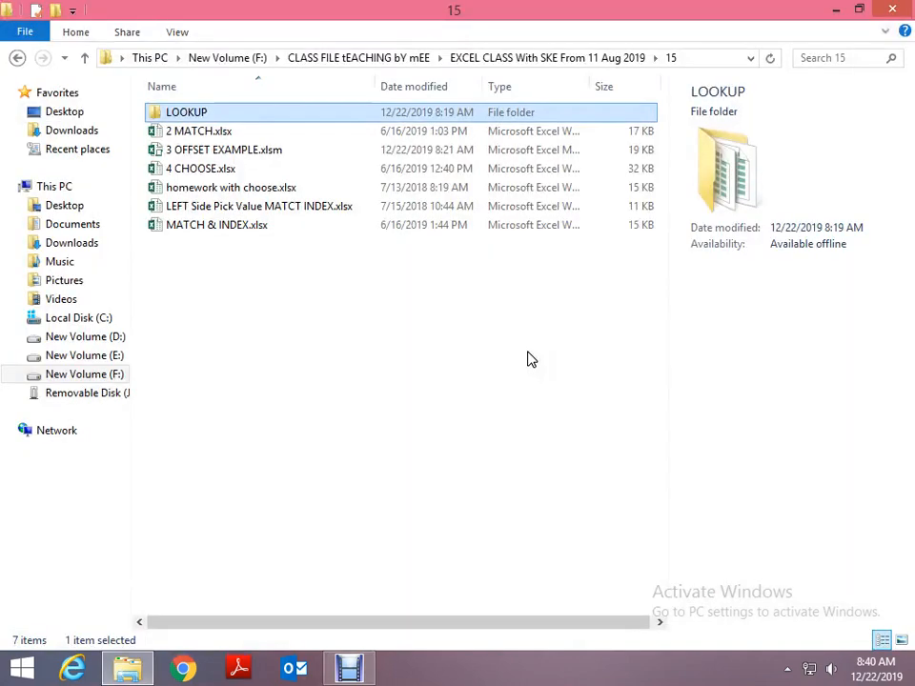
- Open the workbook 2 MATCH.xlsx from folder 15 and dismiss the Office activation wizard
{"action": "key", "text": "Down"}
{"action": "key", "text": "Up"}
{"action": "key", "text": "Down"}
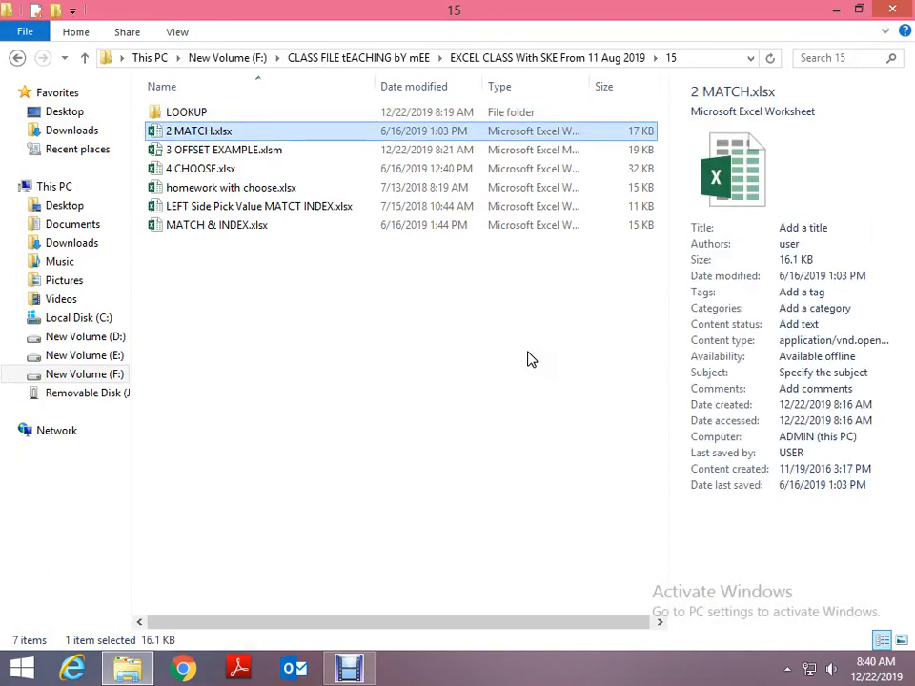
{"action": "key", "text": "Return"}
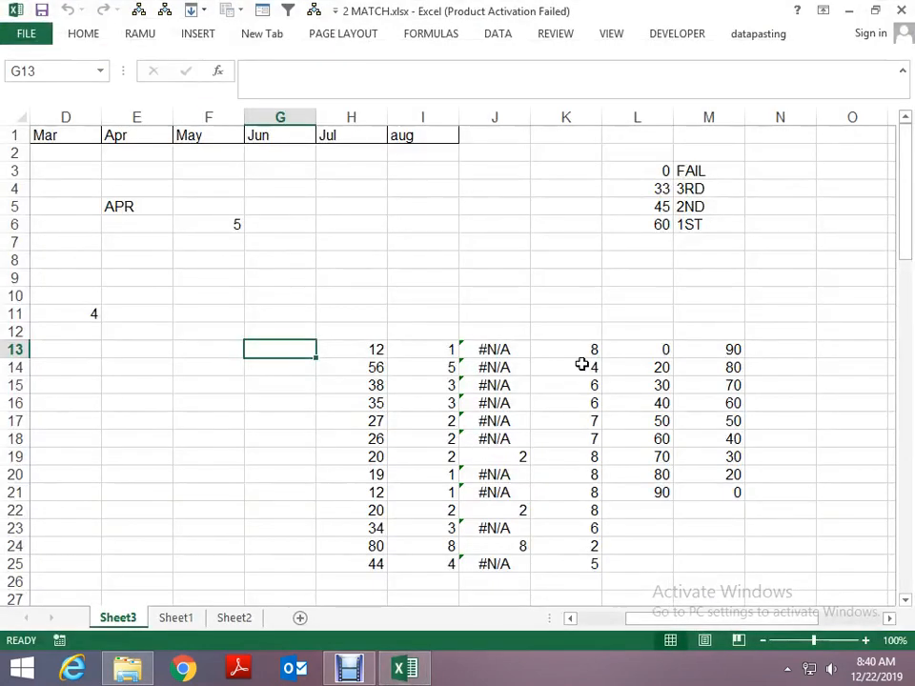
{"action": "left_click", "coordinate": [457, 352]}
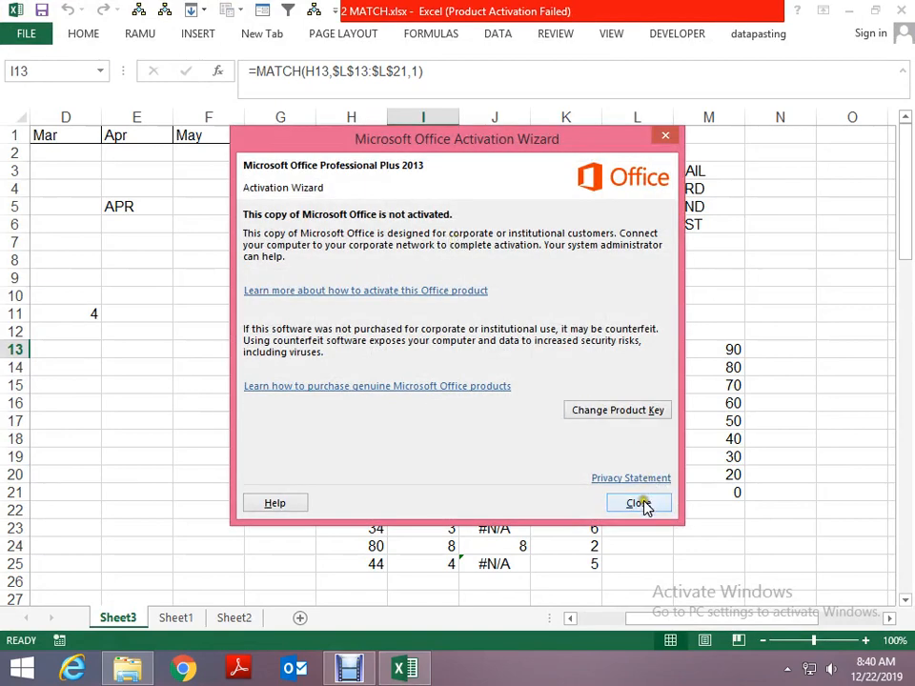
{"action": "left_click", "coordinate": [642, 505]}
- Examine the existing MATCH formula in D11 on Sheet3, including its match type argument
{"action": "key", "text": "ctrl+Home"}
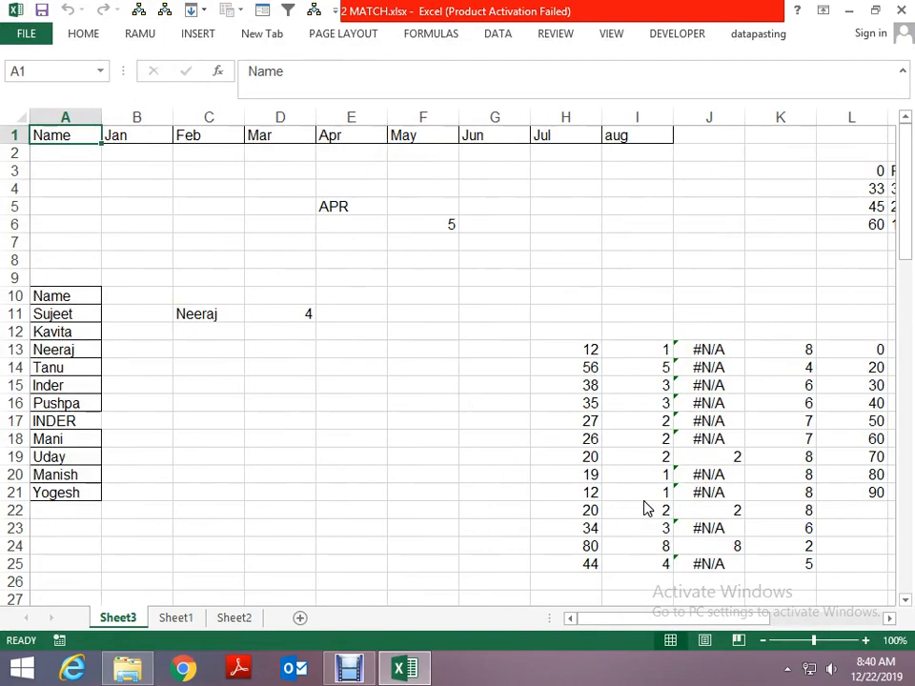
{"action": "key", "text": "Right"}
{"action": "key", "text": "Right"}
{"action": "key", "text": "Down"}
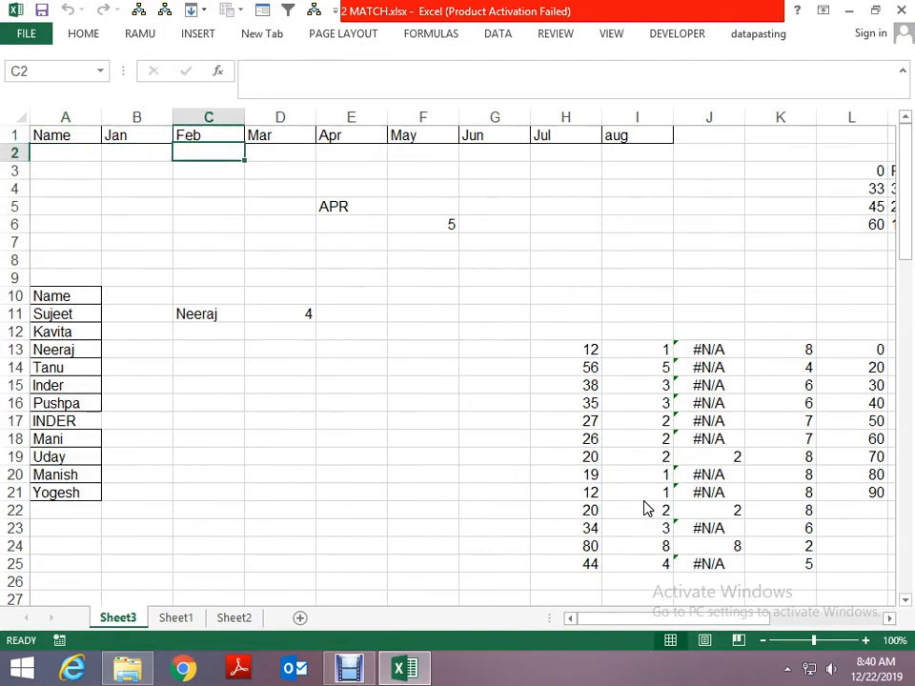
{"action": "key", "text": "Down"}
{"action": "key", "text": "Down"}
{"action": "key", "text": "Down"}
{"action": "key", "text": "Down"}
{"action": "key", "text": "Down"}
{"action": "key", "text": "Down"}
{"action": "key", "text": "Down"}
{"action": "key", "text": "Down"}
{"action": "key", "text": "Down"}
{"action": "key", "text": "ctrl+Page_Down"}
{"action": "key", "text": "ctrl+Page_Up"}
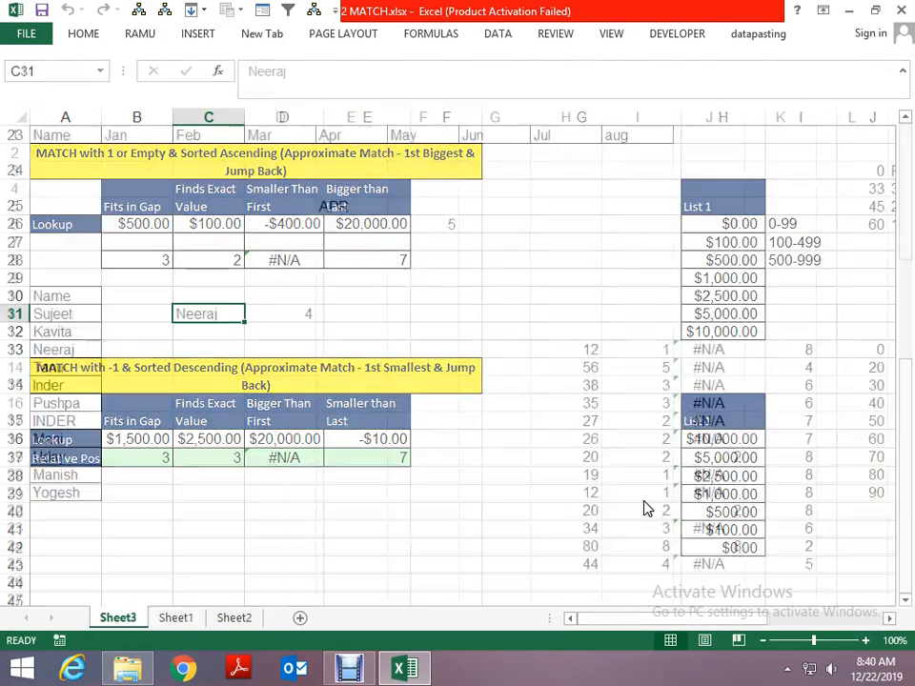
{"action": "key", "text": "Right"}
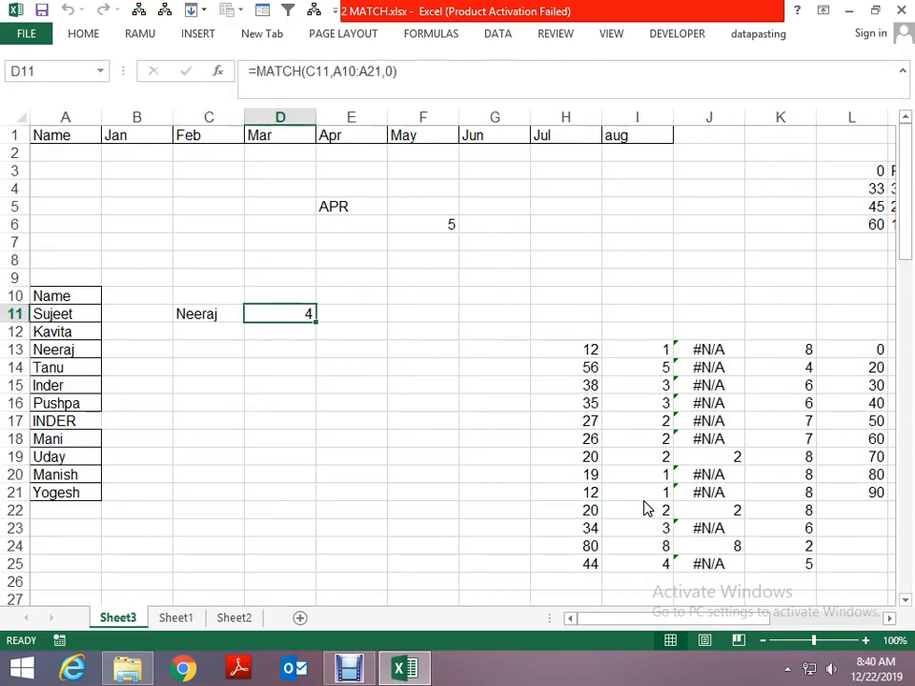
{"action": "key", "text": "F2"}
{"action": "key", "text": "Left"}
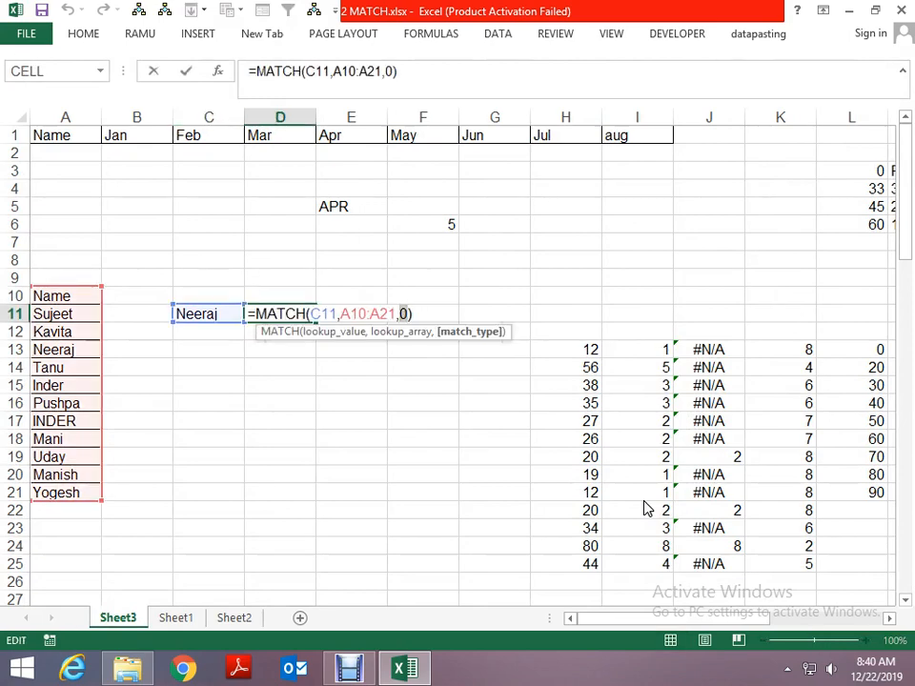
{"action": "key", "text": "Escape"}
- Enter the duplicated name from the column A list, in capitals, as a lookup value in C14
{"action": "key", "text": "Left"}
{"action": "key", "text": "Down"}
{"action": "key", "text": "Down"}
{"action": "key", "text": "Down"}
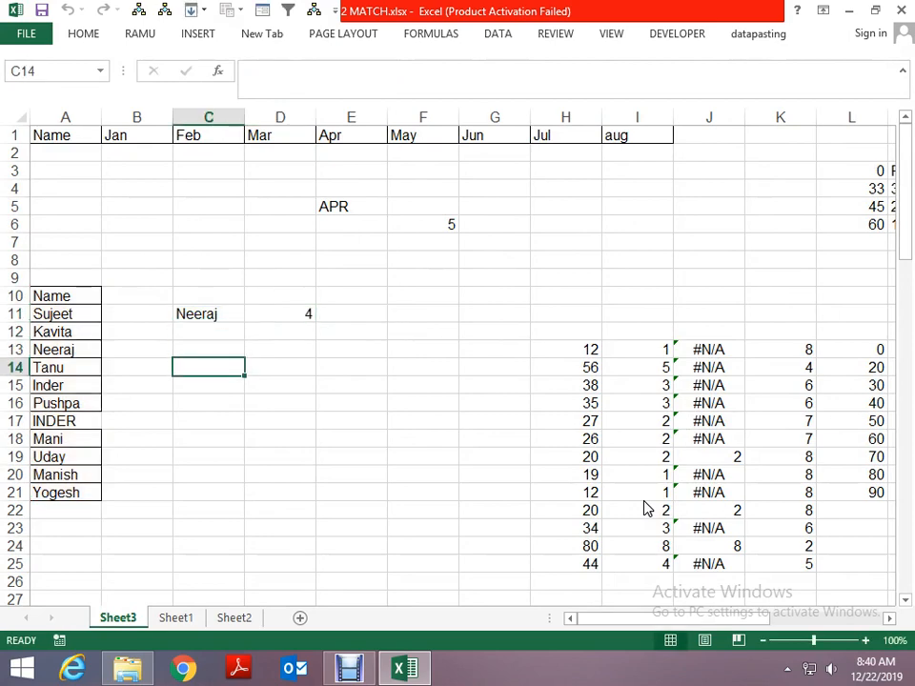
{"action": "type", "text": "INDER"}
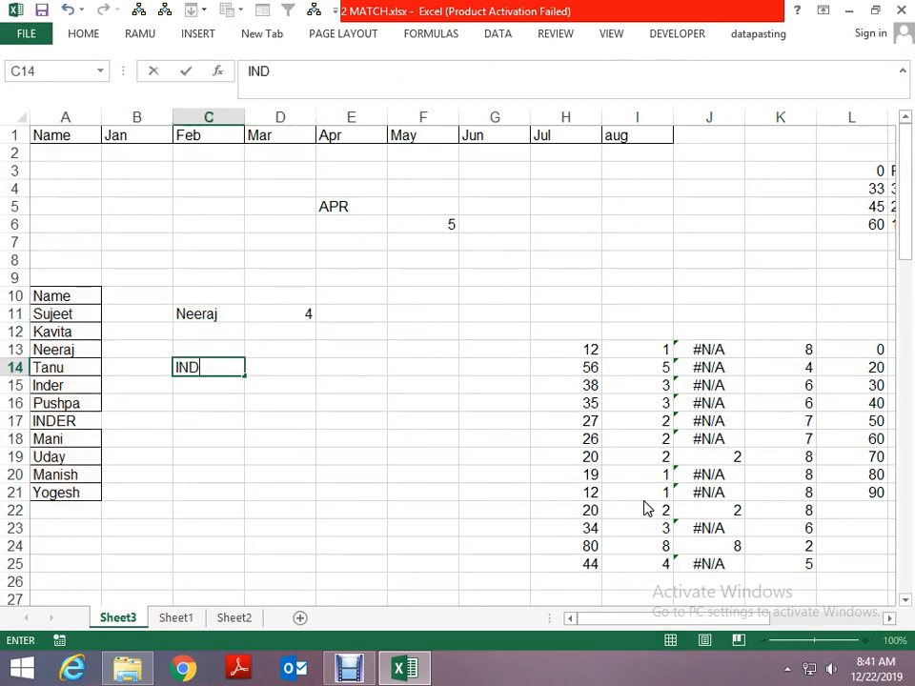
{"action": "key", "text": "ctrl+Return"}
- Enter the exact-match formula =MATCH(C14,A10:A21,0) in D14 to find the name's position in the list
{"action": "key", "text": "Right"}
{"action": "type", "text": "=M"}
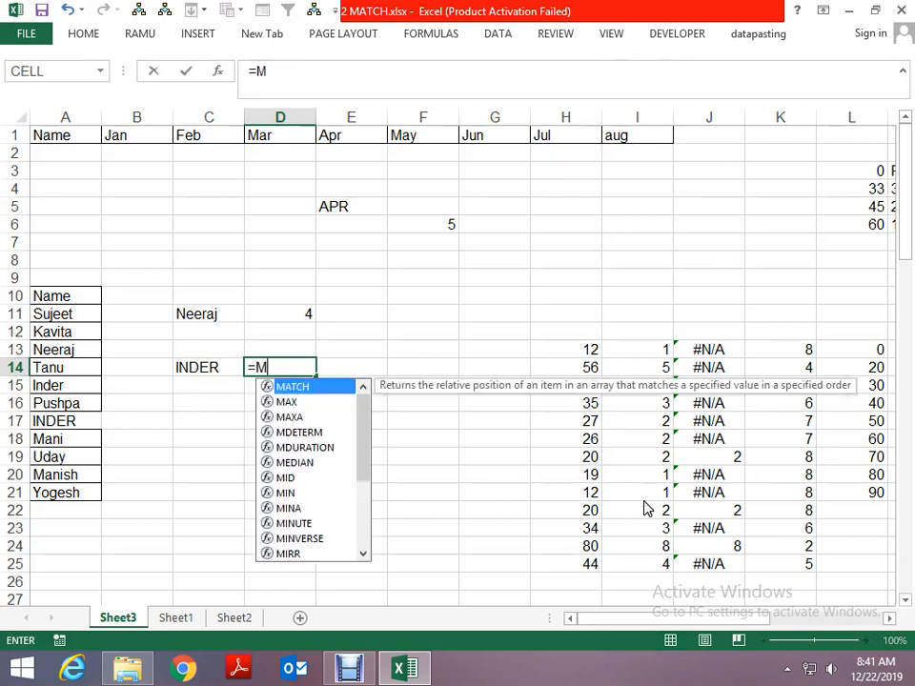
{"action": "type", "text": "ATCH("}
{"action": "key", "text": "Left"}
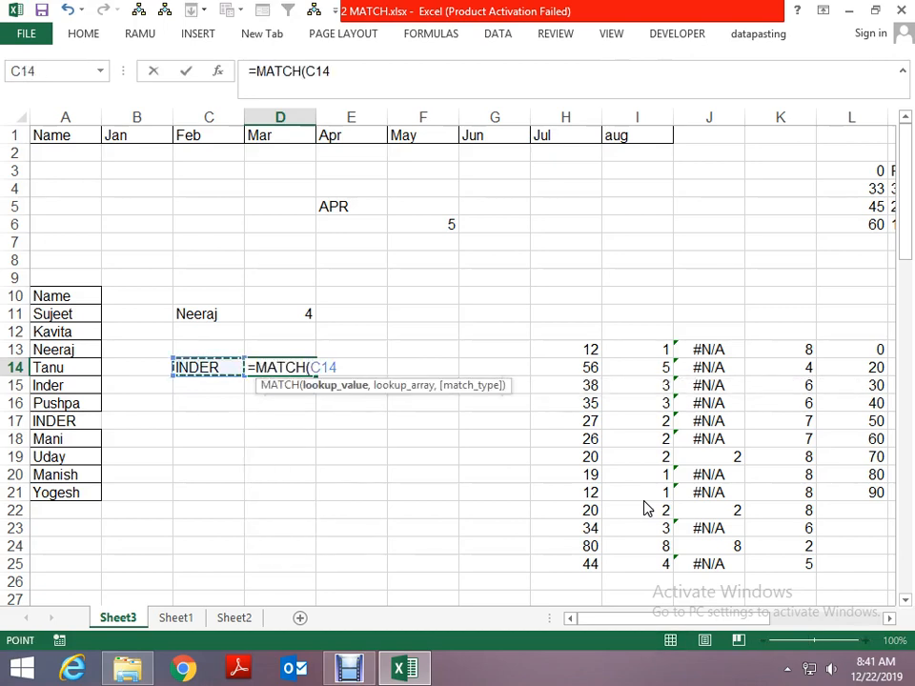
{"action": "type", "text": ","}
{"action": "key", "text": "Left"}
{"action": "key", "text": "Left"}
{"action": "key", "text": "Left"}
{"action": "key", "text": "Up"}
{"action": "key", "text": "Up"}
{"action": "key", "text": "Up"}
{"action": "key", "text": "Up"}
{"action": "key", "text": "shift+Down"}
{"action": "key", "text": "shift+Down"}
{"action": "key", "text": "shift+Down"}
{"action": "key", "text": "shift+Down"}
{"action": "key", "text": "shift+Down"}
{"action": "key", "text": "shift+Down"}
{"action": "key", "text": "shift+Down"}
{"action": "key", "text": "shift+Down"}
{"action": "key", "text": "shift+Down"}
{"action": "key", "text": "shift+Down"}
{"action": "key", "text": "shift+Down"}
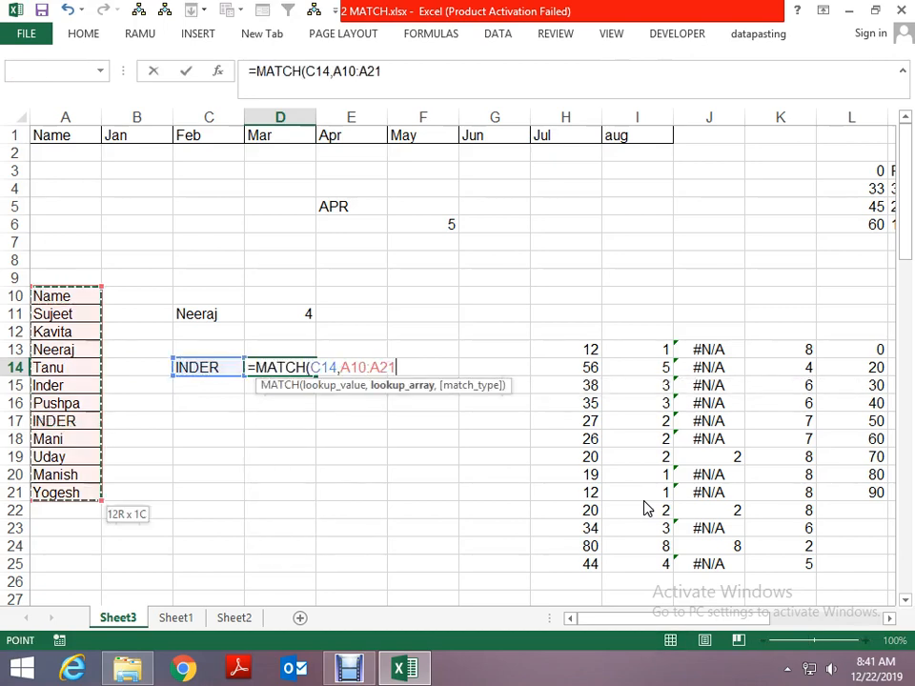
{"action": "type", "text": ",0"}
{"action": "key", "text": "Return"}
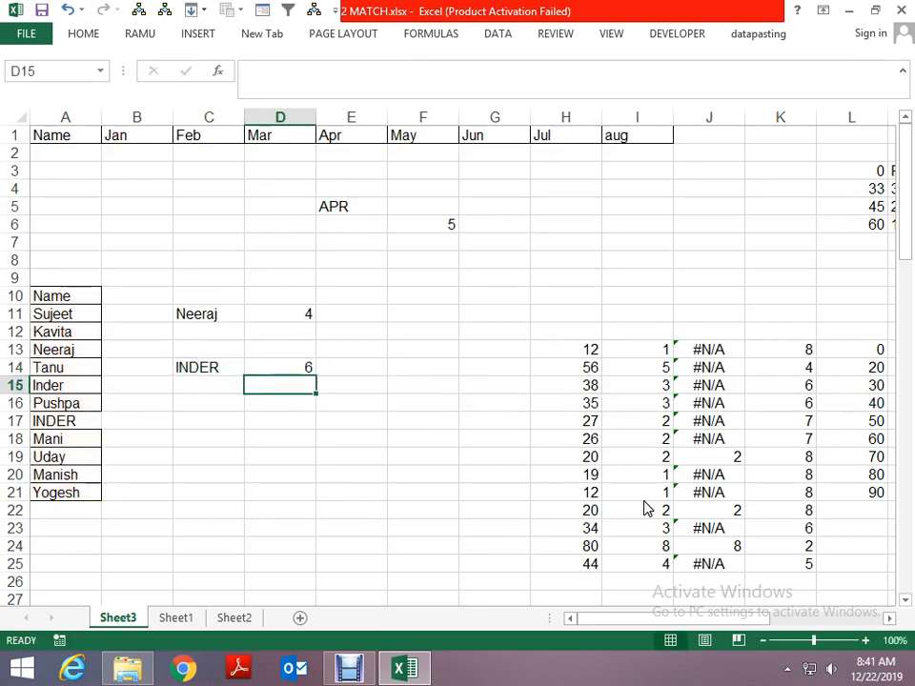
{"action": "key", "text": "Up"}
{"action": "key", "text": "F2"}
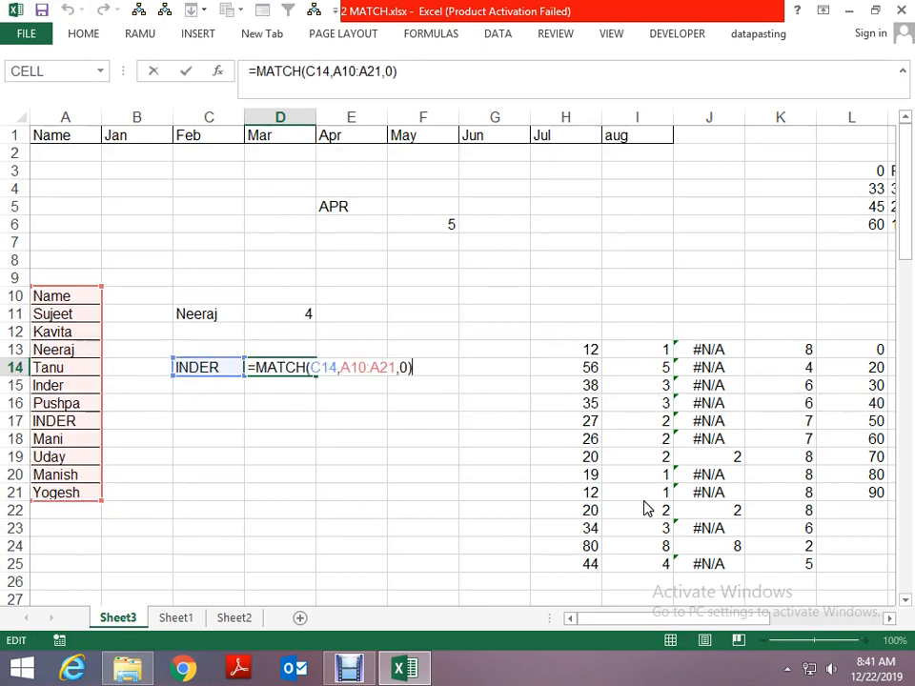
{"action": "key", "text": "Return"}
- Copy the name from C14 down into C15 and append the letter A to it
{"action": "key", "text": "Left"}
{"action": "key", "text": "ctrl+d"}
{"action": "key", "text": "F2"}
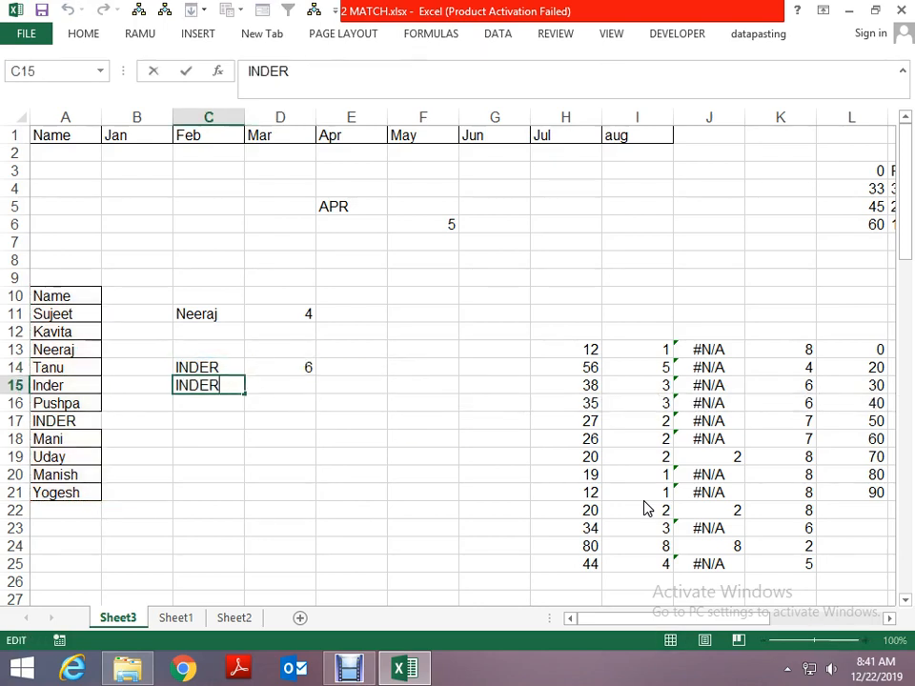
{"action": "type", "text": "A"}
{"action": "key", "text": "Return"}
- Enter the exact-match formula =MATCH(C15,A10:A21,0) in D15 for the altered name
{"action": "key", "text": "Up"}
{"action": "key", "text": "Right"}
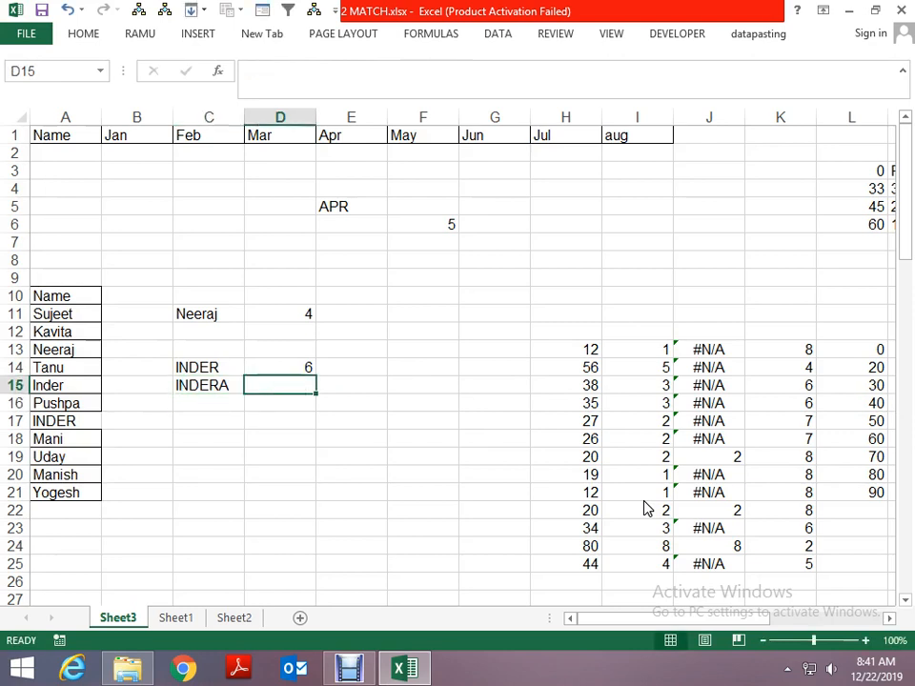
{"action": "type", "text": "=MAT"}
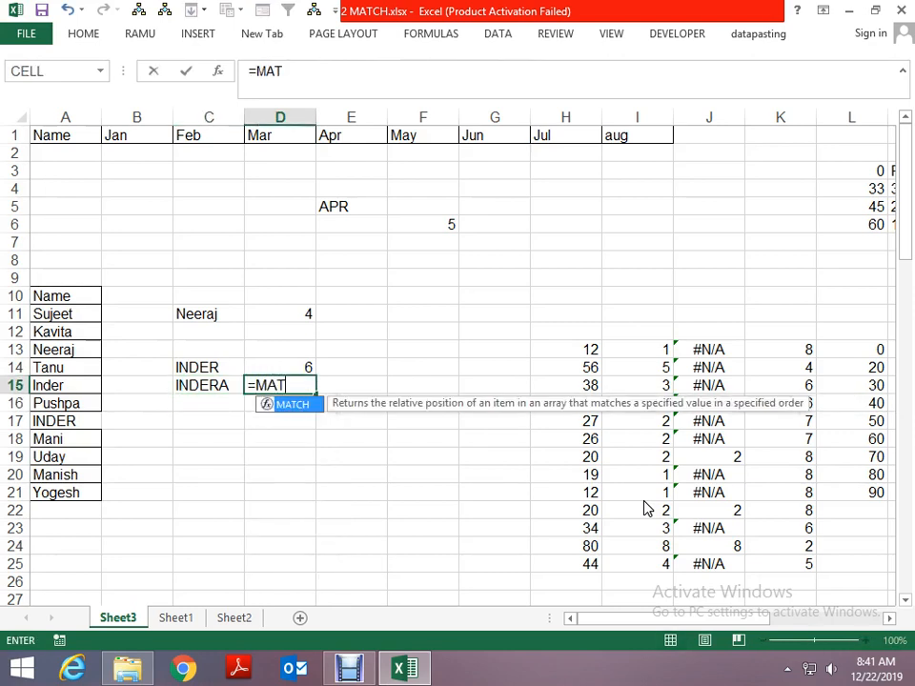
{"action": "type", "text": "CH("}
{"action": "key", "text": "Left"}
{"action": "type", "text": ","}
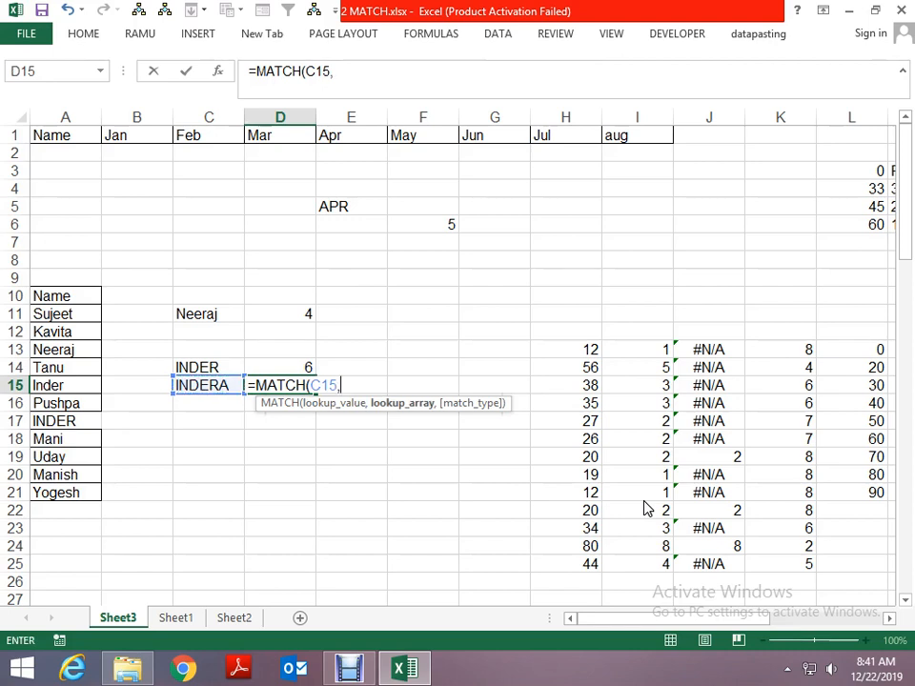
{"action": "key", "text": "Left"}
{"action": "key", "text": "Left"}
{"action": "key", "text": "Left"}
{"action": "key", "text": "Up"}
{"action": "key", "text": "Up"}
{"action": "key", "text": "Up"}
{"action": "key", "text": "Up"}
{"action": "key", "text": "Up"}
{"action": "key", "text": "ctrl+shift+Down"}
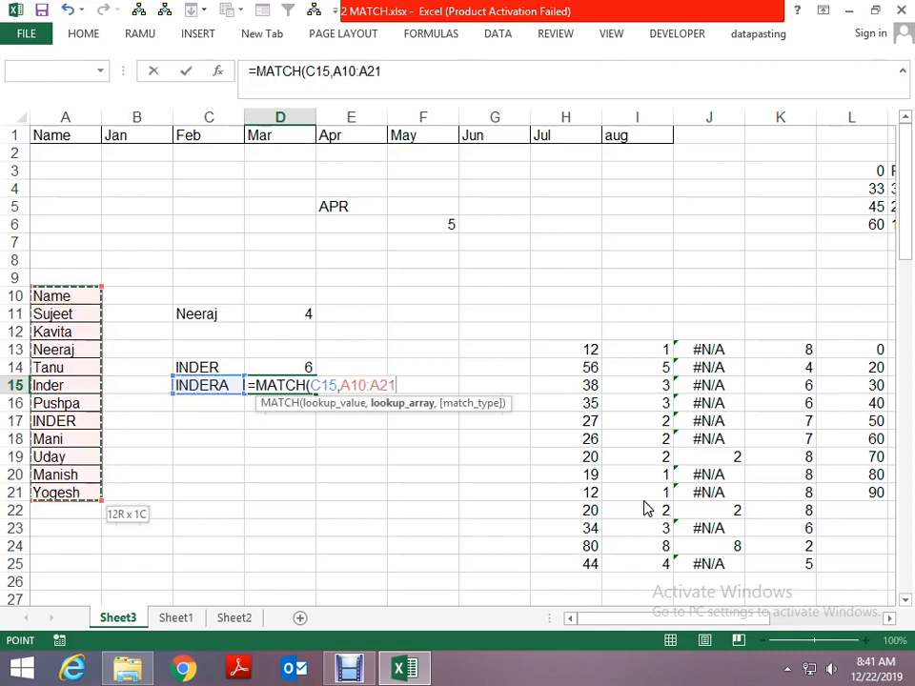
{"action": "type", "text": ",0"}
{"action": "key", "text": "ctrl+Return"}
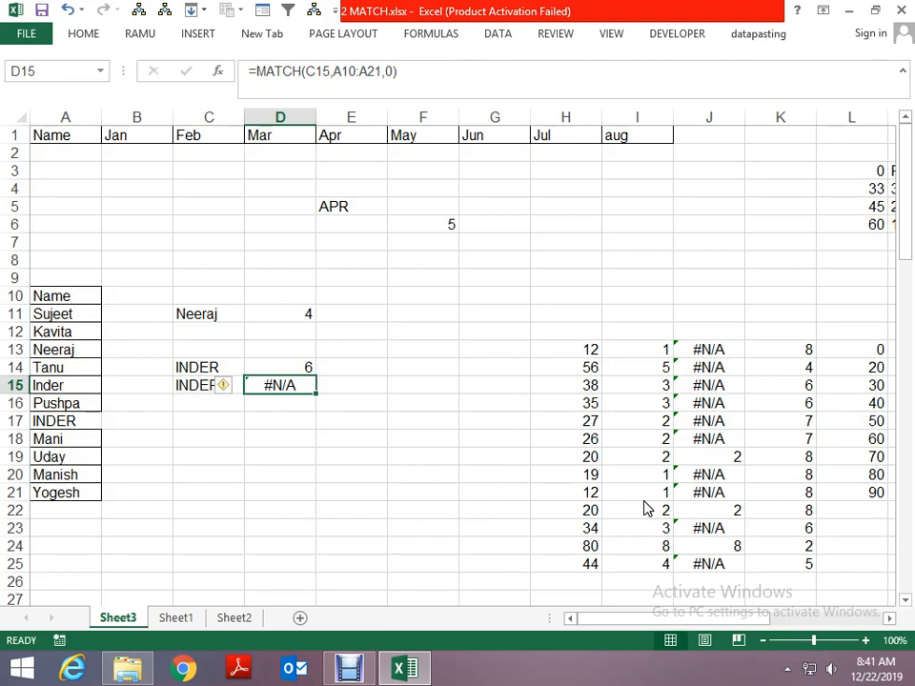
- Try match type 1 in the MATCH formula in D15 and undo the change
{"action": "key", "text": "F2"}
{"action": "key", "text": "Left"}
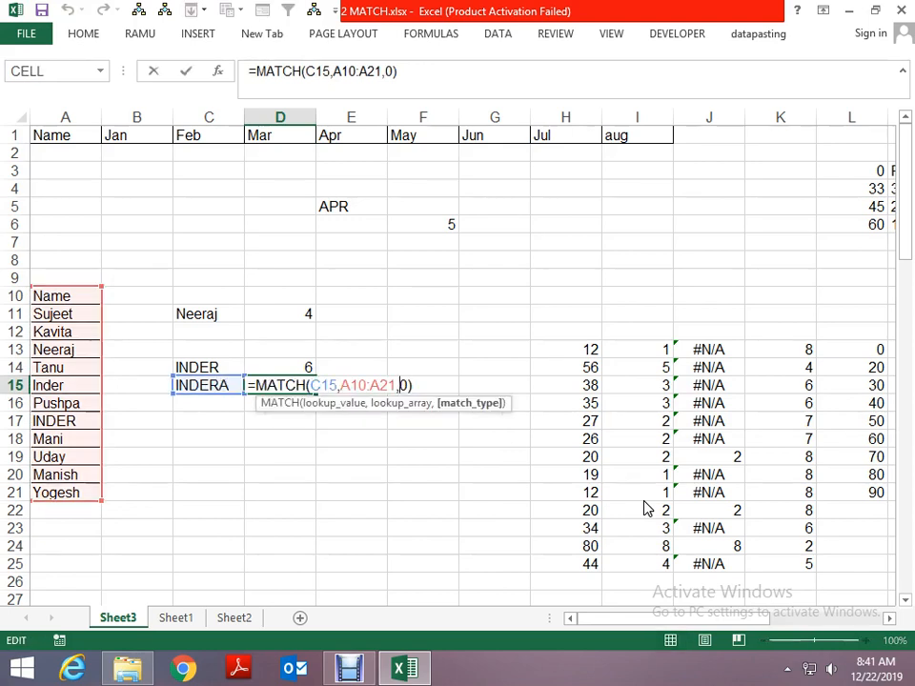
{"action": "key", "text": "BackSpace"}
{"action": "type", "text": "1"}
{"action": "key", "text": "ctrl+Return"}
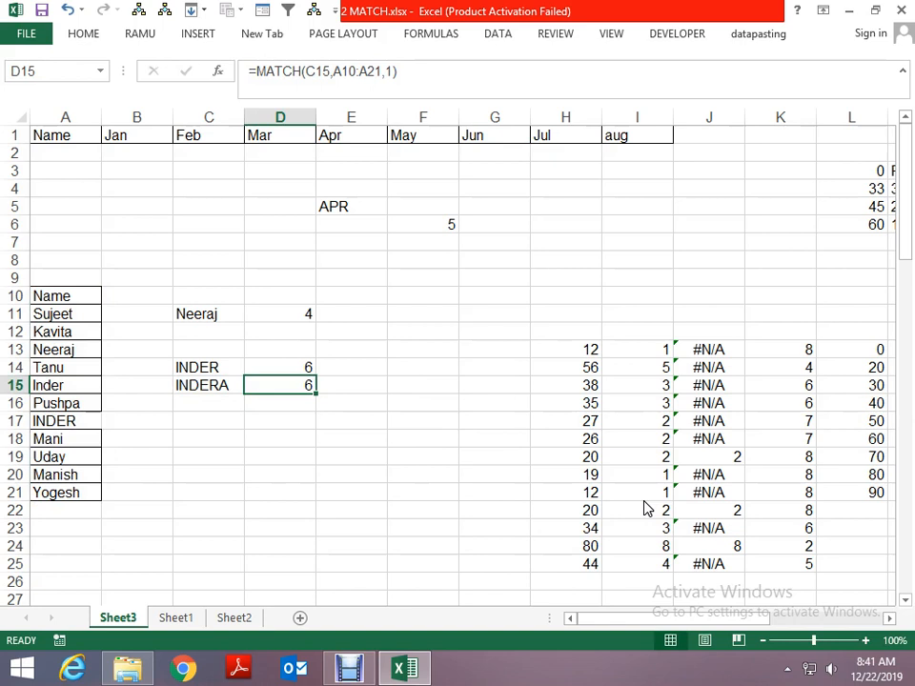
{"action": "key", "text": "ctrl+z"}
- Inspect the match type argument of the MATCH formula in D14 without changing it
{"action": "key", "text": "Up"}
{"action": "key", "text": "F2"}
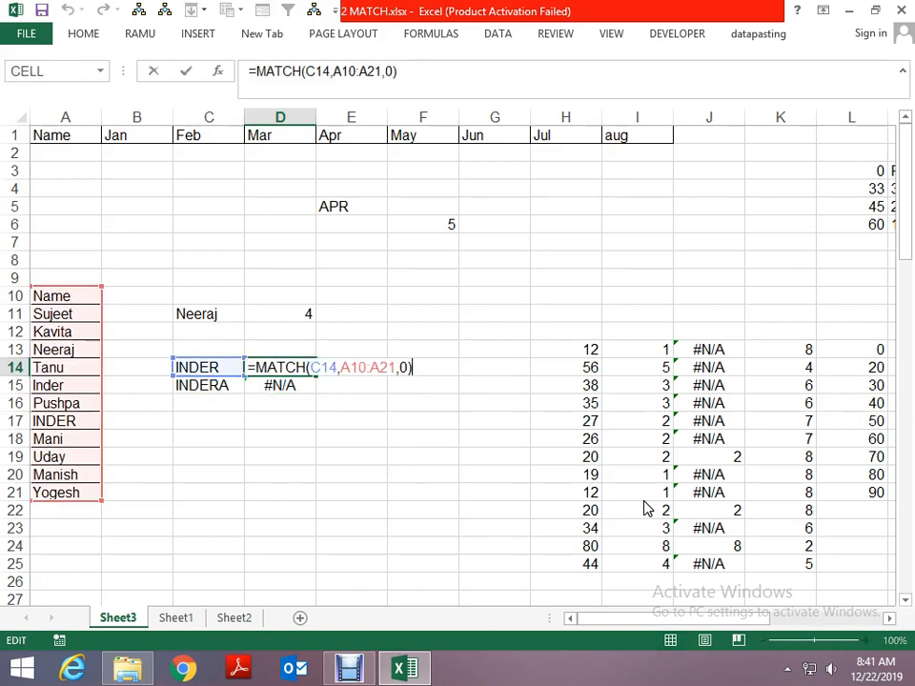
{"action": "key", "text": "Left"}
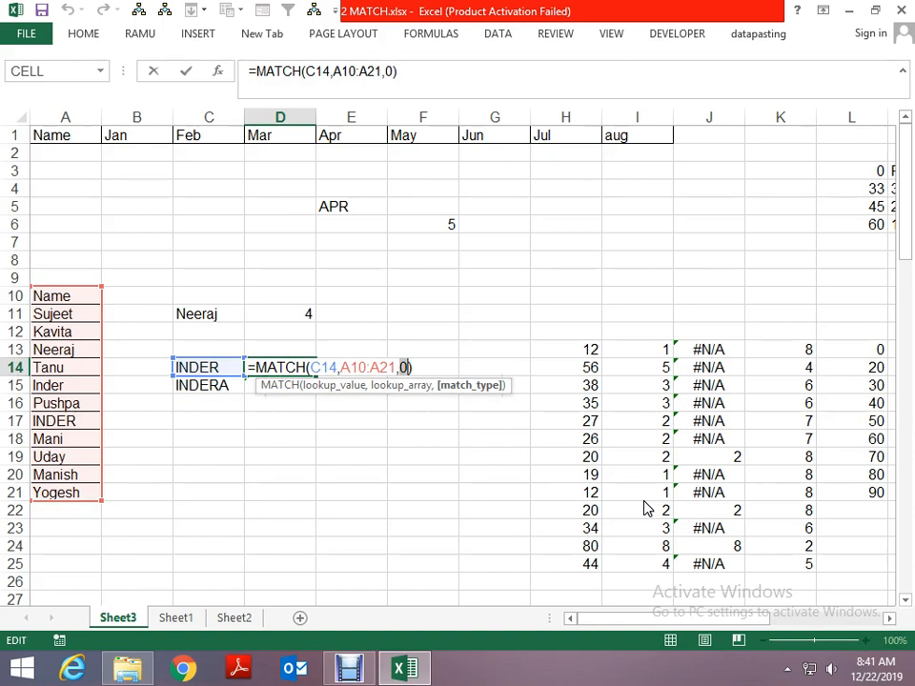
{"action": "key", "text": "Escape"}
- Review the notes on MATCH's lookup_value, lookup_array and match_type arguments at the start of Sheet1
{"action": "key", "text": "ctrl+Page_Down"}
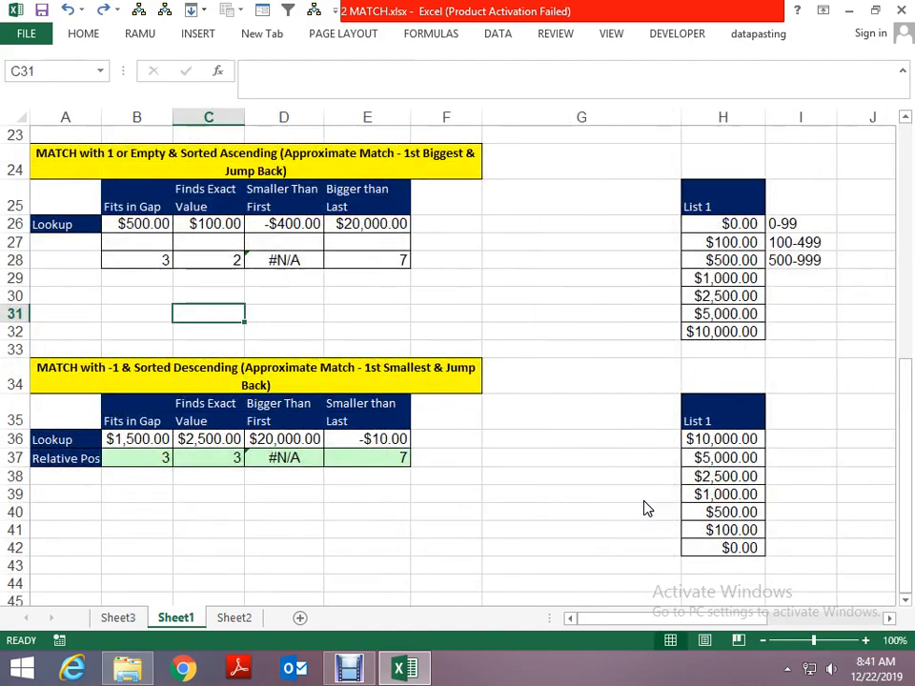
{"action": "key", "text": "ctrl+Home"}
{"action": "key", "text": "Right"}
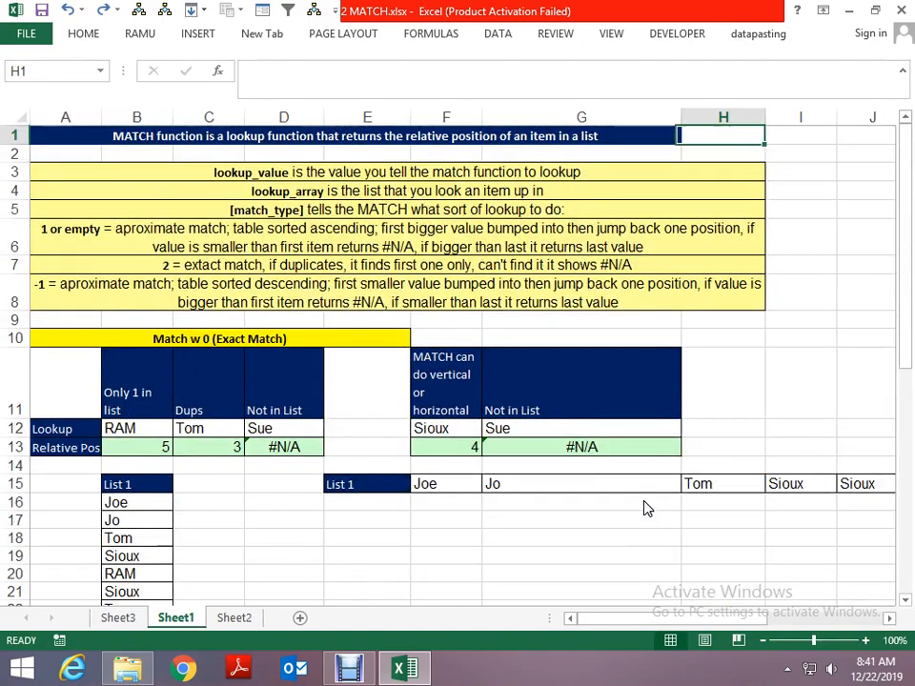
{"action": "key", "text": "Down"}
{"action": "key", "text": "Down"}
{"action": "key", "text": "Down"}
{"action": "key", "text": "Down"}
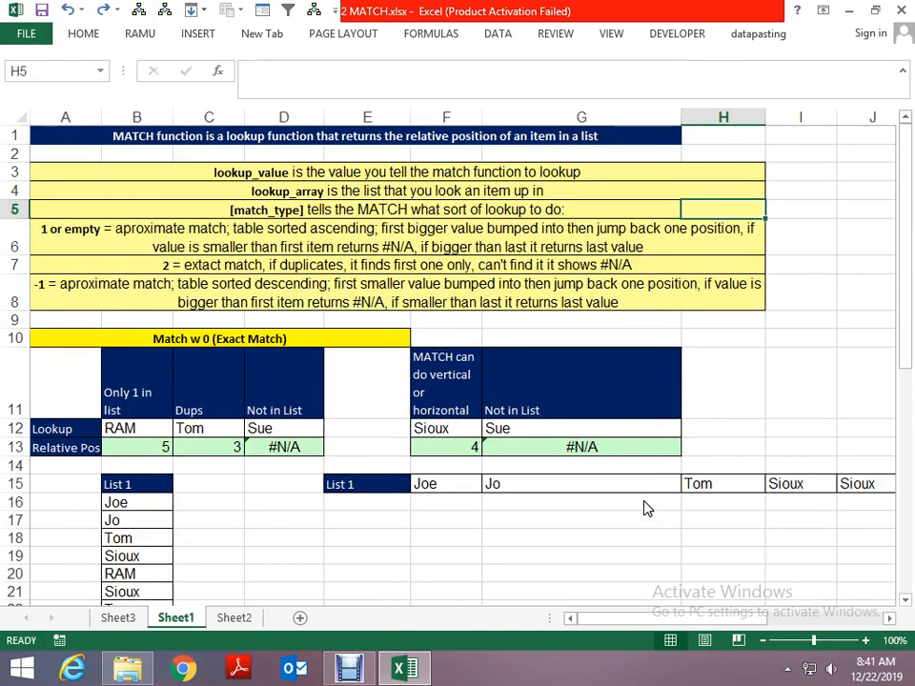
{"action": "key", "text": "Left"}
{"action": "key", "text": "Left"}
{"action": "key", "text": "Left"}
{"action": "key", "text": "Up"}
{"action": "key", "text": "Up"}
{"action": "key", "text": "Up"}
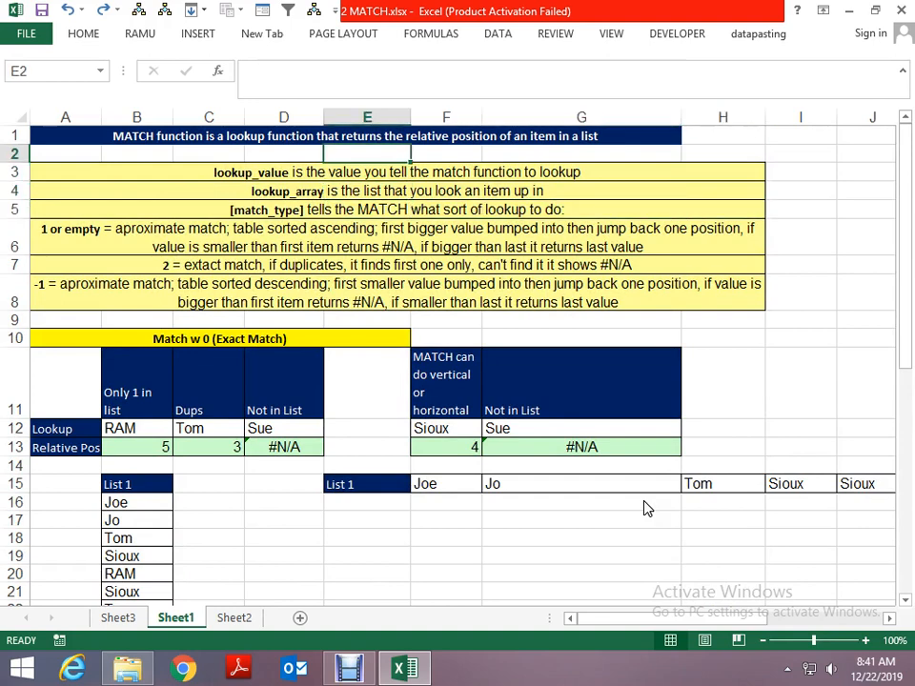
{"action": "key", "text": "Down"}
{"action": "key", "text": "Left"}
{"action": "key", "text": "Left"}
{"action": "key", "text": "Right"}
- Read the row 6 explanation of match type 1 or empty for approximate matches on Sheet1
{"action": "key", "text": "Down"}
{"action": "key", "text": "Down"}
{"action": "key", "text": "Down"}
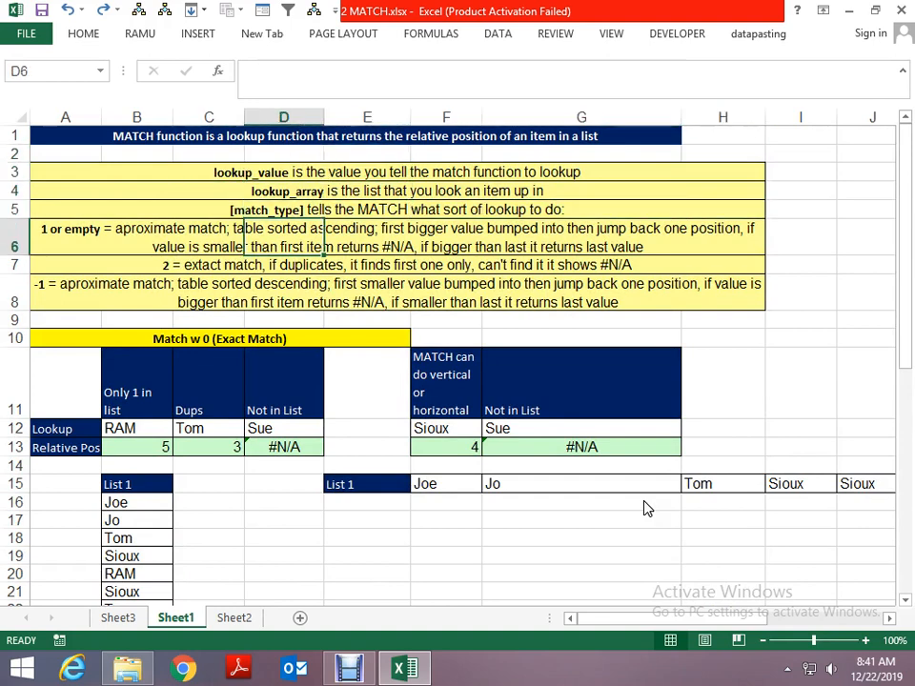
{"action": "key", "text": "Left"}
{"action": "key", "text": "Left"}
{"action": "key", "text": "Left"}
{"action": "key", "text": "Right"}
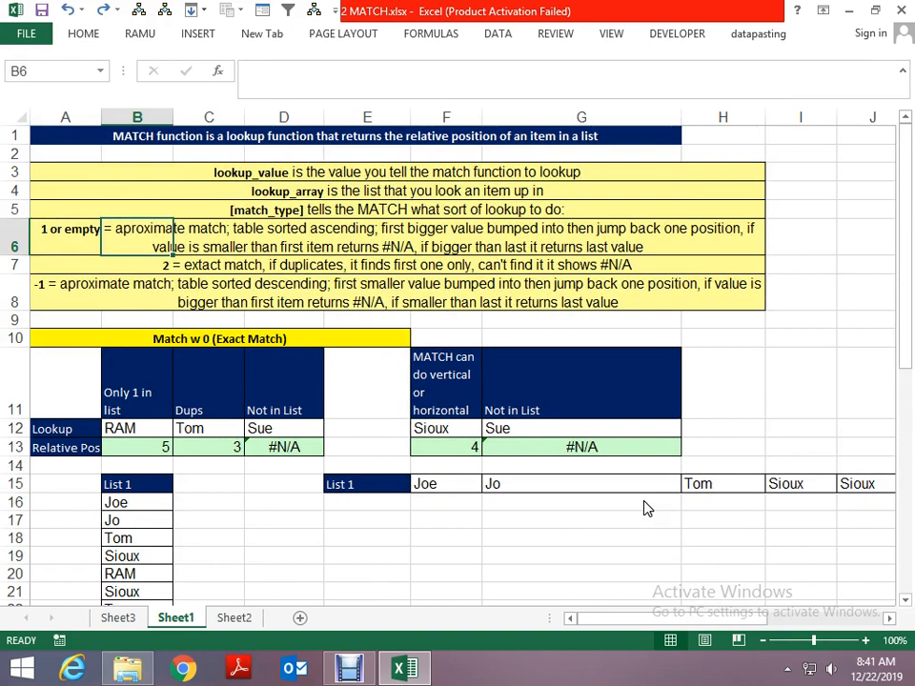
{"action": "key", "text": "F2"}
{"action": "key", "text": "Escape"}
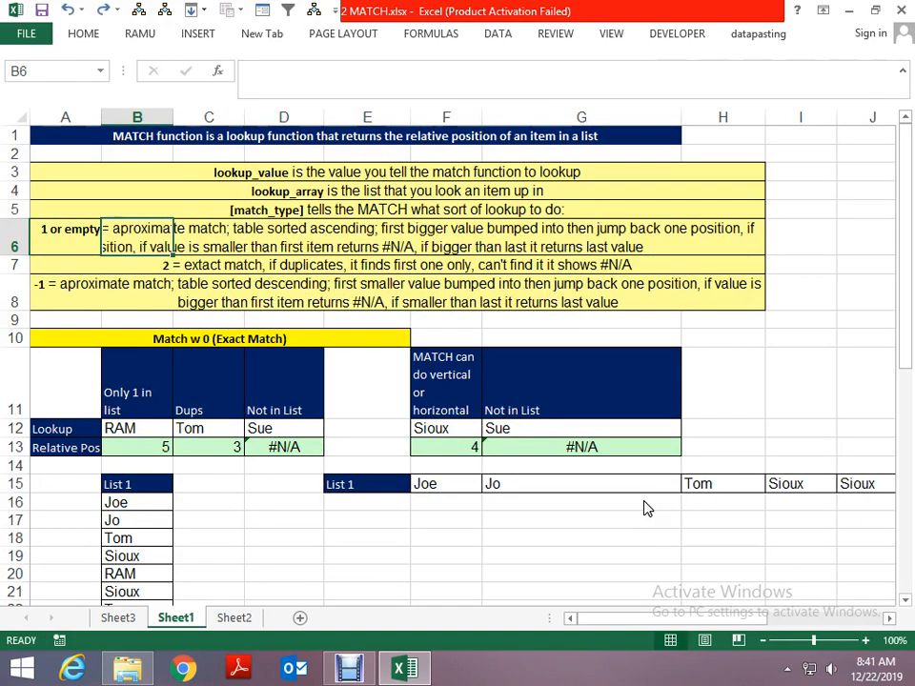
{"action": "key", "text": "Left"}
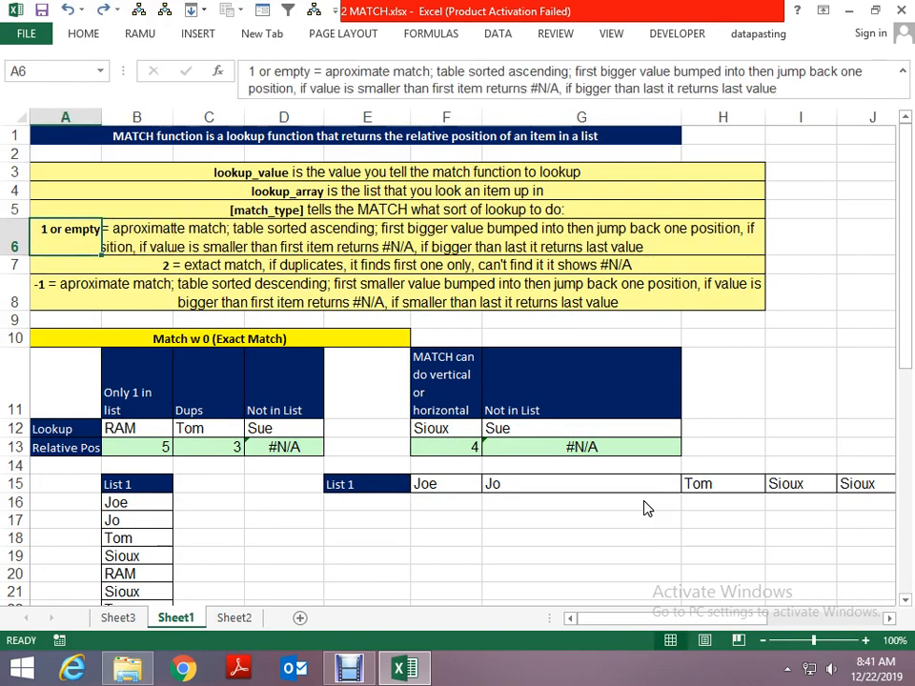
{"action": "key", "text": "Right"}
{"action": "key", "text": "Right"}
{"action": "key", "text": "Right"}
{"action": "key", "text": "Right"}
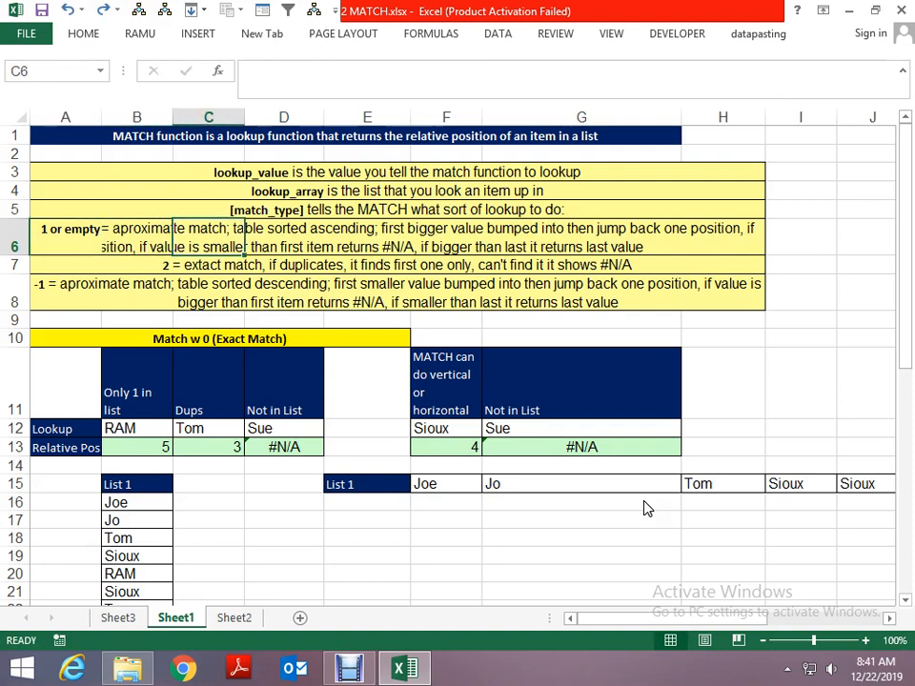
{"action": "key", "text": "Left"}
{"action": "key", "text": "Left"}
{"action": "key", "text": "Right"}
{"action": "key", "text": "Right"}
{"action": "key", "text": "Right"}
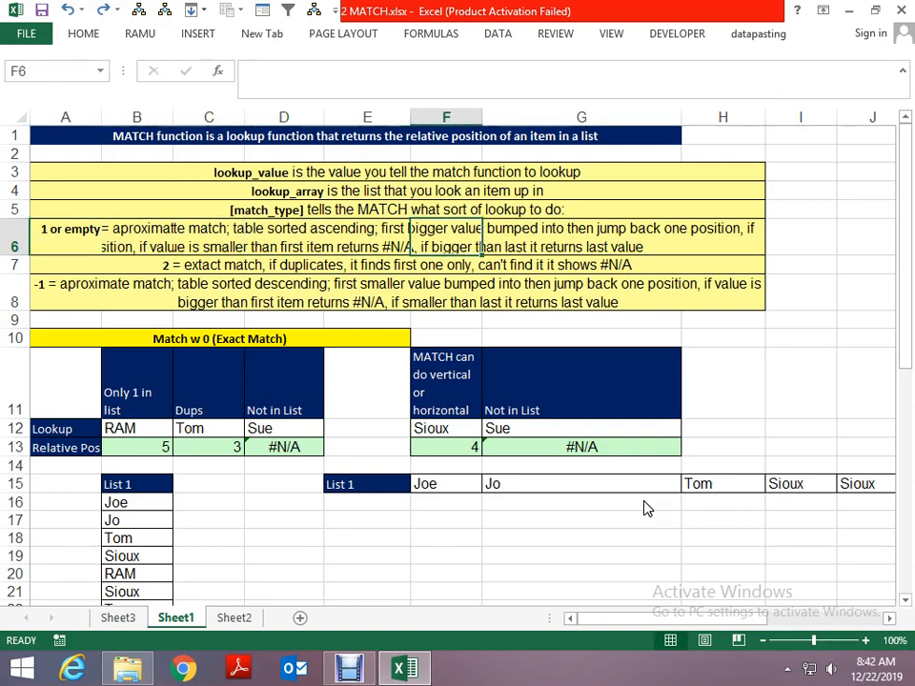
- Read the row 7 explanation of the exact match type on Sheet1
{"action": "key", "text": "Left"}
{"action": "key", "text": "Left"}
{"action": "key", "text": "Left"}
{"action": "key", "text": "Left"}
{"action": "key", "text": "Down"}
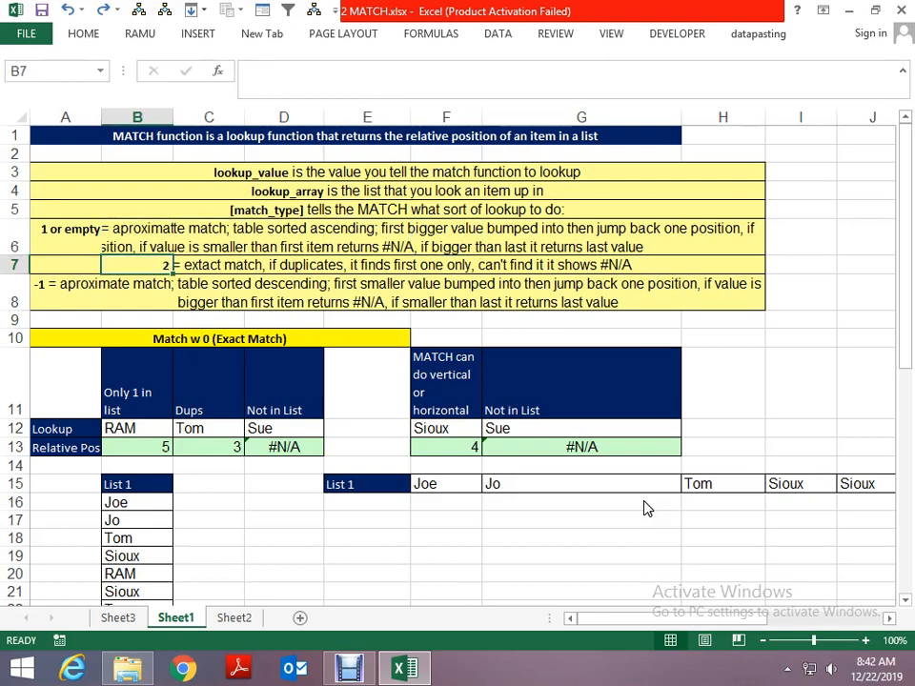
{"action": "key", "text": "Right"}
{"action": "key", "text": "Left"}
{"action": "key", "text": "Right"}
{"action": "key", "text": "Right"}
{"action": "key", "text": "Right"}
{"action": "key", "text": "Right"}
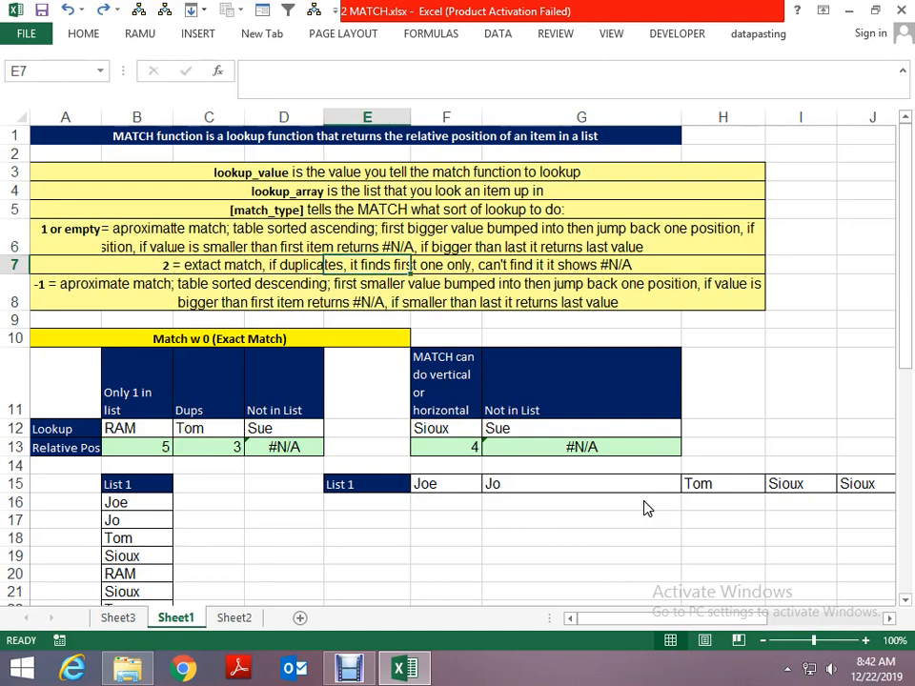
- Read the row 8 explanation of match type -1 for lists sorted in descending order
{"action": "key", "text": "Left"}
{"action": "key", "text": "Left"}
{"action": "key", "text": "Left"}
{"action": "key", "text": "Left"}
{"action": "key", "text": "Left"}
{"action": "key", "text": "Down"}
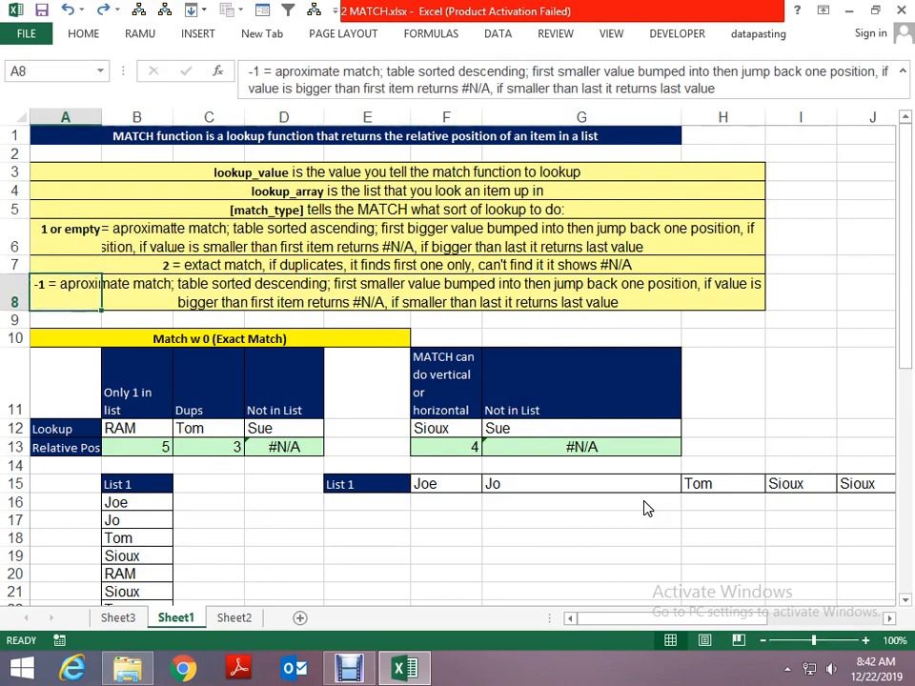
- Look over the Match w 0 (Exact Match) example block and its lookup and relative position rows
{"action": "key", "text": "Down"}
{"action": "key", "text": "Down"}
{"action": "key", "text": "Down"}
{"action": "key", "text": "Down"}
{"action": "key", "text": "Down"}
{"action": "key", "text": "Down"}
{"action": "key", "text": "Down"}
{"action": "key", "text": "Down"}
{"action": "key", "text": "Down"}
{"action": "key", "text": "Down"}
{"action": "key", "text": "Down"}
{"action": "key", "text": "Down"}
{"action": "key", "text": "Down"}
{"action": "key", "text": "Down"}
{"action": "key", "text": "Down"}
{"action": "key", "text": "Down"}
{"action": "key", "text": "Down"}
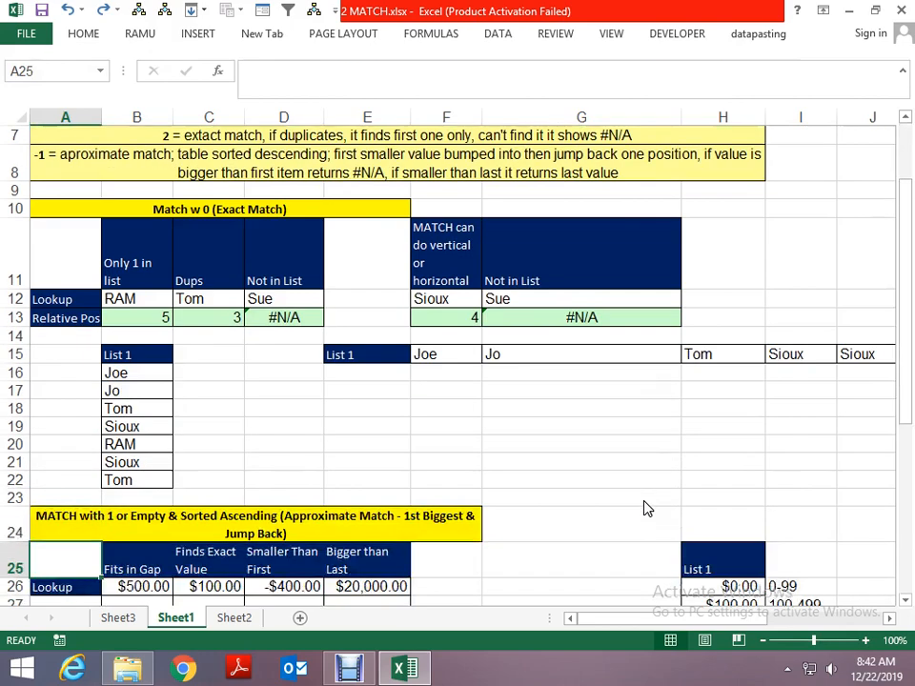
{"action": "key", "text": "Up"}
{"action": "key", "text": "Up"}
{"action": "key", "text": "Up"}
{"action": "key", "text": "Up"}
{"action": "key", "text": "Up"}
{"action": "key", "text": "Up"}
{"action": "key", "text": "Up"}
{"action": "key", "text": "Up"}
{"action": "key", "text": "Up"}
{"action": "key", "text": "Up"}
{"action": "key", "text": "Up"}
{"action": "key", "text": "Up"}
{"action": "key", "text": "Up"}
{"action": "key", "text": "Up"}
{"action": "key", "text": "Up"}
{"action": "key", "text": "Up"}
{"action": "key", "text": "Up"}
{"action": "key", "text": "Up"}
{"action": "key", "text": "Up"}
{"action": "key", "text": "Up"}
{"action": "key", "text": "Up"}
{"action": "key", "text": "Right"}
{"action": "key", "text": "Right"}
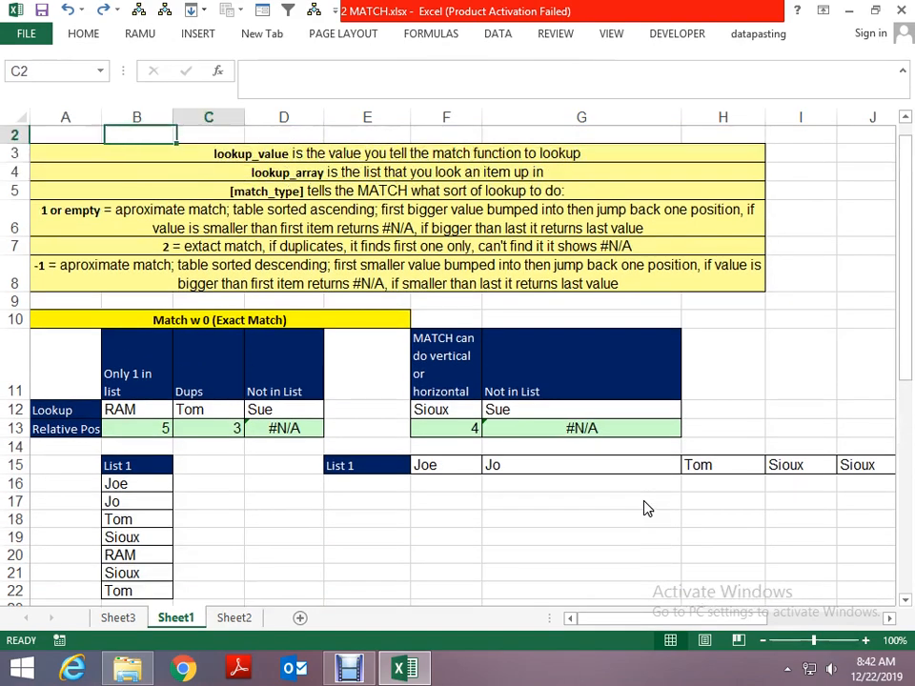
{"action": "key", "text": "Down"}
{"action": "key", "text": "Down"}
{"action": "key", "text": "Down"}
{"action": "key", "text": "Down"}
{"action": "key", "text": "Down"}
{"action": "key", "text": "Down"}
{"action": "key", "text": "Down"}
{"action": "key", "text": "Down"}
{"action": "key", "text": "Down"}
{"action": "key", "text": "Down"}
{"action": "key", "text": "Down"}
{"action": "key", "text": "Down"}
{"action": "key", "text": "Down"}
{"action": "key", "text": "Down"}
{"action": "key", "text": "Down"}
{"action": "key", "text": "Up"}
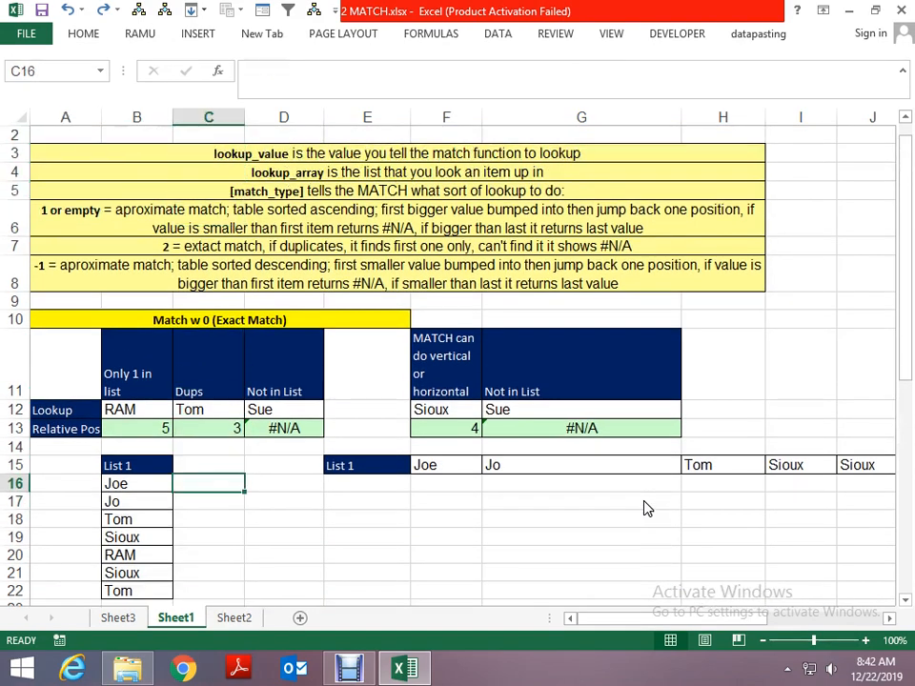
- Examine the vertical List 1 names in B16:B22 that the exact-match examples search
{"action": "key", "text": "Left"}
{"action": "key", "text": "Left"}
{"action": "key", "text": "Right"}
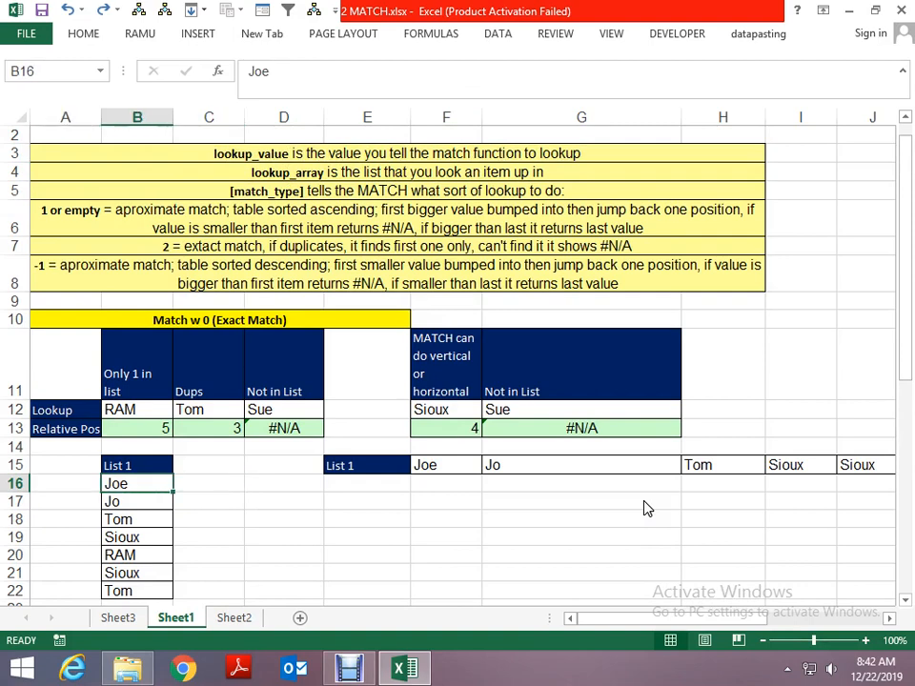
{"action": "key", "text": "Right"}
{"action": "key", "text": "Right"}
{"action": "key", "text": "Left"}
{"action": "key", "text": "Left"}
{"action": "key", "text": "ctrl+shift+Down"}
{"action": "key", "text": "Down"}
{"action": "key", "text": "Down"}
{"action": "key", "text": "Down"}
{"action": "key", "text": "Down"}
{"action": "key", "text": "Down"}
{"action": "key", "text": "Down"}
{"action": "key", "text": "Down"}
{"action": "key", "text": "Down"}
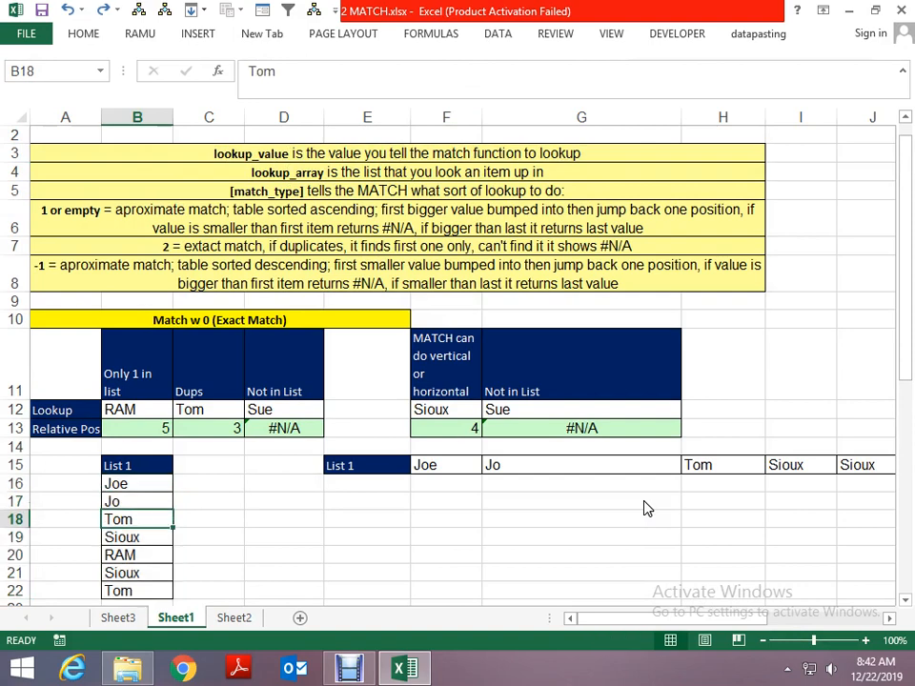
{"action": "key", "text": "Up"}
{"action": "key", "text": "Up"}
{"action": "key", "text": "Up"}
{"action": "key", "text": "Up"}
{"action": "key", "text": "Up"}
{"action": "key", "text": "Up"}
{"action": "key", "text": "Up"}
{"action": "key", "text": "Up"}
{"action": "key", "text": "Up"}
{"action": "key", "text": "Up"}
{"action": "key", "text": "Up"}
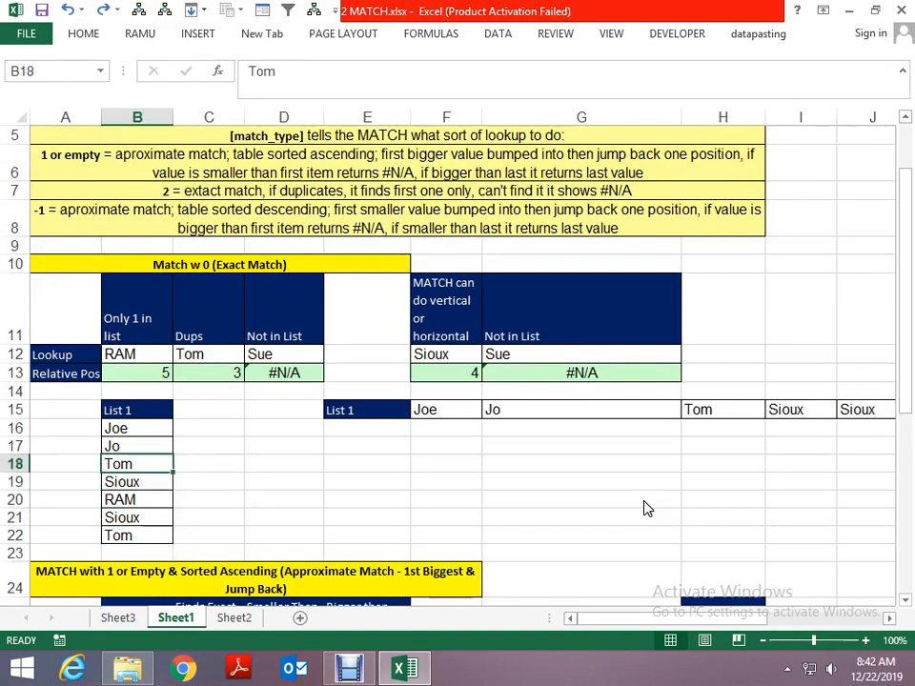
- Inspect the MATCH formula for the name not in the list in D13 and compare it with B16:B22
{"action": "key", "text": "Right"}
{"action": "key", "text": "Right"}
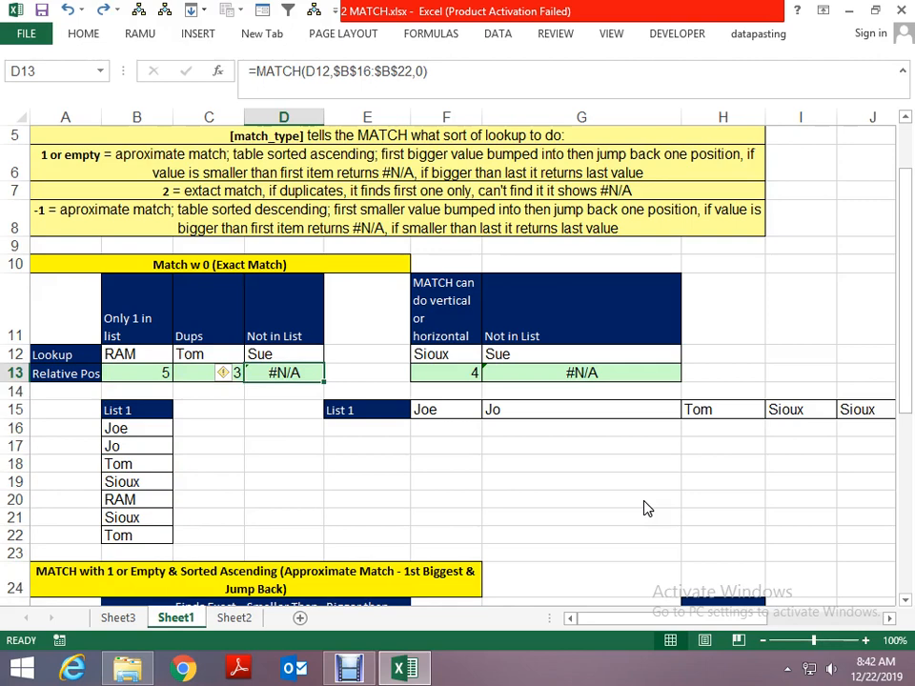
{"action": "key", "text": "Down"}
{"action": "key", "text": "Down"}
{"action": "key", "text": "Left"}
{"action": "key", "text": "Left"}
{"action": "key", "text": "Down"}
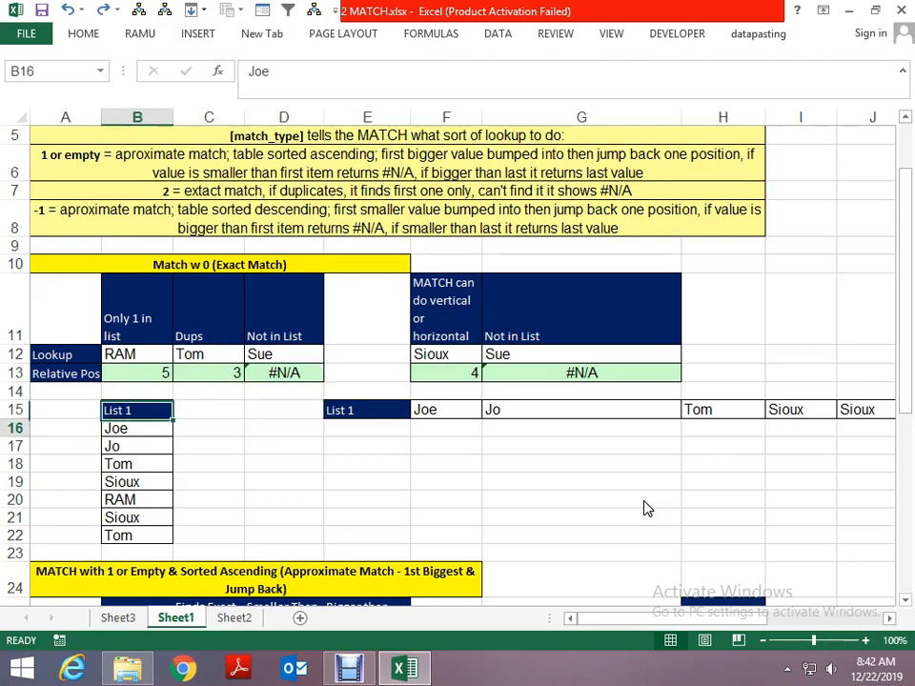
{"action": "key", "text": "ctrl+shift+Down"}
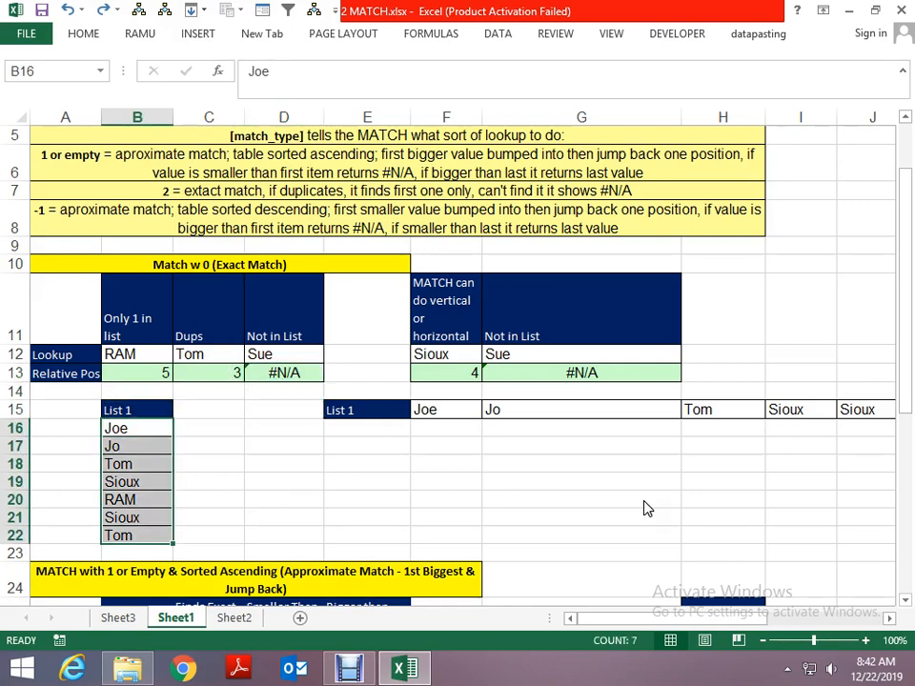
{"action": "key", "text": "Right"}
{"action": "key", "text": "Right"}
{"action": "key", "text": "Up"}
{"action": "key", "text": "Up"}
{"action": "key", "text": "Up"}
{"action": "key", "text": "Up"}
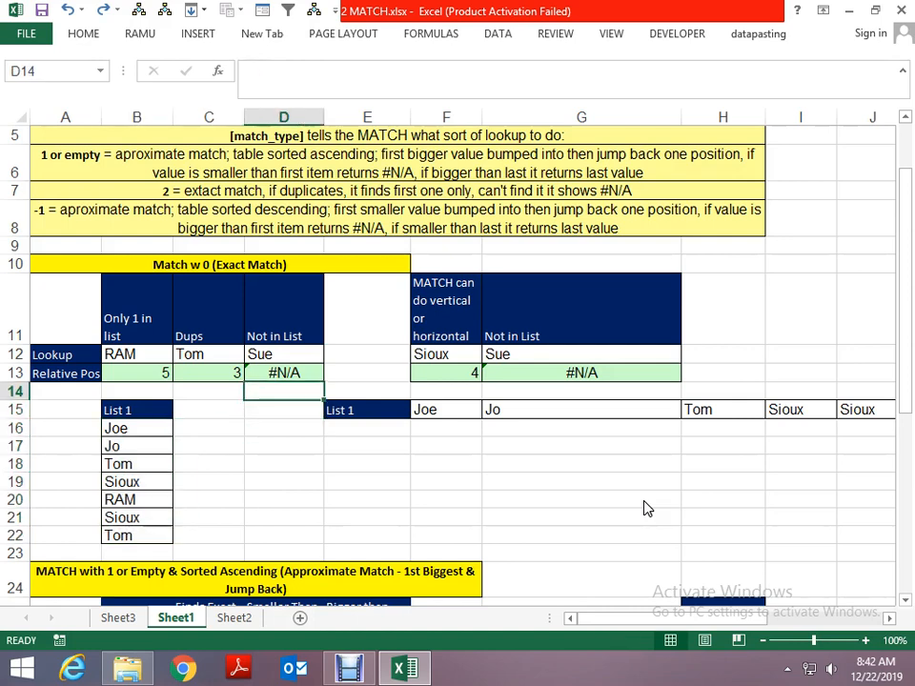
- Inspect the horizontal MATCH formula in G13 and the List 1 names it searches across row 15
{"action": "key", "text": "Right"}
{"action": "key", "text": "Down"}
{"action": "key", "text": "Right"}
{"action": "key", "text": "Right"}
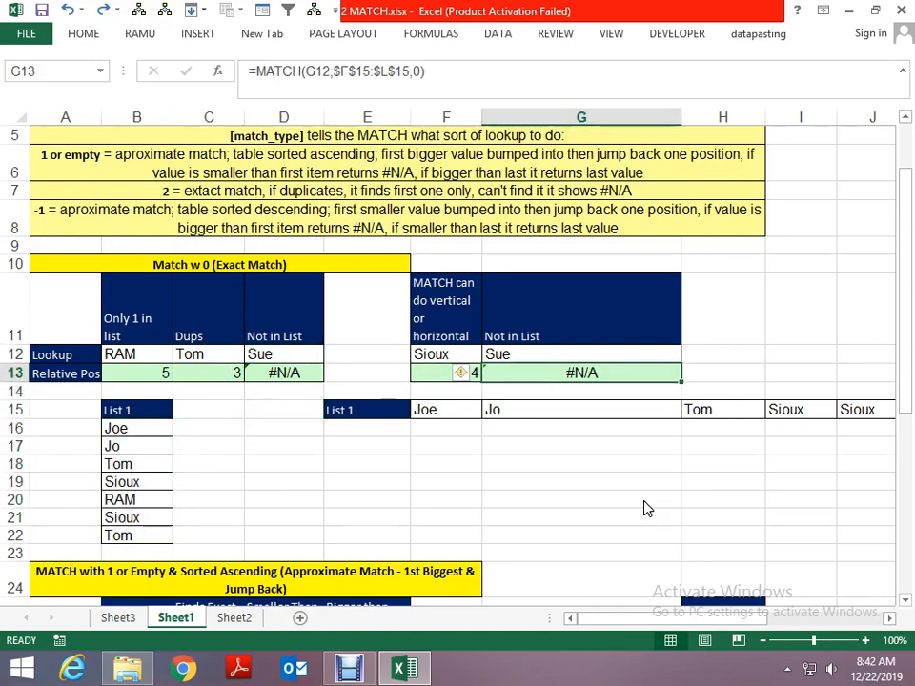
{"action": "key", "text": "Down"}
{"action": "key", "text": "Down"}
{"action": "key", "text": "ctrl+Right"}
{"action": "key", "text": "Left"}
{"action": "key", "text": "Left"}
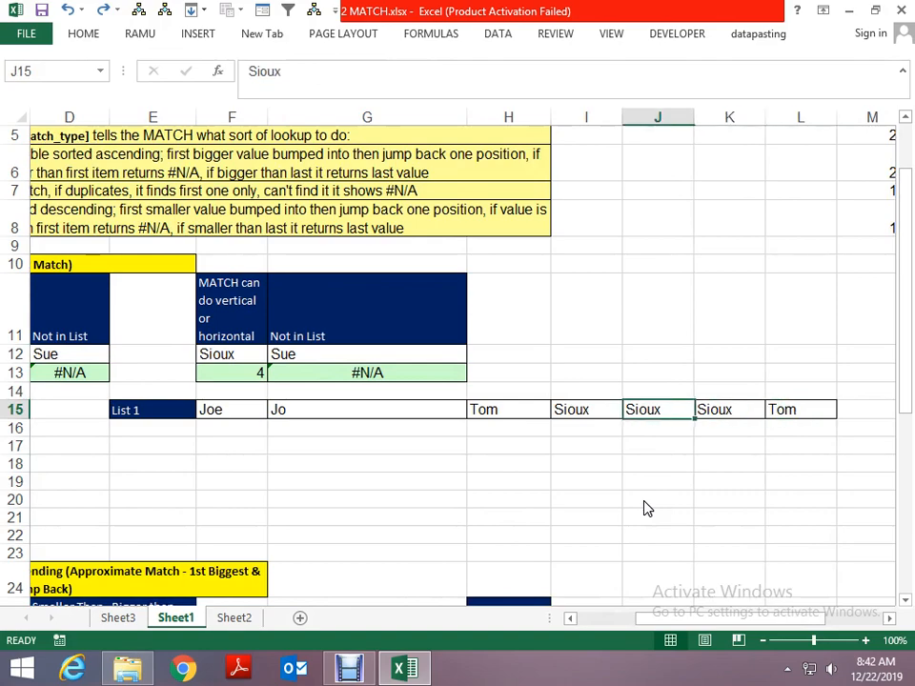
{"action": "key", "text": "ctrl+Left"}
{"action": "key", "text": "ctrl+Left"}
- Look over the approximate match example blocks for match types 1 and -1 with their sorted lists
{"action": "key", "text": "Down"}
{"action": "key", "text": "Down"}
{"action": "key", "text": "Down"}
{"action": "key", "text": "Down"}
{"action": "key", "text": "Down"}
{"action": "key", "text": "Down"}
{"action": "key", "text": "Down"}
{"action": "key", "text": "Down"}
{"action": "key", "text": "Down"}
{"action": "key", "text": "Down"}
{"action": "key", "text": "Down"}
{"action": "key", "text": "Down"}
{"action": "key", "text": "Down"}
{"action": "key", "text": "Down"}
{"action": "key", "text": "Down"}
{"action": "key", "text": "Down"}
{"action": "key", "text": "Down"}
{"action": "key", "text": "Down"}
{"action": "key", "text": "Down"}
{"action": "key", "text": "Down"}
{"action": "key", "text": "Left"}
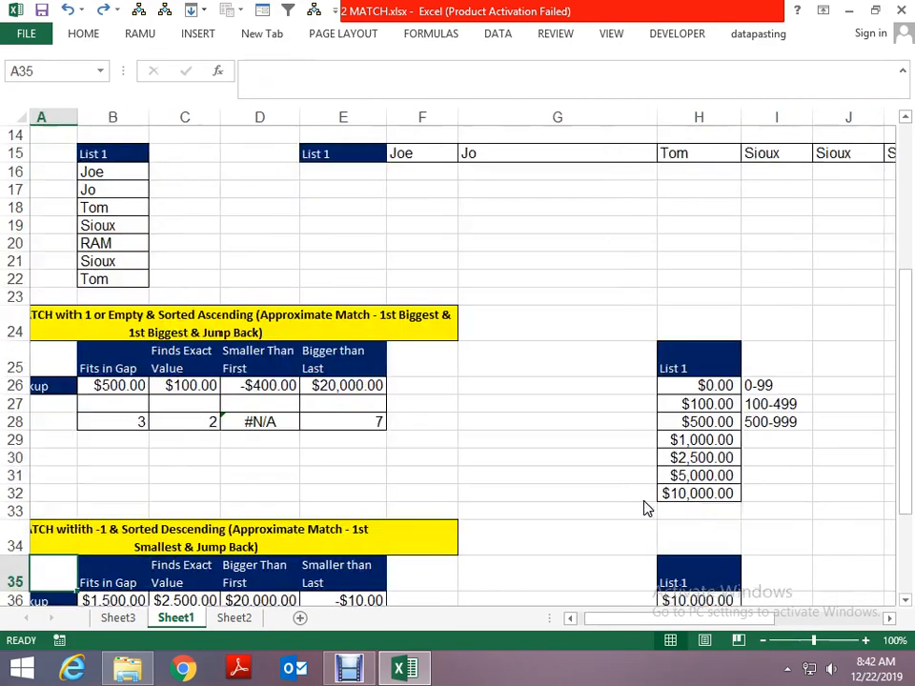
{"action": "key", "text": "Up"}
{"action": "key", "text": "Up"}
{"action": "key", "text": "Up"}
{"action": "key", "text": "Up"}
{"action": "key", "text": "Up"}
{"action": "key", "text": "Up"}
{"action": "key", "text": "Up"}
{"action": "key", "text": "Up"}
{"action": "key", "text": "Up"}
{"action": "key", "text": "Up"}
{"action": "key", "text": "Up"}
{"action": "key", "text": "Up"}
{"action": "key", "text": "Right"}
{"action": "key", "text": "Right"}
{"action": "key", "text": "Right"}
{"action": "key", "text": "Right"}
{"action": "key", "text": "Right"}
{"action": "key", "text": "Right"}
{"action": "key", "text": "Right"}
{"action": "key", "text": "Right"}
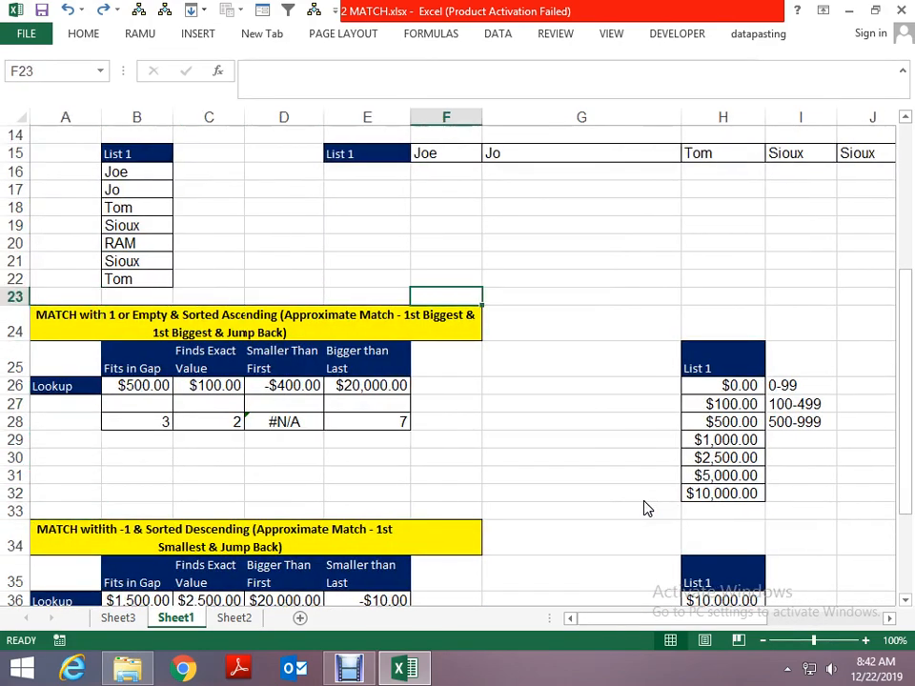
{"action": "key", "text": "Right"}
{"action": "key", "text": "Right"}
{"action": "key", "text": "Right"}
{"action": "key", "text": "Left"}
{"action": "key", "text": "Left"}
{"action": "key", "text": "Left"}
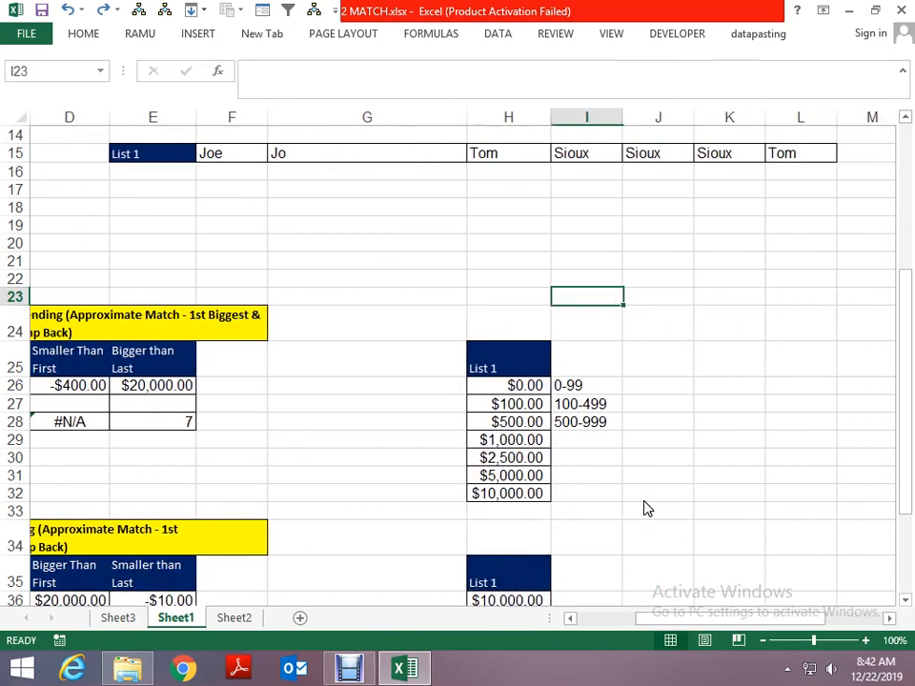
- Start an ascending number list in the empty area below row 15 with 3, 8 and 12 in J18:J20
{"action": "key", "text": "Up"}
{"action": "key", "text": "Up"}
{"action": "key", "text": "Up"}
{"action": "key", "text": "Right"}
{"action": "key", "text": "Right"}
{"action": "key", "text": "Up"}
{"action": "key", "text": "Up"}
{"action": "key", "text": "Left"}
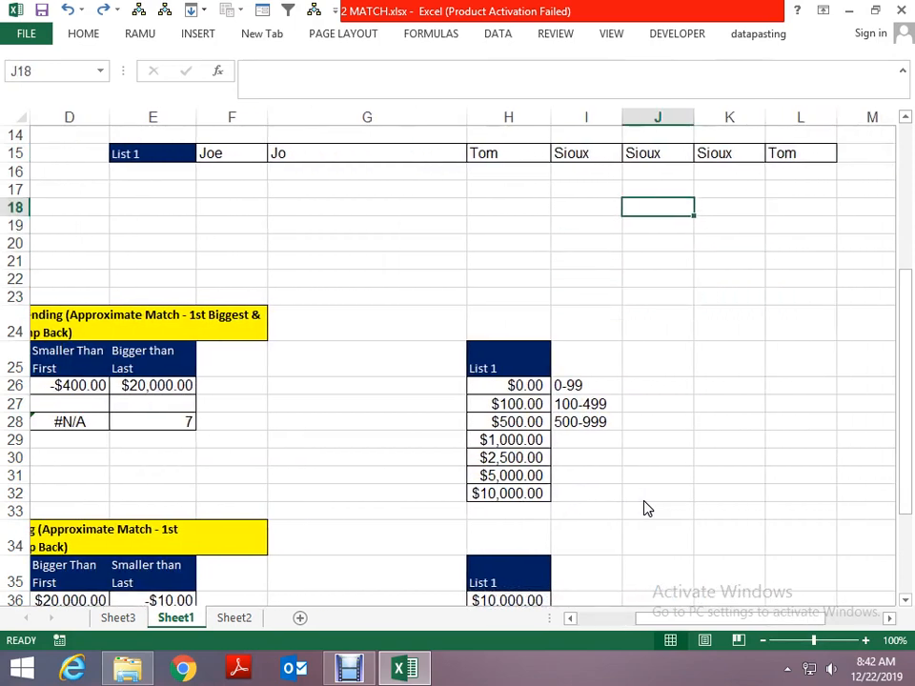
{"action": "type", "text": "3"}
{"action": "key", "text": "Return"}
{"action": "type", "text": "8"}
{"action": "key", "text": "Return"}
{"action": "type", "text": "12"}
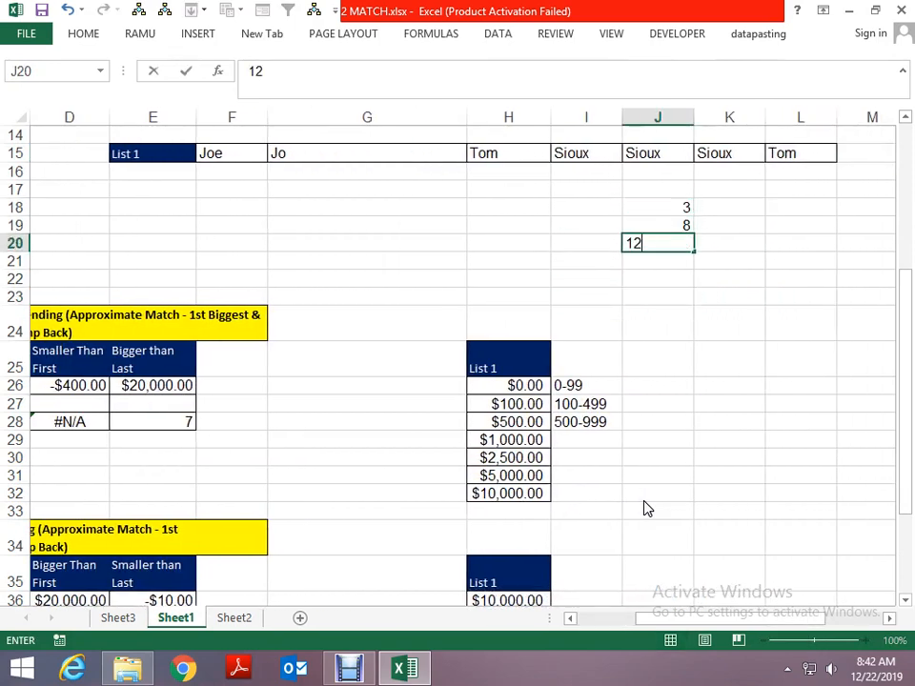
{"action": "key", "text": "Return"}
- Try 55 as an out-of-order value in J19 and undo the change
{"action": "key", "text": "Up"}
{"action": "key", "text": "Up"}
{"action": "type", "text": "55"}
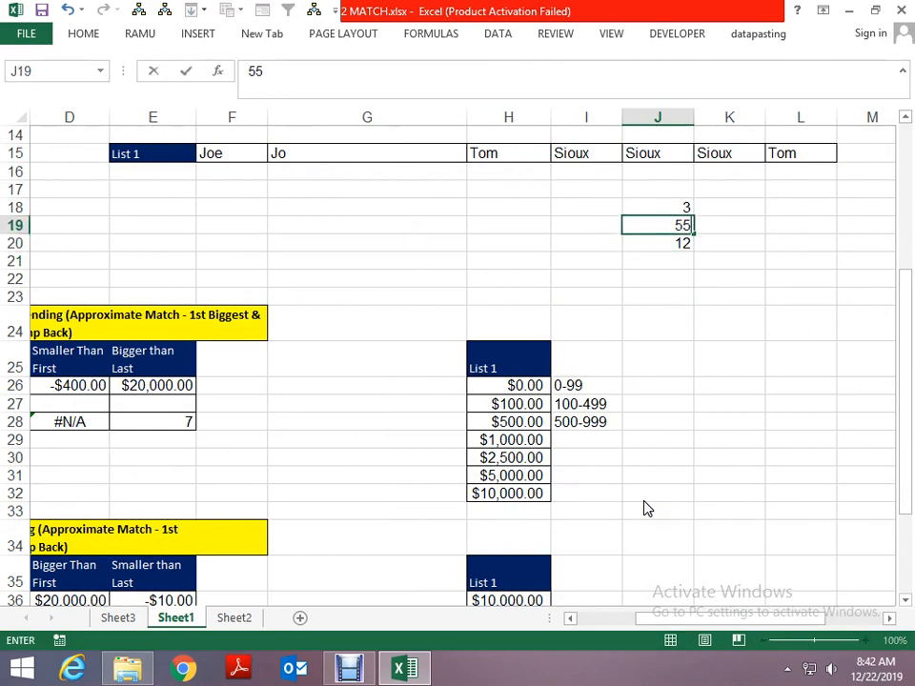
{"action": "key", "text": "Return"}
{"action": "key", "text": "Up"}
{"action": "key", "text": "ctrl+z"}
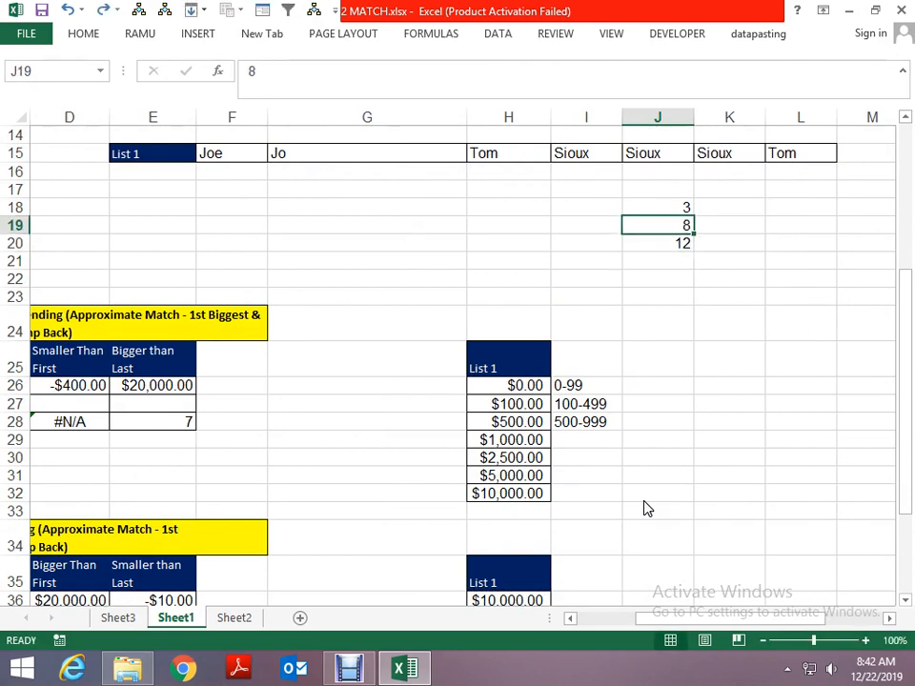
- Continue the ascending number list with 27, 30 and 80 in J21:J23
{"action": "key", "text": "Down"}
{"action": "key", "text": "Down"}
{"action": "type", "text": "27"}
{"action": "key", "text": "Return"}
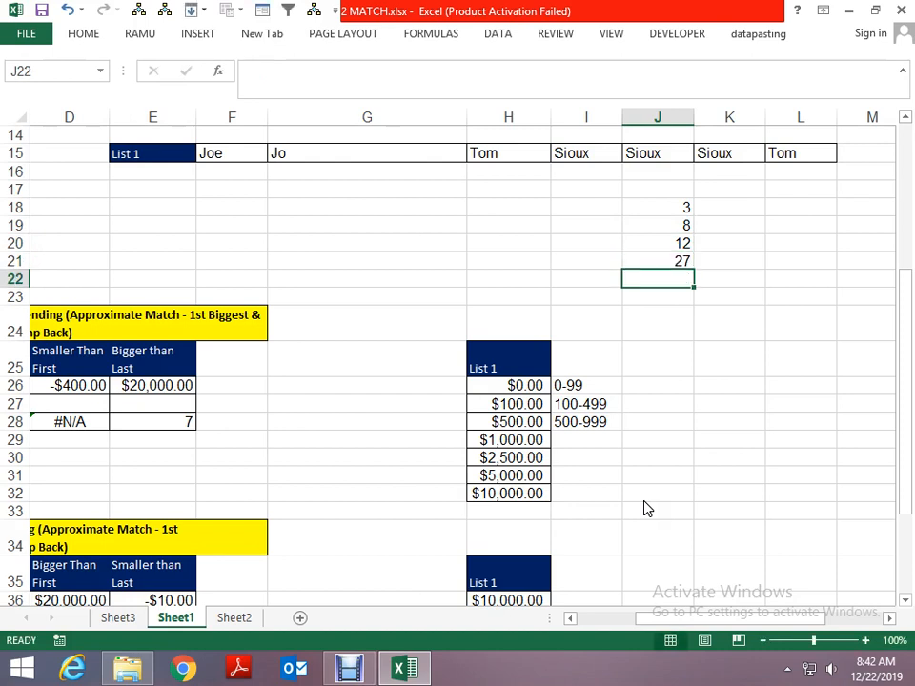
{"action": "type", "text": "30"}
{"action": "key", "text": "ctrl+Return"}
{"action": "key", "text": "Down"}
{"action": "type", "text": "80"}
{"action": "key", "text": "Up"}
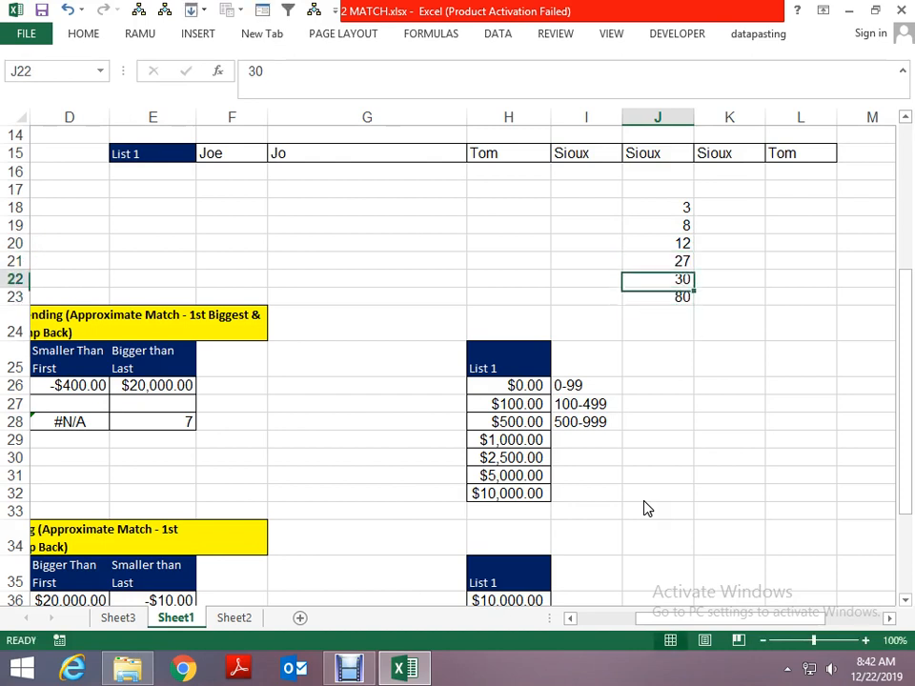
- Enter 16 as the lookup value in L19 and overwrite it with 25
{"action": "key", "text": "Up"}
{"action": "key", "text": "Up"}
{"action": "key", "text": "Up"}
{"action": "key", "text": "Right"}
{"action": "key", "text": "Right"}
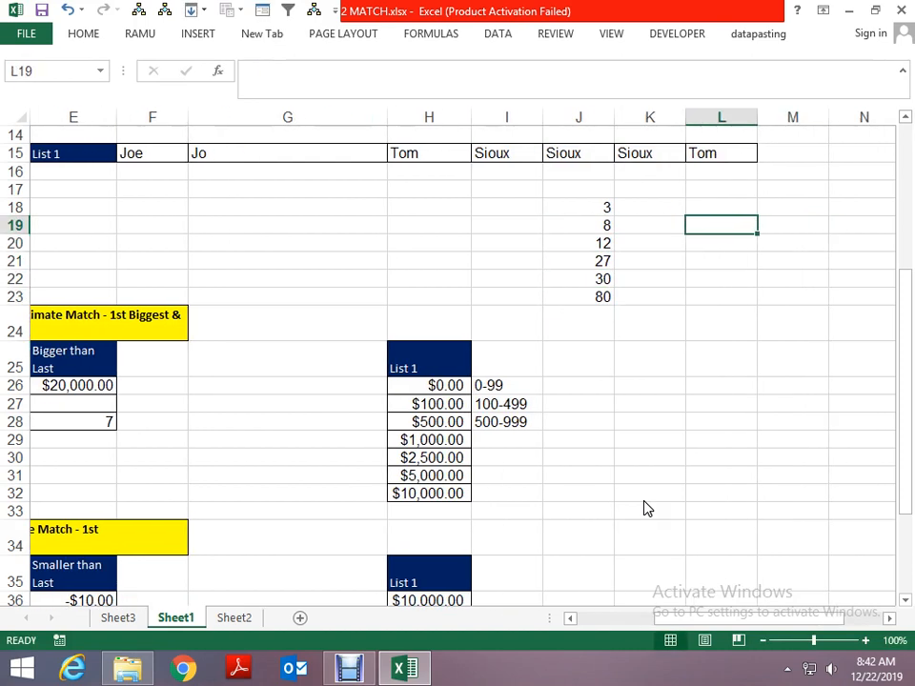
{"action": "type", "text": "16"}
{"action": "key", "text": "Return"}
{"action": "key", "text": "Up"}
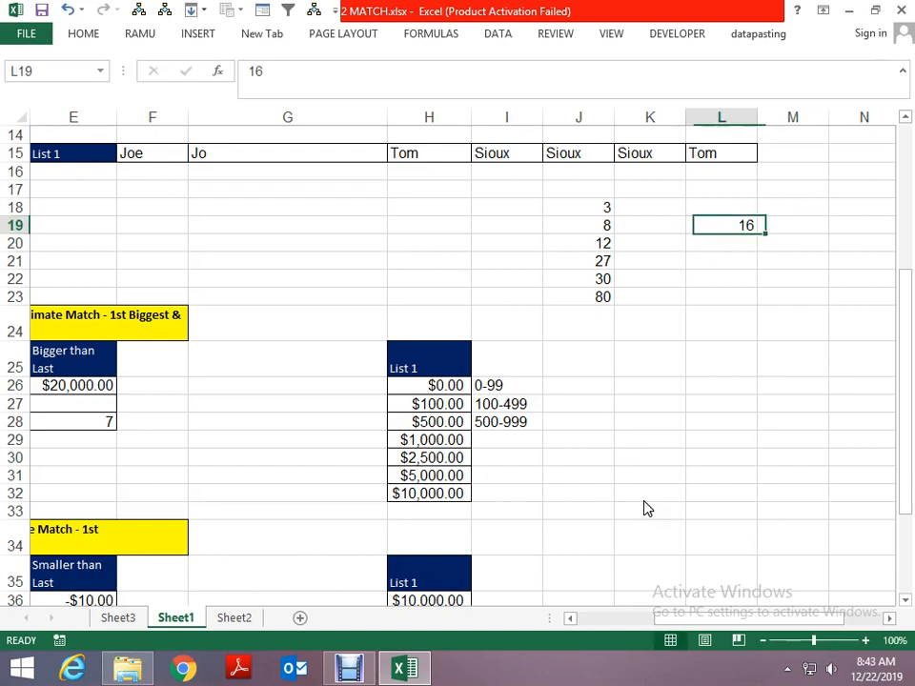
{"action": "type", "text": "25"}
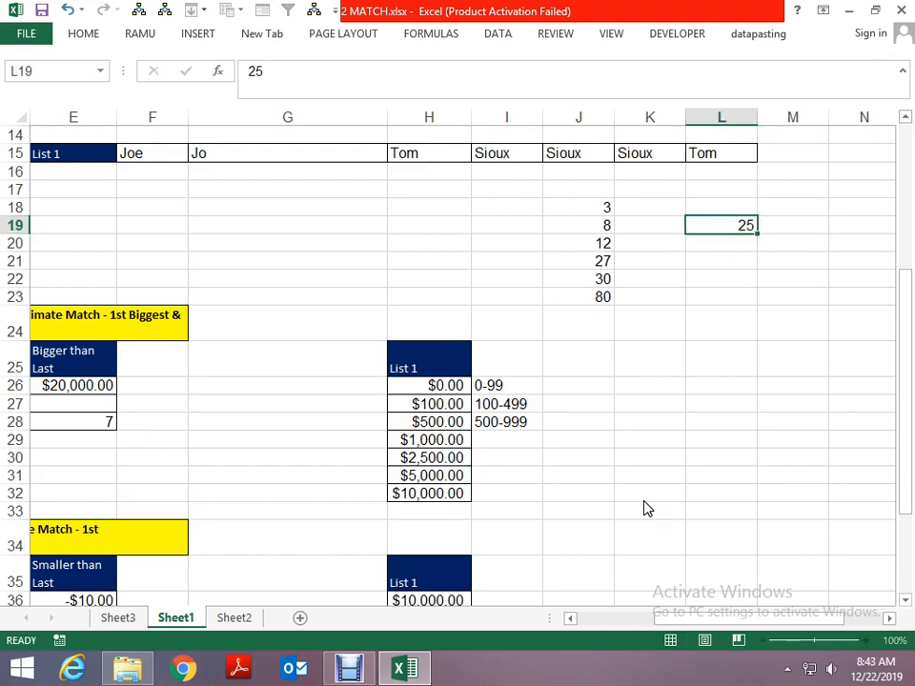
{"action": "key", "text": "Right"}
- Enter a MATCH formula in M19 that looks up L19 in the column J number list with match type 0
{"action": "type", "text": "=M"}
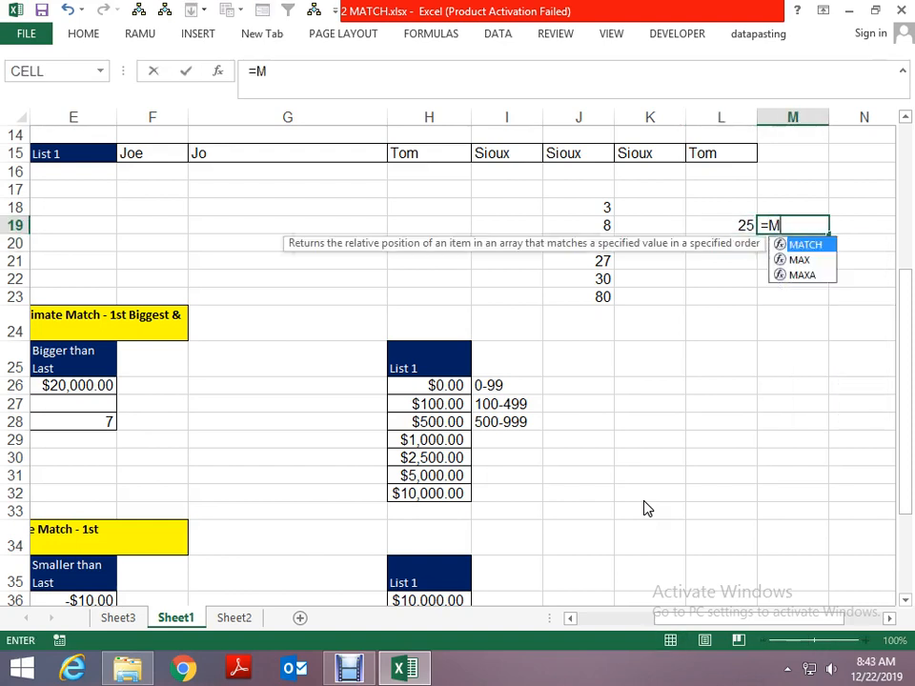
{"action": "type", "text": "ATCH("}
{"action": "key", "text": "Left"}
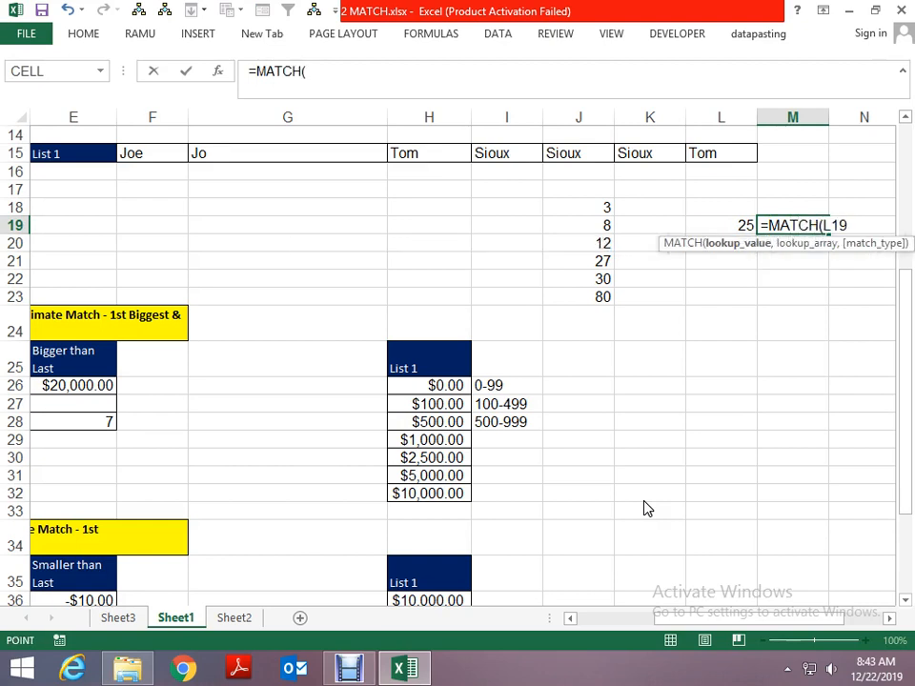
{"action": "type", "text": ","}
{"action": "key", "text": "Left"}
{"action": "key", "text": "Left"}
{"action": "key", "text": "Left"}
{"action": "key", "text": "Up"}
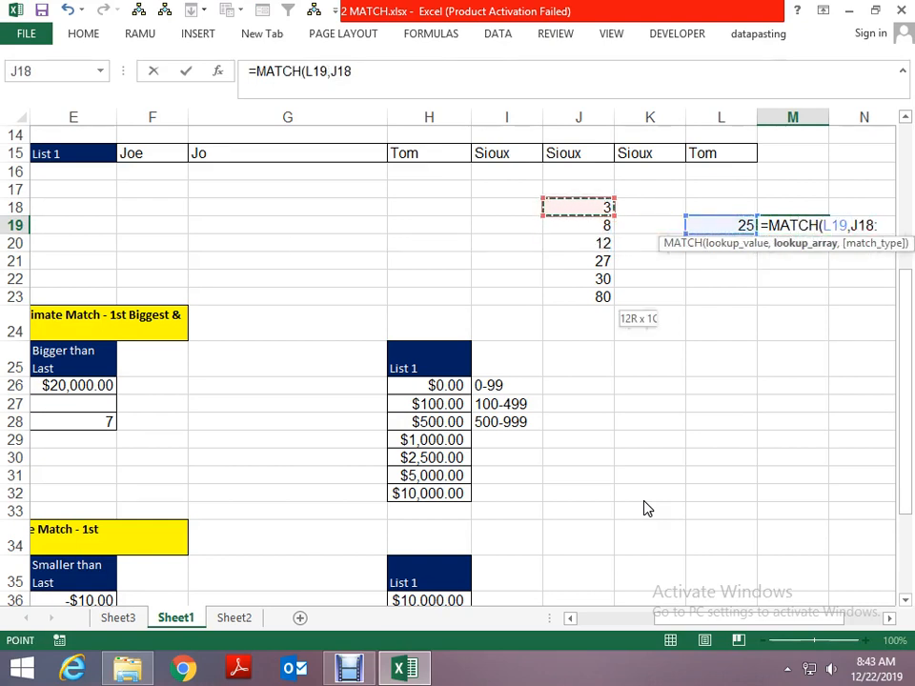
{"action": "key", "text": "shift+Down"}
{"action": "key", "text": "shift+Down"}
{"action": "key", "text": "shift+Down"}
{"action": "key", "text": "shift+Down"}
{"action": "key", "text": "shift+Down"}
{"action": "type", "text": ",0"}
{"action": "key", "text": "Return"}
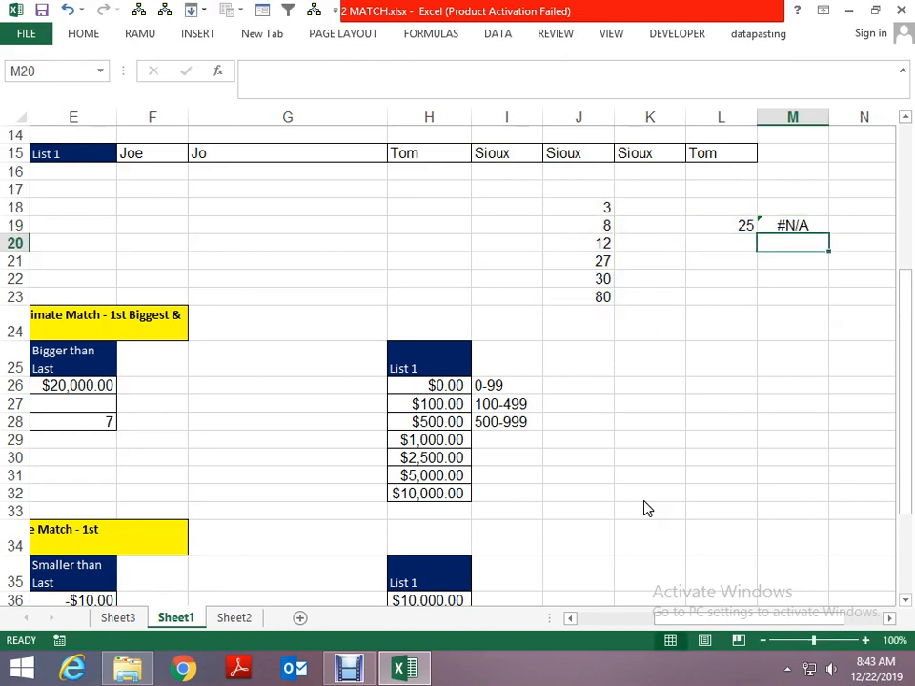
- Enter 25 as the second lookup value in L20
{"action": "key", "text": "Left"}
{"action": "type", "text": "25"}
{"action": "key", "text": "Tab"}
- Begin a MATCH formula in M20 with L20 as the lookup value
{"action": "type", "text": "=MATCVH"}
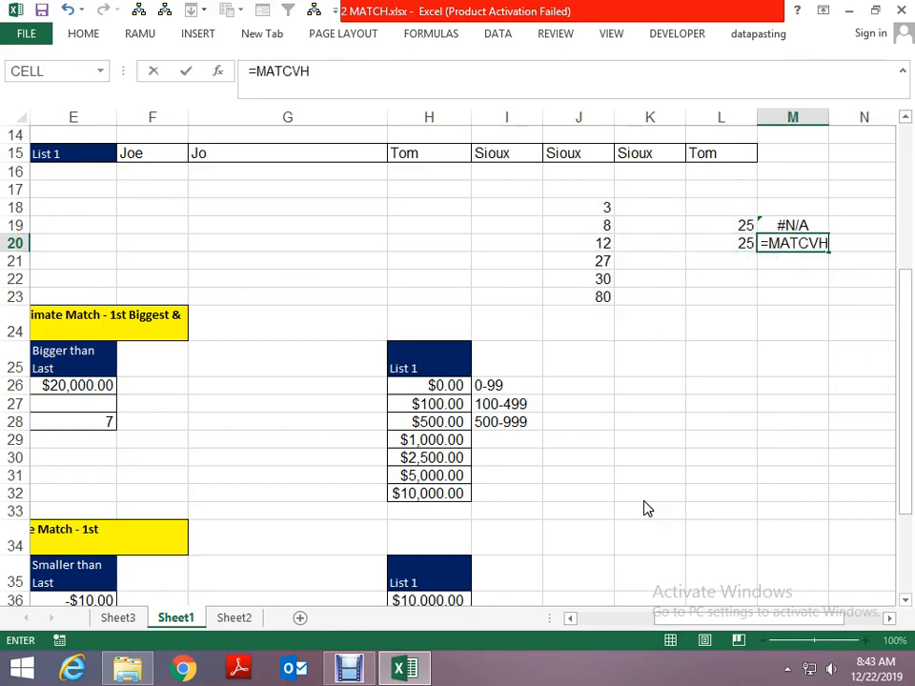
{"action": "key", "text": "BackSpace"}
{"action": "key", "text": "BackSpace"}
{"action": "type", "text": "H("}
{"action": "key", "text": "Left"}
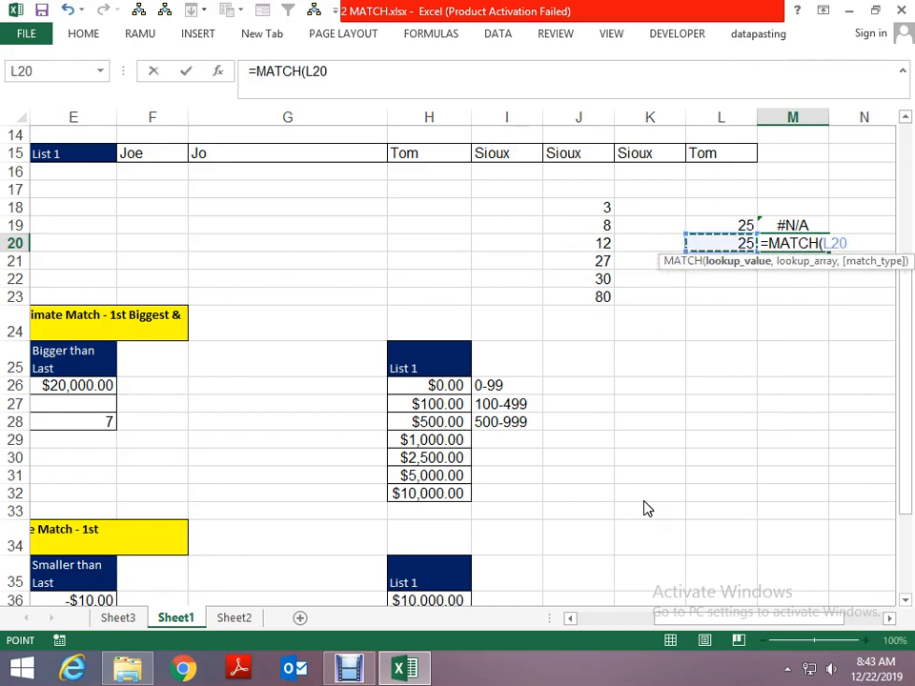
- Use the column J number list, J18:J23, as the lookup array of the M20 formula
{"action": "type", "text": ","}
{"action": "key", "text": "Left"}
{"action": "key", "text": "Left"}
{"action": "key", "text": "Left"}
{"action": "key", "text": "Left"}
{"action": "key", "text": "Right"}
{"action": "key", "text": "Up"}
{"action": "key", "text": "Up"}
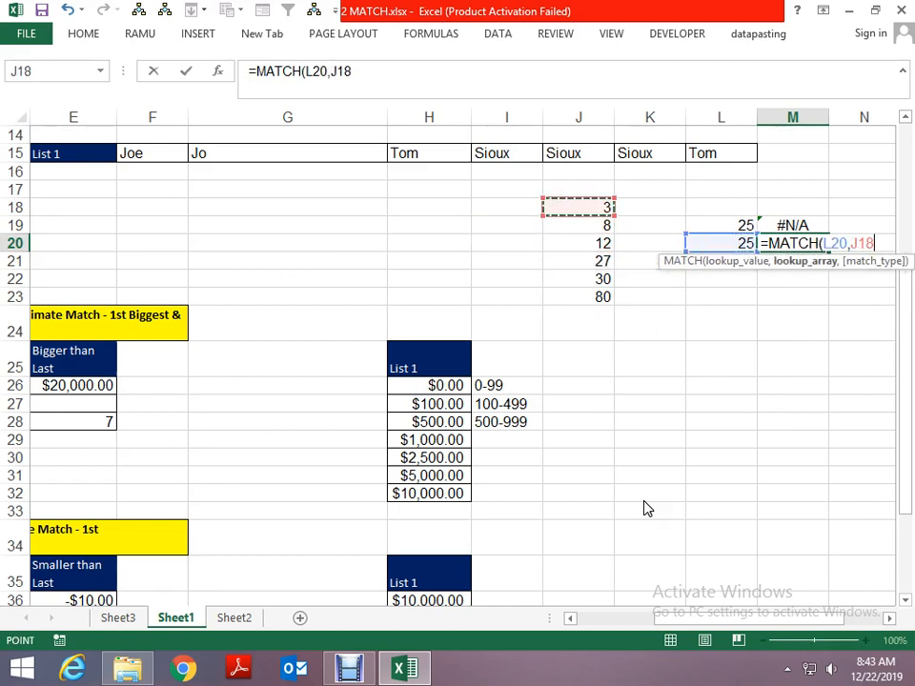
{"action": "key", "text": "shift+Down"}
{"action": "key", "text": "shift+Down"}
{"action": "key", "text": "shift+Down"}
{"action": "key", "text": "shift+Down"}
{"action": "key", "text": "shift+Down"}
{"action": "type", "text": ","}
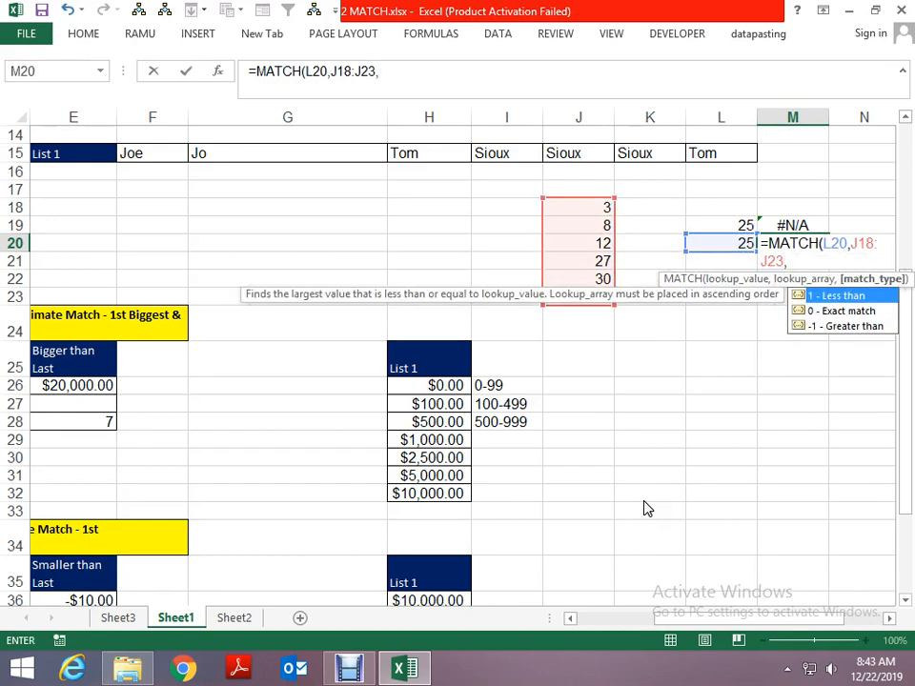
- Complete the M20 MATCH formula with match type 1
{"action": "key", "text": "Down"}
{"action": "key", "text": "Up"}
{"action": "key", "text": "ctrl+Return"}
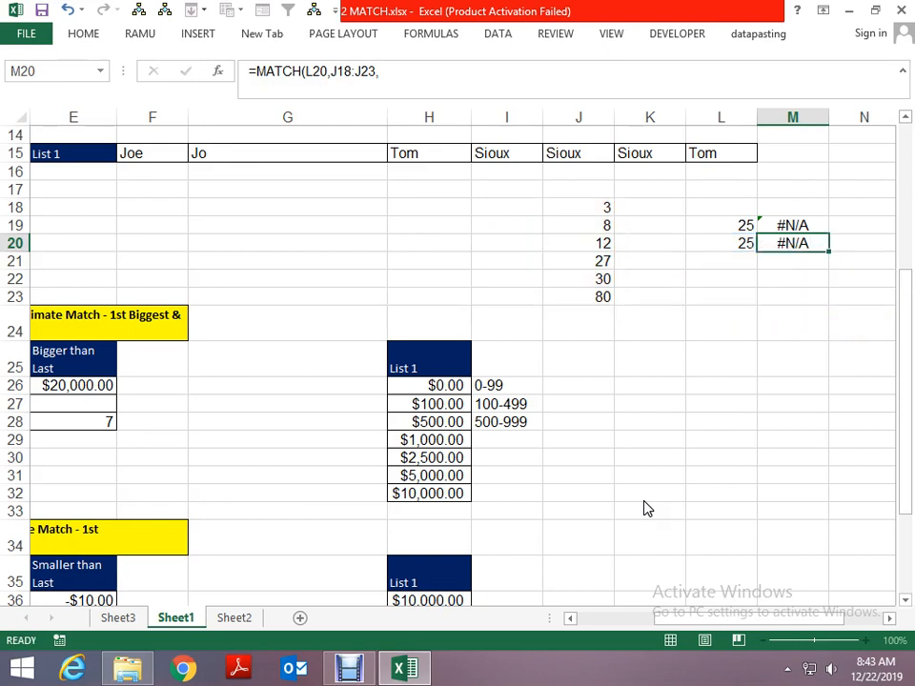
{"action": "key", "text": "F2"}
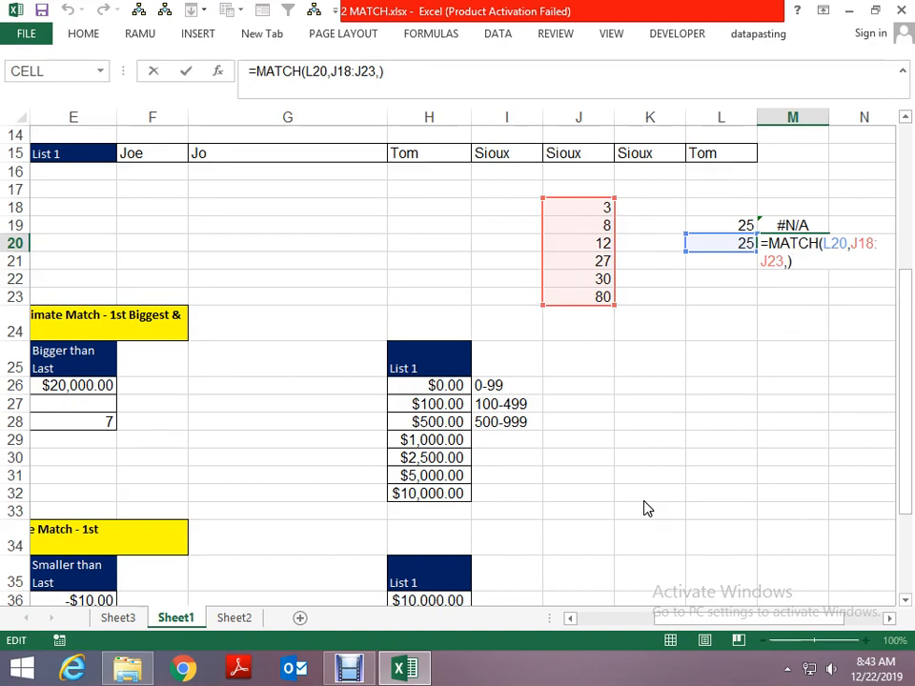
{"action": "type", "text": "1"}
{"action": "key", "text": "Return"}
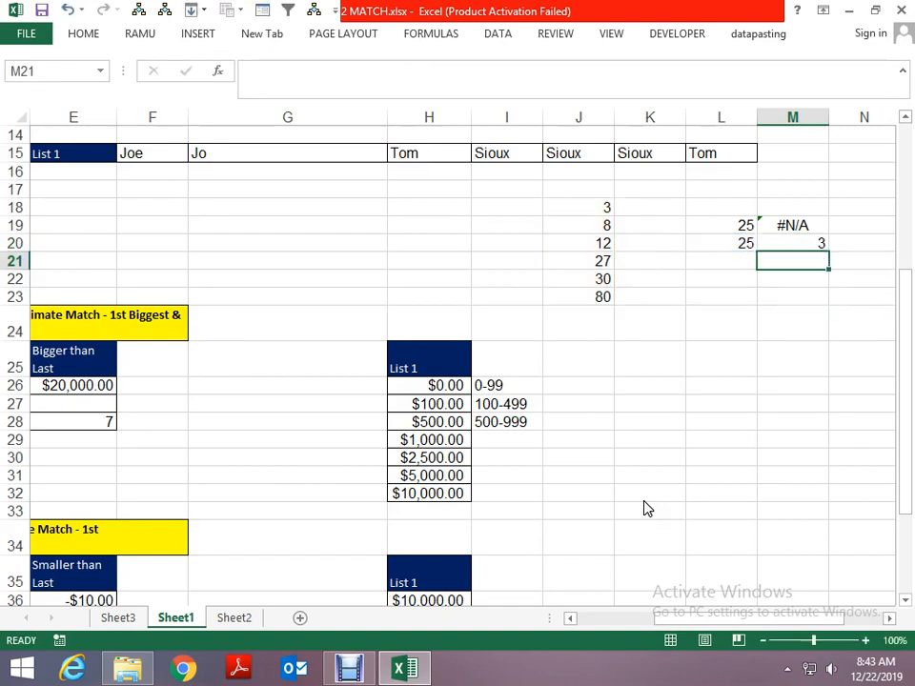
- Compare the M20 result with the positions of the ascending values in J18:J23
{"action": "key", "text": "Up"}
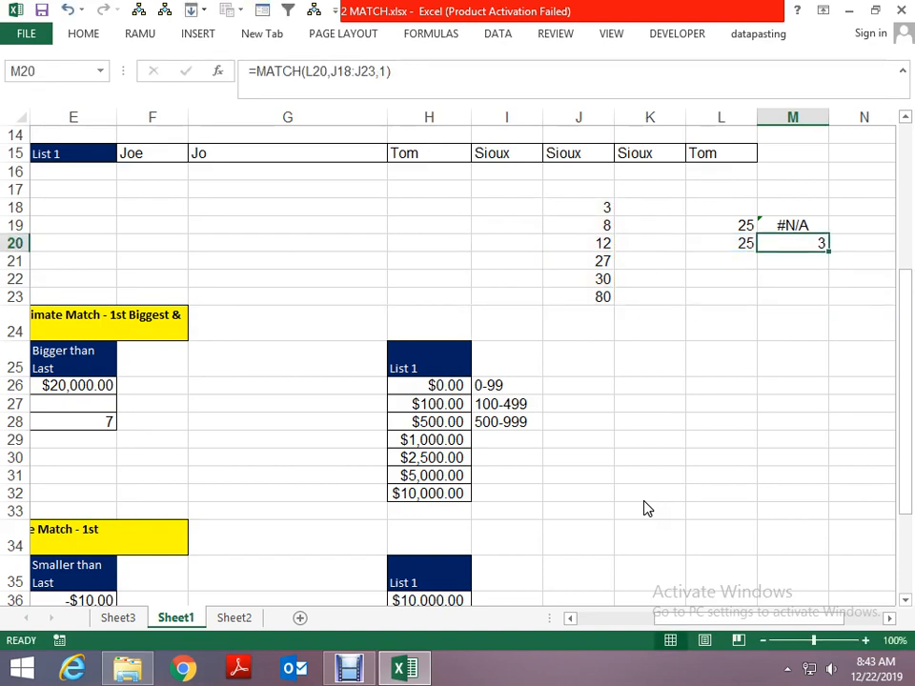
{"action": "key", "text": "Left"}
{"action": "key", "text": "Left"}
{"action": "key", "text": "Left"}
{"action": "key", "text": "Up"}
{"action": "key", "text": "Up"}
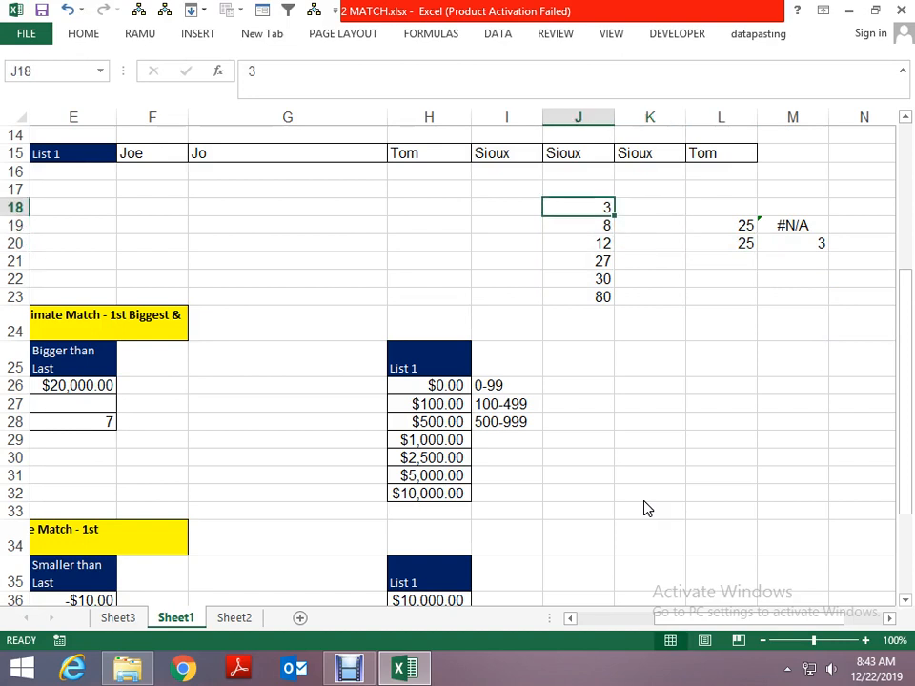
{"action": "key", "text": "Down"}
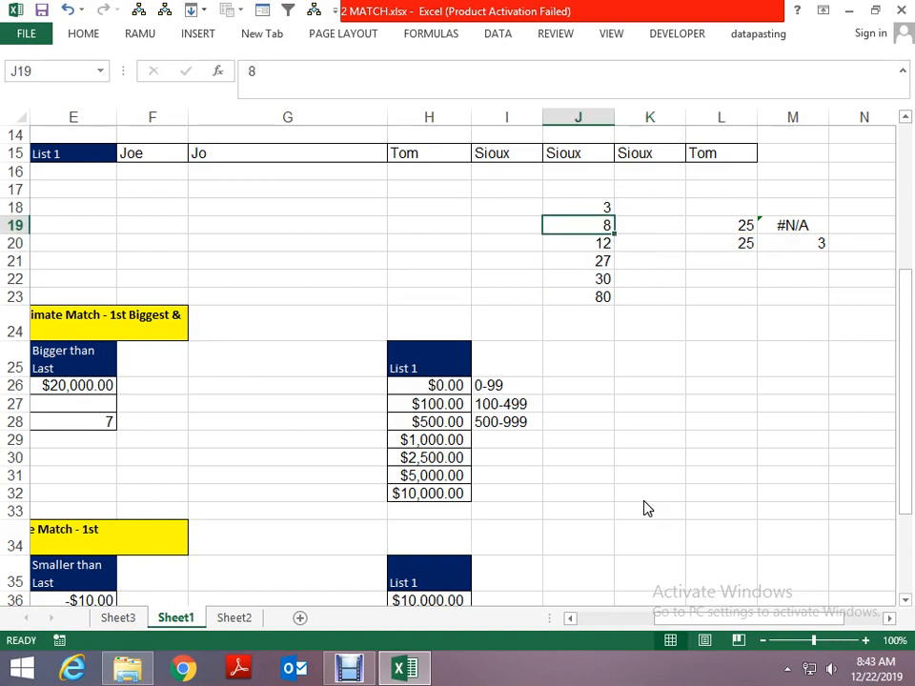
{"action": "key", "text": "Down"}
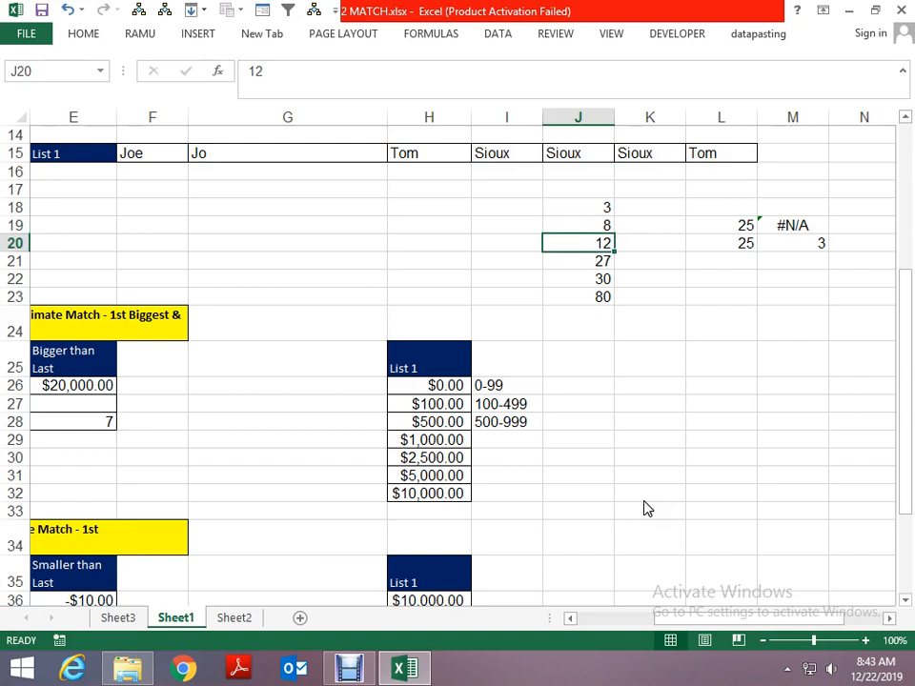
{"action": "key", "text": "Right"}
{"action": "key", "text": "Right"}
{"action": "key", "text": "Right"}
{"action": "key", "text": "Left"}
{"action": "key", "text": "Left"}
{"action": "key", "text": "Left"}
{"action": "key", "text": "Up"}
{"action": "key", "text": "Up"}
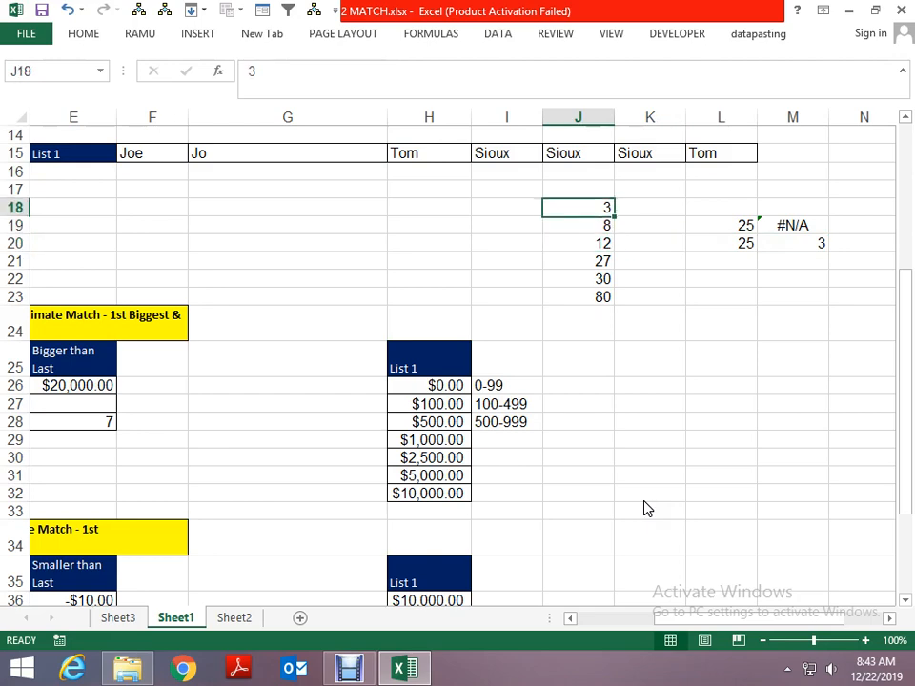
{"action": "key", "text": "shift+Down"}
{"action": "key", "text": "shift+Down"}
{"action": "key", "text": "shift+Down"}
{"action": "key", "text": "shift+Down"}
{"action": "key", "text": "shift+Down"}
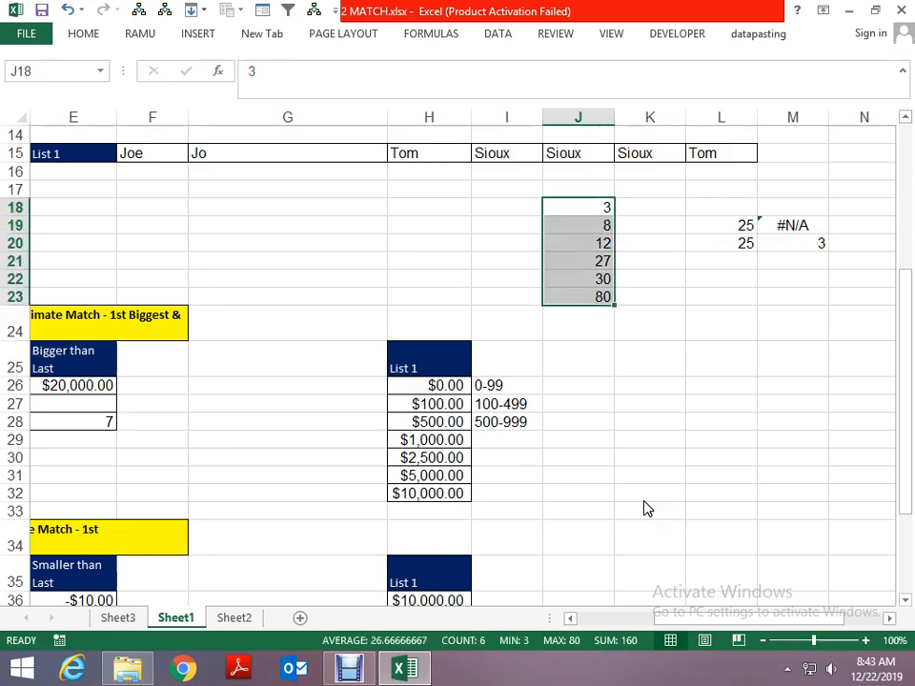
- Review the match type explanations in the notes at the start of the sheet
{"action": "key", "text": "Home"}
{"action": "key", "text": "Up"}
{"action": "key", "text": "Up"}
{"action": "key", "text": "Up"}
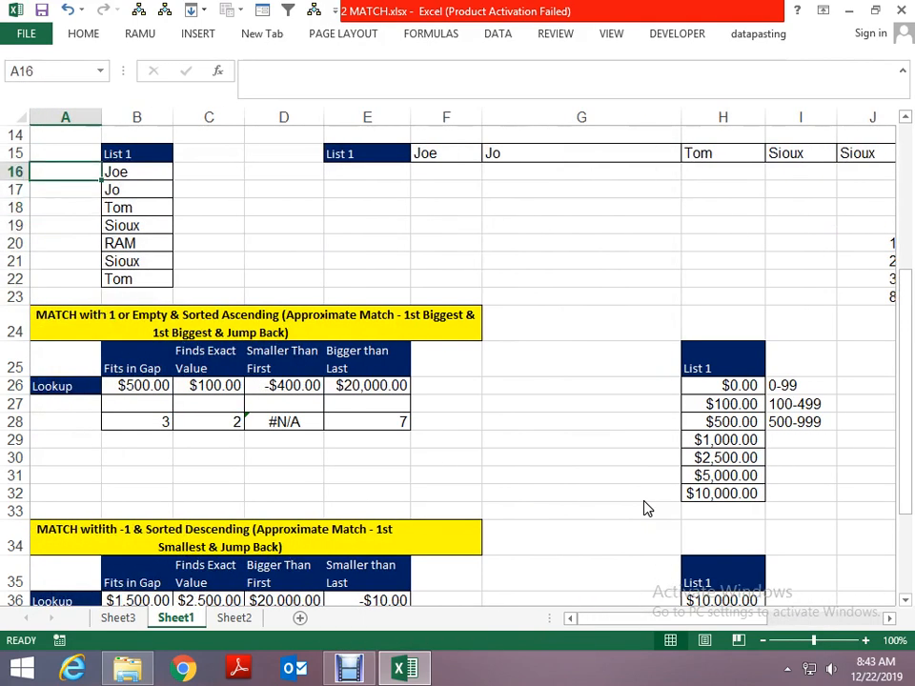
{"action": "scroll", "coordinate": [645, 508], "scroll_direction": "up", "scroll_amount": 5}
{"action": "key", "text": "Down"}
{"action": "key", "text": "Down"}
{"action": "key", "text": "Down"}
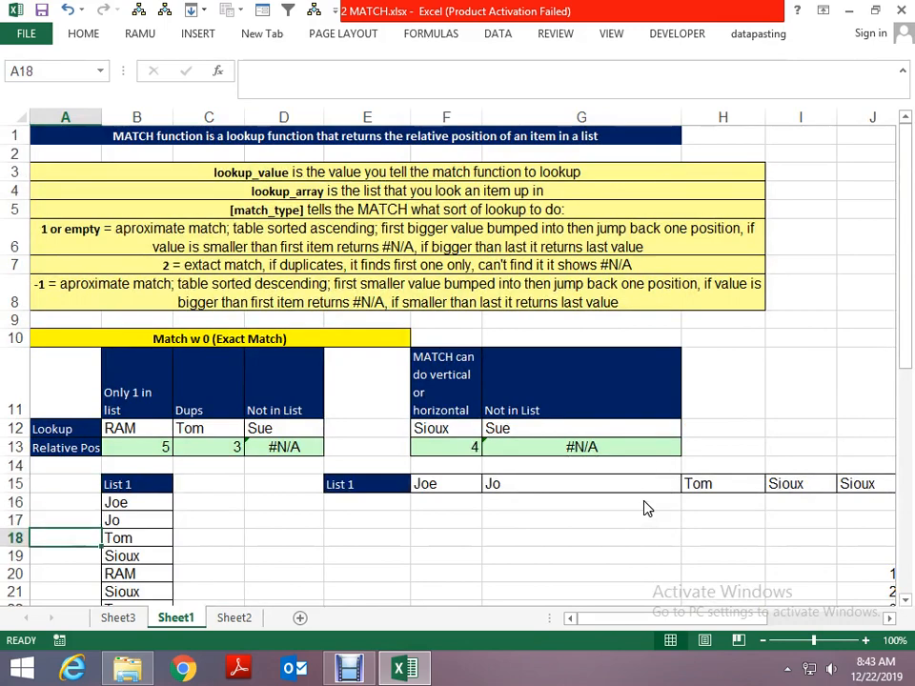
- Copy the number list together with its lookup values and MATCH formulas, J18:M23
{"action": "key", "text": "Page_Down"}
{"action": "key", "text": "Right"}
{"action": "key", "text": "Right"}
{"action": "key", "text": "Right"}
{"action": "key", "text": "Right"}
{"action": "key", "text": "Right"}
{"action": "key", "text": "Right"}
{"action": "key", "text": "Right"}
{"action": "key", "text": "Right"}
{"action": "key", "text": "Right"}
{"action": "key", "text": "Right"}
{"action": "key", "text": "Right"}
{"action": "key", "text": "Right"}
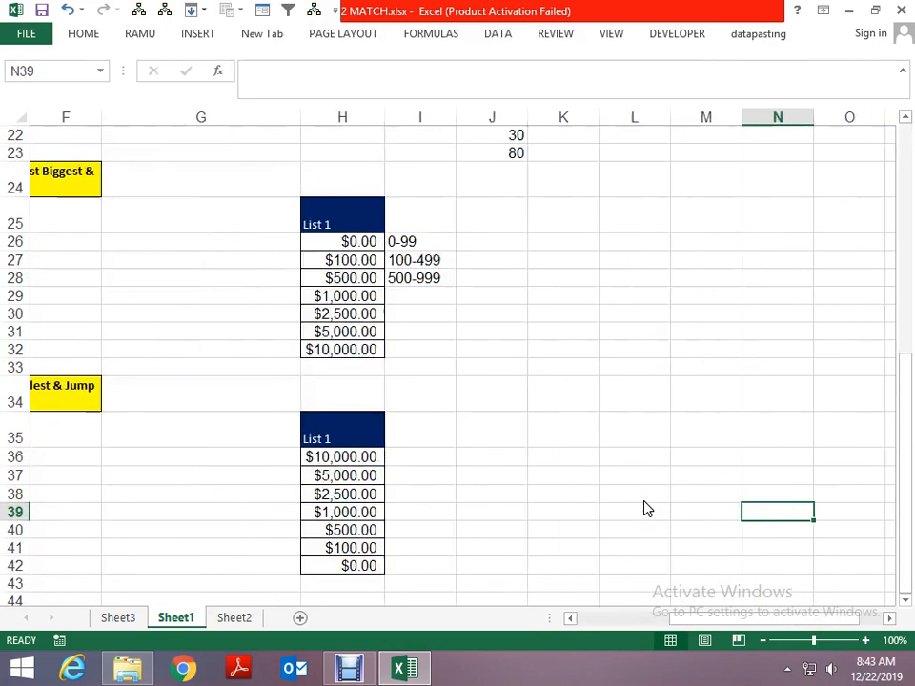
{"action": "key", "text": "Up"}
{"action": "key", "text": "Up"}
{"action": "key", "text": "Up"}
{"action": "key", "text": "Up"}
{"action": "key", "text": "Up"}
{"action": "key", "text": "Up"}
{"action": "key", "text": "Up"}
{"action": "key", "text": "Up"}
{"action": "key", "text": "Up"}
{"action": "key", "text": "Up"}
{"action": "key", "text": "Up"}
{"action": "key", "text": "Up"}
{"action": "key", "text": "Up"}
{"action": "key", "text": "Up"}
{"action": "key", "text": "Up"}
{"action": "key", "text": "Up"}
{"action": "key", "text": "Up"}
{"action": "key", "text": "Up"}
{"action": "key", "text": "Up"}
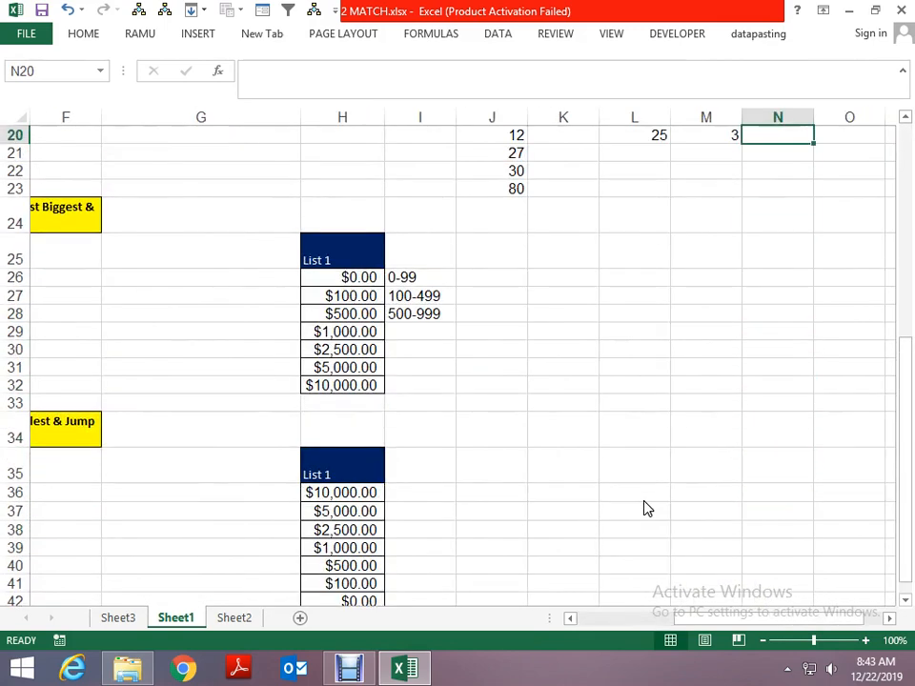
{"action": "key", "text": "Left"}
{"action": "key", "text": "Left"}
{"action": "key", "text": "Left"}
{"action": "key", "text": "Up"}
{"action": "key", "text": "Up"}
{"action": "key", "text": "Up"}
{"action": "key", "text": "Down"}
{"action": "key", "text": "Left"}
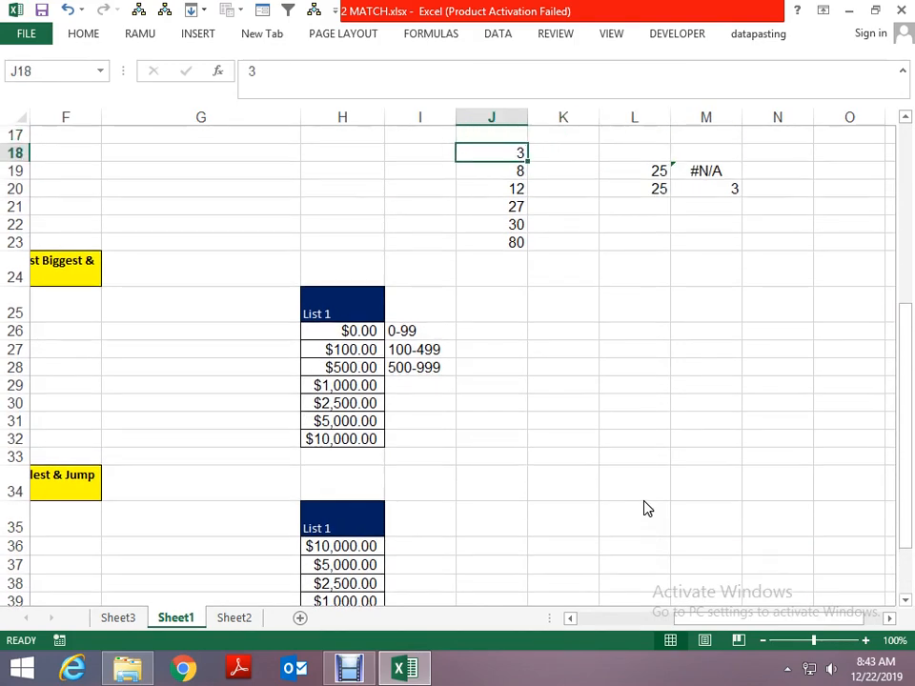
{"action": "key", "text": "shift+Down"}
{"action": "key", "text": "shift+Down"}
{"action": "key", "text": "shift+Down"}
{"action": "key", "text": "shift+Down"}
{"action": "key", "text": "shift+Down"}
{"action": "key", "text": "shift+Right"}
{"action": "key", "text": "shift+Right"}
{"action": "key", "text": "shift+Right"}
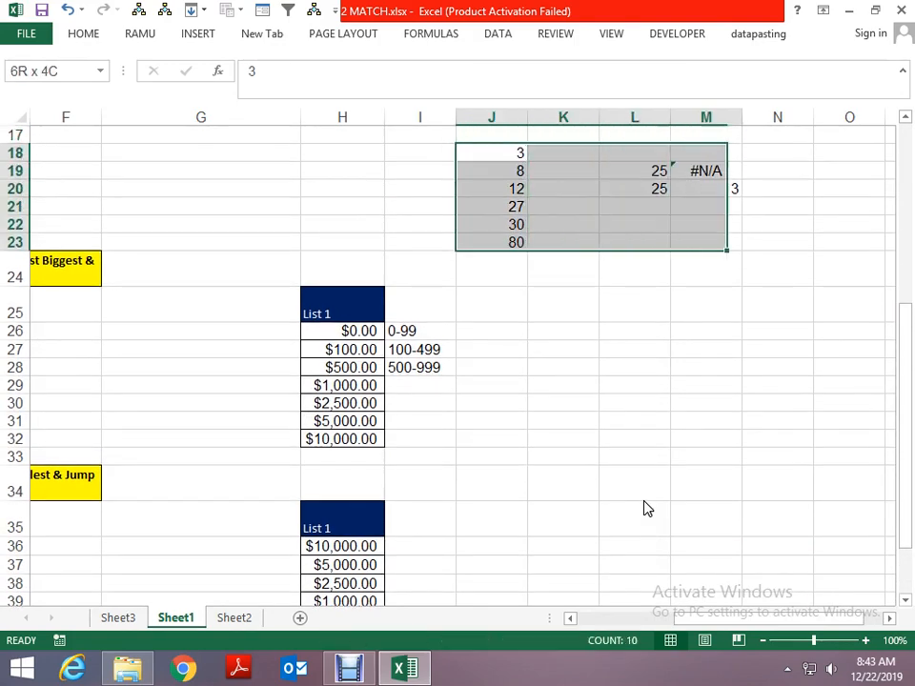
{"action": "key", "text": "ctrl+c"}
- Paste the copied number list and lookup block with its first cell at K25
{"action": "key", "text": "Down"}
{"action": "key", "text": "Down"}
{"action": "key", "text": "Down"}
- Break the pasted list's ascending order by setting K26 to 27 and K25 to 80
{"action": "key", "text": "Down"}
{"action": "key", "text": "Down"}
{"action": "key", "text": "Down"}
{"action": "key", "text": "Down"}
{"action": "key", "text": "Down"}
{"action": "key", "text": "Right"}
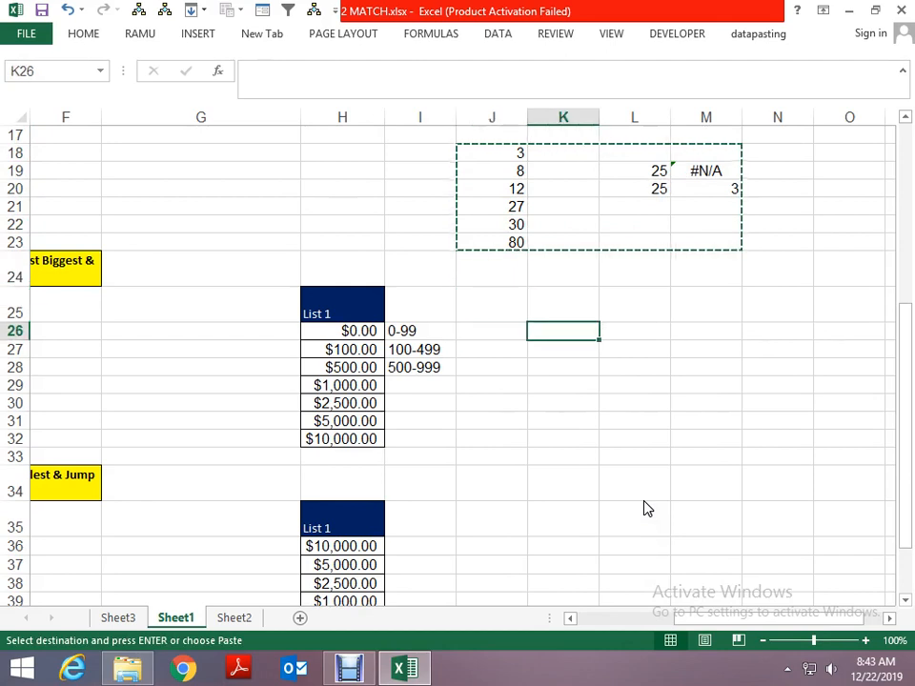
{"action": "key", "text": "Up"}
{"action": "key", "text": "Return"}
{"action": "key", "text": "Down"}
{"action": "key", "text": "Down"}
{"action": "key", "text": "Up"}
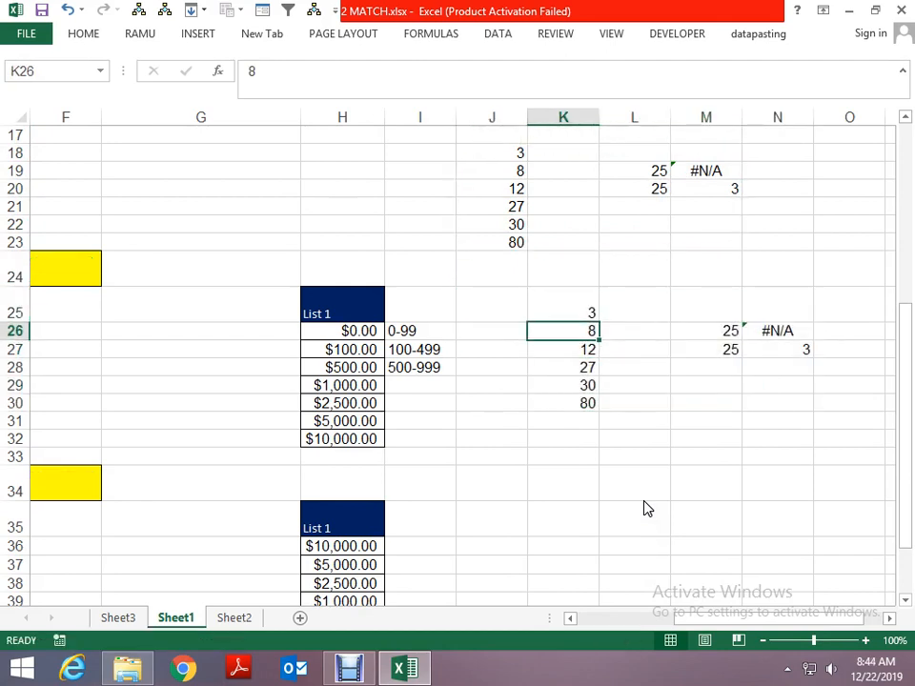
{"action": "type", "text": "27"}
{"action": "key", "text": "ctrl+Return"}
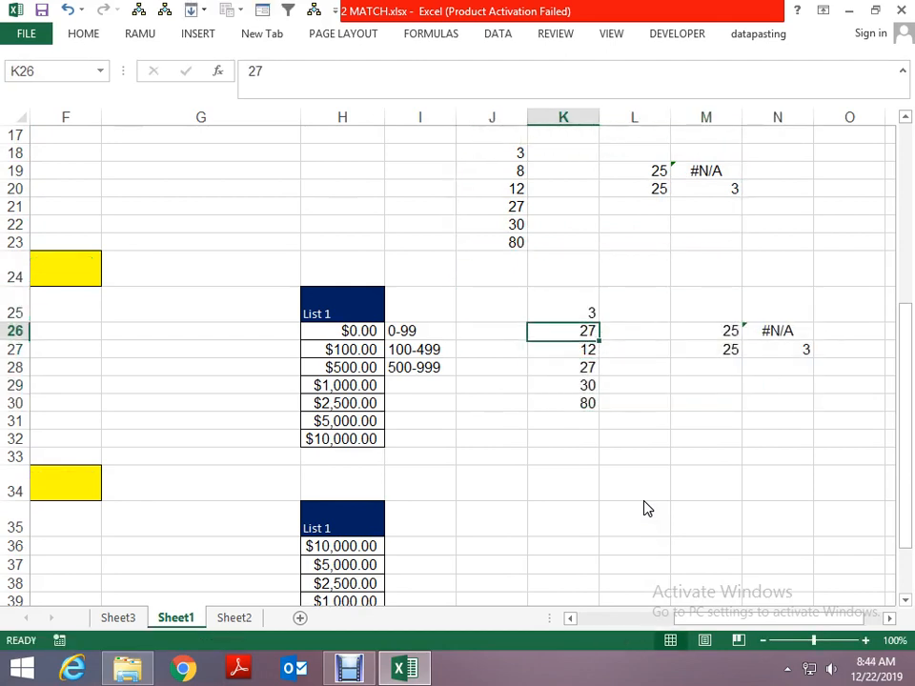
{"action": "key", "text": "Up"}
{"action": "type", "text": "80"}
{"action": "key", "text": "ctrl+Return"}
- Overwrite K27 with 30 and K28 with 12 in the unsorted list
{"action": "key", "text": "Down"}
{"action": "key", "text": "Down"}
{"action": "key", "text": "Down"}
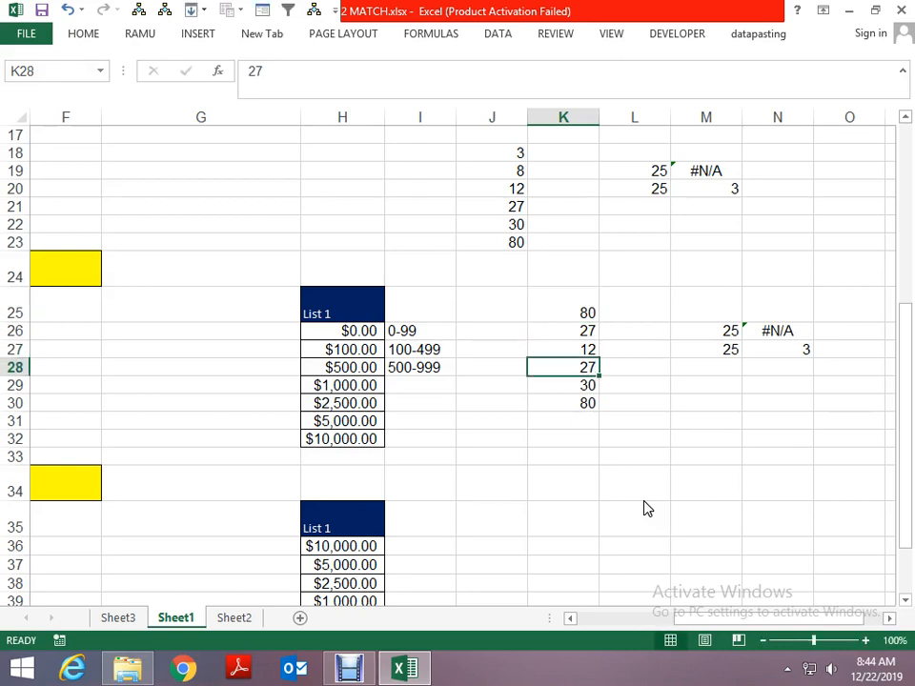
{"action": "key", "text": "Up"}
{"action": "type", "text": "30"}
{"action": "key", "text": "ctrl+Return"}
{"action": "key", "text": "Down"}
{"action": "type", "text": "12"}
{"action": "key", "text": "ctrl+Return"}
{"action": "key", "text": "Down"}
{"action": "key", "text": "Up"}
{"action": "key", "text": "Up"}
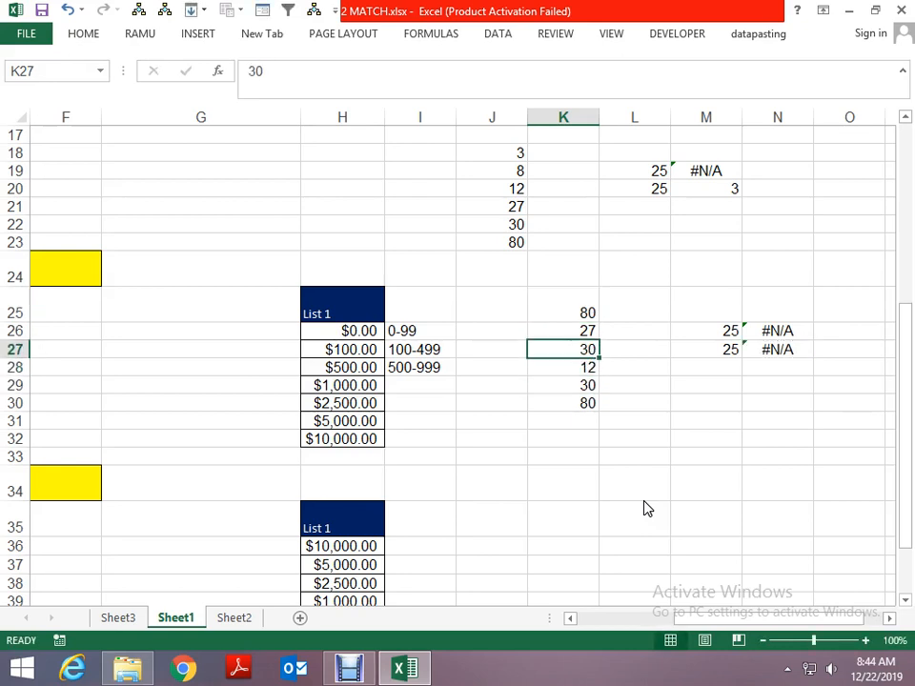
- Check the approximate MATCH formula in N27 against its lookup value in M27
{"action": "key", "text": "Right"}
{"action": "key", "text": "Right"}
{"action": "key", "text": "Right"}
{"action": "key", "text": "F2"}
{"action": "key", "text": "Return"}
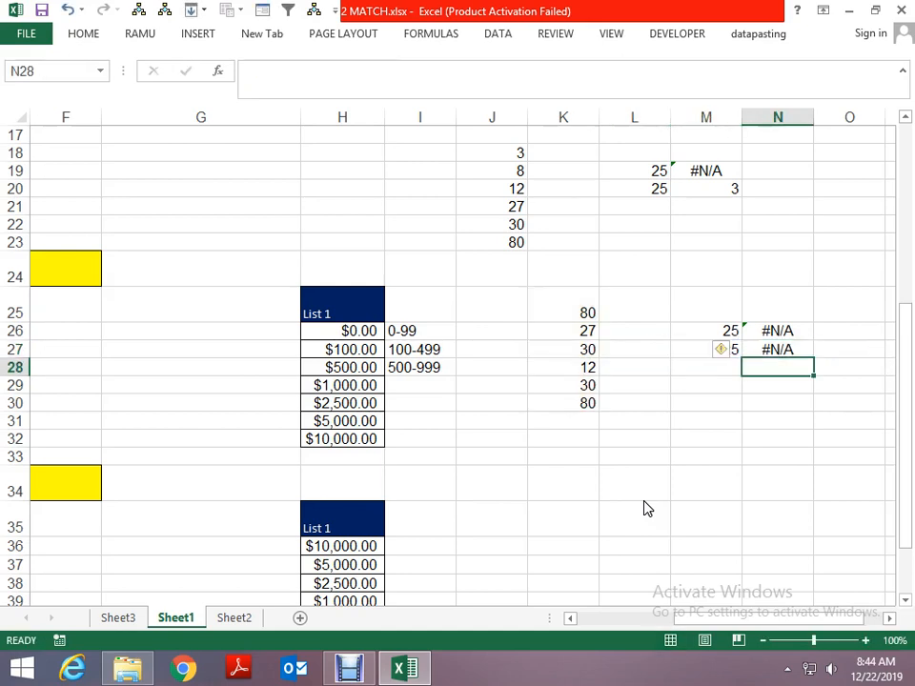
{"action": "key", "text": "Up"}
{"action": "key", "text": "Left"}
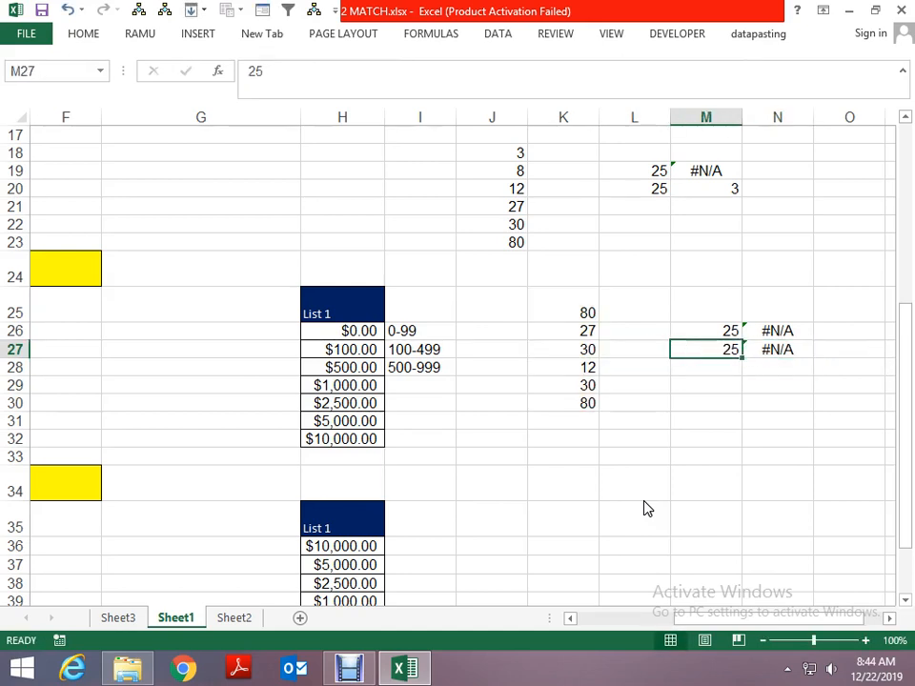
- Sort the numbers in K25:K30 in ascending order
{"action": "key", "text": "Up"}
{"action": "key", "text": "Left"}
{"action": "key", "text": "Up"}
{"action": "key", "text": "Left"}
{"action": "key", "text": "ctrl+shift+Down"}
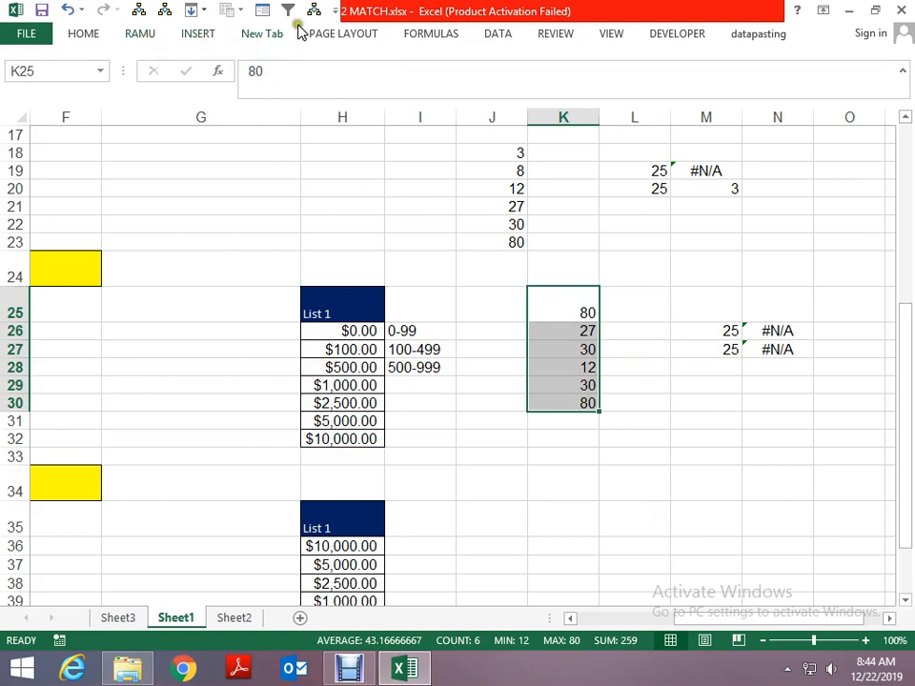
{"action": "left_click", "coordinate": [498, 34]}
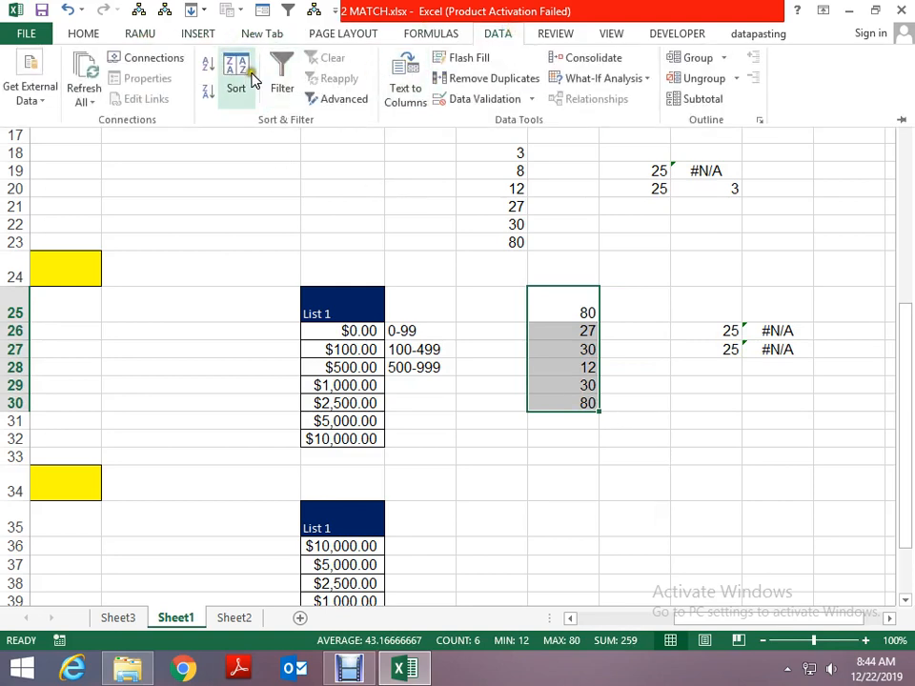
{"action": "left_click", "coordinate": [210, 67]}
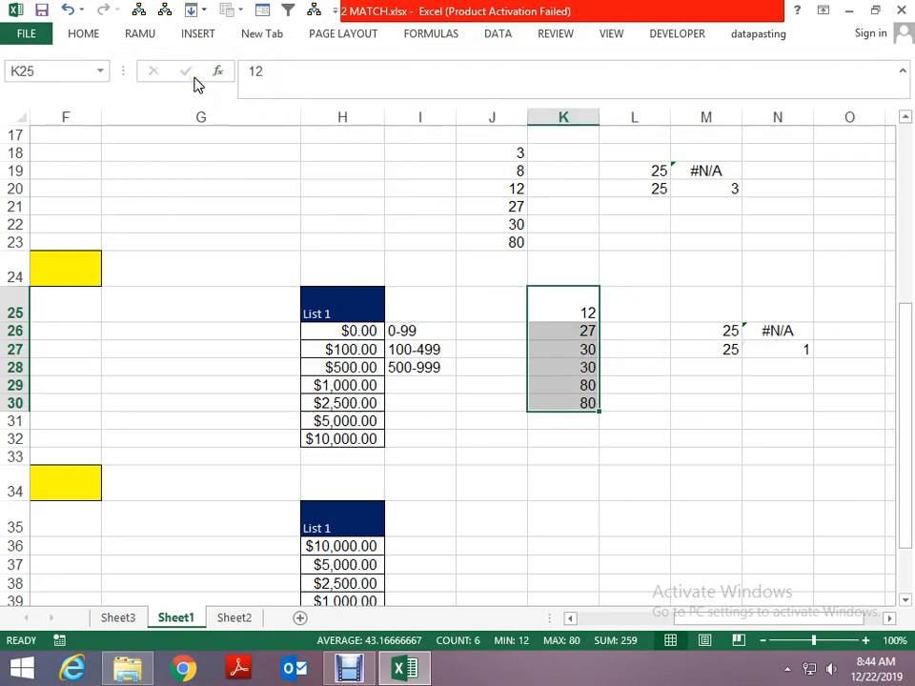
- Compare the approximate match result in N27 with the sorted values in column K
{"action": "key", "text": "Down"}
{"action": "key", "text": "Down"}
{"action": "key", "text": "Right"}
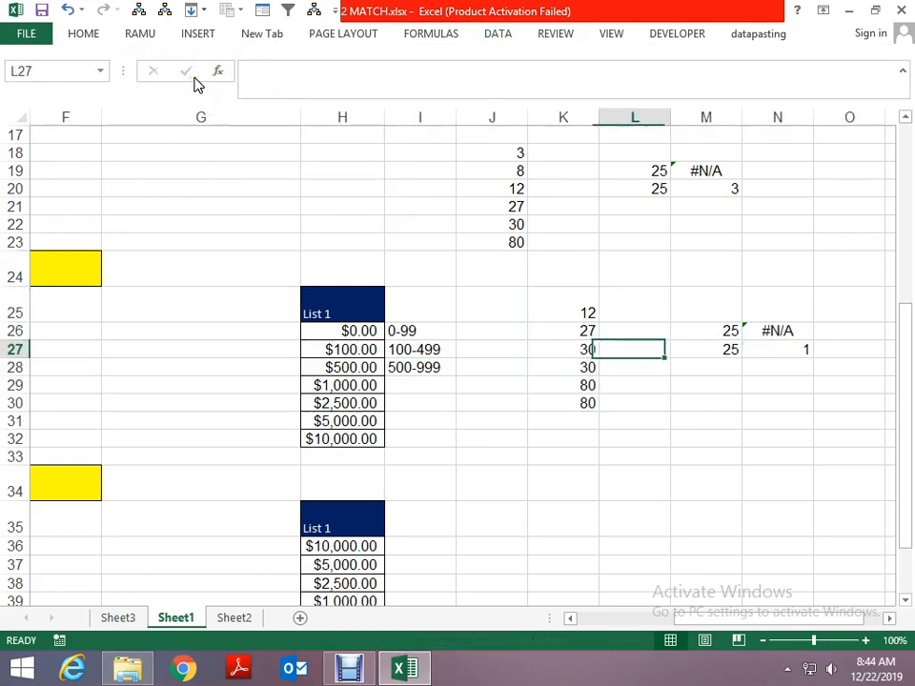
{"action": "key", "text": "Right"}
{"action": "key", "text": "Right"}
{"action": "key", "text": "Left"}
{"action": "key", "text": "Left"}
{"action": "key", "text": "Left"}
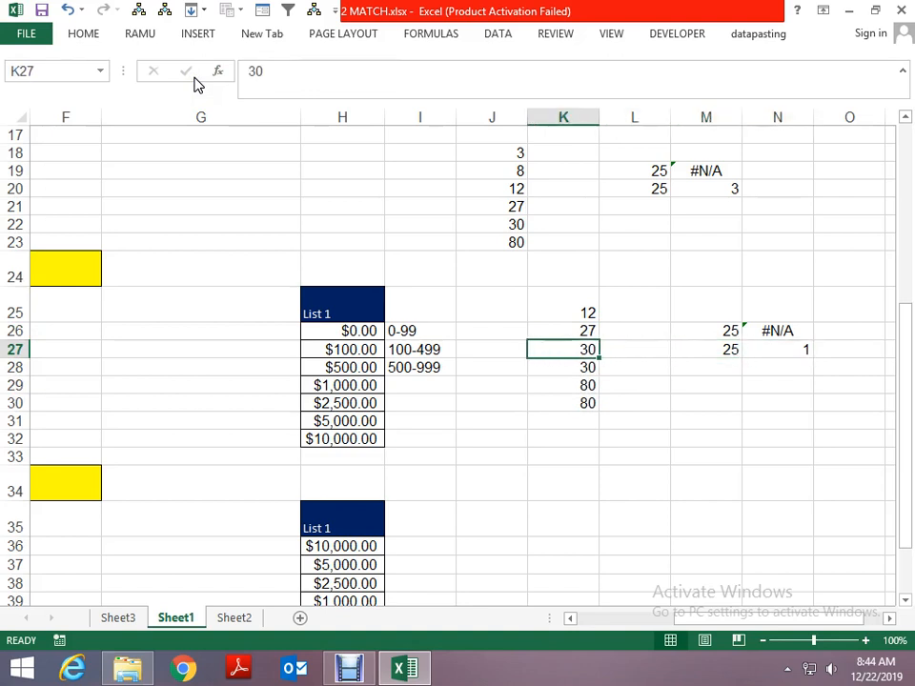
{"action": "key", "text": "Up"}
{"action": "key", "text": "Down"}
{"action": "key", "text": "Up"}
{"action": "key", "text": "Up"}
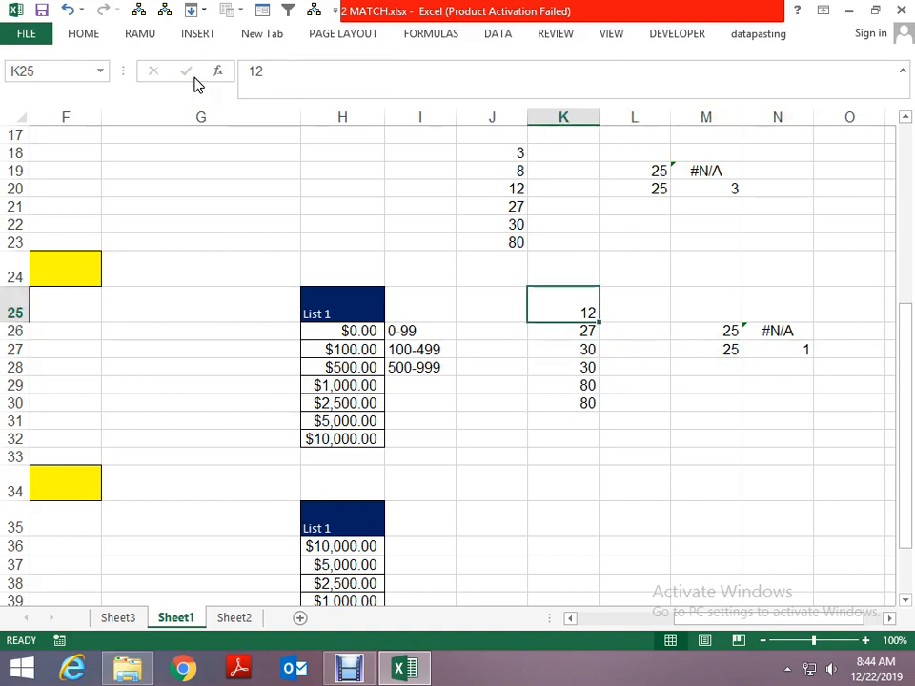
- Copy the original ascending number list in J18:J23
{"action": "key", "text": "Left"}
{"action": "key", "text": "Up"}
{"action": "key", "text": "Up"}
- Paste the copied list as values over K25:K30
{"action": "key", "text": "Up"}
{"action": "key", "text": "Up"}
{"action": "key", "text": "Up"}
{"action": "key", "text": "Up"}
{"action": "key", "text": "Up"}
{"action": "key", "text": "shift+Down"}
{"action": "key", "text": "shift+Down"}
{"action": "key", "text": "shift+Down"}
{"action": "key", "text": "shift+Down"}
{"action": "key", "text": "shift+Down"}
{"action": "key", "text": "ctrl+c"}
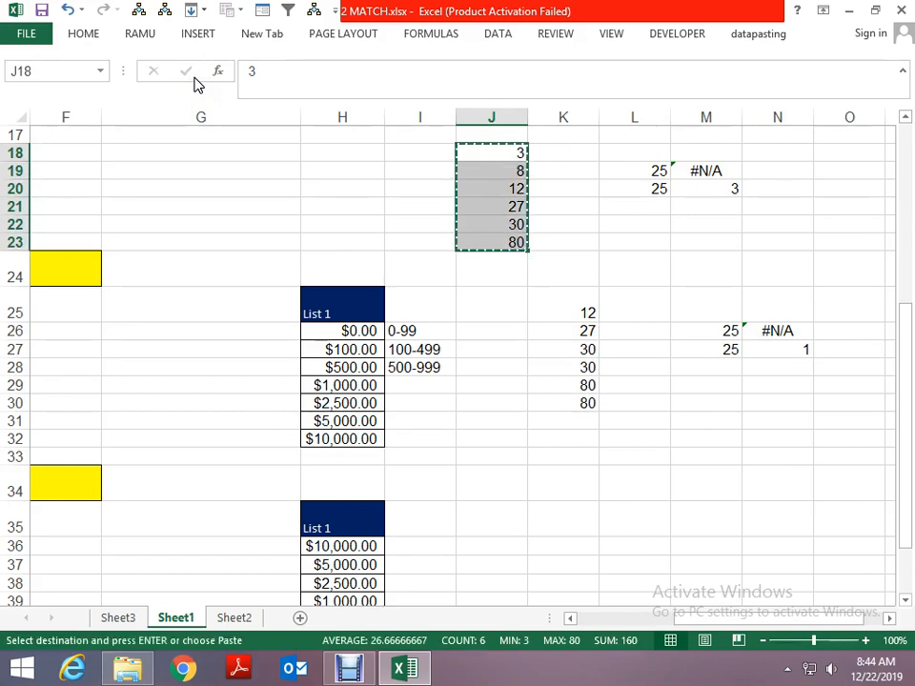
{"action": "key", "text": "Down"}
{"action": "key", "text": "Down"}
{"action": "key", "text": "Down"}
{"action": "key", "text": "Down"}
{"action": "key", "text": "Down"}
{"action": "key", "text": "Down"}
{"action": "key", "text": "Down"}
{"action": "key", "text": "Right"}
{"action": "key", "text": "Down"}
{"action": "key", "text": "Up"}
{"action": "key", "text": "alt+e"}
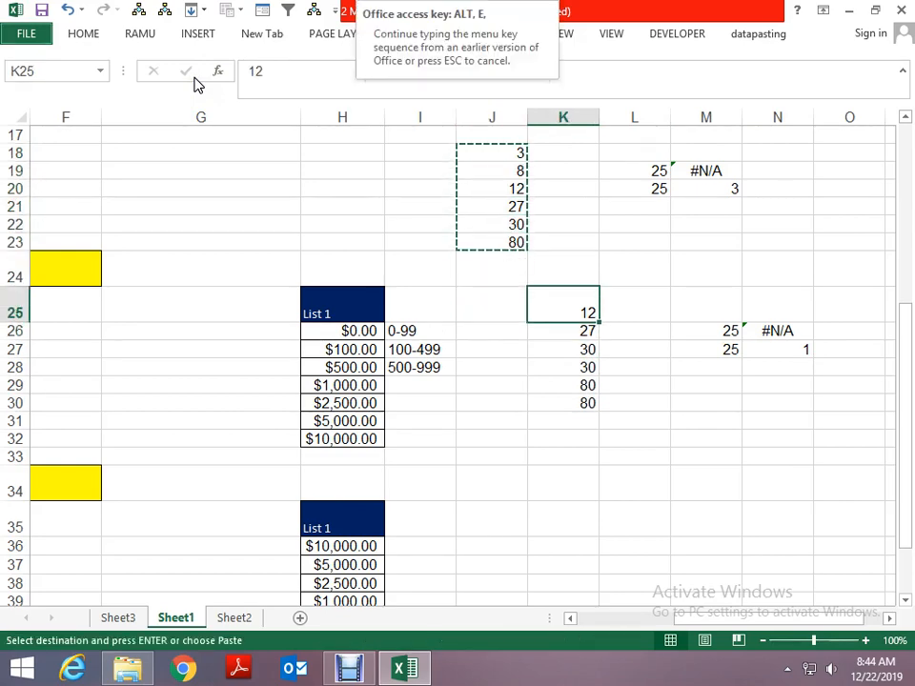
{"action": "key", "text": "s"}
{"action": "key", "text": "v"}
{"action": "key", "text": "Return"}
{"action": "key", "text": "Escape"}
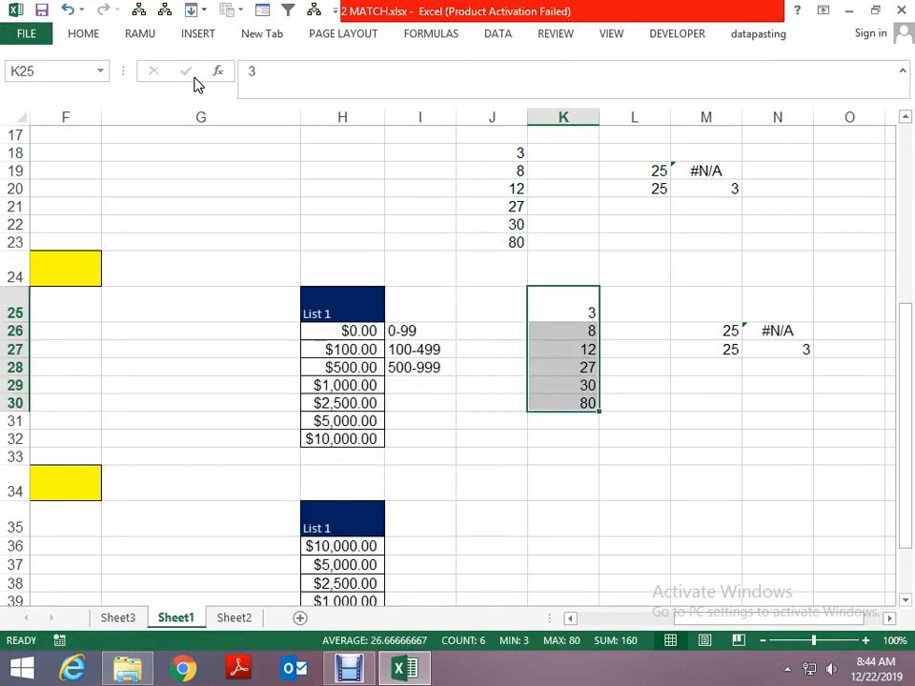
- Review the ascending numbers in K25:K30 against the lookup values and match results in M26:N27
{"action": "key", "text": "Down"}
{"action": "key", "text": "Down"}
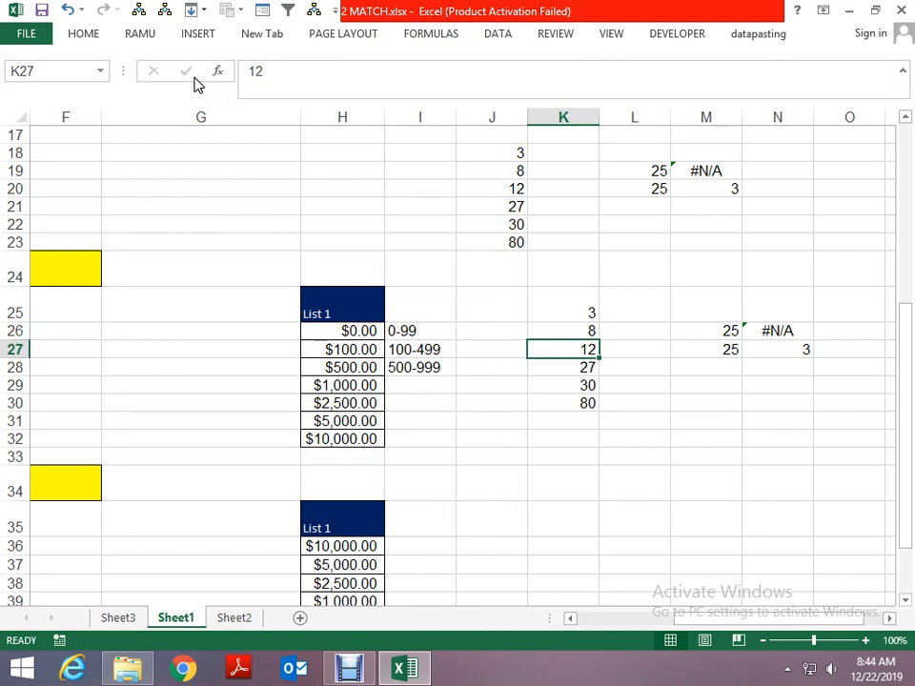
{"action": "key", "text": "Down"}
{"action": "key", "text": "Down"}
{"action": "key", "text": "Down"}
{"action": "key", "text": "Down"}
{"action": "key", "text": "Up"}
{"action": "key", "text": "Up"}
{"action": "key", "text": "Right"}
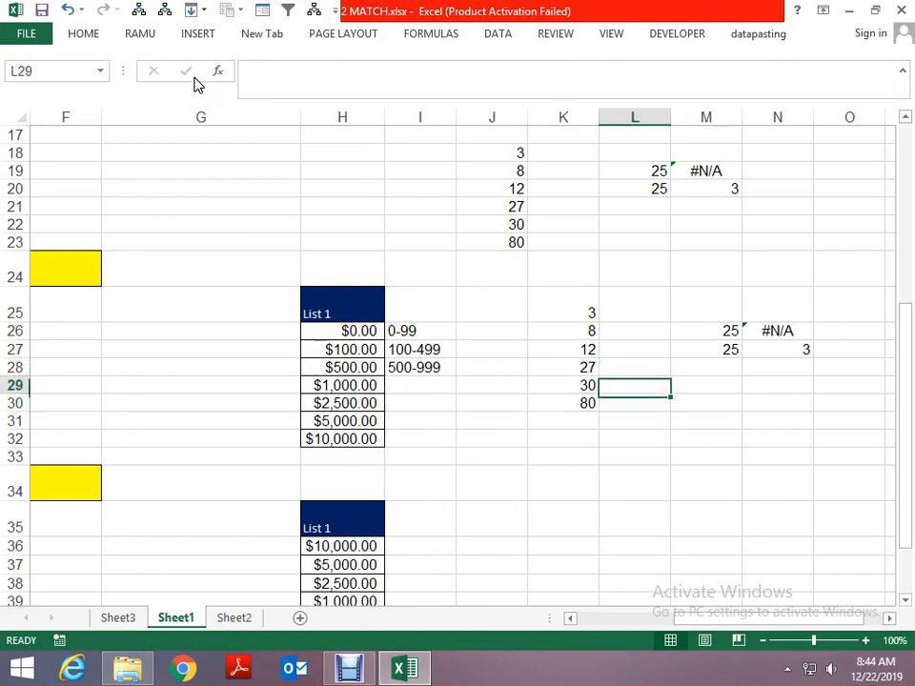
{"action": "key", "text": "Up"}
{"action": "key", "text": "Right"}
{"action": "key", "text": "Up"}
{"action": "key", "text": "Right"}
{"action": "key", "text": "Down"}
{"action": "key", "text": "Down"}
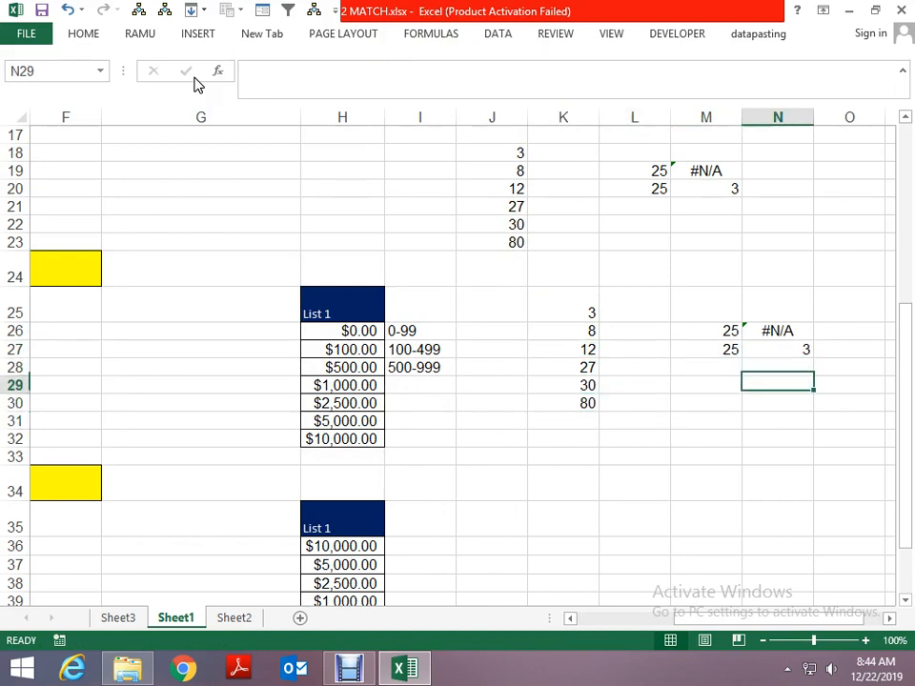
- Copy the ascending number list in K25:K30
{"action": "key", "text": "Left"}
{"action": "key", "text": "Left"}
{"action": "key", "text": "Left"}
{"action": "key", "text": "Up"}
{"action": "key", "text": "Up"}
{"action": "key", "text": "Up"}
{"action": "key", "text": "Up"}
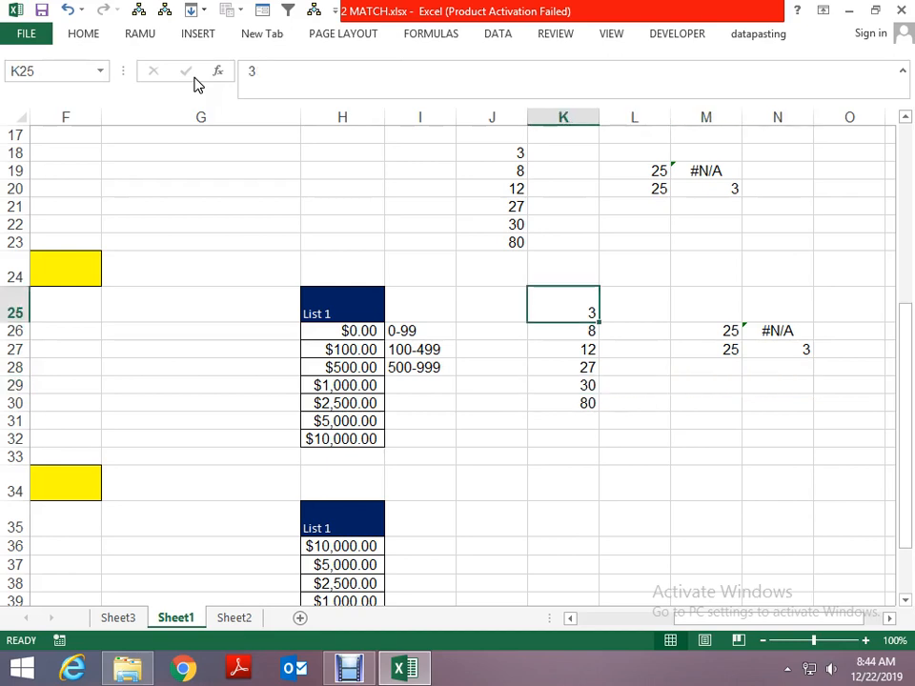
{"action": "key", "text": "Down"}
{"action": "key", "text": "Up"}
{"action": "key", "text": "ctrl+shift+Down"}
{"action": "key", "text": "ctrl+c"}
- Paste the copied numbers into K32:K37 and sort them in descending order
{"action": "key", "text": "Down"}
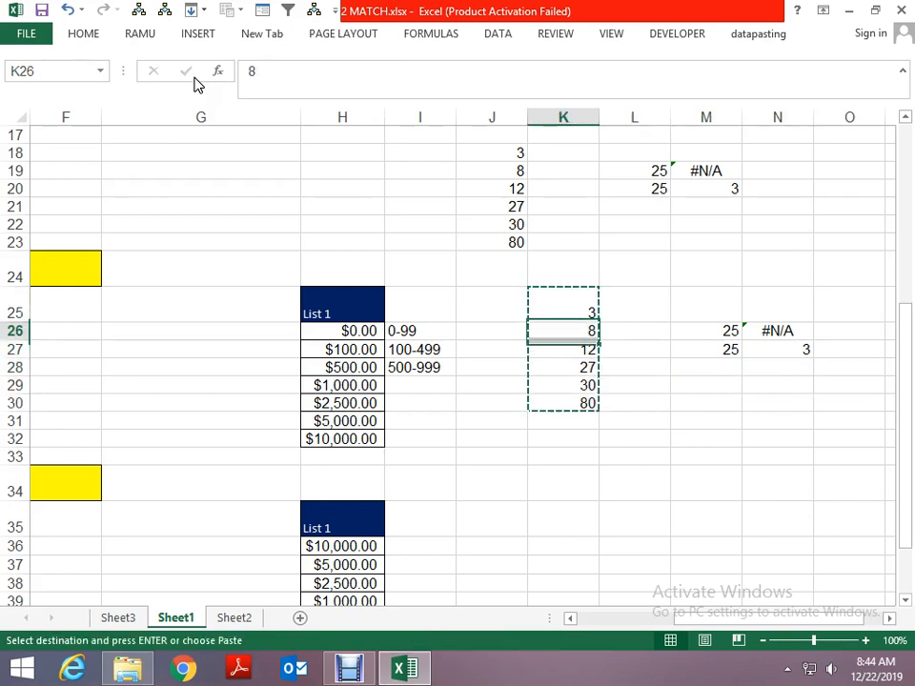
{"action": "key", "text": "Down"}
{"action": "key", "text": "Down"}
{"action": "key", "text": "Down"}
{"action": "key", "text": "Down"}
{"action": "key", "text": "Down"}
{"action": "key", "text": "Down"}
{"action": "key", "text": "ctrl+v"}
{"action": "key", "text": "Escape"}
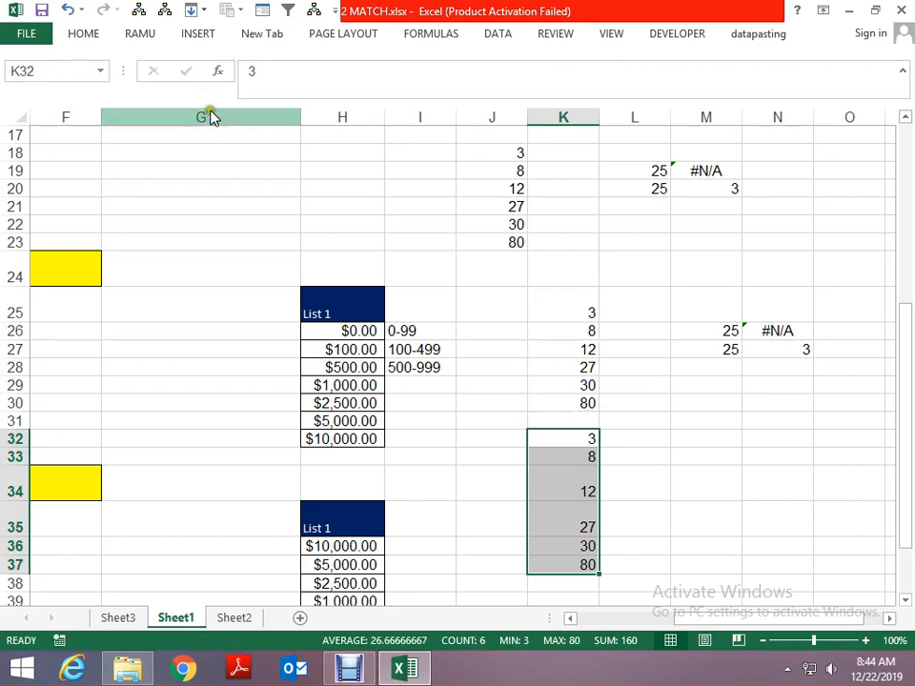
{"action": "left_click", "coordinate": [496, 33]}
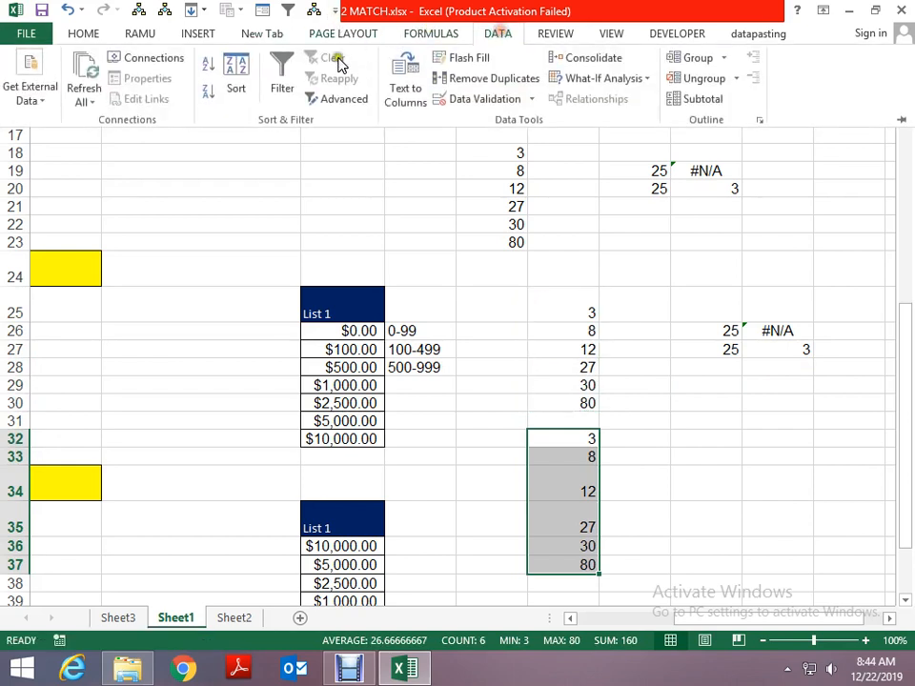
{"action": "left_click", "coordinate": [207, 92]}
- Enter the lookup value 25 in M33 beside the descending list
{"action": "key", "text": "Right"}
{"action": "key", "text": "Up"}
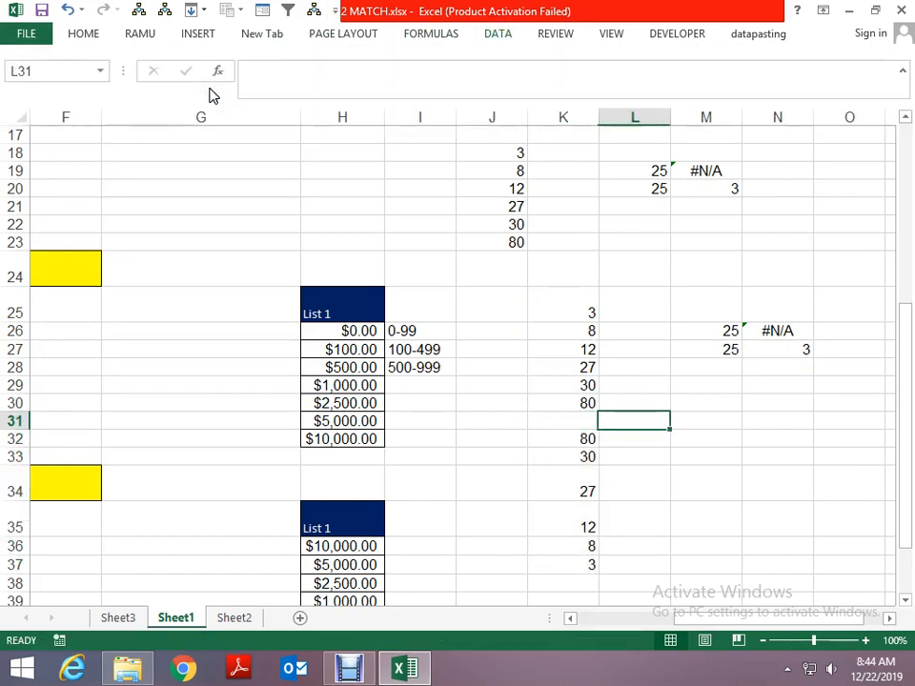
{"action": "key", "text": "Right"}
{"action": "key", "text": "Down"}
{"action": "key", "text": "Down"}
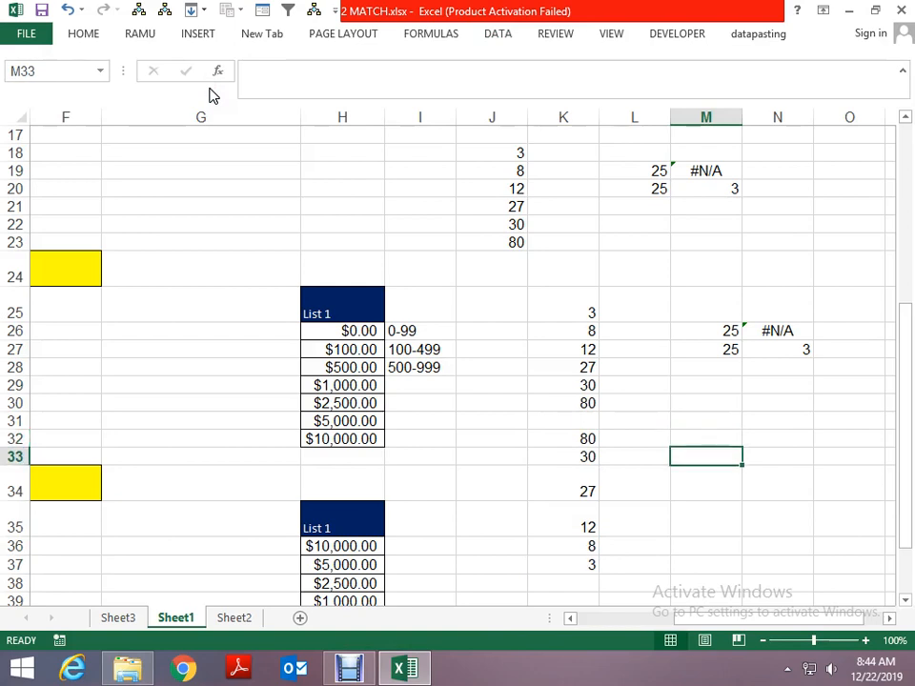
{"action": "type", "text": "25"}
- Enter the exact-match formula =MATCH(M33,K32:K37,0) in N33
{"action": "key", "text": "Right"}
{"action": "type", "text": "=MATCH("}
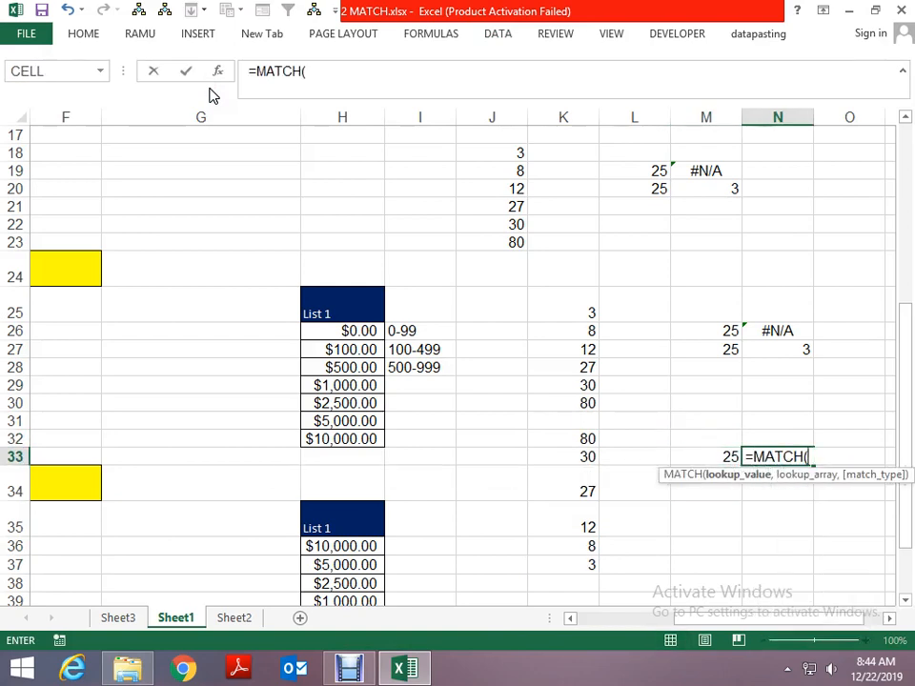
{"action": "key", "text": "Left"}
{"action": "type", "text": ","}
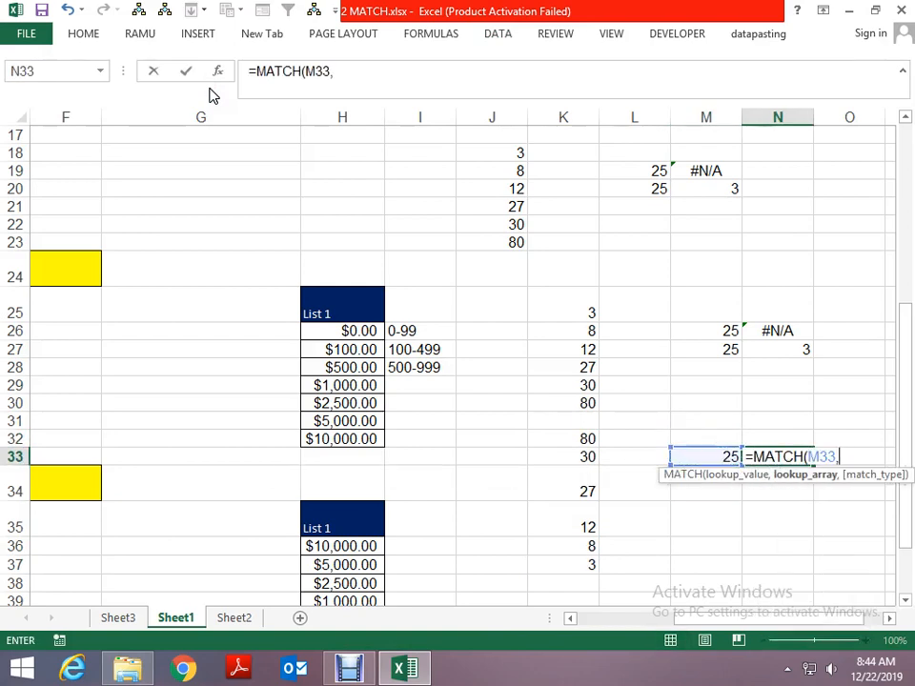
{"action": "key", "text": "Left"}
{"action": "key", "text": "Left"}
{"action": "key", "text": "Left"}
{"action": "key", "text": "Up"}
{"action": "key", "text": "shift+Down"}
{"action": "key", "text": "shift+Down"}
{"action": "key", "text": "shift+Down"}
{"action": "key", "text": "shift+Down"}
{"action": "key", "text": "shift+Down"}
{"action": "type", "text": ",0"}
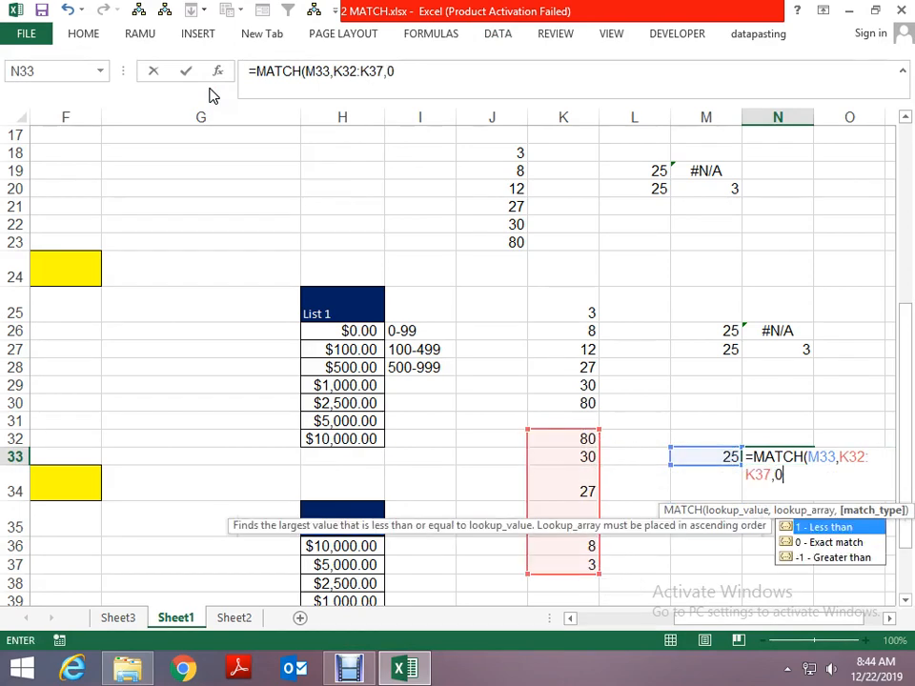
{"action": "key", "text": "Return"}
- Enter the second lookup value 25 in M34
{"action": "key", "text": "Left"}
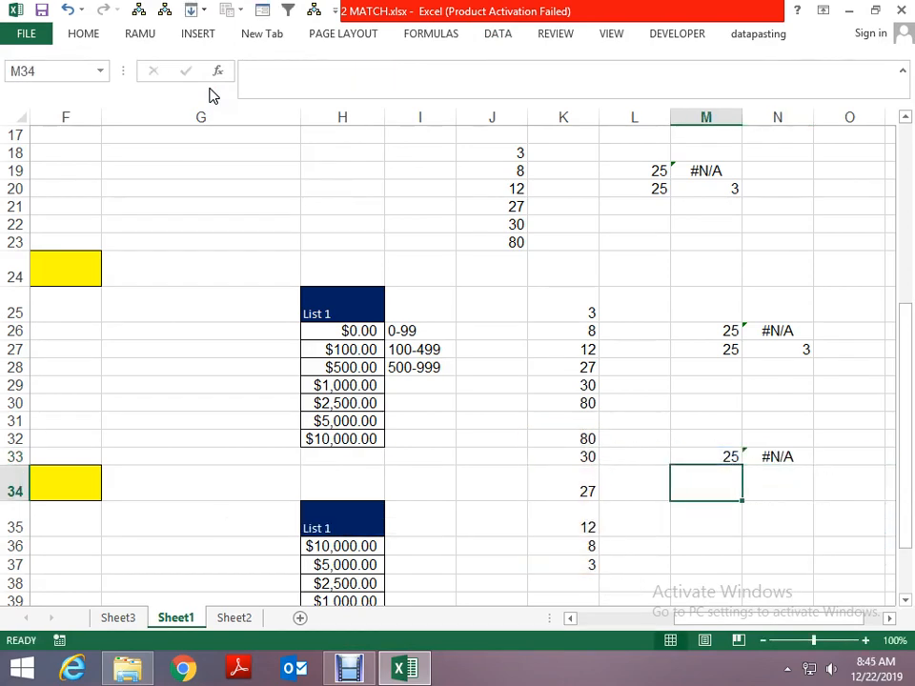
{"action": "type", "text": "25"}
{"action": "key", "text": "Tab"}
- Enter the greater-than match formula =MATCH(M34,K32:K37,-1) in N34
{"action": "type", "text": "=MATC"}
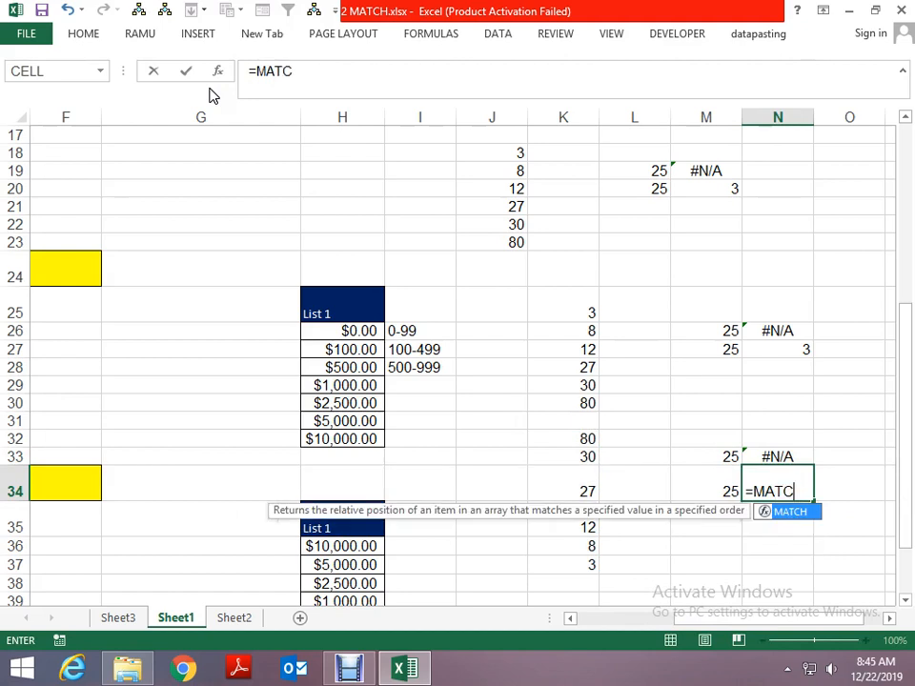
{"action": "type", "text": "H("}
{"action": "key", "text": "Left"}
{"action": "type", "text": ","}
{"action": "key", "text": "Left"}
{"action": "key", "text": "Left"}
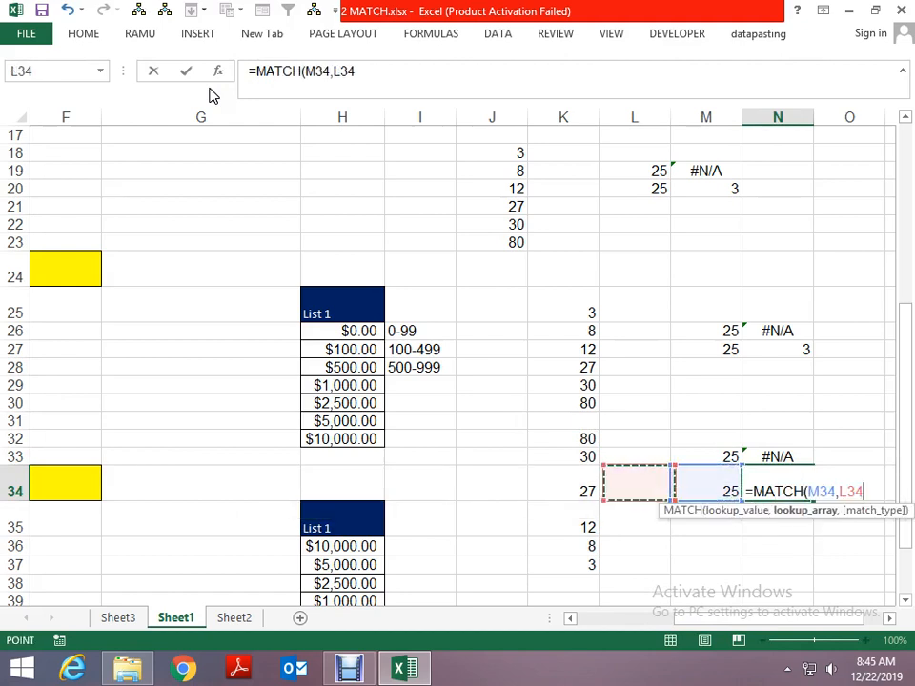
{"action": "key", "text": "Up"}
{"action": "key", "text": "Left"}
{"action": "key", "text": "Up"}
{"action": "key", "text": "shift+Down"}
{"action": "key", "text": "shift+Down"}
{"action": "key", "text": "shift+Down"}
{"action": "key", "text": "shift+Down"}
{"action": "key", "text": "shift+Down"}
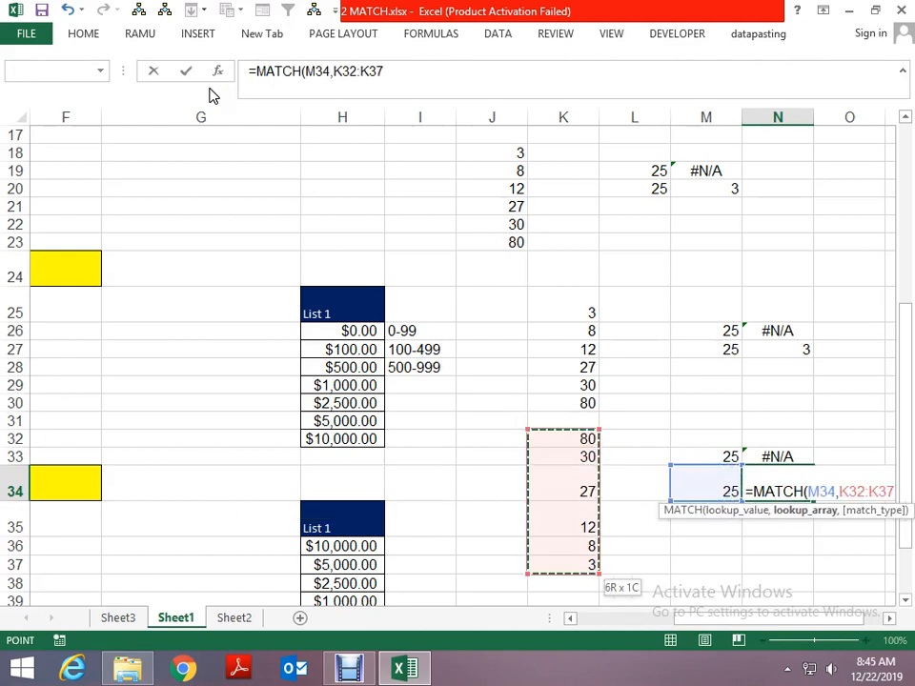
{"action": "type", "text": ",-1"}
{"action": "key", "text": "Return"}
- Compare the greater-than match result in N34 with the descending values in K32:K34
{"action": "key", "text": "Up"}
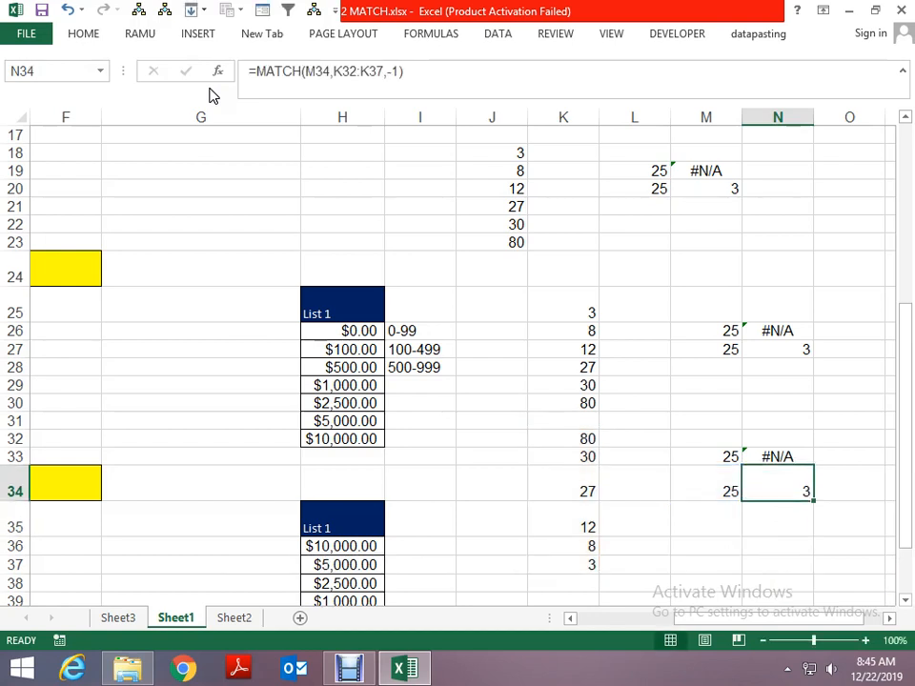
{"action": "key", "text": "Left"}
{"action": "key", "text": "Left"}
{"action": "key", "text": "Left"}
{"action": "key", "text": "Up"}
{"action": "key", "text": "Up"}
{"action": "key", "text": "Down"}
{"action": "key", "text": "Down"}
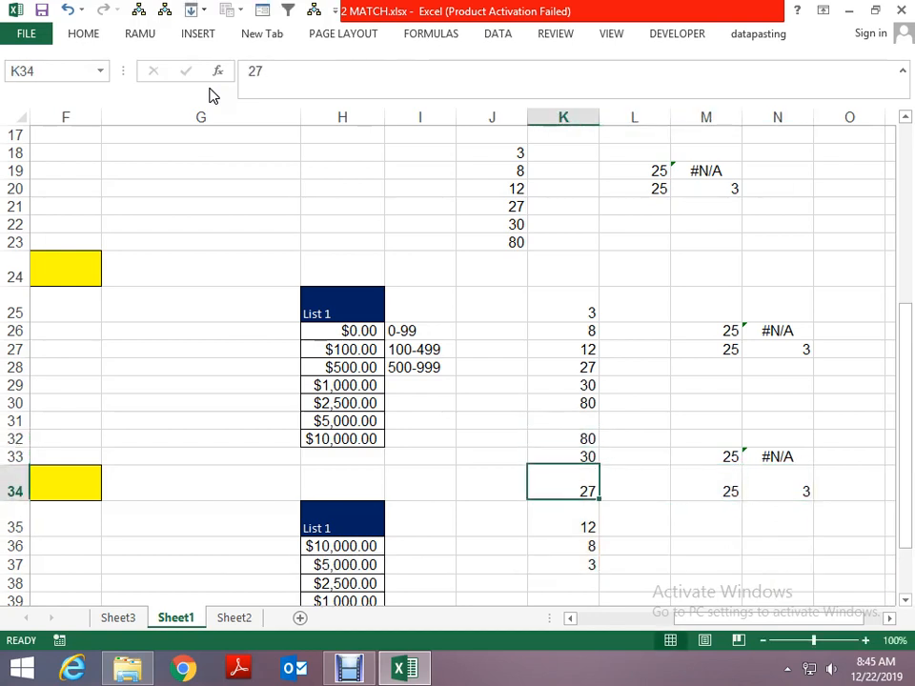
{"action": "key", "text": "Up"}
{"action": "key", "text": "Up"}
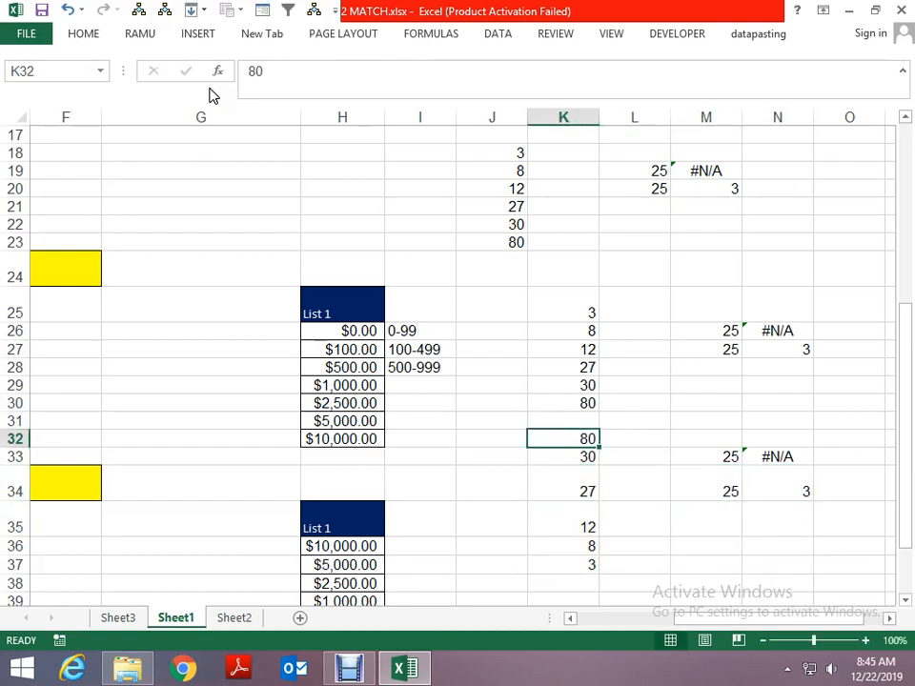
- Enter a sample first name in cell C45, in the empty area below the existing lists
{"action": "key", "text": "Page_Down"}
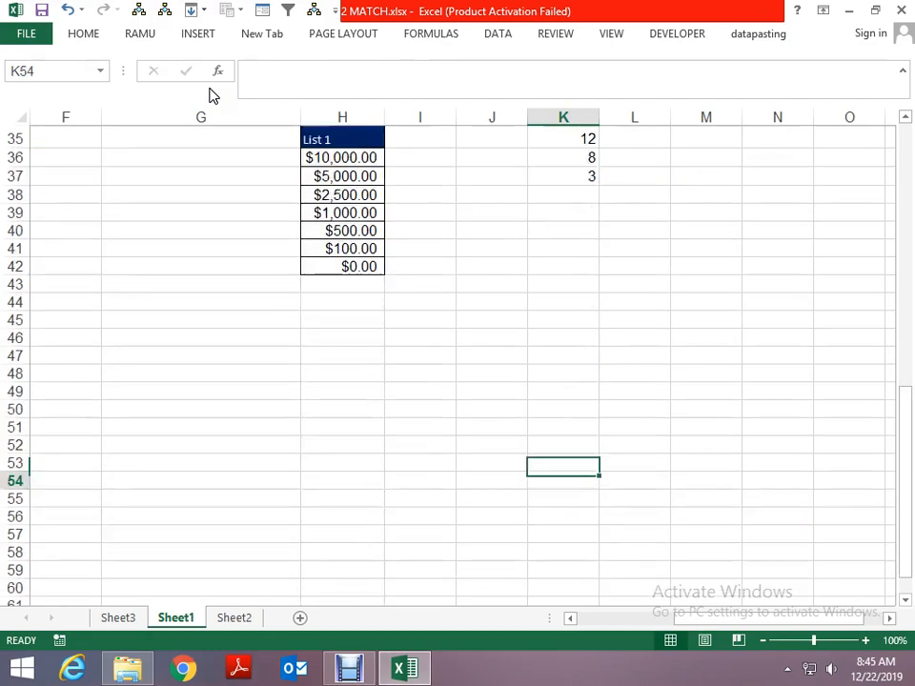
{"action": "key", "text": "Home"}
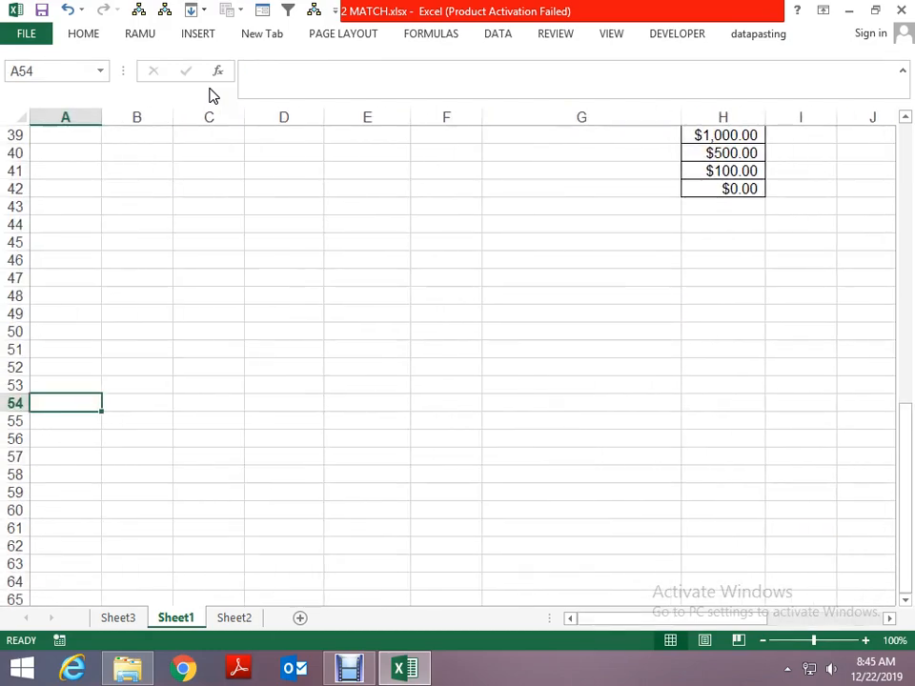
{"action": "key", "text": "Page_Up"}
{"action": "key", "text": "Page_Down"}
{"action": "key", "text": "Up"}
{"action": "key", "text": "Up"}
{"action": "key", "text": "Up"}
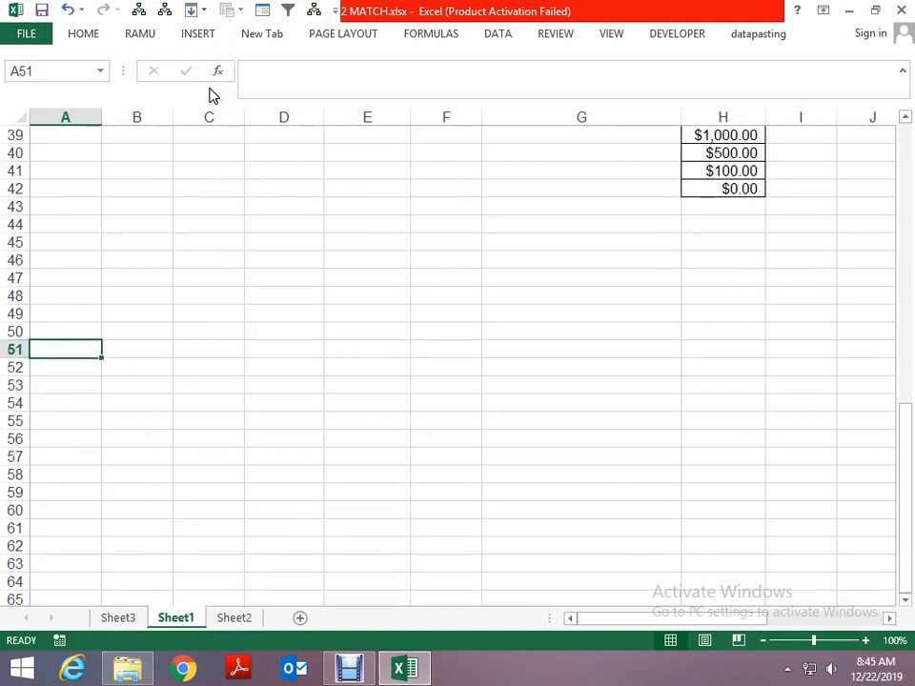
{"action": "key", "text": "Up"}
{"action": "key", "text": "Up"}
{"action": "key", "text": "Up"}
{"action": "key", "text": "Up"}
{"action": "key", "text": "Up"}
{"action": "key", "text": "Right"}
{"action": "key", "text": "Right"}
{"action": "key", "text": "Up"}
{"action": "type", "text": "RA"}
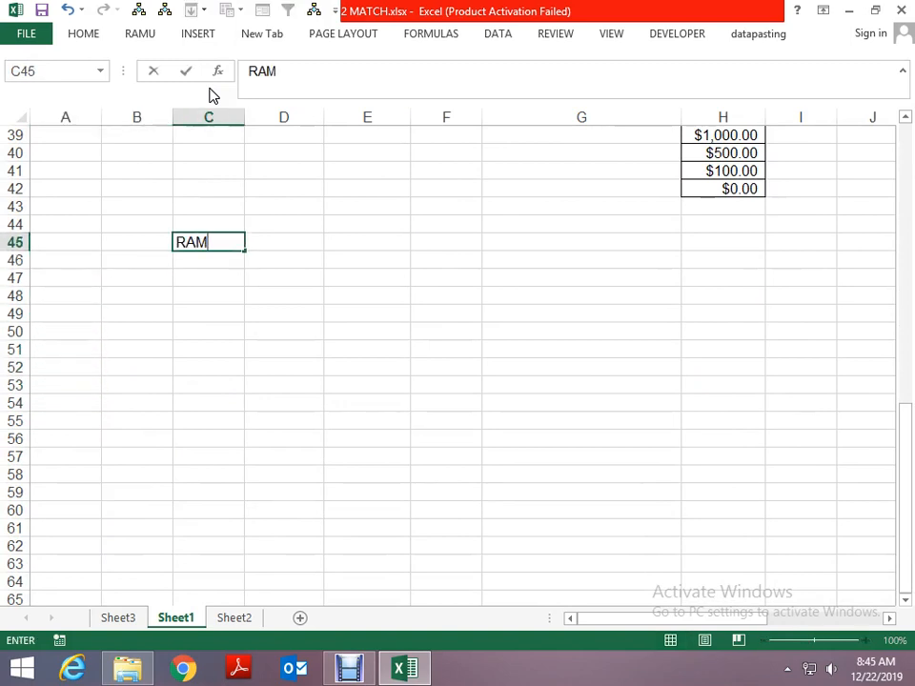
{"action": "type", "text": "M"}
{"action": "key", "text": "Return"}
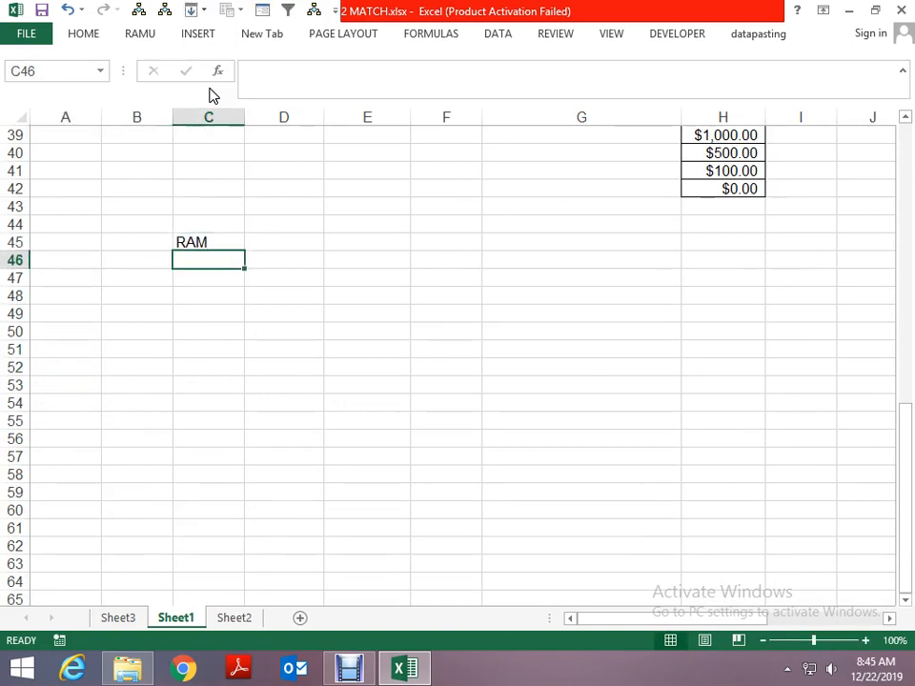
- Add two more sample first names in C43 and C44, above the name already entered
{"action": "key", "text": "Up"}
{"action": "key", "text": "Up"}
{"action": "key", "text": "Up"}
{"action": "type", "text": "V"}
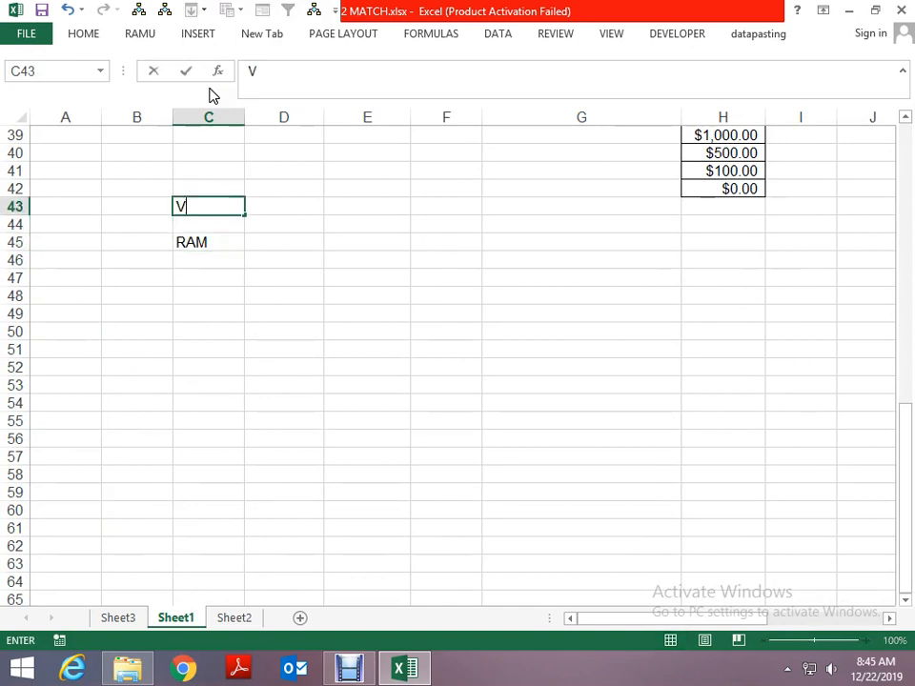
{"action": "type", "text": "IKAS"}
{"action": "key", "text": "Return"}
{"action": "type", "text": "MOHA"}
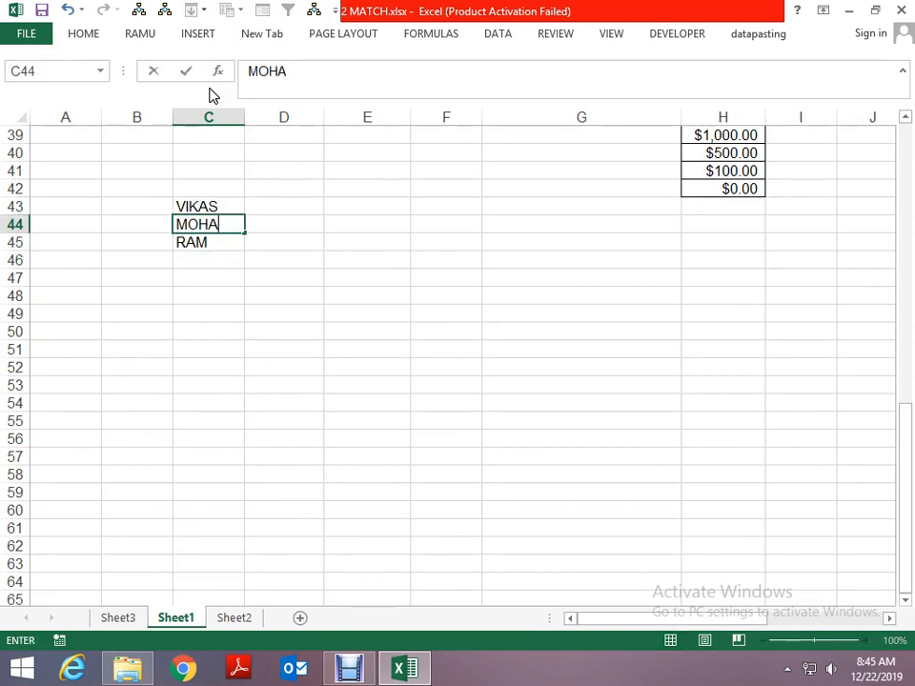
{"action": "key", "text": "Down"}
{"action": "key", "text": "Up"}
{"action": "key", "text": "F2"}
{"action": "key", "text": "Down"}
{"action": "key", "text": "Down"}
- Complete the unsorted name list with three more sample first names in C46:C48
{"action": "type", "text": "SN"}
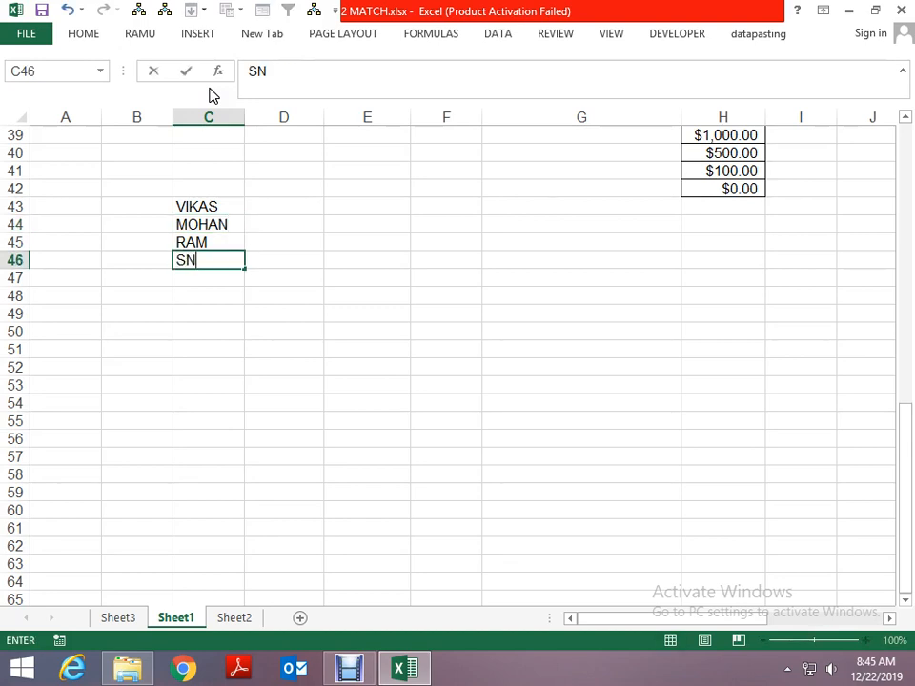
{"action": "key", "text": "Return"}
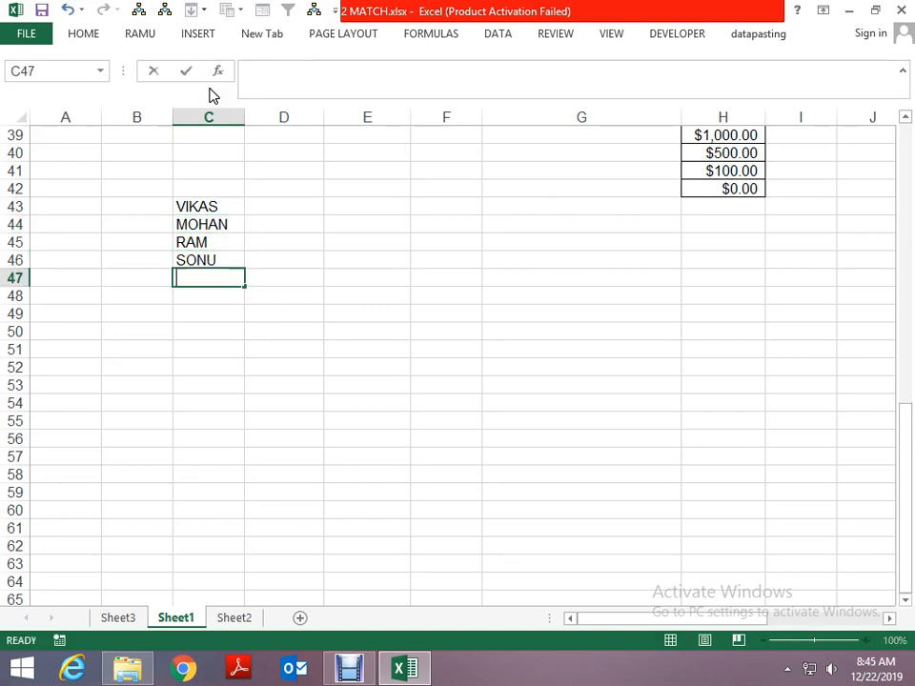
{"action": "type", "text": "RAMESH"}
{"action": "key", "text": "Return"}
{"action": "type", "text": "T"}
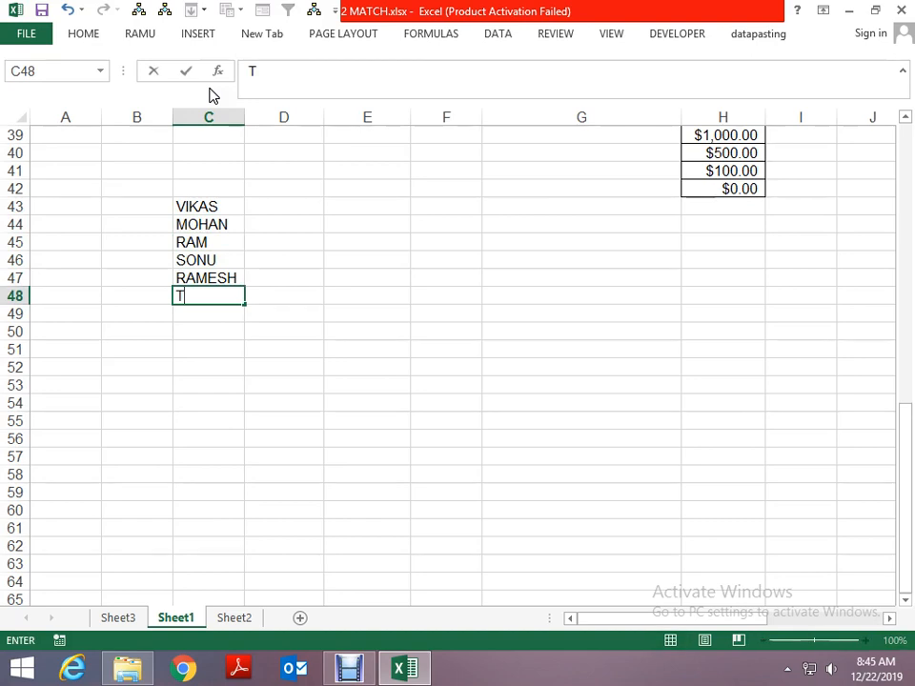
{"action": "type", "text": "USHAR"}
{"action": "key", "text": "Return"}
- Enter the first name from C45 as the lookup value in E43
{"action": "key", "text": "Up"}
{"action": "key", "text": "Up"}
{"action": "key", "text": "Up"}
{"action": "key", "text": "Up"}
{"action": "key", "text": "Up"}
{"action": "key", "text": "Up"}
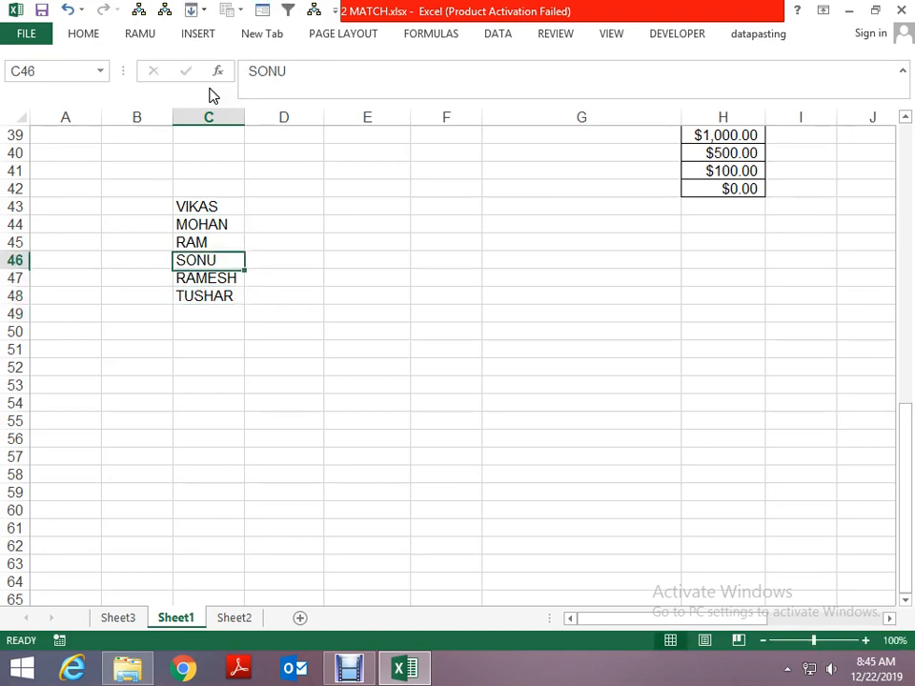
{"action": "key", "text": "Right"}
{"action": "key", "text": "Right"}
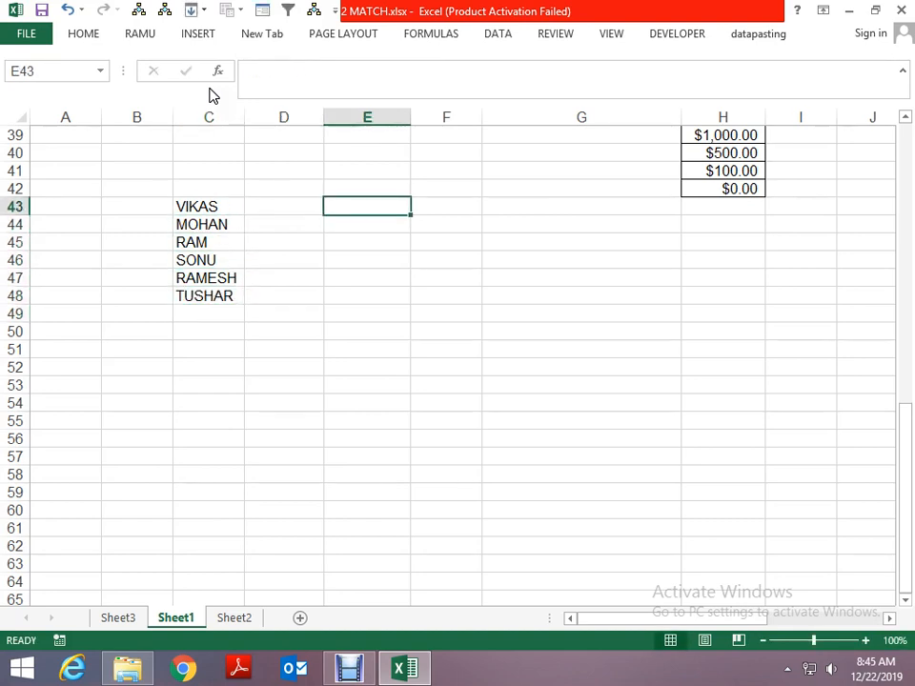
{"action": "type", "text": "RAM"}
- Enter an exact-match MATCH formula in F43 that looks up E43 in C43:C48 with match type 0
{"action": "key", "text": "Right"}
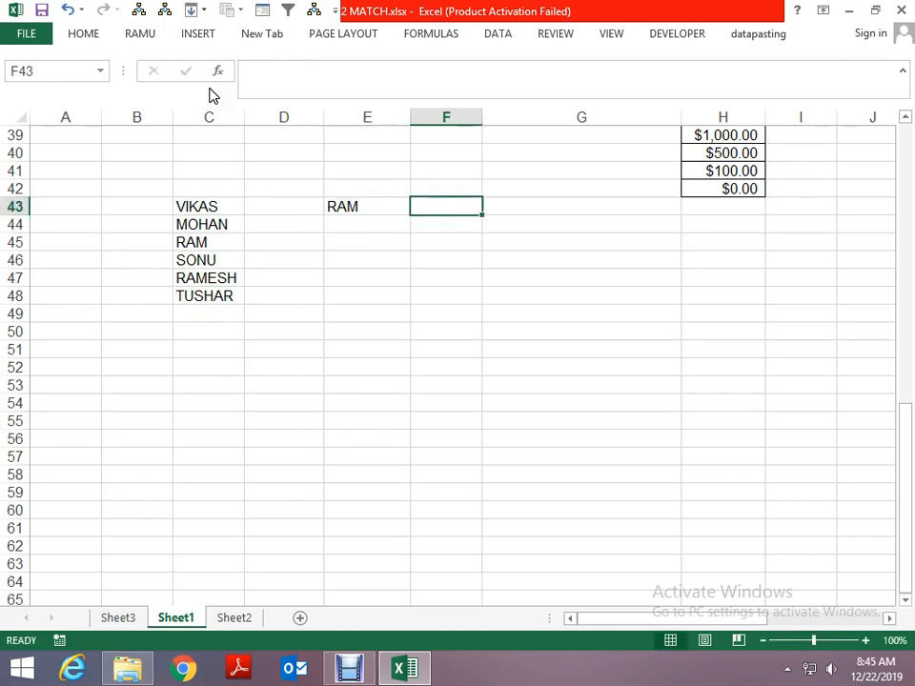
{"action": "type", "text": "=MATCH("}
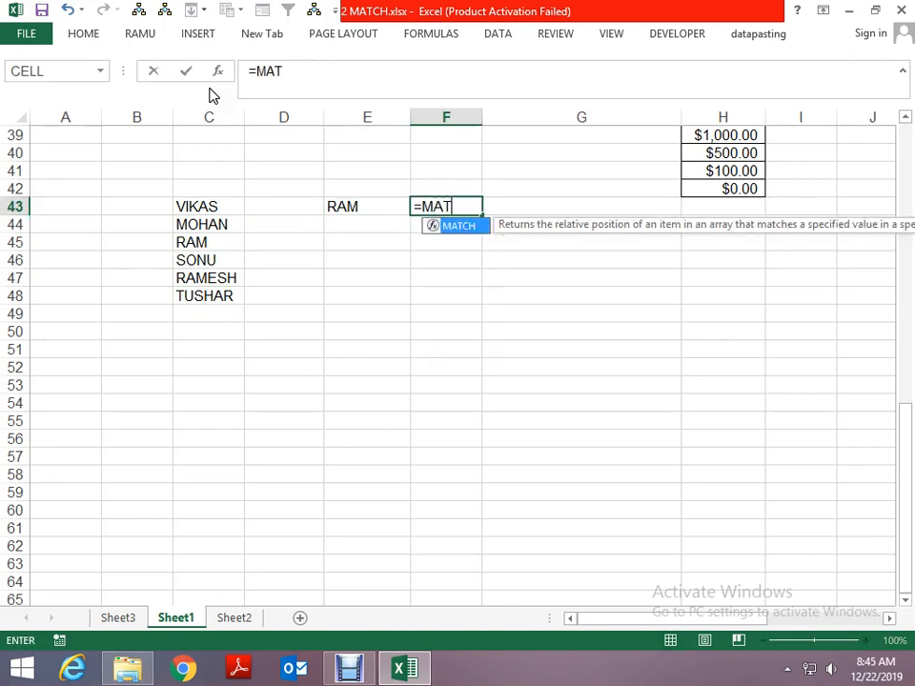
{"action": "key", "text": "Left"}
{"action": "key", "text": "Left"}
{"action": "key", "text": "Right"}
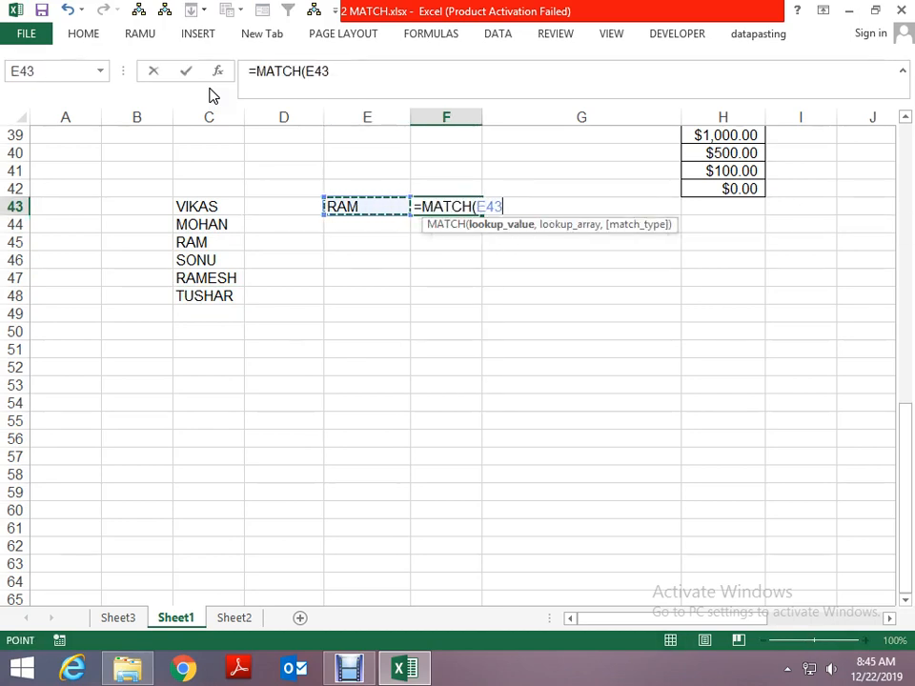
{"action": "type", "text": ","}
{"action": "key", "text": "Left"}
{"action": "key", "text": "Left"}
{"action": "key", "text": "Left"}
{"action": "key", "text": "ctrl+shift+Down"}
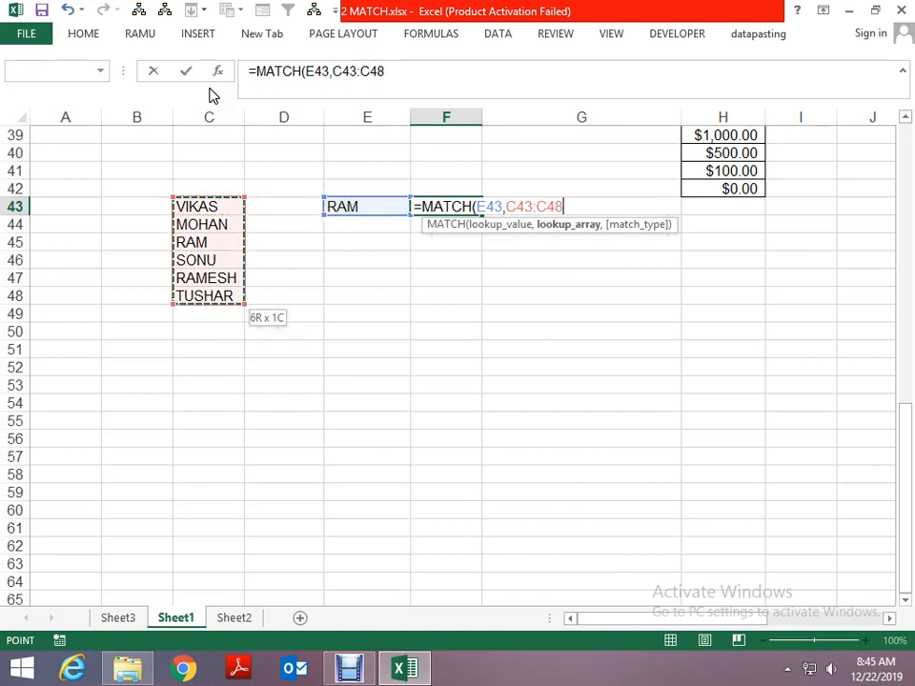
{"action": "type", "text": ",0"}
{"action": "key", "text": "Return"}
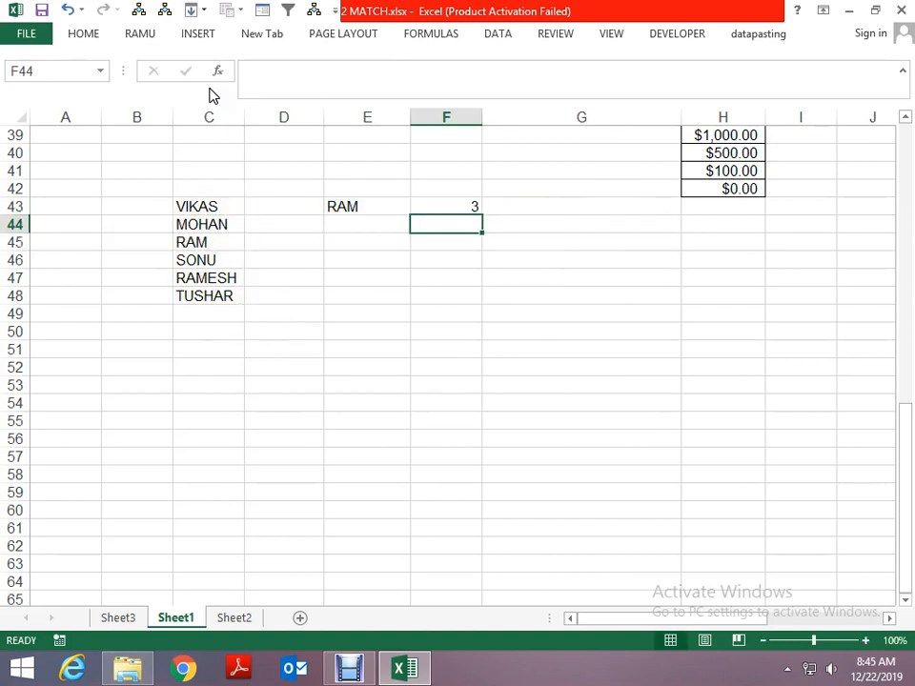
- Enter a variant of E43's first name, extended with a final A, as the lookup value in E44
{"action": "key", "text": "Left"}
{"action": "type", "text": "RAMA"}
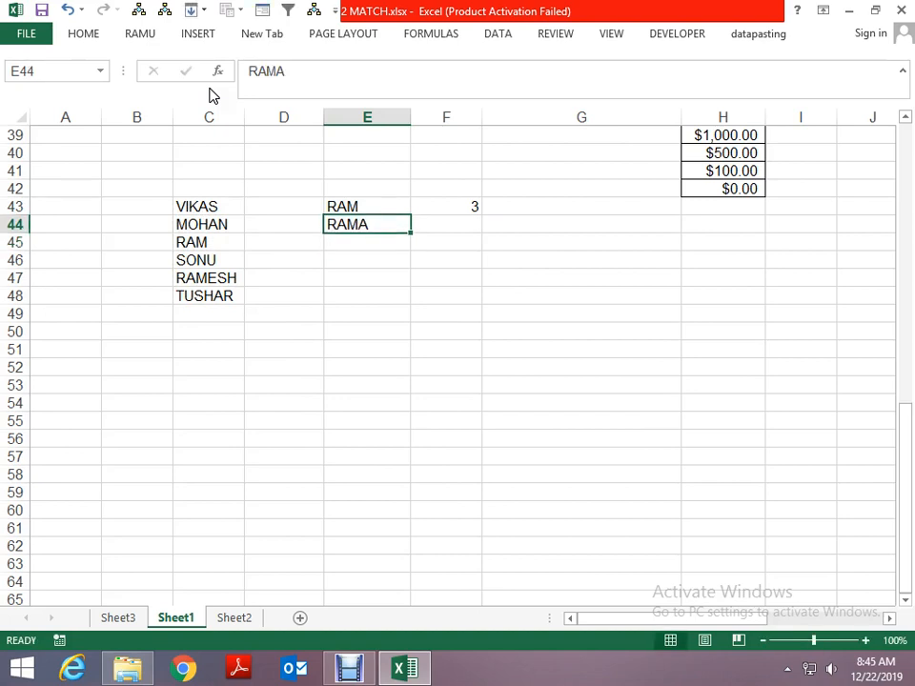
{"action": "key", "text": "Tab"}
- Enter the formula =MATCH(E44,C43:C48,0) in F44 to look up the second name exactly
{"action": "type", "text": "="}
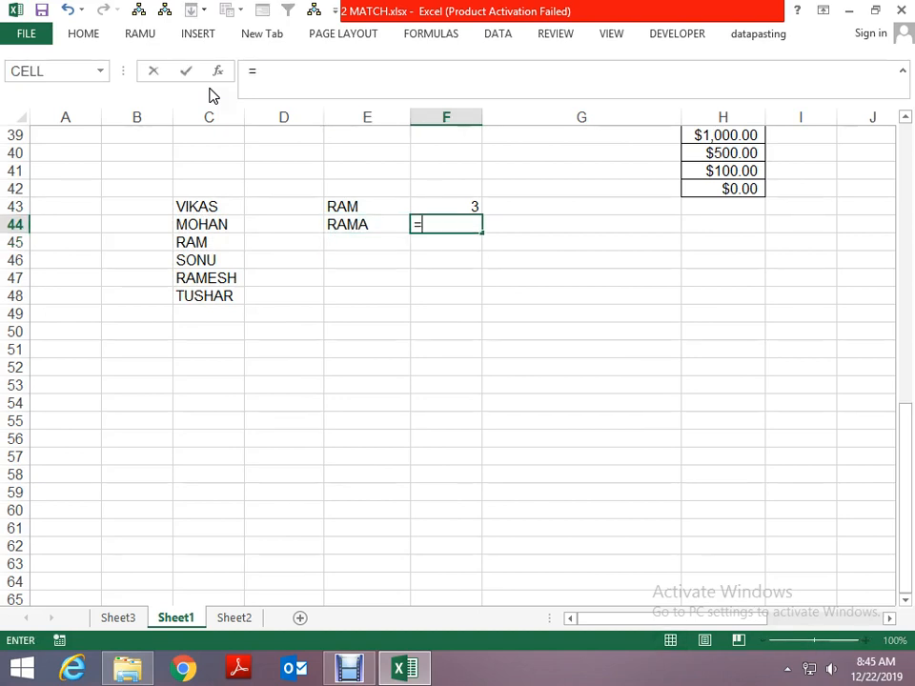
{"action": "type", "text": "MATCH("}
{"action": "key", "text": "Left"}
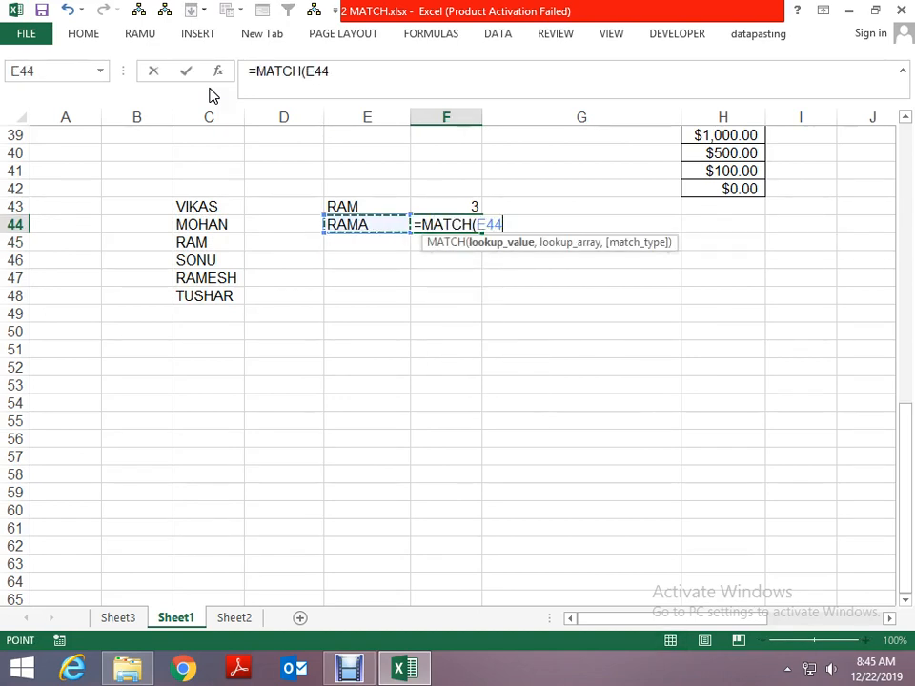
{"action": "type", "text": ","}
{"action": "key", "text": "Left"}
{"action": "key", "text": "Left"}
{"action": "key", "text": "Left"}
{"action": "key", "text": "Up"}
{"action": "key", "text": "shift+Down"}
{"action": "key", "text": "shift+Down"}
{"action": "key", "text": "shift+Down"}
{"action": "key", "text": "shift+Down"}
{"action": "key", "text": "shift+Down"}
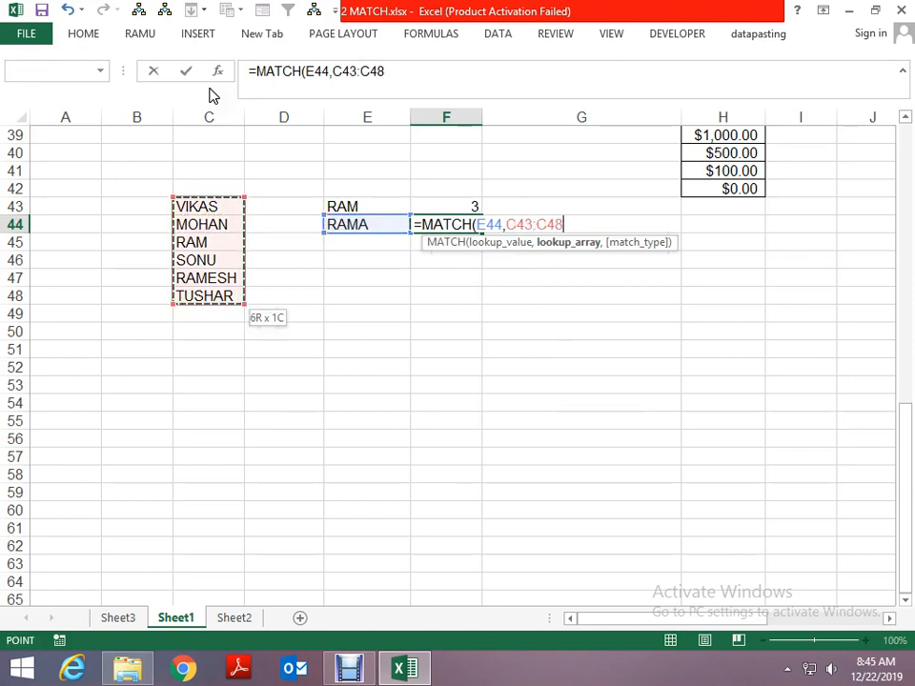
{"action": "type", "text": ",0"}
{"action": "key", "text": "Return"}
- Change the match type in F44's MATCH formula to 1 for a less-than match
{"action": "key", "text": "Up"}
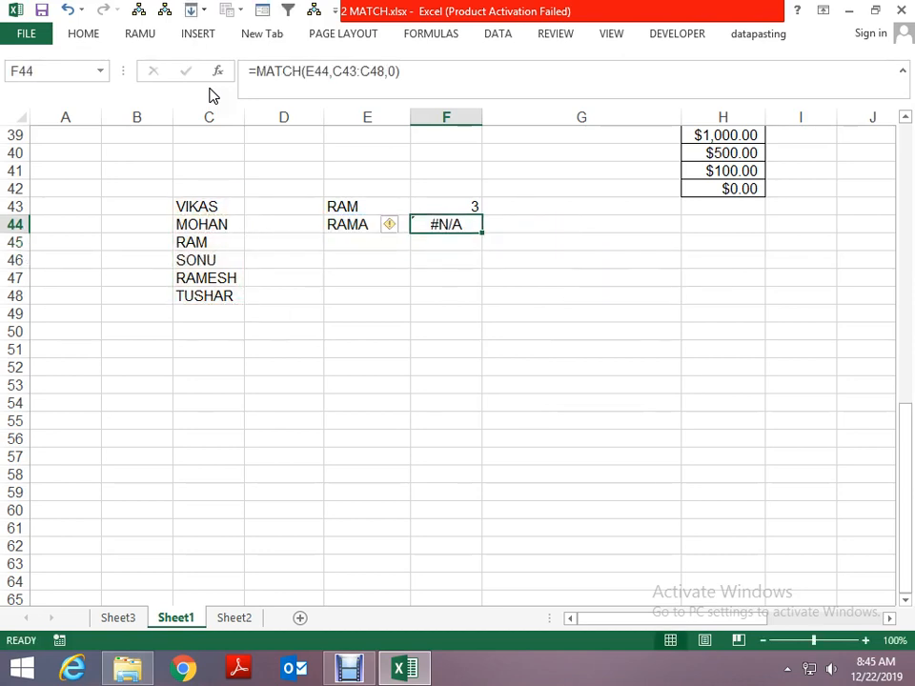
{"action": "key", "text": "F2"}
{"action": "key", "text": "Left"}
{"action": "key", "text": "BackSpace"}
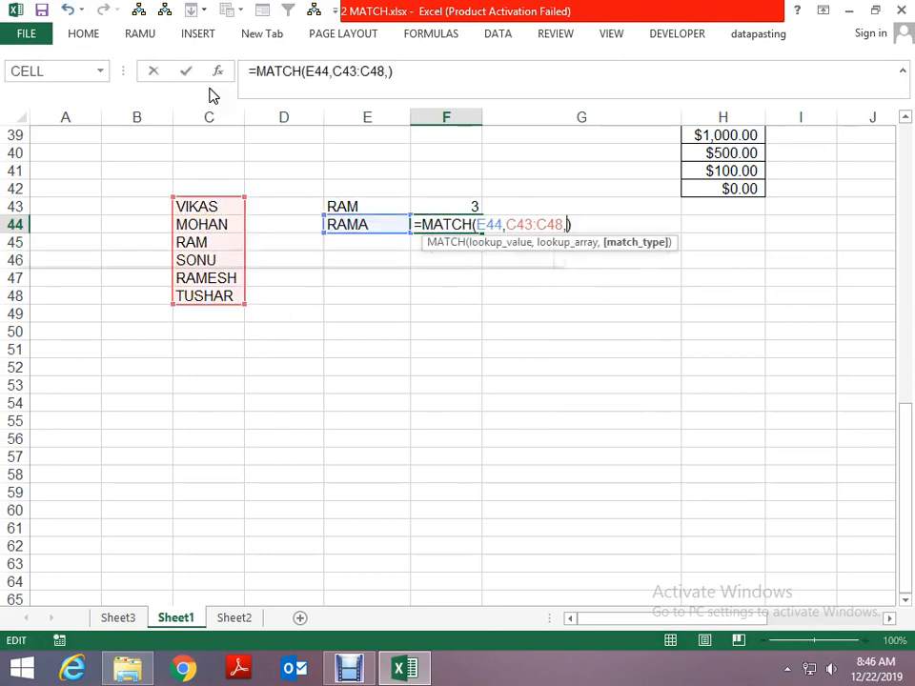
{"action": "key", "text": "Return"}
{"action": "key", "text": "Up"}
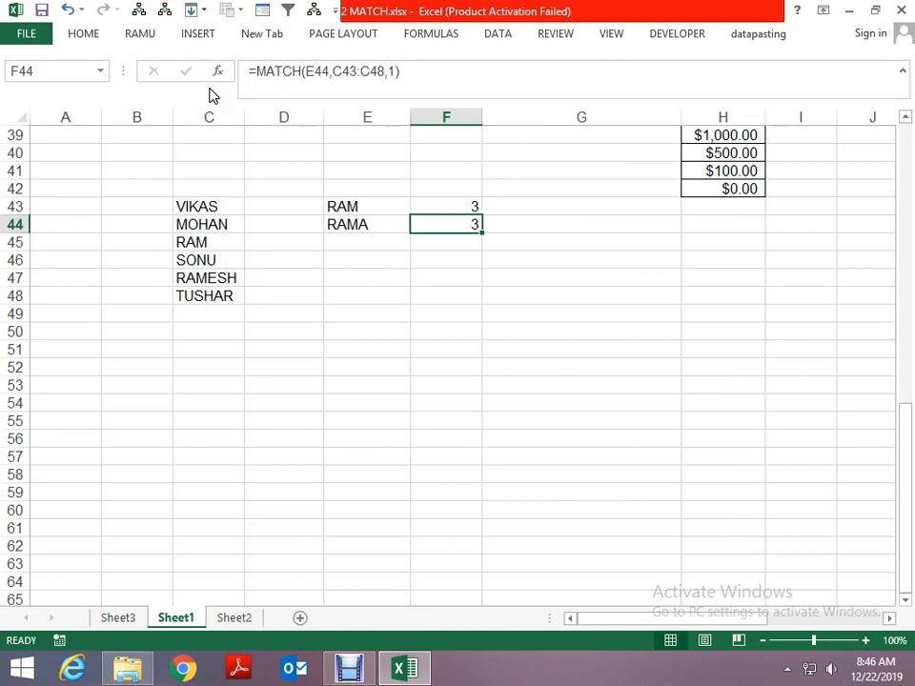
- Compare the lookup names in E43:E44 and the MATCH formula in F44 with the unsorted name list in column C
{"action": "key", "text": "Left"}
{"action": "key", "text": "Up"}
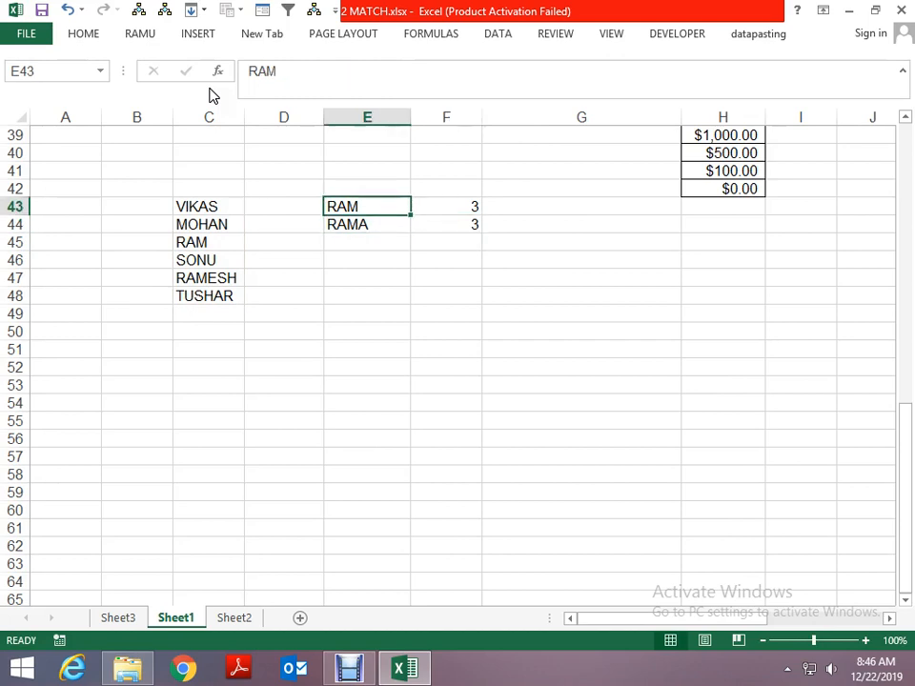
{"action": "key", "text": "Down"}
{"action": "key", "text": "Down"}
{"action": "key", "text": "Up"}
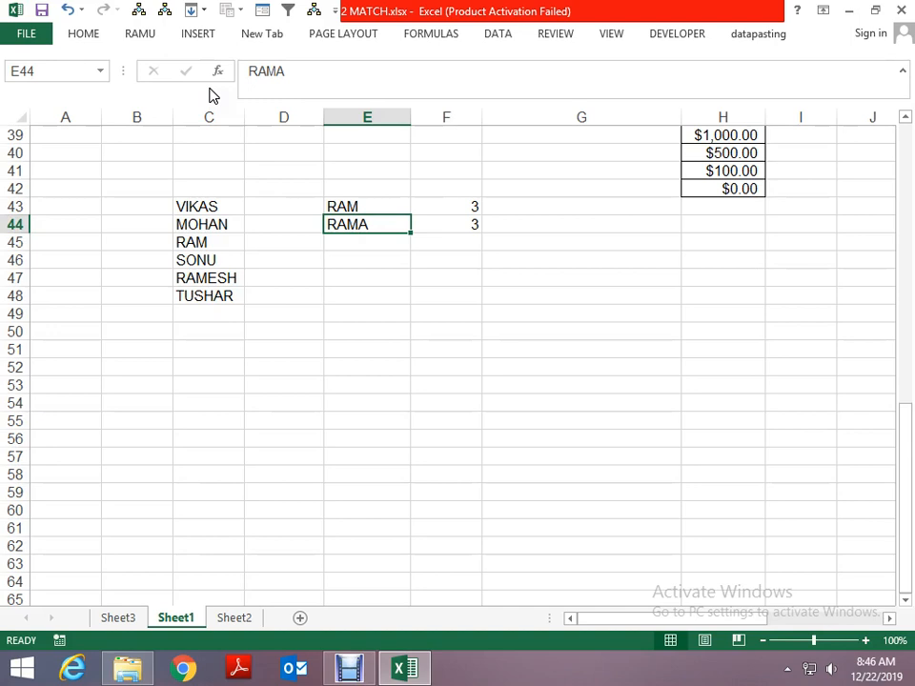
{"action": "key", "text": "Up"}
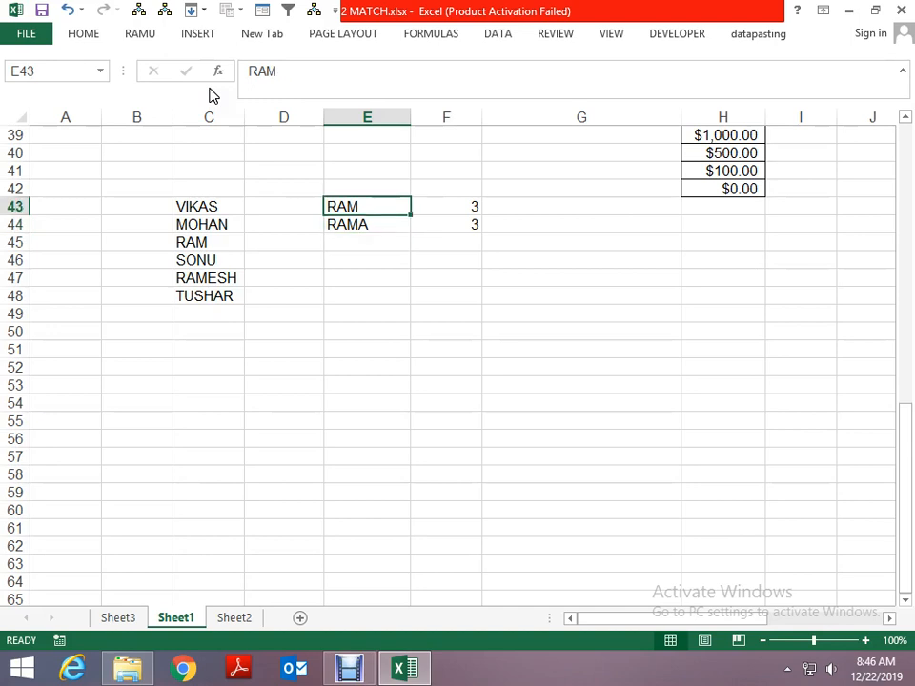
{"action": "key", "text": "Down"}
{"action": "key", "text": "Right"}
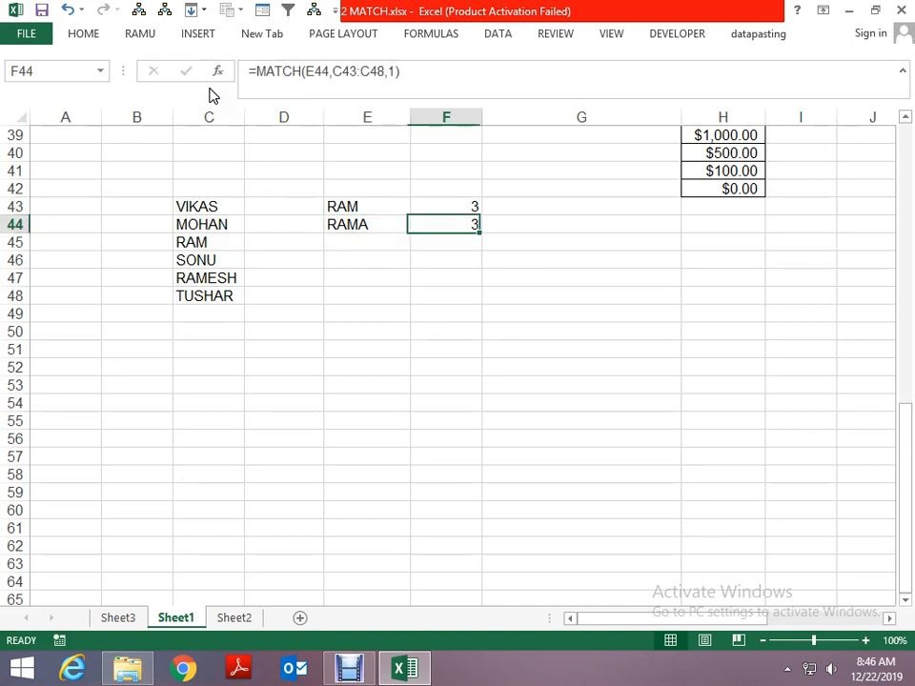
{"action": "key", "text": "Left"}
{"action": "key", "text": "Left"}
{"action": "key", "text": "Down"}
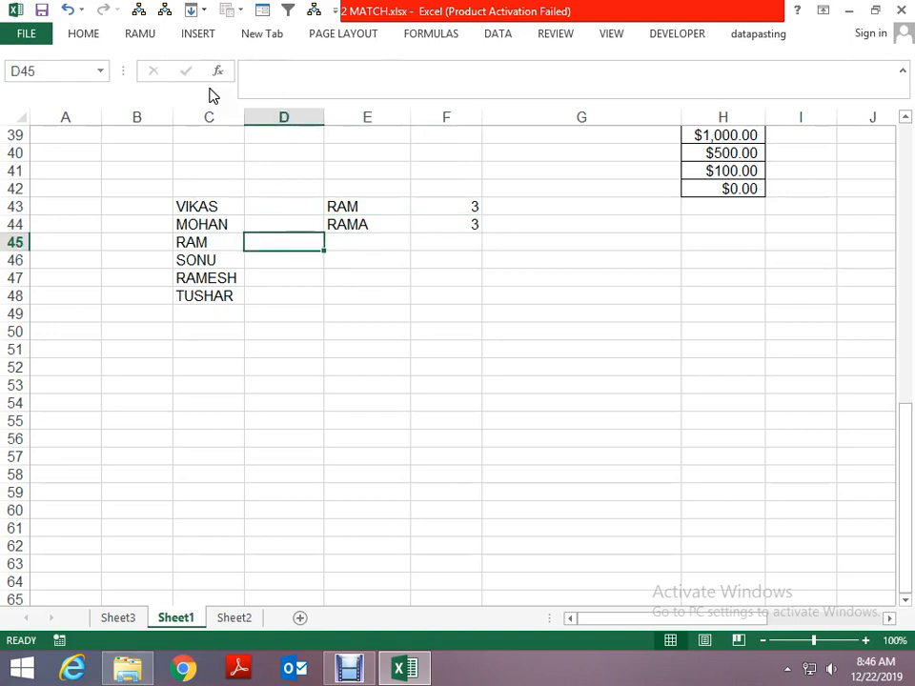
{"action": "key", "text": "Left"}
{"action": "key", "text": "Down"}
{"action": "key", "text": "Down"}
- Sort the name list in C43:C48 in ascending order from A to Z
{"action": "key", "text": "Up"}
{"action": "key", "text": "Up"}
{"action": "key", "text": "Up"}
{"action": "key", "text": "Up"}
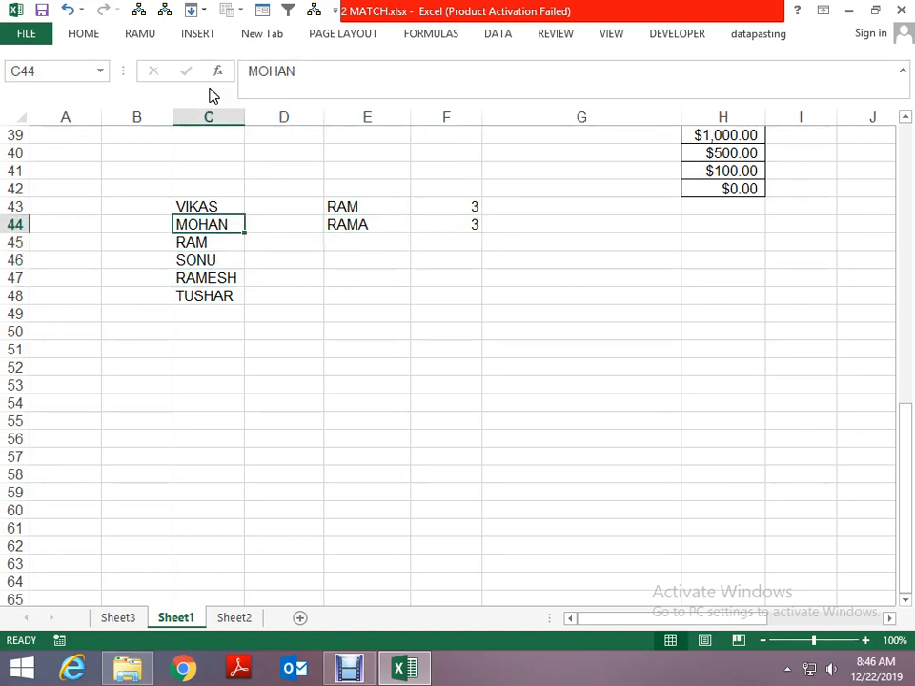
{"action": "key", "text": "ctrl+shift+Down"}
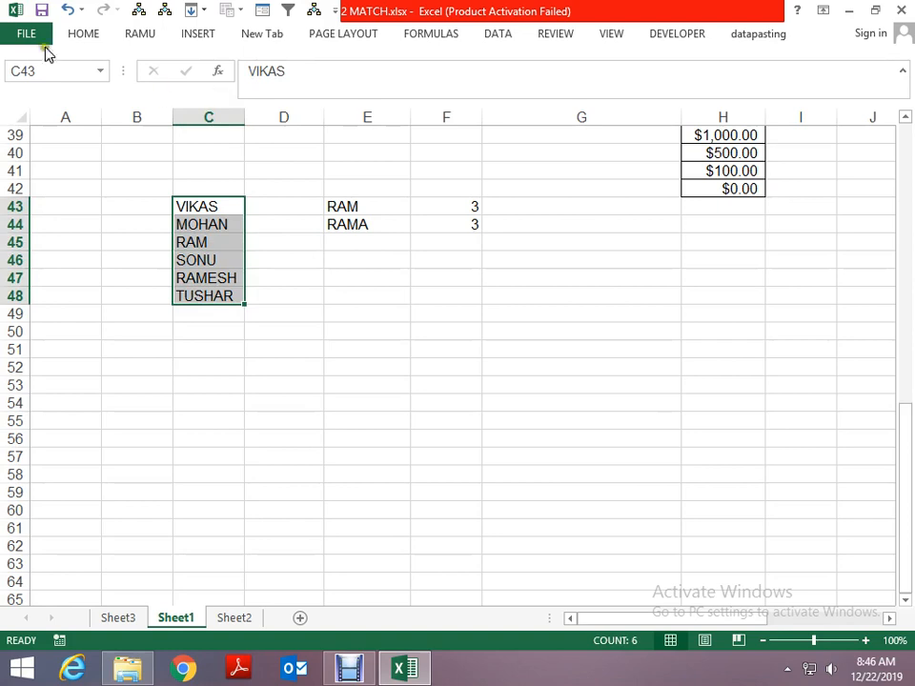
{"action": "left_click", "coordinate": [493, 33]}
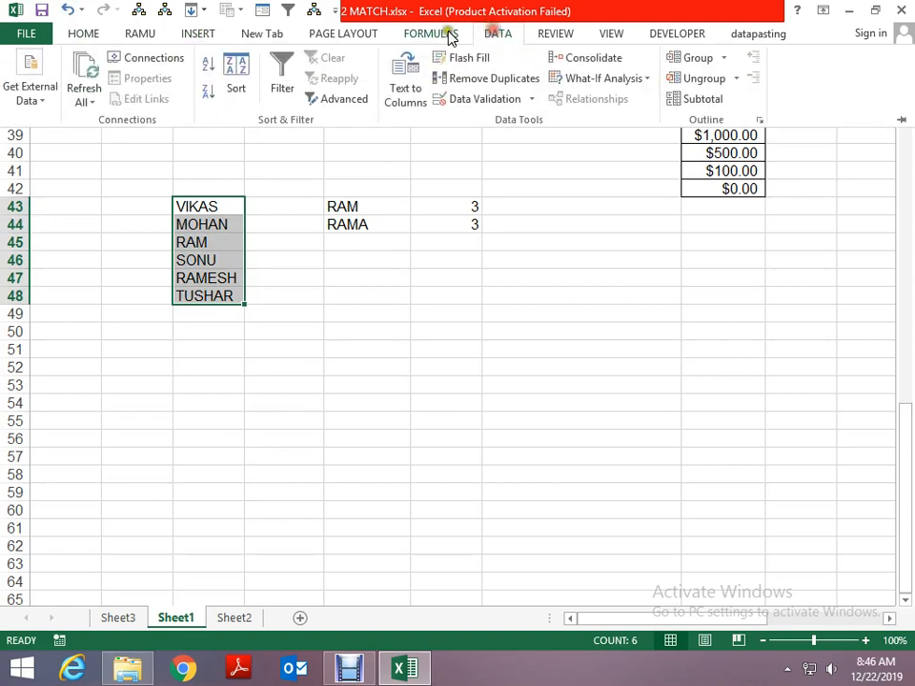
{"action": "left_click", "coordinate": [215, 68]}
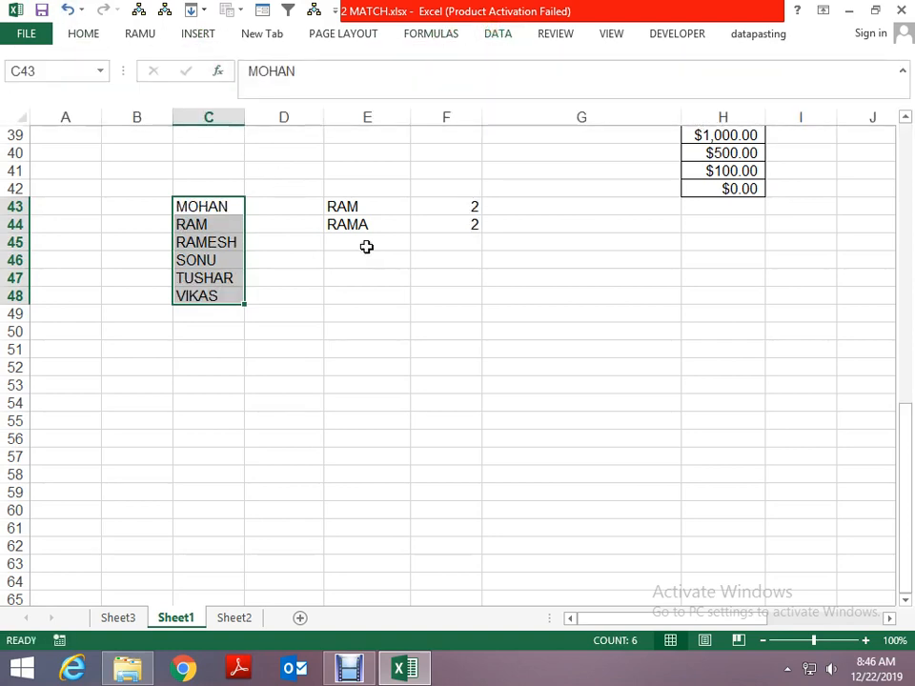
- Enter a third lookup name in E45, a variant of E43's first name extended with a final U
{"action": "key", "text": "Up"}
{"action": "key", "text": "Down"}
{"action": "key", "text": "Down"}
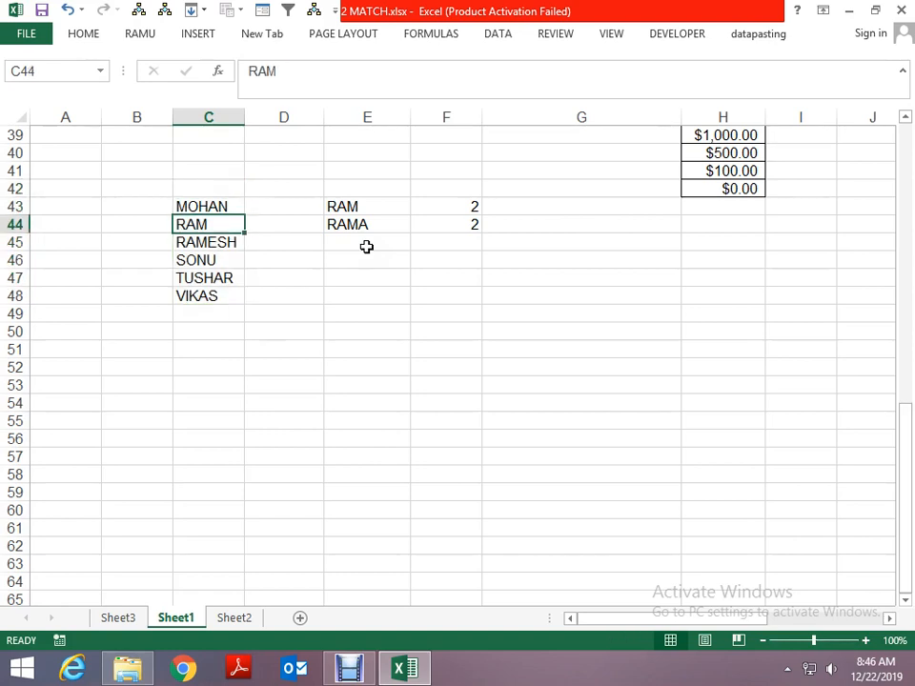
{"action": "key", "text": "Right"}
{"action": "key", "text": "Right"}
{"action": "key", "text": "Down"}
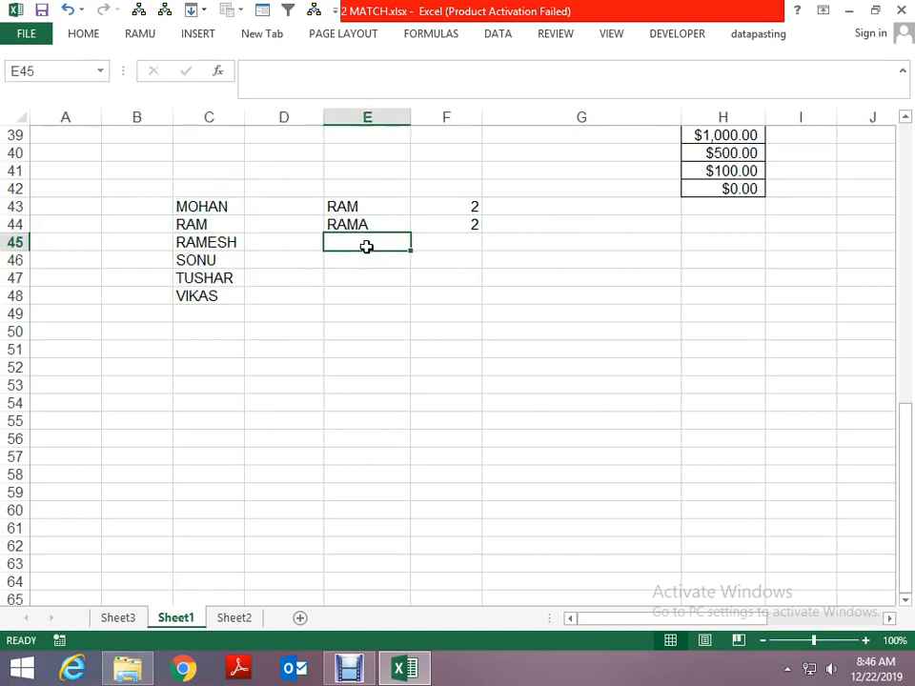
{"action": "key", "text": "Right"}
{"action": "key", "text": "Left"}
{"action": "type", "text": "RA"}
{"action": "key", "text": "Return"}
{"action": "key", "text": "Up"}
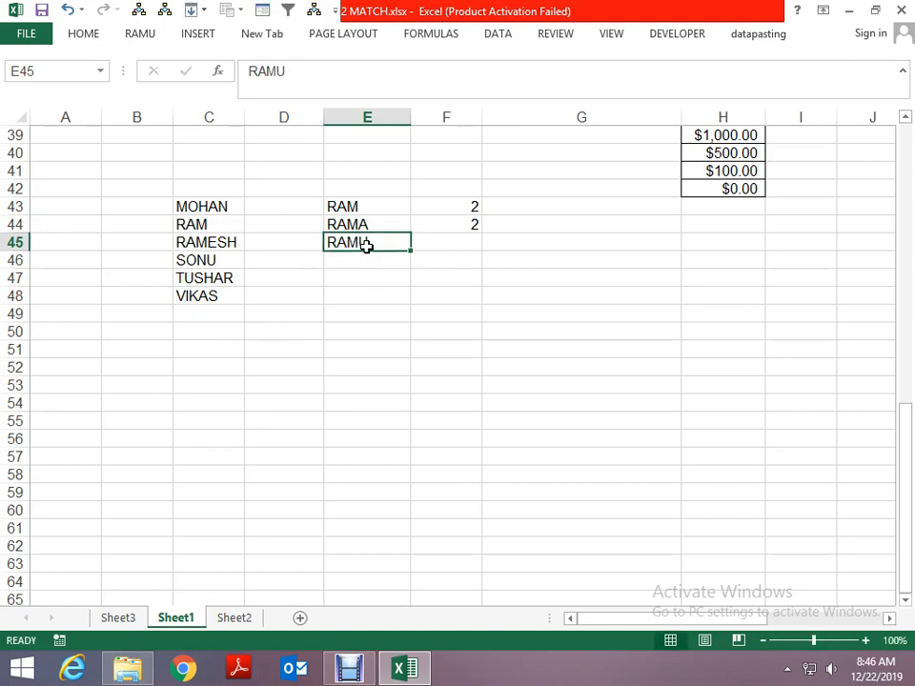
- Enter the formula =MATCH(E45,C43:C48,1) in F45 for a less-than match on the third lookup name
{"action": "mouse_move", "coordinate": [908, 12]}
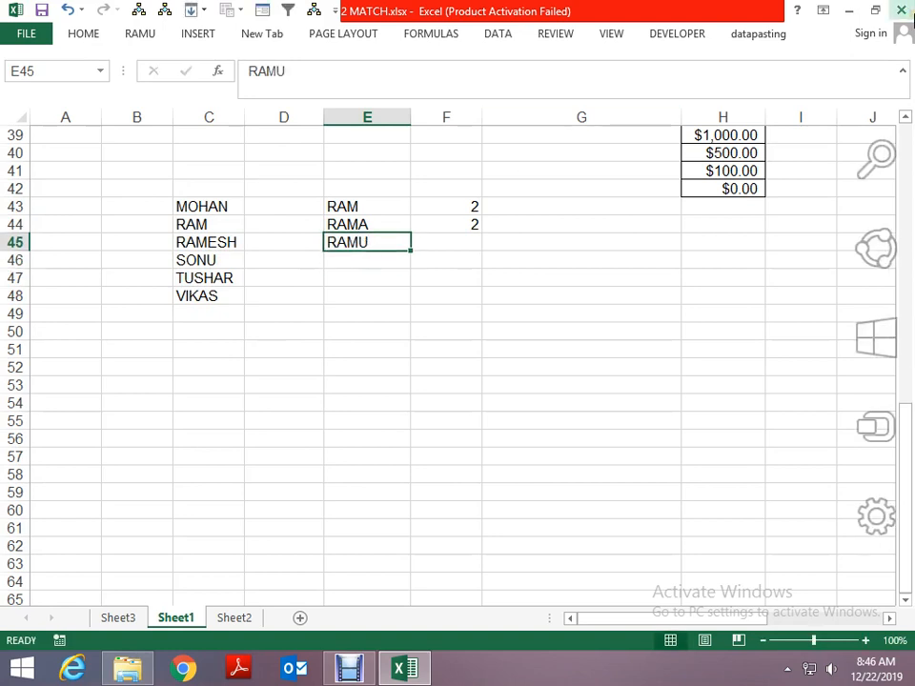
{"action": "key", "text": "Right"}
{"action": "key", "text": "Up"}
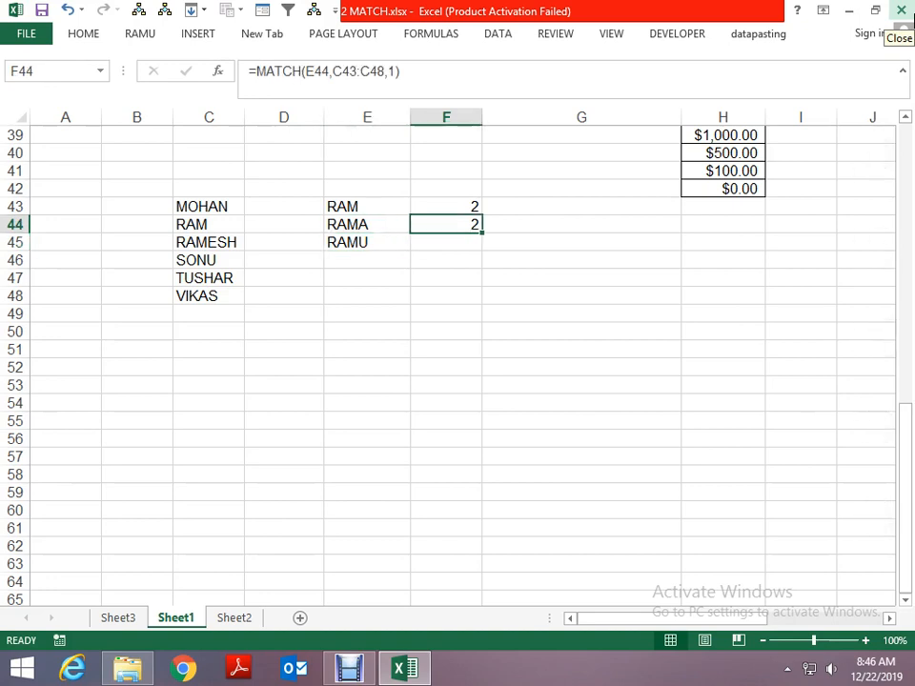
{"action": "key", "text": "Down"}
{"action": "type", "text": "="}
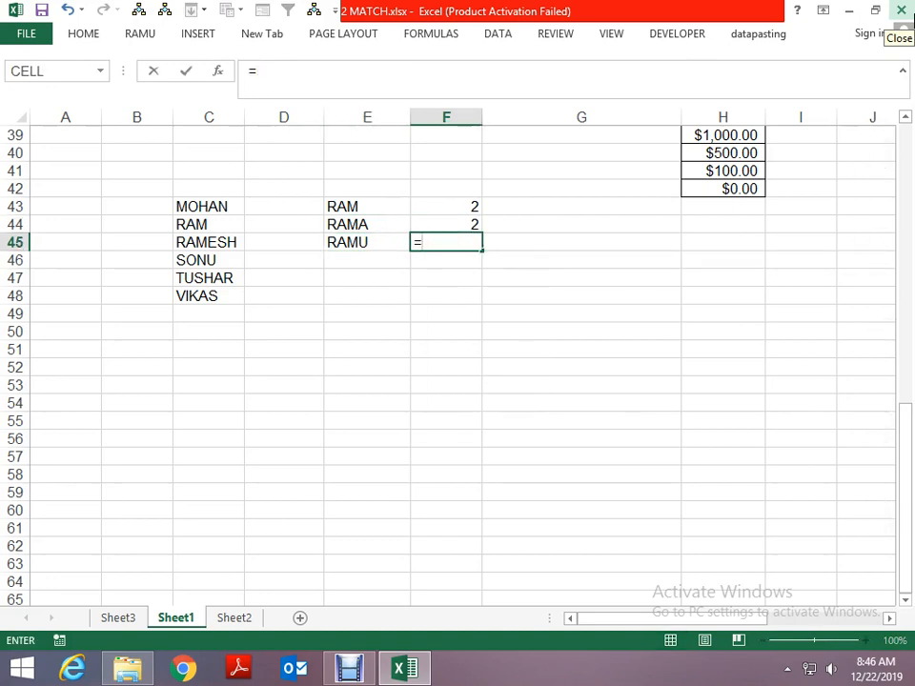
{"action": "type", "text": "MATCH("}
{"action": "key", "text": "Left"}
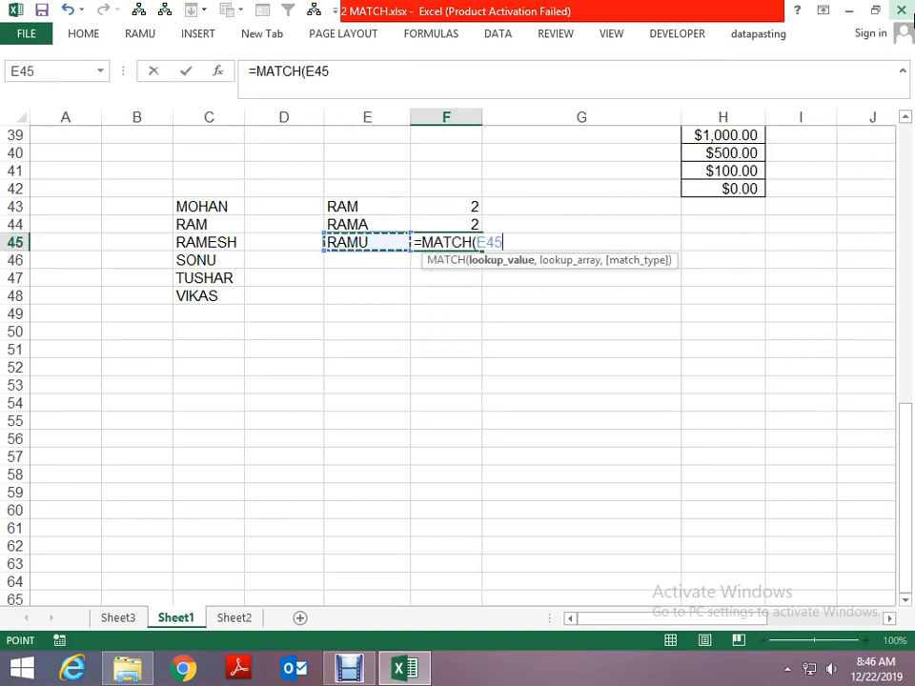
{"action": "type", "text": ","}
{"action": "key", "text": "Left"}
{"action": "key", "text": "Left"}
{"action": "key", "text": "Left"}
{"action": "key", "text": "Up"}
{"action": "key", "text": "Up"}
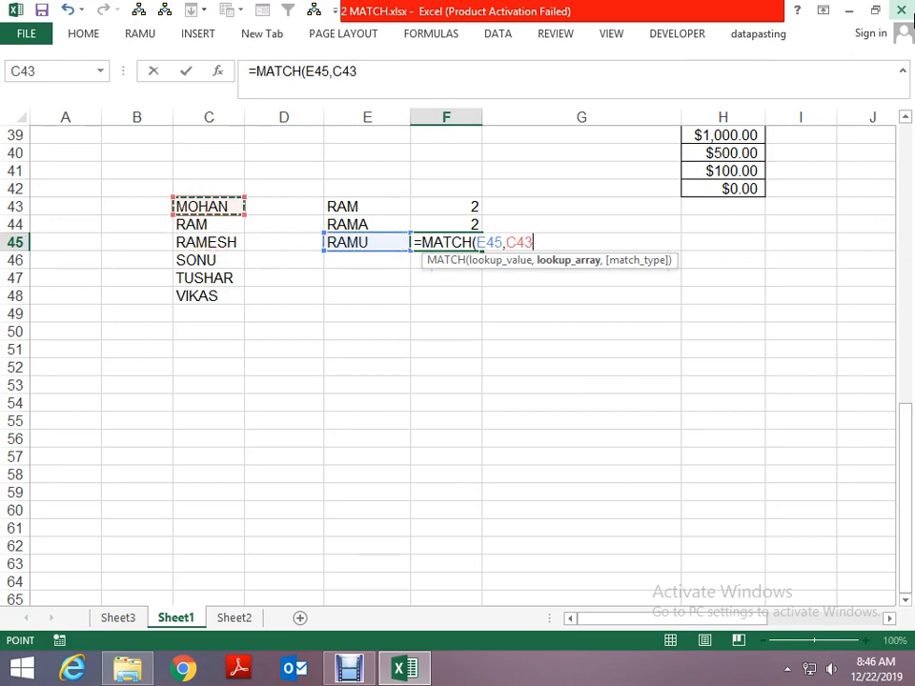
{"action": "key", "text": "shift+Down"}
{"action": "key", "text": "shift+Down"}
{"action": "key", "text": "shift+Down"}
{"action": "key", "text": "shift+Down"}
{"action": "key", "text": "shift+Down"}
{"action": "type", "text": ",1"}
{"action": "key", "text": "ctrl+Return"}
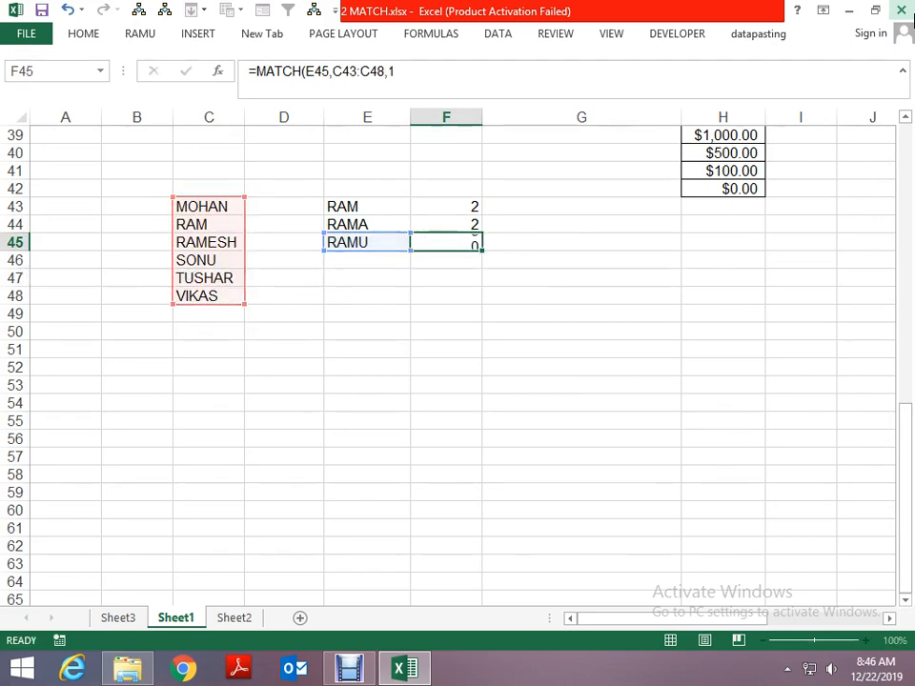
- Examine the letters of the name in C45 against the lookup name in E45, leaving the cell unedited
{"action": "key", "text": "Left"}
{"action": "key", "text": "Left"}
{"action": "key", "text": "Left"}
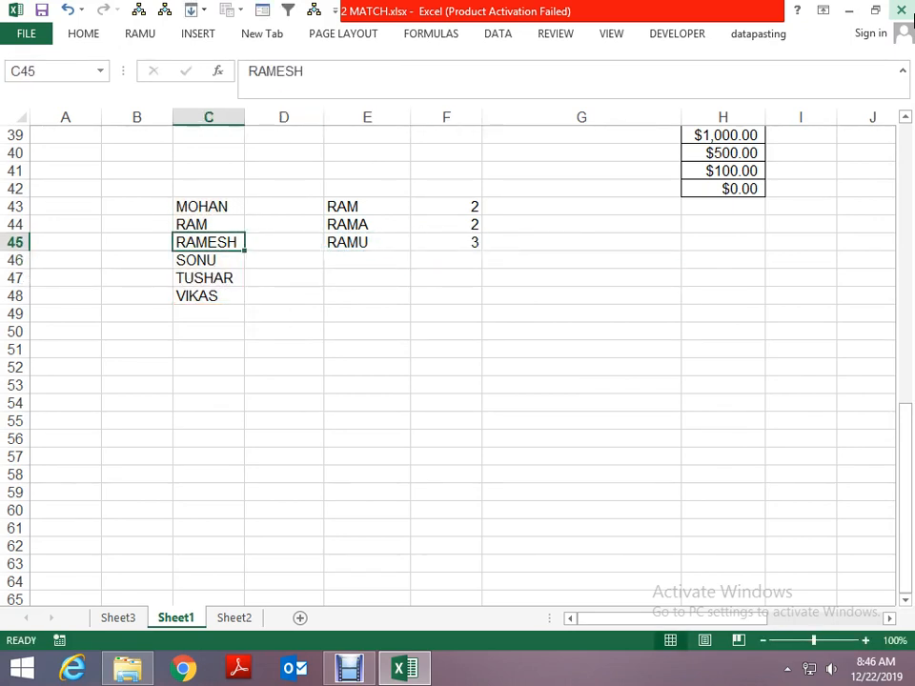
{"action": "key", "text": "F2"}
{"action": "key", "text": "Left"}
{"action": "key", "text": "Left"}
{"action": "key", "text": "Left"}
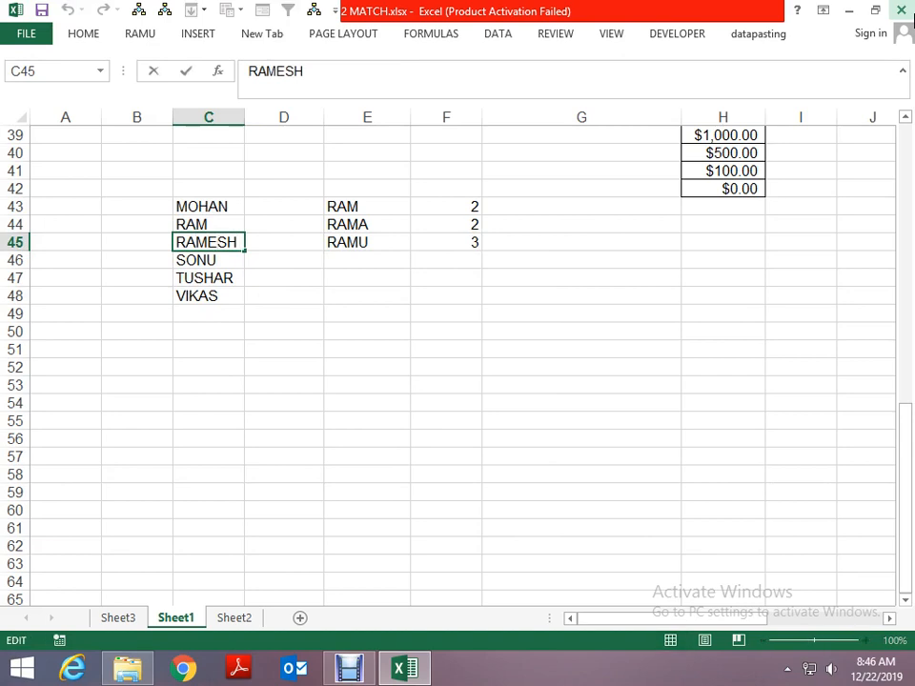
{"action": "key", "text": "Escape"}
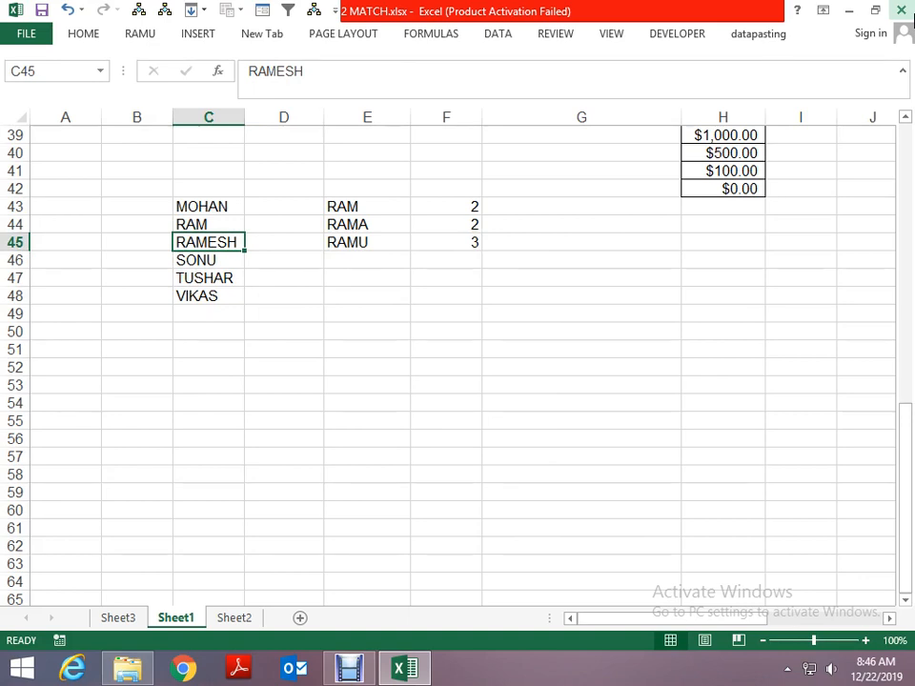
{"action": "key", "text": "Up"}
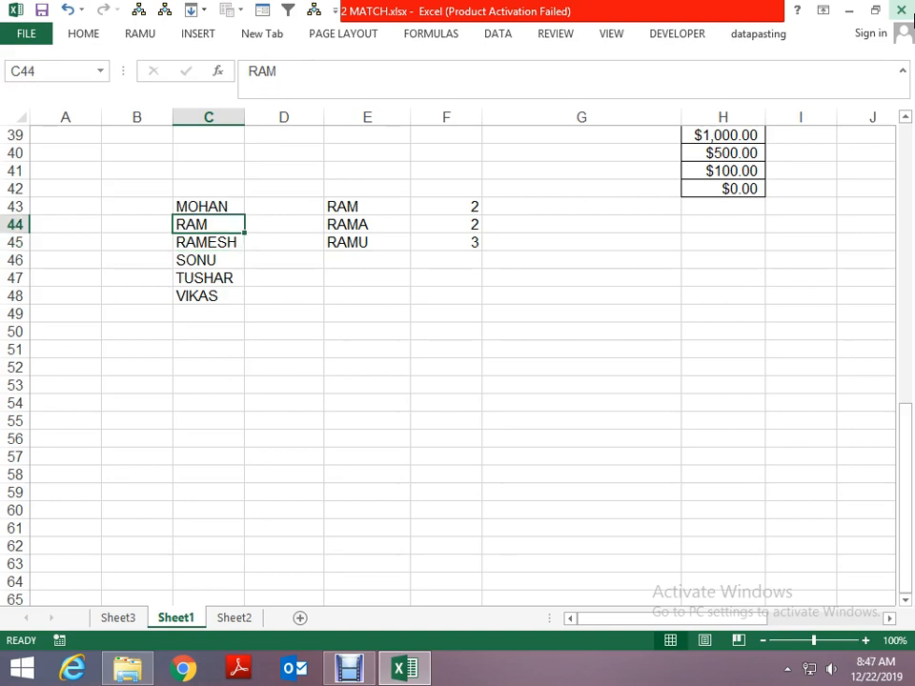
{"action": "key", "text": "Up"}
{"action": "key", "text": "Right"}
{"action": "key", "text": "Right"}
{"action": "key", "text": "Right"}
{"action": "key", "text": "Right"}
{"action": "key", "text": "Left"}
{"action": "key", "text": "Left"}
{"action": "key", "text": "Left"}
{"action": "key", "text": "Left"}
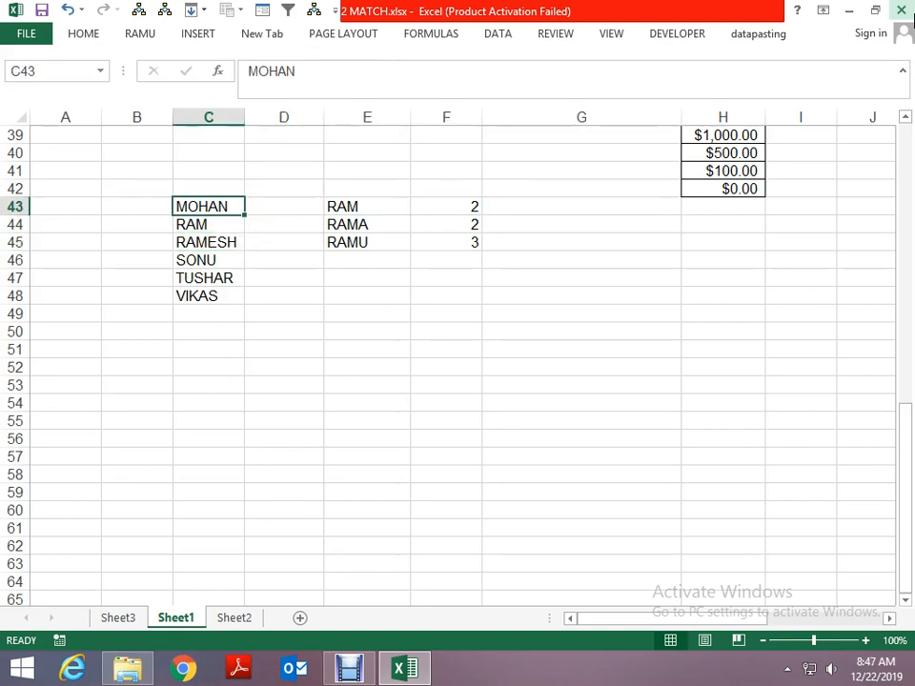
- Copy the names in C43:C48 as values to E49:E54 and sort the copy in descending order, Z to A
{"action": "key", "text": "ctrl+shift+Down"}
{"action": "key", "text": "ctrl+c"}
{"action": "key", "text": "Down"}
{"action": "key", "text": "Down"}
{"action": "key", "text": "Down"}
{"action": "key", "text": "Down"}
{"action": "key", "text": "Down"}
{"action": "key", "text": "Down"}
{"action": "key", "text": "Right"}
{"action": "key", "text": "Right"}
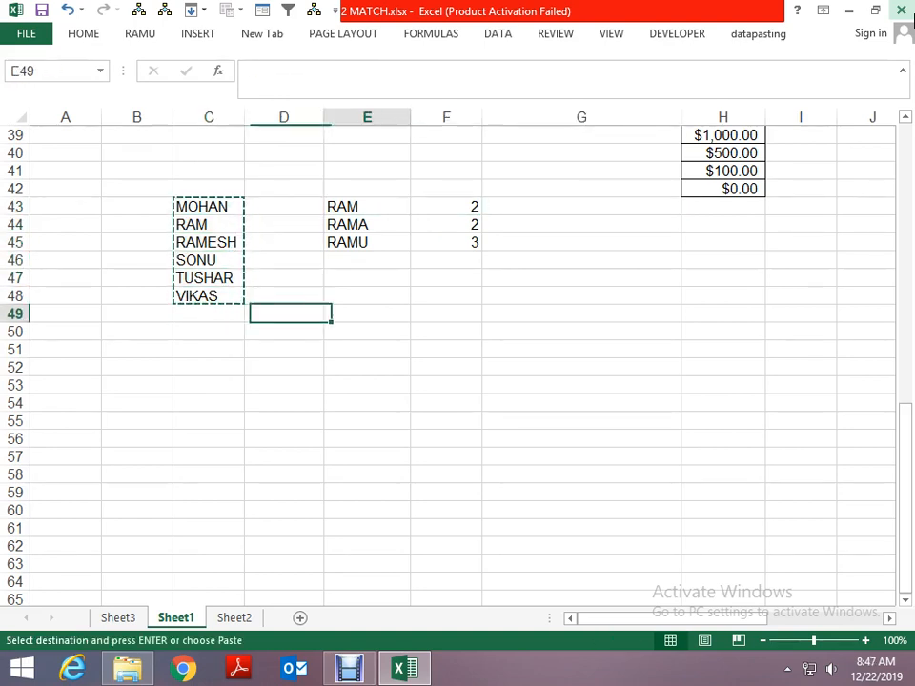
{"action": "key", "text": "alt+e"}
{"action": "key", "text": "s"}
{"action": "key", "text": "v"}
{"action": "key", "text": "Return"}
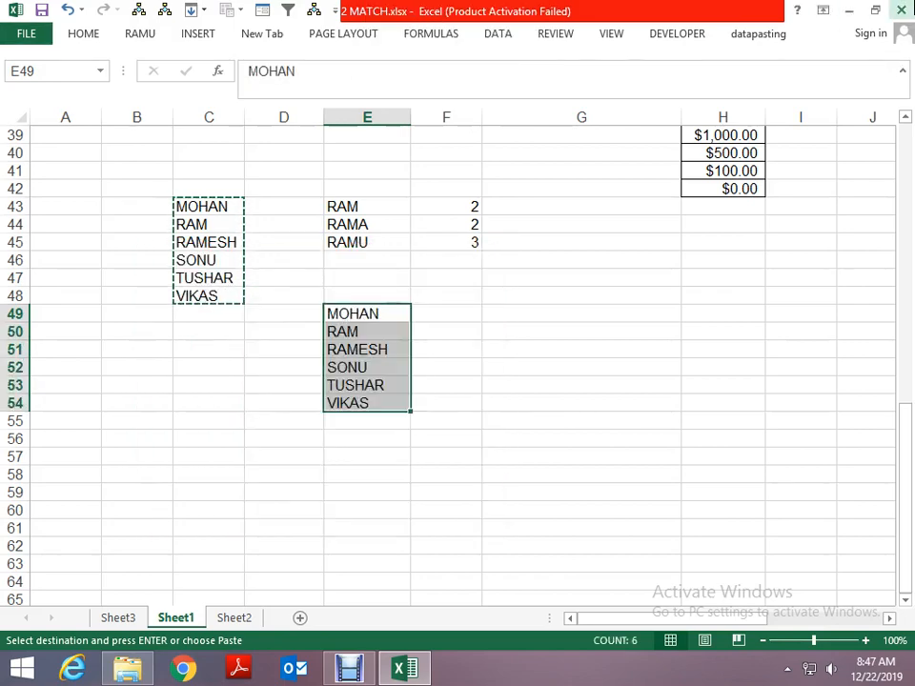
{"action": "left_click", "coordinate": [498, 34]}
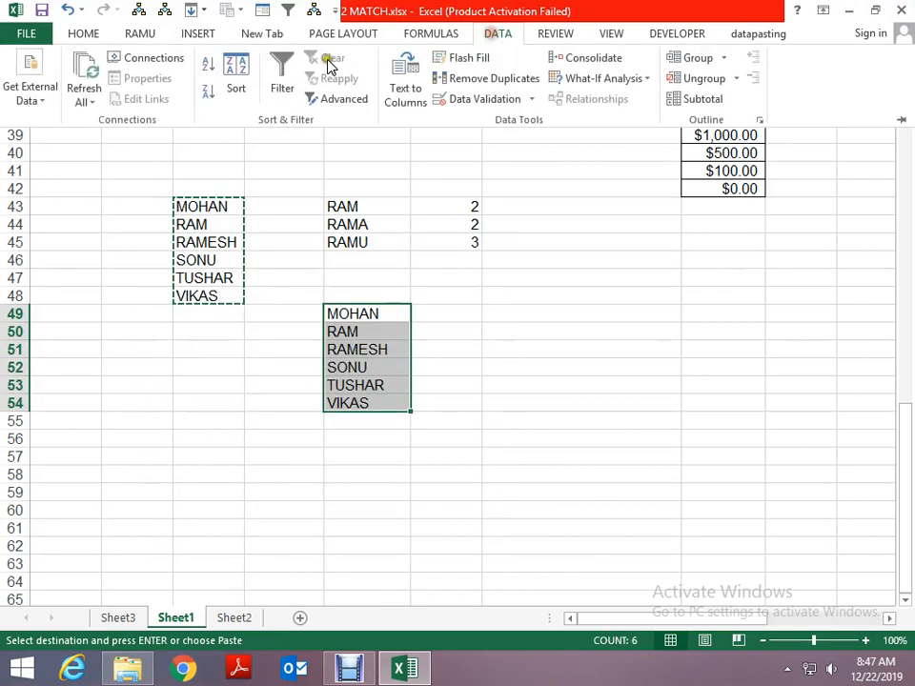
{"action": "left_click", "coordinate": [208, 89]}
{"action": "key", "text": "Right"}
{"action": "key", "text": "Up"}
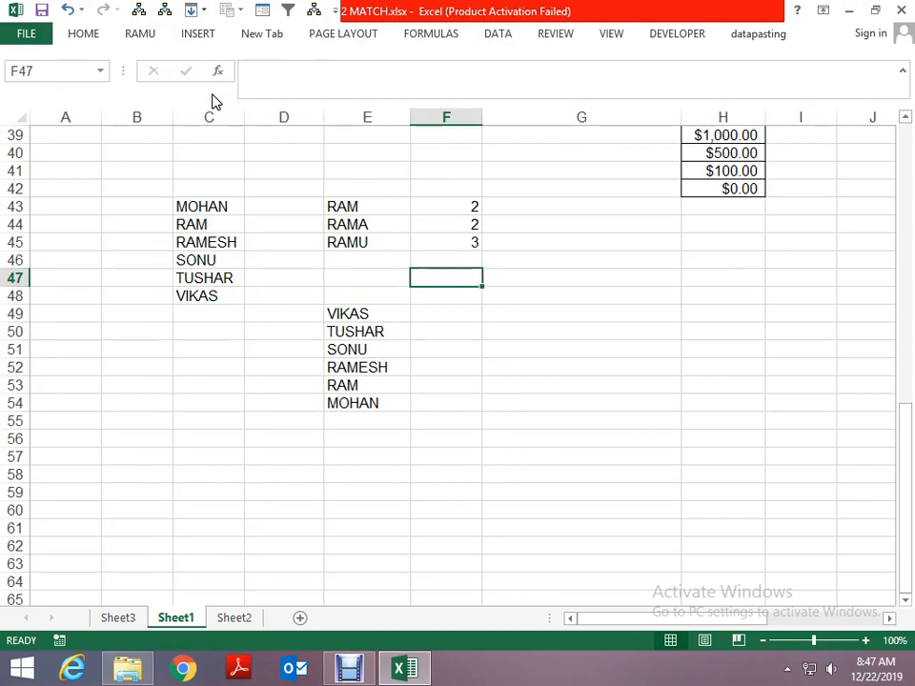
{"action": "key", "text": "Down"}
{"action": "key", "text": "Down"}
{"action": "key", "text": "Down"}
{"action": "type", "text": "=MA"}
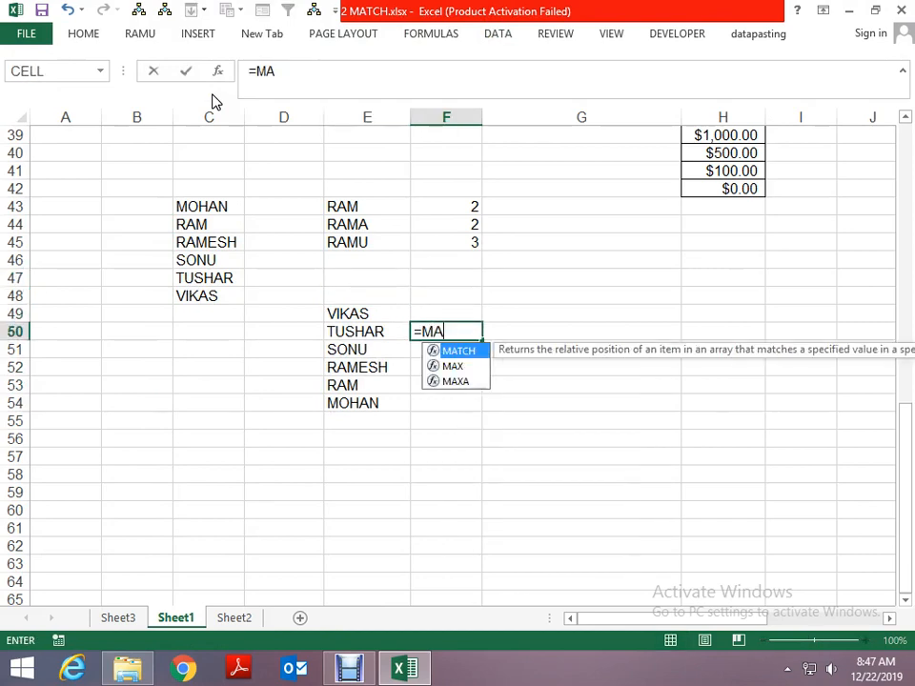
{"action": "key", "text": "Escape"}
- Enter the formula =MATCH(E43,$E$49:$E$54,-1) in G43 for a greater-than match on the first lookup name
{"action": "key", "text": "Up"}
{"action": "key", "text": "Up"}
{"action": "key", "text": "Up"}
{"action": "key", "text": "Up"}
{"action": "key", "text": "Up"}
{"action": "key", "text": "Up"}
{"action": "key", "text": "Up"}
{"action": "key", "text": "Right"}
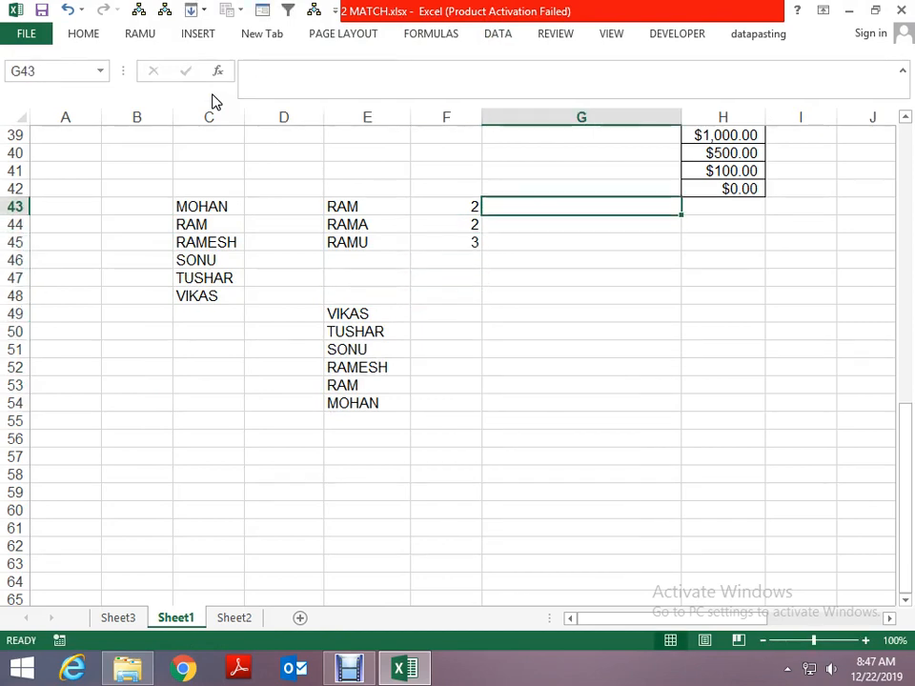
{"action": "type", "text": "=MATCH("}
{"action": "key", "text": "Left"}
{"action": "key", "text": "Left"}
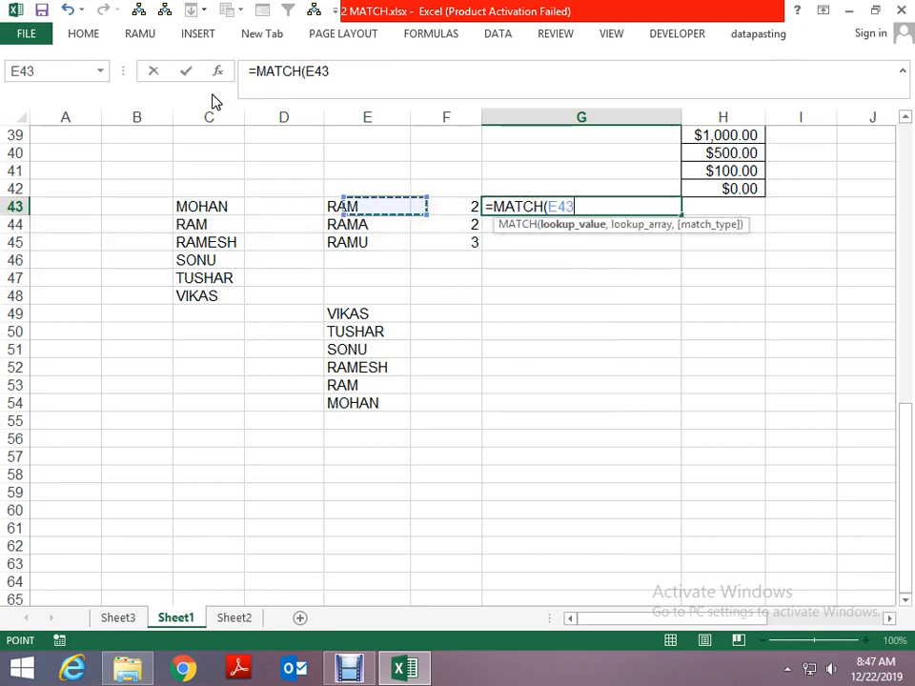
{"action": "key", "text": "Left"}
{"action": "key", "text": "Right"}
{"action": "type", "text": ","}
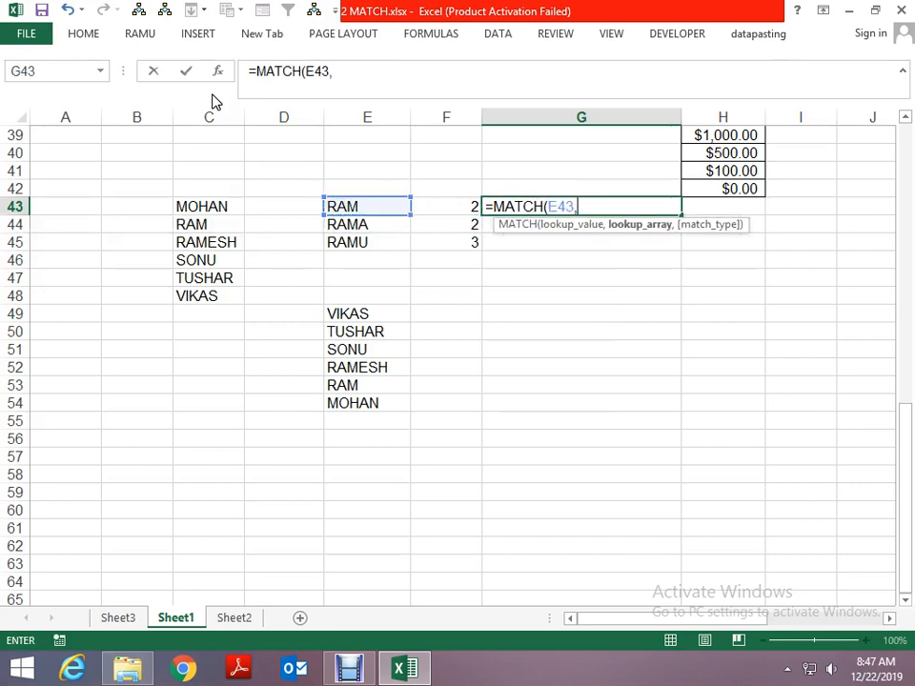
{"action": "key", "text": "Down"}
{"action": "key", "text": "Left"}
{"action": "key", "text": "Down"}
{"action": "key", "text": "Down"}
{"action": "key", "text": "Down"}
{"action": "key", "text": "Down"}
{"action": "key", "text": "Down"}
{"action": "key", "text": "Left"}
{"action": "key", "text": "shift+Down"}
{"action": "key", "text": "shift+Down"}
{"action": "key", "text": "shift+Down"}
{"action": "key", "text": "shift+Down"}
{"action": "key", "text": "shift+Down"}
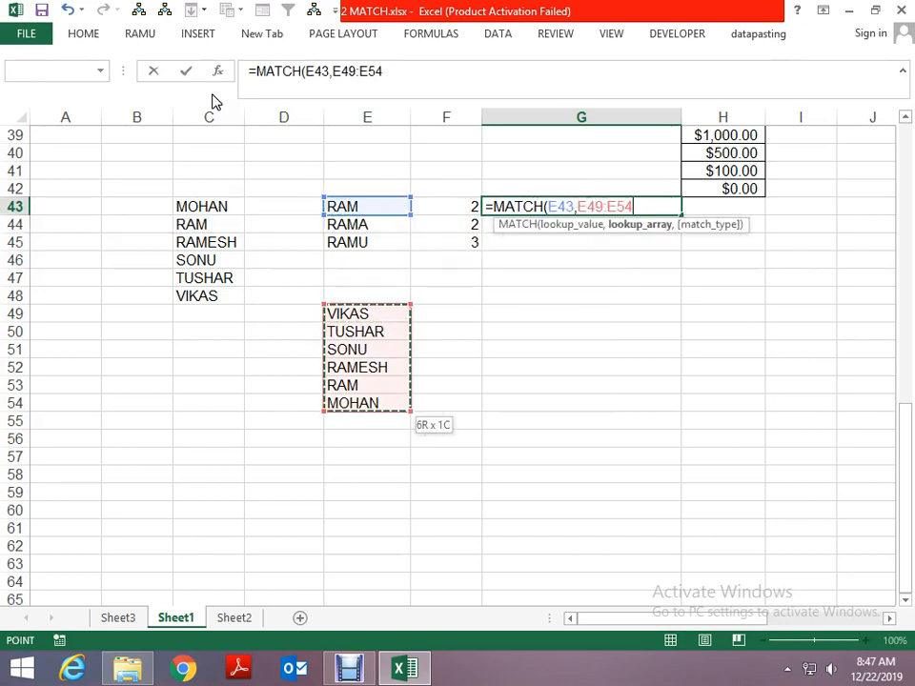
{"action": "key", "text": "F4"}
{"action": "type", "text": ","}
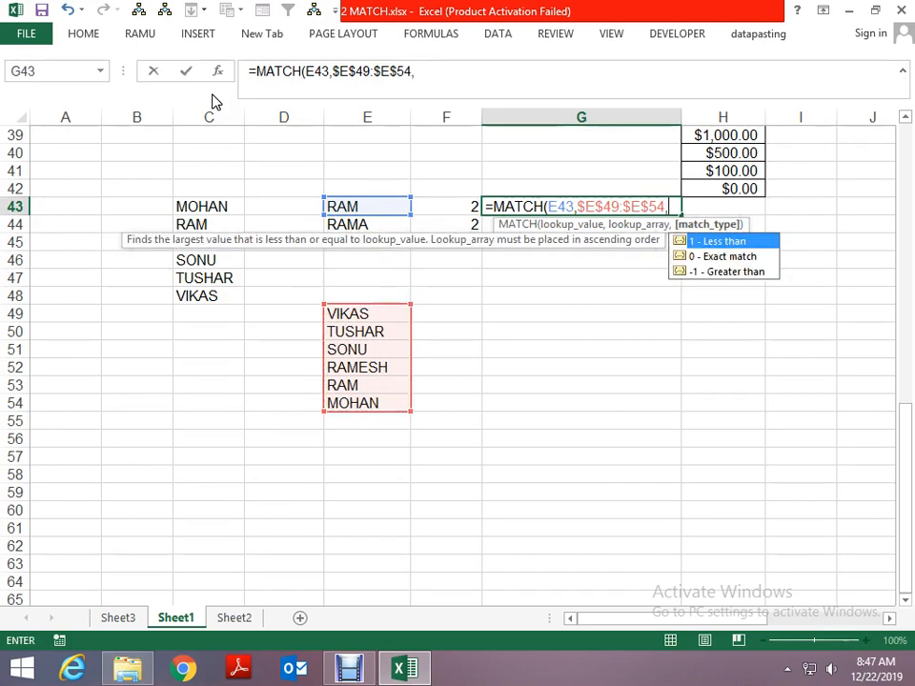
{"action": "type", "text": "-1"}
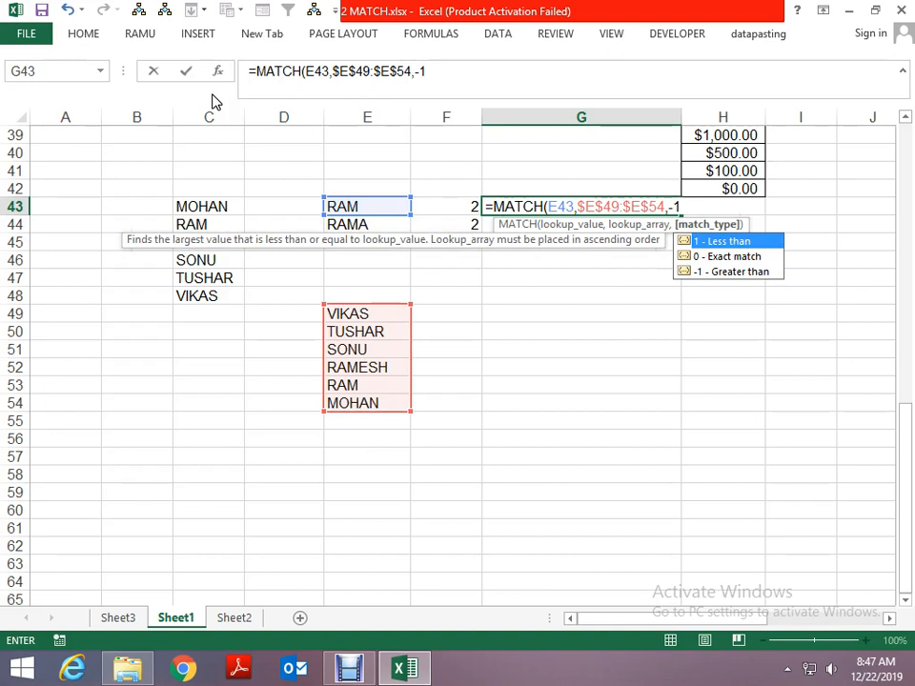
{"action": "key", "text": "Return"}
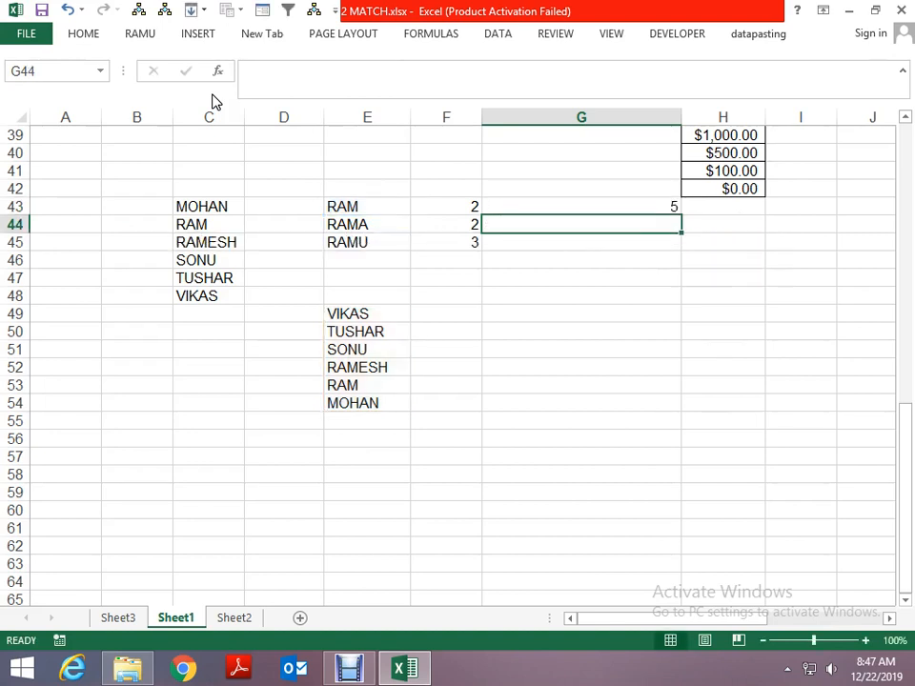
- Fill the greater-than match formula from G43 down through G44 and G45
{"action": "key", "text": "ctrl+d"}
{"action": "key", "text": "Down"}
{"action": "key", "text": "ctrl+d"}
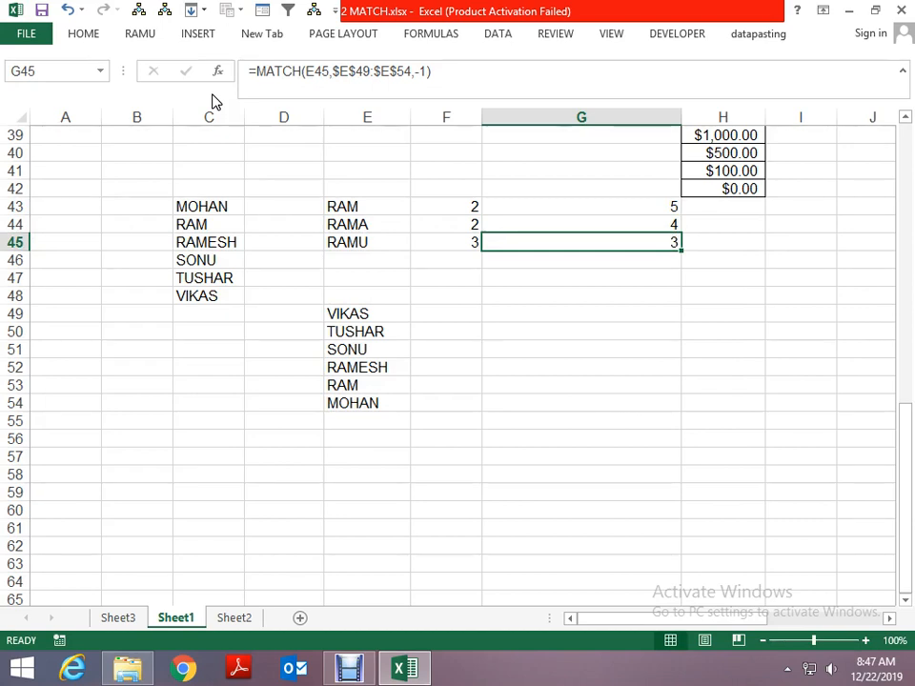
- Examine the greater-than match results in G43:G45 against the descending name list in E49:E54
{"action": "key", "text": "Down"}
{"action": "key", "text": "Down"}
{"action": "key", "text": "Down"}
{"action": "key", "text": "Up"}
{"action": "key", "text": "Up"}
{"action": "key", "text": "Up"}
{"action": "key", "text": "Up"}
{"action": "key", "text": "Up"}
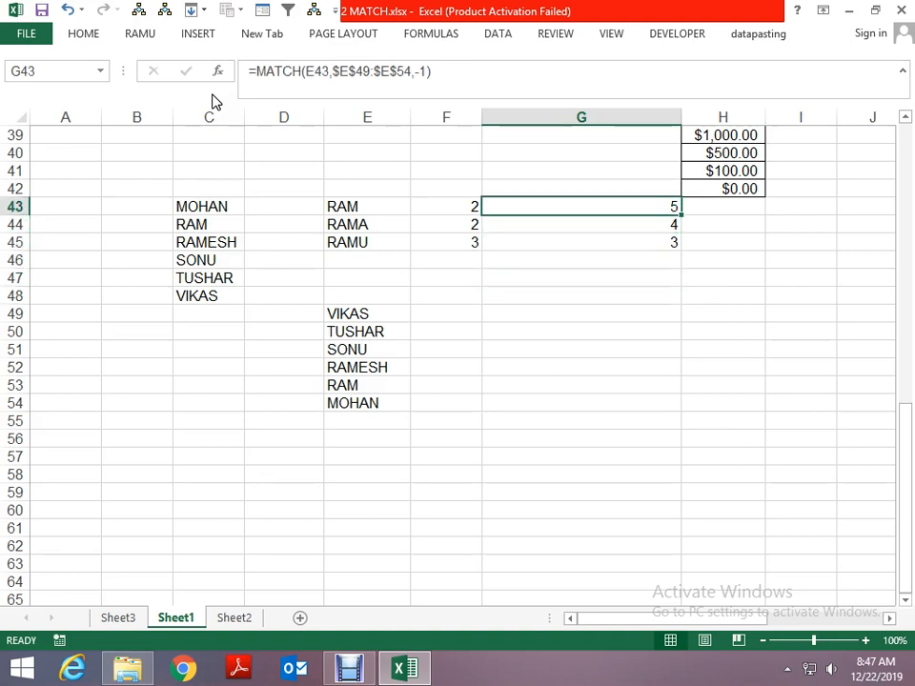
{"action": "key", "text": "Left"}
{"action": "key", "text": "Right"}
{"action": "key", "text": "Right"}
{"action": "key", "text": "Left"}
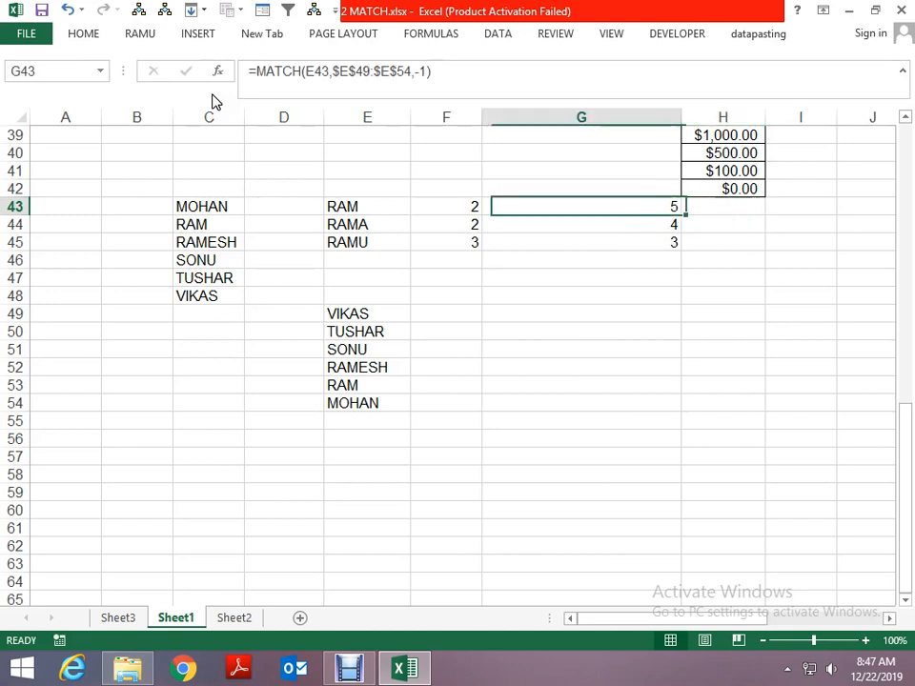
- Enter the formula =MATCH(E43,$E$49:$E$54,1) in H43 to try a less-than match on the descending list
{"action": "key", "text": "Right"}
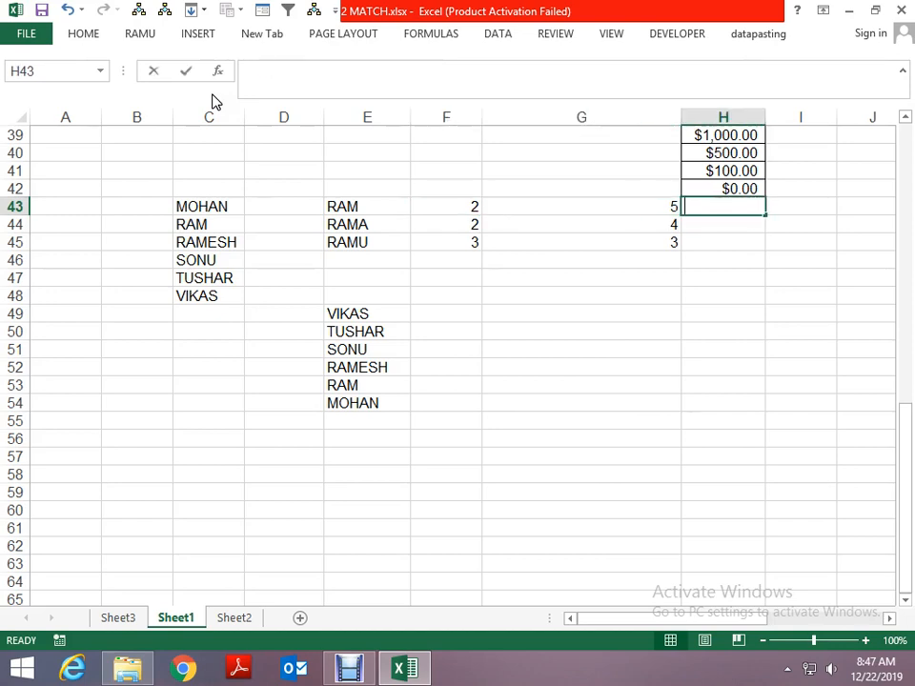
{"action": "type", "text": "=MATCH("}
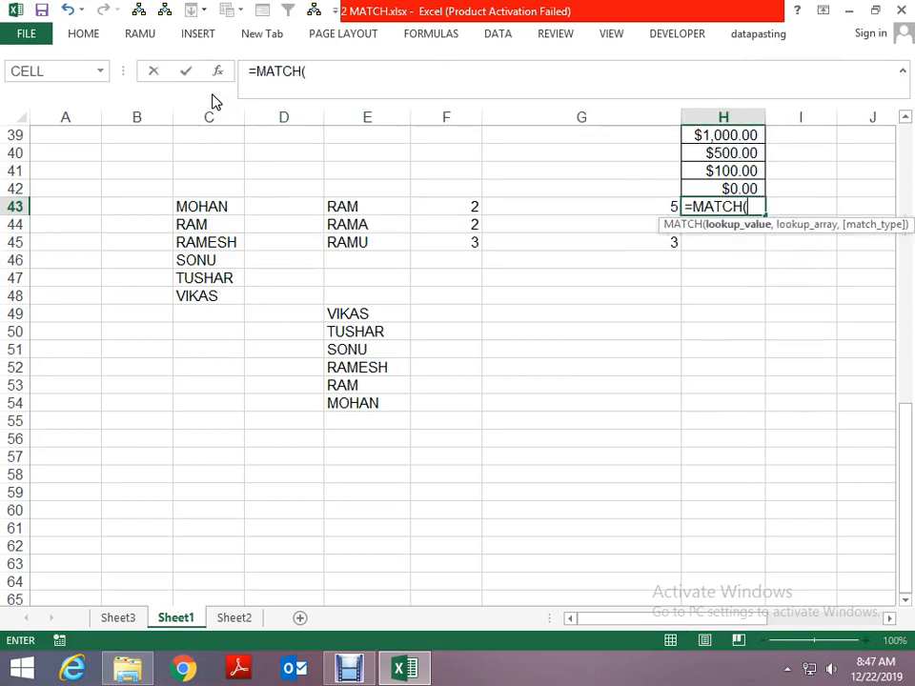
{"action": "key", "text": "Left"}
{"action": "key", "text": "Left"}
{"action": "key", "text": "Left"}
{"action": "type", "text": ","}
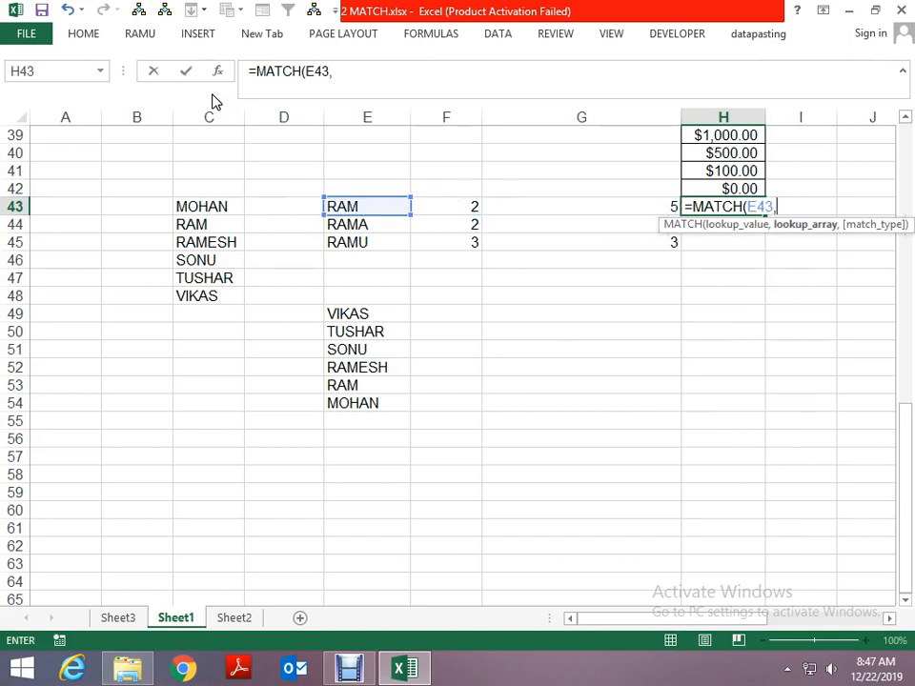
{"action": "key", "text": "Left"}
{"action": "key", "text": "Left"}
{"action": "key", "text": "Down"}
{"action": "key", "text": "Down"}
{"action": "key", "text": "Down"}
{"action": "key", "text": "Left"}
{"action": "key", "text": "Down"}
{"action": "key", "text": "Down"}
{"action": "key", "text": "Down"}
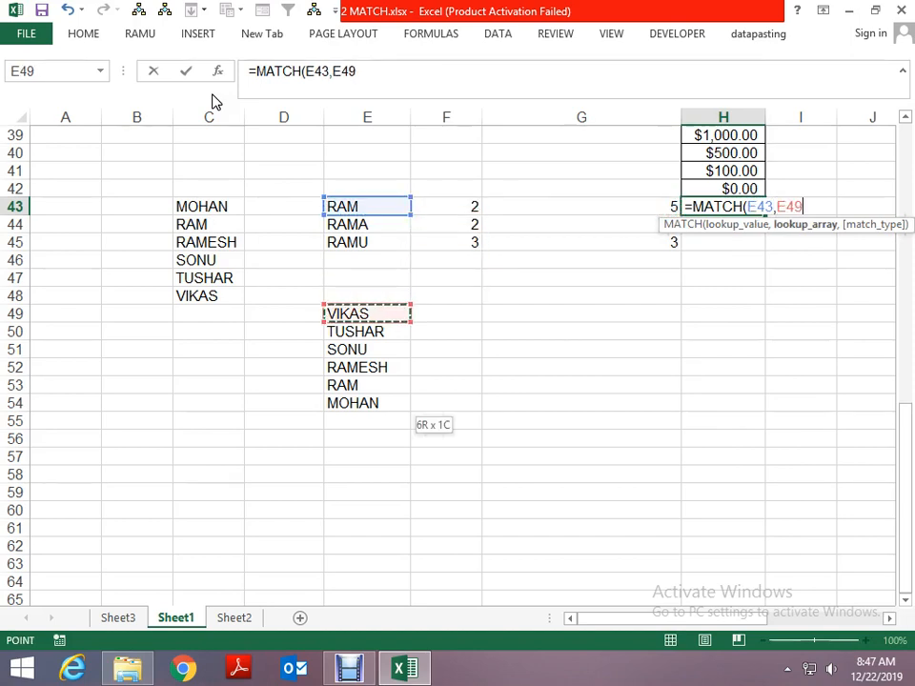
{"action": "key", "text": "shift+Down"}
{"action": "key", "text": "shift+Down"}
{"action": "key", "text": "shift+Down"}
{"action": "key", "text": "shift+Down"}
{"action": "key", "text": "shift+Down"}
{"action": "key", "text": "F4"}
{"action": "type", "text": ",1"}
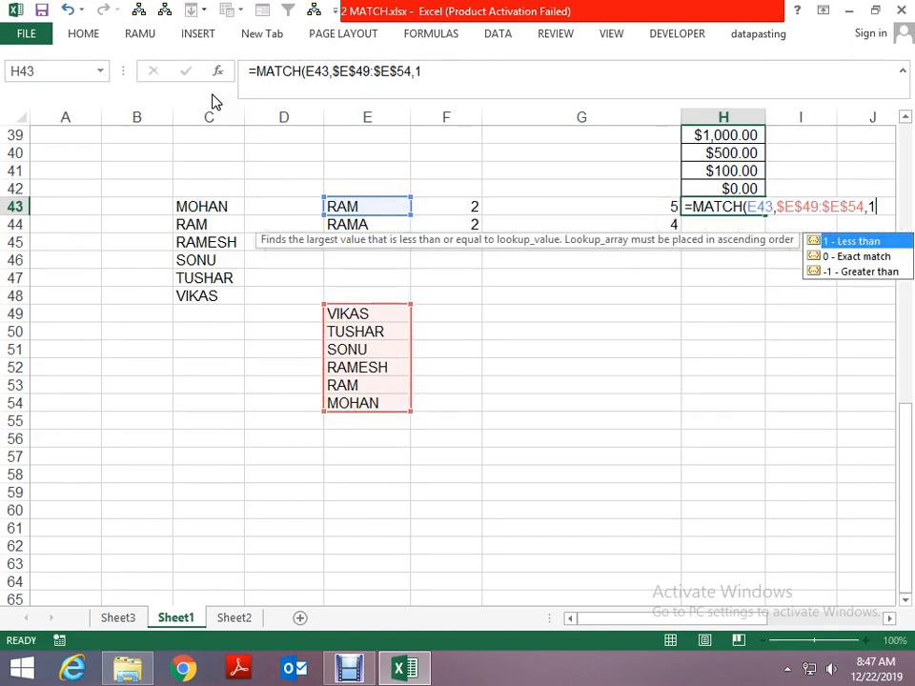
{"action": "key", "text": "Return"}
- Fill the less-than match formula from H43 down through H44 and H45
{"action": "key", "text": "ctrl+d"}
{"action": "key", "text": "Down"}
{"action": "key", "text": "ctrl+d"}
{"action": "key", "text": "Down"}
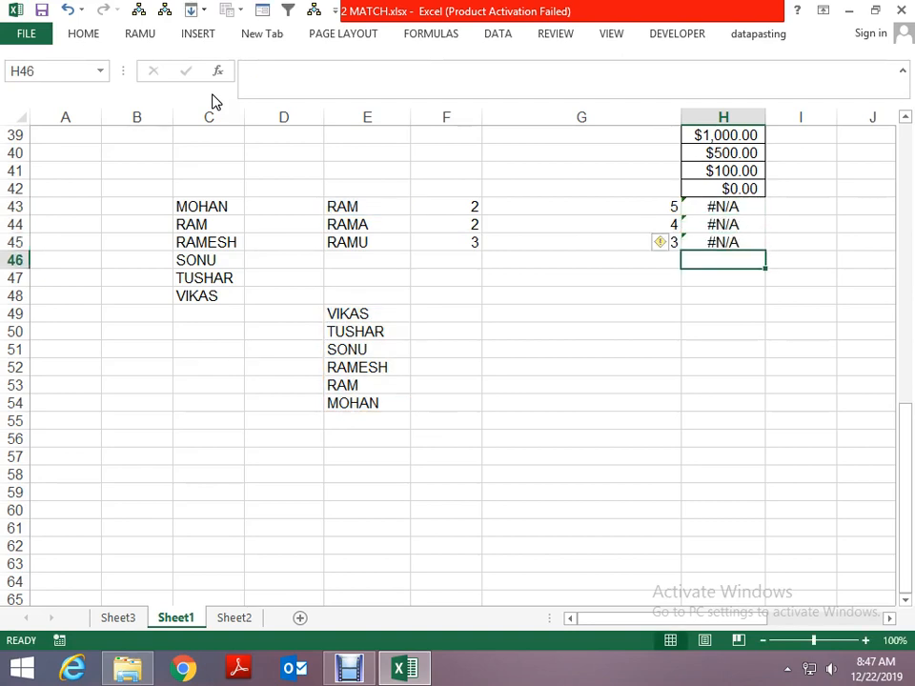
- Examine the less-than formula in H45 and compare it with the greater-than formulas in G43:G45
{"action": "key", "text": "Up"}
{"action": "key", "text": "F2"}
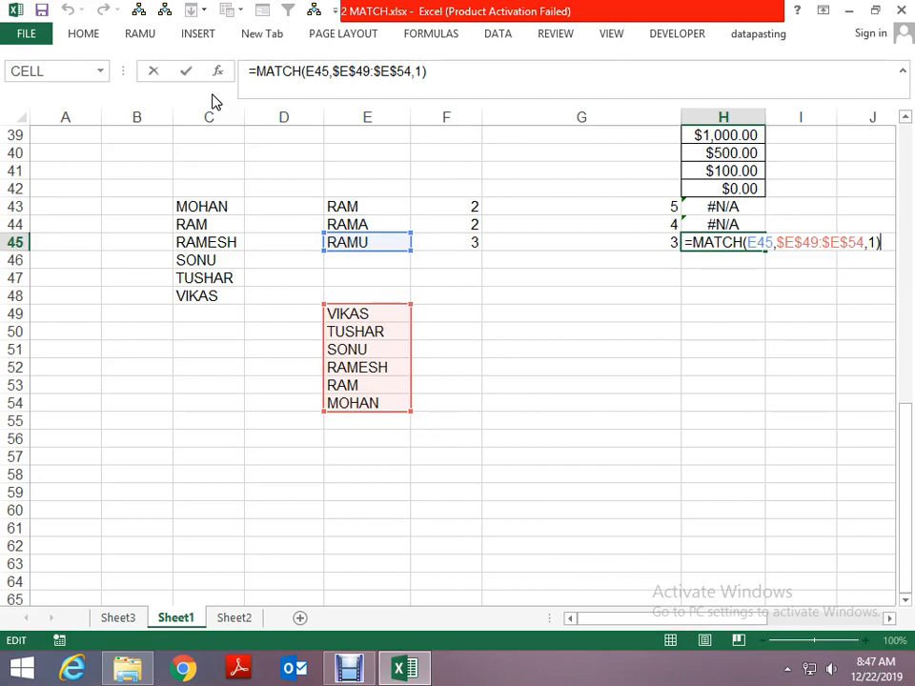
{"action": "key", "text": "Escape"}
{"action": "key", "text": "Up"}
{"action": "key", "text": "Up"}
{"action": "key", "text": "Left"}
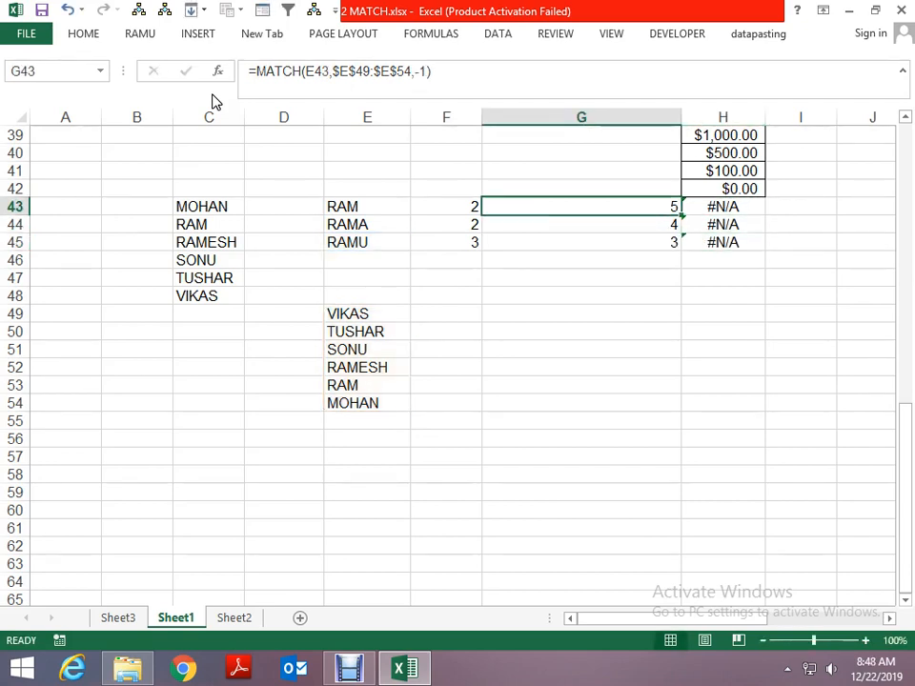
{"action": "key", "text": "Down"}
{"action": "key", "text": "Down"}
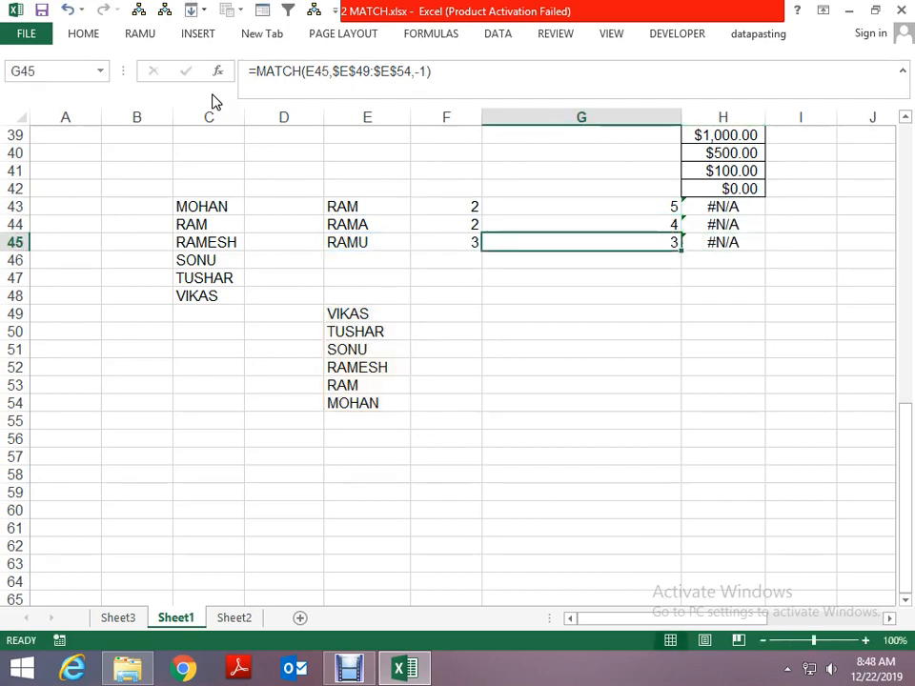
{"action": "key", "text": "Up"}
{"action": "key", "text": "Up"}
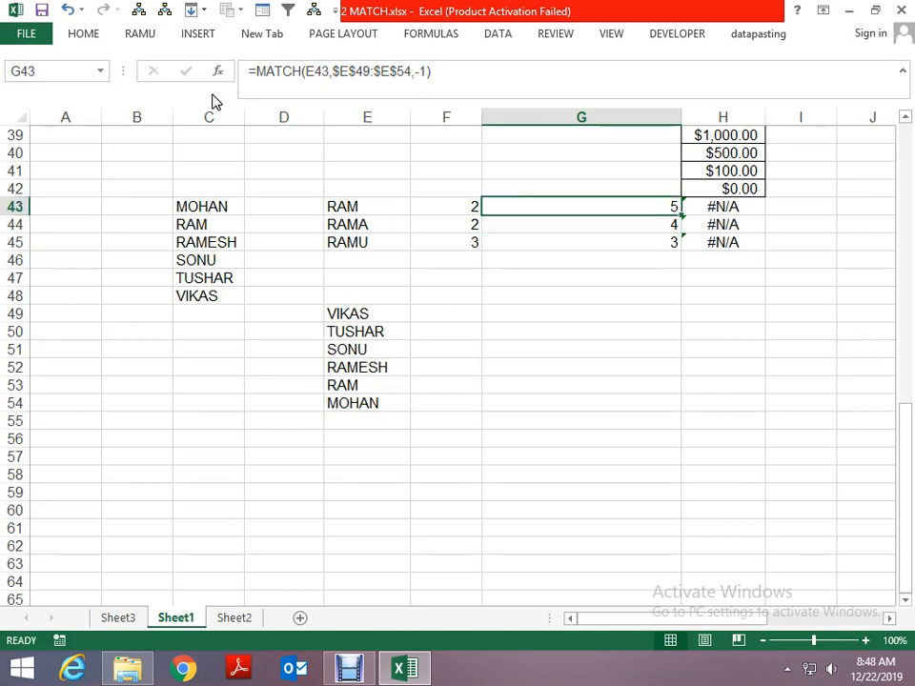
- Examine the descending names in E49:E54 to trace where the lookup name in E45 would fall
{"action": "key", "text": "Down"}
{"action": "key", "text": "Down"}
{"action": "key", "text": "Left"}
{"action": "key", "text": "Left"}
{"action": "key", "text": "Down"}
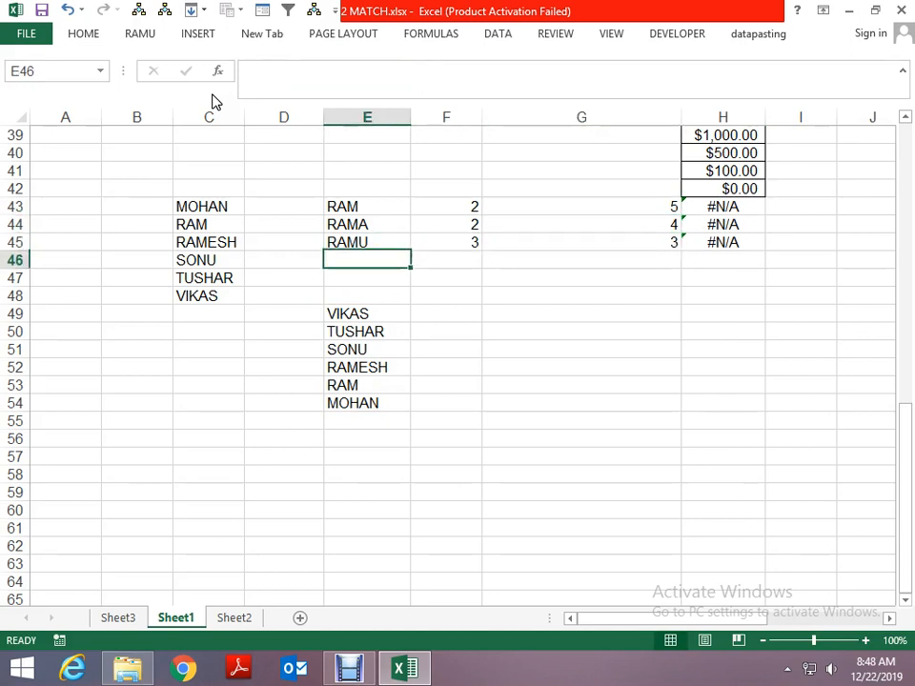
{"action": "key", "text": "Down"}
{"action": "key", "text": "Down"}
{"action": "key", "text": "Down"}
{"action": "key", "text": "Down"}
{"action": "key", "text": "Down"}
{"action": "key", "text": "Down"}
{"action": "key", "text": "Down"}
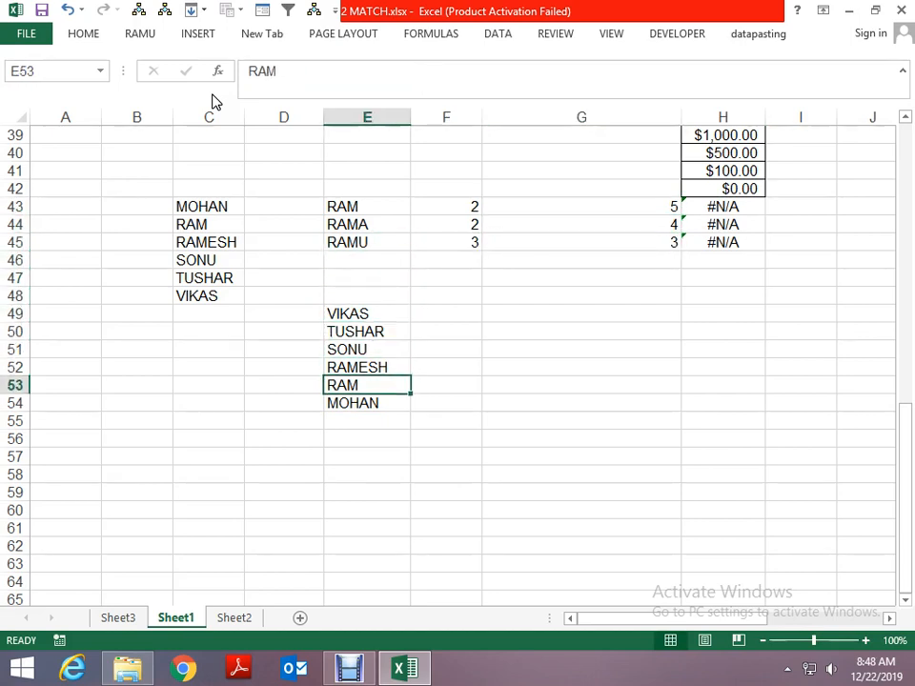
{"action": "key", "text": "Up"}
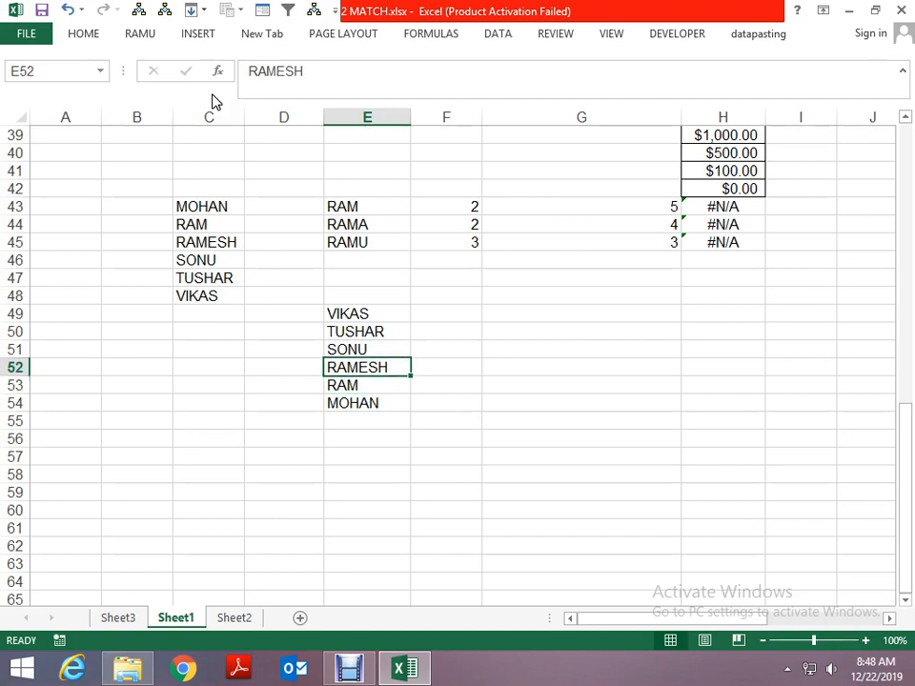
{"action": "key", "text": "Up"}
{"action": "key", "text": "Down"}
{"action": "key", "text": "Up"}
{"action": "key", "text": "Up"}
{"action": "key", "text": "Up"}
{"action": "key", "text": "Right"}
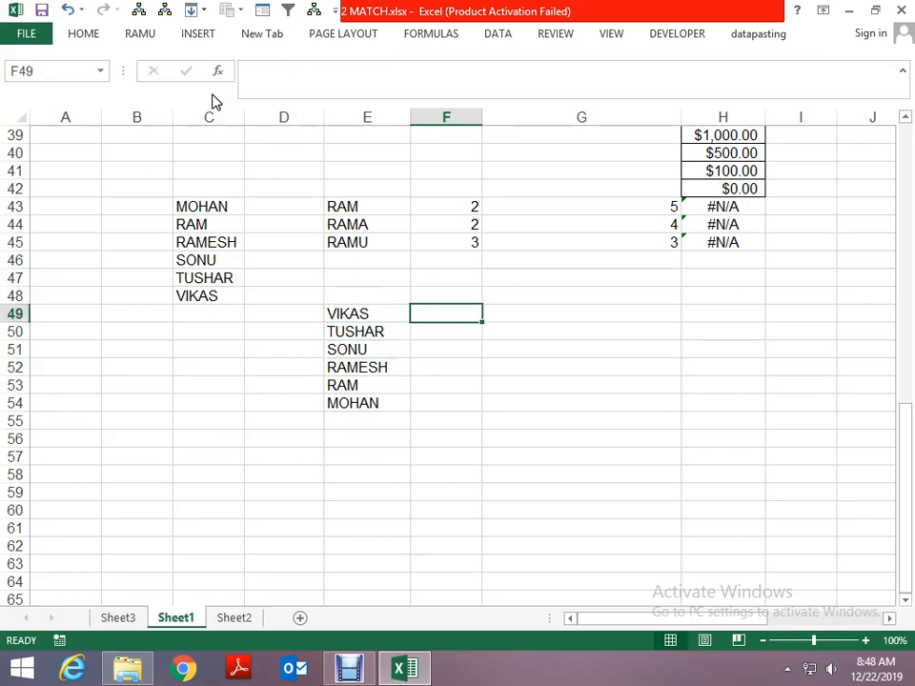
{"action": "type", "text": "27"}
{"action": "key", "text": "Escape"}
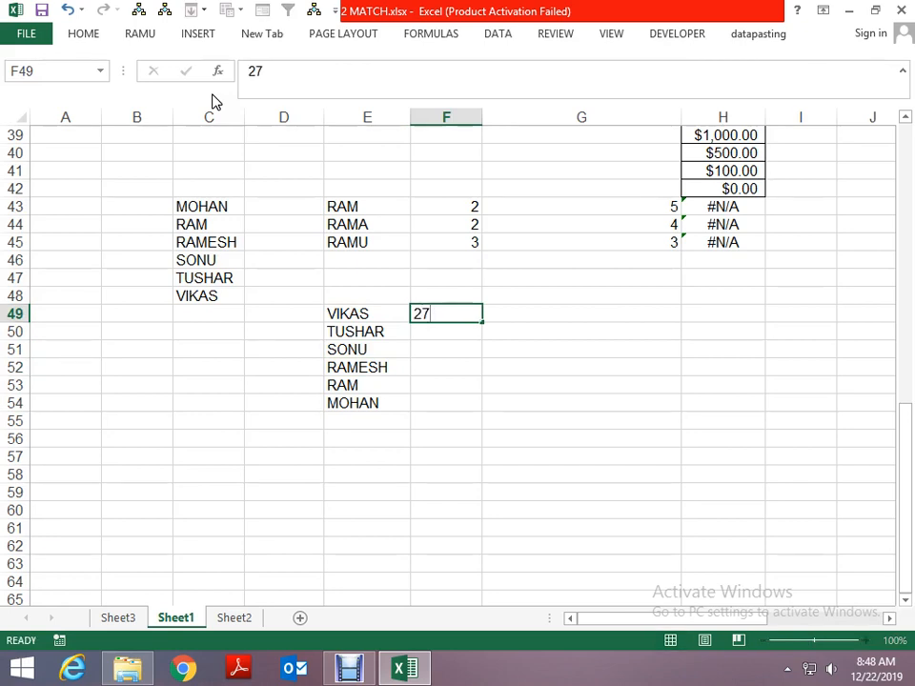
- Copy the ascending name list in C43:C48 and paste it into C56:C61
{"action": "key", "text": "Left"}
{"action": "key", "text": "Left"}
{"action": "key", "text": "Up"}
{"action": "key", "text": "Left"}
{"action": "key", "text": "Up"}
{"action": "key", "text": "Up"}
{"action": "key", "text": "Up"}
{"action": "key", "text": "Up"}
{"action": "key", "text": "Up"}
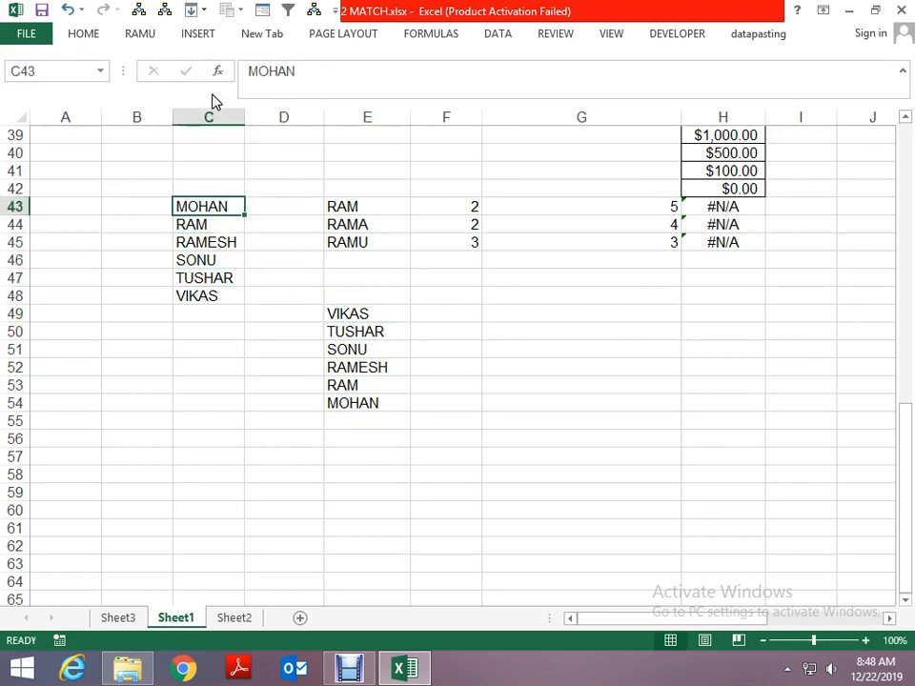
{"action": "key", "text": "ctrl+shift+Down"}
{"action": "key", "text": "ctrl+c"}
{"action": "key", "text": "Down"}
{"action": "key", "text": "Down"}
{"action": "key", "text": "Down"}
{"action": "key", "text": "Down"}
{"action": "key", "text": "Down"}
{"action": "key", "text": "Down"}
{"action": "key", "text": "Down"}
{"action": "key", "text": "Down"}
{"action": "key", "text": "Down"}
{"action": "key", "text": "Down"}
{"action": "key", "text": "Down"}
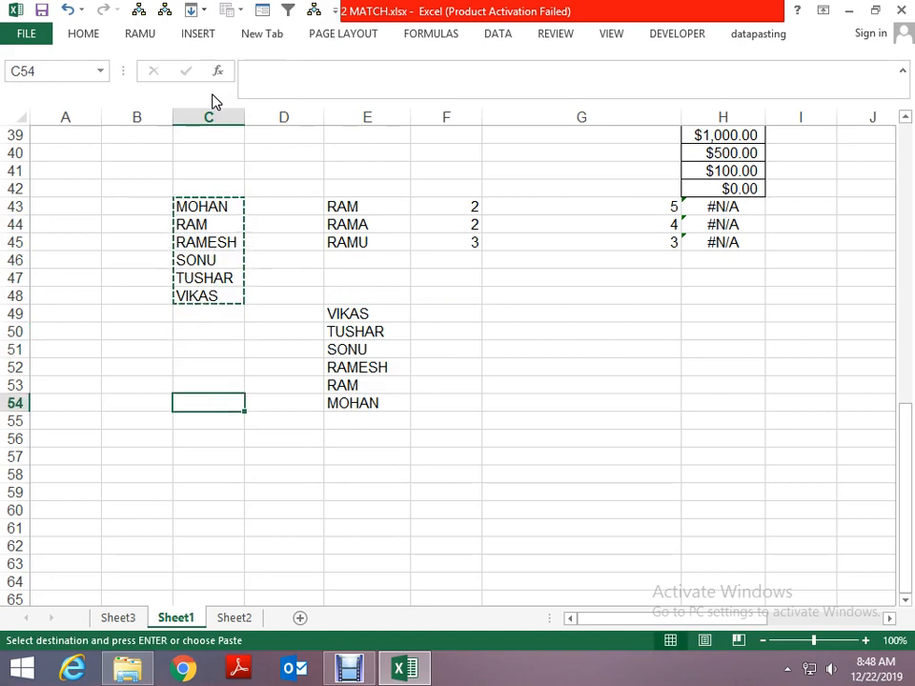
{"action": "key", "text": "Down"}
{"action": "key", "text": "Down"}
{"action": "key", "text": "Return"}
- Enter 12, 27, 35, 88, 500 and 20 in D56:D61 beside the copied name list
{"action": "key", "text": "Right"}
{"action": "type", "text": "12"}
{"action": "key", "text": "ctrl+Return"}
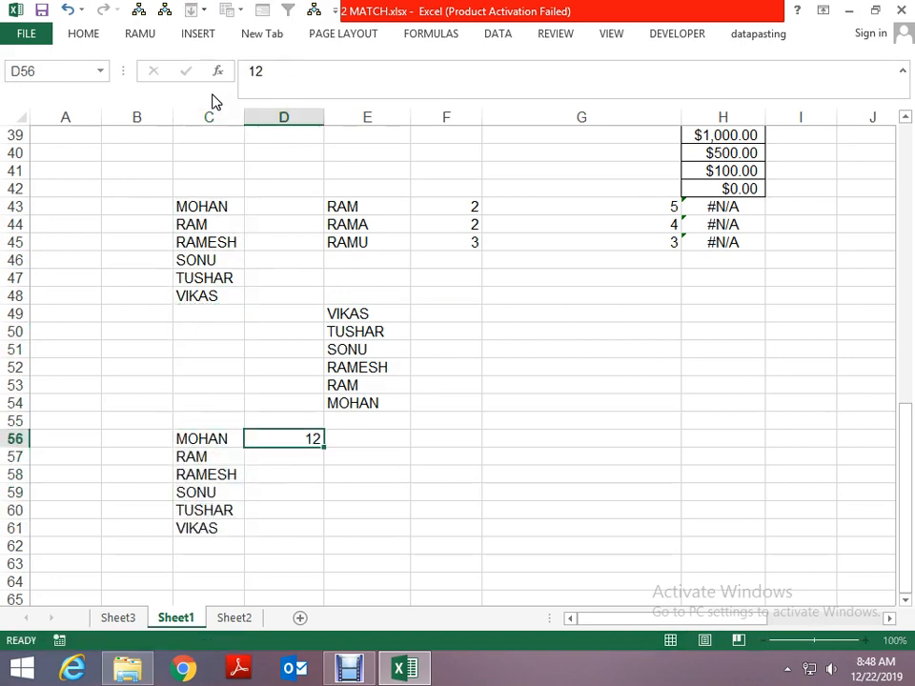
{"action": "key", "text": "Down"}
{"action": "type", "text": "27"}
{"action": "key", "text": "Down"}
{"action": "type", "text": "35"}
{"action": "key", "text": "ctrl+Return"}
{"action": "key", "text": "Down"}
{"action": "type", "text": "88"}
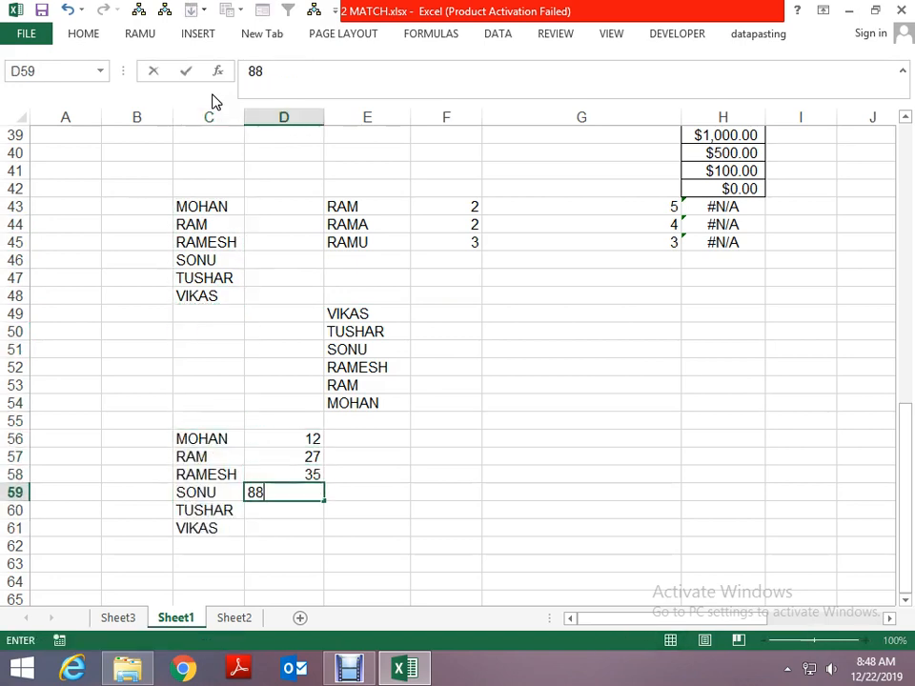
{"action": "key", "text": "Return"}
{"action": "type", "text": "500"}
{"action": "key", "text": "ctrl+Return"}
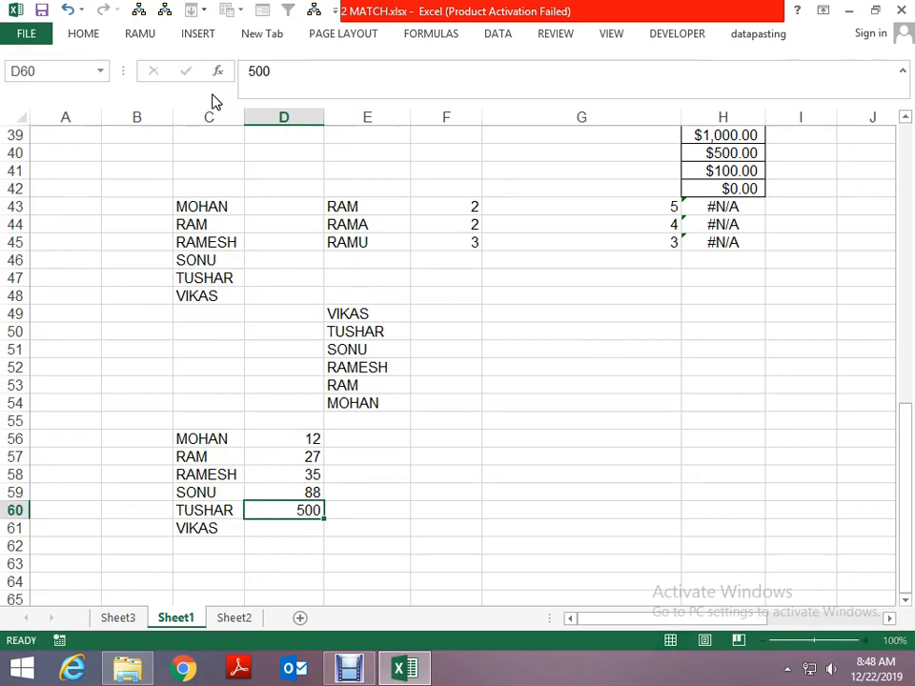
{"action": "key", "text": "Down"}
{"action": "type", "text": "20"}
{"action": "key", "text": "ctrl+Return"}
- Replace the name in C57 with a different first name beginning with P, keeping the list ascending
{"action": "key", "text": "Up"}
{"action": "key", "text": "Up"}
{"action": "key", "text": "Up"}
{"action": "key", "text": "Up"}
{"action": "key", "text": "Right"}
{"action": "key", "text": "Right"}
{"action": "key", "text": "Right"}
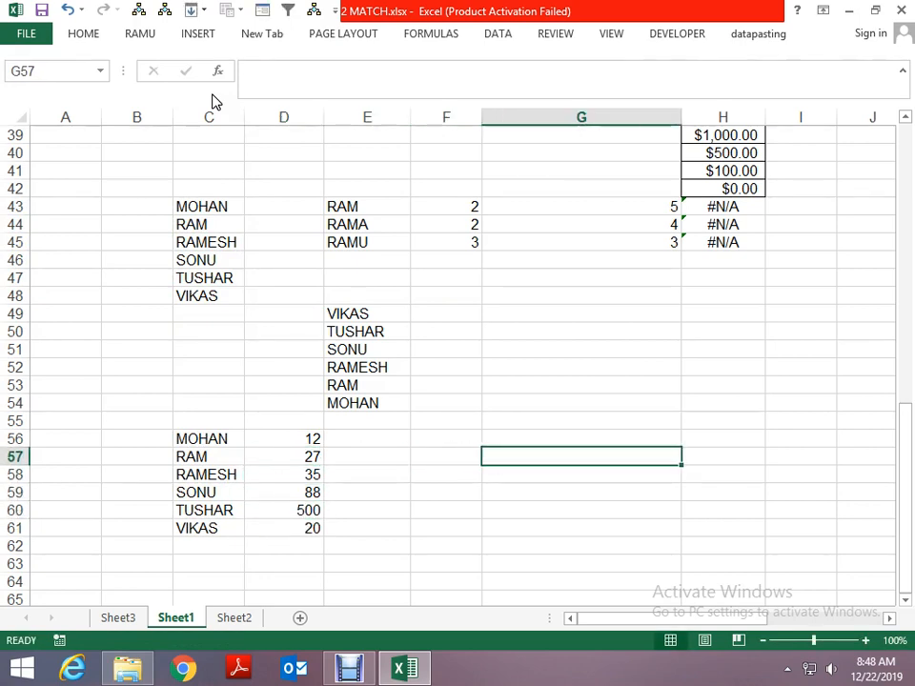
{"action": "key", "text": "Left"}
{"action": "key", "text": "Left"}
{"action": "key", "text": "Left"}
{"action": "key", "text": "Left"}
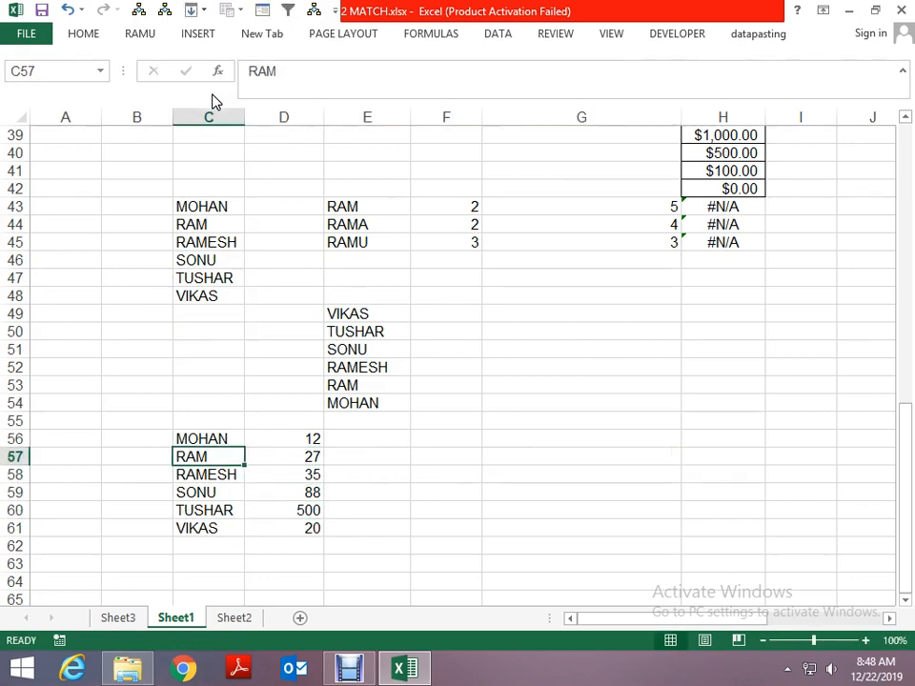
{"action": "type", "text": "SO"}
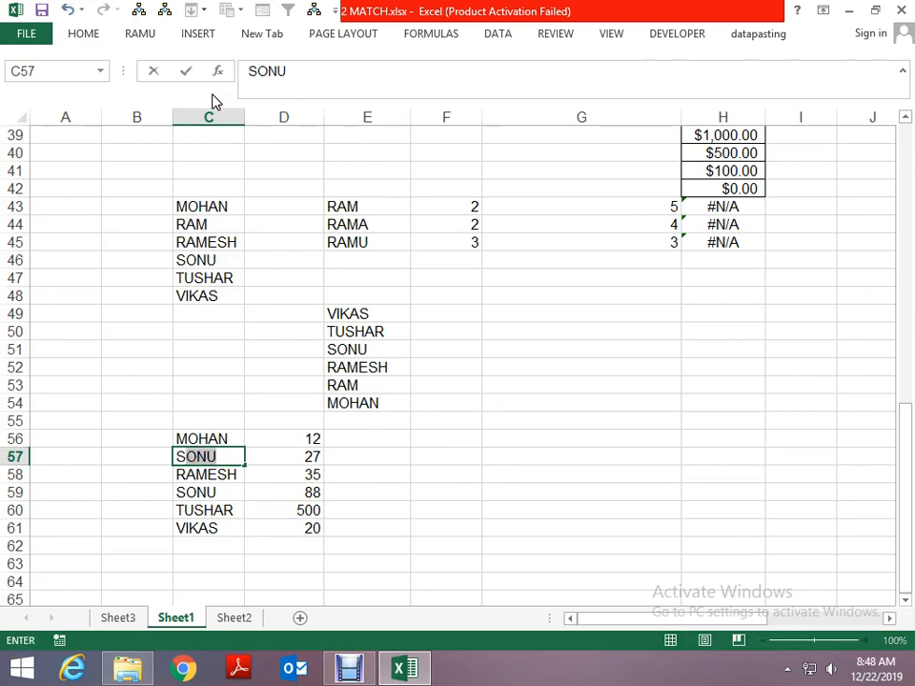
{"action": "key", "text": "Escape"}
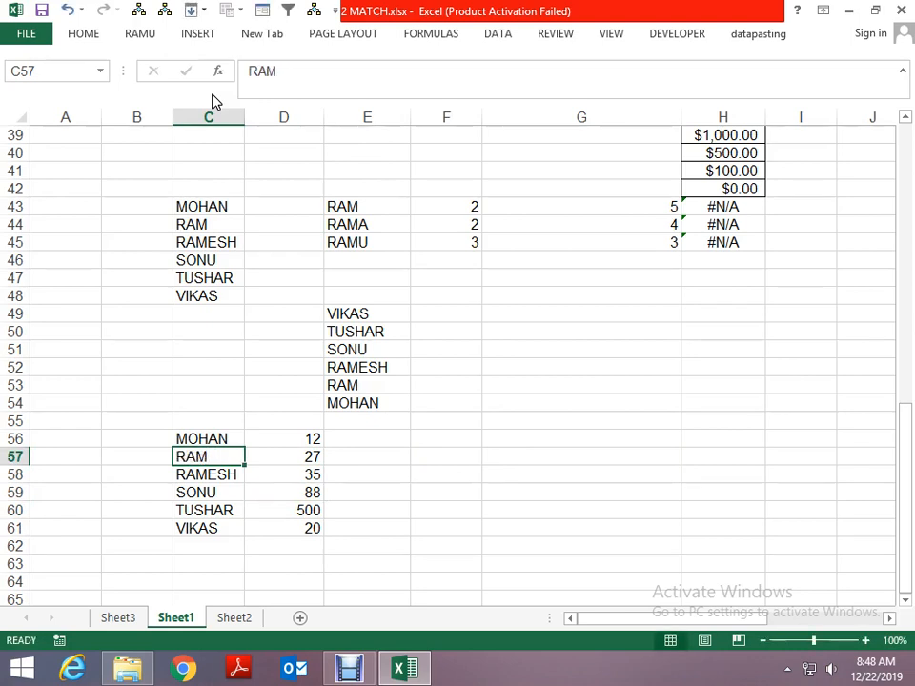
{"action": "type", "text": "LAL"}
{"action": "key", "text": "Escape"}
{"action": "type", "text": "P"}
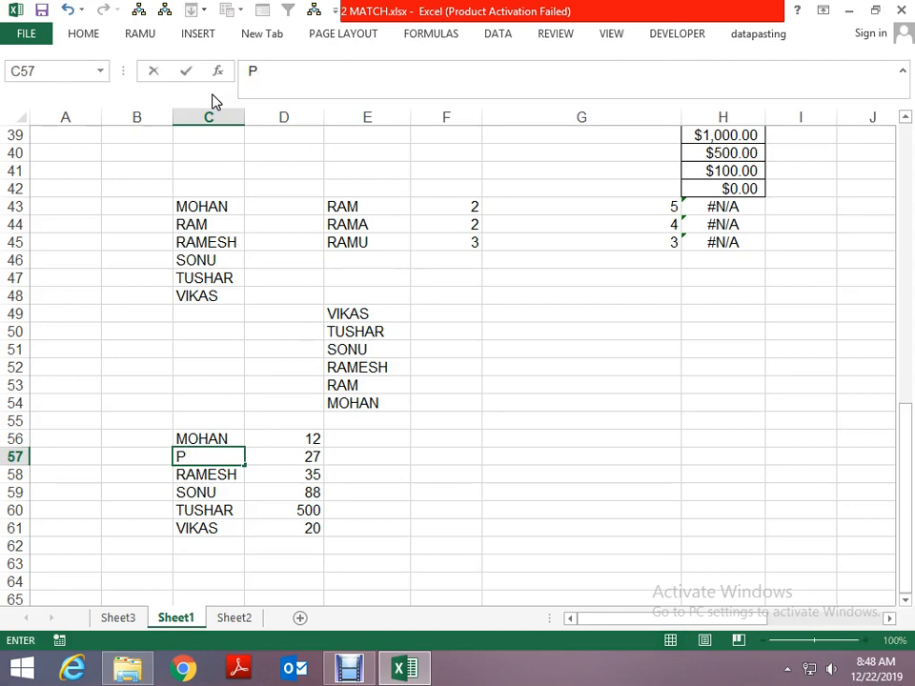
{"action": "type", "text": "APPU"}
{"action": "key", "text": "Return"}
- Enter the same lookup name as in E43 in cell F57
{"action": "key", "text": "Up"}
{"action": "key", "text": "Right"}
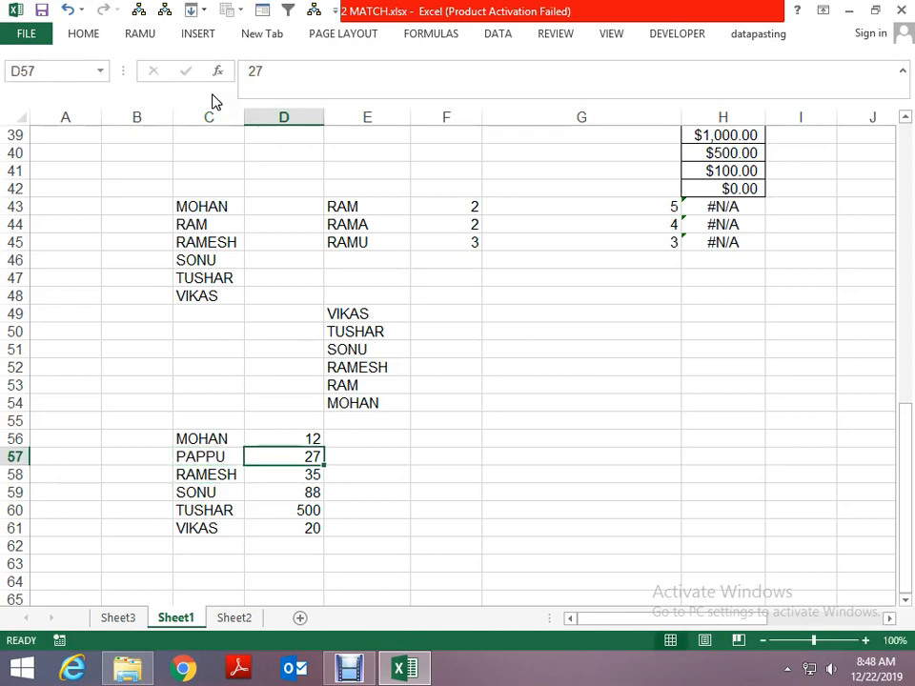
{"action": "key", "text": "Up"}
{"action": "key", "text": "Right"}
{"action": "key", "text": "Right"}
{"action": "key", "text": "Down"}
{"action": "type", "text": "RAM"}
{"action": "key", "text": "Return"}
{"action": "key", "text": "Up"}
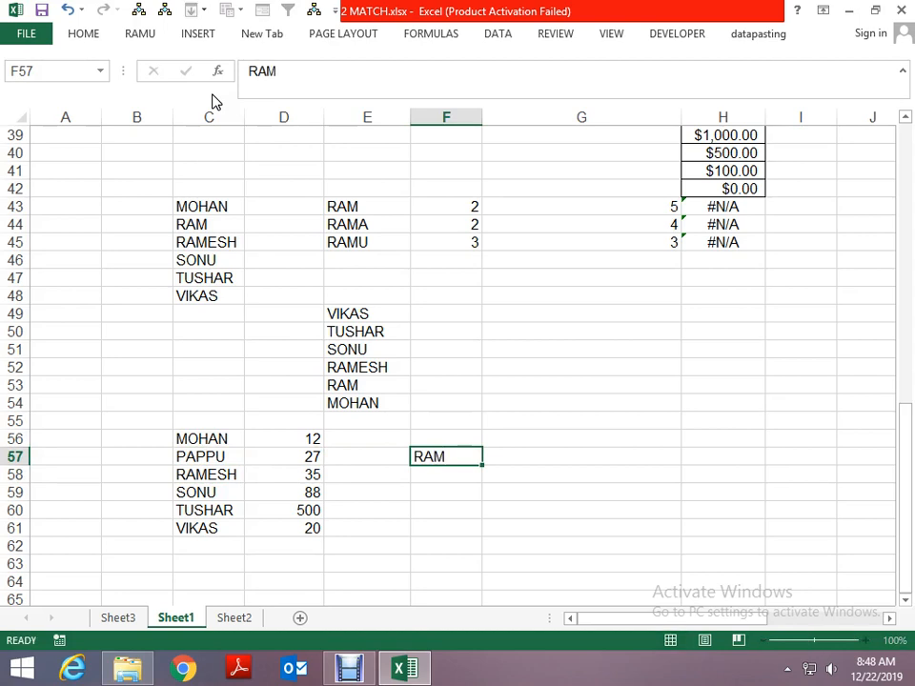
- Enter the exact-match formula =MATCH(F57,$C$56:$C$61,0) in G57
{"action": "key", "text": "Right"}
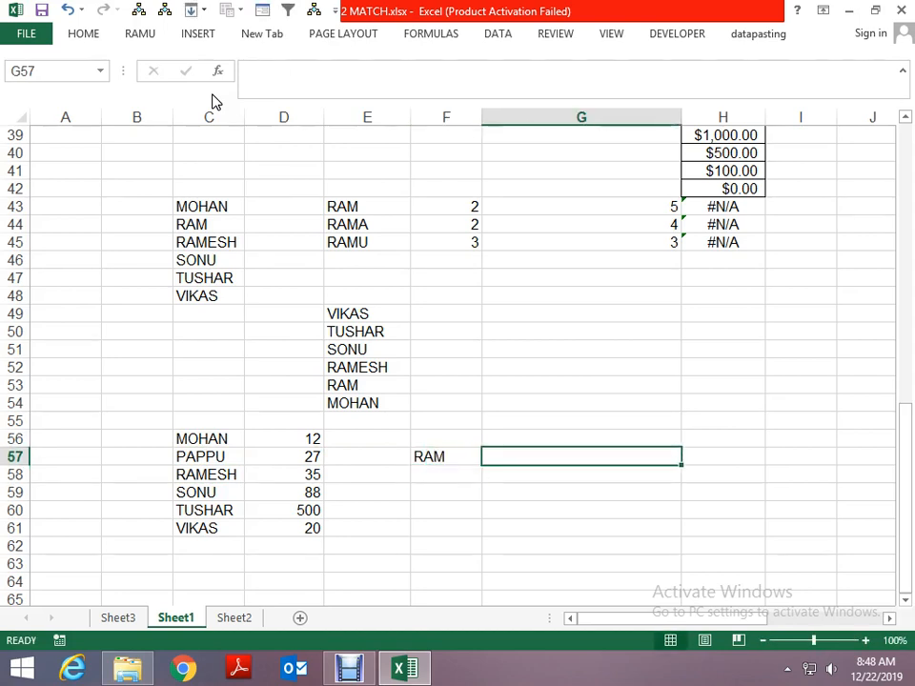
{"action": "type", "text": "=MATCH("}
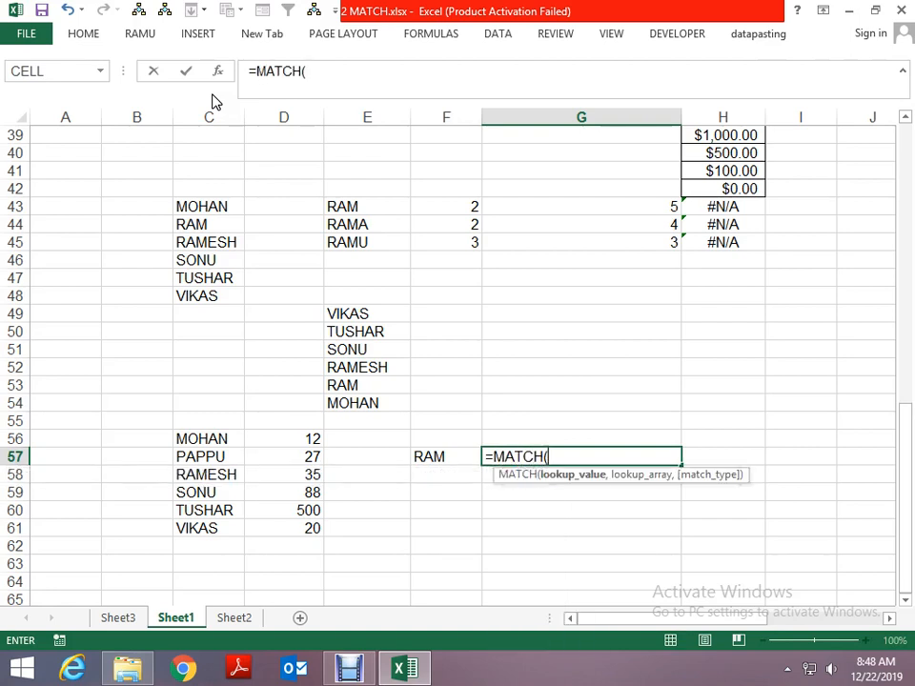
{"action": "key", "text": "Left"}
{"action": "type", "text": ","}
{"action": "key", "text": "Left"}
{"action": "key", "text": "Left"}
{"action": "key", "text": "Left"}
{"action": "key", "text": "Left"}
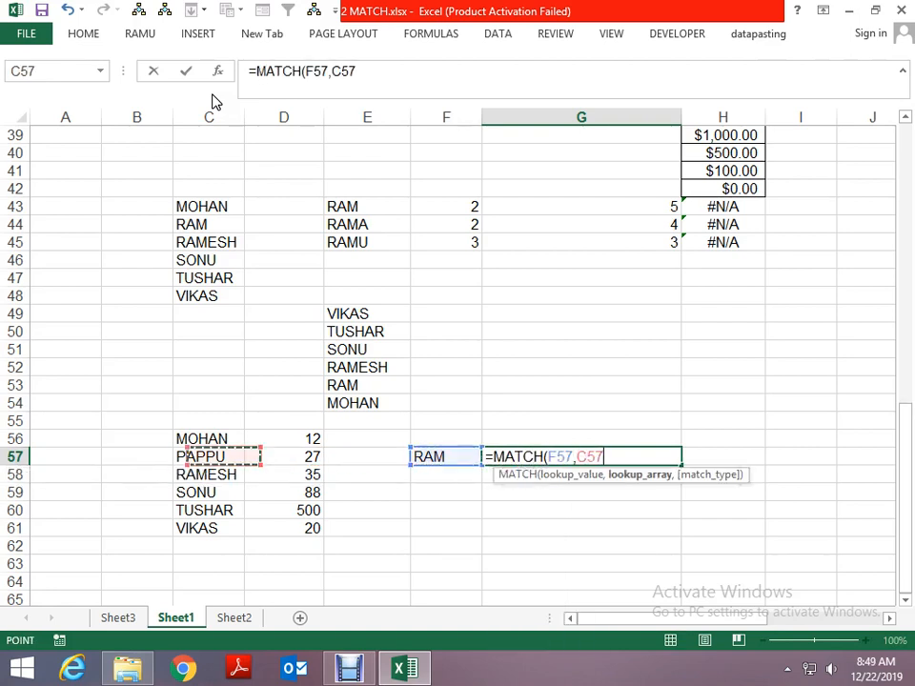
{"action": "key", "text": "Up"}
{"action": "key", "text": "shift+Down"}
{"action": "key", "text": "shift+Down"}
{"action": "key", "text": "shift+Down"}
{"action": "key", "text": "shift+Down"}
{"action": "key", "text": "shift+Down"}
{"action": "key", "text": "F4"}
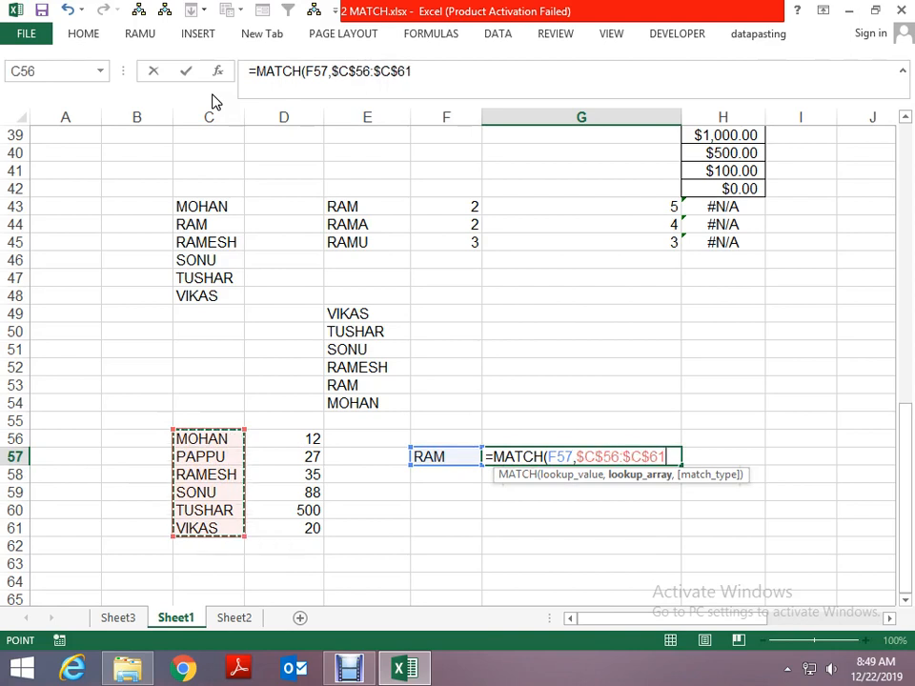
{"action": "type", "text": ",0"}
{"action": "key", "text": "Return"}
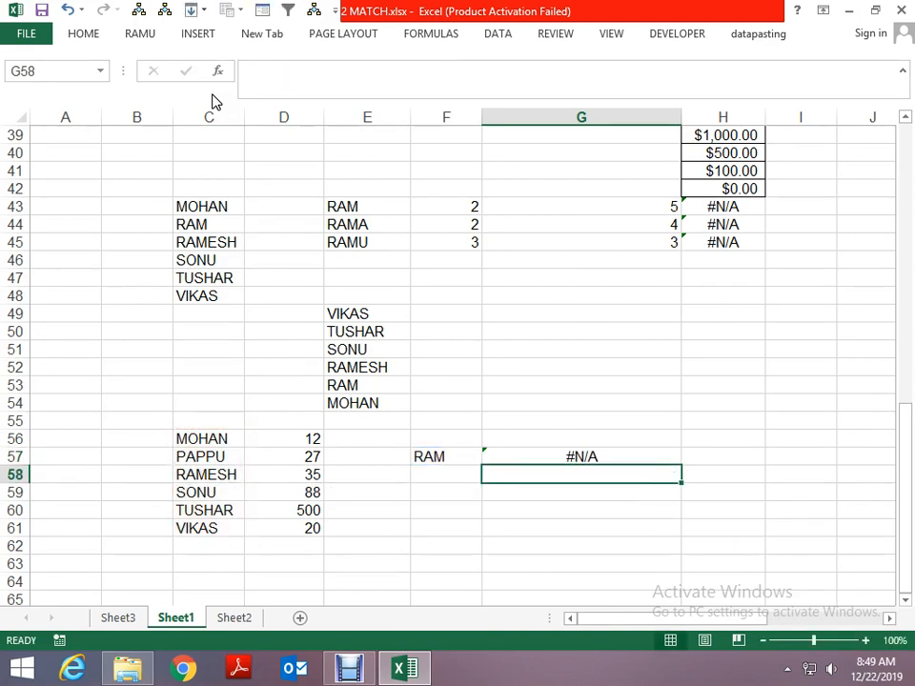
- Fill the lookup name from F57 down into F58
{"action": "key", "text": "Left"}
{"action": "key", "text": "Up"}
{"action": "key", "text": "Right"}
{"action": "key", "text": "Left"}
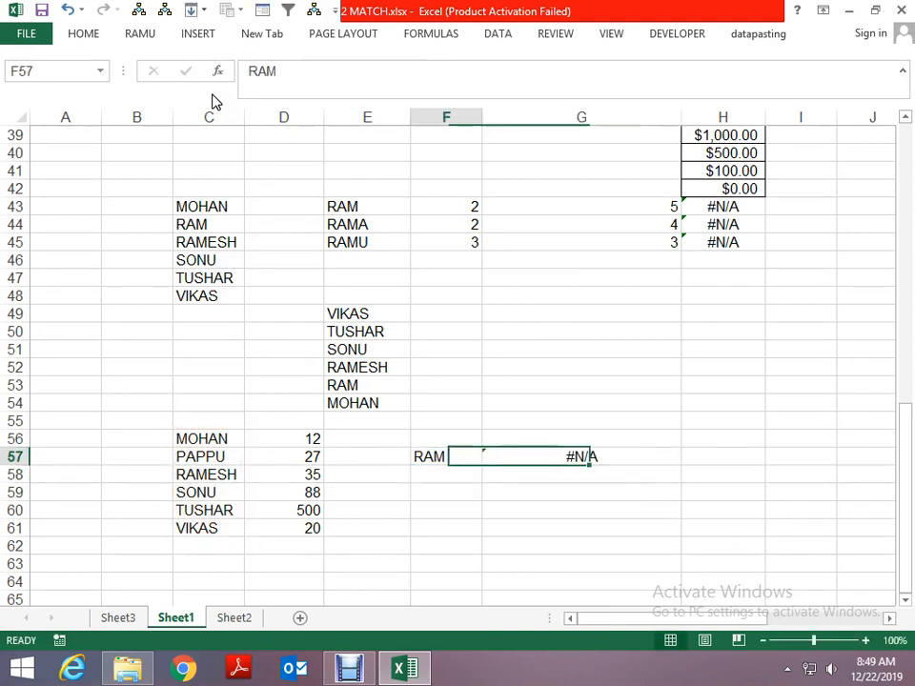
{"action": "key", "text": "Down"}
{"action": "key", "text": "ctrl+d"}
- Fill the match formula from G57 down into G58 and change its match type to -1
{"action": "key", "text": "Right"}
{"action": "key", "text": "ctrl+d"}
{"action": "key", "text": "F2"}
{"action": "key", "text": "Left"}
{"action": "key", "text": "Left"}
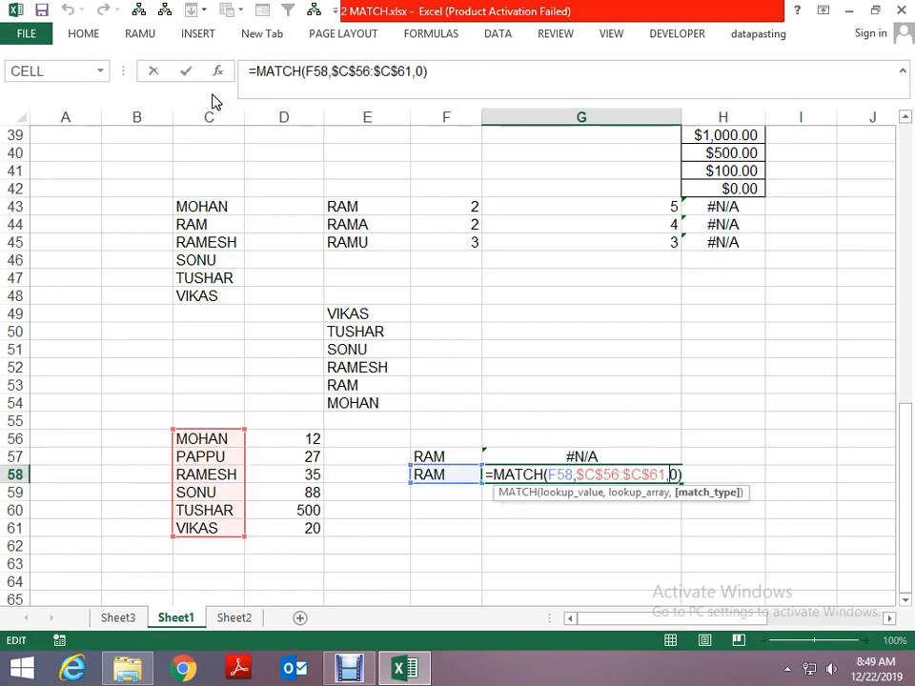
{"action": "key", "text": "Delete"}
{"action": "type", "text": "-1"}
{"action": "key", "text": "Return"}
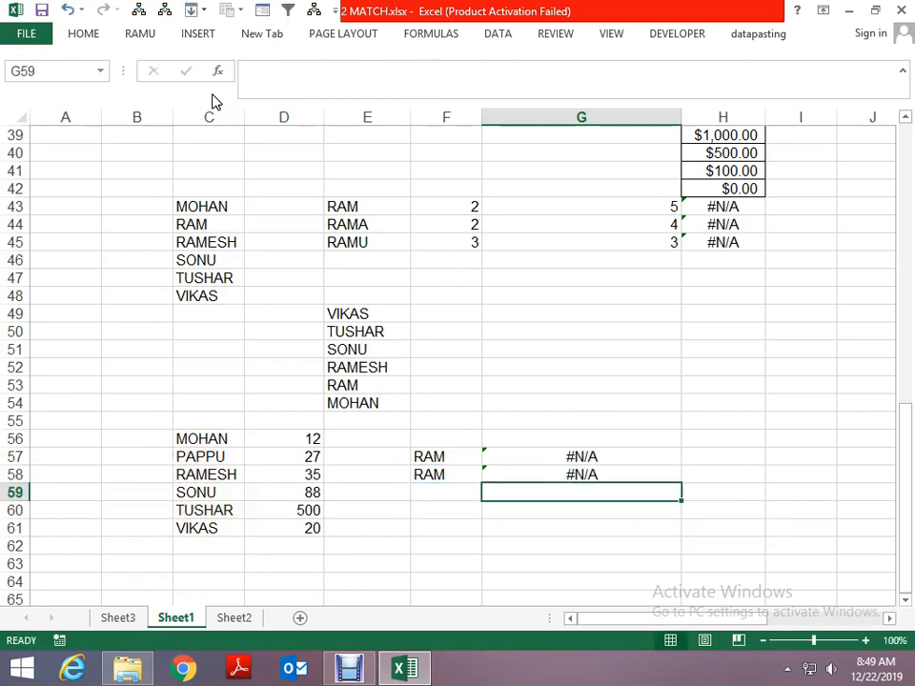
- Examine the -1 match type in the G58 formula and compare the lookup name in F58 with the name in C58
{"action": "key", "text": "Up"}
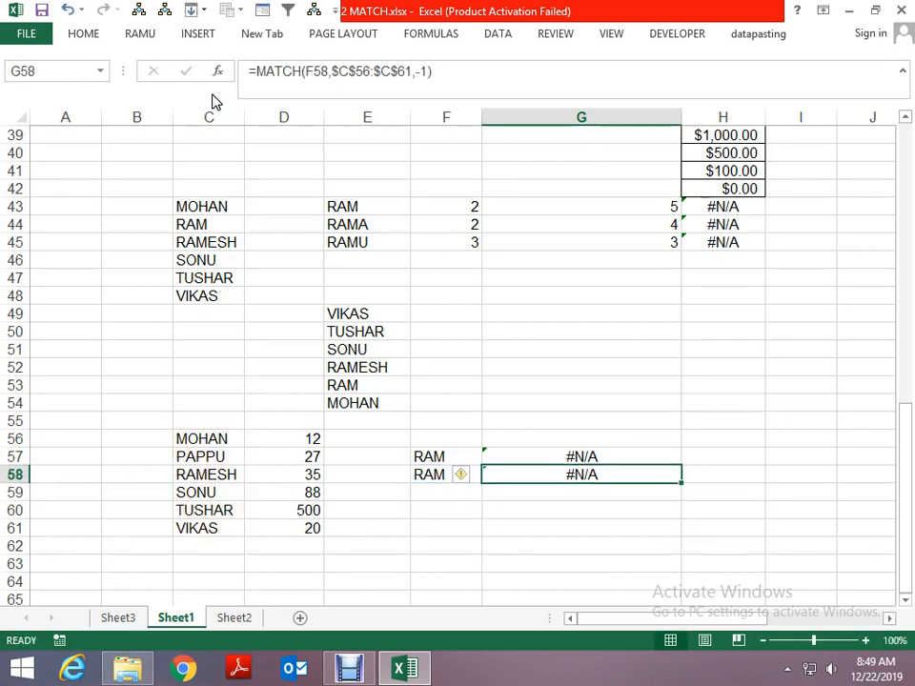
{"action": "key", "text": "F2"}
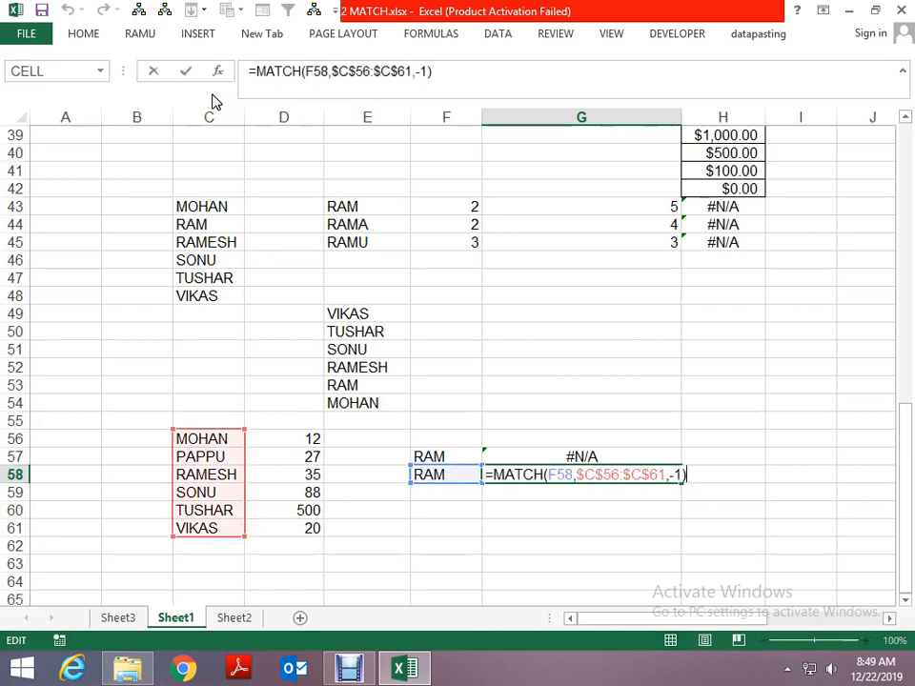
{"action": "key", "text": "Left"}
{"action": "key", "text": "Left"}
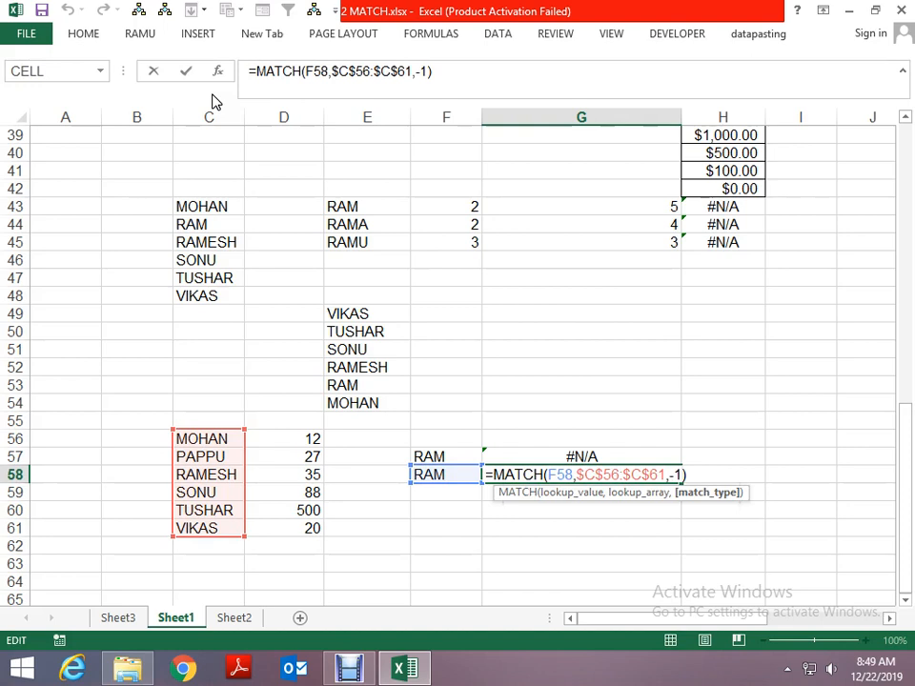
{"action": "key", "text": "Return"}
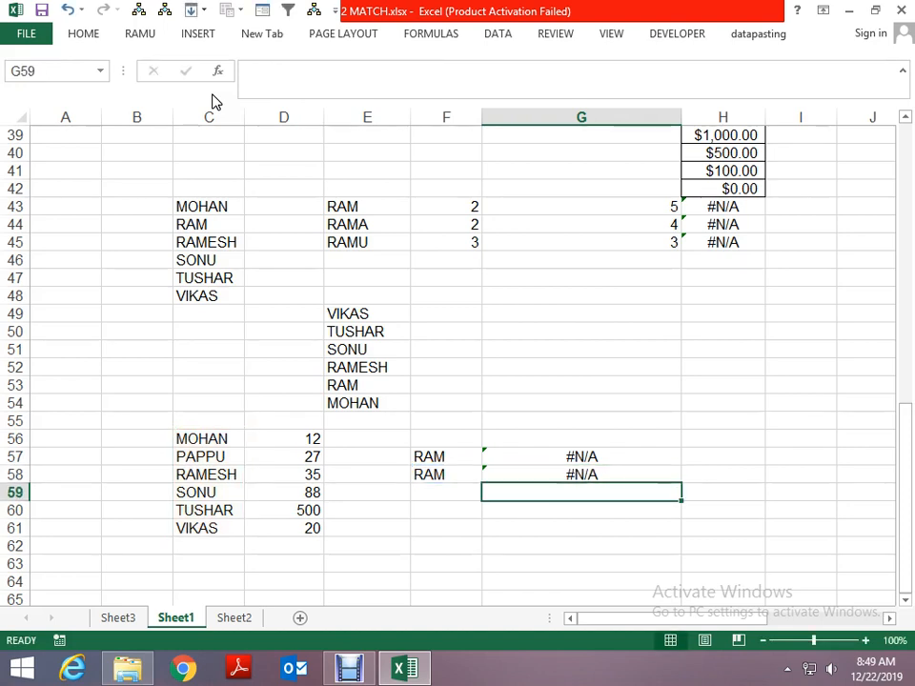
{"action": "key", "text": "Up"}
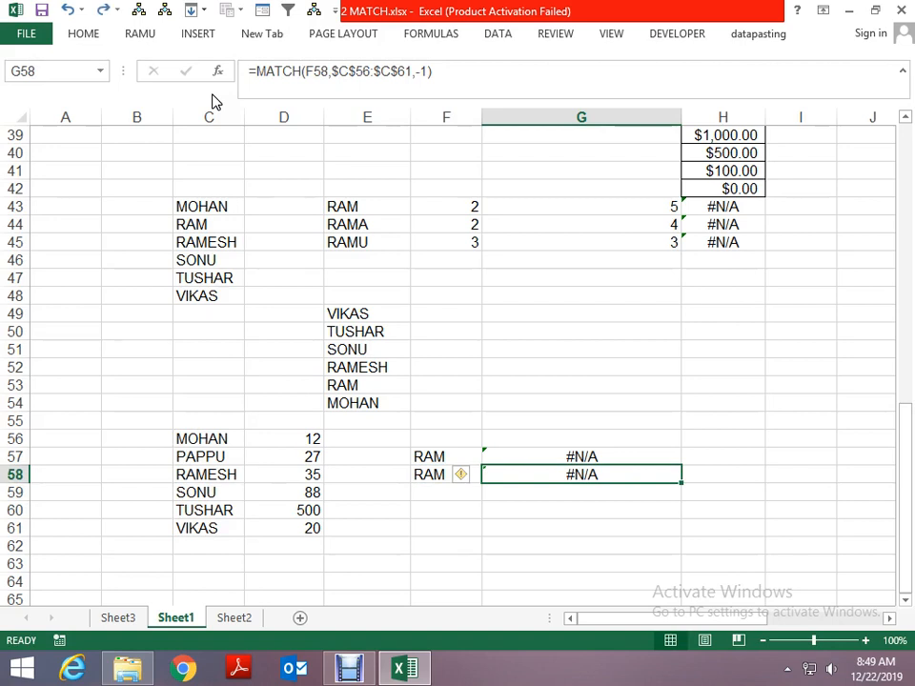
{"action": "key", "text": "Left"}
{"action": "key", "text": "Right"}
{"action": "key", "text": "Left"}
{"action": "key", "text": "Left"}
{"action": "key", "text": "Left"}
{"action": "key", "text": "Left"}
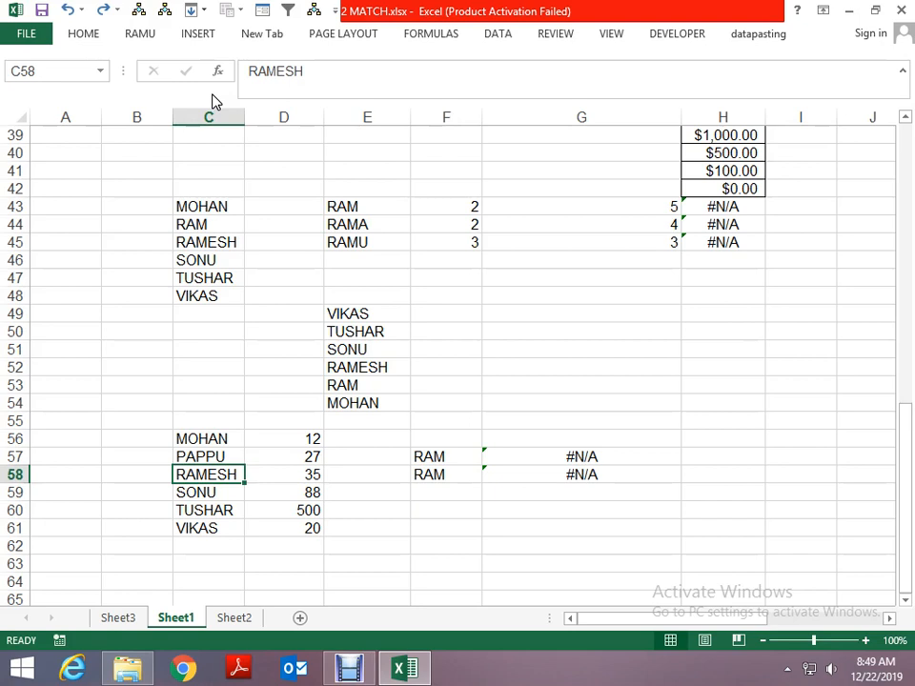
- Change the match type of the G58 formula to 1
{"action": "key", "text": "Right"}
{"action": "key", "text": "Right"}
{"action": "key", "text": "Right"}
{"action": "key", "text": "Right"}
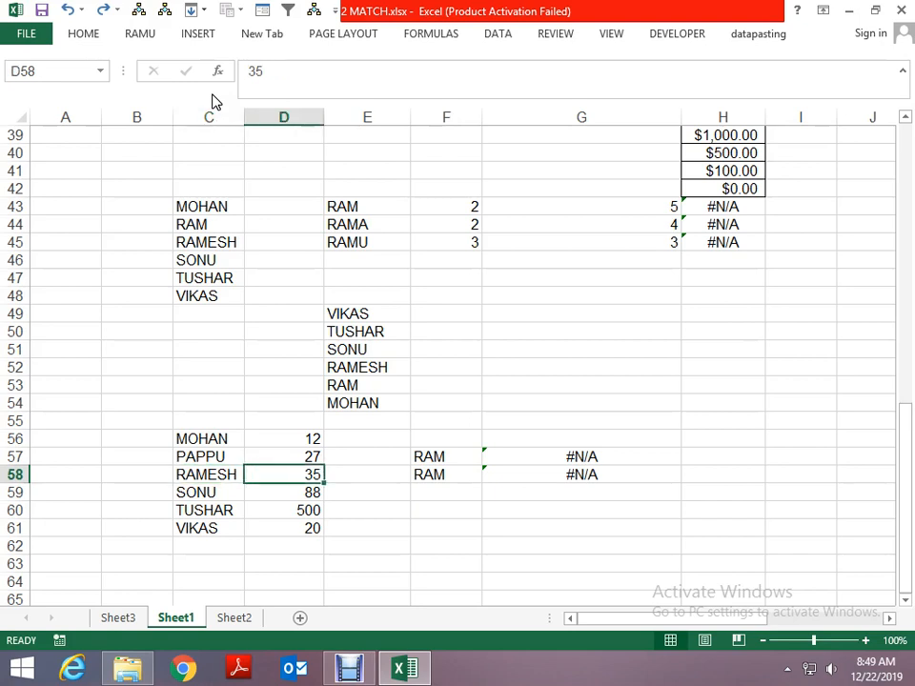
{"action": "key", "text": "F2"}
{"action": "key", "text": "Left"}
{"action": "key", "text": "Left"}
{"action": "key", "text": "BackSpace"}
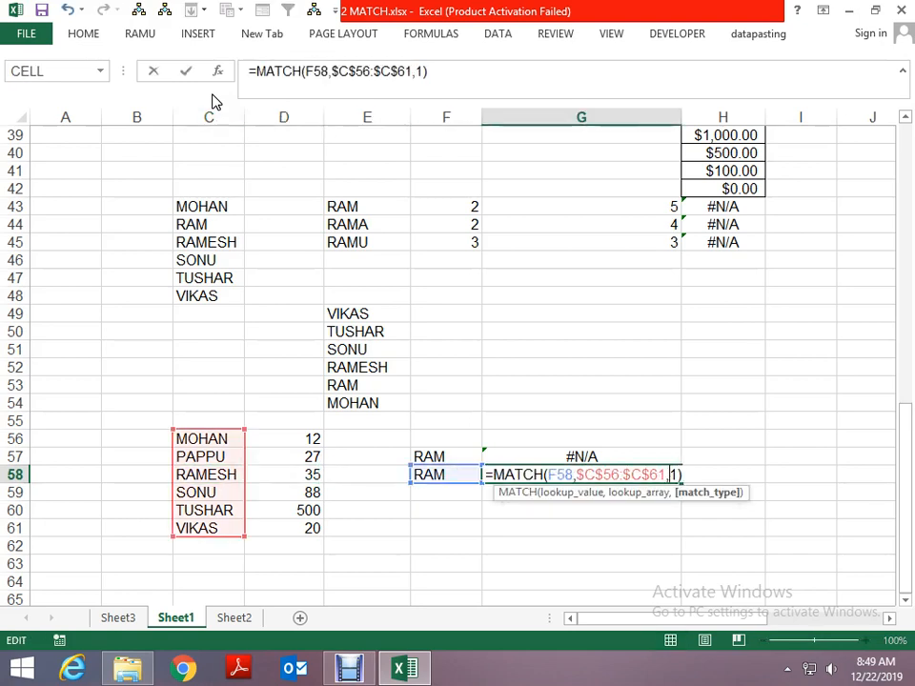
{"action": "key", "text": "ctrl+Return"}
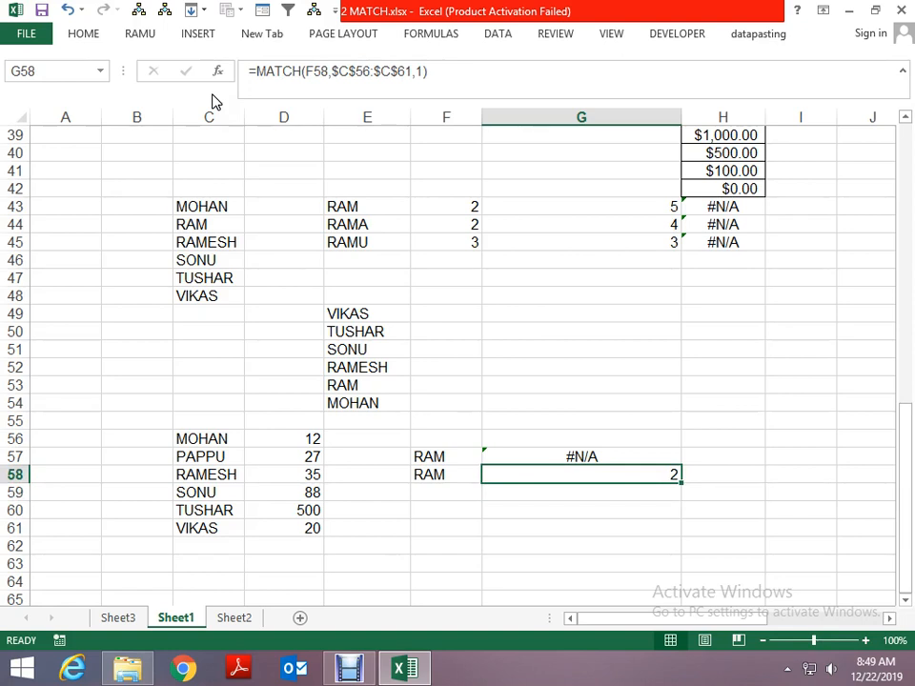
- Trace the names in C56:C58 to see how the less-than formula in G58 reaches its position
{"action": "key", "text": "Left"}
{"action": "key", "text": "Left"}
{"action": "key", "text": "Left"}
{"action": "key", "text": "Left"}
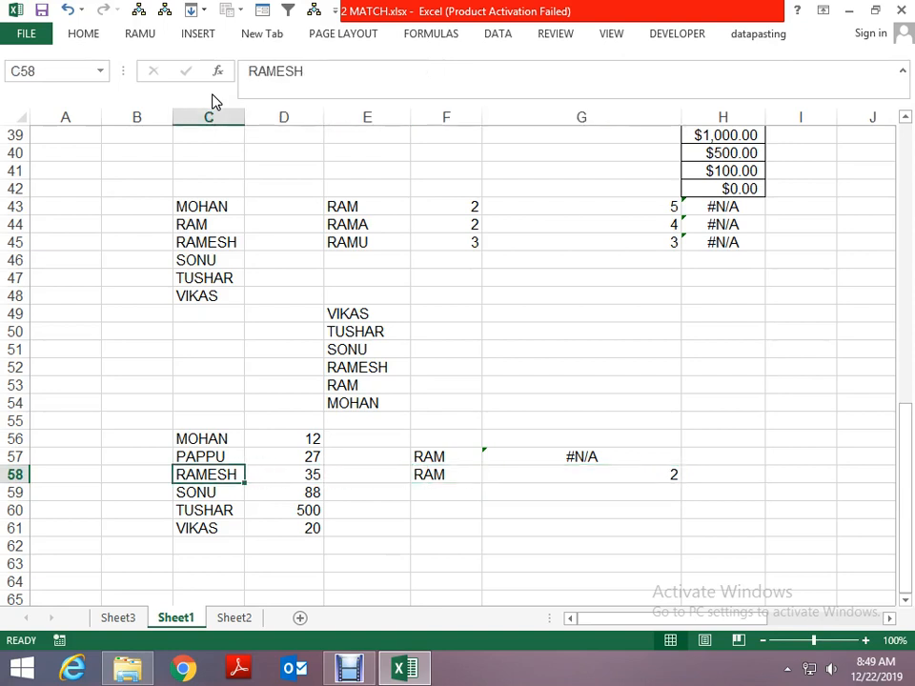
{"action": "key", "text": "Up"}
{"action": "key", "text": "Up"}
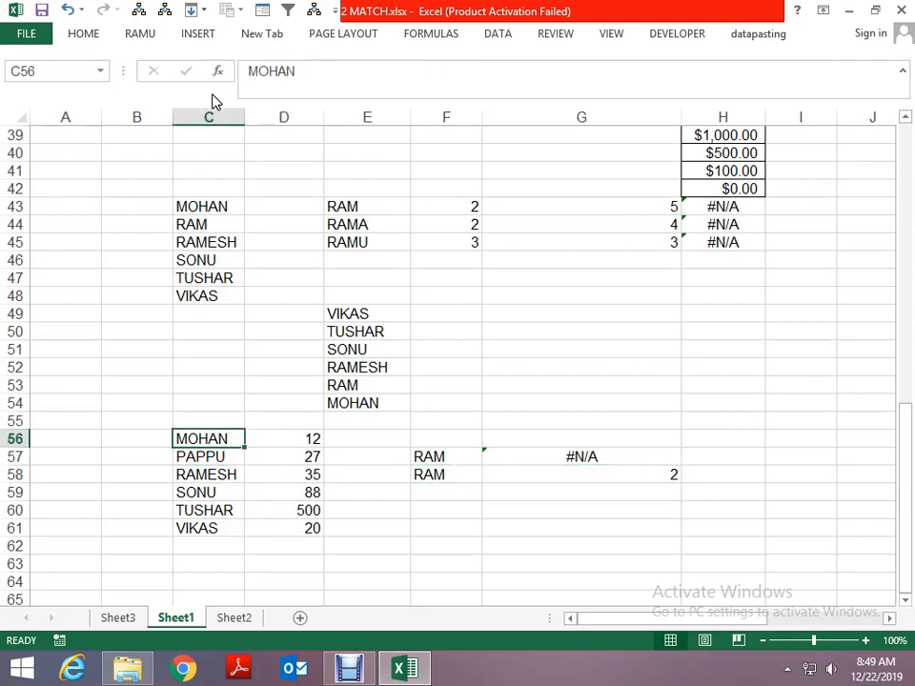
{"action": "key", "text": "Down"}
{"action": "key", "text": "Up"}
{"action": "key", "text": "Down"}
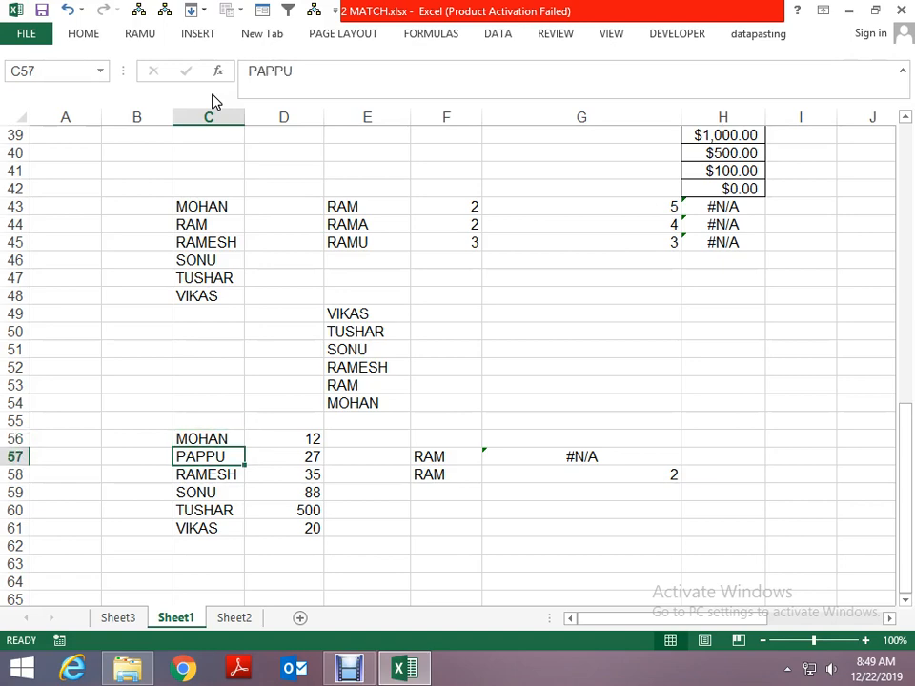
{"action": "key", "text": "Down"}
{"action": "key", "text": "Right"}
{"action": "key", "text": "Right"}
{"action": "key", "text": "Right"}
{"action": "key", "text": "Right"}
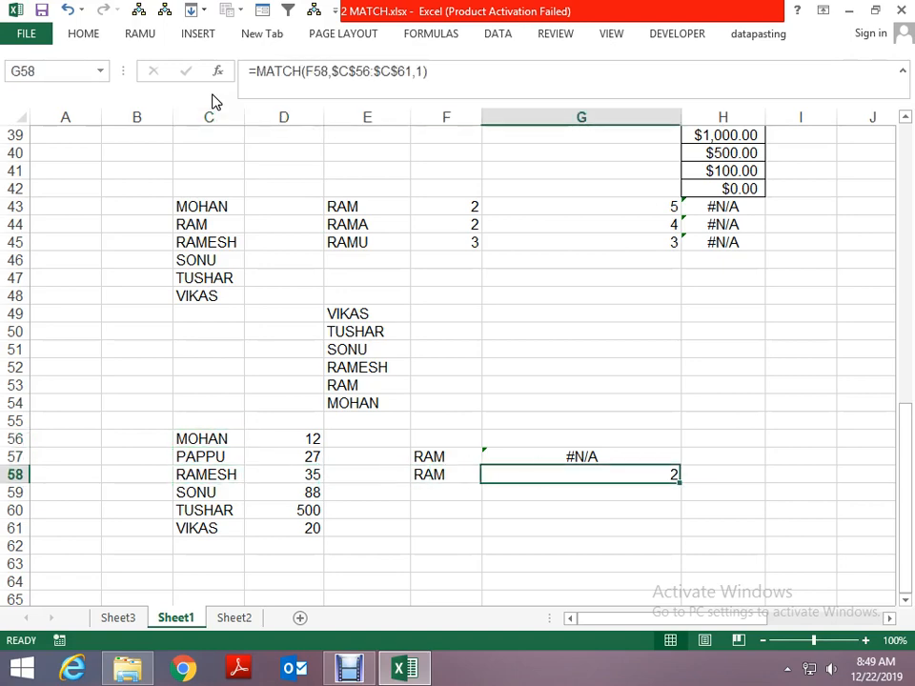
{"action": "key", "text": "Left"}
{"action": "key", "text": "Left"}
{"action": "key", "text": "Left"}
{"action": "key", "text": "Left"}
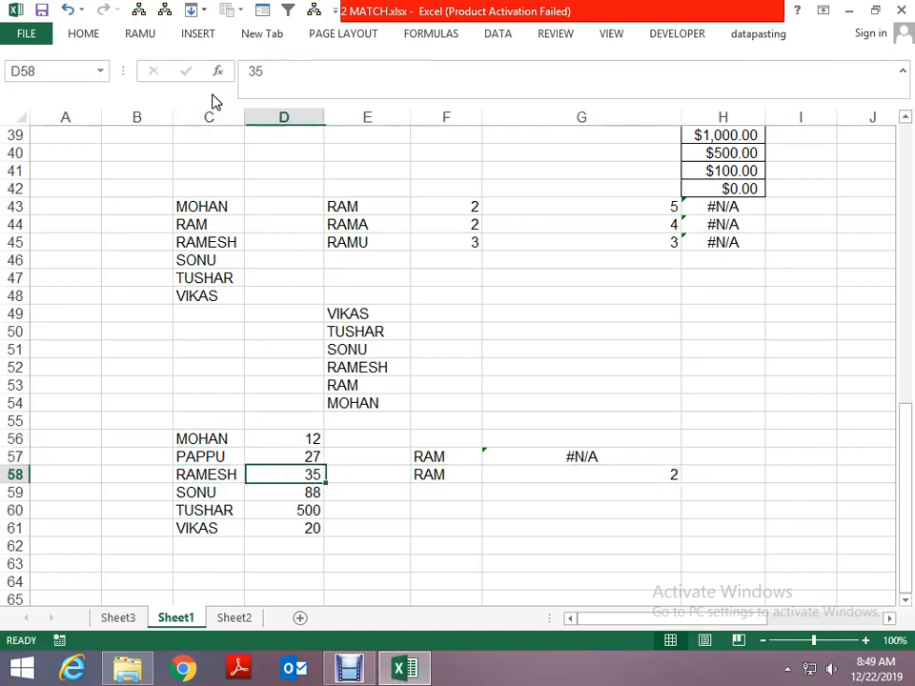
- Review the match type notes at the start of the sheet and return to the exact-match formula in G57
{"action": "key", "text": "Page_Up"}
{"action": "key", "text": "Page_Up"}
{"action": "scroll", "coordinate": [214, 102], "scroll_direction": "up", "scroll_amount": 2}
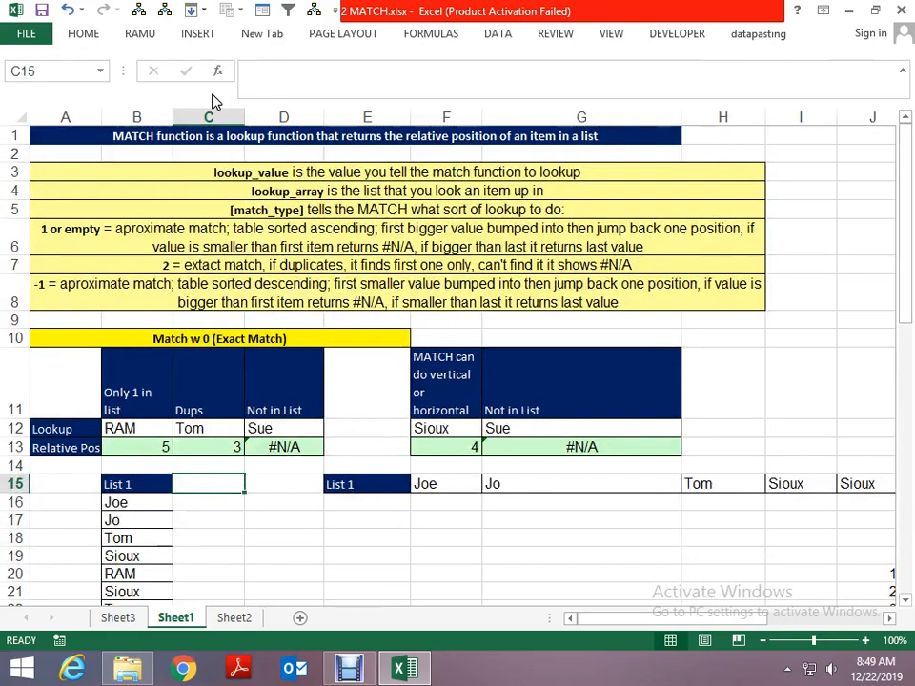
{"action": "key", "text": "Page_Down"}
{"action": "key", "text": "Page_Down"}
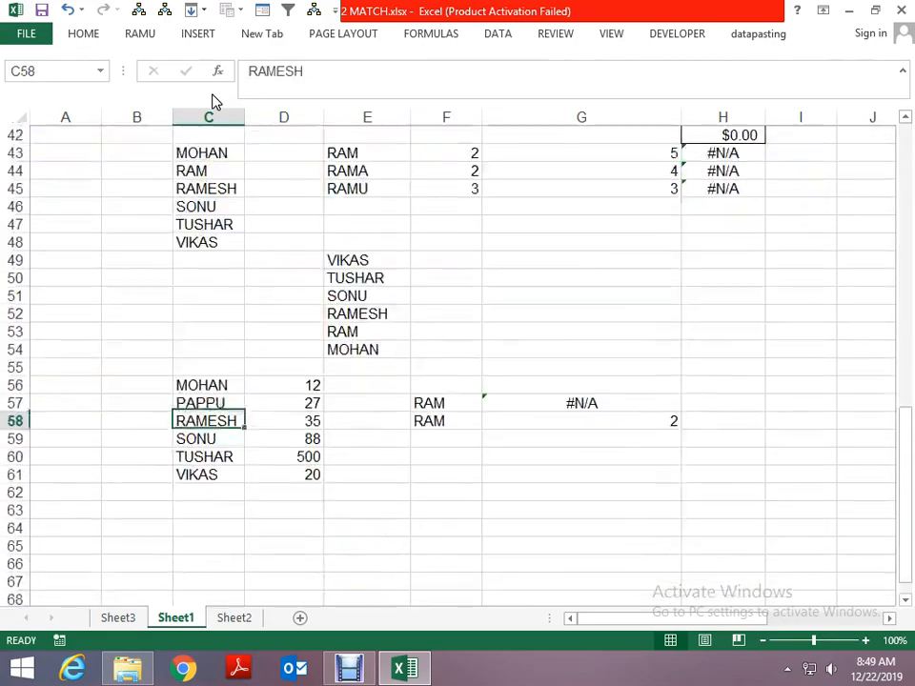
{"action": "scroll", "coordinate": [214, 102], "scroll_direction": "down", "scroll_amount": 1}
{"action": "key", "text": "Up"}
{"action": "key", "text": "Right"}
{"action": "key", "text": "Right"}
{"action": "key", "text": "Right"}
{"action": "key", "text": "Right"}
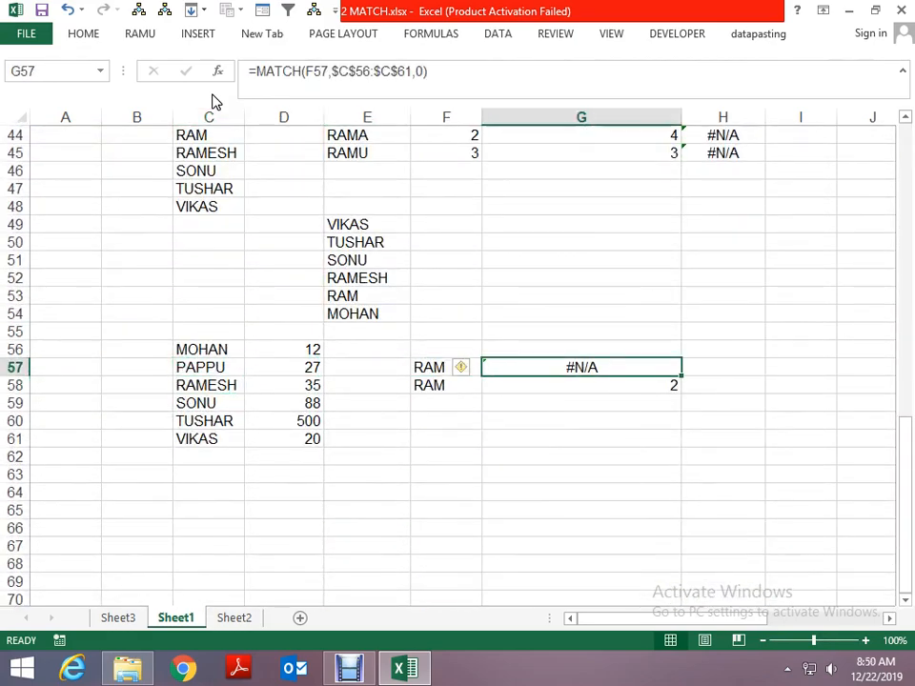
- Compare the names in C57 and C58 with the lookup name in column F
{"action": "key", "text": "Left"}
{"action": "key", "text": "Left"}
{"action": "key", "text": "Left"}
{"action": "key", "text": "Left"}
{"action": "key", "text": "Down"}
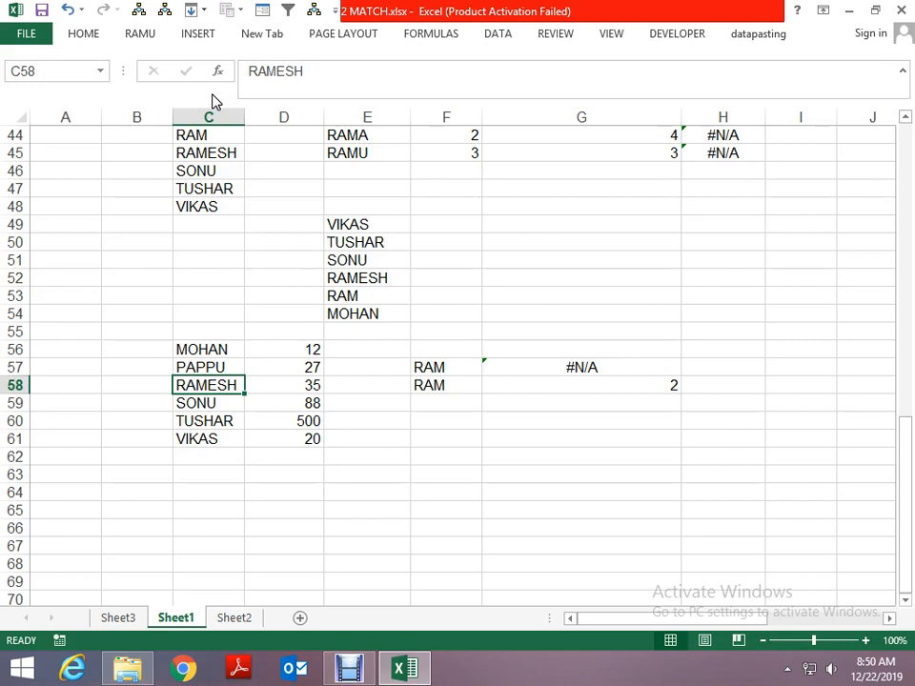
{"action": "key", "text": "Up"}
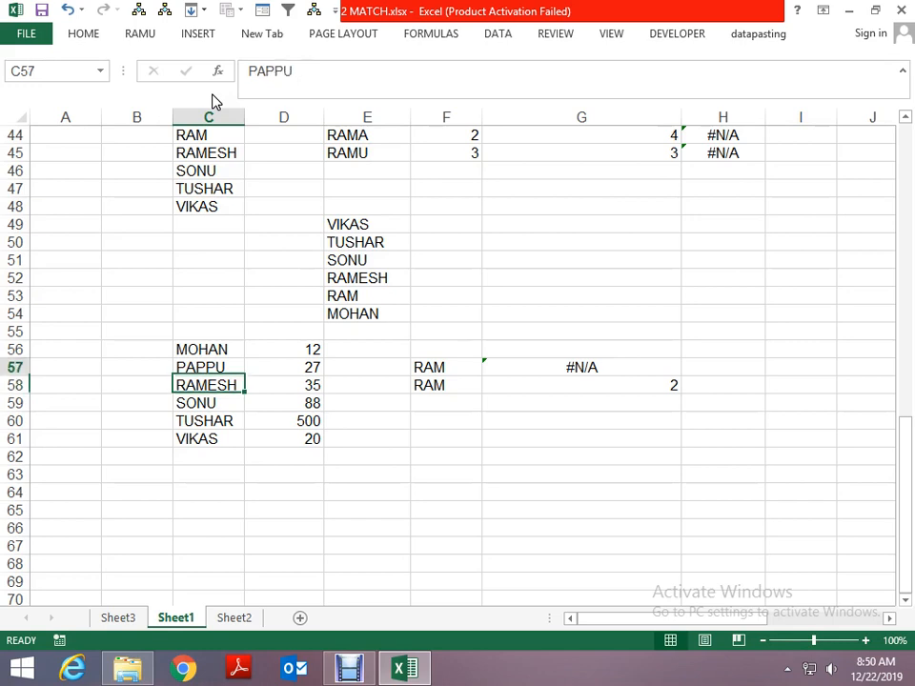
{"action": "key", "text": "Down"}
{"action": "key", "text": "Right"}
{"action": "key", "text": "Right"}
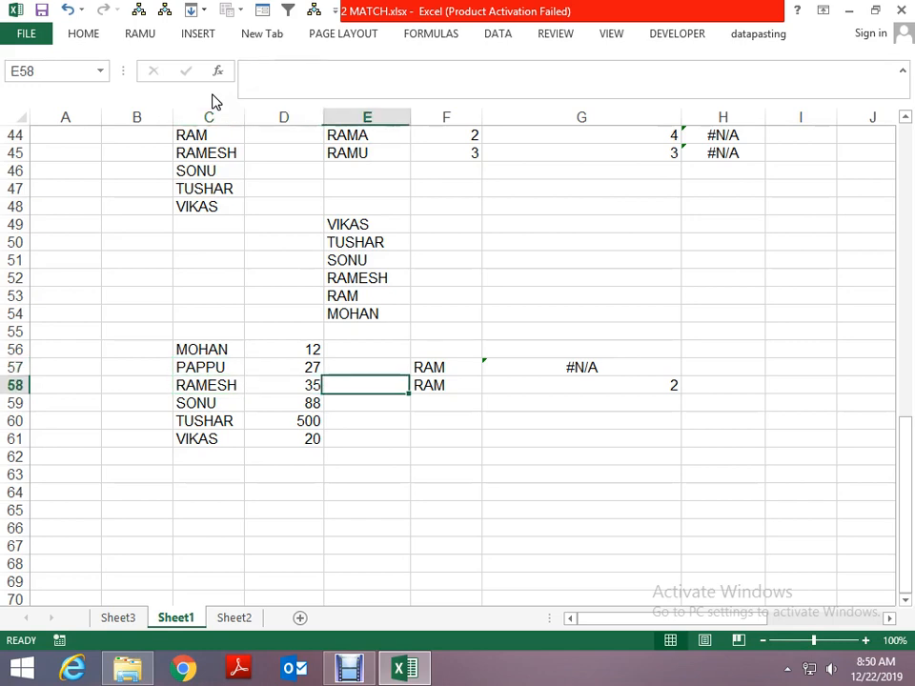
- Examine the descending number list in K32:K37 and its greater-than MATCH formula in N34
{"action": "key", "text": "Down"}
{"action": "key", "text": "Page_Up"}
{"action": "key", "text": "Right"}
{"action": "key", "text": "Right"}
{"action": "key", "text": "Page_Down"}
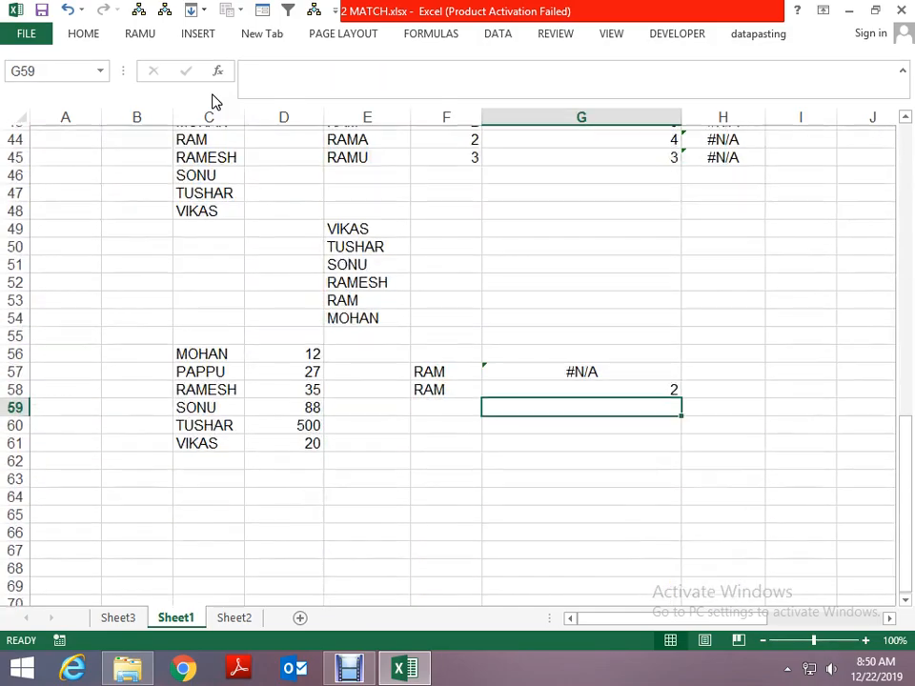
{"action": "key", "text": "Right"}
{"action": "key", "text": "Page_Up"}
{"action": "key", "text": "Right"}
{"action": "key", "text": "Right"}
{"action": "key", "text": "Right"}
{"action": "key", "text": "Right"}
{"action": "key", "text": "Right"}
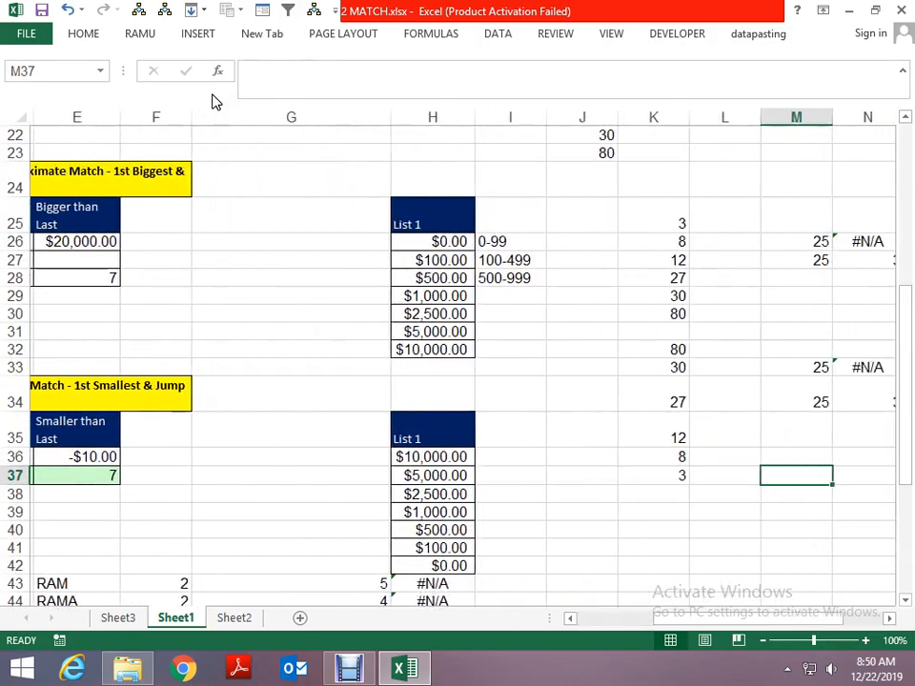
{"action": "key", "text": "Left"}
{"action": "key", "text": "Left"}
{"action": "key", "text": "Left"}
{"action": "key", "text": "Right"}
{"action": "key", "text": "Up"}
{"action": "key", "text": "Up"}
{"action": "key", "text": "Up"}
{"action": "key", "text": "Up"}
{"action": "key", "text": "Up"}
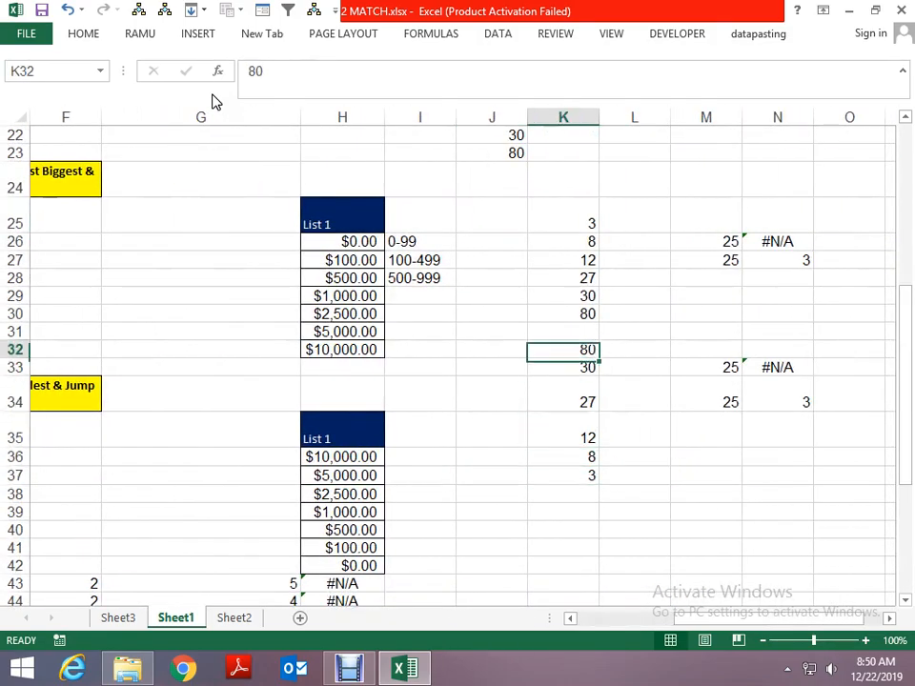
{"action": "key", "text": "Right"}
{"action": "key", "text": "Down"}
{"action": "key", "text": "Down"}
{"action": "key", "text": "Right"}
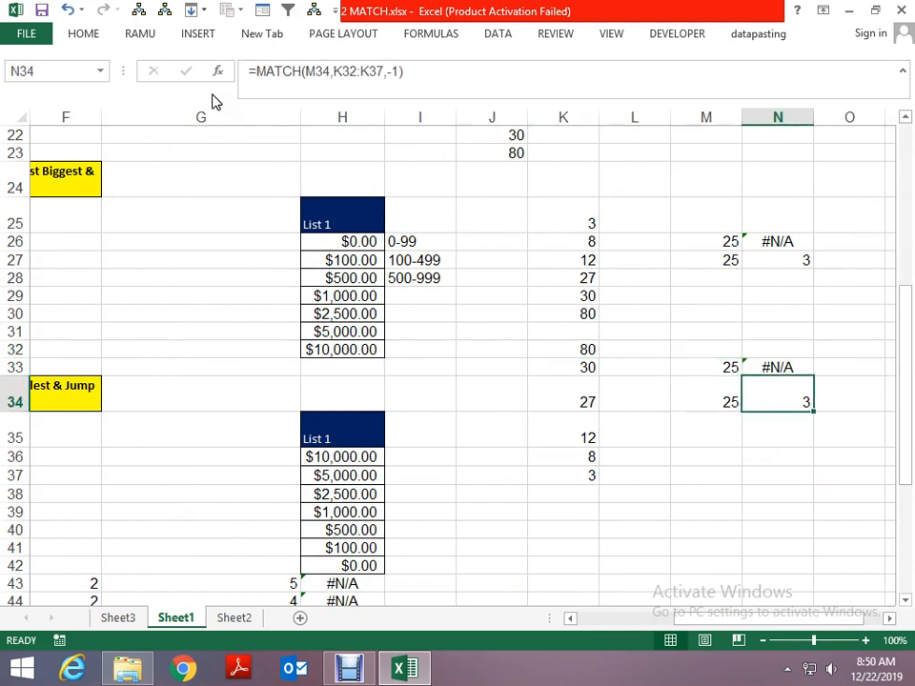
- Review the ascending number list in K25:K30 around K28 and return to the name list in rows 56 to 61
{"action": "key", "text": "Left"}
{"action": "key", "text": "Left"}
{"action": "key", "text": "Up"}
{"action": "key", "text": "Up"}
{"action": "key", "text": "Up"}
{"action": "key", "text": "Up"}
{"action": "key", "text": "Up"}
{"action": "key", "text": "Up"}
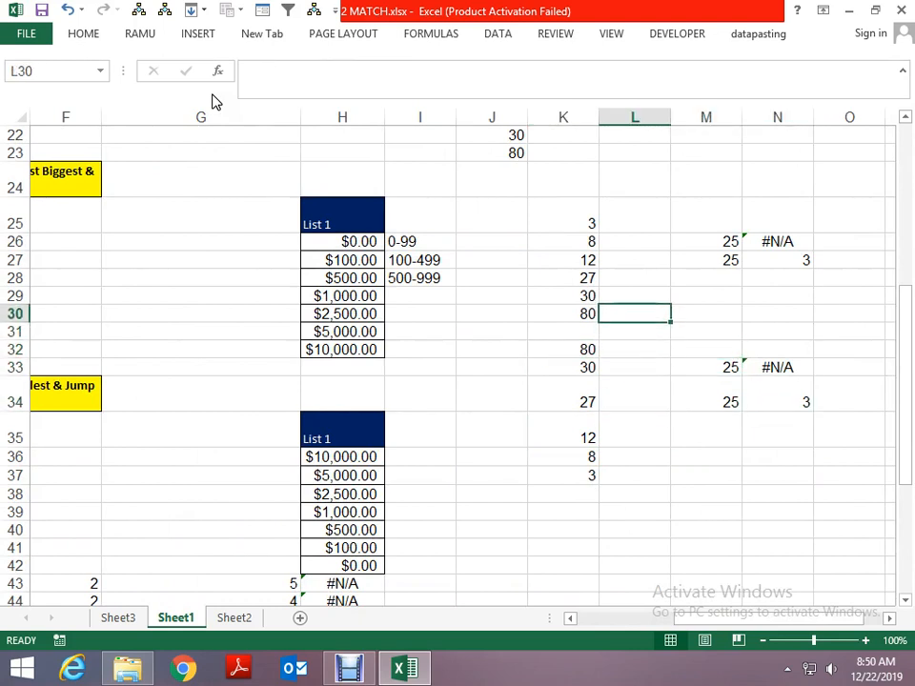
{"action": "key", "text": "Left"}
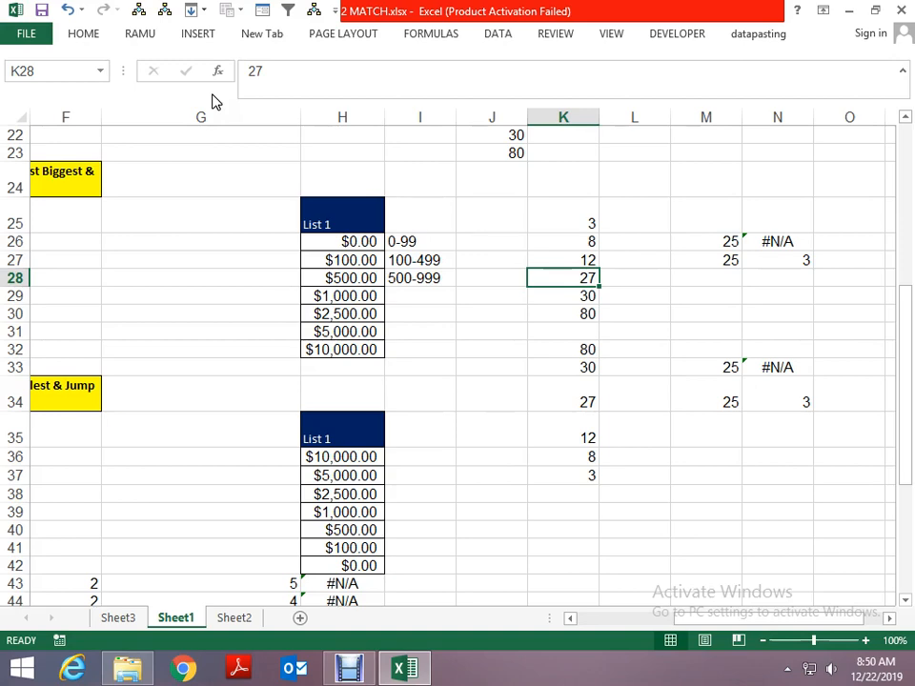
{"action": "key", "text": "Left"}
{"action": "key", "text": "Left"}
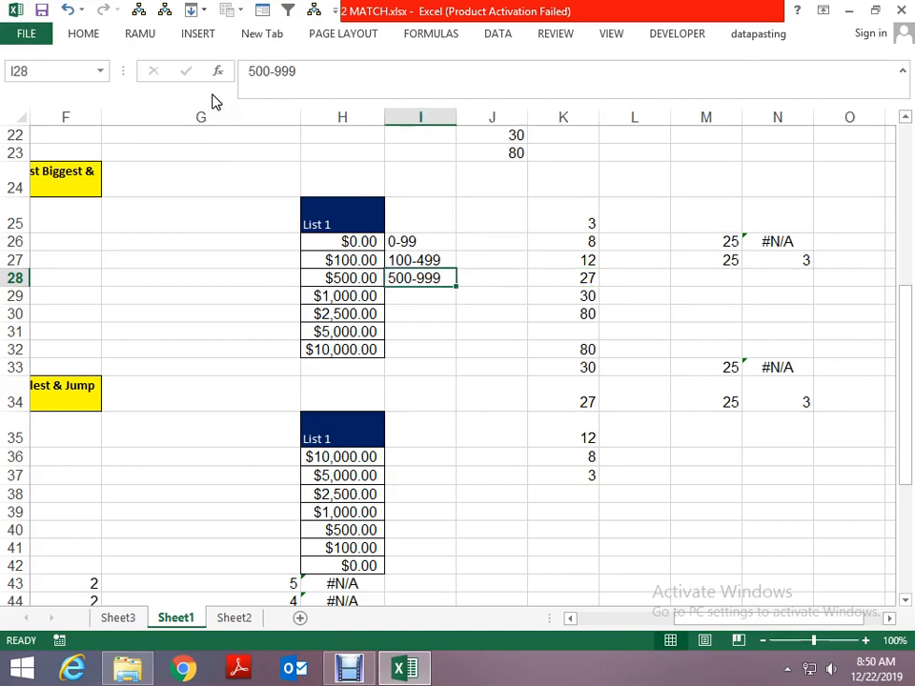
{"action": "key", "text": "Left"}
{"action": "key", "text": "Home"}
{"action": "key", "text": "Page_Down"}
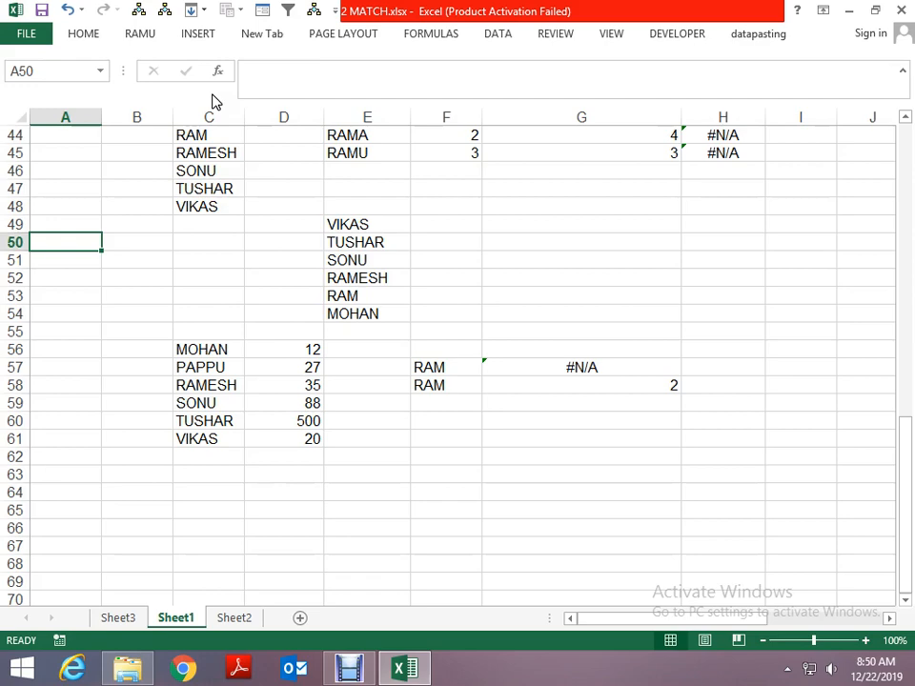
- Look over the MATCH examples on Sheet2 and go to its first cell, A1
{"action": "key", "text": "ctrl+Page_Down"}
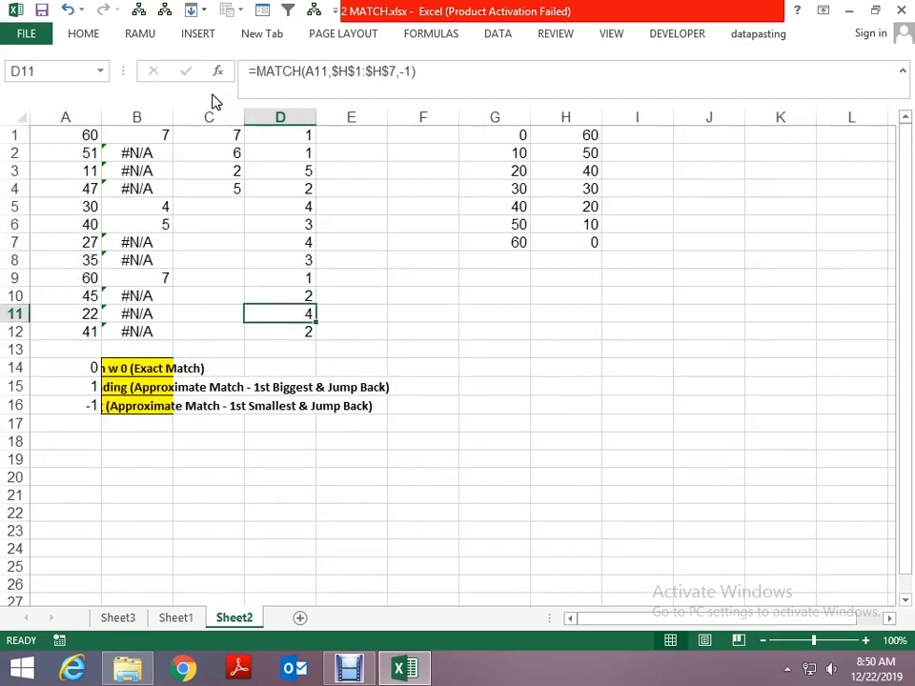
{"action": "key", "text": "ctrl+Up"}
{"action": "key", "text": "ctrl+Left"}
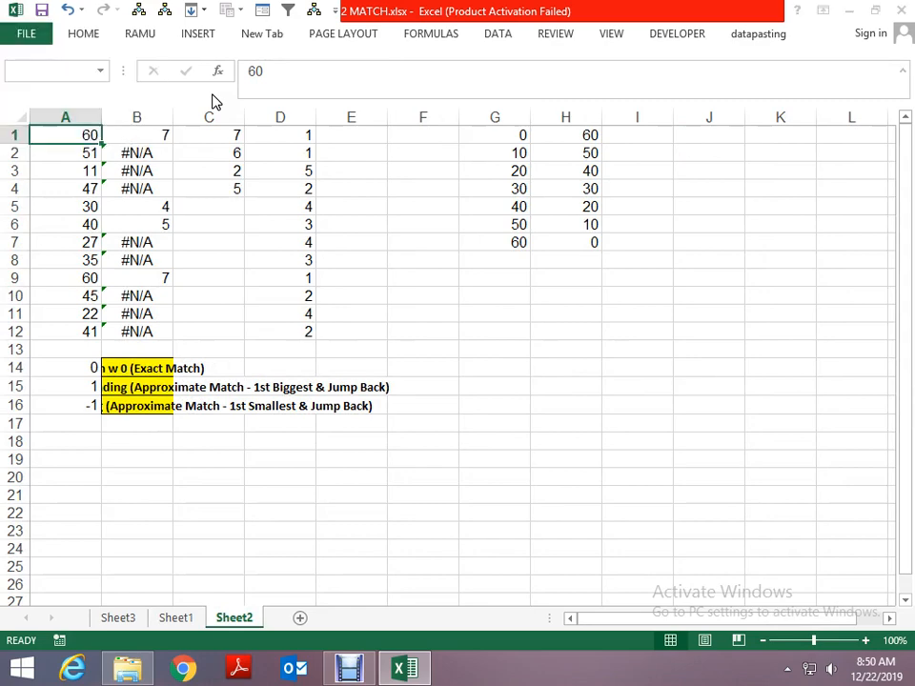
- Close 2 MATCH.xlsx with its changes saved, and open 4 CHOOSE.xlsx from folder 15
{"action": "key", "text": "alt+F4"}
{"action": "key", "text": "Return"}
{"action": "key", "text": "Down"}
{"action": "key", "text": "Down"}
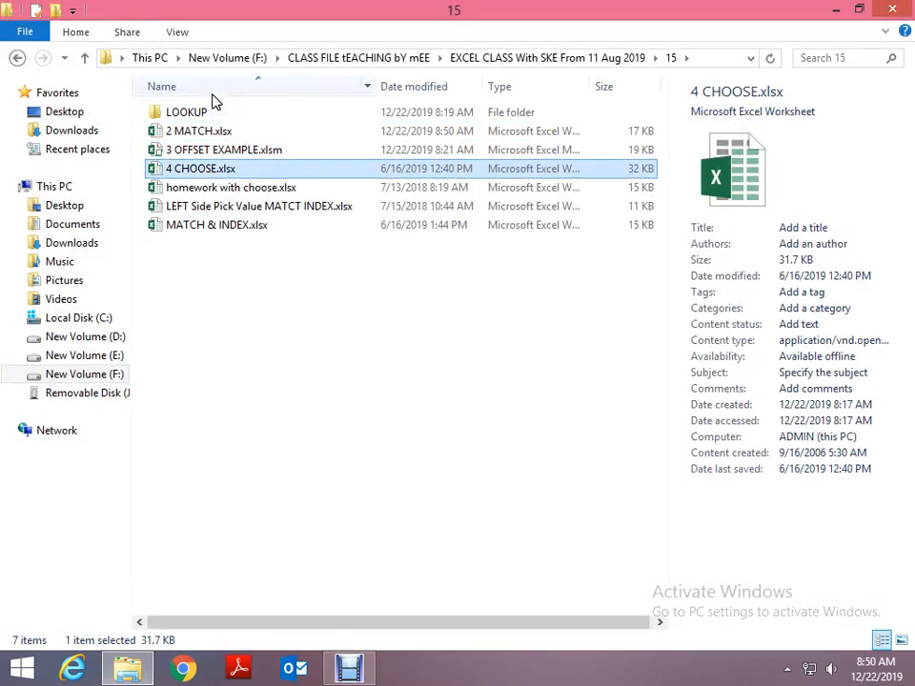
{"action": "key", "text": "Return"}
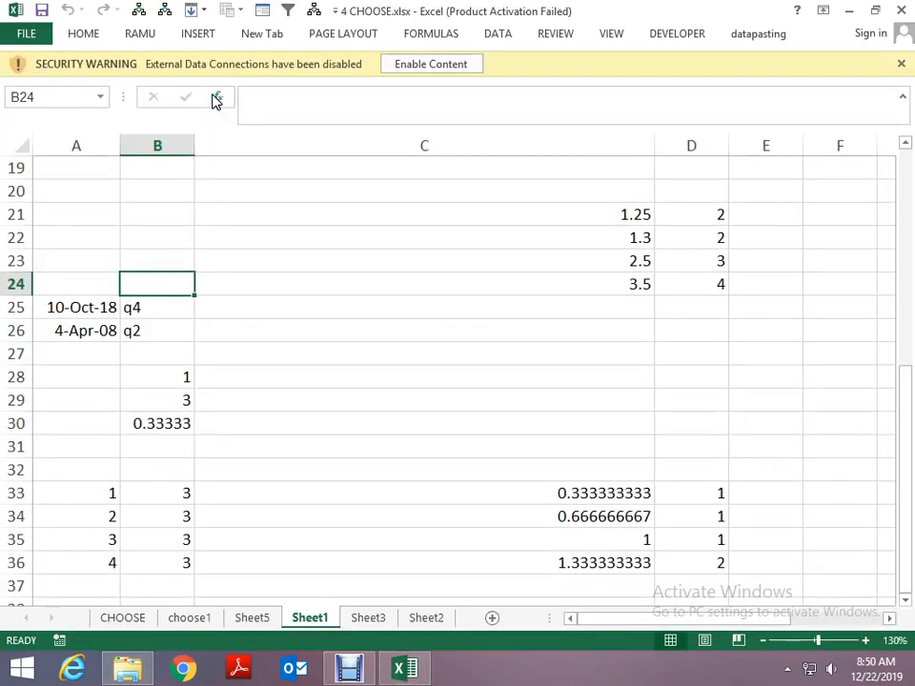
- Enable the workbook's blocked external data connections and switch to the CHOOSE sheet
{"action": "left_click", "coordinate": [643, 501]}
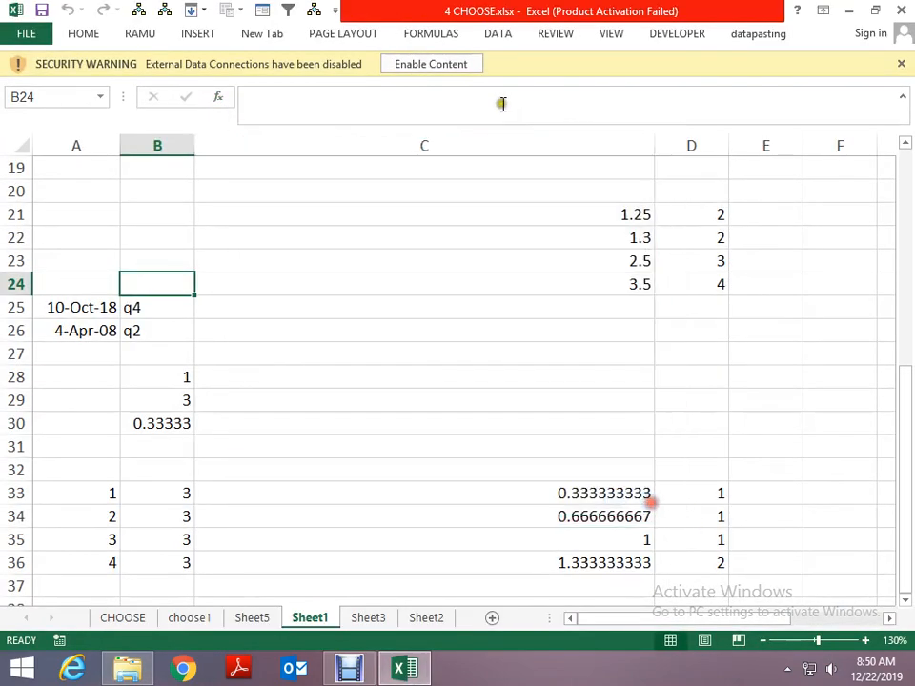
{"action": "left_click", "coordinate": [443, 65]}
{"action": "key", "text": "ctrl+Page_Up"}
{"action": "key", "text": "ctrl+Page_Up"}
{"action": "key", "text": "ctrl+Page_Up"}
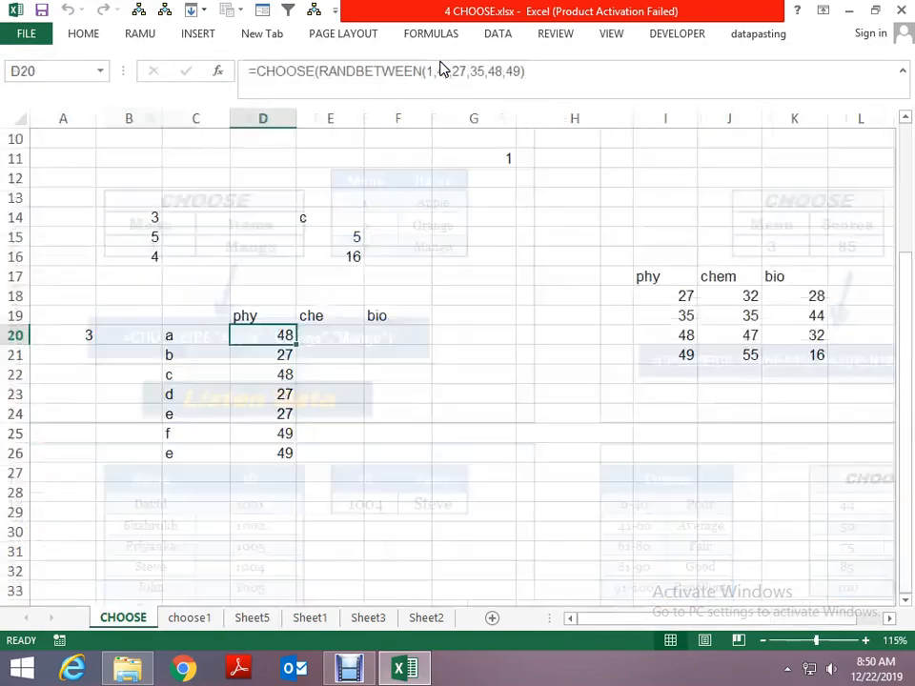
- Enter 2 as the index number in D29, below the phy marks
{"action": "key", "text": "Left"}
{"action": "key", "text": "Left"}
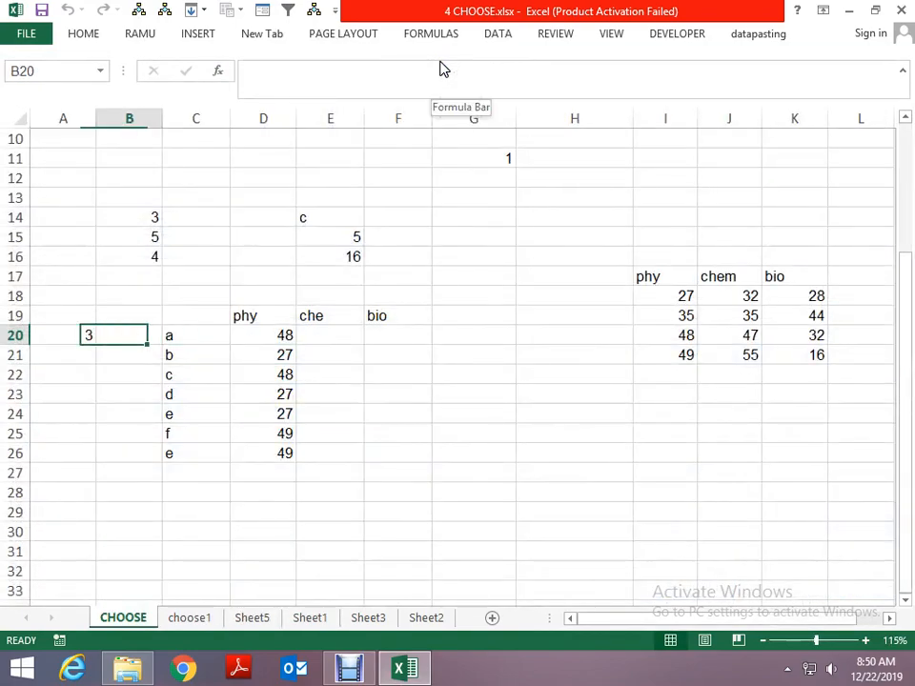
{"action": "key", "text": "Right"}
{"action": "key", "text": "Down"}
{"action": "key", "text": "Down"}
{"action": "key", "text": "Down"}
{"action": "key", "text": "Down"}
{"action": "key", "text": "Down"}
{"action": "key", "text": "Down"}
{"action": "key", "text": "Down"}
{"action": "key", "text": "Down"}
{"action": "key", "text": "Down"}
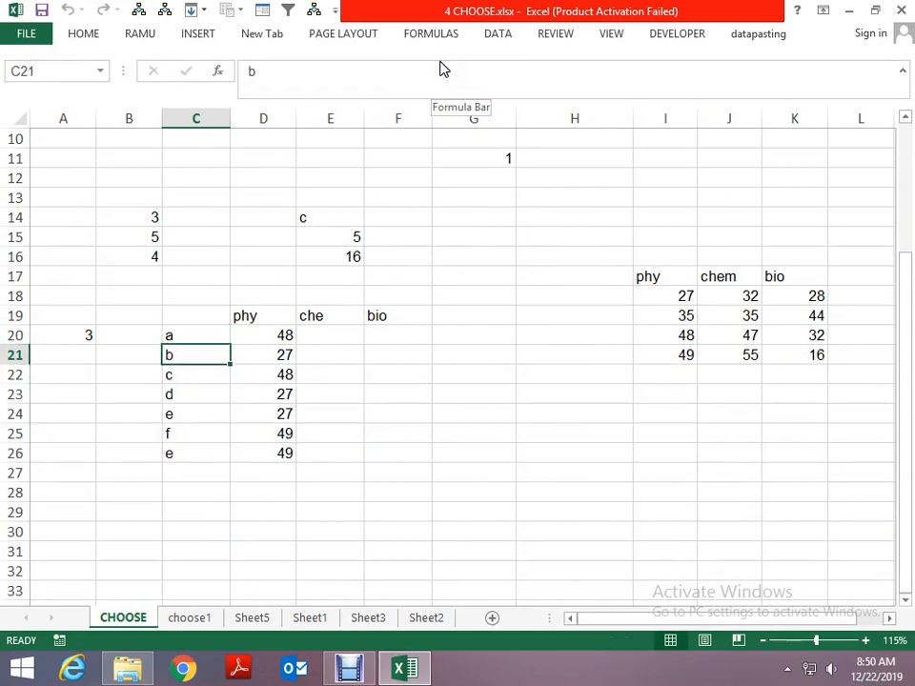
{"action": "key", "text": "Right"}
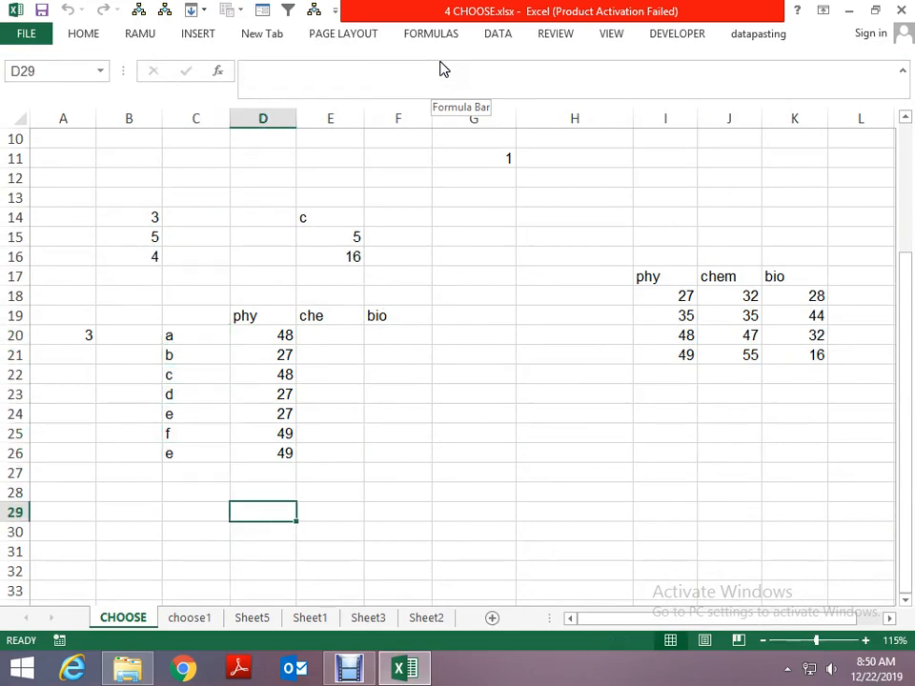
{"action": "type", "text": "2"}
{"action": "key", "text": "Right"}
- Try a CHOOSE formula in E29 with D29 as the index and the whole range C20:C26 as its only value
{"action": "type", "text": "=H"}
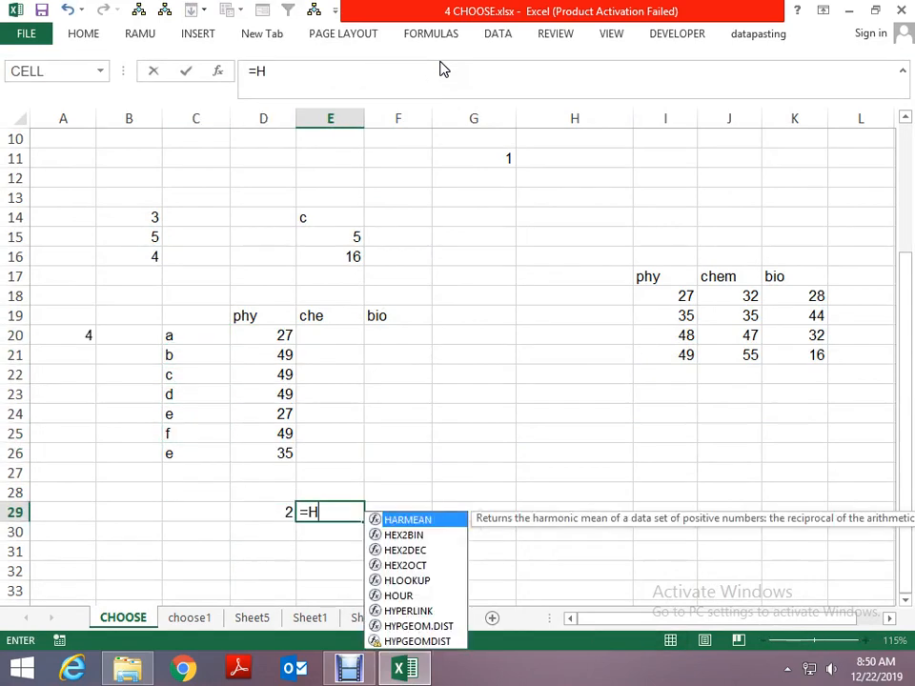
{"action": "key", "text": "BackSpace"}
{"action": "type", "text": "CHOOSE"}
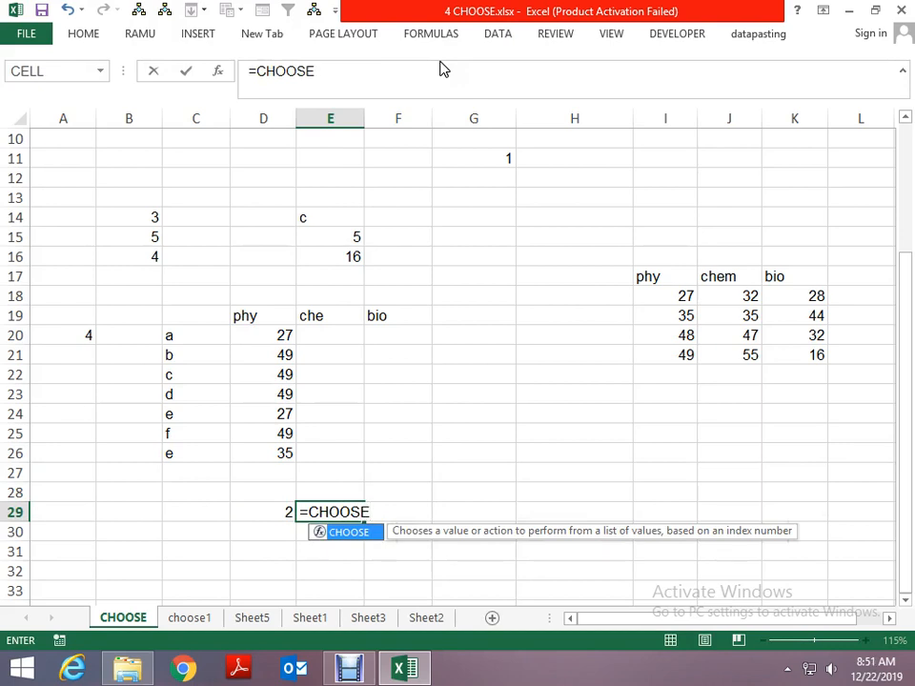
{"action": "type", "text": "("}
{"action": "key", "text": "Left"}
{"action": "type", "text": ","}
{"action": "key", "text": "Left"}
{"action": "key", "text": "Left"}
{"action": "key", "text": "Left"}
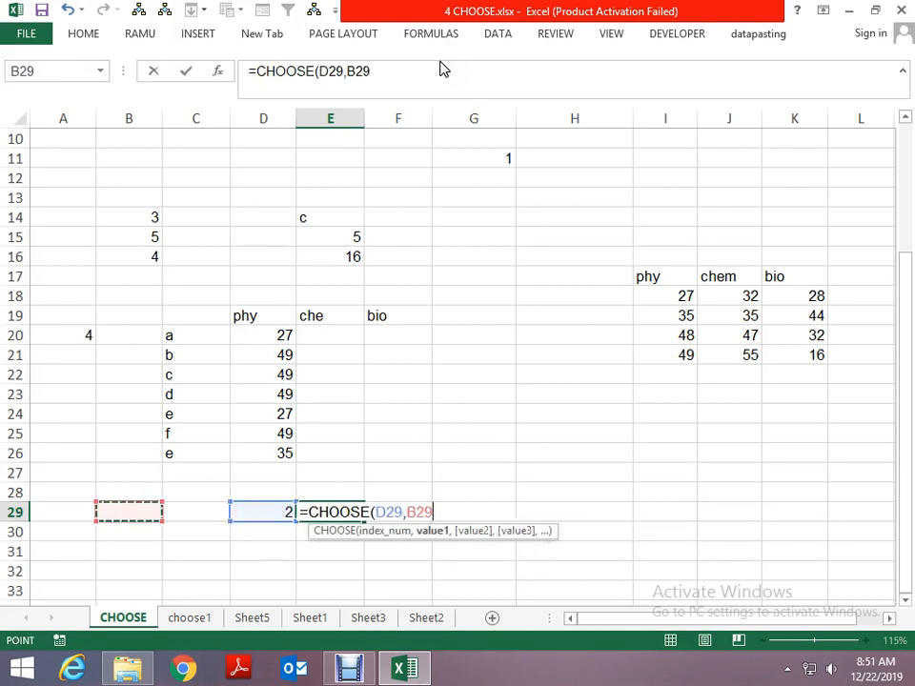
{"action": "key", "text": "Up"}
{"action": "key", "text": "Up"}
{"action": "key", "text": "Up"}
{"action": "key", "text": "ctrl+Up"}
{"action": "key", "text": "Right"}
{"action": "key", "text": "Down"}
{"action": "key", "text": "Down"}
{"action": "key", "text": "Down"}
{"action": "key", "text": "Down"}
{"action": "key", "text": "ctrl+shift+Down"}
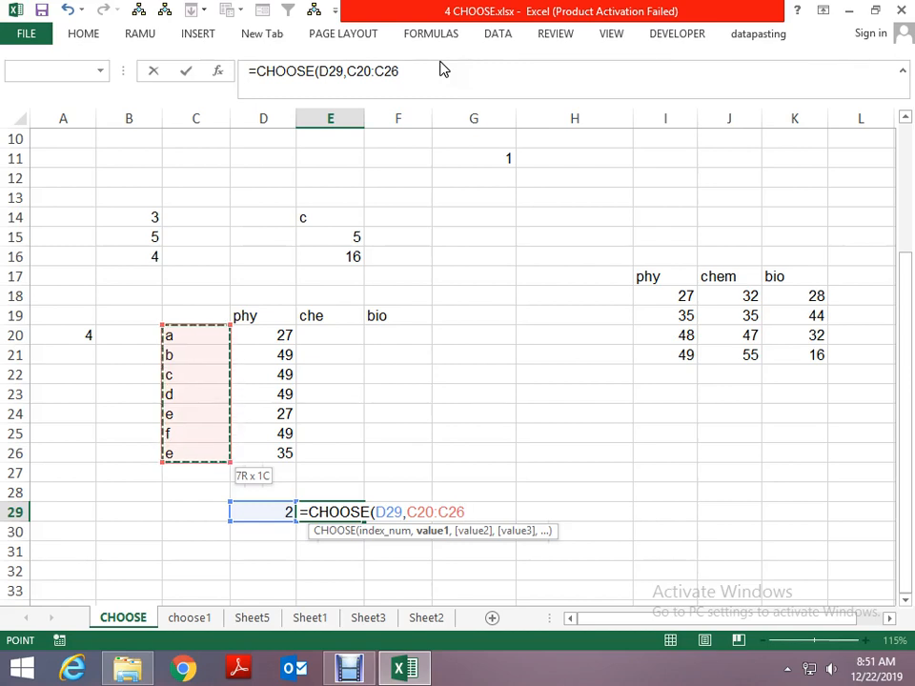
{"action": "key", "text": "ctrl+Return"}
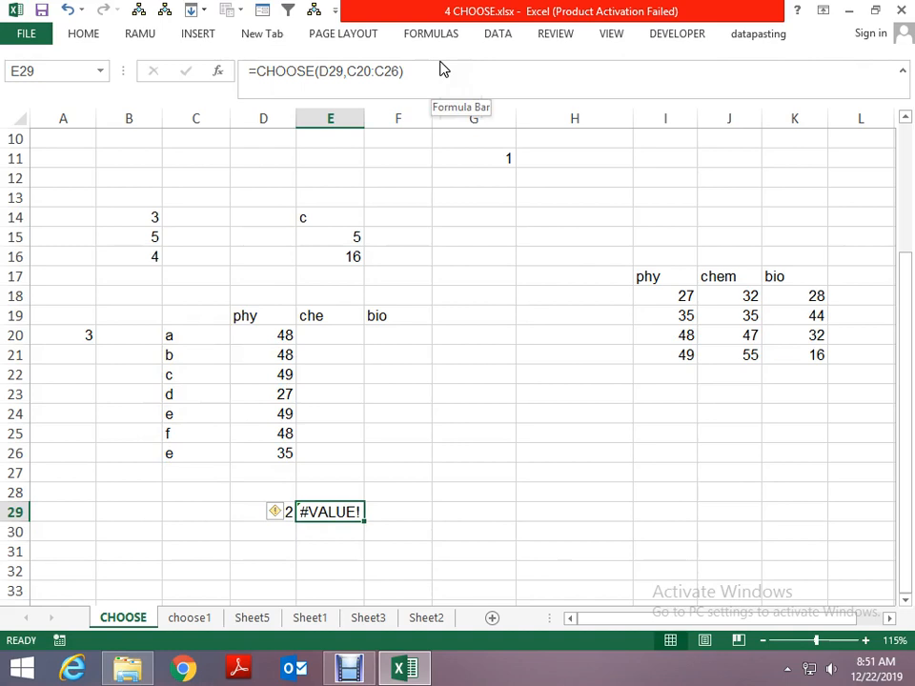
{"action": "left_click", "coordinate": [443, 69]}
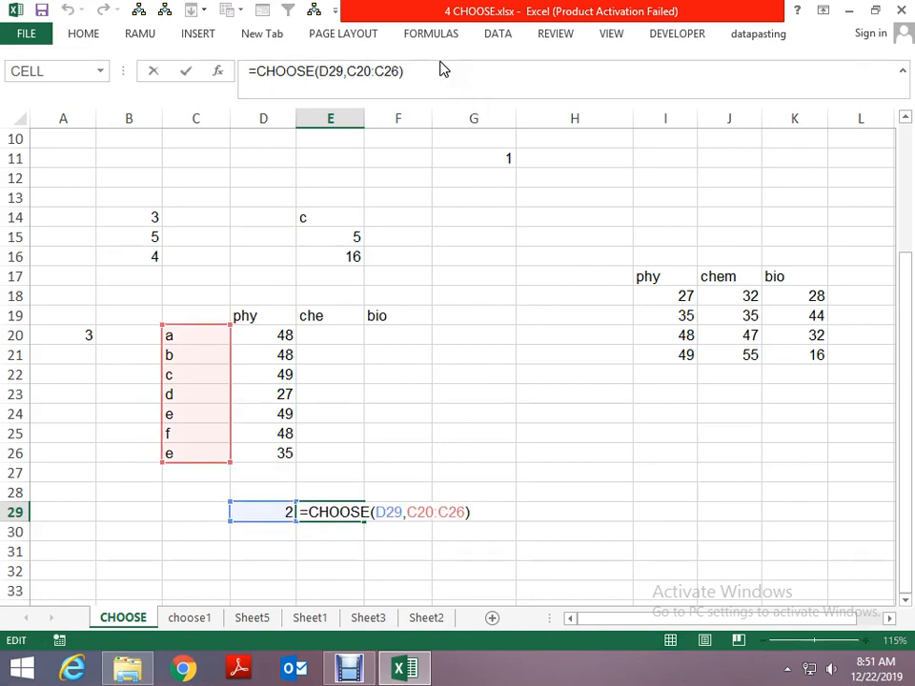
{"action": "key", "text": "ctrl+Return"}
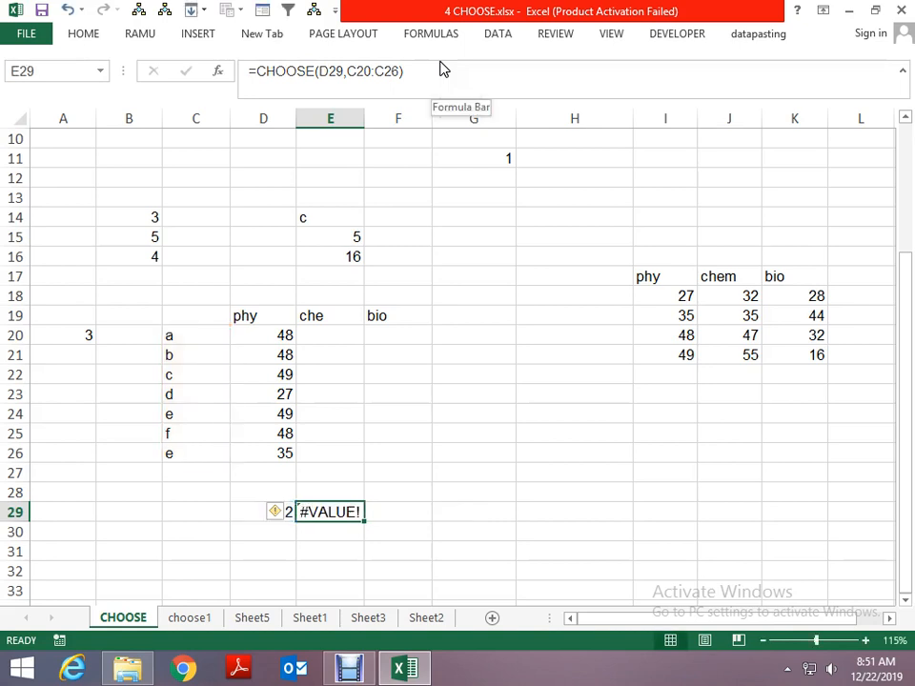
- Begin a replacement CHOOSE formula in E29 with D29 as the index and C20 as the first value
{"action": "type", "text": "=H"}
{"action": "key", "text": "BackSpace"}
{"action": "type", "text": "CHOOSE("}
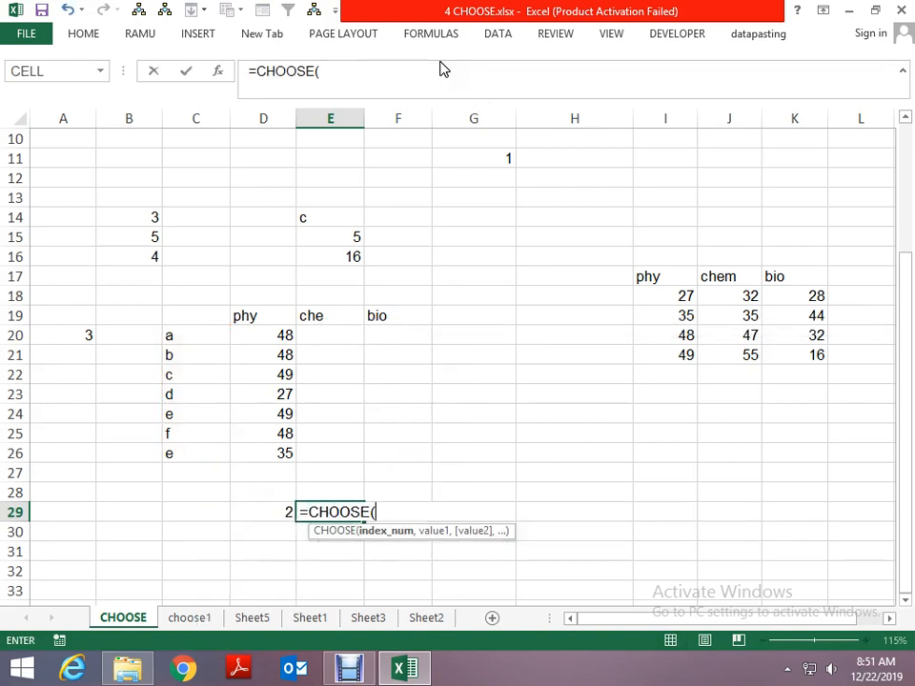
{"action": "key", "text": "Left"}
{"action": "type", "text": ","}
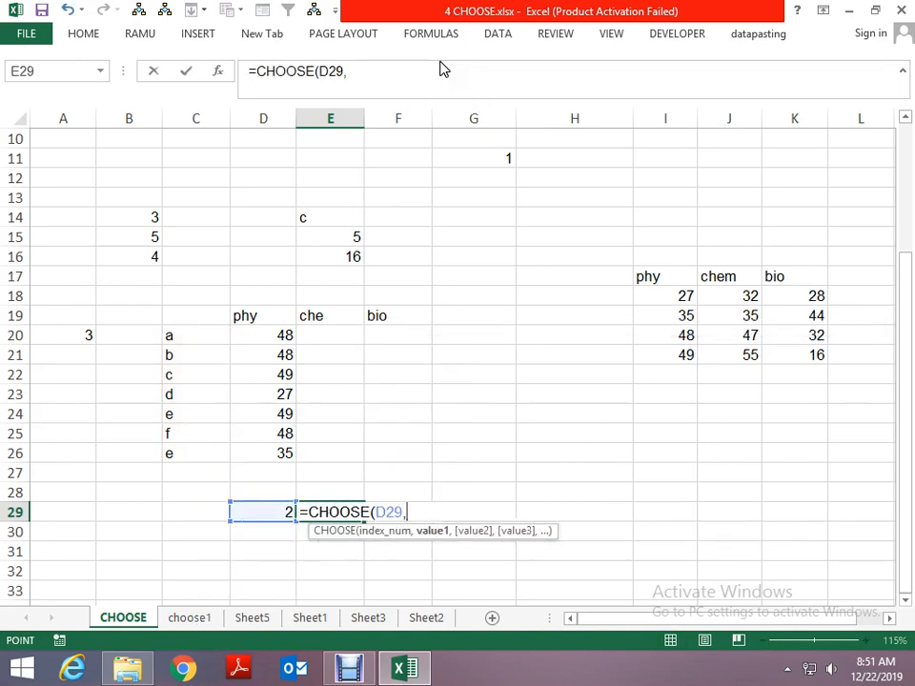
{"action": "key", "text": "Left"}
{"action": "key", "text": "Left"}
{"action": "key", "text": "Left"}
{"action": "key", "text": "Up"}
{"action": "key", "text": "Up"}
{"action": "key", "text": "Up"}
{"action": "key", "text": "Up"}
{"action": "key", "text": "Up"}
{"action": "key", "text": "Up"}
{"action": "key", "text": "Up"}
{"action": "key", "text": "Up"}
{"action": "key", "text": "Right"}
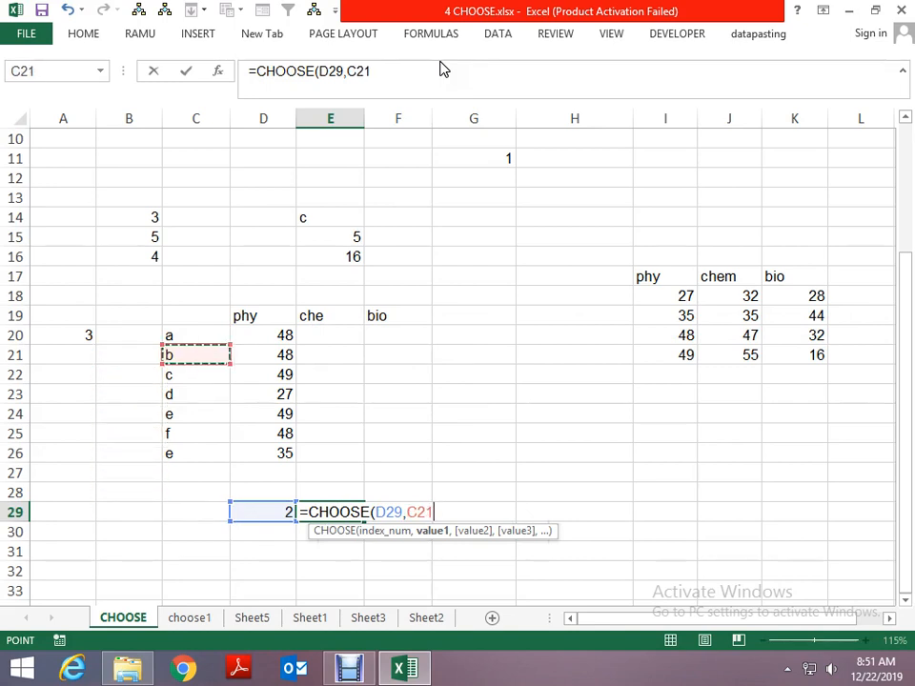
{"action": "key", "text": "Up"}
{"action": "type", "text": ","}
- Add C21 as the second value of the CHOOSE formula
{"action": "key", "text": "Left"}
{"action": "key", "text": "Left"}
{"action": "key", "text": "Left"}
{"action": "key", "text": "Up"}
{"action": "key", "text": "Up"}
{"action": "key", "text": "Up"}
{"action": "key", "text": "Up"}
{"action": "key", "text": "Up"}
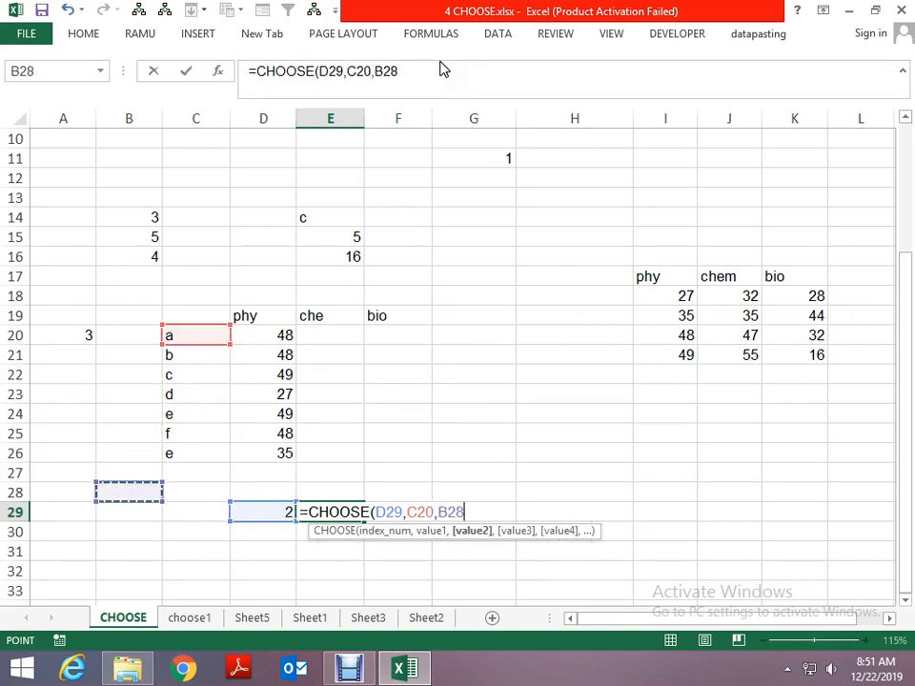
{"action": "key", "text": "Up"}
{"action": "key", "text": "Right"}
{"action": "key", "text": "Up"}
{"action": "key", "text": "Up"}
{"action": "type", "text": ",,"}
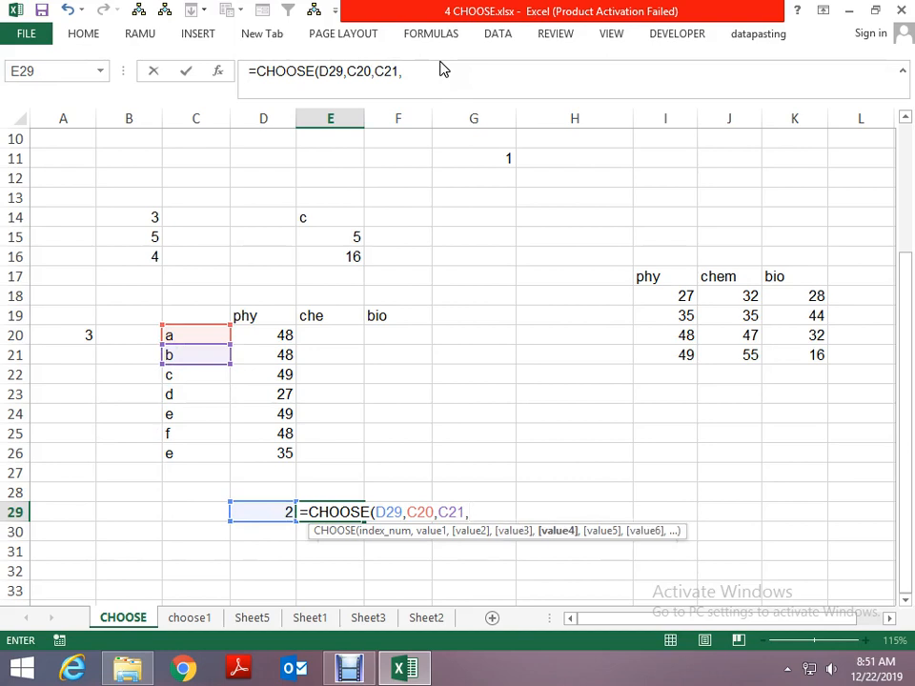
- Add C22 as the next value of the CHOOSE formula
{"action": "key", "text": "Left"}
{"action": "key", "text": "Left"}
{"action": "key", "text": "Left"}
{"action": "key", "text": "Left"}
{"action": "key", "text": "Up"}
{"action": "key", "text": "Up"}
{"action": "key", "text": "Up"}
{"action": "key", "text": "Up"}
{"action": "key", "text": "Right"}
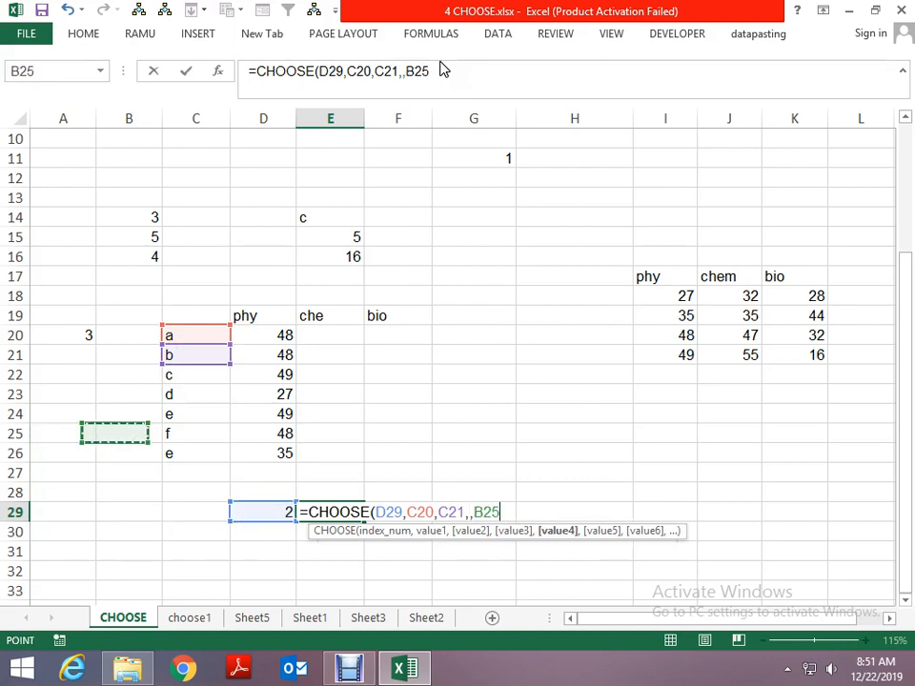
{"action": "key", "text": "Right"}
{"action": "key", "text": "Up"}
{"action": "key", "text": "Up"}
{"action": "key", "text": "Up"}
{"action": "type", "text": ","}
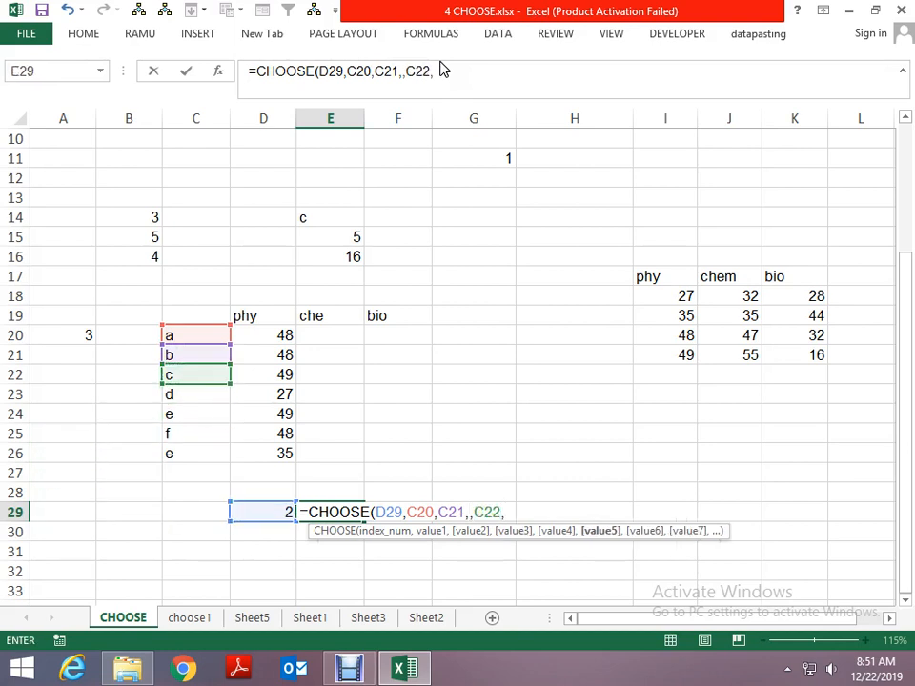
- Add C23, C24, C25 and C26 as separate values and commit the CHOOSE formula in E29
{"action": "left_click", "coordinate": [206, 389]}
{"action": "type", "text": ","}
{"action": "left_click", "coordinate": [196, 416]}
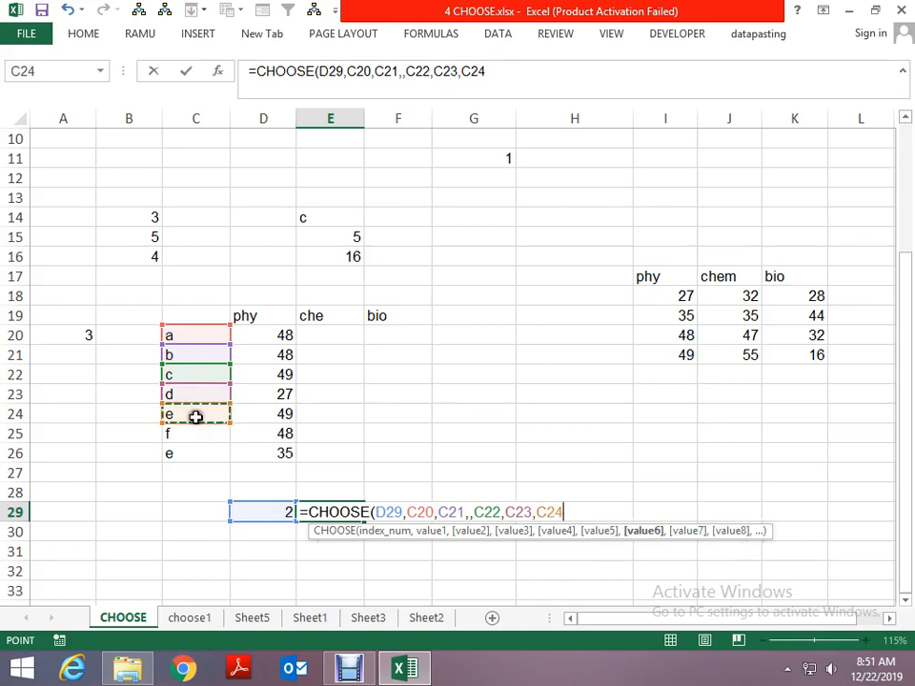
{"action": "type", "text": ","}
{"action": "left_click", "coordinate": [190, 434]}
{"action": "type", "text": ","}
{"action": "left_click", "coordinate": [188, 454]}
{"action": "type", "text": ","}
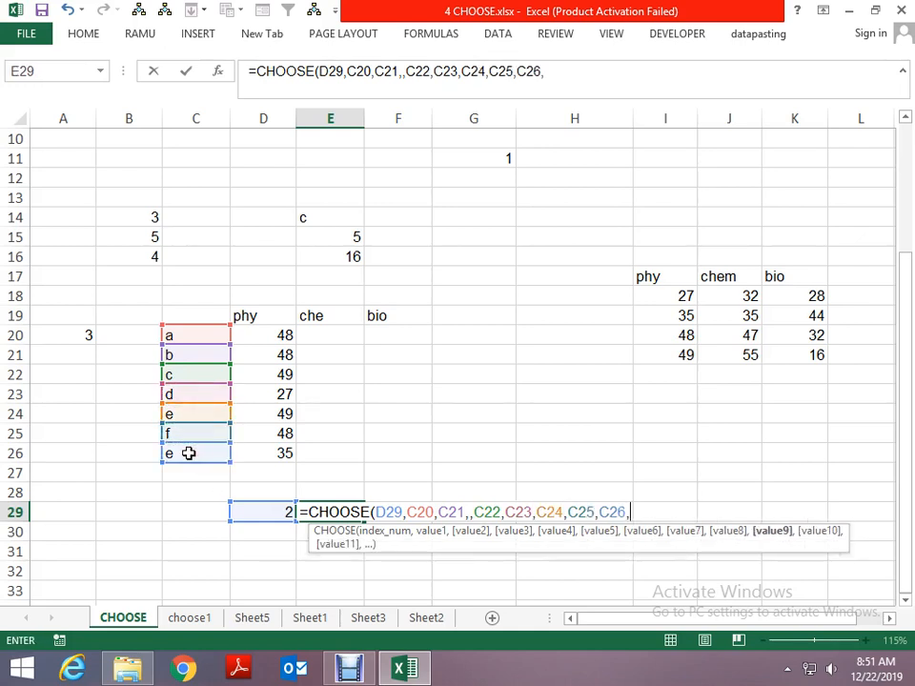
{"action": "key", "text": "Return"}
- Remove the extra comma between C21 and C22 in the CHOOSE formula in E29
{"action": "key", "text": "Up"}
{"action": "key", "text": "F2"}
{"action": "key", "text": "Left"}
{"action": "key", "text": "Left"}
{"action": "key", "text": "Left"}
{"action": "key", "text": "Left"}
{"action": "key", "text": "Left"}
{"action": "key", "text": "Left"}
{"action": "key", "text": "Left"}
{"action": "key", "text": "Left"}
{"action": "key", "text": "Left"}
{"action": "key", "text": "Left"}
{"action": "key", "text": "Left"}
{"action": "key", "text": "Left"}
{"action": "key", "text": "Left"}
{"action": "key", "text": "Left"}
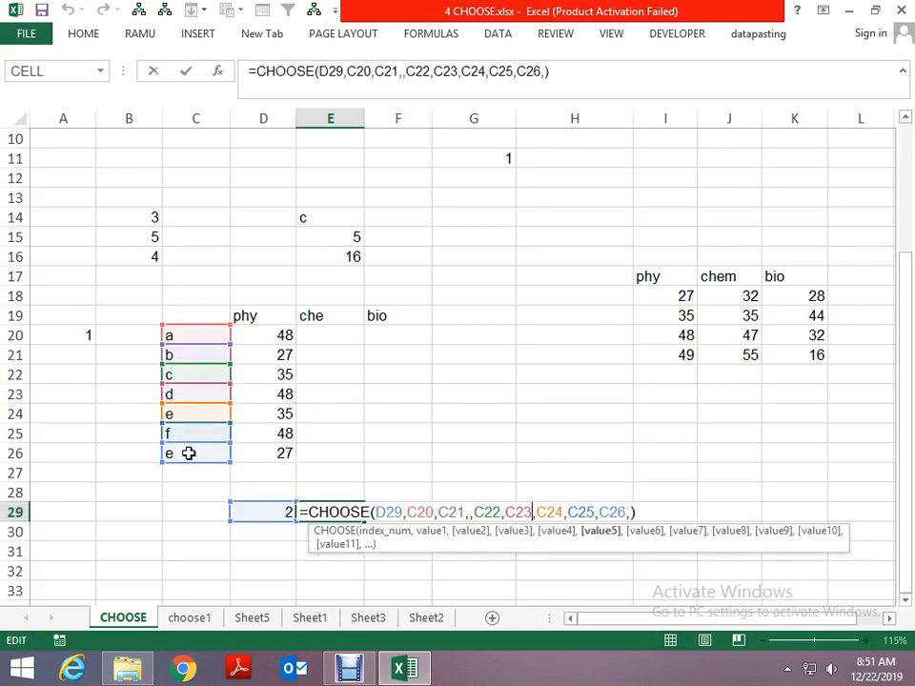
{"action": "key", "text": "Left"}
{"action": "key", "text": "Left"}
{"action": "key", "text": "Left"}
{"action": "key", "text": "Left"}
{"action": "key", "text": "Left"}
{"action": "key", "text": "Left"}
{"action": "key", "text": "Left"}
{"action": "key", "text": "Left"}
{"action": "key", "text": "BackSpace"}
{"action": "key", "text": "Return"}
- Test the CHOOSE formula by setting the index in D29 to 1, 2, 3 and finally 4
{"action": "key", "text": "Up"}
{"action": "key", "text": "Left"}
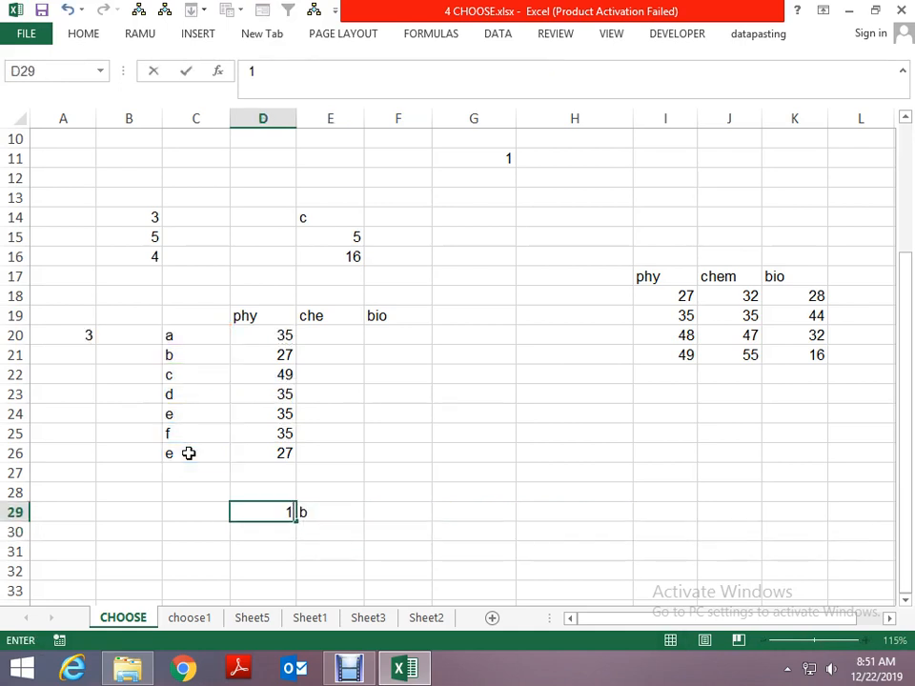
{"action": "key", "text": "Return"}
{"action": "key", "text": "Up"}
{"action": "type", "text": "2"}
{"action": "key", "text": "Return"}
{"action": "key", "text": "Up"}
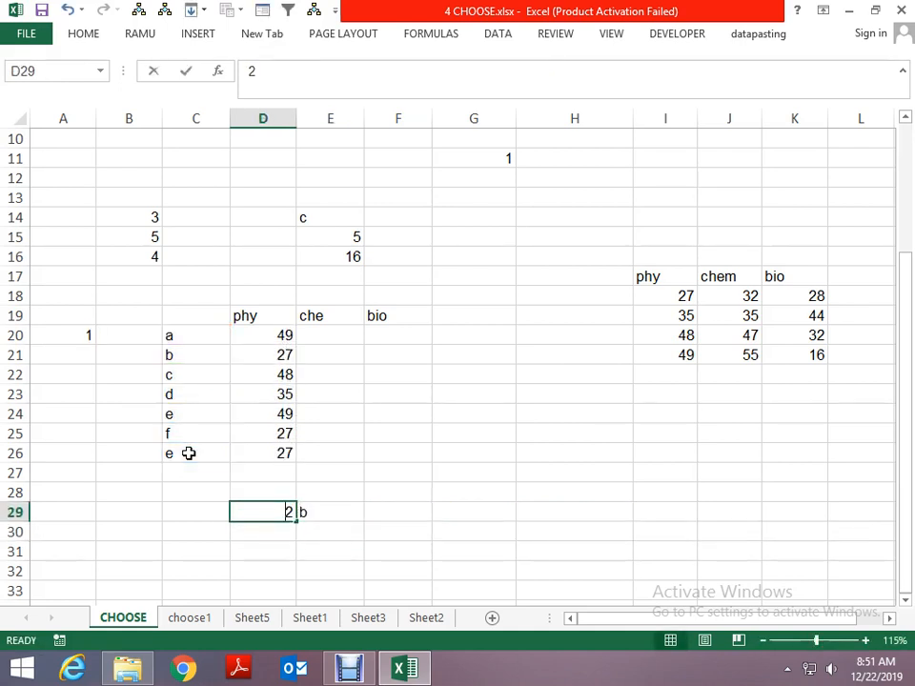
{"action": "type", "text": "3"}
{"action": "key", "text": "Return"}
{"action": "key", "text": "Up"}
{"action": "type", "text": "4"}
{"action": "key", "text": "Return"}
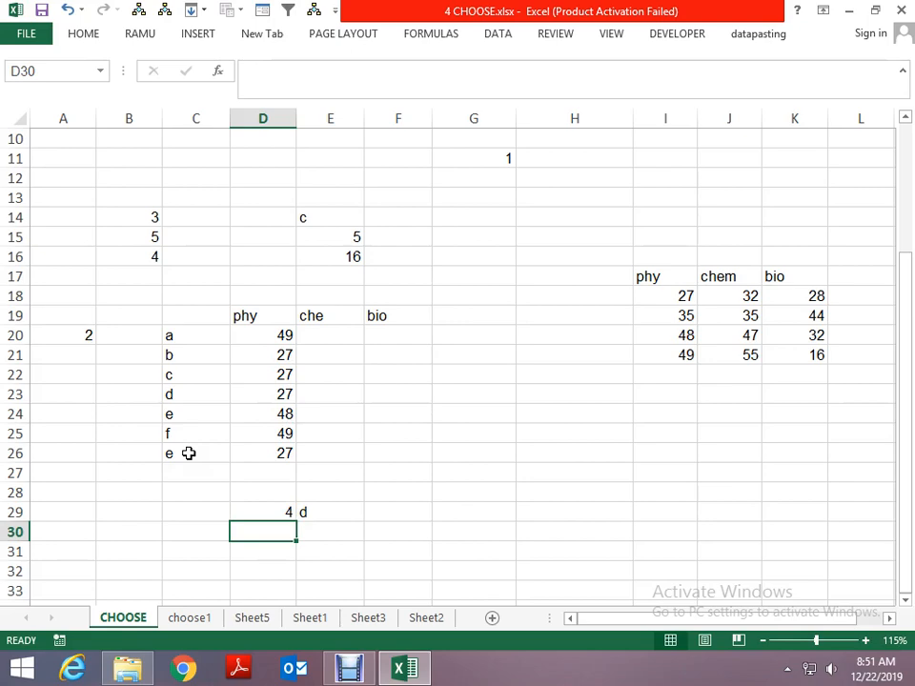
- Return to the start of the CHOOSE sheet and view the colour example in B1:C4
{"action": "key", "text": "Page_Up"}
{"action": "key", "text": "Home"}
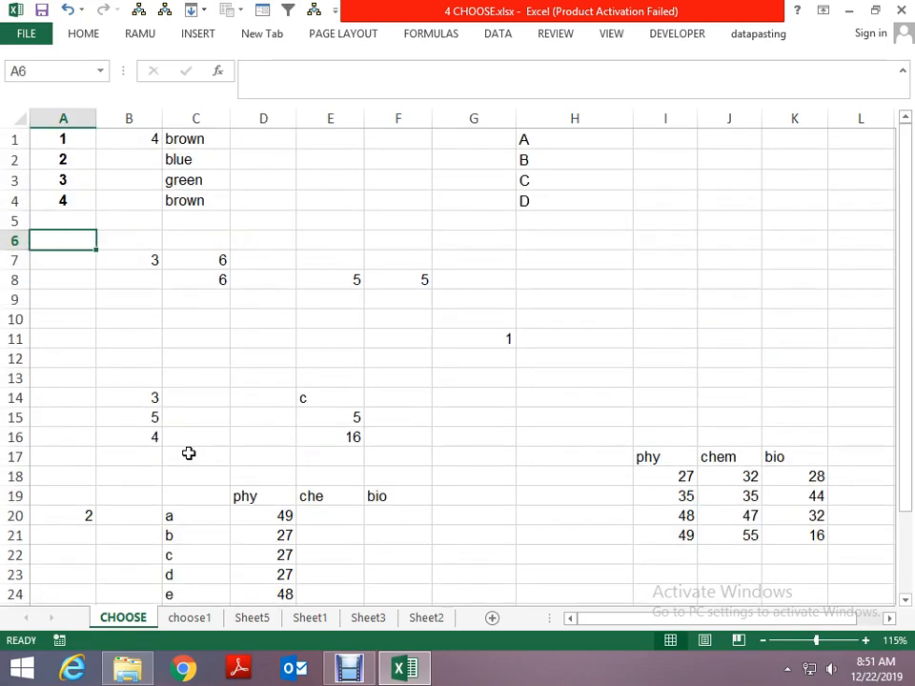
{"action": "key", "text": "ctrl+Home"}
{"action": "key", "text": "Right"}
- Examine the choose1 sheet's examples, including the VLOOKUP with CHOOSE formula in F18 and the weekday example in row 33
{"action": "key", "text": "ctrl+Page_Down"}
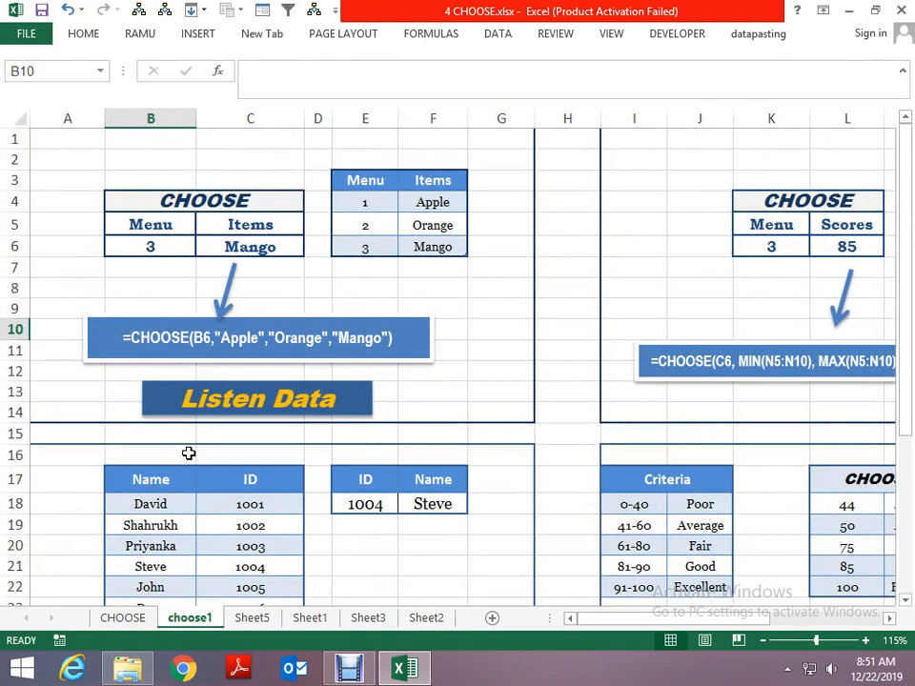
{"action": "key", "text": "Right"}
{"action": "key", "text": "Right"}
{"action": "key", "text": "Right"}
{"action": "key", "text": "Down"}
{"action": "key", "text": "Down"}
{"action": "key", "text": "Down"}
{"action": "key", "text": "Down"}
{"action": "key", "text": "Down"}
{"action": "key", "text": "Down"}
{"action": "key", "text": "Down"}
{"action": "key", "text": "Down"}
{"action": "key", "text": "Down"}
{"action": "key", "text": "Down"}
{"action": "key", "text": "Down"}
{"action": "key", "text": "Down"}
{"action": "key", "text": "Down"}
{"action": "key", "text": "Down"}
{"action": "key", "text": "Down"}
{"action": "key", "text": "Down"}
{"action": "key", "text": "Down"}
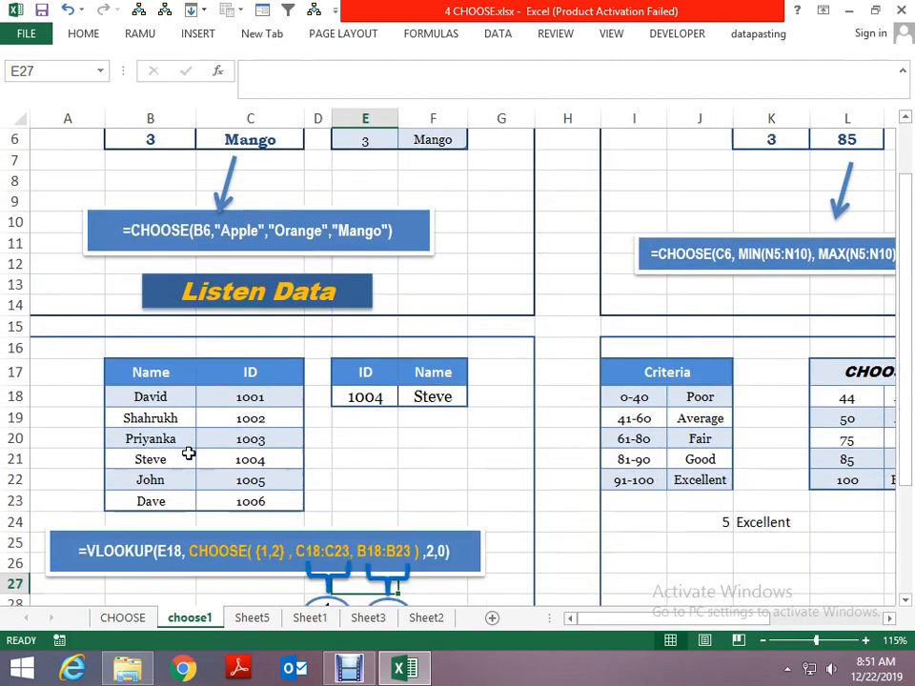
{"action": "key", "text": "Up"}
{"action": "key", "text": "Up"}
{"action": "key", "text": "Up"}
{"action": "key", "text": "Up"}
{"action": "key", "text": "Up"}
{"action": "key", "text": "Up"}
{"action": "key", "text": "Up"}
{"action": "key", "text": "Up"}
{"action": "key", "text": "Up"}
{"action": "key", "text": "Up"}
{"action": "key", "text": "Right"}
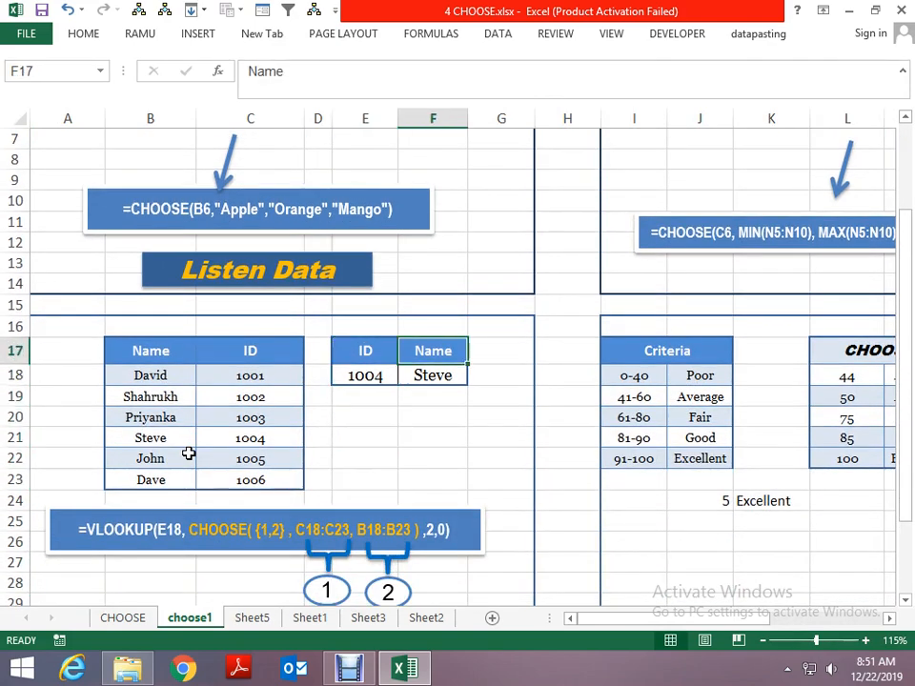
{"action": "key", "text": "Down"}
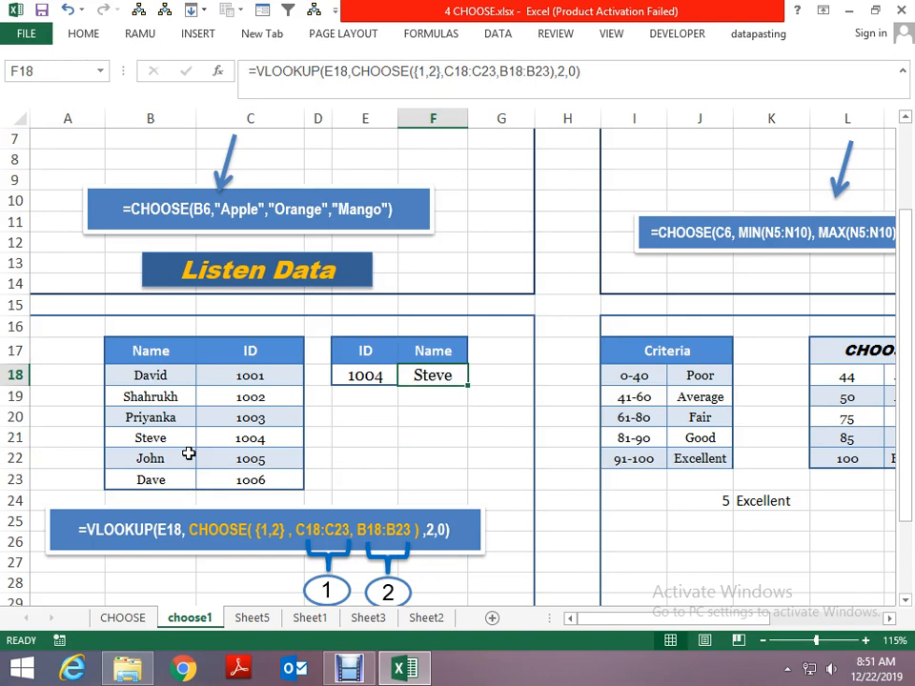
{"action": "key", "text": "Page_Down"}
{"action": "scroll", "coordinate": [188, 454], "scroll_direction": "down", "scroll_amount": 1}
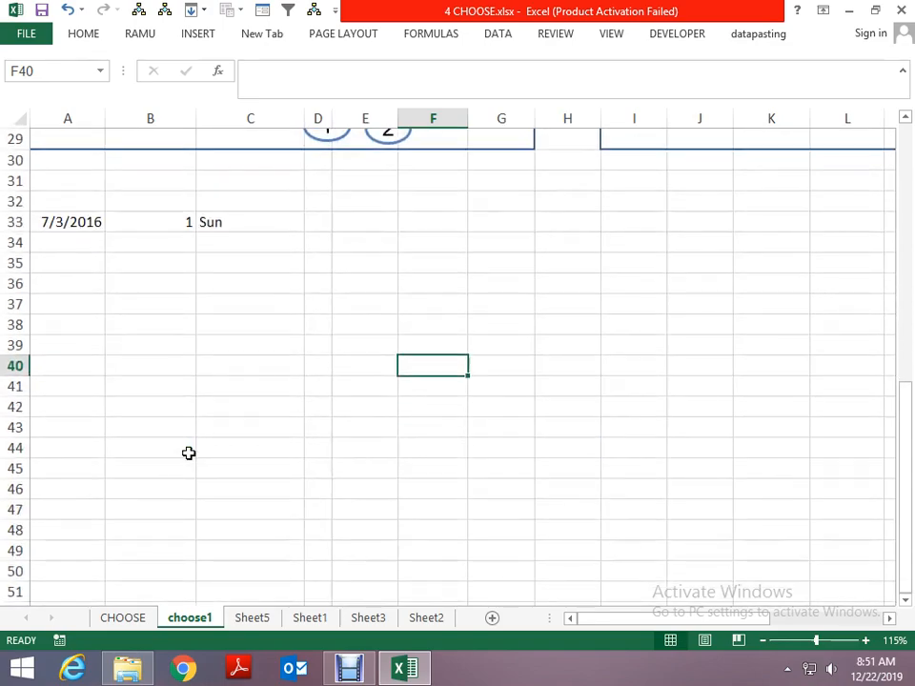
- Examine the Sheet5 and Sheet1 examples of CHOOSE, including the quarter name table starting at row 10 of Sheet1
{"action": "key", "text": "Page_Up"}
{"action": "key", "text": "ctrl+Page_Down"}
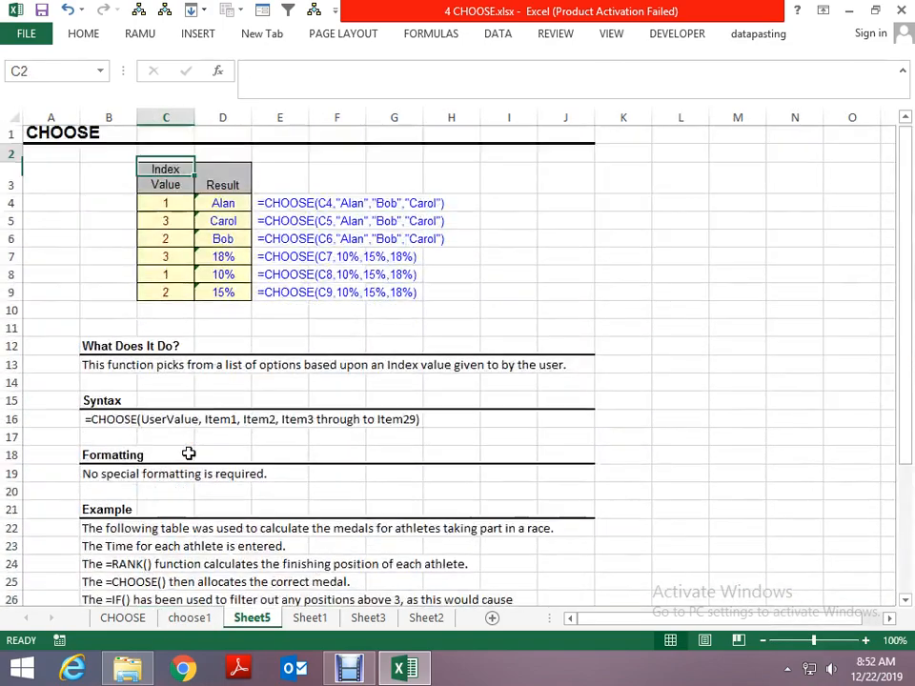
{"action": "key", "text": "ctrl+Page_Down"}
{"action": "key", "text": "Page_Up"}
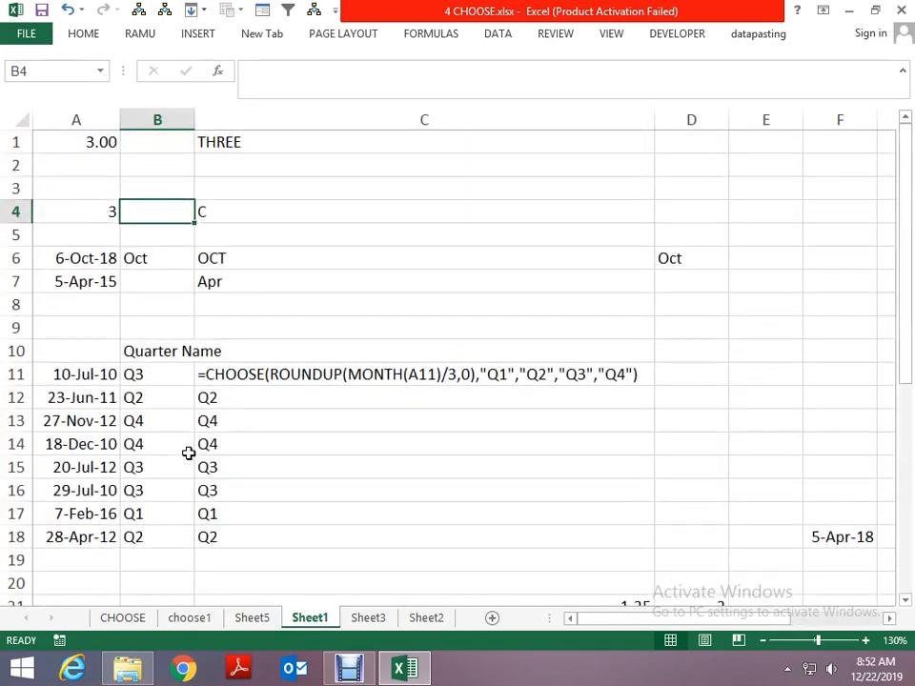
{"action": "key", "text": "ctrl+Home"}
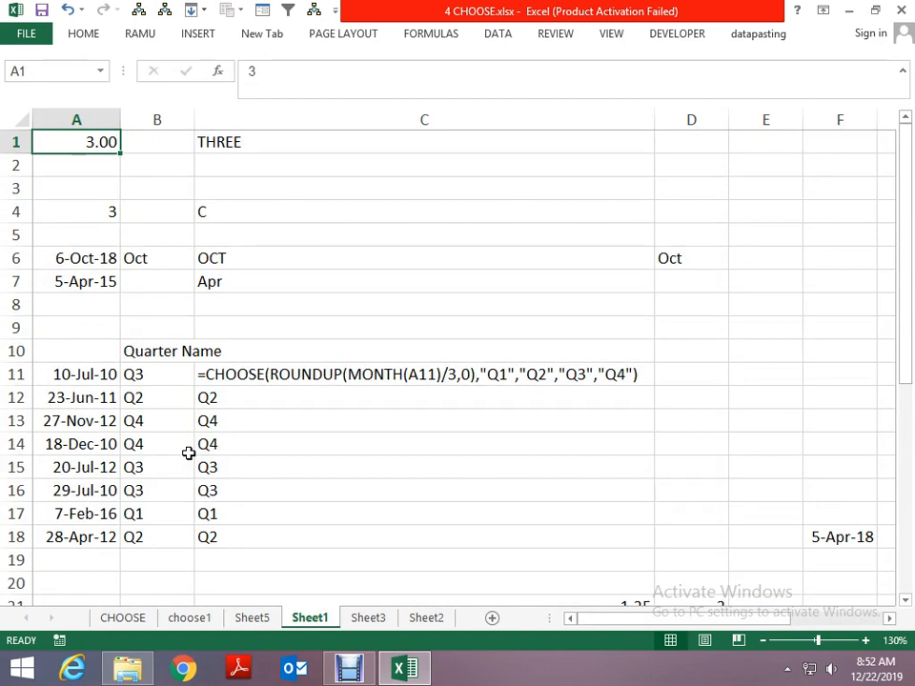
{"action": "key", "text": "Down"}
{"action": "key", "text": "Down"}
{"action": "key", "text": "Down"}
{"action": "key", "text": "Down"}
{"action": "key", "text": "Down"}
{"action": "key", "text": "Down"}
{"action": "key", "text": "Down"}
{"action": "key", "text": "Down"}
{"action": "key", "text": "Down"}
{"action": "key", "text": "Down"}
{"action": "key", "text": "Down"}
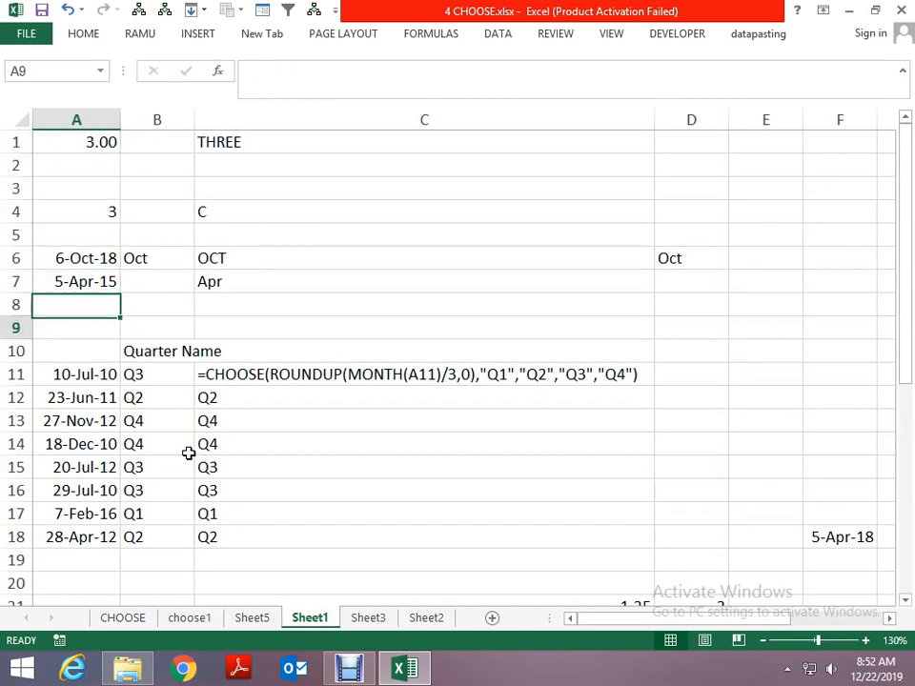
{"action": "key", "text": "Down"}
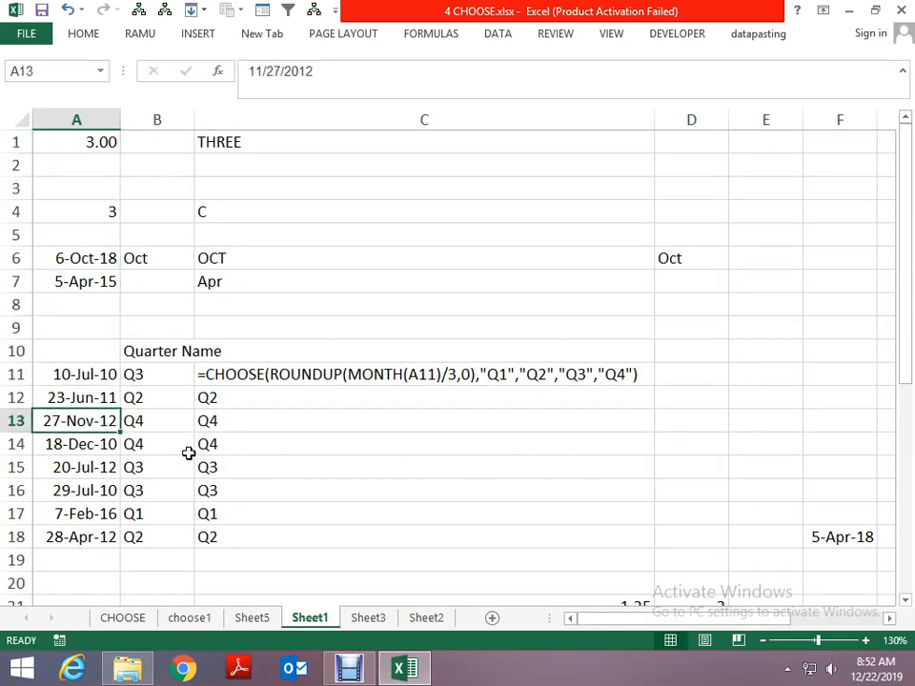
- Copy the dates in A11:A18 of Sheet1 and paste them into the empty area starting at A43
{"action": "key", "text": "Up"}
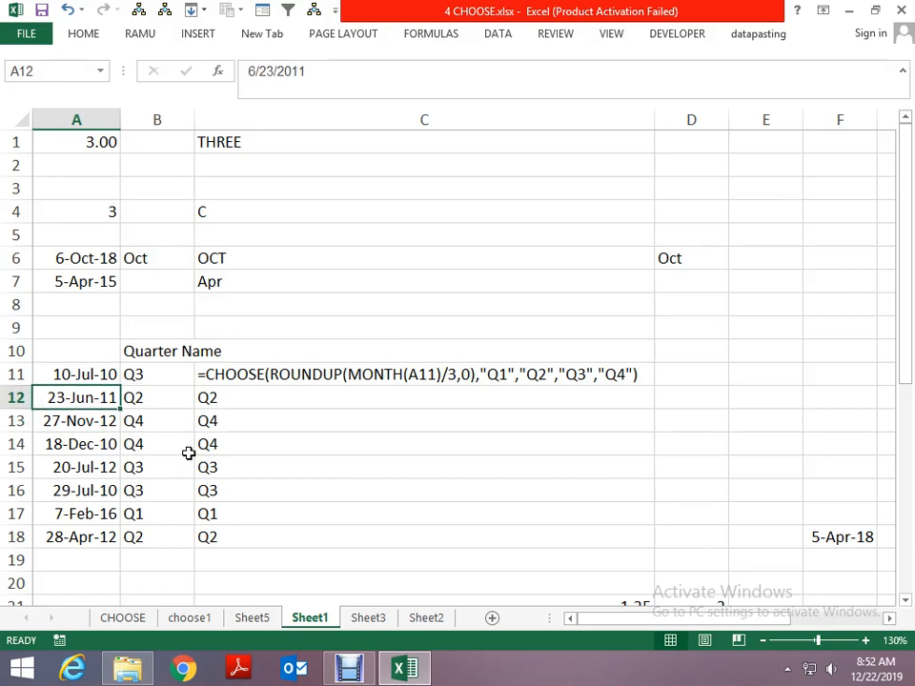
{"action": "key", "text": "Up"}
{"action": "key", "text": "ctrl+shift+Down"}
{"action": "key", "text": "ctrl+c"}
{"action": "key", "text": "Page_Down"}
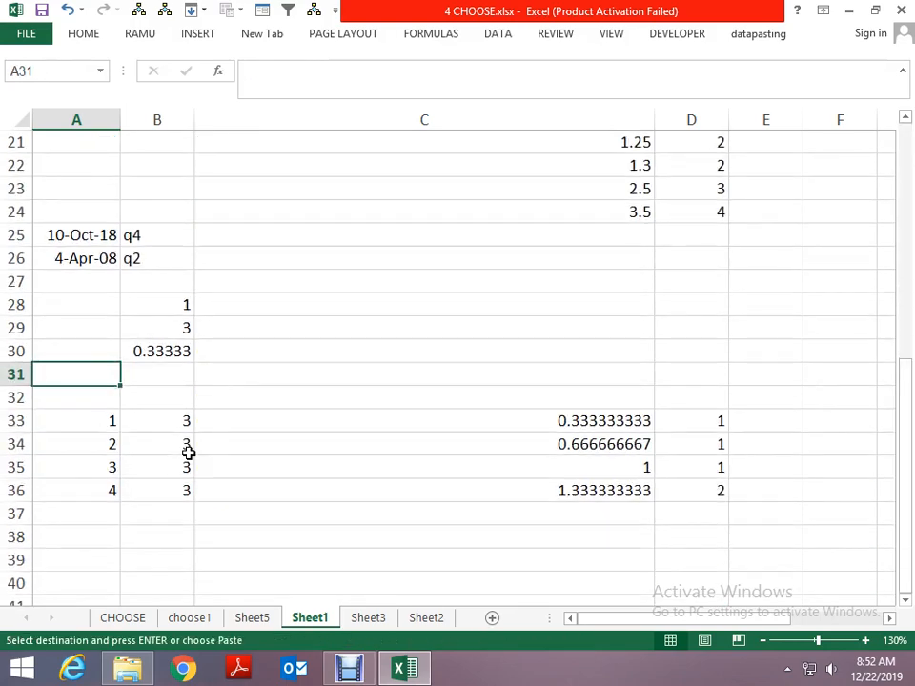
{"action": "key", "text": "Page_Up"}
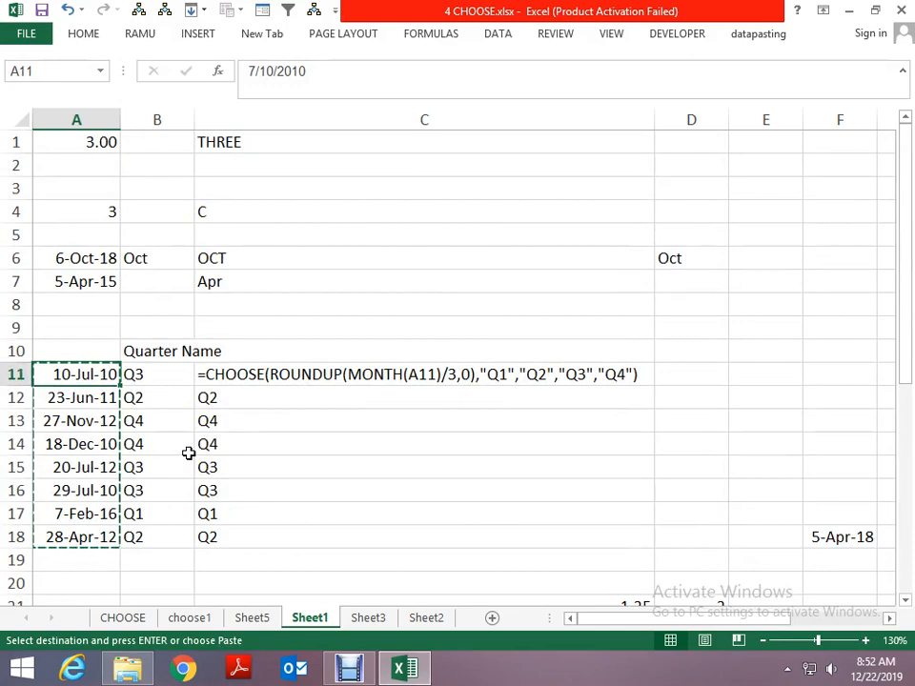
{"action": "key", "text": "Page_Down"}
{"action": "key", "text": "Page_Down"}
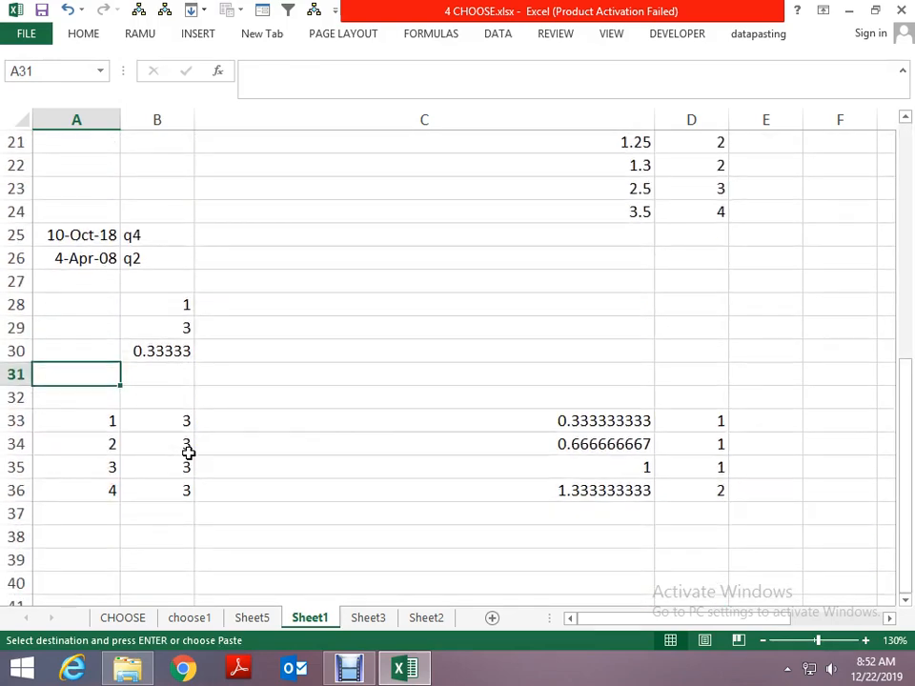
{"action": "key", "text": "Up"}
{"action": "key", "text": "Up"}
{"action": "key", "text": "Up"}
{"action": "key", "text": "Up"}
{"action": "key", "text": "Up"}
{"action": "key", "text": "Up"}
{"action": "key", "text": "Up"}
{"action": "key", "text": "Up"}
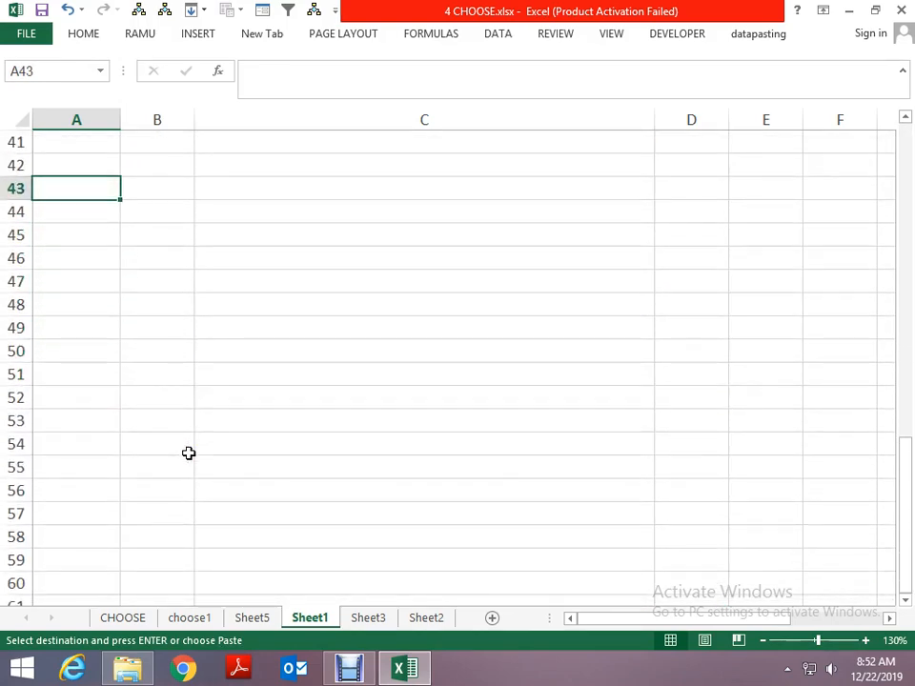
{"action": "key", "text": "ctrl+v"}
{"action": "key", "text": "Return"}
- Enter the quarter labels Q1, Q2, Q3 and Q4 in cells B40 to E40 above the copied dates
{"action": "key", "text": "Up"}
{"action": "key", "text": "Right"}
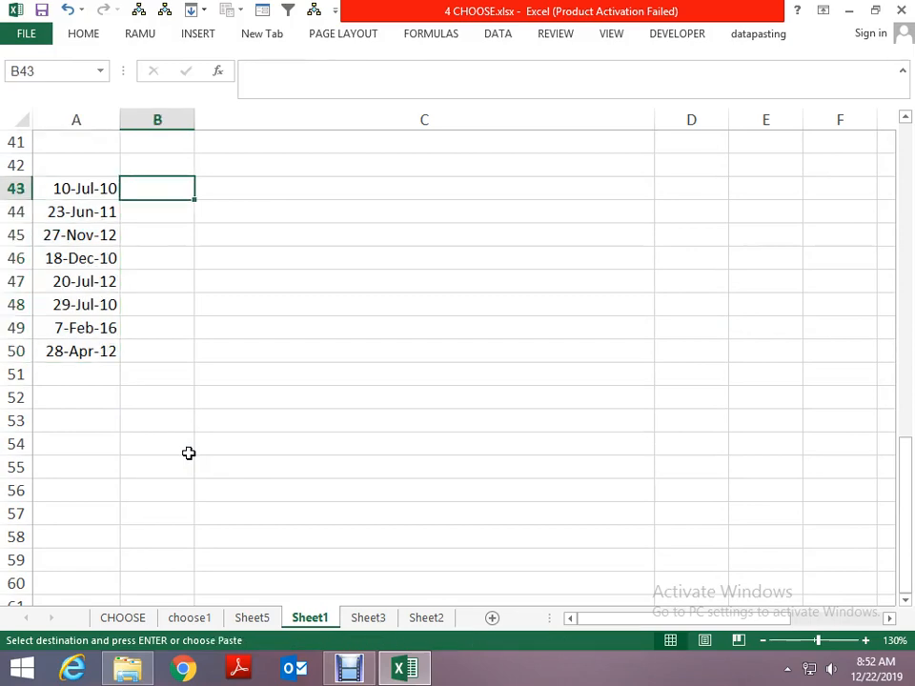
{"action": "key", "text": "Right"}
{"action": "key", "text": "Up"}
{"action": "key", "text": "Up"}
{"action": "key", "text": "Left"}
{"action": "key", "text": "Up"}
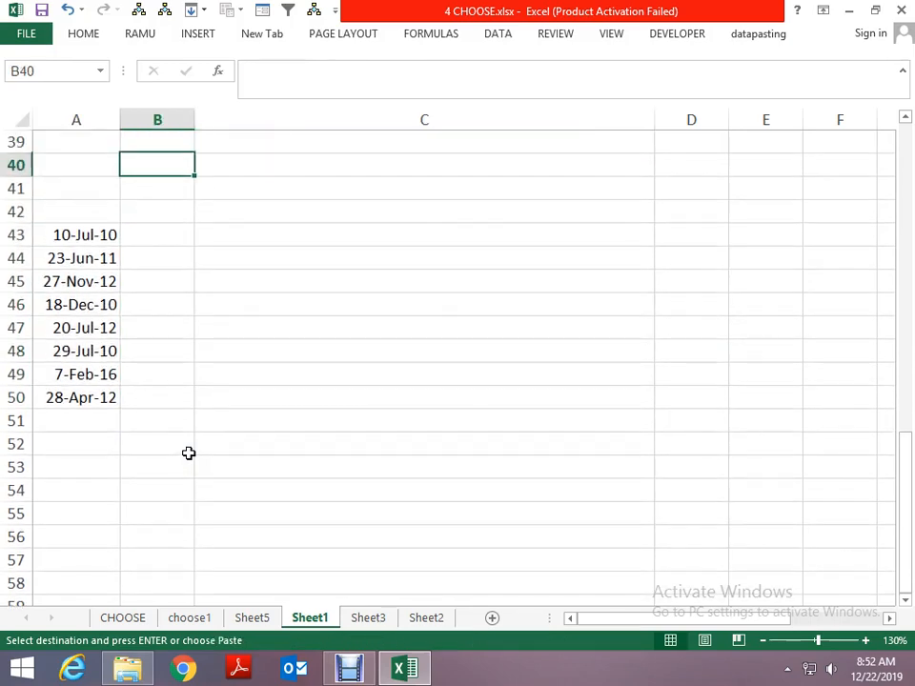
{"action": "type", "text": "Q1"}
{"action": "key", "text": "Tab"}
{"action": "type", "text": "Q2"}
{"action": "key", "text": "Tab"}
{"action": "type", "text": "Q3"}
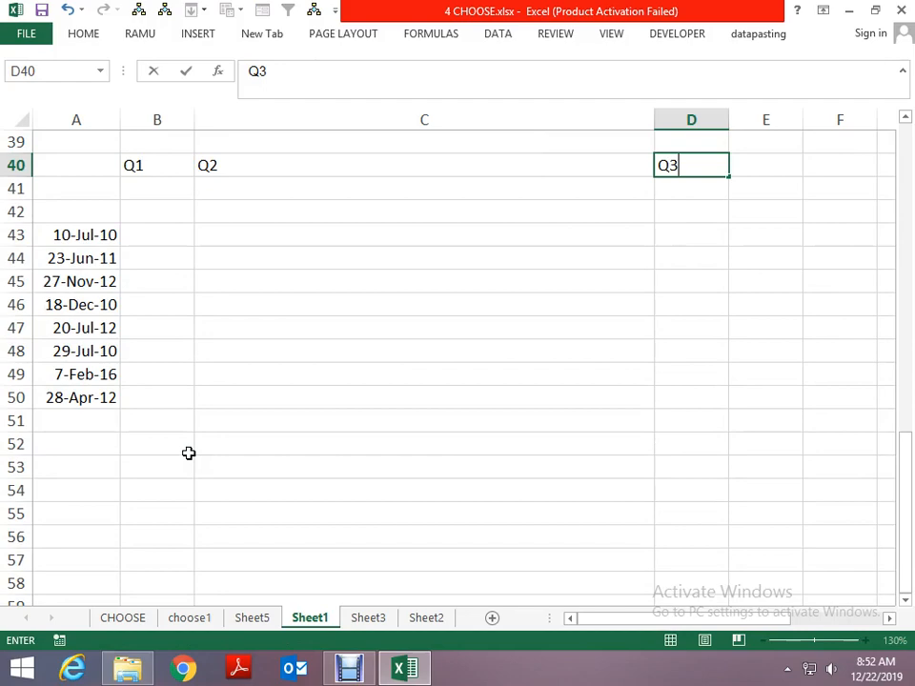
{"action": "key", "text": "Tab"}
{"action": "type", "text": "Q4"}
{"action": "key", "text": "Down"}
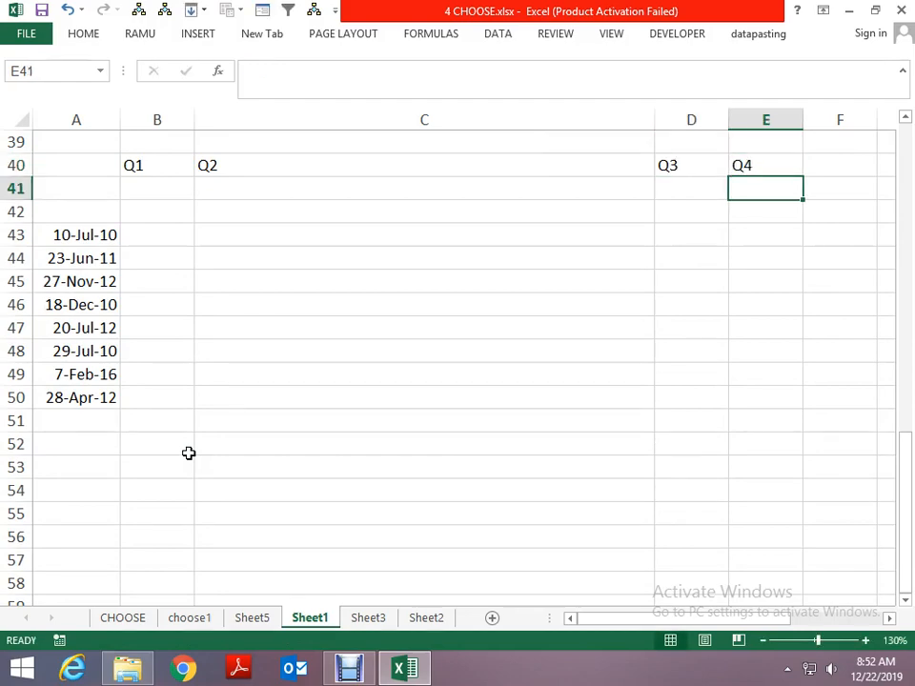
{"action": "left_click", "coordinate": [349, 669]}
{"action": "left_click", "coordinate": [349, 669]}
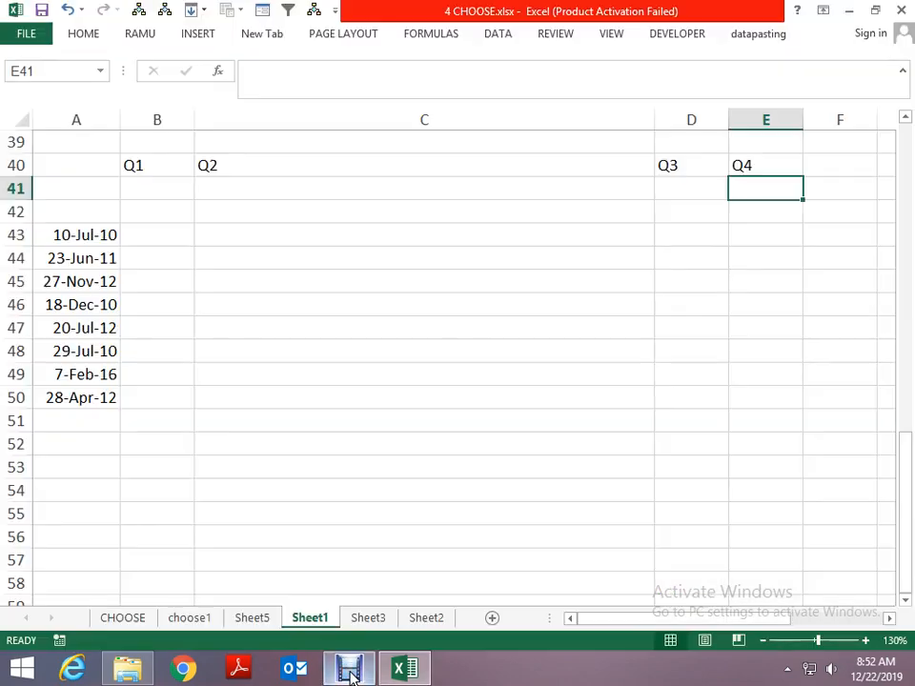
{"action": "key", "text": "Down"}
{"action": "key", "text": "Home"}
{"action": "key", "text": "Down"}
{"action": "key", "text": "Right"}
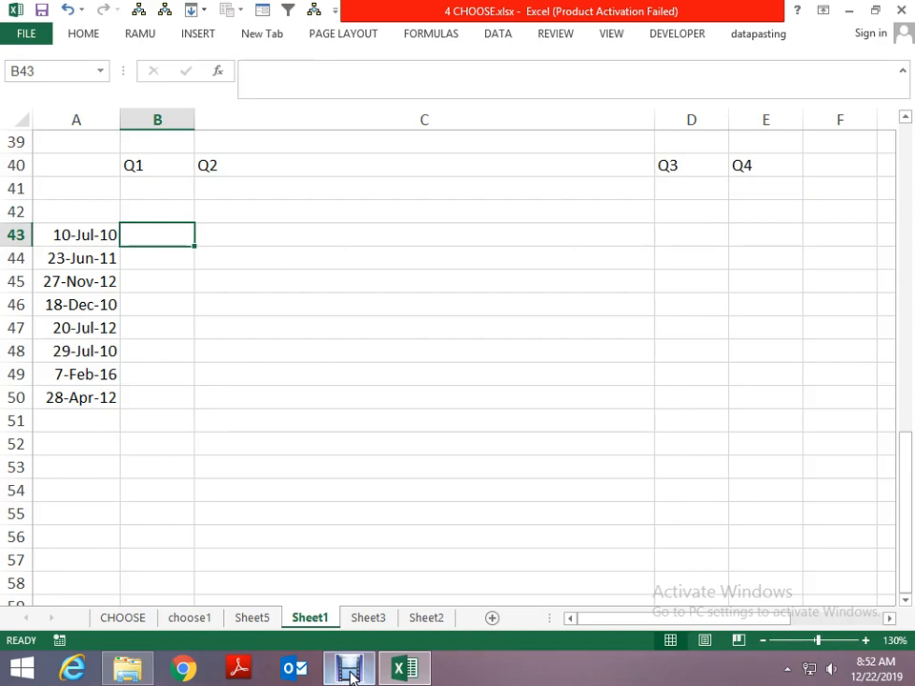
{"action": "key", "text": "Left"}
{"action": "key", "text": "ctrl+shift+Down"}
{"action": "key", "text": "Up"}
{"action": "key", "text": "Down"}
- Enter a MONTH formula in B43 that returns the month number of the date in A43
{"action": "key", "text": "Right"}
{"action": "type", "text": "=MONTH("}
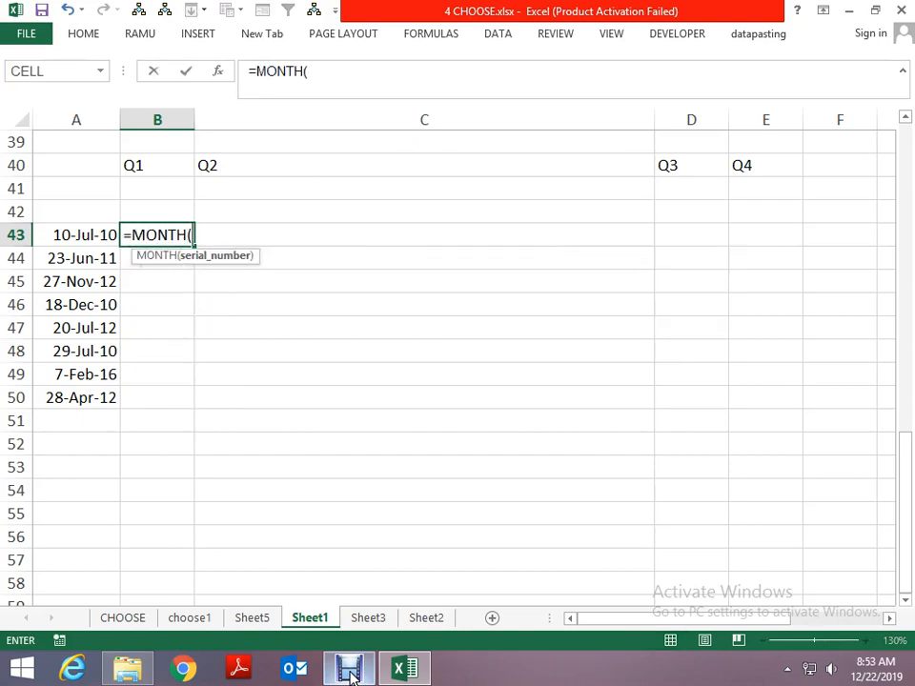
{"action": "key", "text": "Left"}
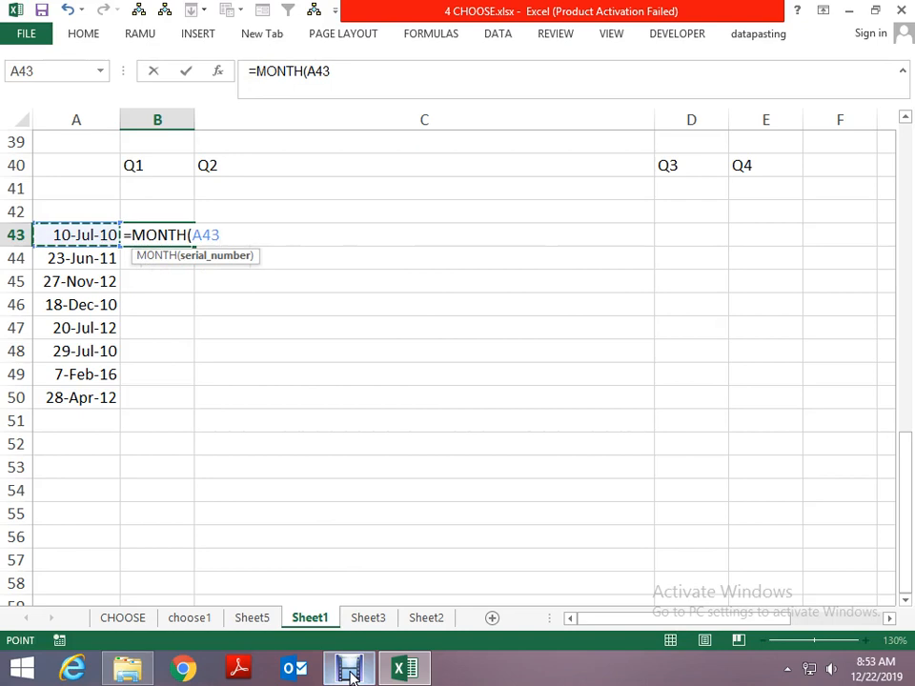
{"action": "key", "text": "Return"}
{"action": "key", "text": "Up"}
{"action": "key", "text": "Left"}
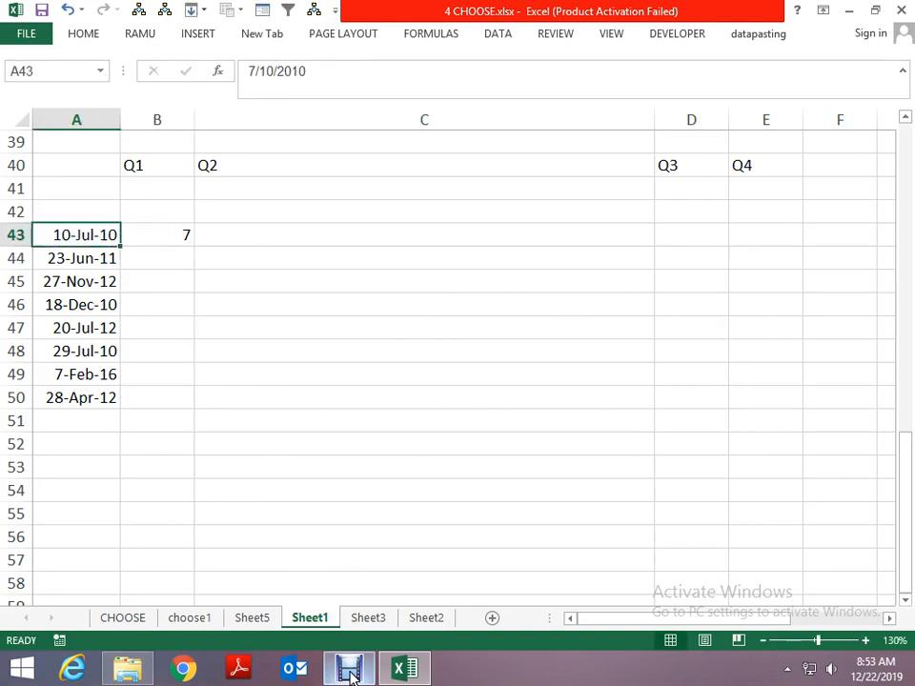
- Wrap MONTH(A43) in B43 in an IF function that tests for less than 4 and returns "Q"
{"action": "key", "text": "Right"}
{"action": "key", "text": "F2"}
{"action": "type", "text": "IF(MONTH(A43)"}
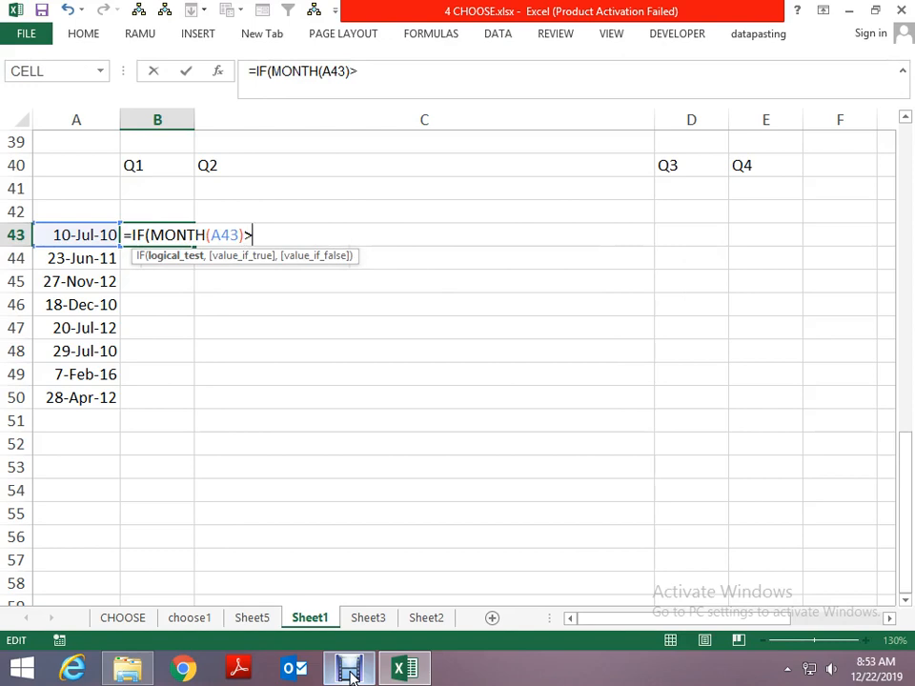
{"action": "type", "text": "<4,\"Q\","}
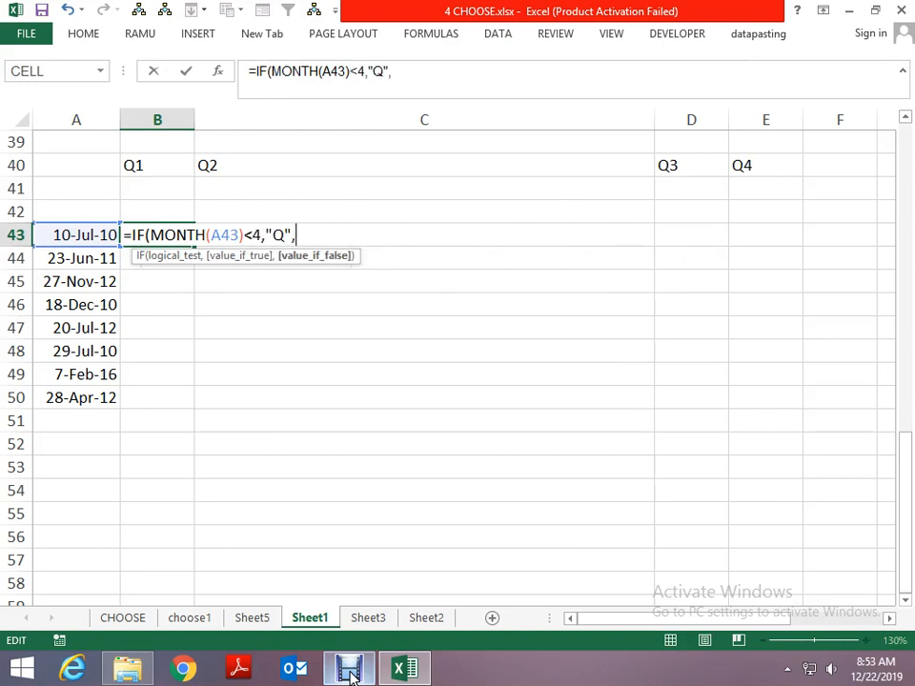
{"action": "type", "text": "IF("}
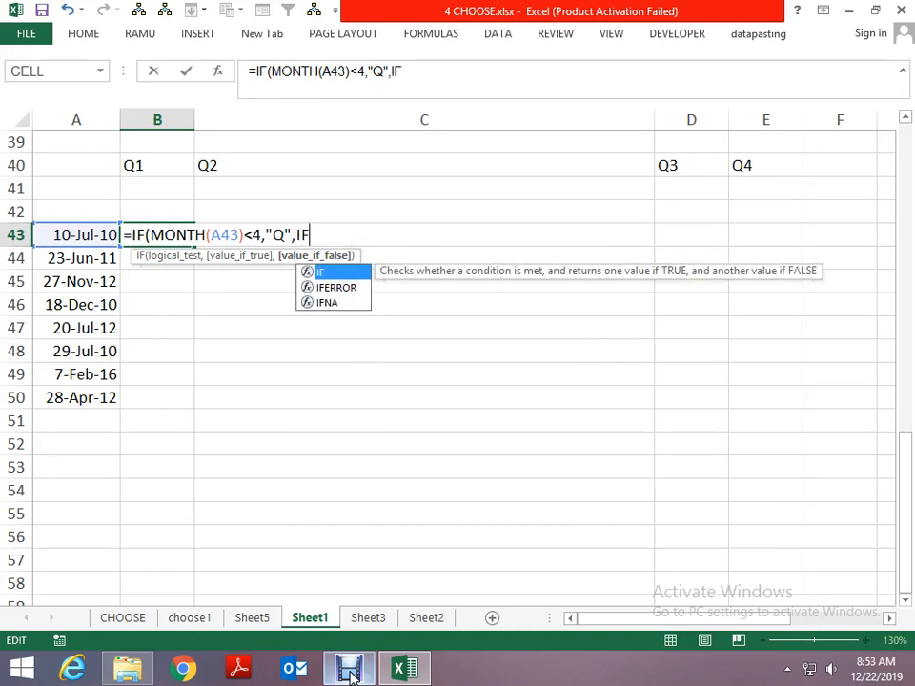
{"action": "type", "text": "MONTH("}
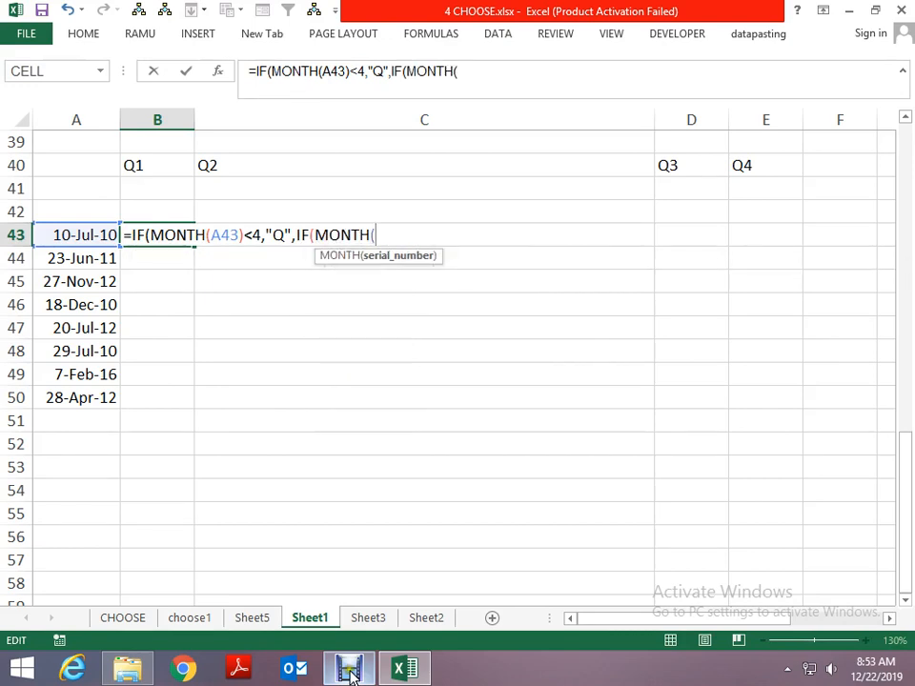
- Nest a second IF in the B43 formula that returns "Q2" when MONTH(A43) is less than 7, and open a third IF
{"action": "left_click", "coordinate": [106, 238]}
{"action": "type", "text": ")<"}
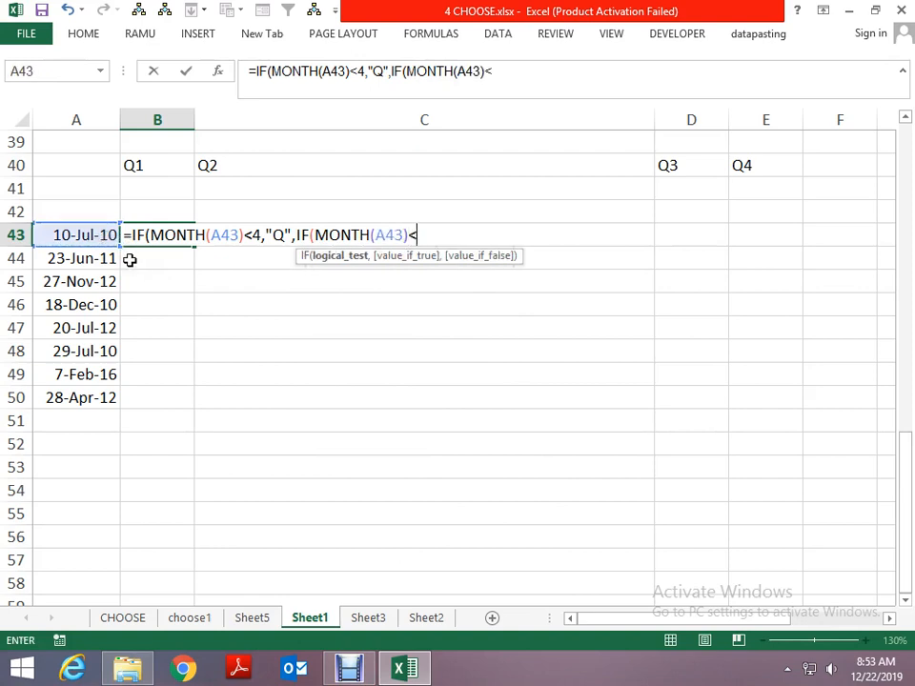
{"action": "type", "text": "6"}
{"action": "key", "text": "BackSpace"}
{"action": "type", "text": "7,"}
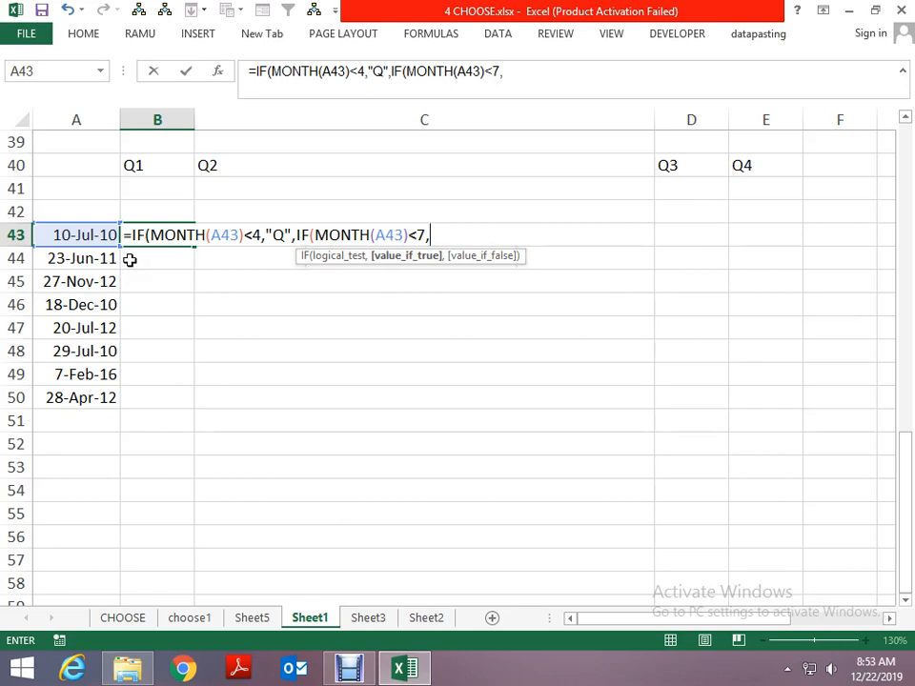
{"action": "type", "text": "\"Q2\",IF("}
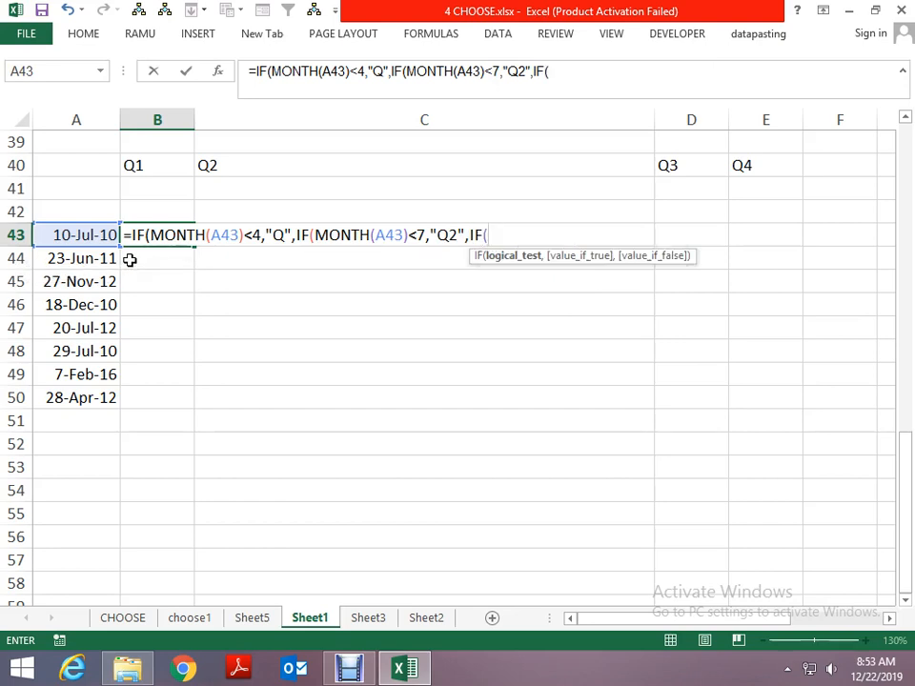
{"action": "type", "text": "MONTH("}
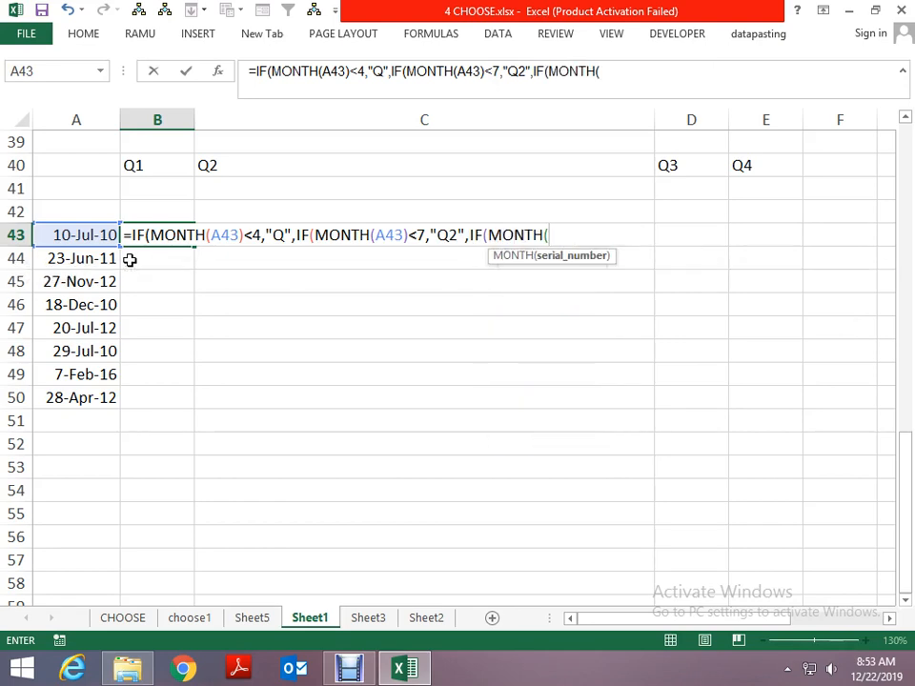
- Complete the third IF in B43 to return "Q3" when MONTH(A43) is less than 10 and otherwise "Q4"
{"action": "left_click", "coordinate": [92, 235]}
{"action": "type", "text": ")"}
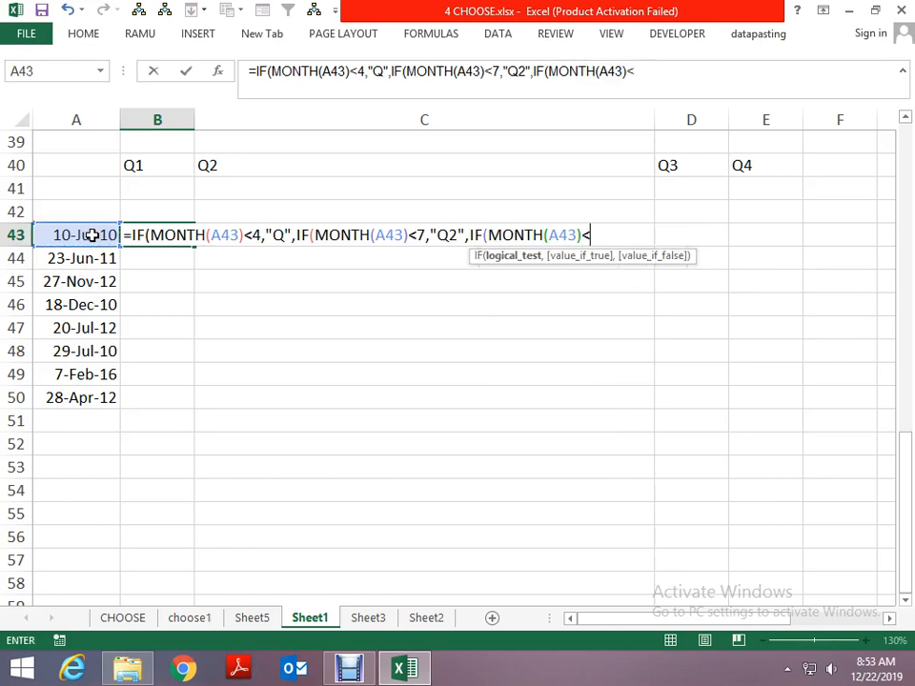
{"action": "type", "text": "<10,\"Q\""}
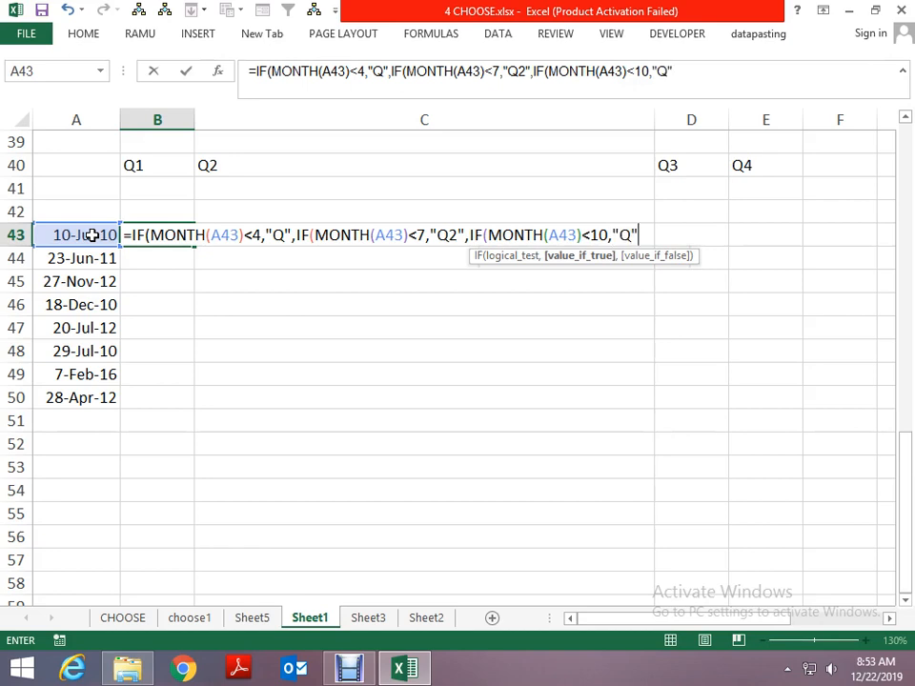
{"action": "type", "text": "3"}
{"action": "key", "text": "BackSpace"}
{"action": "key", "text": "BackSpace"}
{"action": "type", "text": "3\",\""}
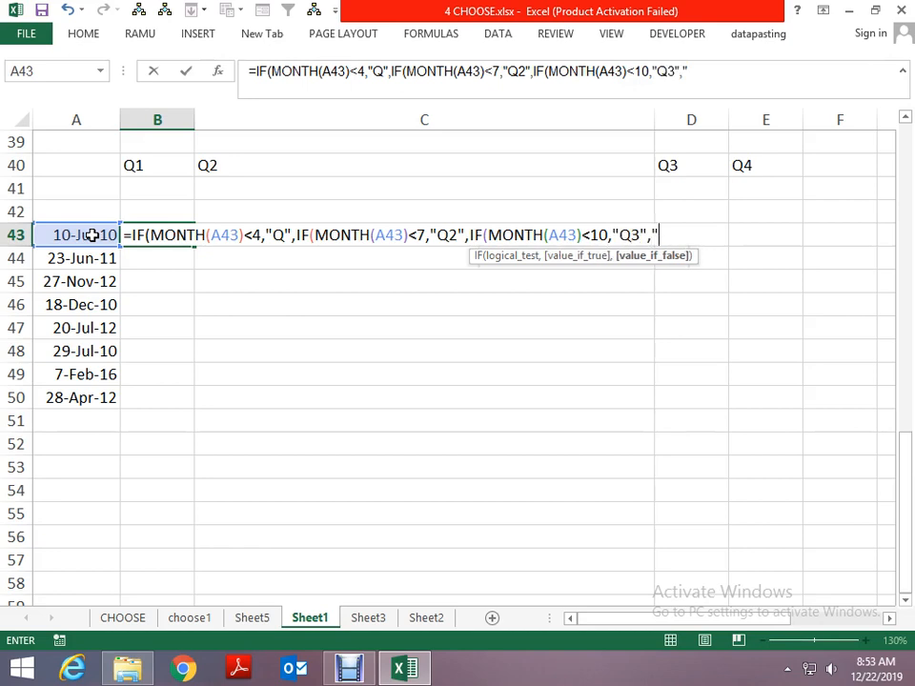
{"action": "type", "text": "Q4"}
{"action": "key", "text": "Return"}
{"action": "key", "text": "Return"}
- Change the first IF result in the B43 formula to "Q1"
{"action": "key", "text": "F2"}
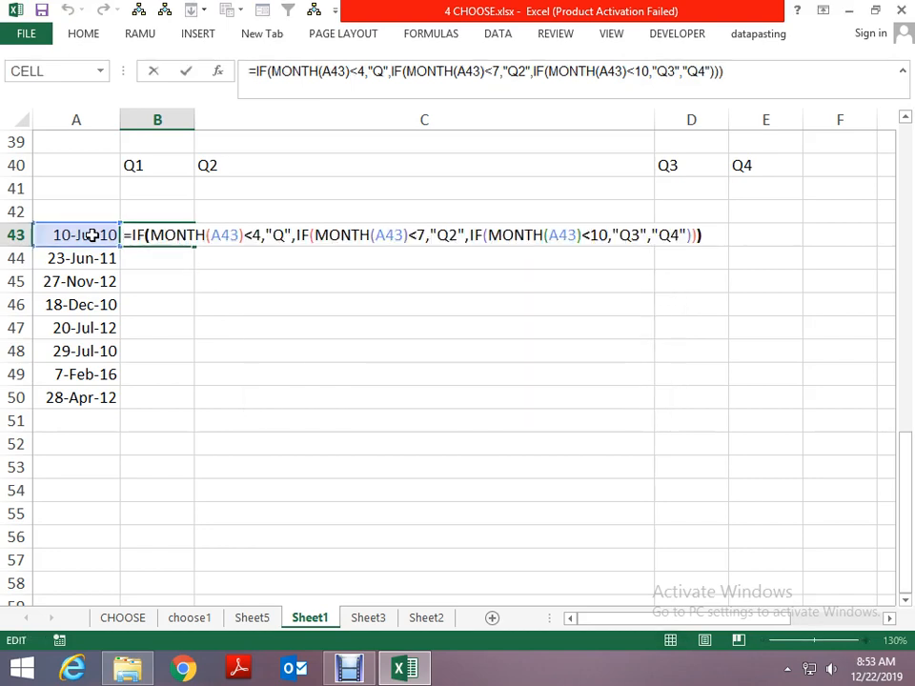
{"action": "key", "text": "Home"}
{"action": "key", "text": "Right"}
{"action": "key", "text": "Right"}
{"action": "key", "text": "Right"}
{"action": "key", "text": "Right"}
{"action": "key", "text": "Right"}
{"action": "key", "text": "Right"}
{"action": "key", "text": "Right"}
{"action": "key", "text": "Right"}
{"action": "key", "text": "Right"}
{"action": "key", "text": "Right"}
{"action": "key", "text": "Right"}
{"action": "key", "text": "Right"}
{"action": "key", "text": "Right"}
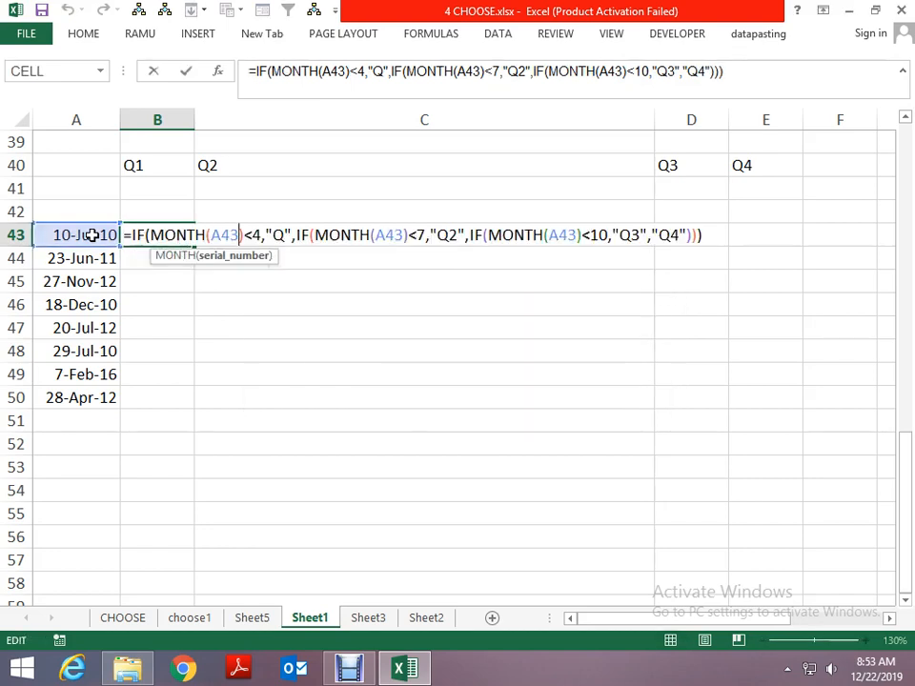
{"action": "key", "text": "Right"}
{"action": "key", "text": "Right"}
{"action": "key", "text": "Right"}
{"action": "key", "text": "Right"}
{"action": "key", "text": "Right"}
{"action": "key", "text": "Right"}
{"action": "key", "text": "Return"}
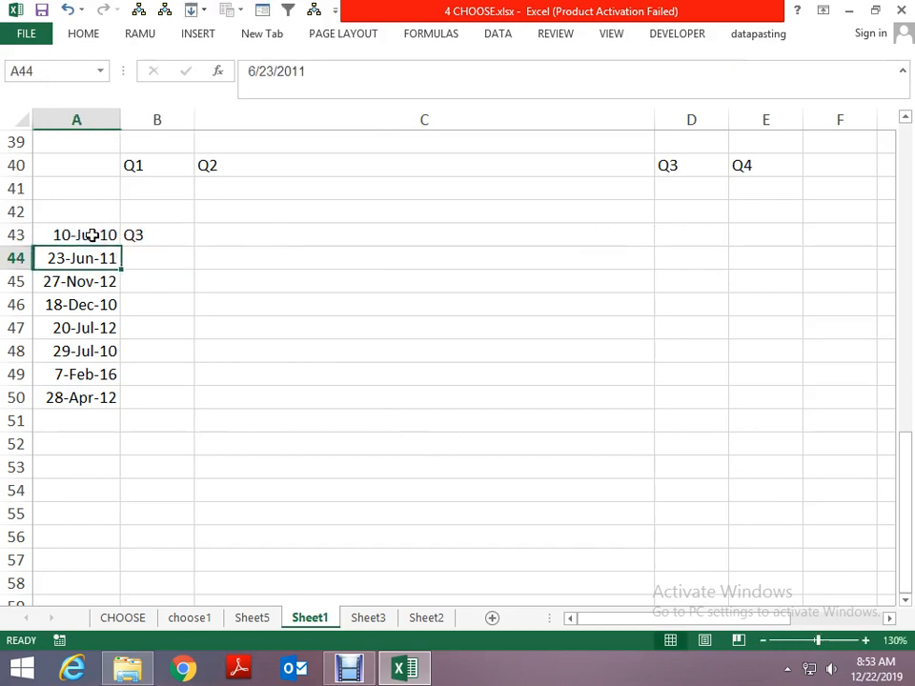
- Fill the nested IF formula from B43 down to B50 for all the copied dates
{"action": "key", "text": "ctrl+Down"}
{"action": "key", "text": "Right"}
{"action": "key", "text": "ctrl+shift+Up"}
{"action": "key", "text": "ctrl+d"}
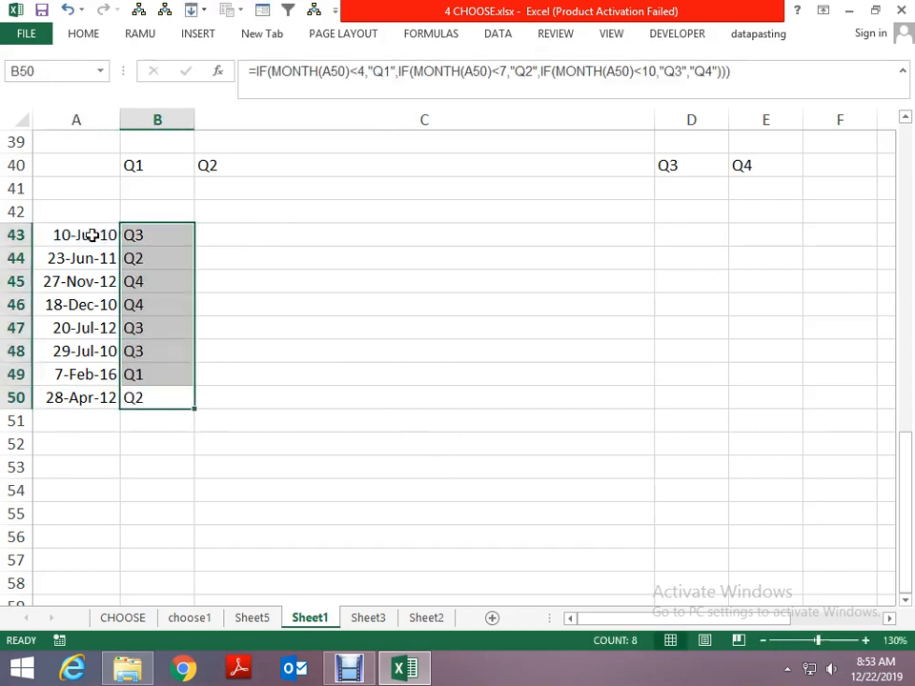
{"action": "key", "text": "Up"}
{"action": "key", "text": "Up"}
{"action": "key", "text": "Up"}
{"action": "key", "text": "Up"}
{"action": "key", "text": "Up"}
{"action": "key", "text": "Up"}
{"action": "key", "text": "Up"}
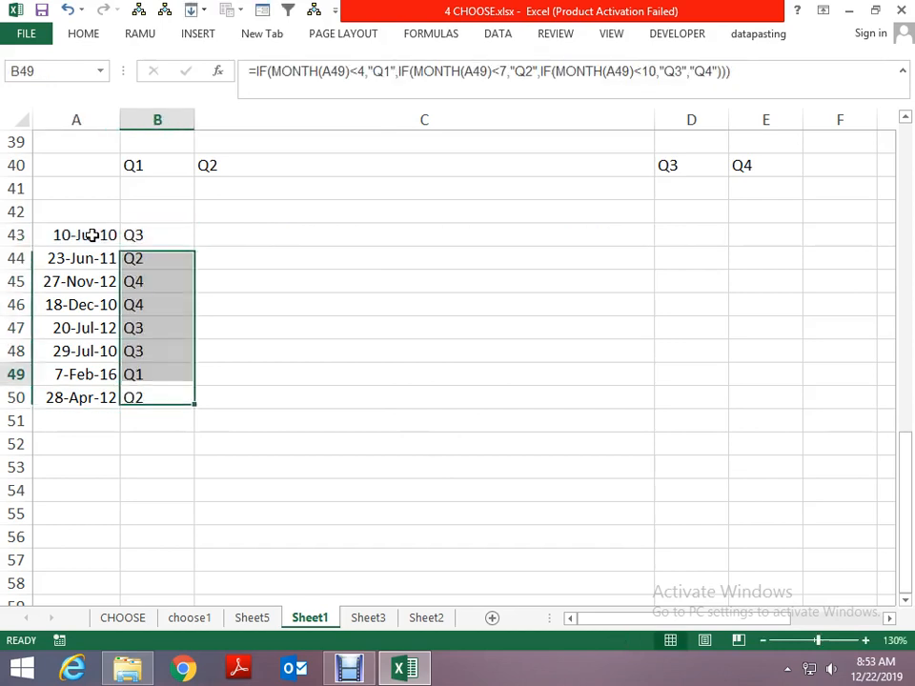
- Copy the dates in A43:A50 and paste them into the range starting at A52
{"action": "key", "text": "Left"}
{"action": "key", "text": "ctrl+shift+Down"}
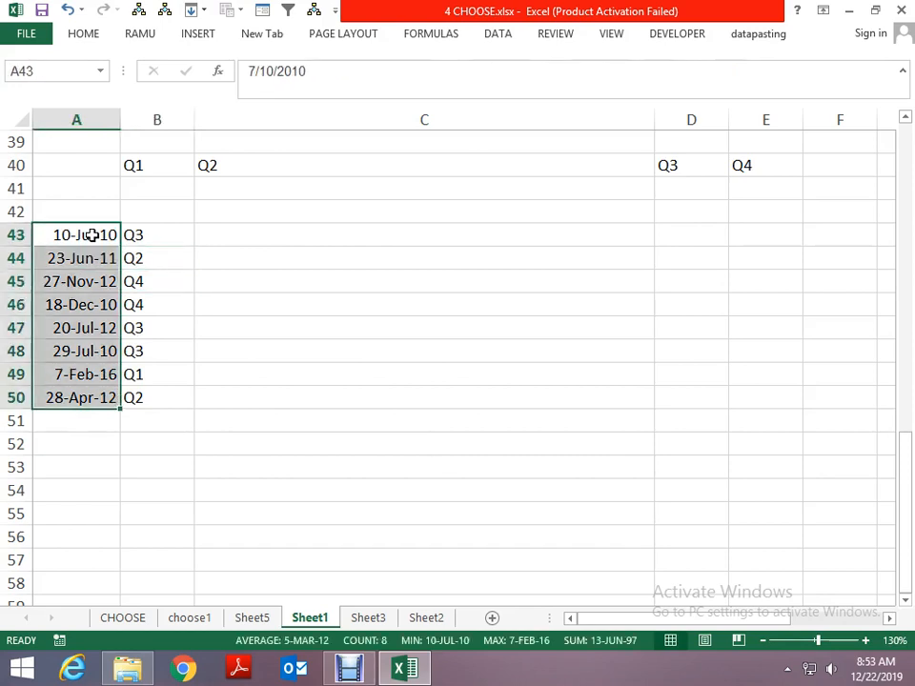
{"action": "key", "text": "ctrl+c"}
{"action": "key", "text": "Down"}
{"action": "key", "text": "Down"}
{"action": "key", "text": "Down"}
{"action": "key", "text": "Down"}
{"action": "key", "text": "Down"}
{"action": "key", "text": "Down"}
{"action": "key", "text": "Down"}
{"action": "key", "text": "Down"}
{"action": "key", "text": "Down"}
{"action": "key", "text": "Down"}
{"action": "key", "text": "Up"}
{"action": "key", "text": "ctrl+v"}
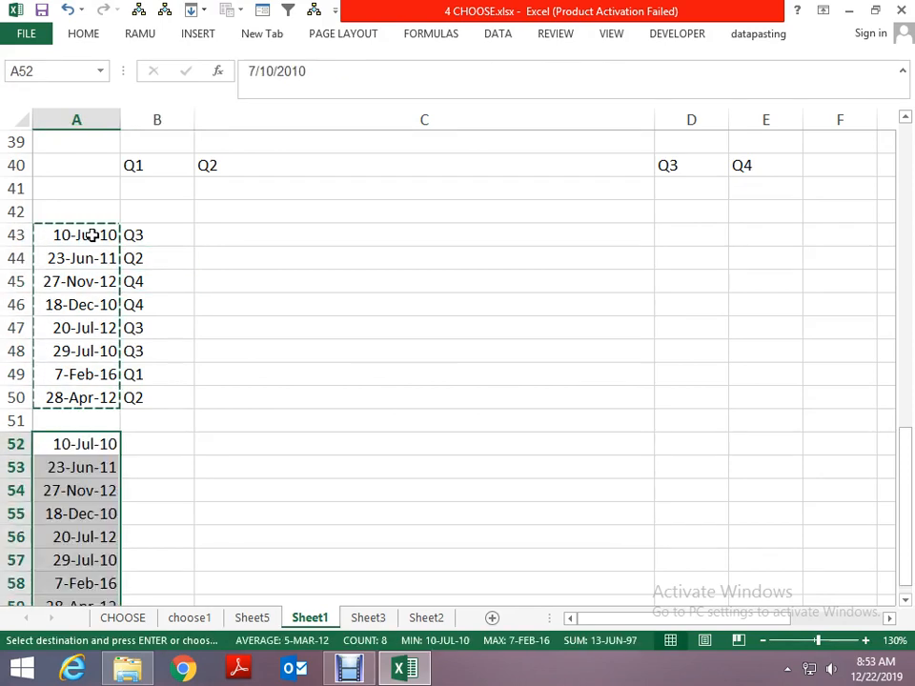
{"action": "key", "text": "Escape"}
{"action": "key", "text": "Down"}
{"action": "key", "text": "Down"}
{"action": "key", "text": "Down"}
{"action": "key", "text": "Down"}
{"action": "key", "text": "Down"}
{"action": "key", "text": "Down"}
{"action": "key", "text": "Down"}
{"action": "key", "text": "Down"}
{"action": "key", "text": "Down"}
{"action": "key", "text": "Down"}
{"action": "key", "text": "Down"}
{"action": "key", "text": "Down"}
{"action": "key", "text": "Up"}
{"action": "key", "text": "Up"}
{"action": "key", "text": "Up"}
{"action": "key", "text": "Up"}
{"action": "key", "text": "Up"}
{"action": "key", "text": "Up"}
{"action": "key", "text": "Up"}
{"action": "key", "text": "Up"}
{"action": "key", "text": "Up"}
{"action": "key", "text": "Up"}
{"action": "key", "text": "Up"}
{"action": "key", "text": "Up"}
{"action": "key", "text": "Up"}
{"action": "key", "text": "Up"}
{"action": "key", "text": "Up"}
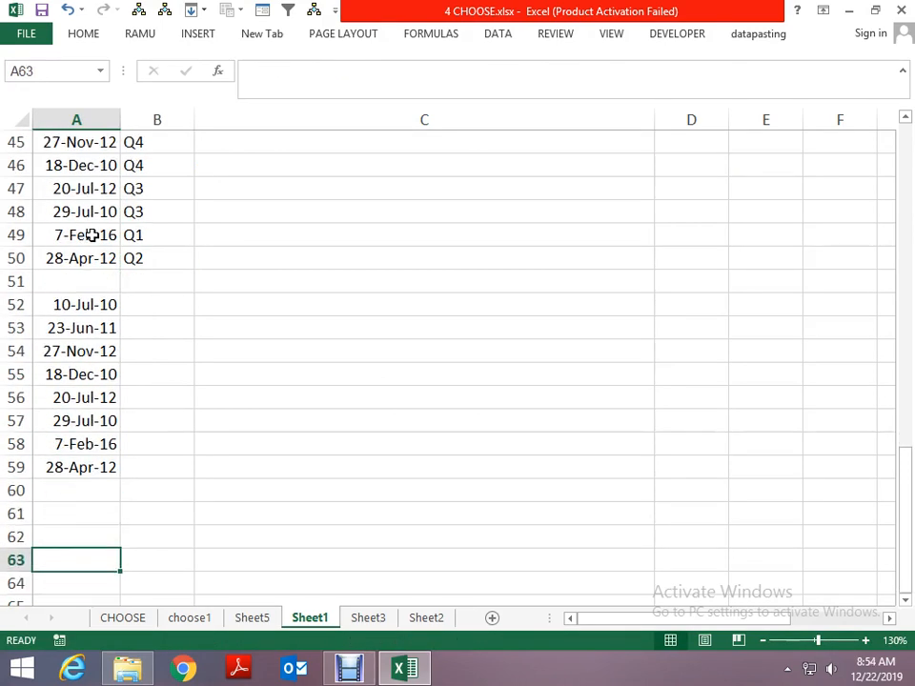
{"action": "key", "text": "Right"}
{"action": "key", "text": "Up"}
{"action": "key", "text": "Up"}
{"action": "key", "text": "Up"}
{"action": "key", "text": "Up"}
{"action": "key", "text": "Up"}
{"action": "key", "text": "Up"}
{"action": "key", "text": "Up"}
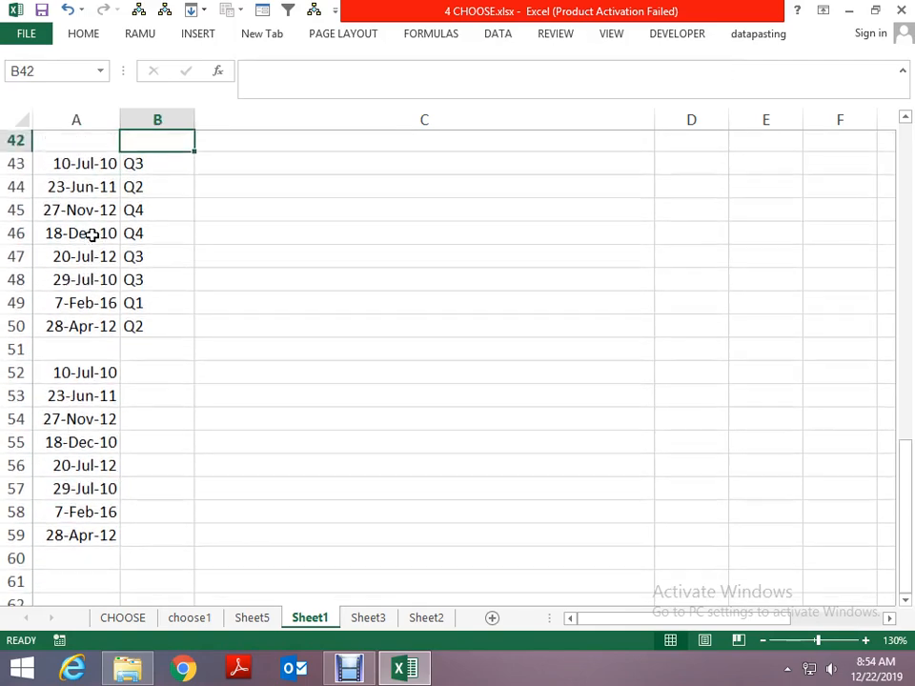
{"action": "key", "text": "Down"}
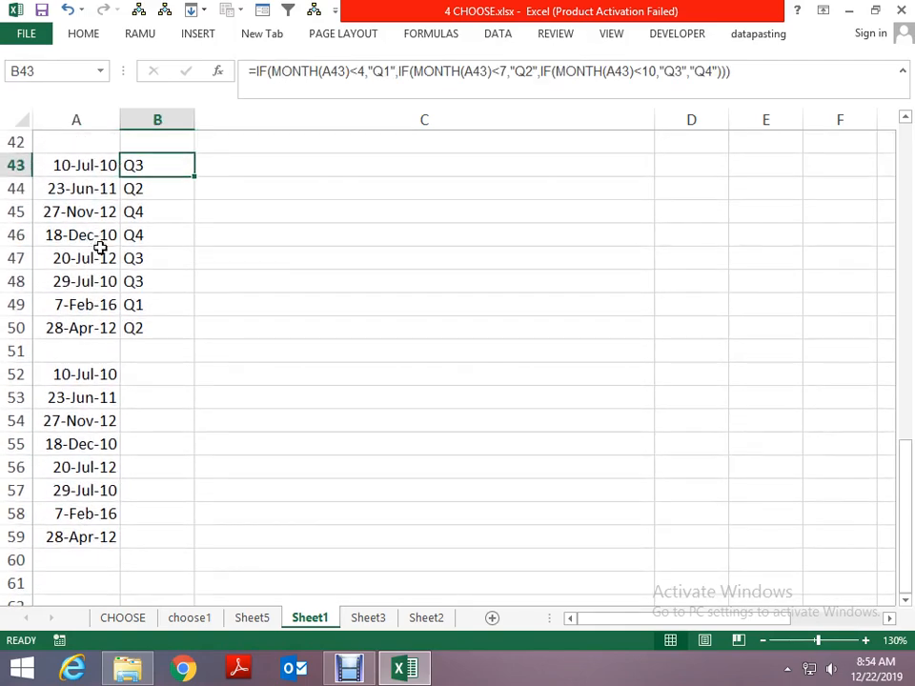
- Narrow column C to well under half its width so that more columns fit on the sheet view
{"action": "scroll", "coordinate": [153, 245], "scroll_direction": "up", "scroll_amount": 14}
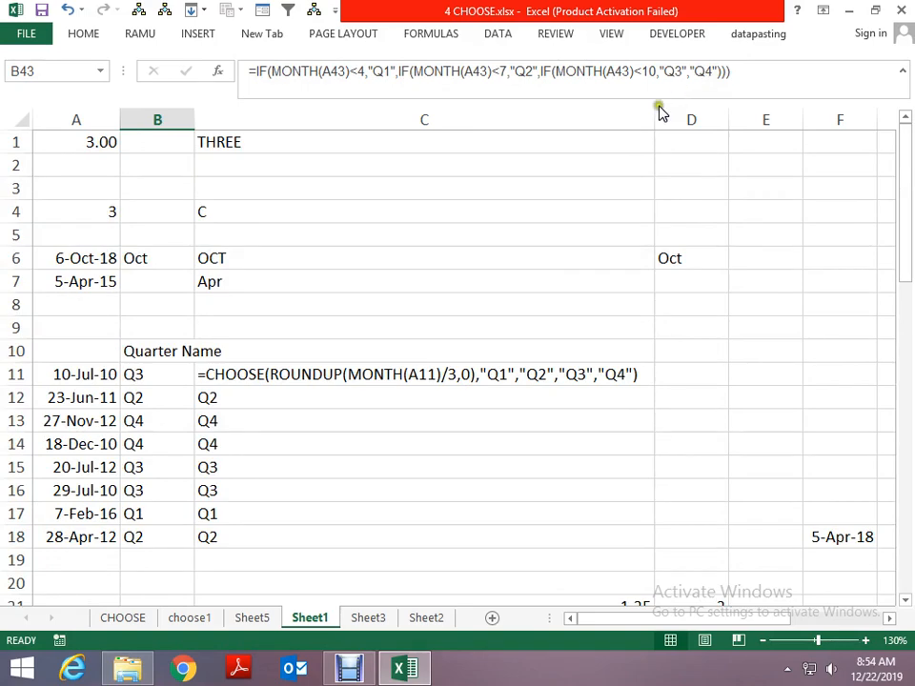
{"action": "left_click_drag", "start_coordinate": [655, 119], "coordinate": [326, 179]}
{"action": "scroll", "coordinate": [204, 331], "scroll_direction": "down", "scroll_amount": 15}
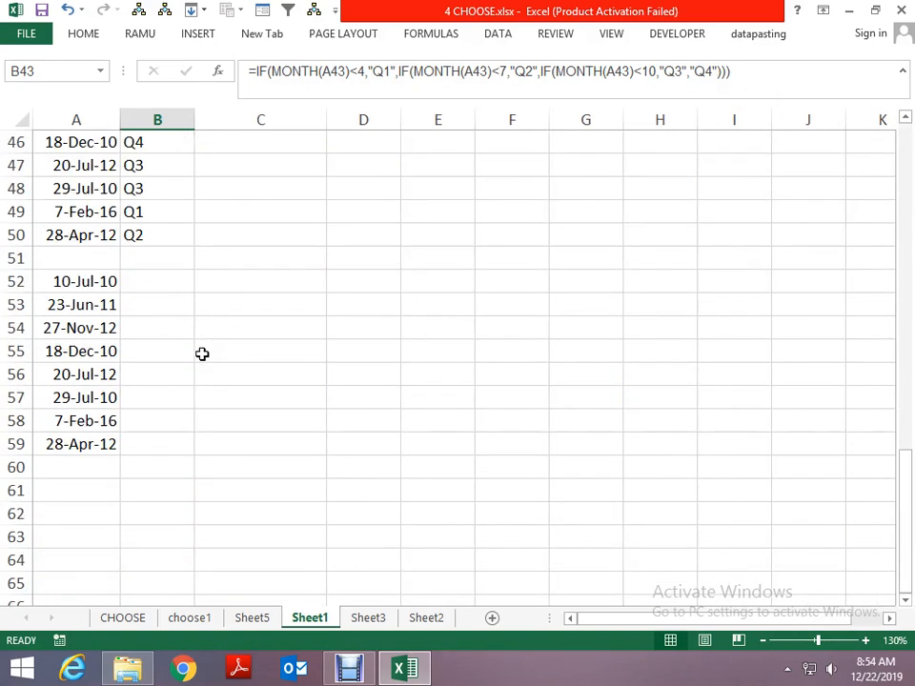
{"action": "key", "text": "Down"}
{"action": "key", "text": "Down"}
{"action": "key", "text": "Down"}
{"action": "key", "text": "Down"}
{"action": "key", "text": "Down"}
{"action": "key", "text": "Down"}
{"action": "key", "text": "ctrl+Up"}
{"action": "key", "text": "ctrl+Up"}
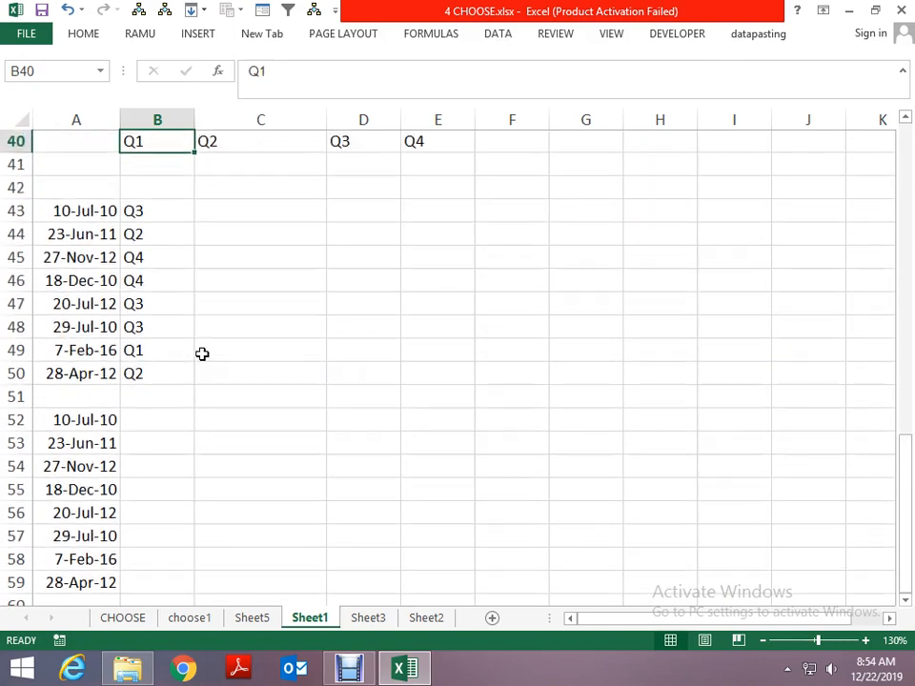
{"action": "key", "text": "Down"}
{"action": "key", "text": "Down"}
{"action": "key", "text": "Down"}
{"action": "key", "text": "ctrl+shift+Down"}
{"action": "key", "text": "ctrl+c"}
{"action": "key", "text": "Right"}
{"action": "key", "text": "Right"}
{"action": "key", "text": "Right"}
{"action": "key", "text": "Right"}
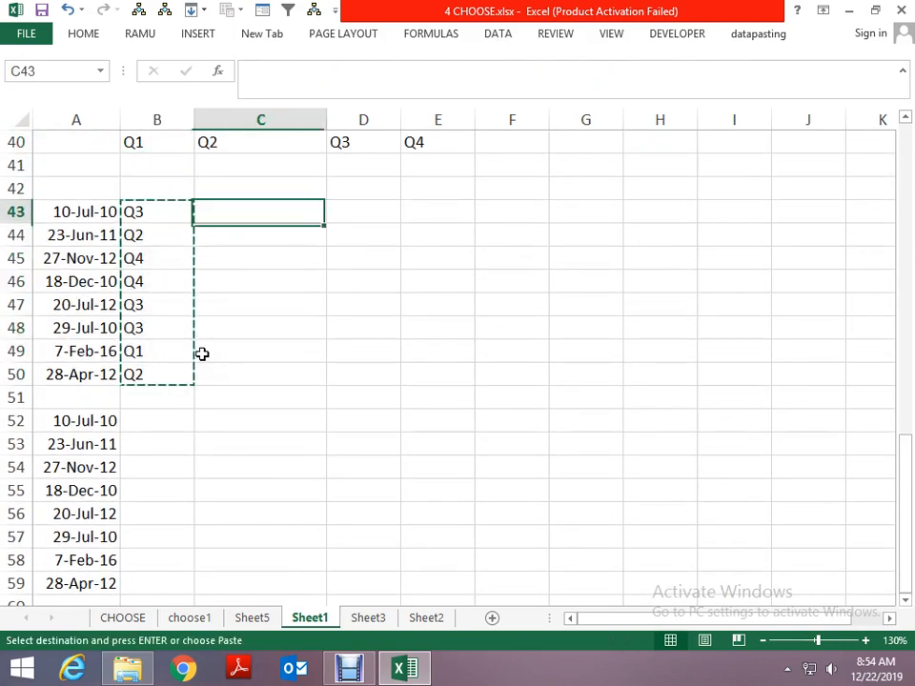
{"action": "key", "text": "Escape"}
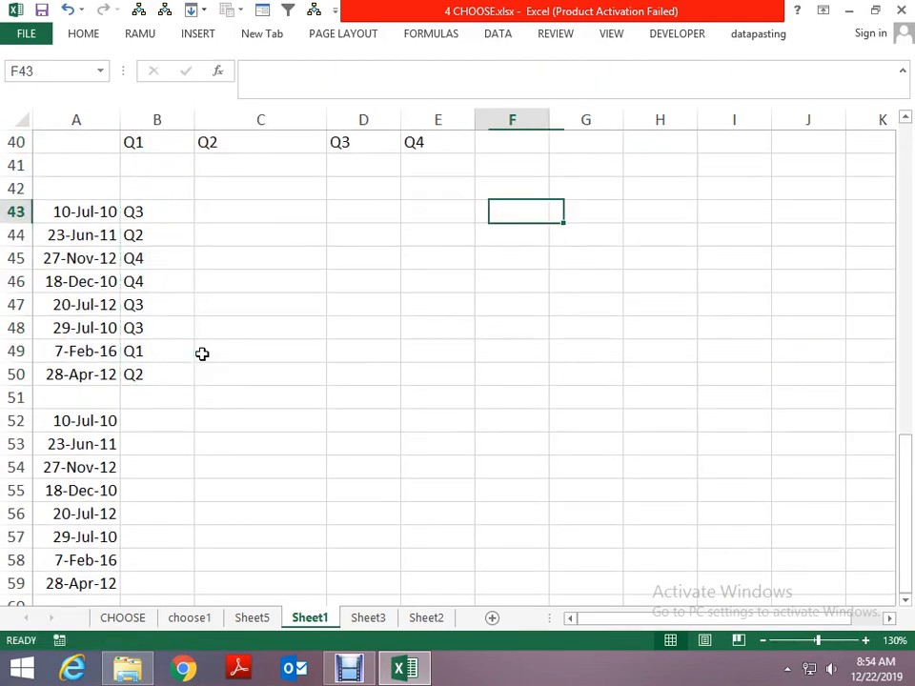
- Enter the quarter numbers 3, 2, 4, 4, 3, 3, 1 and 2 in F43:F50, matching the quarter names in column B
{"action": "type", "text": "3"}
{"action": "key", "text": "Return"}
{"action": "type", "text": "2"}
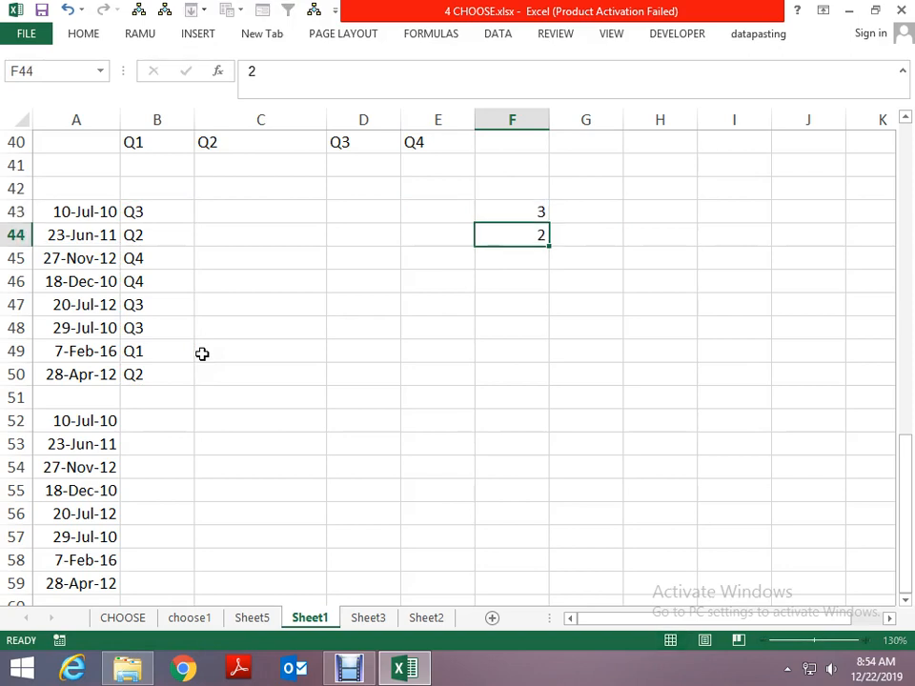
{"action": "key", "text": "Return"}
{"action": "type", "text": "4"}
{"action": "key", "text": "Return"}
{"action": "type", "text": "4"}
{"action": "key", "text": "ctrl+Return"}
{"action": "key", "text": "Return"}
{"action": "type", "text": "3"}
{"action": "key", "text": "Return"}
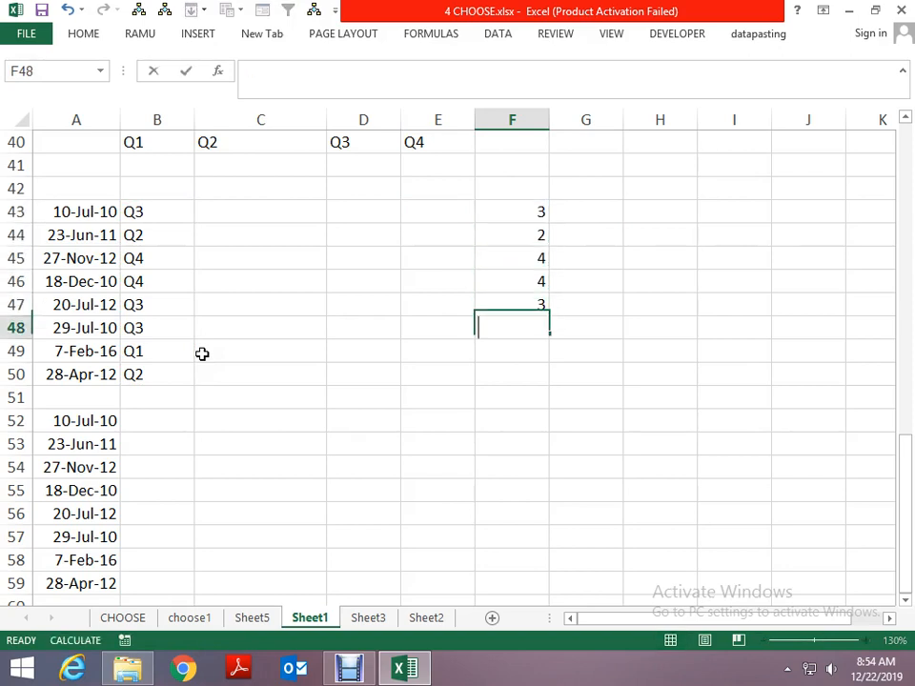
{"action": "type", "text": "3"}
{"action": "key", "text": "Return"}
{"action": "type", "text": "1"}
{"action": "key", "text": "Return"}
{"action": "type", "text": "2"}
{"action": "key", "text": "Up"}
{"action": "key", "text": "Up"}
{"action": "key", "text": "Up"}
{"action": "key", "text": "Up"}
{"action": "key", "text": "Up"}
{"action": "key", "text": "Up"}
{"action": "key", "text": "Up"}
{"action": "key", "text": "Up"}
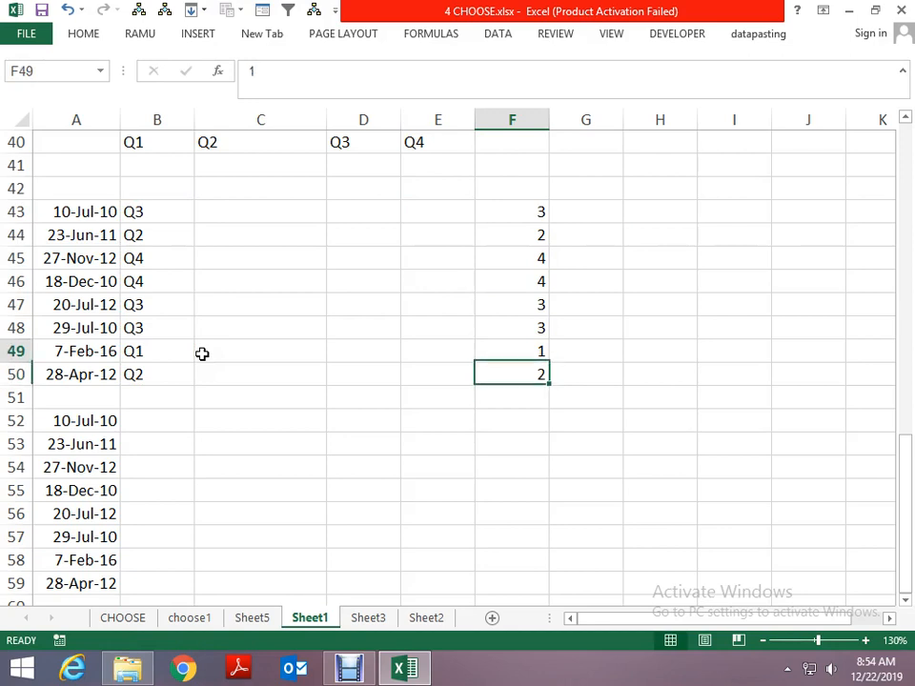
- Enter the formula =CHOOSE(F43,"Q1","Q2","Q3","Q4") in G43 to turn the quarter number into its name
{"action": "key", "text": "Right"}
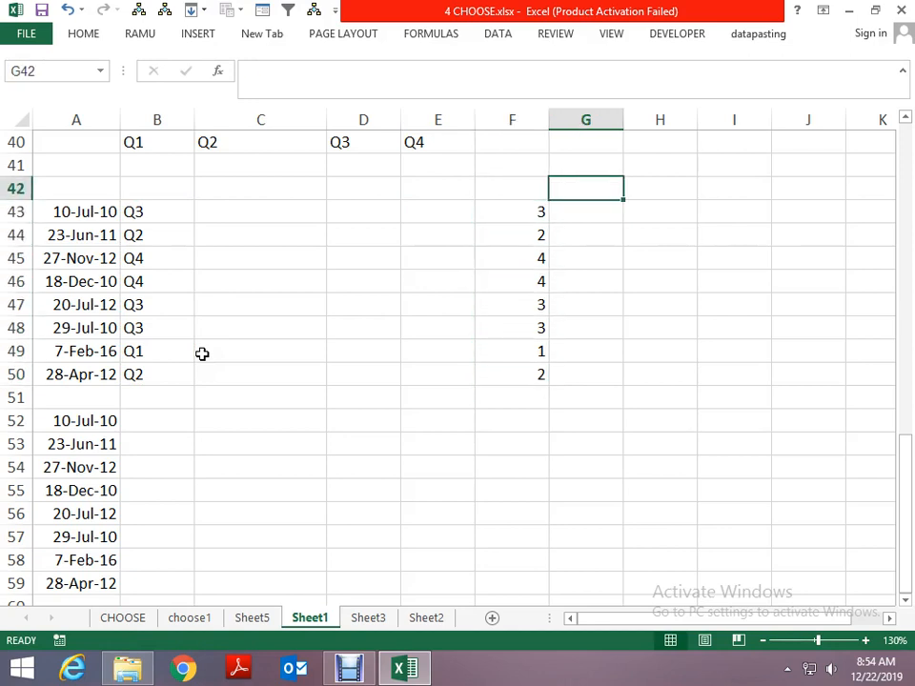
{"action": "key", "text": "Down"}
{"action": "type", "text": "=CHOOSE("}
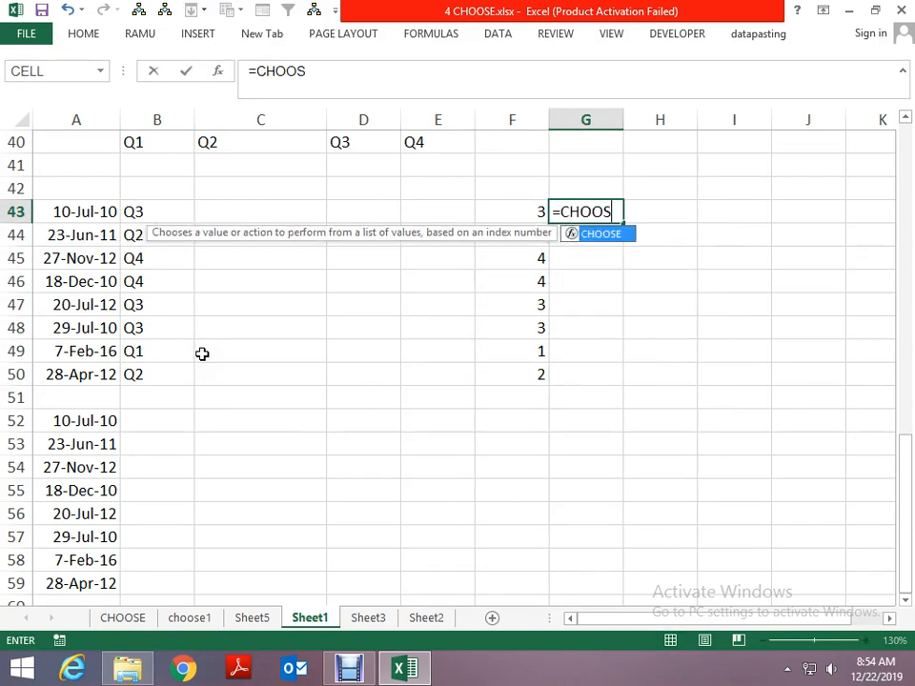
{"action": "key", "text": "Left"}
{"action": "type", "text": ","}
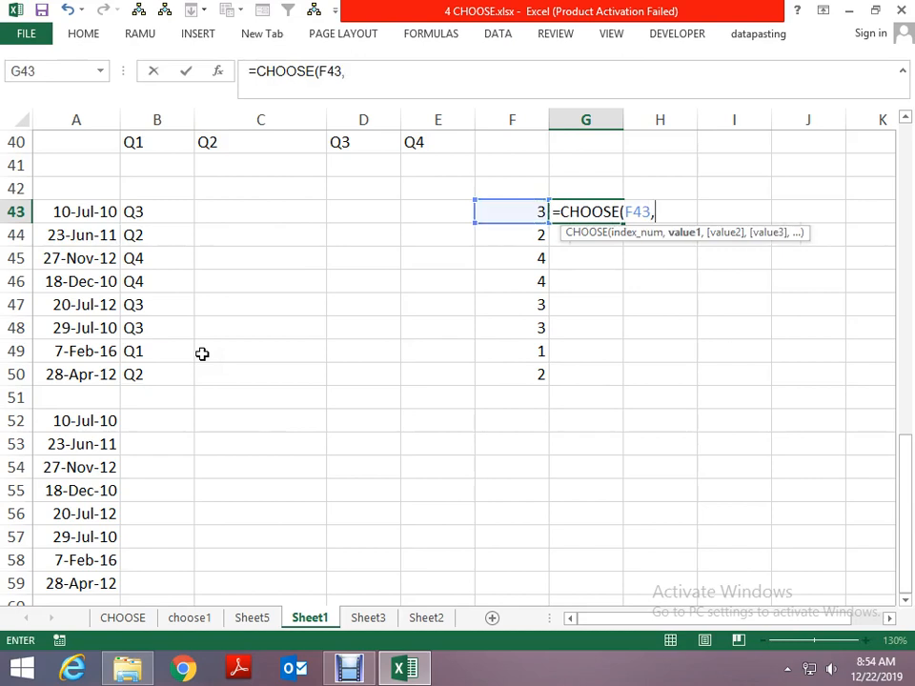
{"action": "type", "text": "\"Q\",\"Q"}
{"action": "key", "text": "BackSpace"}
{"action": "key", "text": "BackSpace"}
{"action": "key", "text": "BackSpace"}
{"action": "key", "text": "BackSpace"}
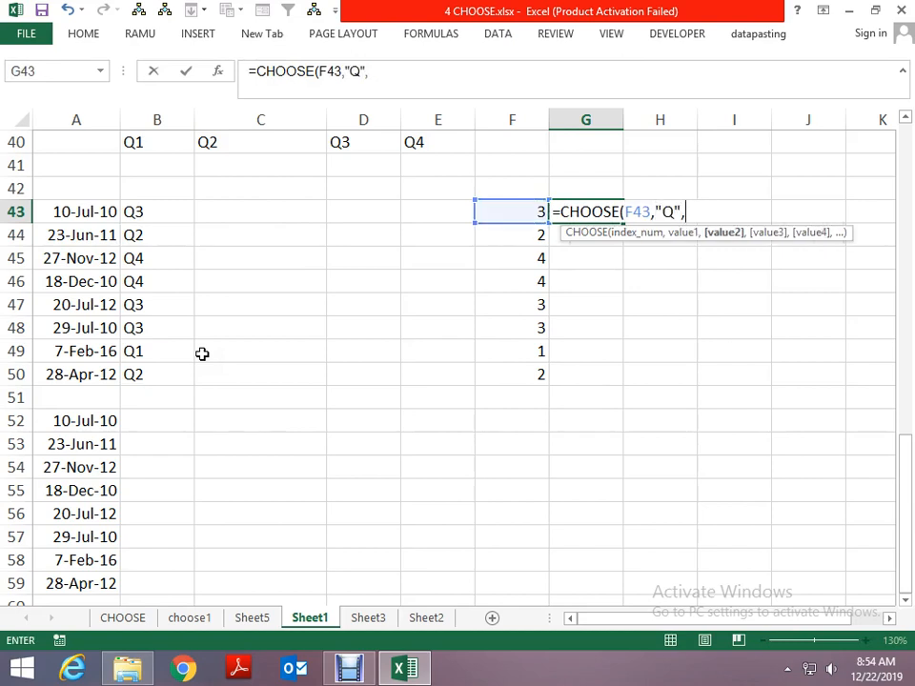
{"action": "type", "text": "1\",\"Q"}
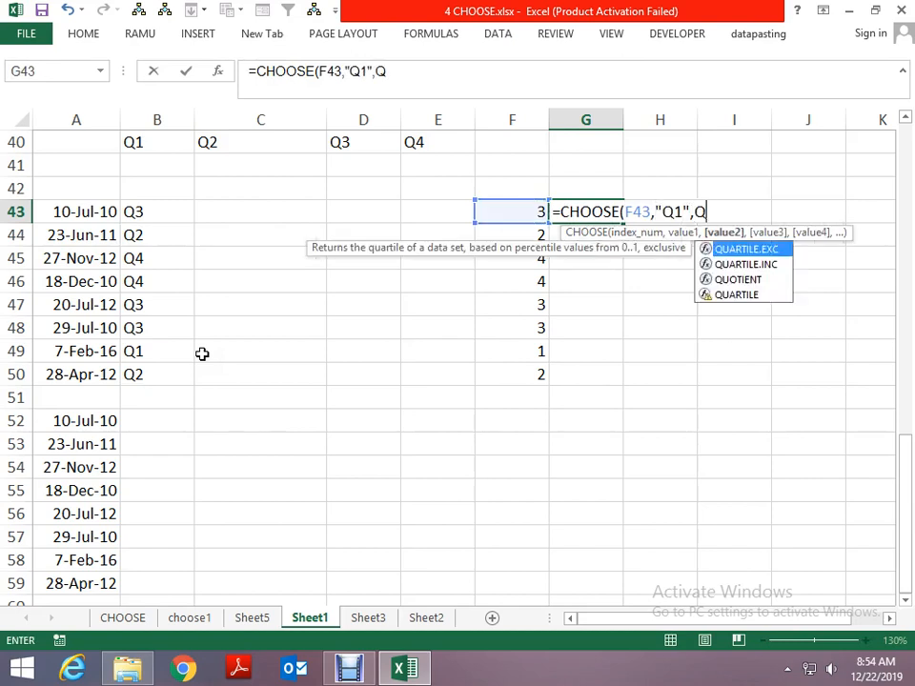
{"action": "key", "text": "BackSpace"}
{"action": "type", "text": "\"Q2\""}
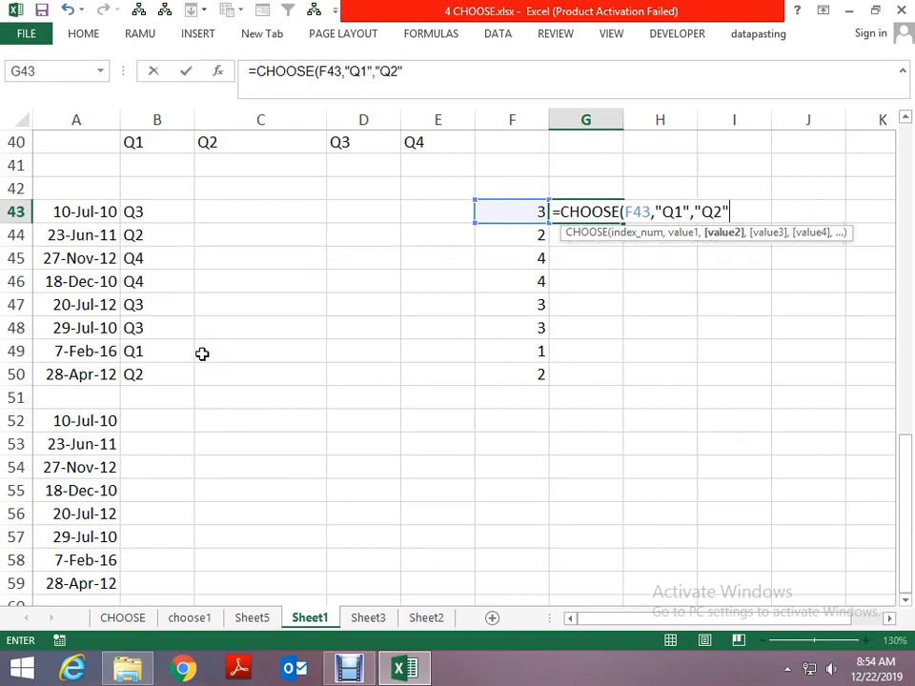
{"action": "type", "text": ",\"Q3\""}
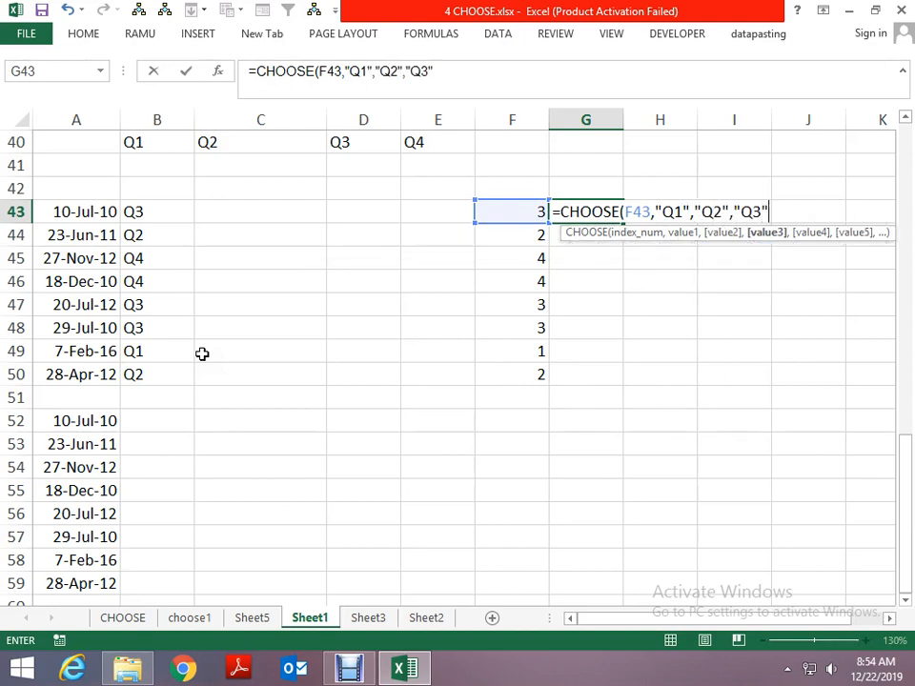
{"action": "type", "text": ",\"Q\""}
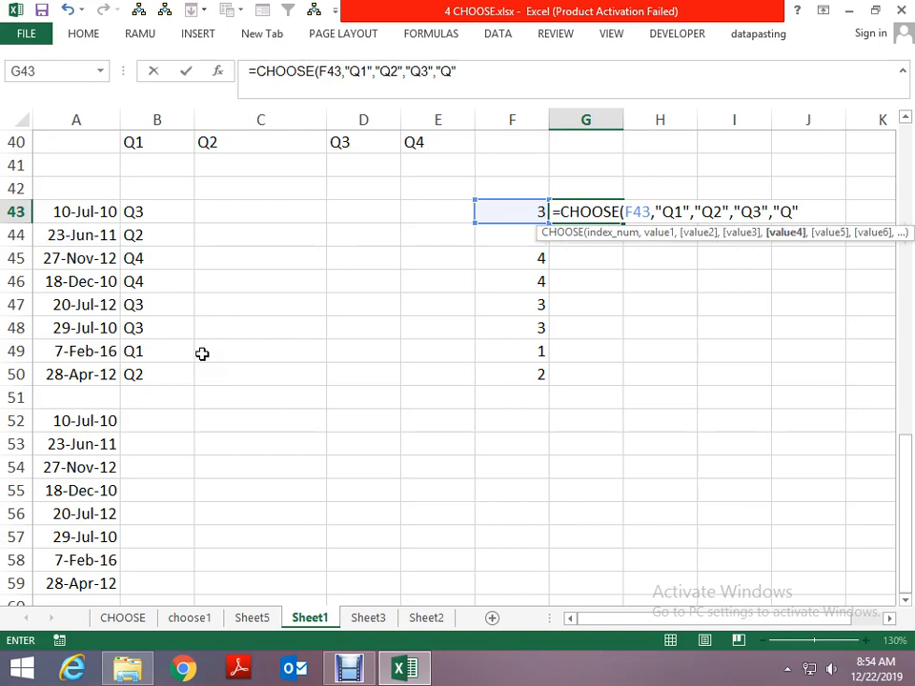
{"action": "key", "text": "Return"}
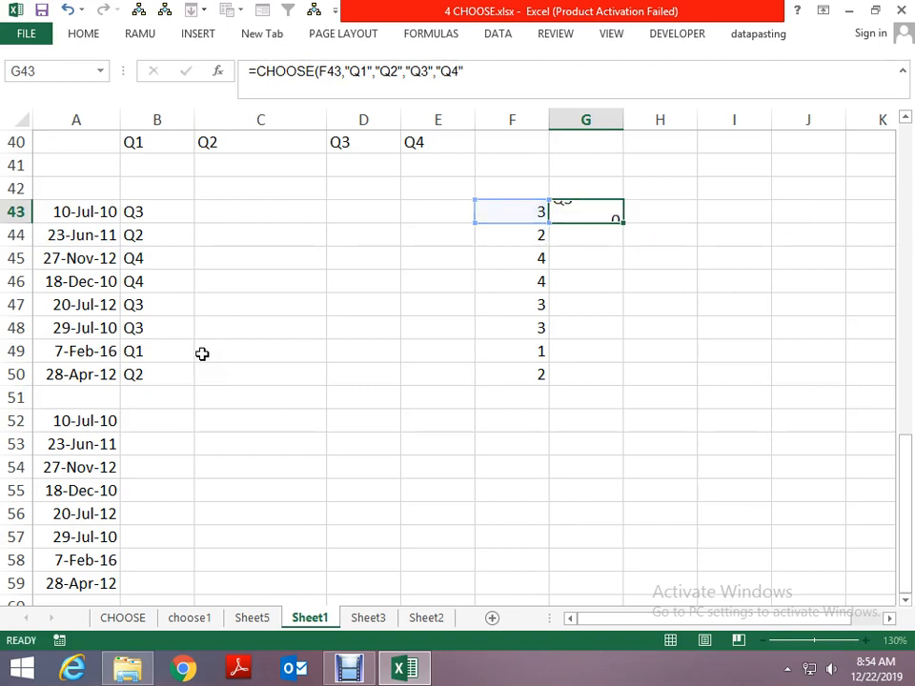
- Fill the CHOOSE formula from G43 down to G50 for all the quarter numbers
{"action": "key", "text": "Left"}
{"action": "key", "text": "ctrl+Down"}
{"action": "key", "text": "Right"}
{"action": "key", "text": "ctrl+shift+Up"}
{"action": "key", "text": "ctrl+d"}
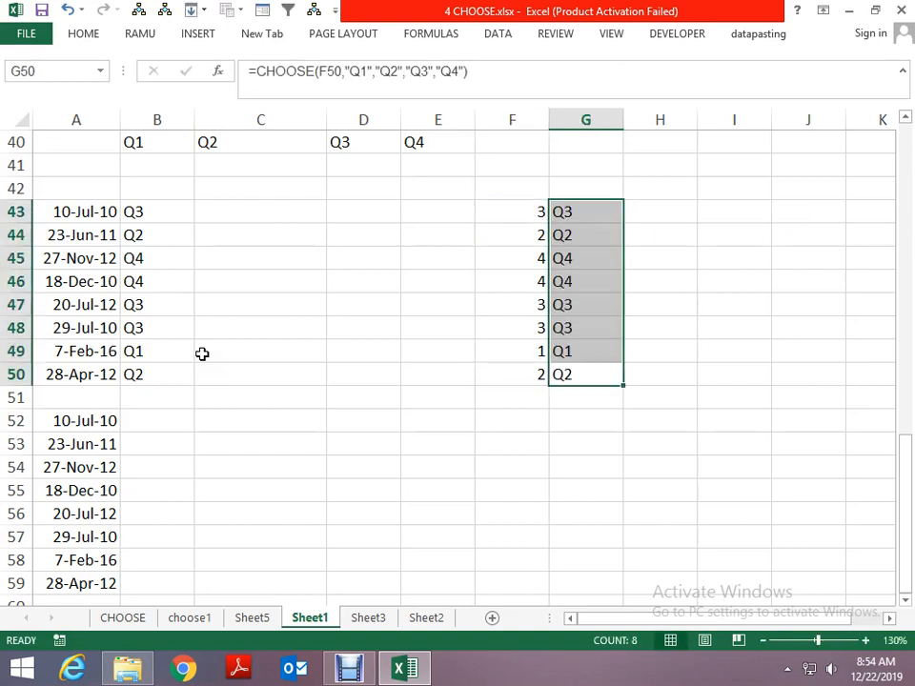
- Compare the nested IF formulas in column B with the index numbers in F43:F50, and review the earlier CHOOSE and ROUNDUP examples on the sheet
{"action": "key", "text": "Up"}
{"action": "key", "text": "ctrl+Left"}
{"action": "key", "text": "ctrl+Left"}
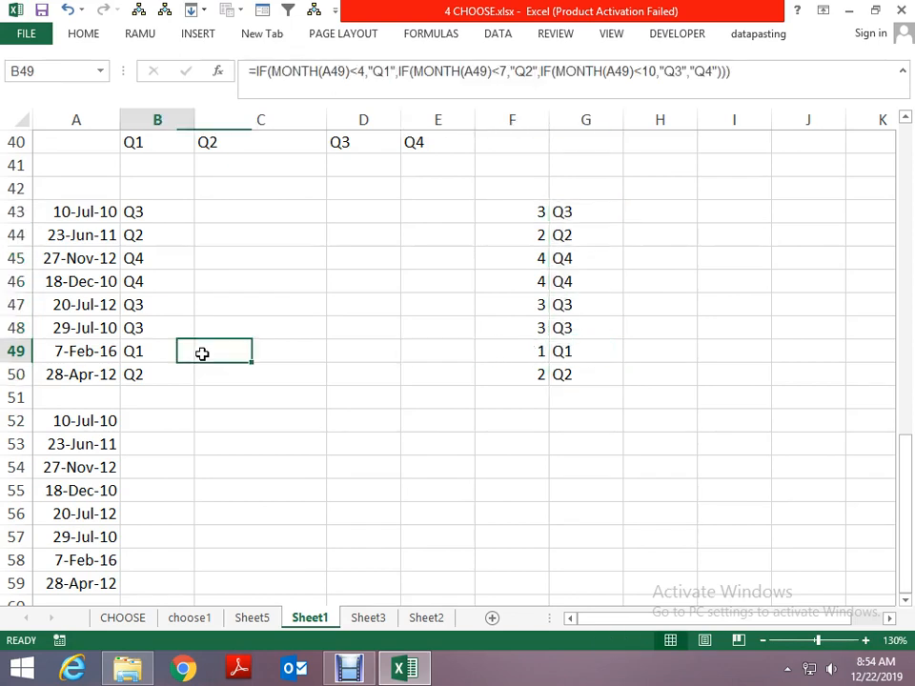
{"action": "key", "text": "ctrl+Right"}
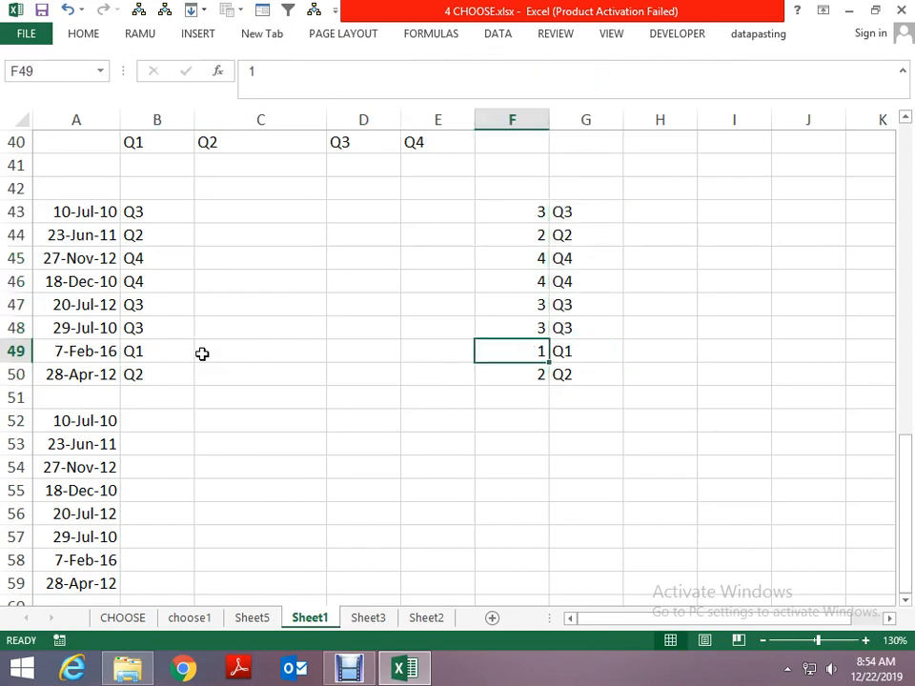
{"action": "key", "text": "Up"}
{"action": "key", "text": "Up"}
{"action": "key", "text": "Up"}
{"action": "key", "text": "Up"}
{"action": "key", "text": "Up"}
{"action": "key", "text": "Up"}
{"action": "key", "text": "Down"}
{"action": "key", "text": "Down"}
{"action": "key", "text": "Down"}
{"action": "key", "text": "Down"}
{"action": "key", "text": "Down"}
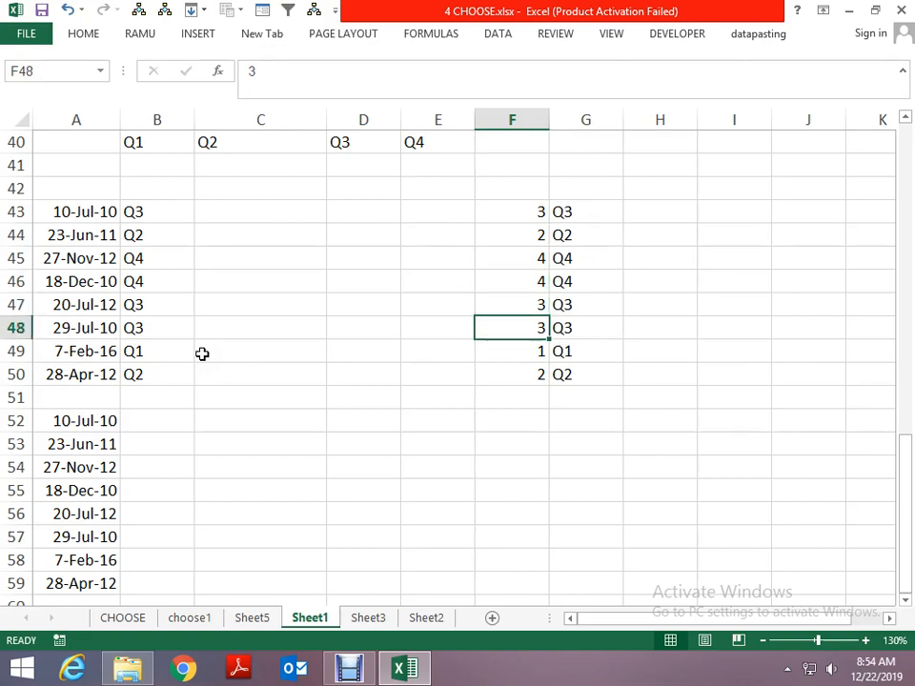
{"action": "key", "text": "Page_Up"}
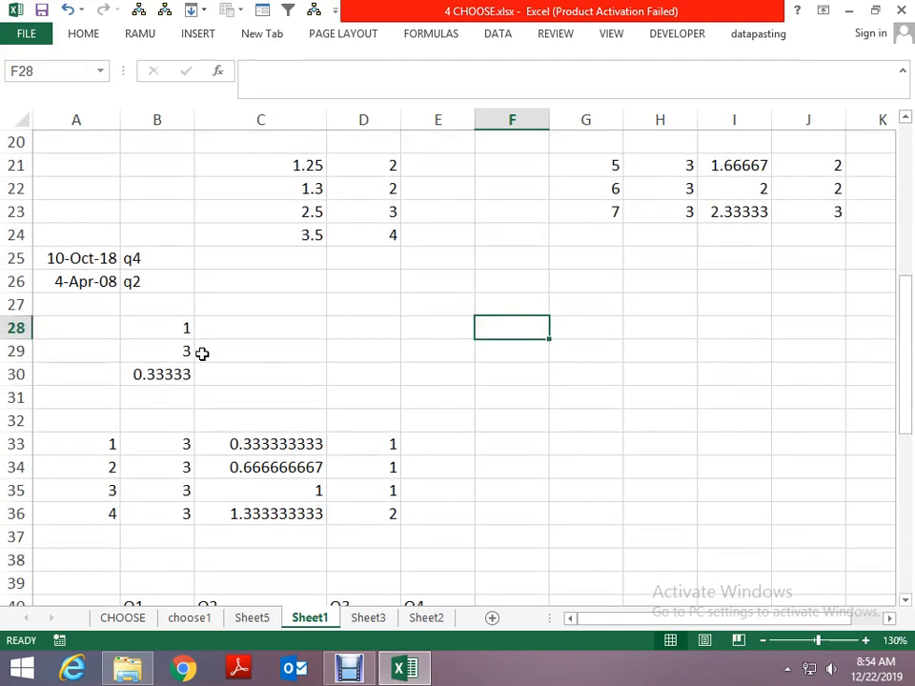
{"action": "key", "text": "Page_Down"}
{"action": "scroll", "coordinate": [212, 353], "scroll_direction": "up", "scroll_amount": 9}
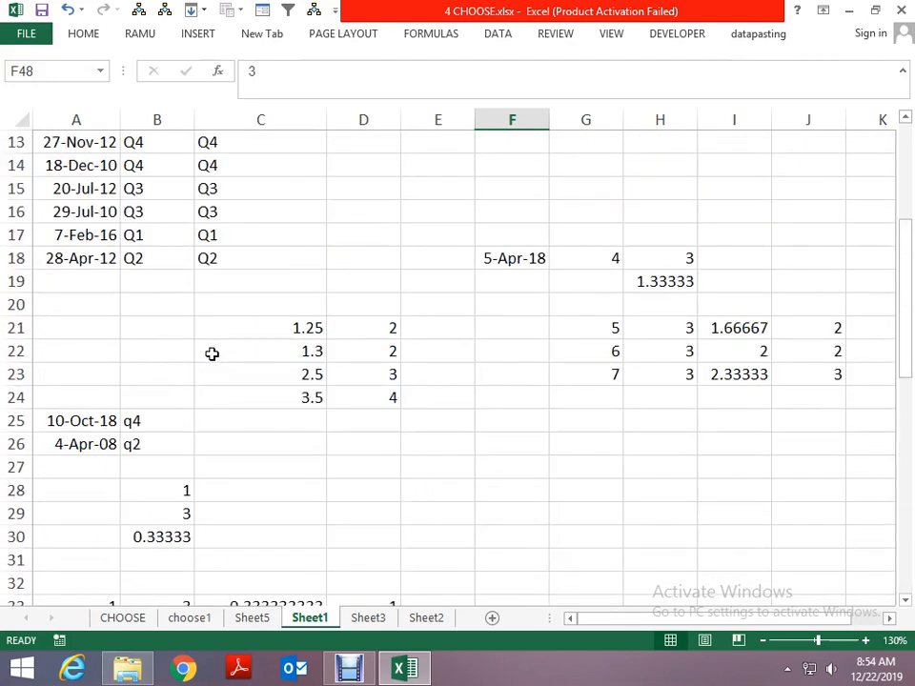
{"action": "scroll", "coordinate": [212, 354], "scroll_direction": "up", "scroll_amount": 2}
{"action": "scroll", "coordinate": [219, 351], "scroll_direction": "down", "scroll_amount": 9}
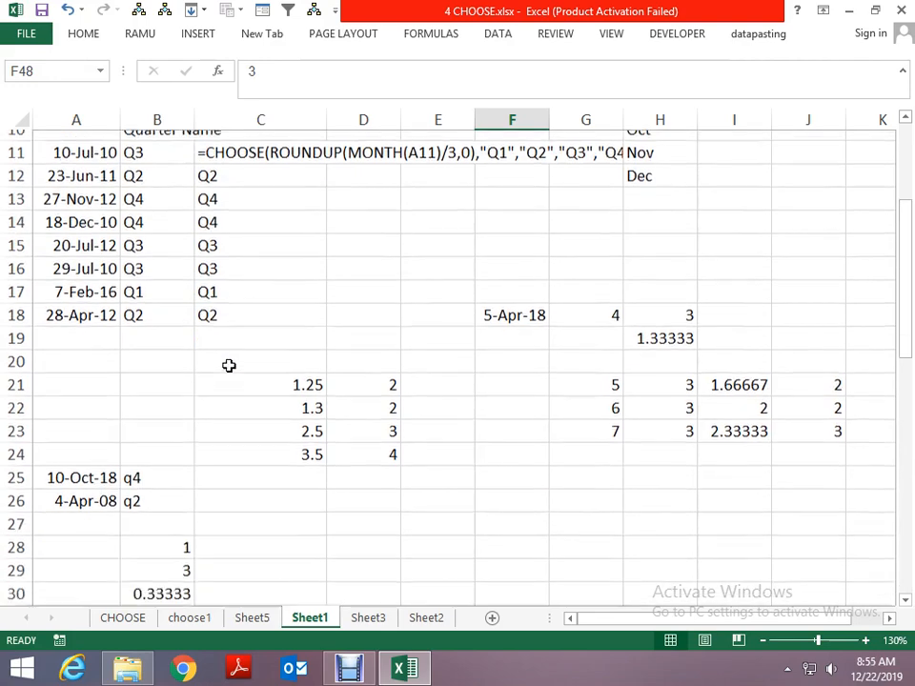
{"action": "scroll", "coordinate": [169, 501], "scroll_direction": "down", "scroll_amount": 4}
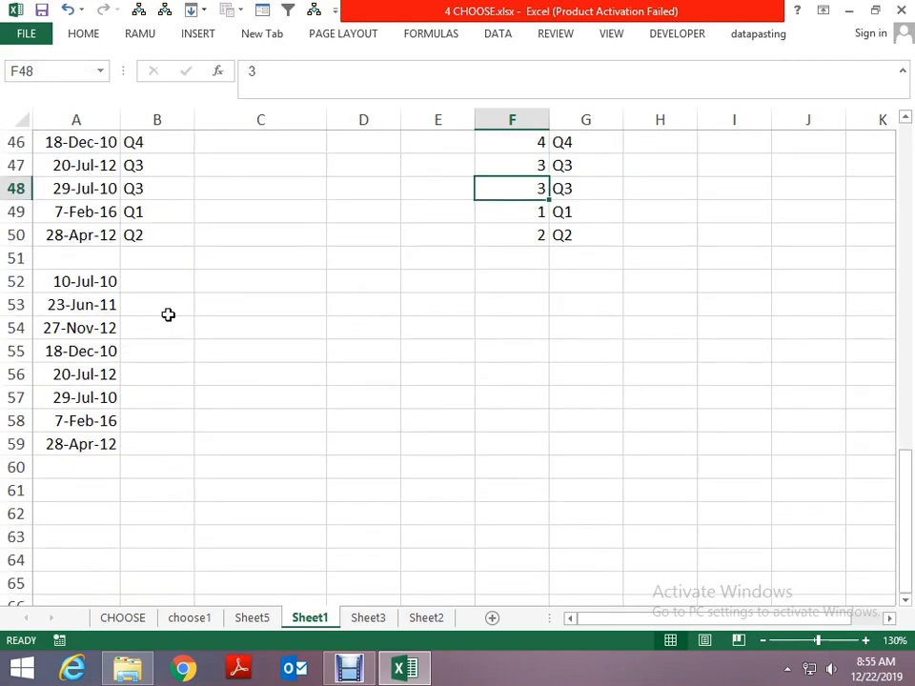
- Enter =MONTH(A52) in B52 to extract the month number of the first date in the second copied list
{"action": "left_click", "coordinate": [155, 285]}
{"action": "type", "text": "=MOT"}
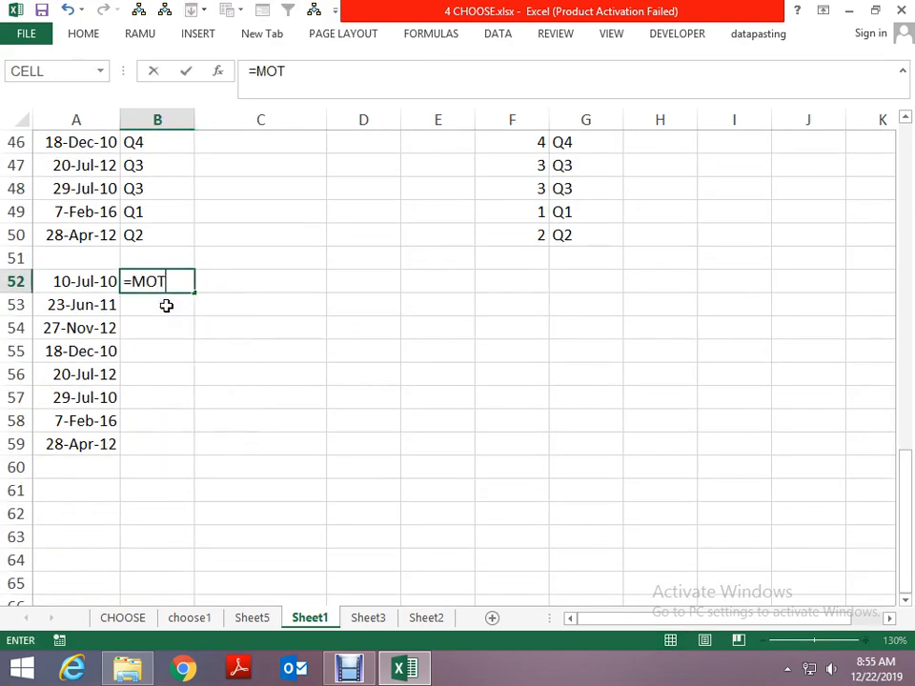
{"action": "key", "text": "BackSpace"}
{"action": "type", "text": "N"}
{"action": "key", "text": "Tab"}
{"action": "key", "text": "Left"}
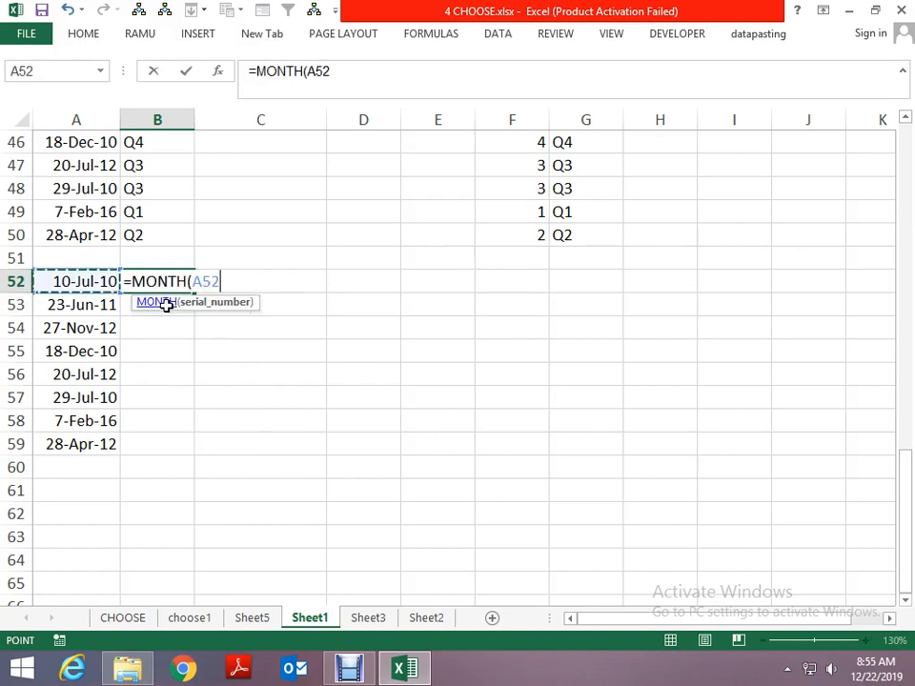
{"action": "key", "text": "Return"}
{"action": "key", "text": "Left"}
{"action": "key", "text": "ctrl+Down"}
{"action": "key", "text": "Right"}
{"action": "key", "text": "ctrl+Up"}
{"action": "key", "text": "ctrl+d"}
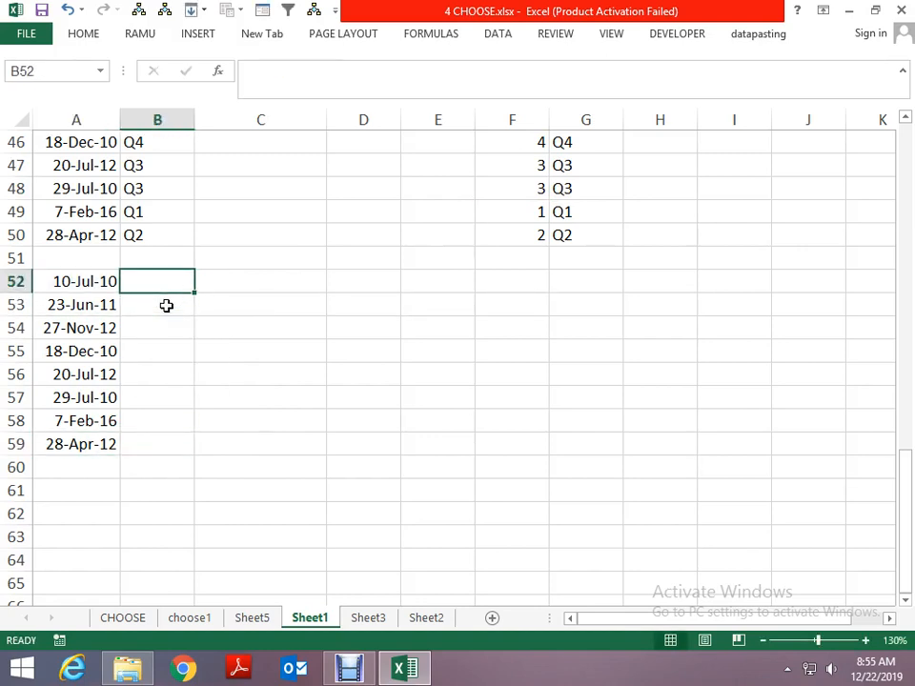
{"action": "key", "text": "Left"}
{"action": "key", "text": "ctrl+z"}
- Fill the MONTH formula from B52 down to B59 for all the dates in the second list
{"action": "key", "text": "Down"}
{"action": "key", "text": "Left"}
{"action": "key", "text": "ctrl+Down"}
{"action": "key", "text": "Right"}
{"action": "key", "text": "ctrl+shift+Up"}
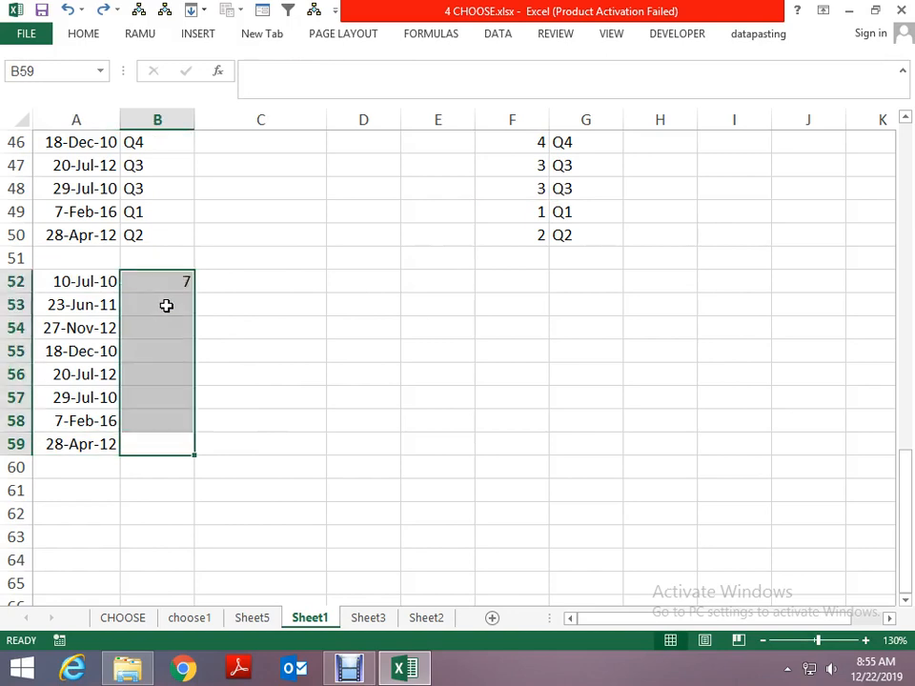
{"action": "key", "text": "ctrl+d"}
{"action": "key", "text": "Up"}
{"action": "key", "text": "Up"}
{"action": "key", "text": "Up"}
{"action": "key", "text": "Up"}
{"action": "key", "text": "Up"}
{"action": "key", "text": "Up"}
{"action": "key", "text": "Up"}
{"action": "key", "text": "Up"}
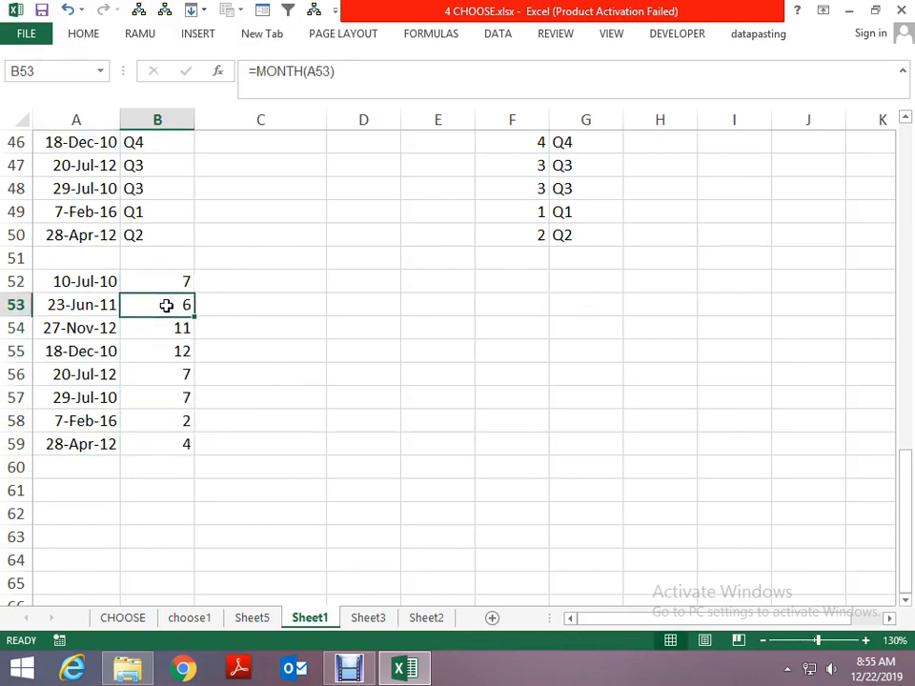
- Change the formula in B52 to =MONTH(A52)/3 and fill it down to B59
{"action": "key", "text": "Down"}
{"action": "key", "text": "F2"}
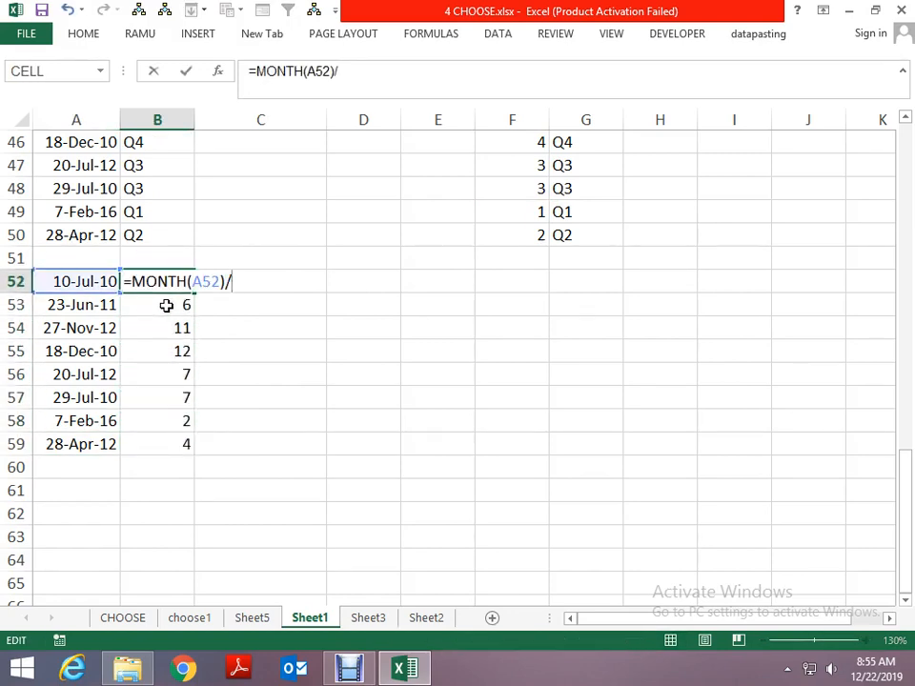
{"action": "type", "text": "3"}
{"action": "key", "text": "ctrl+Return"}
{"action": "key", "text": "ctrl+shift+Down"}
{"action": "key", "text": "ctrl+d"}
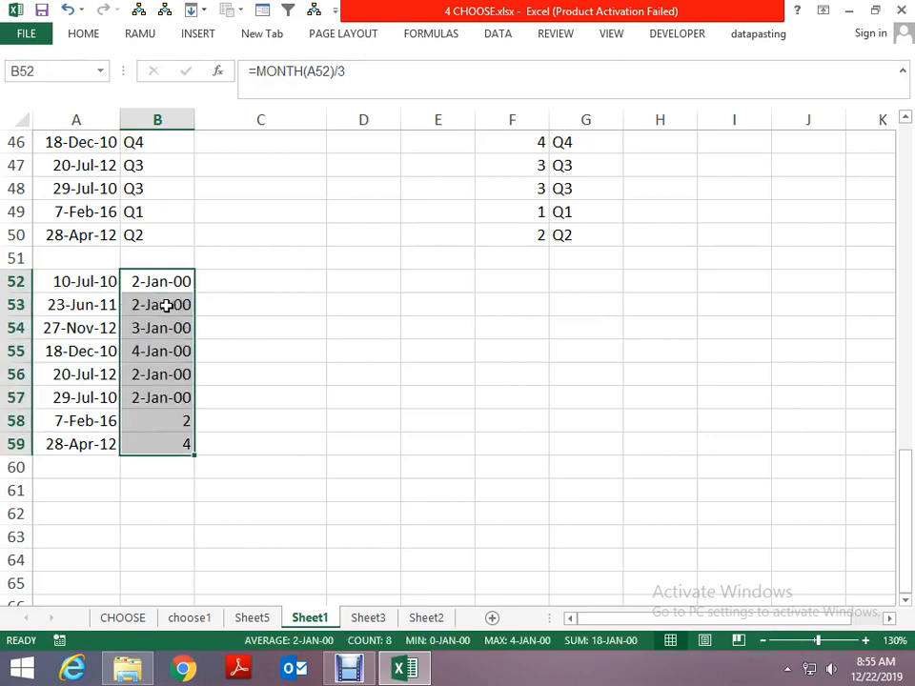
- Format the divided month values in B52:B59 as numbers with two decimal places
{"action": "key", "text": "ctrl+shift+1"}
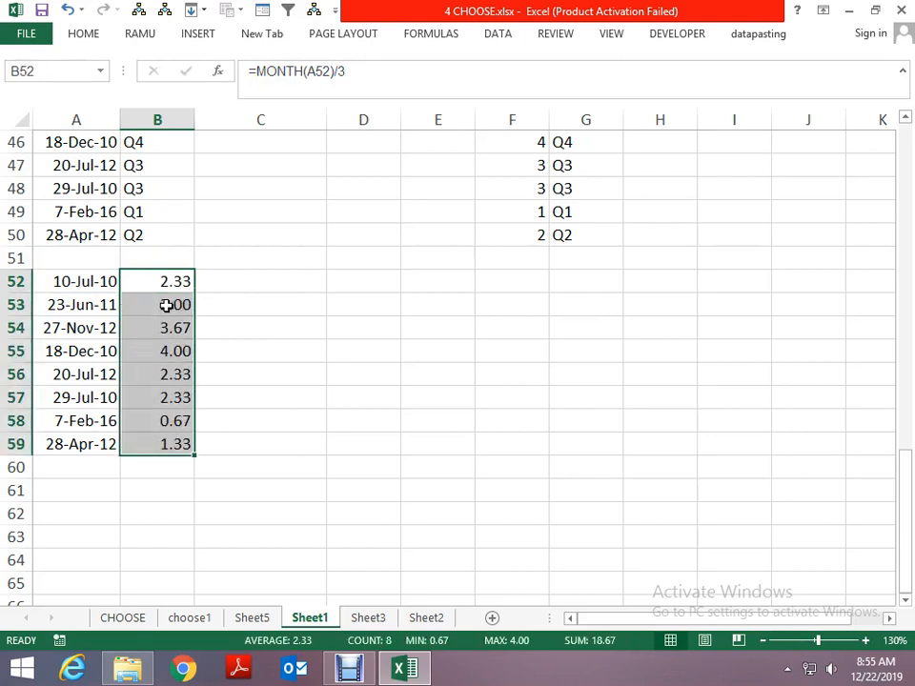
{"action": "key", "text": "ctrl+shift+Up"}
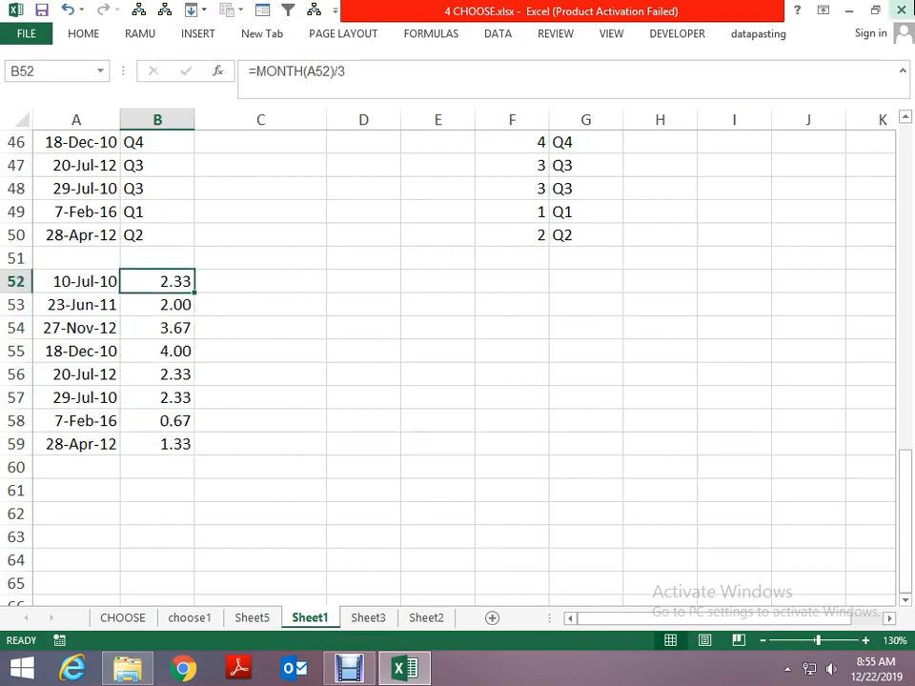
{"action": "key", "text": "Down"}
{"action": "key", "text": "Up"}
{"action": "key", "text": "Down"}
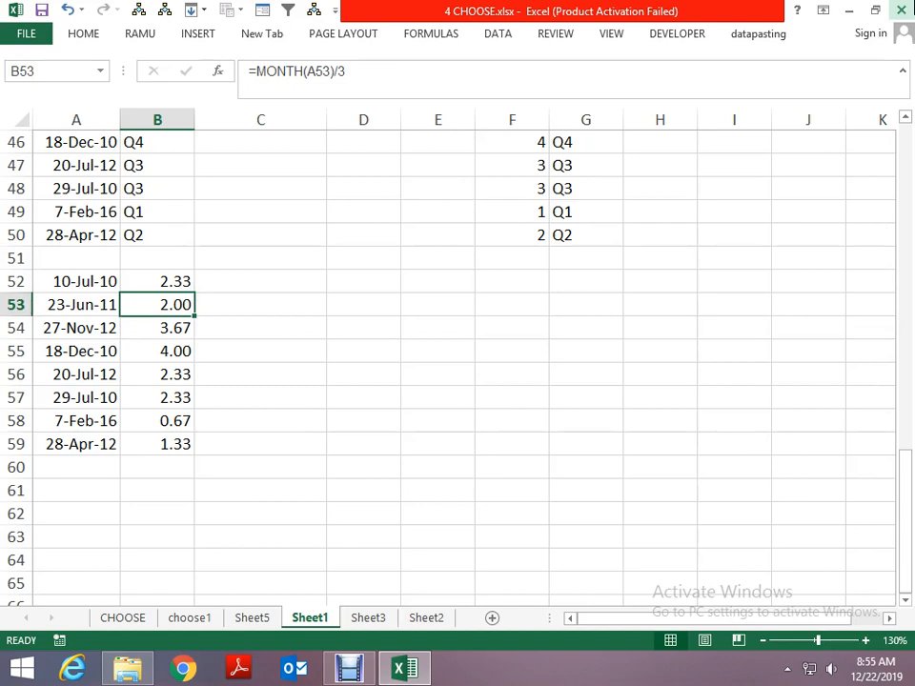
{"action": "key", "text": "Down"}
{"action": "key", "text": "Up"}
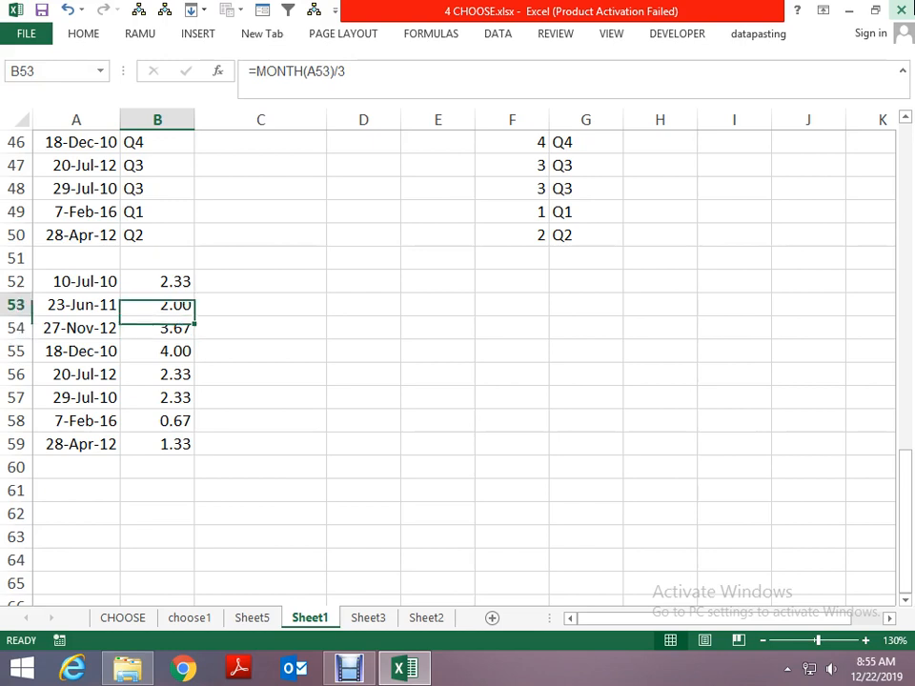
- Change B52 to =ROUNDUP(MONTH(A52)/3,0) and fill the formula down to B59
{"action": "key", "text": "Up"}
{"action": "key", "text": "F2"}
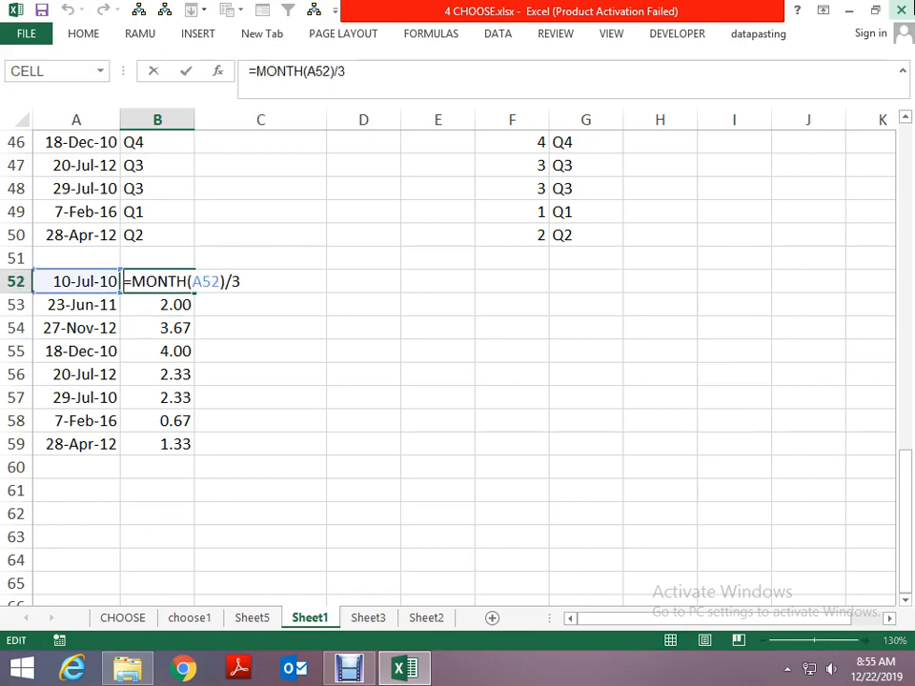
{"action": "key", "text": "Right"}
{"action": "type", "text": "RO"}
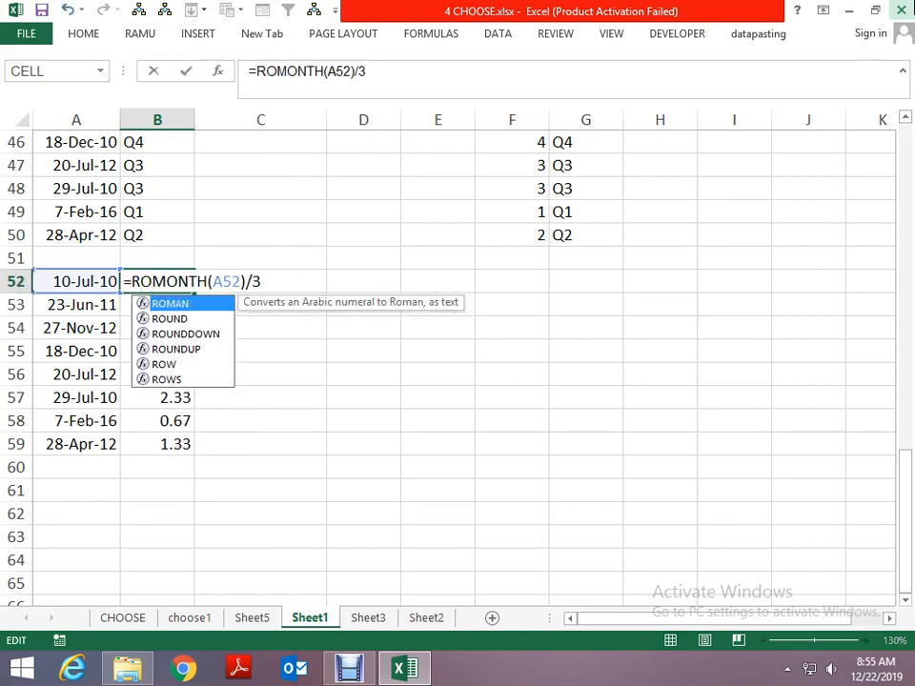
{"action": "key", "text": "Down"}
{"action": "key", "text": "Down"}
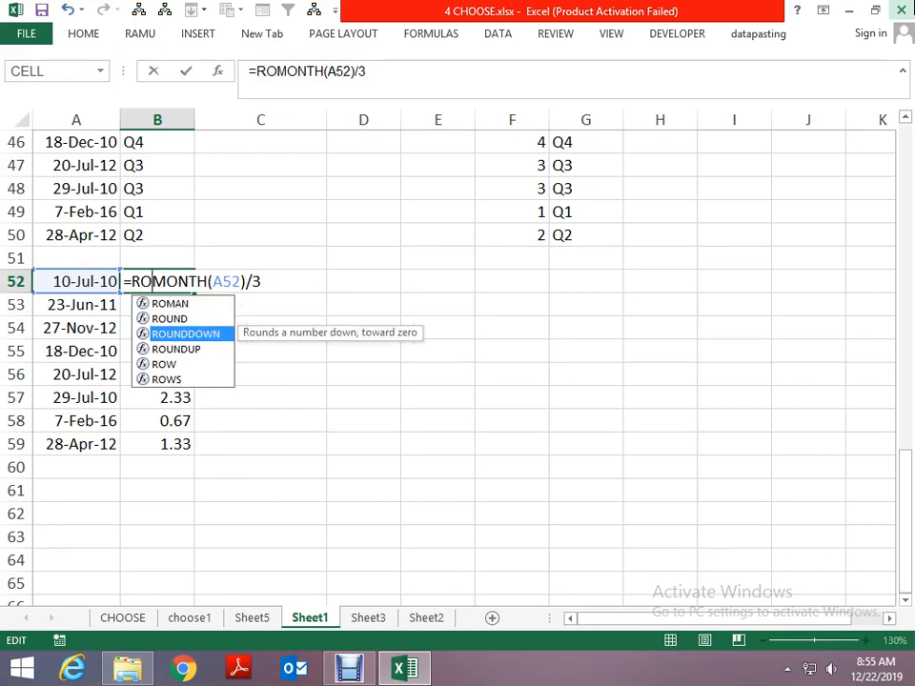
{"action": "key", "text": "Down"}
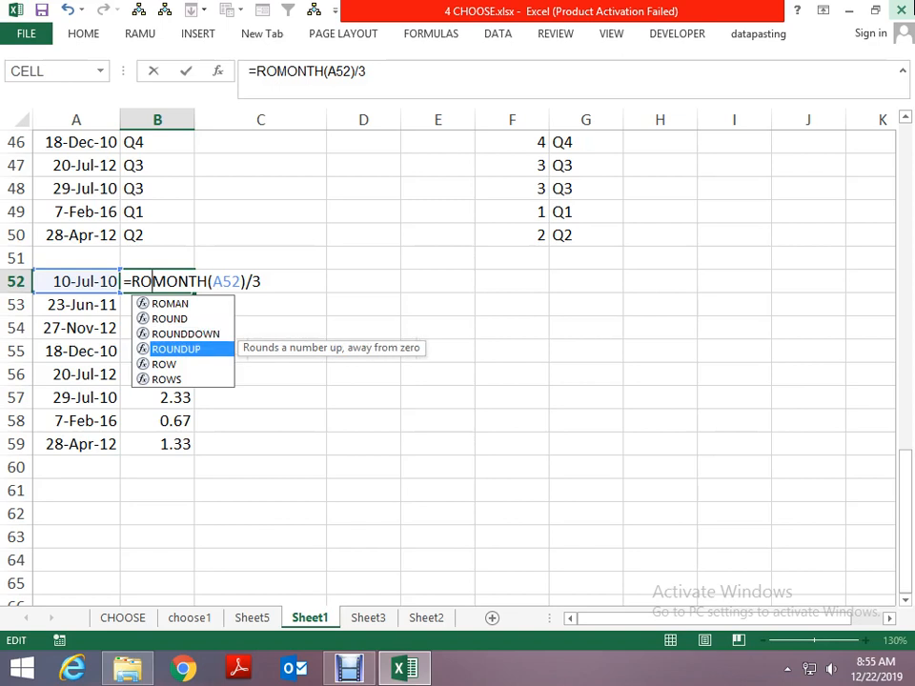
{"action": "key", "text": "Tab"}
{"action": "key", "text": "Right"}
{"action": "key", "text": "Right"}
{"action": "key", "text": "Right"}
{"action": "key", "text": "Right"}
{"action": "key", "text": "Right"}
{"action": "key", "text": "Right"}
{"action": "key", "text": "Right"}
{"action": "key", "text": "Right"}
{"action": "key", "text": "Right"}
{"action": "key", "text": "Right"}
{"action": "key", "text": "Right"}
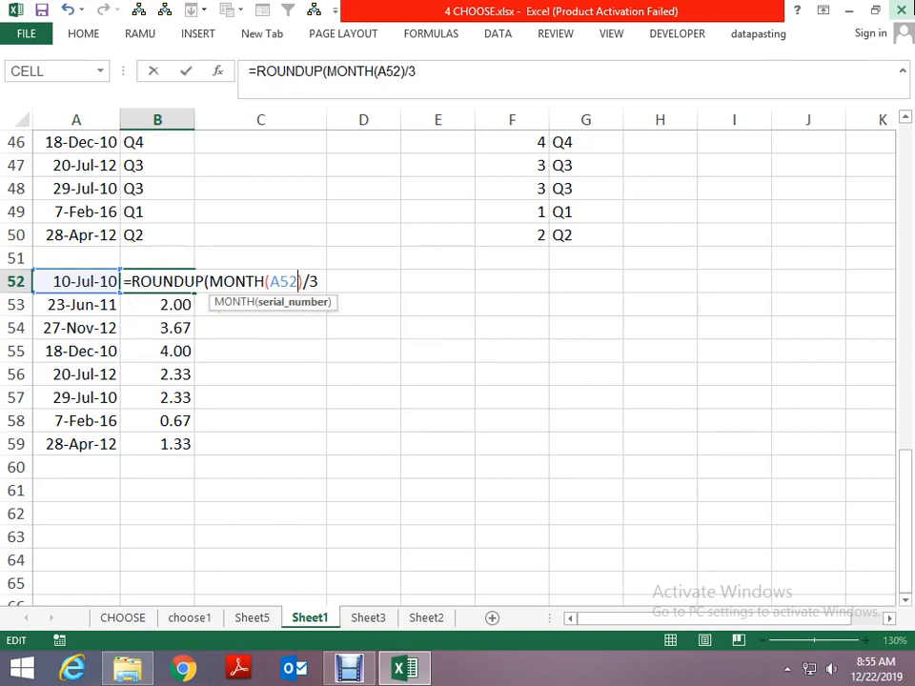
{"action": "type", "text": ",0"}
{"action": "key", "text": "Return"}
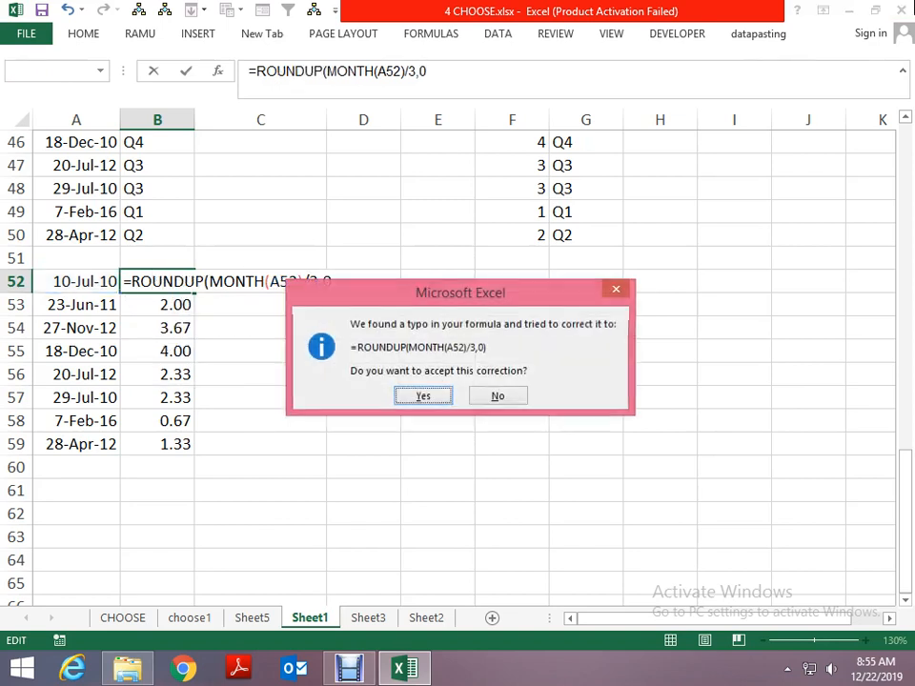
{"action": "key", "text": "Return"}
{"action": "key", "text": "ctrl+shift+Down"}
{"action": "key", "text": "ctrl+d"}
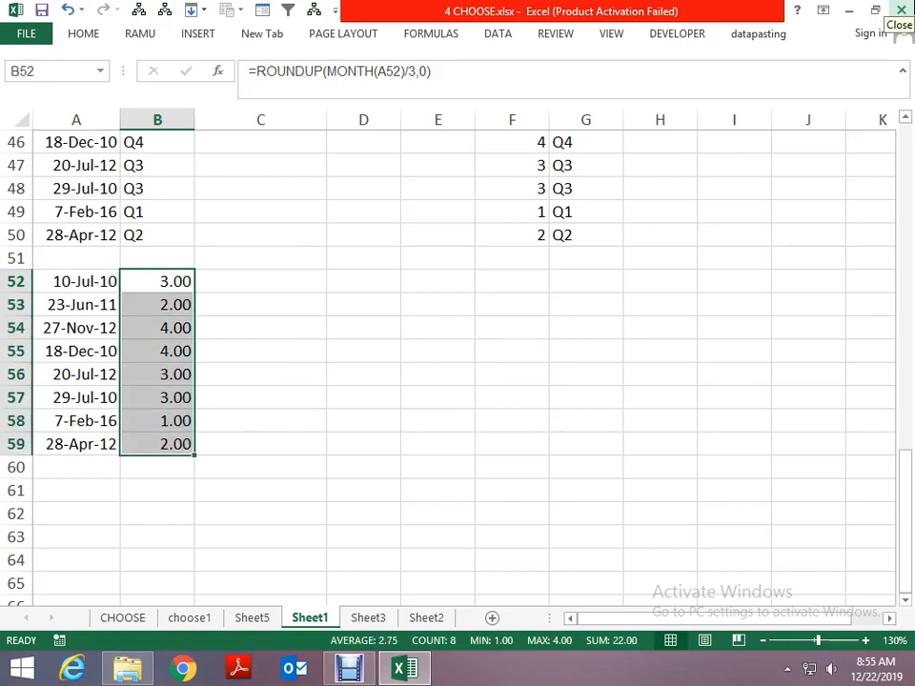
- Undo the ROUNDUP fill and the formula edit in column B
{"action": "key", "text": "Up"}
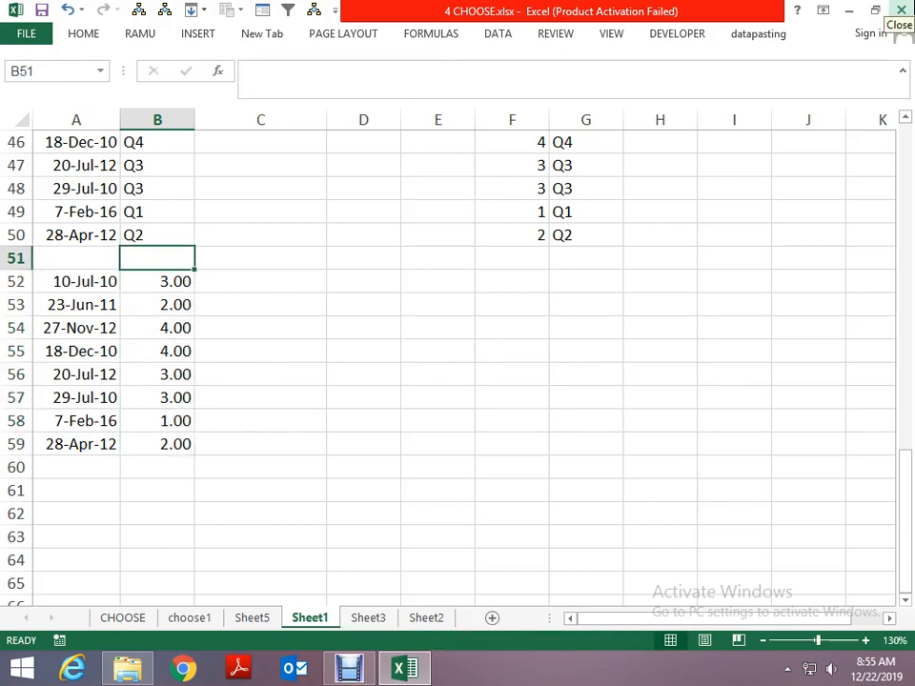
{"action": "key", "text": "Down"}
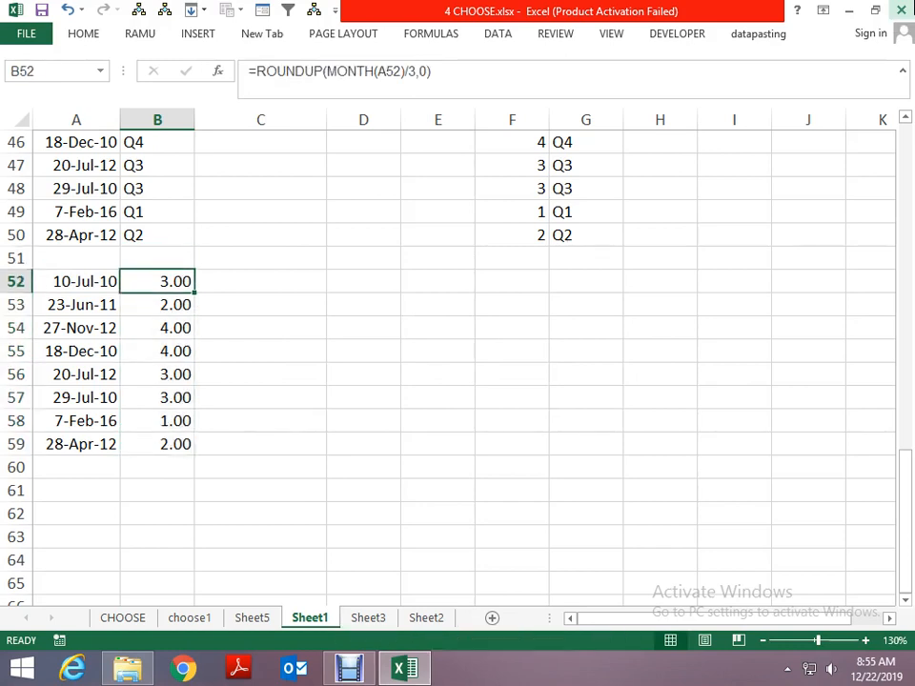
{"action": "key", "text": "Down"}
{"action": "key", "text": "Up"}
{"action": "key", "text": "ctrl+z"}
{"action": "key", "text": "ctrl+z"}
- Enter =ROUNDUP(B52,0) in C52 to round the divided month up to a whole quarter number
{"action": "key", "text": "Right"}
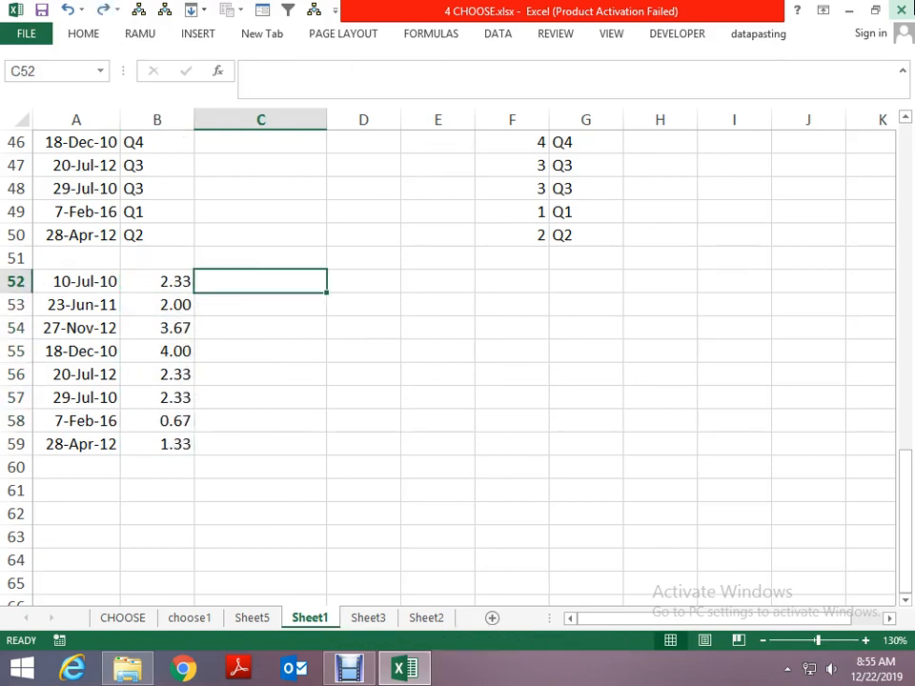
{"action": "type", "text": "=ROUN"}
{"action": "key", "text": "Down"}
{"action": "key", "text": "Down"}
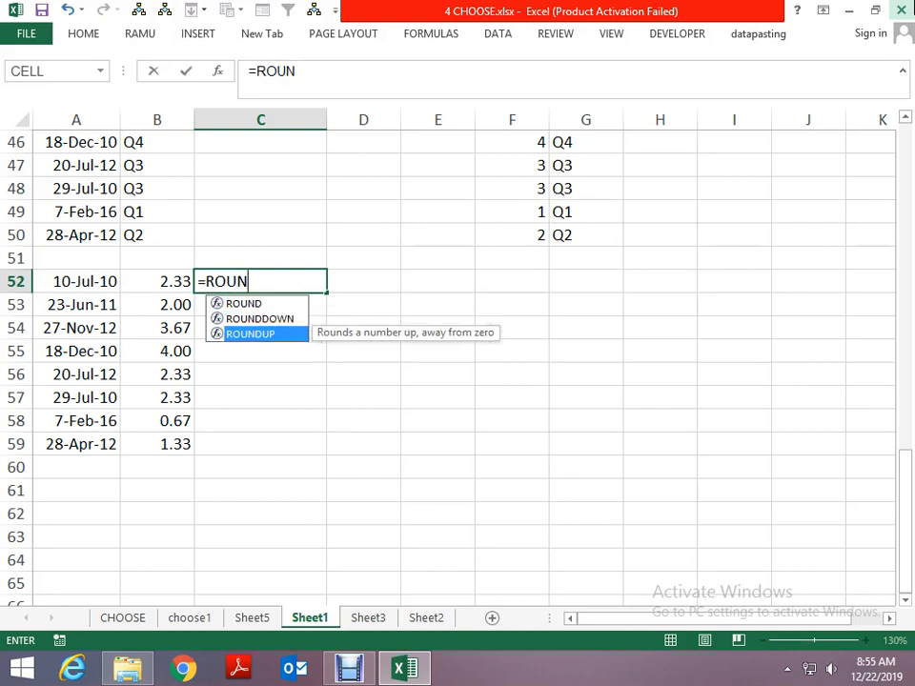
{"action": "key", "text": "Tab"}
{"action": "key", "text": "Left"}
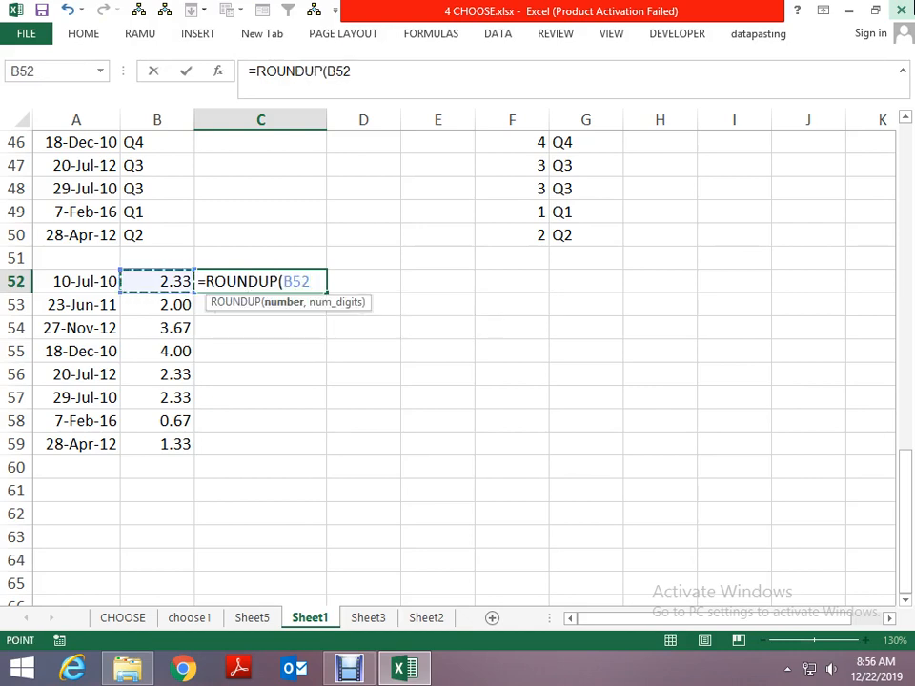
{"action": "type", "text": ",0"}
{"action": "key", "text": "Return"}
- Fill the ROUNDUP formula from C52 down to C59
{"action": "key", "text": "ctrl+Down"}
{"action": "key", "text": "Right"}
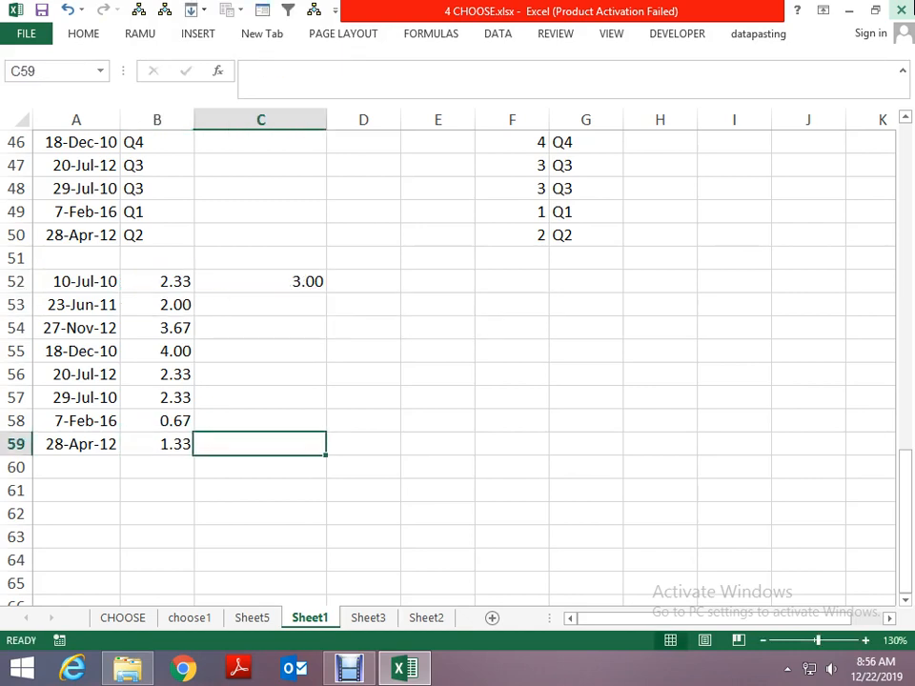
{"action": "key", "text": "ctrl+shift+Up"}
{"action": "key", "text": "ctrl+d"}
{"action": "key", "text": "Up"}
{"action": "key", "text": "Up"}
{"action": "key", "text": "Up"}
{"action": "key", "text": "Up"}
{"action": "key", "text": "Up"}
{"action": "key", "text": "Up"}
{"action": "key", "text": "Up"}
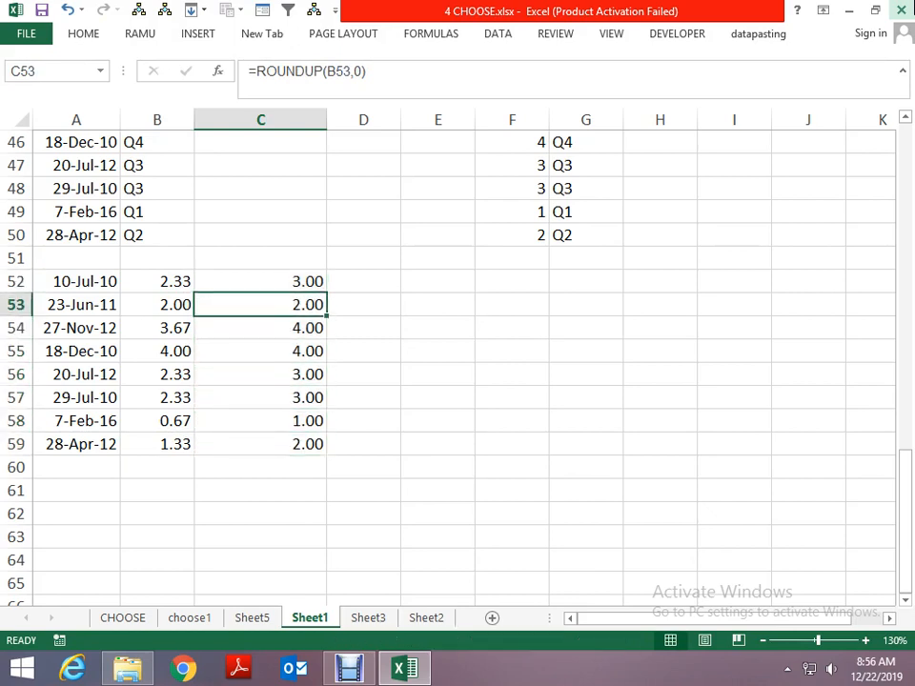
- Enter =CHOOSE(C52,"Q1","Q2","Q3","Q4") in D52 to return the quarter name for the rounded number
{"action": "key", "text": "Right"}
{"action": "type", "text": "=C"}
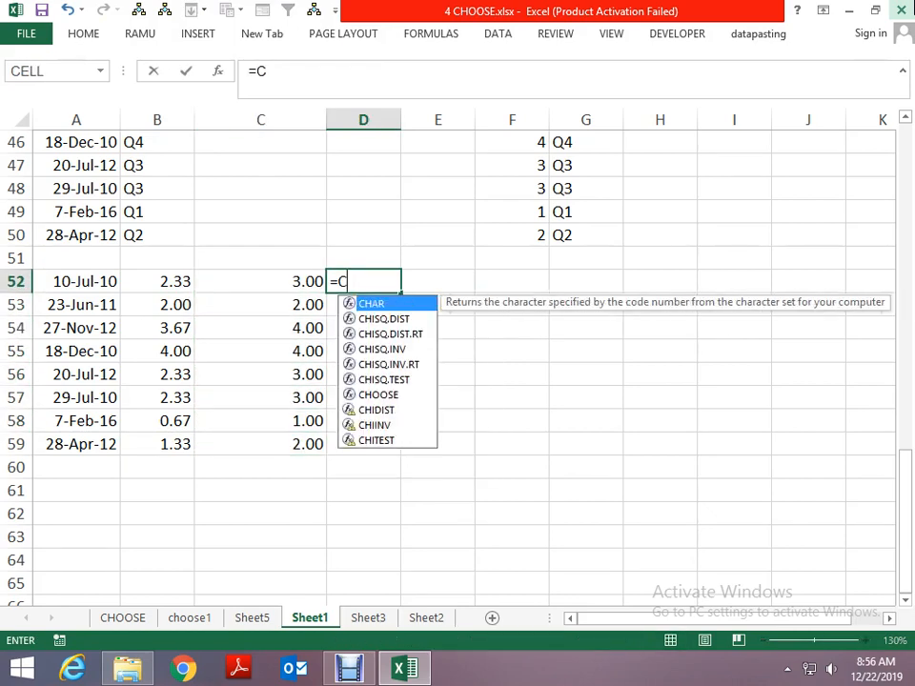
{"action": "type", "text": "HOOSE("}
{"action": "key", "text": "Left"}
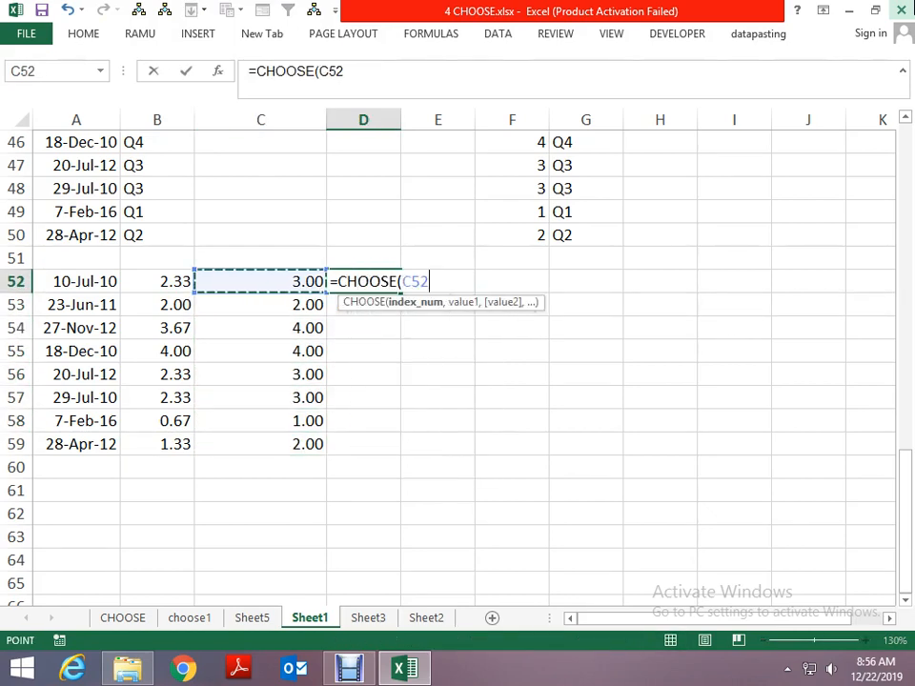
{"action": "type", "text": ",\"Q\",."}
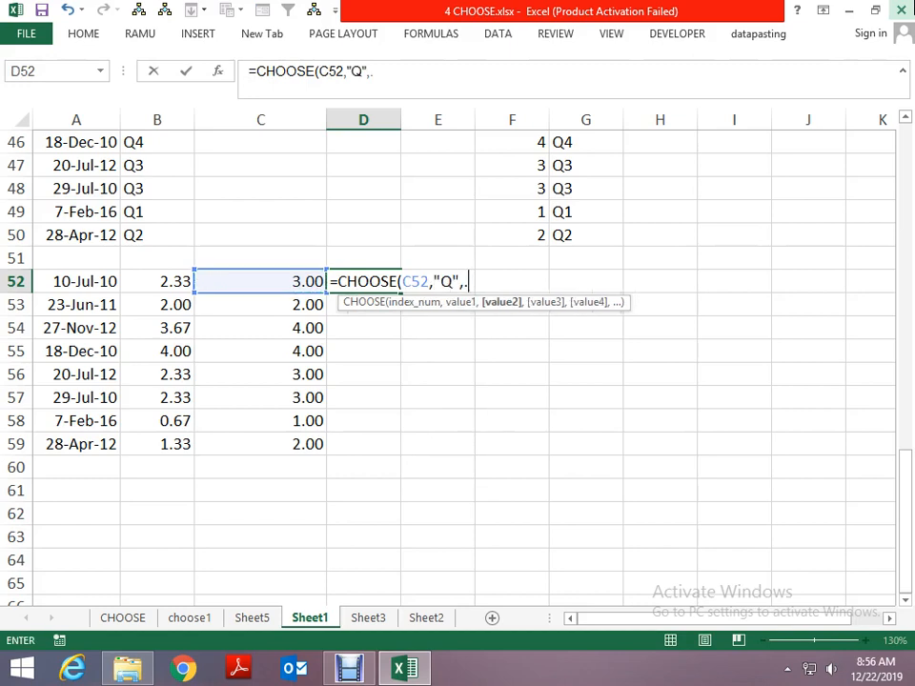
{"action": "key", "text": "BackSpace"}
{"action": "key", "text": "BackSpace"}
{"action": "key", "text": "BackSpace"}
{"action": "type", "text": "1\",\"Q"}
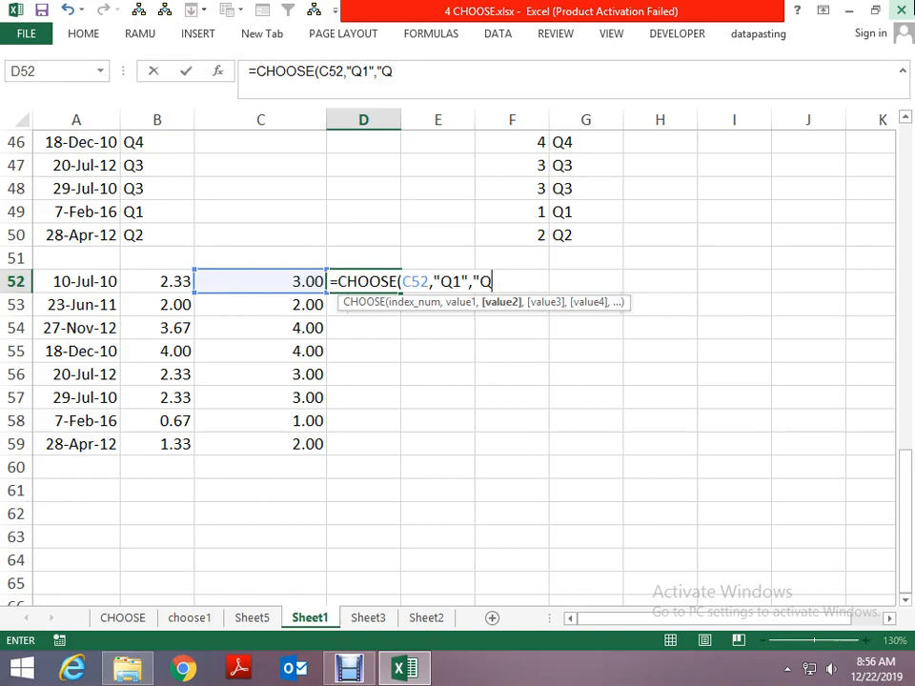
{"action": "type", "text": "2\",\"Q"}
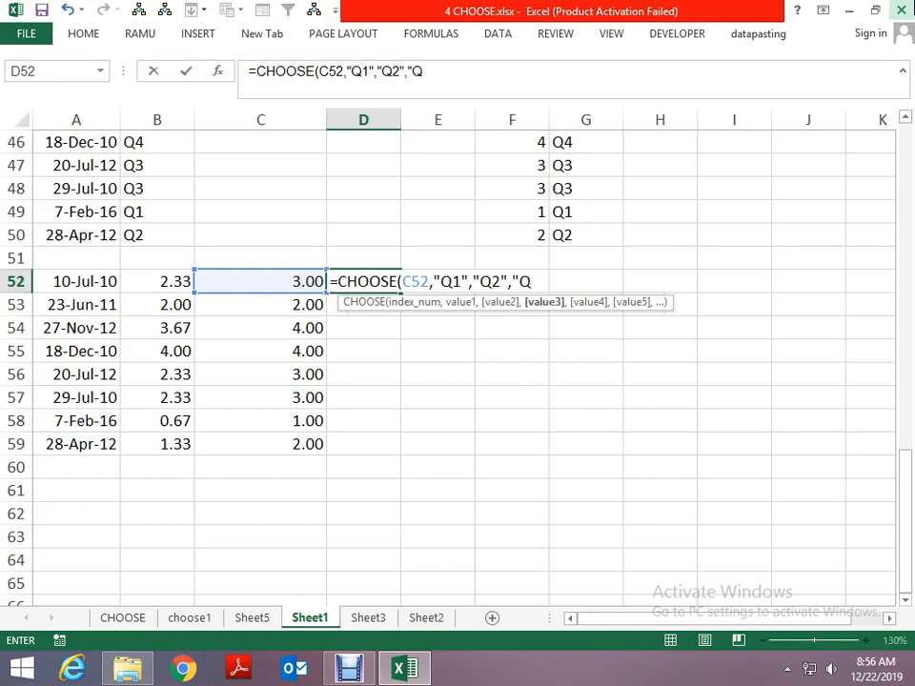
{"action": "type", "text": "3\",\"Q"}
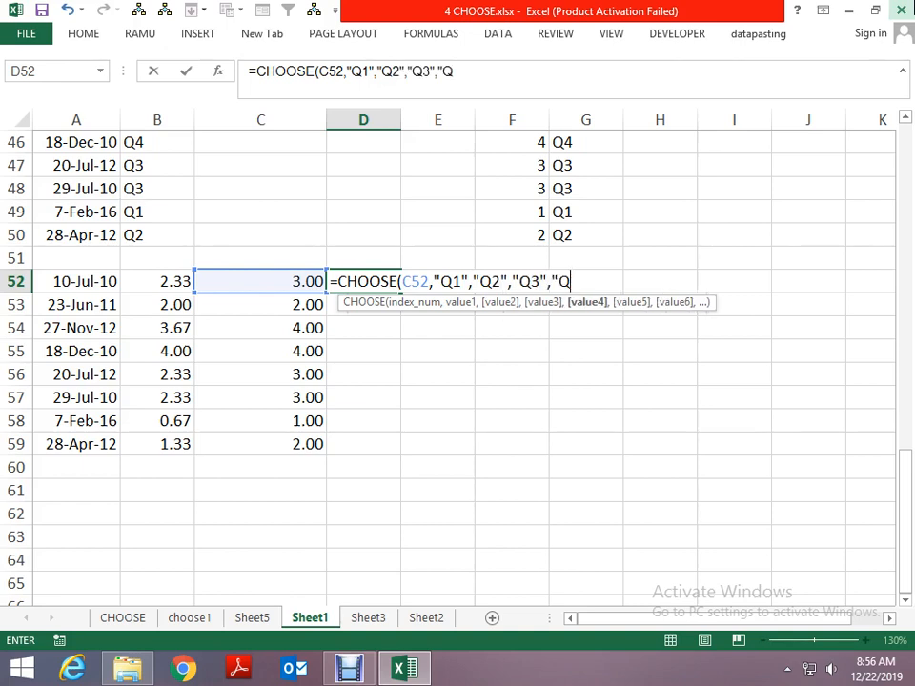
{"action": "type", "text": "4\""}
{"action": "key", "text": "Return"}
- Fill the CHOOSE formula from D52 down to D59
{"action": "key", "text": "Down"}
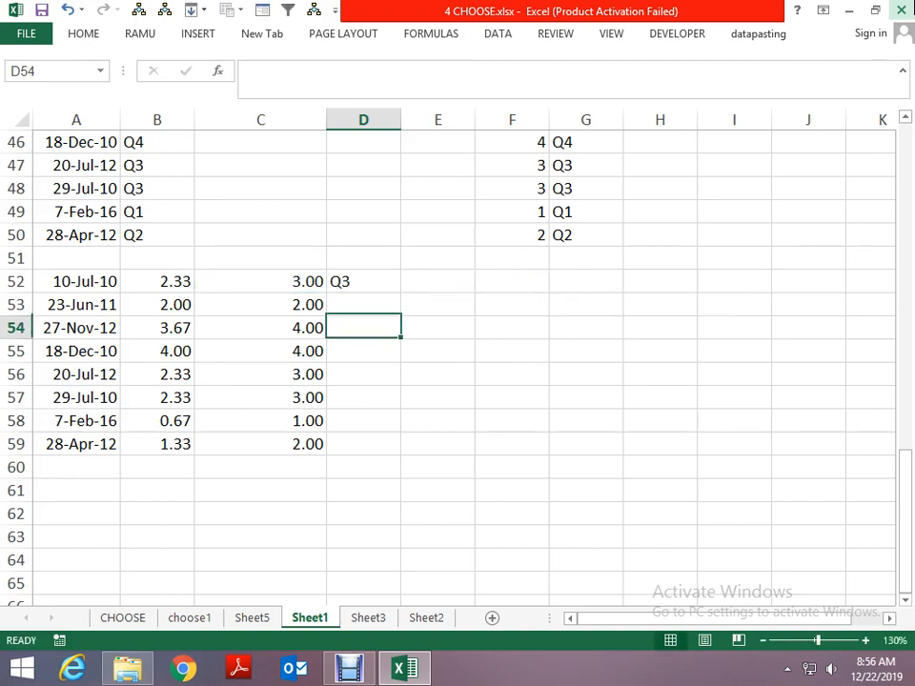
{"action": "key", "text": "Left"}
{"action": "key", "text": "ctrl+Down"}
{"action": "key", "text": "Right"}
{"action": "key", "text": "ctrl+shift+Up"}
{"action": "key", "text": "ctrl+d"}
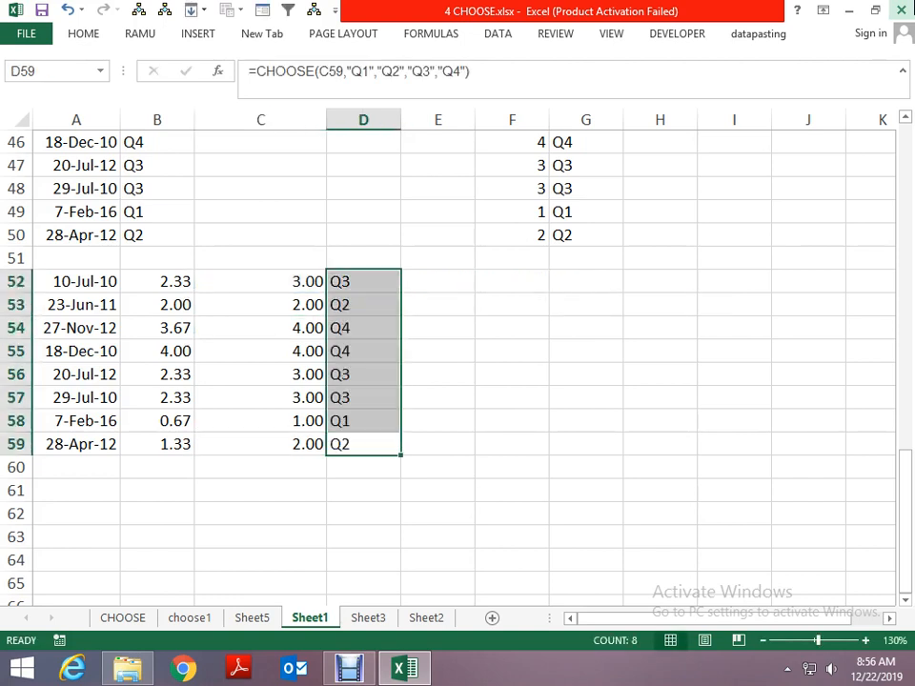
- Compare the CHOOSE formulas in column D with the nested IF formulas in column B and the combined CHOOSE and ROUNDUP example in C11
{"action": "key", "text": "Up"}
{"action": "key", "text": "Up"}
{"action": "key", "text": "Up"}
{"action": "key", "text": "Up"}
{"action": "key", "text": "Up"}
{"action": "key", "text": "Up"}
{"action": "key", "text": "Up"}
{"action": "key", "text": "Down"}
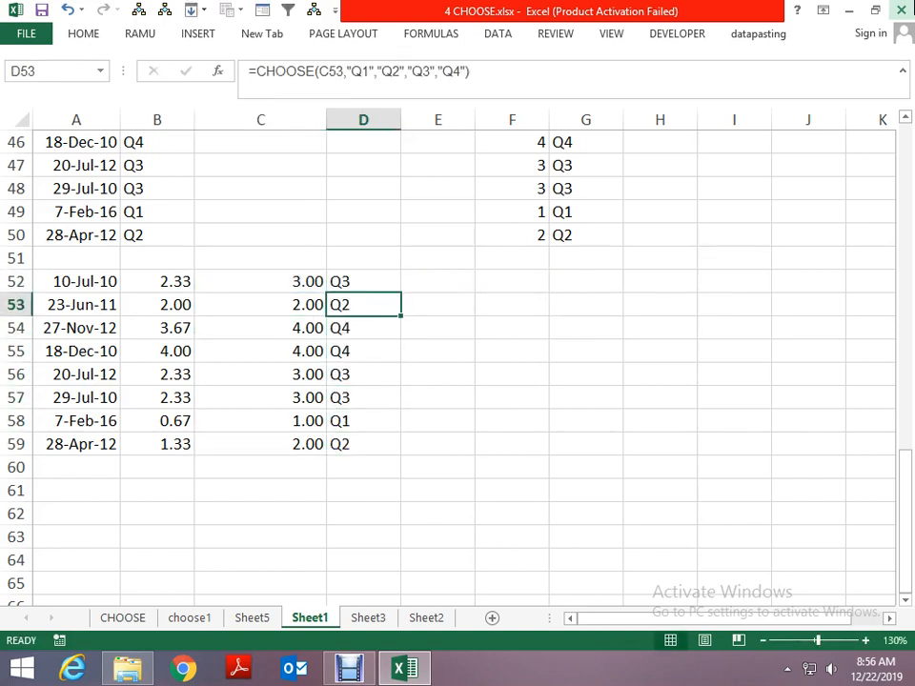
{"action": "key", "text": "Left"}
{"action": "key", "text": "Left"}
{"action": "key", "text": "Left"}
{"action": "key", "text": "Up"}
{"action": "key", "text": "Up"}
{"action": "key", "text": "Up"}
{"action": "key", "text": "Up"}
{"action": "key", "text": "Right"}
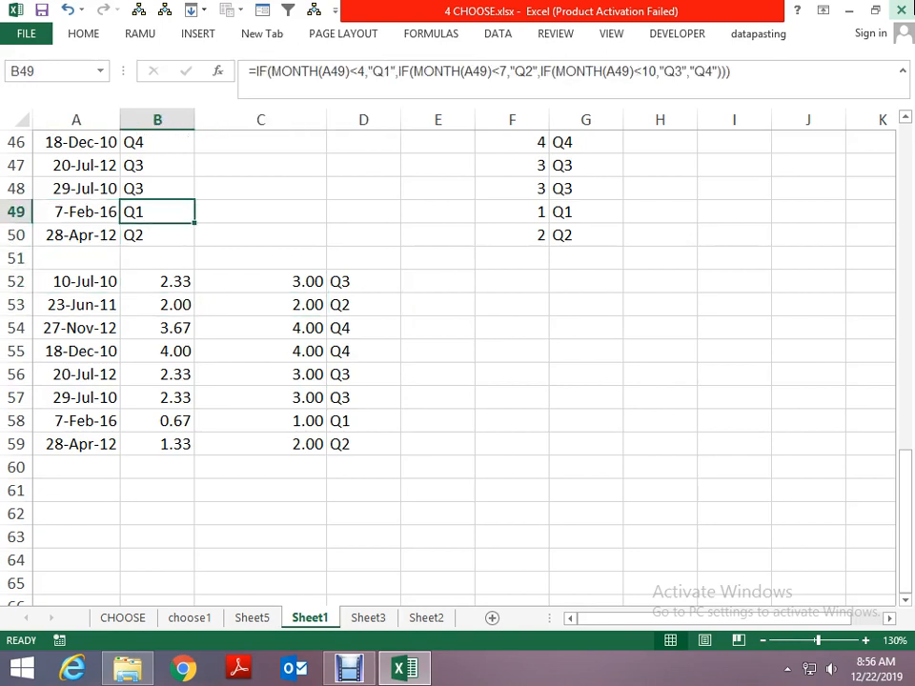
{"action": "key", "text": "Down"}
{"action": "key", "text": "Down"}
{"action": "key", "text": "Down"}
{"action": "key", "text": "Right"}
{"action": "key", "text": "Right"}
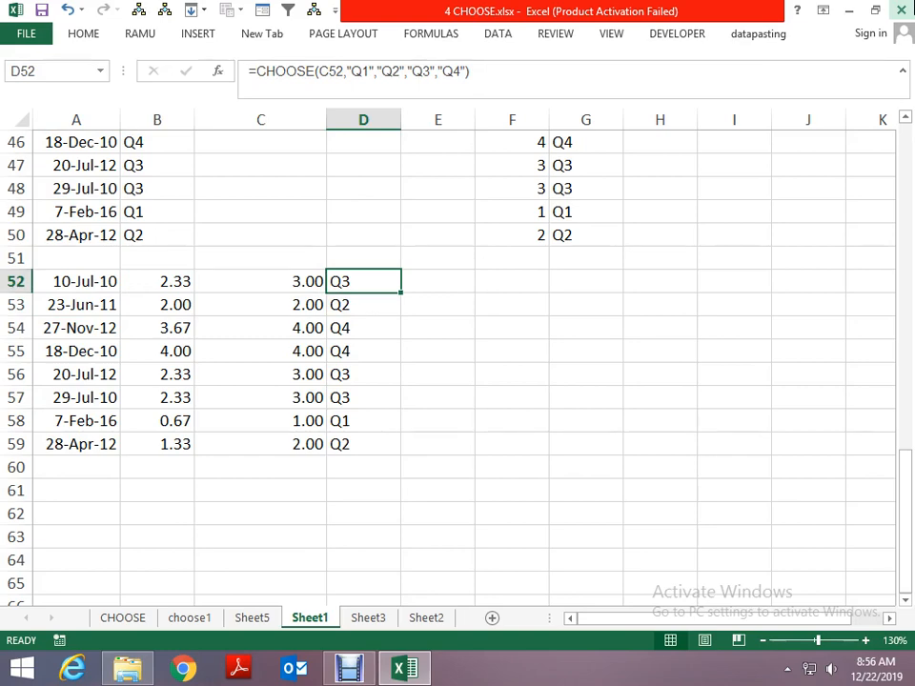
{"action": "key", "text": "Page_Up"}
{"action": "key", "text": "Page_Up"}
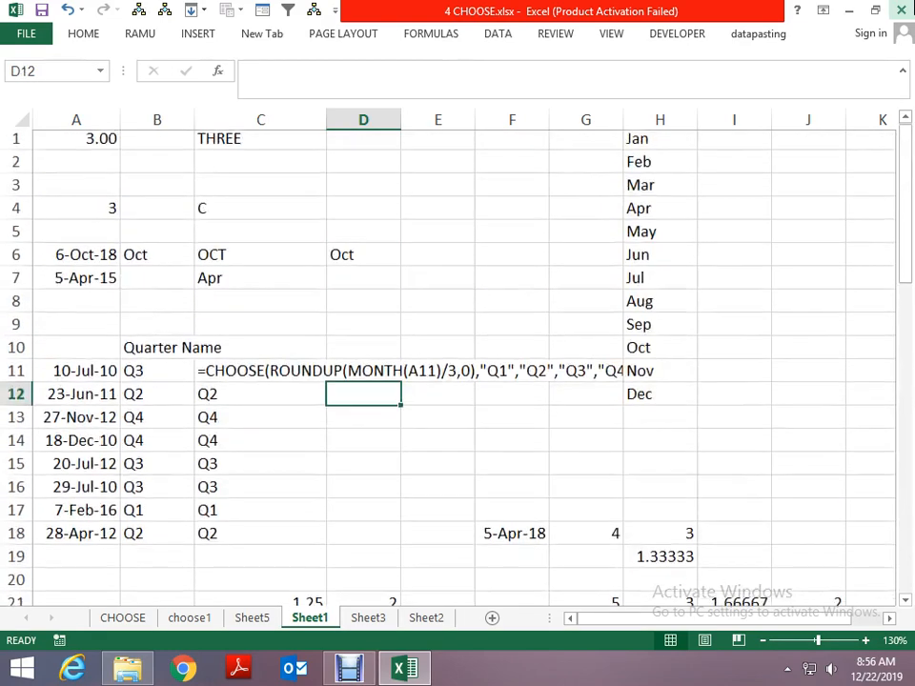
- Switch to Sheet2 and examine the Date and sale columns from the headers down to row 74
{"action": "key", "text": "ctrl+Page_Down"}
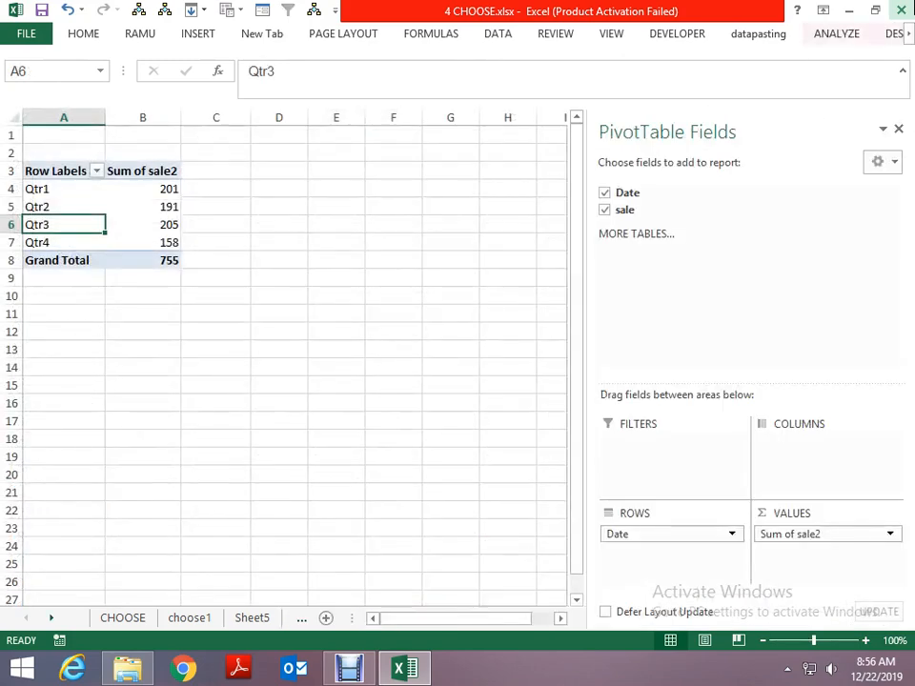
{"action": "key", "text": "ctrl+Page_Down"}
{"action": "key", "text": "Up"}
{"action": "key", "text": "Up"}
{"action": "key", "text": "ctrl+Left"}
{"action": "key", "text": "ctrl+Left"}
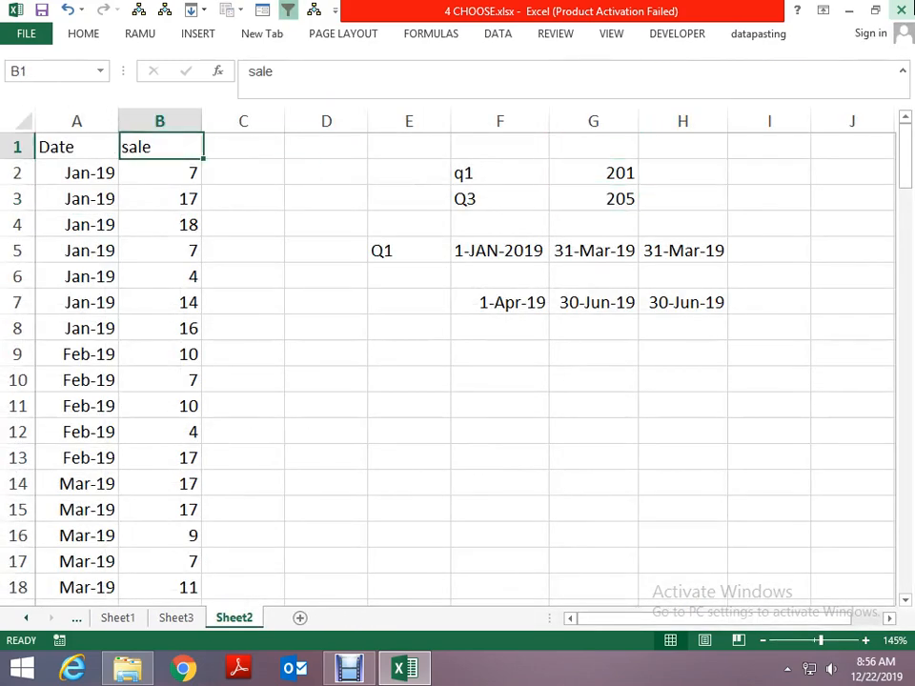
{"action": "key", "text": "Down"}
{"action": "key", "text": "Down"}
{"action": "key", "text": "Right"}
{"action": "key", "text": "Up"}
{"action": "key", "text": "Up"}
{"action": "key", "text": "Left"}
{"action": "key", "text": "Down"}
{"action": "key", "text": "Down"}
{"action": "key", "text": "ctrl+Down"}
{"action": "key", "text": "Right"}
{"action": "key", "text": "Right"}
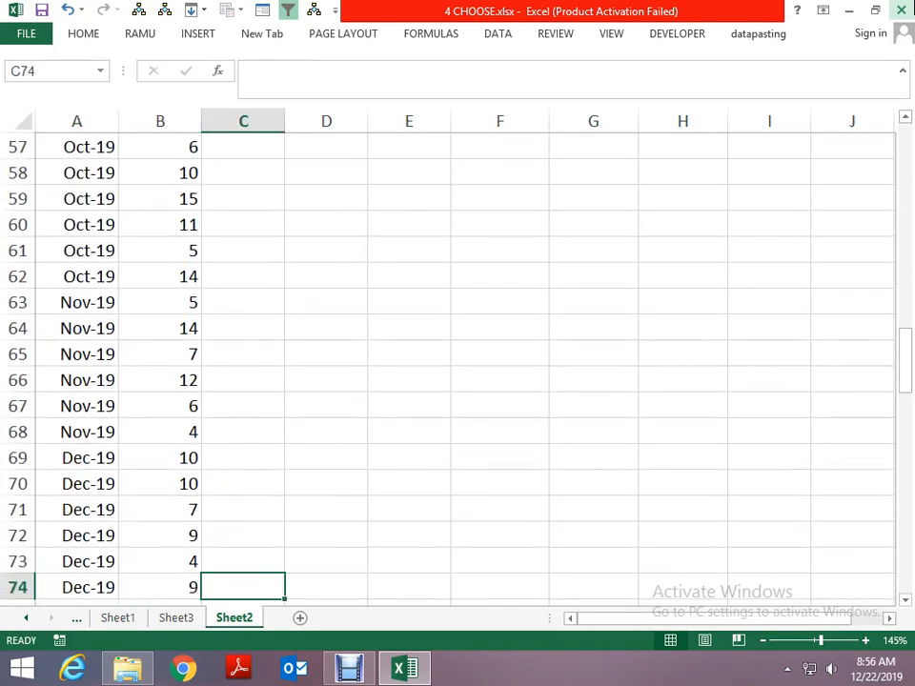
- Enter the quarter label Q1 in cell E10 beneath the existing date examples
{"action": "key", "text": "Left"}
{"action": "key", "text": "Up"}
{"action": "key", "text": "ctrl+Up"}
{"action": "key", "text": "Down"}
{"action": "key", "text": "Down"}
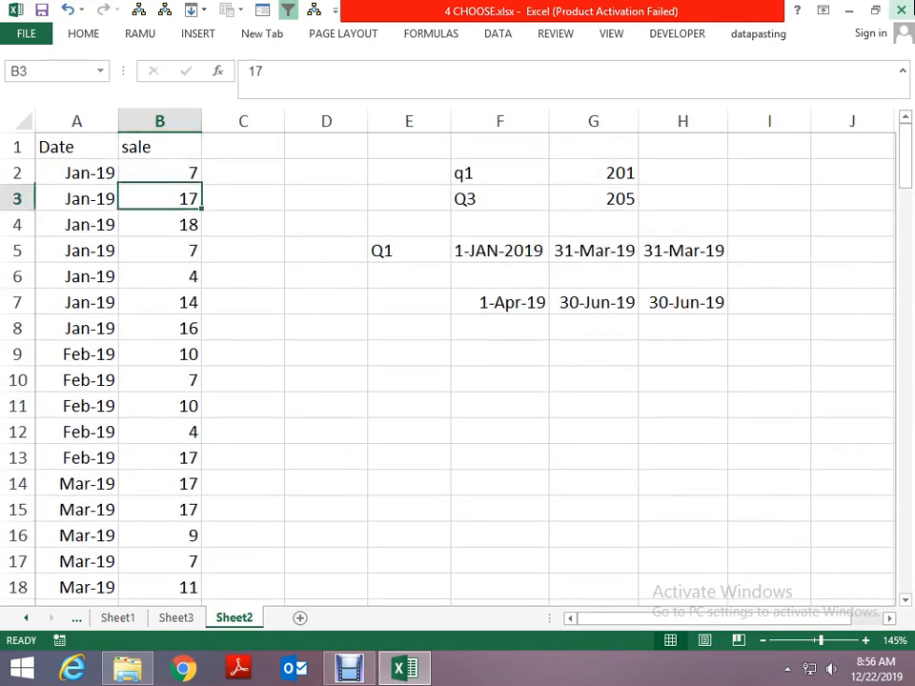
{"action": "key", "text": "Down"}
{"action": "key", "text": "Down"}
{"action": "key", "text": "Right"}
{"action": "key", "text": "Down"}
{"action": "key", "text": "Down"}
{"action": "key", "text": "Down"}
{"action": "key", "text": "Right"}
{"action": "key", "text": "Right"}
{"action": "key", "text": "Down"}
{"action": "key", "text": "Down"}
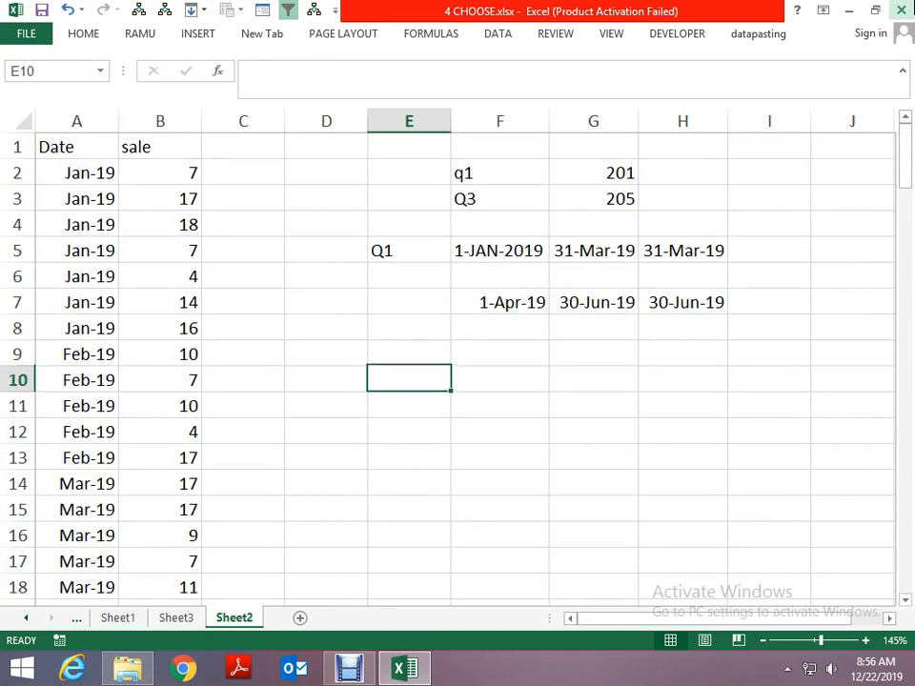
{"action": "key", "text": "F2"}
{"action": "type", "text": "Q1"}
{"action": "key", "text": "Return"}
{"action": "key", "text": "Up"}
{"action": "key", "text": "Right"}
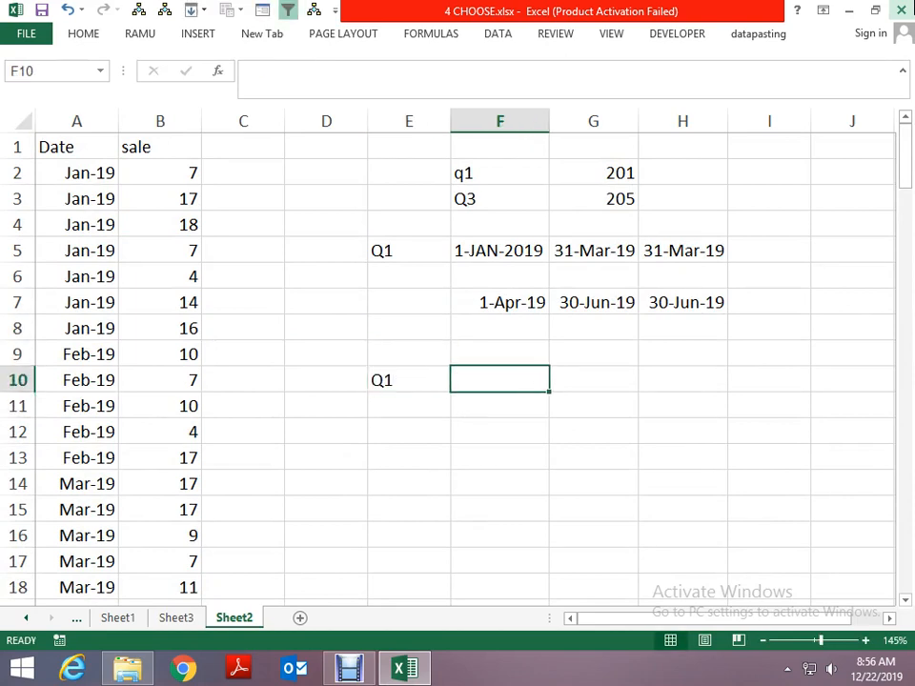
- Enter the quarter labels Q2, Q3 and Q4 in cells F10, G10 and H10
{"action": "type", "text": "Q2"}
{"action": "key", "text": "Right"}
{"action": "type", "text": "Q3"}
{"action": "key", "text": "Right"}
{"action": "type", "text": "Q4"}
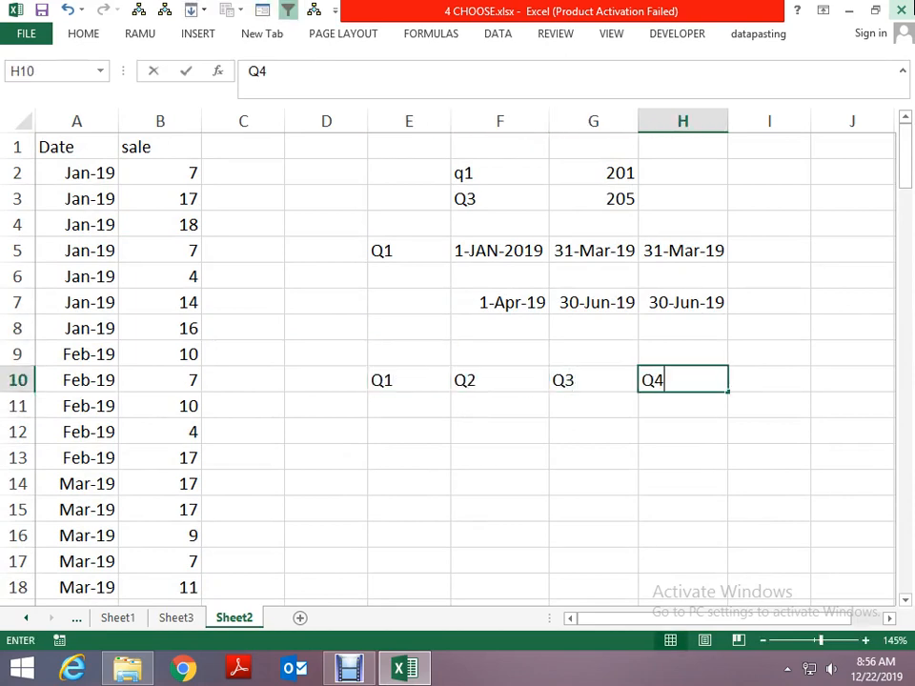
{"action": "key", "text": "Return"}
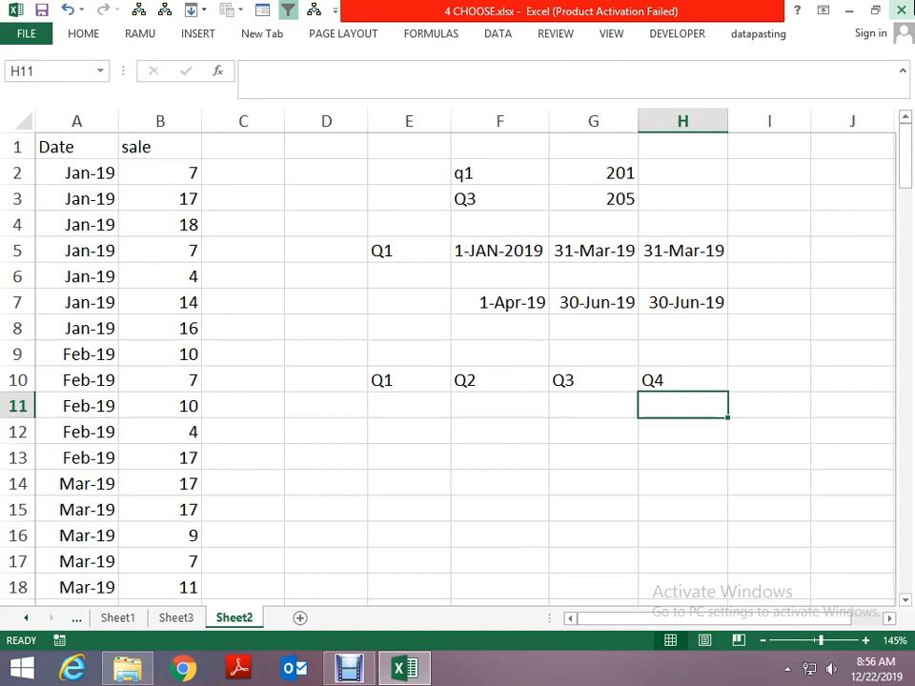
- Examine the CHOOSE formula in F5 and the EOMONTH formula in G5 that build the quarter's start and end dates
{"action": "key", "text": "Up"}
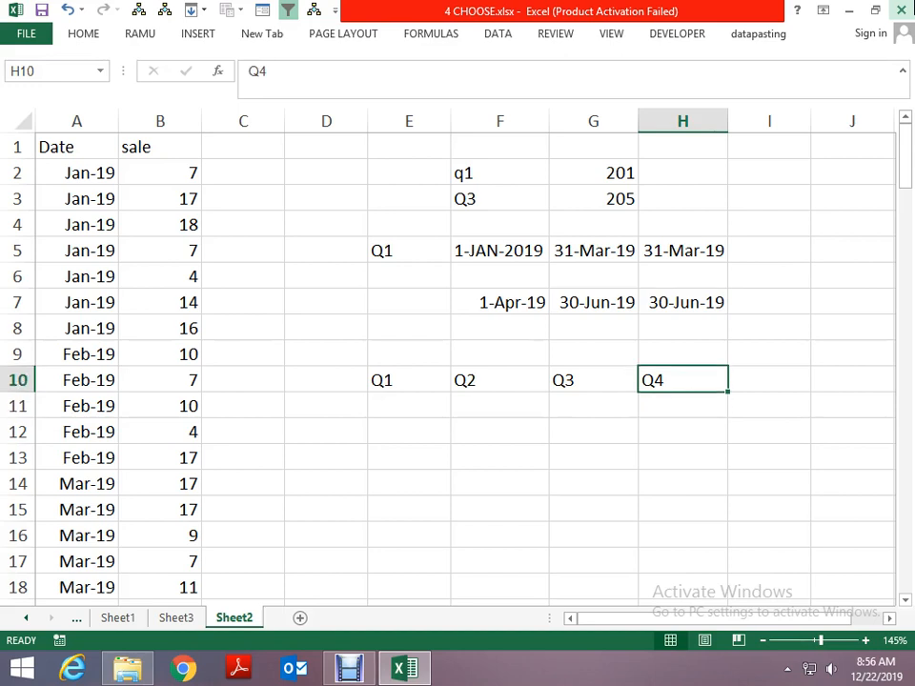
{"action": "key", "text": "Up"}
{"action": "key", "text": "Up"}
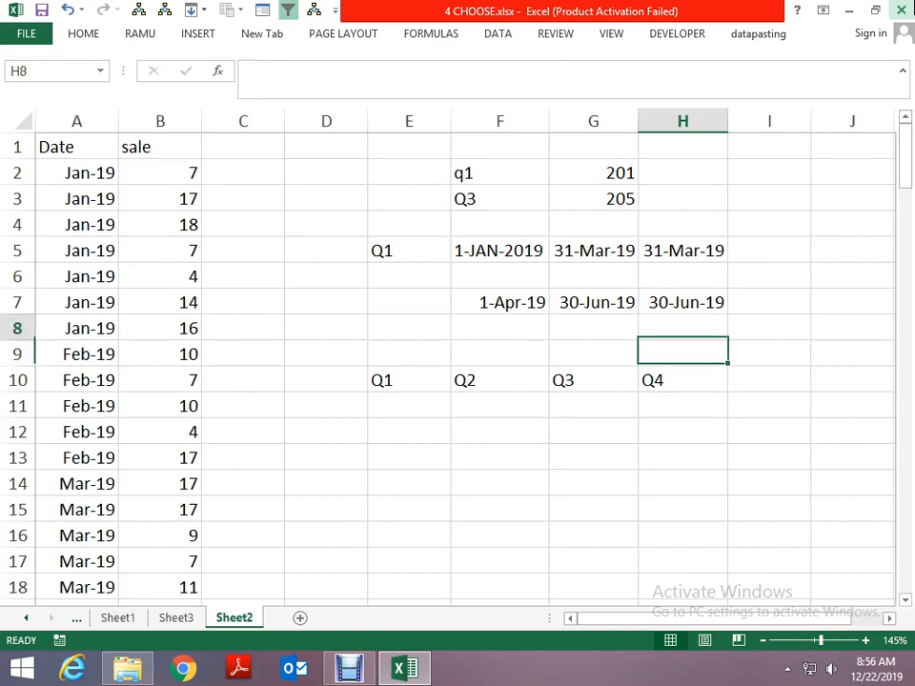
{"action": "key", "text": "Up"}
{"action": "key", "text": "Left"}
{"action": "key", "text": "Left"}
{"action": "key", "text": "Up"}
{"action": "key", "text": "Up"}
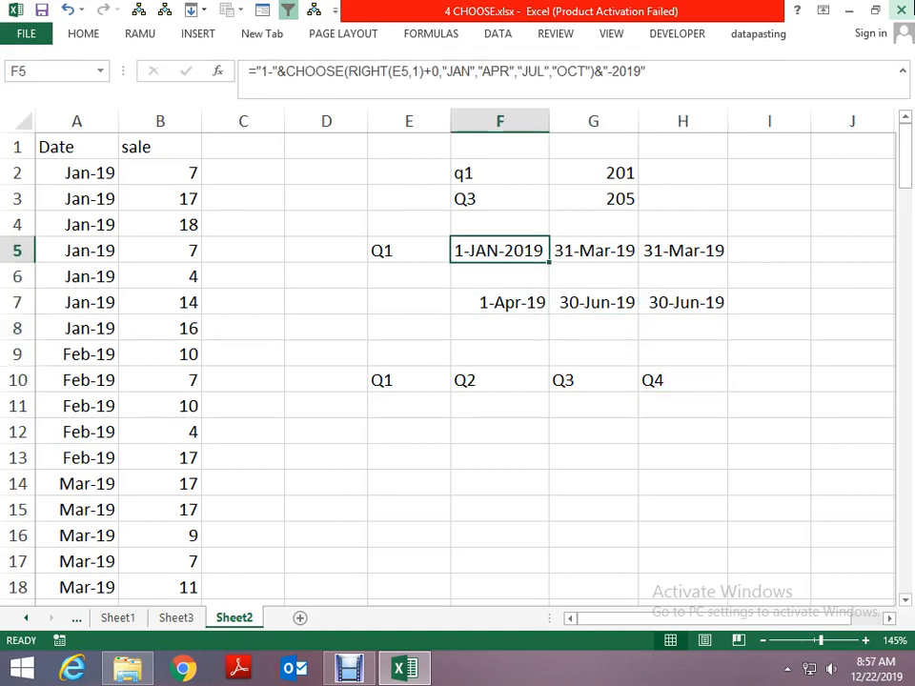
{"action": "key", "text": "Right"}
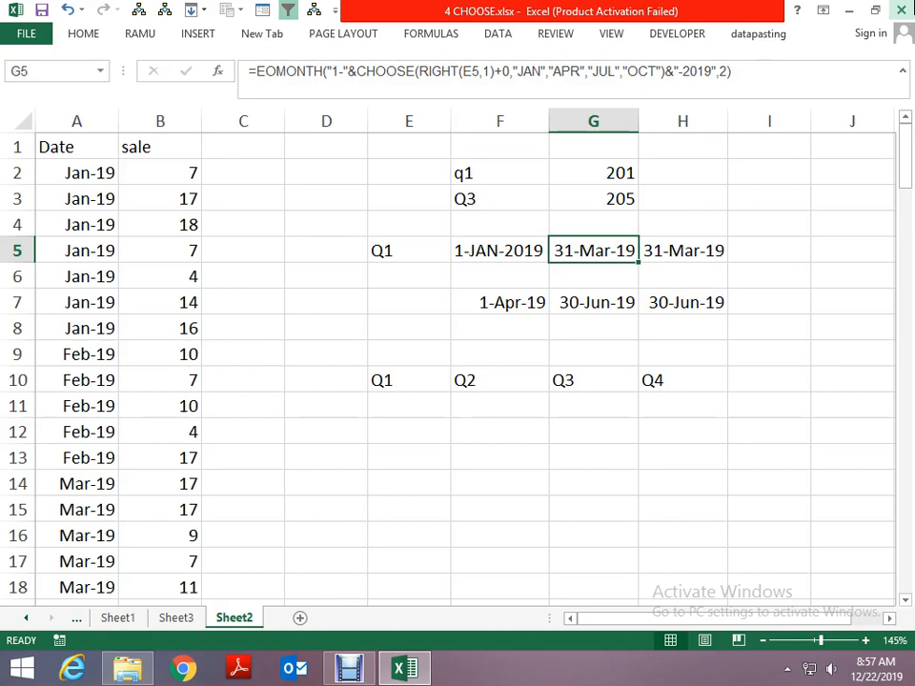
{"action": "key", "text": "Left"}
{"action": "key", "text": "Up"}
{"action": "key", "text": "Up"}
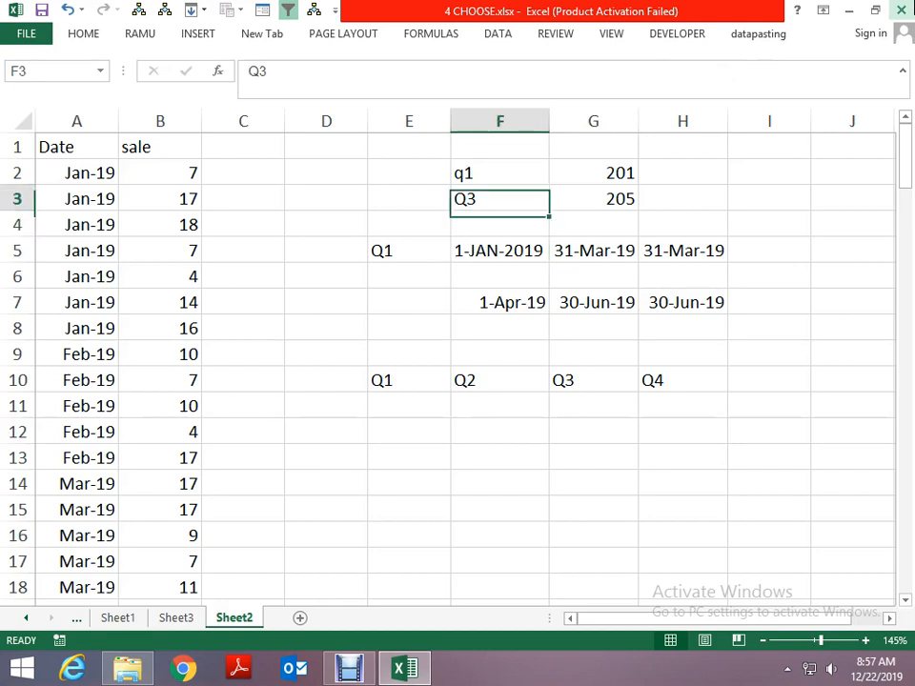
- Examine the SUMIFS formulas in G2 and G3 that total the sales for the quarters named in column F
{"action": "key", "text": "Up"}
{"action": "key", "text": "Up"}
{"action": "key", "text": "Down"}
{"action": "key", "text": "Right"}
{"action": "key", "text": "Down"}
{"action": "key", "text": "Down"}
{"action": "key", "text": "Down"}
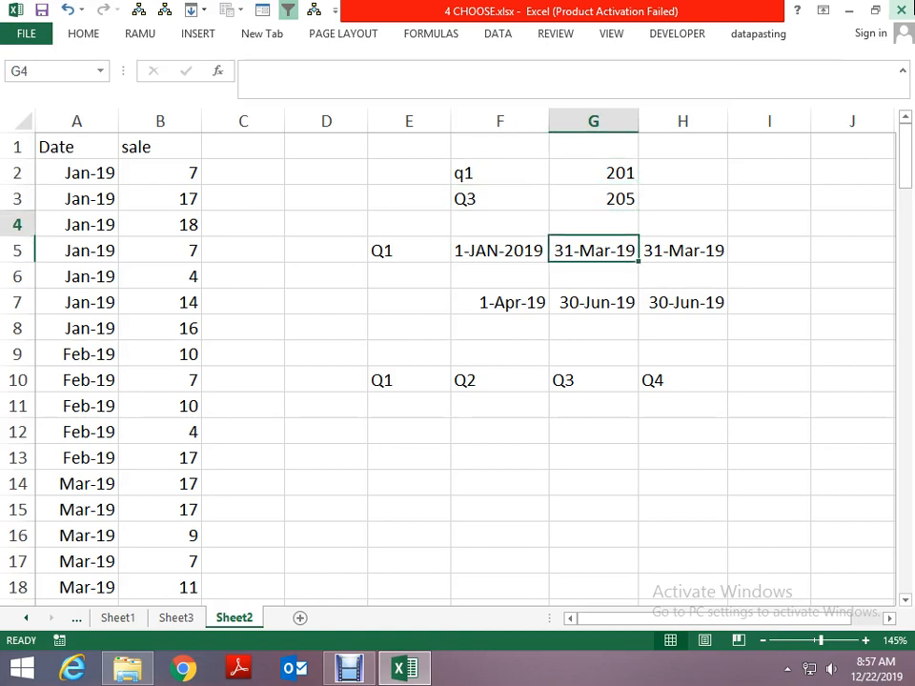
{"action": "key", "text": "Up"}
{"action": "key", "text": "Up"}
{"action": "key", "text": "Up"}
{"action": "key", "text": "Down"}
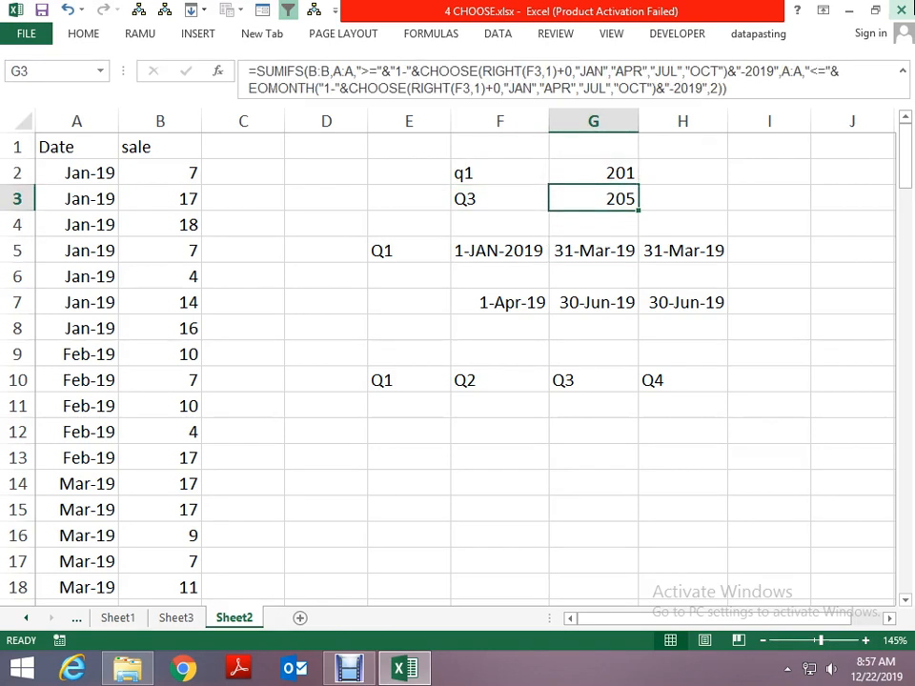
- Review the quarter labels in row 10 and the empty cells beneath them
{"action": "key", "text": "Down"}
{"action": "key", "text": "Down"}
{"action": "key", "text": "Down"}
{"action": "key", "text": "Down"}
{"action": "key", "text": "Down"}
{"action": "key", "text": "Down"}
{"action": "key", "text": "Down"}
{"action": "key", "text": "Left"}
{"action": "key", "text": "Left"}
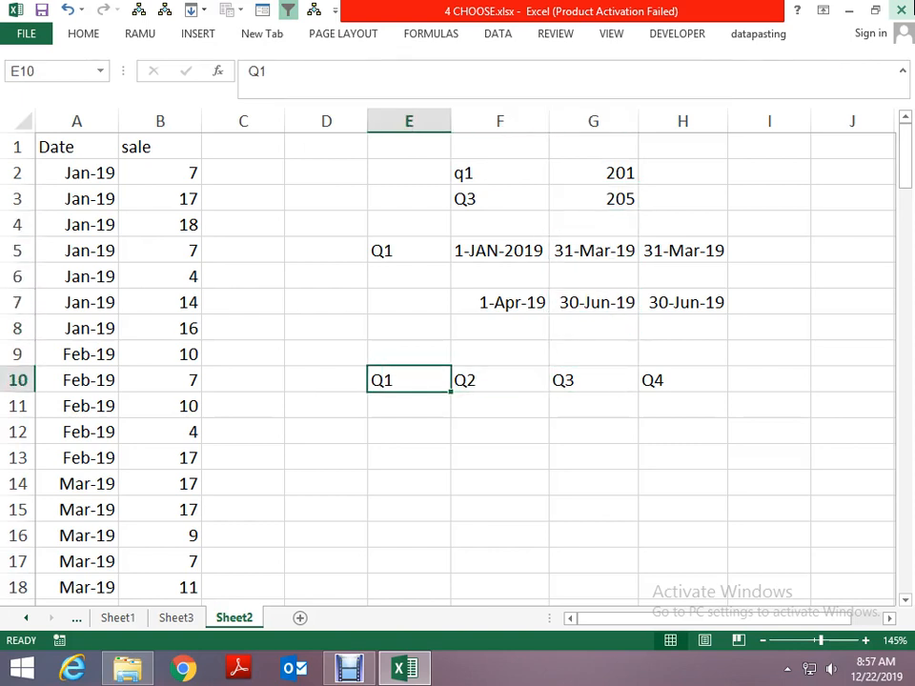
{"action": "key", "text": "Down"}
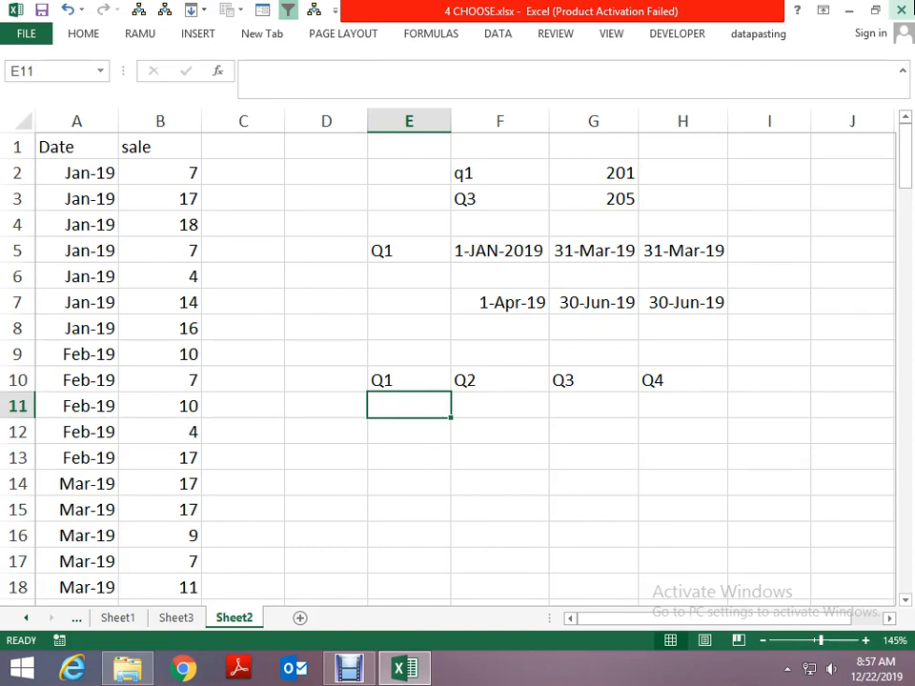
{"action": "key", "text": "Up"}
{"action": "key", "text": "Down"}
{"action": "key", "text": "Up"}
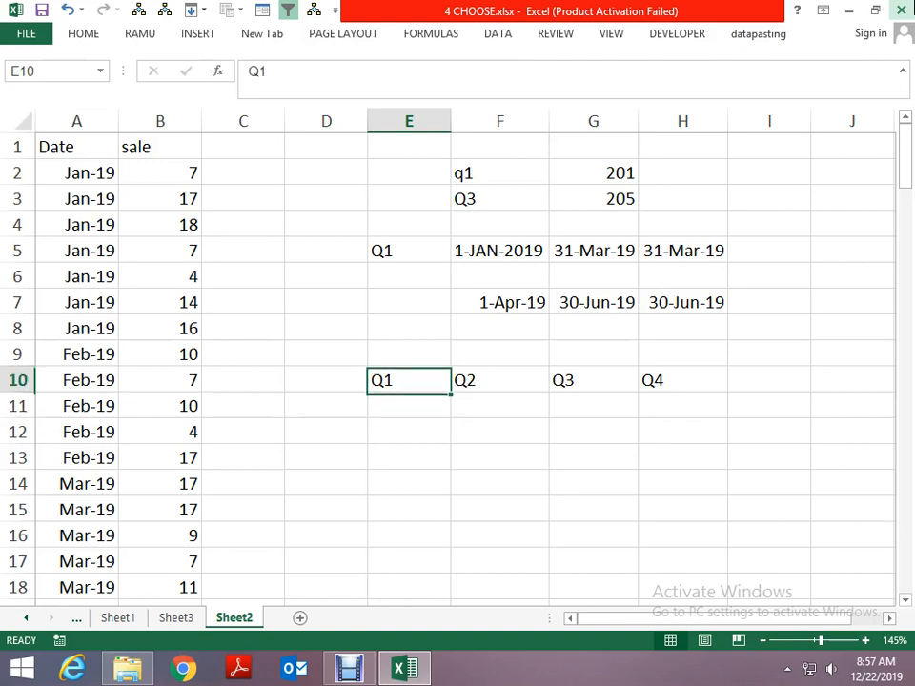
{"action": "key", "text": "Down"}
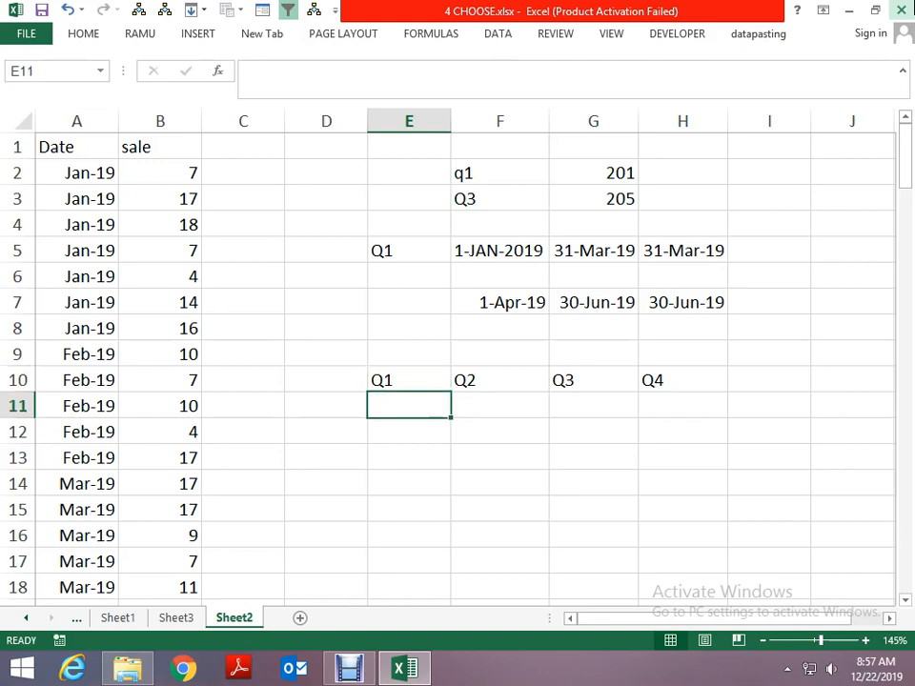
{"action": "key", "text": "Right"}
{"action": "key", "text": "Right"}
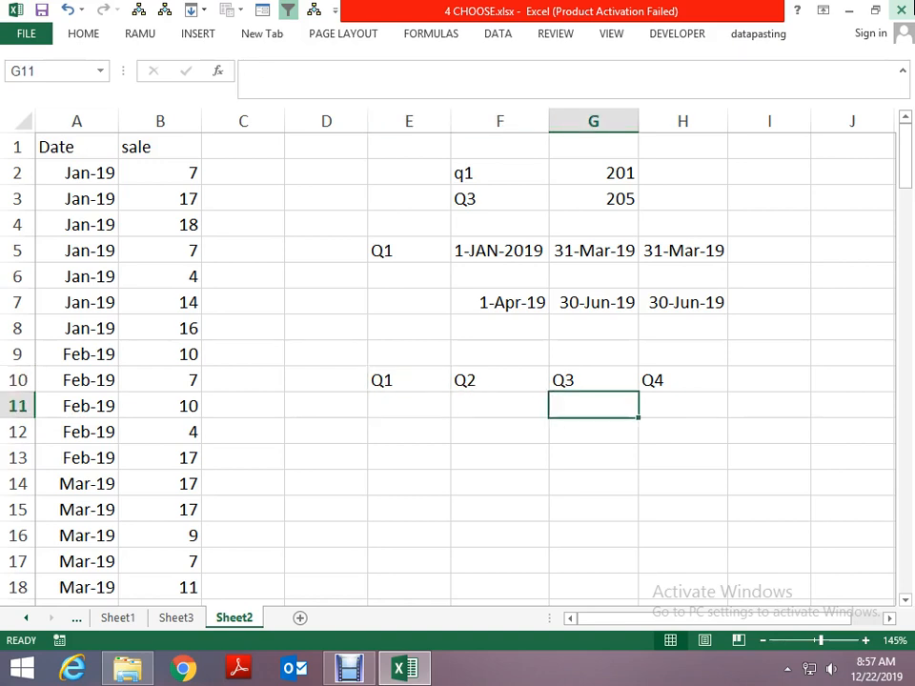
{"action": "key", "text": "Right"}
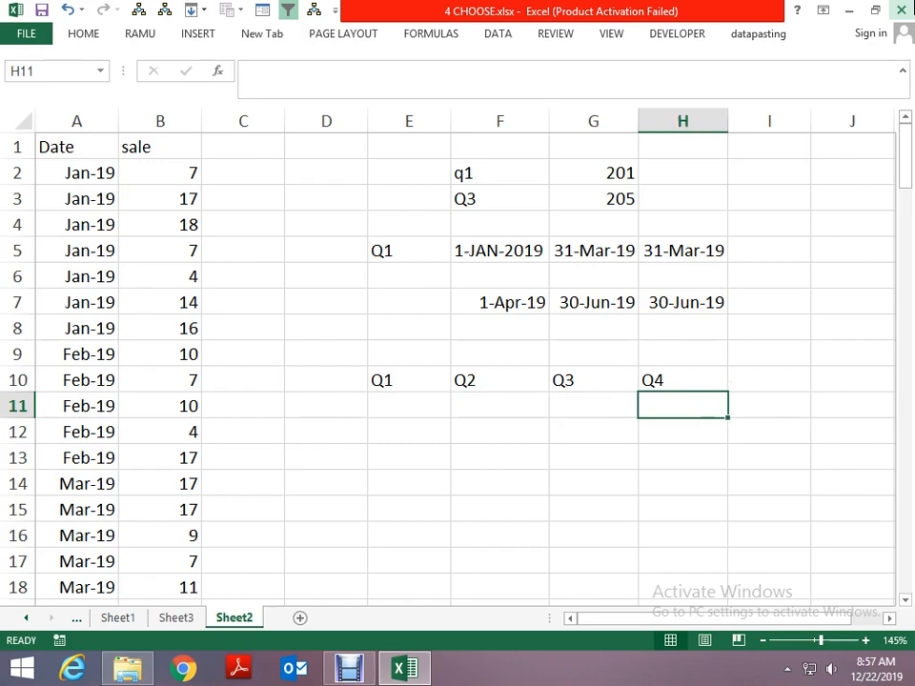
{"action": "key", "text": "Left"}
{"action": "key", "text": "Left"}
{"action": "key", "text": "Down"}
{"action": "key", "text": "Down"}
{"action": "key", "text": "Left"}
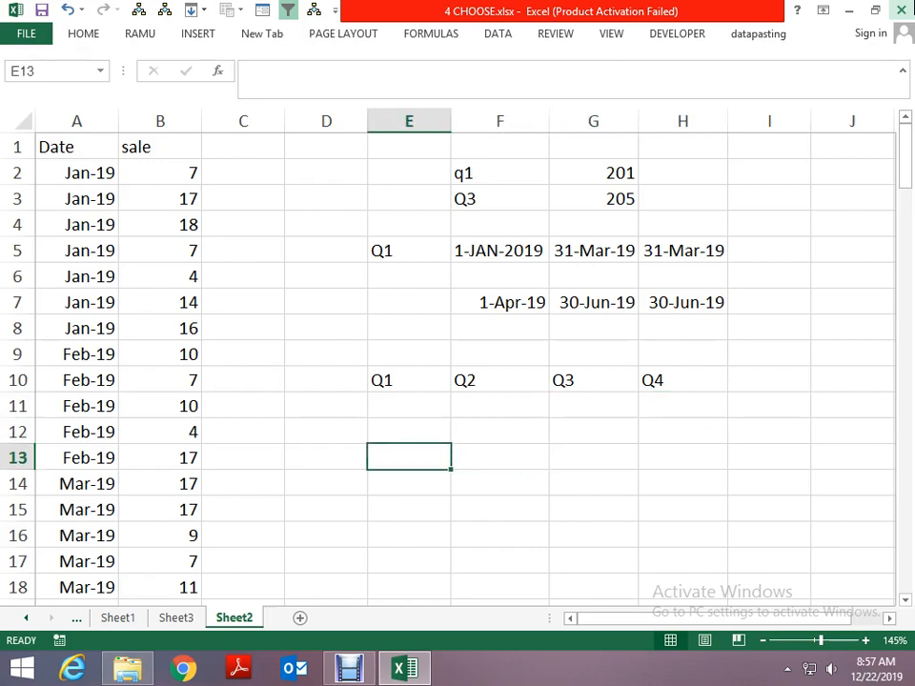
{"action": "type", "text": "=CHOOS"}
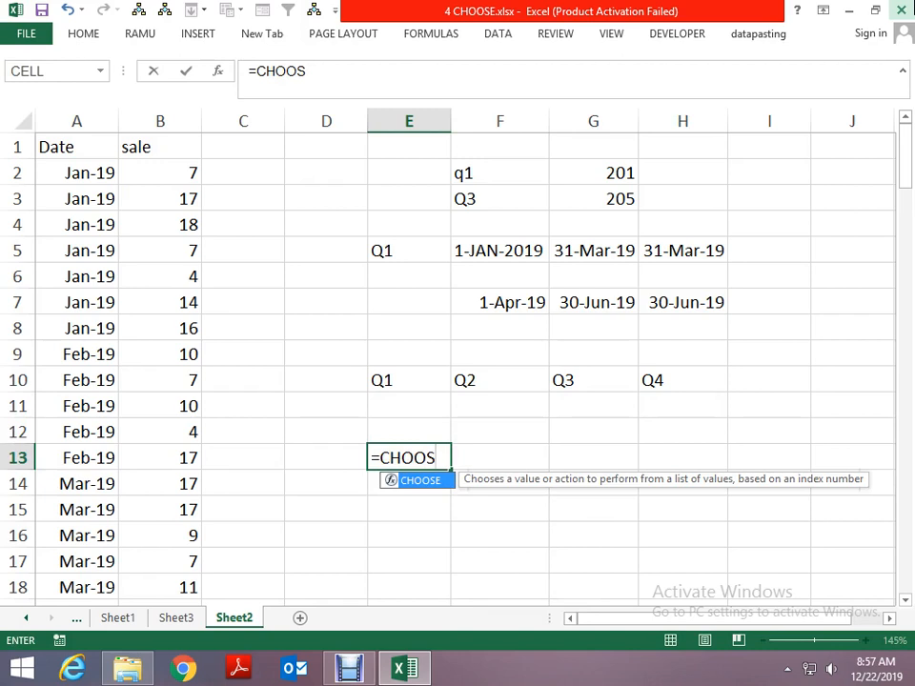
{"action": "type", "text": "E("}
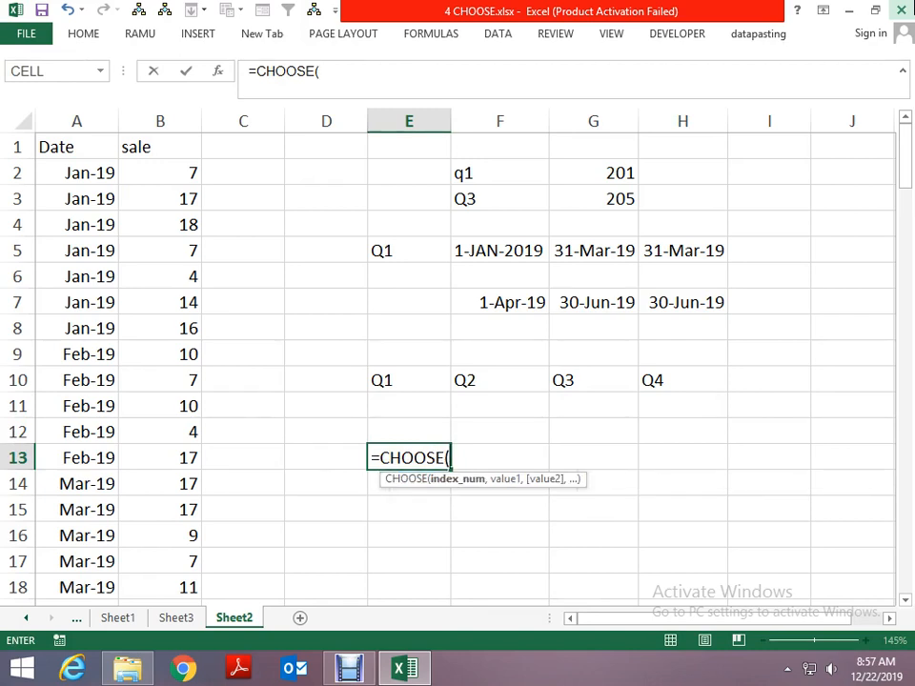
{"action": "key", "text": "Escape"}
- Enter =RIGHT(E10,1) in E13 to extract the quarter digit from the label
{"action": "type", "text": "=RIGHT("}
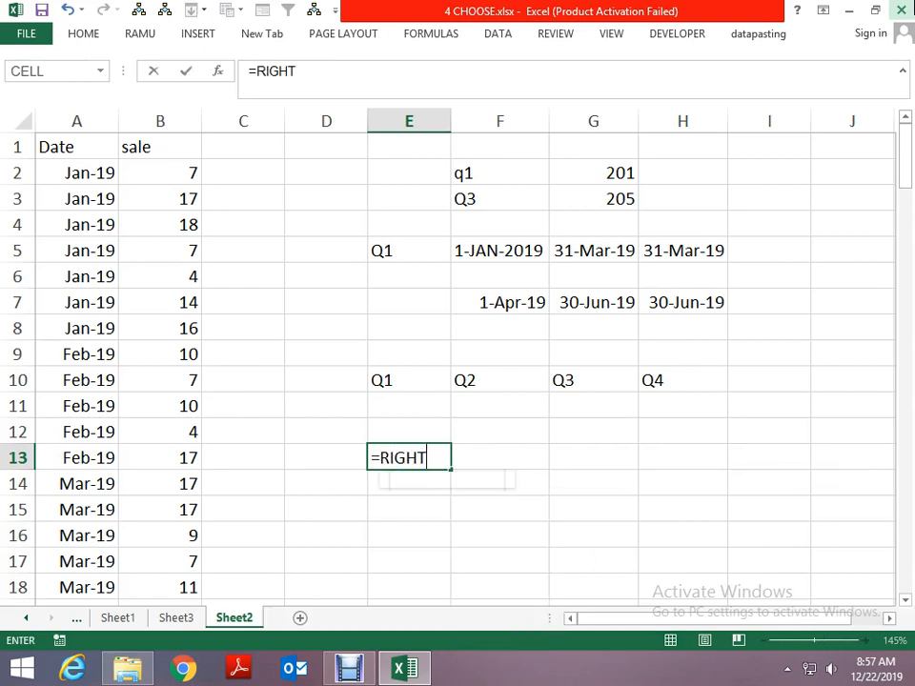
{"action": "key", "text": "Up"}
{"action": "key", "text": "Up"}
{"action": "key", "text": "Up"}
{"action": "type", "text": ",1"}
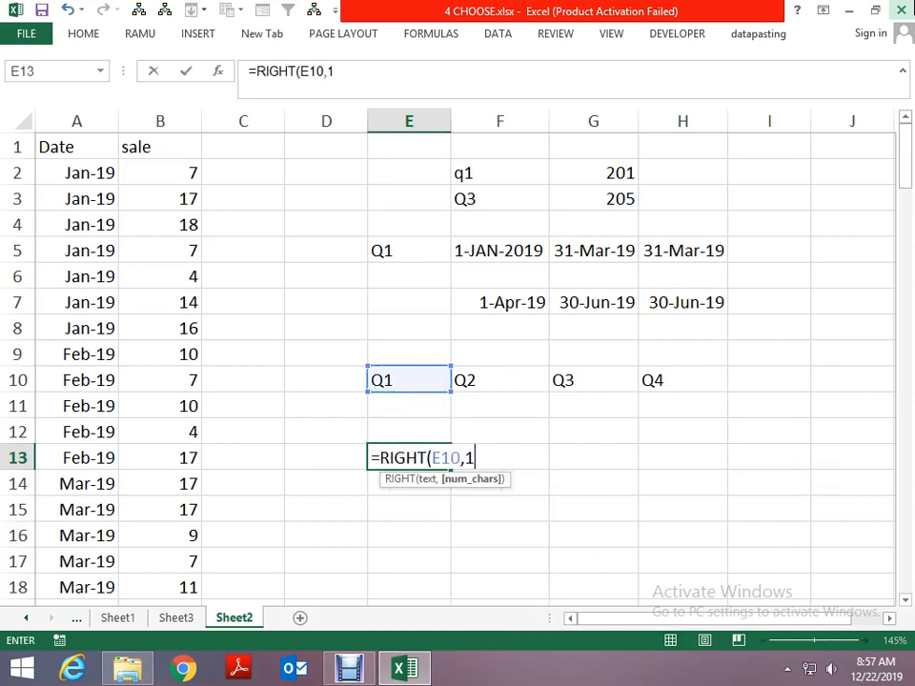
{"action": "key", "text": "Return"}
{"action": "key", "text": "Up"}
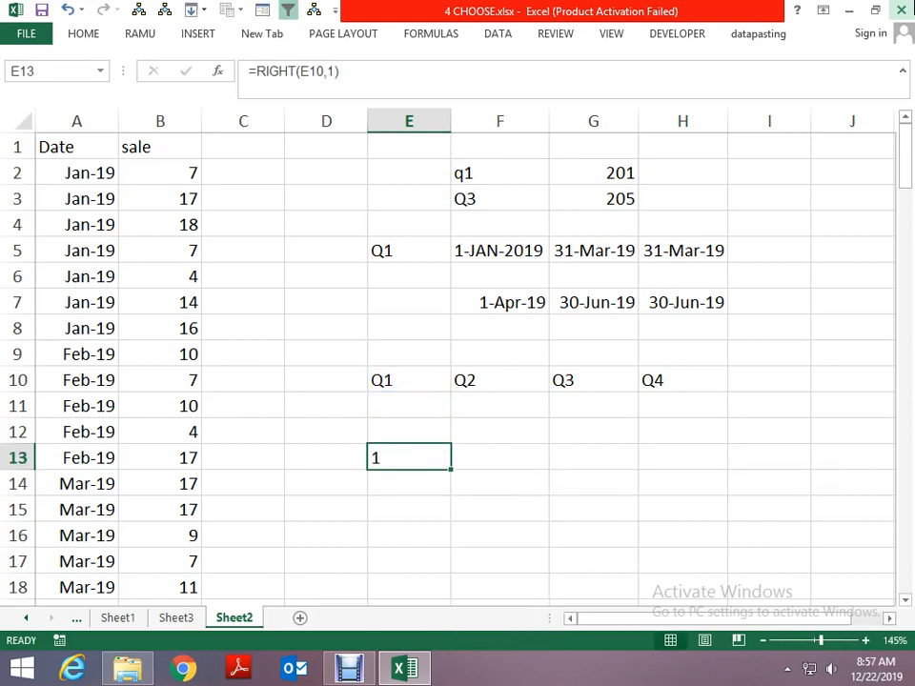
- Add +0 to the RIGHT formula in E13 to convert the extracted digit to a number
{"action": "key", "text": "F2"}
{"action": "type", "text": "+0"}
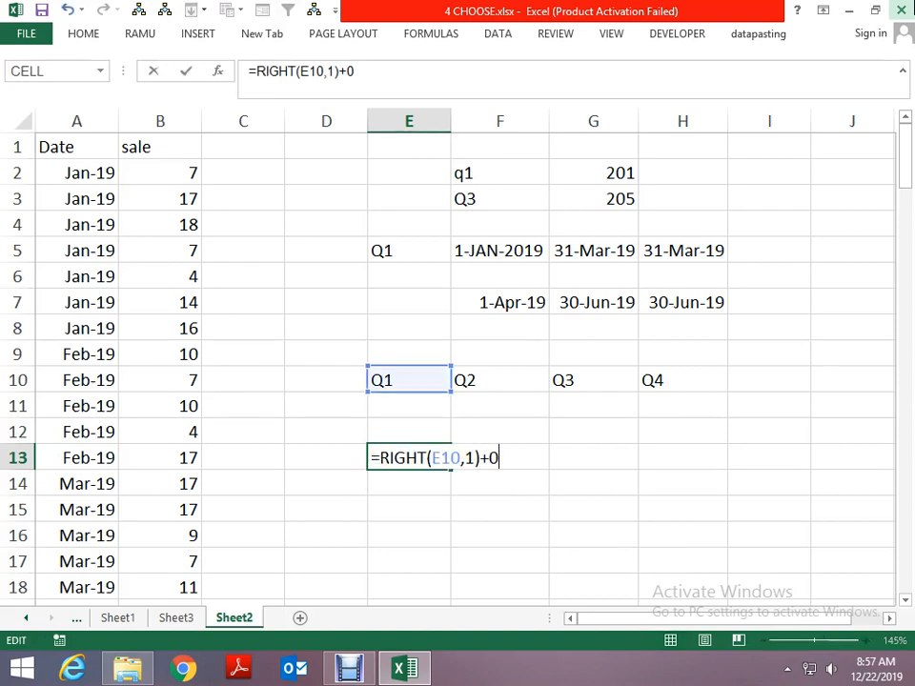
{"action": "key", "text": "ctrl+Return"}
- Copy the quarter-number formula from E13 across to F13, G13 and H13
{"action": "key", "text": "ctrl+c"}
{"action": "key", "text": "Right"}
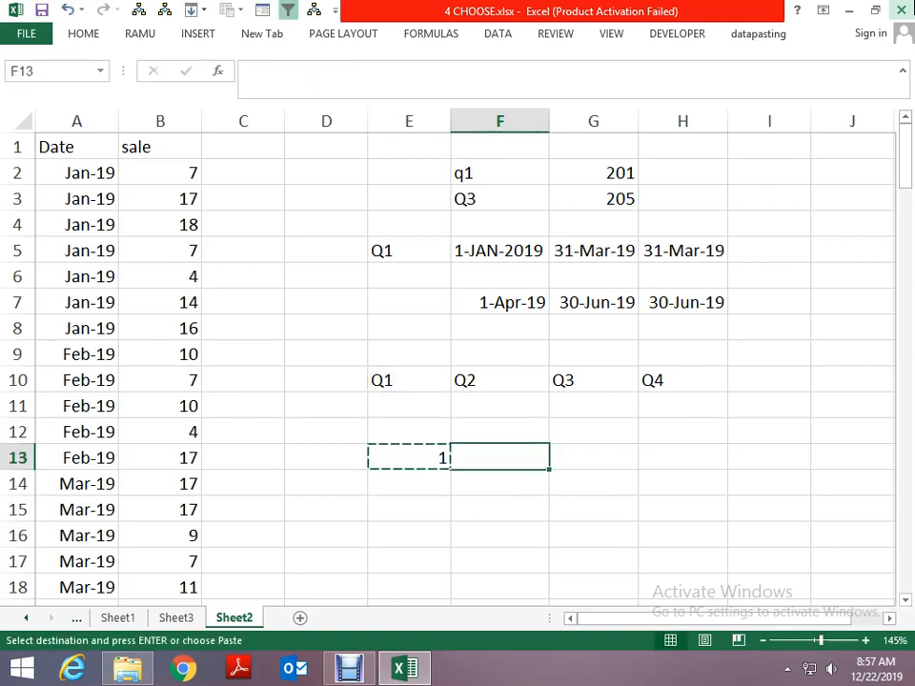
{"action": "key", "text": "ctrl+v"}
{"action": "key", "text": "Right"}
{"action": "key", "text": "ctrl+v"}
{"action": "key", "text": "Right"}
{"action": "key", "text": "ctrl+v"}
{"action": "key", "text": "Left"}
{"action": "key", "text": "Left"}
{"action": "key", "text": "Left"}
{"action": "key", "text": "Down"}
{"action": "key", "text": "Escape"}
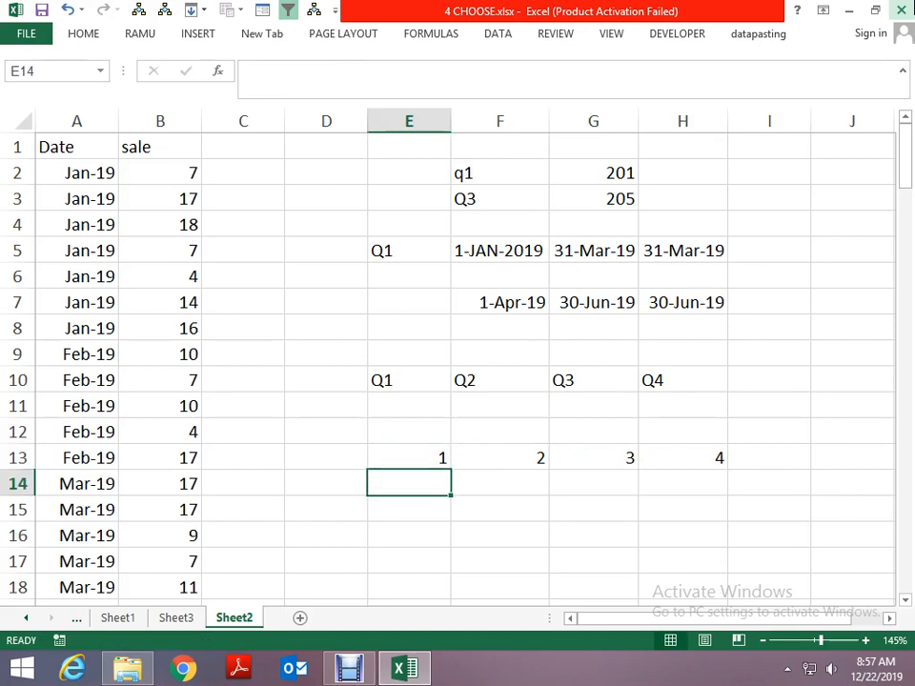
- Enter =CHOOSE(E13,1,4,7,10) in E14 to return the quarter's starting month number
{"action": "type", "text": "C"}
{"action": "key", "text": "BackSpace"}
{"action": "type", "text": "=CHO"}
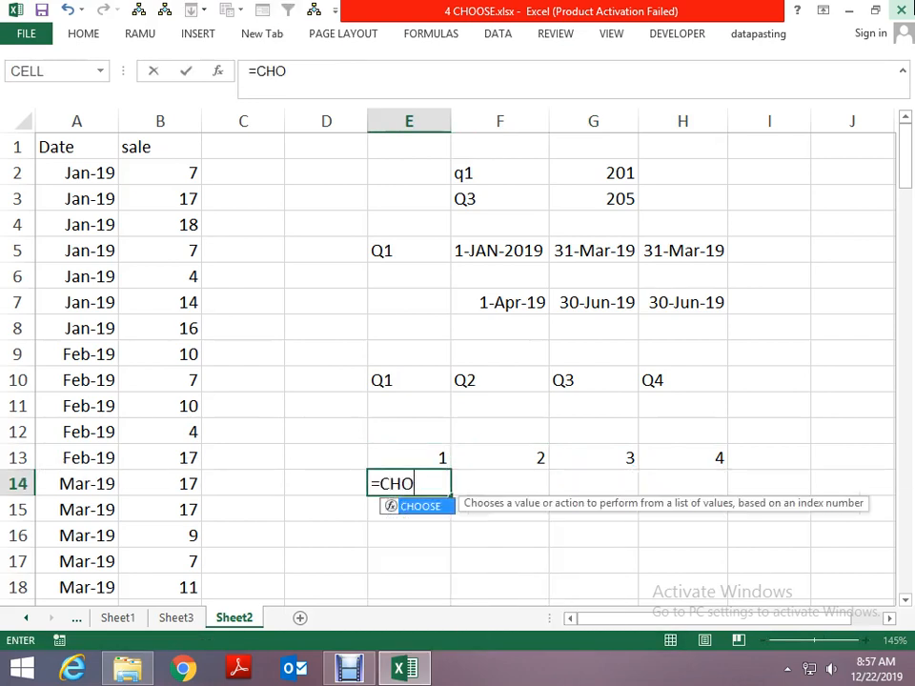
{"action": "type", "text": "OSE("}
{"action": "key", "text": "Up"}
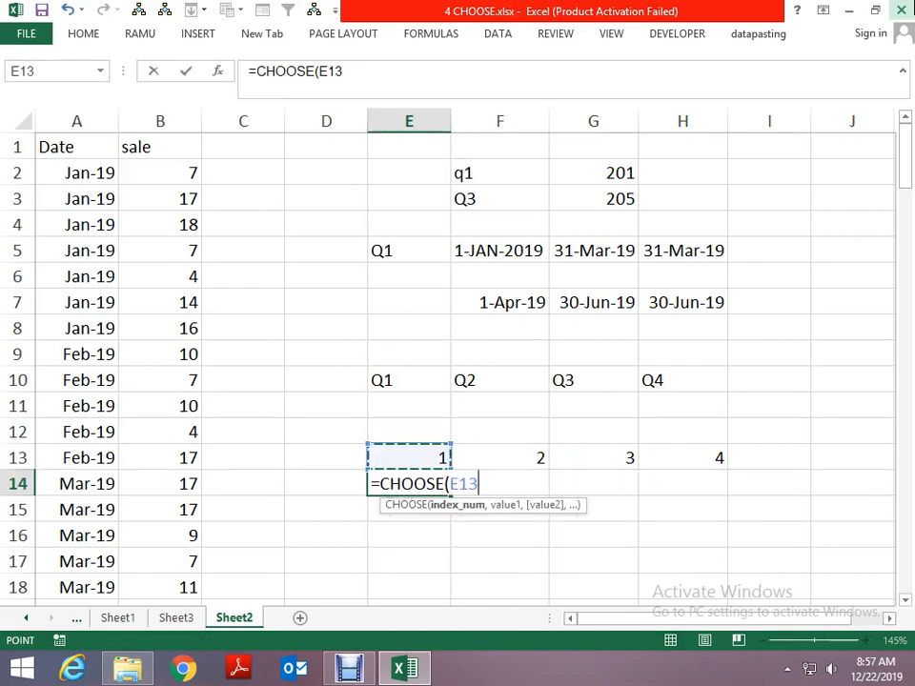
{"action": "type", "text": ","}
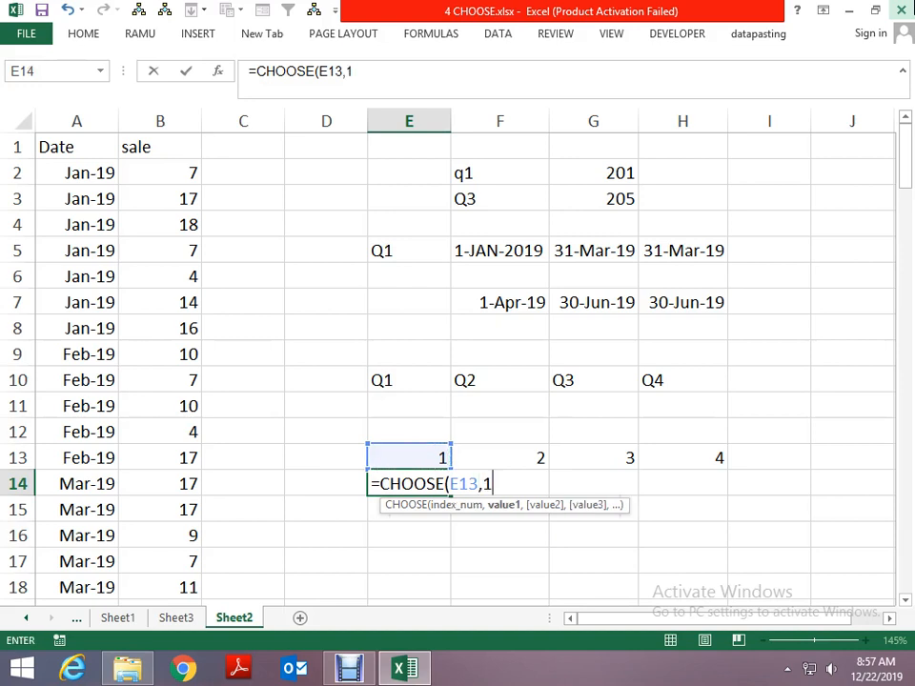
{"action": "type", "text": "1,4,7,10"}
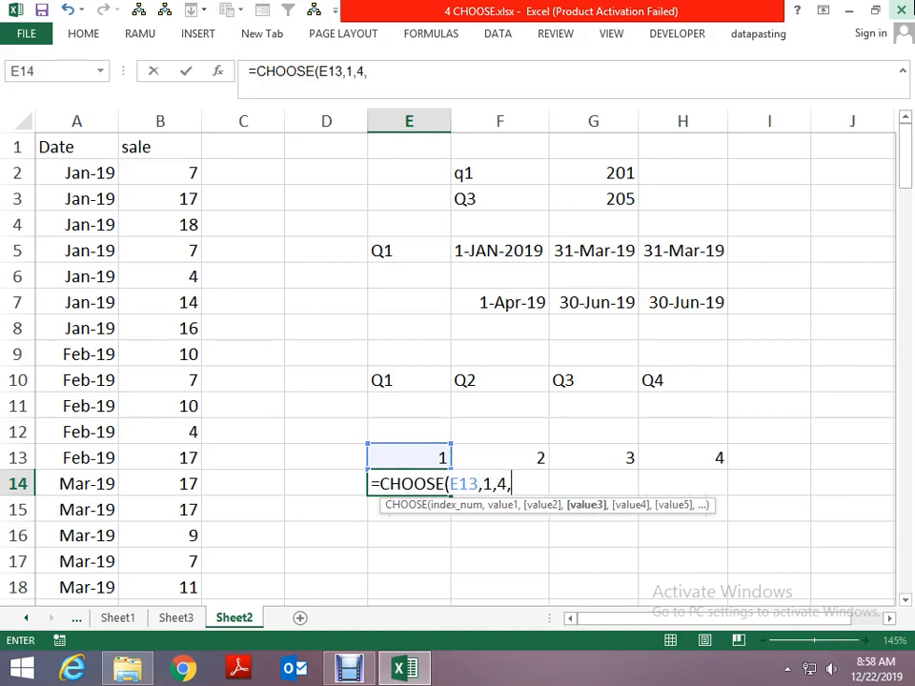
{"action": "key", "text": "ctrl+Return"}
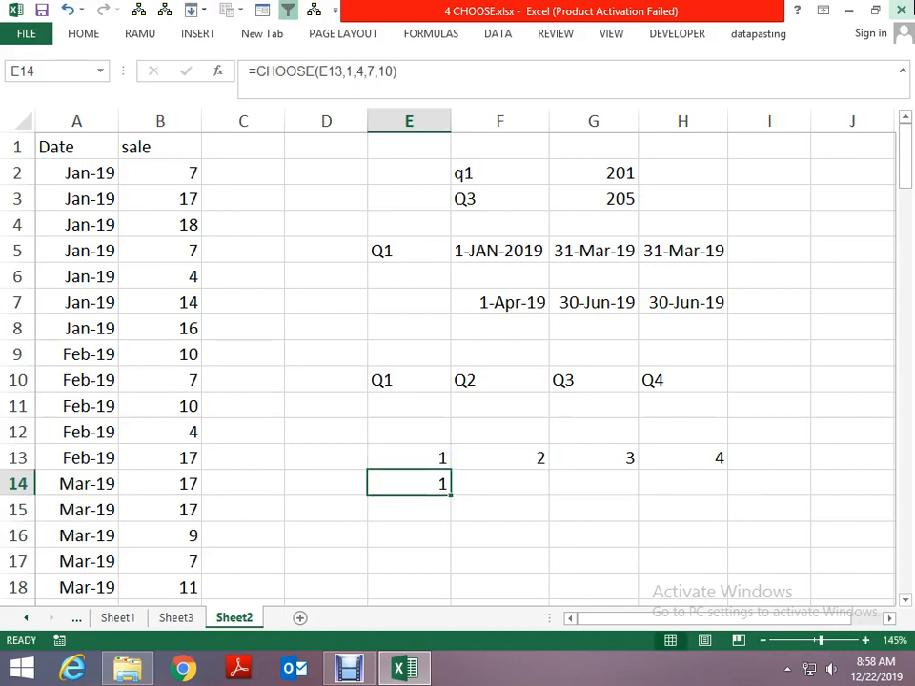
- Copy the CHOOSE formula from E14 across to F14, G14 and H14
{"action": "key", "text": "ctrl+c"}
{"action": "key", "text": "Right"}
{"action": "key", "text": "ctrl+v"}
{"action": "key", "text": "Right"}
{"action": "key", "text": "ctrl+v"}
{"action": "key", "text": "Right"}
{"action": "key", "text": "ctrl+v"}
{"action": "key", "text": "Escape"}
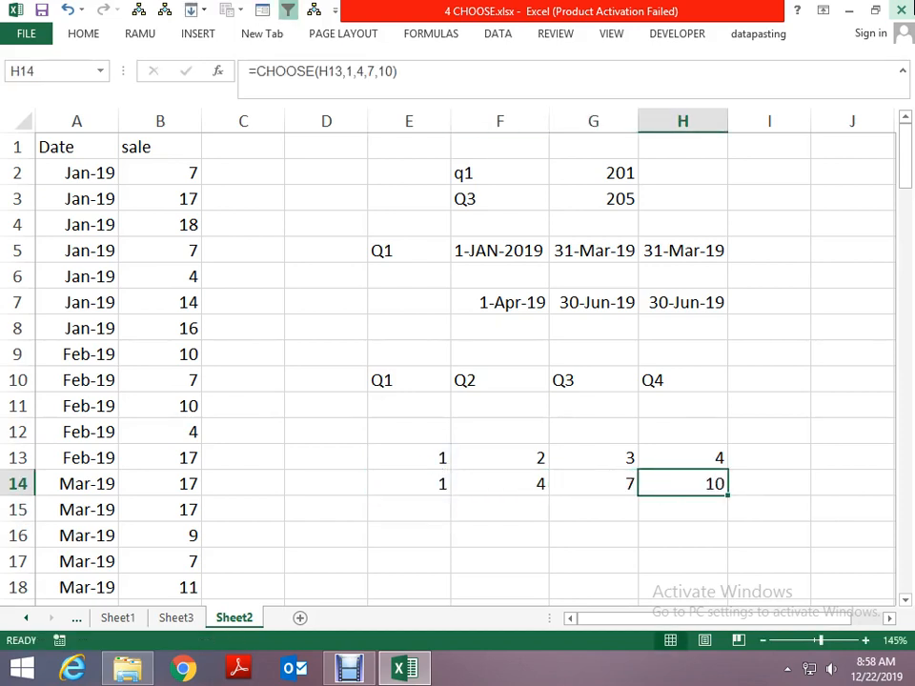
- Enter =DATE(2019,E14,1) in E15 to build the first quarter's start date
{"action": "key", "text": "Left"}
{"action": "key", "text": "Left"}
{"action": "key", "text": "Down"}
{"action": "key", "text": "Left"}
{"action": "type", "text": "=DATE("}
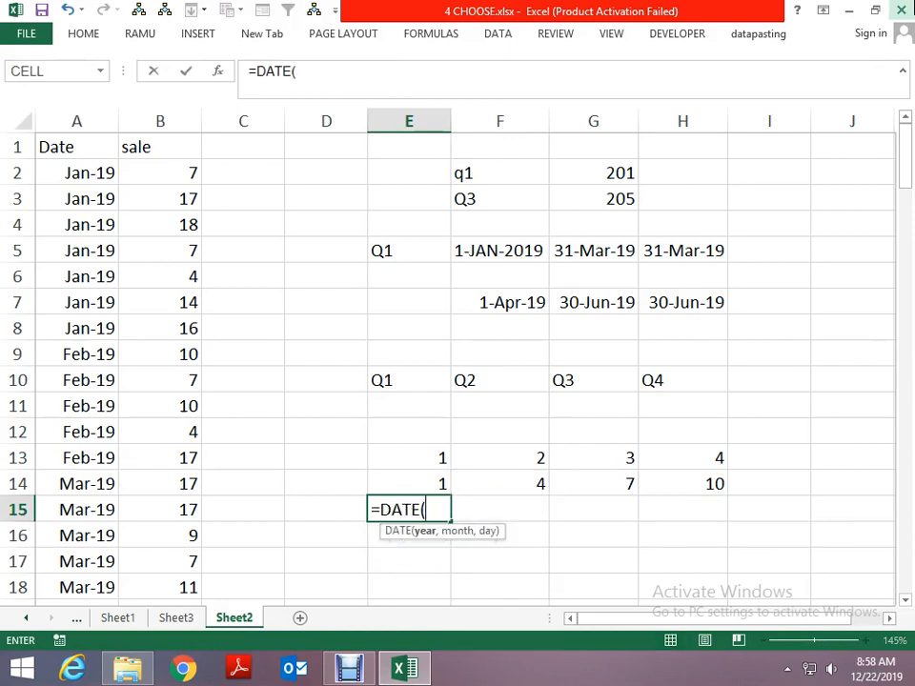
{"action": "type", "text": "2019"}
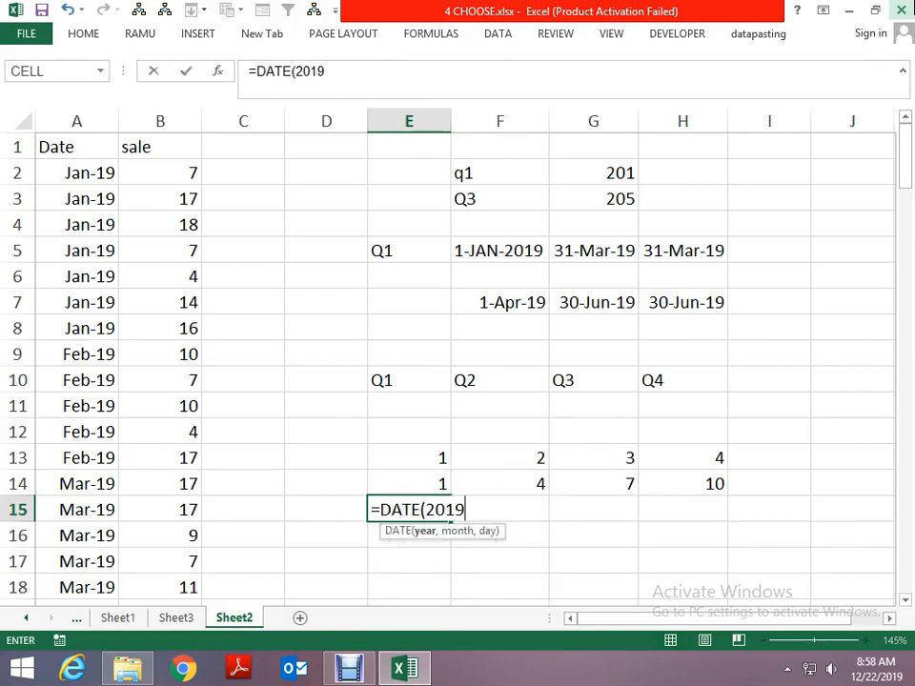
{"action": "type", "text": ","}
{"action": "key", "text": "Up"}
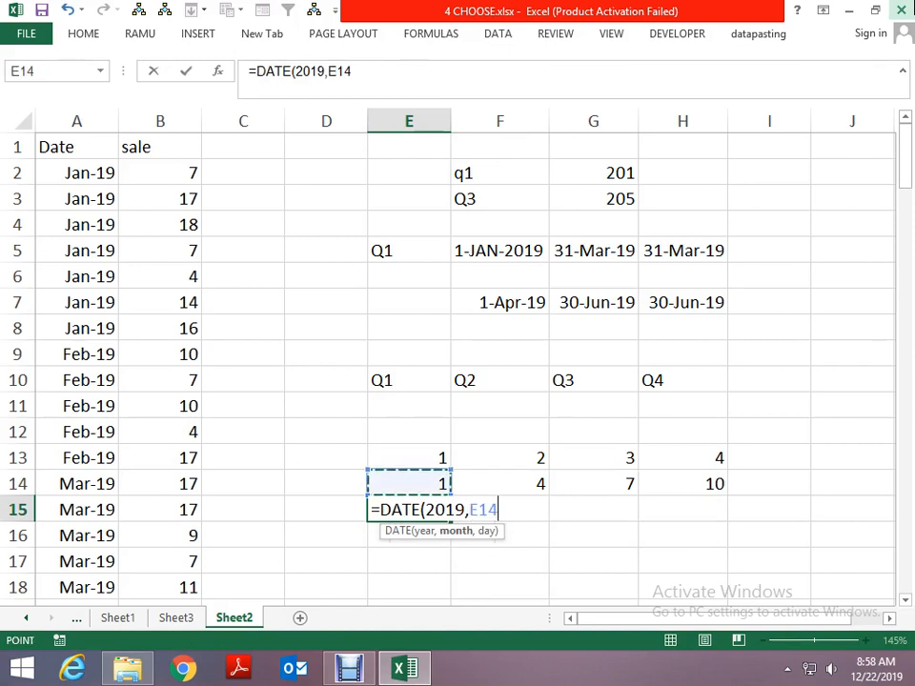
{"action": "type", "text": ","}
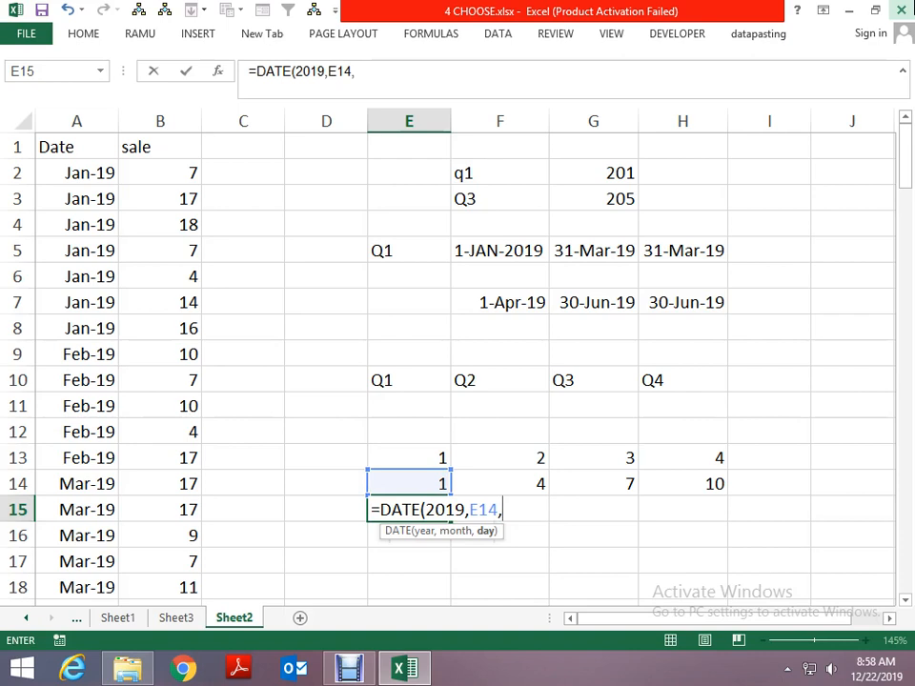
{"action": "type", "text": "1"}
{"action": "key", "text": "ctrl+Return"}
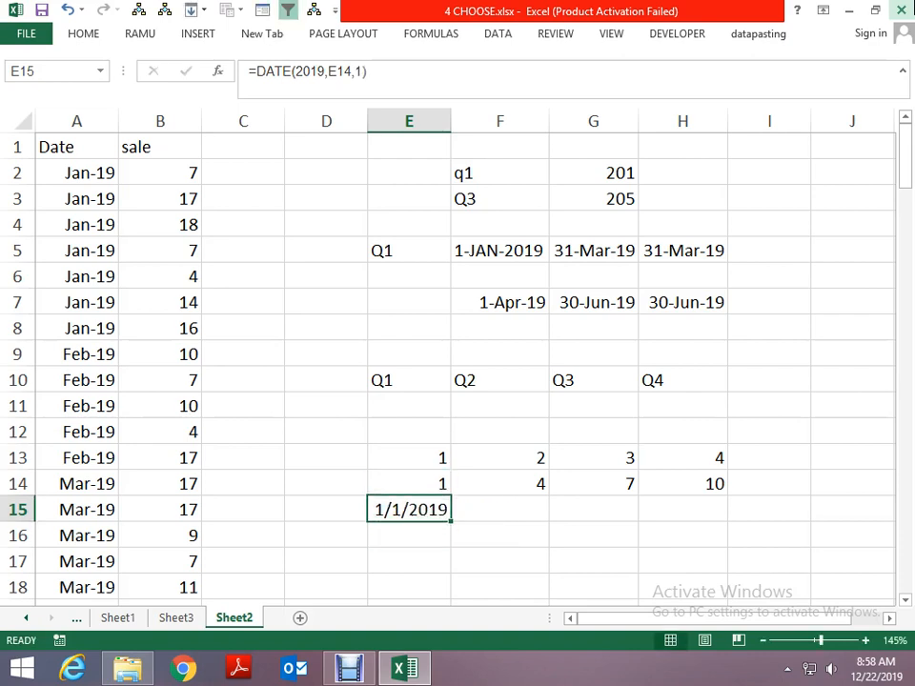
- Format E15 as a d-mmm-yy date and copy its formula across to F15, G15 and H15
{"action": "key", "text": "ctrl+shift+3"}
{"action": "key", "text": "ctrl+c"}
{"action": "key", "text": "Right"}
{"action": "key", "text": "ctrl+v"}
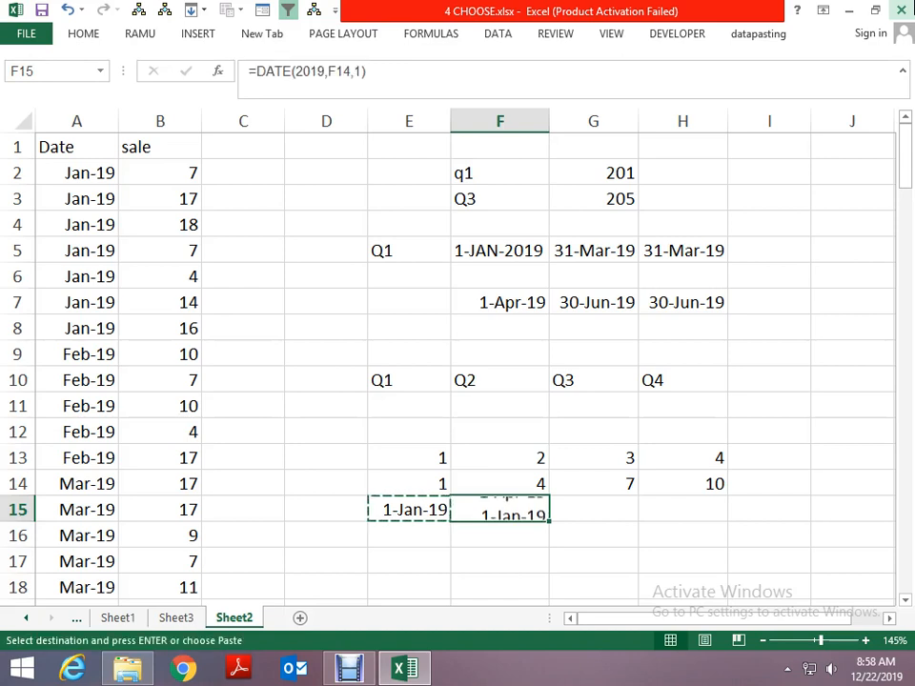
{"action": "key", "text": "Right"}
{"action": "key", "text": "ctrl+v"}
{"action": "key", "text": "Right"}
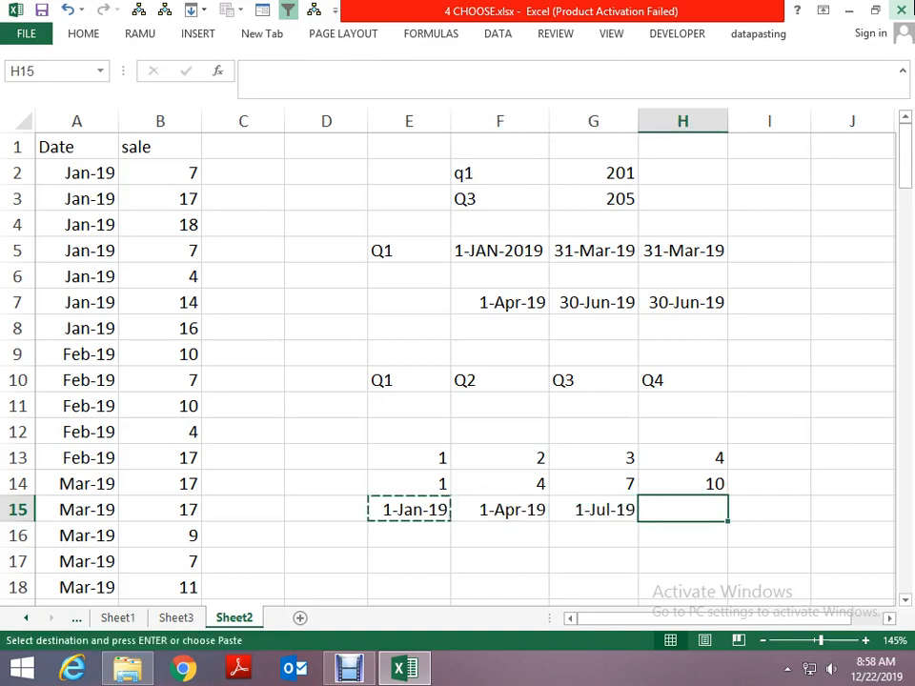
{"action": "key", "text": "ctrl+v"}
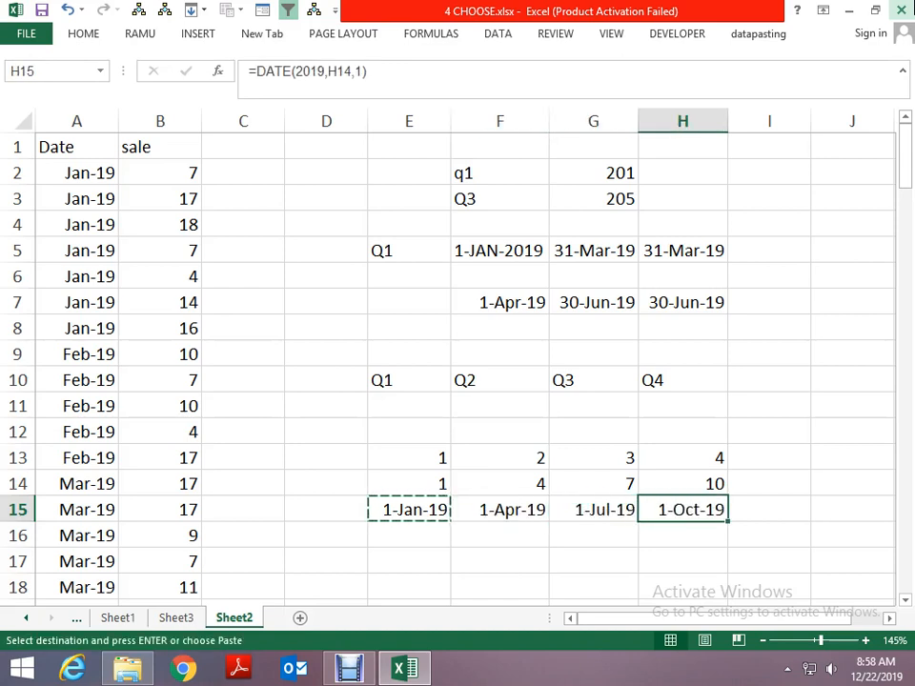
{"action": "key", "text": "Escape"}
- Enter =EOMONTH(E15,2) in E16 to return the first quarter's end date
{"action": "key", "text": "Left"}
{"action": "key", "text": "Left"}
{"action": "key", "text": "Left"}
{"action": "key", "text": "Down"}
{"action": "type", "text": "=EDO"}
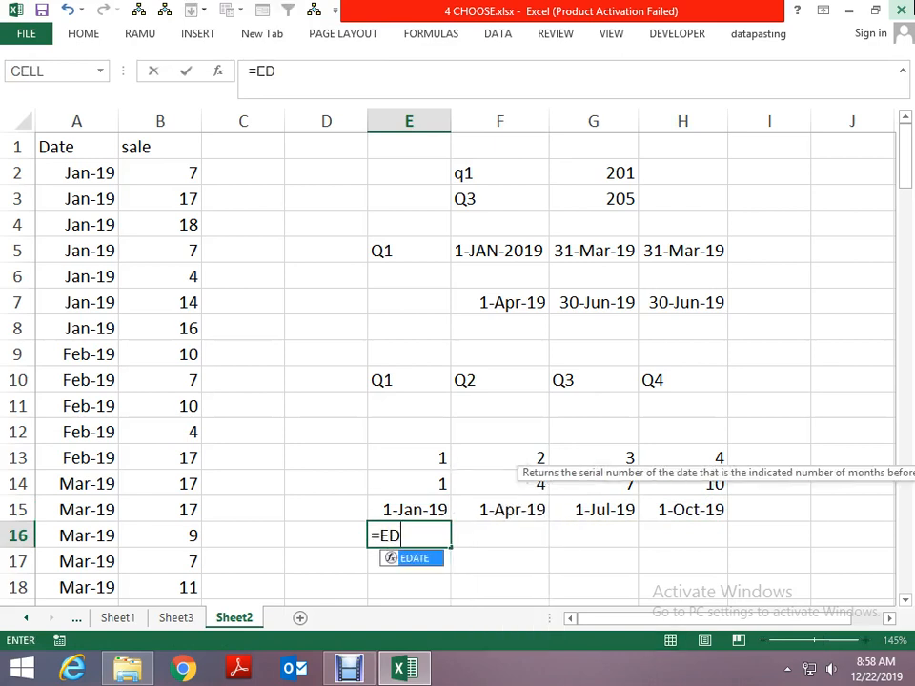
{"action": "key", "text": "BackSpace"}
{"action": "key", "text": "BackSpace"}
{"action": "type", "text": "O"}
{"action": "key", "text": "Tab"}
{"action": "key", "text": "Up"}
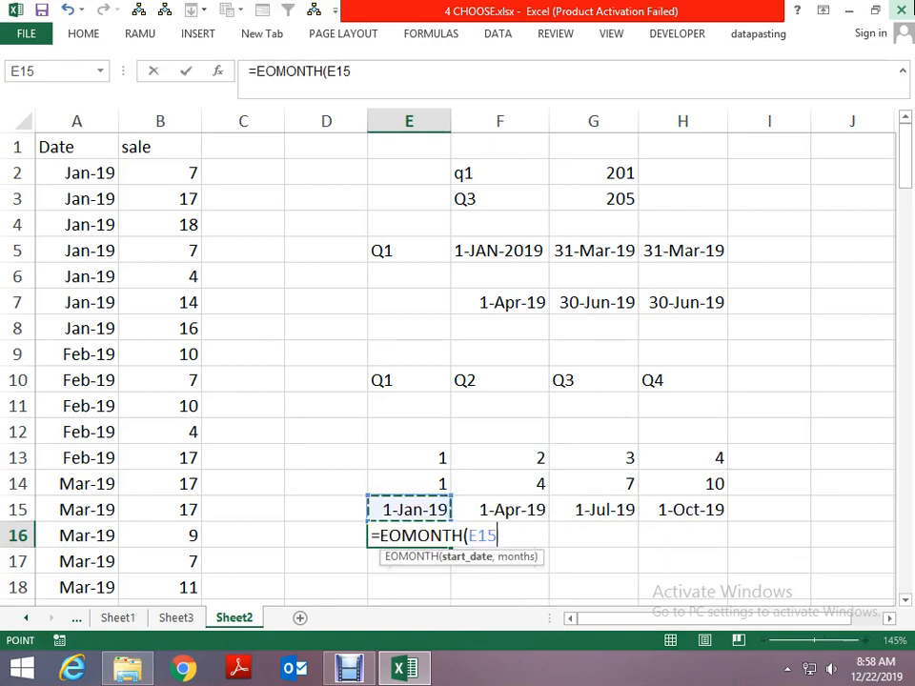
{"action": "type", "text": ",2"}
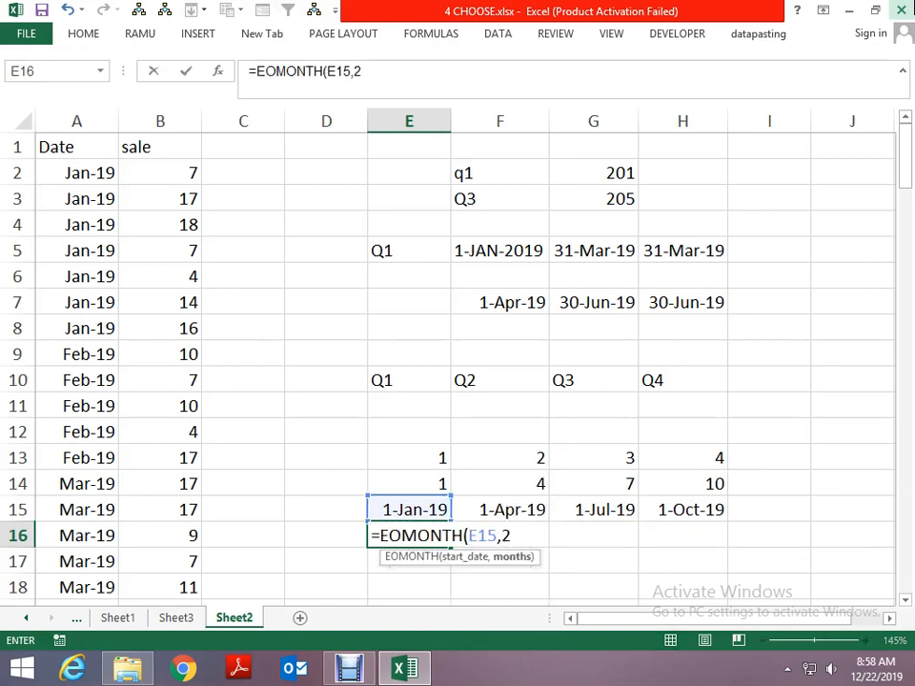
{"action": "key", "text": "ctrl+Return"}
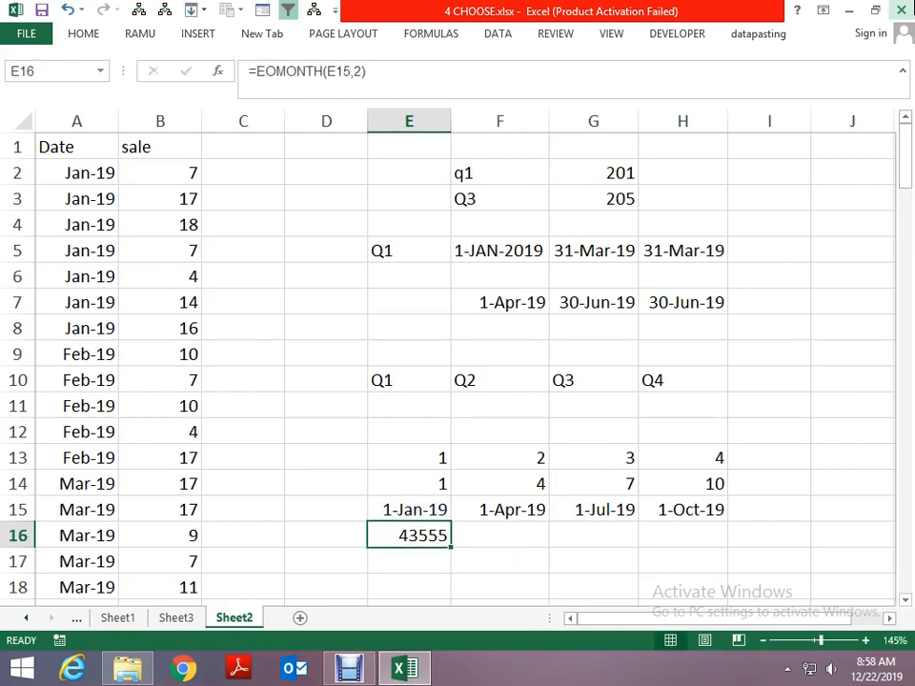
- Format E16 as a d-mmm-yy date and copy its formula across to F16, G16 and H16
{"action": "key", "text": "ctrl+shift+3"}
{"action": "key", "text": "ctrl+c"}
{"action": "key", "text": "Right"}
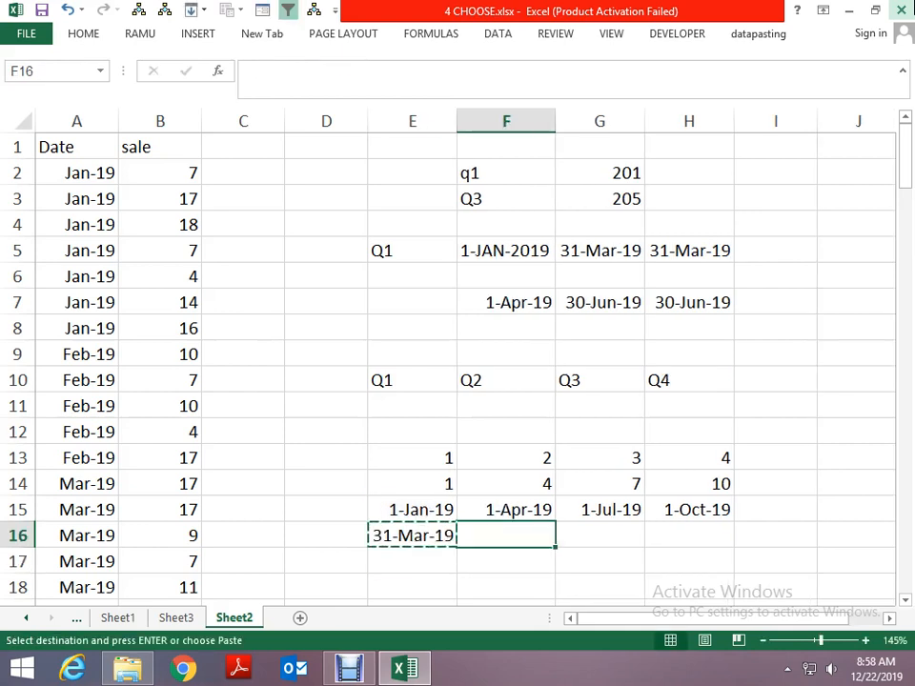
{"action": "key", "text": "ctrl+v"}
{"action": "key", "text": "Right"}
{"action": "key", "text": "ctrl+v"}
{"action": "key", "text": "Right"}
{"action": "key", "text": "ctrl+v"}
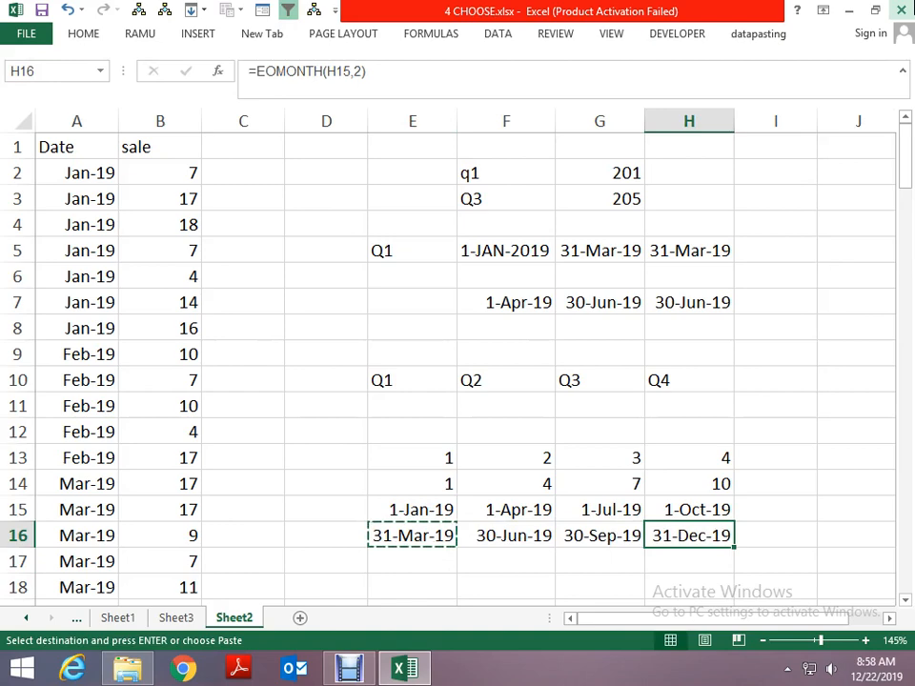
{"action": "key", "text": "Escape"}
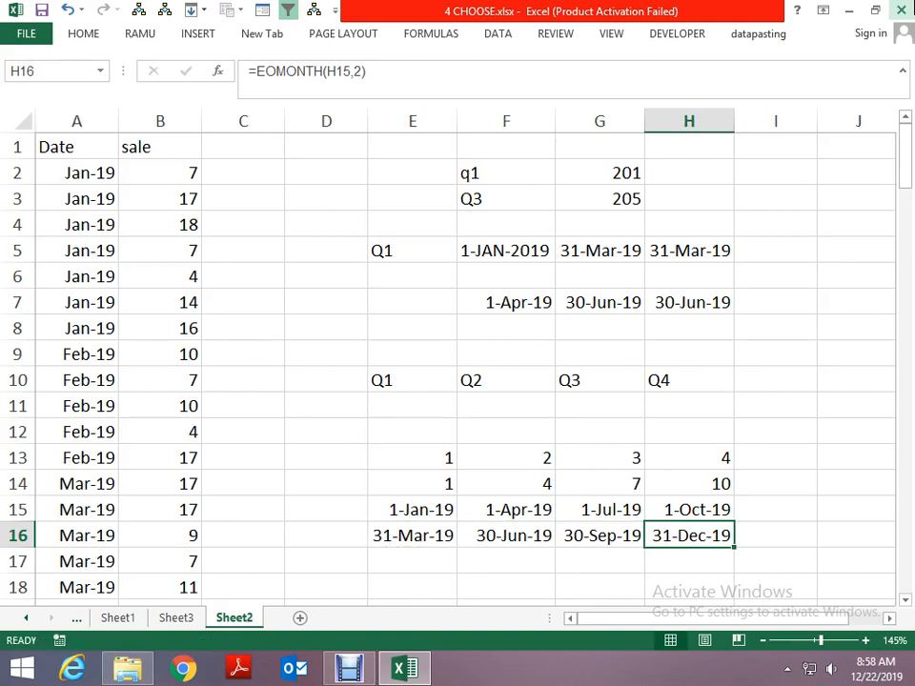
- Start a SUMIFS formula in E18 with the whole sale column B:B as the sum range
{"action": "key", "text": "Left"}
{"action": "key", "text": "Left"}
{"action": "key", "text": "Left"}
{"action": "key", "text": "Down"}
{"action": "key", "text": "Down"}
{"action": "key", "text": "Down"}
{"action": "key", "text": "Down"}
{"action": "key", "text": "Down"}
{"action": "key", "text": "Down"}
{"action": "key", "text": "Down"}
{"action": "key", "text": "Down"}
{"action": "key", "text": "Down"}
{"action": "key", "text": "Down"}
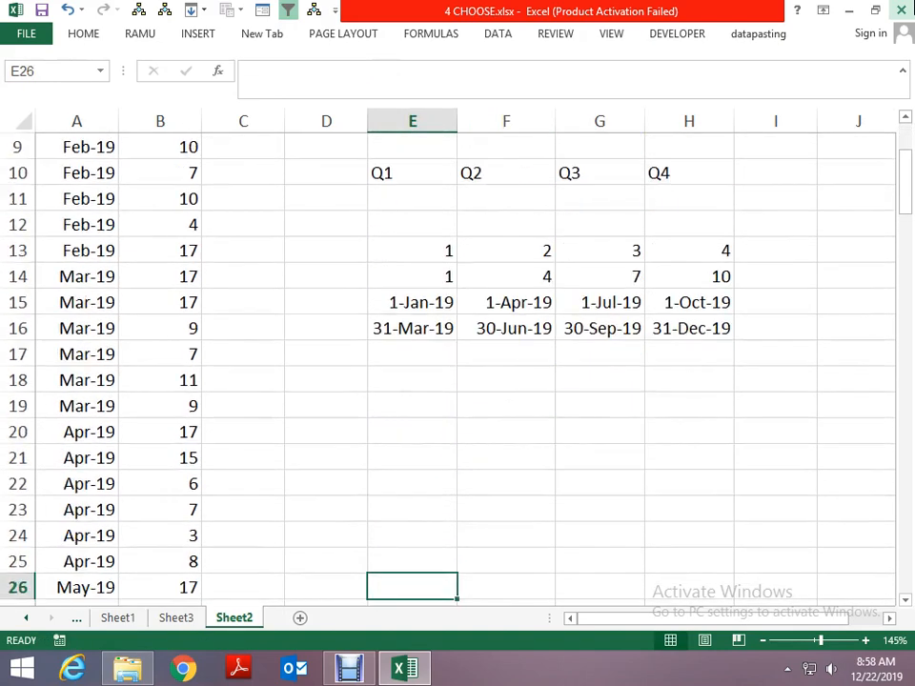
{"action": "key", "text": "Up"}
{"action": "key", "text": "Up"}
{"action": "key", "text": "Up"}
{"action": "key", "text": "Up"}
{"action": "key", "text": "Up"}
{"action": "key", "text": "Up"}
{"action": "key", "text": "Up"}
{"action": "key", "text": "Up"}
{"action": "key", "text": "Up"}
{"action": "key", "text": "Up"}
{"action": "key", "text": "Down"}
{"action": "key", "text": "Down"}
{"action": "type", "text": "=S"}
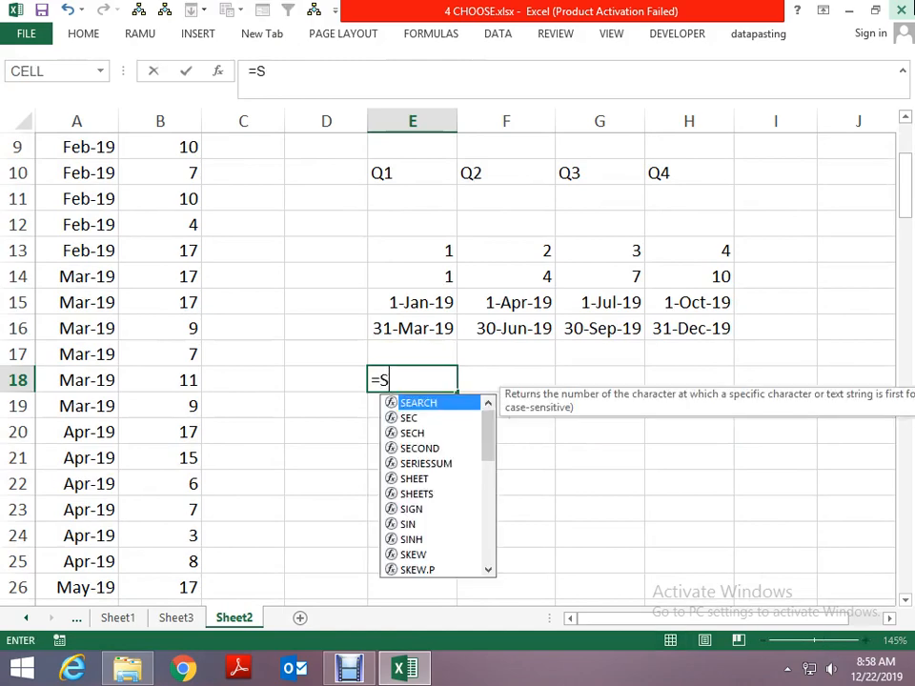
{"action": "type", "text": "UMIFS("}
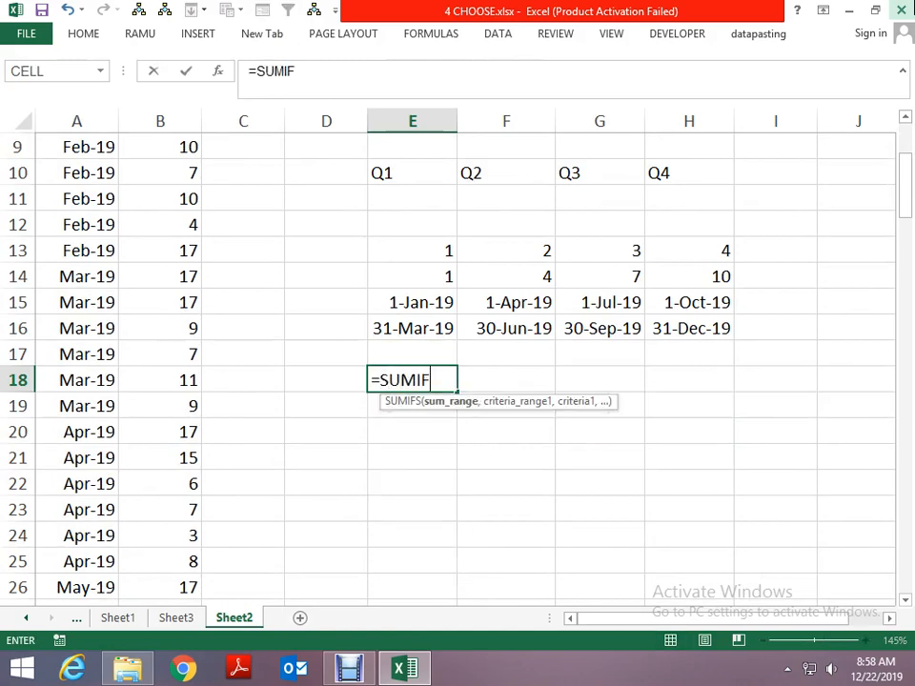
{"action": "key", "text": "Left"}
{"action": "key", "text": "Left"}
{"action": "key", "text": "Left"}
{"action": "key", "text": "Left"}
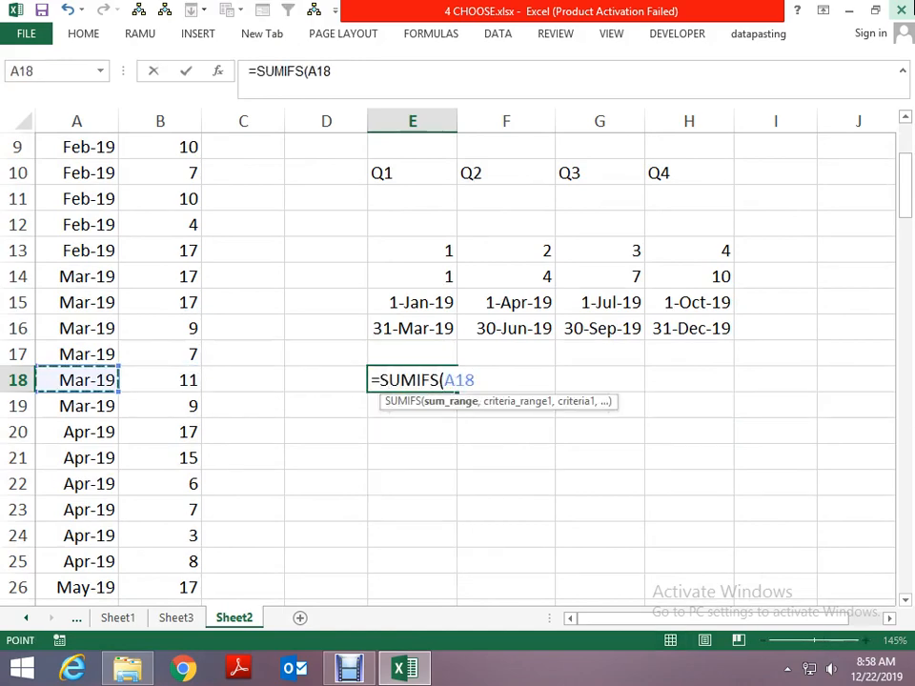
{"action": "key", "text": "Right"}
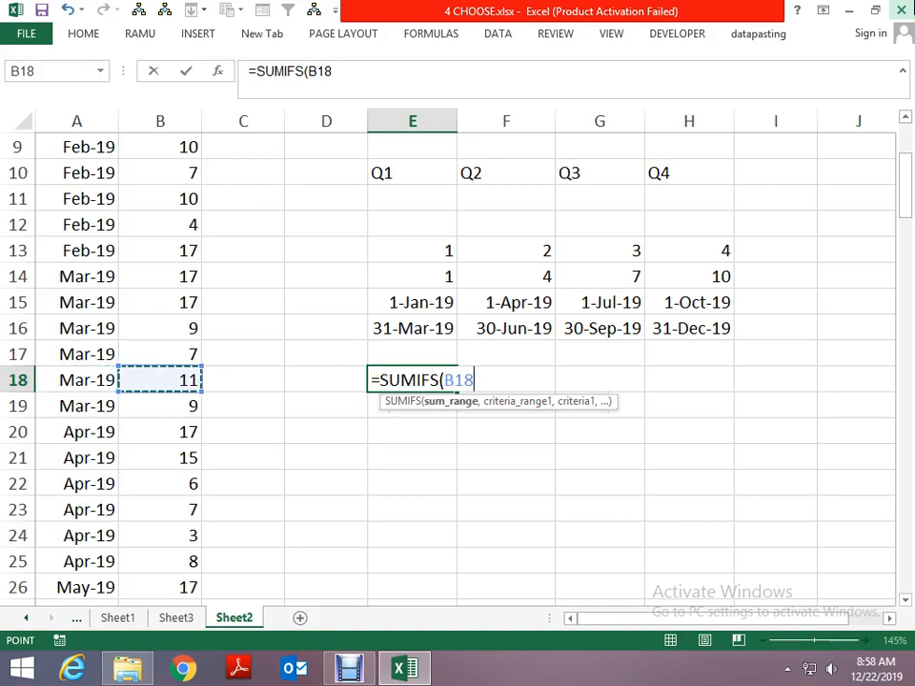
{"action": "key", "text": "ctrl+space"}
{"action": "type", "text": ","}
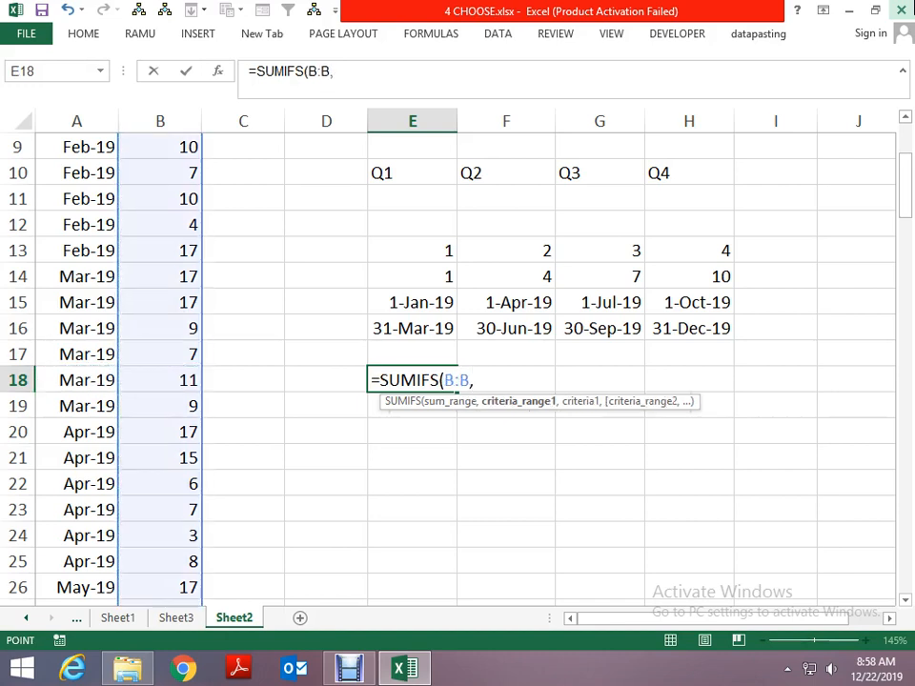
- Add the first SUMIFS condition in E18: criteria range A:A with criterion ">="&E15
{"action": "key", "text": "Left"}
{"action": "key", "text": "Left"}
{"action": "key", "text": "Left"}
{"action": "key", "text": "Left"}
{"action": "key", "text": "ctrl+space"}
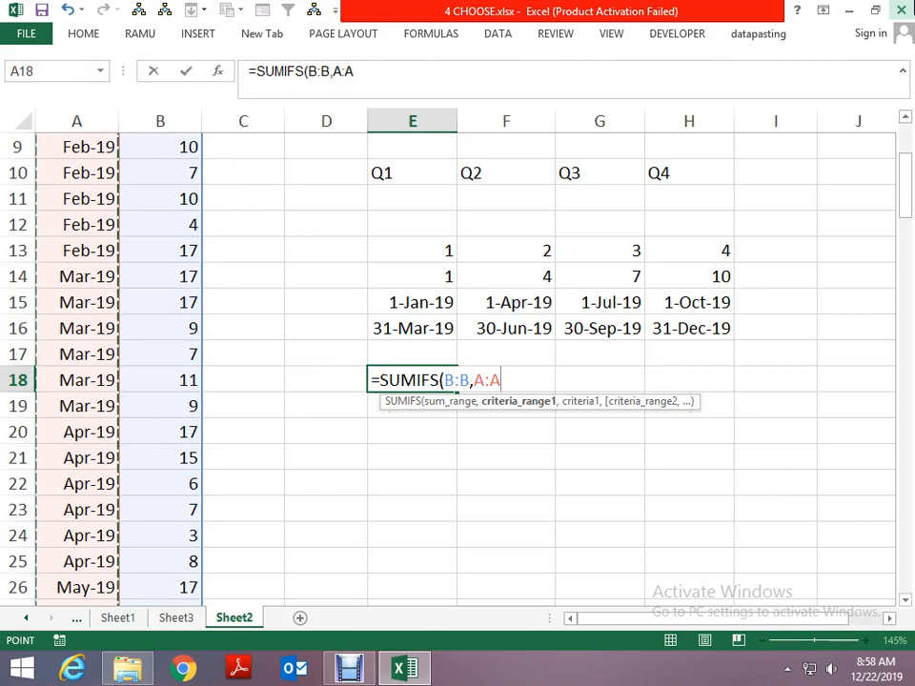
{"action": "type", "text": ","}
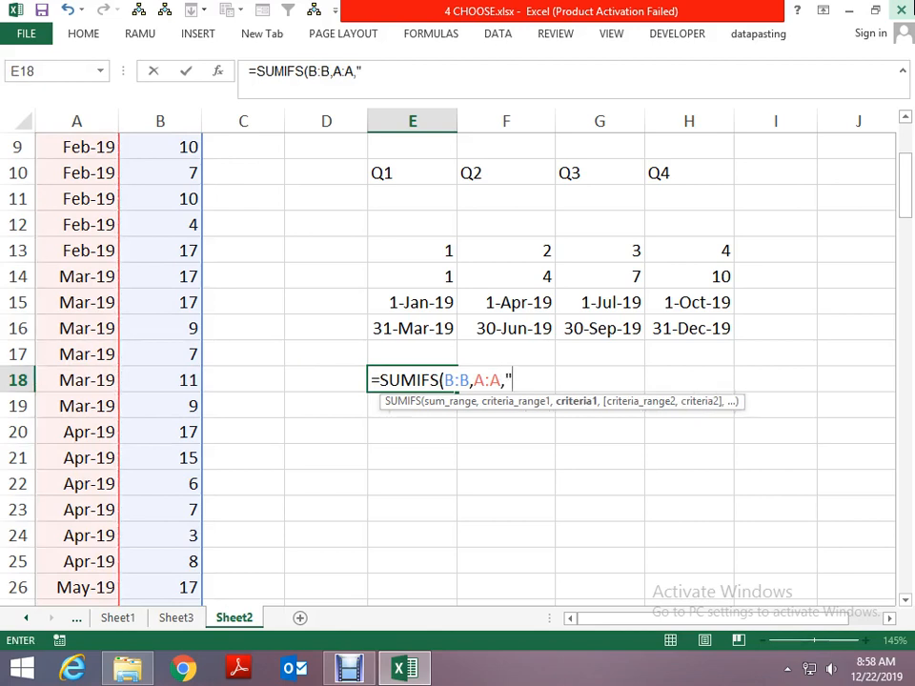
{"action": "type", "text": "\">=\"&"}
{"action": "key", "text": "Up"}
{"action": "key", "text": "Up"}
{"action": "key", "text": "Up"}
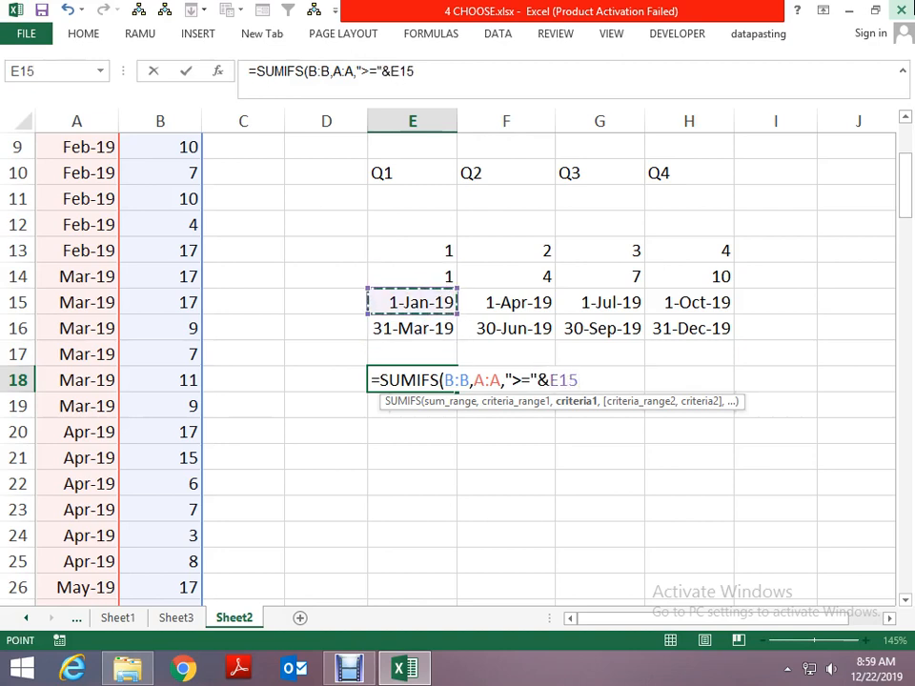
- Add the second condition, criteria range A:A with criterion "<="&E16, and complete the SUMIFS formula in E18
{"action": "type", "text": ","}
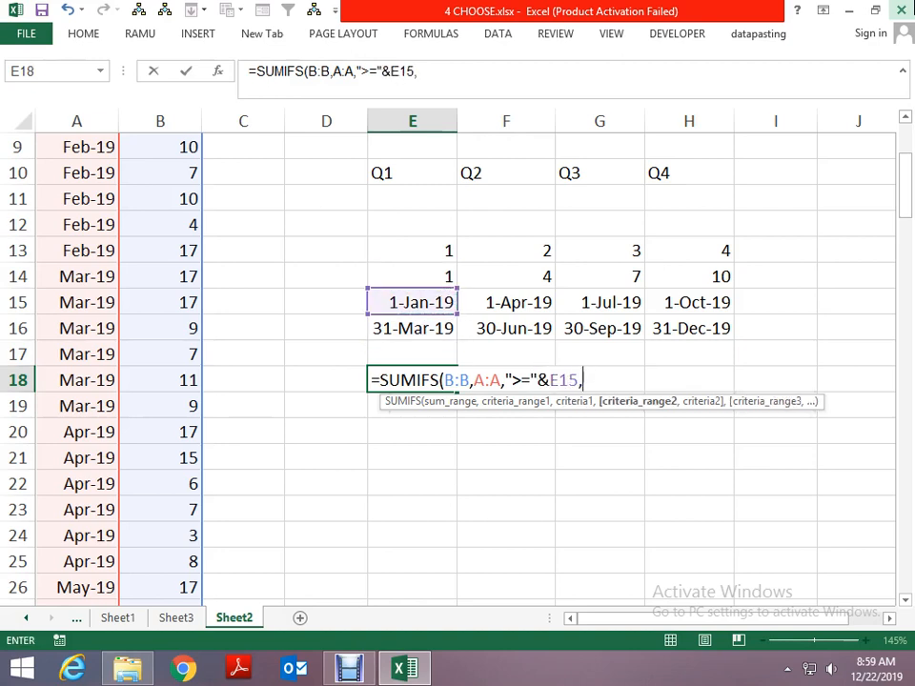
{"action": "key", "text": "Left"}
{"action": "key", "text": "Left"}
{"action": "key", "text": "Left"}
{"action": "key", "text": "Left"}
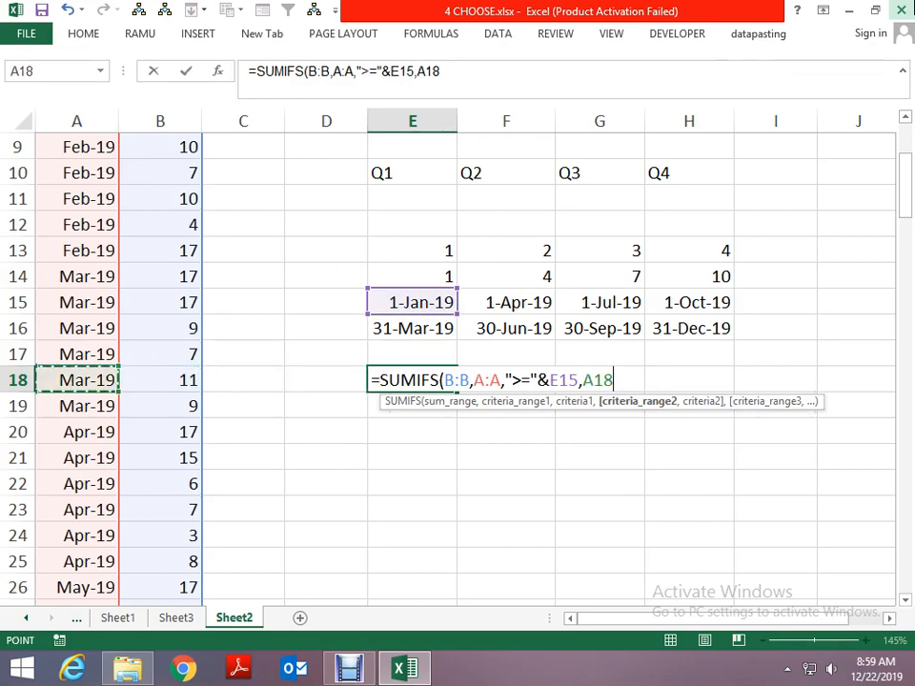
{"action": "key", "text": "ctrl+space"}
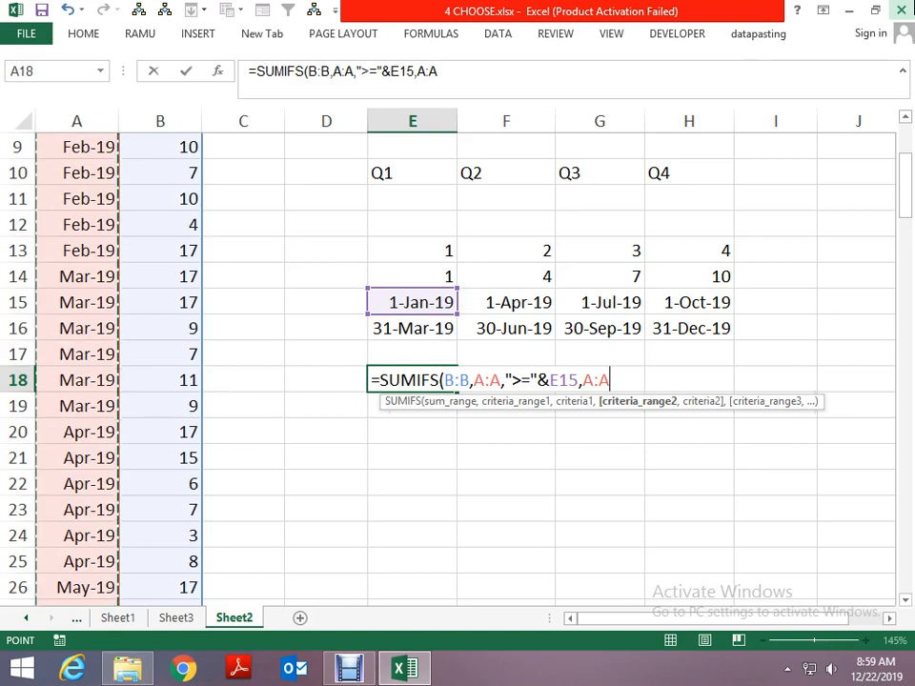
{"action": "type", "text": ","}
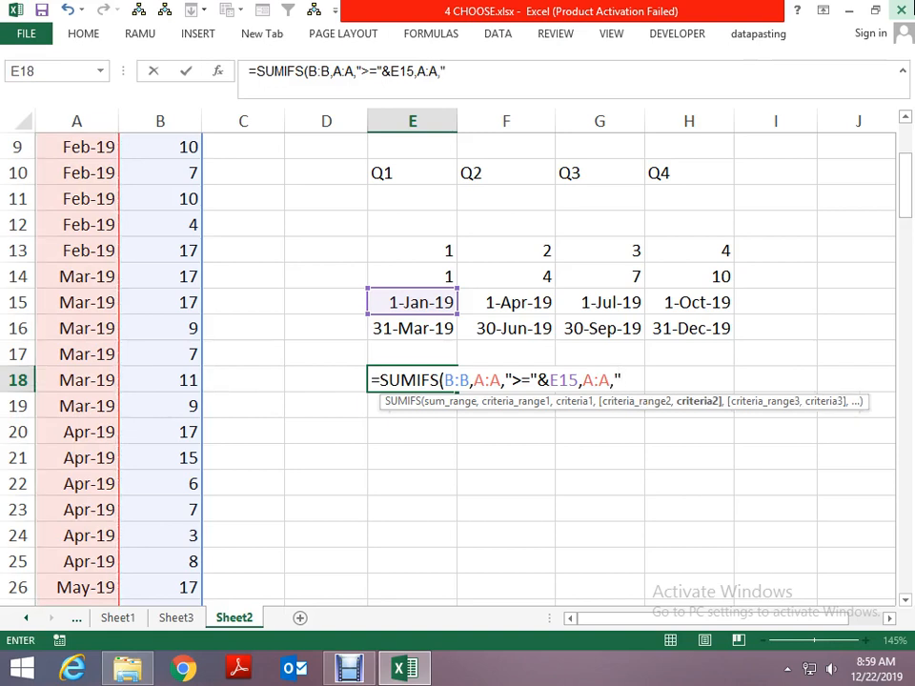
{"action": "type", "text": "\"<=\""}
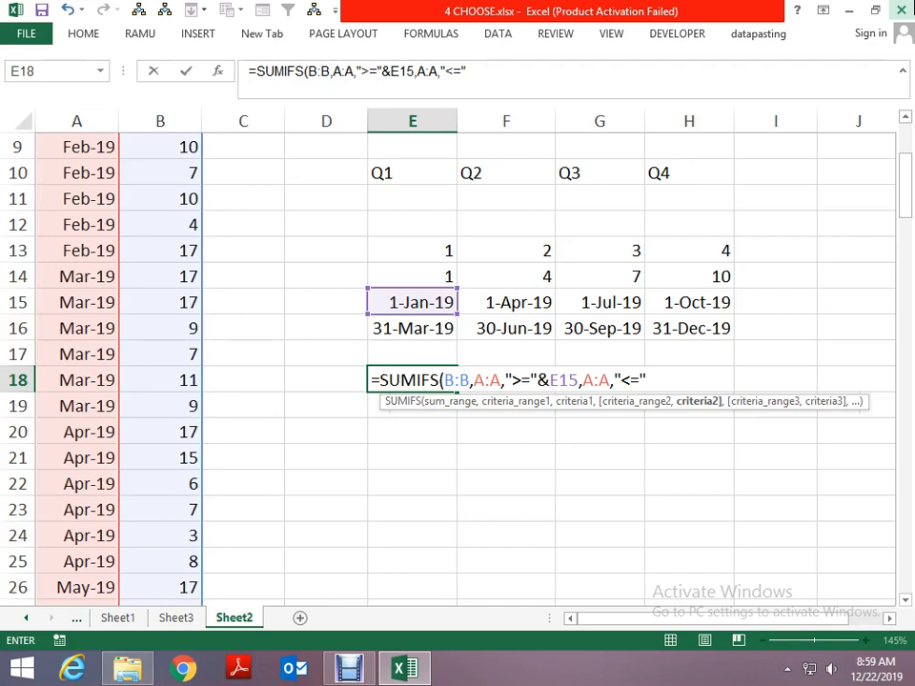
{"action": "type", "text": "&"}
{"action": "key", "text": "Left"}
{"action": "key", "text": "Up"}
{"action": "key", "text": "Up"}
{"action": "key", "text": "Right"}
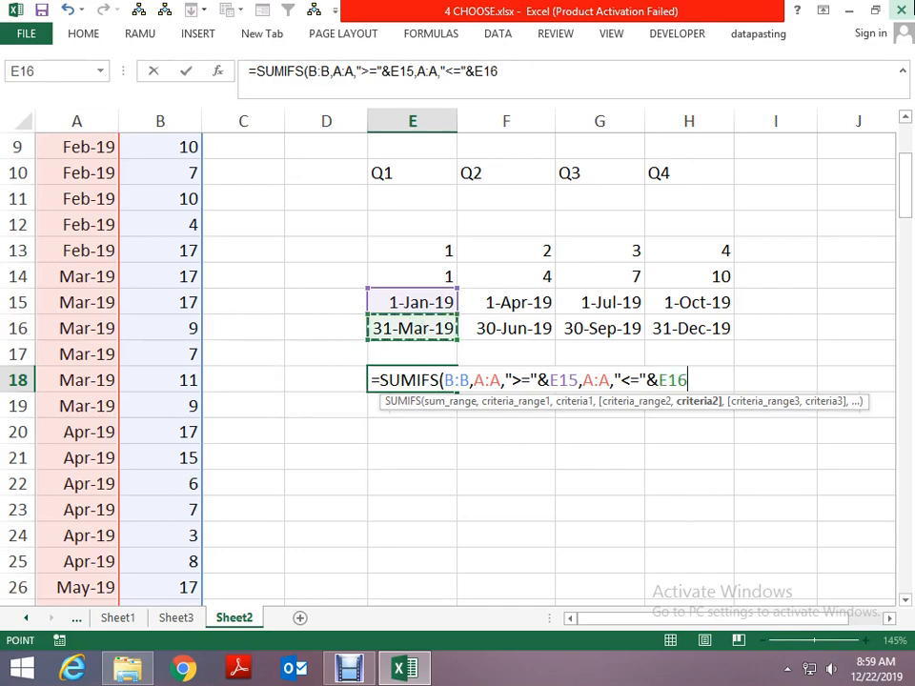
{"action": "key", "text": "Return"}
{"action": "key", "text": "Up"}
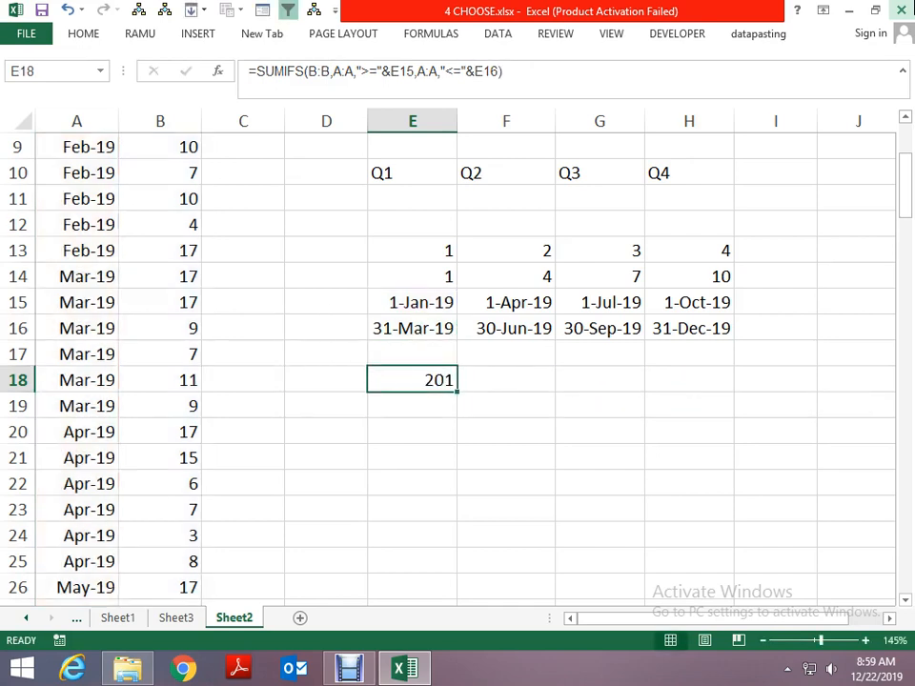
- Edit the SUMIFS formula in E18 to make the sum range $B:$B and the first criteria range $A:$A absolute
{"action": "key", "text": "F2"}
{"action": "key", "text": "Left"}
{"action": "key", "text": "Left"}
{"action": "key", "text": "Left"}
{"action": "key", "text": "Left"}
{"action": "key", "text": "Left"}
{"action": "key", "text": "Left"}
{"action": "key", "text": "Left"}
{"action": "key", "text": "Left"}
{"action": "key", "text": "Left"}
{"action": "key", "text": "Left"}
{"action": "key", "text": "Left"}
{"action": "key", "text": "Left"}
{"action": "key", "text": "Left"}
{"action": "key", "text": "Left"}
{"action": "key", "text": "Left"}
{"action": "key", "text": "Left"}
{"action": "key", "text": "Left"}
{"action": "key", "text": "Left"}
{"action": "key", "text": "Left"}
{"action": "key", "text": "Left"}
{"action": "key", "text": "Left"}
{"action": "key", "text": "Left"}
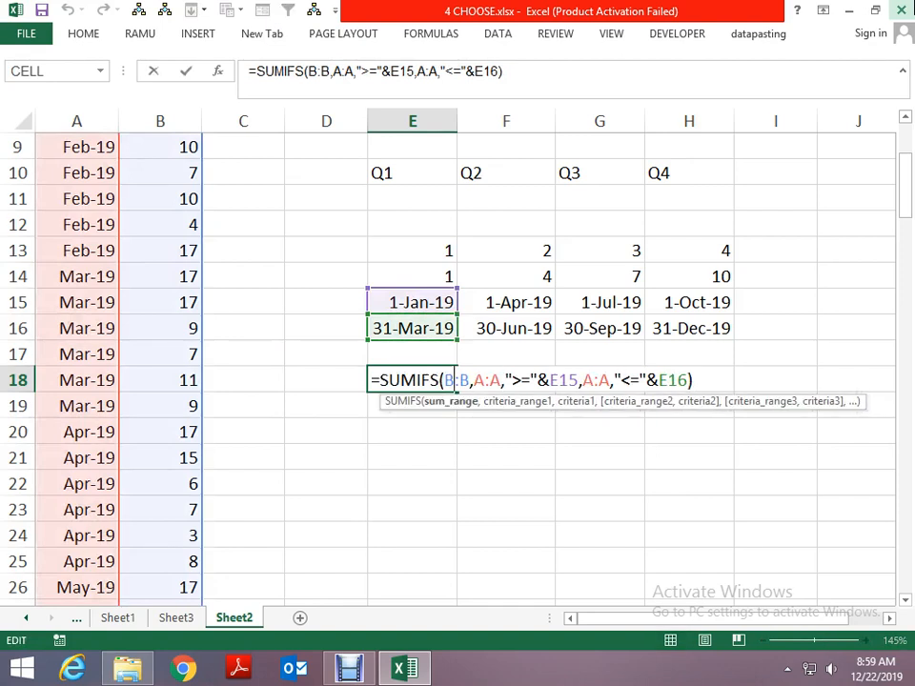
{"action": "key", "text": "F4"}
{"action": "key", "text": "Right"}
{"action": "key", "text": "Right"}
{"action": "key", "text": "Right"}
{"action": "key", "text": "Right"}
{"action": "key", "text": "F4"}
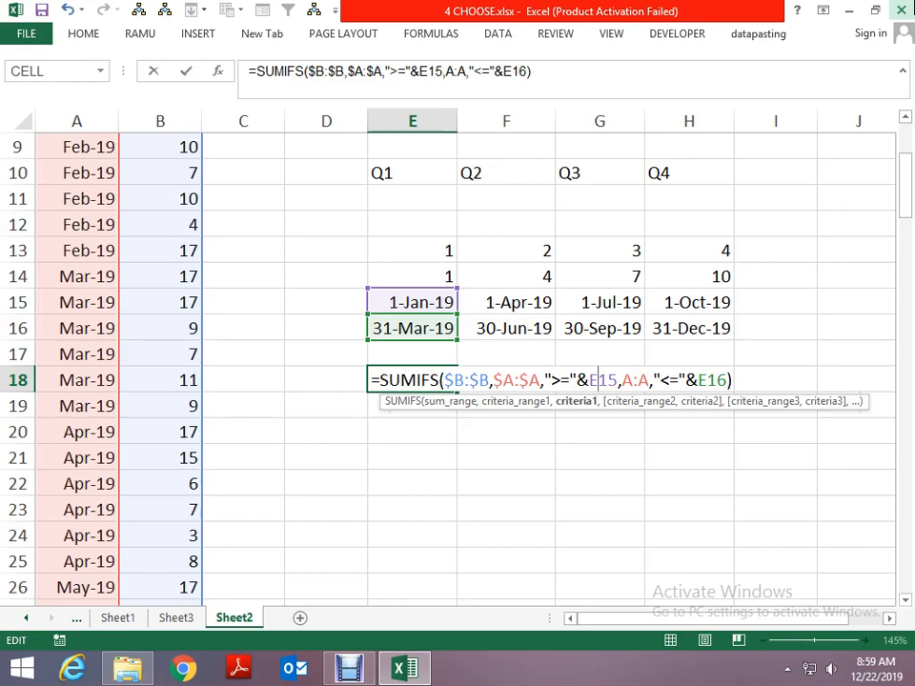
- Change the E18 SUMIFS criteria references to E$15 and E$16 and make the second criteria range $A:$A absolute
{"action": "type", "text": "$"}
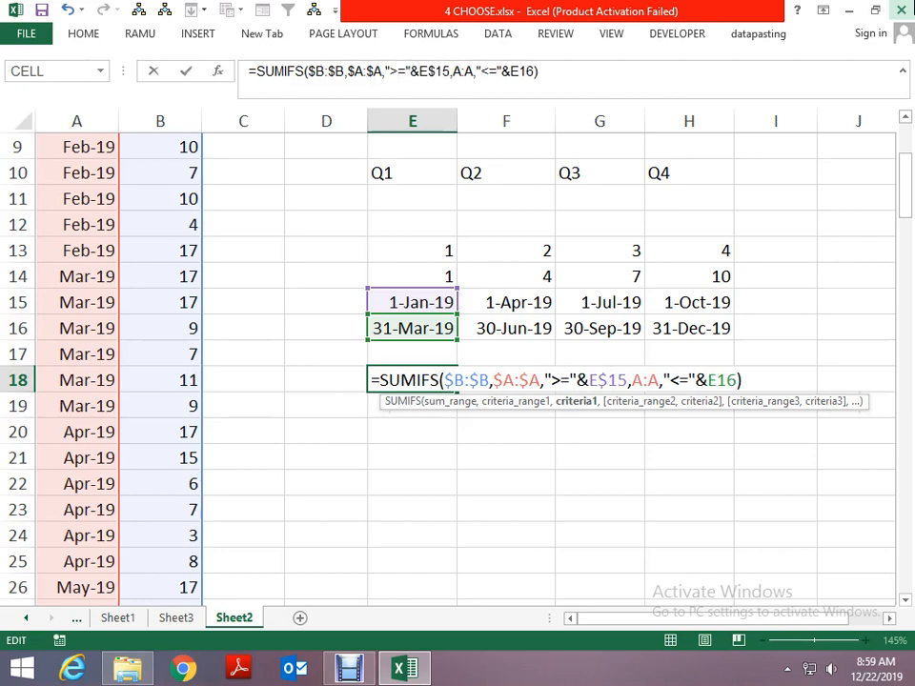
{"action": "key", "text": "Right"}
{"action": "key", "text": "Right"}
{"action": "key", "text": "Right"}
{"action": "key", "text": "Right"}
{"action": "key", "text": "Right"}
{"action": "key", "text": "Right"}
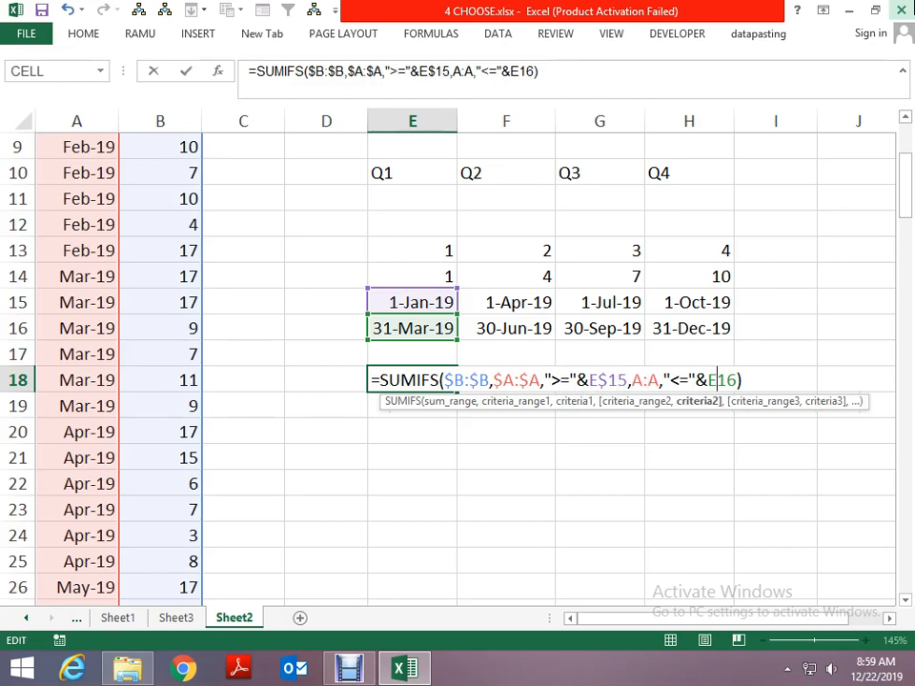
{"action": "type", "text": "$"}
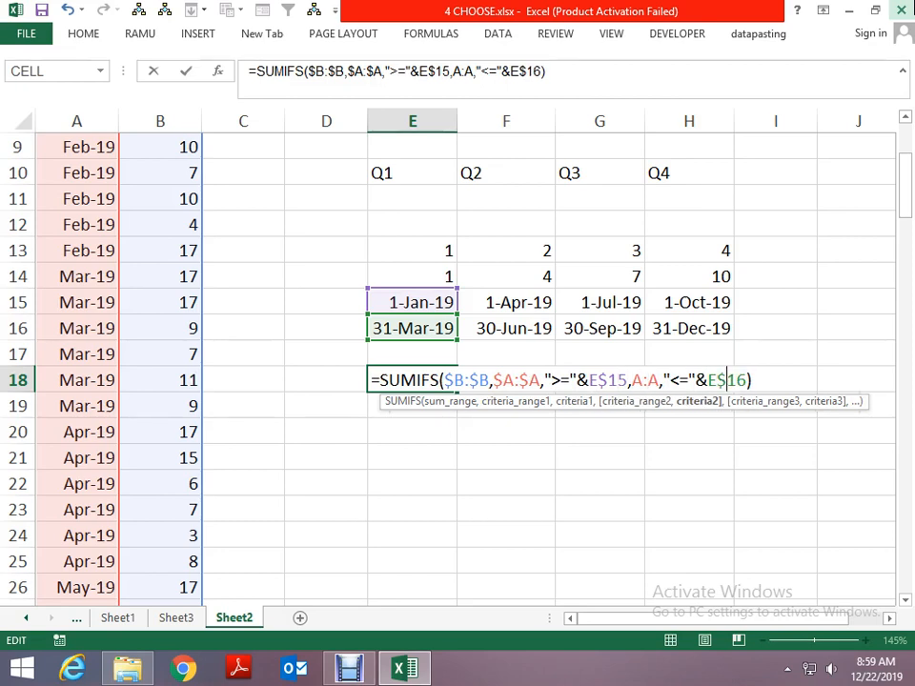
{"action": "key", "text": "Left"}
{"action": "key", "text": "Left"}
{"action": "key", "text": "Left"}
{"action": "key", "text": "Left"}
{"action": "key", "text": "Left"}
{"action": "key", "text": "Left"}
{"action": "key", "text": "Left"}
{"action": "key", "text": "F4"}
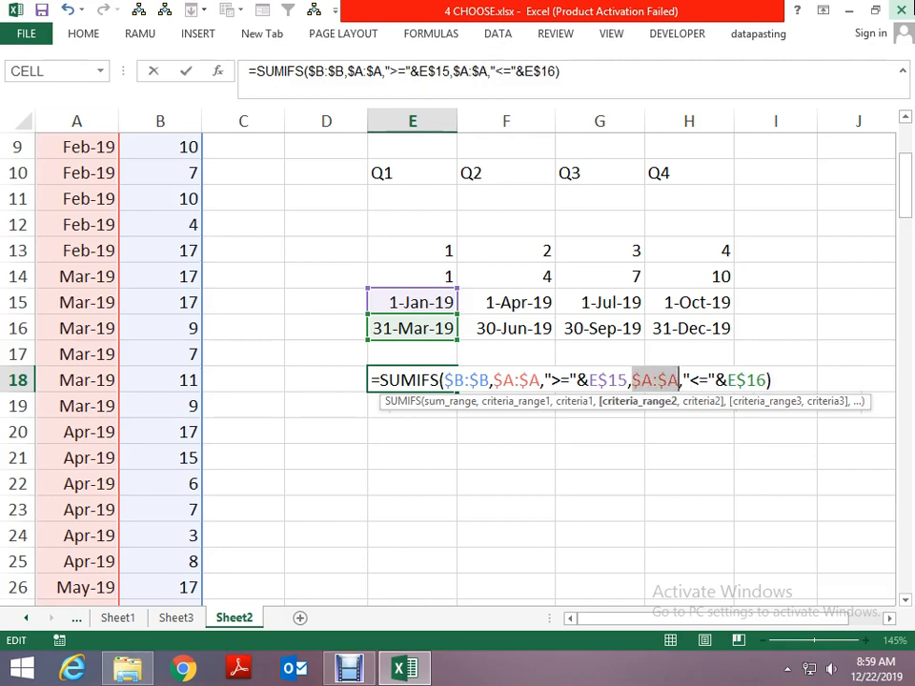
{"action": "key", "text": "Return"}
- Copy the SUMIFS formula from E18 across to F18:H18 for the remaining quarters
{"action": "key", "text": "Up"}
{"action": "key", "text": "ctrl+c"}
{"action": "key", "text": "Right"}
{"action": "key", "text": "ctrl+v"}
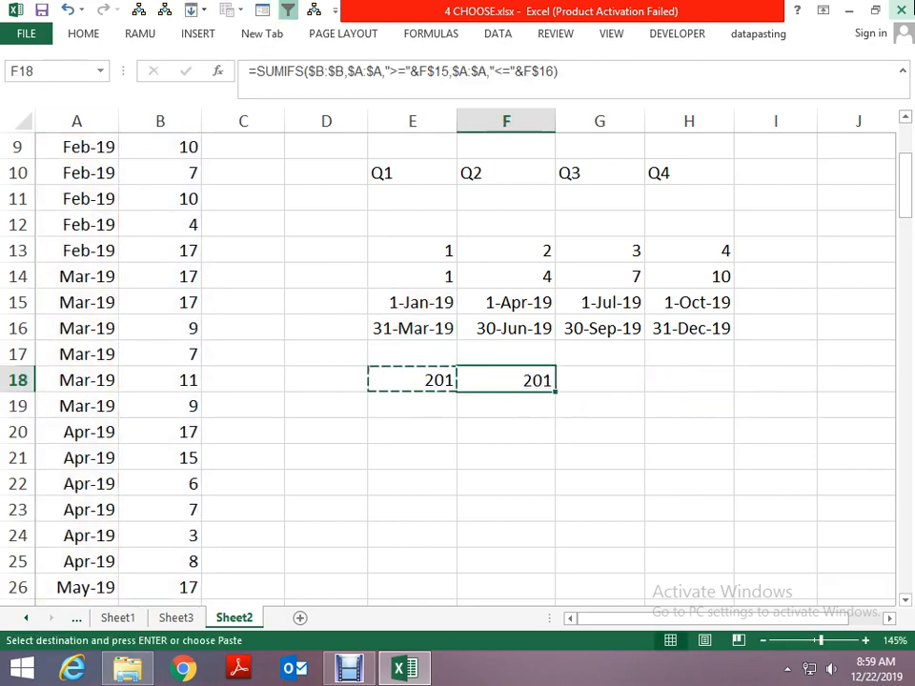
{"action": "key", "text": "Right"}
{"action": "key", "text": "ctrl+v"}
{"action": "key", "text": "Right"}
{"action": "key", "text": "ctrl+v"}
{"action": "key", "text": "Right"}
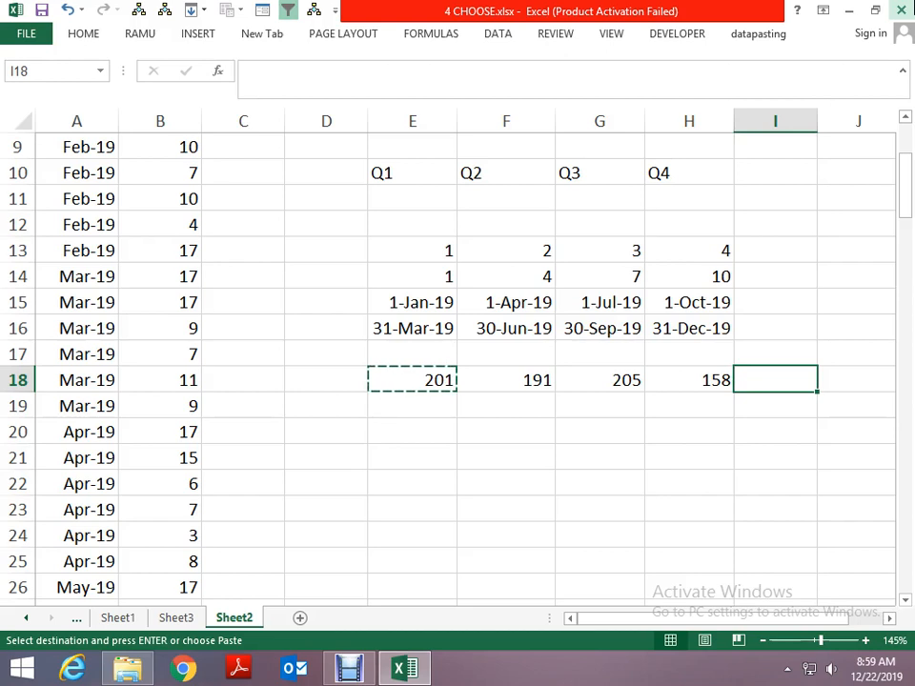
{"action": "key", "text": "Left"}
{"action": "key", "text": "Left"}
{"action": "key", "text": "Left"}
{"action": "key", "text": "Left"}
{"action": "key", "text": "Escape"}
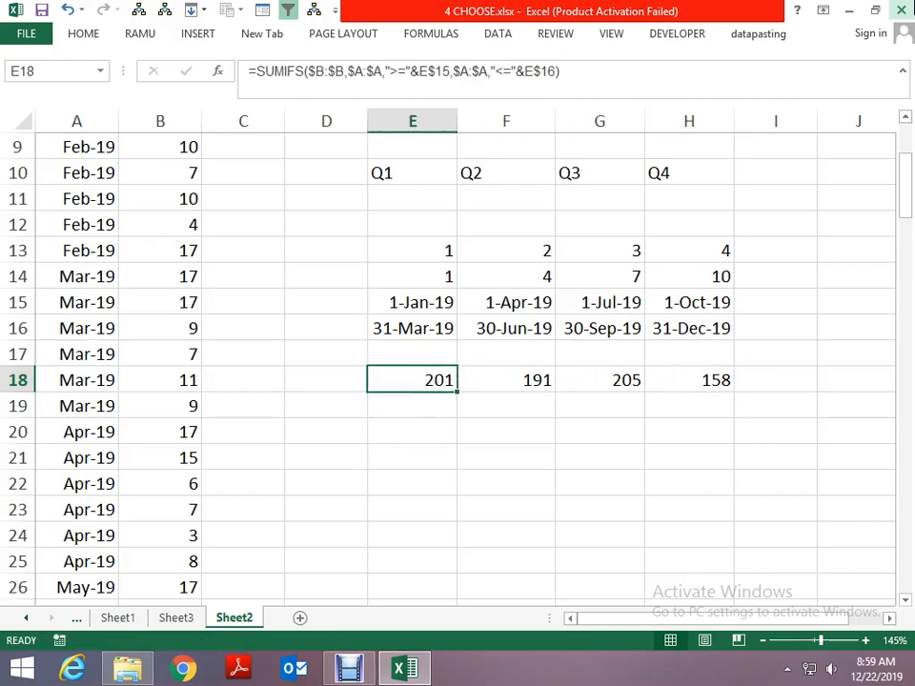
- Inspect the copied SUMIFS formula in H18 and the cells it references
{"action": "key", "text": "Right"}
{"action": "key", "text": "Right"}
{"action": "key", "text": "Right"}
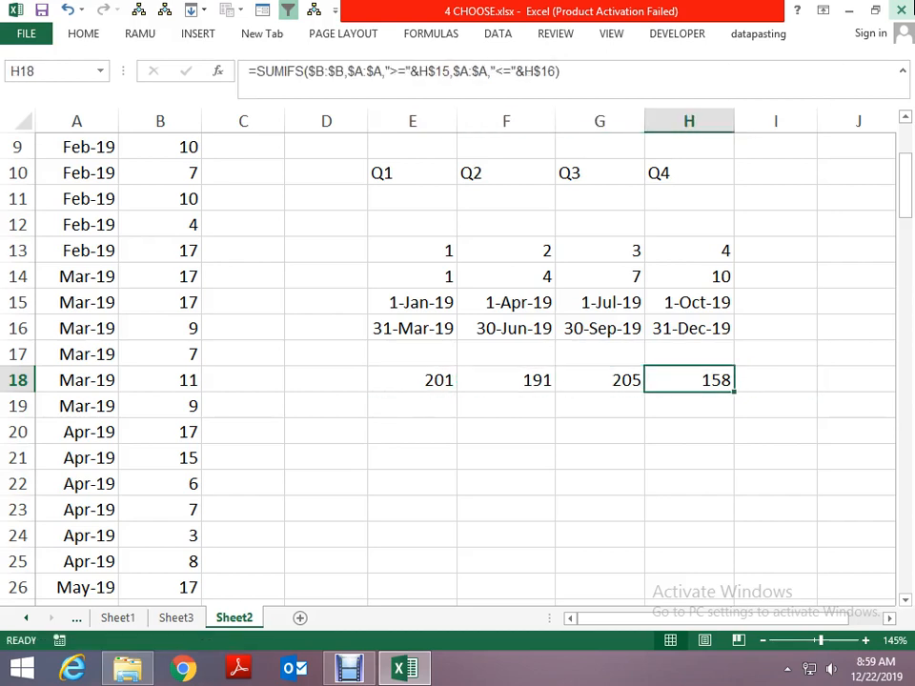
{"action": "key", "text": "F2"}
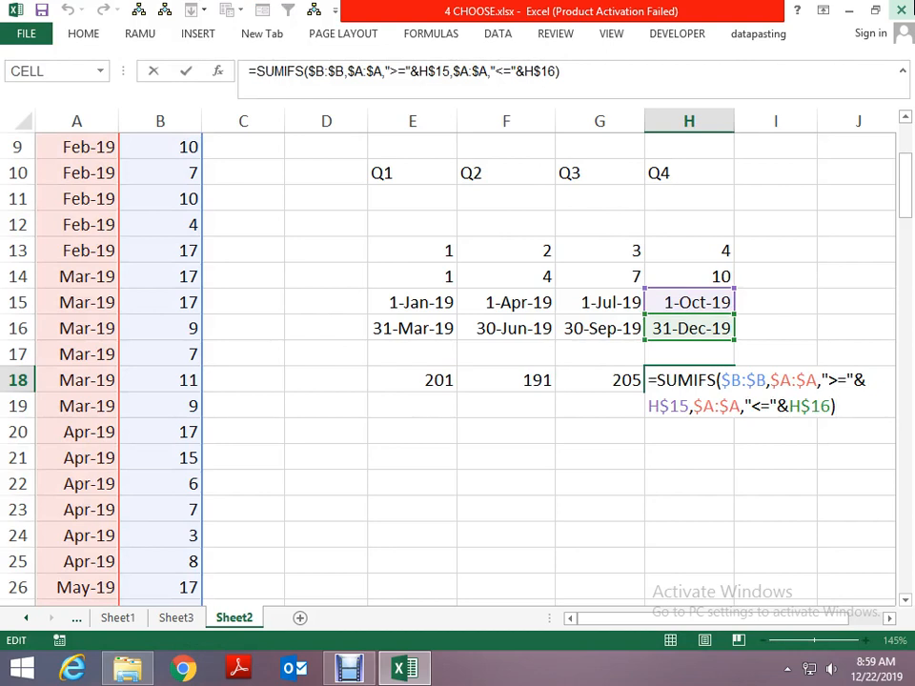
{"action": "key", "text": "Escape"}
{"action": "key", "text": "Left"}
{"action": "key", "text": "Right"}
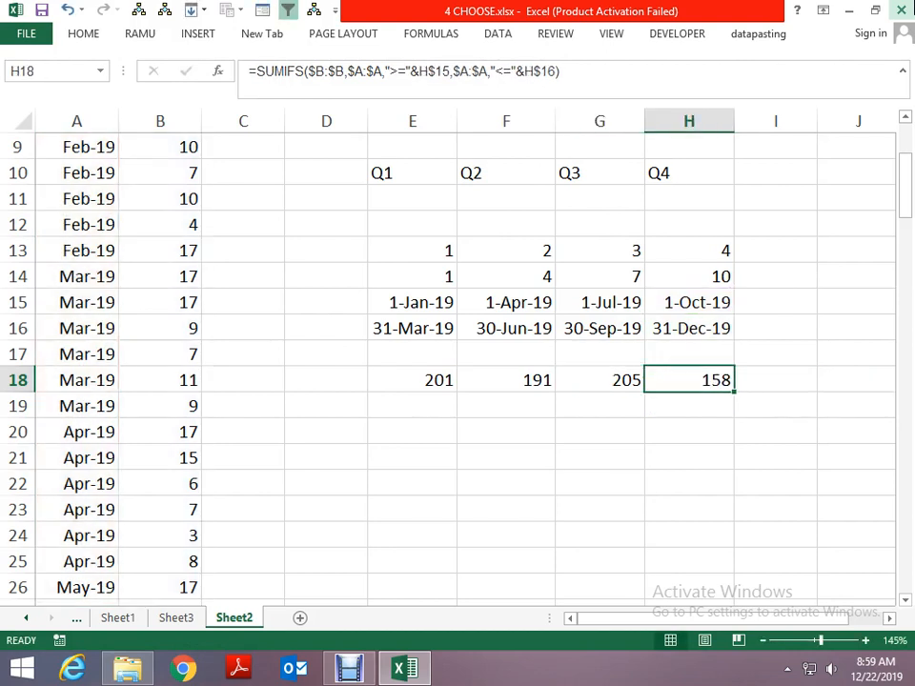
- Add filters to the Date and sale headers in A1:B1
{"action": "key", "text": "Up"}
{"action": "key", "text": "Up"}
{"action": "key", "text": "Home"}
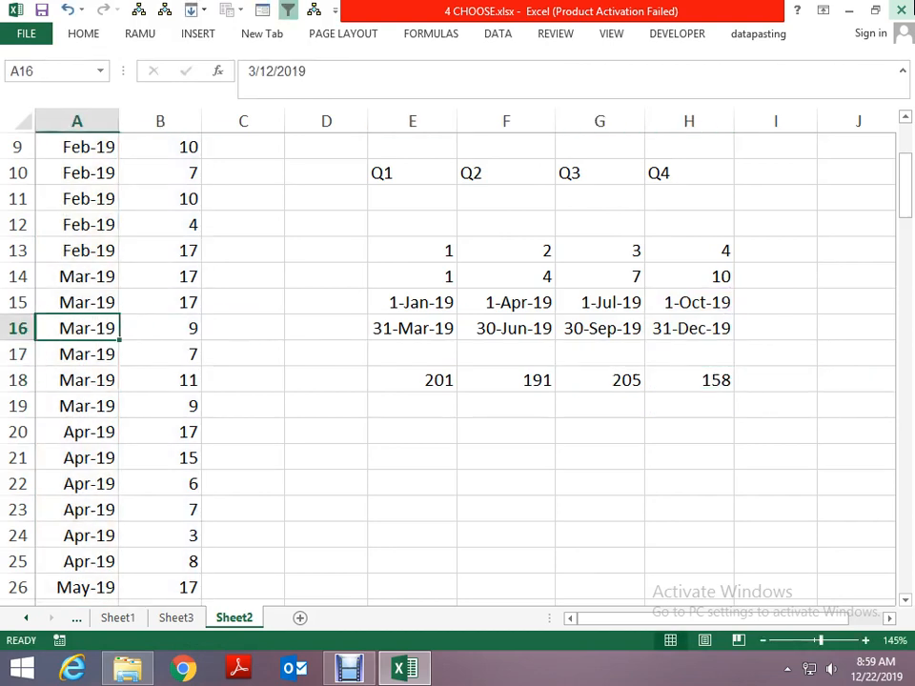
{"action": "key", "text": "ctrl+Up"}
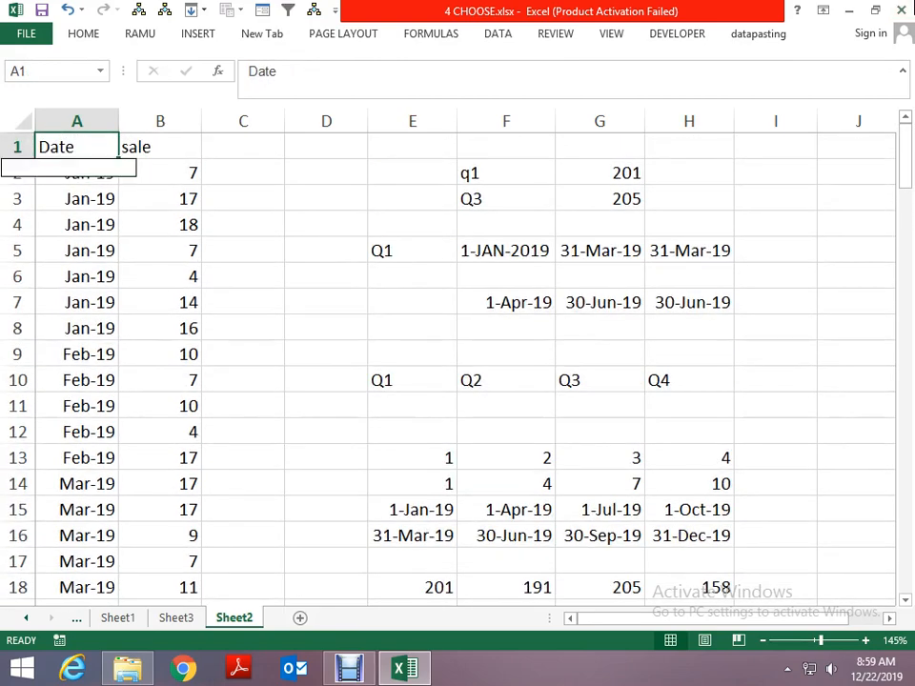
{"action": "key", "text": "ctrl+shift+l"}
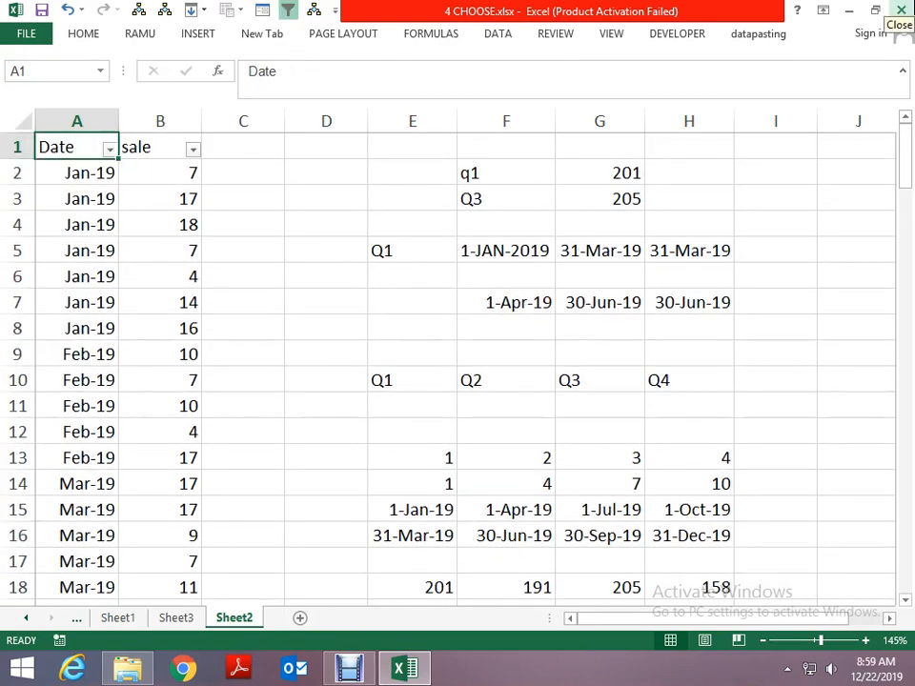
- Filter the Date column to show only October, November and December 2019
{"action": "key", "text": "alt+Down"}
{"action": "key", "text": "Down"}
{"action": "key", "text": "Down"}
{"action": "key", "text": "Down"}
{"action": "key", "text": "Down"}
{"action": "key", "text": "Down"}
{"action": "key", "text": "Down"}
{"action": "key", "text": "space"}
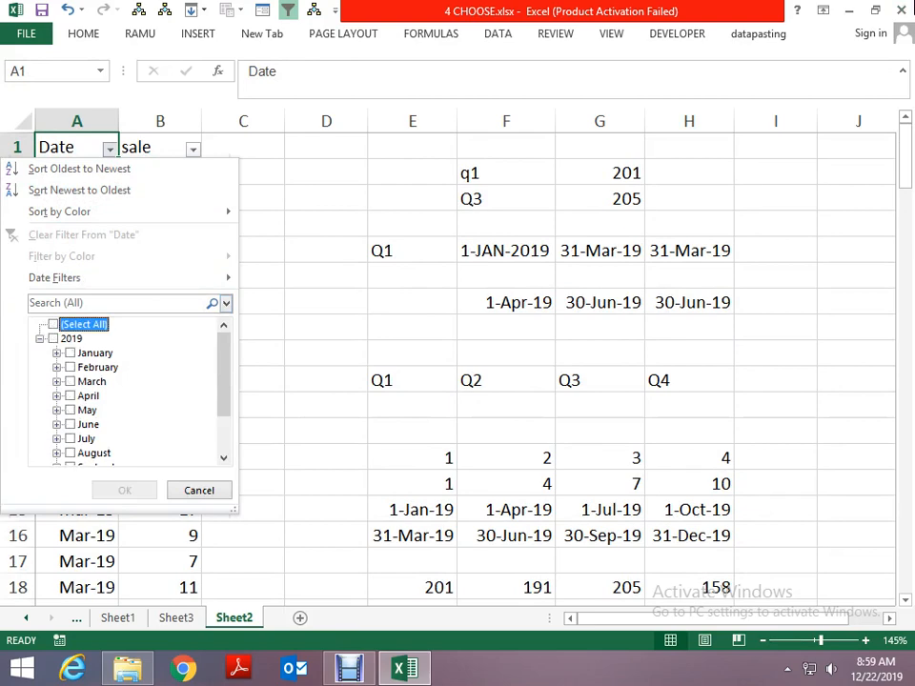
{"action": "key", "text": "Down"}
{"action": "key", "text": "Down"}
{"action": "key", "text": "Down"}
{"action": "key", "text": "Down"}
{"action": "key", "text": "Down"}
{"action": "key", "text": "Down"}
{"action": "key", "text": "Down"}
{"action": "key", "text": "Down"}
{"action": "key", "text": "Down"}
{"action": "key", "text": "Down"}
{"action": "key", "text": "Down"}
{"action": "key", "text": "Down"}
{"action": "key", "text": "space"}
{"action": "key", "text": "Up"}
{"action": "key", "text": "space"}
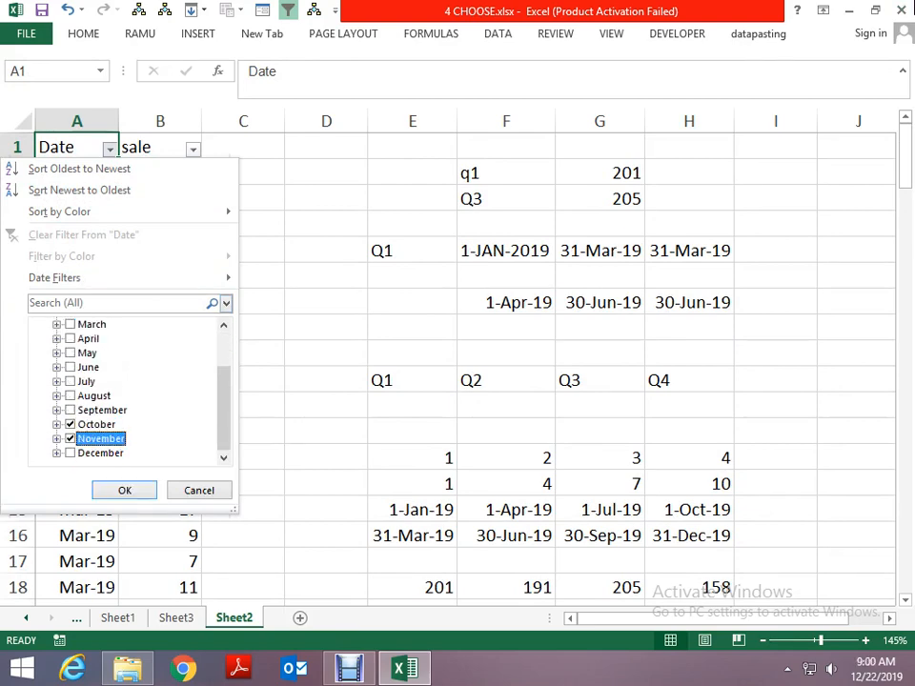
{"action": "key", "text": "Down"}
{"action": "key", "text": "Down"}
{"action": "key", "text": "space"}
{"action": "key", "text": "Return"}
- Select the filtered sale values in column B to check their sum against the Q4 total
{"action": "key", "text": "Down"}
{"action": "key", "text": "Right"}
{"action": "key", "text": "ctrl+shift+Down"}
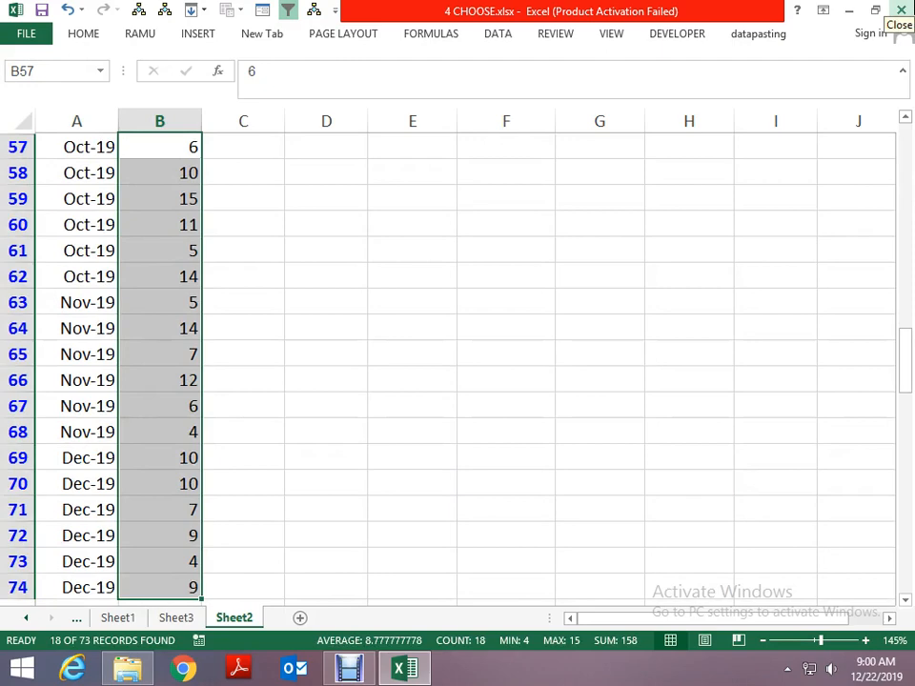
- Remove the filters from the Date and sale columns
{"action": "key", "text": "ctrl+shift+l"}
{"action": "key", "text": "Up"}
{"action": "key", "text": "Right"}
{"action": "key", "text": "Right"}
{"action": "key", "text": "Right"}
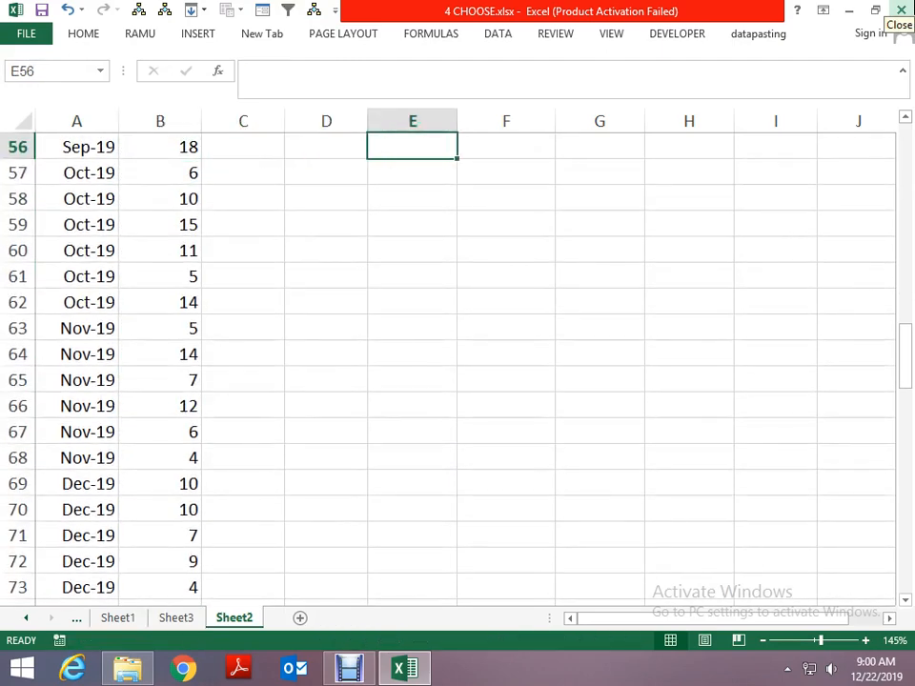
- Copy the expression DATE(2019,E14,1) from the formula in E15, without its equals sign
{"action": "key", "text": "Up"}
{"action": "key", "text": "Up"}
{"action": "key", "text": "Up"}
{"action": "key", "text": "Up"}
{"action": "key", "text": "Up"}
{"action": "key", "text": "Up"}
{"action": "key", "text": "Up"}
{"action": "key", "text": "Up"}
{"action": "key", "text": "Up"}
{"action": "key", "text": "Up"}
{"action": "key", "text": "Up"}
{"action": "key", "text": "Up"}
{"action": "key", "text": "Up"}
{"action": "key", "text": "Up"}
{"action": "key", "text": "Up"}
{"action": "key", "text": "Up"}
{"action": "key", "text": "Up"}
{"action": "key", "text": "Up"}
{"action": "key", "text": "Up"}
{"action": "key", "text": "Up"}
{"action": "key", "text": "Right"}
{"action": "key", "text": "Up"}
{"action": "key", "text": "Up"}
{"action": "key", "text": "Up"}
{"action": "key", "text": "Up"}
{"action": "key", "text": "Up"}
{"action": "key", "text": "Up"}
{"action": "key", "text": "Up"}
{"action": "key", "text": "Up"}
{"action": "key", "text": "Up"}
{"action": "key", "text": "Up"}
{"action": "key", "text": "Up"}
{"action": "key", "text": "Up"}
{"action": "key", "text": "Up"}
{"action": "key", "text": "Up"}
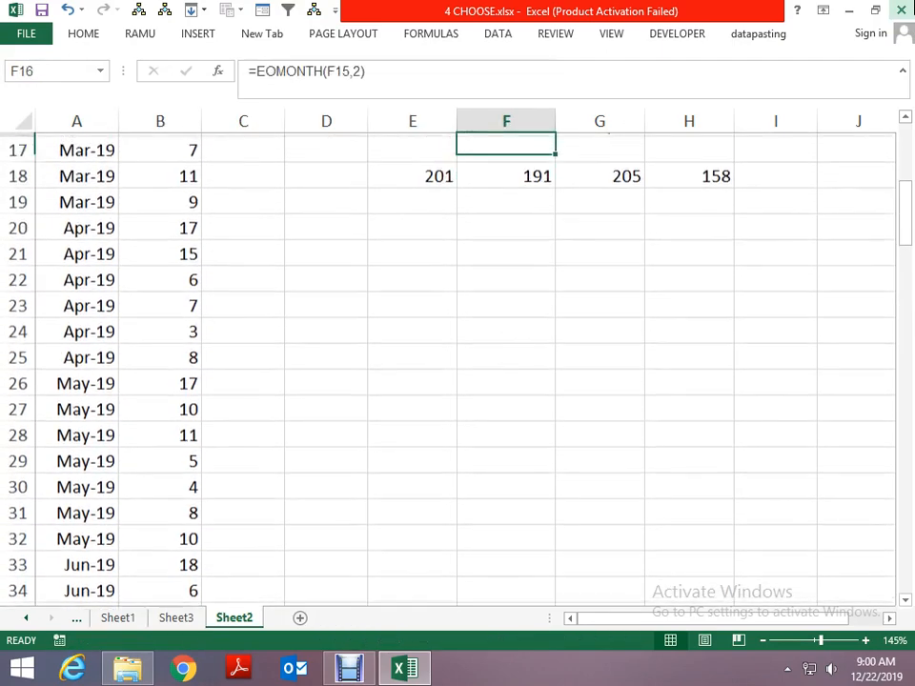
{"action": "key", "text": "Up"}
{"action": "key", "text": "Up"}
{"action": "key", "text": "Up"}
{"action": "key", "text": "Up"}
{"action": "key", "text": "Up"}
{"action": "key", "text": "Up"}
{"action": "key", "text": "Up"}
{"action": "key", "text": "Left"}
{"action": "key", "text": "Down"}
{"action": "key", "text": "Down"}
{"action": "key", "text": "Down"}
{"action": "key", "text": "Down"}
{"action": "key", "text": "Down"}
{"action": "key", "text": "Down"}
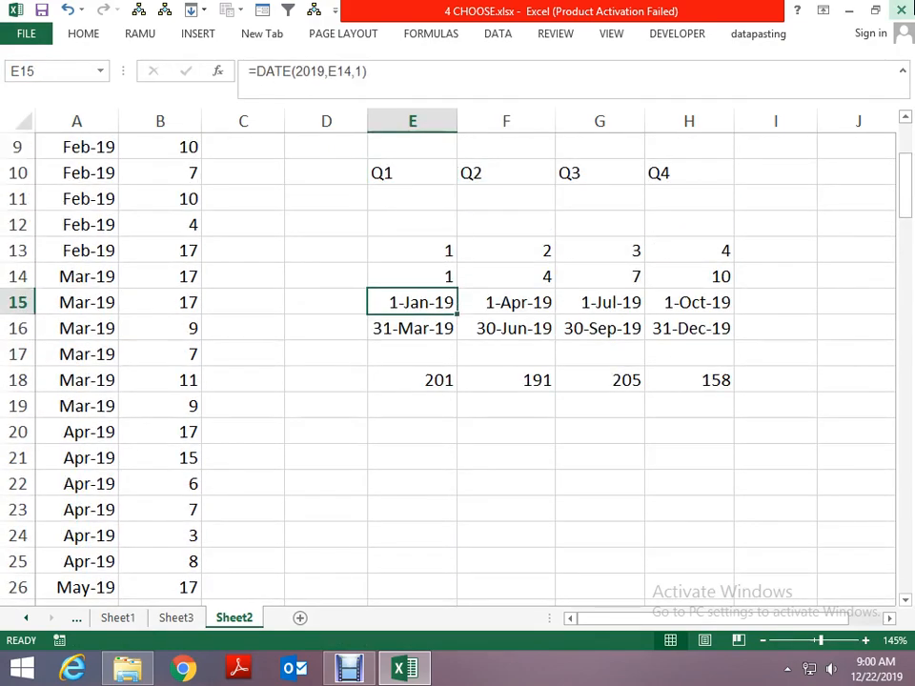
{"action": "key", "text": "F2"}
{"action": "key", "text": "shift+Home"}
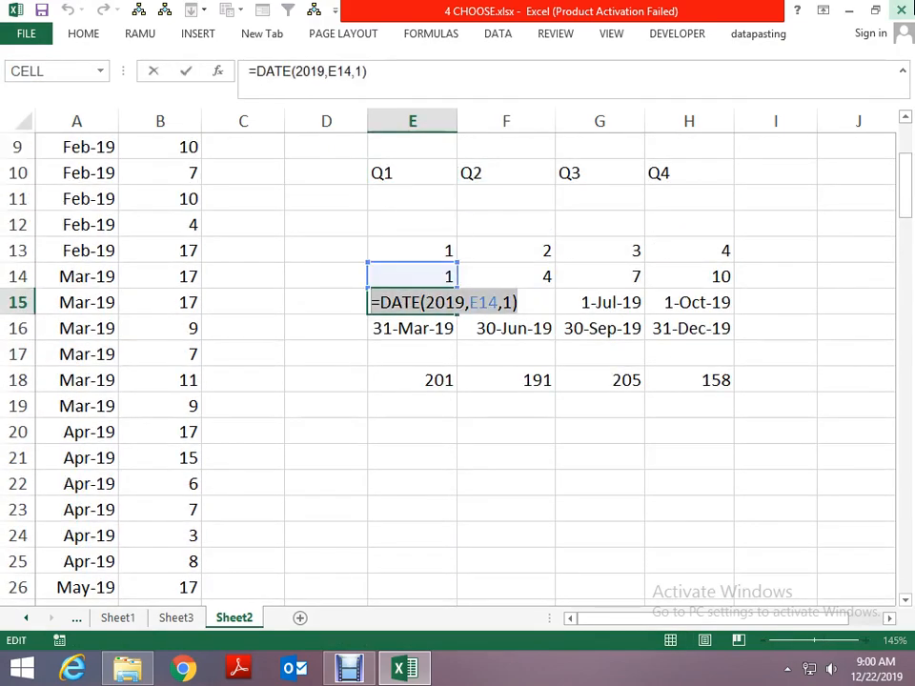
{"action": "key", "text": "shift+Right"}
{"action": "key", "text": "Escape"}
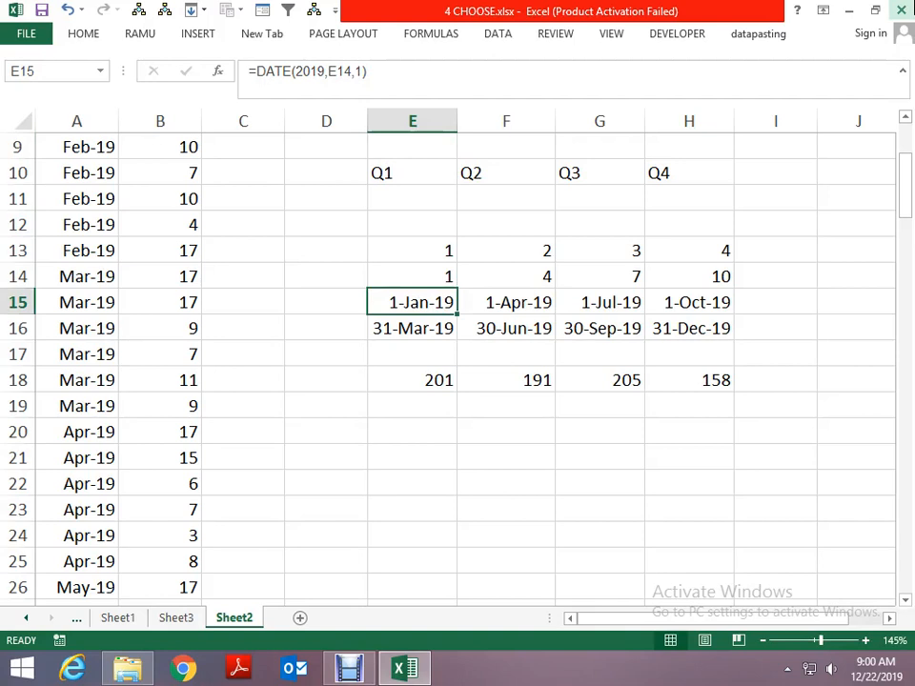
- Replace the E$15 reference in the E18 SUMIFS formula with DATE(2019,E14,1)
{"action": "key", "text": "Down"}
{"action": "key", "text": "Down"}
{"action": "key", "text": "Down"}
{"action": "key", "text": "F2"}
{"action": "key", "text": "Left"}
{"action": "key", "text": "Left"}
{"action": "key", "text": "Left"}
{"action": "key", "text": "Left"}
{"action": "key", "text": "Left"}
{"action": "key", "text": "Left"}
{"action": "key", "text": "Left"}
{"action": "key", "text": "Left"}
{"action": "key", "text": "Left"}
{"action": "key", "text": "Left"}
{"action": "key", "text": "Left"}
{"action": "key", "text": "Left"}
{"action": "key", "text": "Left"}
{"action": "key", "text": "Left"}
{"action": "key", "text": "Left"}
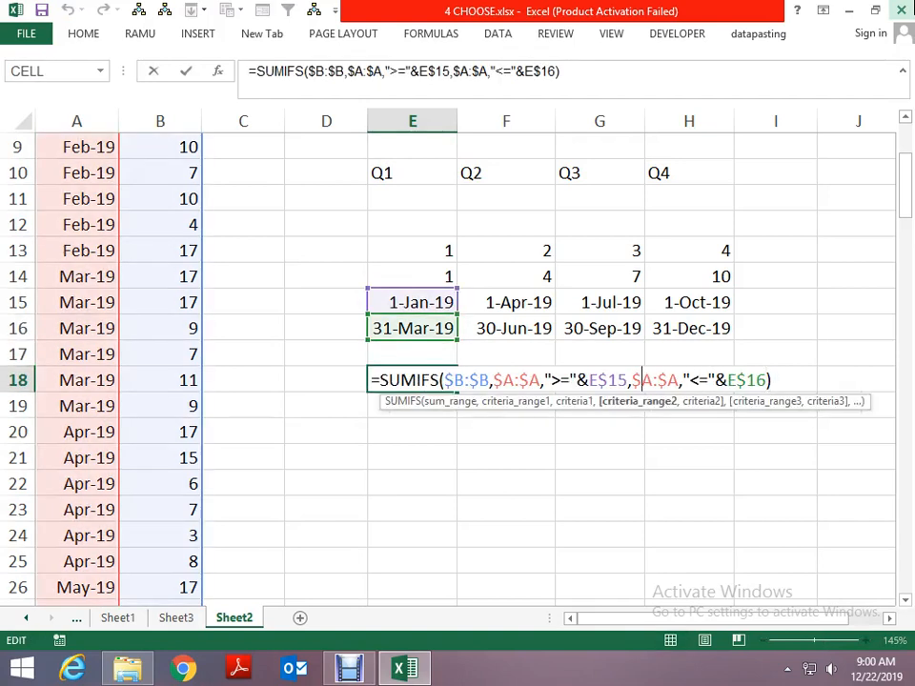
{"action": "key", "text": "Left"}
{"action": "key", "text": "Left"}
{"action": "key", "text": "Left"}
{"action": "key", "text": "Left"}
{"action": "key", "text": "Left"}
{"action": "key", "text": "Delete"}
{"action": "key", "text": "Delete"}
{"action": "key", "text": "Delete"}
{"action": "key", "text": "Delete"}
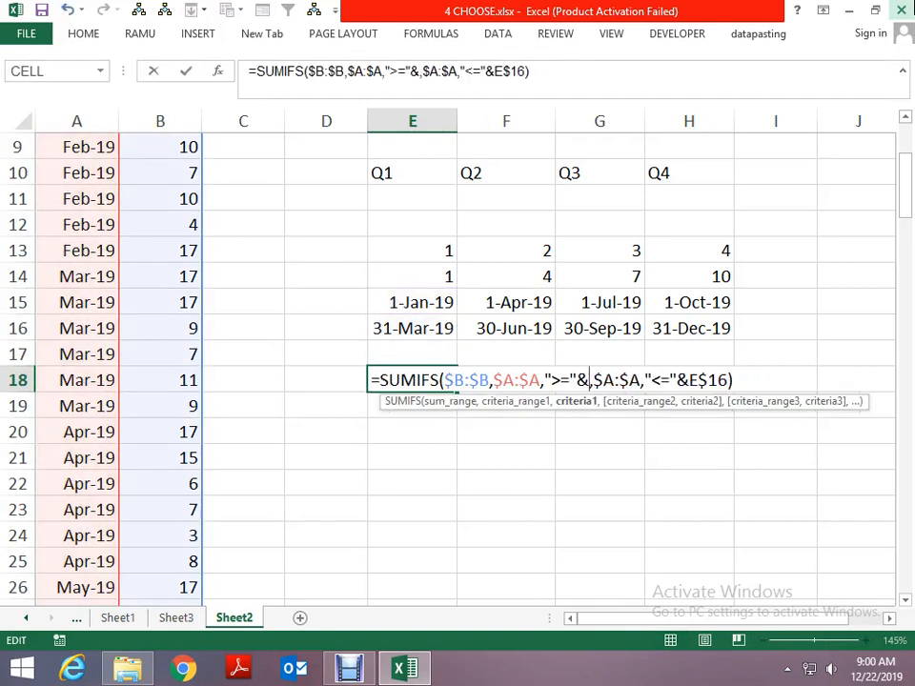
{"action": "key", "text": "ctrl+v"}
{"action": "key", "text": "ctrl+Return"}
- Copy the expression EOMONTH(E15,2) from the formula in E16, without its equals sign
{"action": "key", "text": "Up"}
{"action": "key", "text": "Up"}
{"action": "key", "text": "F2"}
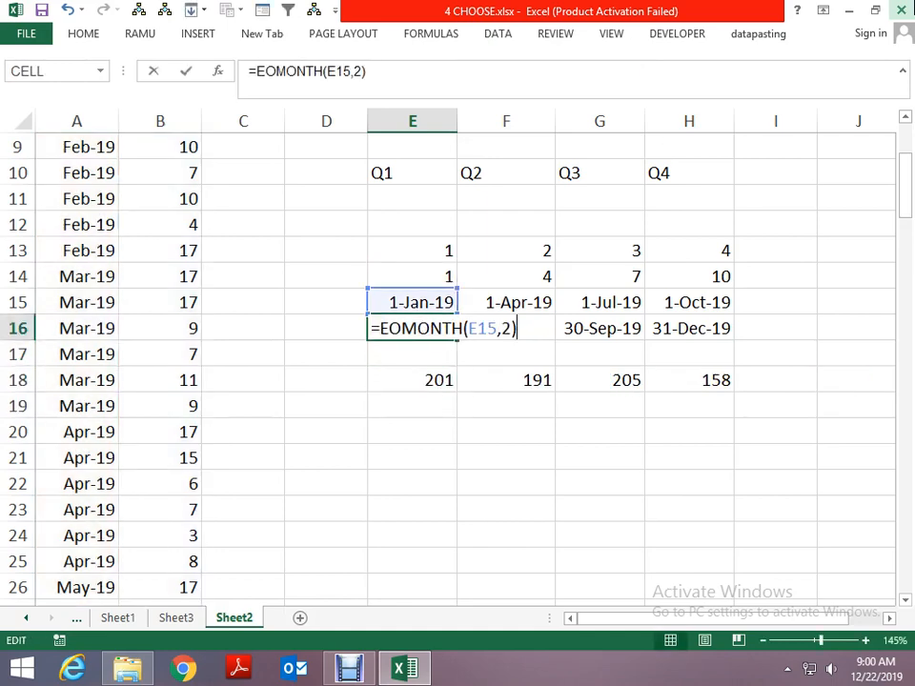
{"action": "key", "text": "shift+Home"}
{"action": "key", "text": "ctrl+c"}
{"action": "key", "text": "Escape"}
- Replace the E$16 reference in the E18 SUMIFS formula with EOMONTH(E15,2) and review the formula
{"action": "key", "text": "Down"}
{"action": "key", "text": "Down"}
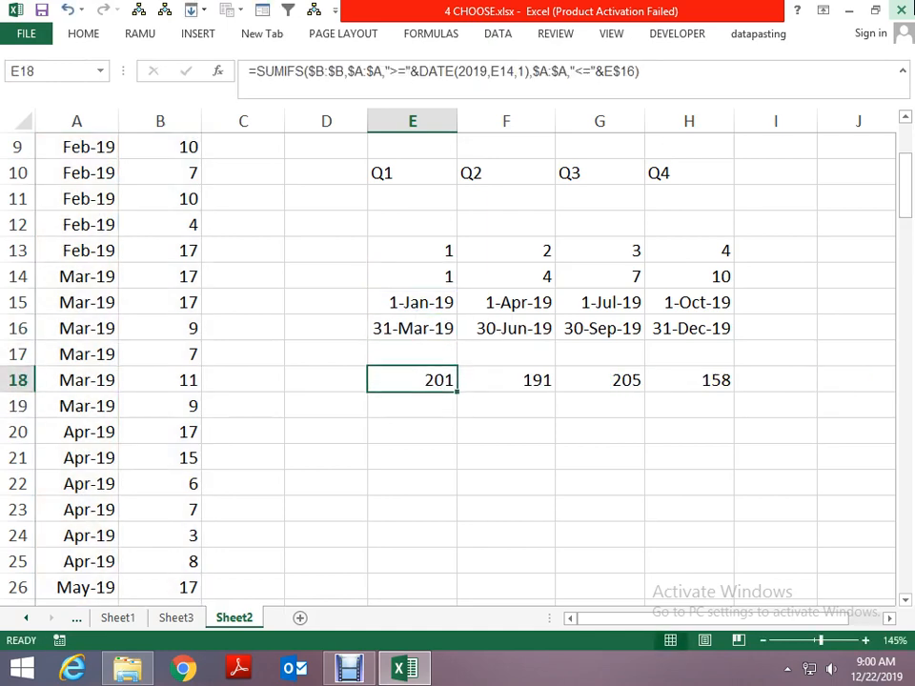
{"action": "key", "text": "F2"}
{"action": "key", "text": "Left"}
{"action": "key", "text": "Left"}
{"action": "key", "text": "Left"}
{"action": "key", "text": "Delete"}
{"action": "key", "text": "Delete"}
{"action": "key", "text": "Delete"}
{"action": "key", "text": "Delete"}
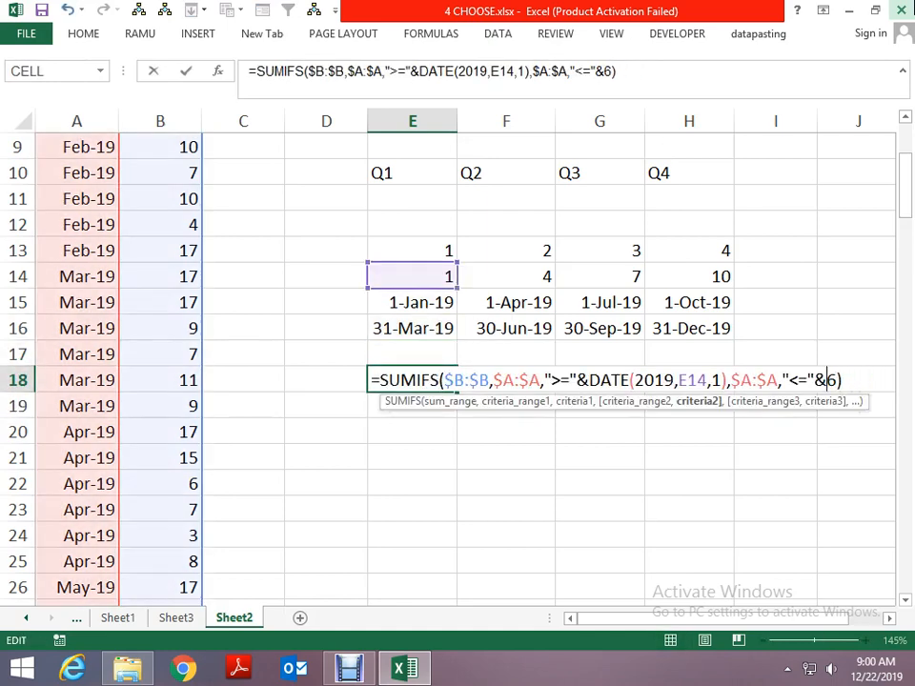
{"action": "key", "text": "ctrl+v"}
{"action": "key", "text": "Return"}
{"action": "key", "text": "Up"}
{"action": "key", "text": "F2"}
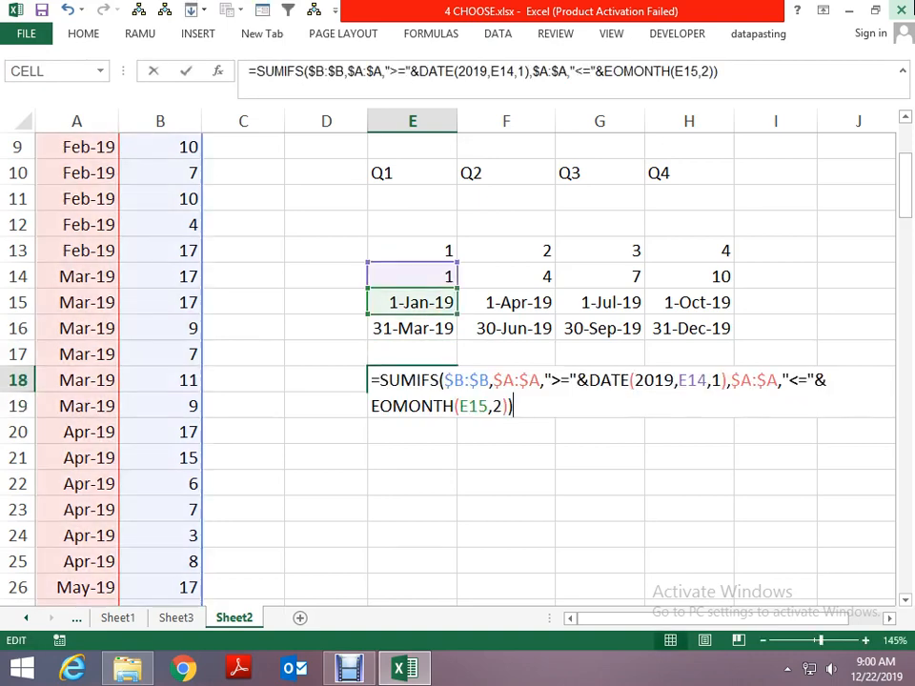
{"action": "key", "text": "Escape"}
- Copy DATE(2019,E14,1) from E15 again for use inside the EOMONTH function
{"action": "key", "text": "Up"}
{"action": "key", "text": "Up"}
{"action": "key", "text": "Up"}
{"action": "key", "text": "F2"}
{"action": "key", "text": "shift+Home"}
{"action": "key", "text": "shift+Right"}
{"action": "key", "text": "ctrl+c"}
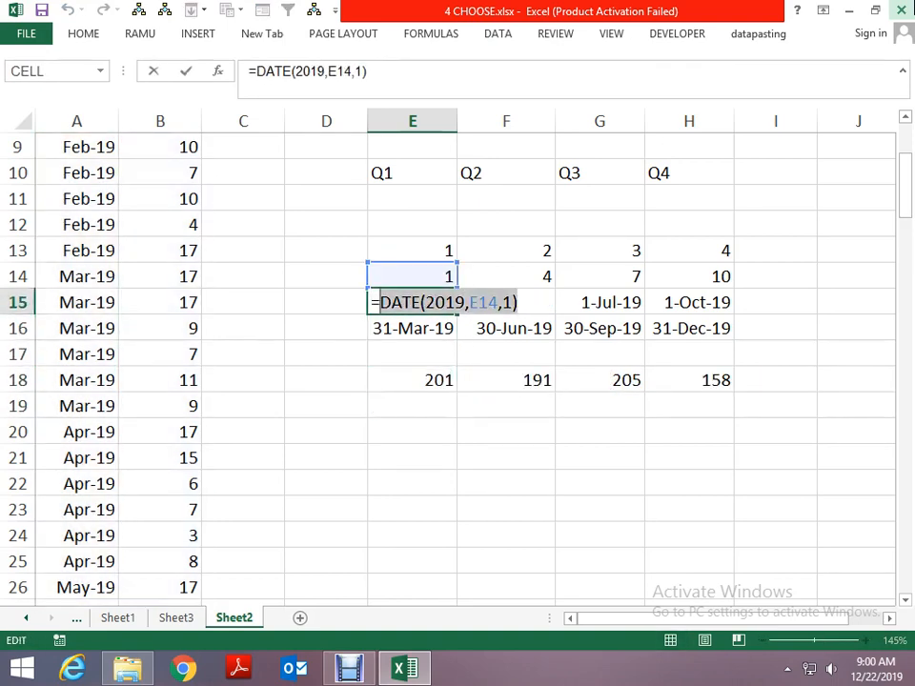
{"action": "key", "text": "Escape"}
- Replace the E15 reference inside EOMONTH in the E18 formula with DATE(2019,E14,1)
{"action": "key", "text": "Left"}
{"action": "key", "text": "Left"}
{"action": "key", "text": "Left"}
{"action": "key", "text": "Left"}
{"action": "key", "text": "Left"}
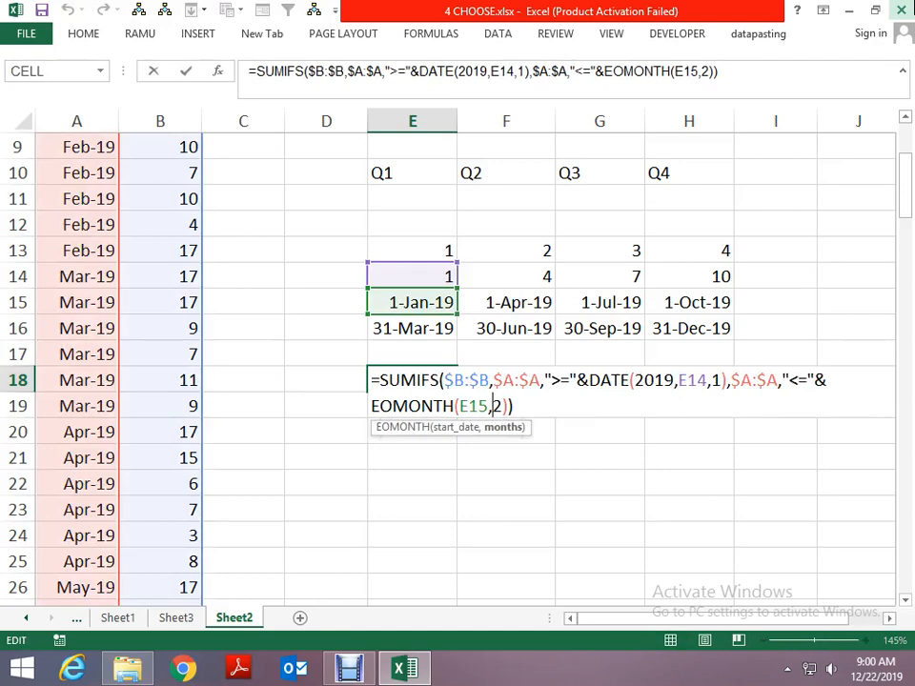
{"action": "key", "text": "BackSpace"}
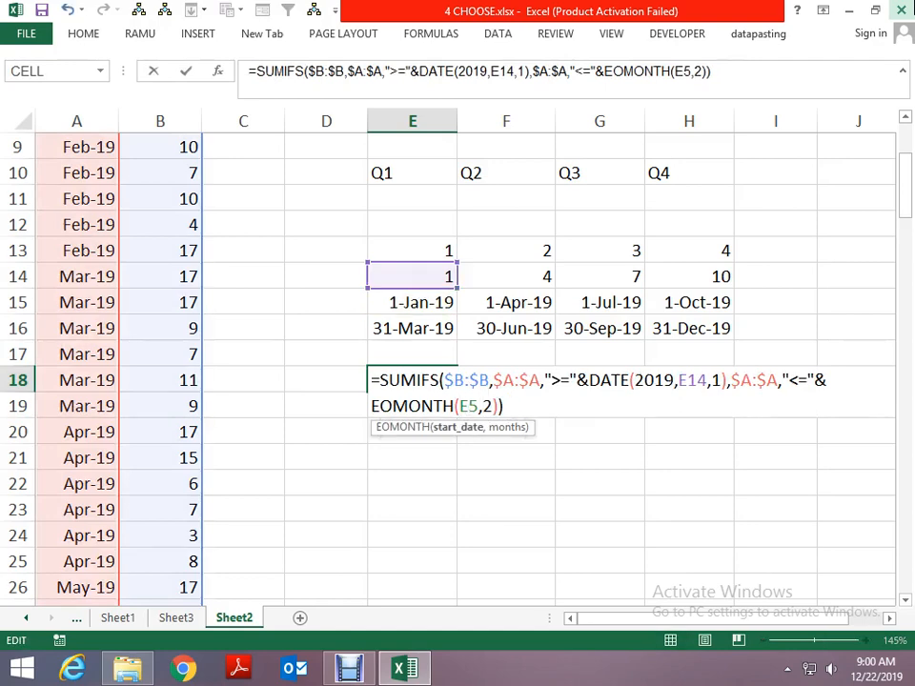
{"action": "key", "text": "BackSpace"}
{"action": "key", "text": "Delete"}
{"action": "key", "text": "ctrl+v"}
{"action": "key", "text": "Return"}
{"action": "key", "text": "Up"}
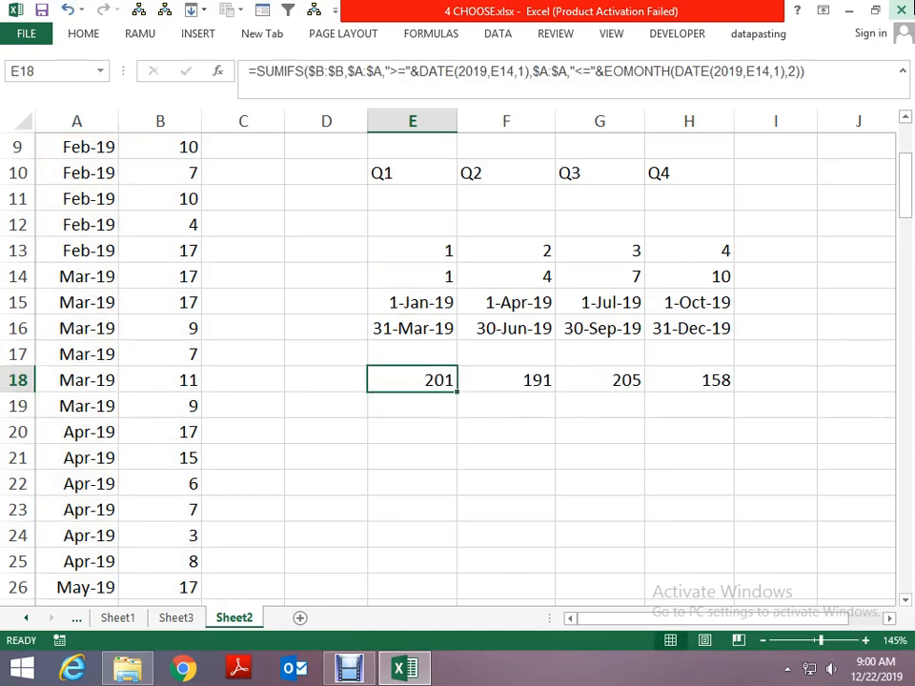
{"action": "key", "text": "F2"}
{"action": "key", "text": "Escape"}
- Copy the expression CHOOSE(E13,1,4,7,10) from the formula in E14, without its equals sign
{"action": "key", "text": "Up"}
{"action": "key", "text": "Up"}
{"action": "key", "text": "Up"}
{"action": "key", "text": "Up"}
{"action": "key", "text": "F2"}
{"action": "key", "text": "shift+Home"}
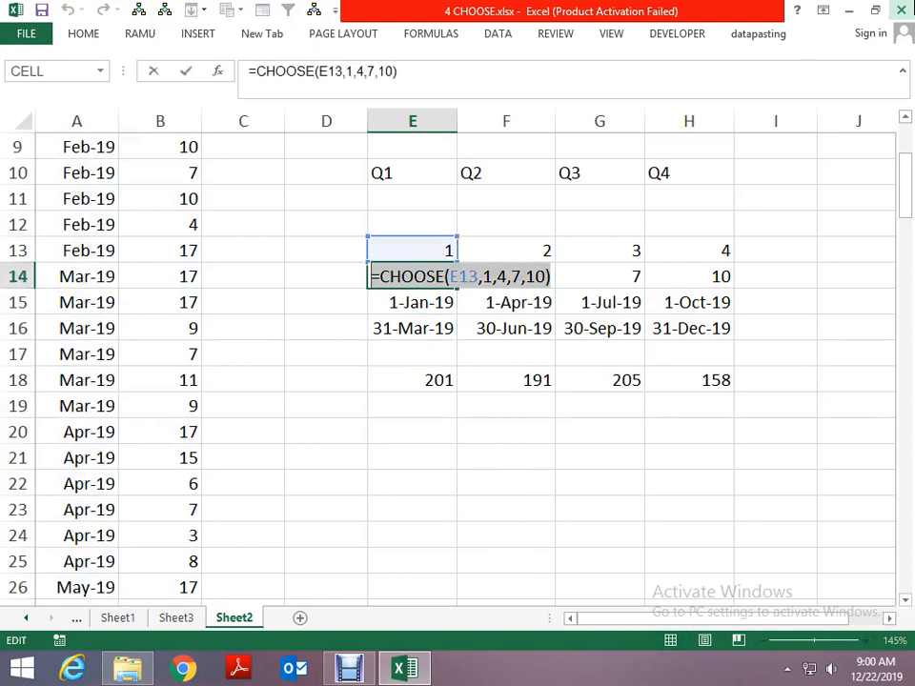
{"action": "key", "text": "shift+Right"}
{"action": "key", "text": "ctrl+c"}
{"action": "key", "text": "Escape"}
- Replace the E14 reference in the first DATE function of the E18 formula with CHOOSE(E13,1,4,7,10)
{"action": "key", "text": "Down"}
{"action": "key", "text": "Down"}
{"action": "key", "text": "Down"}
{"action": "key", "text": "Down"}
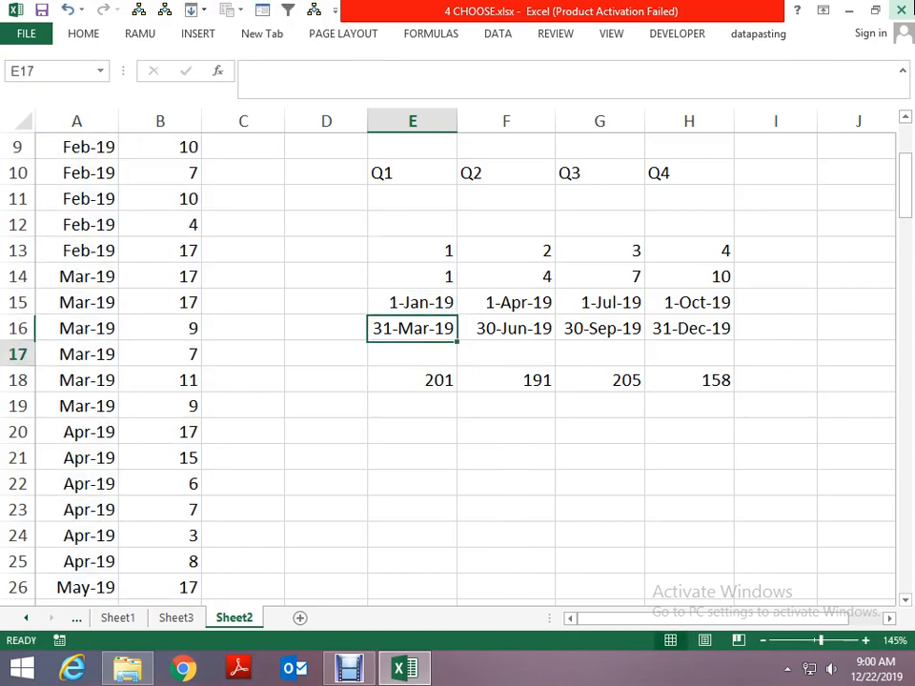
{"action": "key", "text": "F2"}
{"action": "key", "text": "Left"}
{"action": "key", "text": "Up"}
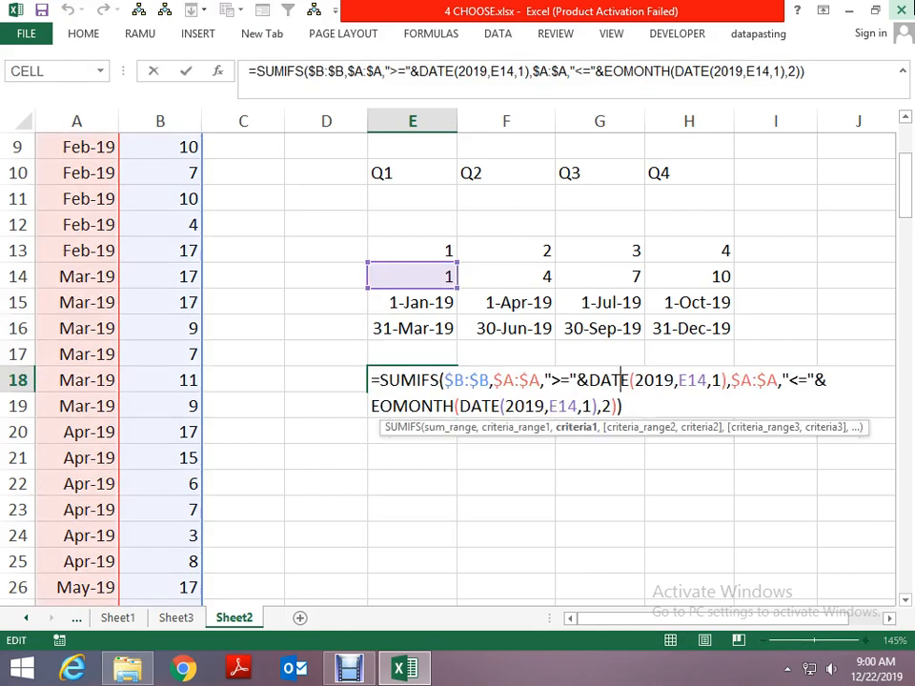
{"action": "key", "text": "Right"}
{"action": "key", "text": "Right"}
{"action": "key", "text": "Right"}
{"action": "key", "text": "Right"}
{"action": "key", "text": "Right"}
{"action": "key", "text": "Right"}
{"action": "key", "text": "Right"}
{"action": "key", "text": "Delete"}
{"action": "key", "text": "Delete"}
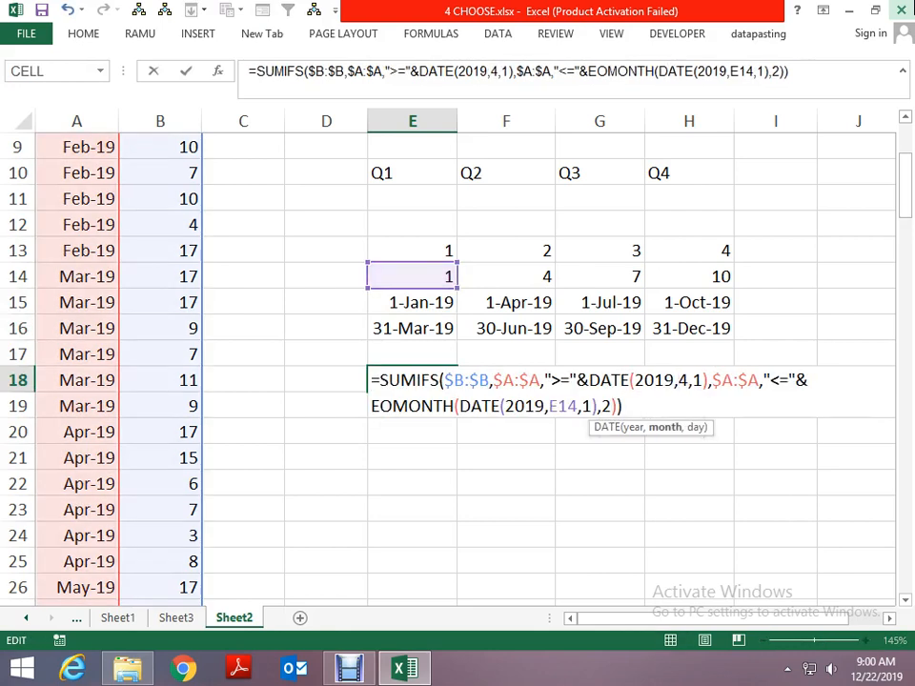
{"action": "key", "text": "Delete"}
{"action": "key", "text": "ctrl+v"}
- Replace the E14 reference in the DATE inside EOMONTH with CHOOSE(E13,1,4,7,10) and commit the E18 formula
{"action": "key", "text": "Right"}
{"action": "key", "text": "Right"}
{"action": "key", "text": "Right"}
{"action": "key", "text": "Right"}
{"action": "key", "text": "Right"}
{"action": "key", "text": "Right"}
{"action": "key", "text": "Right"}
{"action": "key", "text": "Right"}
{"action": "key", "text": "Right"}
{"action": "key", "text": "Right"}
{"action": "key", "text": "Right"}
{"action": "key", "text": "Right"}
{"action": "key", "text": "Right"}
{"action": "key", "text": "Right"}
{"action": "key", "text": "Right"}
{"action": "key", "text": "Right"}
{"action": "key", "text": "Right"}
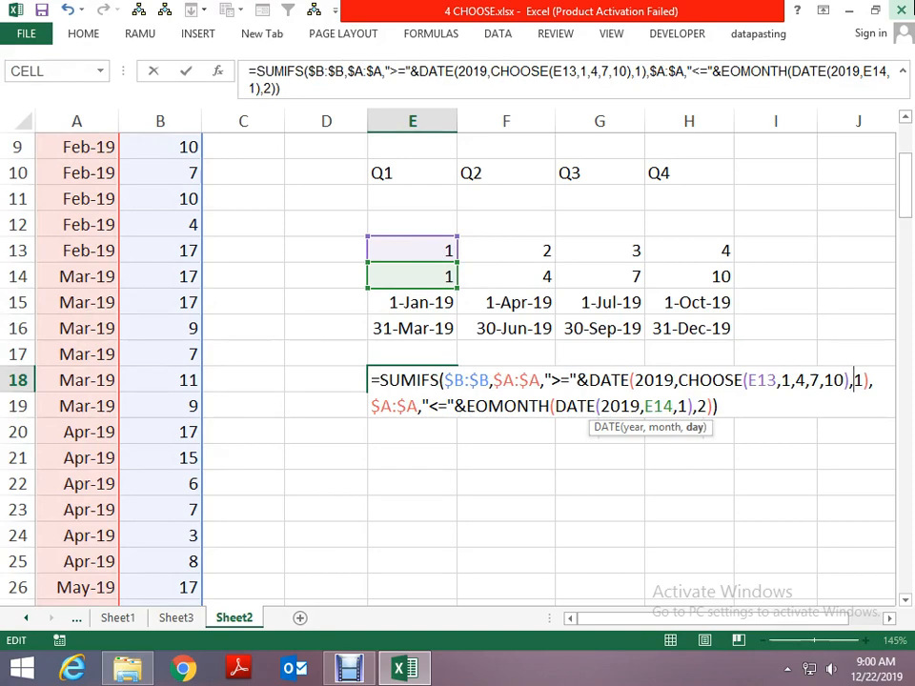
{"action": "key", "text": "Right"}
{"action": "key", "text": "Right"}
{"action": "key", "text": "Right"}
{"action": "key", "text": "Right"}
{"action": "key", "text": "Right"}
{"action": "key", "text": "Right"}
{"action": "key", "text": "Right"}
{"action": "key", "text": "Right"}
{"action": "key", "text": "Right"}
{"action": "key", "text": "Right"}
{"action": "key", "text": "Right"}
{"action": "key", "text": "Right"}
{"action": "key", "text": "Right"}
{"action": "key", "text": "Right"}
{"action": "key", "text": "Right"}
{"action": "key", "text": "Right"}
{"action": "key", "text": "Delete"}
{"action": "key", "text": "Delete"}
{"action": "key", "text": "Delete"}
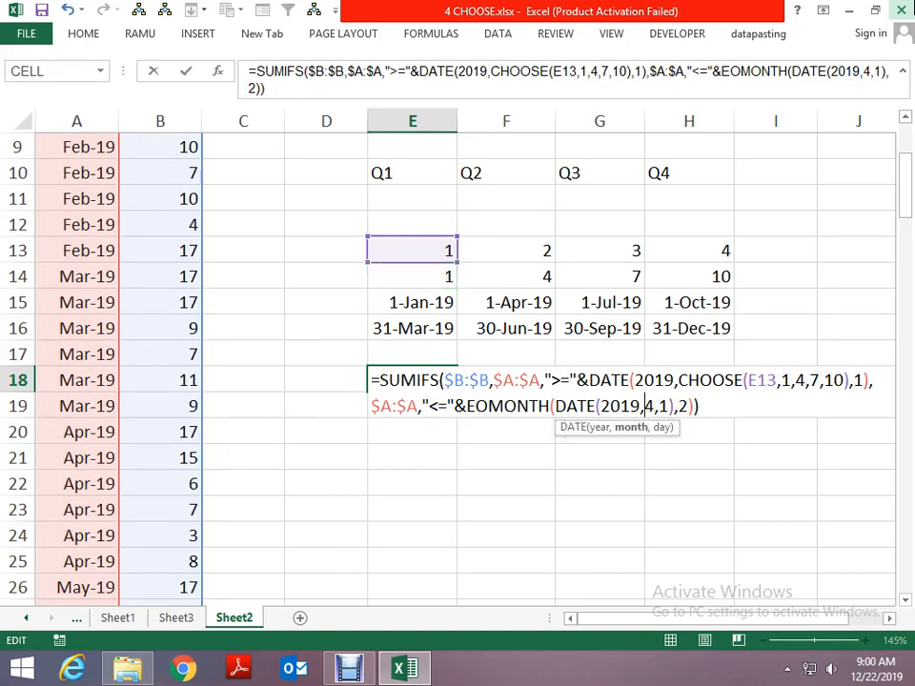
{"action": "key", "text": "ctrl+v"}
{"action": "key", "text": "Return"}
{"action": "key", "text": "Up"}
{"action": "key", "text": "F2"}
{"action": "key", "text": "Escape"}
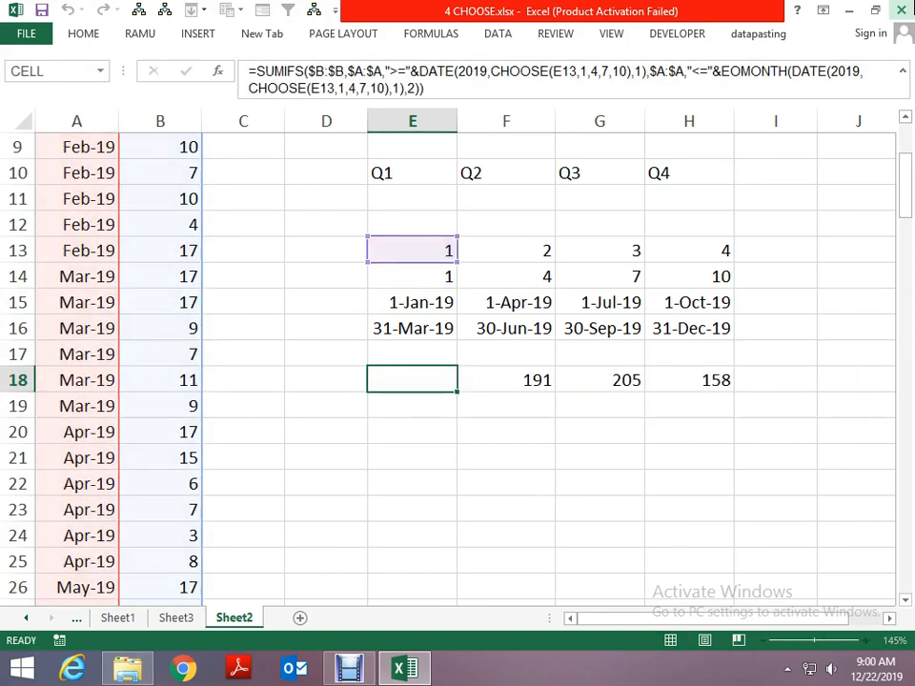
- Copy the expression RIGHT(E10,1)+0 from the formula in E13, without its equals sign
{"action": "key", "text": "Up"}
{"action": "key", "text": "Up"}
{"action": "key", "text": "Up"}
{"action": "key", "text": "Up"}
{"action": "key", "text": "Up"}
{"action": "key", "text": "F2"}
{"action": "key", "text": "shift+Home"}
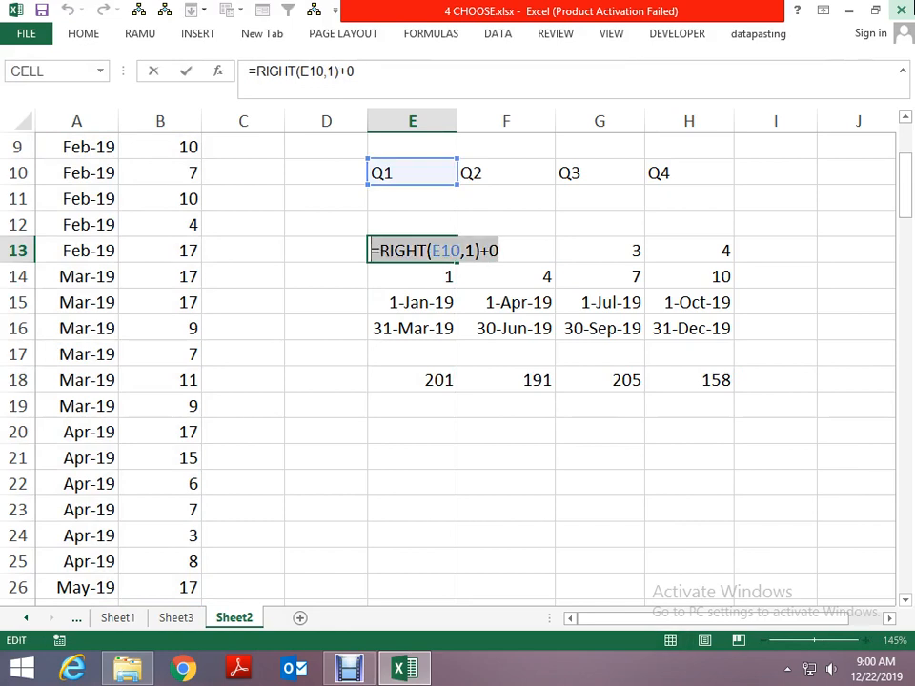
{"action": "key", "text": "shift+Right"}
{"action": "key", "text": "Escape"}
- Replace the E13 reference in the first CHOOSE of the E18 formula with RIGHT(E10,1)+0
{"action": "key", "text": "Down"}
{"action": "key", "text": "Down"}
{"action": "key", "text": "Down"}
{"action": "key", "text": "Down"}
{"action": "key", "text": "Down"}
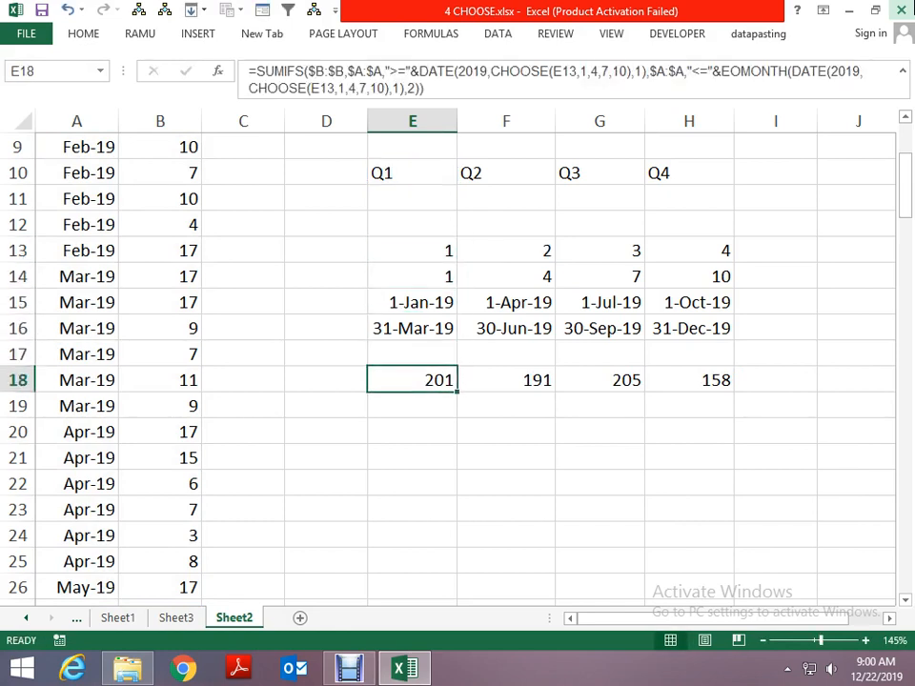
{"action": "key", "text": "F2"}
{"action": "key", "text": "Up"}
{"action": "key", "text": "Left"}
{"action": "key", "text": "Left"}
{"action": "key", "text": "Left"}
{"action": "key", "text": "Left"}
{"action": "key", "text": "Left"}
{"action": "key", "text": "Left"}
{"action": "key", "text": "Left"}
{"action": "key", "text": "Left"}
{"action": "key", "text": "Left"}
{"action": "key", "text": "Left"}
{"action": "key", "text": "Left"}
{"action": "key", "text": "Left"}
{"action": "key", "text": "Left"}
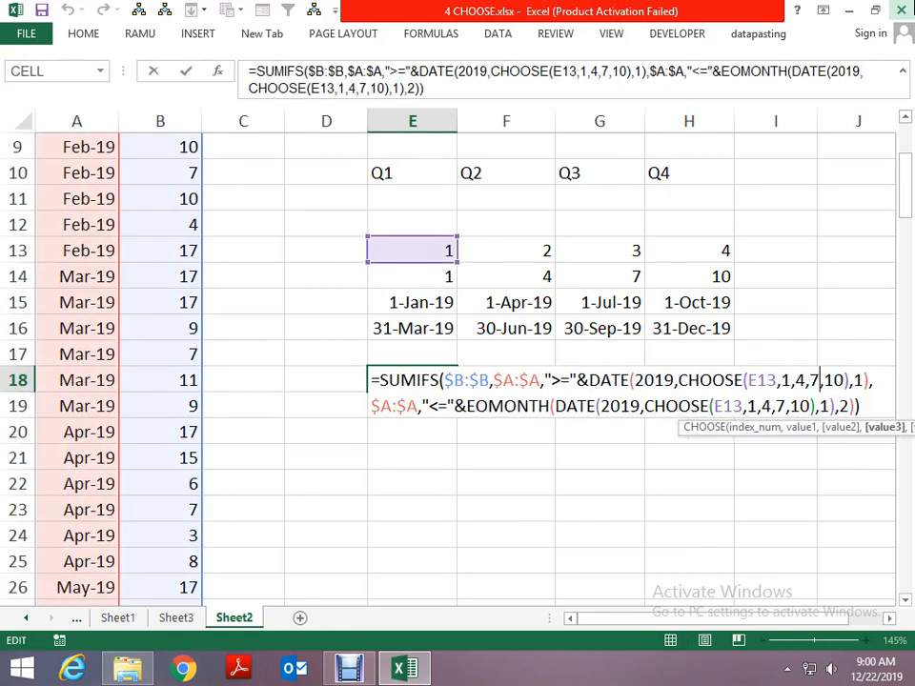
{"action": "key", "text": "Left"}
{"action": "key", "text": "Left"}
{"action": "key", "text": "Delete"}
{"action": "key", "text": "Delete"}
{"action": "key", "text": "Delete"}
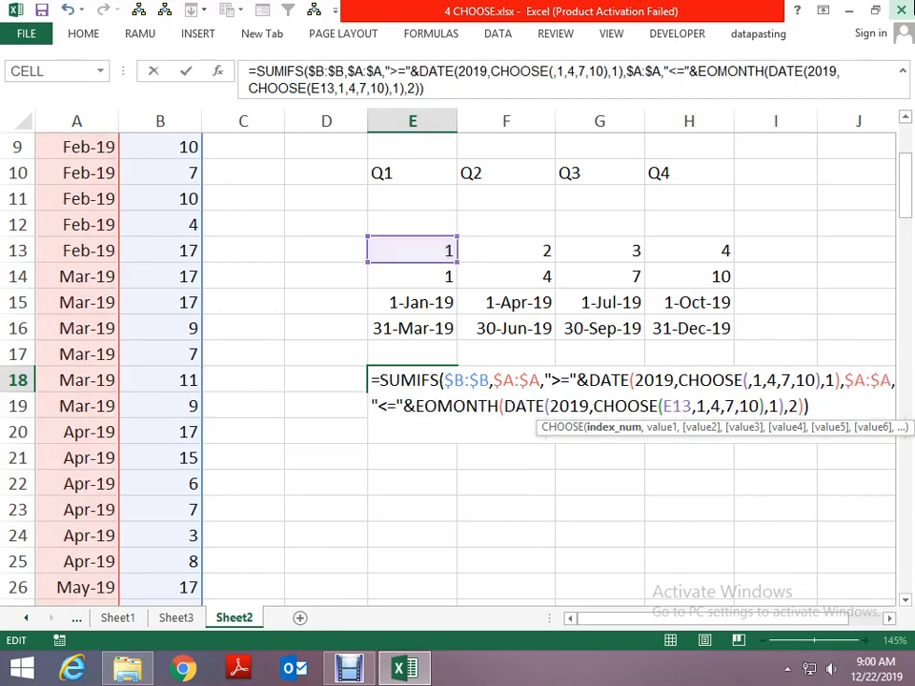
{"action": "key", "text": "ctrl+v"}
- Replace the E13 reference in the CHOOSE inside EOMONTH with RIGHT(E10,1)+0 and commit the E18 formula
{"action": "key", "text": "Right"}
{"action": "key", "text": "Right"}
{"action": "key", "text": "Right"}
{"action": "key", "text": "Right"}
{"action": "key", "text": "Right"}
{"action": "key", "text": "Right"}
{"action": "key", "text": "Right"}
{"action": "key", "text": "Right"}
{"action": "key", "text": "Right"}
{"action": "key", "text": "Right"}
{"action": "key", "text": "Right"}
{"action": "key", "text": "Right"}
{"action": "key", "text": "Right"}
{"action": "key", "text": "Right"}
{"action": "key", "text": "Right"}
{"action": "key", "text": "Right"}
{"action": "key", "text": "Right"}
{"action": "key", "text": "Right"}
{"action": "key", "text": "Right"}
{"action": "key", "text": "Right"}
{"action": "key", "text": "Right"}
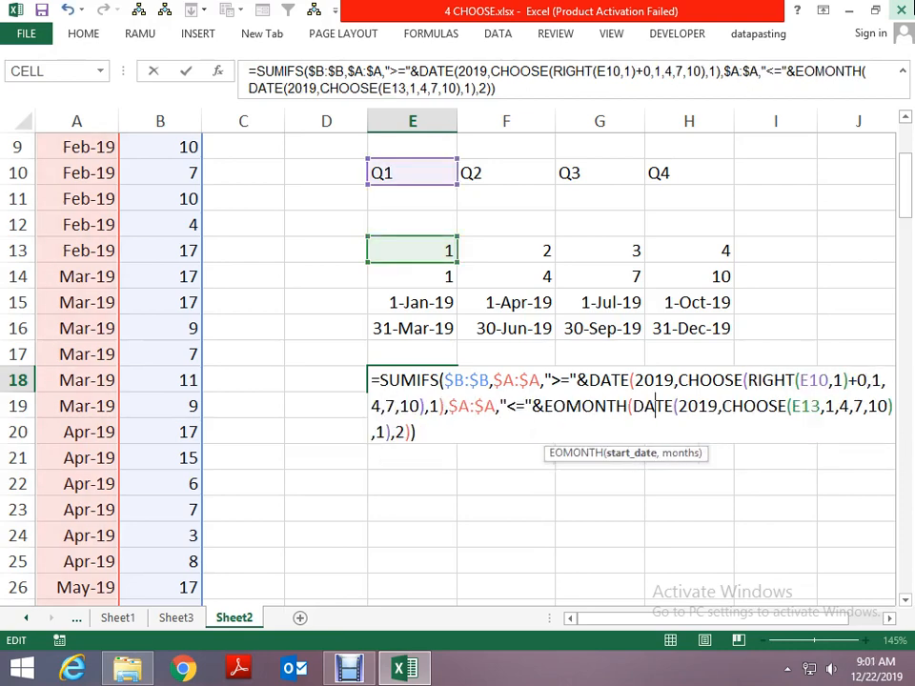
{"action": "key", "text": "Right"}
{"action": "key", "text": "Right"}
{"action": "key", "text": "Right"}
{"action": "key", "text": "Right"}
{"action": "key", "text": "Right"}
{"action": "key", "text": "Right"}
{"action": "key", "text": "Right"}
{"action": "key", "text": "Delete"}
{"action": "key", "text": "Delete"}
{"action": "key", "text": "Delete"}
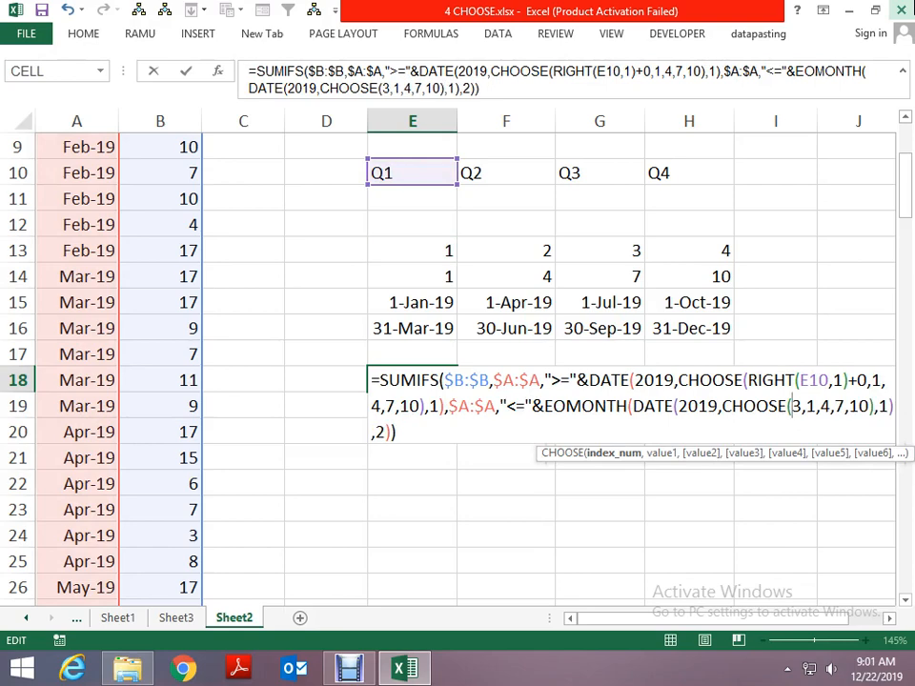
{"action": "key", "text": "ctrl+v"}
{"action": "key", "text": "ctrl+Return"}
{"action": "key", "text": "F2"}
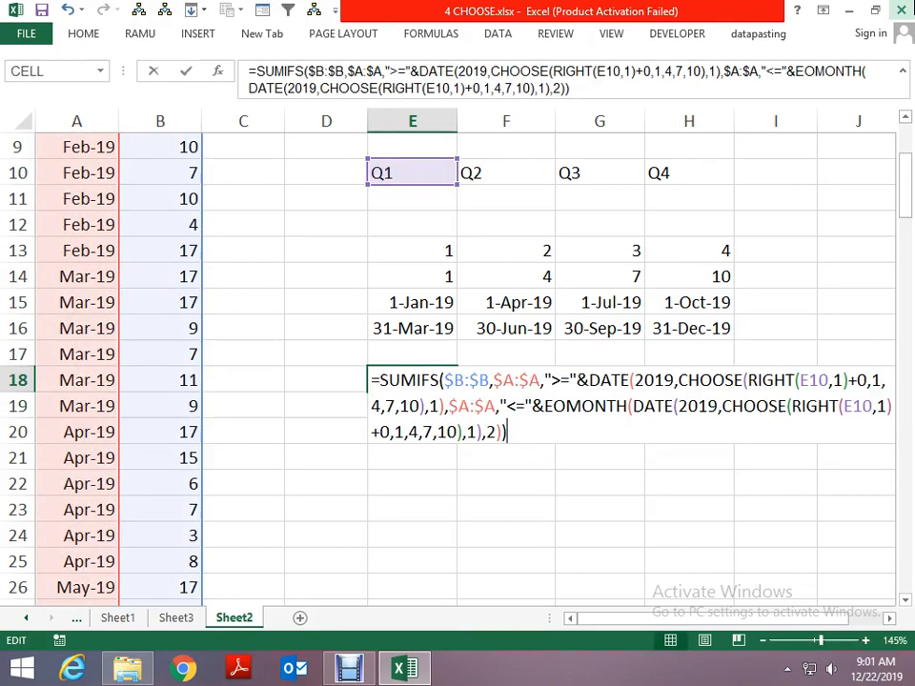
{"action": "key", "text": "Up"}
{"action": "key", "text": "Up"}
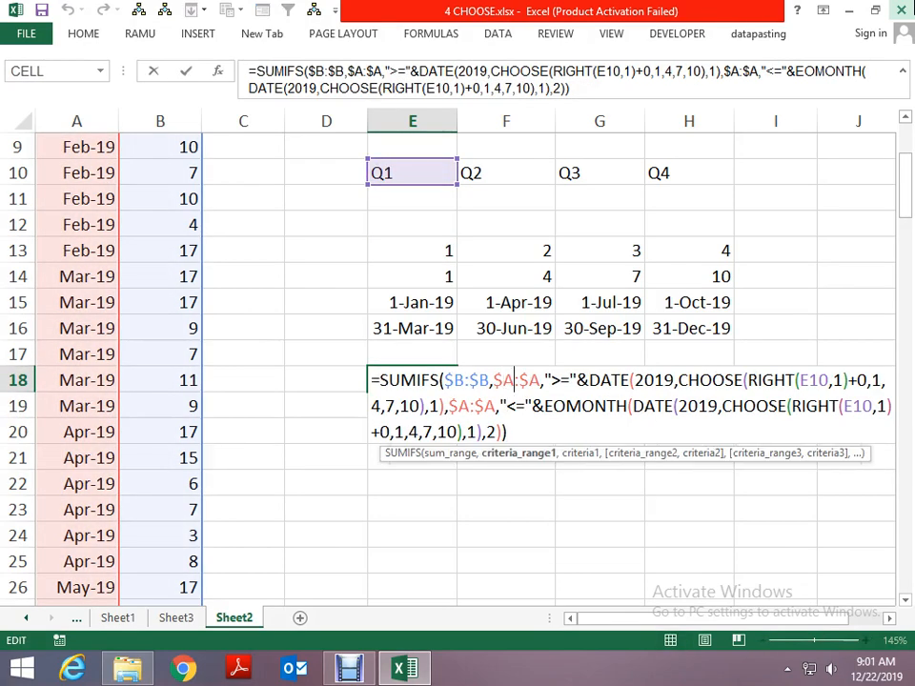
{"action": "key", "text": "Right"}
{"action": "key", "text": "Right"}
{"action": "key", "text": "Right"}
{"action": "key", "text": "Right"}
{"action": "key", "text": "Right"}
{"action": "key", "text": "Right"}
{"action": "key", "text": "Right"}
{"action": "key", "text": "Right"}
{"action": "key", "text": "Right"}
{"action": "key", "text": "Right"}
{"action": "key", "text": "Right"}
{"action": "key", "text": "Right"}
{"action": "key", "text": "Right"}
{"action": "key", "text": "Right"}
{"action": "key", "text": "Right"}
{"action": "key", "text": "Right"}
{"action": "key", "text": "Right"}
{"action": "key", "text": "Right"}
{"action": "key", "text": "Right"}
{"action": "key", "text": "Right"}
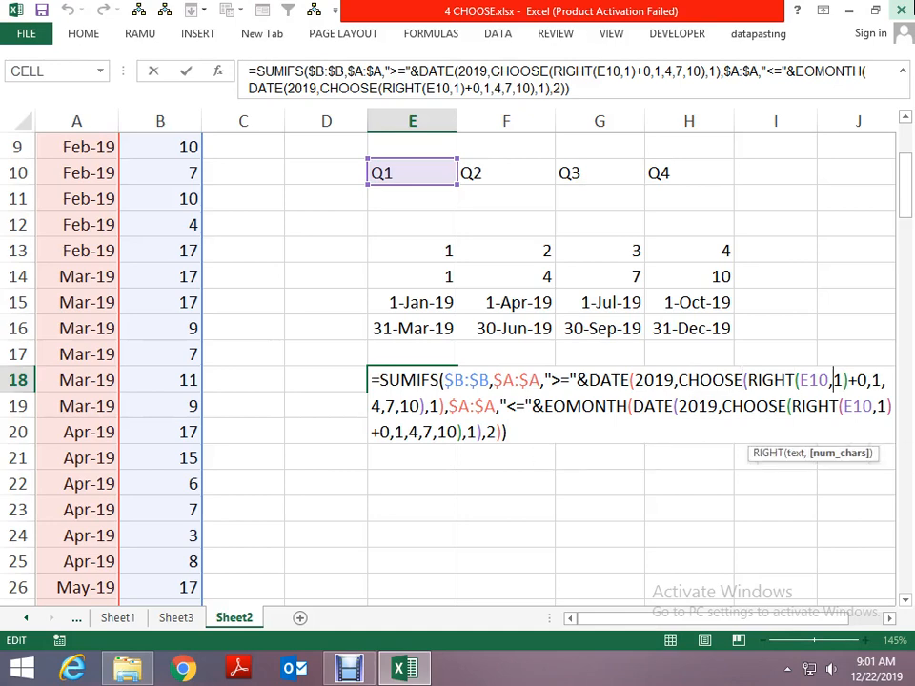
{"action": "key", "text": "Left"}
{"action": "key", "text": "Left"}
{"action": "key", "text": "Left"}
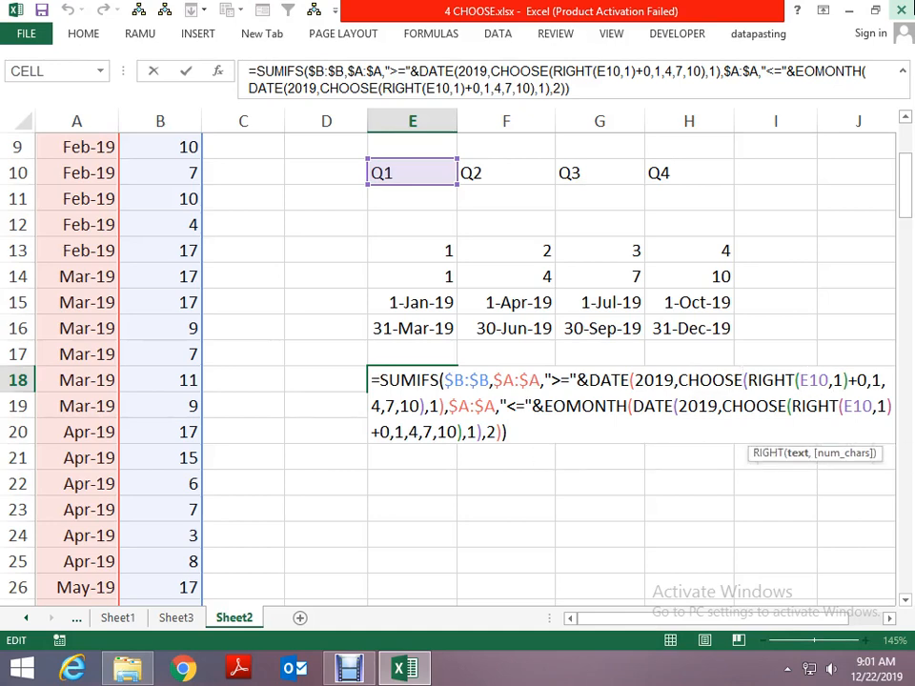
{"action": "type", "text": "$"}
{"action": "key", "text": "Right"}
{"action": "key", "text": "Right"}
{"action": "key", "text": "Right"}
{"action": "key", "text": "Right"}
{"action": "key", "text": "Right"}
{"action": "key", "text": "Right"}
{"action": "key", "text": "Right"}
{"action": "key", "text": "Right"}
{"action": "key", "text": "Right"}
{"action": "key", "text": "Right"}
{"action": "key", "text": "Right"}
{"action": "key", "text": "Right"}
{"action": "key", "text": "Right"}
{"action": "key", "text": "Right"}
{"action": "key", "text": "Right"}
{"action": "key", "text": "Right"}
{"action": "key", "text": "Right"}
{"action": "key", "text": "Right"}
{"action": "key", "text": "Right"}
{"action": "key", "text": "Right"}
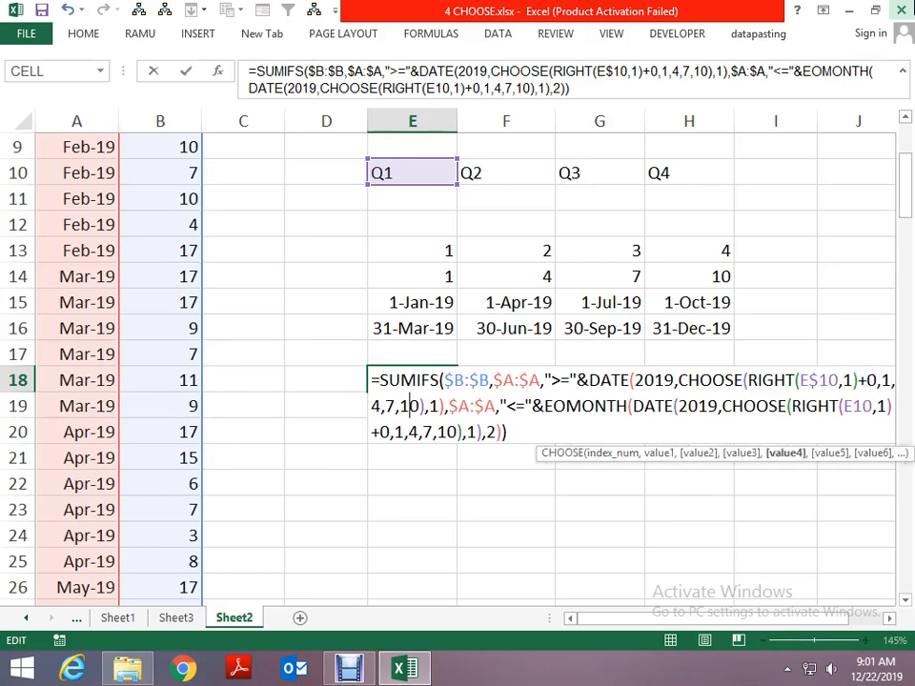
{"action": "key", "text": "Right"}
{"action": "key", "text": "Right"}
{"action": "key", "text": "Right"}
{"action": "key", "text": "Right"}
{"action": "key", "text": "Right"}
{"action": "key", "text": "Right"}
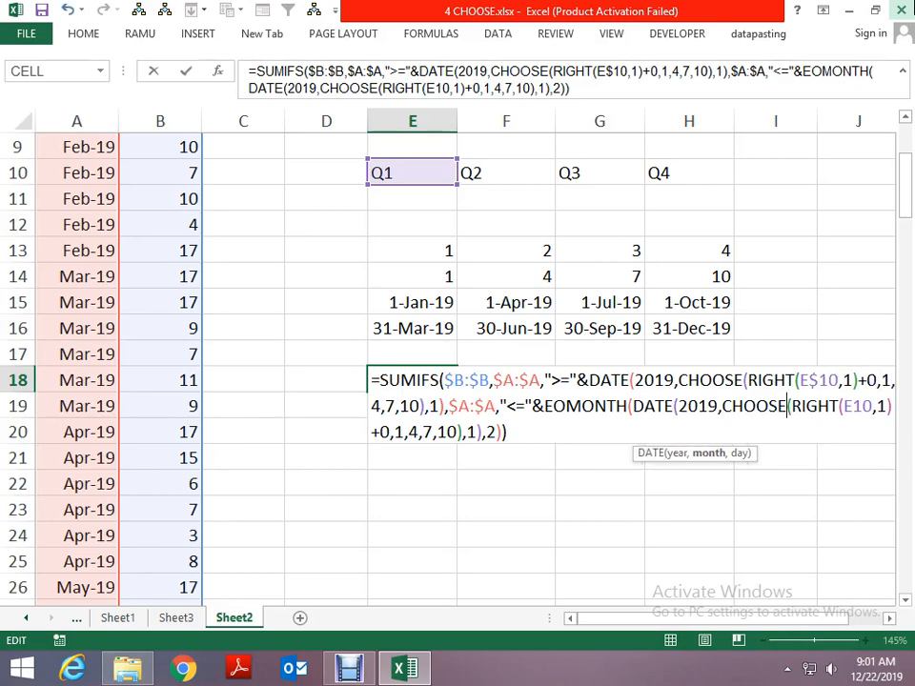
{"action": "key", "text": "Right"}
{"action": "key", "text": "Right"}
{"action": "key", "text": "Right"}
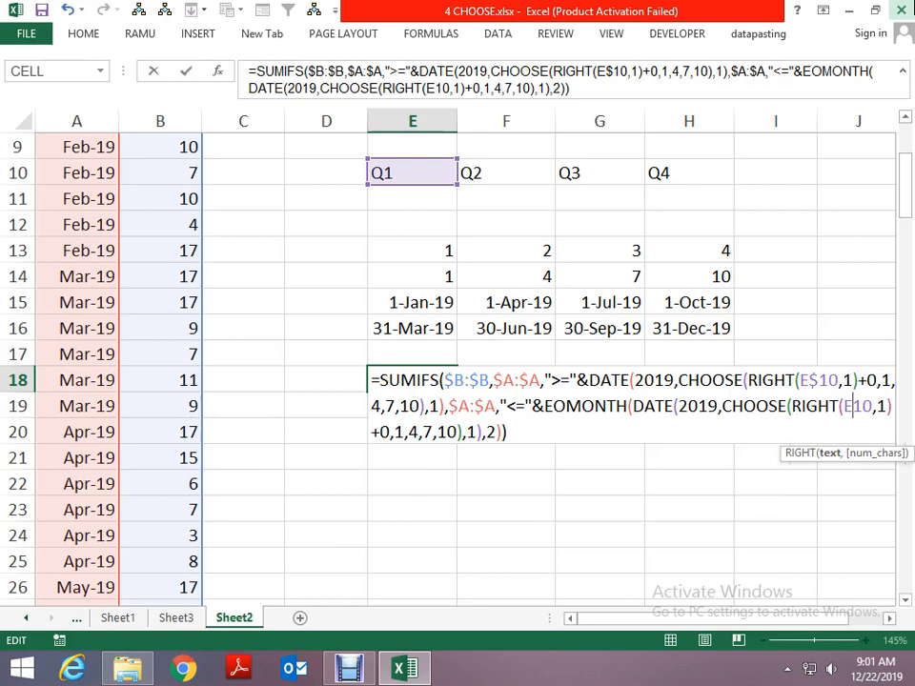
{"action": "key", "text": "Right"}
{"action": "type", "text": "$3"}
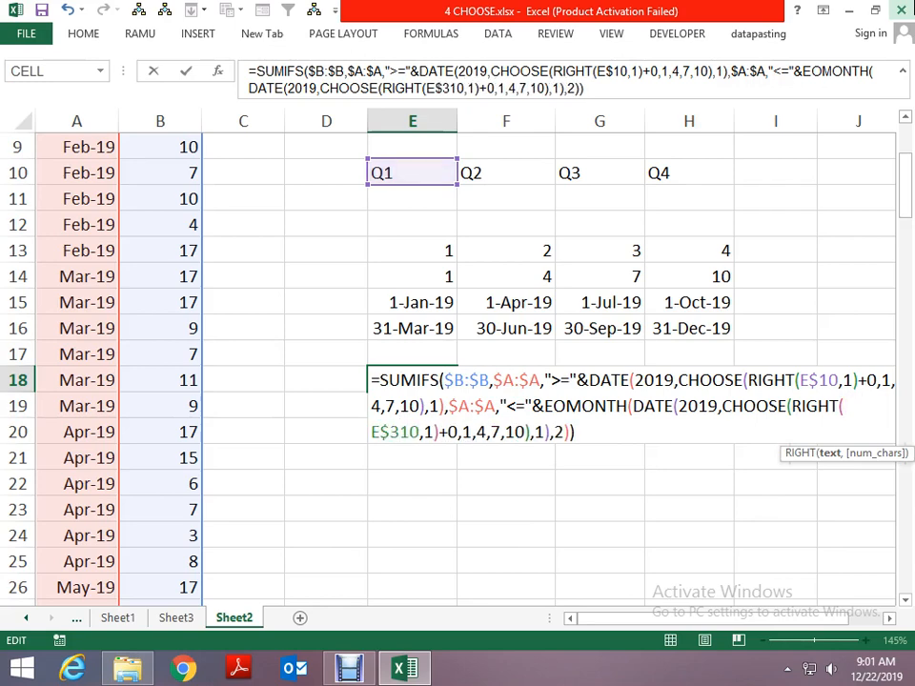
{"action": "key", "text": "Escape"}
- Lock the row of the E10 reference inside EOMONTH in the E18 formula, making it E$10
{"action": "key", "text": "F2"}
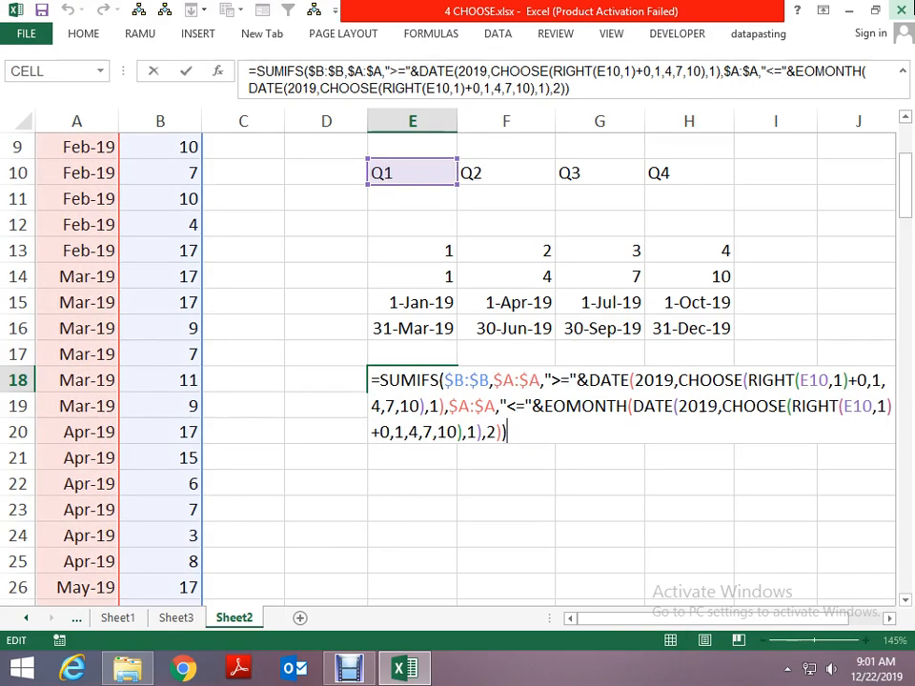
{"action": "key", "text": "Left"}
{"action": "key", "text": "Left"}
{"action": "key", "text": "Left"}
{"action": "key", "text": "Left"}
{"action": "key", "text": "Left"}
{"action": "key", "text": "Left"}
{"action": "key", "text": "Left"}
{"action": "key", "text": "Left"}
{"action": "key", "text": "Left"}
{"action": "key", "text": "Left"}
{"action": "key", "text": "Left"}
{"action": "key", "text": "Left"}
{"action": "key", "text": "Left"}
{"action": "key", "text": "Left"}
{"action": "key", "text": "Left"}
{"action": "key", "text": "Left"}
{"action": "key", "text": "Left"}
{"action": "key", "text": "Left"}
{"action": "key", "text": "Left"}
{"action": "key", "text": "Left"}
{"action": "key", "text": "Left"}
{"action": "key", "text": "Left"}
{"action": "key", "text": "Left"}
{"action": "key", "text": "Left"}
{"action": "key", "text": "Left"}
{"action": "key", "text": "Left"}
{"action": "key", "text": "Left"}
{"action": "key", "text": "Left"}
{"action": "key", "text": "Left"}
{"action": "key", "text": "Left"}
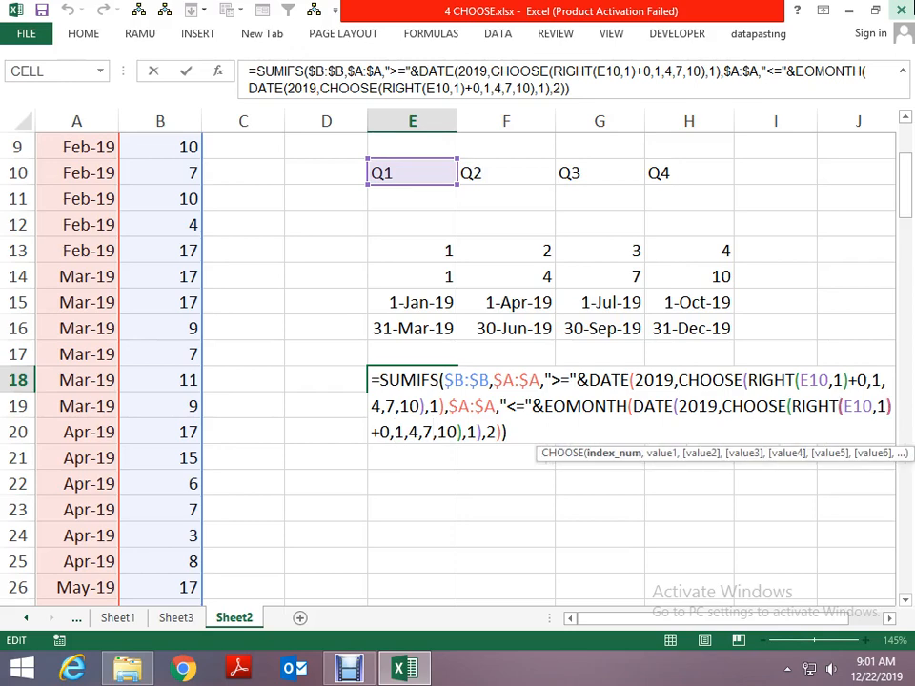
{"action": "key", "text": "Right"}
{"action": "key", "text": "Right"}
{"action": "key", "text": "Right"}
{"action": "key", "text": "Right"}
{"action": "key", "text": "Right"}
{"action": "key", "text": "Right"}
{"action": "key", "text": "Right"}
{"action": "key", "text": "Right"}
{"action": "key", "text": "Right"}
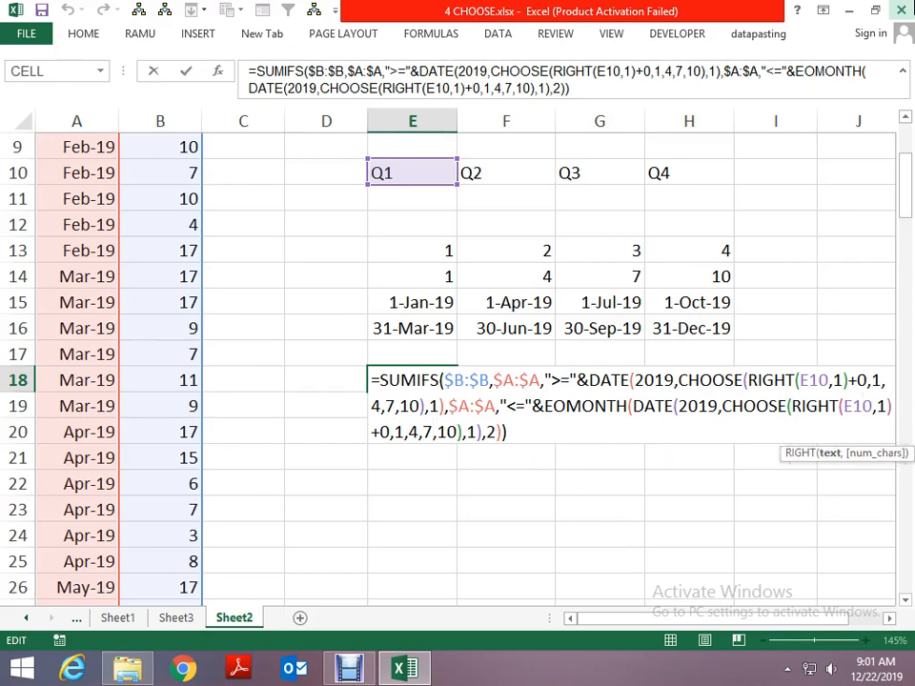
{"action": "type", "text": "$"}
- Change the E10 reference in the first RIGHT function to E$10 and commit the E18 formula
{"action": "key", "text": "Left"}
{"action": "key", "text": "Up"}
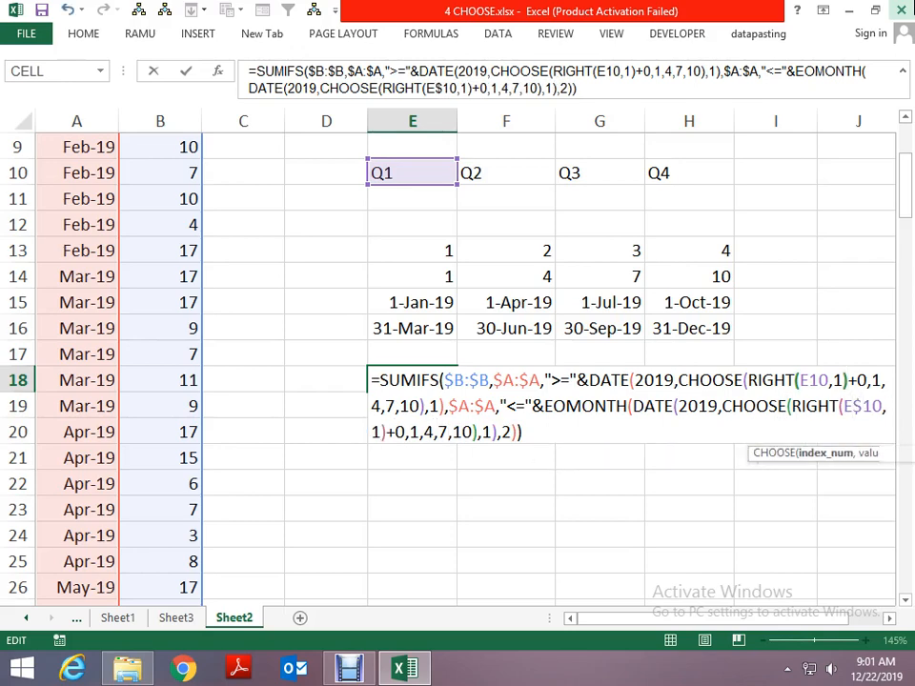
{"action": "key", "text": "Left"}
{"action": "key", "text": "Left"}
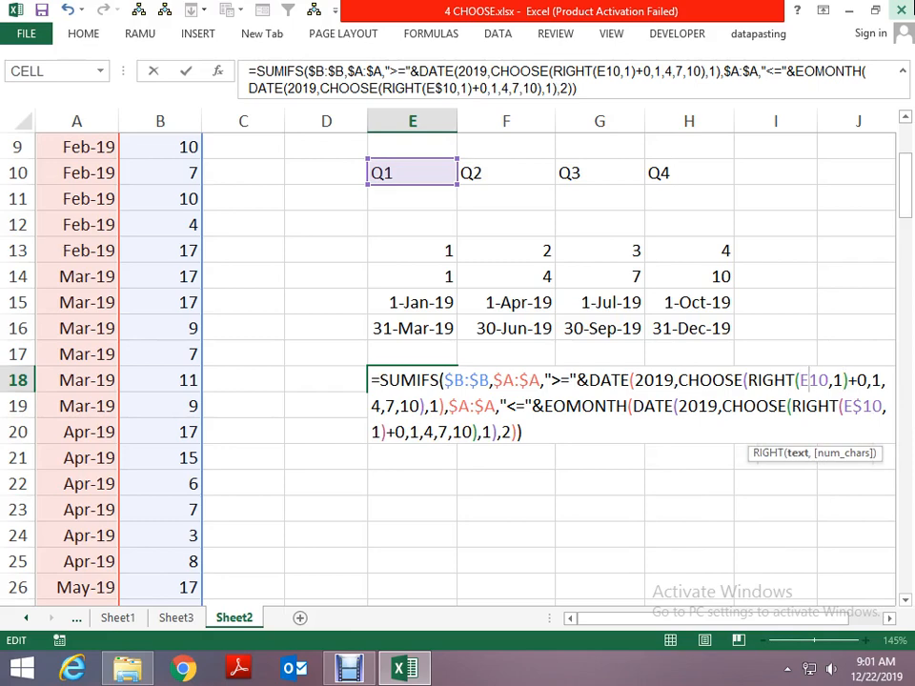
{"action": "type", "text": "$"}
{"action": "key", "text": "ctrl+Return"}
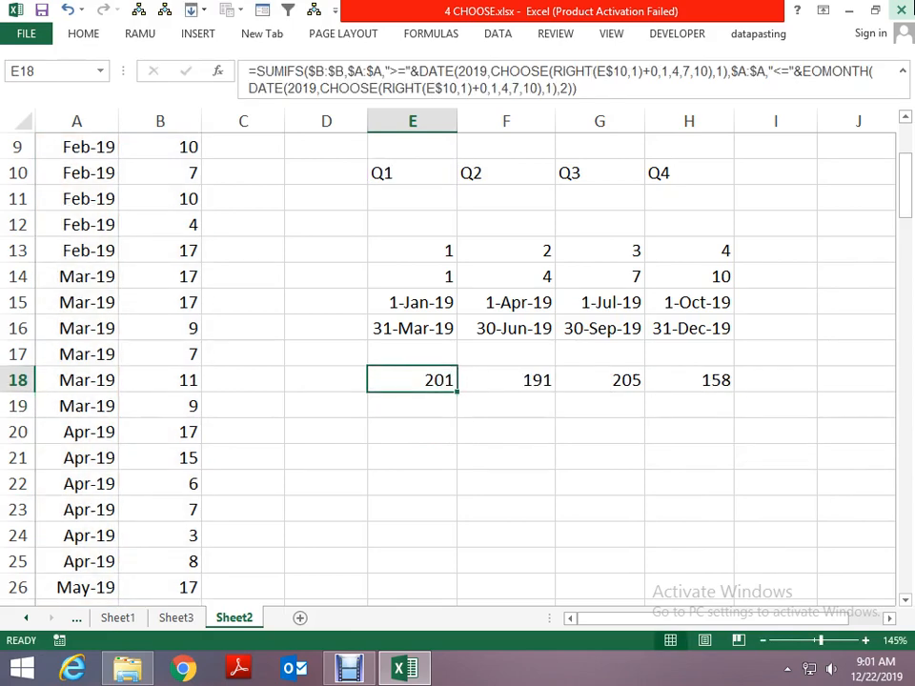
- Copy the full formula text of E18 and paste it into E20
{"action": "key", "text": "F2"}
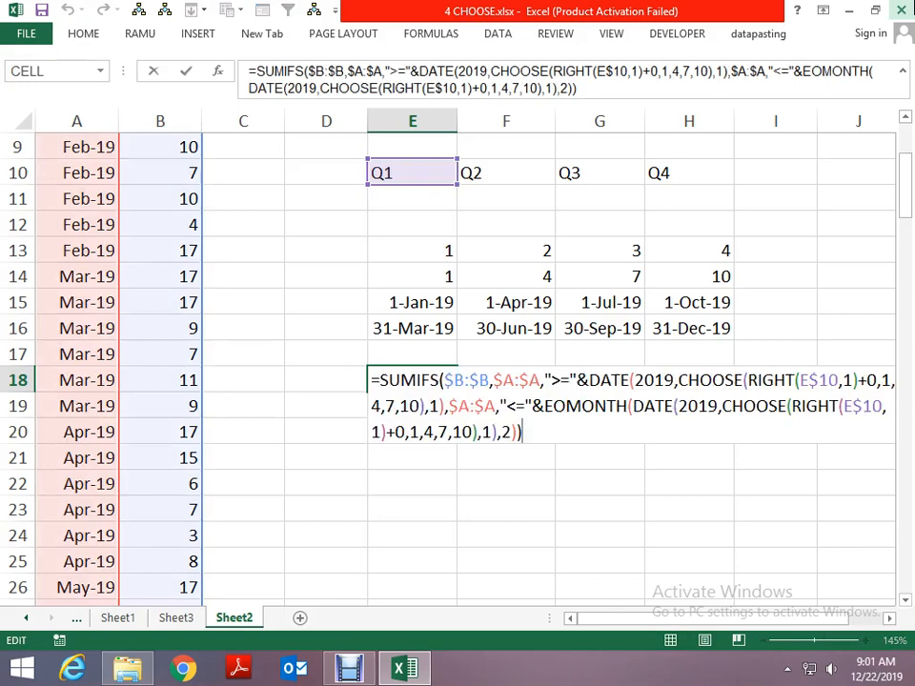
{"action": "key", "text": "shift+Up"}
{"action": "key", "text": "ctrl+shift+Home"}
{"action": "key", "text": "ctrl+c"}
{"action": "key", "text": "Escape"}
{"action": "key", "text": "Down"}
{"action": "key", "text": "Down"}
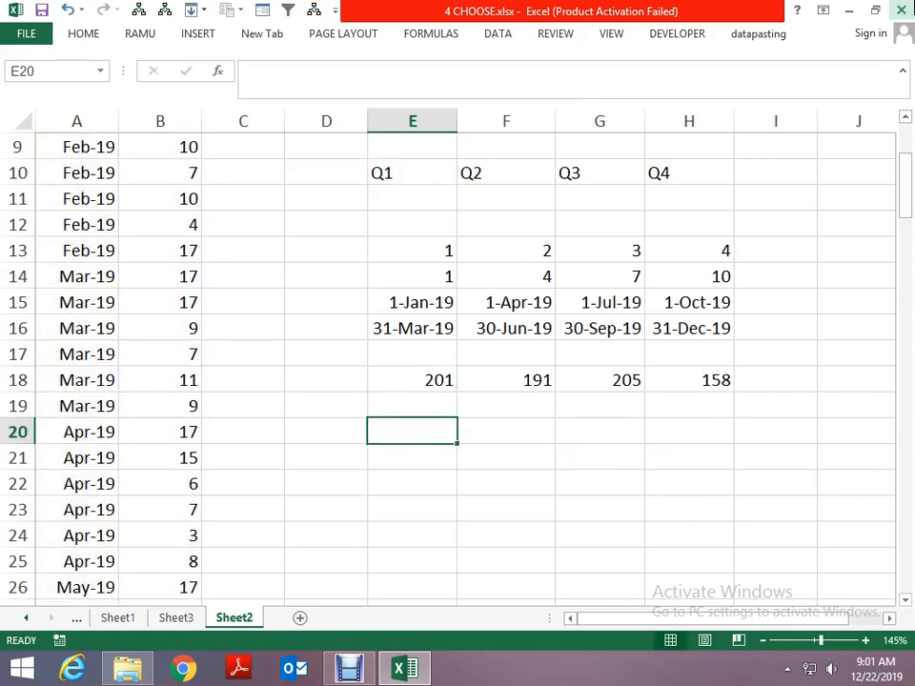
{"action": "key", "text": "ctrl+v"}
- Copy the F18 formula into E18 so it uses the helper dates in rows 15 and 16 again
{"action": "key", "text": "Up"}
{"action": "key", "text": "Up"}
{"action": "key", "text": "Right"}
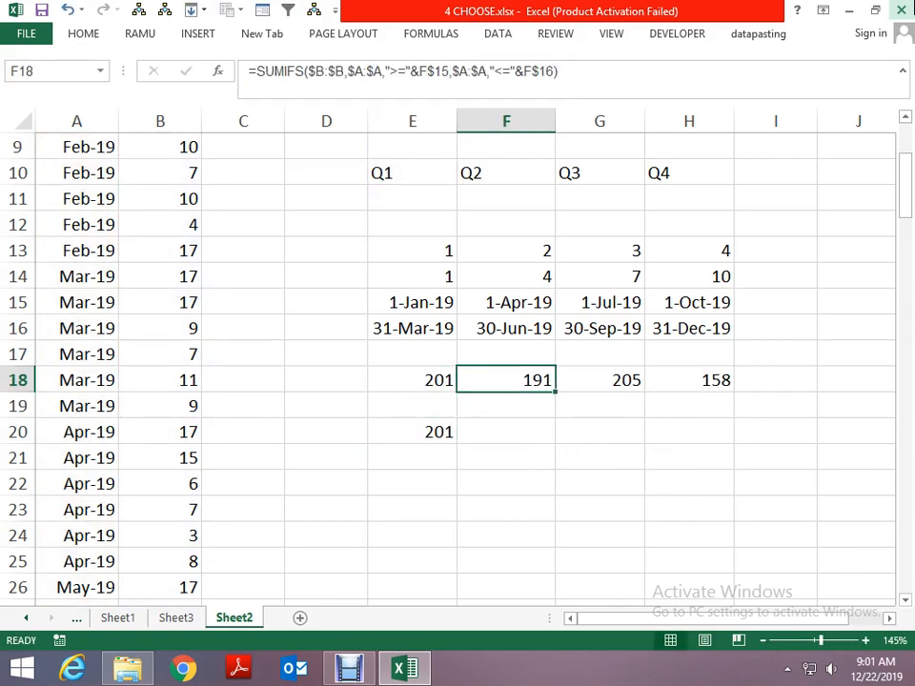
{"action": "key", "text": "ctrl+c"}
{"action": "key", "text": "Left"}
{"action": "key", "text": "ctrl+v"}
{"action": "key", "text": "Escape"}
- Copy the combined SUMIFS formula from E20 across to F20, G20 and H20
{"action": "key", "text": "Down"}
{"action": "key", "text": "Down"}
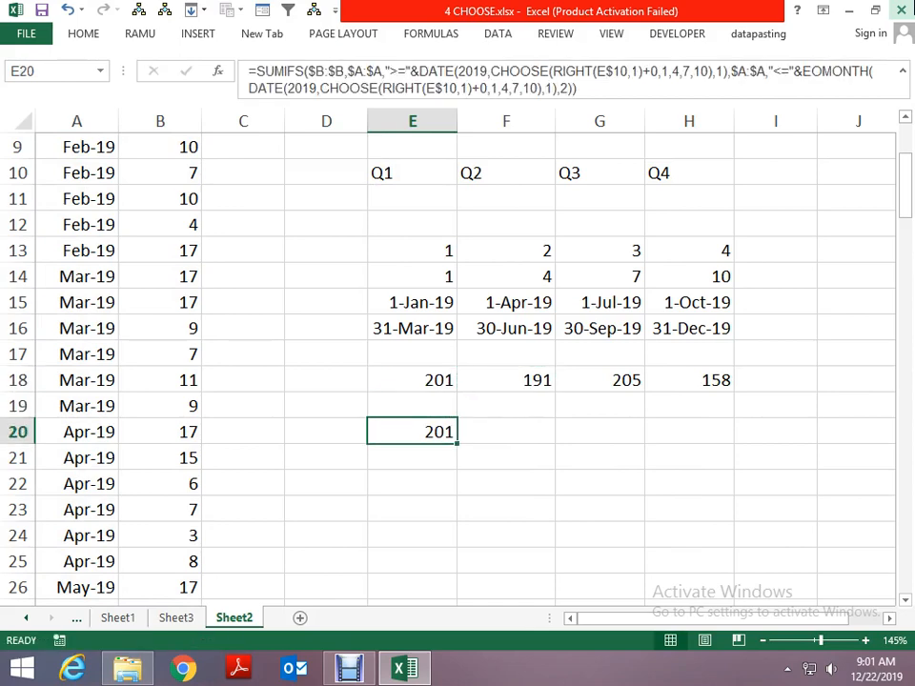
{"action": "key", "text": "ctrl+c"}
{"action": "key", "text": "Right"}
{"action": "key", "text": "ctrl+v"}
{"action": "key", "text": "Right"}
{"action": "key", "text": "ctrl+v"}
{"action": "key", "text": "Right"}
{"action": "key", "text": "ctrl+v"}
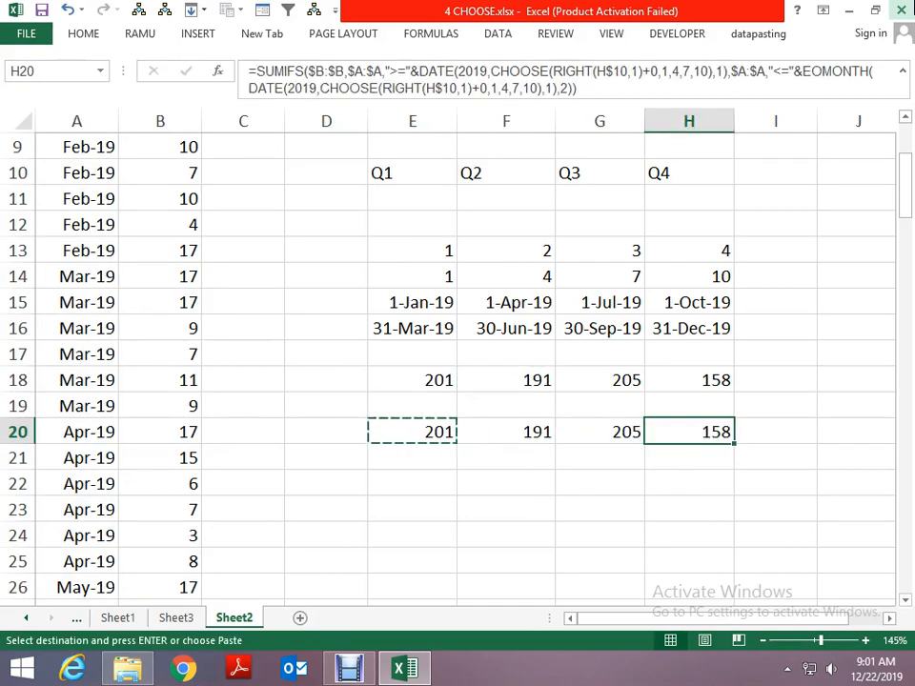
{"action": "key", "text": "Escape"}
- Paste the Q1 label from E10 over F10, G10 and H10 to test the quarterly totals
{"action": "key", "text": "Left"}
{"action": "key", "text": "Left"}
{"action": "key", "text": "Left"}
{"action": "key", "text": "Up"}
{"action": "key", "text": "Up"}
{"action": "key", "text": "Up"}
{"action": "key", "text": "Up"}
{"action": "key", "text": "Up"}
{"action": "key", "text": "Up"}
{"action": "key", "text": "Up"}
{"action": "key", "text": "Up"}
{"action": "key", "text": "Up"}
{"action": "key", "text": "Up"}
{"action": "key", "text": "Up"}
{"action": "key", "text": "Up"}
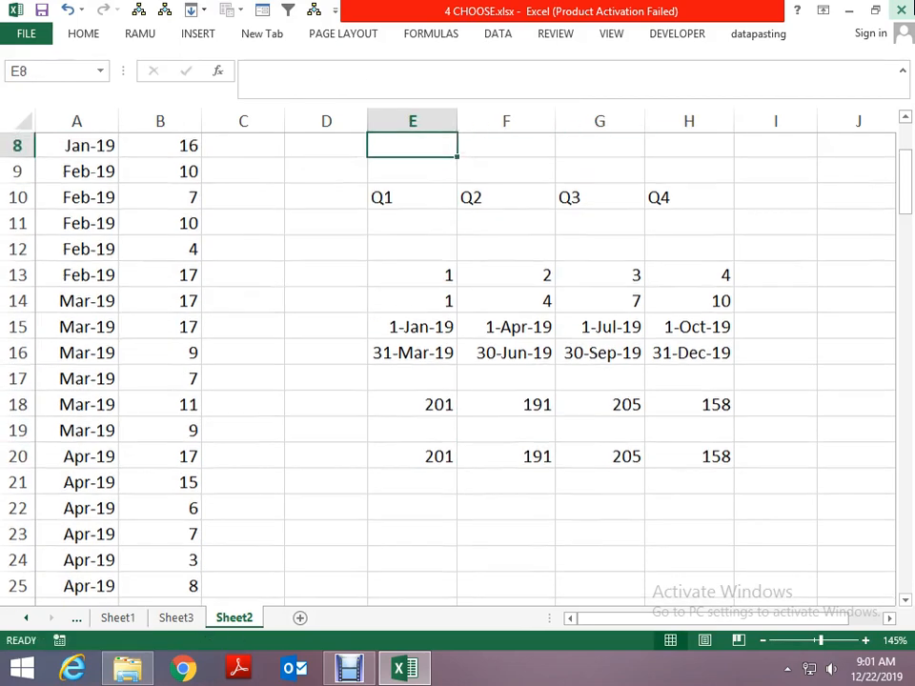
{"action": "key", "text": "Down"}
{"action": "key", "text": "Down"}
{"action": "key", "text": "ctrl+c"}
{"action": "key", "text": "Right"}
{"action": "key", "text": "ctrl+v"}
{"action": "key", "text": "Right"}
{"action": "key", "text": "ctrl+v"}
{"action": "key", "text": "Right"}
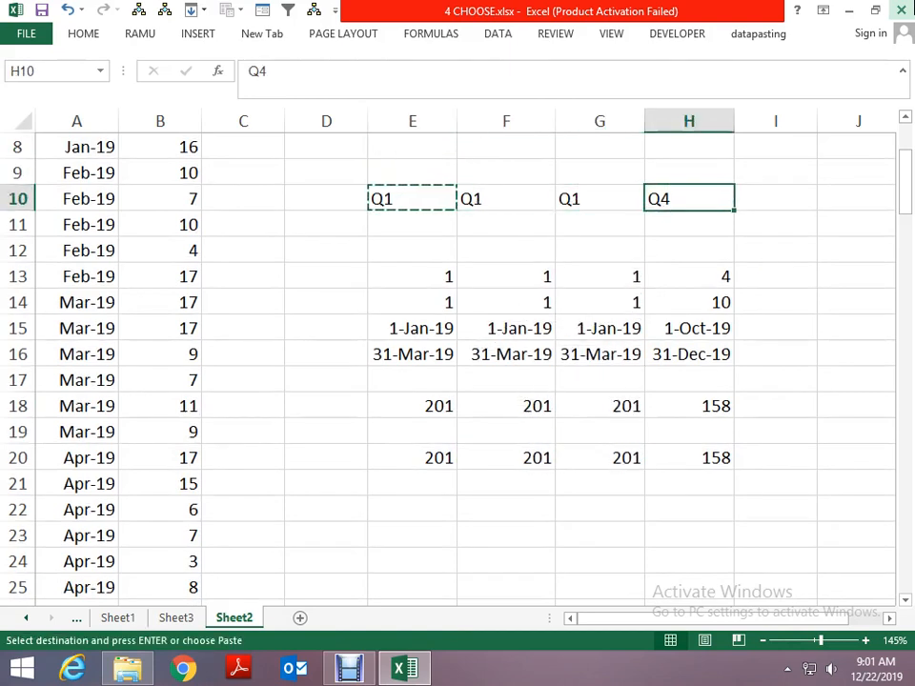
{"action": "key", "text": "ctrl+v"}
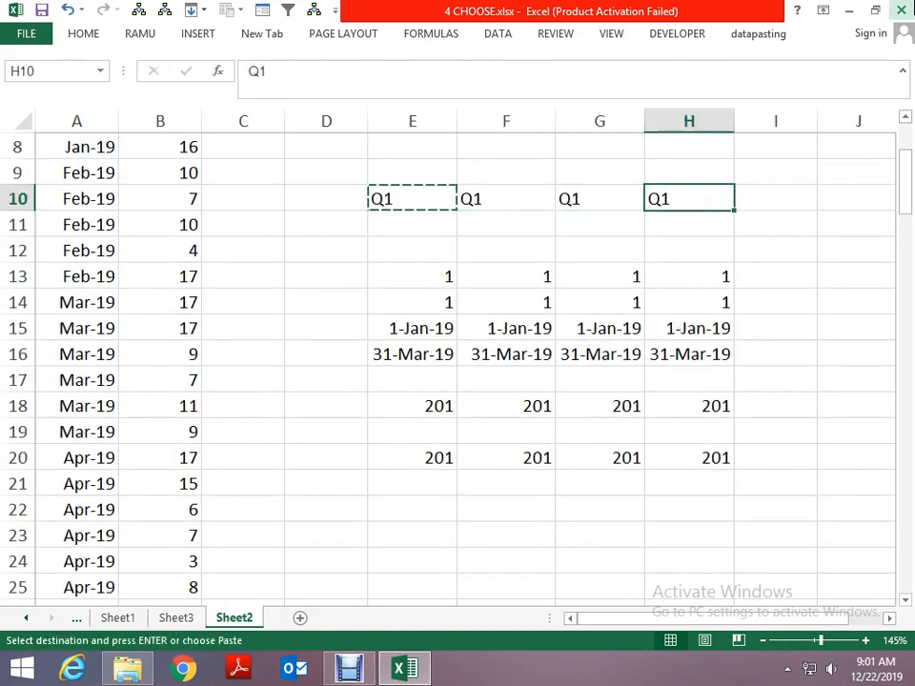
- Undo the Q1 pastes to restore the original quarter labels in F10:H10
{"action": "key", "text": "ctrl+z"}
{"action": "key", "text": "ctrl+z"}
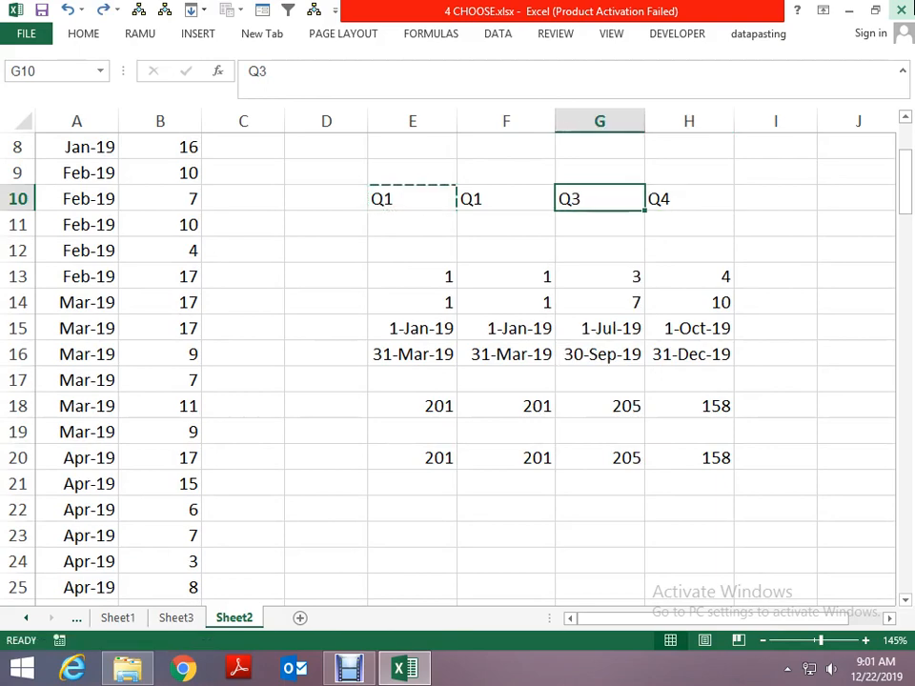
{"action": "key", "text": "ctrl+z"}
{"action": "key", "text": "Escape"}
- Examine the combined SUMIFS formula in E20 and its nested DATE, CHOOSE, RIGHT and EOMONTH functions
{"action": "key", "text": "Left"}
{"action": "key", "text": "Down"}
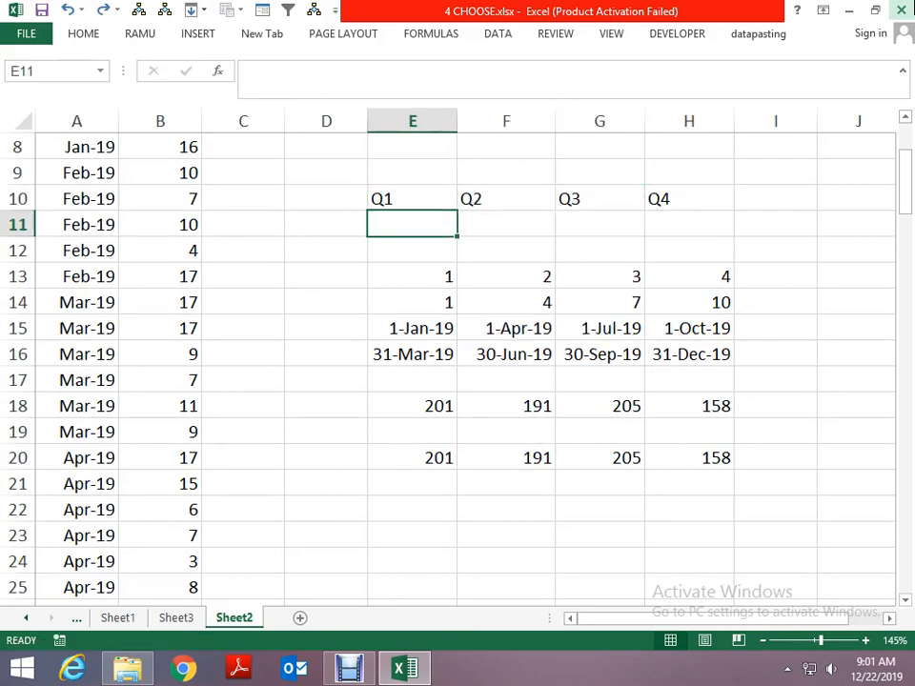
{"action": "key", "text": "Down"}
{"action": "key", "text": "Down"}
{"action": "key", "text": "Down"}
{"action": "key", "text": "Down"}
{"action": "key", "text": "Down"}
{"action": "key", "text": "Down"}
{"action": "key", "text": "Down"}
{"action": "key", "text": "Down"}
{"action": "key", "text": "Down"}
{"action": "key", "text": "Down"}
{"action": "key", "text": "Down"}
{"action": "key", "text": "Down"}
{"action": "key", "text": "Up"}
{"action": "key", "text": "Up"}
{"action": "key", "text": "Up"}
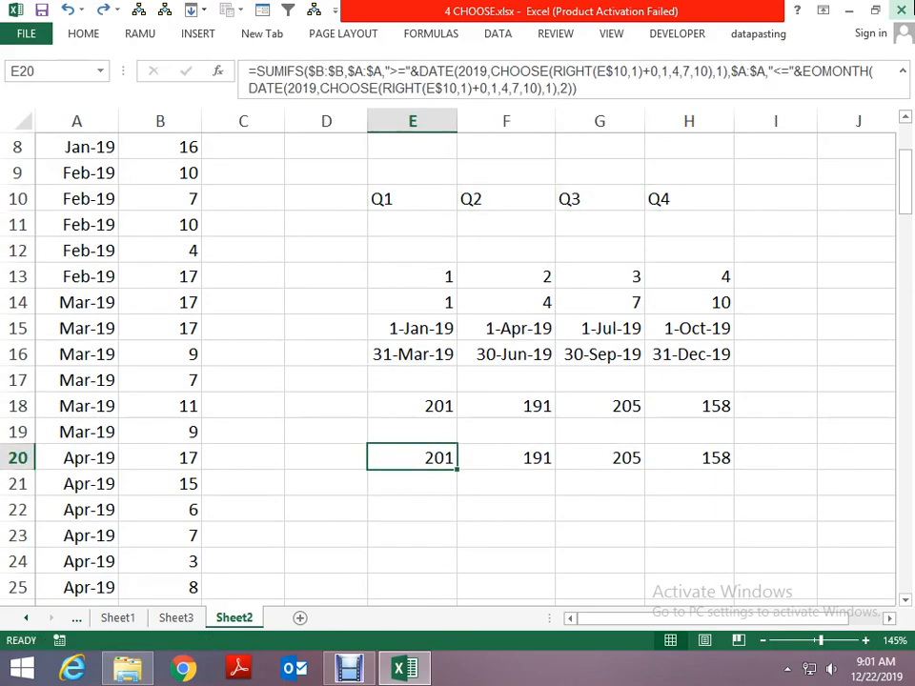
{"action": "key", "text": "F2"}
{"action": "key", "text": "Up"}
{"action": "key", "text": "Up"}
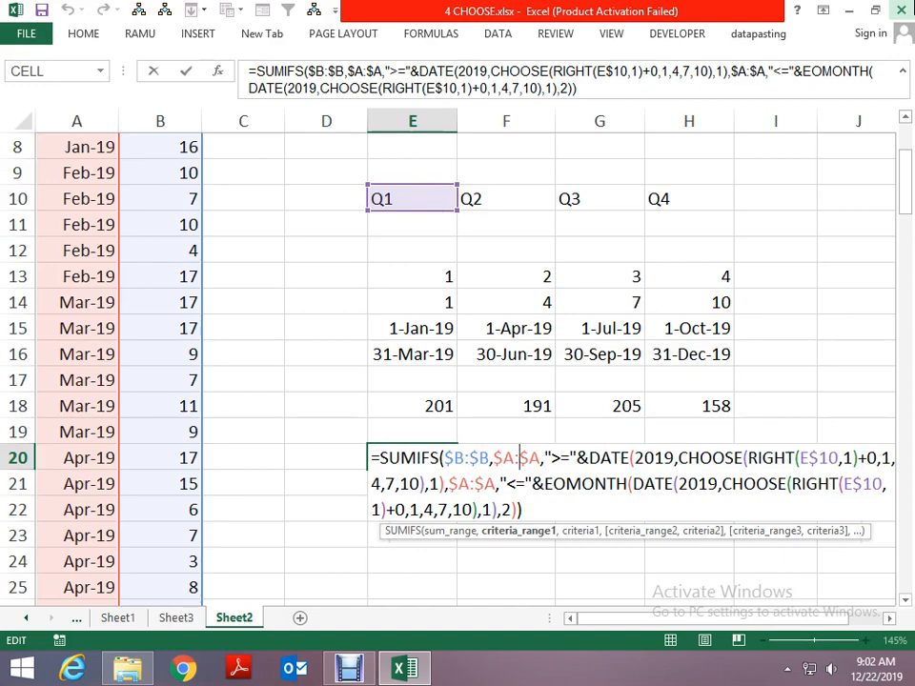
- Review the quarterly sales totals on Sheet2 and the quarter-name CHOOSE examples on Sheet1
{"action": "key", "text": "ctrl+Return"}
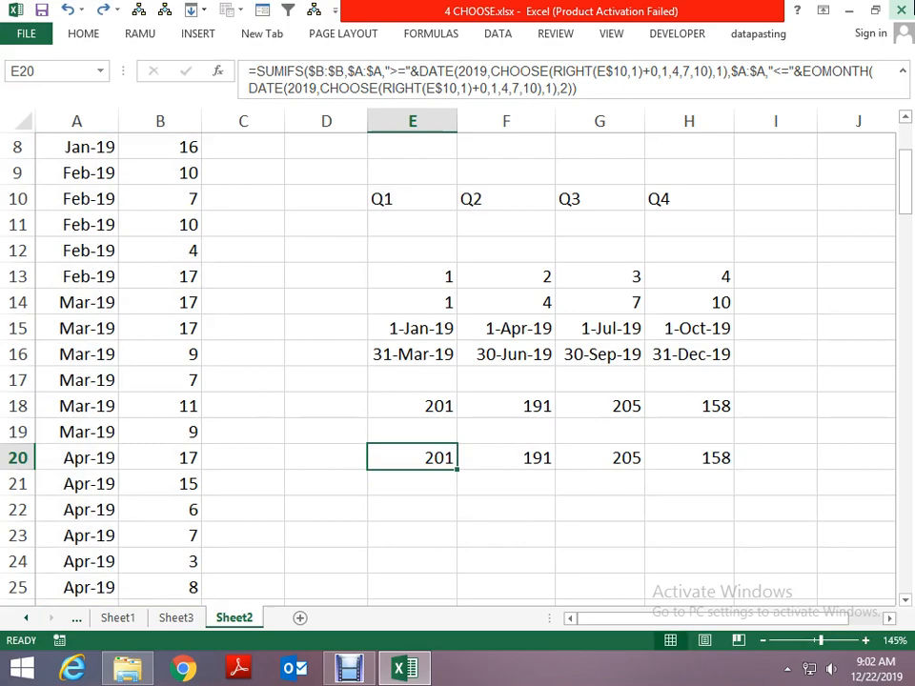
{"action": "key", "text": "ctrl+Page_Up"}
{"action": "key", "text": "ctrl+Page_Down"}
{"action": "key", "text": "Page_Up"}
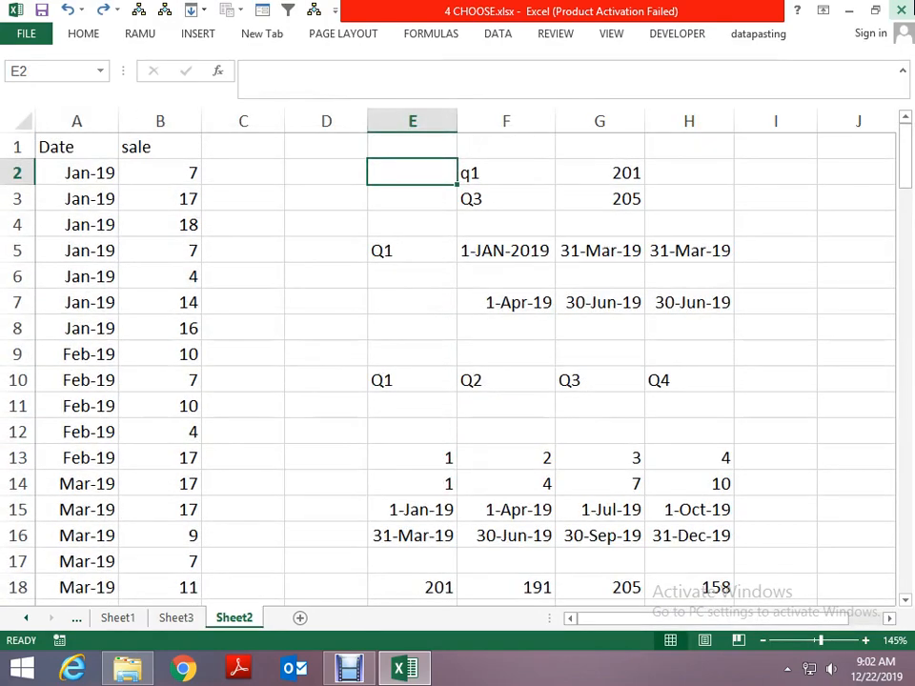
{"action": "key", "text": "Right"}
{"action": "key", "text": "ctrl+Page_Up"}
{"action": "key", "text": "ctrl+Page_Up"}
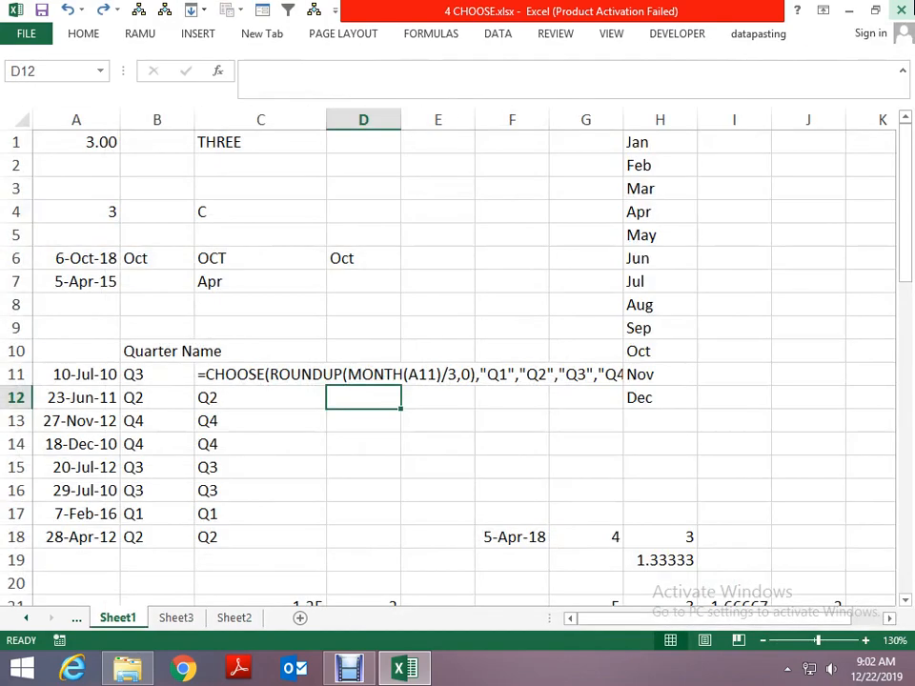
{"action": "key", "text": "Page_Down"}
{"action": "key", "text": "Page_Down"}
{"action": "key", "text": "Page_Down"}
{"action": "key", "text": "Page_Down"}
{"action": "key", "text": "Page_Down"}
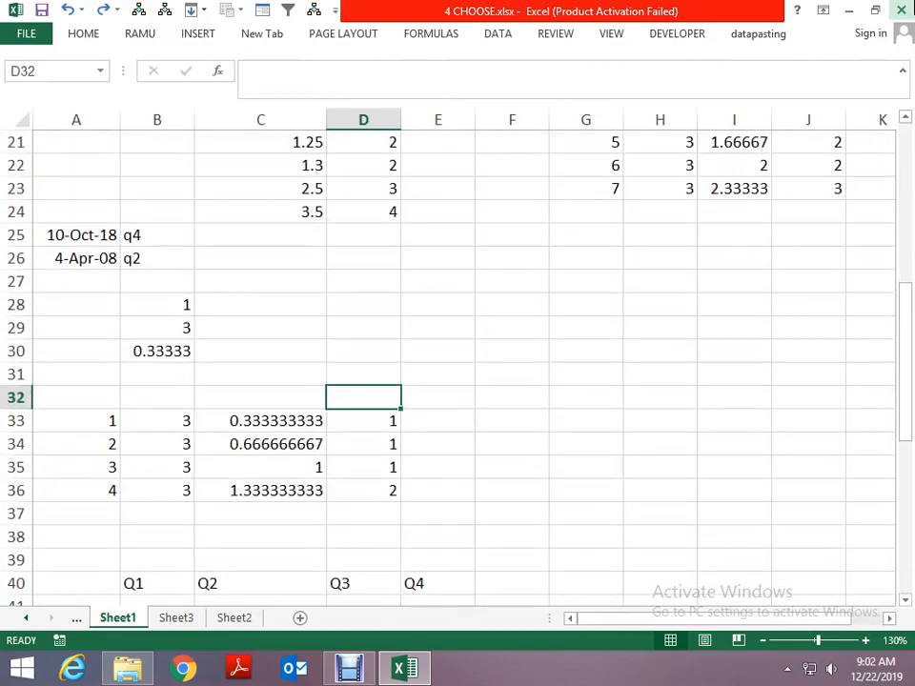
{"action": "key", "text": "Page_Up"}
{"action": "key", "text": "Page_Up"}
{"action": "key", "text": "Page_Up"}
{"action": "key", "text": "Page_Up"}
{"action": "key", "text": "Page_Up"}
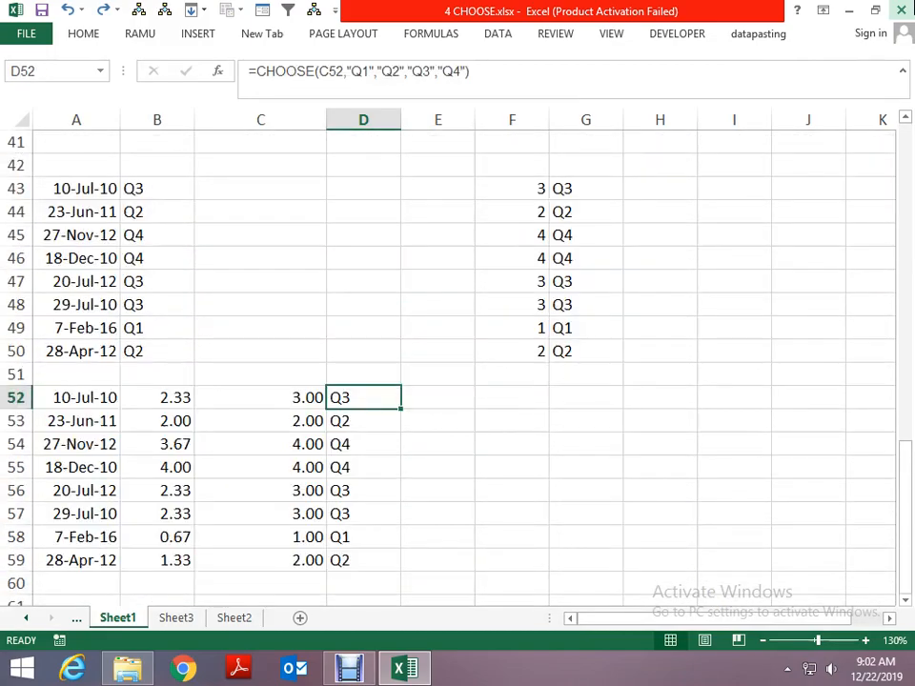
- Review the RANK and CHOOSE medal example on Sheet5 and bring up the choose1 sheet
{"action": "key", "text": "ctrl+Page_Up"}
{"action": "key", "text": "Page_Down"}
{"action": "key", "text": "Page_Down"}
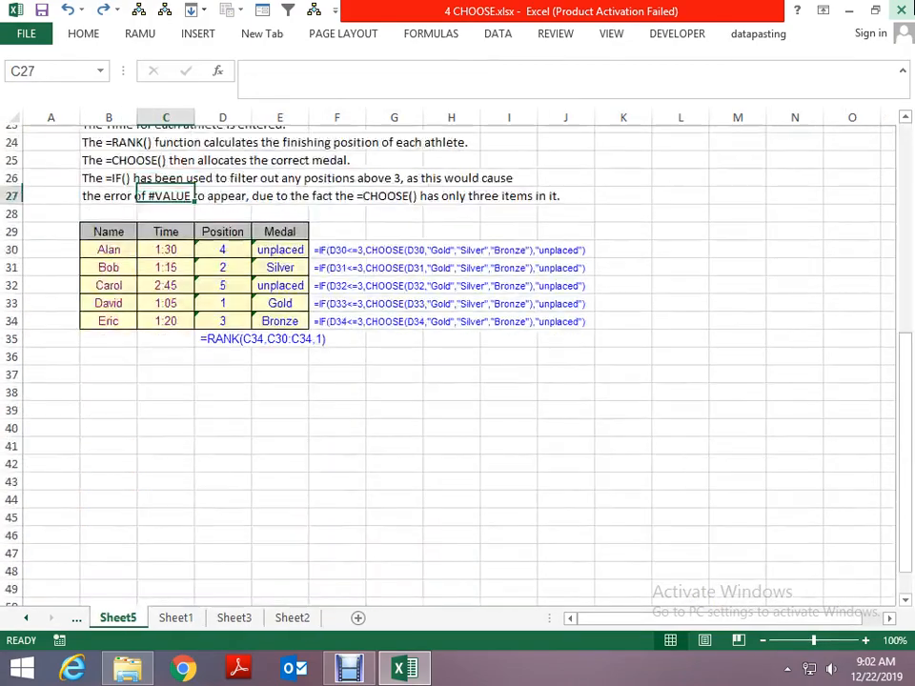
{"action": "key", "text": "Page_Up"}
{"action": "key", "text": "ctrl+Page_Up"}
{"action": "scroll", "coordinate": [448, 362], "scroll_direction": "up", "scroll_amount": 2}
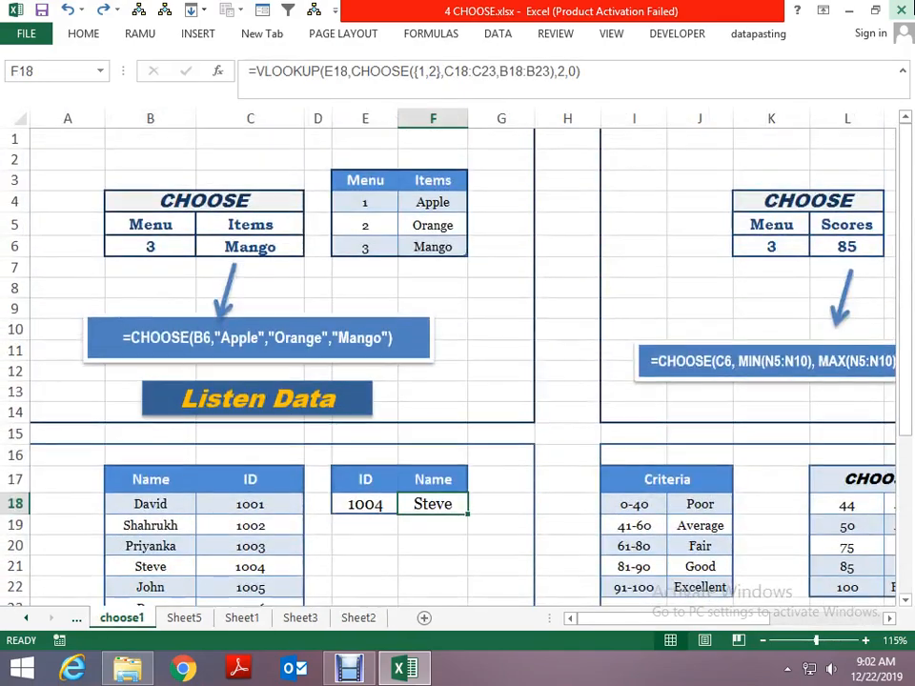
- Examine the grading CHOOSE formulas in M18:M21 of the choose1 sheet
{"action": "key", "text": "Right"}
{"action": "key", "text": "Right"}
{"action": "key", "text": "Right"}
{"action": "key", "text": "Right"}
{"action": "key", "text": "Right"}
{"action": "key", "text": "Right"}
{"action": "key", "text": "Right"}
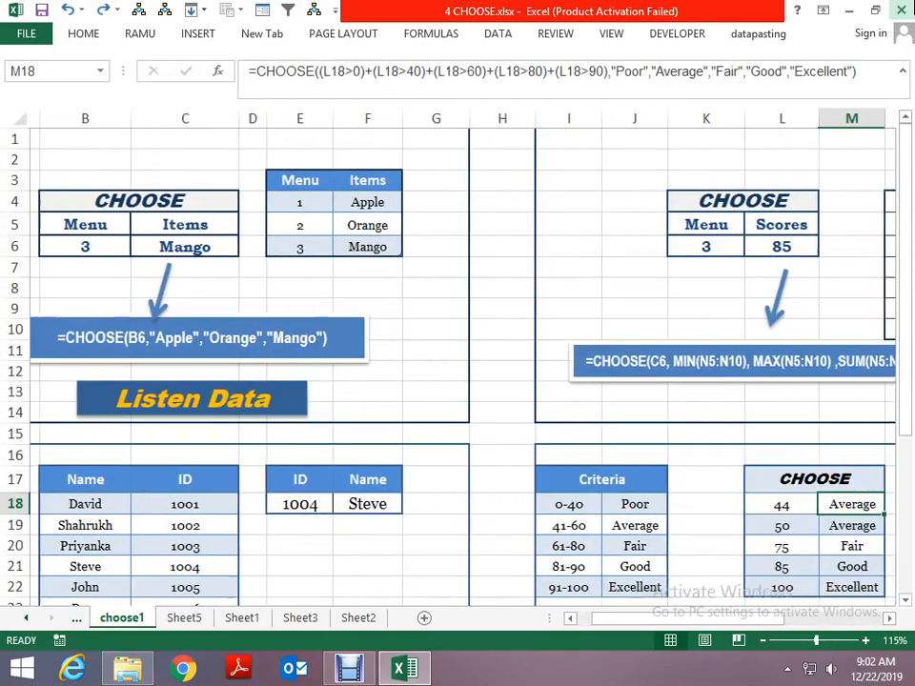
{"action": "key", "text": "Right"}
{"action": "key", "text": "Right"}
{"action": "key", "text": "Left"}
{"action": "key", "text": "Left"}
{"action": "key", "text": "Down"}
{"action": "key", "text": "Down"}
{"action": "key", "text": "Down"}
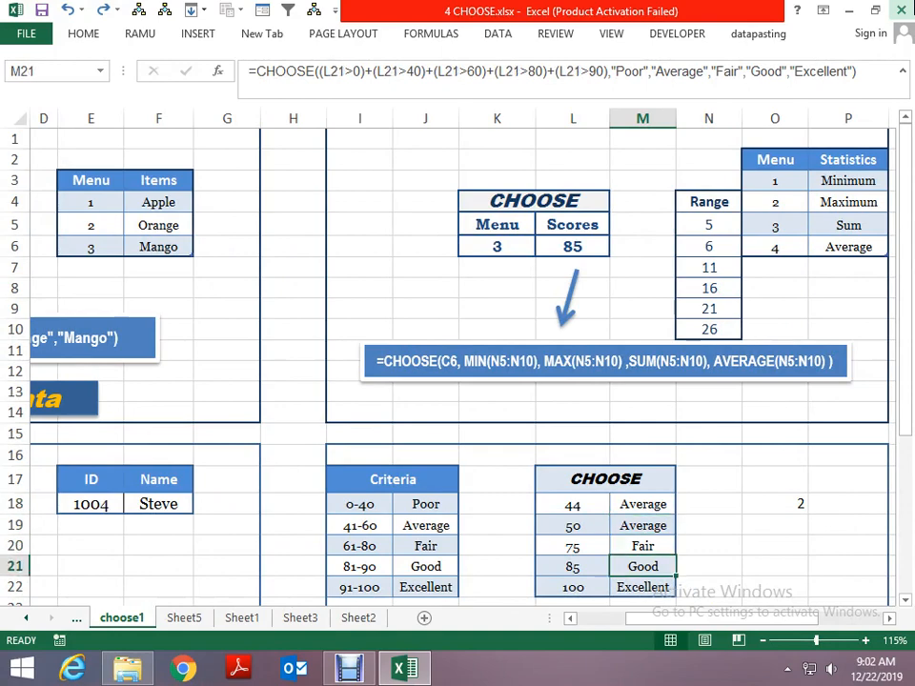
{"action": "key", "text": "Page_Down"}
{"action": "key", "text": "Page_Up"}
{"action": "key", "text": "Up"}
{"action": "key", "text": "Up"}
{"action": "key", "text": "Up"}
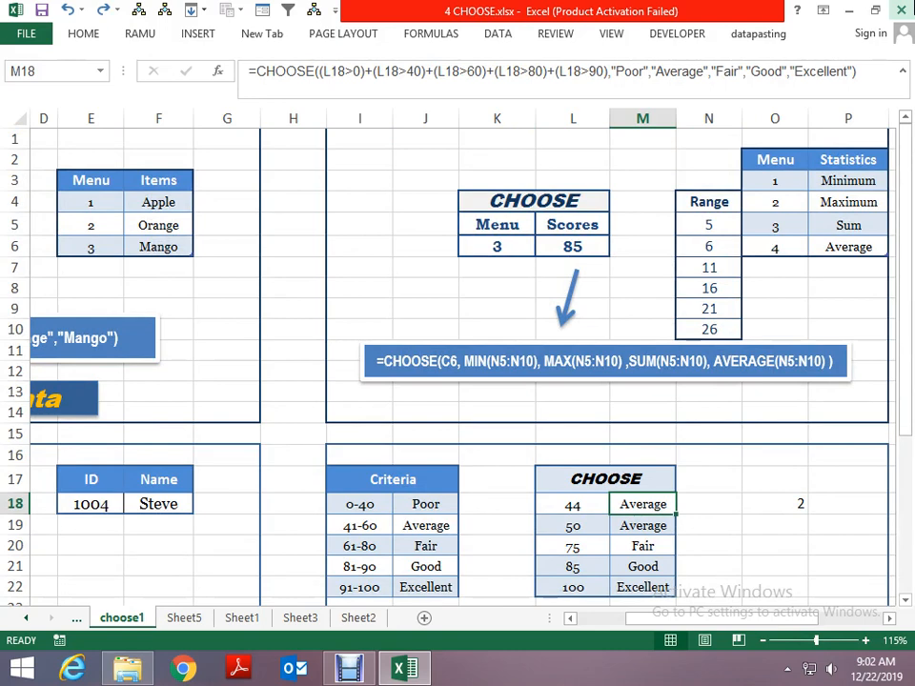
- Compare the grading CHOOSE formula in M18 with the partial comparison formula in O18
{"action": "key", "text": "Down"}
{"action": "key", "text": "Down"}
{"action": "key", "text": "Down"}
{"action": "key", "text": "Down"}
{"action": "key", "text": "Down"}
{"action": "key", "text": "Down"}
{"action": "key", "text": "Down"}
{"action": "key", "text": "Down"}
{"action": "key", "text": "Down"}
{"action": "key", "text": "Down"}
{"action": "key", "text": "Up"}
{"action": "key", "text": "Up"}
{"action": "key", "text": "Up"}
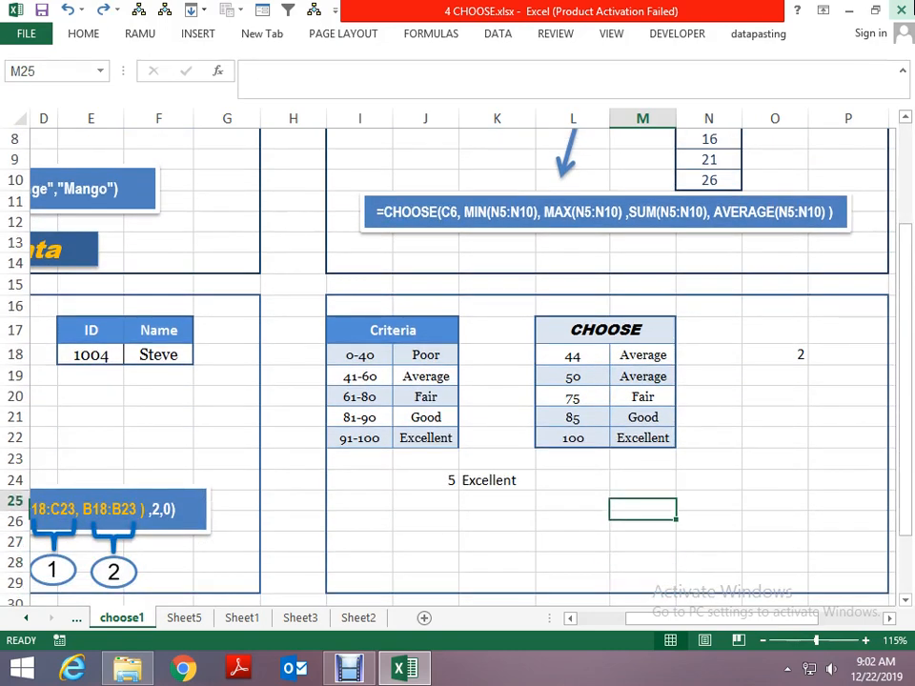
{"action": "key", "text": "Up"}
{"action": "key", "text": "Up"}
{"action": "key", "text": "Up"}
{"action": "key", "text": "Up"}
{"action": "key", "text": "Up"}
{"action": "key", "text": "Up"}
{"action": "key", "text": "Up"}
{"action": "key", "text": "Up"}
{"action": "key", "text": "Down"}
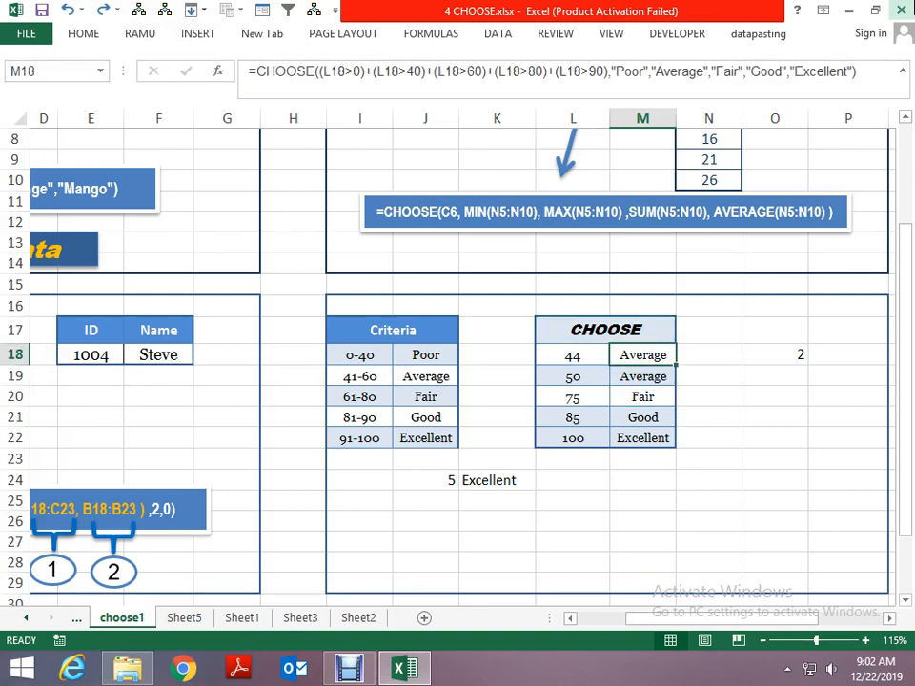
{"action": "key", "text": "Right"}
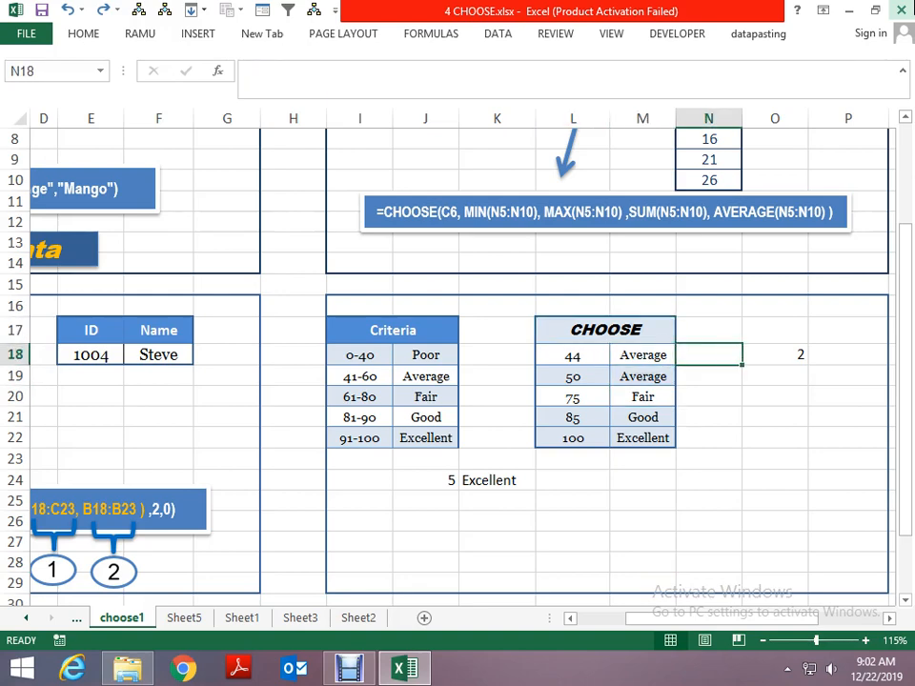
{"action": "key", "text": "Right"}
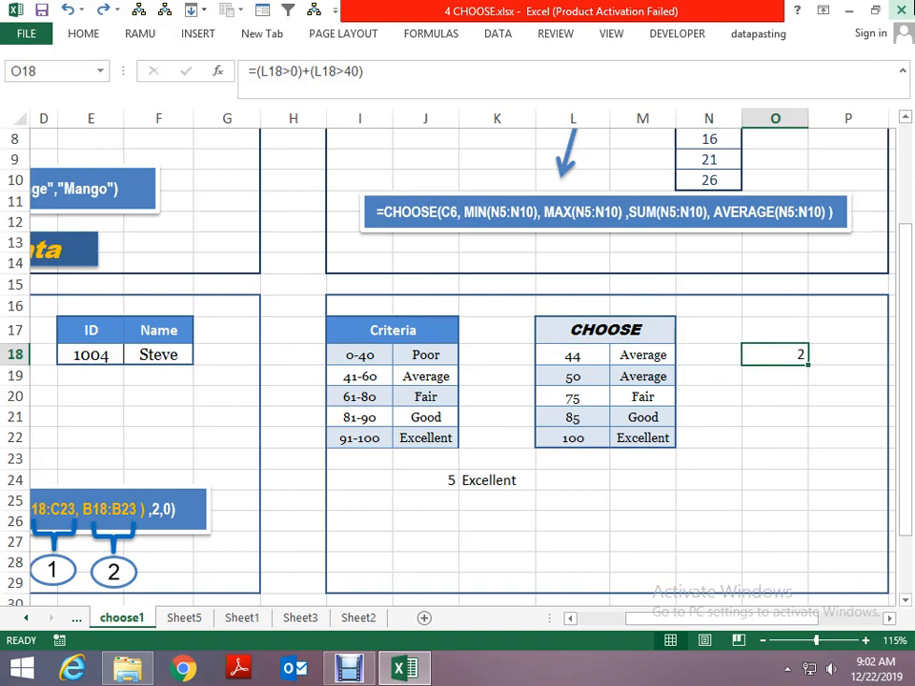
{"action": "key", "text": "Left"}
{"action": "key", "text": "Left"}
{"action": "key", "text": "Left"}
{"action": "key", "text": "Left"}
{"action": "key", "text": "Left"}
{"action": "key", "text": "Left"}
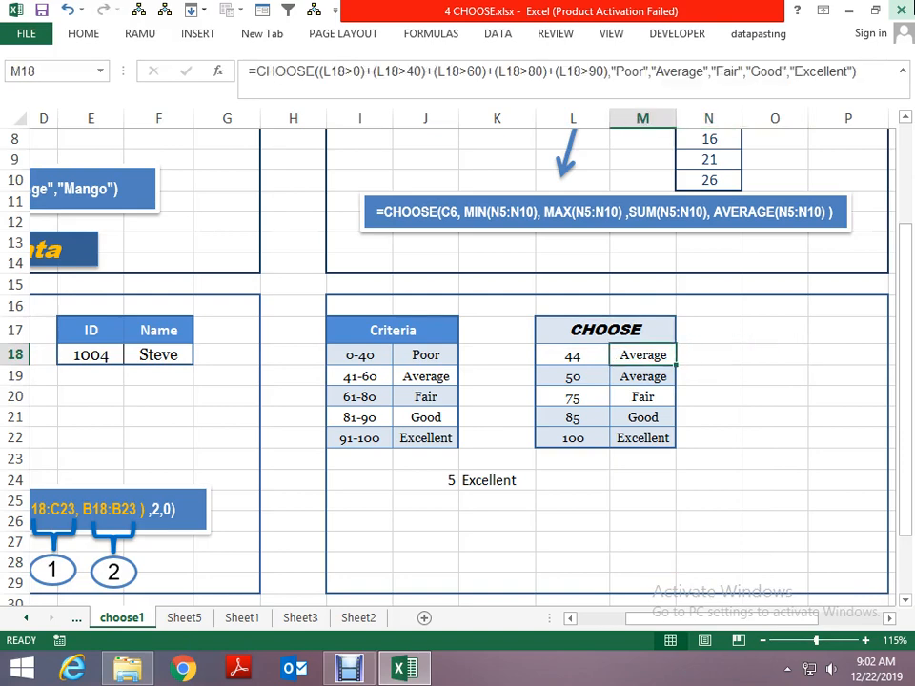
{"action": "key", "text": "Right"}
{"action": "key", "text": "Left"}
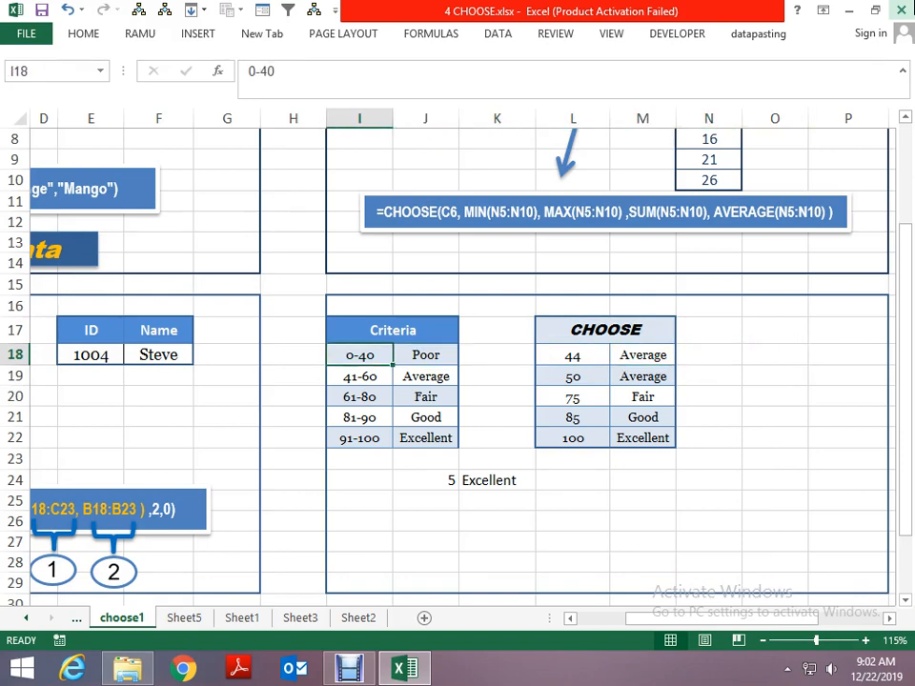
- Examine the score ranges and grade names in the Criteria table I18:J22
{"action": "key", "text": "Right"}
{"action": "key", "text": "Down"}
{"action": "key", "text": "Down"}
{"action": "key", "text": "Down"}
{"action": "key", "text": "Down"}
{"action": "key", "text": "Up"}
{"action": "key", "text": "Up"}
{"action": "key", "text": "Up"}
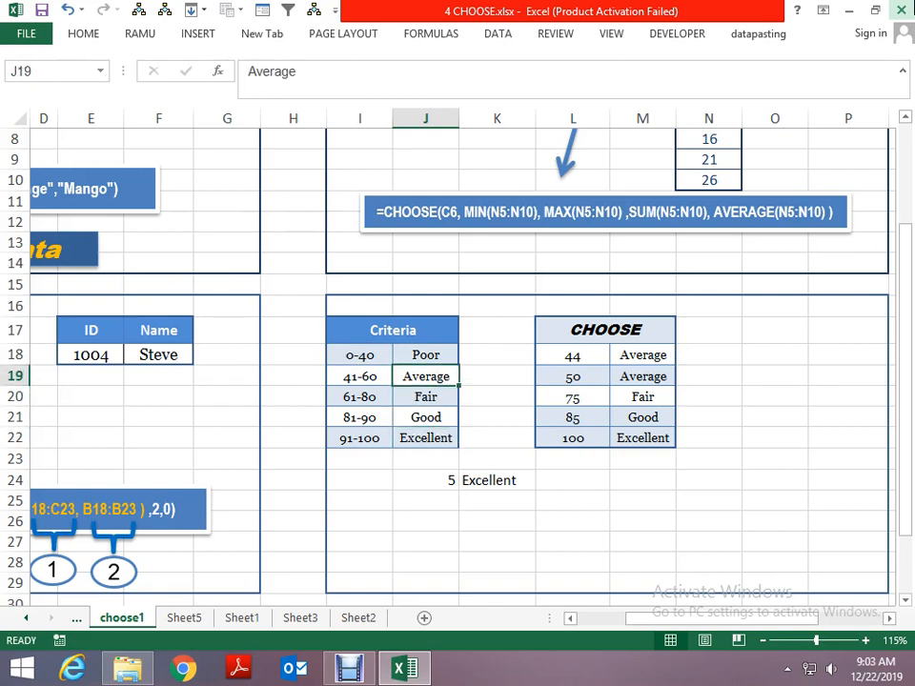
{"action": "key", "text": "Down"}
{"action": "key", "text": "Down"}
{"action": "key", "text": "Down"}
{"action": "key", "text": "Up"}
{"action": "key", "text": "Up"}
{"action": "key", "text": "Up"}
{"action": "key", "text": "Up"}
{"action": "key", "text": "Left"}
{"action": "key", "text": "Left"}
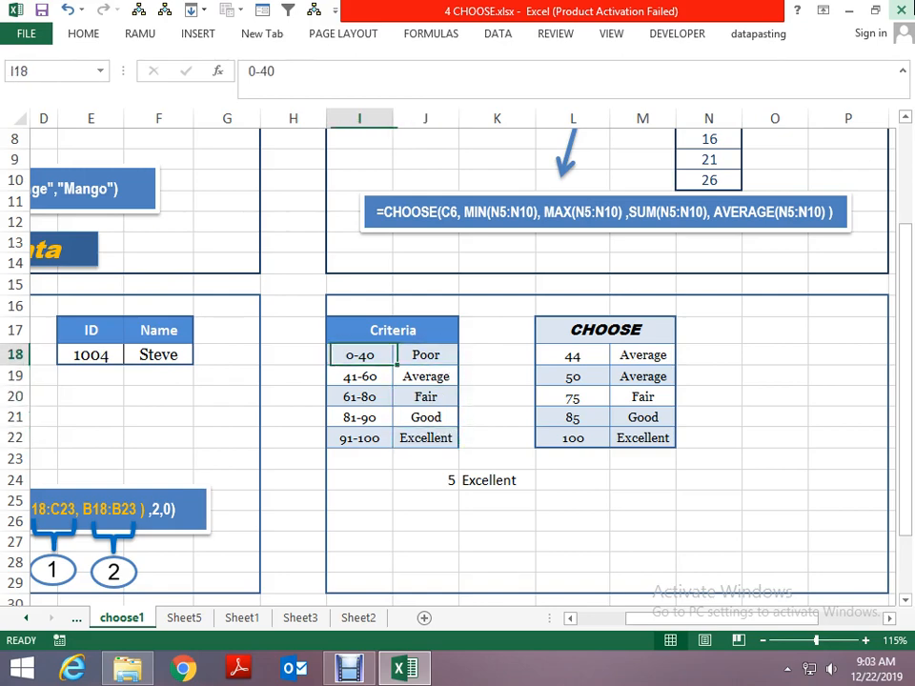
- Look over the Menu, Scores and Statistics CHOOSE examples above and beside the Criteria table
{"action": "key", "text": "Right"}
{"action": "key", "text": "Up"}
{"action": "key", "text": "Up"}
{"action": "key", "text": "Up"}
{"action": "key", "text": "Up"}
{"action": "key", "text": "Up"}
{"action": "key", "text": "Up"}
{"action": "key", "text": "Up"}
{"action": "key", "text": "Up"}
{"action": "key", "text": "Up"}
{"action": "key", "text": "Up"}
{"action": "key", "text": "Up"}
{"action": "key", "text": "Up"}
{"action": "key", "text": "Up"}
{"action": "key", "text": "Up"}
{"action": "key", "text": "Up"}
{"action": "key", "text": "Up"}
{"action": "key", "text": "Up"}
{"action": "key", "text": "Down"}
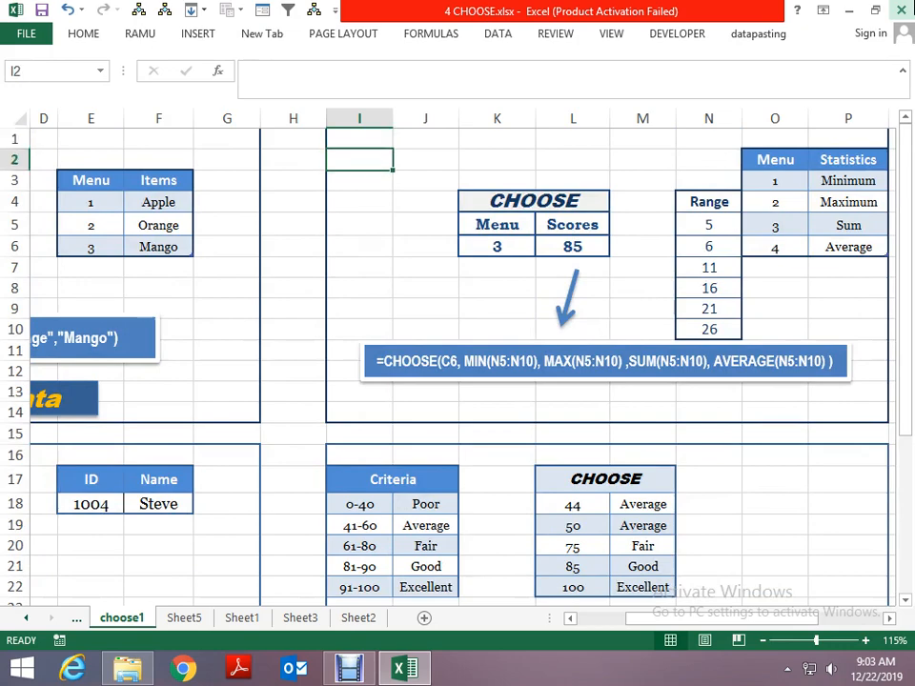
{"action": "key", "text": "Right"}
{"action": "key", "text": "Right"}
{"action": "key", "text": "Right"}
{"action": "key", "text": "Right"}
{"action": "key", "text": "Right"}
{"action": "key", "text": "Right"}
{"action": "key", "text": "Right"}
{"action": "key", "text": "Right"}
{"action": "key", "text": "Right"}
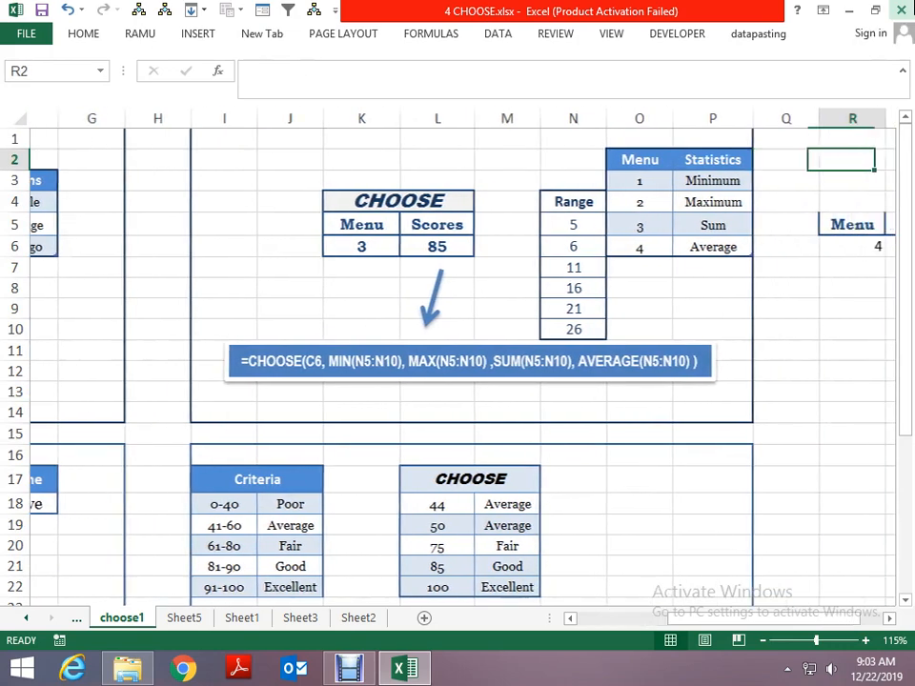
{"action": "key", "text": "Left"}
{"action": "key", "text": "Left"}
{"action": "key", "text": "Left"}
{"action": "key", "text": "Down"}
{"action": "key", "text": "Down"}
{"action": "key", "text": "Down"}
{"action": "key", "text": "Down"}
{"action": "key", "text": "Down"}
{"action": "key", "text": "Down"}
{"action": "key", "text": "Down"}
{"action": "key", "text": "Down"}
{"action": "key", "text": "Down"}
{"action": "key", "text": "Down"}
{"action": "key", "text": "Down"}
{"action": "key", "text": "Down"}
{"action": "key", "text": "Down"}
{"action": "key", "text": "Down"}
{"action": "key", "text": "Down"}
{"action": "key", "text": "Down"}
{"action": "key", "text": "Down"}
{"action": "key", "text": "Down"}
{"action": "key", "text": "Down"}
{"action": "key", "text": "Down"}
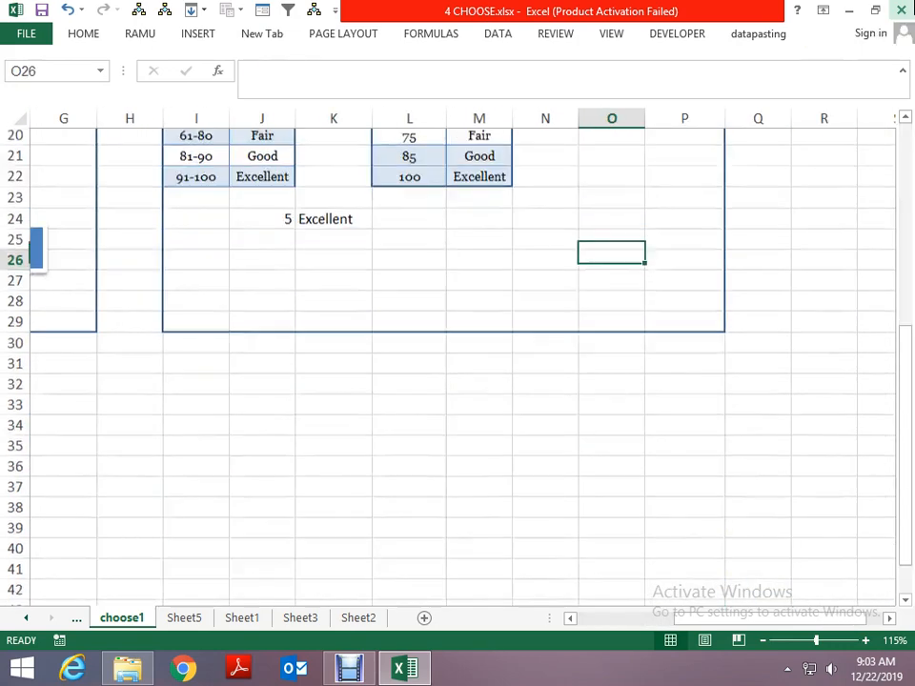
- Close 4 CHOOSE.xlsx without saving the changes
{"action": "scroll", "coordinate": [457, 362], "scroll_direction": "down", "scroll_amount": 1}
{"action": "key", "text": "ctrl+w"}
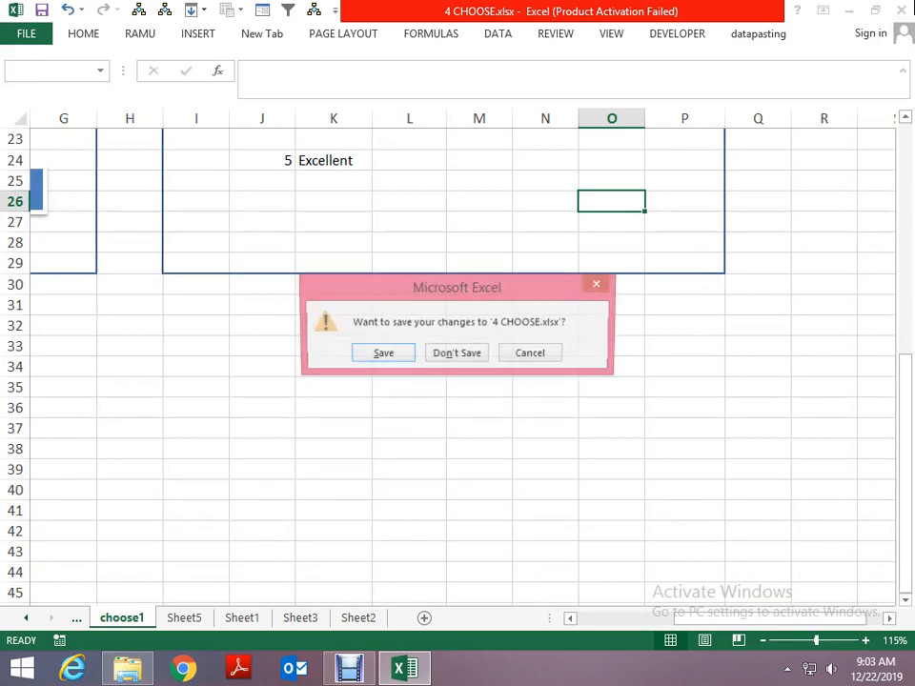
{"action": "key", "text": "n"}
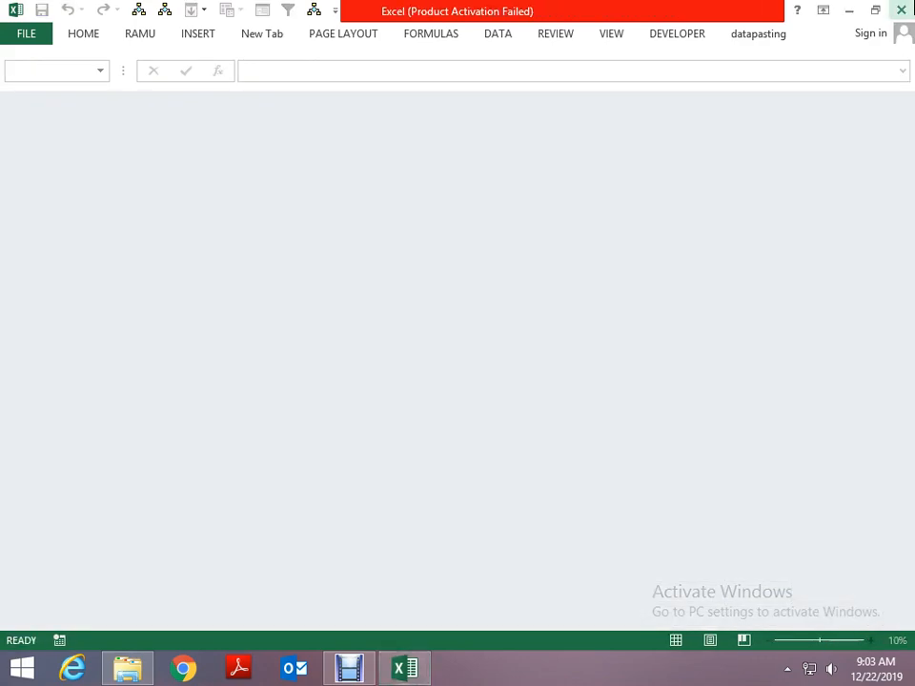
- Switch to the File Explorer window and reopen 4 CHOOSE.xlsx from its folder
{"action": "key", "text": "alt+Tab"}
{"action": "key", "text": "alt+Tab"}
{"action": "key", "text": "alt+Tab"}
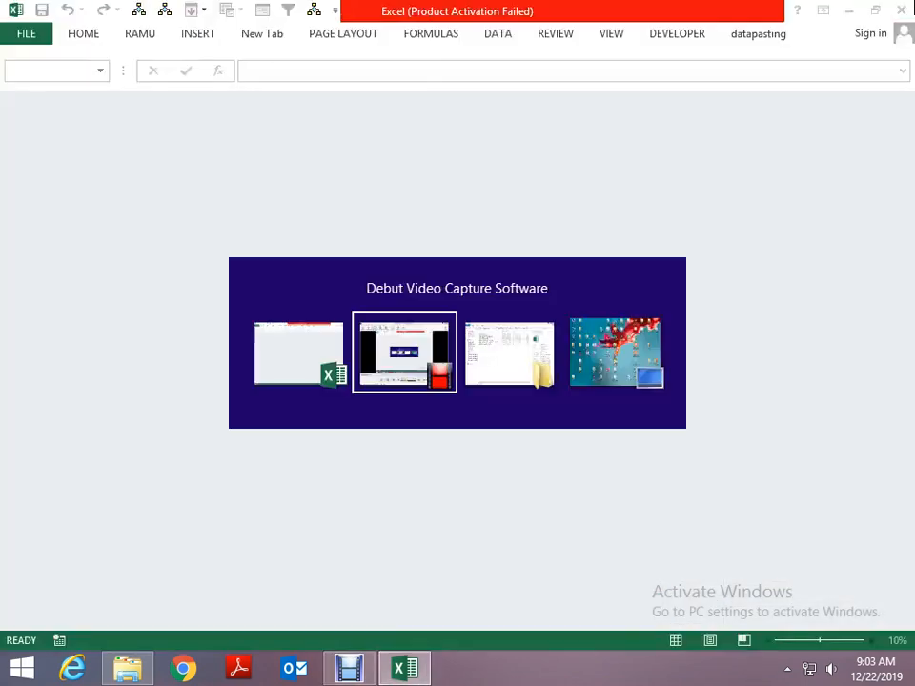
{"action": "key", "text": "alt+Tab"}
{"action": "key", "text": "Return"}
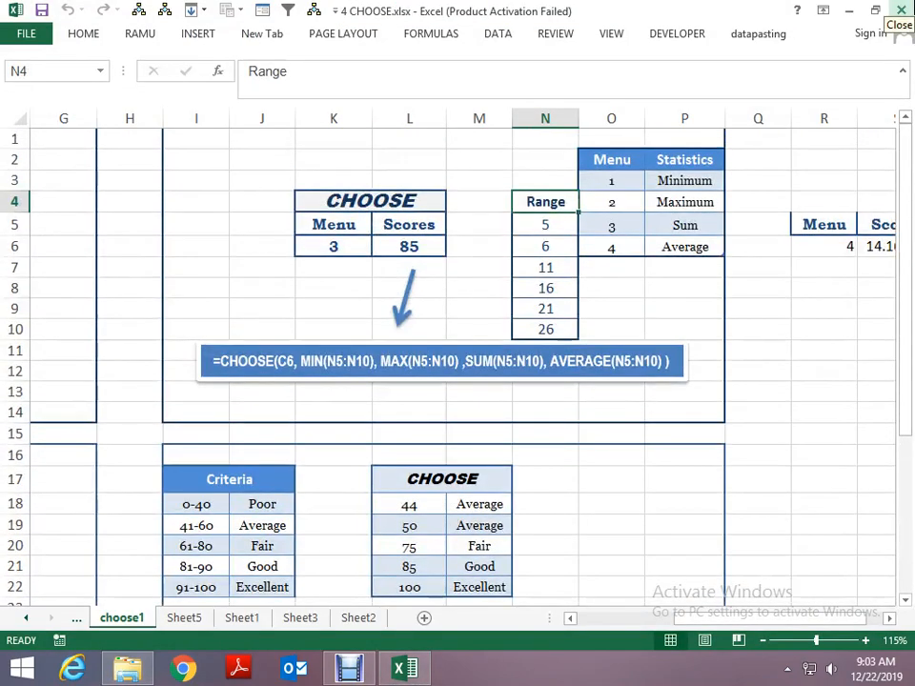
- Examine the name lookup in F18 of choose1, which combines VLOOKUP with CHOOSE({1,2})
{"action": "key", "text": "Left"}
{"action": "key", "text": "Left"}
{"action": "key", "text": "Left"}
{"action": "key", "text": "Left"}
{"action": "key", "text": "Left"}
{"action": "key", "text": "Left"}
{"action": "key", "text": "Left"}
{"action": "key", "text": "Left"}
{"action": "key", "text": "Left"}
{"action": "key", "text": "Left"}
{"action": "key", "text": "Left"}
{"action": "key", "text": "Left"}
{"action": "key", "text": "Left"}
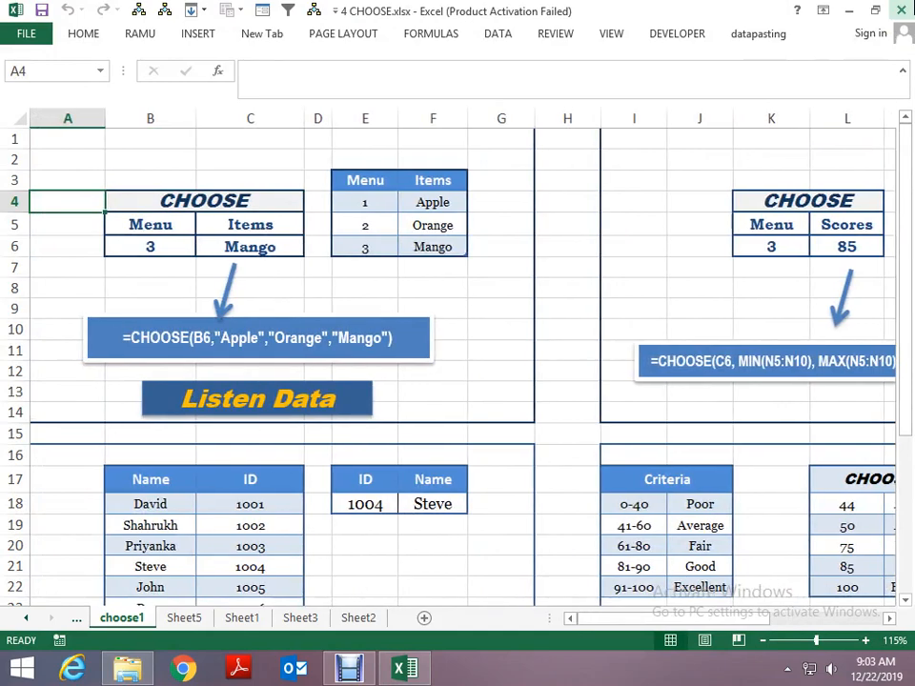
{"action": "key", "text": "Right"}
{"action": "key", "text": "Right"}
{"action": "key", "text": "Down"}
{"action": "key", "text": "Down"}
{"action": "key", "text": "Down"}
{"action": "key", "text": "Down"}
{"action": "key", "text": "Down"}
{"action": "key", "text": "Down"}
{"action": "key", "text": "Down"}
{"action": "key", "text": "Down"}
{"action": "key", "text": "Down"}
{"action": "key", "text": "Down"}
{"action": "key", "text": "Down"}
{"action": "key", "text": "Down"}
{"action": "key", "text": "Down"}
{"action": "key", "text": "Down"}
{"action": "key", "text": "Down"}
{"action": "key", "text": "Down"}
{"action": "key", "text": "Down"}
{"action": "key", "text": "Down"}
{"action": "key", "text": "Down"}
{"action": "key", "text": "Down"}
{"action": "key", "text": "Down"}
{"action": "key", "text": "Down"}
{"action": "key", "text": "Down"}
{"action": "key", "text": "Down"}
{"action": "key", "text": "Down"}
{"action": "key", "text": "Down"}
{"action": "key", "text": "Down"}
{"action": "key", "text": "Down"}
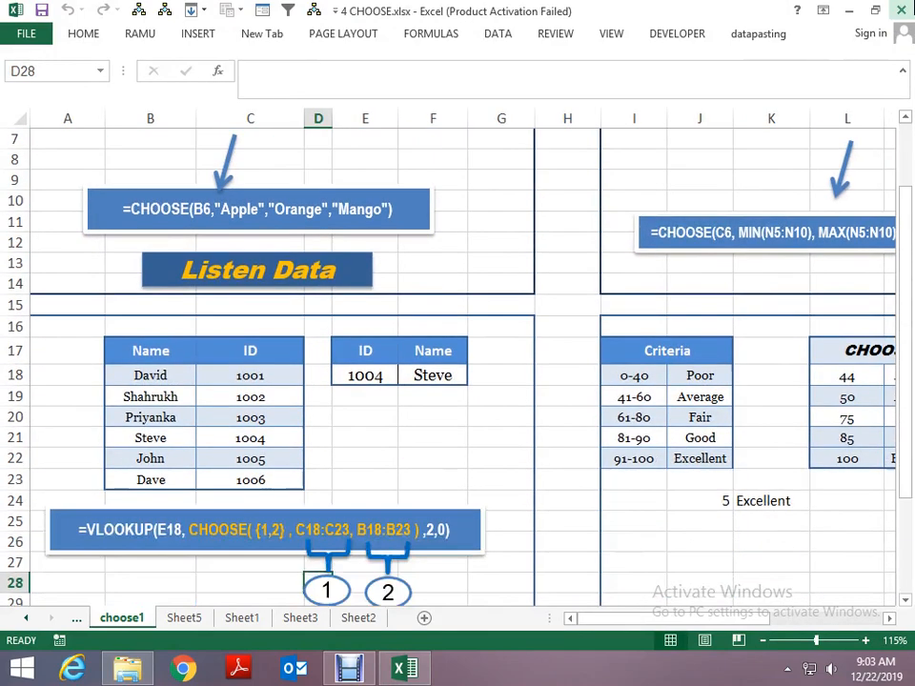
{"action": "key", "text": "Up"}
{"action": "key", "text": "Up"}
{"action": "key", "text": "Up"}
{"action": "key", "text": "Up"}
{"action": "key", "text": "Up"}
{"action": "key", "text": "Up"}
{"action": "key", "text": "Up"}
{"action": "key", "text": "Up"}
{"action": "key", "text": "Up"}
{"action": "key", "text": "Up"}
{"action": "key", "text": "Up"}
{"action": "key", "text": "Up"}
{"action": "key", "text": "Right"}
{"action": "key", "text": "Up"}
{"action": "key", "text": "Up"}
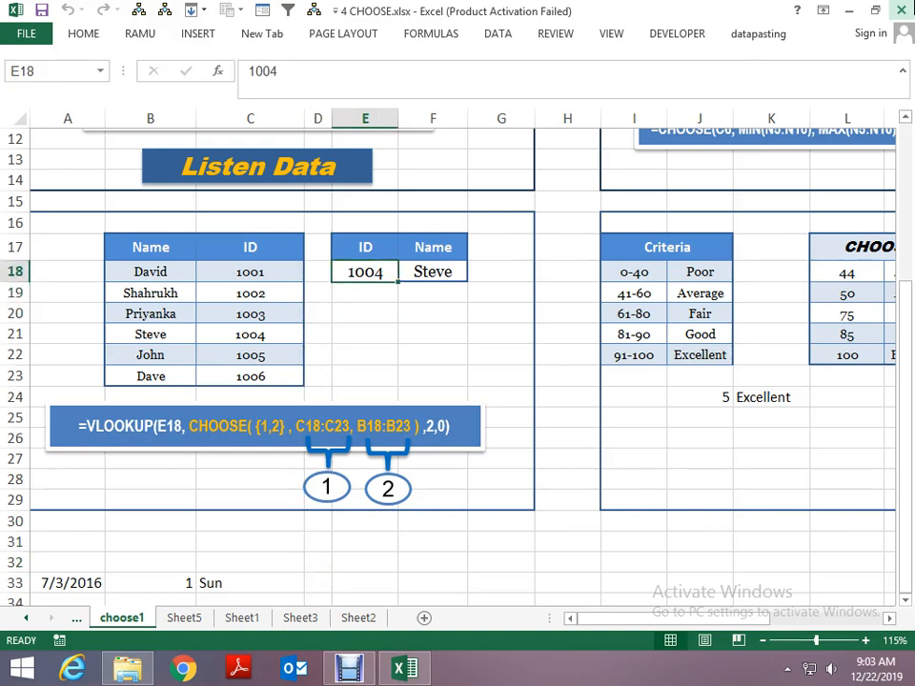
{"action": "key", "text": "Right"}
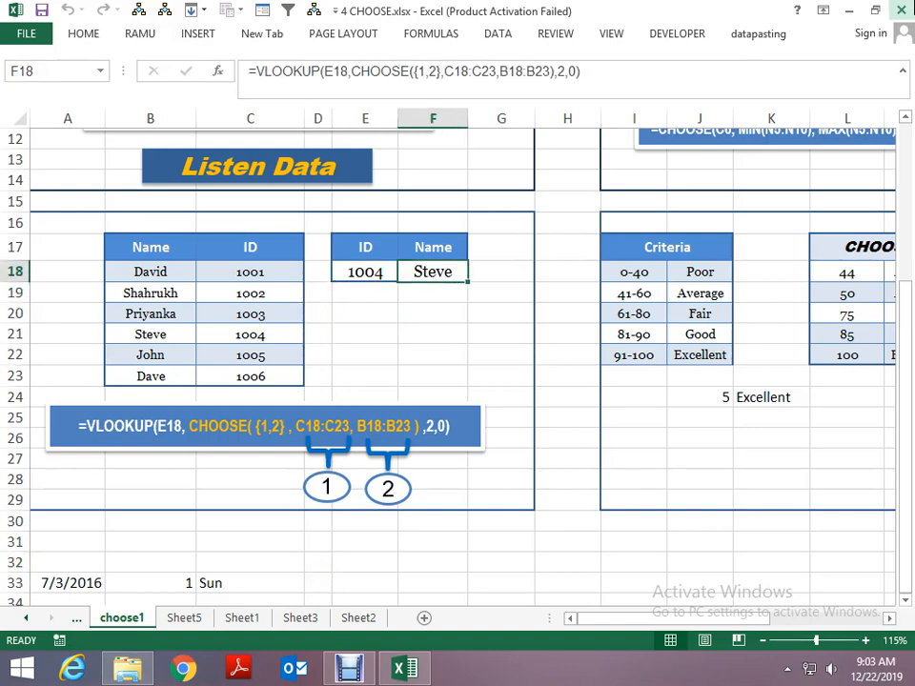
{"action": "key", "text": "Right"}
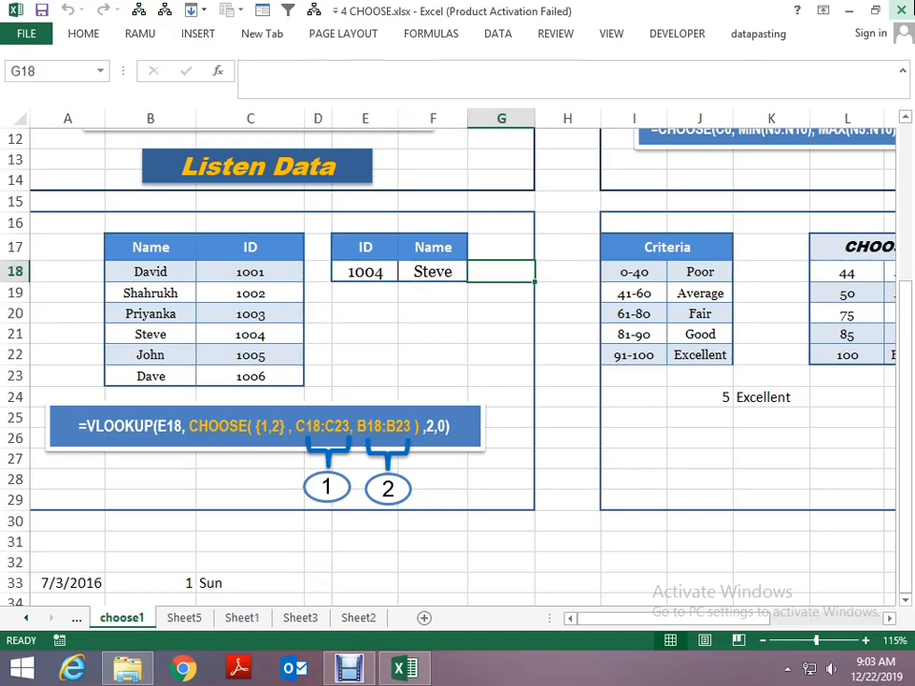
- Look across the grading table in row 18 and the Statistics example on the reopened choose1 sheet
{"action": "key", "text": "Right"}
{"action": "key", "text": "Right"}
{"action": "key", "text": "Right"}
{"action": "key", "text": "Right"}
{"action": "key", "text": "Page_Down"}
{"action": "key", "text": "Page_Up"}
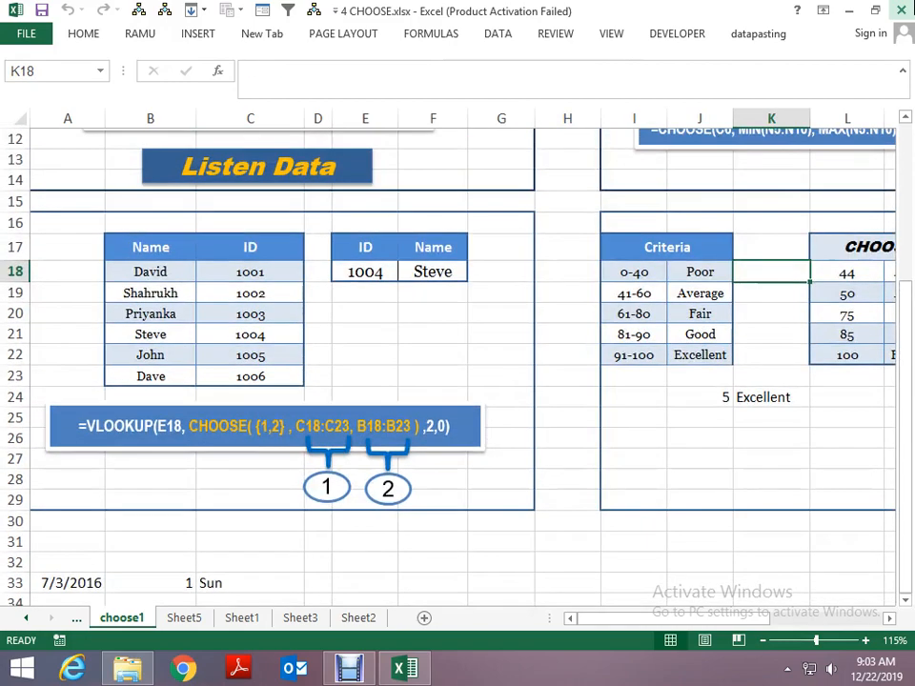
{"action": "key", "text": "Right"}
{"action": "key", "text": "Right"}
{"action": "key", "text": "Right"}
{"action": "key", "text": "Right"}
{"action": "key", "text": "Right"}
{"action": "key", "text": "Left"}
{"action": "key", "text": "Left"}
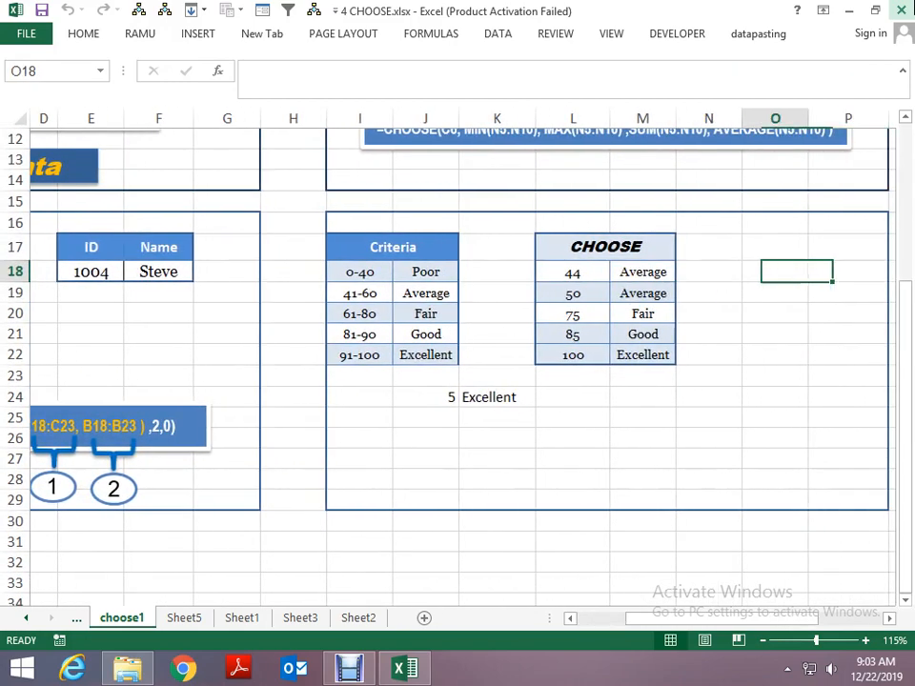
{"action": "key", "text": "Home"}
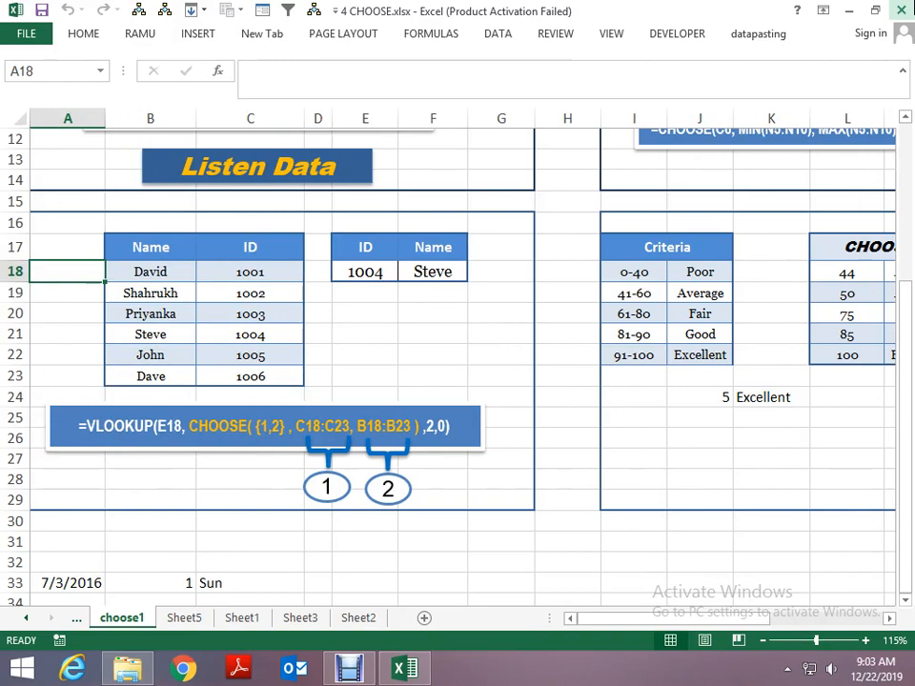
{"action": "key", "text": "Right"}
{"action": "key", "text": "Right"}
{"action": "key", "text": "Right"}
{"action": "key", "text": "Right"}
{"action": "key", "text": "Right"}
{"action": "key", "text": "Right"}
{"action": "key", "text": "Right"}
{"action": "key", "text": "Right"}
{"action": "key", "text": "Right"}
{"action": "key", "text": "Right"}
{"action": "key", "text": "Right"}
{"action": "key", "text": "Right"}
{"action": "key", "text": "Right"}
{"action": "key", "text": "Right"}
{"action": "key", "text": "Right"}
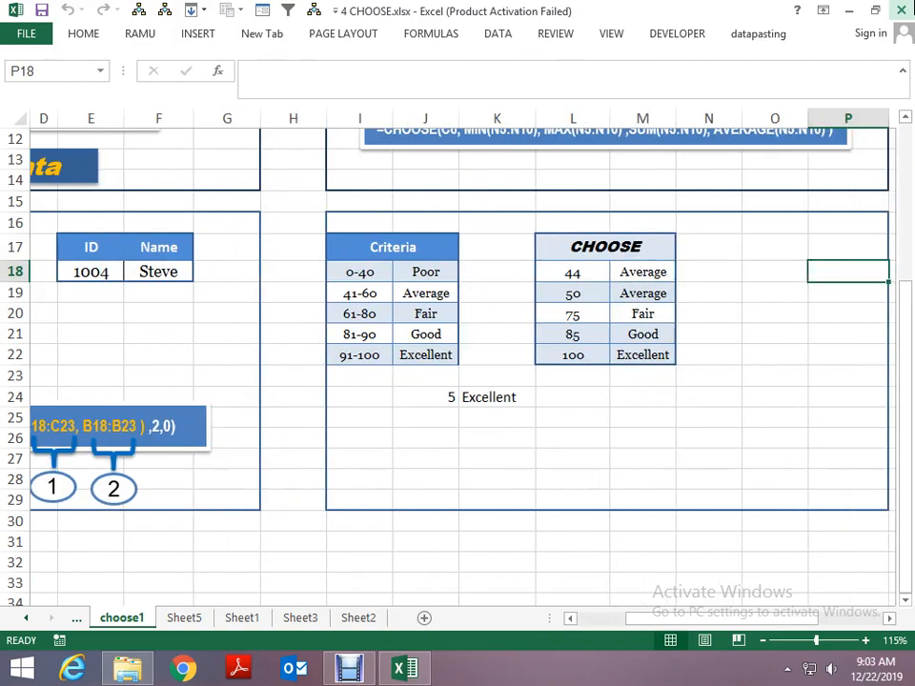
{"action": "scroll", "coordinate": [457, 362], "scroll_direction": "up", "scroll_amount": 4}
{"action": "key", "text": "Right"}
{"action": "key", "text": "Right"}
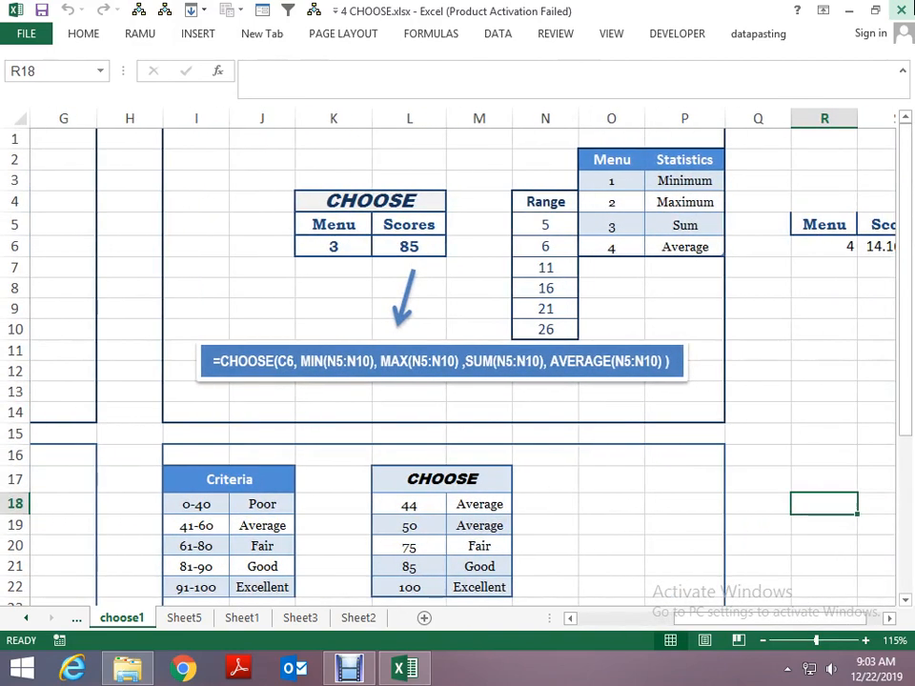
- Copy the block N2:P10 containing the Range values and the Menu and Statistics table
{"action": "key", "text": "Left"}
{"action": "key", "text": "Left"}
{"action": "key", "text": "Left"}
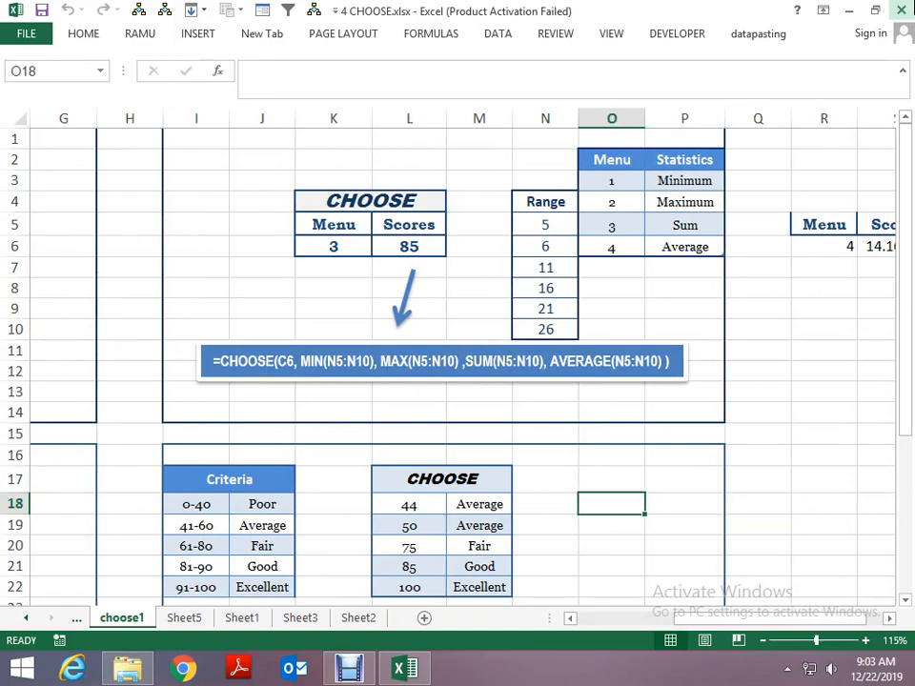
{"action": "key", "text": "Up"}
{"action": "key", "text": "Up"}
{"action": "key", "text": "Up"}
{"action": "key", "text": "Up"}
{"action": "key", "text": "Up"}
{"action": "key", "text": "Up"}
{"action": "key", "text": "Up"}
{"action": "key", "text": "Up"}
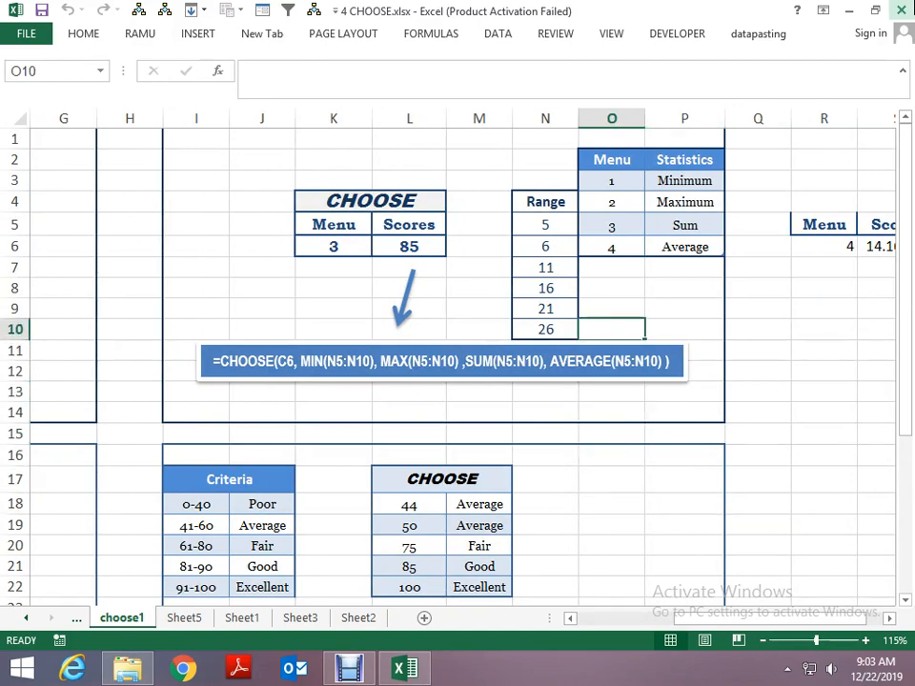
{"action": "key", "text": "Up"}
{"action": "key", "text": "Up"}
{"action": "key", "text": "Up"}
{"action": "key", "text": "Up"}
{"action": "key", "text": "Up"}
{"action": "key", "text": "Up"}
{"action": "key", "text": "Left"}
{"action": "key", "text": "Down"}
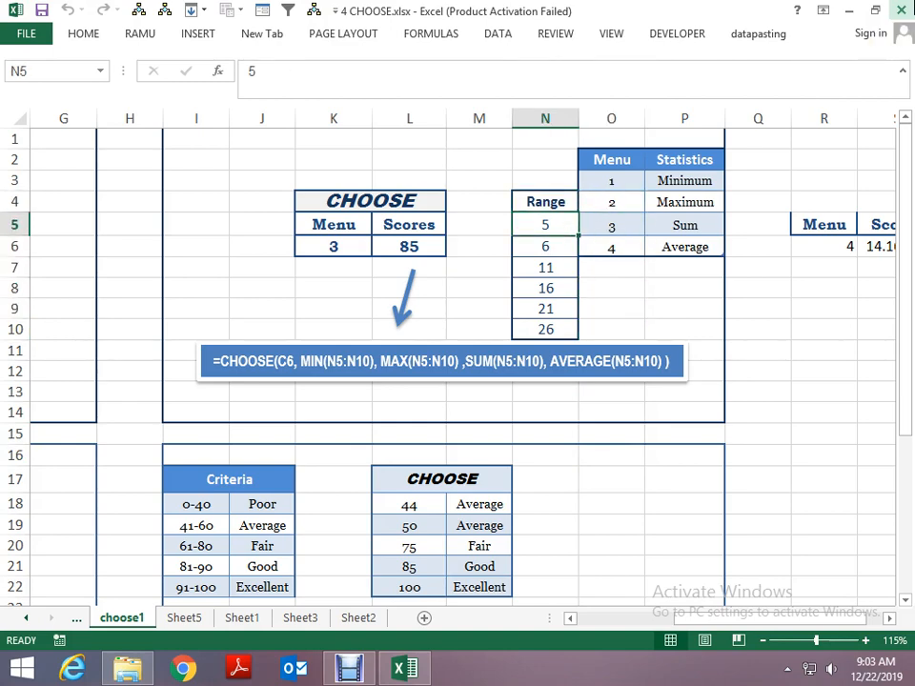
{"action": "key", "text": "Up"}
{"action": "key", "text": "Up"}
{"action": "key", "text": "Right"}
{"action": "key", "text": "Right"}
{"action": "key", "text": "Left"}
{"action": "key", "text": "Up"}
{"action": "key", "text": "Left"}
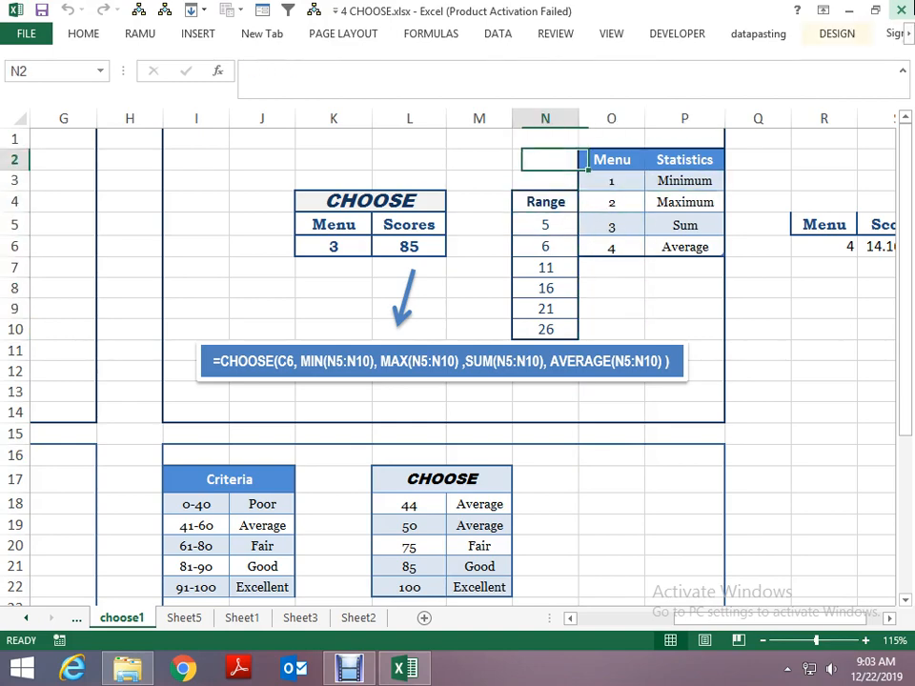
{"action": "key", "text": "shift+Right"}
{"action": "key", "text": "shift+Right"}
{"action": "key", "text": "shift+Down"}
{"action": "key", "text": "shift+Down"}
{"action": "key", "text": "shift+Down"}
{"action": "key", "text": "shift+Down"}
{"action": "key", "text": "shift+Down"}
{"action": "key", "text": "shift+Down"}
{"action": "key", "text": "shift+Down"}
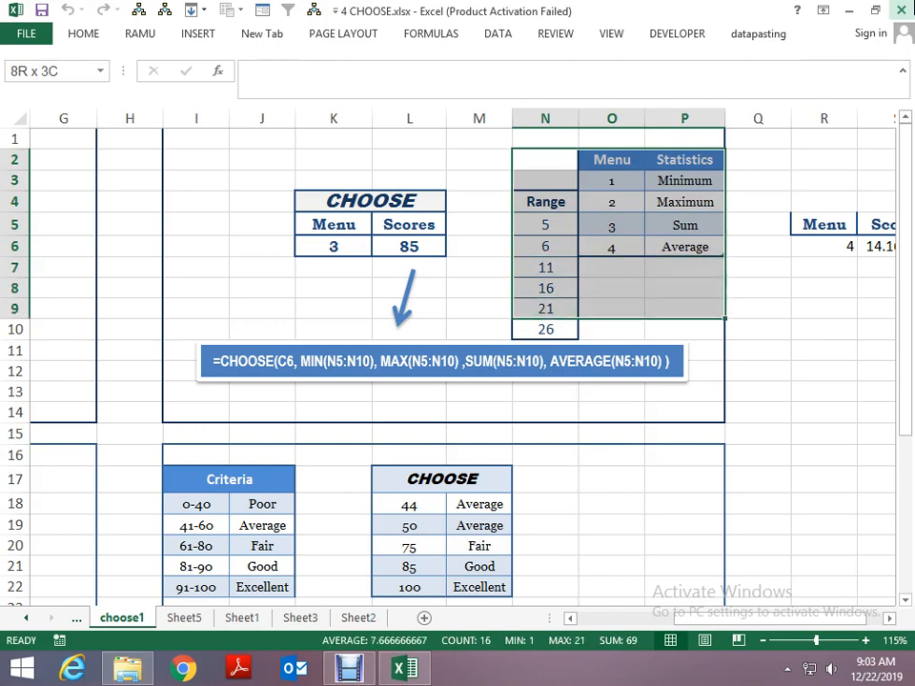
{"action": "key", "text": "shift+Down"}
{"action": "key", "text": "ctrl+c"}
- Paste the copied block below the grading example, starting at I33
{"action": "key", "text": "Page_Down"}
{"action": "key", "text": "Left"}
{"action": "key", "text": "Left"}
{"action": "key", "text": "Down"}
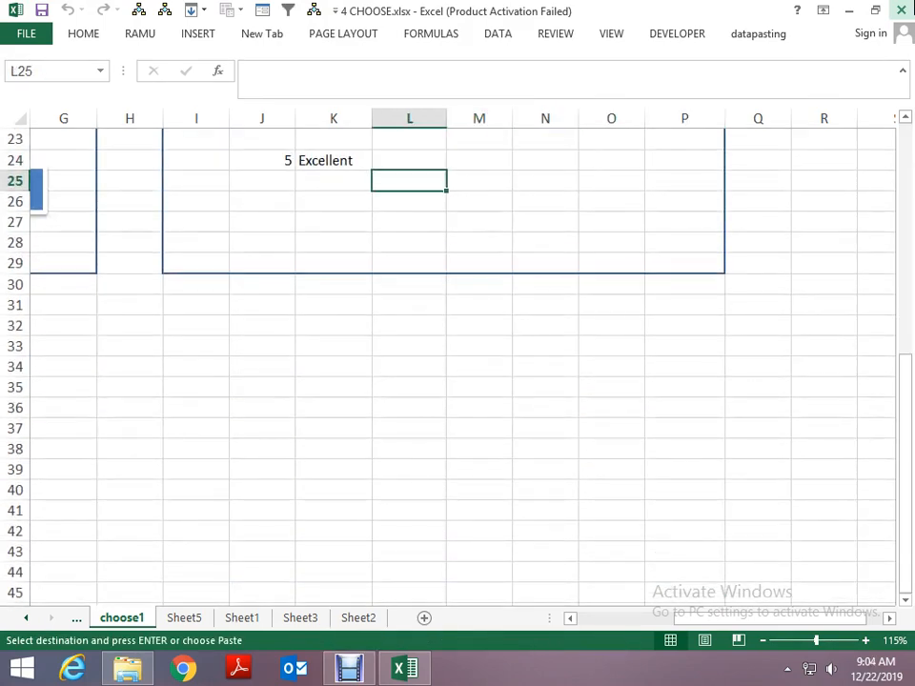
{"action": "key", "text": "Down"}
{"action": "key", "text": "Down"}
{"action": "key", "text": "Down"}
{"action": "key", "text": "Down"}
{"action": "key", "text": "Down"}
{"action": "key", "text": "Down"}
{"action": "key", "text": "Down"}
{"action": "key", "text": "Down"}
{"action": "key", "text": "Left"}
{"action": "key", "text": "Left"}
{"action": "key", "text": "Left"}
{"action": "key", "text": "ctrl+v"}
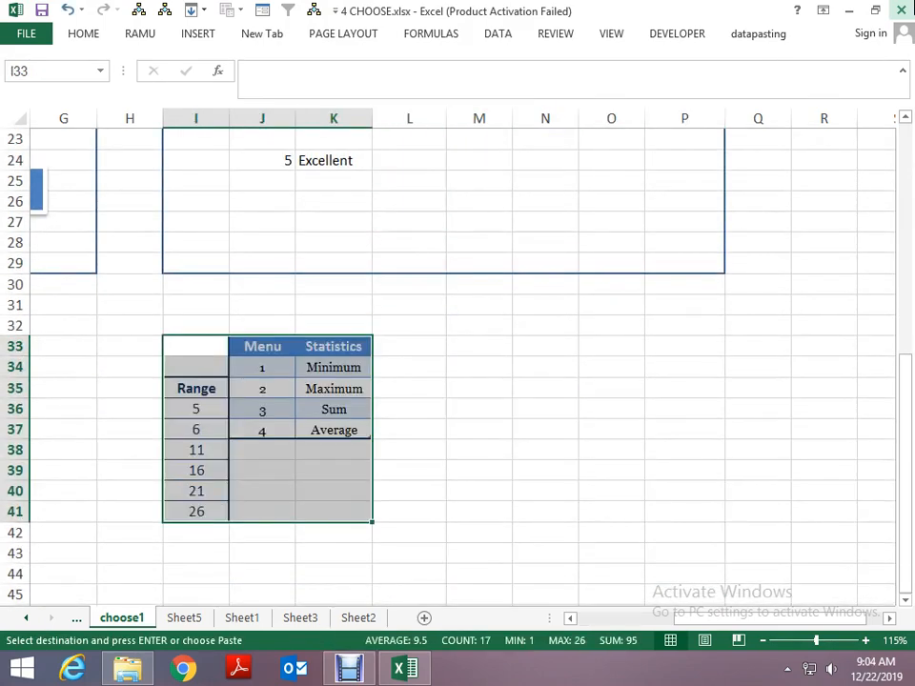
- Move the Range list from I35:I41 to a separate column starting at O33
{"action": "key", "text": "Down"}
{"action": "key", "text": "Right"}
{"action": "key", "text": "Right"}
{"action": "key", "text": "Left"}
{"action": "key", "text": "Left"}
{"action": "key", "text": "Down"}
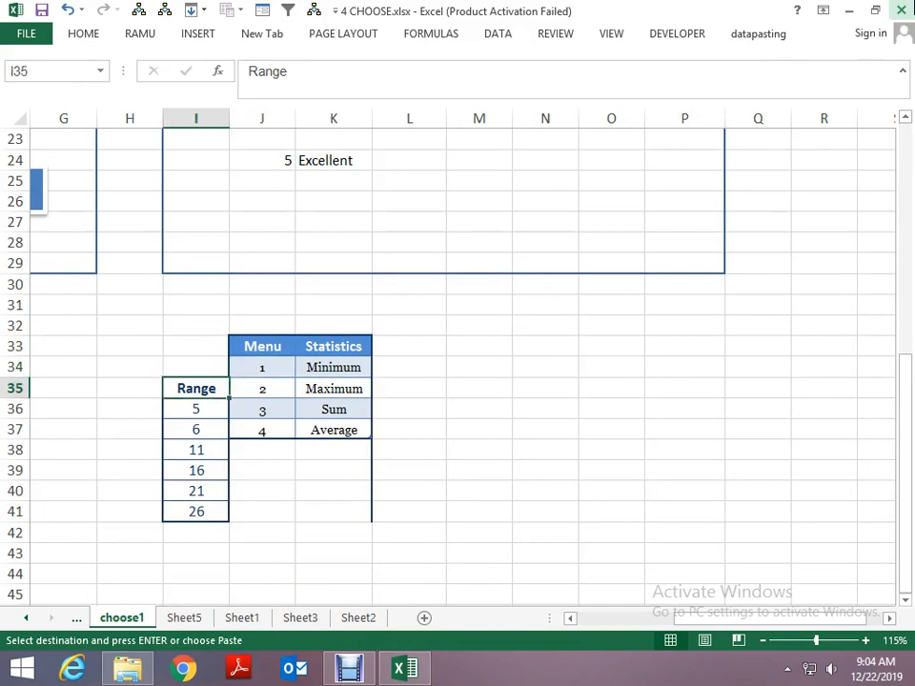
{"action": "key", "text": "ctrl+shift+Down"}
{"action": "key", "text": "ctrl+c"}
{"action": "key", "text": "Right"}
{"action": "key", "text": "Right"}
{"action": "key", "text": "Right"}
{"action": "key", "text": "Right"}
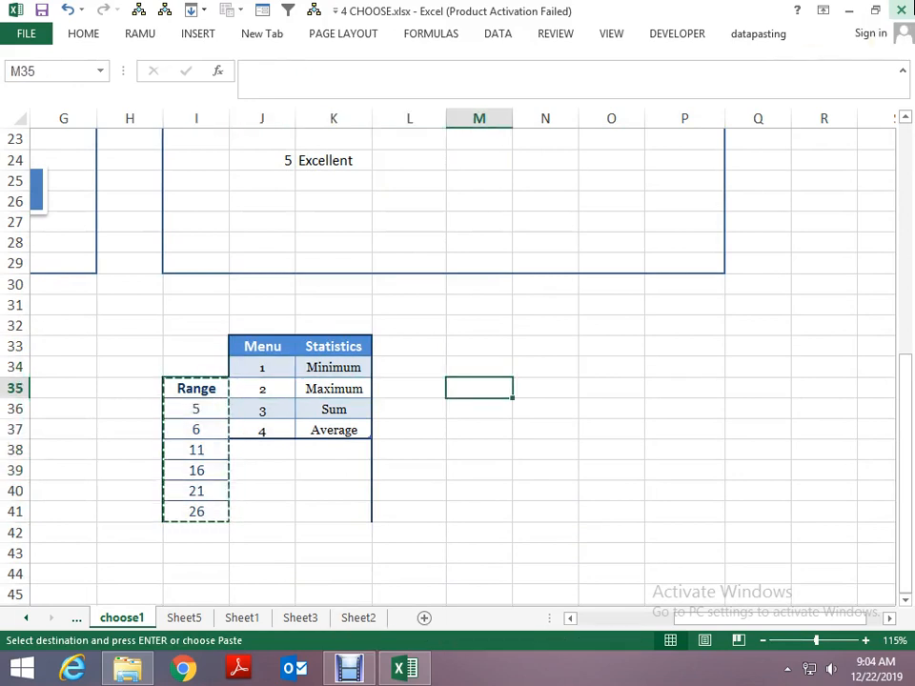
{"action": "key", "text": "Up"}
{"action": "key", "text": "Up"}
{"action": "key", "text": "Right"}
{"action": "key", "text": "Right"}
{"action": "key", "text": "ctrl+v"}
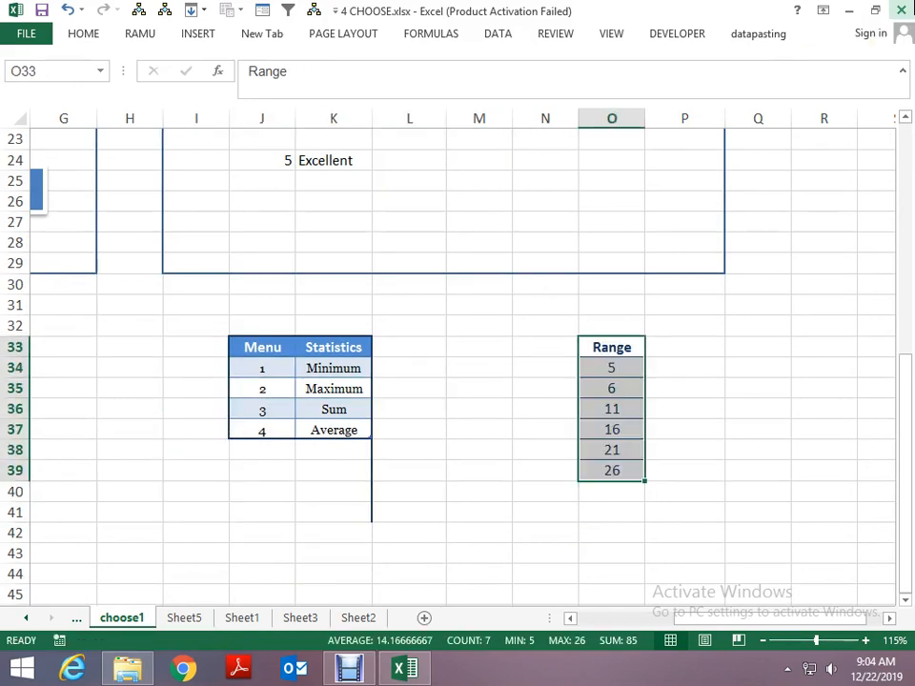
- Examine the Statistics options in K34:K37 alongside the numbers in the relocated Range list
{"action": "key", "text": "Down"}
{"action": "key", "text": "Down"}
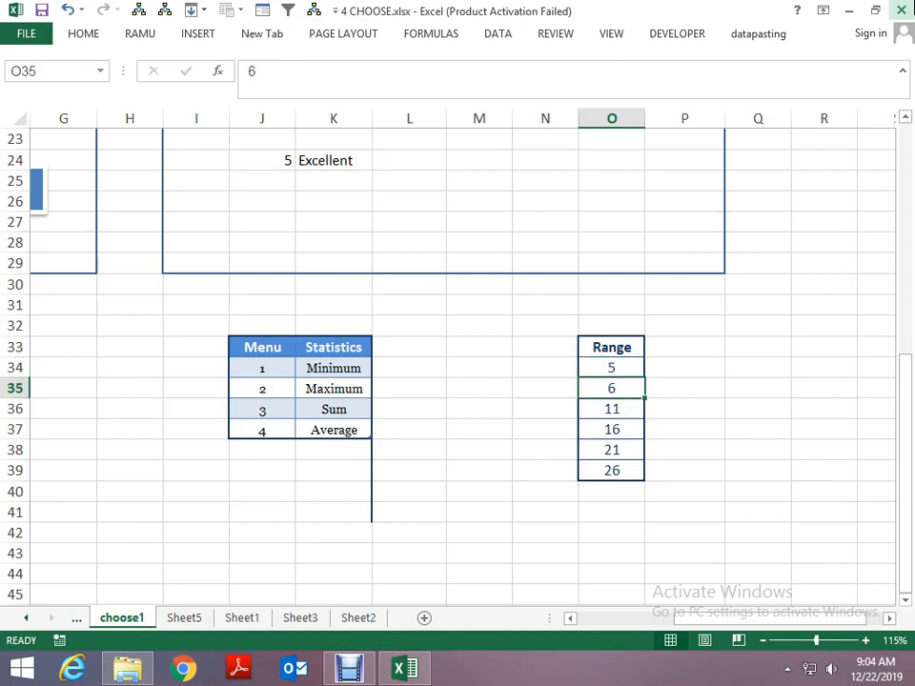
{"action": "key", "text": "Up"}
{"action": "key", "text": "Left"}
{"action": "key", "text": "Left"}
{"action": "key", "text": "Left"}
{"action": "key", "text": "Left"}
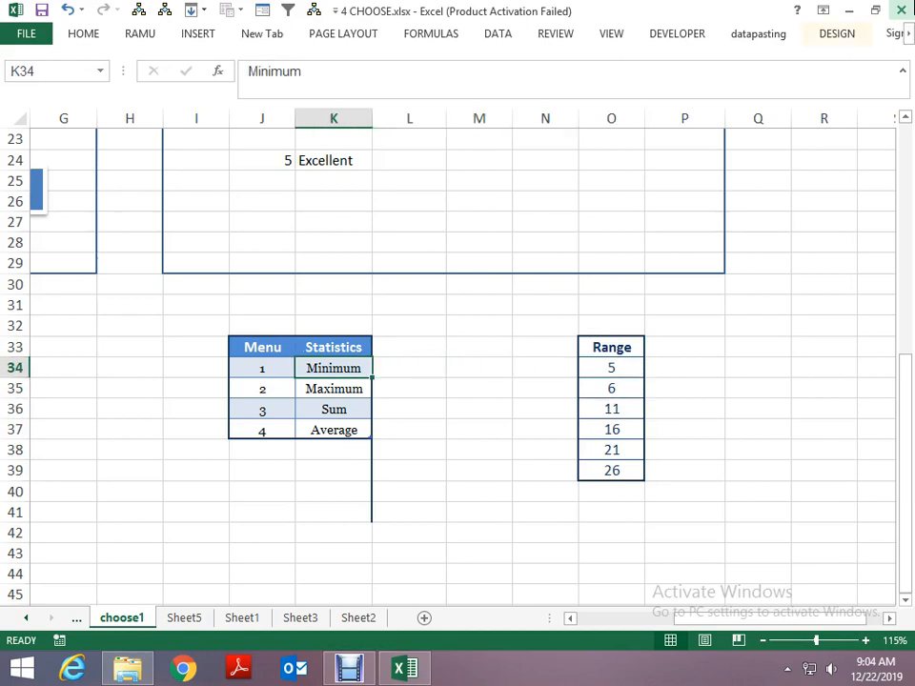
{"action": "key", "text": "Right"}
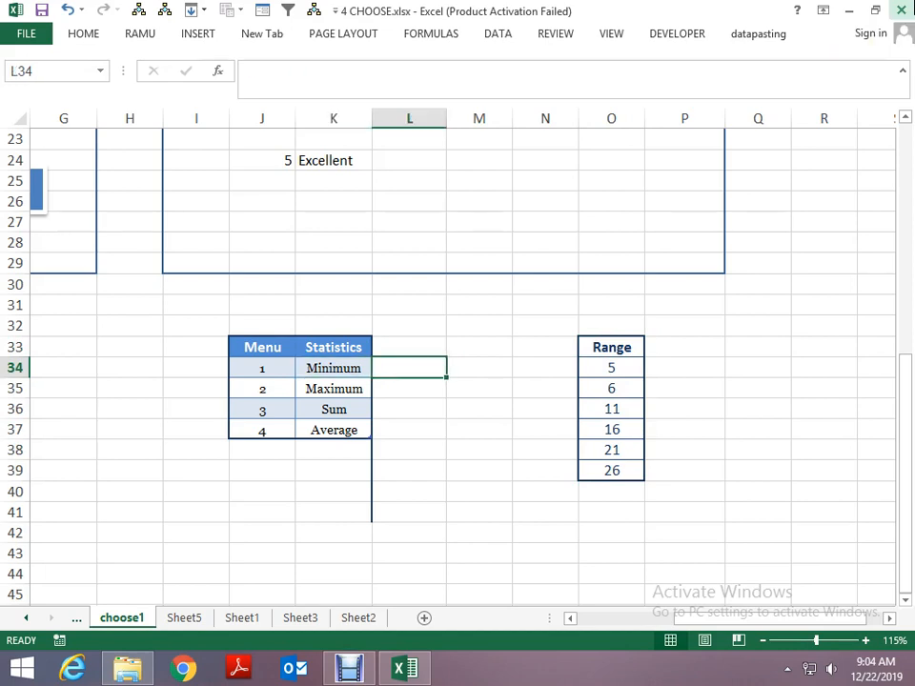
{"action": "key", "text": "Right"}
{"action": "key", "text": "Right"}
{"action": "key", "text": "Right"}
{"action": "key", "text": "Down"}
{"action": "key", "text": "Down"}
{"action": "key", "text": "Left"}
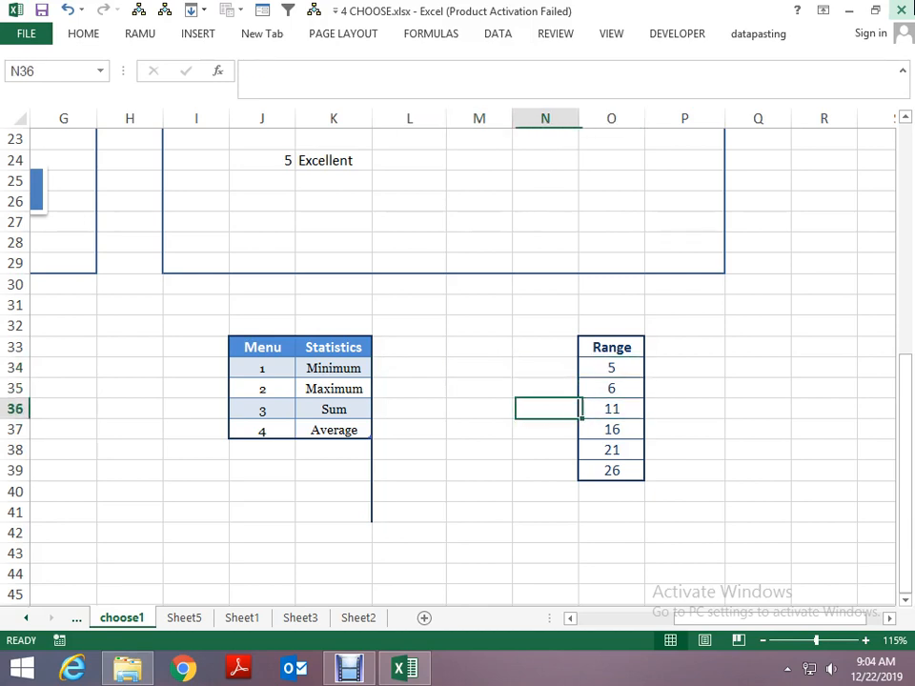
{"action": "key", "text": "Left"}
{"action": "key", "text": "Left"}
{"action": "key", "text": "Up"}
{"action": "key", "text": "Down"}
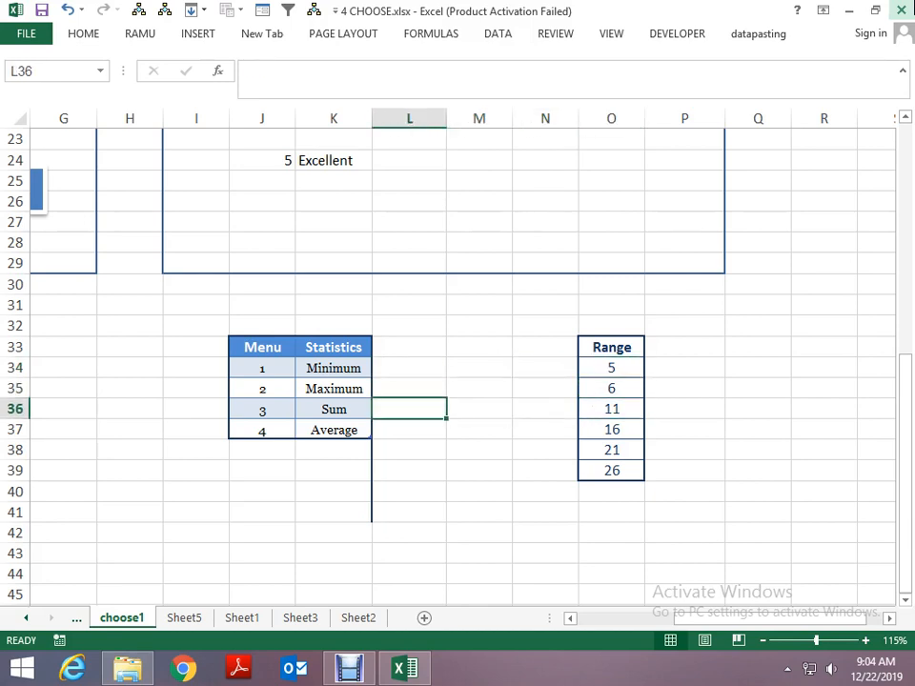
{"action": "key", "text": "Down"}
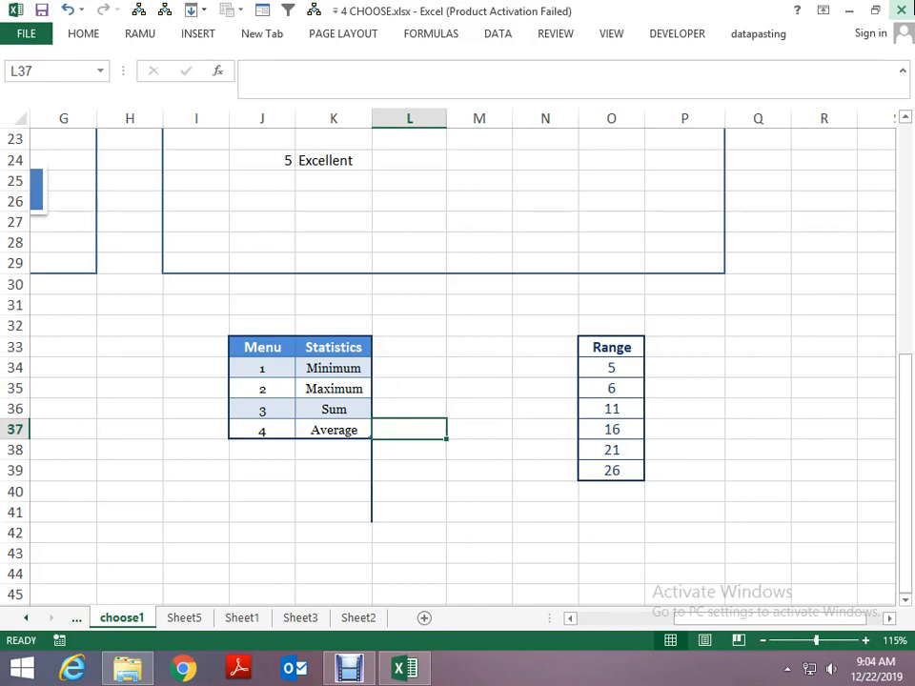
{"action": "key", "text": "Up"}
{"action": "key", "text": "Up"}
{"action": "key", "text": "Up"}
{"action": "key", "text": "Up"}
{"action": "key", "text": "Down"}
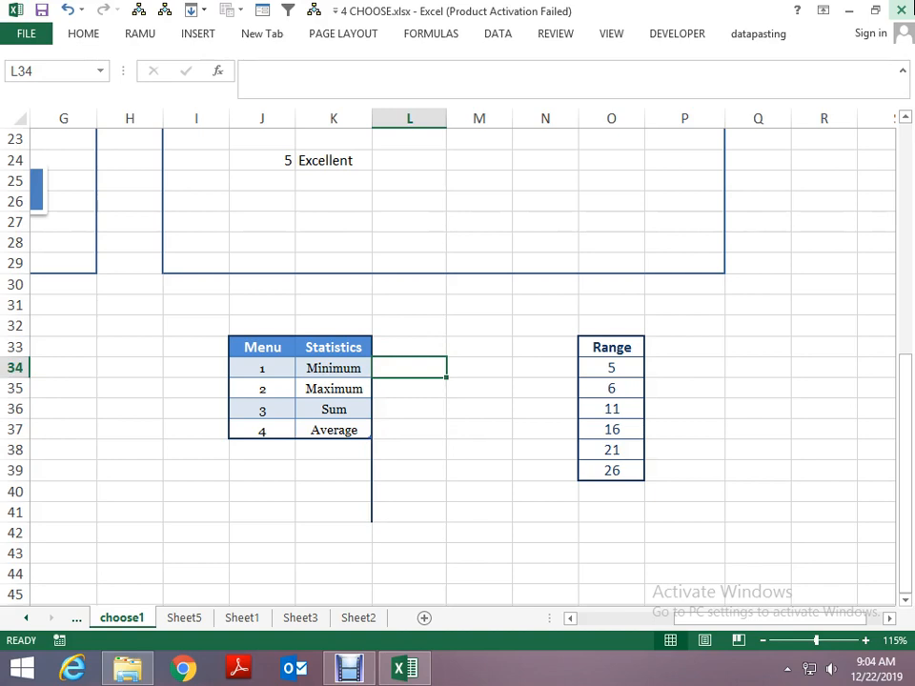
- Review the Menu and Statistics table J33:K37, and check the summary statistics of the numbers in O34:O39
{"action": "key", "text": "Left"}
{"action": "key", "text": "Left"}
{"action": "key", "text": "Left"}
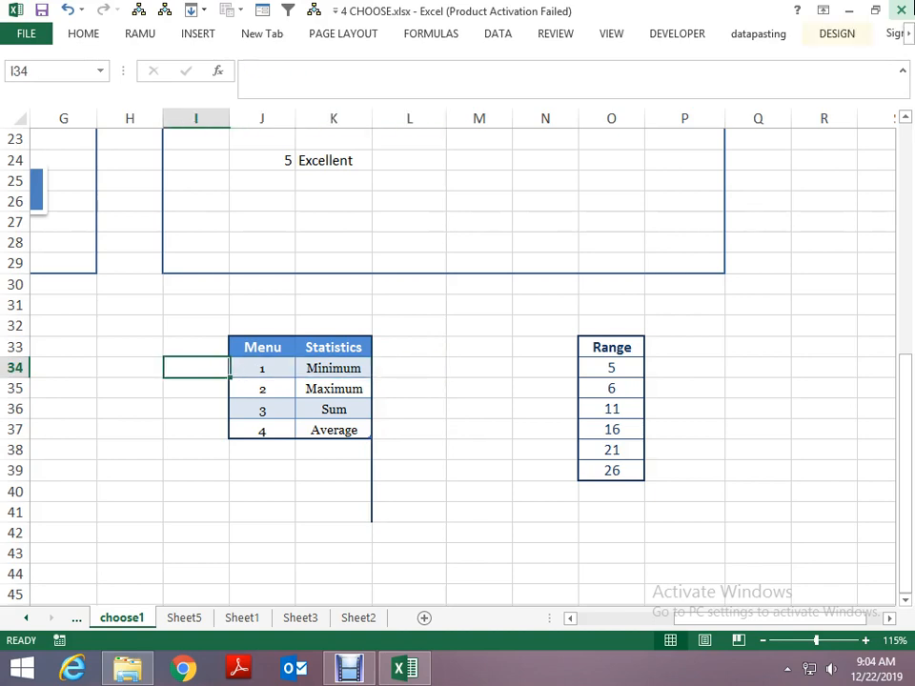
{"action": "key", "text": "Up"}
{"action": "key", "text": "Right"}
{"action": "key", "text": "ctrl+shift+Down"}
{"action": "key", "text": "shift+Right"}
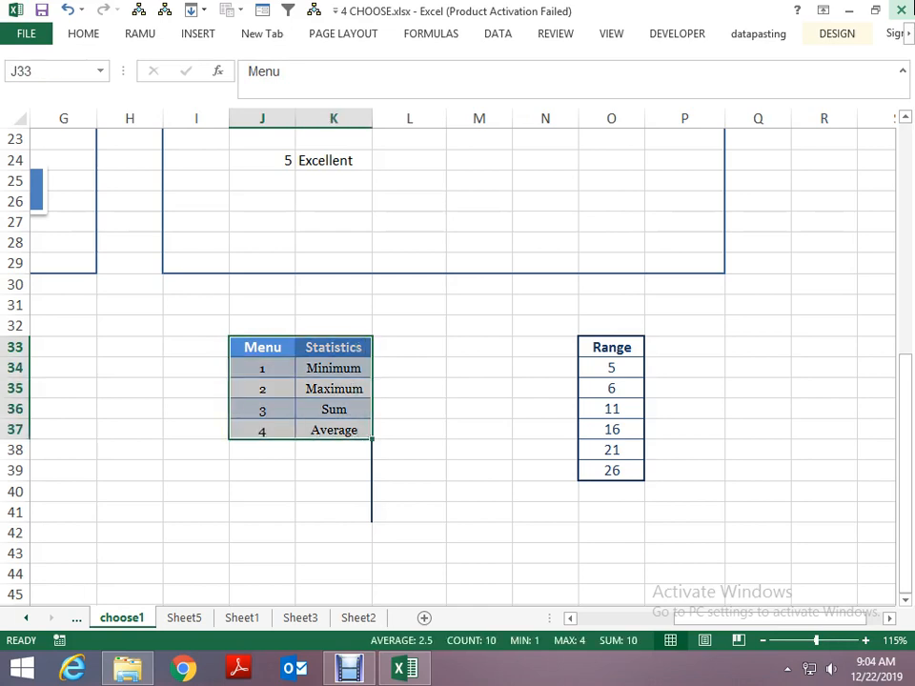
{"action": "key", "text": "Tab"}
{"action": "key", "text": "Right"}
{"action": "key", "text": "Right"}
{"action": "key", "text": "Right"}
{"action": "key", "text": "Right"}
{"action": "key", "text": "Down"}
{"action": "key", "text": "Down"}
{"action": "key", "text": "Up"}
{"action": "key", "text": "ctrl+shift+Down"}
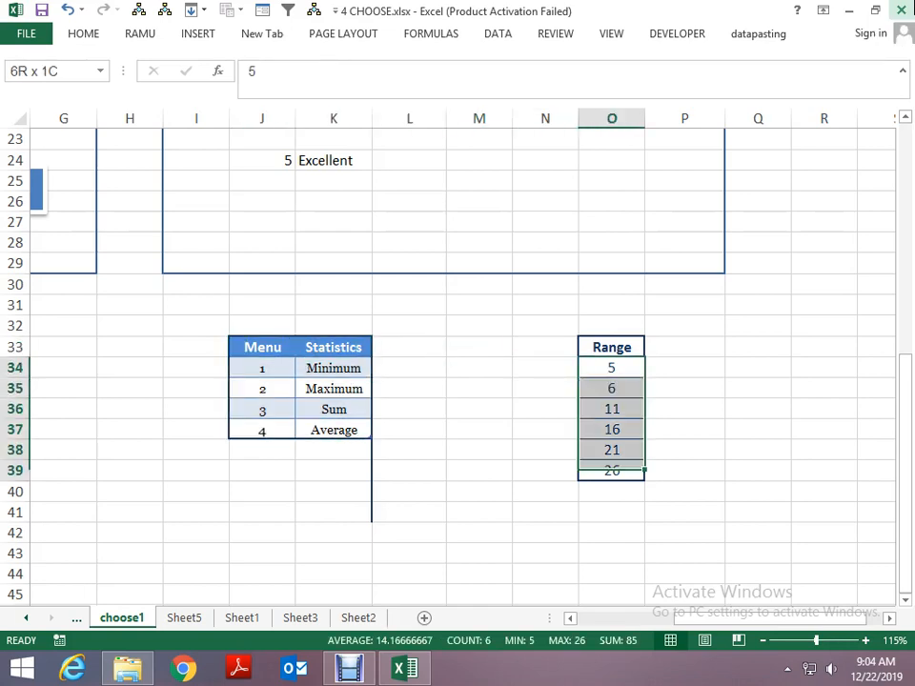
- Enter 5 beside Minimum in L34 and 26 beside Maximum in L35
{"action": "key", "text": "Left"}
{"action": "key", "text": "Left"}
{"action": "key", "text": "Left"}
{"action": "key", "text": "Left"}
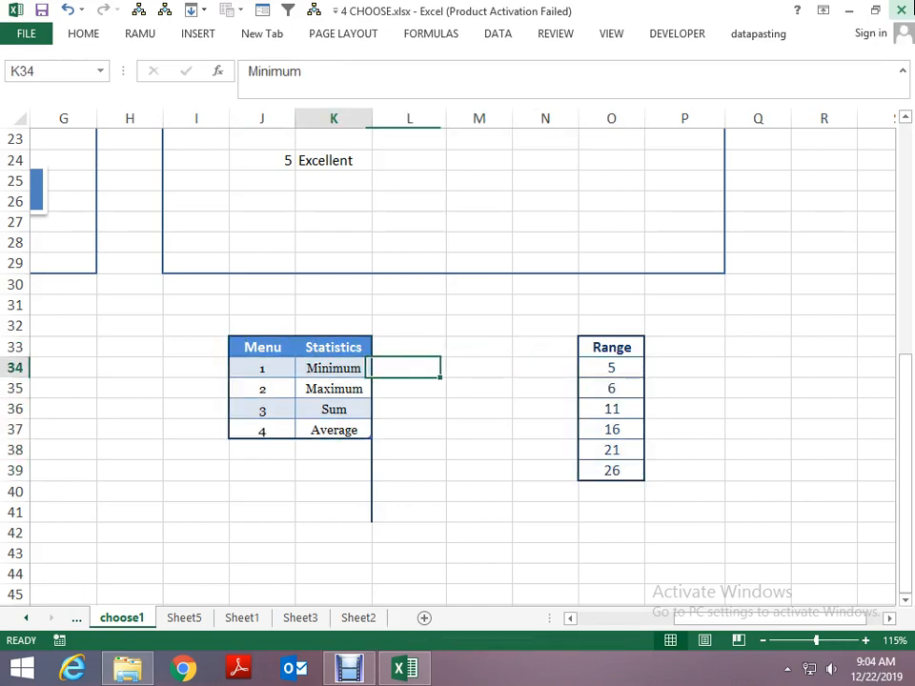
{"action": "key", "text": "Right"}
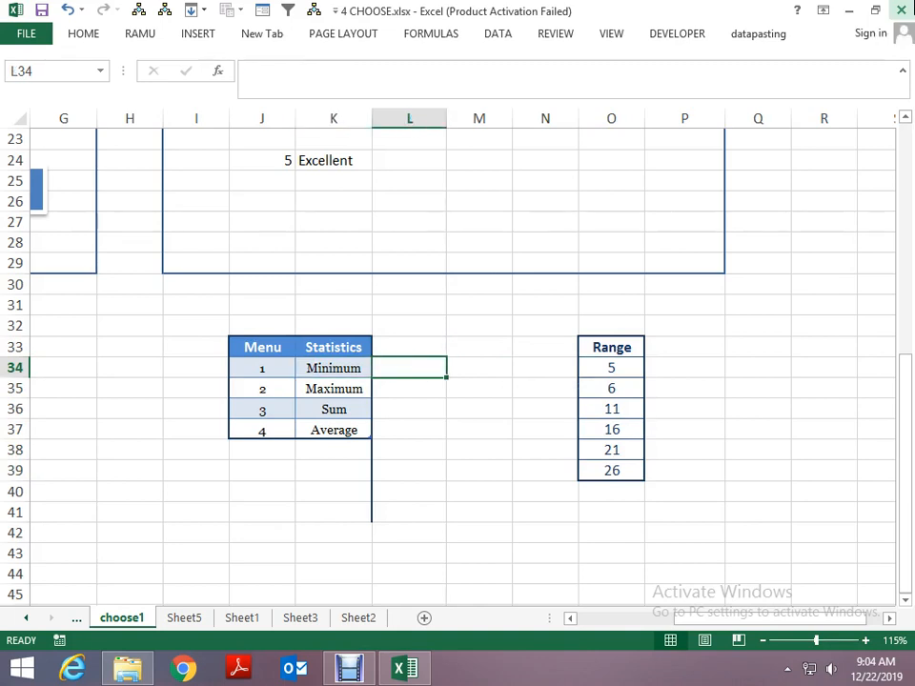
{"action": "type", "text": "5"}
{"action": "key", "text": "Return"}
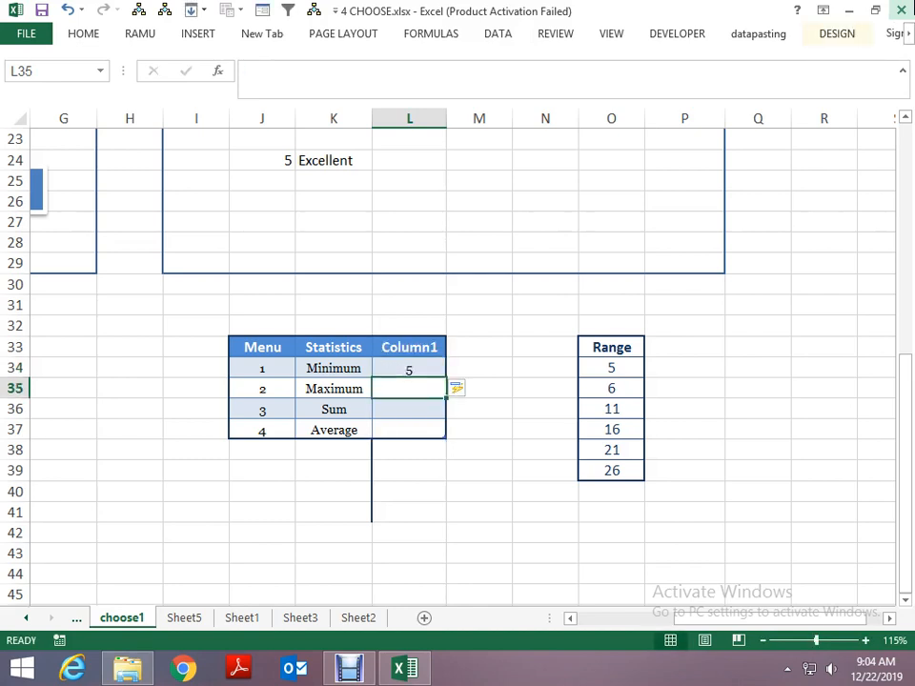
{"action": "type", "text": "26"}
{"action": "key", "text": "Return"}
- Check the sum of the Range numbers O34:O39 and enter 85 beside Sum in L36
{"action": "key", "text": "Right"}
{"action": "key", "text": "Right"}
{"action": "key", "text": "Right"}
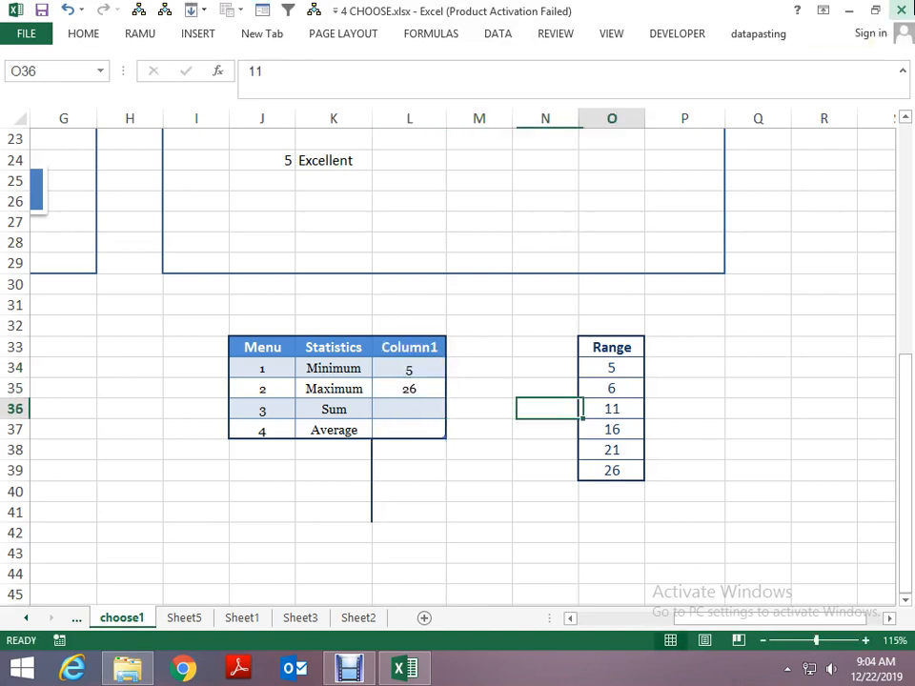
{"action": "key", "text": "Up"}
{"action": "key", "text": "Up"}
{"action": "key", "text": "ctrl+shift+Down"}
{"action": "key", "text": "Left"}
{"action": "key", "text": "Left"}
{"action": "key", "text": "Left"}
{"action": "key", "text": "Left"}
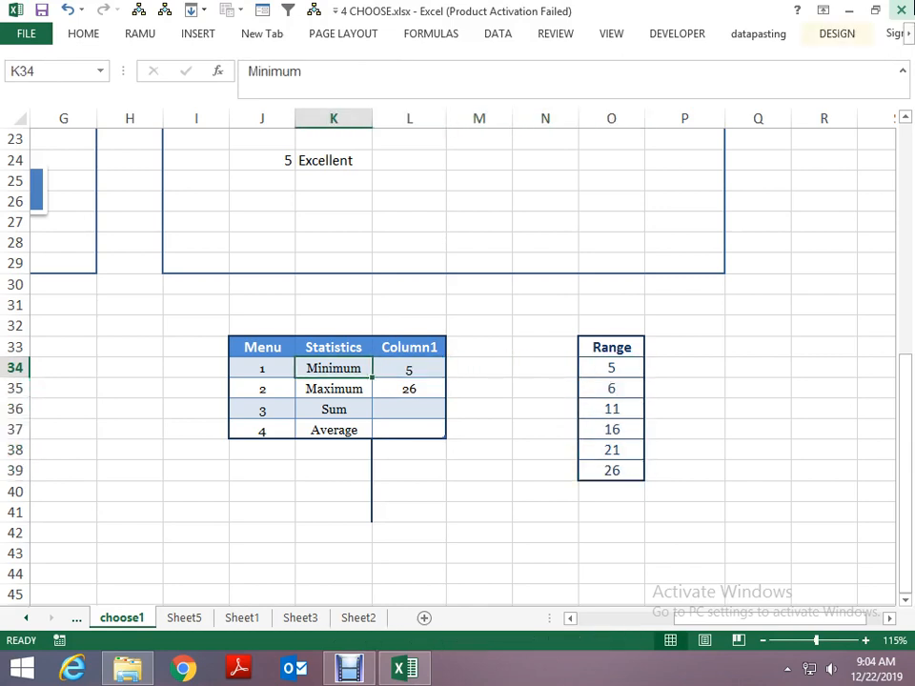
{"action": "key", "text": "Down"}
{"action": "key", "text": "Down"}
{"action": "key", "text": "Right"}
{"action": "type", "text": "85"}
{"action": "key", "text": "ctrl+Return"}
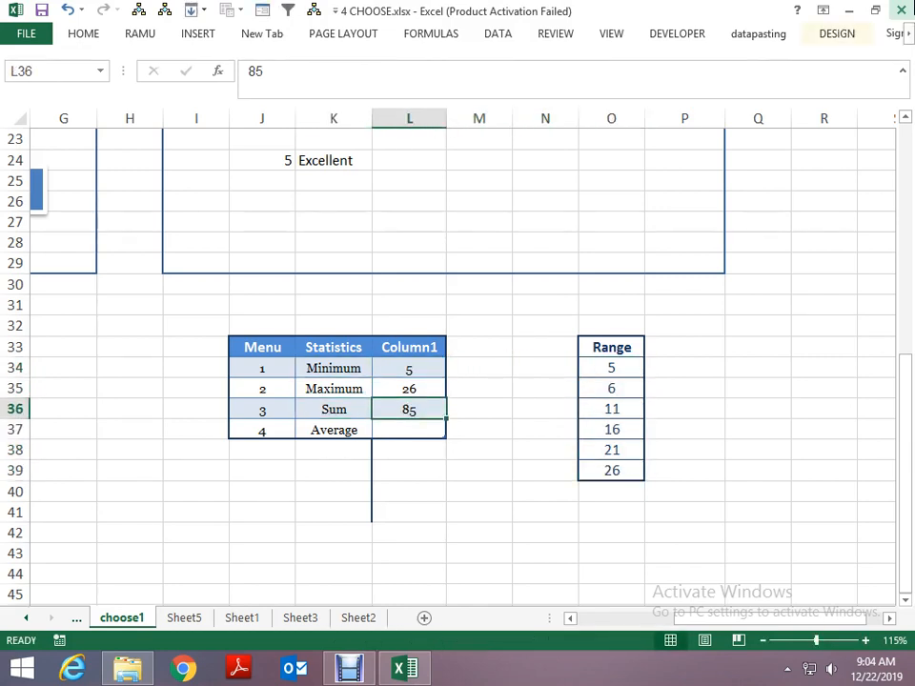
- Check the average of the Range numbers O34:O39 and enter 14.1666 beside Average in L37
{"action": "key", "text": "Up"}
{"action": "key", "text": "Right"}
{"action": "key", "text": "Right"}
{"action": "key", "text": "Right"}
{"action": "key", "text": "Up"}
{"action": "key", "text": "ctrl+shift+Down"}
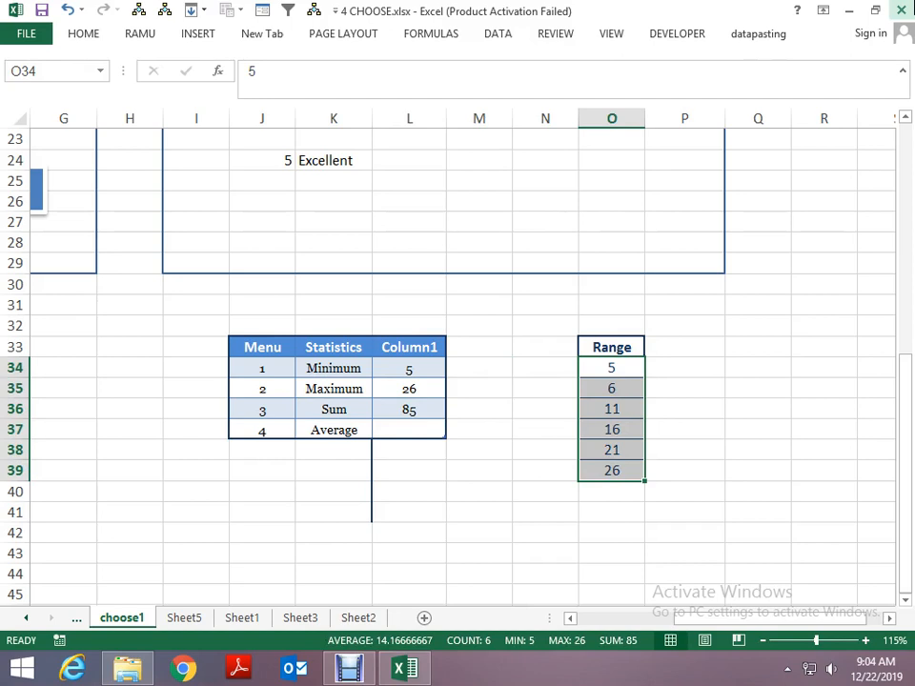
{"action": "key", "text": "Left"}
{"action": "key", "text": "Left"}
{"action": "key", "text": "Left"}
{"action": "key", "text": "Down"}
{"action": "key", "text": "Down"}
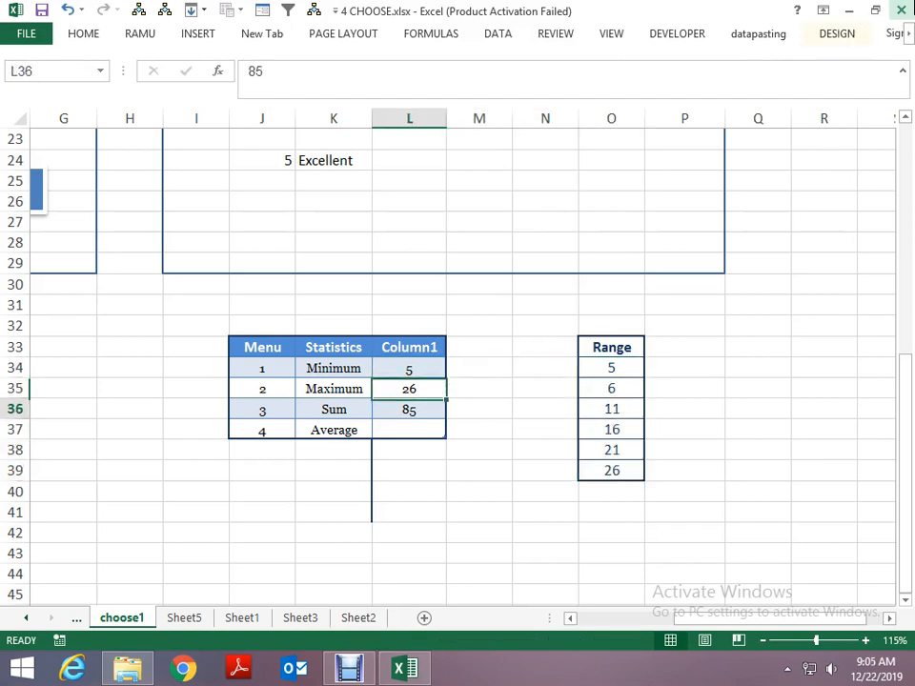
{"action": "key", "text": "Down"}
{"action": "type", "text": "14.1666"}
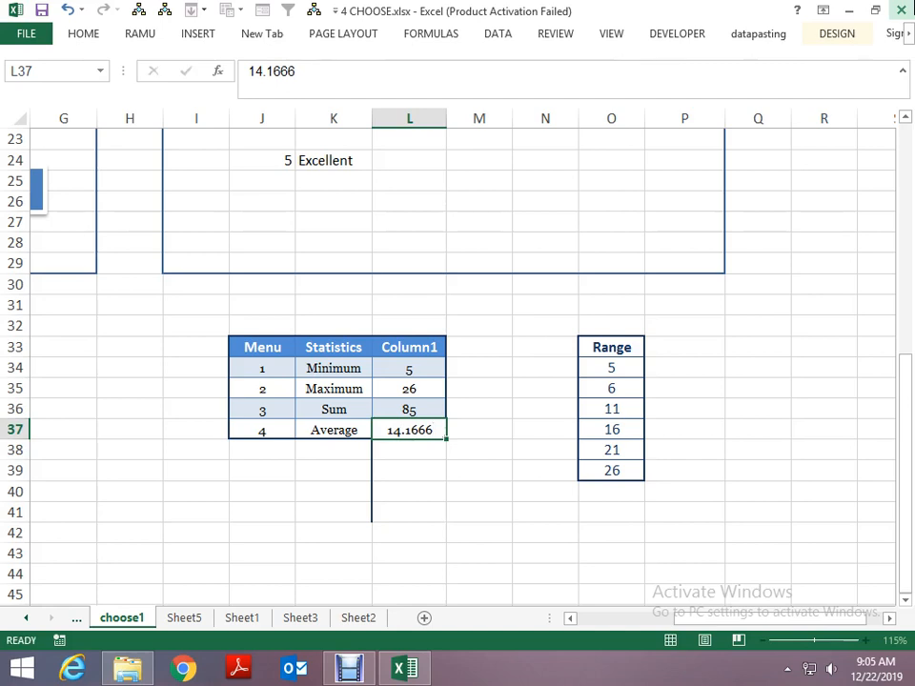
- Copy the Column1 header from L33 into M33 to extend the table by another column
{"action": "key", "text": "Up"}
{"action": "key", "text": "Up"}
{"action": "key", "text": "Up"}
{"action": "key", "text": "Up"}
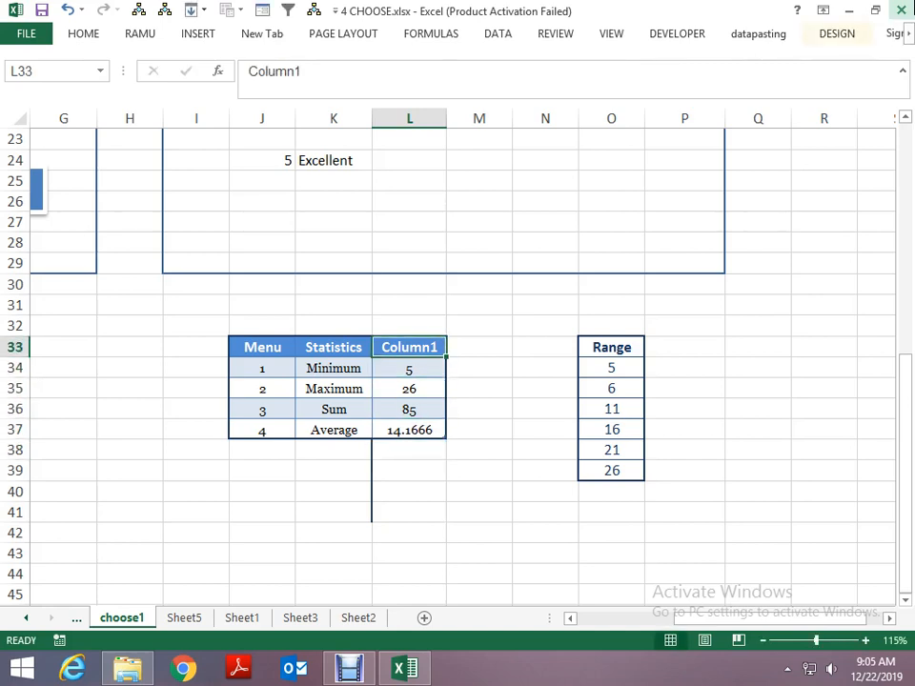
{"action": "key", "text": "ctrl+c"}
{"action": "key", "text": "Right"}
{"action": "key", "text": "ctrl+v"}
{"action": "key", "text": "Down"}
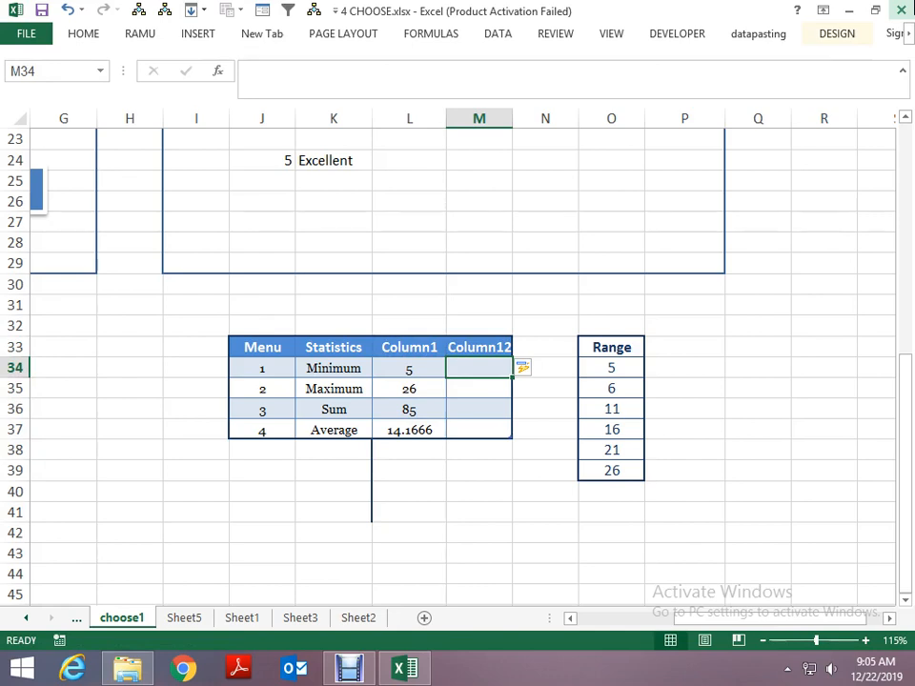
- Convert the whole table J33:M37 to a normal range
{"action": "key", "text": "Left"}
{"action": "key", "text": "Left"}
{"action": "key", "text": "Up"}
{"action": "key", "text": "Left"}
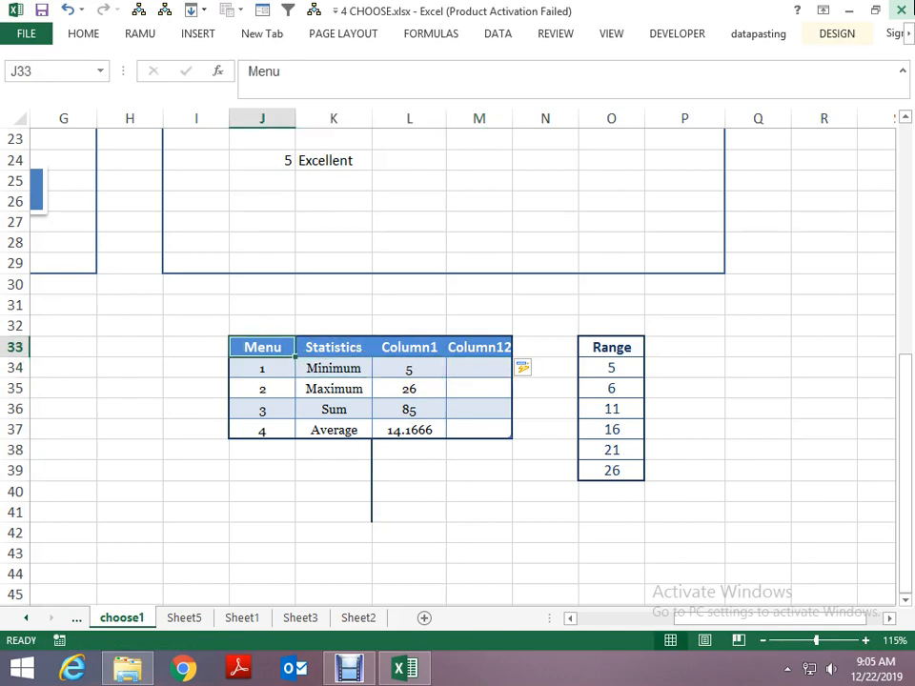
{"action": "key", "text": "ctrl+shift+Down"}
{"action": "key", "text": "ctrl+shift+Right"}
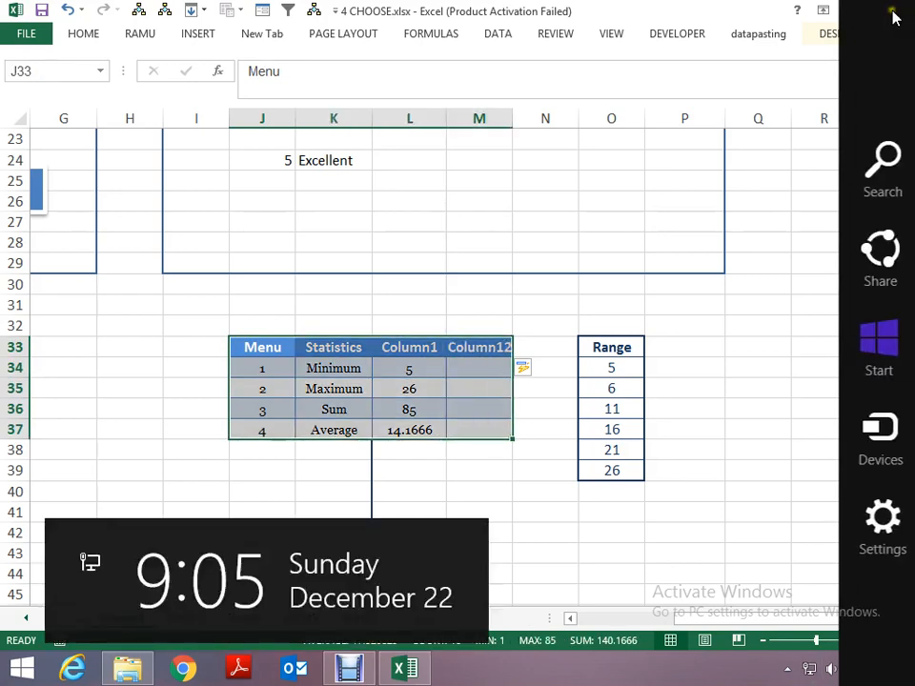
{"action": "left_click", "coordinate": [836, 33]}
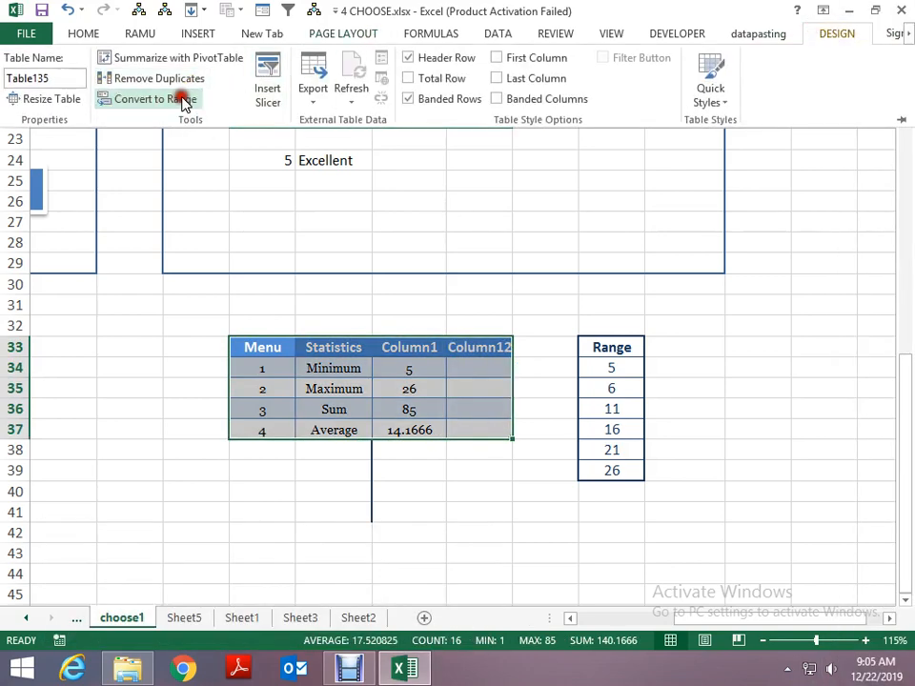
{"action": "left_click", "coordinate": [182, 101]}
{"action": "key", "text": "Return"}
{"action": "key", "text": "Up"}
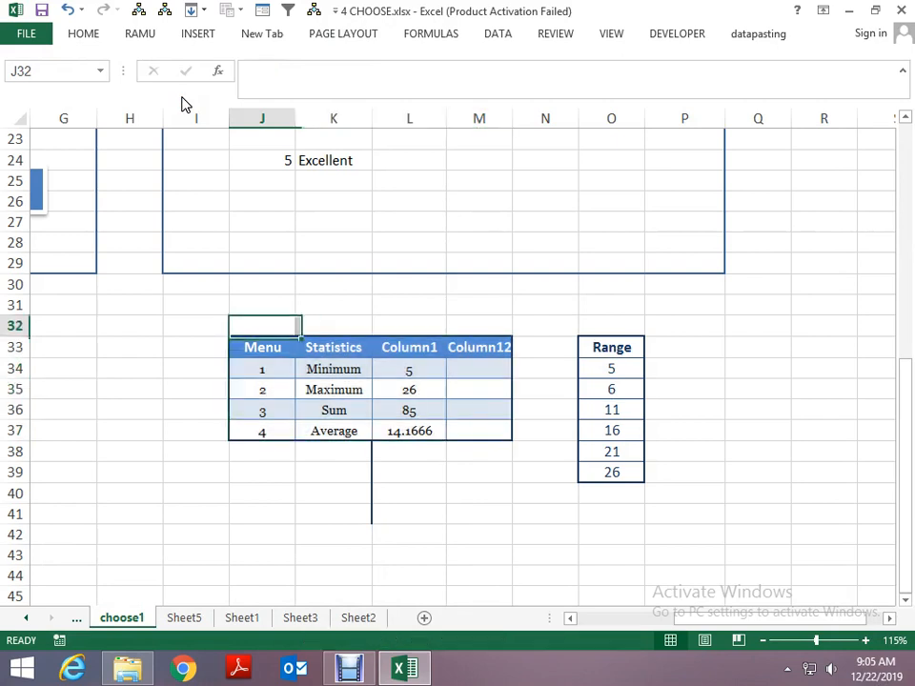
- Start a CHOOSE formula in M34 with the Menu number in J34 as its index number
{"action": "key", "text": "Down"}
{"action": "key", "text": "Right"}
{"action": "key", "text": "Down"}
{"action": "key", "text": "Right"}
{"action": "key", "text": "Right"}
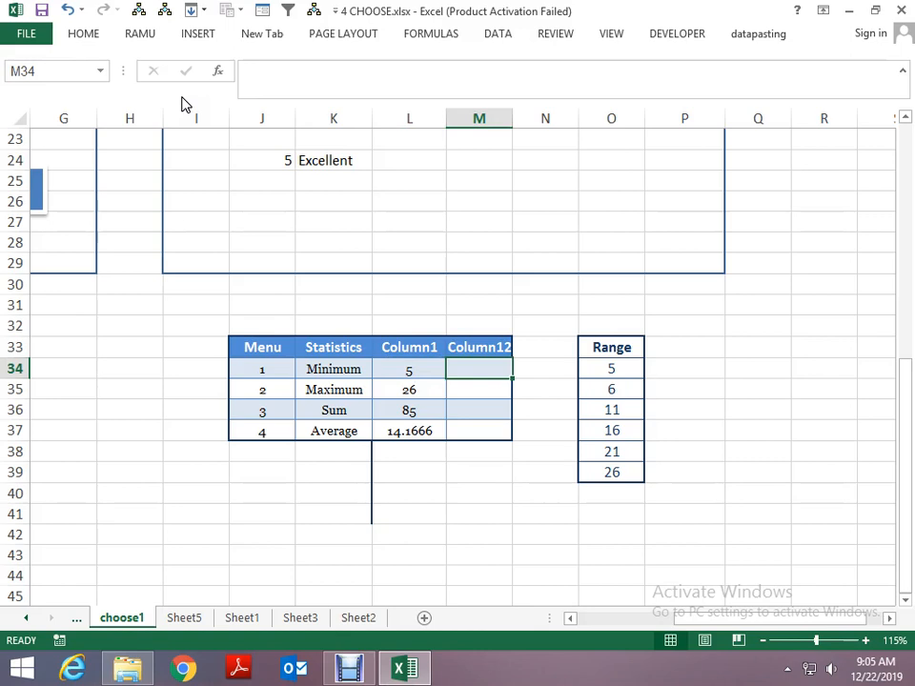
{"action": "key", "text": "Left"}
{"action": "key", "text": "Left"}
{"action": "key", "text": "Left"}
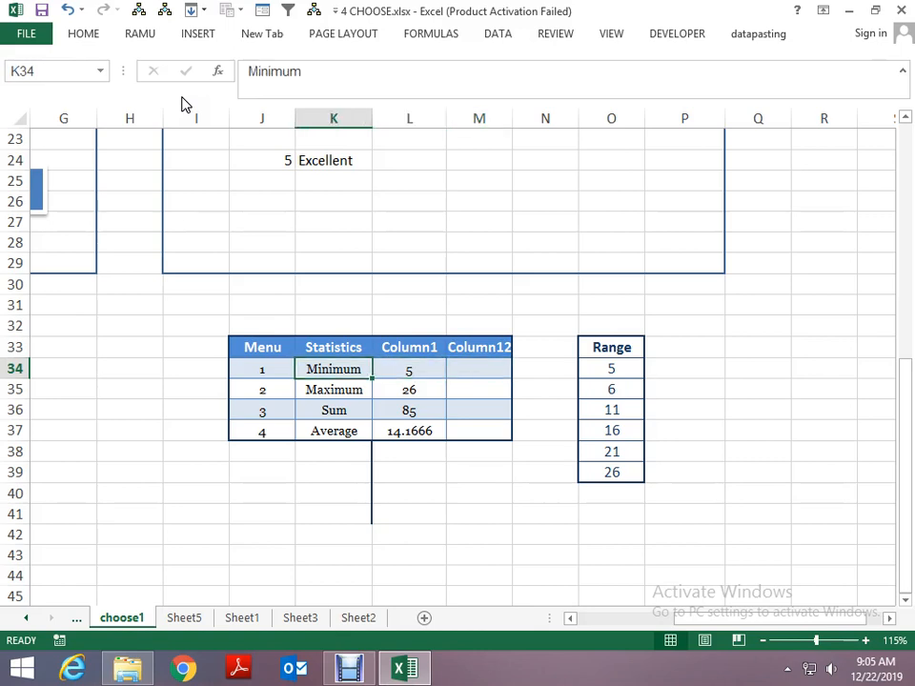
{"action": "key", "text": "Right"}
{"action": "key", "text": "Right"}
{"action": "key", "text": "Right"}
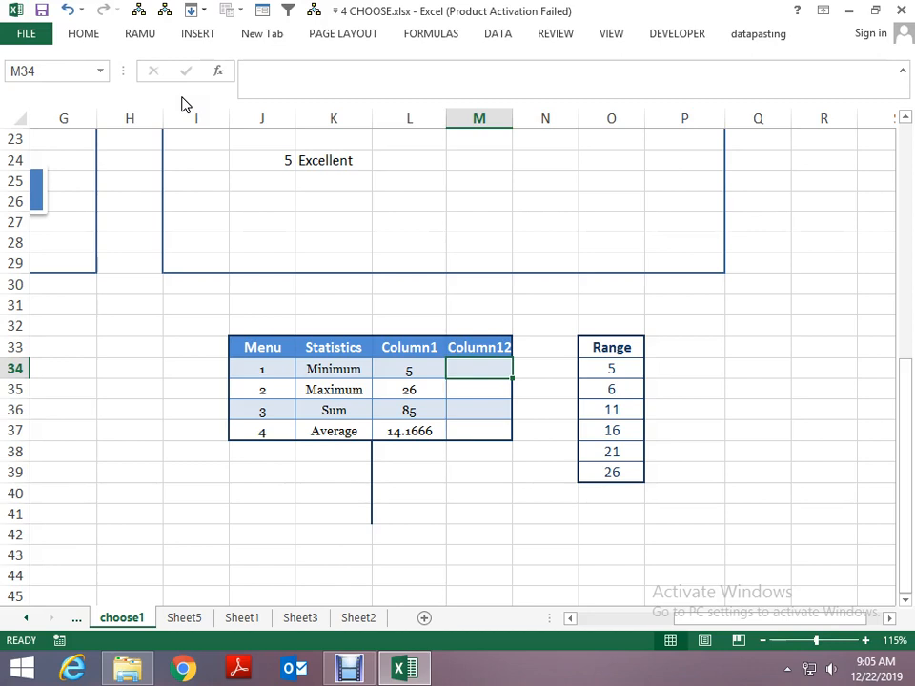
{"action": "type", "text": "="}
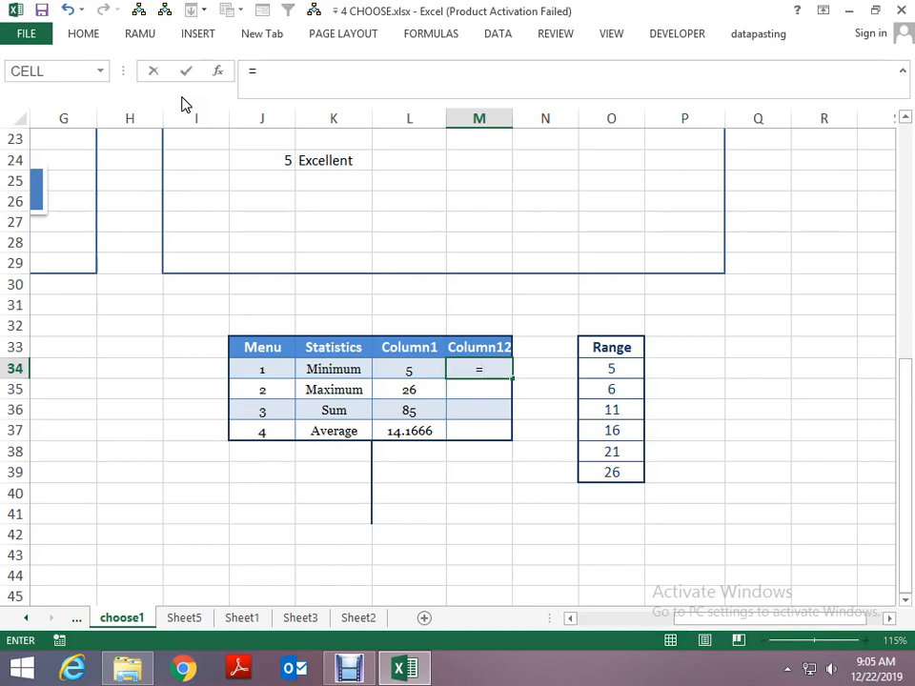
{"action": "type", "text": "CHOOSE("}
{"action": "key", "text": "Left"}
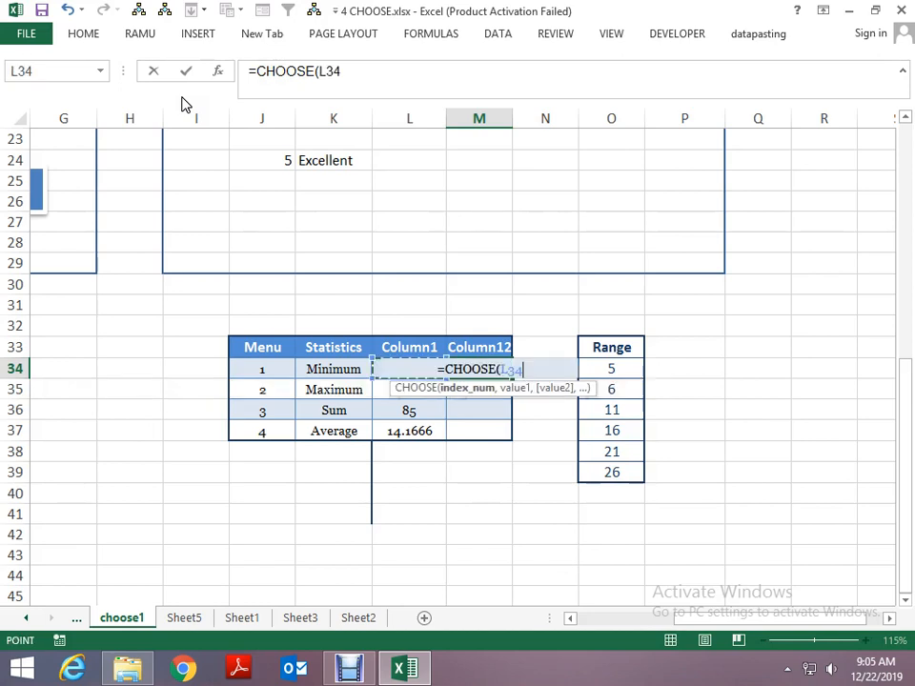
{"action": "key", "text": "Left"}
{"action": "key", "text": "Left"}
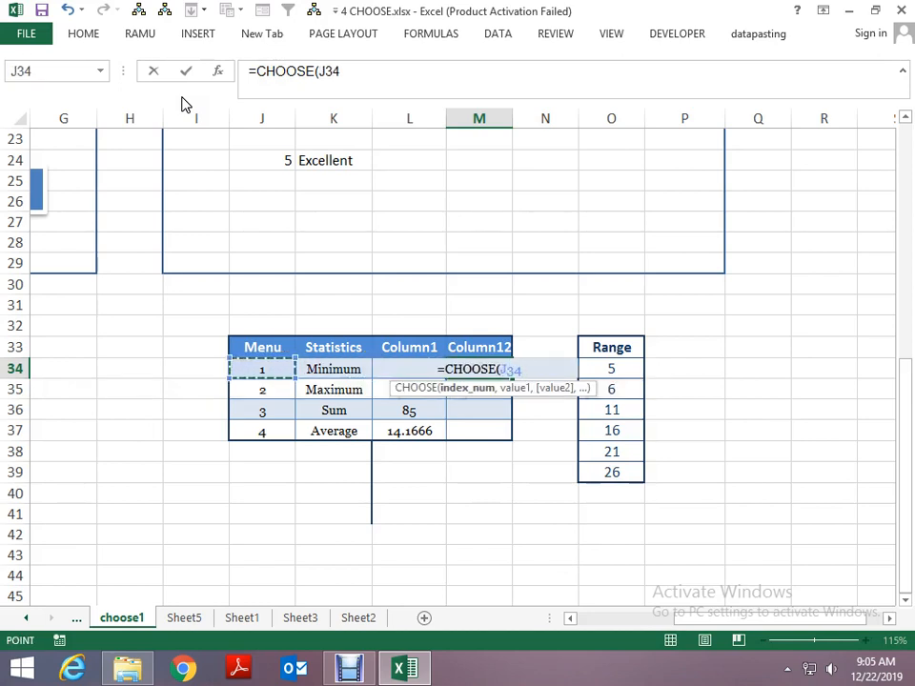
{"action": "type", "text": ","}
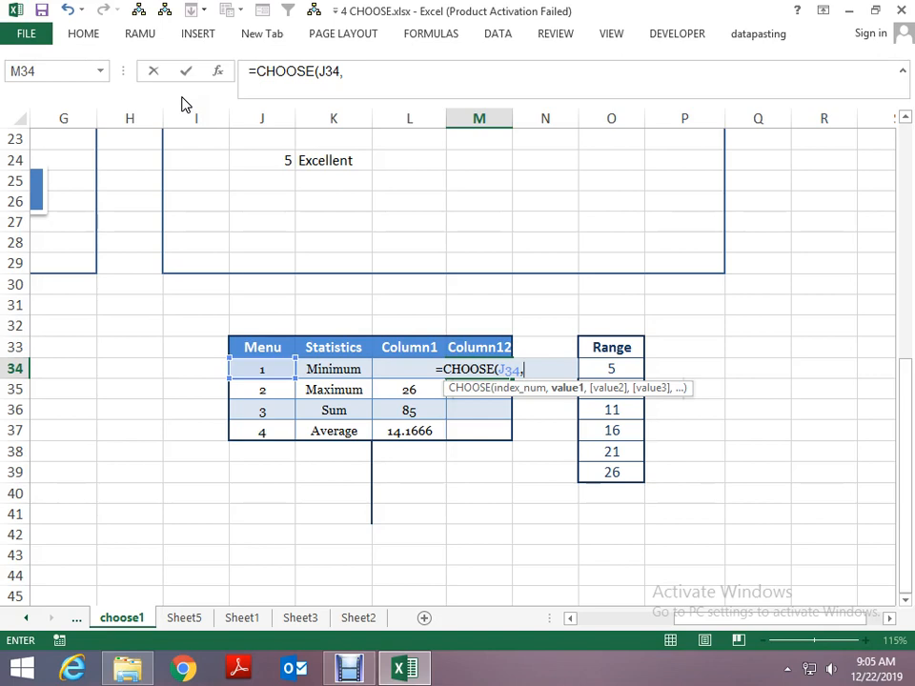
{"action": "type", "text": "MIN("}
- Add MIN(O34:O39) as the first value of the CHOOSE formula in M34
{"action": "key", "text": "Right"}
{"action": "key", "text": "Right"}
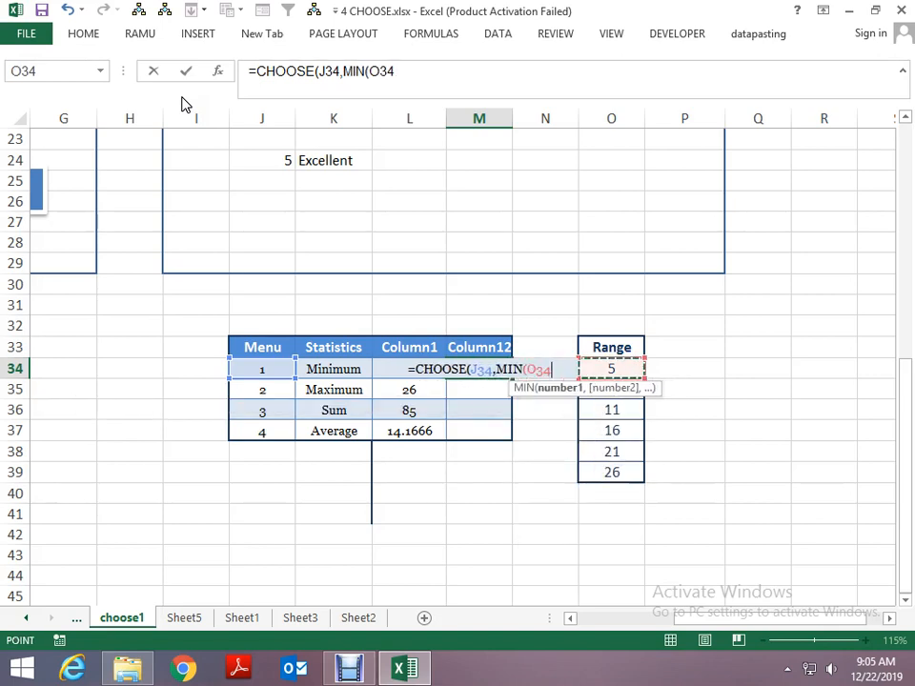
{"action": "key", "text": "shift+Down"}
{"action": "key", "text": "shift+Down"}
{"action": "key", "text": "shift+Down"}
{"action": "key", "text": "shift+Down"}
{"action": "key", "text": "shift+Down"}
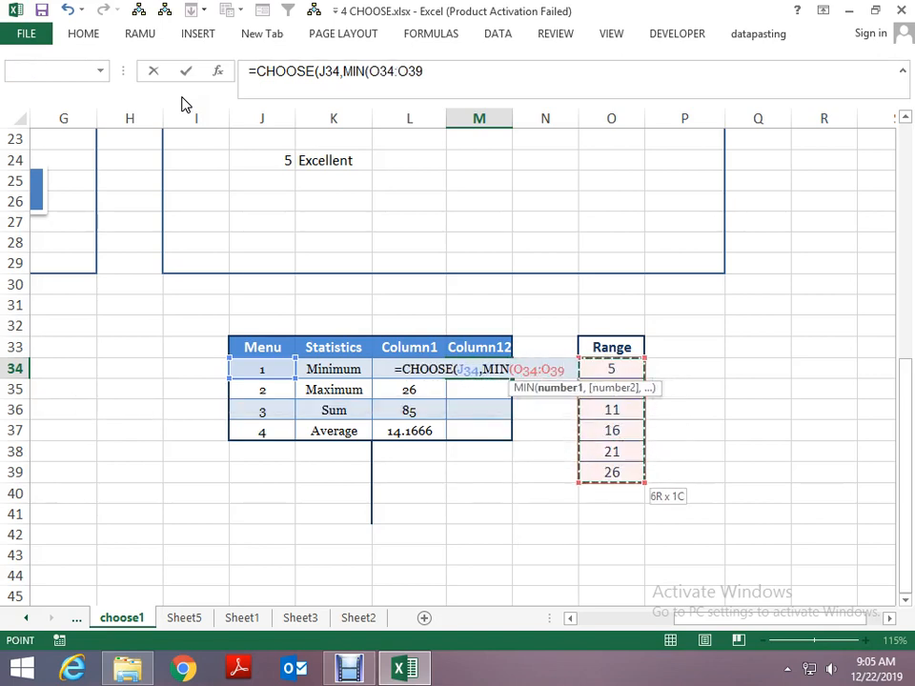
{"action": "type", "text": "),"}
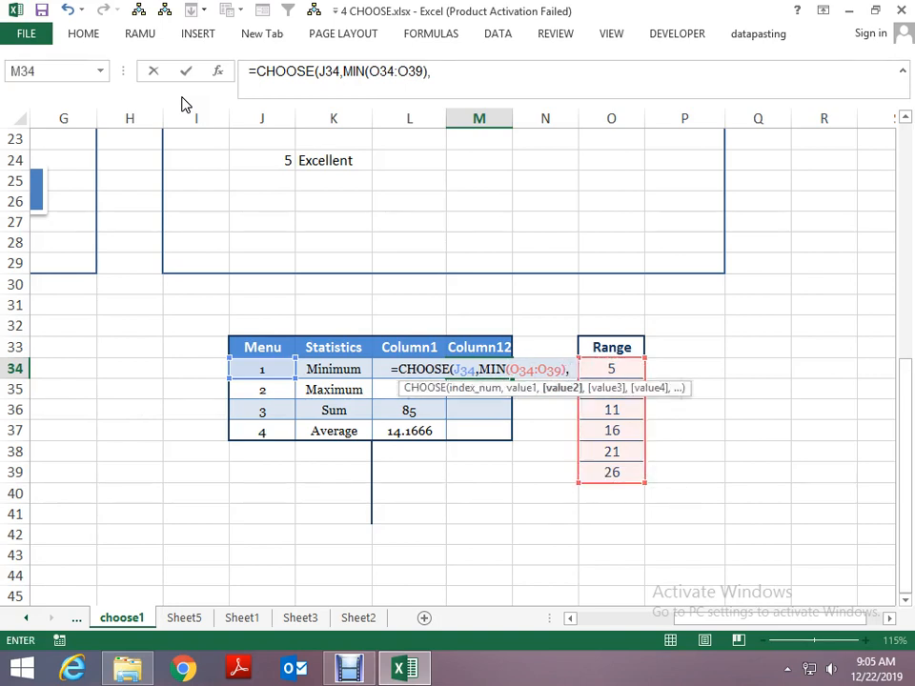
{"action": "type", "text": "MAX("}
- Add MAX over the Range numbers O34:O39 as the second value, leaving its parenthesis open
{"action": "key", "text": "Right"}
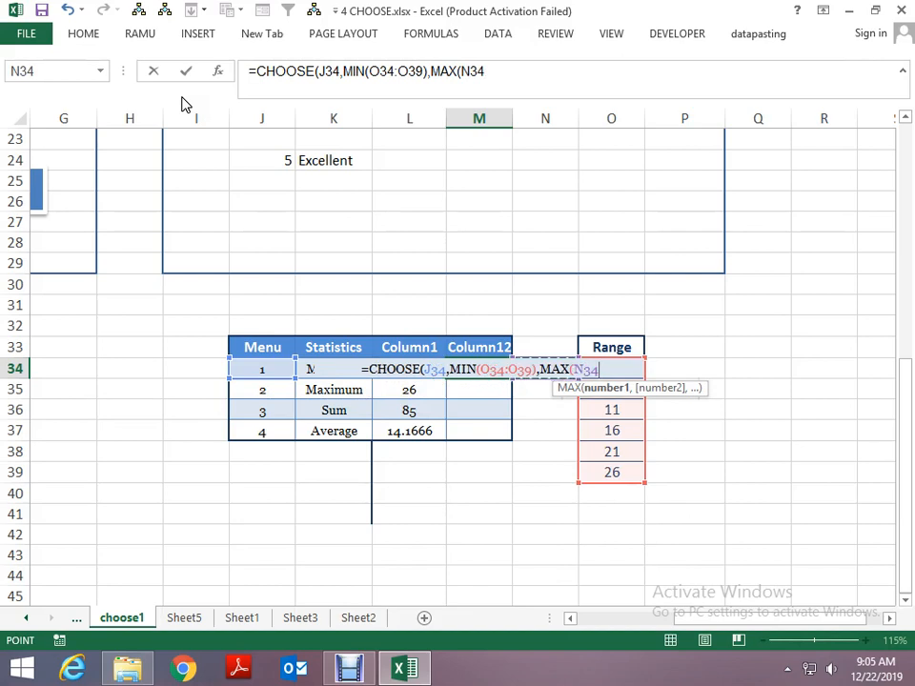
{"action": "key", "text": "Right"}
{"action": "key", "text": "shift+Down"}
{"action": "key", "text": "shift+Down"}
{"action": "key", "text": "shift+Down"}
{"action": "key", "text": "shift+Down"}
{"action": "key", "text": "shift+Down"}
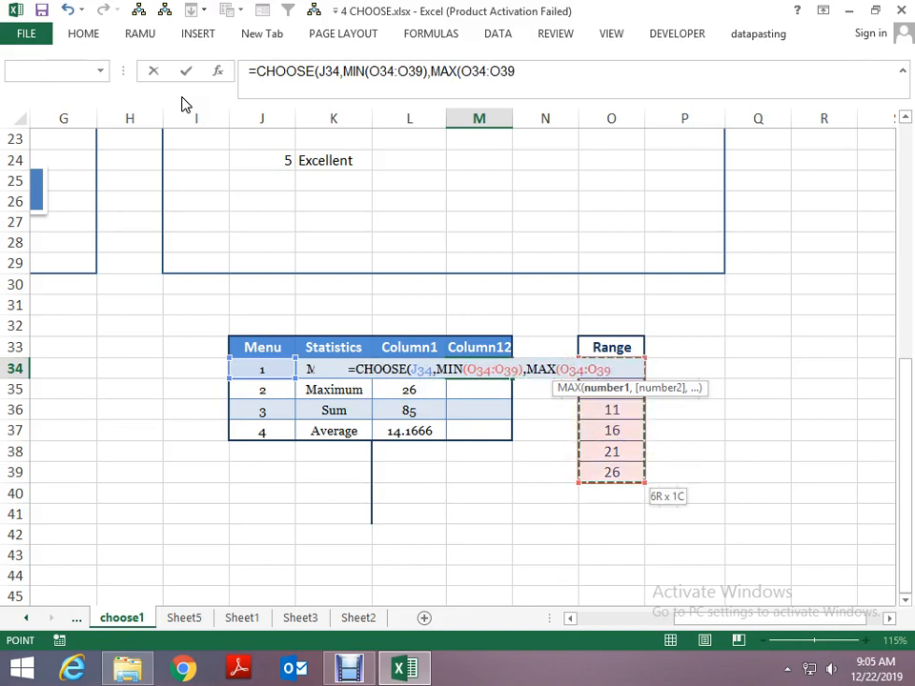
- Add SUM over the Range numbers O34:O39 after the MAX range in the formula
{"action": "type", "text": ",SUM("}
{"action": "key", "text": "Right"}
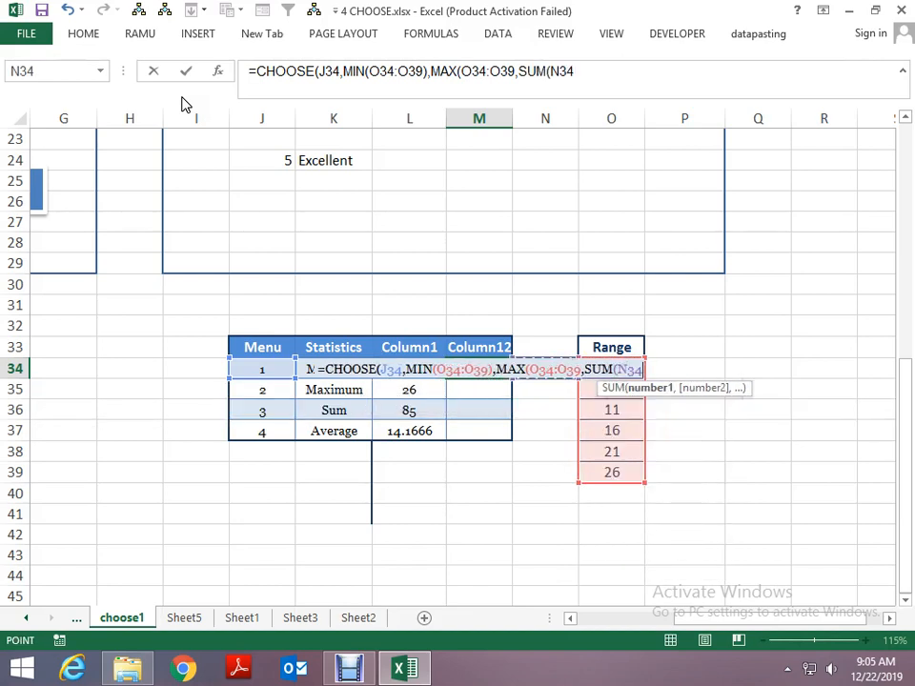
{"action": "key", "text": "Right"}
{"action": "key", "text": "shift+Down"}
{"action": "key", "text": "shift+Down"}
{"action": "key", "text": "shift+Down"}
{"action": "key", "text": "shift+Down"}
{"action": "key", "text": "shift+Down"}
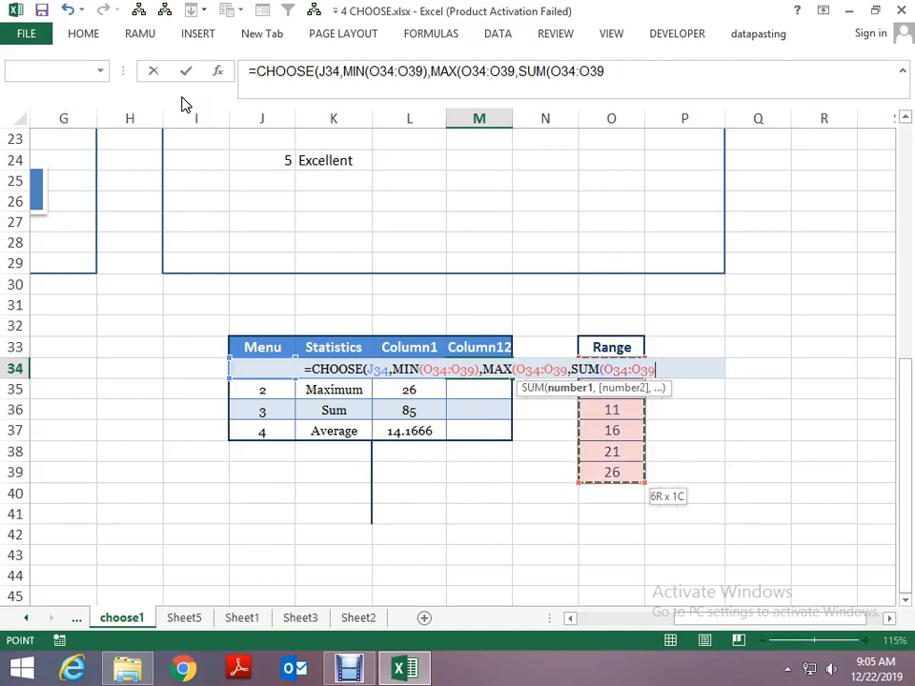
- Add AVERAGE over O34:O39 after the sum and enter the formula in M34, accepting the proposed parenthesis correction
{"action": "type", "text": "),AVE"}
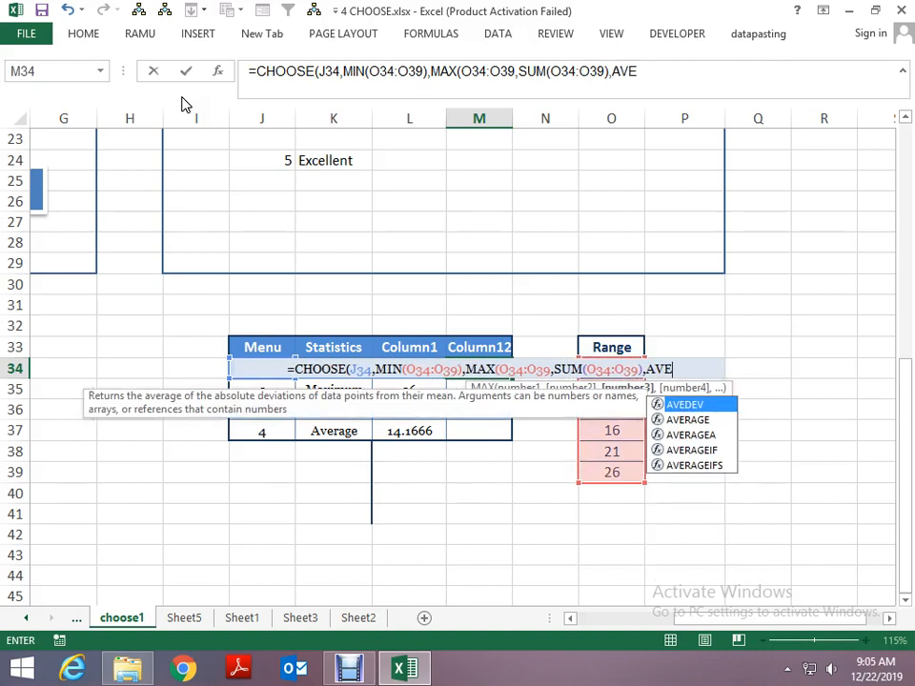
{"action": "type", "text": "RAGE("}
{"action": "key", "text": "Right"}
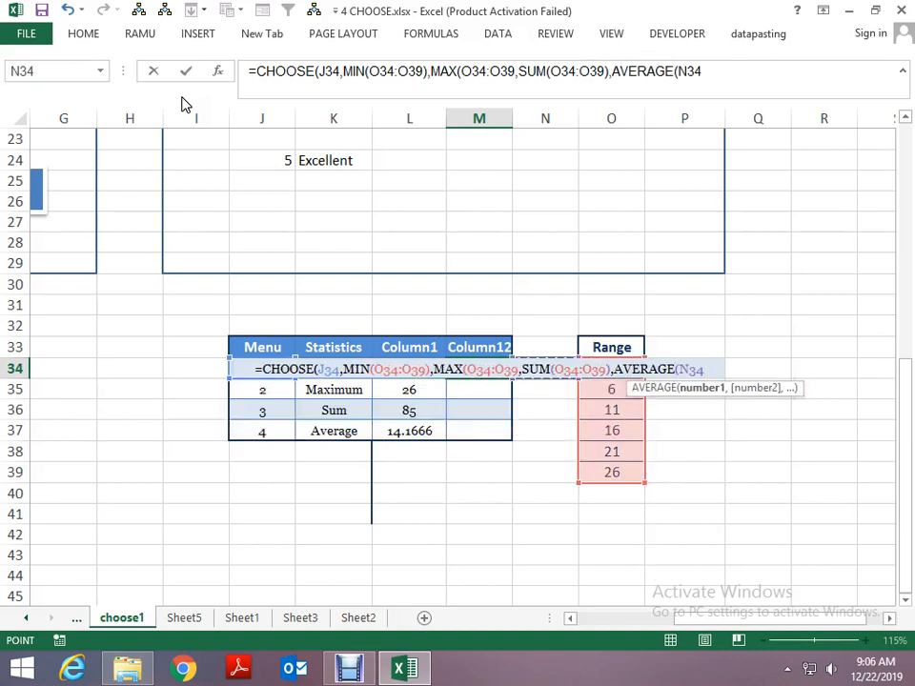
{"action": "key", "text": "Right"}
{"action": "key", "text": "Right"}
{"action": "key", "text": "Left"}
{"action": "key", "text": "Up"}
{"action": "key", "text": "Down"}
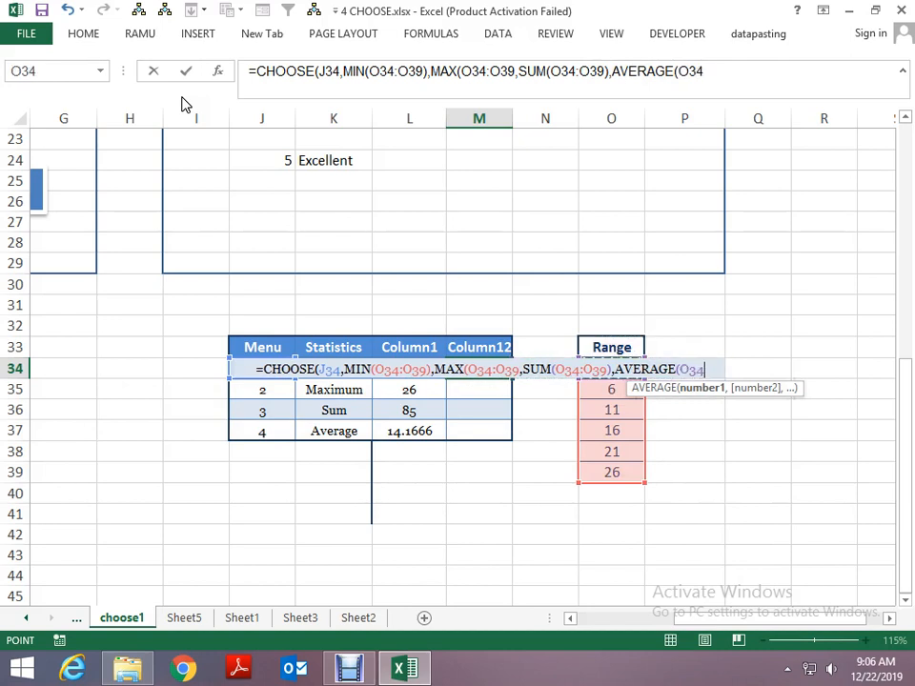
{"action": "key", "text": "shift+Down"}
{"action": "key", "text": "shift+Down"}
{"action": "key", "text": "shift+Down"}
{"action": "key", "text": "shift+Down"}
{"action": "key", "text": "shift+Down"}
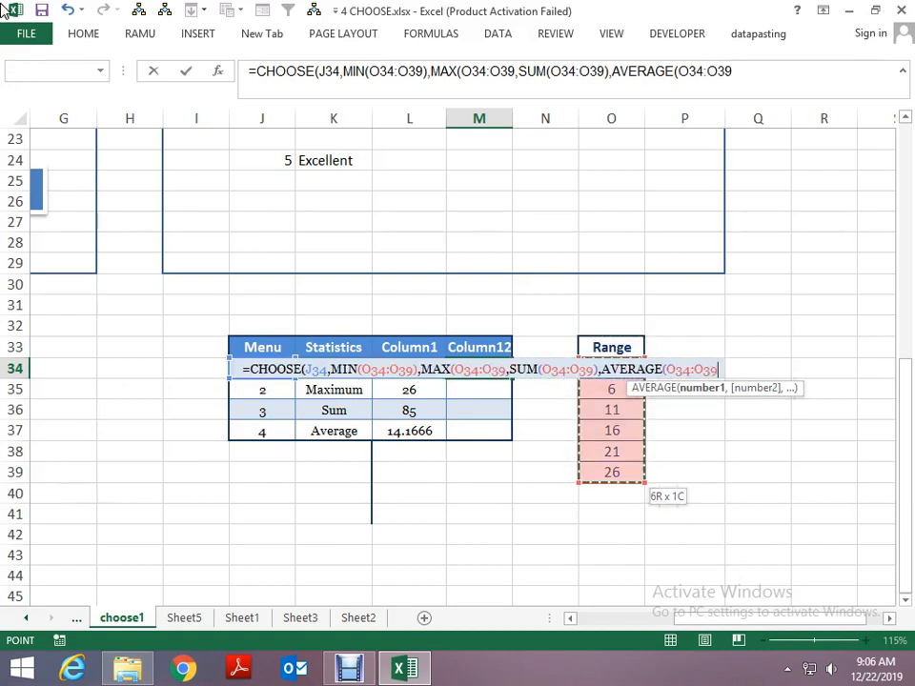
{"action": "key", "text": "Return"}
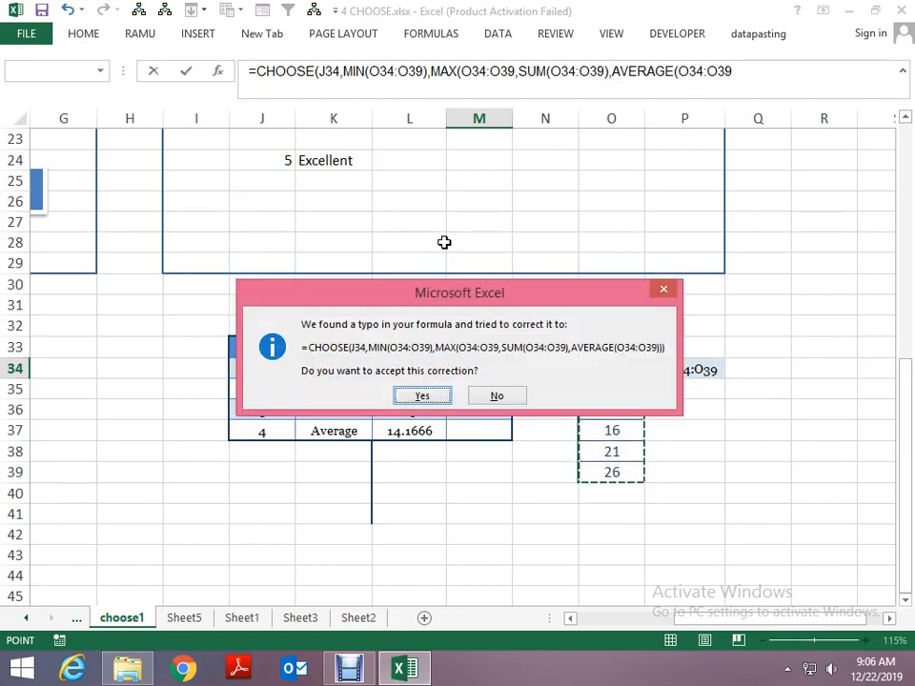
{"action": "key", "text": "Return"}
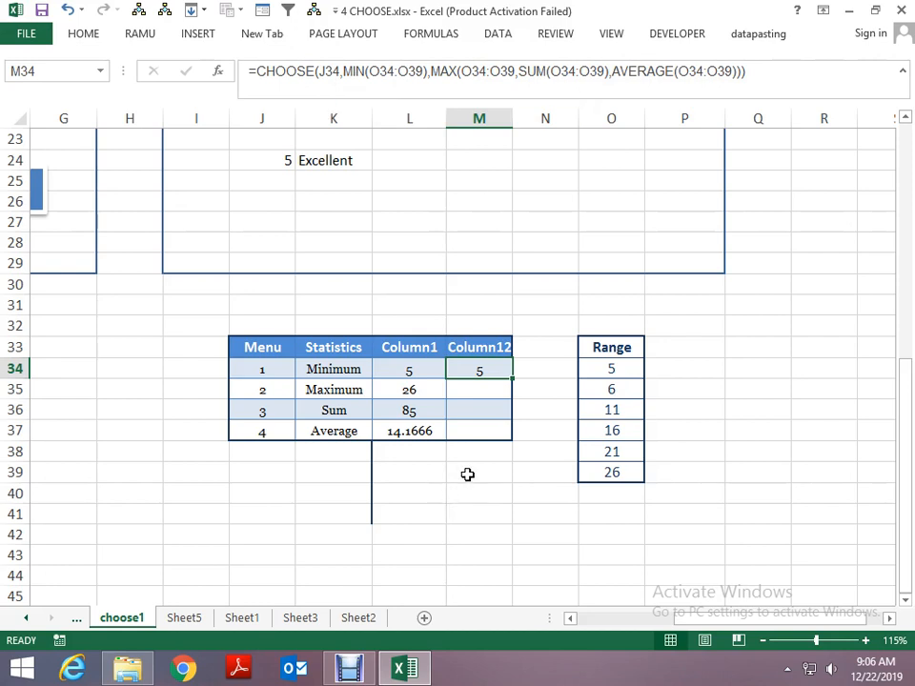
- Make the AVERAGE range in the M34 formula absolute as $O$34:$O$39
{"action": "key", "text": "F2"}
{"action": "key", "text": "Left"}
{"action": "key", "text": "Left"}
{"action": "key", "text": "Left"}
{"action": "key", "text": "Left"}
{"action": "key", "text": "Left"}
{"action": "key", "text": "Left"}
{"action": "key", "text": "Left"}
{"action": "key", "text": "F4"}
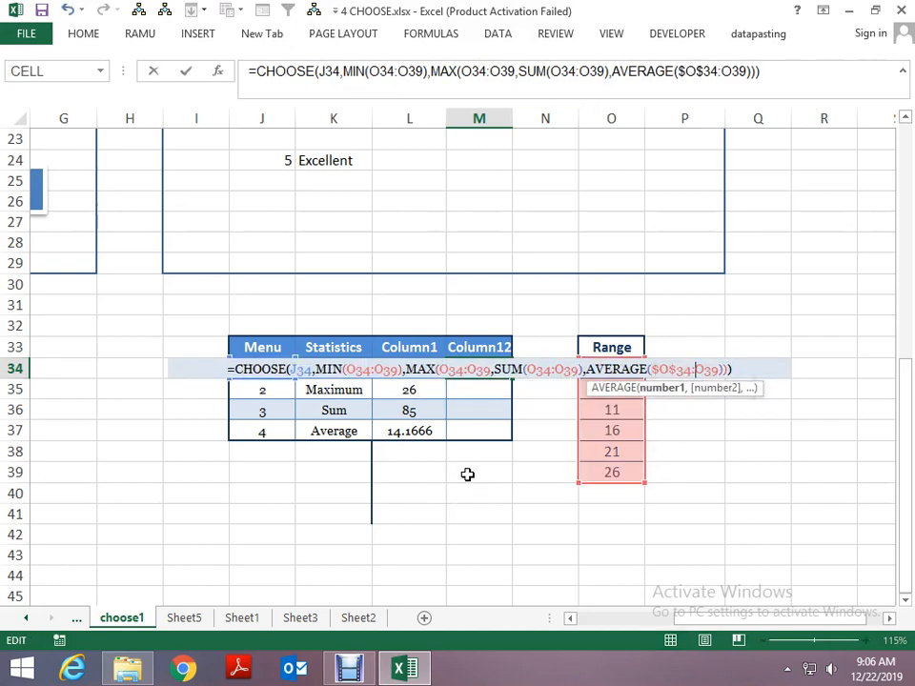
{"action": "key", "text": "F4"}
- Make the SUM range in the M34 formula absolute as $O$34:$O$39
{"action": "key", "text": "Left"}
{"action": "key", "text": "Left"}
{"action": "key", "text": "Left"}
{"action": "key", "text": "Left"}
{"action": "key", "text": "Left"}
{"action": "key", "text": "Left"}
{"action": "key", "text": "Left"}
{"action": "key", "text": "Left"}
{"action": "key", "text": "Left"}
{"action": "key", "text": "Left"}
{"action": "key", "text": "Left"}
{"action": "key", "text": "Left"}
{"action": "key", "text": "Left"}
{"action": "key", "text": "Left"}
{"action": "key", "text": "Left"}
{"action": "key", "text": "Left"}
{"action": "key", "text": "Left"}
{"action": "key", "text": "Left"}
{"action": "key", "text": "Left"}
{"action": "key", "text": "Left"}
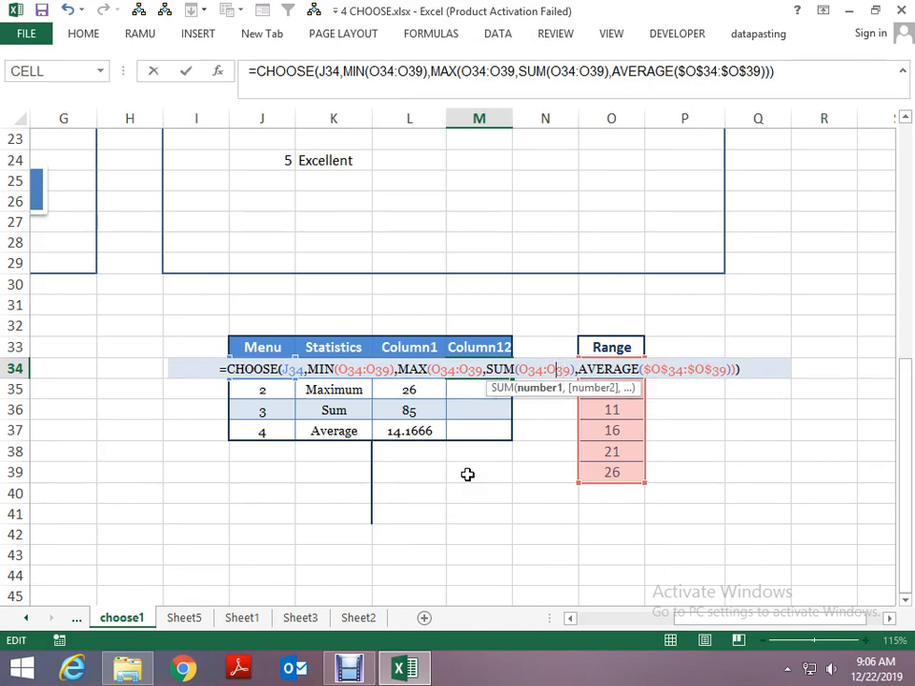
{"action": "key", "text": "F4"}
{"action": "key", "text": "Left"}
{"action": "key", "text": "Left"}
{"action": "key", "text": "Left"}
{"action": "key", "text": "Left"}
{"action": "key", "text": "Left"}
{"action": "key", "text": "Left"}
{"action": "key", "text": "F4"}
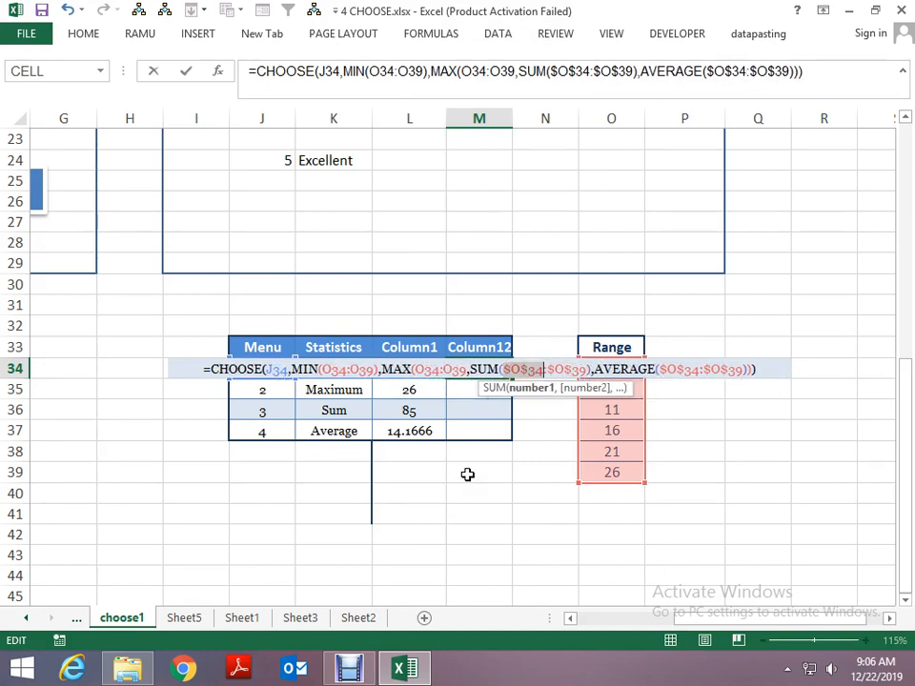
- Make the MAX range in the M34 formula absolute as $O$34:$O$39
{"action": "key", "text": "Left"}
{"action": "key", "text": "Left"}
{"action": "key", "text": "Left"}
{"action": "key", "text": "Left"}
{"action": "key", "text": "Left"}
{"action": "key", "text": "Left"}
{"action": "key", "text": "Left"}
{"action": "key", "text": "Left"}
{"action": "key", "text": "Left"}
{"action": "key", "text": "Left"}
{"action": "key", "text": "F4"}
{"action": "key", "text": "Left"}
{"action": "key", "text": "Left"}
{"action": "key", "text": "Left"}
{"action": "key", "text": "Left"}
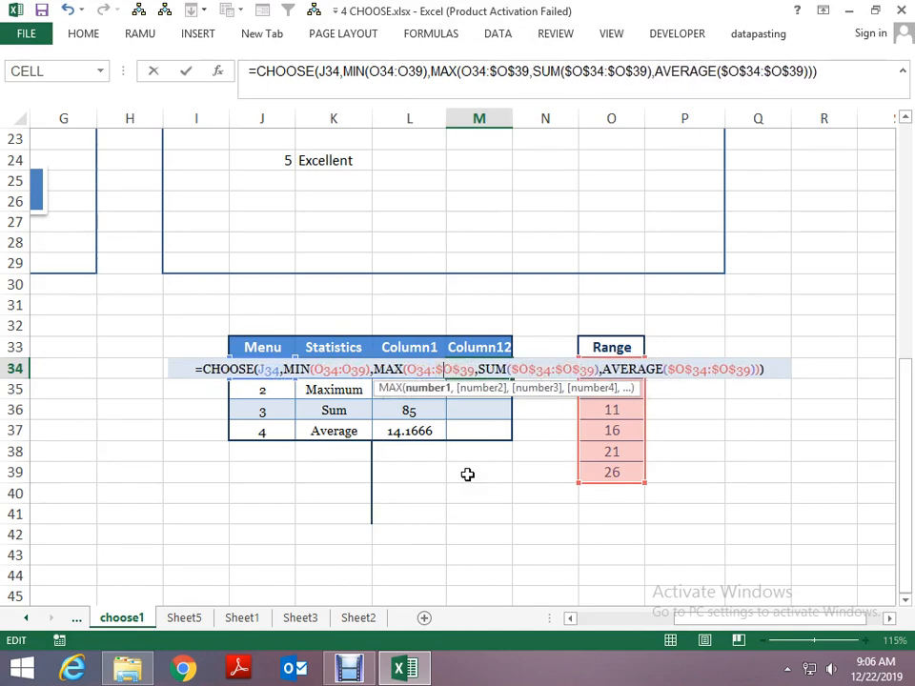
{"action": "key", "text": "Left"}
{"action": "key", "text": "Left"}
{"action": "key", "text": "Left"}
{"action": "key", "text": "F4"}
- Make the MIN range absolute as $O$34:$O$39 and confirm the edited formula in M34
{"action": "key", "text": "Left"}
{"action": "key", "text": "Left"}
{"action": "key", "text": "Left"}
{"action": "key", "text": "Left"}
{"action": "key", "text": "Left"}
{"action": "key", "text": "Left"}
{"action": "key", "text": "Left"}
{"action": "key", "text": "Left"}
{"action": "key", "text": "Left"}
{"action": "key", "text": "Left"}
{"action": "key", "text": "Left"}
{"action": "key", "text": "Left"}
{"action": "key", "text": "Left"}
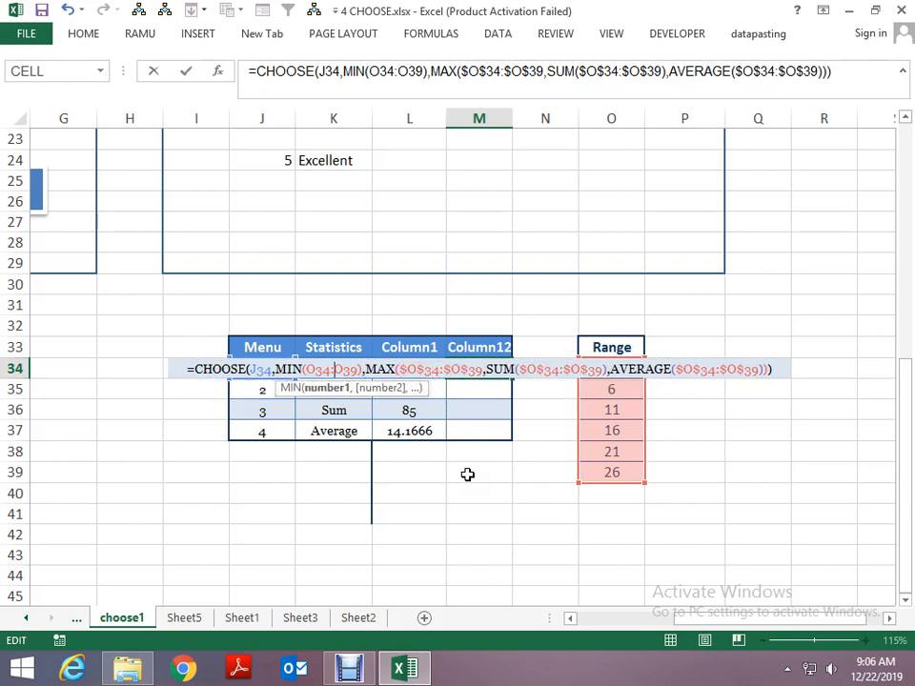
{"action": "key", "text": "F4"}
{"action": "key", "text": "Left"}
{"action": "key", "text": "Left"}
{"action": "key", "text": "Left"}
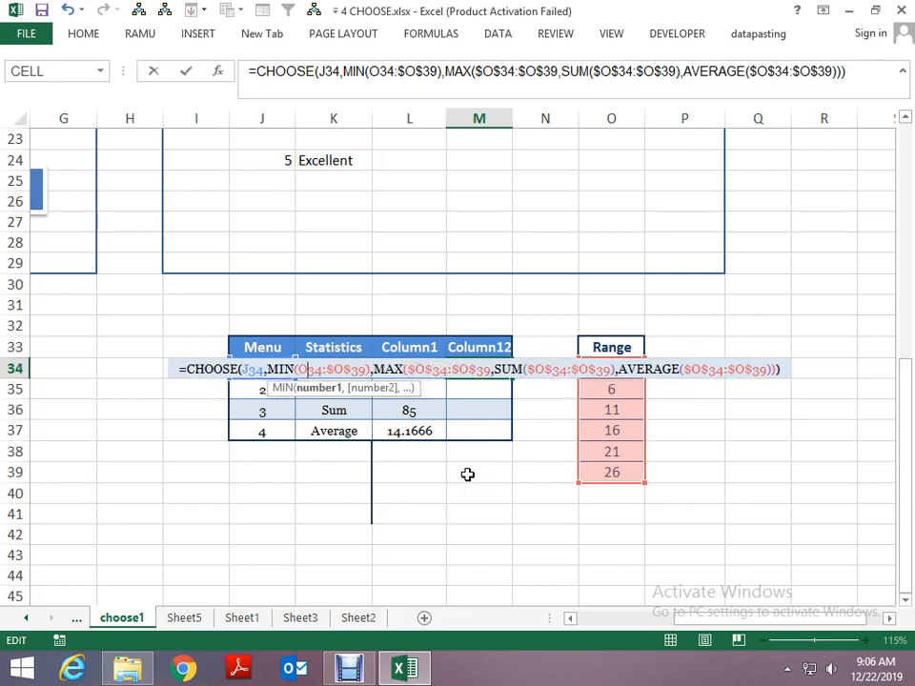
{"action": "key", "text": "F4"}
{"action": "key", "text": "Return"}
- Fill the CHOOSE formula from M34 down through M37
{"action": "key", "text": "ctrl+d"}
{"action": "key", "text": "Down"}
{"action": "key", "text": "ctrl+d"}
{"action": "key", "text": "Down"}
{"action": "key", "text": "ctrl+d"}
{"action": "key", "text": "Down"}
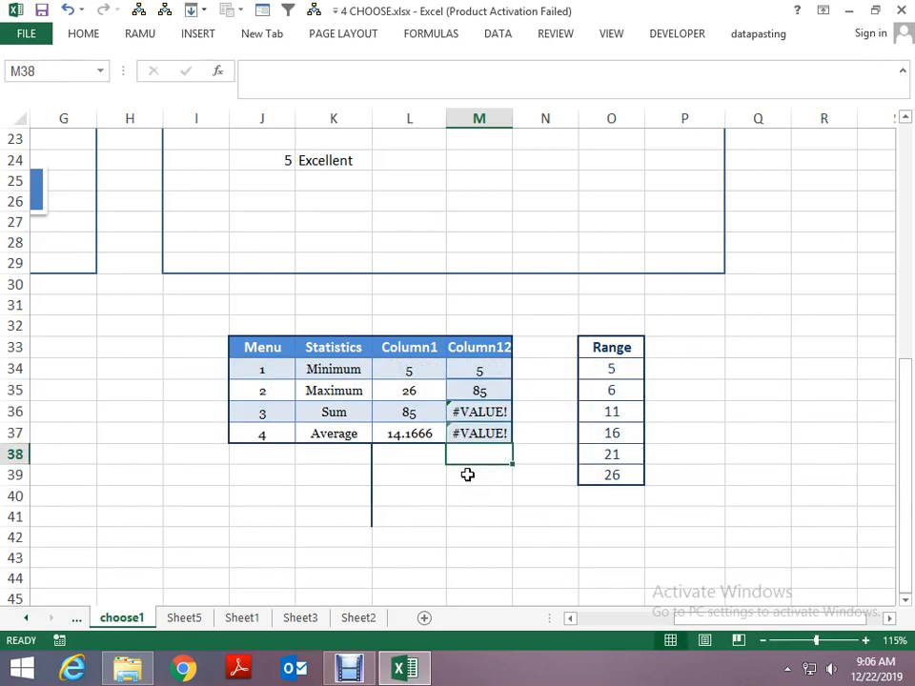
- Examine the copied CHOOSE formula in M36 and the Range numbers O34:O39 it refers to
{"action": "key", "text": "Up"}
{"action": "key", "text": "Up"}
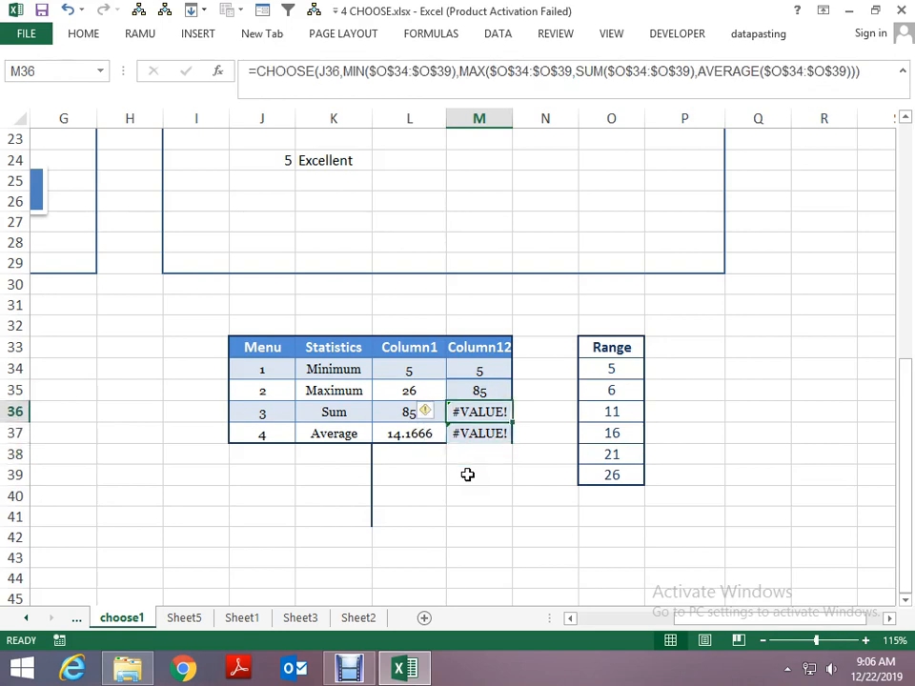
{"action": "key", "text": "F2"}
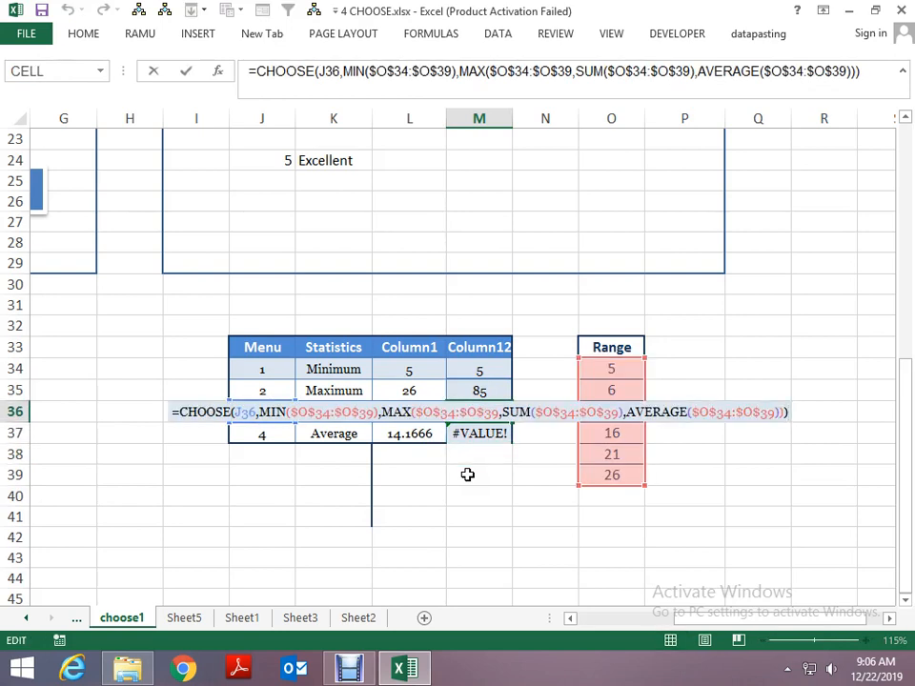
{"action": "key", "text": "Escape"}
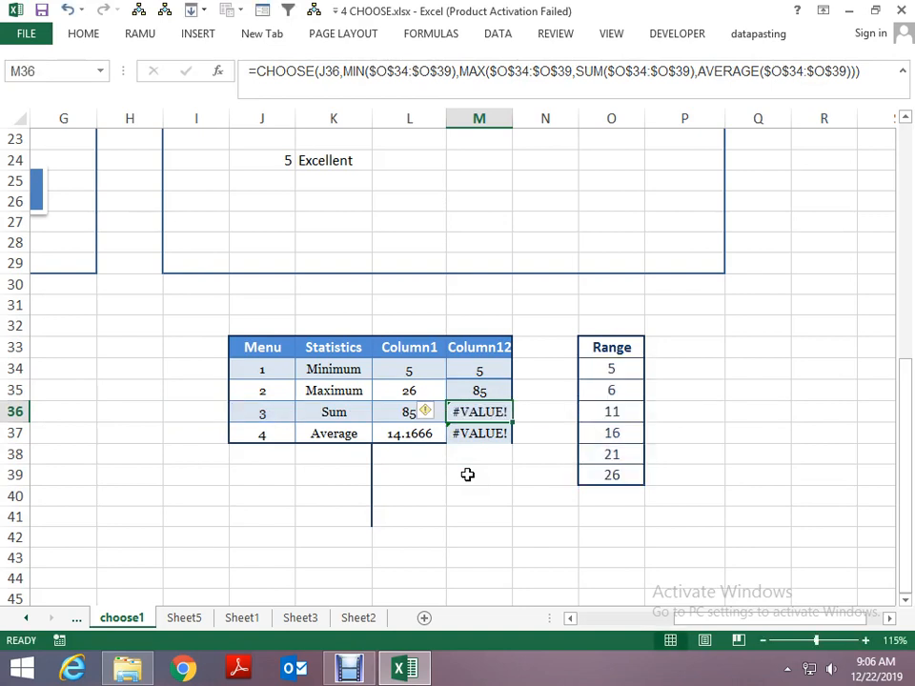
{"action": "key", "text": "Right"}
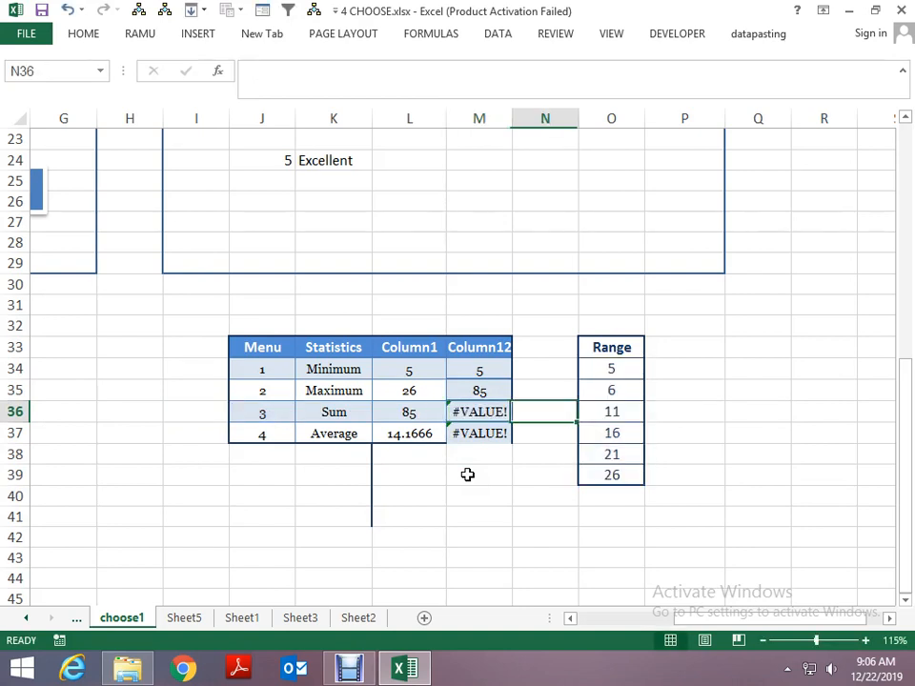
{"action": "key", "text": "Right"}
{"action": "key", "text": "Up"}
{"action": "key", "text": "Left"}
{"action": "key", "text": "Up"}
{"action": "key", "text": "Down"}
{"action": "key", "text": "Down"}
{"action": "key", "text": "Down"}
{"action": "key", "text": "Down"}
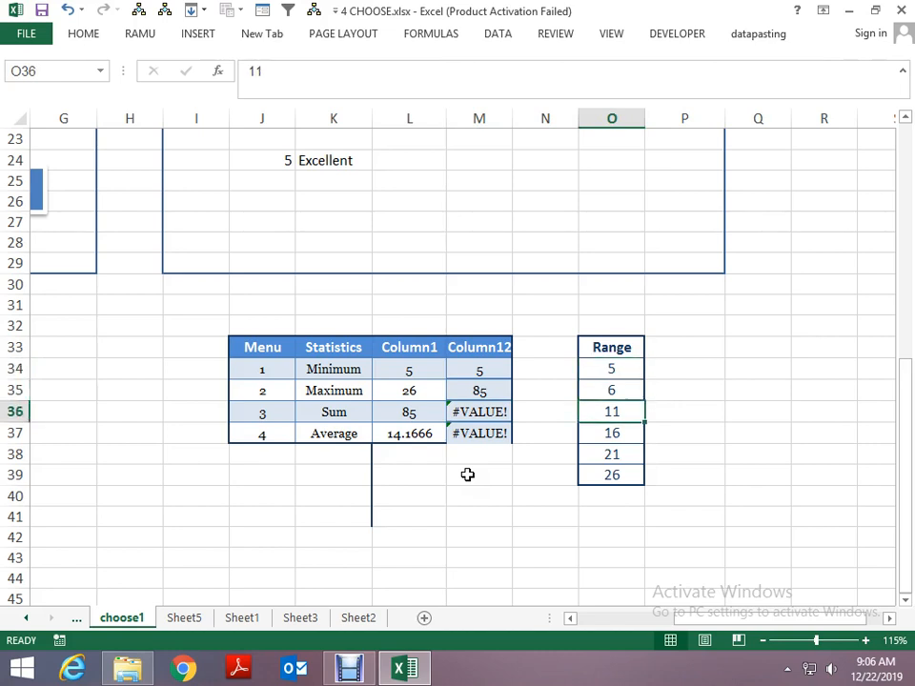
{"action": "key", "text": "Down"}
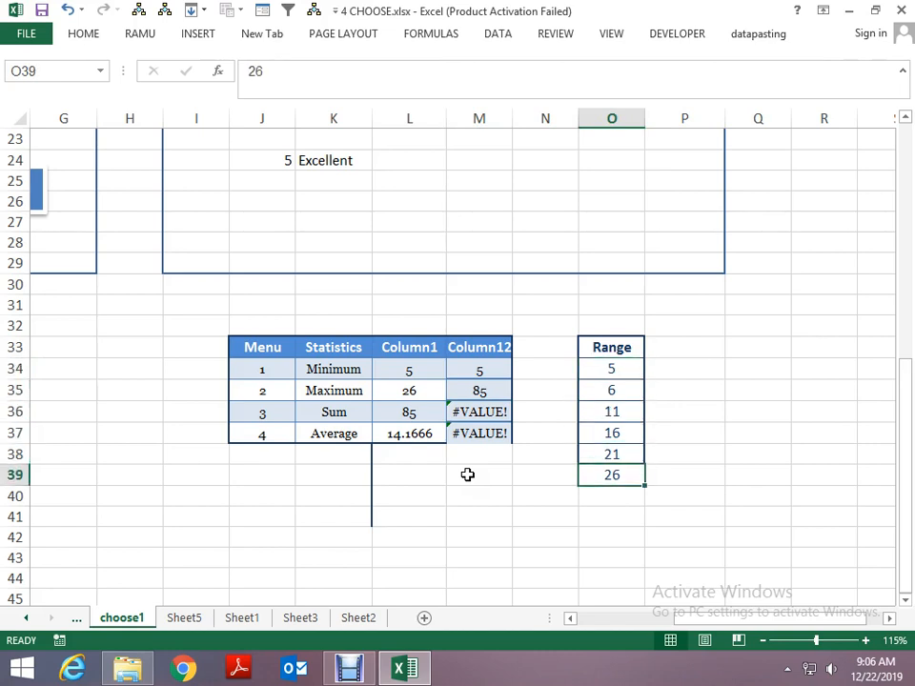
- Review the CHOOSE formulas in Column12 from M36 back up to M34
{"action": "key", "text": "Left"}
{"action": "key", "text": "Left"}
{"action": "key", "text": "Up"}
{"action": "key", "text": "Up"}
{"action": "key", "text": "Up"}
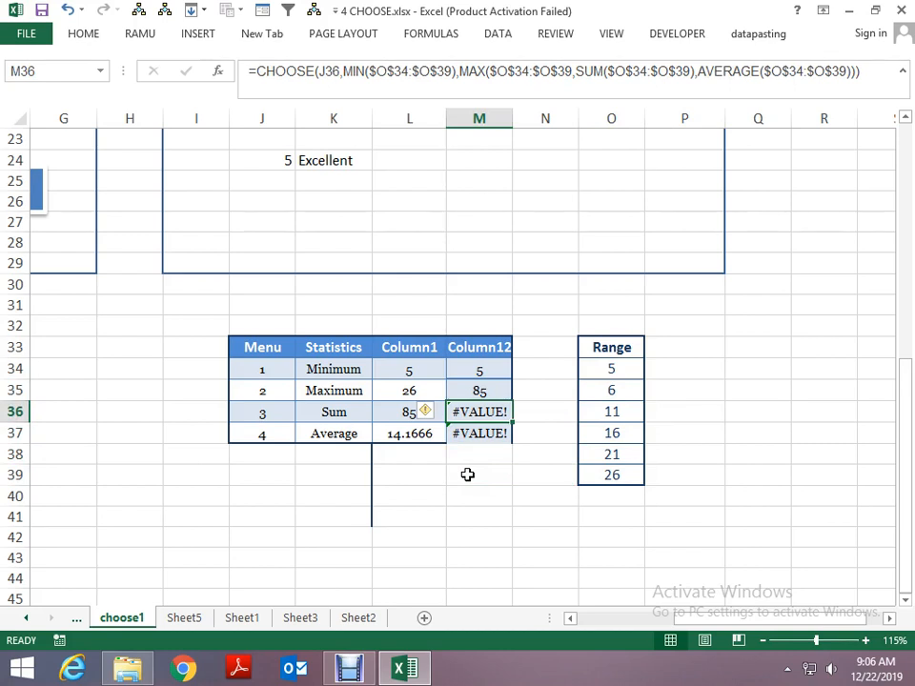
{"action": "key", "text": "Up"}
{"action": "key", "text": "Up"}
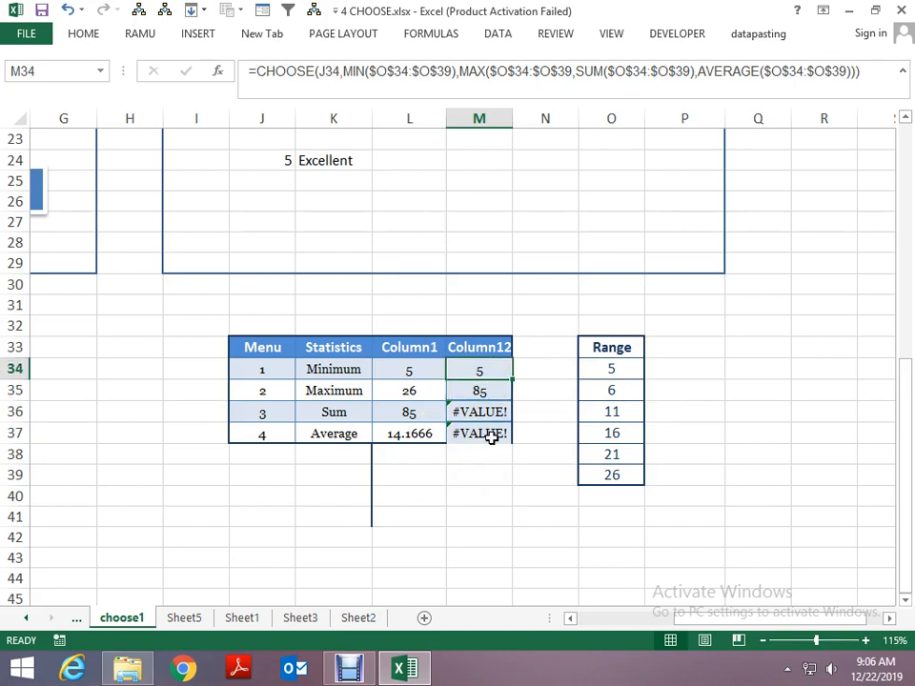
- Correct the CHOOSE formula in M34 by closing the MAX parenthesis after $O$39 and accept the proposed formula correction
{"action": "key", "text": "F2"}
{"action": "key", "text": "Left"}
{"action": "key", "text": "Left"}
{"action": "key", "text": "Left"}
{"action": "key", "text": "Left"}
{"action": "key", "text": "Left"}
{"action": "key", "text": "Left"}
{"action": "key", "text": "Left"}
{"action": "key", "text": "Left"}
{"action": "key", "text": "Left"}
{"action": "key", "text": "Left"}
{"action": "key", "text": "Left"}
{"action": "key", "text": "Left"}
{"action": "key", "text": "Left"}
{"action": "key", "text": "Left"}
{"action": "key", "text": "Left"}
{"action": "key", "text": "Left"}
{"action": "key", "text": "Left"}
{"action": "key", "text": "Left"}
{"action": "key", "text": "Left"}
{"action": "key", "text": "Left"}
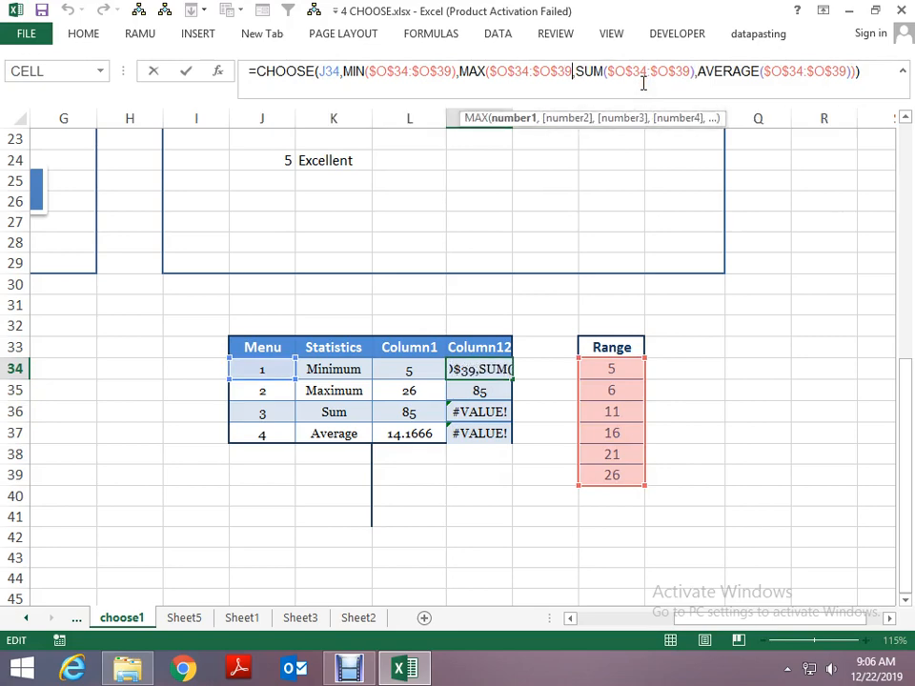
{"action": "key", "text": "Return"}
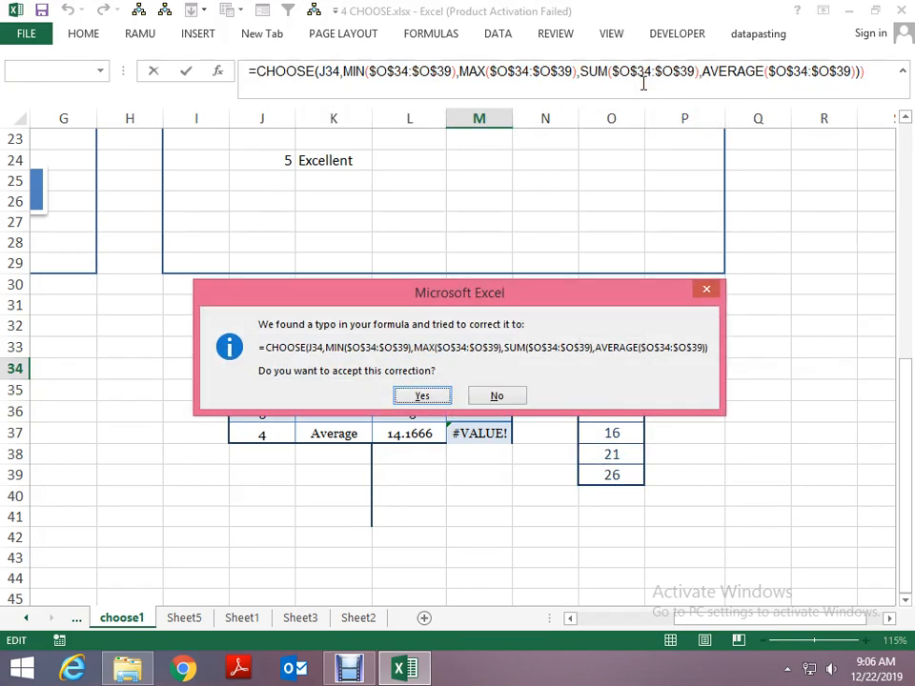
{"action": "key", "text": "Return"}
- Fill the corrected CHOOSE formula from M34 down through M37
{"action": "key", "text": "ctrl+d"}
{"action": "key", "text": "Down"}
{"action": "key", "text": "ctrl+d"}
{"action": "key", "text": "Down"}
{"action": "key", "text": "ctrl+d"}
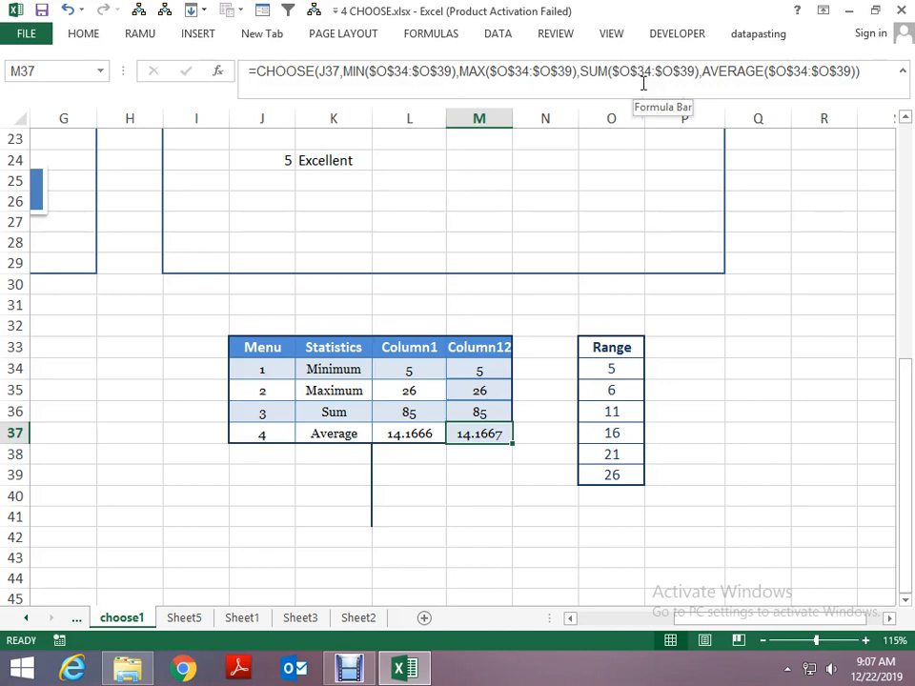
- Inspect the J37 index argument of the CHOOSE formula in M37
{"action": "left_click", "coordinate": [323, 73]}
{"action": "left_click_drag", "start_coordinate": [322, 73], "coordinate": [341, 68]}
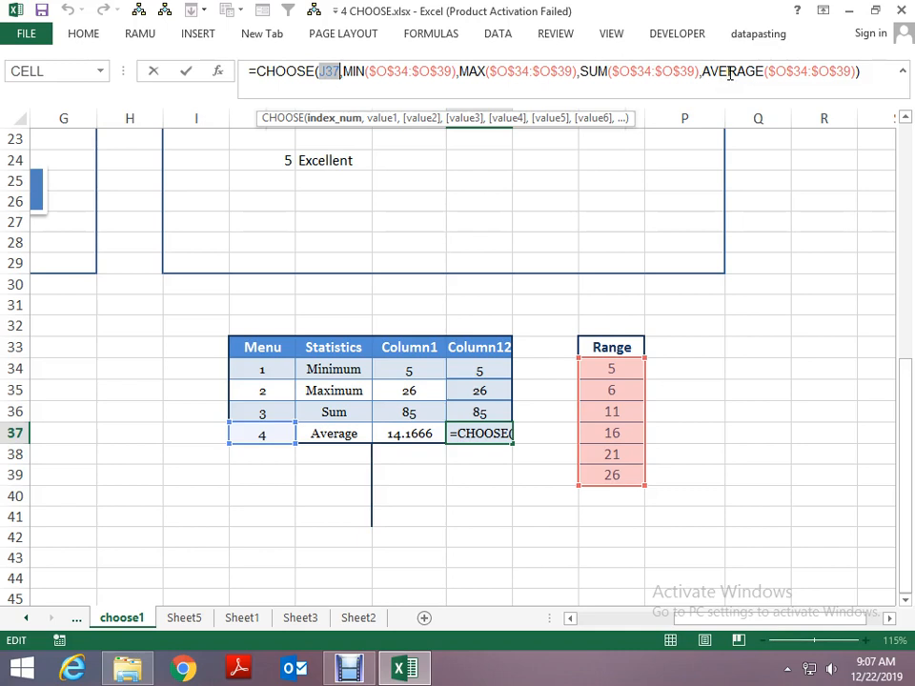
{"action": "key", "text": "Return"}
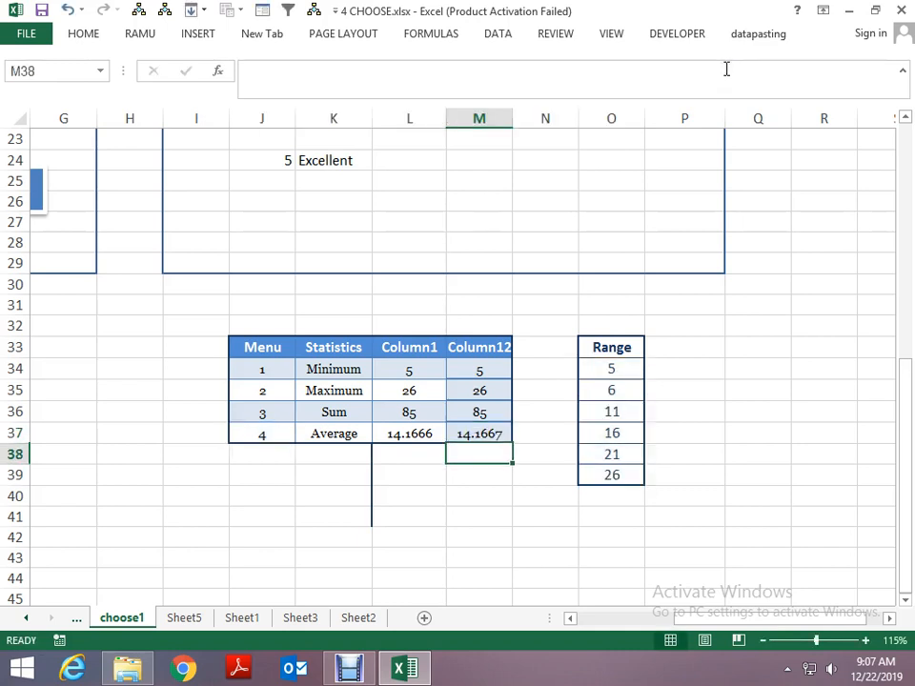
- Copy the CHOOSE formula down into M38 and enter menu number 5 in J38
{"action": "key", "text": "ctrl+d"}
{"action": "key", "text": "Left"}
{"action": "key", "text": "Left"}
{"action": "key", "text": "Left"}
{"action": "type", "text": "5"}
{"action": "key", "text": "Return"}
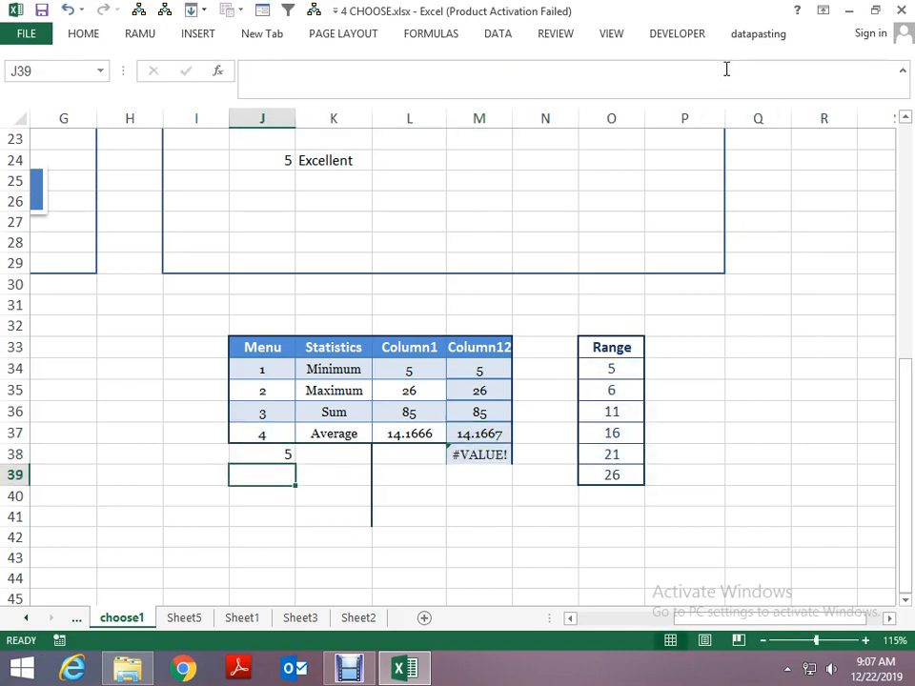
- Change the menu number in J38 to 2
{"action": "key", "text": "Up"}
{"action": "type", "text": "2"}
{"action": "key", "text": "Return"}
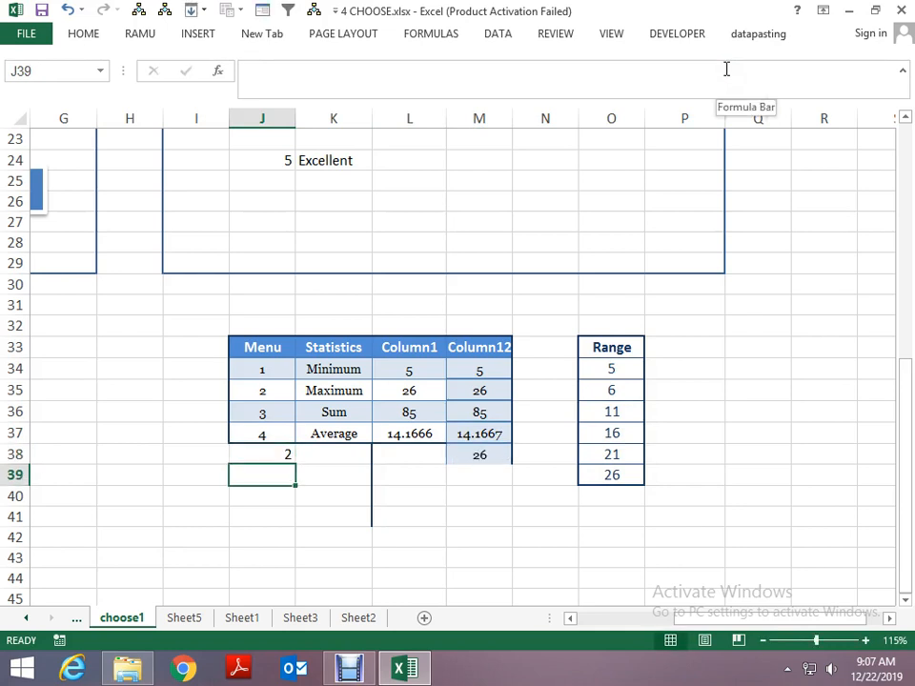
- Review the full CHOOSE formula for the Average row in M37 without changing it
{"action": "key", "text": "Up"}
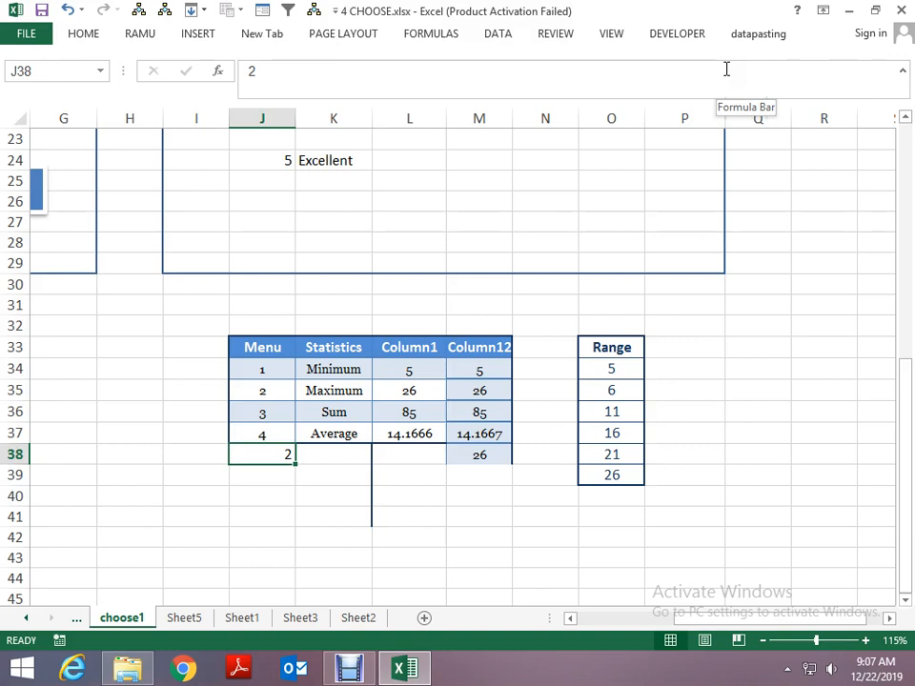
{"action": "key", "text": "Up"}
{"action": "key", "text": "Right"}
{"action": "key", "text": "Right"}
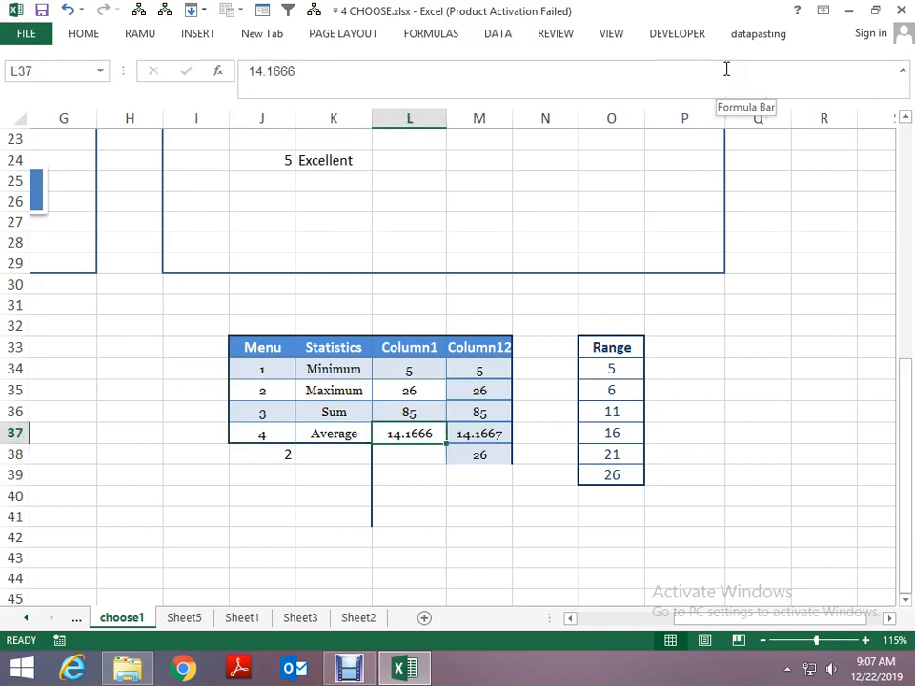
{"action": "key", "text": "Right"}
{"action": "key", "text": "F2"}
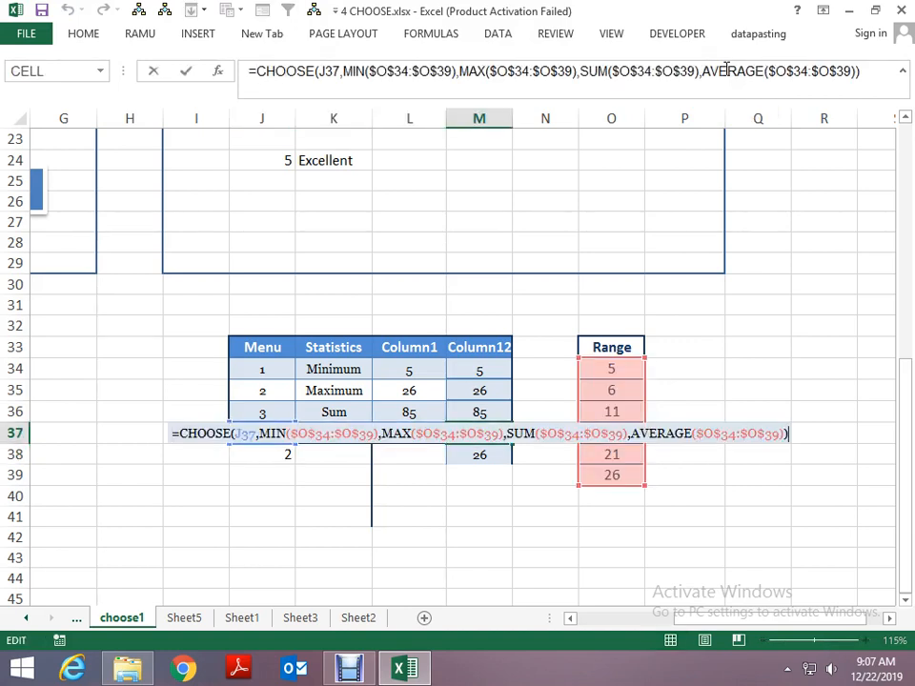
{"action": "key", "text": "Escape"}
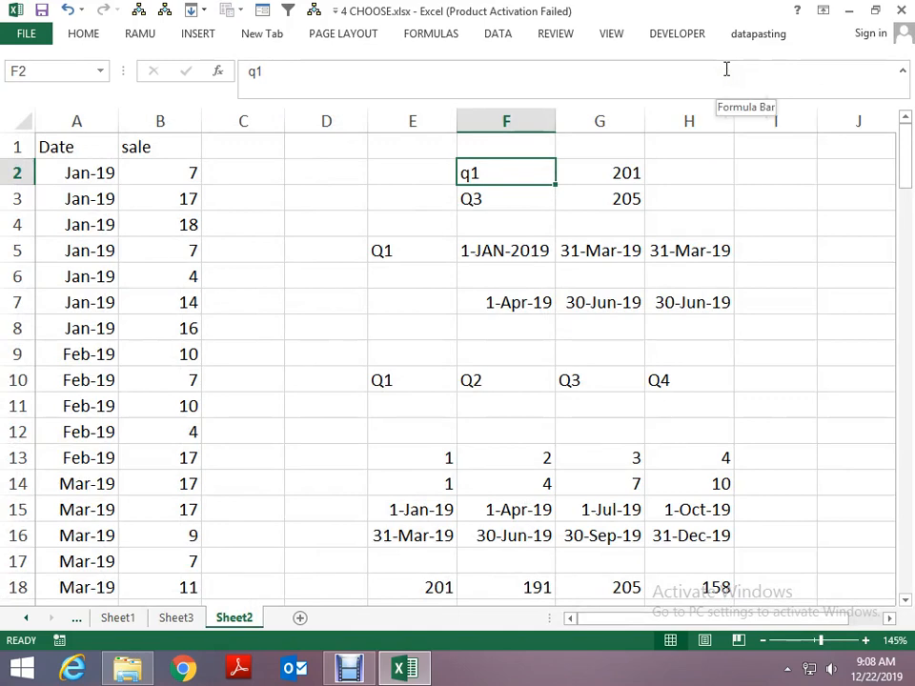
- Close the 4 CHOOSE.xlsx workbook and switch to the folder 15 window in File Explorer
{"action": "key", "text": "ctrl+w"}
{"action": "key", "text": "n"}
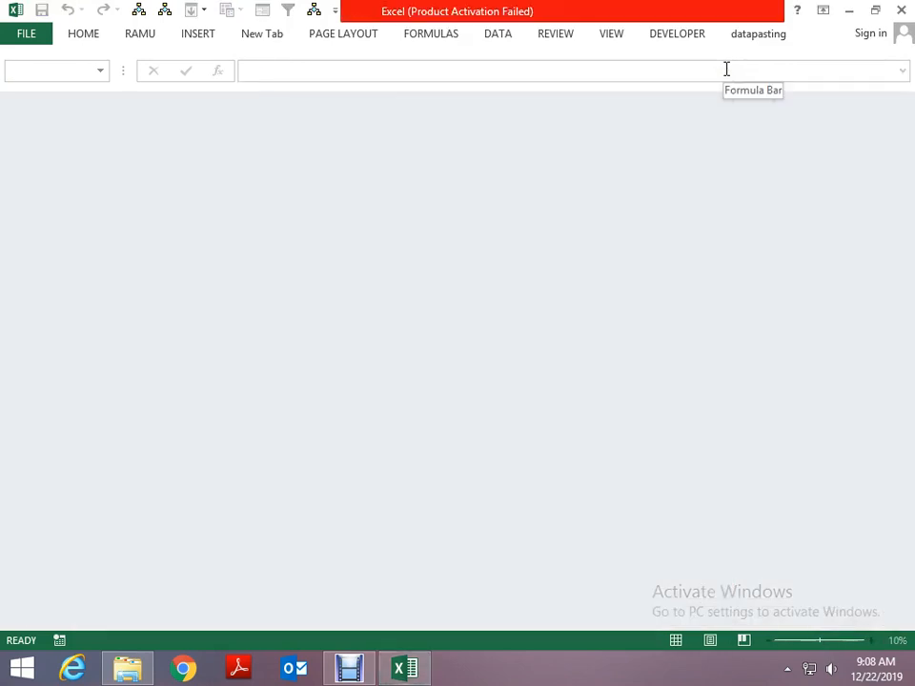
{"action": "key", "text": "ctrl+n"}
{"action": "key", "text": "alt+Tab"}
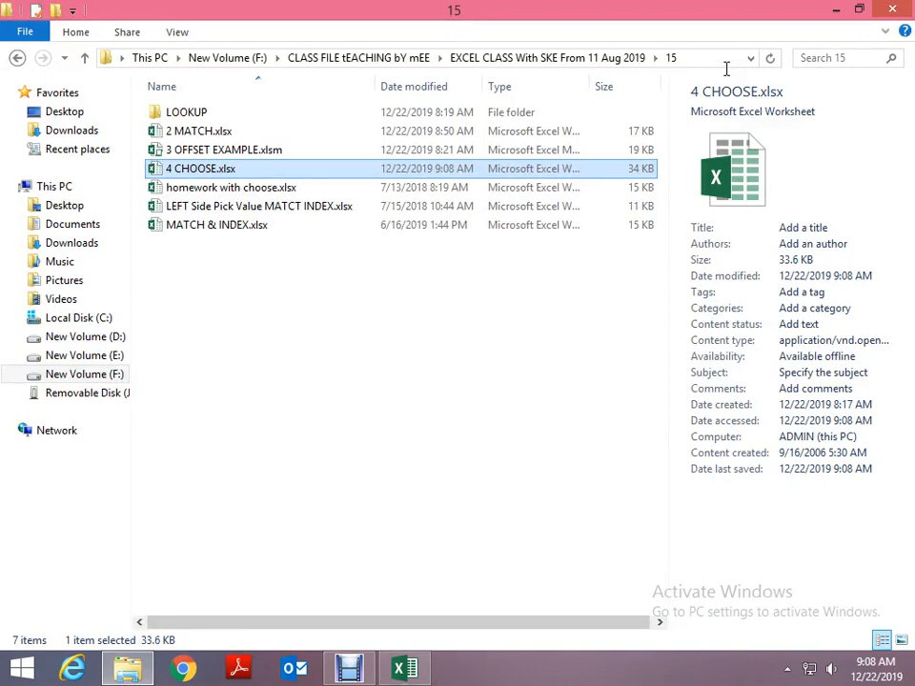
- Open the 2 MATCH.xlsx workbook from folder 15
{"action": "key", "text": "Up"}
{"action": "key", "text": "Up"}
{"action": "key", "text": "Up"}
{"action": "key", "text": "Down"}
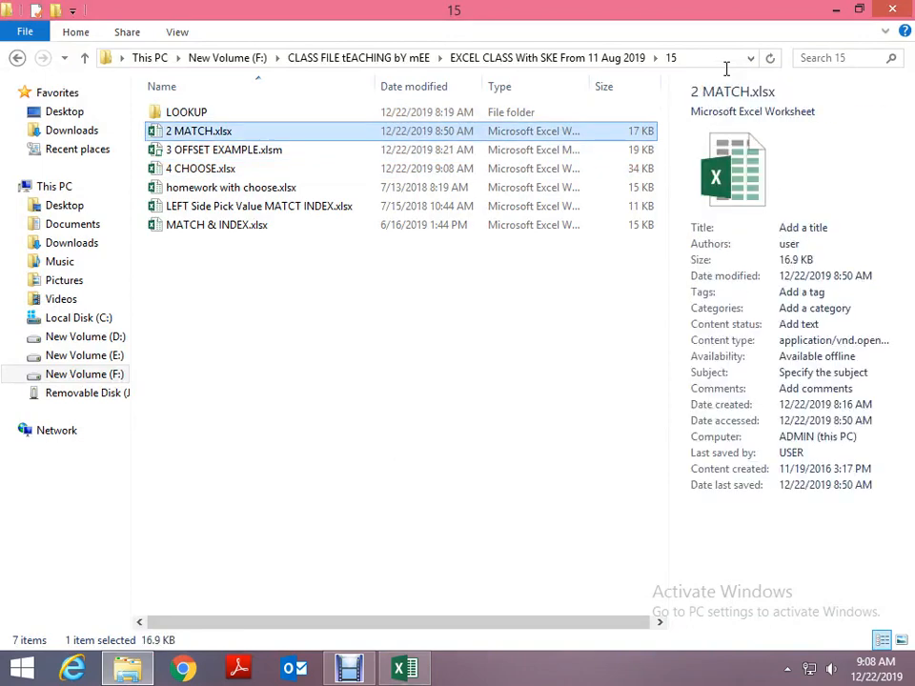
{"action": "key", "text": "Return"}
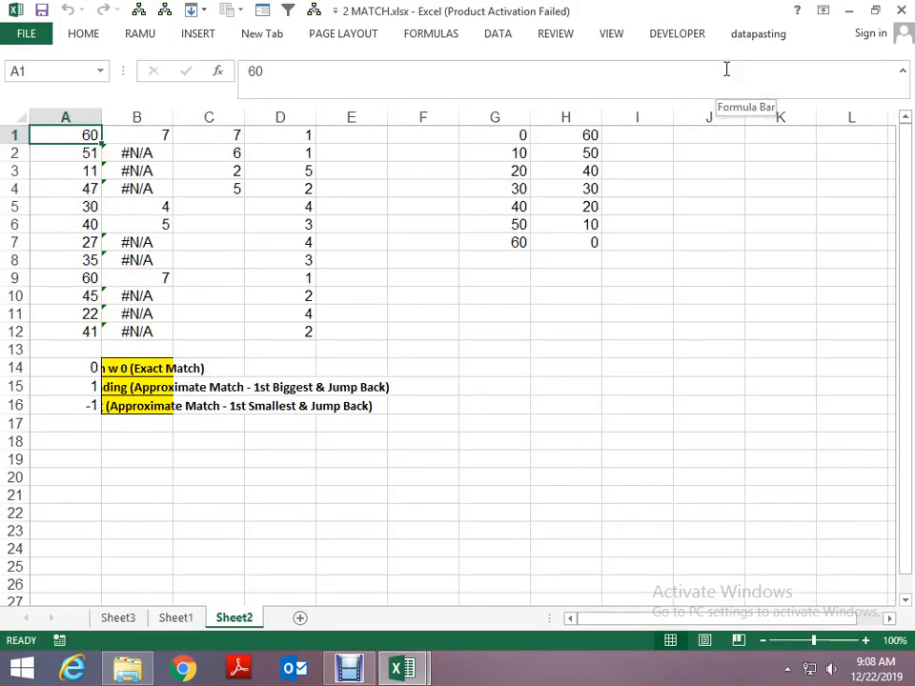
- Look through the MATCH examples on Sheet3 and Sheet1, including the approximate-match formula in I13 of Sheet3
{"action": "key", "text": "ctrl+Page_Up"}
{"action": "key", "text": "ctrl+Page_Up"}
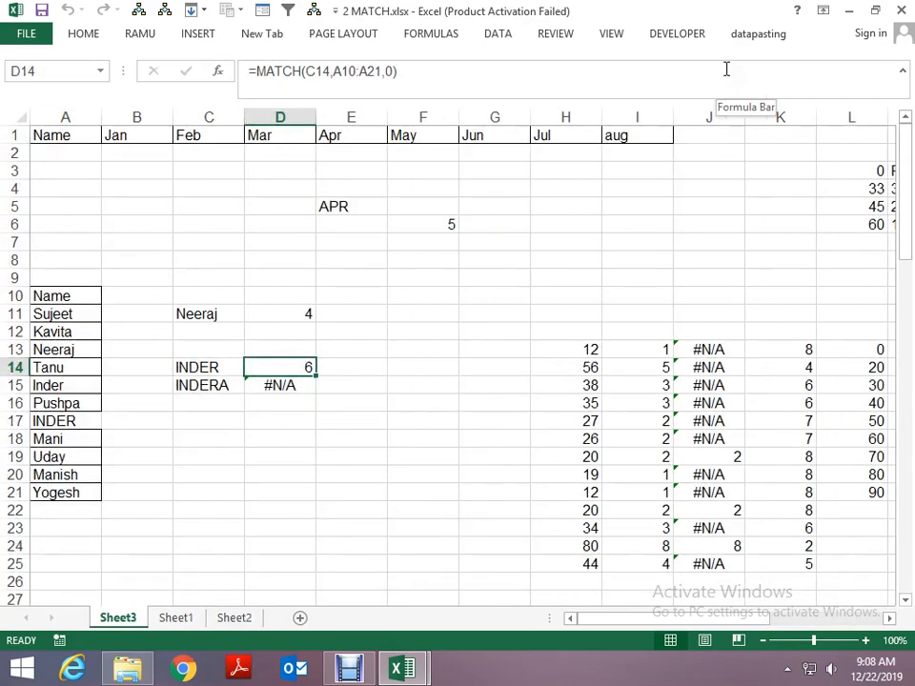
{"action": "key", "text": "Up"}
{"action": "key", "text": "Up"}
{"action": "key", "text": "Up"}
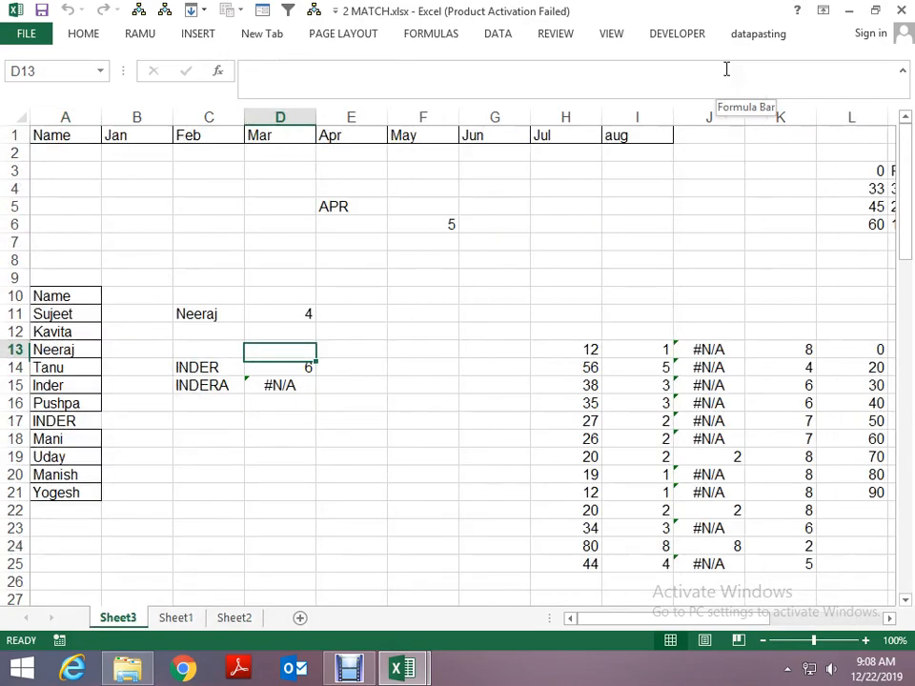
{"action": "key", "text": "Right"}
{"action": "key", "text": "Right"}
{"action": "key", "text": "Right"}
{"action": "key", "text": "Right"}
{"action": "key", "text": "Down"}
{"action": "key", "text": "Down"}
{"action": "key", "text": "Right"}
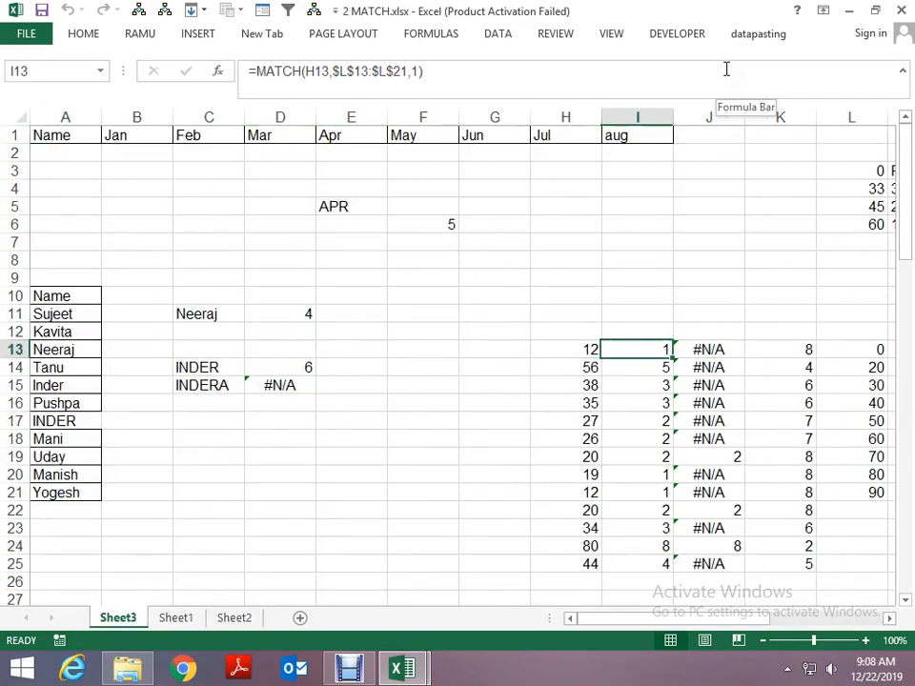
{"action": "key", "text": "Right"}
{"action": "key", "text": "ctrl+Page_Down"}
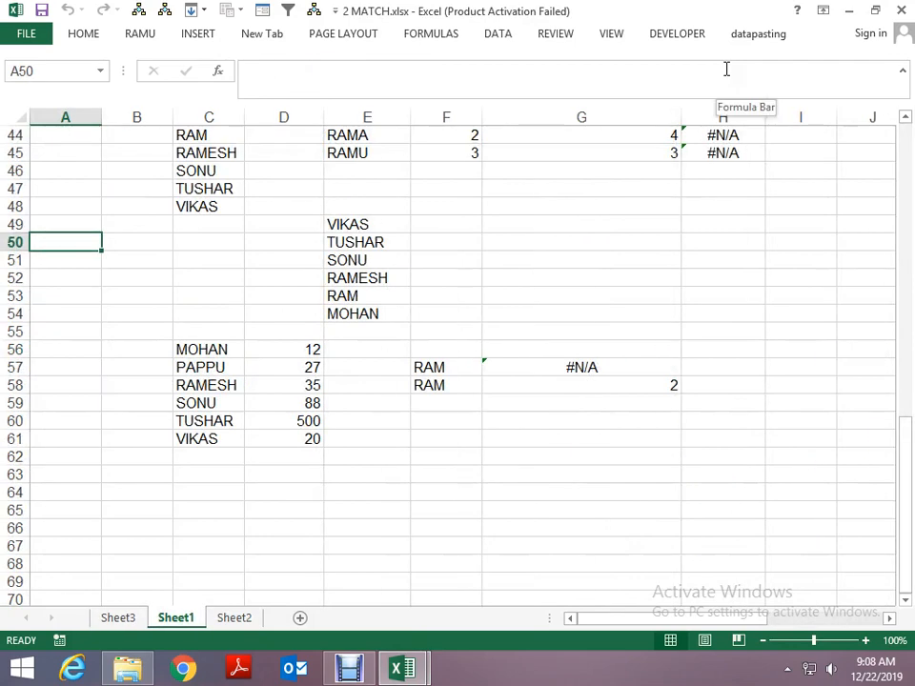
- Close 2 MATCH.xlsx and open homework with choose.xlsx from folder 15
{"action": "key", "text": "alt+space"}
{"action": "key", "text": "c"}
{"action": "key", "text": "alt+F4"}
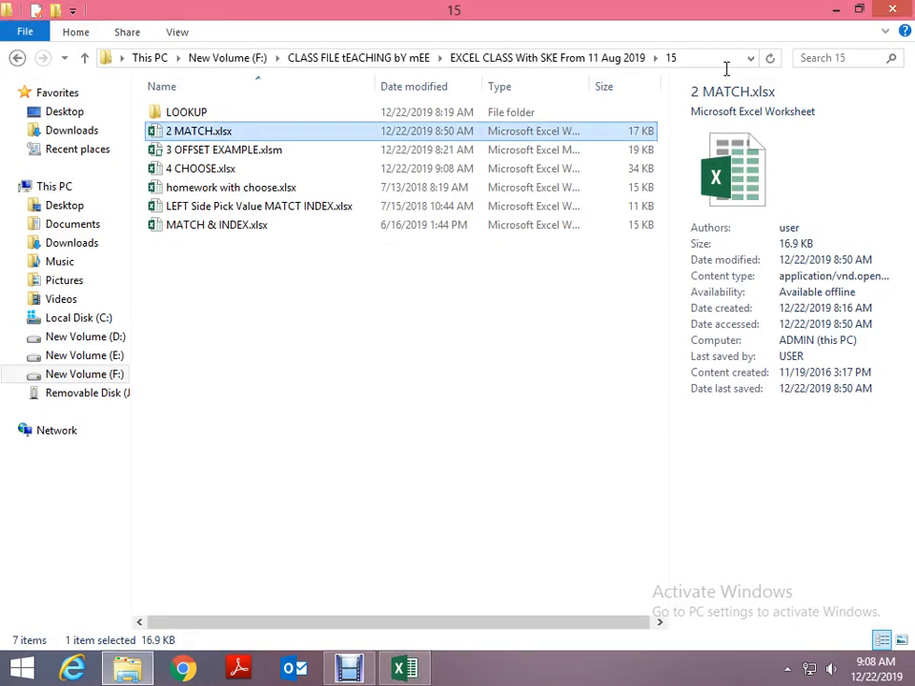
{"action": "key", "text": "Down"}
{"action": "key", "text": "Down"}
{"action": "key", "text": "Down"}
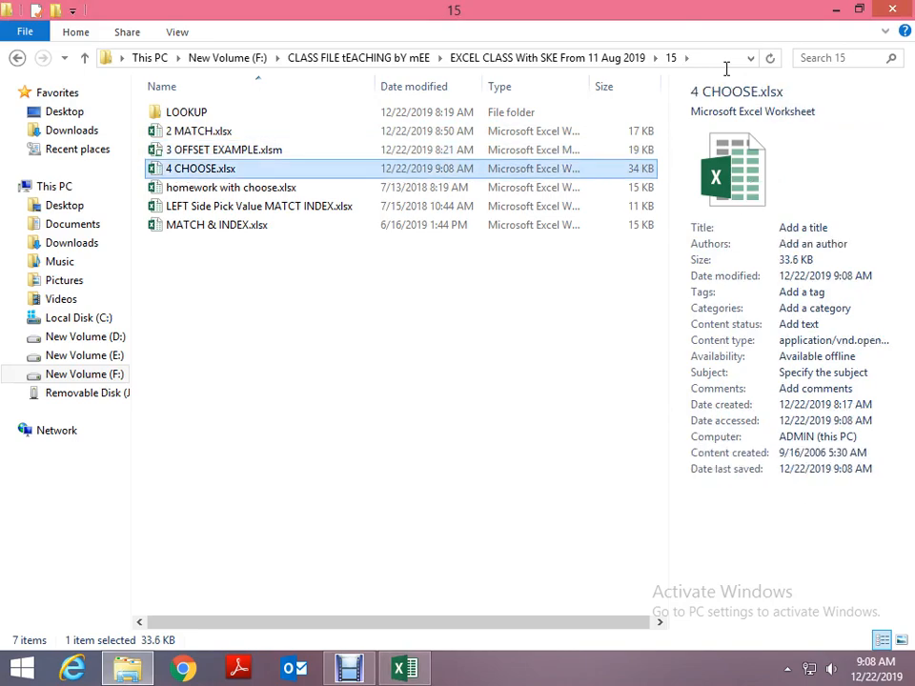
{"action": "key", "text": "Return"}
- Examine the SUMIFS formulas with CHOOSE that total quarterly sales in E2:E4 of Sheet2
{"action": "key", "text": "Left"}
{"action": "key", "text": "Left"}
{"action": "key", "text": "Left"}
{"action": "key", "text": "Left"}
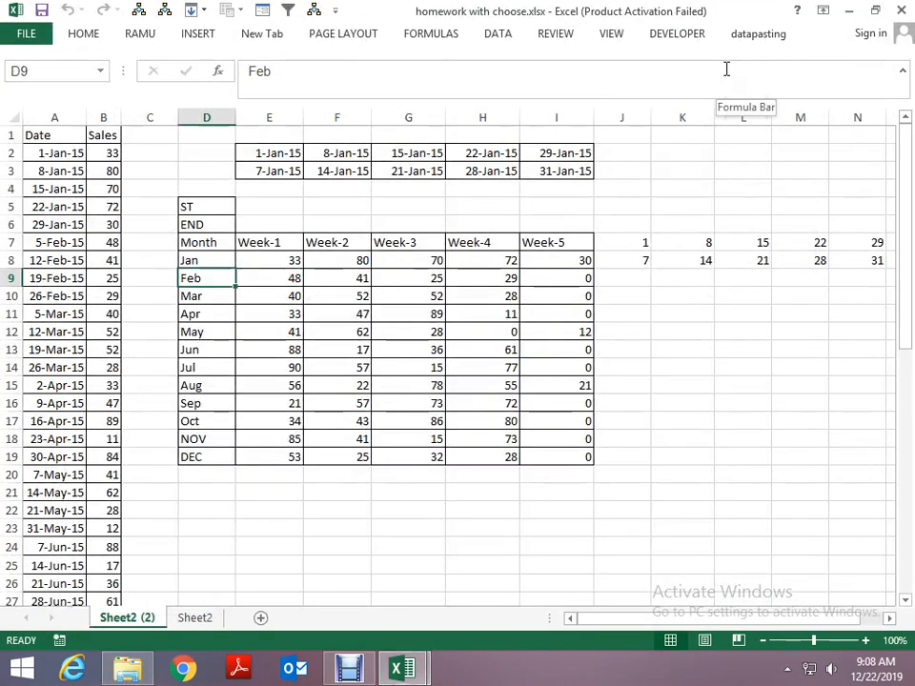
{"action": "key", "text": "ctrl+Page_Down"}
{"action": "key", "text": "Up"}
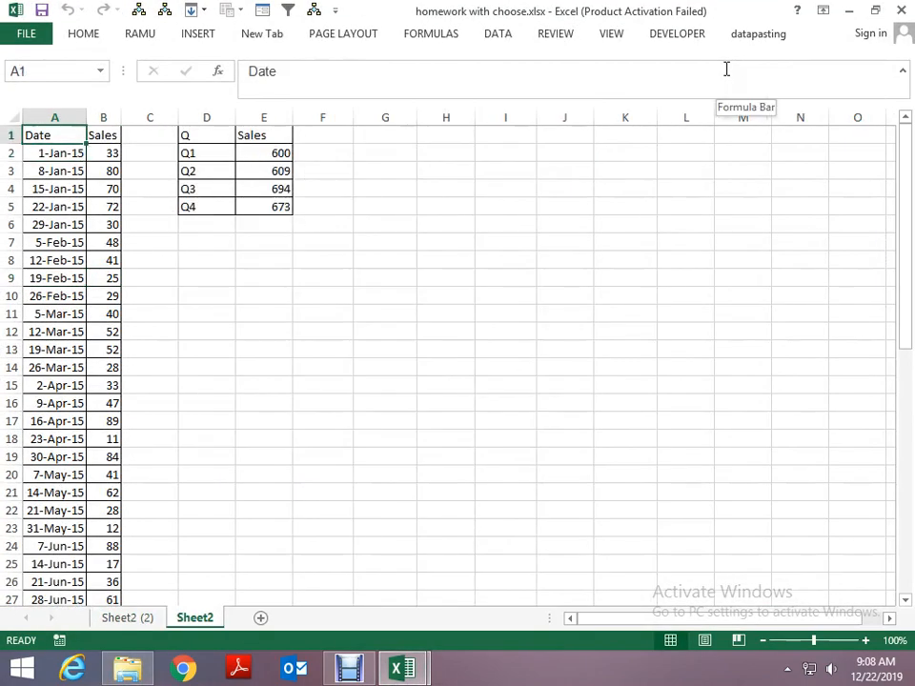
{"action": "key", "text": "Right"}
{"action": "key", "text": "Right"}
{"action": "key", "text": "Right"}
{"action": "key", "text": "Right"}
{"action": "key", "text": "Down"}
{"action": "key", "text": "Down"}
{"action": "key", "text": "Down"}
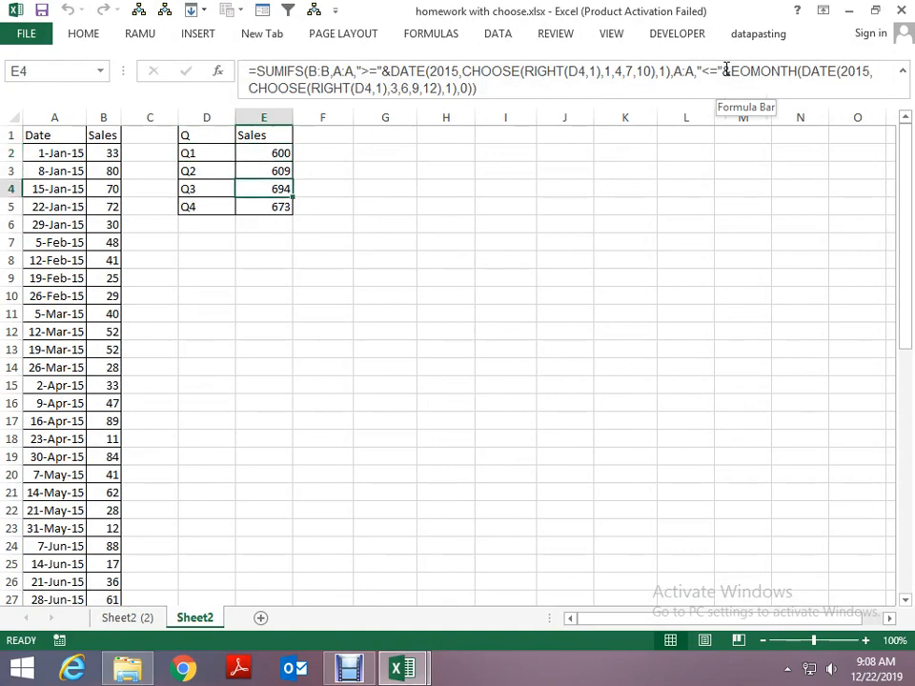
- Look over the month-by-week sales table on Sheet2 (2), including its Week-1 to Week-5 headings
{"action": "key", "text": "ctrl+Page_Up"}
{"action": "key", "text": "Up"}
{"action": "key", "text": "ctrl+Home"}
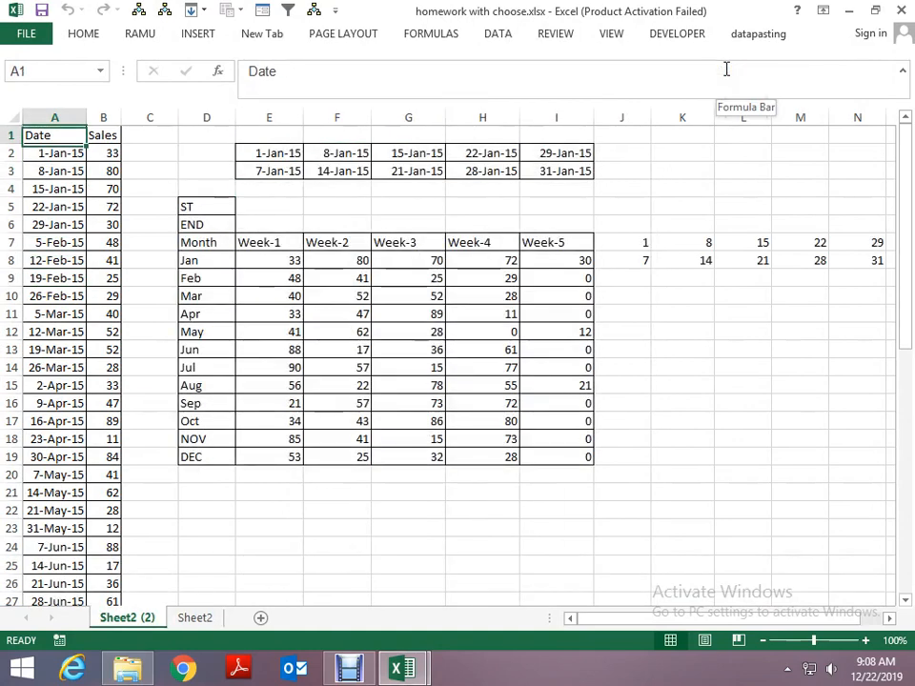
{"action": "key", "text": "Right"}
{"action": "key", "text": "Right"}
{"action": "key", "text": "Down"}
{"action": "key", "text": "Down"}
{"action": "key", "text": "Right"}
{"action": "key", "text": "Down"}
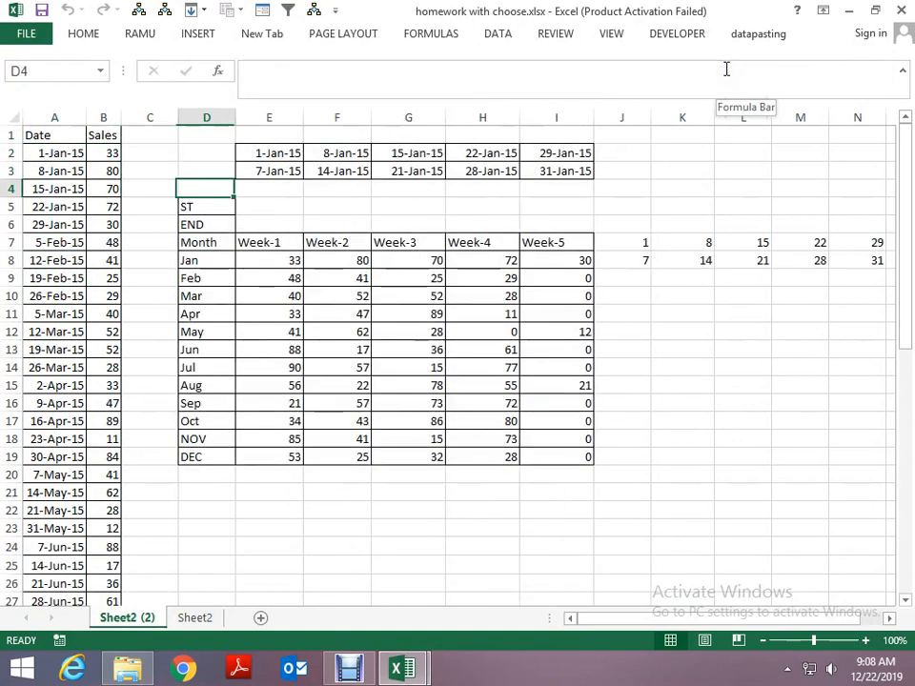
{"action": "key", "text": "Down"}
{"action": "key", "text": "Down"}
{"action": "key", "text": "Down"}
{"action": "key", "text": "Right"}
{"action": "key", "text": "Right"}
{"action": "key", "text": "Right"}
{"action": "key", "text": "Right"}
{"action": "key", "text": "Right"}
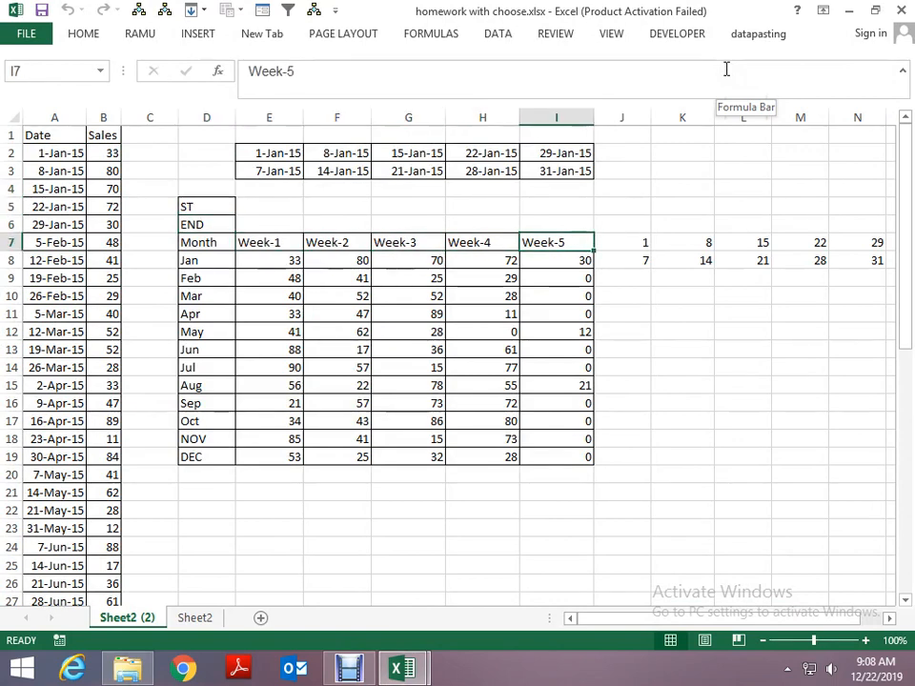
- Examine the February Week-1 SUMIFS formula in E9, including its CHOOSE date criteria and referenced cells
{"action": "key", "text": "Left"}
{"action": "key", "text": "Left"}
{"action": "key", "text": "Left"}
{"action": "key", "text": "Up"}
{"action": "key", "text": "Up"}
{"action": "key", "text": "Up"}
{"action": "key", "text": "Up"}
{"action": "key", "text": "Up"}
{"action": "key", "text": "Left"}
{"action": "key", "text": "Left"}
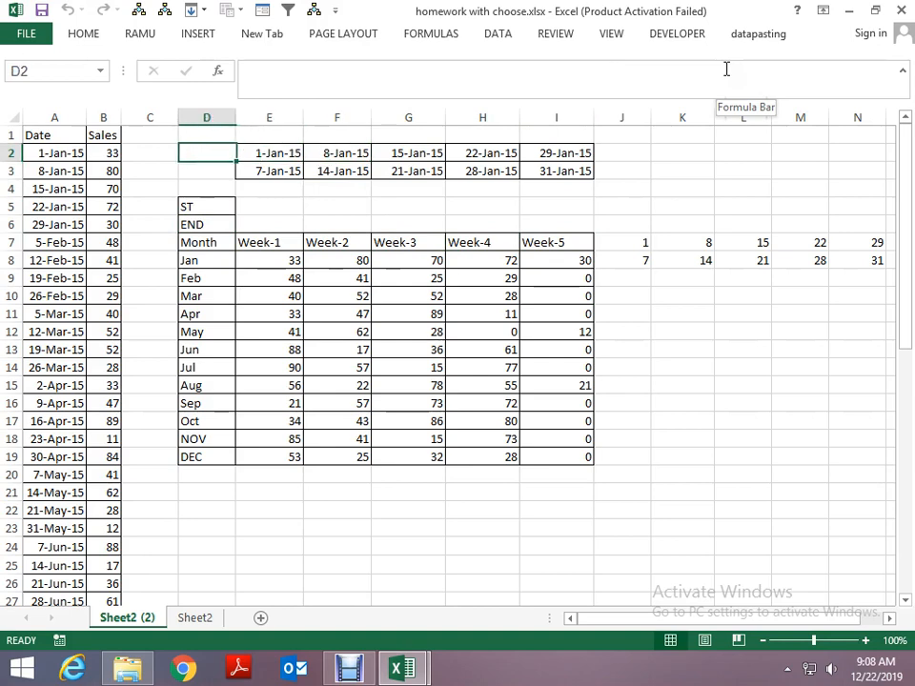
{"action": "key", "text": "Down"}
{"action": "key", "text": "Down"}
{"action": "key", "text": "Down"}
{"action": "key", "text": "Down"}
{"action": "key", "text": "Down"}
{"action": "key", "text": "Right"}
{"action": "key", "text": "Down"}
{"action": "key", "text": "Down"}
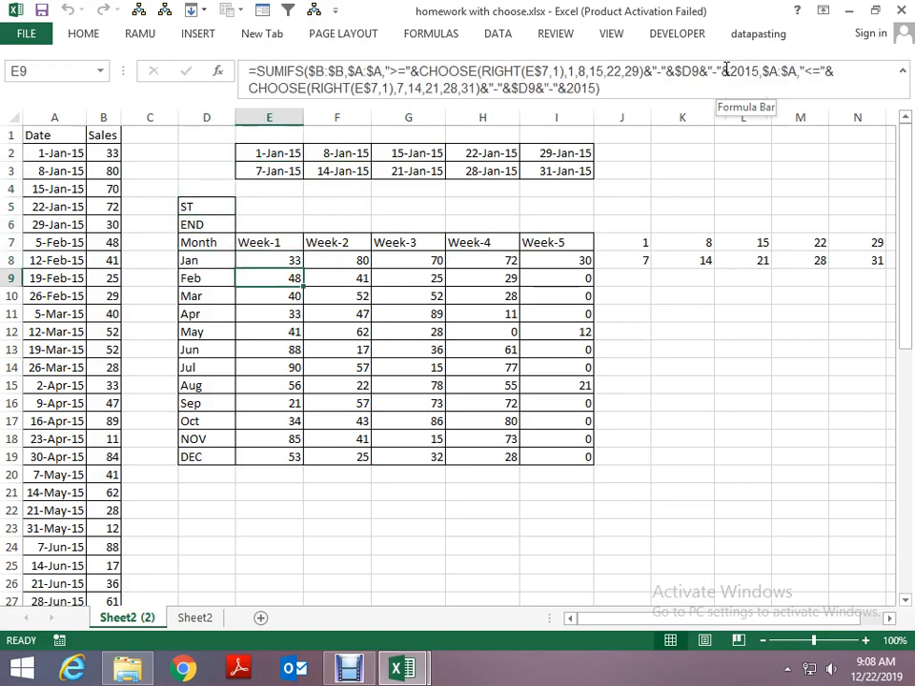
{"action": "key", "text": "F2"}
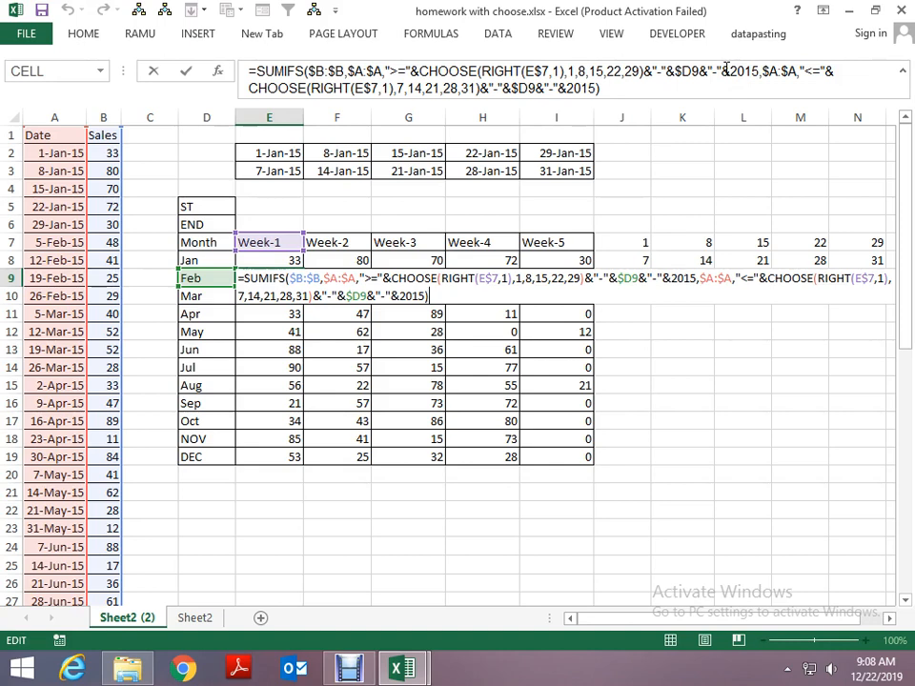
{"action": "key", "text": "Escape"}
- Examine the CHOOSE formulas that build the Week-1 start and end dates in E2 and E3
{"action": "key", "text": "Up"}
{"action": "key", "text": "Up"}
{"action": "key", "text": "Up"}
{"action": "key", "text": "Up"}
{"action": "key", "text": "Up"}
{"action": "key", "text": "Up"}
{"action": "key", "text": "Up"}
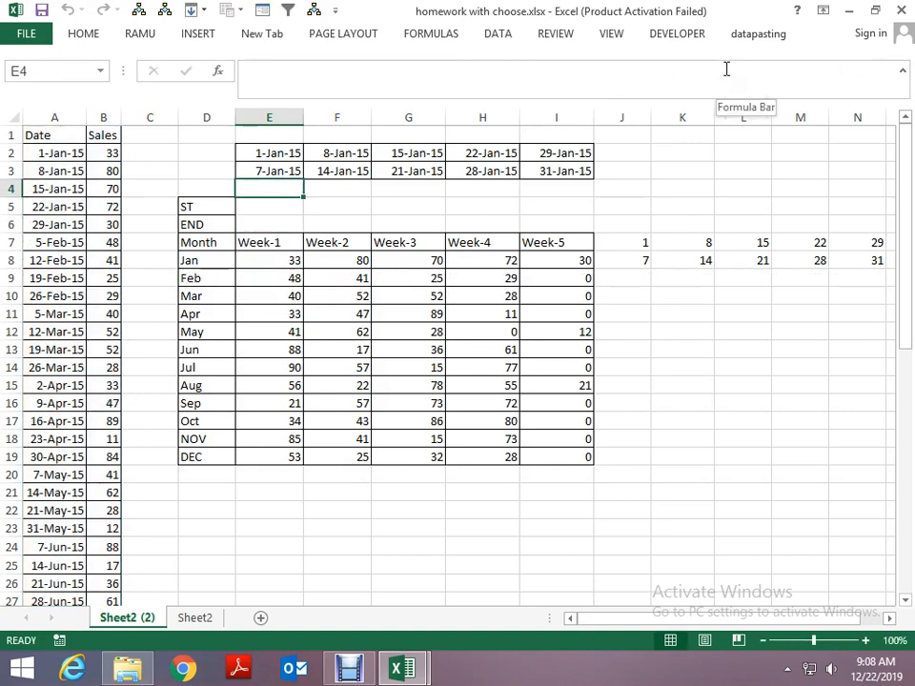
{"action": "key", "text": "Up"}
{"action": "key", "text": "Down"}
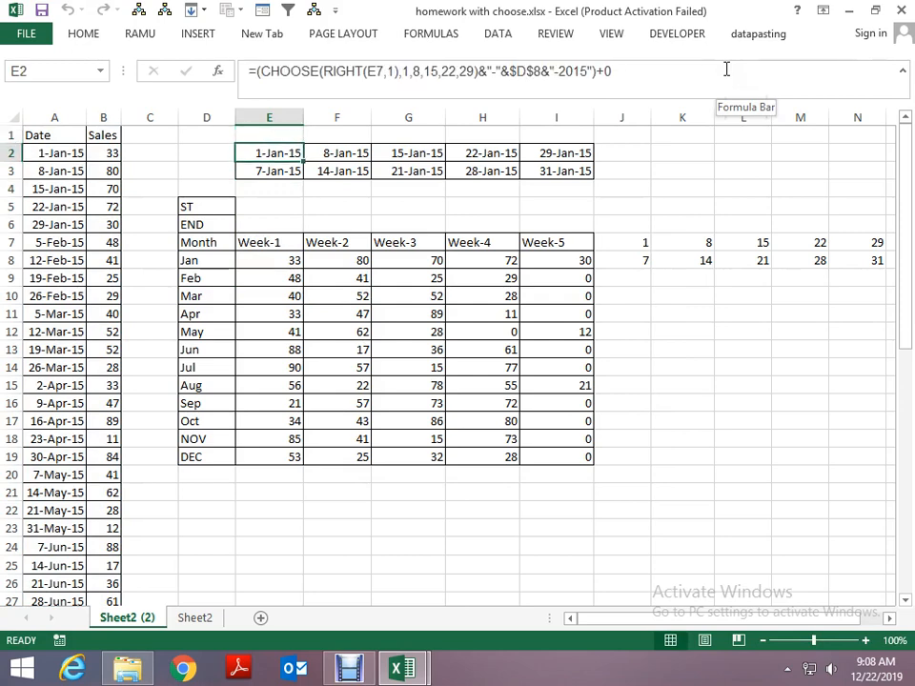
{"action": "key", "text": "Down"}
{"action": "key", "text": "Down"}
{"action": "key", "text": "Down"}
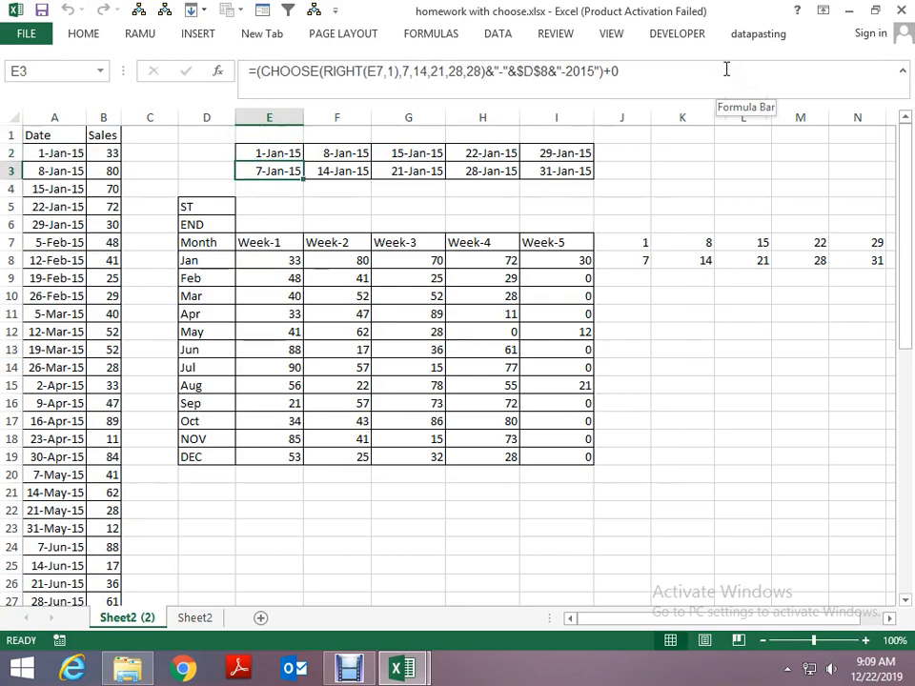
- Review the March Week-1 SUMIFS formula in E10 and the date formula in A10 of the source data
{"action": "key", "text": "Down"}
{"action": "key", "text": "Down"}
{"action": "key", "text": "Down"}
{"action": "key", "text": "Down"}
{"action": "key", "text": "Down"}
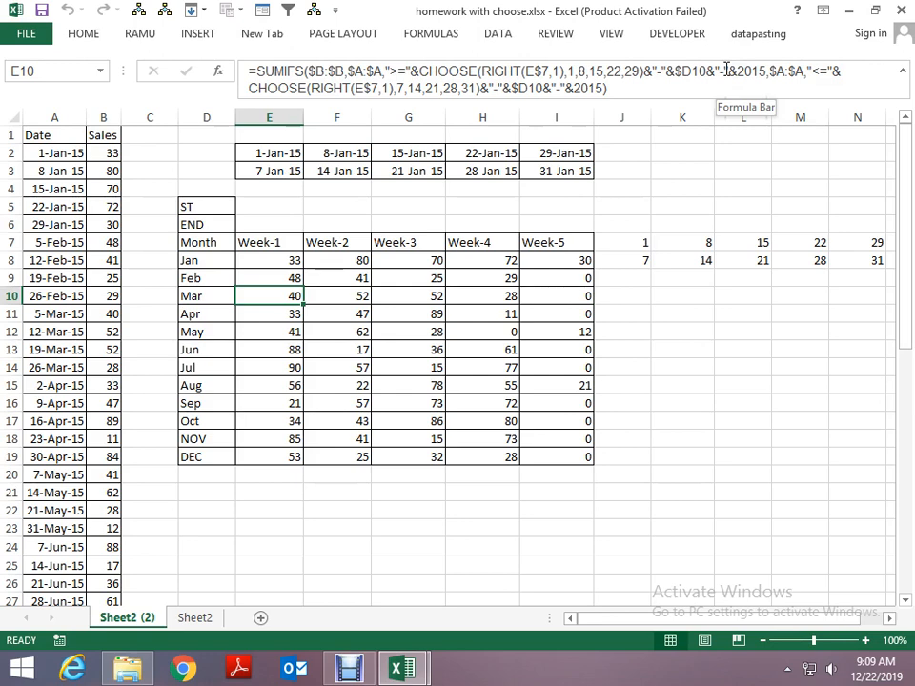
{"action": "key", "text": "Left"}
{"action": "key", "text": "Left"}
{"action": "key", "text": "Left"}
{"action": "key", "text": "Left"}
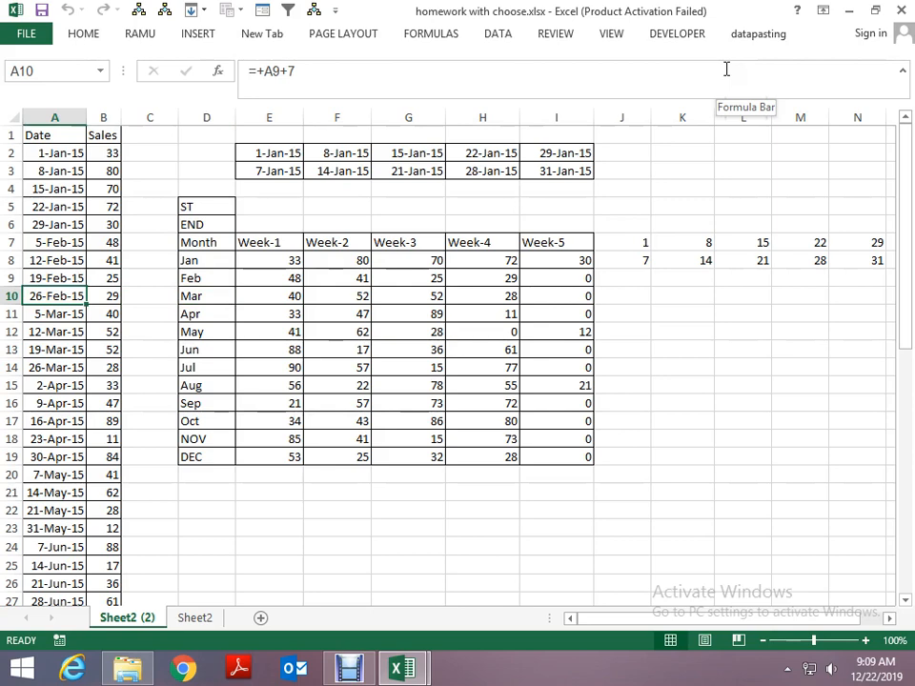
- Re-examine the February Week-1 SUMIFS formula with CHOOSE-built date criteria in E9 of Sheet2 (2)
{"action": "key", "text": "Up"}
{"action": "key", "text": "Up"}
{"action": "key", "text": "Up"}
{"action": "key", "text": "Up"}
{"action": "key", "text": "Right"}
{"action": "key", "text": "Right"}
{"action": "key", "text": "Right"}
{"action": "key", "text": "Right"}
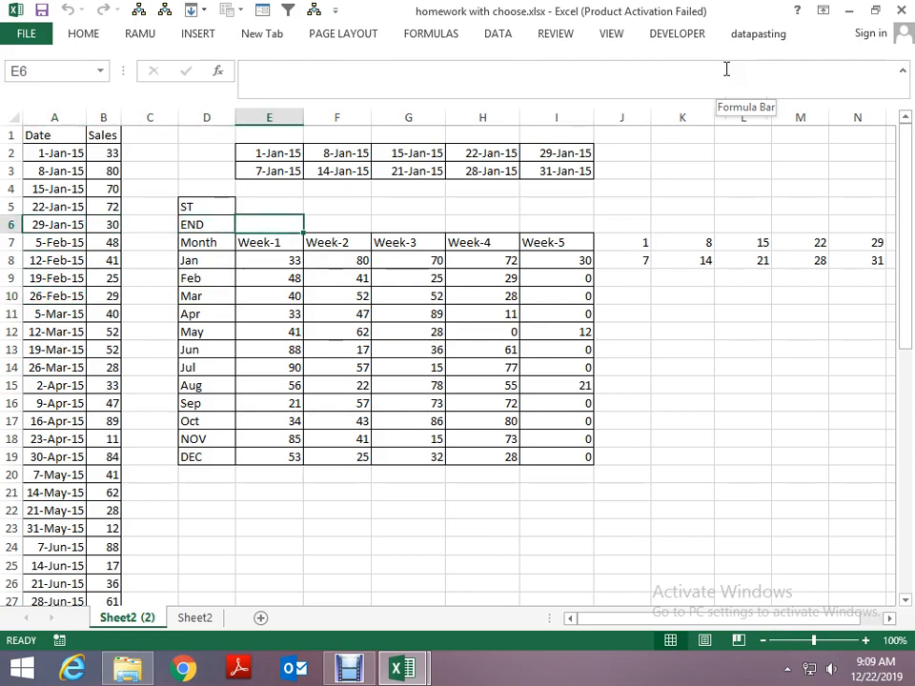
{"action": "key", "text": "Down"}
{"action": "key", "text": "Down"}
{"action": "key", "text": "Down"}
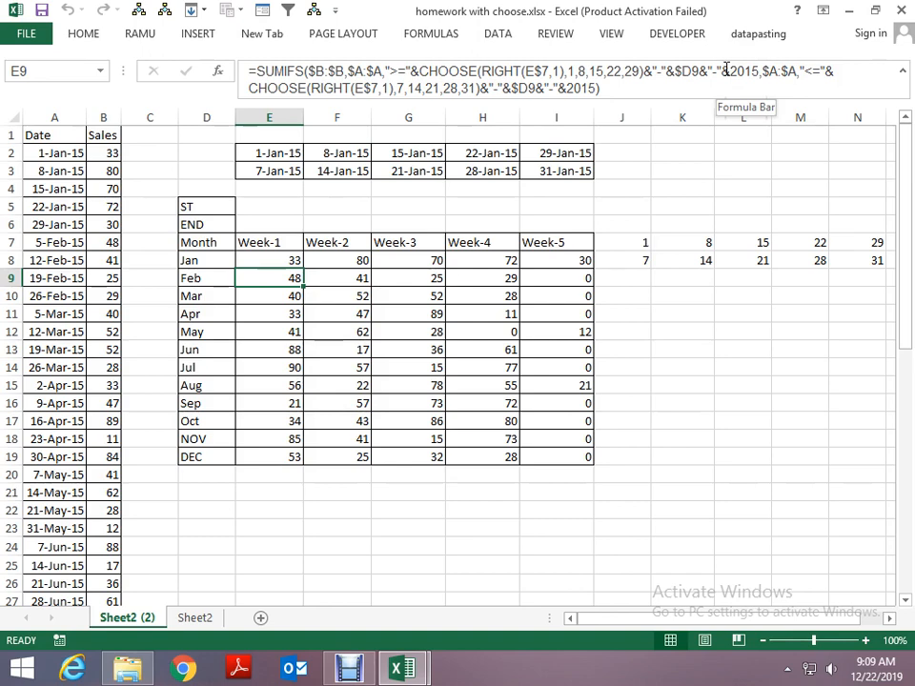
- Review the quarterly SUMIFS formulas for Q1 to Q3 in column E of Sheet2
{"action": "key", "text": "ctrl+Page_Down"}
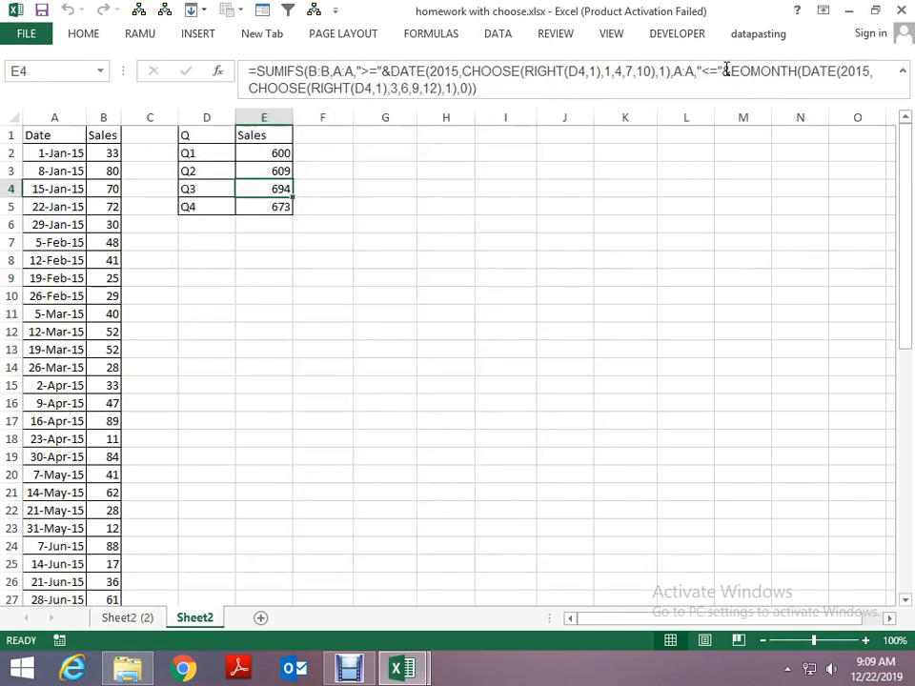
{"action": "key", "text": "Left"}
{"action": "key", "text": "Right"}
{"action": "key", "text": "Up"}
{"action": "key", "text": "Up"}
{"action": "key", "text": "Up"}
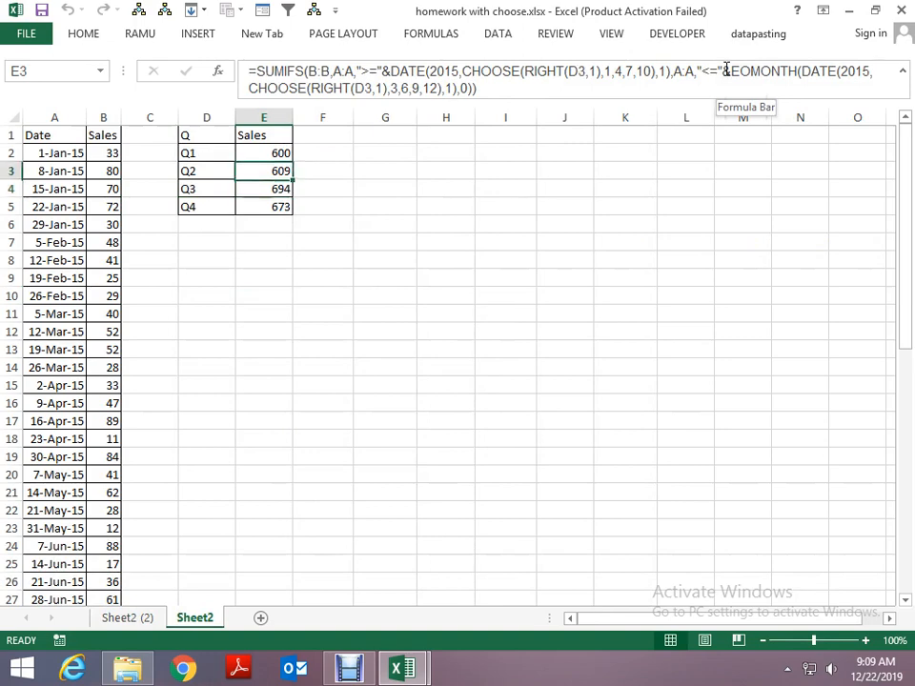
{"action": "key", "text": "Down"}
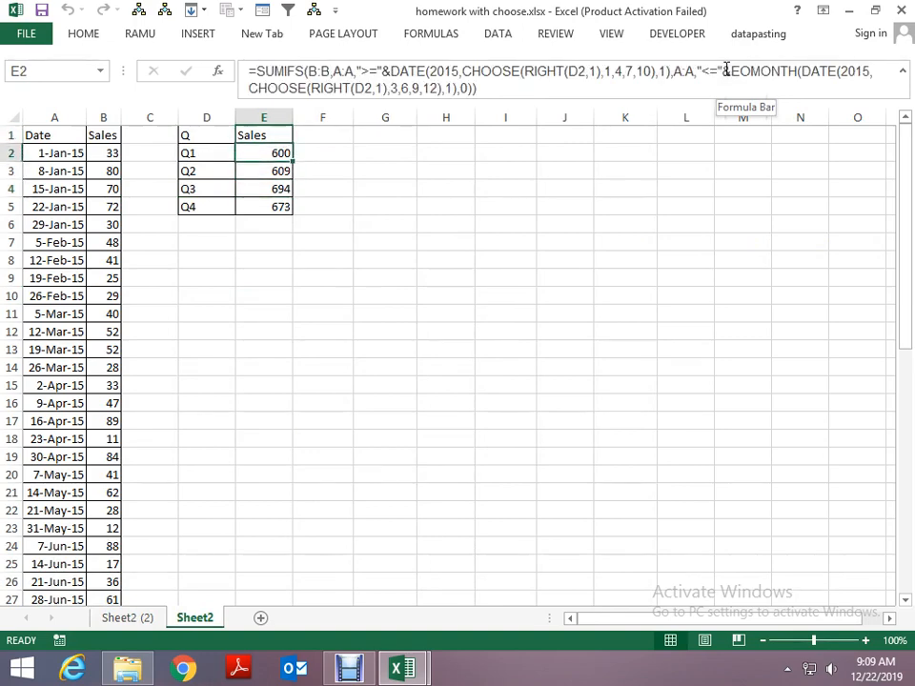
{"action": "key", "text": "Up"}
{"action": "key", "text": "Down"}
- Close the homework with choose.xlsx workbook and switch to folder 15 in File Explorer
{"action": "key", "text": "alt+space"}
{"action": "key", "text": "Up"}
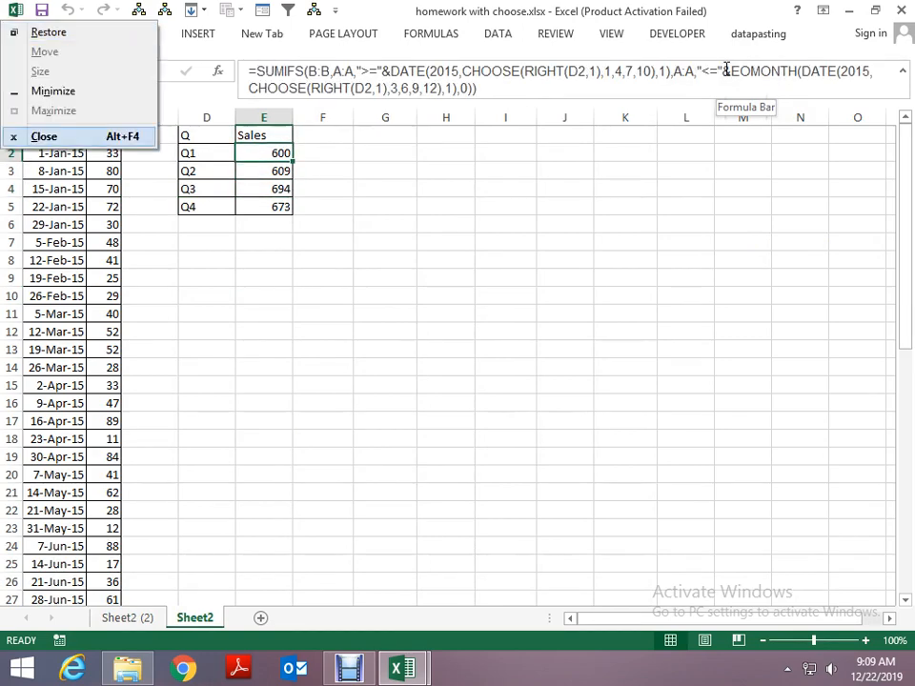
{"action": "key", "text": "Return"}
{"action": "key", "text": "alt+Tab"}
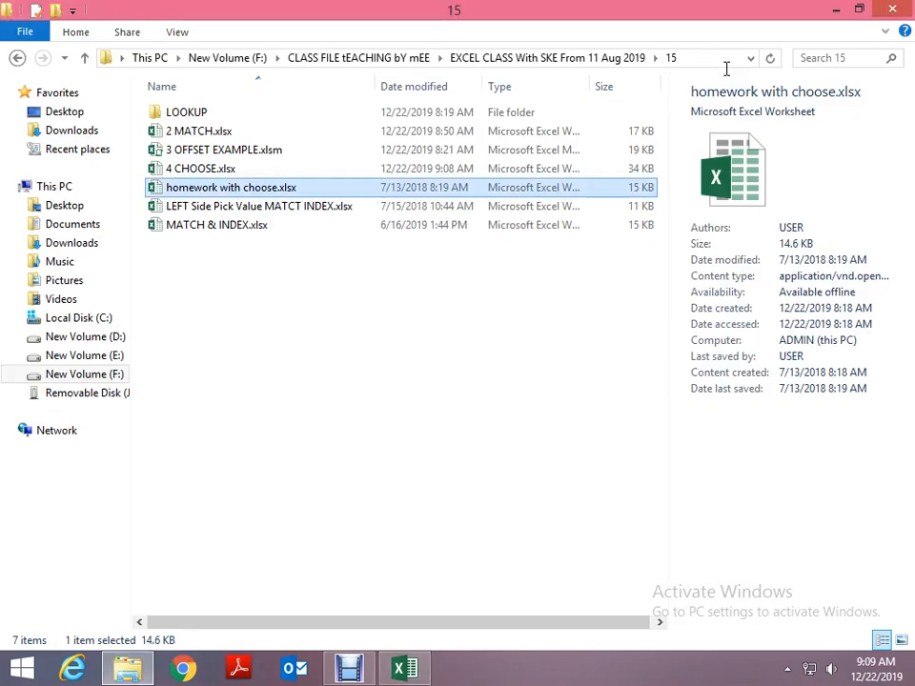
- Open MATCH & INDEX.xlsx to check its rawdata (2) sheet, and close it without saving the changes
{"action": "key", "text": "Down"}
{"action": "key", "text": "Down"}
{"action": "key", "text": "Return"}
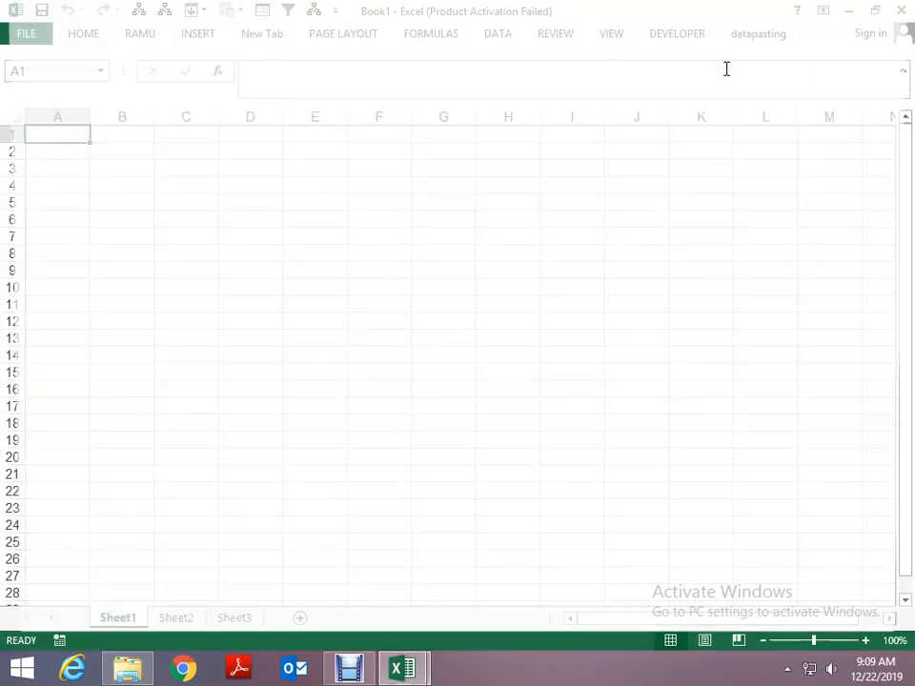
{"action": "key", "text": "ctrl+Page_Down"}
{"action": "key", "text": "ctrl+Page_Down"}
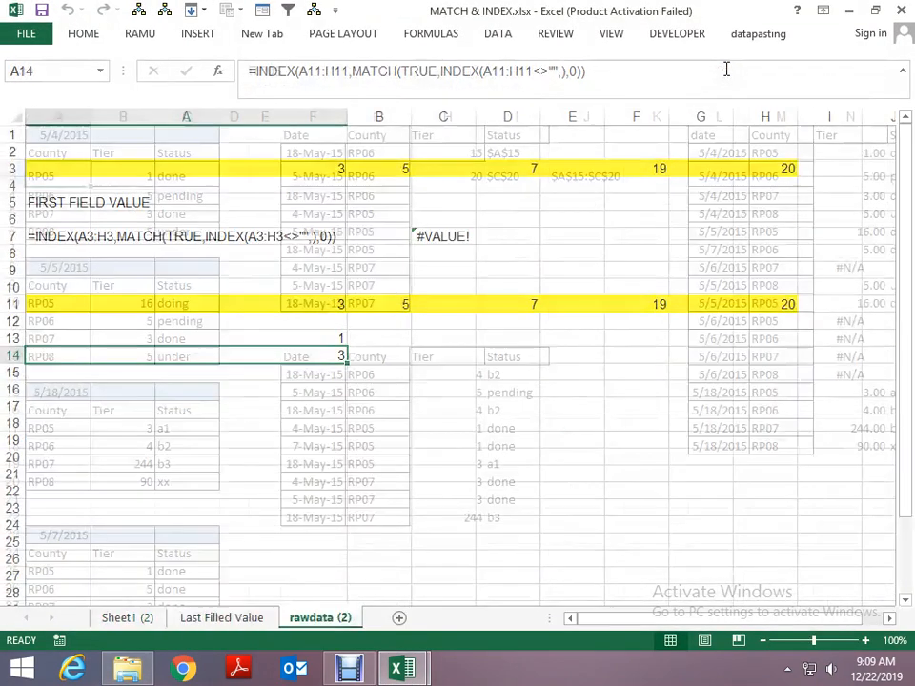
{"action": "key", "text": "alt+space"}
{"action": "key", "text": "c"}
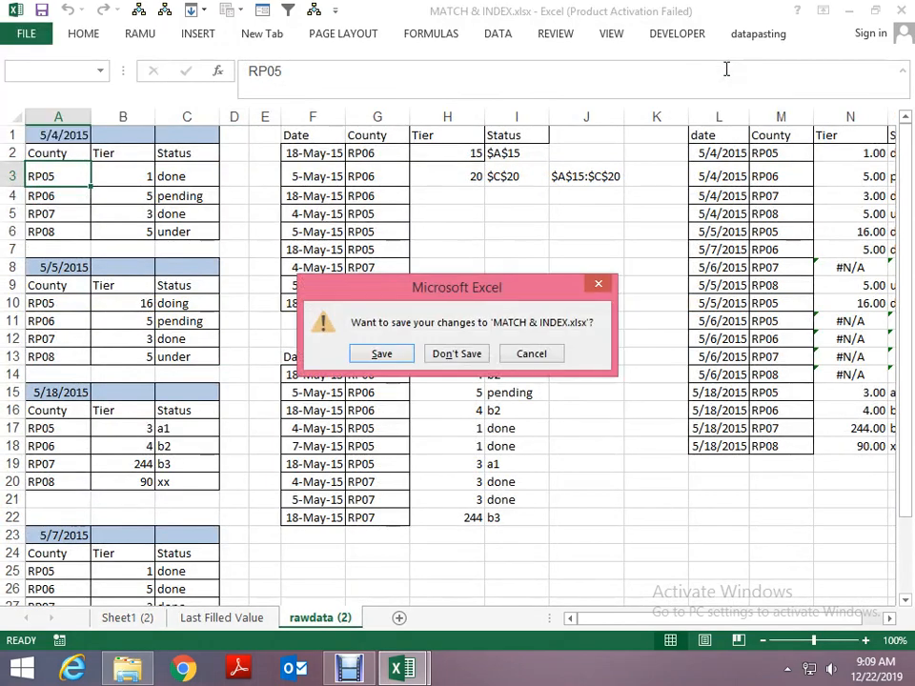
{"action": "key", "text": "Right"}
{"action": "key", "text": "Return"}
{"action": "key", "text": "Right"}
{"action": "key", "text": "Return"}
- Reopen homework with choose.xlsx from folder 15 and close it again
{"action": "key", "text": "Up"}
{"action": "key", "text": "Up"}
{"action": "key", "text": "Up"}
{"action": "key", "text": "Up"}
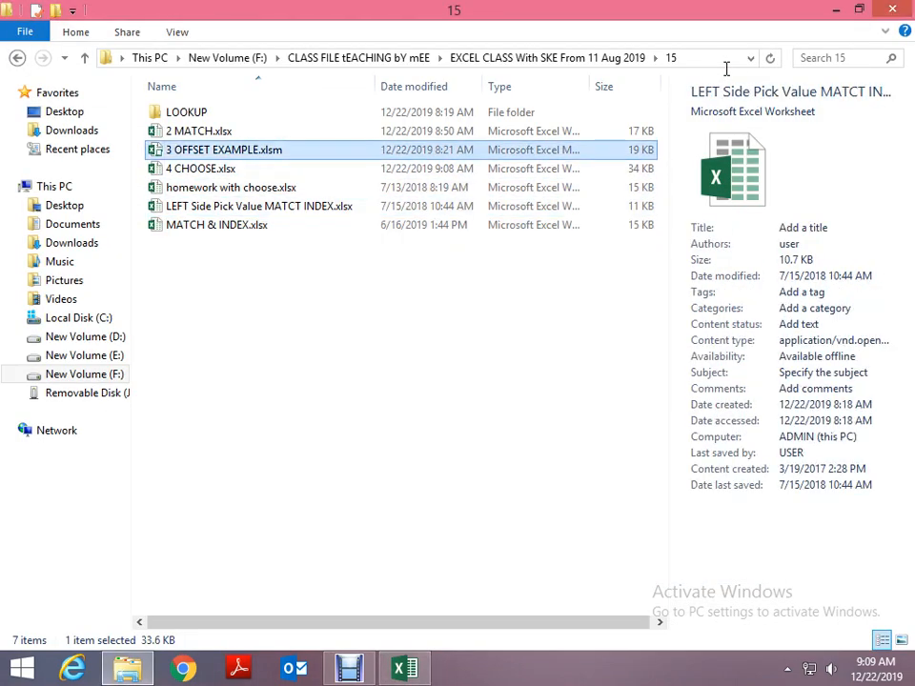
{"action": "key", "text": "Up"}
{"action": "key", "text": "Down"}
{"action": "key", "text": "Down"}
{"action": "key", "text": "Down"}
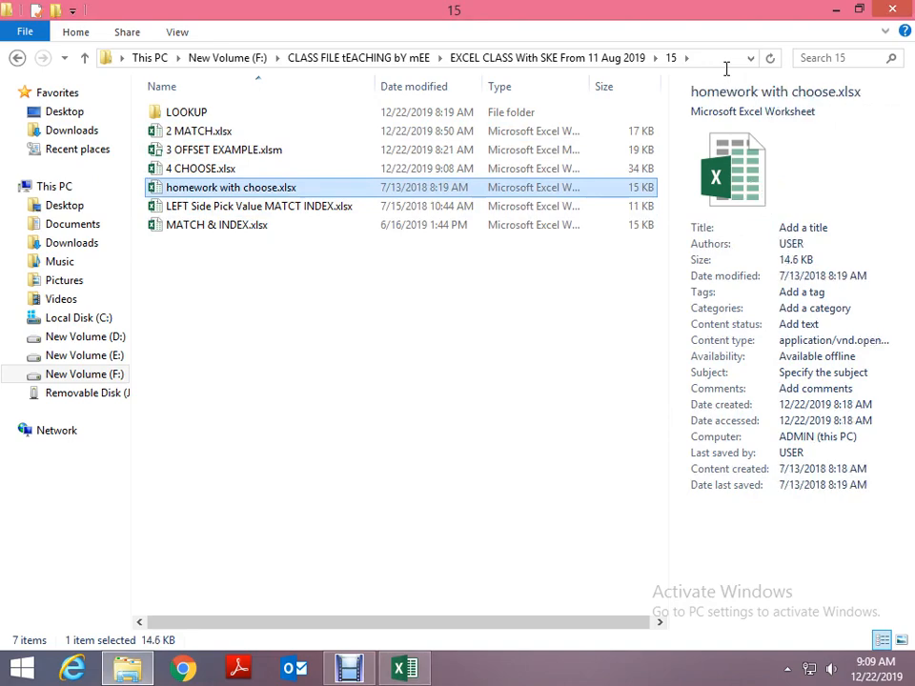
{"action": "key", "text": "Return"}
{"action": "key", "text": "alt+space"}
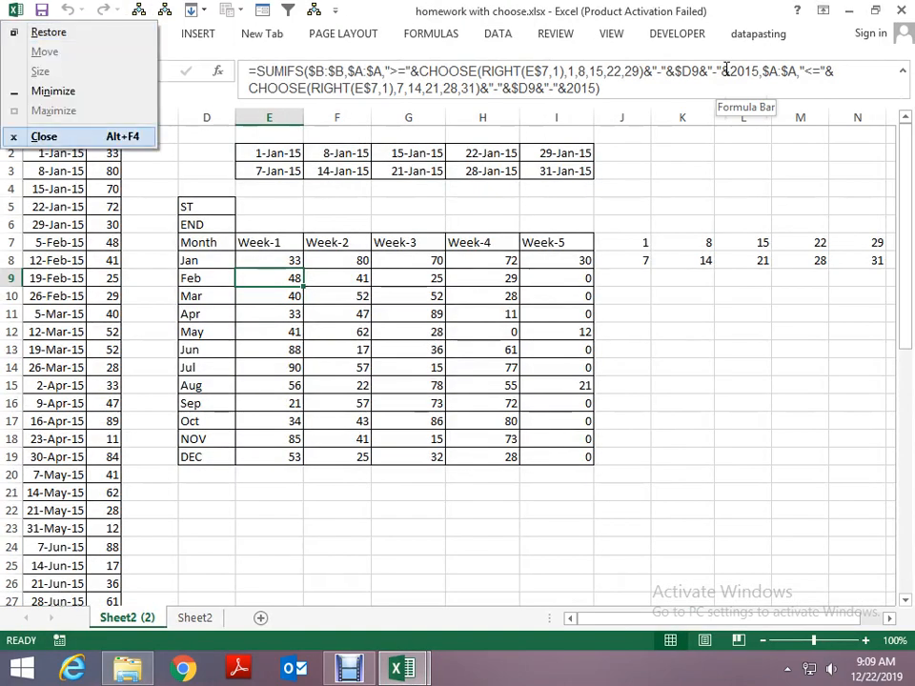
{"action": "key", "text": "c"}
- Open LEFT Side Pick Value MATCT INDEX.xlsx from folder 15 and go to cell A1
{"action": "key", "text": "alt+Tab"}
{"action": "key", "text": "Down"}
{"action": "key", "text": "Return"}
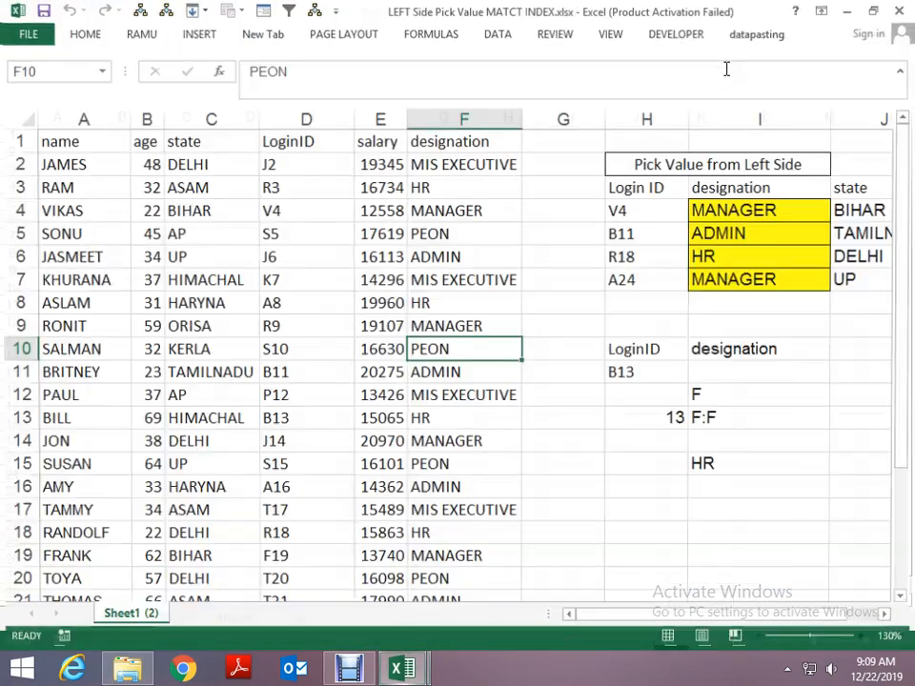
{"action": "key", "text": "Up"}
{"action": "key", "text": "ctrl+Home"}
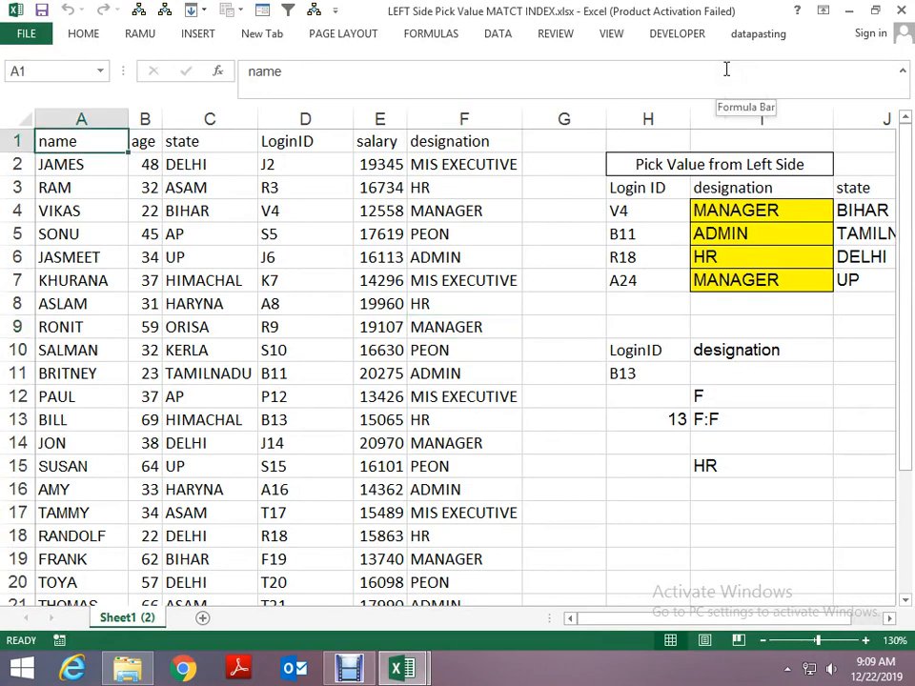
- Insert ten blank columns at column H, before the Pick Value from Left Side table
{"action": "key", "text": "Right"}
{"action": "key", "text": "Right"}
{"action": "key", "text": "Right"}
{"action": "key", "text": "Right"}
{"action": "key", "text": "Right"}
{"action": "key", "text": "Right"}
{"action": "key", "text": "Right"}
{"action": "key", "text": "ctrl+space"}
{"action": "key", "text": "shift+Right"}
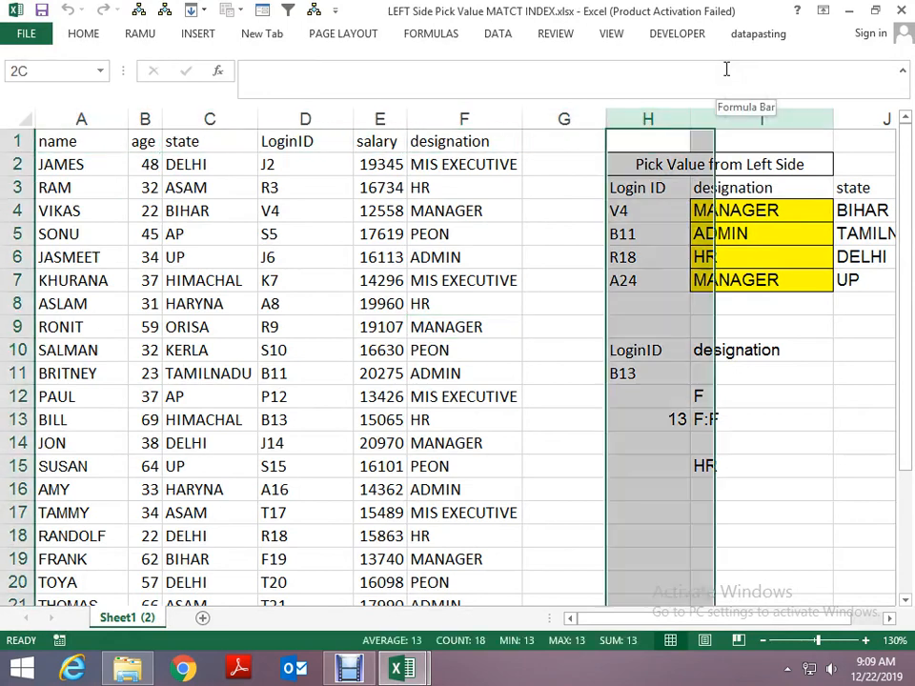
{"action": "key", "text": "ctrl+shift+equal"}
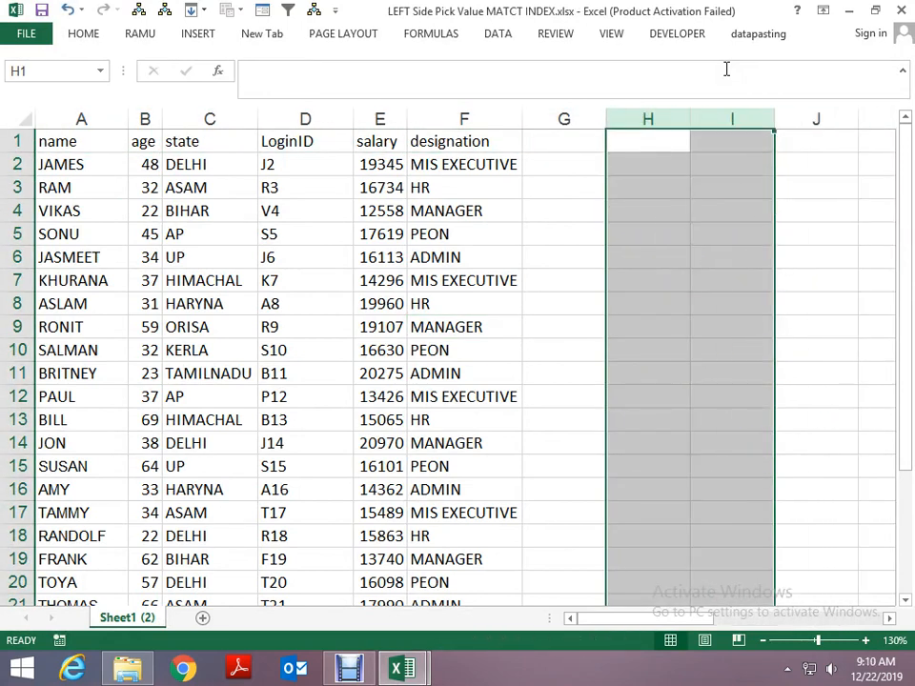
- Examine the designation formula in S4 that nests INDEX, INDIRECT, CHOOSE and MATCH for login ID V4
{"action": "key", "text": "Right"}
{"action": "key", "text": "Right"}
{"action": "key", "text": "Right"}
{"action": "key", "text": "Right"}
{"action": "key", "text": "Right"}
{"action": "key", "text": "Right"}
{"action": "key", "text": "Right"}
{"action": "key", "text": "Right"}
{"action": "key", "text": "Right"}
{"action": "key", "text": "Right"}
{"action": "key", "text": "Right"}
{"action": "key", "text": "Right"}
{"action": "key", "text": "Right"}
{"action": "key", "text": "Right"}
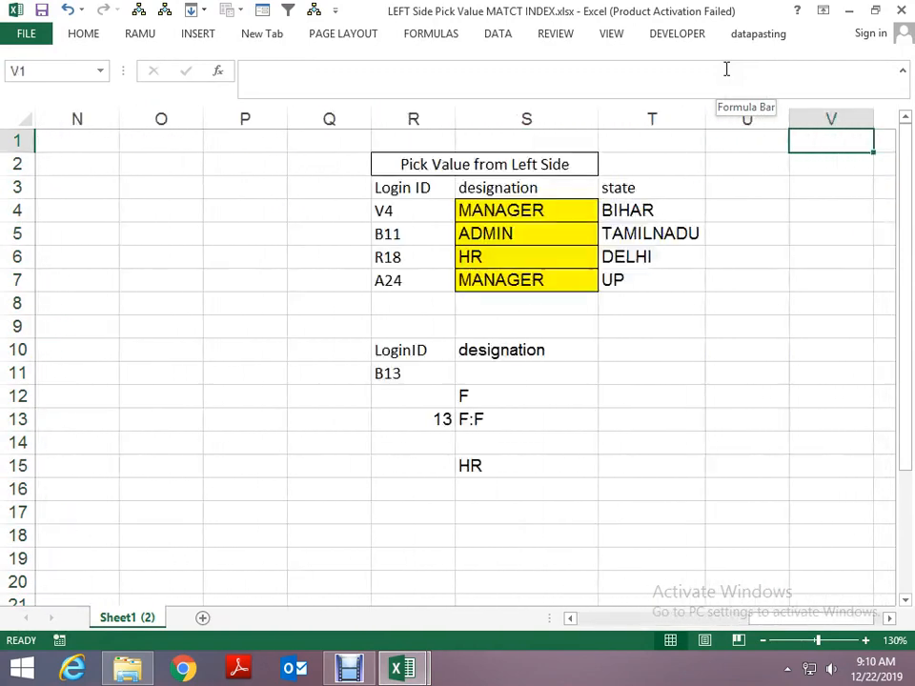
{"action": "key", "text": "Down"}
{"action": "key", "text": "Down"}
{"action": "key", "text": "Left"}
{"action": "key", "text": "Left"}
{"action": "key", "text": "Left"}
{"action": "key", "text": "Left"}
{"action": "key", "text": "Down"}
{"action": "key", "text": "Right"}
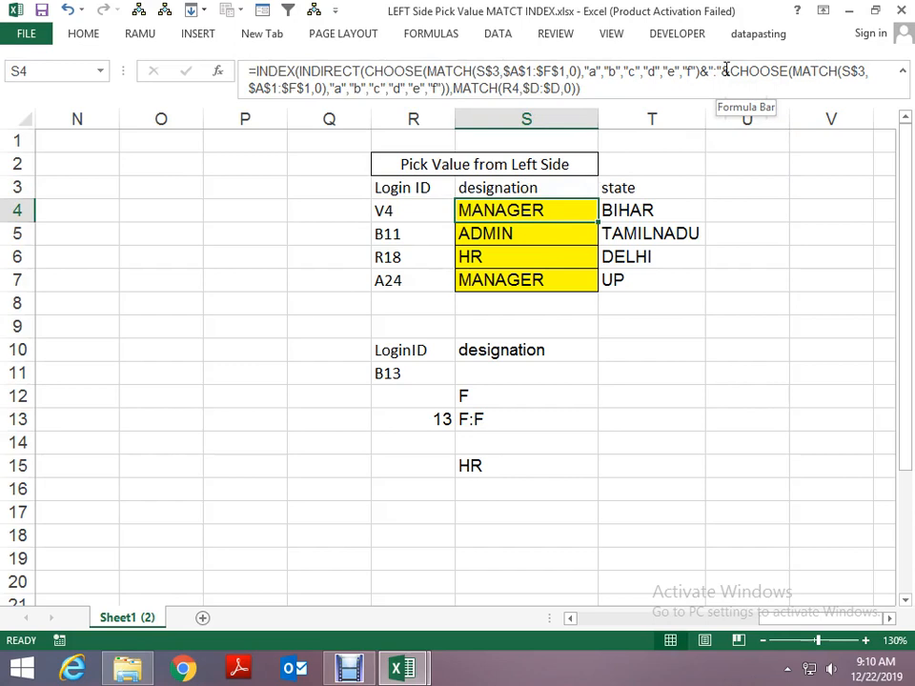
- Compare the designation formula in S4 with the one for login ID R18 in S6
{"action": "key", "text": "Right"}
{"action": "key", "text": "Right"}
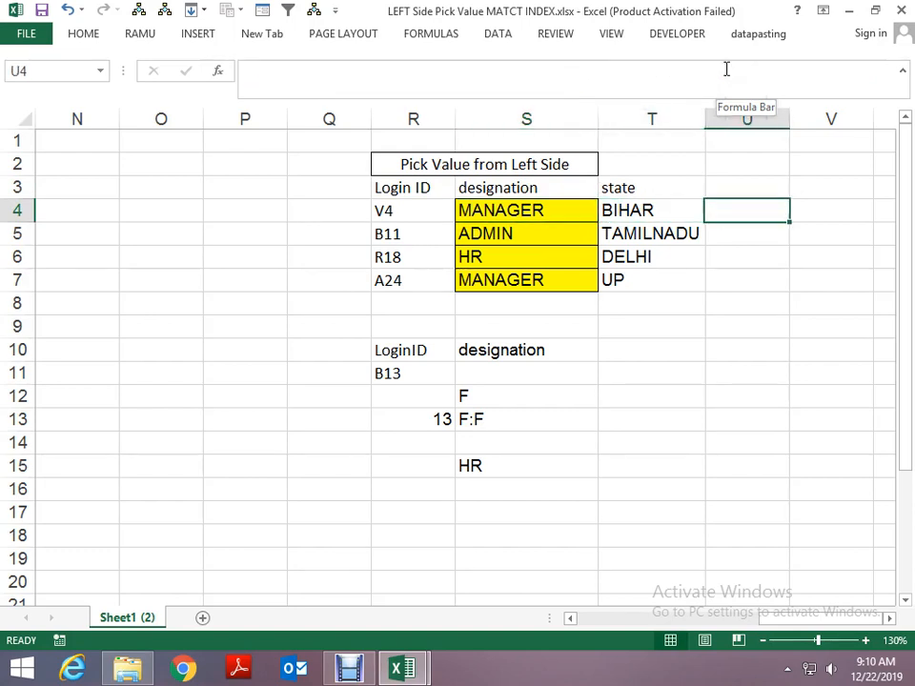
{"action": "key", "text": "Left"}
{"action": "key", "text": "Left"}
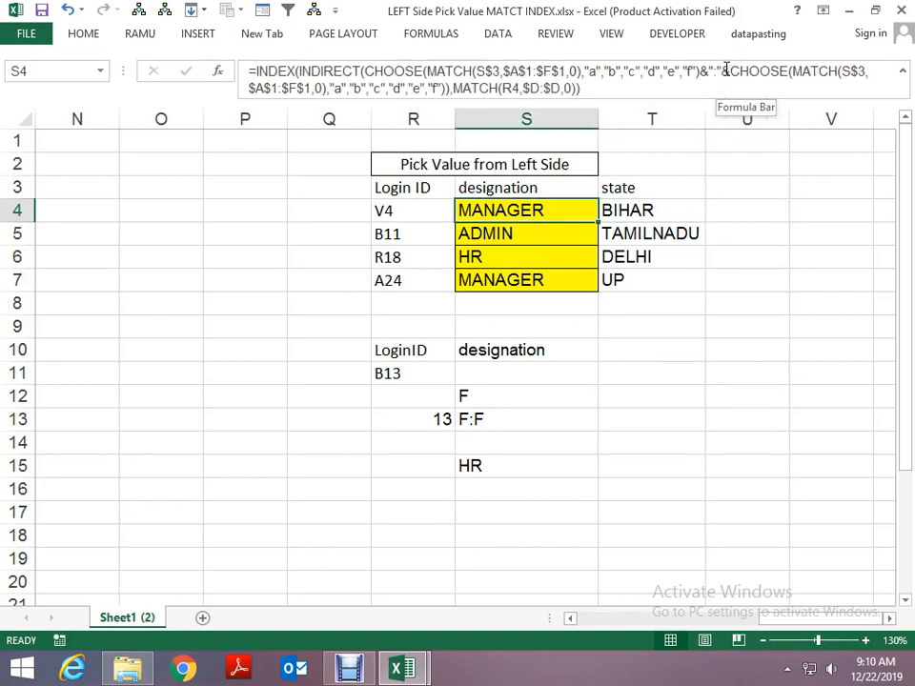
{"action": "key", "text": "Down"}
{"action": "key", "text": "Down"}
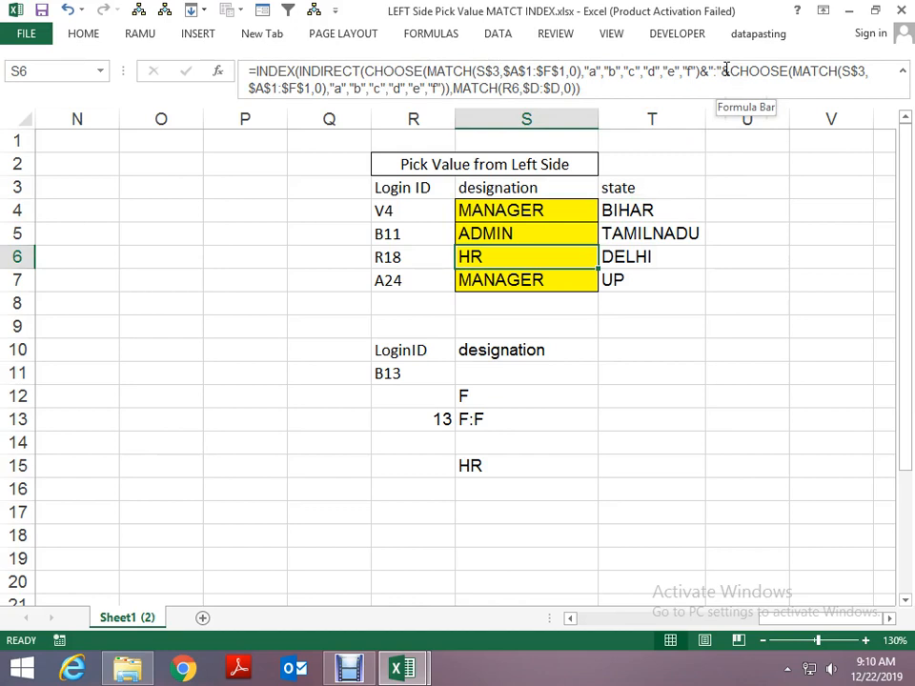
- Look over the employee table's header row in A1:F1 and the blank columns beside it
{"action": "key", "text": "Left"}
{"action": "key", "text": "Home"}
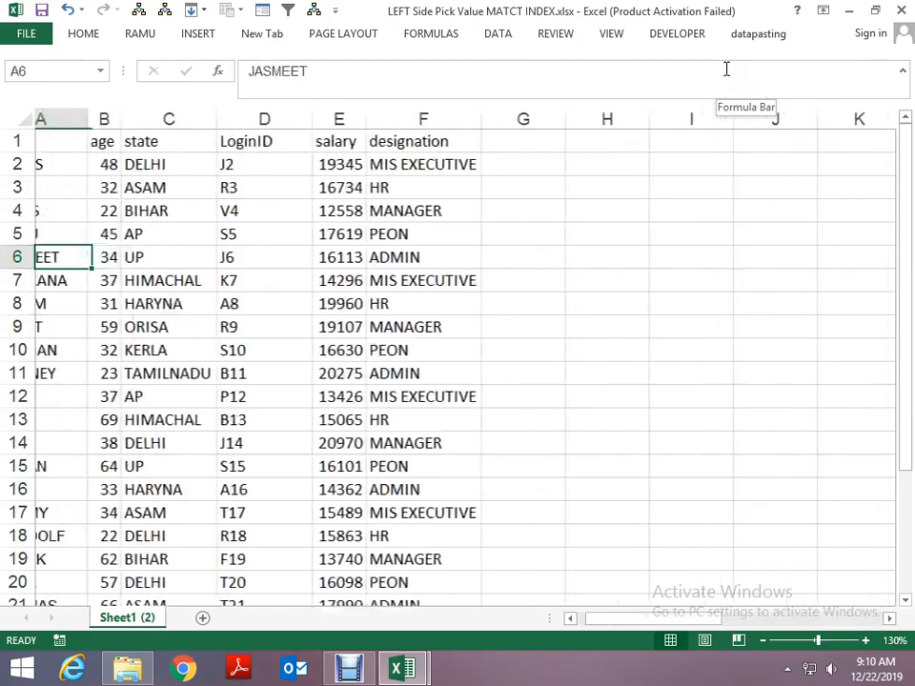
{"action": "key", "text": "ctrl+Up"}
{"action": "key", "text": "Right"}
{"action": "key", "text": "Right"}
{"action": "key", "text": "Right"}
{"action": "key", "text": "Right"}
{"action": "key", "text": "Right"}
{"action": "key", "text": "Right"}
{"action": "key", "text": "Right"}
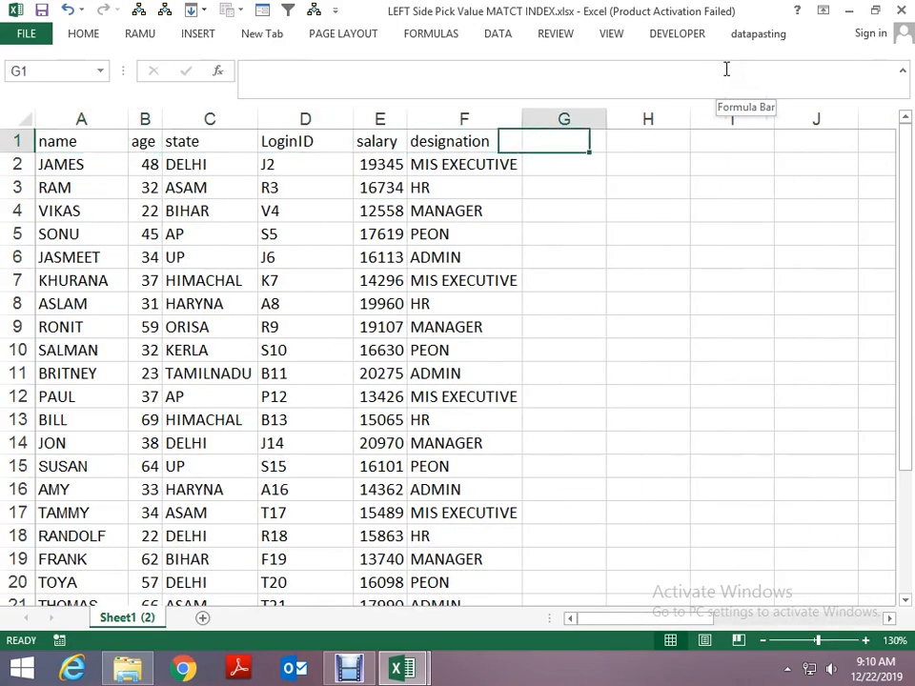
{"action": "key", "text": "Down"}
{"action": "key", "text": "Right"}
{"action": "key", "text": "Right"}
{"action": "key", "text": "Left"}
{"action": "key", "text": "Left"}
{"action": "key", "text": "Left"}
{"action": "key", "text": "Left"}
{"action": "key", "text": "Left"}
{"action": "key", "text": "Left"}
{"action": "key", "text": "Left"}
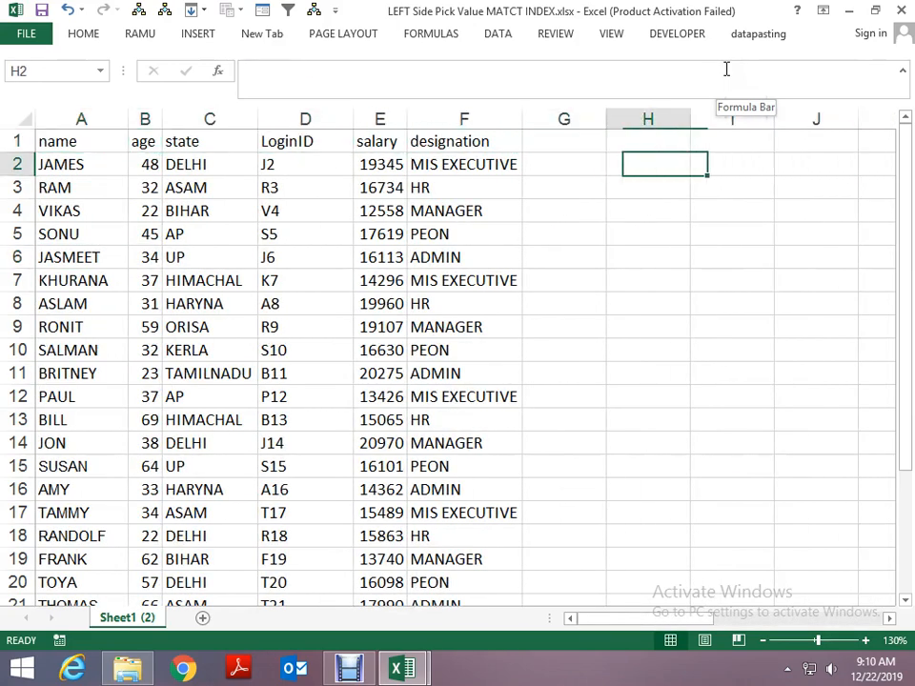
{"action": "key", "text": "Left"}
{"action": "key", "text": "Left"}
{"action": "key", "text": "Up"}
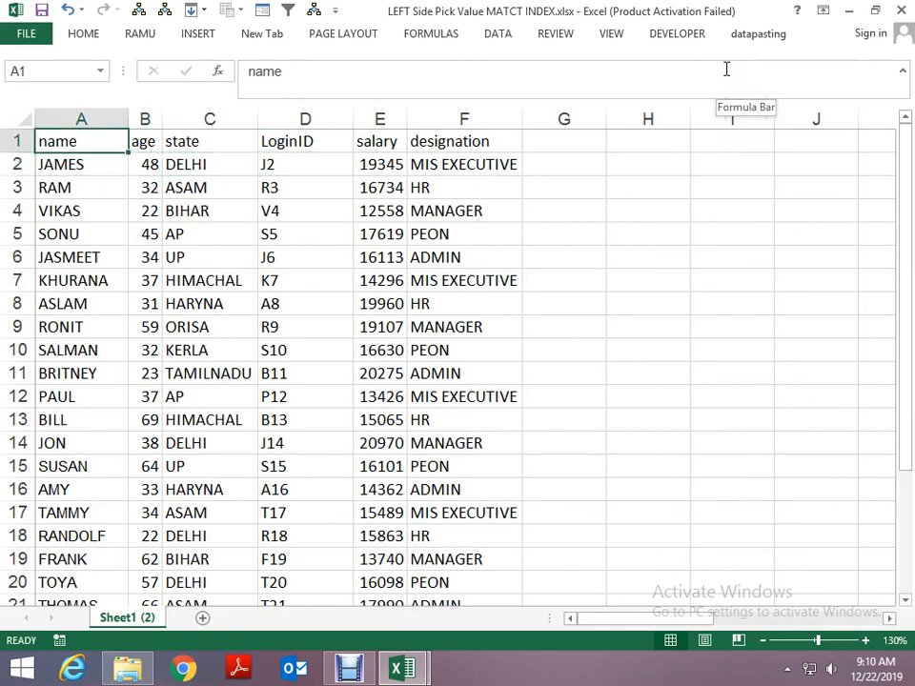
- Review the column order from state to designation in the employee table's first two rows
{"action": "key", "text": "Right"}
{"action": "key", "text": "Right"}
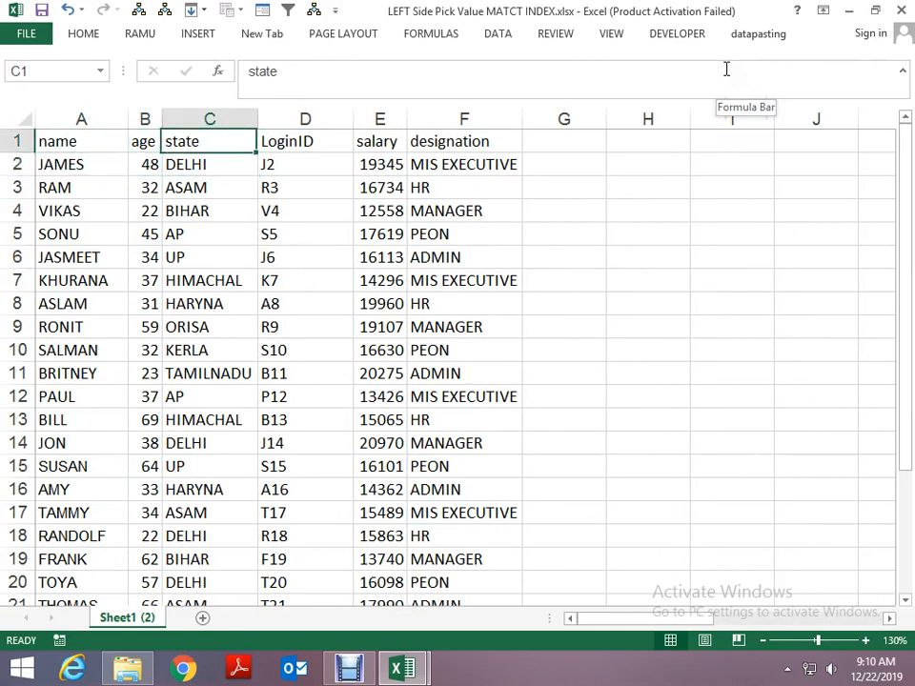
{"action": "key", "text": "Right"}
{"action": "key", "text": "Right"}
{"action": "key", "text": "Right"}
{"action": "key", "text": "Right"}
{"action": "key", "text": "Right"}
{"action": "key", "text": "Down"}
{"action": "key", "text": "Left"}
{"action": "key", "text": "Left"}
{"action": "key", "text": "Left"}
{"action": "key", "text": "Left"}
{"action": "key", "text": "Left"}
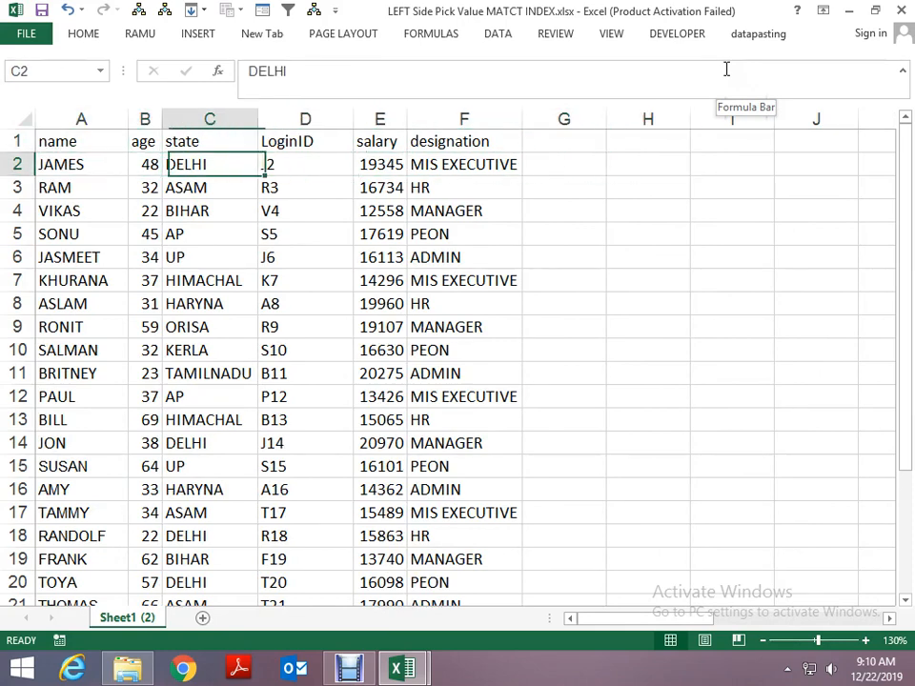
{"action": "key", "text": "Up"}
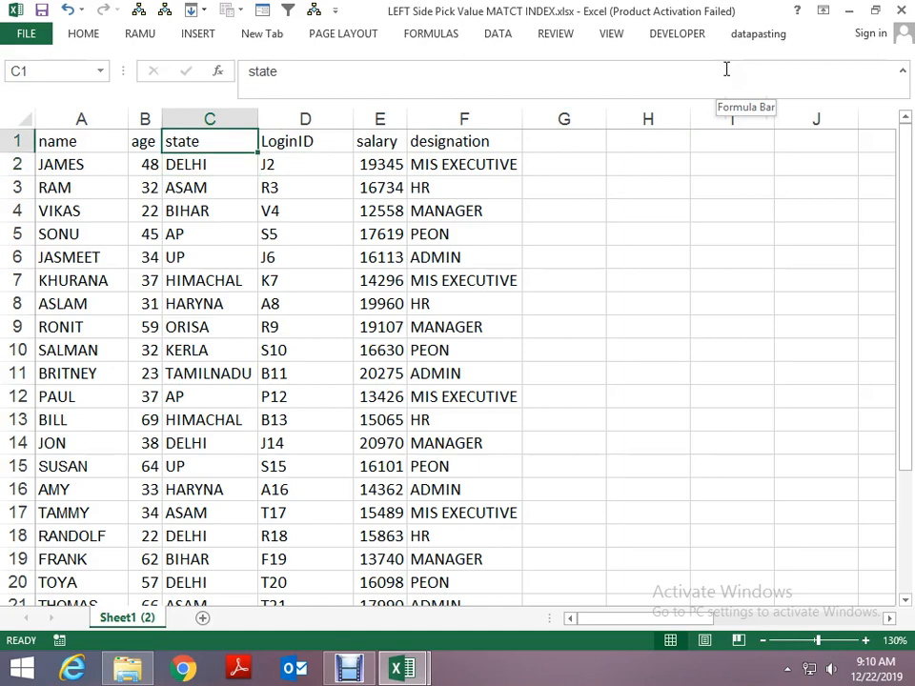
- Copy the name heading from A1 into H1
{"action": "key", "text": "Left"}
{"action": "key", "text": "Left"}
{"action": "key", "text": "ctrl+c"}
{"action": "key", "text": "Right"}
{"action": "key", "text": "Right"}
{"action": "key", "text": "Right"}
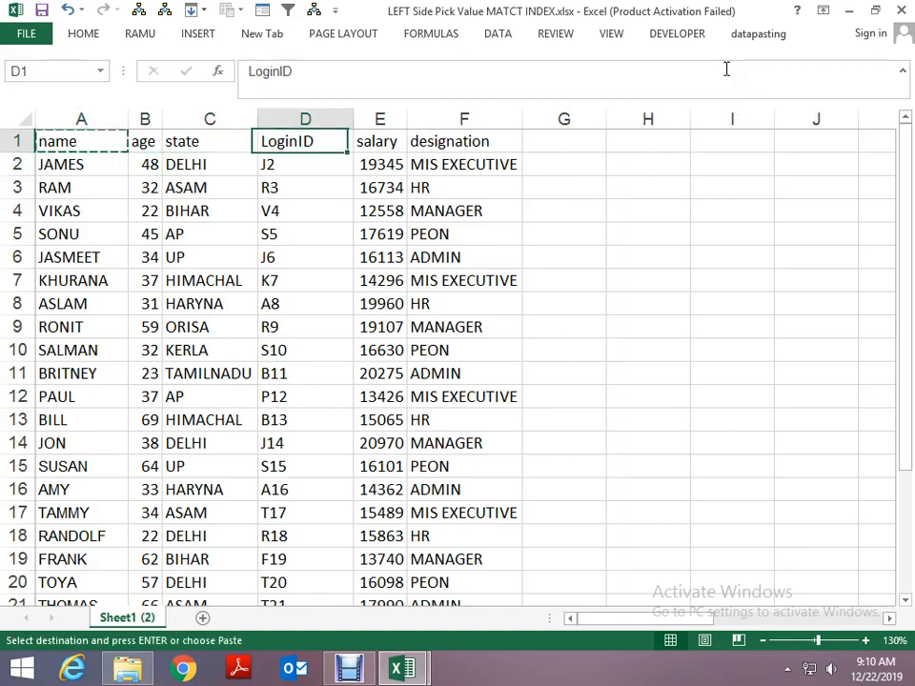
{"action": "key", "text": "Right"}
{"action": "key", "text": "Right"}
{"action": "key", "text": "Right"}
{"action": "key", "text": "Right"}
{"action": "key", "text": "Return"}
- Copy the age heading from B1 into I1, beside the copied name heading
{"action": "key", "text": "Left"}
{"action": "key", "text": "Left"}
{"action": "key", "text": "Left"}
{"action": "key", "text": "Left"}
{"action": "key", "text": "Left"}
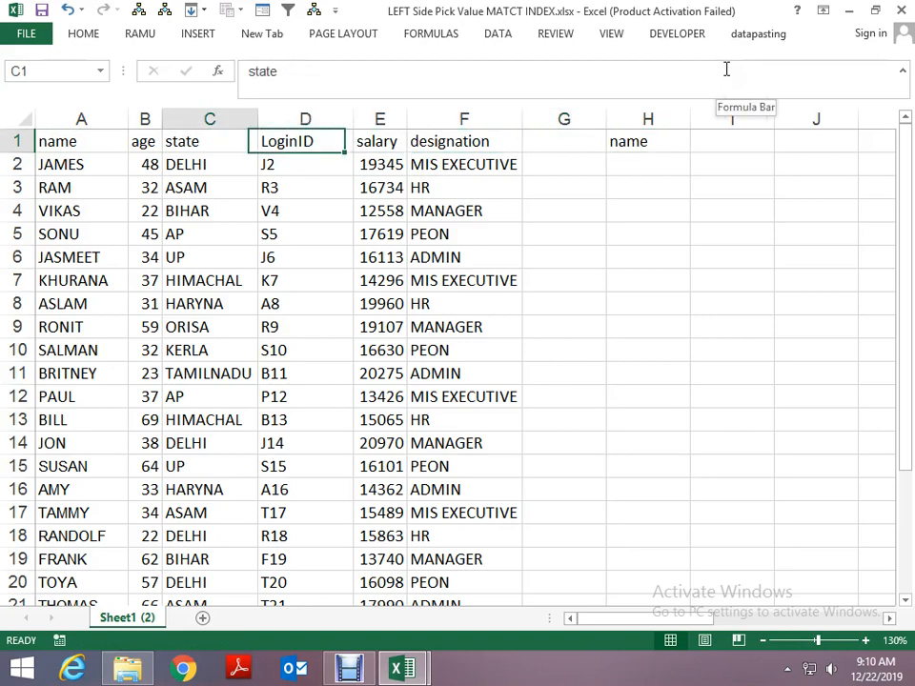
{"action": "key", "text": "Left"}
{"action": "key", "text": "ctrl+c"}
{"action": "key", "text": "Right"}
{"action": "key", "text": "Right"}
{"action": "key", "text": "Right"}
{"action": "key", "text": "Right"}
{"action": "key", "text": "Right"}
{"action": "key", "text": "Right"}
{"action": "key", "text": "Right"}
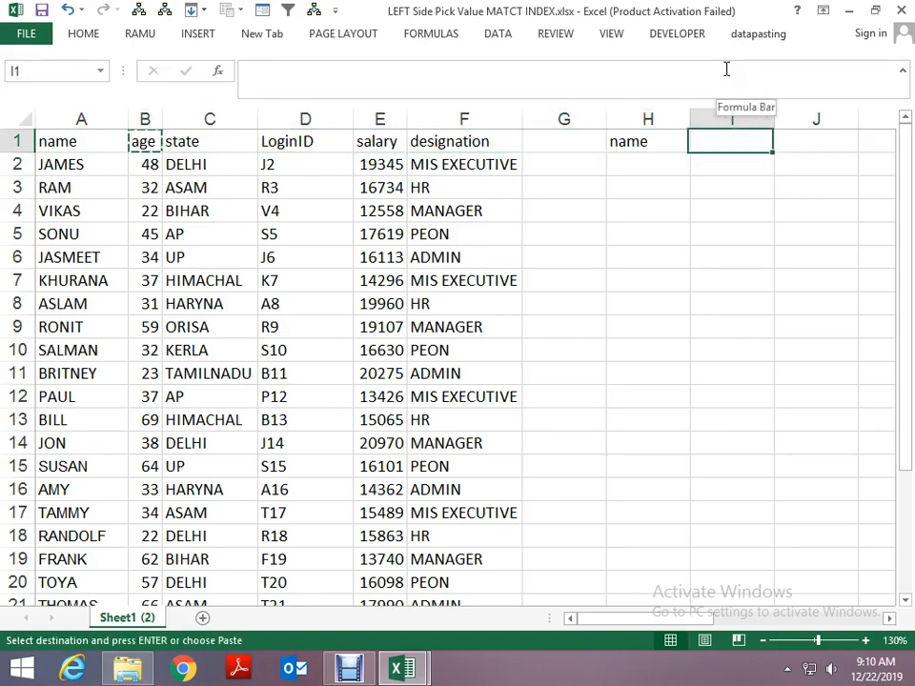
{"action": "key", "text": "ctrl+v"}
{"action": "key", "text": "Return"}
- Copy the employee name from A4 into H2 as the lookup value under the name heading
{"action": "key", "text": "Down"}
{"action": "key", "text": "Left"}
{"action": "key", "text": "Left"}
{"action": "key", "text": "Left"}
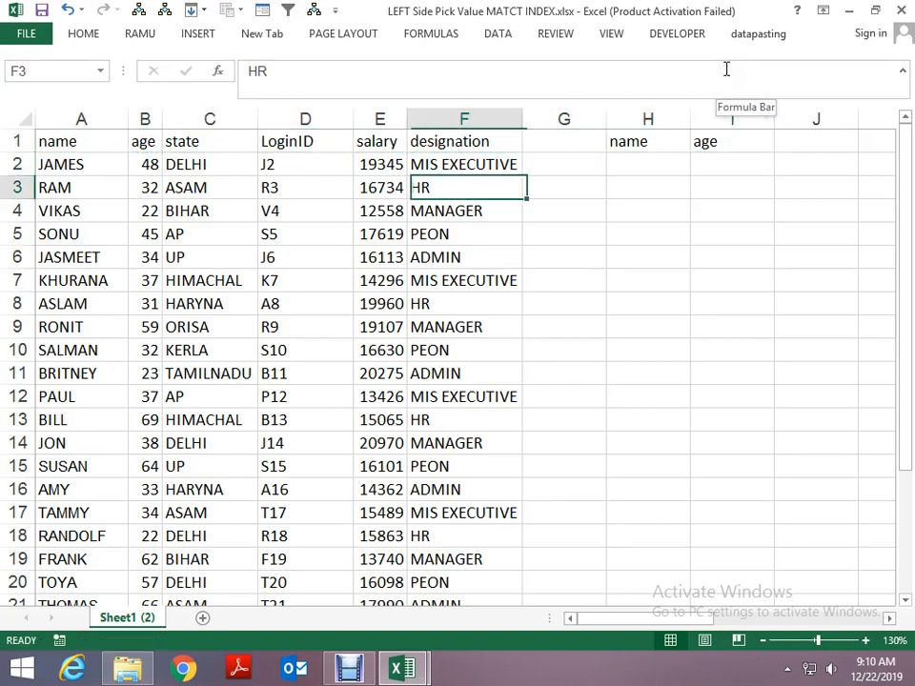
{"action": "key", "text": "Left"}
{"action": "key", "text": "Left"}
{"action": "key", "text": "Left"}
{"action": "key", "text": "Left"}
{"action": "key", "text": "Left"}
{"action": "key", "text": "Down"}
{"action": "key", "text": "Down"}
{"action": "key", "text": "Up"}
{"action": "key", "text": "ctrl+c"}
{"action": "key", "text": "Right"}
{"action": "key", "text": "Right"}
{"action": "key", "text": "Right"}
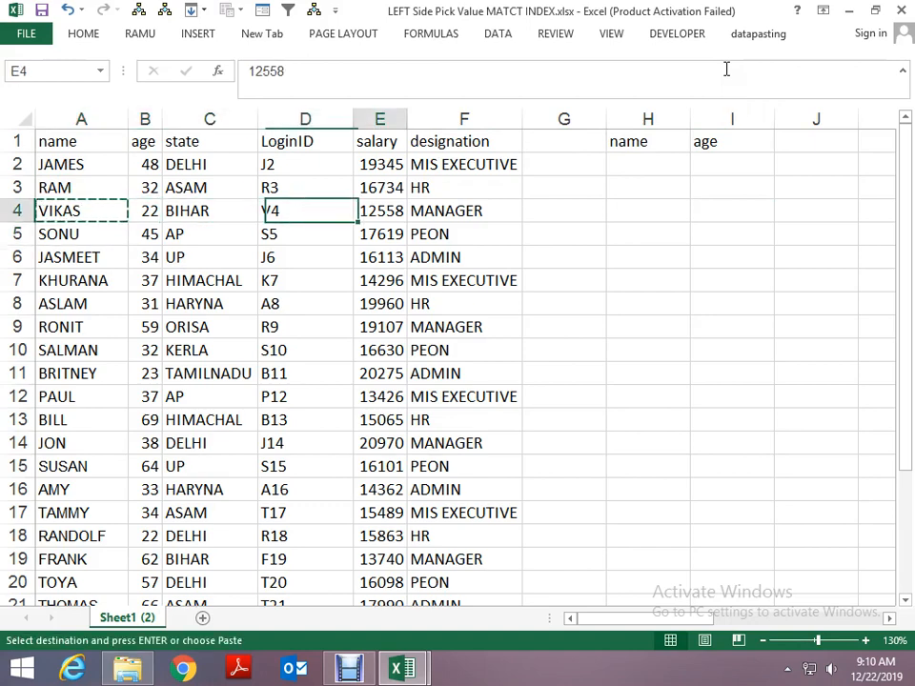
{"action": "key", "text": "Right"}
{"action": "key", "text": "Right"}
{"action": "key", "text": "Up"}
{"action": "key", "text": "Up"}
- Look up the age for the name in H2 by entering =VLOOKUP(H2,A:B,2,0) in I2
{"action": "key", "text": "Right"}
{"action": "key", "text": "ctrl+v"}
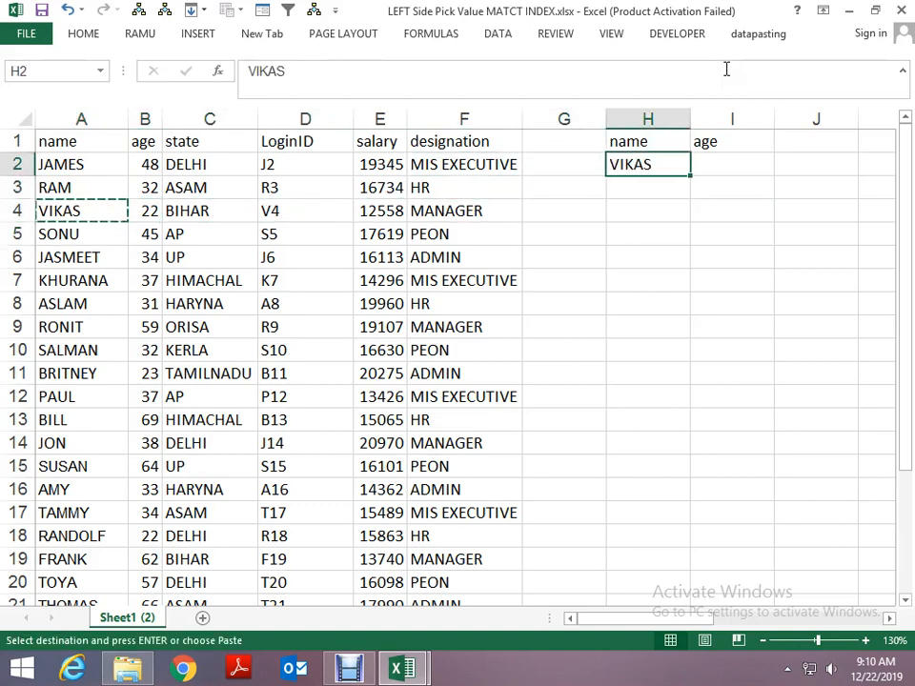
{"action": "key", "text": "Escape"}
{"action": "key", "text": "Right"}
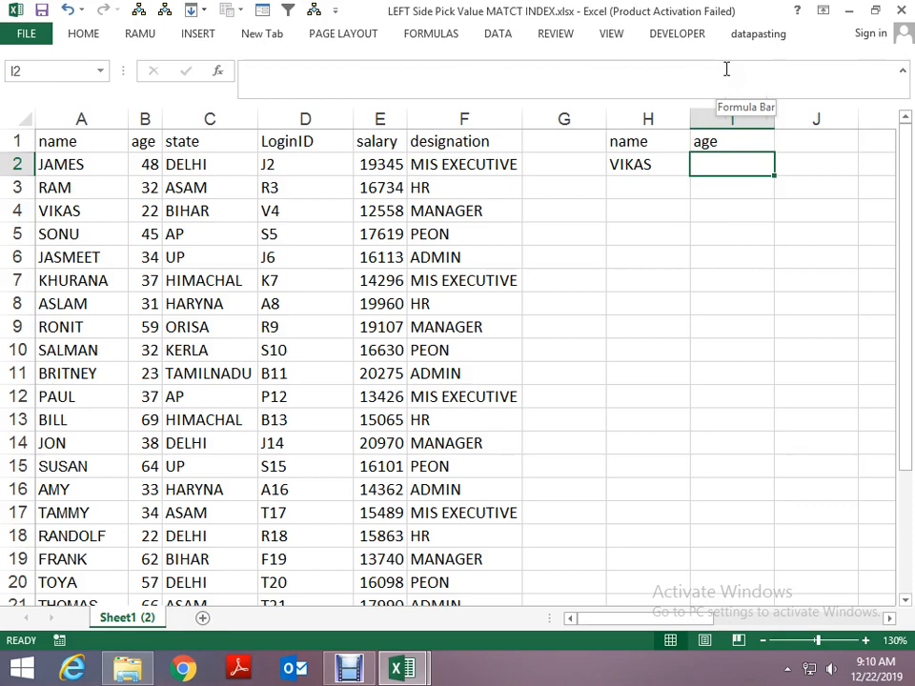
{"action": "type", "text": "=VLO"}
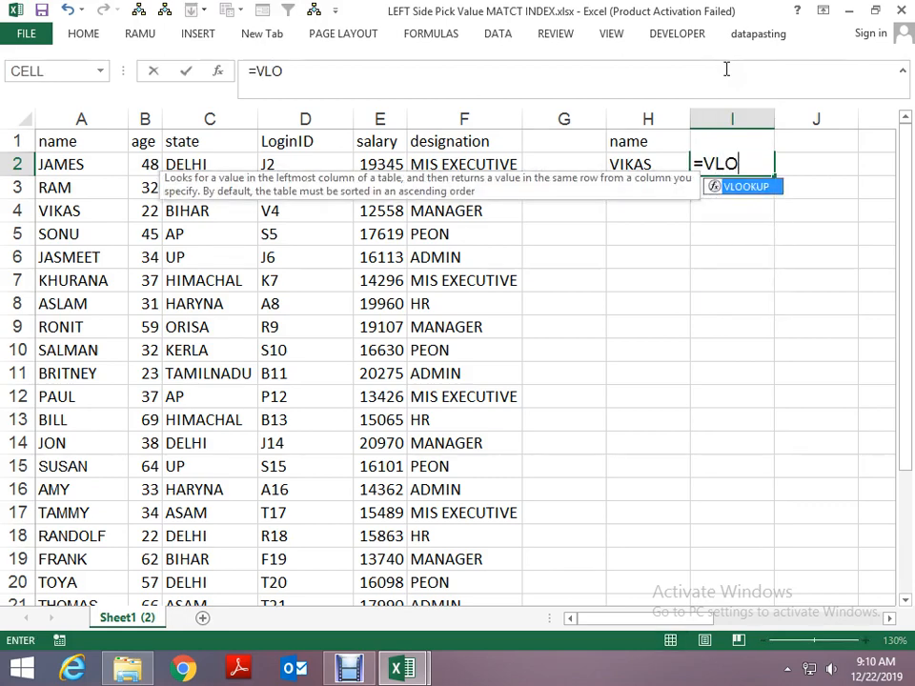
{"action": "key", "text": "Tab"}
{"action": "key", "text": "Left"}
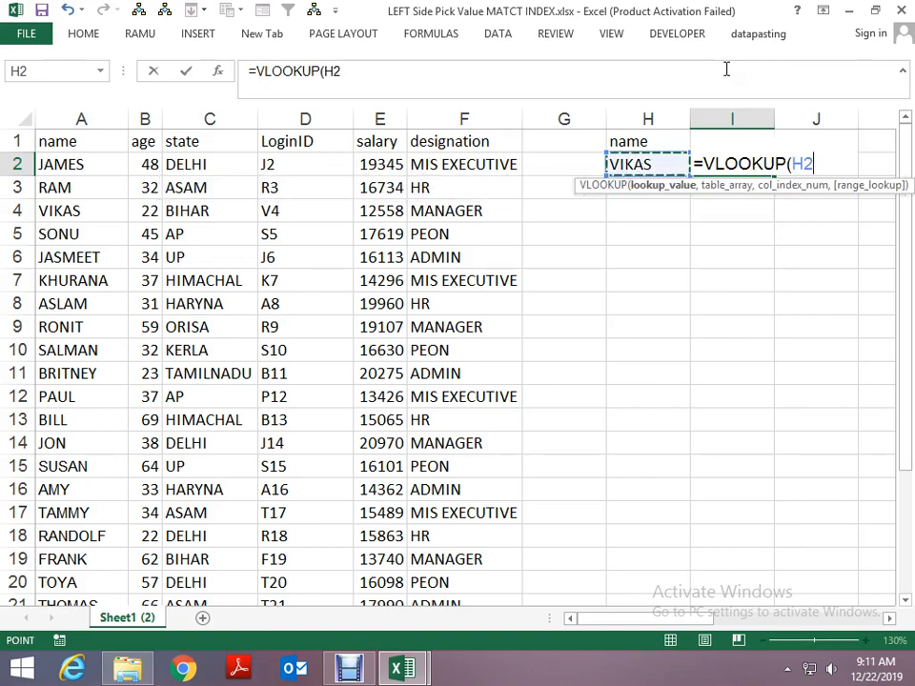
{"action": "type", "text": ","}
{"action": "key", "text": "Left"}
{"action": "key", "text": "Left"}
{"action": "key", "text": "Left"}
{"action": "key", "text": "Left"}
{"action": "key", "text": "Left"}
{"action": "key", "text": "Left"}
{"action": "key", "text": "Left"}
{"action": "key", "text": "Left"}
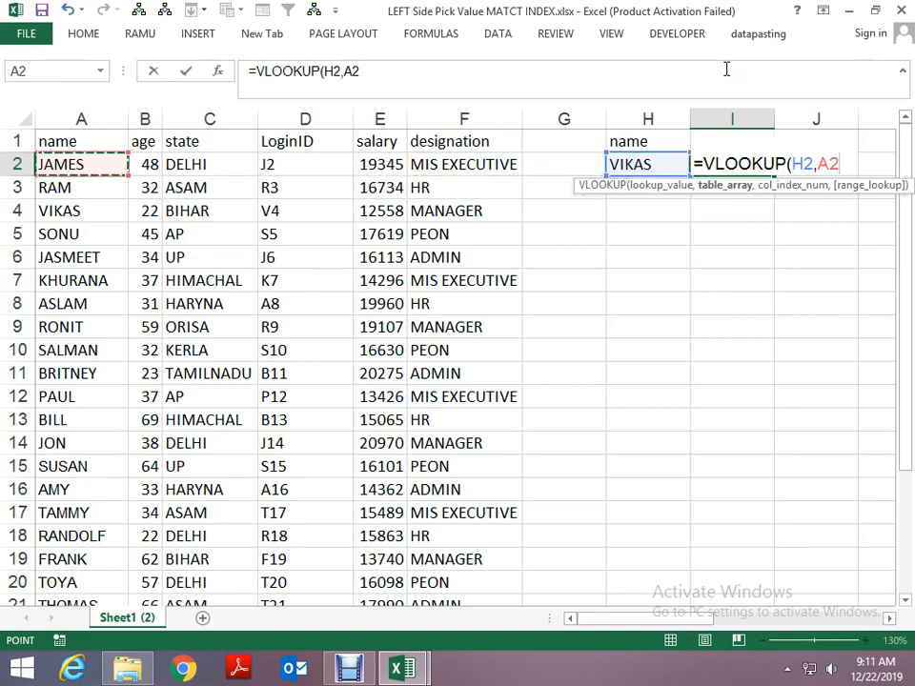
{"action": "key", "text": "ctrl+space"}
{"action": "key", "text": "shift+Right"}
{"action": "type", "text": ",2,"}
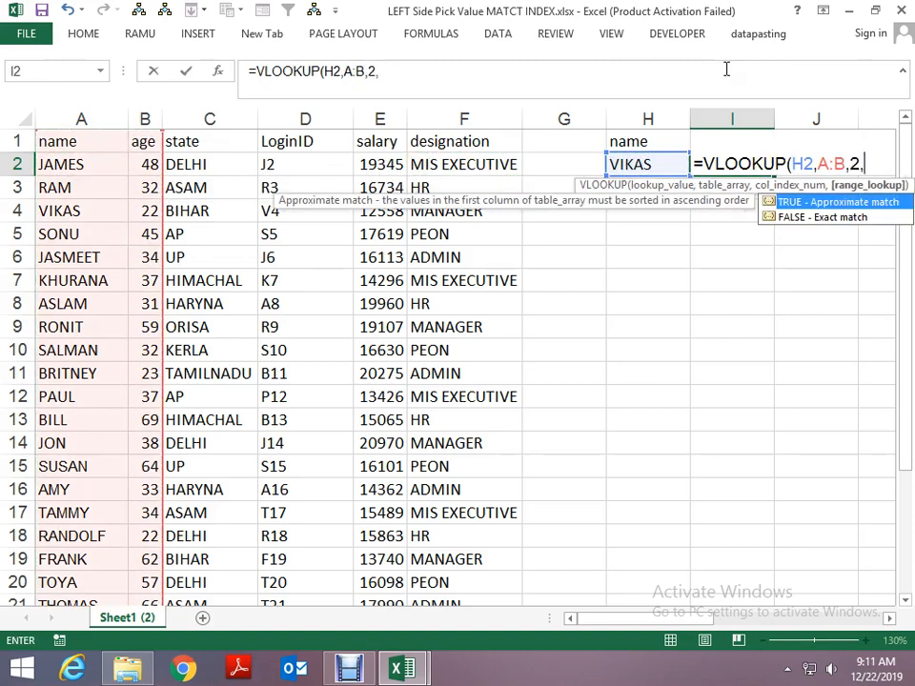
{"action": "type", "text": "0)"}
{"action": "key", "text": "Return"}
{"action": "key", "text": "Up"}
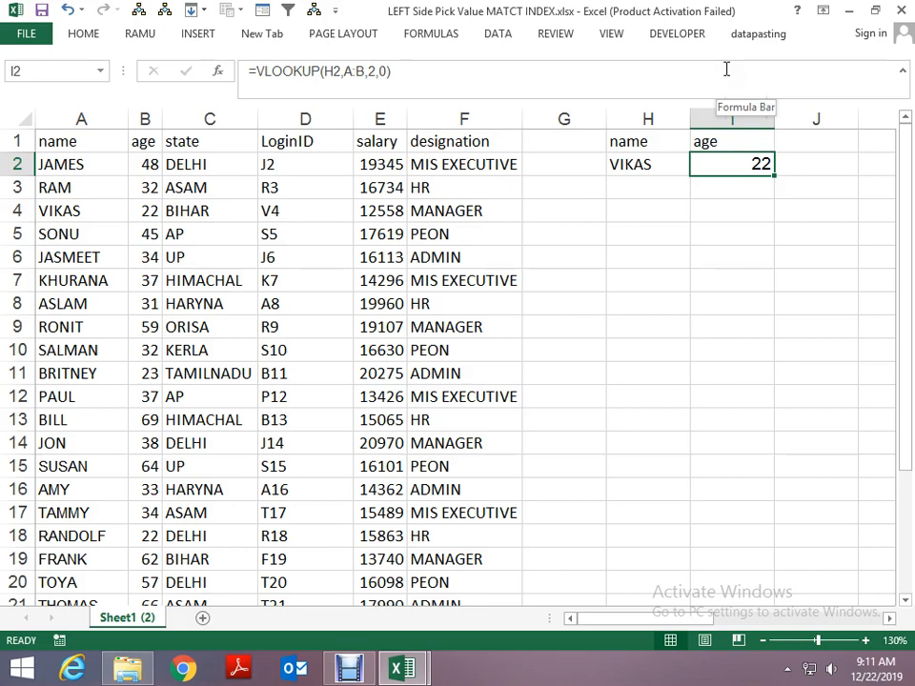
- Enter =MATCH(H2,A:A,0) in H4 to find the lookup name's row position in the name column
{"action": "key", "text": "Down"}
{"action": "key", "text": "Left"}
{"action": "key", "text": "Down"}
{"action": "key", "text": "Left"}
{"action": "key", "text": "Right"}
{"action": "type", "text": "="}
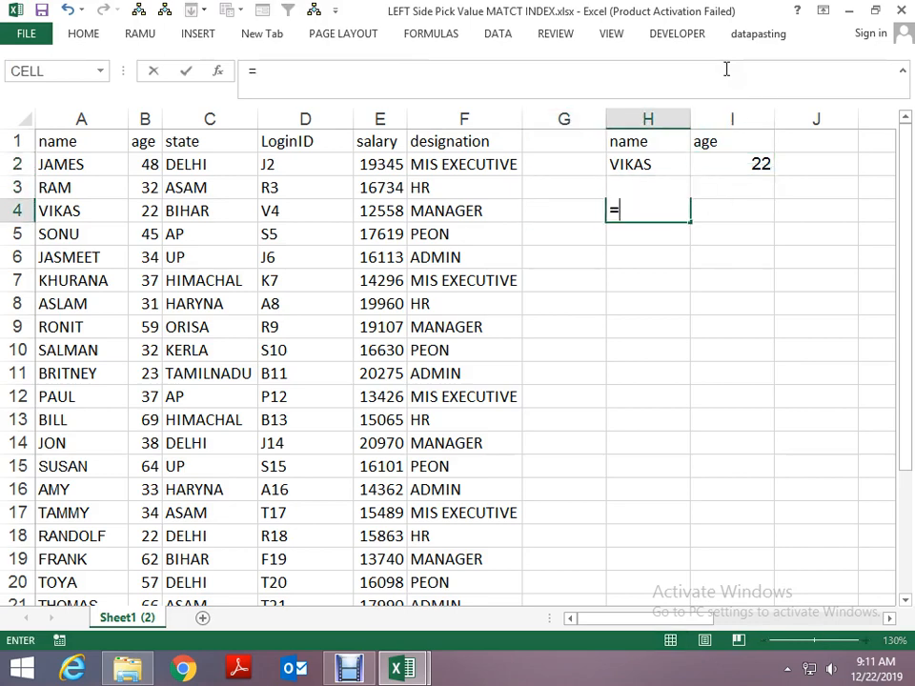
{"action": "type", "text": "MATCH("}
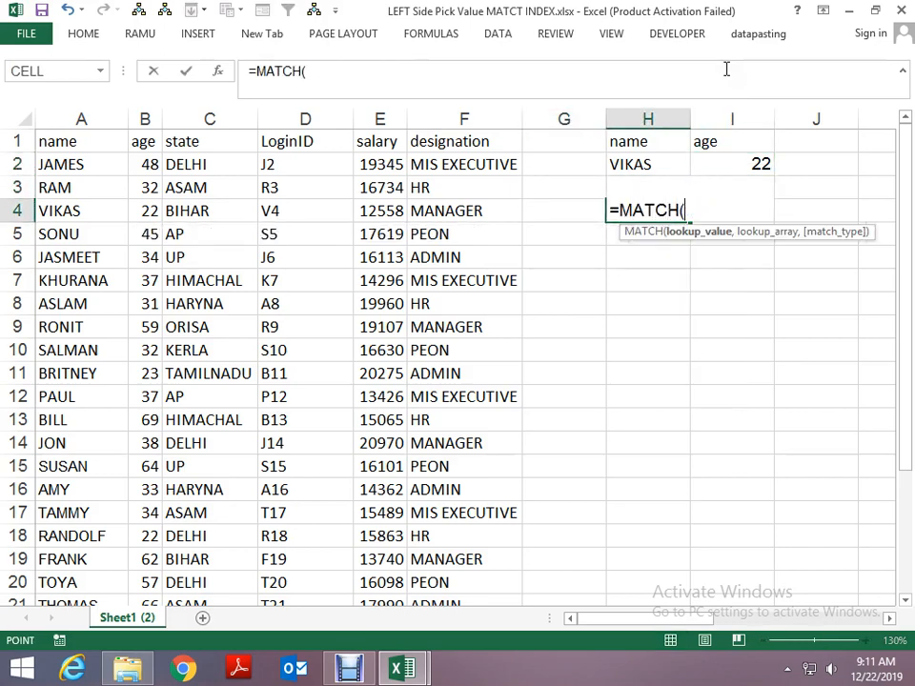
{"action": "key", "text": "Up"}
{"action": "key", "text": "Up"}
{"action": "type", "text": ","}
{"action": "key", "text": "Left"}
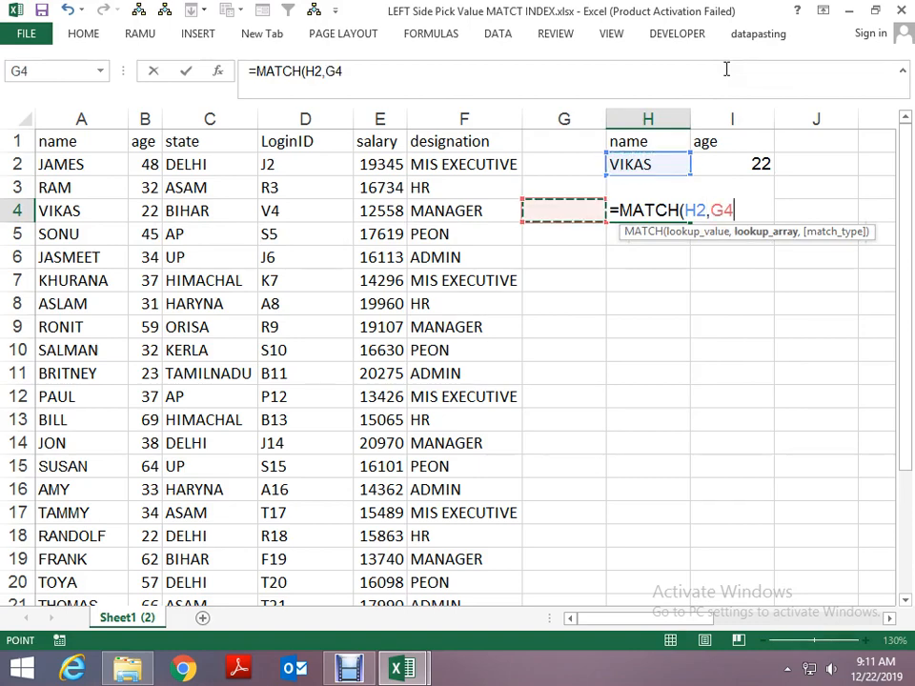
{"action": "key", "text": "ctrl+Left"}
{"action": "key", "text": "ctrl+Left"}
{"action": "key", "text": "ctrl+space"}
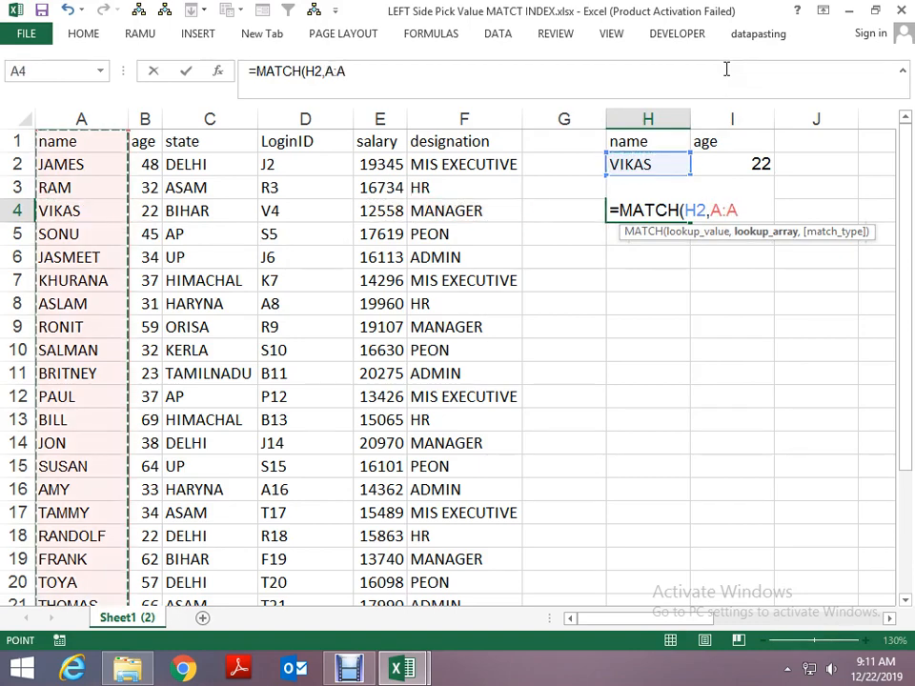
{"action": "type", "text": ",0"}
{"action": "key", "text": "ctrl+Return"}
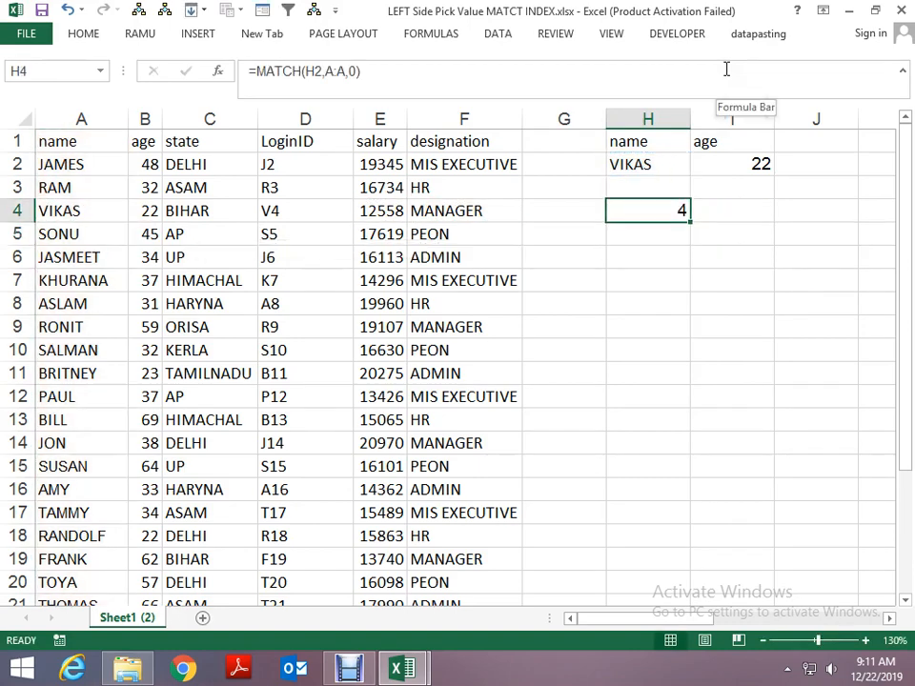
- Check the name and age in row 4 of the employee table against the position returned by MATCH
{"action": "key", "text": "Left"}
{"action": "key", "text": "ctrl+Left"}
{"action": "key", "text": "ctrl+Left"}
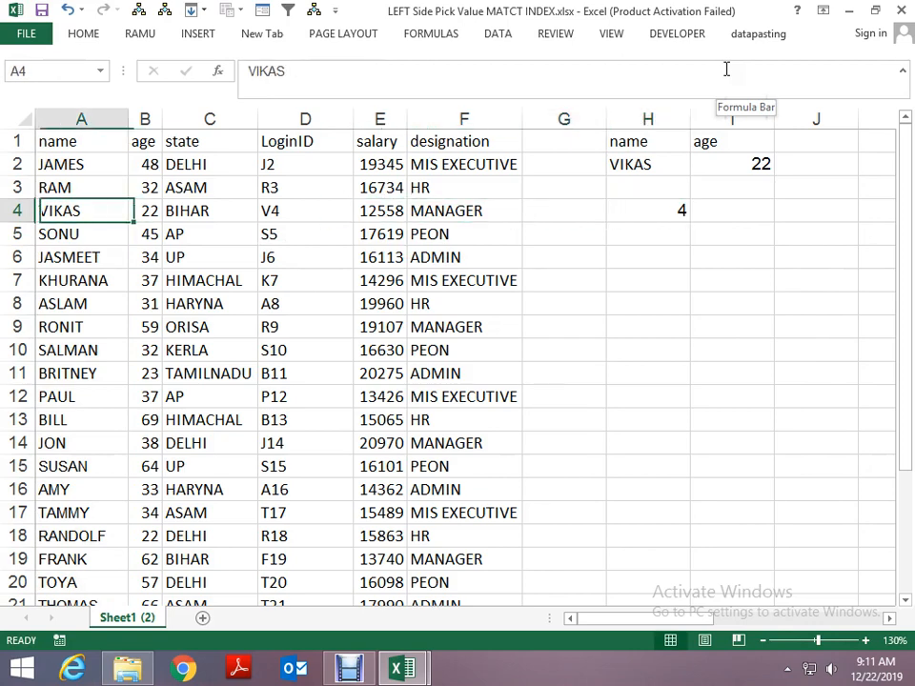
{"action": "key", "text": "Right"}
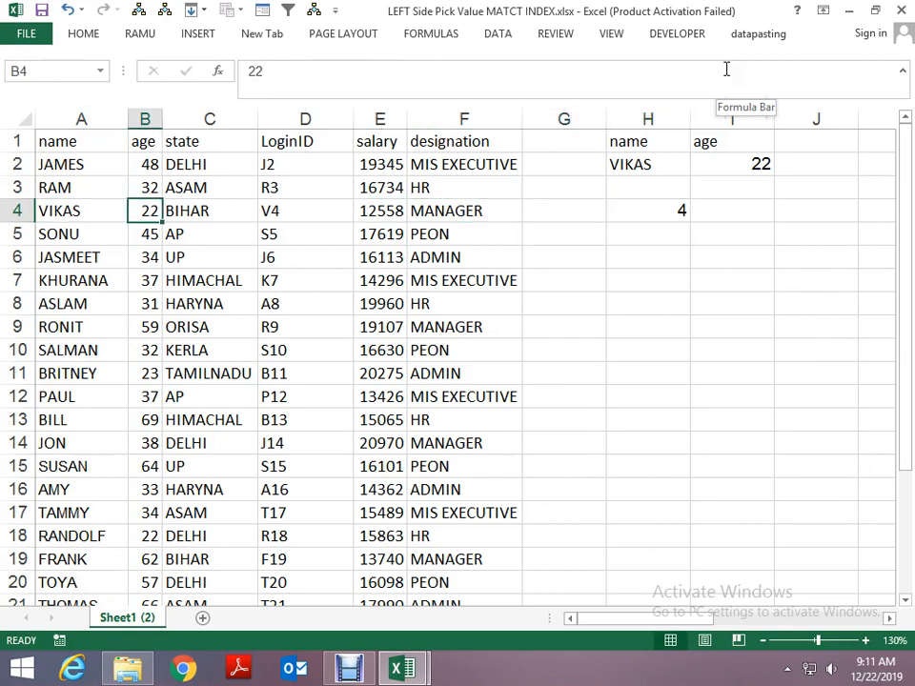
{"action": "key", "text": "Right"}
{"action": "key", "text": "Right"}
{"action": "key", "text": "Right"}
{"action": "key", "text": "Right"}
{"action": "key", "text": "Right"}
{"action": "key", "text": "Right"}
{"action": "key", "text": "Right"}
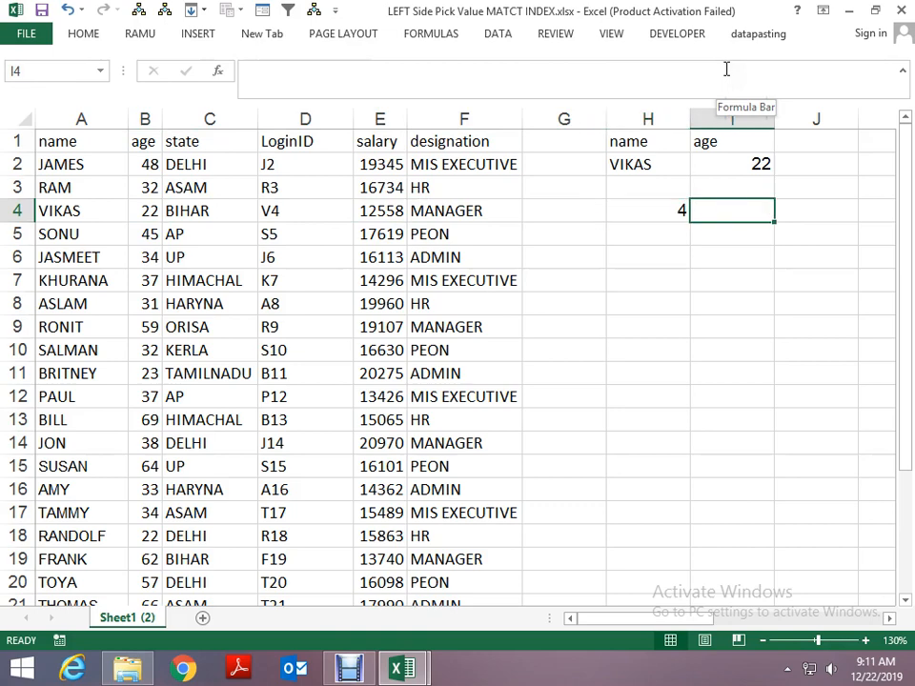
- Retrieve the age in I4 with an INDEX formula over column B, using H4 as the row number
{"action": "type", "text": "=INDEX("}
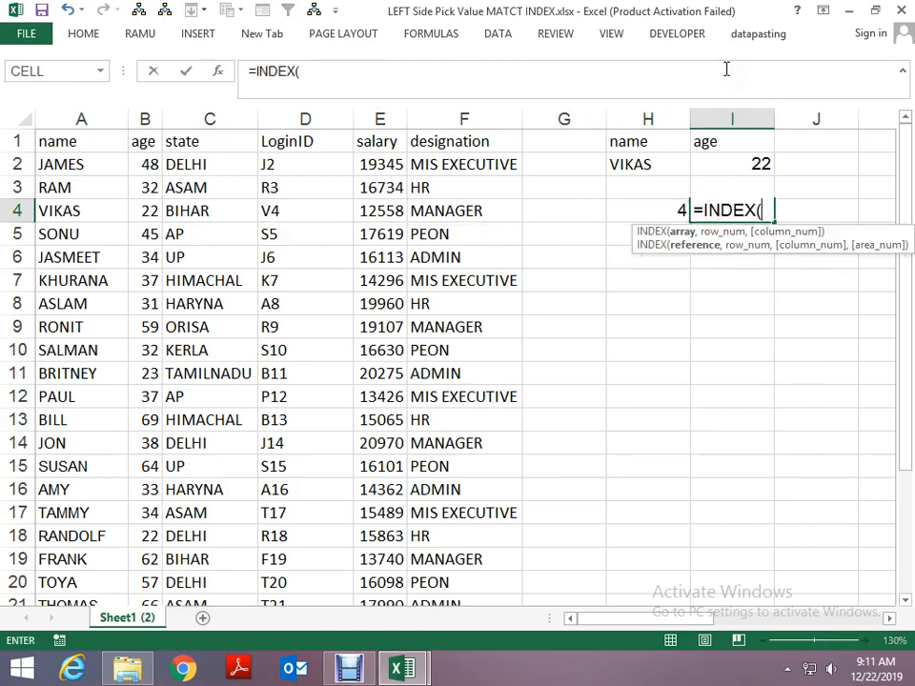
{"action": "key", "text": "Left"}
{"action": "key", "text": "Left"}
{"action": "key", "text": "Left"}
{"action": "key", "text": "Left"}
{"action": "key", "text": "Left"}
{"action": "key", "text": "Left"}
{"action": "key", "text": "Left"}
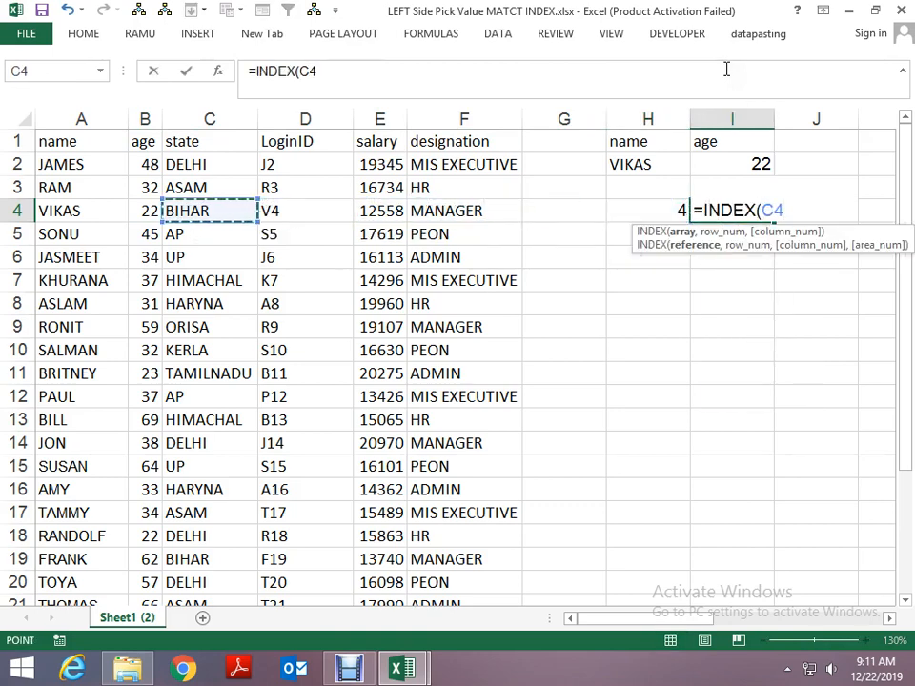
{"action": "key", "text": "ctrl+space"}
{"action": "type", "text": ","}
{"action": "key", "text": "Left"}
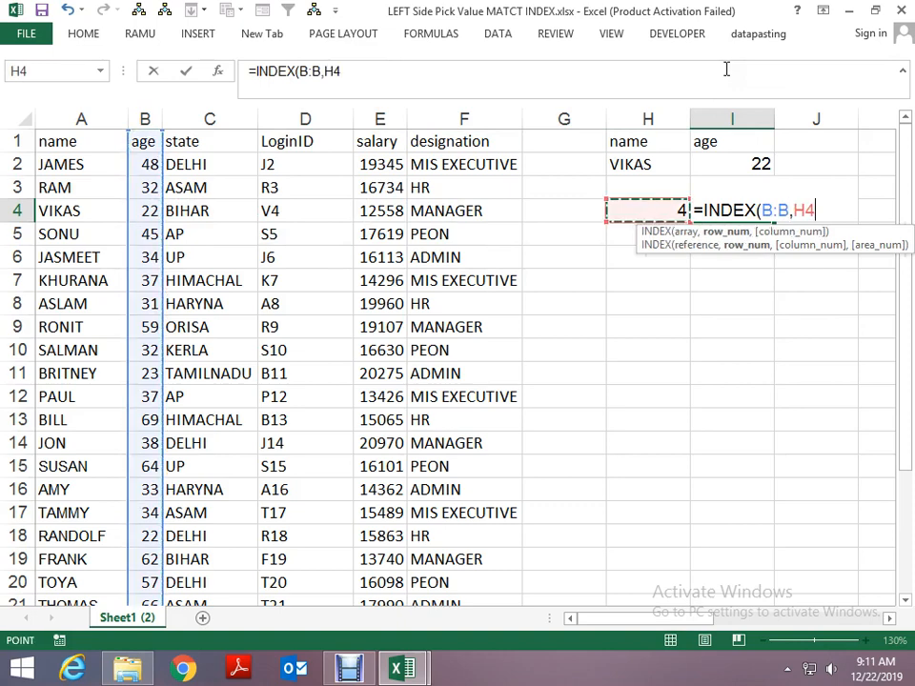
{"action": "key", "text": "Return"}
- Nest H4's MATCH expression inside I4's INDEX formula in place of the H4 reference, making =INDEX(B:B,MATCH(H2,A:A,0))
{"action": "key", "text": "Up"}
{"action": "key", "text": "Left"}
{"action": "key", "text": "F2"}
{"action": "key", "text": "shift+Home"}
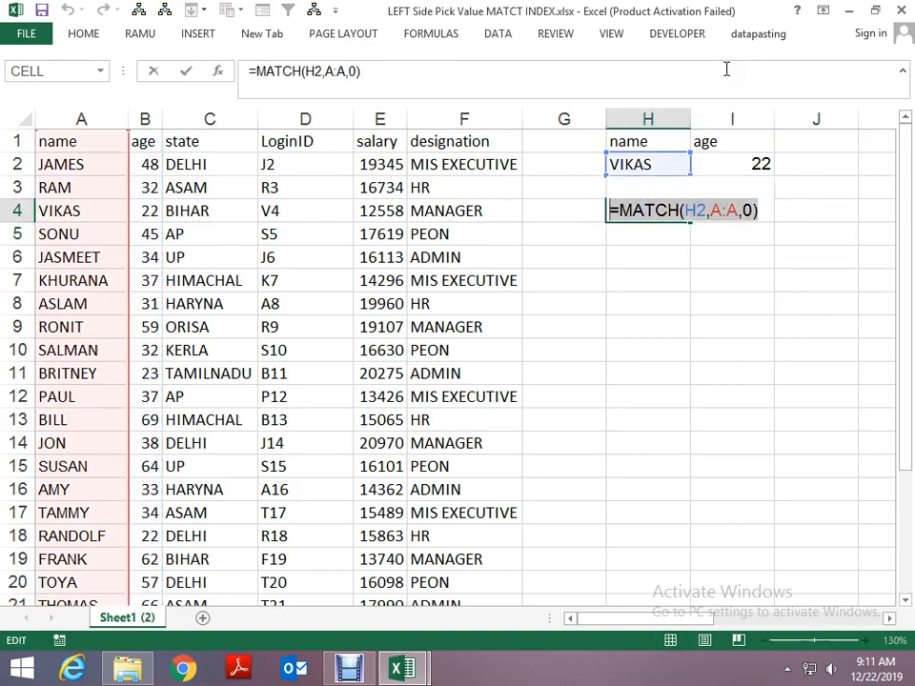
{"action": "key", "text": "ctrl+x"}
{"action": "key", "text": "Escape"}
{"action": "key", "text": "Right"}
{"action": "key", "text": "F2"}
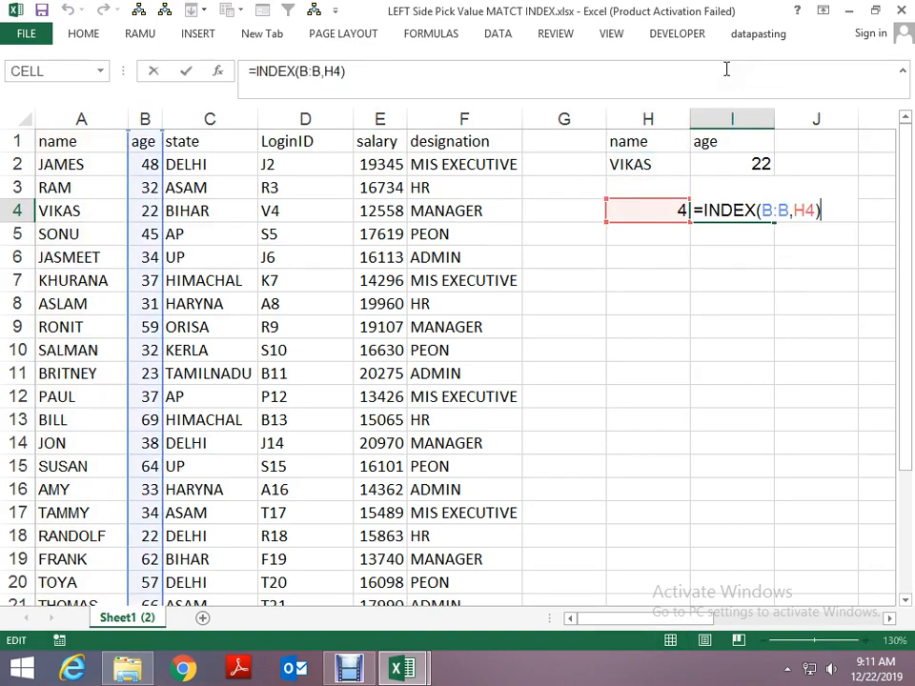
{"action": "key", "text": "Left"}
{"action": "key", "text": "Left"}
{"action": "key", "text": "Left"}
{"action": "key", "text": "Delete"}
{"action": "key", "text": "Delete"}
{"action": "key", "text": "Delete"}
{"action": "key", "text": "ctrl+v"}
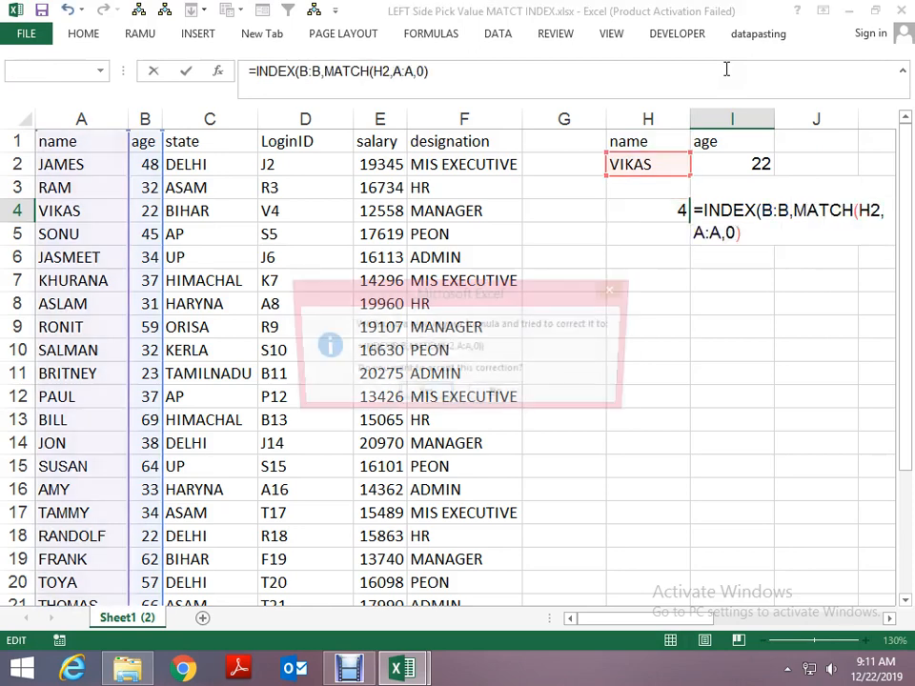
{"action": "key", "text": "Return"}
{"action": "key", "text": "Return"}
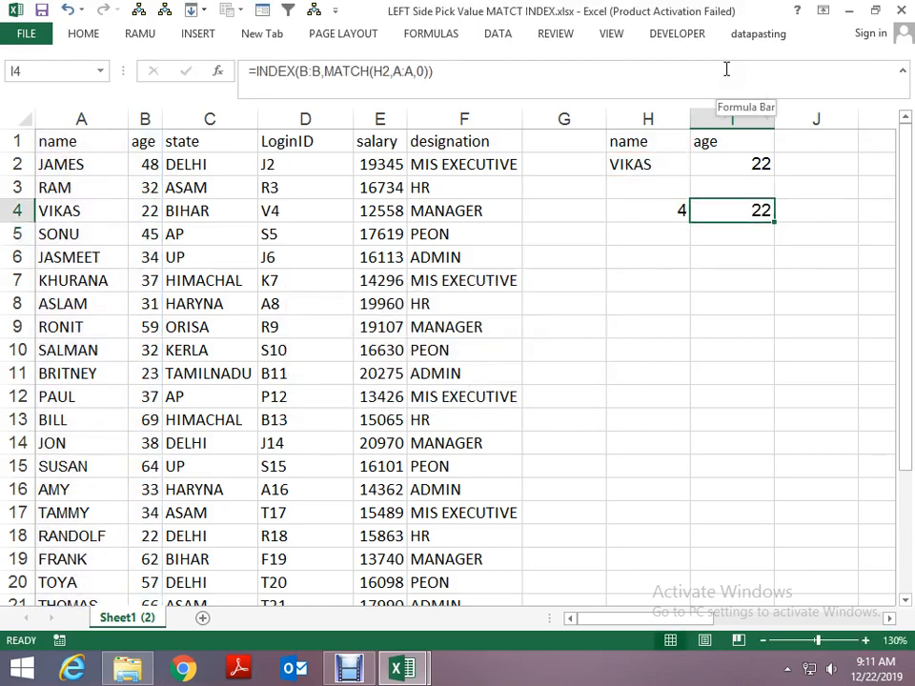
{"action": "key", "text": "Left"}
{"action": "key", "text": "Left"}
{"action": "key", "text": "Left"}
{"action": "key", "text": "Left"}
{"action": "key", "text": "Left"}
{"action": "key", "text": "Right"}
{"action": "key", "text": "Right"}
{"action": "key", "text": "Right"}
{"action": "key", "text": "Right"}
{"action": "key", "text": "Right"}
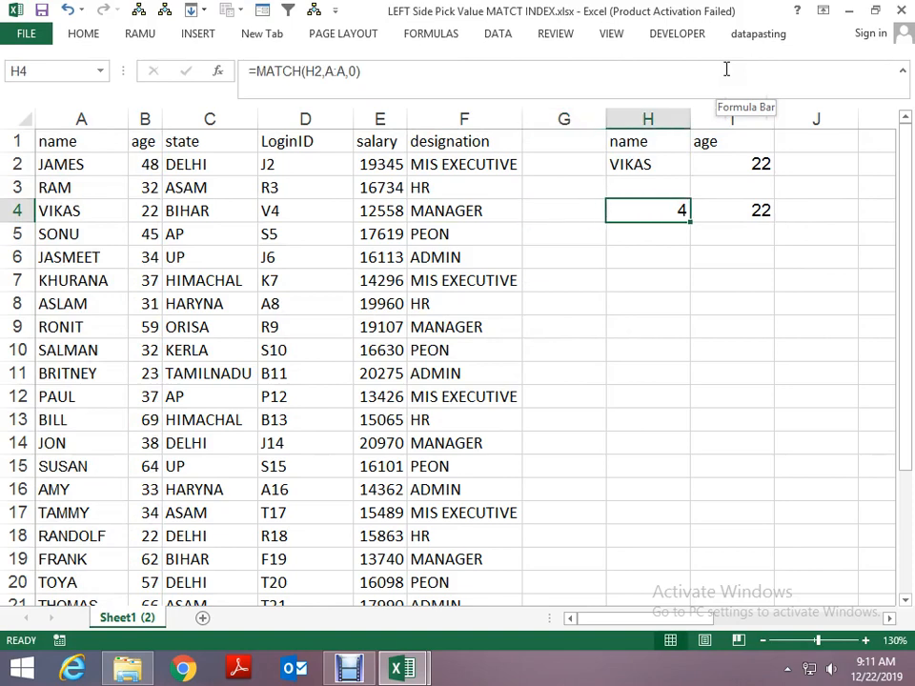
{"action": "key", "text": "Left"}
{"action": "type", "text": "PAUL"}
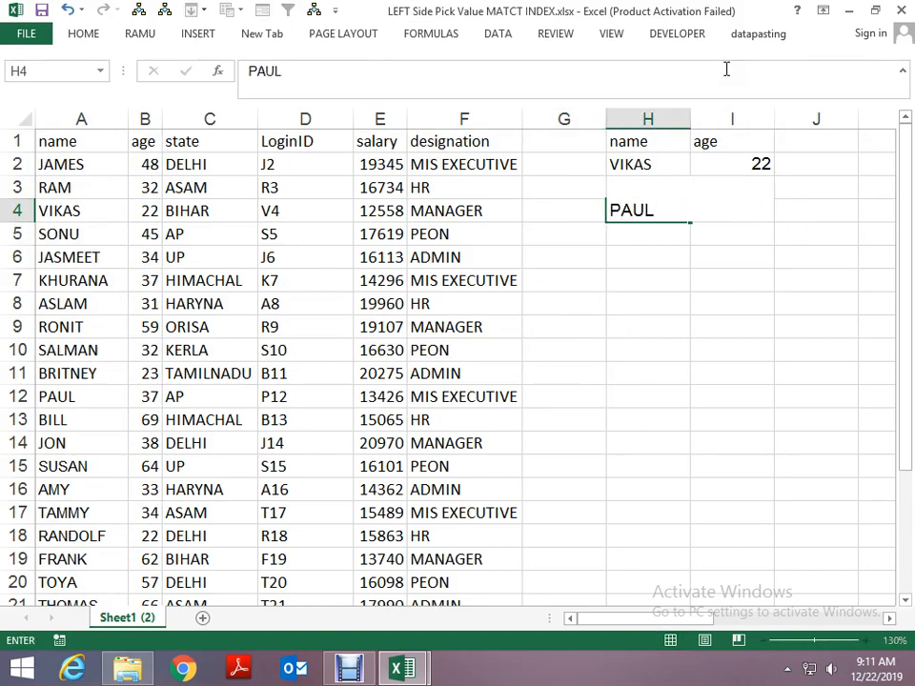
{"action": "key", "text": "Return"}
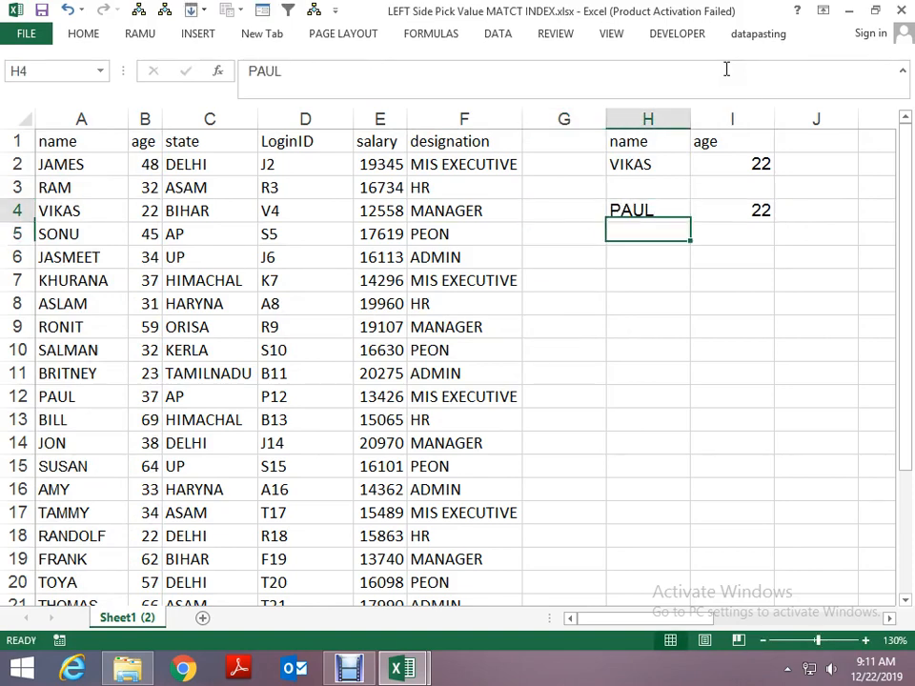
{"action": "key", "text": "Up"}
{"action": "key", "text": "Down"}
{"action": "key", "text": "Down"}
{"action": "key", "text": "Down"}
{"action": "key", "text": "Down"}
{"action": "key", "text": "Down"}
{"action": "key", "text": "Down"}
{"action": "key", "text": "Down"}
{"action": "key", "text": "Down"}
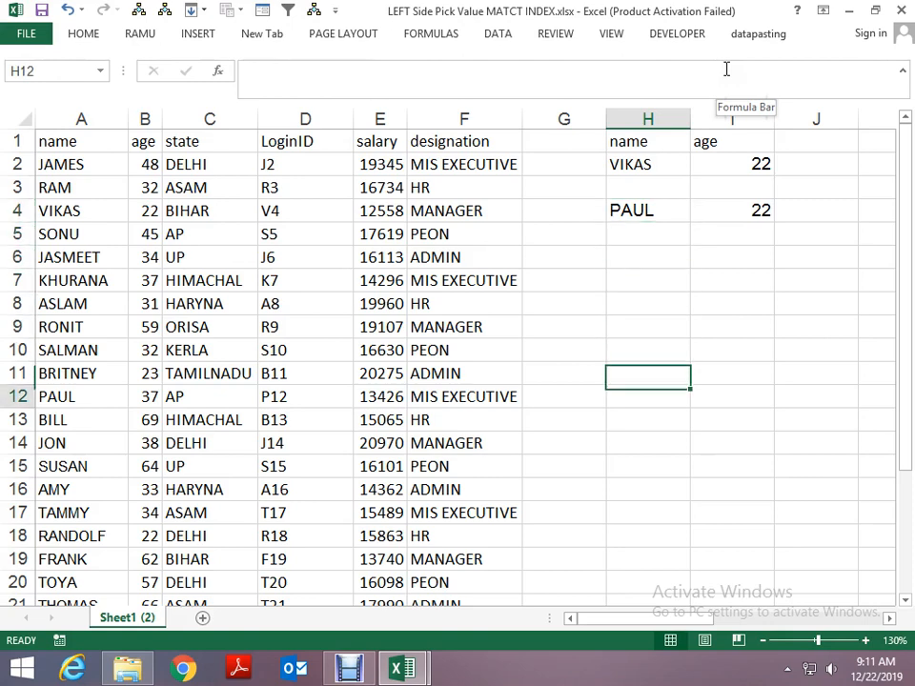
{"action": "key", "text": "Up"}
{"action": "key", "text": "Up"}
{"action": "key", "text": "Up"}
{"action": "key", "text": "Up"}
{"action": "key", "text": "Up"}
{"action": "key", "text": "Up"}
{"action": "key", "text": "Up"}
{"action": "key", "text": "Up"}
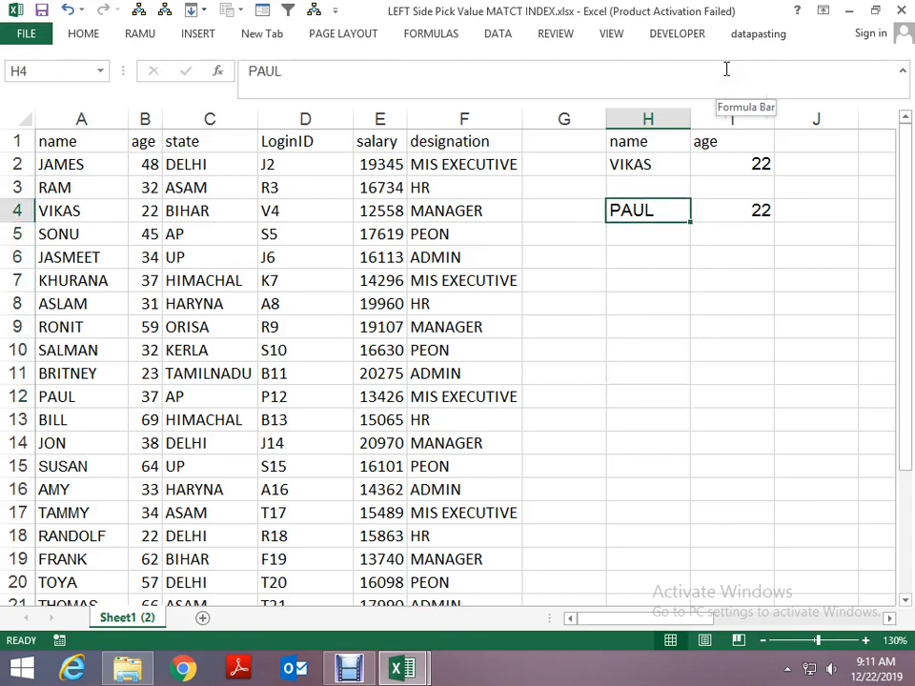
- Change the lookup name in H2 to the employee name listed in A12
{"action": "key", "text": "Up"}
{"action": "key", "text": "Up"}
{"action": "key", "text": "ctrl+z"}
{"action": "key", "text": "Up"}
{"action": "key", "text": "Up"}
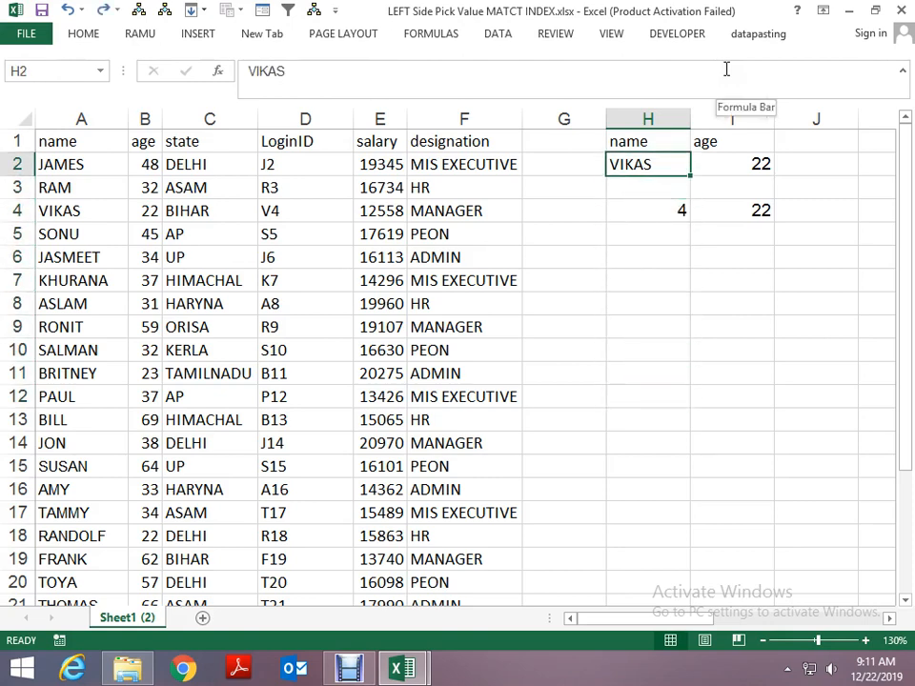
{"action": "key", "text": "Right"}
{"action": "key", "text": "Left"}
{"action": "key", "text": "Down"}
{"action": "key", "text": "Down"}
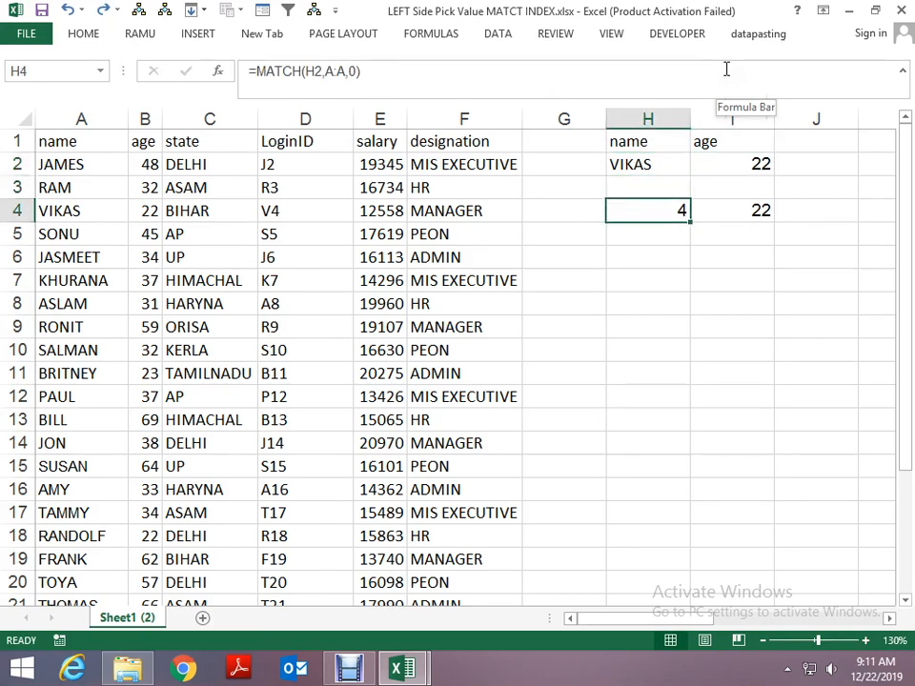
{"action": "key", "text": "F2"}
{"action": "key", "text": "Escape"}
{"action": "key", "text": "Up"}
{"action": "key", "text": "Up"}
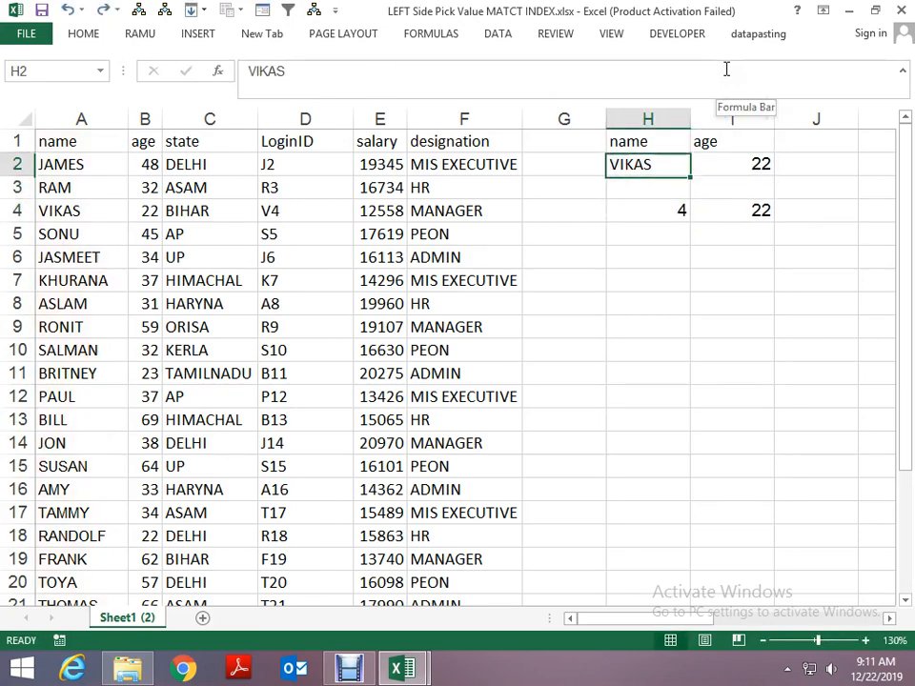
{"action": "type", "text": "PAUL"}
{"action": "key", "text": "Return"}
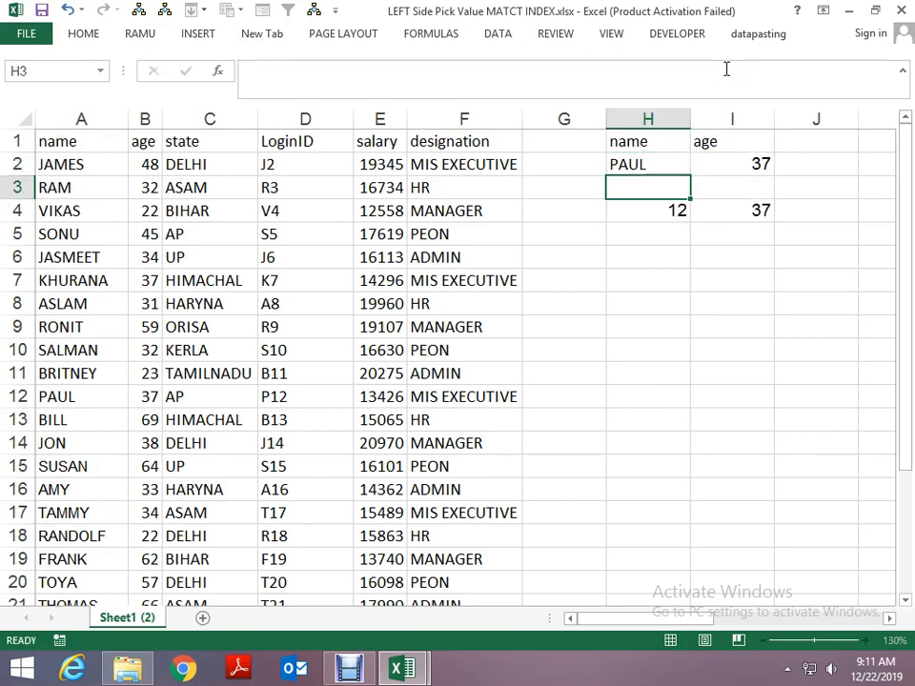
- Check the age in row 12 of the employee table against the lookup results for the name in H2
{"action": "key", "text": "Down"}
{"action": "key", "text": "Down"}
{"action": "key", "text": "Down"}
{"action": "key", "text": "Down"}
{"action": "key", "text": "Down"}
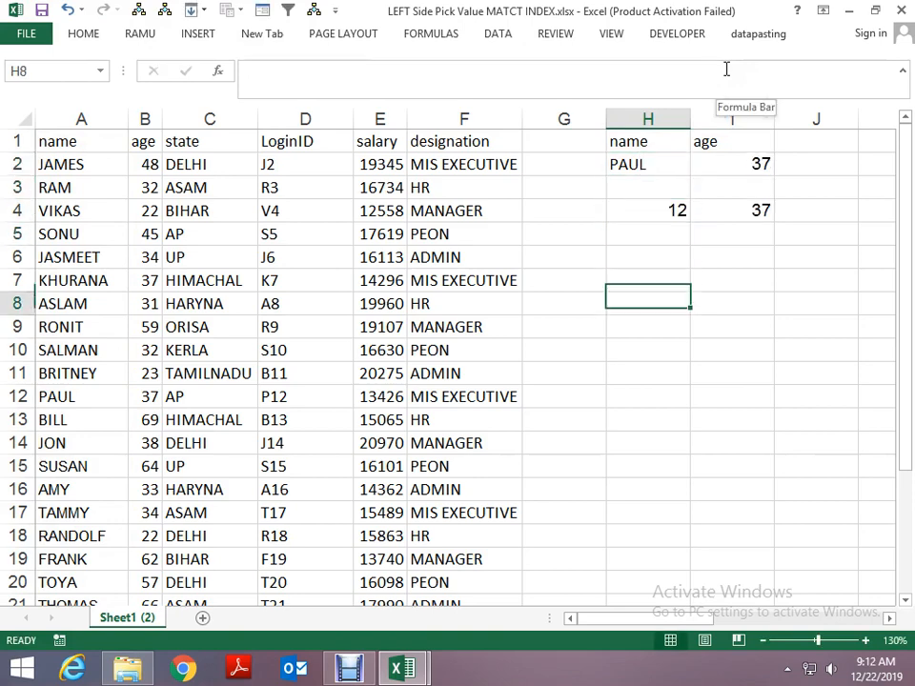
{"action": "key", "text": "Down"}
{"action": "key", "text": "Down"}
{"action": "key", "text": "Down"}
{"action": "key", "text": "Left"}
{"action": "key", "text": "Left"}
{"action": "key", "text": "Left"}
{"action": "key", "text": "Left"}
{"action": "key", "text": "Left"}
{"action": "key", "text": "Left"}
{"action": "key", "text": "Left"}
{"action": "key", "text": "Down"}
{"action": "key", "text": "Right"}
- Copy the employee name from A5 into H2 as the new lookup value
{"action": "key", "text": "Up"}
{"action": "key", "text": "Up"}
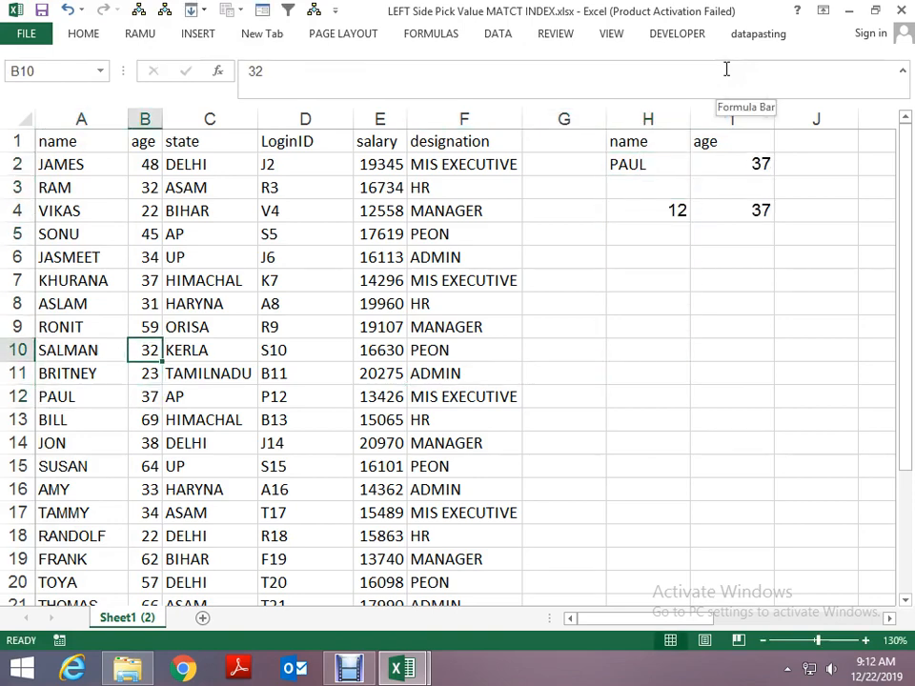
{"action": "key", "text": "Up"}
{"action": "key", "text": "Up"}
{"action": "key", "text": "Up"}
{"action": "key", "text": "Left"}
{"action": "key", "text": "Up"}
{"action": "key", "text": "Up"}
{"action": "key", "text": "ctrl+c"}
{"action": "key", "text": "Right"}
{"action": "key", "text": "Right"}
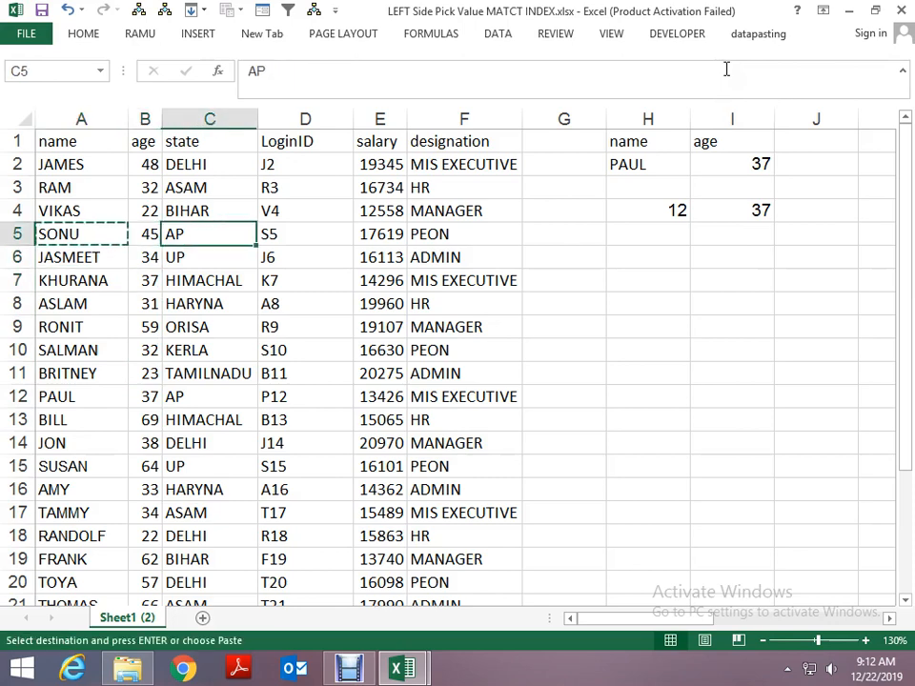
{"action": "key", "text": "Right"}
{"action": "key", "text": "Right"}
{"action": "key", "text": "Right"}
{"action": "key", "text": "Right"}
{"action": "key", "text": "Up"}
{"action": "key", "text": "Up"}
{"action": "key", "text": "Up"}
{"action": "key", "text": "Right"}
{"action": "key", "text": "ctrl+v"}
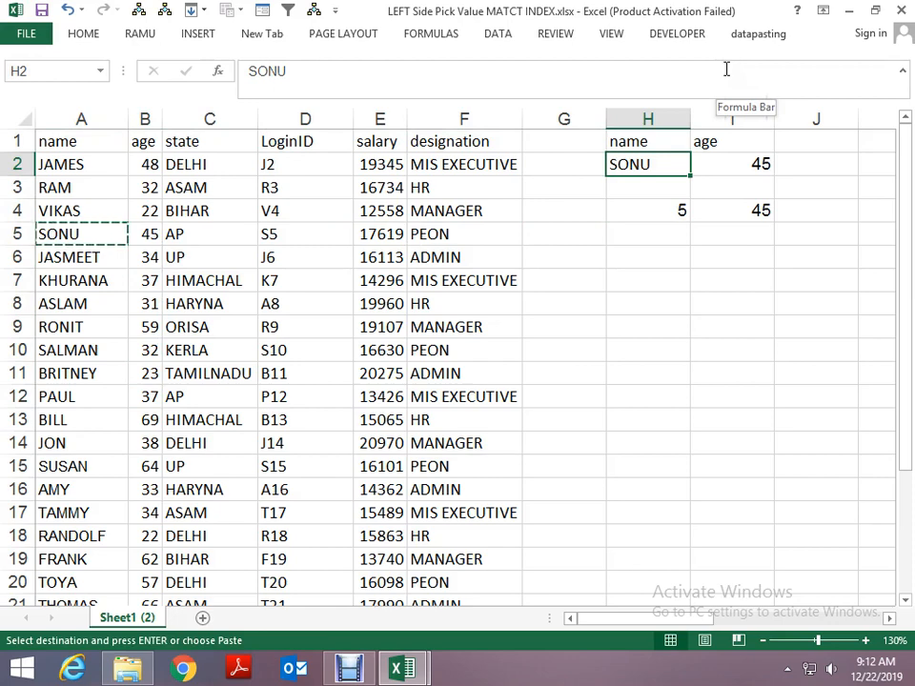
{"action": "key", "text": "Escape"}
{"action": "key", "text": "Right"}
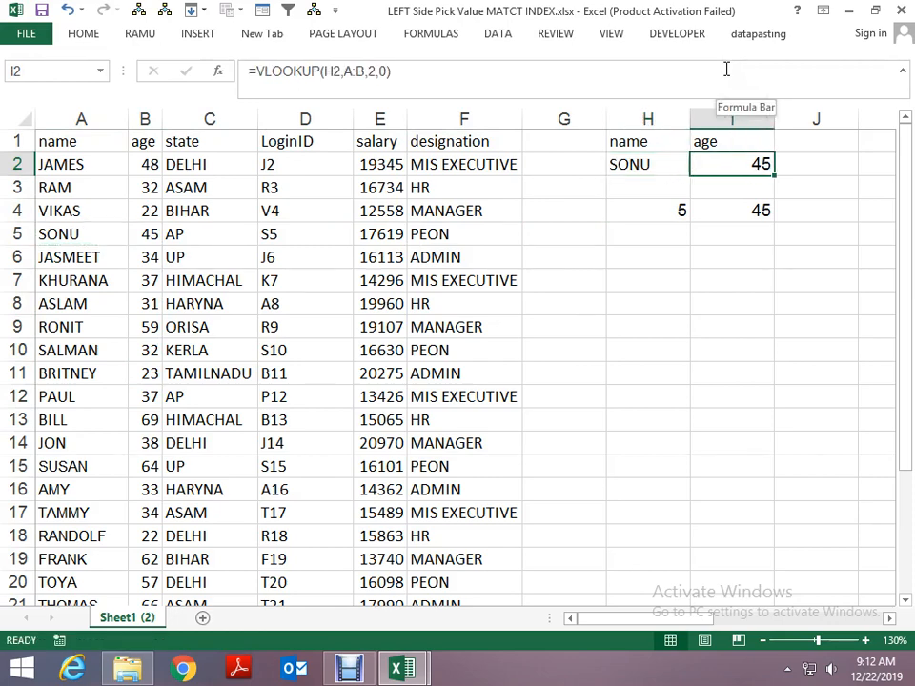
- Copy the LoginID header from D1 into H6 to start a second lookup block
{"action": "key", "text": "Down"}
{"action": "key", "text": "Down"}
{"action": "key", "text": "Left"}
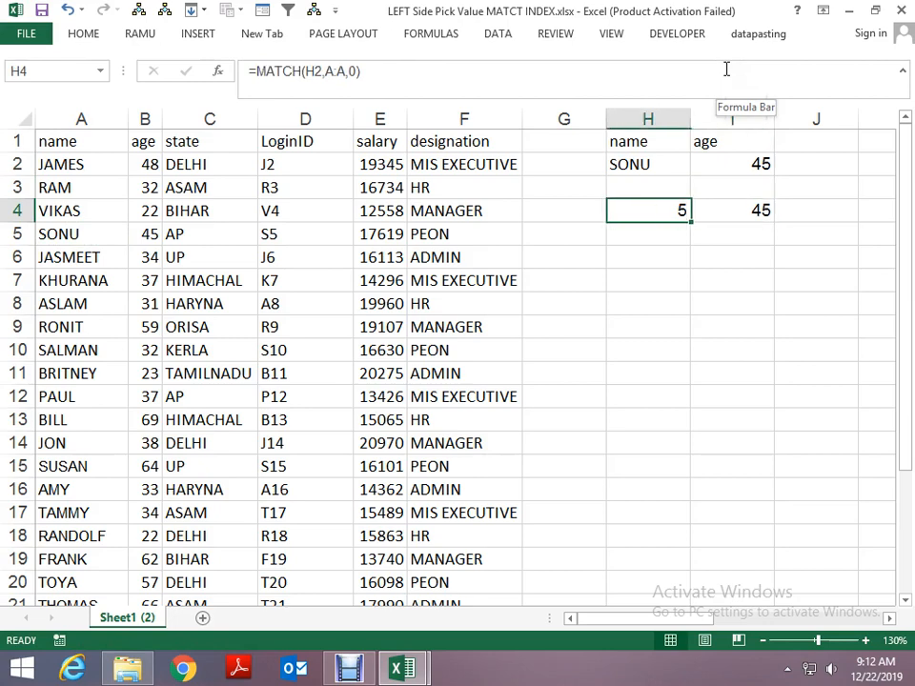
{"action": "key", "text": "Left"}
{"action": "key", "text": "Left"}
{"action": "key", "text": "Left"}
{"action": "key", "text": "Left"}
{"action": "key", "text": "Left"}
{"action": "key", "text": "Up"}
{"action": "key", "text": "Up"}
{"action": "key", "text": "Right"}
{"action": "key", "text": "Up"}
{"action": "key", "text": "ctrl+c"}
{"action": "key", "text": "Right"}
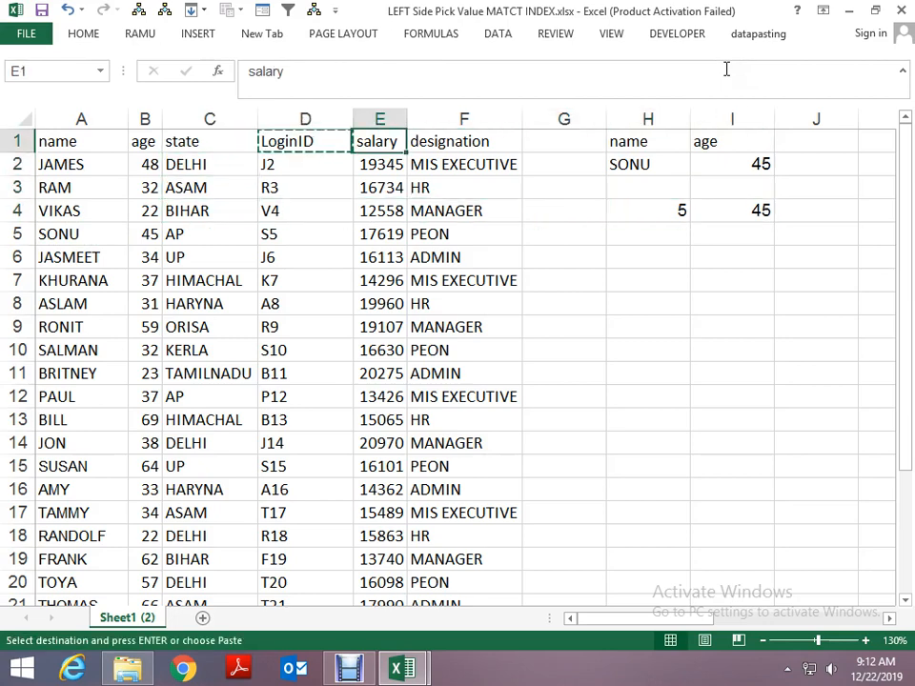
{"action": "key", "text": "Right"}
{"action": "key", "text": "Right"}
{"action": "key", "text": "Down"}
{"action": "key", "text": "Right"}
{"action": "key", "text": "Down"}
{"action": "key", "text": "Down"}
{"action": "key", "text": "Down"}
{"action": "key", "text": "Down"}
{"action": "key", "text": "Down"}
{"action": "key", "text": "Up"}
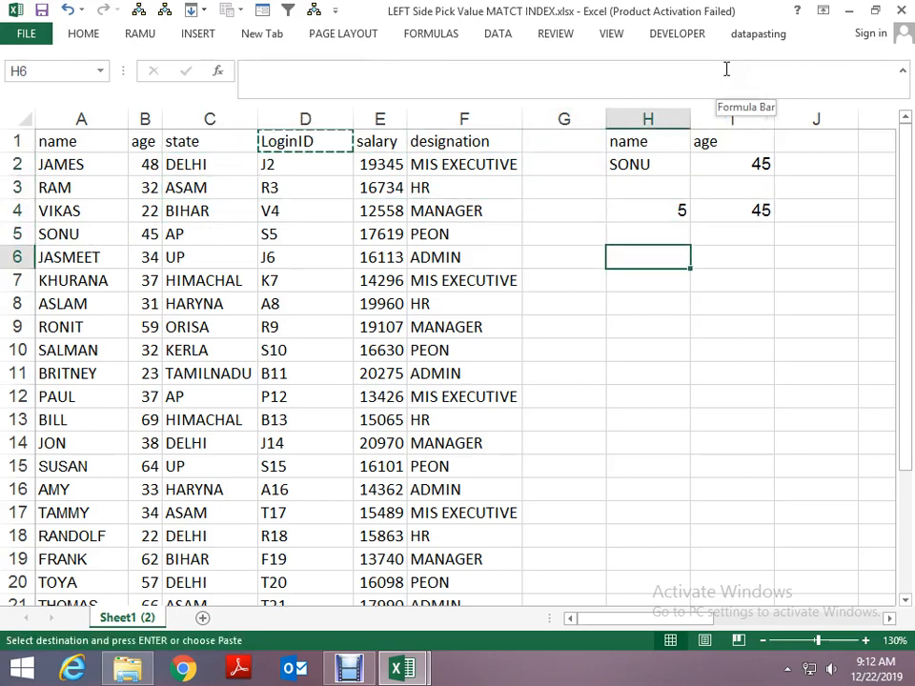
{"action": "key", "text": "Return"}
{"action": "key", "text": "Left"}
{"action": "key", "text": "Left"}
{"action": "key", "text": "Left"}
{"action": "key", "text": "Left"}
{"action": "key", "text": "Left"}
{"action": "key", "text": "Right"}
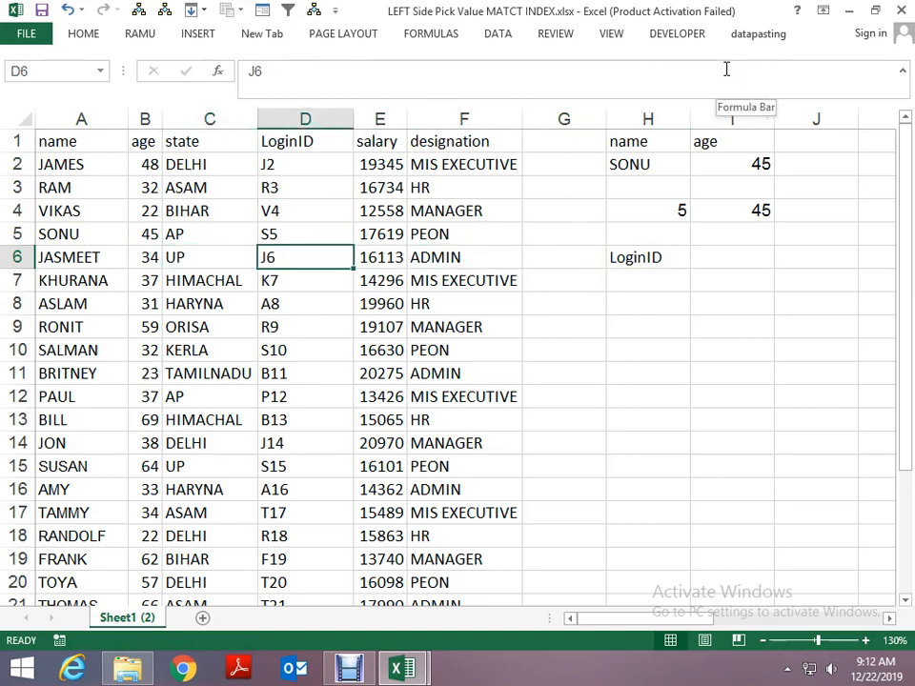
{"action": "key", "text": "ctrl+c"}
{"action": "key", "text": "Right"}
{"action": "key", "text": "Right"}
{"action": "key", "text": "Right"}
{"action": "key", "text": "Right"}
{"action": "key", "text": "Right"}
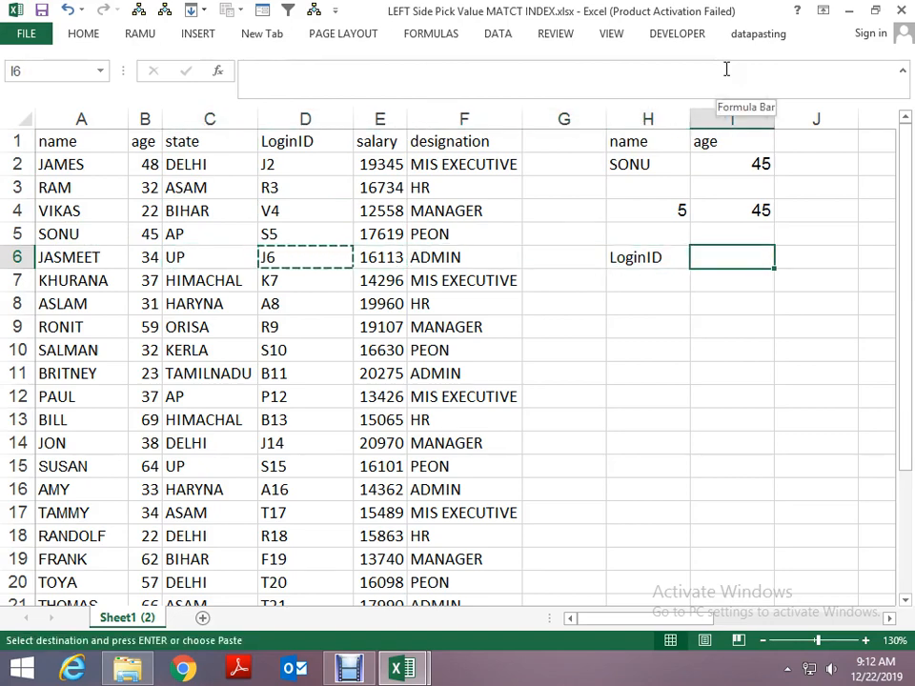
{"action": "key", "text": "Left"}
{"action": "key", "text": "Left"}
- Copy the name header from A1 into I6, beside the LoginID header
{"action": "key", "text": "Left"}
{"action": "key", "text": "Left"}
{"action": "key", "text": "Left"}
{"action": "key", "text": "Escape"}
{"action": "key", "text": "Left"}
{"action": "key", "text": "Left"}
{"action": "key", "text": "ctrl+Home"}
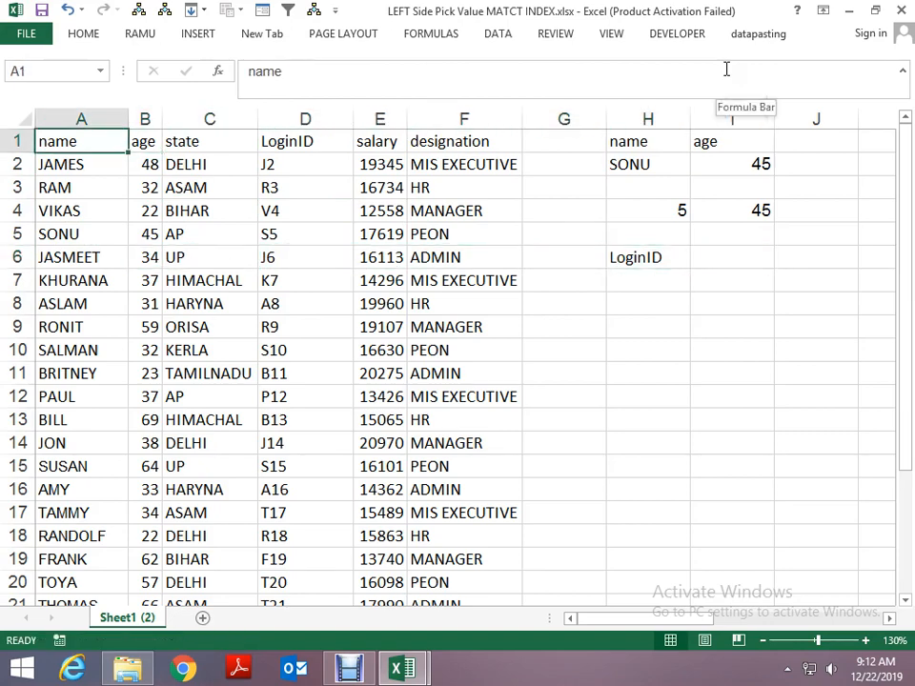
{"action": "key", "text": "ctrl+c"}
{"action": "key", "text": "Right"}
{"action": "key", "text": "Right"}
{"action": "key", "text": "Right"}
{"action": "key", "text": "Right"}
{"action": "key", "text": "Right"}
{"action": "key", "text": "Right"}
{"action": "key", "text": "Right"}
{"action": "key", "text": "Down"}
{"action": "key", "text": "Down"}
{"action": "key", "text": "Down"}
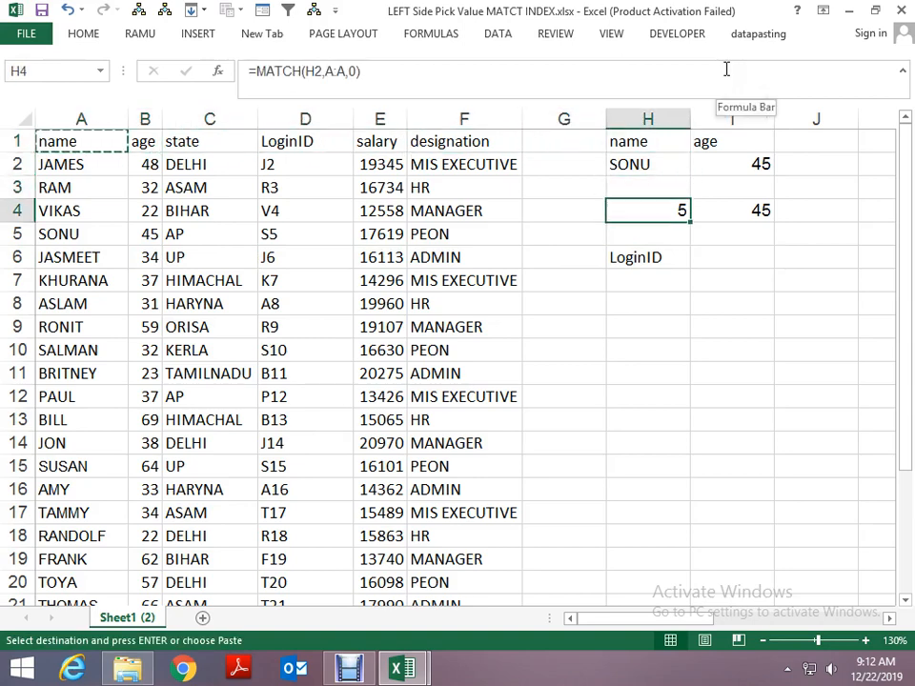
{"action": "key", "text": "Down"}
{"action": "key", "text": "Down"}
{"action": "key", "text": "Right"}
{"action": "key", "text": "ctrl+v"}
{"action": "key", "text": "Escape"}
- Copy the login ID from D6 into H7 as the lookup value
{"action": "key", "text": "Left"}
{"action": "key", "text": "Left"}
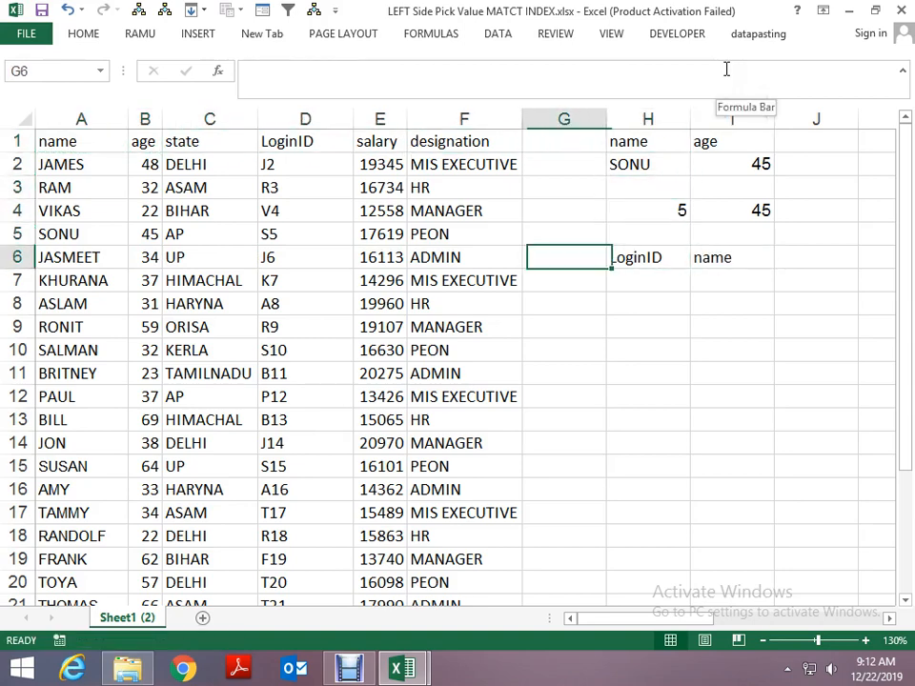
{"action": "key", "text": "Left"}
{"action": "key", "text": "Left"}
{"action": "key", "text": "Left"}
{"action": "key", "text": "Left"}
{"action": "key", "text": "Left"}
{"action": "key", "text": "Right"}
{"action": "key", "text": "Right"}
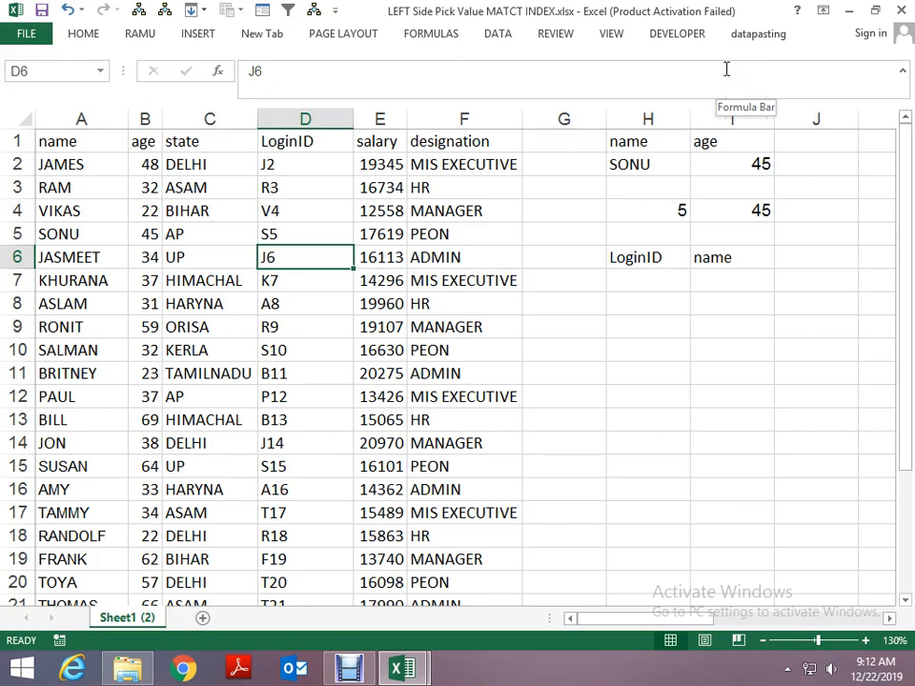
{"action": "key", "text": "ctrl+c"}
{"action": "key", "text": "Right"}
{"action": "key", "text": "Right"}
{"action": "key", "text": "Right"}
{"action": "key", "text": "Right"}
{"action": "key", "text": "Down"}
{"action": "key", "text": "ctrl+v"}
{"action": "key", "text": "Escape"}
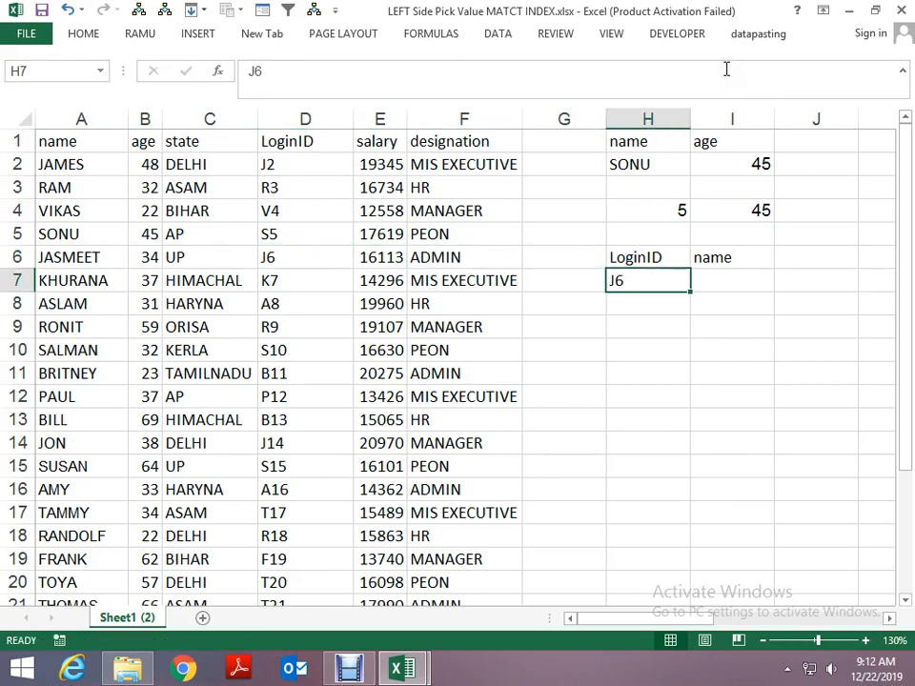
- Enter =MATCH(H7,D:D,0) in I7 to find the login ID's row position in column D
{"action": "key", "text": "Right"}
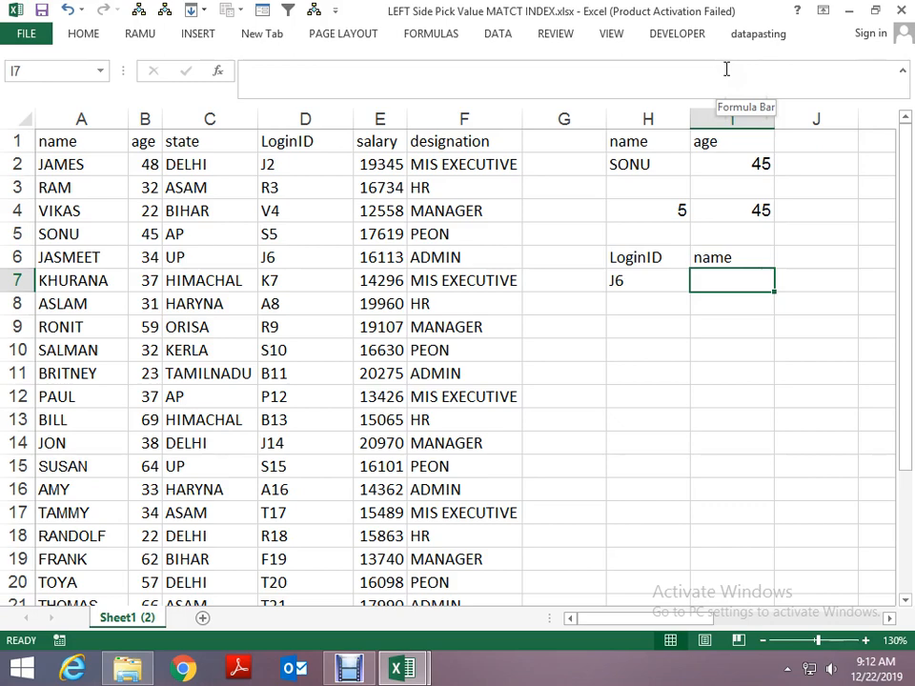
{"action": "type", "text": "=MAT"}
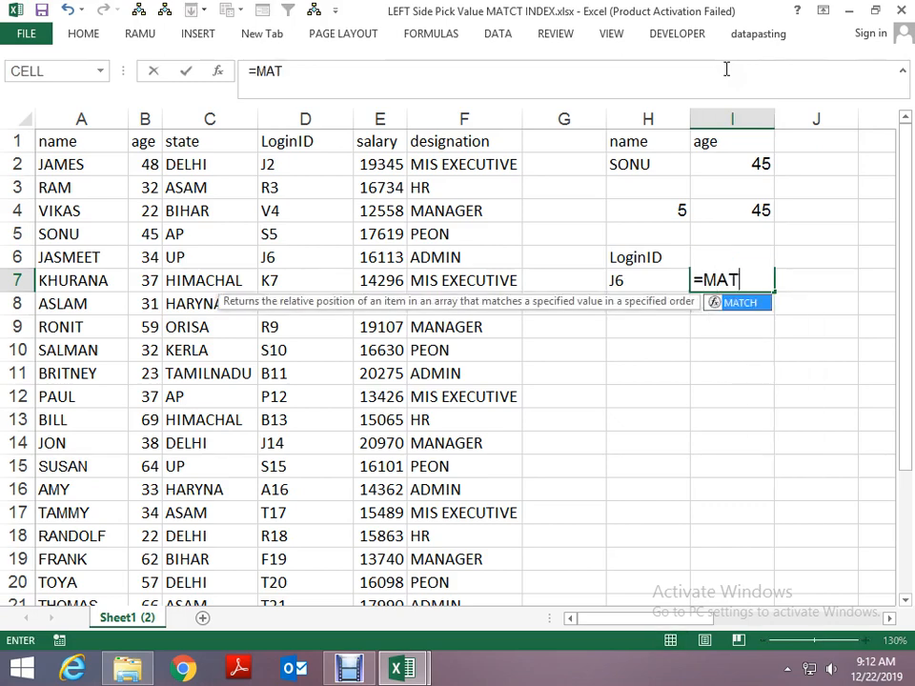
{"action": "type", "text": "CH("}
{"action": "key", "text": "Left"}
{"action": "key", "text": "Left"}
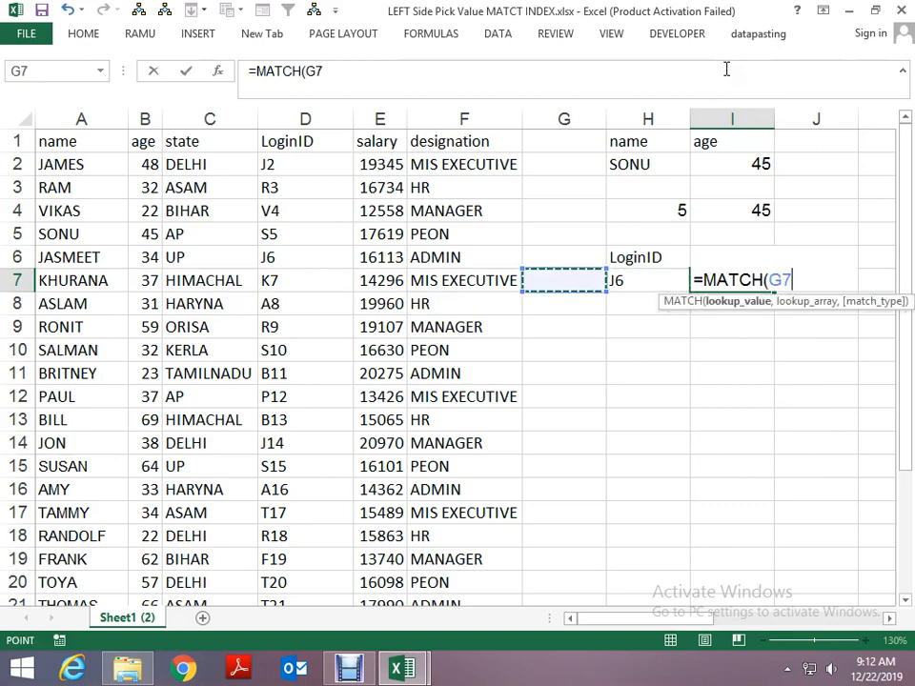
{"action": "key", "text": "Right"}
{"action": "type", "text": ","}
{"action": "key", "text": "Left"}
{"action": "key", "text": "Left"}
{"action": "key", "text": "Left"}
{"action": "key", "text": "Left"}
{"action": "key", "text": "Left"}
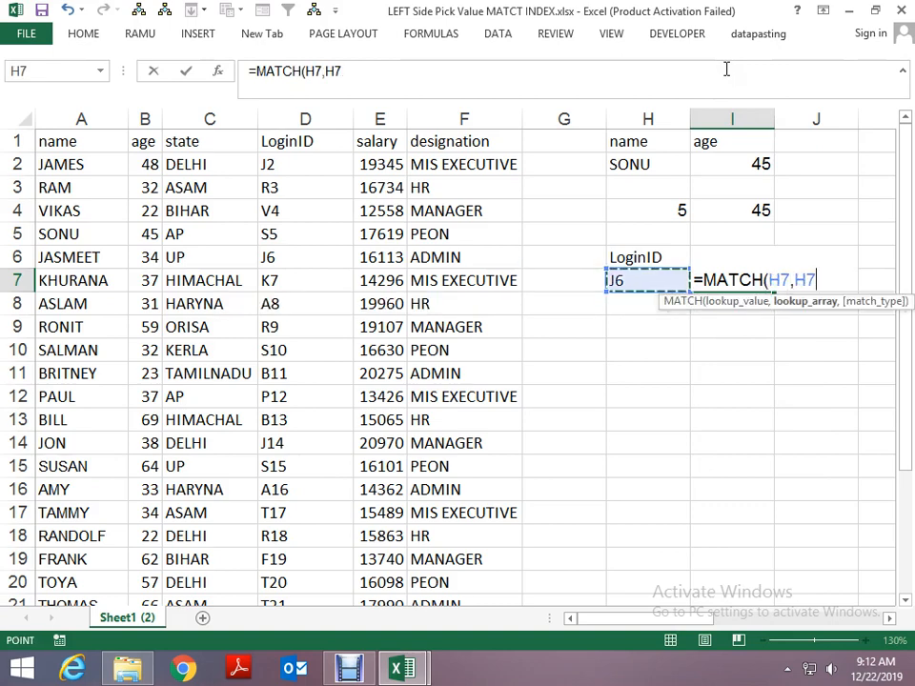
{"action": "key", "text": "ctrl+space"}
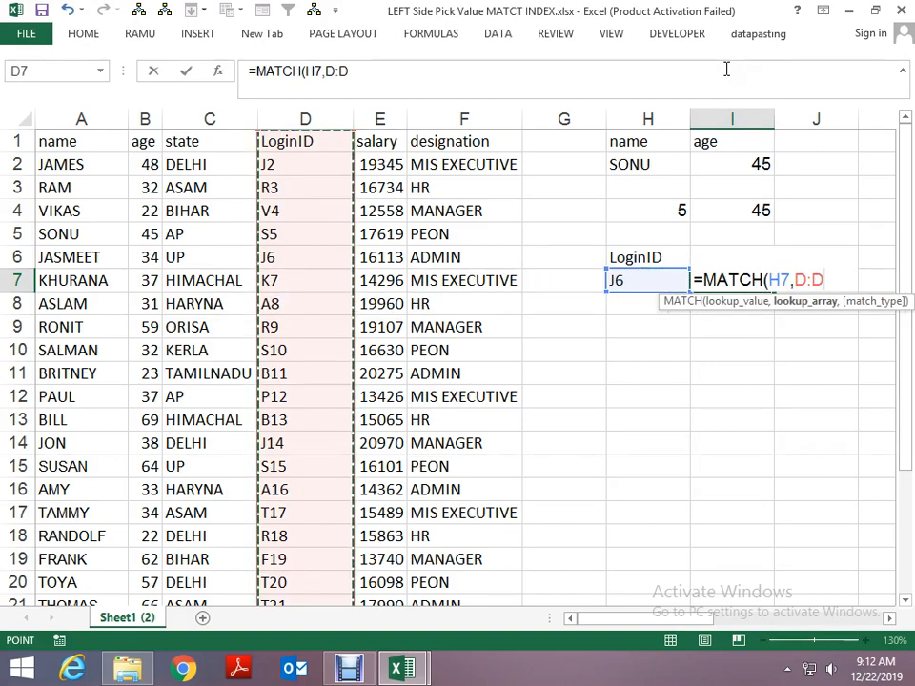
{"action": "type", "text": ",0"}
{"action": "key", "text": "Return"}
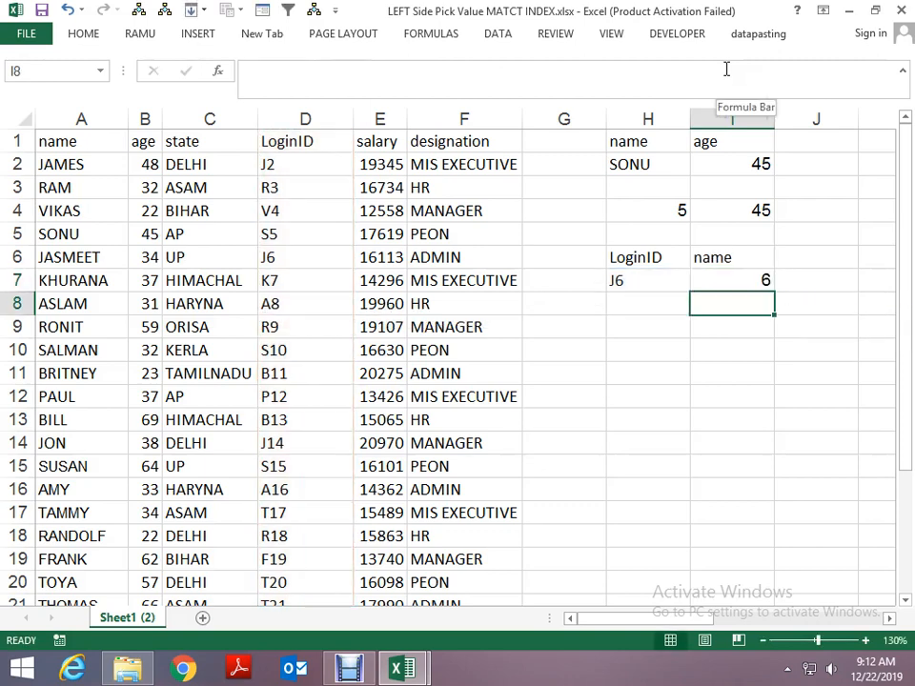
- Count down the LoginID and name columns to check the row position returned by the MATCH formula
{"action": "key", "text": "Left"}
{"action": "key", "text": "Left"}
{"action": "key", "text": "Left"}
{"action": "key", "text": "Left"}
{"action": "key", "text": "Left"}
{"action": "key", "text": "ctrl+Up"}
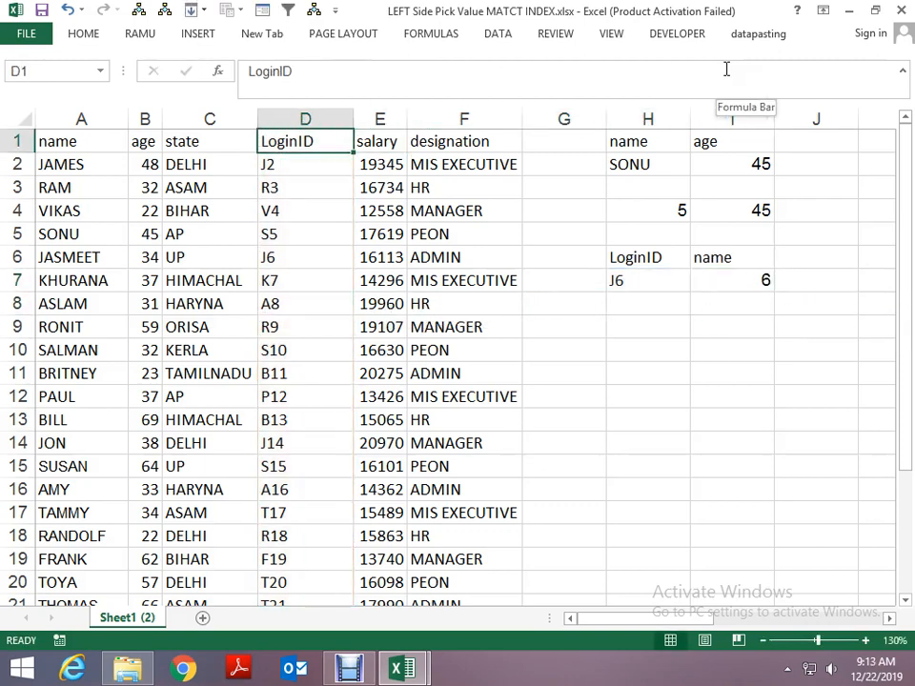
{"action": "key", "text": "Down"}
{"action": "key", "text": "Down"}
{"action": "key", "text": "Down"}
{"action": "key", "text": "Down"}
{"action": "key", "text": "Down"}
{"action": "key", "text": "Left"}
{"action": "key", "text": "Left"}
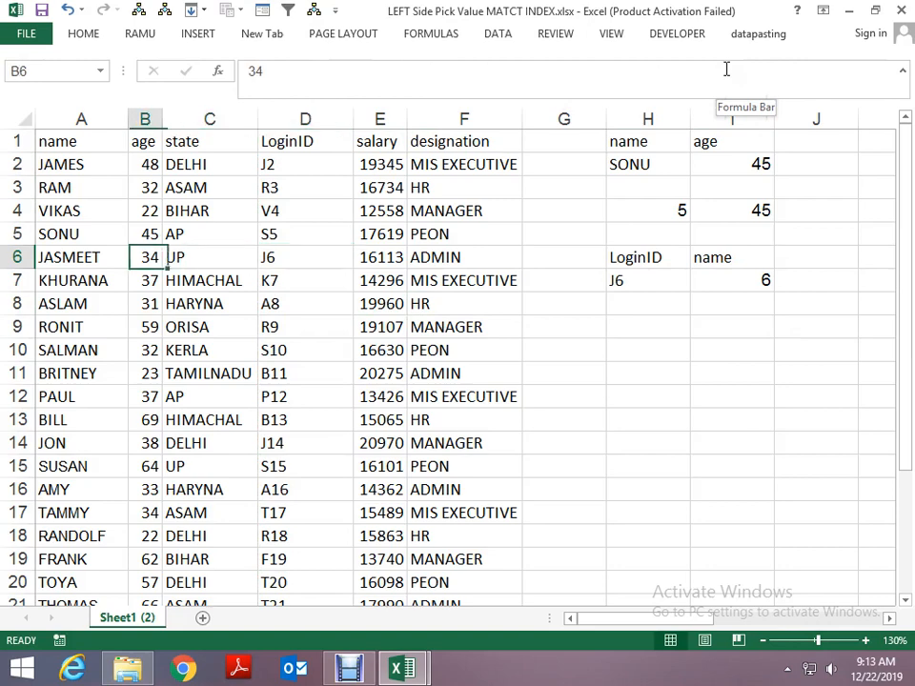
{"action": "key", "text": "ctrl+Up"}
{"action": "key", "text": "Left"}
{"action": "key", "text": "Down"}
{"action": "key", "text": "Down"}
{"action": "key", "text": "Down"}
{"action": "key", "text": "Down"}
{"action": "key", "text": "Right"}
{"action": "key", "text": "Right"}
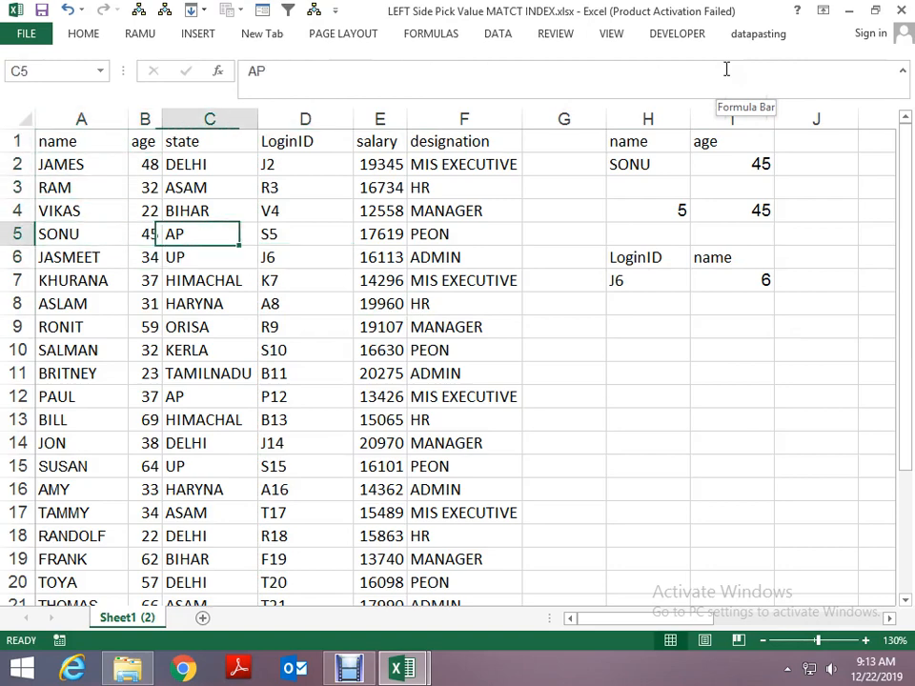
{"action": "key", "text": "Right"}
{"action": "key", "text": "Right"}
- Enter =INDEX(A:A,I7) in I8 to return the employee name from the matched row
{"action": "key", "text": "Down"}
{"action": "key", "text": "Right"}
{"action": "key", "text": "Right"}
{"action": "key", "text": "Down"}
{"action": "key", "text": "Right"}
{"action": "key", "text": "Right"}
{"action": "key", "text": "Down"}
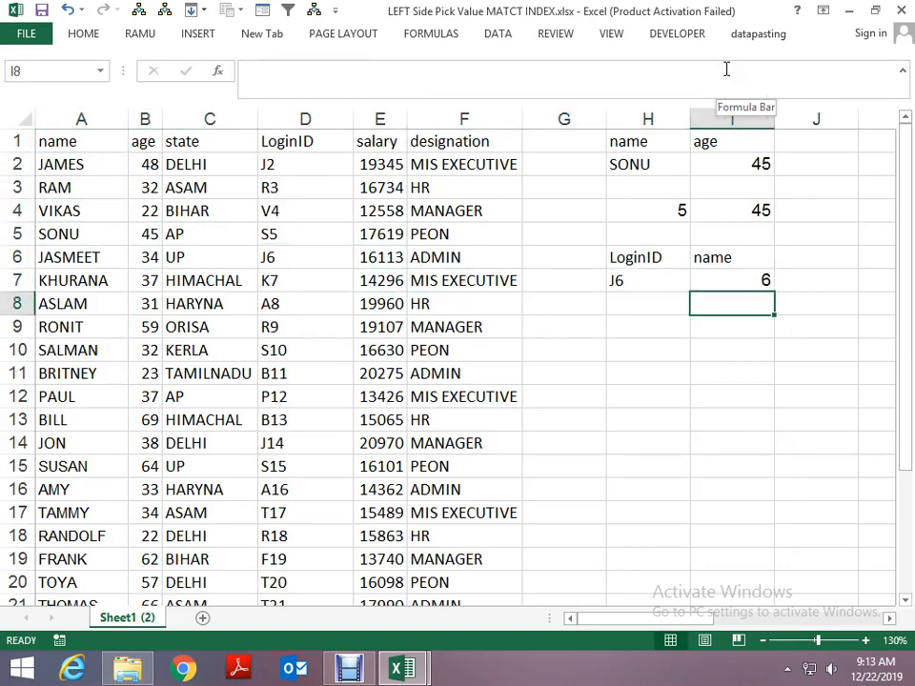
{"action": "type", "text": "=INDEX("}
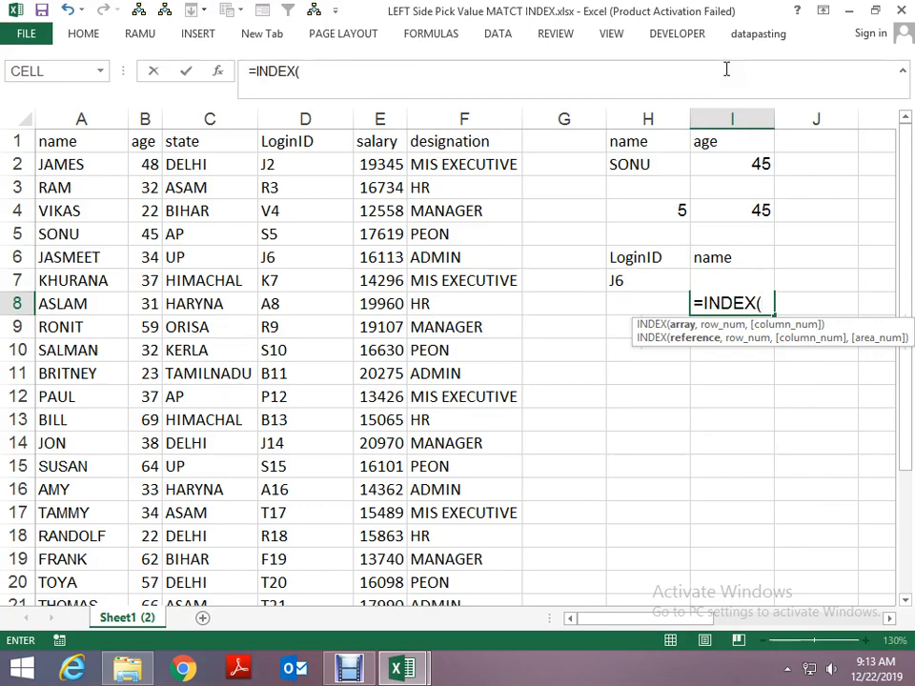
{"action": "key", "text": "Left"}
{"action": "key", "text": "Left"}
{"action": "key", "text": "Left"}
{"action": "key", "text": "Left"}
{"action": "key", "text": "Left"}
{"action": "key", "text": "Left"}
{"action": "key", "text": "Left"}
{"action": "key", "text": "Left"}
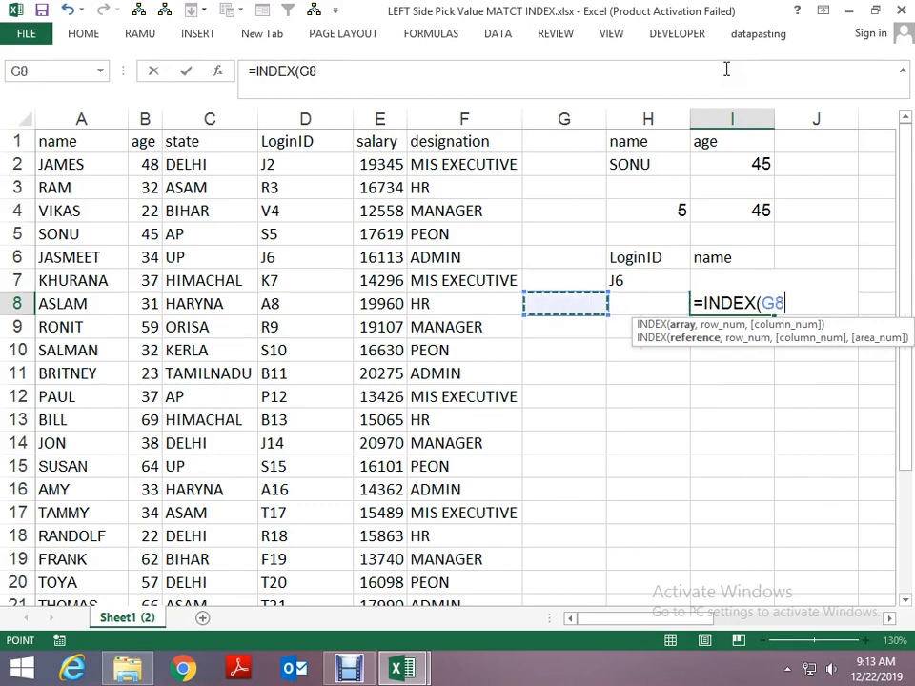
{"action": "key", "text": "ctrl+space"}
{"action": "type", "text": ","}
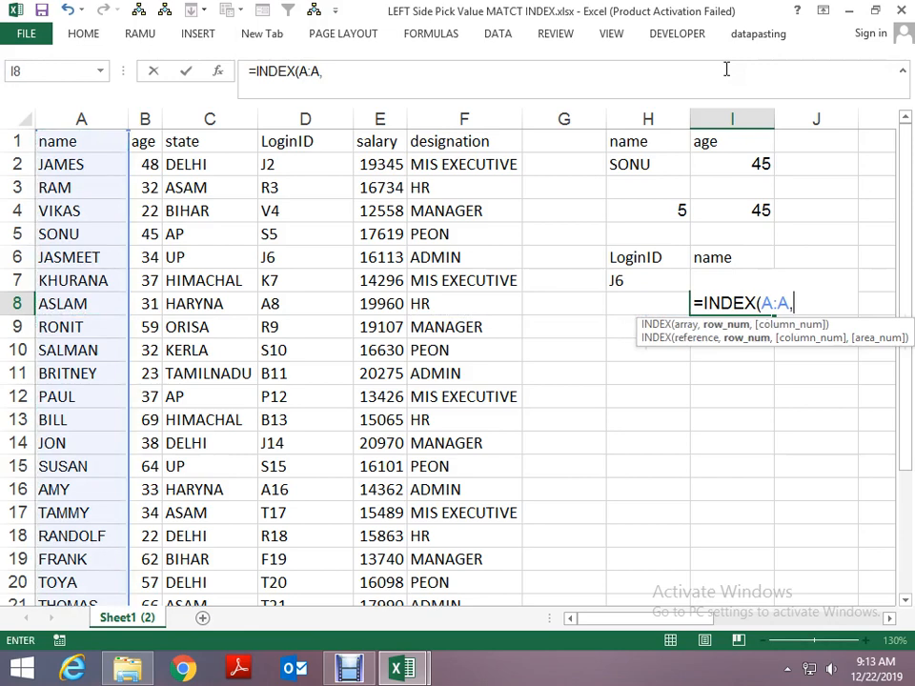
{"action": "key", "text": "Up"}
{"action": "key", "text": "Up"}
{"action": "key", "text": "Down"}
{"action": "key", "text": "Return"}
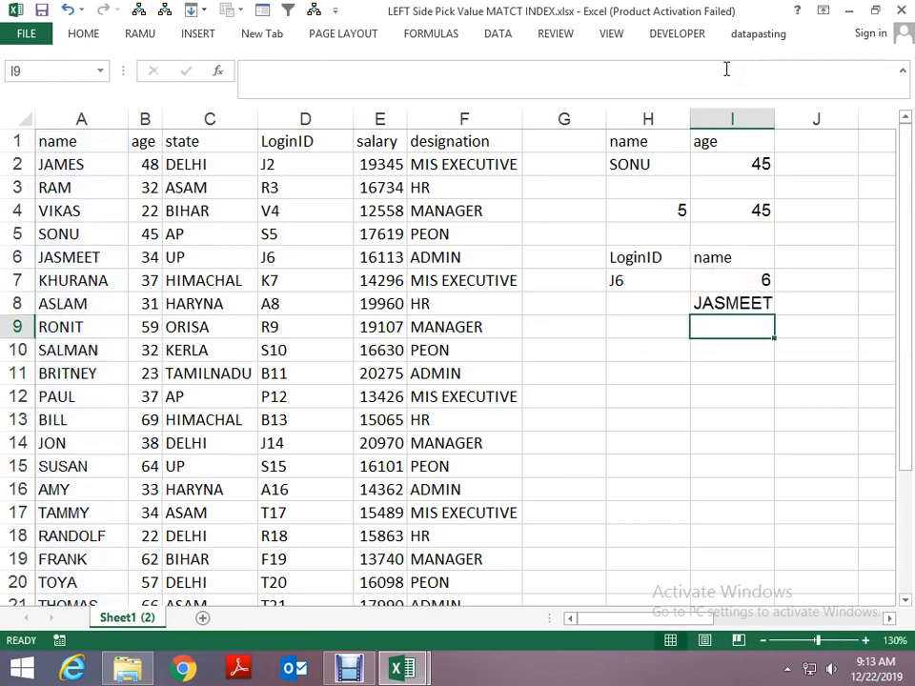
- Replace the lookup login ID in H7 with a copy of the one in D4
{"action": "key", "text": "Up"}
{"action": "key", "text": "Up"}
{"action": "key", "text": "Left"}
{"action": "key", "text": "Left"}
{"action": "key", "text": "Left"}
{"action": "key", "text": "Left"}
{"action": "key", "text": "Left"}
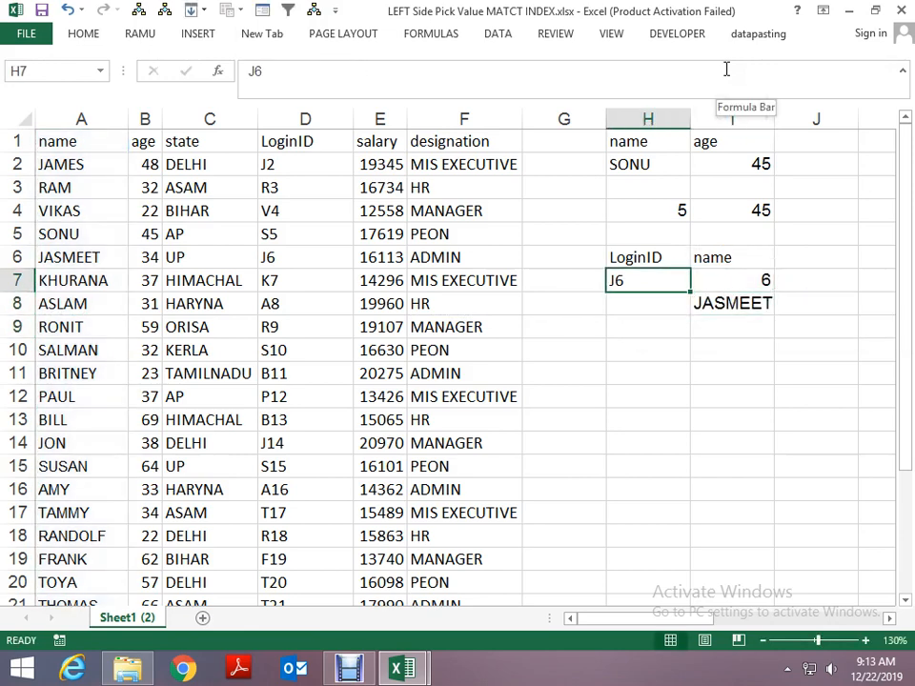
{"action": "key", "text": "Up"}
{"action": "key", "text": "Up"}
{"action": "key", "text": "Up"}
{"action": "key", "text": "ctrl+c"}
{"action": "key", "text": "Right"}
{"action": "key", "text": "Right"}
{"action": "key", "text": "Right"}
{"action": "key", "text": "Right"}
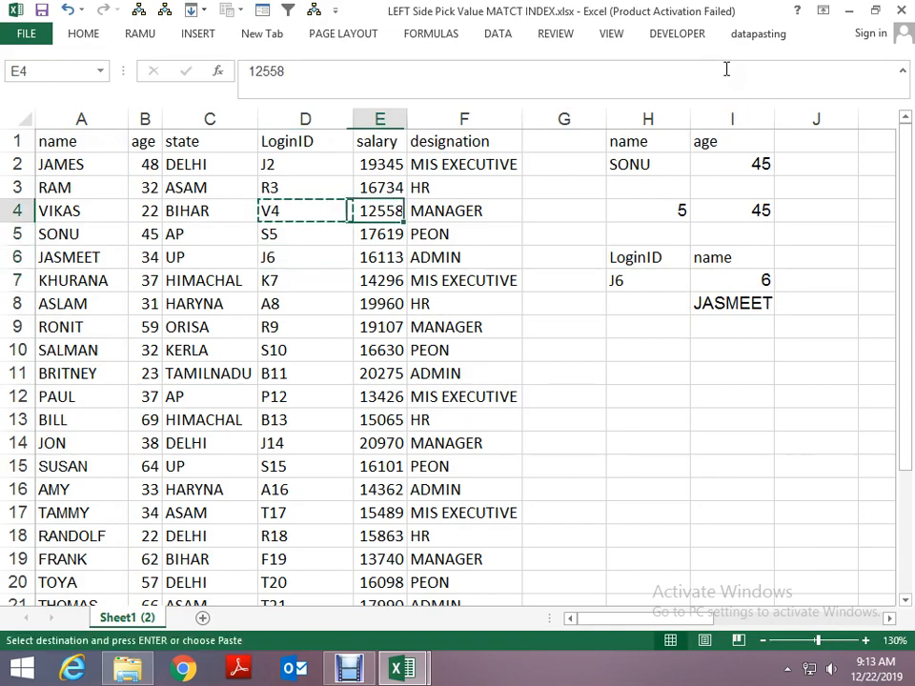
{"action": "key", "text": "Down"}
{"action": "key", "text": "Down"}
{"action": "key", "text": "Down"}
{"action": "key", "text": "ctrl+v"}
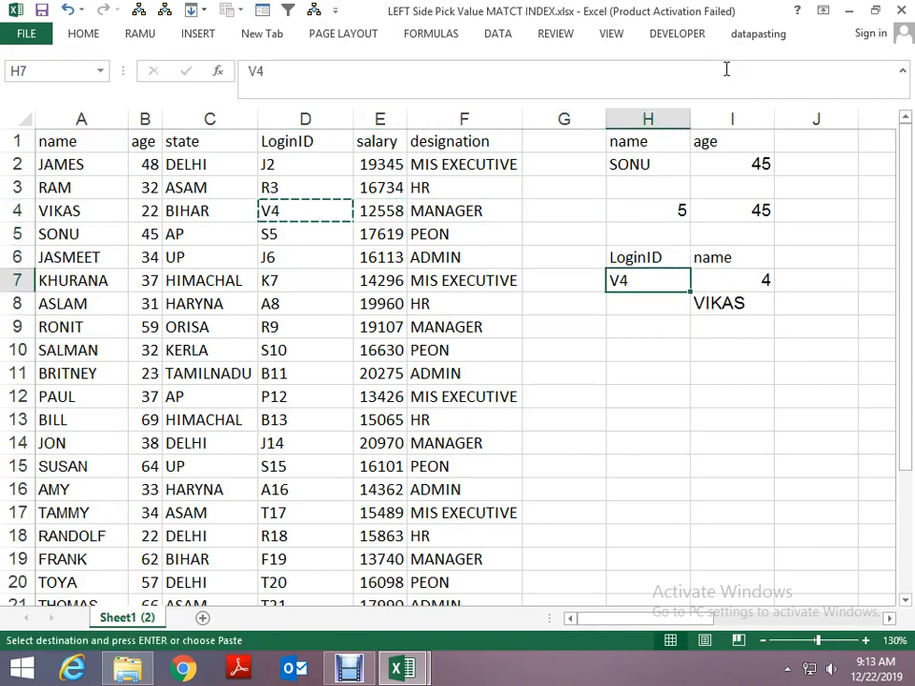
- Nest I7's MATCH expression inside I8's INDEX formula in place of the I7 reference, making =INDEX(A:A,MATCH(H7,D:D,0))
{"action": "key", "text": "Right"}
{"action": "key", "text": "F2"}
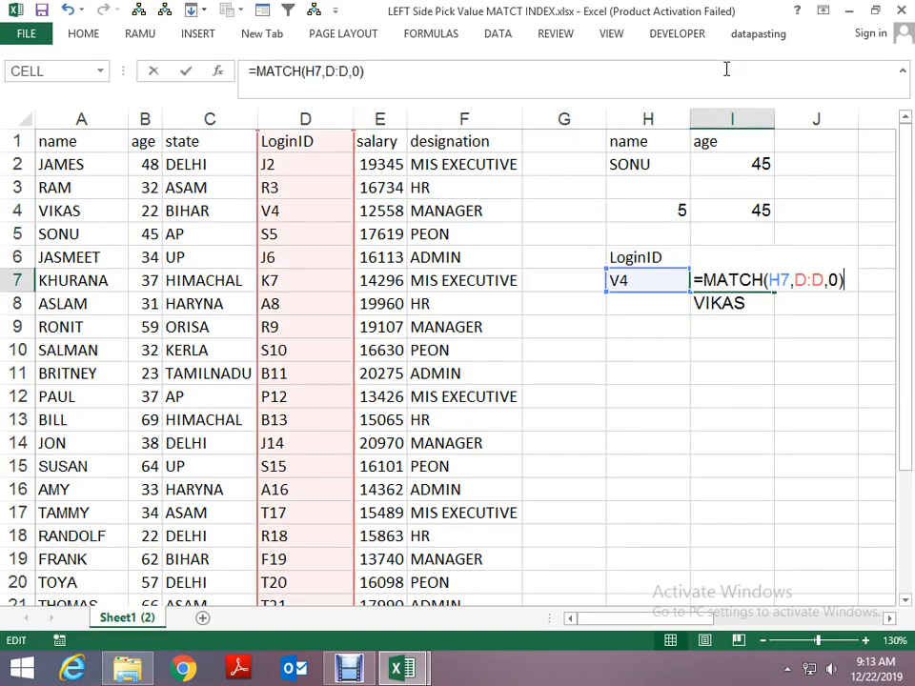
{"action": "key", "text": "shift+Home"}
{"action": "key", "text": "Return"}
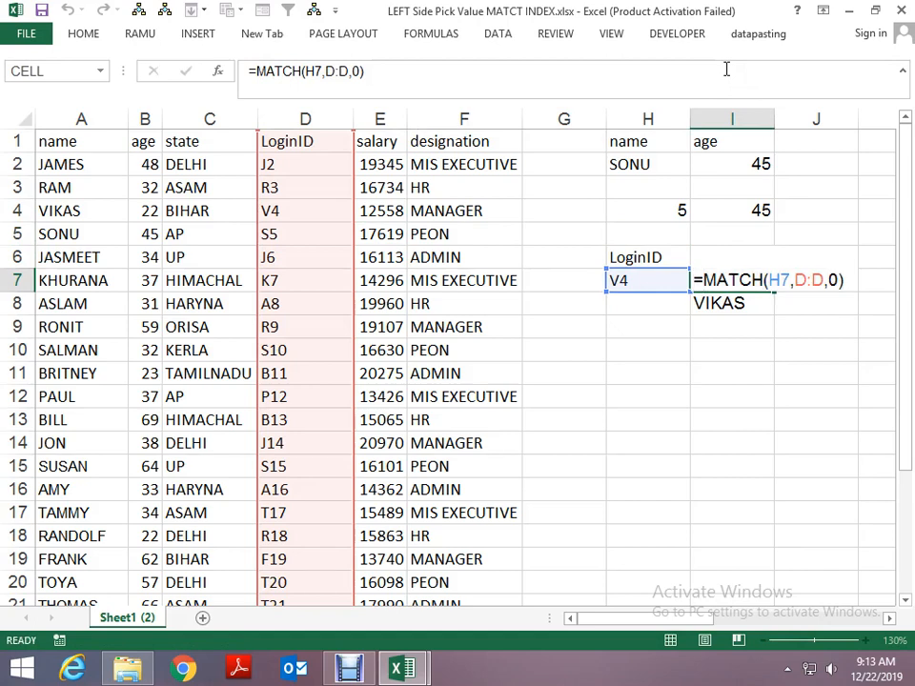
{"action": "key", "text": "F2"}
{"action": "key", "text": "Left"}
{"action": "key", "text": "Left"}
{"action": "key", "text": "Left"}
{"action": "key", "text": "Delete"}
{"action": "key", "text": "Delete"}
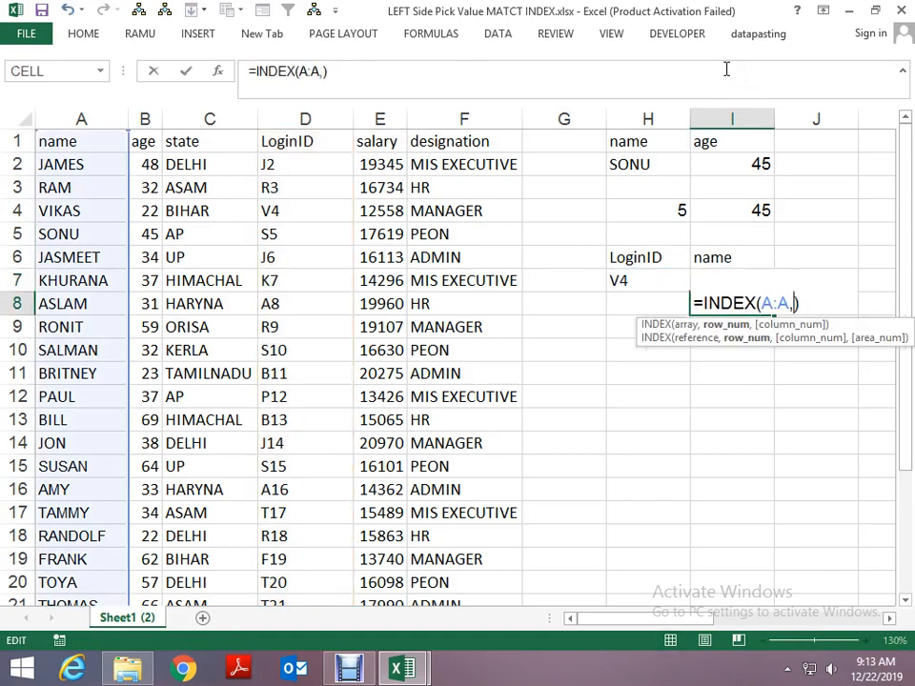
{"action": "key", "text": "ctrl+v"}
{"action": "key", "text": "Return"}
{"action": "key", "text": "Up"}
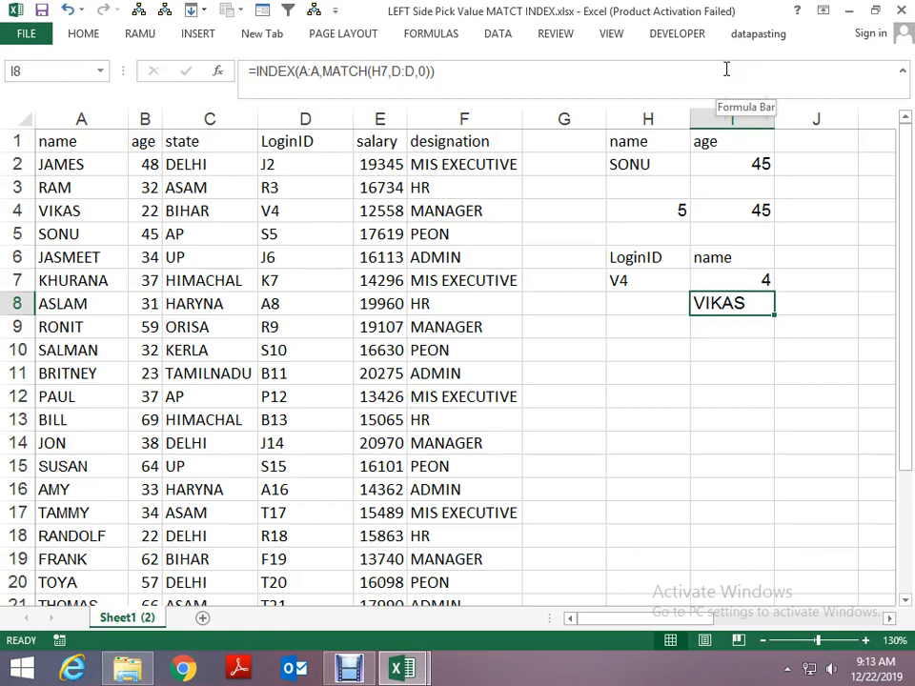
- Copy the LoginID and name headings from H6:I6 into H11:I11
{"action": "key", "text": "Up"}
{"action": "key", "text": "Up"}
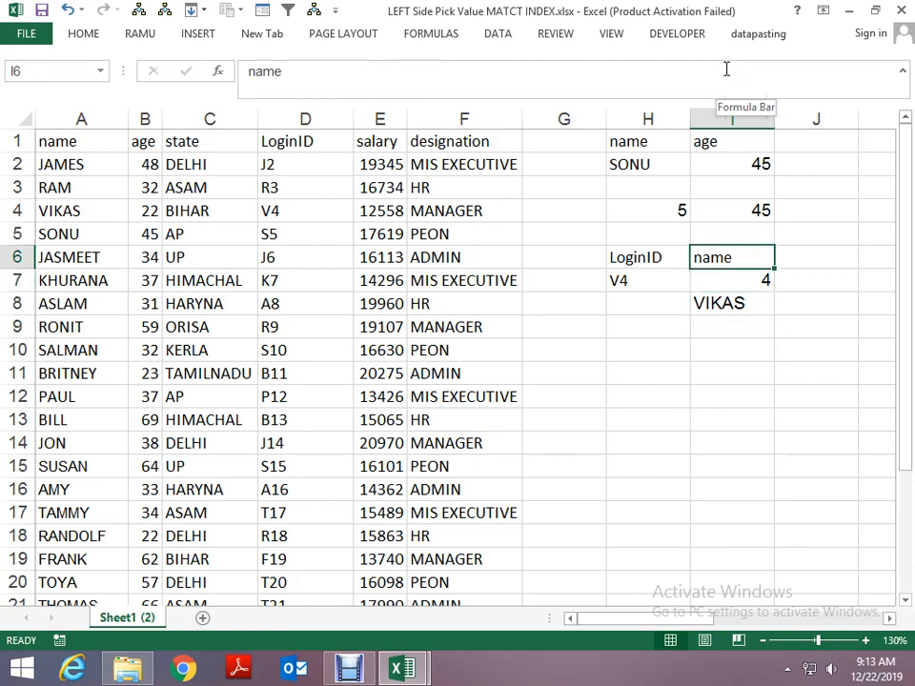
{"action": "key", "text": "Left"}
{"action": "key", "text": "shift+Right"}
{"action": "key", "text": "ctrl+c"}
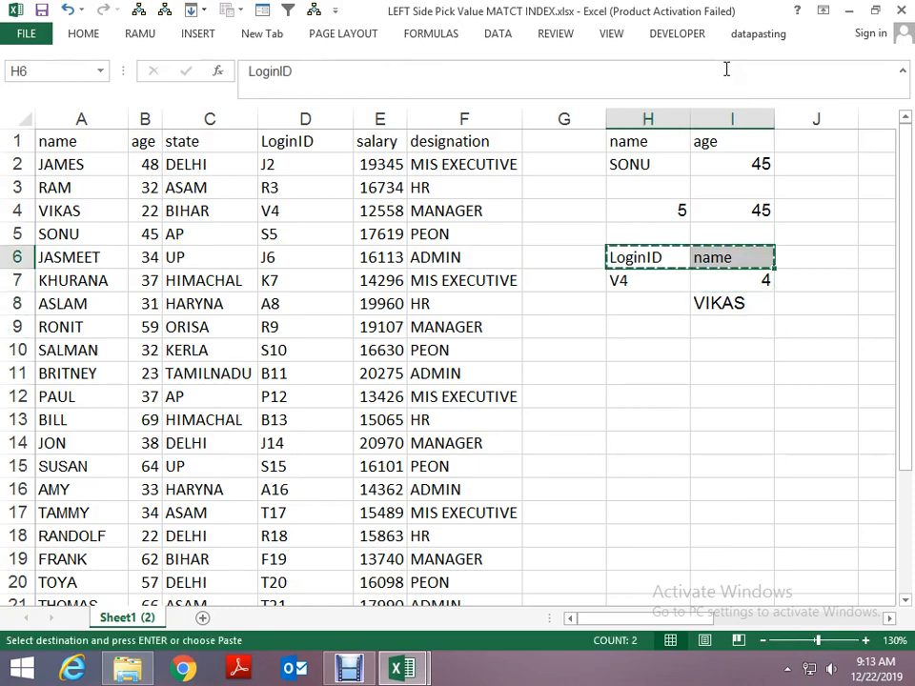
{"action": "key", "text": "Down"}
{"action": "key", "text": "Down"}
{"action": "key", "text": "Down"}
{"action": "key", "text": "Down"}
{"action": "key", "text": "Down"}
{"action": "key", "text": "ctrl+v"}
{"action": "key", "text": "Return"}
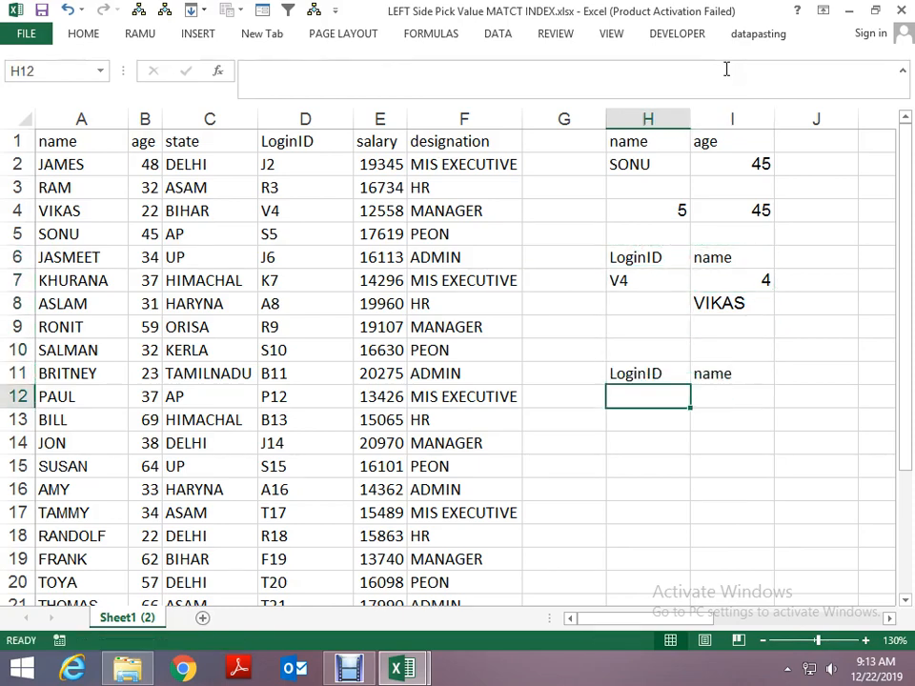
- Copy the login IDs in D5:D8 into H12:H15 below the new LoginID heading
{"action": "key", "text": "Up"}
{"action": "key", "text": "Left"}
{"action": "key", "text": "Left"}
{"action": "key", "text": "Left"}
{"action": "key", "text": "Left"}
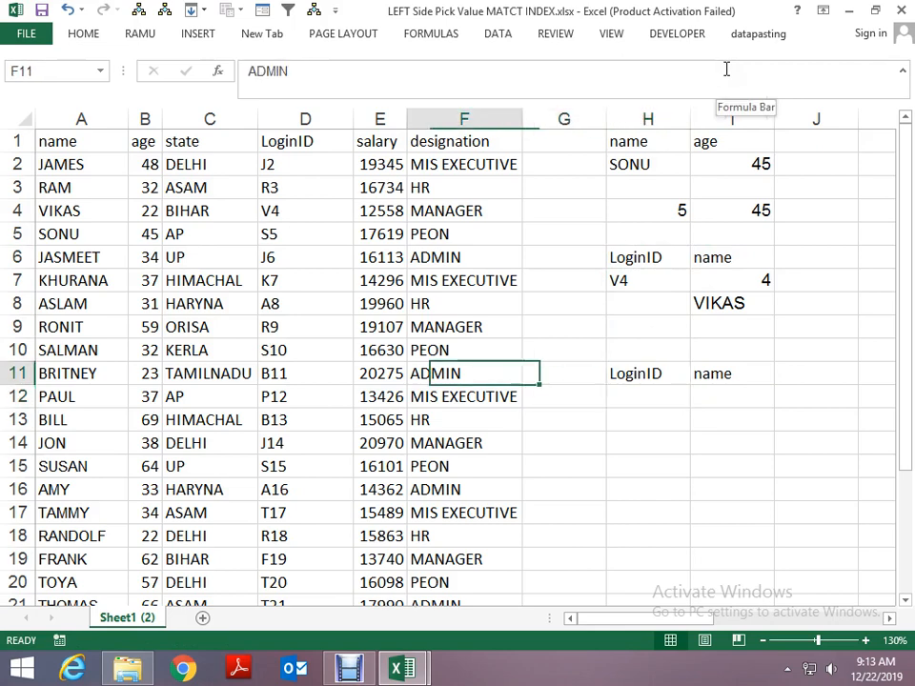
{"action": "key", "text": "Up"}
{"action": "key", "text": "Up"}
{"action": "key", "text": "Up"}
{"action": "key", "text": "Up"}
{"action": "key", "text": "Up"}
{"action": "key", "text": "Up"}
{"action": "key", "text": "shift+Down"}
{"action": "key", "text": "shift+Down"}
{"action": "key", "text": "shift+Down"}
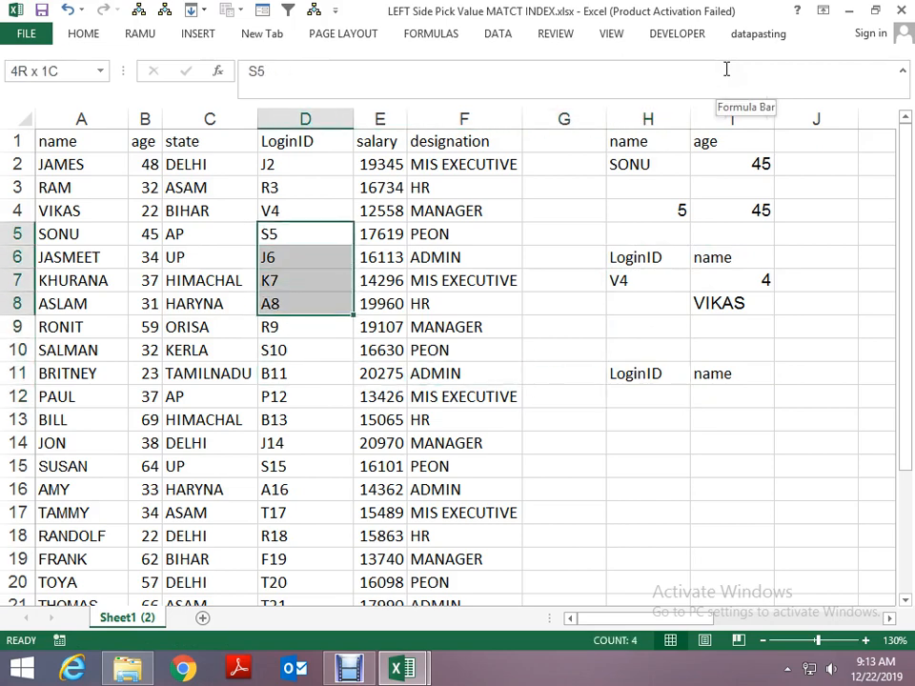
{"action": "key", "text": "ctrl+c"}
{"action": "key", "text": "Down"}
{"action": "key", "text": "Down"}
{"action": "key", "text": "Down"}
{"action": "key", "text": "Down"}
{"action": "key", "text": "Down"}
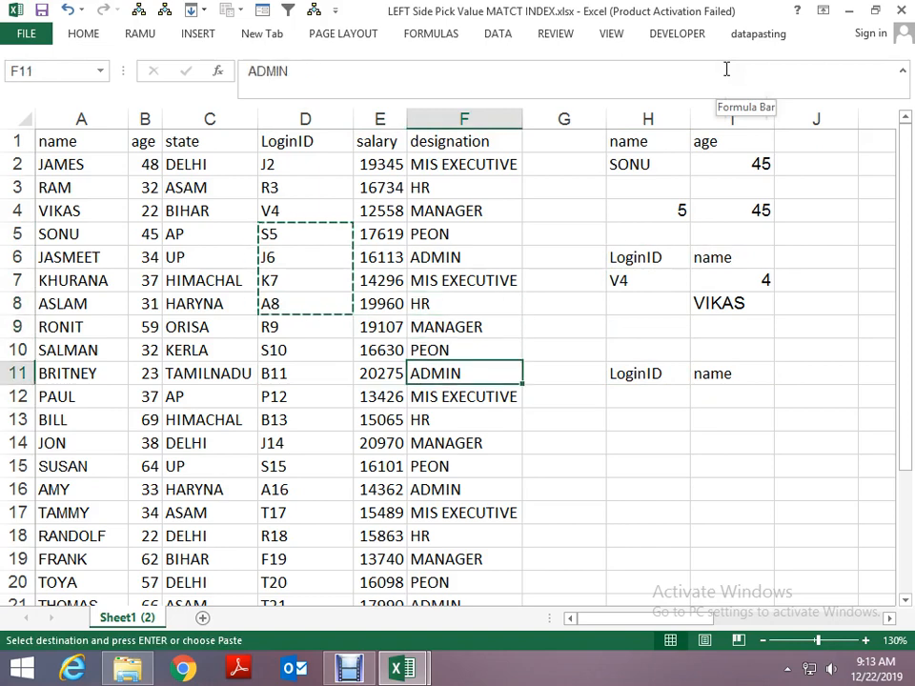
{"action": "key", "text": "Right"}
{"action": "key", "text": "Right"}
{"action": "key", "text": "Down"}
{"action": "key", "text": "ctrl+v"}
{"action": "key", "text": "Escape"}
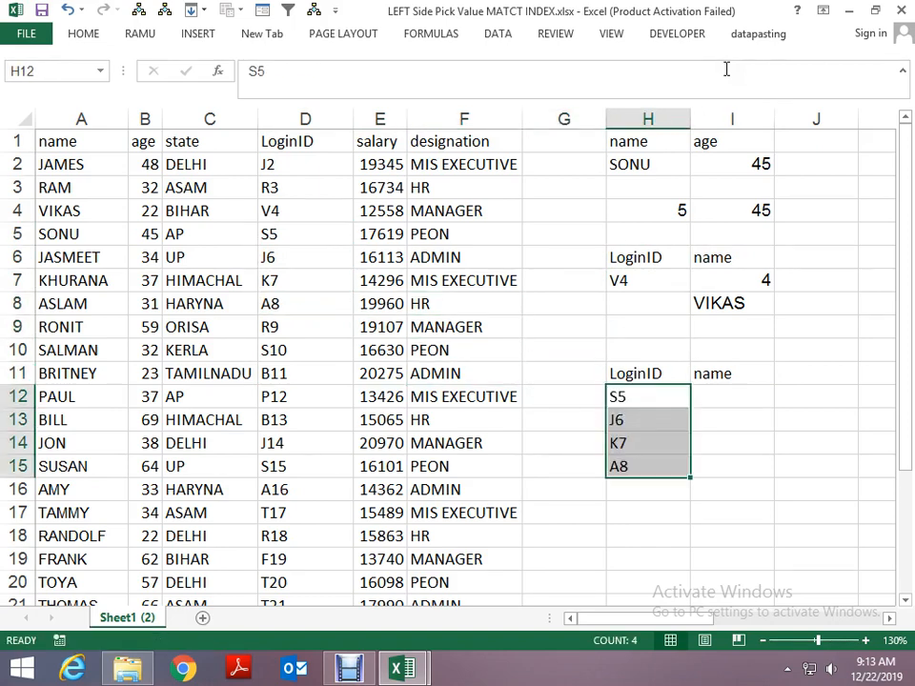
- Clear the heading in I11 and give the cell a list data validation with source =$A$1:$F$1
{"action": "key", "text": "Up"}
{"action": "key", "text": "Right"}
{"action": "key", "text": "Delete"}
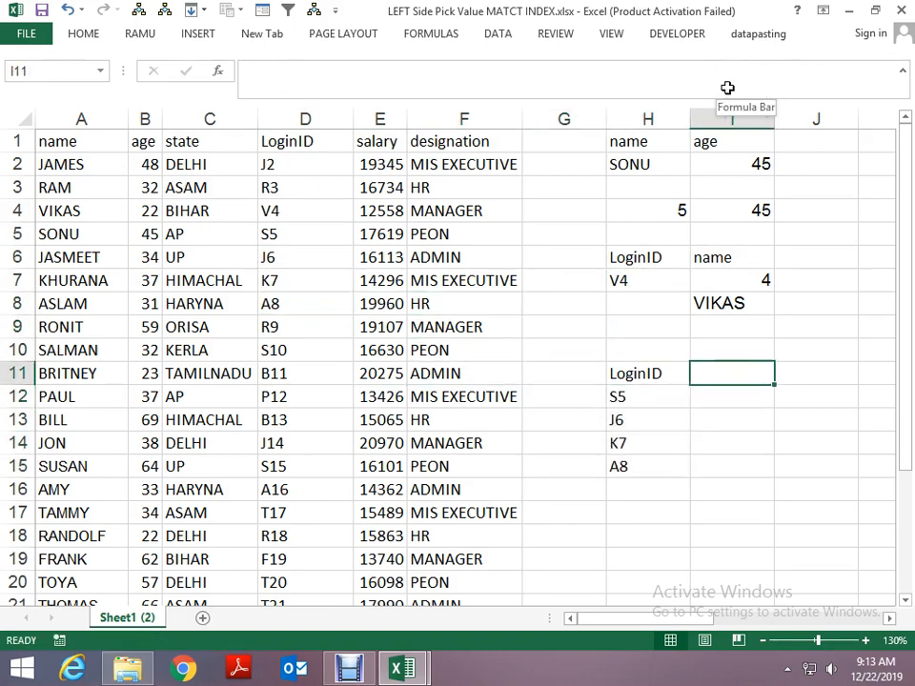
{"action": "left_click", "coordinate": [498, 34]}
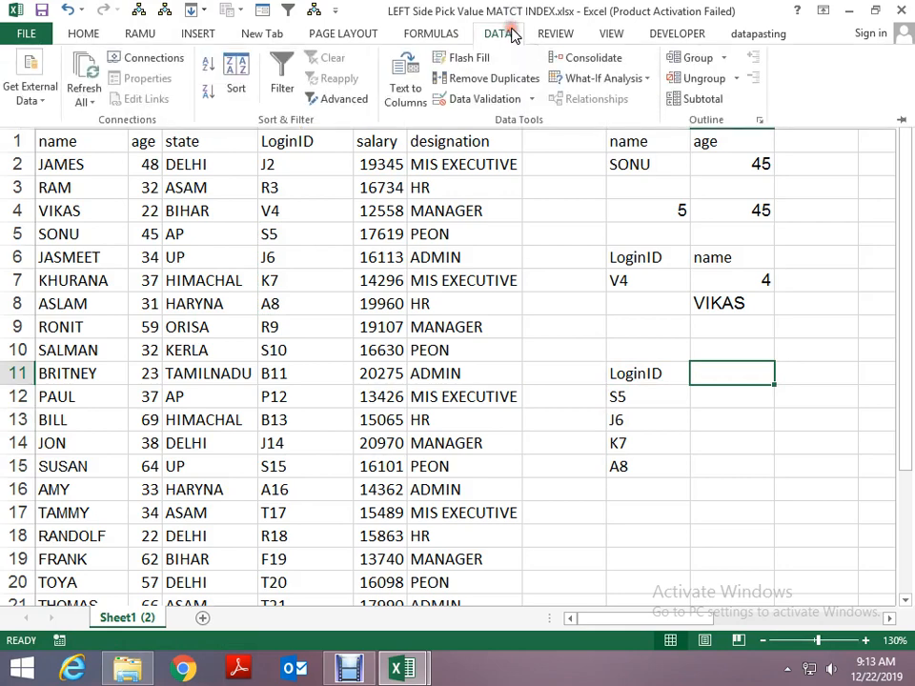
{"action": "left_click", "coordinate": [530, 101]}
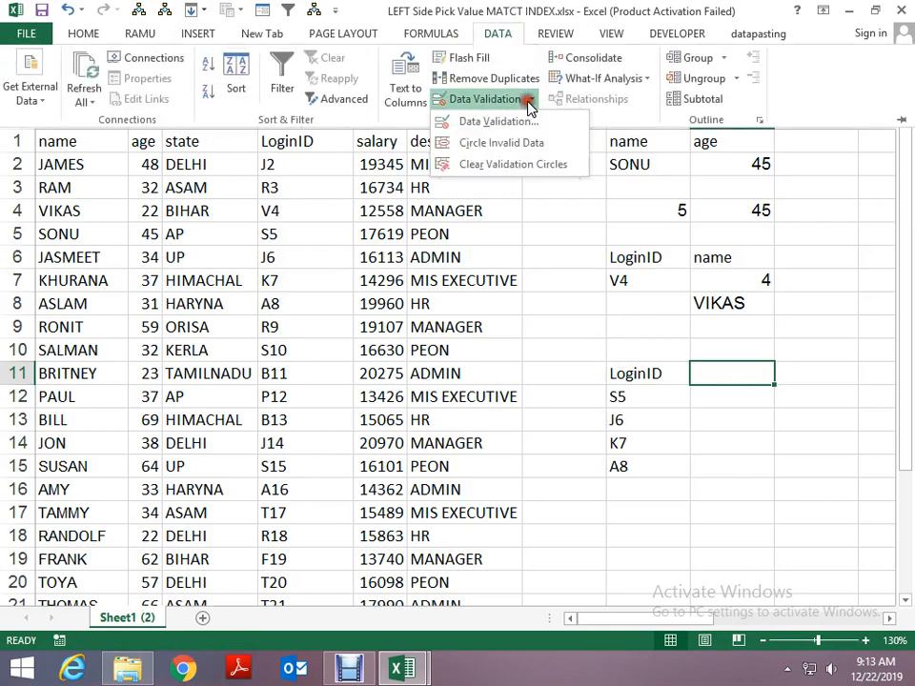
{"action": "left_click", "coordinate": [476, 121]}
{"action": "left_click", "coordinate": [296, 349]}
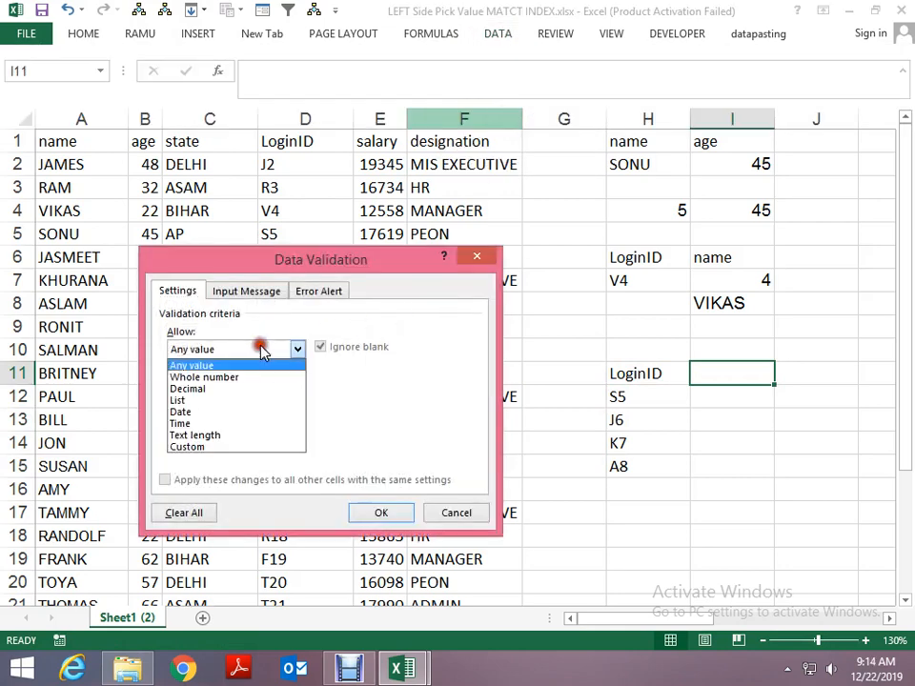
{"action": "left_click", "coordinate": [223, 408]}
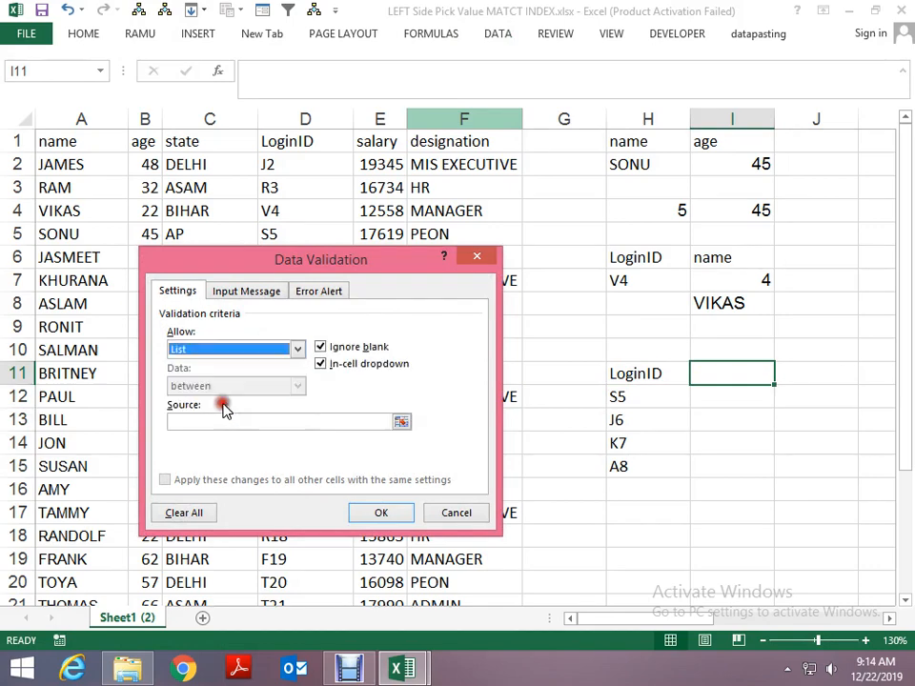
{"action": "left_click", "coordinate": [402, 422]}
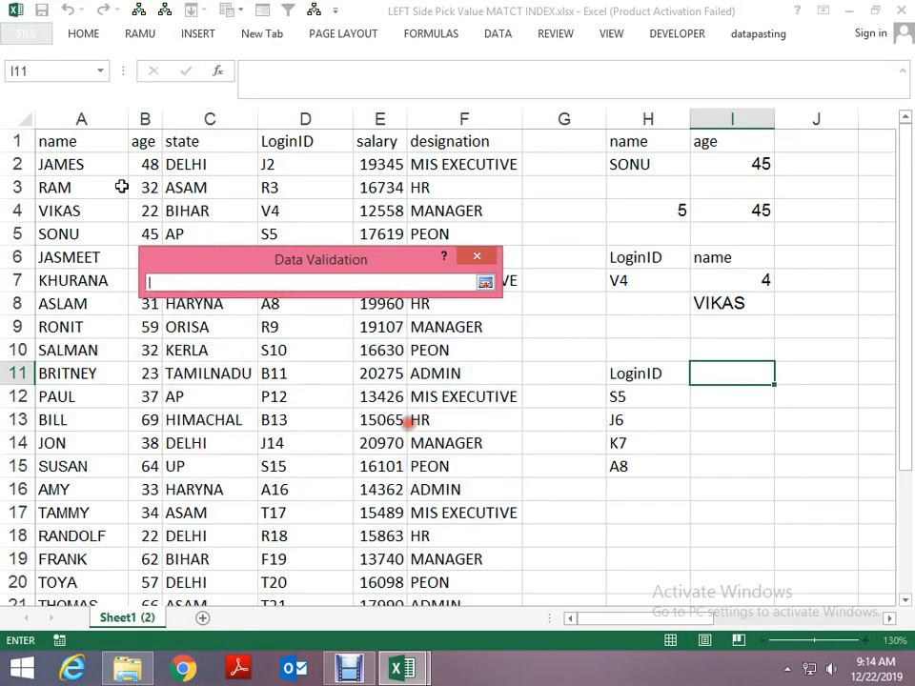
{"action": "left_click", "coordinate": [76, 141]}
{"action": "left_click_drag", "start_coordinate": [77, 139], "coordinate": [467, 141]}
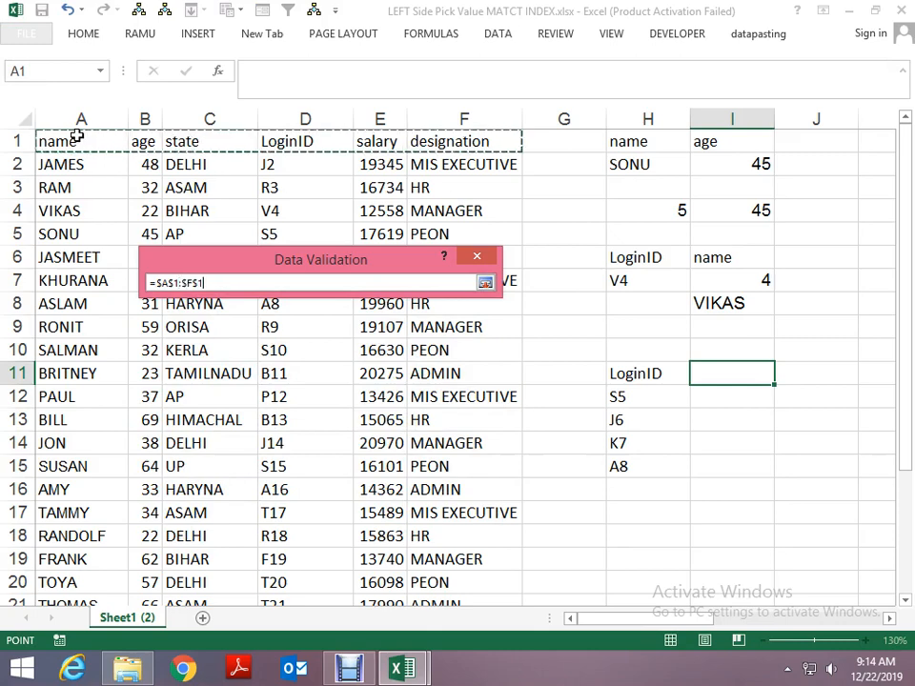
{"action": "left_click", "coordinate": [488, 283]}
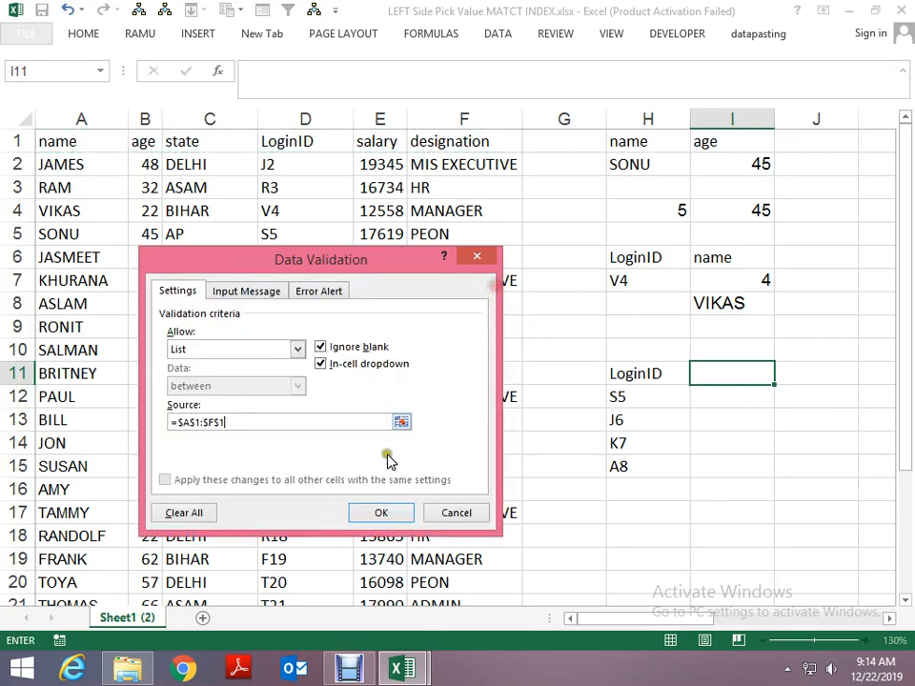
{"action": "left_click", "coordinate": [372, 514]}
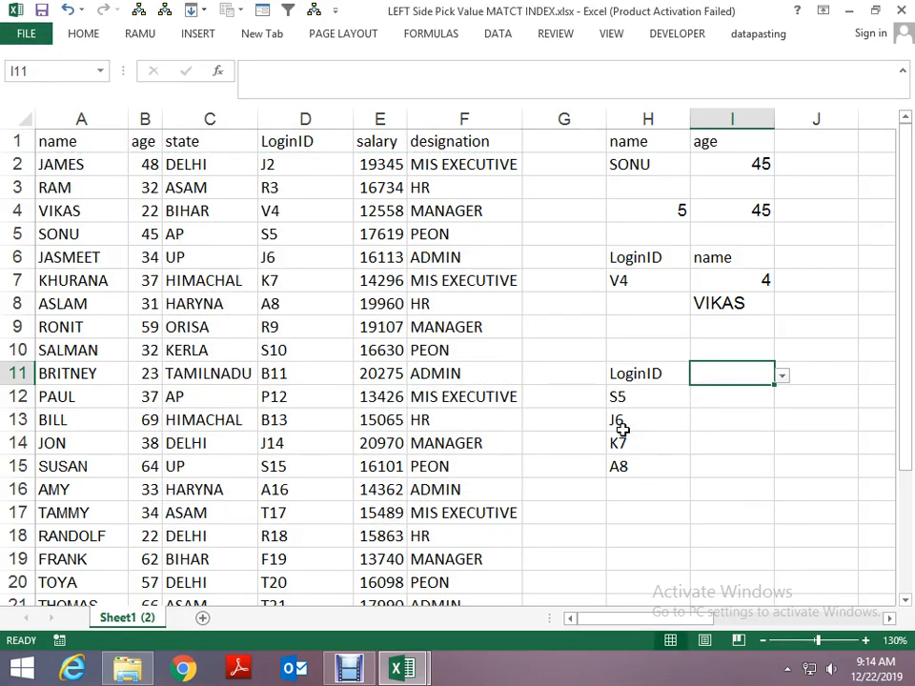
- Try each heading in I11's drop-down list in turn: name, age, state, LoginID, salary and designation
{"action": "key", "text": "Right"}
{"action": "key", "text": "Left"}
{"action": "key", "text": "alt+Down"}
{"action": "key", "text": "Return"}
{"action": "key", "text": "Return"}
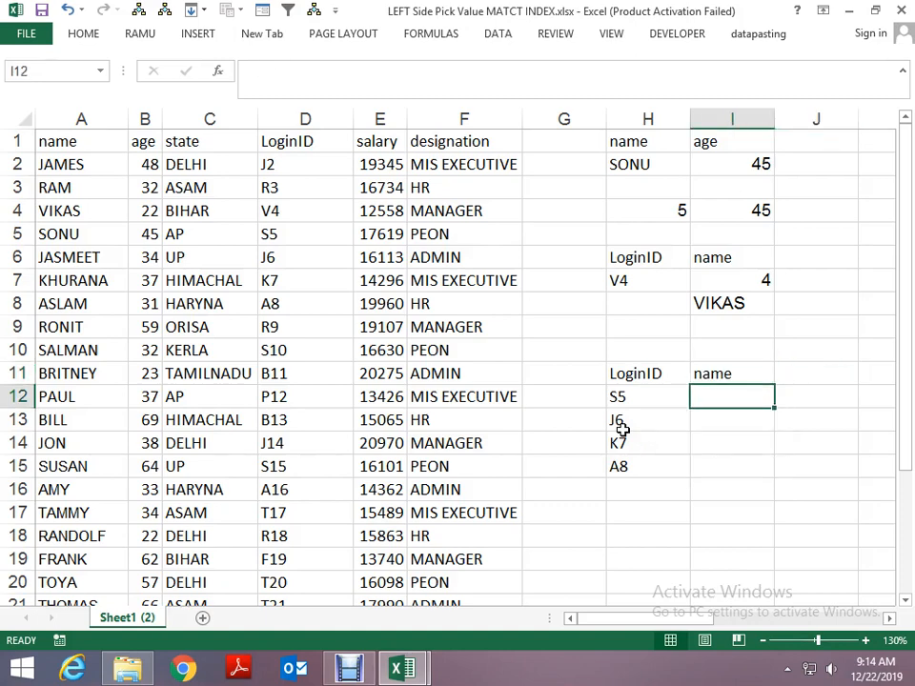
{"action": "key", "text": "Up"}
{"action": "key", "text": "alt+Down"}
{"action": "key", "text": "Down"}
{"action": "key", "text": "Return"}
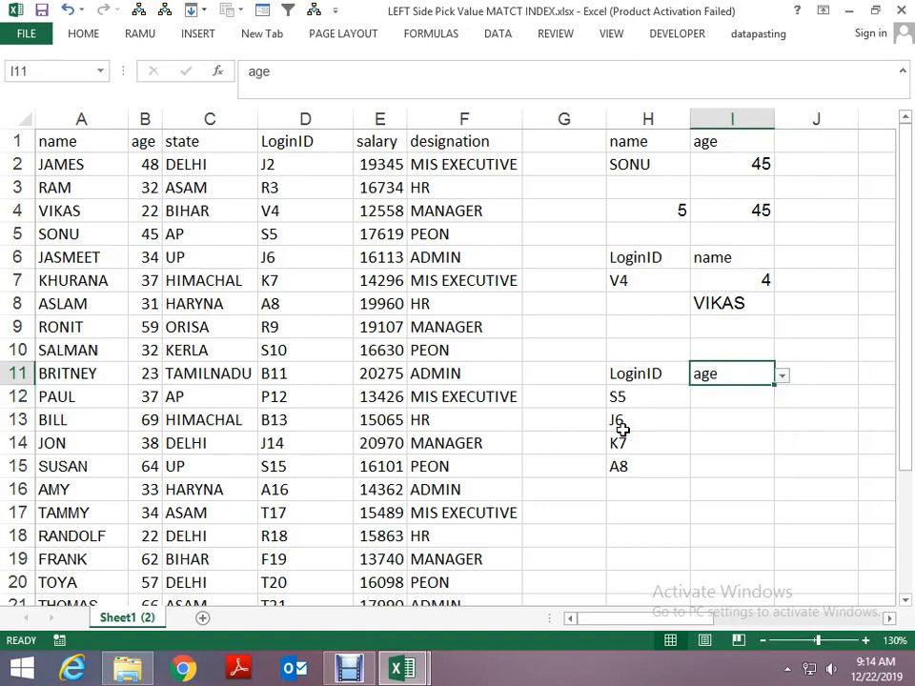
{"action": "key", "text": "alt+Down"}
{"action": "key", "text": "Down"}
{"action": "key", "text": "Down"}
{"action": "key", "text": "Up"}
{"action": "key", "text": "Return"}
{"action": "key", "text": "alt+Down"}
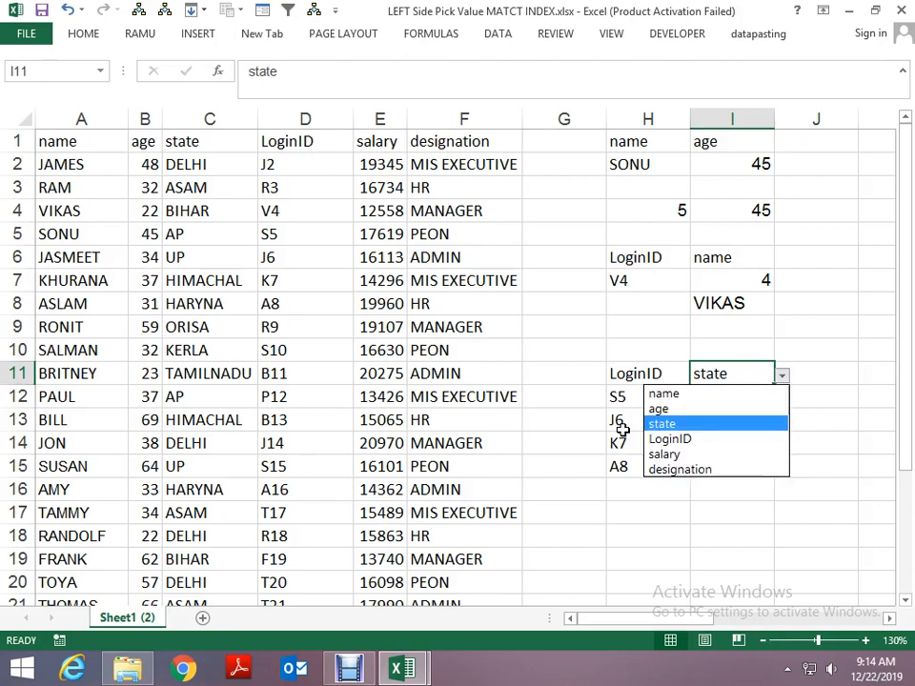
{"action": "key", "text": "Down"}
{"action": "key", "text": "Return"}
{"action": "key", "text": "alt+Down"}
{"action": "key", "text": "Down"}
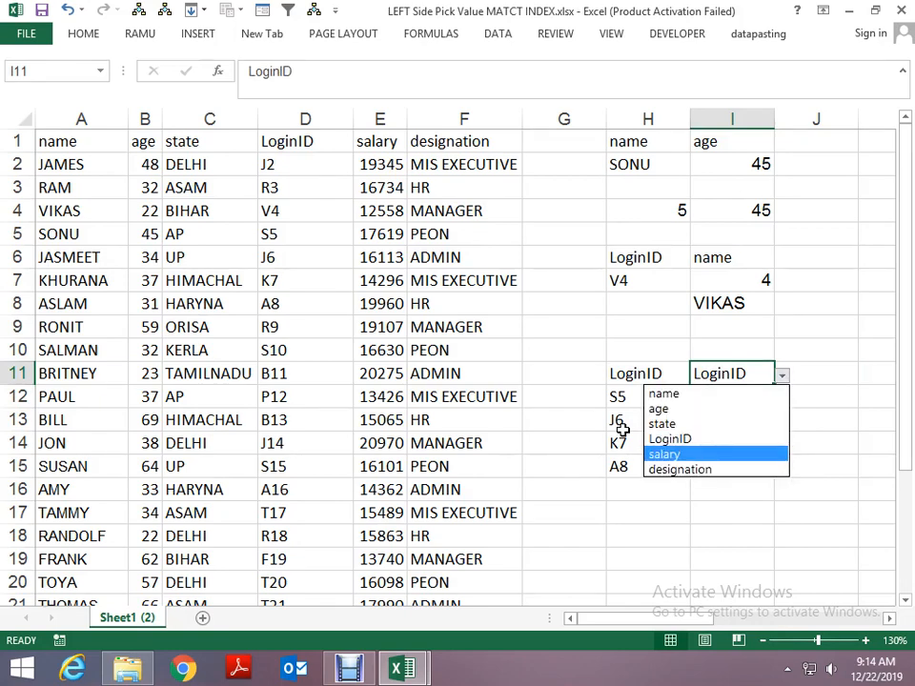
{"action": "key", "text": "Return"}
{"action": "key", "text": "alt+Down"}
{"action": "key", "text": "Down"}
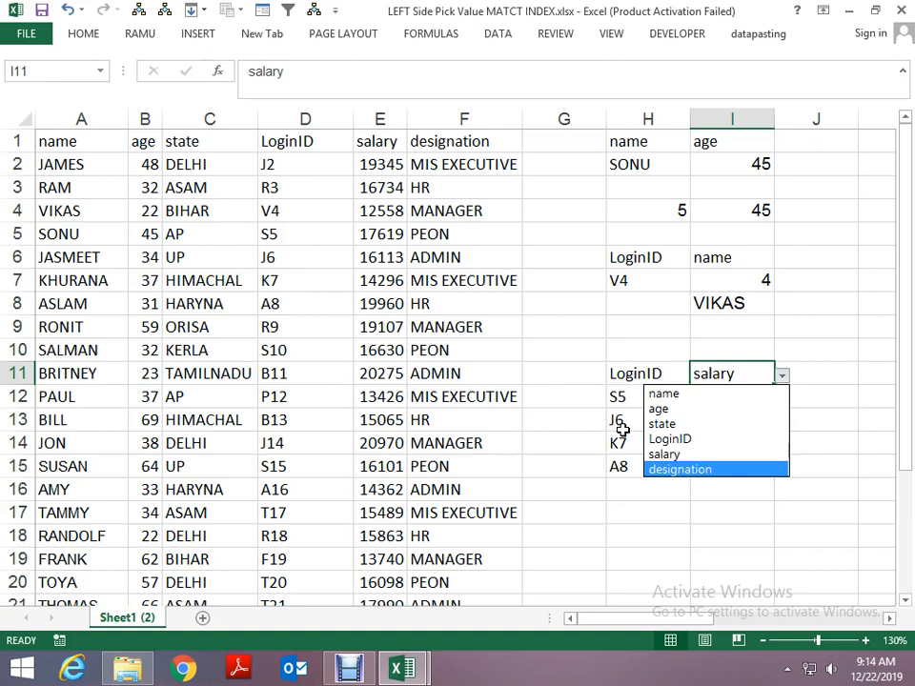
{"action": "key", "text": "Return"}
- Insert a new column at G and enter the heading DATE in G1
{"action": "key", "text": "Left"}
{"action": "key", "text": "Left"}
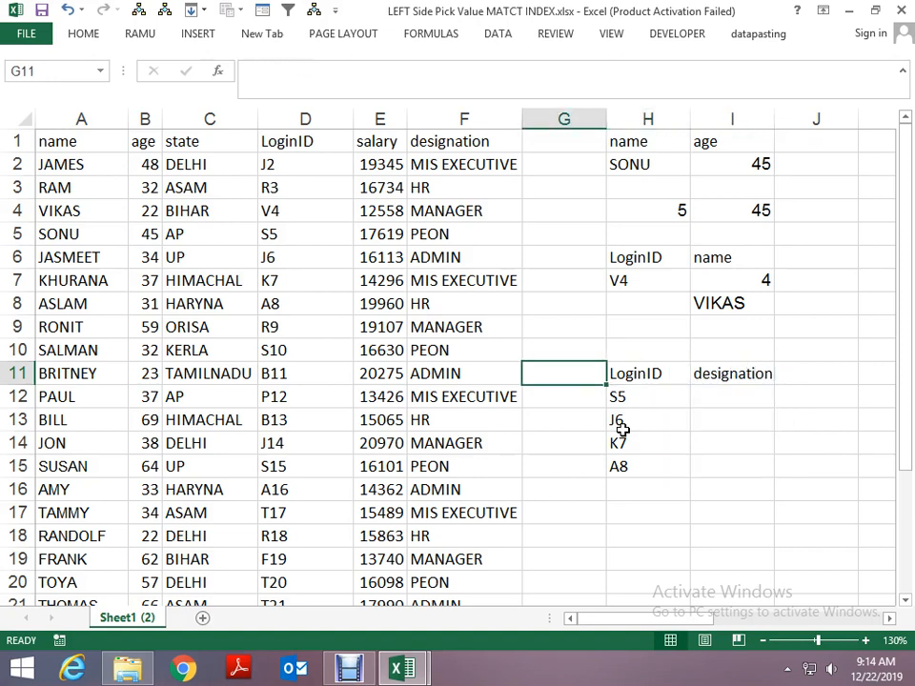
{"action": "key", "text": "ctrl+space"}
{"action": "key", "text": "ctrl+plus"}
{"action": "key", "text": "Up"}
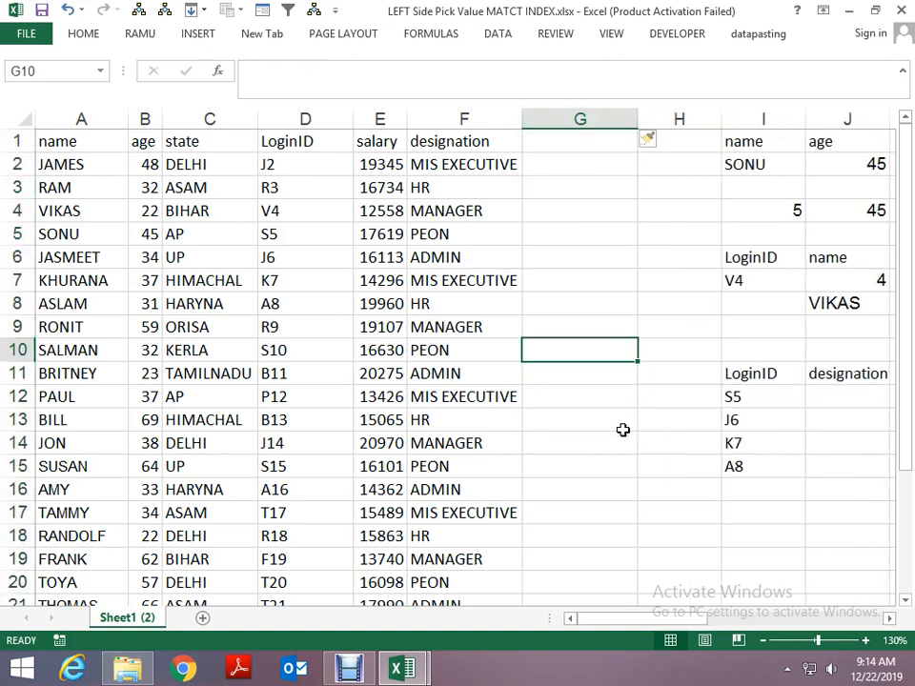
{"action": "key", "text": "ctrl+Up"}
{"action": "type", "text": "DATE"}
{"action": "key", "text": "Return"}
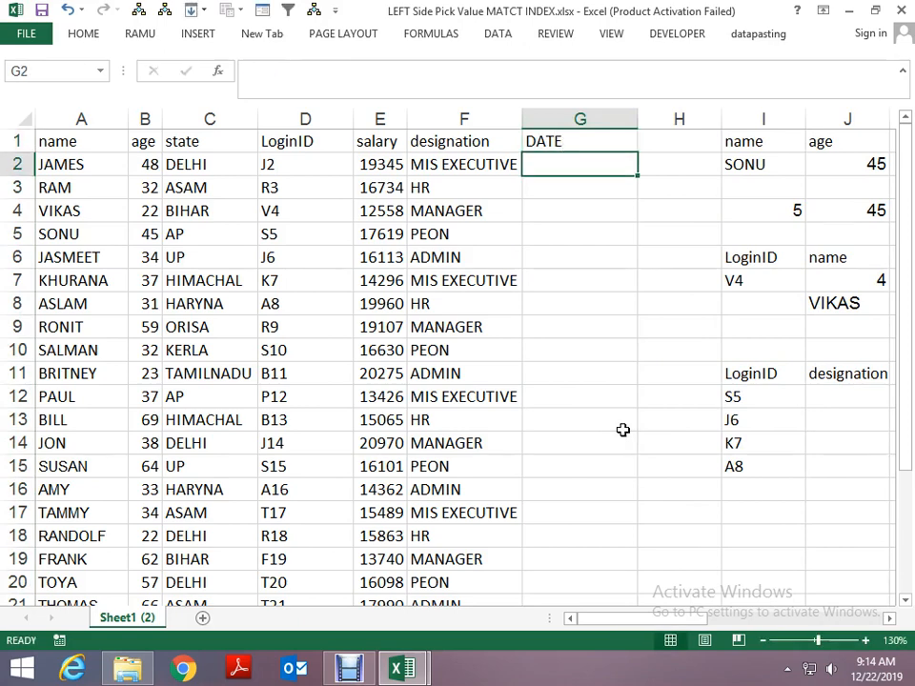
- Enter 1JAN2019 in G2 as the first date of the DATE column
{"action": "type", "text": "=1"}
{"action": "key", "text": "Escape"}
{"action": "type", "text": "1JAN2019"}
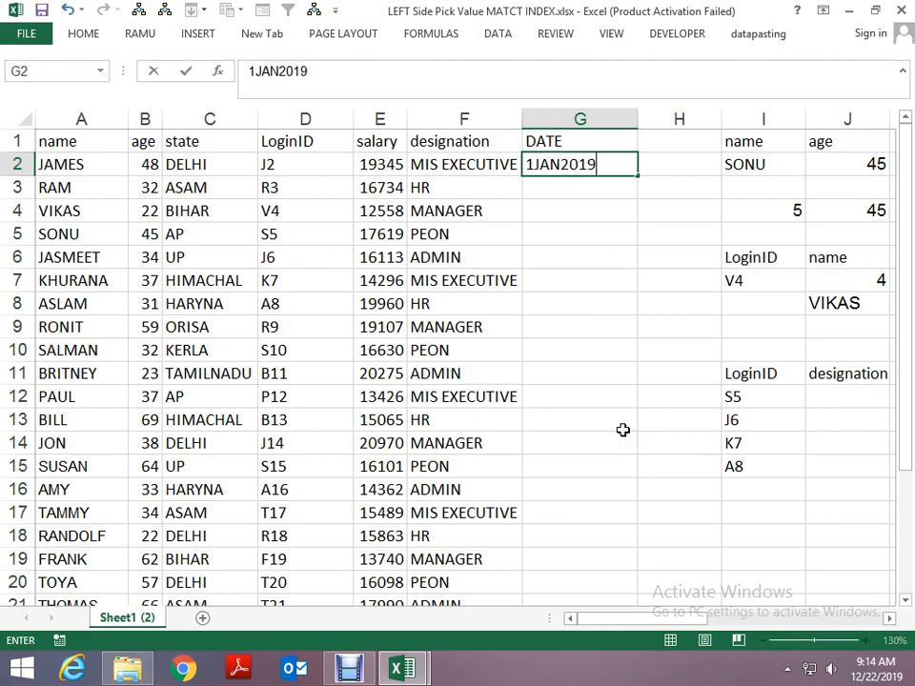
{"action": "key", "text": "Return"}
- Enter +G2+1 in G3 and fill the formula down through G27, the last data row
{"action": "type", "text": "+G2+1"}
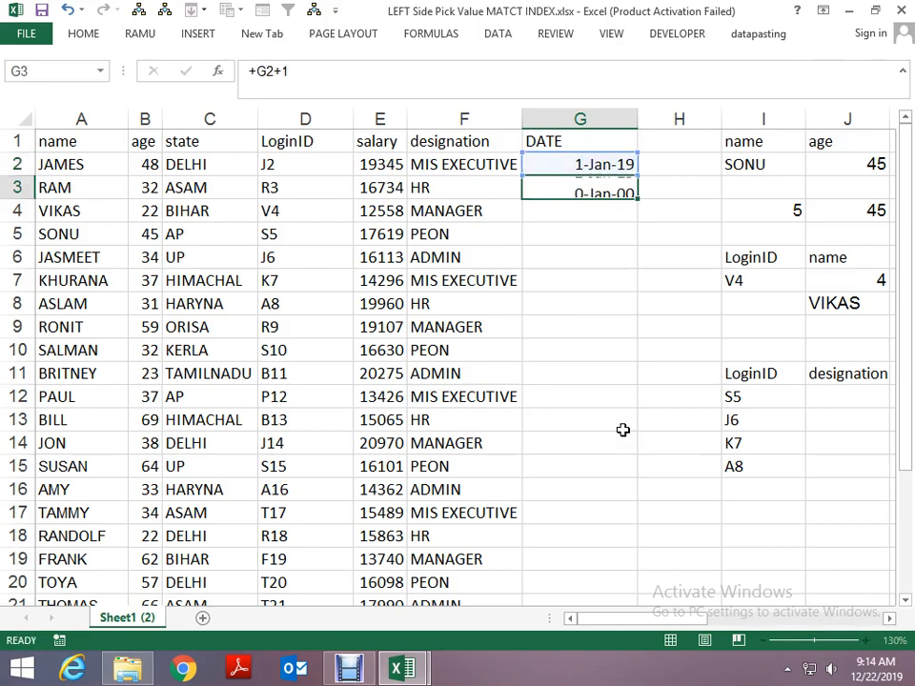
{"action": "key", "text": "Return"}
{"action": "key", "text": "Left"}
{"action": "key", "text": "ctrl+Down"}
{"action": "key", "text": "Right"}
{"action": "key", "text": "ctrl+shift+Up"}
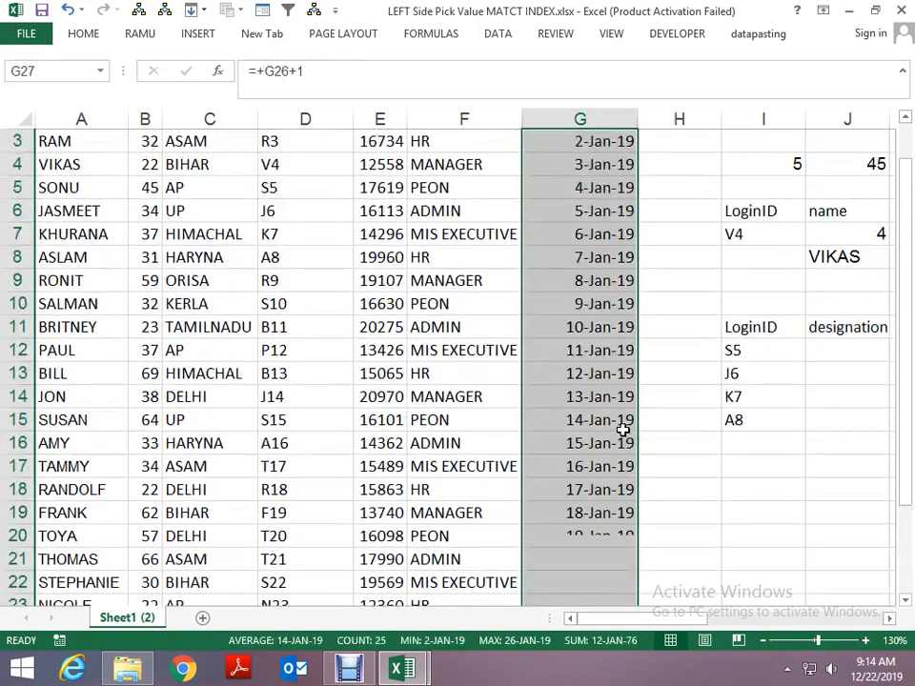
- Replace the date formulas in G3:G27 with their values
{"action": "key", "text": "ctrl+c"}
{"action": "key", "text": "alt+e"}
{"action": "key", "text": "s"}
{"action": "key", "text": "v"}
{"action": "key", "text": "Return"}
{"action": "key", "text": "Up"}
{"action": "key", "text": "Up"}
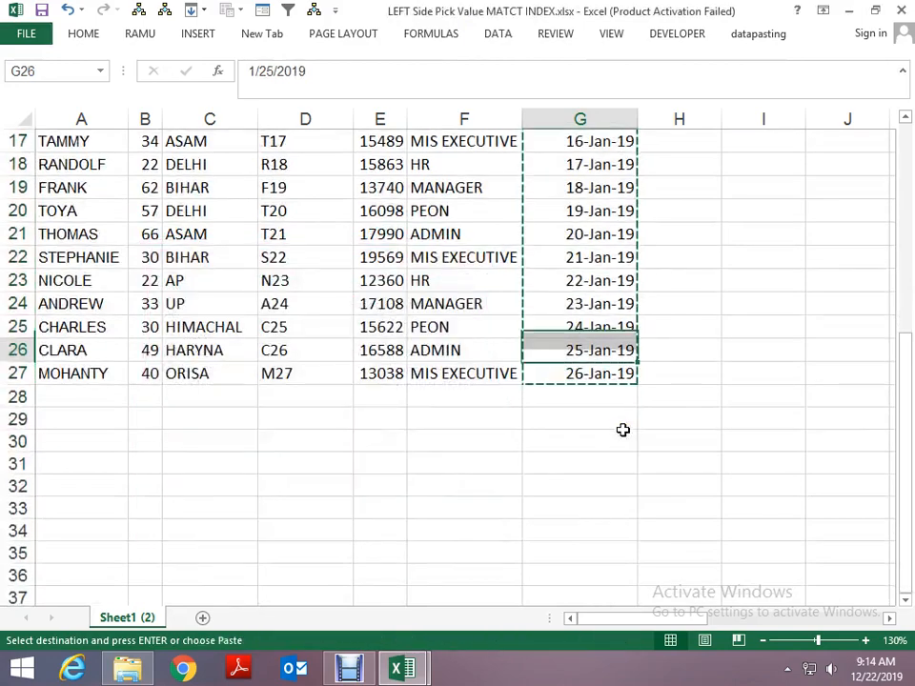
{"action": "key", "text": "ctrl+Up"}
{"action": "key", "text": "Down"}
{"action": "key", "text": "Right"}
{"action": "key", "text": "Right"}
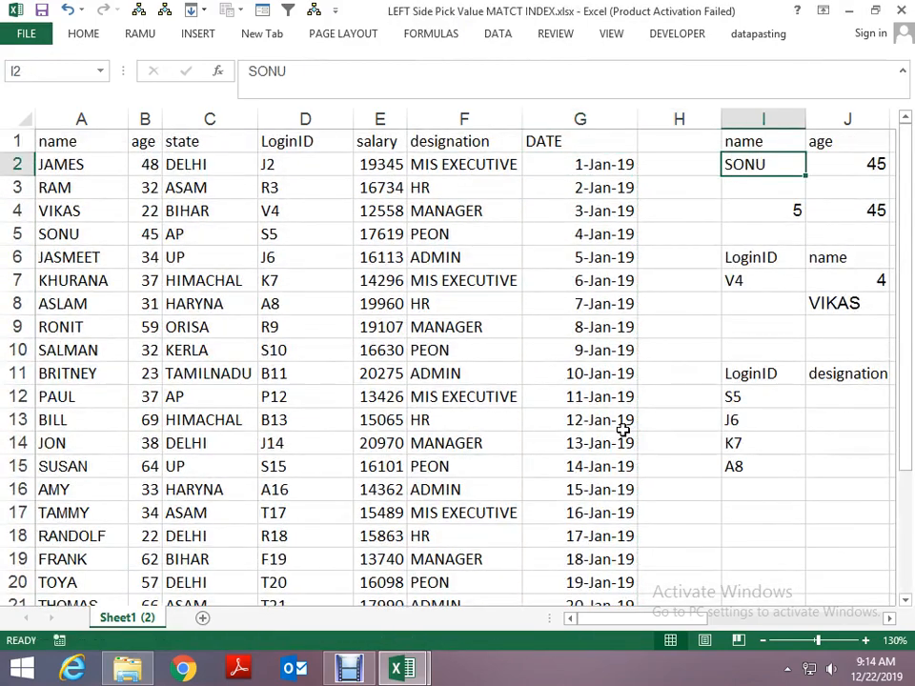
- AutoFit the LoginID column's width, and then the widths of all columns in the employee table A:G
{"action": "double_click", "coordinate": [352, 121]}
{"action": "key", "text": "shift+Up"}
{"action": "key", "text": "shift+Right"}
{"action": "key", "text": "Left"}
{"action": "key", "text": "Left"}
{"action": "key", "text": "Left"}
{"action": "key", "text": "Left"}
{"action": "key", "text": "ctrl+a"}
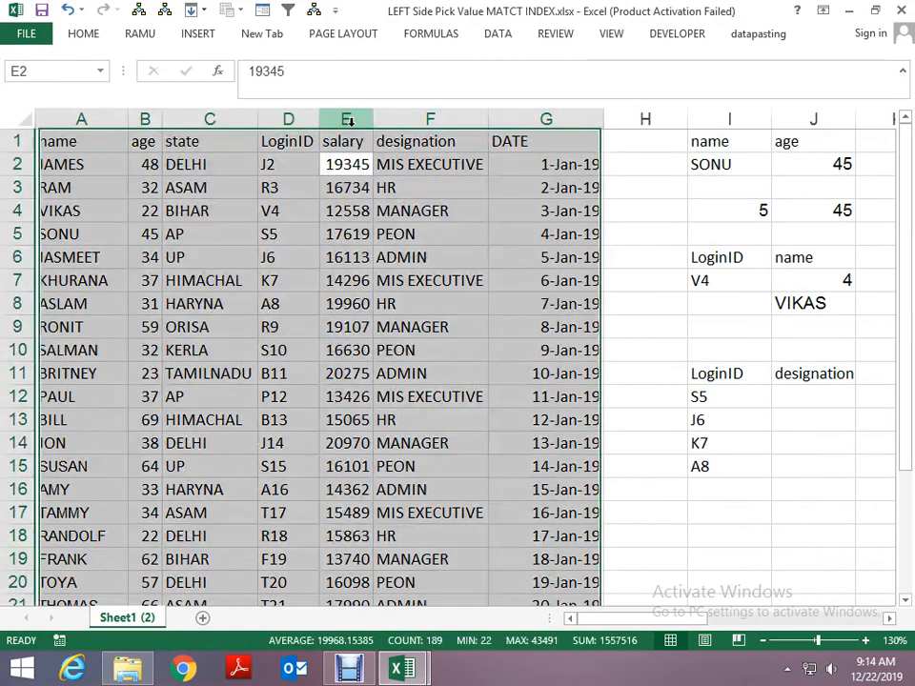
{"action": "key", "text": "alt"}
{"action": "key", "text": "h"}
{"action": "key", "text": "o"}
{"action": "key", "text": "i"}
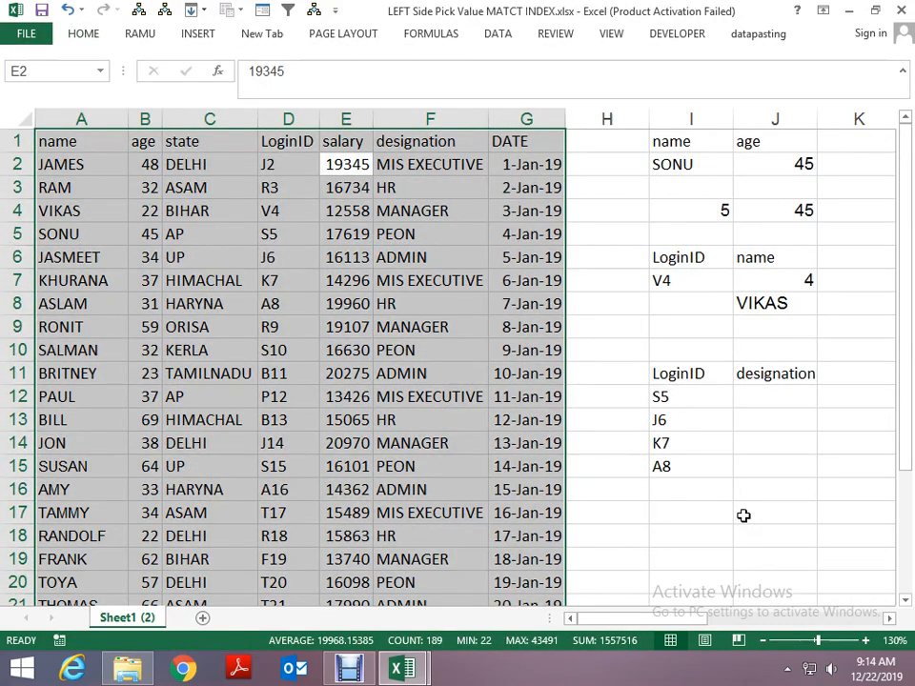
- Choose age from the heading drop-down list in J11 of the lower lookup table
{"action": "left_click", "coordinate": [688, 415]}
{"action": "key", "text": "Up"}
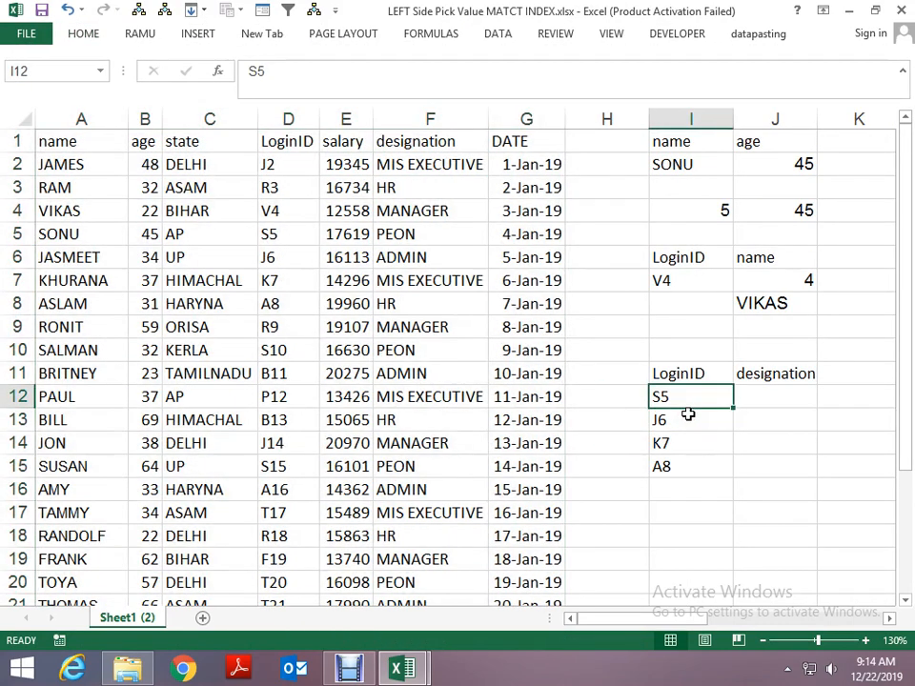
{"action": "key", "text": "Up"}
{"action": "key", "text": "Right"}
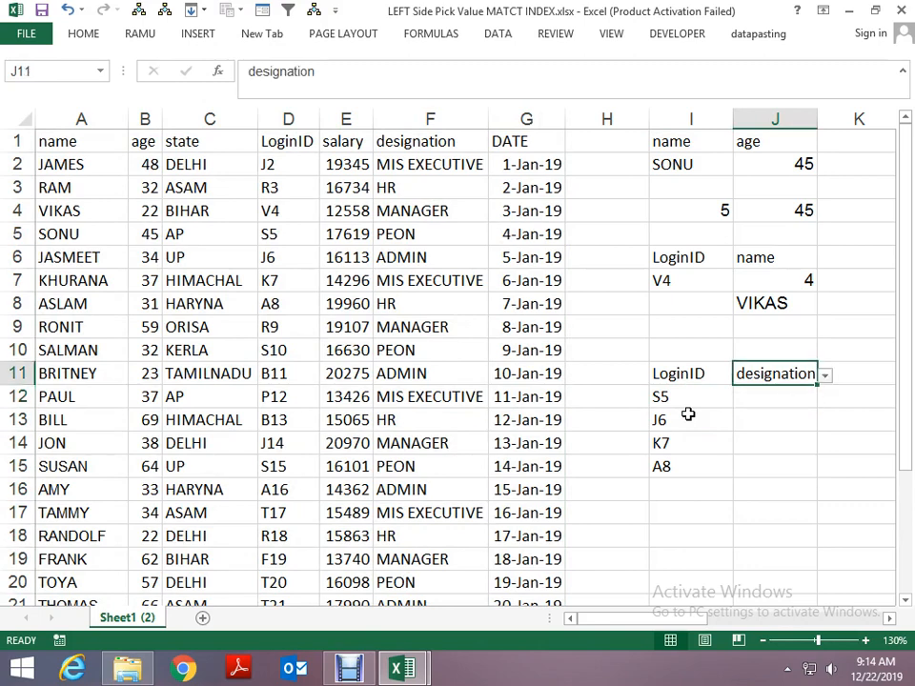
{"action": "key", "text": "Down"}
{"action": "key", "text": "Left"}
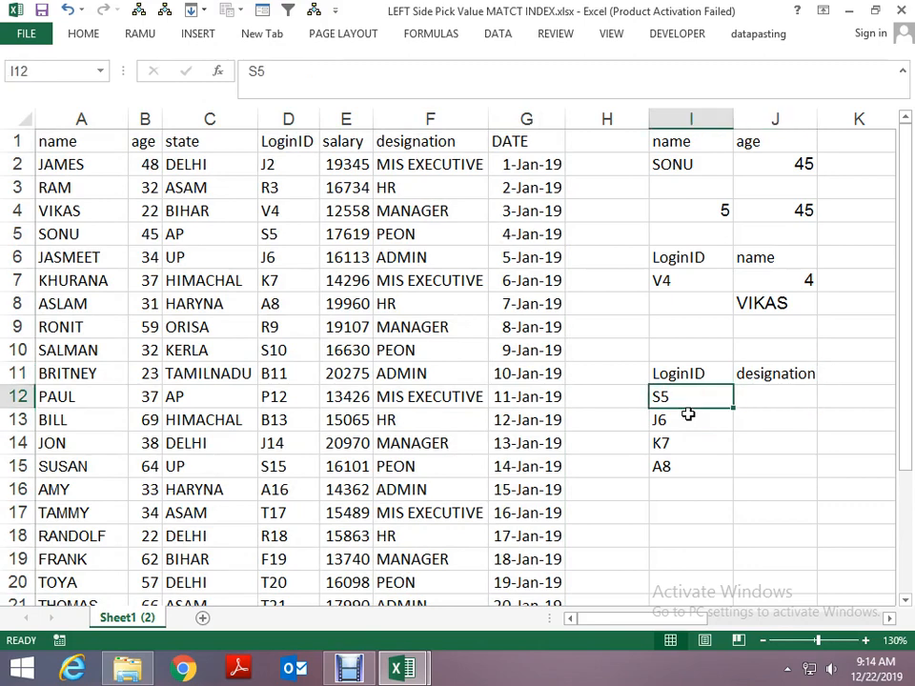
{"action": "key", "text": "Right"}
{"action": "key", "text": "Up"}
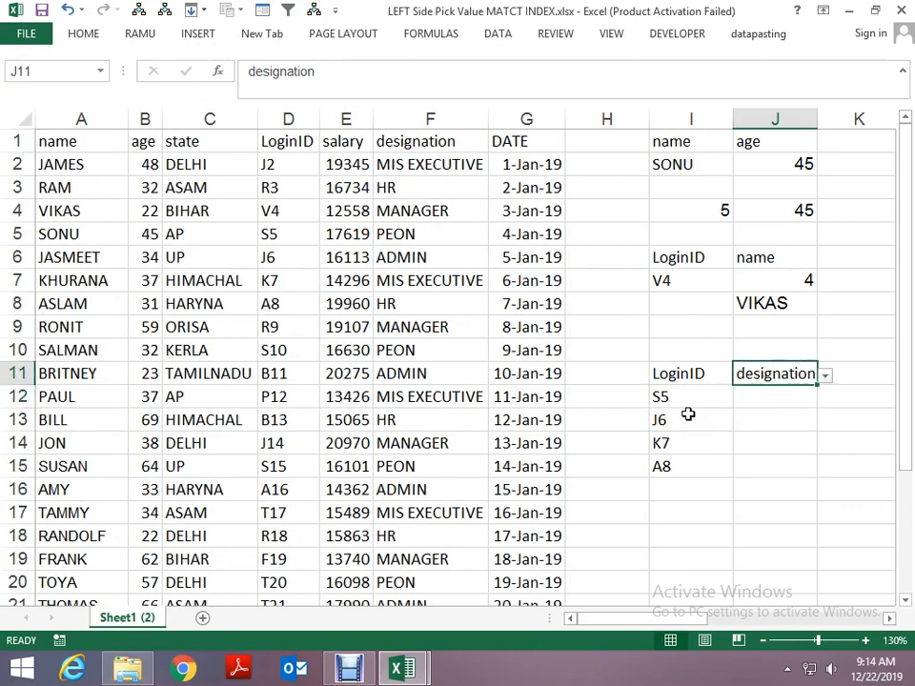
{"action": "key", "text": "alt+Down"}
{"action": "key", "text": "Down"}
{"action": "key", "text": "Up"}
{"action": "key", "text": "Return"}
{"action": "key", "text": "Down"}
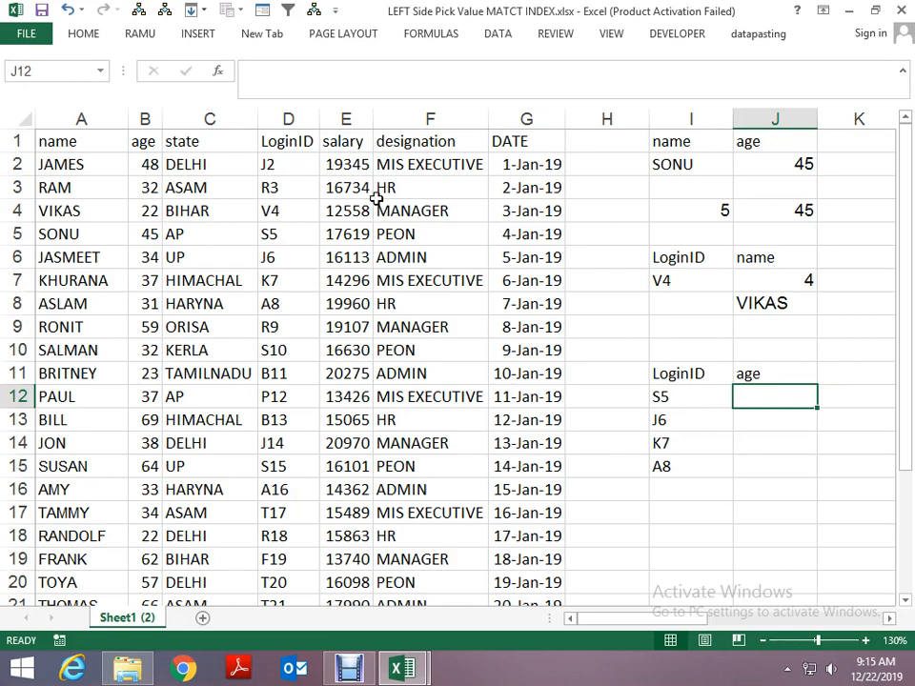
- Start a formula in cell J12, the age cell for LoginID S5
{"action": "left_click", "coordinate": [288, 118]}
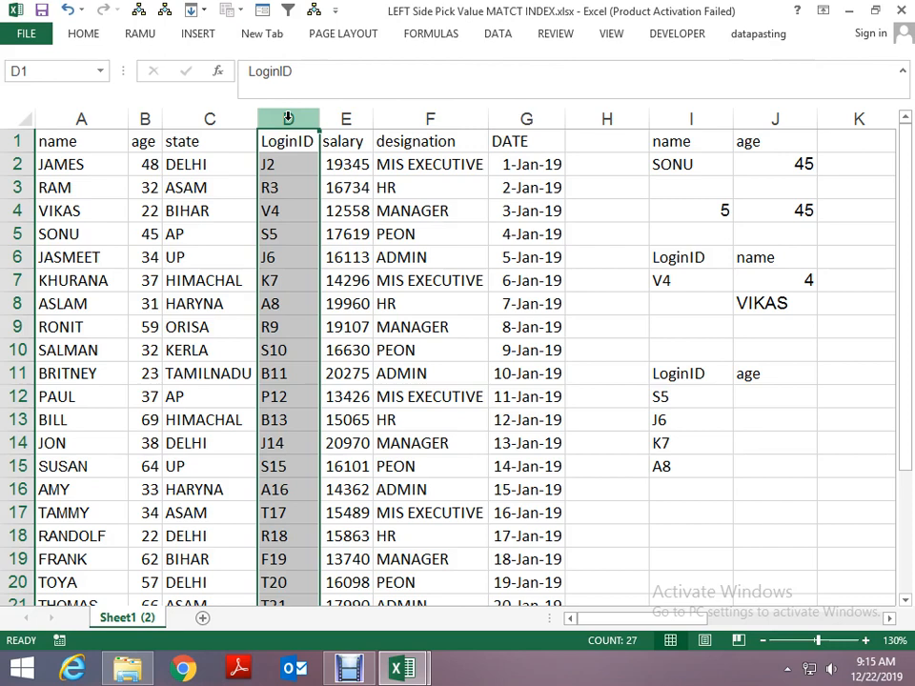
{"action": "left_click", "coordinate": [753, 392]}
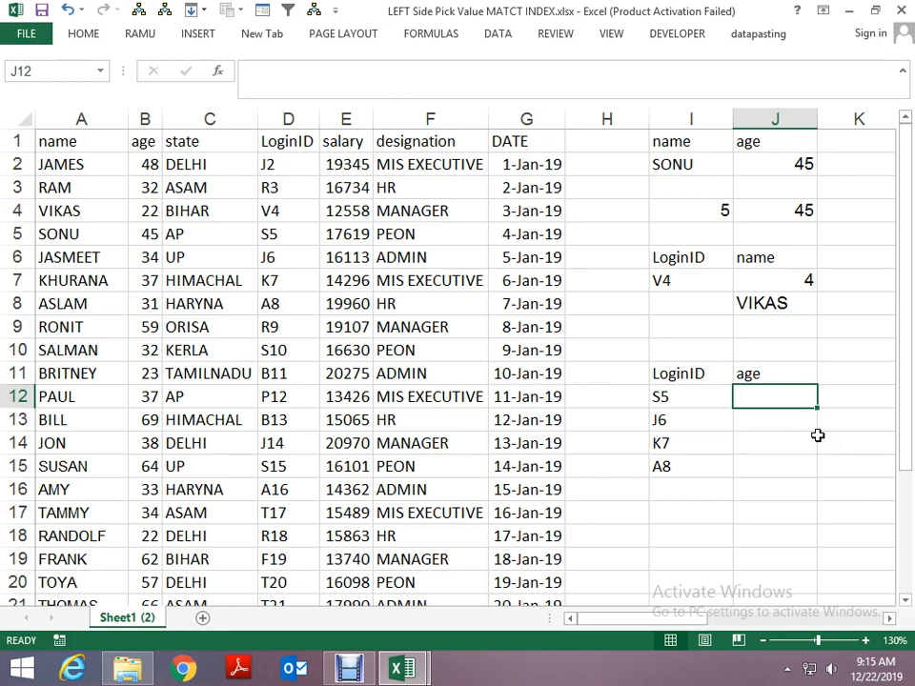
{"action": "type", "text": "="}
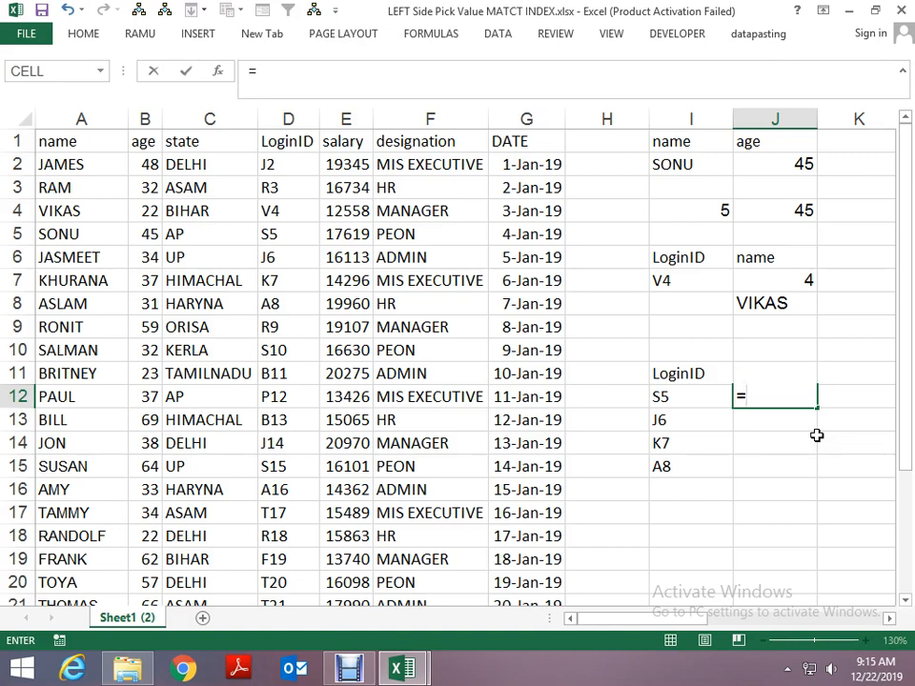
{"action": "type", "text": "INDEX("}
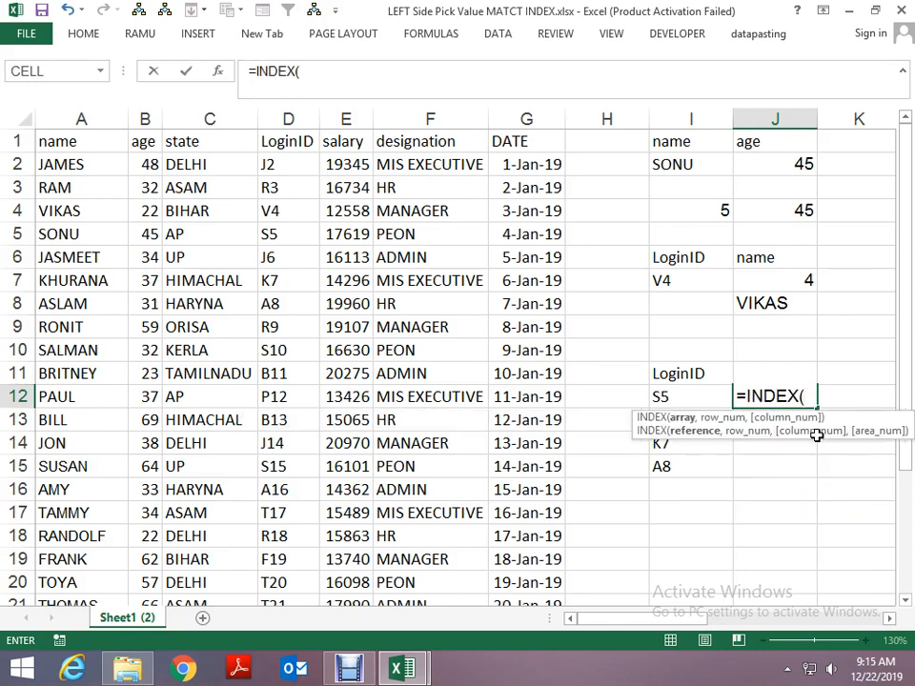
{"action": "key", "text": "BackSpace"}
{"action": "key", "text": "BackSpace"}
{"action": "key", "text": "BackSpace"}
{"action": "key", "text": "BackSpace"}
{"action": "key", "text": "BackSpace"}
{"action": "key", "text": "BackSpace"}
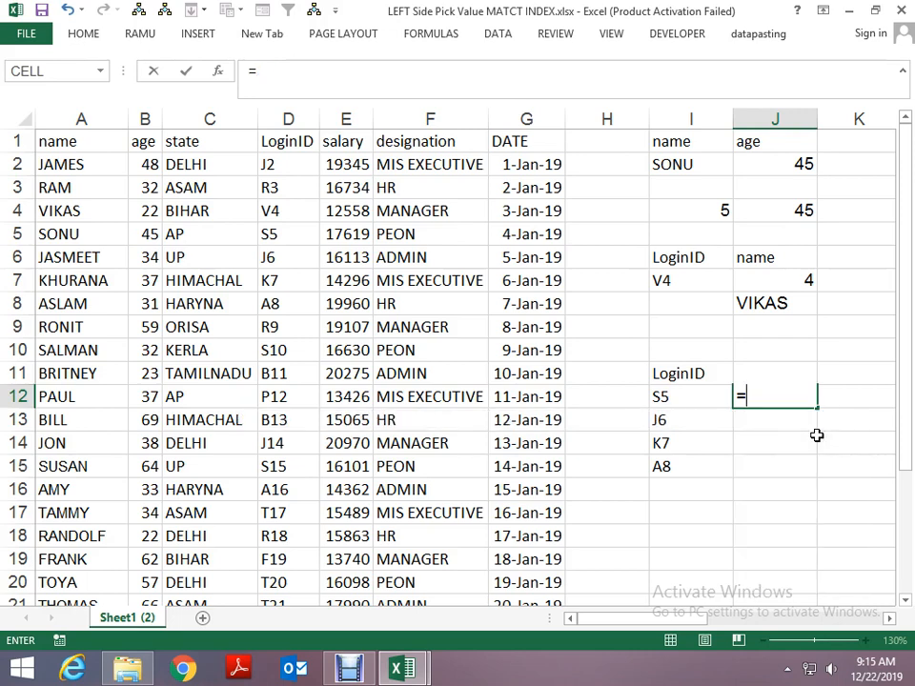
- Enter the MATCH function in J12 with the LoginID in I12 as its lookup value
{"action": "type", "text": "MA"}
{"action": "key", "text": "Tab"}
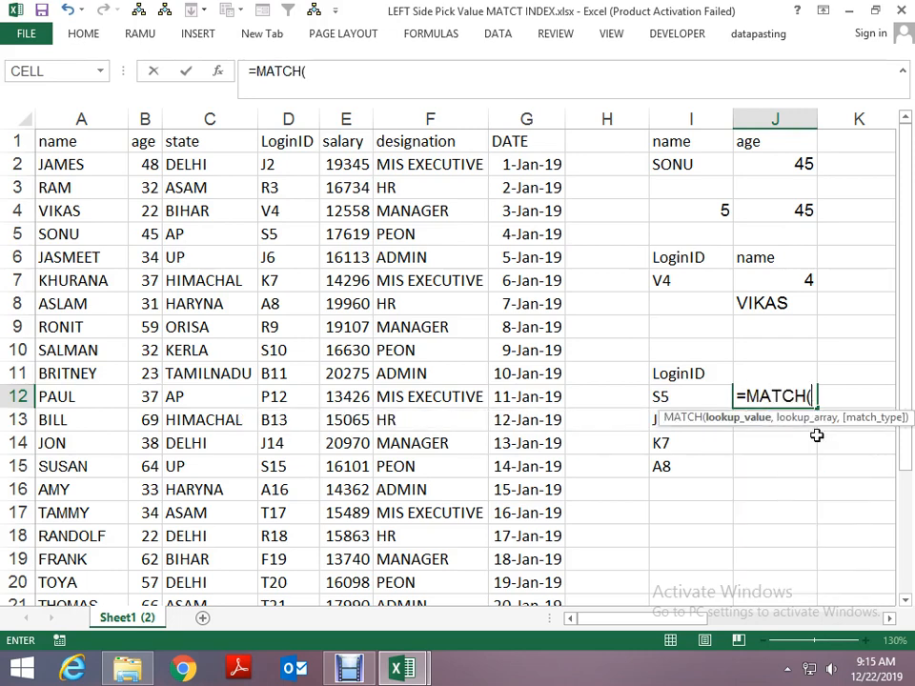
{"action": "key", "text": "Left"}
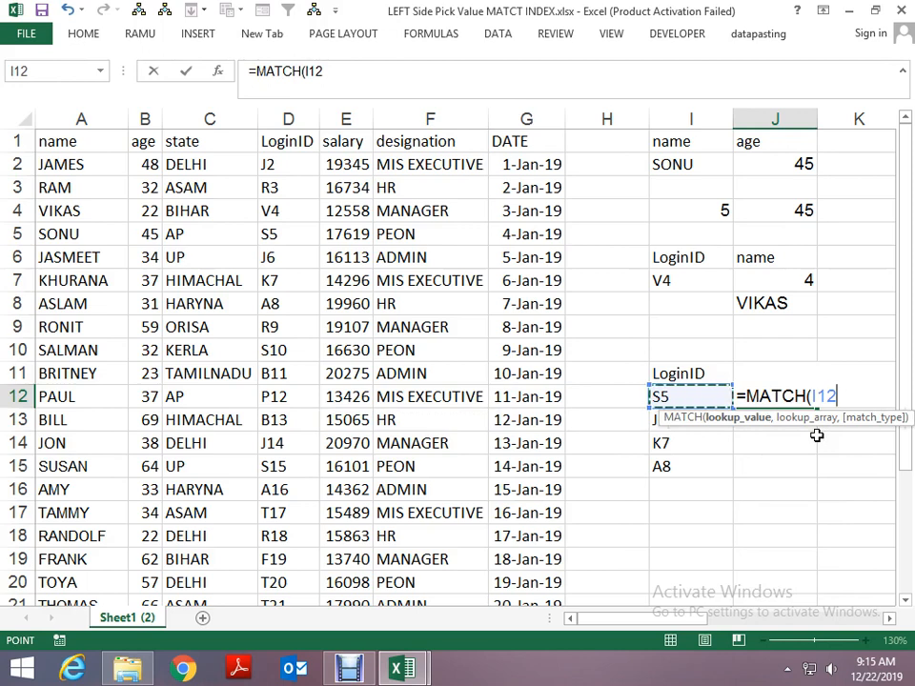
{"action": "type", "text": ","}
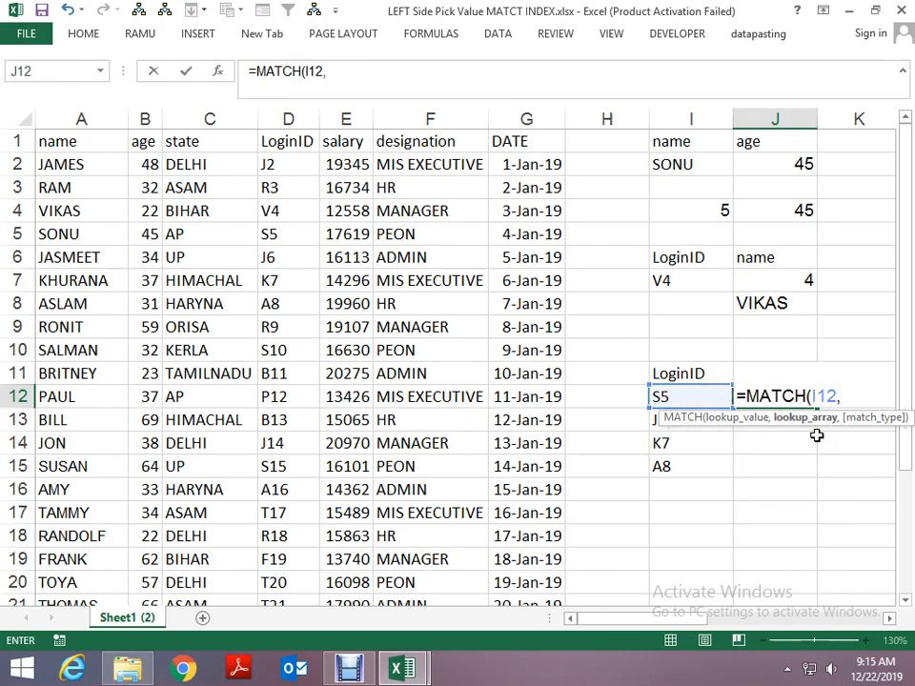
- Set the MATCH lookup array to the LoginID column D1:D27 (loginid) with exact match type 0, and complete the formula
{"action": "key", "text": "Left"}
{"action": "key", "text": "Left"}
{"action": "key", "text": "Left"}
{"action": "key", "text": "Left"}
{"action": "key", "text": "Left"}
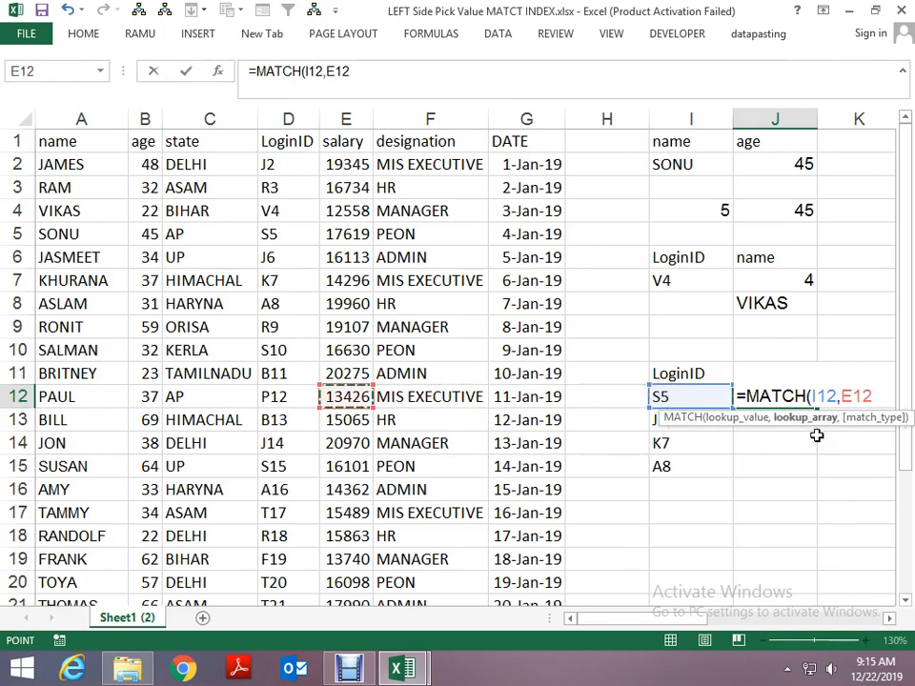
{"action": "key", "text": "Left"}
{"action": "key", "text": "Up"}
{"action": "key", "text": "Up"}
{"action": "key", "text": "Up"}
{"action": "key", "text": "Up"}
{"action": "key", "text": "Up"}
{"action": "key", "text": "Up"}
{"action": "key", "text": "Up"}
{"action": "key", "text": "Up"}
{"action": "key", "text": "Up"}
{"action": "key", "text": "Up"}
{"action": "key", "text": "Up"}
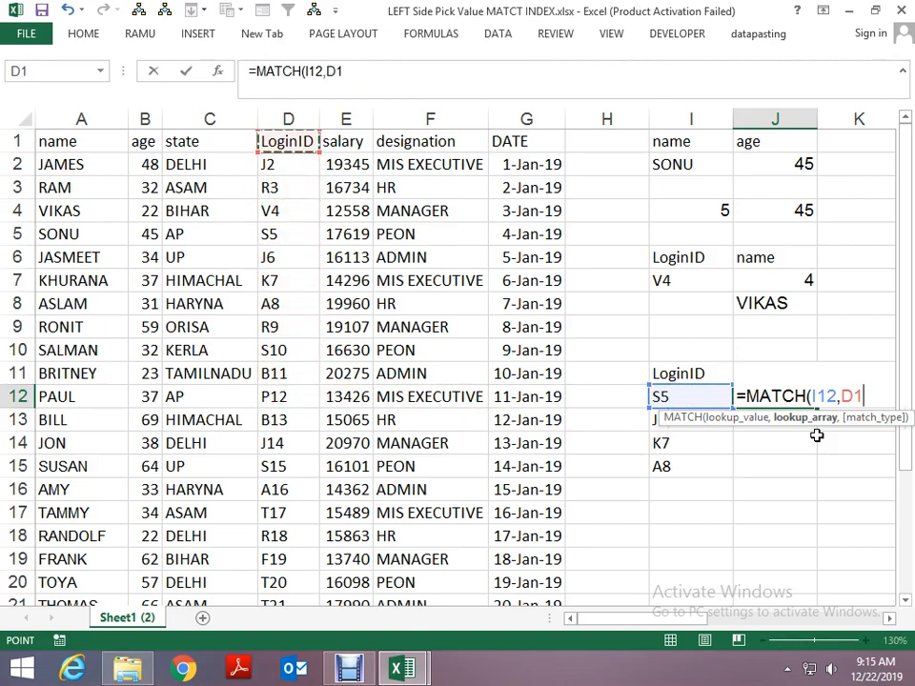
{"action": "key", "text": "ctrl+shift+Down"}
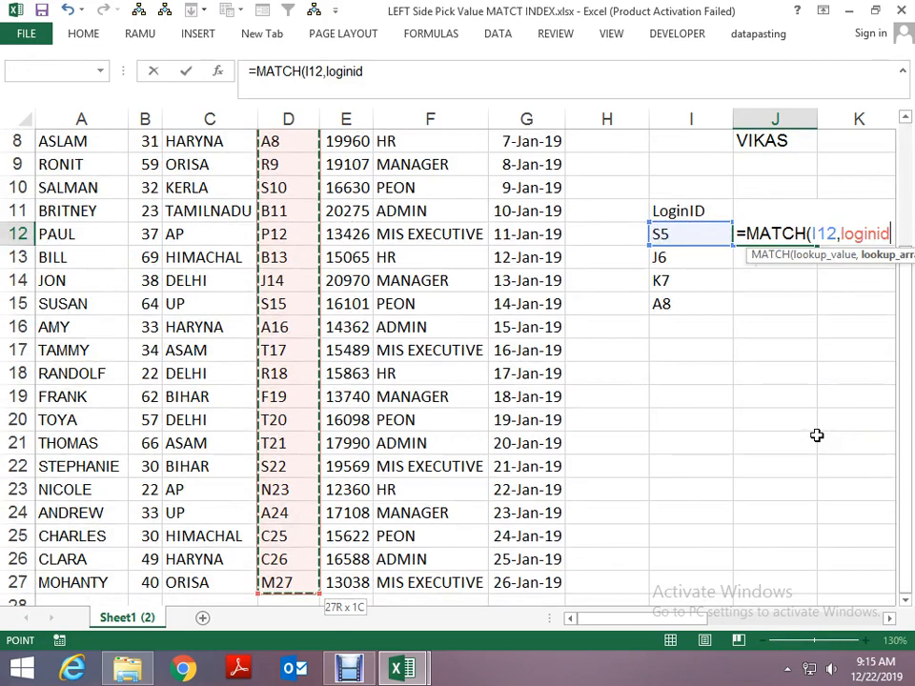
{"action": "type", "text": ","}
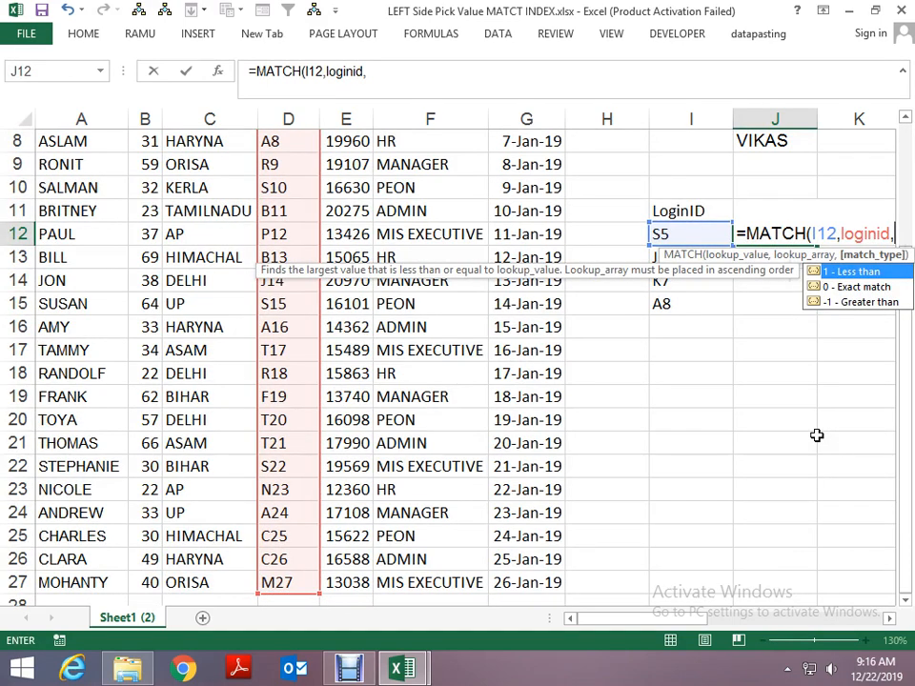
{"action": "type", "text": "0"}
{"action": "key", "text": "Return"}
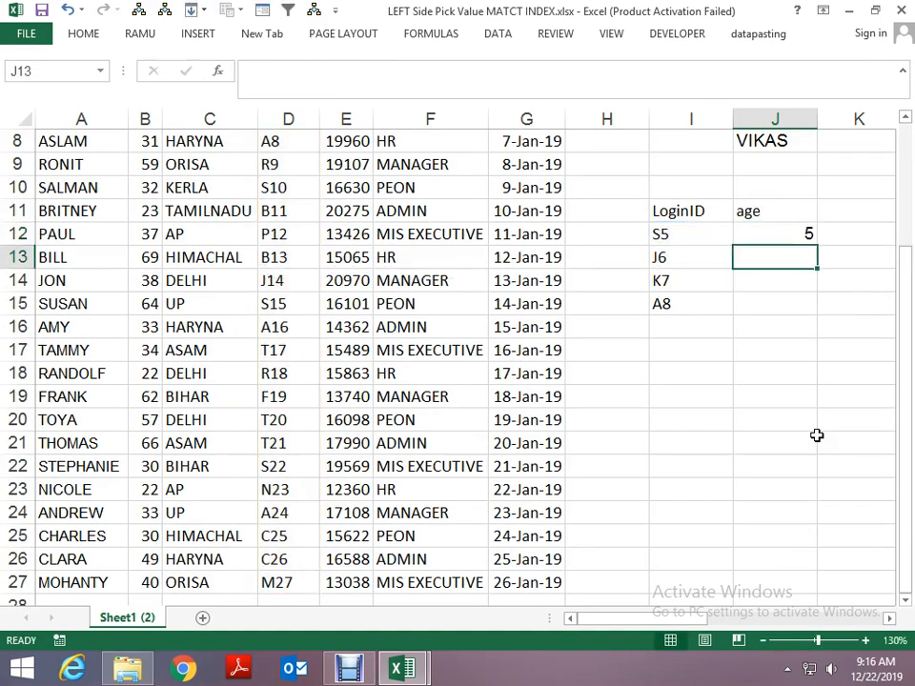
{"action": "key", "text": "Up"}
{"action": "key", "text": "Up"}
{"action": "key", "text": "Up"}
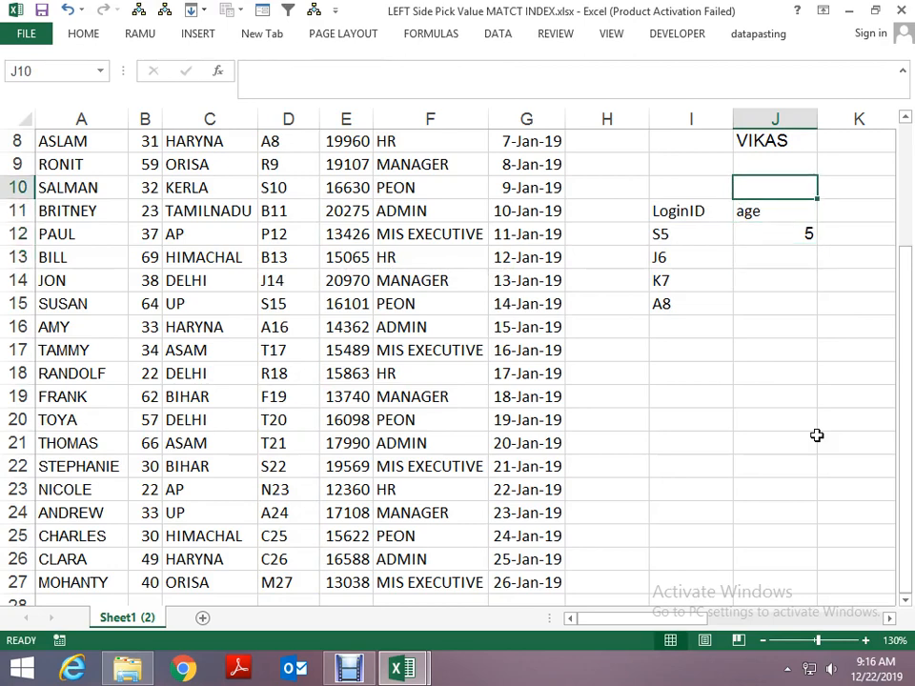
{"action": "key", "text": "Down"}
{"action": "key", "text": "Down"}
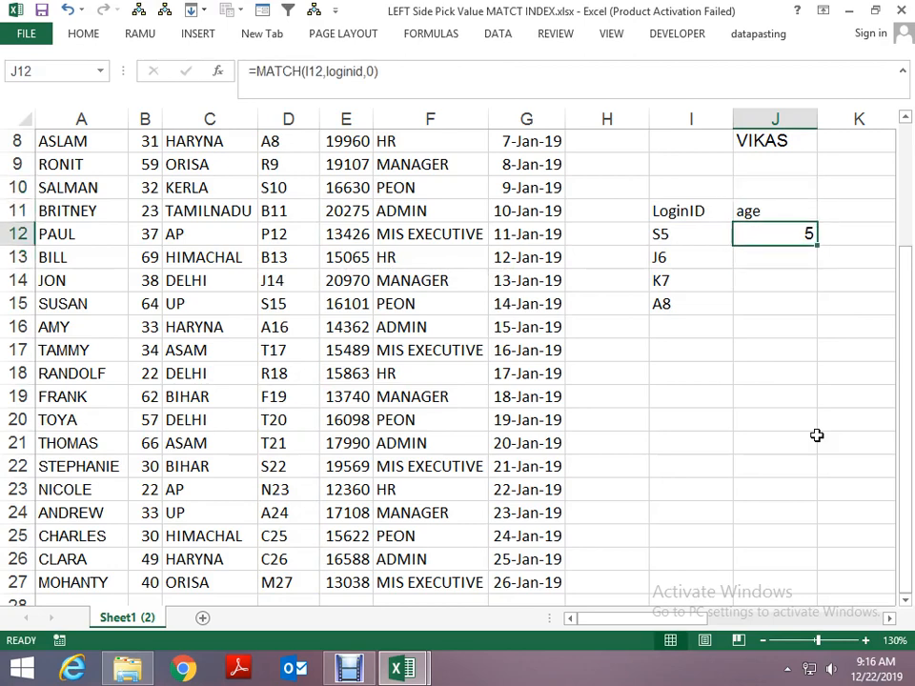
{"action": "key", "text": "Right"}
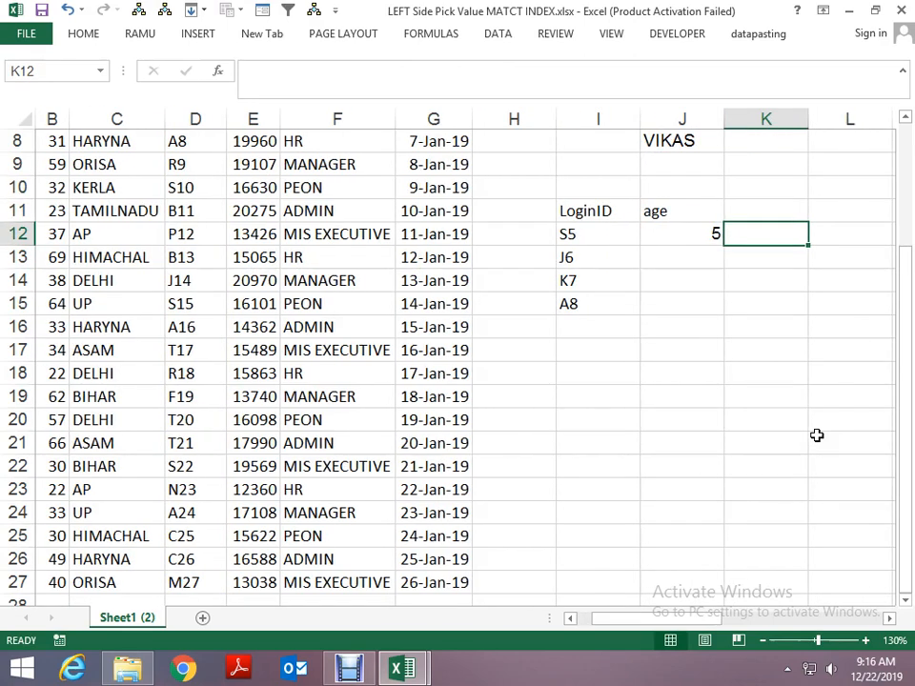
{"action": "type", "text": "=IN"}
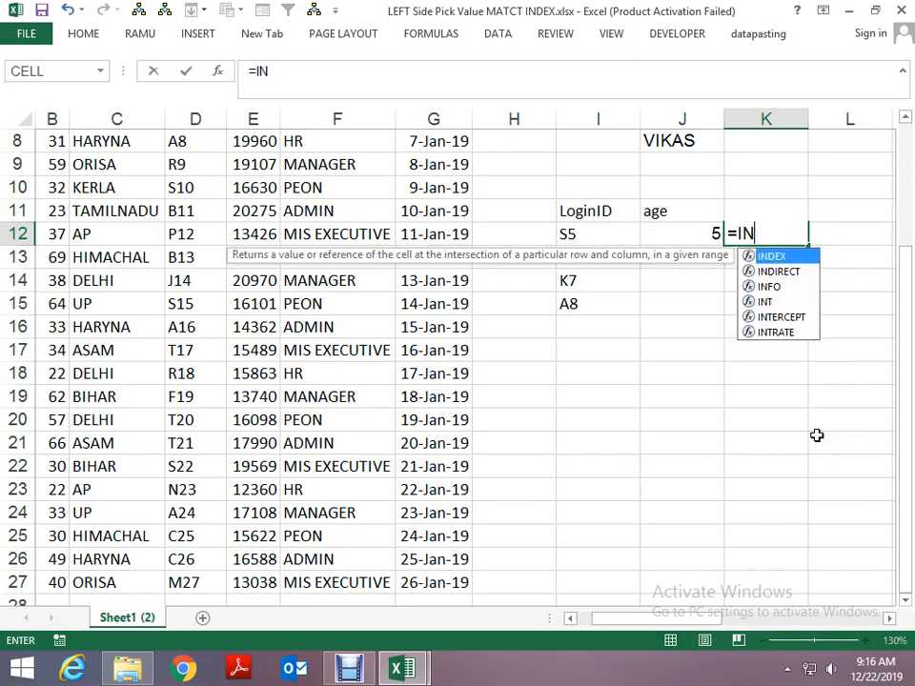
{"action": "type", "text": "DE"}
{"action": "key", "text": "BackSpace"}
{"action": "key", "text": "BackSpace"}
{"action": "key", "text": "BackSpace"}
{"action": "key", "text": "BackSpace"}
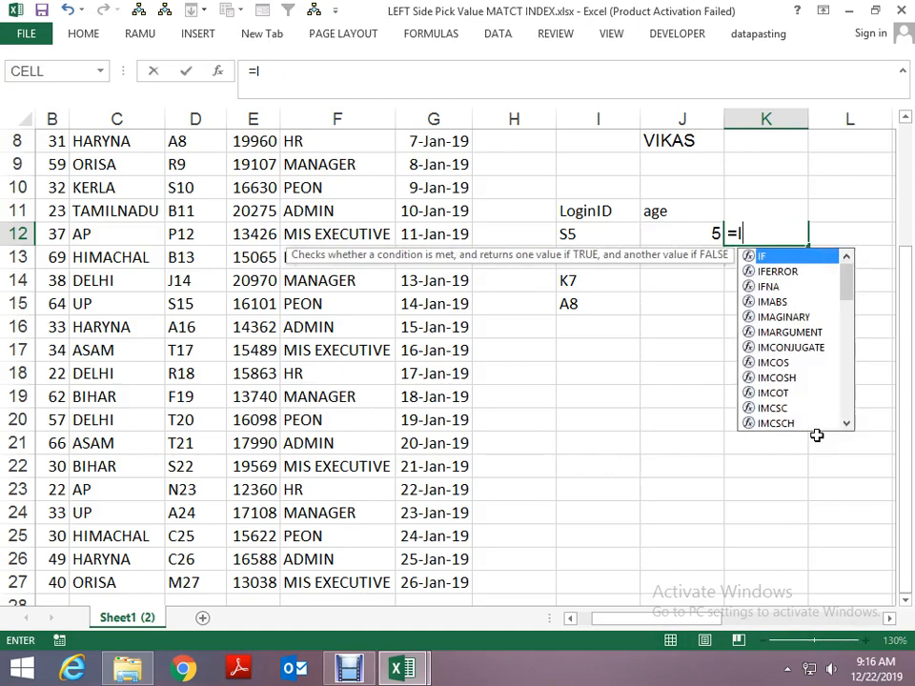
{"action": "type", "text": "MATCH("}
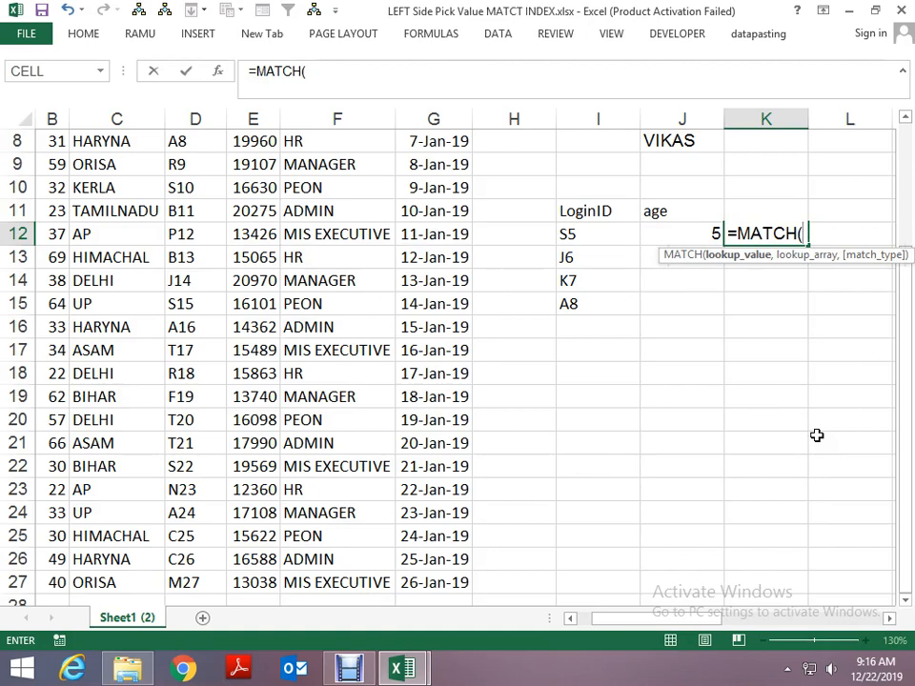
{"action": "key", "text": "BackSpace"}
{"action": "key", "text": "BackSpace"}
{"action": "key", "text": "BackSpace"}
{"action": "key", "text": "BackSpace"}
{"action": "key", "text": "BackSpace"}
{"action": "key", "text": "BackSpace"}
{"action": "key", "text": "BackSpace"}
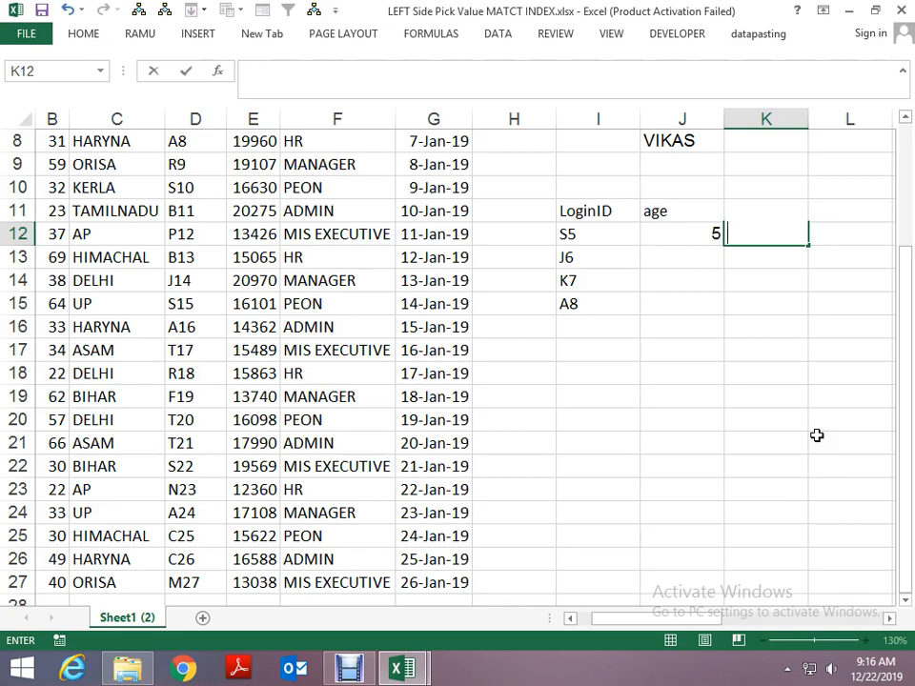
- Review the MATCH formula in J12 against its lookup value in I12 and the LoginID column D
{"action": "key", "text": "Left"}
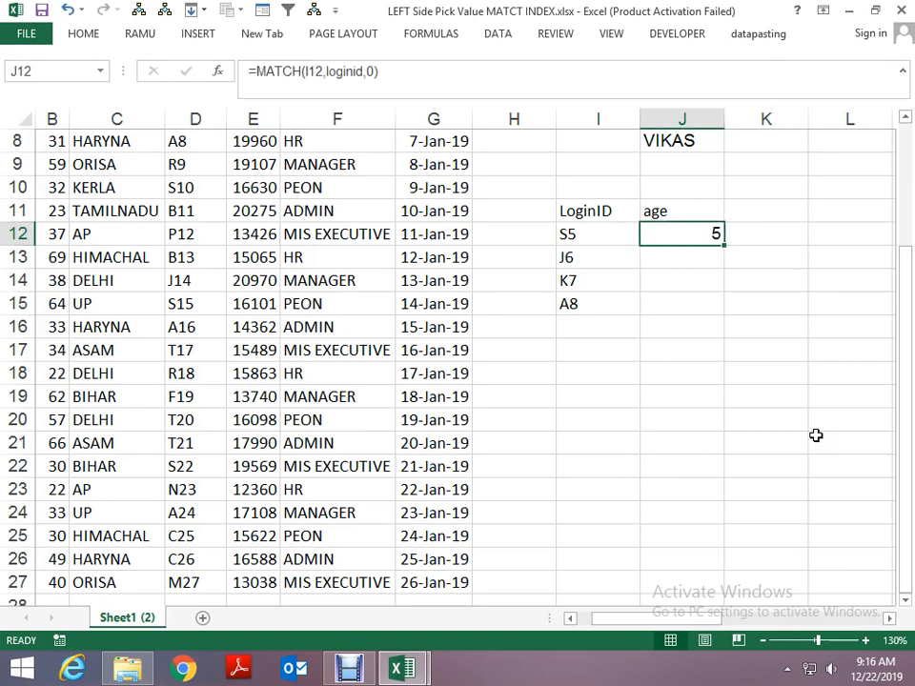
{"action": "key", "text": "Left"}
{"action": "key", "text": "Left"}
{"action": "key", "text": "Left"}
{"action": "key", "text": "Left"}
{"action": "key", "text": "Left"}
{"action": "key", "text": "Left"}
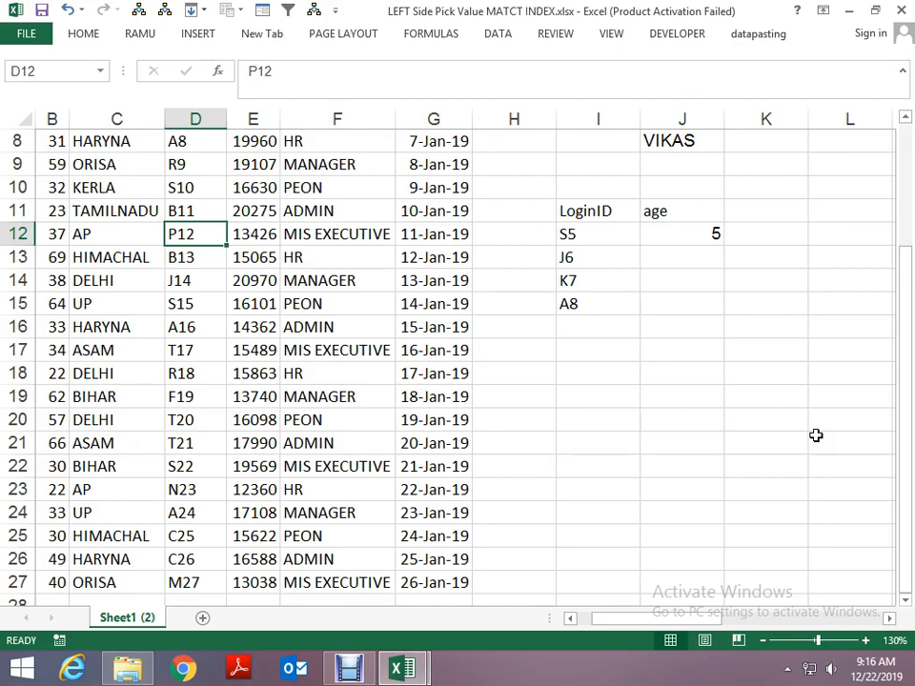
{"action": "key", "text": "Right"}
{"action": "key", "text": "Right"}
{"action": "key", "text": "Right"}
{"action": "key", "text": "Right"}
{"action": "key", "text": "Right"}
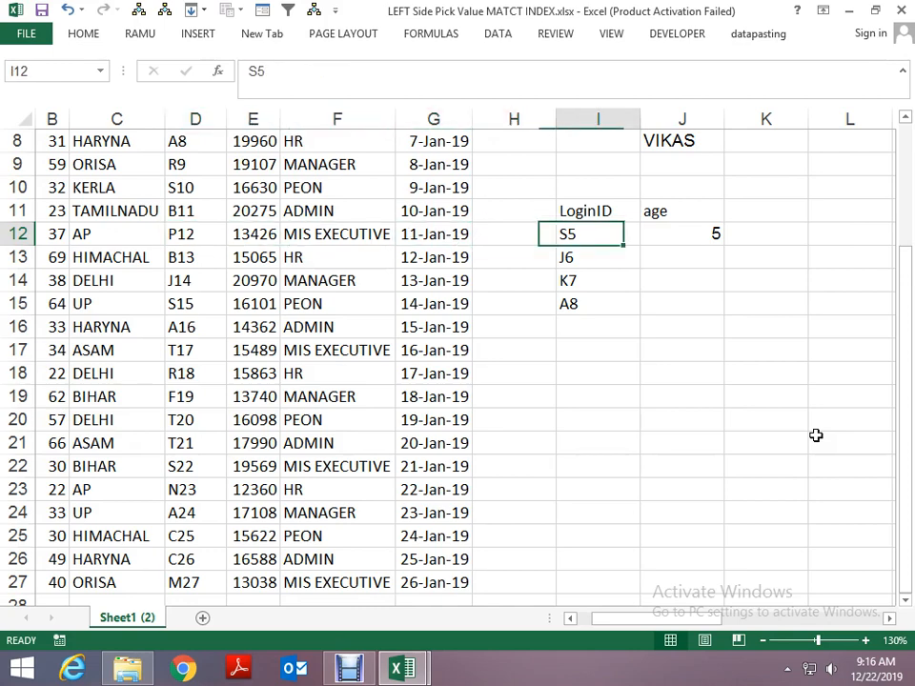
{"action": "key", "text": "Right"}
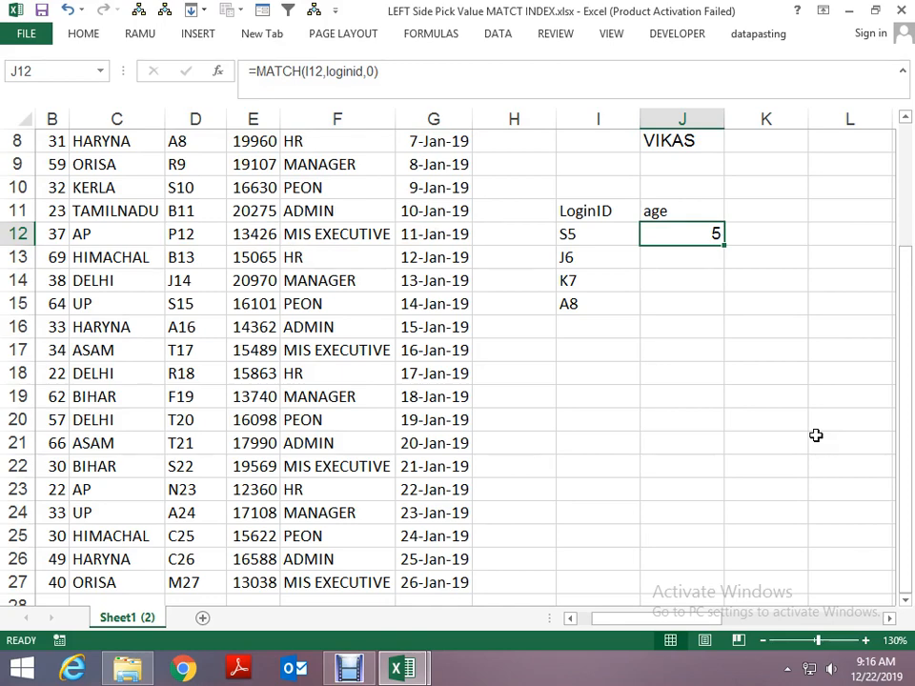
{"action": "key", "text": "Left"}
{"action": "key", "text": "Left"}
{"action": "key", "text": "Left"}
{"action": "key", "text": "Left"}
{"action": "key", "text": "Left"}
{"action": "key", "text": "Left"}
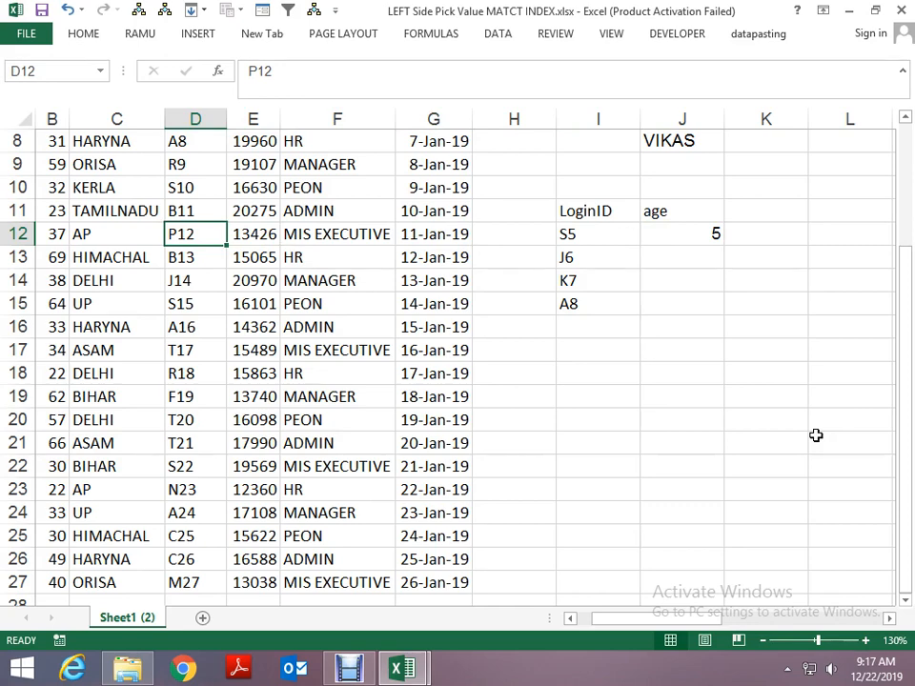
{"action": "key", "text": "Right"}
{"action": "key", "text": "Right"}
{"action": "key", "text": "Right"}
{"action": "key", "text": "Right"}
{"action": "key", "text": "Right"}
{"action": "key", "text": "Right"}
{"action": "key", "text": "Right"}
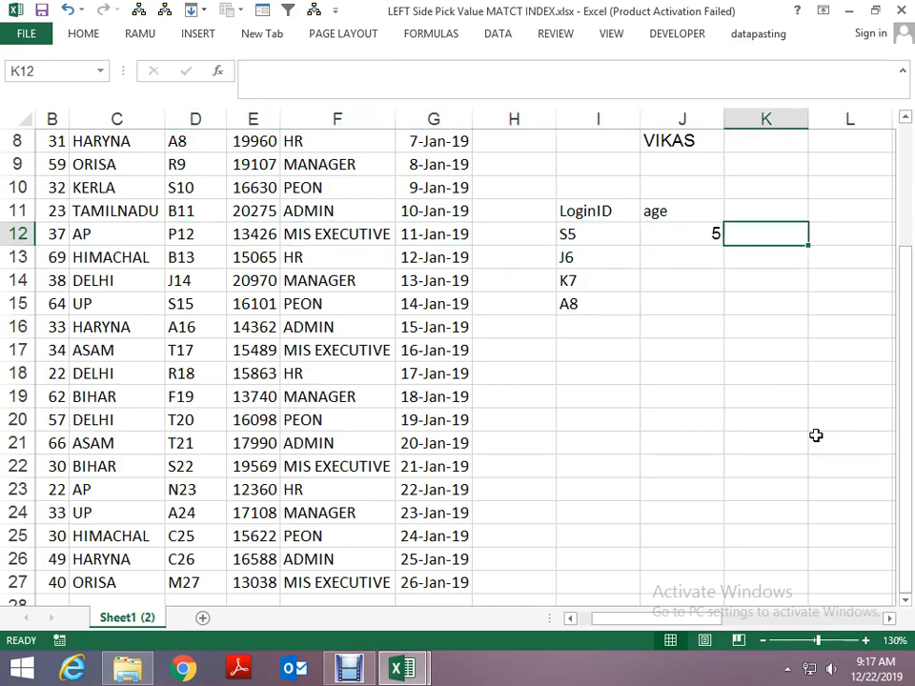
{"action": "type", "text": "="}
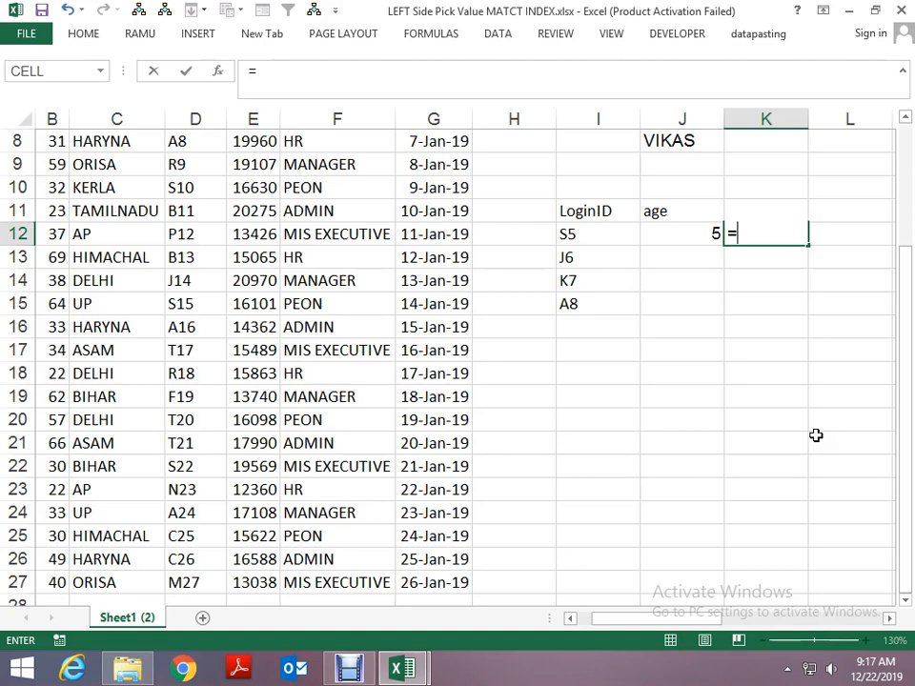
{"action": "type", "text": "MA"}
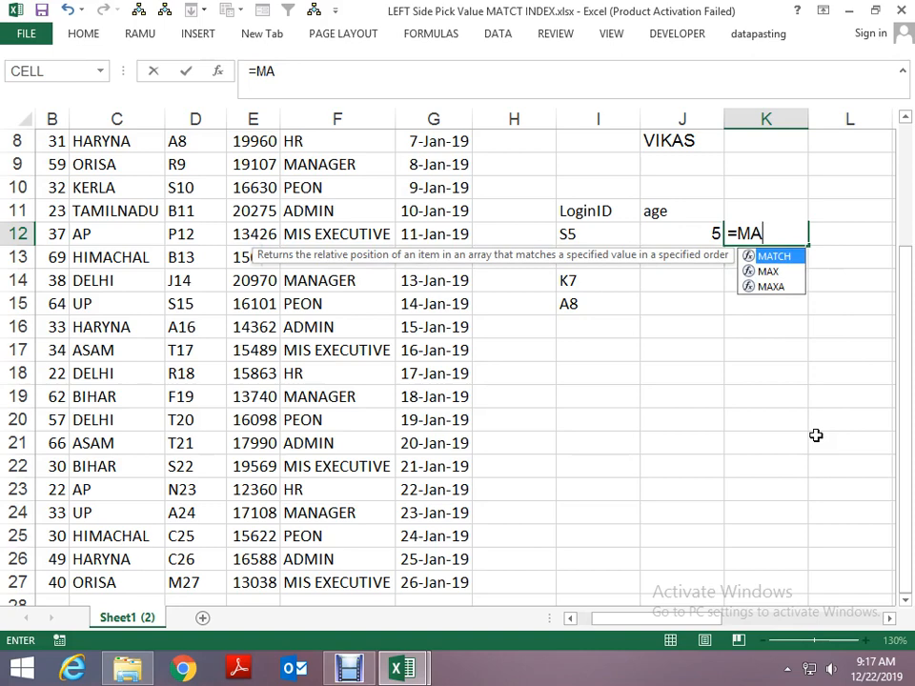
{"action": "key", "text": "Tab"}
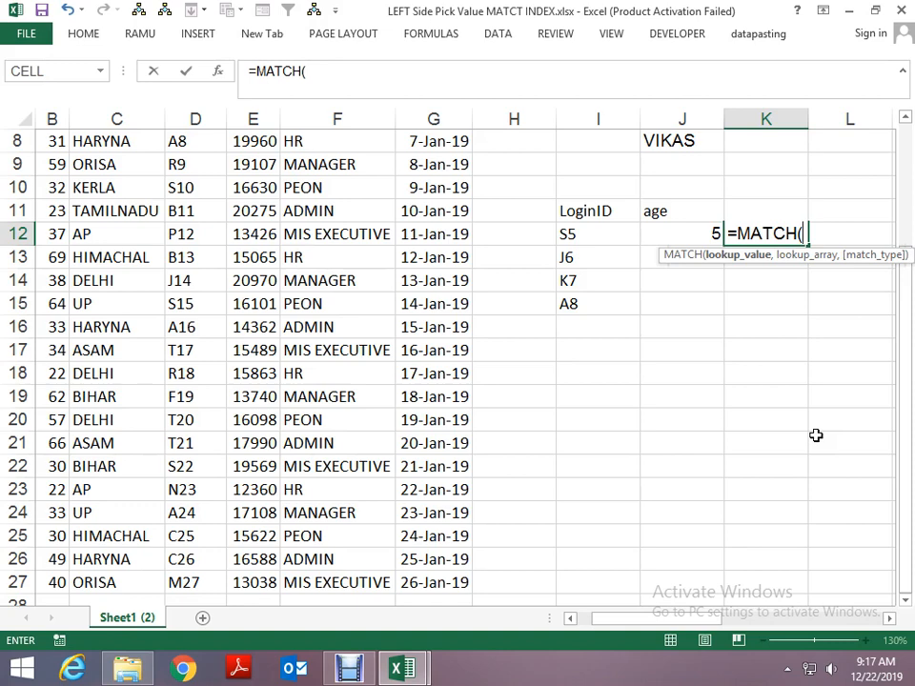
{"action": "key", "text": "BackSpace"}
{"action": "key", "text": "BackSpace"}
{"action": "key", "text": "BackSpace"}
{"action": "key", "text": "BackSpace"}
{"action": "key", "text": "BackSpace"}
{"action": "key", "text": "BackSpace"}
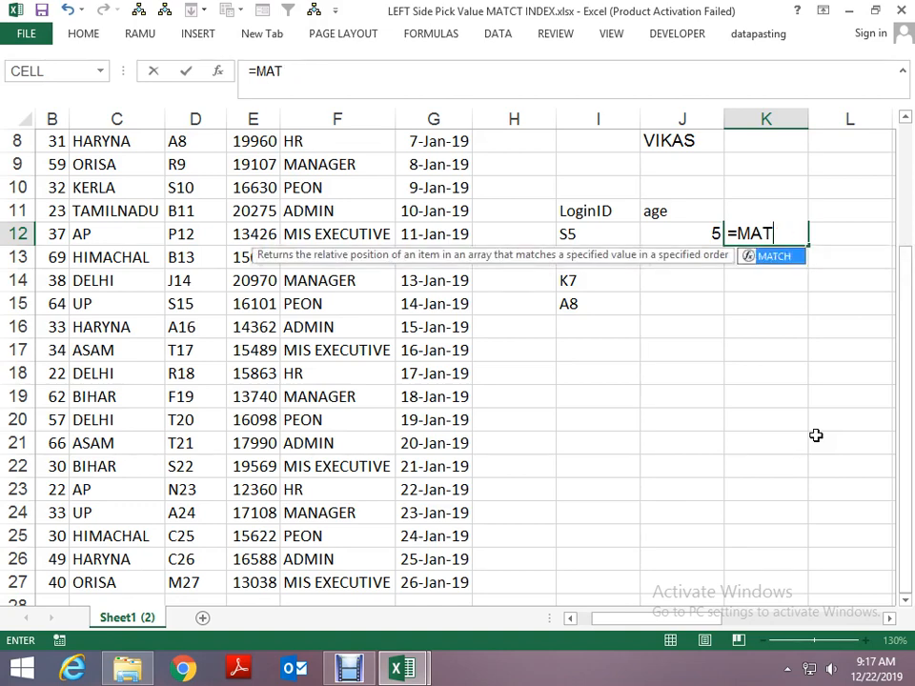
{"action": "key", "text": "BackSpace"}
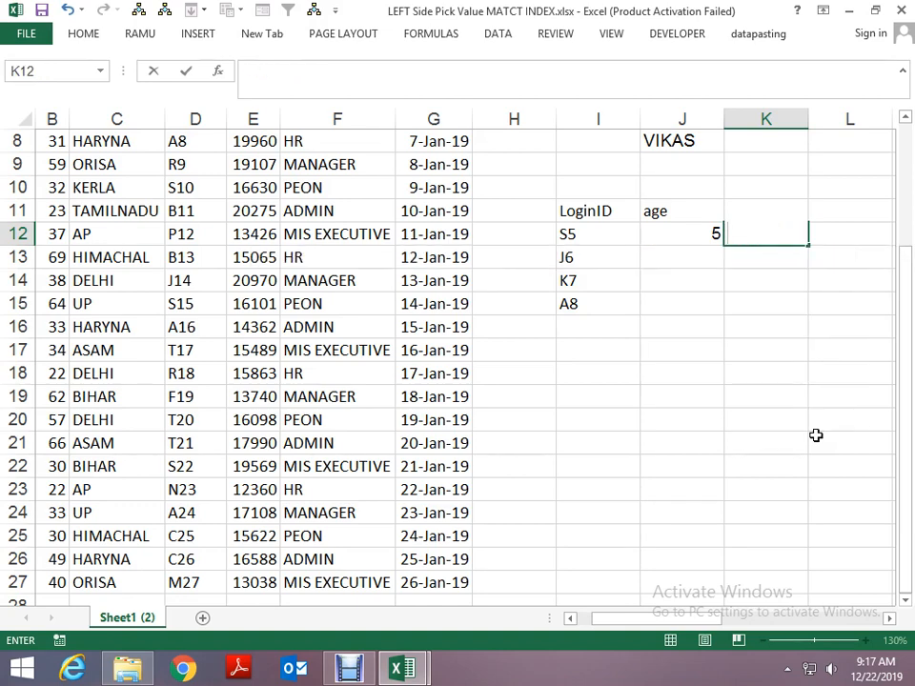
- Start an INDEX formula in K12 with the age range B2:B27 as its array
{"action": "type", "text": "=IN"}
{"action": "key", "text": "Tab"}
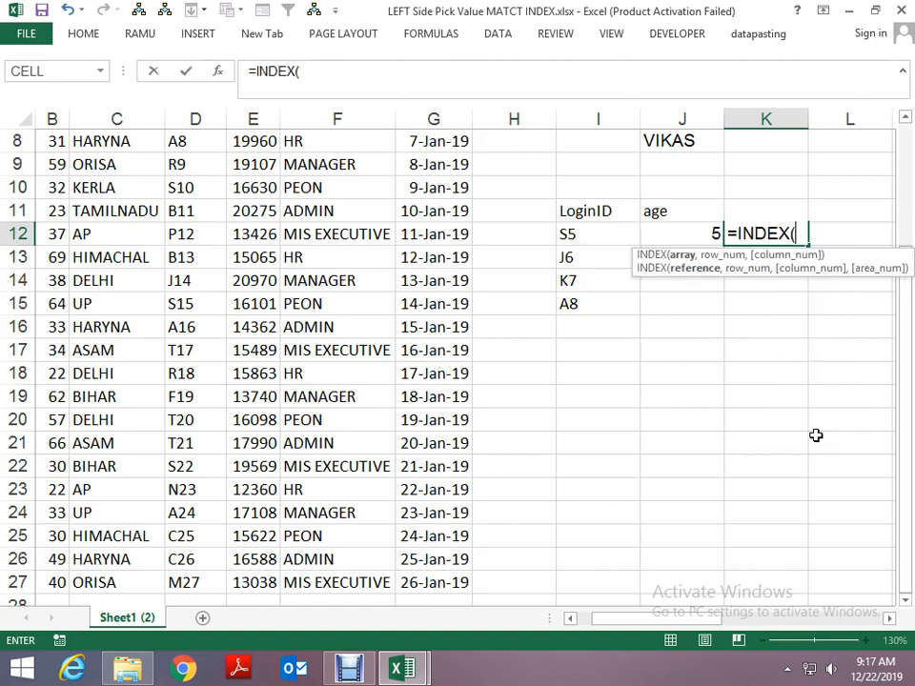
{"action": "key", "text": "Left"}
{"action": "key", "text": "Left"}
{"action": "key", "text": "Left"}
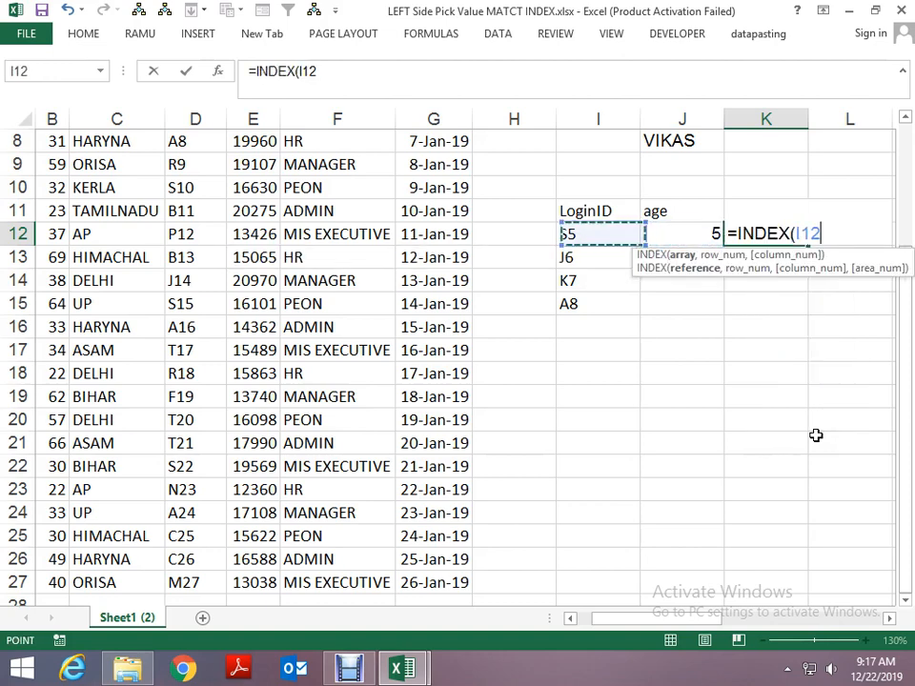
{"action": "key", "text": "Left"}
{"action": "key", "text": "Left"}
{"action": "key", "text": "Left"}
{"action": "key", "text": "Left"}
{"action": "key", "text": "Left"}
{"action": "key", "text": "Left"}
{"action": "key", "text": "Left"}
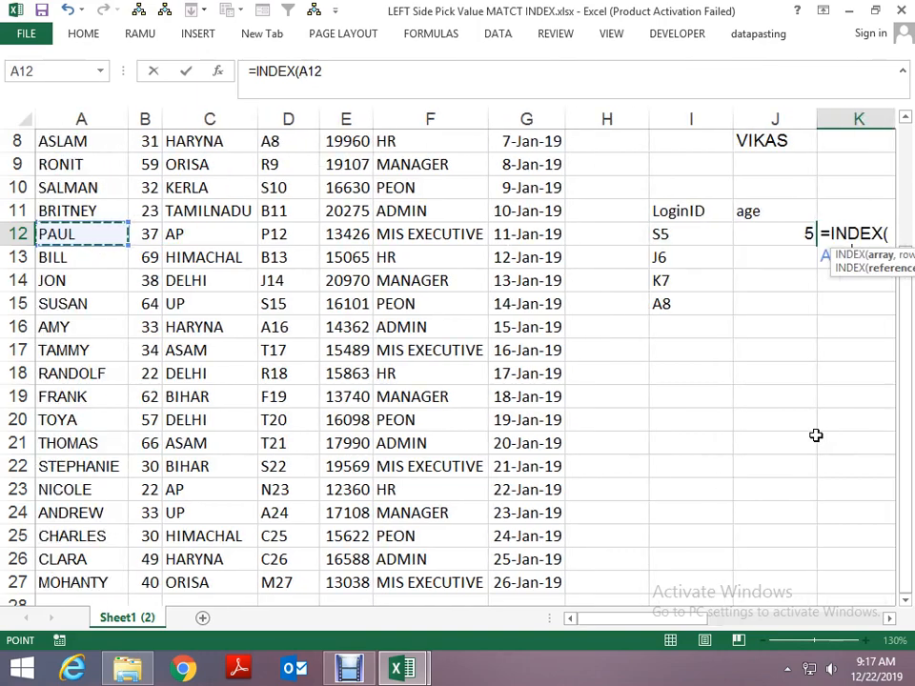
{"action": "key", "text": "Up"}
{"action": "key", "text": "Right"}
{"action": "key", "text": "Up"}
{"action": "key", "text": "Up"}
{"action": "key", "text": "Up"}
{"action": "key", "text": "Up"}
{"action": "key", "text": "Up"}
{"action": "key", "text": "Up"}
{"action": "key", "text": "Up"}
{"action": "key", "text": "Up"}
{"action": "key", "text": "Up"}
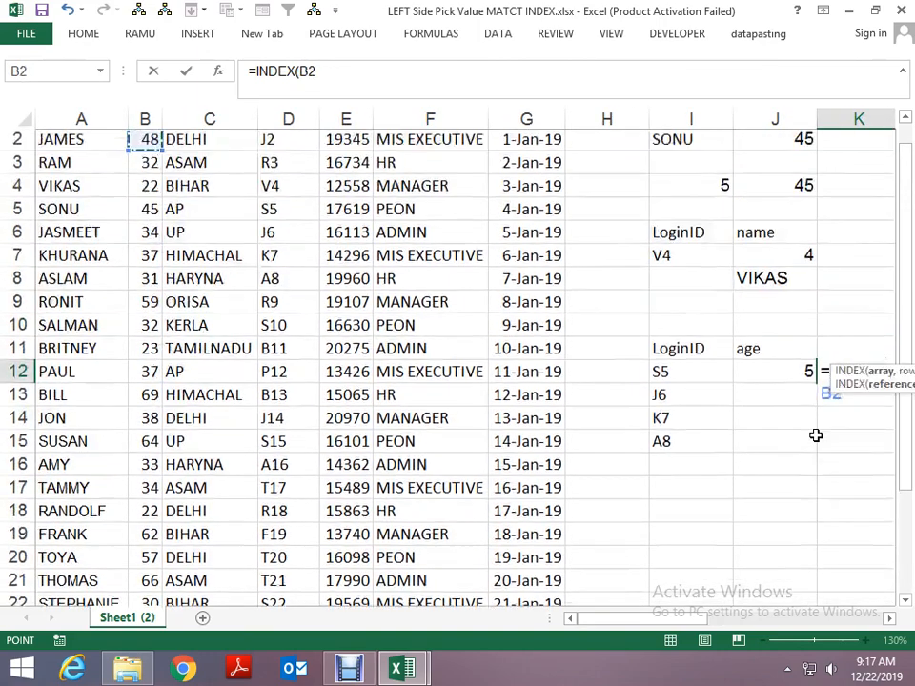
{"action": "key", "text": "shift+Up"}
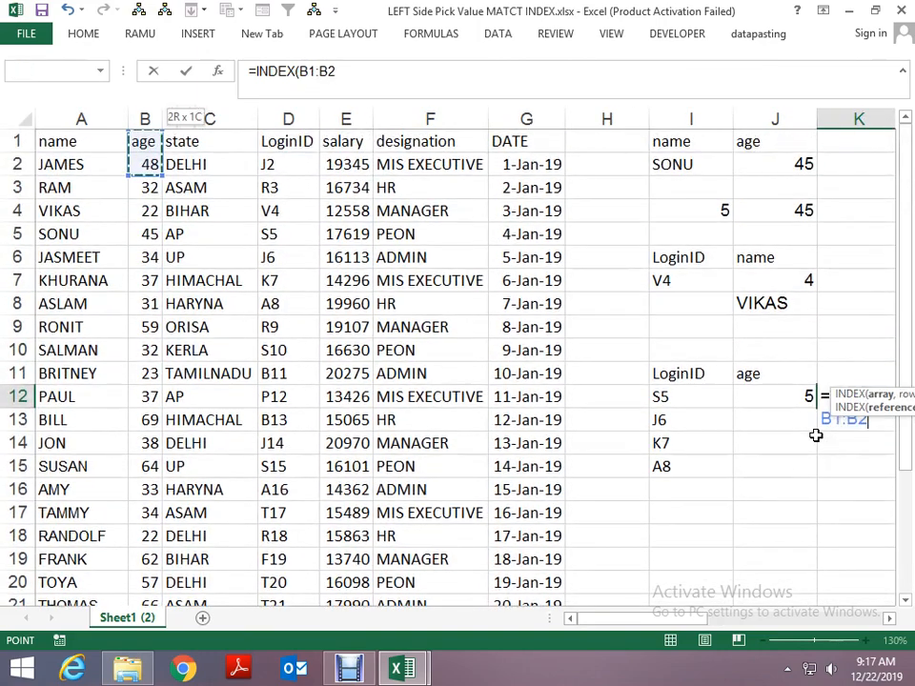
{"action": "key", "text": "ctrl+shift+Down"}
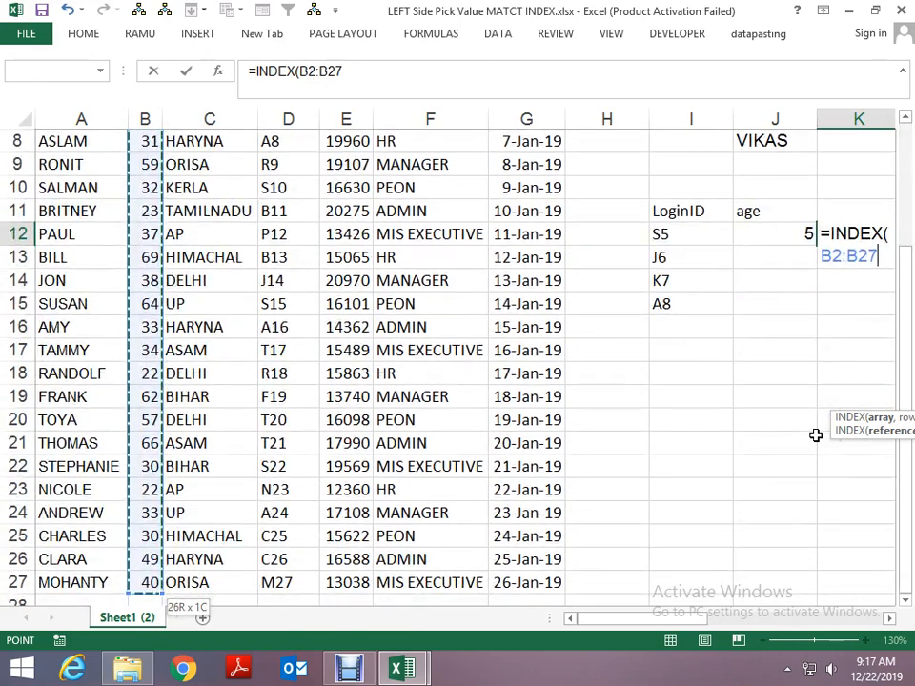
- Use the MATCH result in J12 as the row number of the INDEX formula in K12 and complete the formula
{"action": "type", "text": ","}
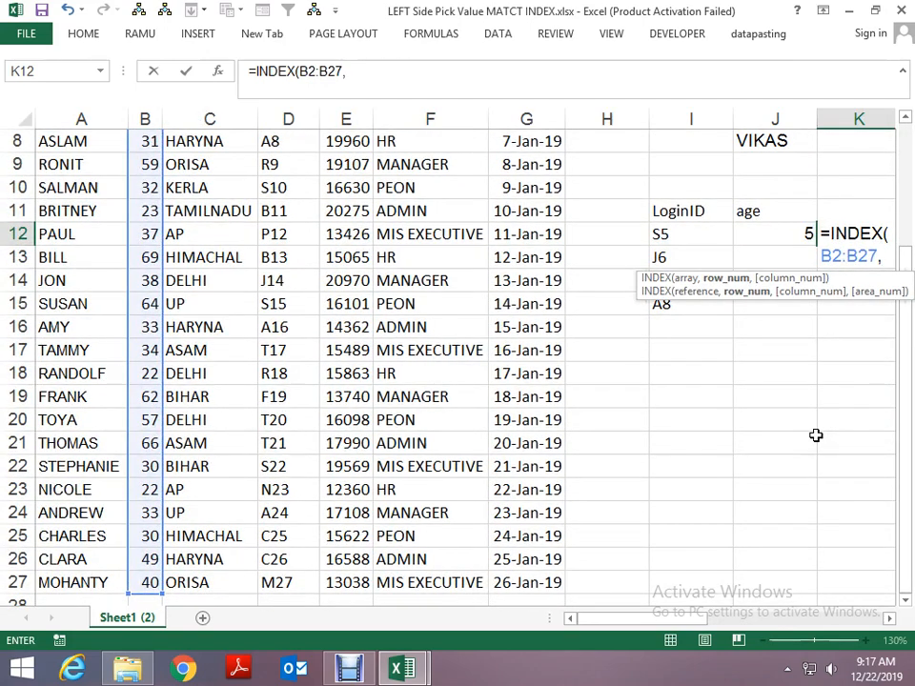
{"action": "key", "text": "Left"}
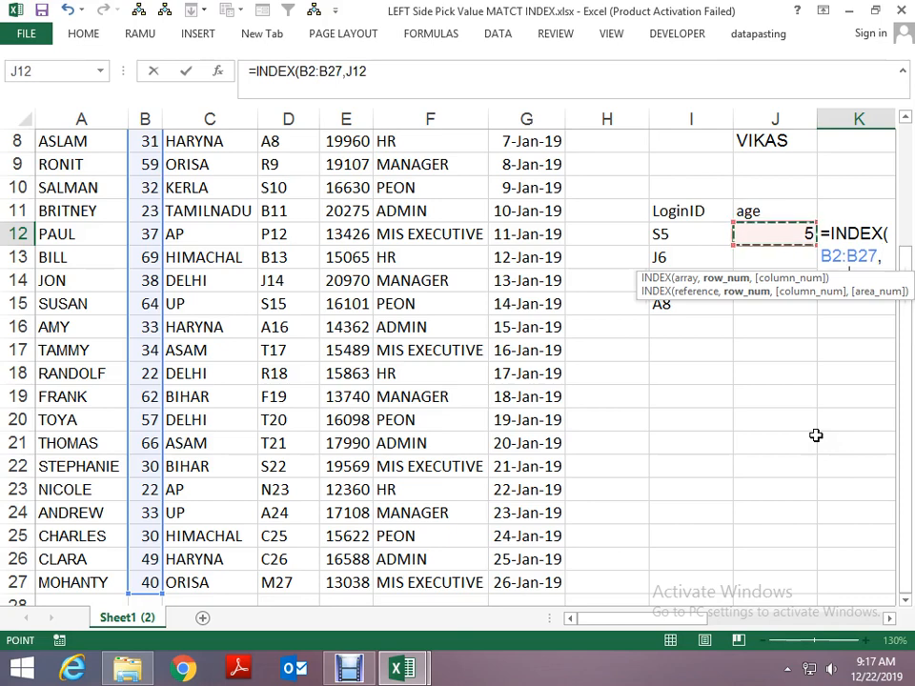
{"action": "key", "text": "Up"}
{"action": "key", "text": "Down"}
{"action": "key", "text": "Return"}
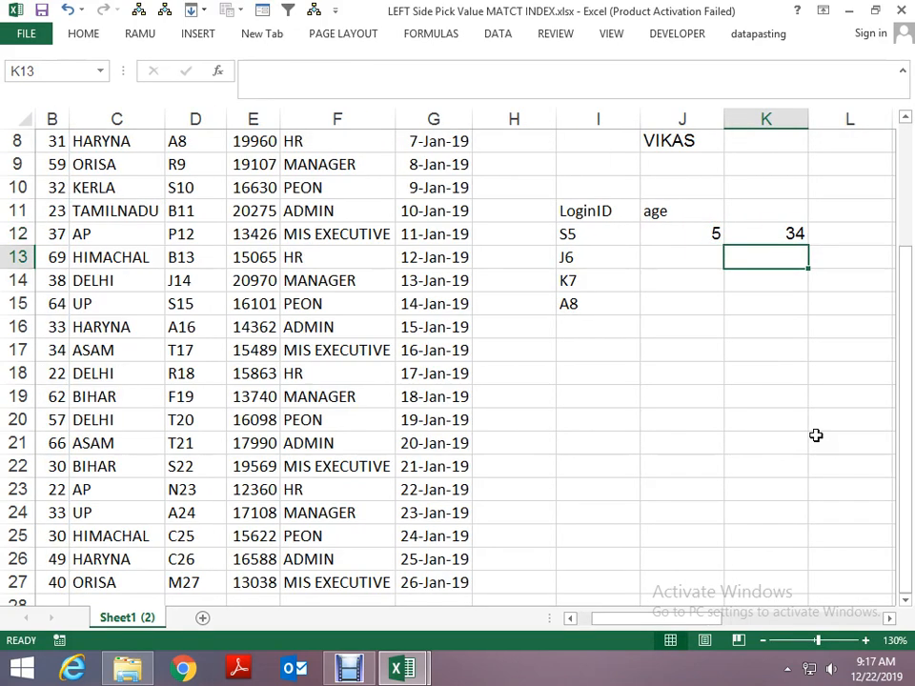
- Check the INDEX result in K12 against the employee data row for LoginID S5
{"action": "key", "text": "Up"}
{"action": "key", "text": "Left"}
{"action": "key", "text": "Left"}
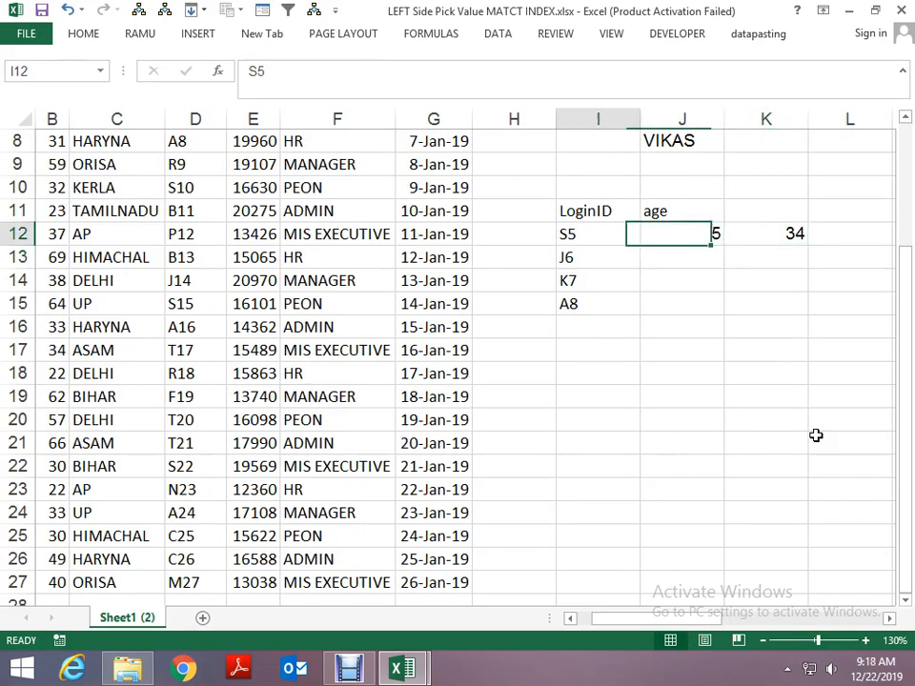
{"action": "key", "text": "Left"}
{"action": "key", "text": "Home"}
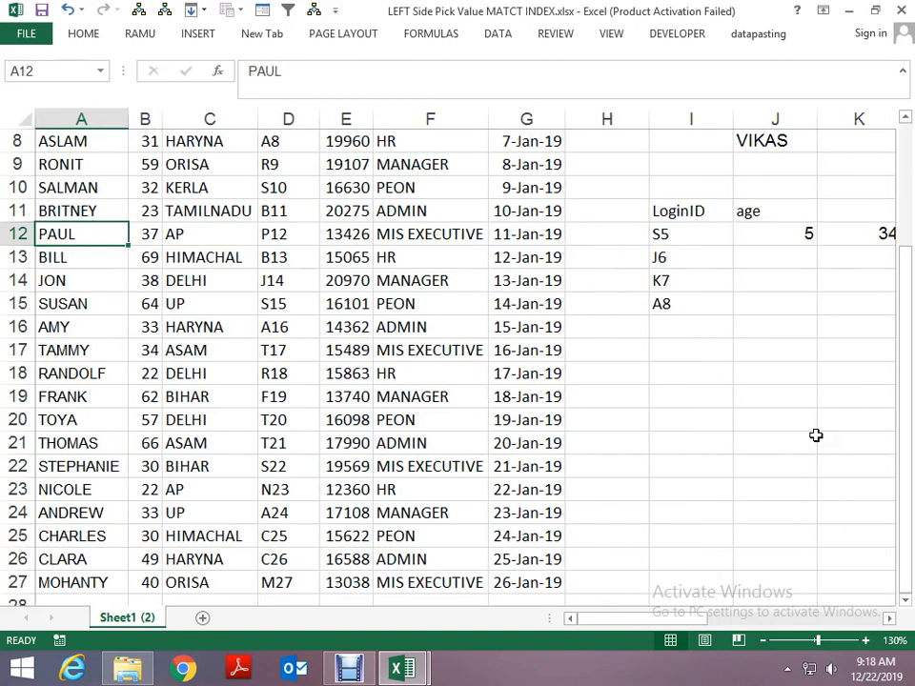
{"action": "key", "text": "Right"}
{"action": "key", "text": "Right"}
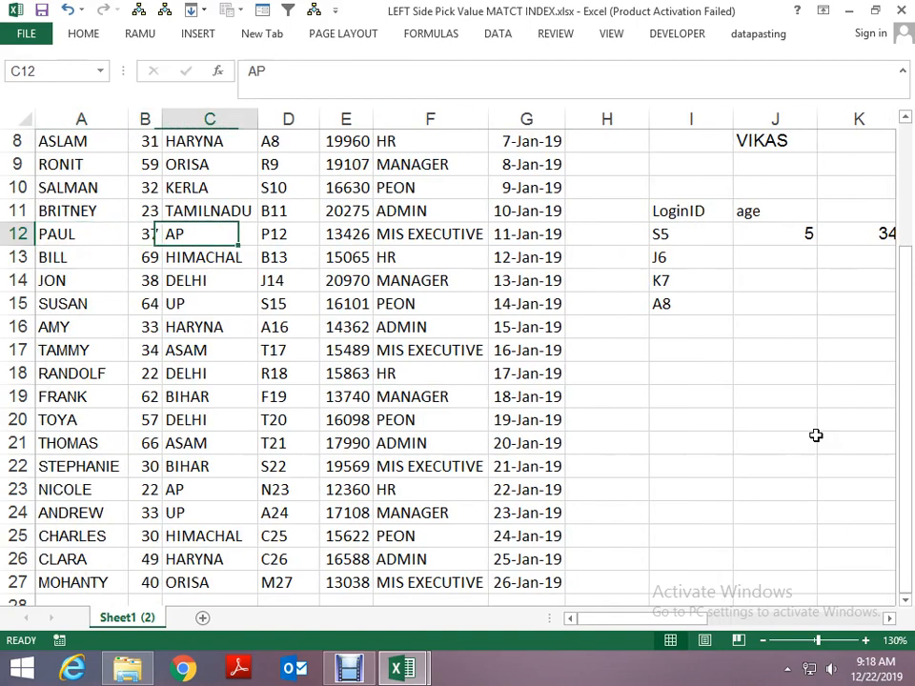
{"action": "key", "text": "Up"}
{"action": "key", "text": "ctrl+Up"}
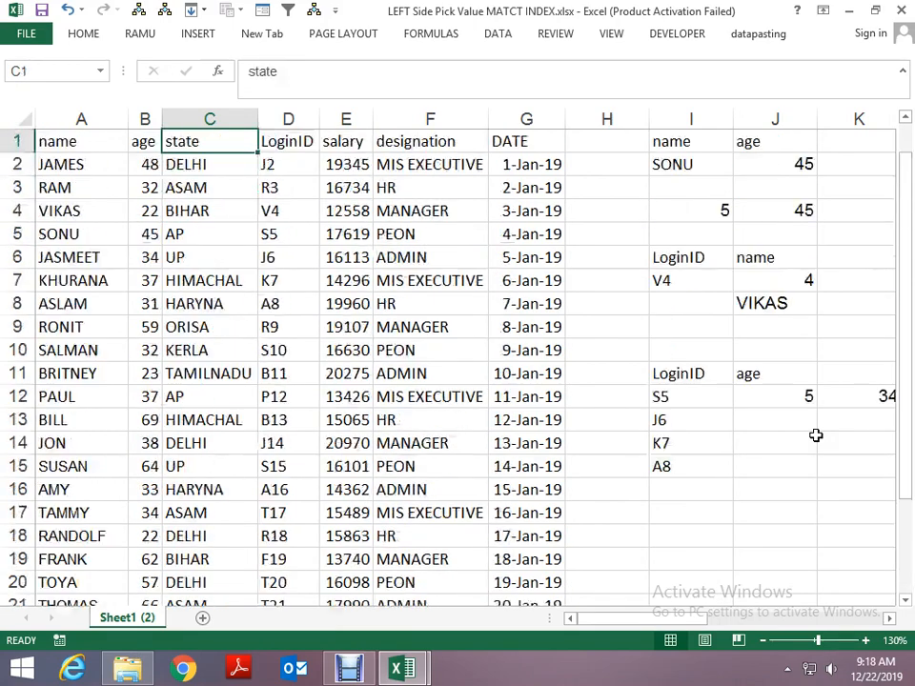
{"action": "key", "text": "Down"}
{"action": "key", "text": "Down"}
{"action": "key", "text": "Down"}
{"action": "key", "text": "Down"}
{"action": "key", "text": "Down"}
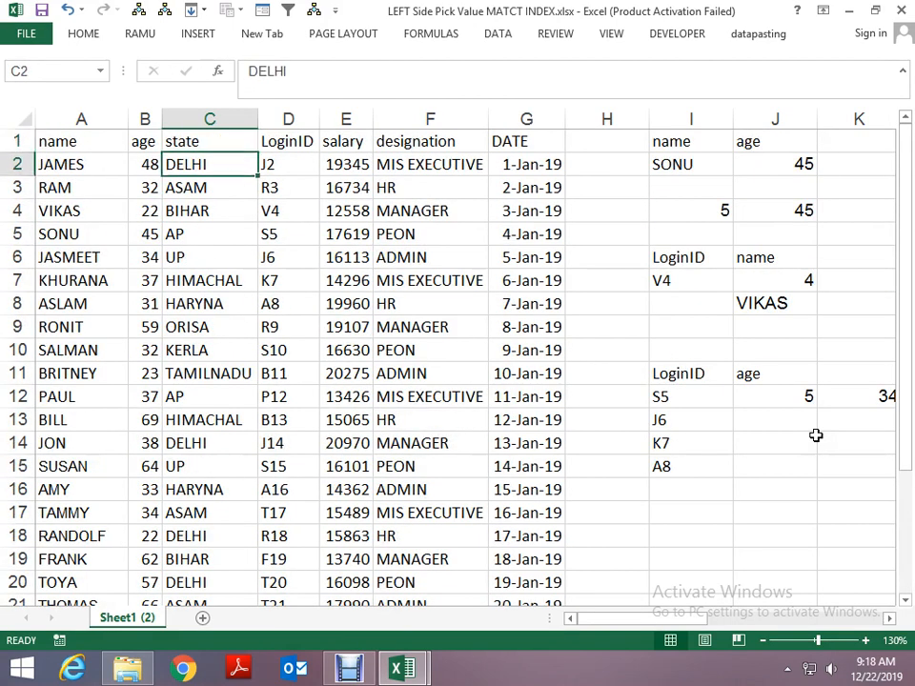
{"action": "key", "text": "Up"}
{"action": "key", "text": "Right"}
{"action": "key", "text": "Right"}
{"action": "key", "text": "Right"}
{"action": "key", "text": "Right"}
{"action": "key", "text": "Right"}
{"action": "key", "text": "Right"}
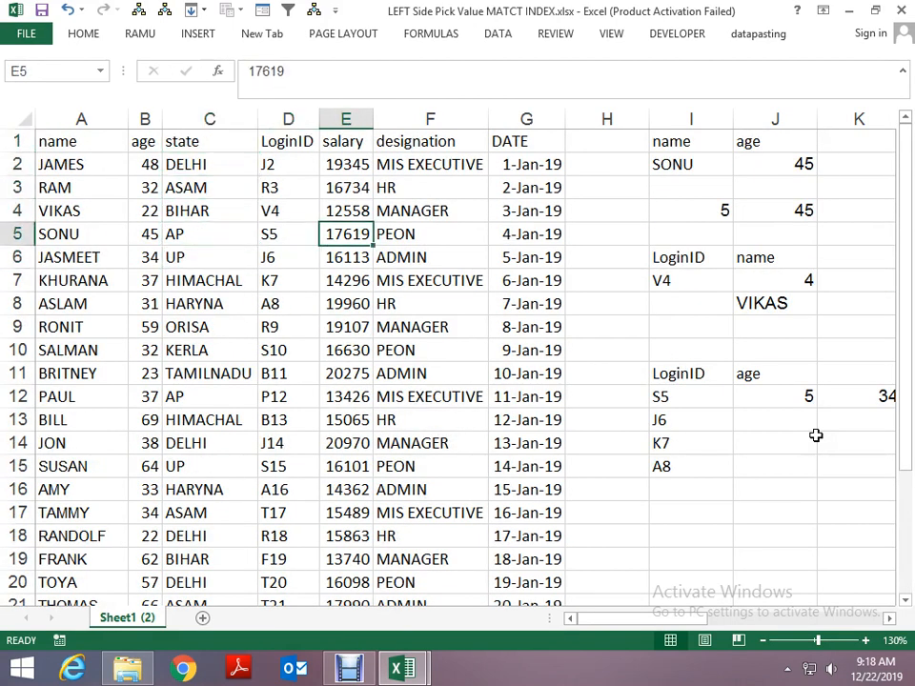
- Change the array of the INDEX formula in K12 to B1:B27, so it starts at the header row
{"action": "left_click", "coordinate": [846, 401]}
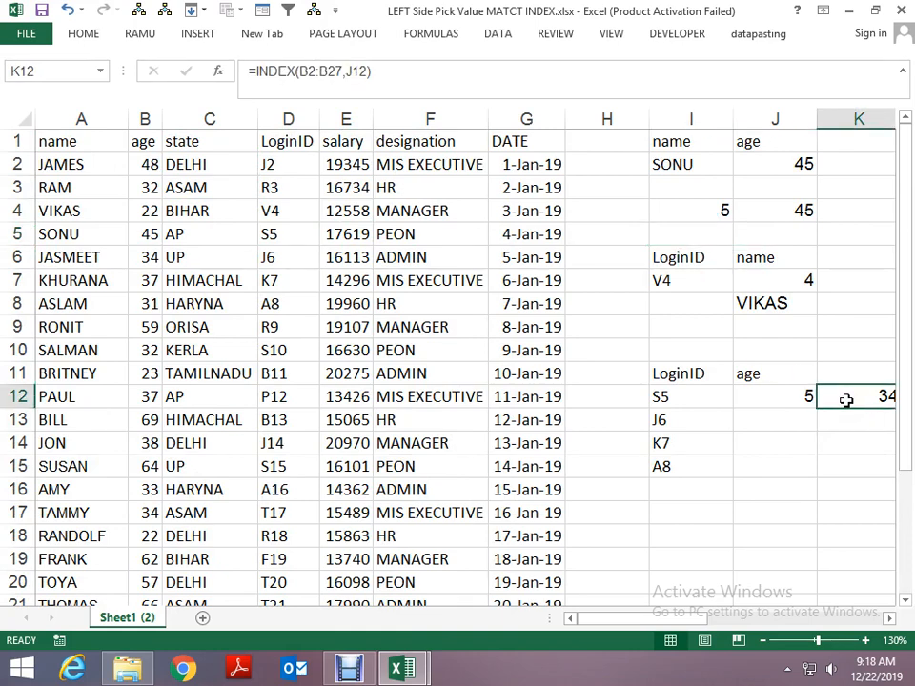
{"action": "double_click", "coordinate": [846, 400]}
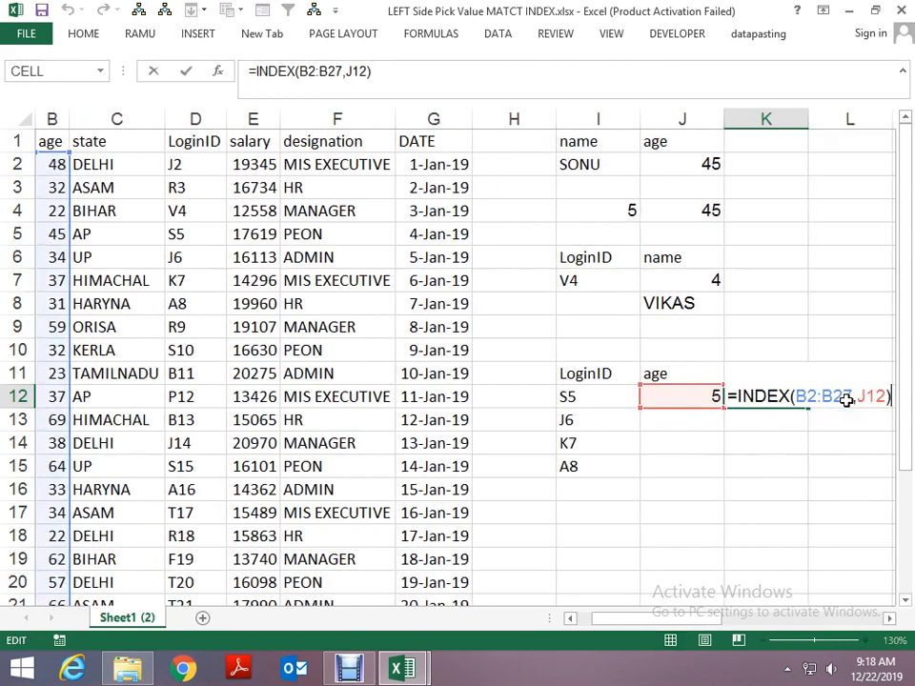
{"action": "key", "text": "Left"}
{"action": "key", "text": "Left"}
{"action": "key", "text": "Left"}
{"action": "key", "text": "Left"}
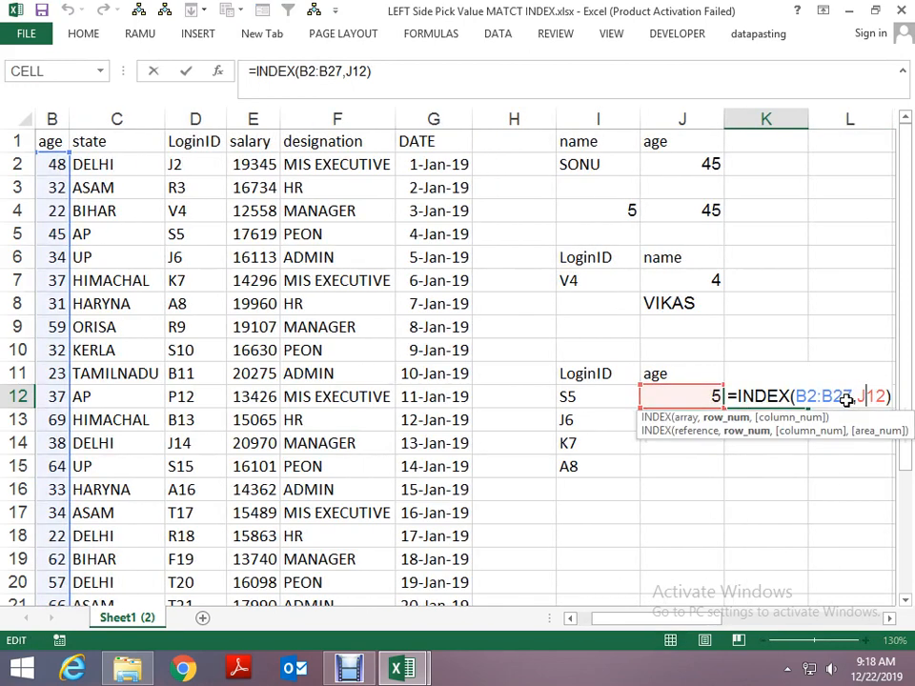
{"action": "key", "text": "Left"}
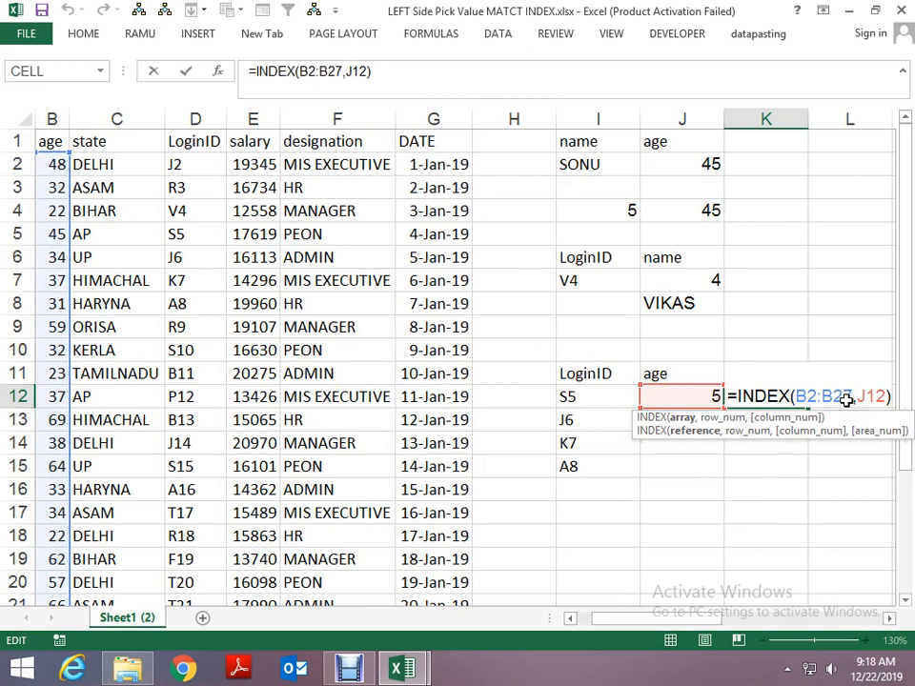
{"action": "key", "text": "BackSpace"}
{"action": "type", "text": "1"}
{"action": "key", "text": "Return"}
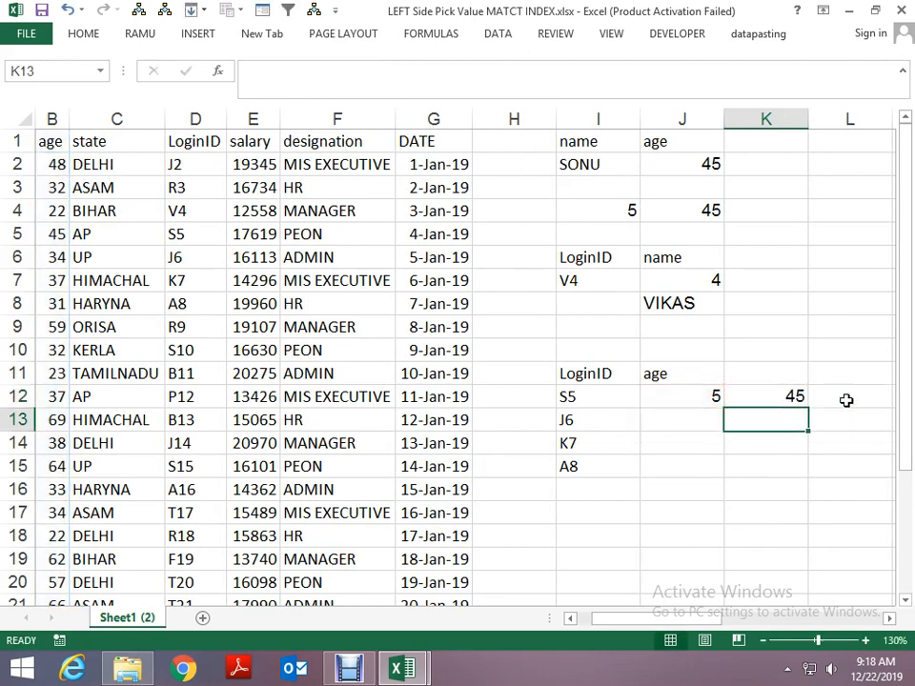
- Compare the INDEX formula in K12 with the MATCH formula in J12 that supplies its row number
{"action": "key", "text": "Up"}
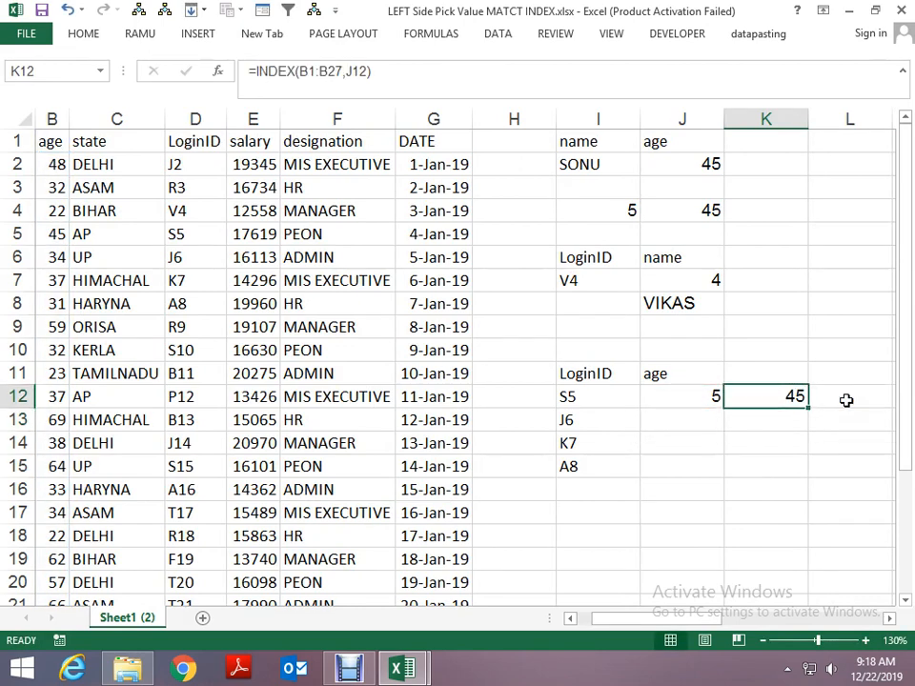
{"action": "key", "text": "Left"}
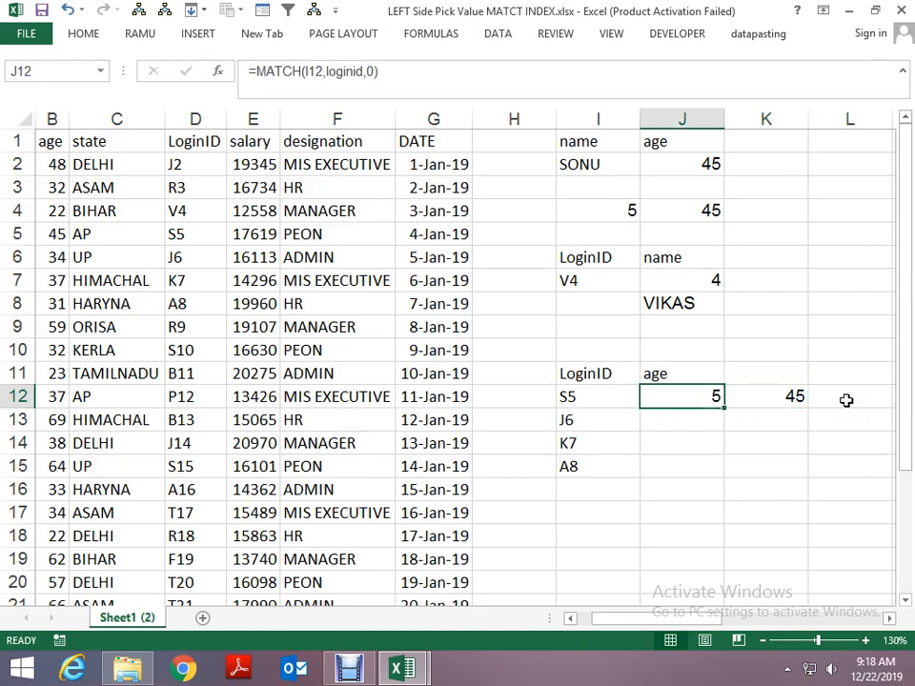
{"action": "key", "text": "Right"}
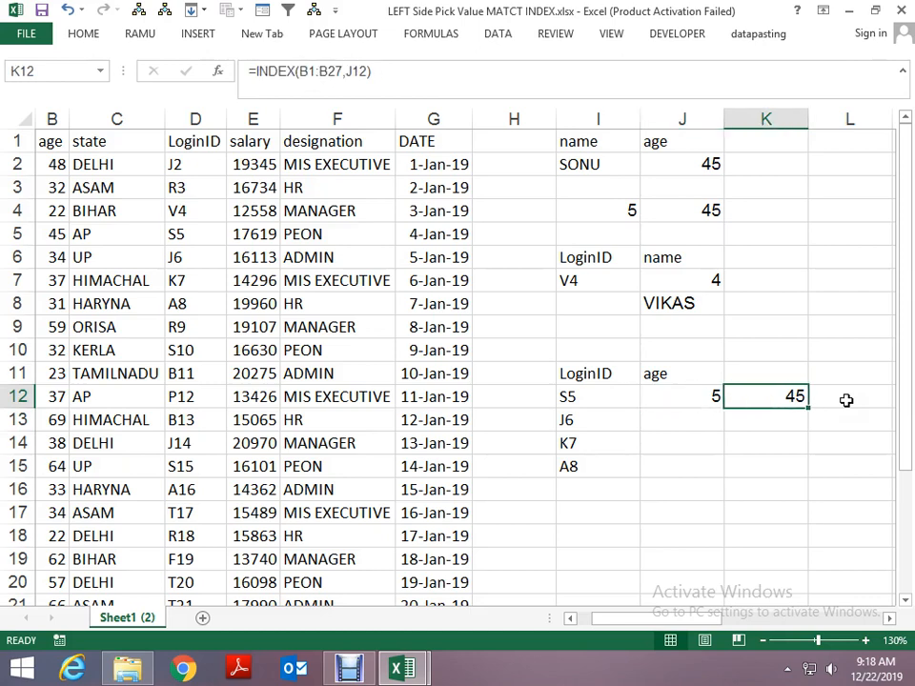
{"action": "key", "text": "Left"}
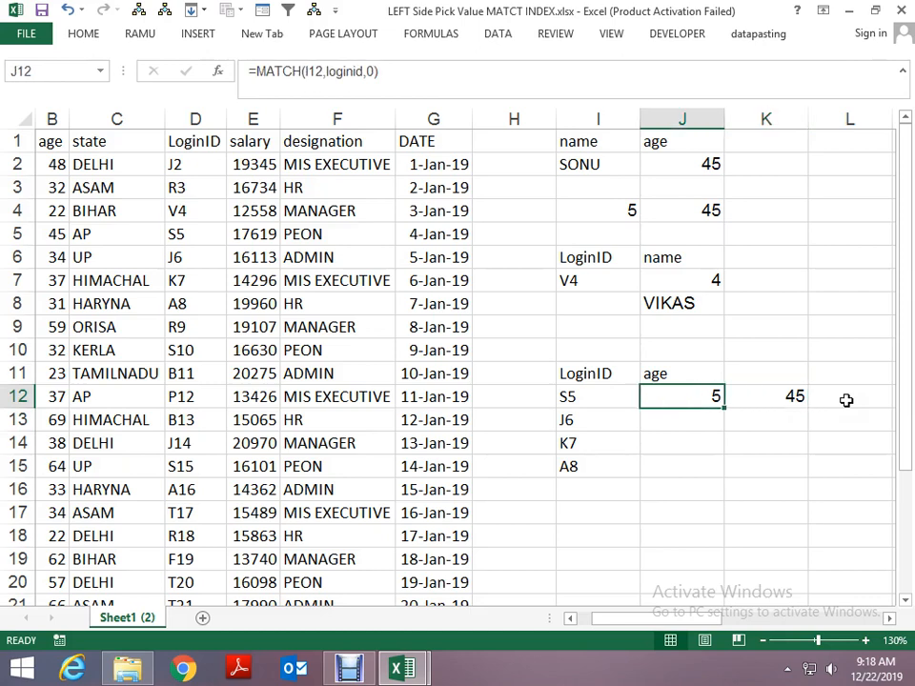
{"action": "key", "text": "Right"}
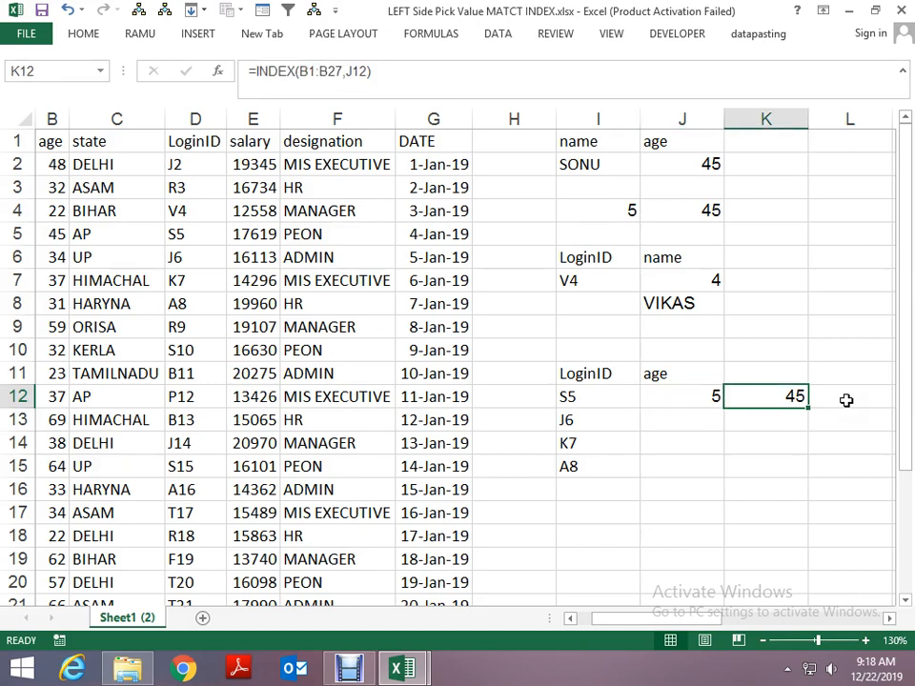
{"action": "key", "text": "Left"}
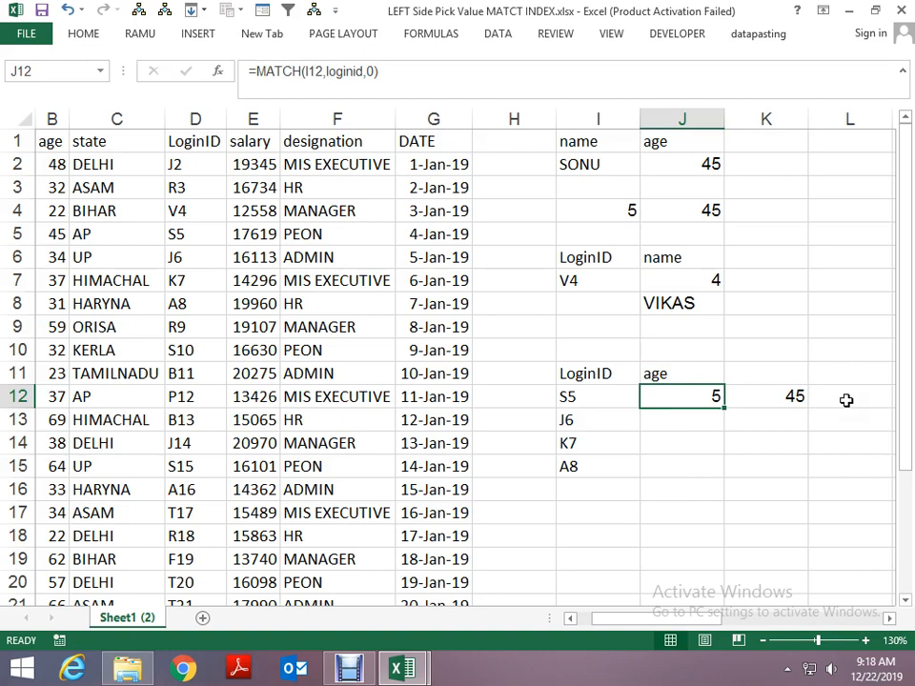
{"action": "key", "text": "Right"}
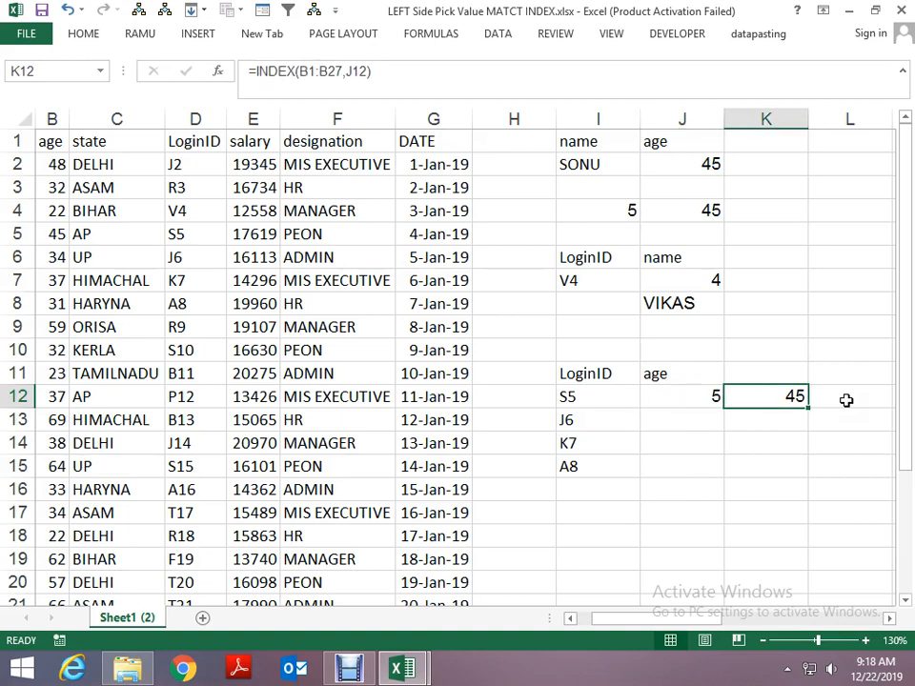
{"action": "key", "text": "shift+Down"}
{"action": "key", "text": "shift+Down"}
{"action": "key", "text": "shift+Up"}
{"action": "key", "text": "shift+Up"}
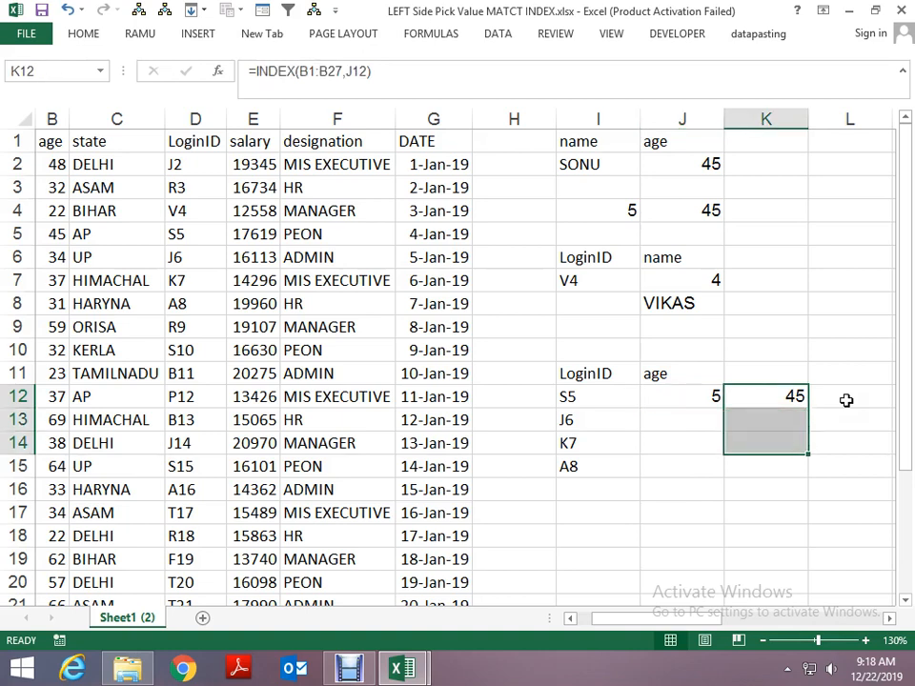
- Copy the MATCH(I12,loginid,0) expression from the formula in J12 without its equals sign
{"action": "key", "text": "Left"}
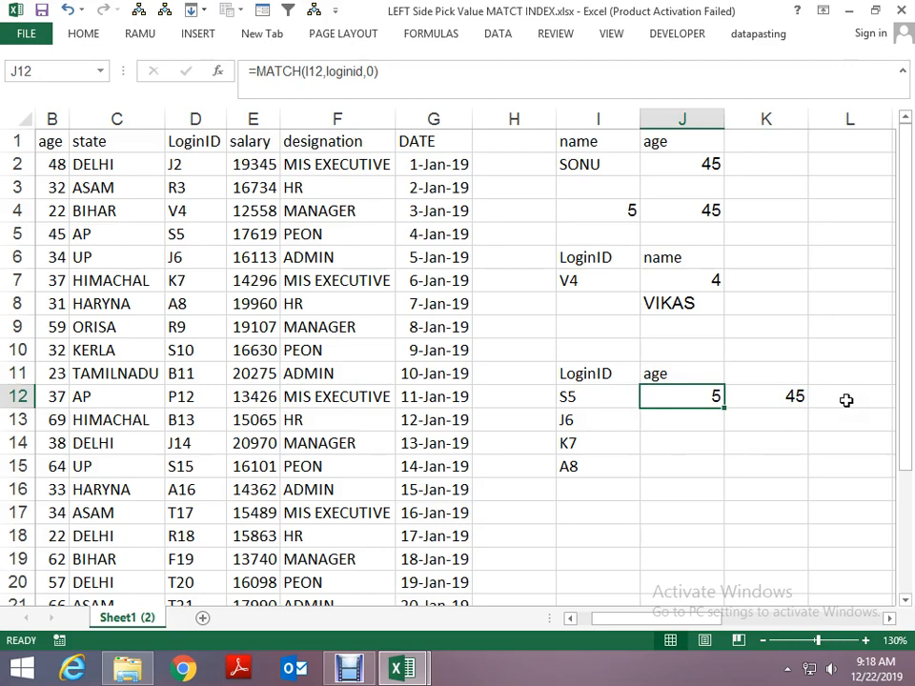
{"action": "key", "text": "F2"}
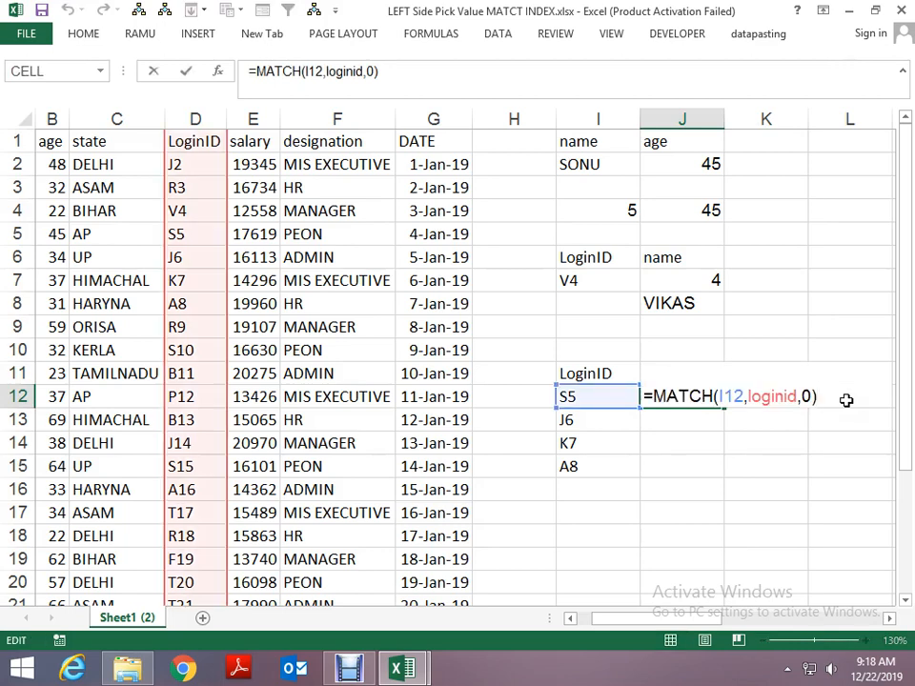
{"action": "key", "text": "Left"}
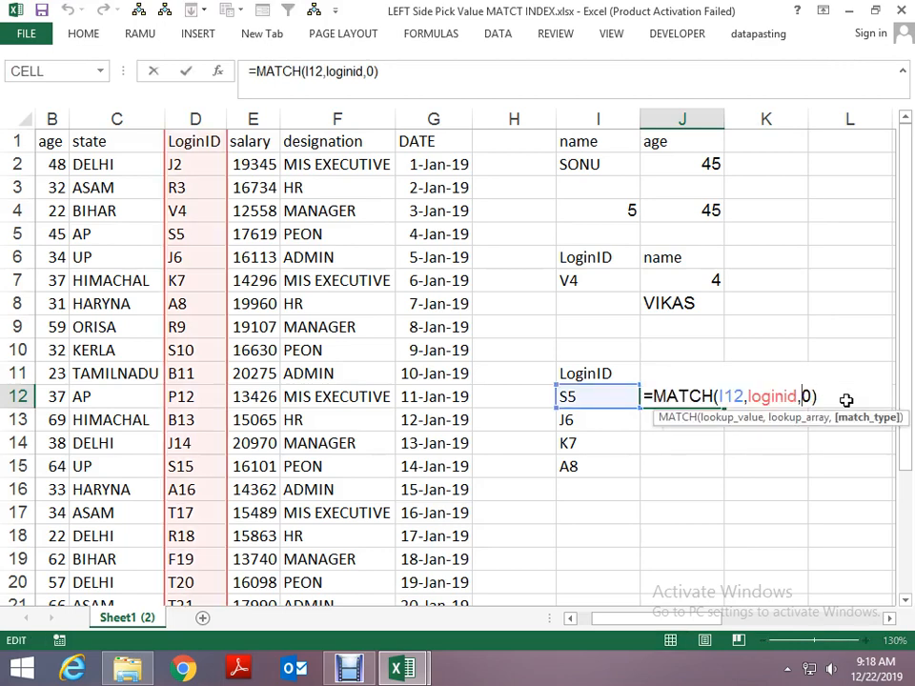
{"action": "key", "text": "Home"}
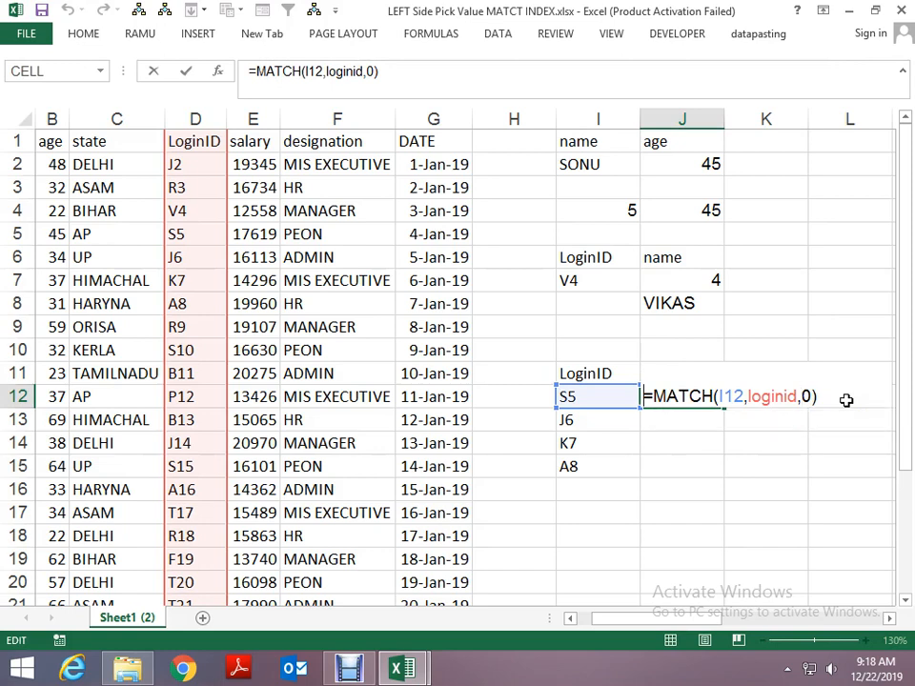
{"action": "key", "text": "shift+End"}
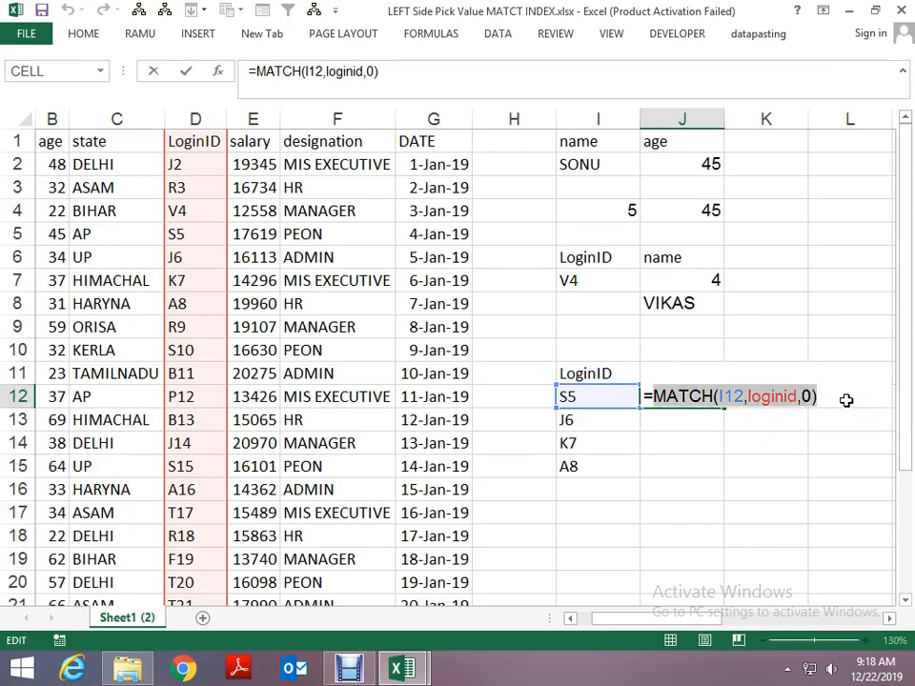
{"action": "key", "text": "Escape"}
- Replace the J12 reference in the INDEX formula of K12 with the nested expression MATCH(I12,loginid,0)
{"action": "left_click", "coordinate": [846, 401]}
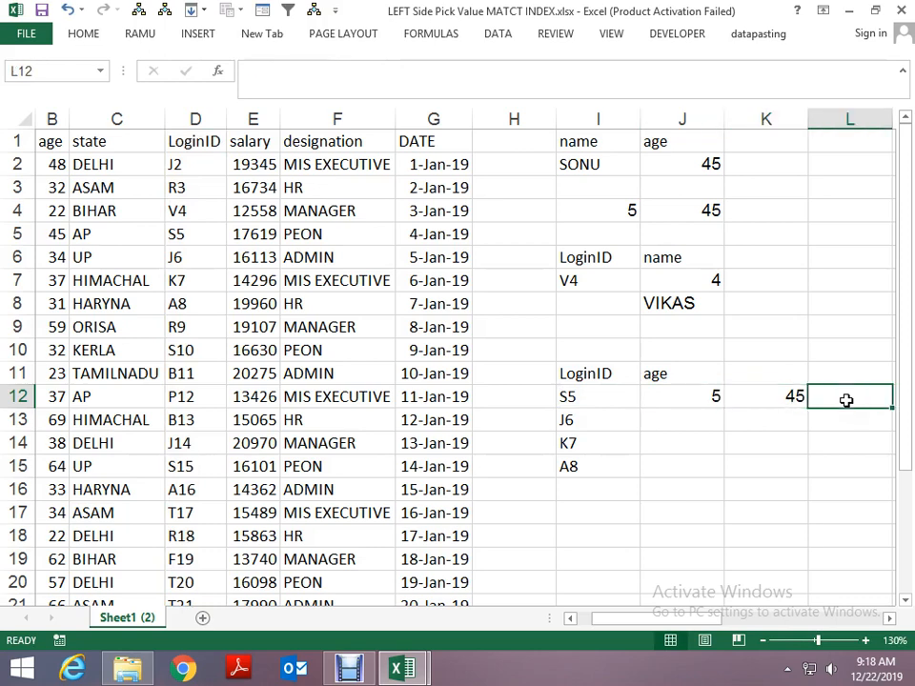
{"action": "key", "text": "Left"}
{"action": "key", "text": "F2"}
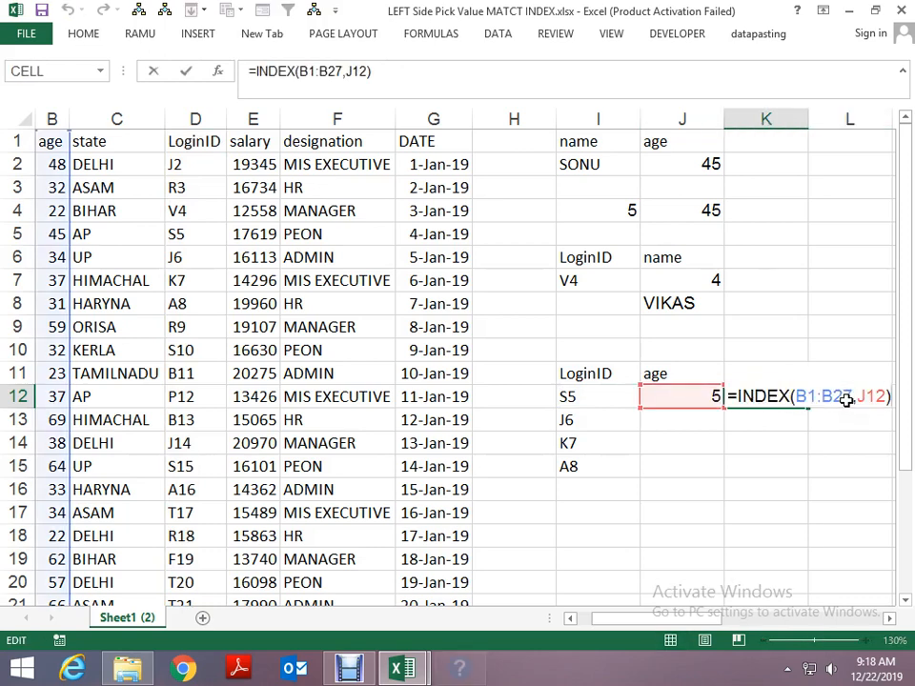
{"action": "key", "text": "F1"}
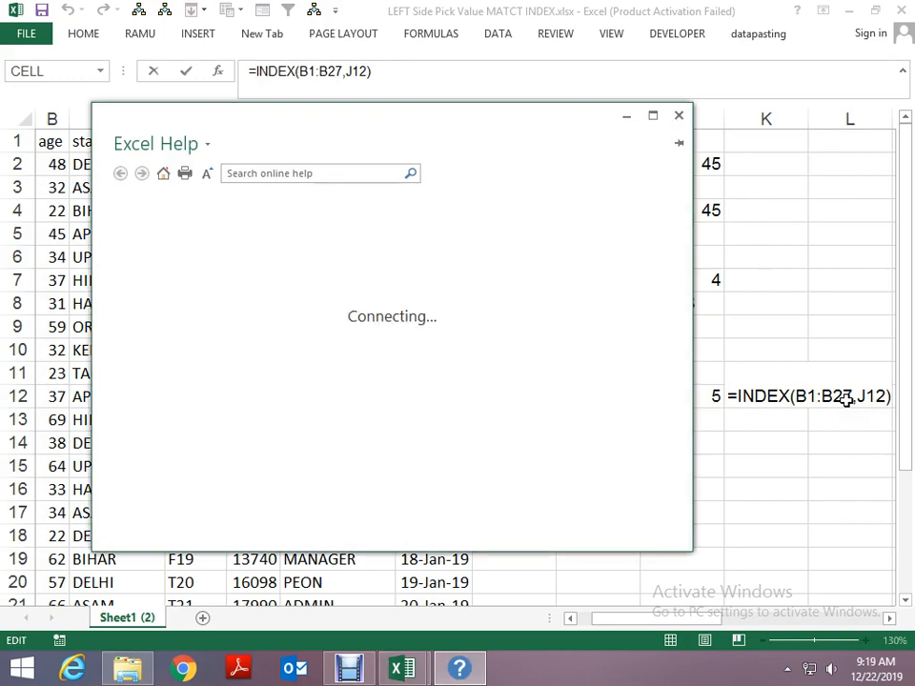
{"action": "left_click", "coordinate": [679, 116]}
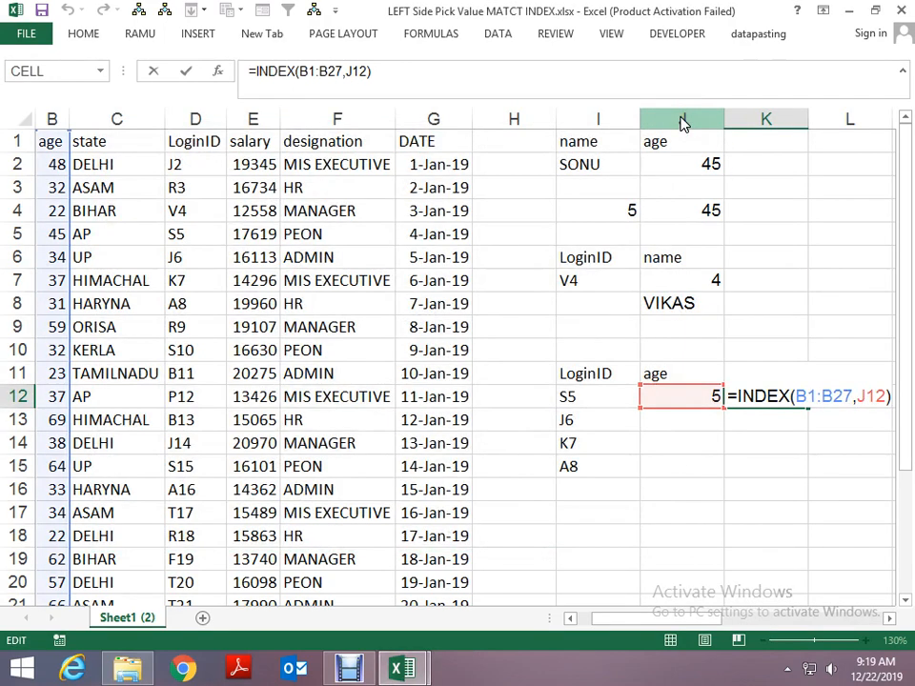
{"action": "key", "text": "Left"}
{"action": "key", "text": "Left"}
{"action": "key", "text": "Left"}
{"action": "key", "text": "Left"}
{"action": "key", "text": "Left"}
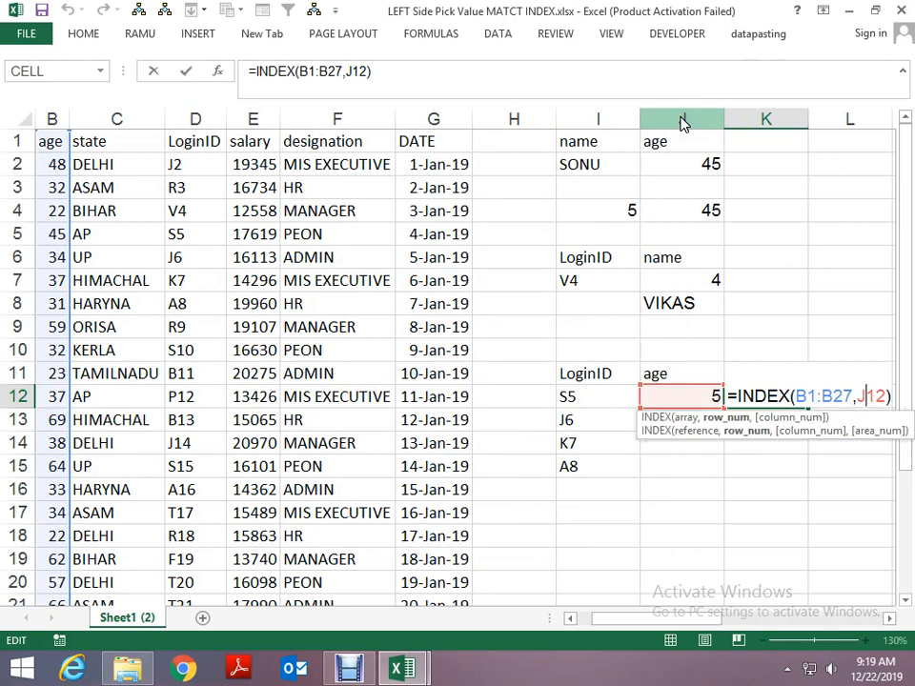
{"action": "key", "text": "Right"}
{"action": "key", "text": "shift+Right"}
{"action": "key", "text": "shift+Right"}
{"action": "key", "text": "shift+Right"}
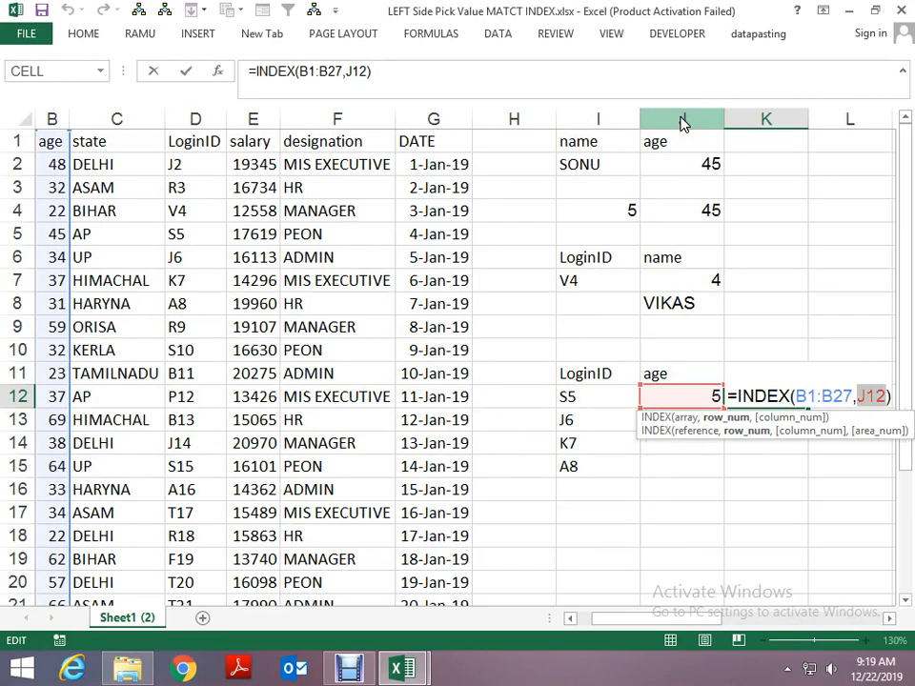
{"action": "type", "text": "MATCH(I12,loginid,0)"}
{"action": "key", "text": "Return"}
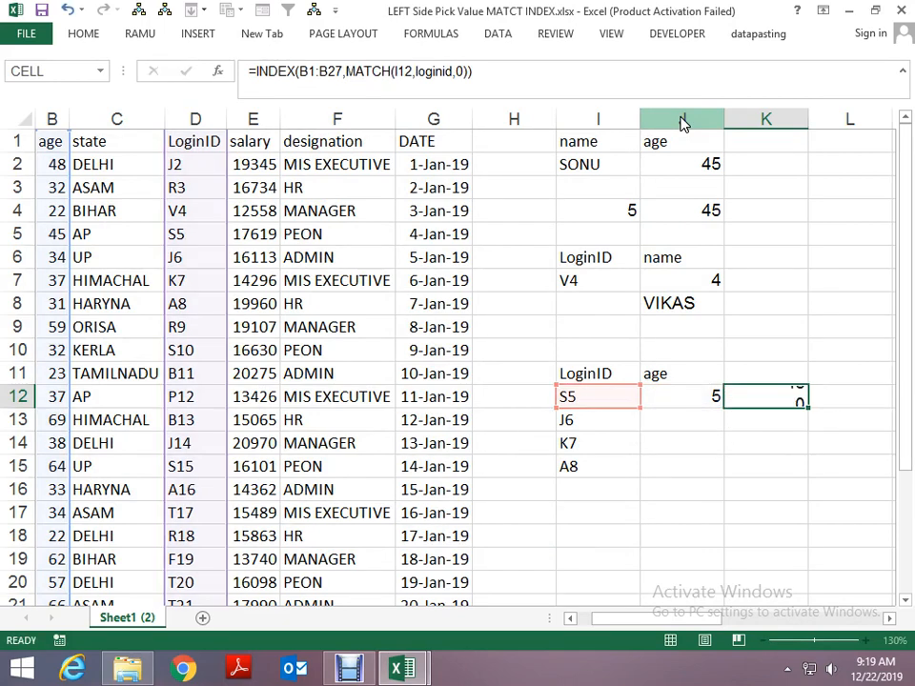
{"action": "key", "text": "Up"}
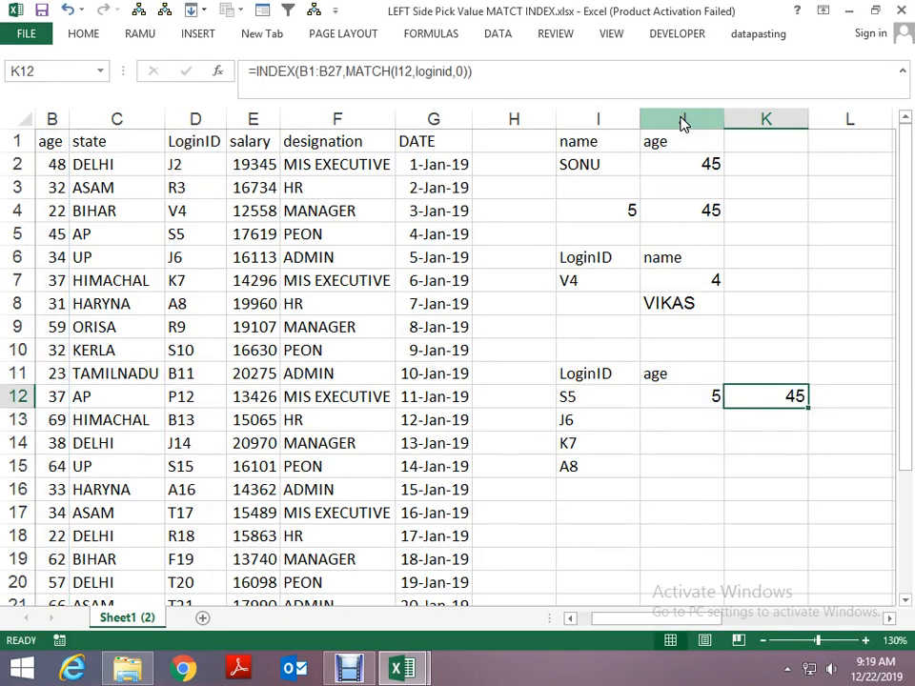
- Fill the nested INDEX and MATCH formula with the relative range B1:B27 from K12 down to K15
{"action": "key", "text": "F2"}
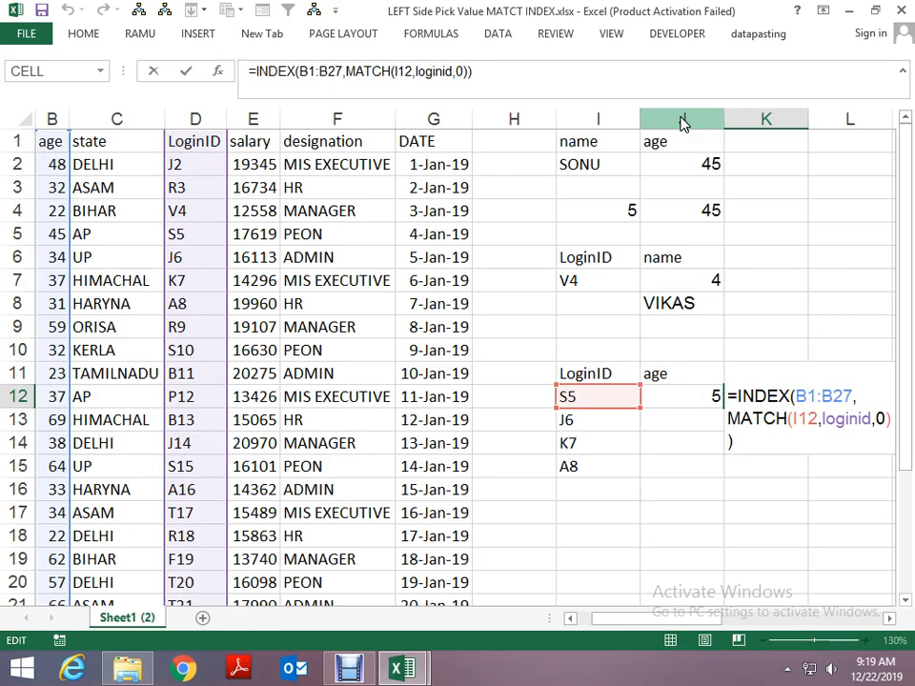
{"action": "key", "text": "Return"}
{"action": "key", "text": "Up"}
{"action": "key", "text": "shift+Down"}
{"action": "key", "text": "shift+Down"}
{"action": "key", "text": "shift+Down"}
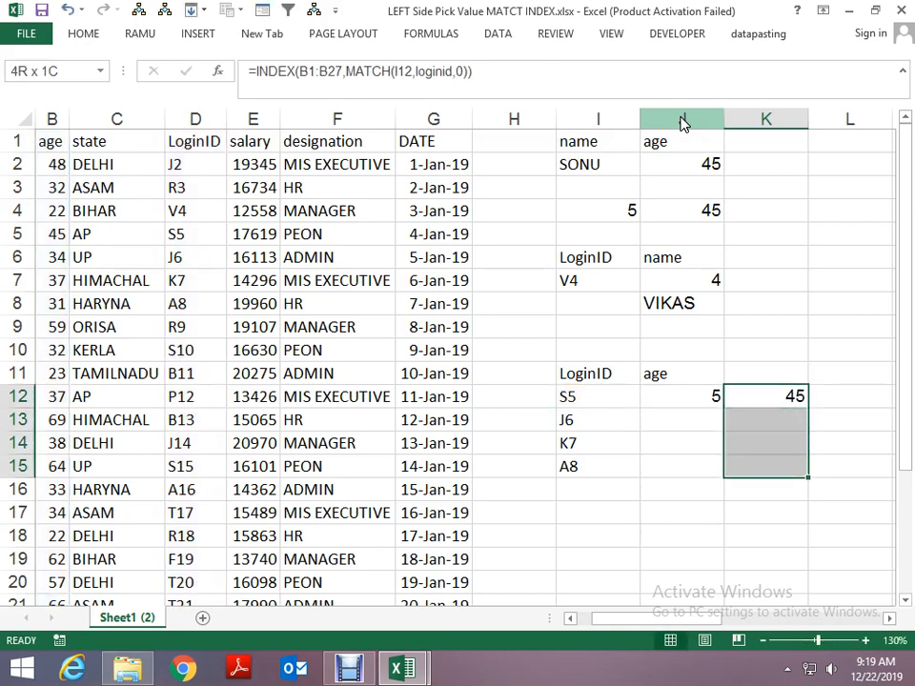
{"action": "key", "text": "ctrl+d"}
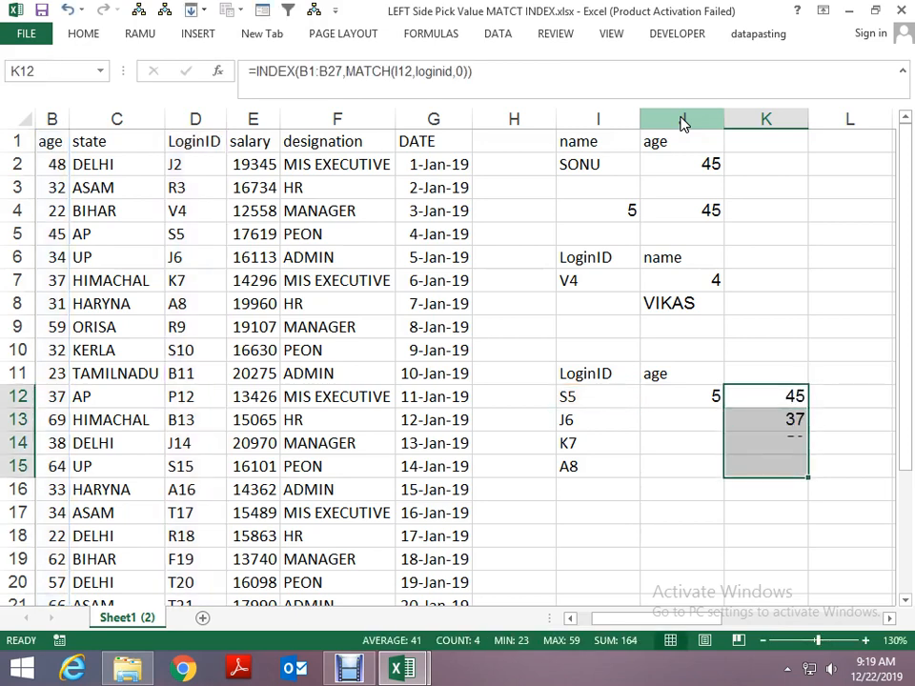
{"action": "key", "text": "Right"}
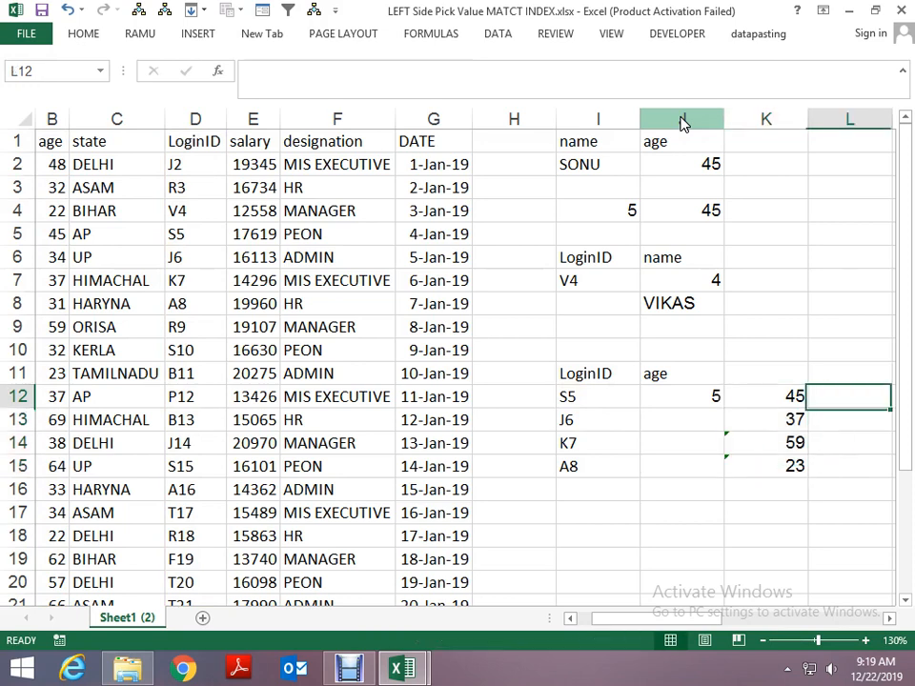
{"action": "key", "text": "Left"}
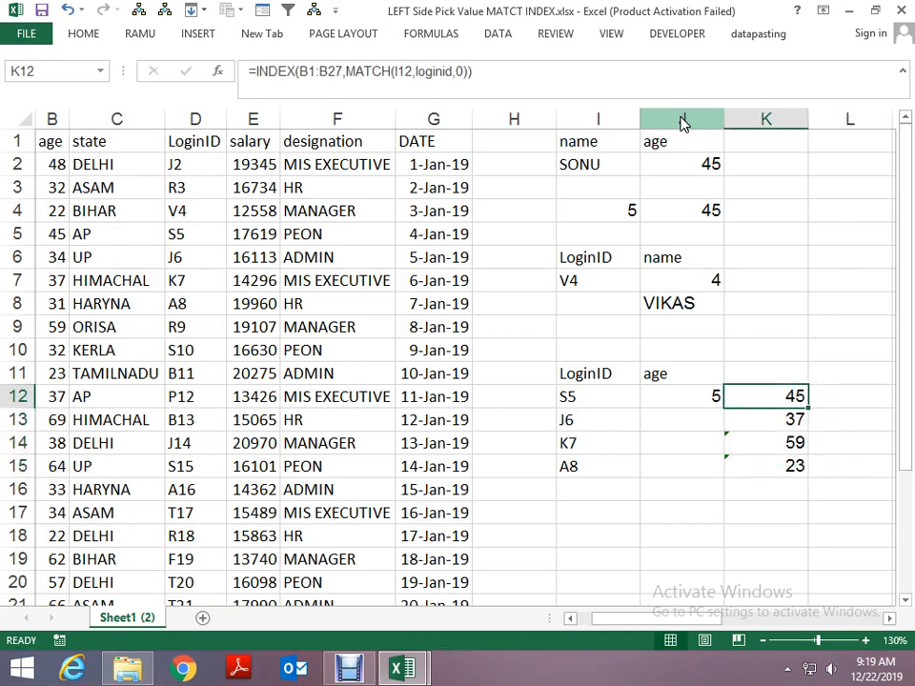
{"action": "key", "text": "F2"}
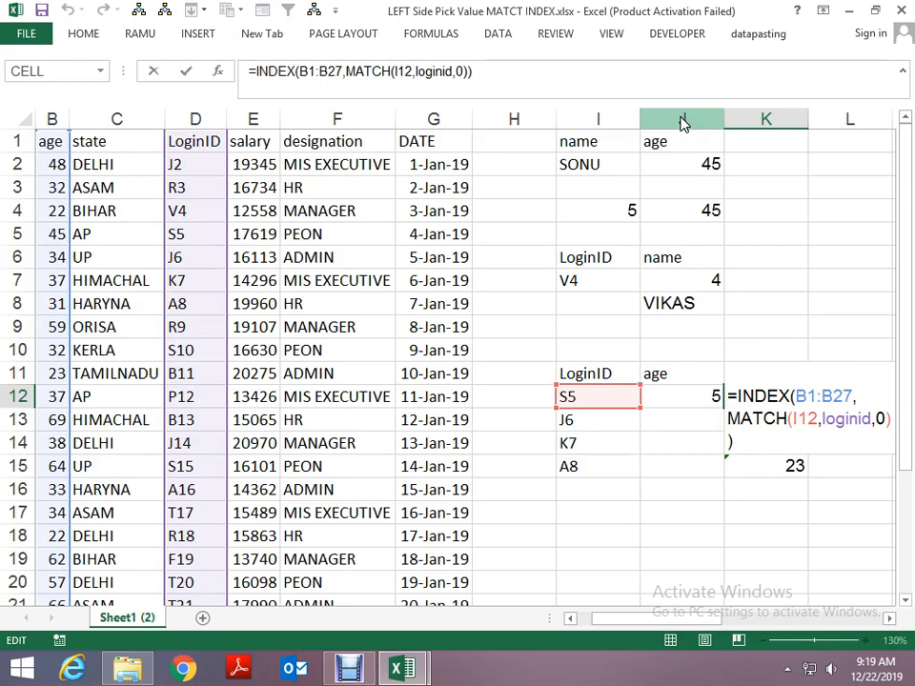
{"action": "key", "text": "Escape"}
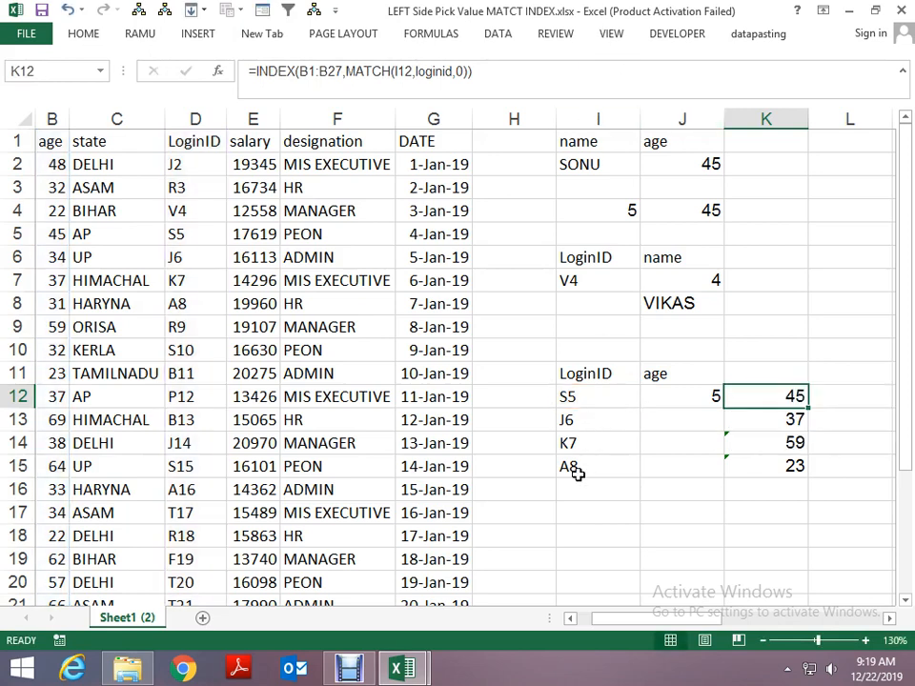
- Change the last LoginID in the lookup table, cell I15, to J2
{"action": "left_click", "coordinate": [577, 471]}
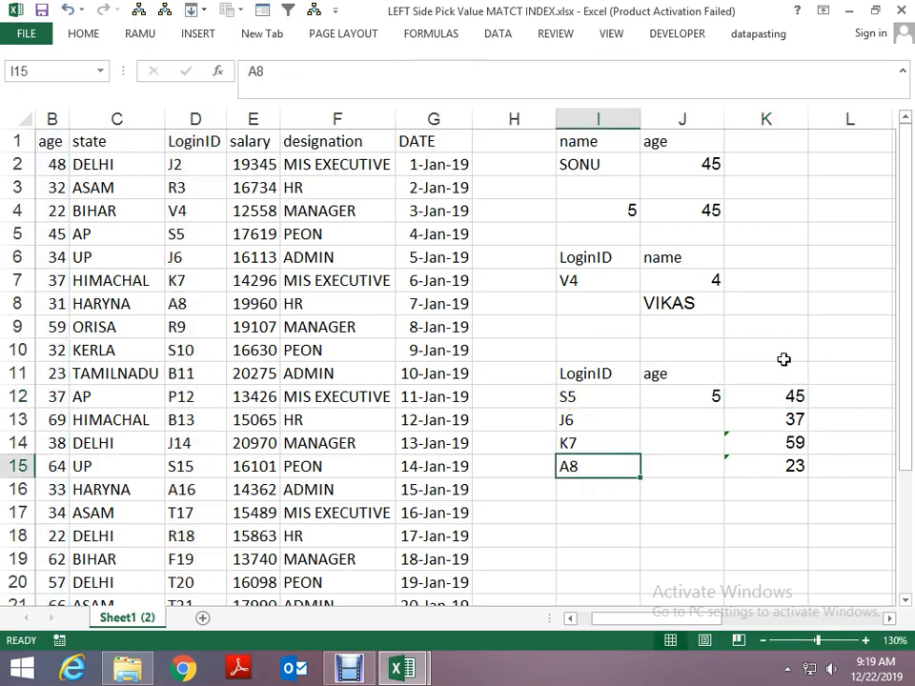
{"action": "type", "text": "J6"}
{"action": "key", "text": "BackSpace"}
{"action": "type", "text": "2"}
{"action": "key", "text": "Return"}
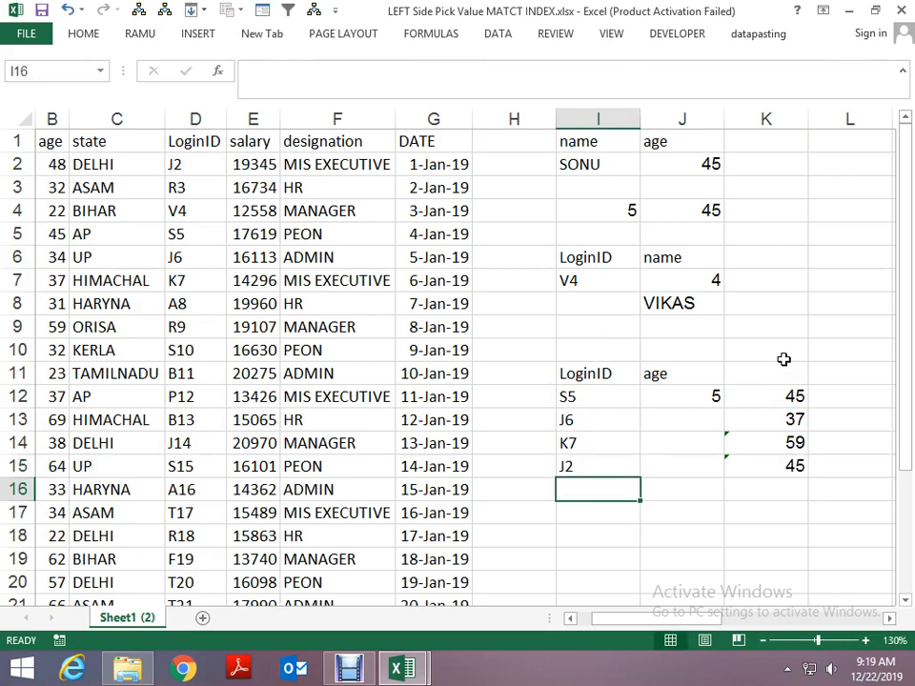
- Compare the ages in K12:K15 with the employee data rows of the matching LoginIDs
{"action": "key", "text": "Left"}
{"action": "key", "text": "Left"}
{"action": "key", "text": "Left"}
{"action": "key", "text": "Left"}
{"action": "key", "text": "Left"}
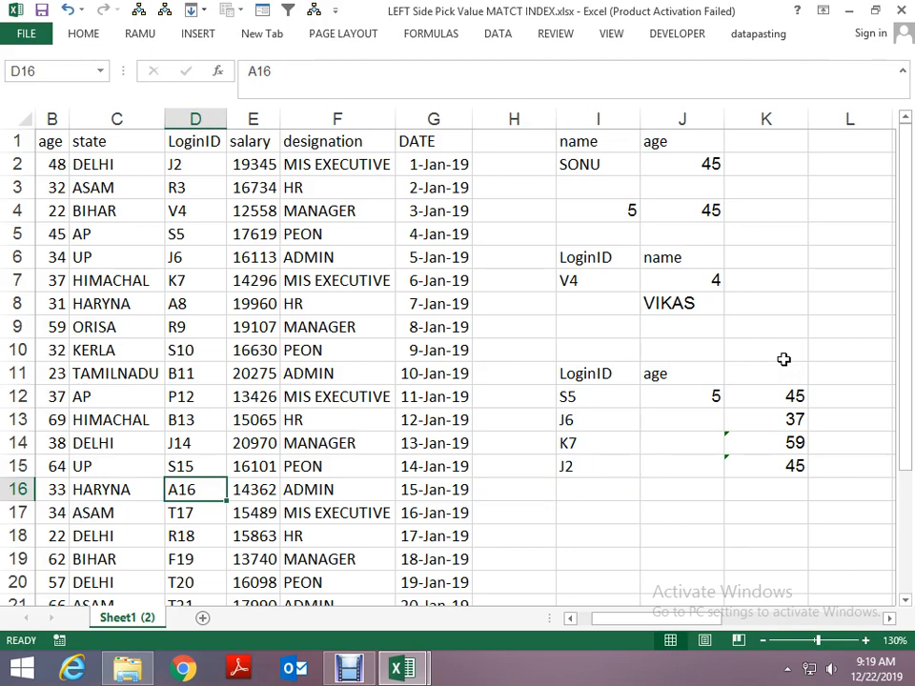
{"action": "key", "text": "Right"}
{"action": "key", "text": "Right"}
{"action": "key", "text": "Right"}
{"action": "key", "text": "Right"}
{"action": "key", "text": "Right"}
{"action": "key", "text": "Right"}
{"action": "key", "text": "Right"}
{"action": "key", "text": "Right"}
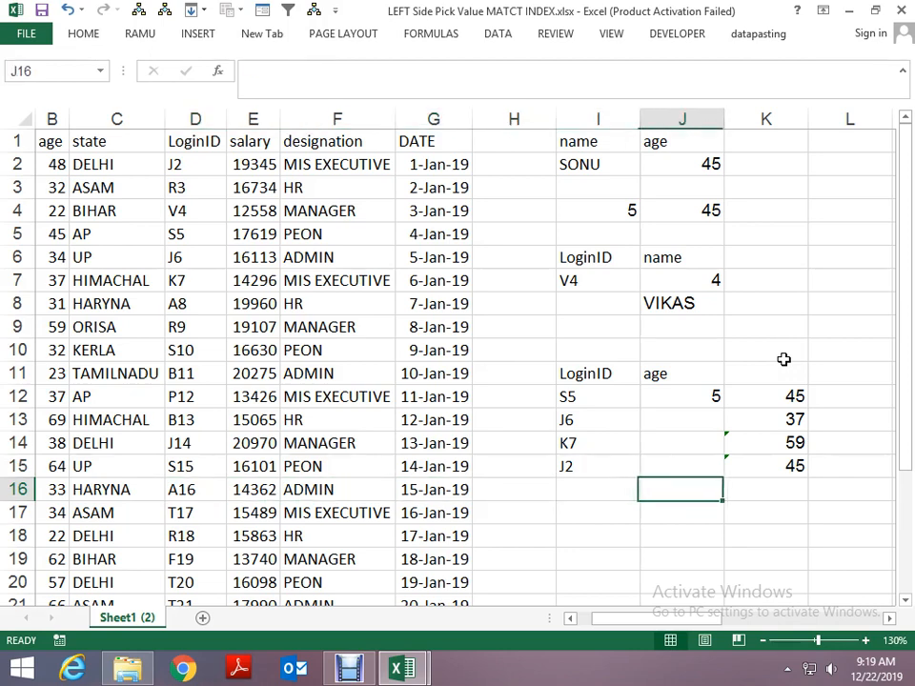
{"action": "key", "text": "Up"}
{"action": "key", "text": "Up"}
{"action": "key", "text": "Up"}
{"action": "key", "text": "Up"}
{"action": "key", "text": "Up"}
{"action": "key", "text": "Left"}
{"action": "key", "text": "Down"}
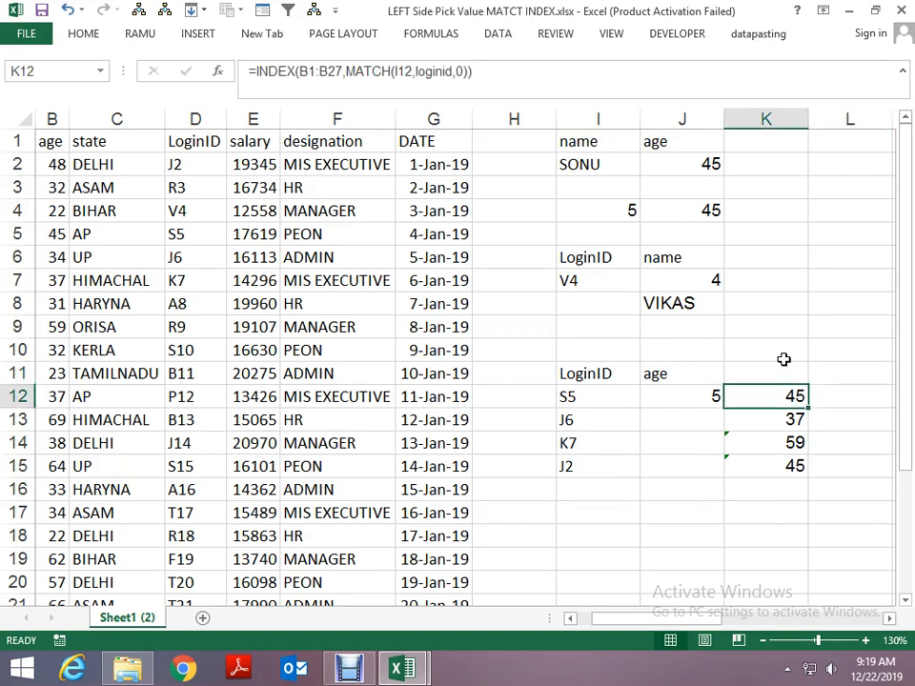
{"action": "key", "text": "F2"}
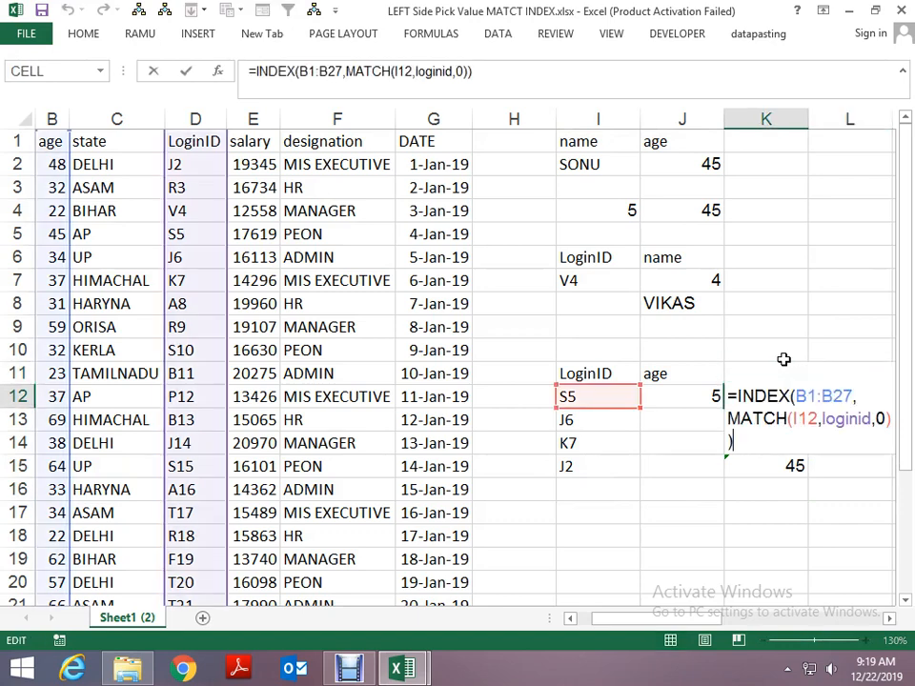
{"action": "key", "text": "Left"}
{"action": "key", "text": "Left"}
{"action": "key", "text": "Left"}
{"action": "key", "text": "Left"}
{"action": "key", "text": "Left"}
{"action": "key", "text": "Left"}
{"action": "key", "text": "Left"}
{"action": "key", "text": "Left"}
{"action": "key", "text": "Left"}
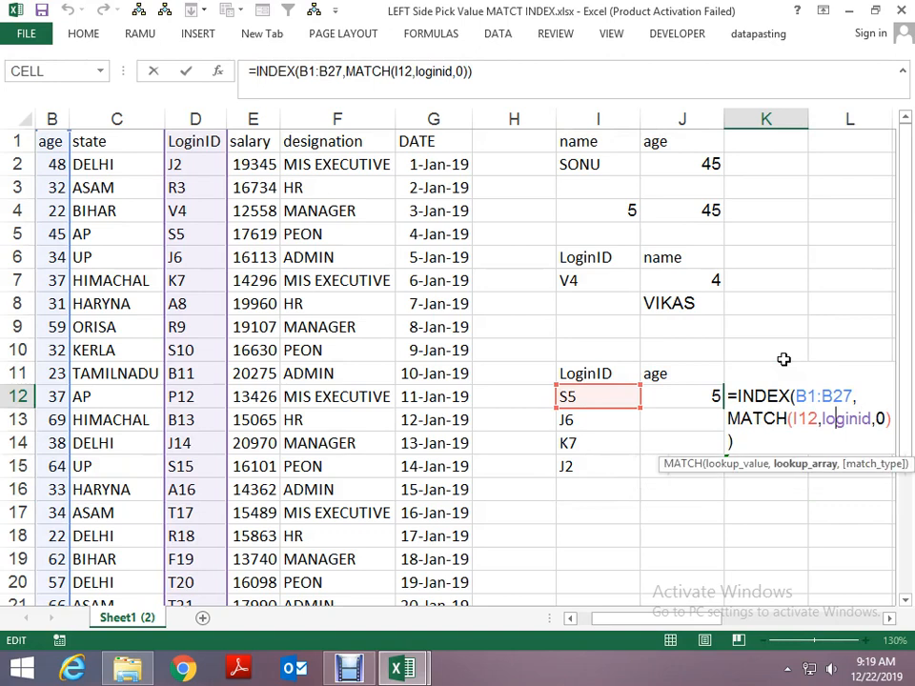
{"action": "key", "text": "Left"}
{"action": "key", "text": "Left"}
{"action": "key", "text": "Left"}
{"action": "key", "text": "Left"}
{"action": "key", "text": "Left"}
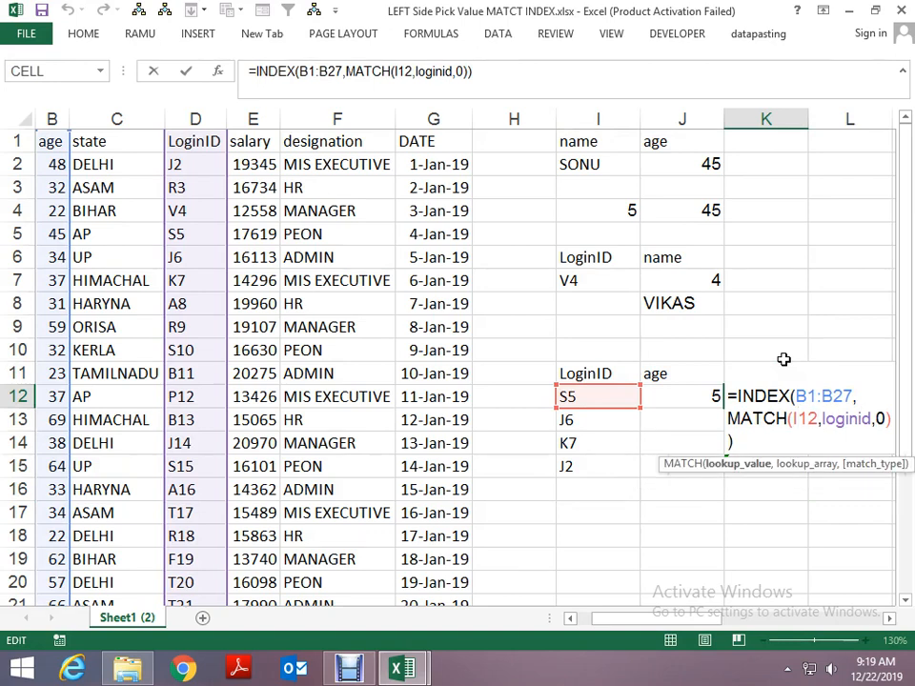
{"action": "type", "text": "$"}
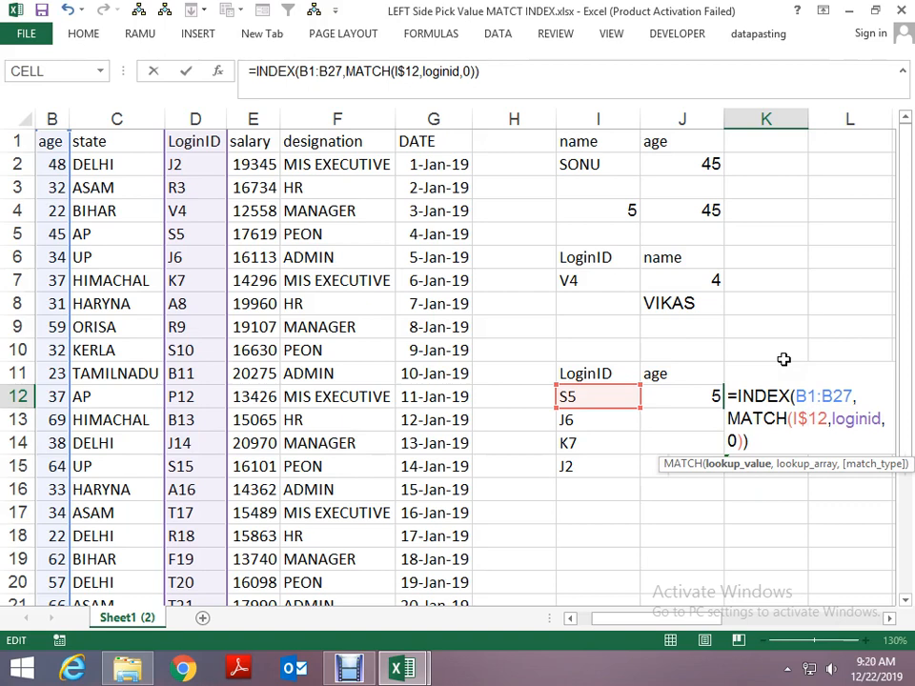
{"action": "key", "text": "BackSpace"}
{"action": "key", "text": "Left"}
{"action": "key", "text": "Left"}
{"action": "key", "text": "Left"}
{"action": "key", "text": "Left"}
{"action": "key", "text": "Left"}
{"action": "key", "text": "Left"}
{"action": "key", "text": "Left"}
{"action": "key", "text": "Left"}
{"action": "key", "text": "Left"}
{"action": "key", "text": "Left"}
{"action": "key", "text": "Left"}
{"action": "key", "text": "Left"}
{"action": "key", "text": "Left"}
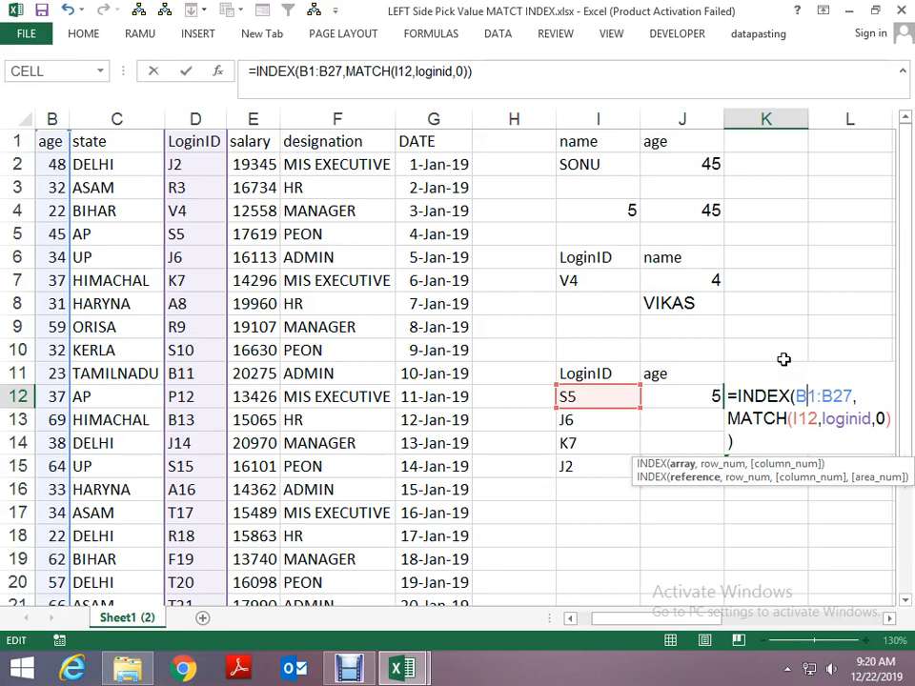
{"action": "key", "text": "Tab"}
{"action": "key", "text": "Left"}
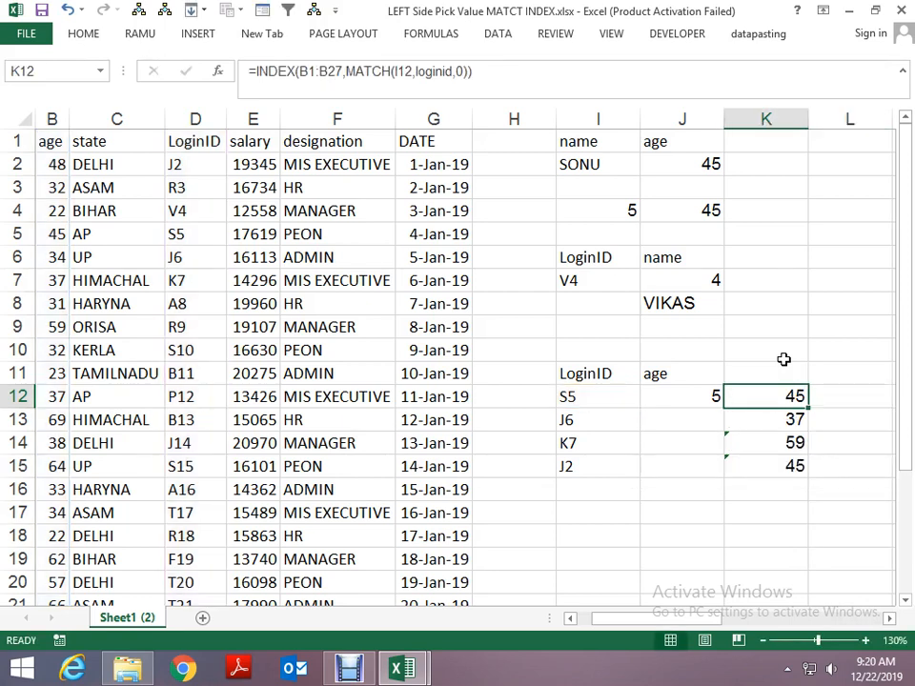
- Make the INDEX array in the K12 formula absolute, as $B$1:$B$27
{"action": "key", "text": "F2"}
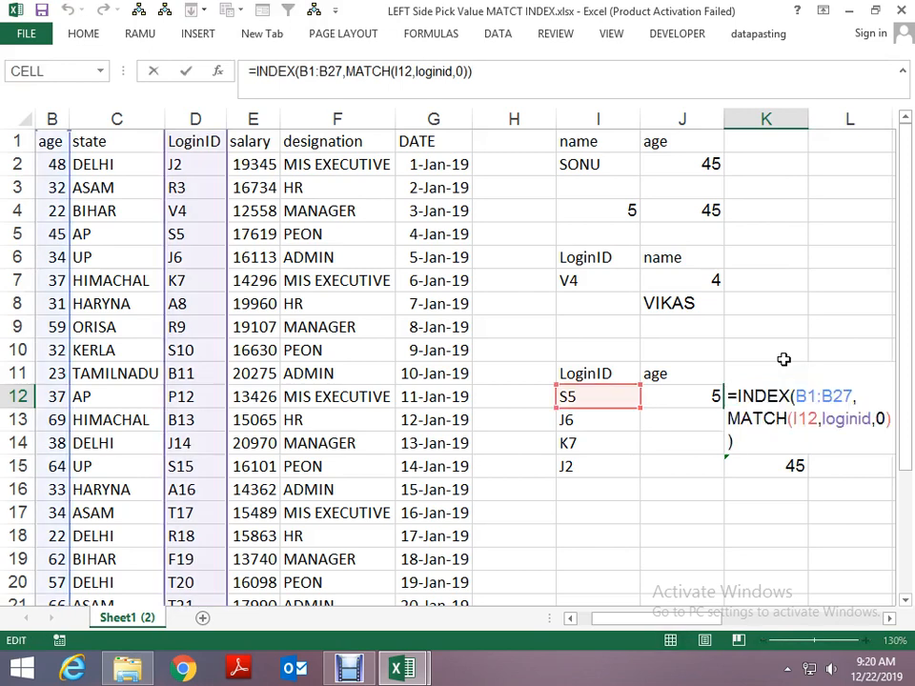
{"action": "key", "text": "Up"}
{"action": "key", "text": "Up"}
{"action": "key", "text": "Right"}
{"action": "key", "text": "Right"}
{"action": "key", "text": "Right"}
{"action": "key", "text": "Right"}
{"action": "key", "text": "Right"}
{"action": "key", "text": "Right"}
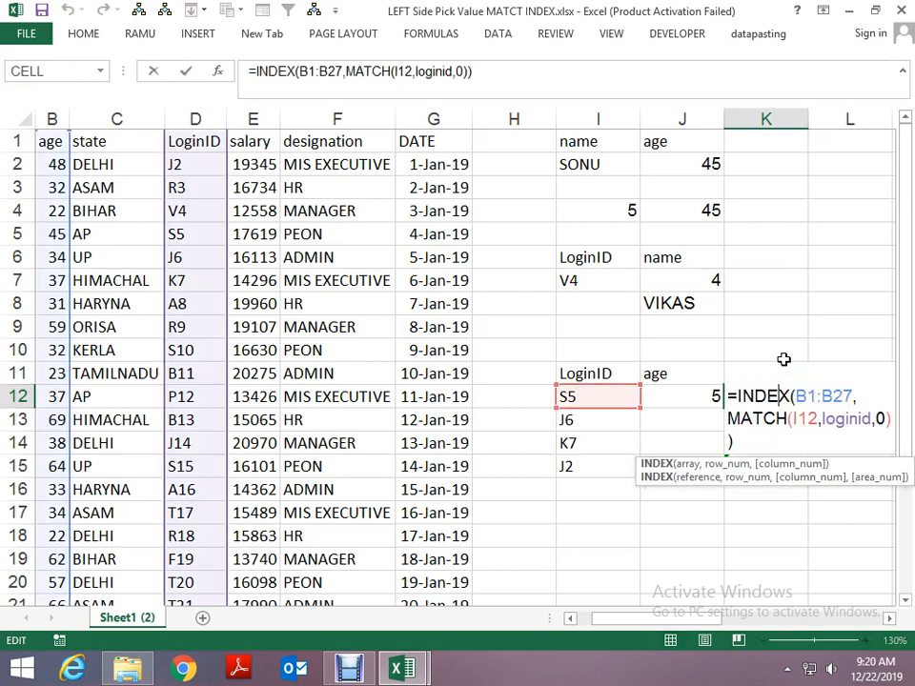
{"action": "key", "text": "Right"}
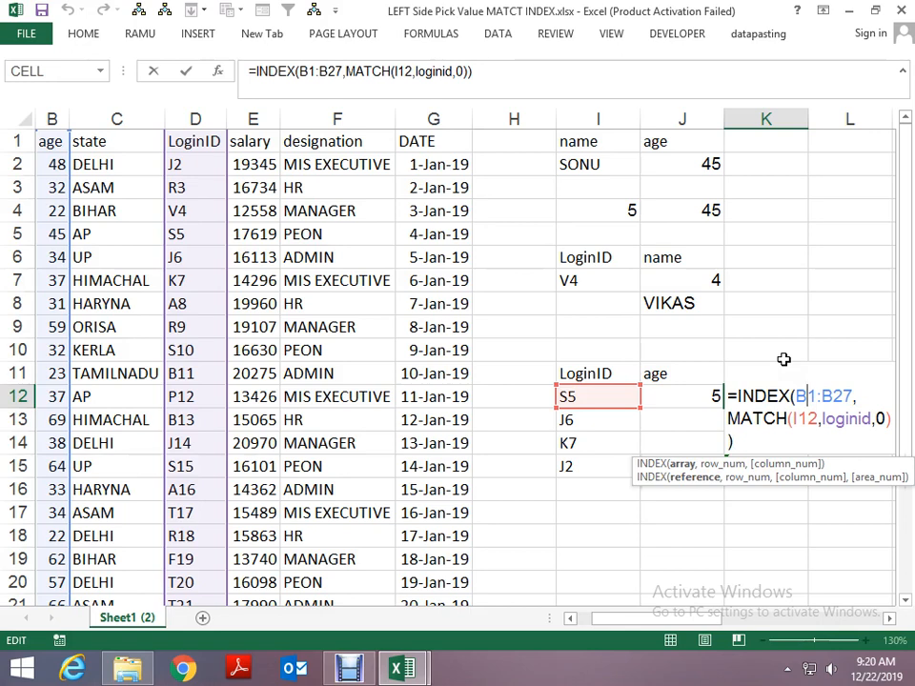
{"action": "key", "text": "F4"}
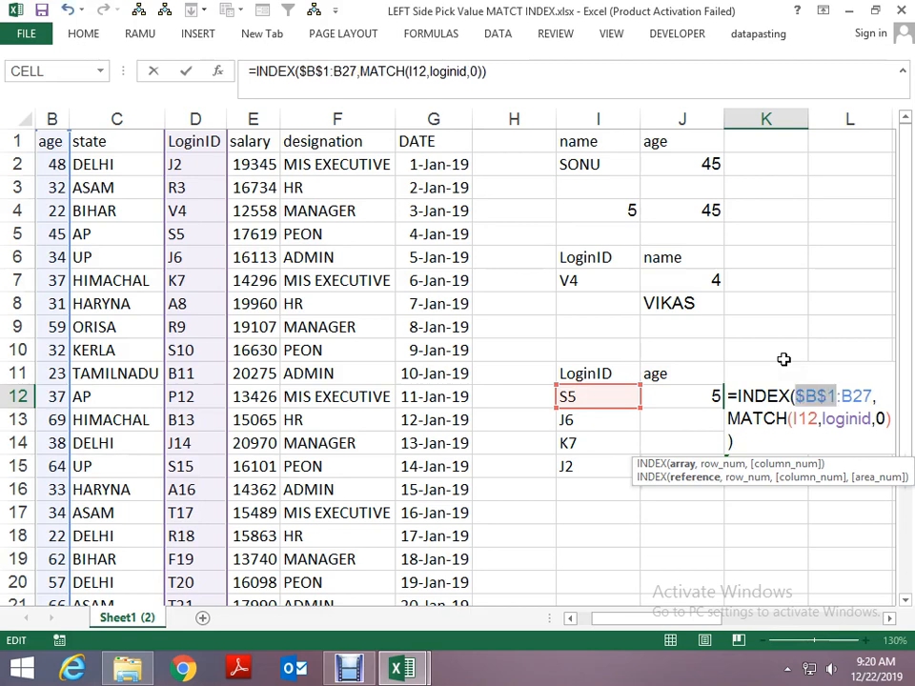
{"action": "key", "text": "Right"}
{"action": "key", "text": "Right"}
{"action": "key", "text": "Right"}
{"action": "key", "text": "F4"}
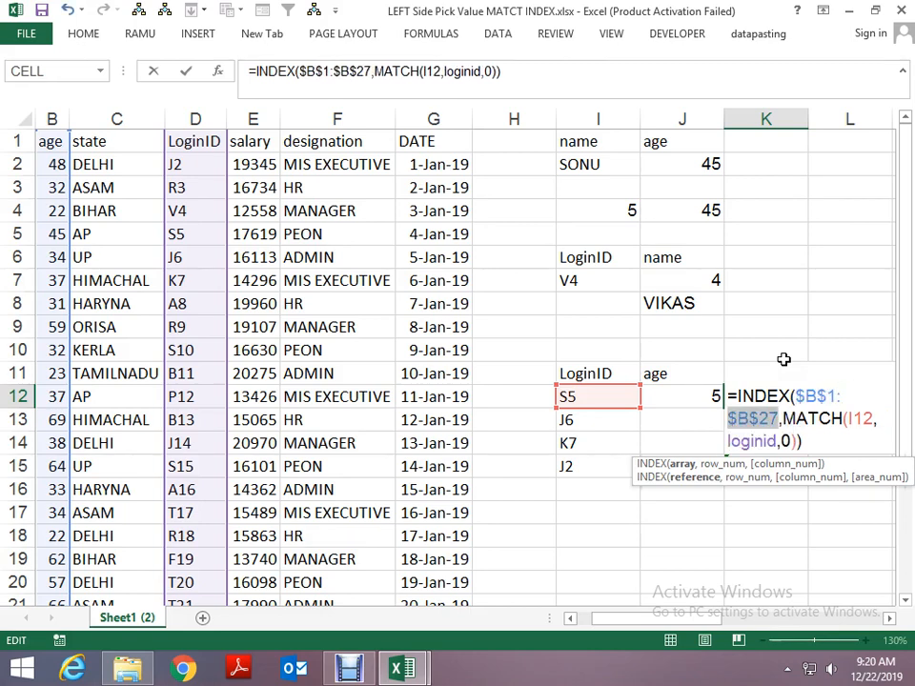
{"action": "key", "text": "Return"}
- Fill the K12 formula with the absolute range down to K15, overwriting the ages for the other LoginIDs
{"action": "key", "text": "Up"}
{"action": "key", "text": "shift+Down"}
{"action": "key", "text": "shift+Down"}
{"action": "key", "text": "shift+Down"}
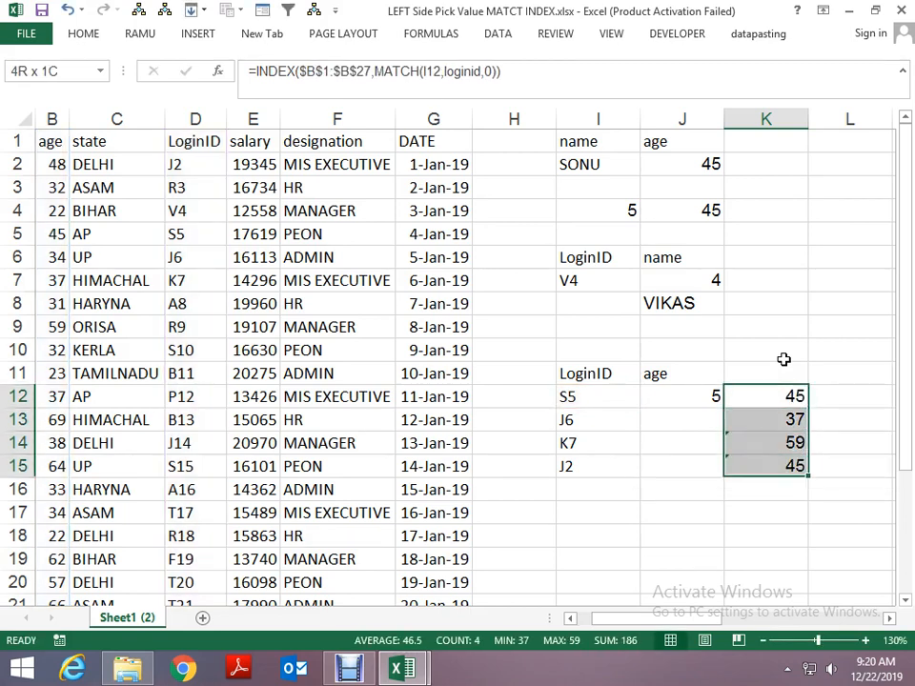
{"action": "key", "text": "ctrl+d"}
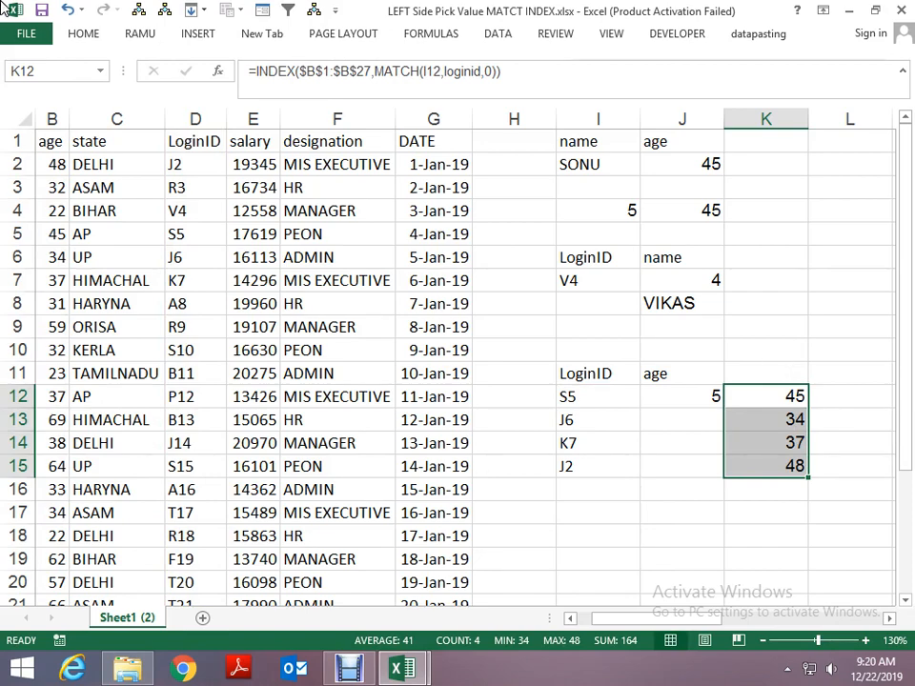
- Delete all the workbook's defined names: age, designation, loginid, name, salary and state
{"action": "key", "text": "ctrl+F3"}
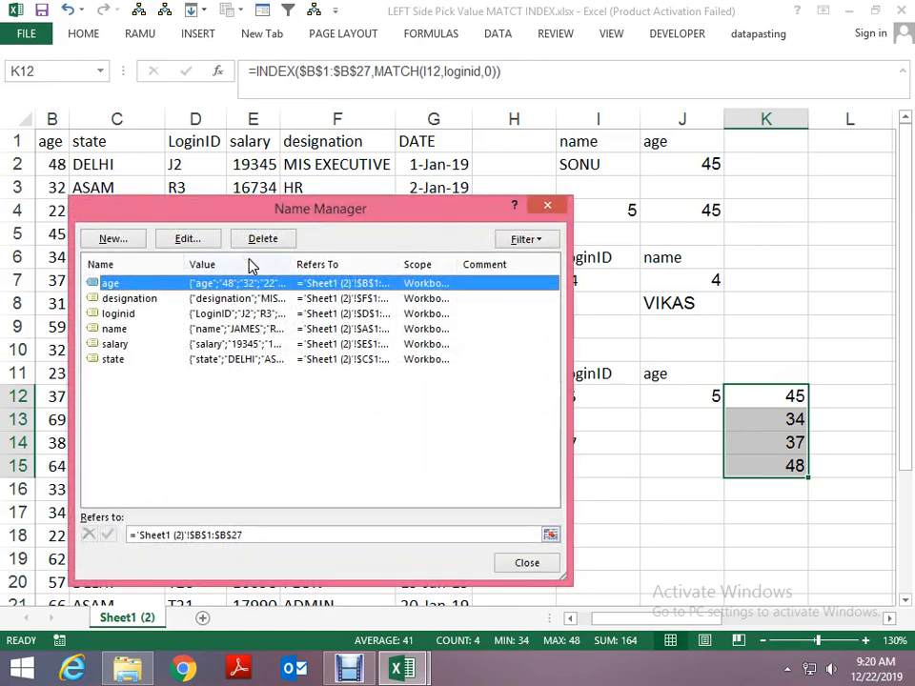
{"action": "key", "text": "shift+Down"}
{"action": "key", "text": "shift+Down"}
{"action": "key", "text": "shift+Down"}
{"action": "key", "text": "shift+Down"}
{"action": "key", "text": "shift+Down"}
{"action": "key", "text": "Delete"}
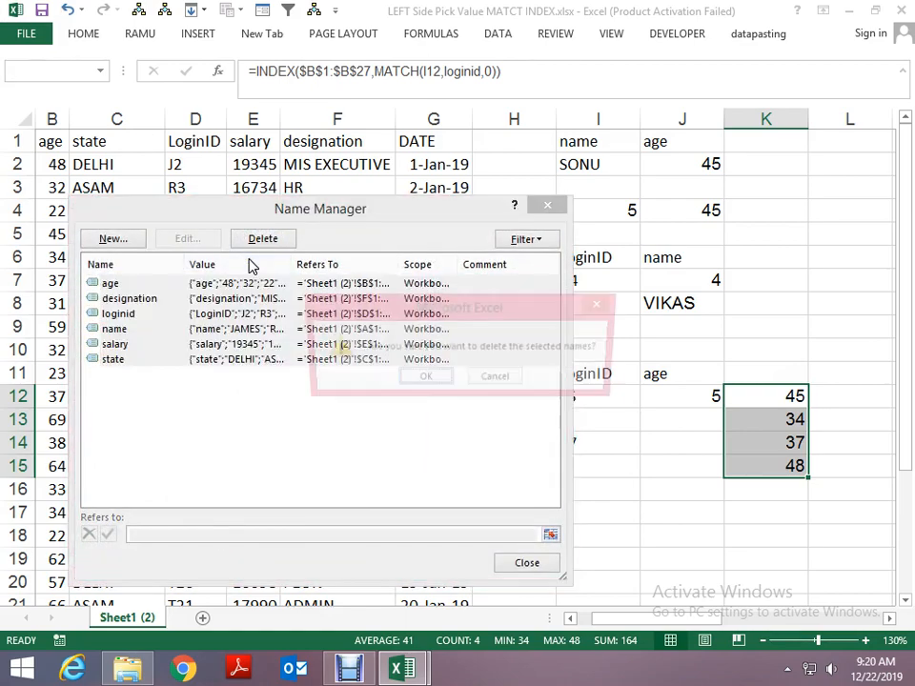
{"action": "key", "text": "Return"}
{"action": "key", "text": "Escape"}
{"action": "key", "text": "Return"}
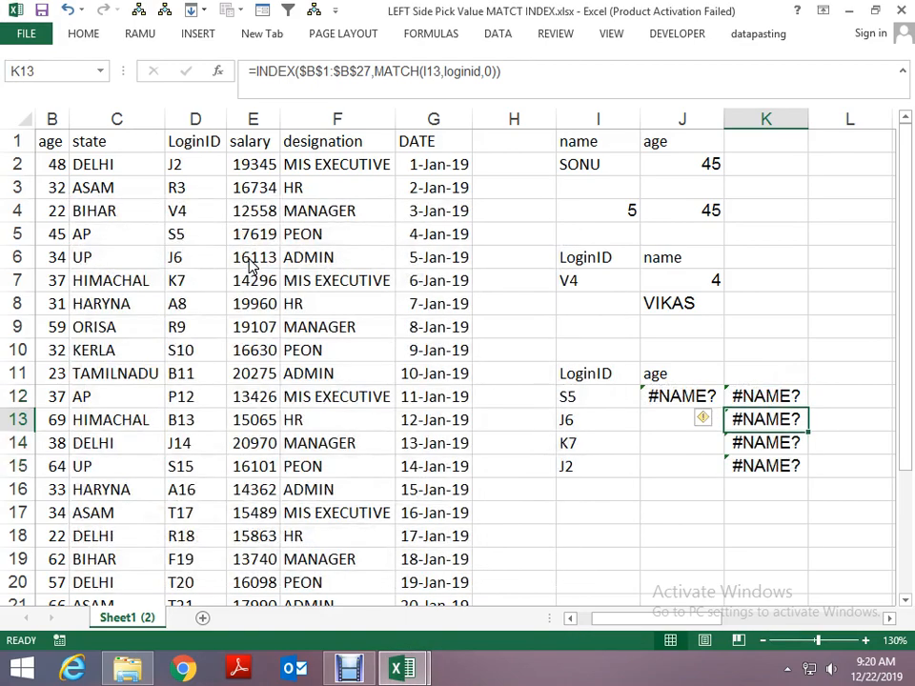
- Replace the loginid name in the J12 MATCH formula with the LoginID column range D1:D27
{"action": "key", "text": "Up"}
{"action": "key", "text": "Left"}
{"action": "key", "text": "F2"}
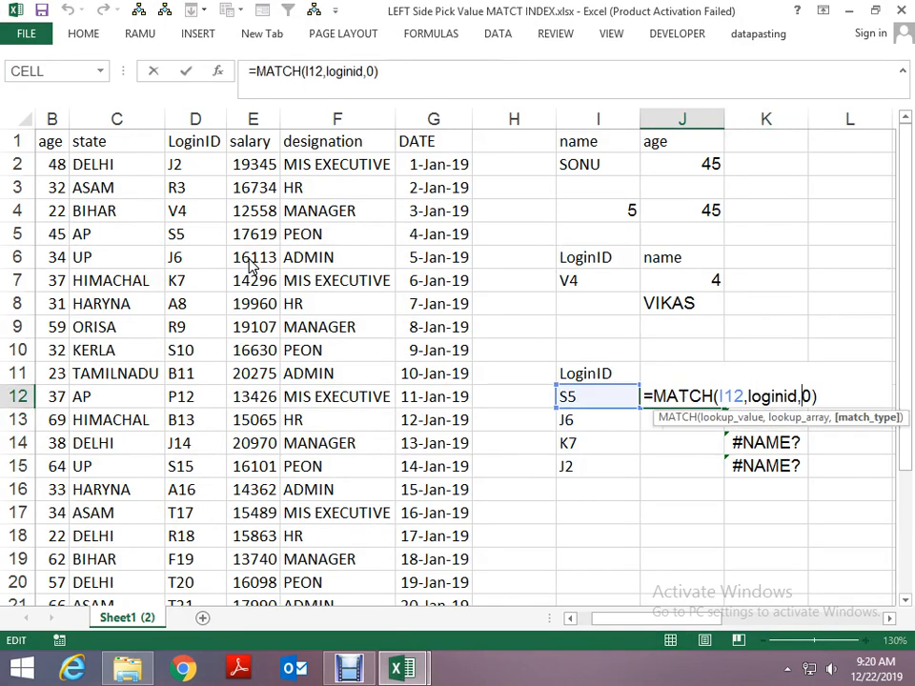
{"action": "key", "text": "Left"}
{"action": "key", "text": "Left"}
{"action": "key", "text": "Left"}
{"action": "key", "text": "BackSpace"}
{"action": "key", "text": "BackSpace"}
{"action": "key", "text": "BackSpace"}
{"action": "key", "text": "BackSpace"}
{"action": "key", "text": "BackSpace"}
{"action": "key", "text": "BackSpace"}
{"action": "key", "text": "BackSpace"}
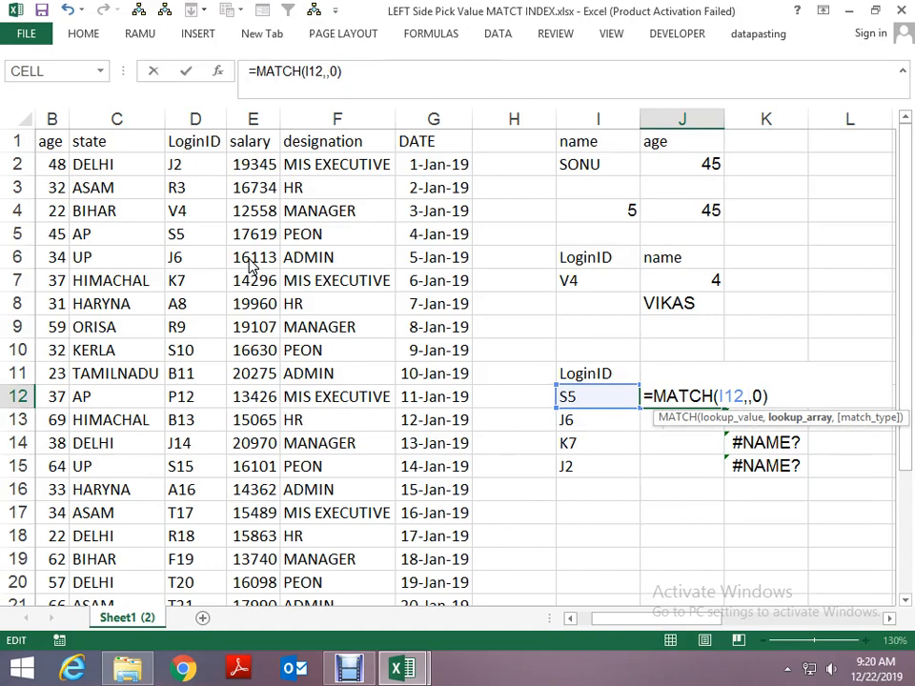
{"action": "left_click", "coordinate": [210, 159]}
{"action": "key", "text": "Up"}
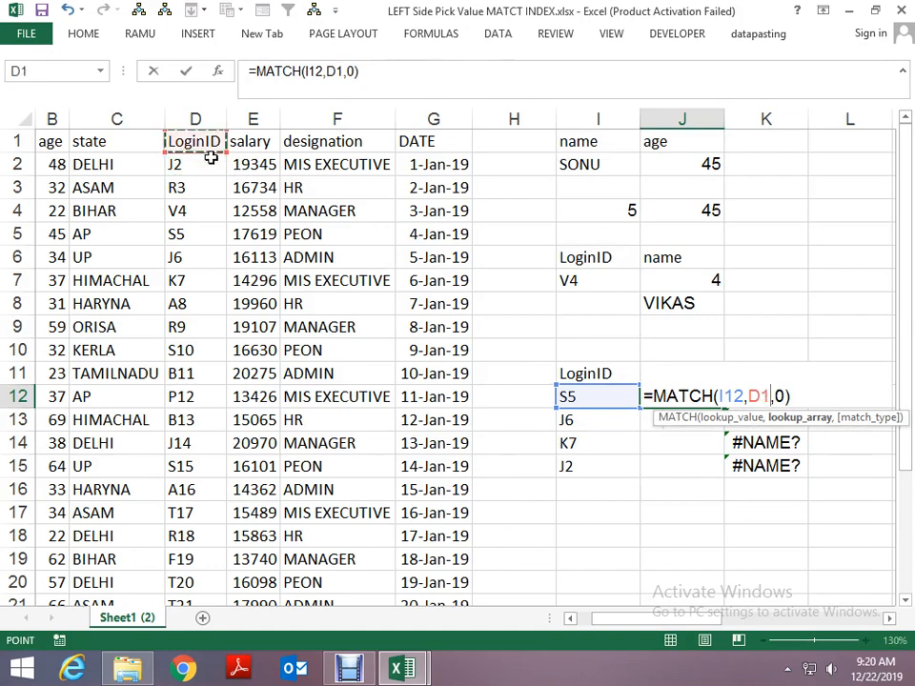
{"action": "key", "text": "ctrl+shift+Down"}
{"action": "key", "text": "Return"}
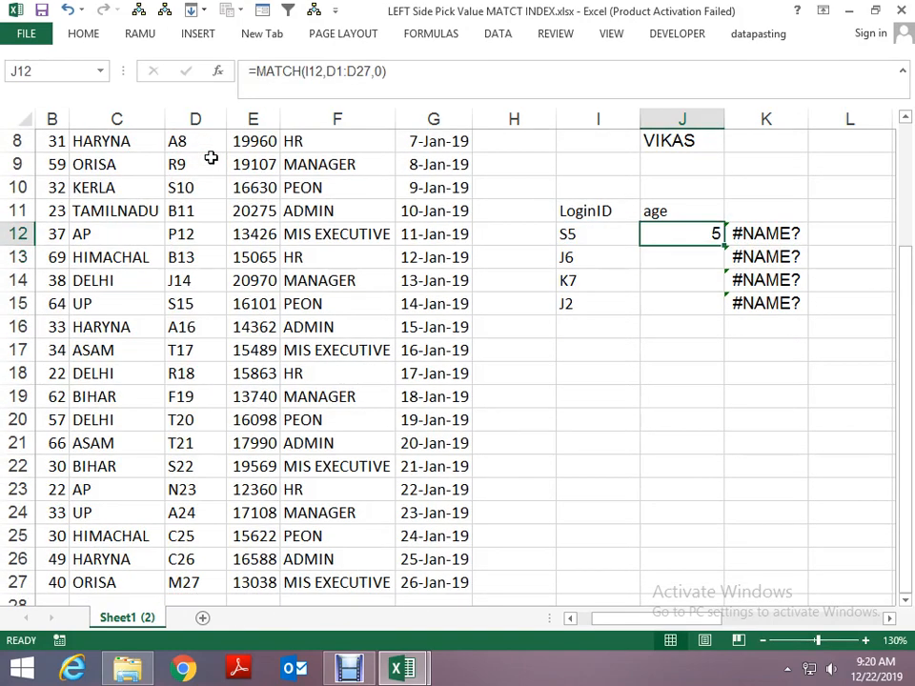
- Make the lookup range in the J12 MATCH formula absolute, as $D$1:$D$27
{"action": "key", "text": "F2"}
{"action": "key", "text": "Left"}
{"action": "key", "text": "Left"}
{"action": "key", "text": "Left"}
{"action": "key", "text": "Left"}
{"action": "key", "text": "Left"}
{"action": "key", "text": "Left"}
{"action": "key", "text": "Left"}
{"action": "key", "text": "Left"}
{"action": "key", "text": "Left"}
{"action": "key", "text": "F4"}
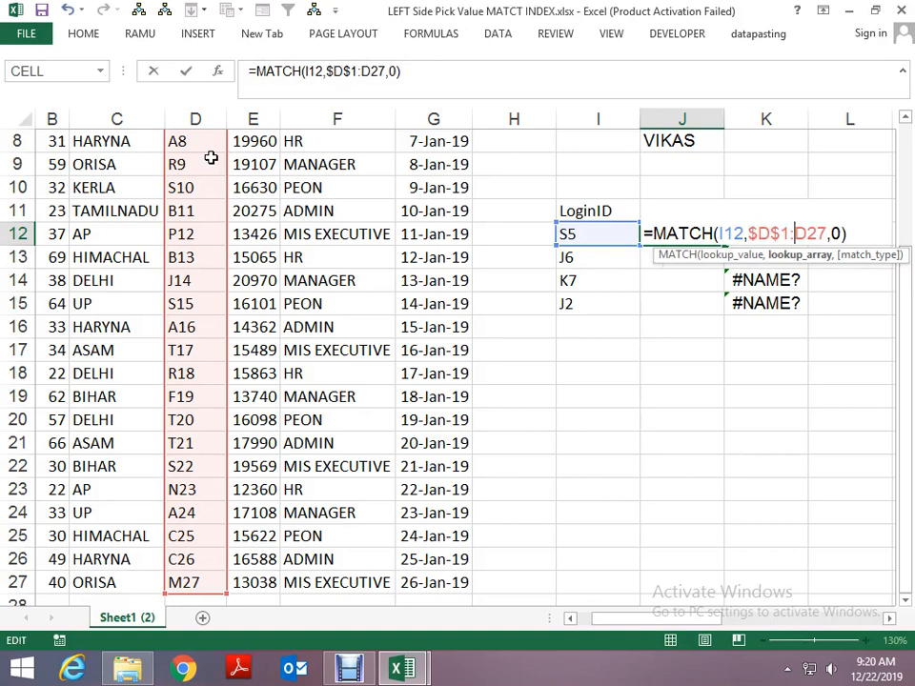
{"action": "key", "text": "Right"}
{"action": "key", "text": "Right"}
{"action": "key", "text": "Right"}
{"action": "key", "text": "Right"}
{"action": "key", "text": "F4"}
{"action": "key", "text": "Tab"}
{"action": "key", "text": "Left"}
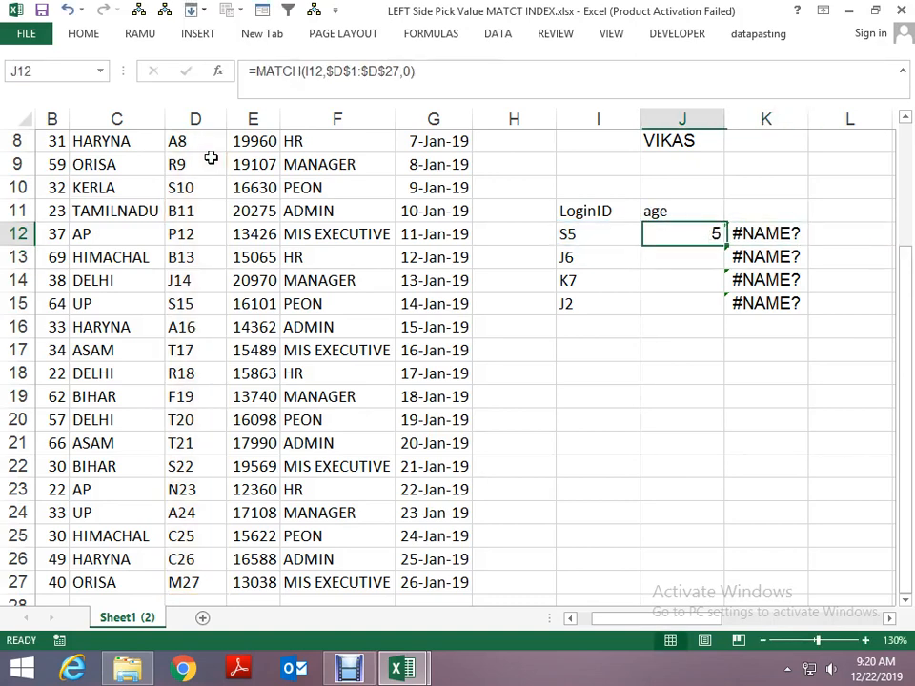
- Copy the MATCH expression from the J12 formula without its equals sign, leaving the cell unedited
{"action": "key", "text": "F2"}
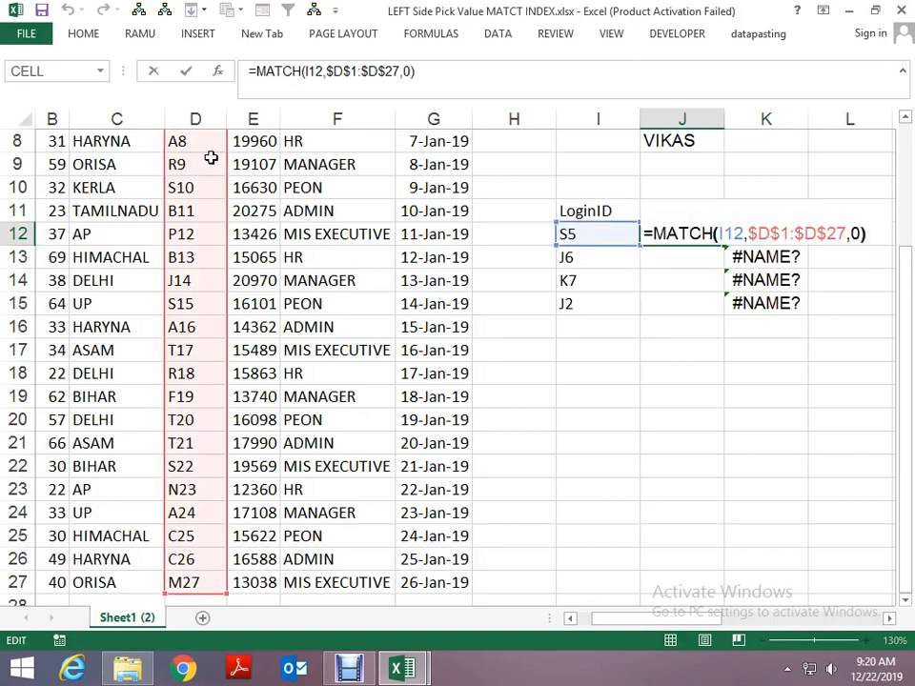
{"action": "key", "text": "Escape"}
{"action": "key", "text": "F2"}
{"action": "key", "text": "Escape"}
{"action": "key", "text": "F2"}
{"action": "key", "text": "shift+Left"}
{"action": "key", "text": "shift+Left"}
{"action": "key", "text": "shift+Left"}
{"action": "key", "text": "shift+Left"}
{"action": "key", "text": "shift+Left"}
{"action": "key", "text": "shift+Left"}
{"action": "key", "text": "shift+Left"}
{"action": "key", "text": "shift+Left"}
{"action": "key", "text": "shift+Left"}
{"action": "key", "text": "shift+Left"}
{"action": "key", "text": "shift+Left"}
{"action": "key", "text": "shift+Left"}
{"action": "key", "text": "shift+Left"}
{"action": "key", "text": "shift+Left"}
{"action": "key", "text": "shift+Left"}
{"action": "key", "text": "shift+Left"}
{"action": "key", "text": "shift+Left"}
{"action": "key", "text": "shift+Left"}
{"action": "key", "text": "shift+Left"}
{"action": "key", "text": "shift+Left"}
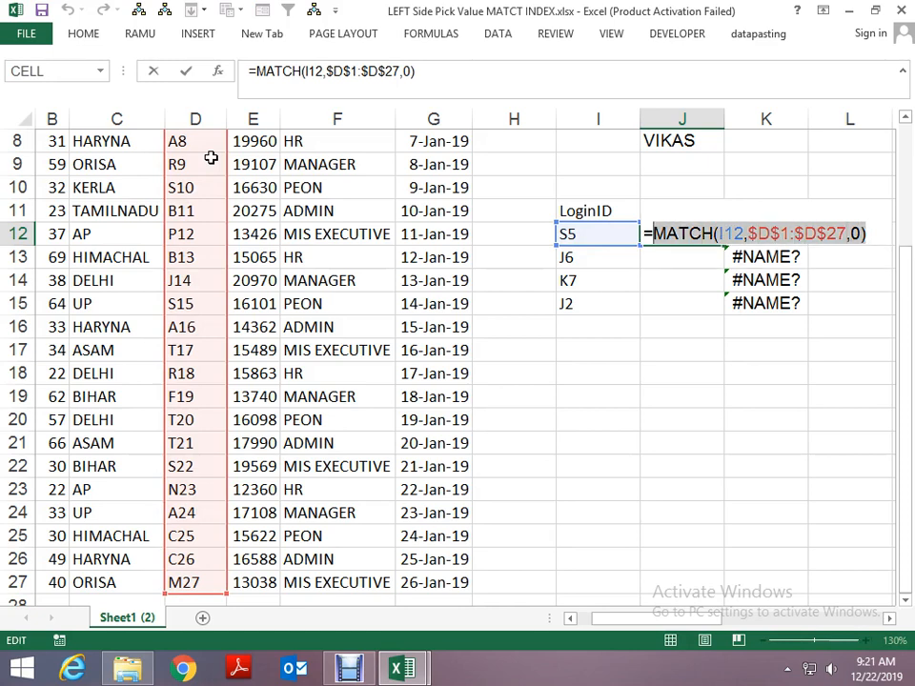
{"action": "key", "text": "Escape"}
- Replace the MATCH part of the K12 INDEX formula with the copied MATCH(I12,$D$1:$D$27,0)
{"action": "key", "text": "Right"}
{"action": "key", "text": "F2"}
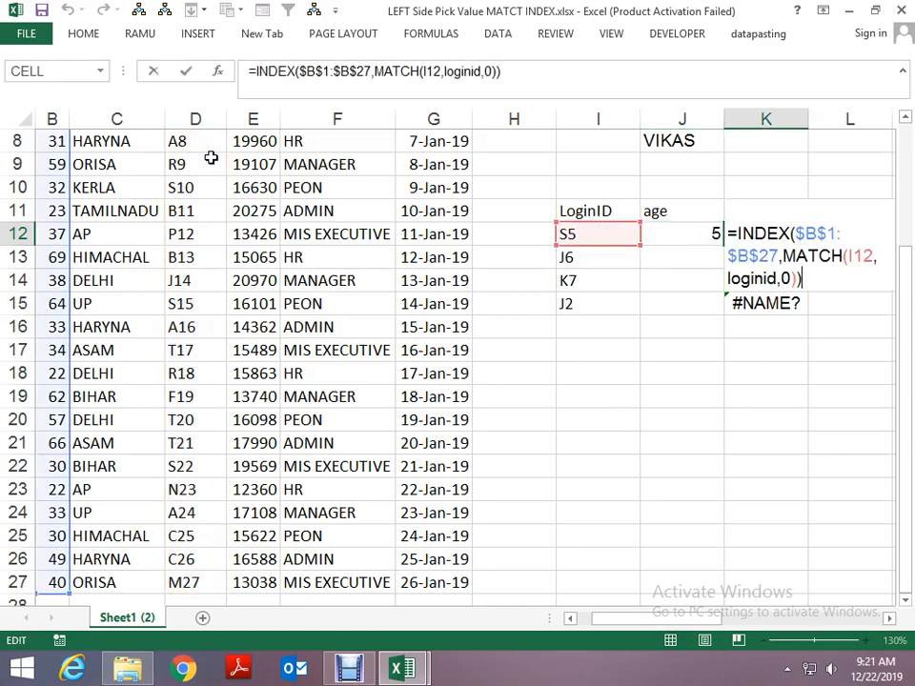
{"action": "key", "text": "Left"}
{"action": "key", "text": "Left"}
{"action": "key", "text": "Left"}
{"action": "key", "text": "Right"}
{"action": "key", "text": "Right"}
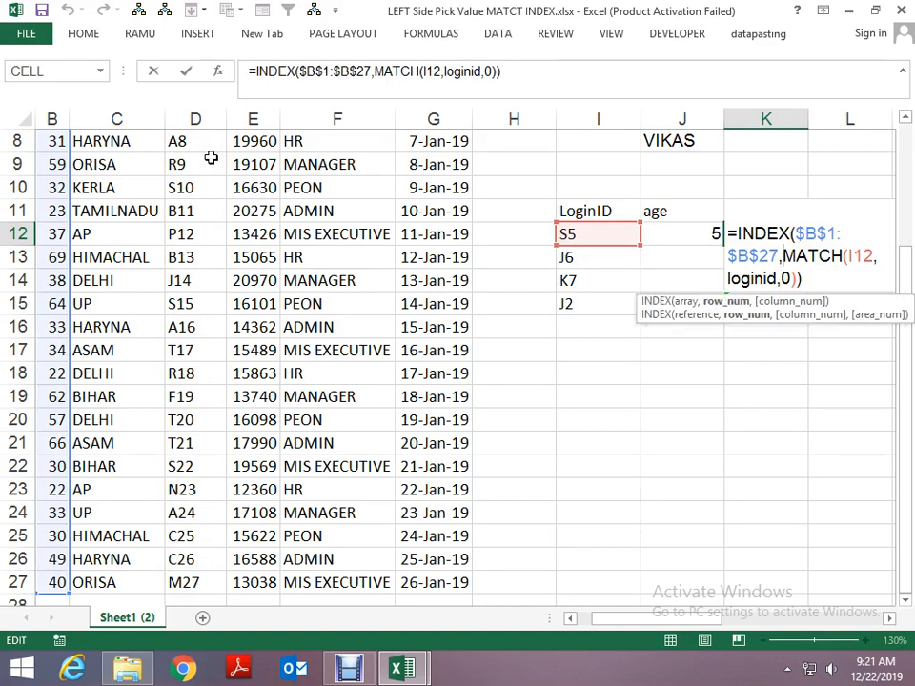
{"action": "key", "text": "shift+Left"}
{"action": "key", "text": "shift+Left"}
{"action": "key", "text": "shift+Left"}
{"action": "key", "text": "shift+Left"}
{"action": "key", "text": "shift+Left"}
{"action": "key", "text": "shift+Left"}
{"action": "key", "text": "shift+Left"}
{"action": "key", "text": "shift+Left"}
{"action": "key", "text": "shift+Left"}
{"action": "key", "text": "shift+Left"}
{"action": "key", "text": "shift+Left"}
{"action": "key", "text": "shift+Left"}
{"action": "key", "text": "shift+Left"}
{"action": "key", "text": "shift+Left"}
{"action": "key", "text": "shift+Left"}
{"action": "key", "text": "shift+Left"}
{"action": "key", "text": "shift+Left"}
{"action": "key", "text": "shift+Left"}
{"action": "key", "text": "shift+Left"}
{"action": "key", "text": "shift+Left"}
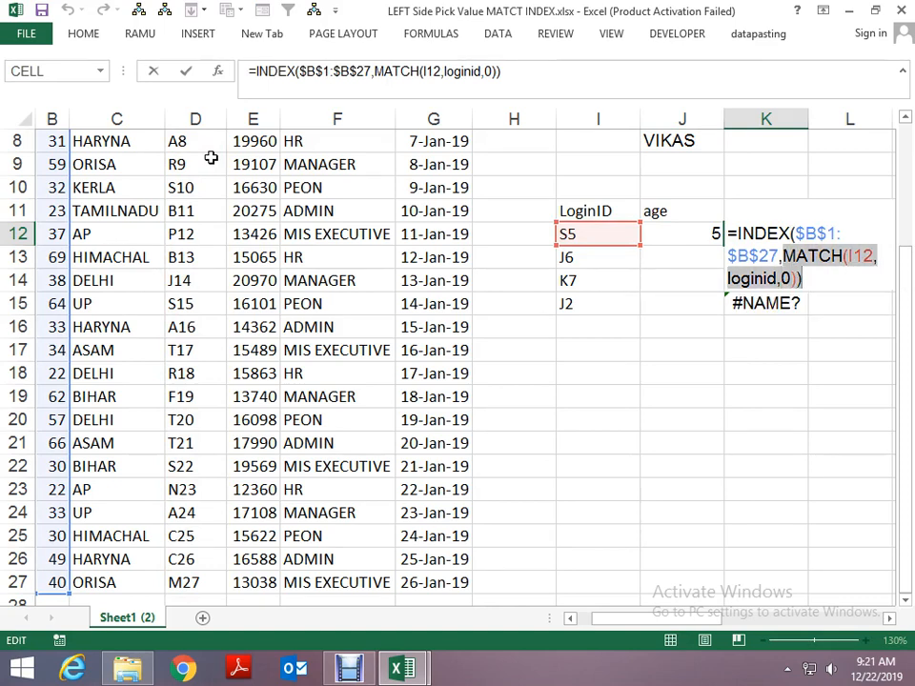
{"action": "key", "text": "ctrl+v"}
{"action": "key", "text": "Return"}
{"action": "key", "text": "Return"}
- Fill the updated K12 formula down to K15
{"action": "key", "text": "Up"}
{"action": "key", "text": "ctrl+shift+Down"}
{"action": "key", "text": "ctrl+d"}
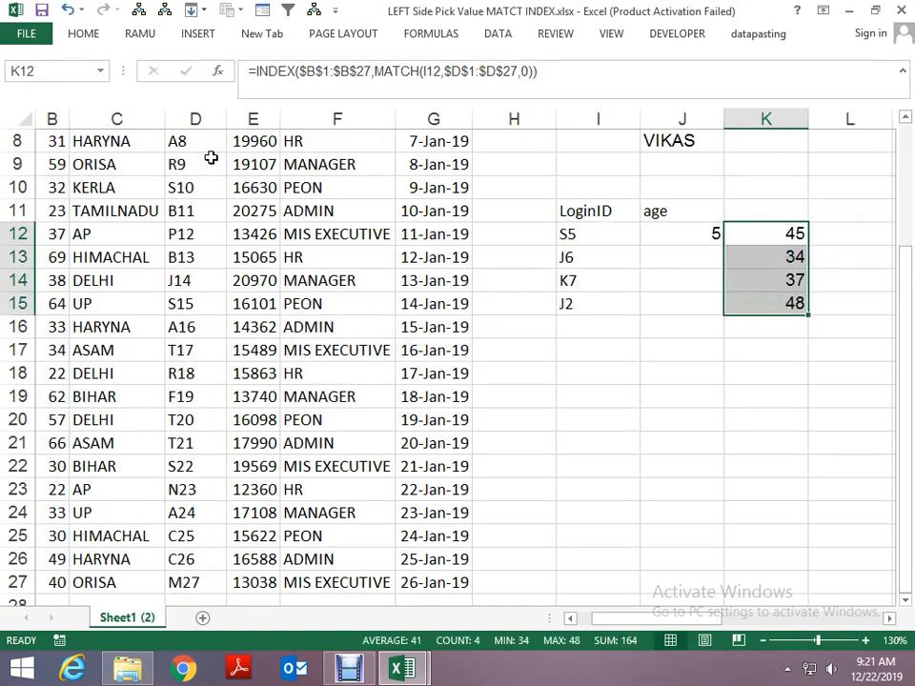
- Choose LoginID as the lookup table header in J11
{"action": "key", "text": "Down"}
{"action": "key", "text": "Up"}
{"action": "key", "text": "Left"}
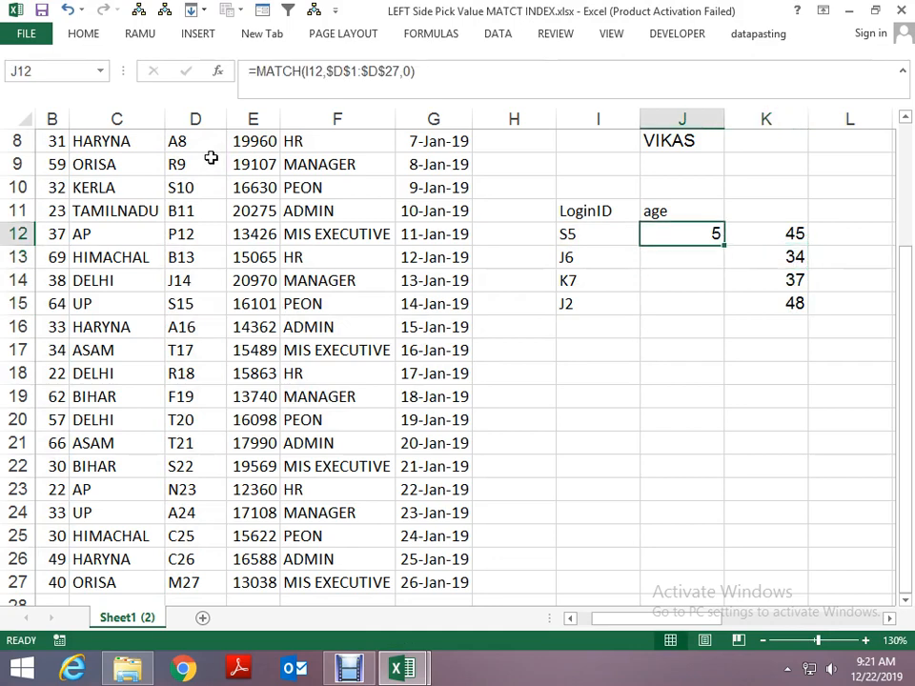
{"action": "key", "text": "Up"}
{"action": "key", "text": "Up"}
{"action": "key", "text": "Up"}
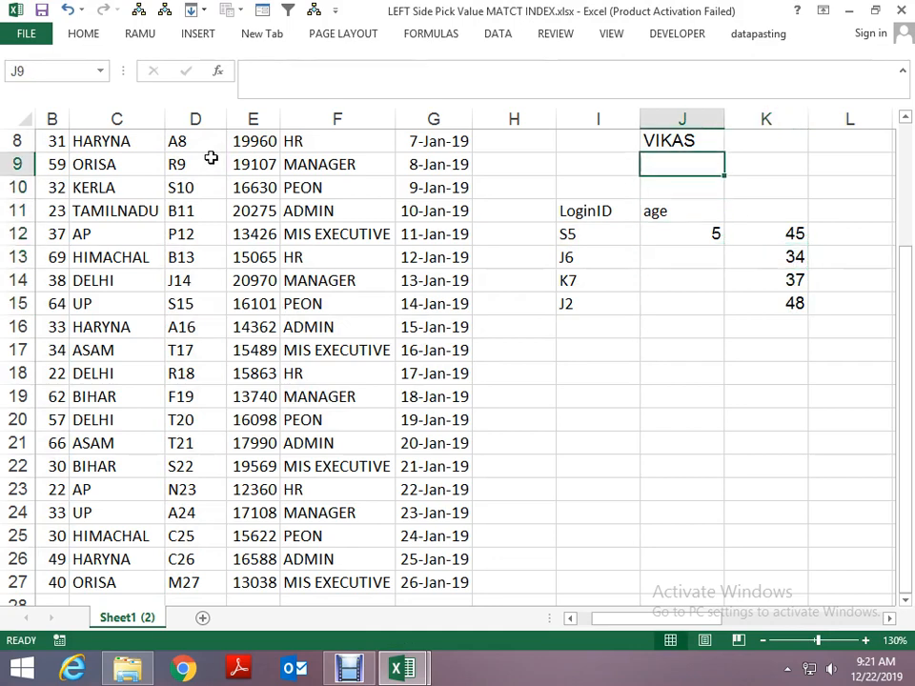
{"action": "key", "text": "Down"}
{"action": "key", "text": "Down"}
{"action": "key", "text": "alt+Down"}
{"action": "key", "text": "Down"}
{"action": "key", "text": "Down"}
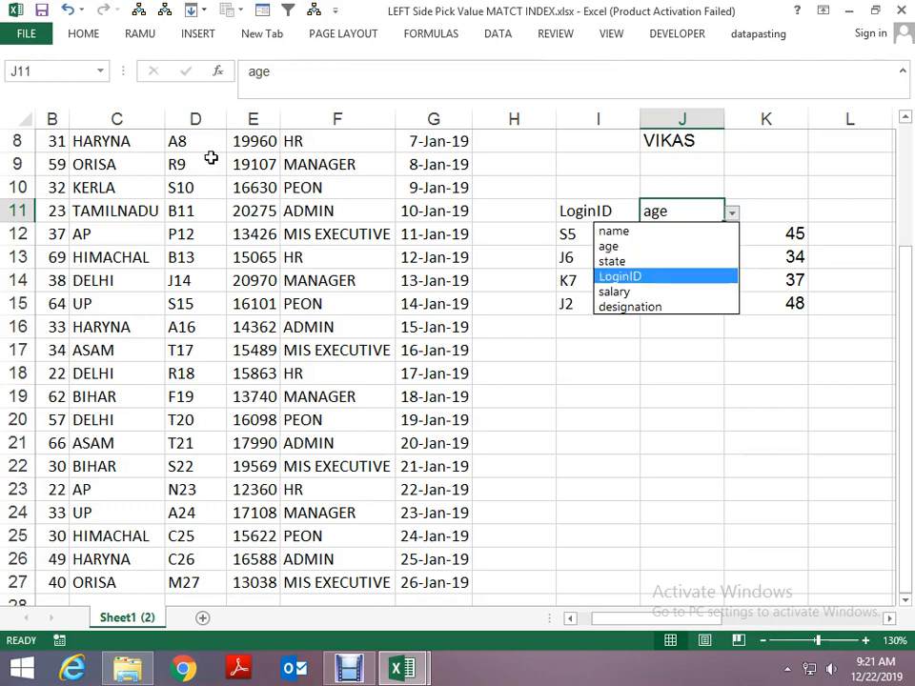
{"action": "key", "text": "Return"}
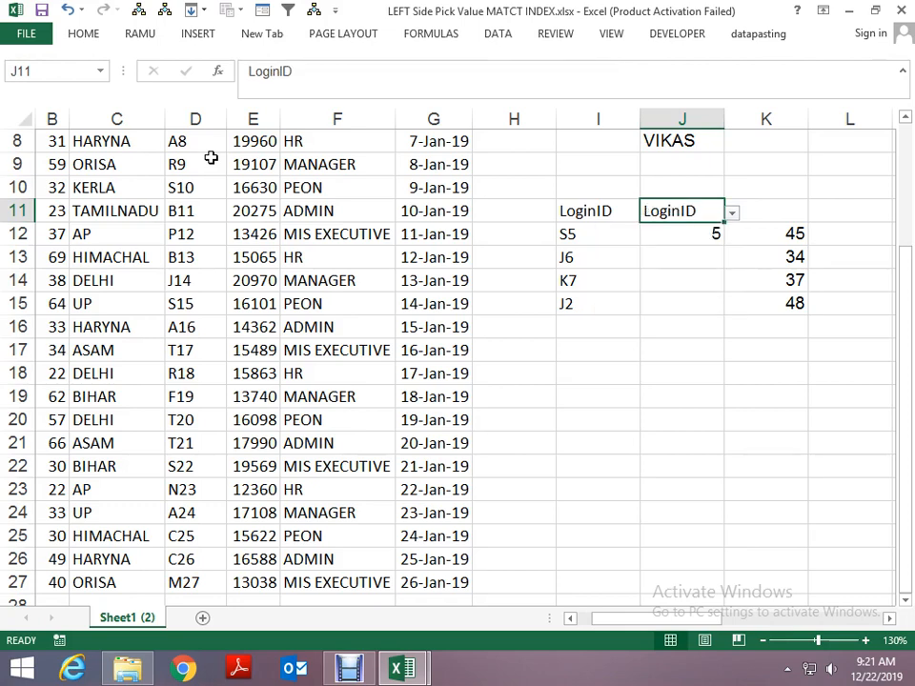
{"action": "key", "text": "Up"}
{"action": "key", "text": "Up"}
{"action": "key", "text": "Up"}
{"action": "key", "text": "Up"}
{"action": "key", "text": "Up"}
{"action": "key", "text": "Up"}
{"action": "key", "text": "Down"}
{"action": "key", "text": "Down"}
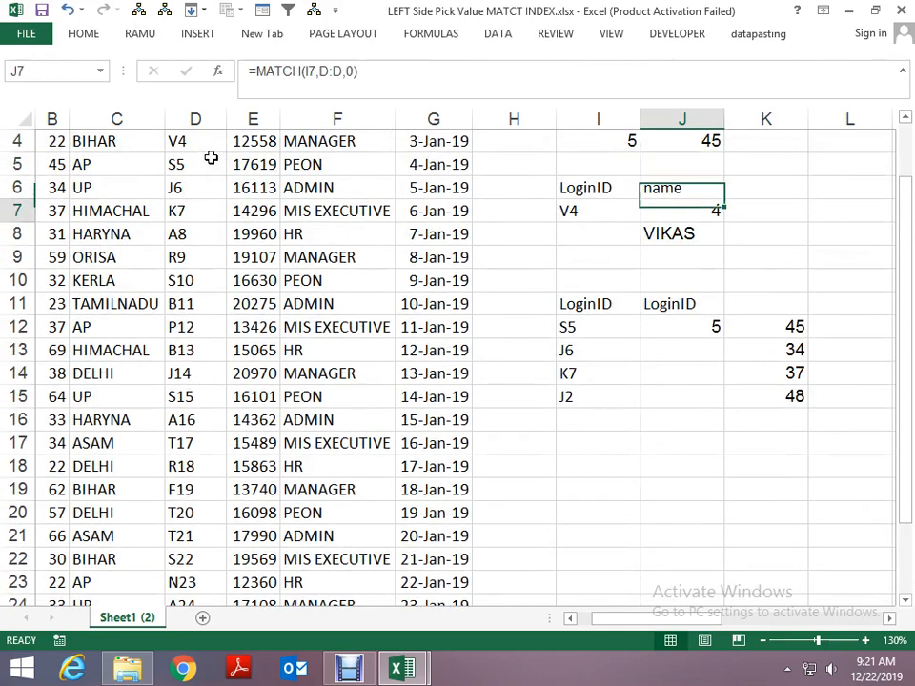
{"action": "key", "text": "Down"}
{"action": "key", "text": "Down"}
{"action": "key", "text": "Down"}
{"action": "key", "text": "Down"}
{"action": "key", "text": "Down"}
{"action": "key", "text": "Up"}
{"action": "key", "text": "Up"}
{"action": "key", "text": "Down"}
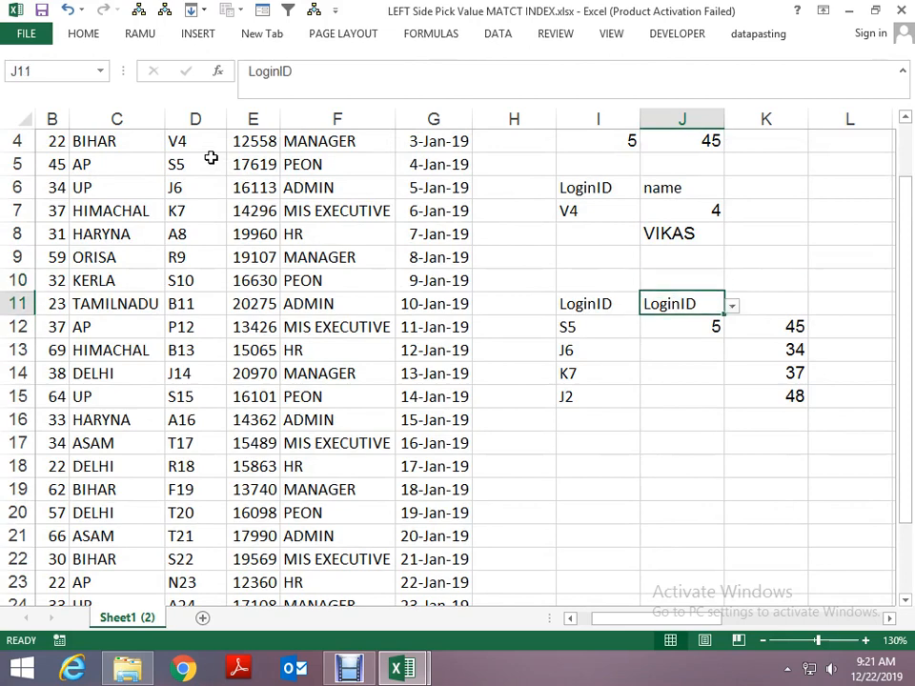
{"action": "key", "text": "Right"}
{"action": "key", "text": "Down"}
{"action": "key", "text": "Up"}
{"action": "key", "text": "Left"}
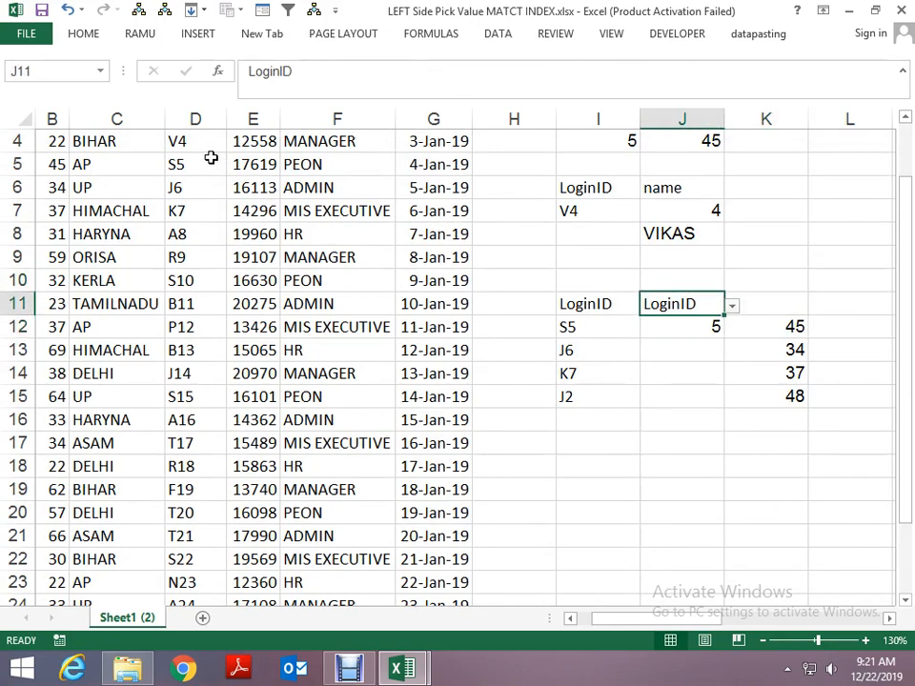
- Set the lookup table header in J11 to name
{"action": "key", "text": "alt+Down"}
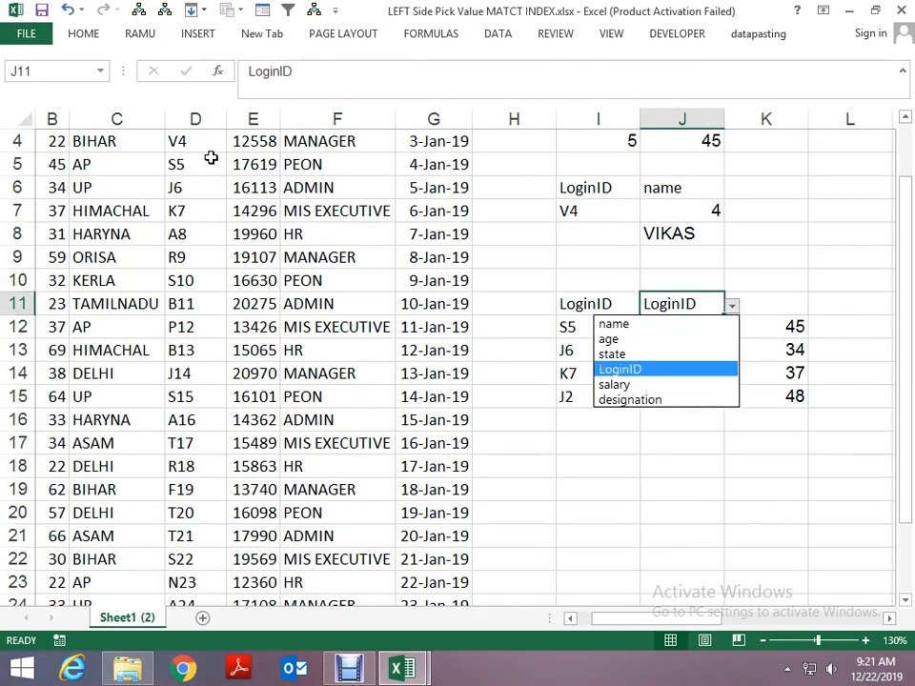
{"action": "key", "text": "Up"}
{"action": "key", "text": "Up"}
{"action": "key", "text": "Up"}
{"action": "key", "text": "Return"}
{"action": "key", "text": "Down"}
{"action": "key", "text": "Right"}
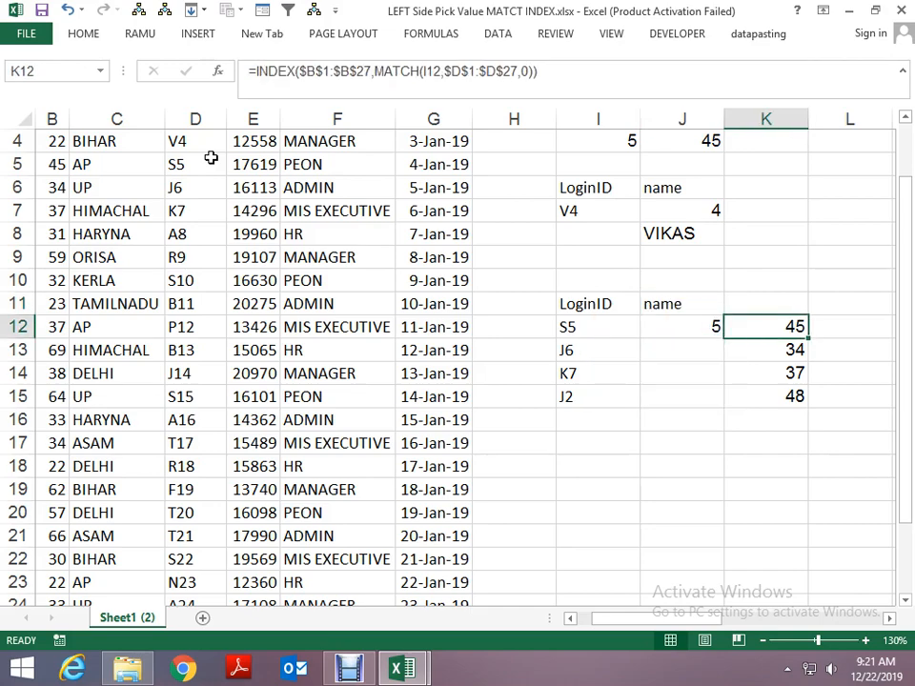
{"action": "key", "text": "ctrl+n"}
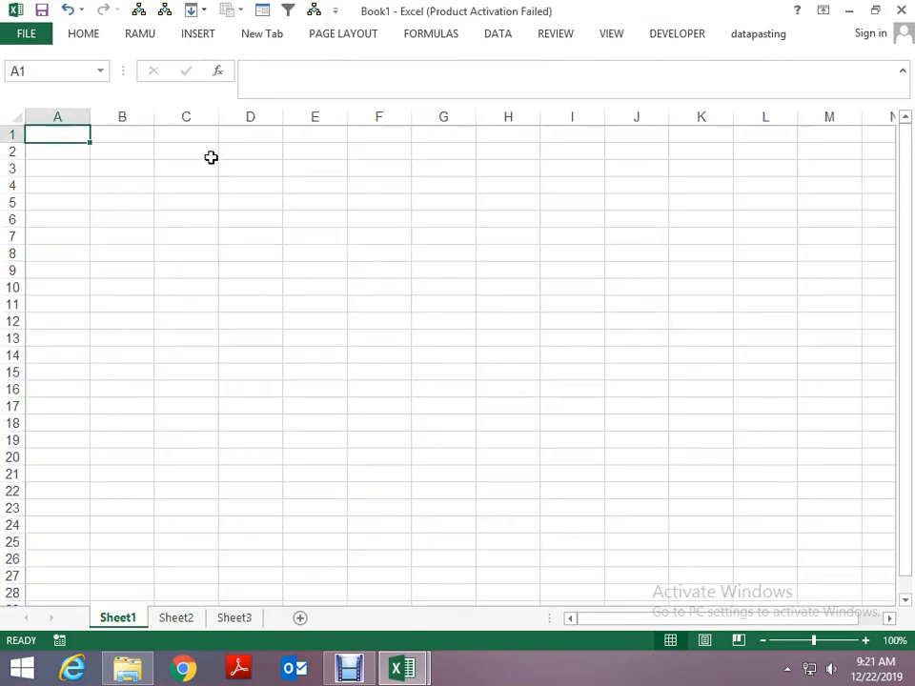
{"action": "key", "text": "alt+space"}
{"action": "key", "text": "Return"}
{"action": "key", "text": "alt+Tab"}
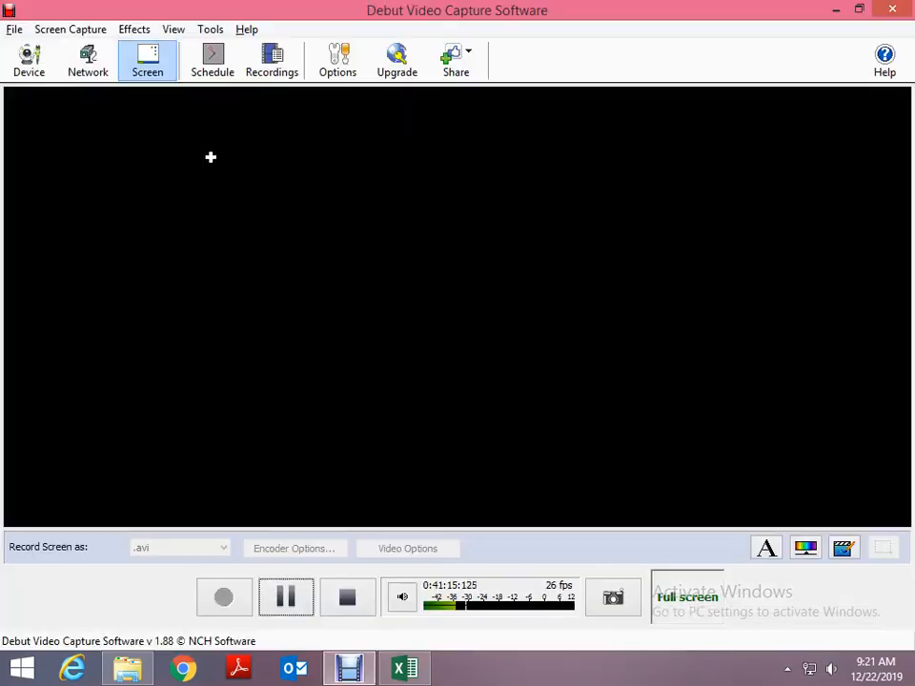
{"action": "key", "text": "alt+Tab"}
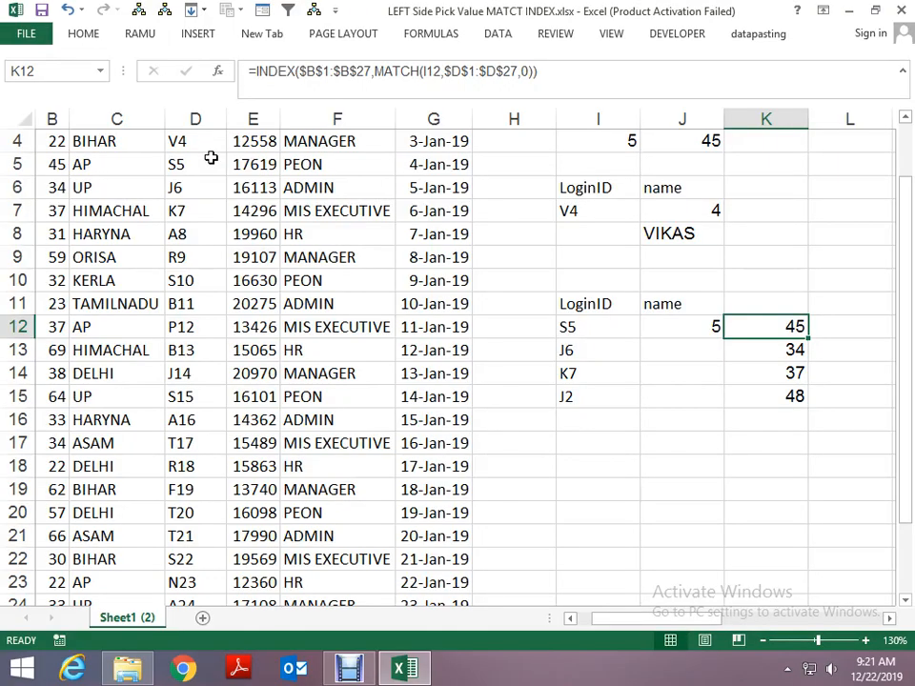
{"action": "key", "text": "Left"}
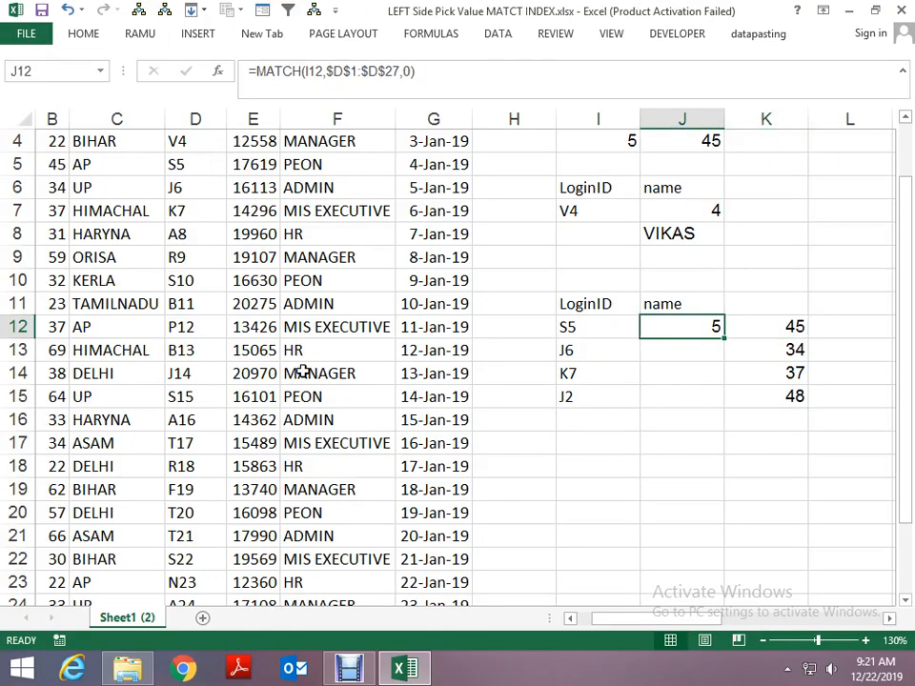
- Copy the lookup table's header cells I11:J11
{"action": "left_click", "coordinate": [583, 439]}
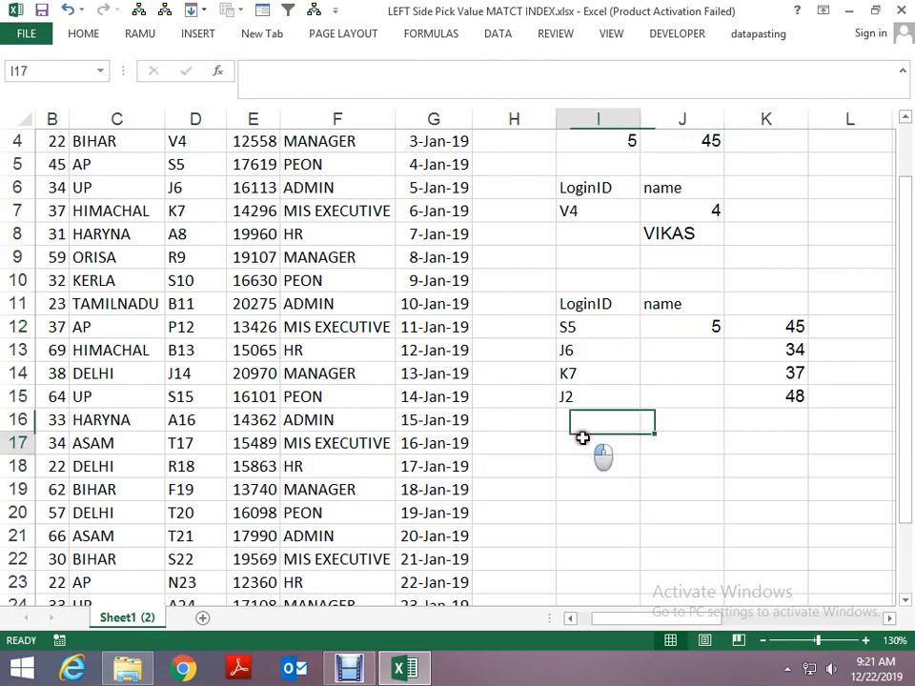
{"action": "scroll", "coordinate": [583, 436], "scroll_direction": "down", "scroll_amount": 1}
{"action": "key", "text": "Up"}
{"action": "key", "text": "Up"}
{"action": "key", "text": "Up"}
{"action": "key", "text": "Up"}
{"action": "key", "text": "Up"}
{"action": "key", "text": "Up"}
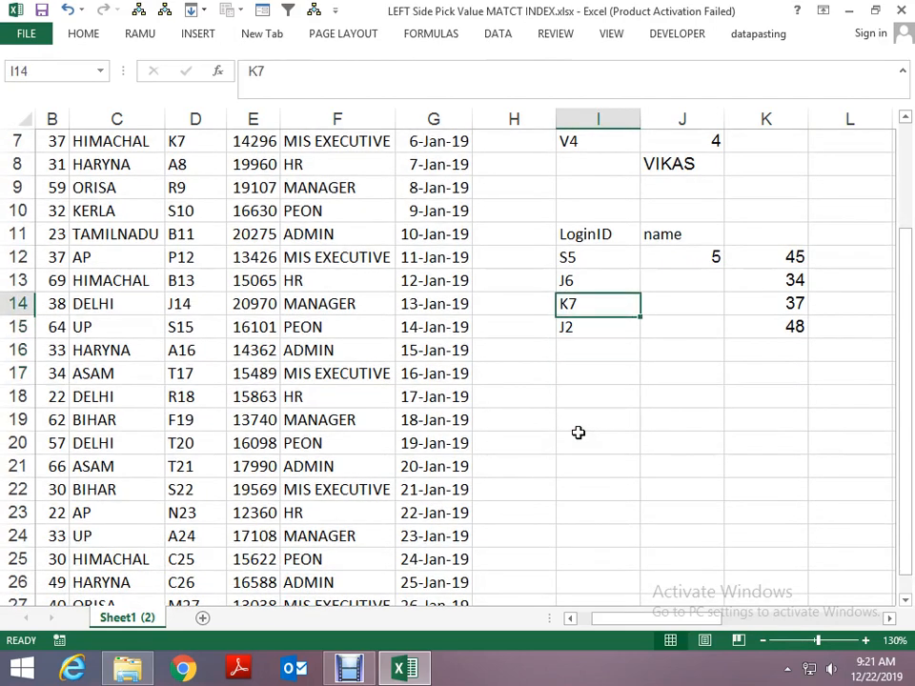
{"action": "key", "text": "shift+Right"}
{"action": "key", "text": "ctrl+c"}
- Paste the copied LoginID and name headers into I17:J17, below the existing lookup table
{"action": "key", "text": "Down"}
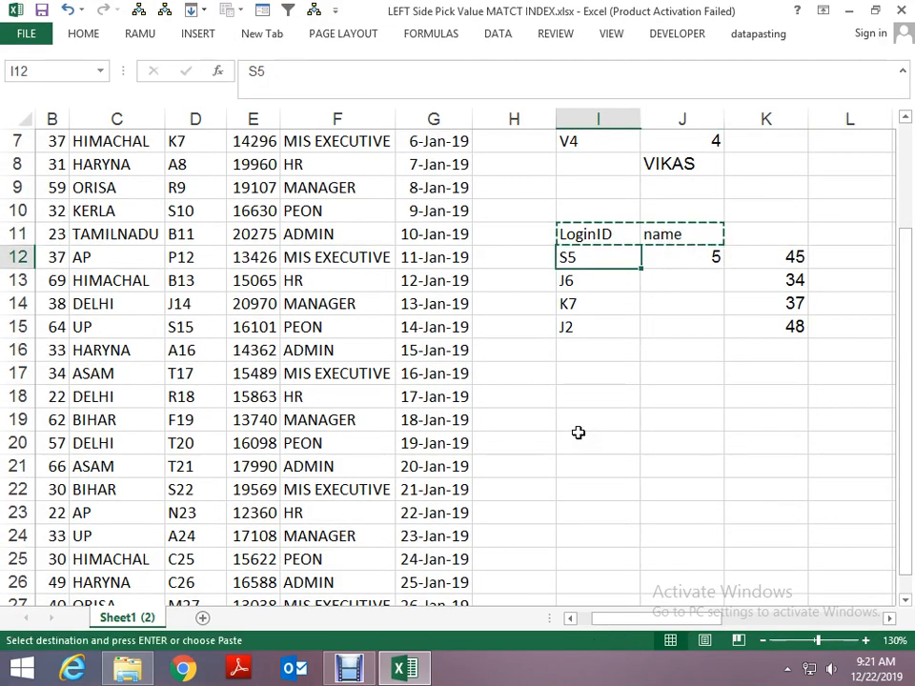
{"action": "key", "text": "Up"}
{"action": "key", "text": "Up"}
{"action": "key", "text": "Down"}
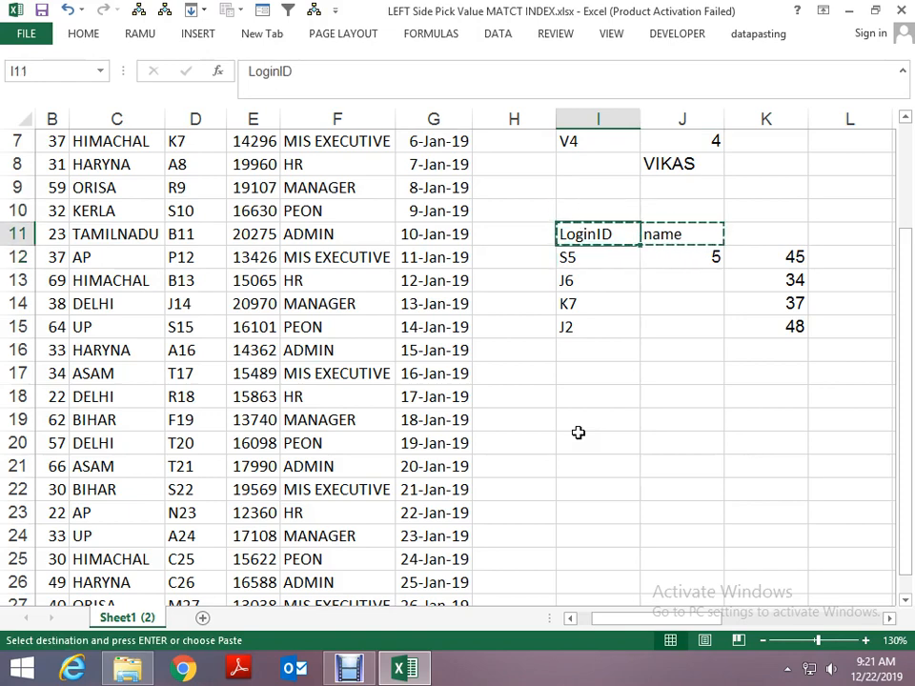
{"action": "key", "text": "ctrl+shift+Down"}
{"action": "key", "text": "shift+Right"}
{"action": "key", "text": "Down"}
{"action": "key", "text": "Down"}
{"action": "key", "text": "Down"}
{"action": "key", "text": "Down"}
{"action": "key", "text": "Down"}
{"action": "key", "text": "Down"}
{"action": "key", "text": "Down"}
{"action": "key", "text": "Down"}
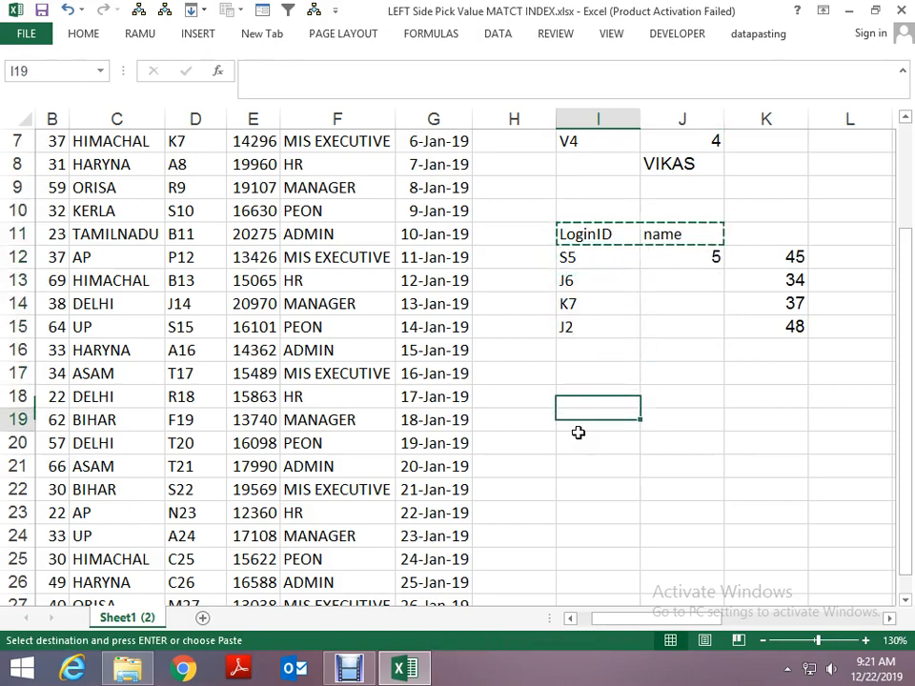
{"action": "key", "text": "Down"}
{"action": "key", "text": "Up"}
{"action": "key", "text": "Up"}
{"action": "key", "text": "Up"}
{"action": "key", "text": "Return"}
{"action": "key", "text": "Down"}
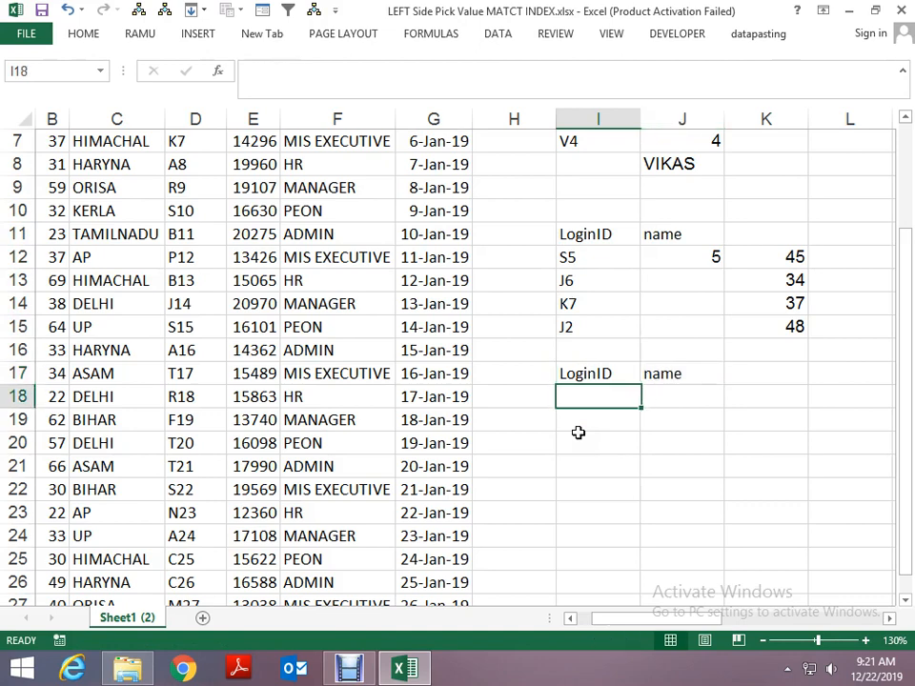
- Copy the existing lookup table I11:J15, including its header and LoginIDs
{"action": "key", "text": "Up"}
{"action": "key", "text": "Right"}
{"action": "key", "text": "Left"}
{"action": "key", "text": "Up"}
{"action": "key", "text": "Up"}
{"action": "key", "text": "Up"}
{"action": "key", "text": "Up"}
{"action": "key", "text": "Up"}
{"action": "key", "text": "Up"}
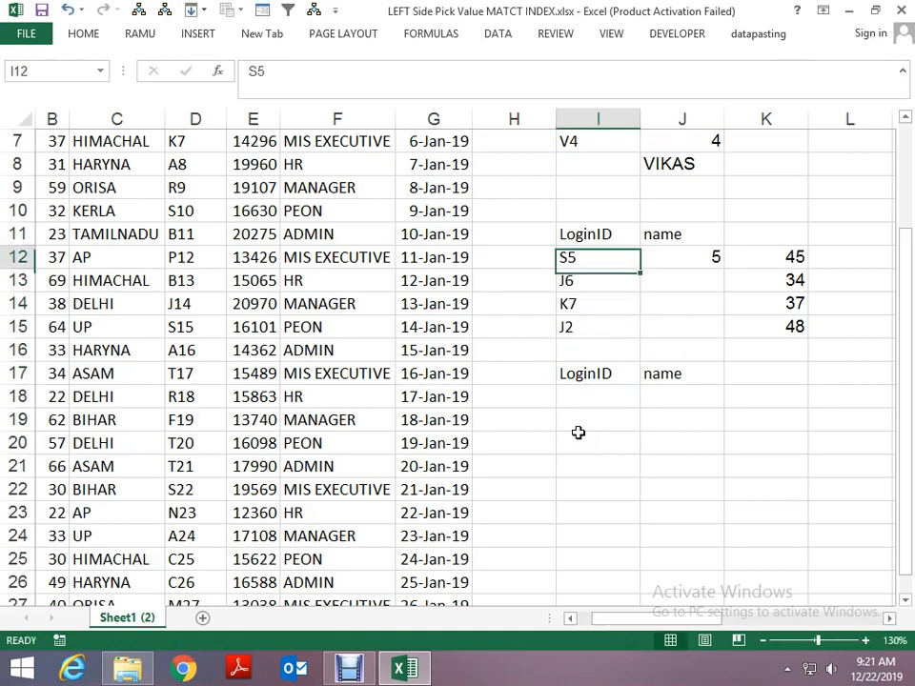
{"action": "key", "text": "ctrl+shift+Down"}
{"action": "key", "text": "shift+Right"}
{"action": "key", "text": "ctrl+c"}
- Paste the copied table at I17 so LoginIDs S5, J6, K7 and J2 fill I18:I21, with the result column blank
{"action": "key", "text": "Down"}
{"action": "key", "text": "Down"}
{"action": "key", "text": "Down"}
{"action": "key", "text": "Down"}
{"action": "key", "text": "Down"}
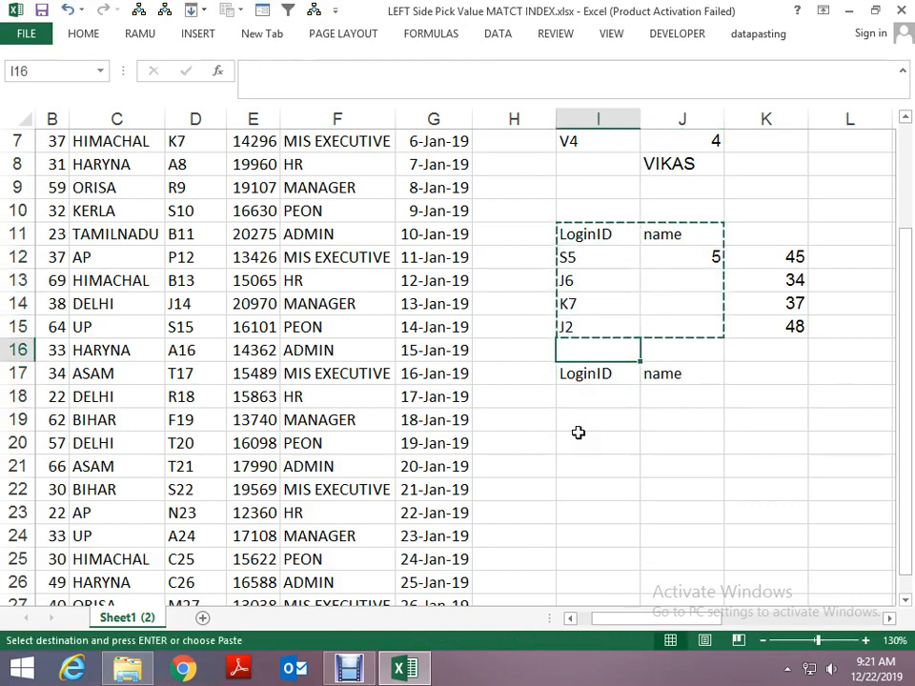
{"action": "key", "text": "Down"}
{"action": "key", "text": "Return"}
- Choose name again as the result header of the new lookup table in J17
{"action": "key", "text": "Right"}
{"action": "key", "text": "Up"}
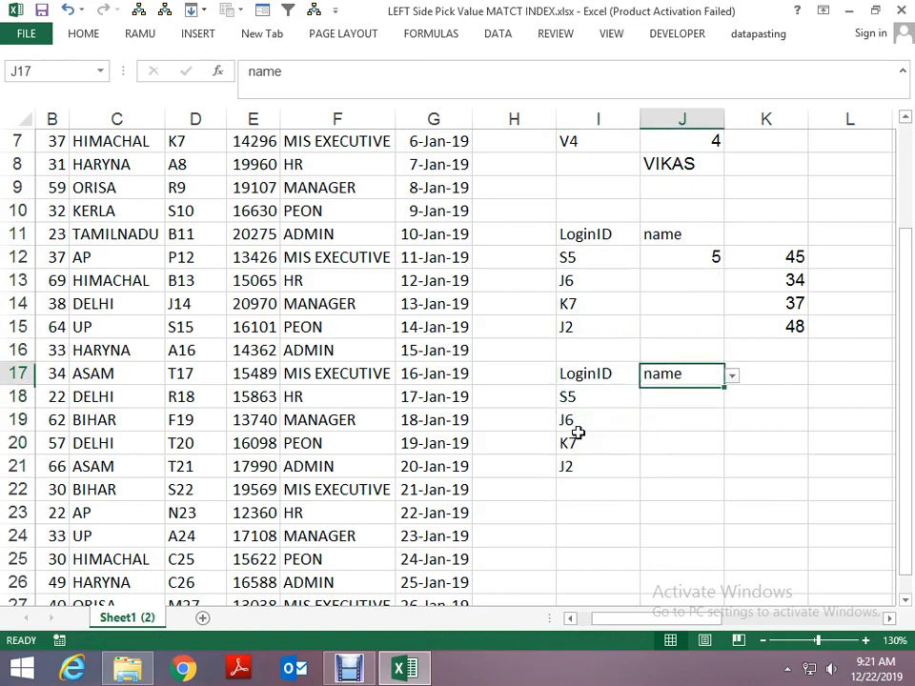
{"action": "key", "text": "alt+Down"}
{"action": "key", "text": "Return"}
{"action": "key", "text": "Down"}
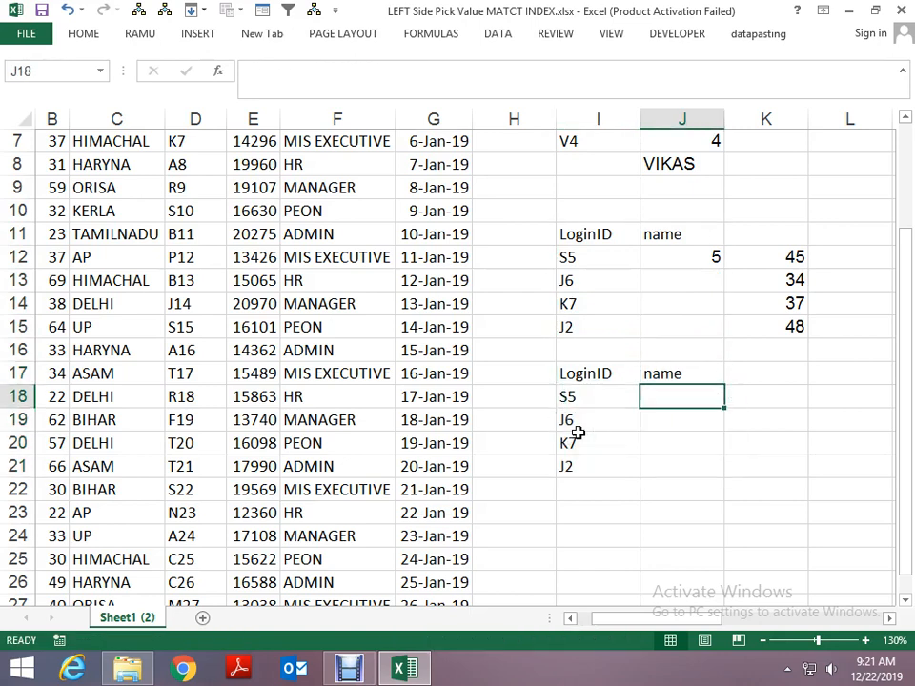
{"action": "key", "text": "Up"}
{"action": "key", "text": "Down"}
- Change the result header in J11 of the earlier lookup table to age
{"action": "left_click", "coordinate": [649, 249]}
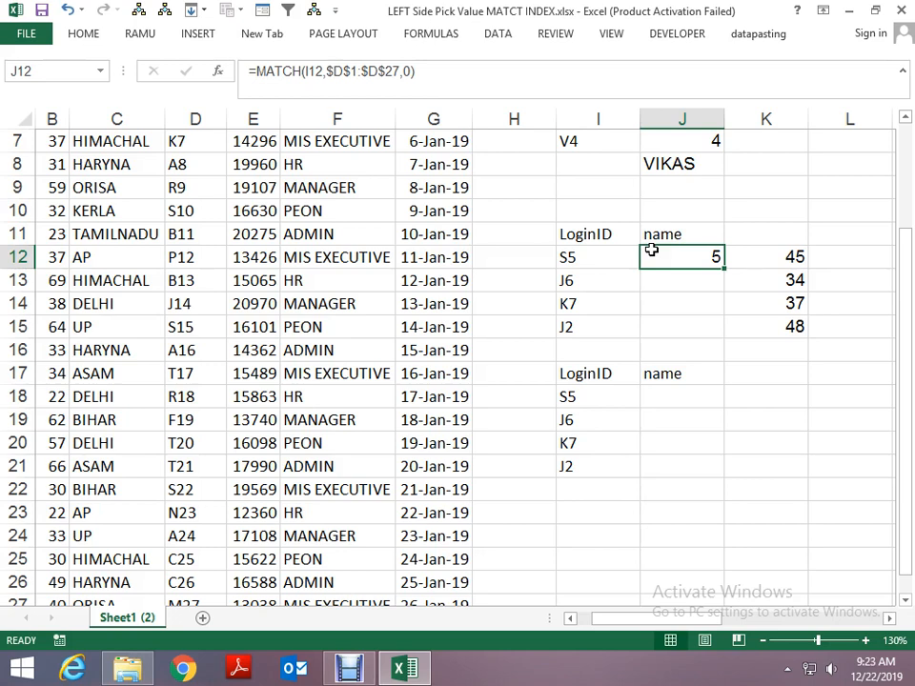
{"action": "scroll", "coordinate": [651, 250], "scroll_direction": "up", "scroll_amount": 2}
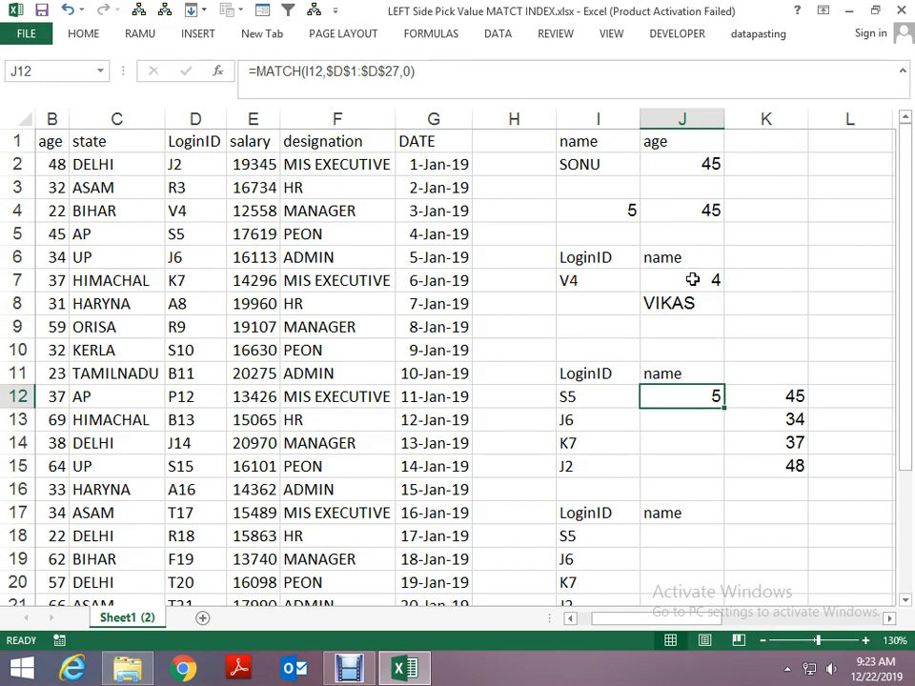
{"action": "scroll", "coordinate": [692, 280], "scroll_direction": "down", "scroll_amount": 1, "text": "ctrl"}
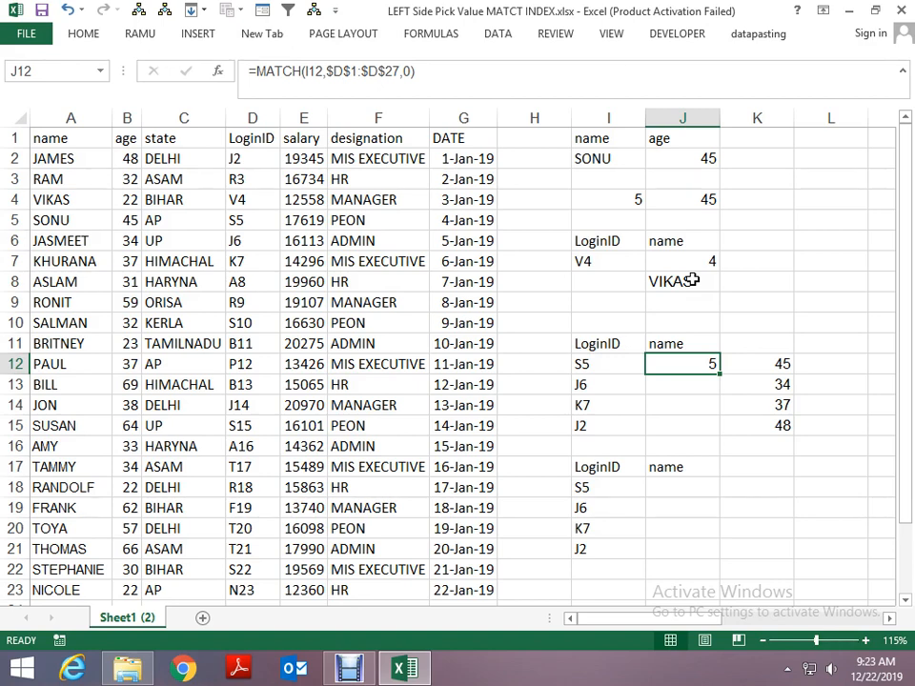
{"action": "left_click", "coordinate": [676, 346]}
{"action": "left_click", "coordinate": [728, 346]}
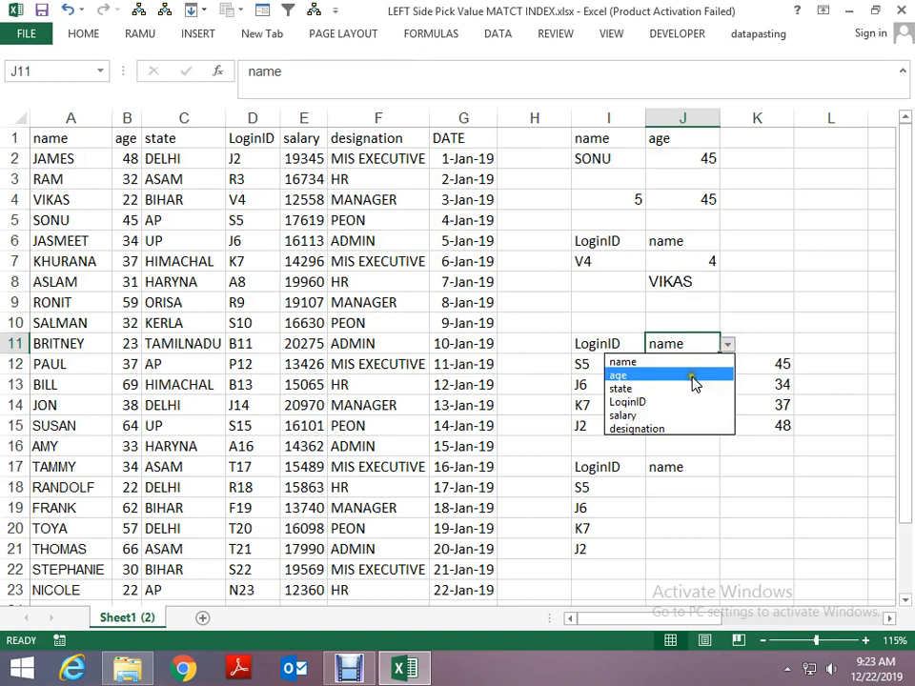
{"action": "left_click", "coordinate": [693, 377]}
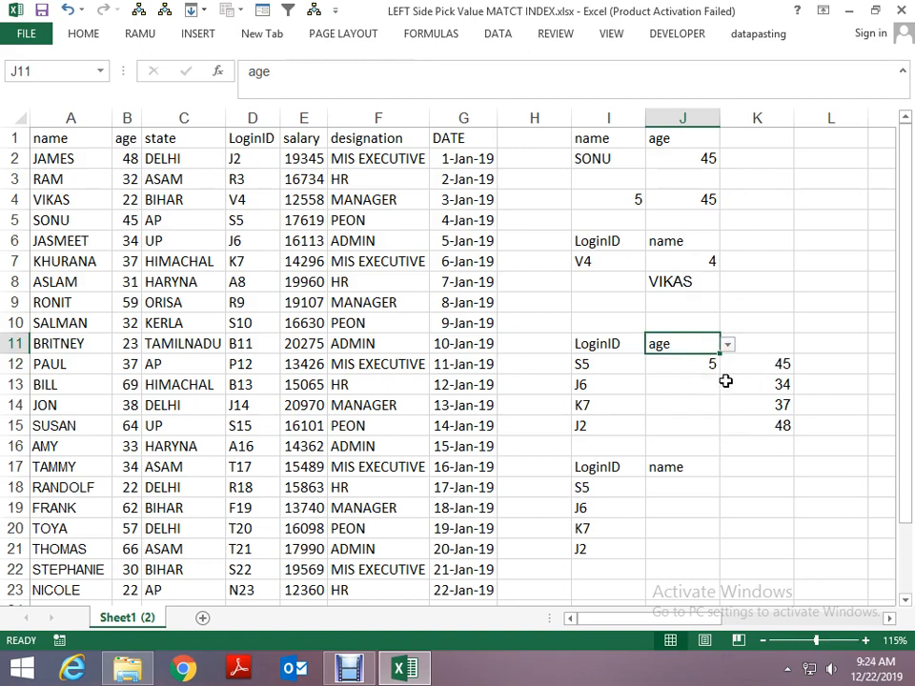
- Check the INDEX and MATCH formula in K12, and set the new lookup table's header in J17 to salary
{"action": "left_click", "coordinate": [761, 368]}
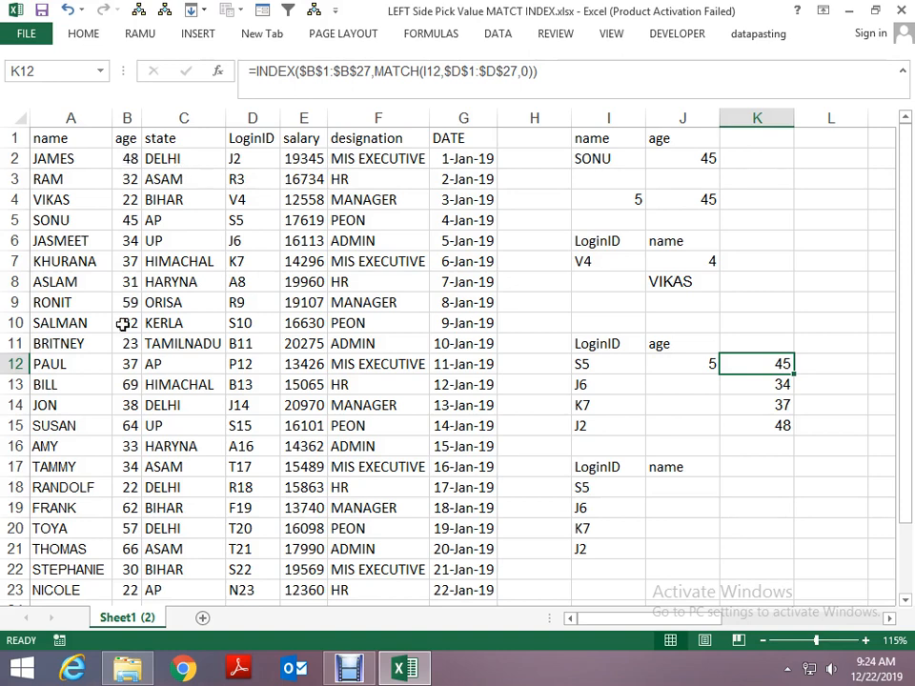
{"action": "left_click", "coordinate": [700, 465]}
{"action": "left_click", "coordinate": [726, 468]}
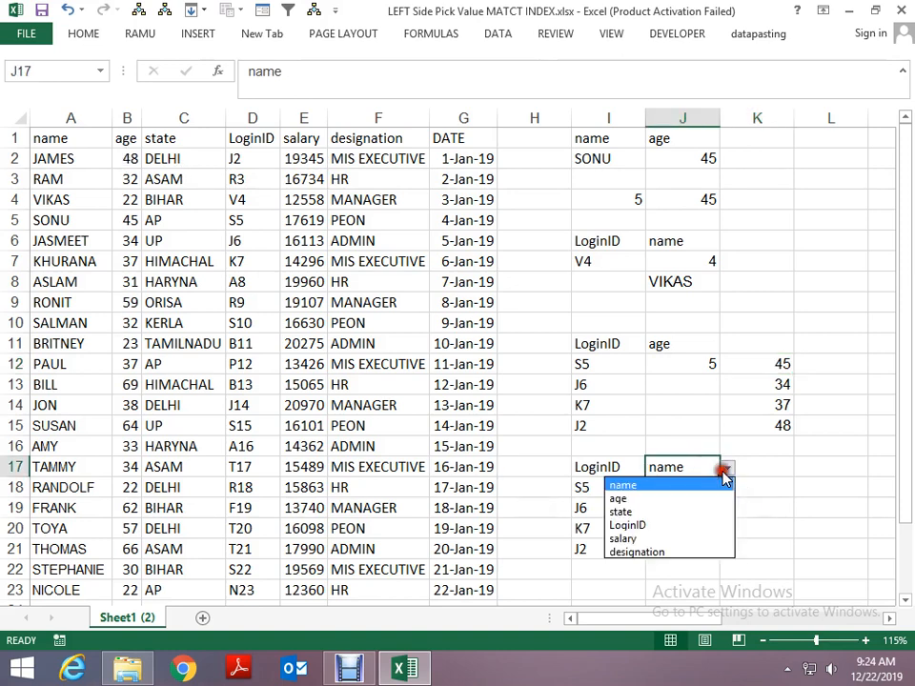
{"action": "left_click", "coordinate": [678, 539]}
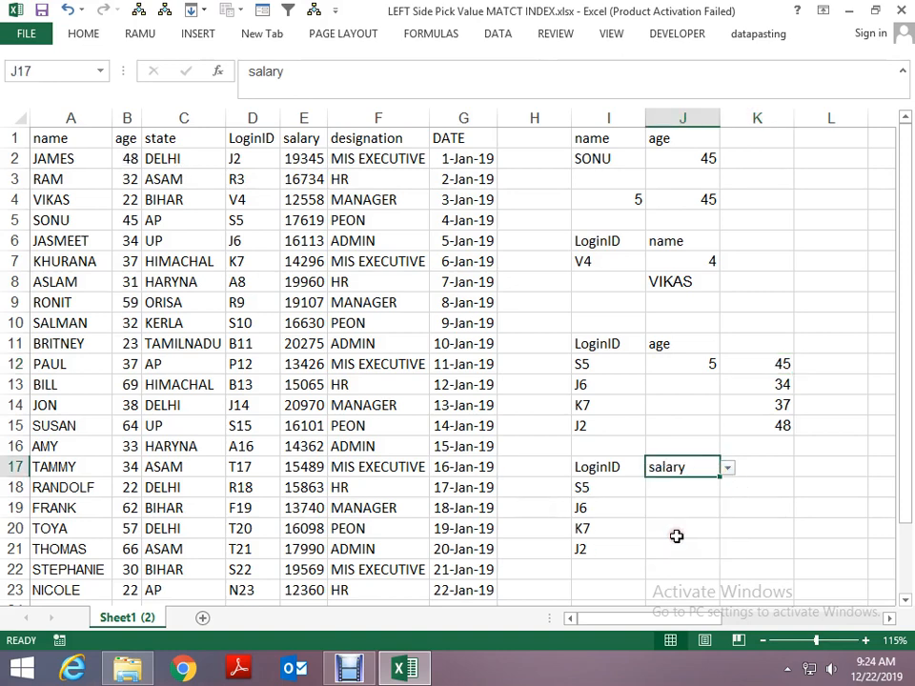
- Review the formula in K12 and start a MATCH formula in J18 with I18 as the lookup value
{"action": "left_click", "coordinate": [678, 486]}
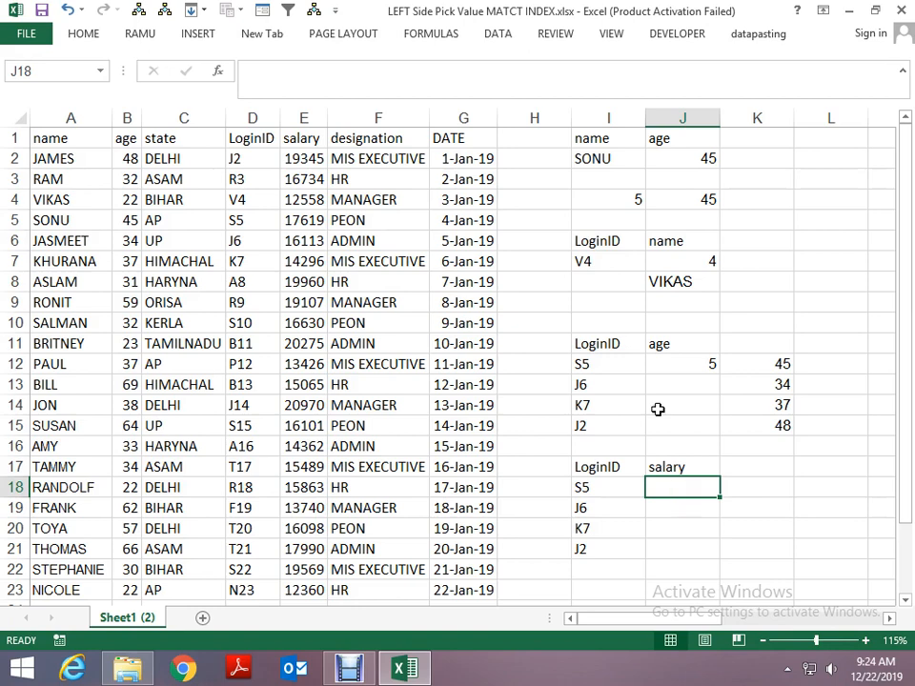
{"action": "left_click", "coordinate": [782, 368]}
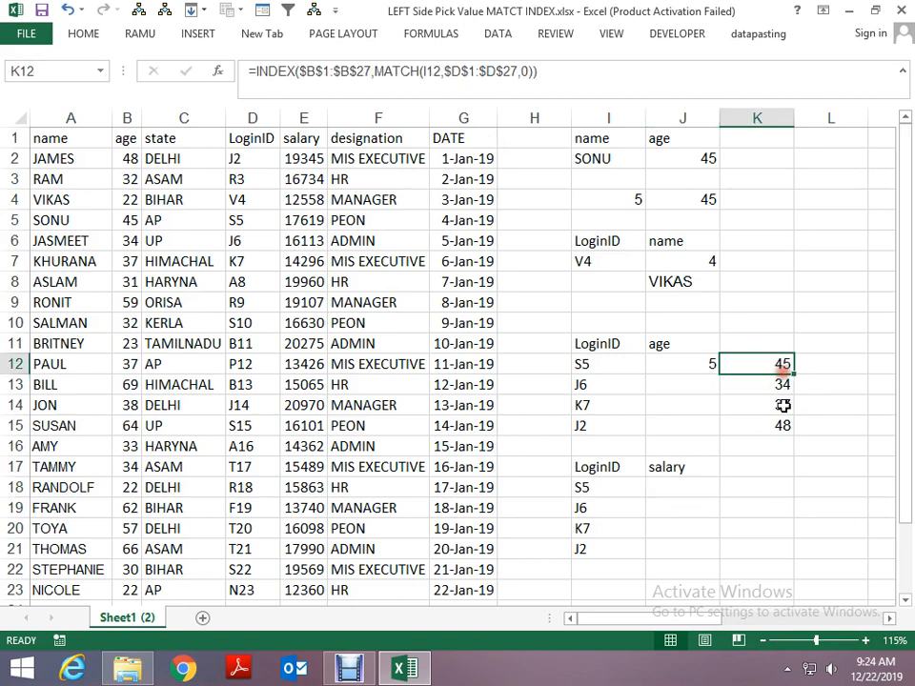
{"action": "left_click", "coordinate": [663, 484]}
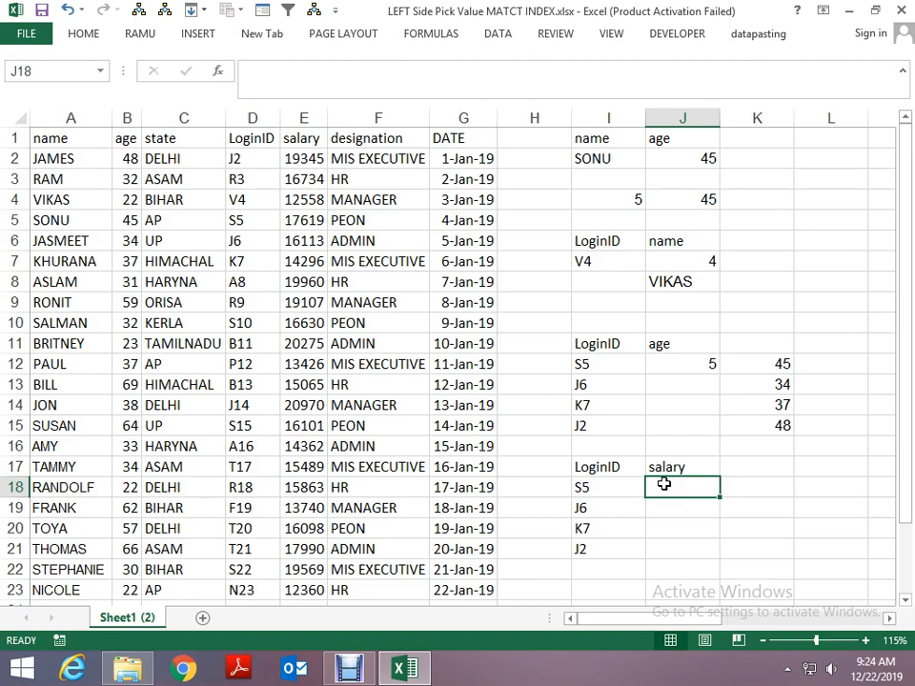
{"action": "type", "text": "="}
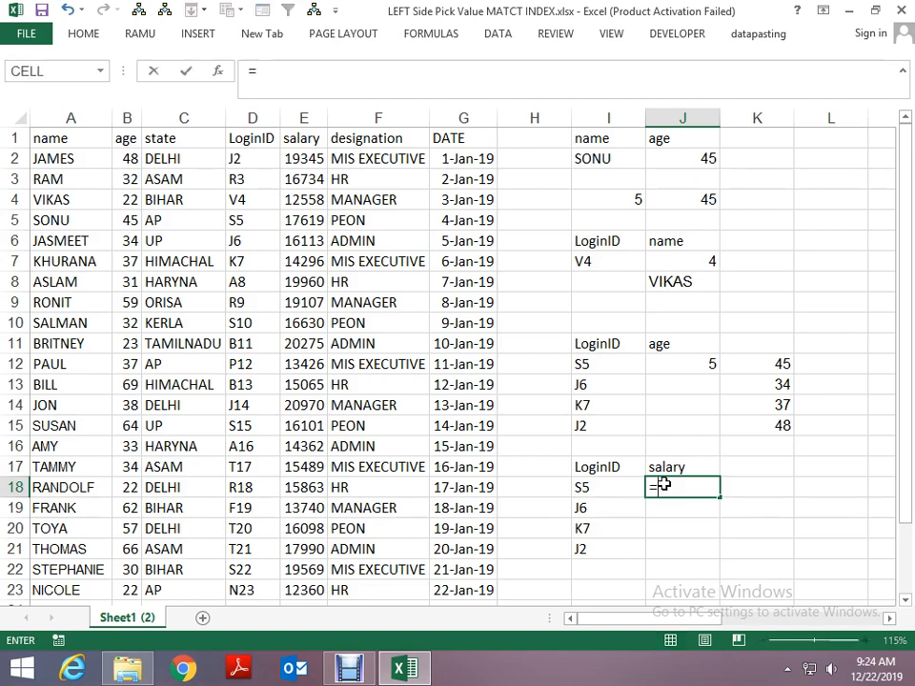
{"action": "type", "text": "ma"}
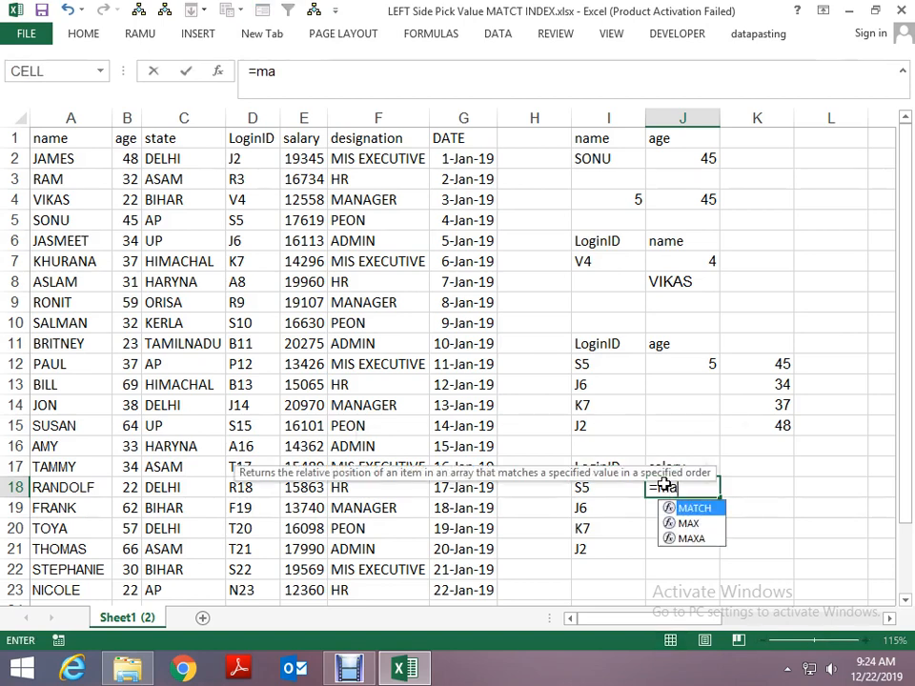
{"action": "key", "text": "Tab"}
{"action": "key", "text": "Left"}
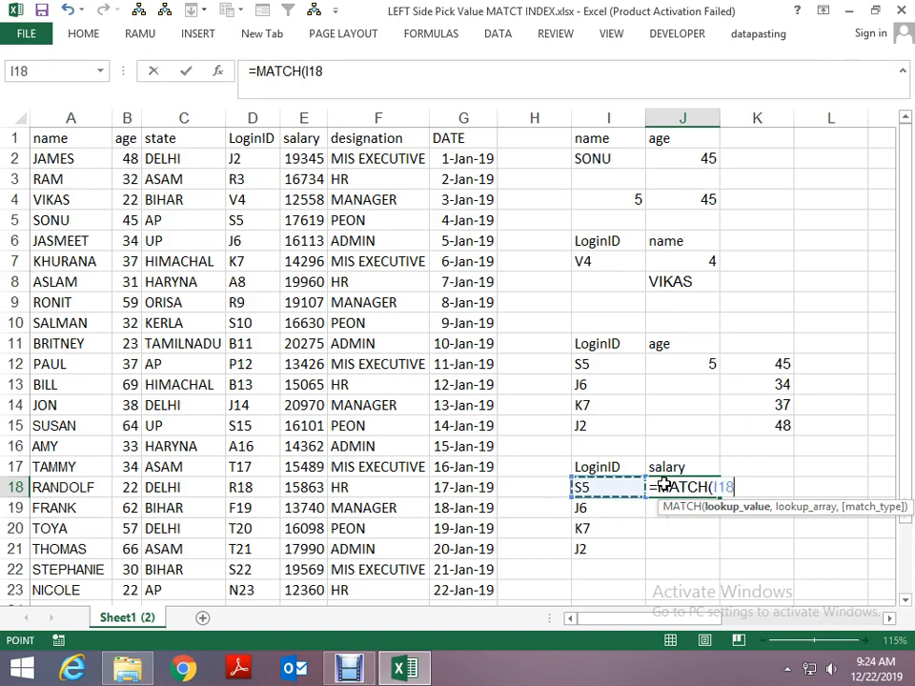
{"action": "type", "text": ","}
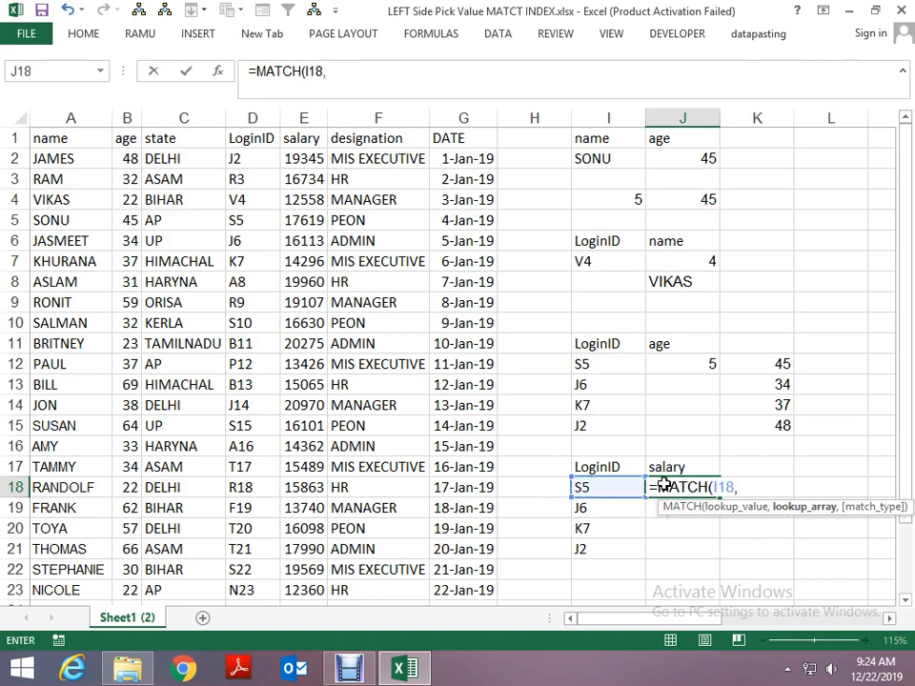
- Complete the MATCH formula in J18 with the LoginID range D1:D27 as lookup array and 0 for an exact match
{"action": "key", "text": "Left"}
{"action": "key", "text": "Left"}
{"action": "key", "text": "Left"}
{"action": "key", "text": "Left"}
{"action": "key", "text": "Left"}
{"action": "key", "text": "Left"}
{"action": "key", "text": "Left"}
{"action": "key", "text": "Left"}
{"action": "key", "text": "Up"}
{"action": "key", "text": "Right"}
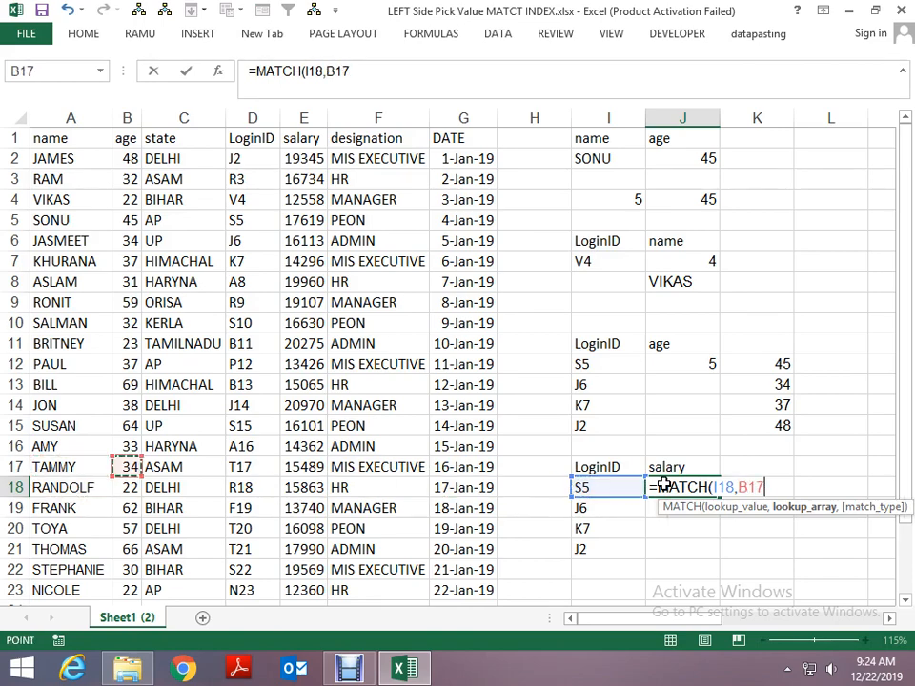
{"action": "key", "text": "Right"}
{"action": "key", "text": "Right"}
{"action": "key", "text": "Up"}
{"action": "key", "text": "Up"}
{"action": "key", "text": "Up"}
{"action": "key", "text": "Up"}
{"action": "key", "text": "Up"}
{"action": "key", "text": "Up"}
{"action": "key", "text": "Up"}
{"action": "key", "text": "Up"}
{"action": "key", "text": "Up"}
{"action": "key", "text": "Up"}
{"action": "key", "text": "Up"}
{"action": "key", "text": "Up"}
{"action": "key", "text": "Up"}
{"action": "key", "text": "Up"}
{"action": "key", "text": "Up"}
{"action": "key", "text": "Up"}
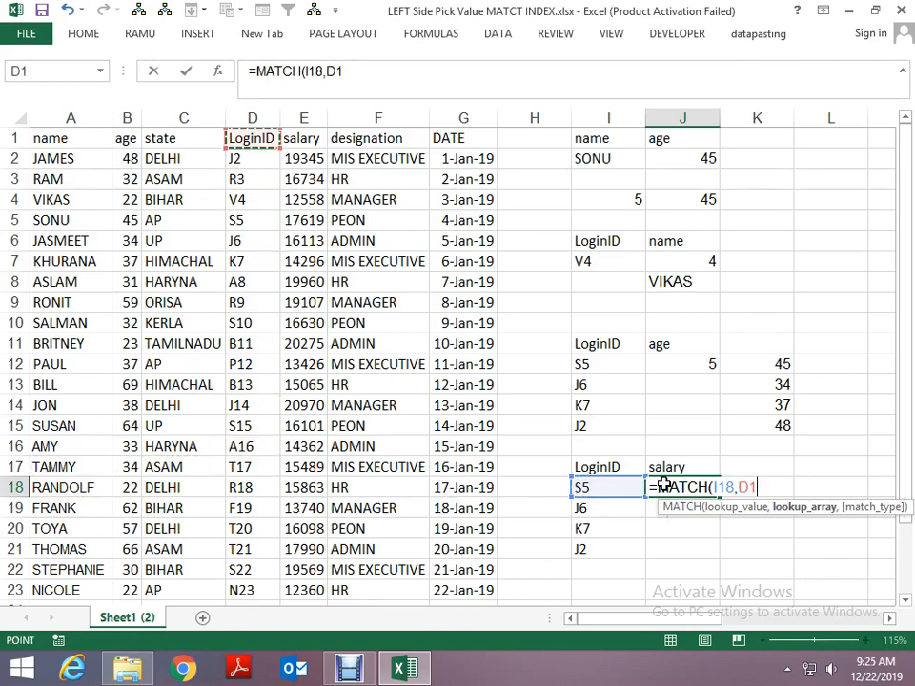
{"action": "key", "text": "ctrl+shift+Down"}
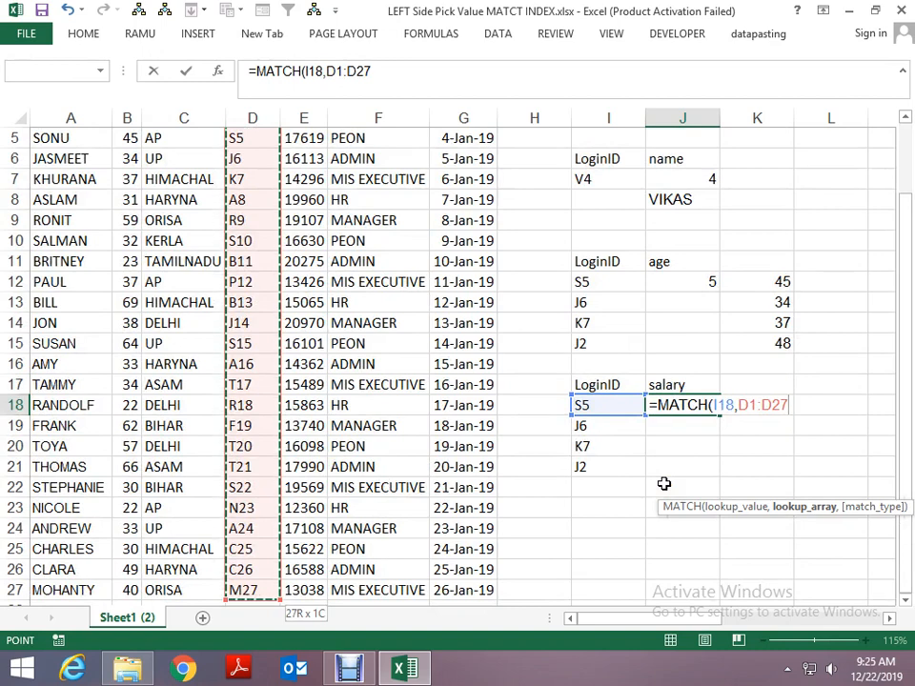
{"action": "type", "text": ","}
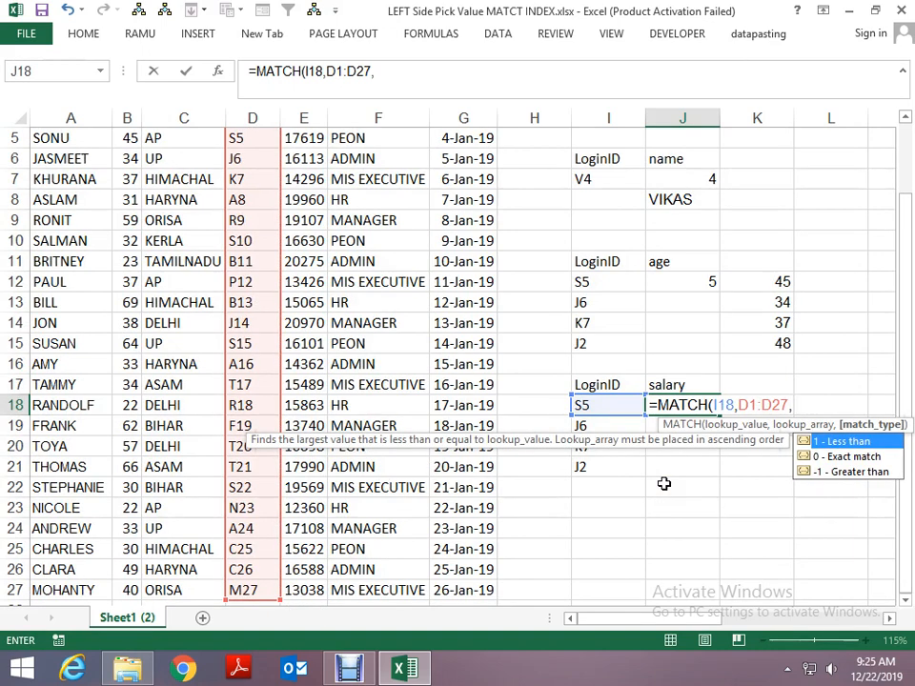
{"action": "type", "text": "0"}
{"action": "key", "text": "Left"}
{"action": "key", "text": "Right"}
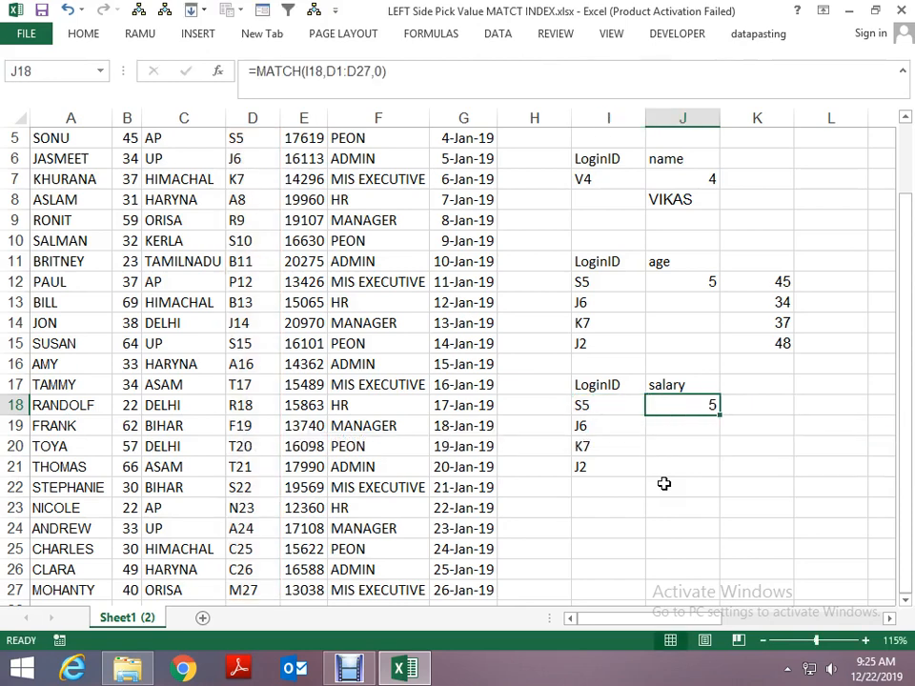
- Replace the formula in J18 with a new MATCH formula that takes I18 as the lookup value
{"action": "type", "text": "=ma"}
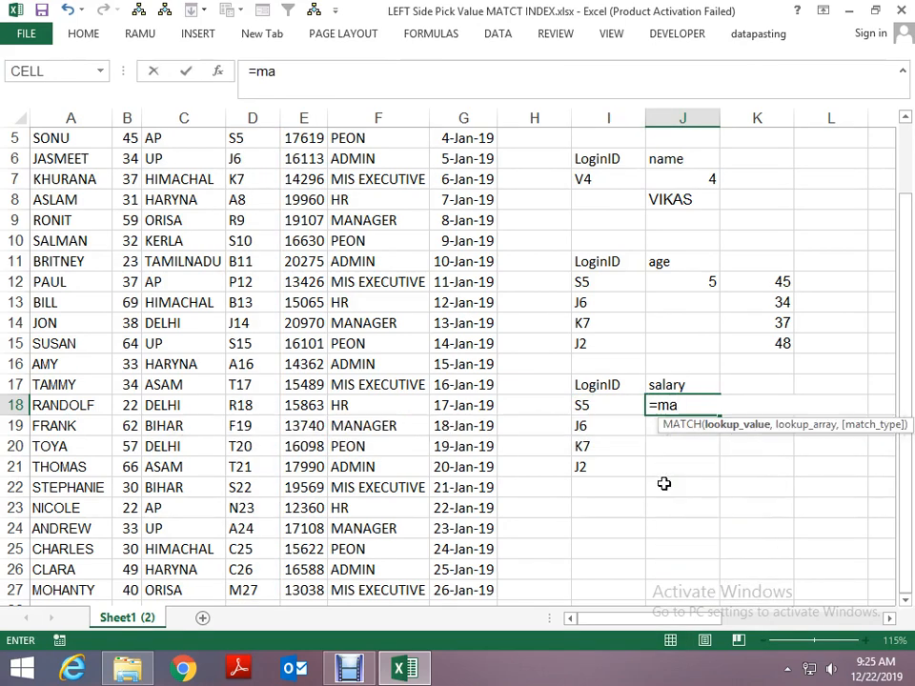
{"action": "key", "text": "Tab"}
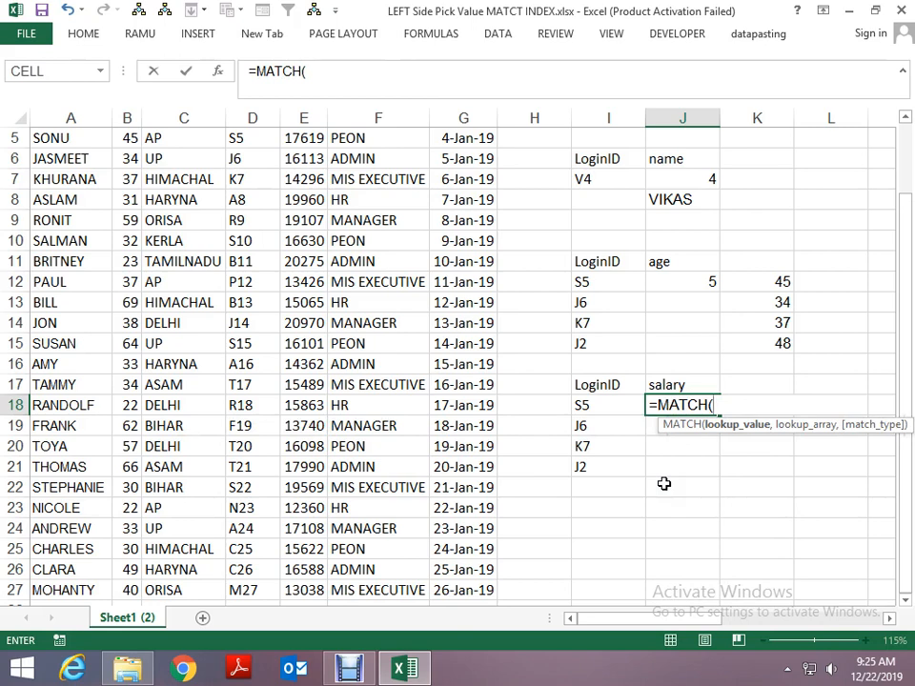
{"action": "key", "text": "Left"}
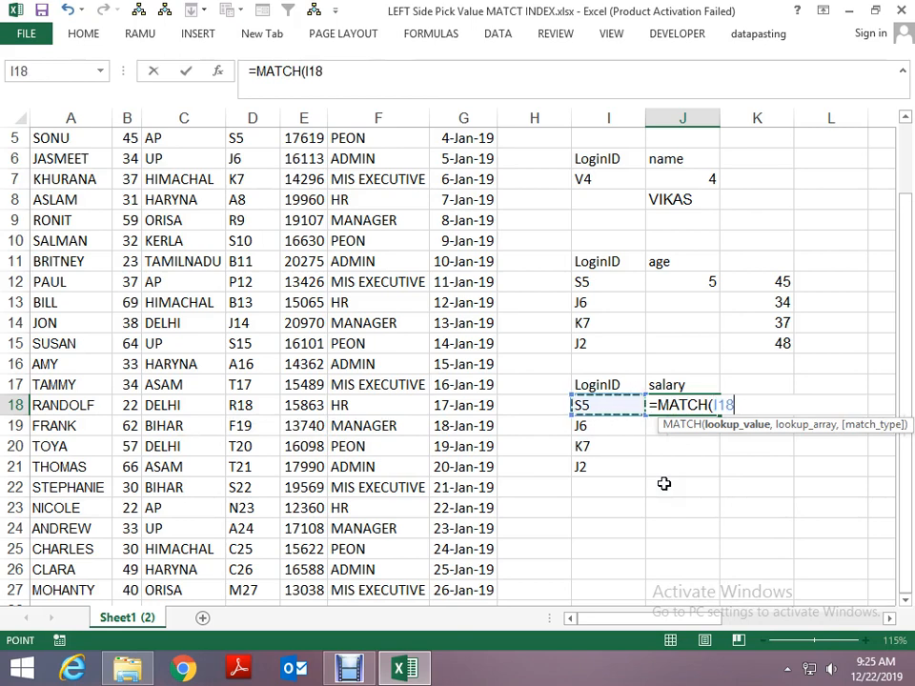
{"action": "type", "text": ","}
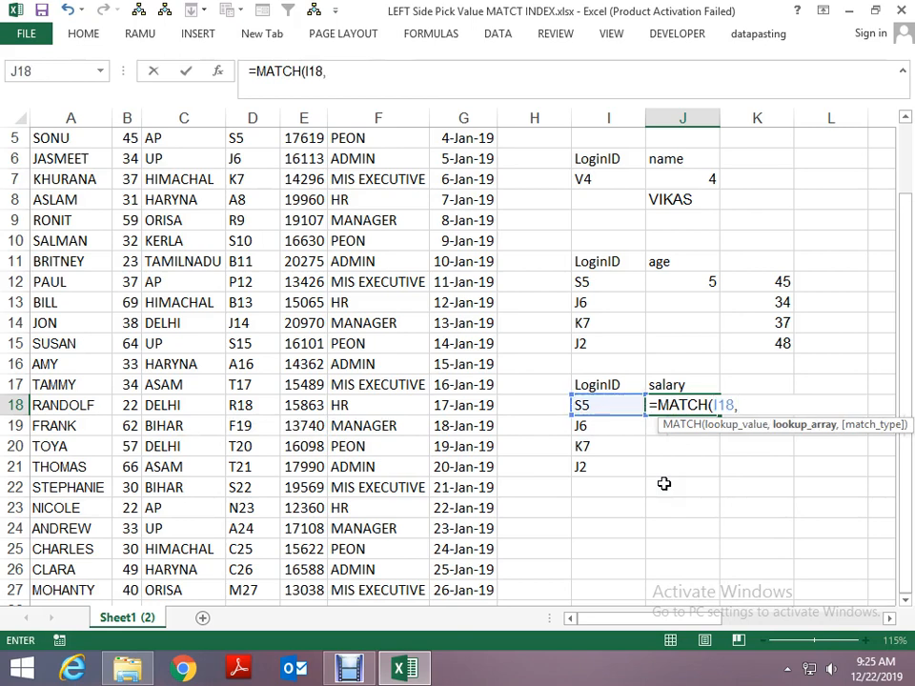
- Finish the MATCH formula in J18 with the absolute LoginID range $D$1:$D$27 and match type 0
{"action": "key", "text": "Left"}
{"action": "key", "text": "Left"}
{"action": "key", "text": "Left"}
{"action": "key", "text": "Left"}
{"action": "key", "text": "Left"}
{"action": "key", "text": "Left"}
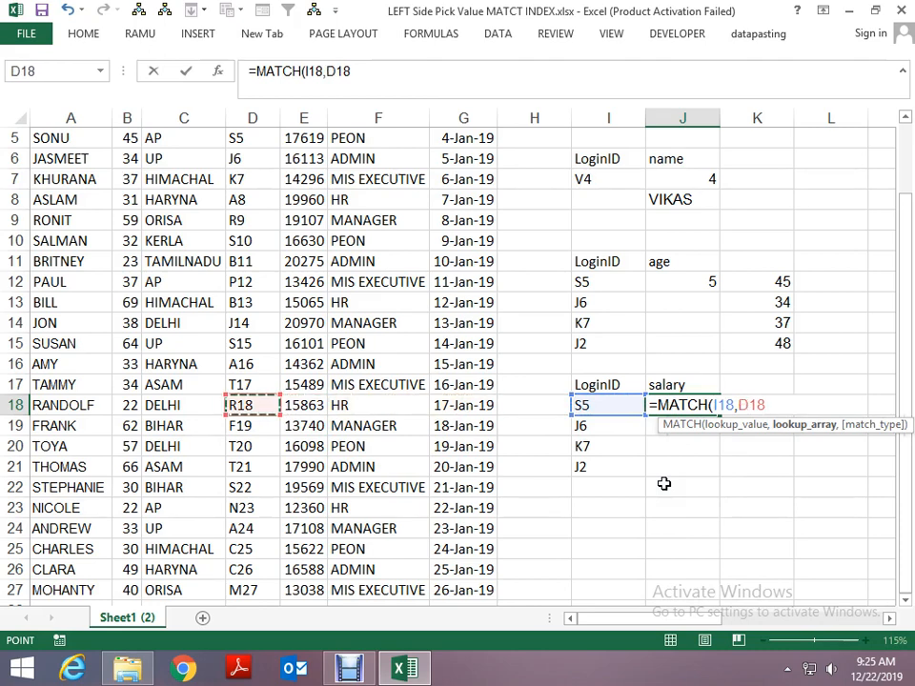
{"action": "key", "text": "shift+Up"}
{"action": "key", "text": "shift+Up"}
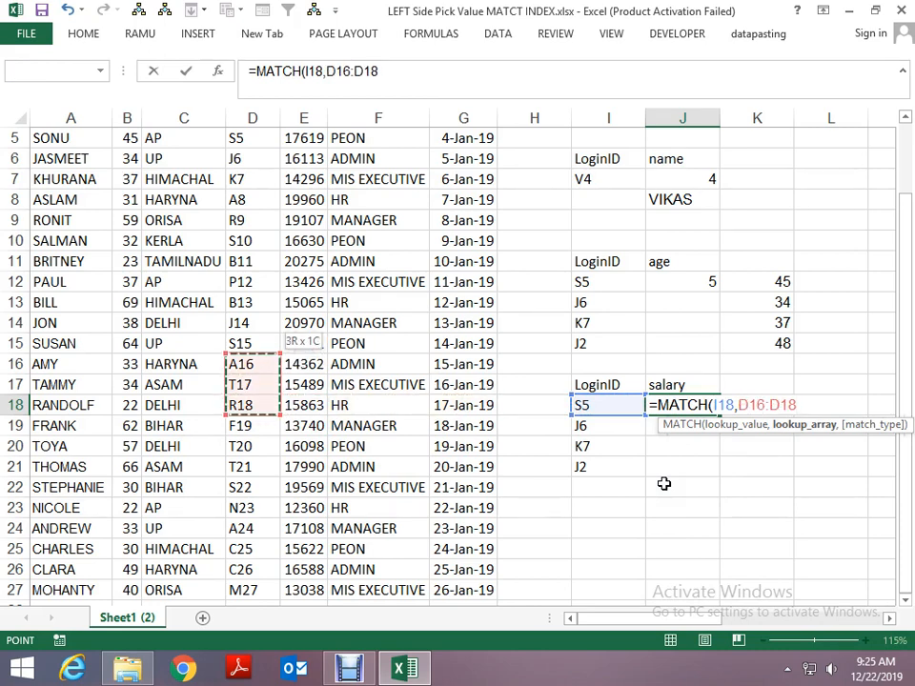
{"action": "key", "text": "Up"}
{"action": "key", "text": "shift+Left"}
{"action": "key", "text": "shift+Left"}
{"action": "key", "text": "shift+Left"}
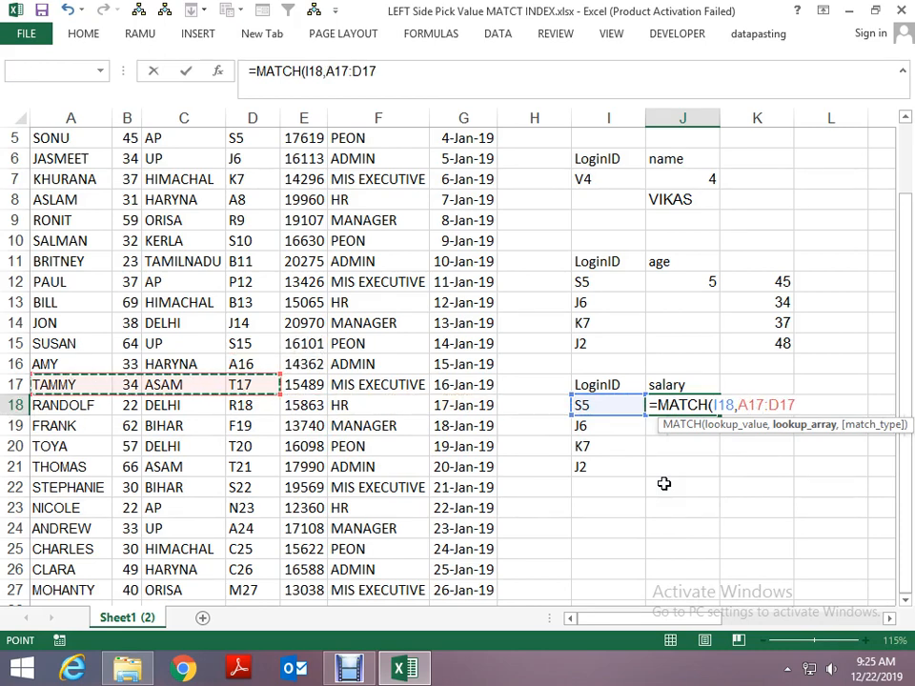
{"action": "key", "text": "shift+Right"}
{"action": "key", "text": "shift+Right"}
{"action": "key", "text": "shift+Right"}
{"action": "key", "text": "Up"}
{"action": "key", "text": "Up"}
{"action": "key", "text": "Up"}
{"action": "key", "text": "Up"}
{"action": "key", "text": "Up"}
{"action": "key", "text": "Up"}
{"action": "key", "text": "Up"}
{"action": "key", "text": "Up"}
{"action": "key", "text": "Up"}
{"action": "key", "text": "Up"}
{"action": "key", "text": "Up"}
{"action": "key", "text": "Up"}
{"action": "key", "text": "Up"}
{"action": "key", "text": "Up"}
{"action": "key", "text": "Up"}
{"action": "key", "text": "Up"}
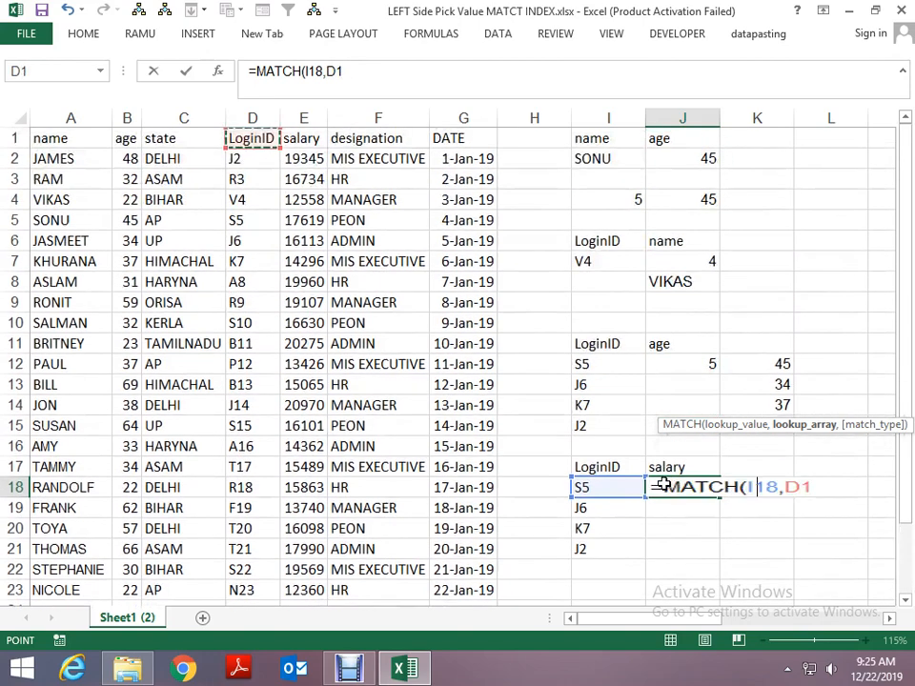
{"action": "key", "text": "ctrl+shift+Down"}
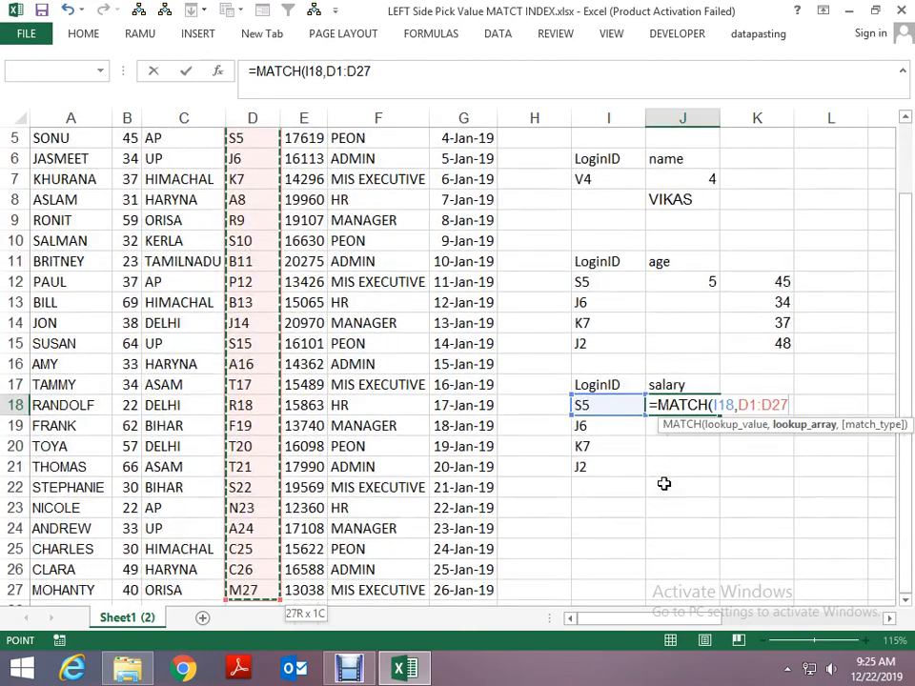
{"action": "key", "text": "F4"}
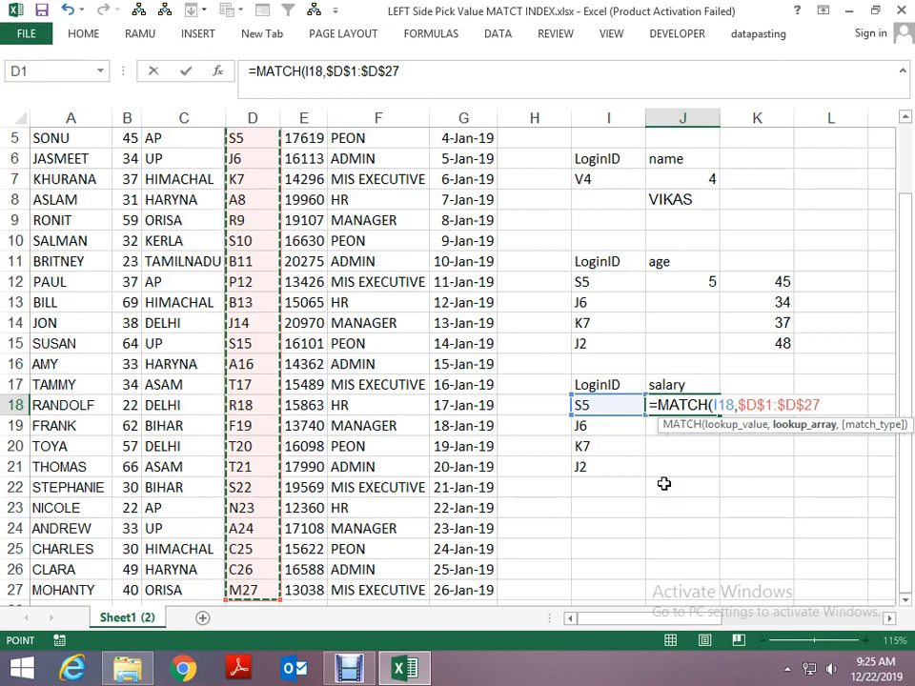
{"action": "type", "text": ",0"}
{"action": "key", "text": "Return"}
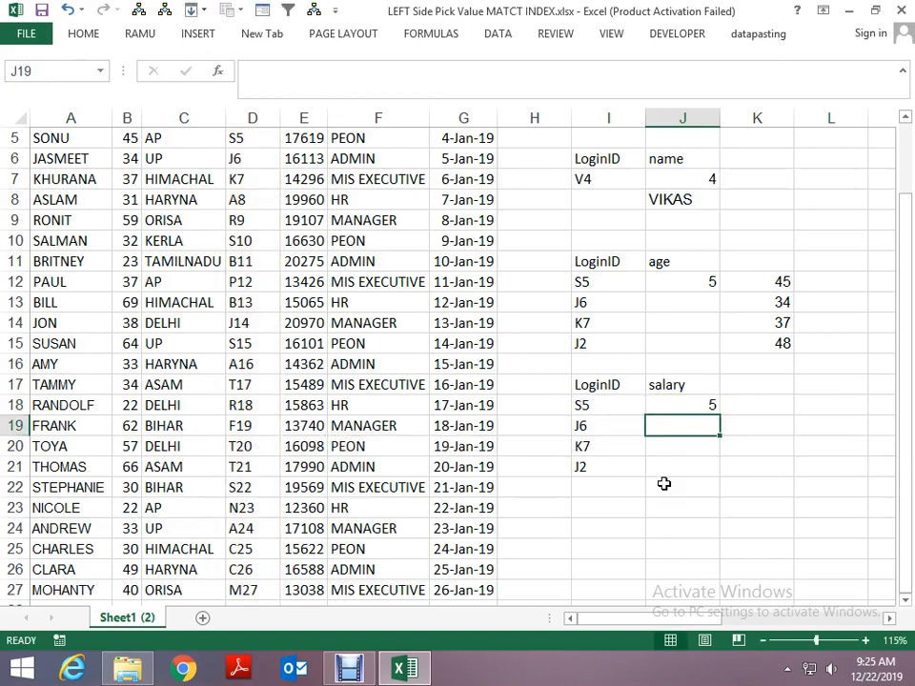
- Start a MATCH formula in K18, next to the row-position MATCH for the salary lookup
{"action": "key", "text": "Up"}
{"action": "key", "text": "shift+Down"}
{"action": "key", "text": "shift+Down"}
{"action": "key", "text": "shift+Down"}
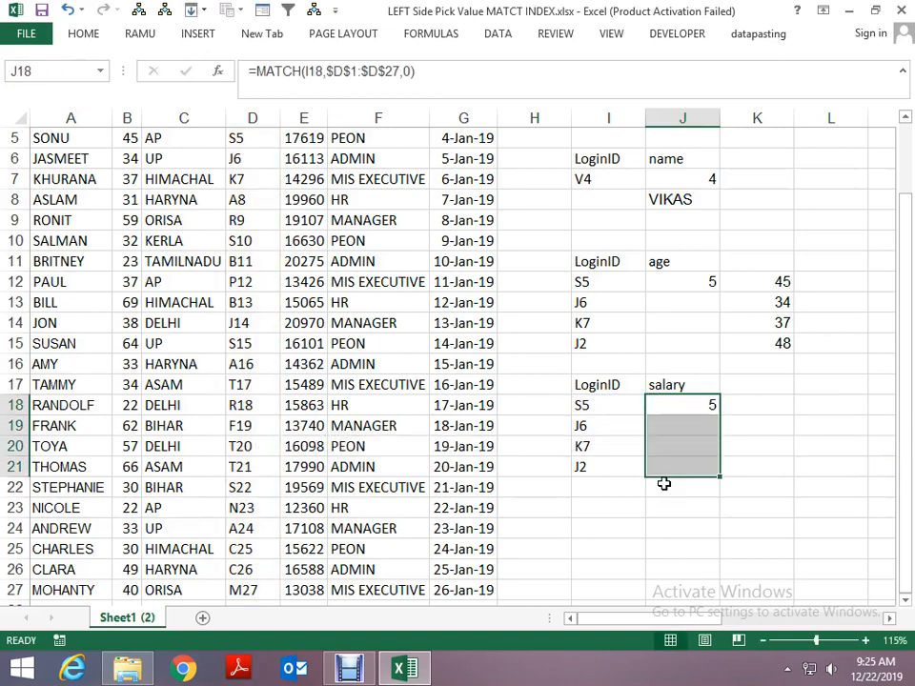
{"action": "key", "text": "Right"}
{"action": "key", "text": "Left"}
{"action": "key", "text": "Right"}
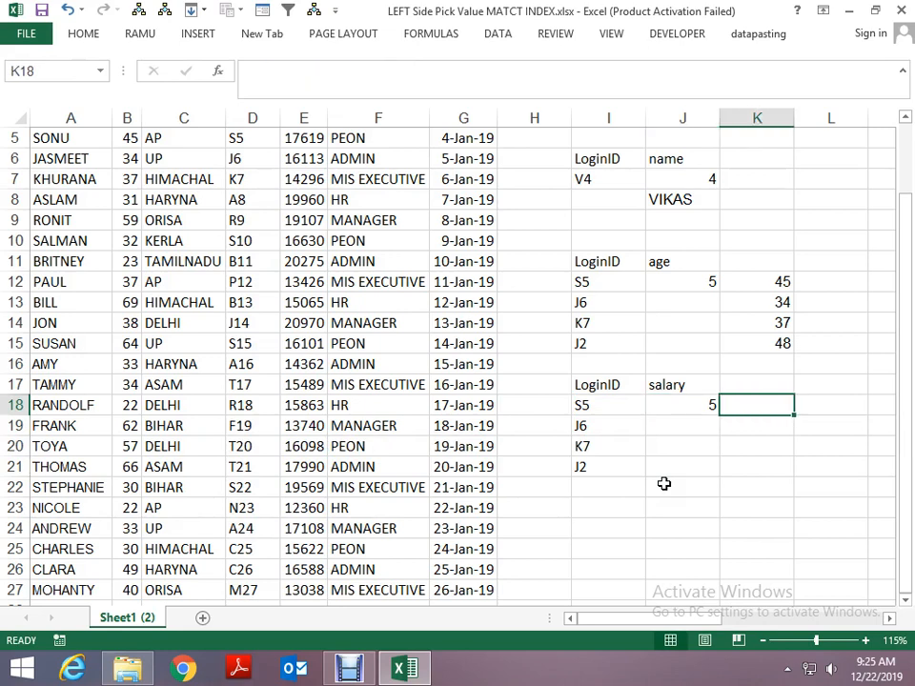
{"action": "type", "text": "="}
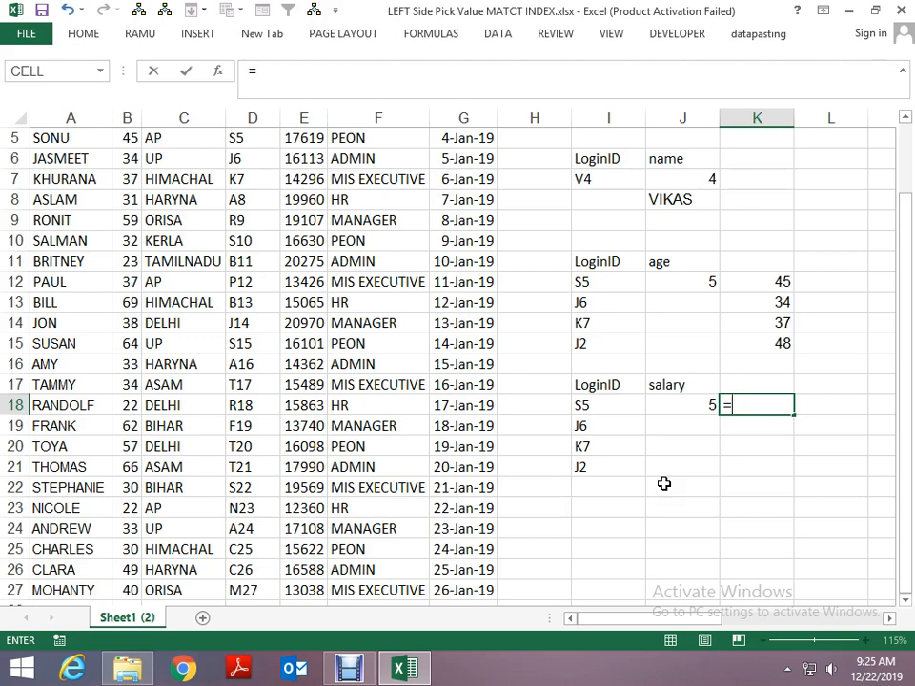
{"action": "type", "text": "c"}
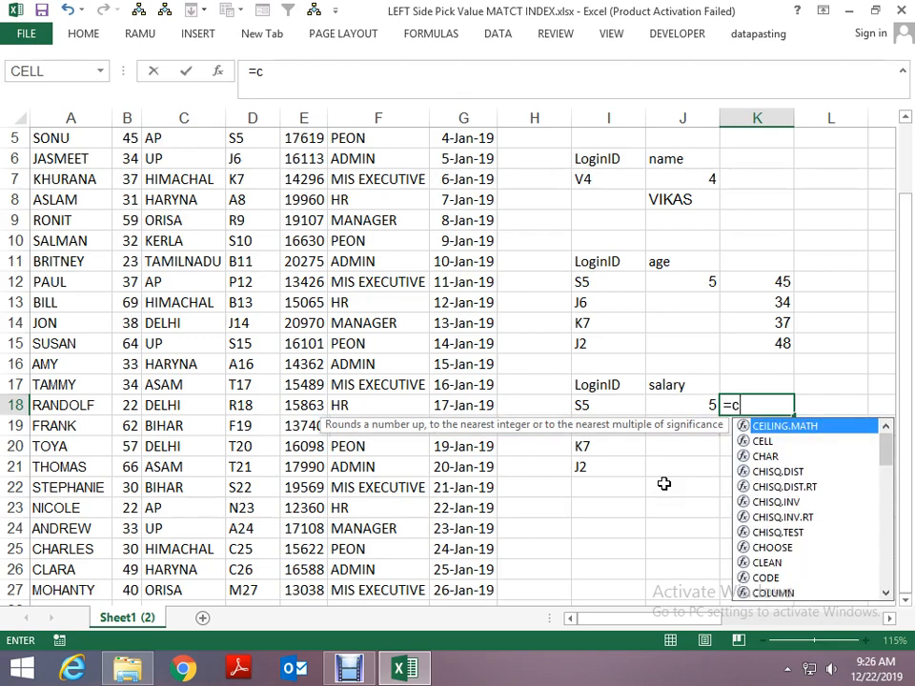
{"action": "key", "text": "BackSpace"}
{"action": "type", "text": "ma"}
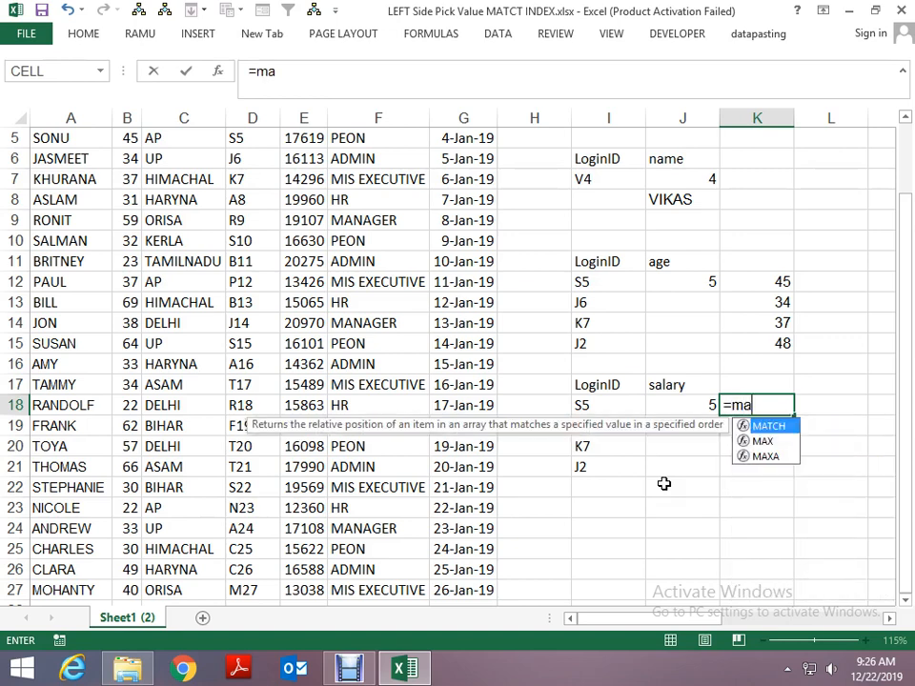
{"action": "key", "text": "Tab"}
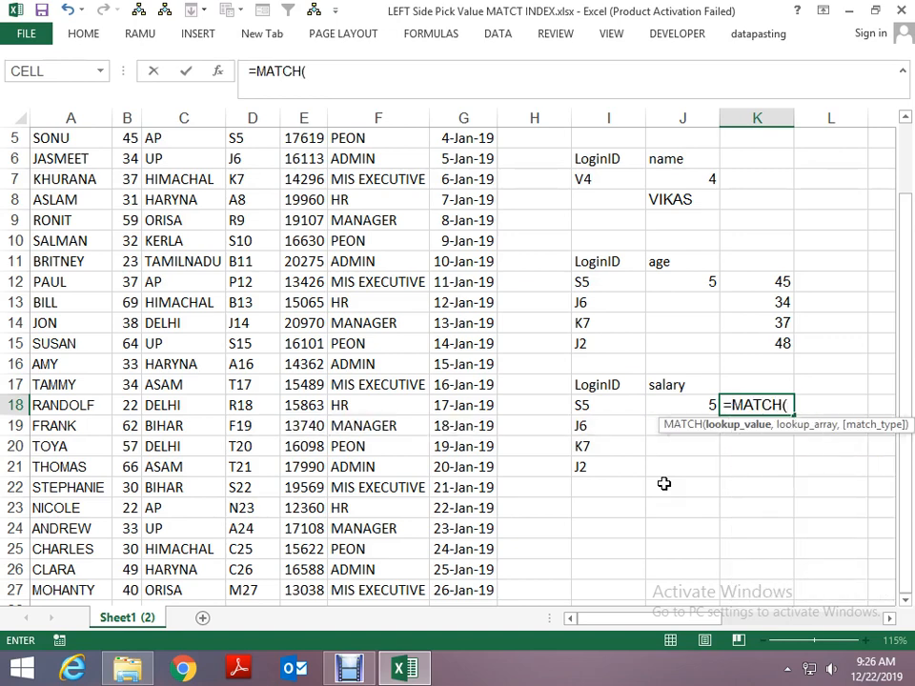
{"action": "key", "text": "Left"}
{"action": "key", "text": "Left"}
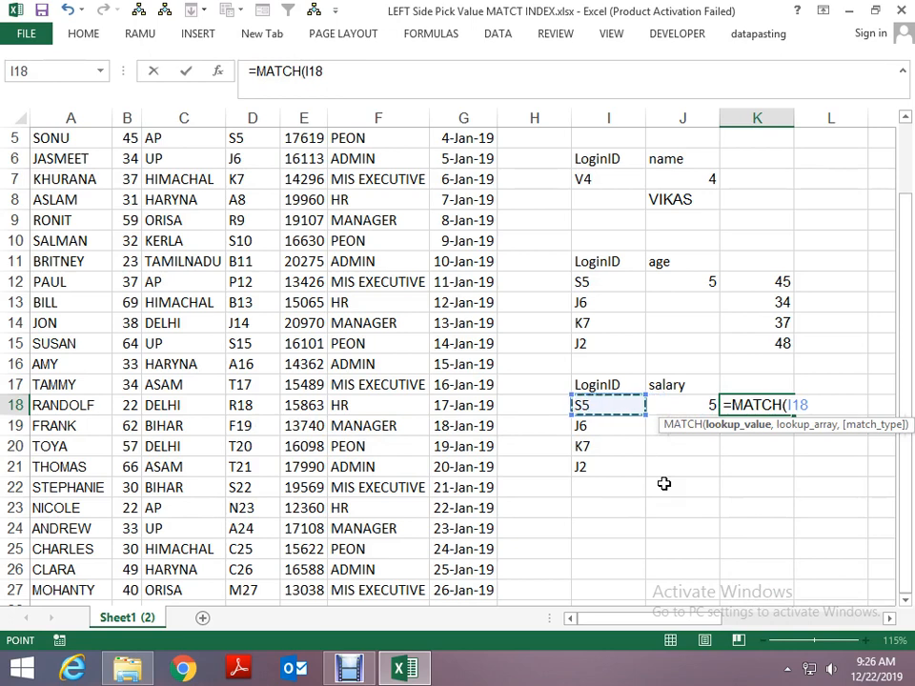
{"action": "type", "text": ","}
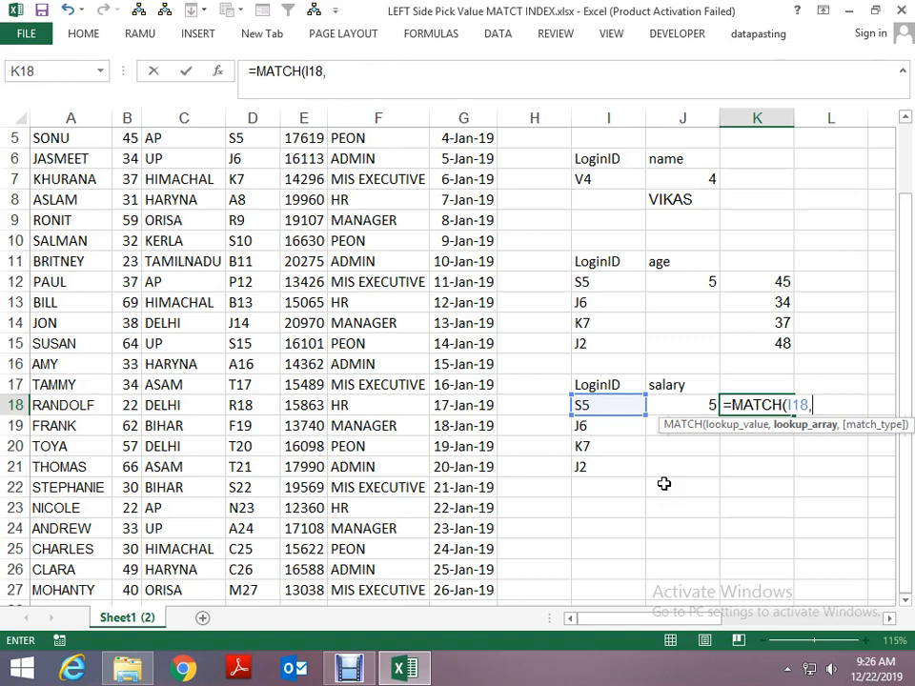
{"action": "key", "text": "Right"}
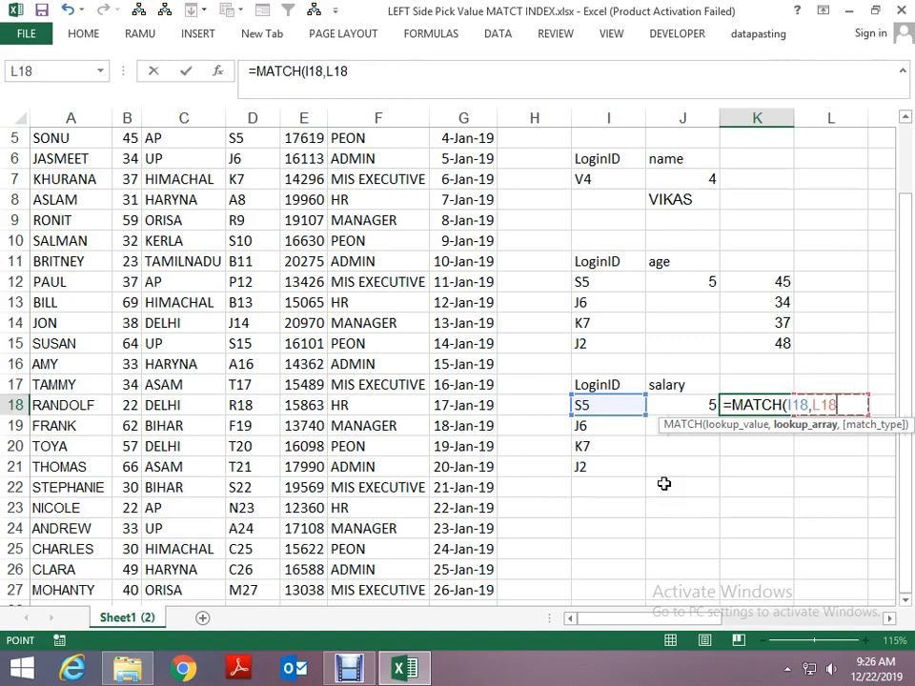
{"action": "key", "text": "Up"}
{"action": "key", "text": "BackSpace"}
{"action": "key", "text": "BackSpace"}
{"action": "key", "text": "BackSpace"}
{"action": "key", "text": "BackSpace"}
{"action": "key", "text": "BackSpace"}
{"action": "key", "text": "BackSpace"}
{"action": "key", "text": "BackSpace"}
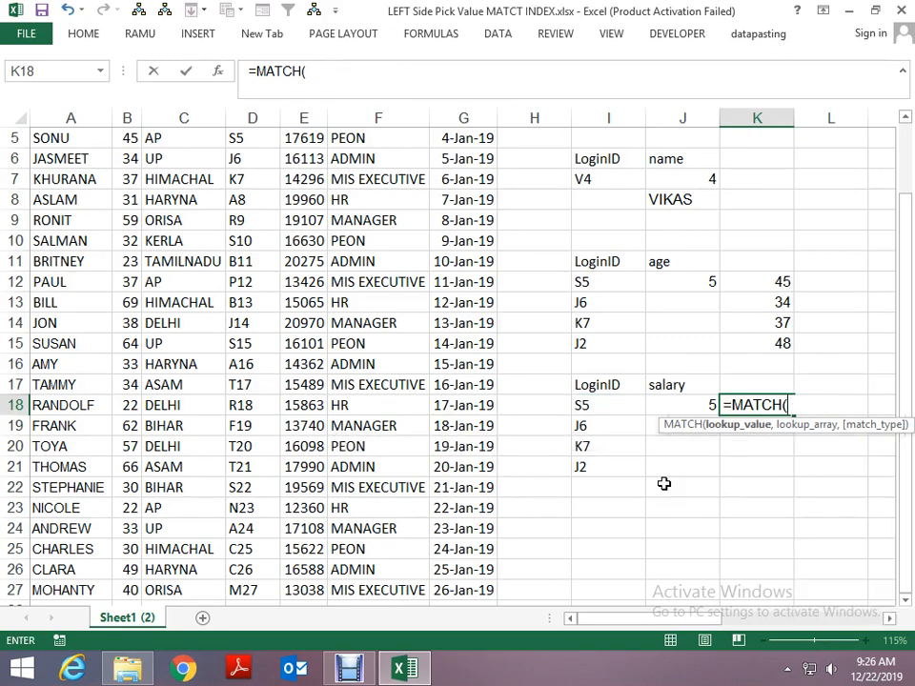
- Use the salary heading in J17 as the lookup value of the MATCH formula in K18
{"action": "key", "text": "Left"}
{"action": "key", "text": "Up"}
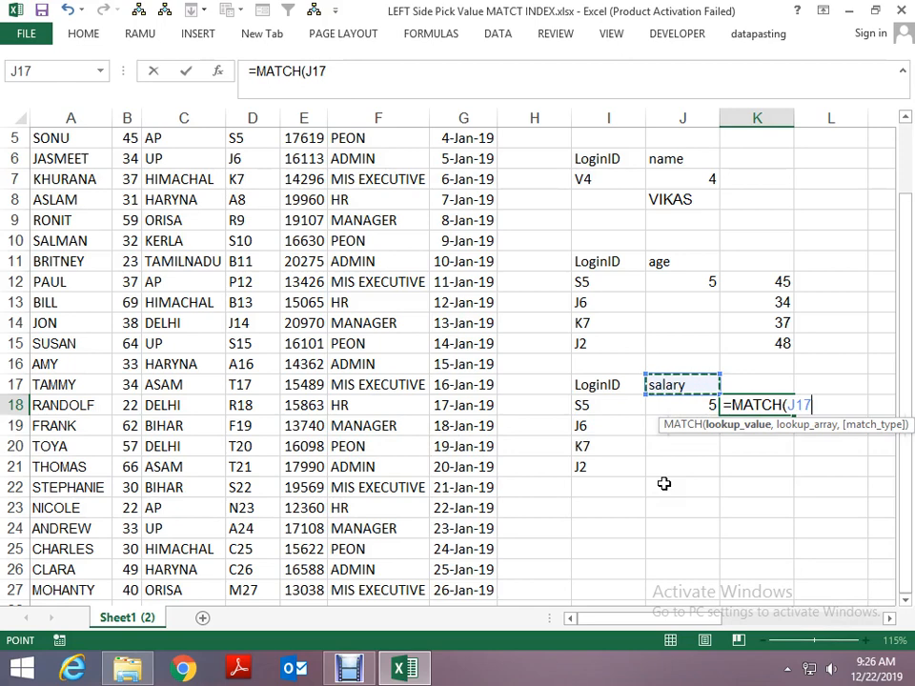
{"action": "type", "text": ","}
{"action": "key", "text": "Left"}
{"action": "key", "text": "Left"}
{"action": "key", "text": "Left"}
{"action": "key", "text": "Left"}
{"action": "key", "text": "Left"}
{"action": "key", "text": "Left"}
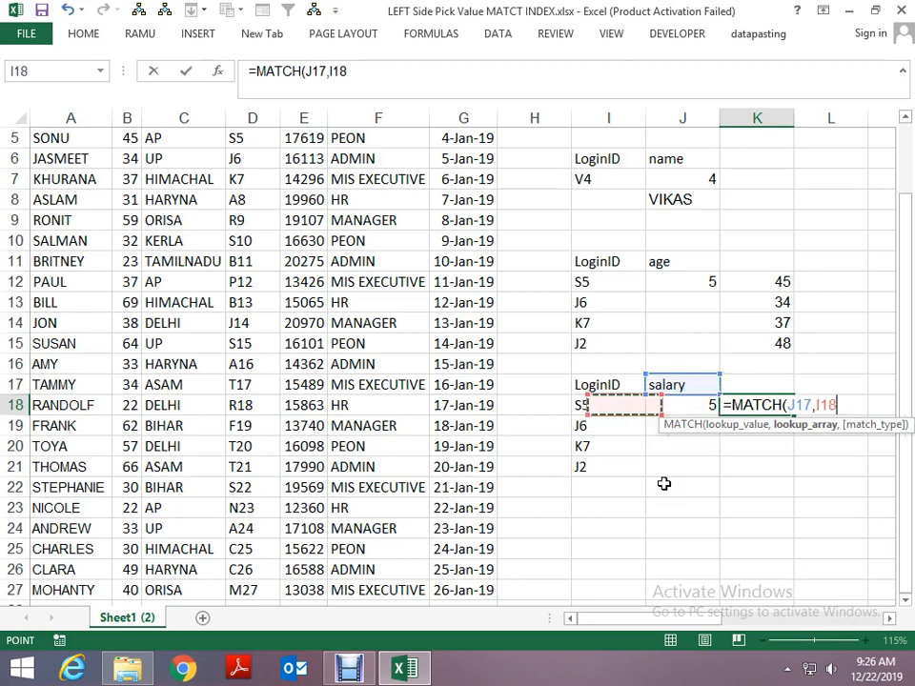
{"action": "key", "text": "Up"}
{"action": "key", "text": "Up"}
{"action": "key", "text": "Up"}
{"action": "key", "text": "Up"}
{"action": "key", "text": "Up"}
{"action": "key", "text": "Up"}
{"action": "key", "text": "Up"}
{"action": "key", "text": "Up"}
{"action": "key", "text": "Up"}
{"action": "key", "text": "Up"}
{"action": "key", "text": "Up"}
{"action": "key", "text": "Up"}
{"action": "key", "text": "Up"}
{"action": "key", "text": "Up"}
{"action": "key", "text": "Up"}
{"action": "key", "text": "Up"}
{"action": "key", "text": "Up"}
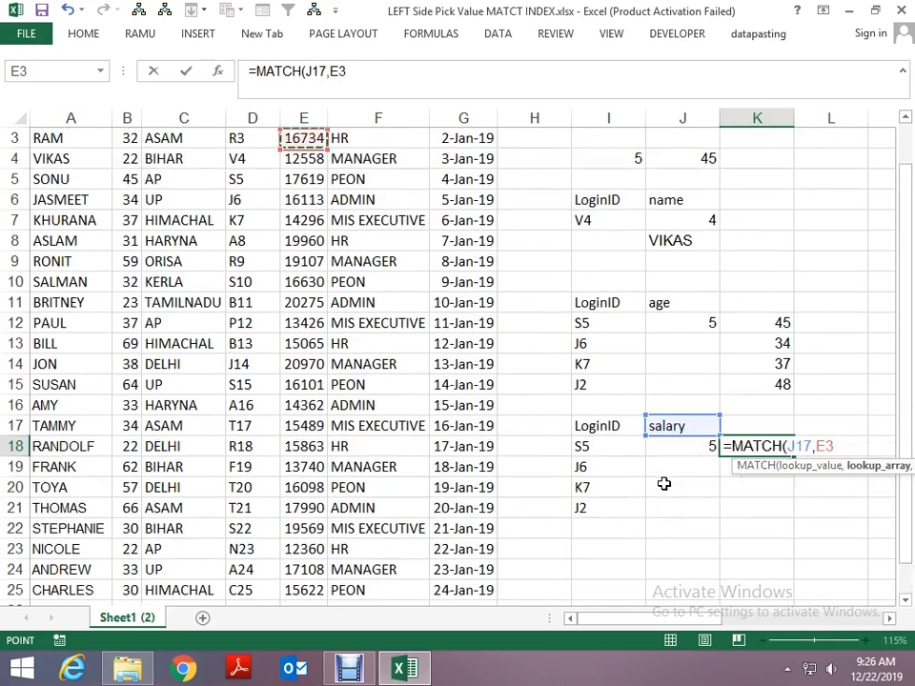
{"action": "key", "text": "ctrl+shift+Down"}
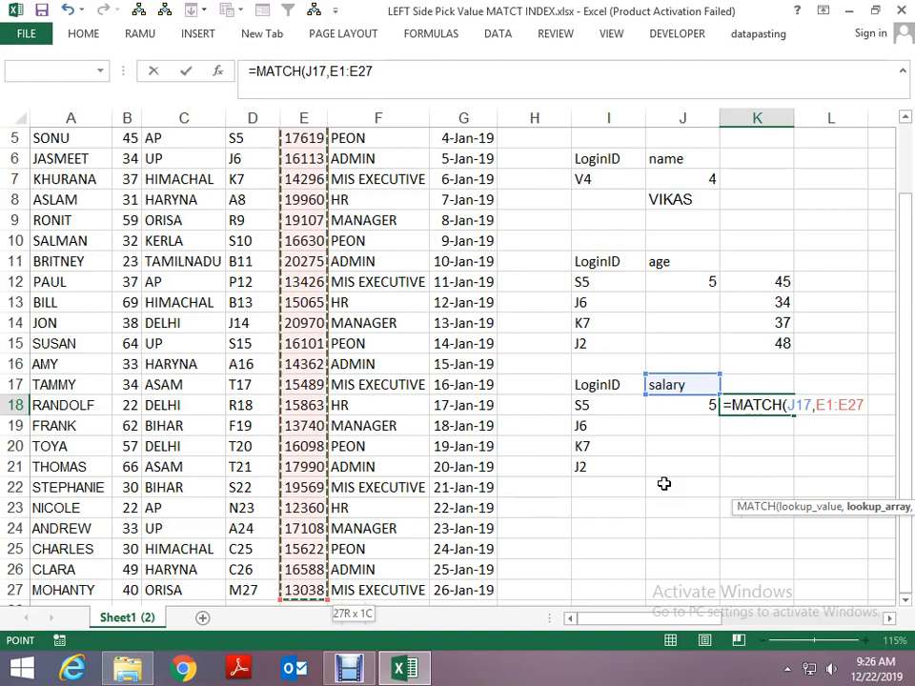
- Complete the MATCH formula in K18 with the absolute header range $A$1:$G$1 and match type 0
{"action": "scroll", "coordinate": [658, 481], "scroll_direction": "up", "scroll_amount": 2}
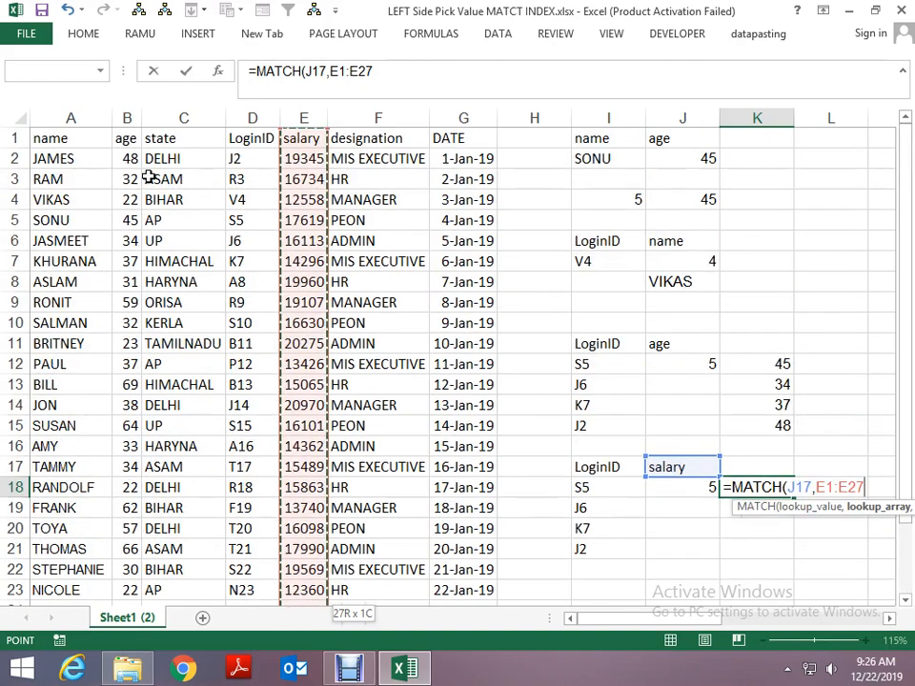
{"action": "left_click_drag", "start_coordinate": [45, 139], "coordinate": [474, 138]}
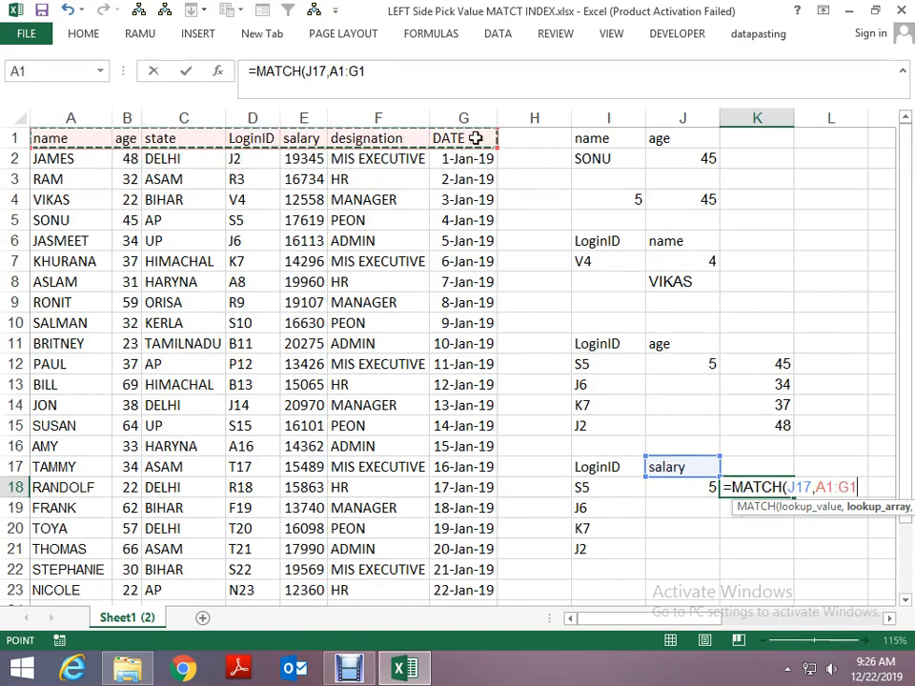
{"action": "key", "text": "F4"}
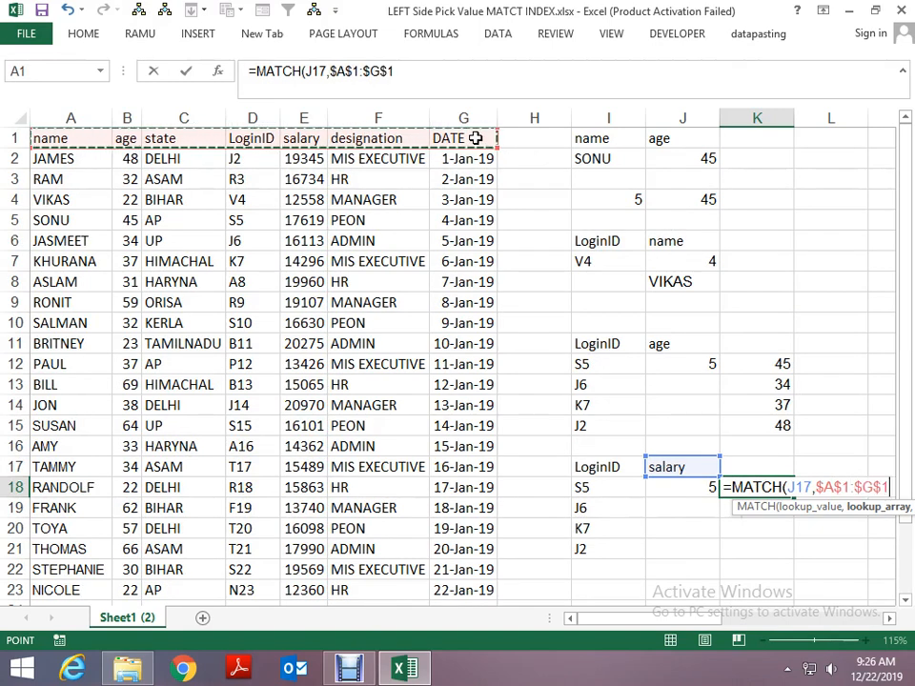
{"action": "type", "text": ",0"}
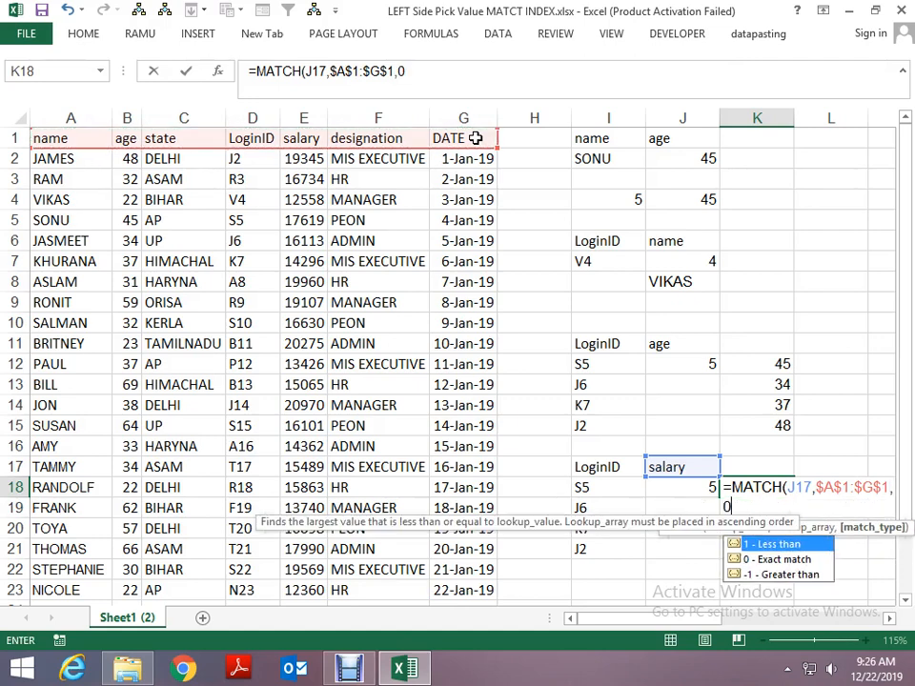
{"action": "key", "text": "Return"}
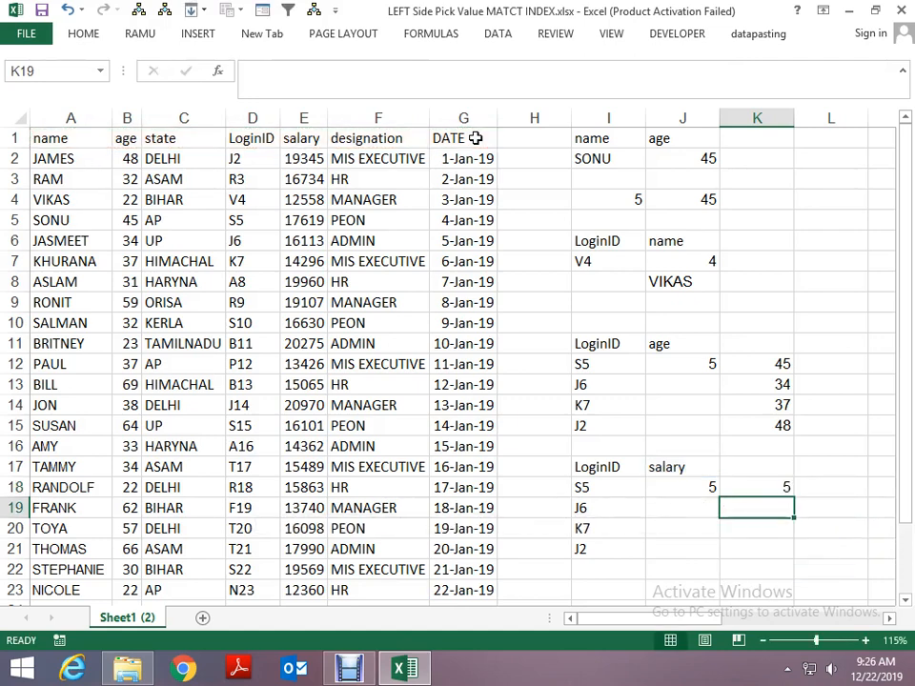
- Replace the LoginID in I18 with r9 and locate the same ID in the LoginID column of the data
{"action": "left_click", "coordinate": [597, 482]}
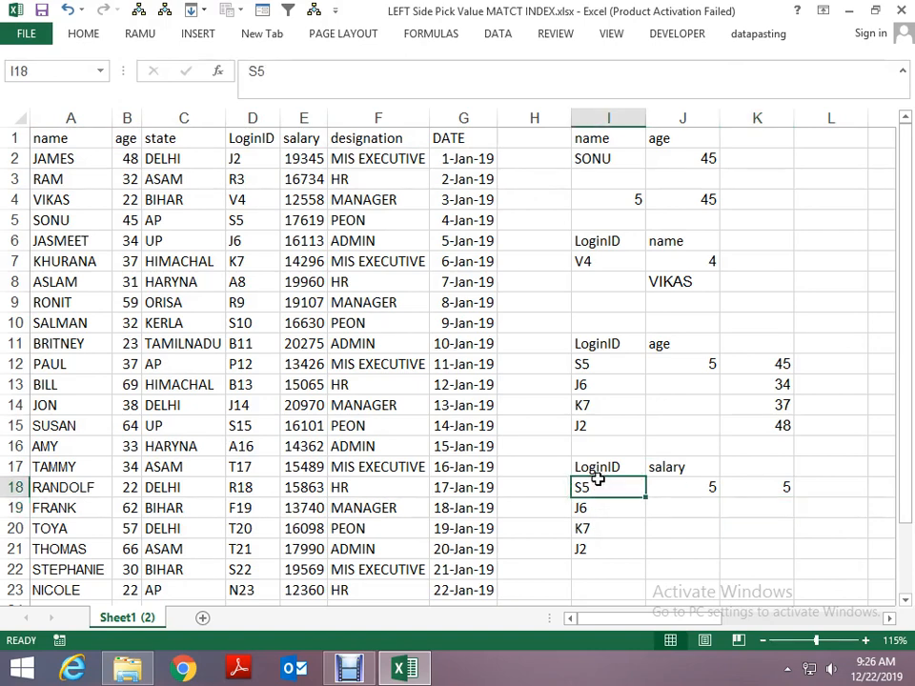
{"action": "type", "text": "r9"}
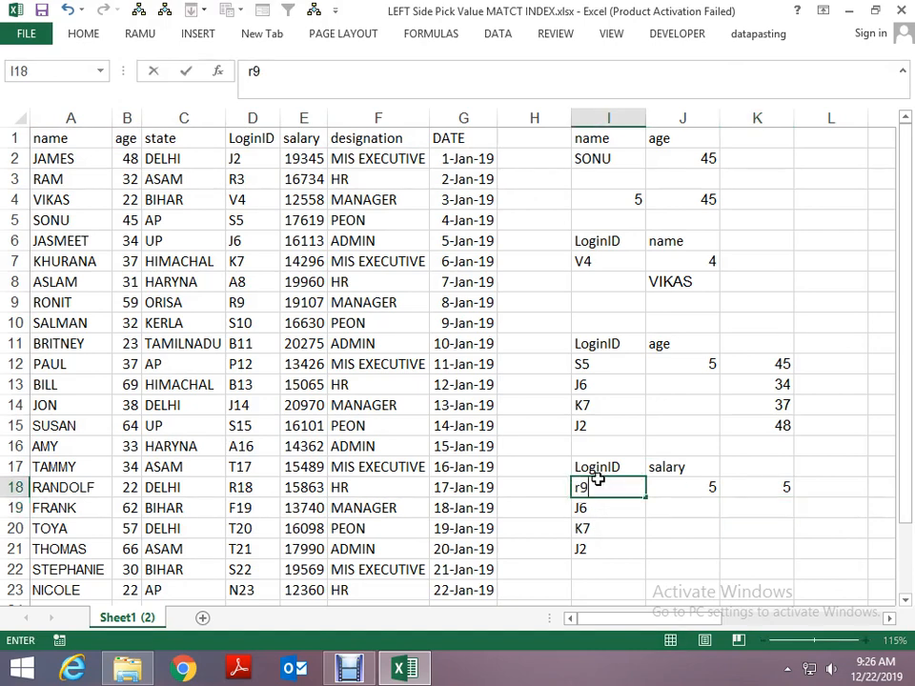
{"action": "key", "text": "Return"}
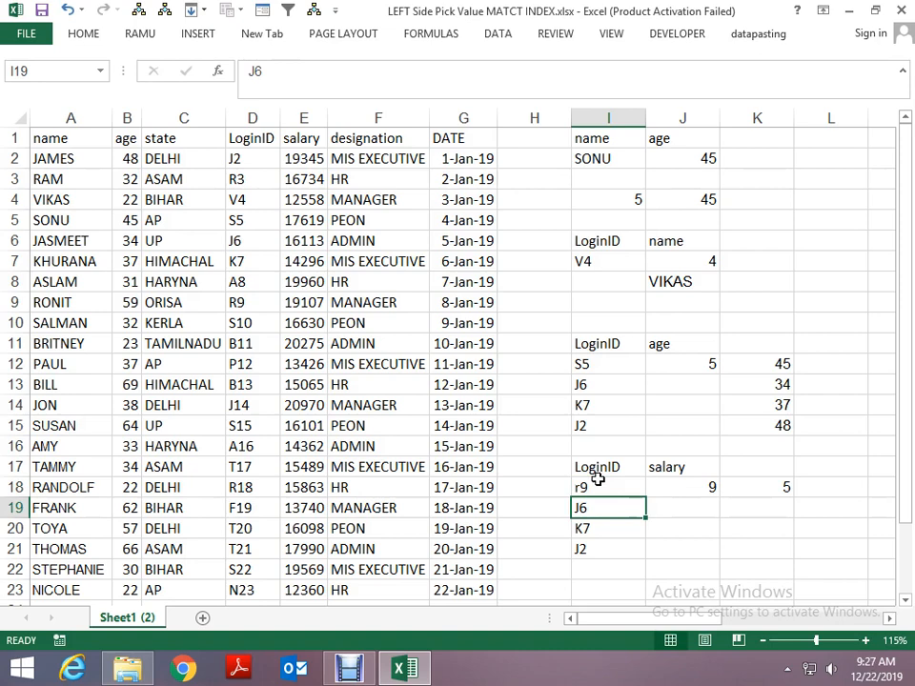
{"action": "left_click", "coordinate": [596, 481]}
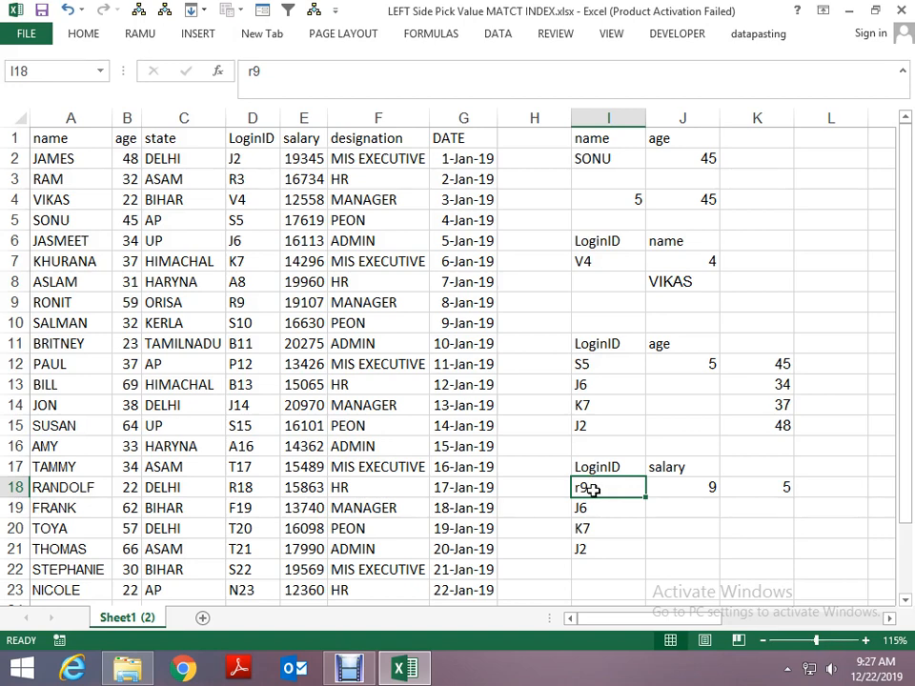
{"action": "left_click", "coordinate": [253, 302]}
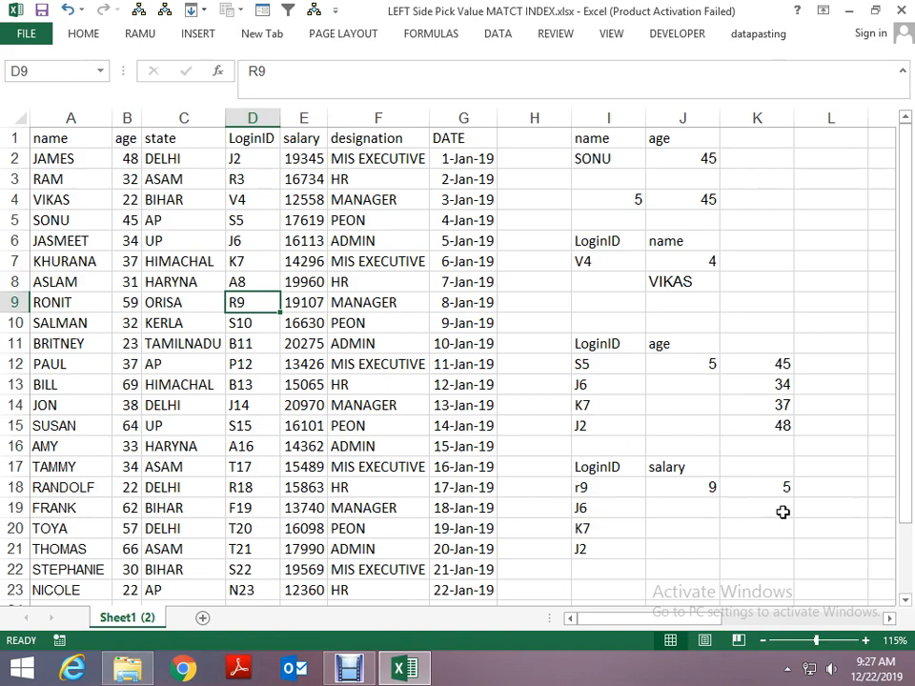
- Start an INDEX formula in L18
{"action": "left_click", "coordinate": [812, 487]}
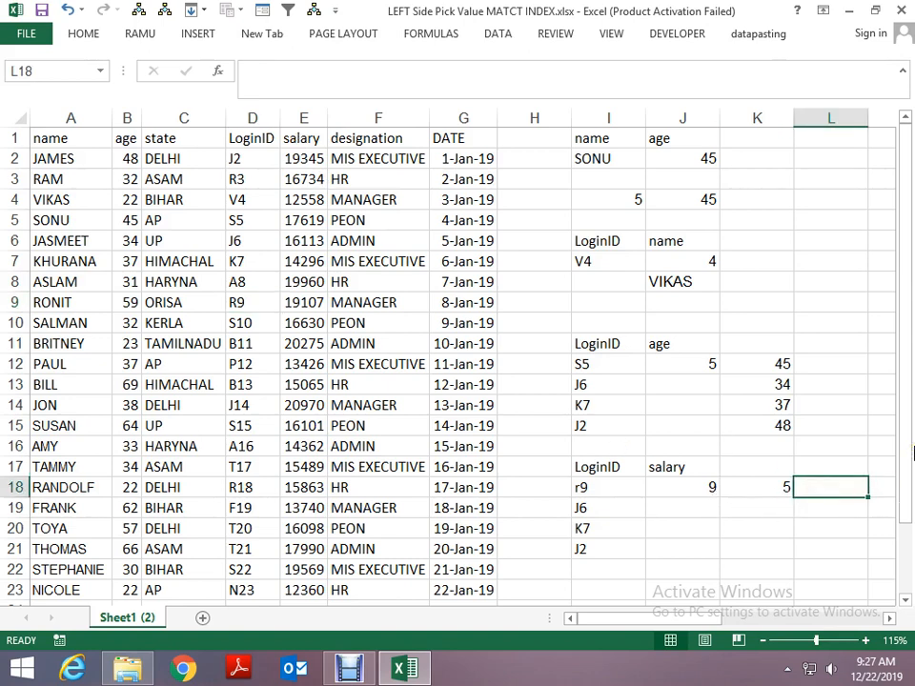
{"action": "type", "text": "="}
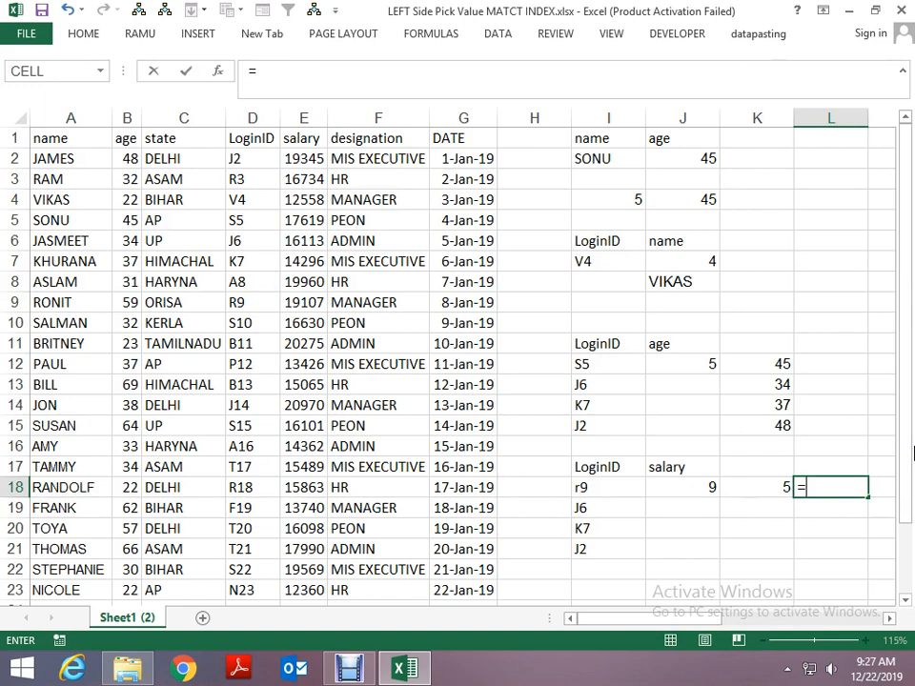
{"action": "type", "text": "ind"}
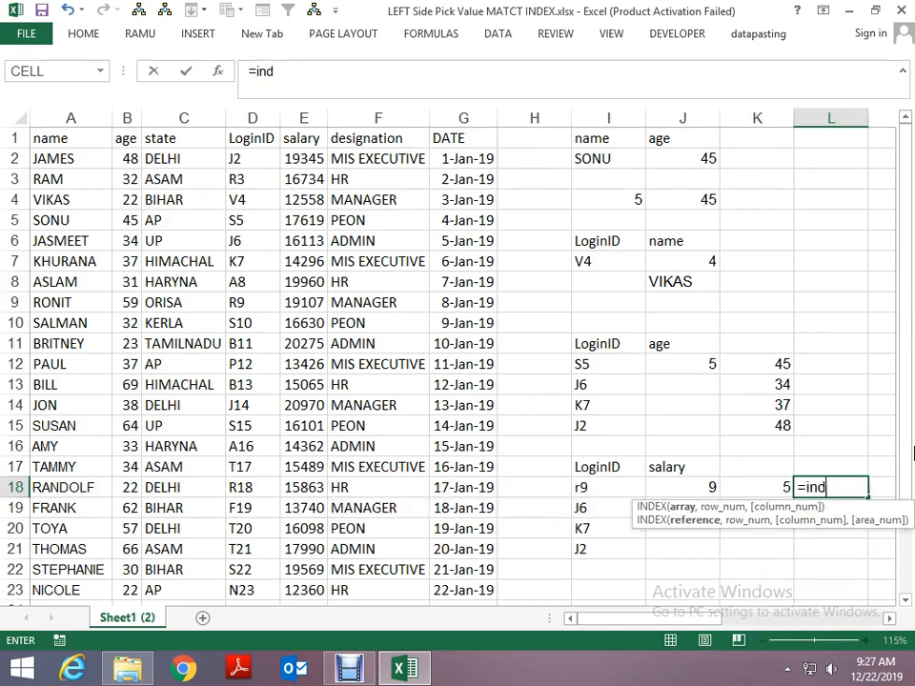
{"action": "key", "text": "Tab"}
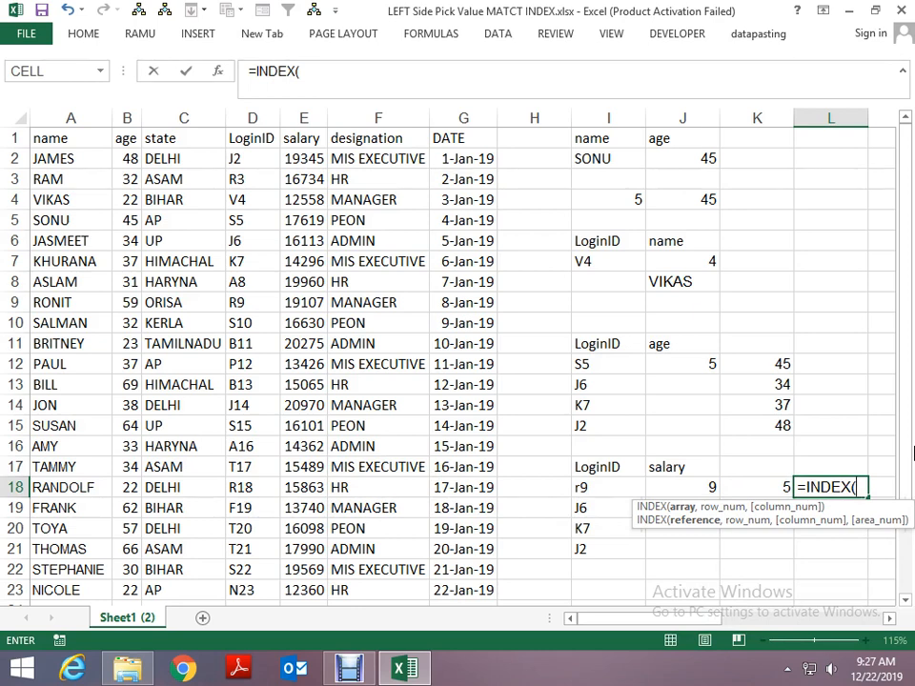
{"action": "key", "text": "Left"}
{"action": "key", "text": "Left"}
{"action": "key", "text": "Left"}
{"action": "key", "text": "Left"}
{"action": "key", "text": "Left"}
{"action": "key", "text": "Left"}
{"action": "key", "text": "Left"}
{"action": "key", "text": "Left"}
{"action": "key", "text": "Left"}
{"action": "key", "text": "Left"}
{"action": "key", "text": "Left"}
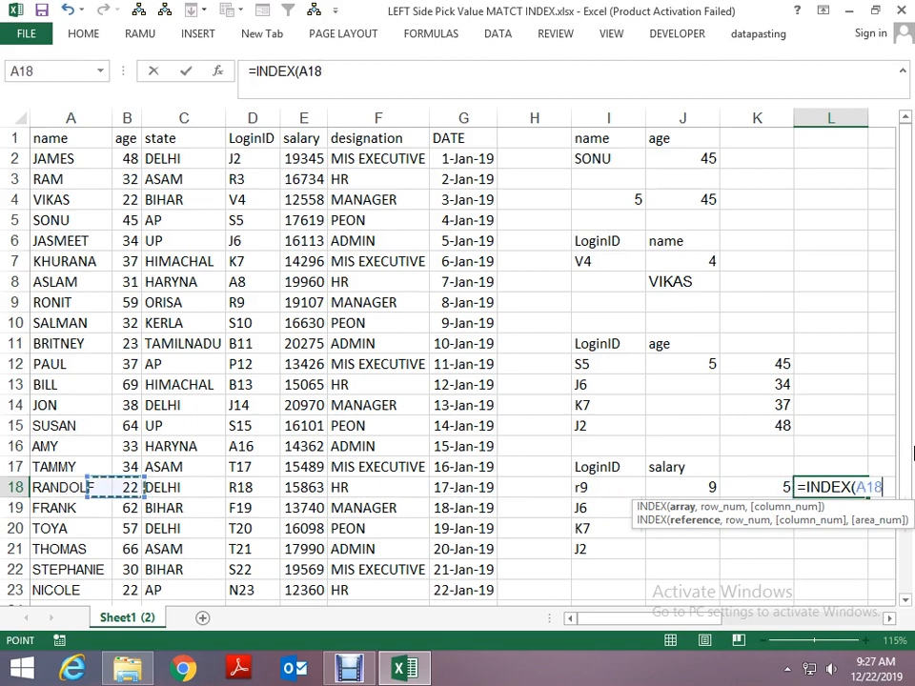
{"action": "key", "text": "Up"}
{"action": "key", "text": "Up"}
{"action": "key", "text": "Up"}
{"action": "key", "text": "Up"}
{"action": "key", "text": "Up"}
{"action": "key", "text": "Up"}
{"action": "key", "text": "Up"}
{"action": "key", "text": "Up"}
{"action": "key", "text": "Up"}
{"action": "key", "text": "Up"}
{"action": "key", "text": "Up"}
{"action": "key", "text": "Up"}
{"action": "key", "text": "Up"}
{"action": "key", "text": "Up"}
{"action": "key", "text": "Up"}
{"action": "key", "text": "Up"}
{"action": "key", "text": "Up"}
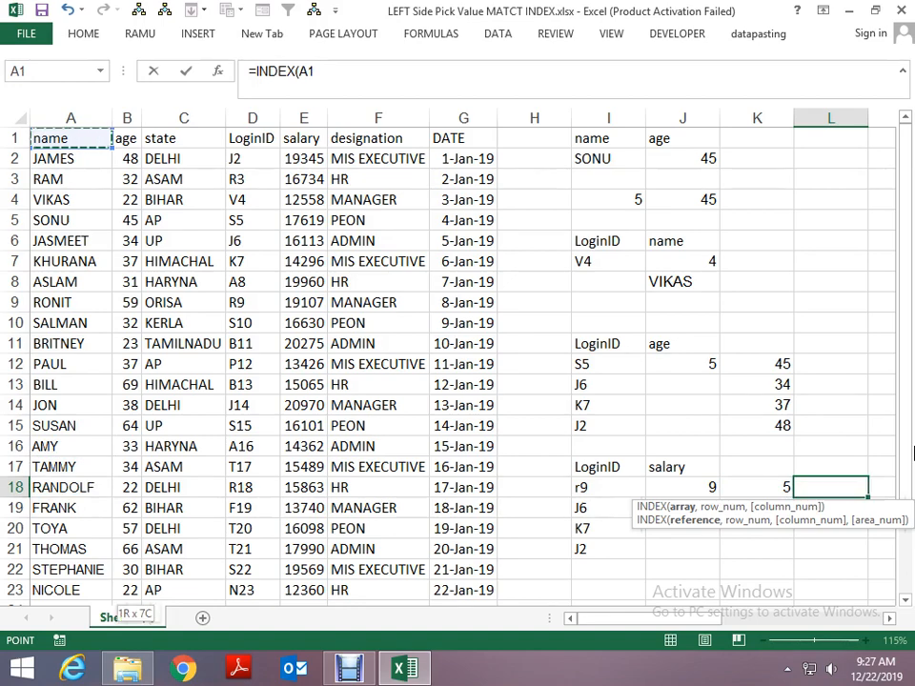
{"action": "key", "text": "ctrl+shift+Down"}
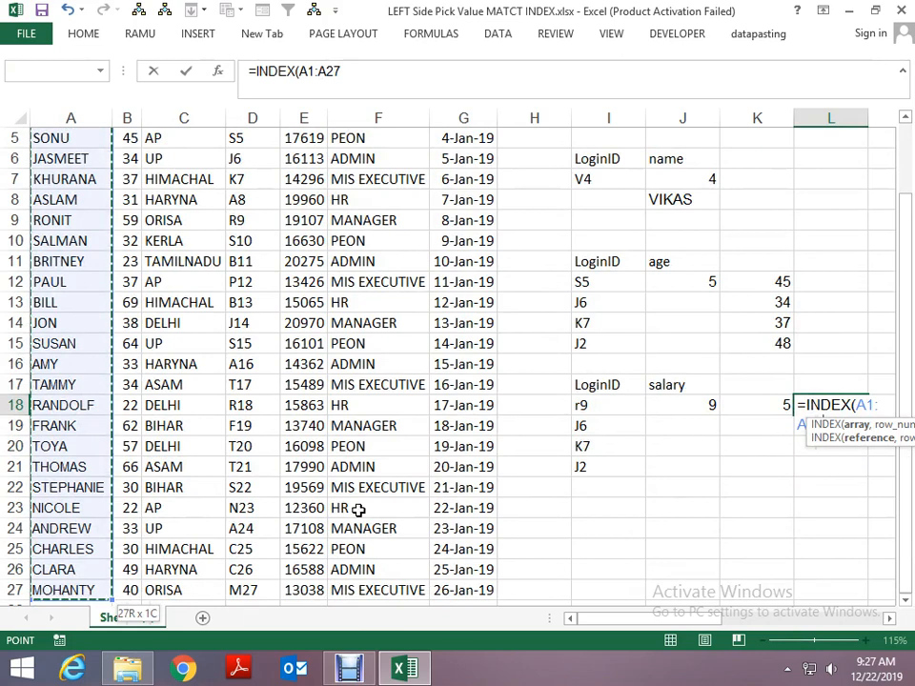
- Set the array of the INDEX formula in L18 to the absolute range $A$1:$G$27
{"action": "scroll", "coordinate": [61, 230], "scroll_direction": "up", "scroll_amount": 2}
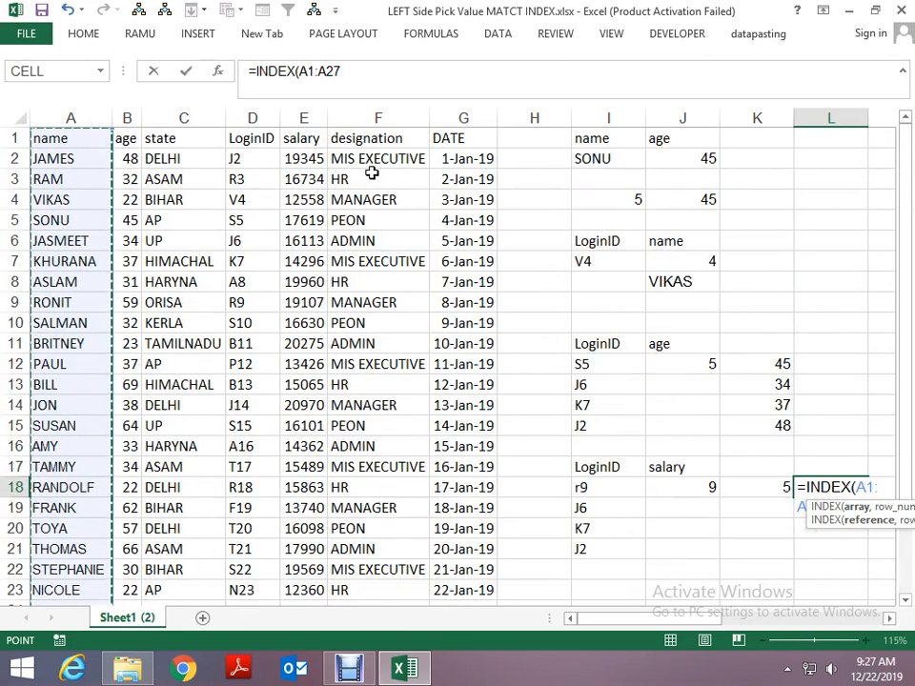
{"action": "left_click", "coordinate": [74, 140]}
{"action": "left_click_drag", "start_coordinate": [75, 140], "coordinate": [473, 497]}
{"action": "key", "text": "F4"}
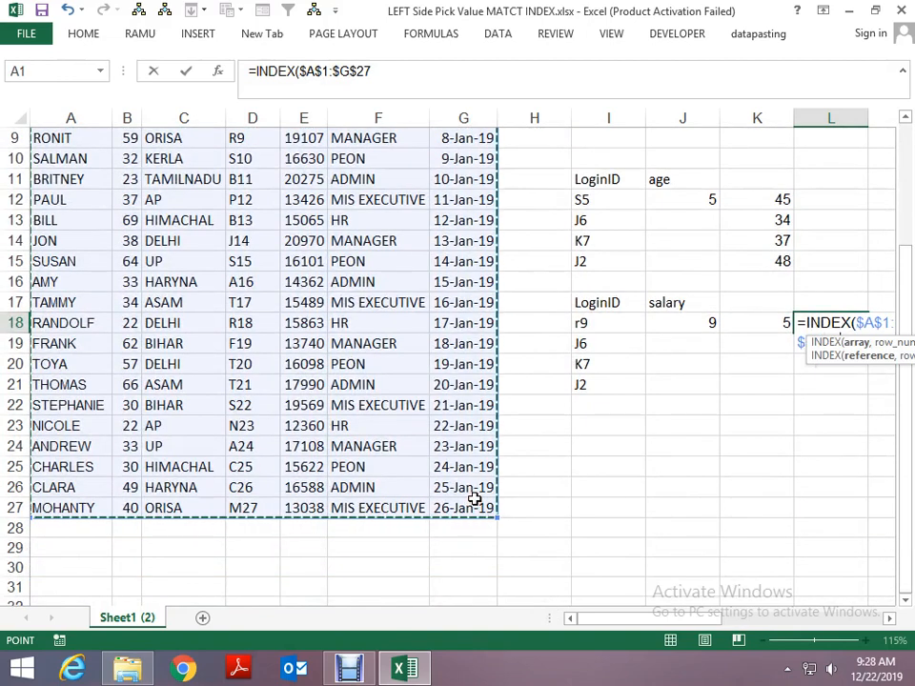
{"action": "type", "text": ","}
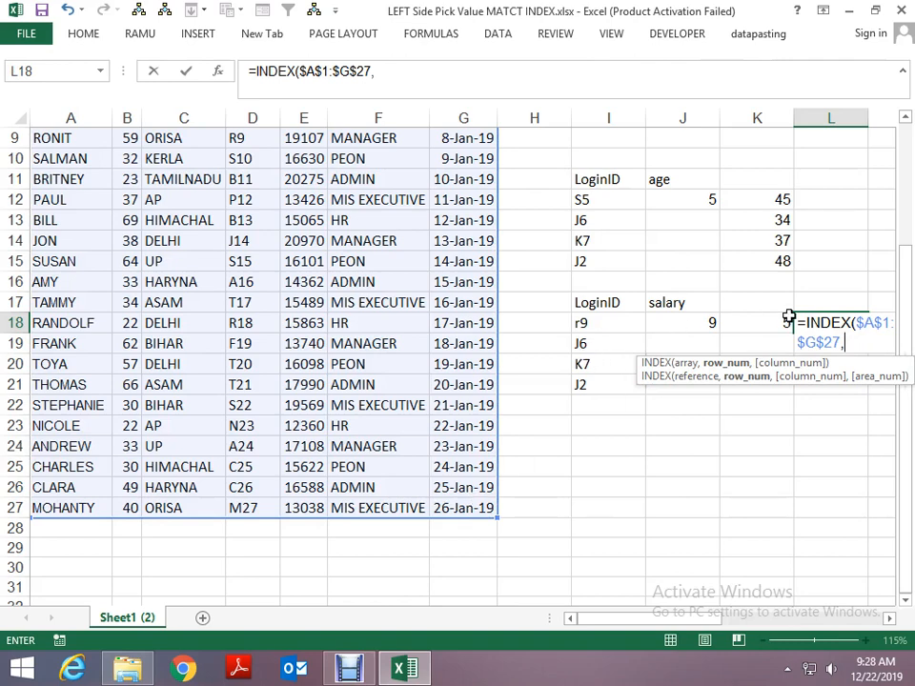
- Complete the INDEX formula in L18 with row number J18 and column number K18, and check its result against R9's salary in the data
{"action": "left_click", "coordinate": [697, 324]}
{"action": "type", "text": ","}
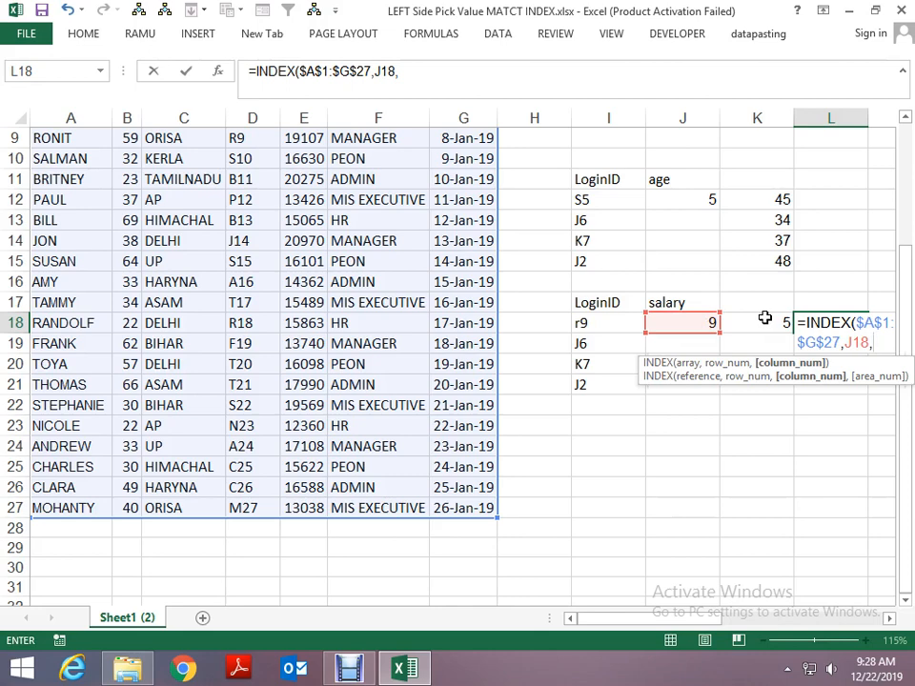
{"action": "left_click", "coordinate": [765, 321]}
{"action": "key", "text": "Return"}
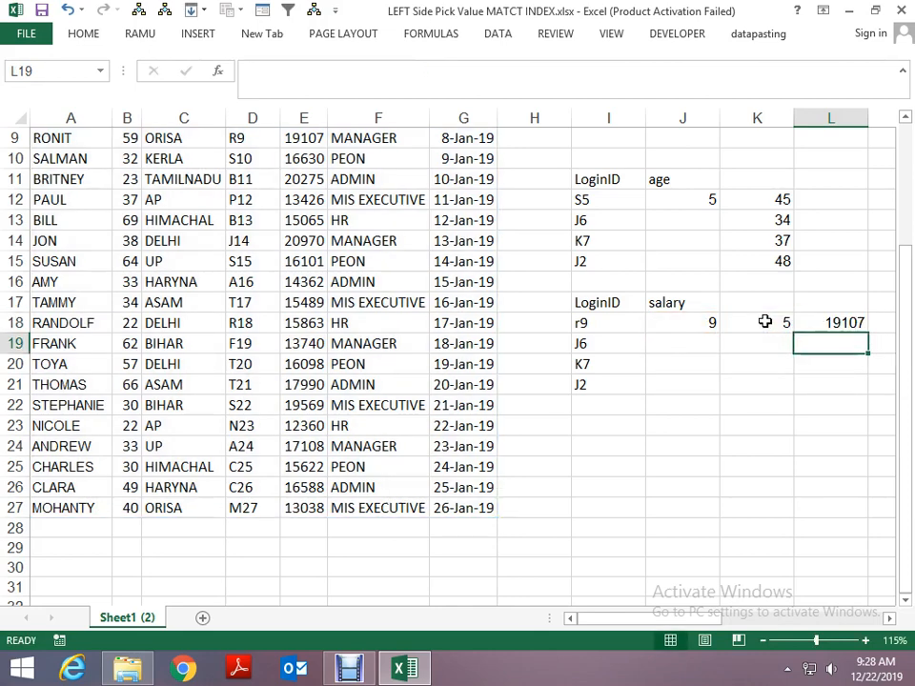
{"action": "scroll", "coordinate": [654, 343], "scroll_direction": "up", "scroll_amount": 3}
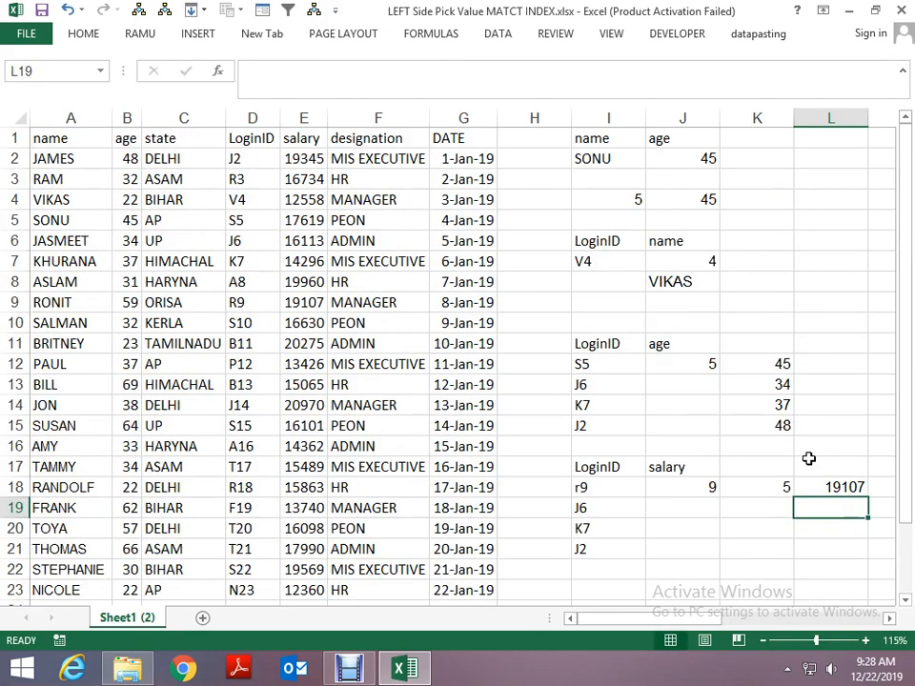
{"action": "left_click", "coordinate": [840, 486]}
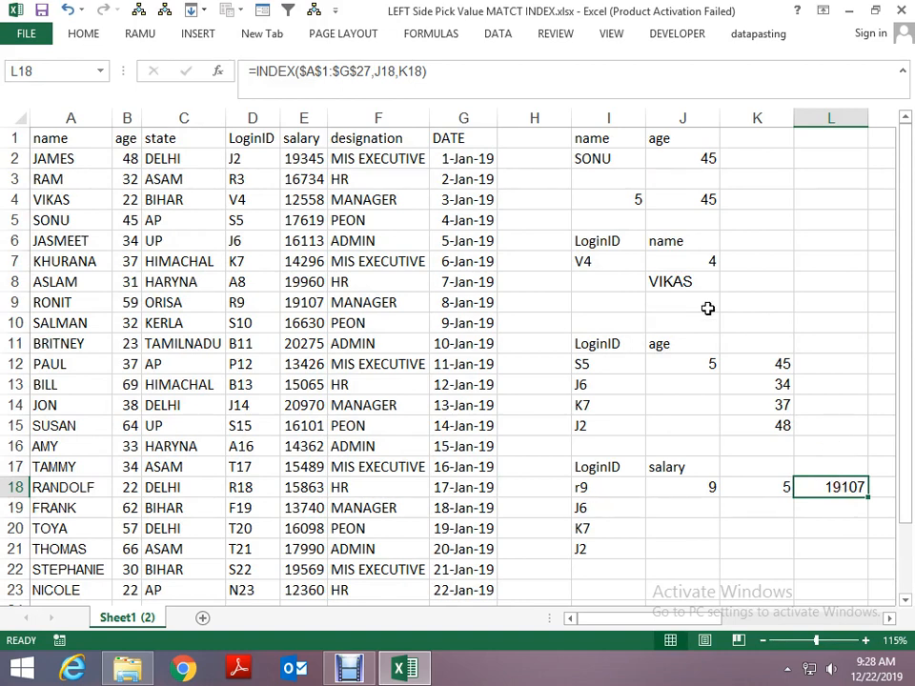
{"action": "left_click", "coordinate": [306, 302]}
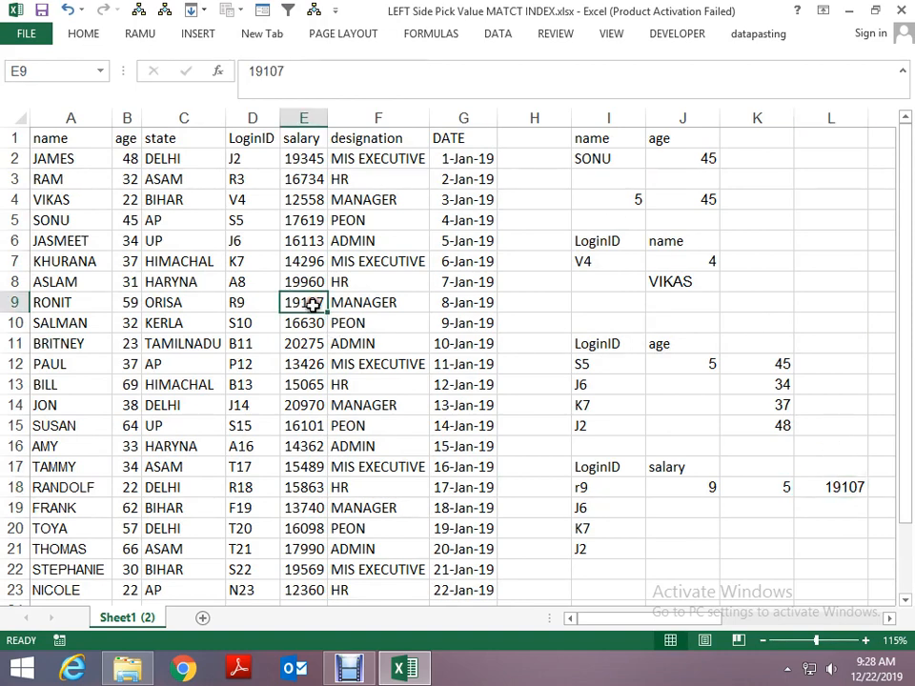
- Test the lookup by switching the heading in J17 to designation and finally to state
{"action": "left_click", "coordinate": [713, 467]}
{"action": "left_click", "coordinate": [727, 468]}
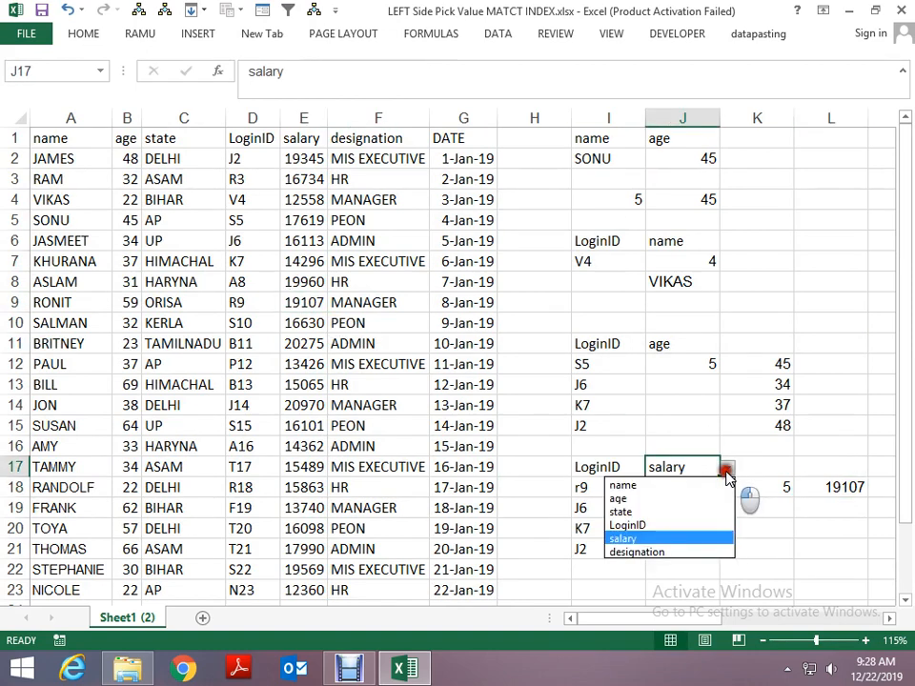
{"action": "left_click", "coordinate": [670, 551]}
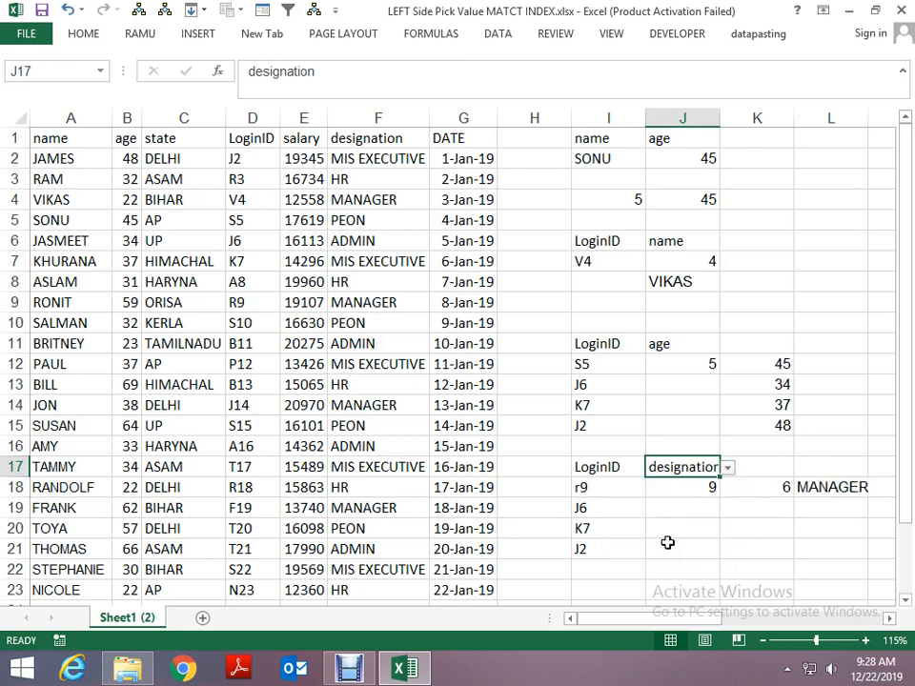
{"action": "left_click", "coordinate": [728, 469]}
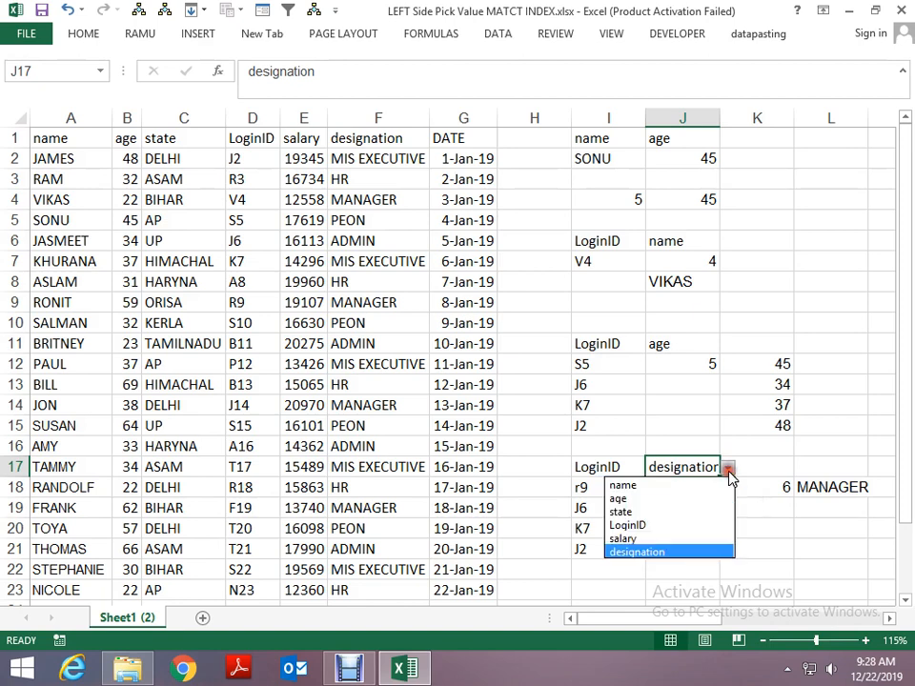
{"action": "left_click", "coordinate": [677, 513]}
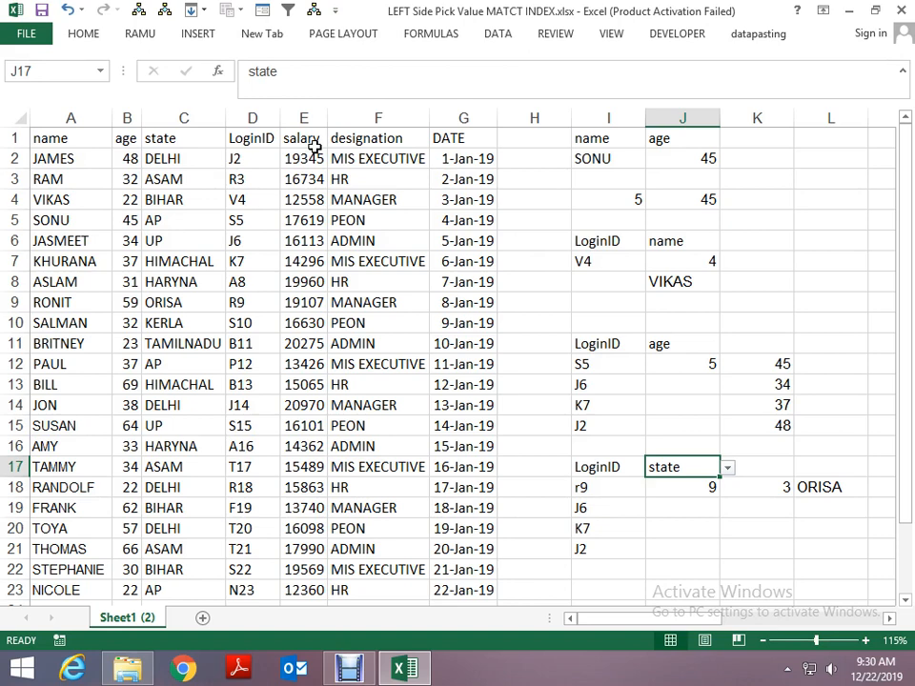
{"action": "left_click", "coordinate": [297, 384]}
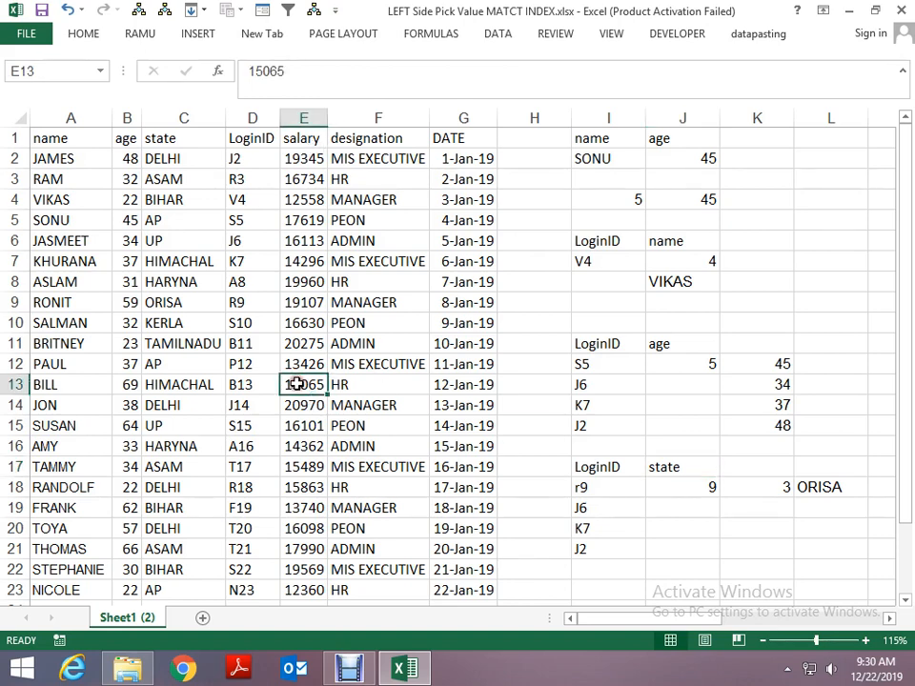
{"action": "left_click", "coordinate": [158, 140]}
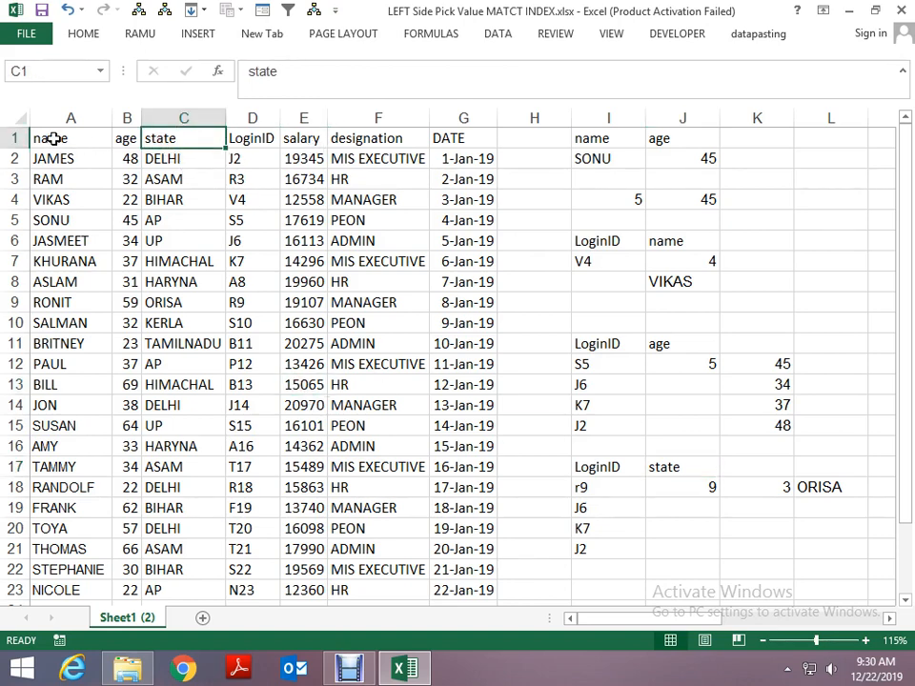
{"action": "left_click", "coordinate": [71, 425]}
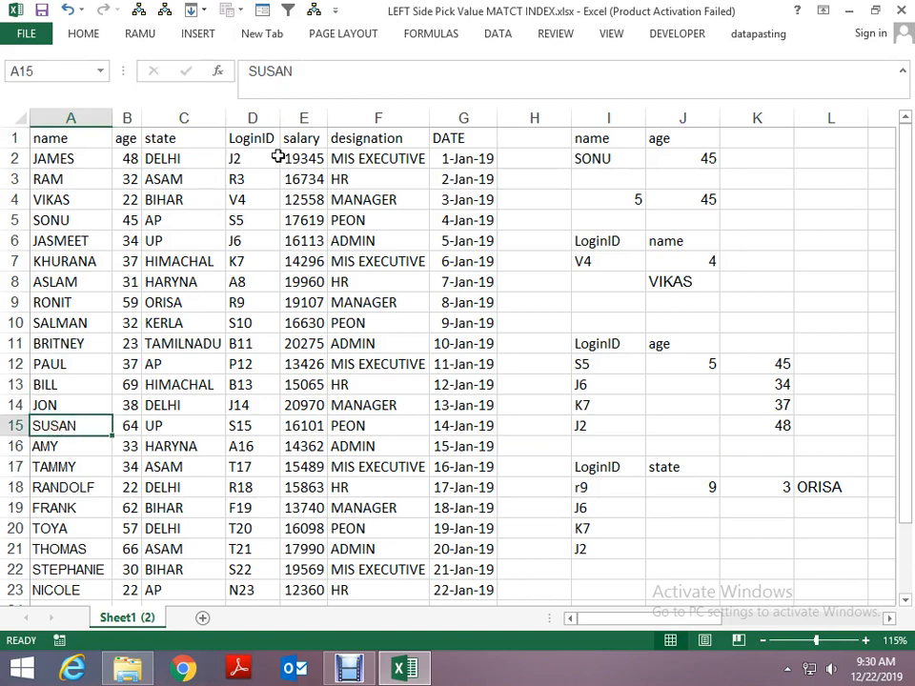
{"action": "left_click", "coordinate": [207, 138]}
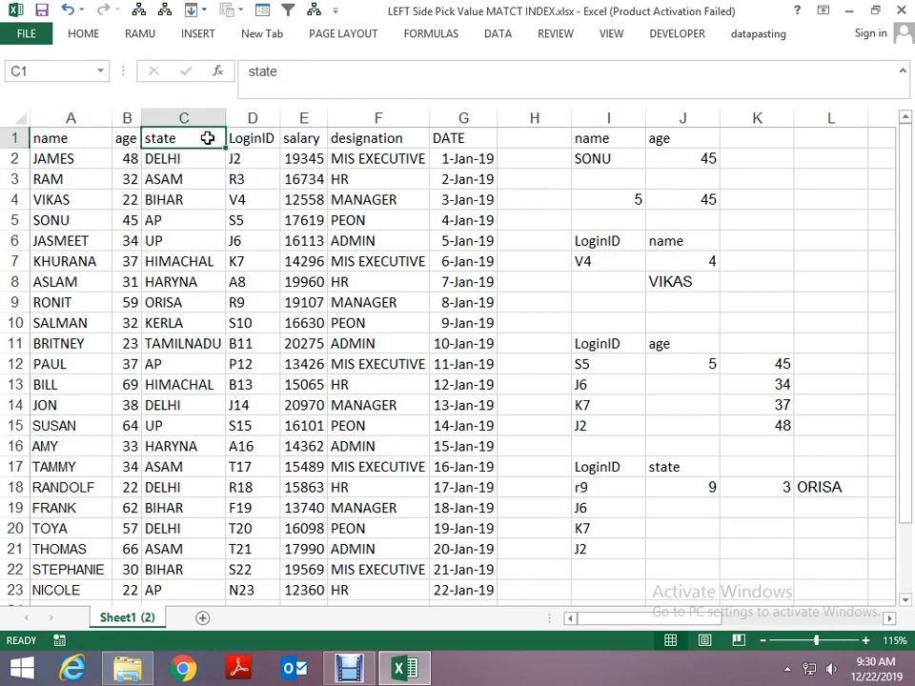
{"action": "left_click", "coordinate": [77, 137]}
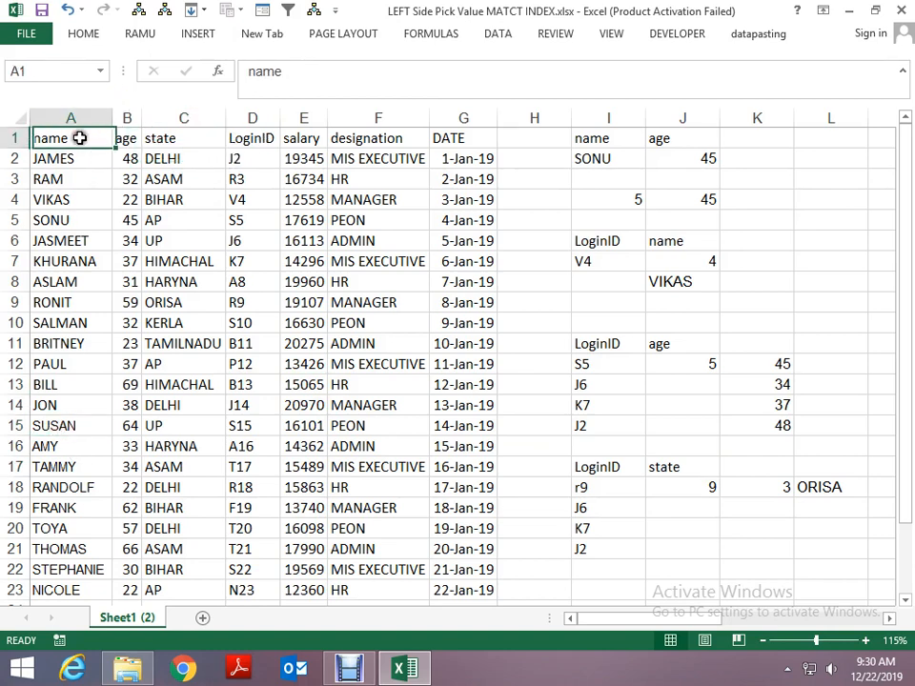
{"action": "left_click", "coordinate": [43, 402]}
{"action": "left_click", "coordinate": [131, 405]}
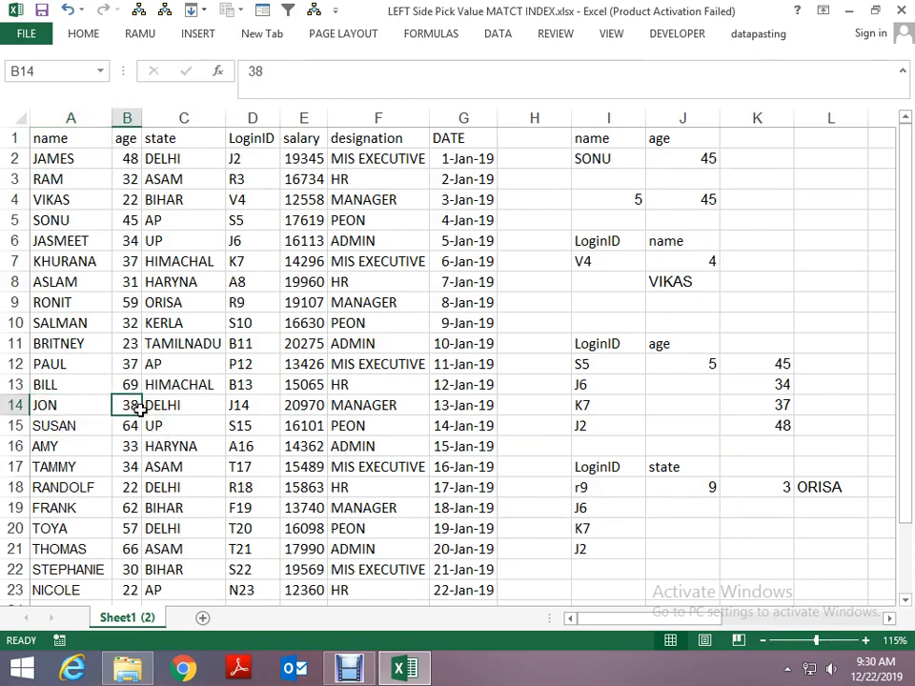
{"action": "key", "text": "Down"}
{"action": "key", "text": "Right"}
{"action": "key", "text": "Right"}
{"action": "key", "text": "Right"}
{"action": "key", "text": "Right"}
{"action": "key", "text": "Right"}
{"action": "key", "text": "Right"}
{"action": "key", "text": "Right"}
{"action": "key", "text": "Right"}
{"action": "key", "text": "Right"}
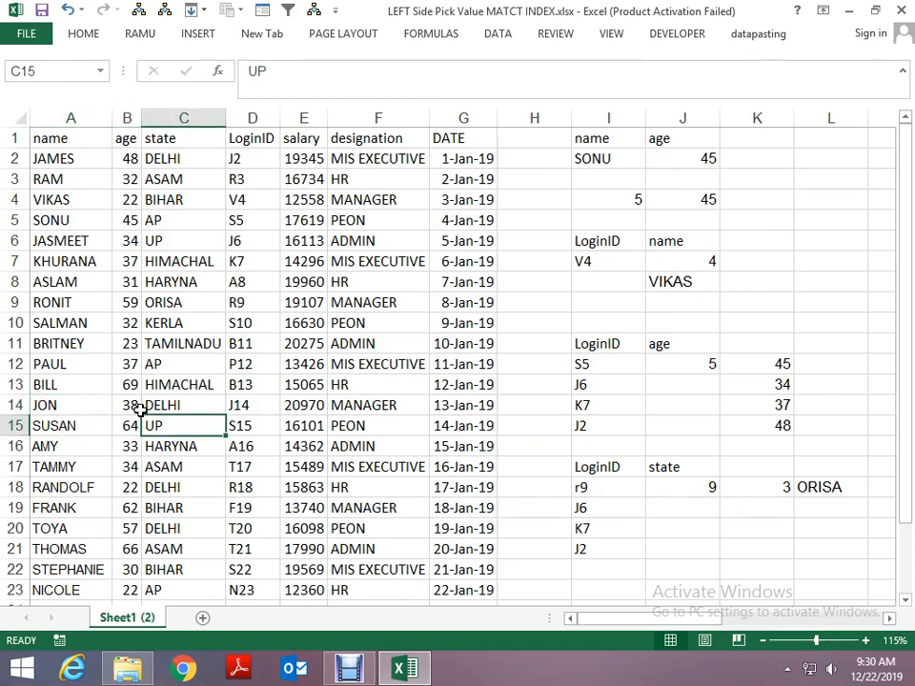
{"action": "key", "text": "Down"}
{"action": "key", "text": "Down"}
{"action": "key", "text": "Left"}
{"action": "key", "text": "Left"}
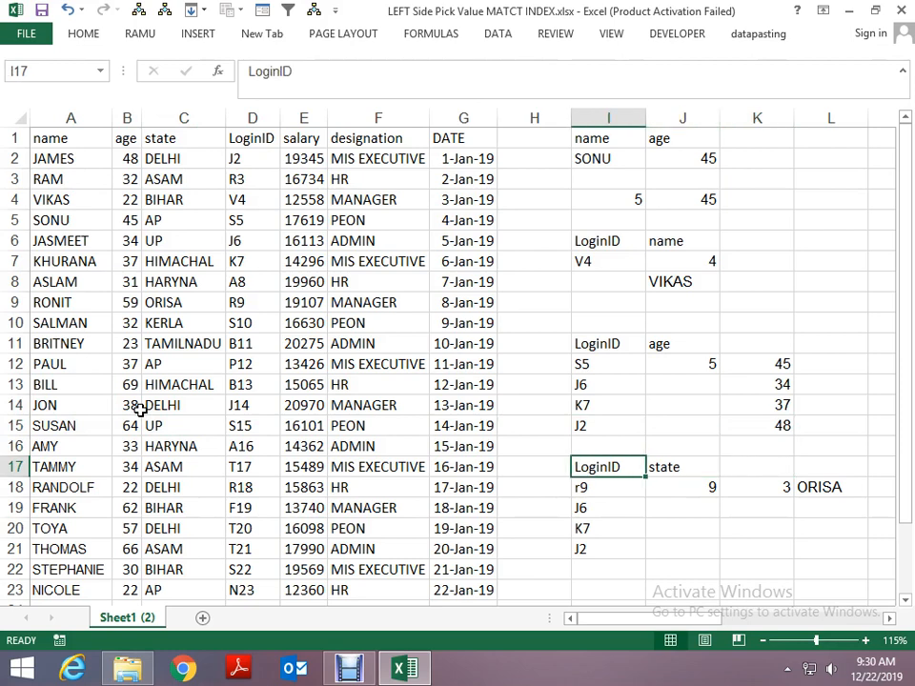
- Examine the row and column MATCH formulas in J18 and K18 and the INDEX formula in L18
{"action": "key", "text": "Down"}
{"action": "key", "text": "Down"}
{"action": "key", "text": "Right"}
{"action": "key", "text": "Up"}
{"action": "key", "text": "Right"}
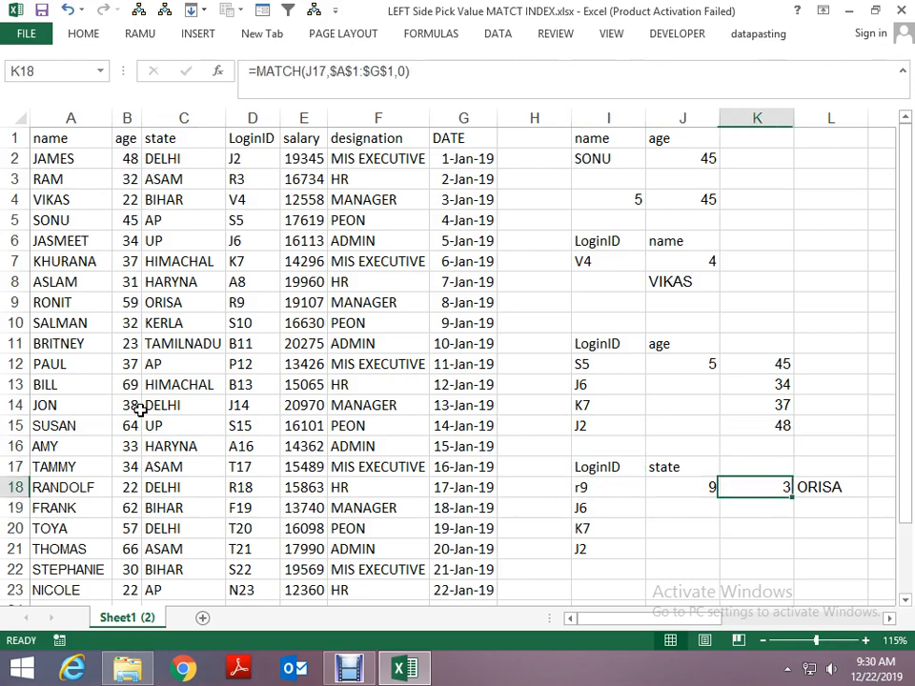
{"action": "key", "text": "Left"}
{"action": "key", "text": "Right"}
{"action": "key", "text": "Left"}
{"action": "key", "text": "Right"}
{"action": "key", "text": "Right"}
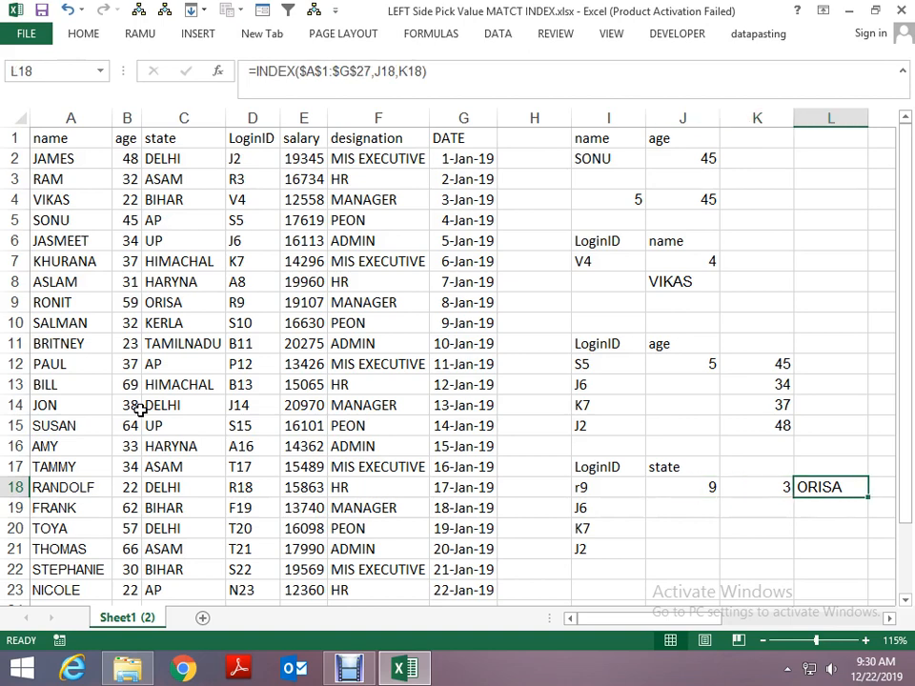
{"action": "key", "text": "Left"}
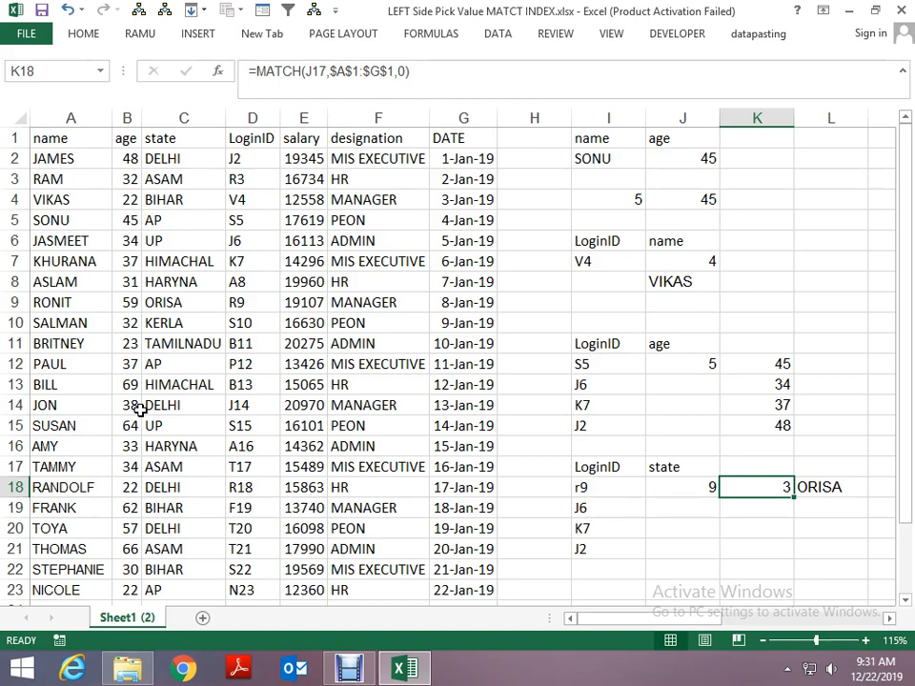
- Lock the row of the lookup value in J18's MATCH formula, making it I$18
{"action": "key", "text": "Left"}
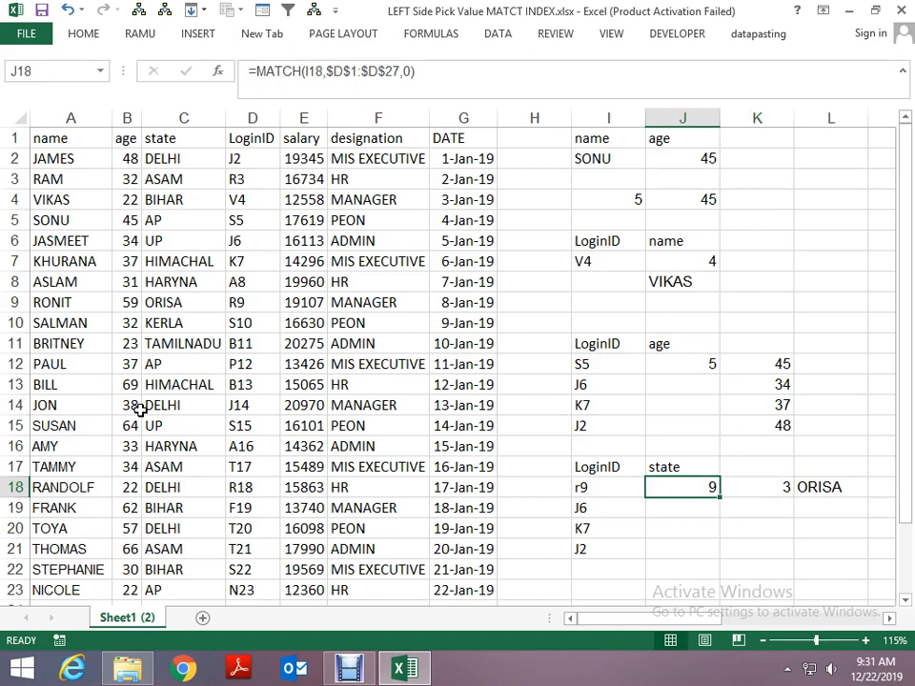
{"action": "key", "text": "F2"}
{"action": "key", "text": "Left"}
{"action": "key", "text": "Left"}
{"action": "key", "text": "Left"}
{"action": "key", "text": "Left"}
{"action": "key", "text": "Left"}
{"action": "key", "text": "Left"}
{"action": "key", "text": "Left"}
{"action": "key", "text": "Left"}
{"action": "key", "text": "Left"}
{"action": "key", "text": "Left"}
{"action": "key", "text": "Left"}
{"action": "key", "text": "Left"}
{"action": "key", "text": "Left"}
{"action": "key", "text": "Left"}
{"action": "key", "text": "Left"}
{"action": "key", "text": "Left"}
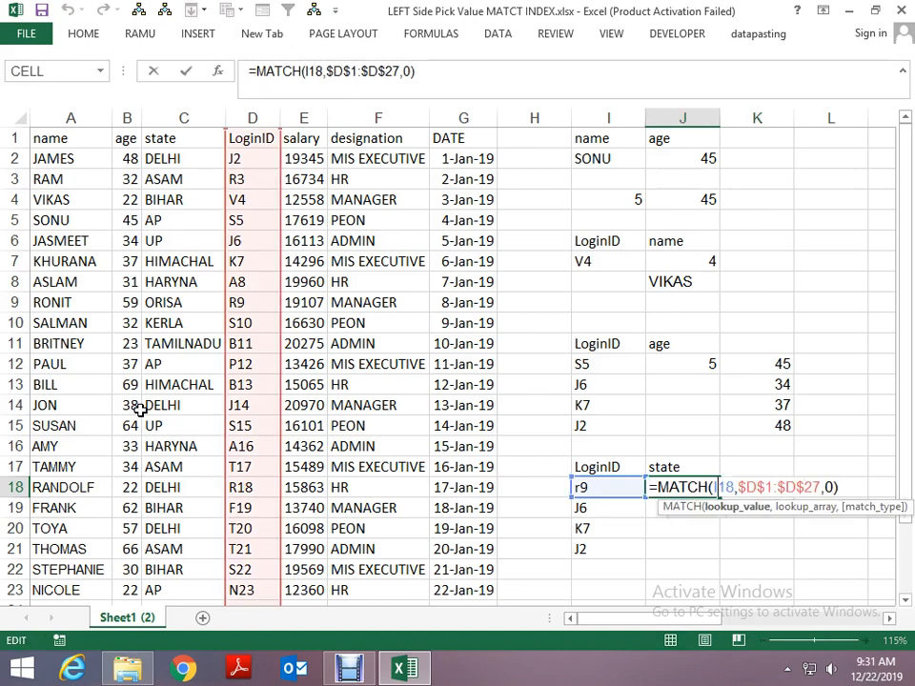
{"action": "type", "text": "$"}
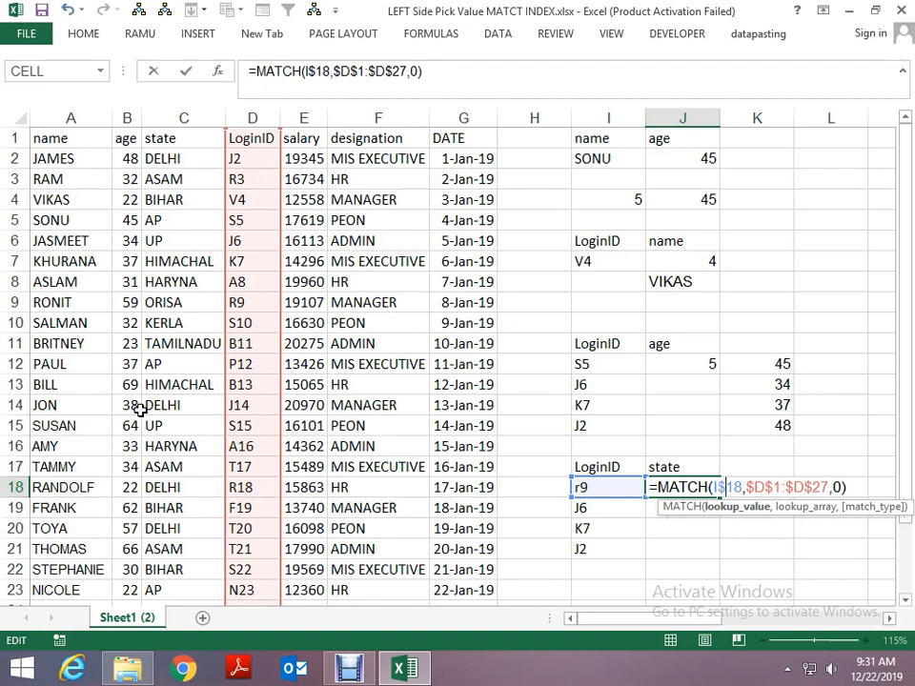
{"action": "key", "text": "Right"}
{"action": "key", "text": "Right"}
{"action": "key", "text": "Right"}
{"action": "key", "text": "Right"}
{"action": "key", "text": "Right"}
{"action": "key", "text": "Right"}
{"action": "key", "text": "Right"}
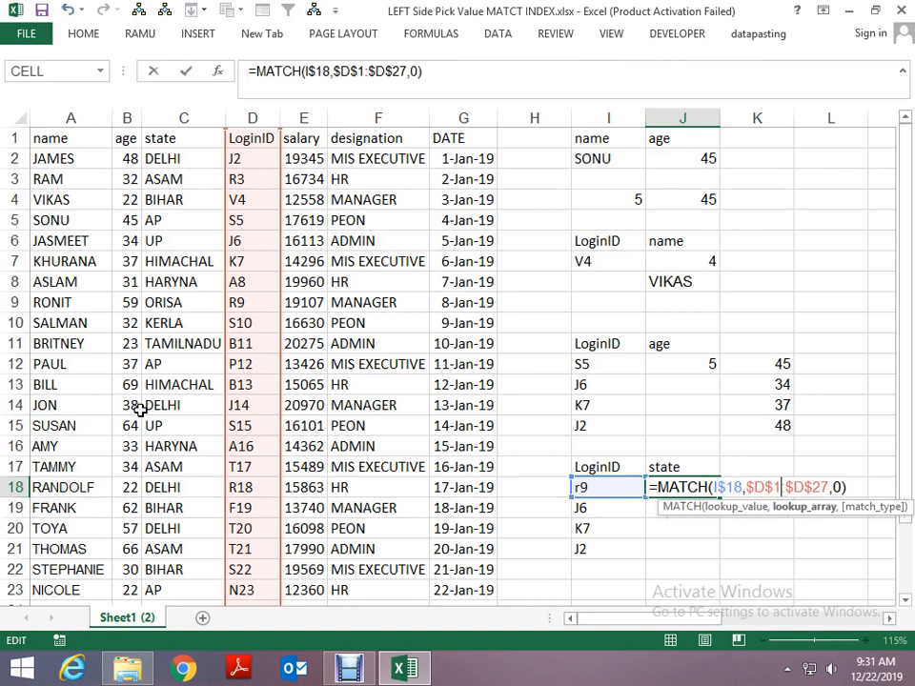
{"action": "key", "text": "Tab"}
- Make the lookup value of the MATCH formula in K18 fully absolute as $J$17
{"action": "key", "text": "F2"}
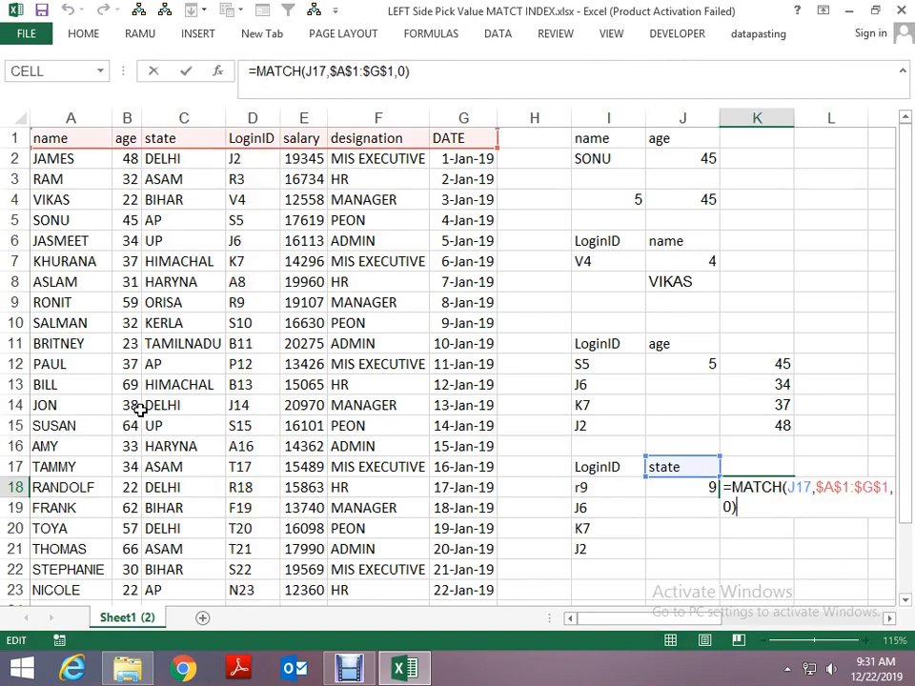
{"action": "key", "text": "Left"}
{"action": "key", "text": "Left"}
{"action": "key", "text": "Left"}
{"action": "key", "text": "Left"}
{"action": "key", "text": "Left"}
{"action": "key", "text": "Left"}
{"action": "key", "text": "Left"}
{"action": "key", "text": "Left"}
{"action": "key", "text": "Left"}
{"action": "key", "text": "Left"}
{"action": "key", "text": "Left"}
{"action": "key", "text": "Left"}
{"action": "key", "text": "Left"}
{"action": "key", "text": "Left"}
{"action": "key", "text": "Left"}
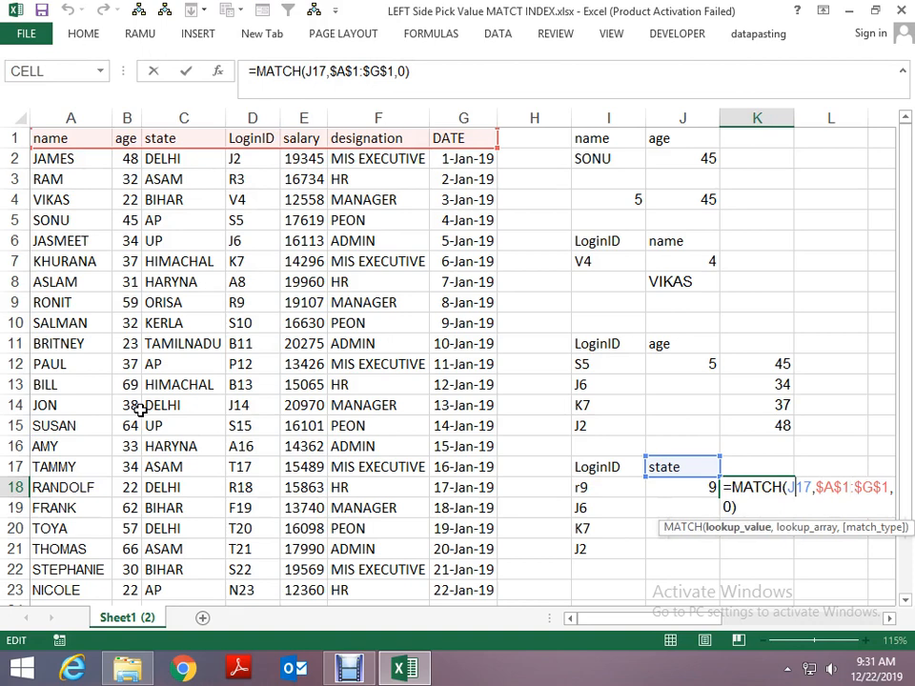
{"action": "key", "text": "Left"}
{"action": "key", "text": "F4"}
{"action": "key", "text": "ctrl+Return"}
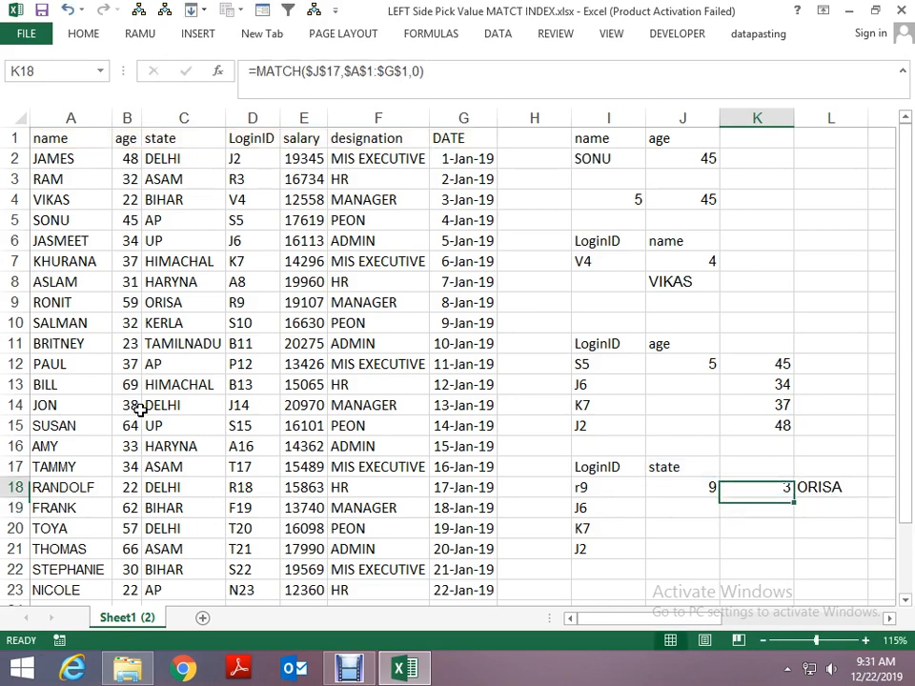
- Copy the MATCH function text from J18 without its equals sign
{"action": "key", "text": "Right"}
{"action": "key", "text": "Left"}
{"action": "key", "text": "Left"}
{"action": "key", "text": "Right"}
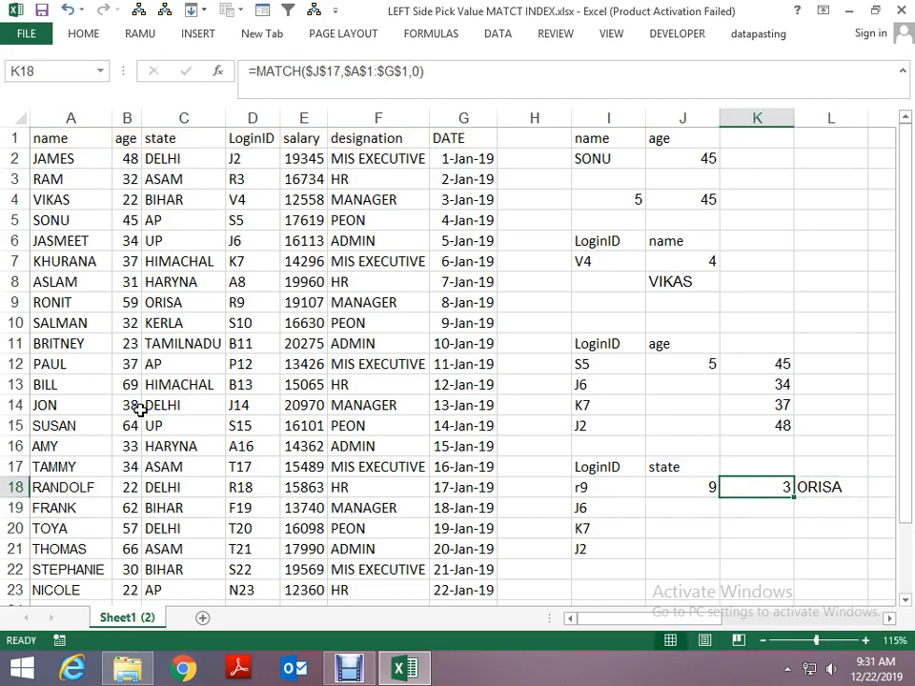
{"action": "key", "text": "Left"}
{"action": "key", "text": "F2"}
{"action": "key", "text": "shift+Home"}
{"action": "key", "text": "shift+Right"}
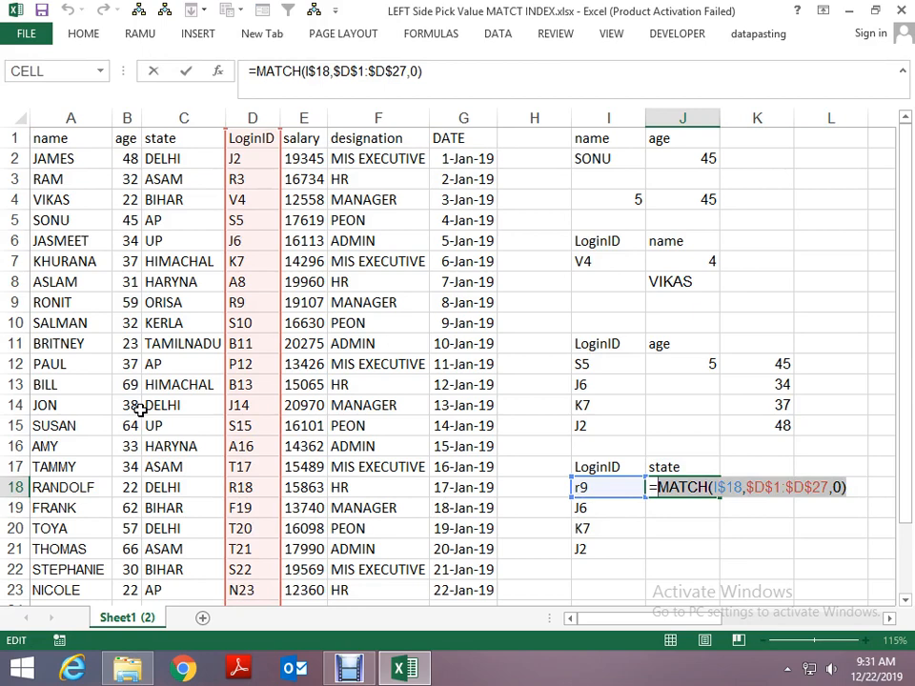
{"action": "key", "text": "Escape"}
- Replace the row number J18 in L18's INDEX formula with the copied MATCH(I$18,$D$1:$D$27,0)
{"action": "key", "text": "Right"}
{"action": "key", "text": "Right"}
{"action": "scroll", "coordinate": [140, 409], "scroll_direction": "right", "scroll_amount": 1}
{"action": "key", "text": "F2"}
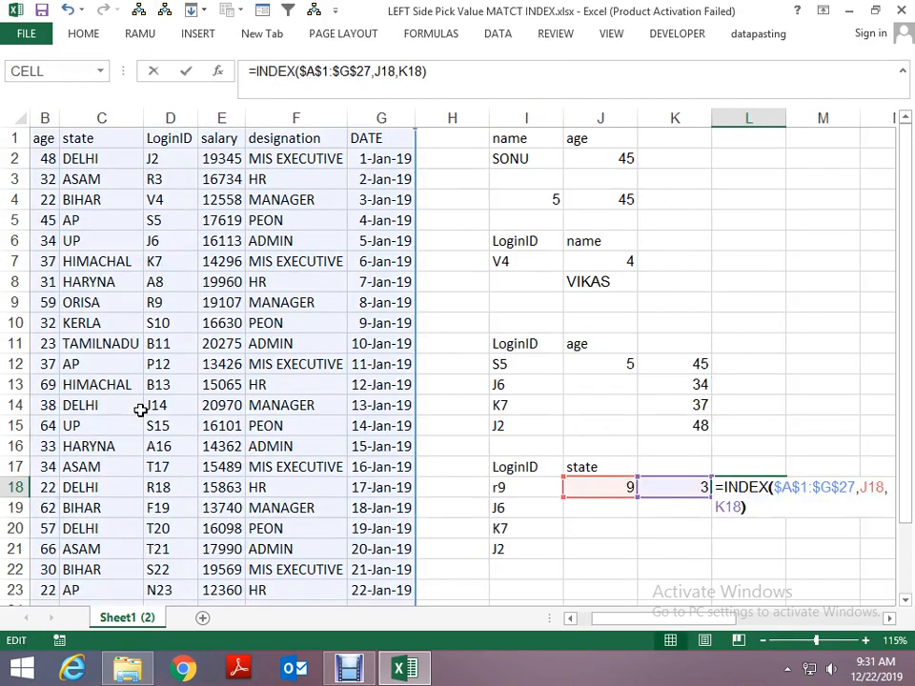
{"action": "key", "text": "Left"}
{"action": "key", "text": "Left"}
{"action": "key", "text": "Left"}
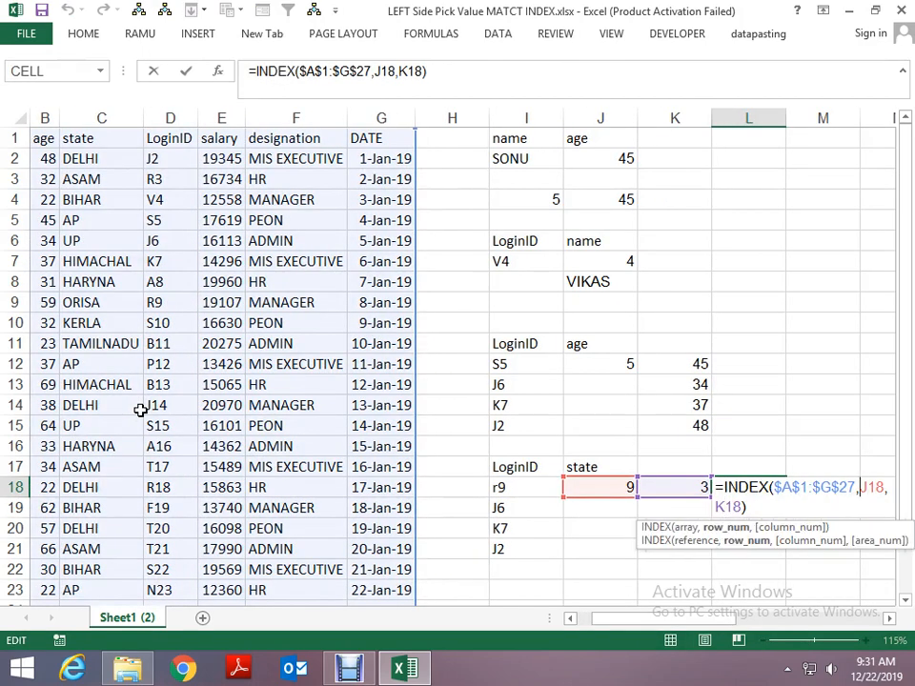
{"action": "key", "text": "Delete"}
{"action": "key", "text": "Delete"}
{"action": "key", "text": "Delete"}
{"action": "type", "text": "MATCH($I$18,$D$1:$D$27,0)"}
{"action": "key", "text": "Return"}
{"action": "key", "text": "Up"}
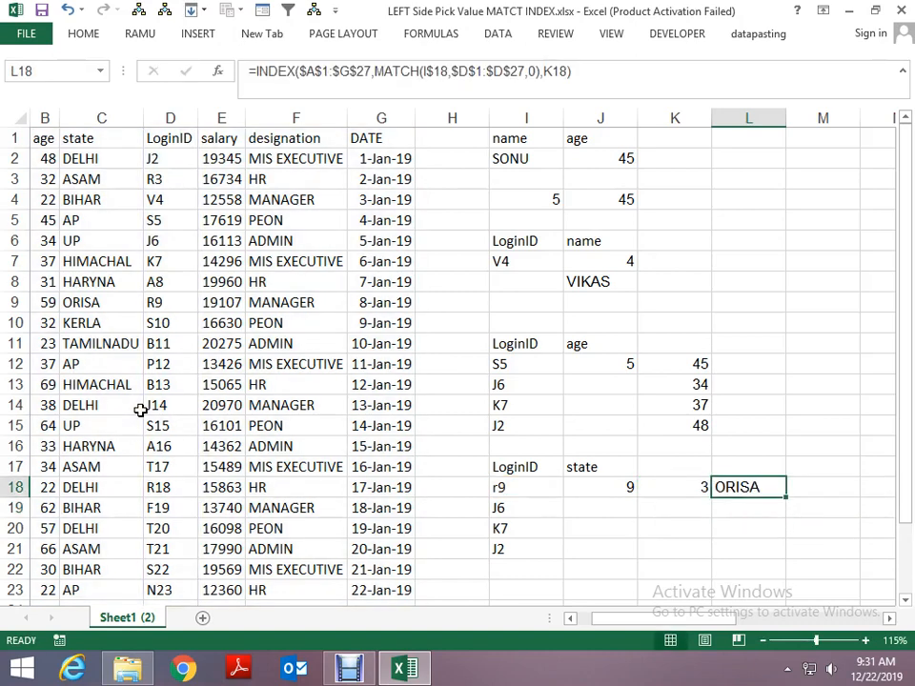
- Copy the MATCH function text from K18 without its equals sign
{"action": "key", "text": "Left"}
{"action": "key", "text": "F2"}
{"action": "key", "text": "shift+Home"}
{"action": "key", "text": "shift+Right"}
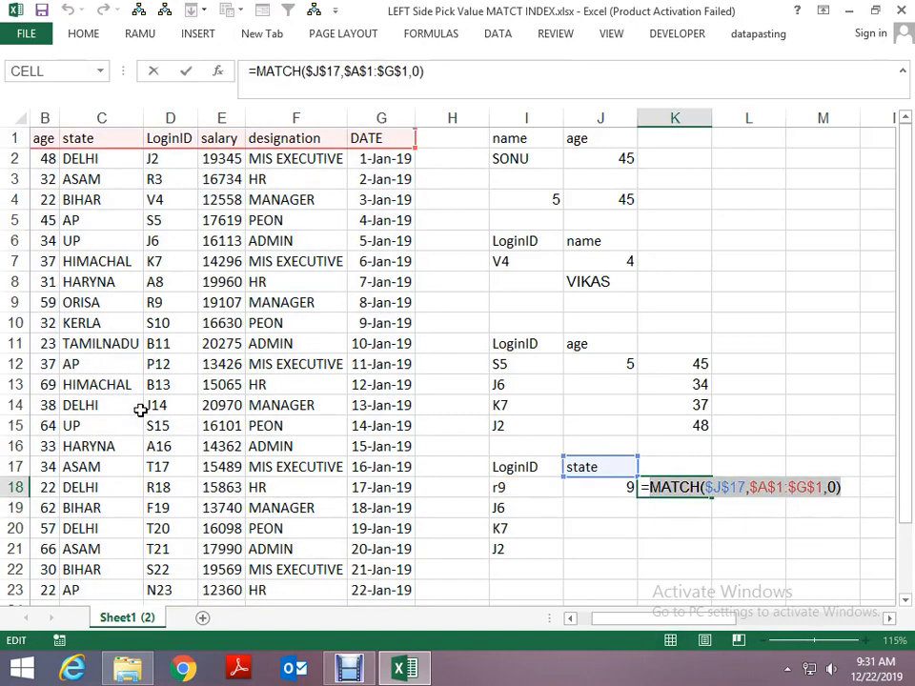
{"action": "key", "text": "ctrl+c"}
{"action": "key", "text": "Escape"}
- Replace the column number K18 in L18's INDEX formula with the copied MATCH($J$17,$A$1:$G$1,0)
{"action": "key", "text": "Right"}
{"action": "key", "text": "F2"}
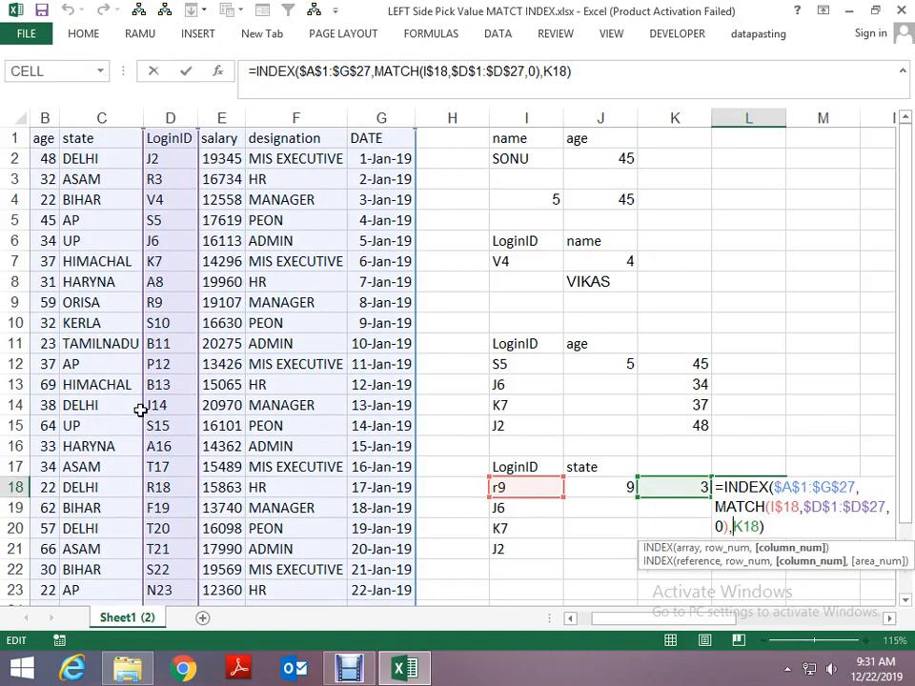
{"action": "key", "text": "BackSpace"}
{"action": "key", "text": "BackSpace"}
{"action": "key", "text": "BackSpace"}
{"action": "key", "text": "ctrl+v"}
{"action": "key", "text": "Return"}
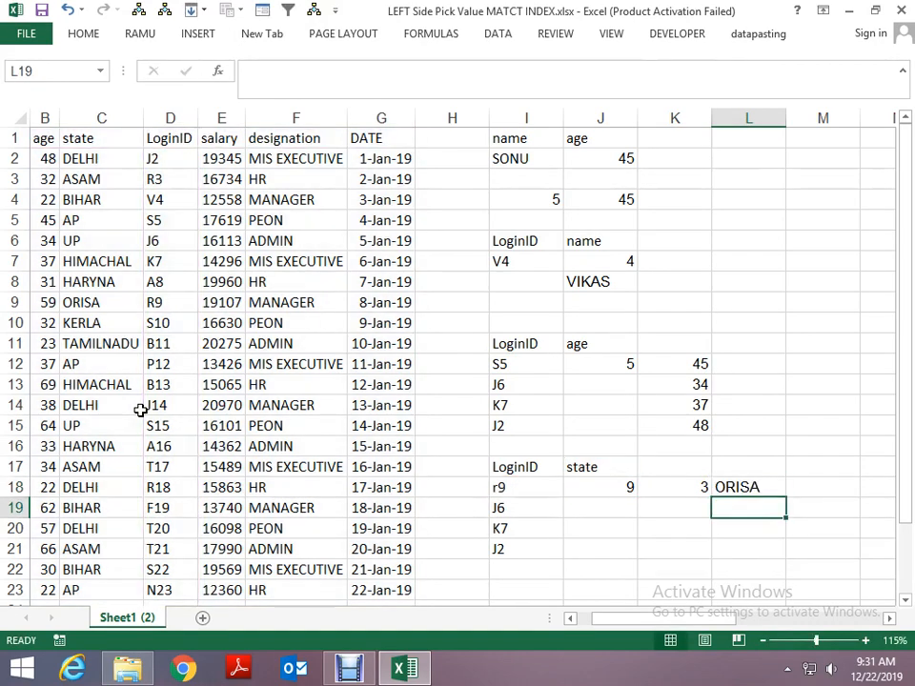
- Fill the nested INDEX formula from L18 down through L22
{"action": "key", "text": "ctrl+d"}
{"action": "key", "text": "Down"}
{"action": "key", "text": "ctrl+d"}
{"action": "key", "text": "Down"}
{"action": "key", "text": "ctrl+d"}
{"action": "key", "text": "Down"}
{"action": "key", "text": "ctrl+d"}
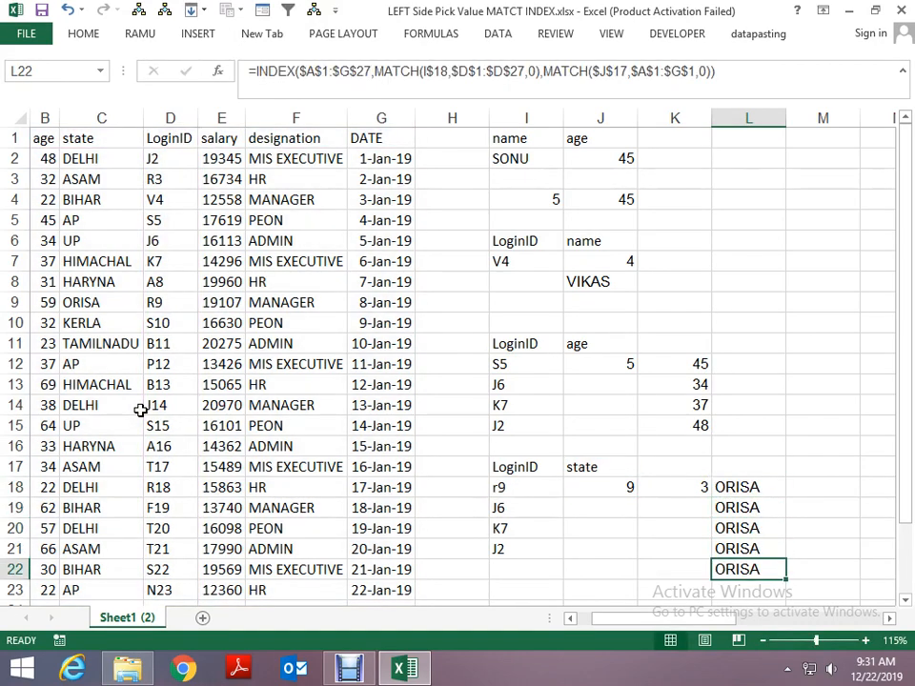
- Examine the cell references used by the filled INDEX formulas in L18 and L20
{"action": "key", "text": "Up"}
{"action": "key", "text": "Up"}
{"action": "key", "text": "Up"}
{"action": "key", "text": "Up"}
{"action": "key", "text": "F2"}
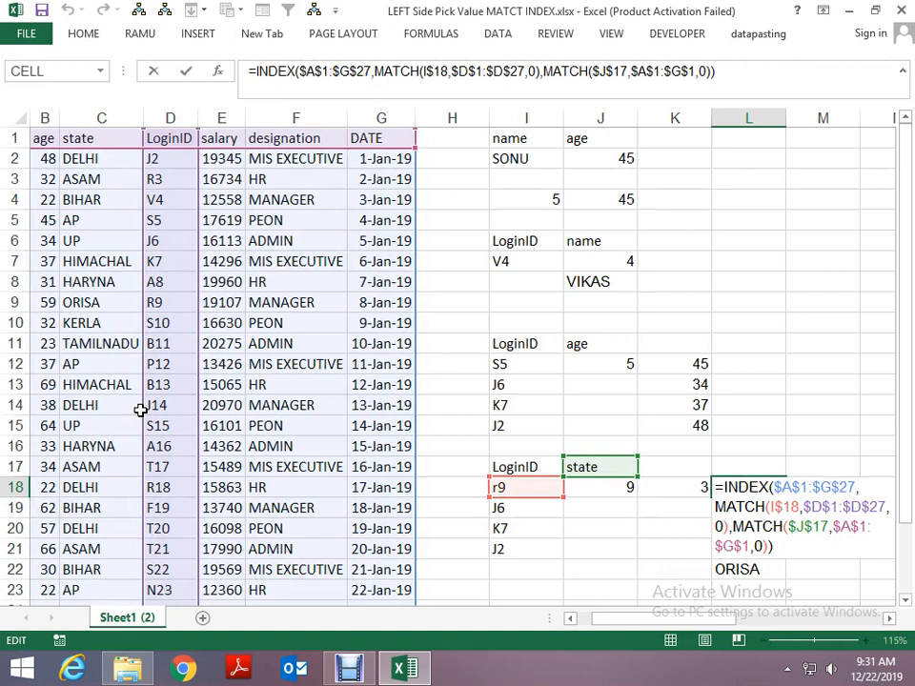
{"action": "key", "text": "Escape"}
{"action": "key", "text": "Down"}
{"action": "key", "text": "Down"}
{"action": "key", "text": "F2"}
{"action": "key", "text": "Escape"}
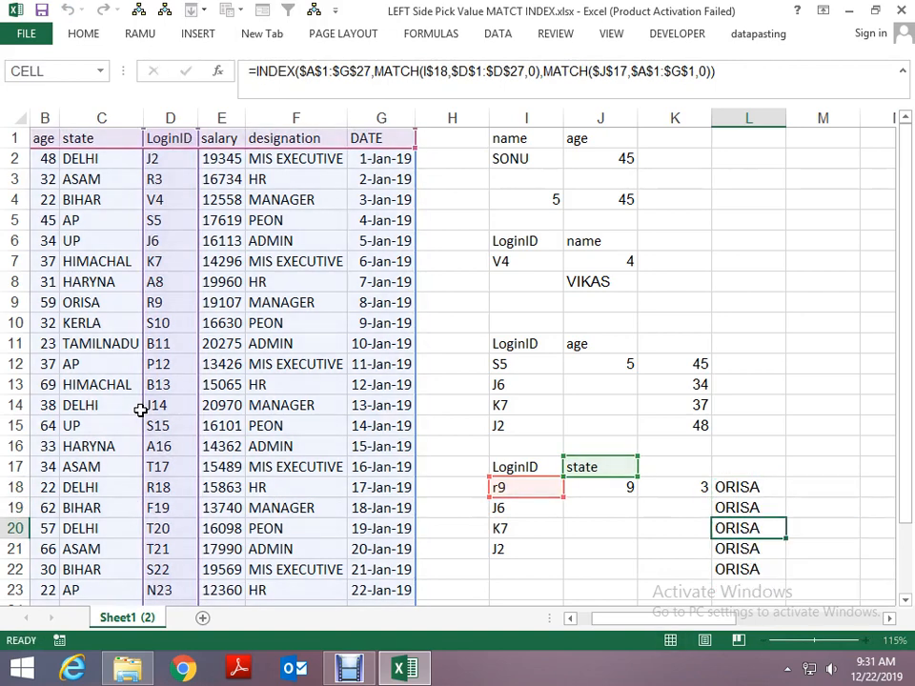
{"action": "key", "text": "Up"}
{"action": "key", "text": "Up"}
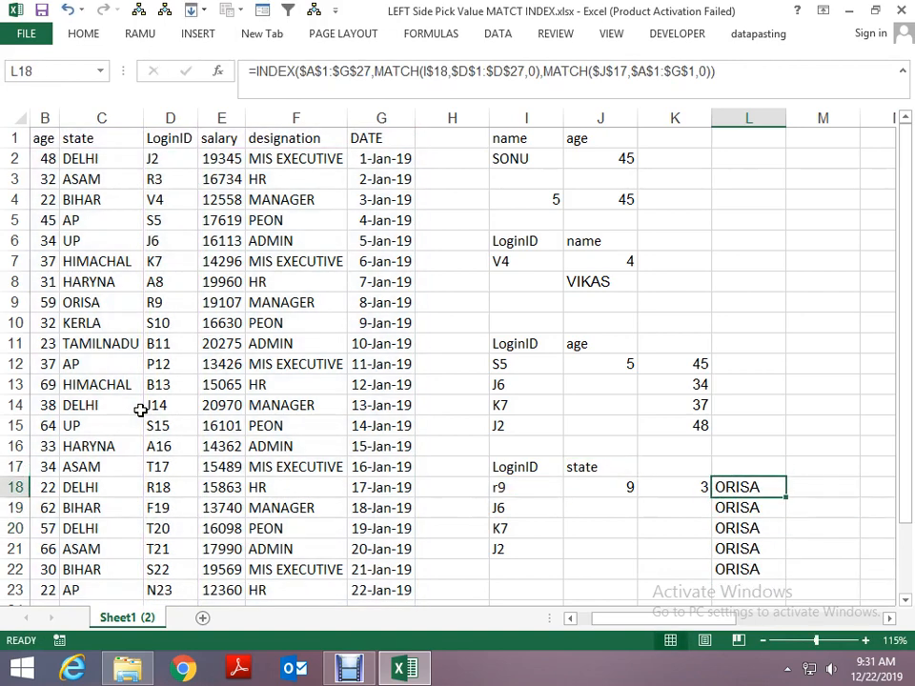
- Undo the formulas filled below L18 and the MATCH functions nested in L18's INDEX formula
{"action": "key", "text": "ctrl+z"}
{"action": "key", "text": "ctrl+z"}
{"action": "key", "text": "ctrl+z"}
{"action": "key", "text": "ctrl+z"}
{"action": "key", "text": "ctrl+z"}
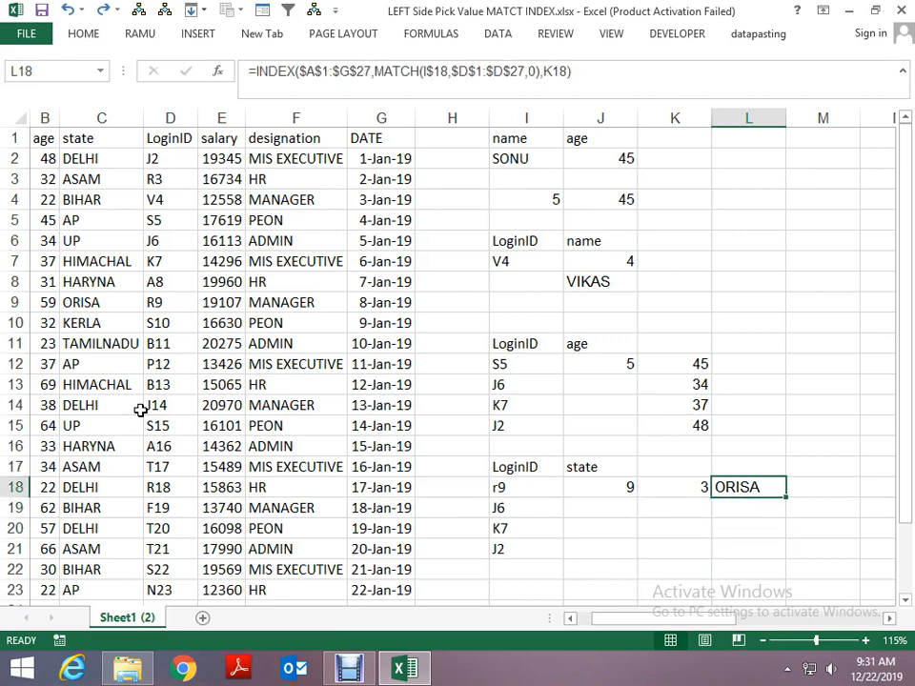
{"action": "key", "text": "Left"}
{"action": "key", "text": "Left"}
{"action": "key", "text": "Right"}
{"action": "key", "text": "Right"}
{"action": "key", "text": "Left"}
{"action": "key", "text": "Left"}
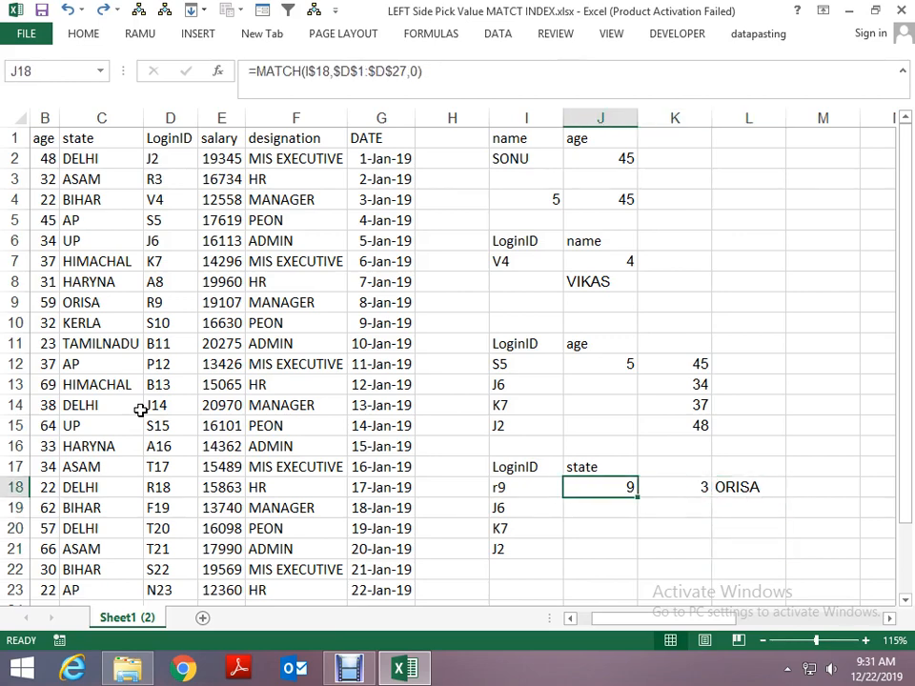
- Change the lookup value of J18's MATCH formula to $I18, locking the column instead of the row
{"action": "key", "text": "F2"}
{"action": "key", "text": "Left"}
{"action": "key", "text": "Left"}
{"action": "key", "text": "Left"}
{"action": "key", "text": "Left"}
{"action": "key", "text": "Left"}
{"action": "key", "text": "Left"}
{"action": "key", "text": "Left"}
{"action": "key", "text": "Left"}
{"action": "key", "text": "Left"}
{"action": "key", "text": "Left"}
{"action": "key", "text": "Left"}
{"action": "key", "text": "Left"}
{"action": "key", "text": "Left"}
{"action": "key", "text": "Left"}
{"action": "key", "text": "Left"}
{"action": "key", "text": "Left"}
{"action": "key", "text": "Left"}
{"action": "key", "text": "Left"}
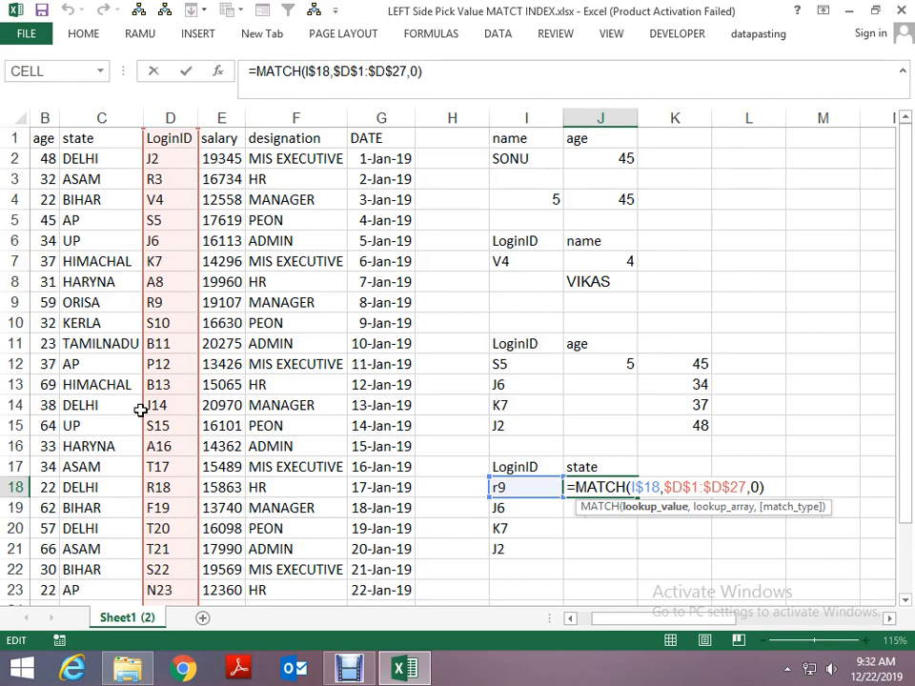
{"action": "type", "text": "$"}
{"action": "key", "text": "Delete"}
{"action": "key", "text": "ctrl+Return"}
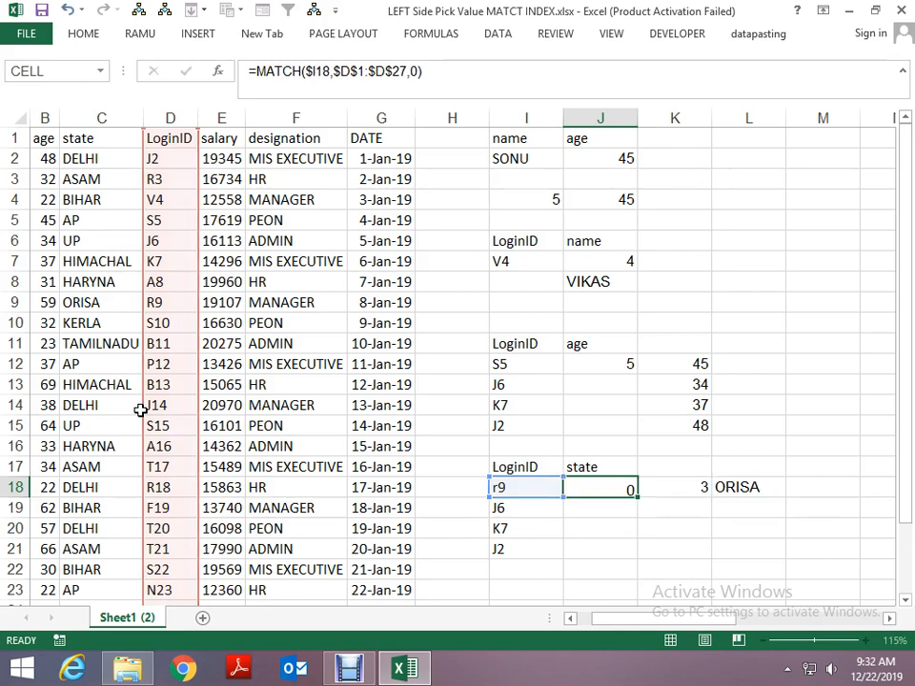
- Copy the corrected MATCH function text from J18 without its equals sign, keeping the cell's formula intact
{"action": "key", "text": "F2"}
{"action": "key", "text": "shift+Home"}
{"action": "key", "text": "shift+Right"}
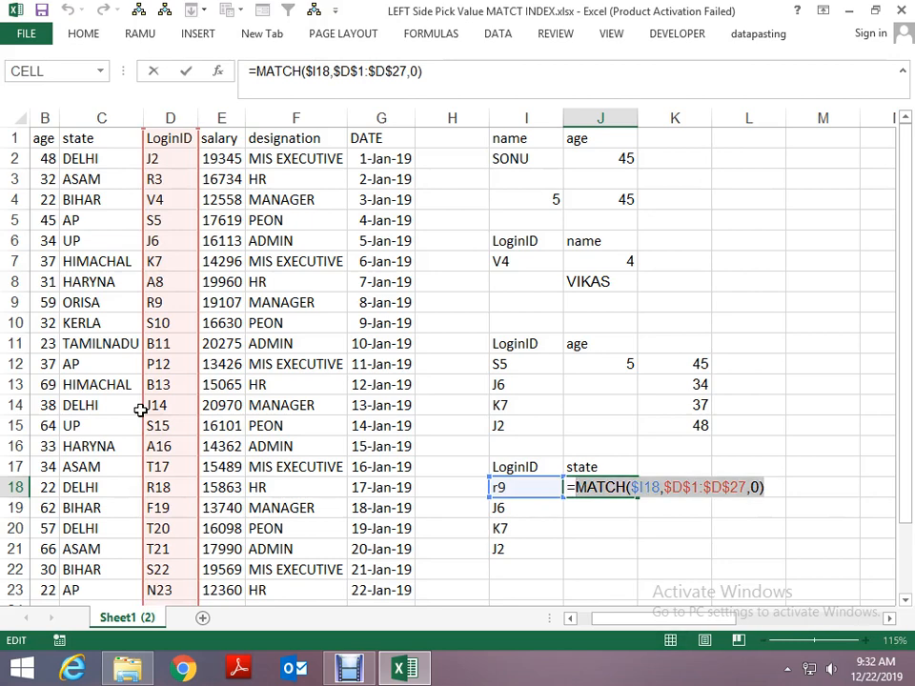
{"action": "key", "text": "ctrl+x"}
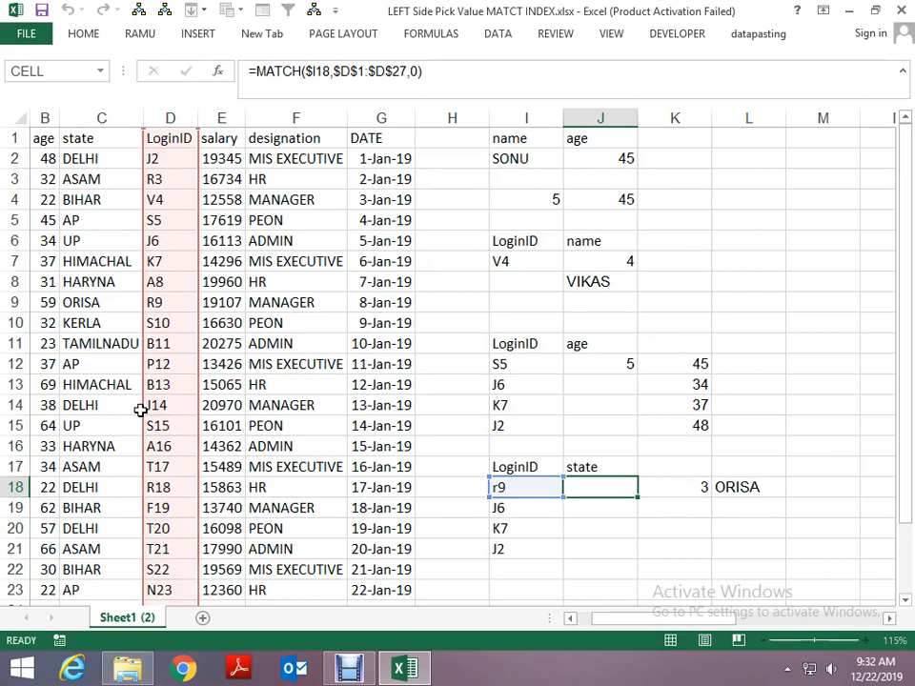
{"action": "key", "text": "Escape"}
- Replace the row number J18 in L18's INDEX formula with the copied MATCH($I18,$D$1:$D$27,0)
{"action": "key", "text": "Right"}
{"action": "key", "text": "Right"}
{"action": "key", "text": "F2"}
{"action": "key", "text": "Left"}
{"action": "key", "text": "Left"}
{"action": "key", "text": "Left"}
{"action": "key", "text": "Left"}
{"action": "key", "text": "Left"}
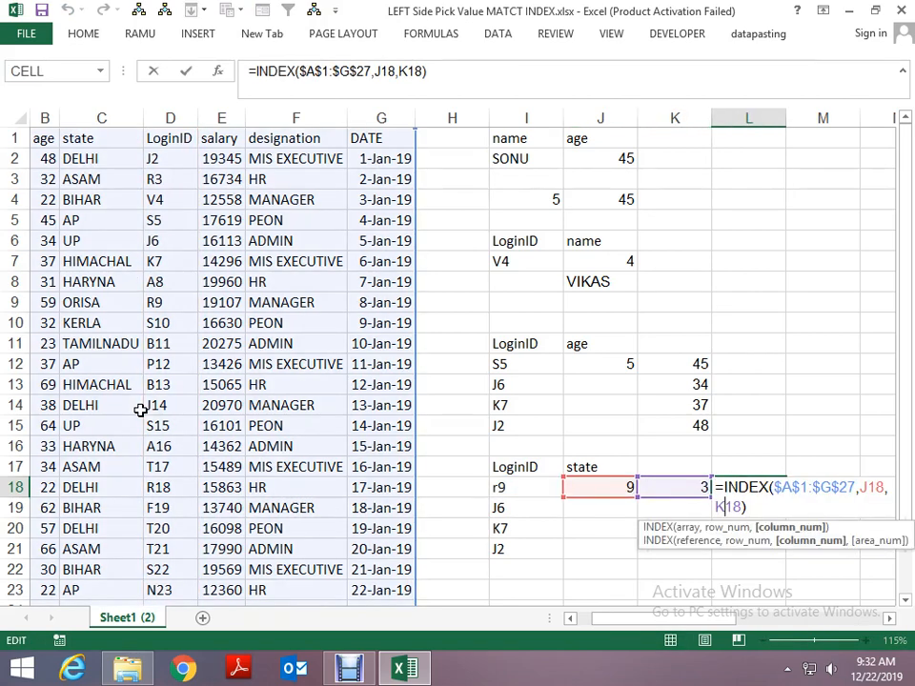
{"action": "key", "text": "BackSpace"}
{"action": "key", "text": "BackSpace"}
{"action": "key", "text": "BackSpace"}
{"action": "key", "text": "ctrl+v"}
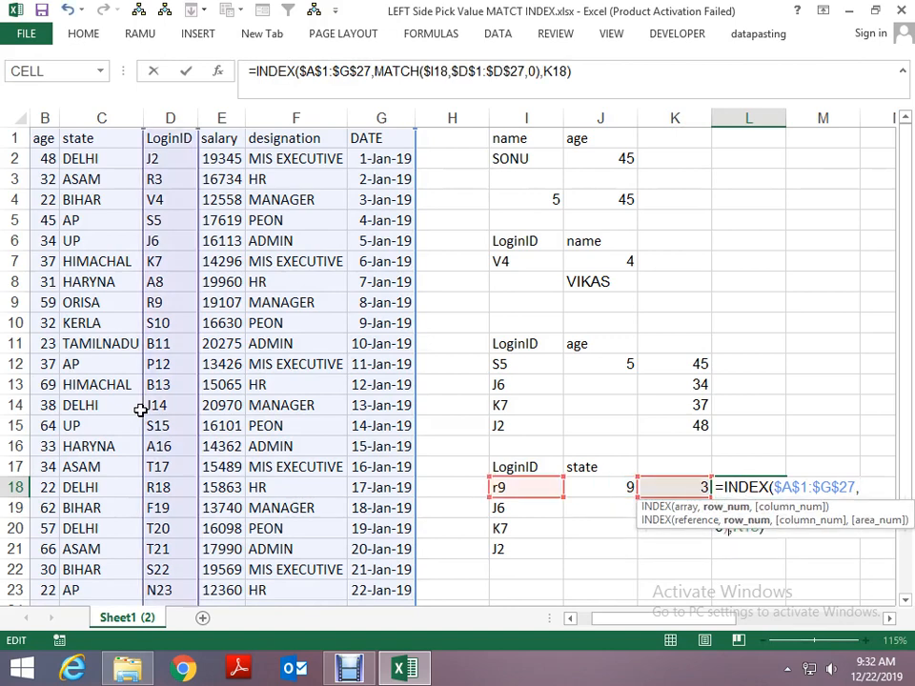
{"action": "key", "text": "ctrl+Return"}
- Copy the column-position MATCH function text from K18 without its equals sign
{"action": "key", "text": "Left"}
{"action": "key", "text": "F2"}
{"action": "key", "text": "shift+Right"}
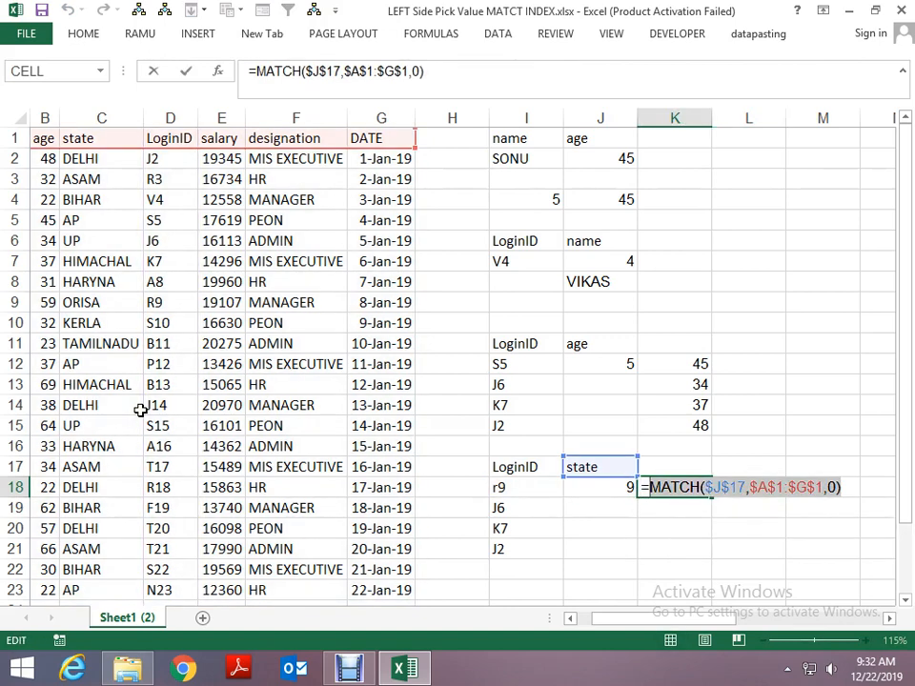
{"action": "key", "text": "ctrl+Return"}
{"action": "key", "text": "Right"}
{"action": "key", "text": "Down"}
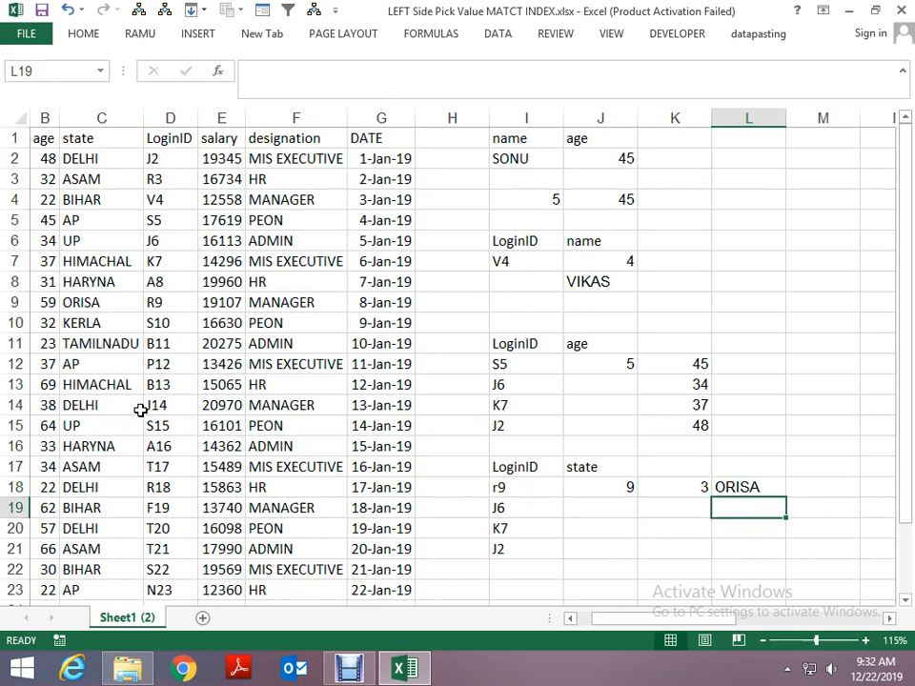
- Replace the column number K18 in L18 with MATCH($J$17,$A$1:$G$1,0) to complete the nested INDEX formula
{"action": "key", "text": "Up"}
{"action": "key", "text": "F2"}
{"action": "key", "text": "Left"}
{"action": "key", "text": "Left"}
{"action": "key", "text": "Left"}
{"action": "key", "text": "Delete"}
{"action": "key", "text": "Delete"}
{"action": "key", "text": "Delete"}
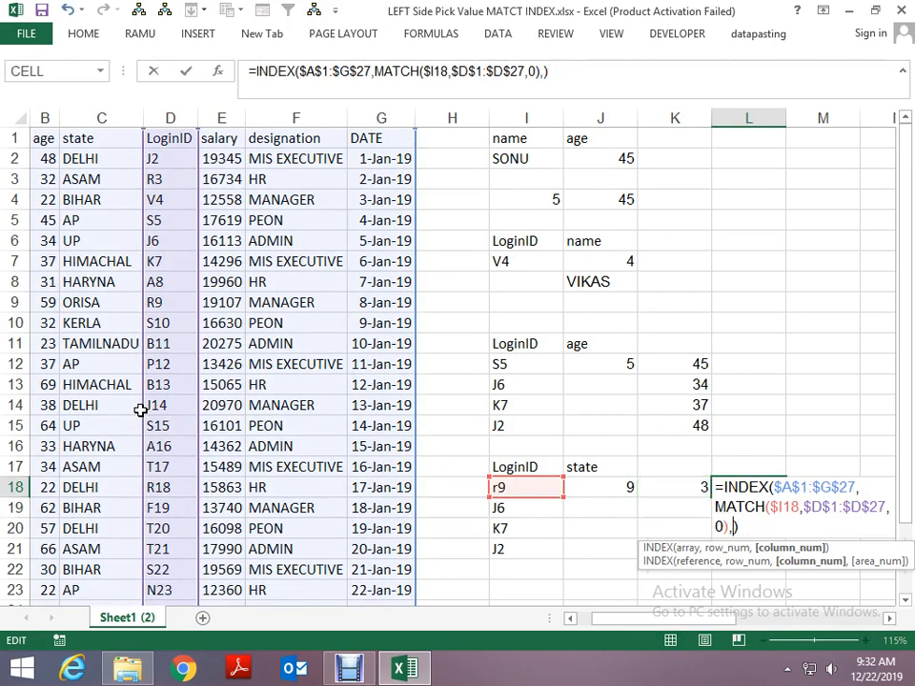
{"action": "key", "text": "Return"}
- Fill the nested INDEX formula from L18 down through L21 for the remaining LoginIDs
{"action": "key", "text": "ctrl+d"}
{"action": "key", "text": "Return"}
{"action": "key", "text": "ctrl+d"}
{"action": "key", "text": "Return"}
{"action": "key", "text": "ctrl+d"}
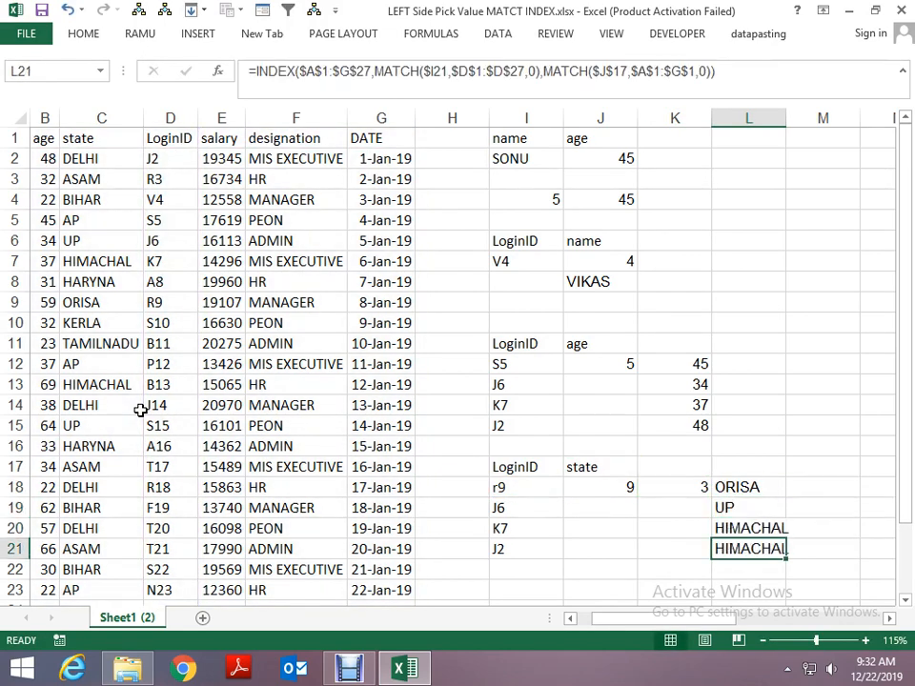
{"action": "key", "text": "Return"}
{"action": "key", "text": "Up"}
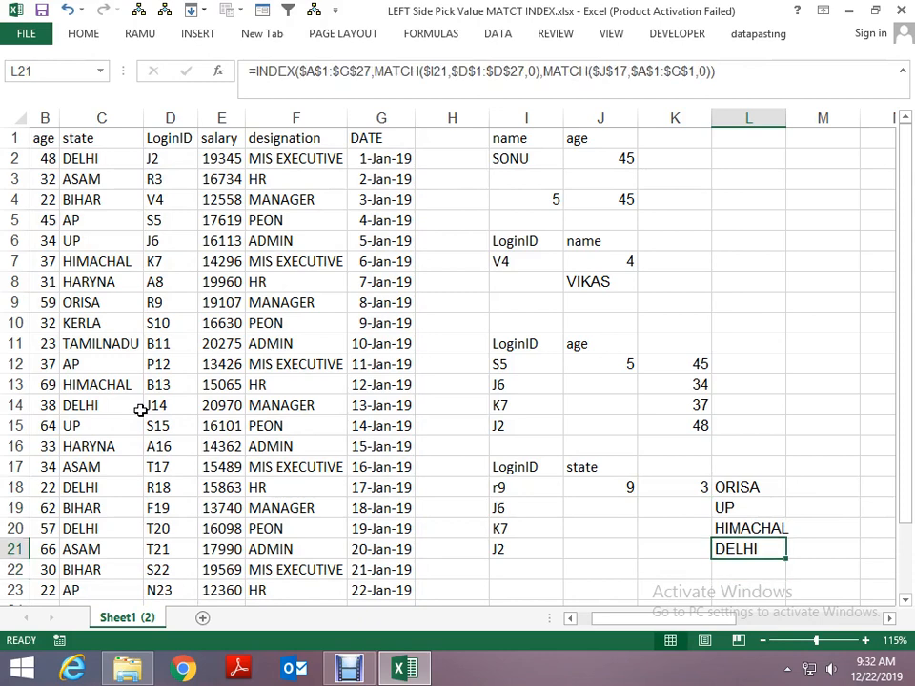
- Copy the LoginID and state lookup table in I17:J21
{"action": "key", "text": "Up"}
{"action": "key", "text": "Up"}
{"action": "key", "text": "Left"}
{"action": "key", "text": "Left"}
{"action": "key", "text": "Left"}
{"action": "key", "text": "Up"}
{"action": "key", "text": "Up"}
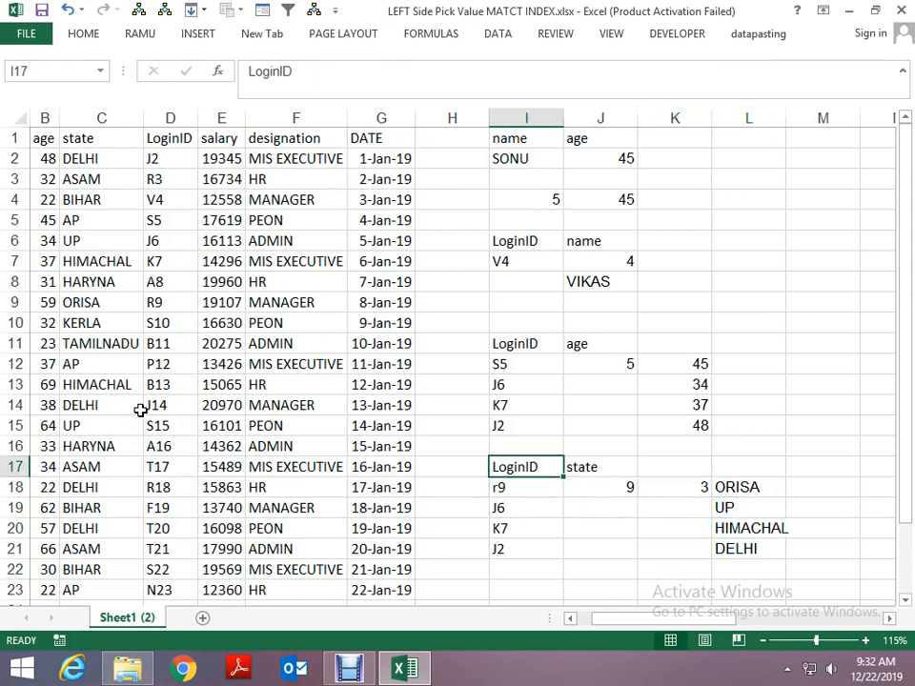
{"action": "key", "text": "ctrl+shift+Down"}
{"action": "key", "text": "shift+Right"}
{"action": "key", "text": "shift+Right"}
{"action": "key", "text": "shift+Left"}
{"action": "key", "text": "shift+Left"}
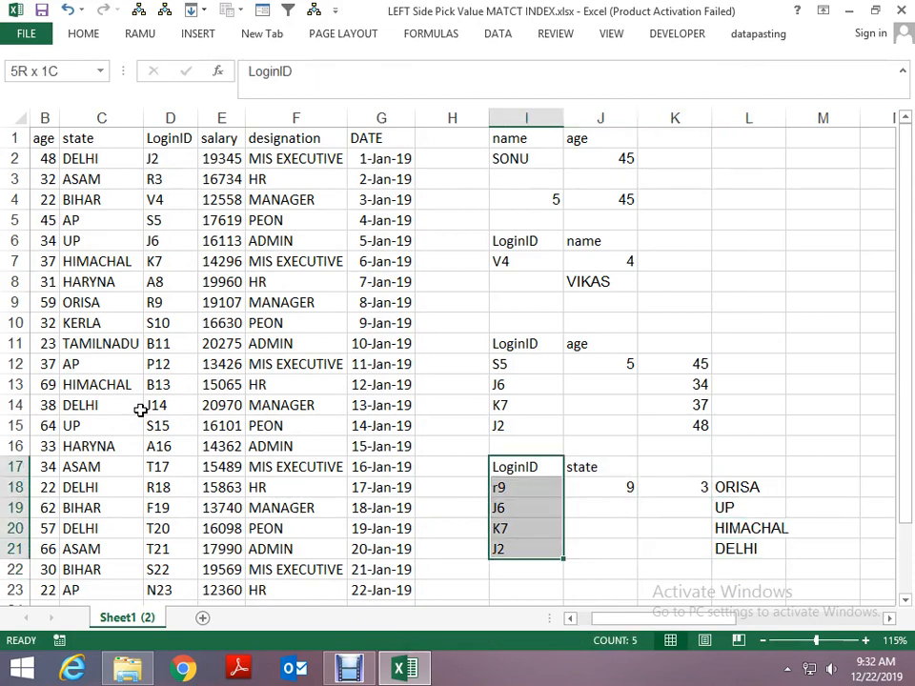
{"action": "key", "text": "shift+Right"}
{"action": "key", "text": "ctrl+c"}
- Paste the copied lookup table below the original, starting at I24
{"action": "key", "text": "Down"}
{"action": "key", "text": "Down"}
{"action": "key", "text": "Down"}
{"action": "key", "text": "Down"}
{"action": "key", "text": "Down"}
{"action": "key", "text": "Down"}
{"action": "key", "text": "Down"}
{"action": "key", "text": "Down"}
{"action": "key", "text": "Down"}
{"action": "key", "text": "Down"}
{"action": "key", "text": "Down"}
{"action": "key", "text": "Down"}
{"action": "key", "text": "Down"}
{"action": "key", "text": "Down"}
{"action": "key", "text": "Down"}
{"action": "key", "text": "Down"}
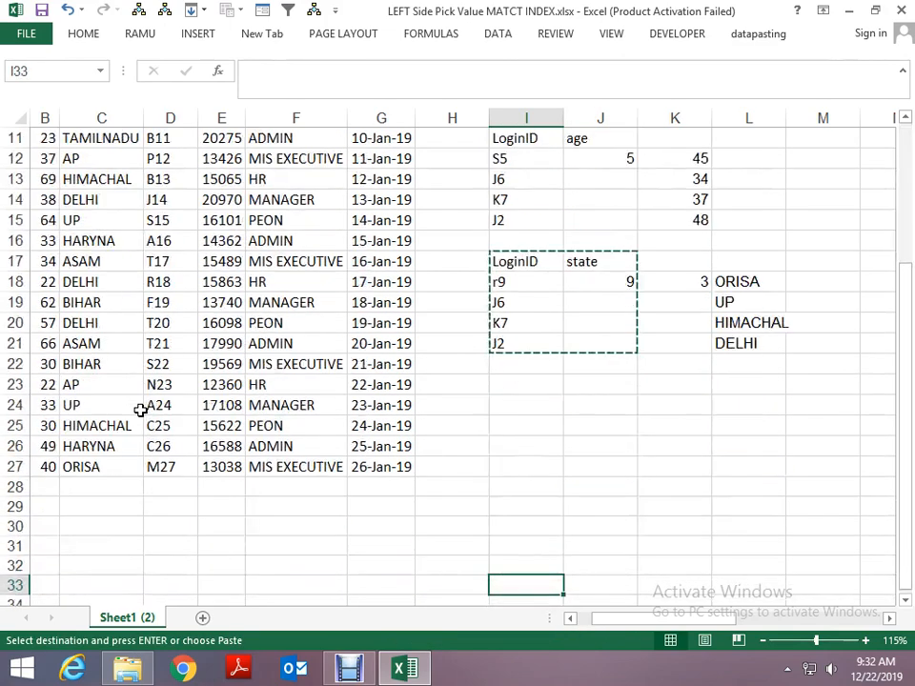
{"action": "key", "text": "Up"}
{"action": "key", "text": "Up"}
{"action": "key", "text": "Up"}
{"action": "key", "text": "Up"}
{"action": "key", "text": "Up"}
{"action": "key", "text": "Up"}
{"action": "key", "text": "Up"}
{"action": "key", "text": "Up"}
{"action": "key", "text": "Up"}
{"action": "key", "text": "Up"}
{"action": "key", "text": "Down"}
{"action": "key", "text": "ctrl+v"}
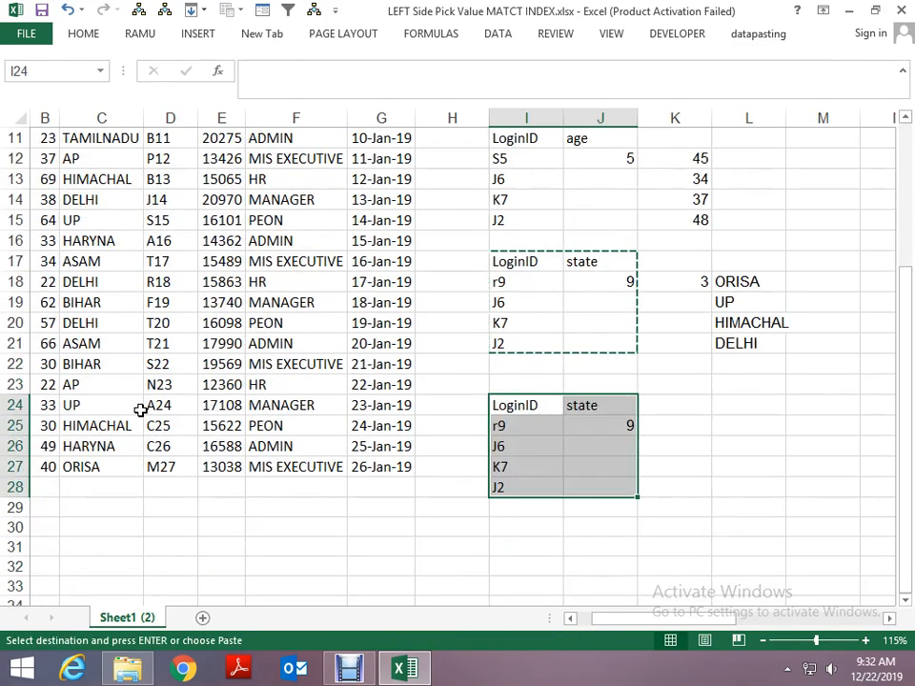
- Clear the copied MATCH formula from J25 in the pasted table
{"action": "key", "text": "Right"}
{"action": "key", "text": "Down"}
{"action": "key", "text": "Delete"}
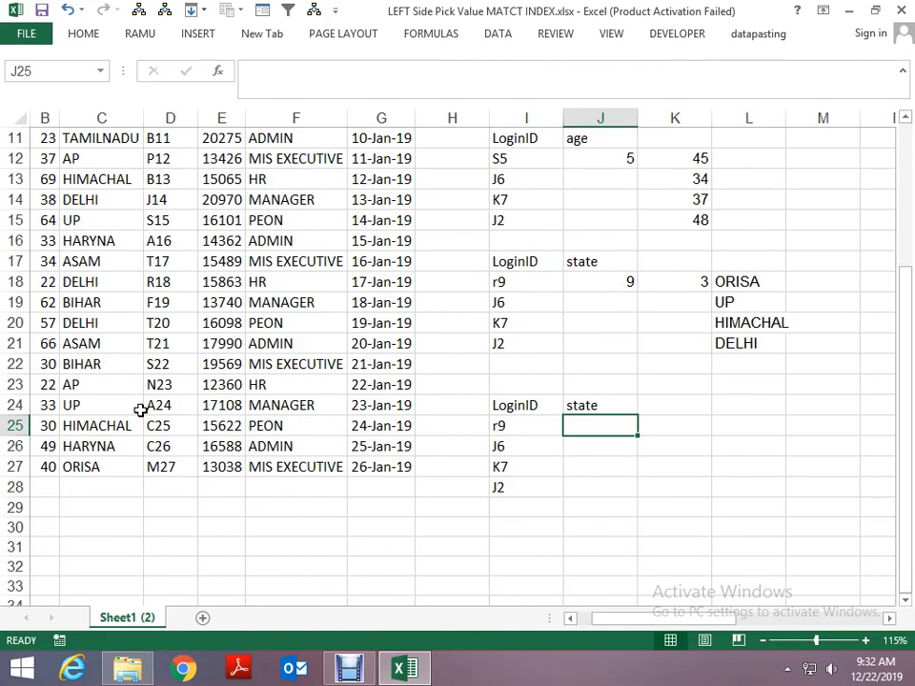
{"action": "key", "text": "Up"}
{"action": "key", "text": "Up"}
{"action": "key", "text": "Up"}
{"action": "key", "text": "Up"}
{"action": "key", "text": "Up"}
{"action": "key", "text": "Up"}
{"action": "key", "text": "Up"}
{"action": "key", "text": "Up"}
{"action": "key", "text": "Up"}
{"action": "key", "text": "Up"}
{"action": "key", "text": "Up"}
{"action": "key", "text": "Up"}
{"action": "key", "text": "Down"}
{"action": "key", "text": "Down"}
{"action": "key", "text": "Down"}
{"action": "key", "text": "Down"}
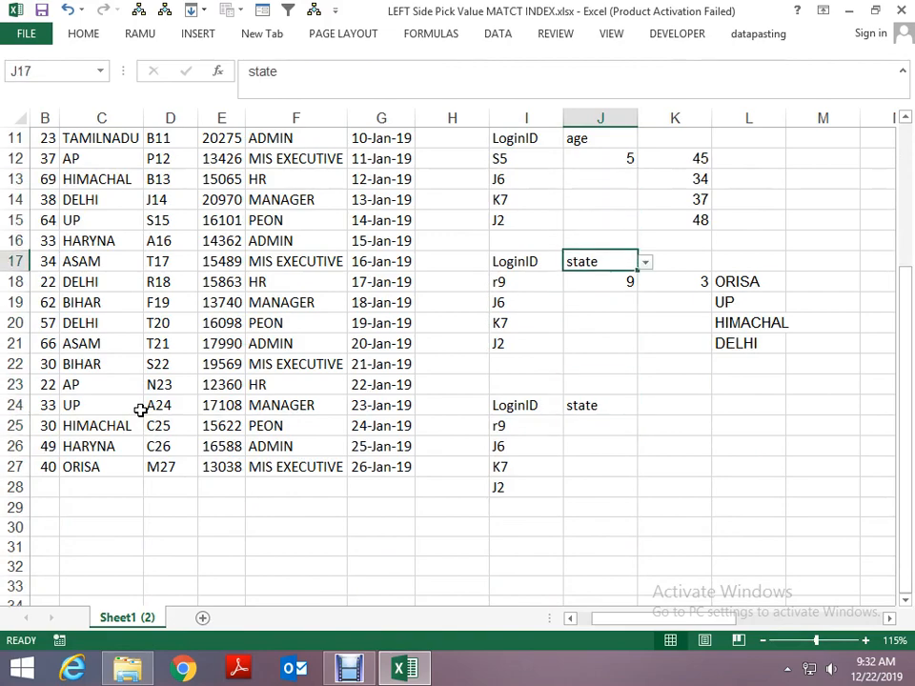
{"action": "key", "text": "Down"}
{"action": "key", "text": "Down"}
{"action": "key", "text": "Down"}
{"action": "key", "text": "Down"}
{"action": "key", "text": "Down"}
{"action": "key", "text": "Down"}
{"action": "key", "text": "Down"}
{"action": "key", "text": "Down"}
{"action": "key", "text": "Down"}
{"action": "key", "text": "Down"}
{"action": "key", "text": "Up"}
{"action": "key", "text": "Up"}
{"action": "key", "text": "Left"}
{"action": "key", "text": "Left"}
{"action": "key", "text": "Left"}
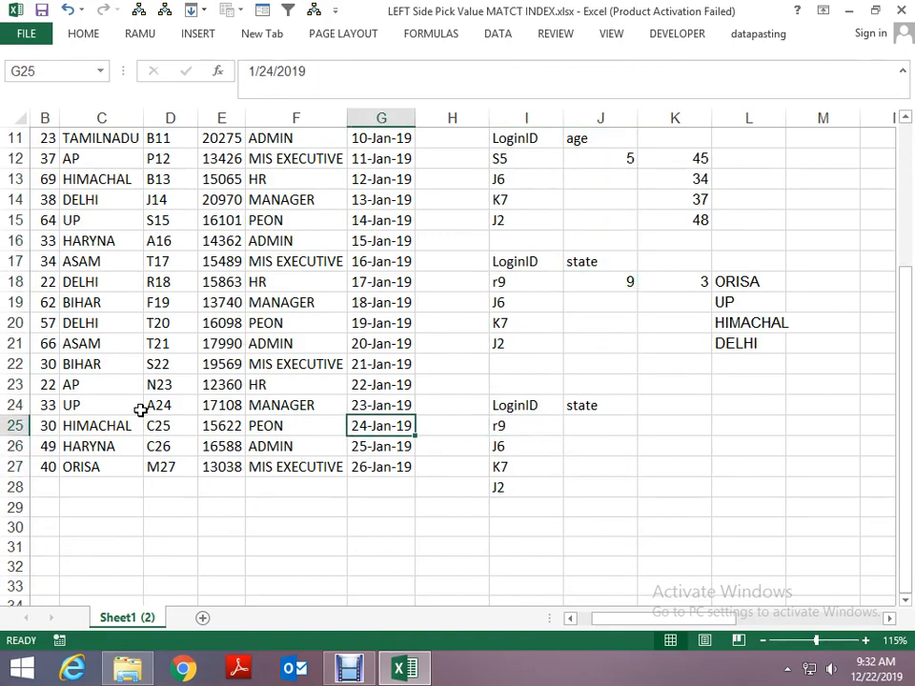
- Define a workbook-level name called name for the range A1:A27
{"action": "key", "text": "ctrl+Up"}
{"action": "key", "text": "ctrl+Left"}
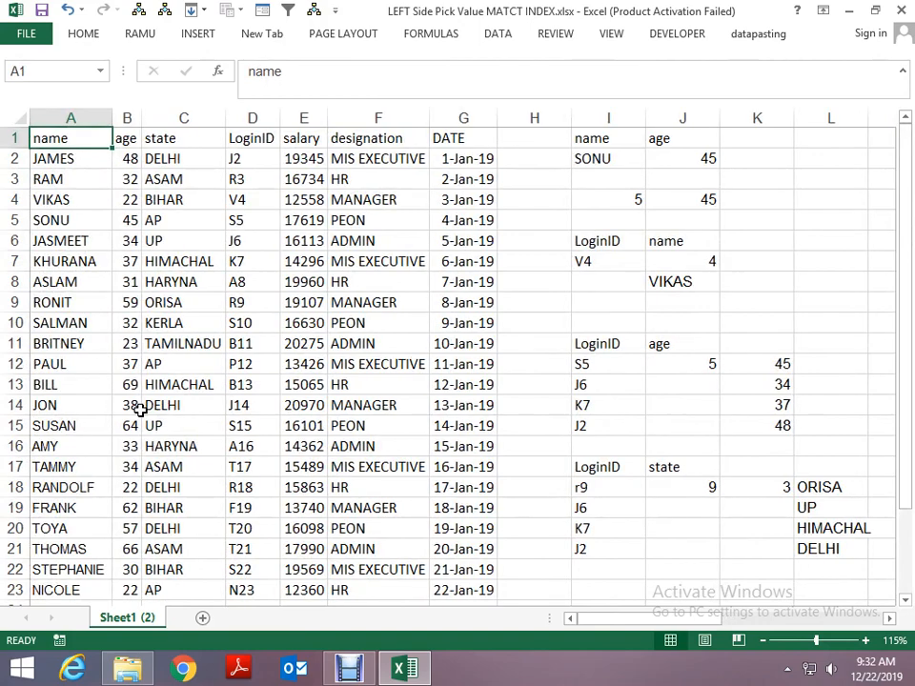
{"action": "key", "text": "ctrl+shift+Down"}
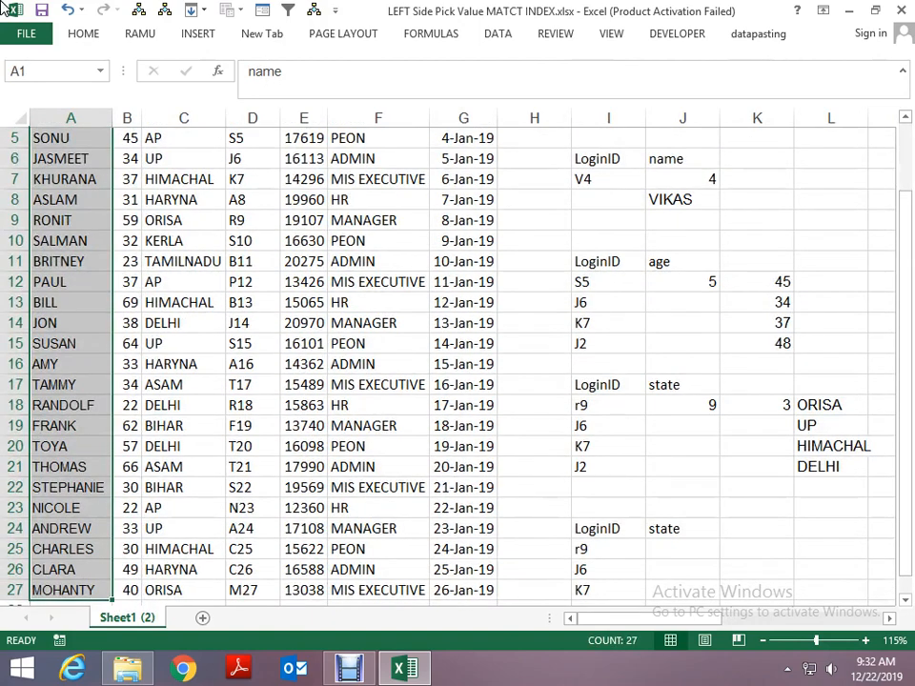
{"action": "key", "text": "ctrl+F3"}
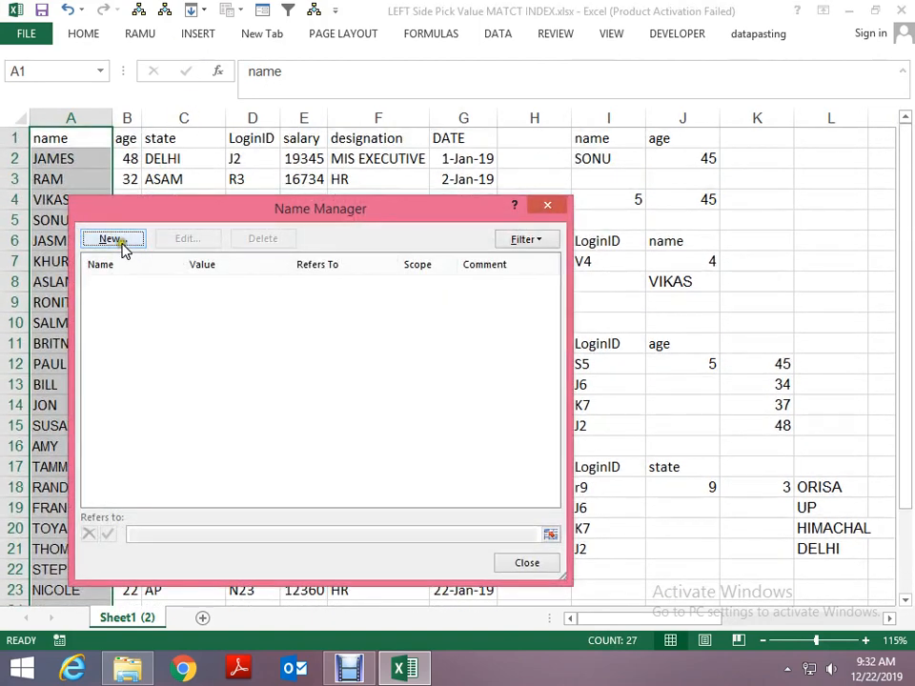
{"action": "left_click", "coordinate": [120, 244]}
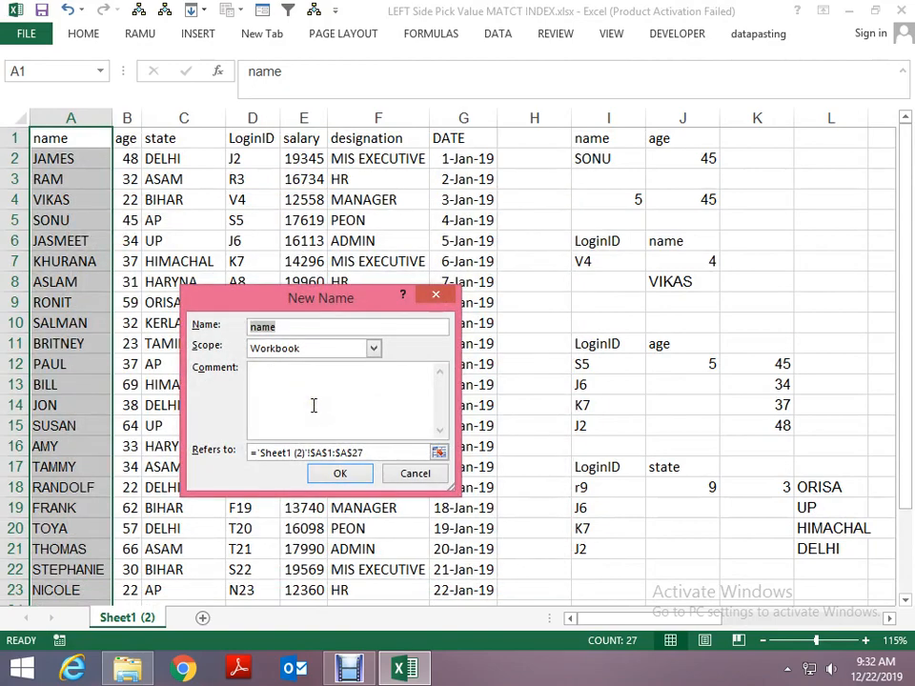
{"action": "left_click", "coordinate": [340, 475]}
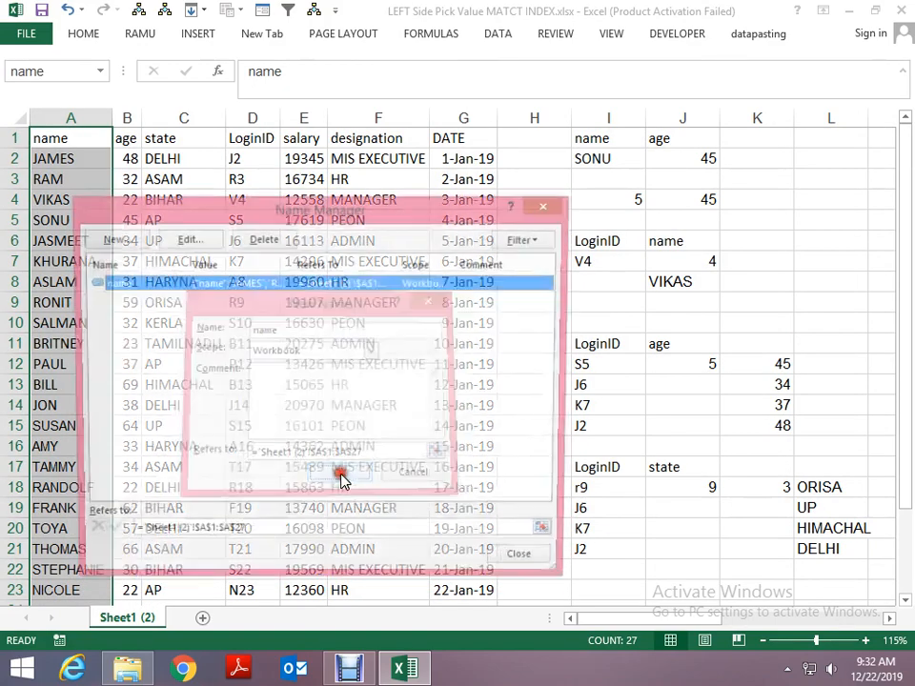
{"action": "left_click", "coordinate": [522, 556]}
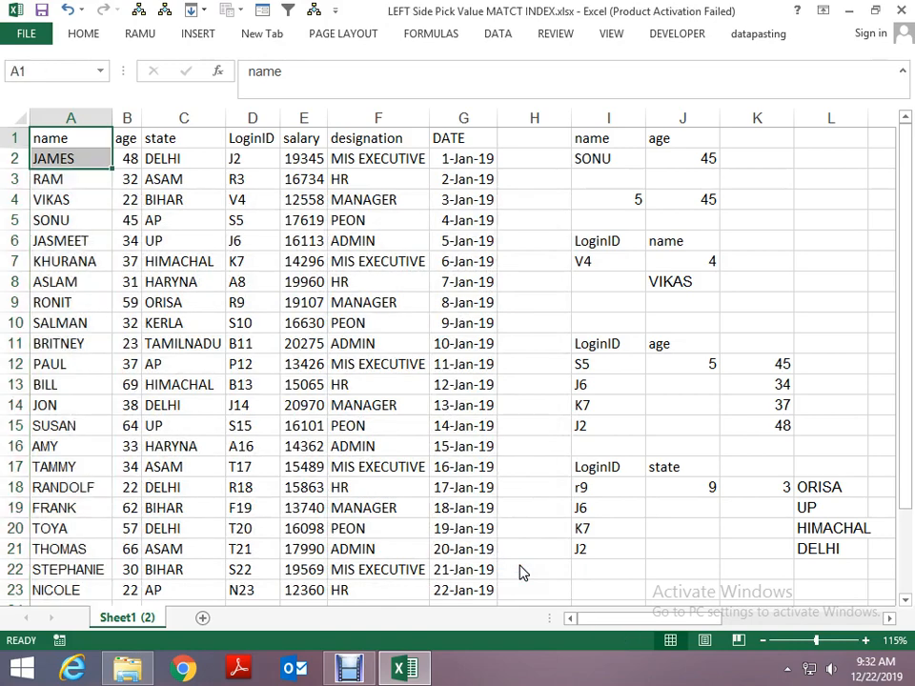
- Define a workbook-level name called age for the range B1:B27
{"action": "key", "text": "Right"}
{"action": "key", "text": "ctrl+shift+Down"}
{"action": "scroll", "coordinate": [524, 561], "scroll_direction": "up", "scroll_amount": 2}
{"action": "key", "text": "ctrl+F3"}
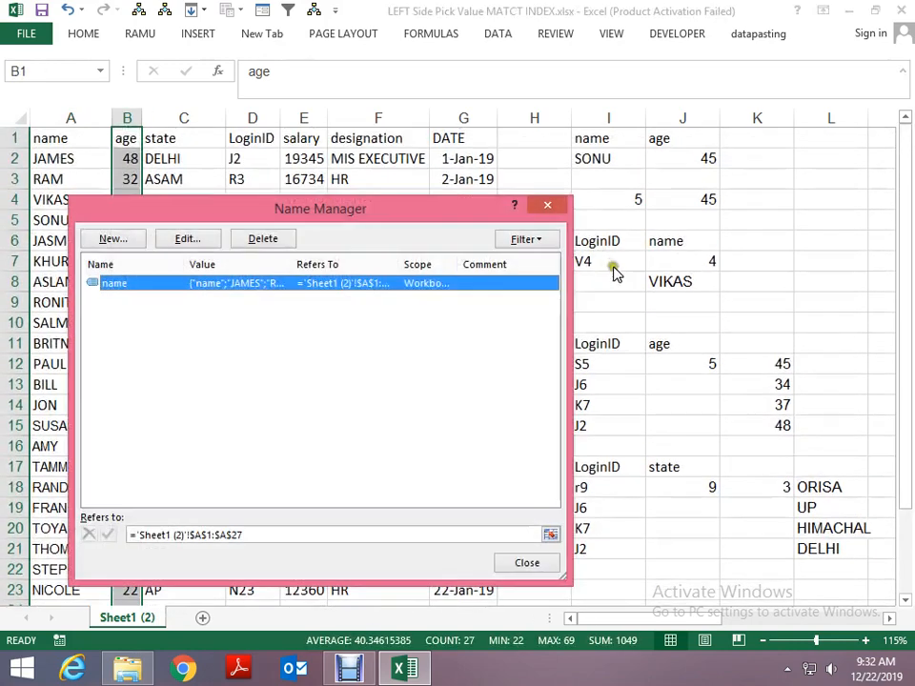
{"action": "left_click", "coordinate": [113, 238]}
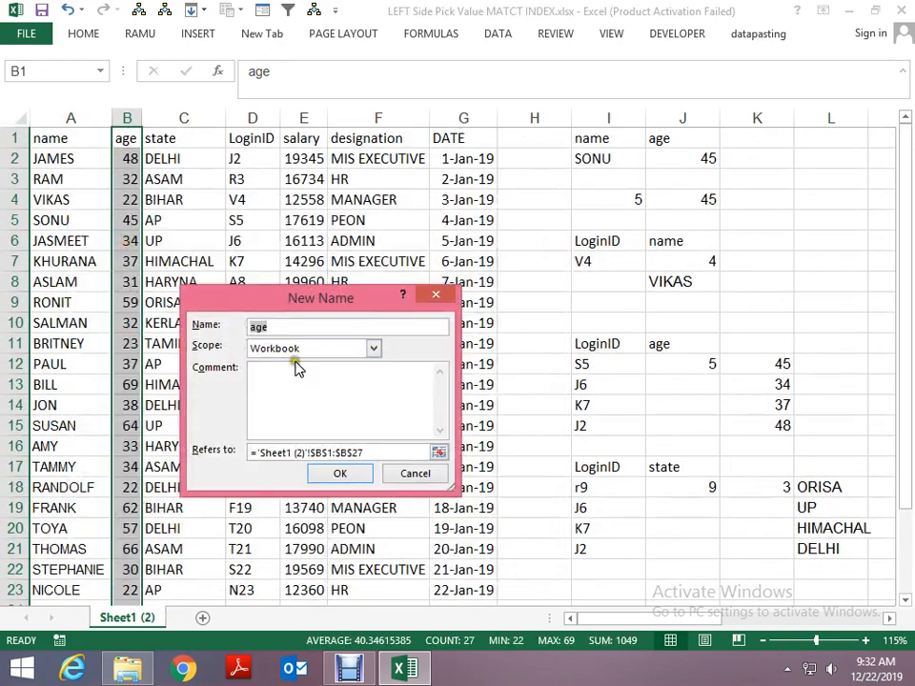
{"action": "left_click", "coordinate": [363, 477]}
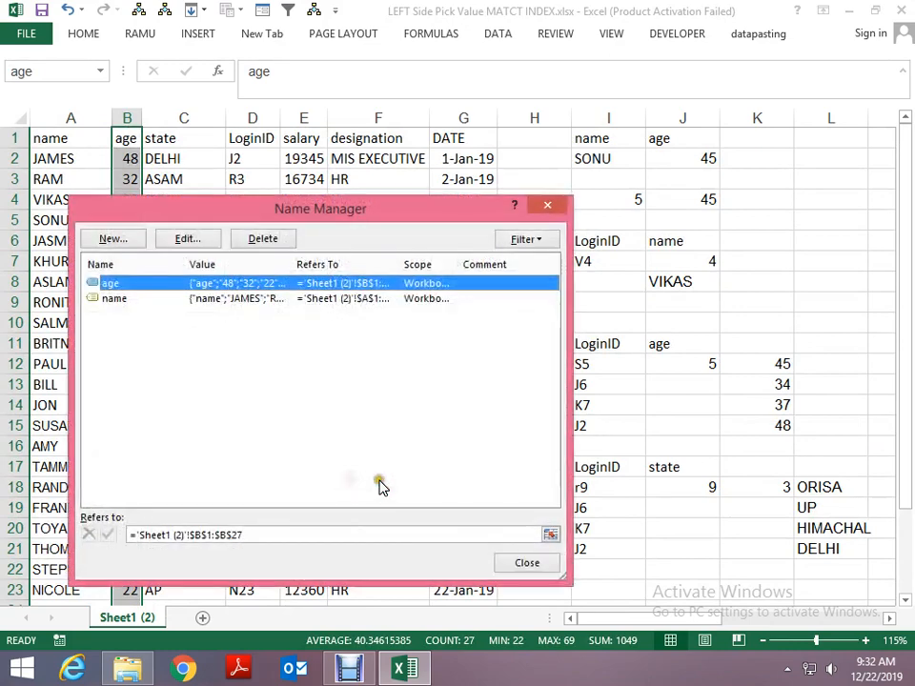
{"action": "left_click", "coordinate": [538, 569]}
- Define a workbook-level name called state for the range C1:C27
{"action": "left_click", "coordinate": [186, 139]}
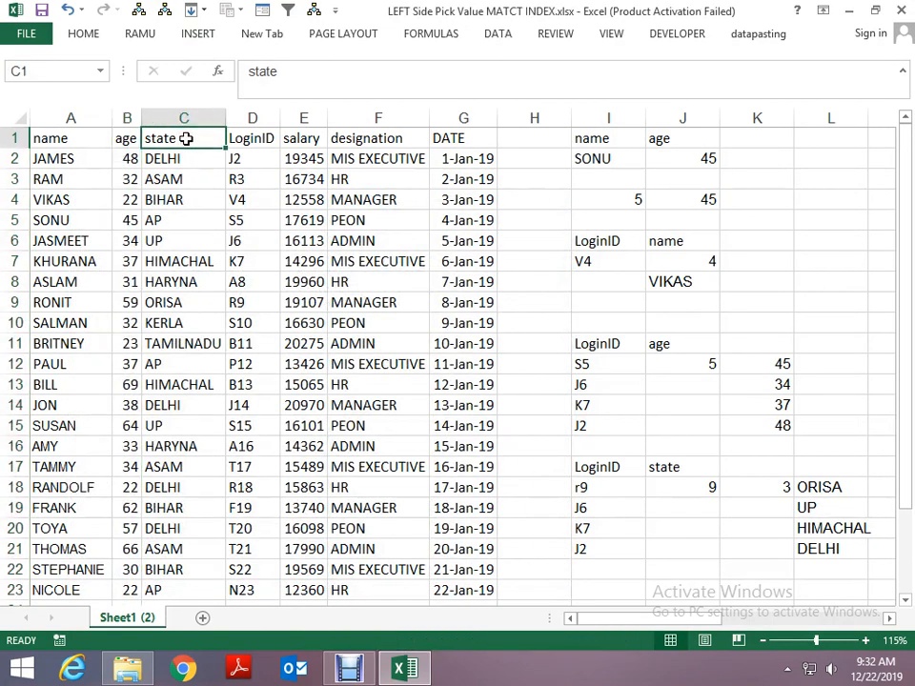
{"action": "key", "text": "ctrl+shift+Down"}
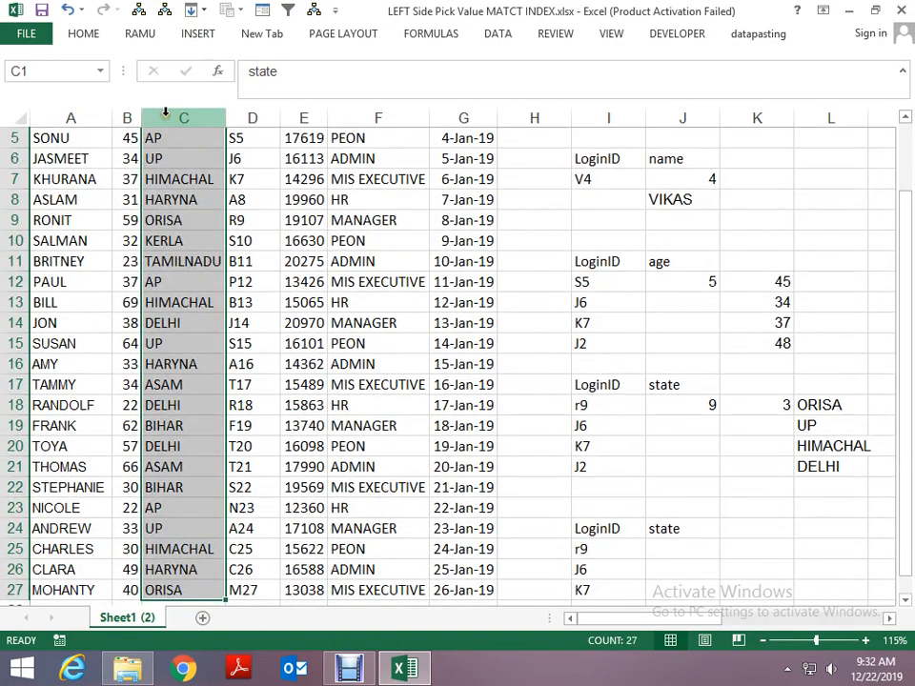
{"action": "scroll", "coordinate": [165, 113], "scroll_direction": "up", "scroll_amount": 2}
{"action": "key", "text": "ctrl+F3"}
{"action": "left_click", "coordinate": [106, 178]}
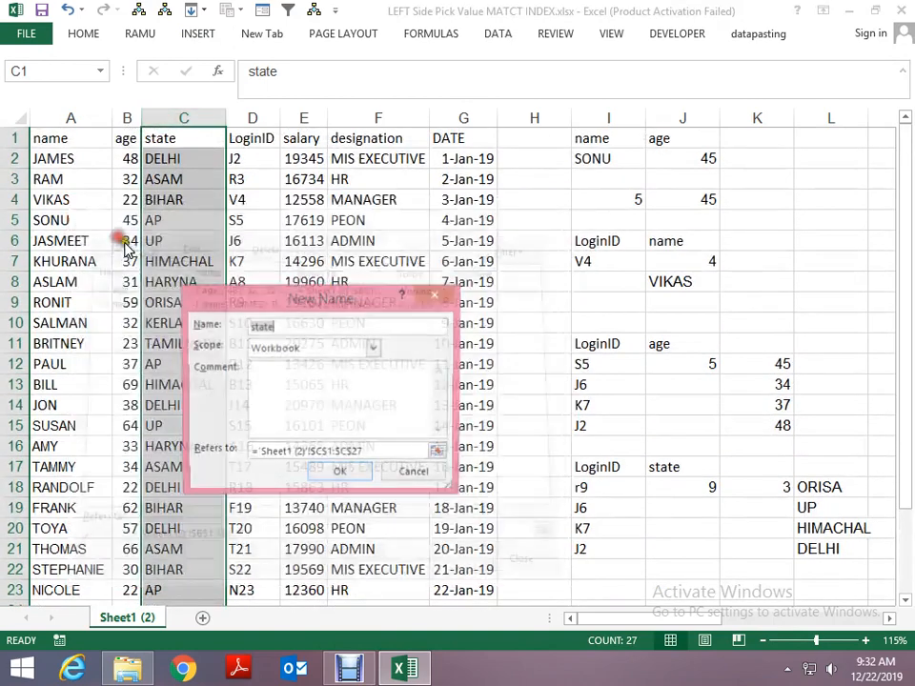
{"action": "left_click", "coordinate": [343, 472]}
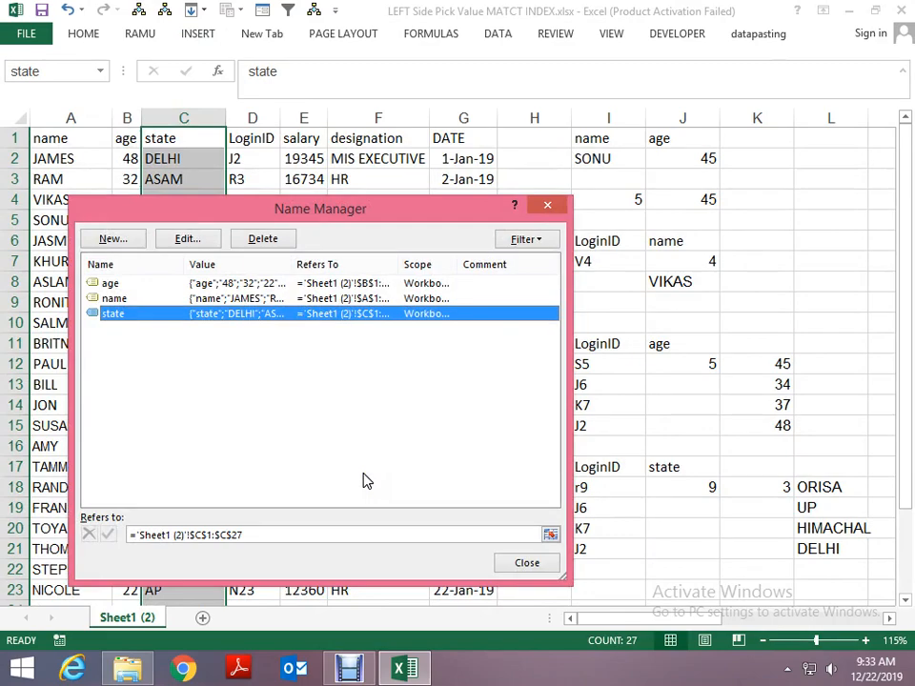
{"action": "key", "text": "Escape"}
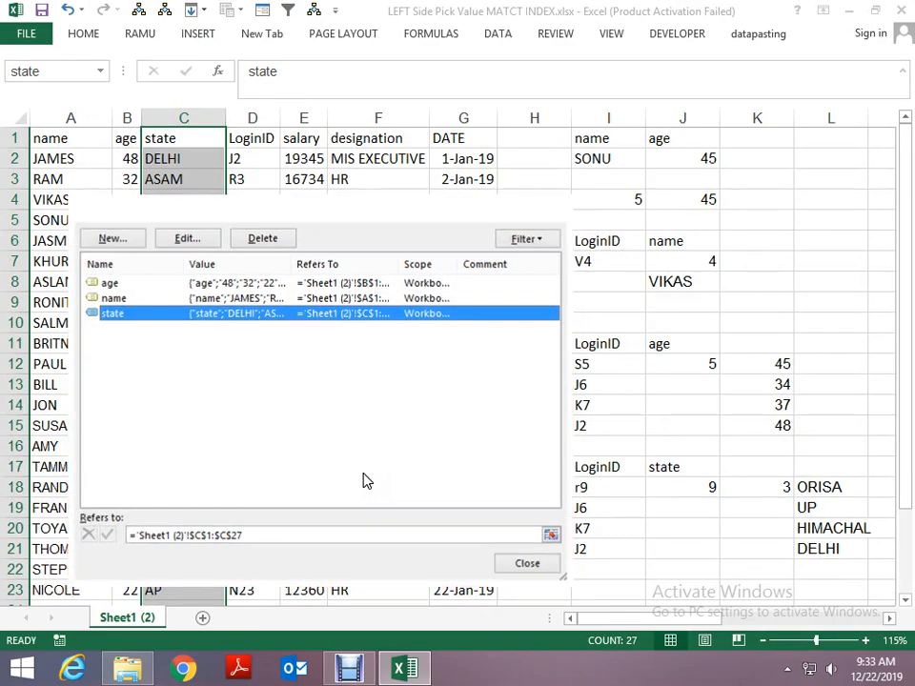
{"action": "key", "text": "Up"}
{"action": "key", "text": "Right"}
{"action": "key", "text": "ctrl+shift+Down"}
{"action": "key", "text": "alt+F4"}
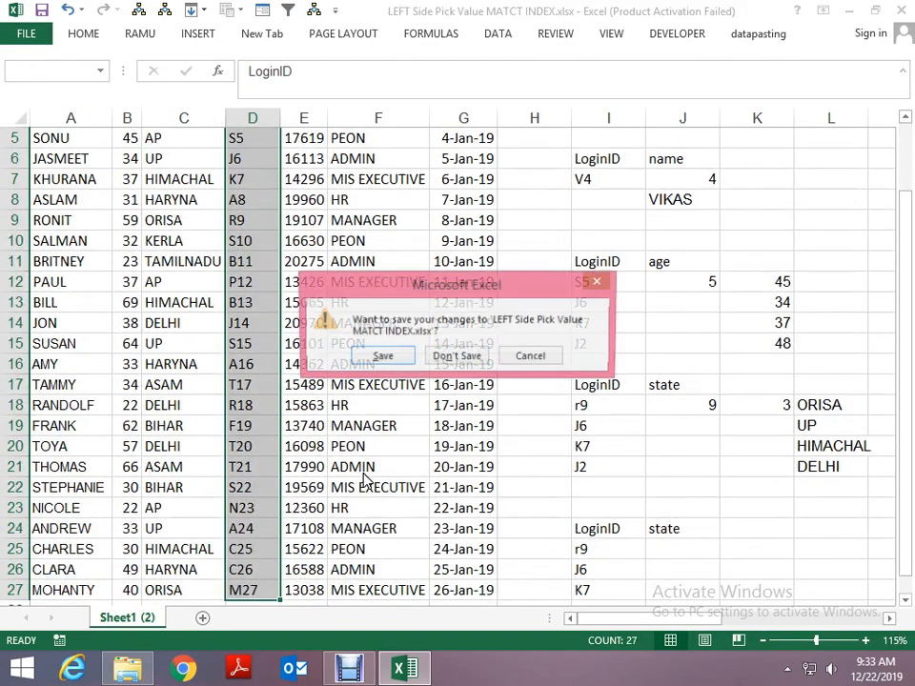
{"action": "key", "text": "Escape"}
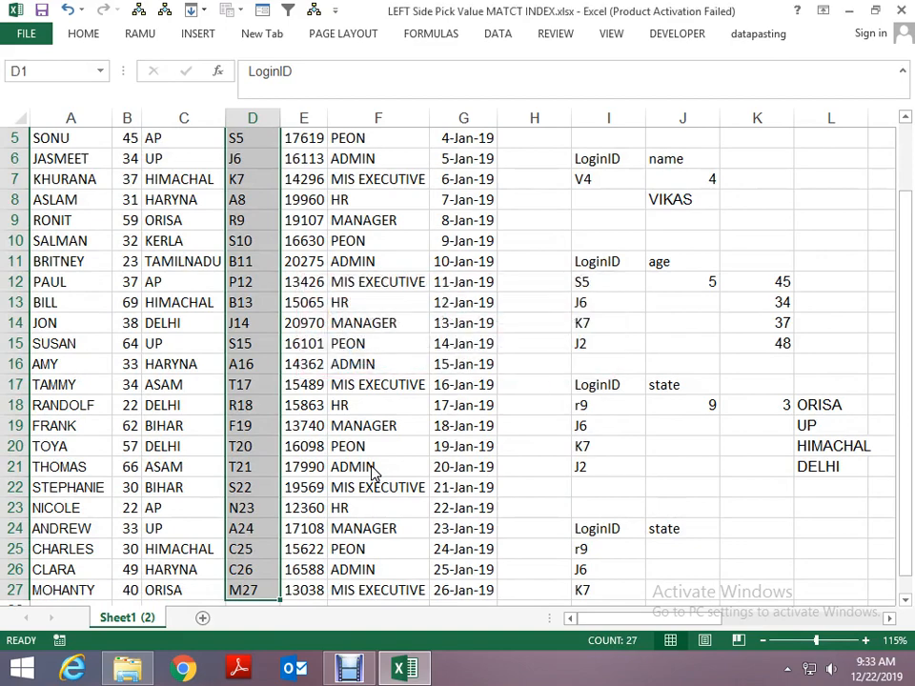
- Delete the defined names age, name and state from the Name Manager
{"action": "key", "text": "Up"}
{"action": "key", "text": "ctrl+F3"}
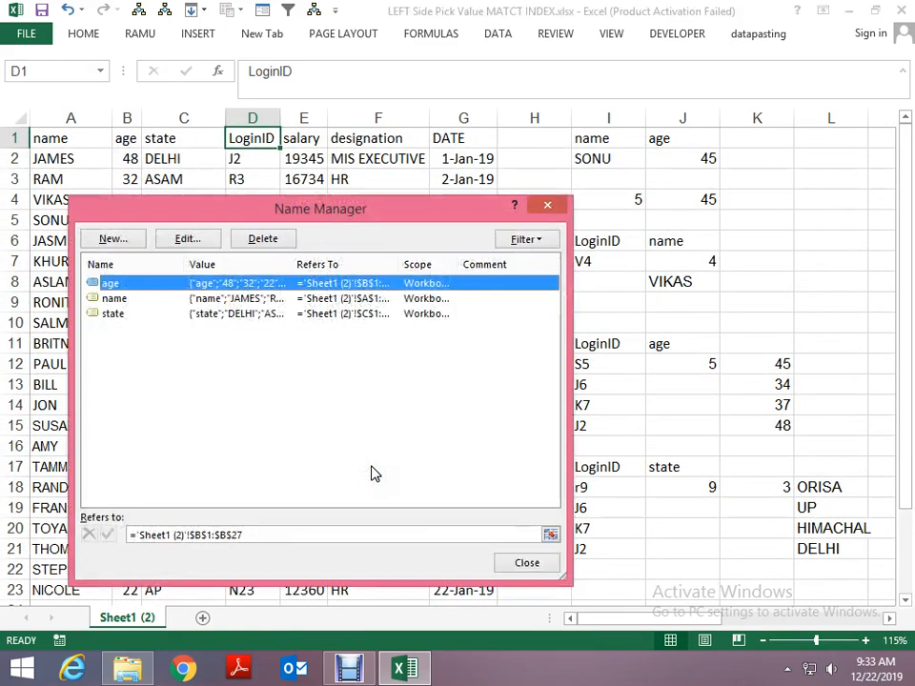
{"action": "key", "text": "shift+Down"}
{"action": "key", "text": "shift+Down"}
{"action": "key", "text": "Delete"}
{"action": "key", "text": "Return"}
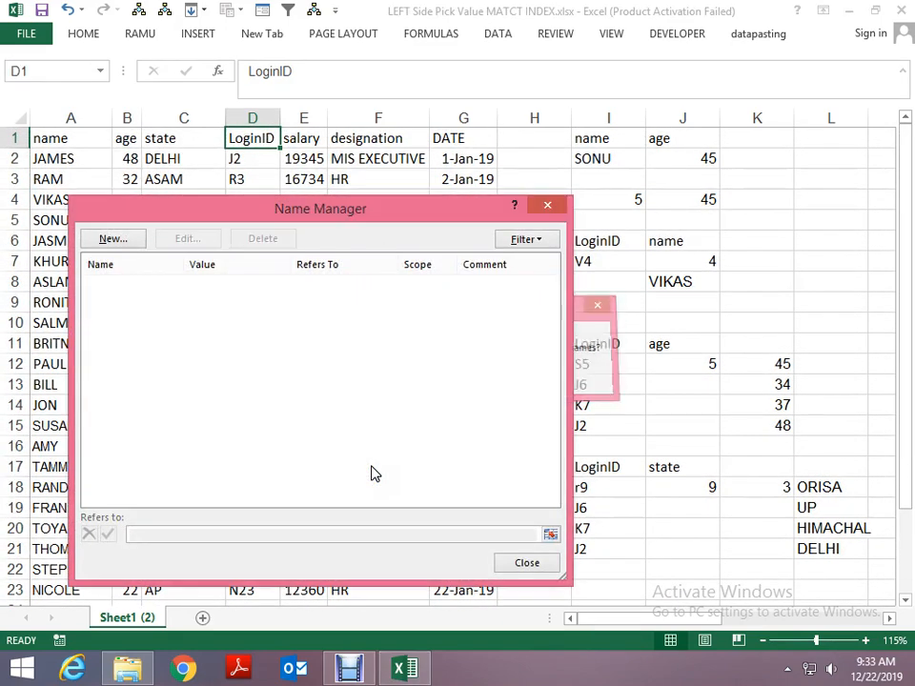
{"action": "key", "text": "Escape"}
- Create names from the left column only for the whole data table A1:G27
{"action": "key", "text": "Left"}
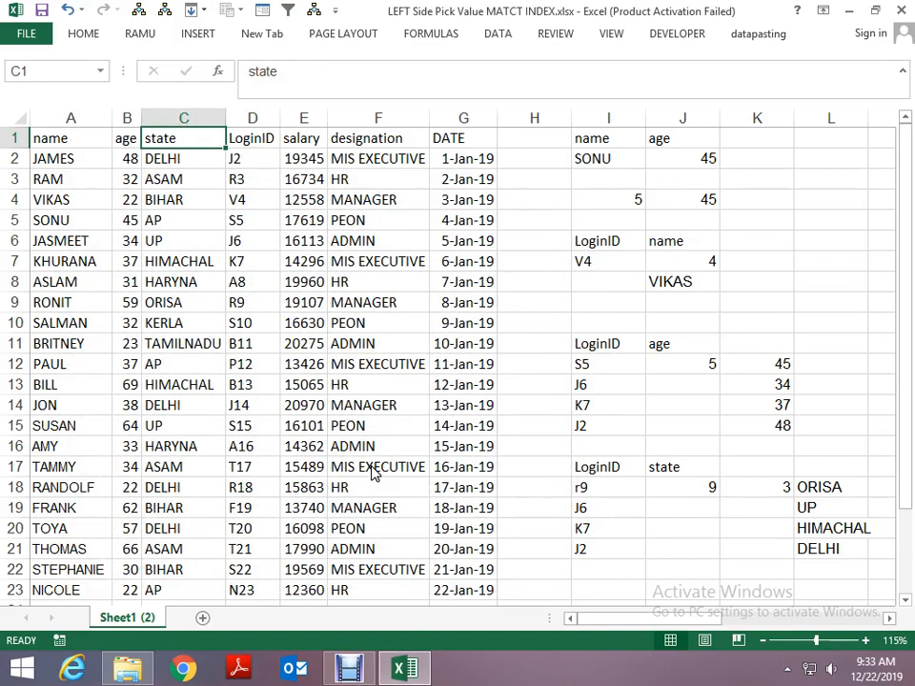
{"action": "key", "text": "ctrl+F3"}
{"action": "key", "text": "Escape"}
{"action": "key", "text": "Left"}
{"action": "key", "text": "Left"}
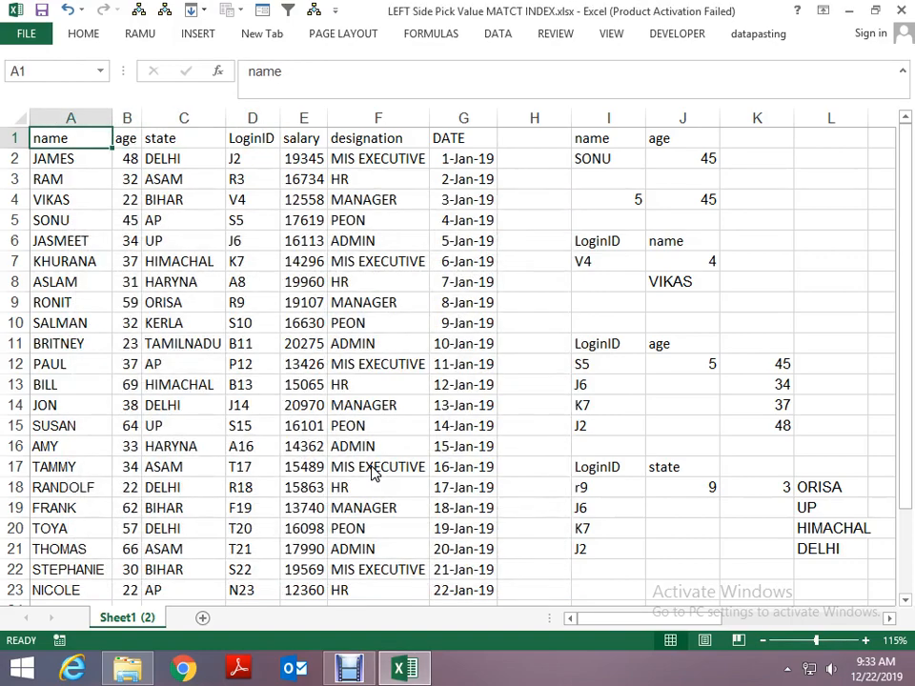
{"action": "key", "text": "ctrl+shift+Right"}
{"action": "key", "text": "ctrl+shift+Down"}
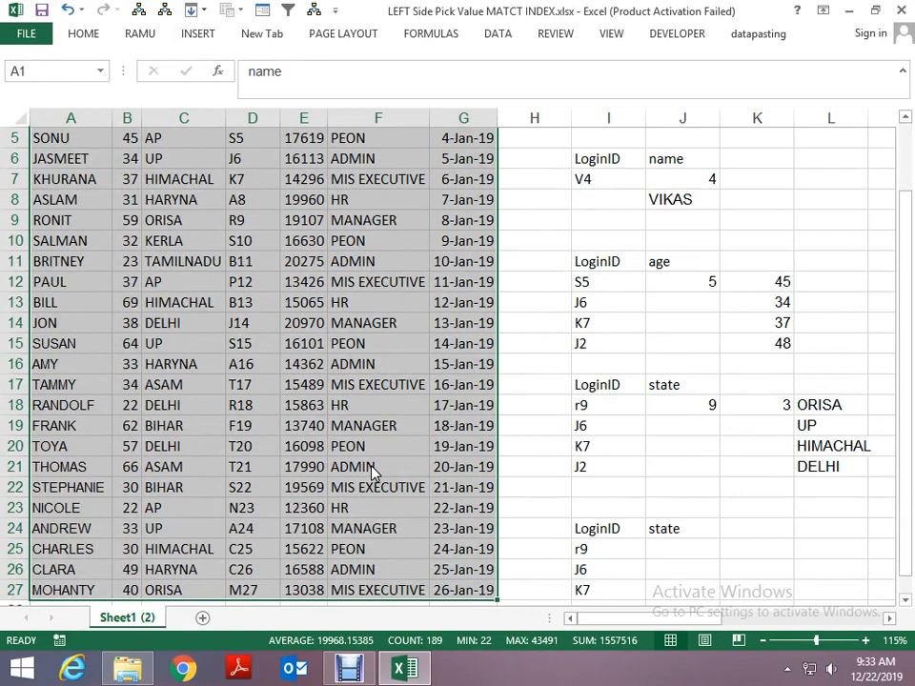
{"action": "key", "text": "ctrl+shift+F3"}
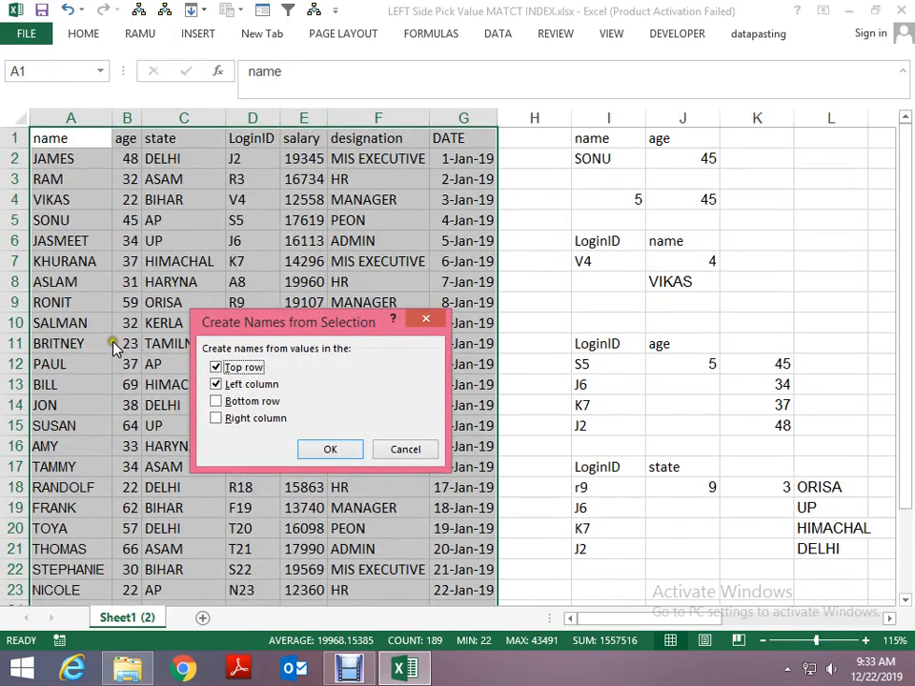
{"action": "left_click", "coordinate": [227, 383]}
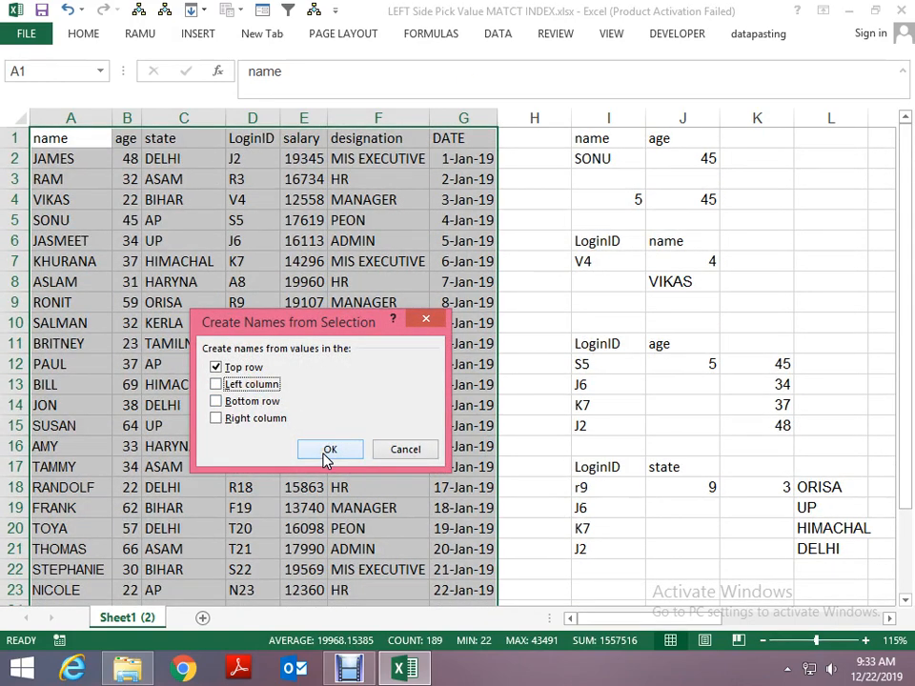
{"action": "left_click", "coordinate": [226, 368]}
{"action": "left_click", "coordinate": [226, 384]}
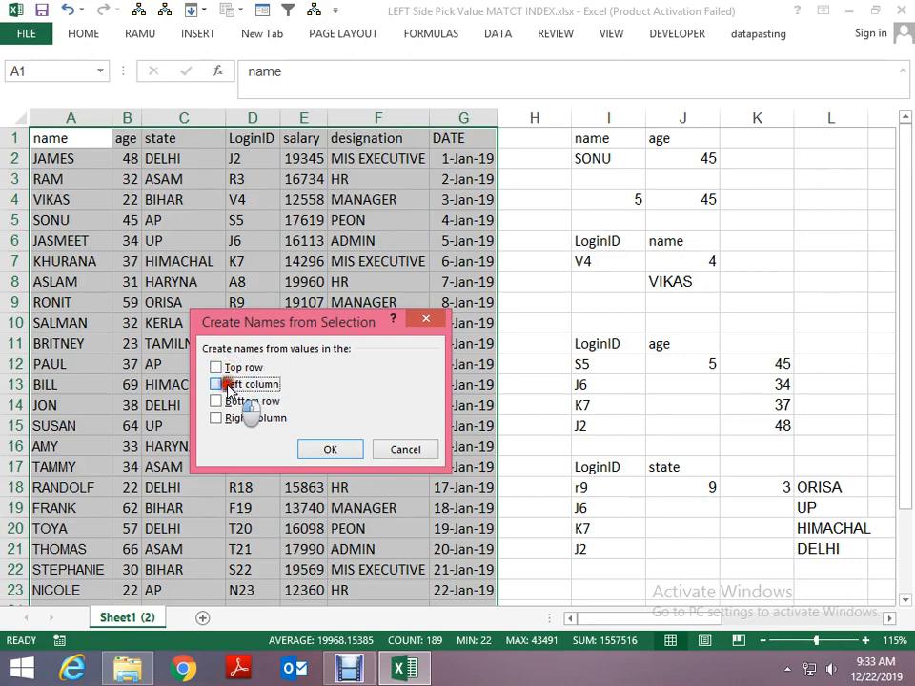
{"action": "left_click", "coordinate": [317, 453]}
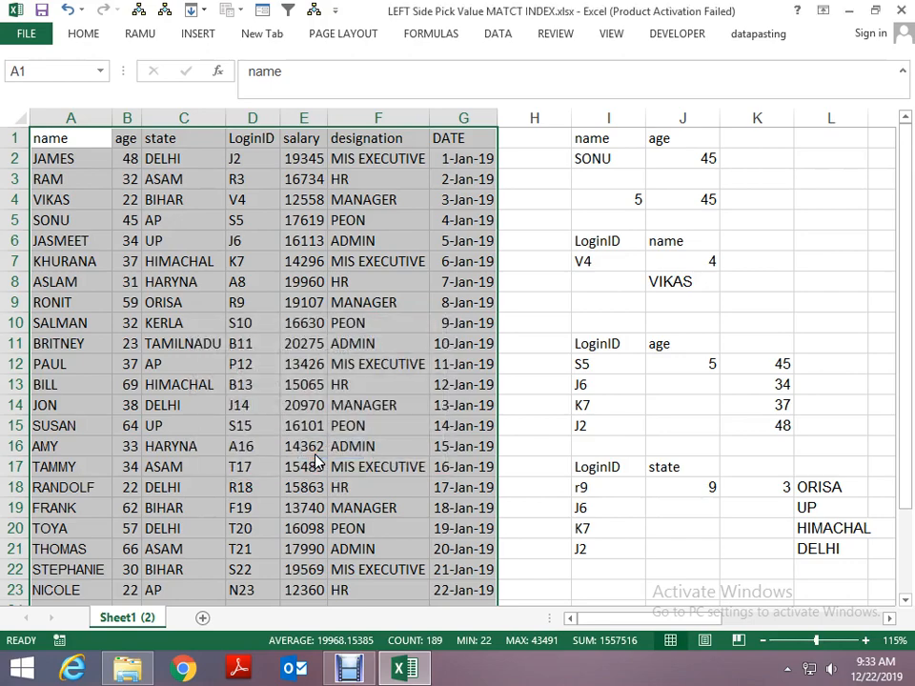
- Delete all the names created from the left column in the Name Manager and check the list again
{"action": "key", "text": "ctrl+F3"}
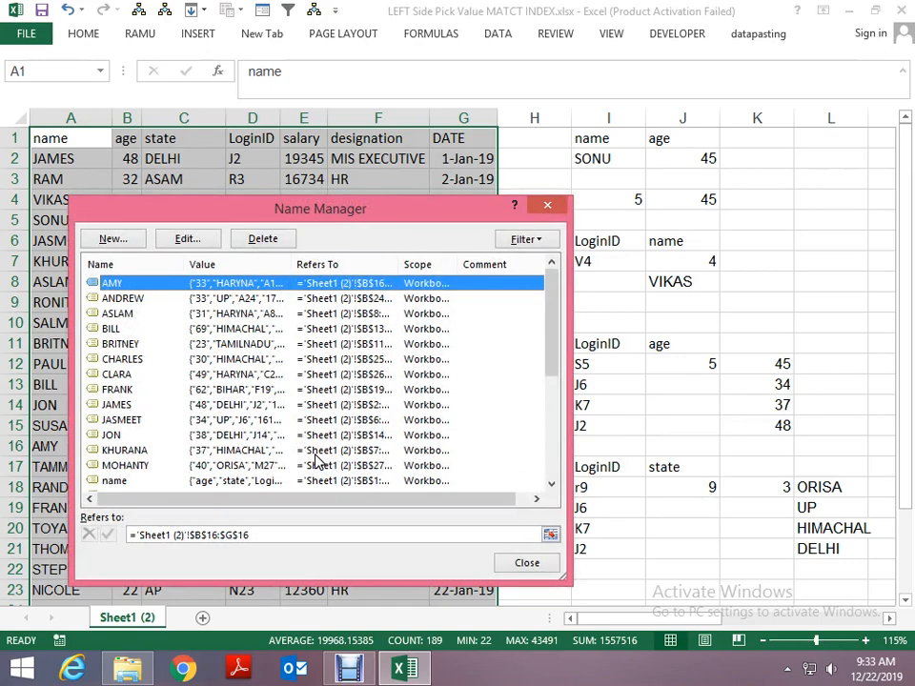
{"action": "key", "text": "Down"}
{"action": "key", "text": "Down"}
{"action": "key", "text": "Down"}
{"action": "key", "text": "Down"}
{"action": "key", "text": "Down"}
{"action": "key", "text": "Down"}
{"action": "key", "text": "Down"}
{"action": "key", "text": "Down"}
{"action": "key", "text": "Down"}
{"action": "key", "text": "Down"}
{"action": "key", "text": "Down"}
{"action": "key", "text": "Down"}
{"action": "key", "text": "Down"}
{"action": "key", "text": "Down"}
{"action": "key", "text": "Down"}
{"action": "key", "text": "Down"}
{"action": "key", "text": "Down"}
{"action": "key", "text": "Down"}
{"action": "key", "text": "Down"}
{"action": "key", "text": "Down"}
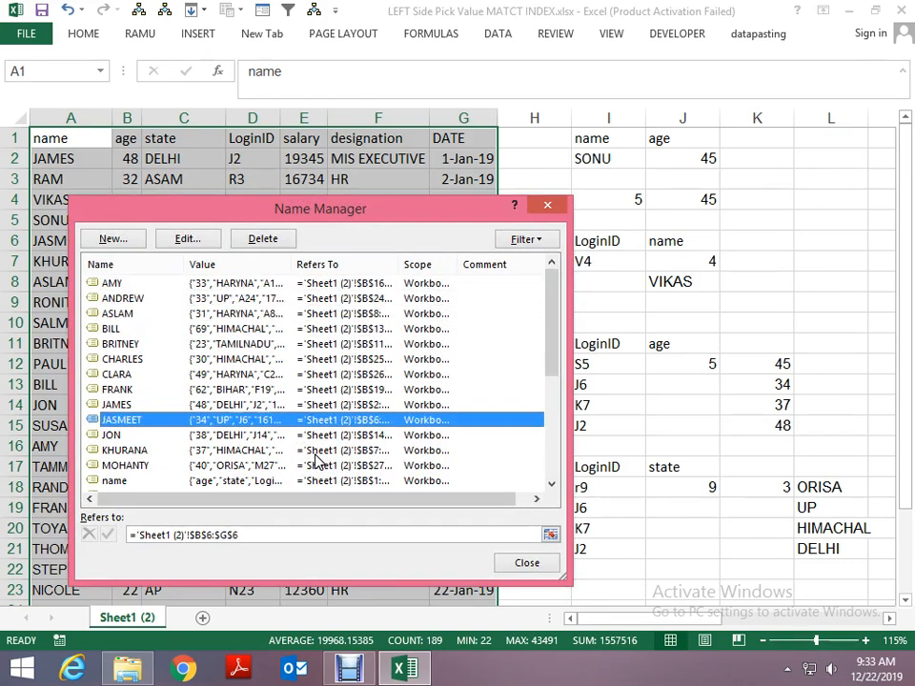
{"action": "key", "text": "shift+Up"}
{"action": "key", "text": "shift+Up"}
{"action": "key", "text": "shift+Up"}
{"action": "key", "text": "shift+Up"}
{"action": "key", "text": "shift+Up"}
{"action": "key", "text": "shift+Up"}
{"action": "key", "text": "shift+Up"}
{"action": "key", "text": "shift+Up"}
{"action": "key", "text": "shift+Up"}
{"action": "key", "text": "shift+Up"}
{"action": "key", "text": "shift+Up"}
{"action": "key", "text": "shift+Up"}
{"action": "key", "text": "shift+Up"}
{"action": "key", "text": "shift+Up"}
{"action": "key", "text": "shift+Up"}
{"action": "key", "text": "shift+Up"}
{"action": "key", "text": "shift+Up"}
{"action": "key", "text": "shift+Up"}
{"action": "key", "text": "shift+Up"}
{"action": "key", "text": "shift+Up"}
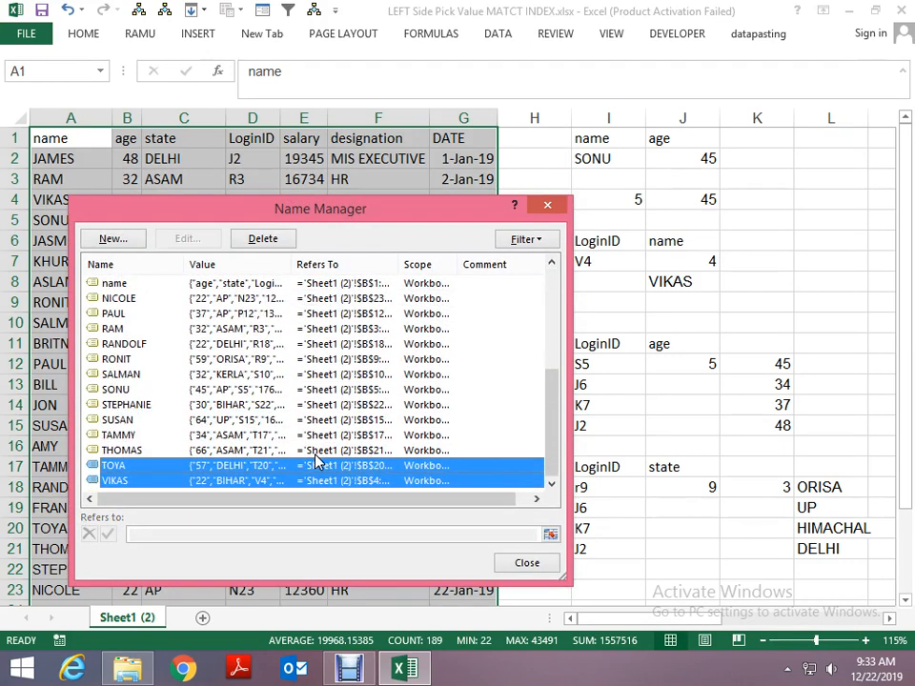
{"action": "key", "text": "Delete"}
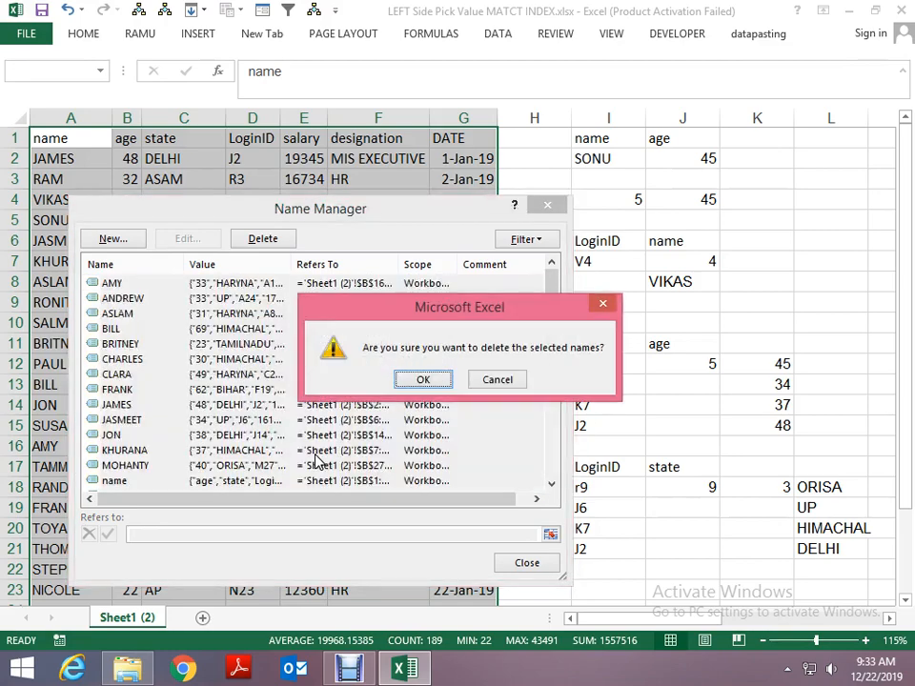
{"action": "key", "text": "Return"}
{"action": "key", "text": "Escape"}
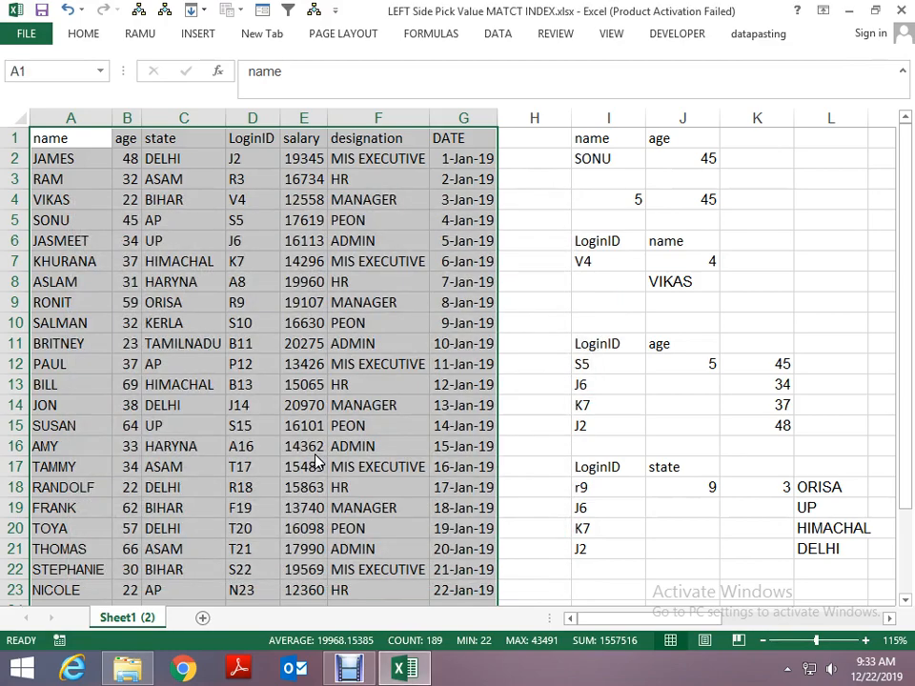
{"action": "key", "text": "ctrl+F3"}
{"action": "key", "text": "Escape"}
- Create names from the top row only for the data table A1:G27 and review them in the Name Manager
{"action": "key", "text": "ctrl+shift+F3"}
{"action": "left_click", "coordinate": [244, 368]}
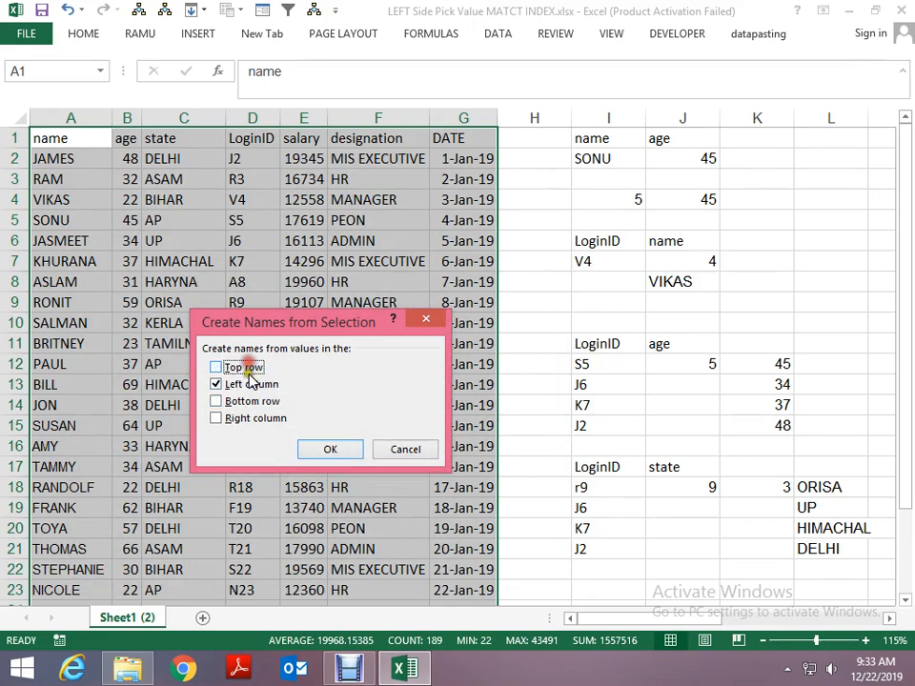
{"action": "left_click", "coordinate": [243, 368]}
{"action": "left_click", "coordinate": [238, 384]}
{"action": "left_click", "coordinate": [324, 450]}
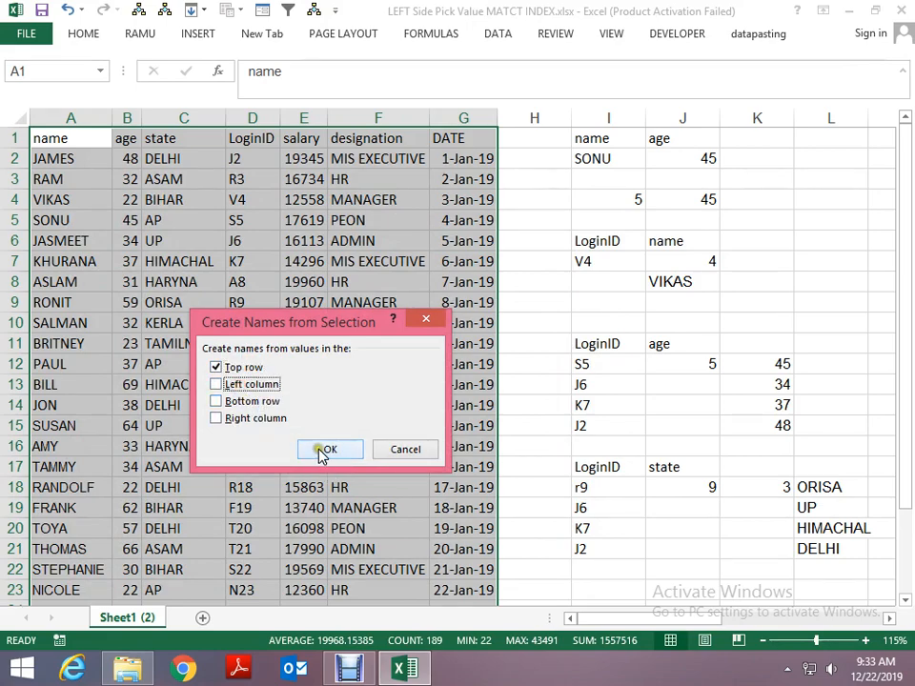
{"action": "key", "text": "ctrl+F3"}
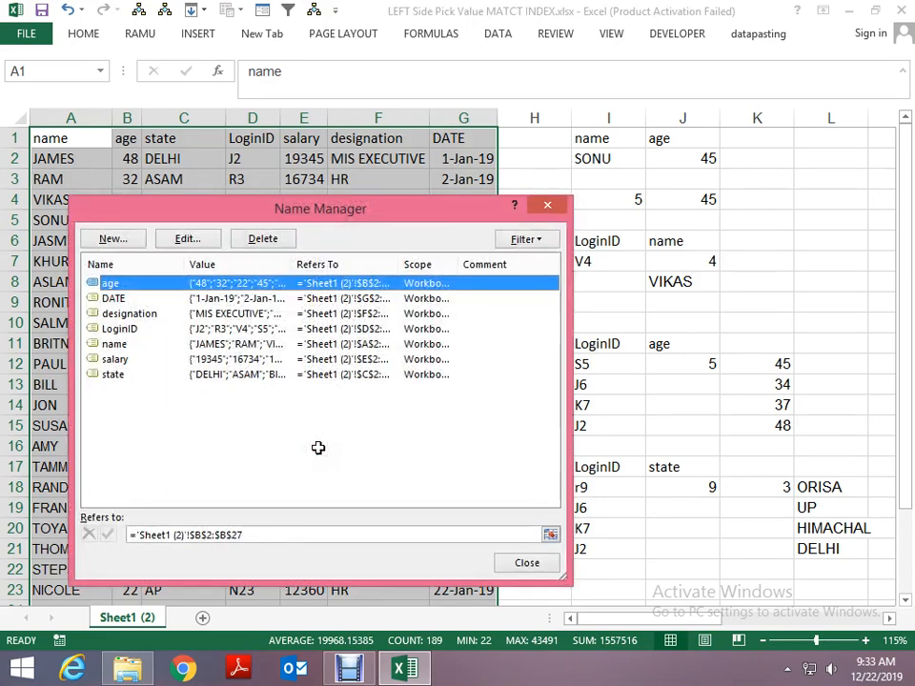
{"action": "key", "text": "Escape"}
- Enter =MATCH(I25,I24,0) in K25, beside the copied LoginID and state lookup table
{"action": "key", "text": "Down"}
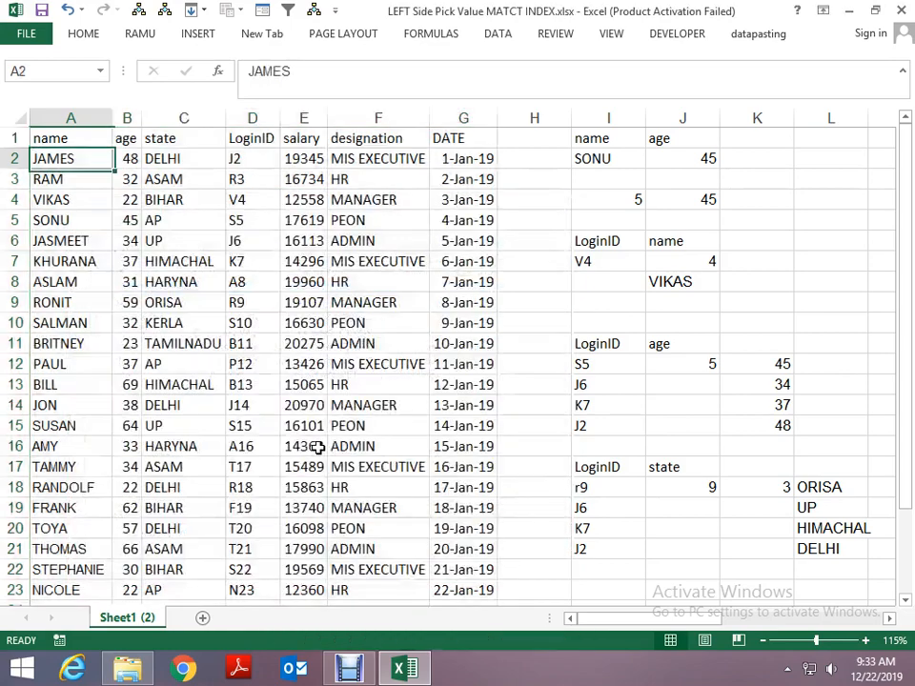
{"action": "key", "text": "Right"}
{"action": "key", "text": "Right"}
{"action": "key", "text": "Right"}
{"action": "key", "text": "Page_Down"}
{"action": "key", "text": "Right"}
{"action": "key", "text": "Right"}
{"action": "key", "text": "Right"}
{"action": "key", "text": "Right"}
{"action": "key", "text": "Right"}
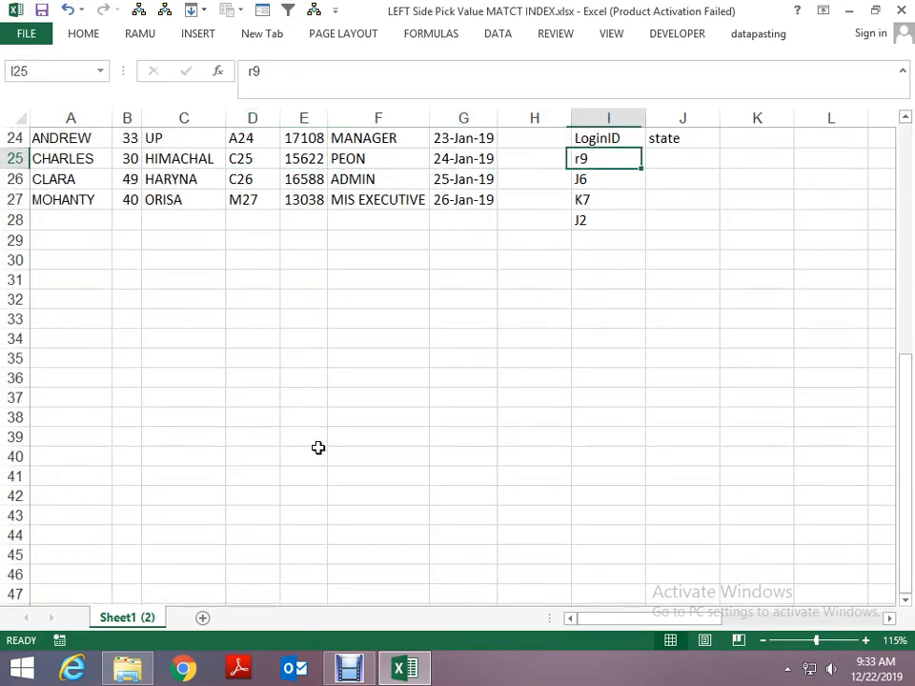
{"action": "key", "text": "Right"}
{"action": "key", "text": "Up"}
{"action": "key", "text": "Up"}
{"action": "key", "text": "Down"}
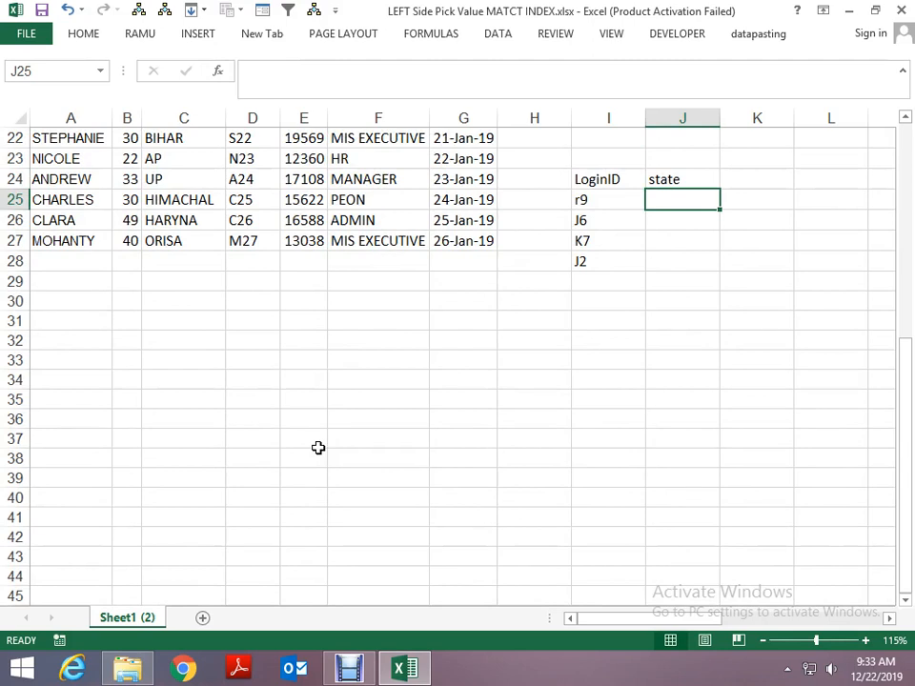
{"action": "key", "text": "Right"}
{"action": "type", "text": "=ma"}
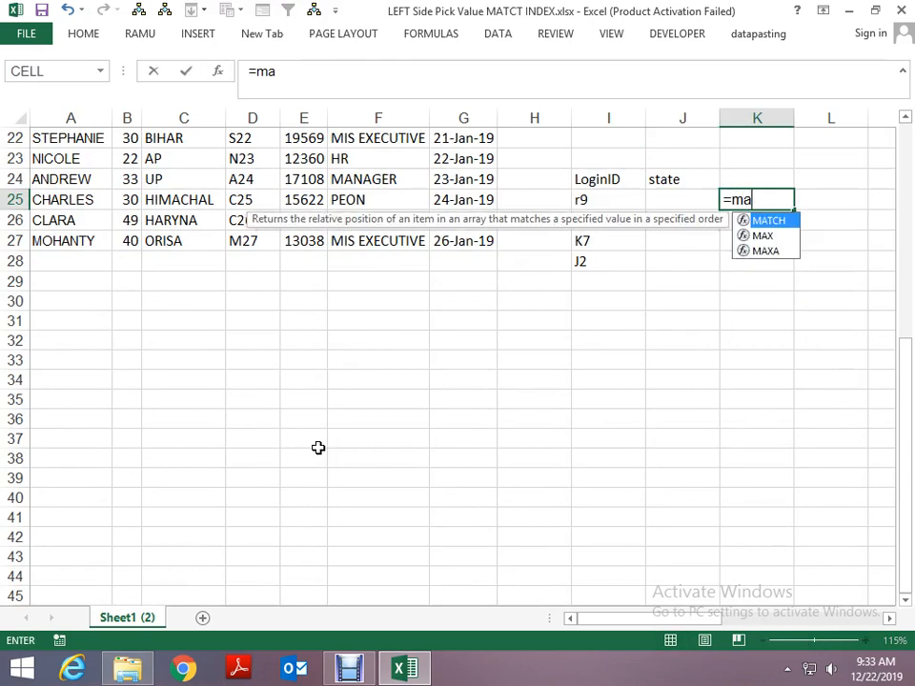
{"action": "type", "text": "tch"}
{"action": "key", "text": "Tab"}
{"action": "key", "text": "Left"}
{"action": "key", "text": "Left"}
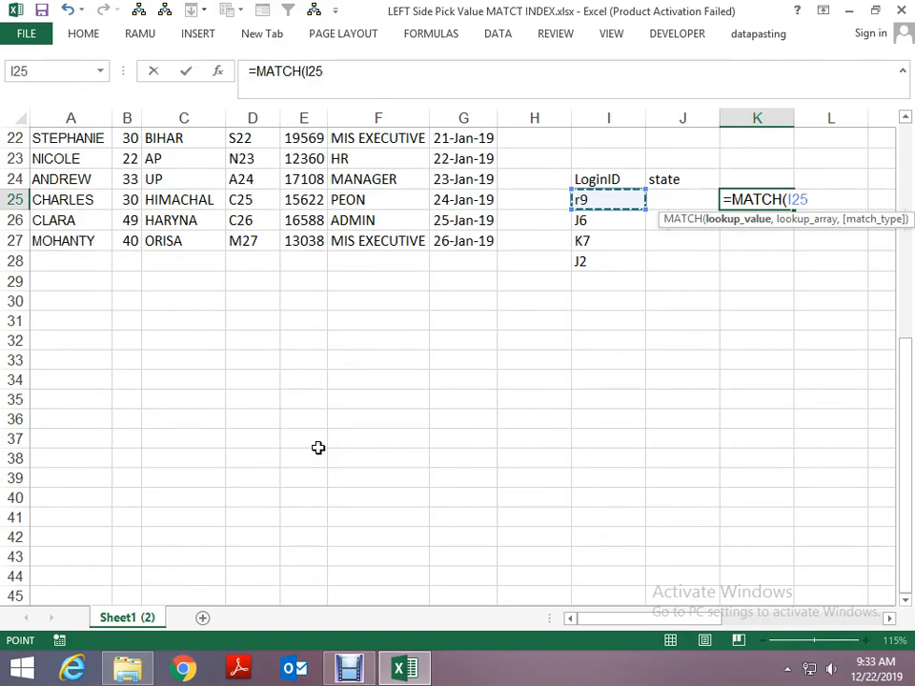
{"action": "type", "text": ","}
{"action": "key", "text": "Left"}
{"action": "key", "text": "Left"}
{"action": "key", "text": "Up"}
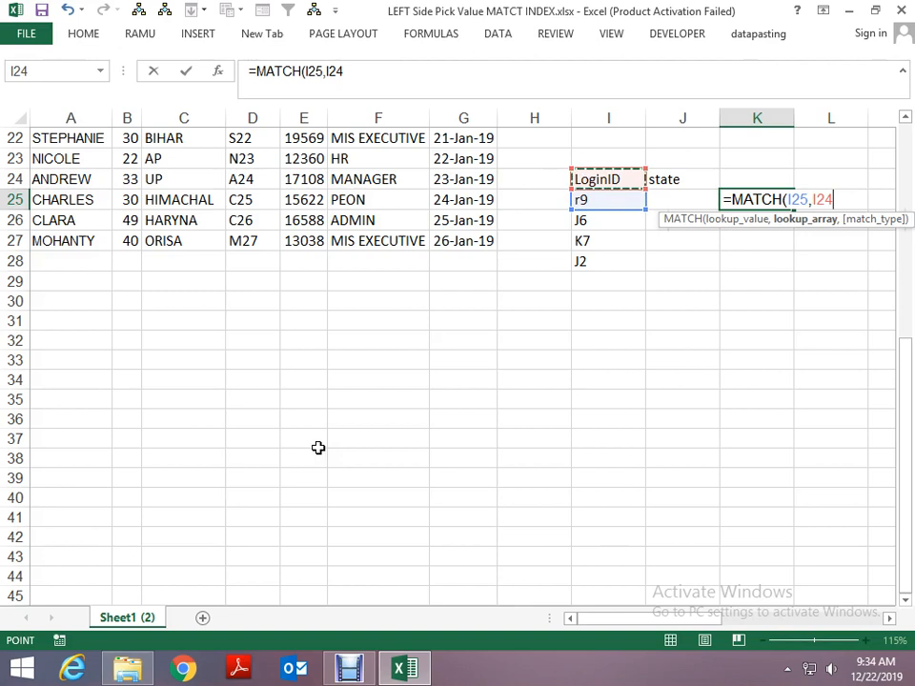
{"action": "type", "text": ",0"}
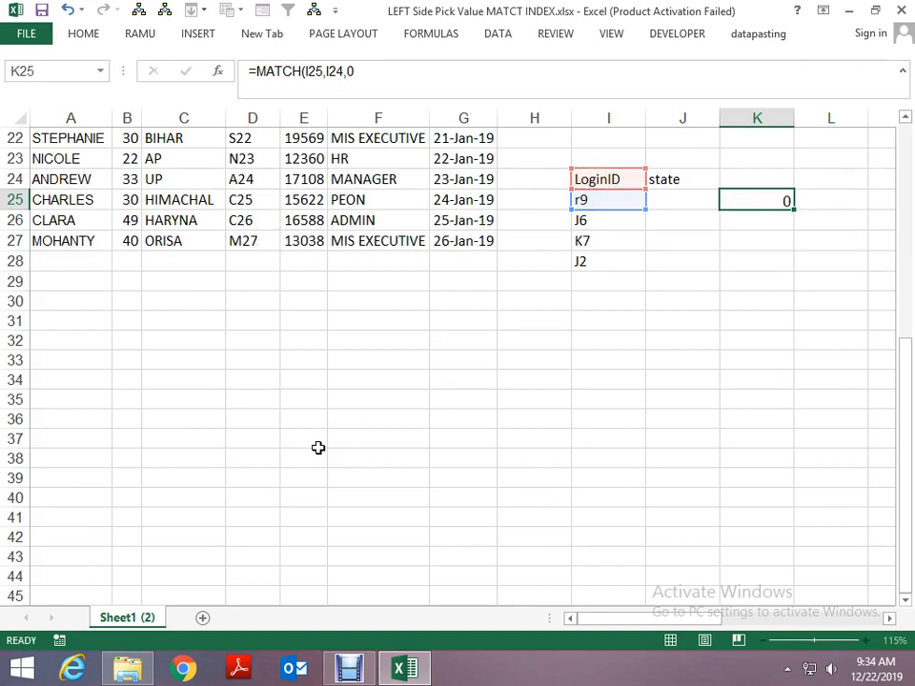
{"action": "key", "text": "Return"}
- Wrap the lookup array of the K25 formula in INDIRECT so it reads =MATCH(I25,INDIRECT(I24),0)
{"action": "key", "text": "Up"}
{"action": "key", "text": "F2"}
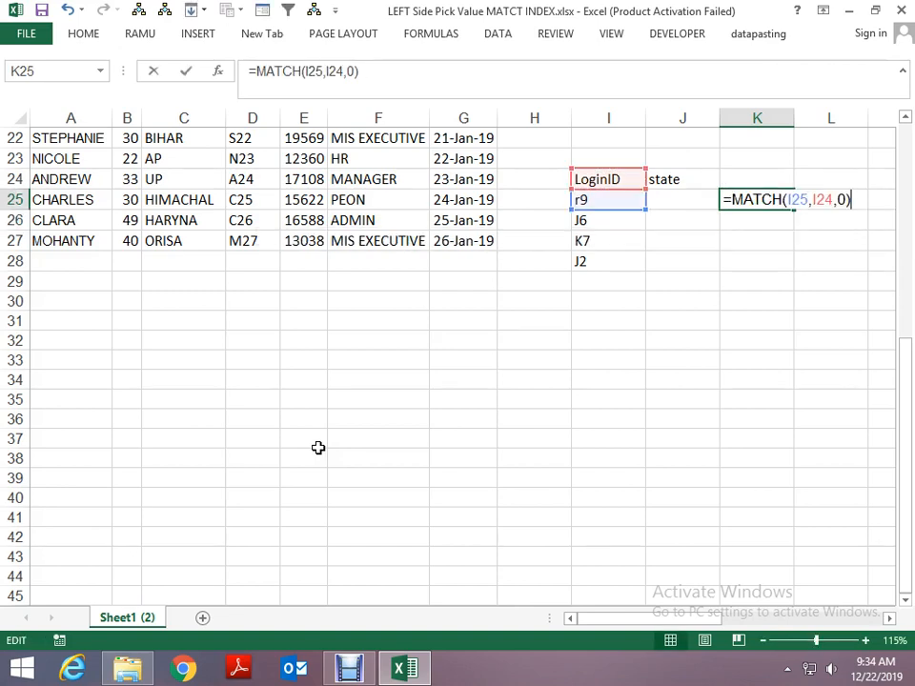
{"action": "key", "text": "Left"}
{"action": "key", "text": "Left"}
{"action": "key", "text": "Left"}
{"action": "key", "text": "Left"}
{"action": "key", "text": "Left"}
{"action": "key", "text": "Left"}
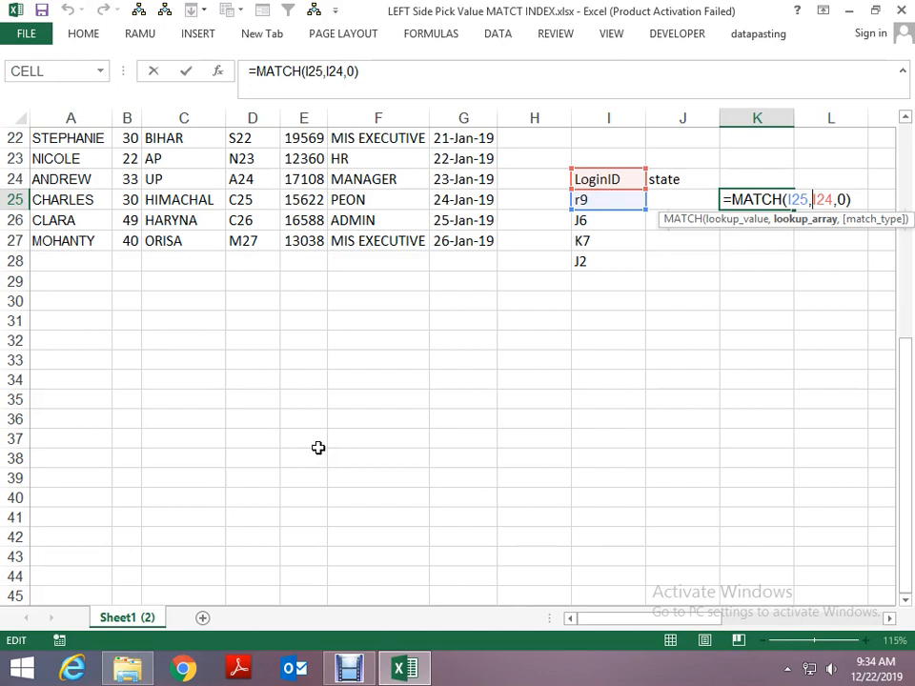
{"action": "type", "text": "in"}
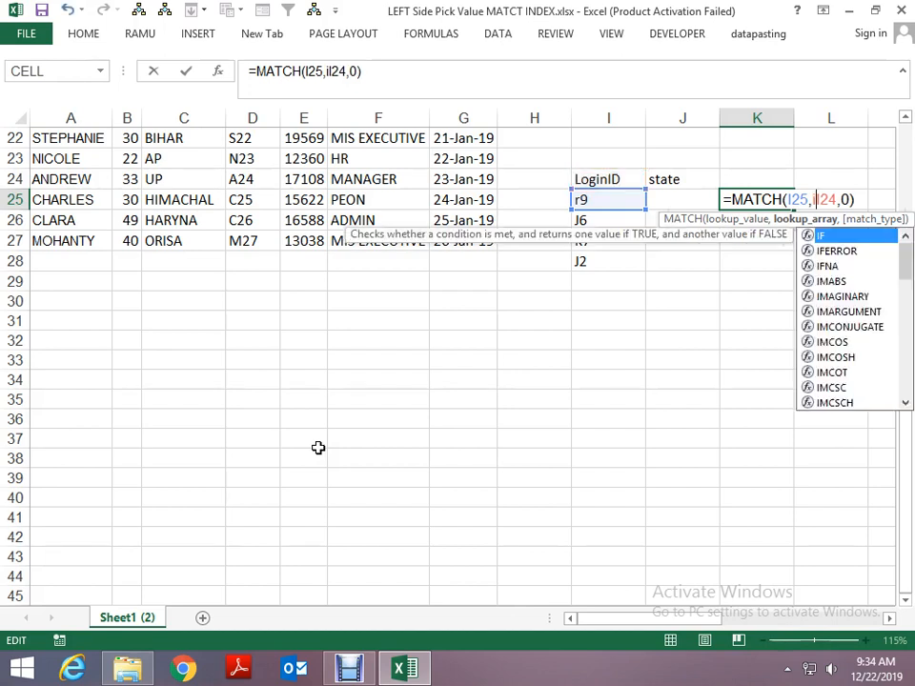
{"action": "key", "text": "Down"}
{"action": "key", "text": "Tab"}
{"action": "key", "text": "Right"}
{"action": "key", "text": "Right"}
{"action": "key", "text": "Right"}
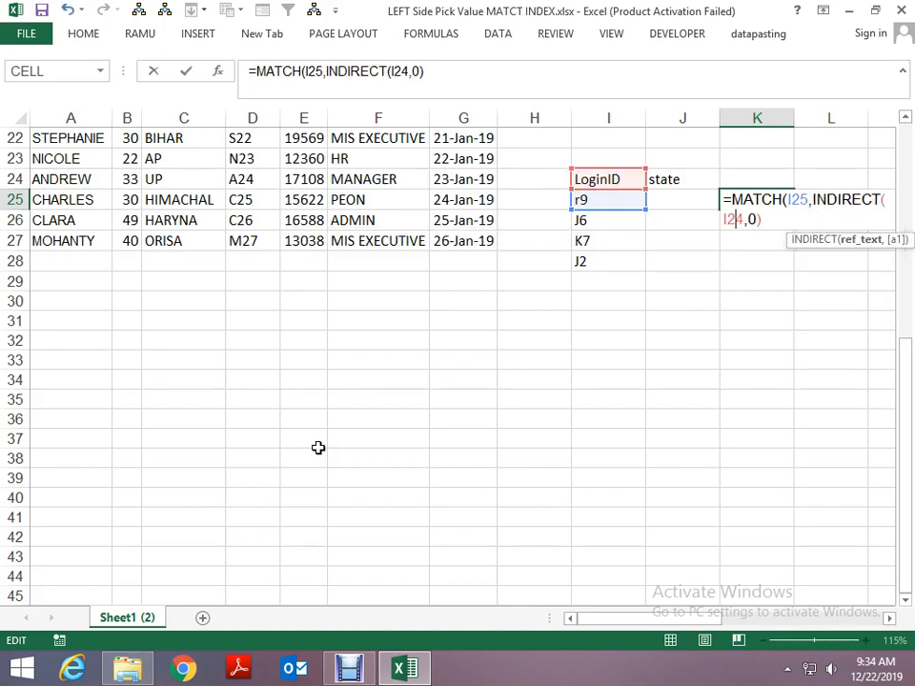
{"action": "type", "text": ")"}
{"action": "key", "text": "ctrl+Return"}
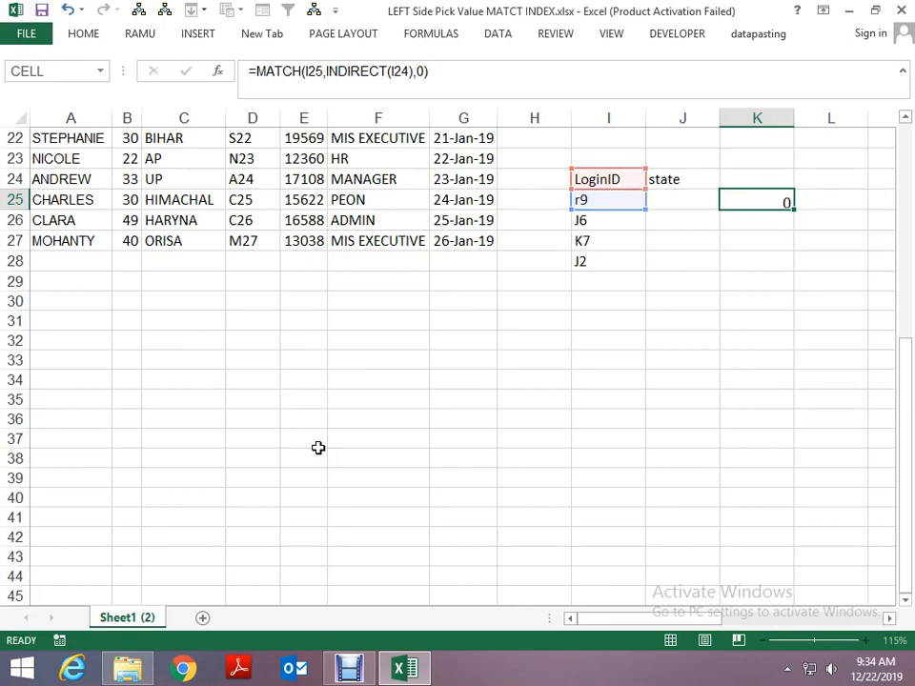
- Examine the LoginID column of the data table to check the position of R9 below the header
{"action": "key", "text": "Left"}
{"action": "key", "text": "Left"}
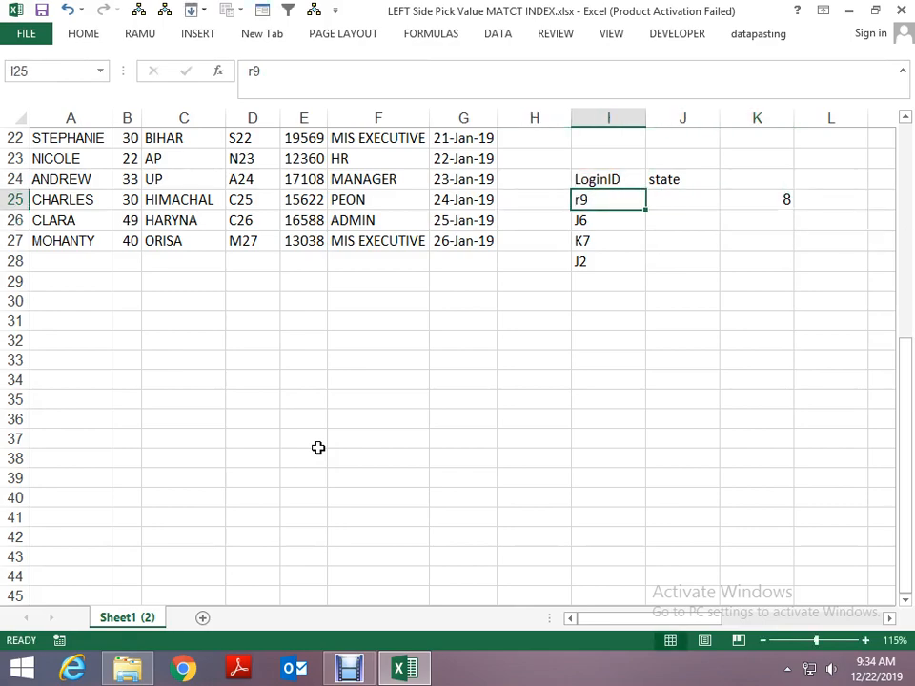
{"action": "key", "text": "Up"}
{"action": "key", "text": "Up"}
{"action": "key", "text": "Up"}
{"action": "key", "text": "Up"}
{"action": "key", "text": "Left"}
{"action": "key", "text": "Left"}
{"action": "key", "text": "ctrl+Up"}
{"action": "key", "text": "Down"}
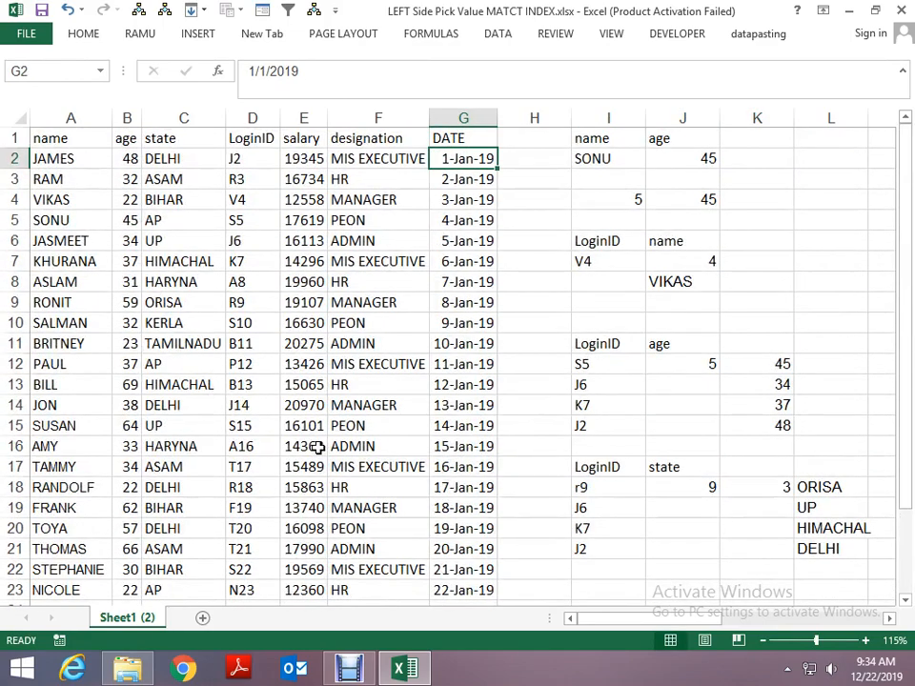
{"action": "key", "text": "Left"}
{"action": "key", "text": "Left"}
{"action": "key", "text": "Left"}
{"action": "key", "text": "Down"}
{"action": "key", "text": "Down"}
{"action": "key", "text": "Down"}
{"action": "key", "text": "Down"}
{"action": "key", "text": "Down"}
{"action": "key", "text": "Down"}
{"action": "key", "text": "Down"}
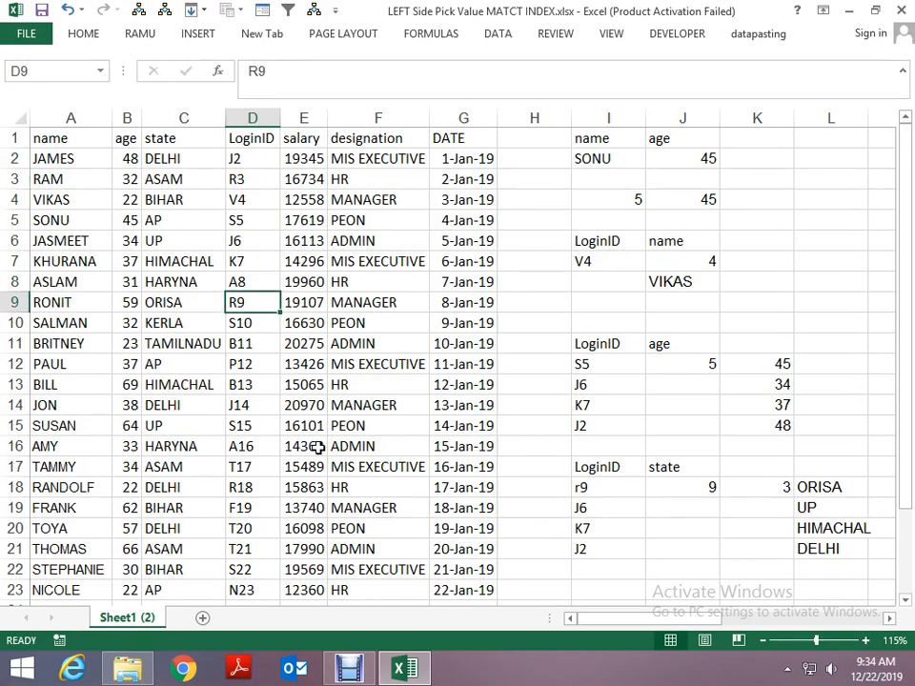
{"action": "key", "text": "Up"}
{"action": "key", "text": "ctrl+Down"}
{"action": "key", "text": "Page_Down"}
{"action": "key", "text": "Page_Up"}
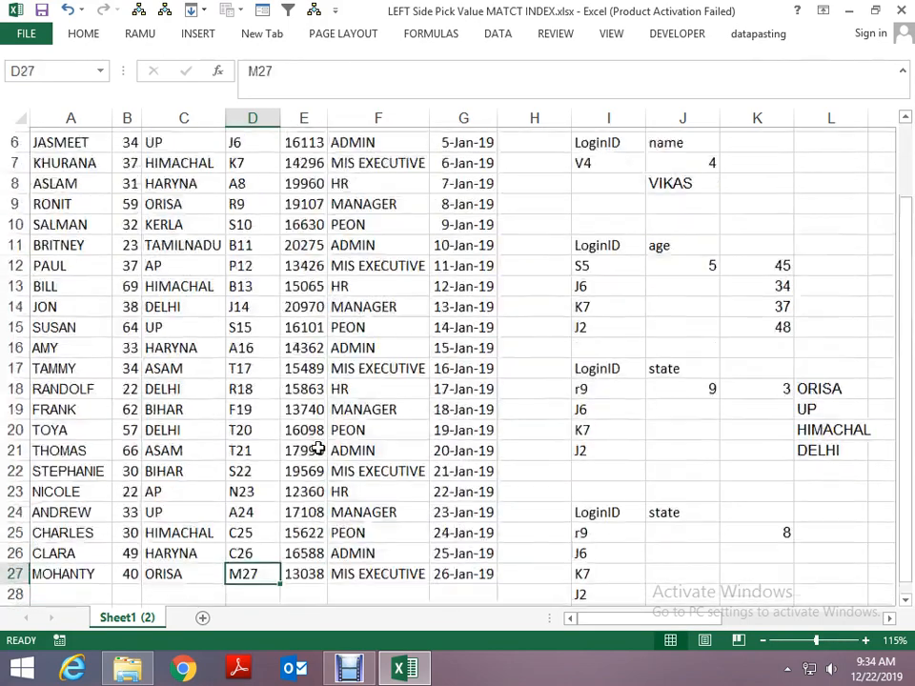
- Try to retrieve the state in J25 with the formula =INDEX(J24,K25)
{"action": "key", "text": "Right"}
{"action": "key", "text": "Right"}
{"action": "key", "text": "Right"}
{"action": "key", "text": "Right"}
{"action": "key", "text": "Right"}
{"action": "key", "text": "Right"}
{"action": "key", "text": "Up"}
{"action": "key", "text": "Up"}
{"action": "key", "text": "Right"}
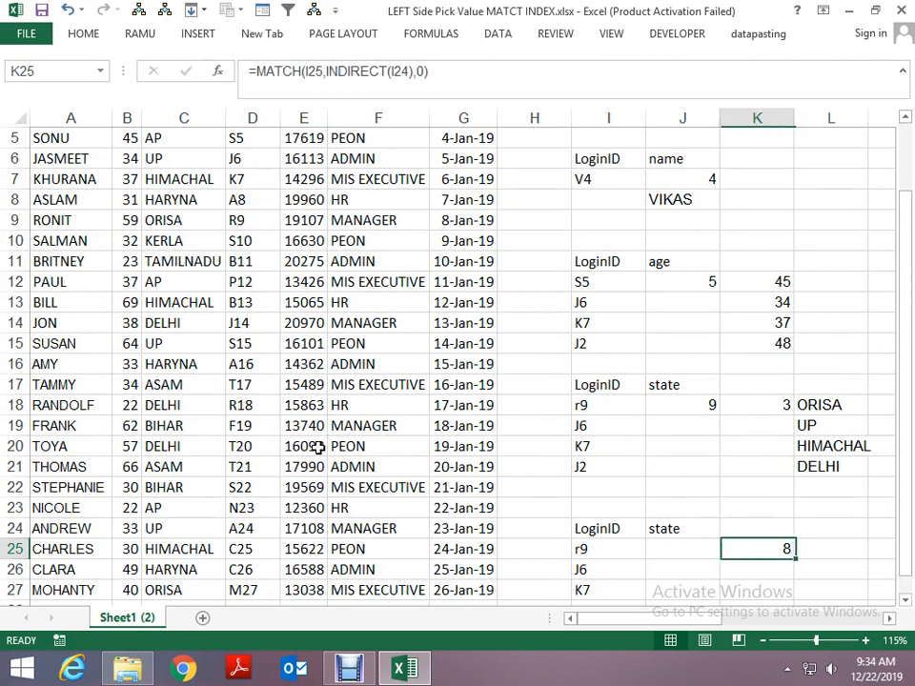
{"action": "key", "text": "Left"}
{"action": "type", "text": "=inde"}
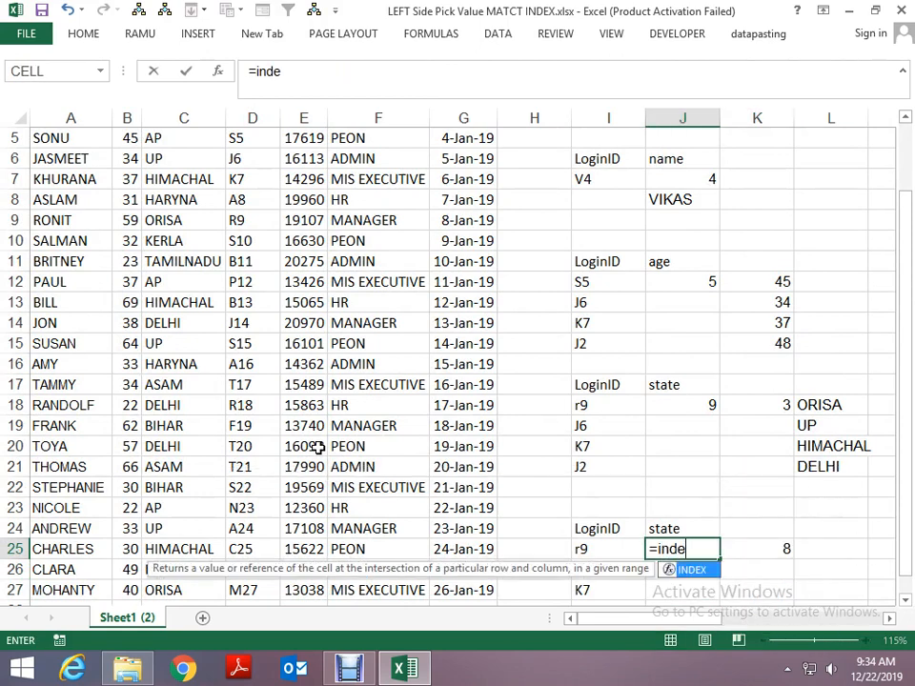
{"action": "key", "text": "Tab"}
{"action": "key", "text": "Up"}
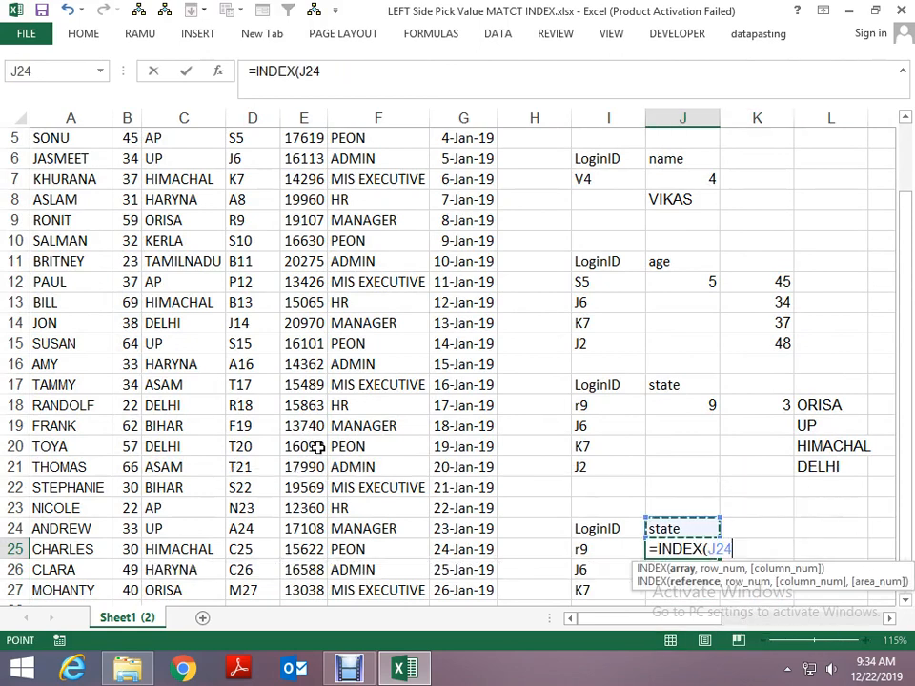
{"action": "type", "text": ","}
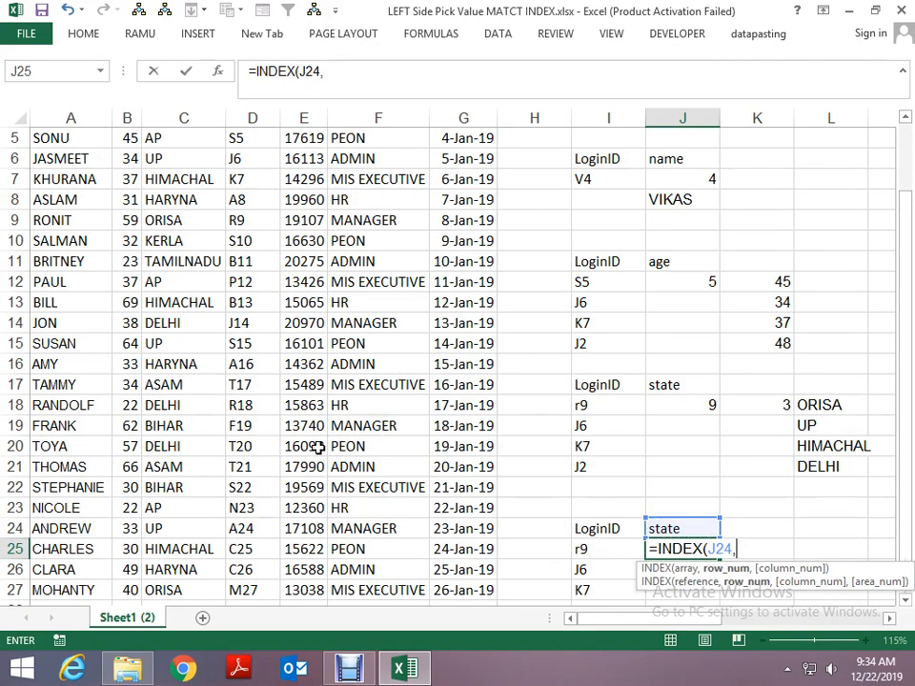
{"action": "key", "text": "Right"}
{"action": "key", "text": "Right"}
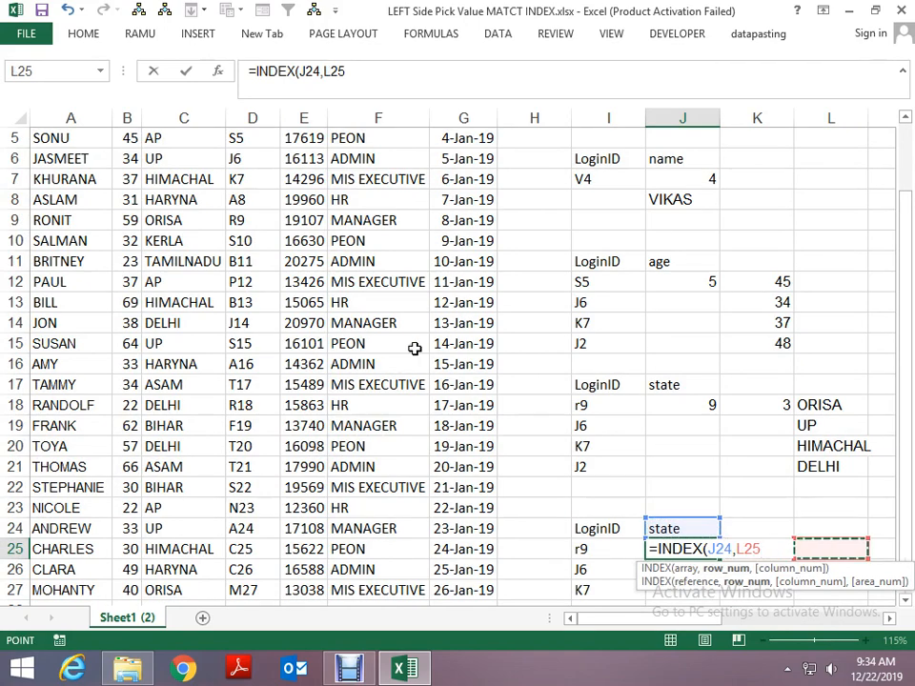
{"action": "scroll", "coordinate": [447, 343], "scroll_direction": "down", "scroll_amount": 3}
{"action": "key", "text": "Left"}
{"action": "key", "text": "Return"}
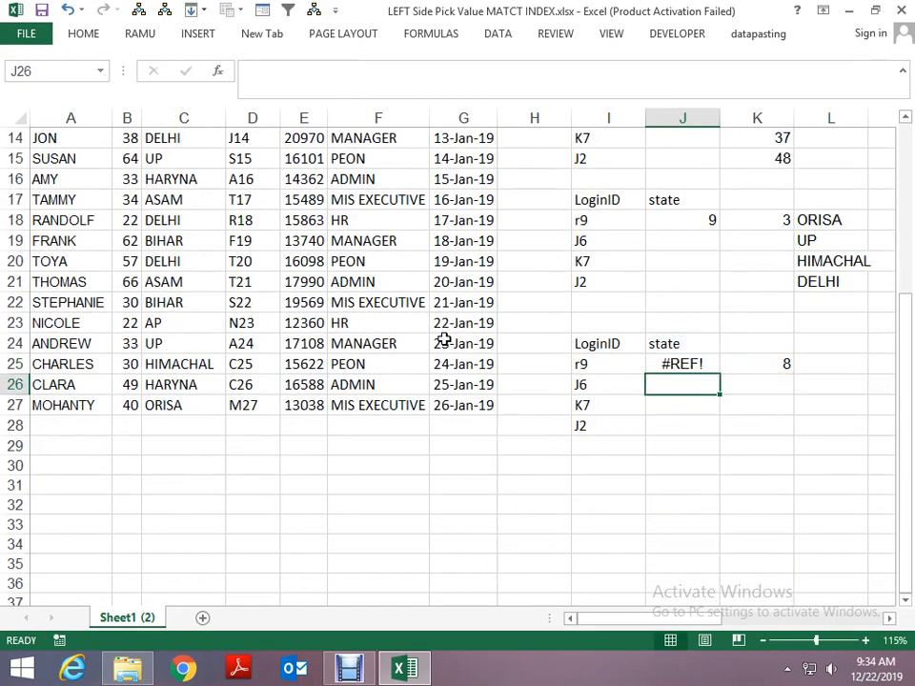
- Inspect the INDEX formula in J25 and clear it from the cell
{"action": "key", "text": "Up"}
{"action": "key", "text": "F2"}
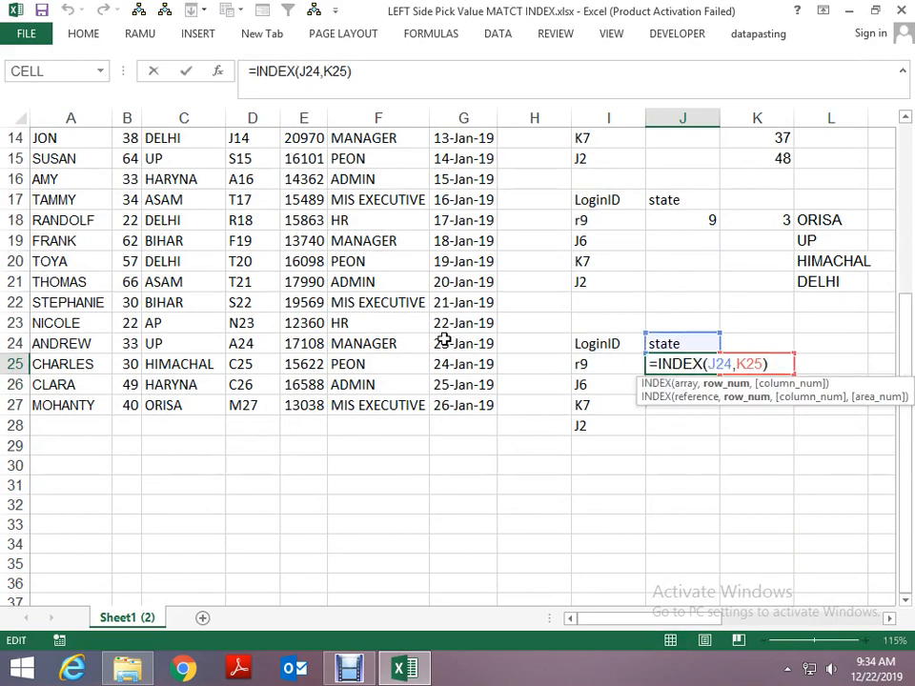
{"action": "key", "text": "Escape"}
{"action": "key", "text": "Delete"}
- Enter the formula =INDEX(J24,K25) in cell J27 and reopen it for editing
{"action": "key", "text": "Down"}
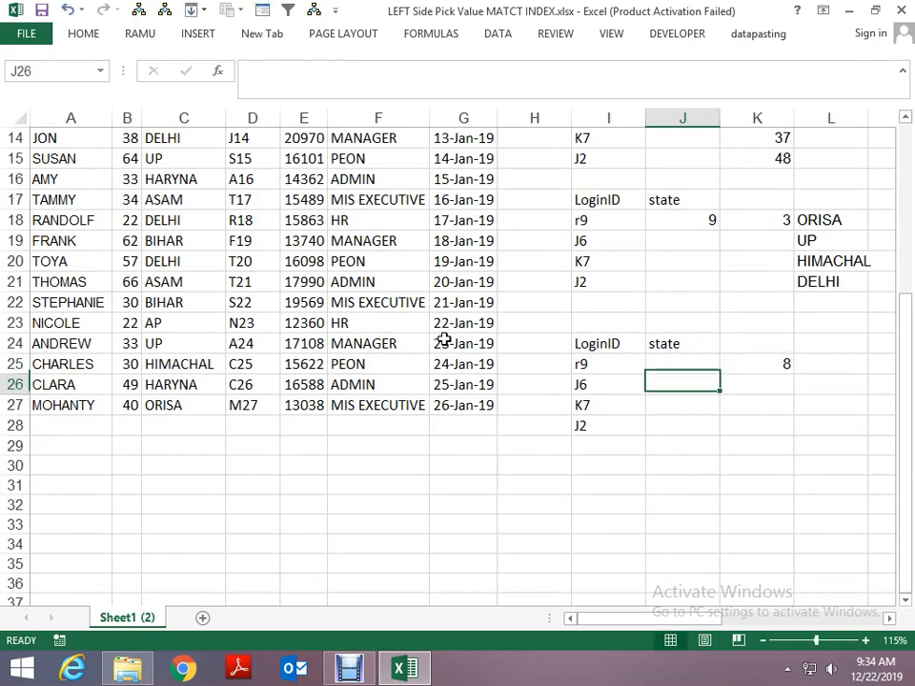
{"action": "key", "text": "Down"}
{"action": "type", "text": "=in"}
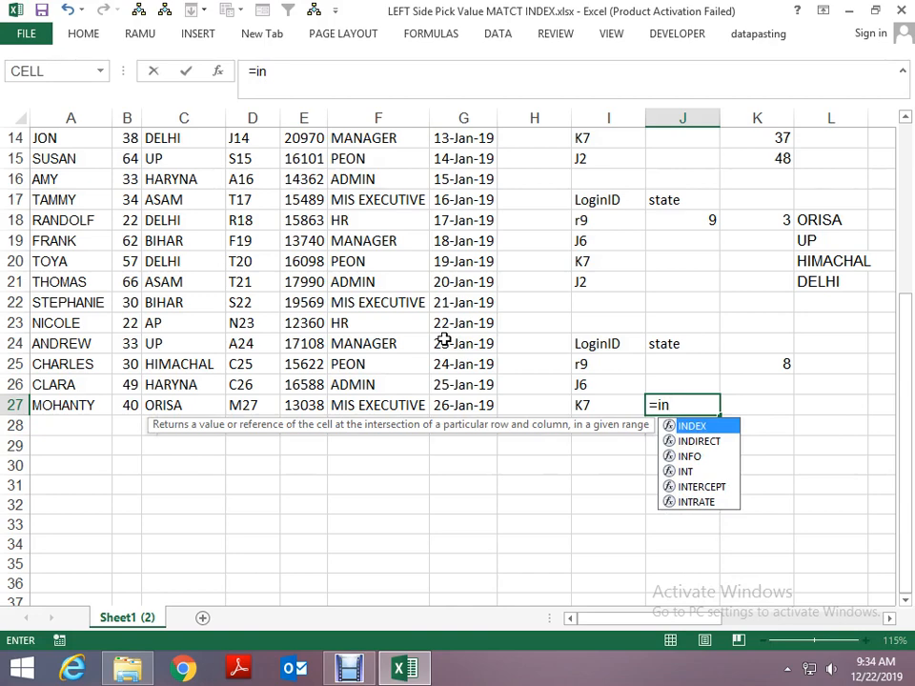
{"action": "key", "text": "Tab"}
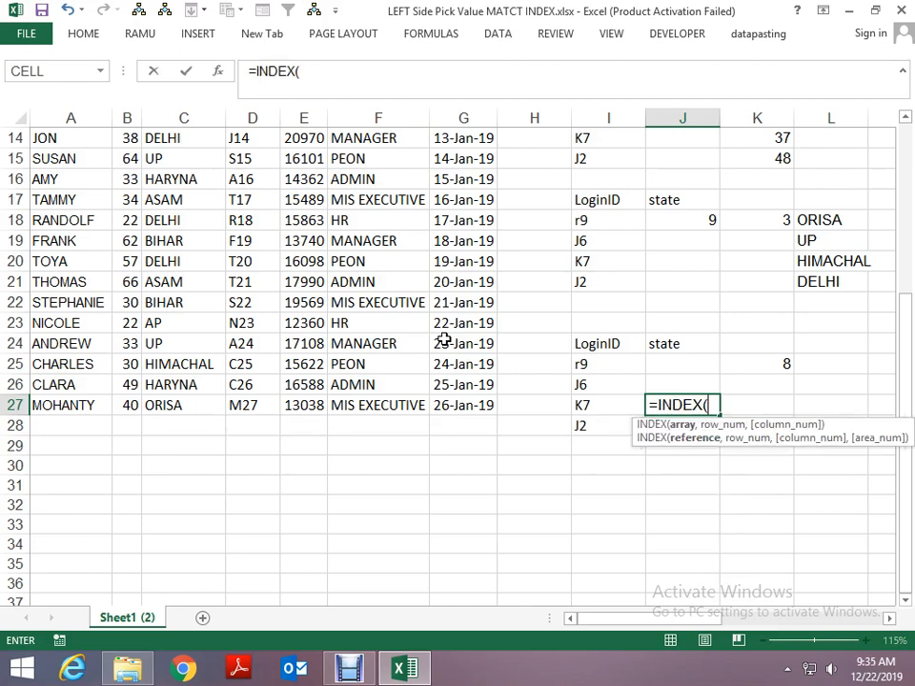
{"action": "key", "text": "Up"}
{"action": "key", "text": "Up"}
{"action": "key", "text": "Up"}
{"action": "type", "text": ","}
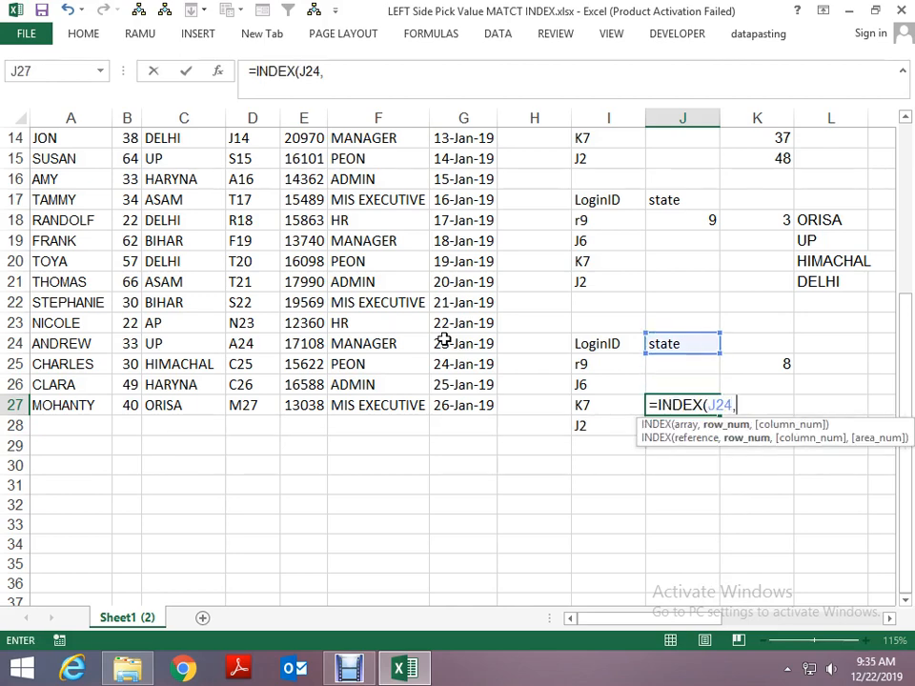
{"action": "key", "text": "Down"}
{"action": "key", "text": "Right"}
{"action": "key", "text": "Return"}
{"action": "key", "text": "Up"}
{"action": "key", "text": "F2"}
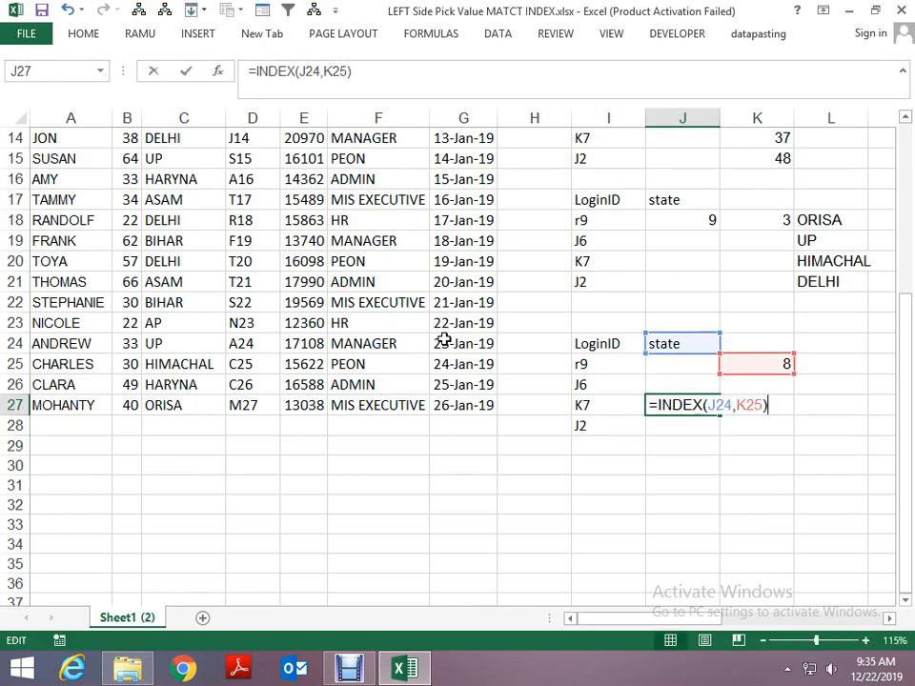
- Wrap the array reference of the J27 formula in INDIRECT so it reads =INDEX(INDIRECT(J24),K25)
{"action": "key", "text": "Left"}
{"action": "key", "text": "Left"}
{"action": "key", "text": "Left"}
{"action": "key", "text": "Left"}
{"action": "key", "text": "Left"}
{"action": "key", "text": "Left"}
{"action": "key", "text": "Left"}
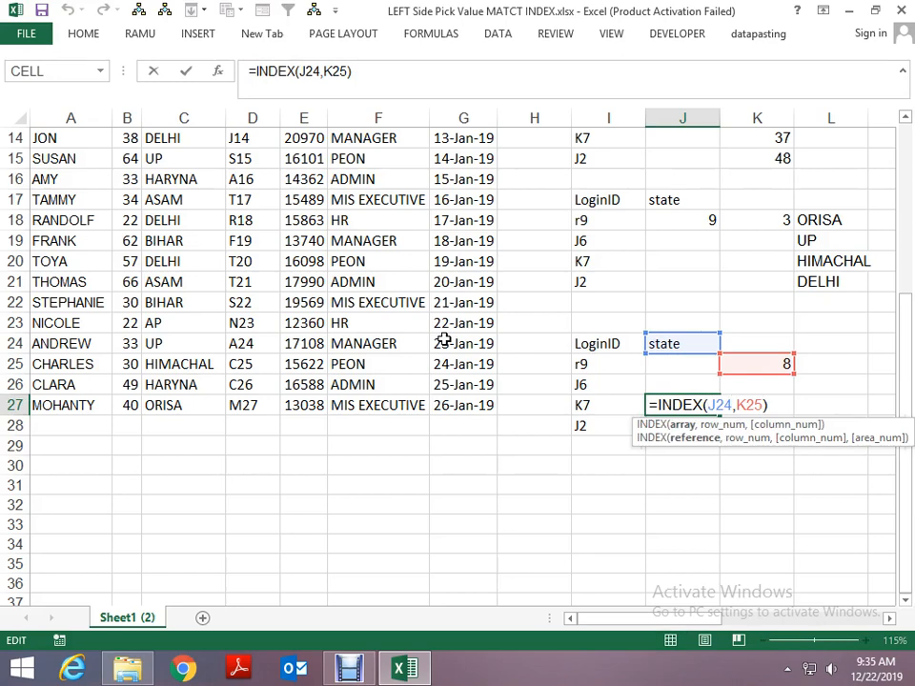
{"action": "type", "text": "in"}
{"action": "key", "text": "Down"}
{"action": "key", "text": "Tab"}
{"action": "key", "text": "Right"}
{"action": "key", "text": "Right"}
{"action": "key", "text": "Right"}
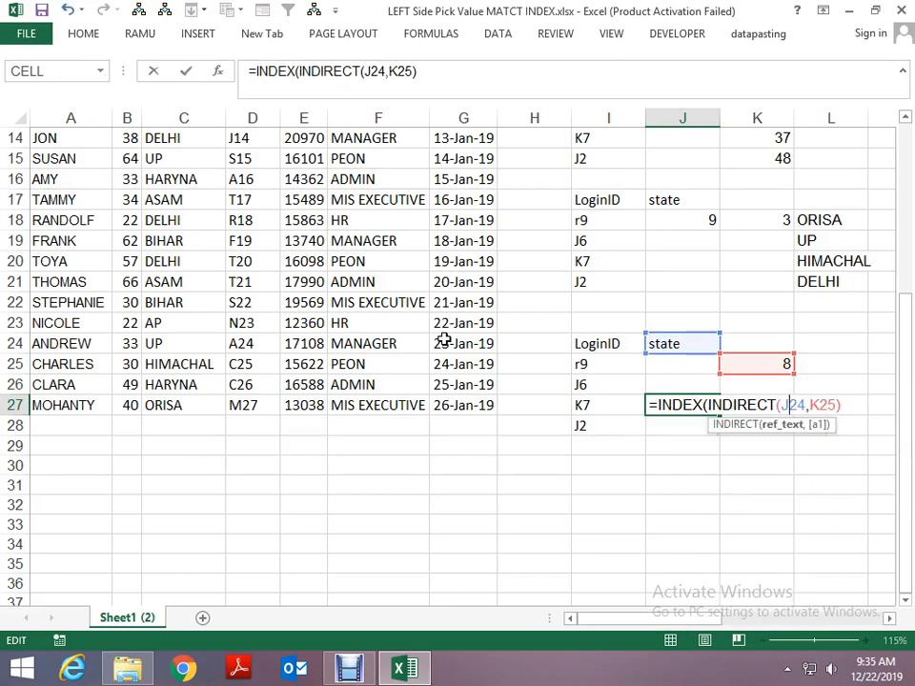
{"action": "type", "text": ")"}
{"action": "key", "text": "Return"}
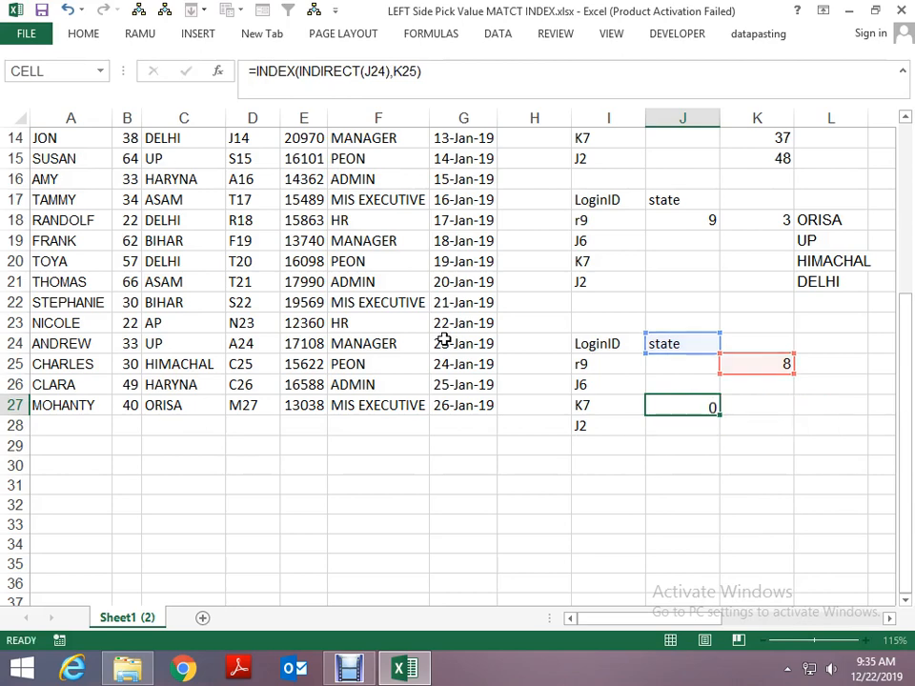
- Move the INDEX formula text from J27 to J25, keeping its references to J24 and K25
{"action": "key", "text": "Up"}
{"action": "key", "text": "F2"}
{"action": "key", "text": "shift+Home"}
{"action": "key", "text": "ctrl+c"}
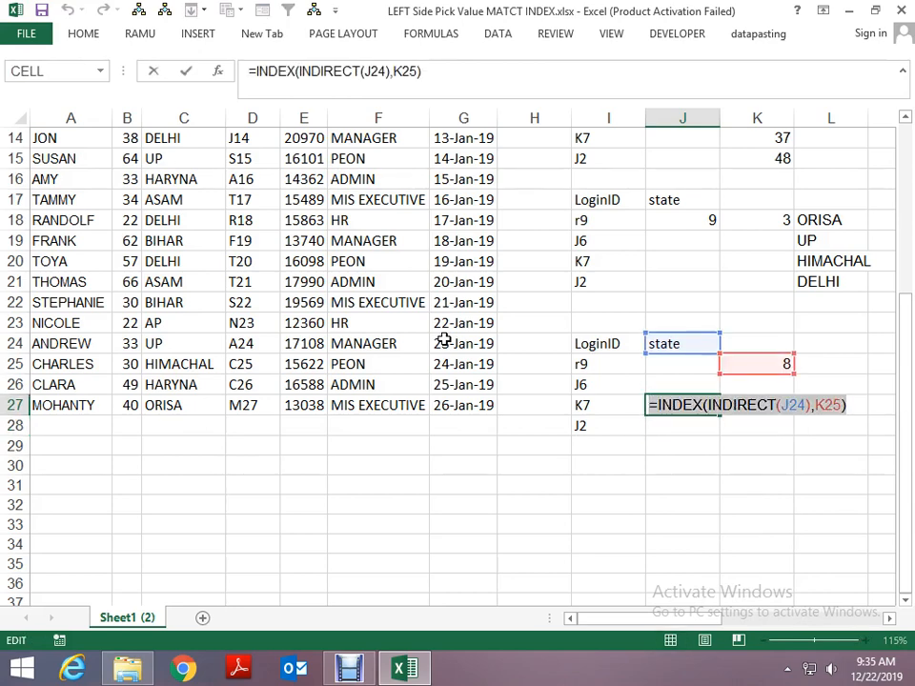
{"action": "key", "text": "BackSpace"}
{"action": "key", "text": "Return"}
{"action": "key", "text": "Up"}
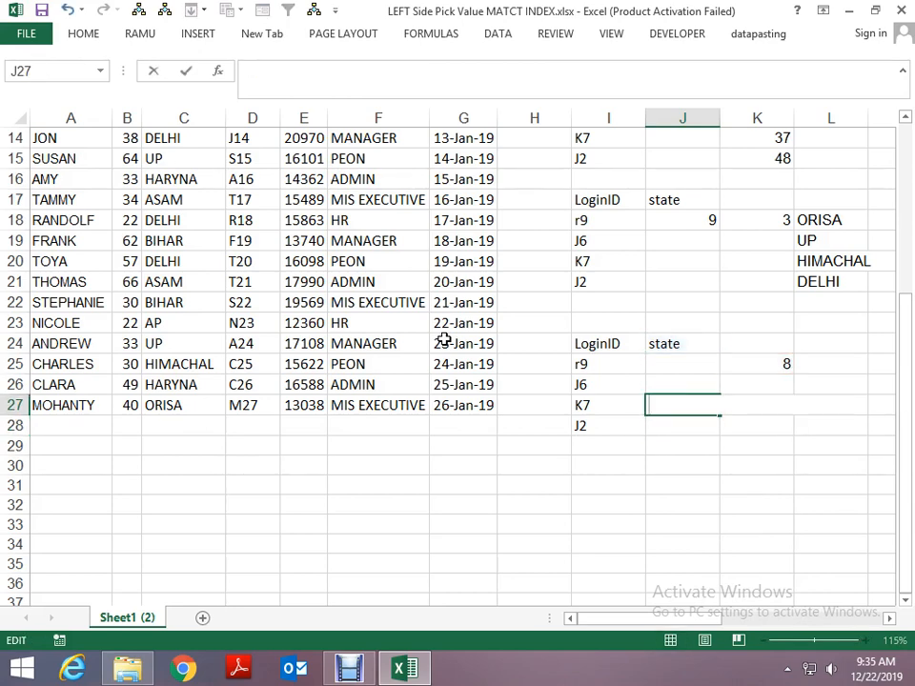
{"action": "key", "text": "Up"}
{"action": "key", "text": "Up"}
{"action": "key", "text": "ctrl+v"}
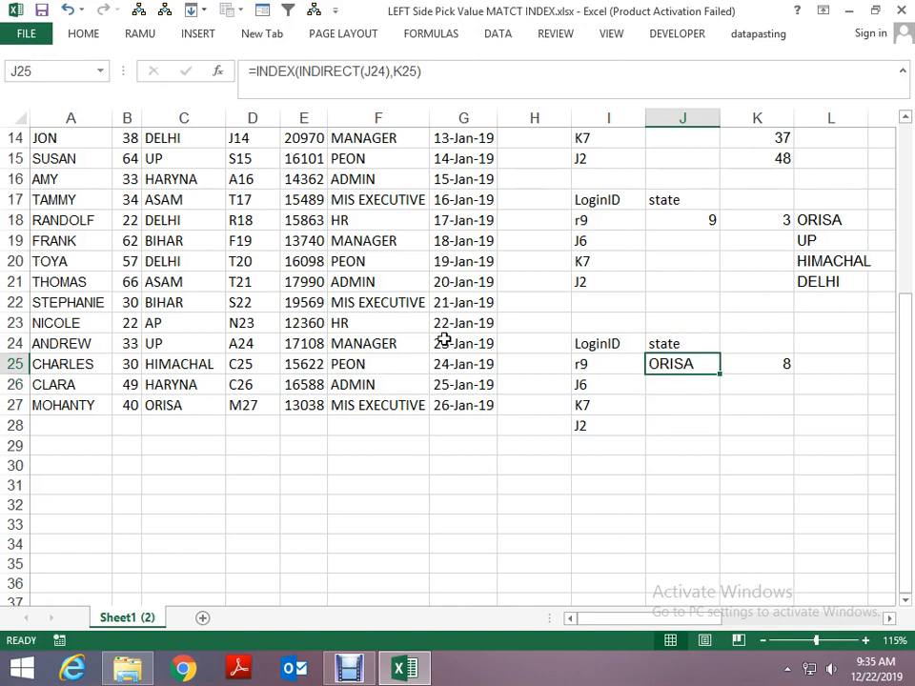
- Replace K25 in the J25 formula with the MATCH expression from K25, giving =INDEX(INDIRECT(J24),MATCH(I25,INDIRECT(I24),0))
{"action": "key", "text": "Right"}
{"action": "key", "text": "F2"}
{"action": "key", "text": "shift+Home"}
{"action": "key", "text": "shift+Up"}
{"action": "key", "text": "ctrl+c"}
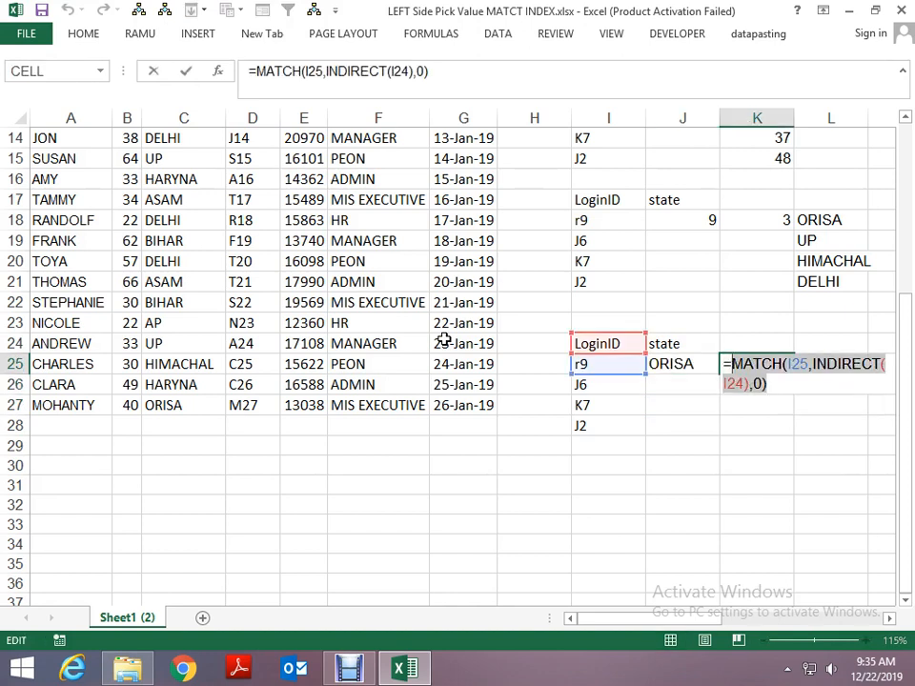
{"action": "key", "text": "Escape"}
{"action": "key", "text": "Left"}
{"action": "key", "text": "F2"}
{"action": "key", "text": "Left"}
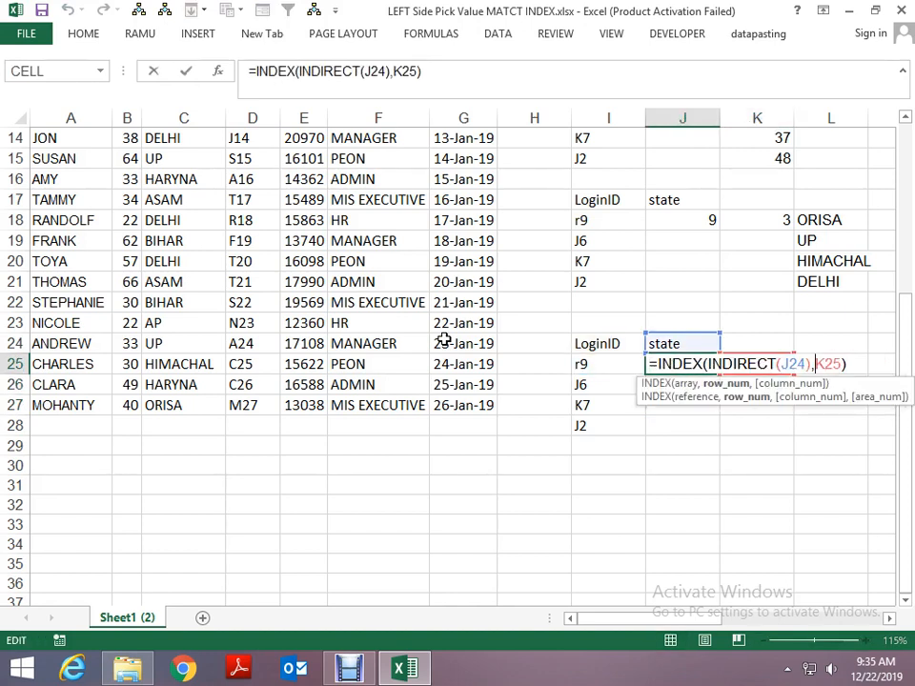
{"action": "key", "text": "BackSpace"}
{"action": "key", "text": "BackSpace"}
{"action": "key", "text": "BackSpace"}
{"action": "key", "text": "ctrl+v"}
{"action": "key", "text": "ctrl+Return"}
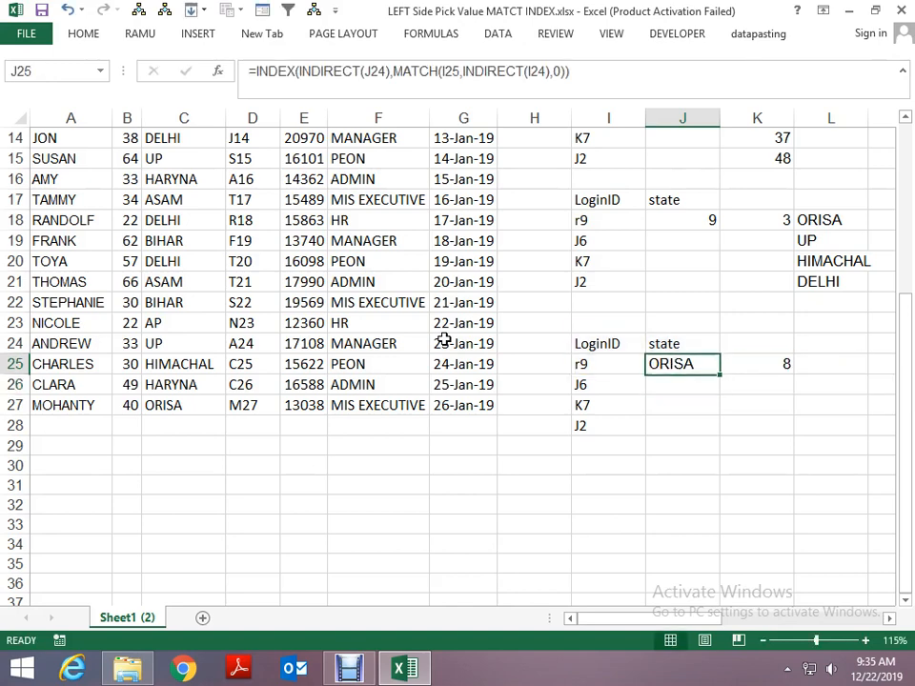
- Make the state header reference in the J25 formula absolute as $J$24
{"action": "key", "text": "F2"}
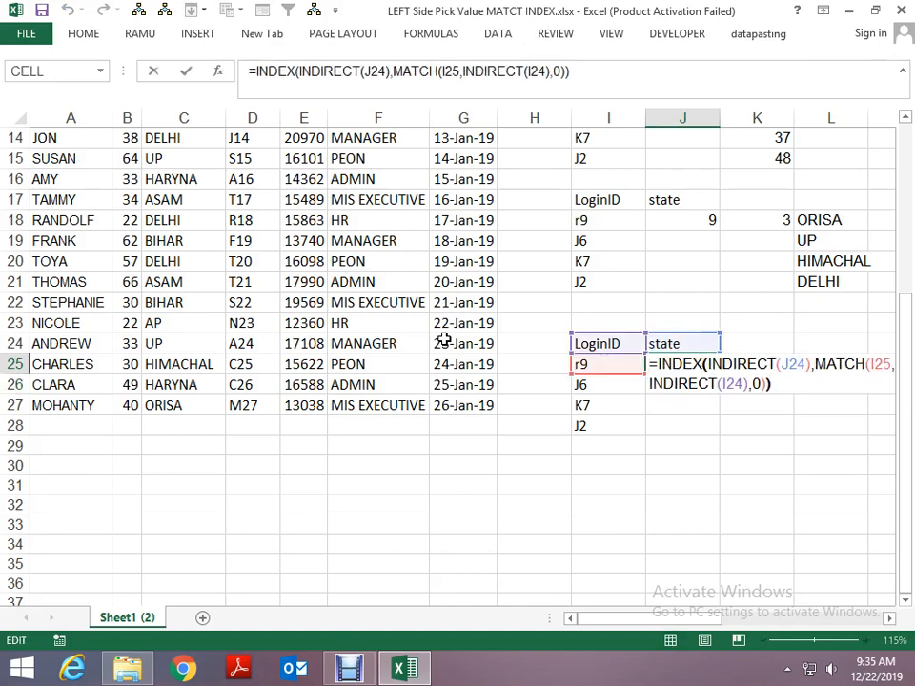
{"action": "key", "text": "Left"}
{"action": "key", "text": "Left"}
{"action": "key", "text": "Left"}
{"action": "key", "text": "Left"}
{"action": "key", "text": "Left"}
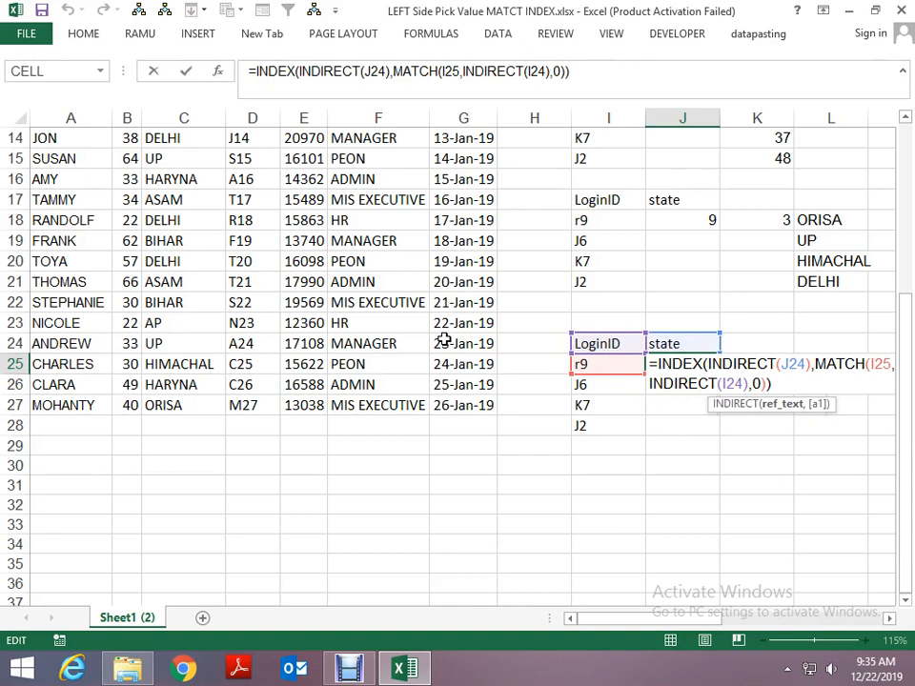
{"action": "key", "text": "F4"}
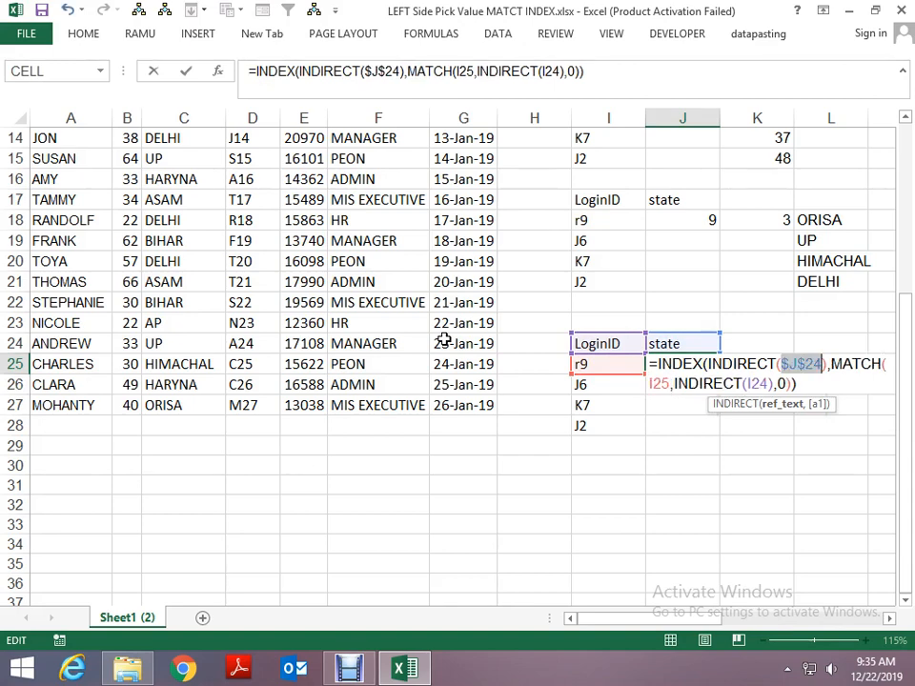
- Make the LoginID header reference in the J25 formula absolute as $I$24 and commit the formula
{"action": "key", "text": "Down"}
{"action": "key", "text": "Left"}
{"action": "key", "text": "Left"}
{"action": "key", "text": "Left"}
{"action": "key", "text": "Left"}
{"action": "key", "text": "Left"}
{"action": "key", "text": "Left"}
{"action": "key", "text": "Left"}
{"action": "key", "text": "Left"}
{"action": "key", "text": "Left"}
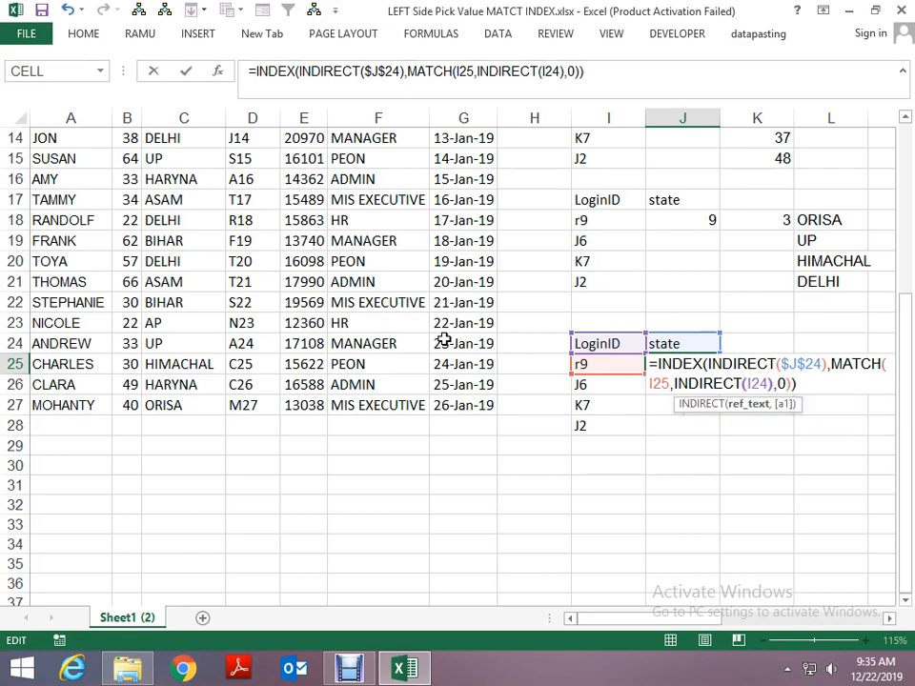
{"action": "key", "text": "Right"}
{"action": "key", "text": "Right"}
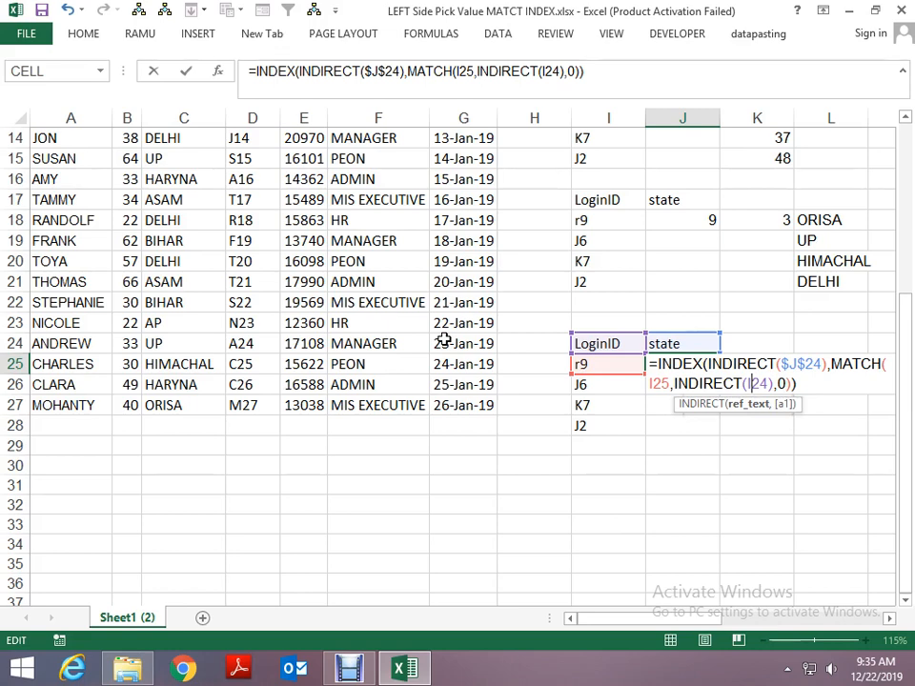
{"action": "key", "text": "F4"}
{"action": "key", "text": "Left"}
{"action": "key", "text": "Left"}
{"action": "key", "text": "Left"}
{"action": "key", "text": "Left"}
{"action": "key", "text": "Left"}
{"action": "key", "text": "Left"}
{"action": "key", "text": "Left"}
{"action": "key", "text": "Left"}
{"action": "key", "text": "Left"}
{"action": "key", "text": "Left"}
{"action": "key", "text": "Left"}
{"action": "key", "text": "Left"}
{"action": "key", "text": "Left"}
{"action": "key", "text": "Left"}
{"action": "key", "text": "Left"}
{"action": "key", "text": "Return"}
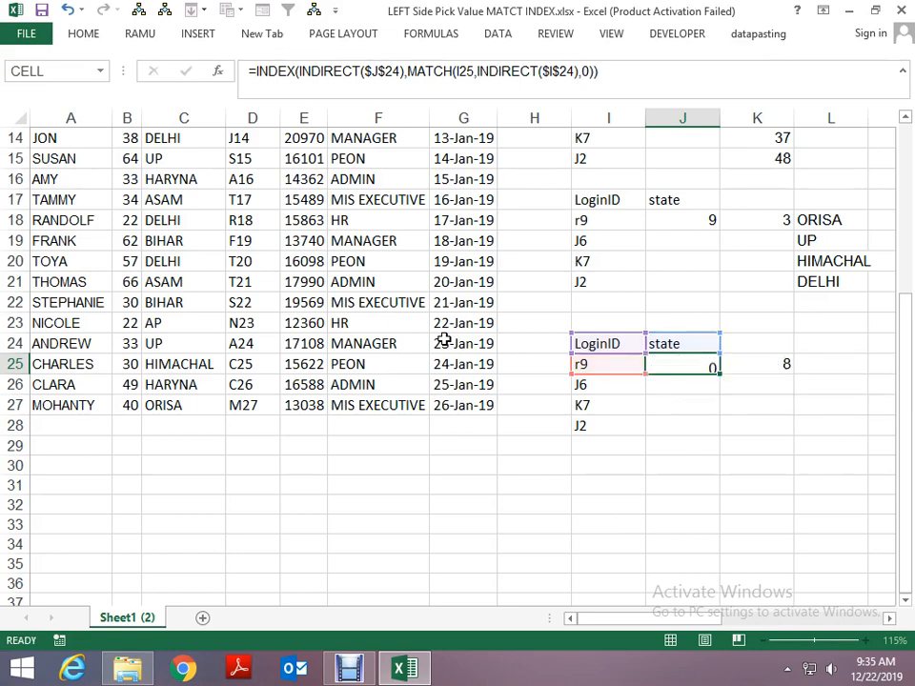
- Fill the J25 lookup formula down through J28 for the remaining login IDs
{"action": "key", "text": "ctrl+d"}
{"action": "key", "text": "Down"}
{"action": "key", "text": "ctrl+d"}
{"action": "key", "text": "Down"}
{"action": "key", "text": "ctrl+d"}
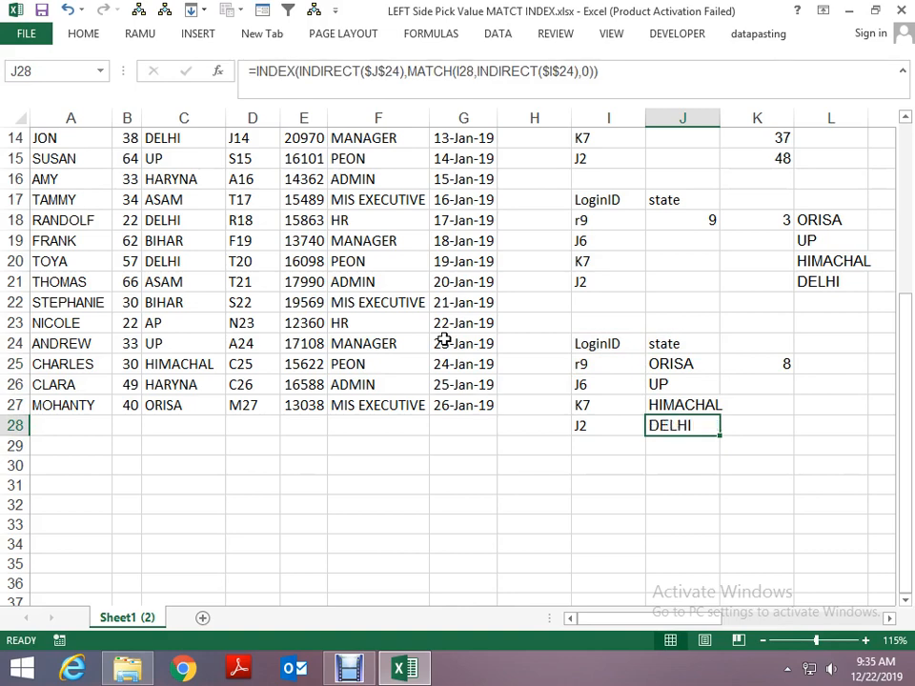
- Switch the lookup header in J24 to name to test the dynamic lookup
{"action": "key", "text": "Up"}
{"action": "key", "text": "Up"}
{"action": "key", "text": "Up"}
{"action": "key", "text": "Up"}
{"action": "key", "text": "alt+Down"}
{"action": "key", "text": "Up"}
{"action": "key", "text": "Up"}
{"action": "key", "text": "Return"}
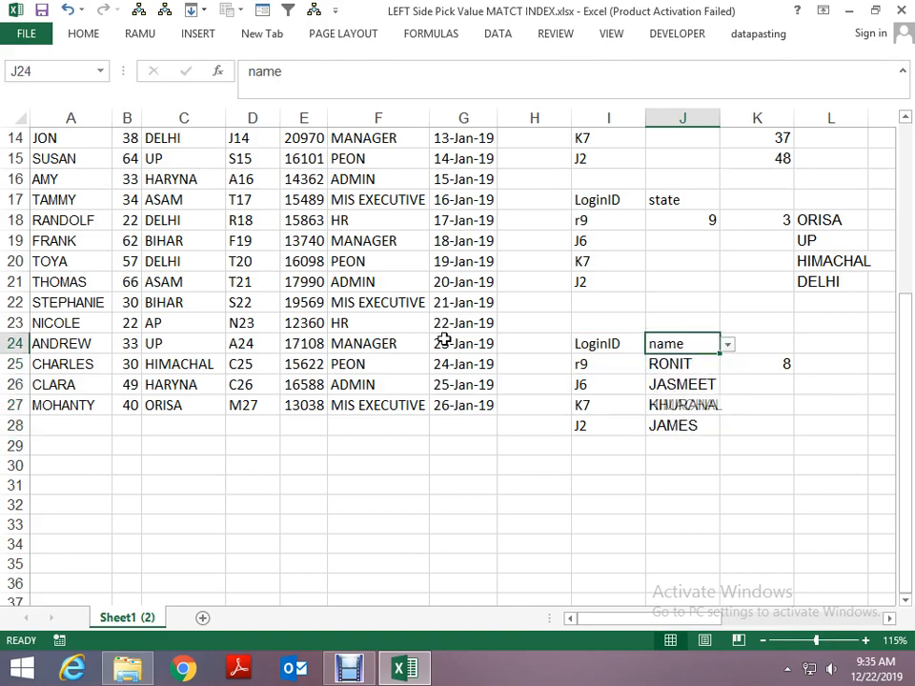
- Cycle the lookup header in J24 through age, state and LoginID
{"action": "key", "text": "alt+Down"}
{"action": "key", "text": "Down"}
{"action": "key", "text": "Return"}
{"action": "key", "text": "alt+Down"}
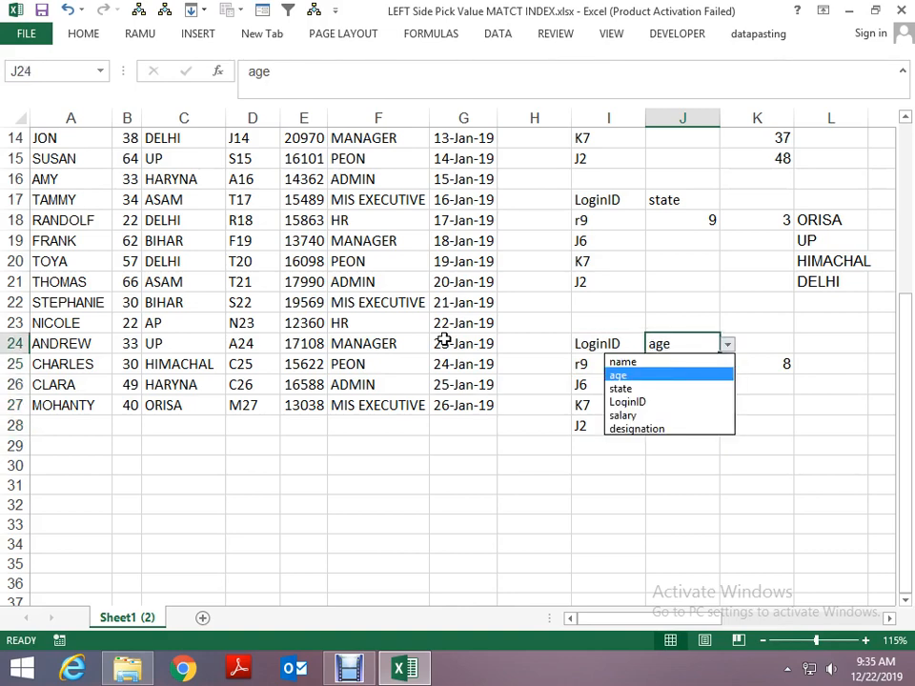
{"action": "key", "text": "Down"}
{"action": "key", "text": "Return"}
{"action": "key", "text": "alt+Down"}
{"action": "key", "text": "Down"}
{"action": "key", "text": "Return"}
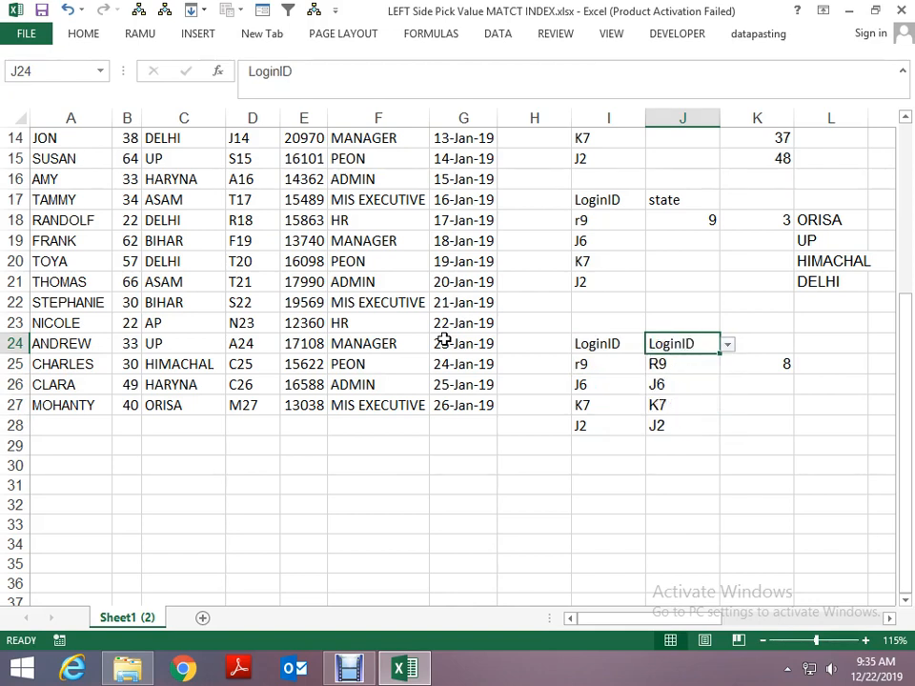
- Change the lookup header in J24 to salary and finally to designation
{"action": "key", "text": "alt+Down"}
{"action": "key", "text": "Down"}
{"action": "key", "text": "Return"}
{"action": "key", "text": "alt+Down"}
{"action": "key", "text": "Down"}
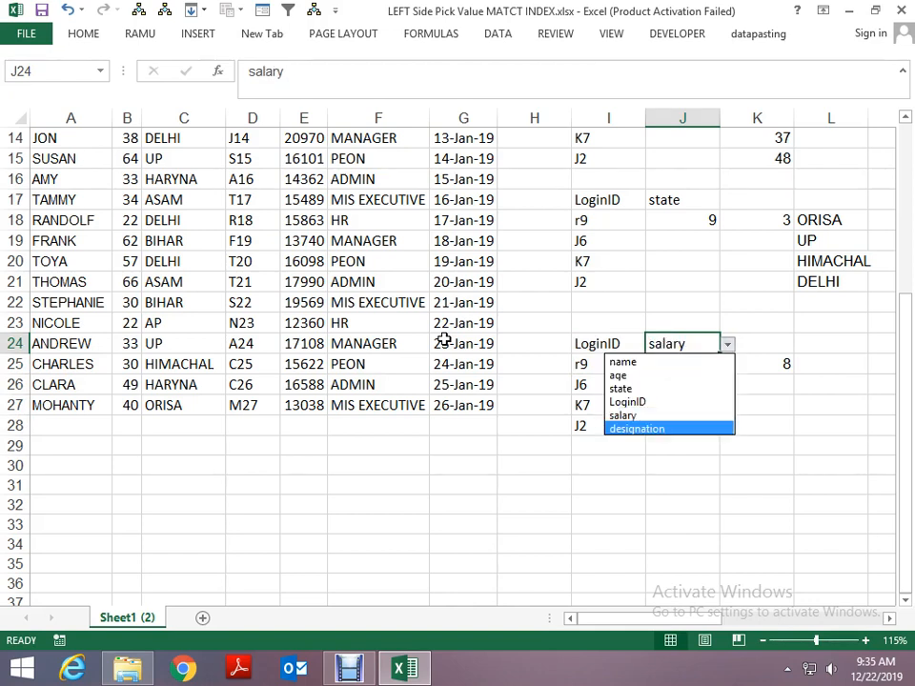
{"action": "key", "text": "Return"}
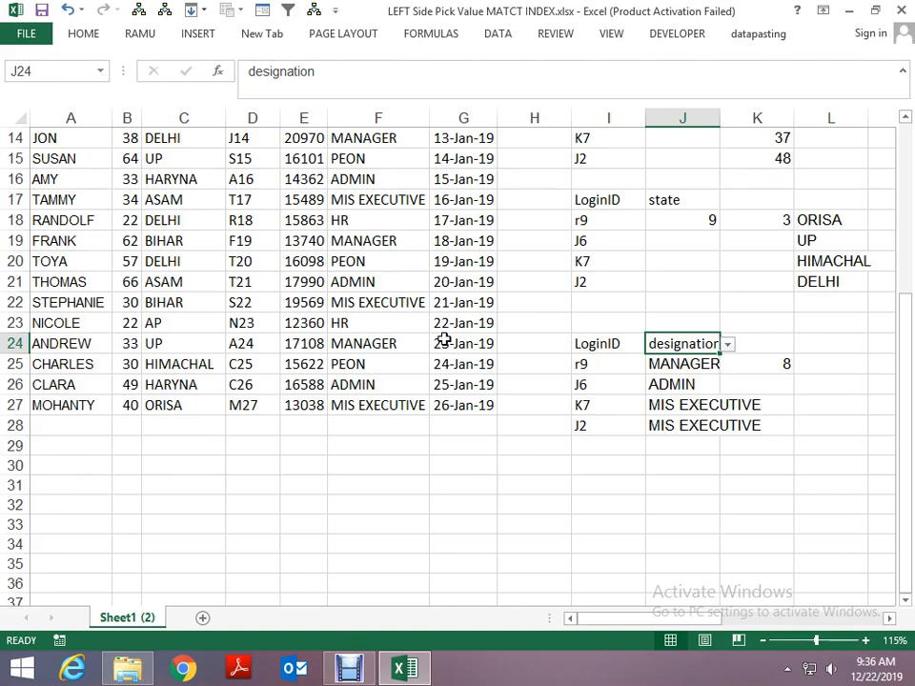
- Copy the lookup table in I24:J28 and paste it at I30
{"action": "key", "text": "Left"}
{"action": "key", "text": "shift+Down"}
{"action": "key", "text": "shift+Down"}
{"action": "key", "text": "shift+Down"}
{"action": "key", "text": "shift+Down"}
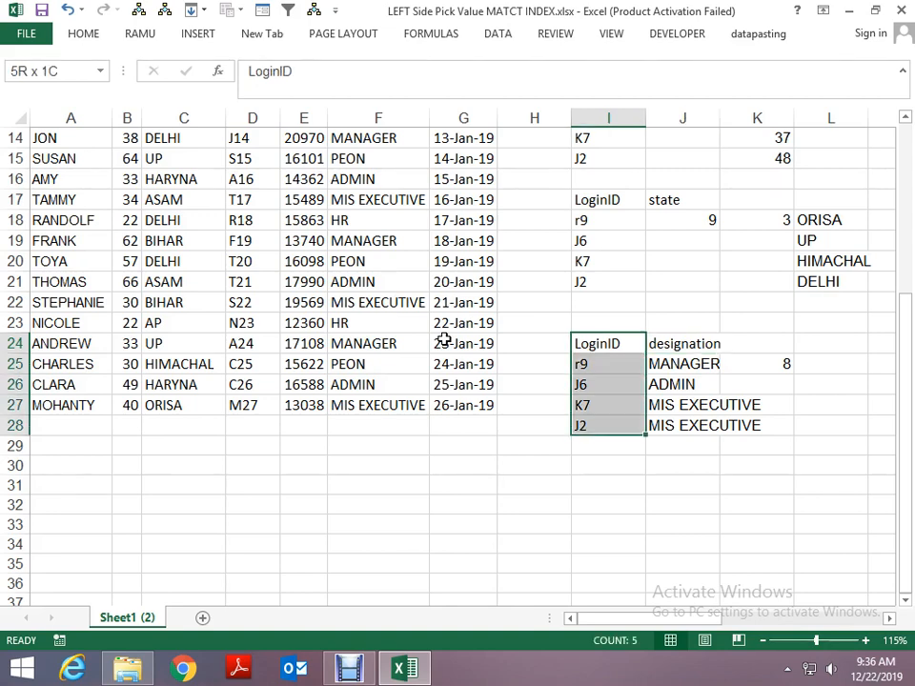
{"action": "key", "text": "shift+Right"}
{"action": "key", "text": "ctrl+c"}
{"action": "key", "text": "Down"}
- Clear the copied lookup formulas from J31:J34, keeping the login IDs and headers
{"action": "key", "text": "Down"}
{"action": "key", "text": "Down"}
{"action": "key", "text": "Down"}
{"action": "key", "text": "Down"}
{"action": "key", "text": "Down"}
{"action": "key", "text": "Down"}
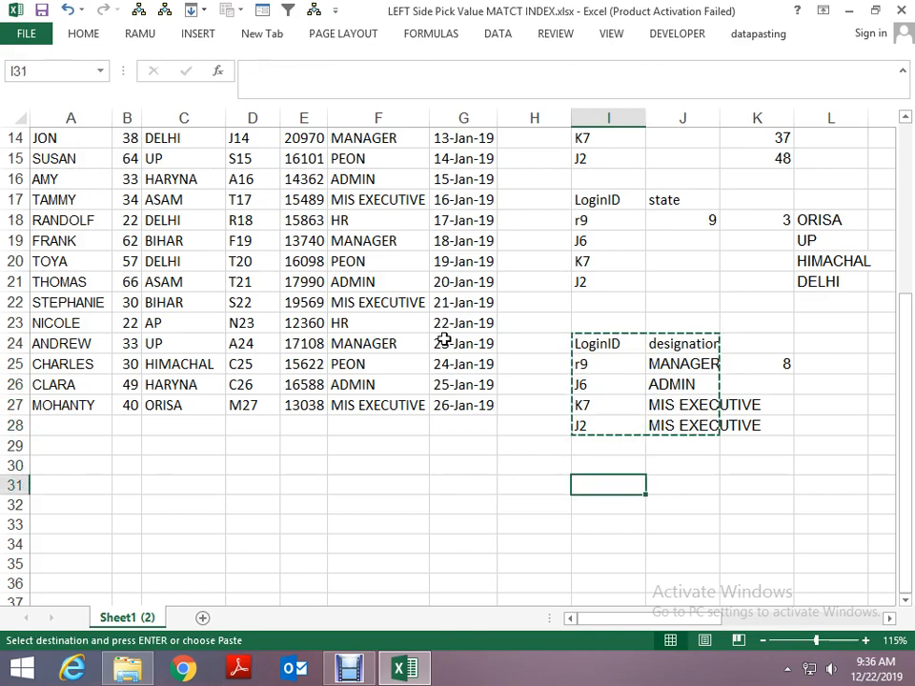
{"action": "key", "text": "Up"}
{"action": "key", "text": "ctrl+v"}
{"action": "key", "text": "Down"}
{"action": "key", "text": "Right"}
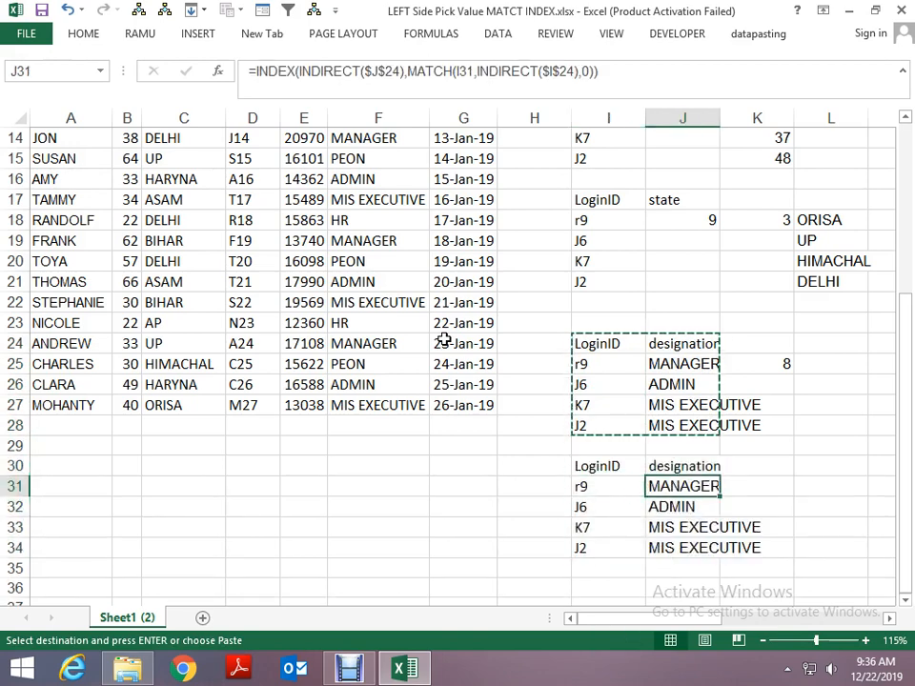
{"action": "key", "text": "shift+Down"}
{"action": "key", "text": "shift+Down"}
{"action": "key", "text": "shift+Down"}
{"action": "key", "text": "Delete"}
{"action": "key", "text": "Up"}
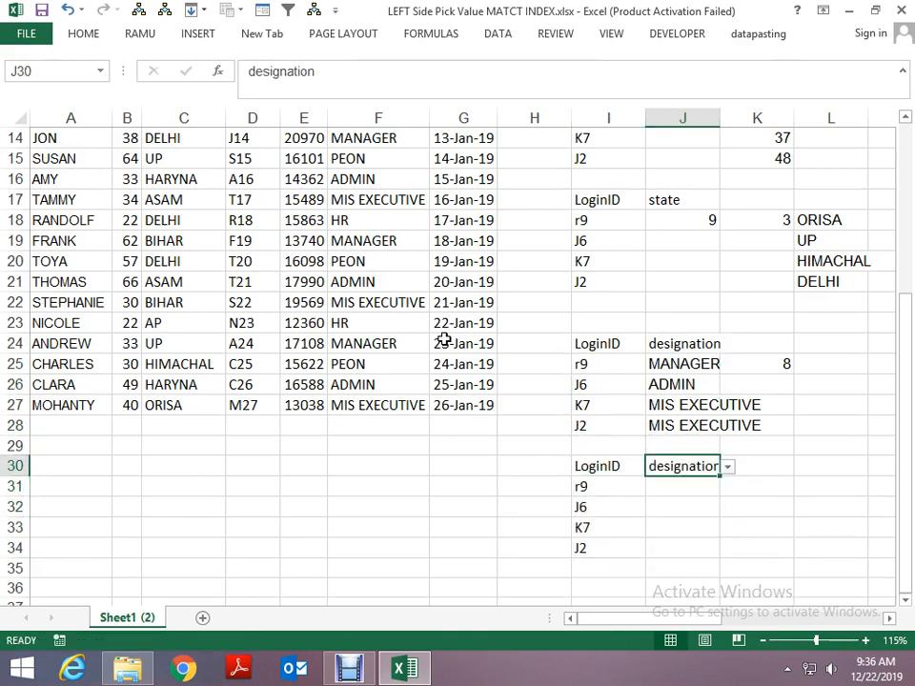
- Freeze the panes at B2 so the header row and name column stay in view
{"action": "key", "text": "ctrl+Home"}
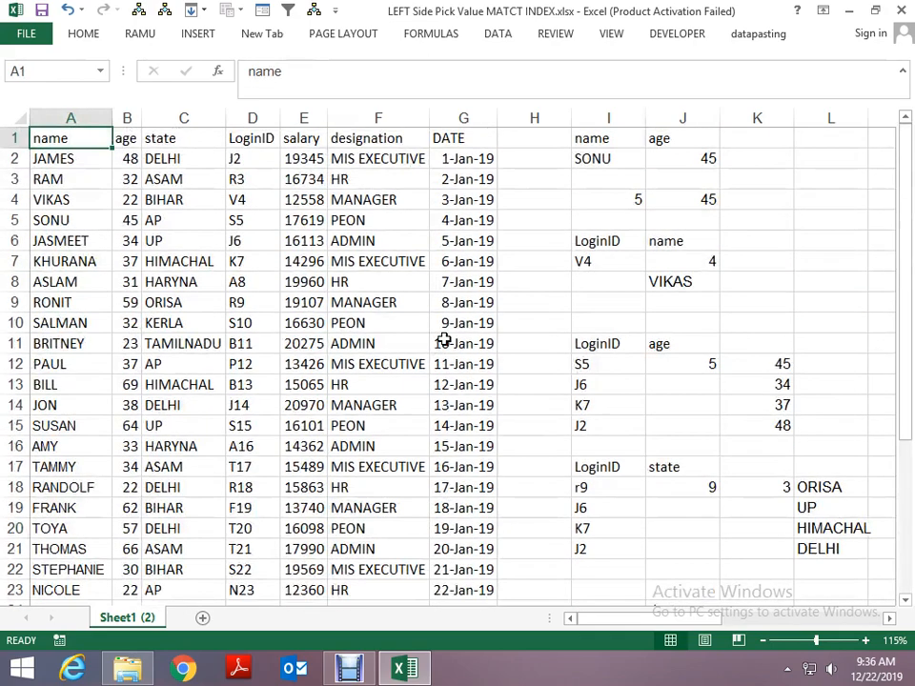
{"action": "key", "text": "Right"}
{"action": "key", "text": "Down"}
{"action": "key", "text": "Right"}
{"action": "key", "text": "alt"}
{"action": "key", "text": "w"}
{"action": "key", "text": "Escape"}
{"action": "key", "text": "Left"}
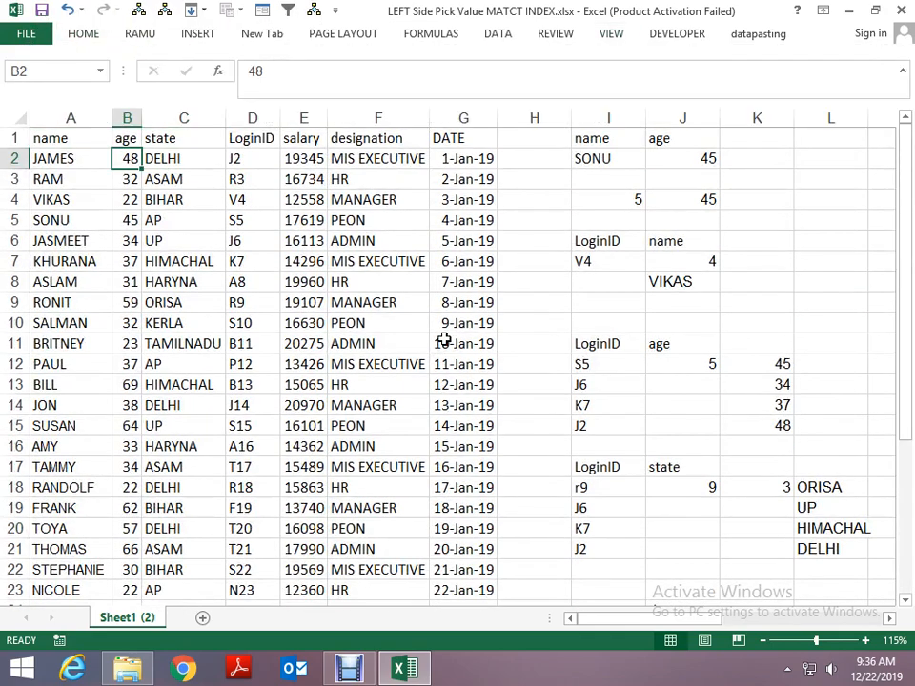
{"action": "key", "text": "alt+w+f"}
{"action": "key", "text": "f"}
- Examine the copied lookup table at I30:J34 and the header options available in J30
{"action": "key", "text": "Page_Down"}
{"action": "key", "text": "Right"}
{"action": "key", "text": "Right"}
{"action": "key", "text": "Right"}
{"action": "key", "text": "Right"}
{"action": "key", "text": "Right"}
{"action": "key", "text": "Right"}
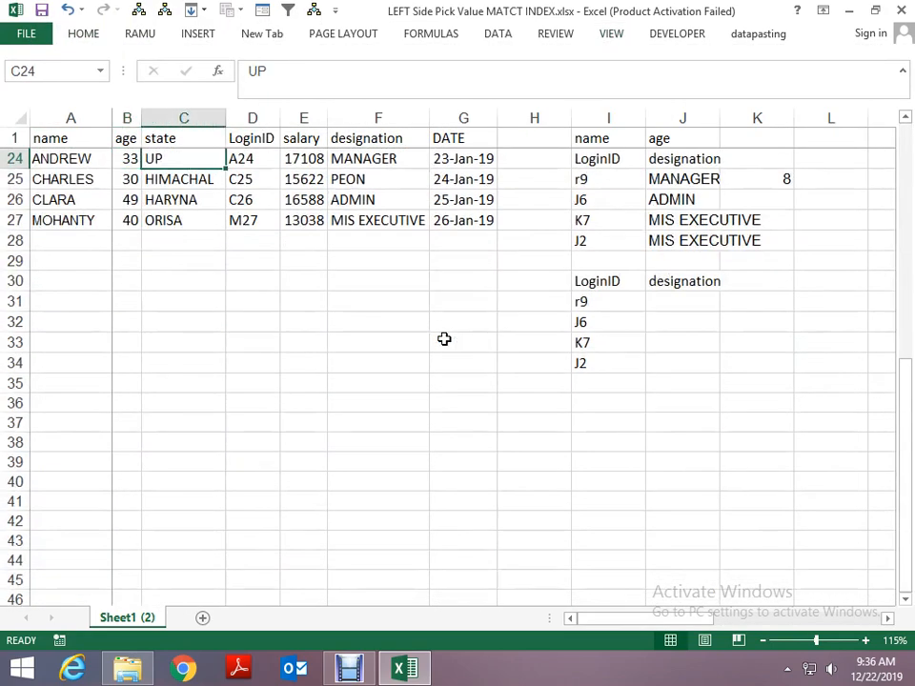
{"action": "key", "text": "Down"}
{"action": "key", "text": "Down"}
{"action": "key", "text": "Down"}
{"action": "key", "text": "Down"}
{"action": "key", "text": "Down"}
{"action": "key", "text": "Down"}
{"action": "key", "text": "Right"}
{"action": "key", "text": "Right"}
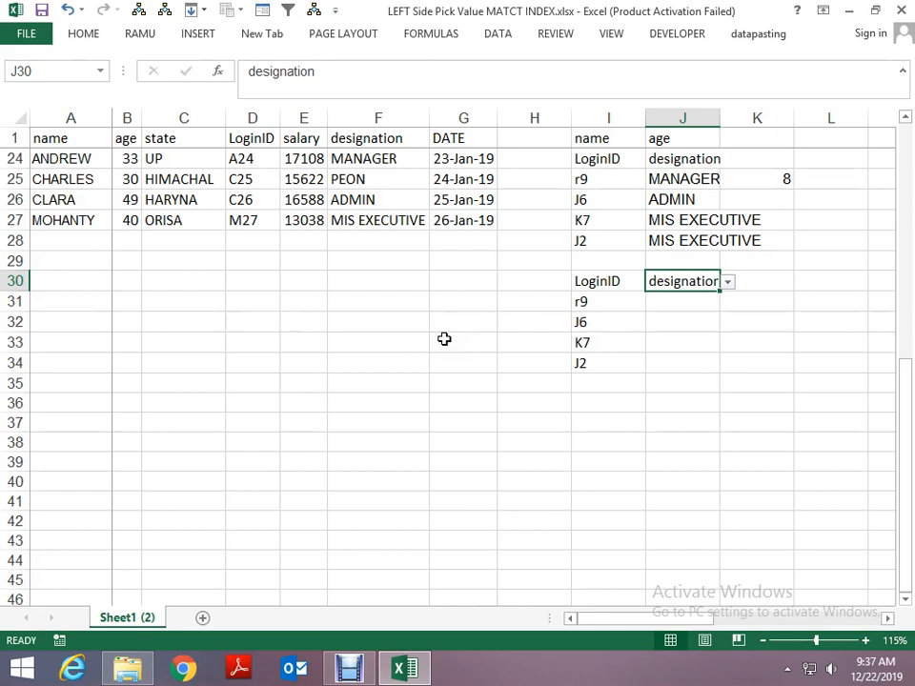
{"action": "key", "text": "Down"}
{"action": "key", "text": "Up"}
{"action": "key", "text": "alt+Down"}
{"action": "key", "text": "Escape"}
{"action": "key", "text": "Down"}
{"action": "key", "text": "Right"}
{"action": "key", "text": "Left"}
{"action": "key", "text": "Left"}
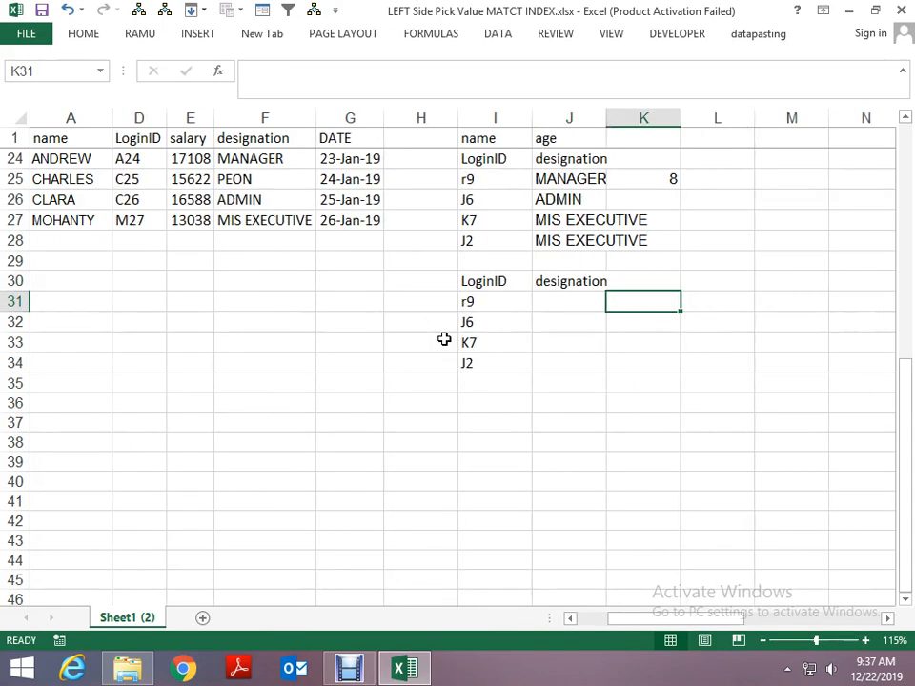
{"action": "type", "text": "=choos"}
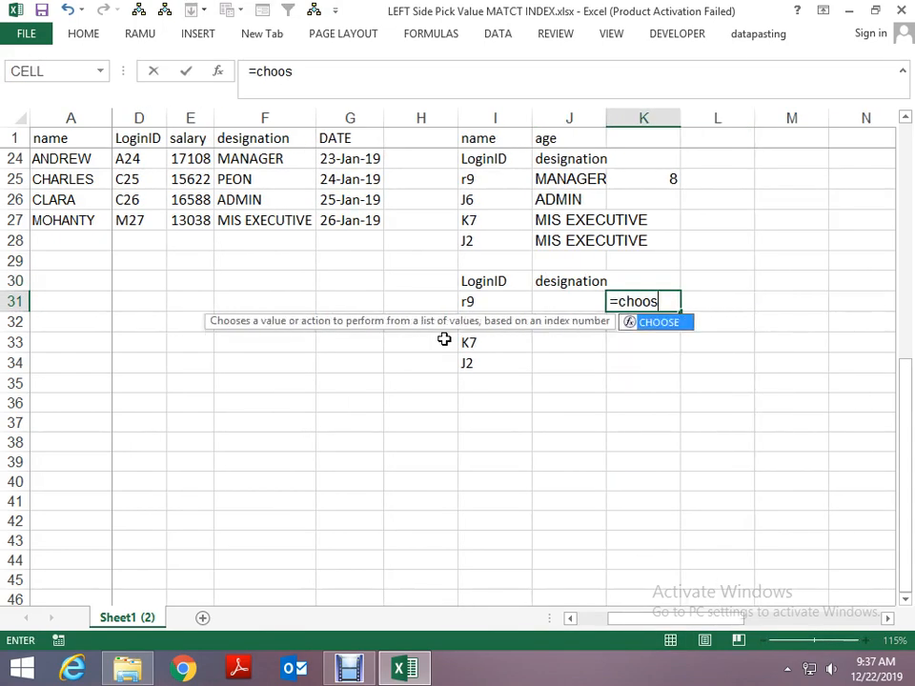
{"action": "type", "text": "e"}
{"action": "key", "text": "Escape"}
- Enter =MATCH(J30,$A$1:$G$1,0) in K31 to find the selected header's position in the header row
{"action": "type", "text": "="}
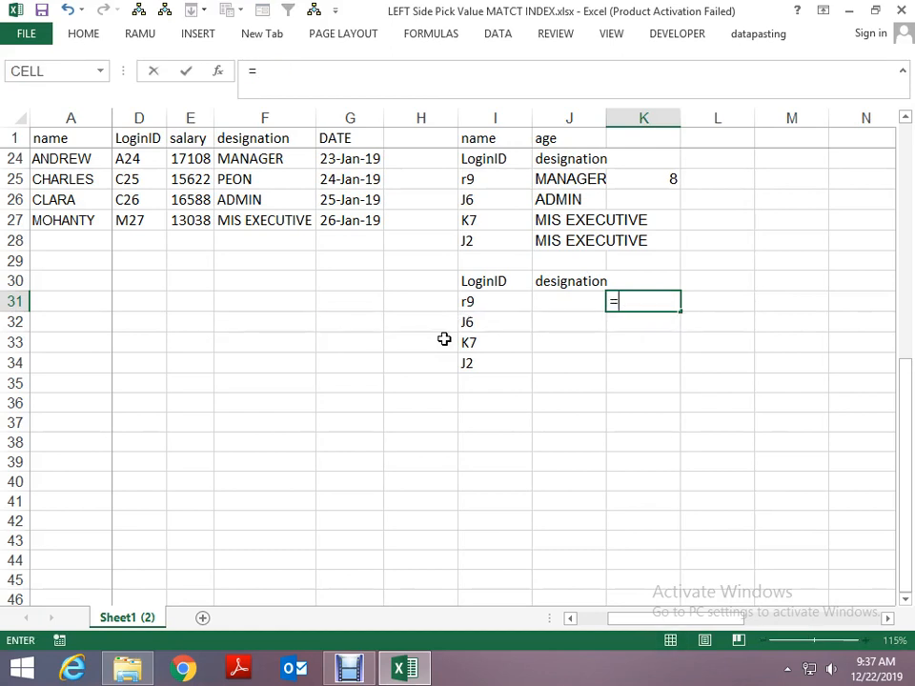
{"action": "type", "text": "matc"}
{"action": "key", "text": "Tab"}
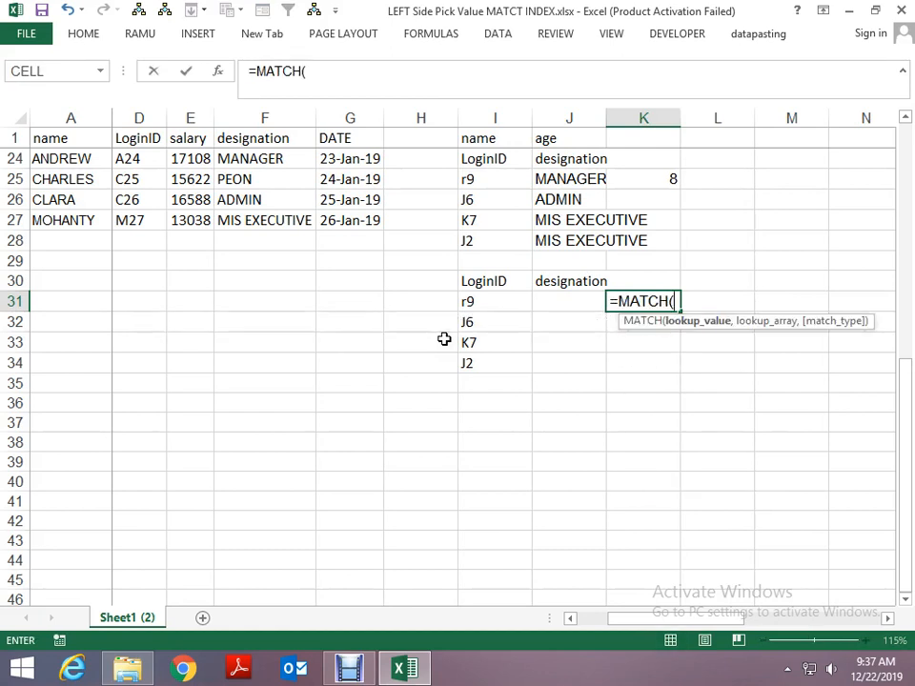
{"action": "key", "text": "Left"}
{"action": "key", "text": "Up"}
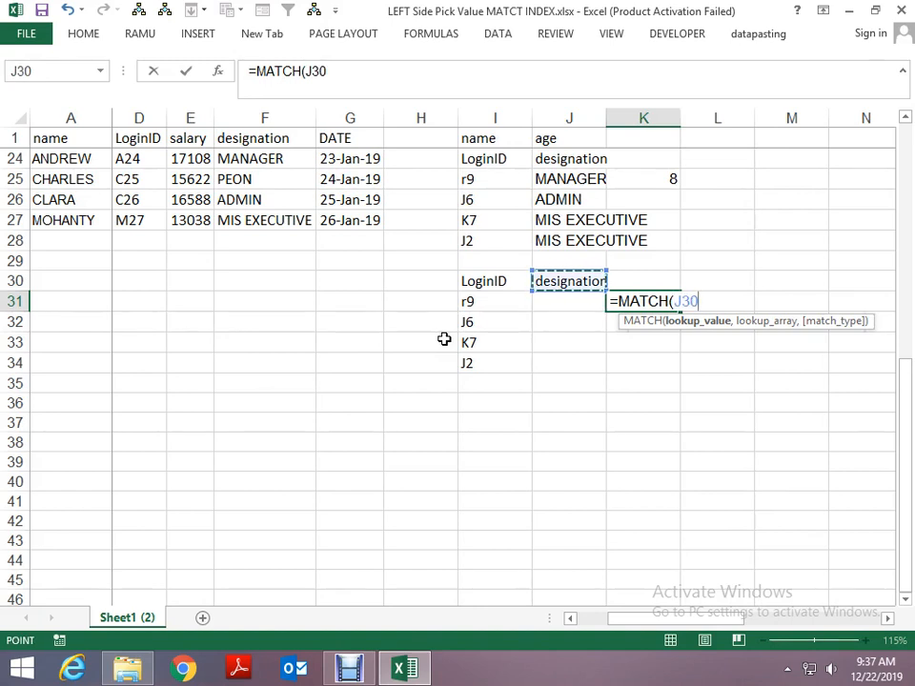
{"action": "type", "text": ","}
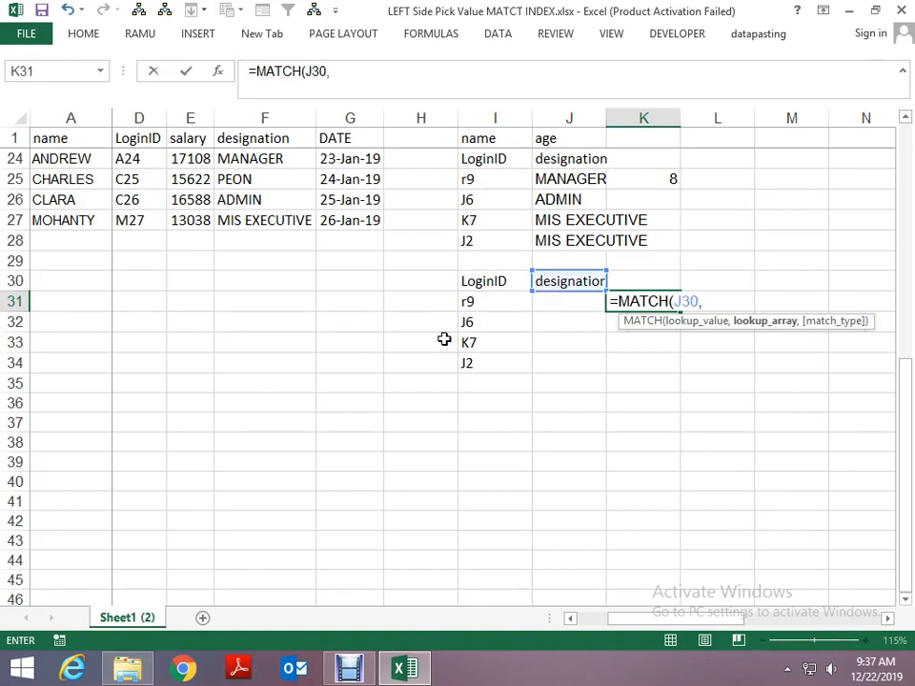
{"action": "key", "text": "ctrl+Left"}
{"action": "key", "text": "ctrl+Left"}
{"action": "key", "text": "ctrl+Up"}
{"action": "key", "text": "ctrl+Up"}
{"action": "key", "text": "ctrl+shift+Right"}
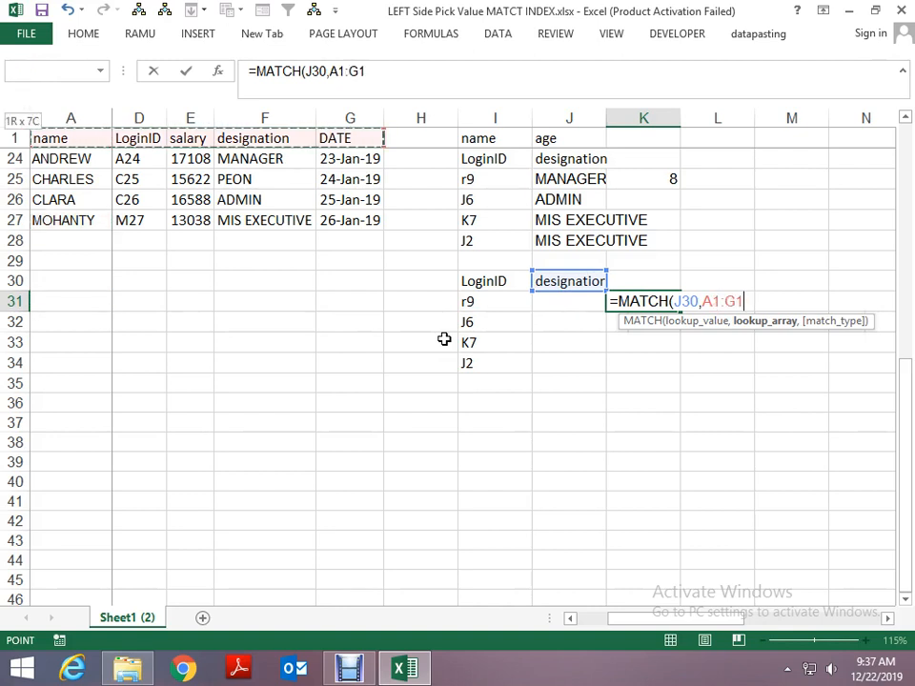
{"action": "key", "text": "F4"}
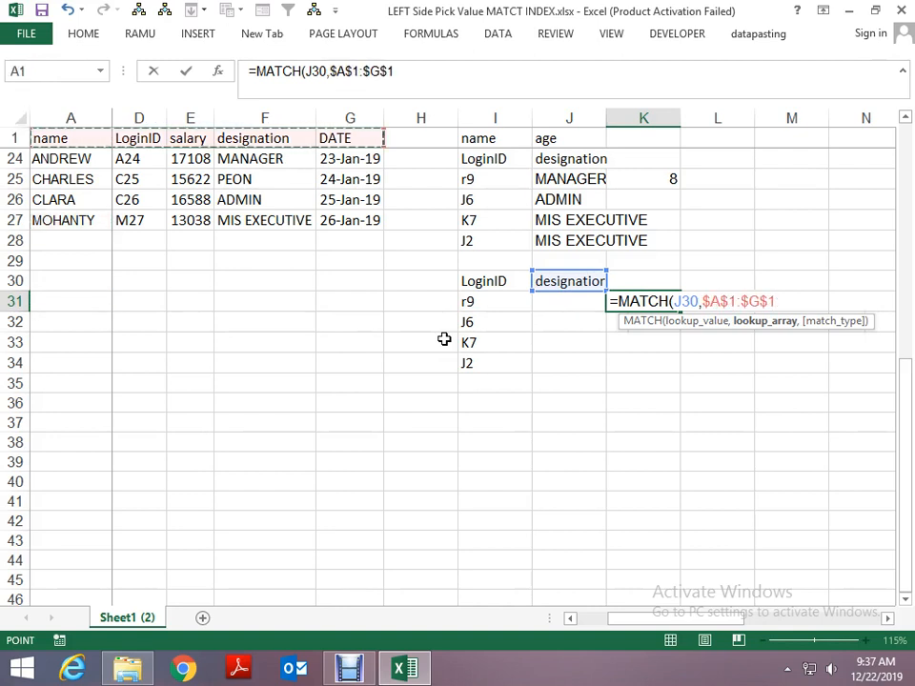
{"action": "type", "text": "0"}
{"action": "type", "text": ",0"}
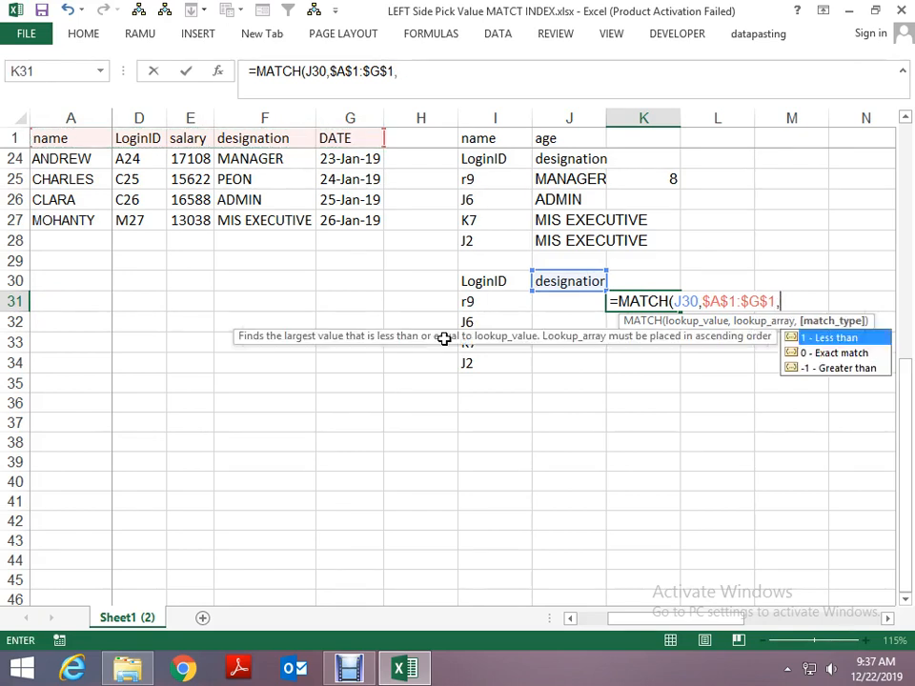
{"action": "key", "text": "ctrl+Return"}
- Lock the row of the lookup reference in K31's MATCH formula so it reads J$30
{"action": "key", "text": "F2"}
{"action": "key", "text": "Left"}
{"action": "key", "text": "Left"}
{"action": "key", "text": "Left"}
{"action": "key", "text": "Left"}
{"action": "key", "text": "Left"}
{"action": "key", "text": "Left"}
{"action": "key", "text": "Left"}
{"action": "key", "text": "Left"}
{"action": "key", "text": "Left"}
{"action": "key", "text": "Left"}
{"action": "key", "text": "Left"}
{"action": "key", "text": "Left"}
{"action": "key", "text": "Left"}
{"action": "key", "text": "Left"}
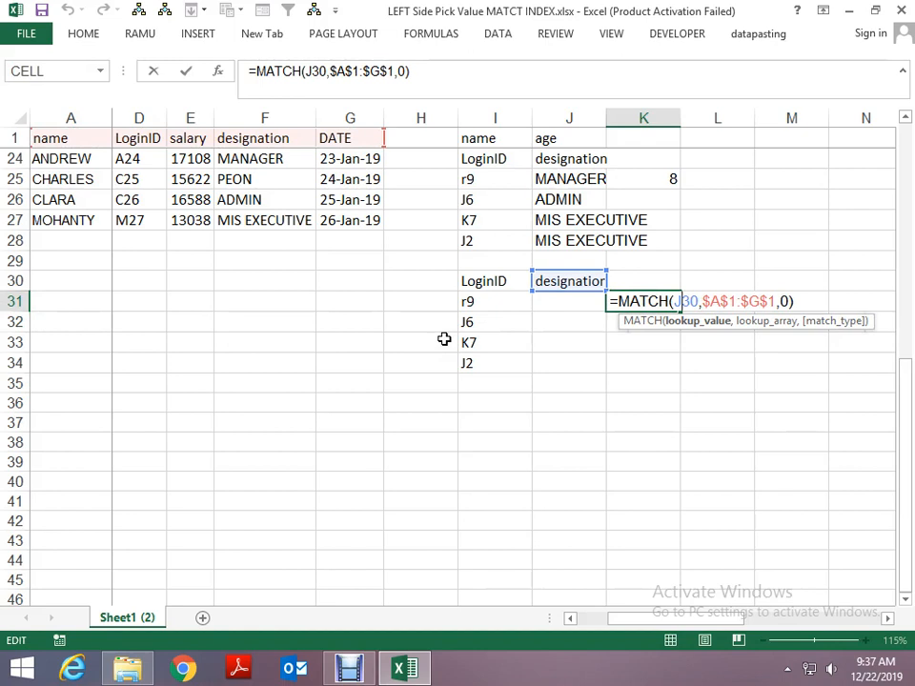
{"action": "type", "text": "$"}
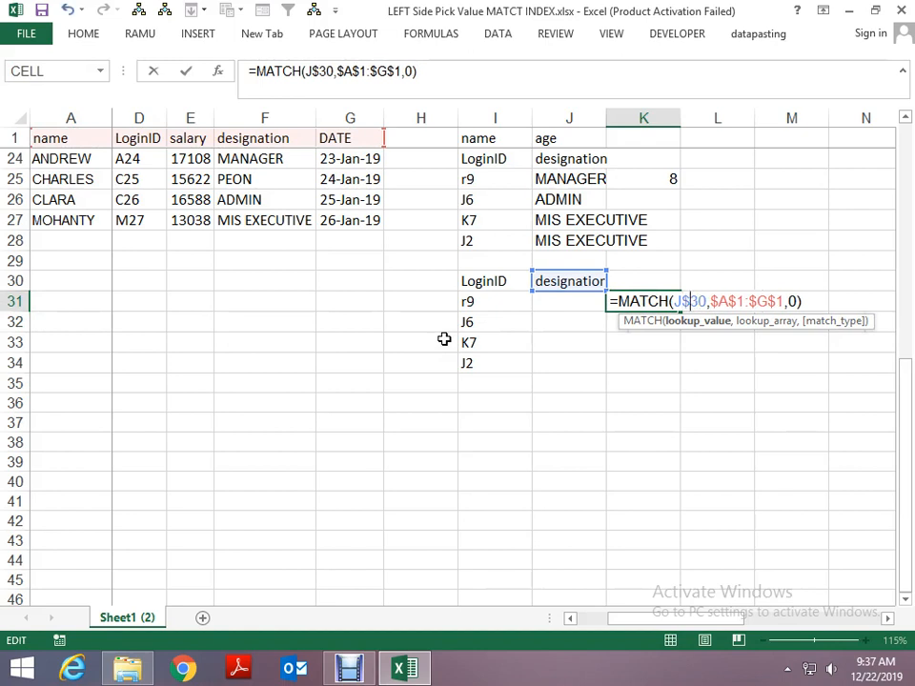
{"action": "key", "text": "Return"}
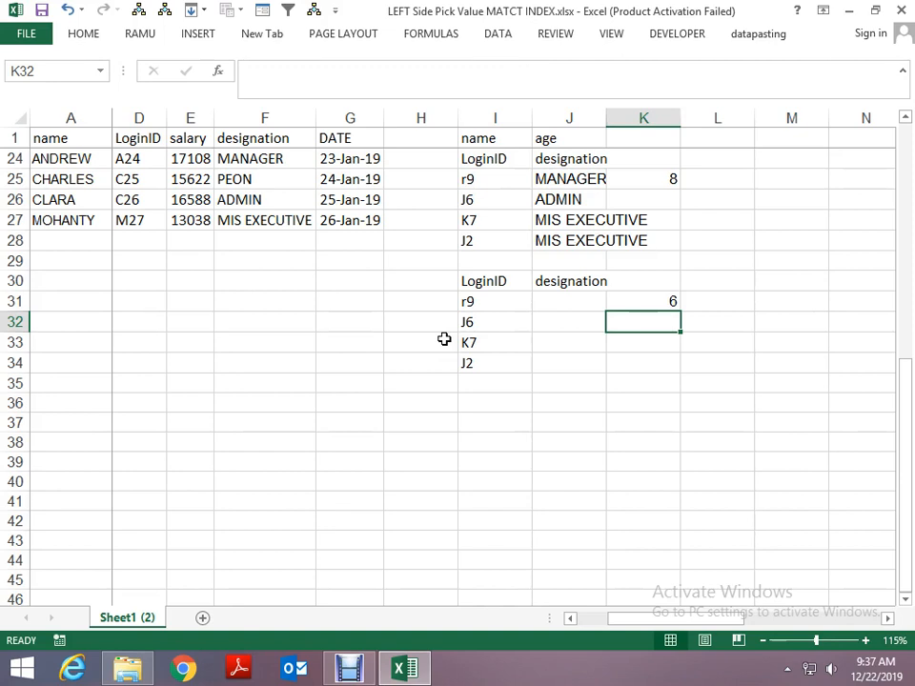
{"action": "key", "text": "Up"}
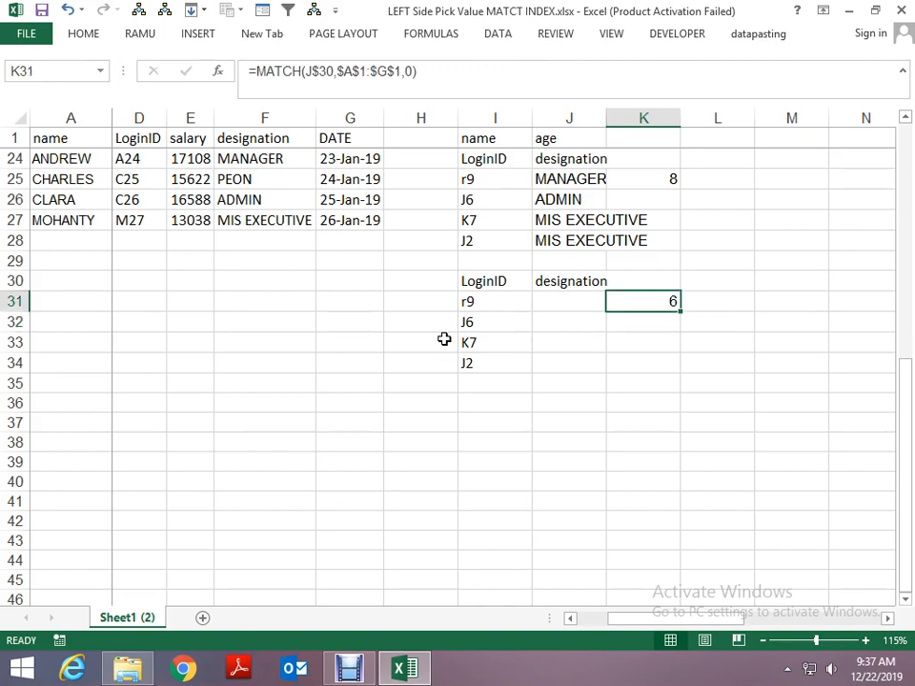
- Wrap K31's MATCH in CHOOSE with the values "a", "b", "c", "d", "e", "f", "g" and "h"
{"action": "key", "text": "F2"}
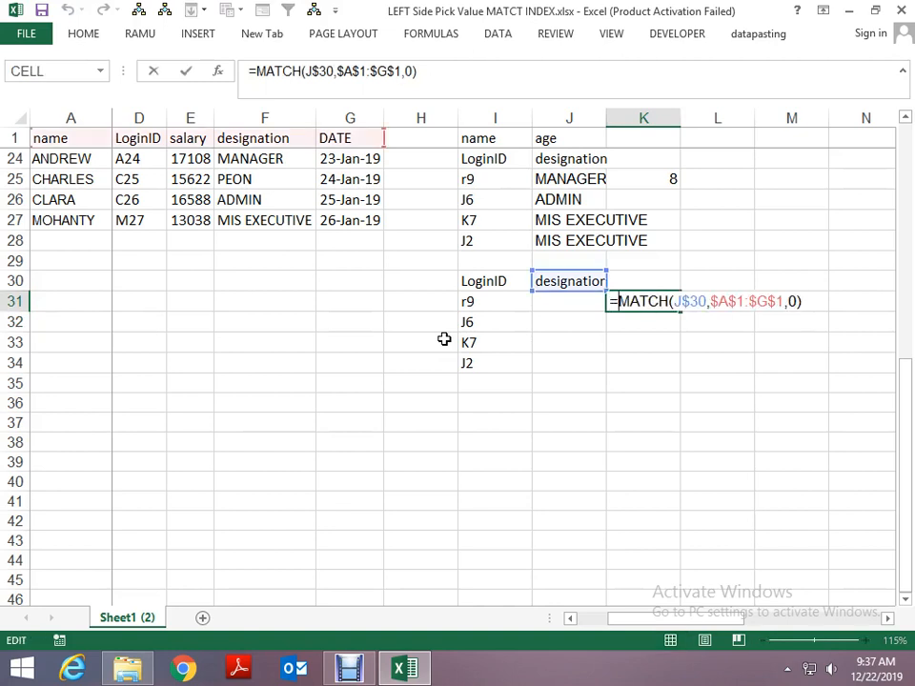
{"action": "type", "text": "choose"}
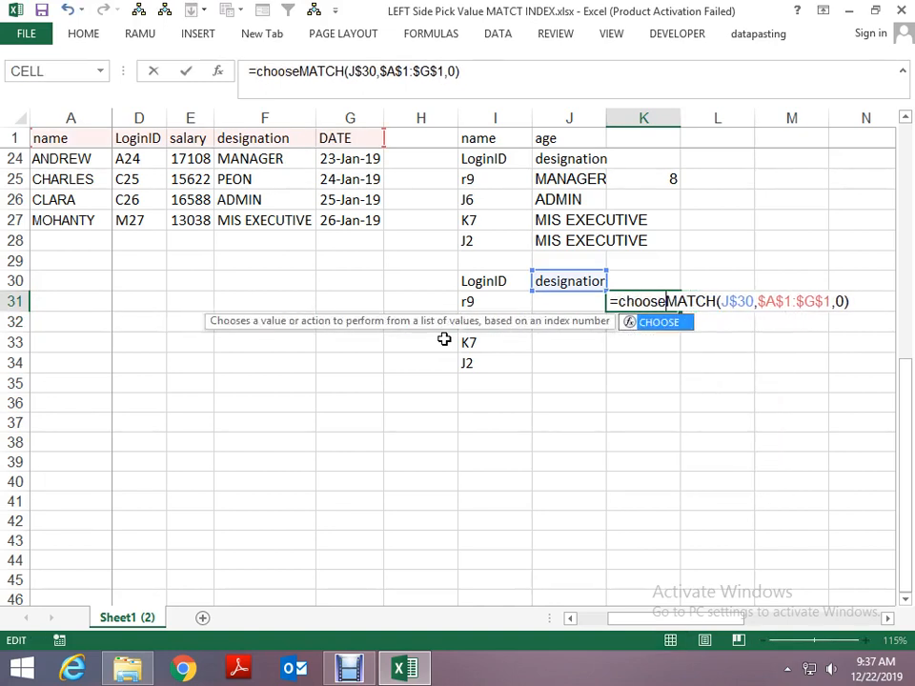
{"action": "key", "text": "Tab"}
{"action": "key", "text": "Right"}
{"action": "key", "text": "Right"}
{"action": "key", "text": "Right"}
{"action": "key", "text": "Right"}
{"action": "key", "text": "Right"}
{"action": "key", "text": "Right"}
{"action": "key", "text": "Right"}
{"action": "key", "text": "Right"}
{"action": "key", "text": "Right"}
{"action": "key", "text": "Right"}
{"action": "key", "text": "Right"}
{"action": "key", "text": "Right"}
{"action": "key", "text": "Right"}
{"action": "key", "text": "Right"}
{"action": "key", "text": "Right"}
{"action": "key", "text": "Right"}
{"action": "key", "text": "Right"}
{"action": "key", "text": "Right"}
{"action": "key", "text": "Right"}
{"action": "key", "text": "Right"}
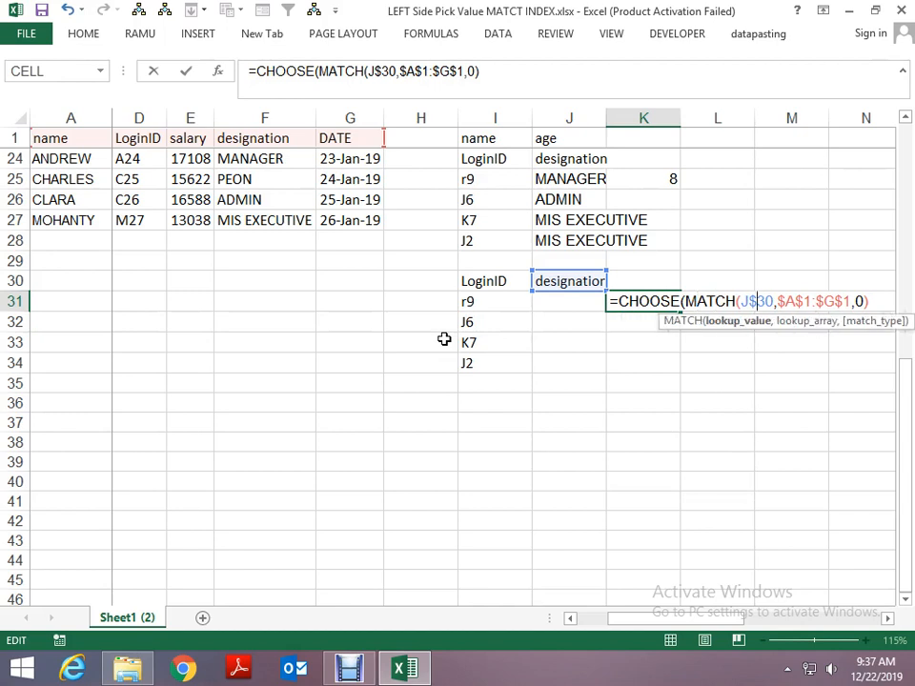
{"action": "type", "text": ","}
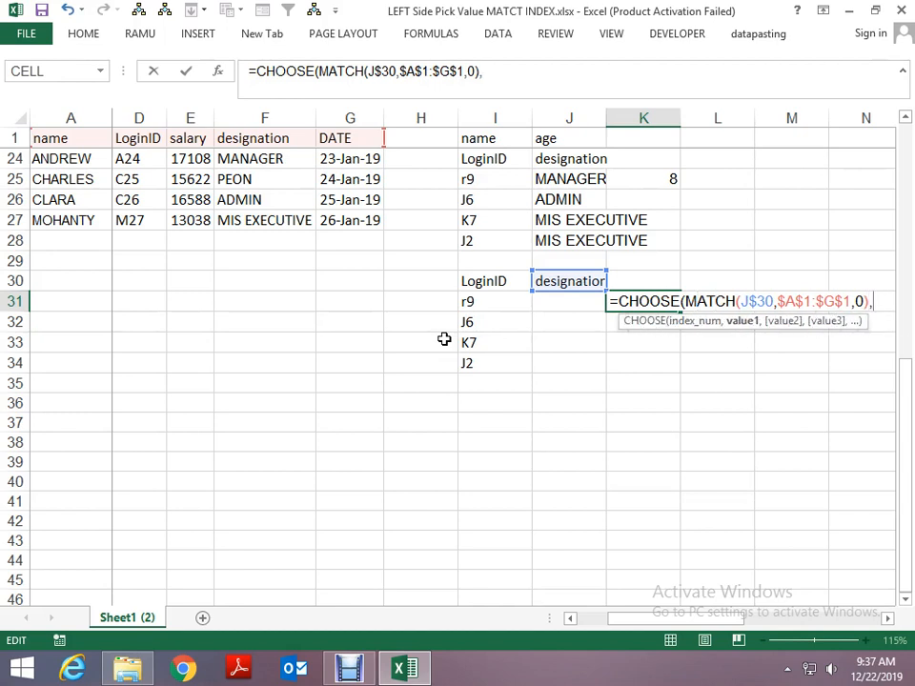
{"action": "type", "text": "\"a\",\"b\",\"c\""}
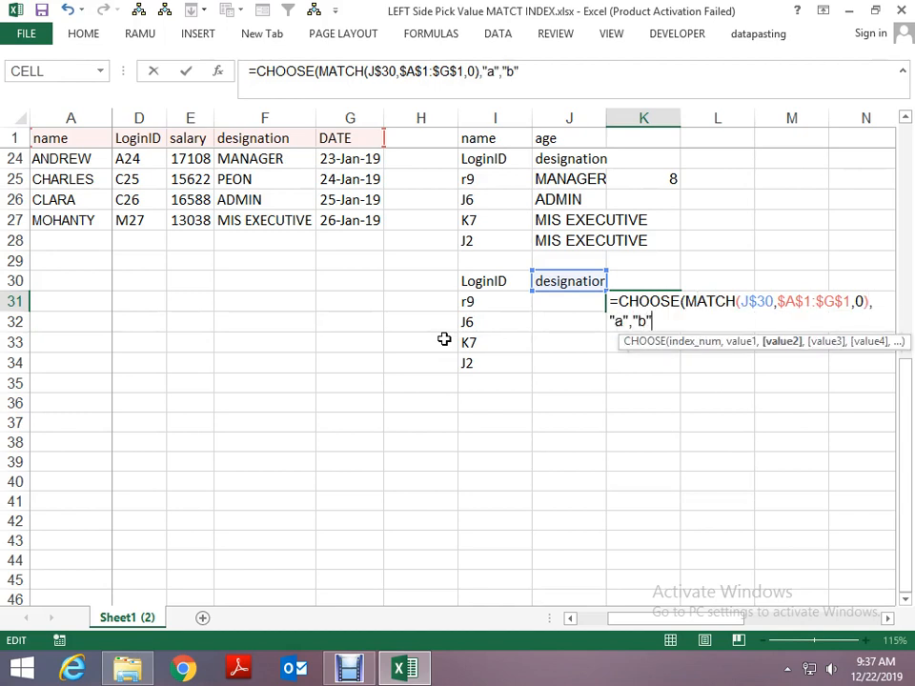
{"action": "type", "text": ","}
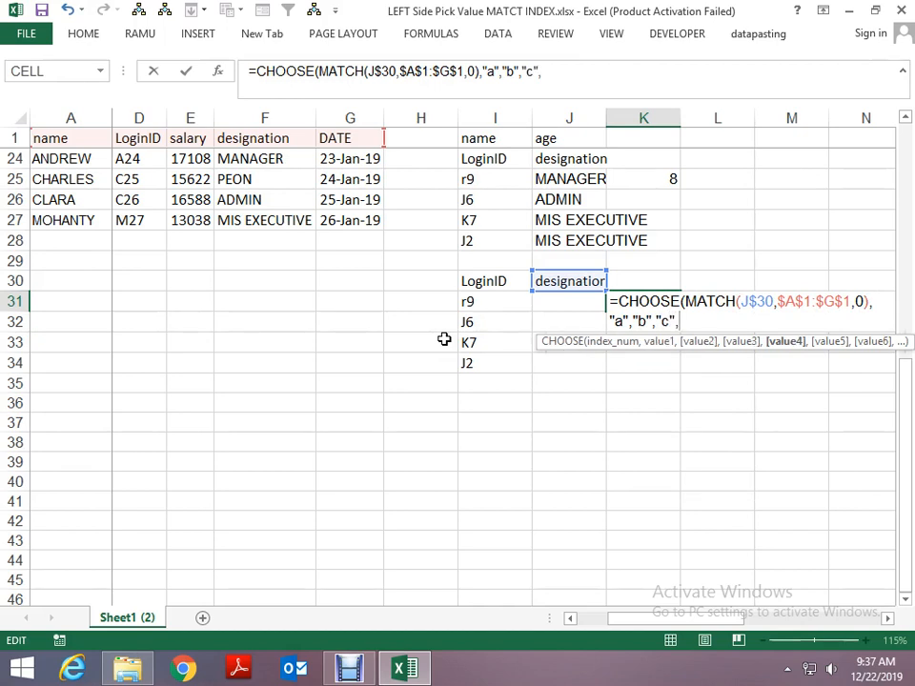
{"action": "type", "text": "\"d\",\"e\""}
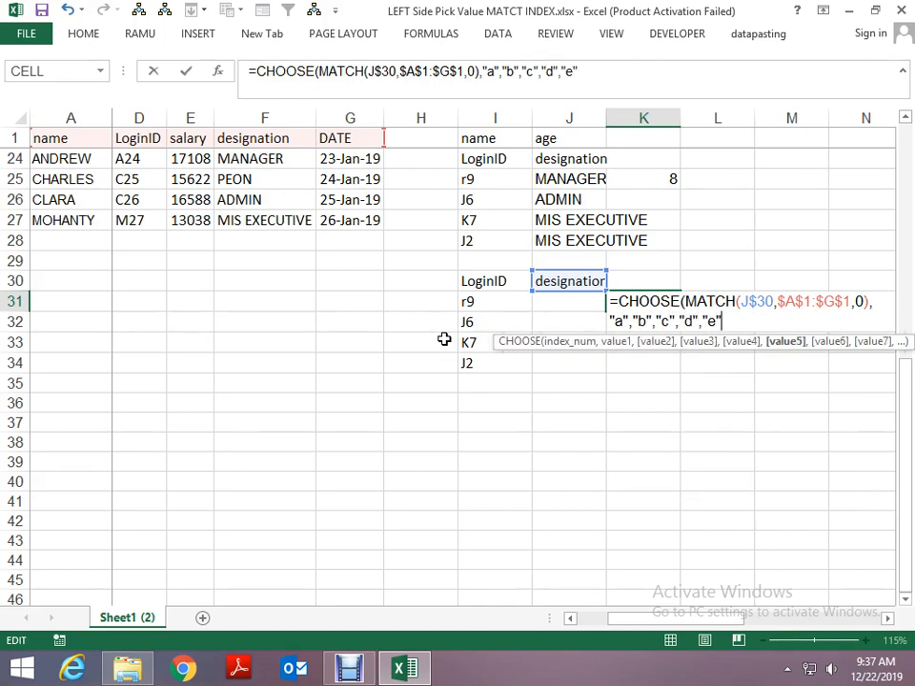
{"action": "type", "text": ",\"f\",m"}
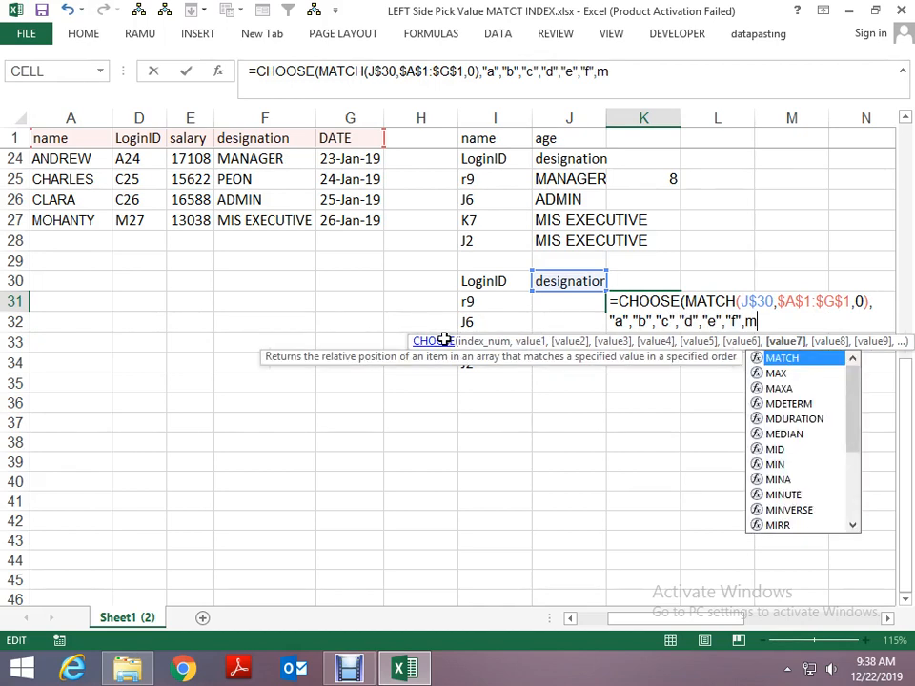
{"action": "key", "text": "BackSpace"}
{"action": "type", "text": "\"g\""}
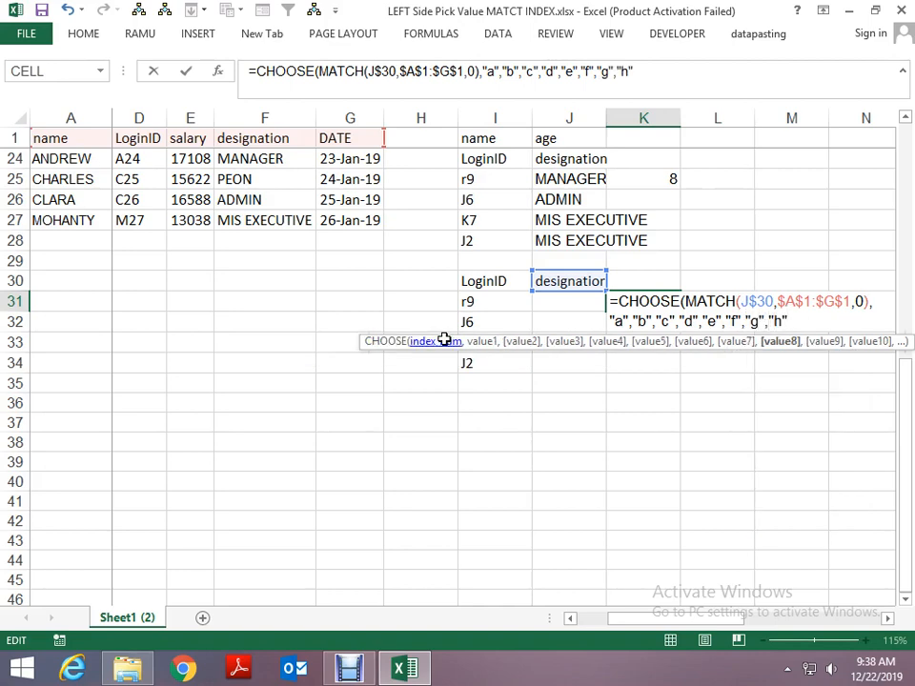
{"action": "type", "text": ",\"h\""}
{"action": "key", "text": "Return"}
{"action": "key", "text": "Return"}
- Test the CHOOSE formula by switching the J30 header through name, age, state, LoginID, salary and designation
{"action": "key", "text": "Up"}
{"action": "key", "text": "Left"}
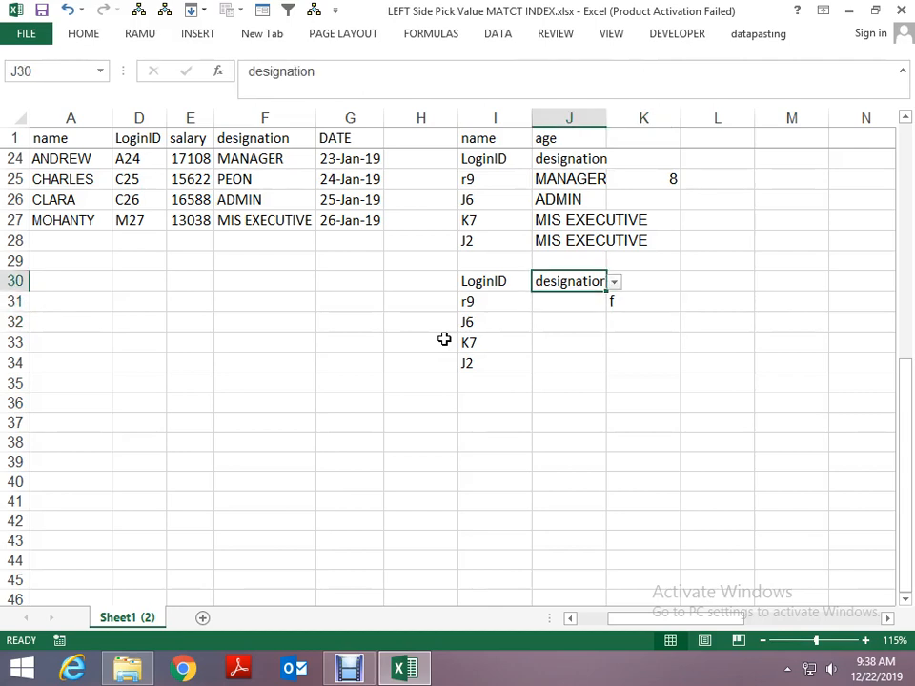
{"action": "key", "text": "alt+Down"}
{"action": "key", "text": "Up"}
{"action": "key", "text": "Up"}
{"action": "key", "text": "Up"}
{"action": "key", "text": "Up"}
{"action": "key", "text": "Up"}
{"action": "key", "text": "Return"}
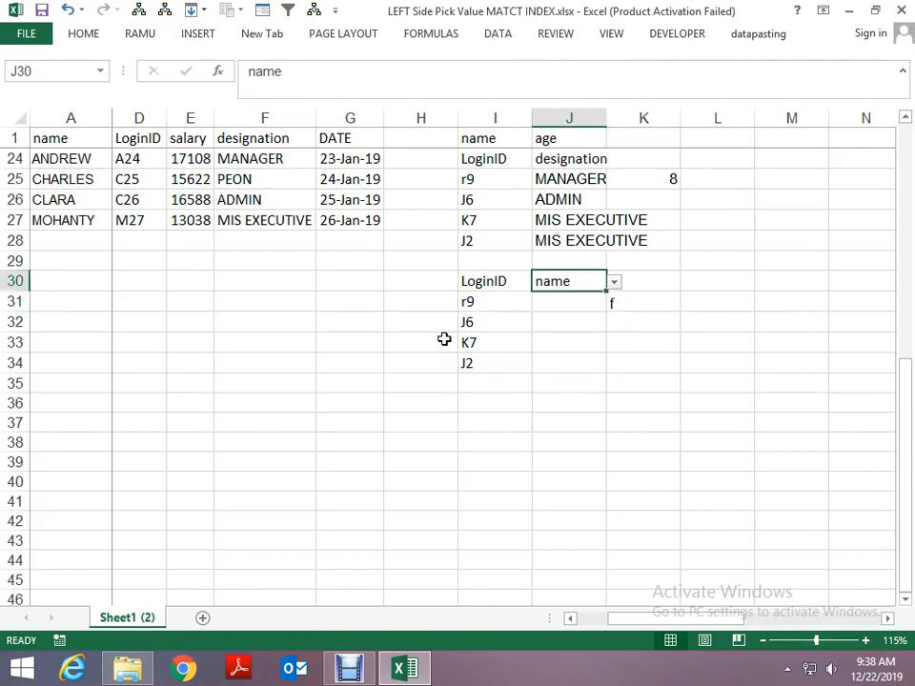
{"action": "key", "text": "alt+Down"}
{"action": "key", "text": "Down"}
{"action": "key", "text": "Return"}
{"action": "key", "text": "alt+Down"}
{"action": "key", "text": "Down"}
{"action": "key", "text": "Return"}
{"action": "key", "text": "alt+Down"}
{"action": "key", "text": "Down"}
{"action": "key", "text": "Return"}
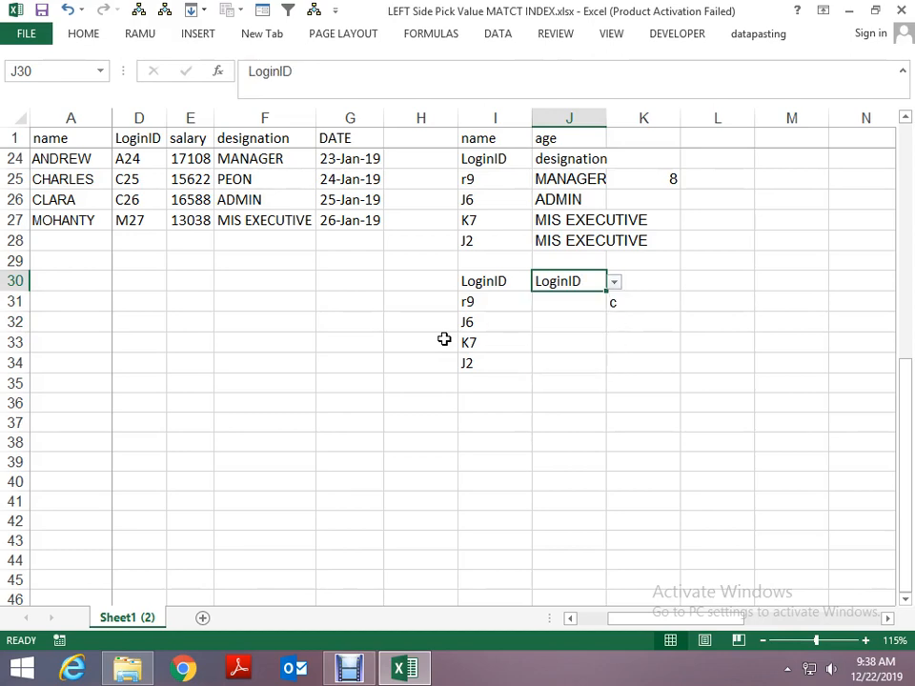
{"action": "key", "text": "alt+Down"}
{"action": "key", "text": "Down"}
{"action": "key", "text": "Return"}
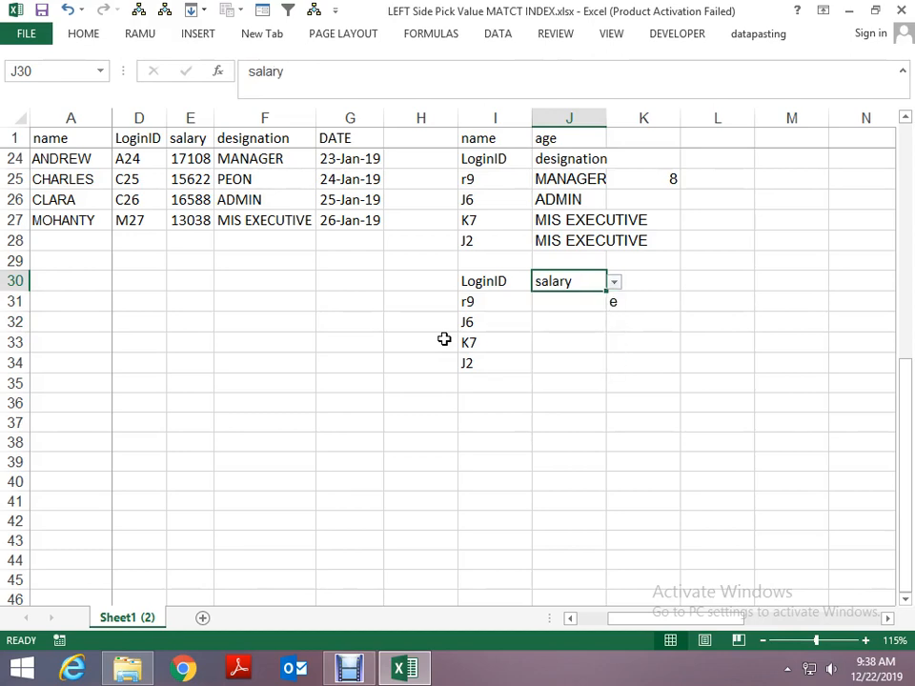
{"action": "key", "text": "alt+Down"}
{"action": "key", "text": "Down"}
{"action": "key", "text": "Return"}
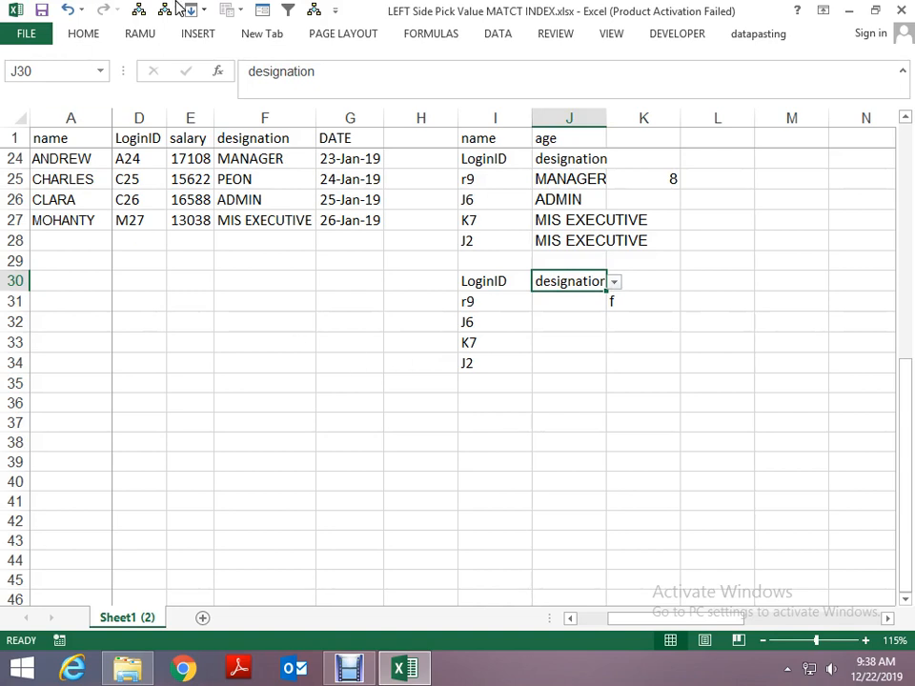
- Extend the source of J30's validation list to =$A$1:$G$1 so it includes the DATE header
{"action": "left_click", "coordinate": [497, 34]}
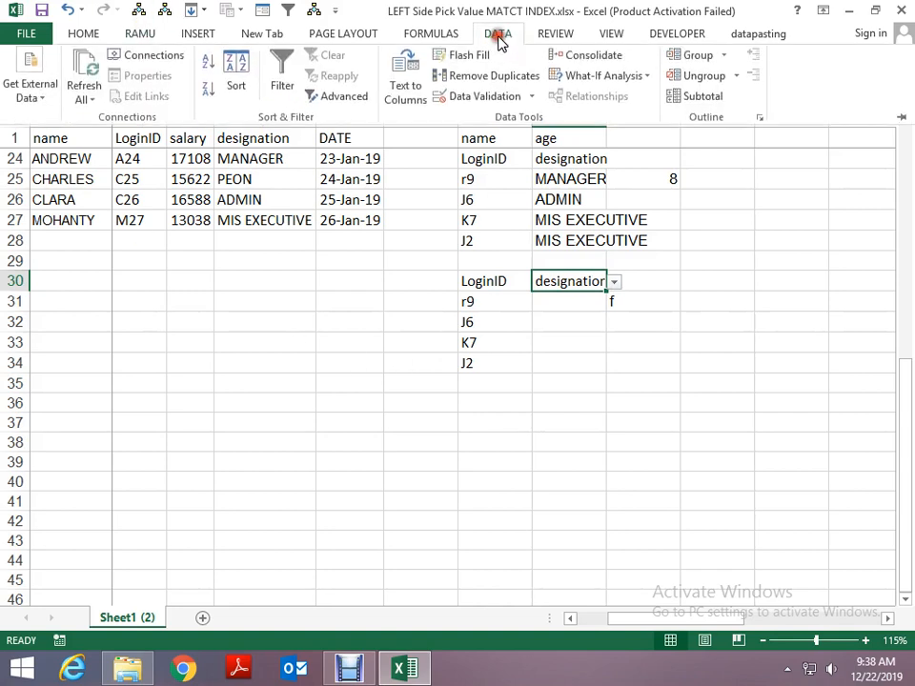
{"action": "left_click", "coordinate": [529, 100]}
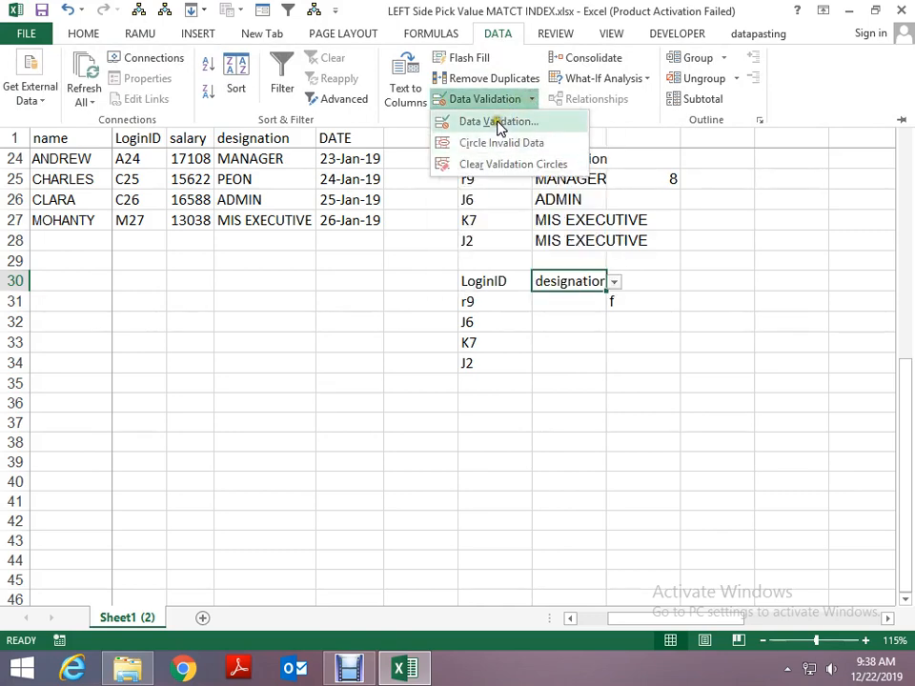
{"action": "left_click", "coordinate": [448, 125]}
{"action": "left_click", "coordinate": [397, 422]}
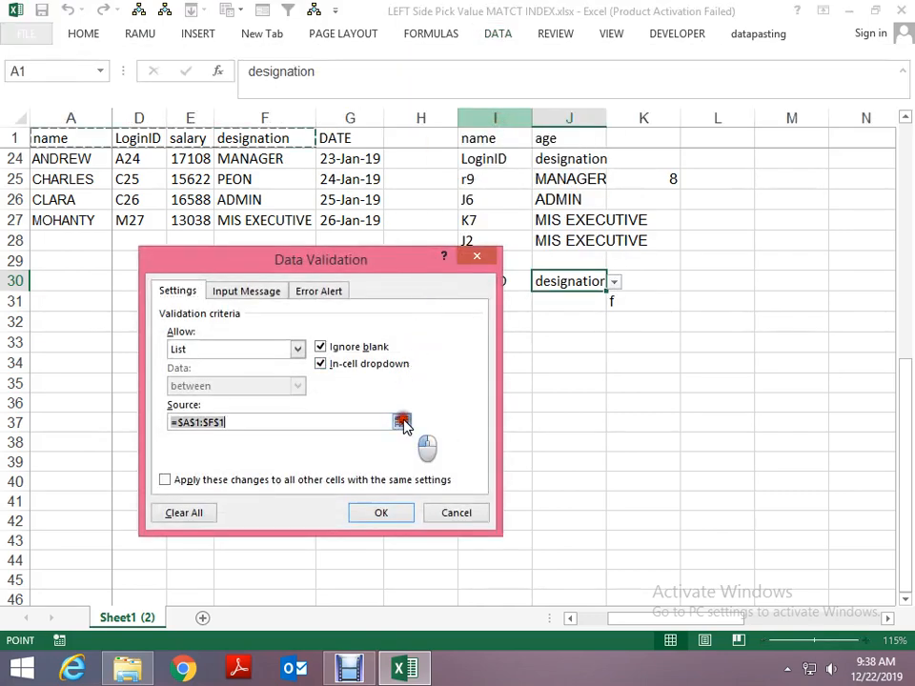
{"action": "key", "text": "shift+Right"}
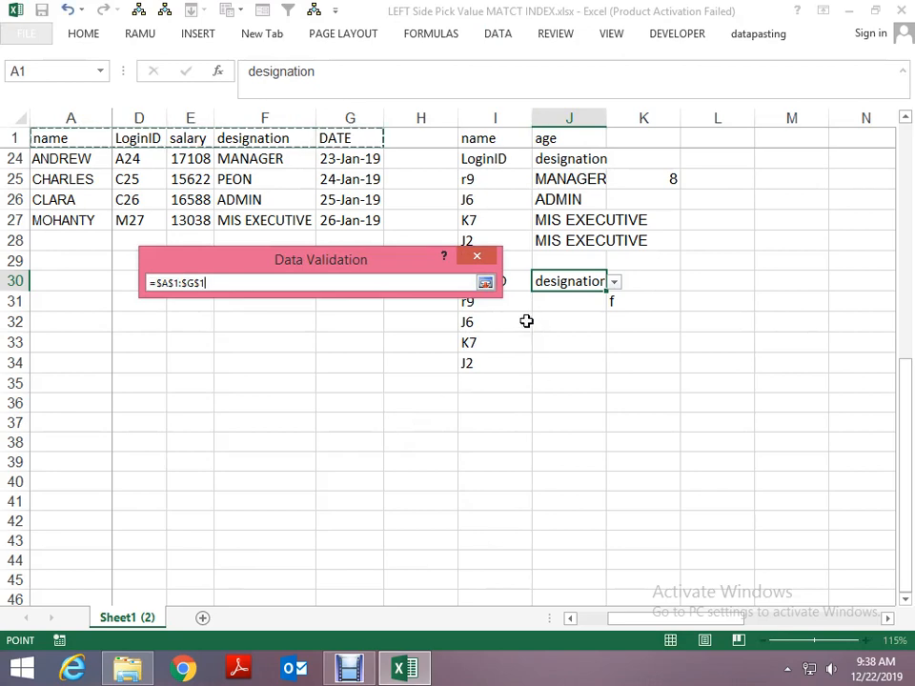
{"action": "left_click", "coordinate": [485, 283]}
{"action": "left_click", "coordinate": [401, 516]}
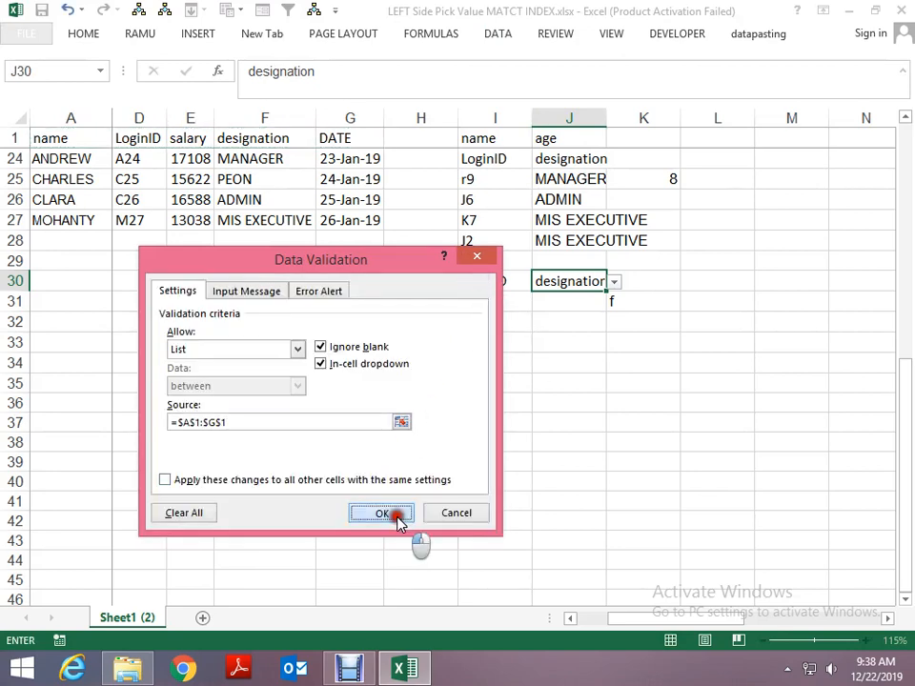
- Choose DATE as the header in J30 and check the column letter in K31
{"action": "key", "text": "alt+Down"}
{"action": "key", "text": "Down"}
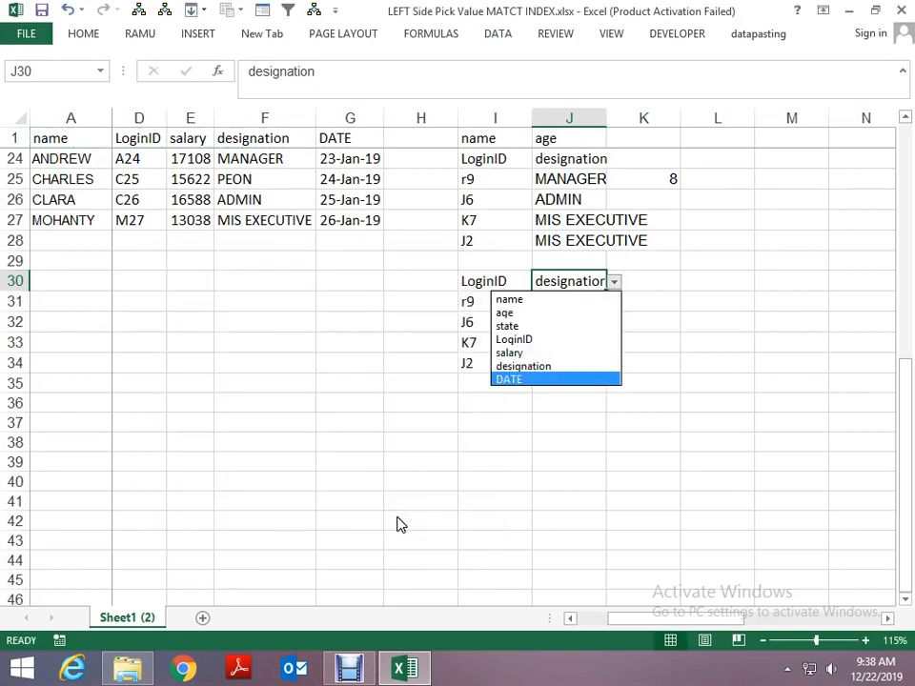
{"action": "key", "text": "Return"}
{"action": "key", "text": "Return"}
{"action": "key", "text": "Right"}
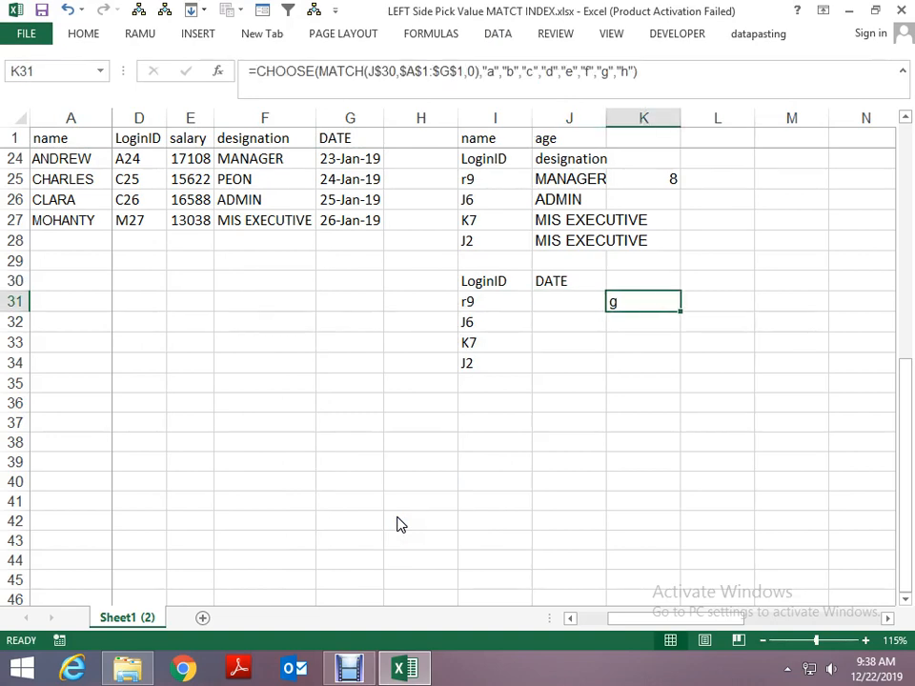
{"action": "key", "text": "Left"}
{"action": "key", "text": "Up"}
{"action": "key", "text": "Left"}
{"action": "key", "text": "Down"}
{"action": "key", "text": "Right"}
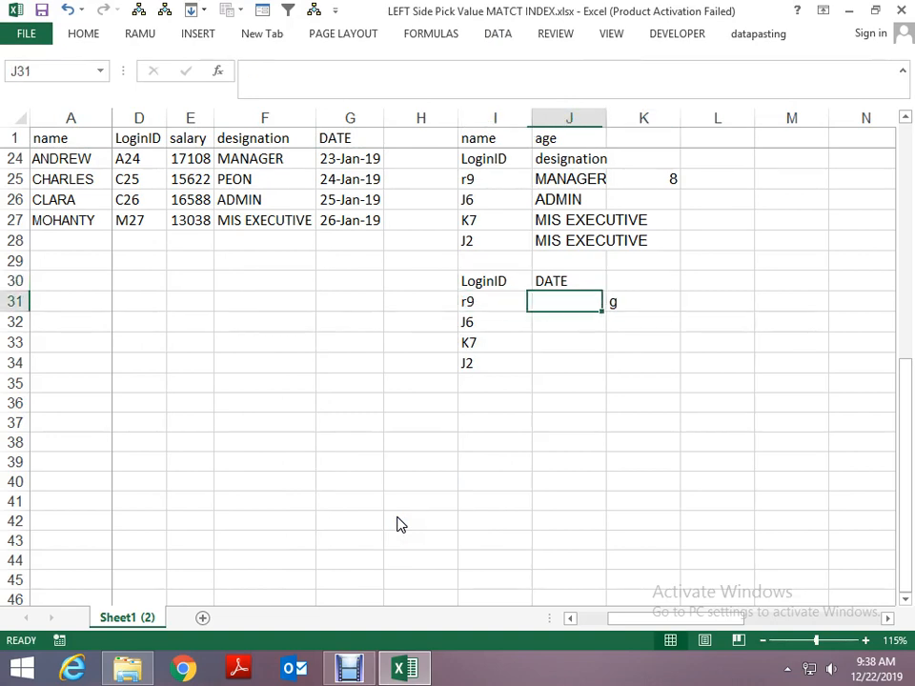
{"action": "key", "text": "Right"}
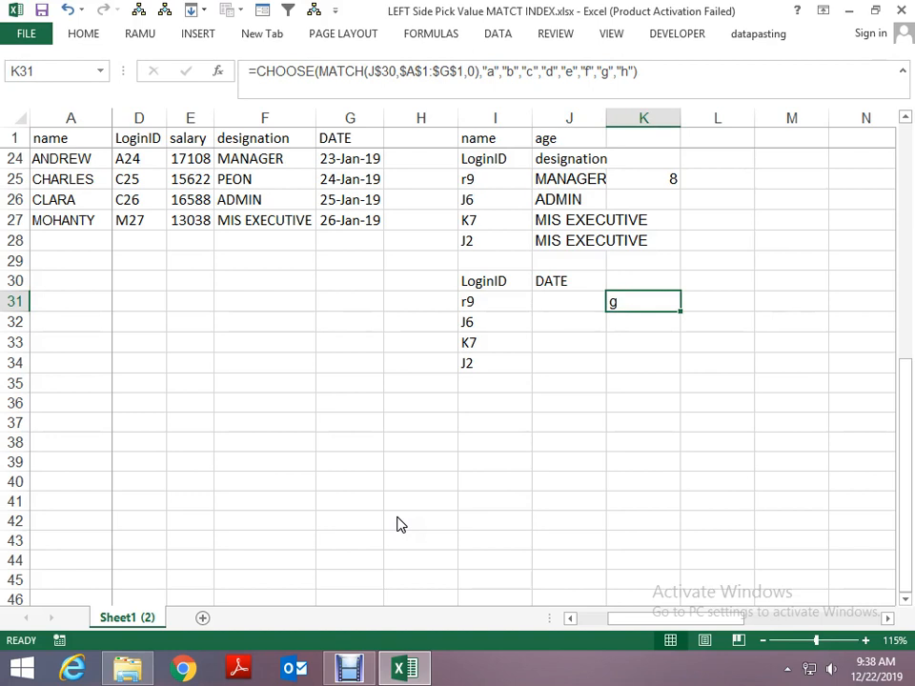
- Extend K31's CHOOSE formula with &":"& and a second copy of the same CHOOSE expression to build a full-column reference
{"action": "key", "text": "F2"}
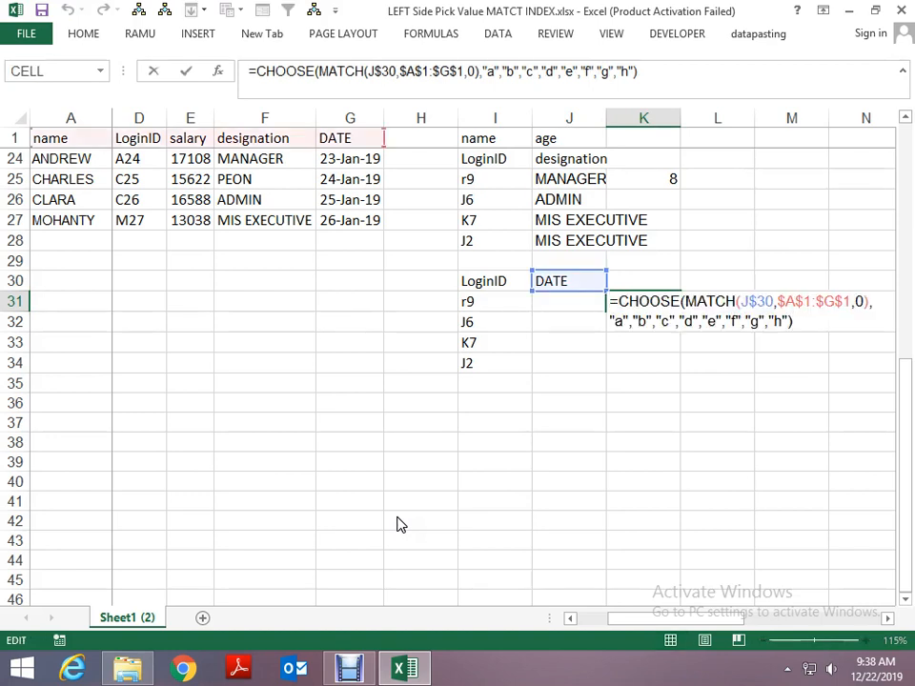
{"action": "key", "text": "shift+Up"}
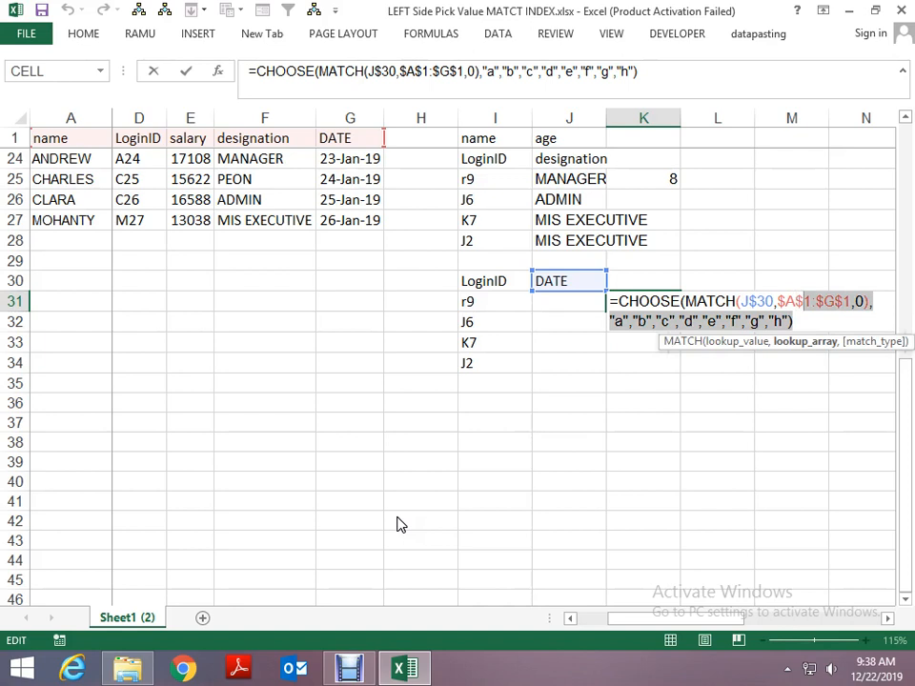
{"action": "key", "text": "shift+Home"}
{"action": "key", "text": "shift+Right"}
{"action": "key", "text": "ctrl+c"}
{"action": "key", "text": "Down"}
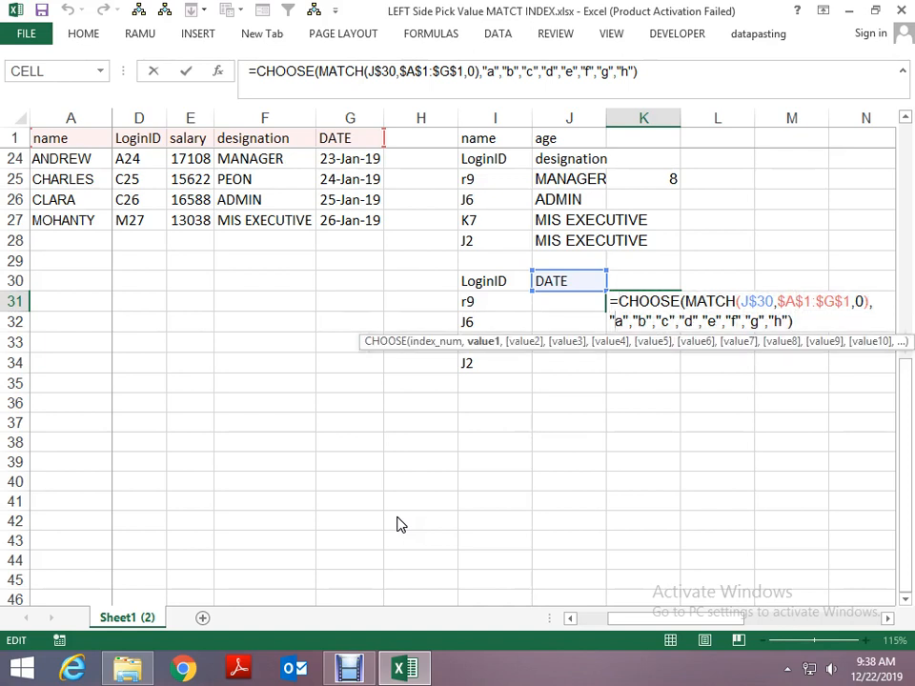
{"action": "key", "text": "End"}
{"action": "type", "text": "&"}
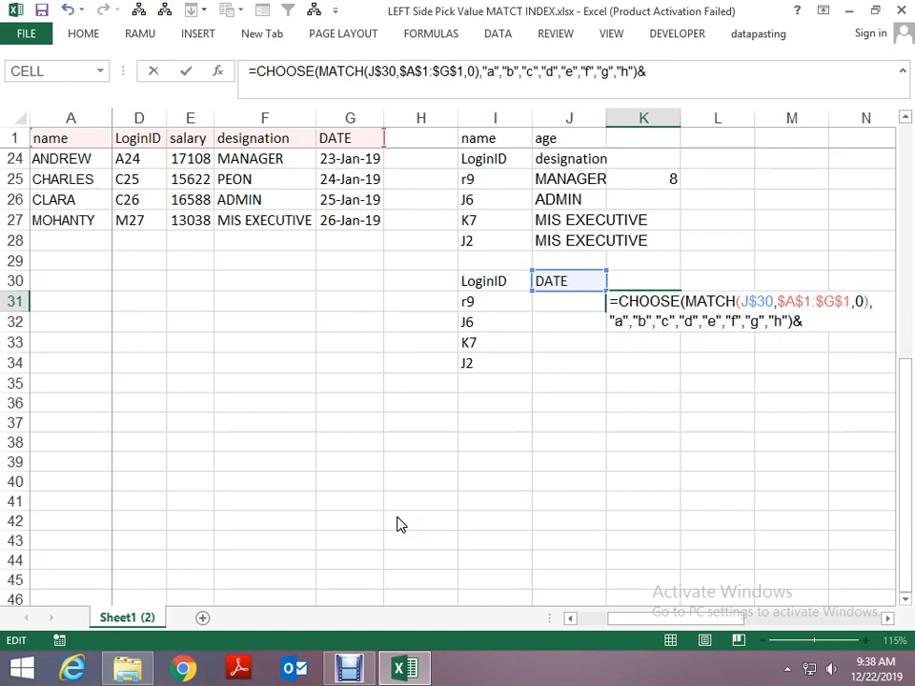
{"action": "type", "text": "\":\"&"}
{"action": "key", "text": "ctrl+v"}
{"action": "key", "text": "Return"}
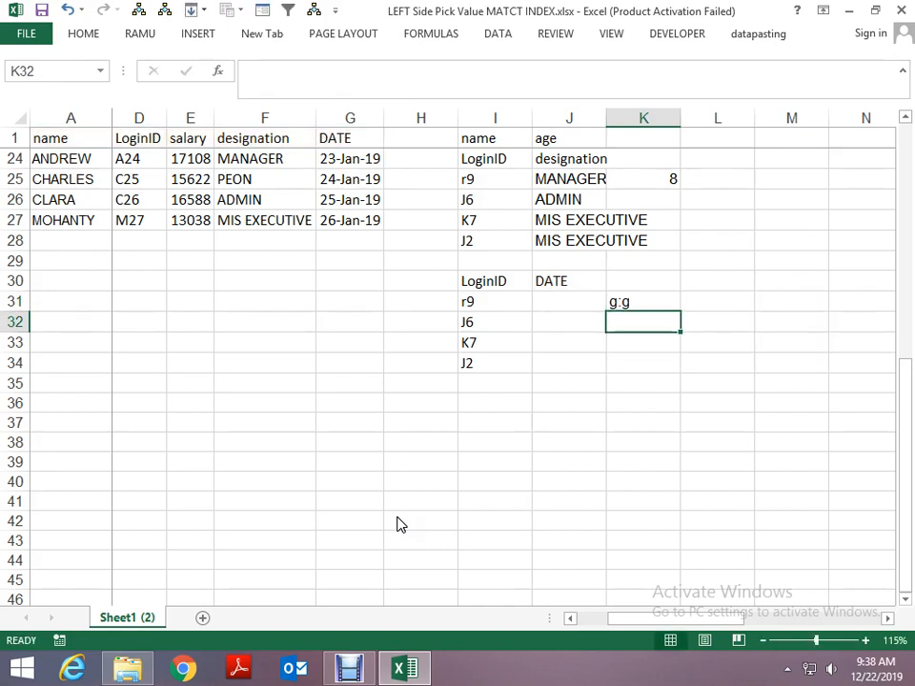
- Test the column reference in K31 by switching the J30 header through name, age, state and LoginID
{"action": "key", "text": "Up"}
{"action": "key", "text": "Left"}
{"action": "key", "text": "Up"}
{"action": "key", "text": "Left"}
{"action": "key", "text": "Right"}
{"action": "key", "text": "alt+Down"}
{"action": "key", "text": "Up"}
{"action": "key", "text": "Up"}
{"action": "key", "text": "Up"}
{"action": "key", "text": "Up"}
{"action": "key", "text": "Up"}
{"action": "key", "text": "Up"}
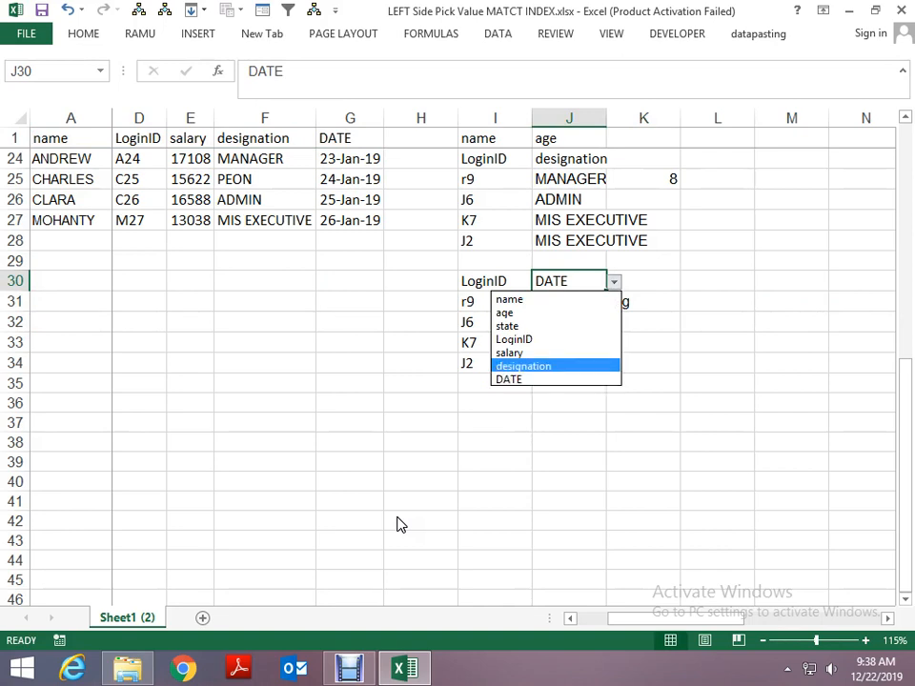
{"action": "key", "text": "Return"}
{"action": "key", "text": "alt+Down"}
{"action": "key", "text": "Down"}
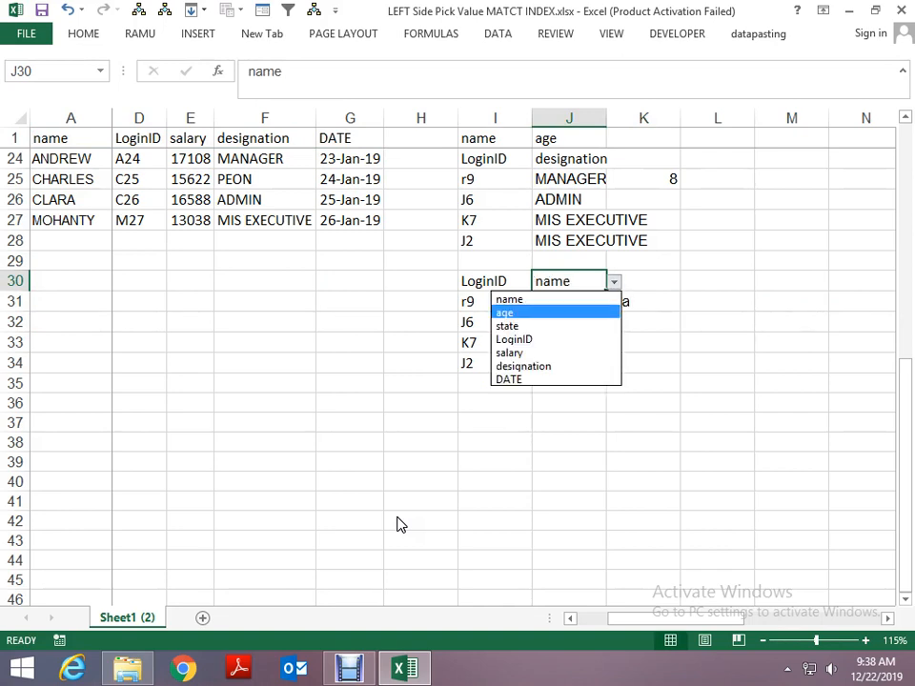
{"action": "key", "text": "Return"}
{"action": "key", "text": "alt+Down"}
{"action": "key", "text": "Down"}
{"action": "key", "text": "Return"}
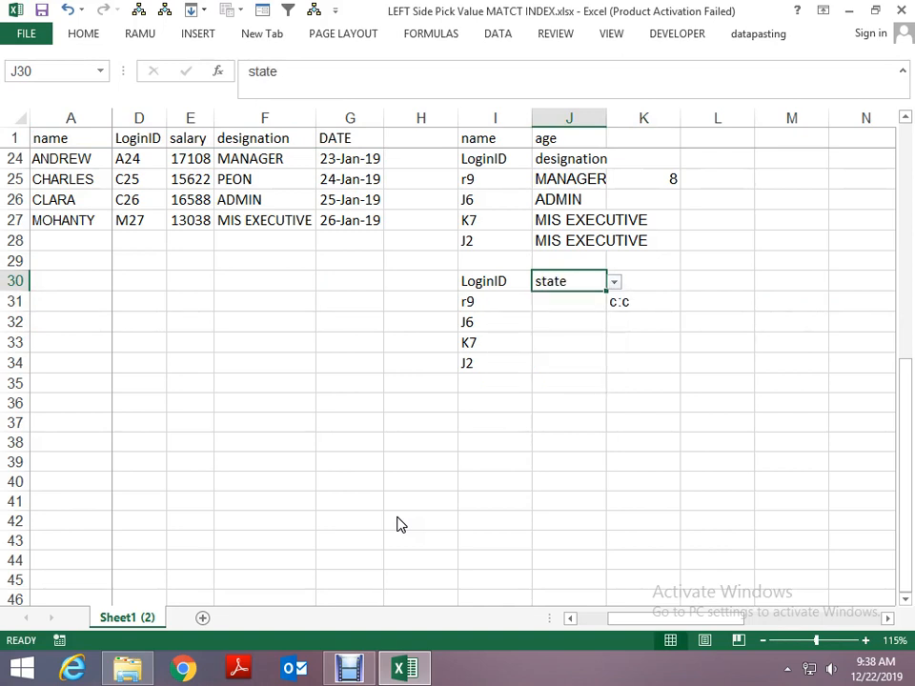
{"action": "key", "text": "alt+Down"}
{"action": "key", "text": "Down"}
{"action": "key", "text": "Return"}
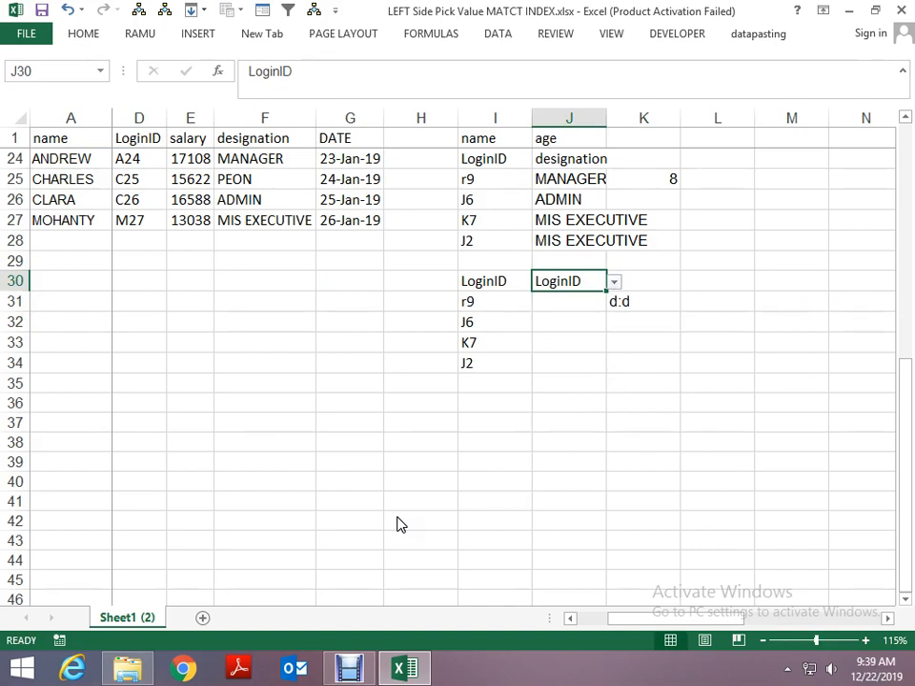
- Enter =MATCH(I31,$D$1:$D$27,0) in J31 to get the row position of the login ID
{"action": "key", "text": "Down"}
{"action": "type", "text": "="}
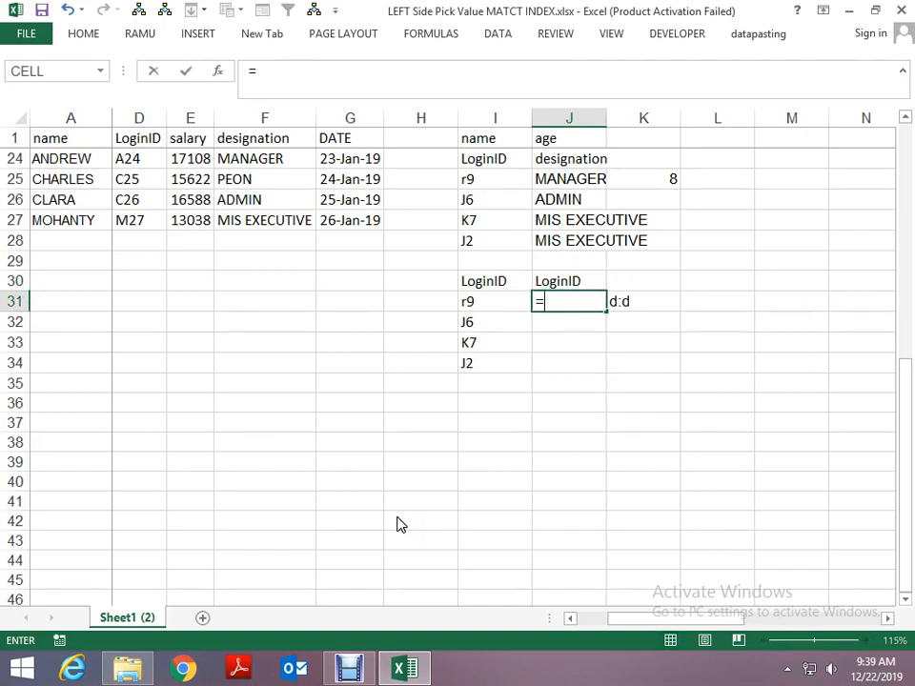
{"action": "type", "text": "matc"}
{"action": "key", "text": "Tab"}
{"action": "key", "text": "Left"}
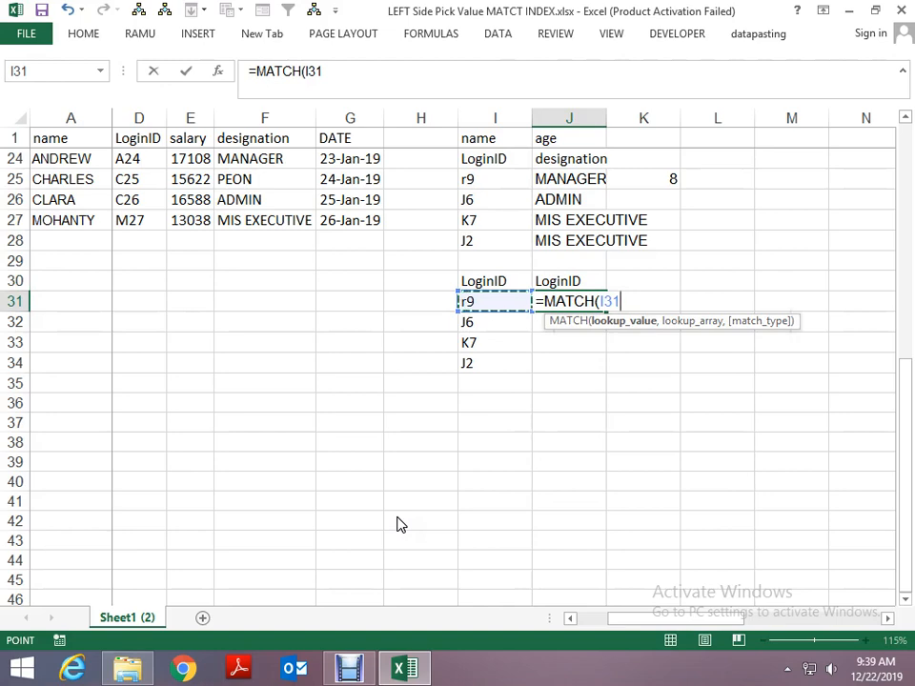
{"action": "type", "text": ","}
{"action": "key", "text": "Left"}
{"action": "key", "text": "Left"}
{"action": "key", "text": "ctrl+Left"}
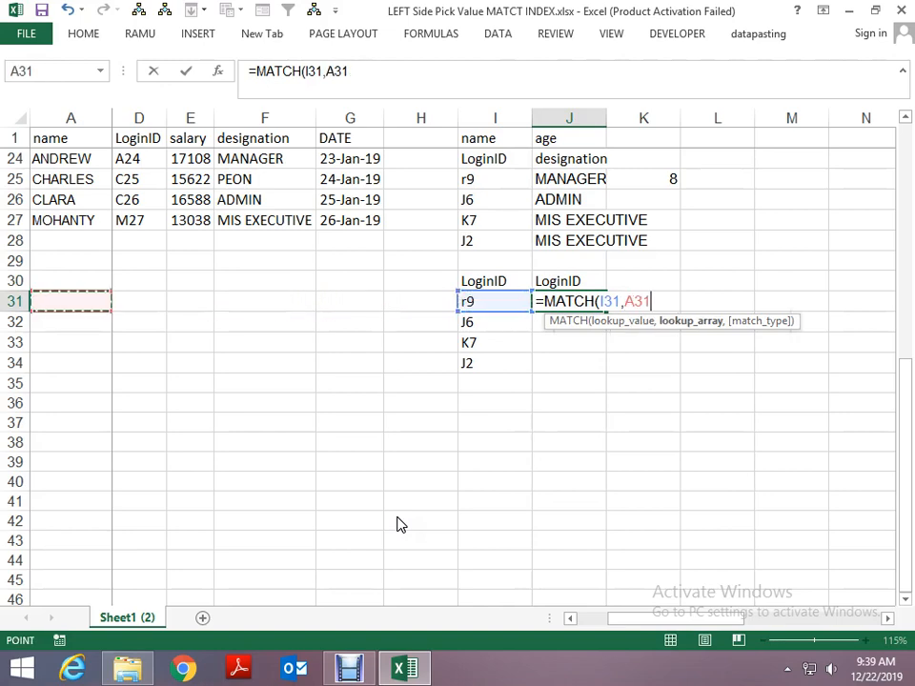
{"action": "key", "text": "ctrl+Up"}
{"action": "key", "text": "ctrl+Up"}
{"action": "key", "text": "Right"}
{"action": "key", "text": "Right"}
{"action": "key", "text": "Right"}
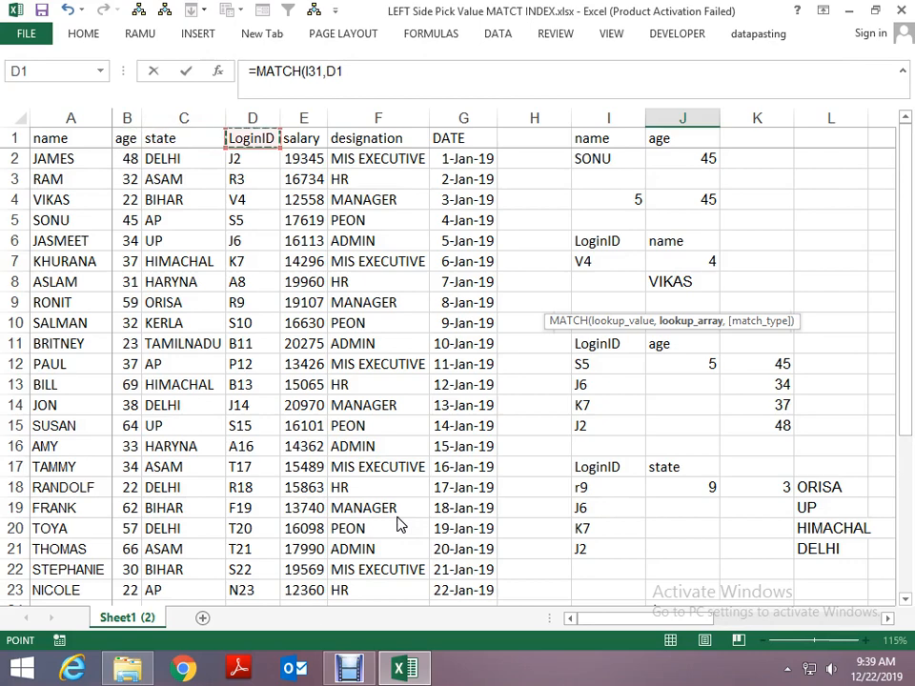
{"action": "key", "text": "ctrl+shift+Down"}
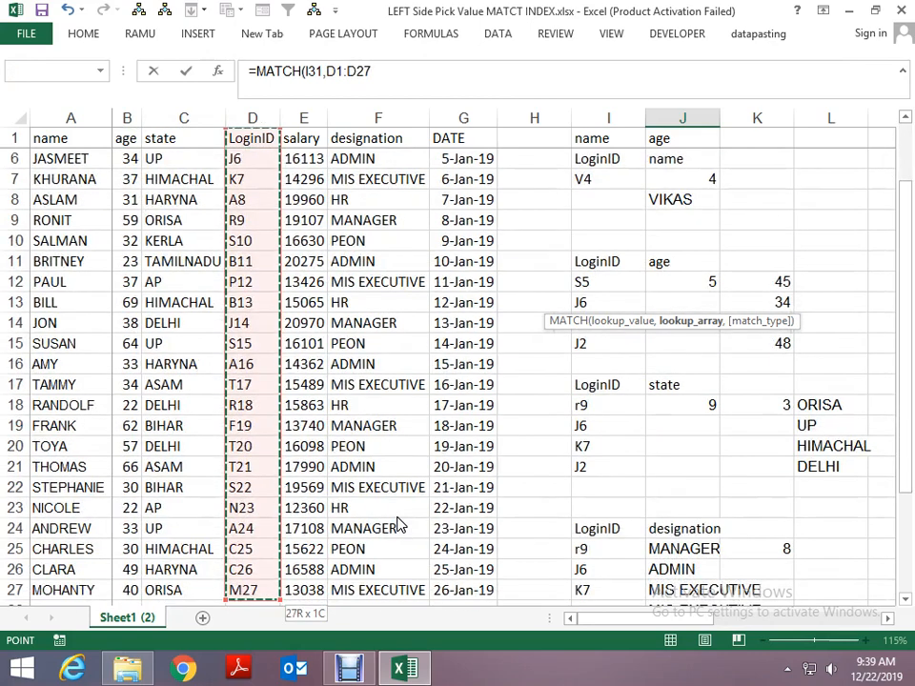
{"action": "key", "text": "F4"}
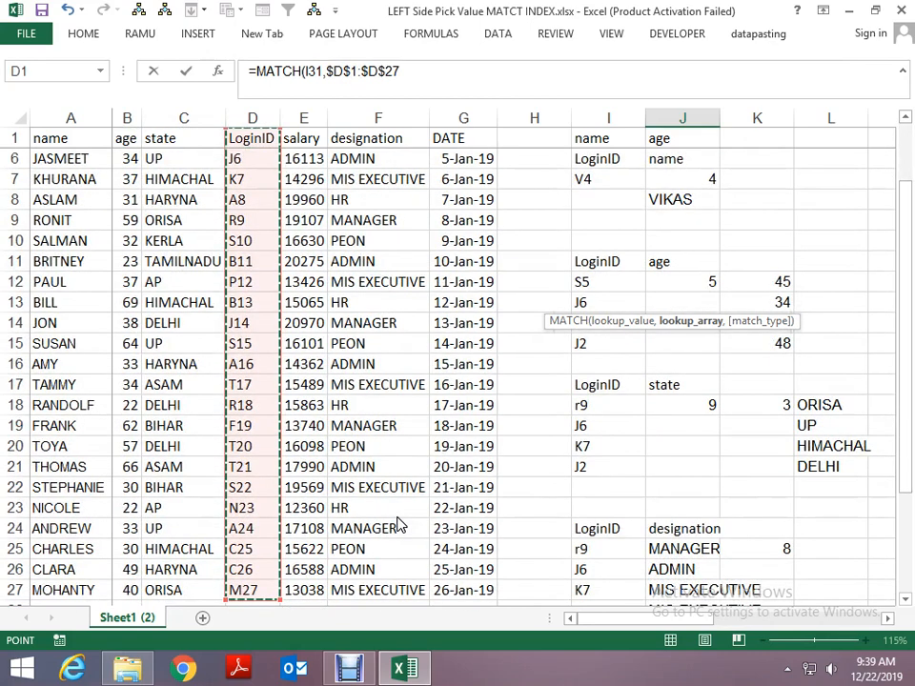
{"action": "type", "text": ",0)"}
{"action": "key", "text": "Return"}
{"action": "key", "text": "Up"}
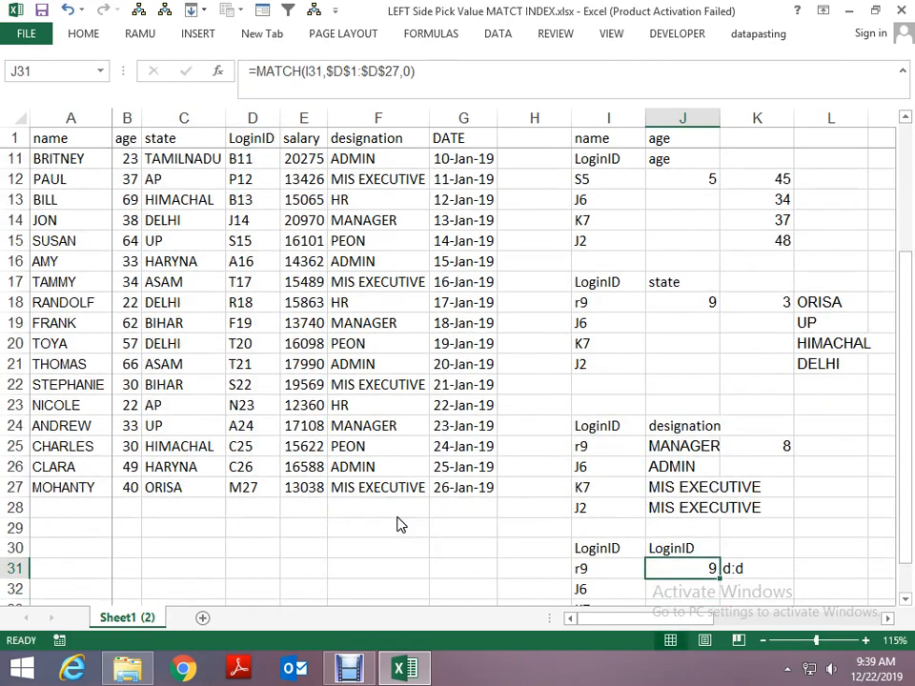
{"action": "key", "text": "Right"}
{"action": "key", "text": "Left"}
{"action": "key", "text": "Right"}
{"action": "key", "text": "Right"}
{"action": "key", "text": "Right"}
{"action": "key", "text": "Left"}
{"action": "key", "text": "Left"}
{"action": "key", "text": "Left"}
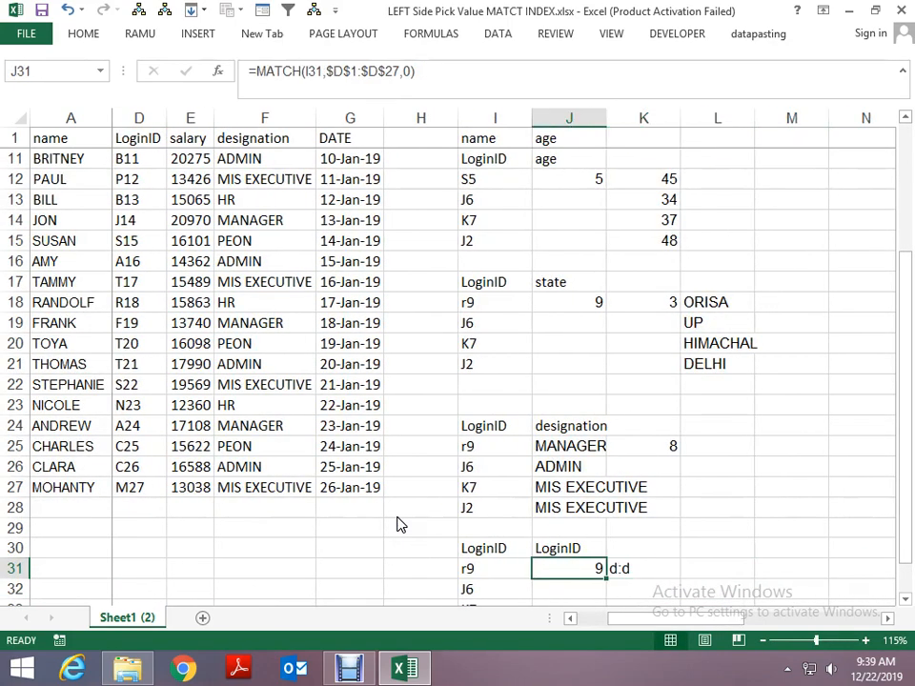
- Enter an INDEX formula in L31 with K31 as the array and J31 as the row number
{"action": "key", "text": "Right"}
{"action": "key", "text": "Right"}
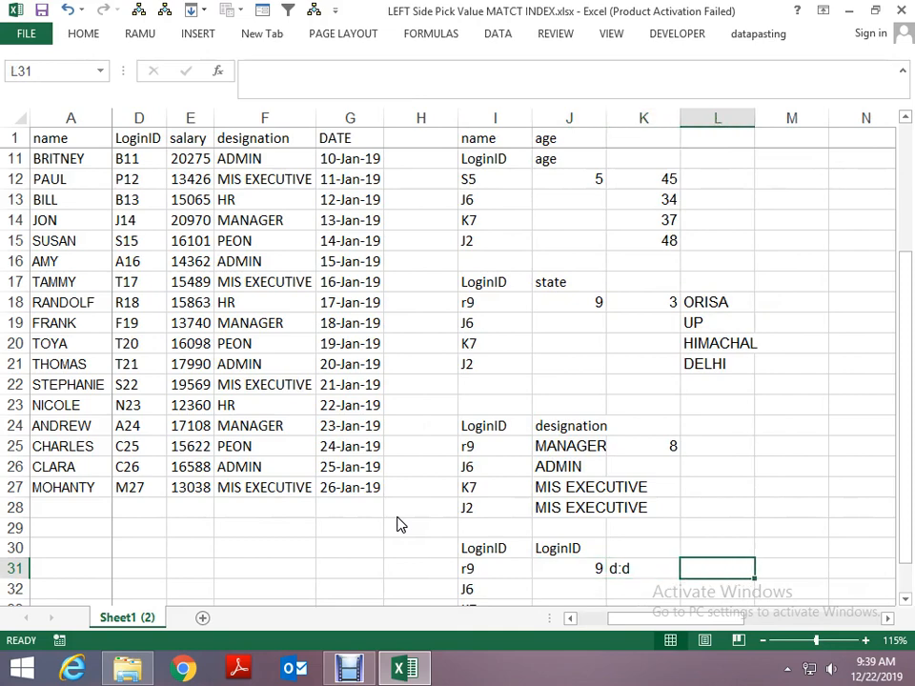
{"action": "type", "text": "=inde"}
{"action": "key", "text": "Tab"}
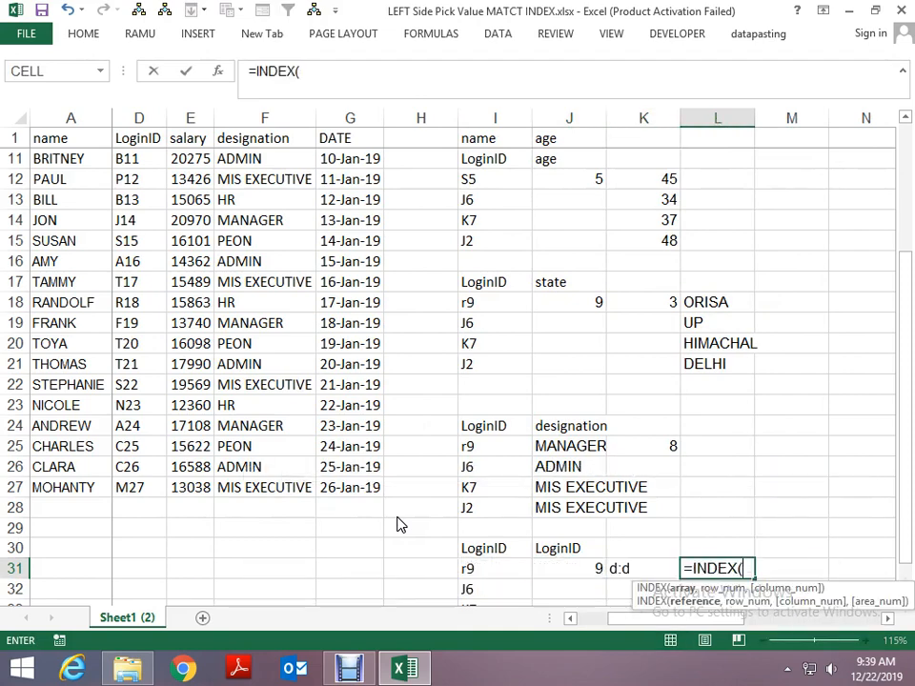
{"action": "key", "text": "Left"}
{"action": "type", "text": ","}
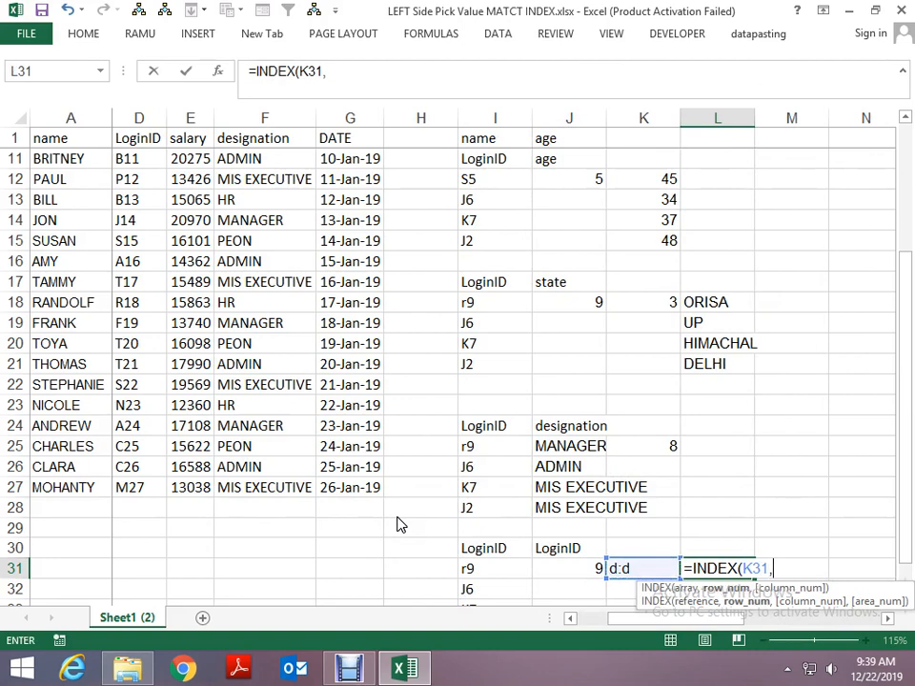
{"action": "key", "text": "Left"}
{"action": "key", "text": "Left"}
{"action": "key", "text": "Return"}
{"action": "key", "text": "Up"}
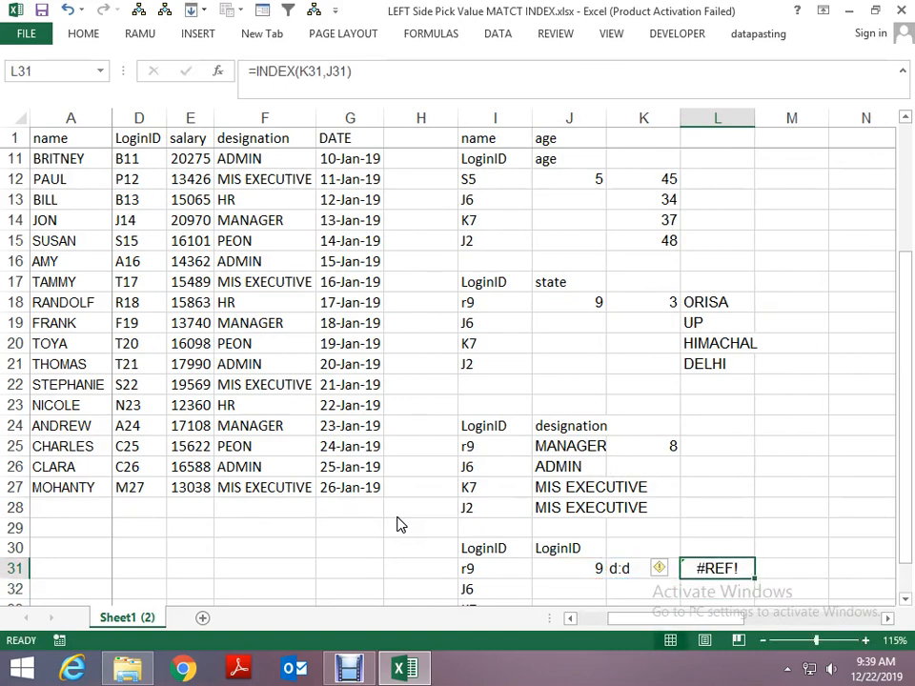
- Wrap K31 in INDIRECT inside L31's formula so it reads =INDEX(INDIRECT(K31),J31)
{"action": "key", "text": "F2"}
{"action": "key", "text": "Left"}
{"action": "key", "text": "Left"}
{"action": "key", "text": "Left"}
{"action": "key", "text": "Left"}
{"action": "key", "text": "Left"}
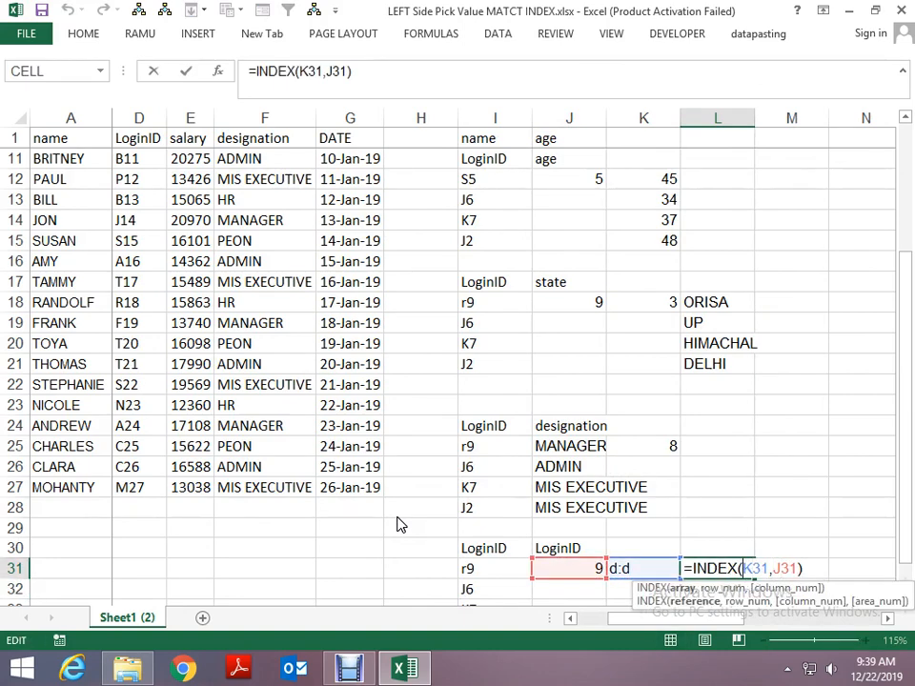
{"action": "type", "text": "ind"}
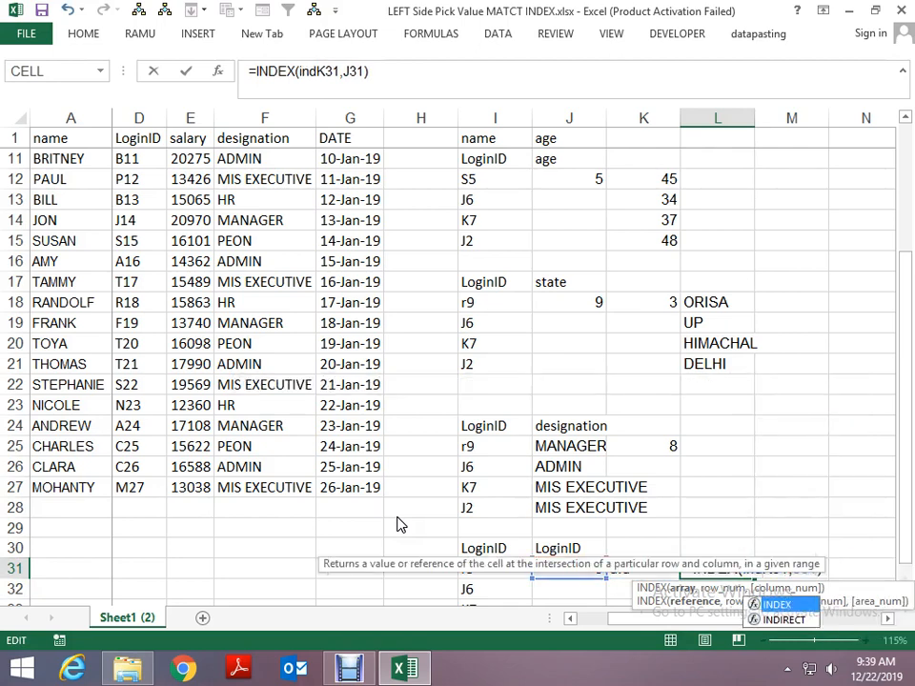
{"action": "key", "text": "Down"}
{"action": "key", "text": "Tab"}
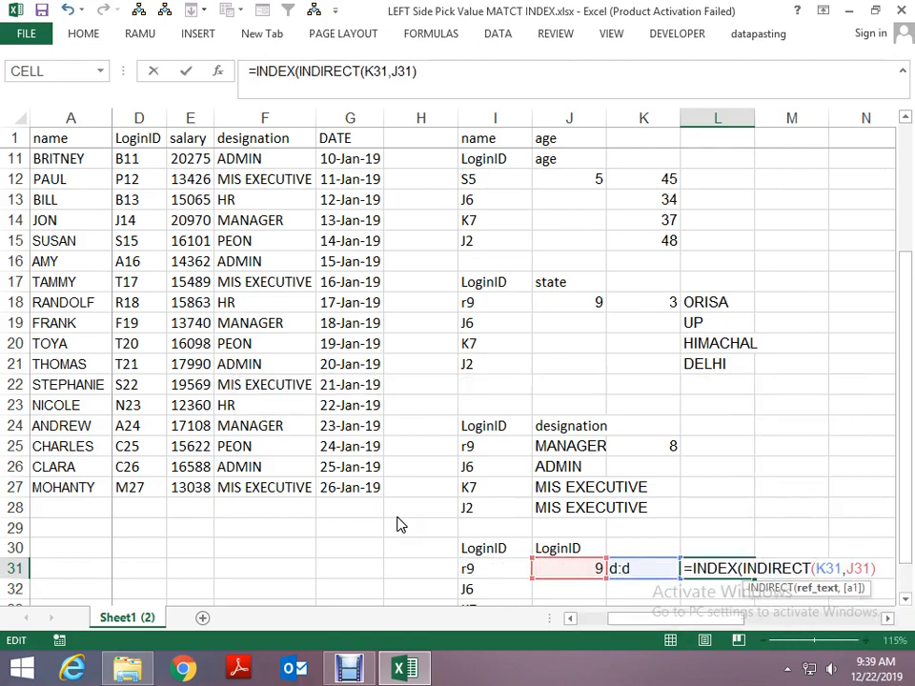
{"action": "type", "text": ")"}
{"action": "key", "text": "Return"}
{"action": "key", "text": "Return"}
{"action": "key", "text": "Up"}
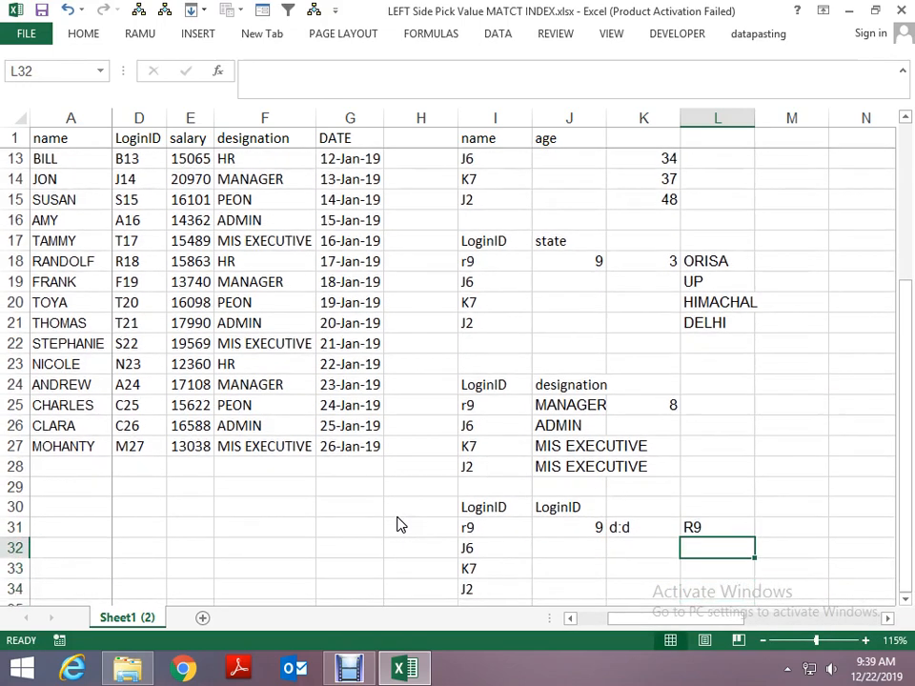
- Test the lookup in L31 by switching the J30 header through name, age and state
{"action": "key", "text": "Up"}
{"action": "key", "text": "Left"}
{"action": "key", "text": "Left"}
{"action": "key", "text": "Up"}
{"action": "key", "text": "Left"}
{"action": "key", "text": "Right"}
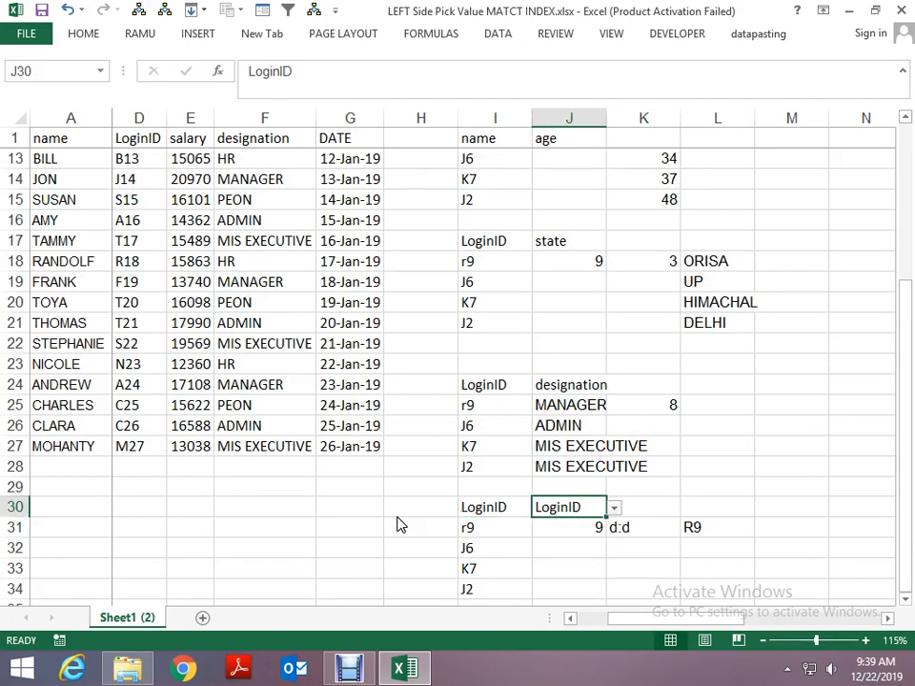
{"action": "key", "text": "alt+Down"}
{"action": "key", "text": "Down"}
{"action": "key", "text": "Up"}
{"action": "key", "text": "Up"}
{"action": "key", "text": "Up"}
{"action": "key", "text": "Up"}
{"action": "key", "text": "Return"}
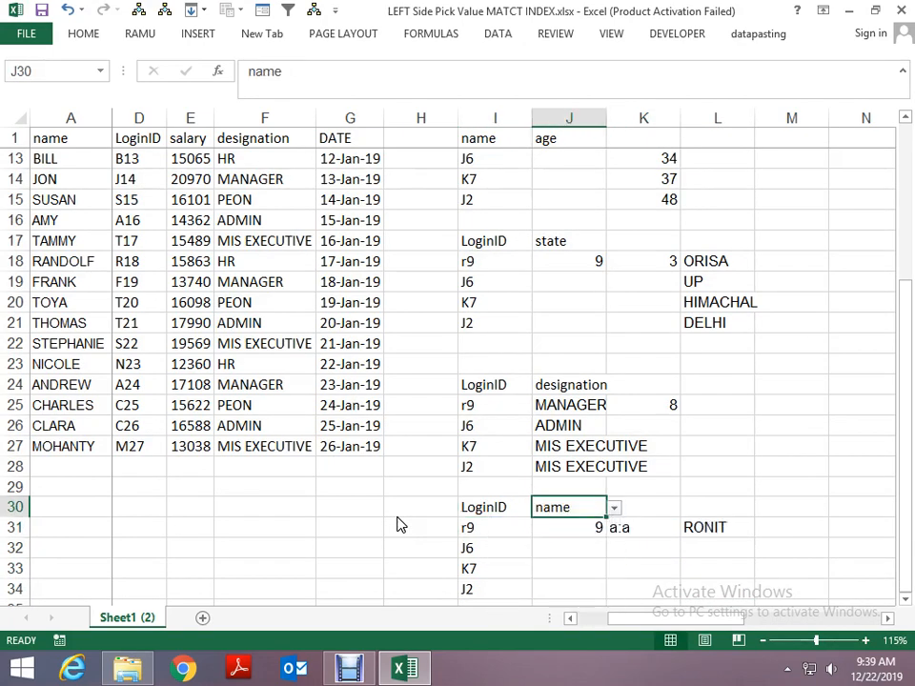
{"action": "key", "text": "alt+Down"}
{"action": "key", "text": "Down"}
{"action": "key", "text": "Return"}
{"action": "key", "text": "alt+Down"}
{"action": "key", "text": "Down"}
{"action": "key", "text": "Return"}
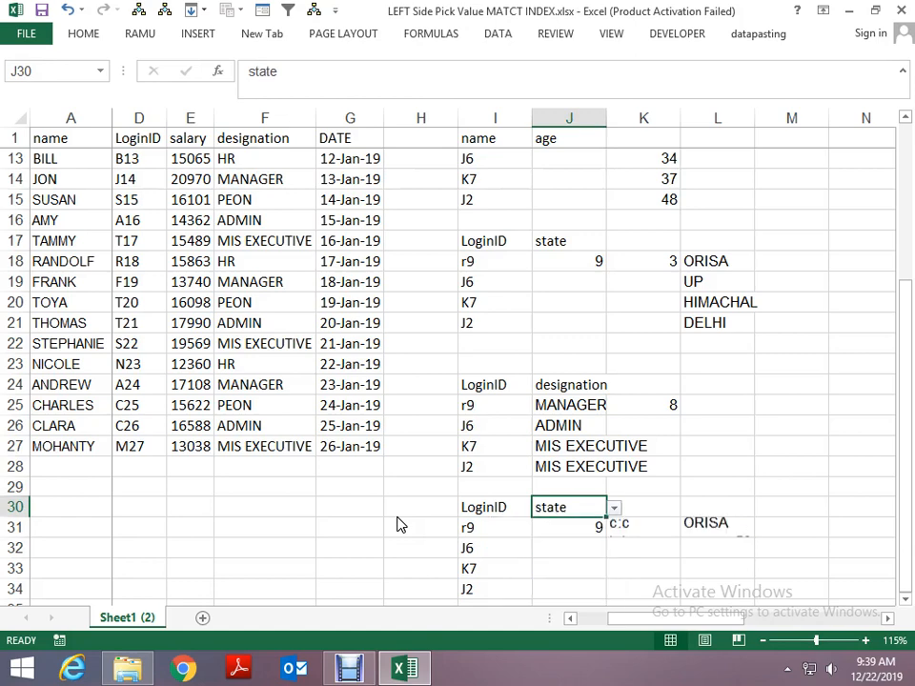
- Continue testing L31 with the J30 header set to LoginID, salary, designation and finally DATE
{"action": "key", "text": "alt+Down"}
{"action": "key", "text": "Down"}
{"action": "key", "text": "Return"}
{"action": "key", "text": "alt+Down"}
{"action": "key", "text": "Down"}
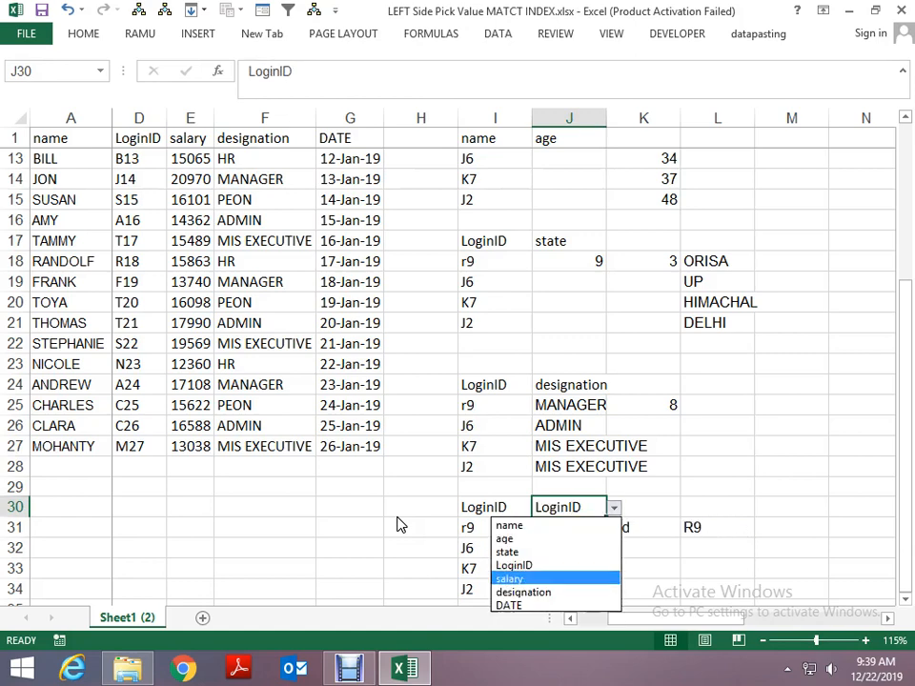
{"action": "key", "text": "Return"}
{"action": "key", "text": "alt+Down"}
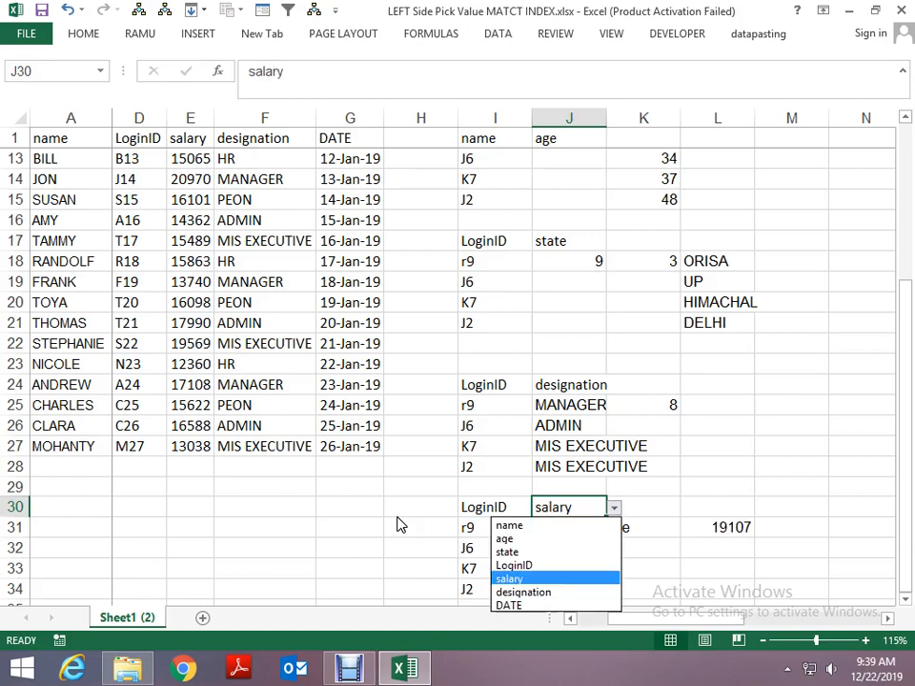
{"action": "key", "text": "Down"}
{"action": "key", "text": "Return"}
{"action": "key", "text": "alt+Down"}
{"action": "key", "text": "Down"}
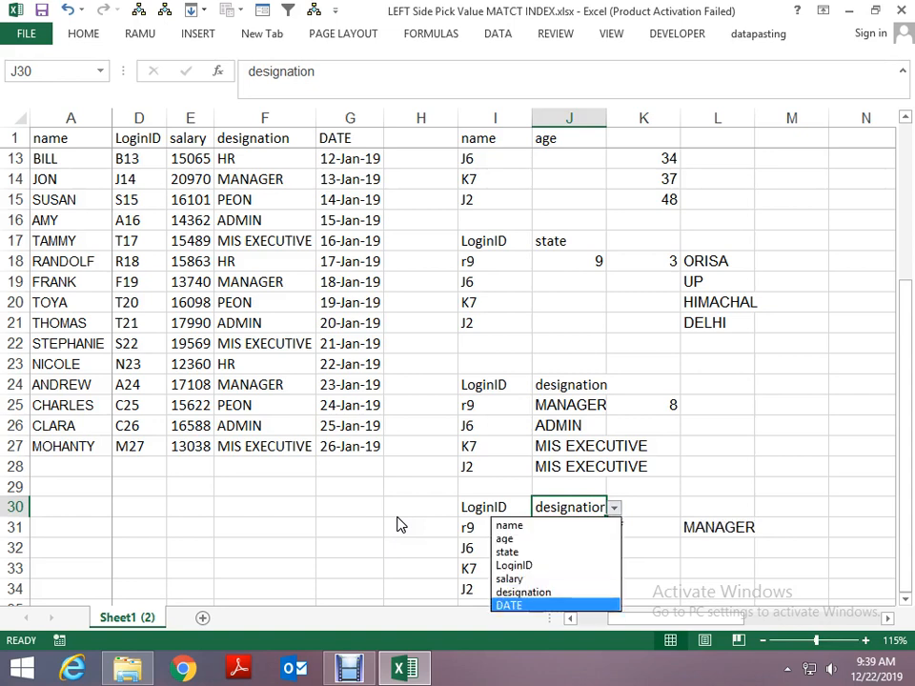
{"action": "key", "text": "Return"}
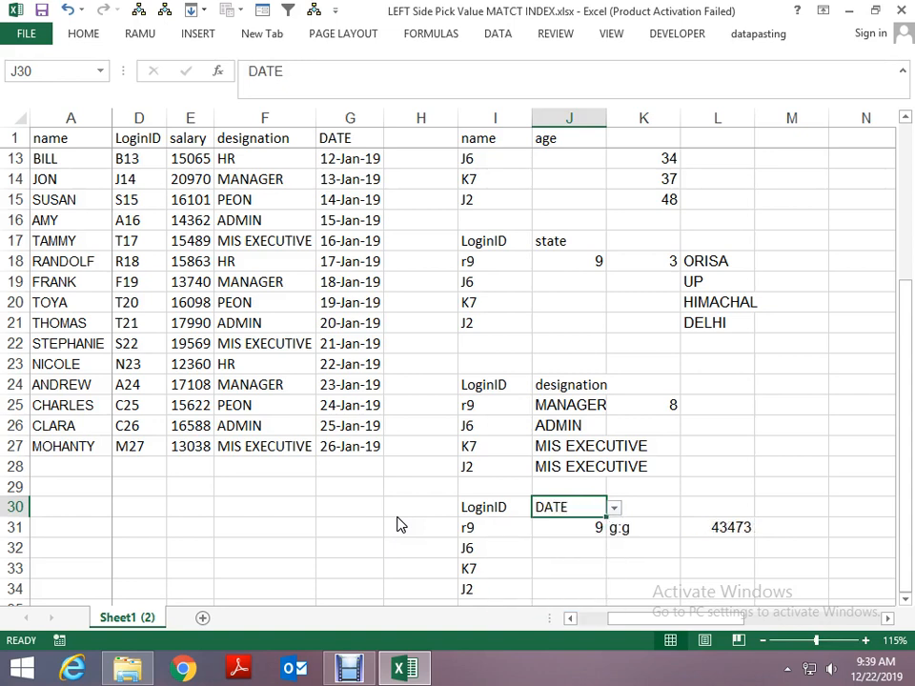
- Try an INDEX formula in M31 that uses column A as the array and a row 31 cell as the row number
{"action": "key", "text": "Down"}
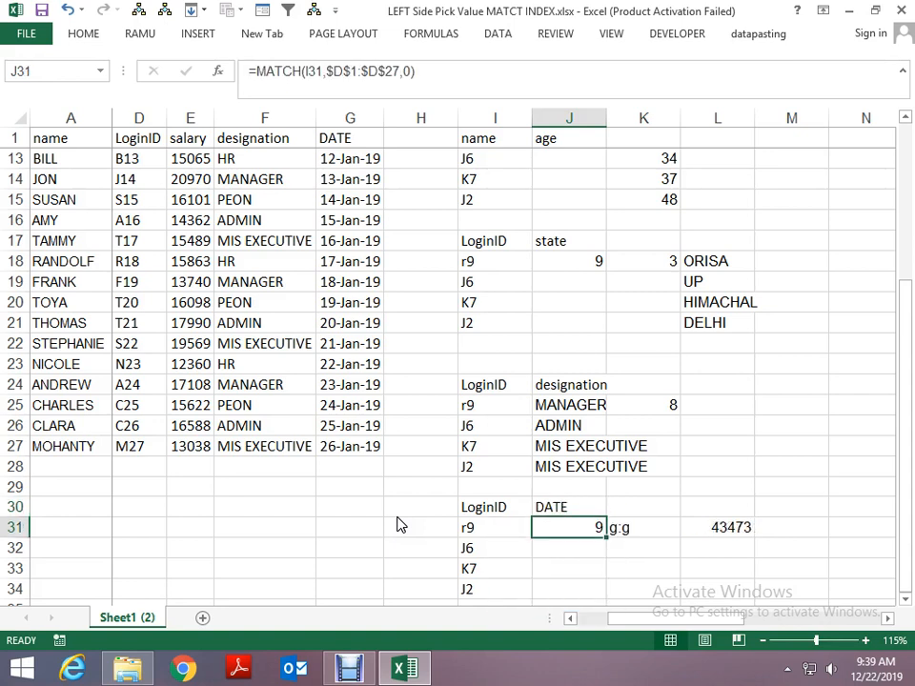
{"action": "key", "text": "Right"}
{"action": "key", "text": "Right"}
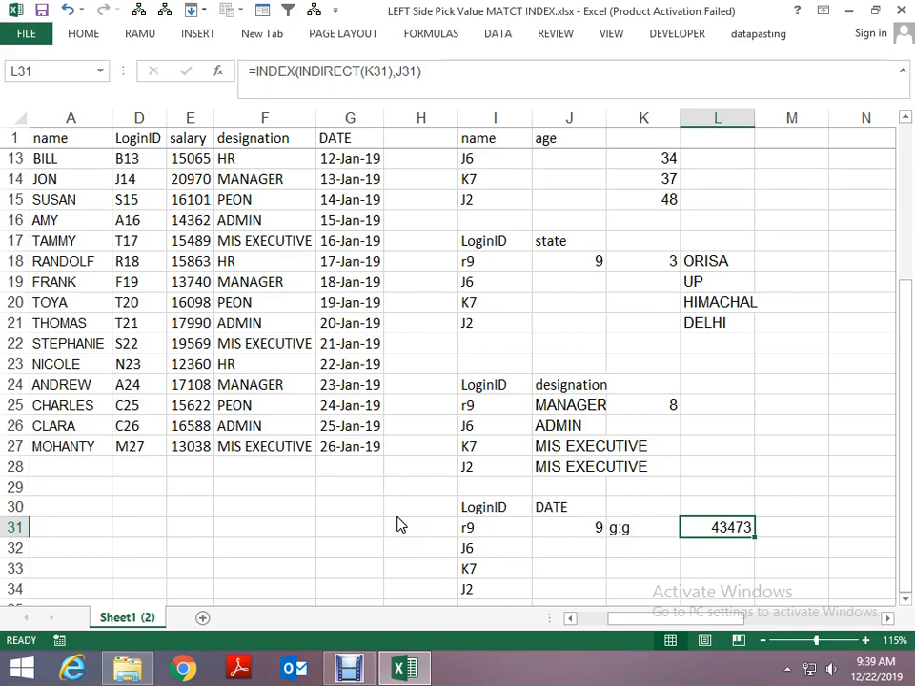
{"action": "key", "text": "Right"}
{"action": "type", "text": "=inde"}
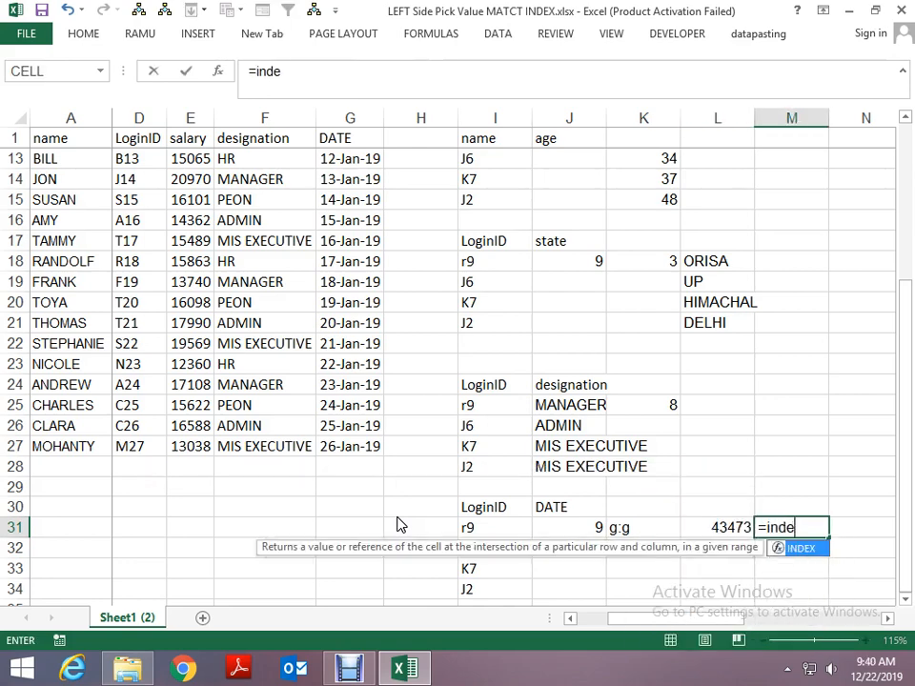
{"action": "key", "text": "Tab"}
{"action": "key", "text": "Left"}
{"action": "key", "text": "Left"}
{"action": "key", "text": "Left"}
{"action": "key", "text": "Left"}
{"action": "key", "text": "ctrl+Left"}
{"action": "key", "text": "ctrl+space"}
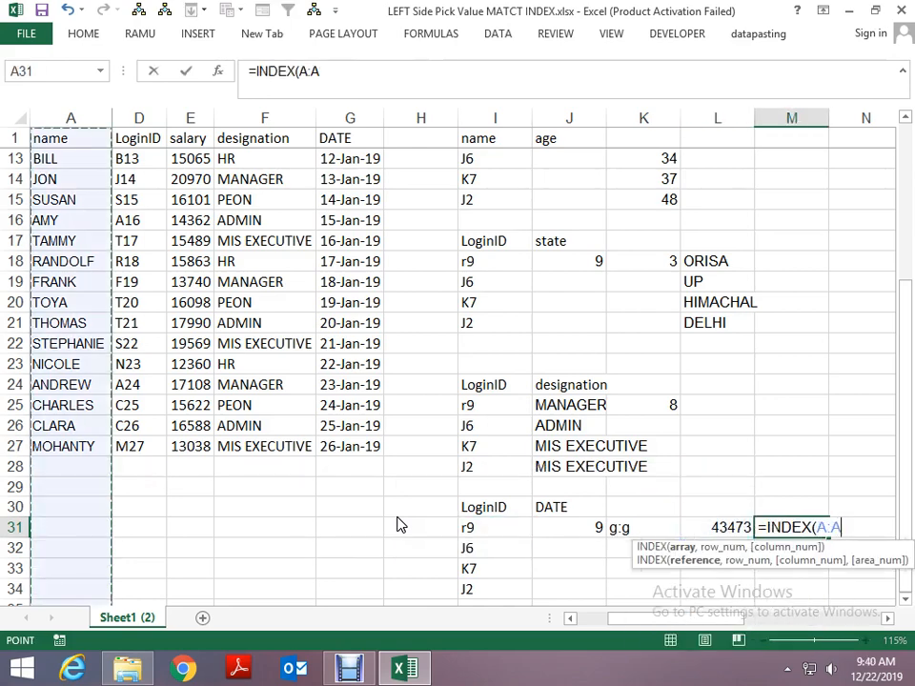
{"action": "type", "text": ","}
{"action": "key", "text": "Left"}
{"action": "key", "text": "Left"}
{"action": "key", "text": "Left"}
{"action": "key", "text": "Left"}
{"action": "key", "text": "Return"}
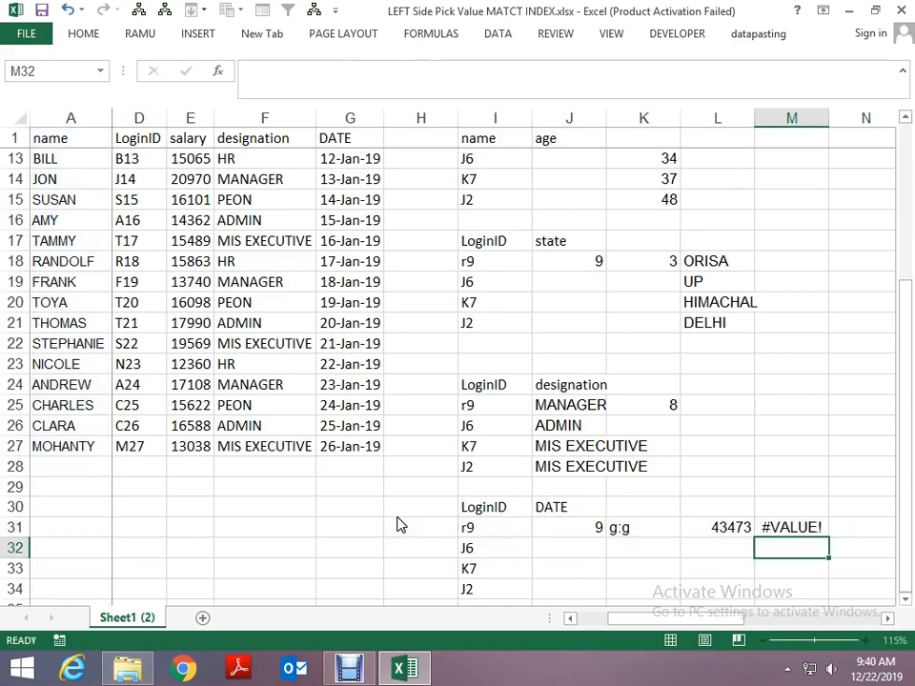
- Re-enter the formula in M31 as =INDEX(A:A,J31)
{"action": "key", "text": "Up"}
{"action": "key", "text": "F2"}
{"action": "type", "text": "=index"}
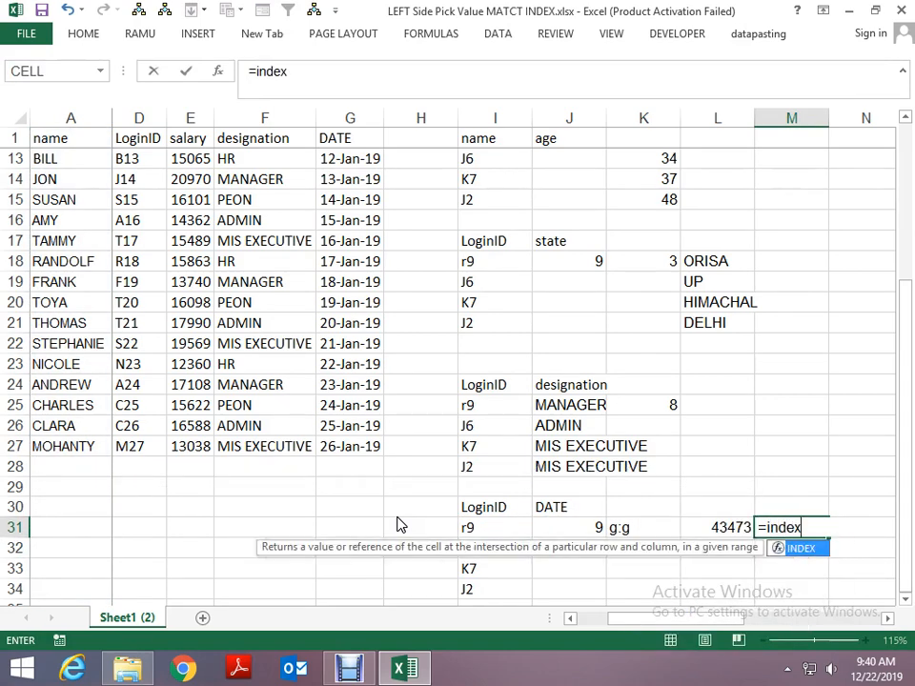
{"action": "key", "text": "Tab"}
{"action": "key", "text": "ctrl+Left"}
{"action": "key", "text": "ctrl+Left"}
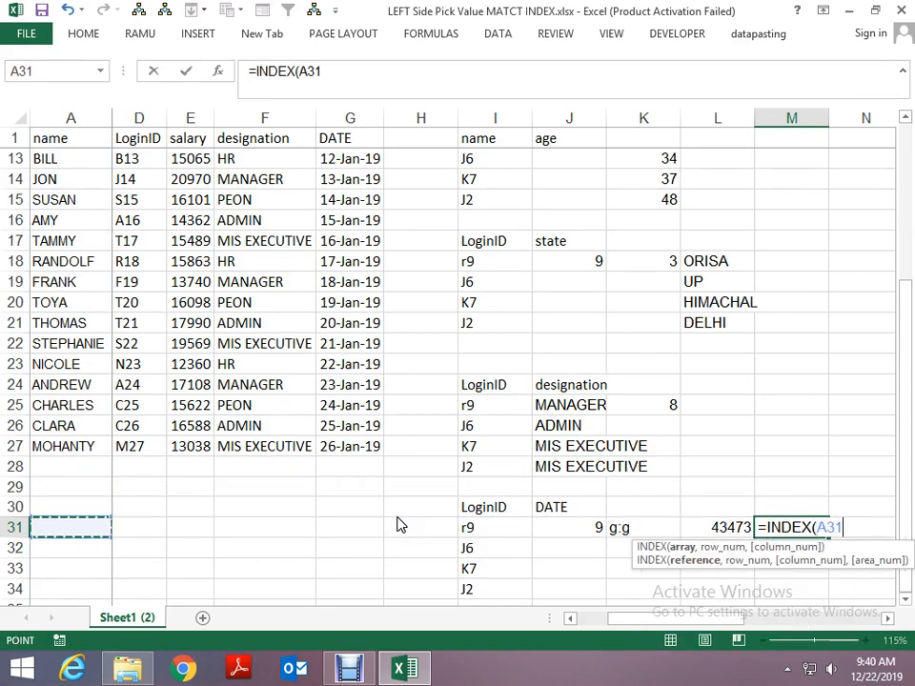
{"action": "key", "text": "ctrl+space"}
{"action": "type", "text": ","}
{"action": "key", "text": "Left"}
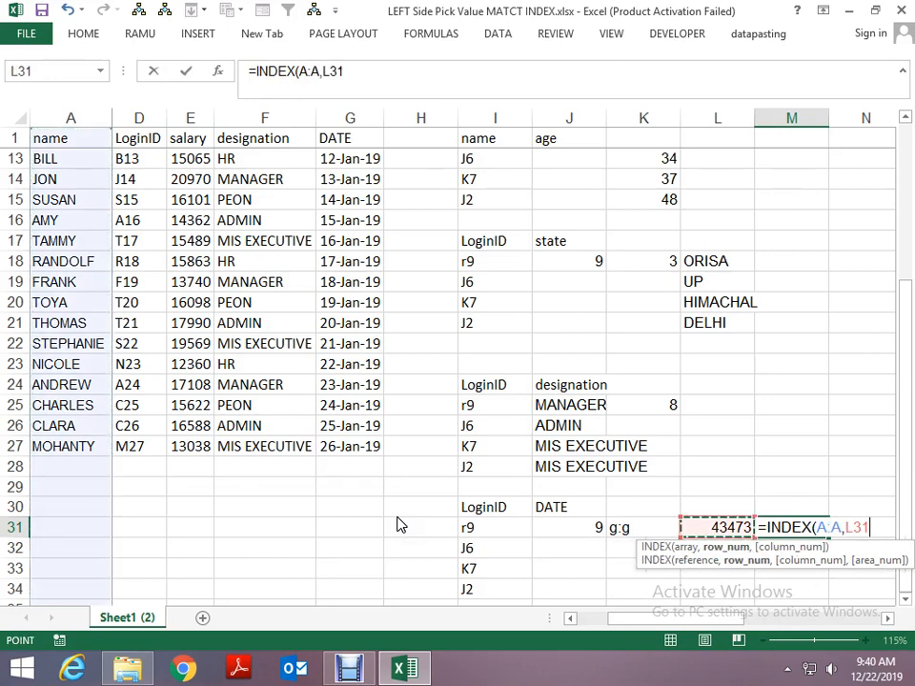
{"action": "key", "text": "Left"}
{"action": "key", "text": "Left"}
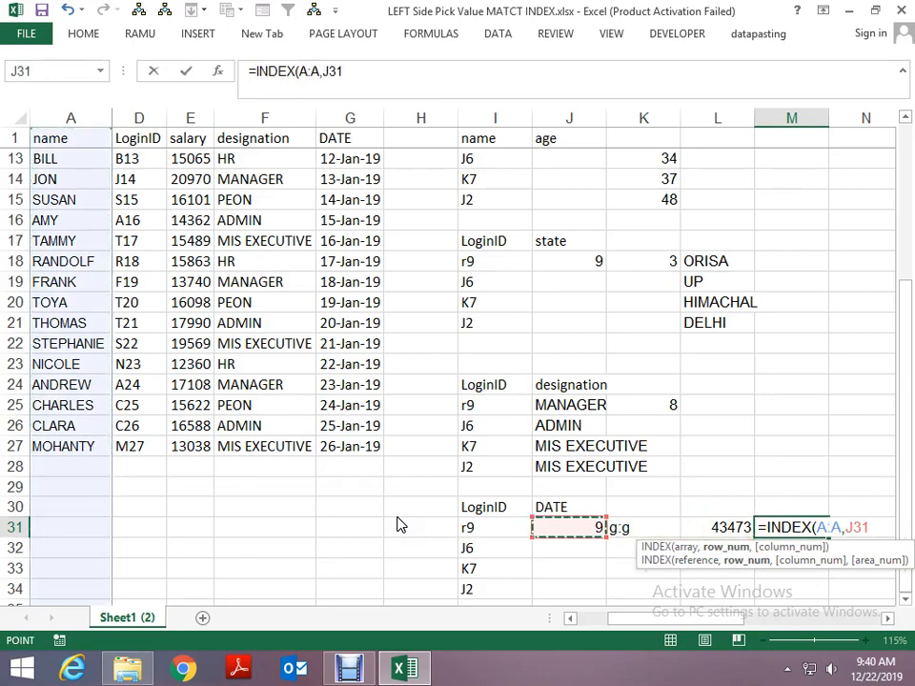
{"action": "key", "text": "ctrl+Return"}
- Highlight the A:A array argument in M31's formula, leave it unedited and clear cell M31
{"action": "key", "text": "F2"}
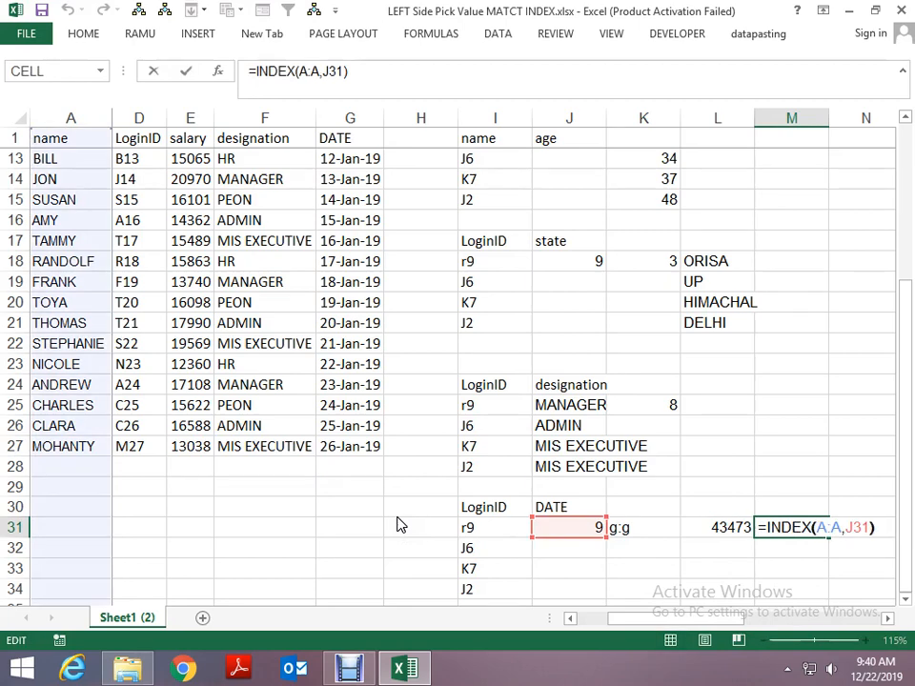
{"action": "key", "text": "Left"}
{"action": "key", "text": "Left"}
{"action": "key", "text": "Left"}
{"action": "key", "text": "Left"}
{"action": "key", "text": "Left"}
{"action": "key", "text": "shift+Left"}
{"action": "key", "text": "shift+Left"}
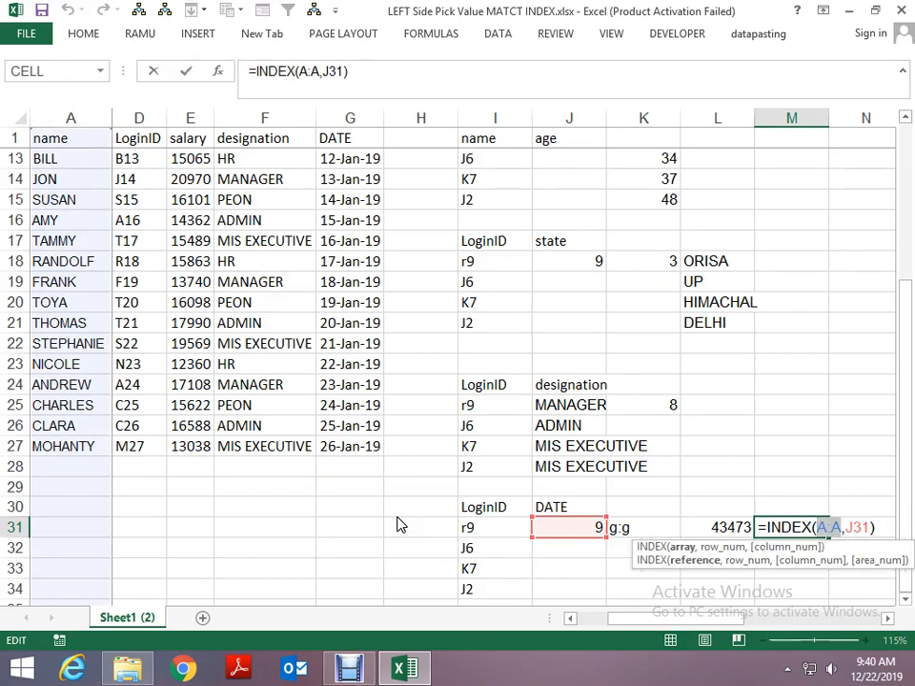
{"action": "key", "text": "Escape"}
{"action": "key", "text": "Delete"}
- Examine the CHOOSE and MATCH formula in K31 that builds the column reference, leaving it unedited
{"action": "key", "text": "Left"}
{"action": "key", "text": "Left"}
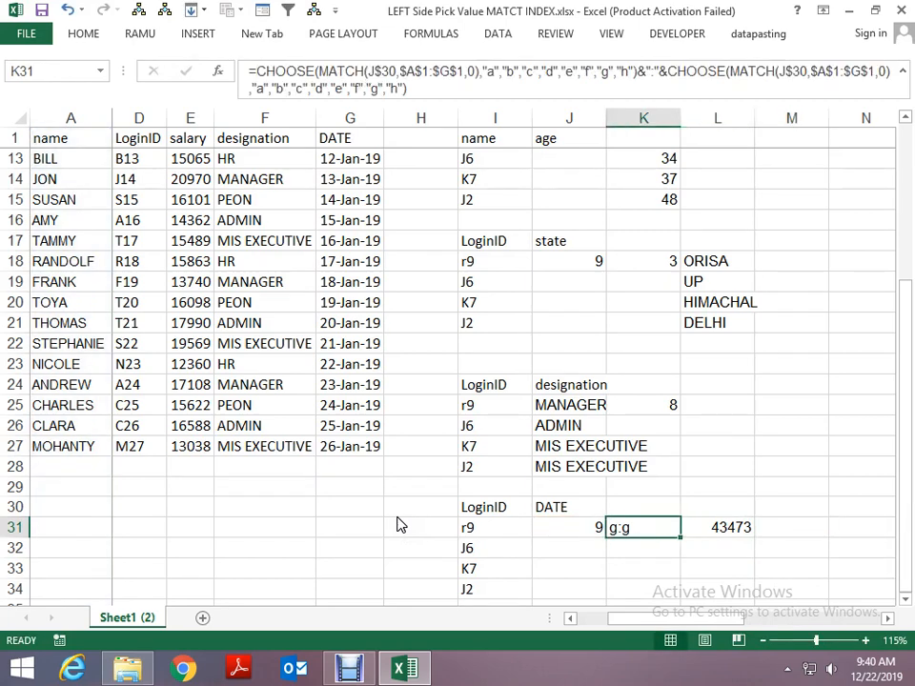
{"action": "key", "text": "F2"}
{"action": "key", "text": "shift+Up"}
{"action": "key", "text": "shift+Up"}
{"action": "key", "text": "shift+Up"}
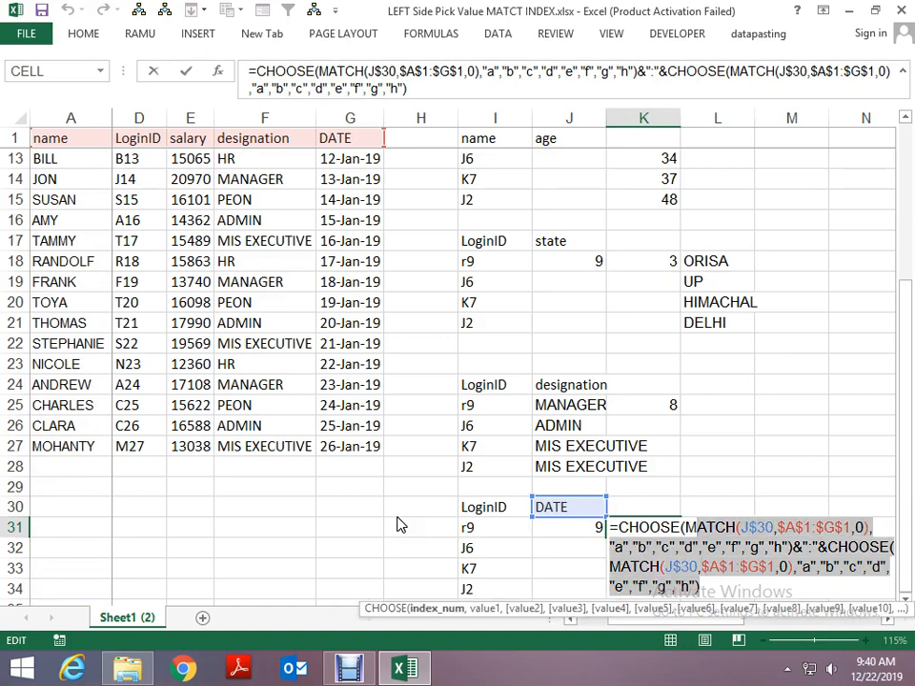
{"action": "key", "text": "Escape"}
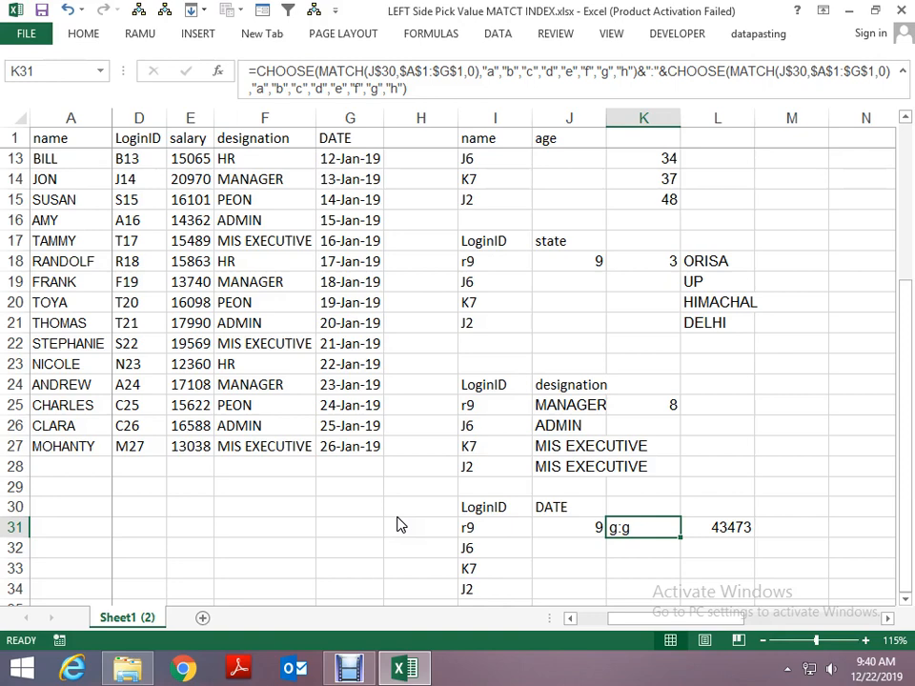
{"action": "key", "text": "Right"}
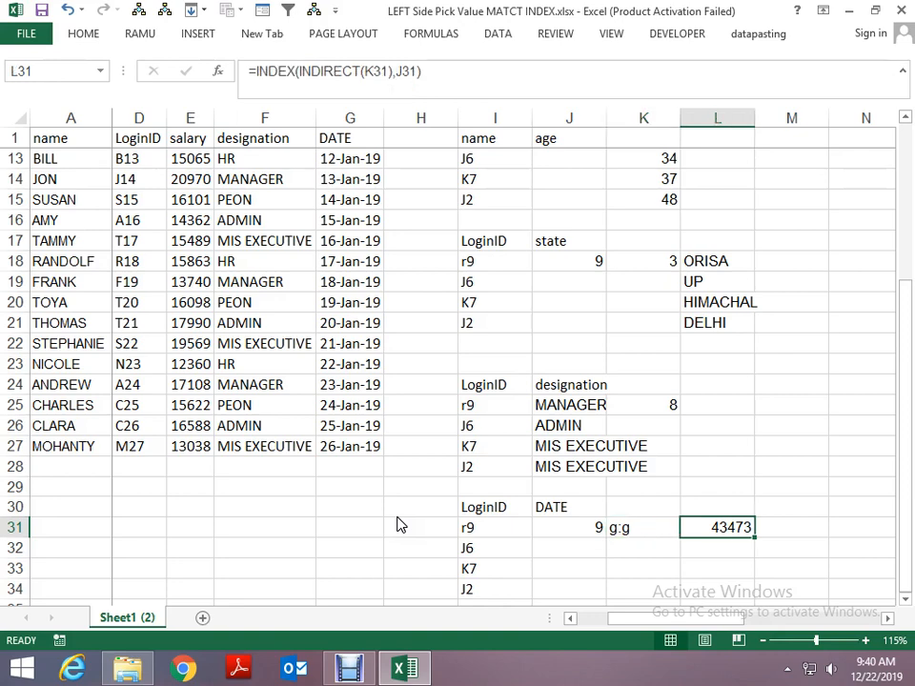
- Test the lookup in L31 by switching the J30 header to salary and back to DATE
{"action": "key", "text": "Up"}
{"action": "key", "text": "Left"}
{"action": "key", "text": "Left"}
{"action": "key", "text": "Up"}
{"action": "key", "text": "Up"}
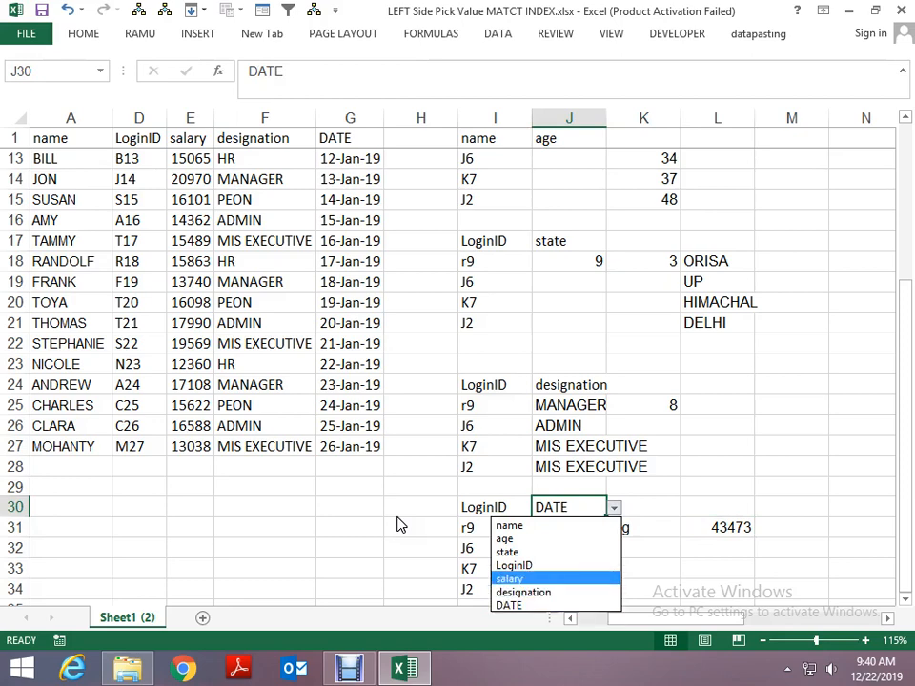
{"action": "key", "text": "Return"}
{"action": "key", "text": "alt+Down"}
{"action": "key", "text": "Down"}
{"action": "key", "text": "Down"}
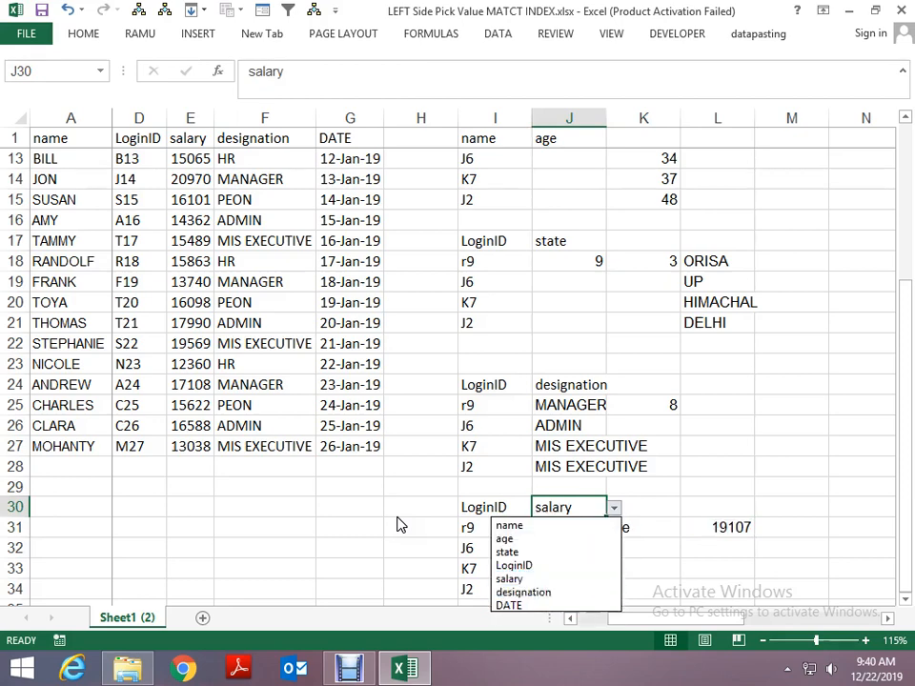
{"action": "key", "text": "Return"}
{"action": "key", "text": "Down"}
{"action": "key", "text": "Right"}
{"action": "key", "text": "Right"}
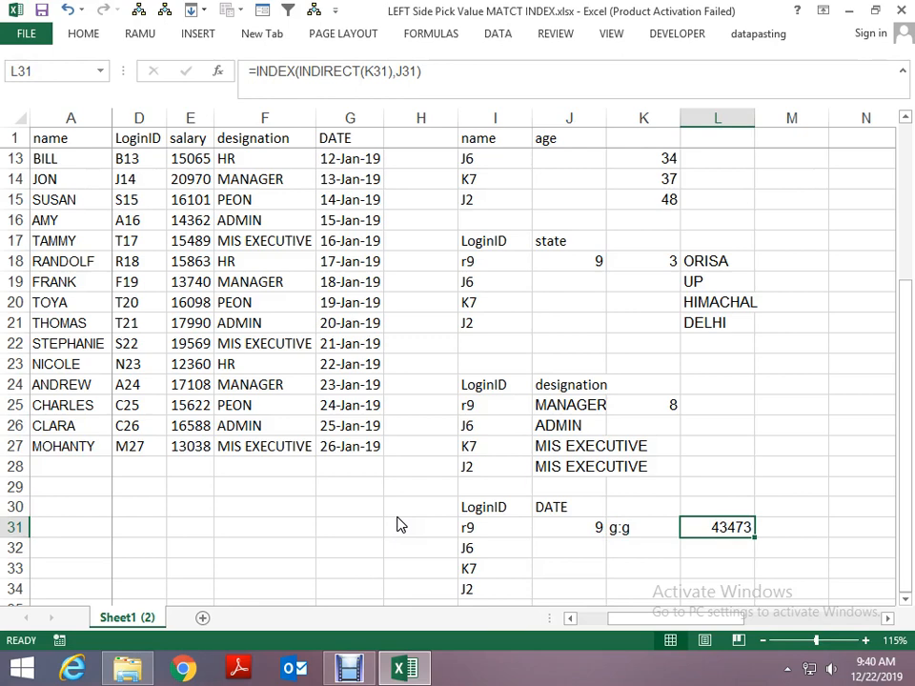
- Try wrapping L31's INDEX formula in an IF that tests J30="data" with a TEXT conversion, and undo the attempt
{"action": "key", "text": "F2"}
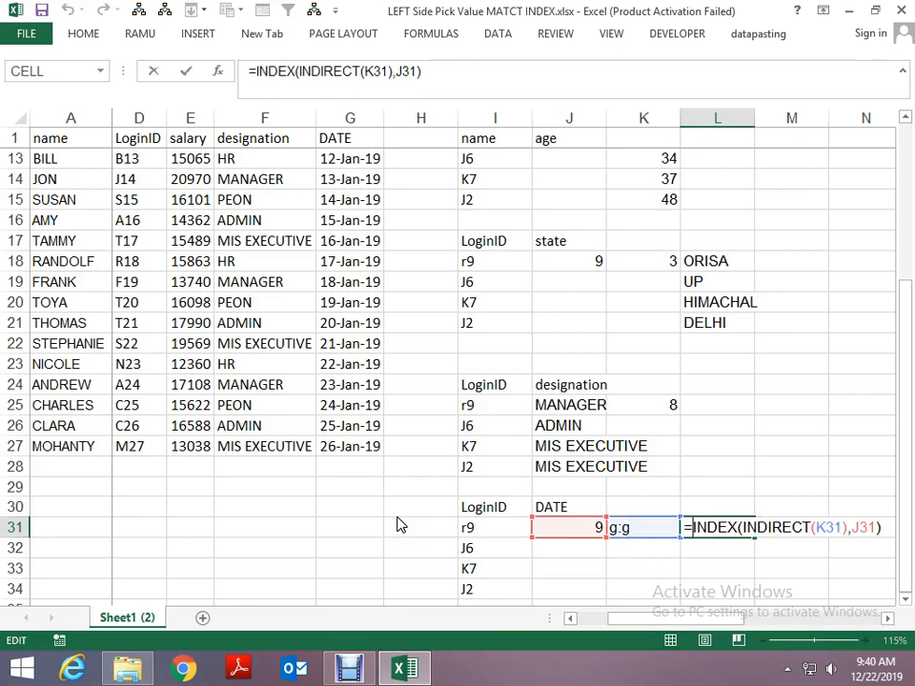
{"action": "type", "text": "IF("}
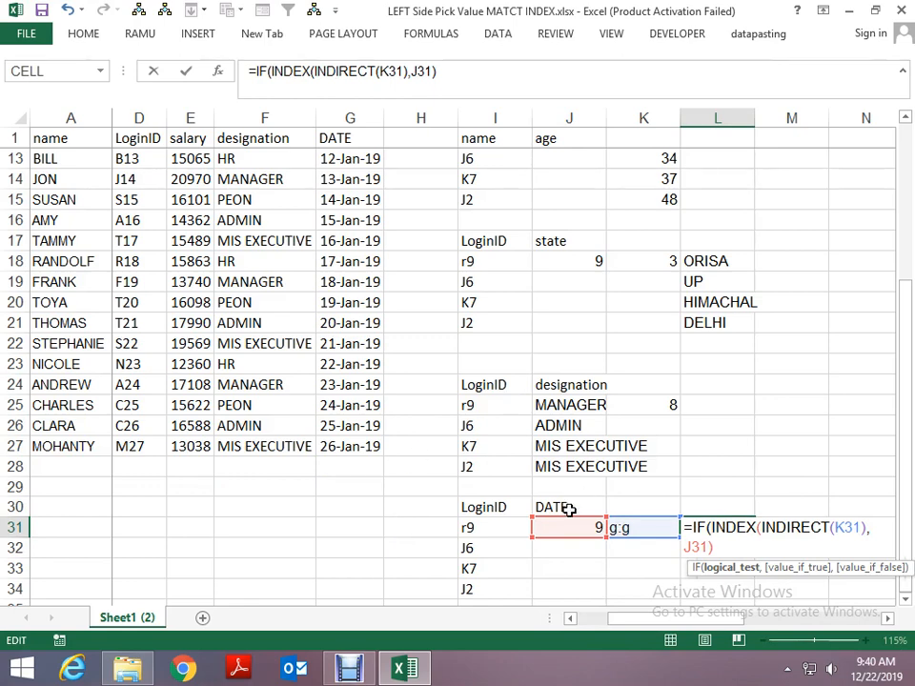
{"action": "left_click", "coordinate": [569, 508]}
{"action": "type", "text": "=\""}
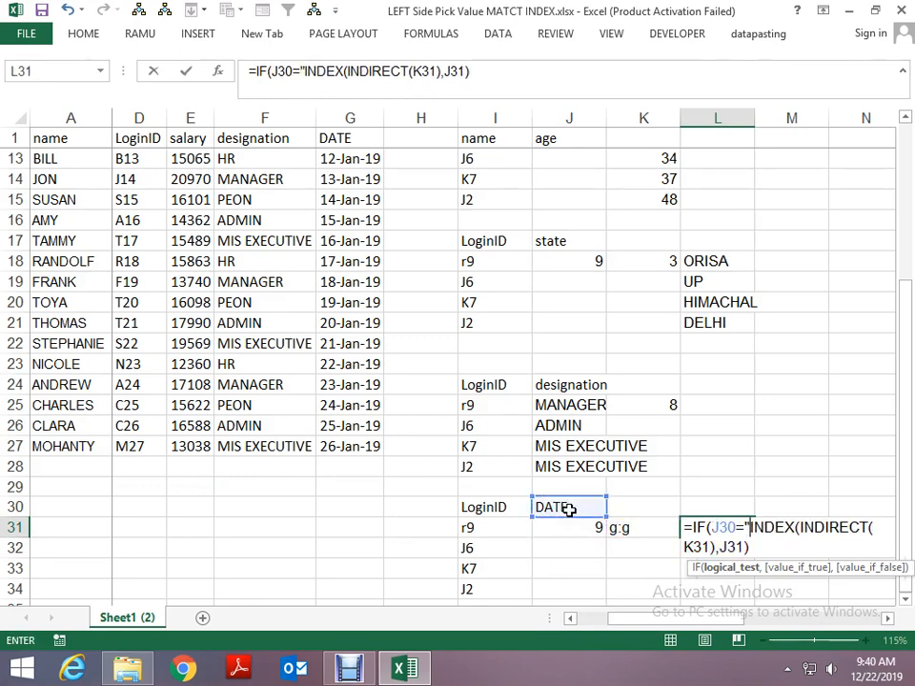
{"action": "type", "text": "daat"}
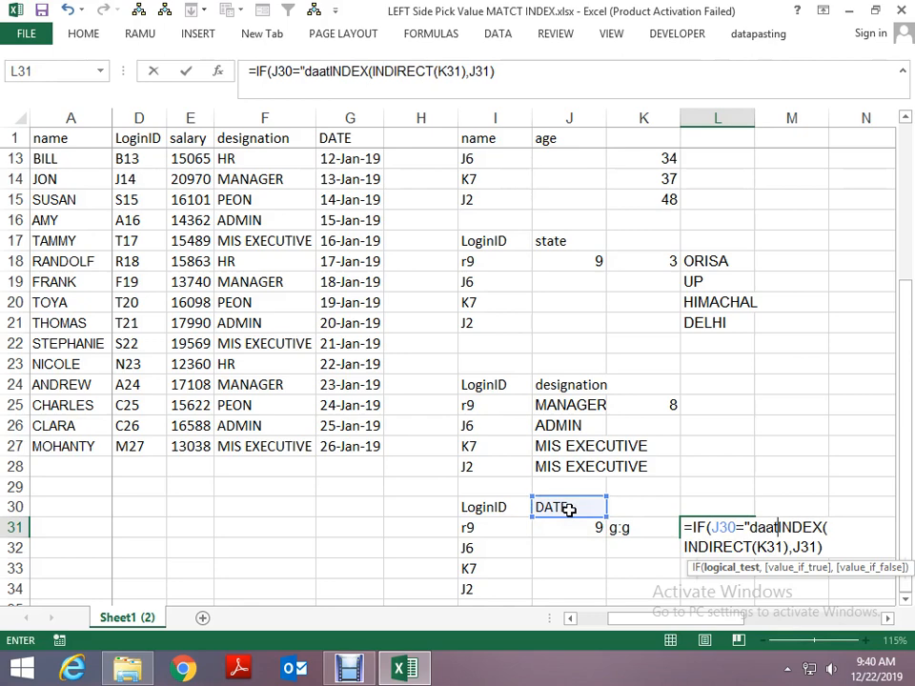
{"action": "key", "text": "BackSpace"}
{"action": "key", "text": "BackSpace"}
{"action": "type", "text": "ta\""}
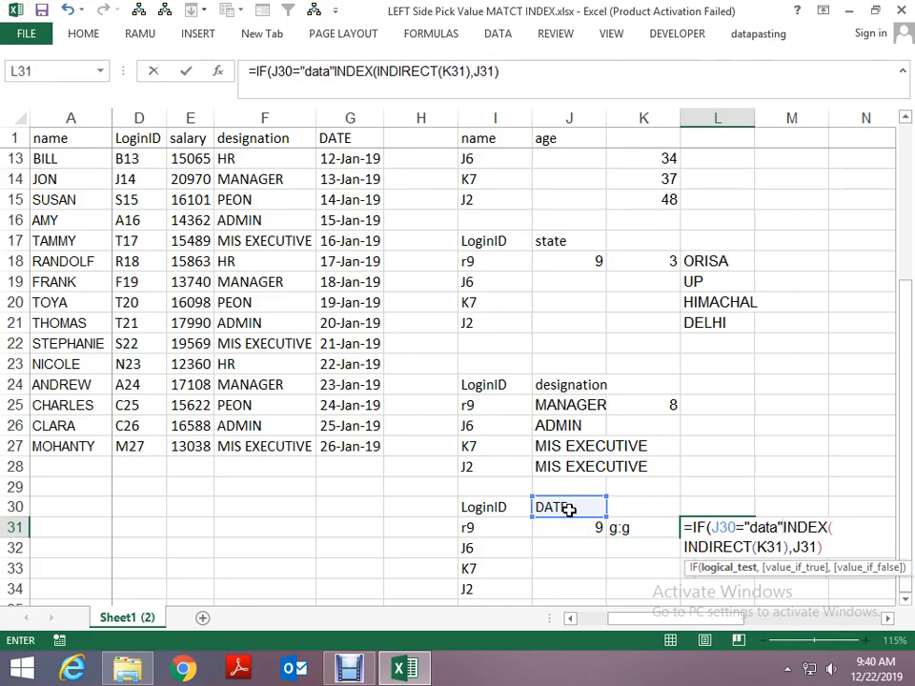
{"action": "type", "text": ",tex"}
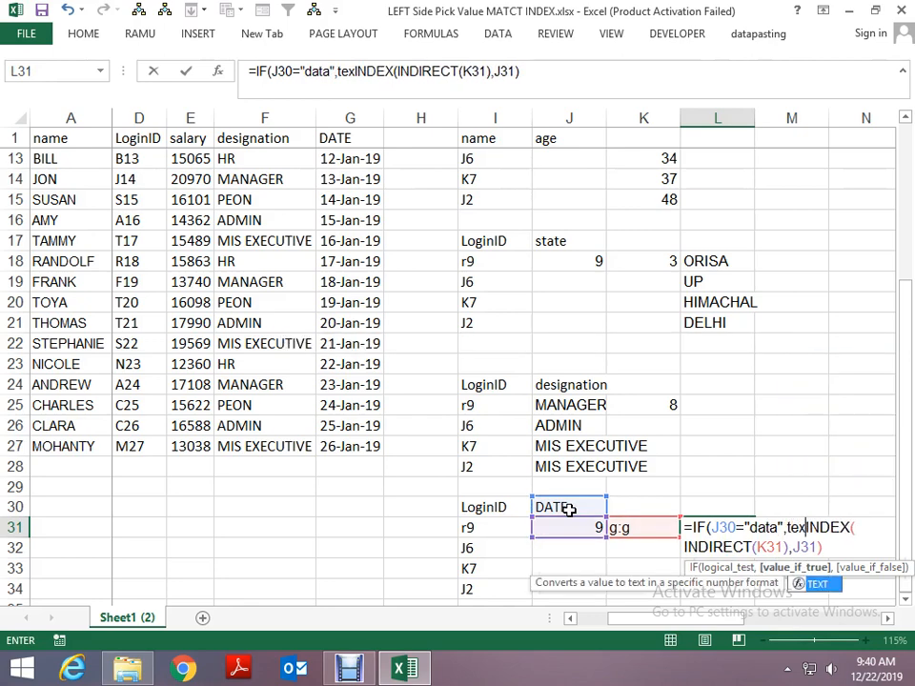
{"action": "key", "text": "Tab"}
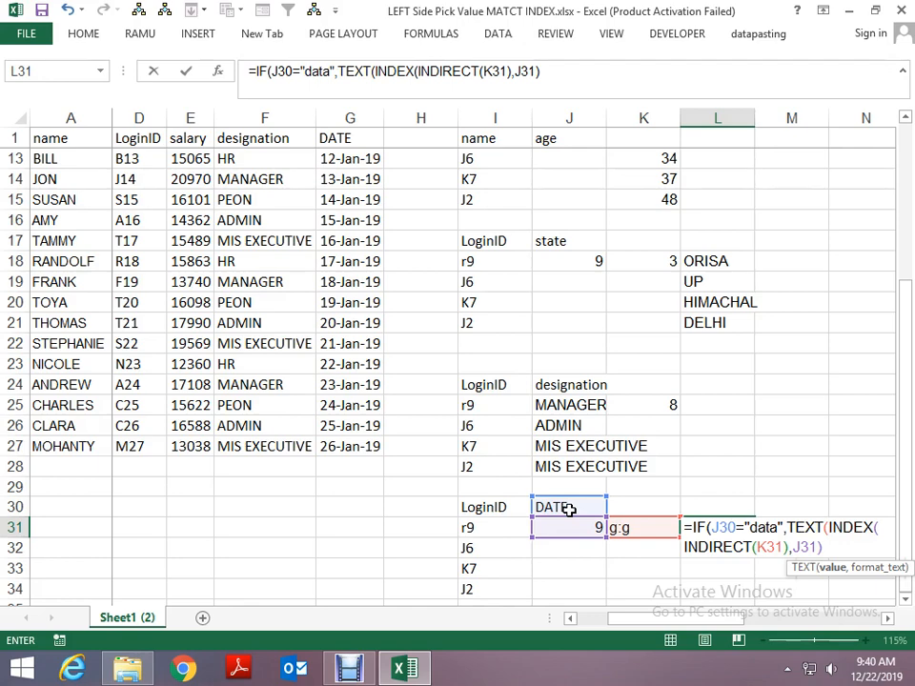
{"action": "key", "text": "Down"}
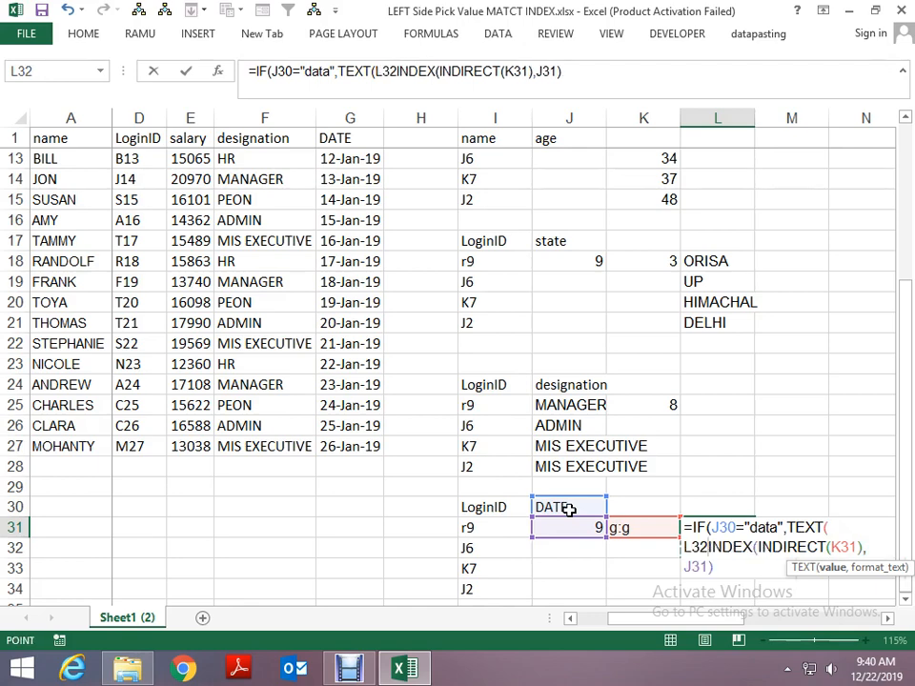
{"action": "key", "text": "ctrl+Return"}
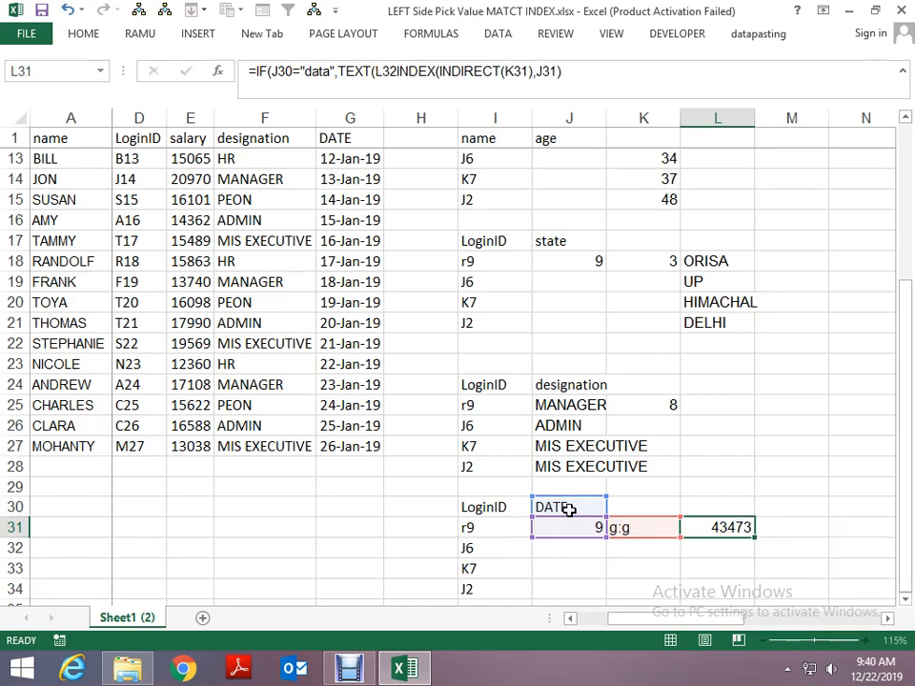
{"action": "key", "text": "ctrl+z"}
- Wrap the INDEX formula in L31 in an IF that tests J30="date" and opens a TEXT function as its true result
{"action": "key", "text": "F2"}
{"action": "key", "text": "Home"}
{"action": "key", "text": "Right"}
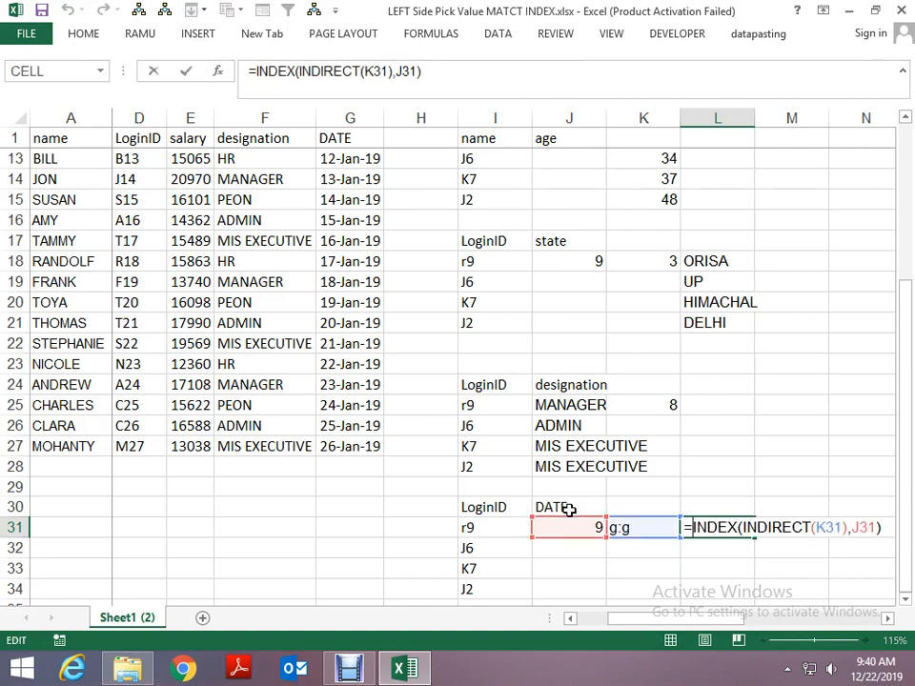
{"action": "type", "text": "IF("}
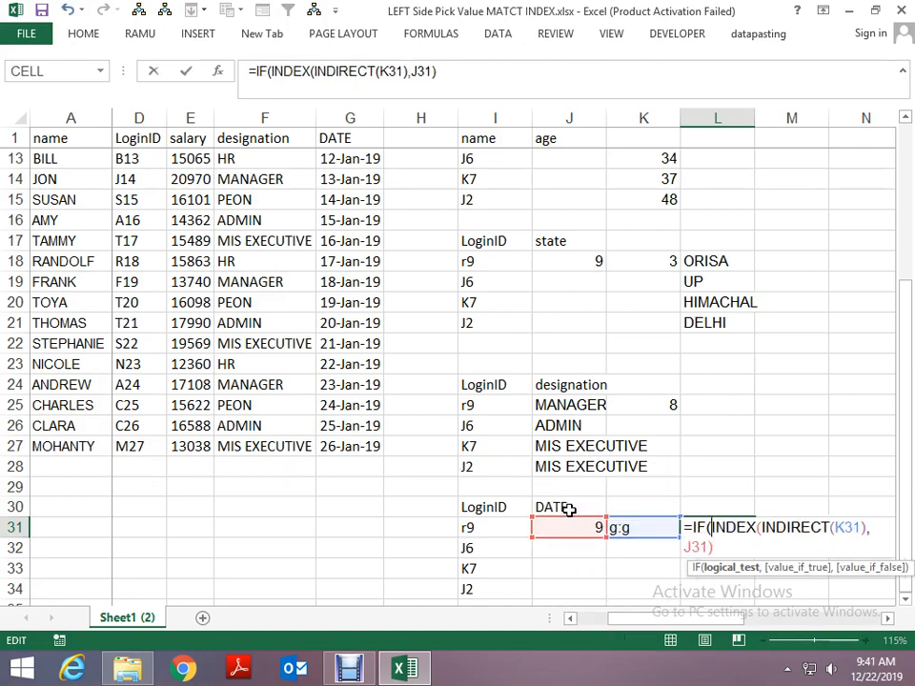
{"action": "left_click", "coordinate": [563, 507]}
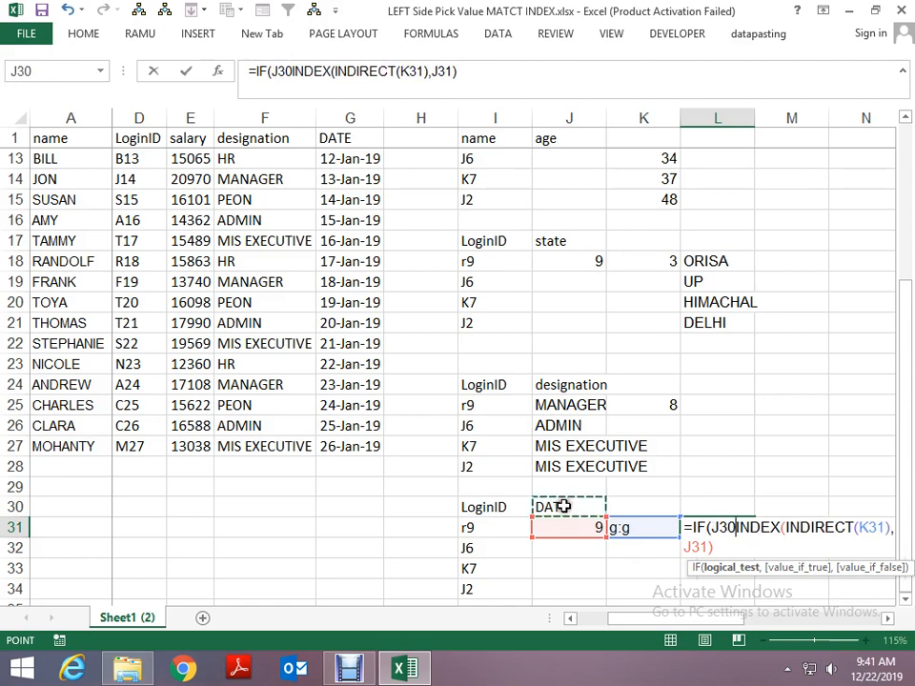
{"action": "type", "text": "=\"da"}
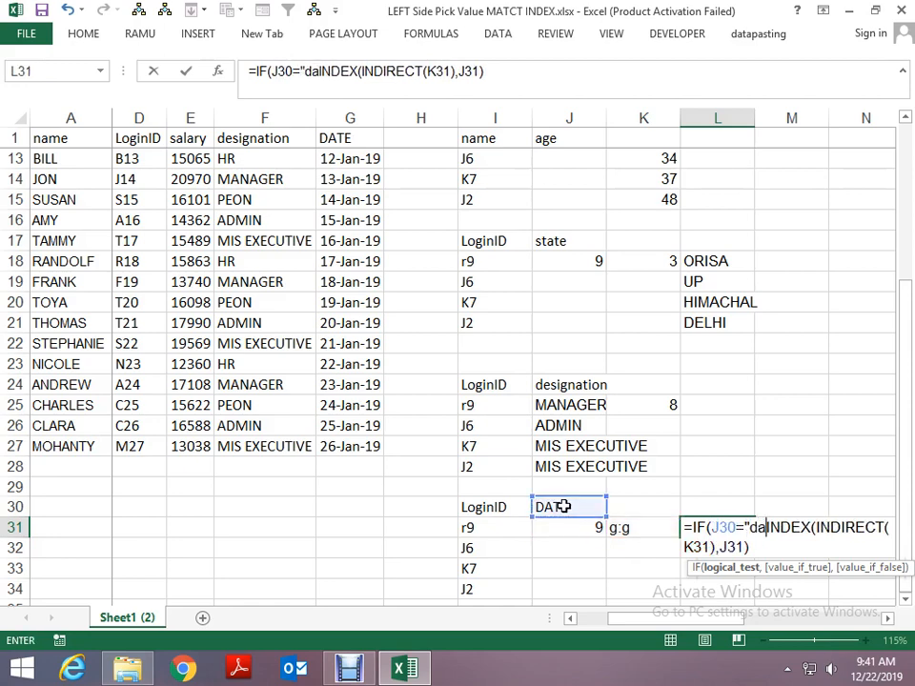
{"action": "type", "text": "te\",t"}
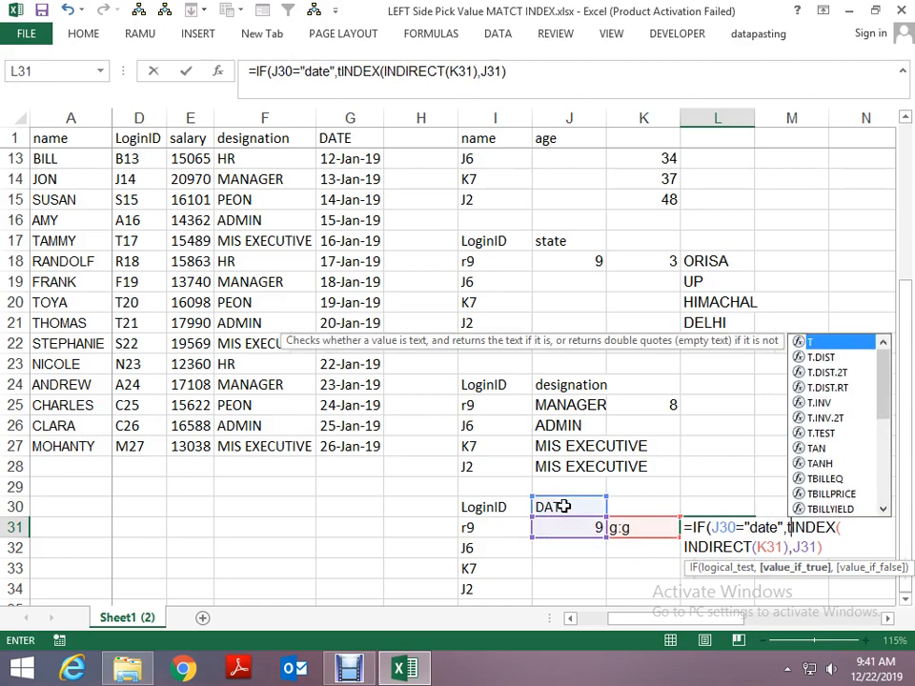
{"action": "type", "text": "ext("}
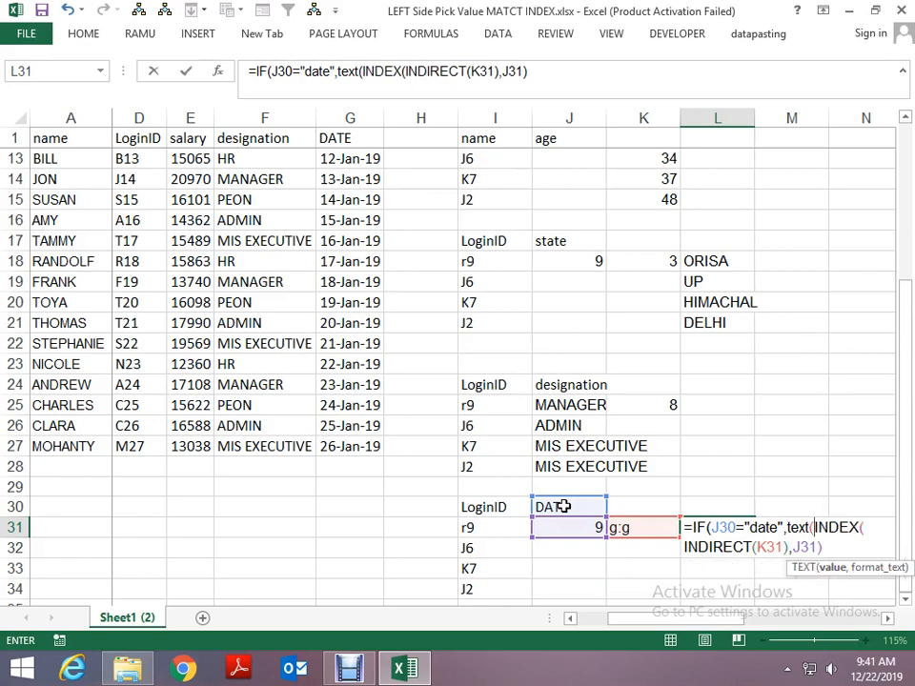
- Complete the TEXT function in L31's formula with the format "dd-mmm-yyyy" and enter the formula
{"action": "left_click", "coordinate": [557, 74]}
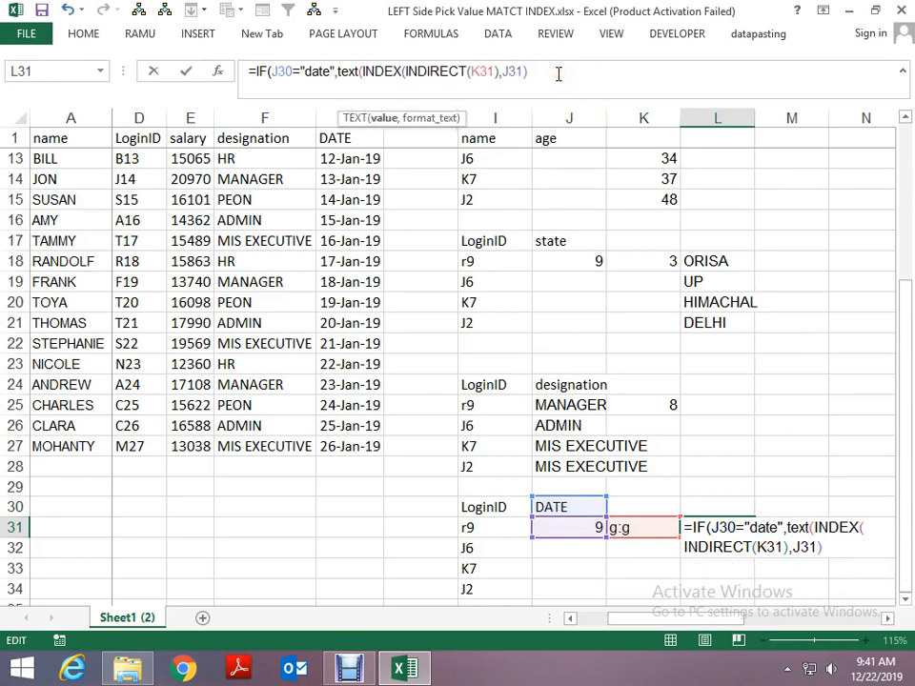
{"action": "type", "text": ",\"dd"}
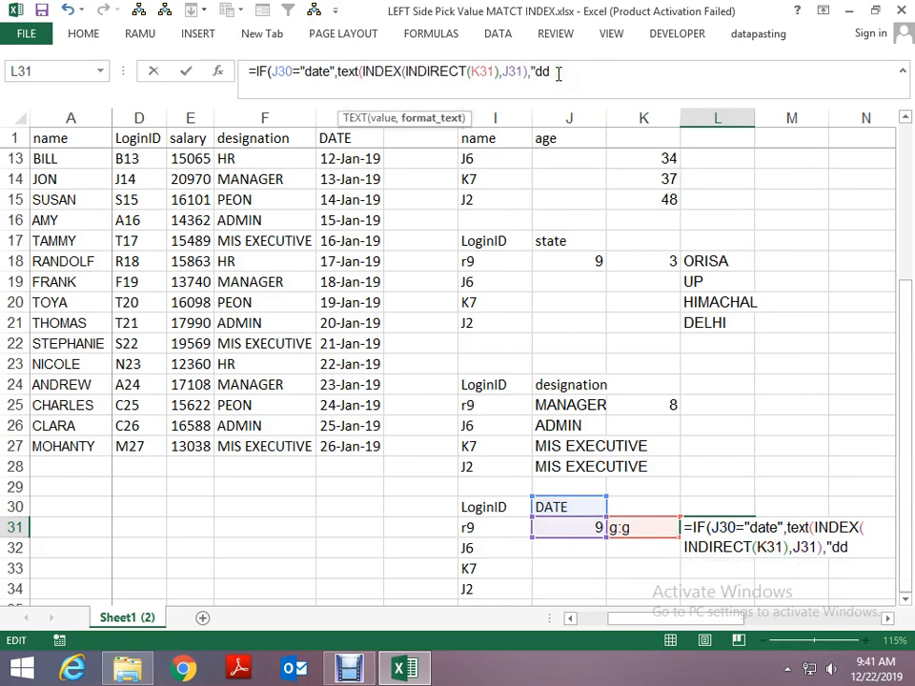
{"action": "type", "text": "-mmm-"}
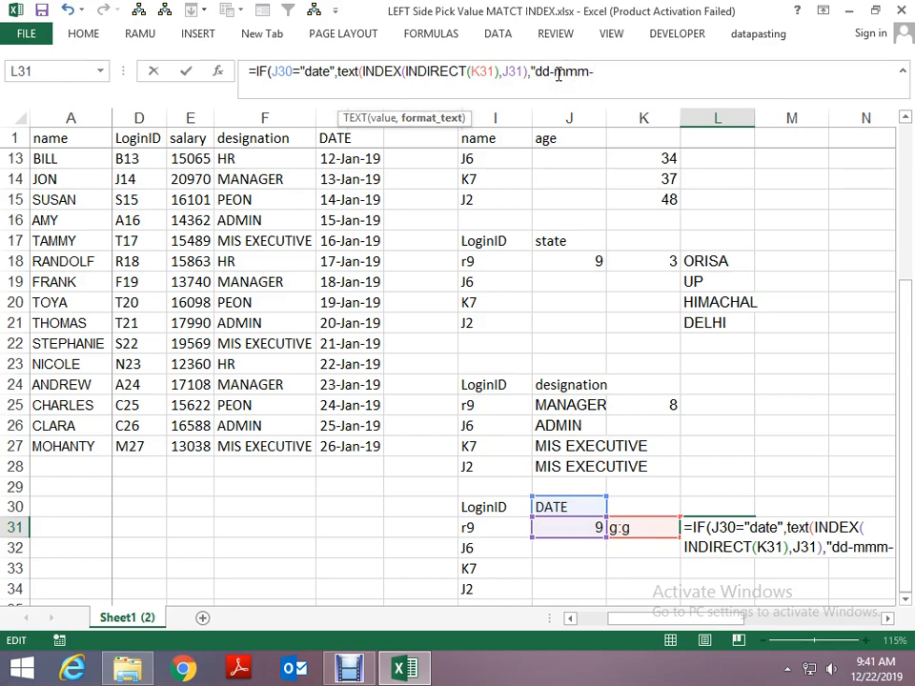
{"action": "type", "text": "yyyy\""}
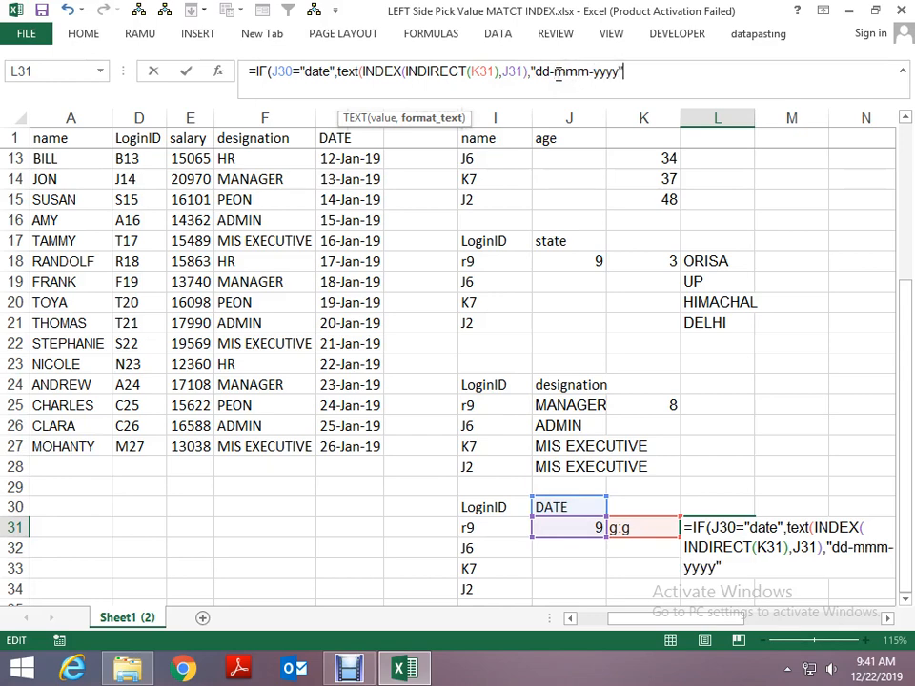
{"action": "key", "text": "Return"}
{"action": "key", "text": "Return"}
- AutoFit the width of column L to its date result
{"action": "key", "text": "Left"}
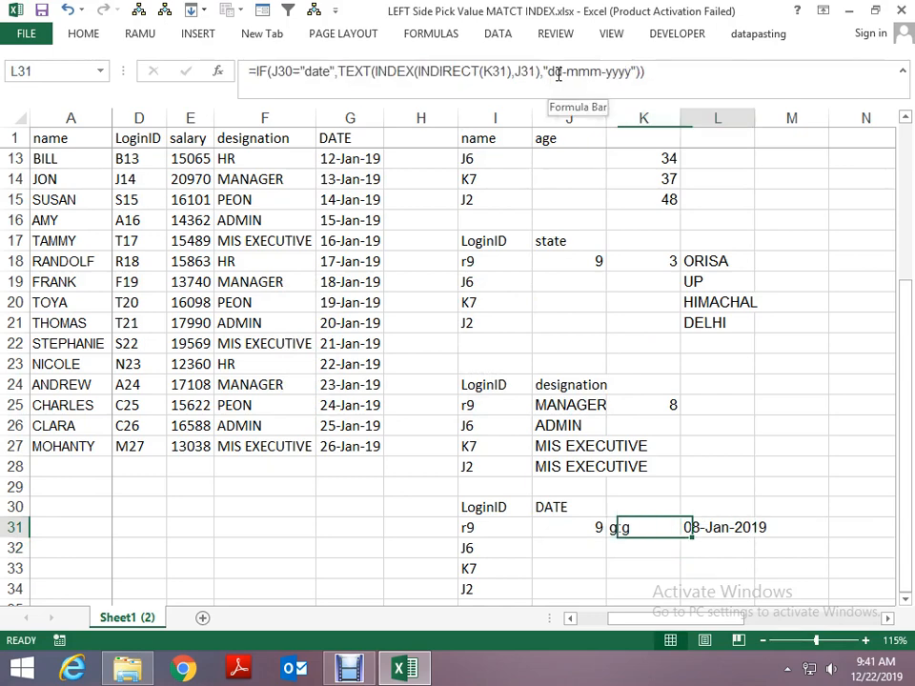
{"action": "key", "text": "alt+h"}
{"action": "key", "text": "o"}
{"action": "key", "text": "i"}
- Test L31's formula with a non-date header by setting J30 to name
{"action": "key", "text": "Up"}
{"action": "key", "text": "Left"}
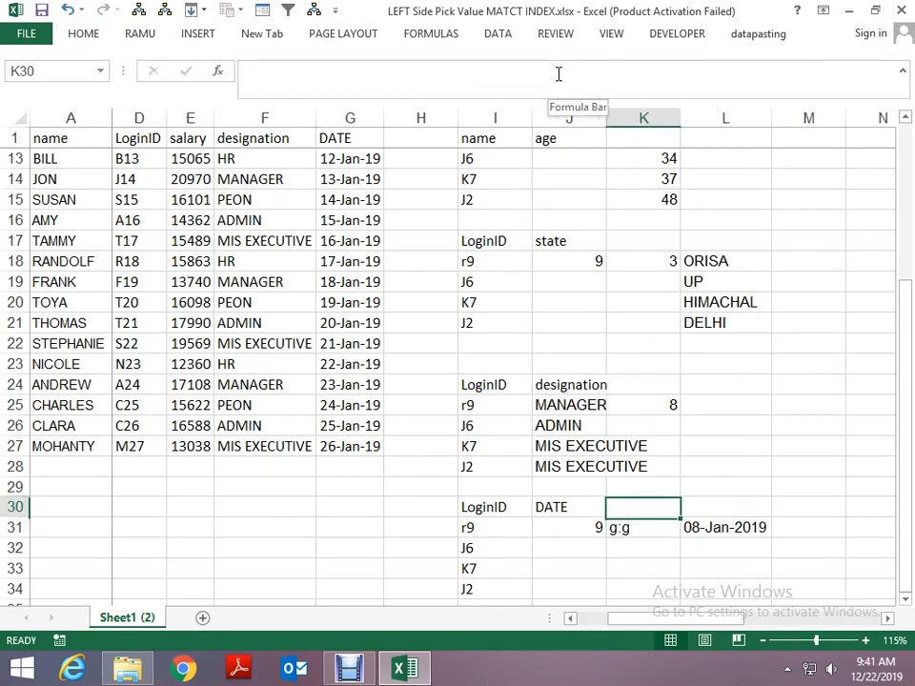
{"action": "key", "text": "Left"}
{"action": "key", "text": "alt+Down"}
{"action": "key", "text": "Up"}
{"action": "key", "text": "Up"}
{"action": "key", "text": "Up"}
{"action": "key", "text": "Up"}
{"action": "key", "text": "Up"}
{"action": "key", "text": "Up"}
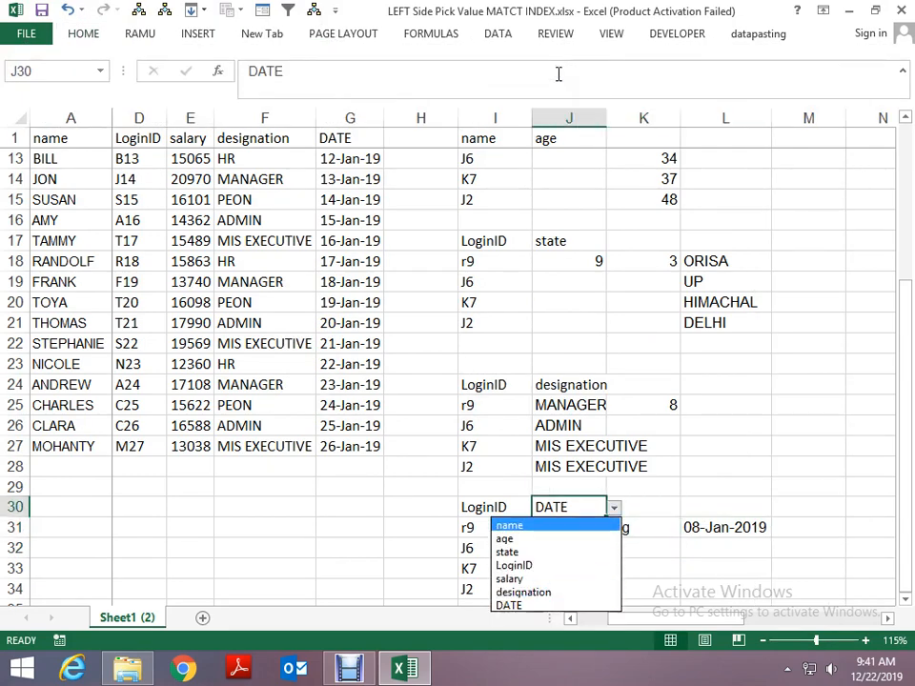
{"action": "key", "text": "Return"}
{"action": "key", "text": "alt+Down"}
{"action": "key", "text": "Escape"}
{"action": "key", "text": "Down"}
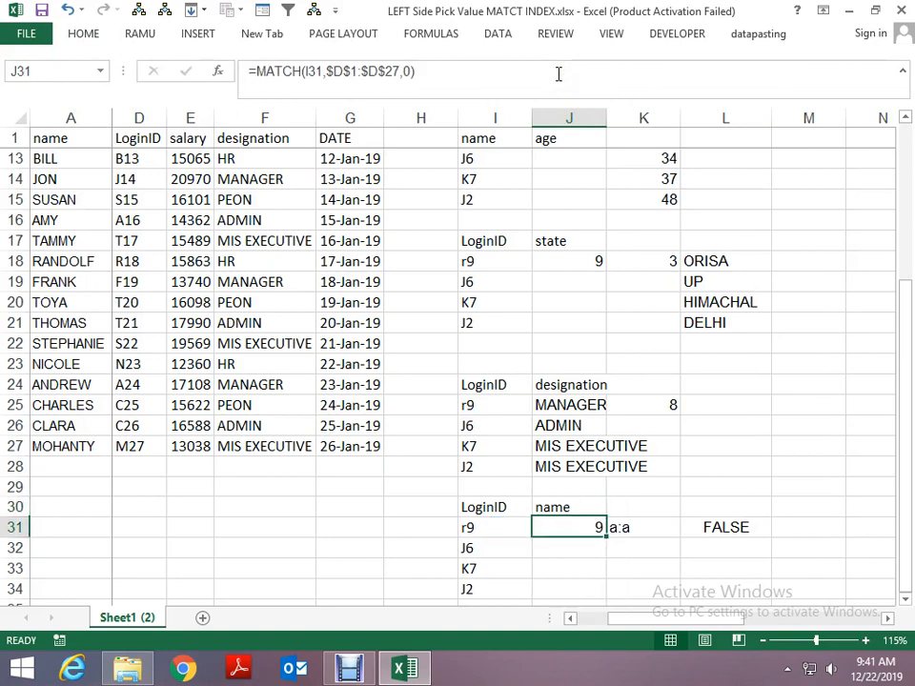
- Copy INDEX(INDIRECT(K31),J31) within L31's formula and add it as the IF function's value_if_false argument
{"action": "key", "text": "Right"}
{"action": "key", "text": "Right"}
{"action": "key", "text": "F2"}
{"action": "key", "text": "Up"}
{"action": "key", "text": "Up"}
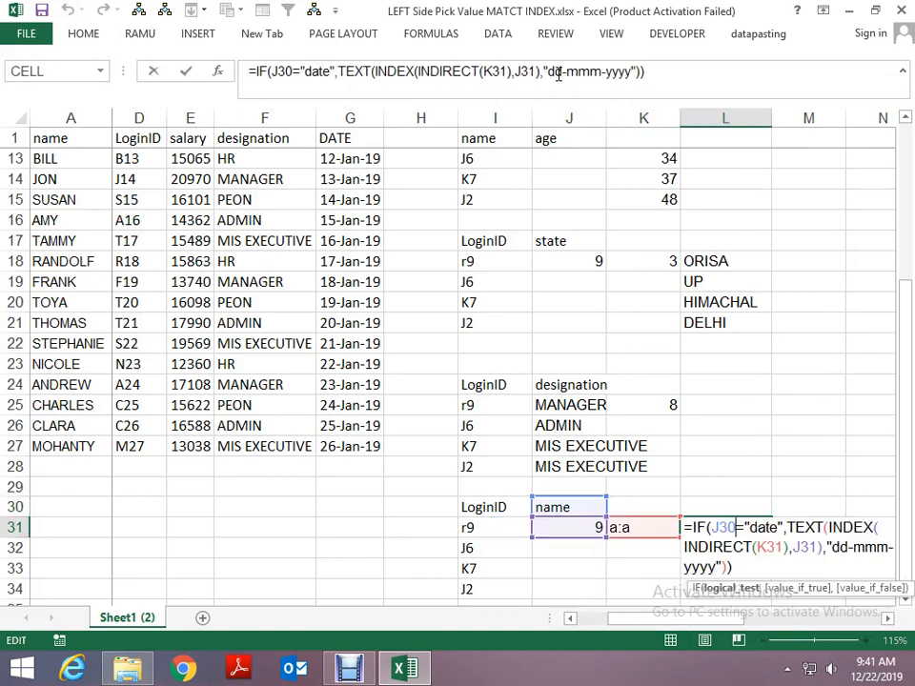
{"action": "key", "text": "Right"}
{"action": "key", "text": "Right"}
{"action": "key", "text": "Right"}
{"action": "key", "text": "Right"}
{"action": "key", "text": "Right"}
{"action": "key", "text": "Right"}
{"action": "key", "text": "Right"}
{"action": "key", "text": "Right"}
{"action": "key", "text": "Right"}
{"action": "key", "text": "Right"}
{"action": "key", "text": "Right"}
{"action": "key", "text": "Right"}
{"action": "key", "text": "Right"}
{"action": "key", "text": "Right"}
{"action": "key", "text": "Left"}
{"action": "key", "text": "shift+Down"}
{"action": "key", "text": "ctrl+c"}
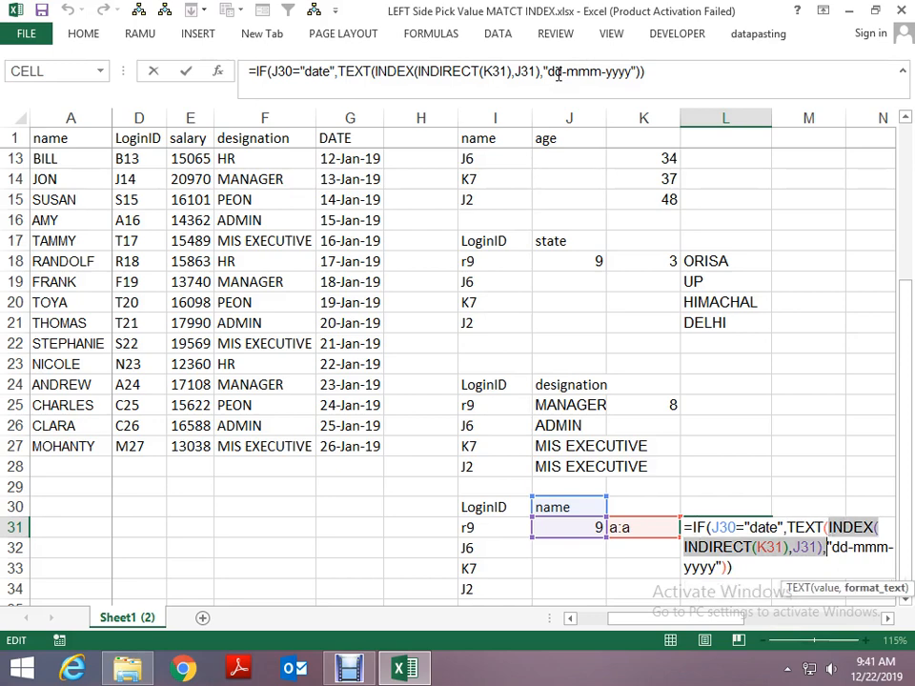
{"action": "key", "text": "Down"}
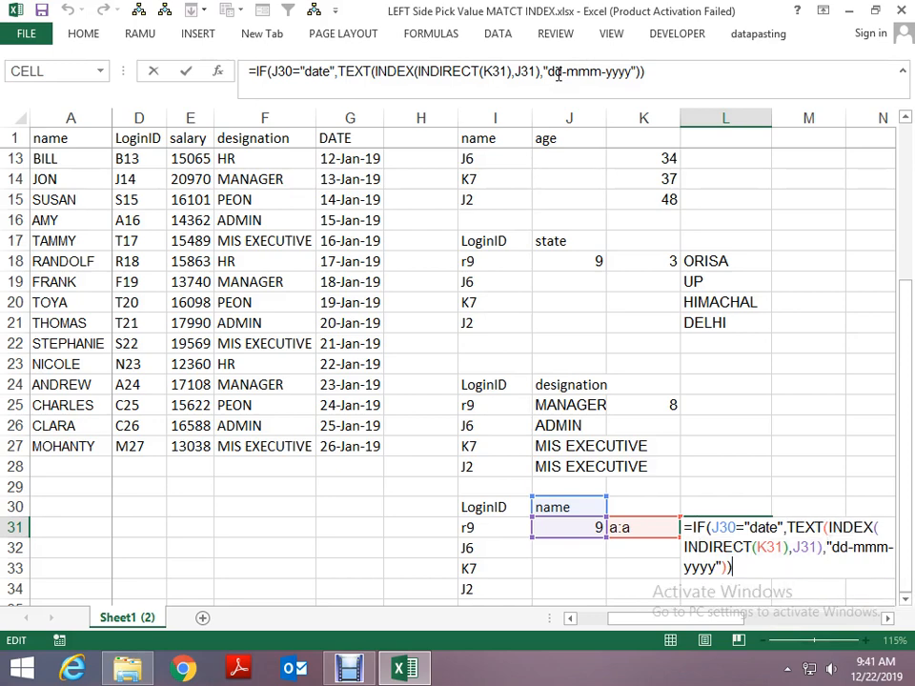
{"action": "key", "text": "BackSpace"}
{"action": "type", "text": ","}
{"action": "key", "text": "ctrl+v"}
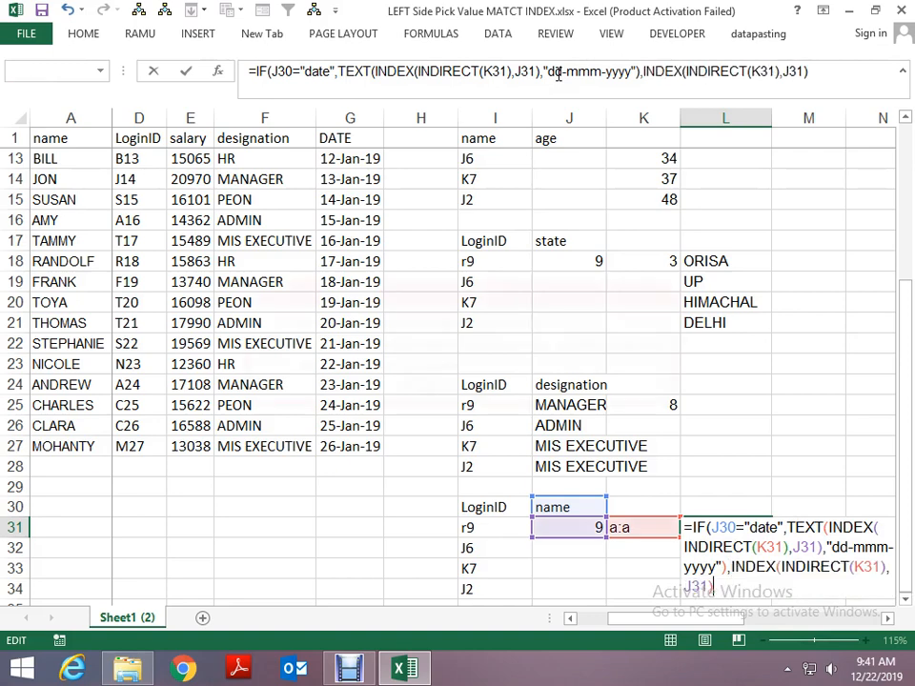
{"action": "key", "text": "ctrl+Return"}
- Test the revised L31 lookup by switching the J30 header through age, state and LoginID
{"action": "key", "text": "Left"}
{"action": "key", "text": "Left"}
{"action": "key", "text": "Up"}
{"action": "key", "text": "alt+Down"}
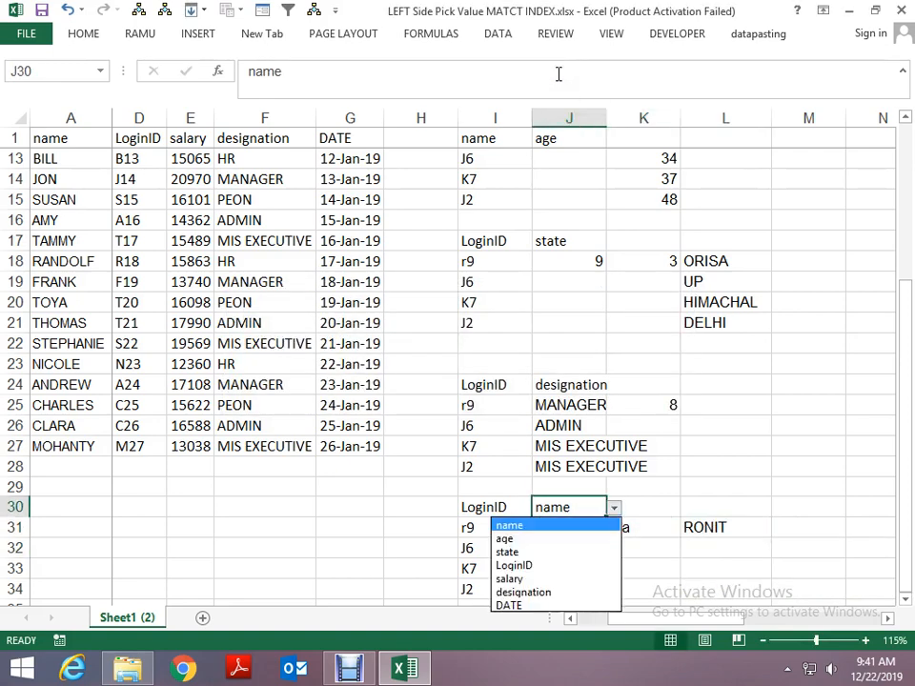
{"action": "key", "text": "Down"}
{"action": "key", "text": "Return"}
{"action": "key", "text": "alt+Down"}
{"action": "key", "text": "Down"}
{"action": "key", "text": "Return"}
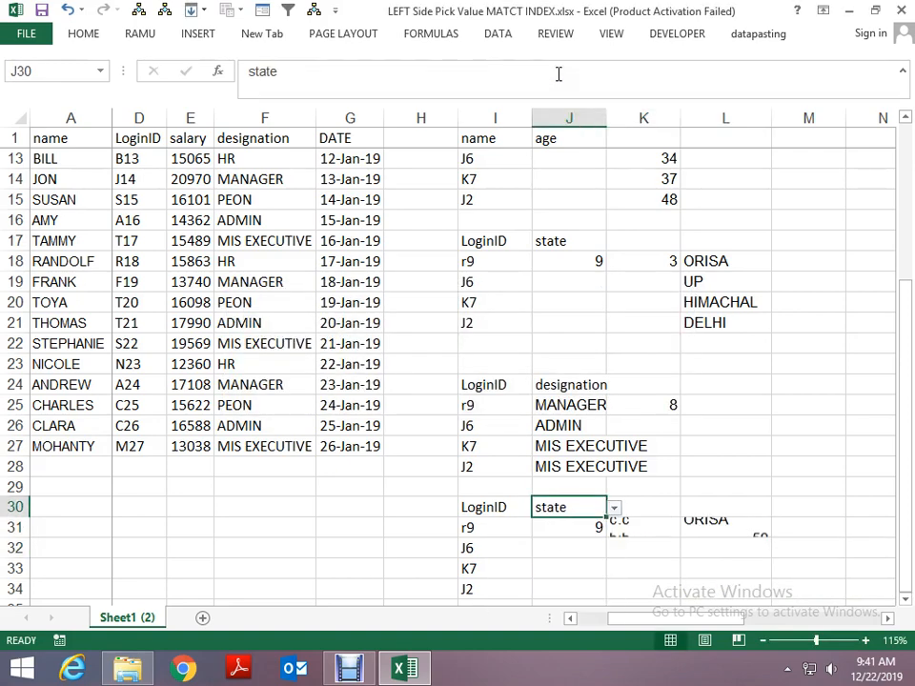
{"action": "key", "text": "alt+Down"}
{"action": "key", "text": "Down"}
{"action": "key", "text": "Return"}
- Continue testing the lookup by switching the J30 header through salary and designation to DATE
{"action": "key", "text": "alt+Down"}
{"action": "key", "text": "Down"}
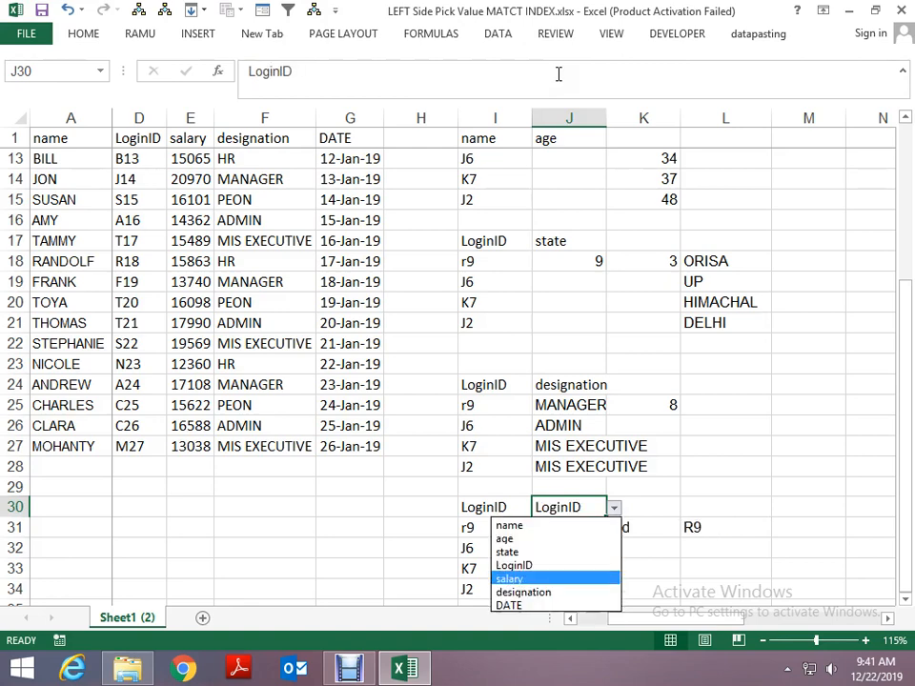
{"action": "key", "text": "Return"}
{"action": "key", "text": "alt+Down"}
{"action": "key", "text": "Down"}
{"action": "key", "text": "Return"}
{"action": "key", "text": "alt+Down"}
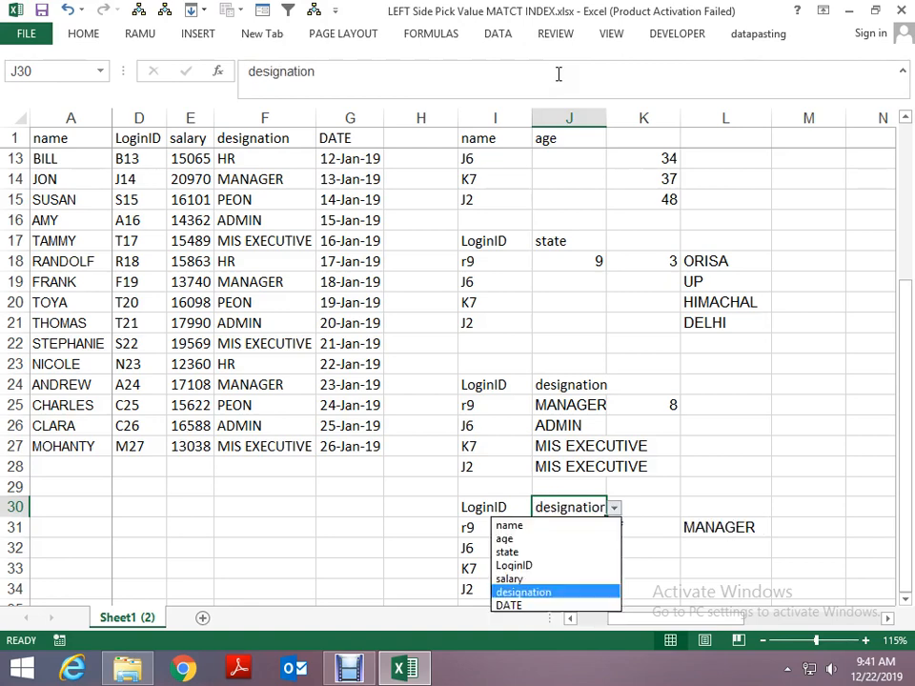
{"action": "key", "text": "Down"}
{"action": "key", "text": "Return"}
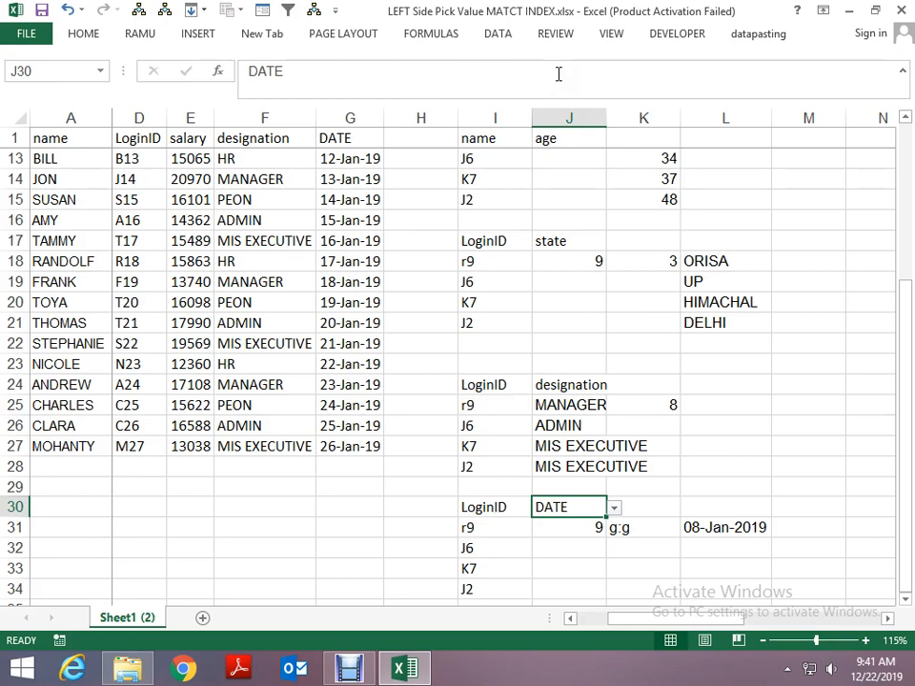
{"action": "scroll", "coordinate": [558, 73], "scroll_direction": "up", "scroll_amount": 4}
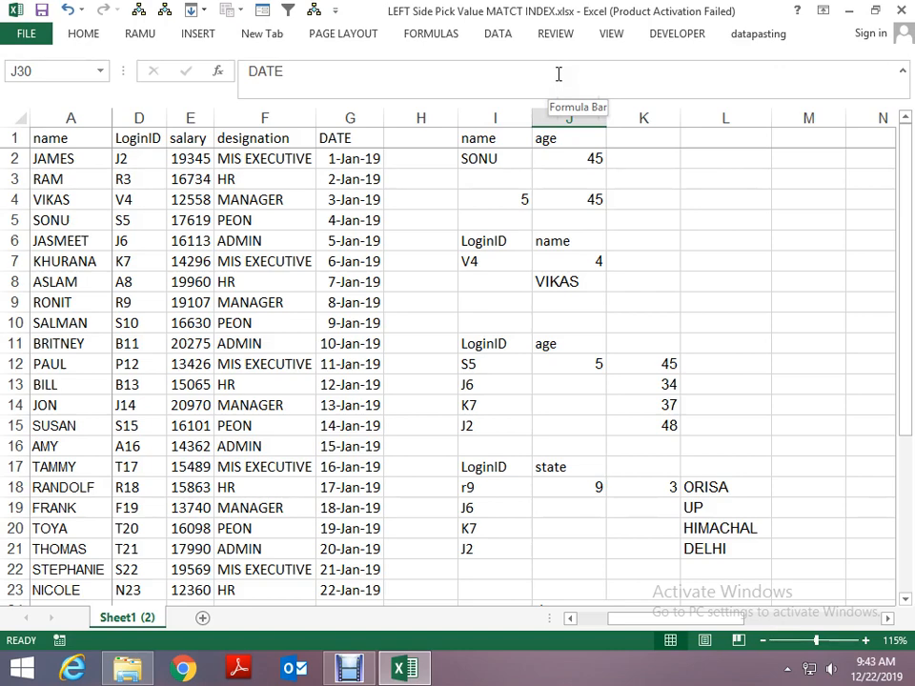
- Close LEFT Side Pick Value MATCT INDEX.xlsx without saving further changes and switch to the File Explorer window of folder 15
{"action": "left_click", "coordinate": [569, 160]}
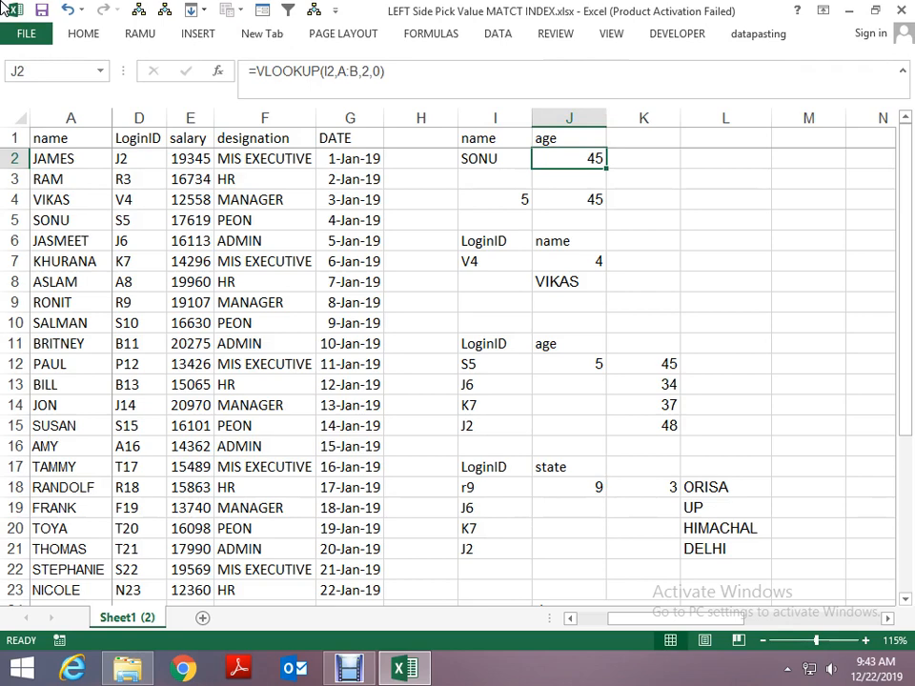
{"action": "key", "text": "alt+space"}
{"action": "key", "text": "Up"}
{"action": "key", "text": "Return"}
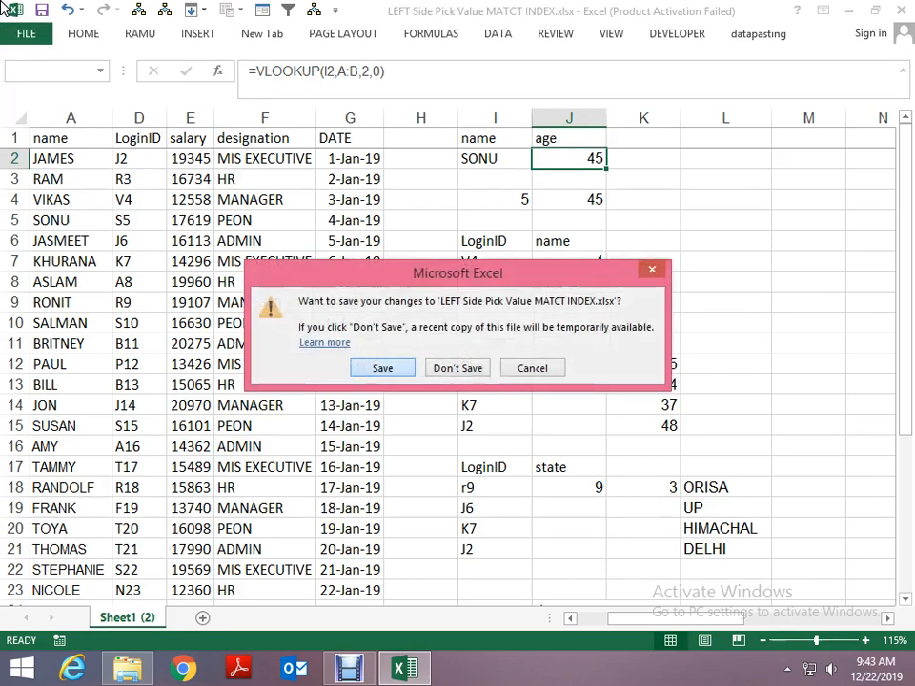
{"action": "key", "text": "n"}
{"action": "key", "text": "alt+Tab"}
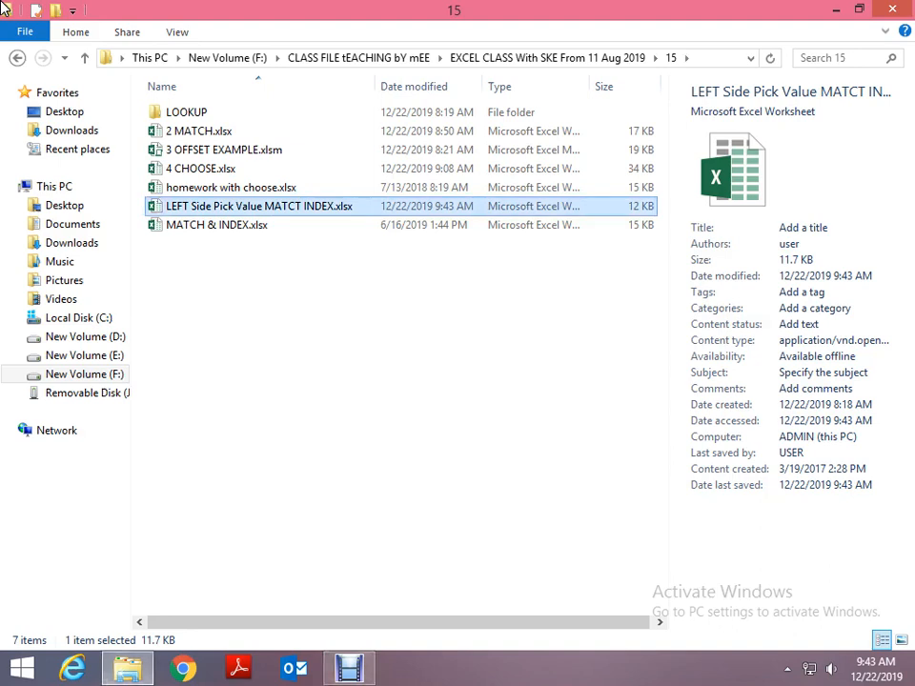
- Look through the workbooks in folder 15 and open its LOOKUP subfolder to view the files inside
{"action": "key", "text": "Up"}
{"action": "key", "text": "Up"}
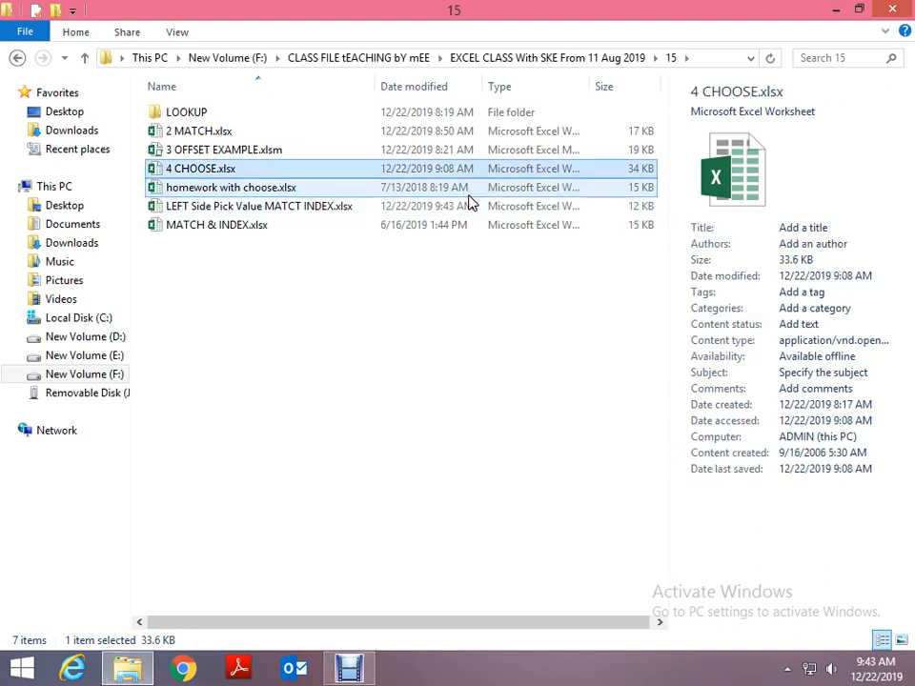
{"action": "key", "text": "Up"}
{"action": "key", "text": "Up"}
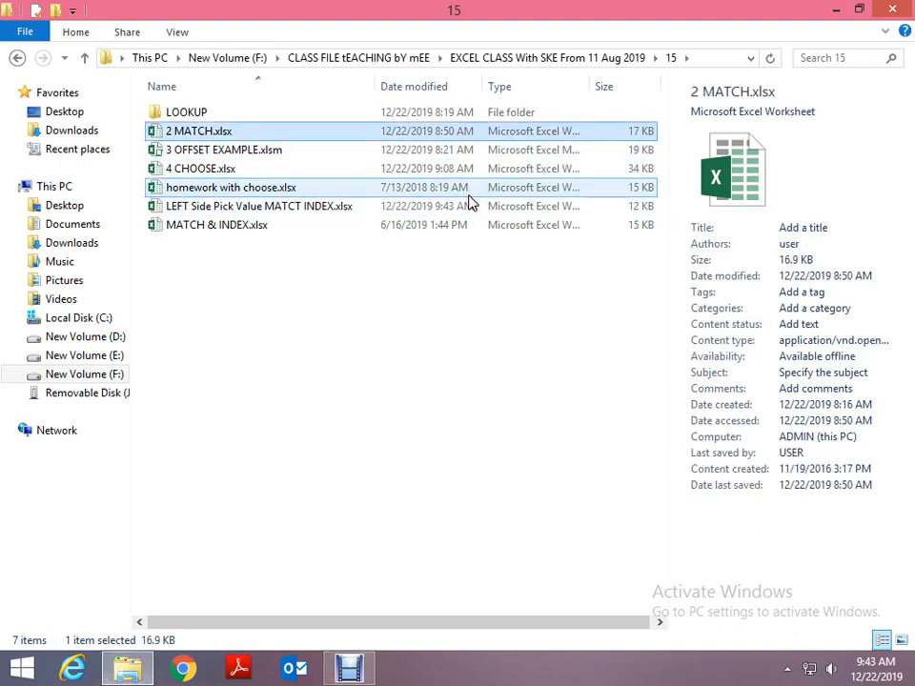
{"action": "key", "text": "Down"}
{"action": "key", "text": "Down"}
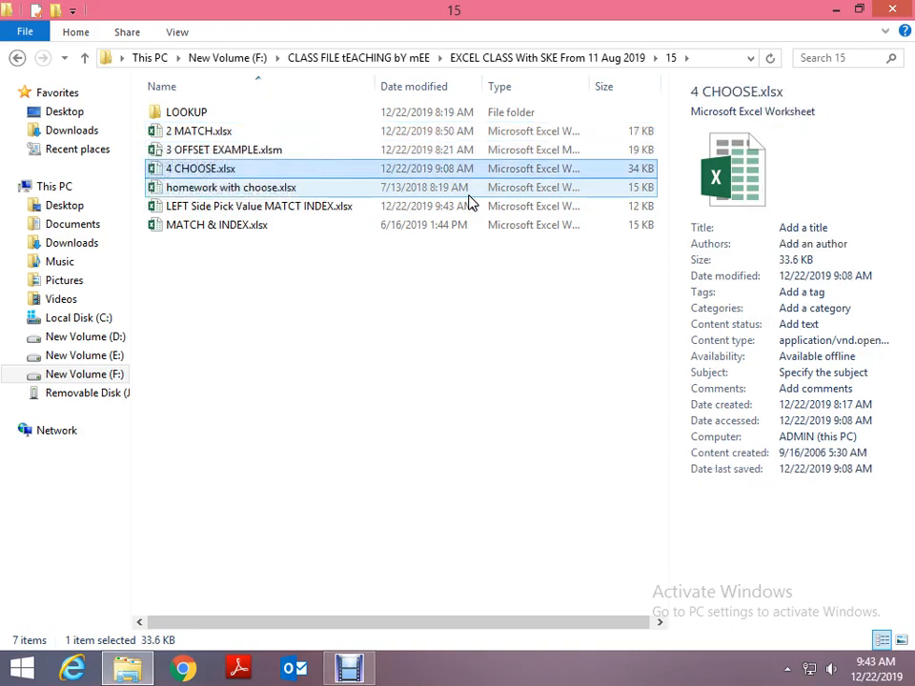
{"action": "key", "text": "Up"}
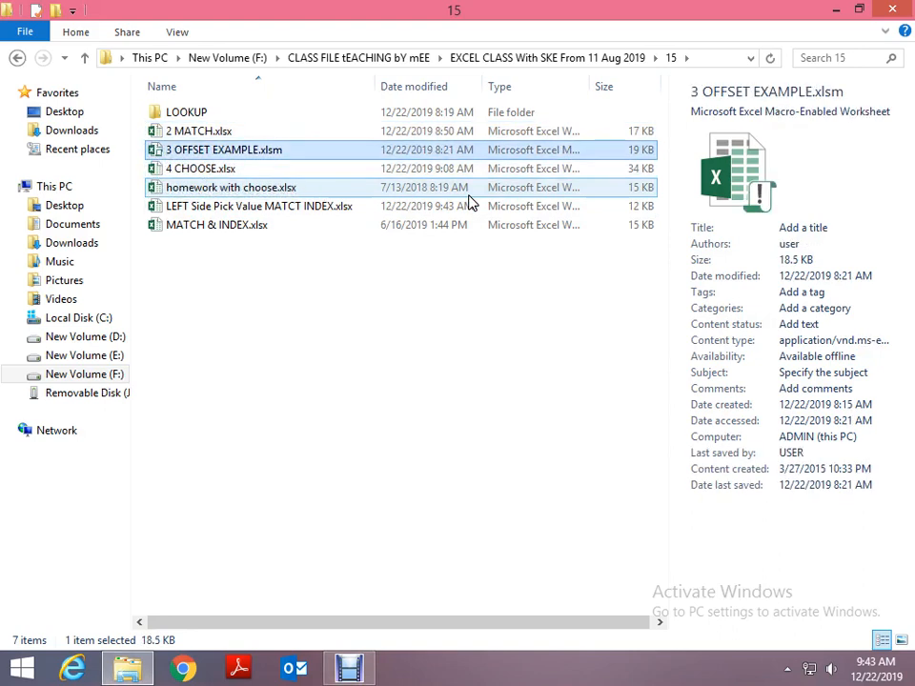
{"action": "key", "text": "Up"}
{"action": "key", "text": "Up"}
{"action": "key", "text": "Return"}
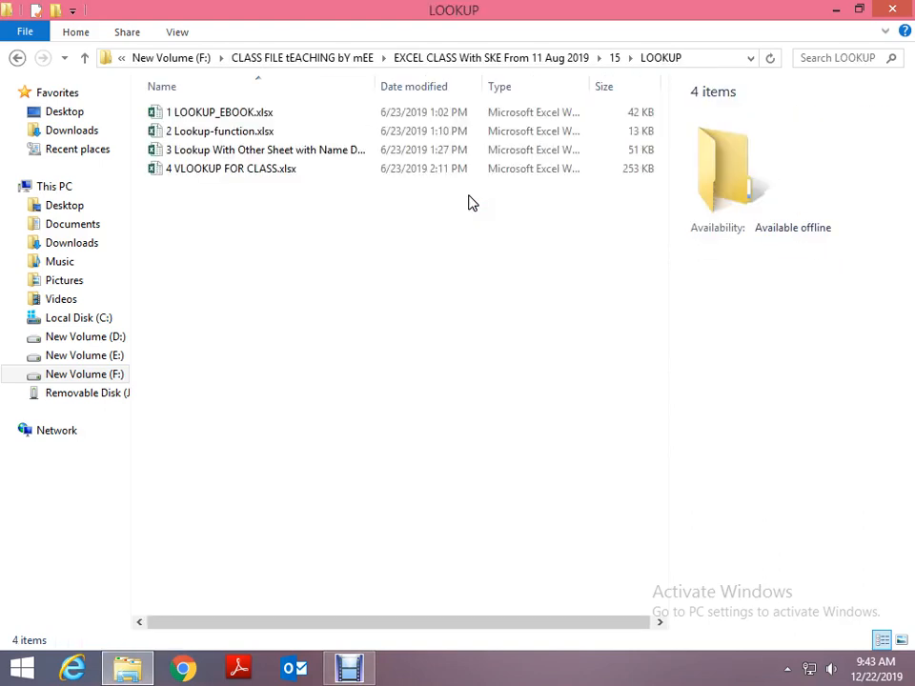
- Return to folder 15, open 3 OFFSET EXAMPLE.xlsm and dismiss the Office activation wizard
{"action": "key", "text": "BackSpace"}
{"action": "key", "text": "Down"}
{"action": "key", "text": "Down"}
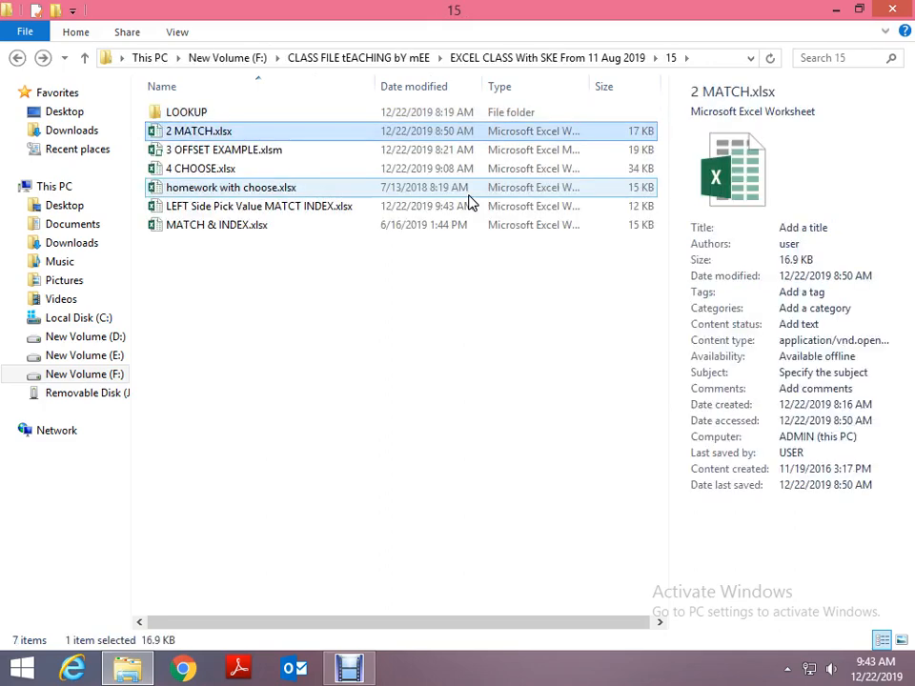
{"action": "key", "text": "Up"}
{"action": "key", "text": "BackSpace"}
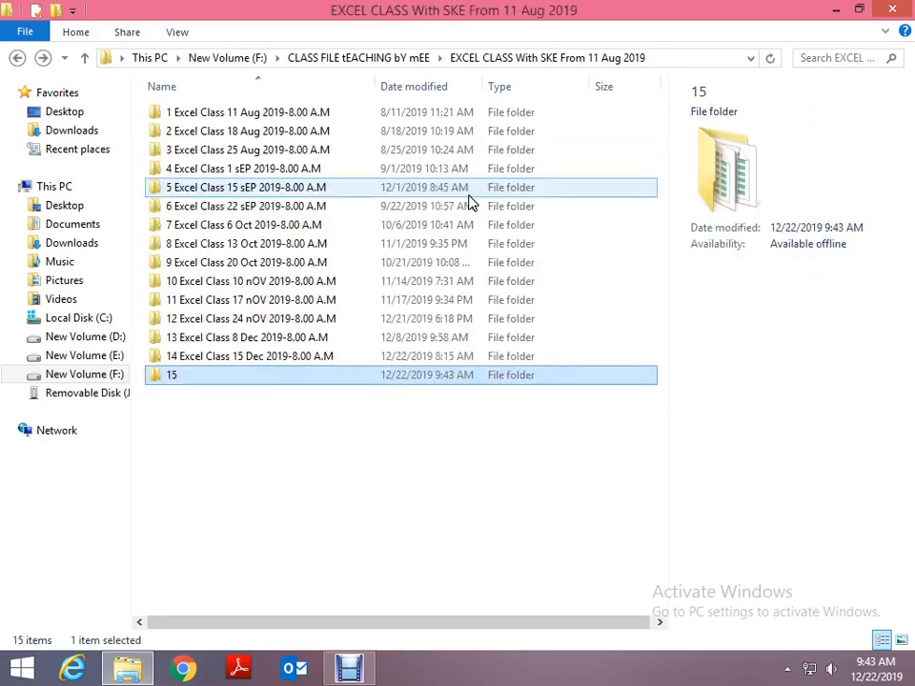
{"action": "key", "text": "Return"}
{"action": "key", "text": "Down"}
{"action": "key", "text": "Down"}
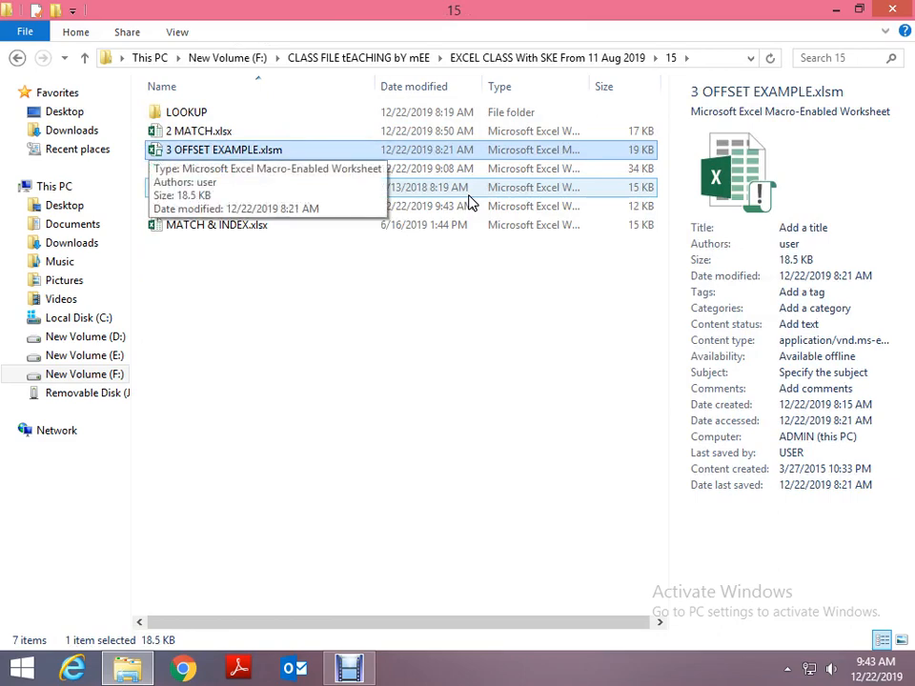
{"action": "key", "text": "Return"}
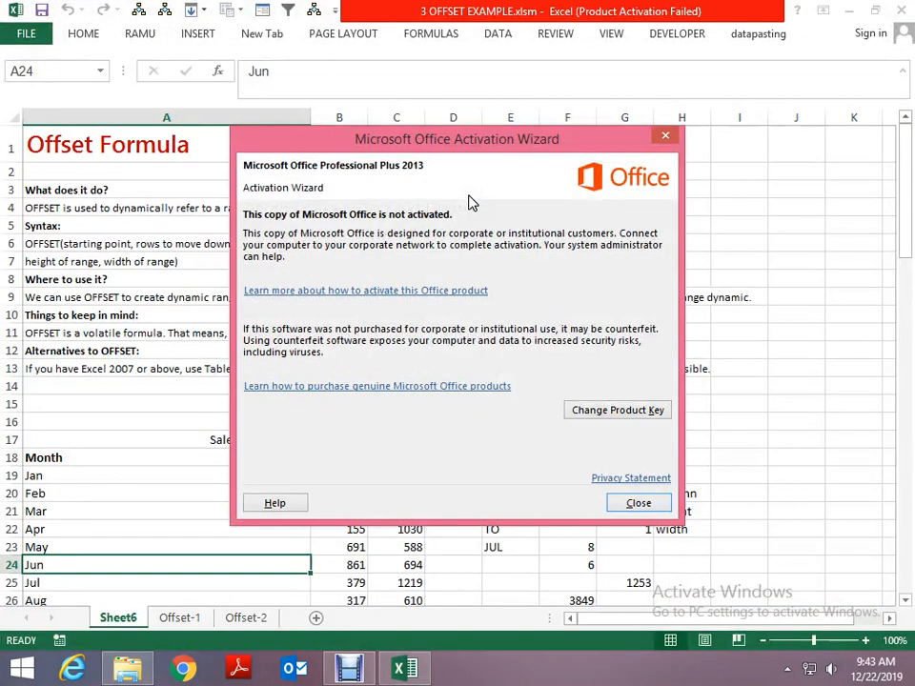
{"action": "left_click", "coordinate": [649, 504]}
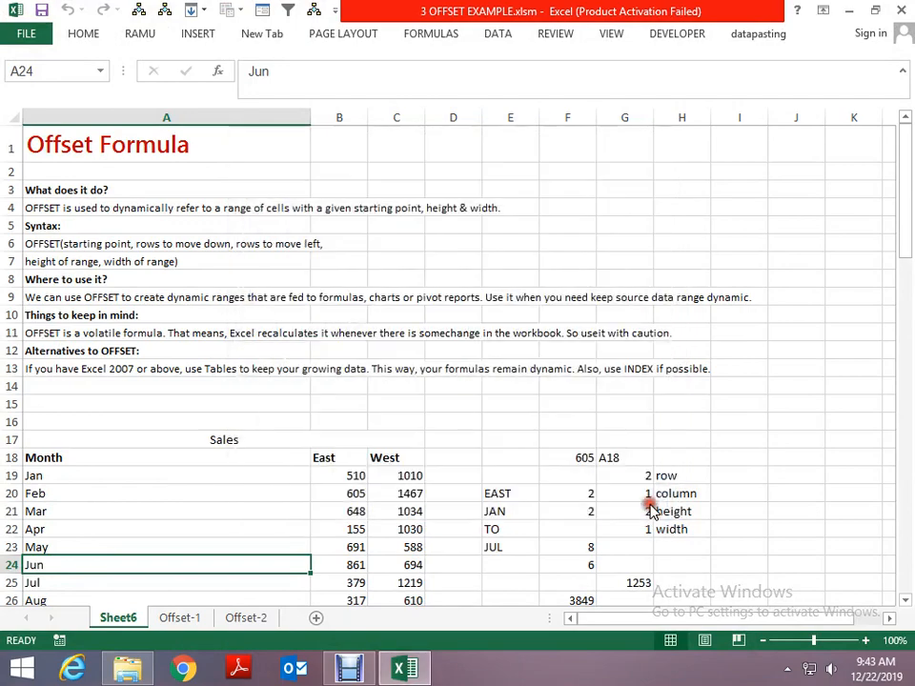
- Review the Offset-1 and Offset-2 sheets, go back to Sheet6 and close the OFFSET workbook without saving
{"action": "key", "text": "ctrl+Page_Down"}
{"action": "key", "text": "ctrl+Page_Down"}
{"action": "key", "text": "ctrl+Page_Up"}
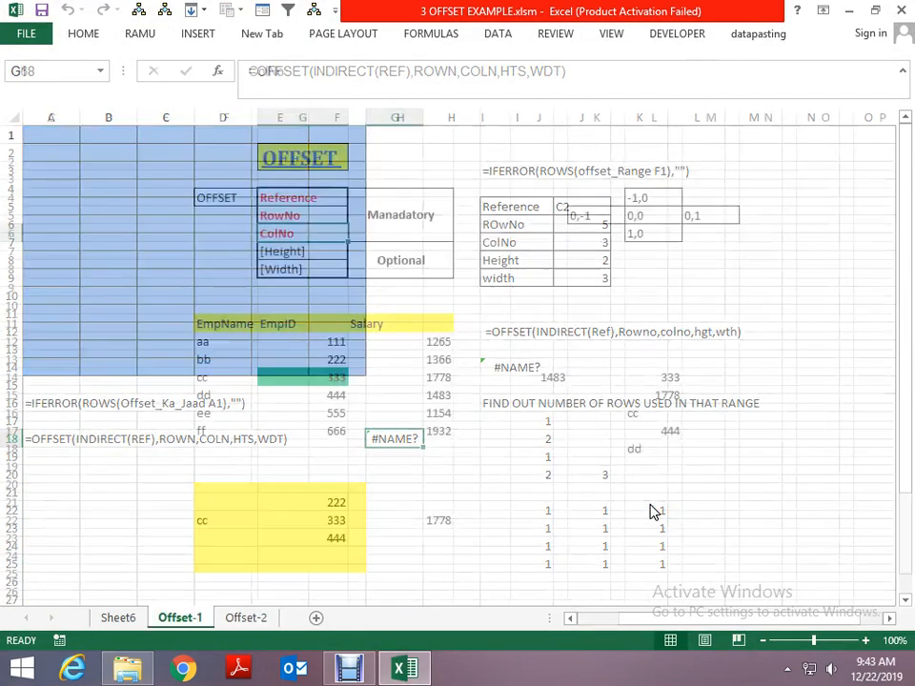
{"action": "key", "text": "ctrl+Page_Up"}
{"action": "key", "text": "alt+space"}
{"action": "key", "text": "c"}
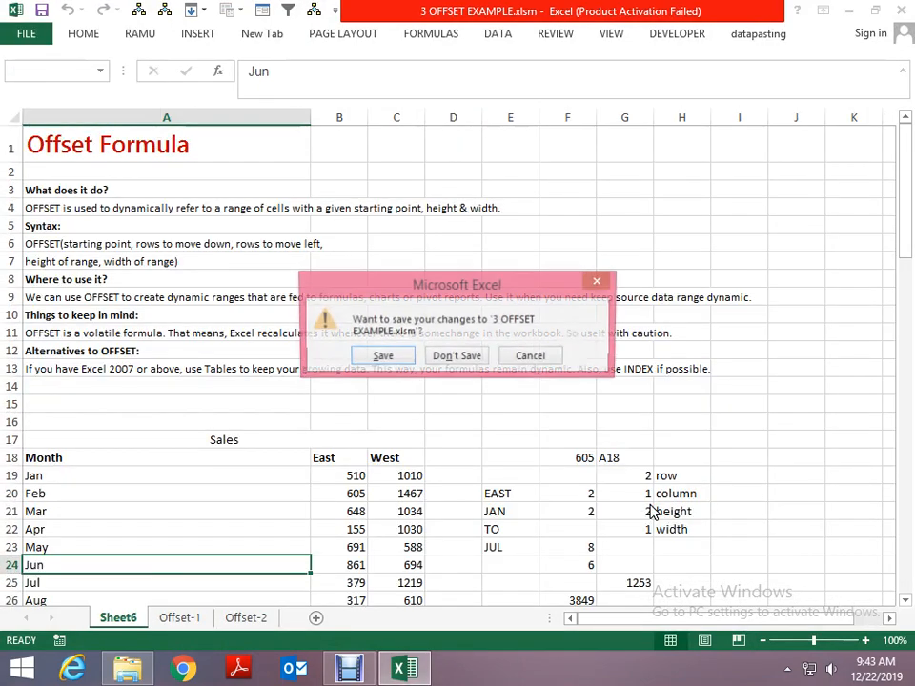
{"action": "key", "text": "Tab"}
{"action": "key", "text": "Return"}
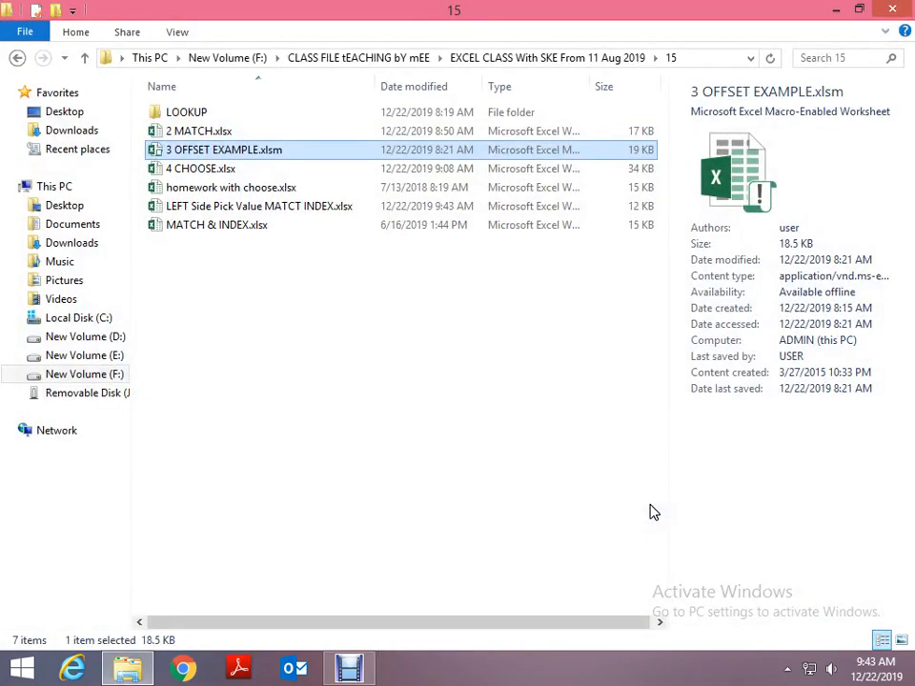
- Open MATCH & INDEX.xlsx from folder 15 to view its Sheet1 (2) lookup examples
{"action": "key", "text": "Down"}
{"action": "key", "text": "Down"}
{"action": "key", "text": "Down"}
{"action": "key", "text": "Down"}
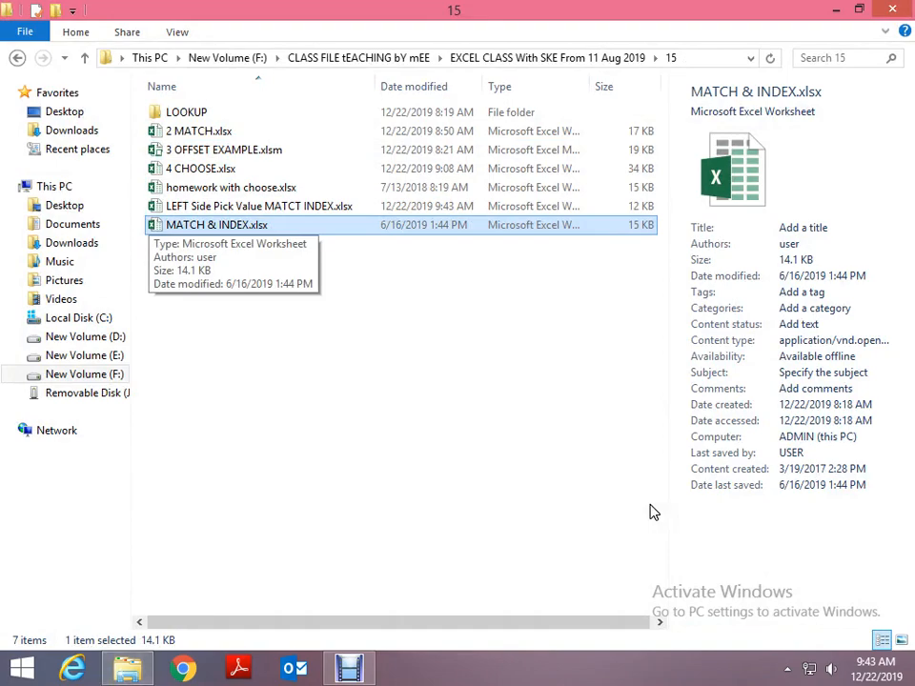
{"action": "key", "text": "Return"}
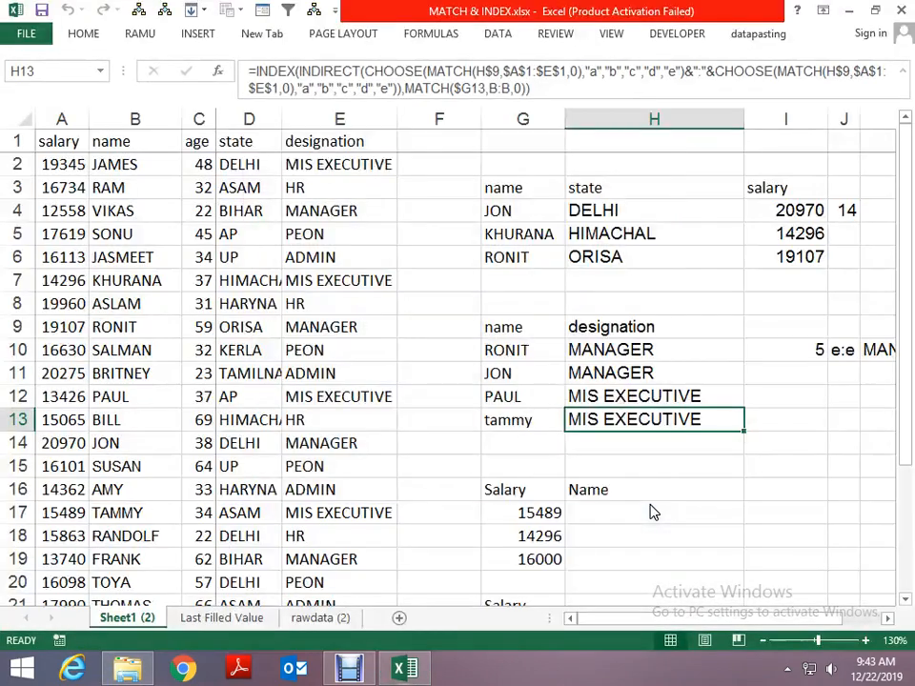
{"action": "left_click", "coordinate": [650, 508]}
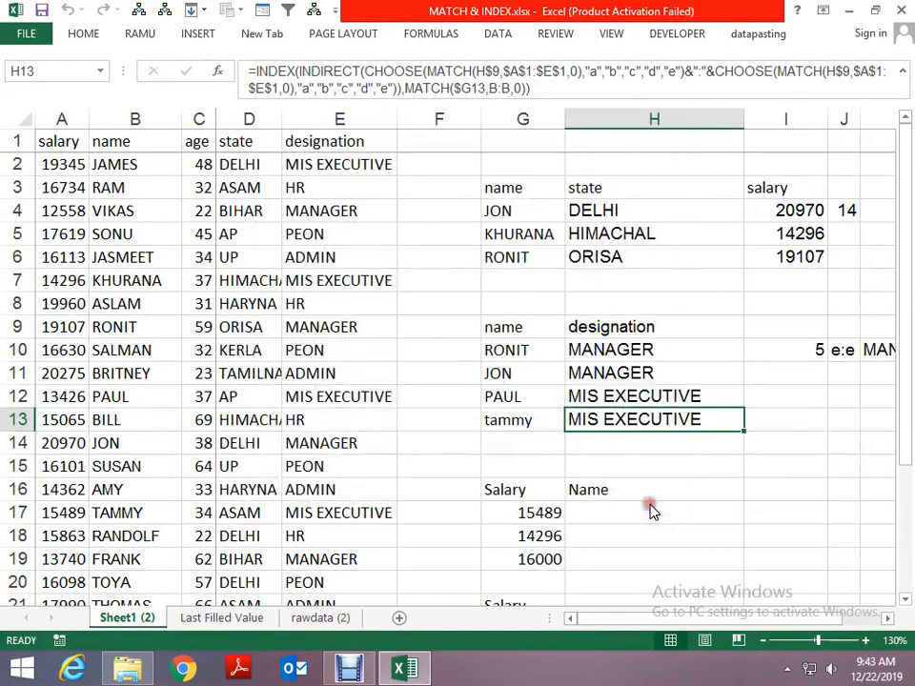
- Review the Last Filled Value sheet of MATCH & INDEX.xlsx and close the workbook without saving
{"action": "key", "text": "ctrl+Page_Down"}
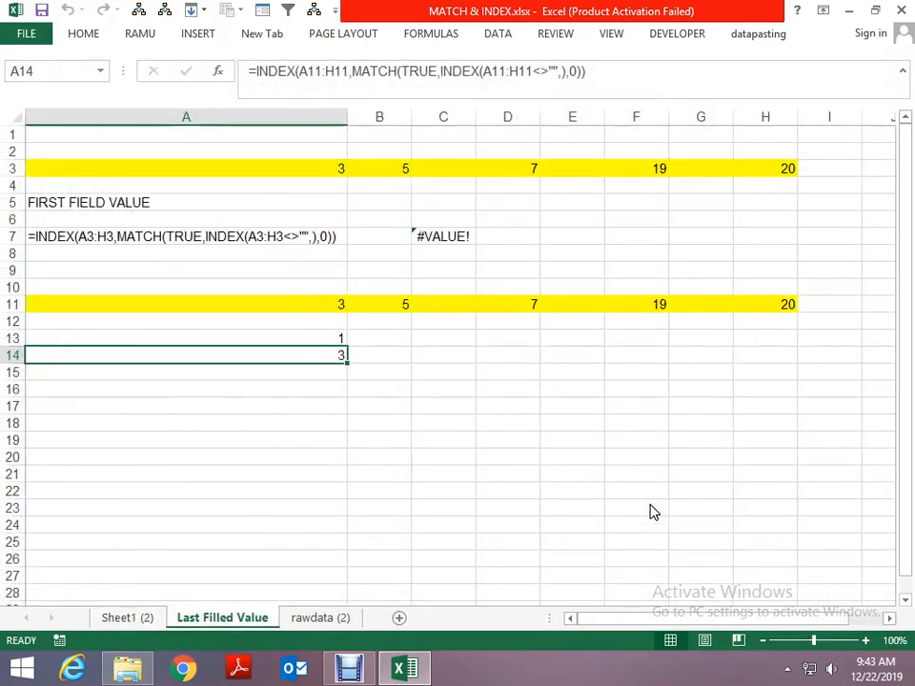
{"action": "key", "text": "ctrl+Page_Down"}
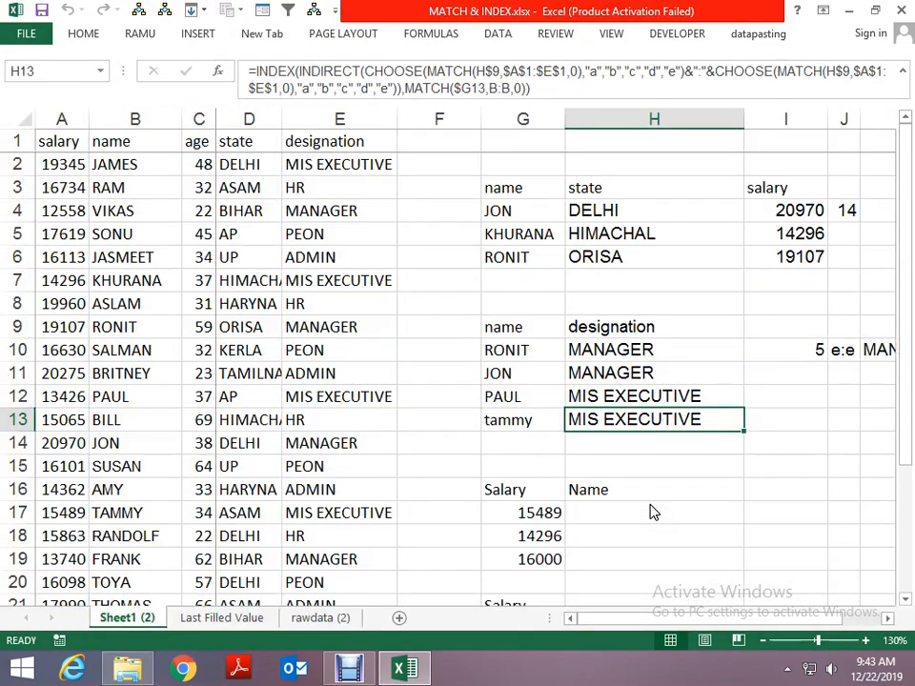
{"action": "key", "text": "alt+F4"}
{"action": "key", "text": "n"}
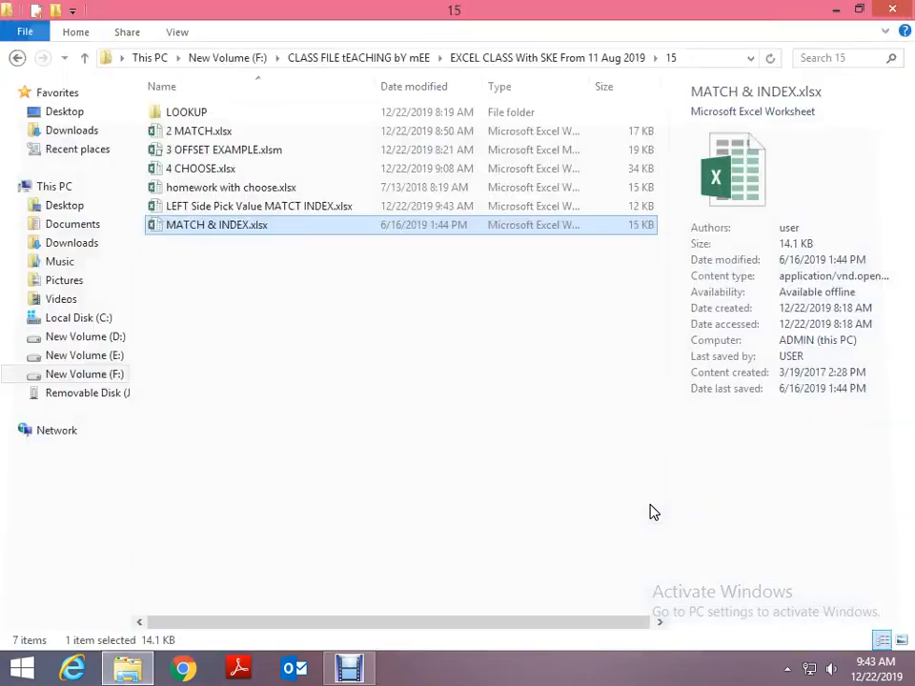
- Open 2 MATCH.xlsx from folder 15 to view its MATCH examples on Sheet2
{"action": "key", "text": "Up"}
{"action": "key", "text": "Up"}
{"action": "key", "text": "Up"}
{"action": "key", "text": "Up"}
{"action": "key", "text": "Up"}
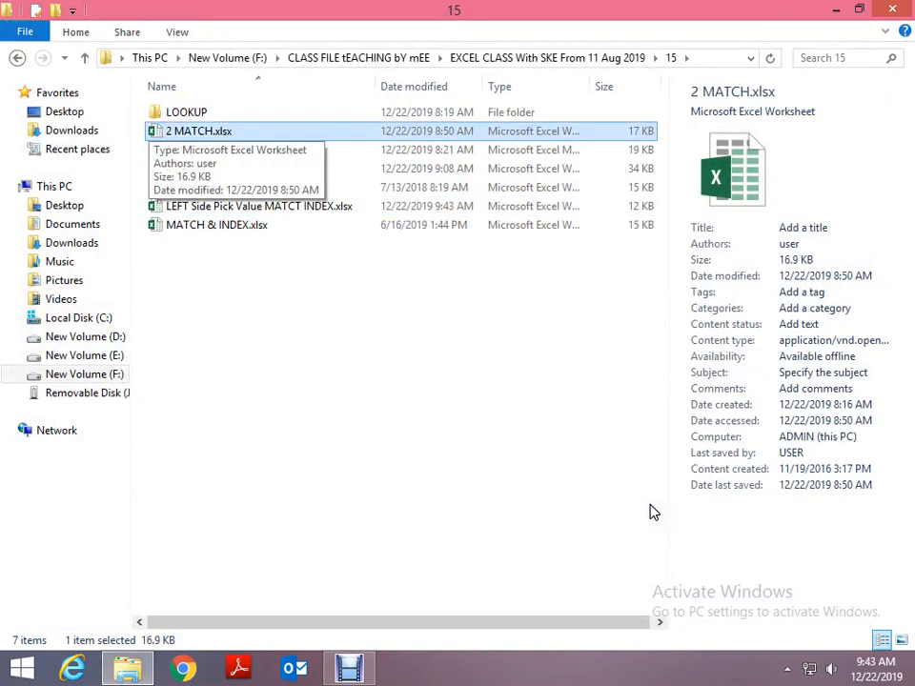
{"action": "key", "text": "Return"}
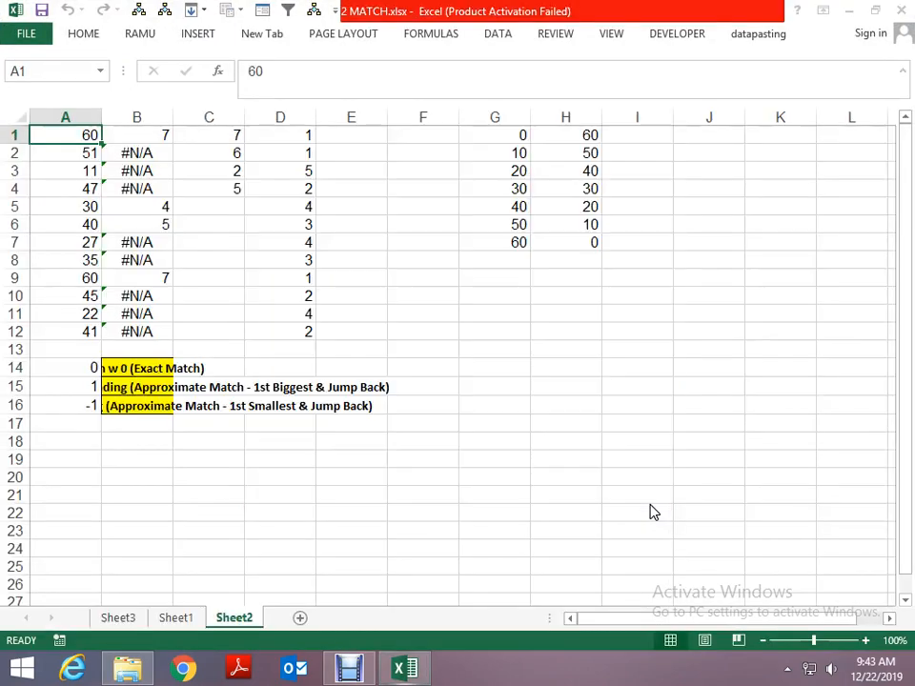
{"action": "left_click", "coordinate": [652, 509]}
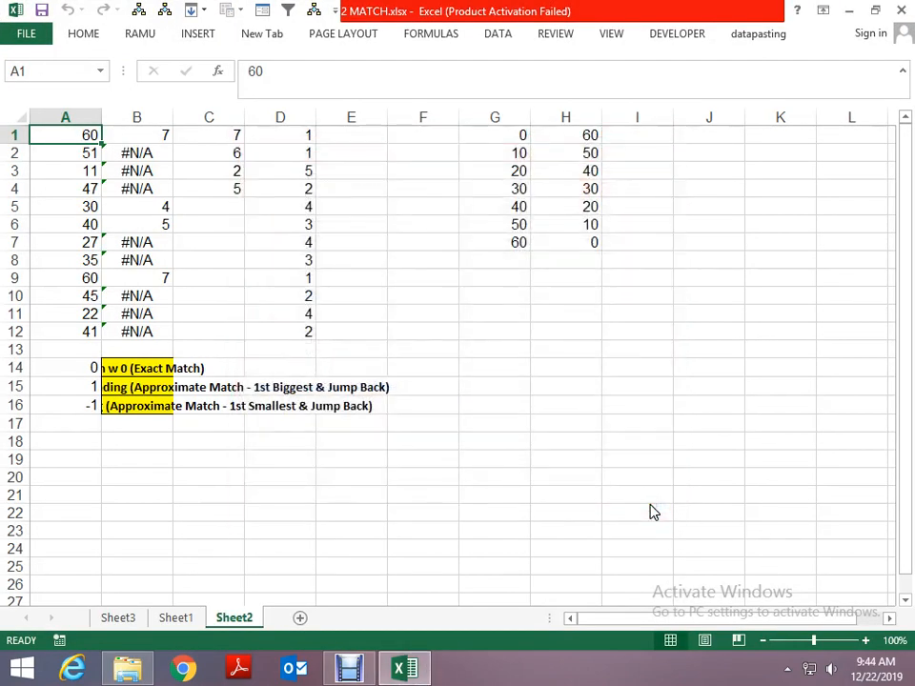
- Review the MATCH examples on Sheet3 and close 2 MATCH.xlsx
{"action": "key", "text": "ctrl+Page_Up"}
{"action": "key", "text": "ctrl+Page_Up"}
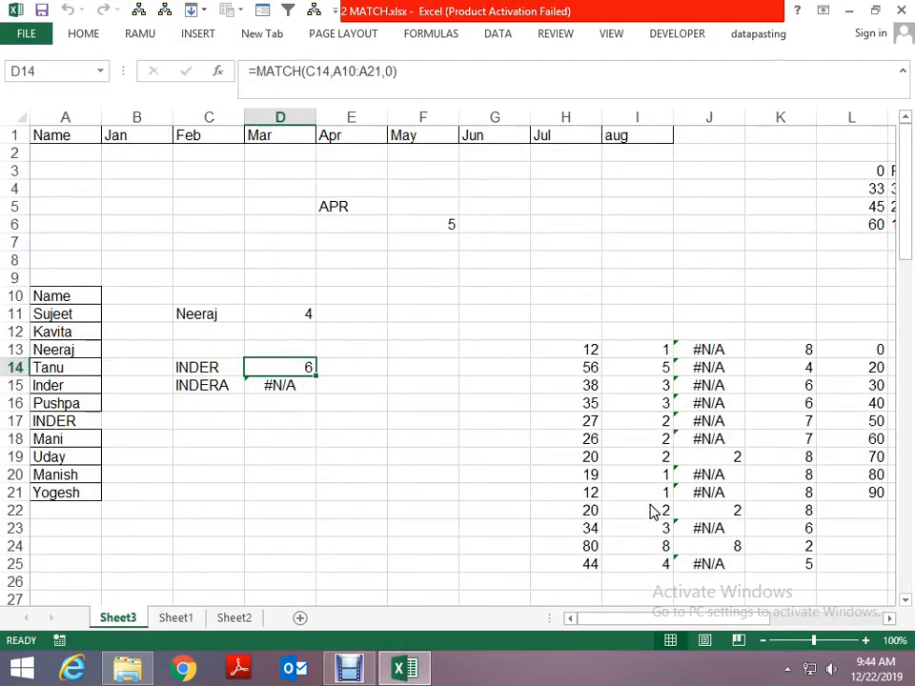
{"action": "key", "text": "alt+space"}
{"action": "key", "text": "c"}
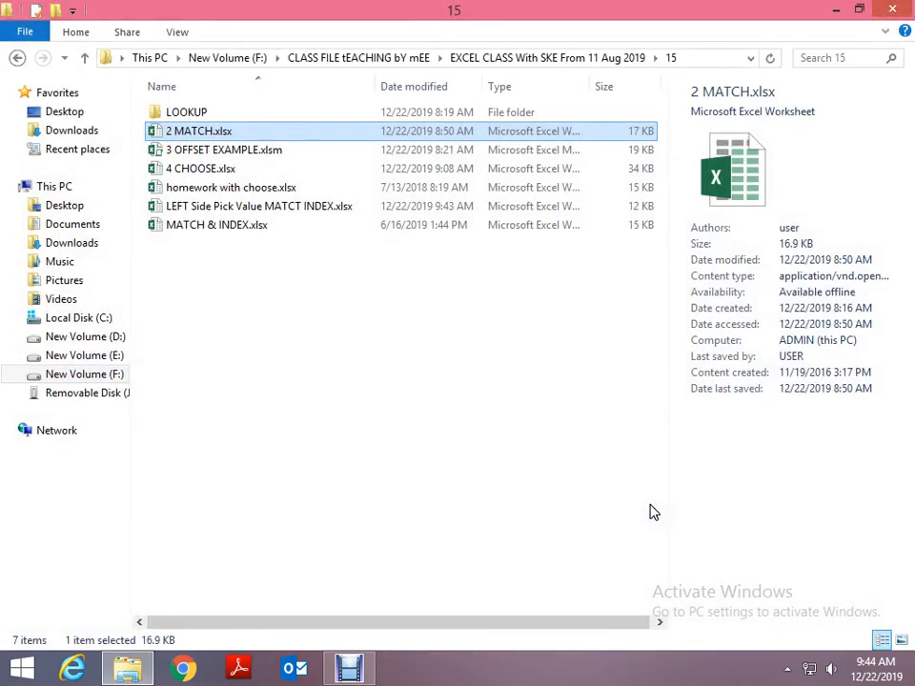
- Look over the remaining workbooks in folder 15, from 3 OFFSET EXAMPLE.xlsm to LEFT Side Pick Value MATCT INDEX.xlsx
{"action": "key", "text": "Down"}
{"action": "key", "text": "Down"}
{"action": "key", "text": "Down"}
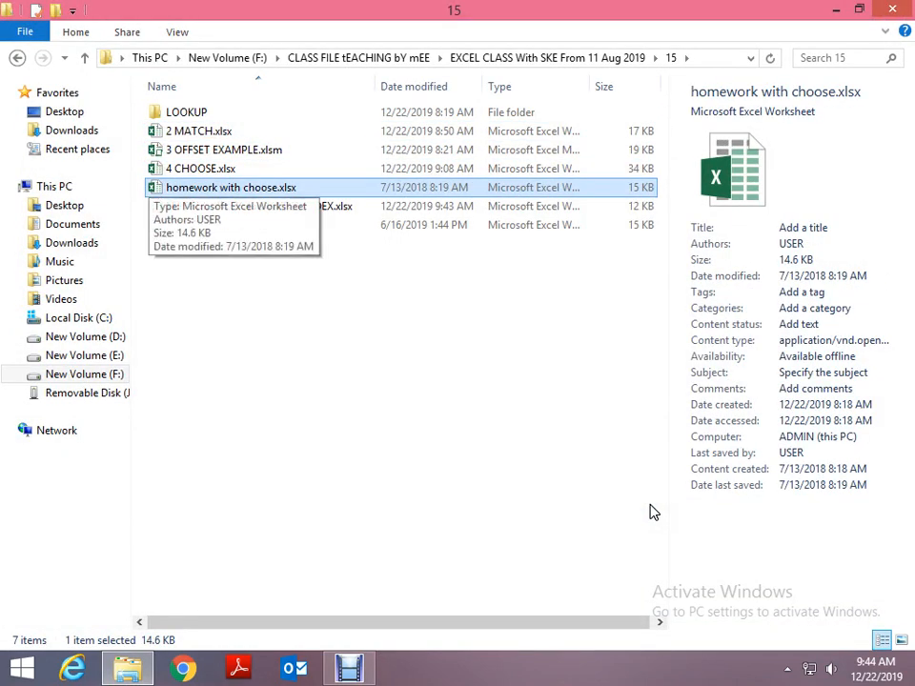
{"action": "key", "text": "Down"}
{"action": "key", "text": "Up"}
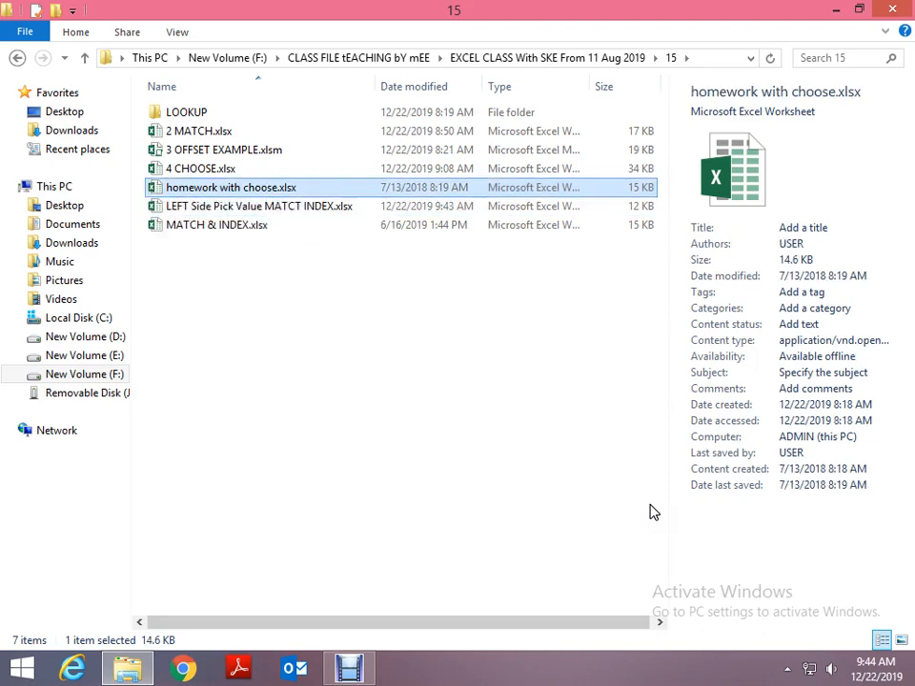
{"action": "key", "text": "Down"}
{"action": "left_click", "coordinate": [666, 501]}
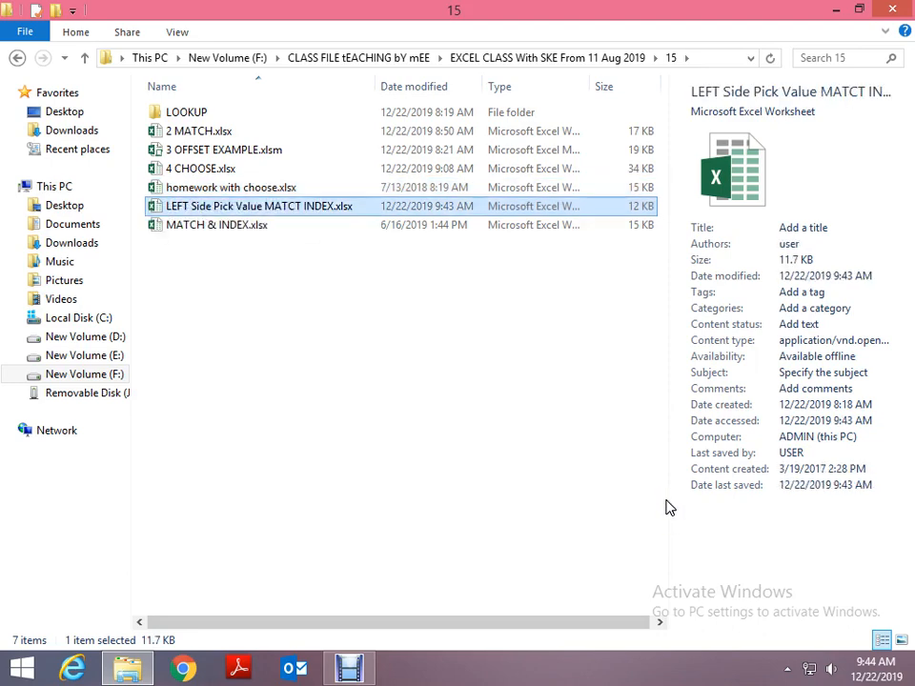
- Check the 14 Excel Class 15 Dec 2019-8.00 A.M folder and go up to the CLASS FILE tEACHING bY mEE folder
{"action": "key", "text": "BackSpace"}
{"action": "key", "text": "Up"}
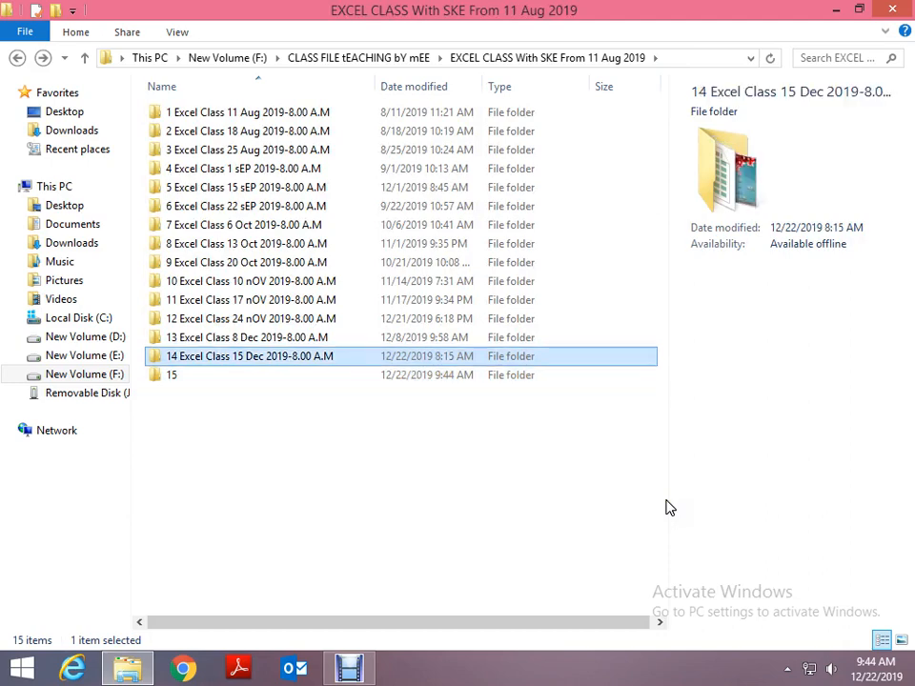
{"action": "key", "text": "Return"}
{"action": "key", "text": "BackSpace"}
{"action": "key", "text": "BackSpace"}
- Find and open the EXCEL CLASS With UPE From 3 Feb 2019 folder among the class folders
{"action": "key", "text": "Down"}
{"action": "key", "text": "Down"}
{"action": "key", "text": "Down"}
{"action": "key", "text": "Down"}
{"action": "key", "text": "Down"}
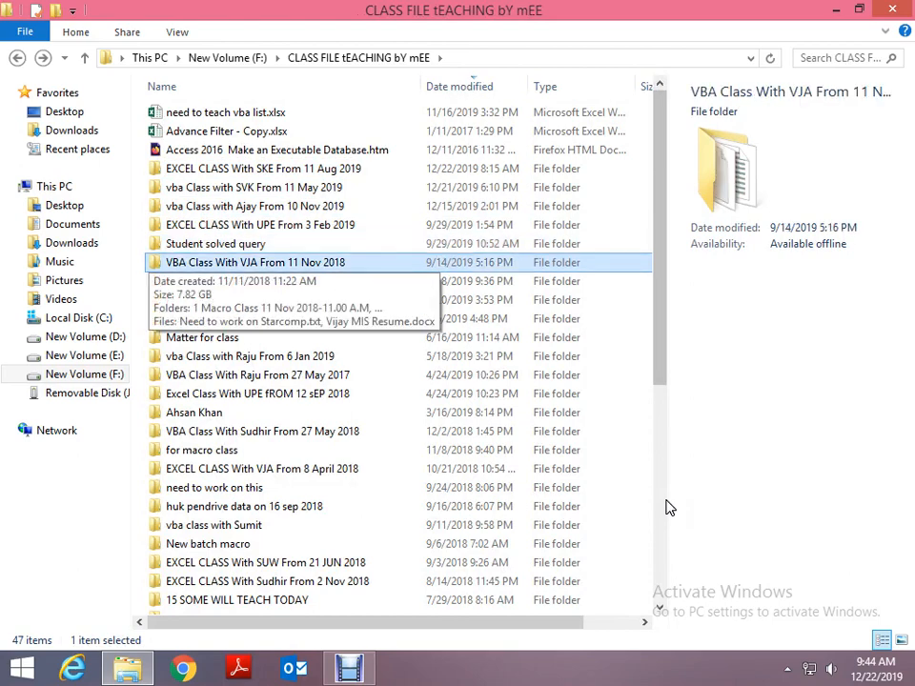
{"action": "key", "text": "Down"}
{"action": "key", "text": "Up"}
{"action": "key", "text": "Up"}
{"action": "key", "text": "Up"}
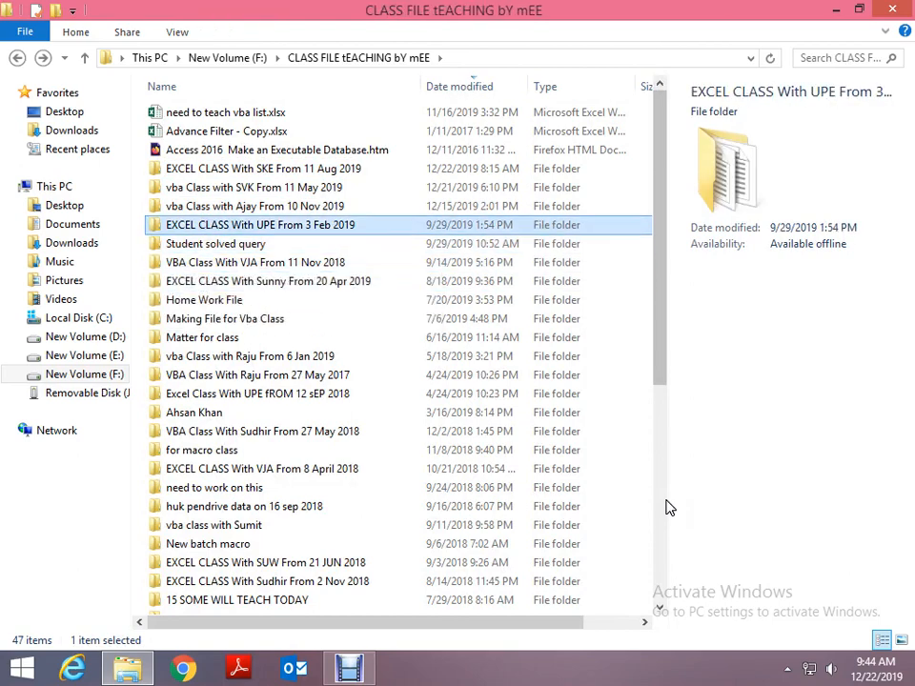
{"action": "key", "text": "Return"}
- Check the contents of the 20 Excel Class 7 Jul 2019-11.00 A.M and 19 Excel Class 30 jUN 2019-11.00 A.M folders
{"action": "key", "text": "Down"}
{"action": "key", "text": "Down"}
{"action": "key", "text": "Down"}
{"action": "key", "text": "Down"}
{"action": "key", "text": "Down"}
{"action": "key", "text": "Down"}
{"action": "key", "text": "Down"}
{"action": "key", "text": "Down"}
{"action": "key", "text": "Down"}
{"action": "key", "text": "Down"}
{"action": "key", "text": "Down"}
{"action": "key", "text": "Down"}
{"action": "key", "text": "Down"}
{"action": "key", "text": "Down"}
{"action": "key", "text": "Down"}
{"action": "key", "text": "Down"}
{"action": "key", "text": "Down"}
{"action": "key", "text": "Down"}
{"action": "key", "text": "Down"}
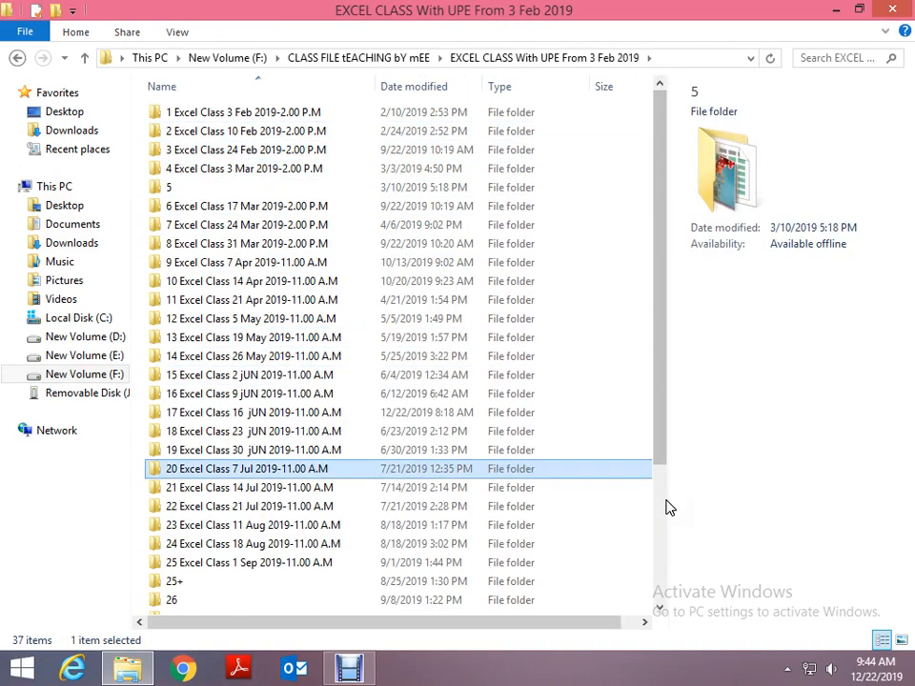
{"action": "key", "text": "Return"}
{"action": "key", "text": "BackSpace"}
{"action": "key", "text": "Up"}
{"action": "key", "text": "Return"}
{"action": "key", "text": "BackSpace"}
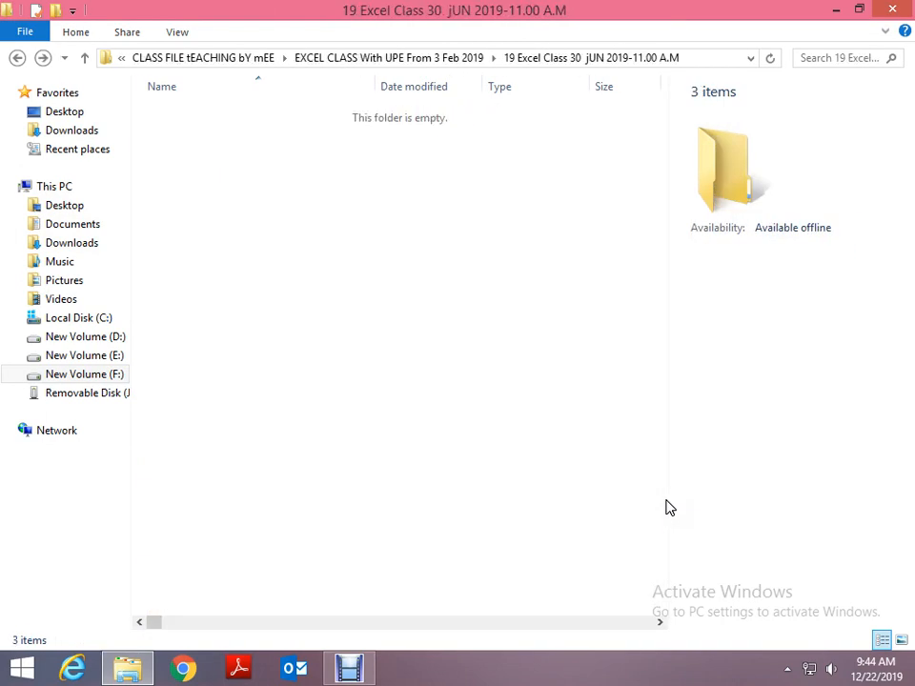
- Check the 18 Excel Class 23 jUN 2019-11.00 A.M folder and open the 17 Excel Class 16 jUN 2019-11.00 A.M folder
{"action": "key", "text": "Up"}
{"action": "key", "text": "Return"}
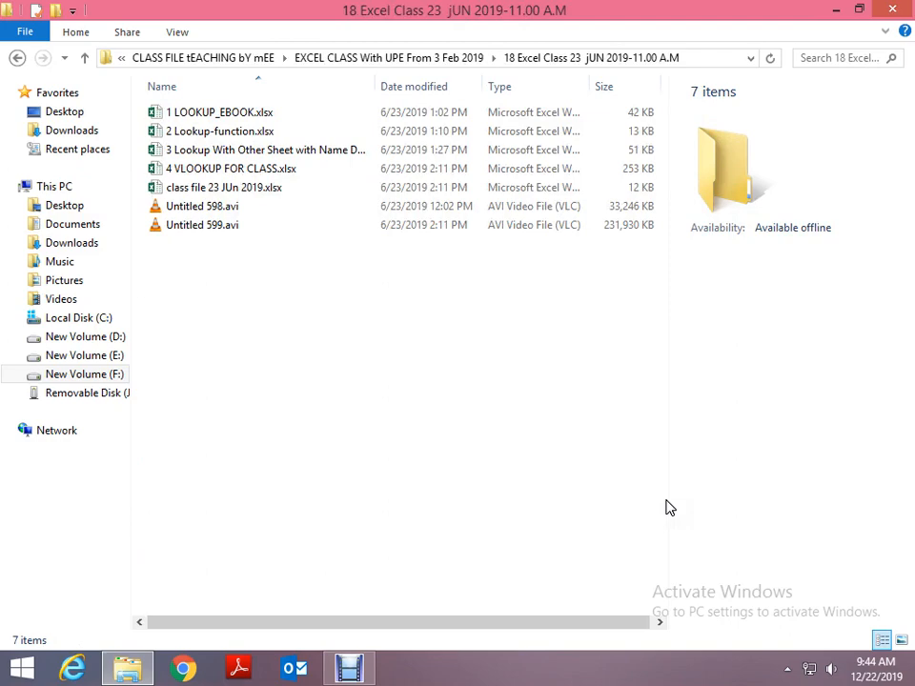
{"action": "key", "text": "BackSpace"}
{"action": "key", "text": "Up"}
{"action": "key", "text": "Return"}
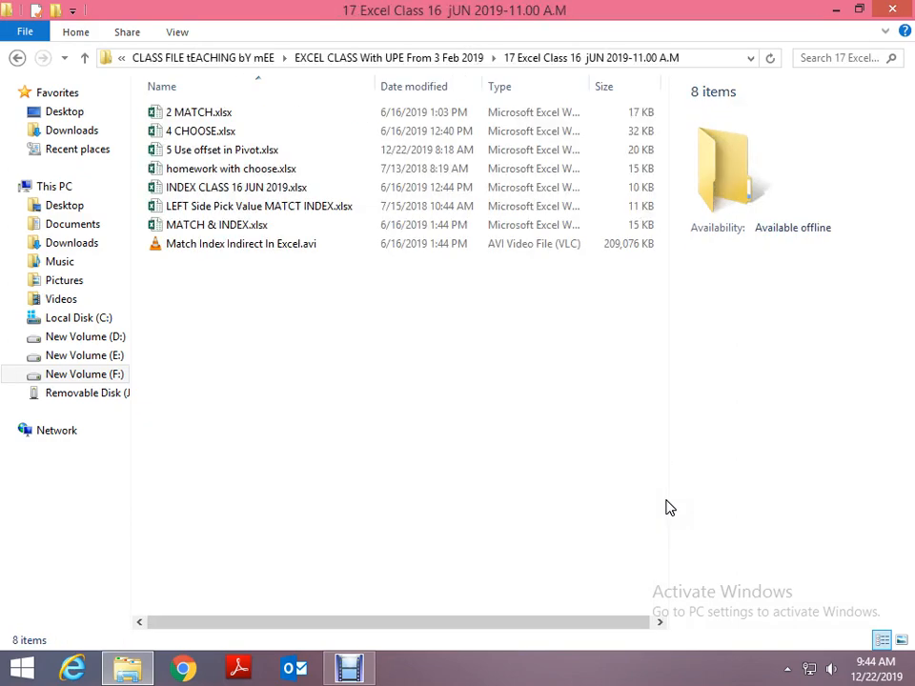
- Copy 5 Use offset in Pivot.xlsx and go up to the CLASS FILE tEACHING bY mEE folder
{"action": "key", "text": "Down"}
{"action": "key", "text": "Down"}
{"action": "key", "text": "Down"}
{"action": "key", "text": "BackSpace"}
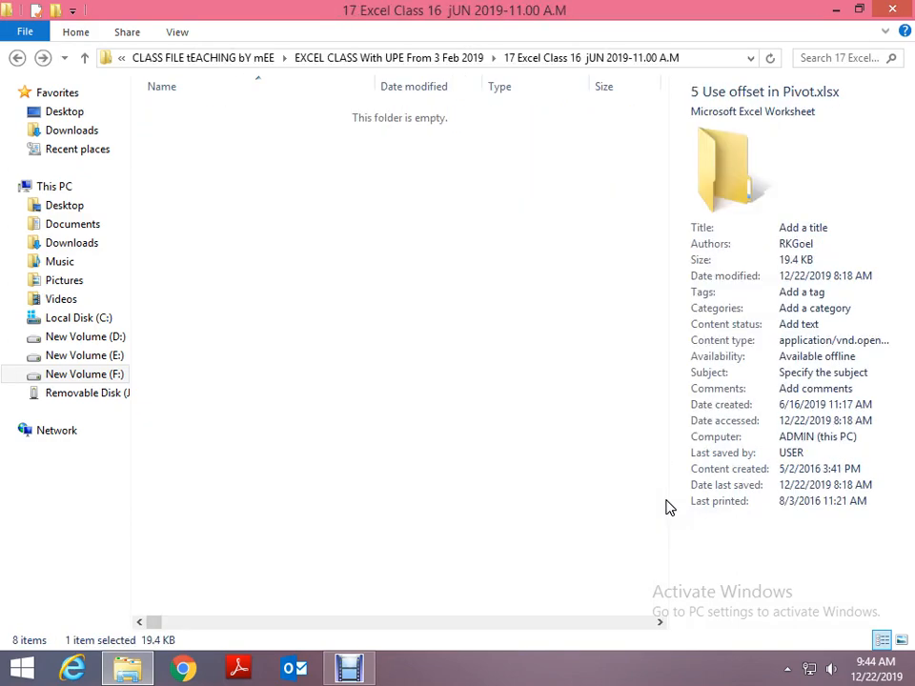
{"action": "key", "text": "BackSpace"}
{"action": "key", "text": "BackSpace"}
{"action": "key", "text": "Return"}
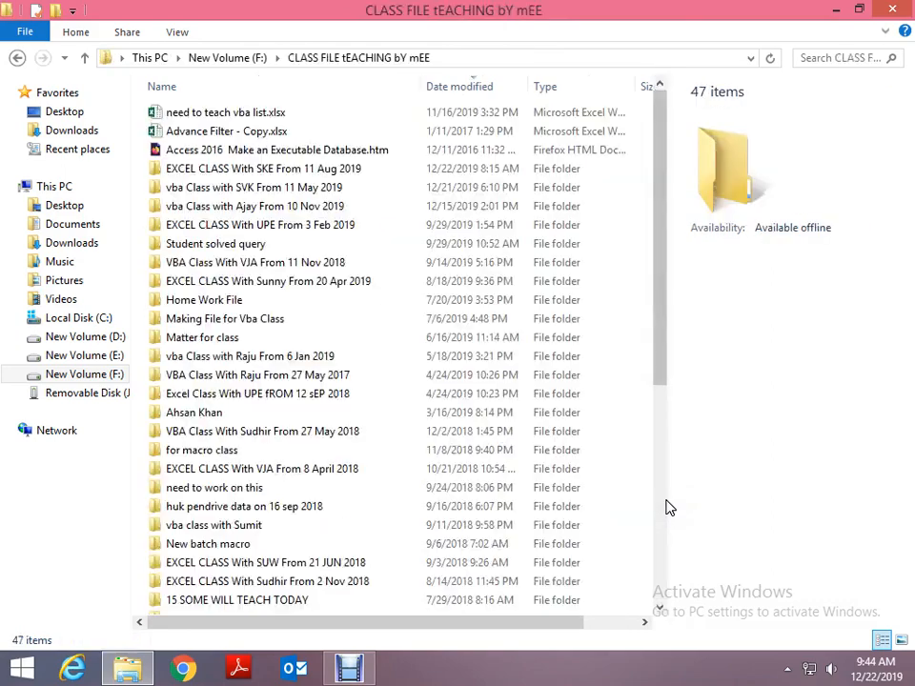
- Paste the copied workbook into folder 15 of EXCEL CLASS With SKE From 11 Aug 2019
{"action": "key", "text": "Down"}
{"action": "key", "text": "Down"}
{"action": "key", "text": "Down"}
{"action": "key", "text": "Down"}
{"action": "key", "text": "Return"}
{"action": "key", "text": "Down"}
{"action": "key", "text": "Down"}
{"action": "key", "text": "Down"}
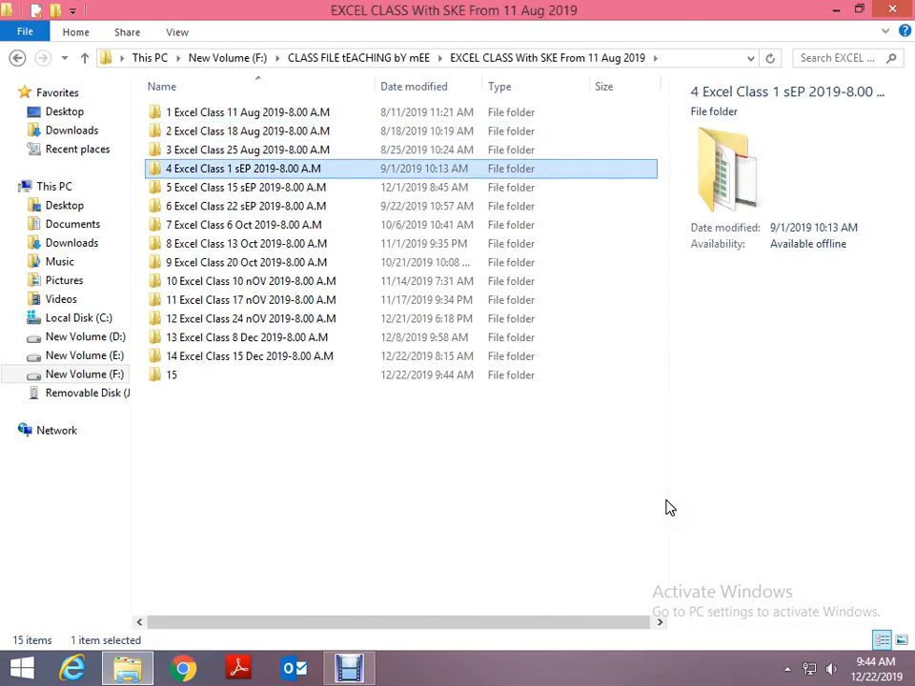
{"action": "key", "text": "Down"}
{"action": "key", "text": "End"}
{"action": "key", "text": "Return"}
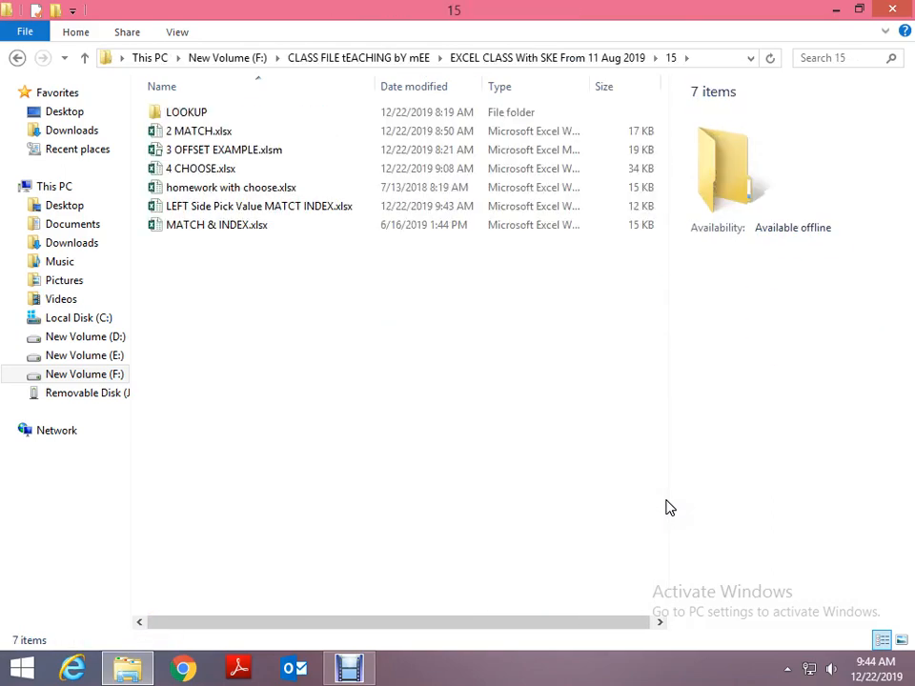
{"action": "key", "text": "ctrl+v"}
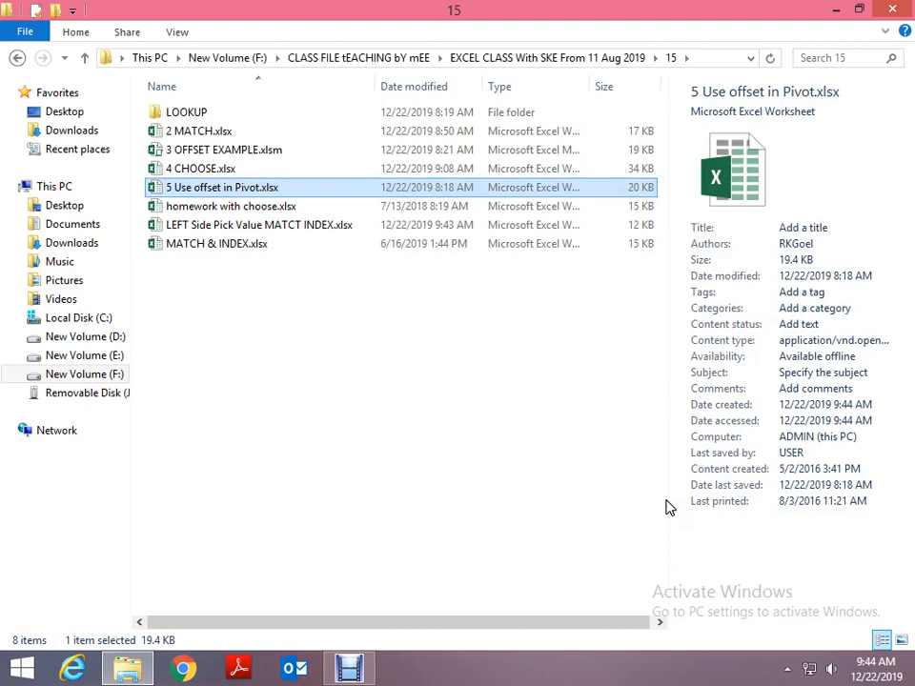
- Open 5 Use offset in Pivot.xlsx in Excel, dismiss the reference warning and activation wizard, and show Sheet2
{"action": "key", "text": "Return"}
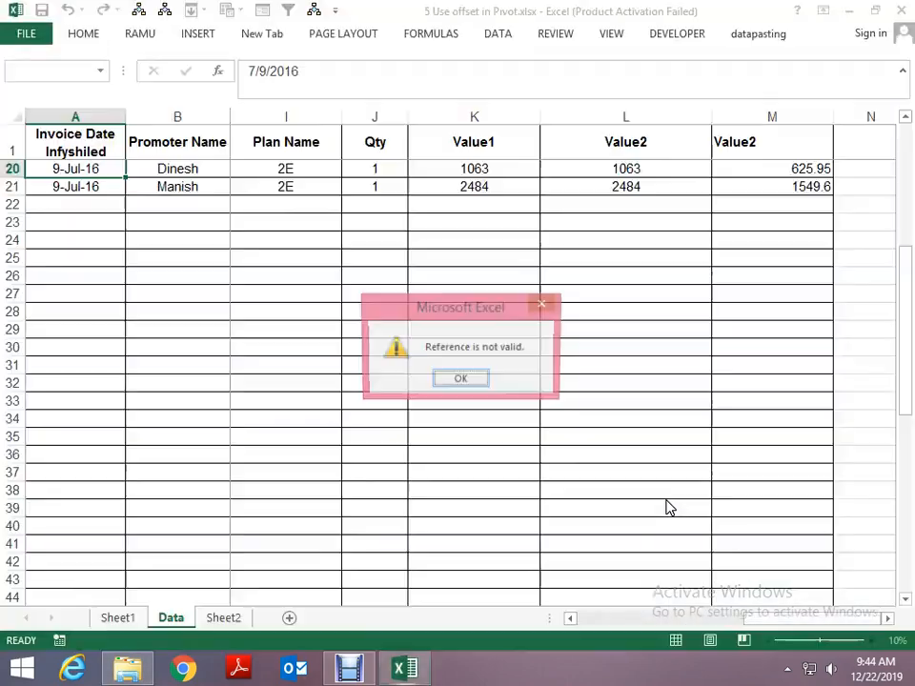
{"action": "left_click", "coordinate": [468, 379]}
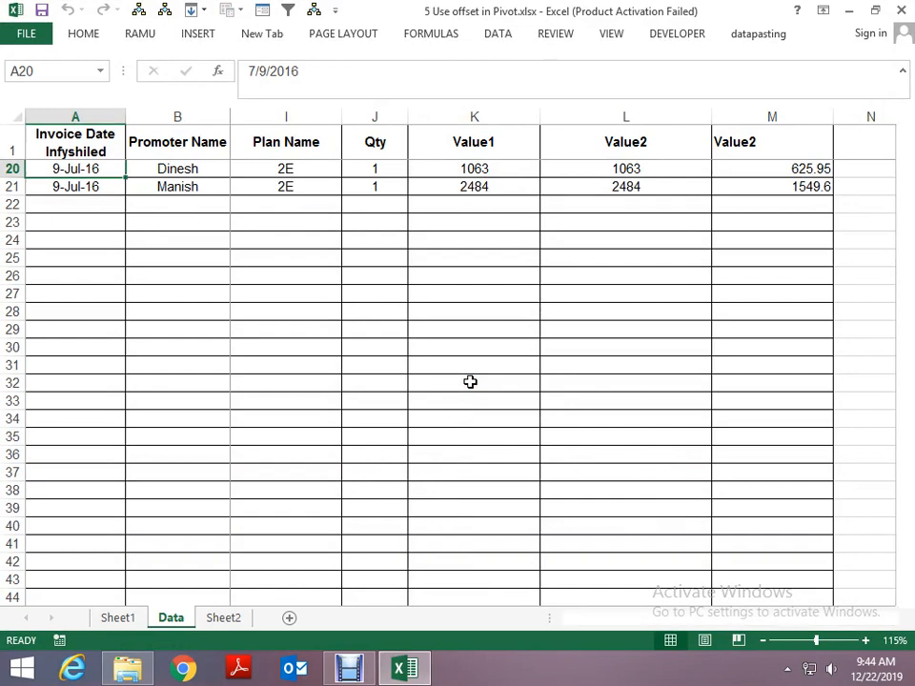
{"action": "key", "text": "ctrl+Page_Down"}
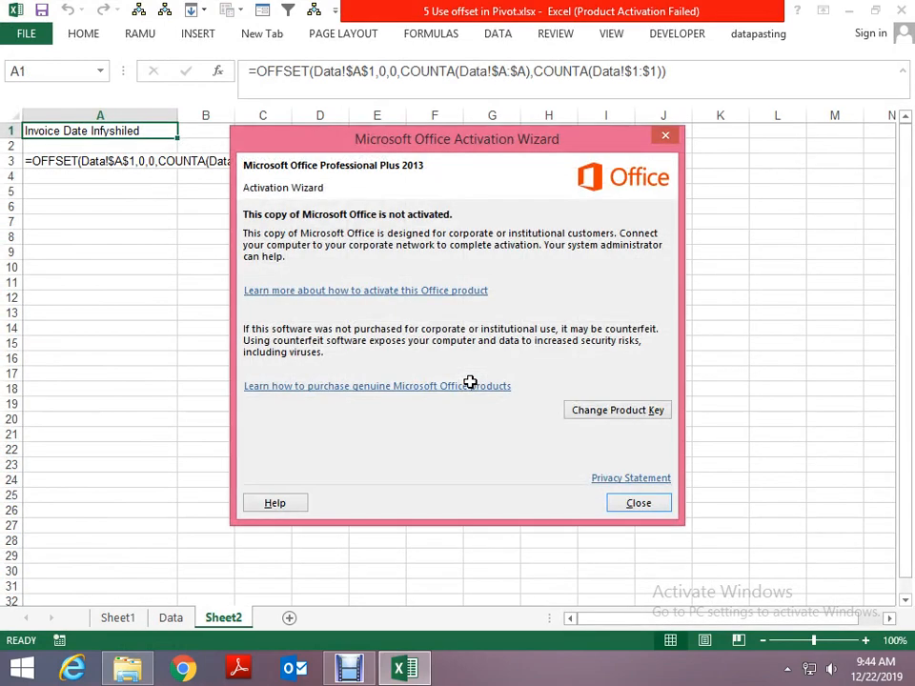
{"action": "left_click", "coordinate": [639, 505]}
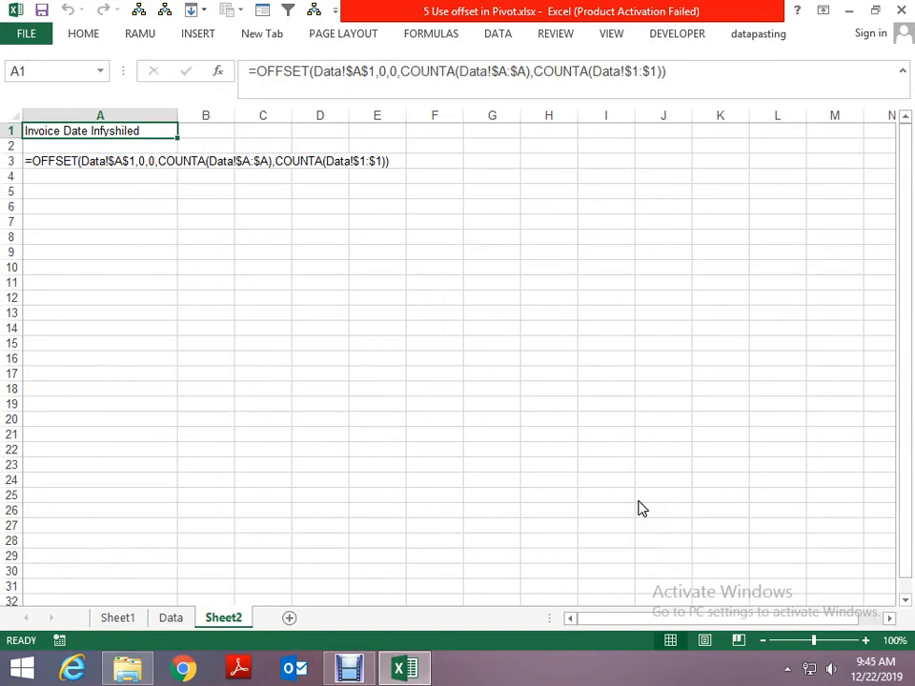
- Look over the existing pivot table on Sheet1 and the column headers of the Data sheet
{"action": "key", "text": "ctrl+Page_Up"}
{"action": "key", "text": "ctrl+Page_Up"}
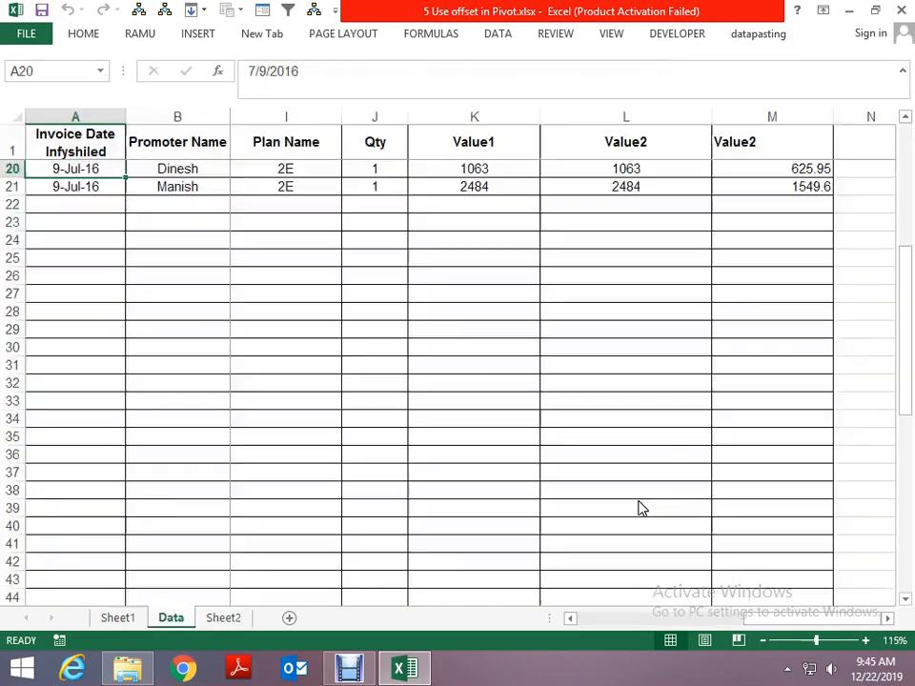
{"action": "key", "text": "Up"}
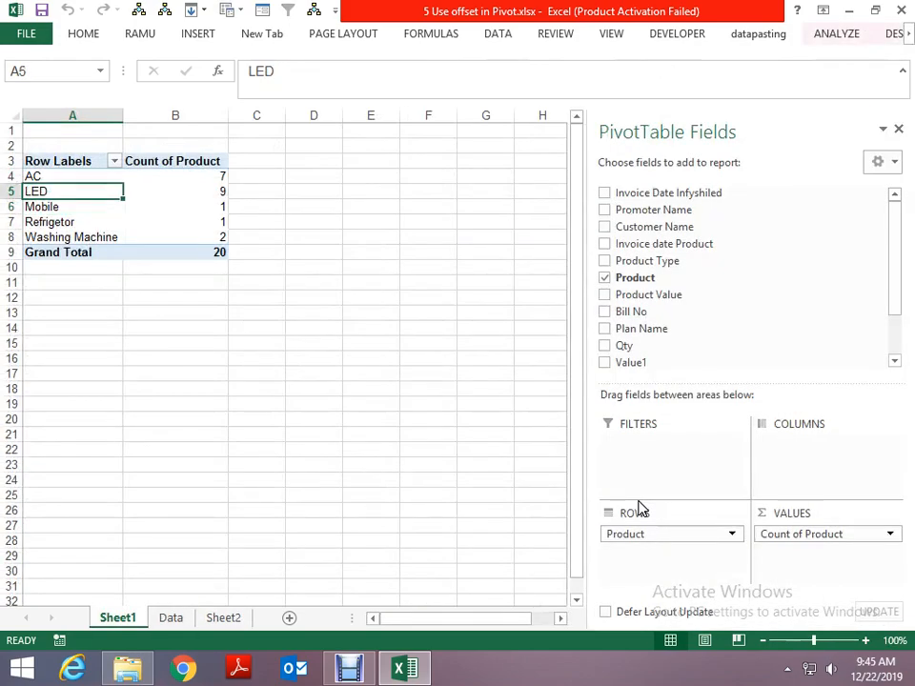
{"action": "key", "text": "ctrl+Page_Down"}
{"action": "key", "text": "Up"}
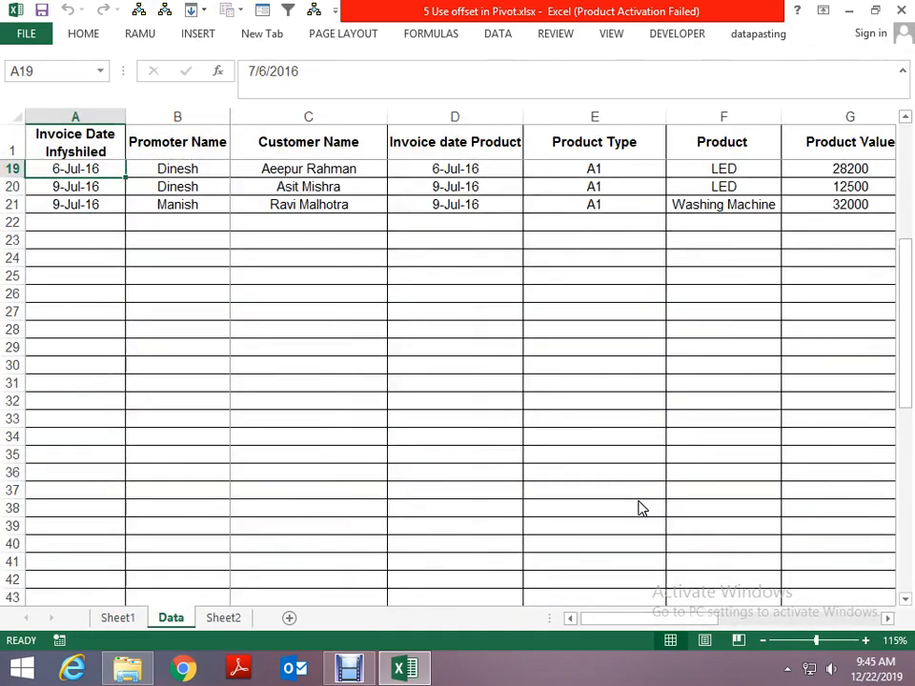
{"action": "key", "text": "ctrl+Up"}
{"action": "key", "text": "ctrl+Home"}
{"action": "key", "text": "Up"}
{"action": "key", "text": "Right"}
{"action": "key", "text": "Right"}
{"action": "key", "text": "Right"}
{"action": "key", "text": "Right"}
{"action": "key", "text": "Right"}
{"action": "key", "text": "Right"}
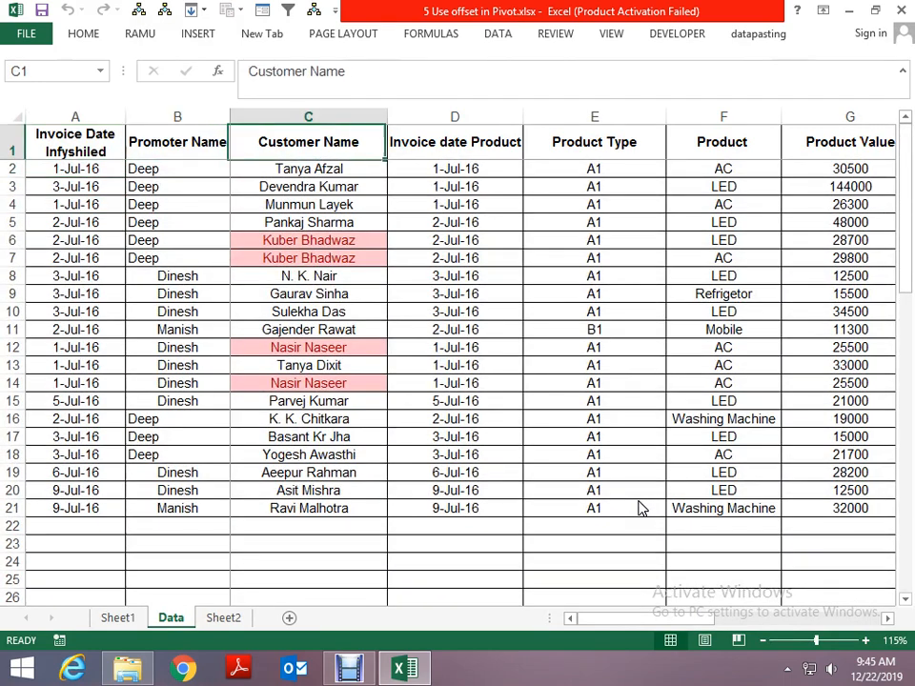
{"action": "key", "text": "Right"}
{"action": "key", "text": "Right"}
{"action": "key", "text": "Right"}
{"action": "key", "text": "Right"}
{"action": "key", "text": "Right"}
{"action": "key", "text": "Right"}
{"action": "key", "text": "Right"}
{"action": "key", "text": "Right"}
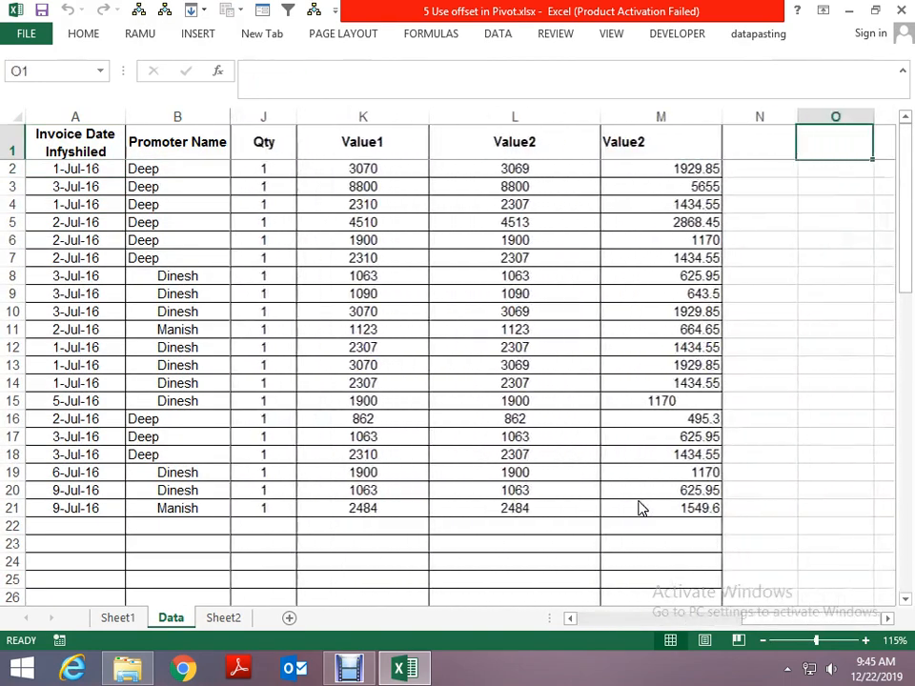
- Insert a PivotTable from the Data sheet's table on a new worksheet, with Product as rows and Count of Product as values
{"action": "key", "text": "Left"}
{"action": "key", "text": "Left"}
{"action": "key", "text": "Left"}
{"action": "key", "text": "Left"}
{"action": "key", "text": "Down"}
{"action": "key", "text": "Down"}
{"action": "key", "text": "alt"}
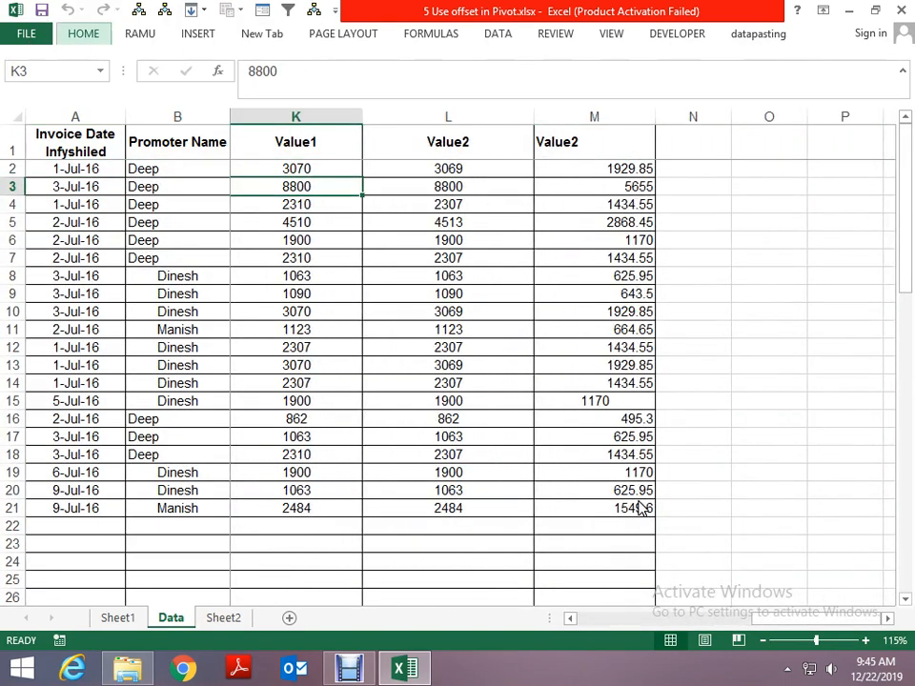
{"action": "key", "text": "n"}
{"action": "key", "text": "v"}
{"action": "key", "text": "Return"}
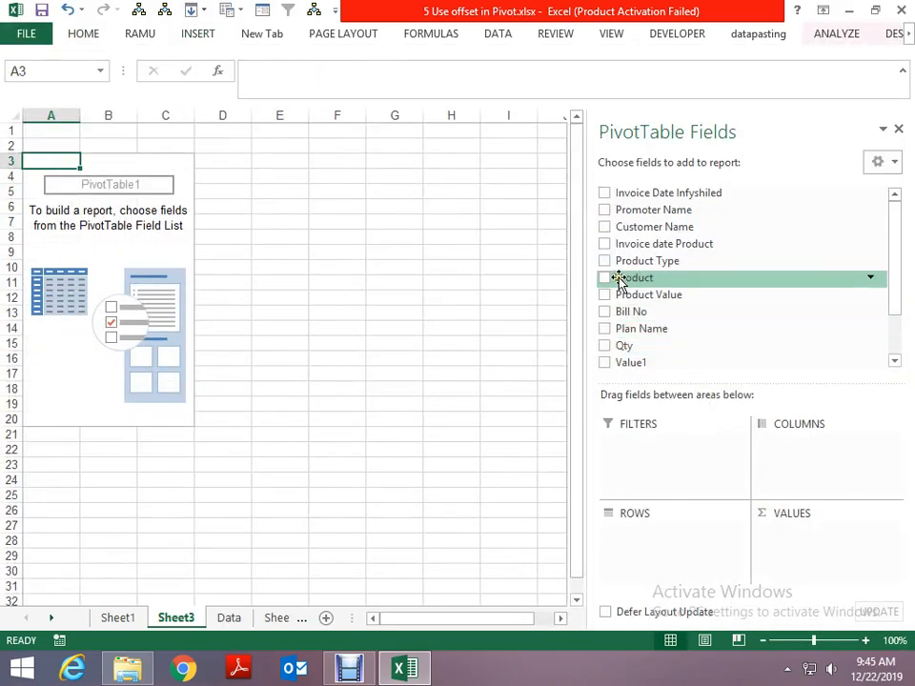
{"action": "left_click_drag", "start_coordinate": [611, 281], "coordinate": [820, 551]}
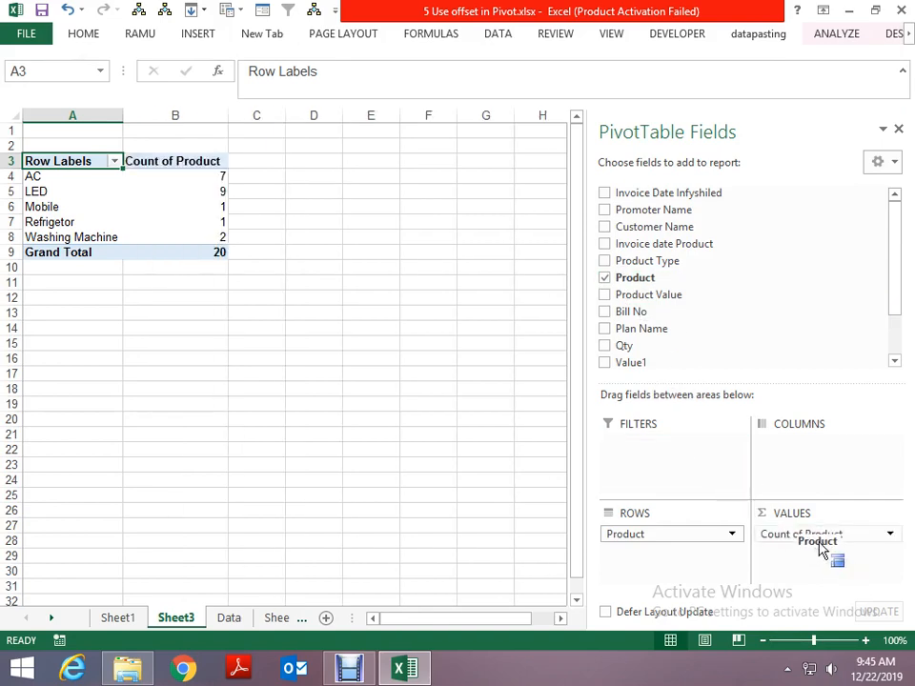
- Copy rows 4 to 21 of the Data sheet's table and paste them below the existing records from A22
{"action": "key", "text": "ctrl+Page_Down"}
{"action": "key", "text": "Home"}
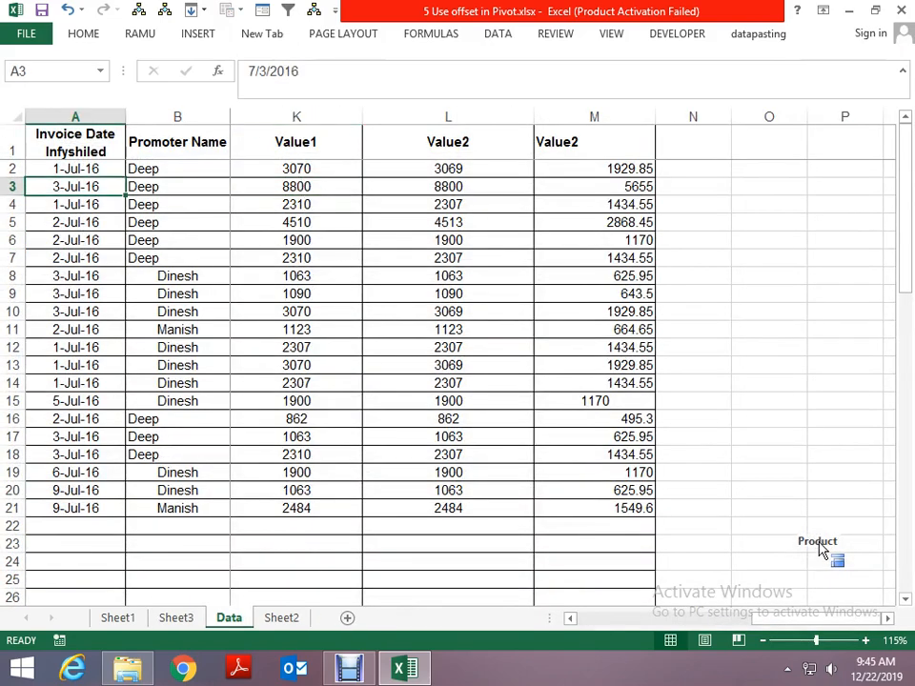
{"action": "key", "text": "Down"}
{"action": "key", "text": "ctrl+shift+Down"}
{"action": "key", "text": "ctrl+shift+Right"}
{"action": "key", "text": "ctrl+c"}
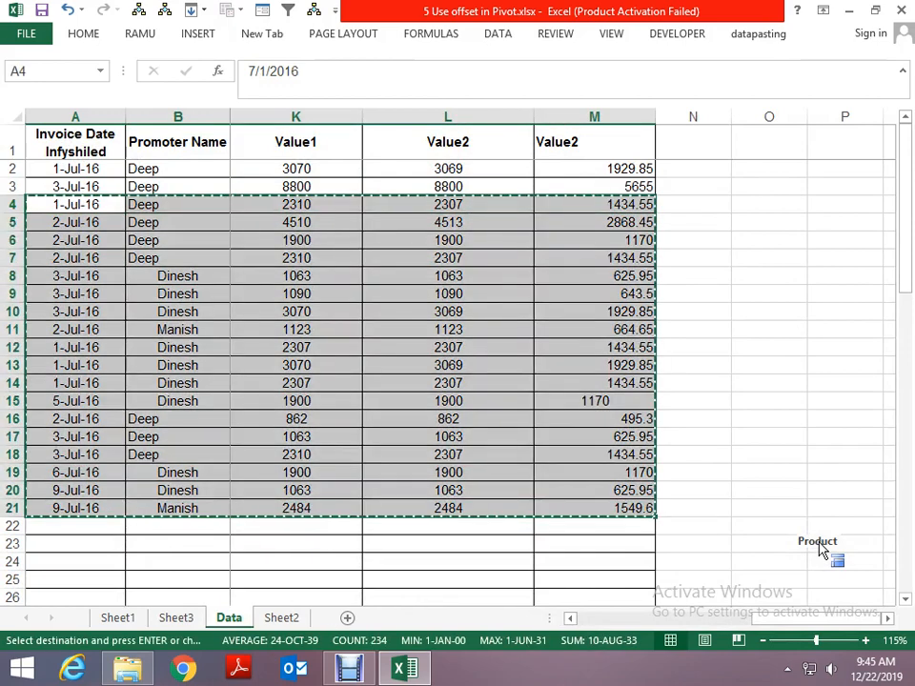
{"action": "key", "text": "ctrl+Down"}
{"action": "key", "text": "Down"}
{"action": "key", "text": "Up"}
{"action": "key", "text": "Down"}
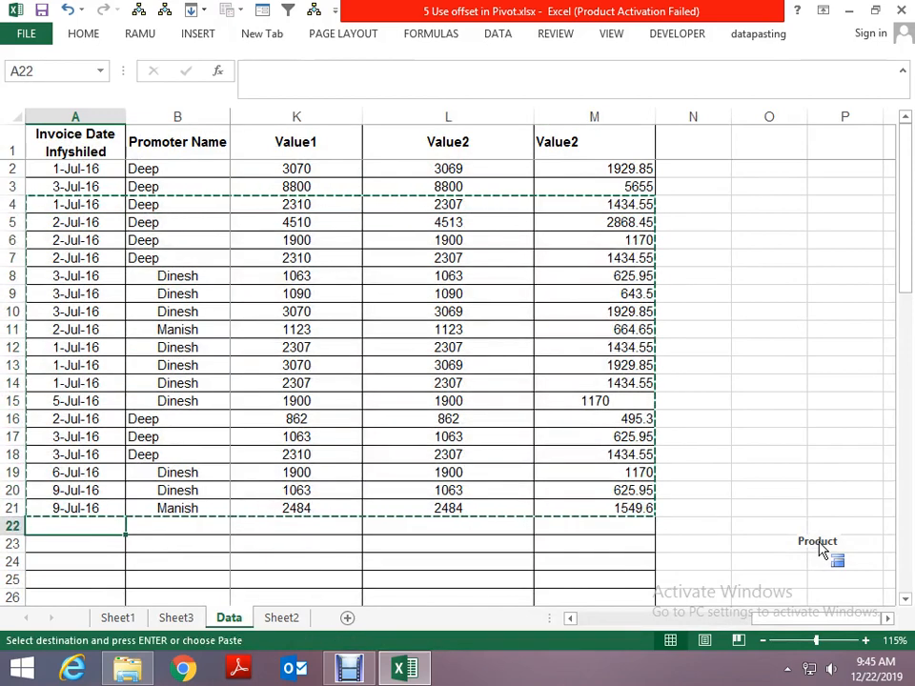
{"action": "key", "text": "ctrl+v"}
{"action": "key", "text": "ctrl+Down"}
{"action": "key", "text": "Down"}
{"action": "key", "text": "Up"}
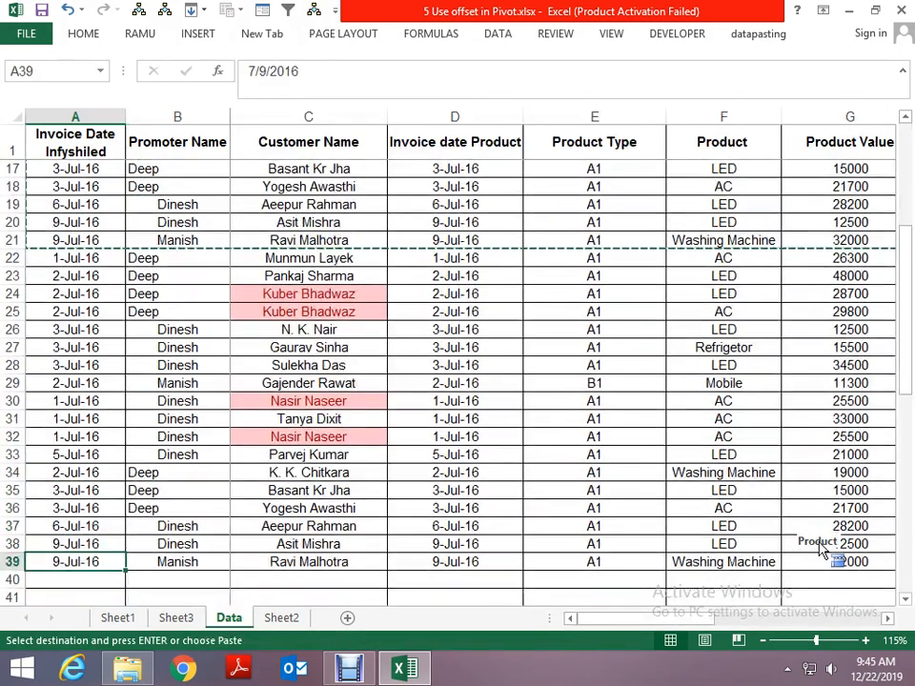
- Refresh the new Product count pivot table on Sheet3
{"action": "key", "text": "ctrl+Page_Up"}
{"action": "key", "text": "Down"}
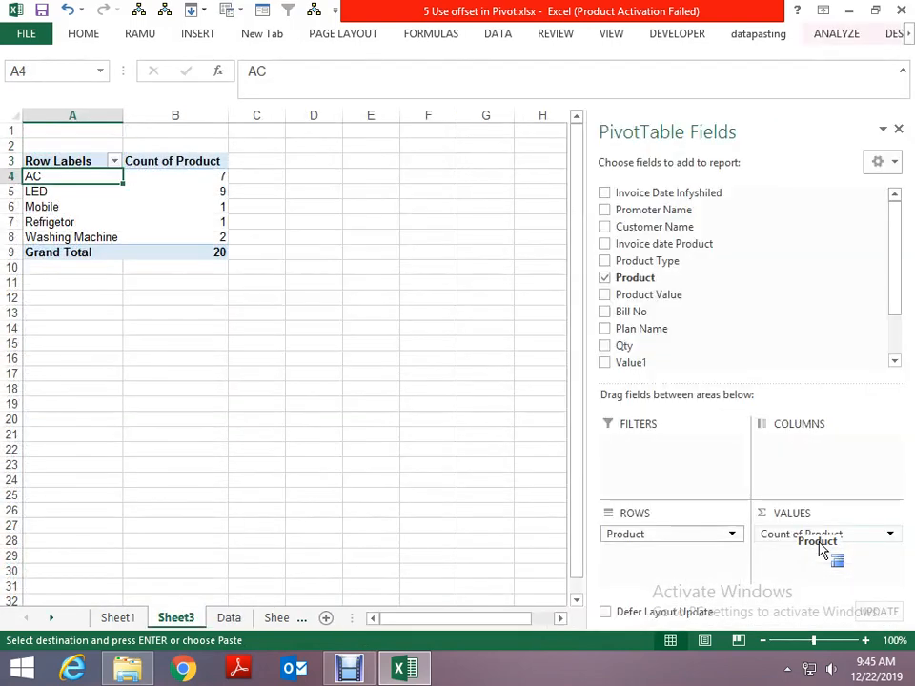
{"action": "right_click", "coordinate": [128, 222]}
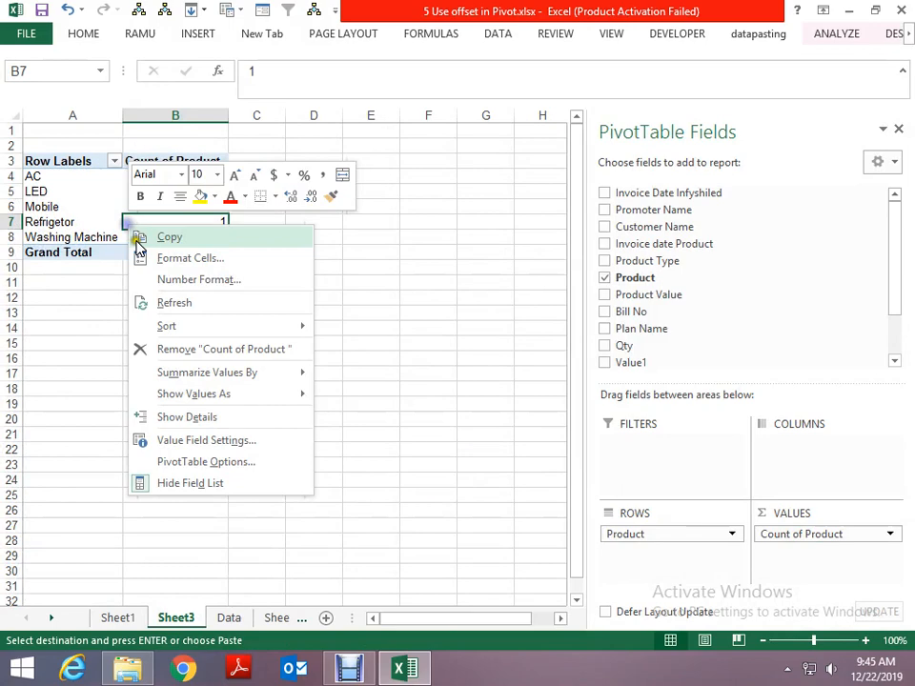
{"action": "left_click", "coordinate": [190, 305]}
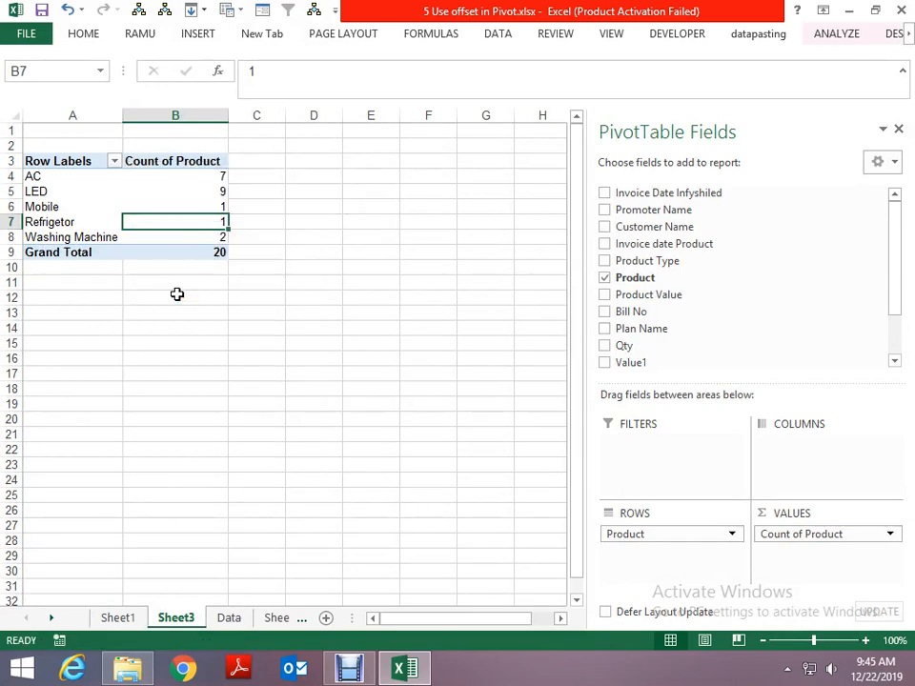
- Delete Sheet1 with the old pivot table and confirm the deletion
{"action": "key", "text": "ctrl+Page_Up"}
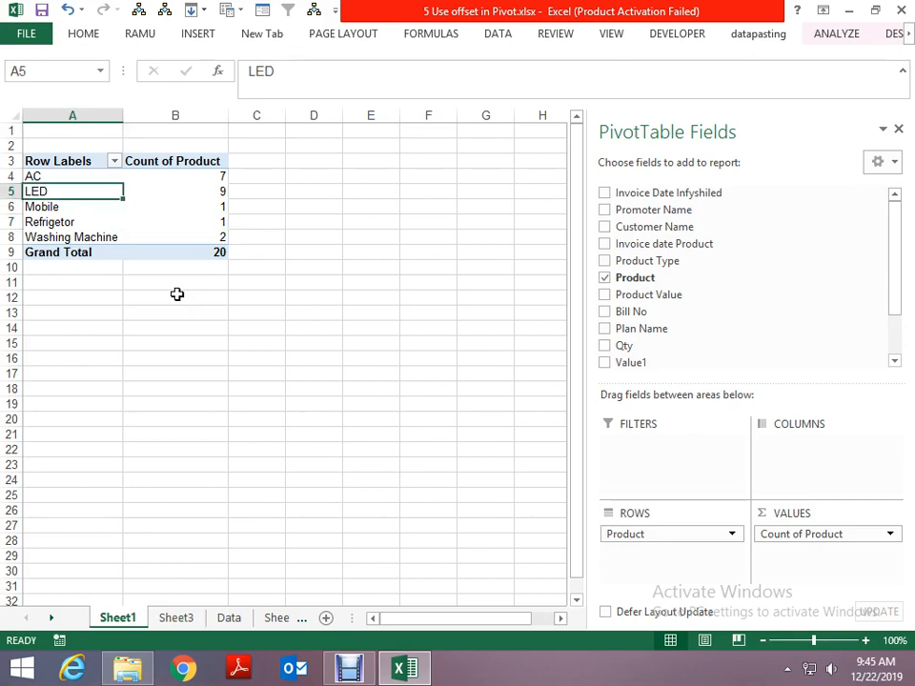
{"action": "key", "text": "alt+e"}
{"action": "key", "text": "l"}
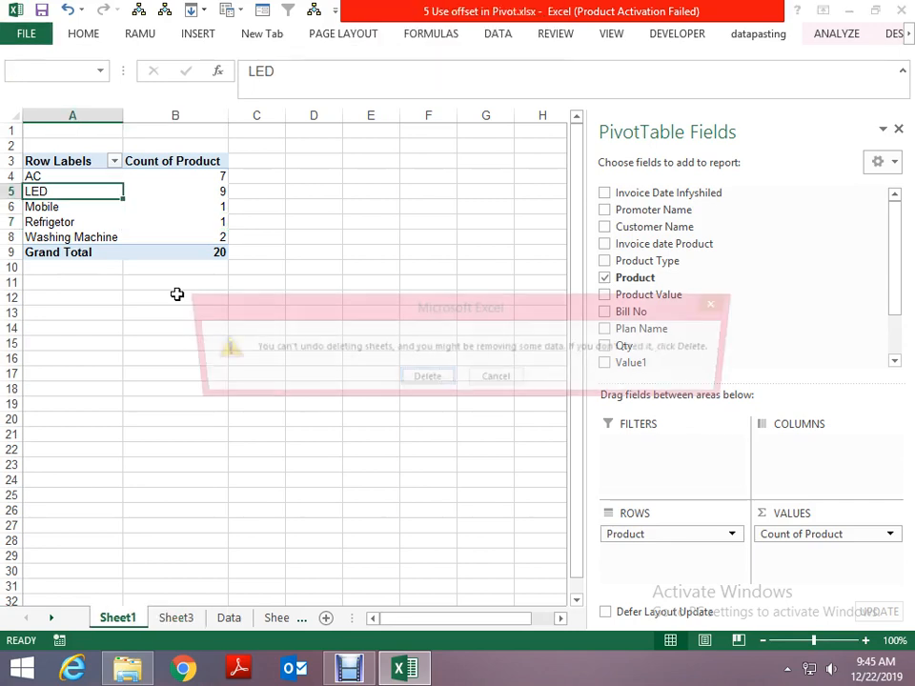
{"action": "key", "text": "Return"}
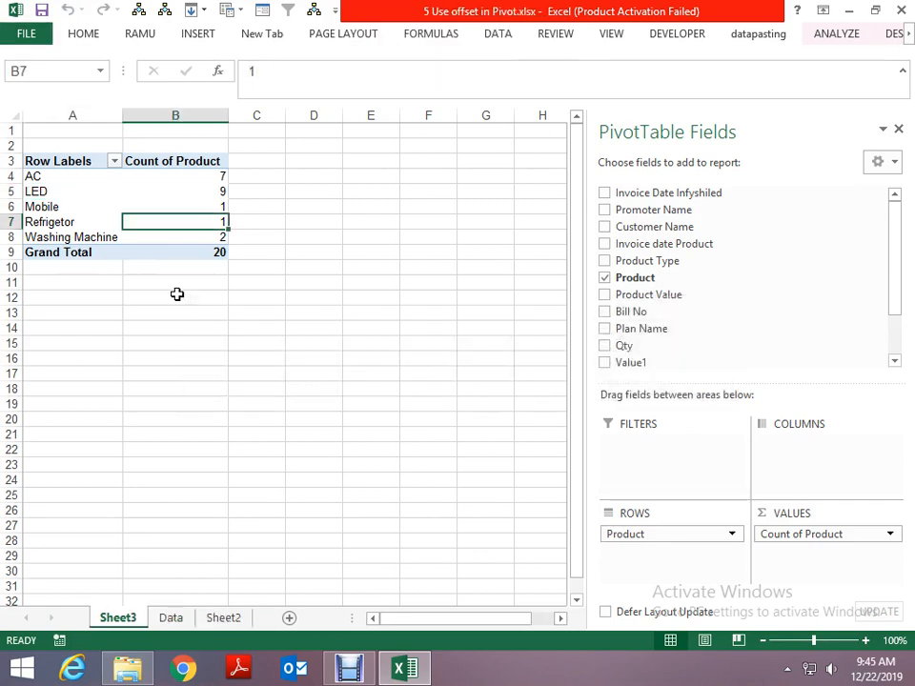
{"action": "key", "text": "alt+e"}
{"action": "key", "text": "Escape"}
{"action": "key", "text": "alt"}
{"action": "key", "text": "Escape"}
{"action": "key", "text": "alt"}
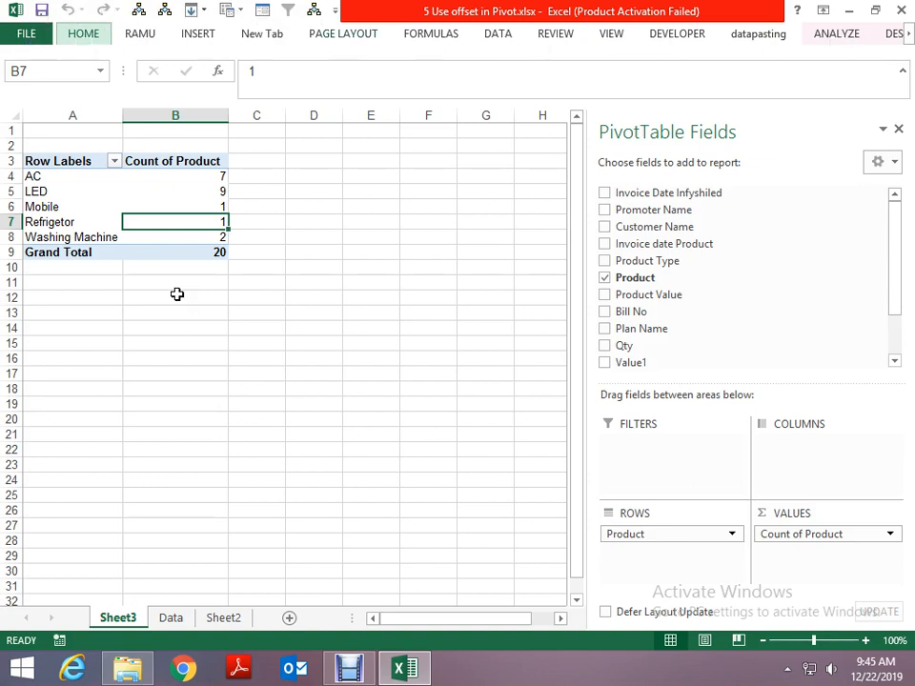
{"action": "key", "text": "p"}
{"action": "key", "text": "Escape"}
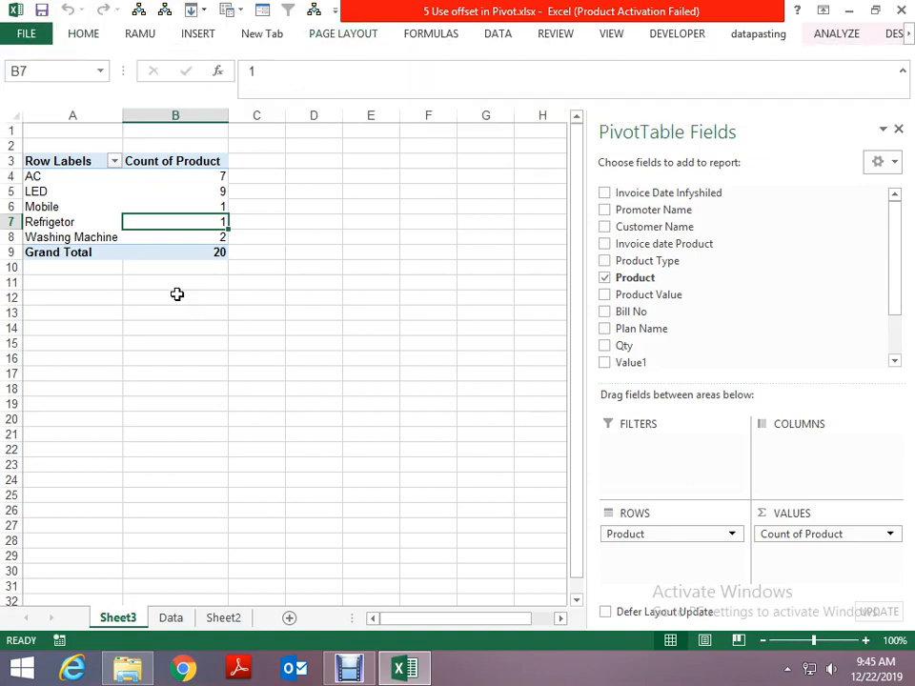
{"action": "key", "text": "alt"}
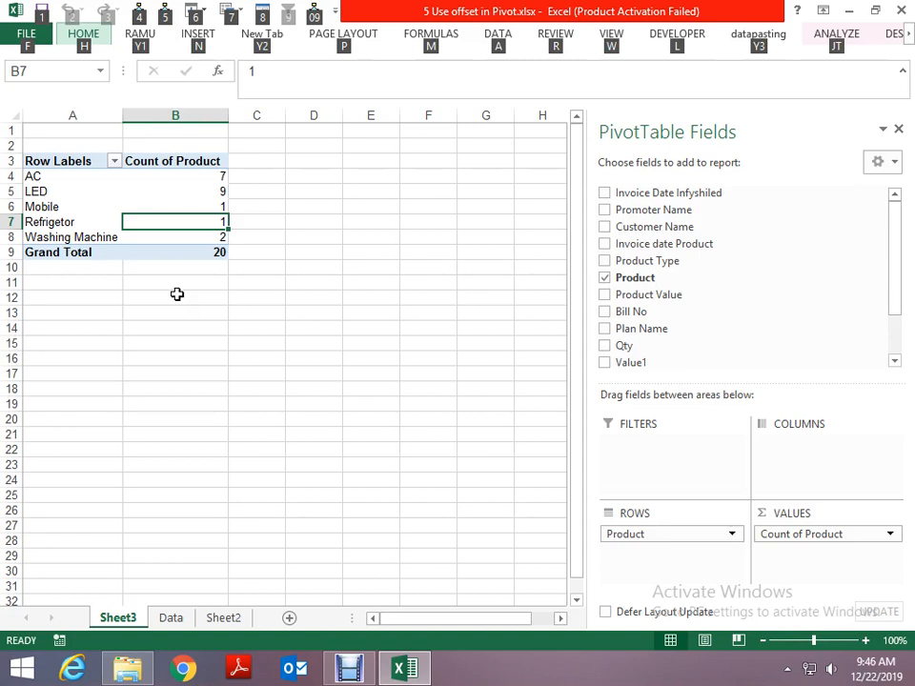
{"action": "key", "text": "Escape"}
{"action": "key", "text": "Up"}
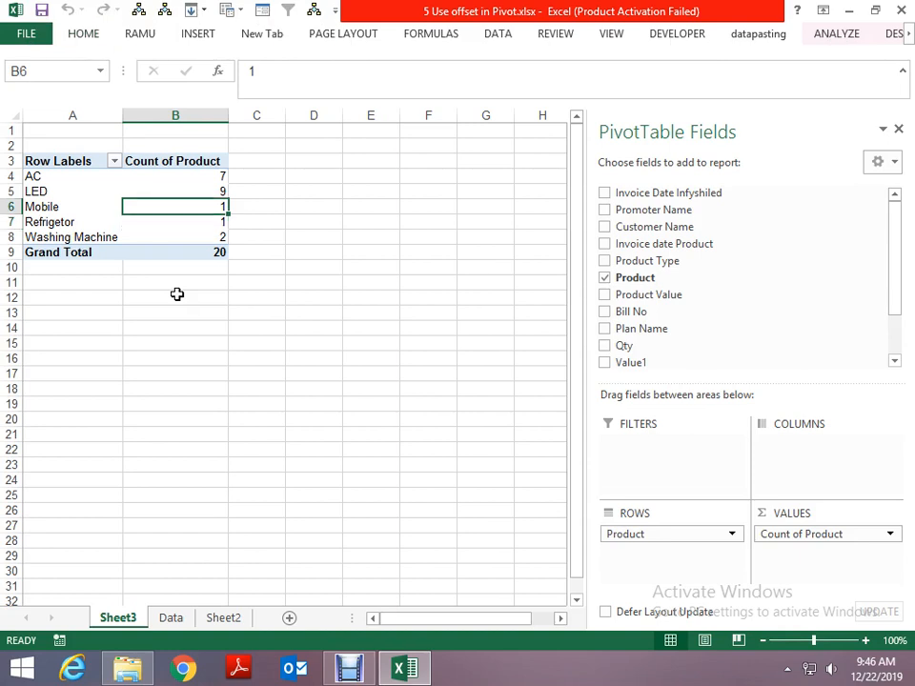
{"action": "key", "text": "alt"}
{"action": "key", "text": "p"}
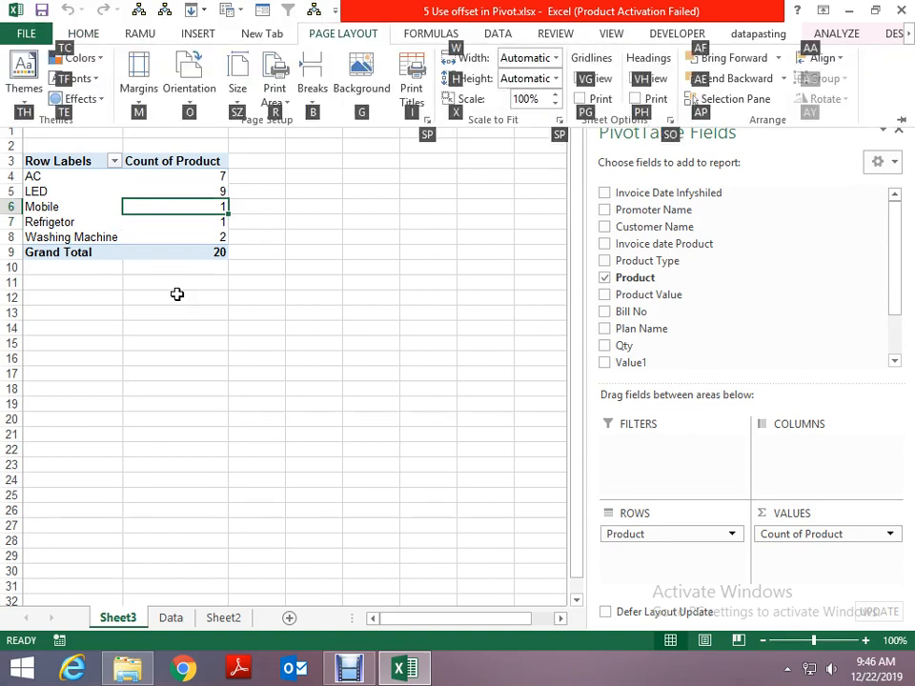
{"action": "key", "text": "b"}
{"action": "key", "text": "Escape"}
{"action": "key", "text": "Escape"}
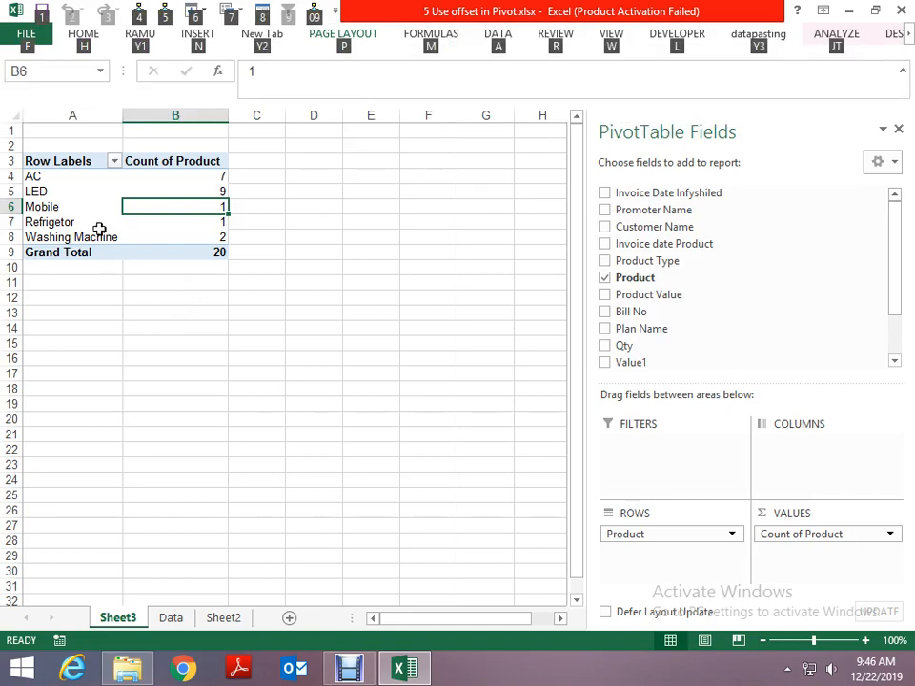
- Check the source range of the Product count pivot table in the Change PivotTable Data Source dialog and keep it
{"action": "right_click", "coordinate": [165, 195]}
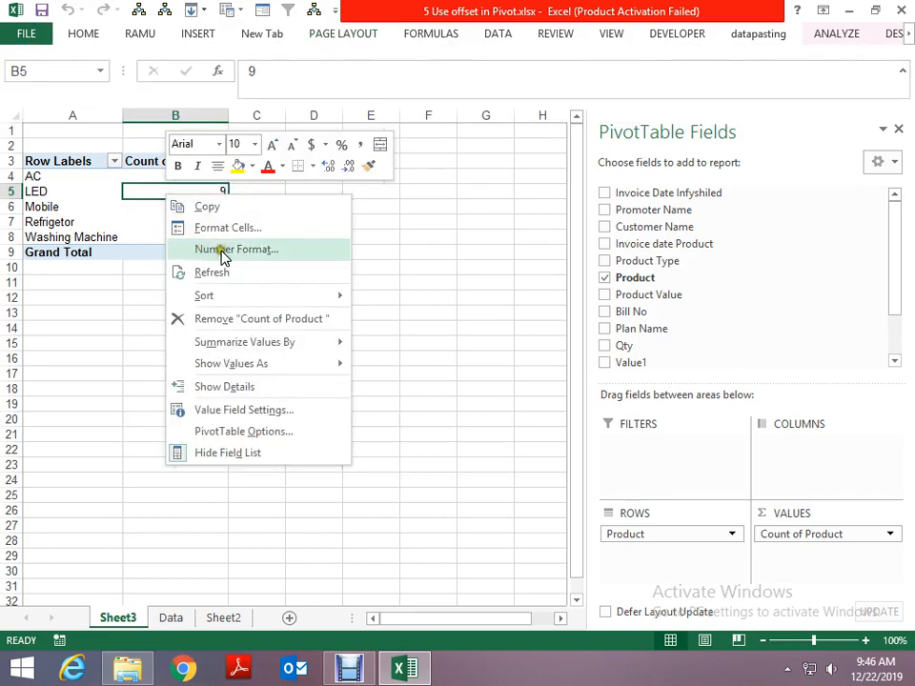
{"action": "key", "text": "Escape"}
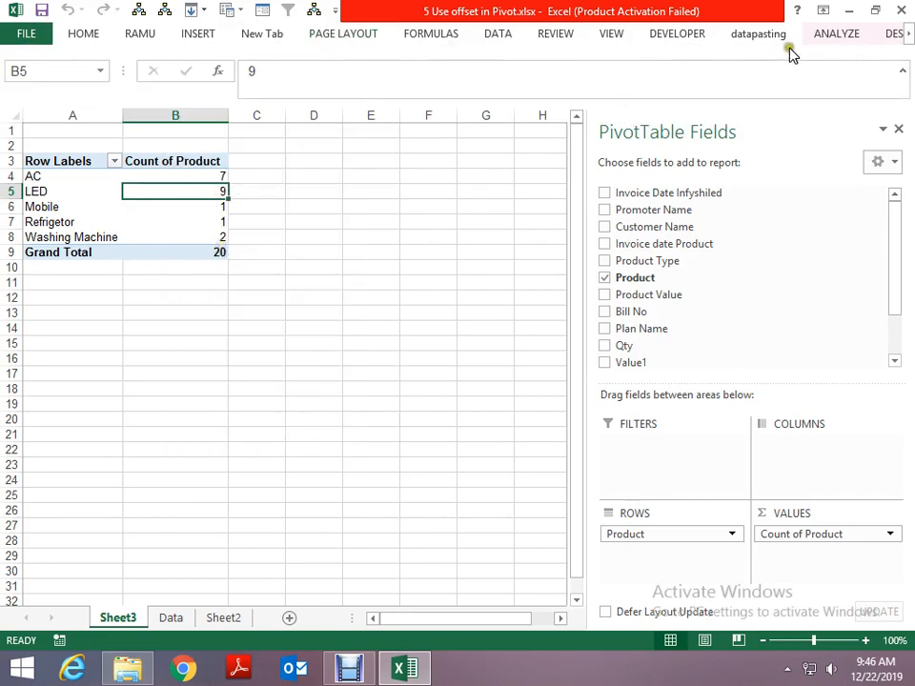
{"action": "left_click", "coordinate": [826, 38]}
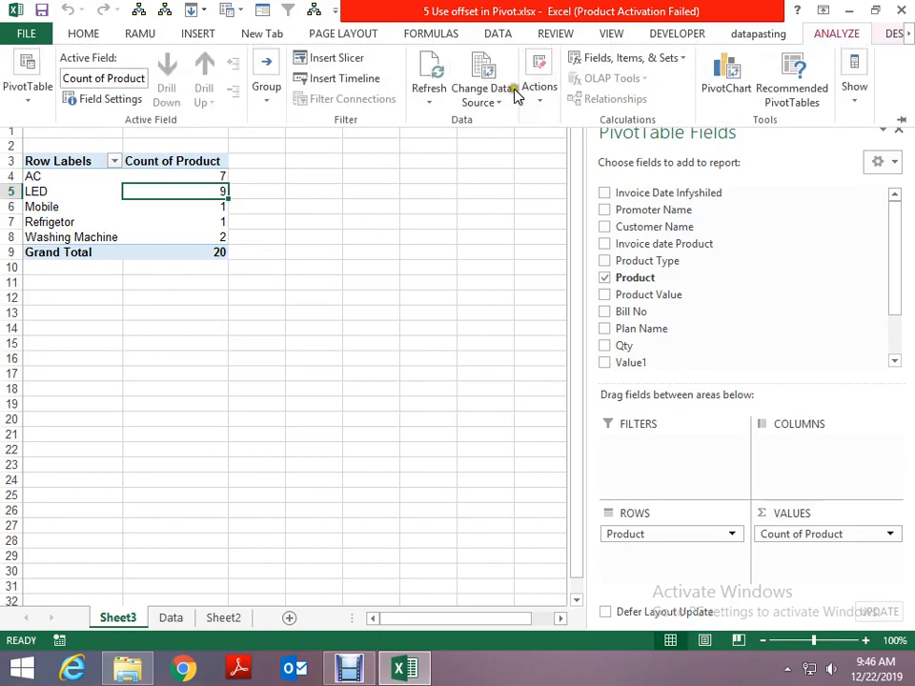
{"action": "left_click", "coordinate": [485, 95]}
{"action": "left_click", "coordinate": [492, 127]}
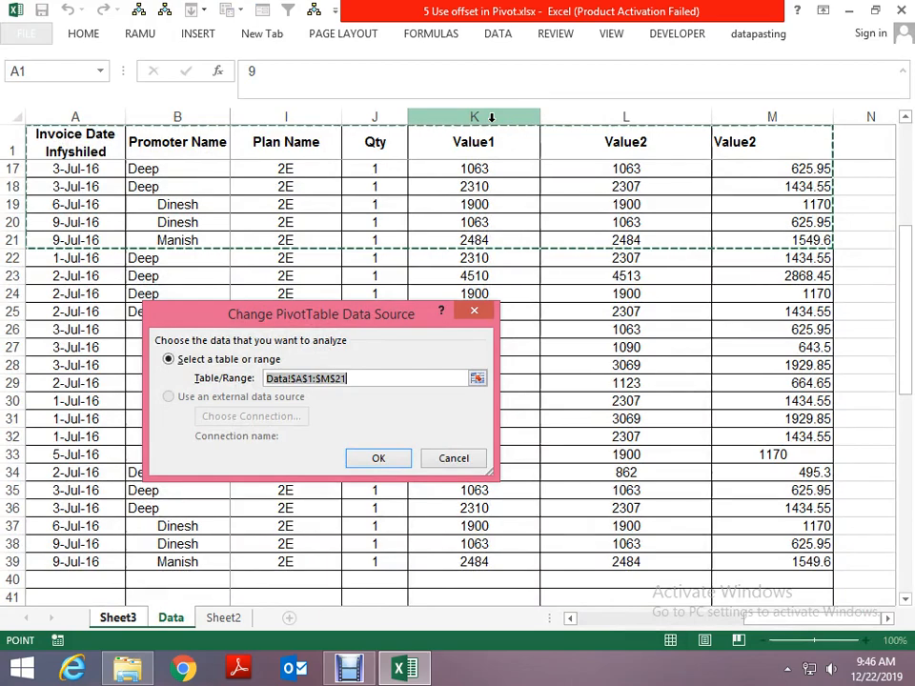
{"action": "key", "text": "Return"}
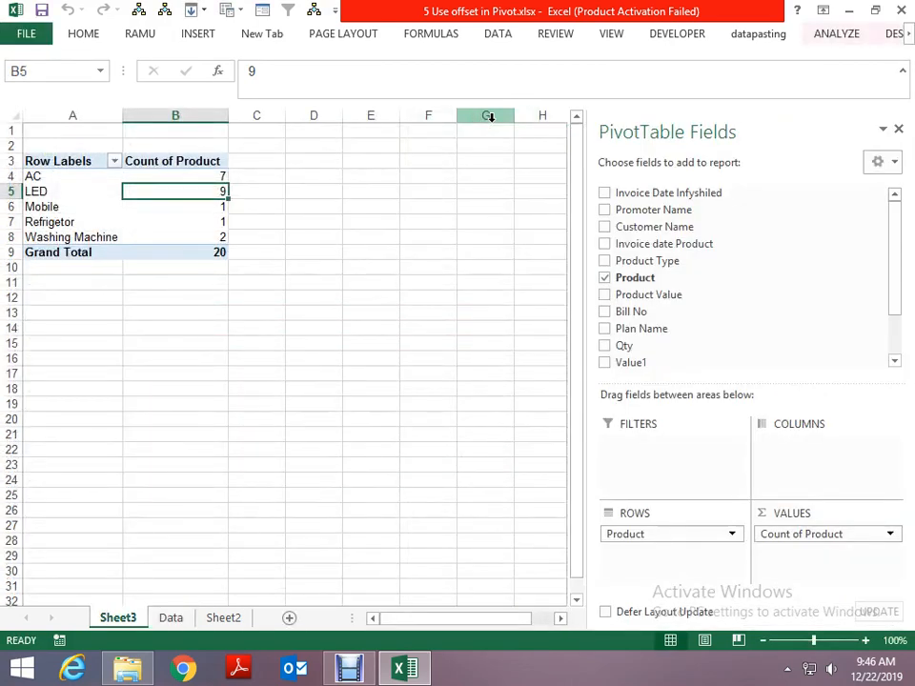
- View the sample OFFSET formula on Sheet2 and refresh the Product count pivot table on Sheet3
{"action": "key", "text": "ctrl+Page_Down"}
{"action": "key", "text": "ctrl+Page_Down"}
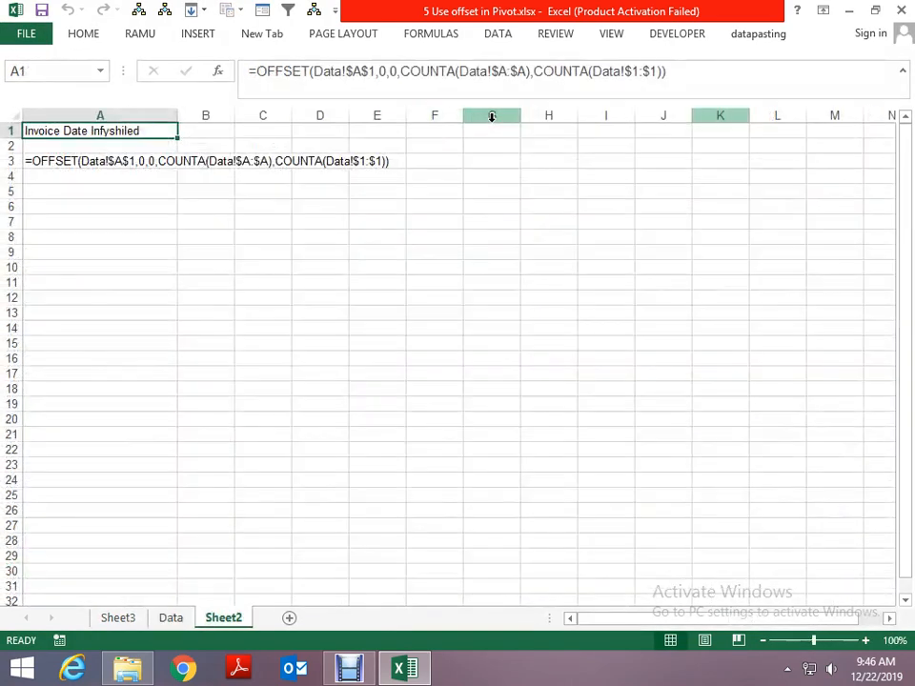
{"action": "key", "text": "ctrl+Page_Up"}
{"action": "key", "text": "ctrl+Page_Up"}
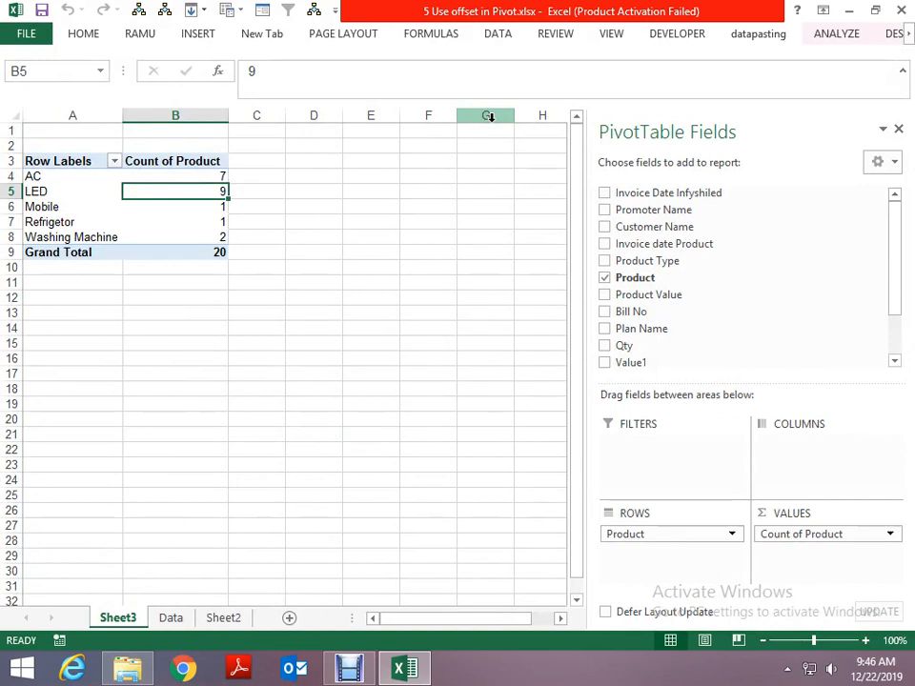
{"action": "right_click", "coordinate": [165, 207]}
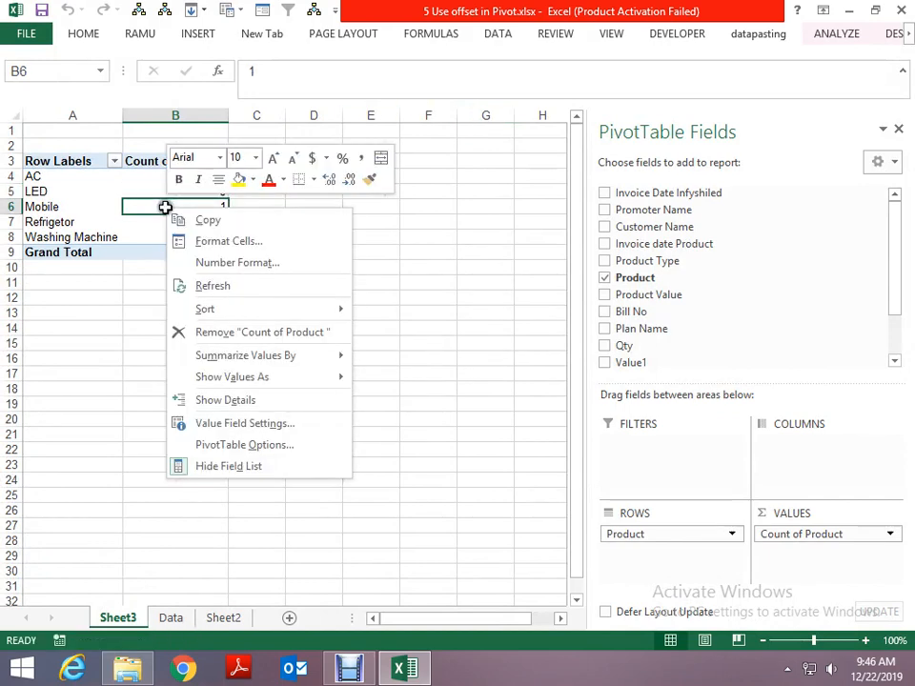
{"action": "left_click", "coordinate": [211, 284]}
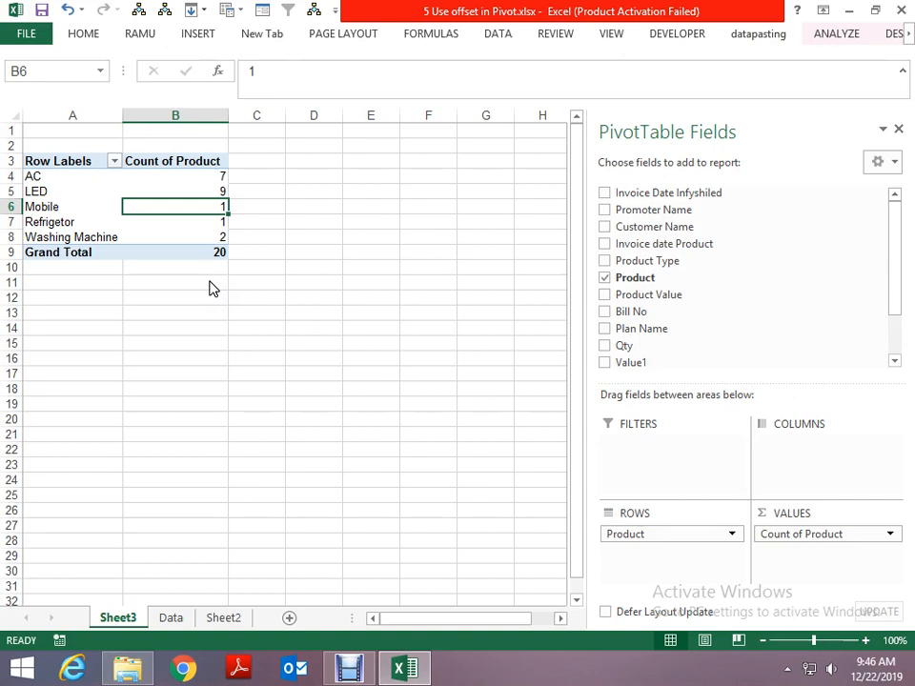
{"action": "key", "text": "Right"}
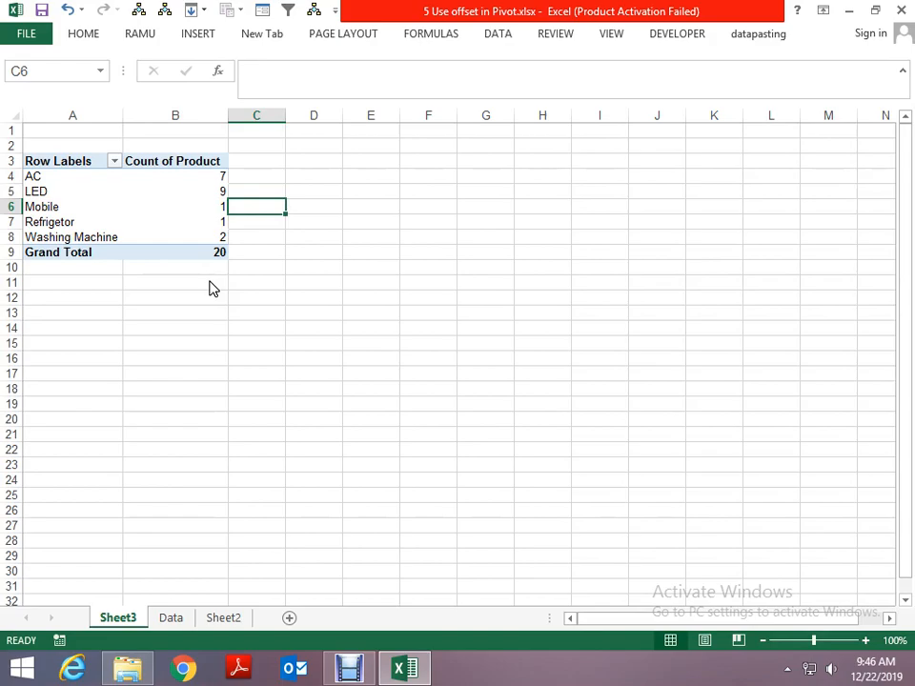
- Start an OFFSET formula in cell B42 of the Data sheet with reference A1, 0 rows and 0 columns
{"action": "key", "text": "ctrl+Page_Down"}
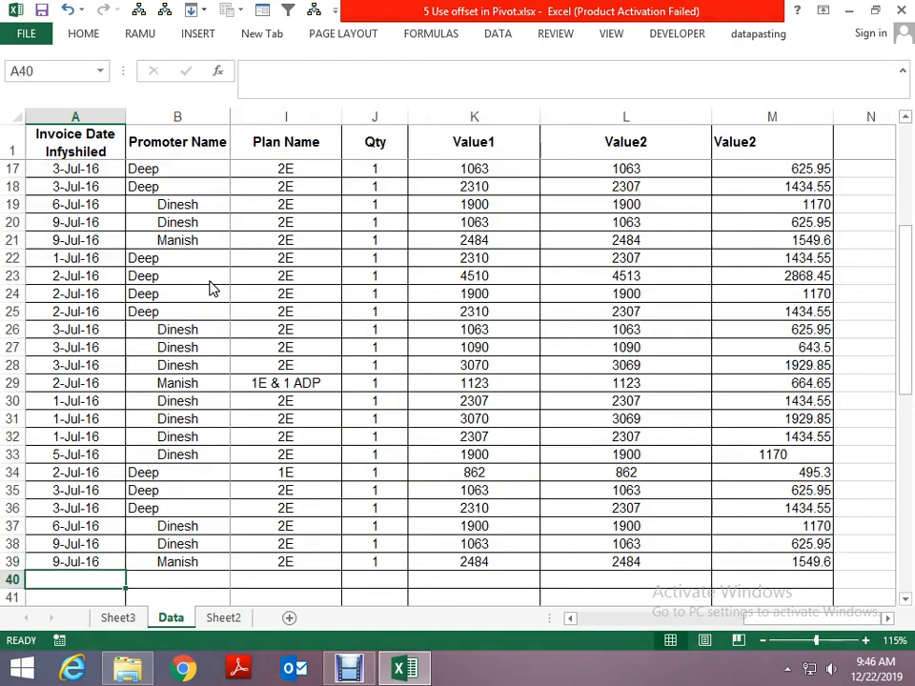
{"action": "key", "text": "Down"}
{"action": "key", "text": "Down"}
{"action": "key", "text": "Down"}
{"action": "key", "text": "Up"}
{"action": "key", "text": "Right"}
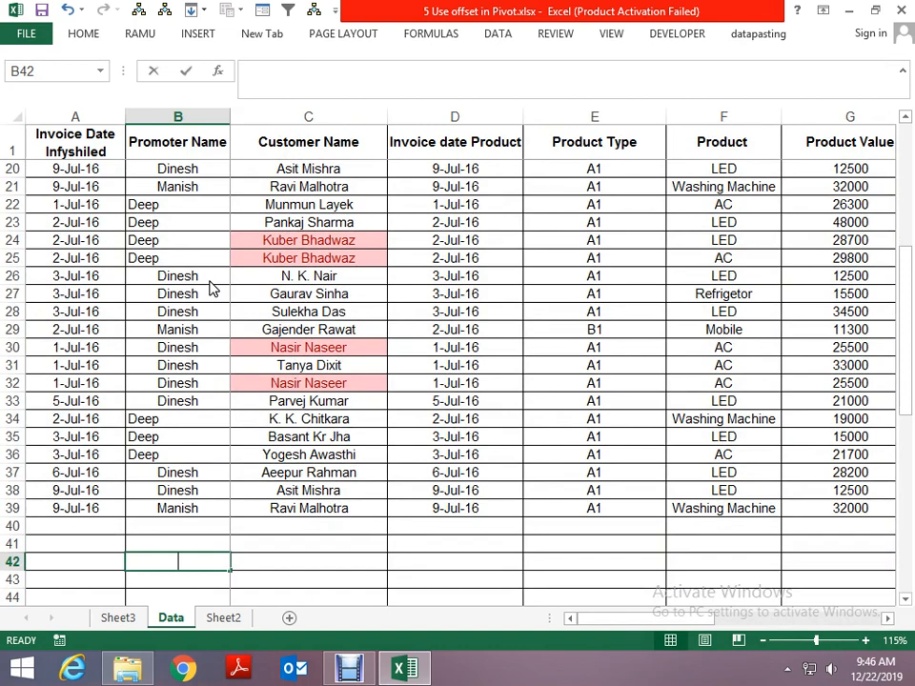
{"action": "type", "text": "=off"}
{"action": "key", "text": "Tab"}
{"action": "key", "text": "Left"}
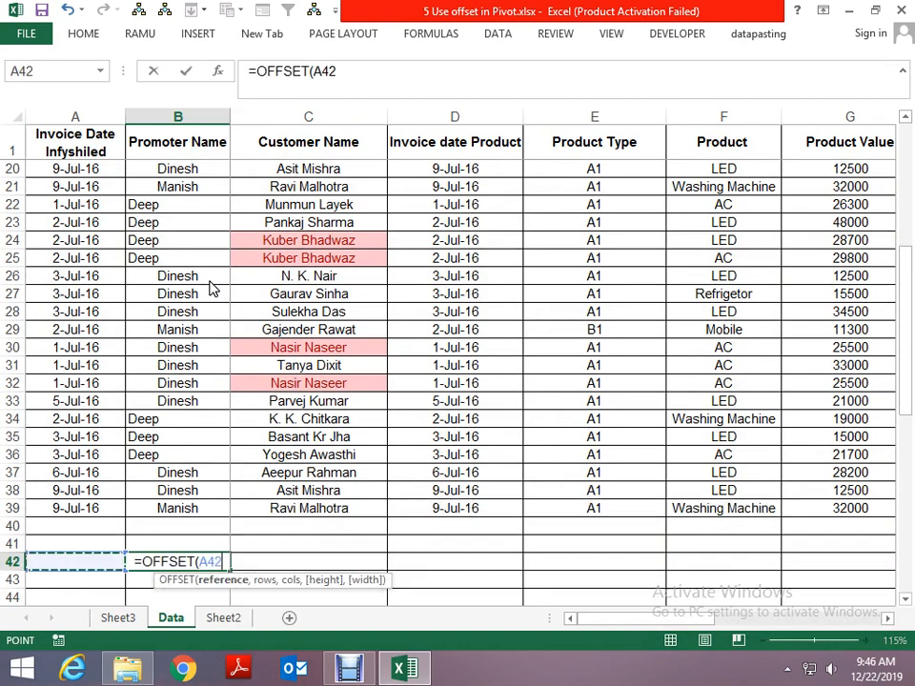
{"action": "key", "text": "ctrl+Up"}
{"action": "scroll", "coordinate": [212, 289], "scroll_direction": "up", "scroll_amount": 6}
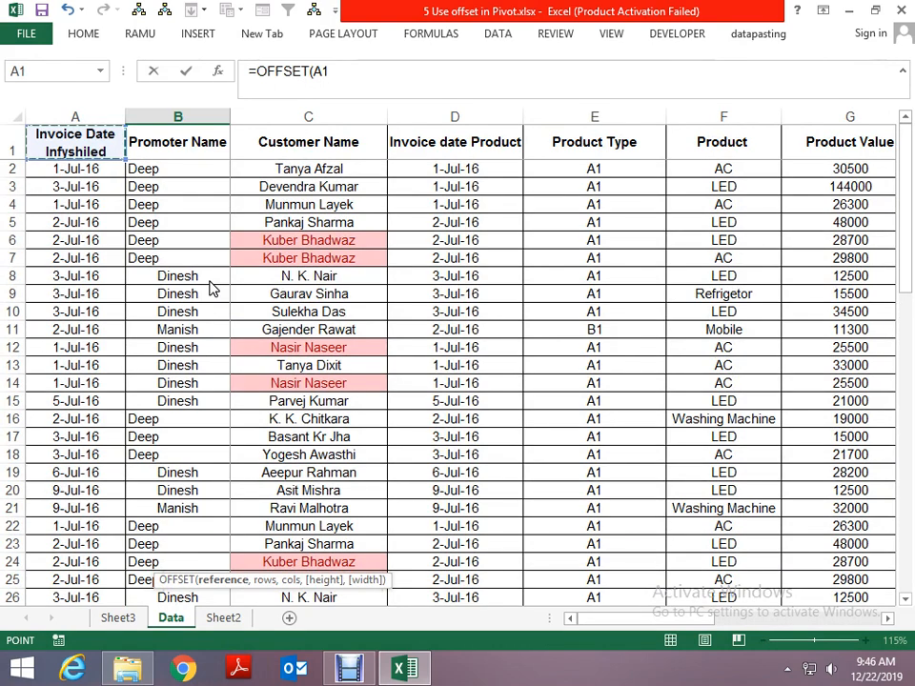
{"action": "type", "text": ",0"}
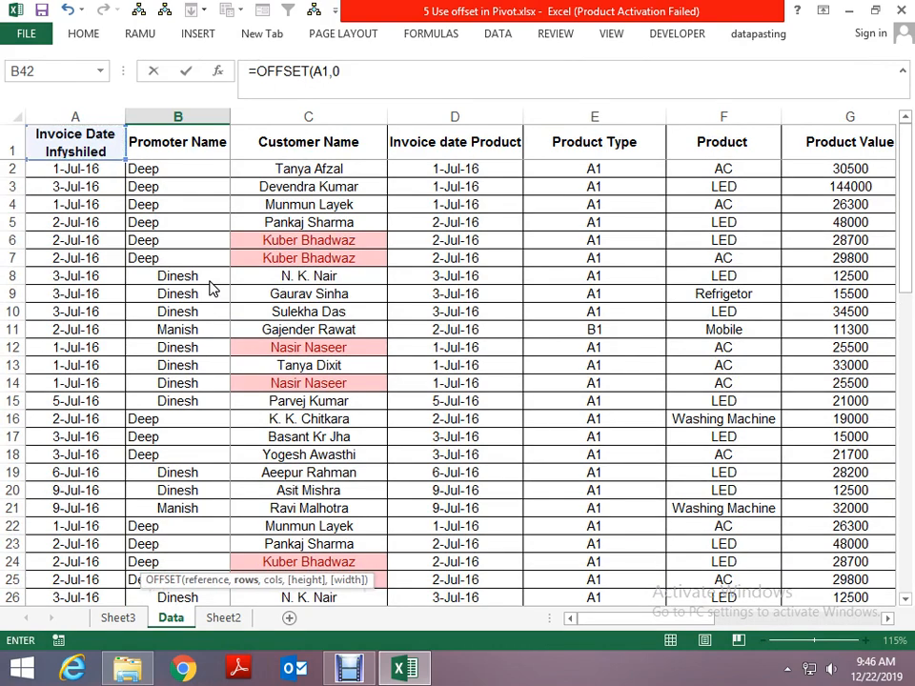
{"action": "type", "text": ",0"}
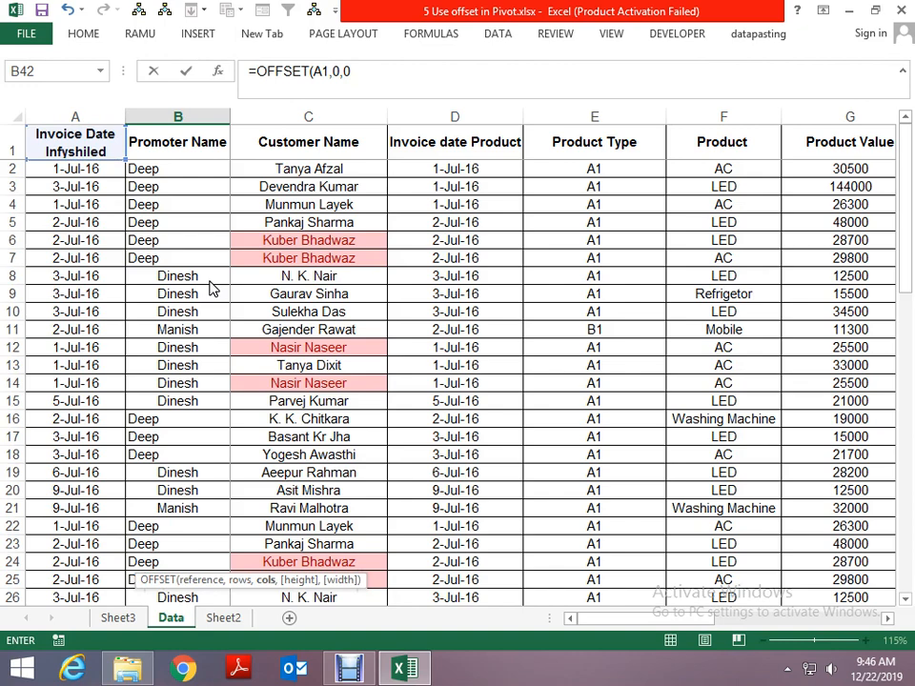
- Add COUNTA of the whole column $A:$A as the height argument of the OFFSET formula
{"action": "type", "text": ".."}
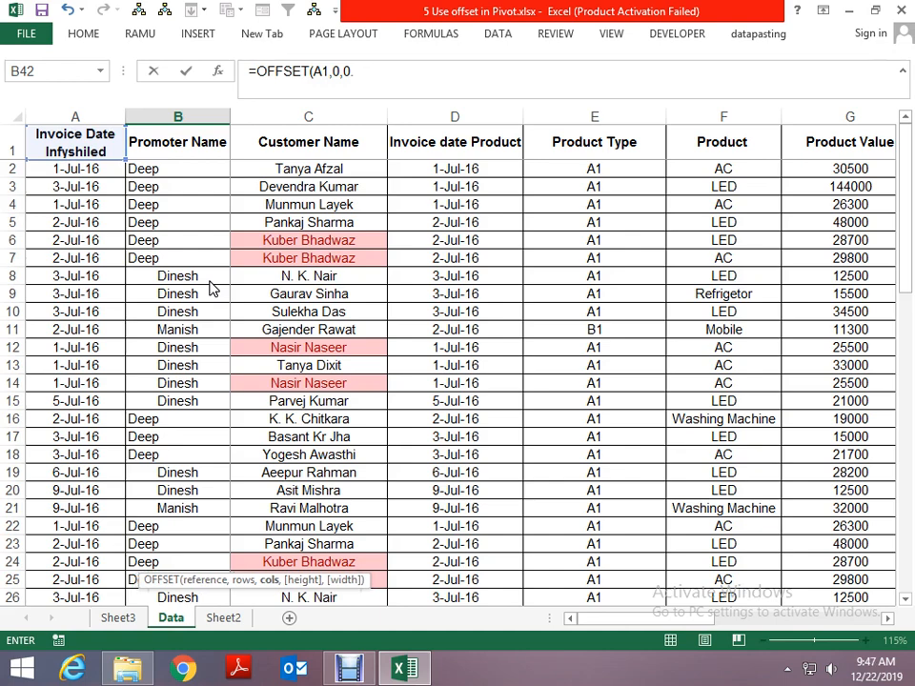
{"action": "key", "text": "BackSpace"}
{"action": "type", "text": ",coun"}
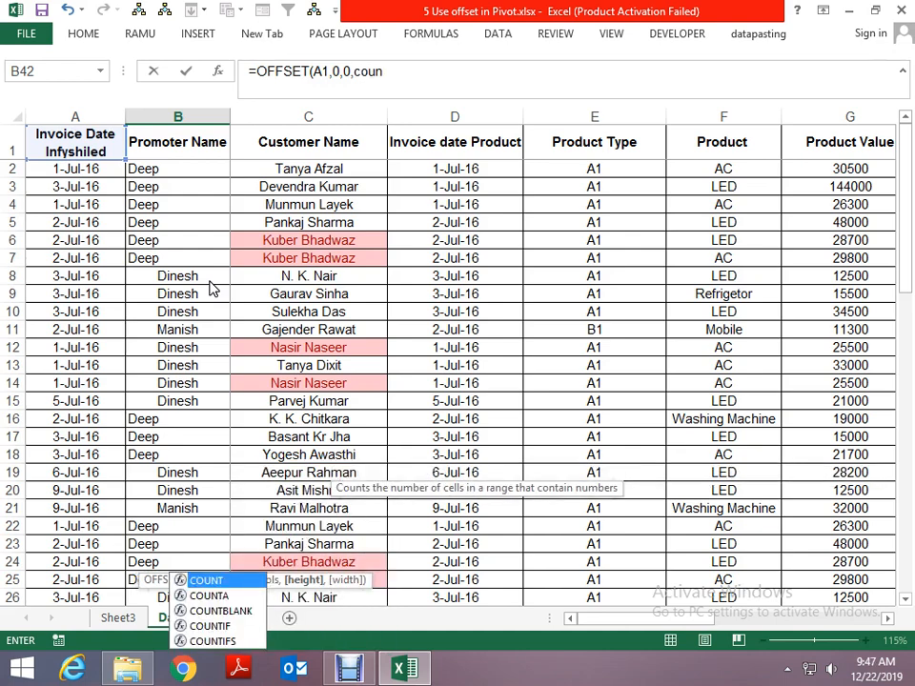
{"action": "key", "text": "Down"}
{"action": "key", "text": "Tab"}
{"action": "key", "text": "Left"}
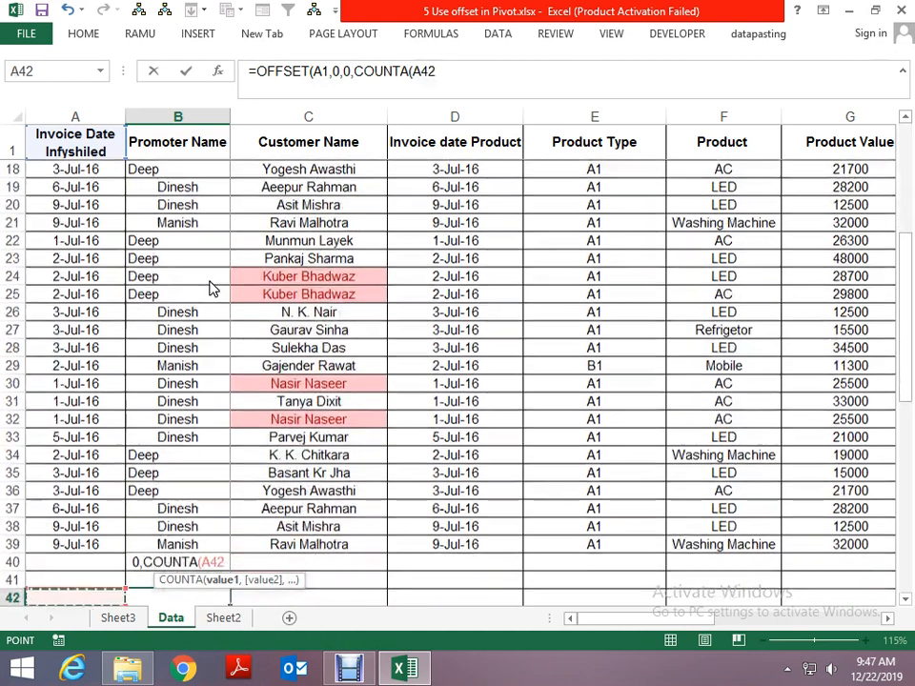
{"action": "key", "text": "ctrl+space"}
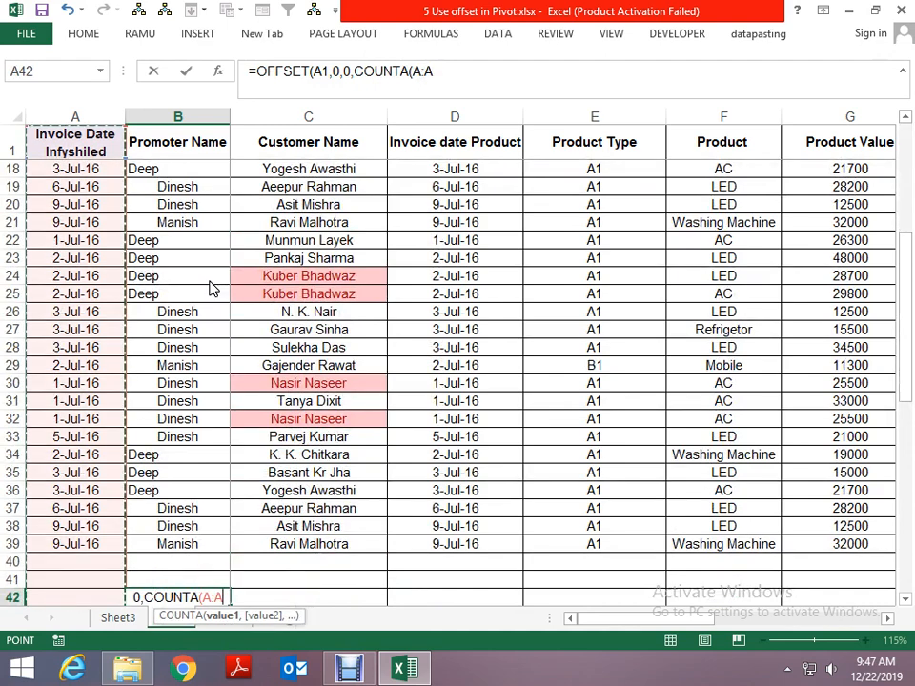
{"action": "key", "text": "F4"}
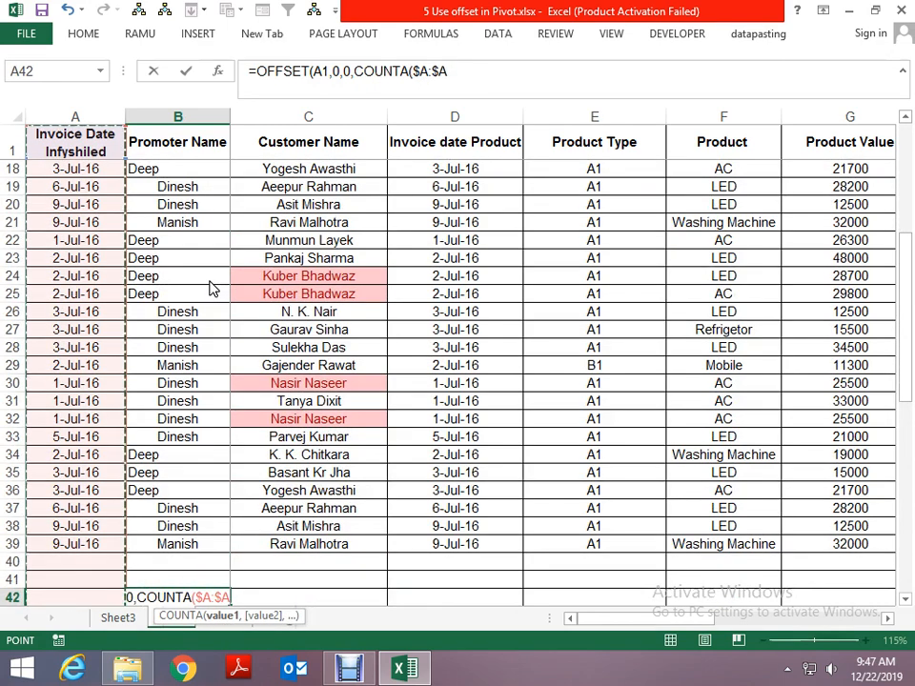
- Add COUNTA($A$1:$W$1) as the OFFSET formula's width argument and enter the formula, accepting Excel's correction of the closing parentheses
{"action": "type", "text": "),coun"}
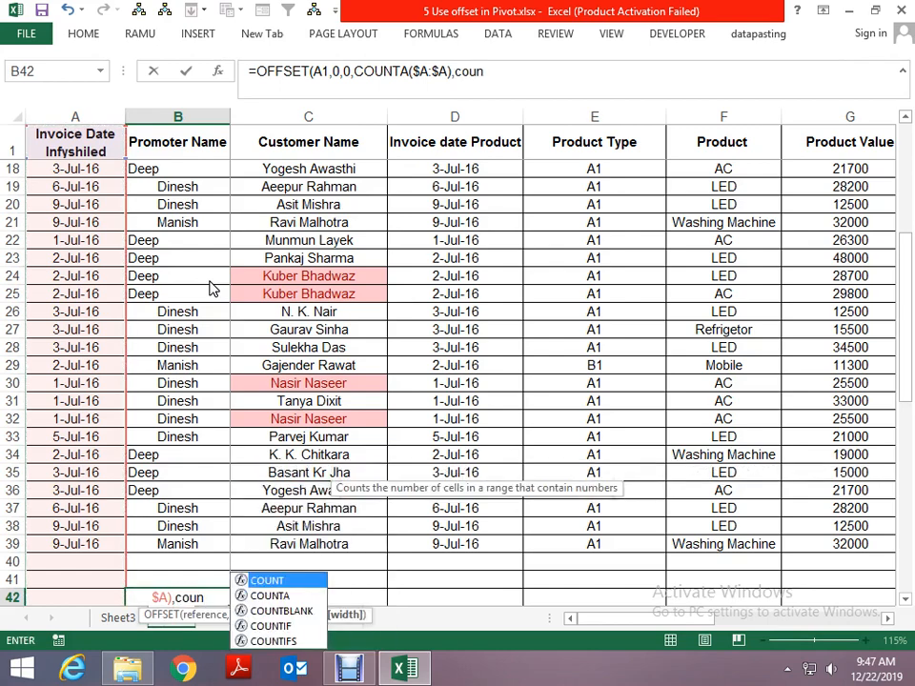
{"action": "key", "text": "Down"}
{"action": "key", "text": "Tab"}
{"action": "key", "text": "Left"}
{"action": "key", "text": "Up"}
{"action": "key", "text": "Up"}
{"action": "key", "text": "Up"}
{"action": "key", "text": "ctrl+Up"}
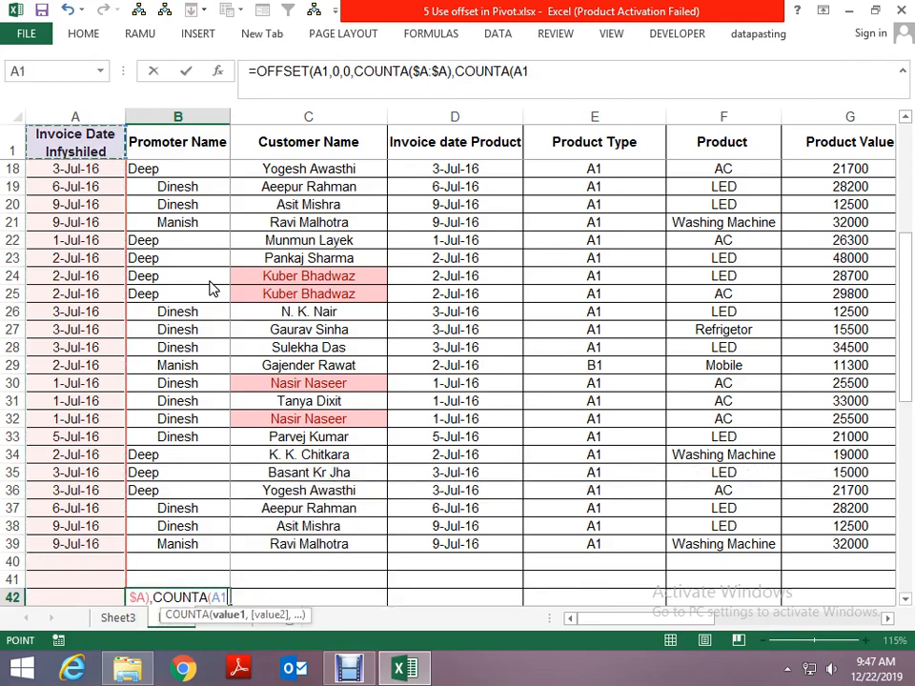
{"action": "key", "text": "ctrl+shift+Right"}
{"action": "key", "text": "shift+Right"}
{"action": "key", "text": "shift+Right"}
{"action": "key", "text": "shift+Right"}
{"action": "key", "text": "shift+Right"}
{"action": "key", "text": "shift+Right"}
{"action": "key", "text": "shift+Right"}
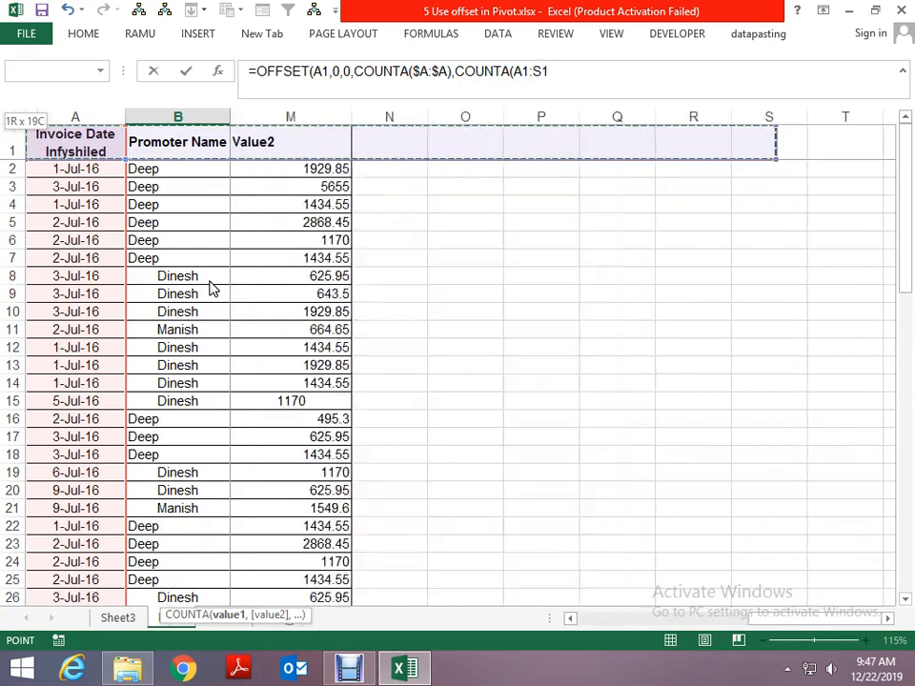
{"action": "key", "text": "shift+Right"}
{"action": "key", "text": "shift+Right"}
{"action": "key", "text": "shift+Right"}
{"action": "key", "text": "shift+Right"}
{"action": "key", "text": "F4"}
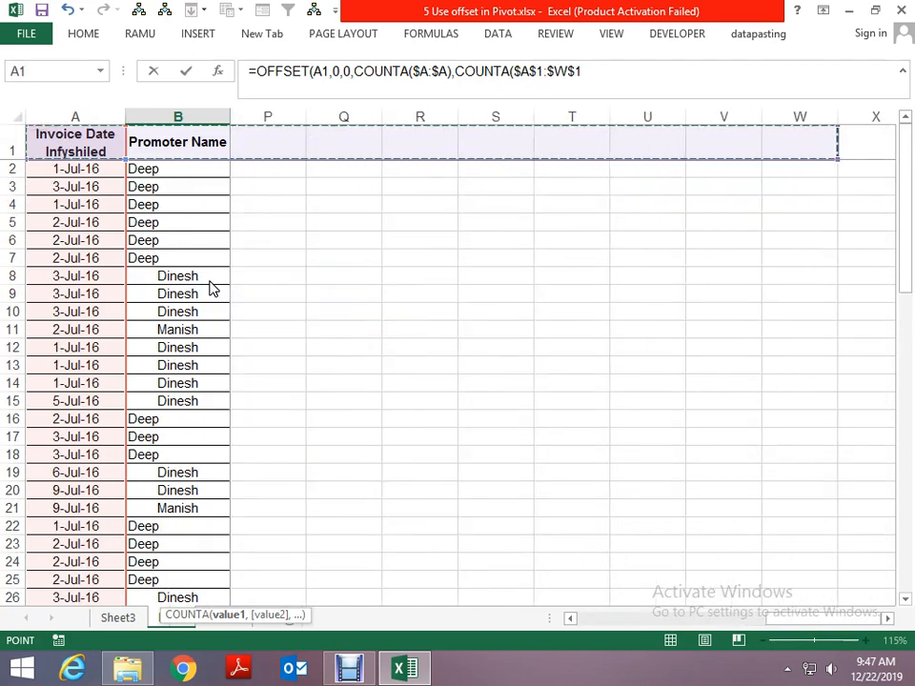
{"action": "key", "text": "Return"}
{"action": "key", "text": "Return"}
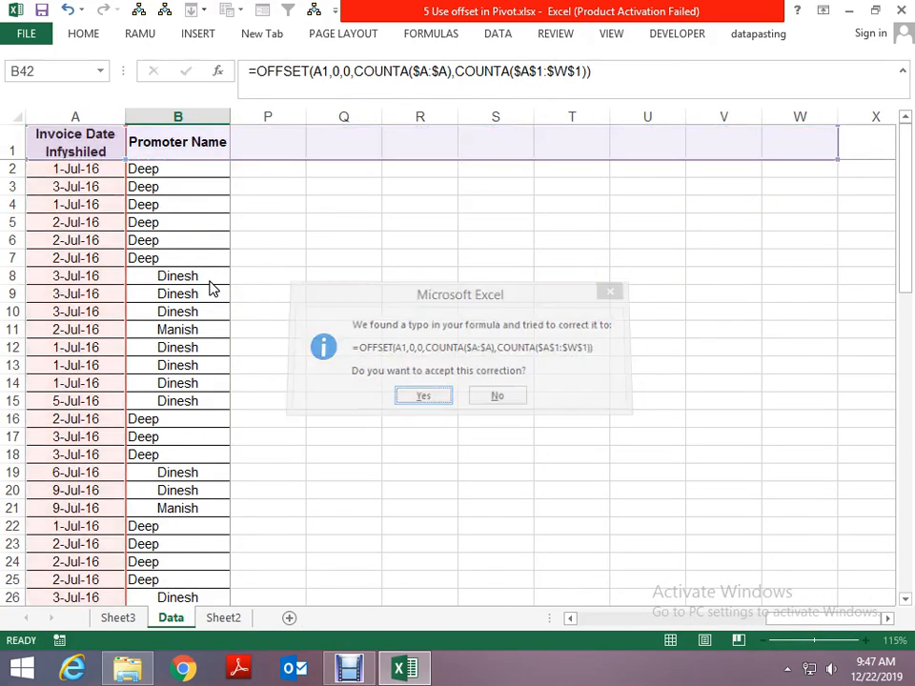
- Copy the complete OFFSET formula text from cell B42 and leave the cell unedited
{"action": "key", "text": "Up"}
{"action": "key", "text": "Left"}
{"action": "key", "text": "Right"}
{"action": "key", "text": "F2"}
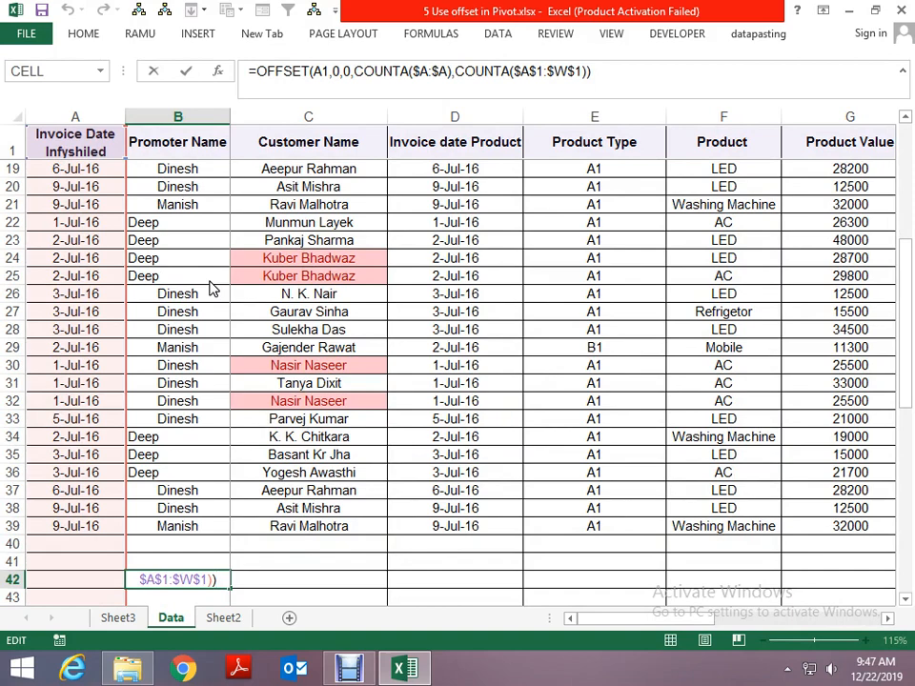
{"action": "key", "text": "shift+Home"}
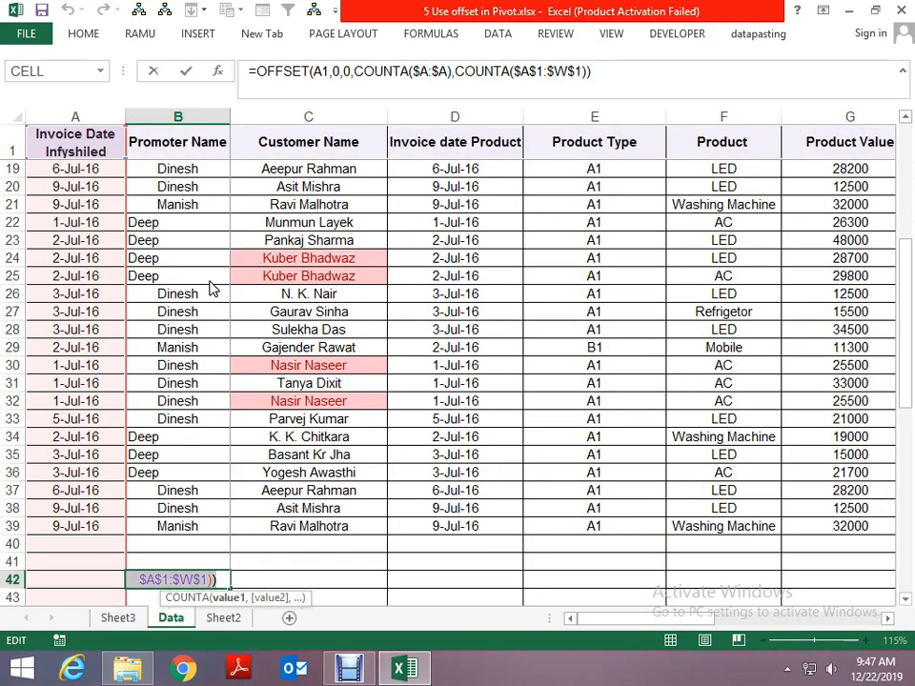
{"action": "key", "text": "shift+Up"}
{"action": "key", "text": "Escape"}
{"action": "key", "text": "F2"}
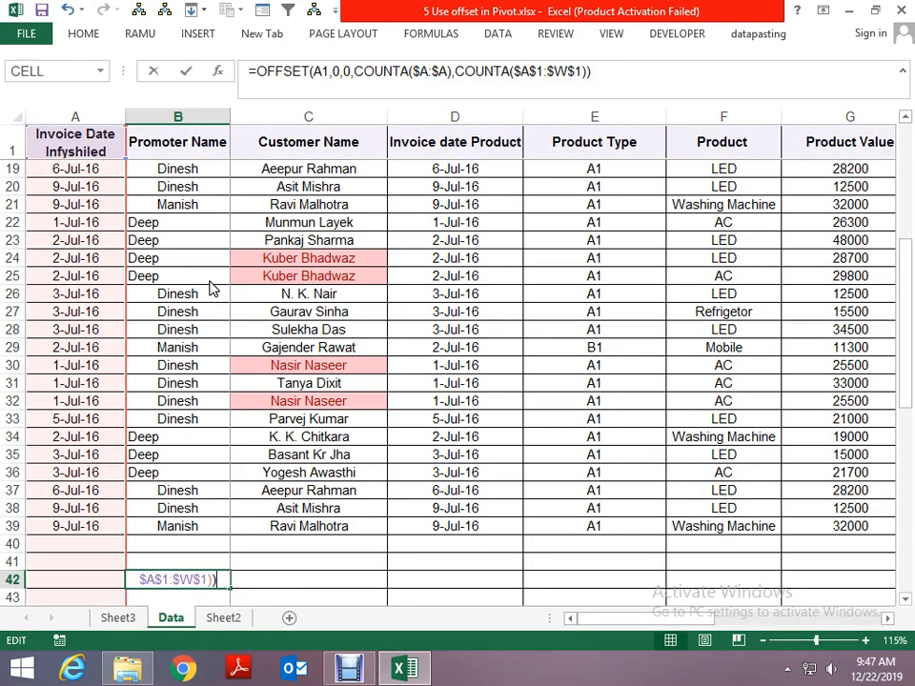
{"action": "key", "text": "shift+Home"}
{"action": "key", "text": "shift+Up"}
{"action": "key", "text": "shift+Up"}
{"action": "key", "text": "shift+Up"}
{"action": "key", "text": "ctrl+c"}
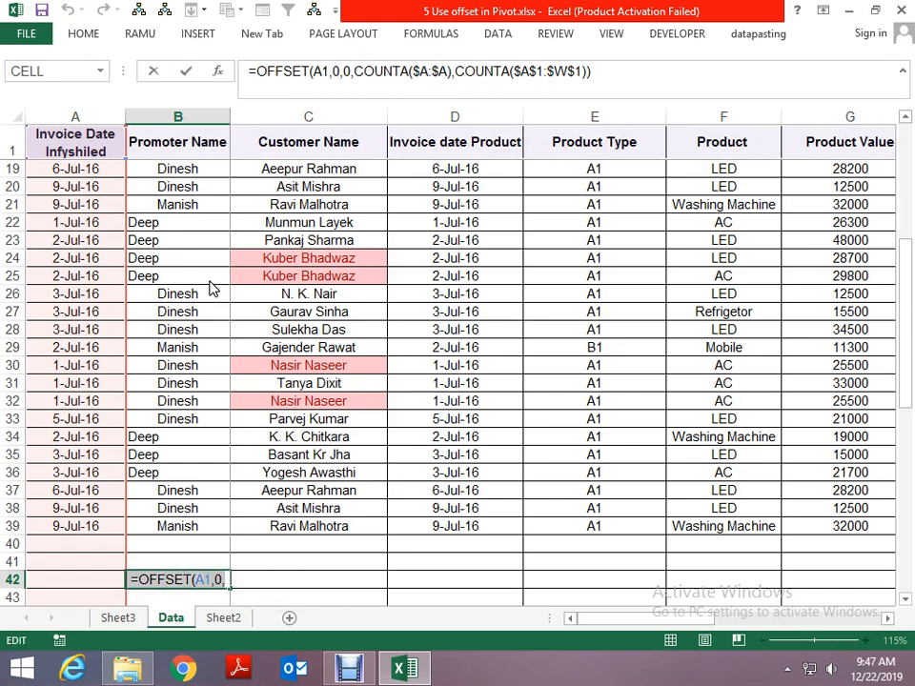
{"action": "key", "text": "Escape"}
- Define a workbook-scope name dataforpivot that refers to the copied OFFSET formula, and close the Name Manager
{"action": "key", "text": "ctrl+F3"}
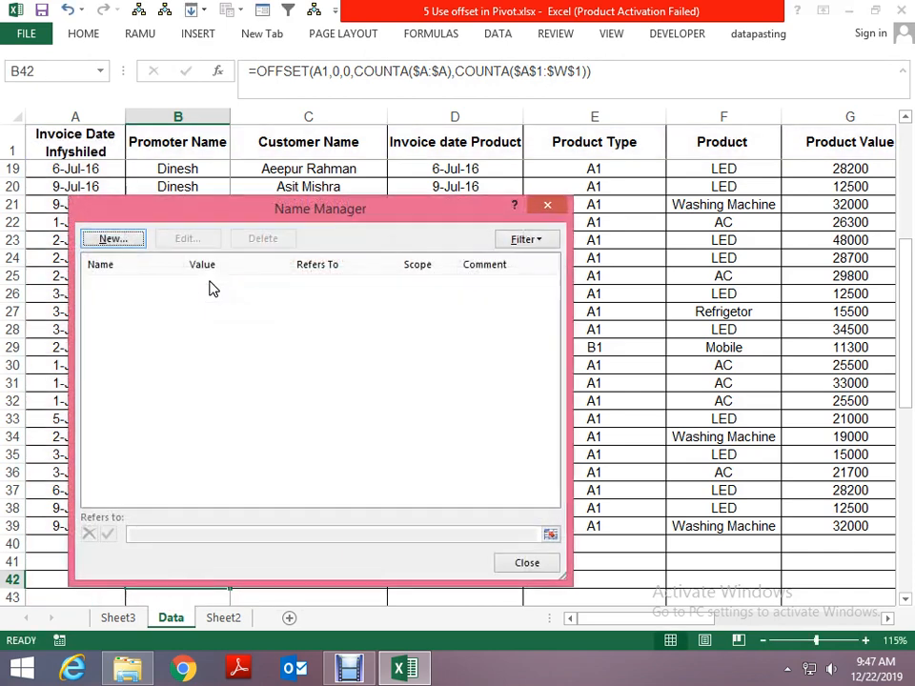
{"action": "left_click", "coordinate": [111, 238]}
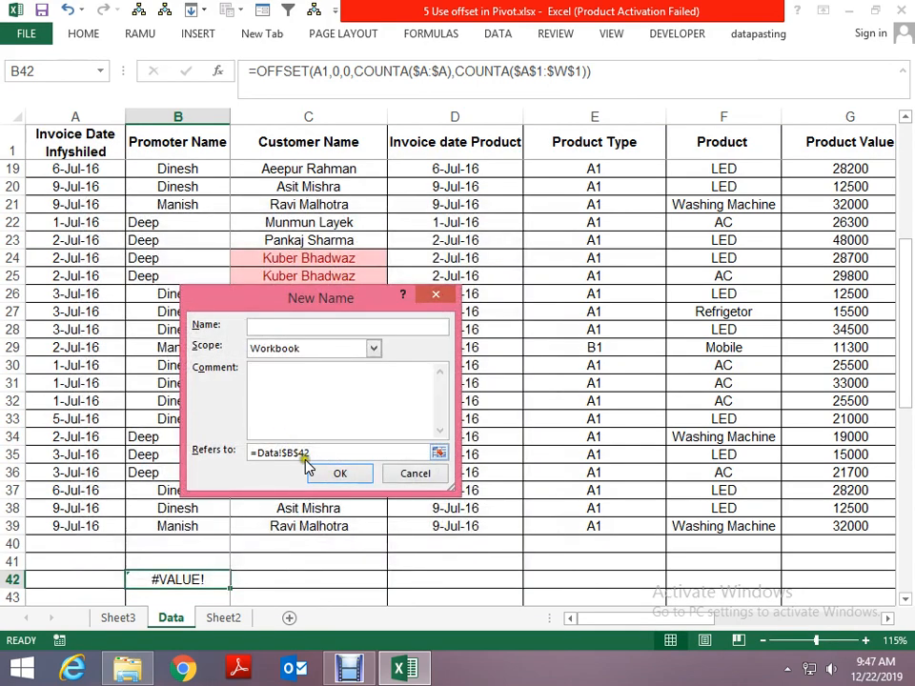
{"action": "left_click_drag", "start_coordinate": [328, 454], "coordinate": [231, 455]}
{"action": "key", "text": "ctrl+v"}
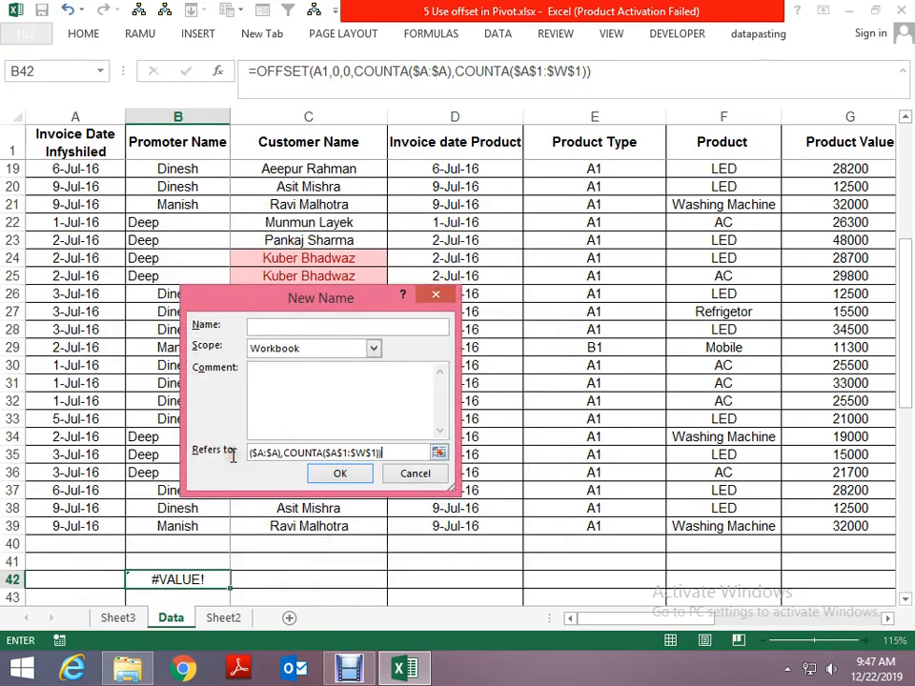
{"action": "left_click", "coordinate": [264, 328]}
{"action": "type", "text": "data"}
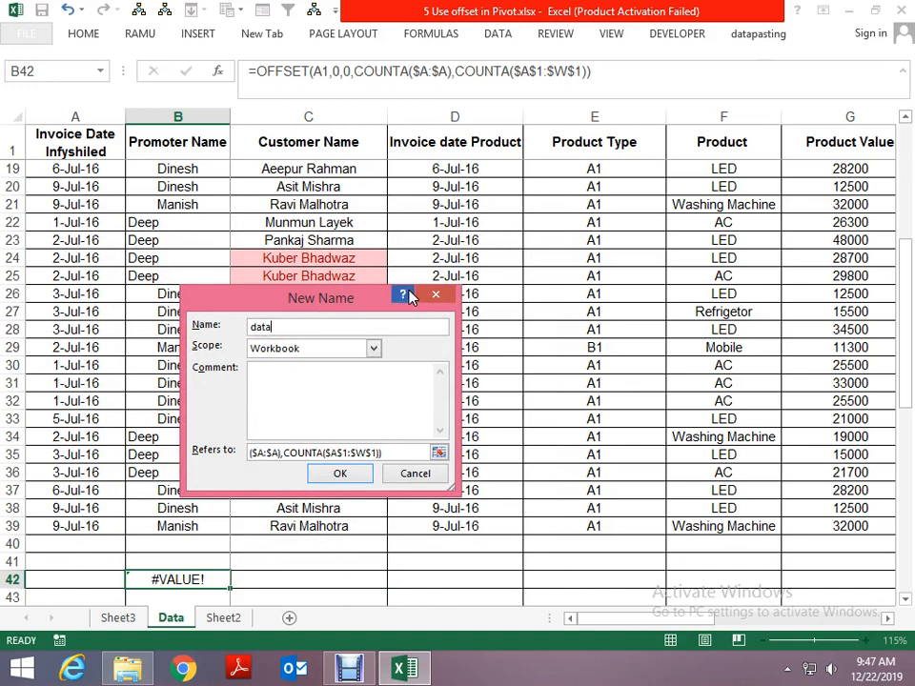
{"action": "type", "text": "forpivot"}
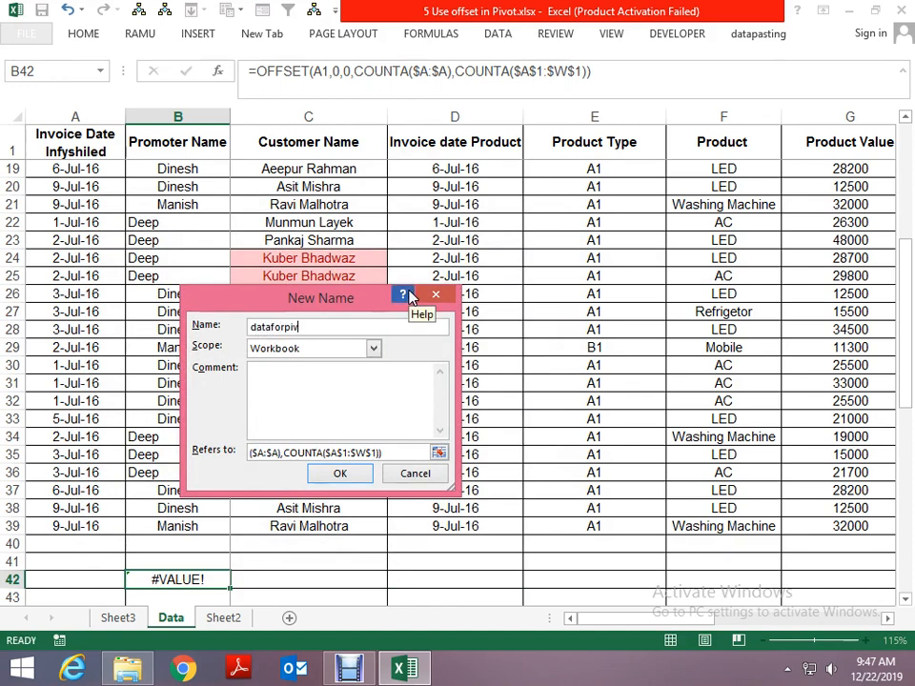
{"action": "left_click", "coordinate": [353, 476]}
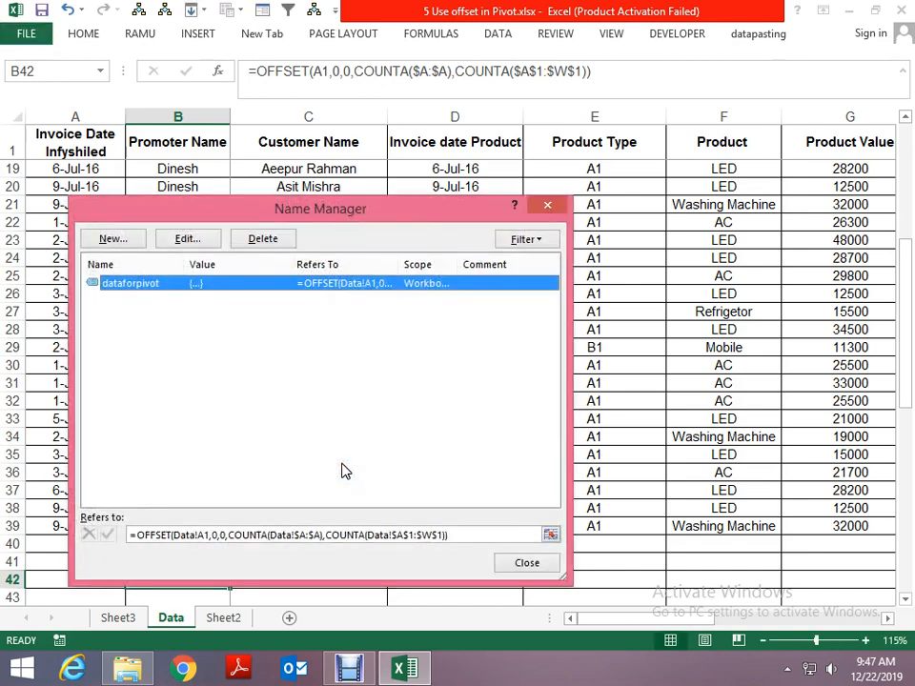
{"action": "left_click", "coordinate": [527, 563]}
- Try to create a PivotTable on a new worksheet using the name dataforpivot as its source range
{"action": "left_click", "coordinate": [345, 303]}
{"action": "key", "text": "alt"}
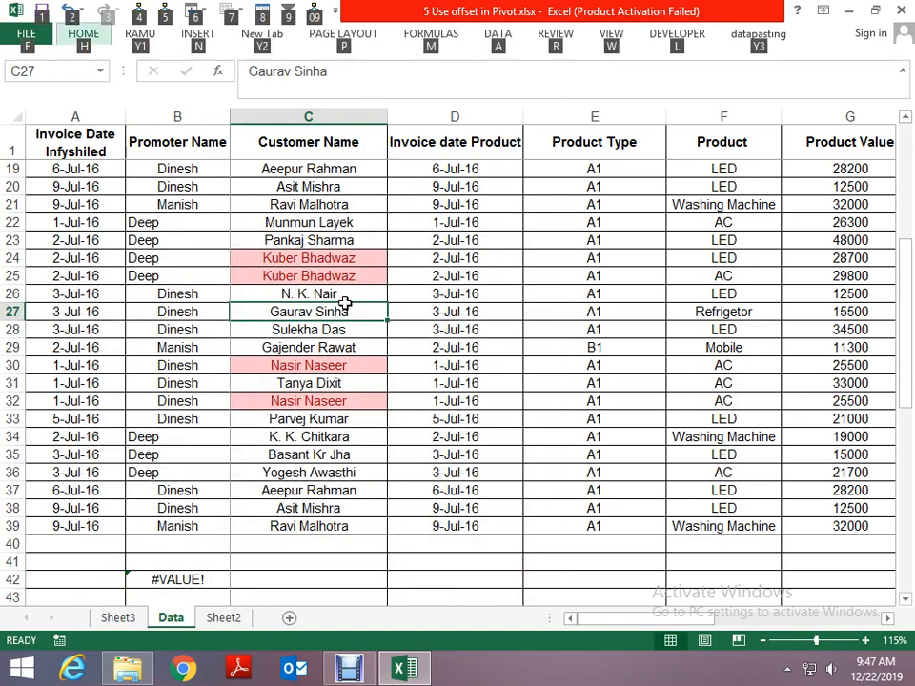
{"action": "key", "text": "n"}
{"action": "key", "text": "v"}
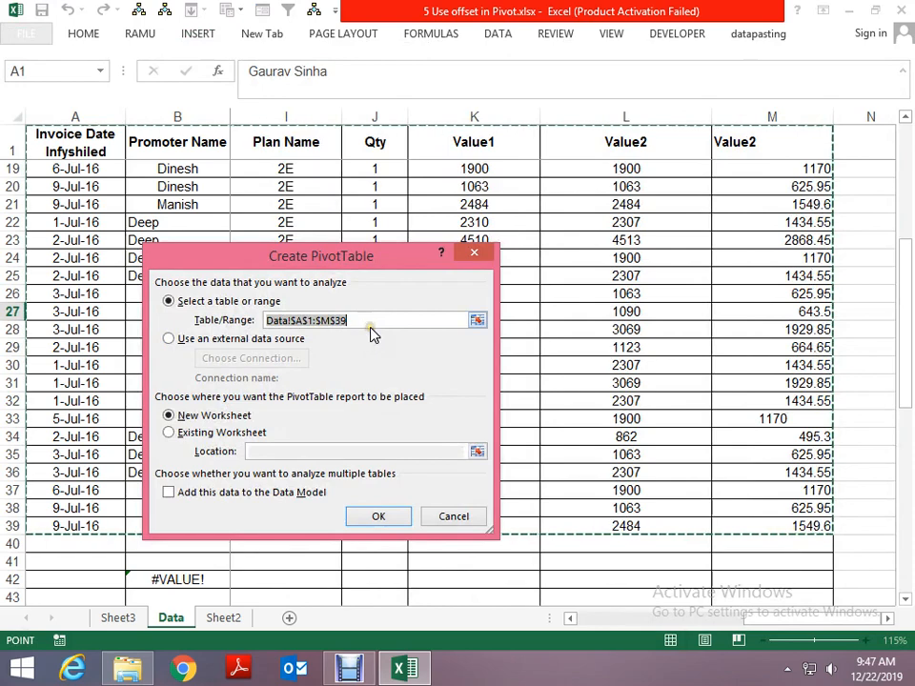
{"action": "key", "text": "F3"}
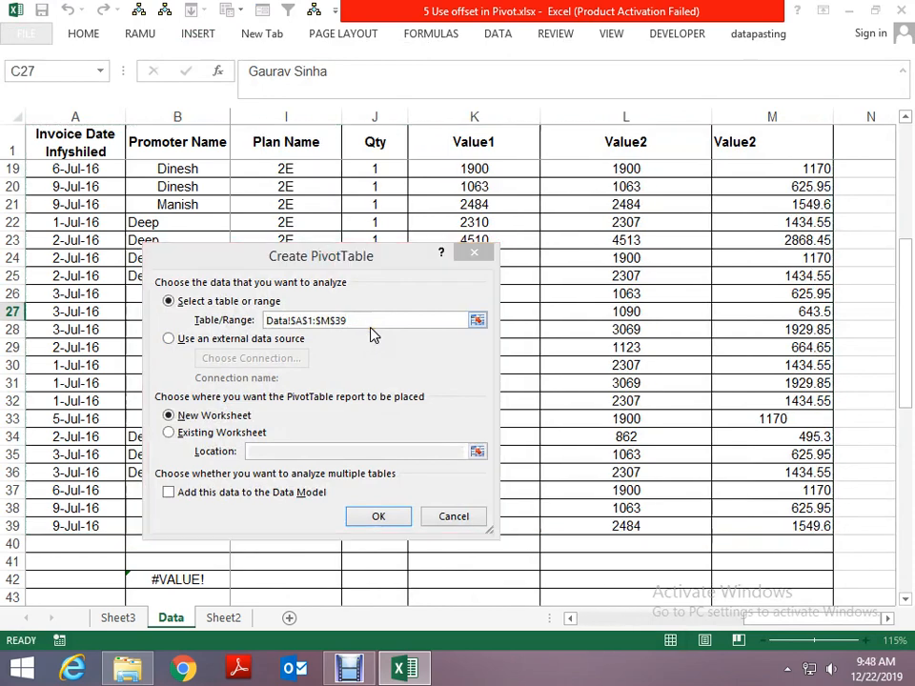
{"action": "left_click", "coordinate": [272, 356]}
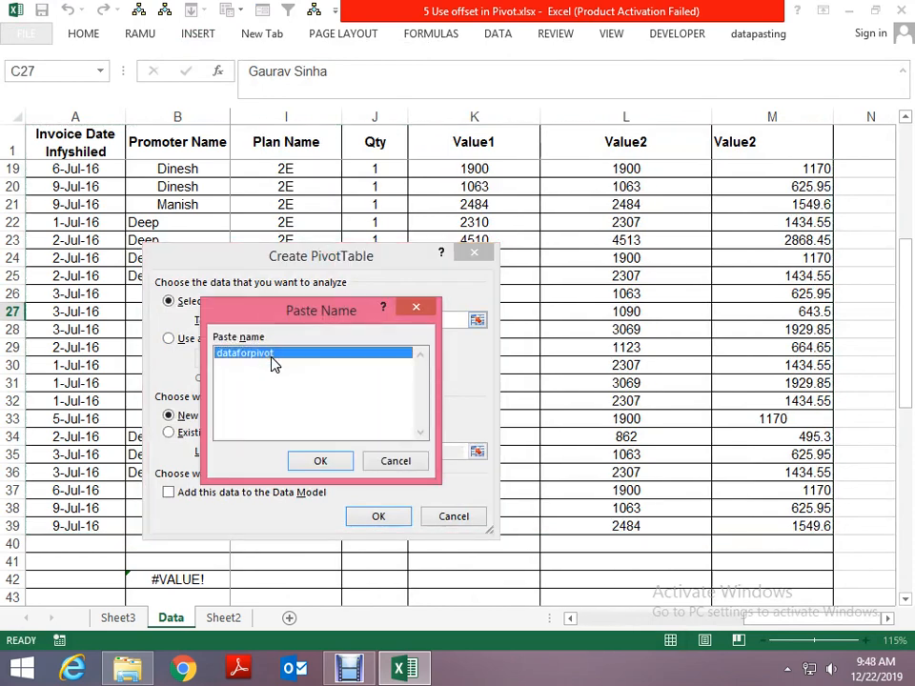
{"action": "left_click", "coordinate": [314, 464]}
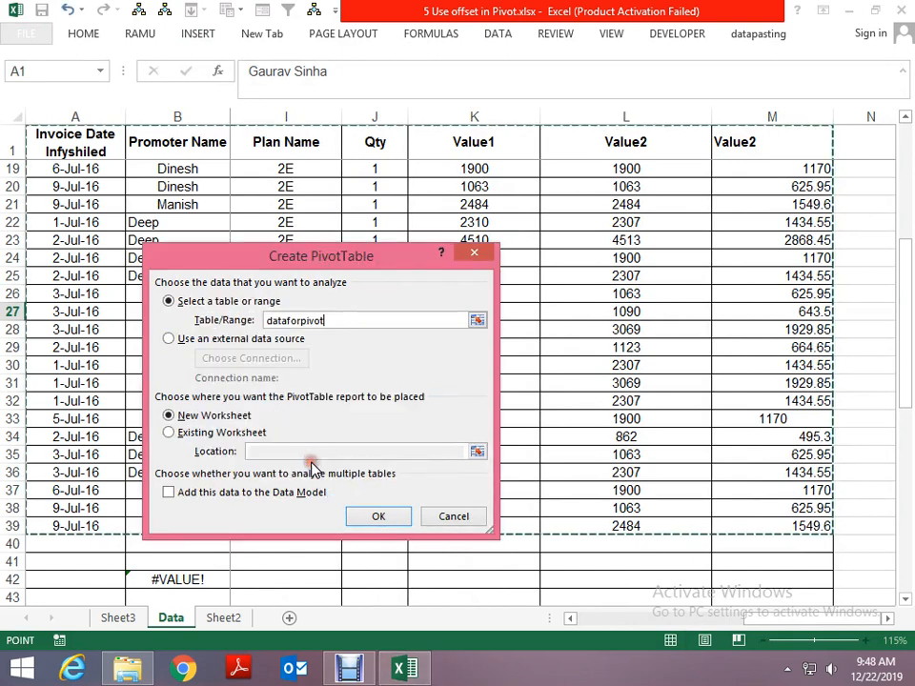
{"action": "left_click", "coordinate": [379, 516]}
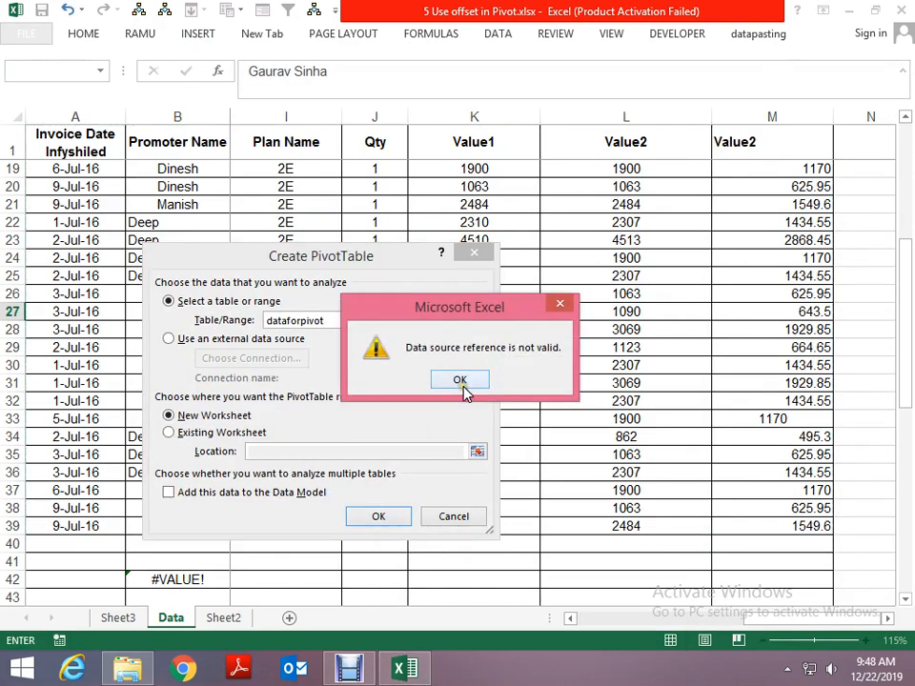
{"action": "left_click", "coordinate": [462, 382]}
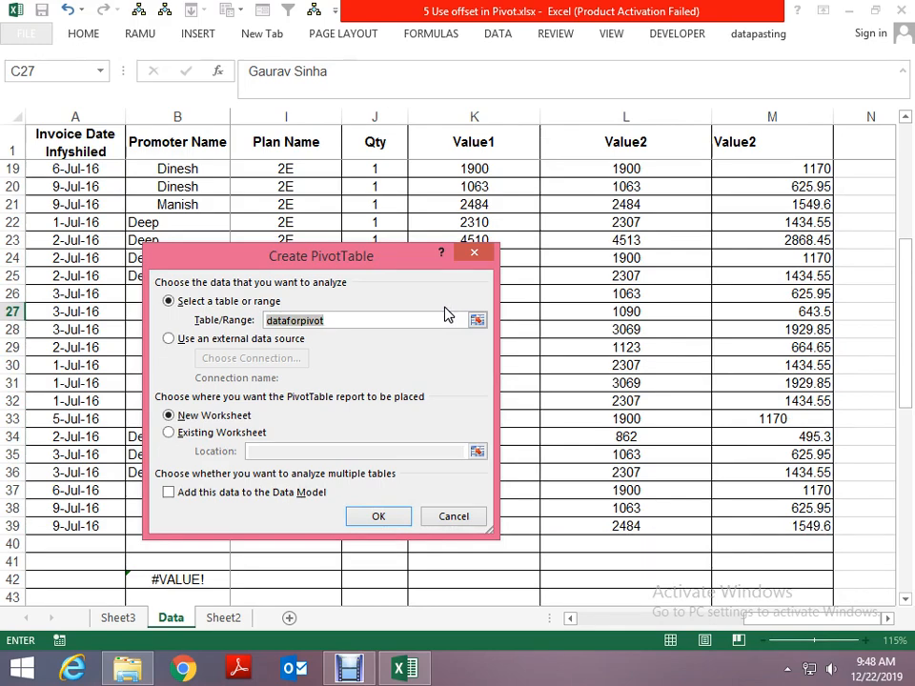
{"action": "key", "text": "Escape"}
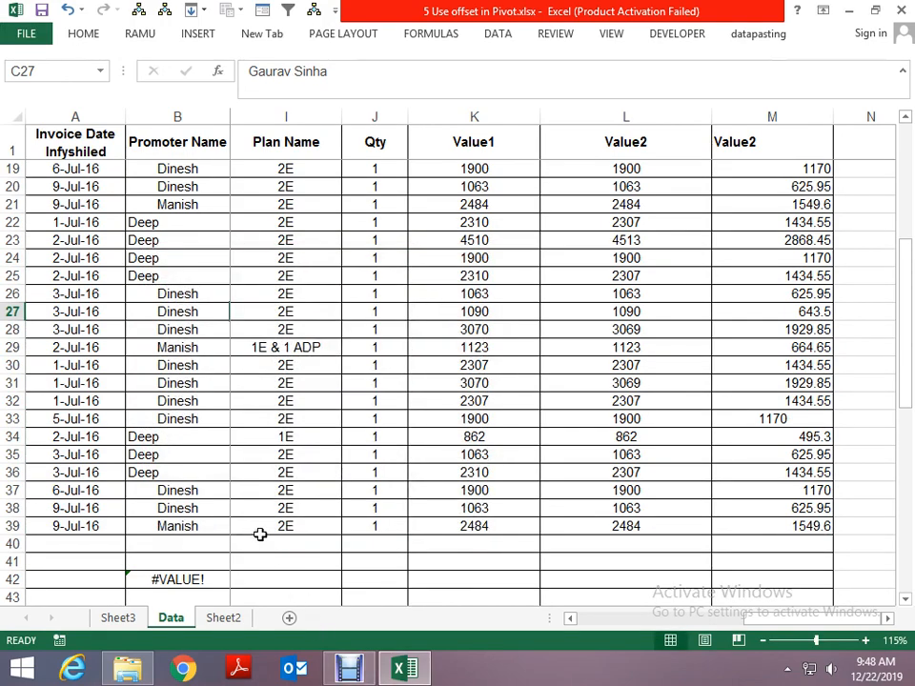
- Make the OFFSET reference in cell B42 absolute as $A$1, copy the complete formula text and leave the cell unedited
{"action": "left_click", "coordinate": [193, 580]}
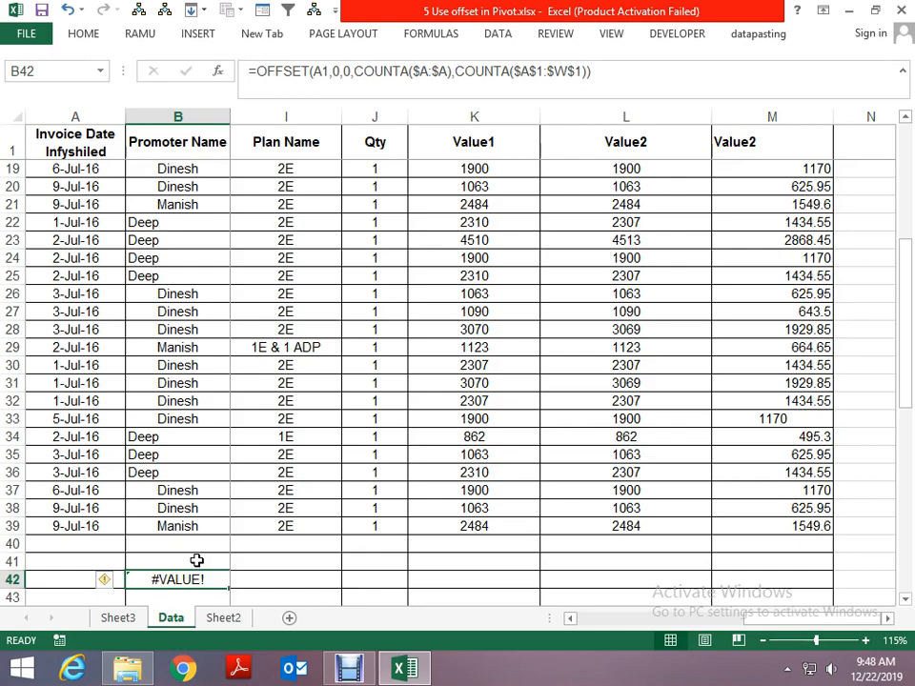
{"action": "left_click", "coordinate": [227, 619]}
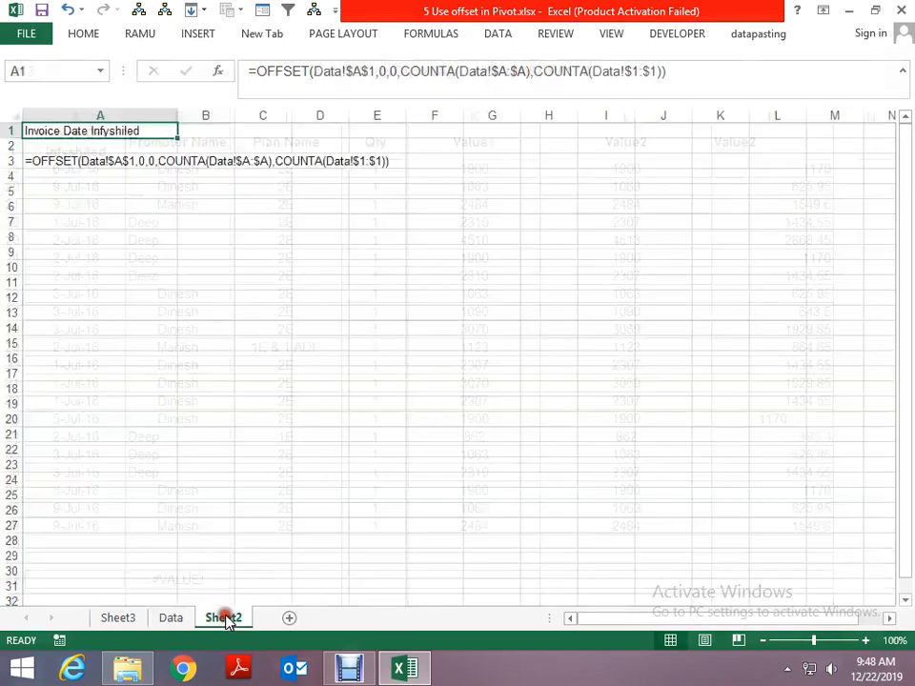
{"action": "left_click", "coordinate": [164, 620]}
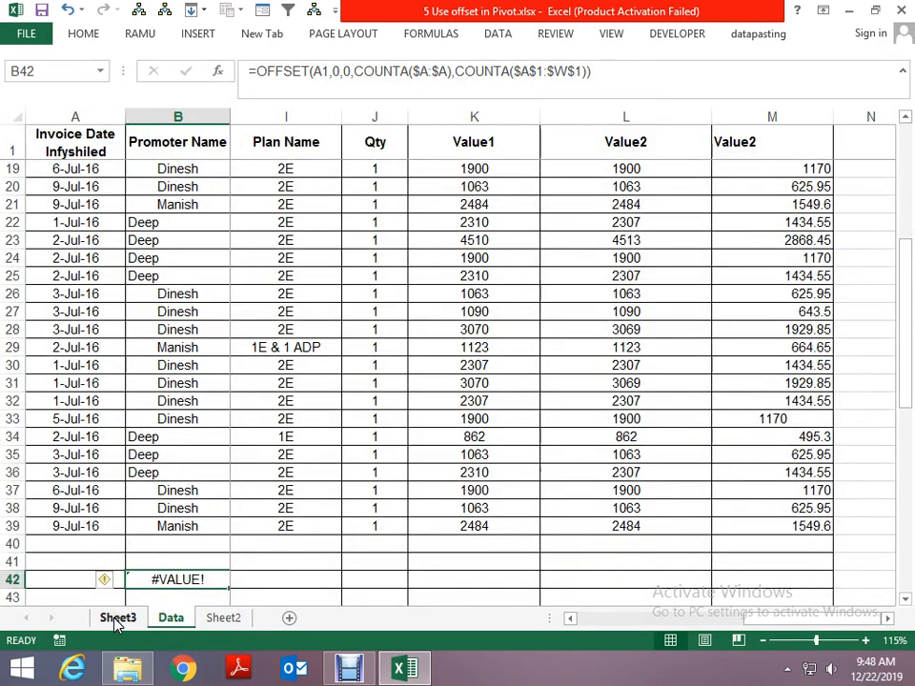
{"action": "left_click", "coordinate": [324, 73]}
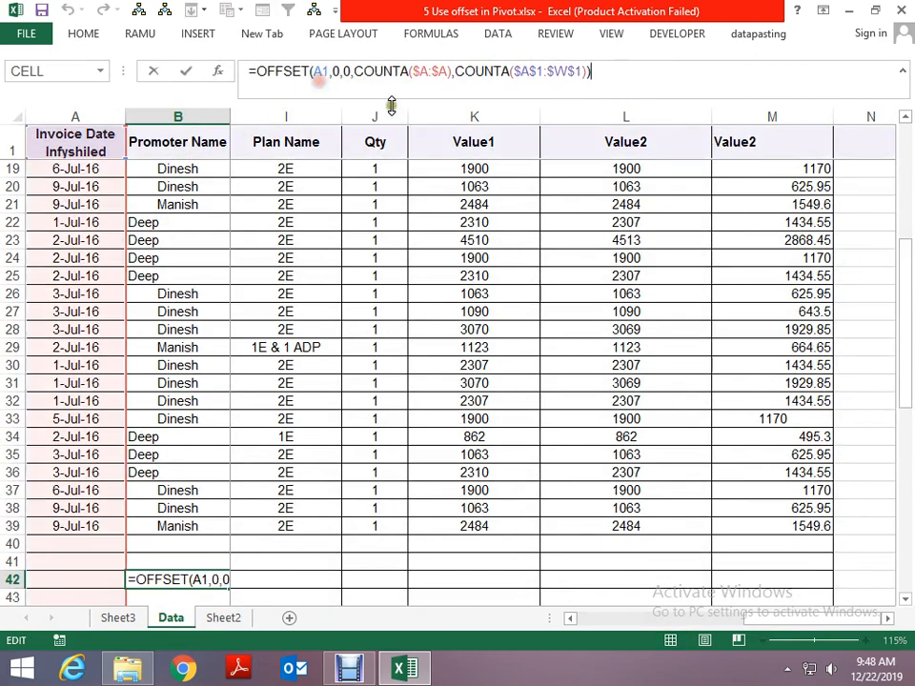
{"action": "double_click", "coordinate": [324, 72]}
{"action": "key", "text": "F4"}
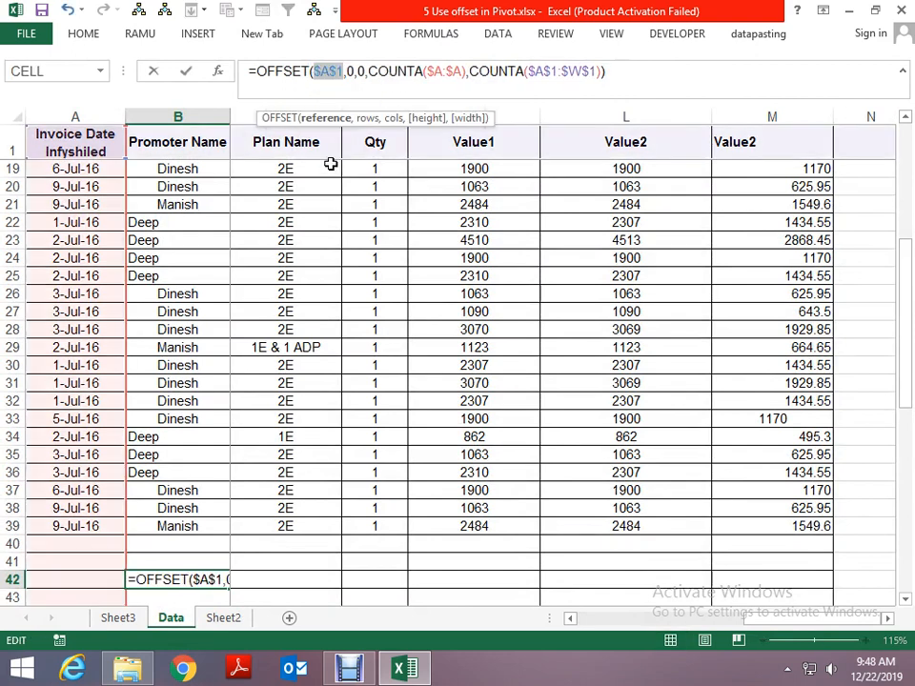
{"action": "left_click_drag", "start_coordinate": [625, 74], "coordinate": [183, 62]}
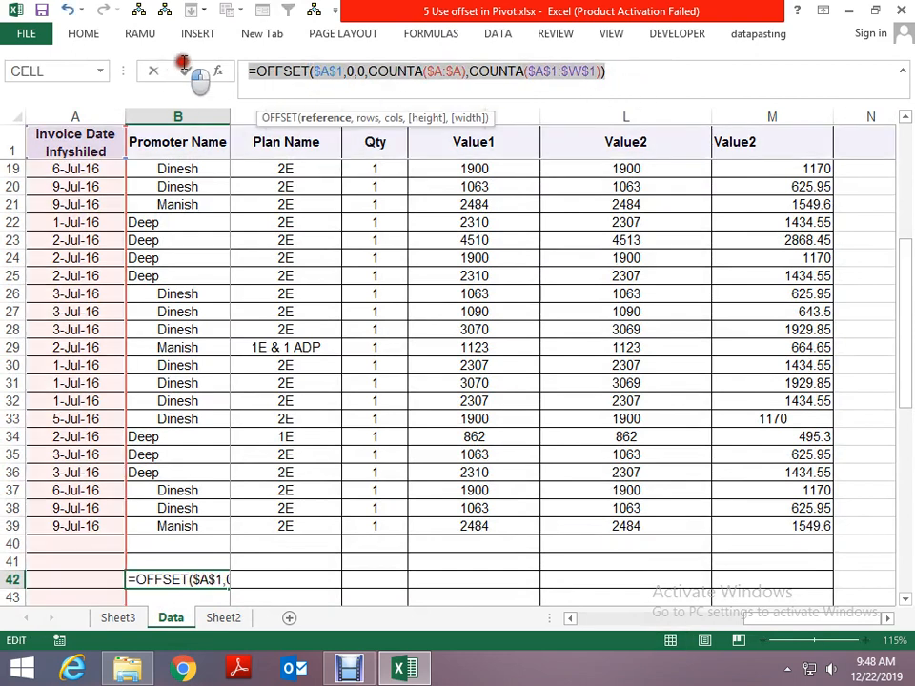
{"action": "key", "text": "Escape"}
- Replace the reference of the name dataforpivot with the copied OFFSET formula using $A$1, and close the Name Manager
{"action": "key", "text": "ctrl+F3"}
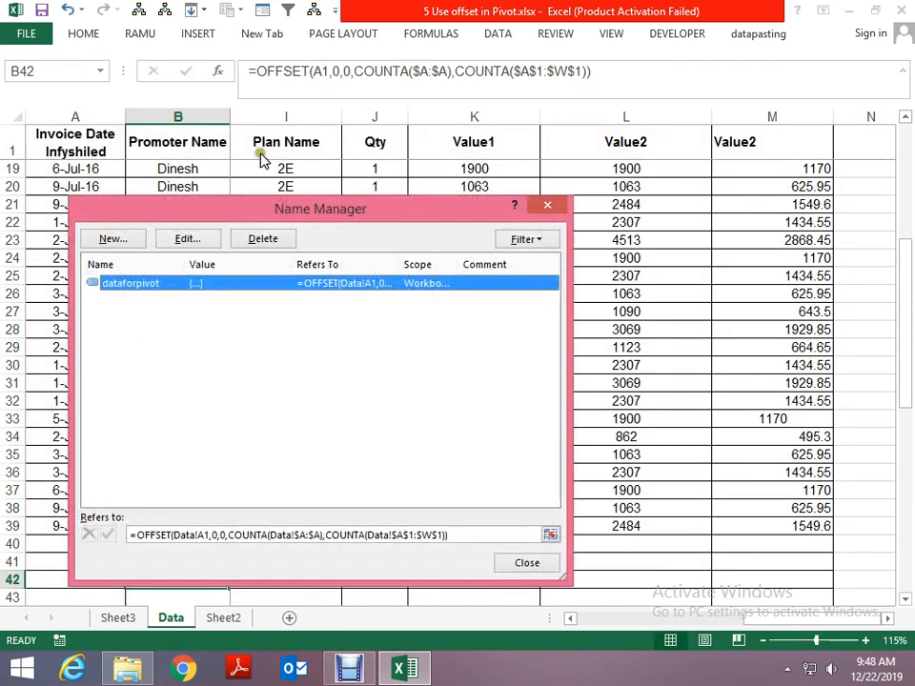
{"action": "left_click", "coordinate": [187, 238]}
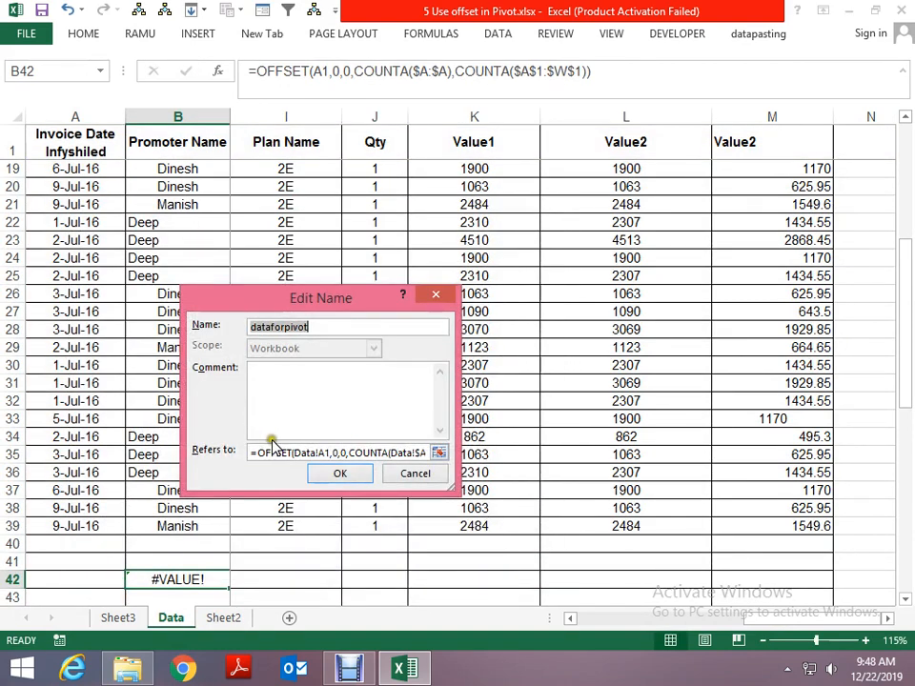
{"action": "left_click_drag", "start_coordinate": [252, 452], "coordinate": [438, 454]}
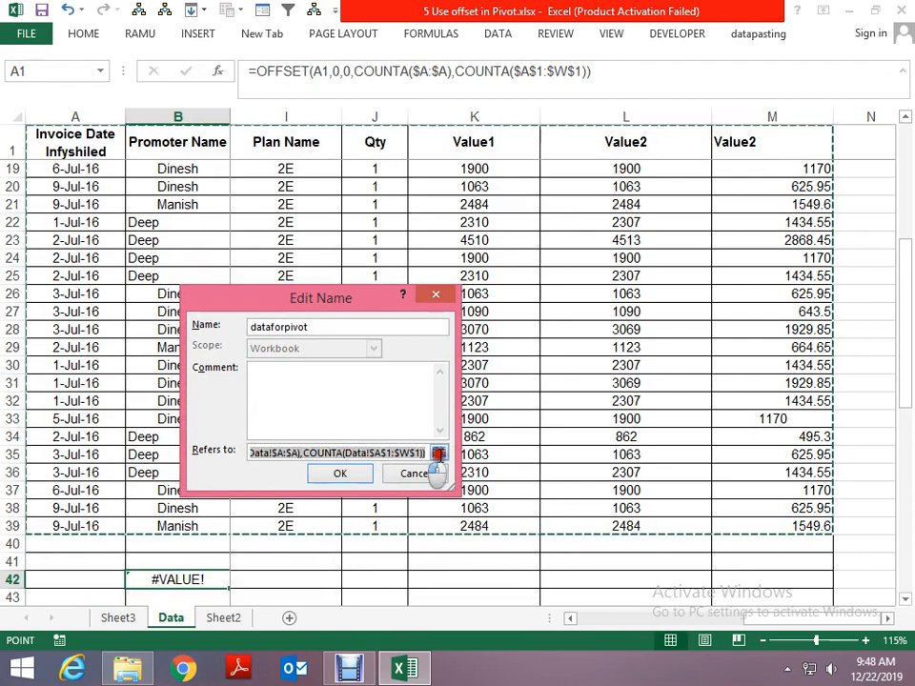
{"action": "left_click", "coordinate": [349, 480]}
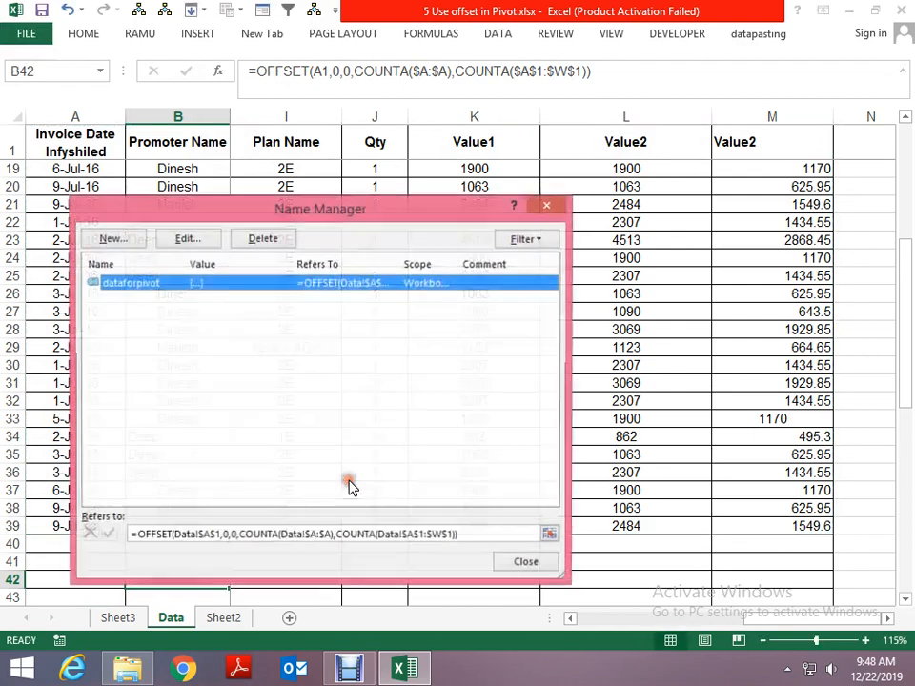
{"action": "left_click", "coordinate": [525, 561]}
- Create a PivotTable on a new worksheet from the range Data!$A$1:$M$39
{"action": "left_click", "coordinate": [448, 462]}
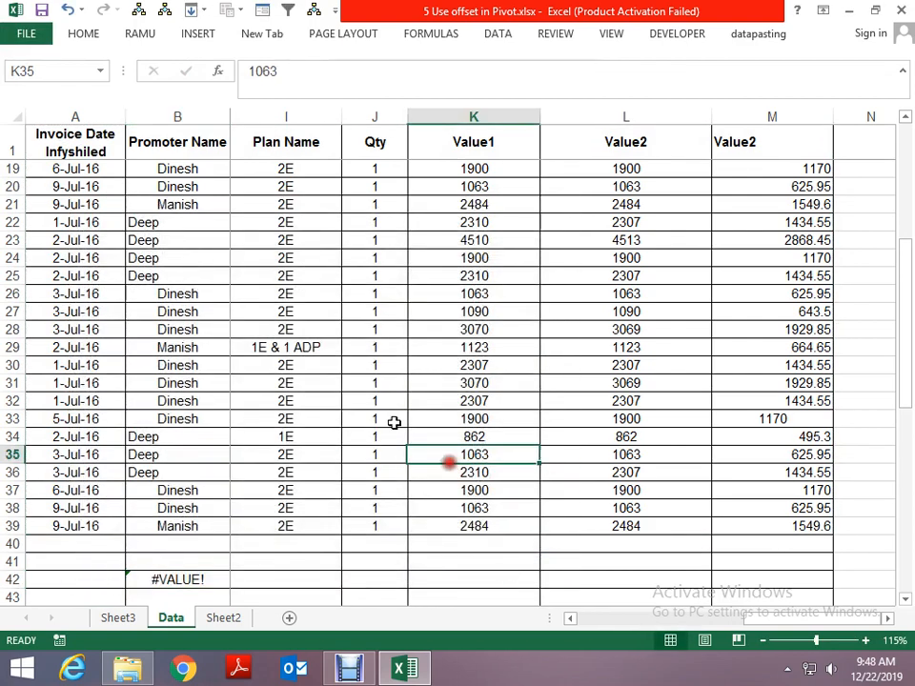
{"action": "left_click", "coordinate": [306, 360]}
{"action": "key", "text": "alt+n"}
{"action": "key", "text": "v"}
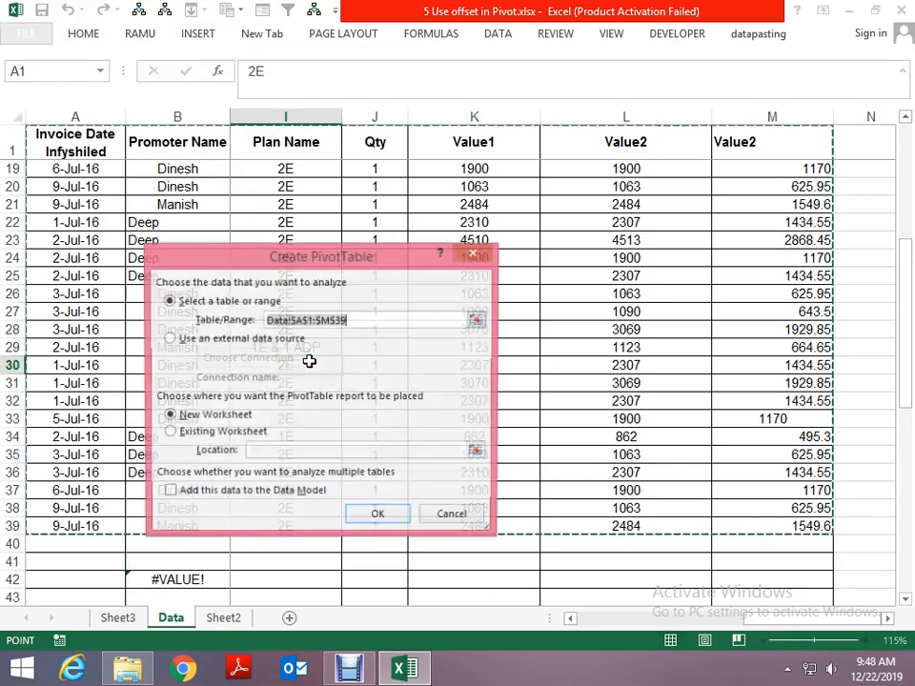
{"action": "key", "text": "Return"}
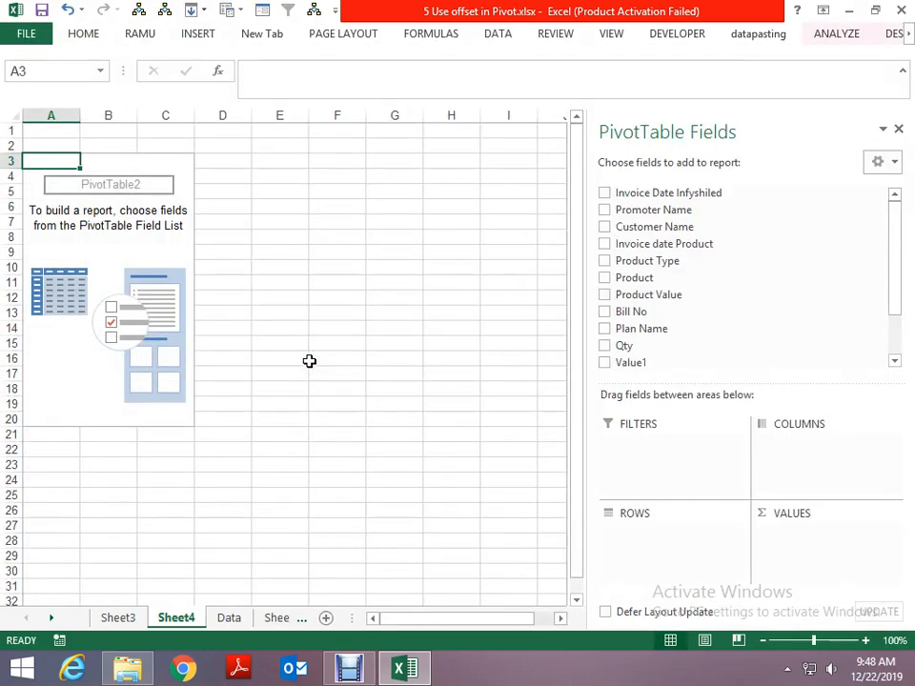
- Delete the new worksheet holding the empty PivotTable
{"action": "key", "text": "alt+e"}
{"action": "key", "text": "l"}
{"action": "key", "text": "Return"}
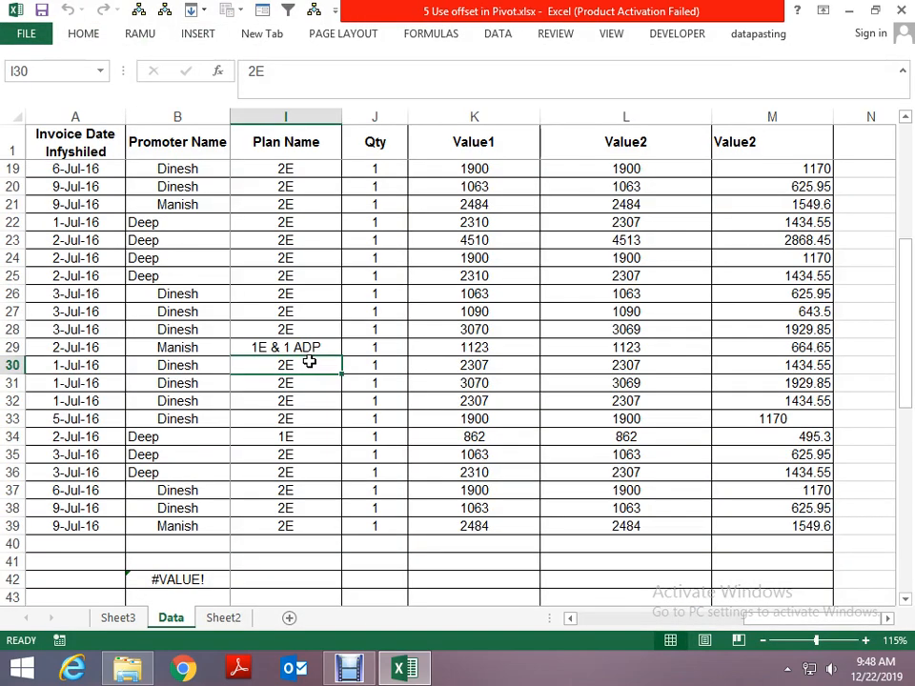
{"action": "key", "text": "alt"}
{"action": "key", "text": "Escape"}
{"action": "key", "text": "alt+e"}
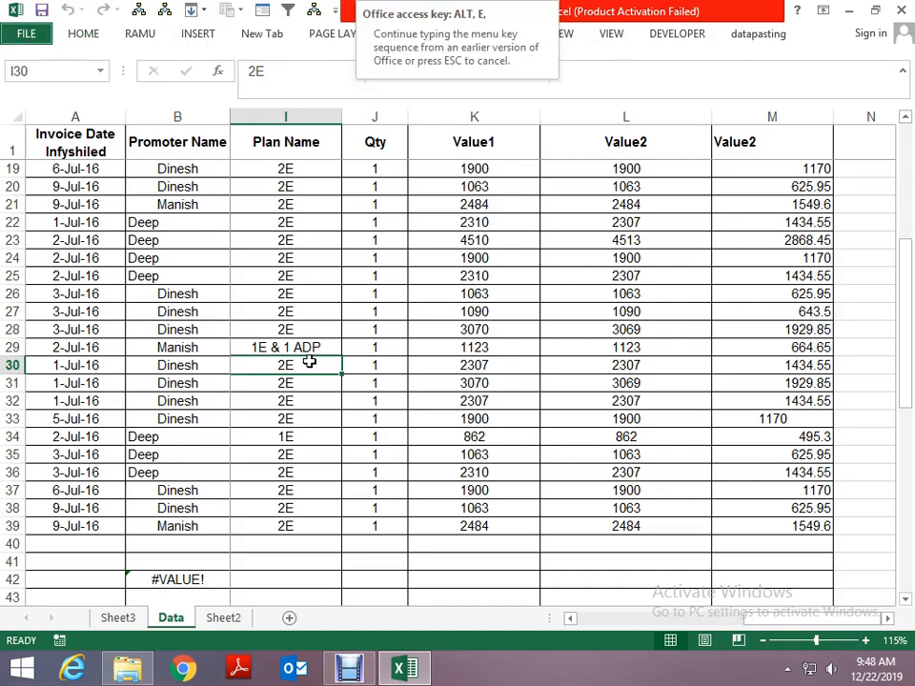
{"action": "key", "text": "b"}
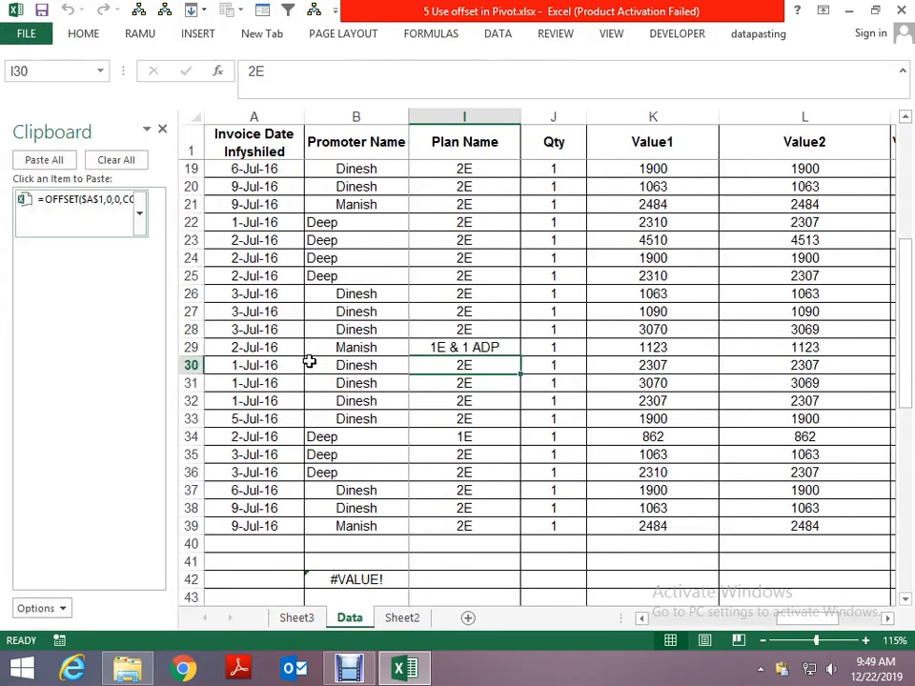
{"action": "left_click", "coordinate": [162, 130]}
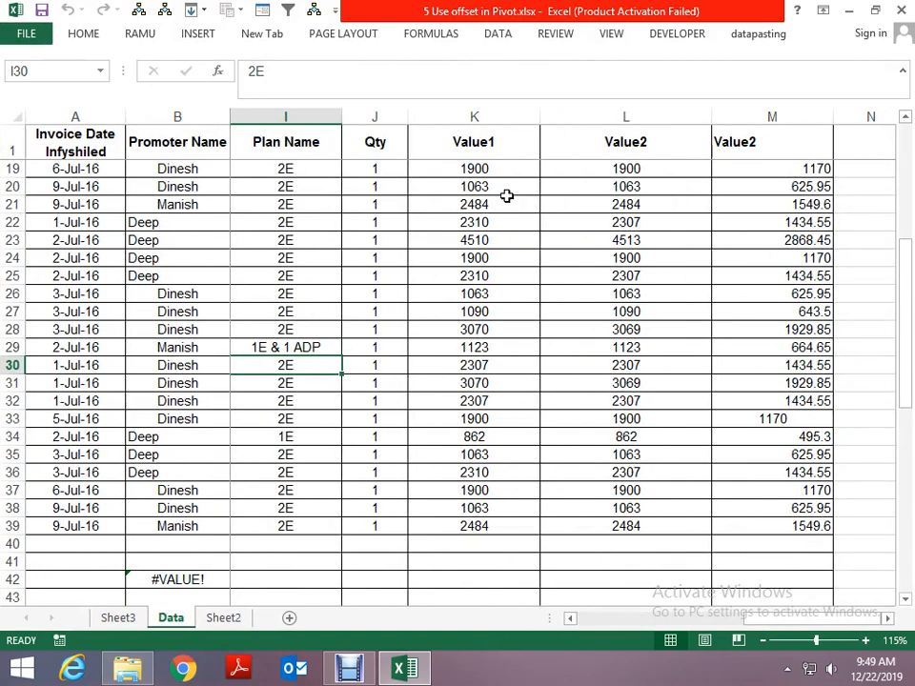
- Create a PivotTable on a new worksheet with the name dataforpivot as its table range
{"action": "key", "text": "alt"}
{"action": "key", "text": "n"}
{"action": "key", "text": "v"}
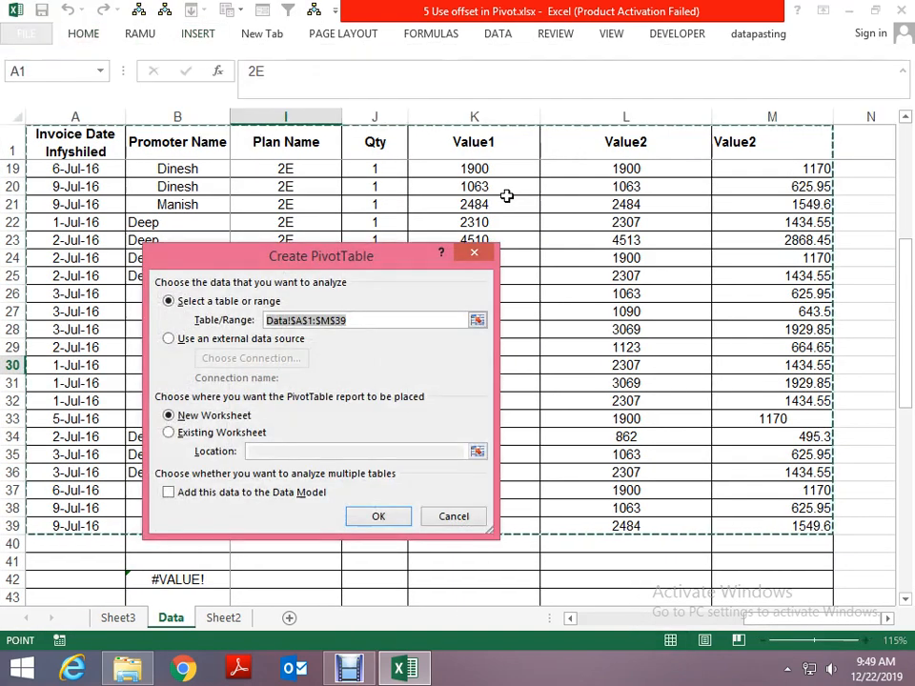
{"action": "key", "text": "F3"}
{"action": "left_click", "coordinate": [262, 355]}
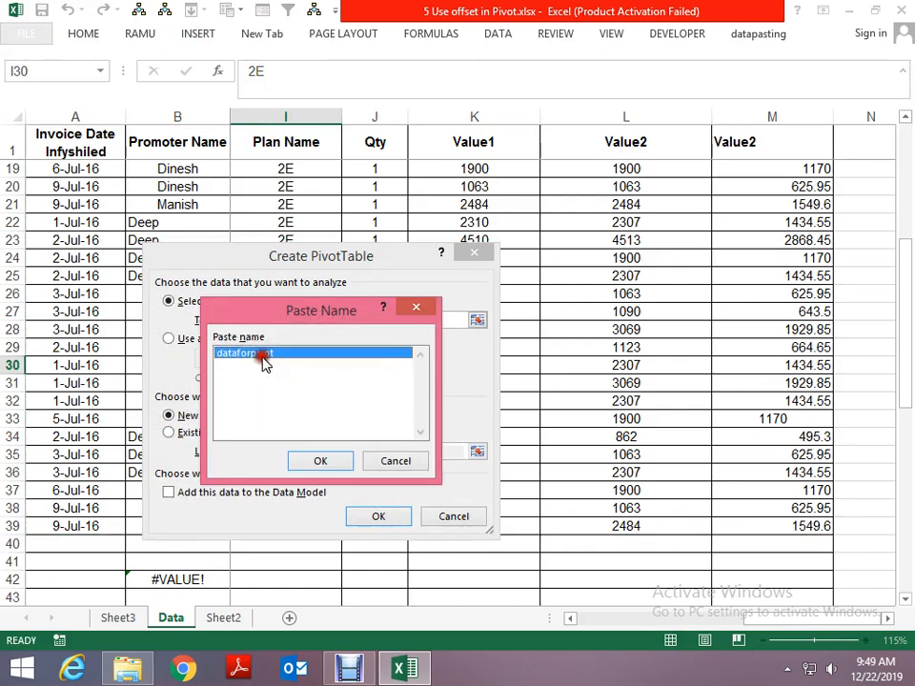
{"action": "left_click", "coordinate": [314, 460]}
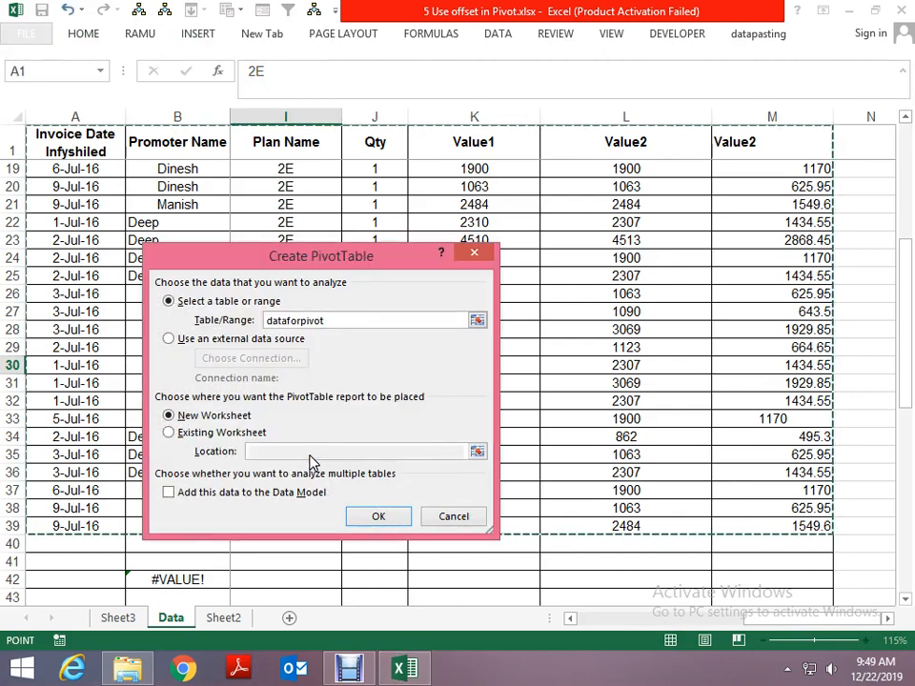
{"action": "left_click", "coordinate": [377, 517]}
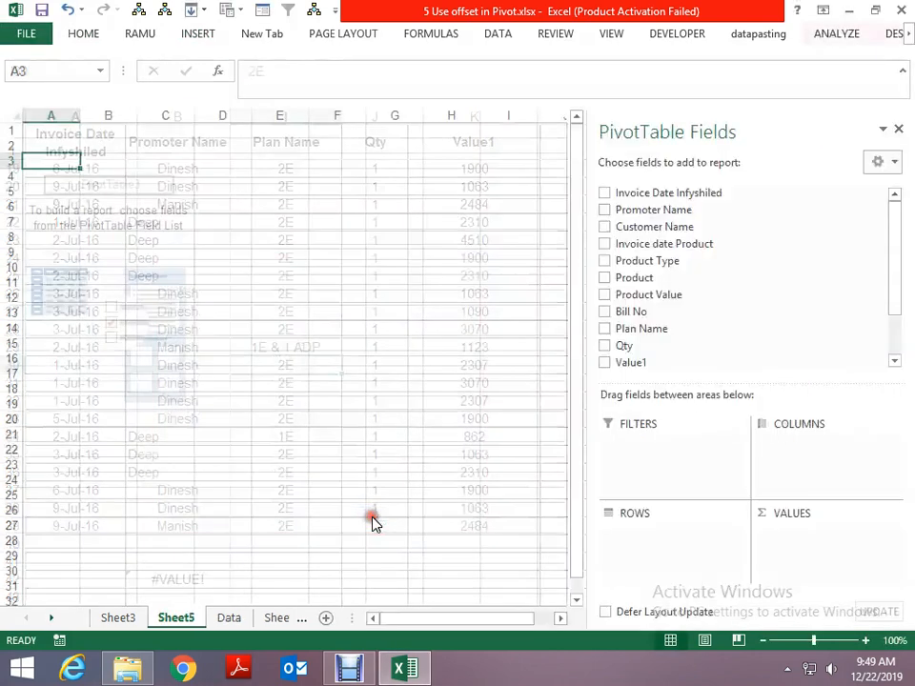
- Add the Product field to the pivot table's rows and to its values as a count
{"action": "left_click", "coordinate": [605, 277]}
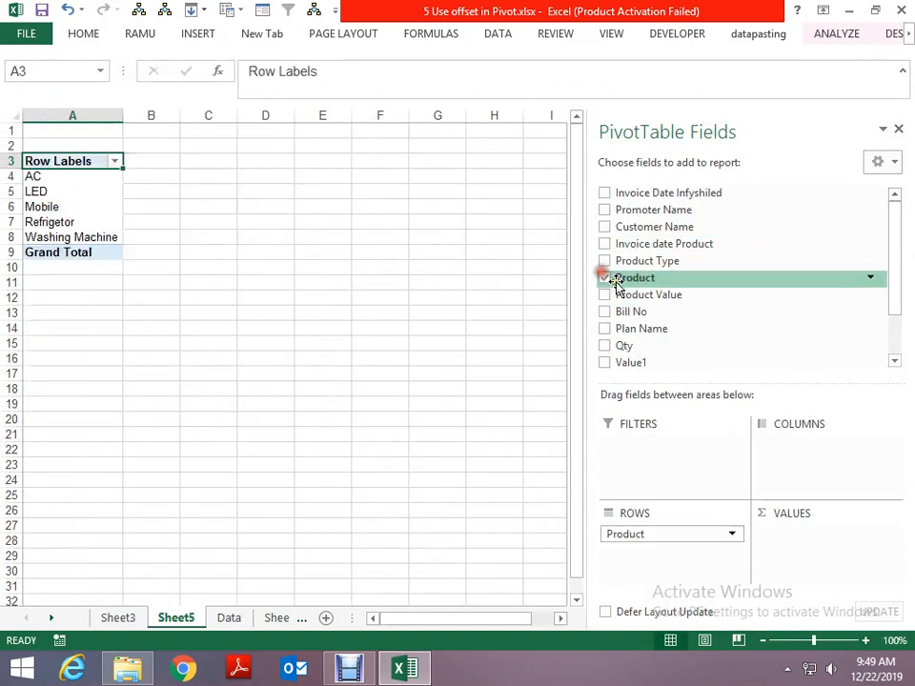
{"action": "left_click_drag", "start_coordinate": [614, 284], "coordinate": [777, 532]}
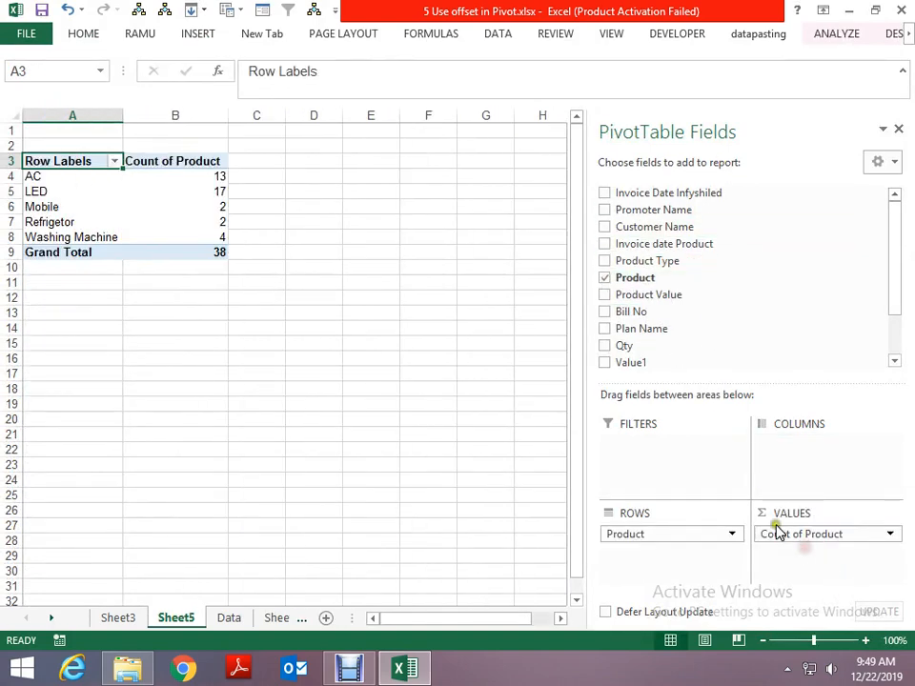
- Clear the contents of rows 5 to 39 on the Data sheet
{"action": "key", "text": "ctrl+Page_Down"}
{"action": "key", "text": "Home"}
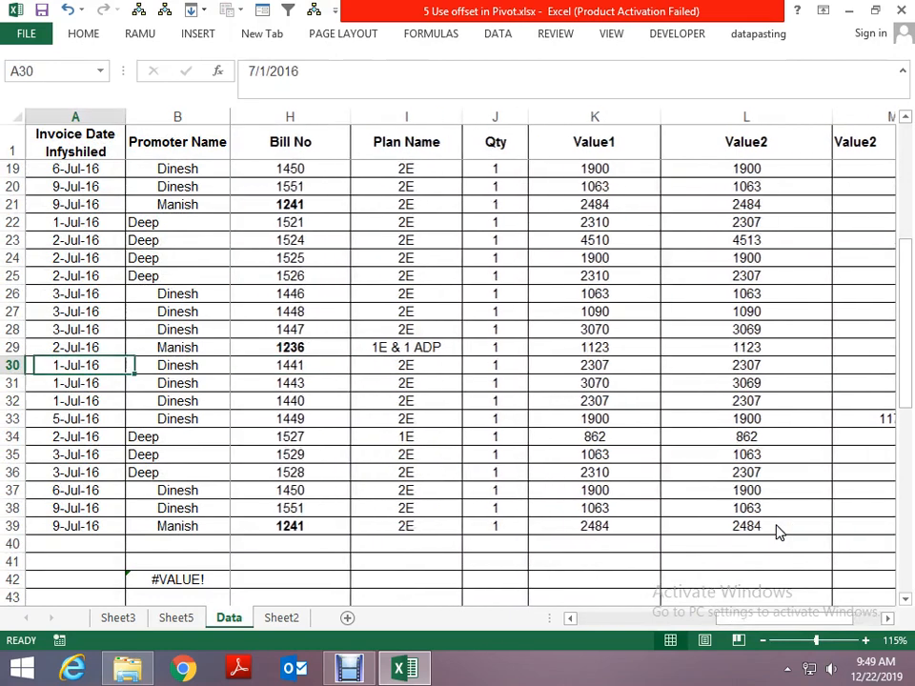
{"action": "key", "text": "ctrl+Up"}
{"action": "key", "text": "Down"}
{"action": "key", "text": "Down"}
{"action": "key", "text": "Down"}
{"action": "key", "text": "Down"}
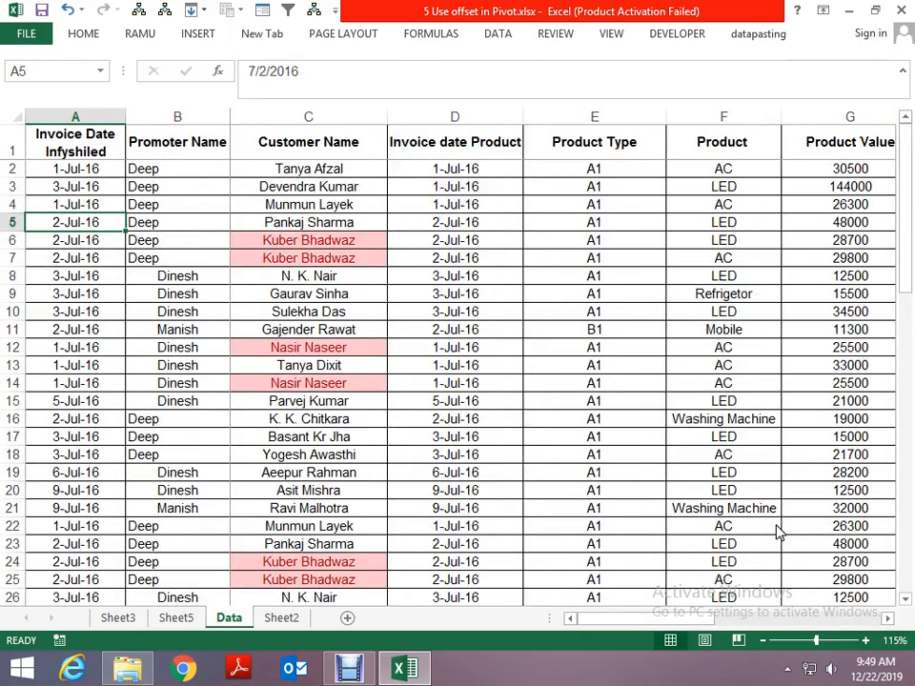
{"action": "key", "text": "shift+space"}
{"action": "key", "text": "ctrl+shift+Down"}
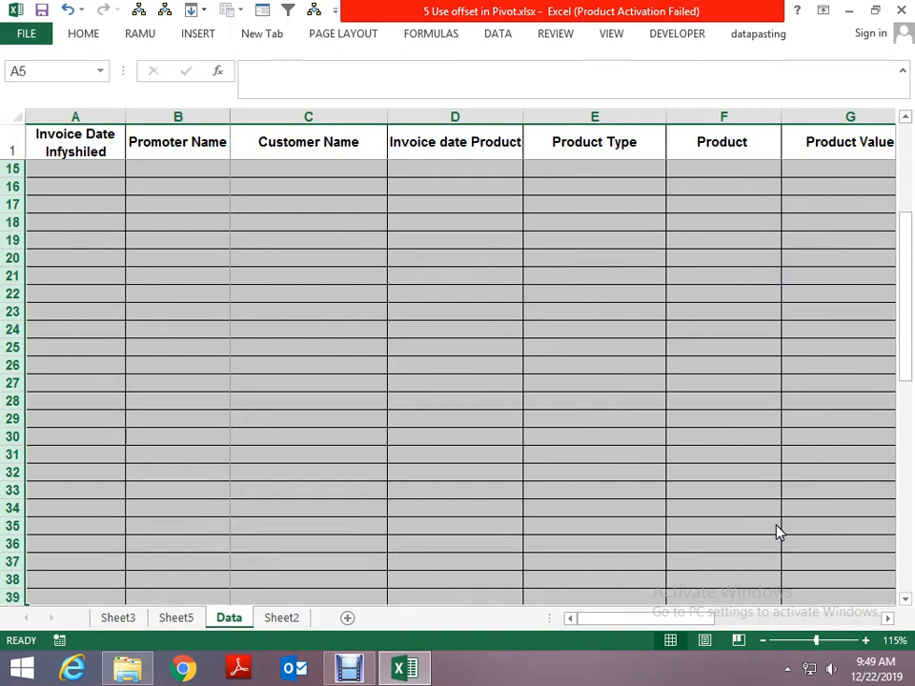
- Refresh the pivot table on Sheet5 to pick up the reduced data rows
{"action": "key", "text": "ctrl+Page_Up"}
{"action": "right_click", "coordinate": [159, 202]}
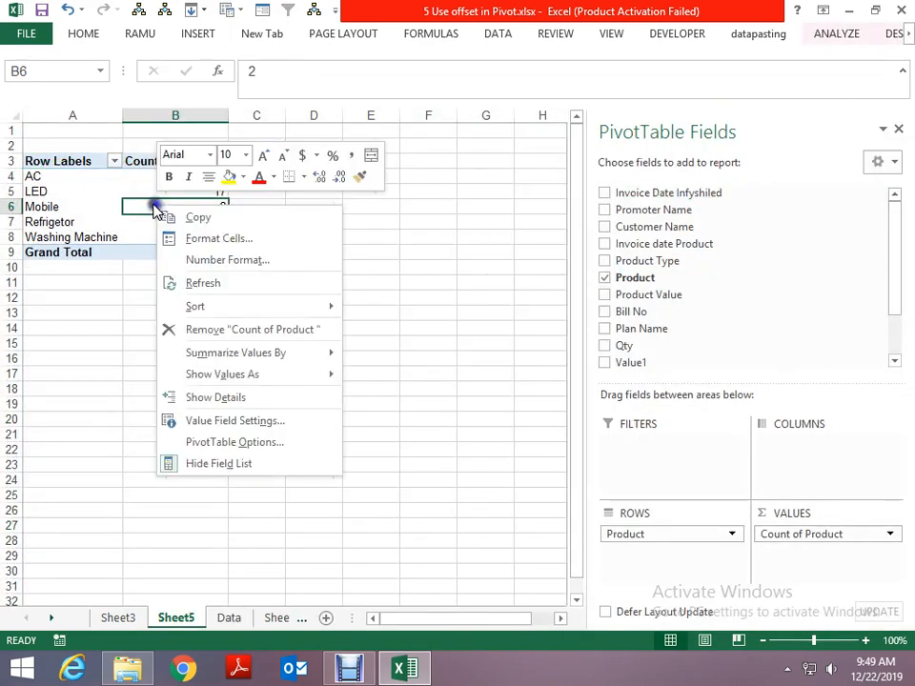
{"action": "left_click", "coordinate": [212, 284]}
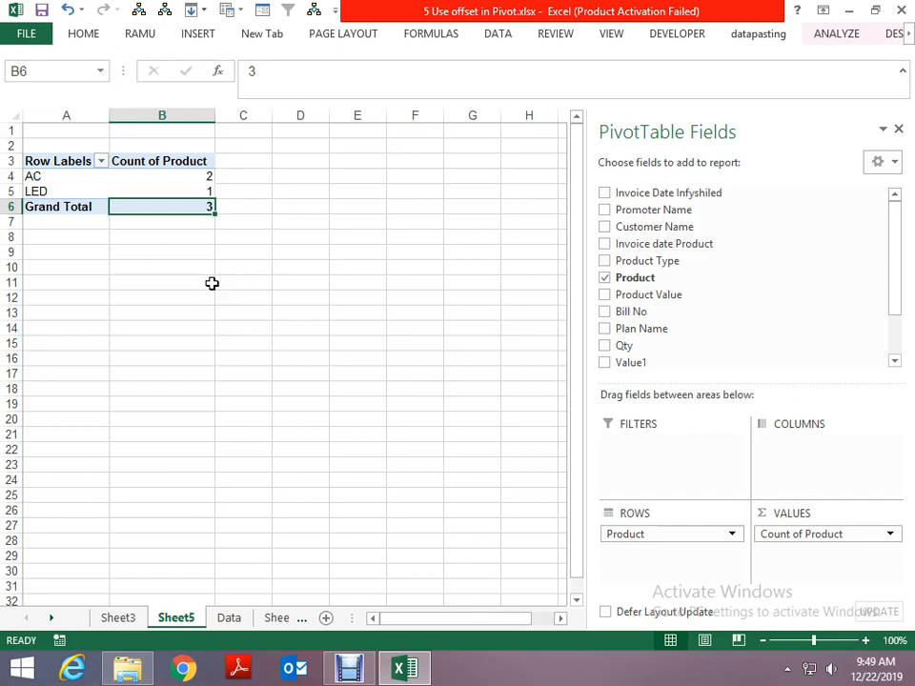
{"action": "left_click", "coordinate": [177, 186]}
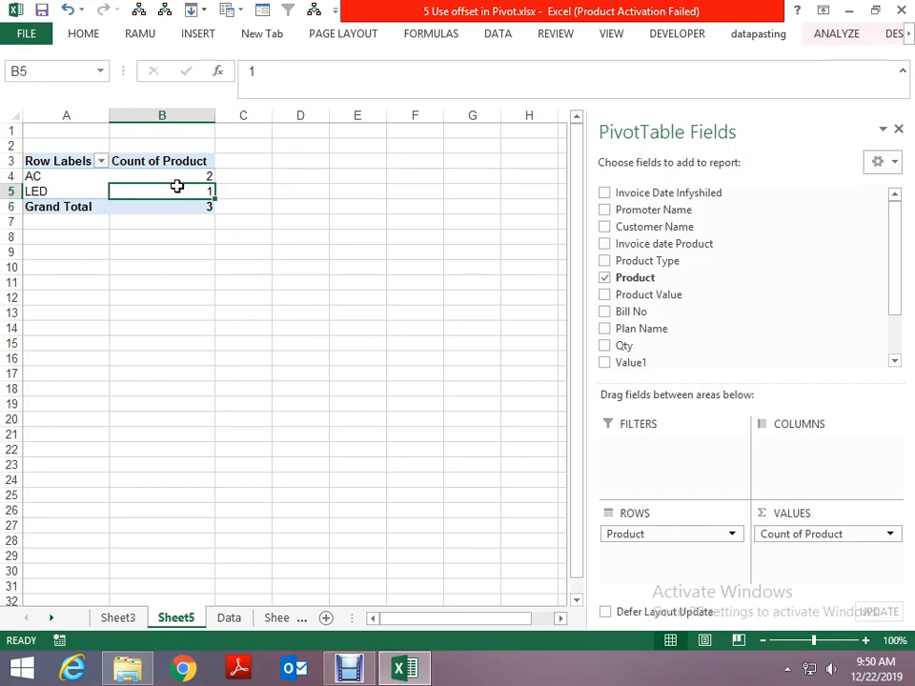
- Examine the remaining records on the Data sheet and the OFFSET formula in cell B42
{"action": "left_click", "coordinate": [227, 627]}
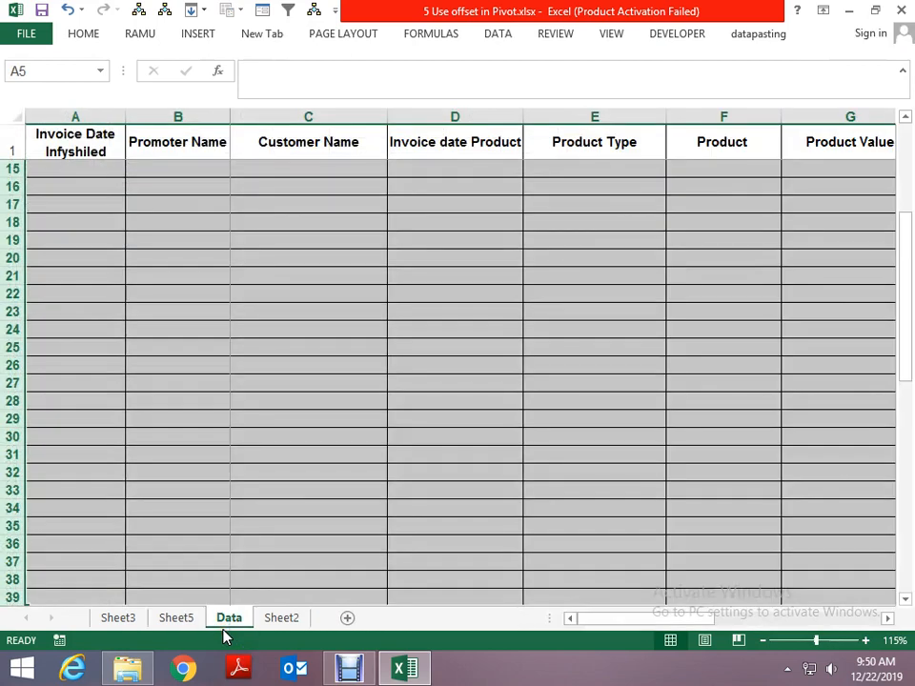
{"action": "left_click", "coordinate": [145, 226]}
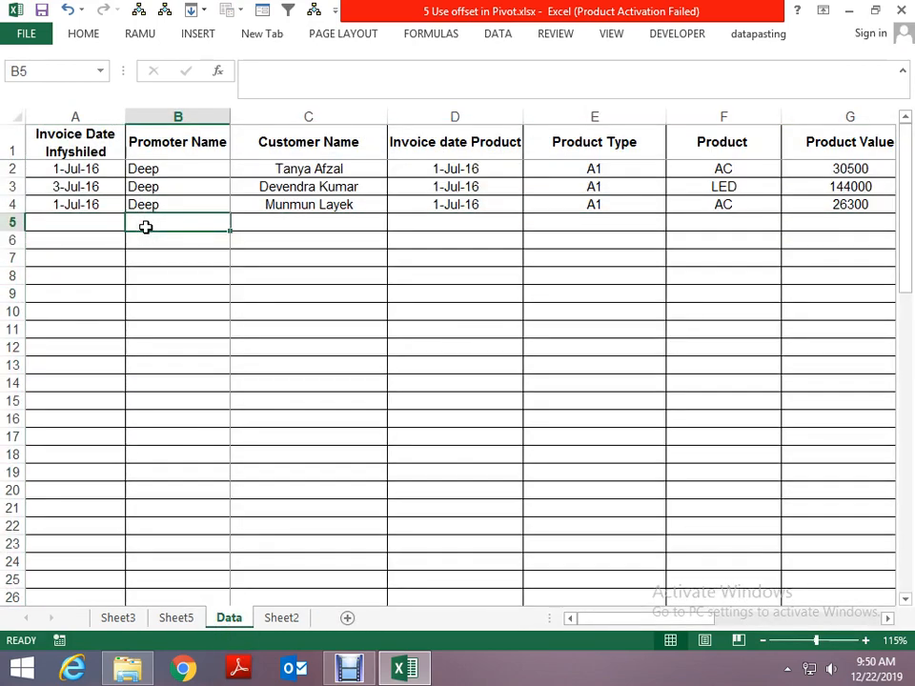
{"action": "scroll", "coordinate": [158, 194], "scroll_direction": "down", "scroll_amount": 6}
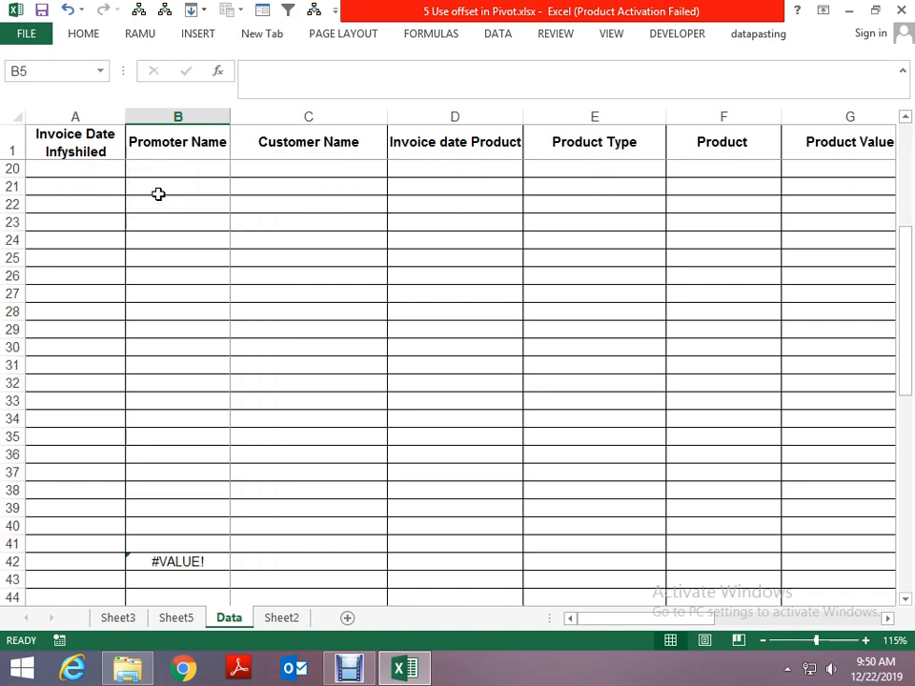
{"action": "scroll", "coordinate": [159, 287], "scroll_direction": "up", "scroll_amount": 6}
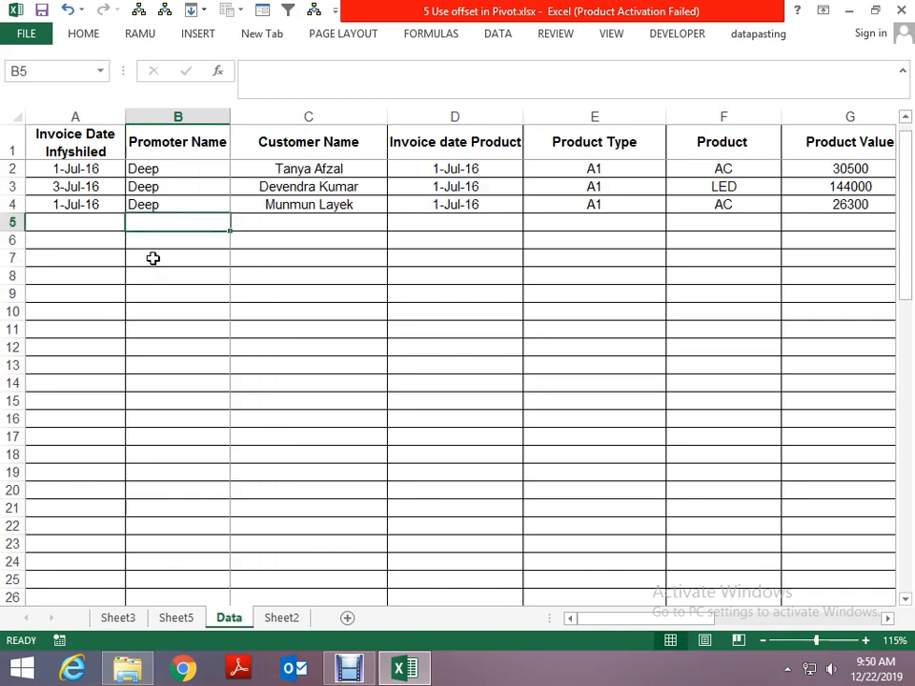
{"action": "left_click", "coordinate": [149, 182]}
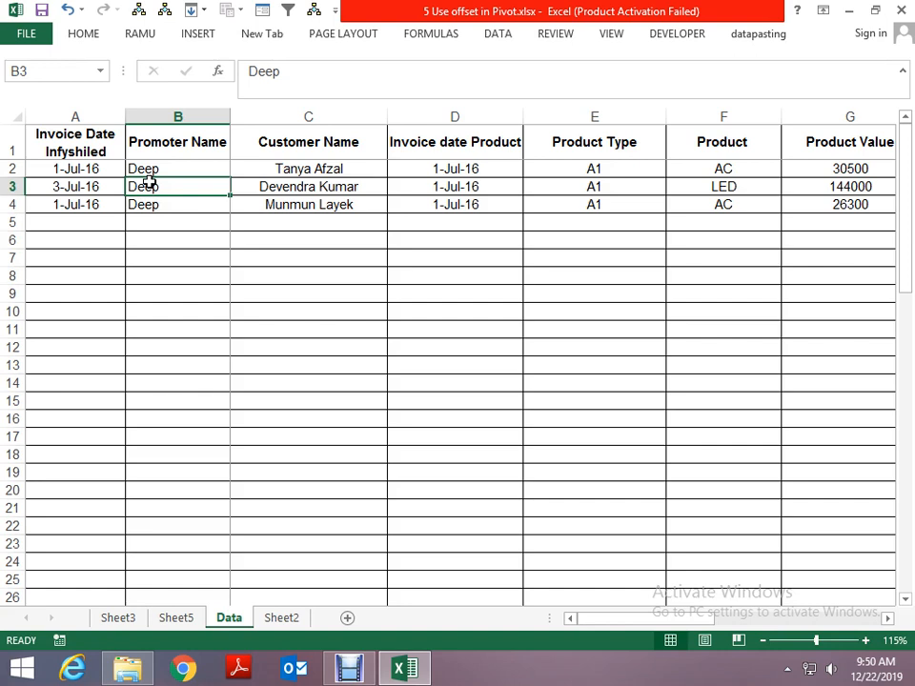
{"action": "scroll", "coordinate": [153, 200], "scroll_direction": "down", "scroll_amount": 7}
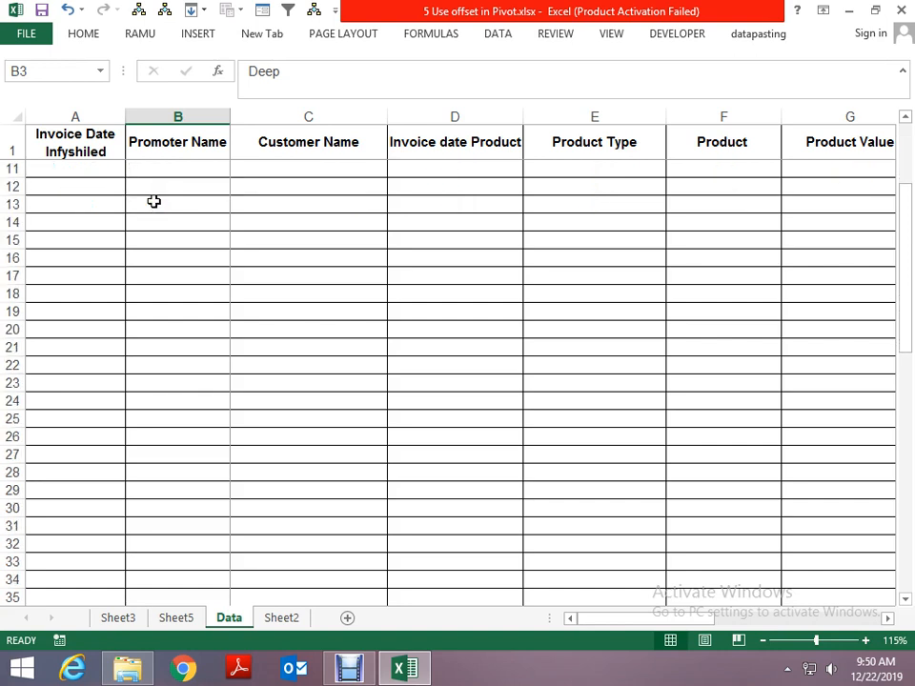
{"action": "left_click", "coordinate": [170, 506]}
{"action": "scroll", "coordinate": [74, 256], "scroll_direction": "up", "scroll_amount": 1}
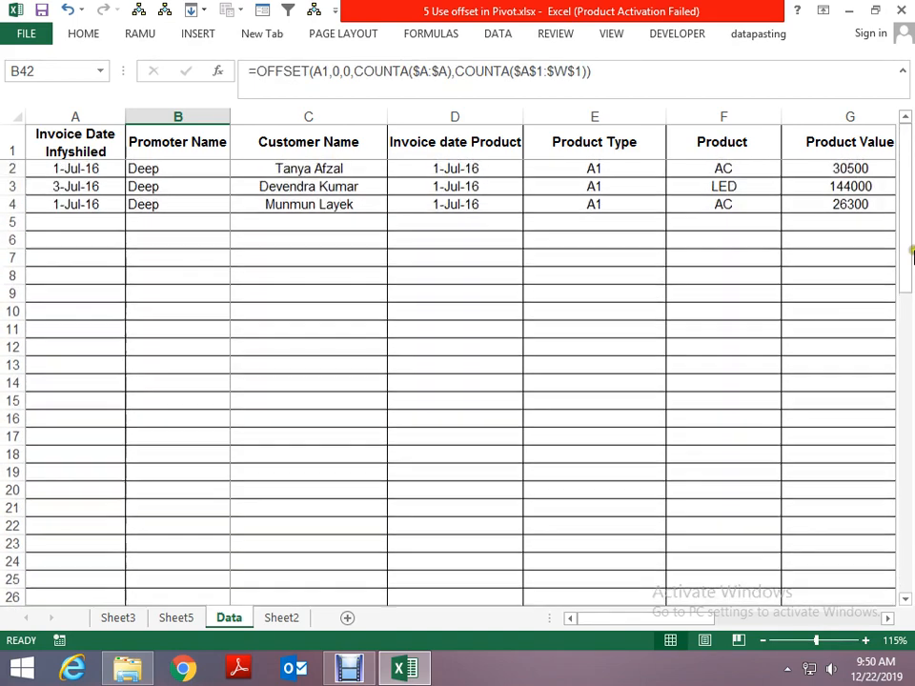
- Clear the contents of row 3 on the Data sheet, and undo the clearing
{"action": "left_click", "coordinate": [59, 147]}
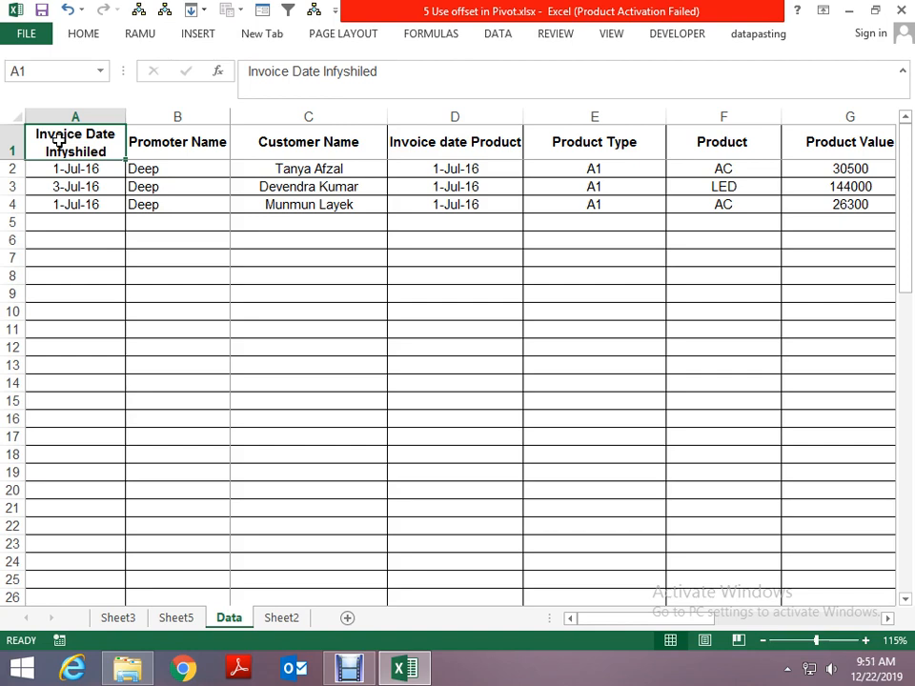
{"action": "key", "text": "Down"}
{"action": "key", "text": "Down"}
{"action": "key", "text": "shift+space"}
{"action": "key", "text": "Delete"}
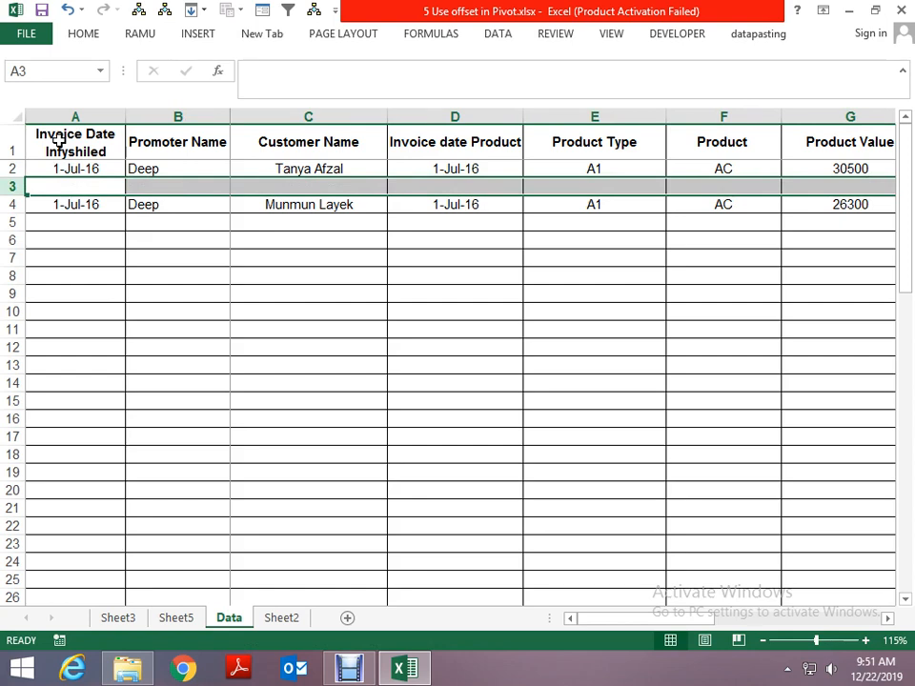
{"action": "key", "text": "ctrl+z"}
{"action": "key", "text": "Up"}
{"action": "key", "text": "Up"}
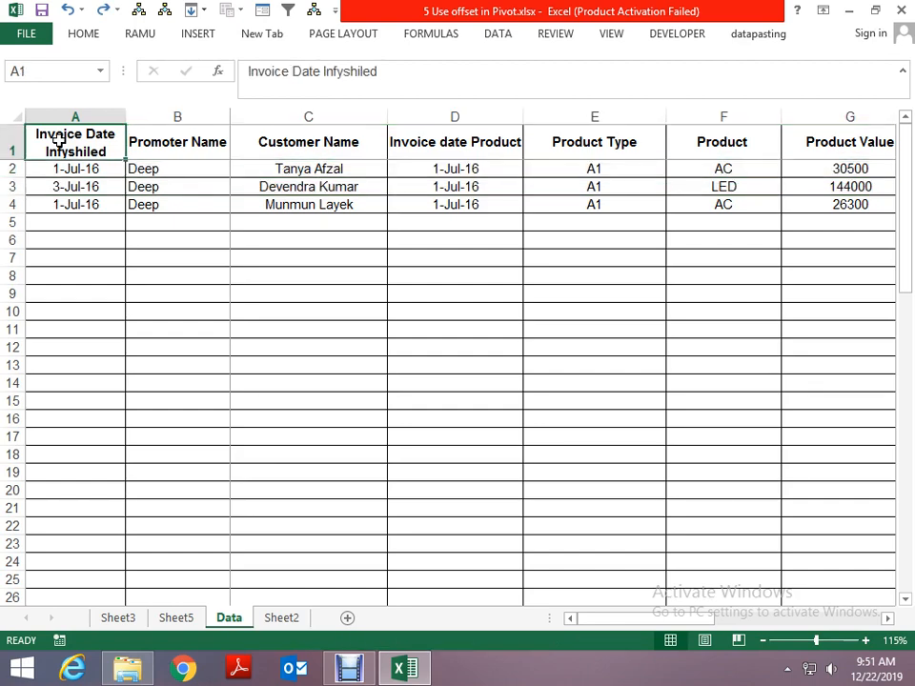
- Clear the contents of the Qty column (column J) on the Data sheet
{"action": "key", "text": "ctrl+Right"}
{"action": "key", "text": "Left"}
{"action": "key", "text": "Left"}
{"action": "key", "text": "Left"}
{"action": "key", "text": "ctrl+space"}
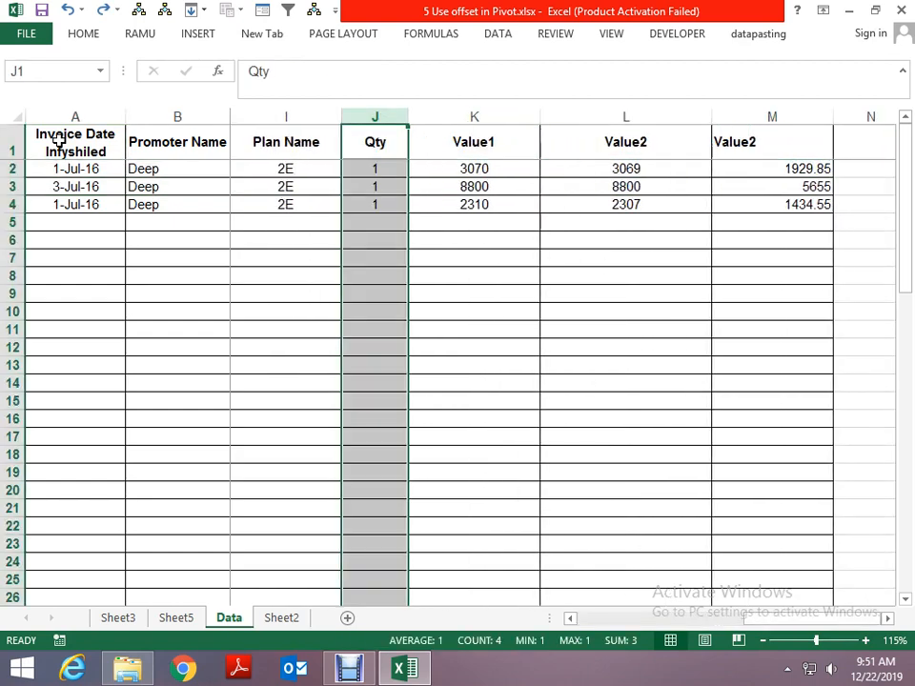
{"action": "key", "text": "Delete"}
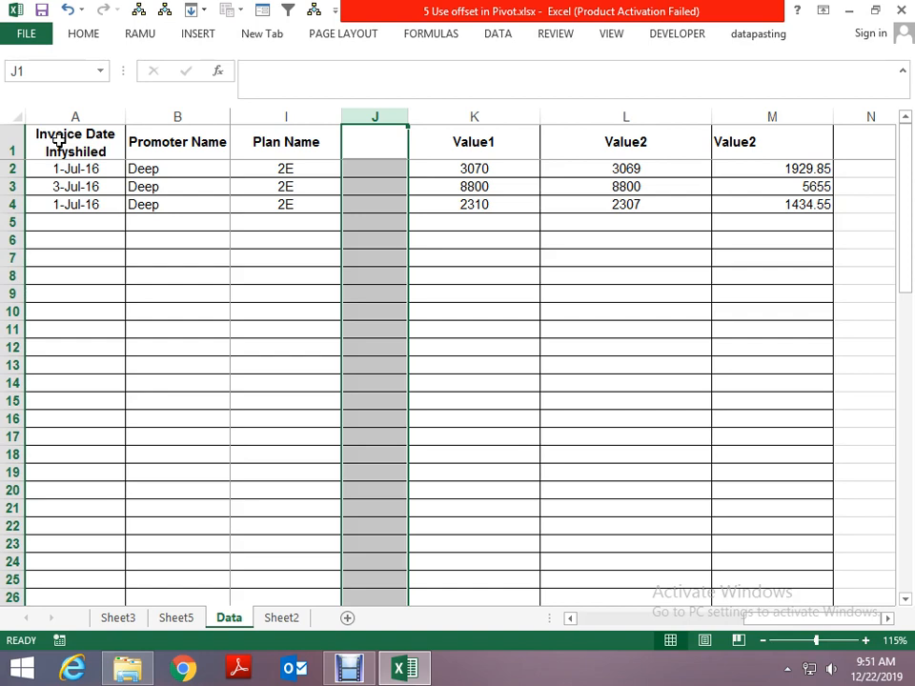
- Clear the Value1 column and both Value2 columns to the right of the emptied column J
{"action": "key", "text": "Up"}
{"action": "key", "text": "Down"}
{"action": "key", "text": "Up"}
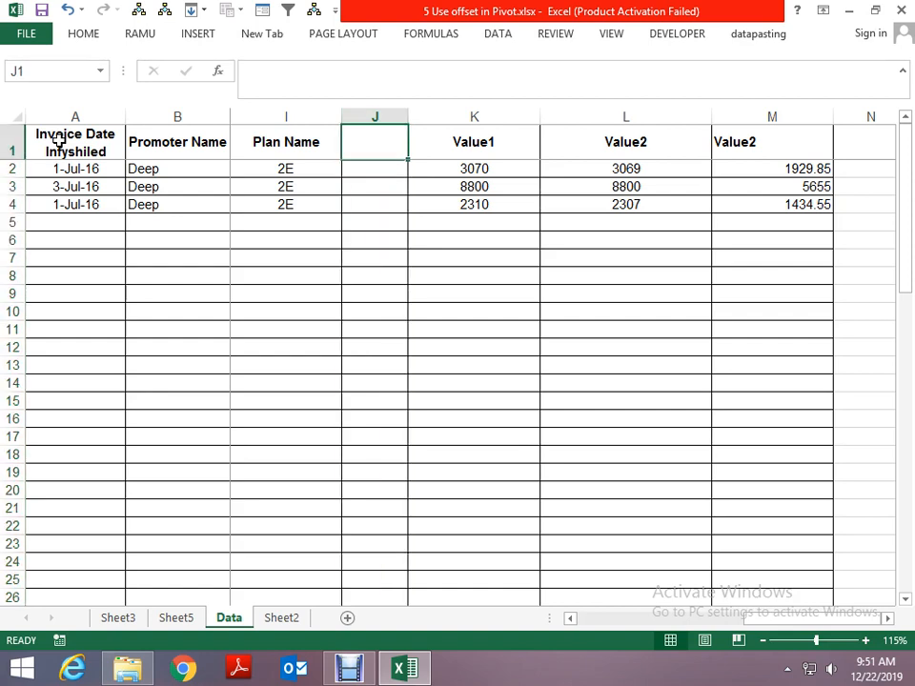
{"action": "key", "text": "Left"}
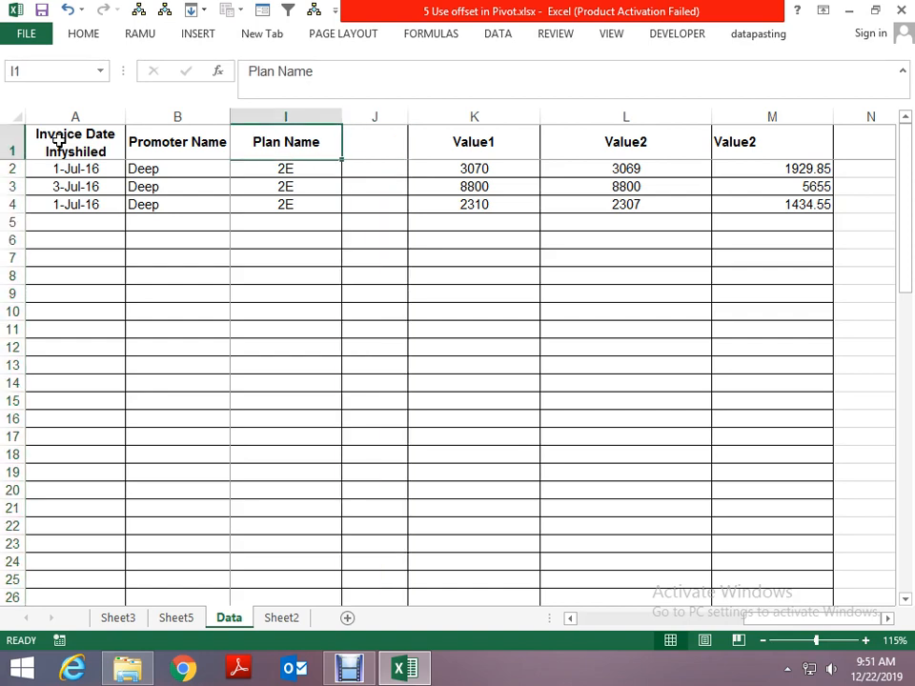
{"action": "key", "text": "Right"}
{"action": "key", "text": "Right"}
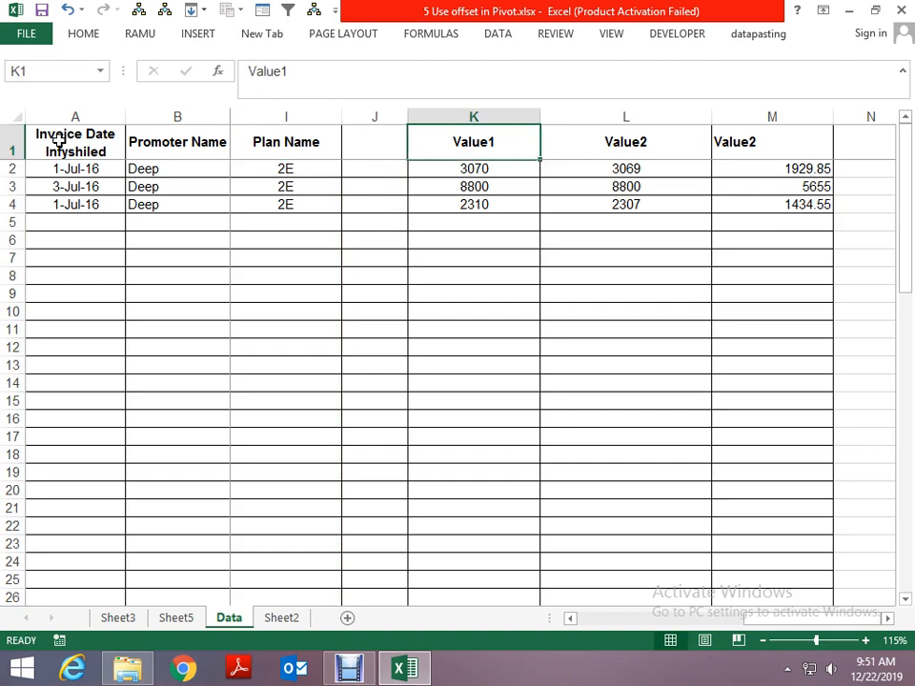
{"action": "key", "text": "Left"}
{"action": "key", "text": "ctrl+space"}
{"action": "key", "text": "shift+Right"}
{"action": "key", "text": "shift+Right"}
{"action": "key", "text": "shift+Right"}
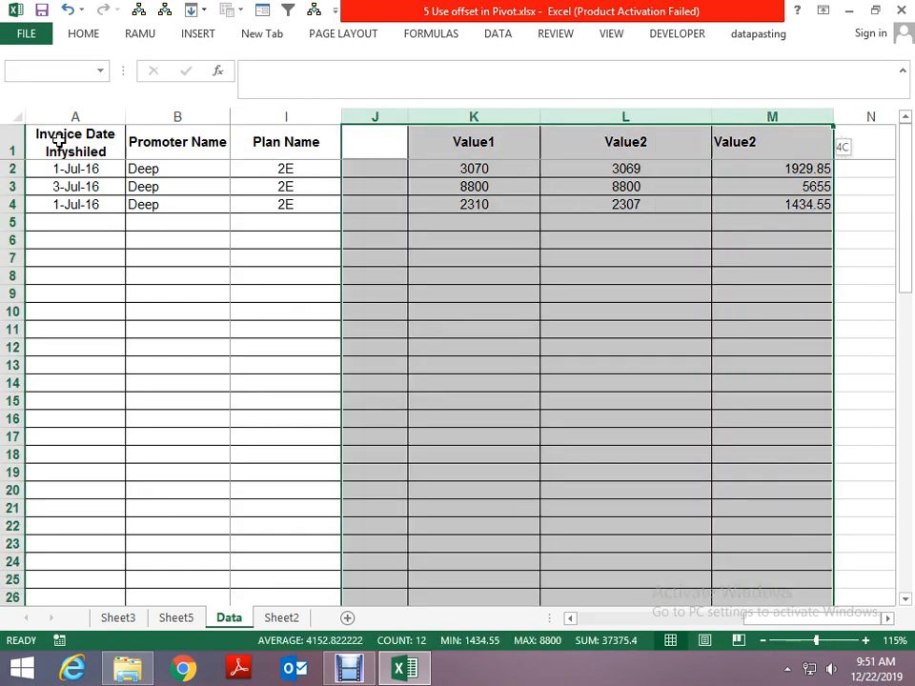
{"action": "key", "text": "shift+Right"}
{"action": "key", "text": "Delete"}
{"action": "key", "text": "Left"}
{"action": "key", "text": "Left"}
{"action": "key", "text": "Left"}
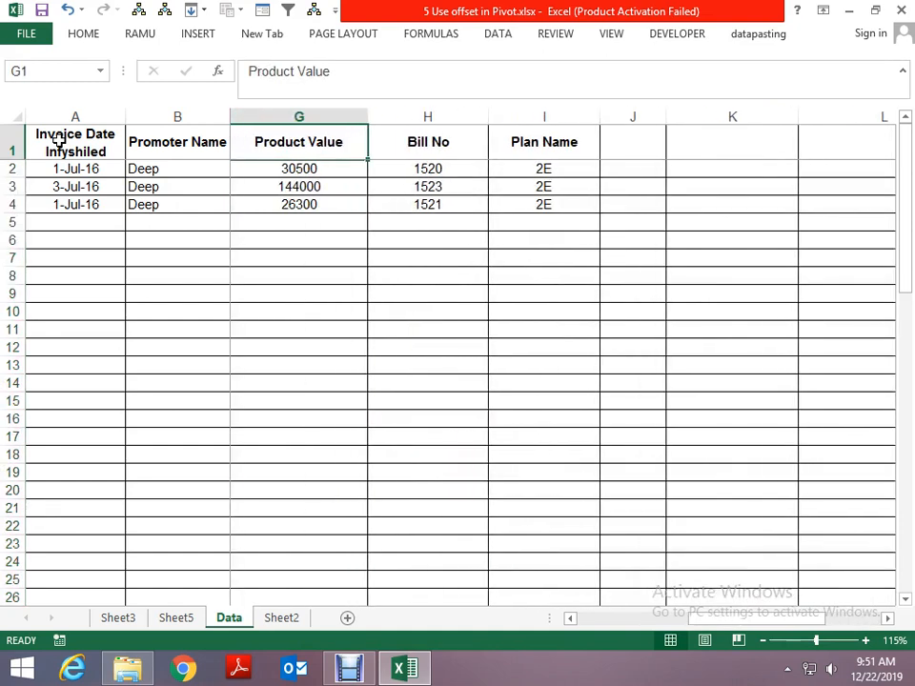
- Select the remaining headers A1:I1 on the Data sheet, and refresh the pivot table on Sheet5
{"action": "key", "text": "Home"}
{"action": "key", "text": "ctrl+shift+Right"}
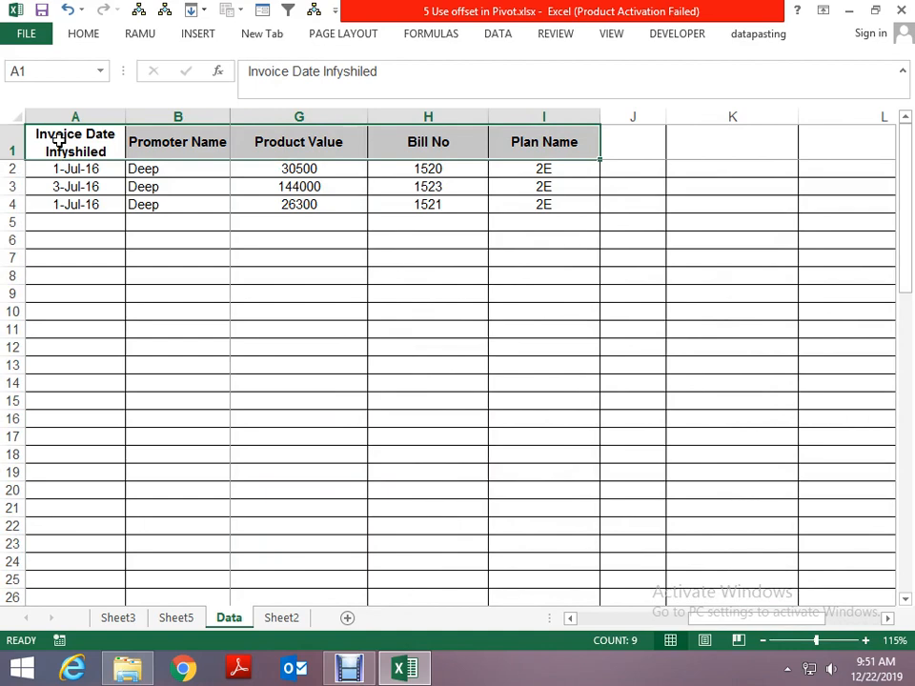
{"action": "key", "text": "ctrl+Page_Up"}
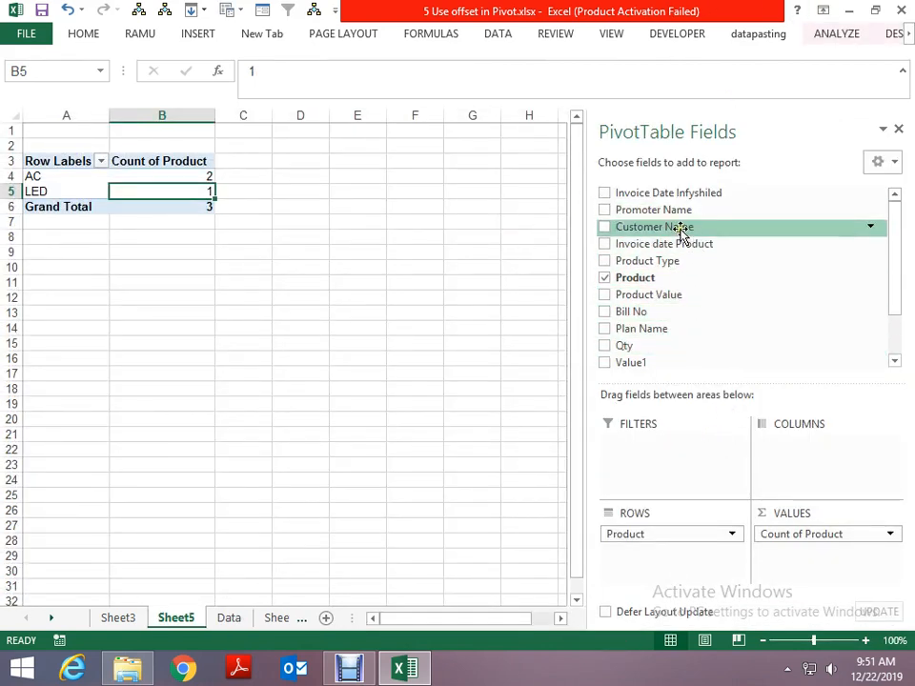
{"action": "right_click", "coordinate": [86, 179]}
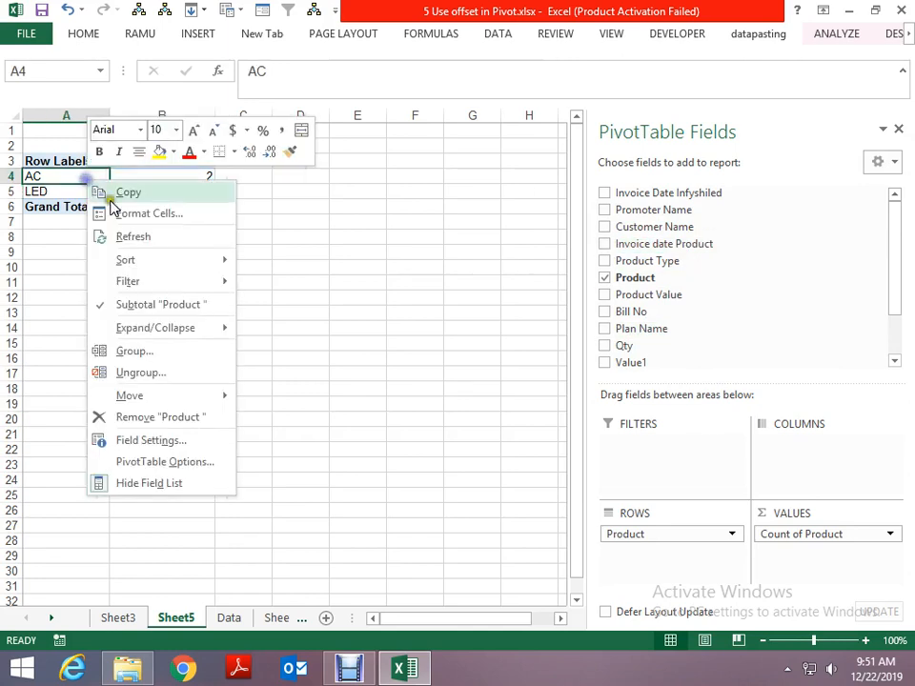
{"action": "left_click", "coordinate": [138, 236]}
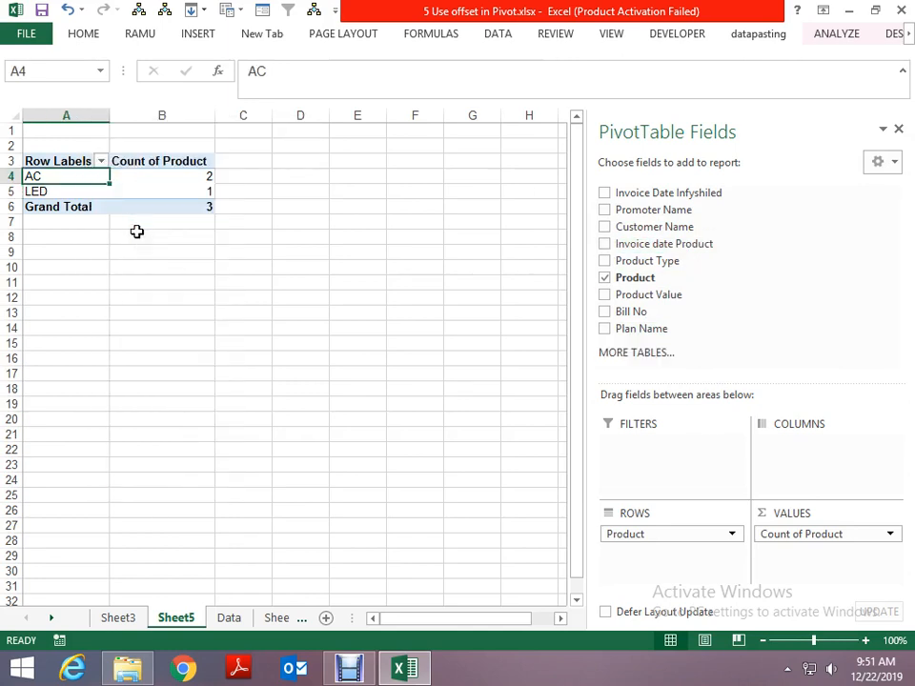
- Clear the range D1:I4 on the Data sheet, from Invoice date Product through Plan Name
{"action": "key", "text": "ctrl+Page_Down"}
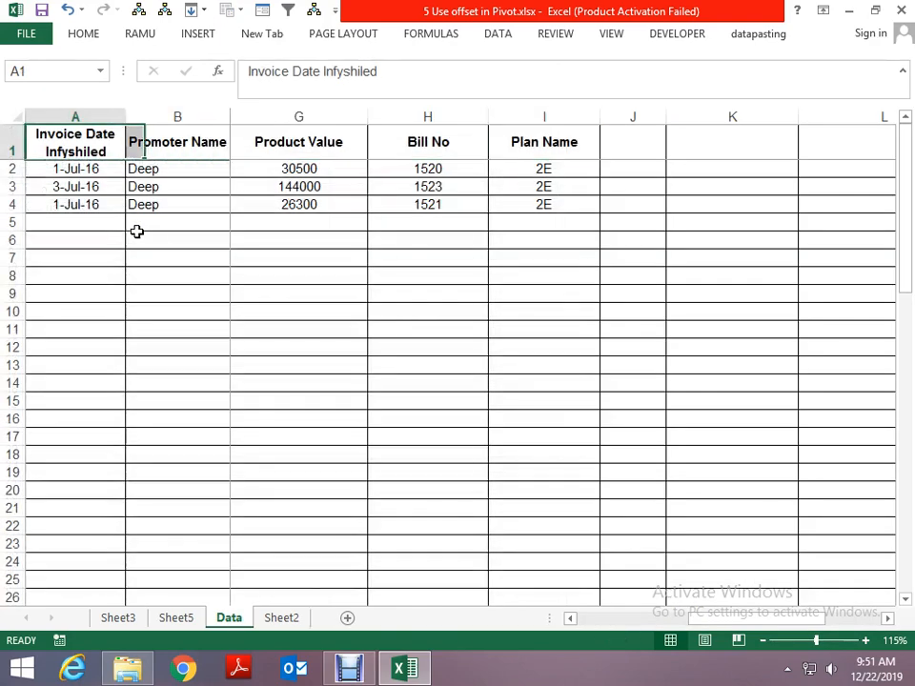
{"action": "key", "text": "Right"}
{"action": "key", "text": "Right"}
{"action": "key", "text": "Right"}
{"action": "key", "text": "shift+Down"}
{"action": "key", "text": "shift+Down"}
{"action": "key", "text": "shift+Down"}
{"action": "key", "text": "ctrl+shift+Right"}
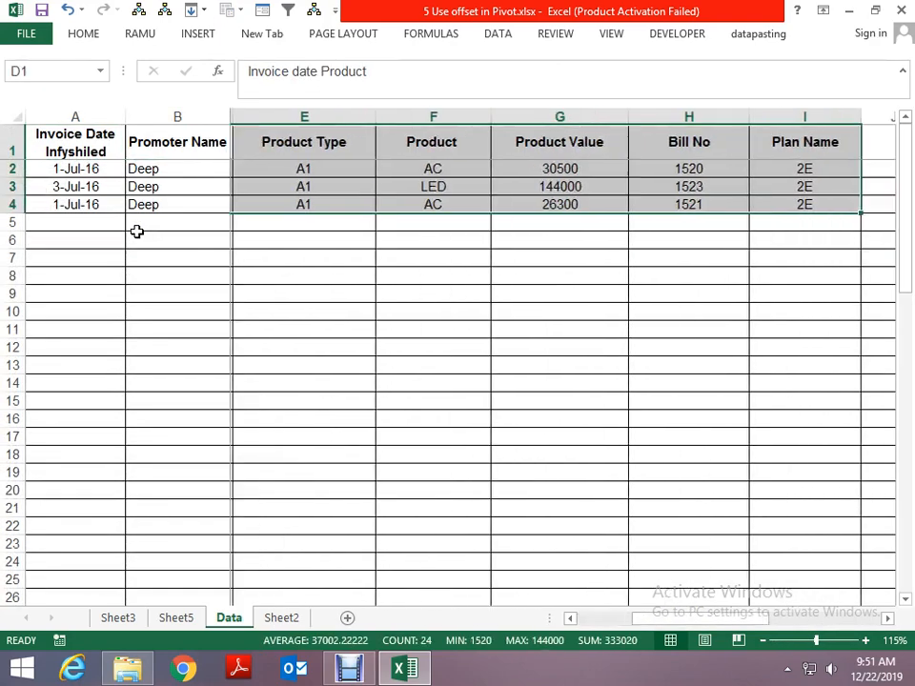
{"action": "key", "text": "Delete"}
- Refresh the pivot table on Sheet5 after the removal of the Product column from its source
{"action": "key", "text": "ctrl+Page_Up"}
{"action": "right_click", "coordinate": [142, 160]}
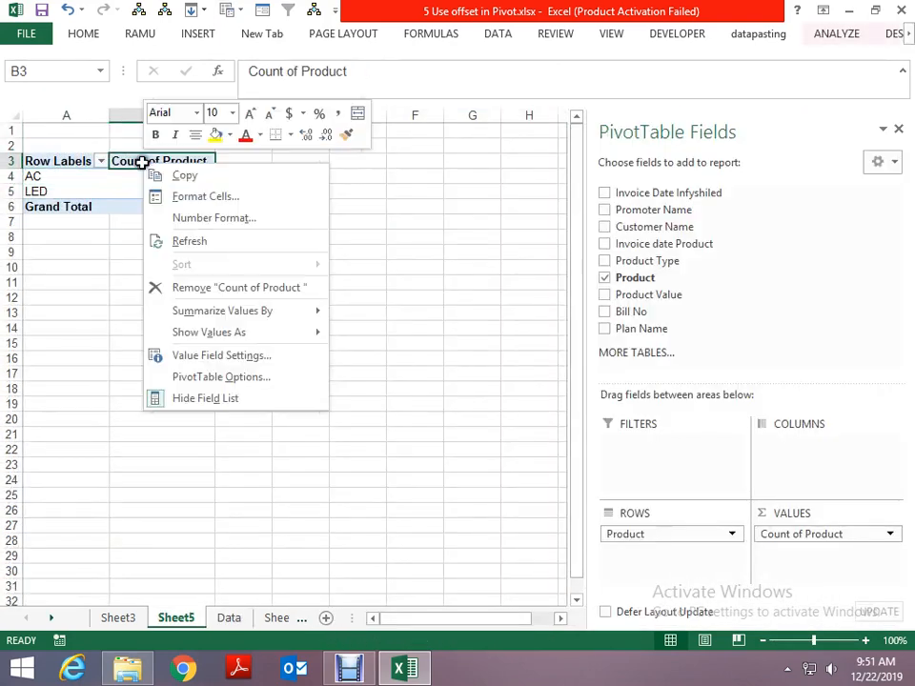
{"action": "left_click", "coordinate": [186, 242]}
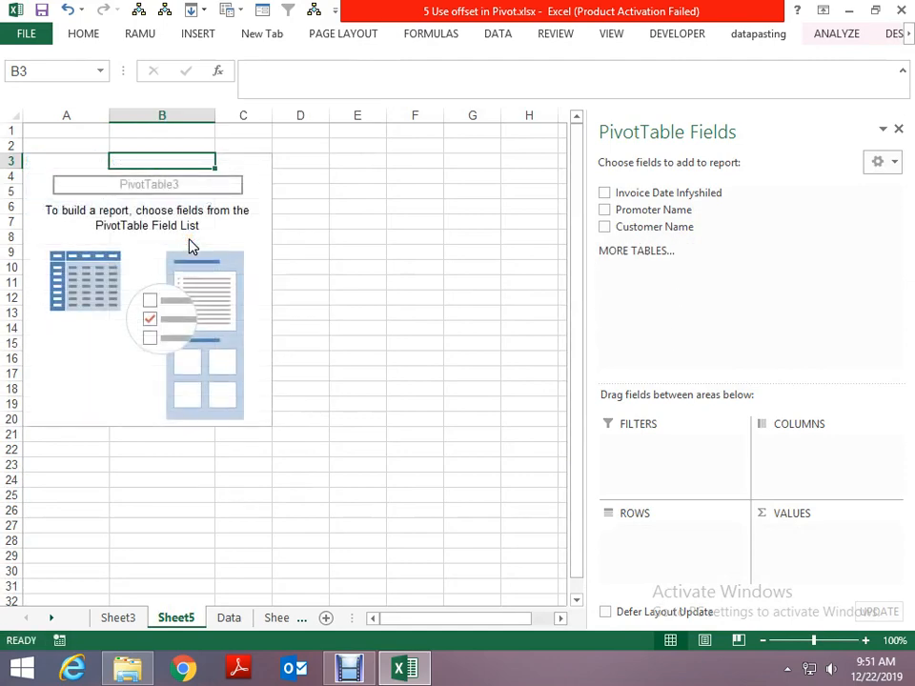
- Enter a as a new column header in cell D1 of the Data sheet
{"action": "key", "text": "ctrl+Page_Down"}
{"action": "key", "text": "Right"}
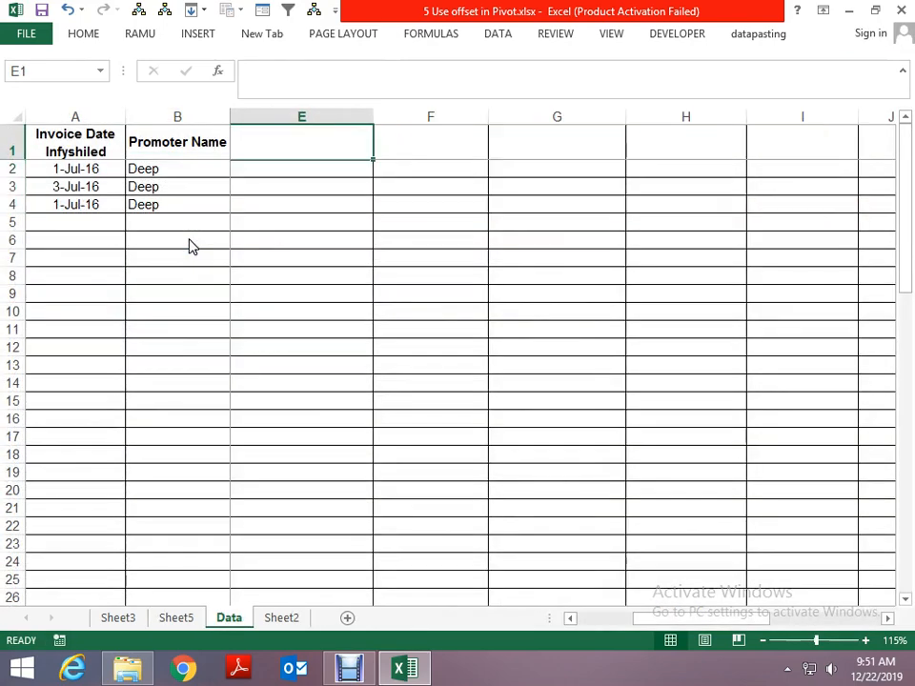
{"action": "key", "text": "Left"}
{"action": "key", "text": "Left"}
{"action": "key", "text": "Right"}
{"action": "type", "text": "a"}
{"action": "key", "text": "Tab"}
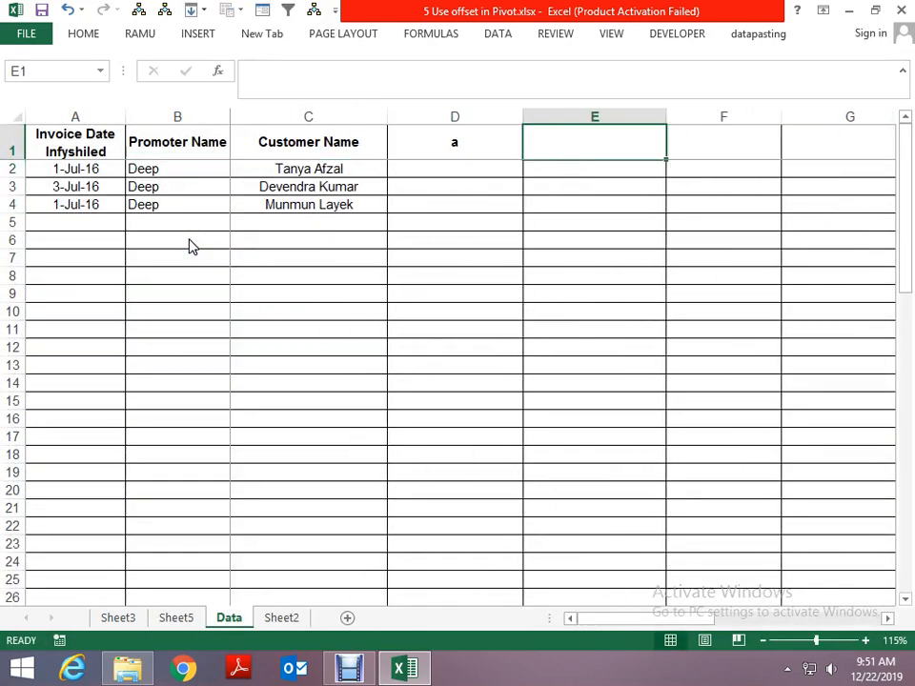
- Enter the column headers b in E1, d in G1 and e in H1 of the Data sheet
{"action": "type", "text": "b"}
{"action": "key", "text": "Tab"}
{"action": "key", "text": "Tab"}
{"action": "type", "text": "d"}
{"action": "key", "text": "Tab"}
{"action": "type", "text": "e"}
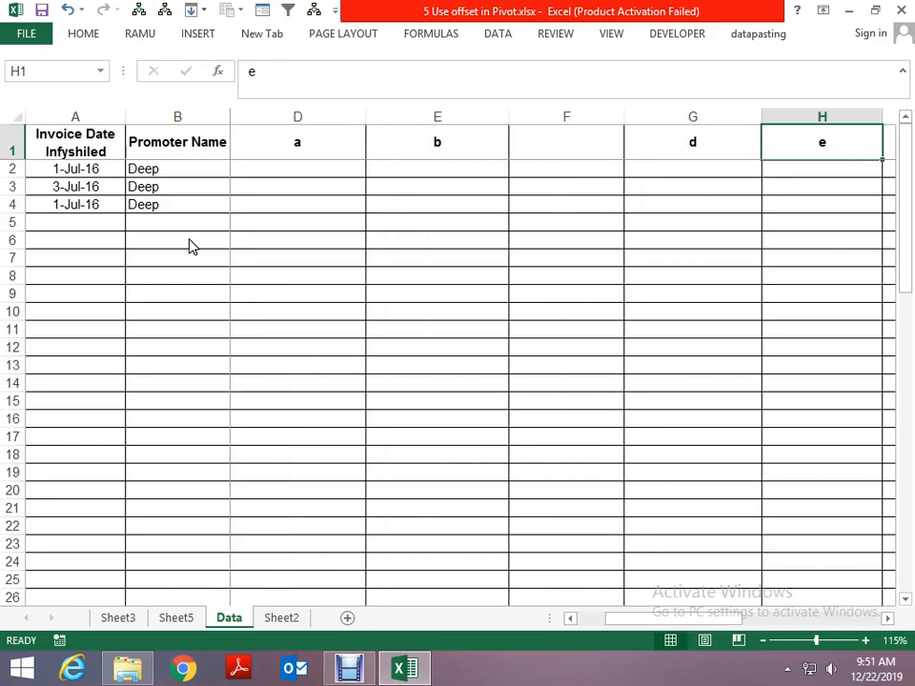
{"action": "key", "text": "Tab"}
- Fill the skipped header cell F1 on the Data sheet with q
{"action": "key", "text": "Left"}
{"action": "key", "text": "Left"}
{"action": "key", "text": "Left"}
{"action": "type", "text": "q"}
{"action": "key", "text": "Down"}
{"action": "key", "text": "Up"}
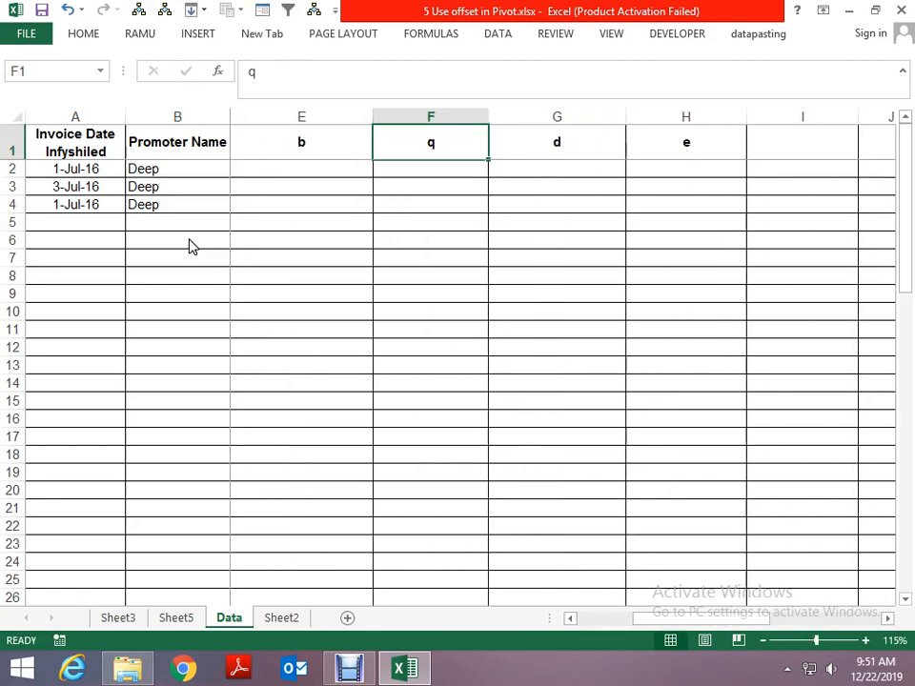
- Add the column headers f in I1 and q in J1 of the Data sheet
{"action": "key", "text": "Right"}
{"action": "key", "text": "Right"}
{"action": "key", "text": "Right"}
{"action": "type", "text": "f"}
{"action": "key", "text": "Tab"}
{"action": "type", "text": "e"}
{"action": "key", "text": "Tab"}
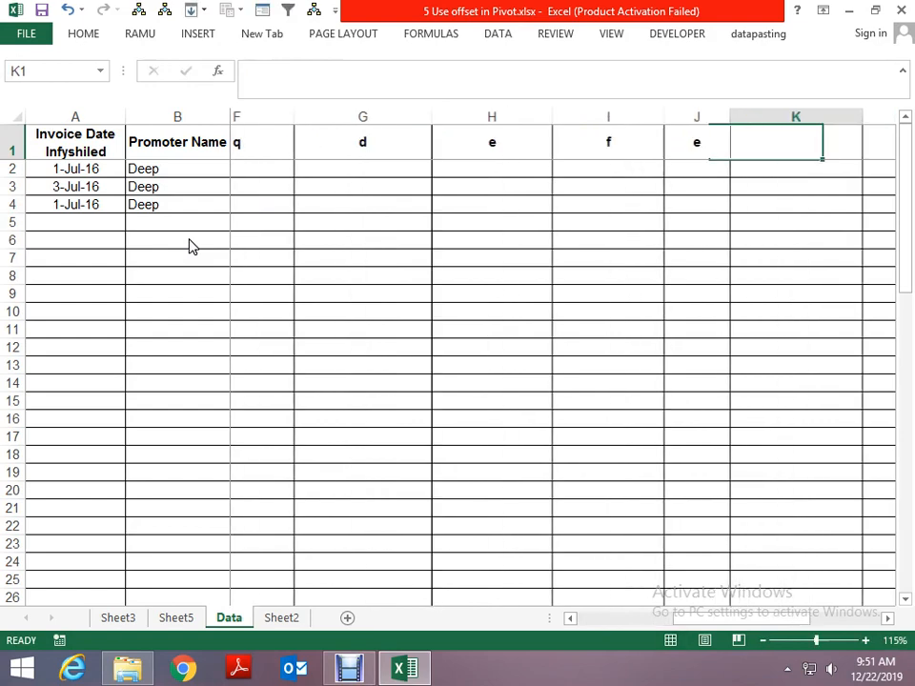
{"action": "key", "text": "Left"}
{"action": "type", "text": "q"}
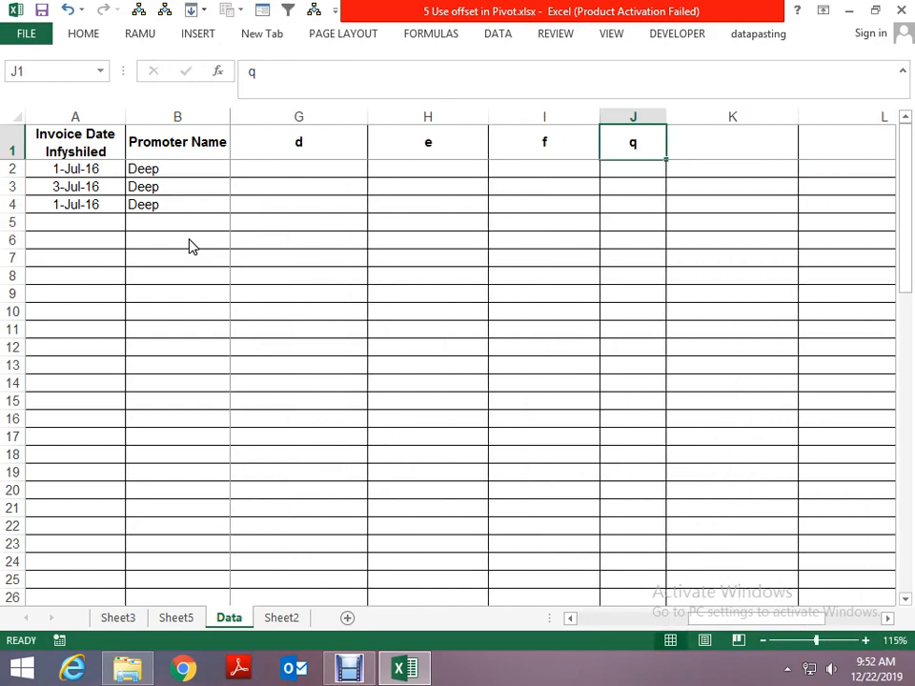
- Refresh the pivot table on Sheet5 after the addition of the new header columns to its source
{"action": "key", "text": "ctrl+Page_Up"}
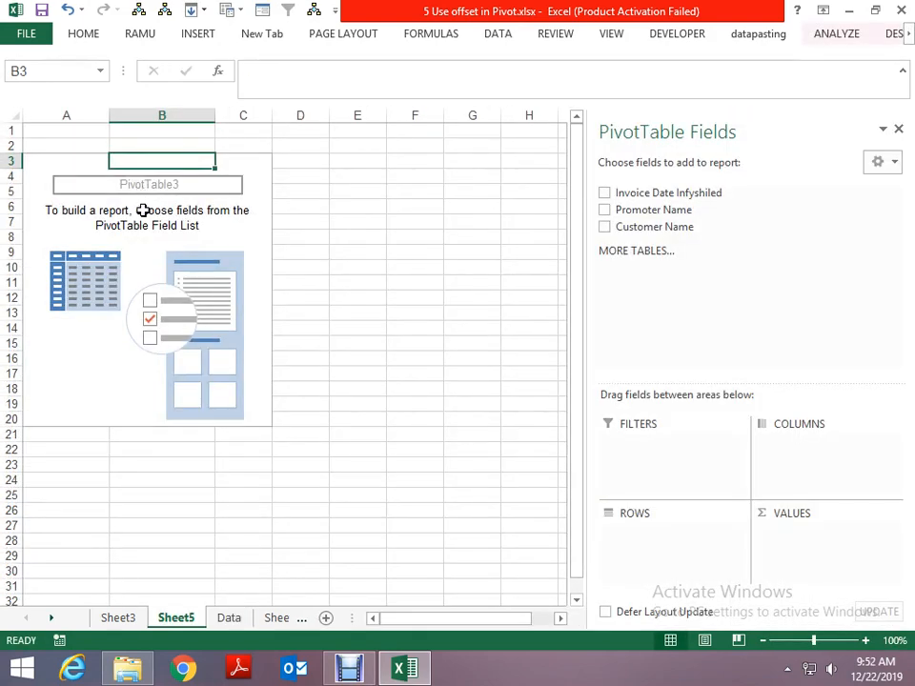
{"action": "right_click", "coordinate": [143, 211]}
{"action": "left_click", "coordinate": [192, 266]}
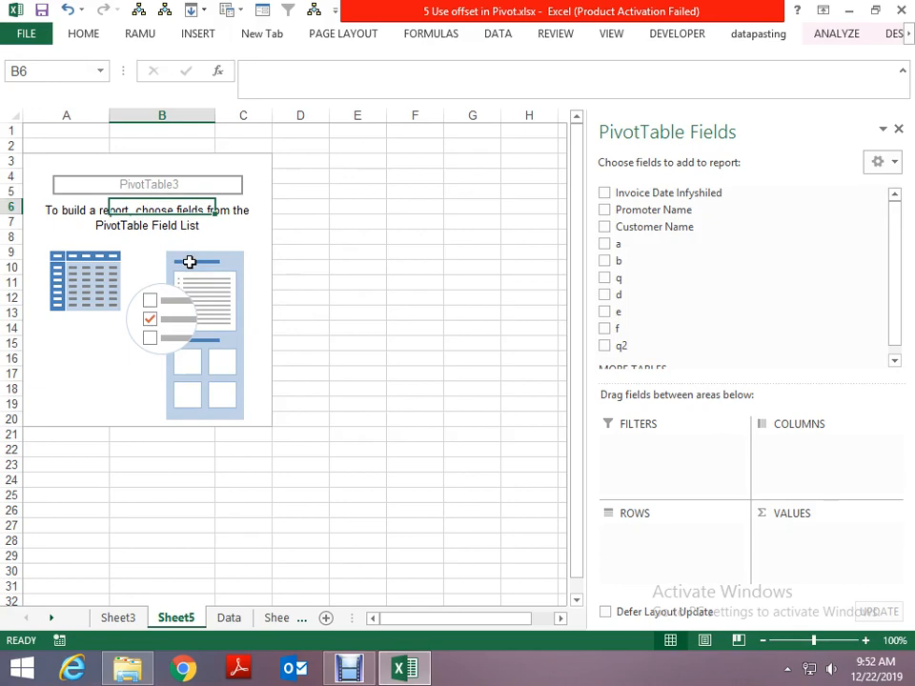
- Review the header row on the Data sheet, from the original columns through the newly added ones
{"action": "key", "text": "ctrl+Page_Down"}
{"action": "key", "text": "ctrl+Left"}
{"action": "key", "text": "ctrl+shift+Right"}
{"action": "key", "text": "Right"}
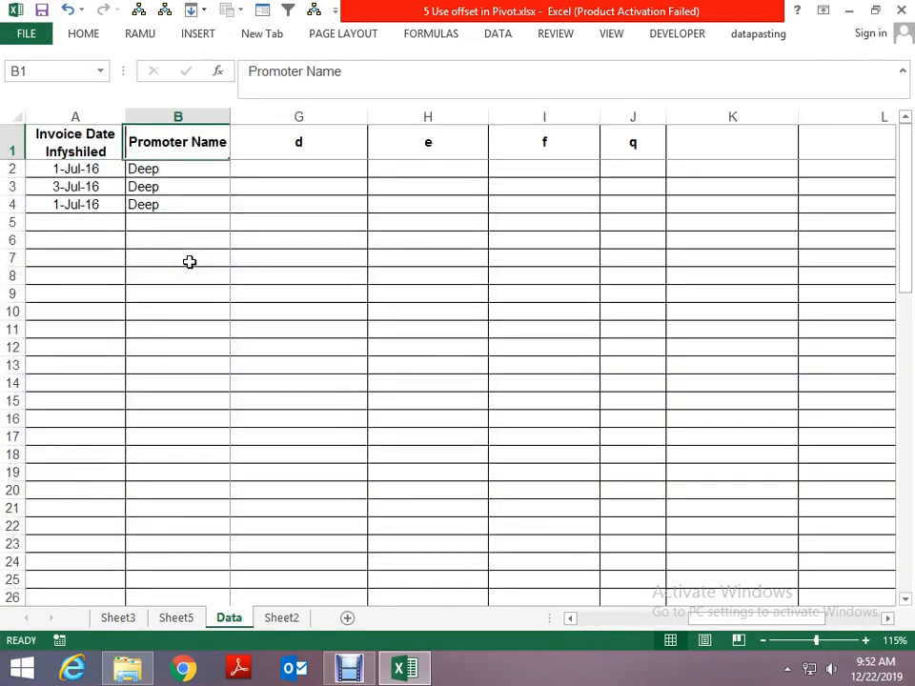
{"action": "key", "text": "Right"}
{"action": "key", "text": "Right"}
{"action": "key", "text": "Right"}
{"action": "key", "text": "Right"}
{"action": "key", "text": "Right"}
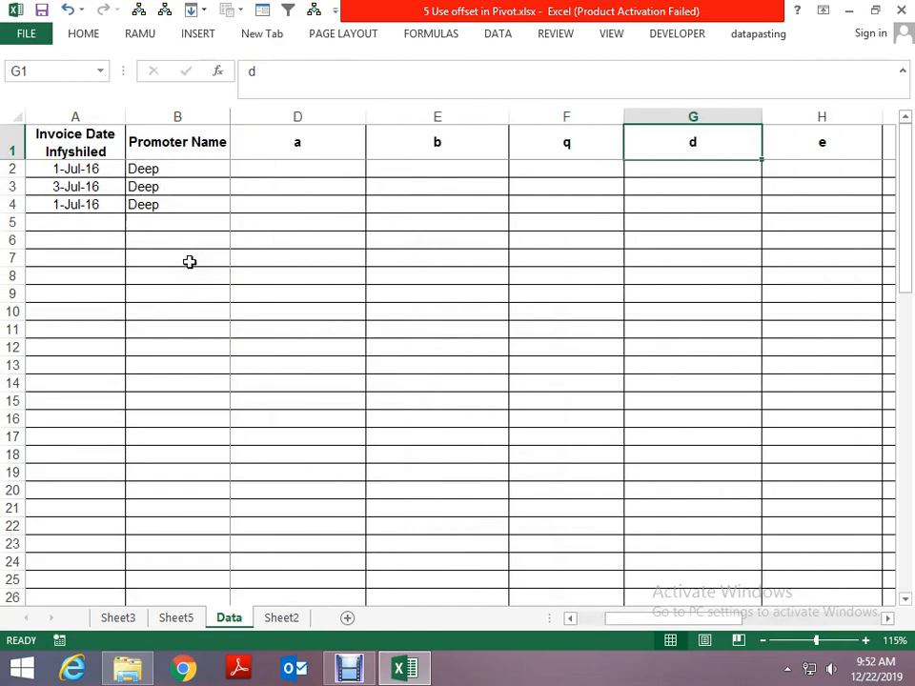
{"action": "key", "text": "Left"}
{"action": "key", "text": "Left"}
{"action": "key", "text": "Left"}
{"action": "key", "text": "Left"}
{"action": "key", "text": "Left"}
- Insert two blank rows above row 3 of the Data sheet
{"action": "key", "text": "Down"}
{"action": "key", "text": "Down"}
{"action": "key", "text": "shift+space"}
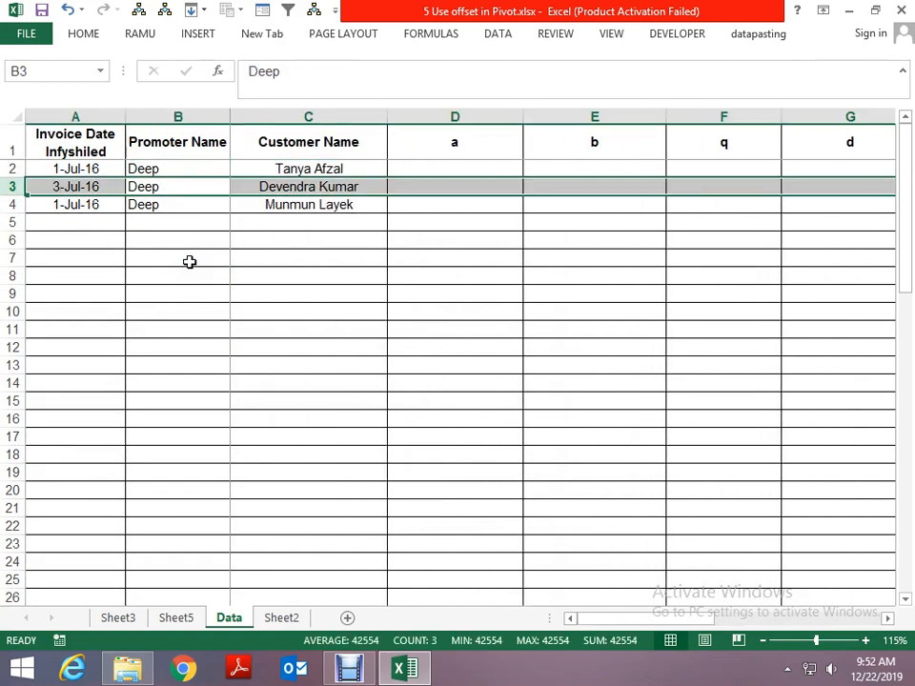
{"action": "key", "text": "ctrl+shift+equal"}
{"action": "key", "text": "ctrl+shift+equal"}
- Select the range A1:J2 on the Data sheet, and examine the blank rows 3 and 4 below it
{"action": "key", "text": "Home"}
{"action": "key", "text": "ctrl+Home"}
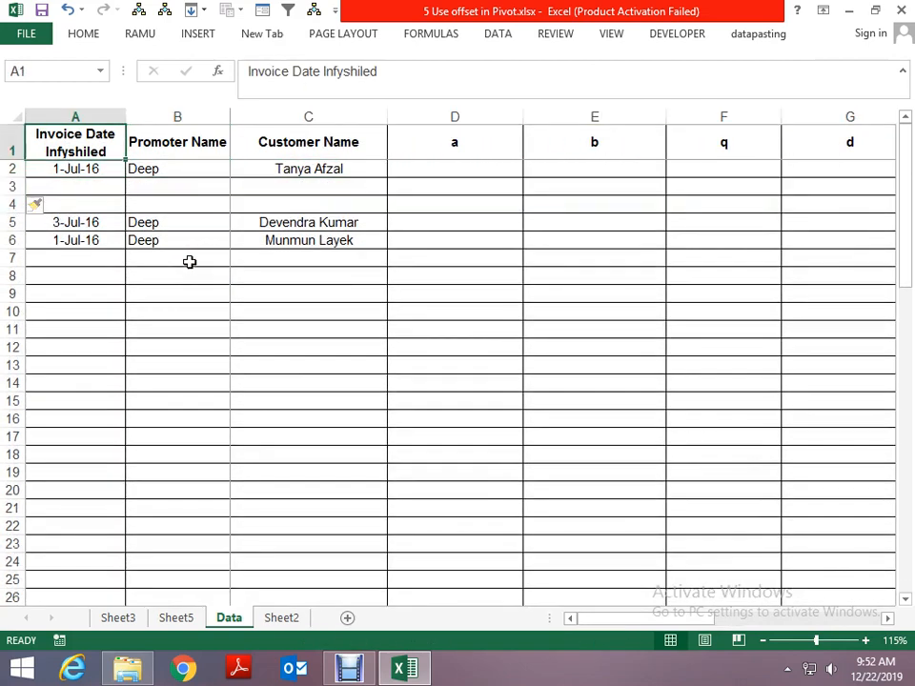
{"action": "key", "text": "shift+Down"}
{"action": "key", "text": "ctrl+shift+Right"}
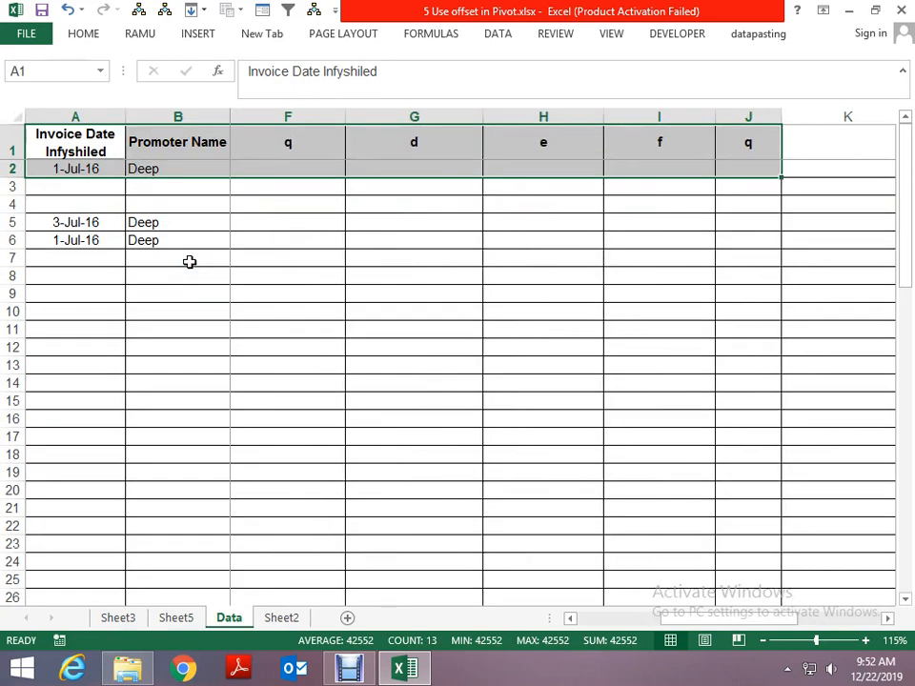
{"action": "key", "text": "Down"}
{"action": "key", "text": "Down"}
{"action": "key", "text": "Down"}
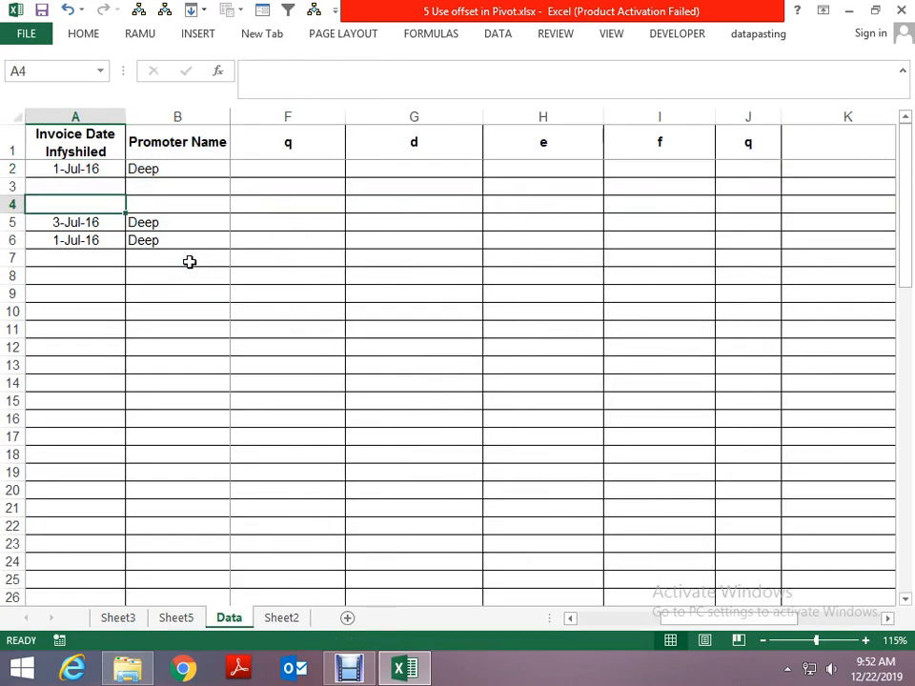
- Delete the blank rows 3 and 4 from the Data sheet
{"action": "key", "text": "Up"}
{"action": "key", "text": "shift+space"}
{"action": "key", "text": "shift+Down"}
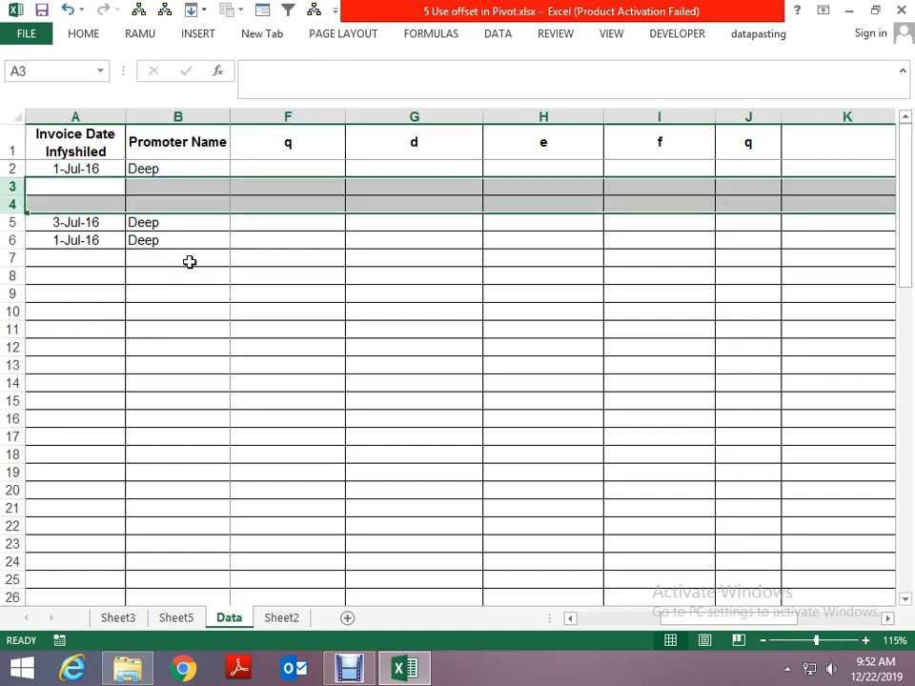
{"action": "key", "text": "ctrl+minus"}
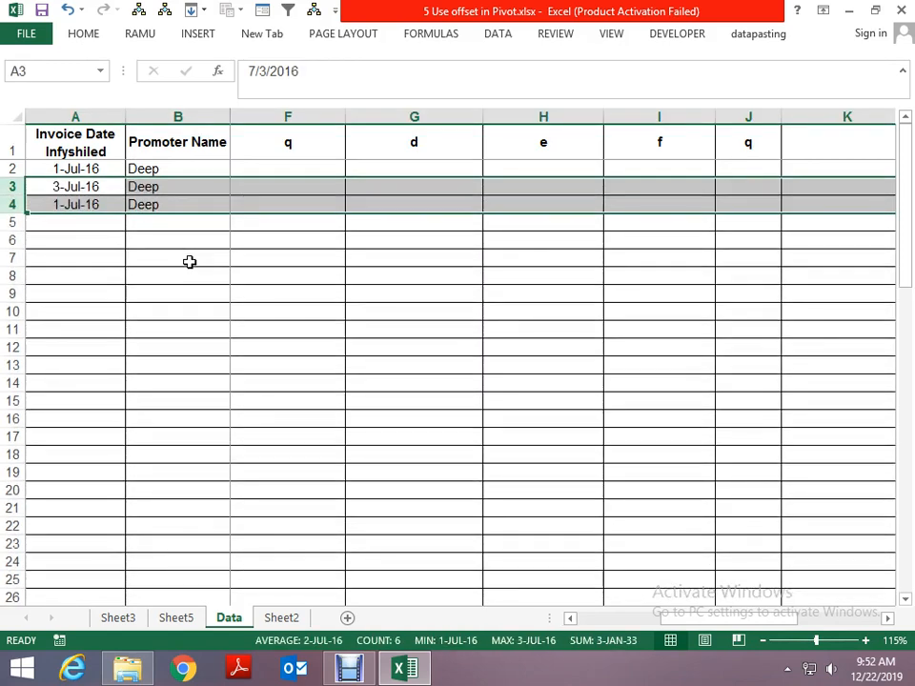
{"action": "key", "text": "Up"}
- Review the OFFSET and COUNTA formula on Sheet2 and the pivot table on Sheet3
{"action": "key", "text": "ctrl+Page_Down"}
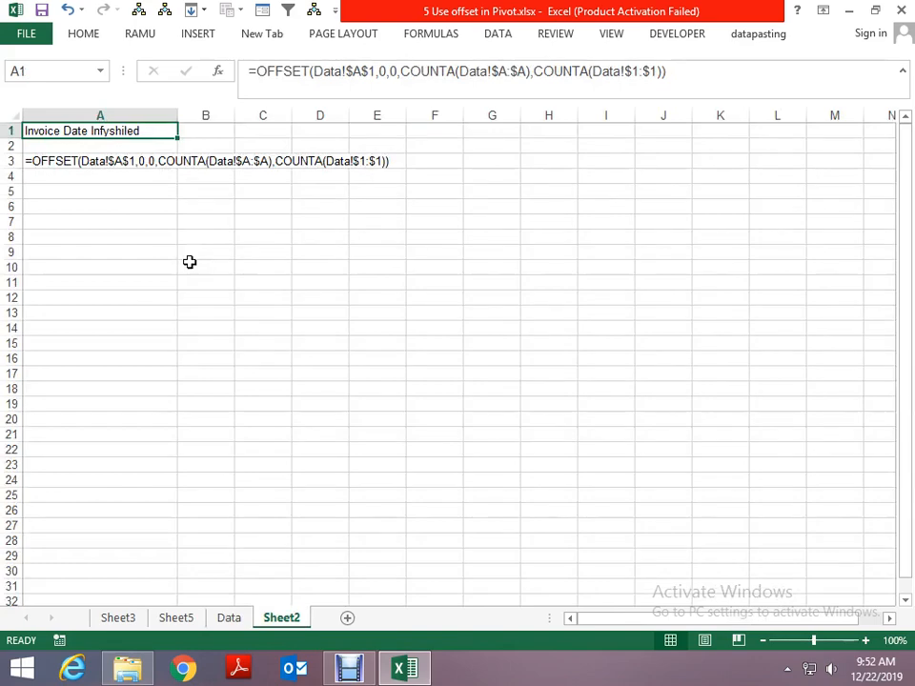
{"action": "key", "text": "ctrl+Page_Up"}
{"action": "key", "text": "ctrl+Page_Up"}
{"action": "key", "text": "ctrl+Page_Up"}
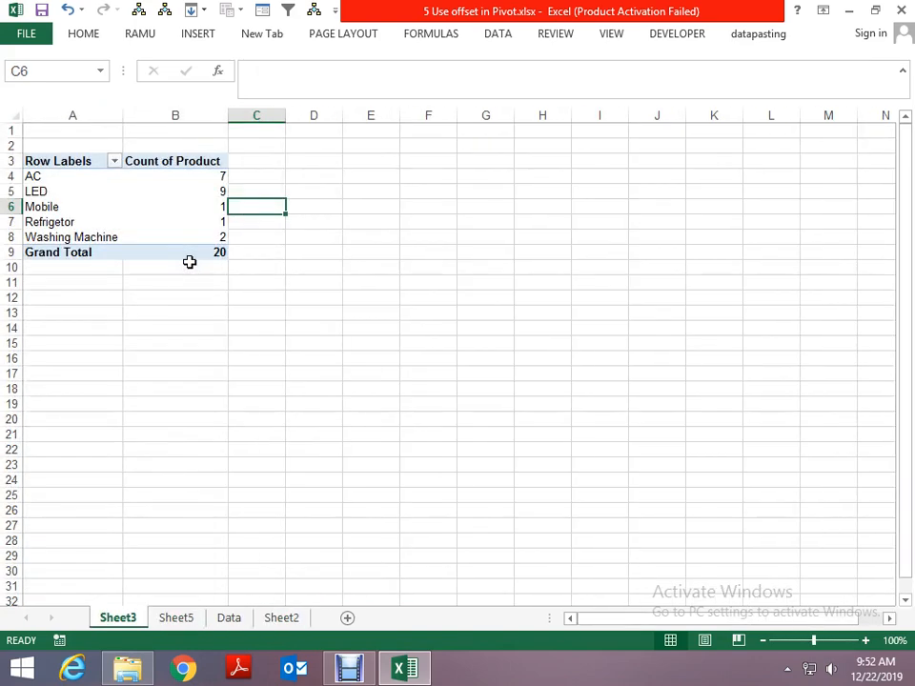
- Close the workbook 5 Use offset in Pivot.xlsx, saving its changes
{"action": "key", "text": "alt+space"}
{"action": "key", "text": "c"}
{"action": "key", "text": "n"}
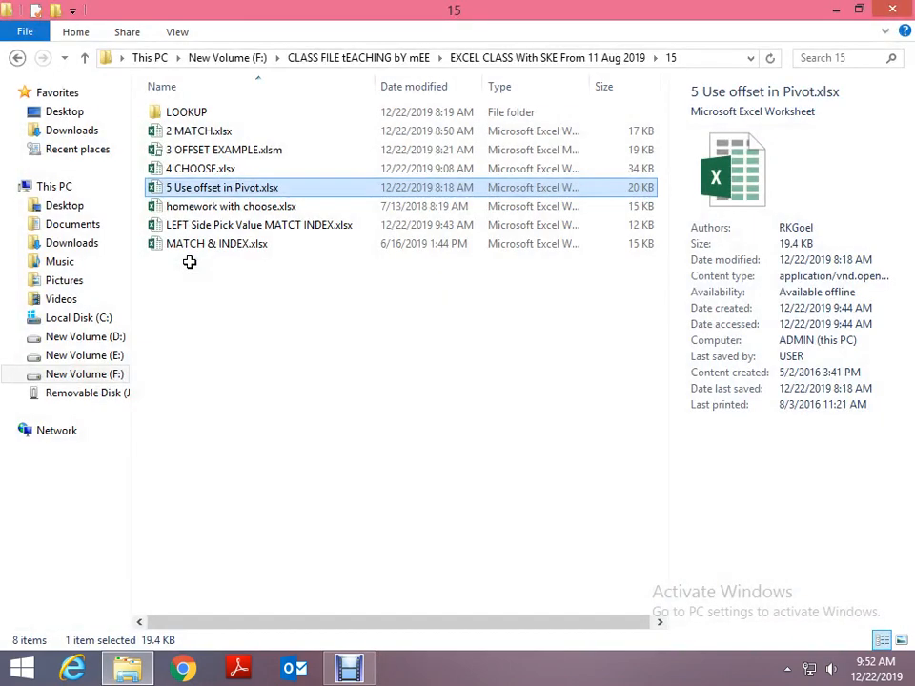
- Look through the workbooks in folder 15 and open 4 CHOOSE.xlsx
{"action": "key", "text": "Up"}
{"action": "key", "text": "Up"}
{"action": "key", "text": "Up"}
{"action": "key", "text": "Down"}
{"action": "key", "text": "Down"}
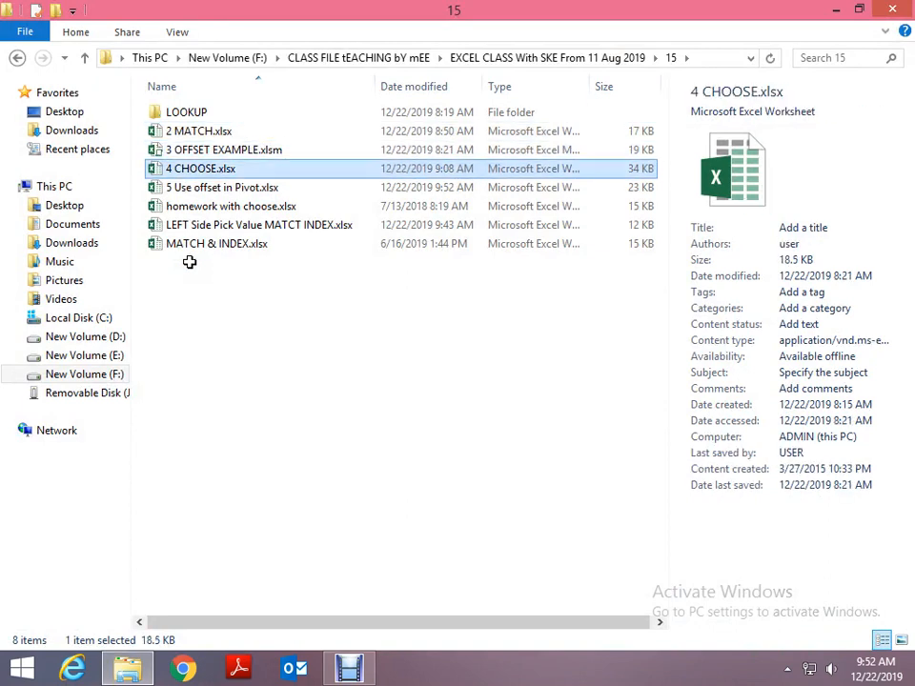
{"action": "key", "text": "Up"}
{"action": "key", "text": "Up"}
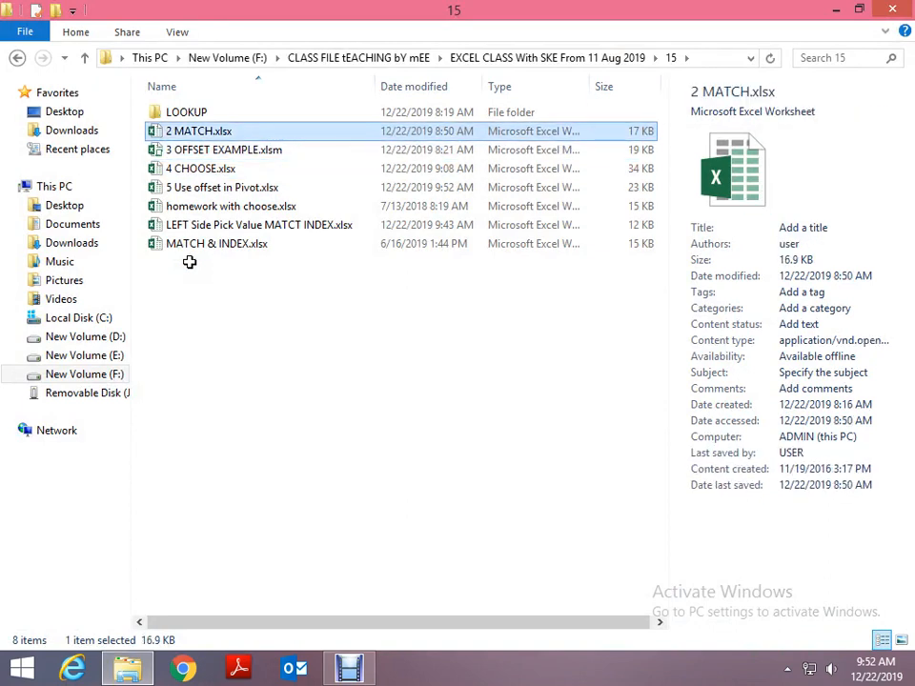
{"action": "key", "text": "Down"}
{"action": "key", "text": "Down"}
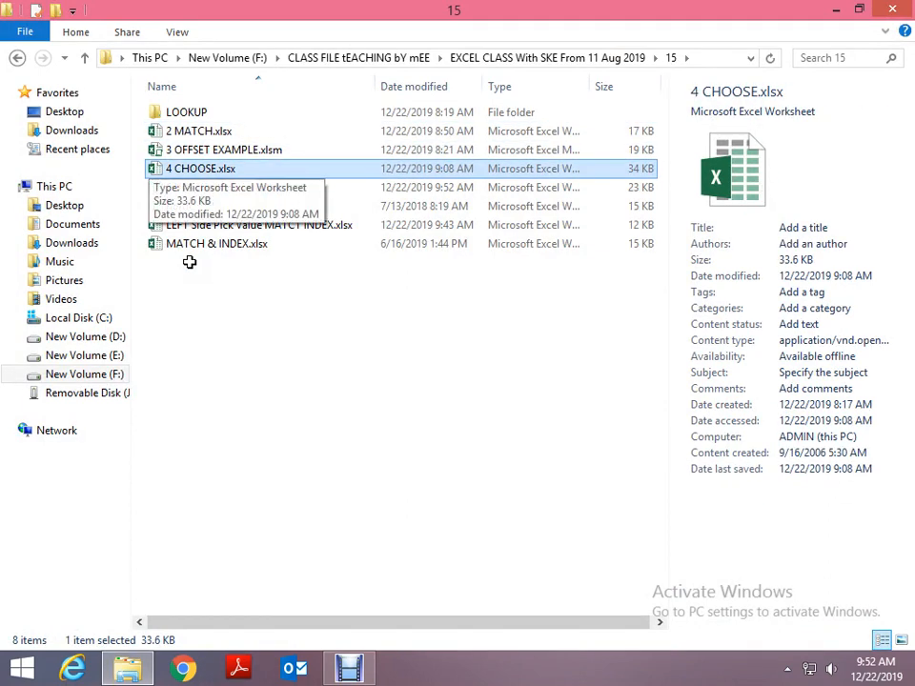
{"action": "key", "text": "Return"}
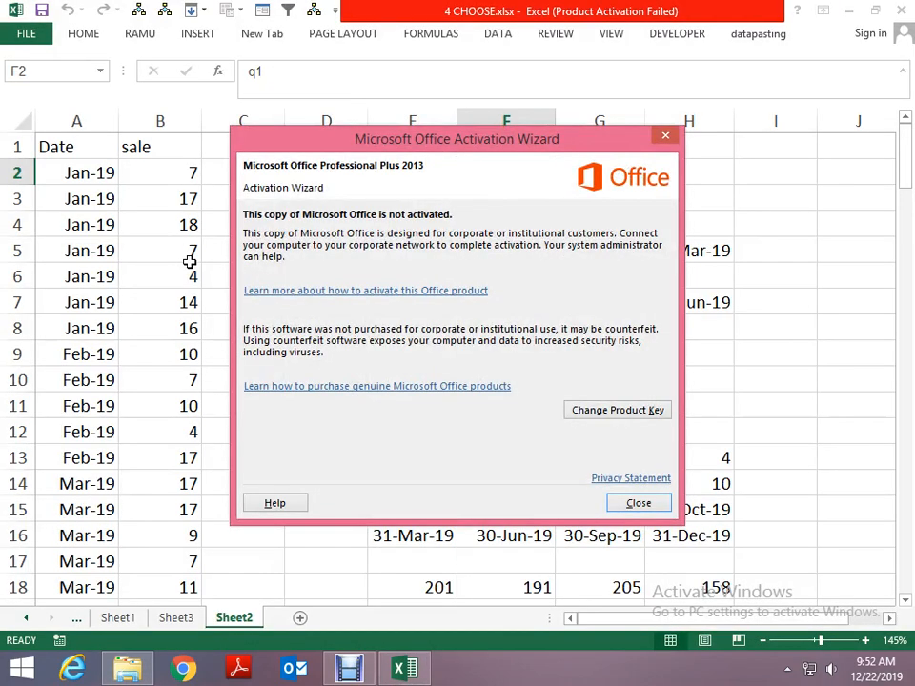
- Dismiss the Office activation notice and close 4 CHOOSE.xlsx without saving
{"action": "left_click", "coordinate": [622, 506]}
{"action": "key", "text": "alt+space"}
{"action": "key", "text": "Up"}
{"action": "key", "text": "Return"}
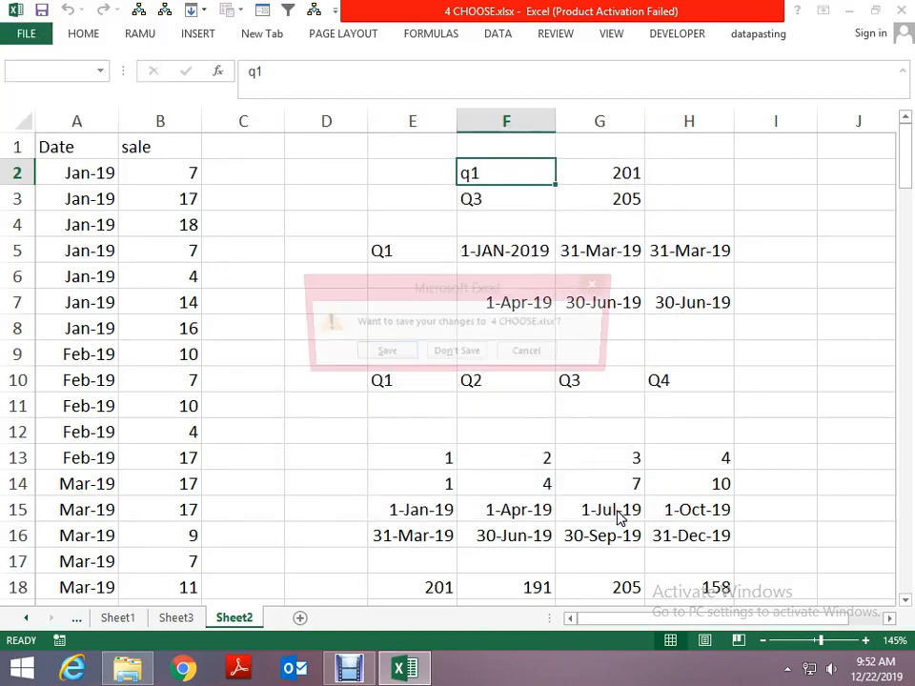
{"action": "key", "text": "Right"}
{"action": "key", "text": "Return"}
- Open 3 OFFSET EXAMPLE.xlsm from folder 15 and dismiss the Office activation notice
{"action": "key", "text": "Down"}
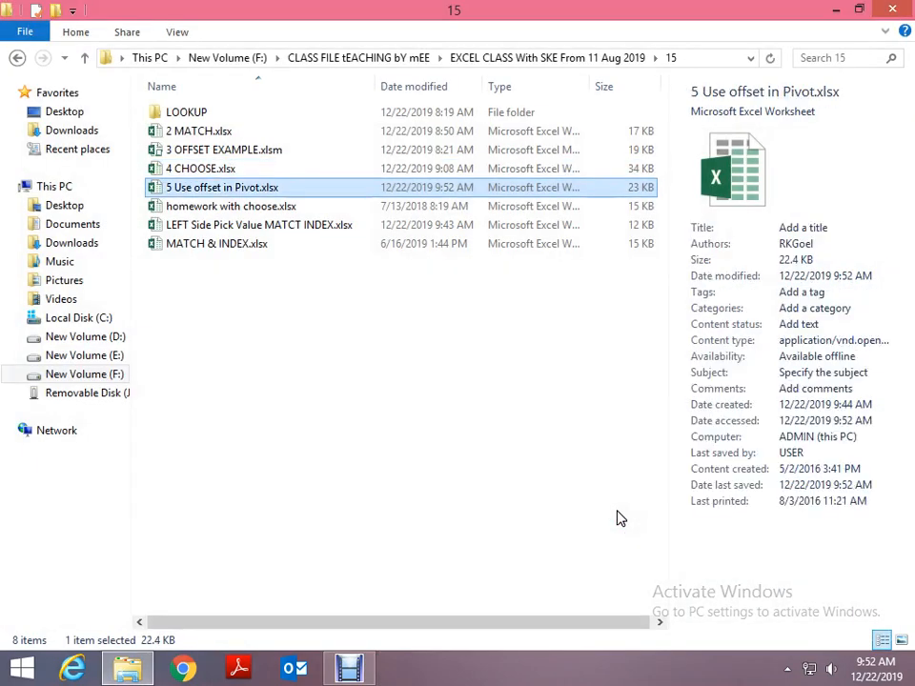
{"action": "key", "text": "Up"}
{"action": "key", "text": "Up"}
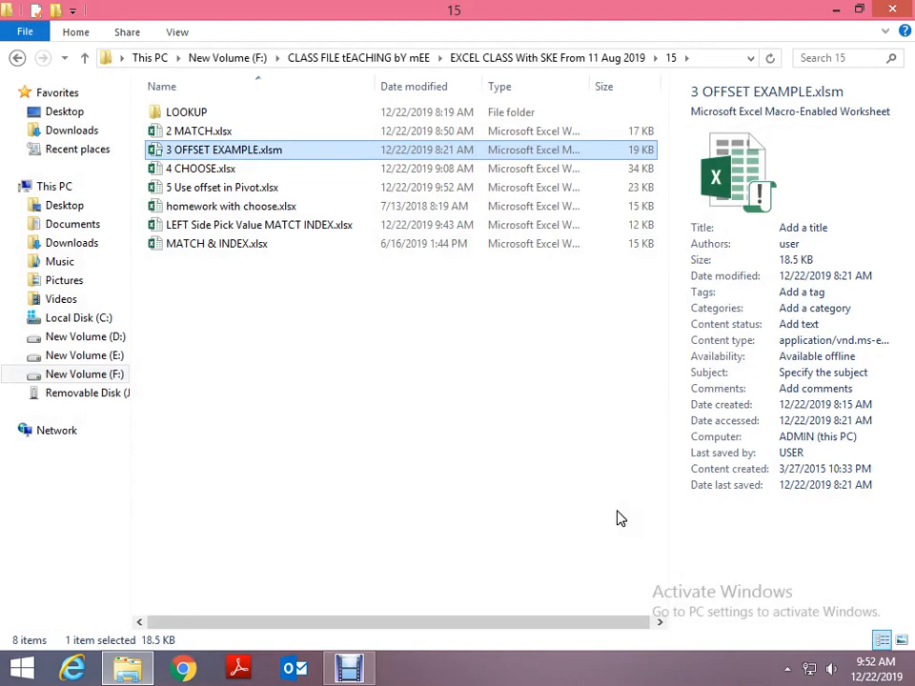
{"action": "key", "text": "Return"}
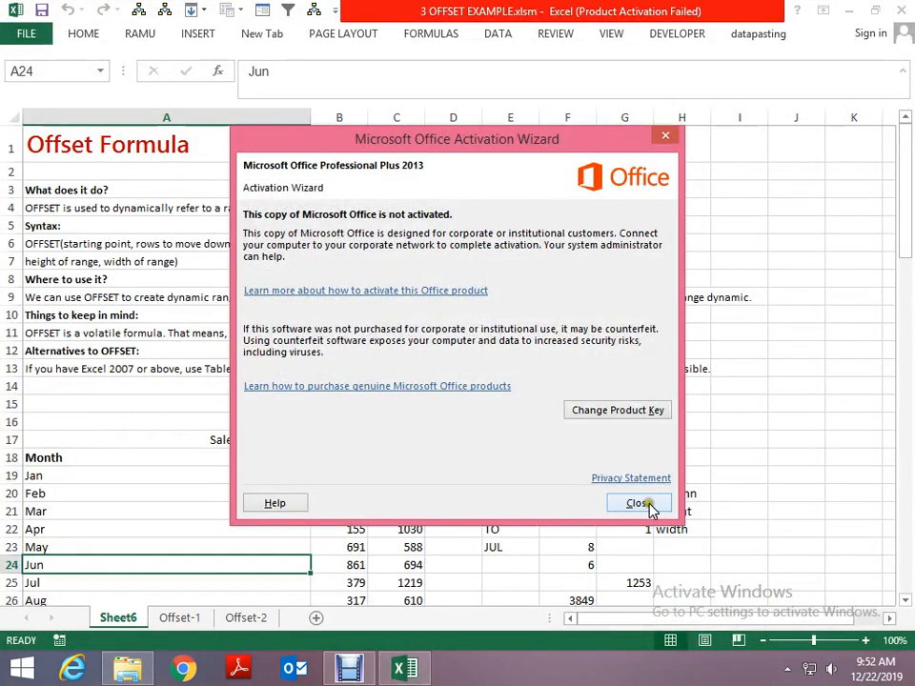
{"action": "left_click", "coordinate": [644, 499]}
- Go to cell A1 of the blue grid on the Offset-2 sheet
{"action": "key", "text": "ctrl+Page_Down"}
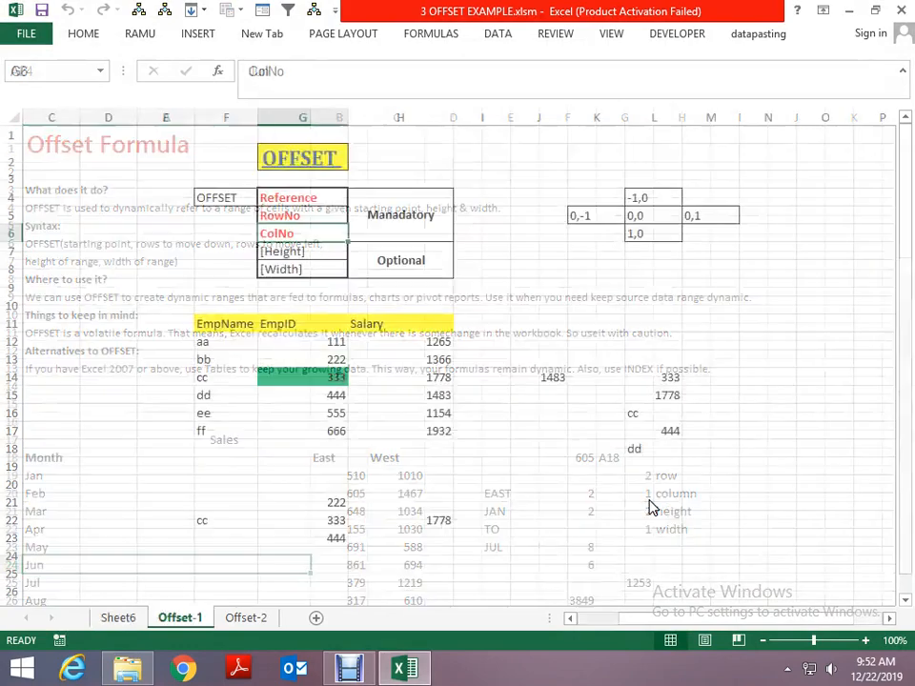
{"action": "key", "text": "ctrl+Page_Down"}
{"action": "key", "text": "ctrl+Left"}
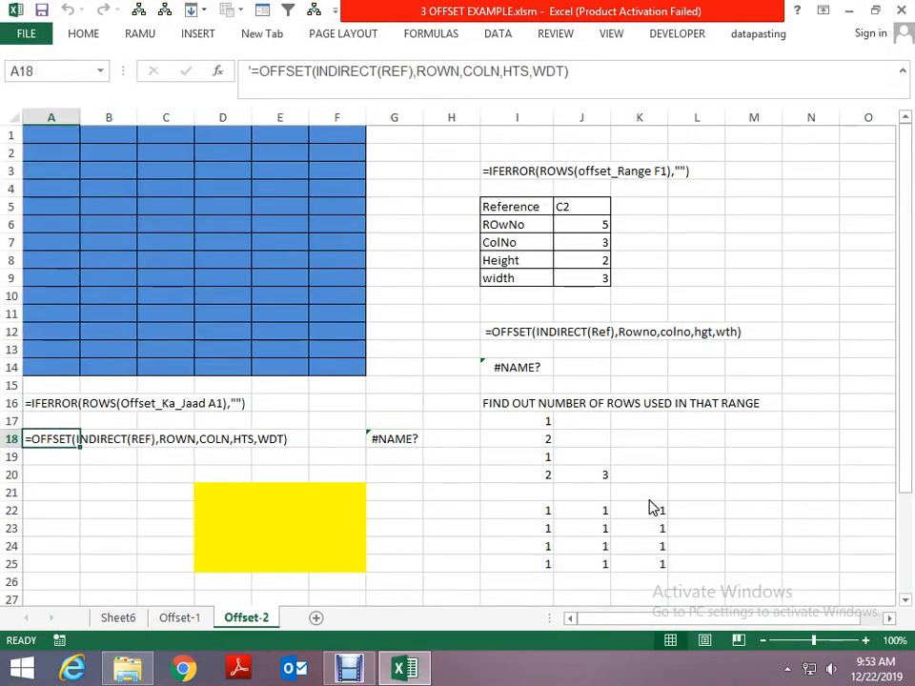
{"action": "key", "text": "ctrl+Up"}
{"action": "key", "text": "ctrl+Up"}
{"action": "key", "text": "ctrl+Up"}
{"action": "key", "text": "alt+Tab"}
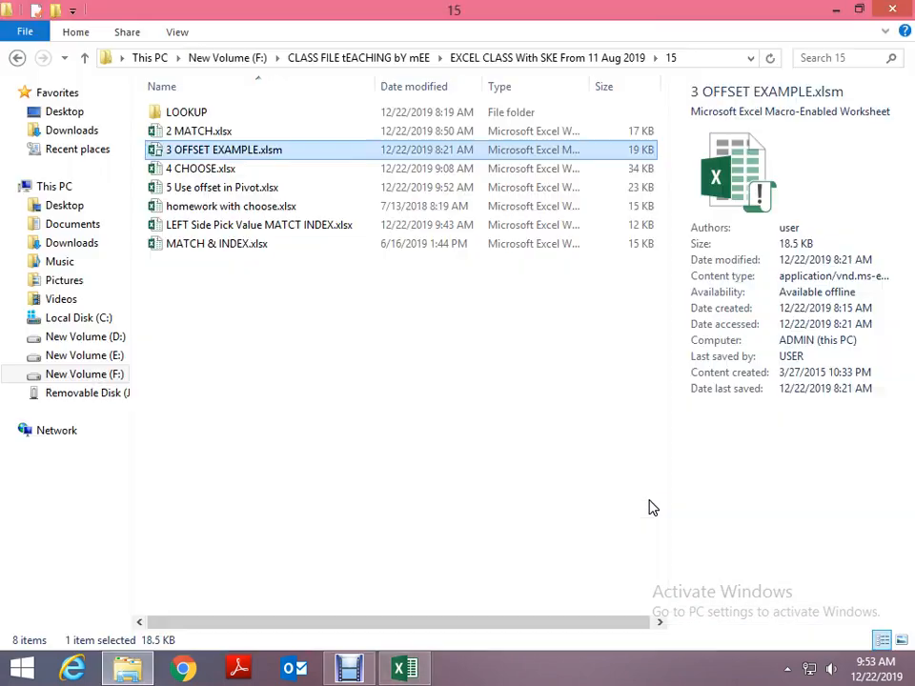
{"action": "key", "text": "alt+Tab"}
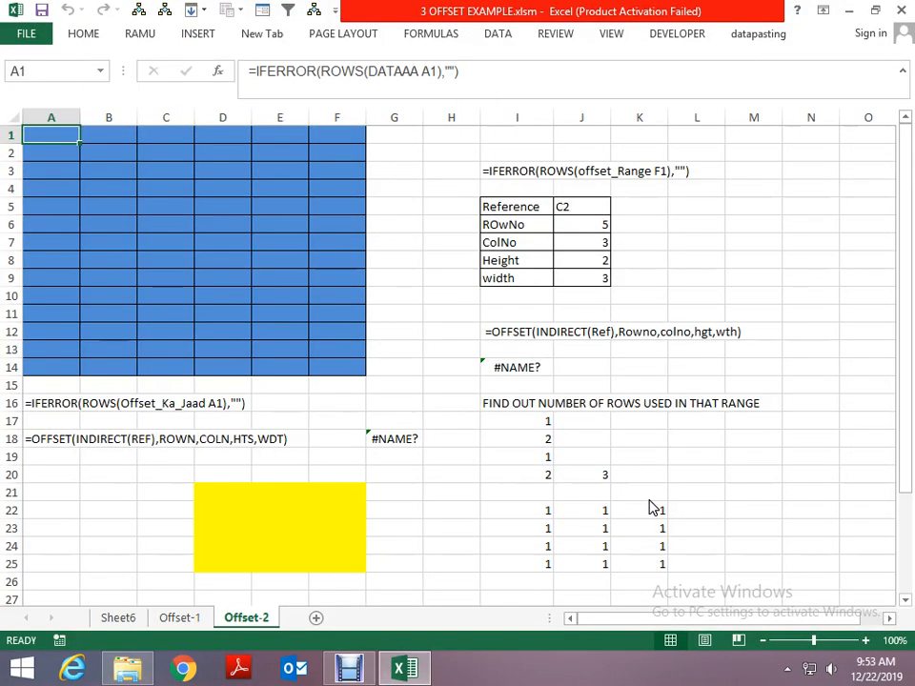
- Examine the IFERROR(ROWS(DATAAA ...)) formulas in the blue grid and the Reference, ROwNo, ColNo and Height values in column J
{"action": "key", "text": "Right"}
{"action": "key", "text": "Right"}
{"action": "key", "text": "Right"}
{"action": "key", "text": "Right"}
{"action": "key", "text": "Right"}
{"action": "key", "text": "Right"}
{"action": "key", "text": "Right"}
{"action": "key", "text": "Right"}
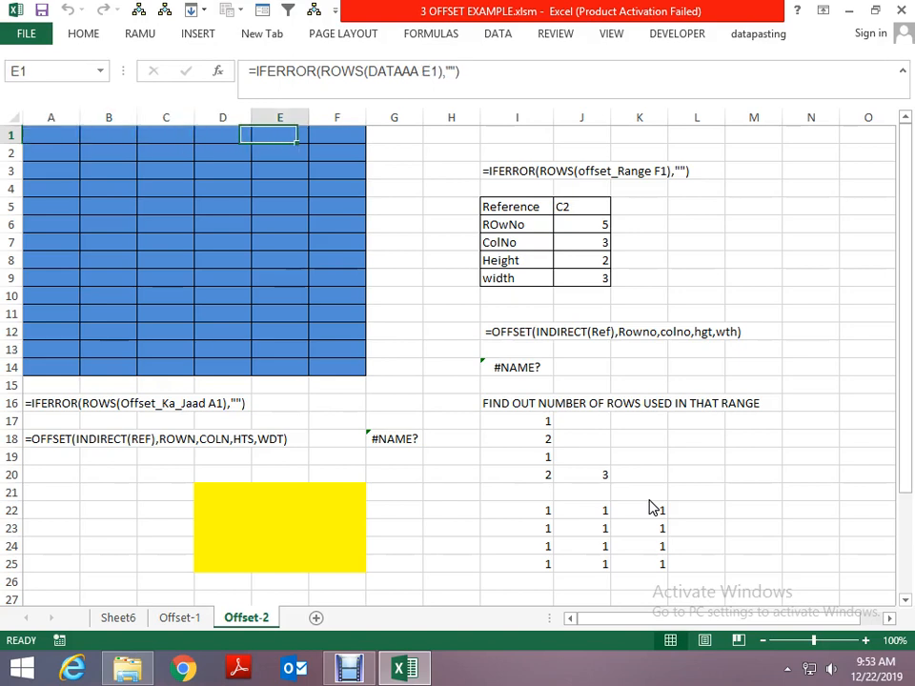
{"action": "key", "text": "Down"}
{"action": "key", "text": "Down"}
{"action": "key", "text": "Down"}
{"action": "key", "text": "Right"}
{"action": "key", "text": "Down"}
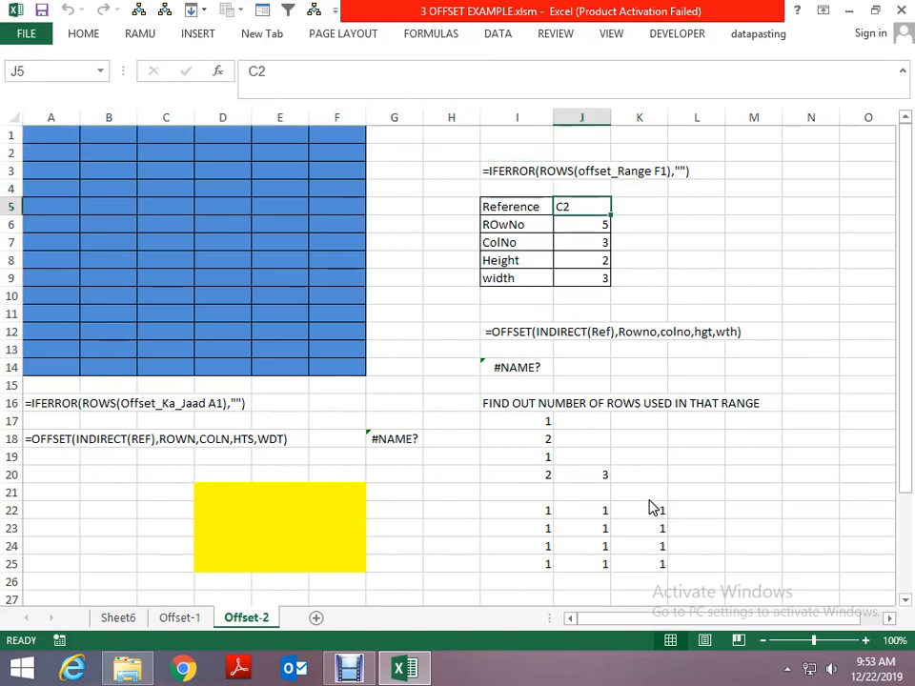
{"action": "key", "text": "Down"}
{"action": "key", "text": "Down"}
{"action": "key", "text": "Down"}
{"action": "key", "text": "Down"}
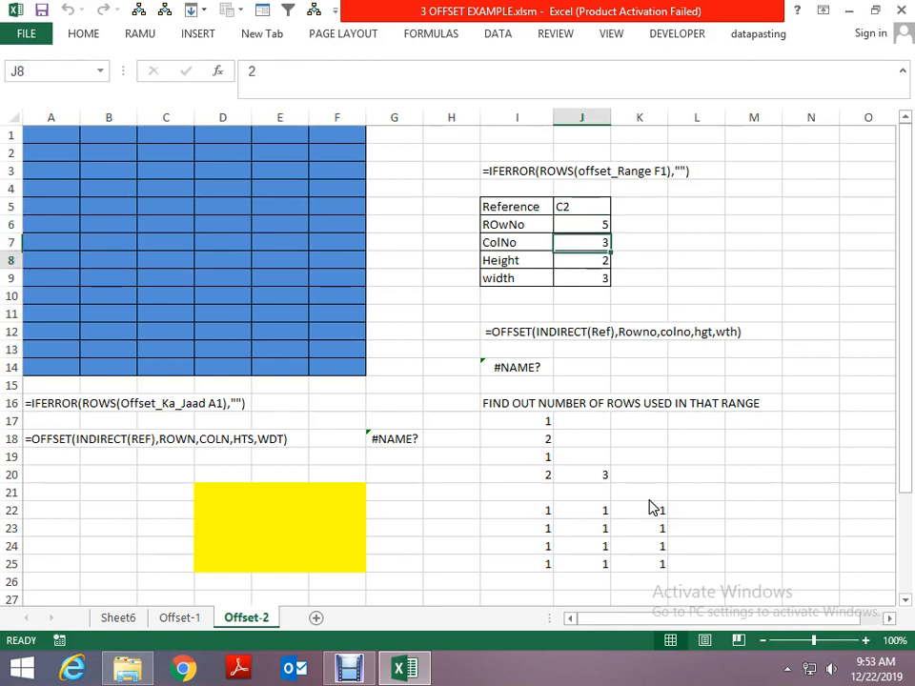
- Go to cell C2 in the blue grid, the cell given as the Reference
{"action": "key", "text": "Left"}
{"action": "key", "text": "Left"}
{"action": "key", "text": "Left"}
{"action": "key", "text": "Left"}
{"action": "key", "text": "Left"}
{"action": "key", "text": "Up"}
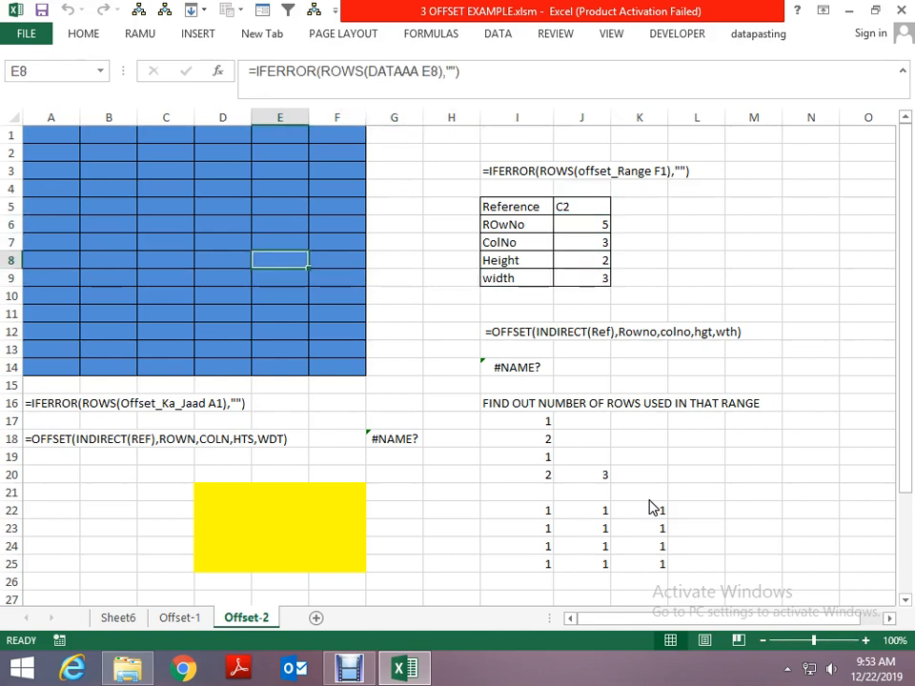
{"action": "key", "text": "Up"}
{"action": "key", "text": "Left"}
{"action": "key", "text": "Up"}
{"action": "key", "text": "Up"}
{"action": "key", "text": "Up"}
{"action": "key", "text": "Up"}
{"action": "key", "text": "Left"}
{"action": "key", "text": "Up"}
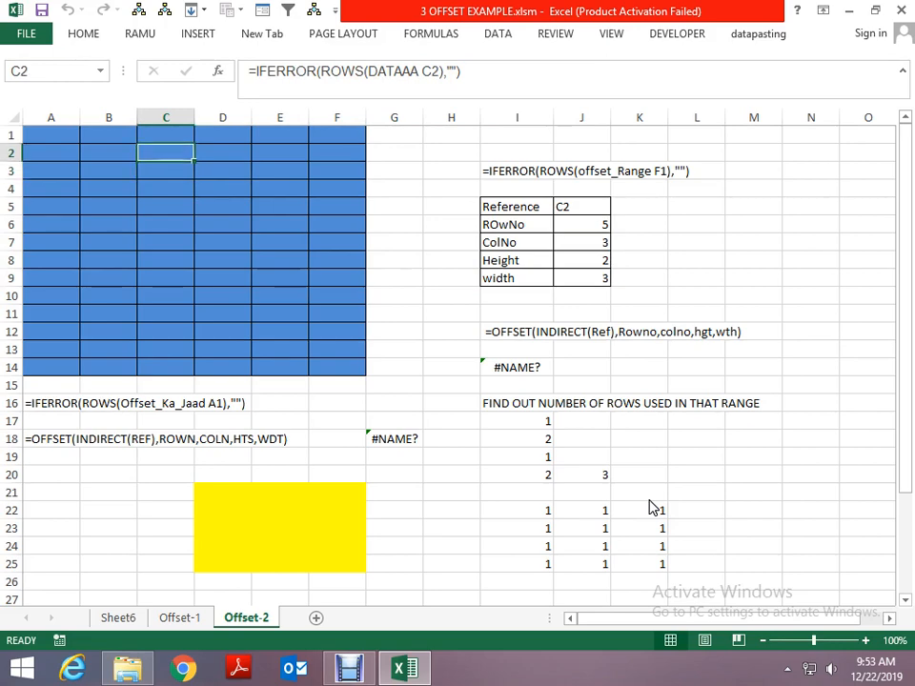
- Trace the offset from C2 five rows down and three columns across to F7, and select two rows by three columns, F7:H8
{"action": "key", "text": "Down"}
{"action": "key", "text": "Down"}
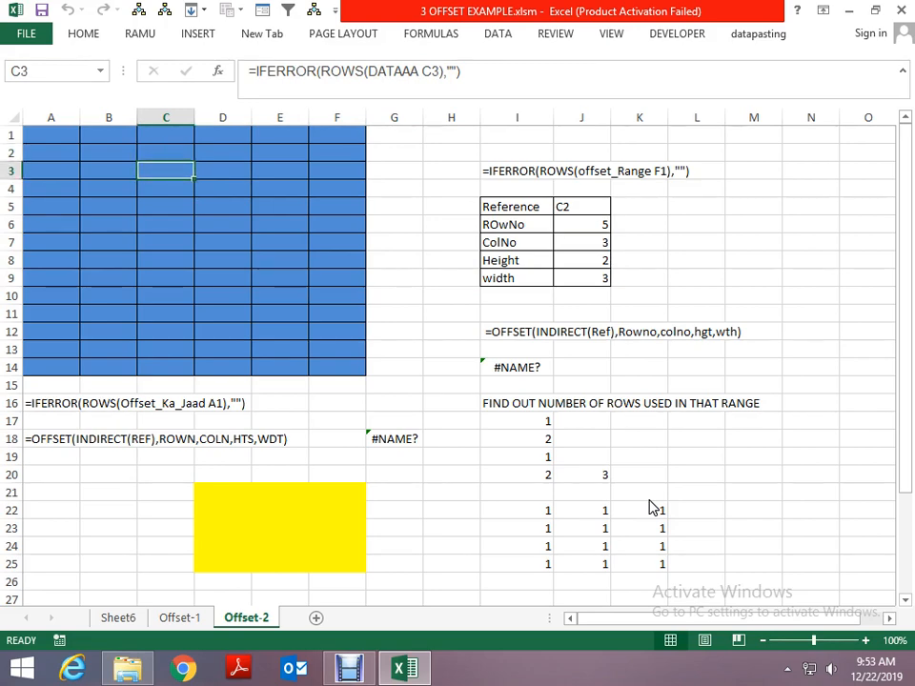
{"action": "key", "text": "Down"}
{"action": "key", "text": "Down"}
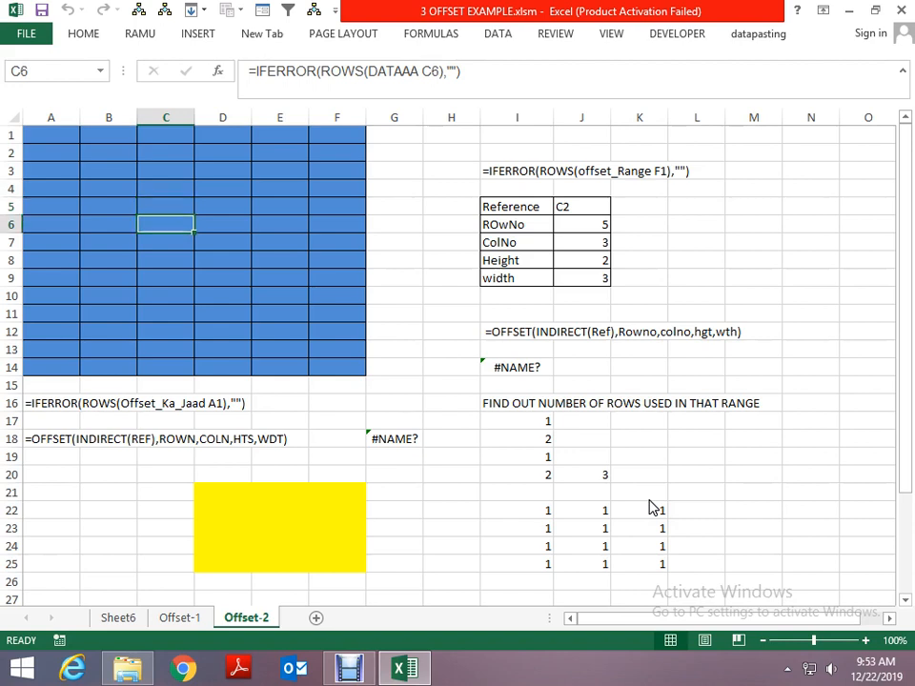
{"action": "key", "text": "Down"}
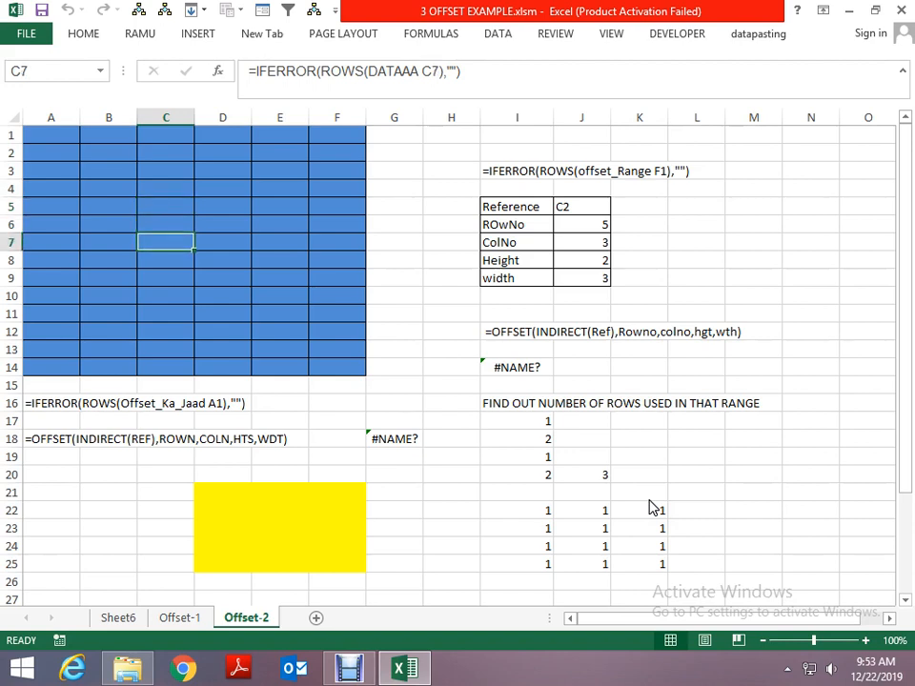
{"action": "key", "text": "Right"}
{"action": "key", "text": "Right"}
{"action": "key", "text": "Right"}
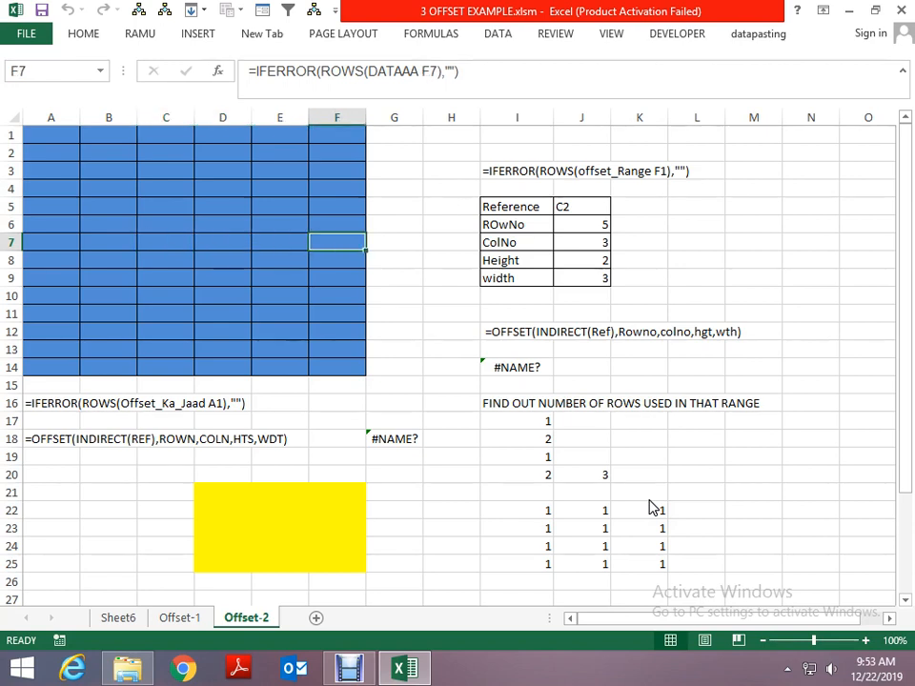
{"action": "key", "text": "shift+Down"}
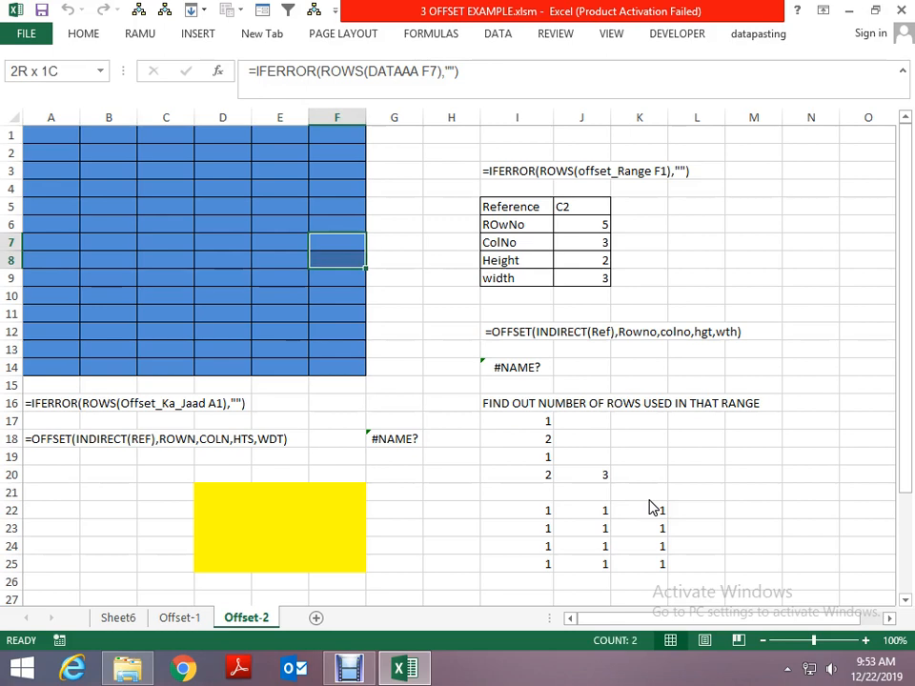
{"action": "key", "text": "shift+Right"}
{"action": "key", "text": "shift+Right"}
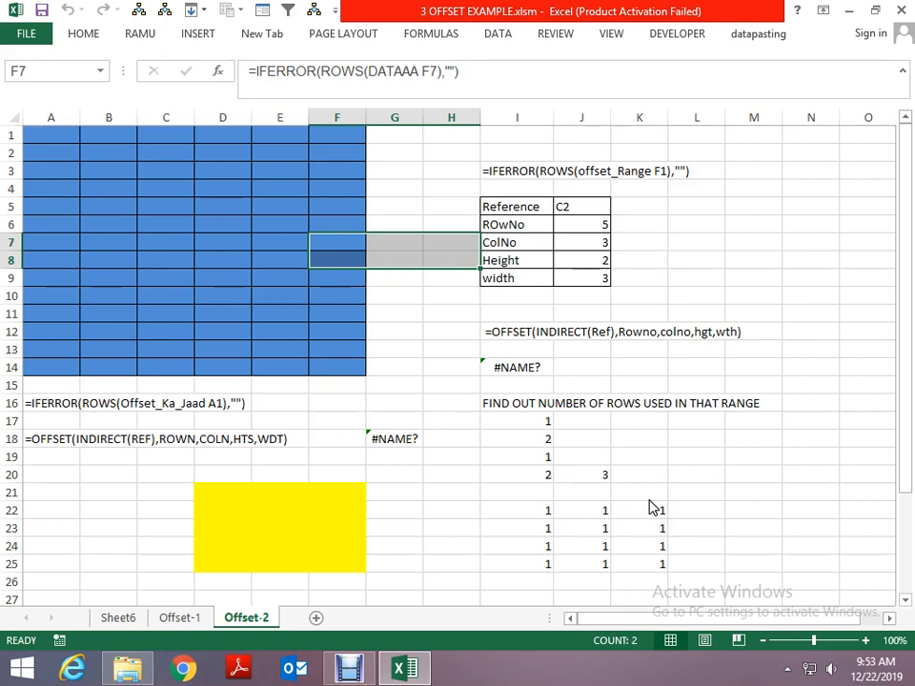
- Go to the ROwNo label in cell I6
{"action": "key", "text": "Left"}
{"action": "key", "text": "Left"}
{"action": "key", "text": "Left"}
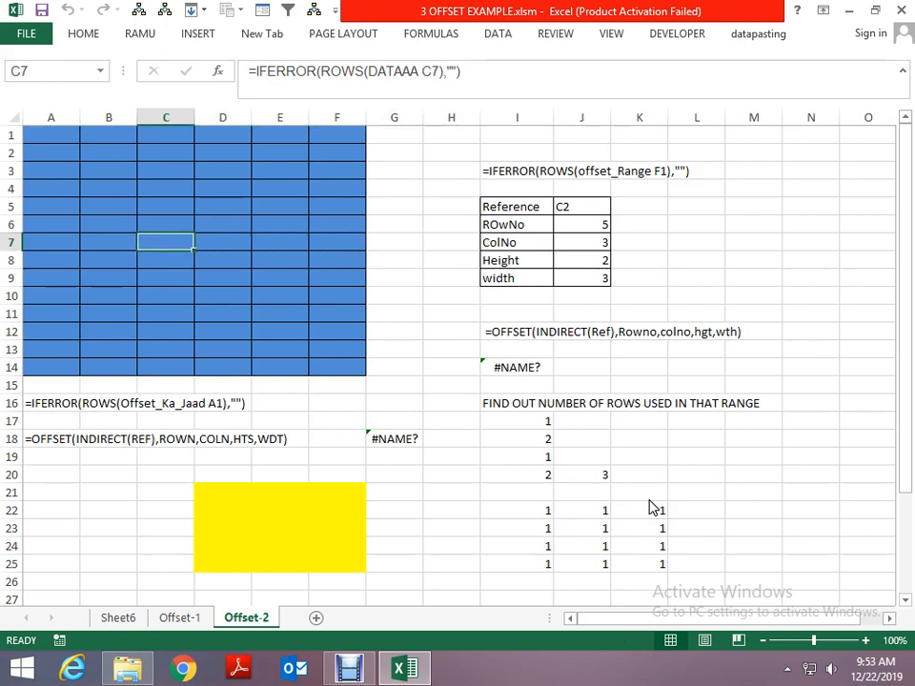
{"action": "key", "text": "Up"}
{"action": "key", "text": "Right"}
{"action": "key", "text": "Right"}
{"action": "key", "text": "Right"}
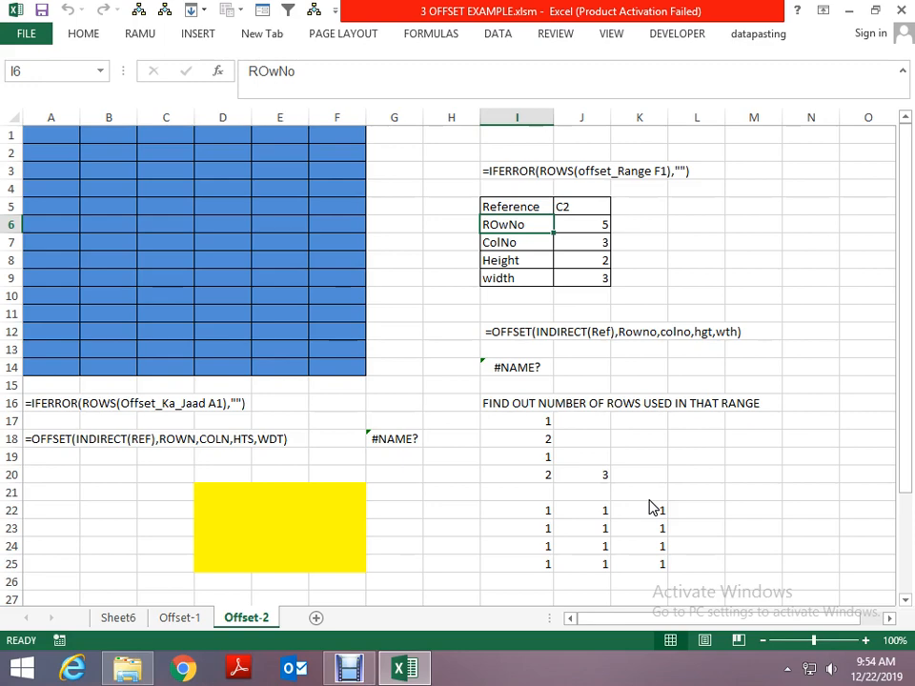
{"action": "key", "text": "Up"}
{"action": "key", "text": "Down"}
- Define the workbook name rw in the Name Manager, referring to the ROwNo value in cell J6 of Offset-2
{"action": "key", "text": "ctrl+F3"}
{"action": "key", "text": "Escape"}
{"action": "key", "text": "ctrl+F3"}
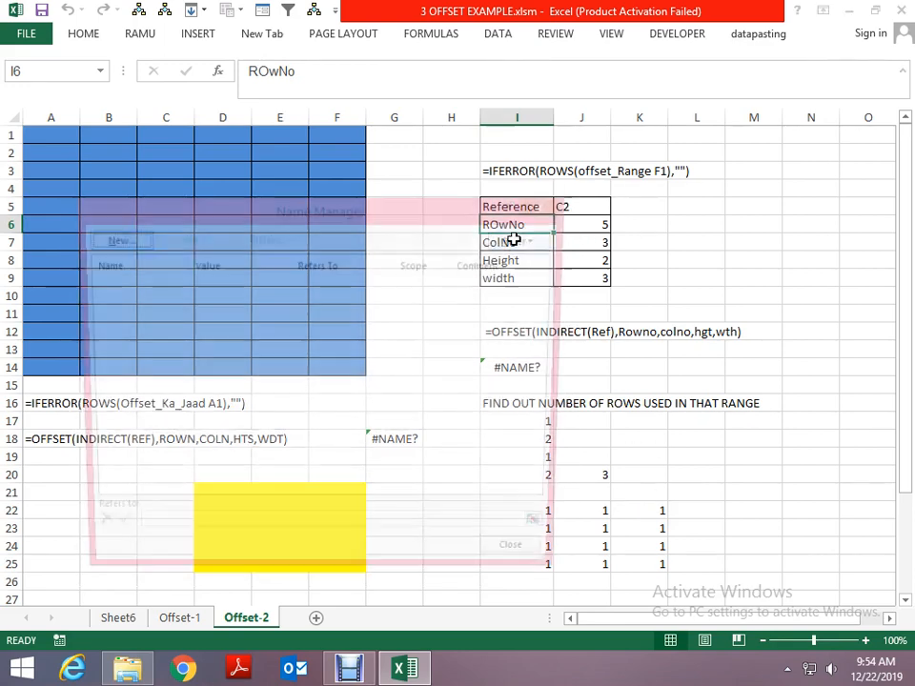
{"action": "left_click", "coordinate": [134, 240]}
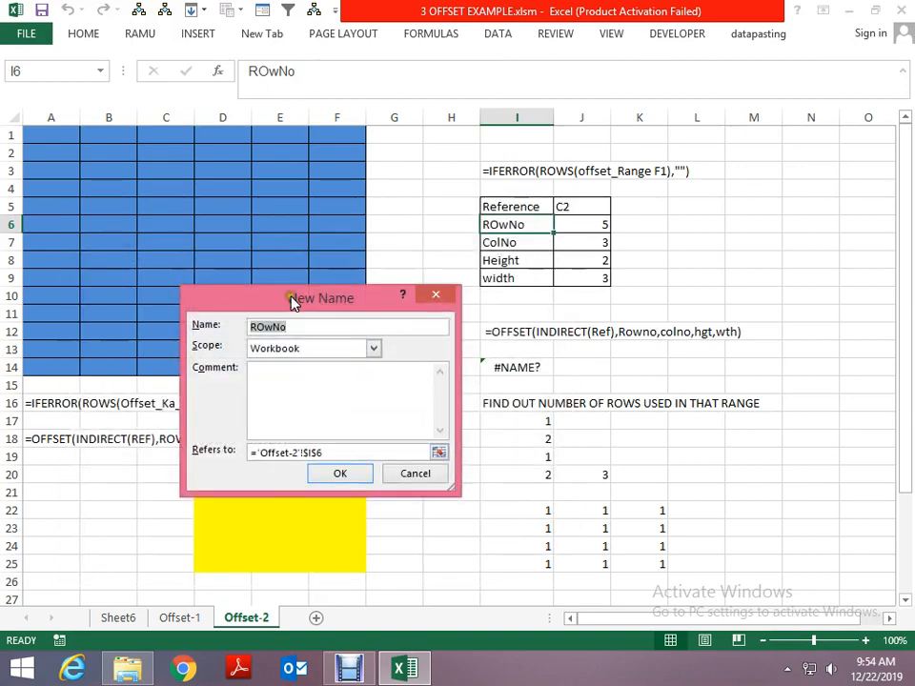
{"action": "left_click_drag", "start_coordinate": [302, 300], "coordinate": [231, 295]}
{"action": "type", "text": "rw"}
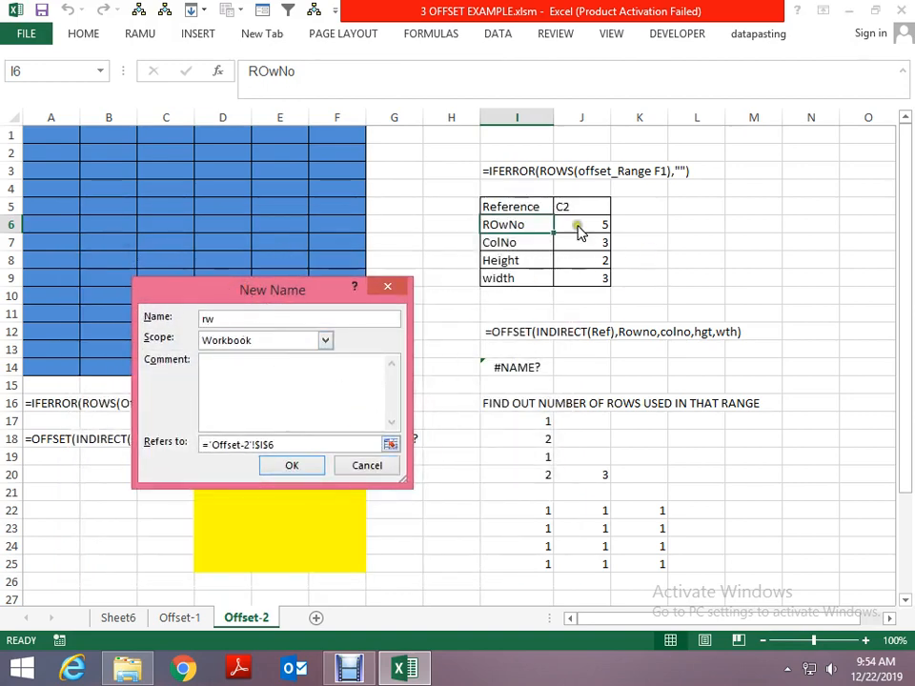
{"action": "left_click", "coordinate": [391, 444]}
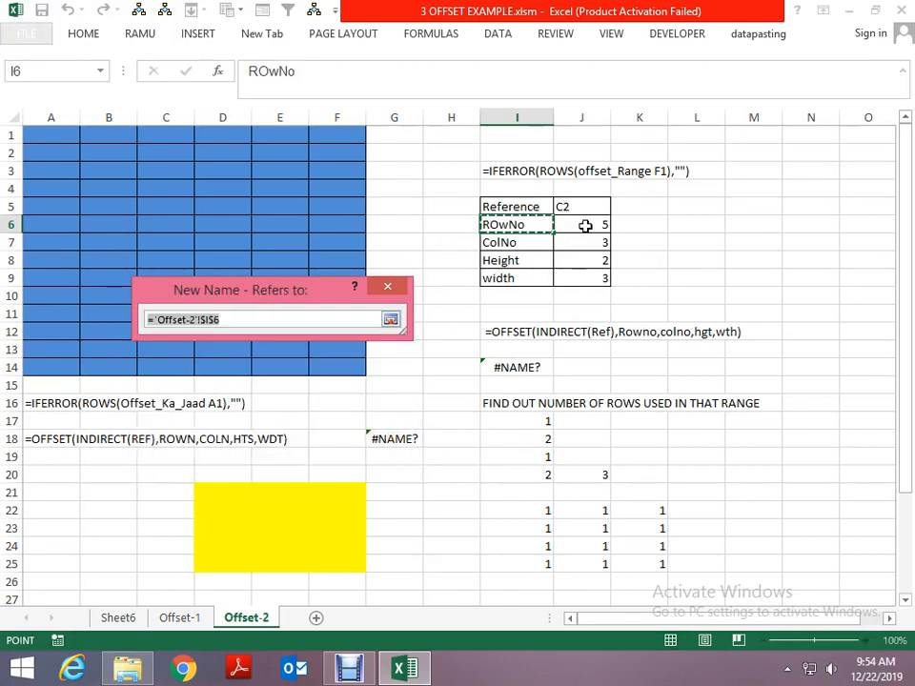
{"action": "left_click", "coordinate": [584, 225]}
{"action": "left_click", "coordinate": [391, 320]}
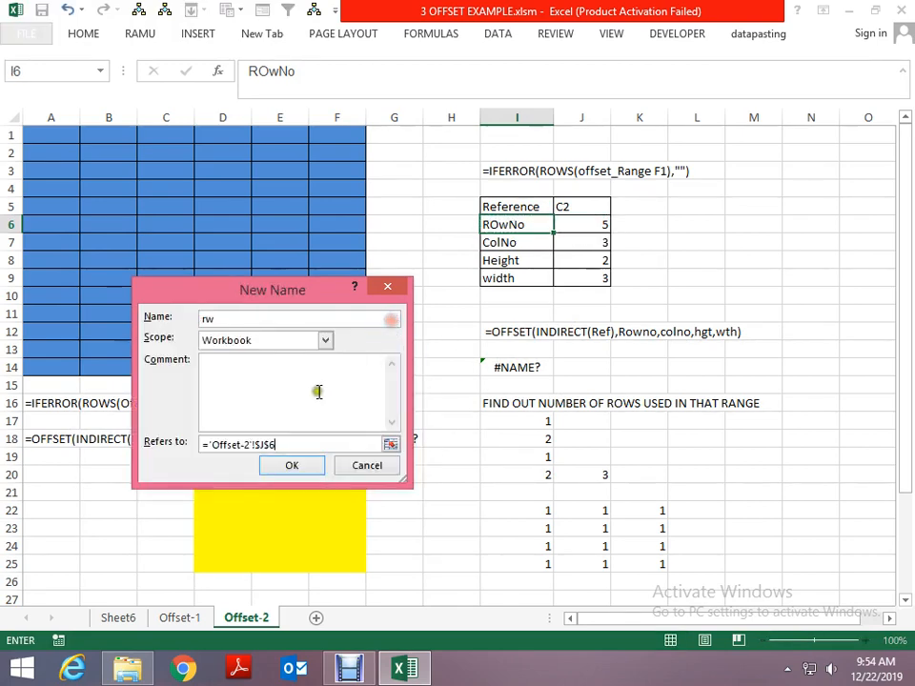
{"action": "left_click", "coordinate": [292, 466]}
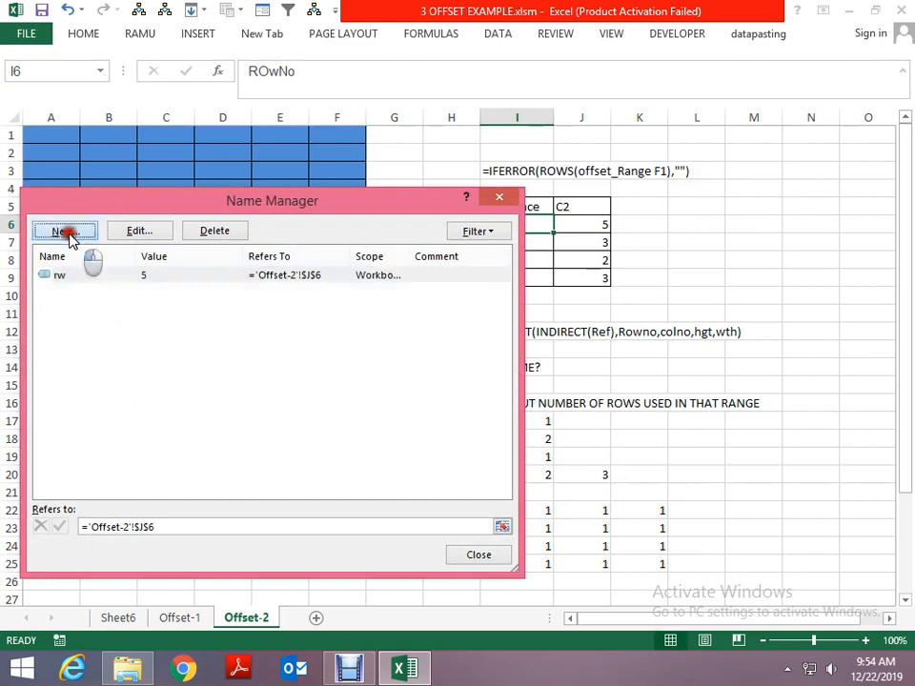
- Define the workbook name cl, referring to the ColNo value in cell J7 of Offset-2
{"action": "left_click", "coordinate": [65, 231]}
{"action": "type", "text": "c"}
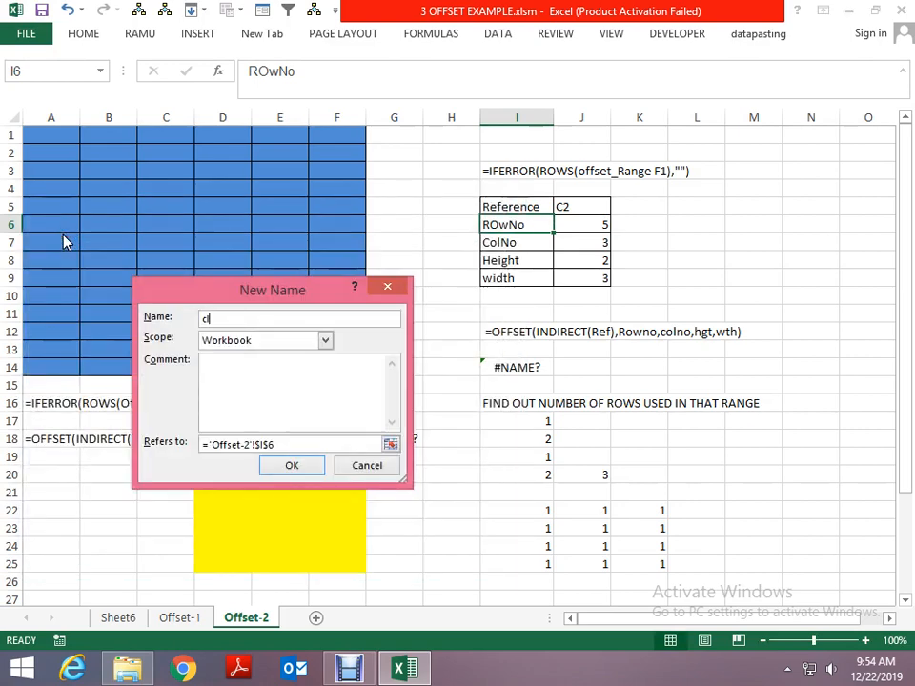
{"action": "type", "text": "l"}
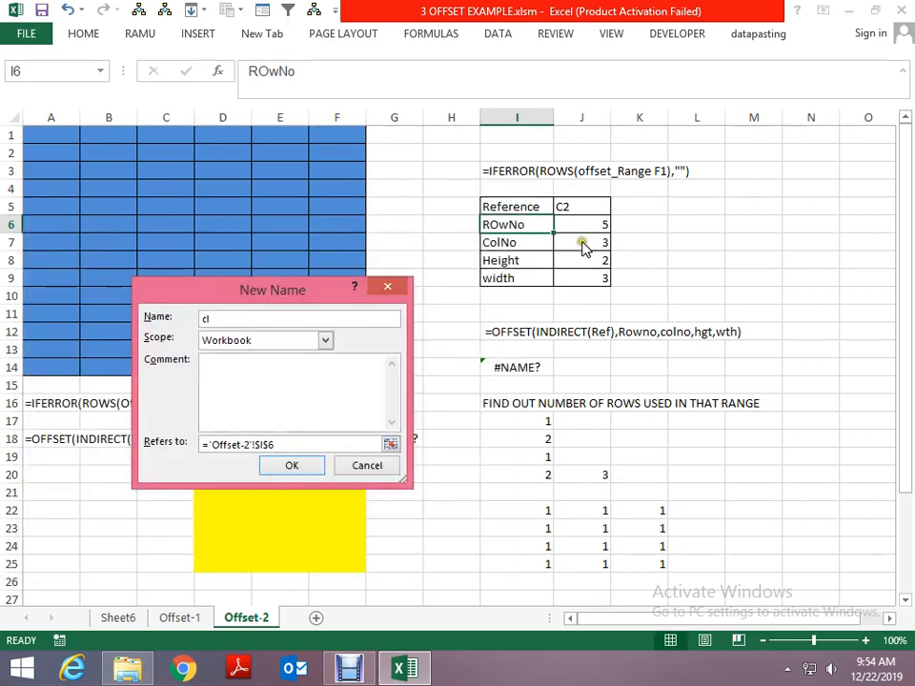
{"action": "left_click", "coordinate": [391, 445]}
{"action": "left_click", "coordinate": [586, 242]}
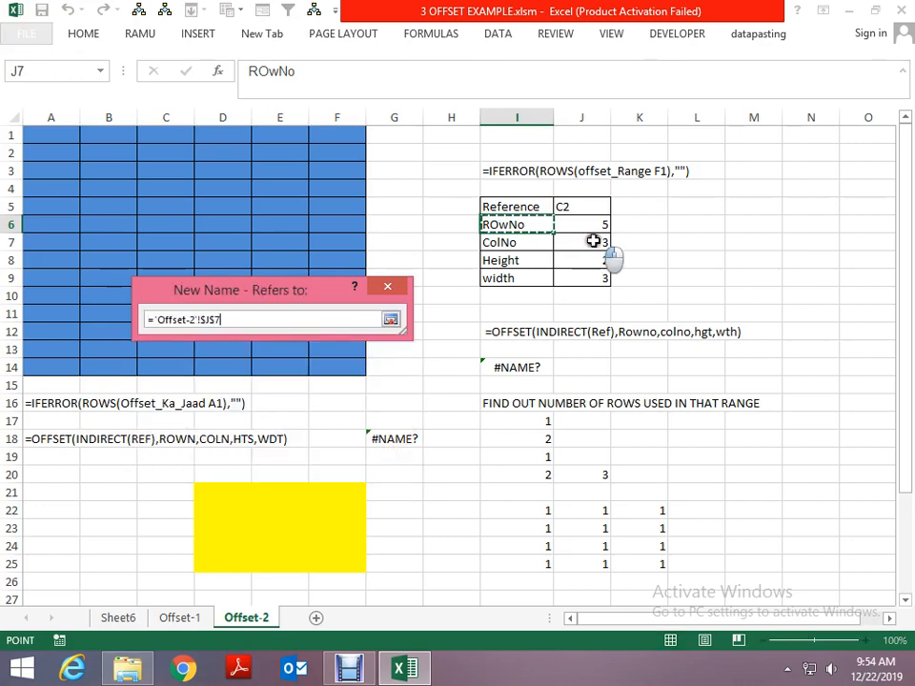
{"action": "left_click", "coordinate": [391, 319]}
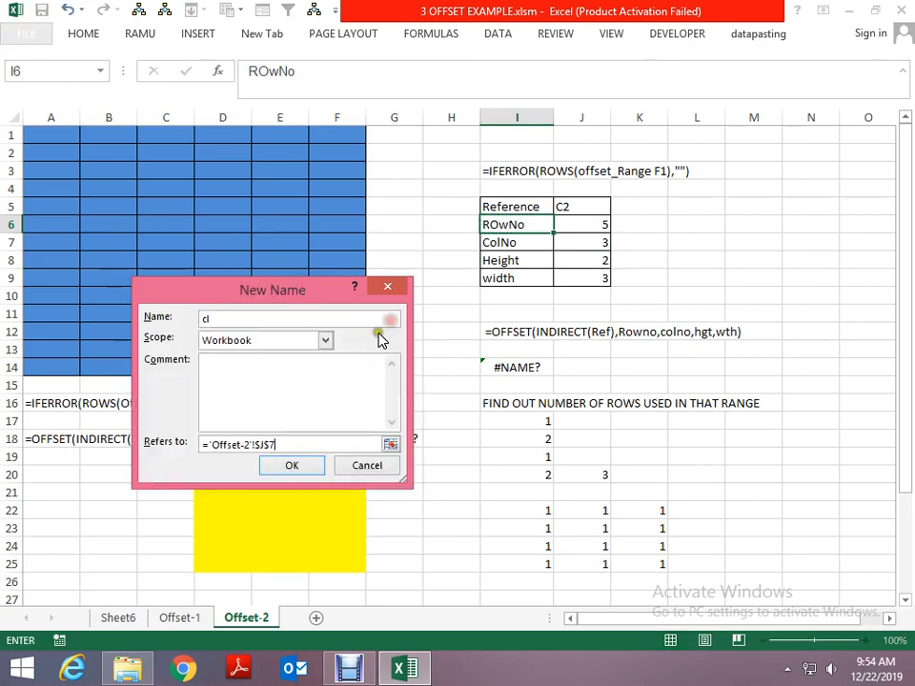
{"action": "left_click", "coordinate": [292, 465]}
- Define the workbook name ht, referring to the Height value in cell J8 of Offset-2
{"action": "left_click", "coordinate": [63, 230]}
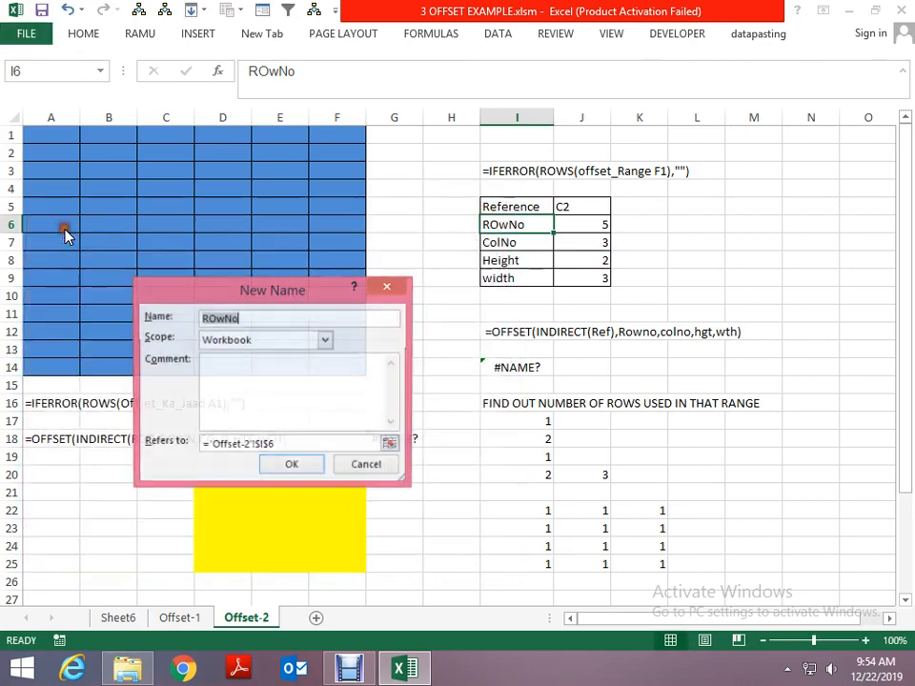
{"action": "type", "text": "hu"}
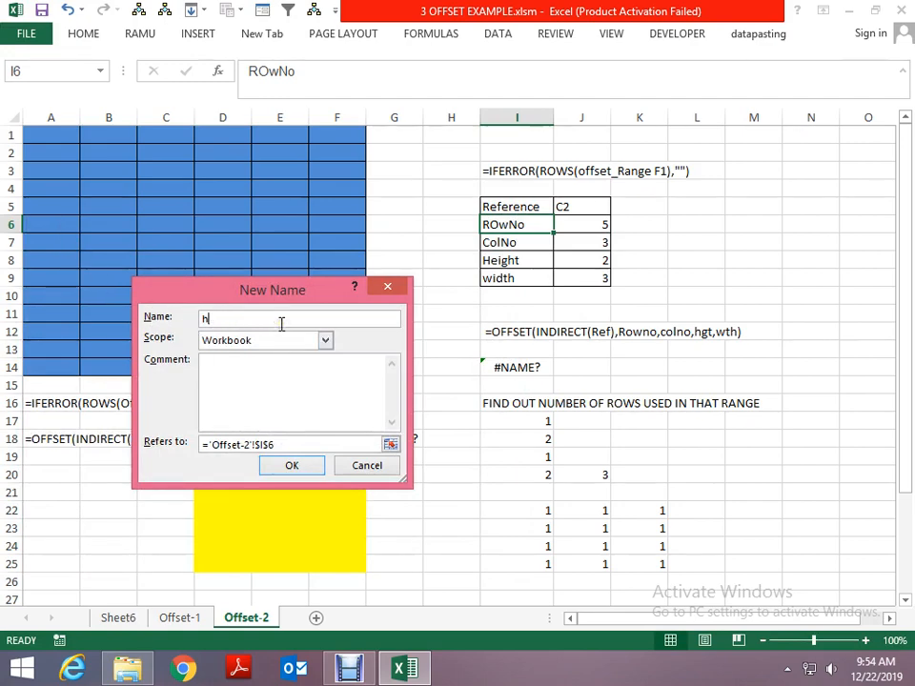
{"action": "left_click", "coordinate": [391, 444]}
{"action": "left_click", "coordinate": [588, 267]}
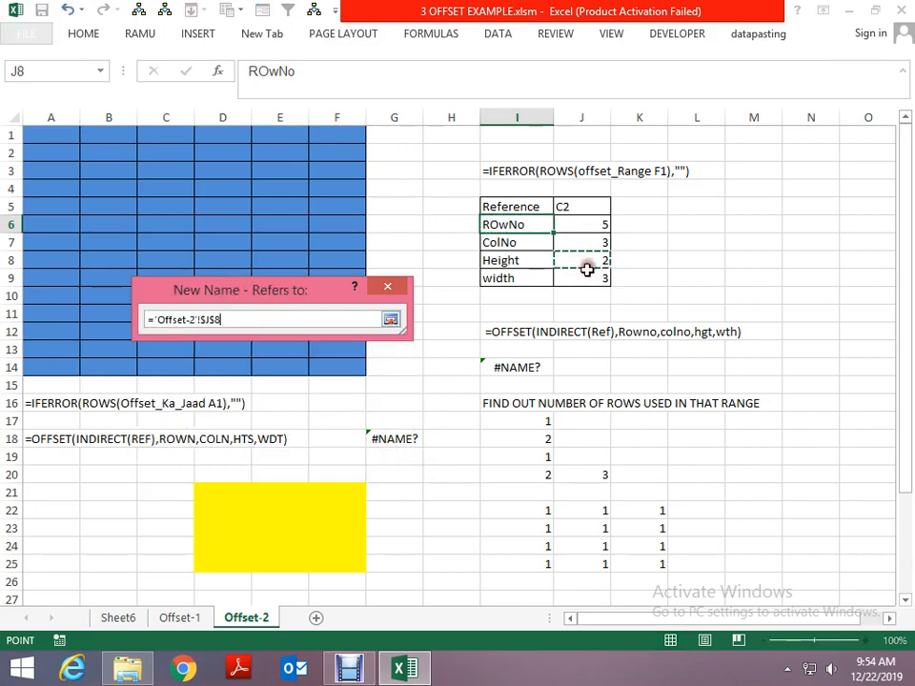
{"action": "left_click", "coordinate": [392, 320]}
{"action": "left_click", "coordinate": [280, 466]}
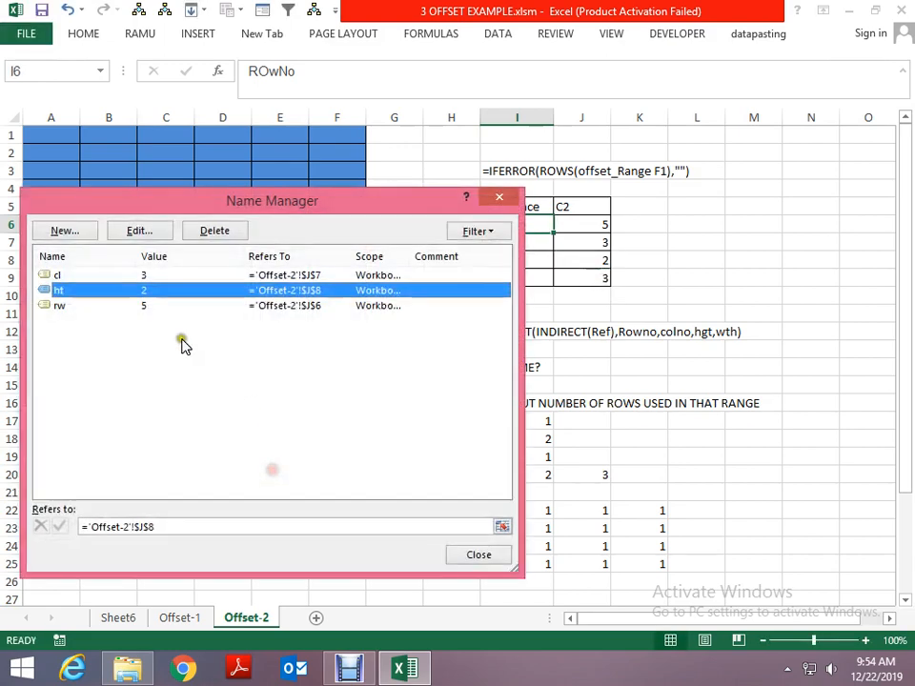
- Define the workbook name wd, referring to the width value in cell J9 of Offset-2
{"action": "left_click", "coordinate": [68, 229]}
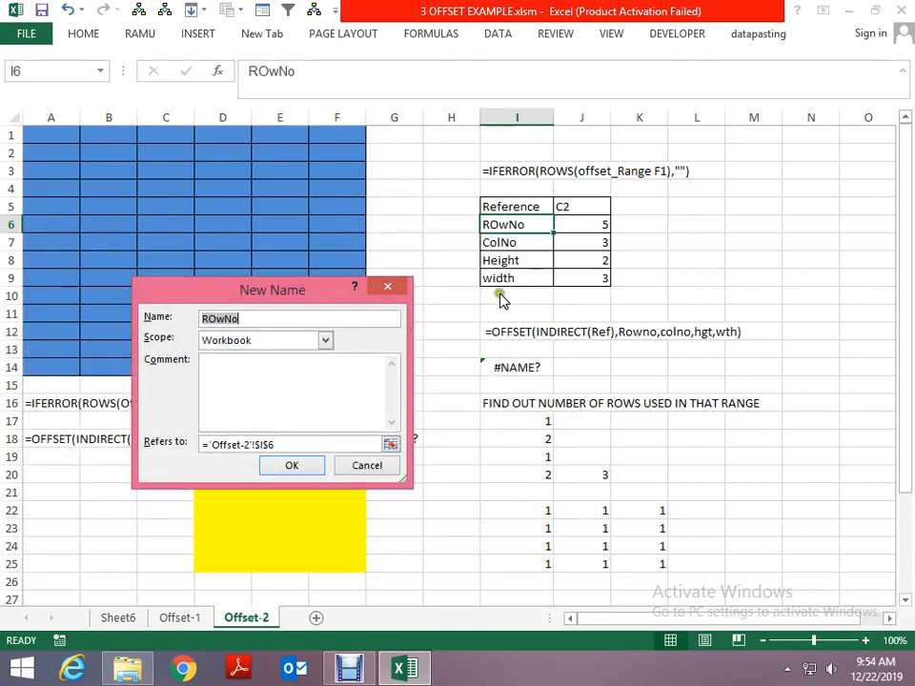
{"action": "type", "text": "wi"}
{"action": "type", "text": "d"}
{"action": "left_click", "coordinate": [391, 444]}
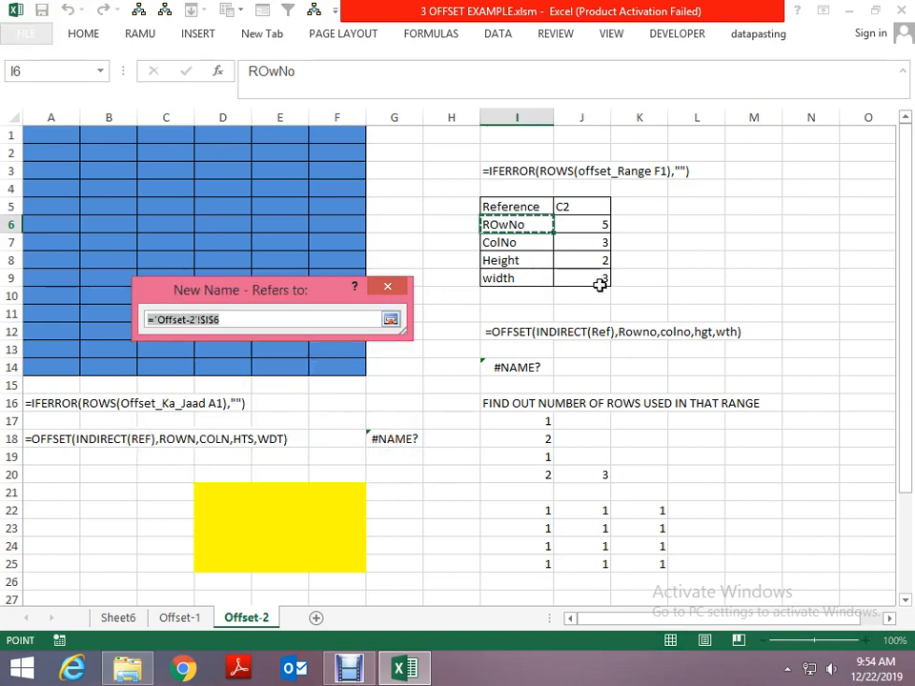
{"action": "left_click", "coordinate": [598, 284]}
{"action": "left_click", "coordinate": [395, 321]}
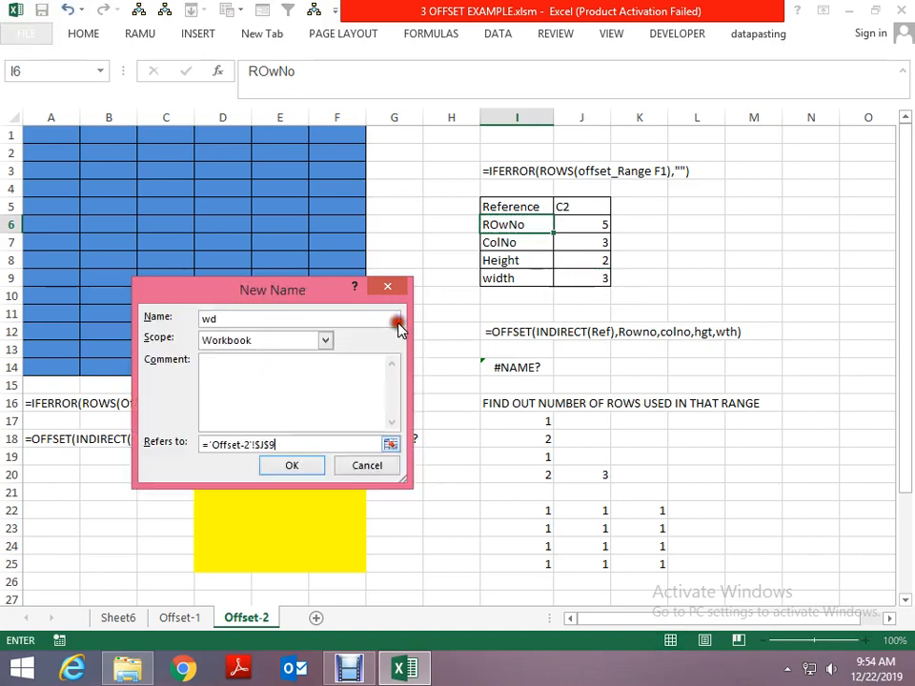
{"action": "left_click", "coordinate": [295, 465]}
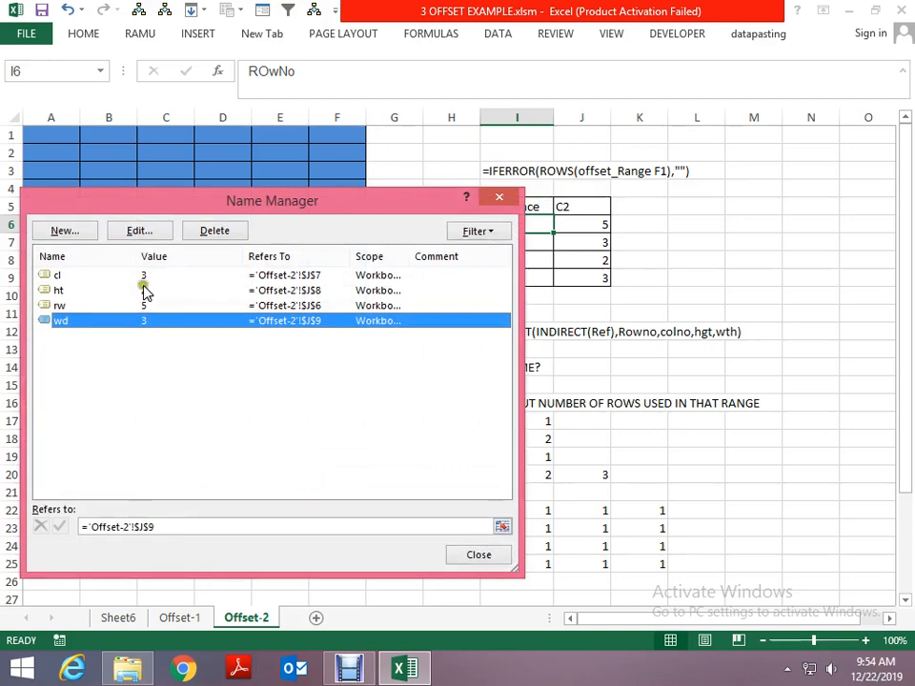
- Define the workbook name rf, referring to the Reference value in cell J5 of Offset-2, and close the Name Manager
{"action": "left_click", "coordinate": [81, 233]}
{"action": "type", "text": "rf"}
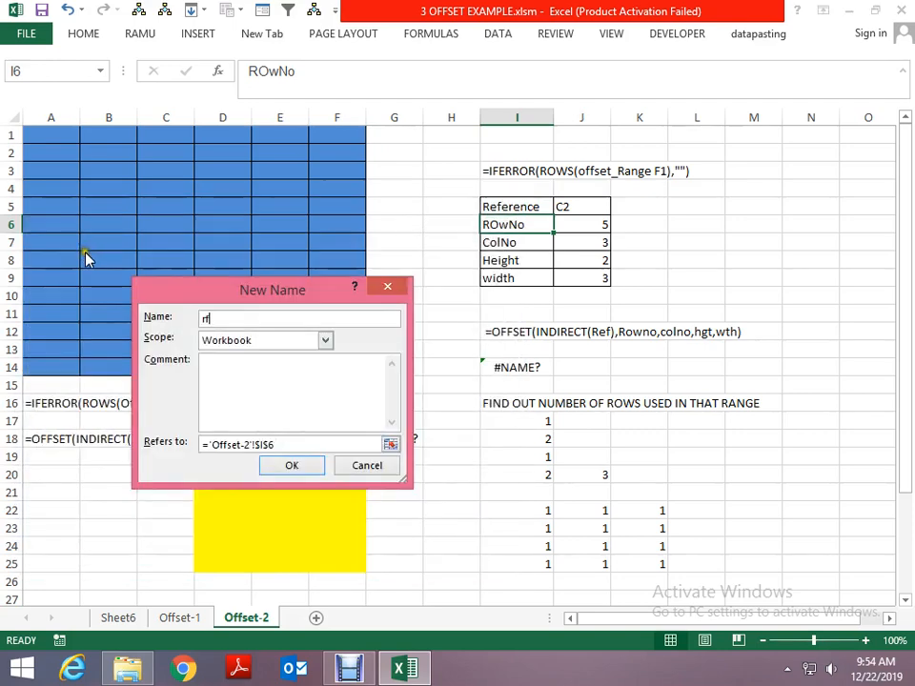
{"action": "left_click", "coordinate": [390, 444]}
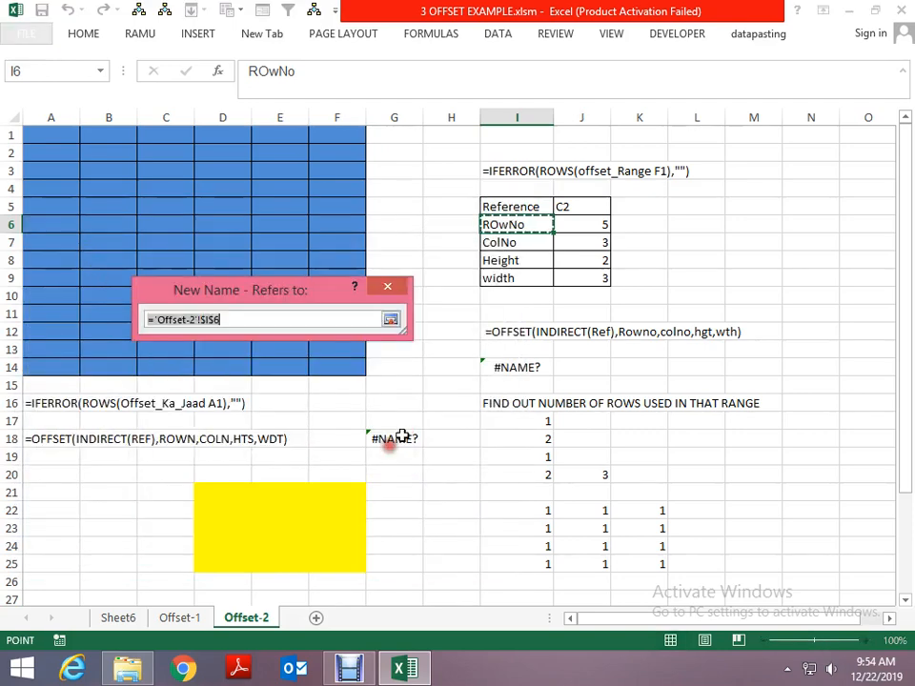
{"action": "left_click", "coordinate": [575, 206]}
{"action": "left_click", "coordinate": [390, 319]}
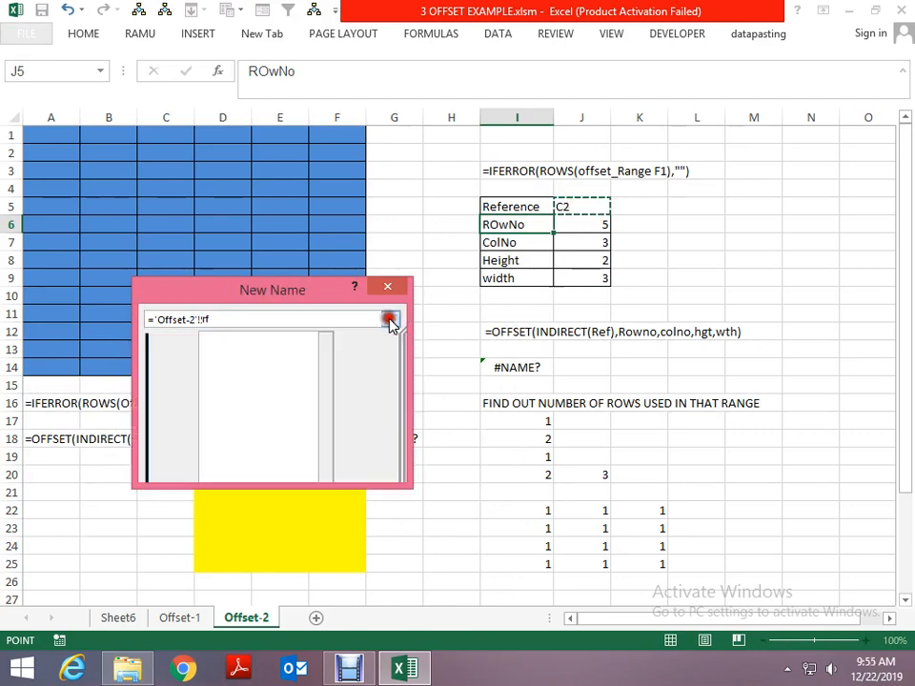
{"action": "left_click", "coordinate": [274, 470]}
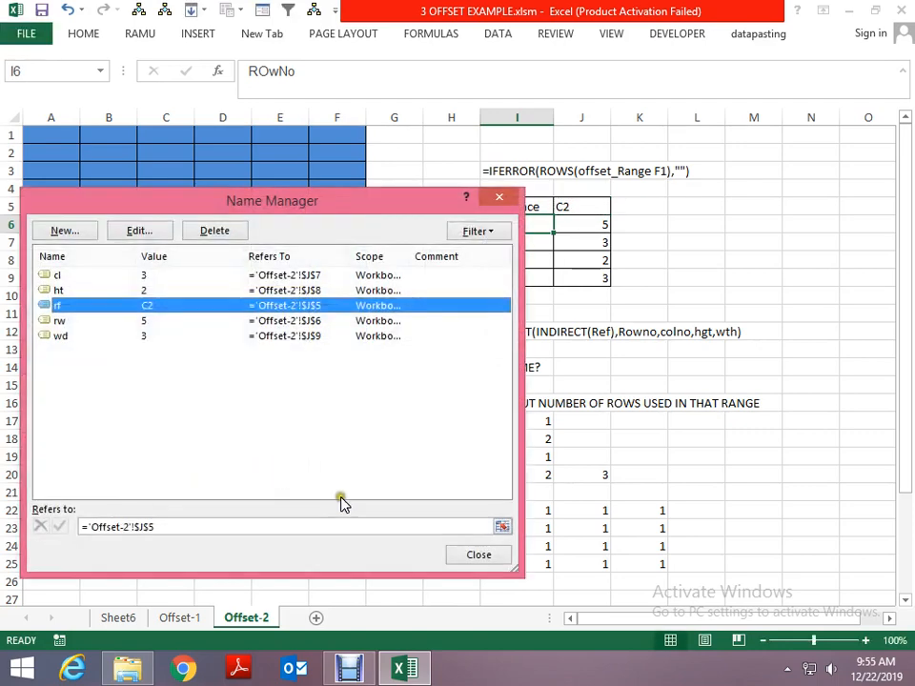
{"action": "left_click", "coordinate": [482, 556]}
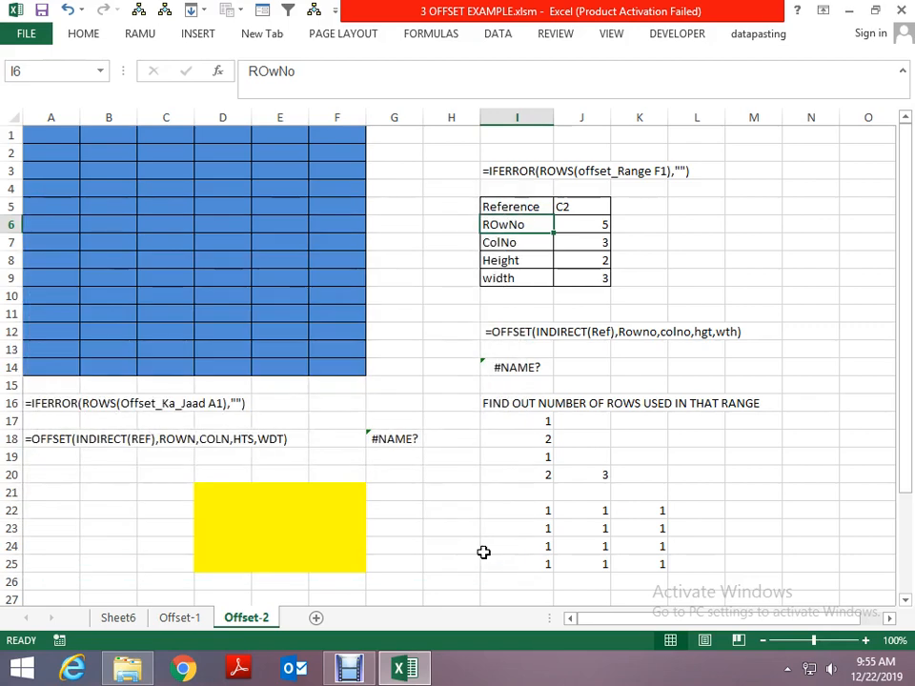
- Start an OFFSET formula in cell L9, ready for a nested function as its reference argument
{"action": "left_click", "coordinate": [649, 280]}
{"action": "key", "text": "Right"}
{"action": "type", "text": "="}
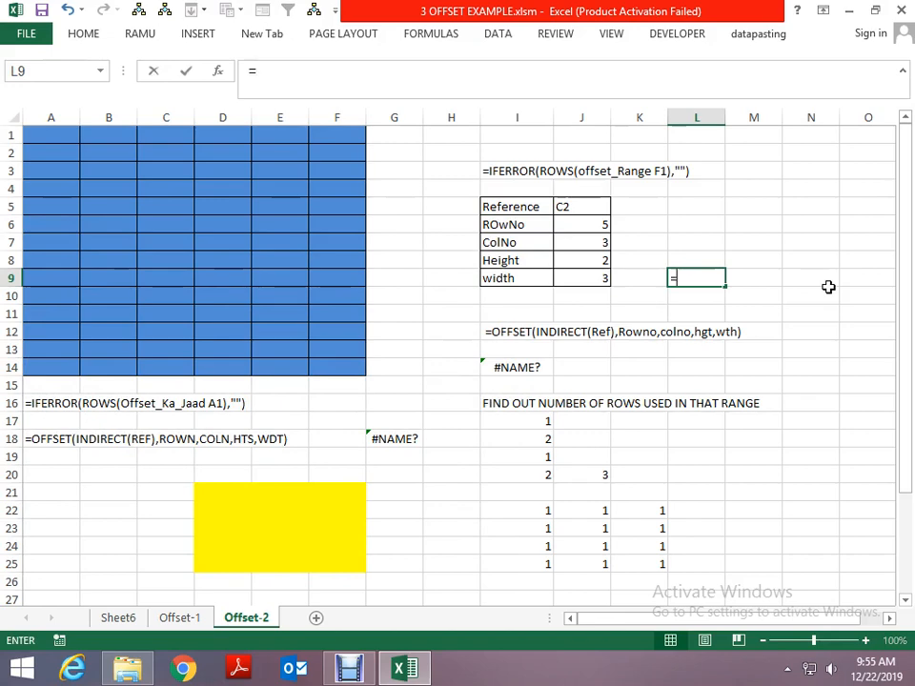
{"action": "type", "text": "off"}
{"action": "key", "text": "Tab"}
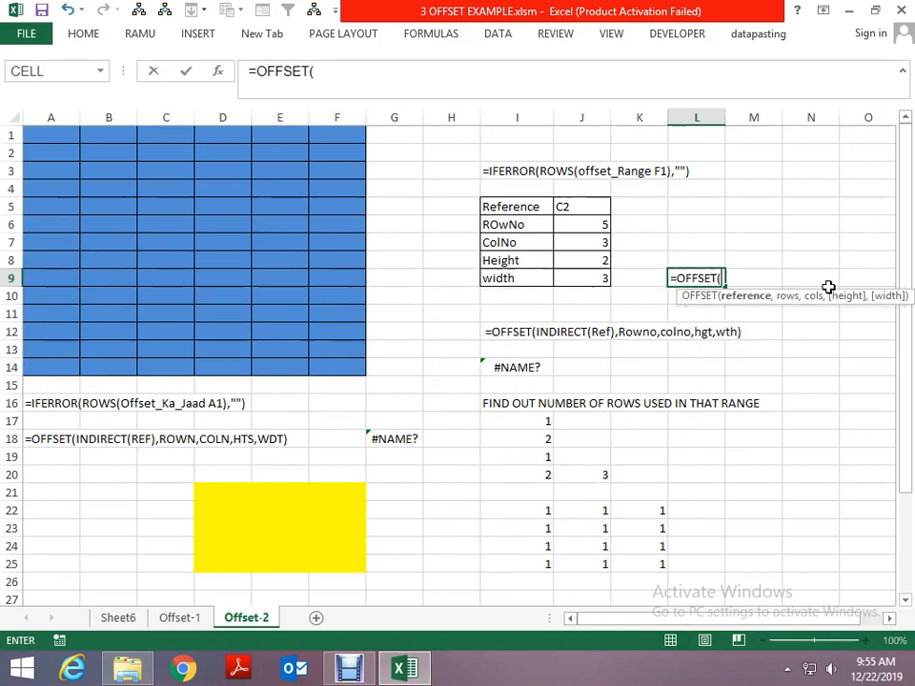
{"action": "type", "text": "ind"}
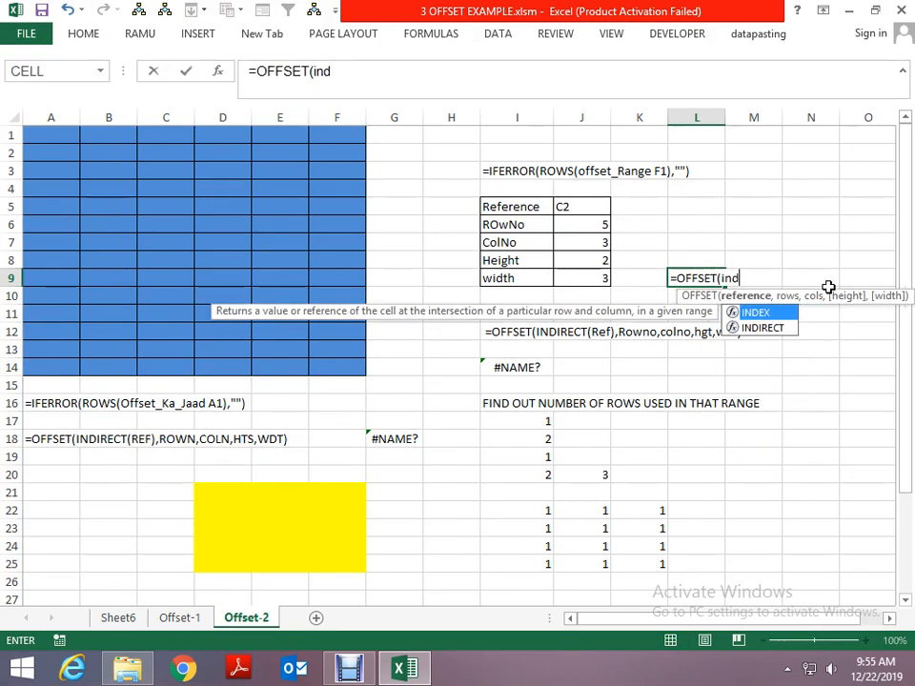
{"action": "key", "text": "Tab"}
{"action": "type", "text": "r"}
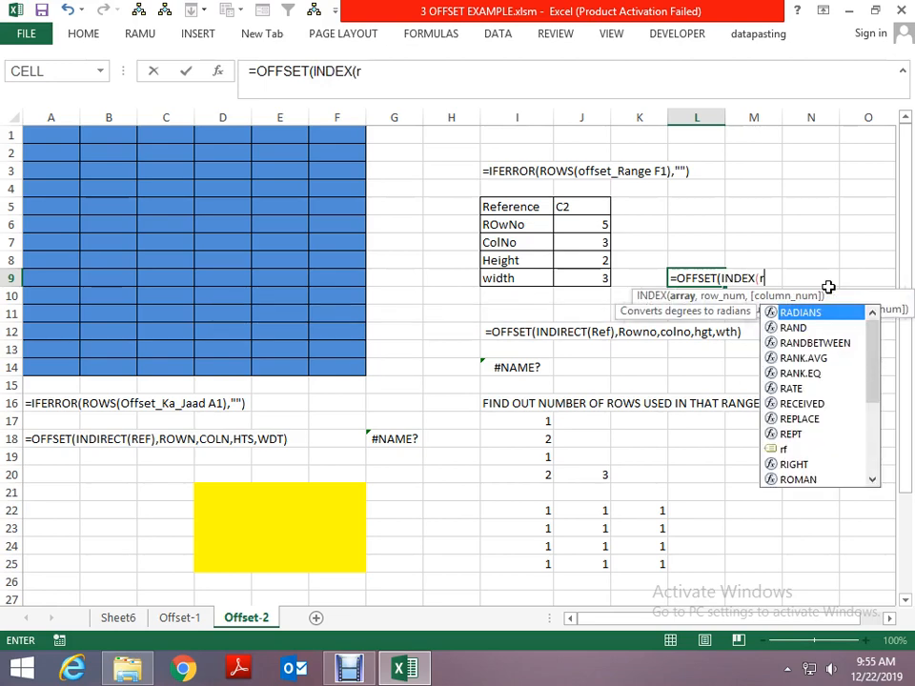
{"action": "type", "text": "f"}
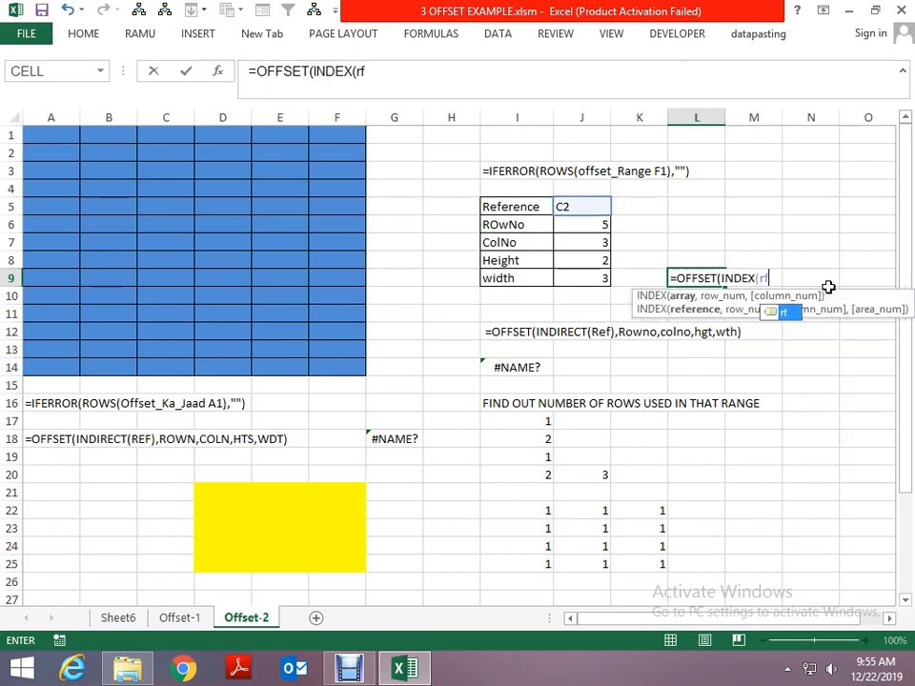
{"action": "key", "text": "BackSpace"}
{"action": "key", "text": "BackSpace"}
{"action": "key", "text": "BackSpace"}
{"action": "key", "text": "BackSpace"}
{"action": "key", "text": "BackSpace"}
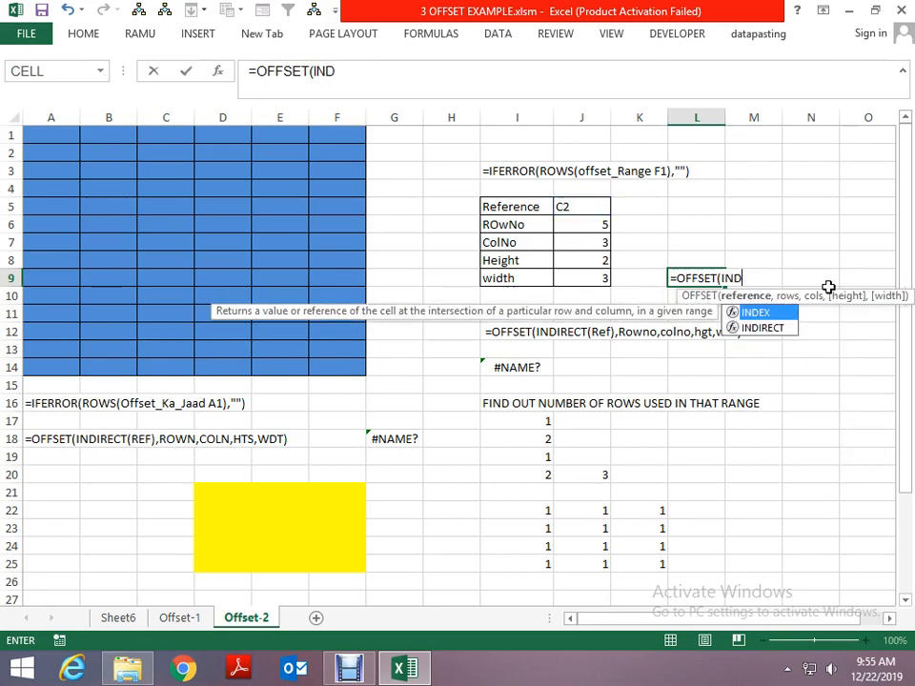
- Complete the formula in L9 as =OFFSET(INDIRECT(rf),rw,cl,ht,wd)
{"action": "key", "text": "Down"}
{"action": "key", "text": "Tab"}
{"action": "type", "text": "r"}
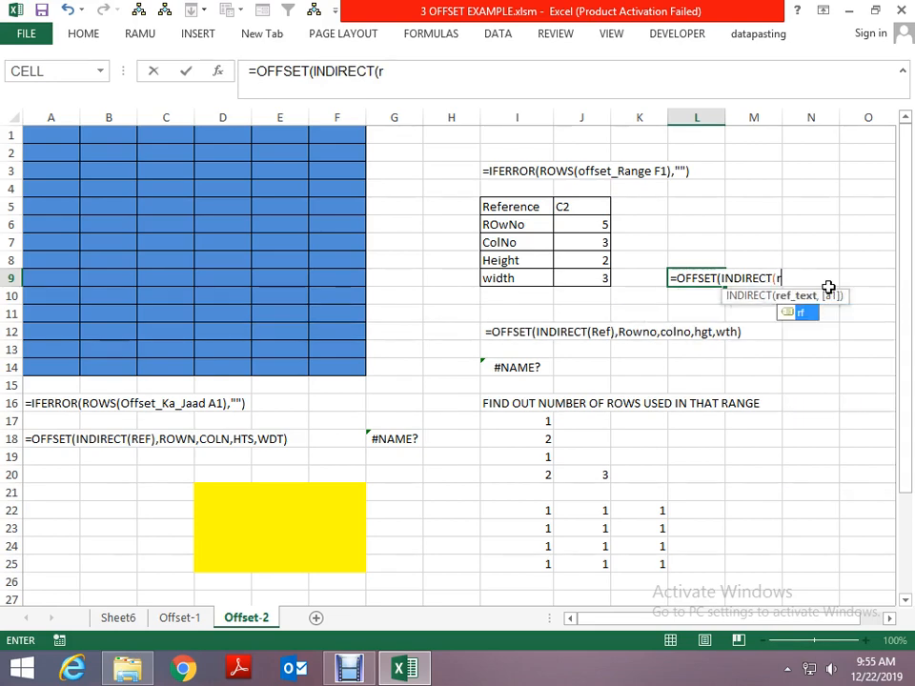
{"action": "type", "text": "f),"}
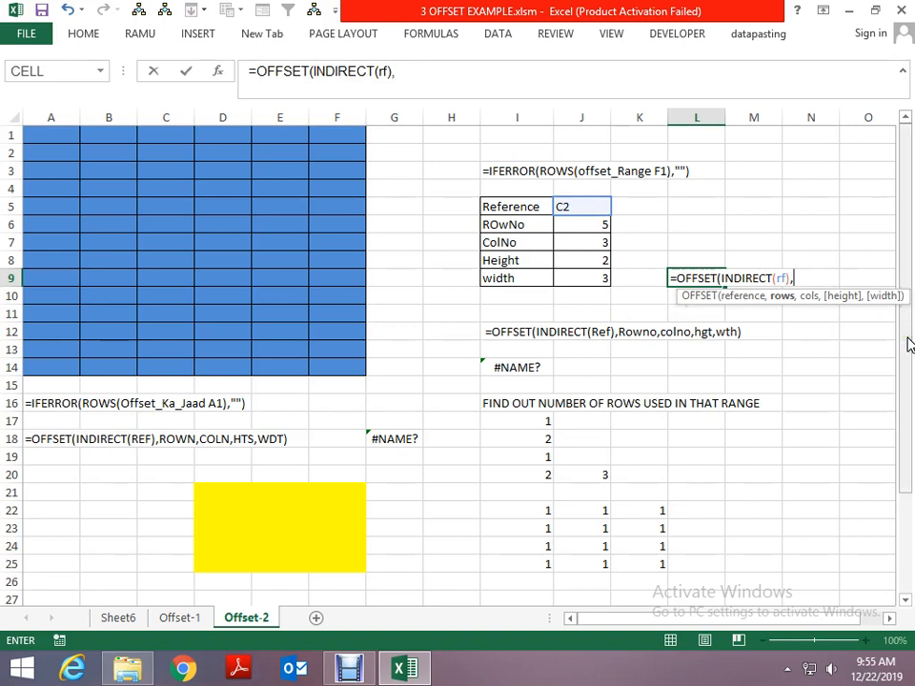
{"action": "type", "text": "rw"}
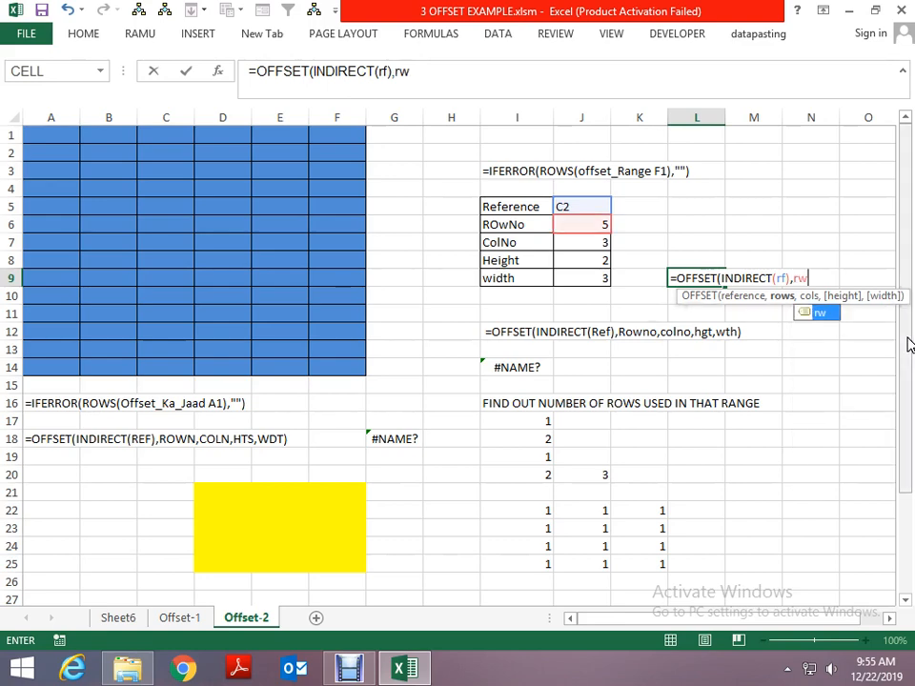
{"action": "type", "text": ",cl"}
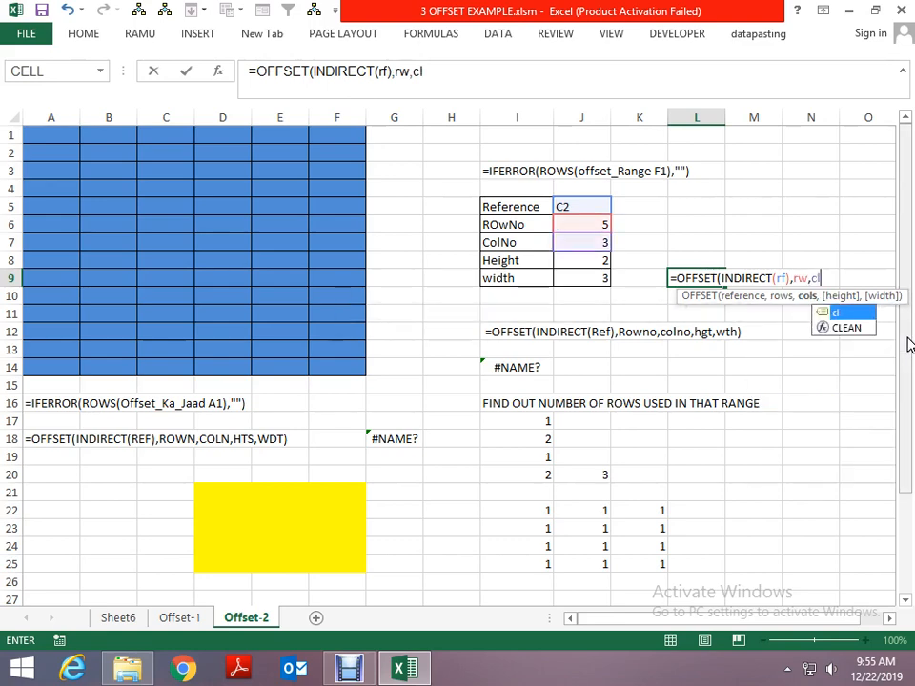
{"action": "type", "text": ",ht,"}
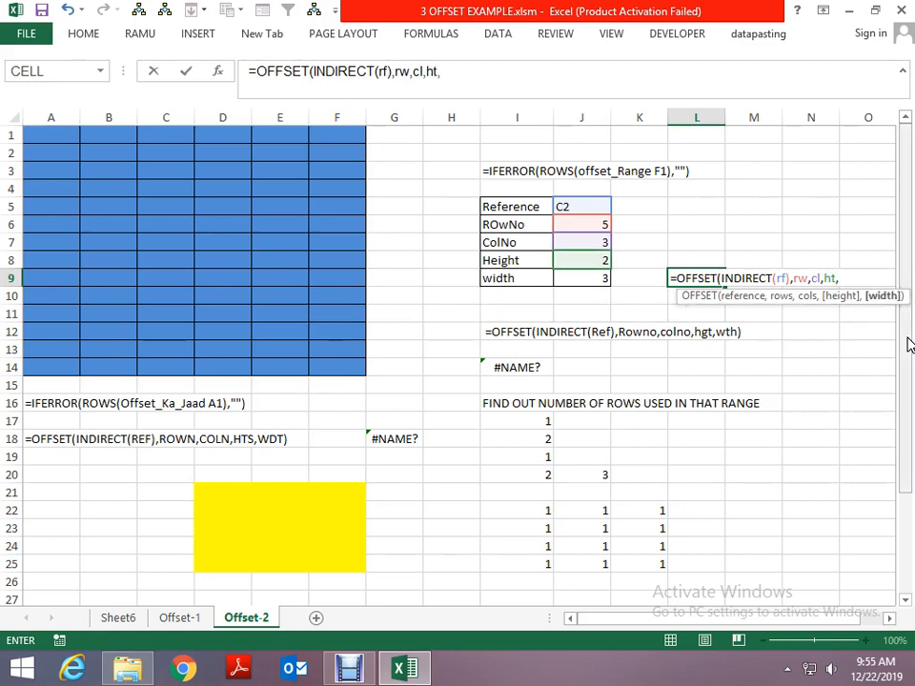
{"action": "type", "text": "wd"}
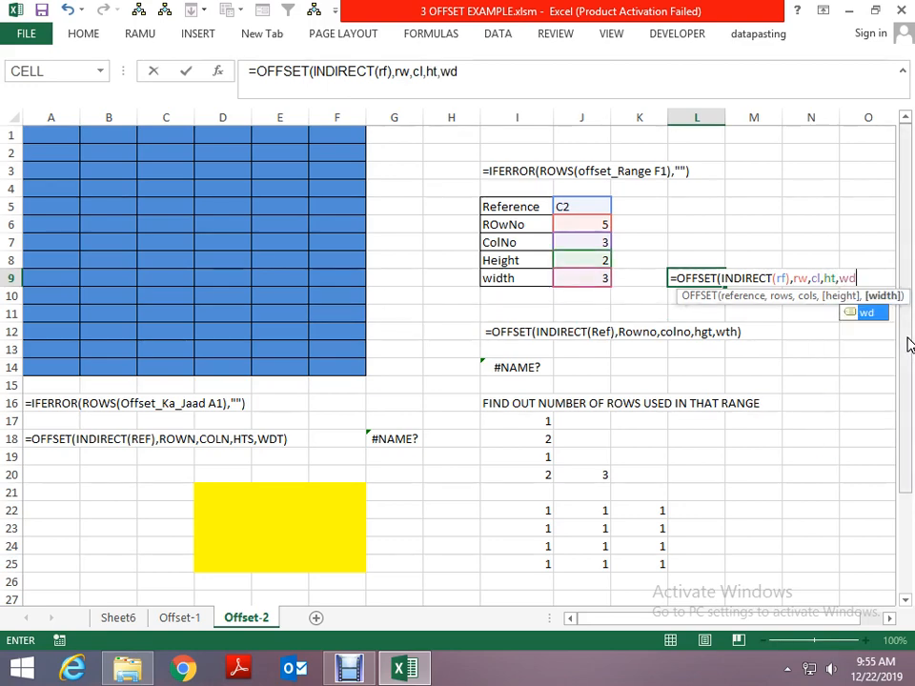
{"action": "type", "text": ")"}
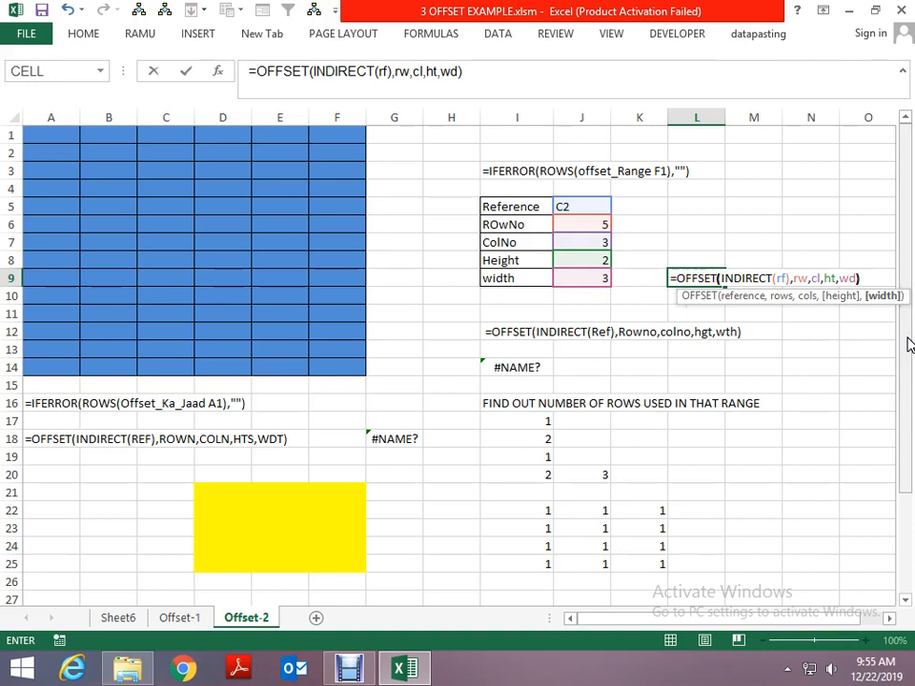
{"action": "key", "text": "ctrl+Return"}
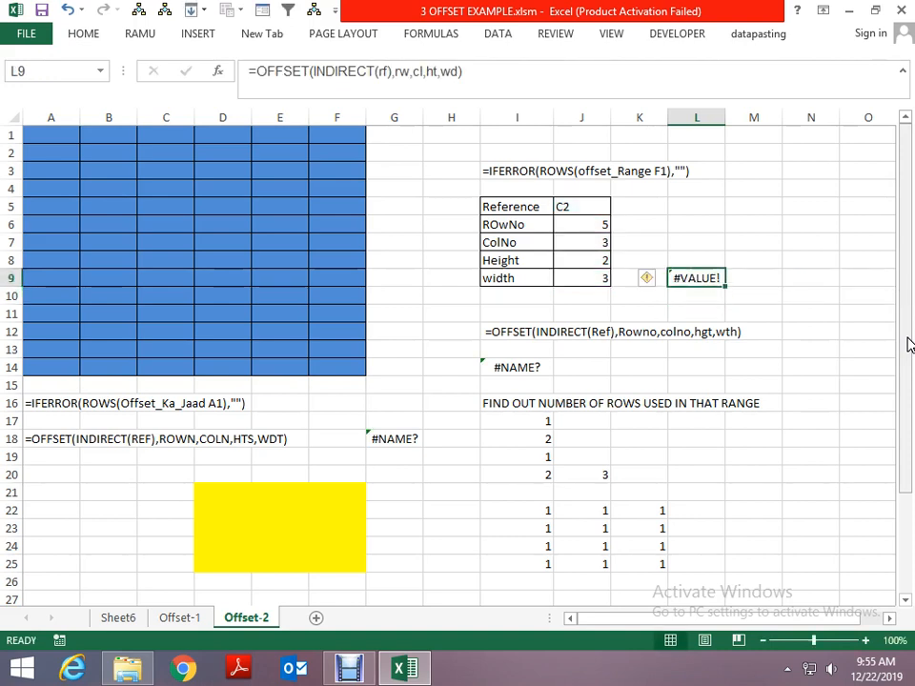
- Copy the formula from L9 and define the workbook name dd as =OFFSET(INDIRECT(rf),rw,cl,ht,wd), closing the Name Manager
{"action": "key", "text": "F2"}
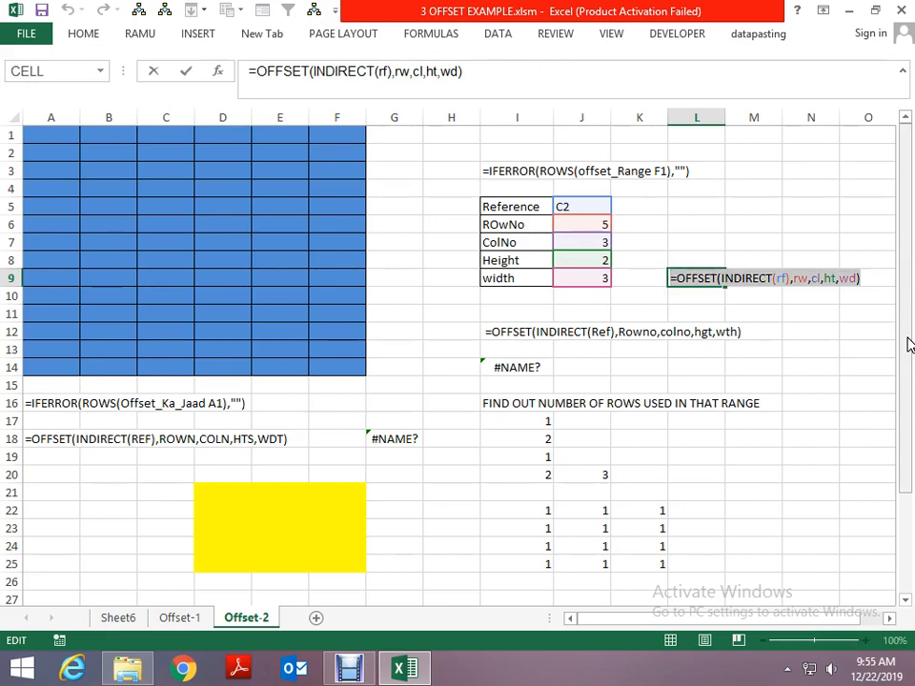
{"action": "key", "text": "ctrl+Return"}
{"action": "key", "text": "ctrl+F3"}
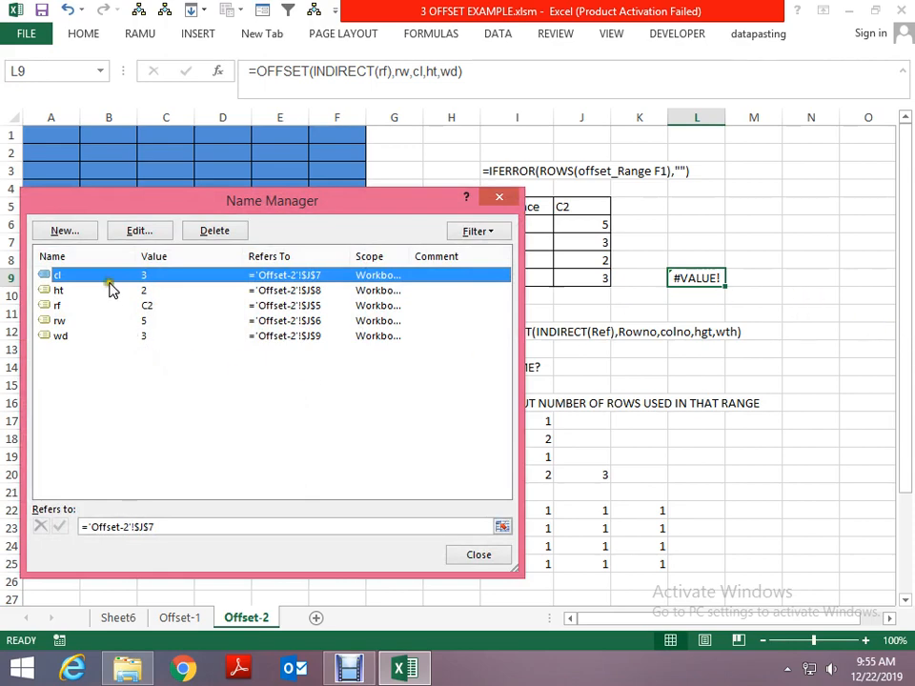
{"action": "left_click", "coordinate": [65, 230]}
{"action": "type", "text": "dd"}
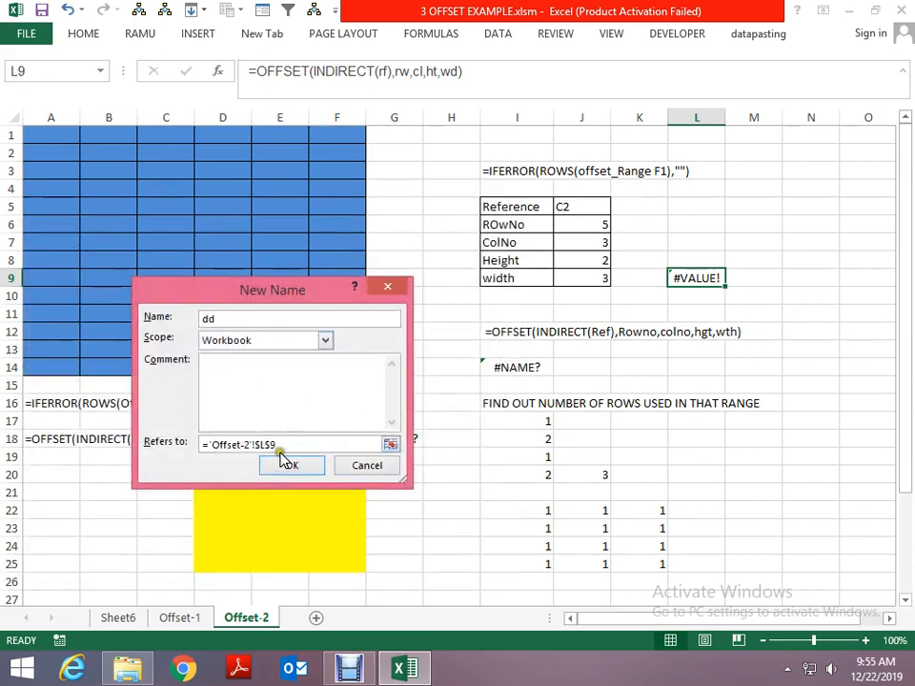
{"action": "left_click_drag", "start_coordinate": [278, 444], "coordinate": [197, 442]}
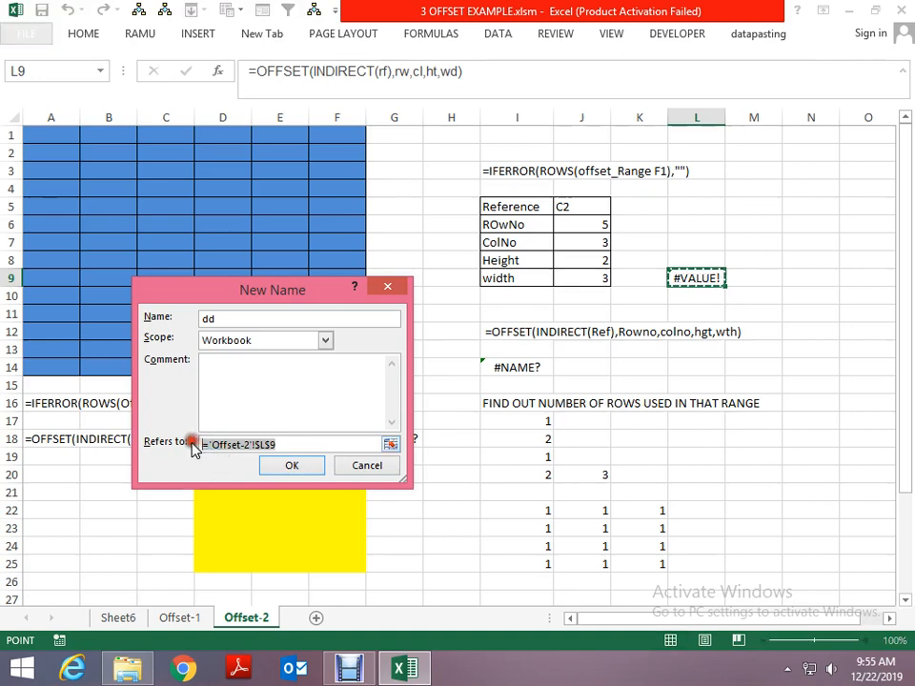
{"action": "type", "text": "=OFFSET(INDIRECT(rf),rw,cl,ht,wd)"}
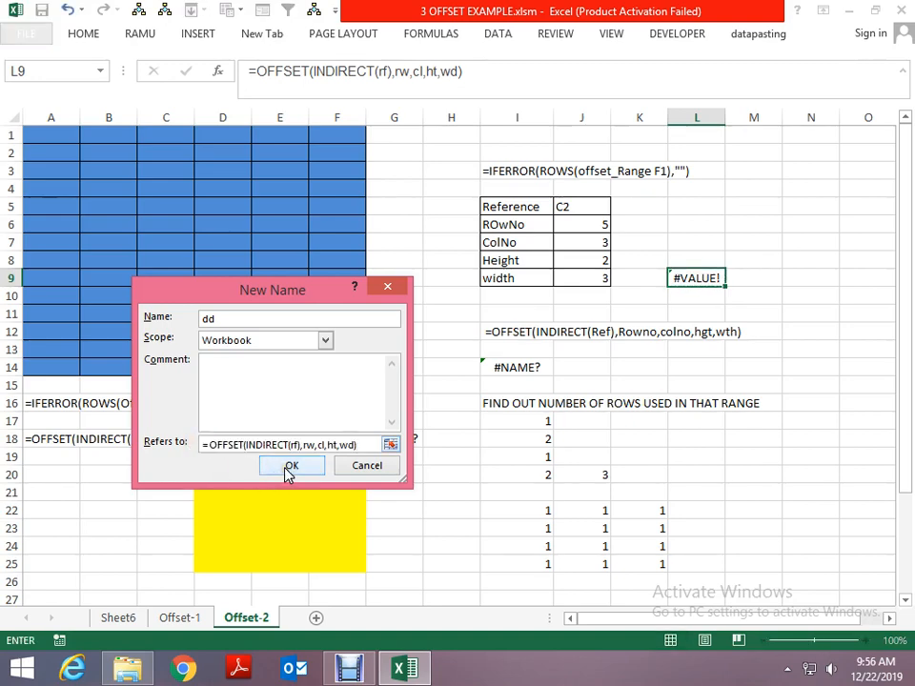
{"action": "left_click", "coordinate": [291, 466]}
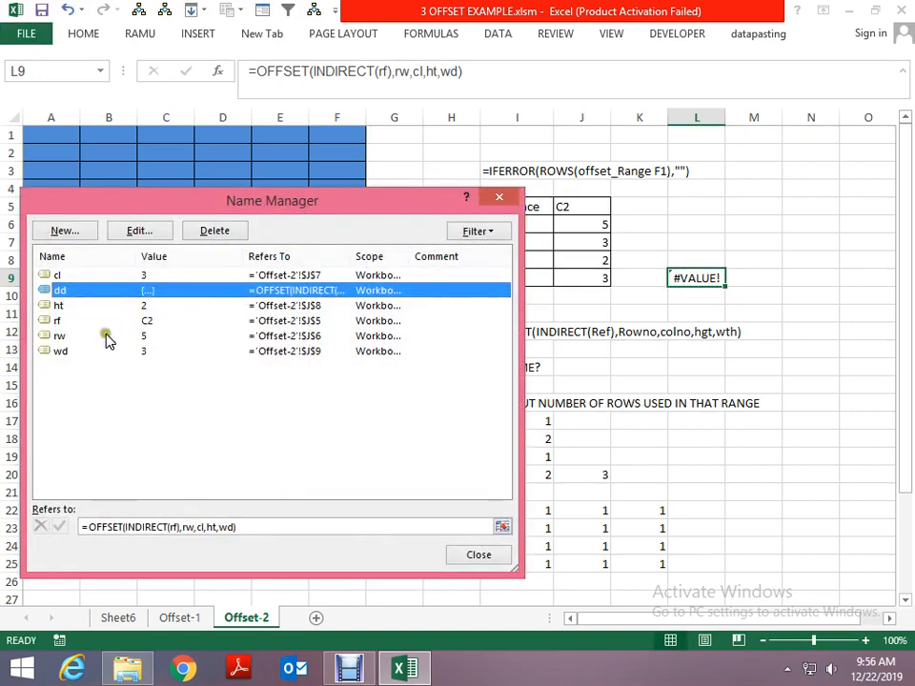
{"action": "left_click", "coordinate": [488, 557]}
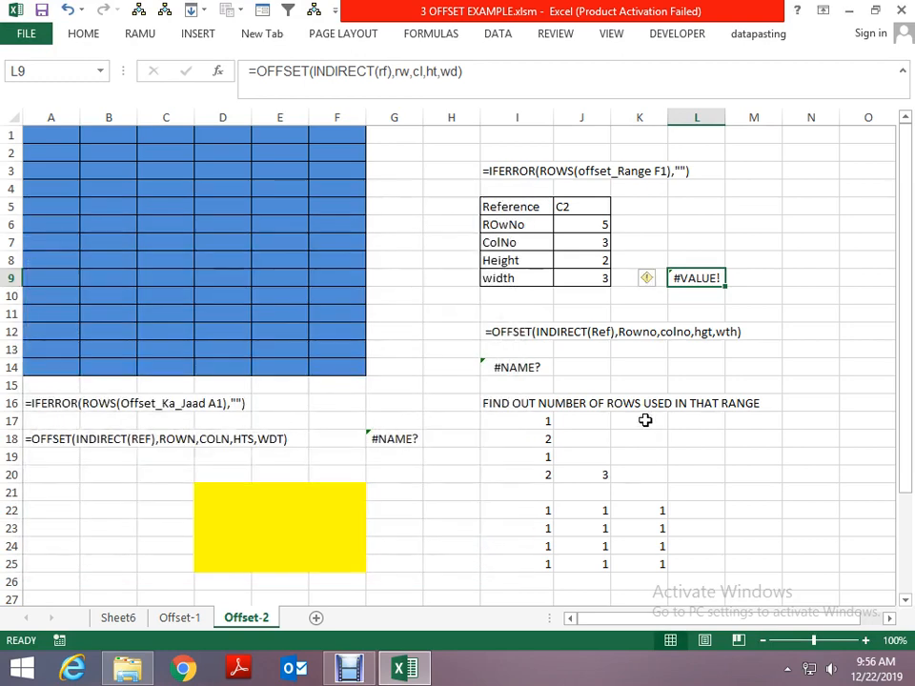
- Enter =ROW(B21:C25) in cell B30 and review the range it references
{"action": "scroll", "coordinate": [645, 421], "scroll_direction": "down", "scroll_amount": 2}
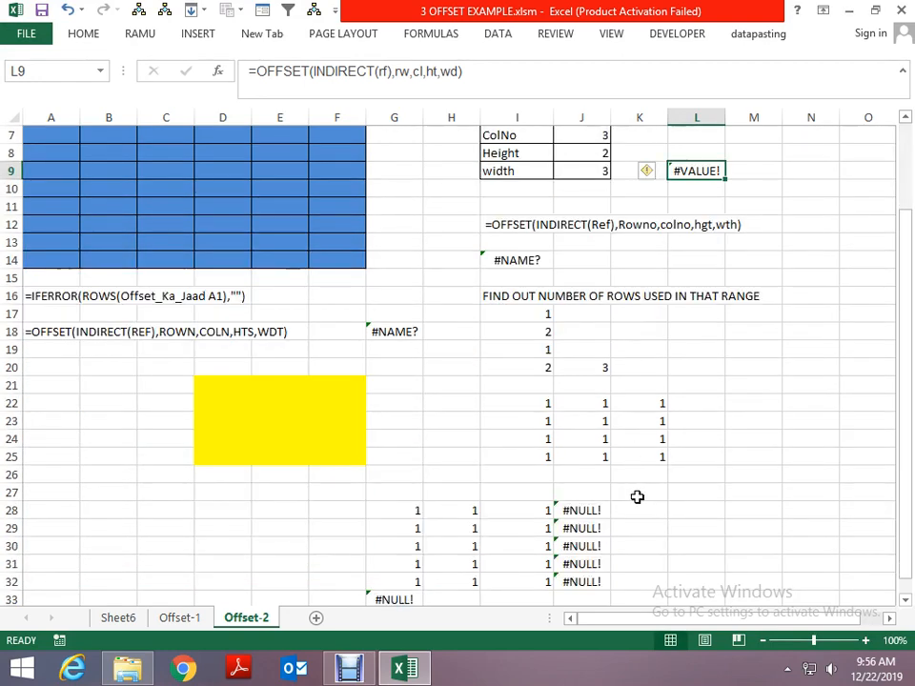
{"action": "scroll", "coordinate": [192, 569], "scroll_direction": "down", "scroll_amount": 1}
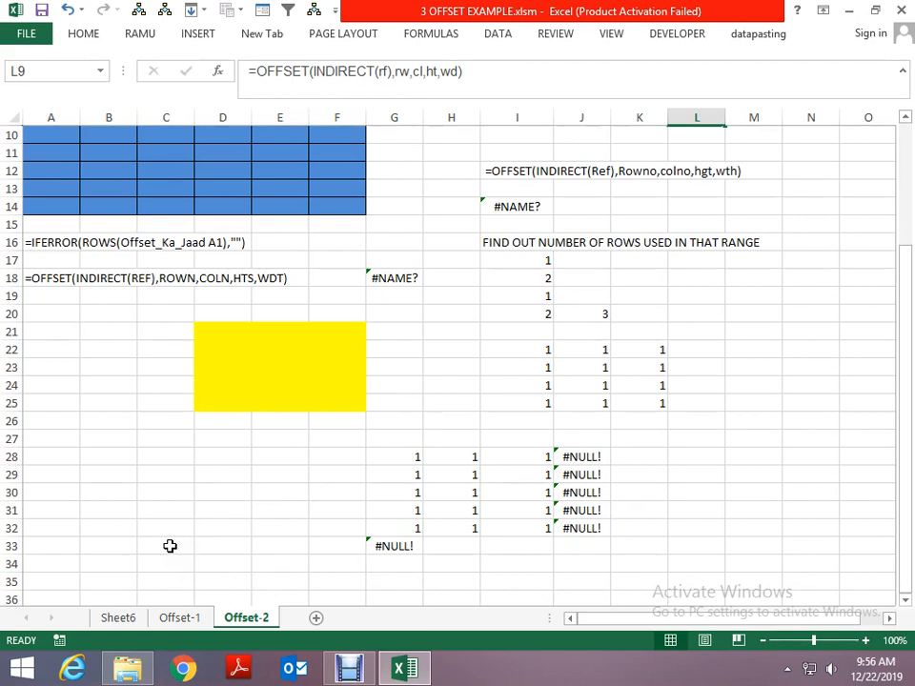
{"action": "left_click", "coordinate": [100, 493]}
{"action": "type", "text": "=r"}
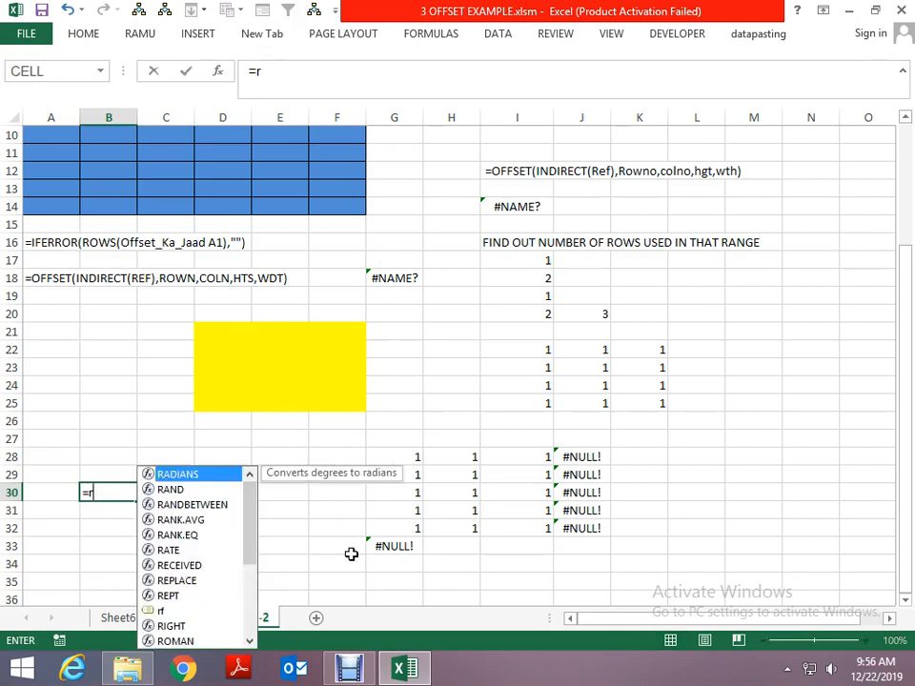
{"action": "type", "text": "ow"}
{"action": "key", "text": "Tab"}
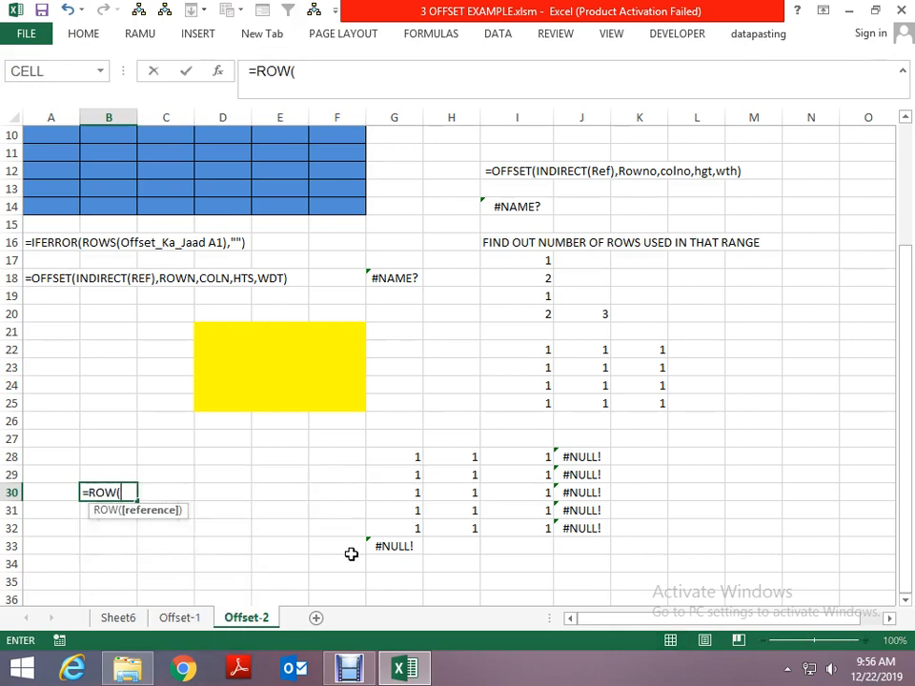
{"action": "key", "text": "Up"}
{"action": "key", "text": "Up"}
{"action": "key", "text": "Up"}
{"action": "key", "text": "Up"}
{"action": "key", "text": "Up"}
{"action": "key", "text": "Up"}
{"action": "key", "text": "Up"}
{"action": "key", "text": "Up"}
{"action": "key", "text": "Up"}
{"action": "key", "text": "shift+Right"}
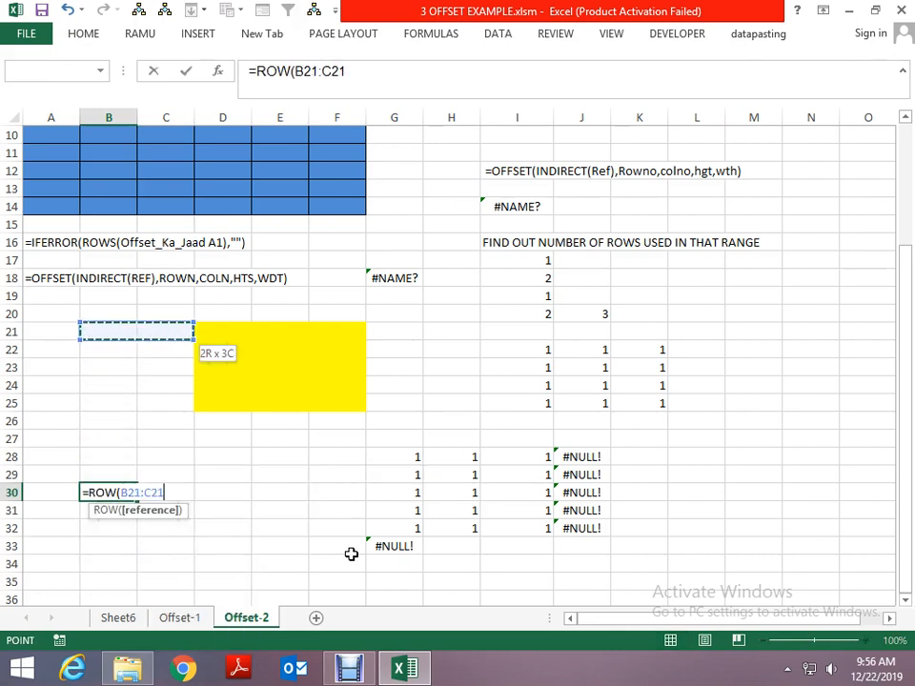
{"action": "key", "text": "shift+Down"}
{"action": "key", "text": "shift+Down"}
{"action": "key", "text": "shift+Down"}
{"action": "key", "text": "shift+Down"}
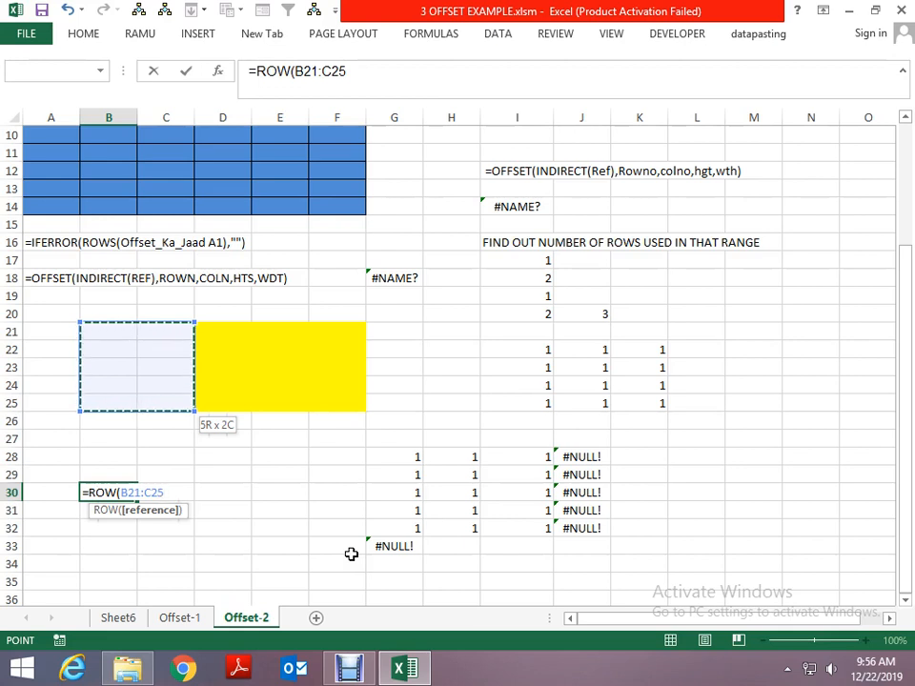
{"action": "key", "text": "Return"}
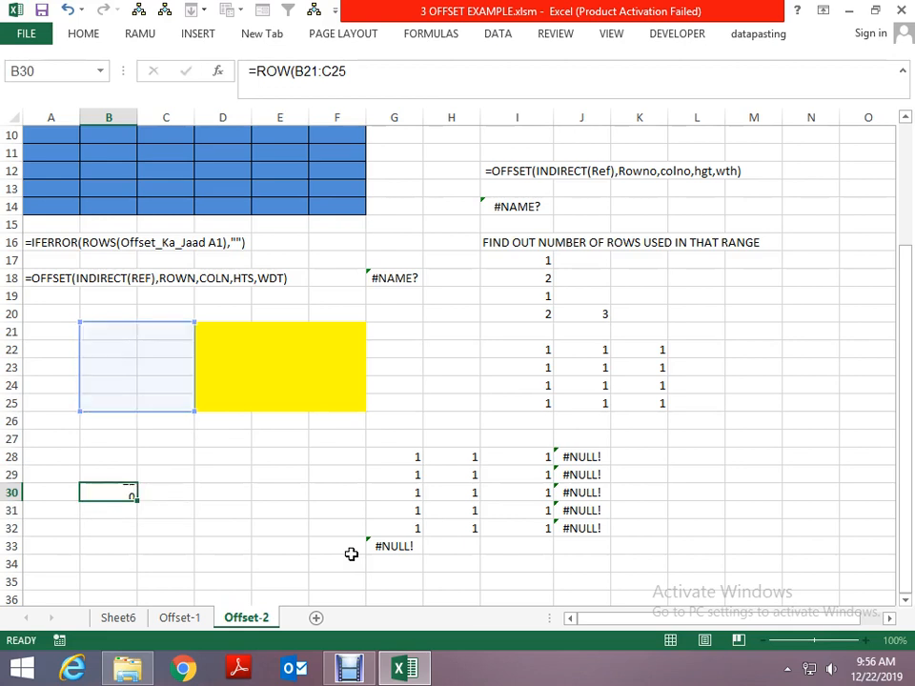
{"action": "key", "text": "Up"}
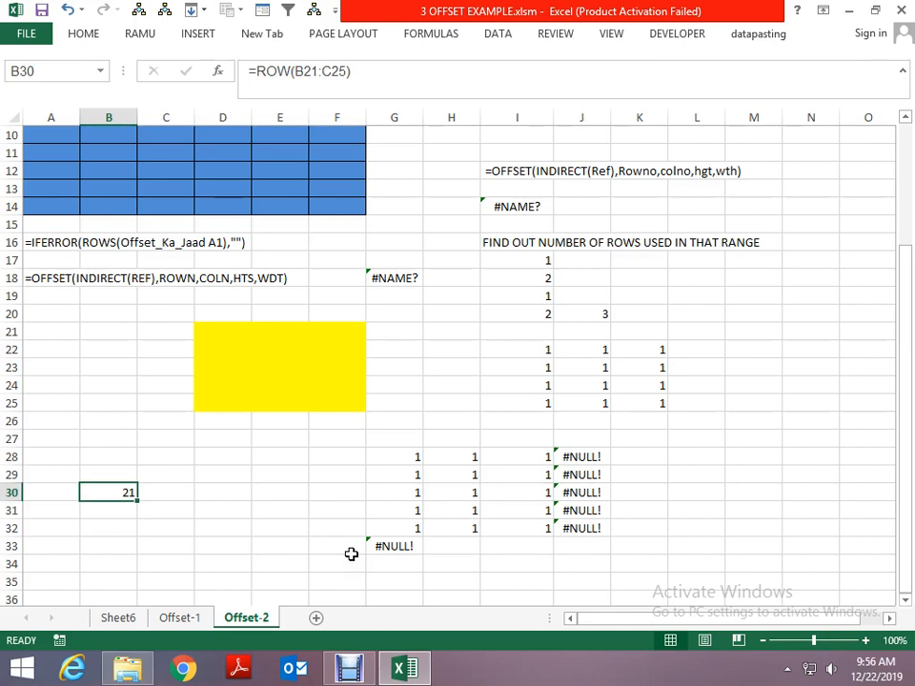
{"action": "key", "text": "F2"}
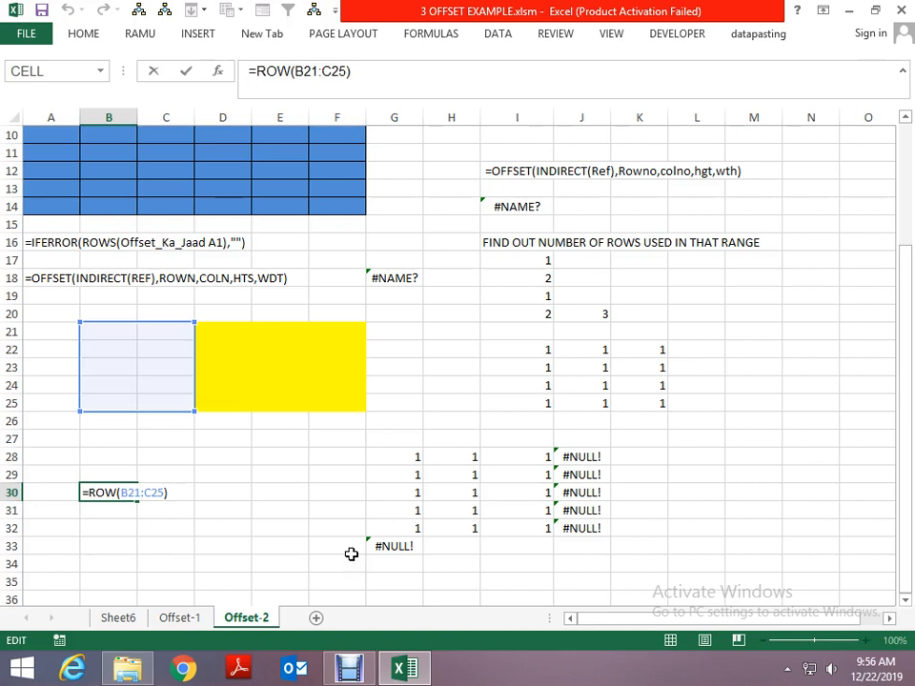
{"action": "key", "text": "Escape"}
- Enter =ROW(C25) in cell C30
{"action": "key", "text": "Right"}
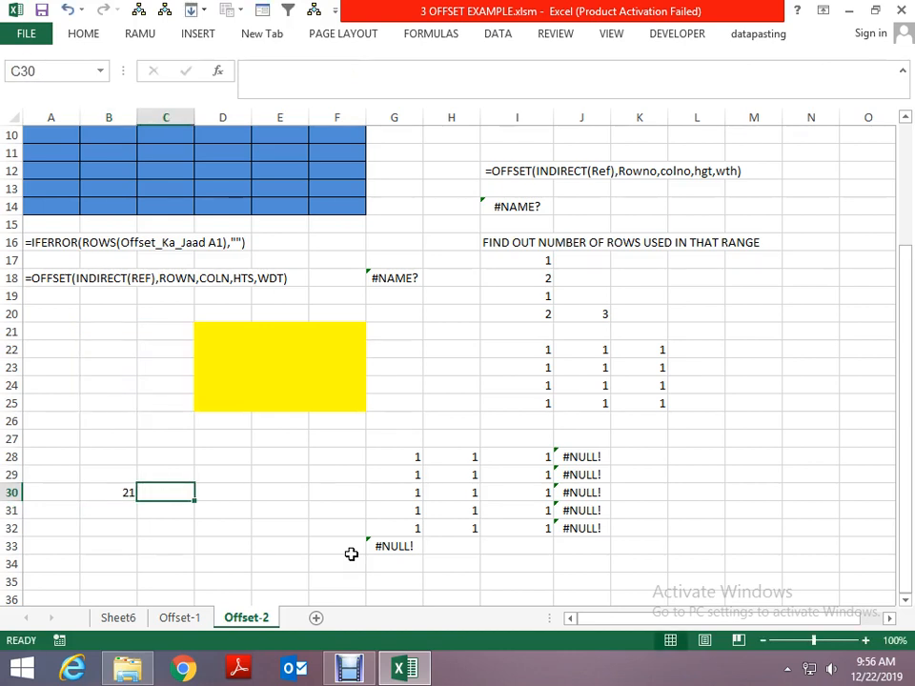
{"action": "type", "text": "=row"}
{"action": "key", "text": "Tab"}
{"action": "key", "text": "Up"}
{"action": "key", "text": "Up"}
{"action": "key", "text": "Up"}
{"action": "key", "text": "Up"}
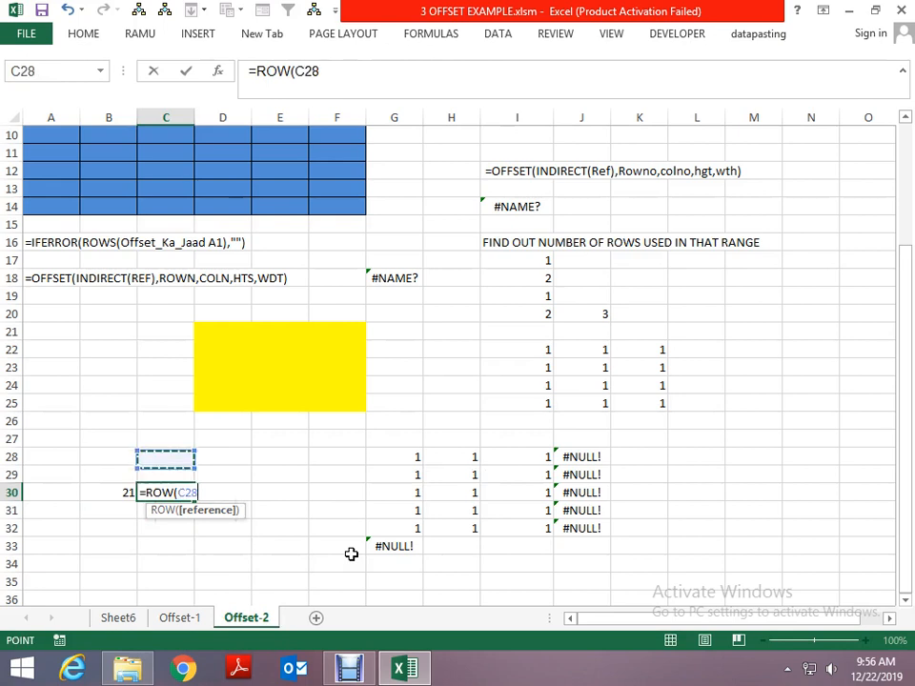
{"action": "key", "text": "Up"}
{"action": "key", "text": "ctrl+Return"}
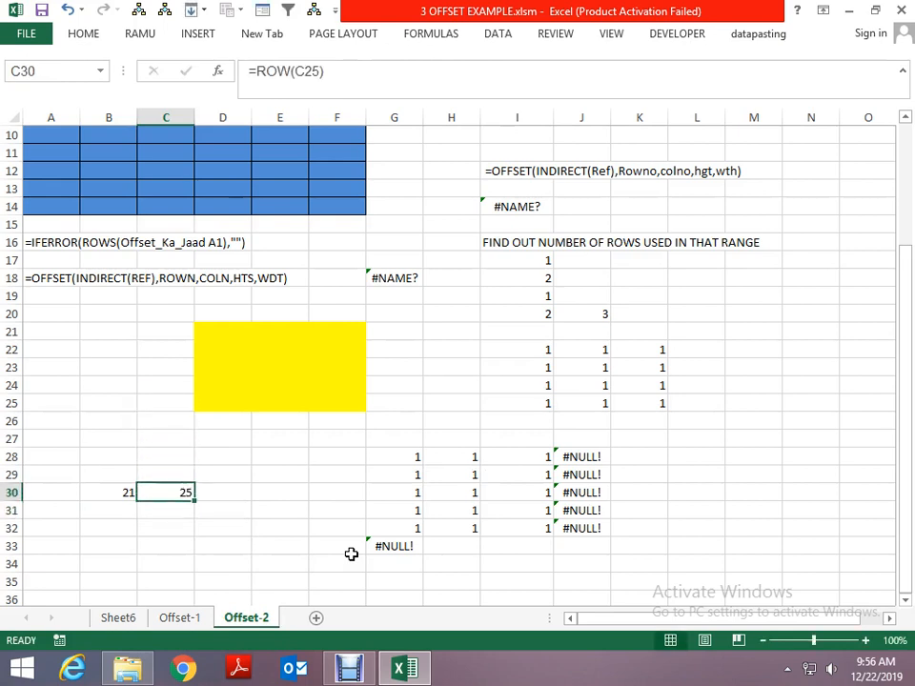
- Enter =ROWS(C25:F27) in cell D29 to count the rows in that range
{"action": "key", "text": "Up"}
{"action": "key", "text": "Right"}
{"action": "type", "text": "=rows"}
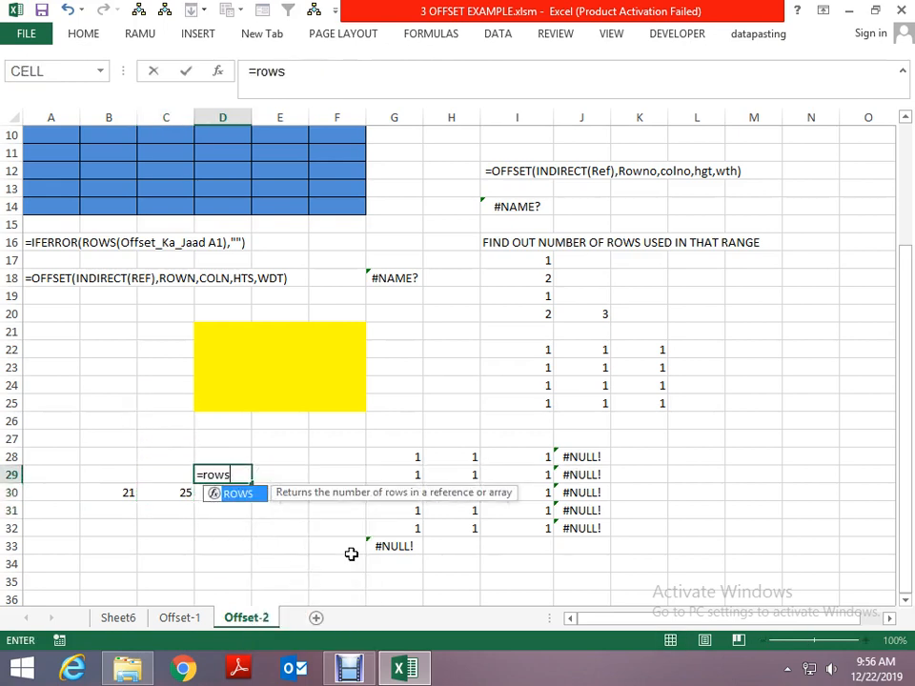
{"action": "key", "text": "Tab"}
{"action": "key", "text": "Up"}
{"action": "key", "text": "Up"}
{"action": "key", "text": "Up"}
{"action": "key", "text": "Up"}
{"action": "key", "text": "Left"}
{"action": "key", "text": "shift+Right"}
{"action": "key", "text": "shift+Right"}
{"action": "key", "text": "shift+Right"}
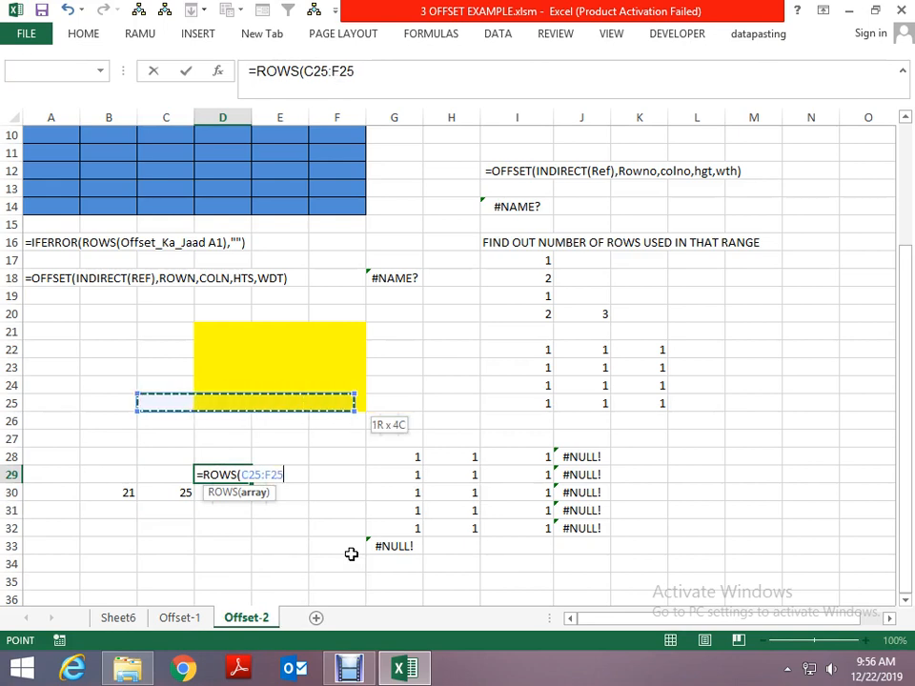
{"action": "key", "text": "shift+Down"}
{"action": "key", "text": "shift+Down"}
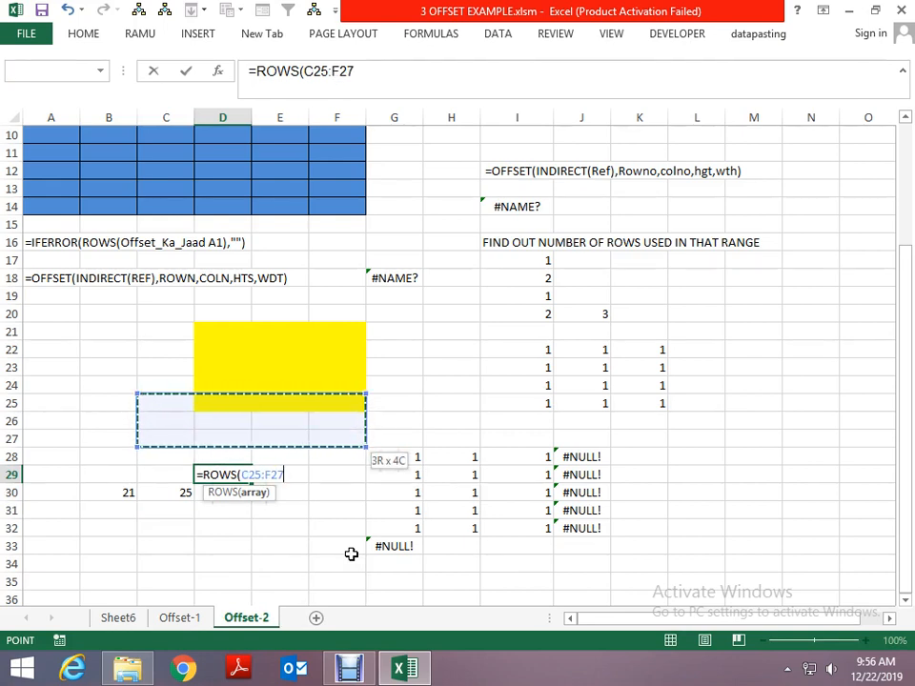
{"action": "key", "text": "ctrl+Return"}
{"action": "key", "text": "Return"}
{"action": "key", "text": "Up"}
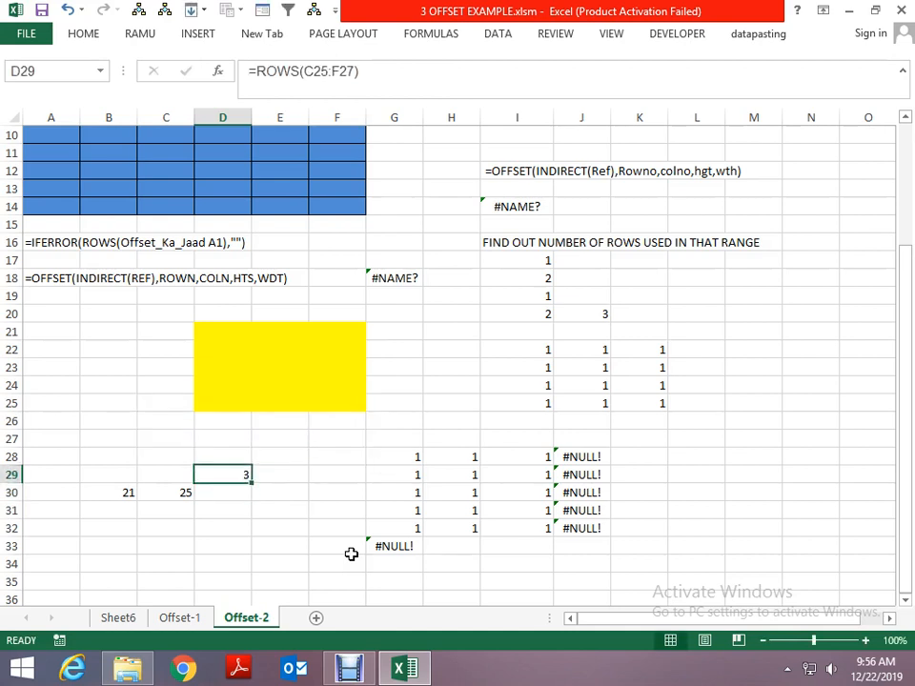
- Set the OFFSET parameters in the reference table to RowNo 3, ColNo 2, Height 1 and width 2
{"action": "key", "text": "Up"}
{"action": "key", "text": "Up"}
{"action": "key", "text": "Up"}
{"action": "key", "text": "Up"}
{"action": "key", "text": "Up"}
{"action": "key", "text": "Right"}
{"action": "key", "text": "Right"}
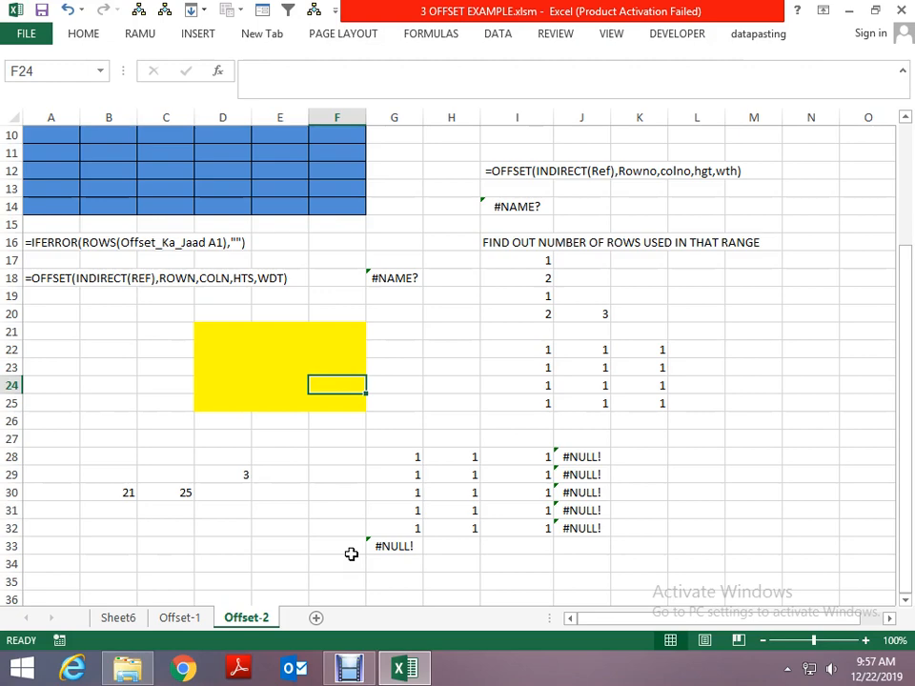
{"action": "key", "text": "ctrl+Home"}
{"action": "key", "text": "Down"}
{"action": "key", "text": "Down"}
{"action": "key", "text": "Down"}
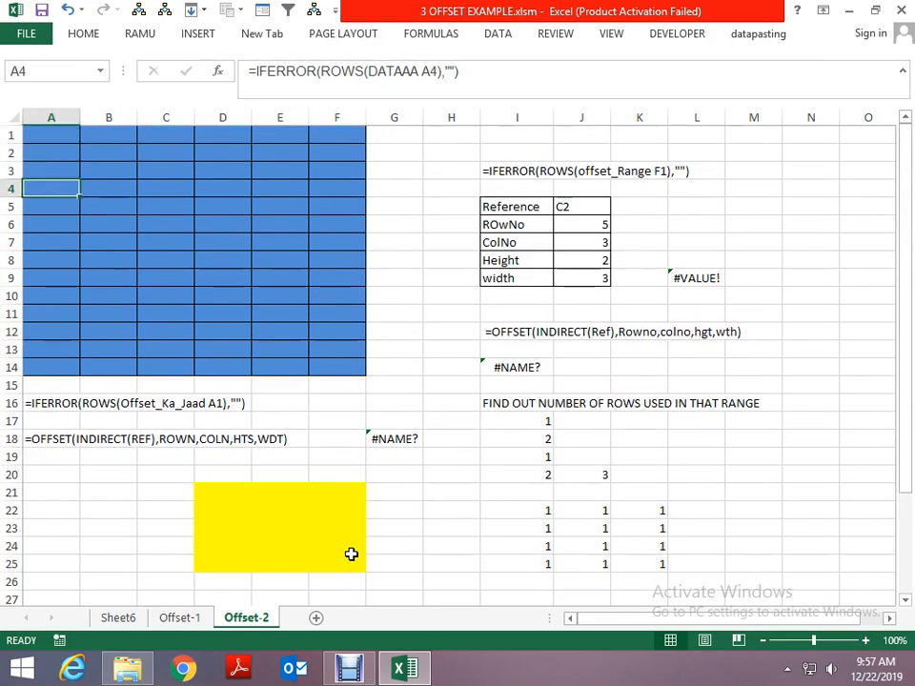
{"action": "key", "text": "Right"}
{"action": "key", "text": "Right"}
{"action": "key", "text": "Right"}
{"action": "key", "text": "Right"}
{"action": "key", "text": "Right"}
{"action": "key", "text": "Right"}
{"action": "key", "text": "Down"}
{"action": "key", "text": "Right"}
{"action": "key", "text": "Right"}
{"action": "key", "text": "Right"}
{"action": "key", "text": "Down"}
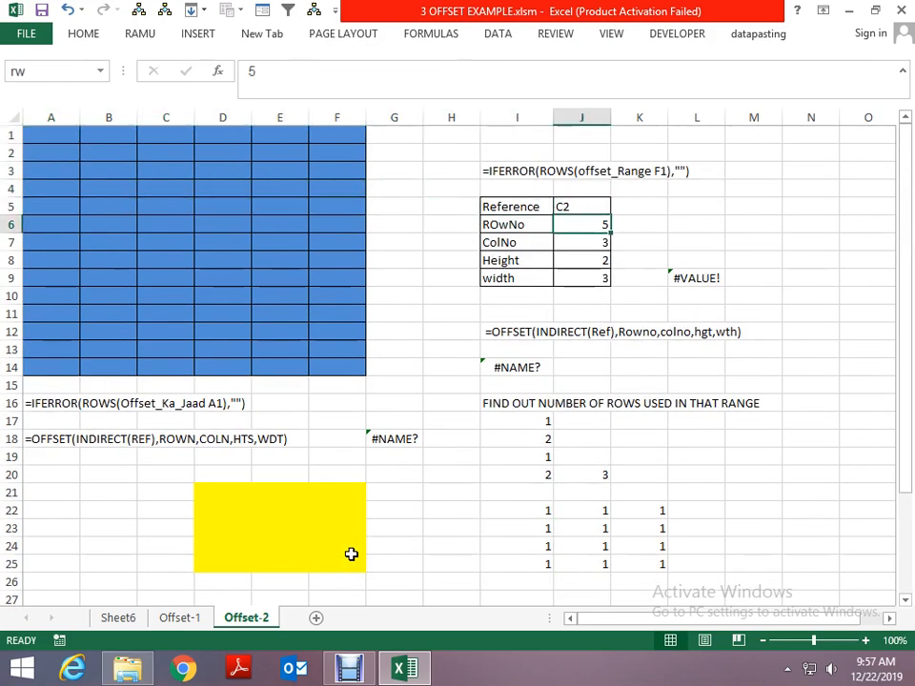
{"action": "type", "text": "3"}
{"action": "key", "text": "Return"}
{"action": "type", "text": "2"}
{"action": "key", "text": "Return"}
{"action": "type", "text": "1"}
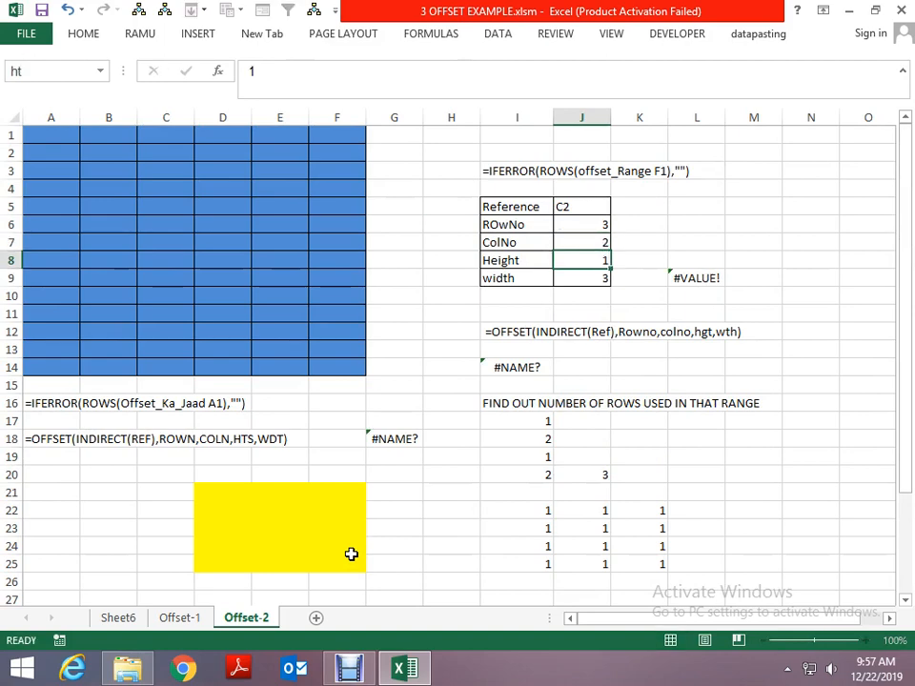
{"action": "key", "text": "Return"}
{"action": "type", "text": "2"}
{"action": "key", "text": "Up"}
- Set the Reference value in cell J5 to b3
{"action": "key", "text": "Left"}
{"action": "key", "text": "Left"}
{"action": "key", "text": "Left"}
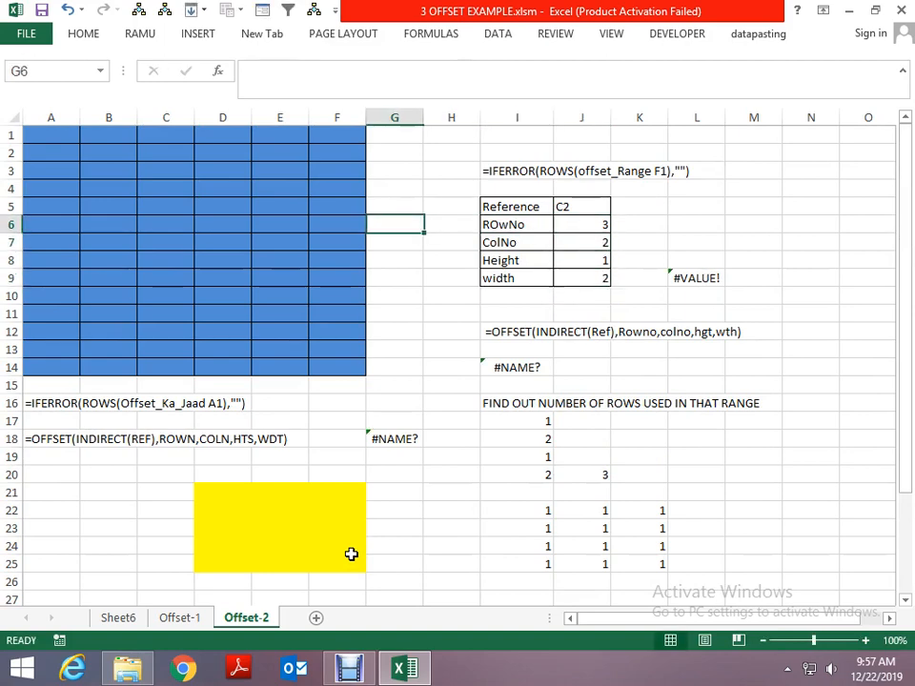
{"action": "key", "text": "Left"}
{"action": "key", "text": "Up"}
{"action": "key", "text": "Right"}
{"action": "key", "text": "Right"}
{"action": "key", "text": "Right"}
{"action": "key", "text": "Right"}
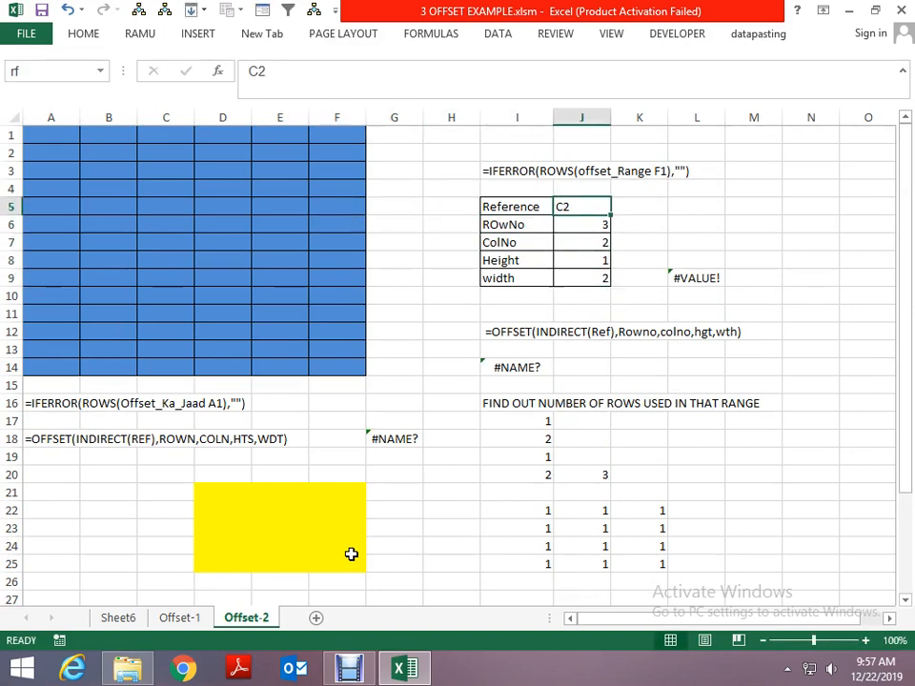
{"action": "type", "text": "b3"}
{"action": "key", "text": "Return"}
- Trace the offset from B3 three rows down and two columns across, selecting the one-row, two-column range D6:E6
{"action": "key", "text": "Left"}
{"action": "key", "text": "Left"}
{"action": "key", "text": "Left"}
{"action": "key", "text": "Left"}
{"action": "key", "text": "Left"}
{"action": "key", "text": "Left"}
{"action": "key", "text": "Left"}
{"action": "key", "text": "Left"}
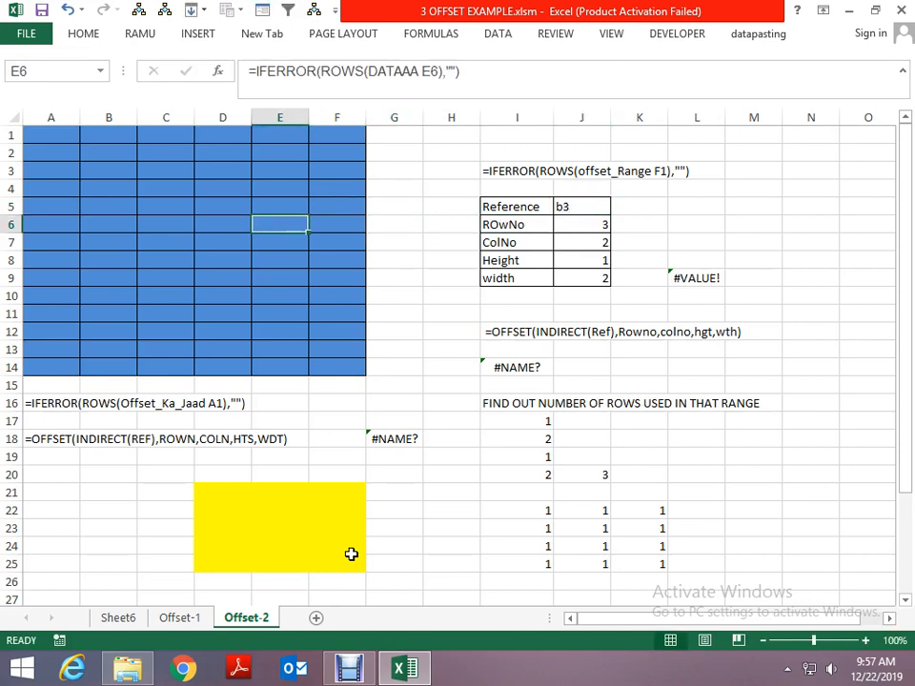
{"action": "key", "text": "Up"}
{"action": "key", "text": "Up"}
{"action": "key", "text": "Up"}
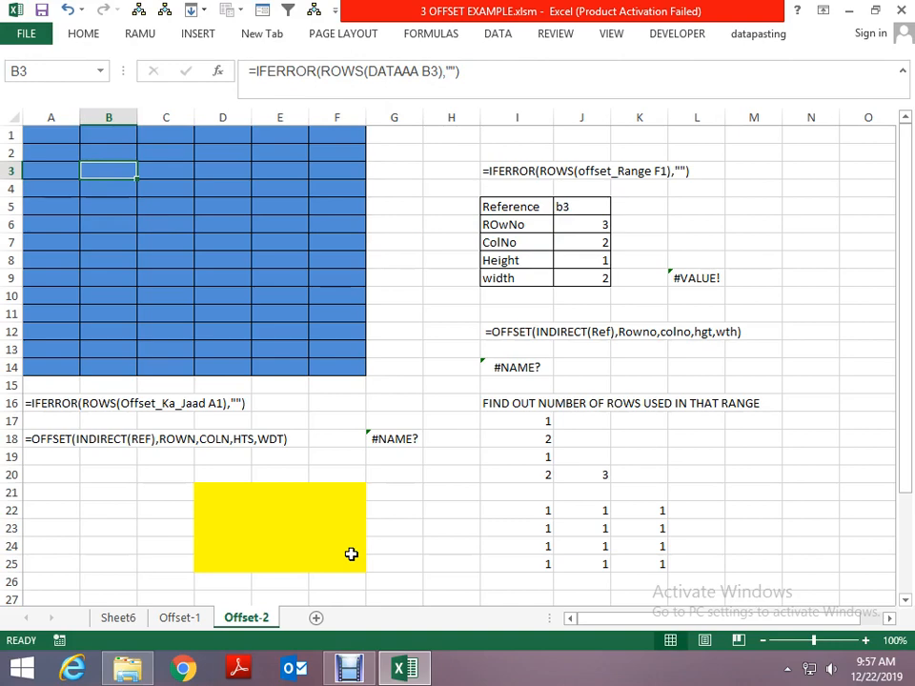
{"action": "key", "text": "Down"}
{"action": "key", "text": "Down"}
{"action": "key", "text": "Down"}
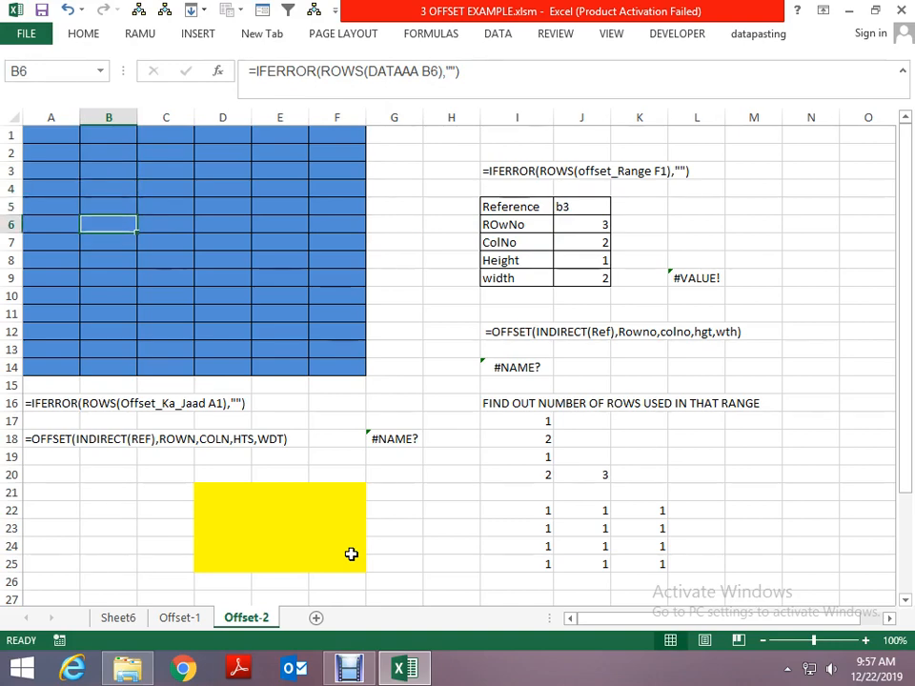
{"action": "key", "text": "Right"}
{"action": "key", "text": "Right"}
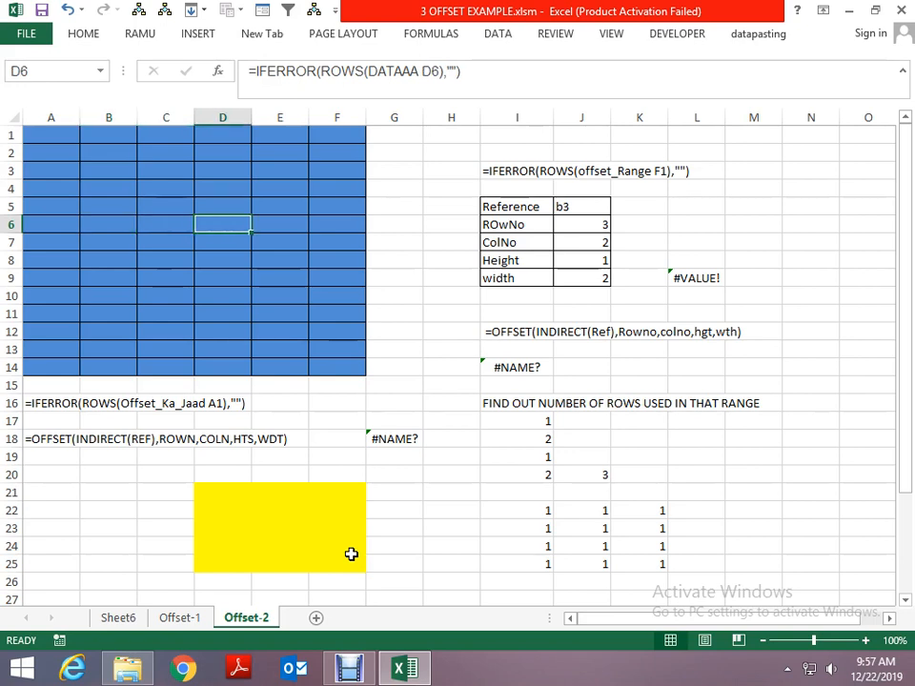
{"action": "key", "text": "shift+Right"}
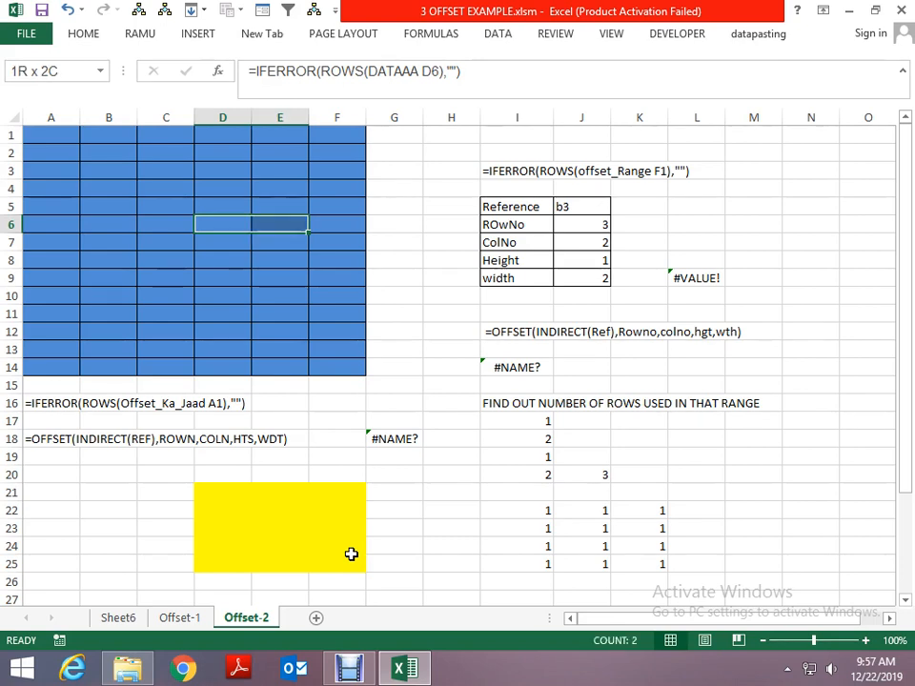
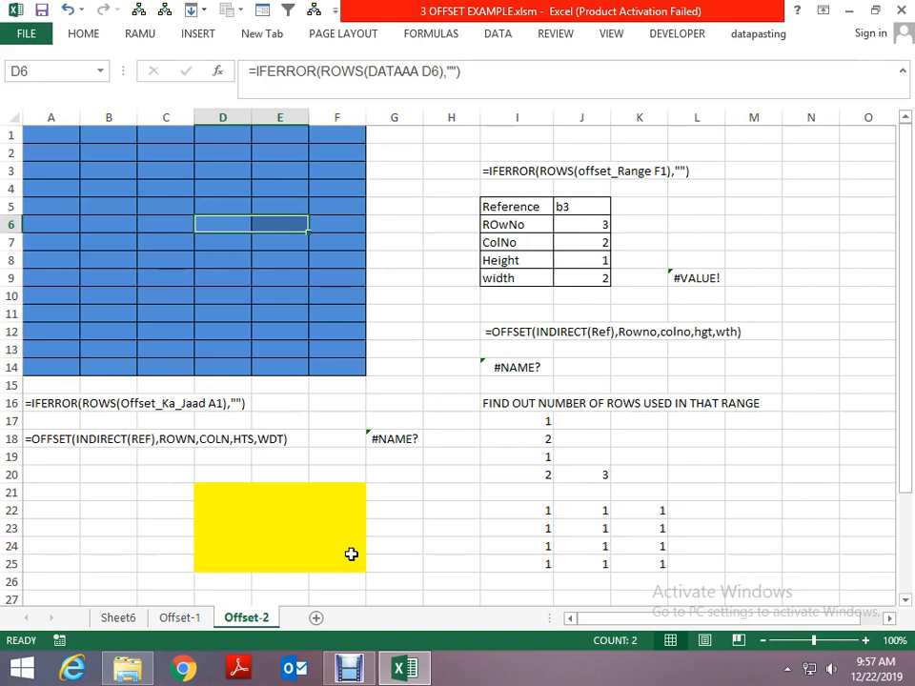
- Enter =ROWS(dd) in cell A21 to count the rows of the named dynamic range
{"action": "key", "text": "Down"}
{"action": "key", "text": "Down"}
{"action": "key", "text": "Up"}
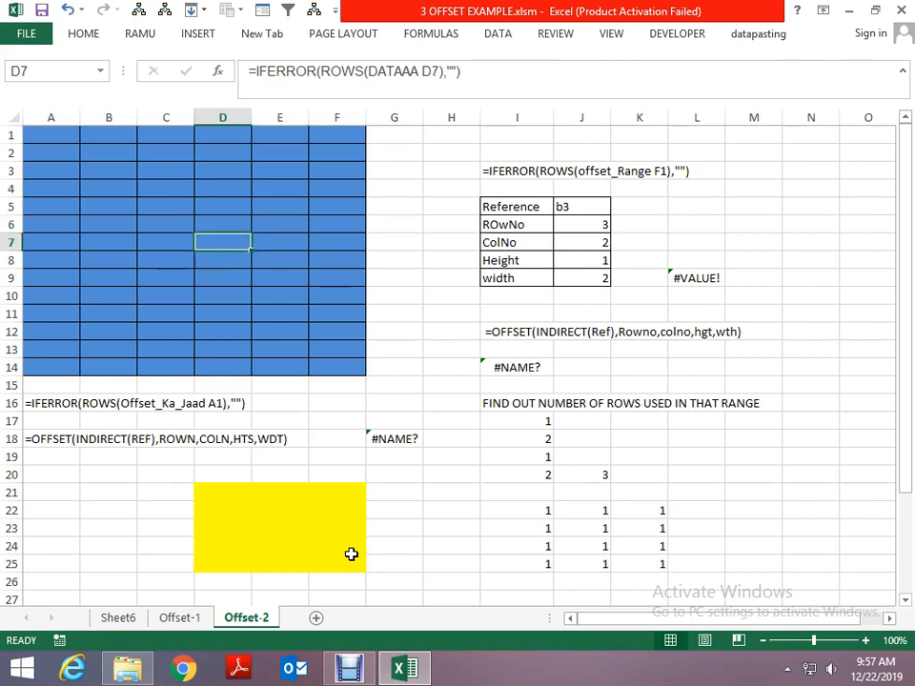
{"action": "key", "text": "Down"}
{"action": "key", "text": "Down"}
{"action": "key", "text": "Down"}
{"action": "key", "text": "Down"}
{"action": "key", "text": "Down"}
{"action": "key", "text": "Down"}
{"action": "key", "text": "Down"}
{"action": "key", "text": "Down"}
{"action": "key", "text": "Down"}
{"action": "key", "text": "Down"}
{"action": "key", "text": "Down"}
{"action": "key", "text": "Down"}
{"action": "key", "text": "Left"}
{"action": "key", "text": "Left"}
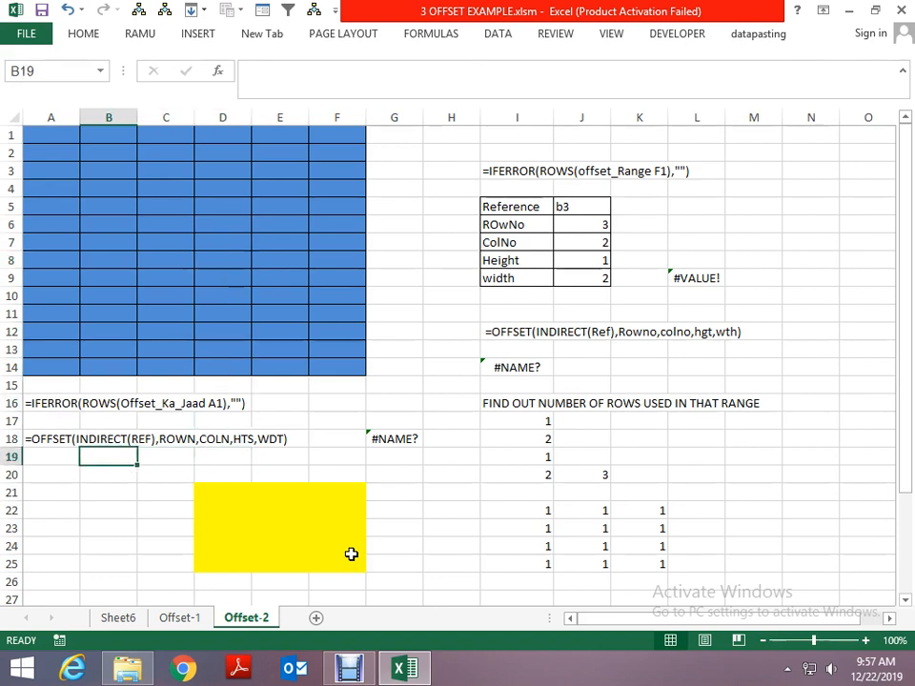
{"action": "key", "text": "Down"}
{"action": "key", "text": "Down"}
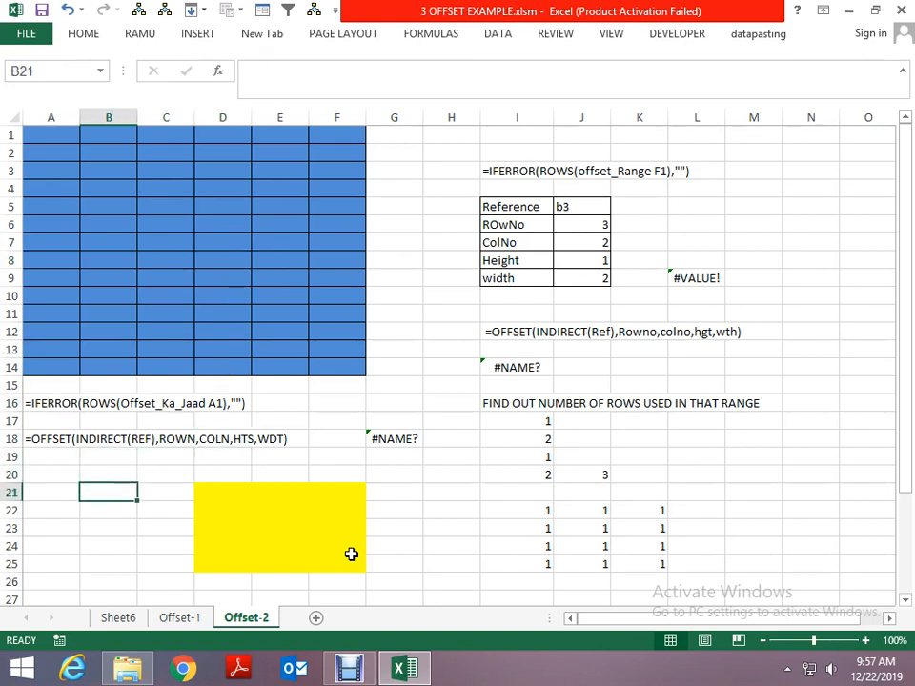
{"action": "key", "text": "Left"}
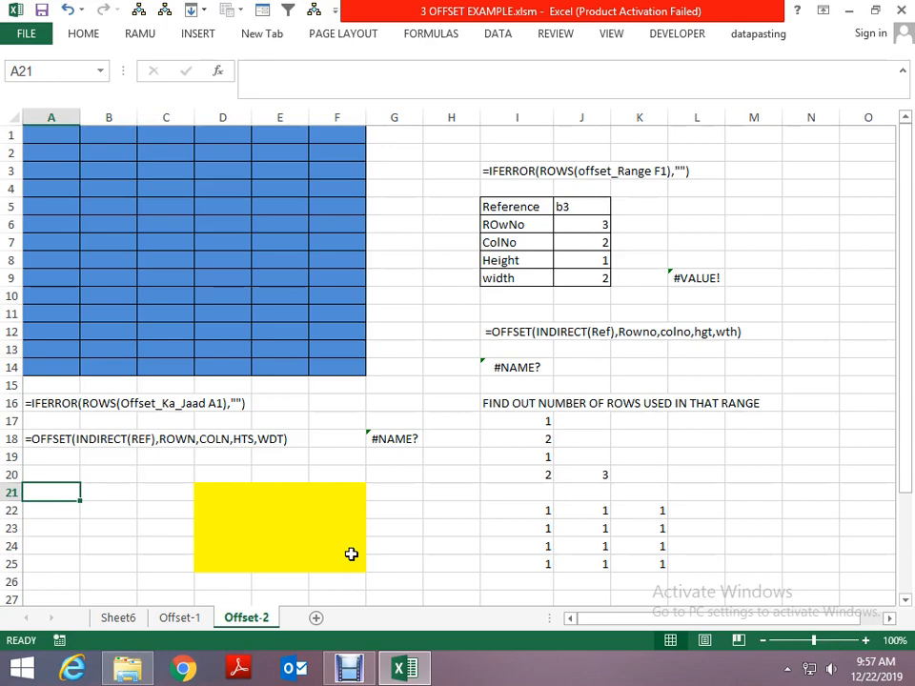
{"action": "type", "text": "=d"}
{"action": "key", "text": "BackSpace"}
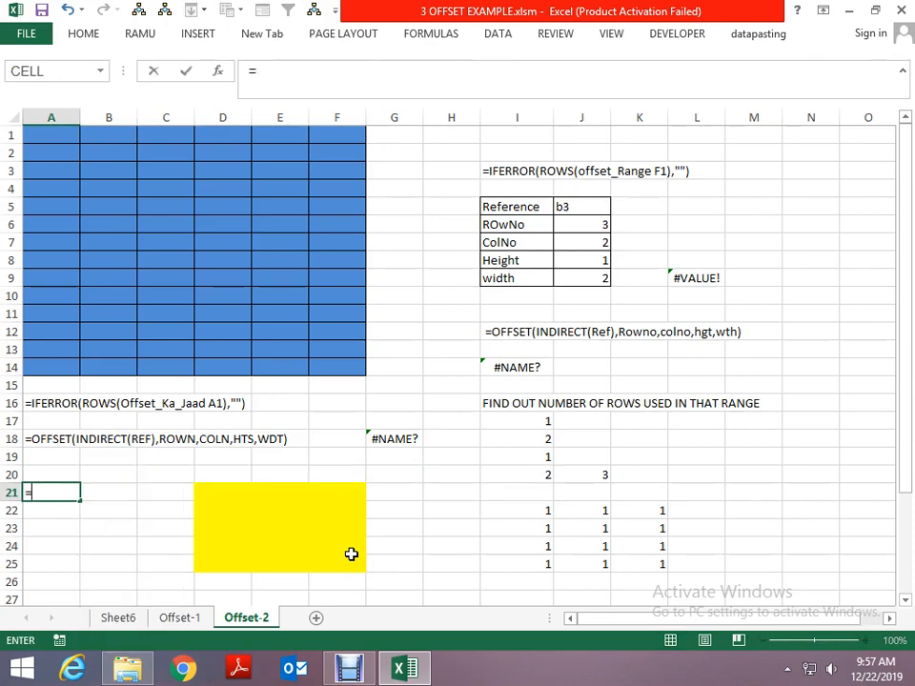
{"action": "type", "text": "rows"}
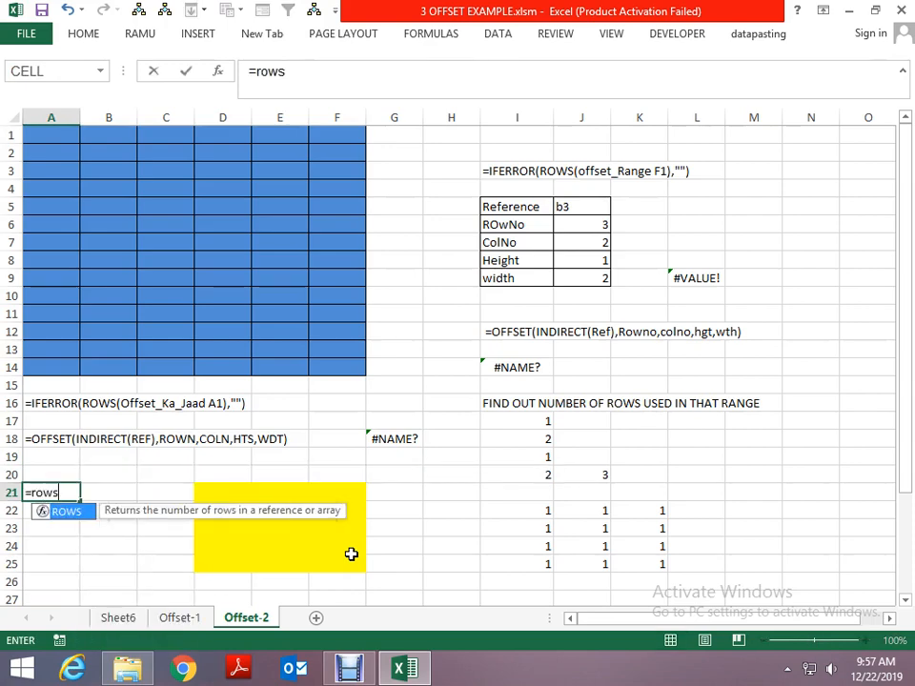
{"action": "key", "text": "Tab"}
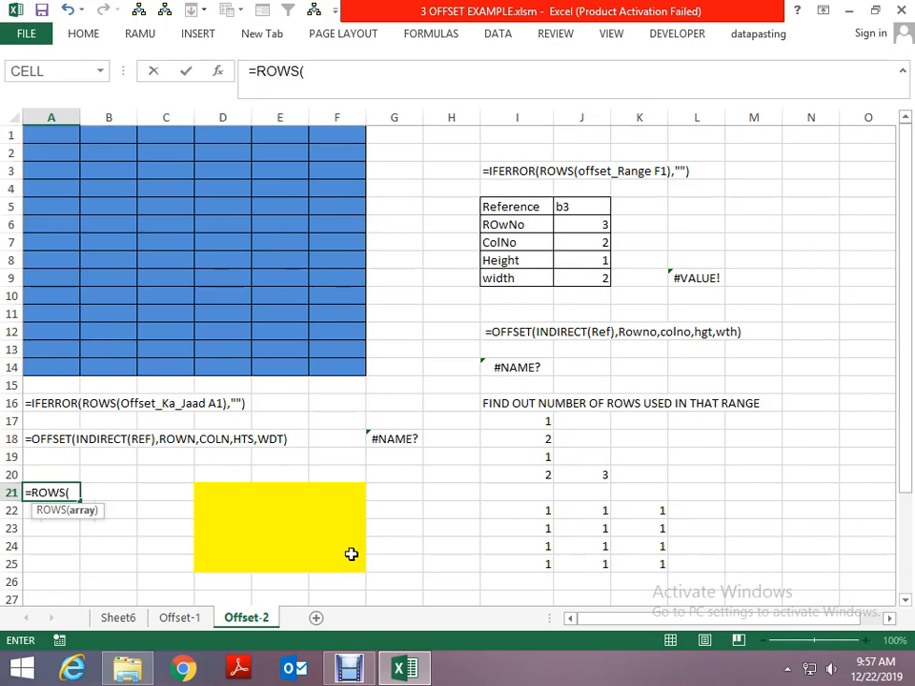
{"action": "type", "text": "dd"}
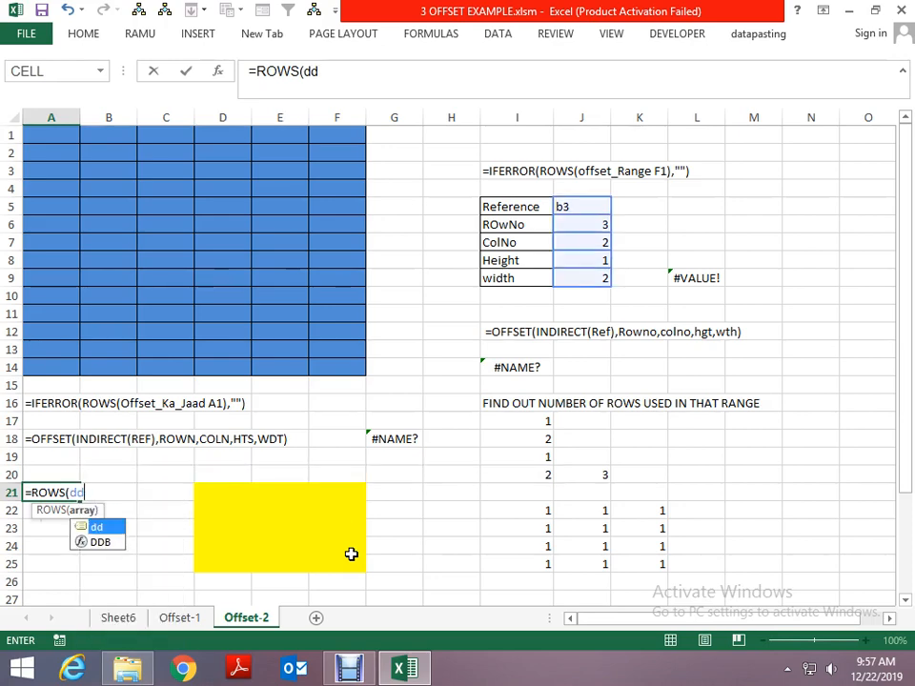
{"action": "key", "text": "ctrl+Return"}
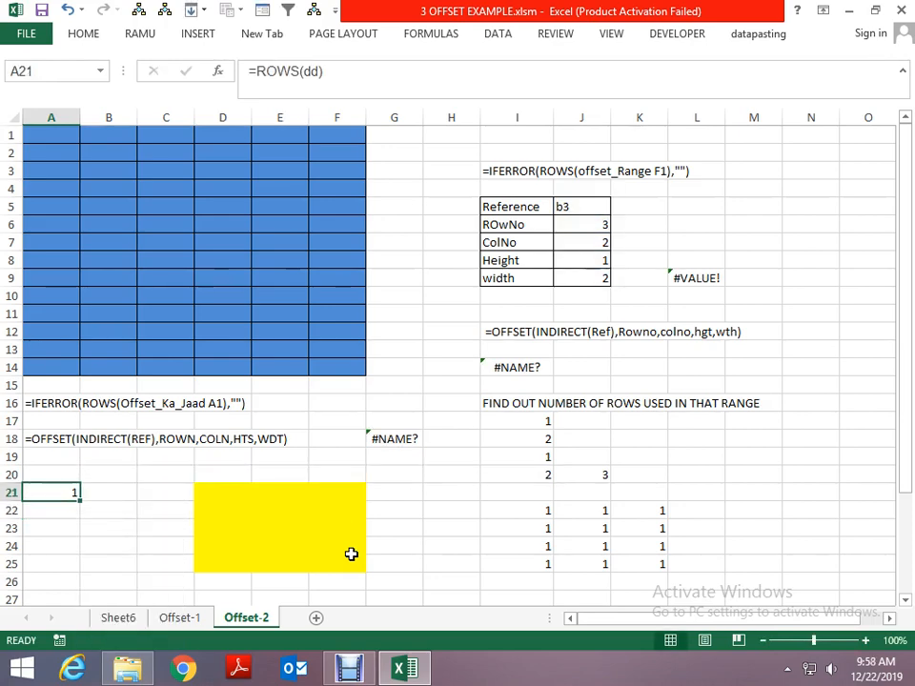
- Set the Height parameter in cell J8 of the reference table to 3
{"action": "key", "text": "Up"}
{"action": "key", "text": "Up"}
{"action": "key", "text": "Up"}
{"action": "key", "text": "Up"}
{"action": "key", "text": "Up"}
{"action": "key", "text": "Up"}
{"action": "key", "text": "Up"}
{"action": "key", "text": "Up"}
{"action": "key", "text": "Up"}
{"action": "key", "text": "Up"}
{"action": "key", "text": "Up"}
{"action": "key", "text": "Up"}
{"action": "key", "text": "Up"}
{"action": "key", "text": "Up"}
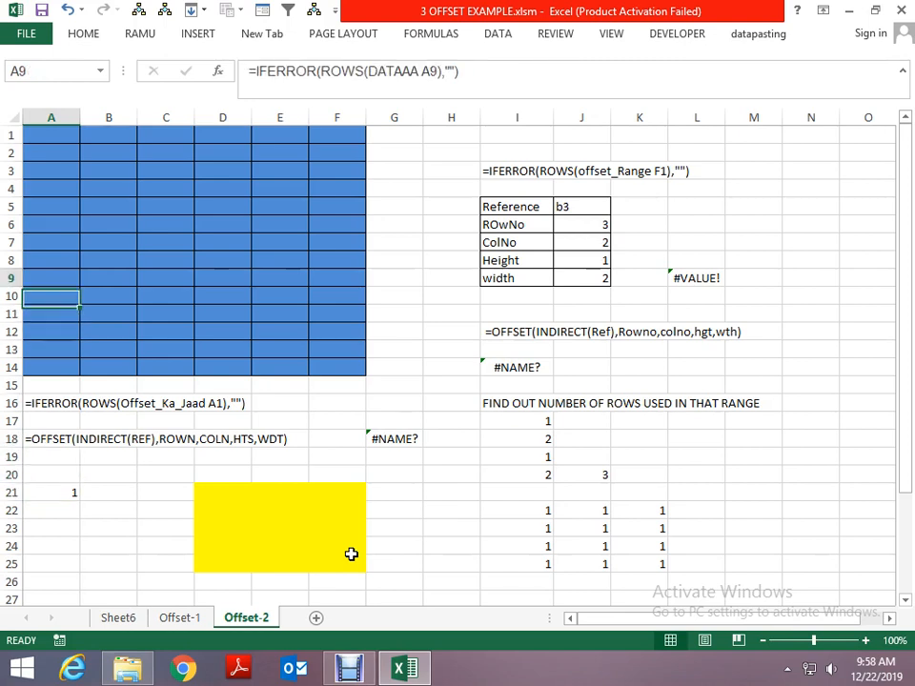
{"action": "key", "text": "Right"}
{"action": "key", "text": "Right"}
{"action": "key", "text": "Right"}
{"action": "key", "text": "Right"}
{"action": "key", "text": "Right"}
{"action": "key", "text": "Right"}
{"action": "key", "text": "Right"}
{"action": "key", "text": "Right"}
{"action": "key", "text": "Right"}
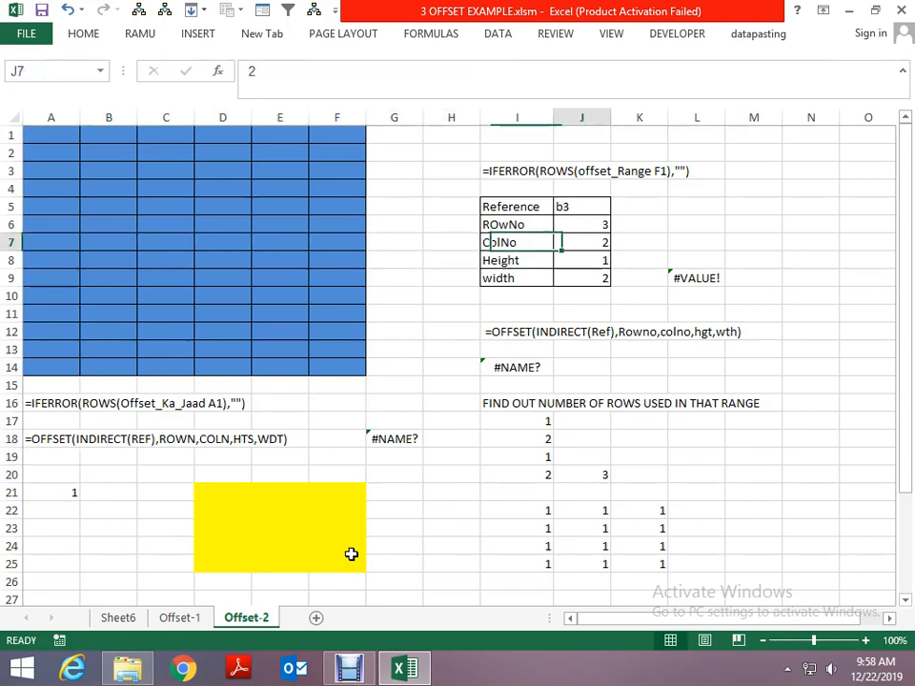
{"action": "key", "text": "Down"}
{"action": "type", "text": "3"}
{"action": "key", "text": "Return"}
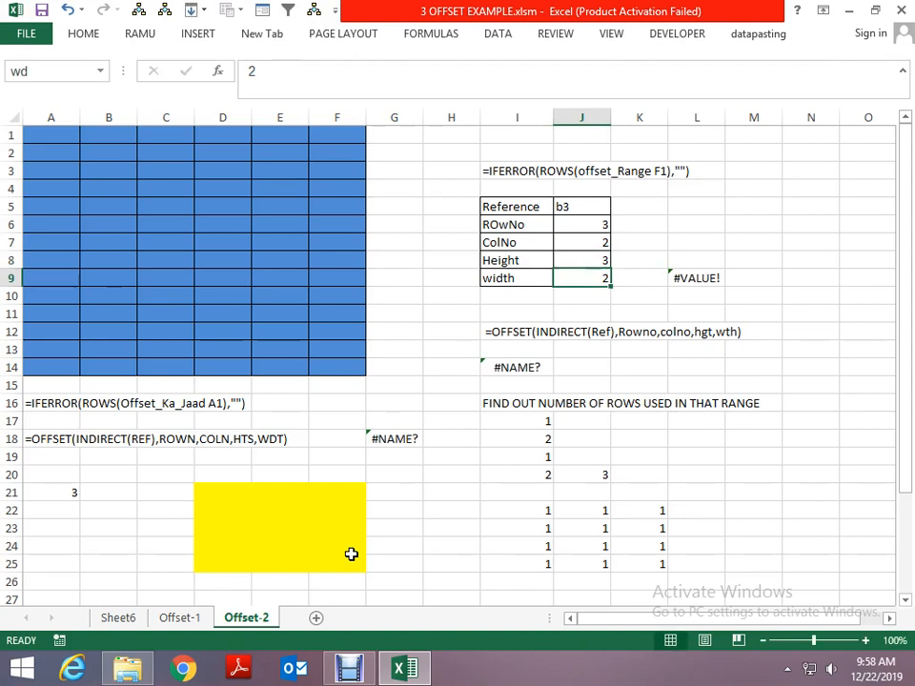
- Go back to cell A21 and check the row count of the dd range against the Height parameter
{"action": "key", "text": "Left"}
{"action": "key", "text": "Left"}
{"action": "key", "text": "Left"}
{"action": "key", "text": "Left"}
{"action": "key", "text": "Left"}
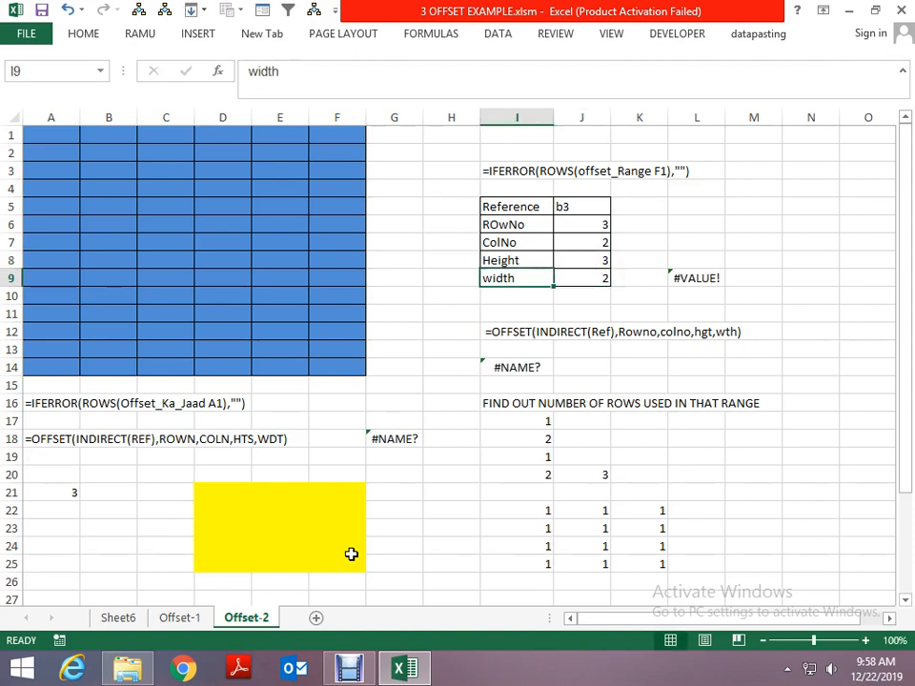
{"action": "key", "text": "Down"}
{"action": "key", "text": "Down"}
{"action": "key", "text": "Down"}
{"action": "key", "text": "Down"}
{"action": "key", "text": "Down"}
{"action": "key", "text": "Down"}
{"action": "key", "text": "Down"}
{"action": "key", "text": "Left"}
{"action": "key", "text": "Left"}
{"action": "key", "text": "Left"}
{"action": "key", "text": "Down"}
{"action": "key", "text": "Down"}
{"action": "key", "text": "Down"}
{"action": "key", "text": "Down"}
{"action": "key", "text": "Down"}
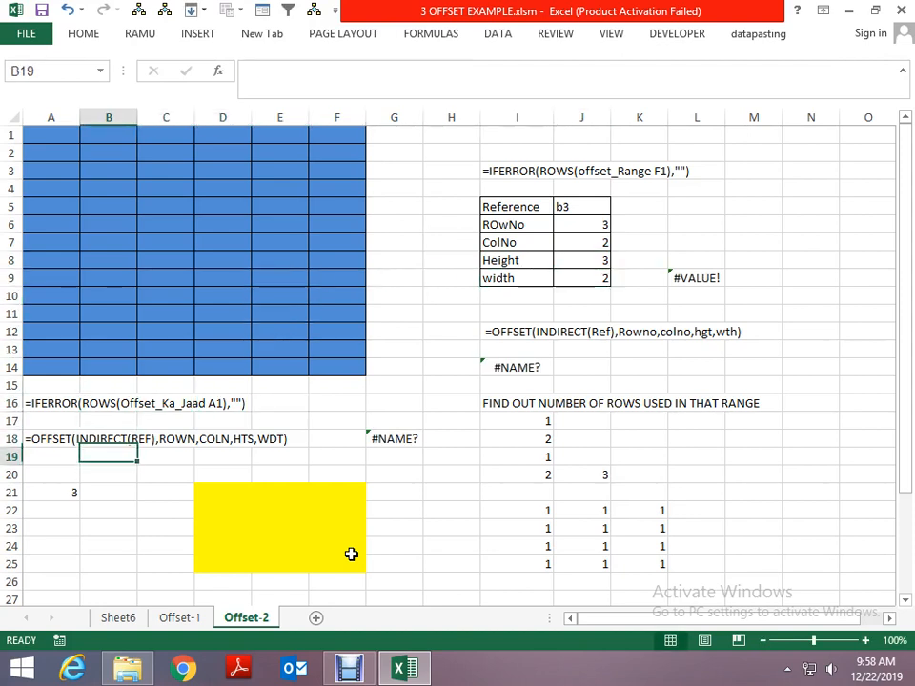
{"action": "key", "text": "Left"}
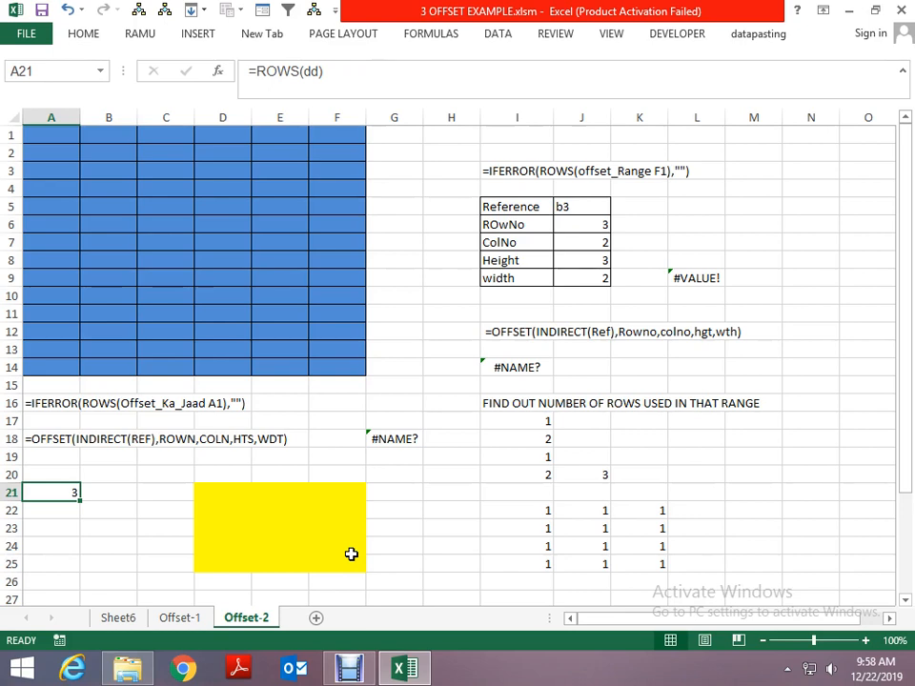
- Trace the offset from B3 three rows down and two columns across, selecting the three-row, two-column range D6:E8
{"action": "key", "text": "Up"}
{"action": "key", "text": "Up"}
{"action": "key", "text": "Up"}
{"action": "key", "text": "Up"}
{"action": "key", "text": "Up"}
{"action": "key", "text": "Up"}
{"action": "key", "text": "Up"}
{"action": "key", "text": "Up"}
{"action": "key", "text": "Up"}
{"action": "key", "text": "Up"}
{"action": "key", "text": "Up"}
{"action": "key", "text": "Up"}
{"action": "key", "text": "Up"}
{"action": "key", "text": "Up"}
{"action": "key", "text": "Up"}
{"action": "key", "text": "Up"}
{"action": "key", "text": "Up"}
{"action": "key", "text": "Up"}
{"action": "key", "text": "Up"}
{"action": "key", "text": "Up"}
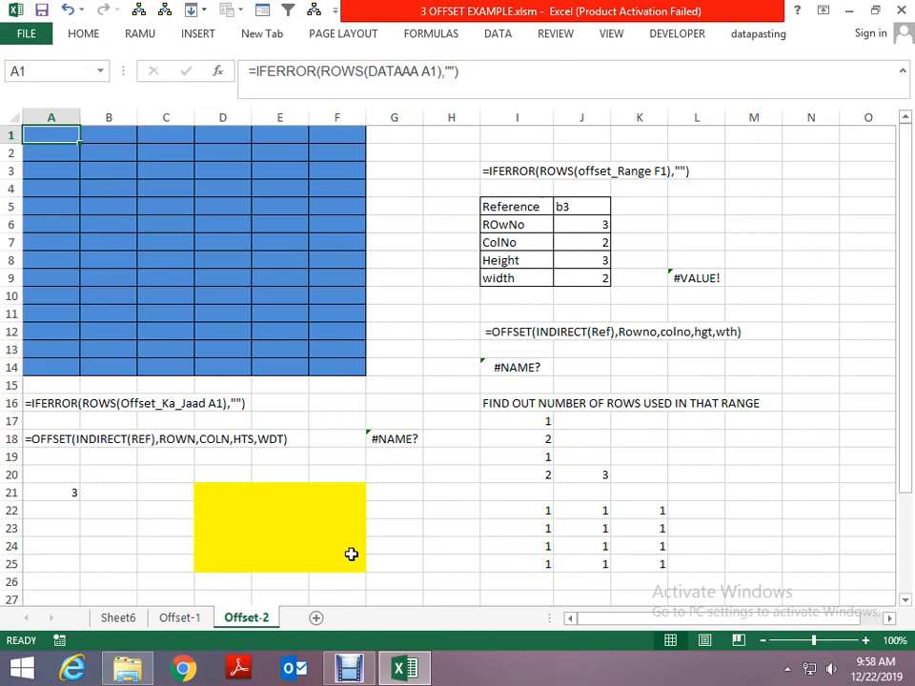
{"action": "key", "text": "Right"}
{"action": "key", "text": "Right"}
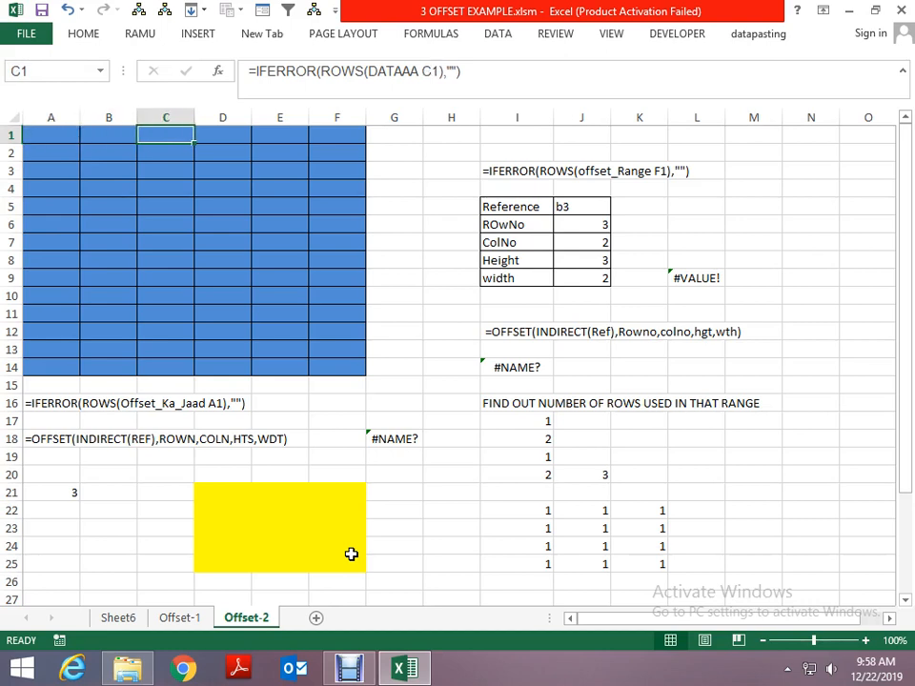
{"action": "key", "text": "Right"}
{"action": "key", "text": "Right"}
{"action": "key", "text": "Right"}
{"action": "key", "text": "Left"}
{"action": "key", "text": "Left"}
{"action": "key", "text": "Left"}
{"action": "key", "text": "Left"}
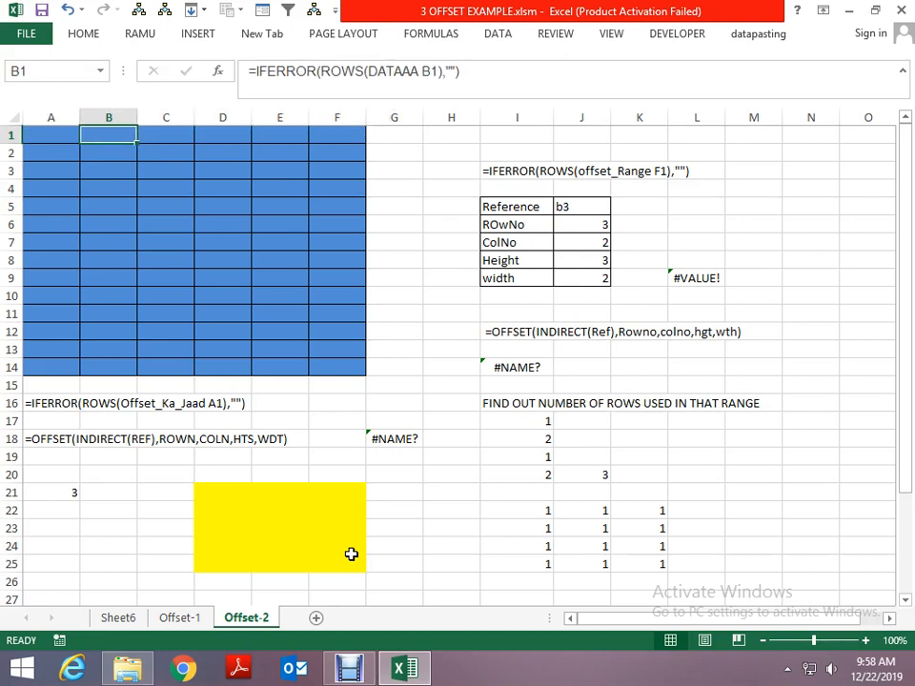
{"action": "key", "text": "Down"}
{"action": "key", "text": "Down"}
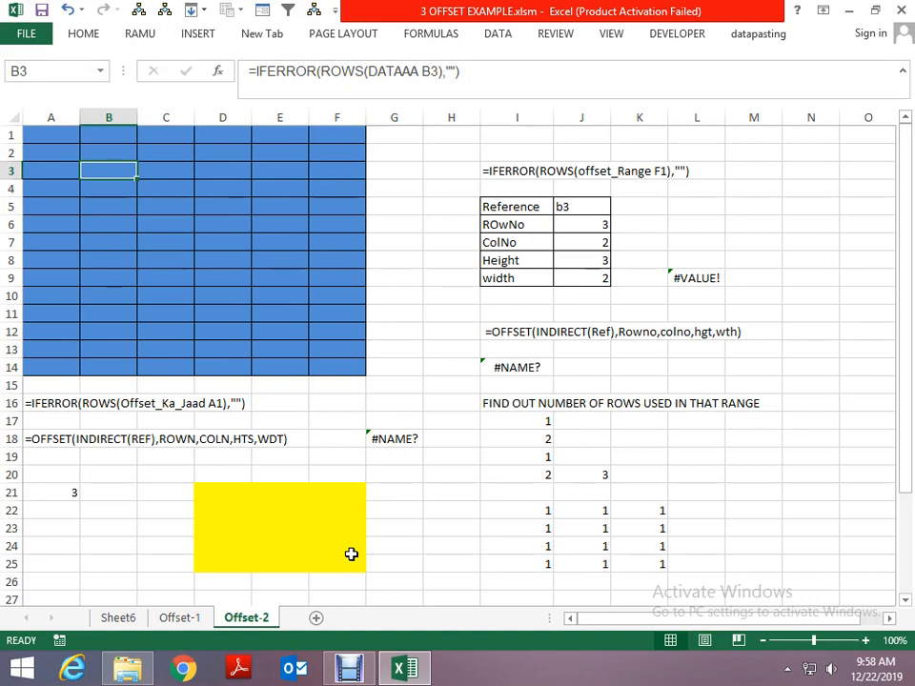
{"action": "key", "text": "Down"}
{"action": "key", "text": "Down"}
{"action": "key", "text": "Down"}
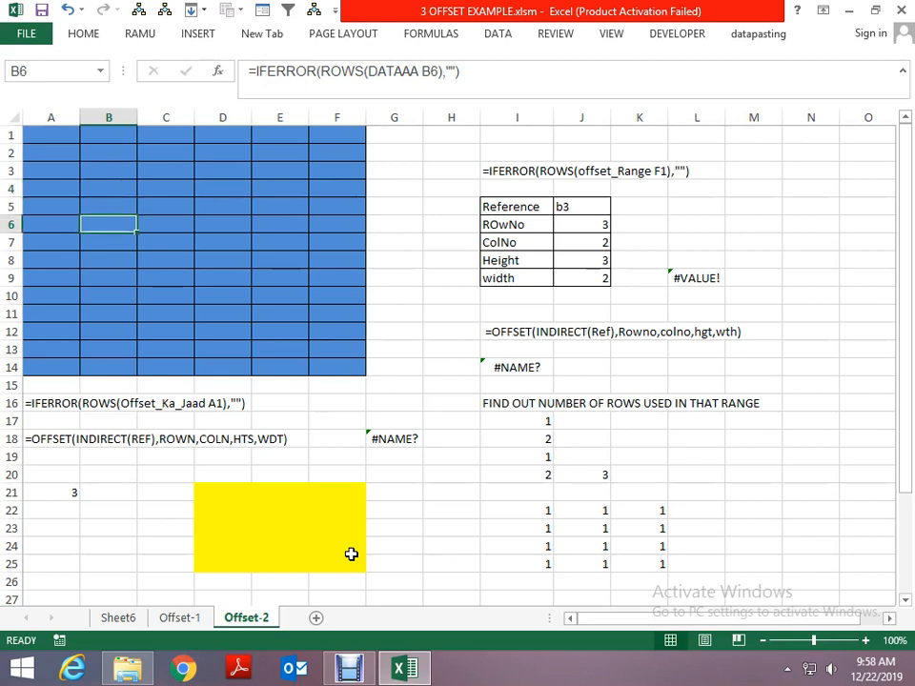
{"action": "key", "text": "Right"}
{"action": "key", "text": "Right"}
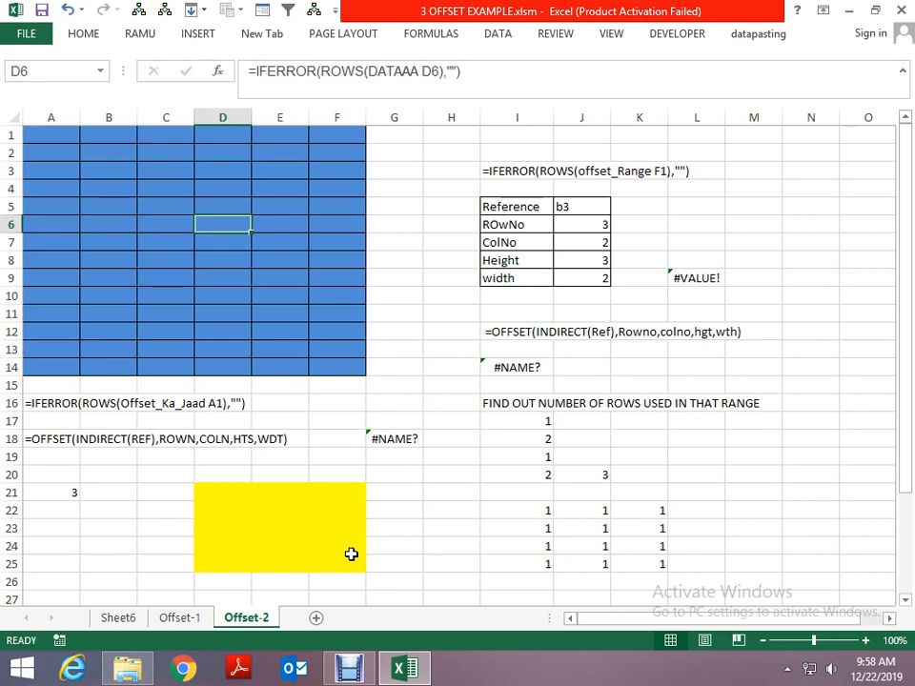
{"action": "key", "text": "shift+Down"}
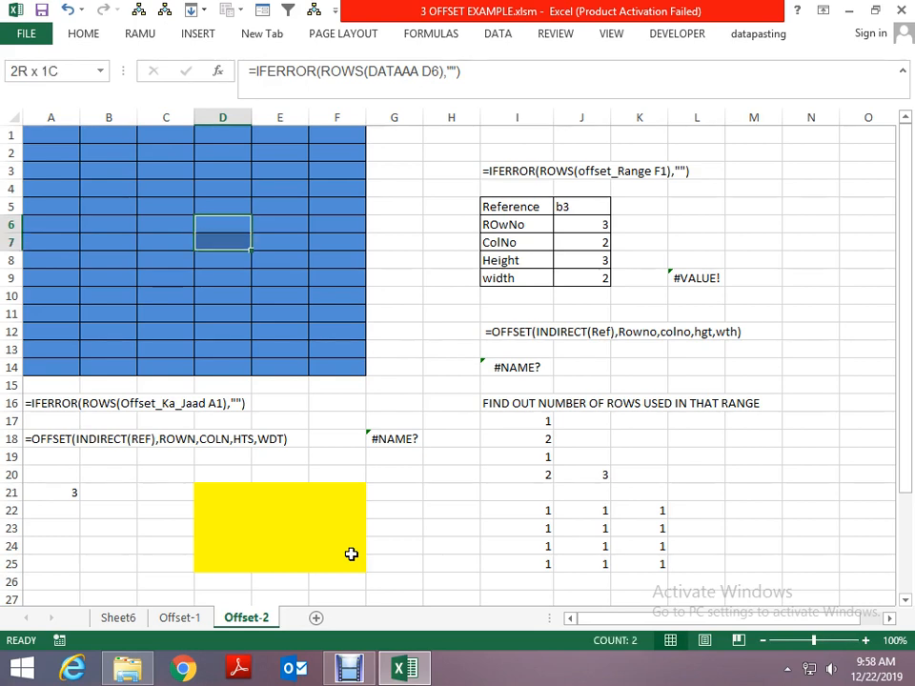
{"action": "key", "text": "shift+Down"}
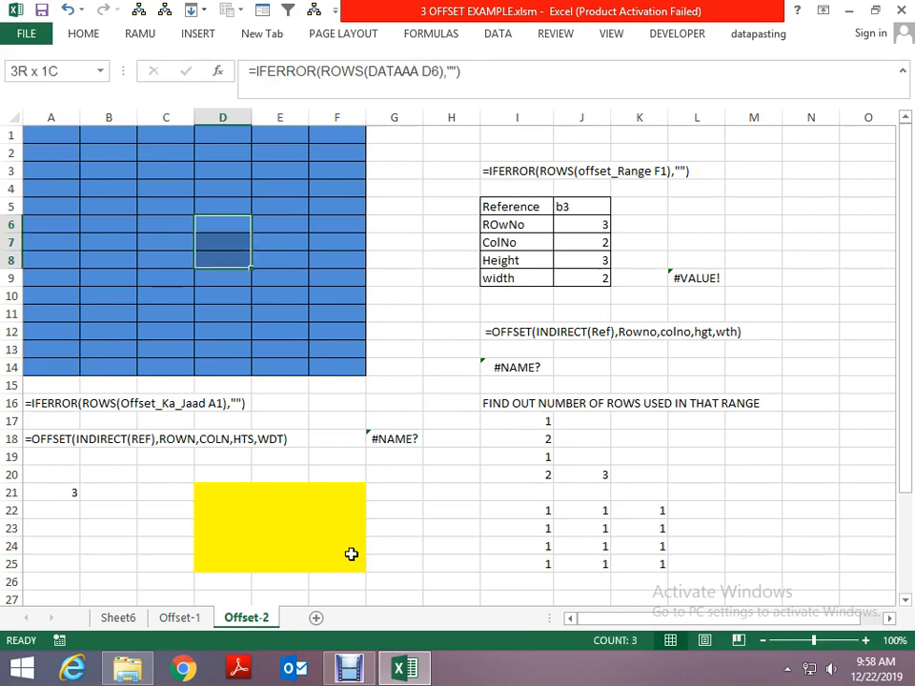
{"action": "key", "text": "shift+Right"}
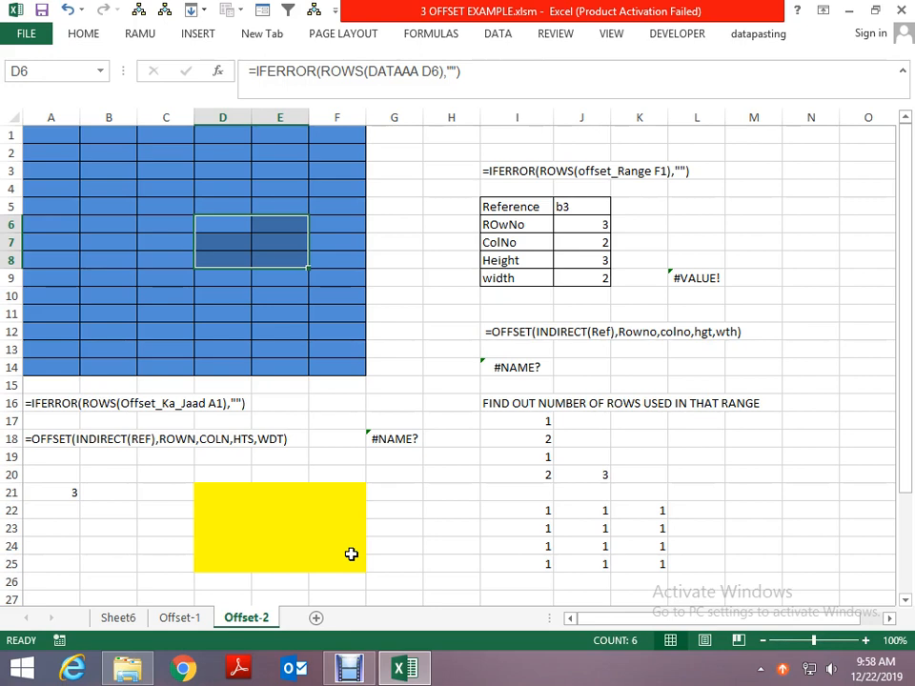
- Enter =COLUMNS(dd) in cell B21 to count the columns of the named dynamic range
{"action": "key", "text": "Down"}
{"action": "key", "text": "Down"}
{"action": "key", "text": "Down"}
{"action": "key", "text": "Down"}
{"action": "key", "text": "Down"}
{"action": "key", "text": "Down"}
{"action": "key", "text": "Down"}
{"action": "key", "text": "Down"}
{"action": "key", "text": "Down"}
{"action": "key", "text": "Down"}
{"action": "key", "text": "Down"}
{"action": "key", "text": "Down"}
{"action": "key", "text": "Down"}
{"action": "key", "text": "Left"}
{"action": "key", "text": "Left"}
{"action": "key", "text": "Down"}
{"action": "key", "text": "Down"}
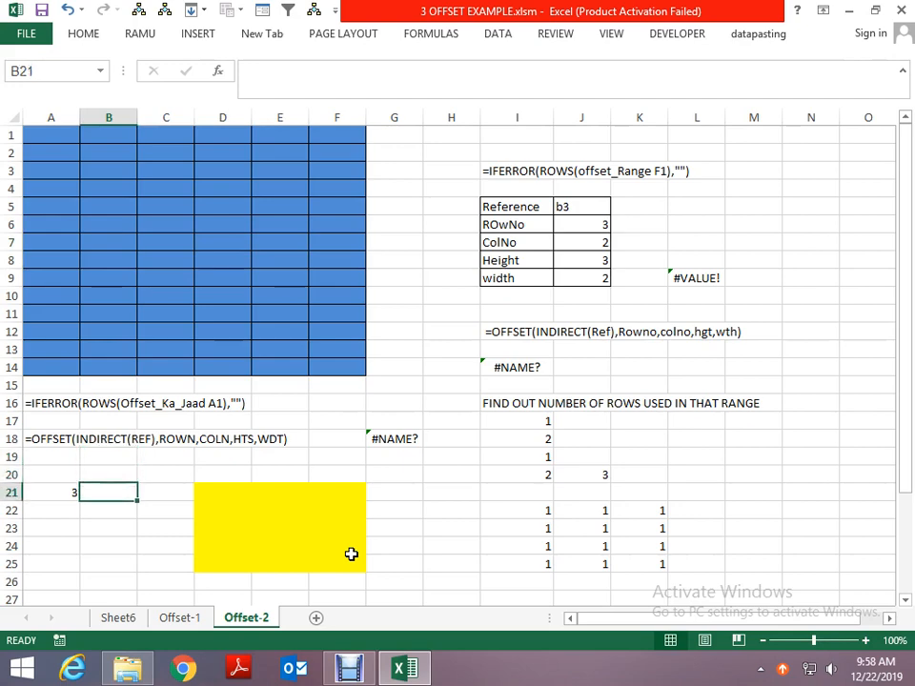
{"action": "key", "text": "Left"}
{"action": "key", "text": "Right"}
{"action": "type", "text": "=ro"}
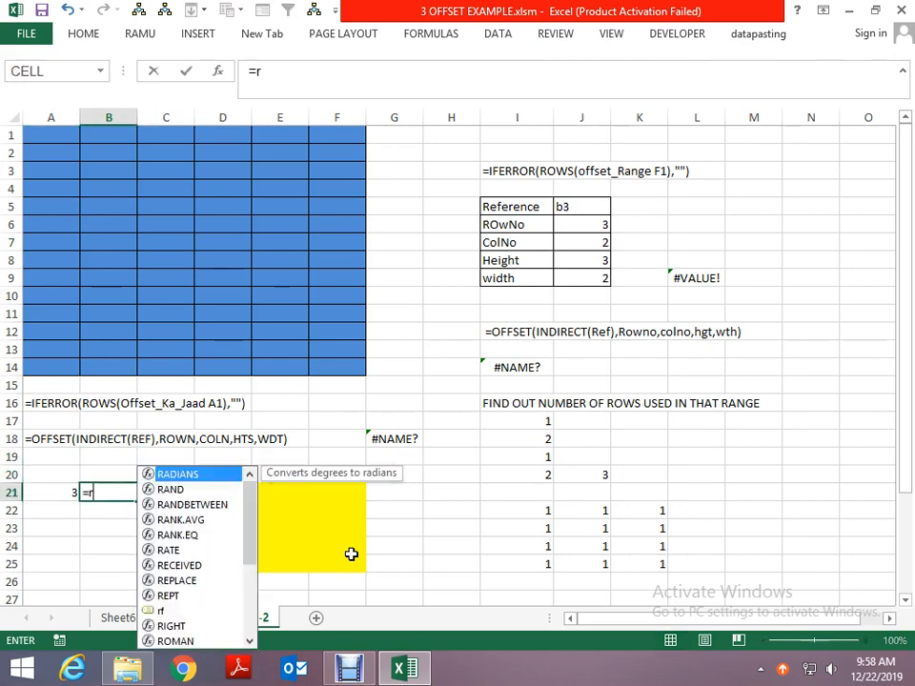
{"action": "key", "text": "BackSpace"}
{"action": "key", "text": "BackSpace"}
{"action": "type", "text": "cp,"}
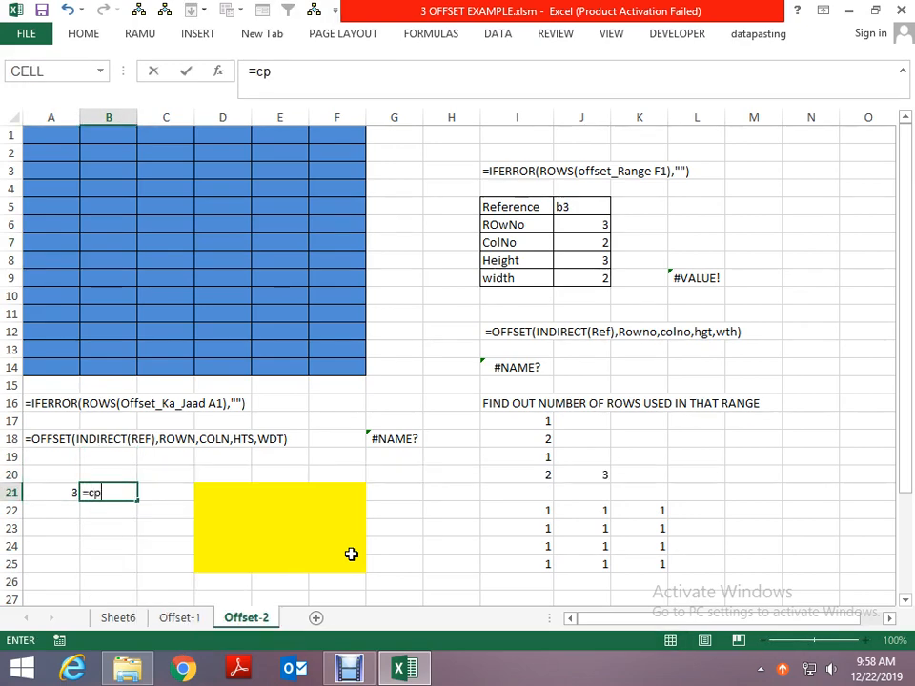
{"action": "key", "text": "BackSpace"}
{"action": "key", "text": "BackSpace"}
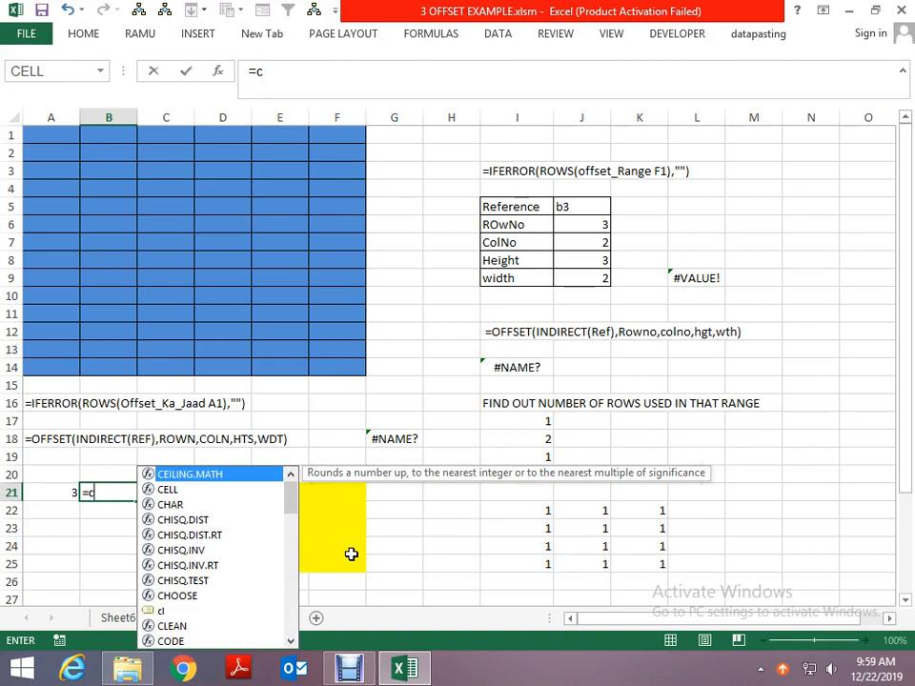
{"action": "type", "text": "olu"}
{"action": "key", "text": "Down"}
{"action": "key", "text": "Tab"}
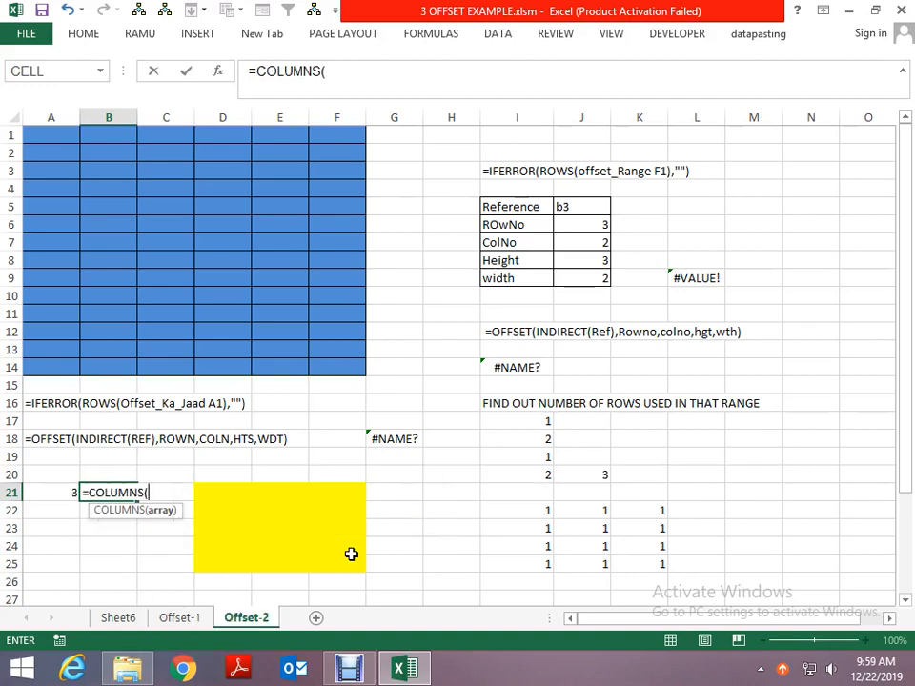
{"action": "type", "text": "dd"}
{"action": "key", "text": "ctrl+Return"}
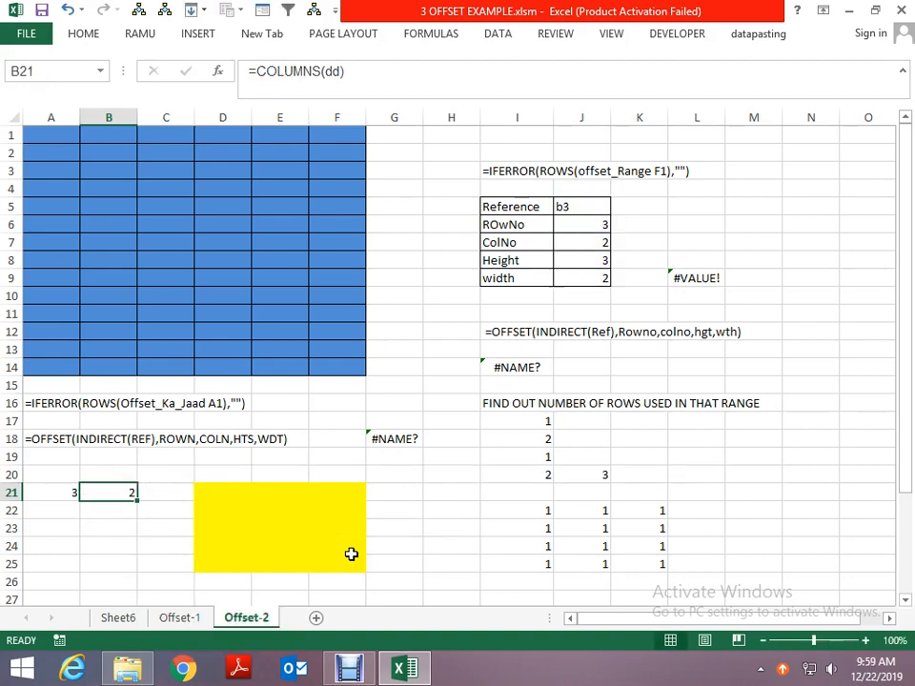
- Compare the Height and width parameters in the reference table with the row and column counts in A21 and B21
{"action": "key", "text": "Up"}
{"action": "key", "text": "Up"}
{"action": "key", "text": "Up"}
{"action": "key", "text": "Up"}
{"action": "key", "text": "Up"}
{"action": "key", "text": "Up"}
{"action": "key", "text": "Up"}
{"action": "key", "text": "Up"}
{"action": "key", "text": "Up"}
{"action": "key", "text": "Up"}
{"action": "key", "text": "Up"}
{"action": "key", "text": "Up"}
{"action": "key", "text": "Up"}
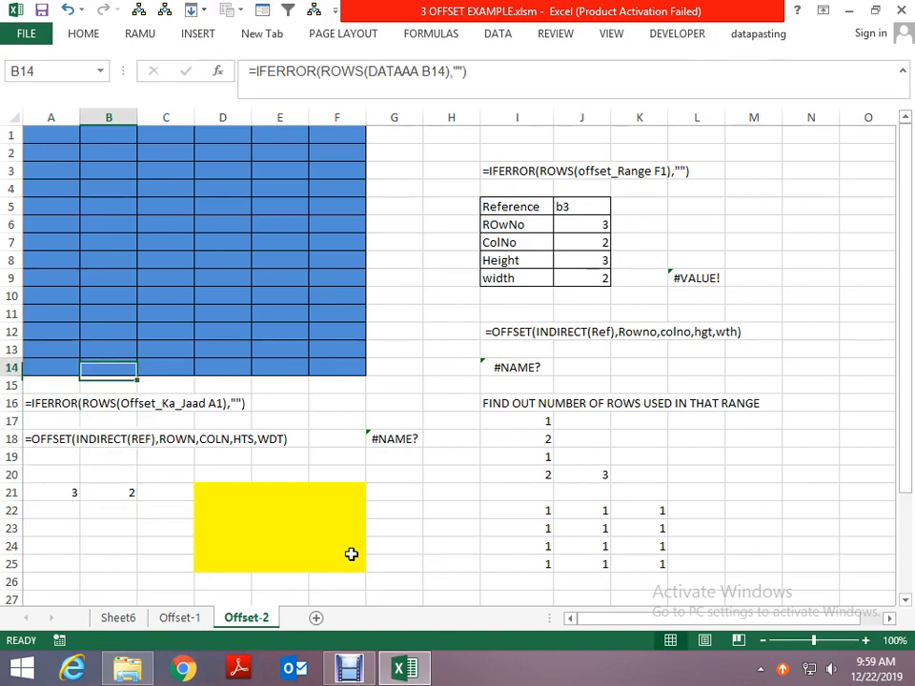
{"action": "key", "text": "Right"}
{"action": "key", "text": "Right"}
{"action": "key", "text": "Right"}
{"action": "key", "text": "Right"}
{"action": "key", "text": "Right"}
{"action": "key", "text": "Right"}
{"action": "key", "text": "Right"}
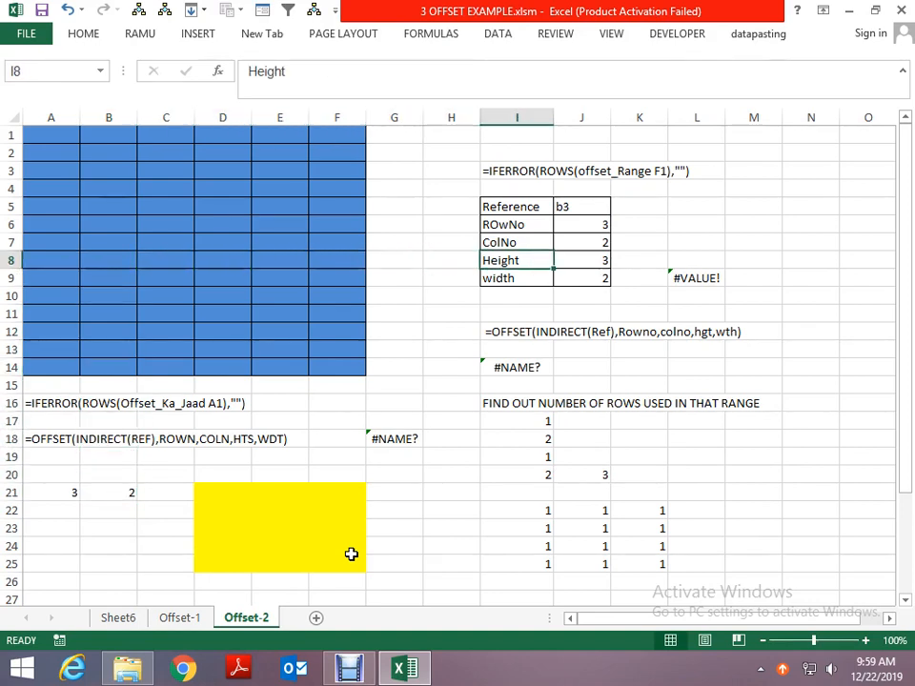
{"action": "key", "text": "Left"}
{"action": "key", "text": "Left"}
{"action": "key", "text": "Left"}
{"action": "key", "text": "Down"}
{"action": "key", "text": "Down"}
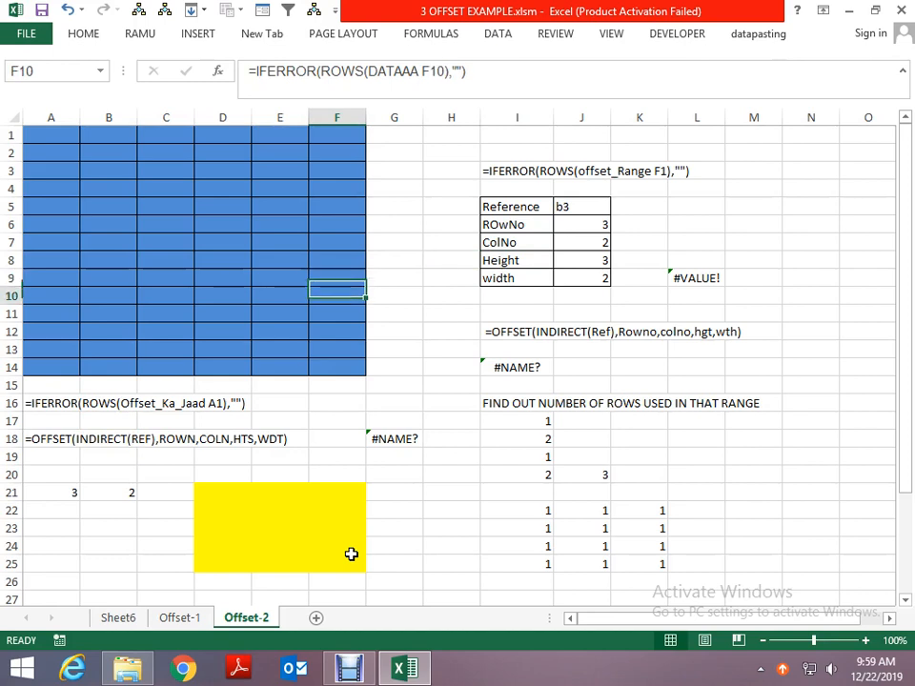
{"action": "key", "text": "Left"}
{"action": "key", "text": "Down"}
{"action": "key", "text": "Down"}
{"action": "key", "text": "Down"}
{"action": "key", "text": "Down"}
{"action": "key", "text": "Down"}
{"action": "key", "text": "Down"}
{"action": "key", "text": "Down"}
{"action": "key", "text": "Down"}
{"action": "key", "text": "Down"}
{"action": "key", "text": "Down"}
{"action": "key", "text": "Left"}
{"action": "key", "text": "Left"}
{"action": "key", "text": "Left"}
{"action": "key", "text": "Left"}
{"action": "key", "text": "Down"}
{"action": "key", "text": "Right"}
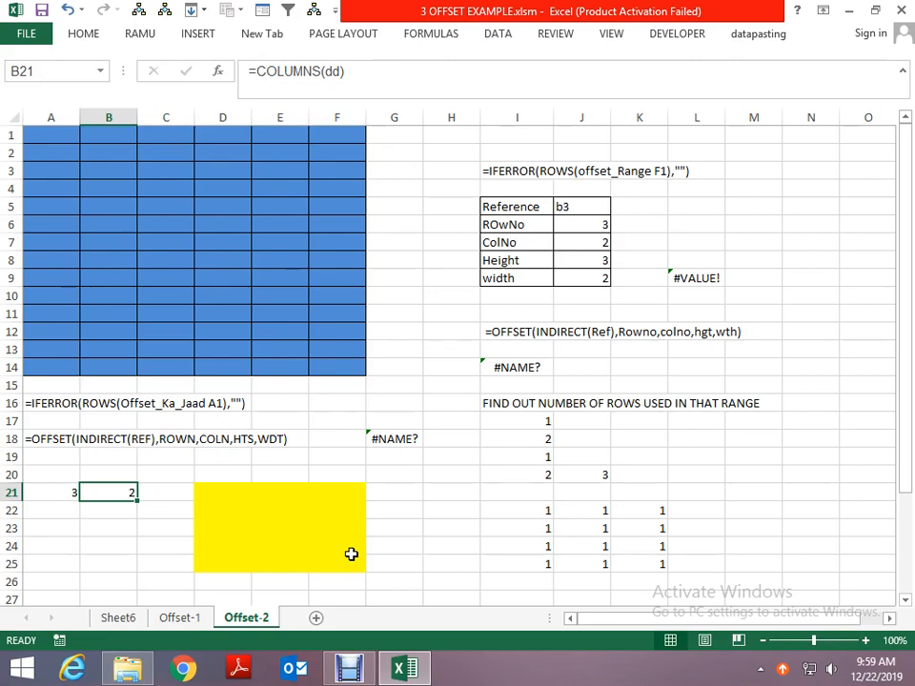
{"action": "scroll", "coordinate": [351, 554], "scroll_direction": "down", "scroll_amount": 1}
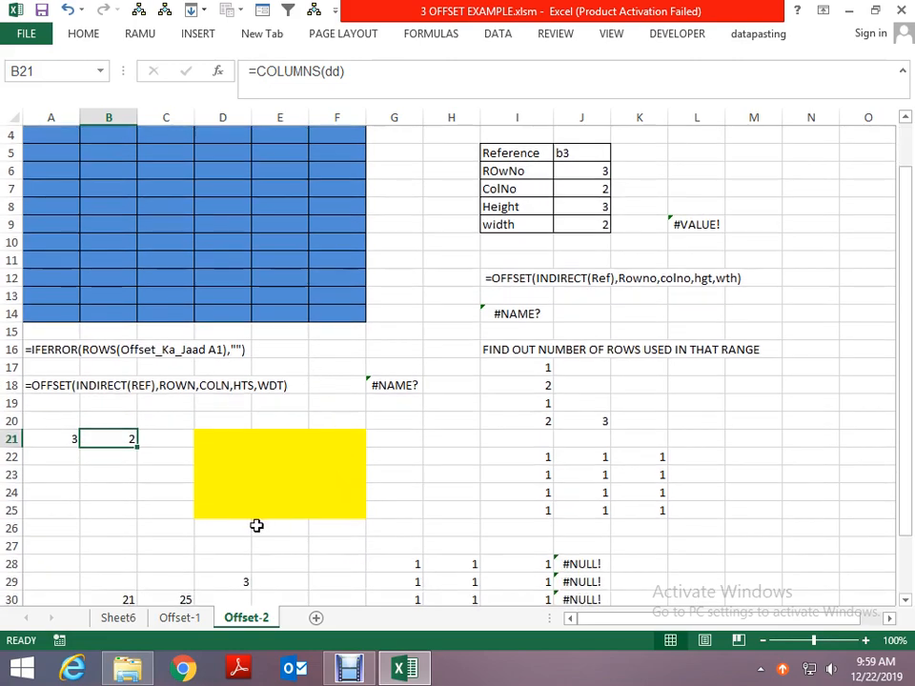
- Apply all borders to the empty five-row, three-column range C35:E39 below the existing examples
{"action": "scroll", "coordinate": [255, 538], "scroll_direction": "down", "scroll_amount": 3}
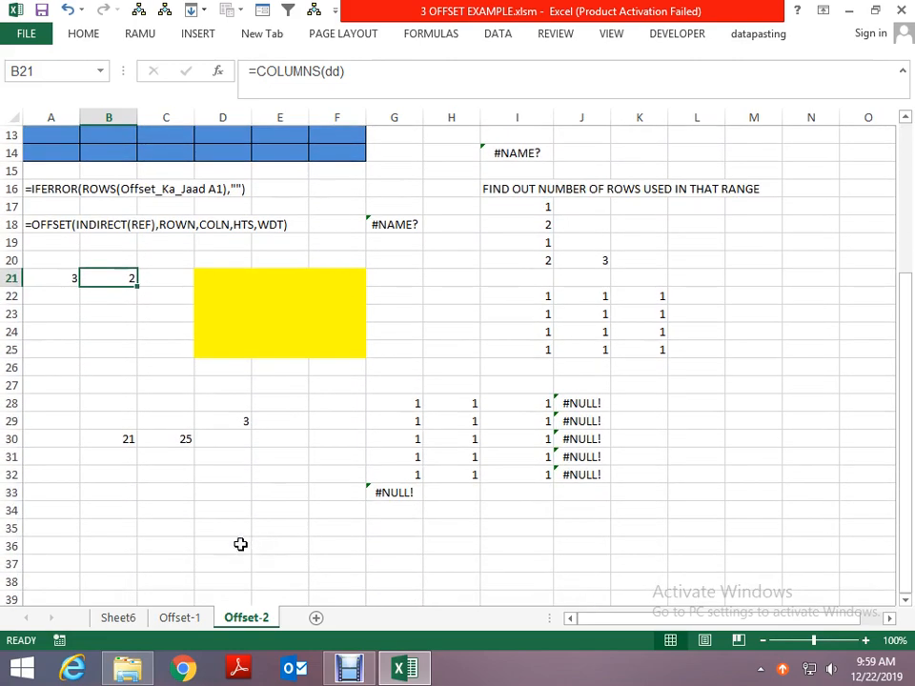
{"action": "left_click", "coordinate": [207, 529]}
{"action": "key", "text": "Left"}
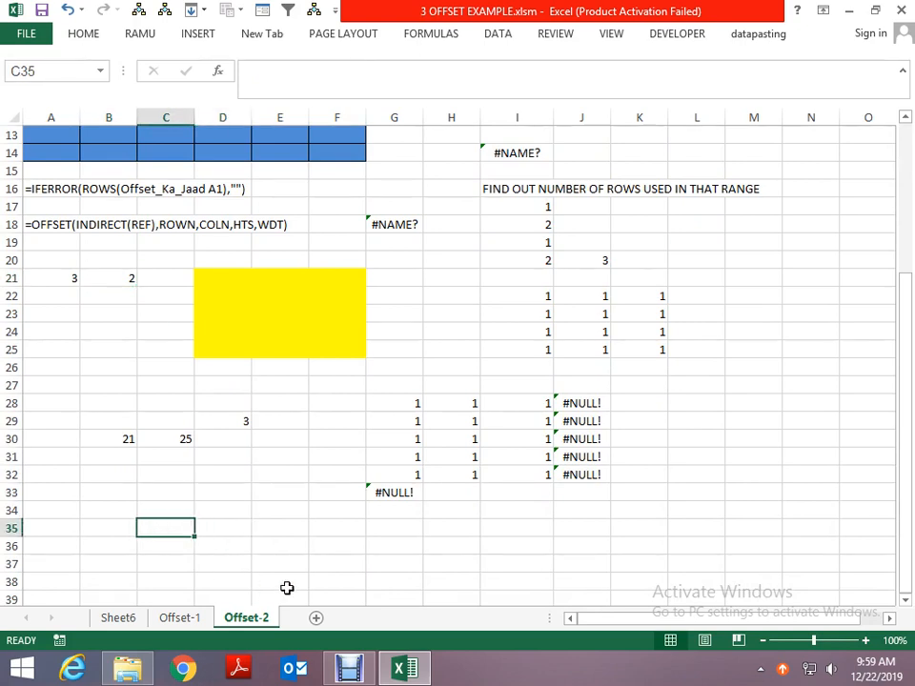
{"action": "key", "text": "shift+Down"}
{"action": "key", "text": "shift+Down"}
{"action": "key", "text": "shift+Down"}
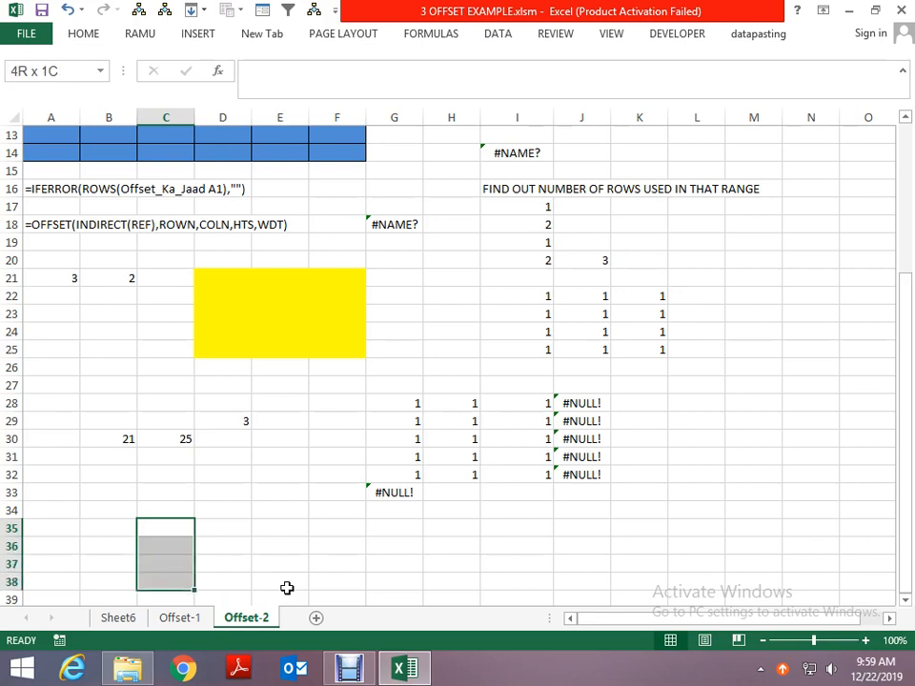
{"action": "key", "text": "shift+Right"}
{"action": "key", "text": "shift+Right"}
{"action": "key", "text": "shift+Down"}
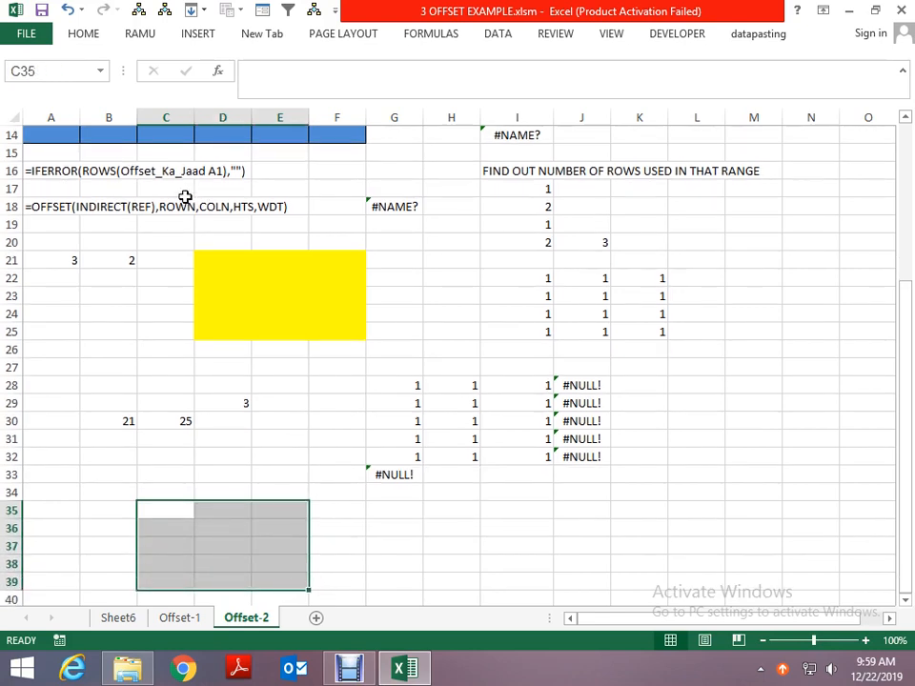
{"action": "left_click", "coordinate": [85, 36]}
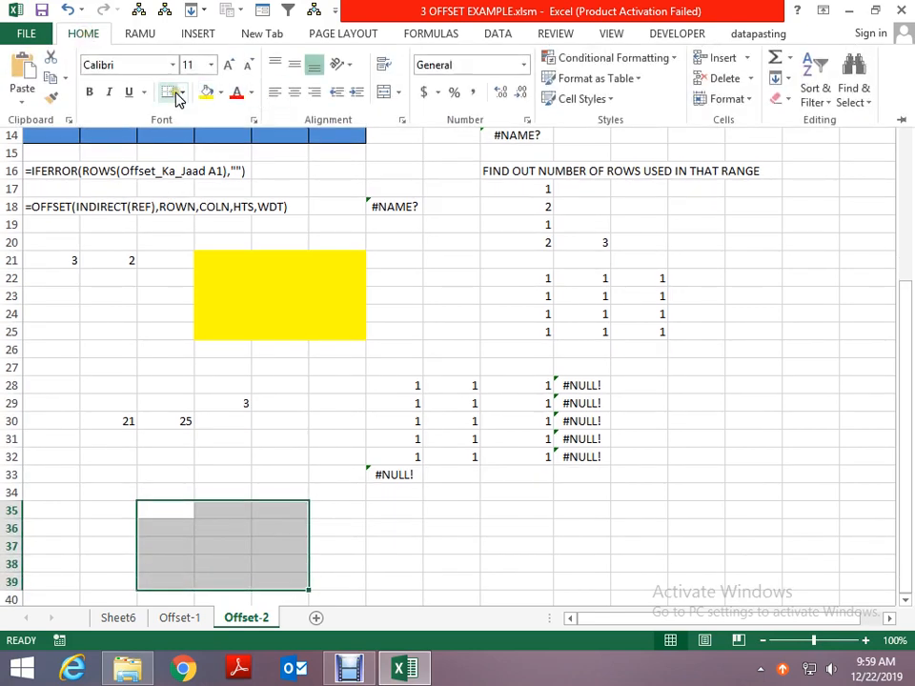
{"action": "type", "text": "hba"}
{"action": "key", "text": "Escape"}
{"action": "key", "text": "alt+h"}
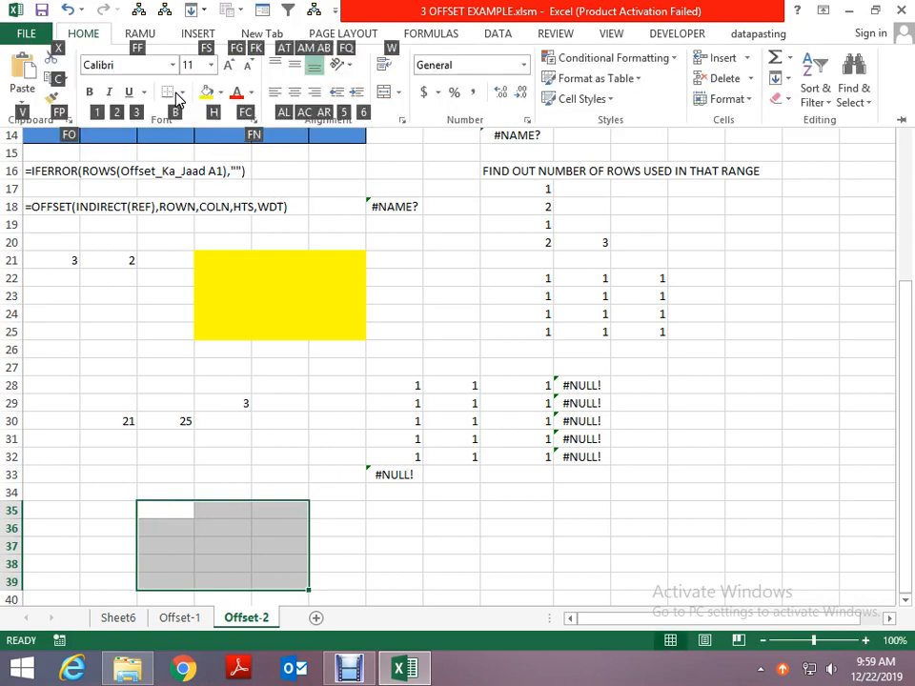
{"action": "key", "text": "b"}
{"action": "key", "text": "a"}
- Enter a ROW formula in cell H38 that references the bordered range C35:E39
{"action": "left_click", "coordinate": [439, 563]}
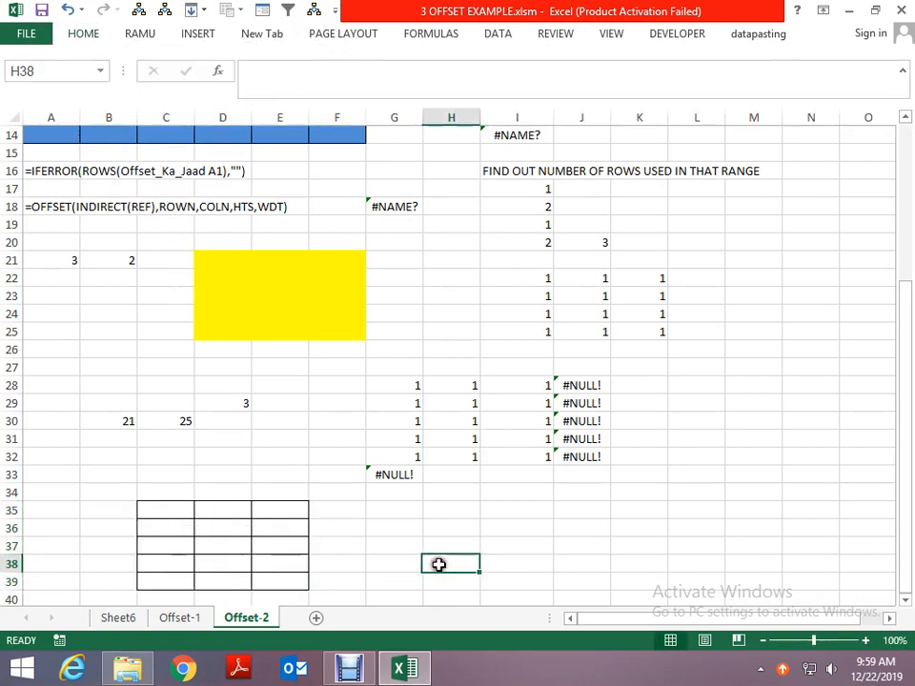
{"action": "type", "text": "=row"}
{"action": "key", "text": "Tab"}
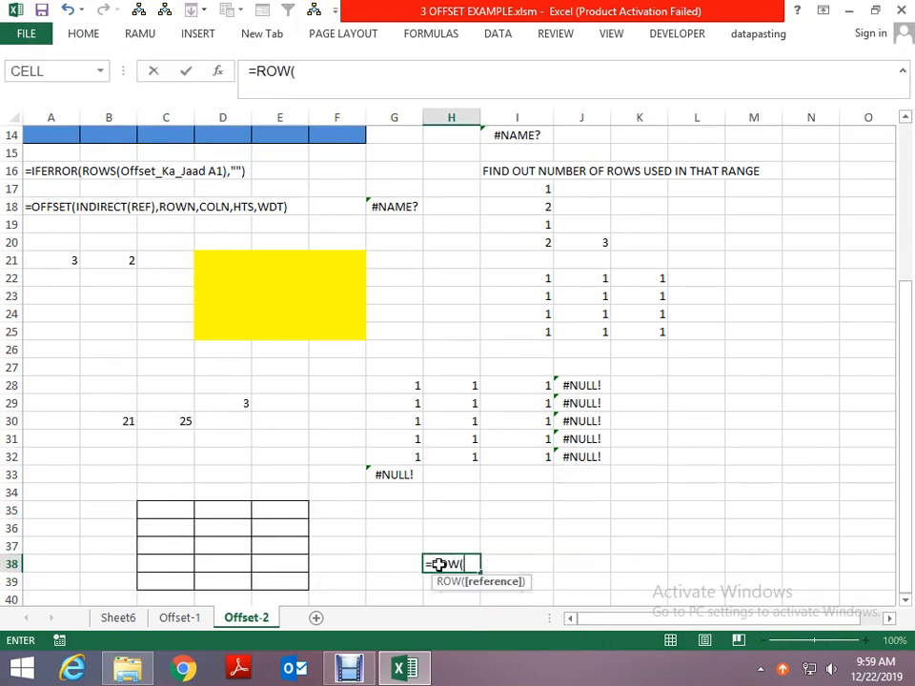
{"action": "key", "text": "Left"}
{"action": "key", "text": "Left"}
{"action": "key", "text": "Left"}
{"action": "key", "text": "Left"}
{"action": "key", "text": "Up"}
{"action": "key", "text": "Up"}
{"action": "key", "text": "Up"}
{"action": "key", "text": "Left"}
{"action": "key", "text": "shift+Down"}
{"action": "key", "text": "shift+Down"}
{"action": "key", "text": "shift+Down"}
{"action": "key", "text": "shift+Down"}
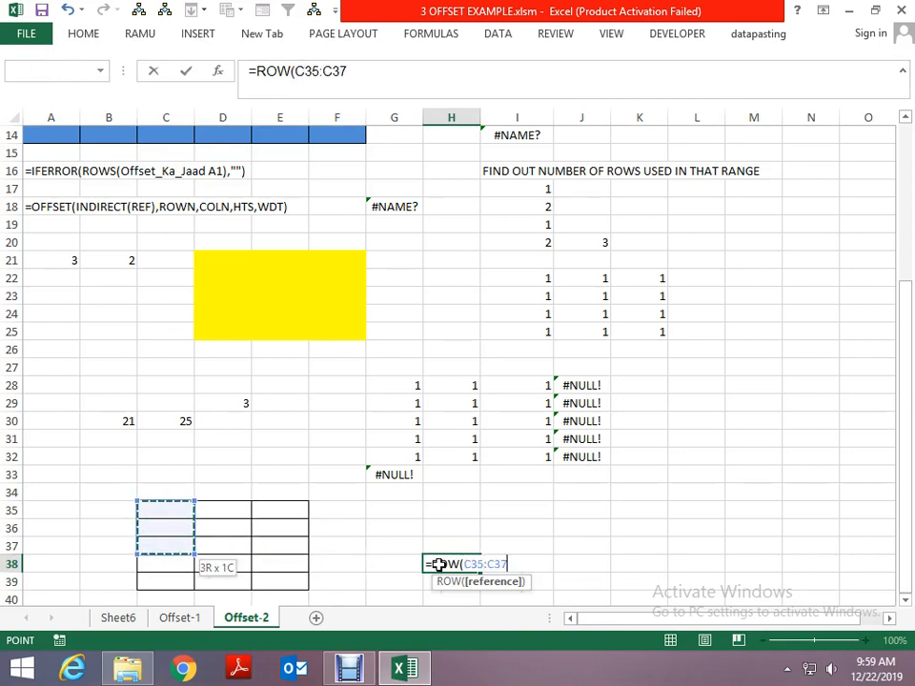
{"action": "key", "text": "shift+Right"}
{"action": "key", "text": "shift+Right"}
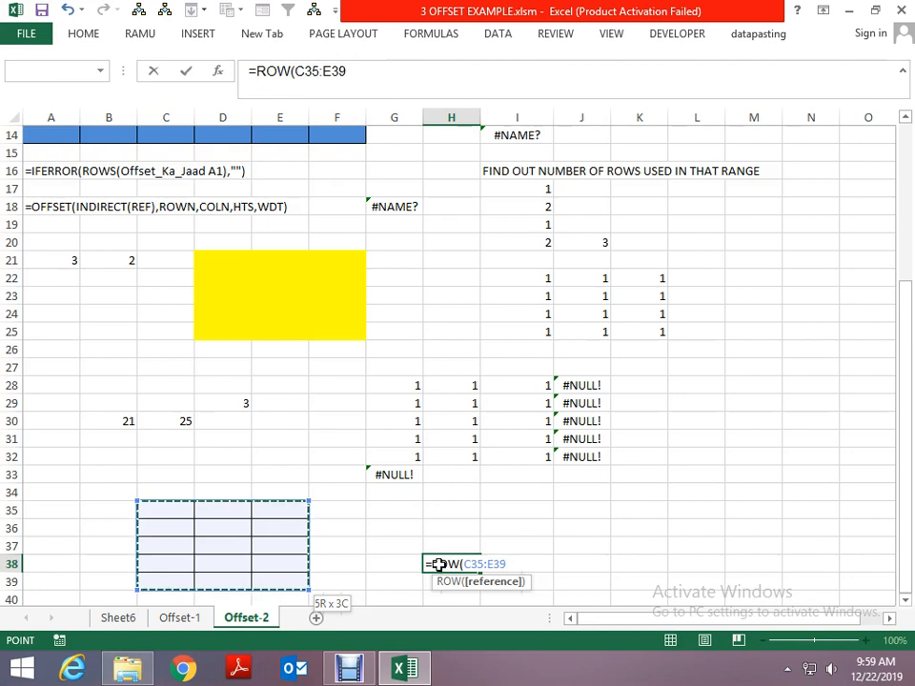
{"action": "key", "text": "Return"}
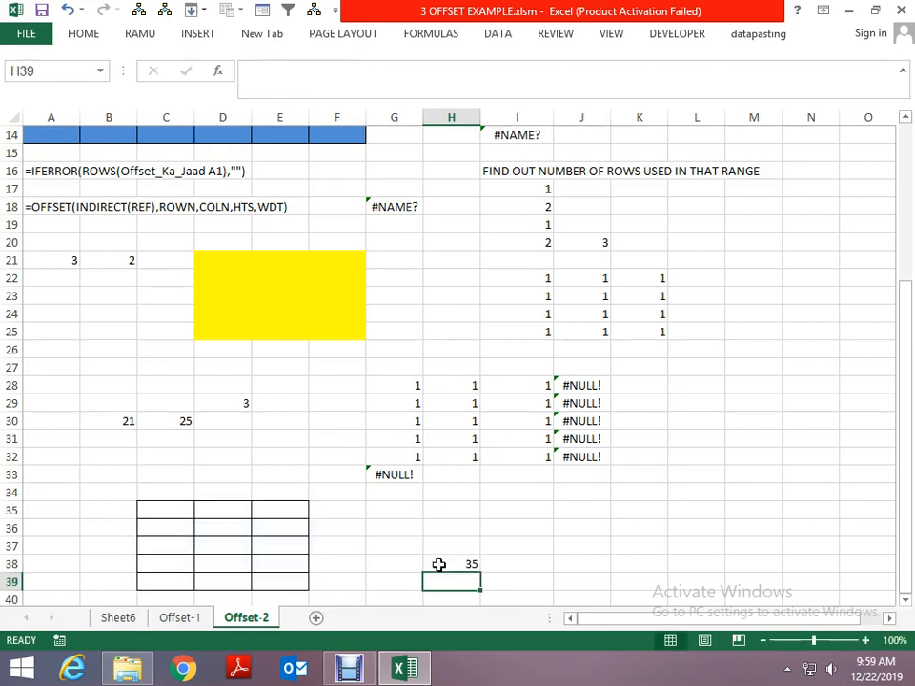
- Enter a ROWS formula in cell I38 to count the rows of the bordered range C35:E39
{"action": "key", "text": "Up"}
{"action": "key", "text": "Right"}
{"action": "type", "text": "=rows"}
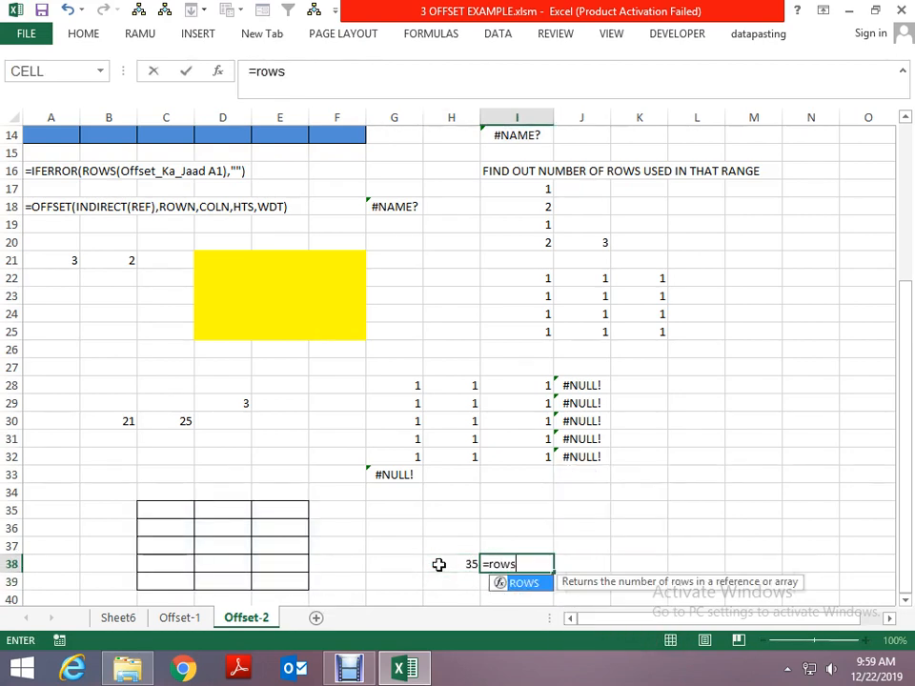
{"action": "key", "text": "Tab"}
{"action": "key", "text": "Left"}
{"action": "key", "text": "Left"}
{"action": "key", "text": "Left"}
{"action": "key", "text": "Left"}
{"action": "key", "text": "Left"}
{"action": "key", "text": "Up"}
{"action": "key", "text": "Up"}
{"action": "key", "text": "Up"}
{"action": "key", "text": "Left"}
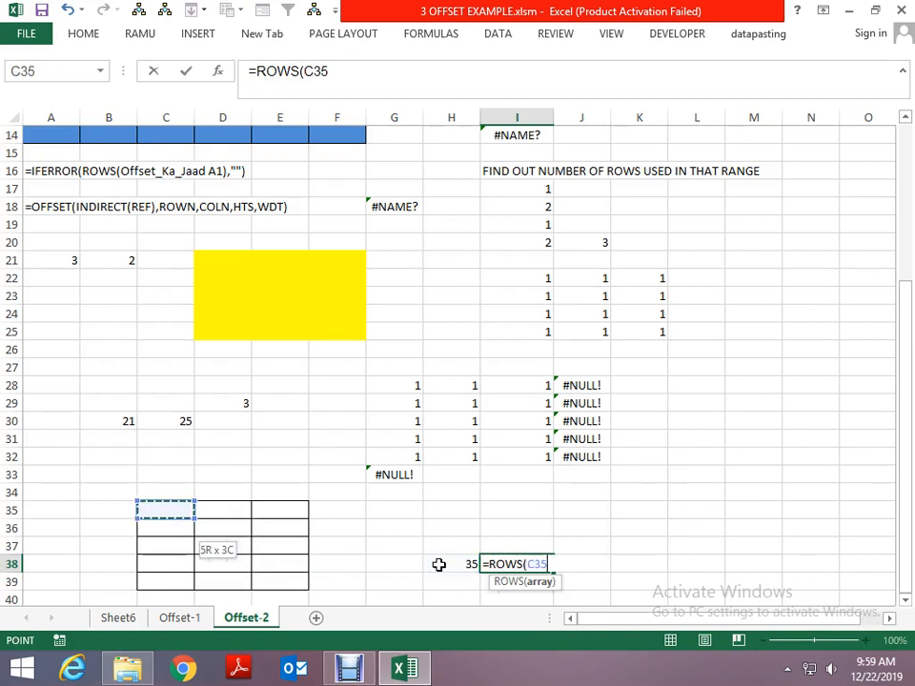
{"action": "key", "text": "shift+Down"}
{"action": "key", "text": "shift+Down"}
{"action": "key", "text": "shift+Down"}
{"action": "key", "text": "shift+Down"}
{"action": "key", "text": "shift+Right"}
{"action": "key", "text": "shift+Right"}
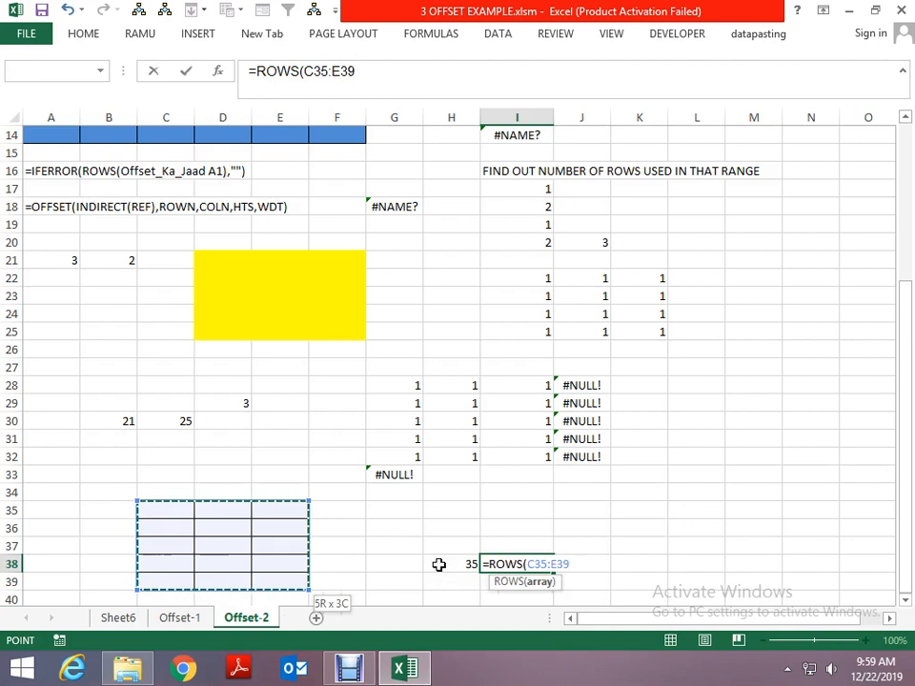
{"action": "key", "text": "Return"}
- Enter =ROWS(C35:E39 C35) in cell I39 to count the rows where the bordered range intersects its first cell
{"action": "type", "text": "=rows"}
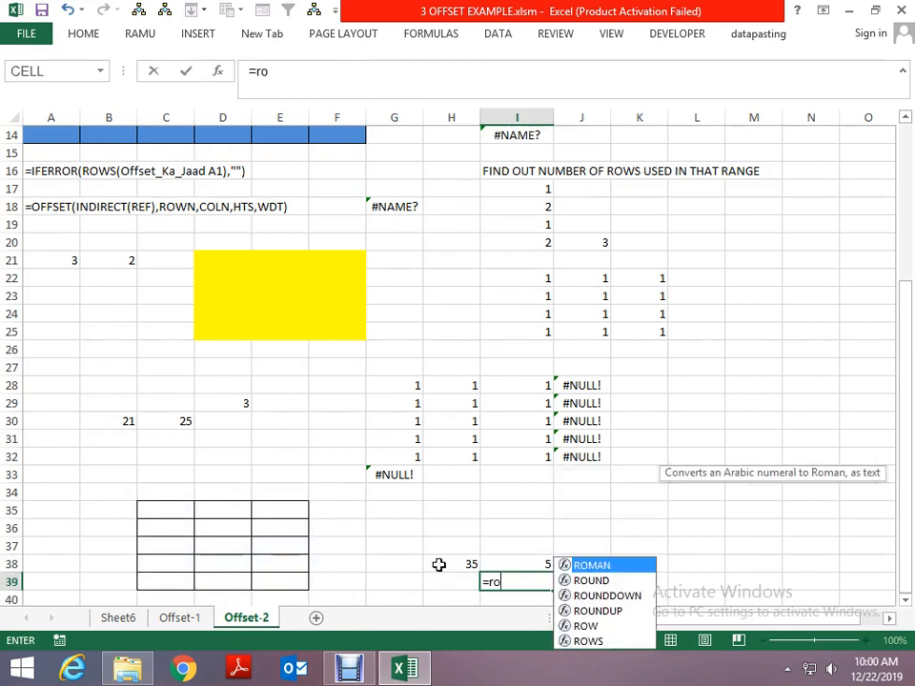
{"action": "key", "text": "Tab"}
{"action": "key", "text": "Left"}
{"action": "key", "text": "Left"}
{"action": "key", "text": "Left"}
{"action": "key", "text": "Left"}
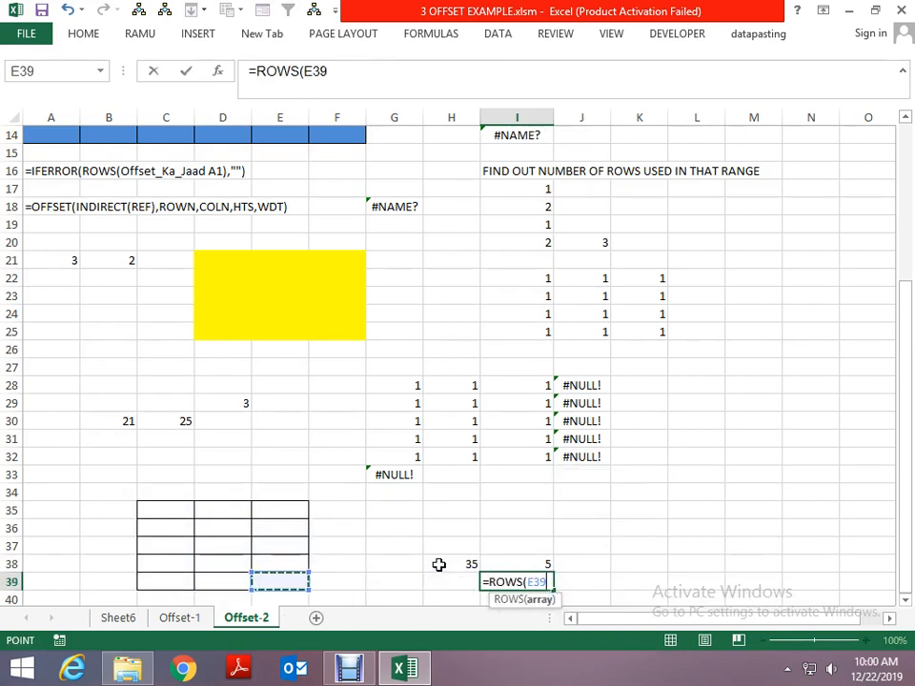
{"action": "key", "text": "Left"}
{"action": "key", "text": "Up"}
{"action": "key", "text": "Up"}
{"action": "key", "text": "Up"}
{"action": "key", "text": "Left"}
{"action": "key", "text": "Up"}
{"action": "key", "text": "shift+Down"}
{"action": "key", "text": "shift+Down"}
{"action": "key", "text": "shift+Down"}
{"action": "key", "text": "shift+Down"}
{"action": "key", "text": "shift+Right"}
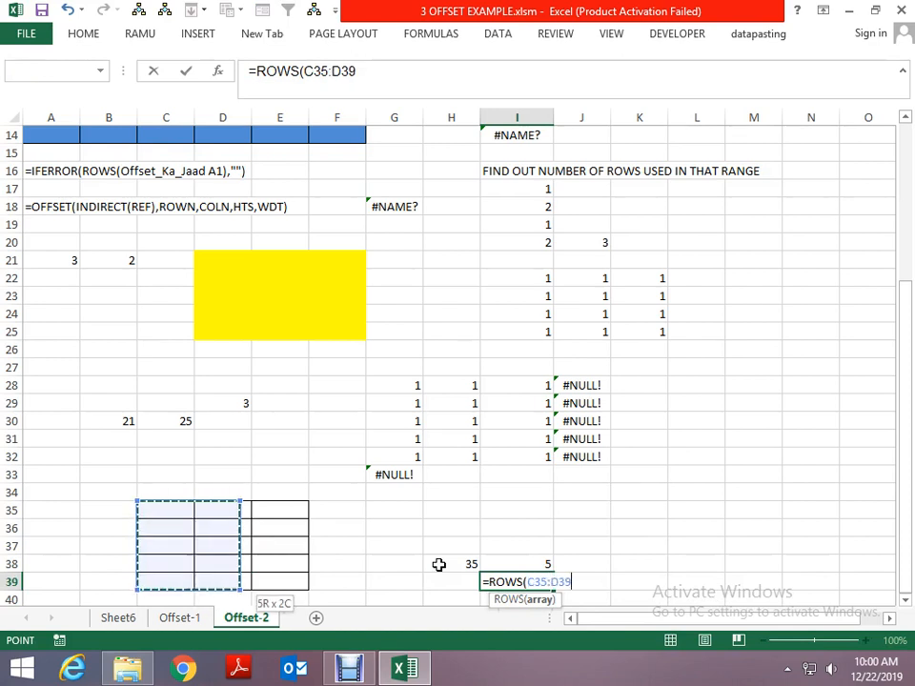
{"action": "key", "text": "shift+Right"}
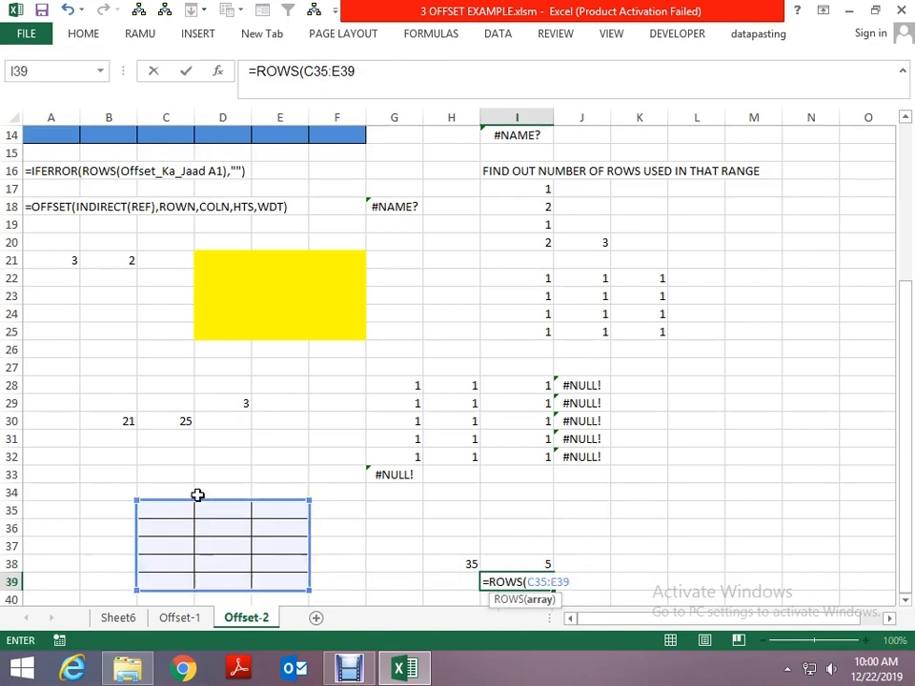
{"action": "left_click", "coordinate": [171, 512]}
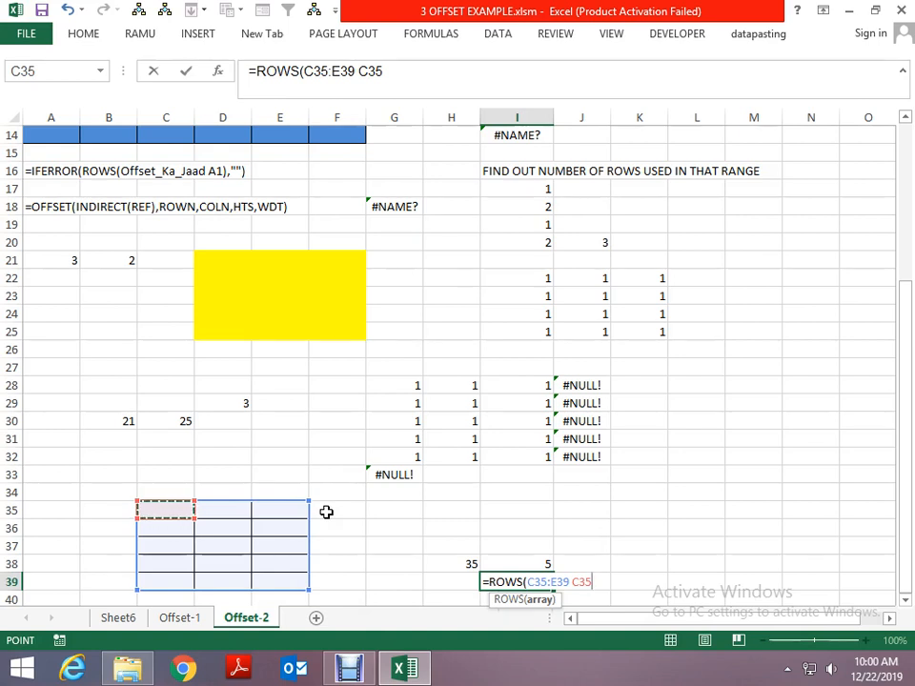
{"action": "key", "text": "Return"}
{"action": "key", "text": "Up"}
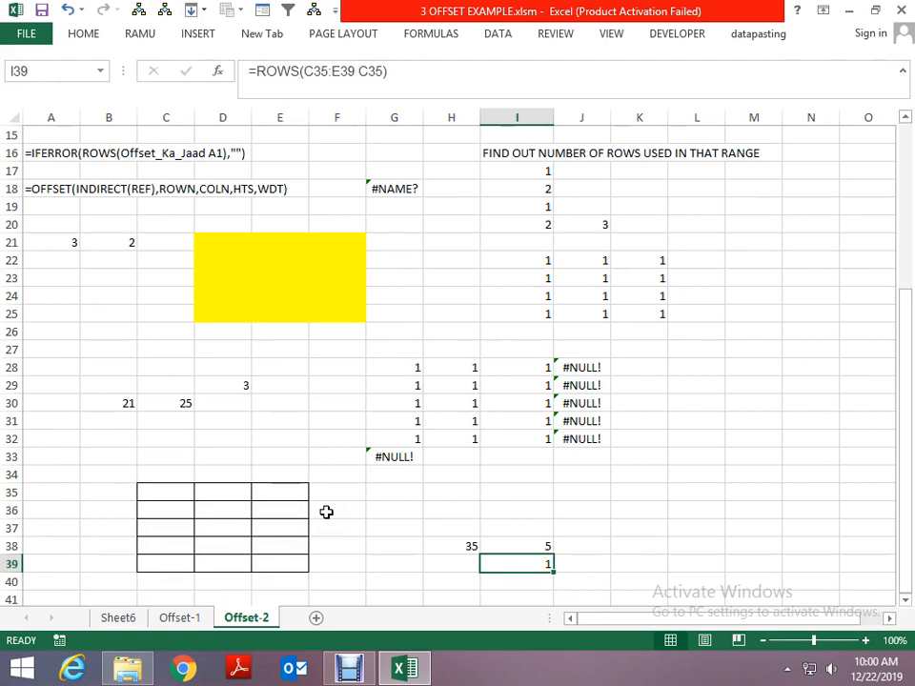
- Return to cell A21 and review its ROWS formula for the named range dd
{"action": "key", "text": "Home"}
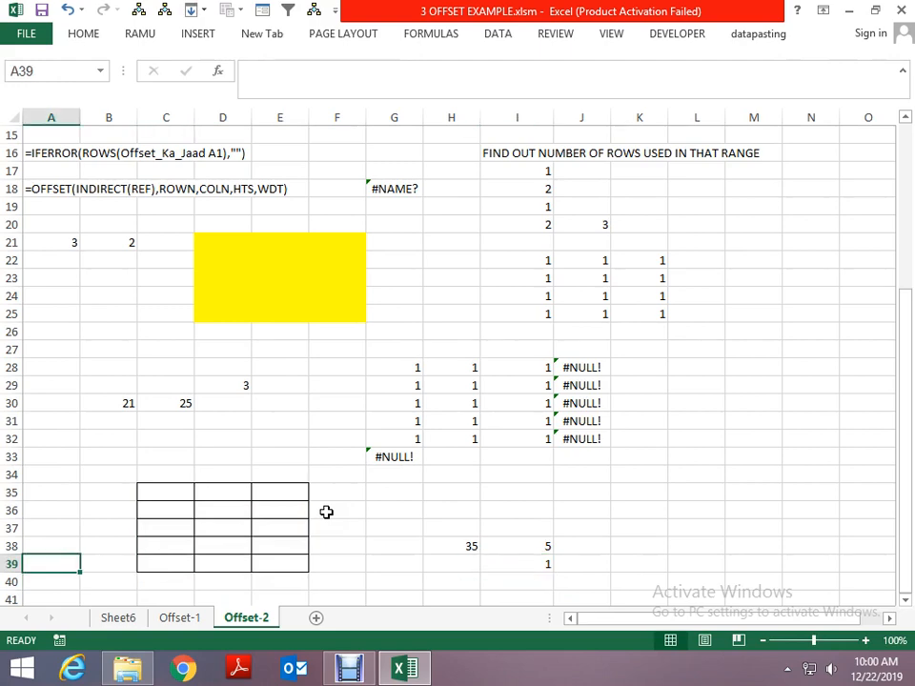
{"action": "key", "text": "Page_Up"}
{"action": "key", "text": "Down"}
{"action": "key", "text": "Down"}
{"action": "key", "text": "Down"}
{"action": "key", "text": "Down"}
{"action": "key", "text": "Down"}
{"action": "key", "text": "Down"}
{"action": "key", "text": "Down"}
{"action": "key", "text": "Down"}
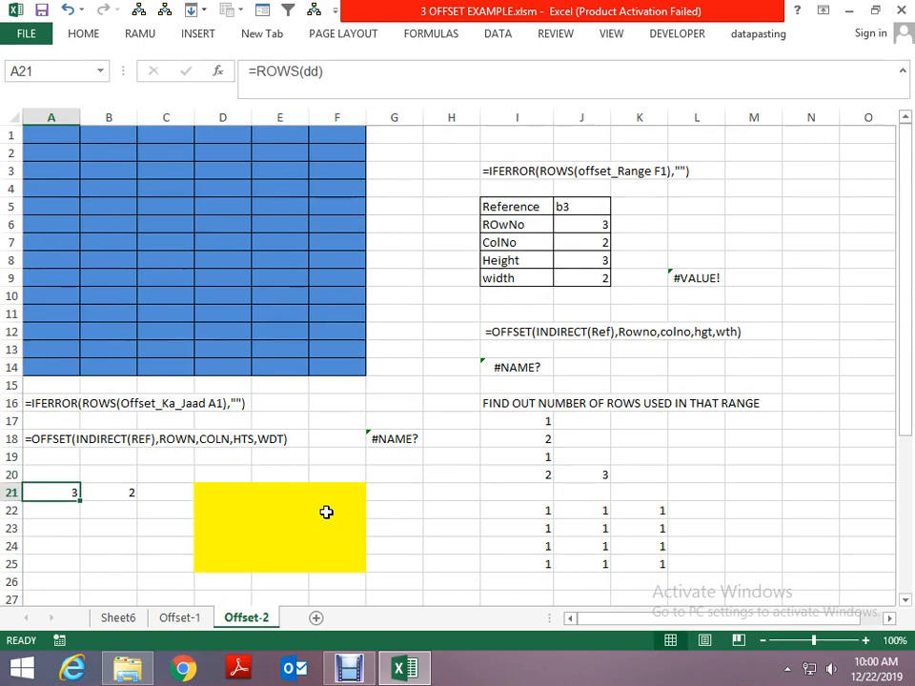
- Replace the formula in cell A1 of the blue grid with =ROWS(dd A1)
{"action": "key", "text": "Up"}
{"action": "key", "text": "Up"}
{"action": "key", "text": "Up"}
{"action": "key", "text": "Up"}
{"action": "key", "text": "Up"}
{"action": "key", "text": "Up"}
{"action": "key", "text": "Up"}
{"action": "key", "text": "Up"}
{"action": "key", "text": "Up"}
{"action": "key", "text": "Up"}
{"action": "key", "text": "Up"}
{"action": "key", "text": "Up"}
{"action": "key", "text": "Up"}
{"action": "key", "text": "Up"}
{"action": "key", "text": "Up"}
{"action": "key", "text": "Up"}
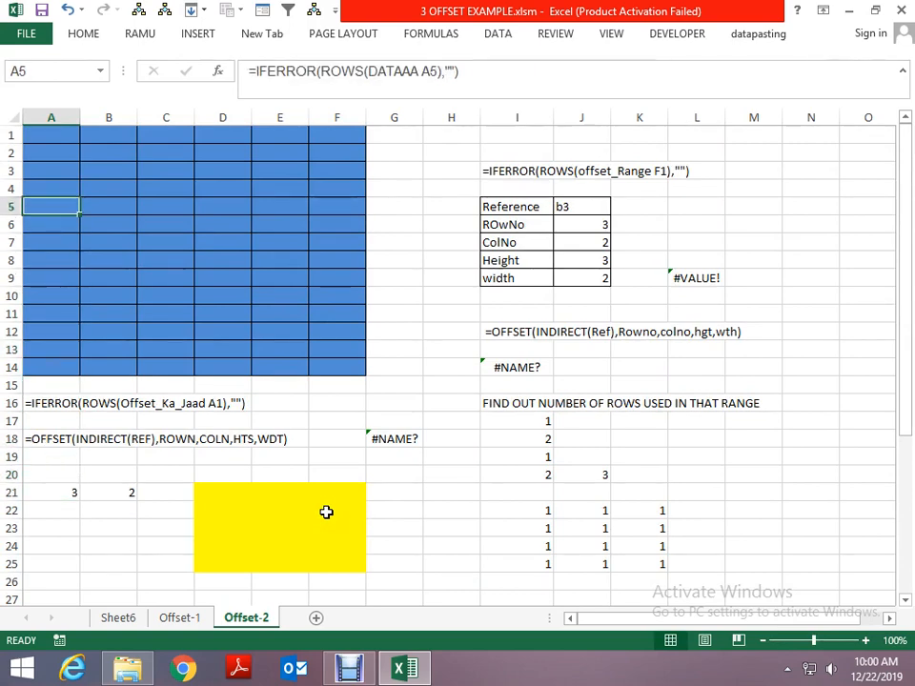
{"action": "key", "text": "Down"}
{"action": "key", "text": "Down"}
{"action": "key", "text": "Down"}
{"action": "key", "text": "Down"}
{"action": "key", "text": "Down"}
{"action": "key", "text": "Down"}
{"action": "key", "text": "Down"}
{"action": "key", "text": "Down"}
{"action": "key", "text": "Down"}
{"action": "key", "text": "Down"}
{"action": "key", "text": "Down"}
{"action": "key", "text": "Up"}
{"action": "key", "text": "Up"}
{"action": "key", "text": "Up"}
{"action": "key", "text": "Up"}
{"action": "key", "text": "Up"}
{"action": "key", "text": "Up"}
{"action": "key", "text": "Up"}
{"action": "key", "text": "Up"}
{"action": "key", "text": "Up"}
{"action": "key", "text": "Up"}
{"action": "key", "text": "Up"}
{"action": "key", "text": "Up"}
{"action": "key", "text": "Up"}
{"action": "key", "text": "Up"}
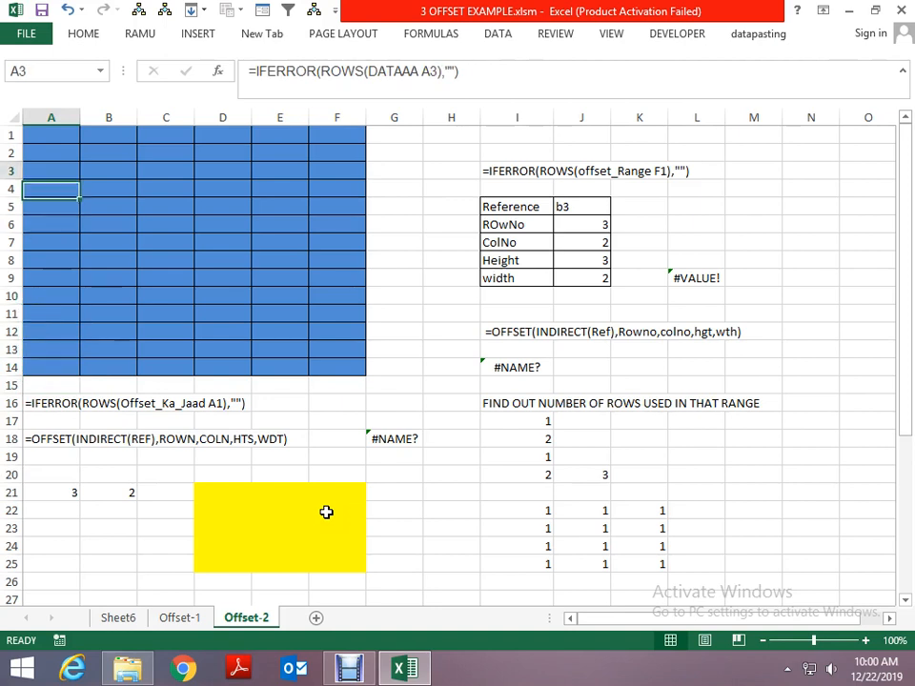
{"action": "type", "text": "="}
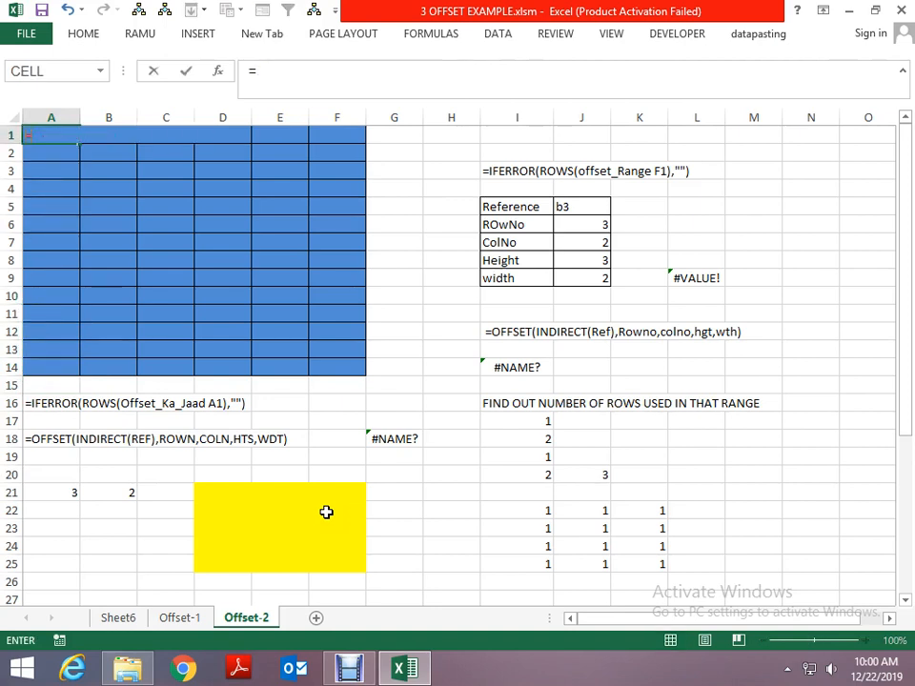
{"action": "type", "text": "rows"}
{"action": "key", "text": "Tab"}
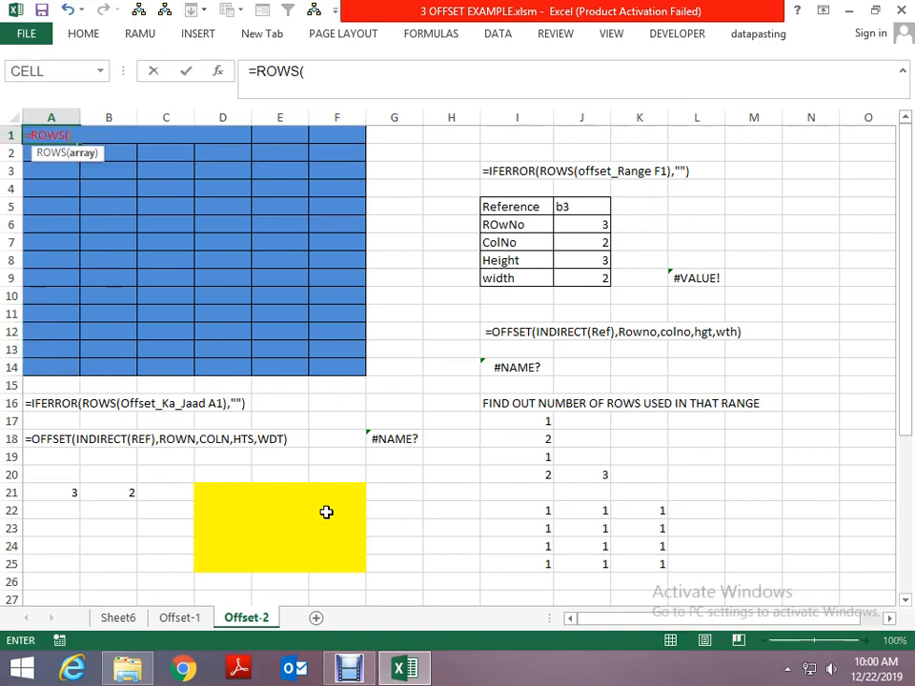
{"action": "type", "text": "dd"}
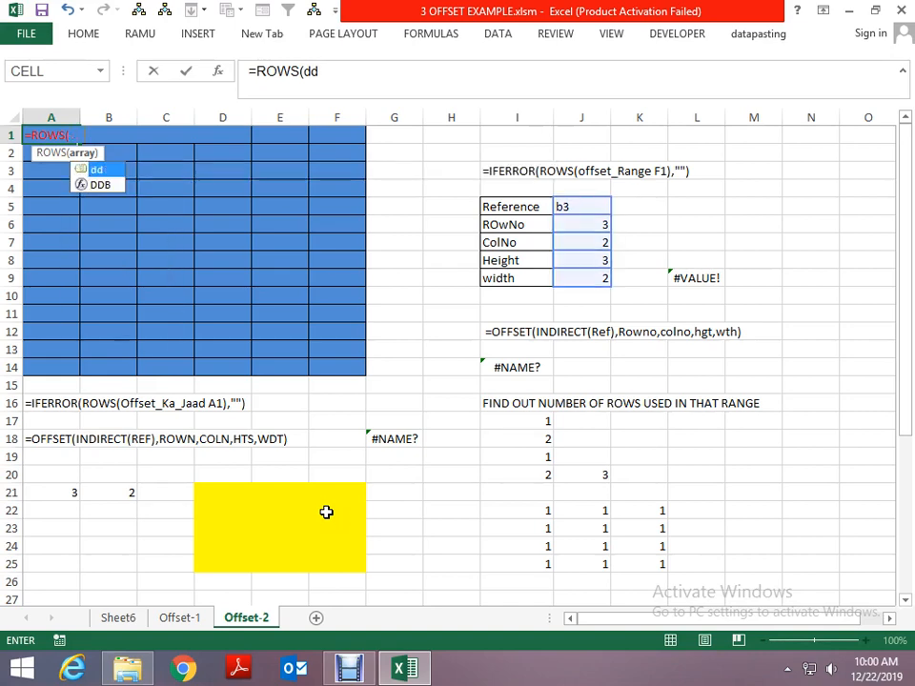
{"action": "type", "text": " a1"}
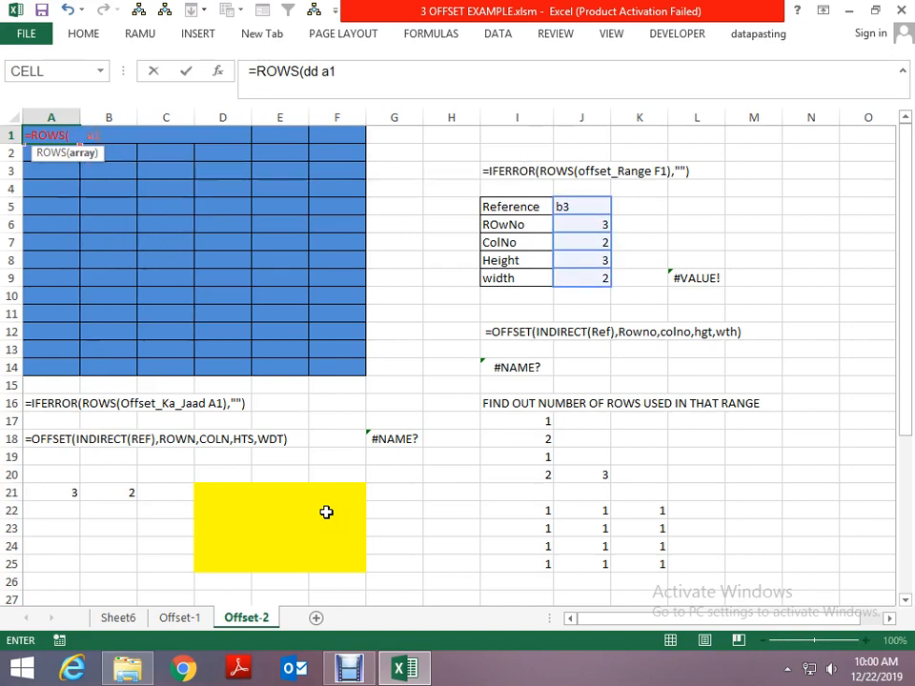
{"action": "key", "text": "Return"}
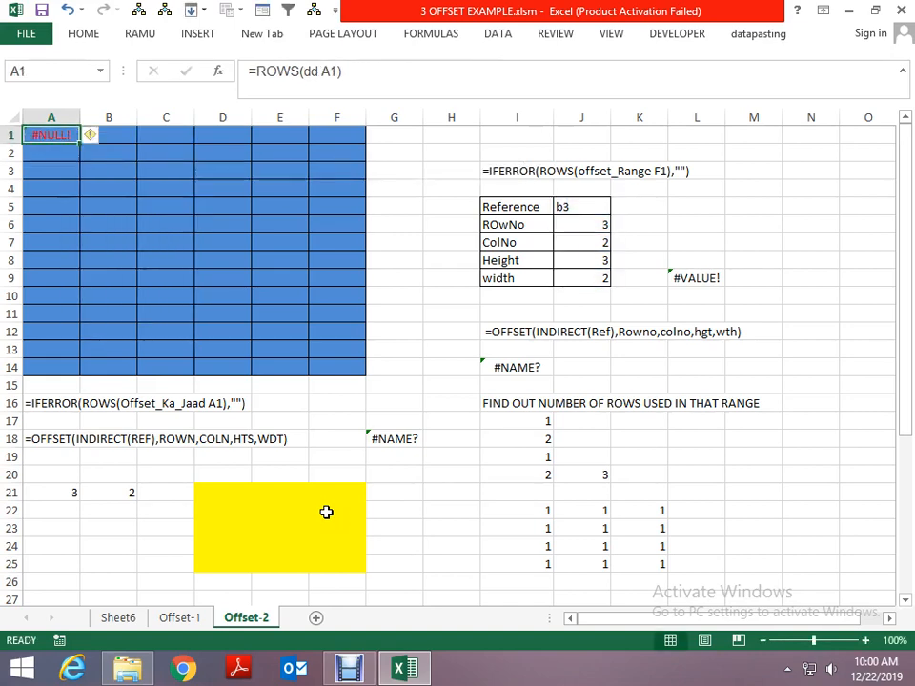
- Fill the A1 formula down to row 14 and across to column F, covering the grid A1:F14
{"action": "key", "text": "shift+Down"}
{"action": "key", "text": "shift+Down"}
{"action": "key", "text": "shift+Down"}
{"action": "key", "text": "shift+Down"}
{"action": "key", "text": "shift+Down"}
{"action": "key", "text": "shift+Down"}
{"action": "key", "text": "shift+Down"}
{"action": "key", "text": "shift+Down"}
{"action": "key", "text": "shift+Down"}
{"action": "key", "text": "shift+Down"}
{"action": "key", "text": "shift+Down"}
{"action": "key", "text": "shift+Down"}
{"action": "key", "text": "shift+Down"}
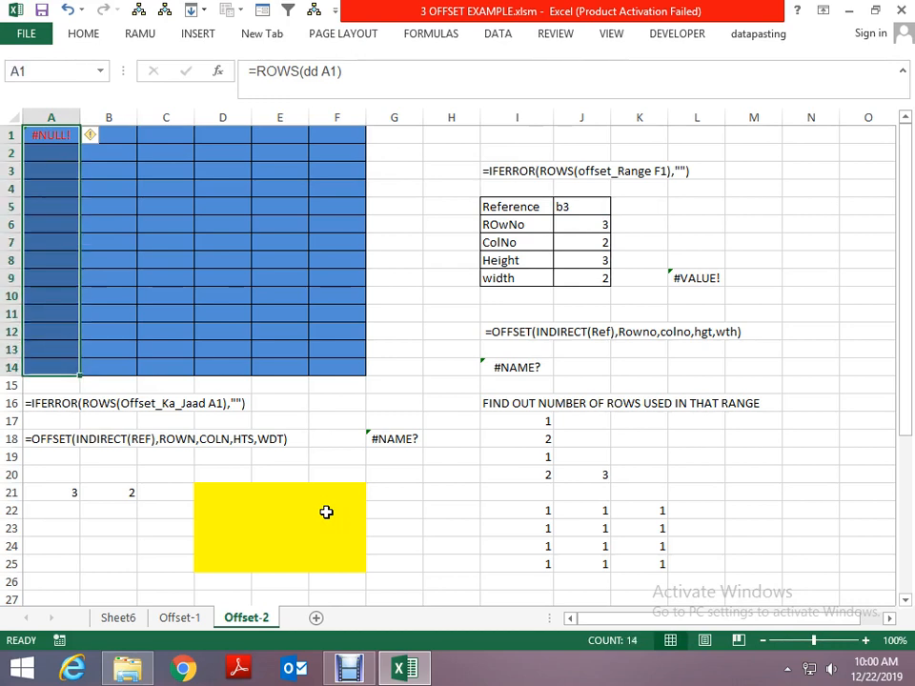
{"action": "key", "text": "ctrl+d"}
{"action": "key", "text": "shift+Right"}
{"action": "key", "text": "shift+Right"}
{"action": "key", "text": "shift+Right"}
{"action": "key", "text": "shift+Right"}
{"action": "key", "text": "shift+Right"}
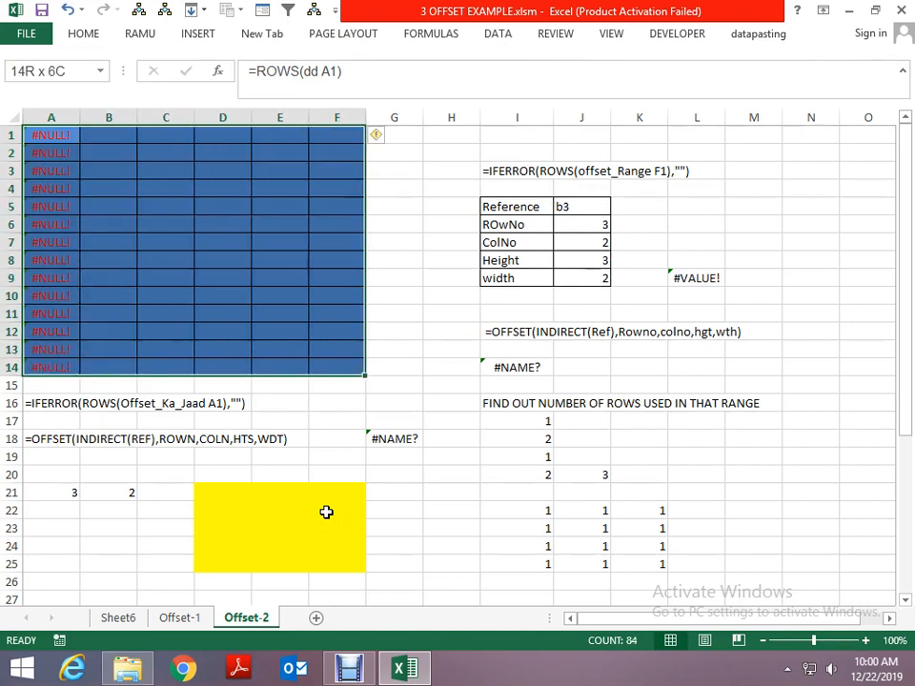
{"action": "key", "text": "ctrl+r"}
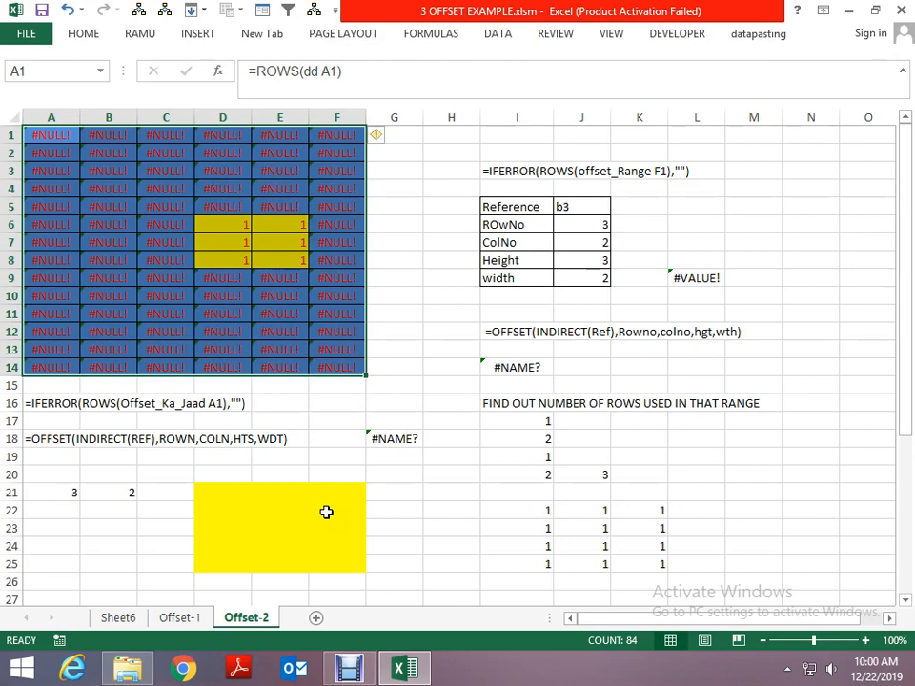
- Open the Conditional Formatting Rules Manager from a cell inside the blue grid to inspect its highlighting rule
{"action": "key", "text": "Up"}
{"action": "key", "text": "Down"}
{"action": "key", "text": "Right"}
{"action": "key", "text": "Right"}
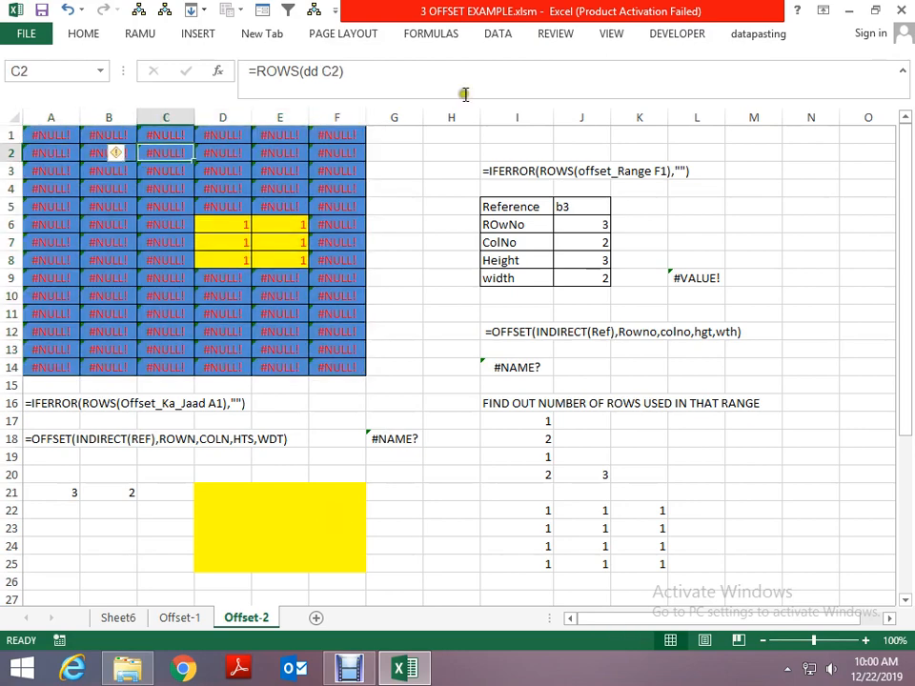
{"action": "left_click", "coordinate": [86, 33]}
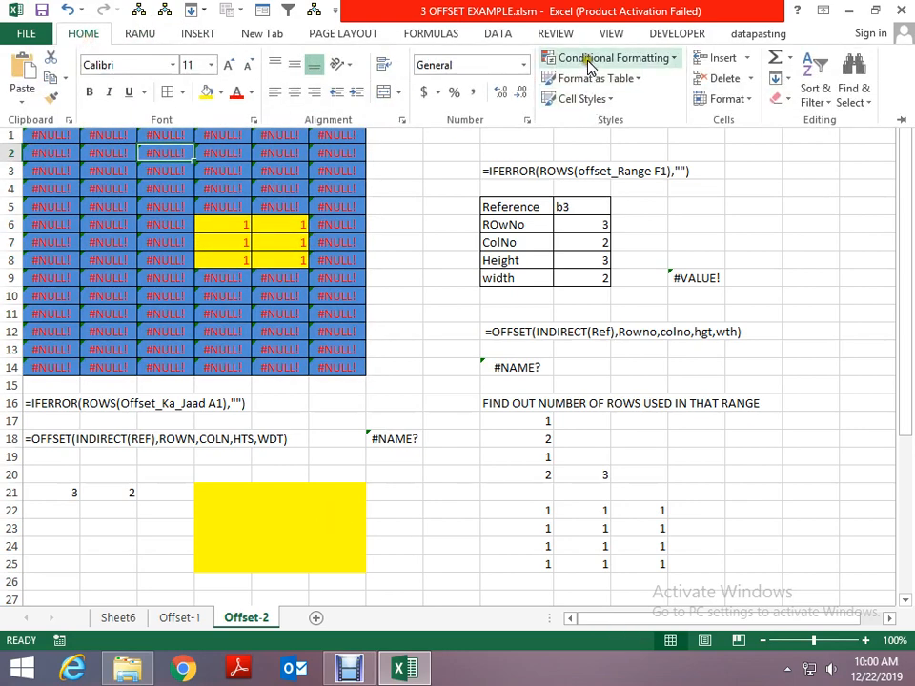
{"action": "left_click", "coordinate": [591, 61]}
{"action": "left_click", "coordinate": [586, 324]}
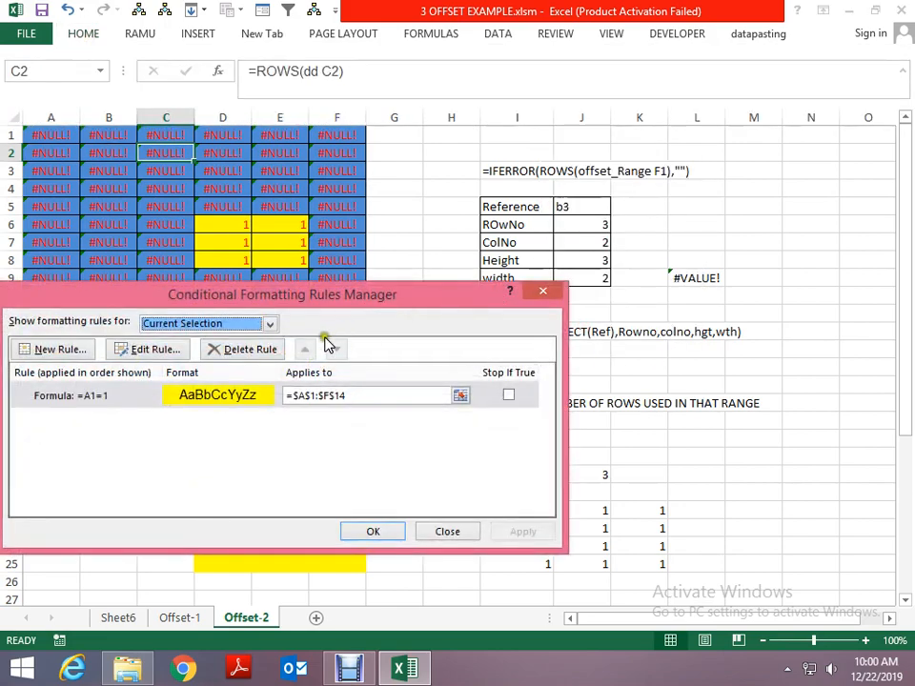
- Delete the =A1=1 conditional formatting rule applied to A1:F14 and apply the change
{"action": "left_click", "coordinate": [241, 349]}
{"action": "left_click", "coordinate": [519, 531]}
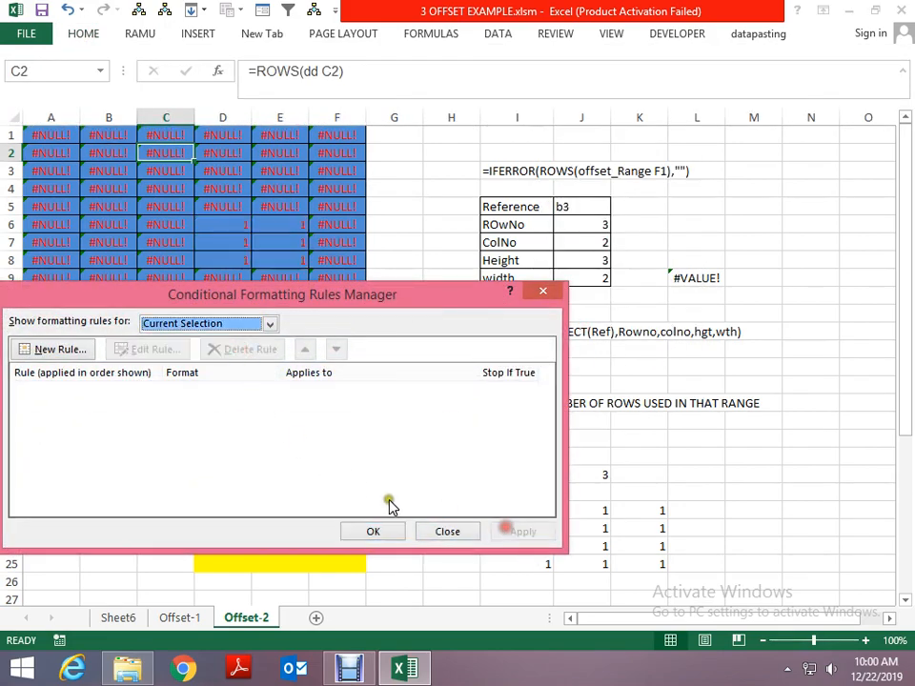
{"action": "left_click", "coordinate": [382, 533]}
- Set the Reference value in the OFFSET parameter table to a5
{"action": "key", "text": "Up"}
{"action": "key", "text": "Right"}
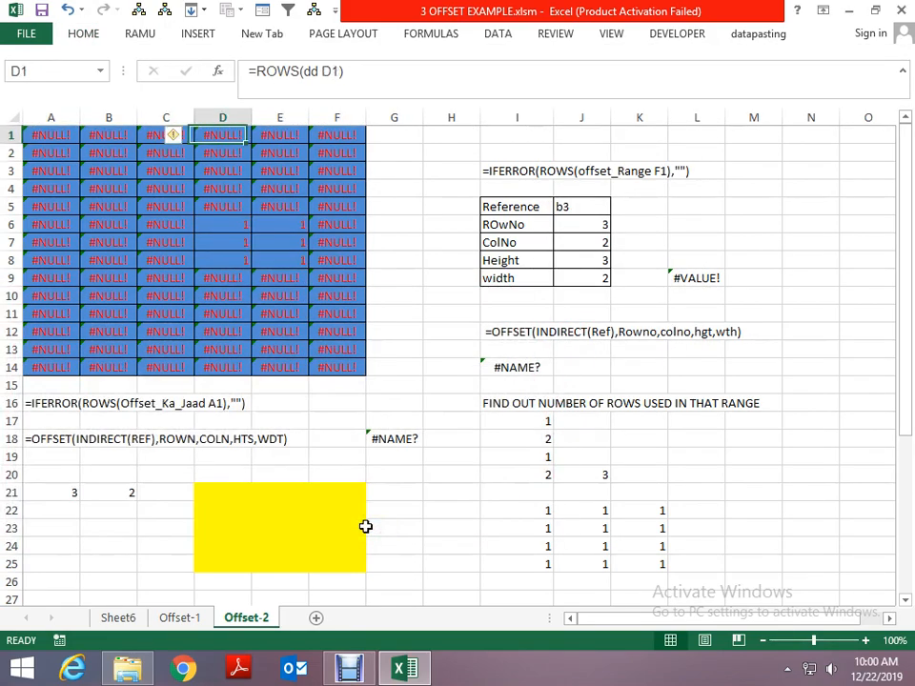
{"action": "key", "text": "Right"}
{"action": "key", "text": "Right"}
{"action": "key", "text": "Right"}
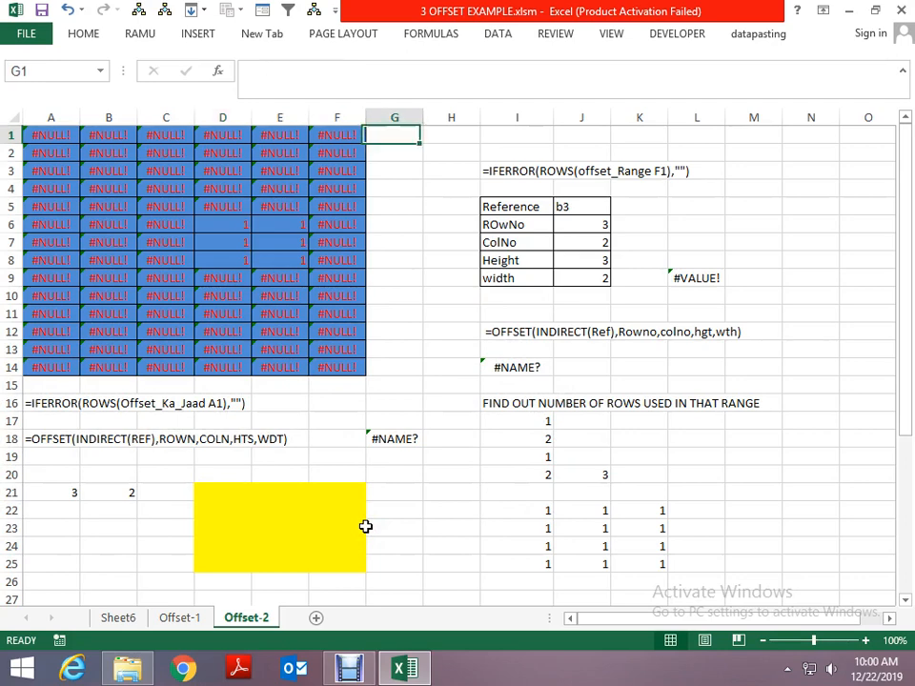
{"action": "key", "text": "Down"}
{"action": "key", "text": "Down"}
{"action": "key", "text": "Down"}
{"action": "key", "text": "Right"}
{"action": "key", "text": "Right"}
{"action": "key", "text": "Right"}
{"action": "key", "text": "Down"}
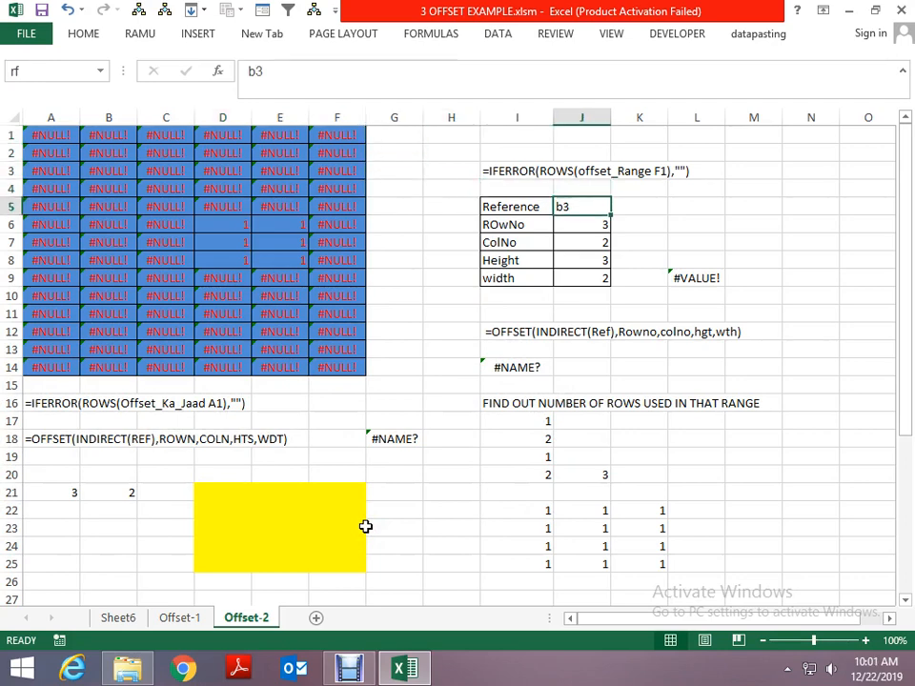
{"action": "type", "text": "a5"}
{"action": "key", "text": "Return"}
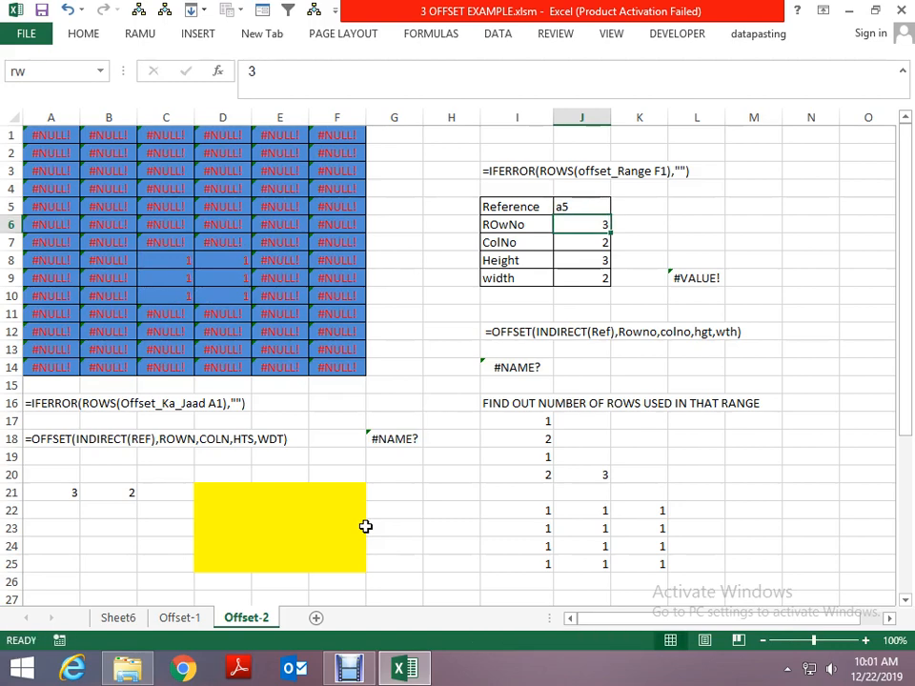
- Set Height to 2 and width to 3 in the OFFSET parameter table
{"action": "key", "text": "Down"}
{"action": "key", "text": "Down"}
{"action": "type", "text": "2"}
{"action": "key", "text": "Return"}
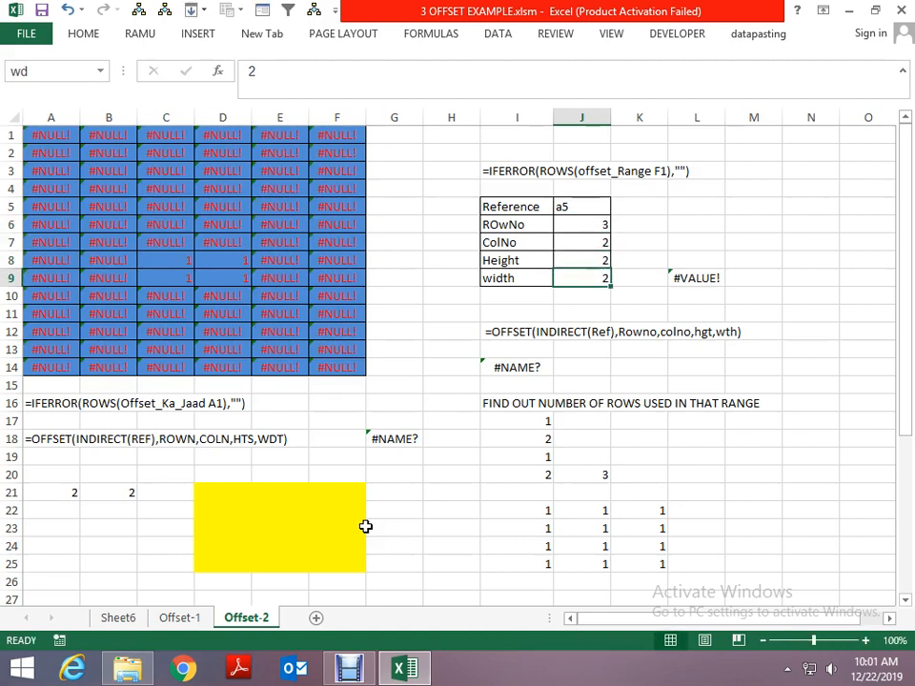
{"action": "type", "text": "3"}
{"action": "key", "text": "Return"}
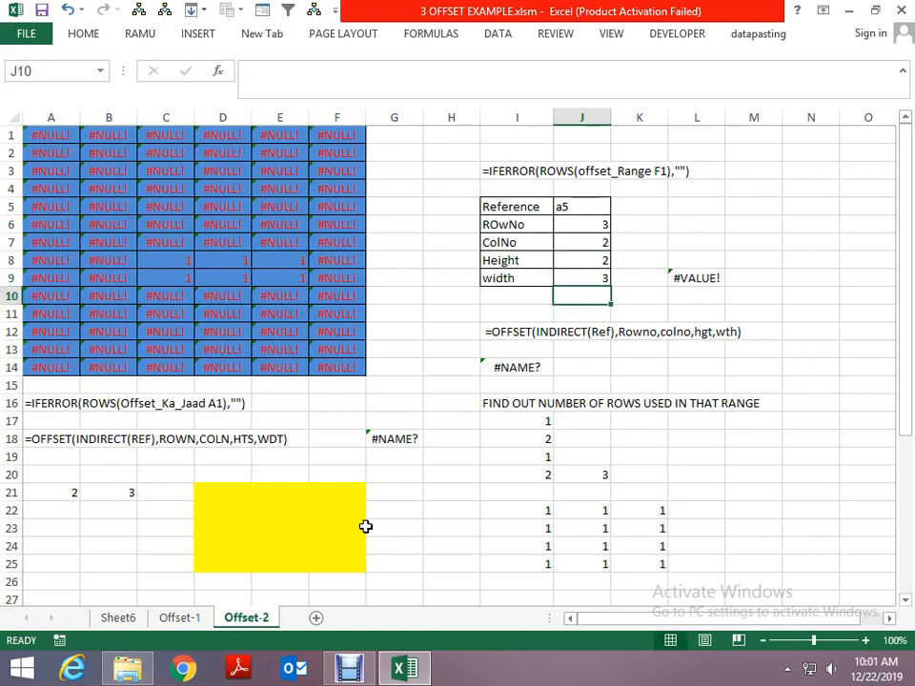
- Set the Reference value in the OFFSET parameter table to c2
{"action": "key", "text": "Up"}
{"action": "key", "text": "Up"}
{"action": "key", "text": "Up"}
{"action": "key", "text": "Up"}
{"action": "key", "text": "Up"}
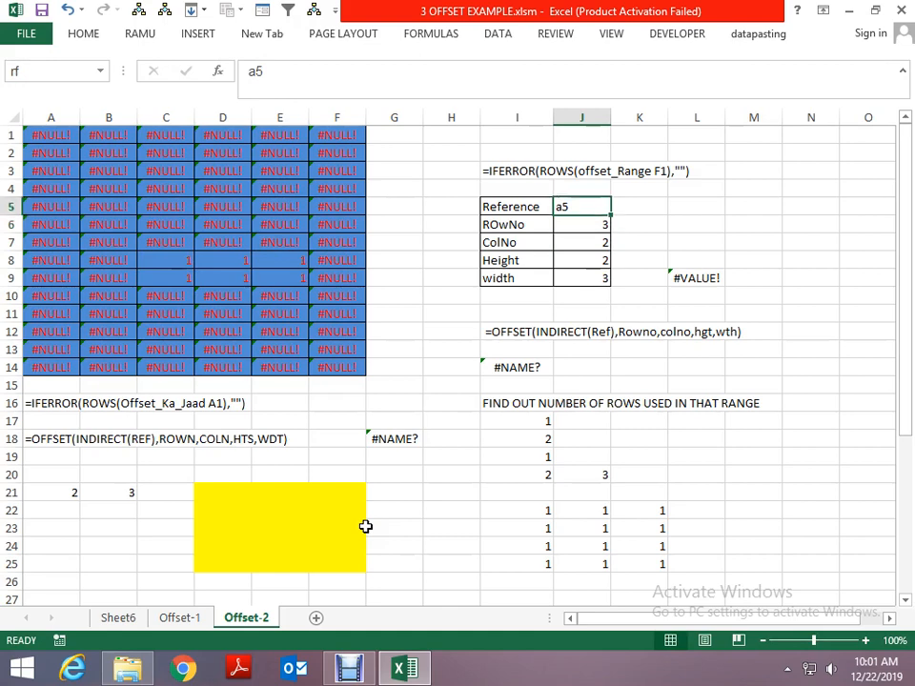
{"action": "type", "text": "c2"}
{"action": "key", "text": "Return"}
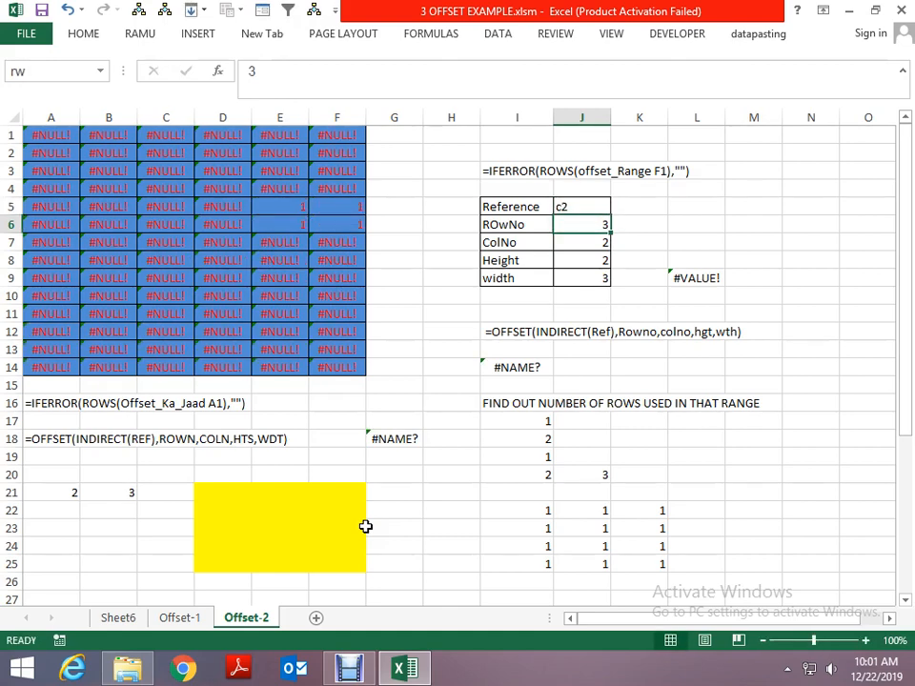
- Set the width in the OFFSET parameter table to 1
{"action": "key", "text": "Left"}
{"action": "key", "text": "Up"}
{"action": "key", "text": "Right"}
{"action": "key", "text": "Down"}
{"action": "key", "text": "Down"}
{"action": "key", "text": "Down"}
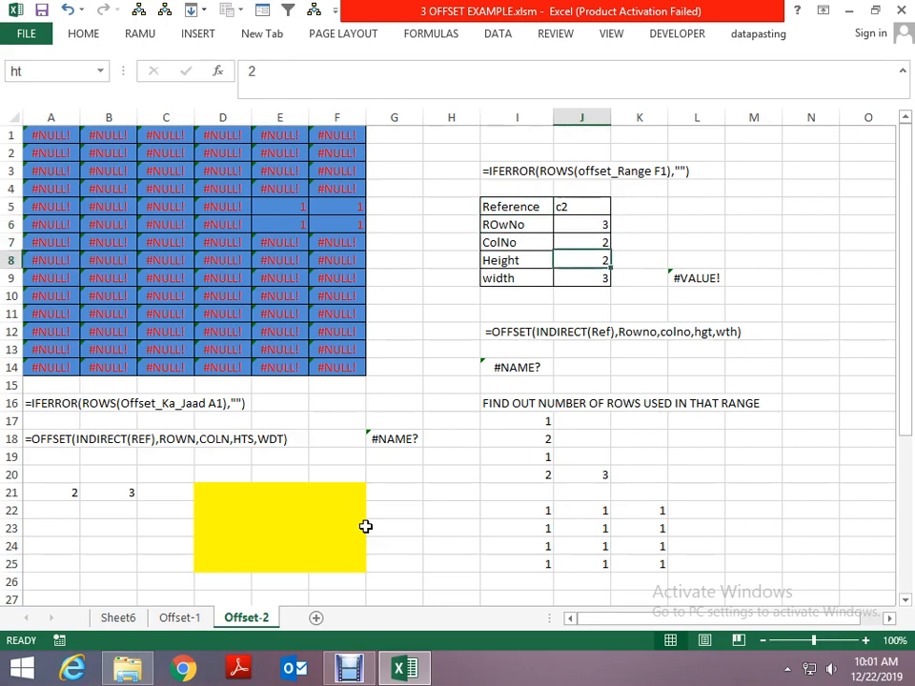
{"action": "key", "text": "Down"}
{"action": "type", "text": "1"}
{"action": "key", "text": "Return"}
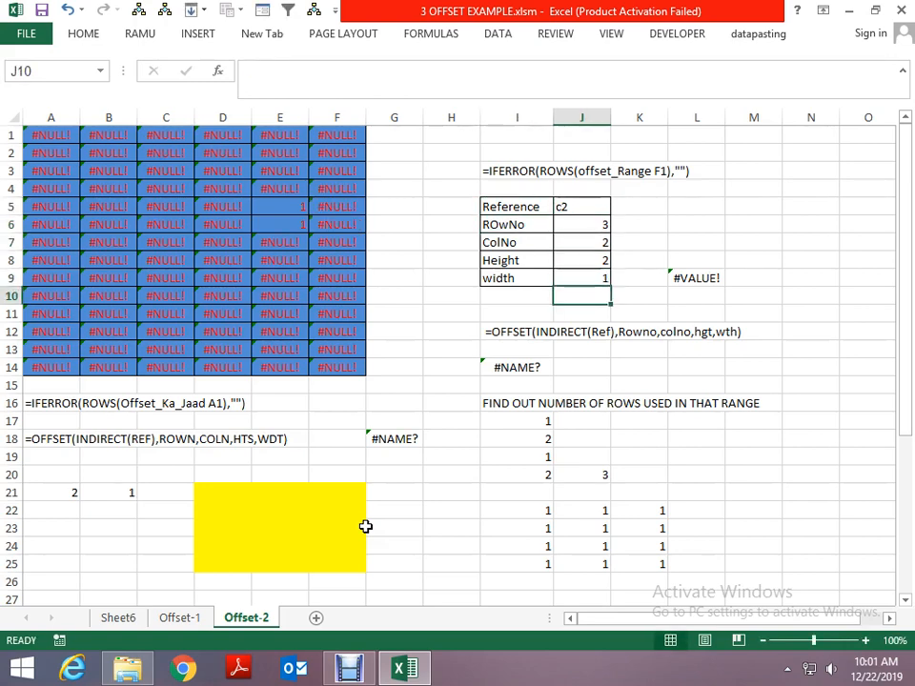
- Try to wrap the ROWS formula in cell A1 in IFERROR with "" as the error value, and undo the edit
{"action": "key", "text": "Up"}
{"action": "key", "text": "Up"}
{"action": "key", "text": "Up"}
{"action": "key", "text": "Up"}
{"action": "key", "text": "Up"}
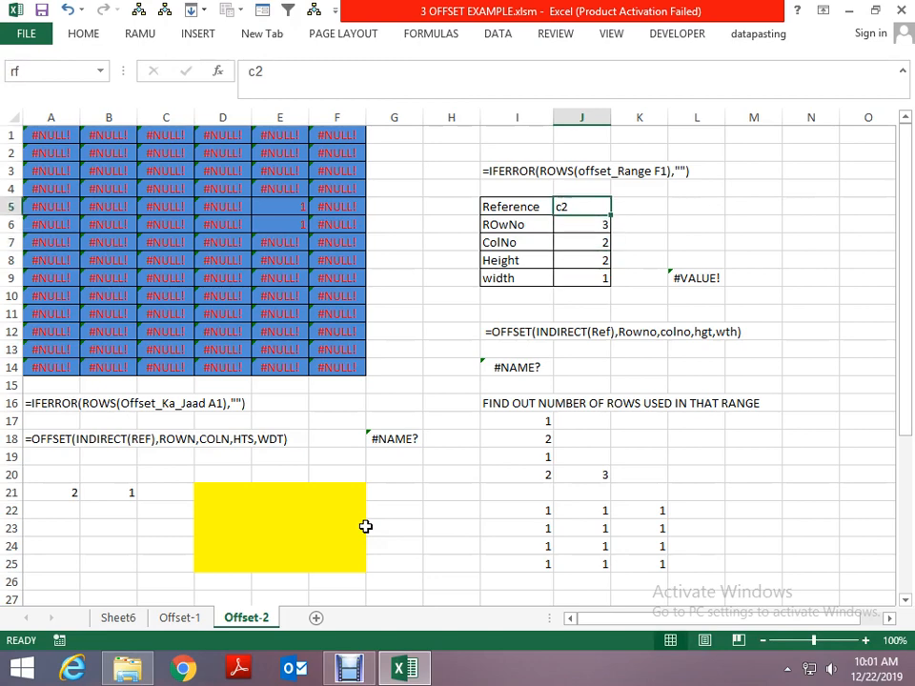
{"action": "key", "text": "Up"}
{"action": "key", "text": "Up"}
{"action": "key", "text": "Left"}
{"action": "key", "text": "ctrl+Left"}
{"action": "key", "text": "ctrl+Left"}
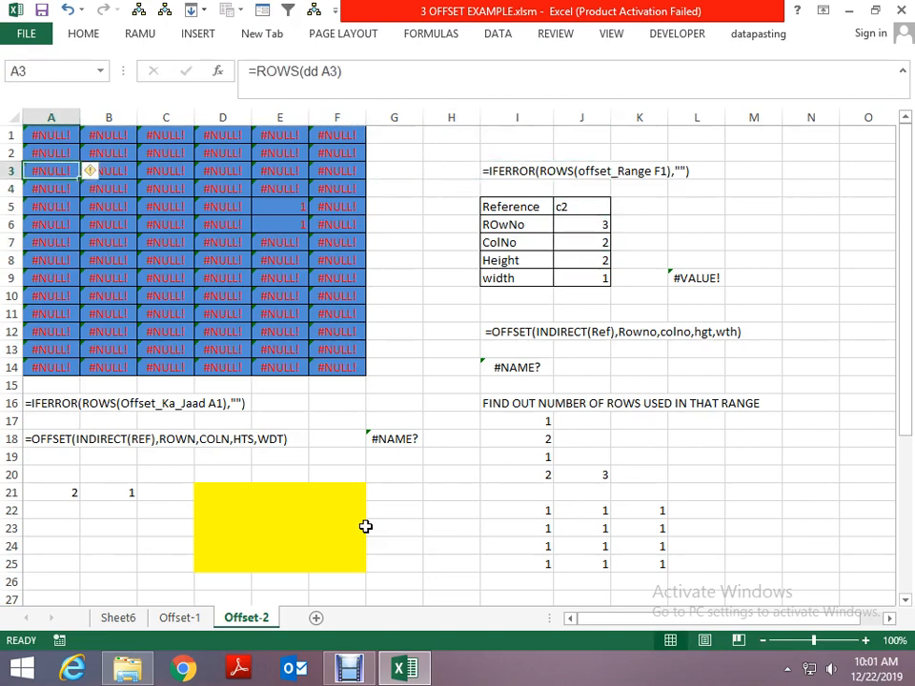
{"action": "key", "text": "Up"}
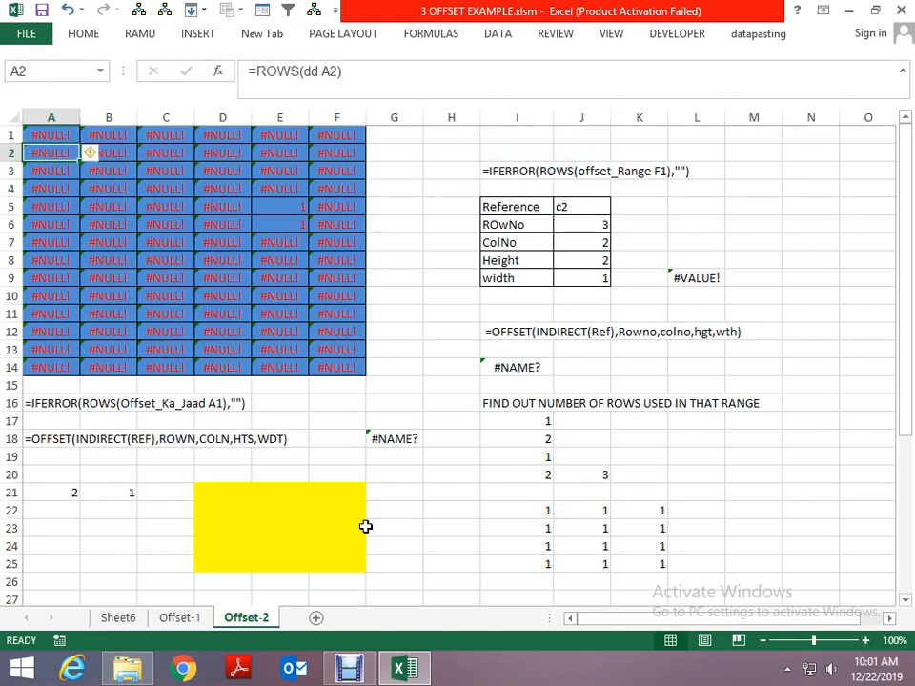
{"action": "key", "text": "Up"}
{"action": "key", "text": "F2"}
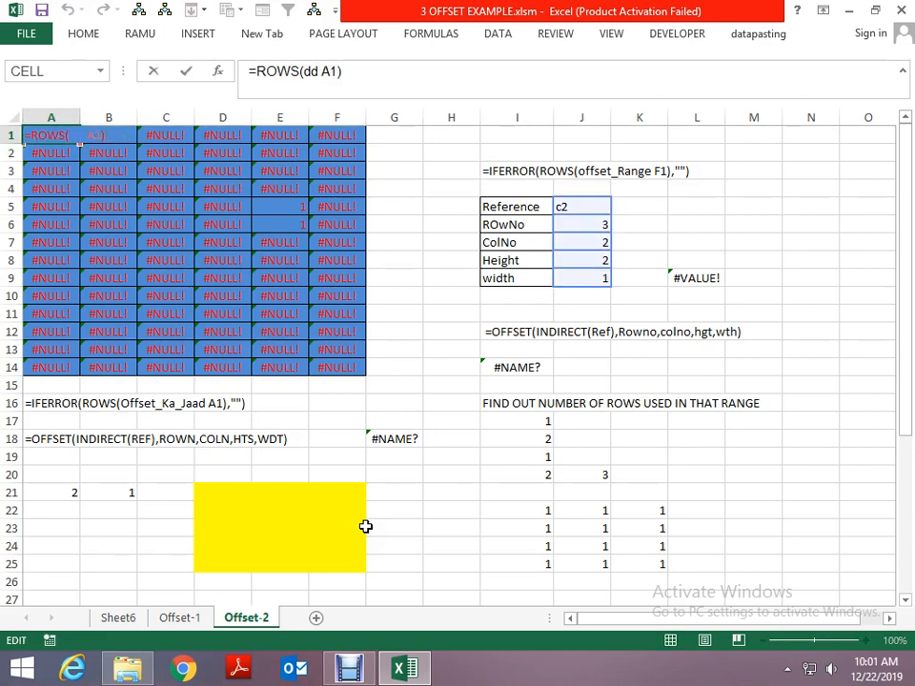
{"action": "type", "text": "IFE"}
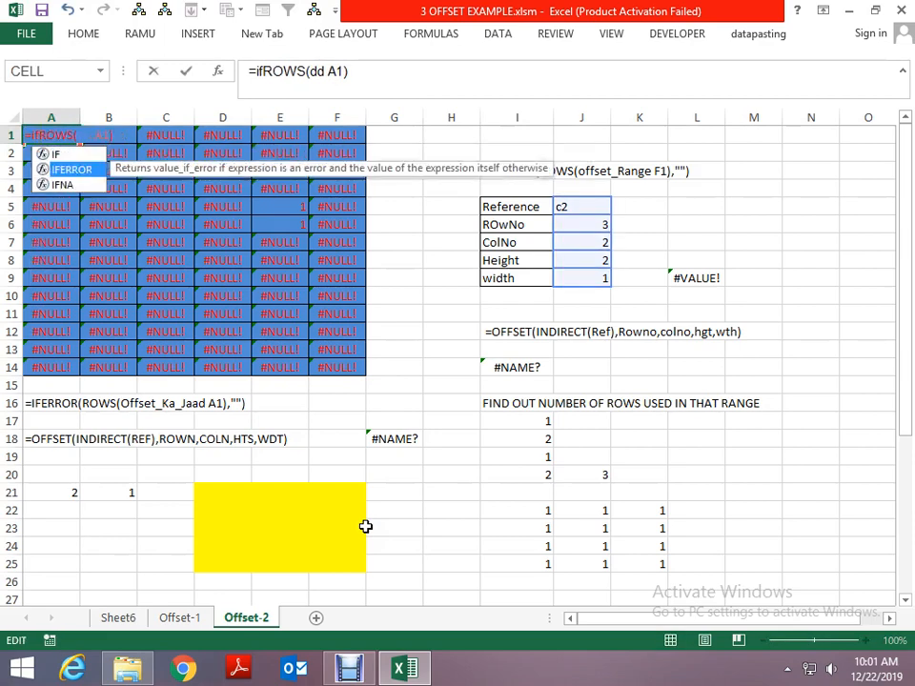
{"action": "key", "text": "Tab"}
{"action": "key", "text": "Right"}
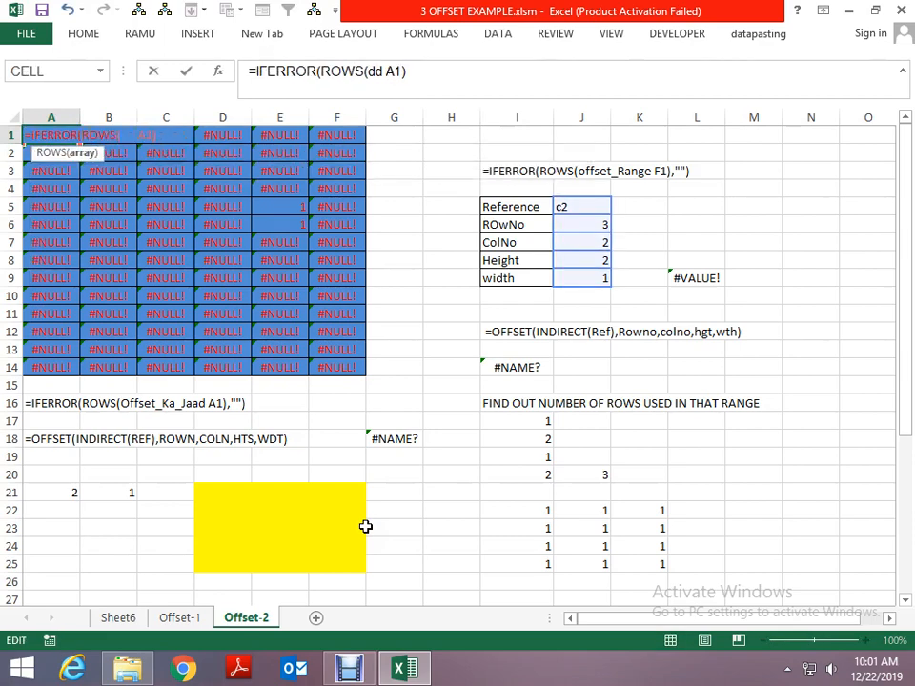
{"action": "type", "text": ","}
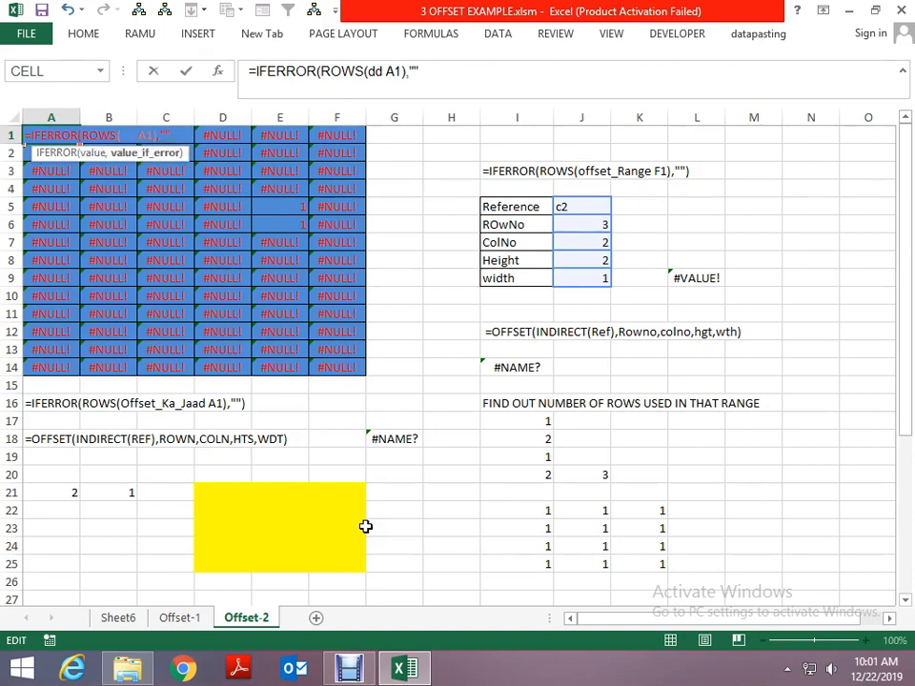
{"action": "type", "text": "\"\""}
{"action": "key", "text": "Return"}
{"action": "key", "text": "Return"}
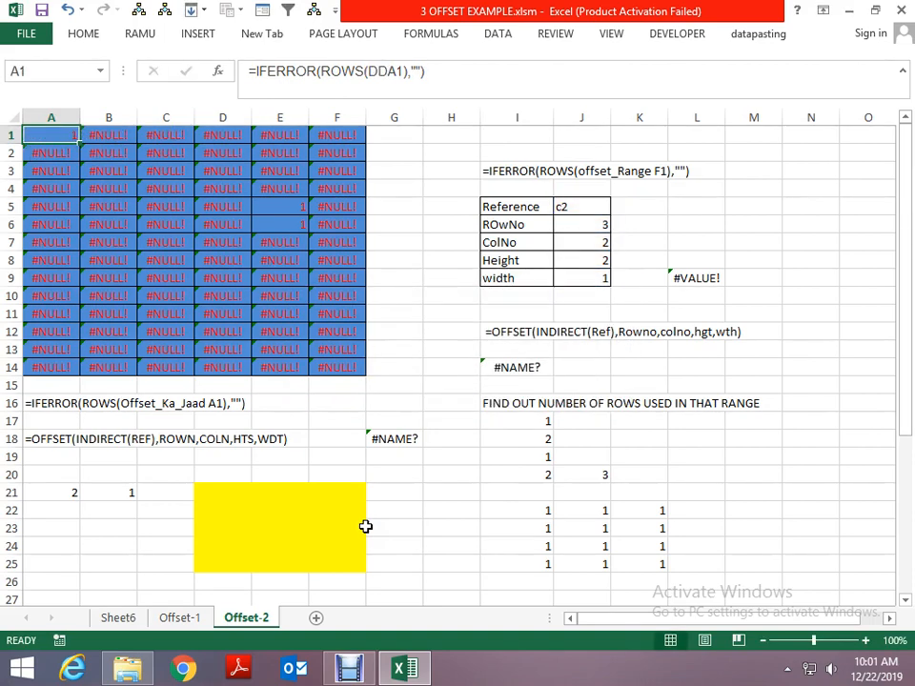
{"action": "key", "text": "Return"}
{"action": "key", "text": "shift+Return"}
{"action": "key", "text": "ctrl+z"}
- Retry enclosing A1's original ROWS(dd A1) formula in IFERROR with an empty-text fallback, and undo that entry
{"action": "key", "text": "F2"}
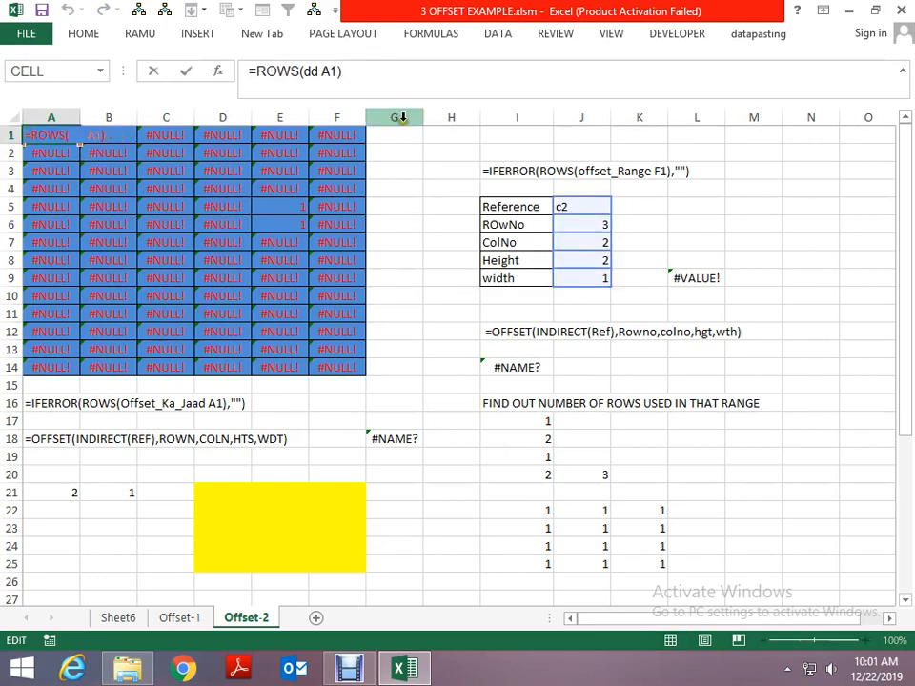
{"action": "left_click", "coordinate": [394, 89]}
{"action": "key", "text": "Home"}
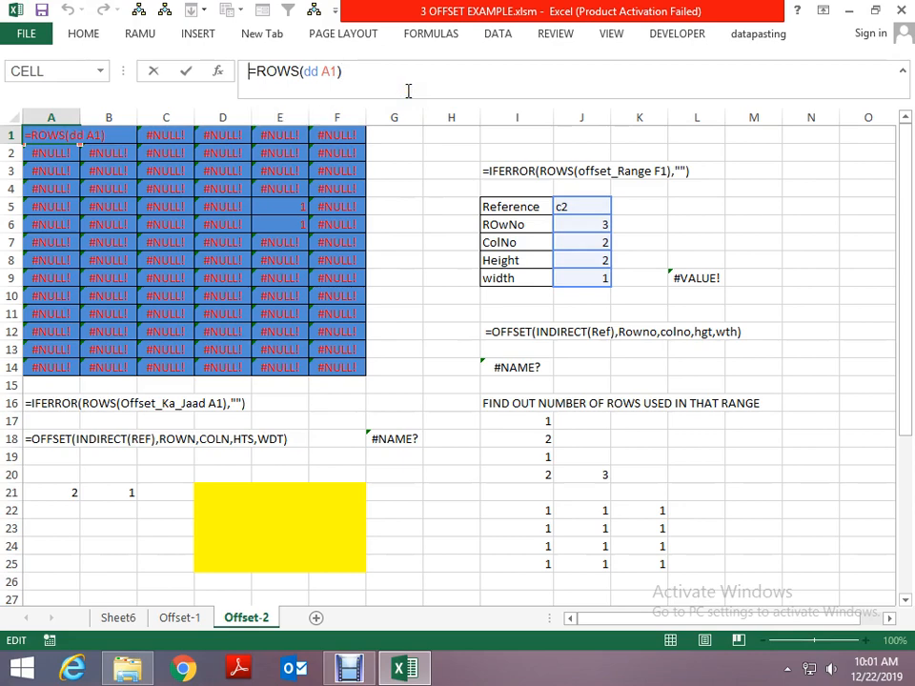
{"action": "type", "text": "IFERROR(ROWS(DDA1)"}
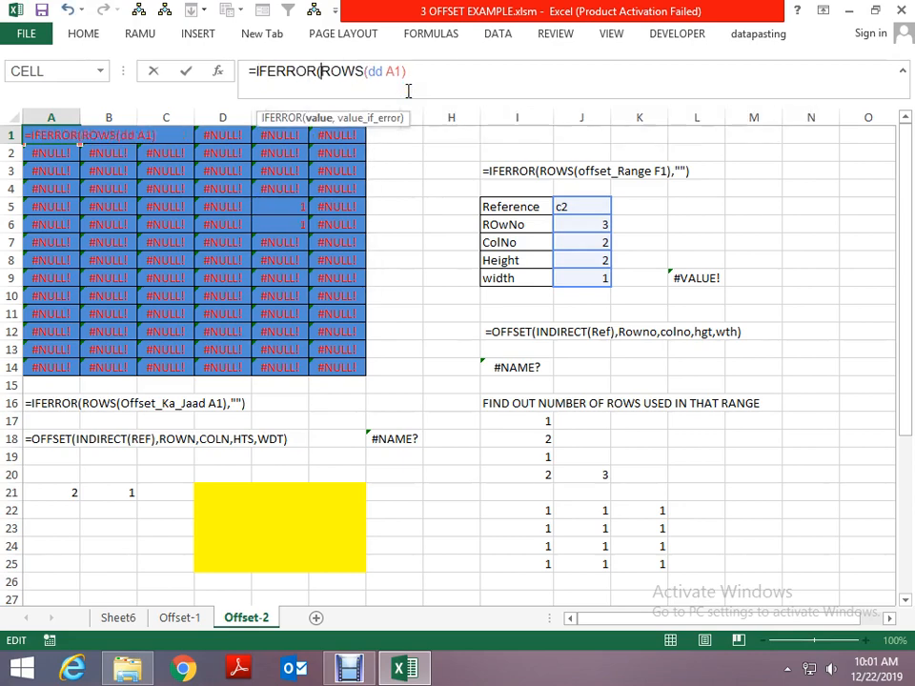
{"action": "type", "text": ",\"\""}
{"action": "key", "text": "Return"}
{"action": "key", "text": "Return"}
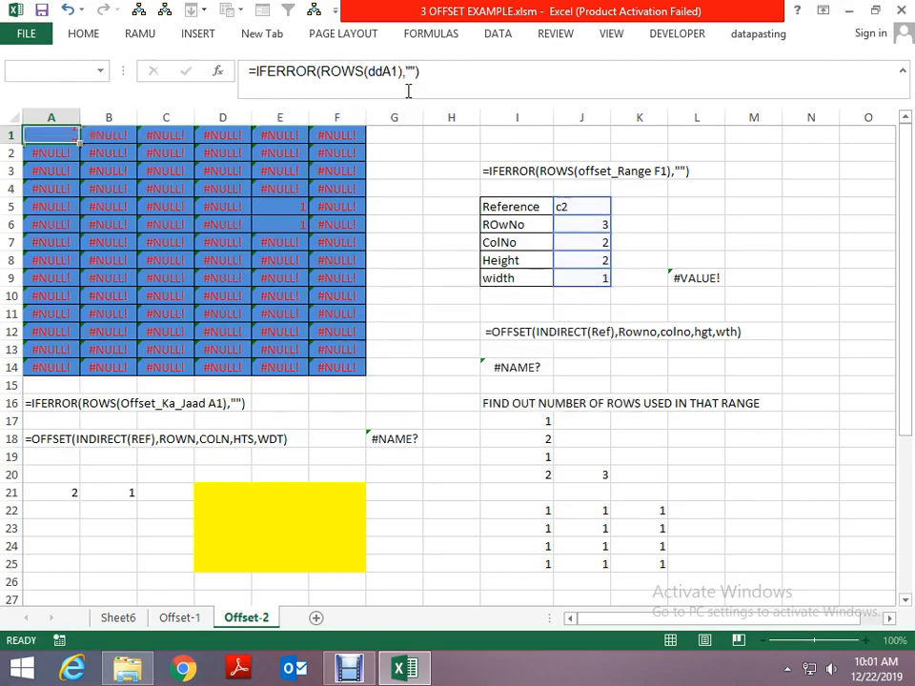
{"action": "key", "text": "ctrl+shift+Down"}
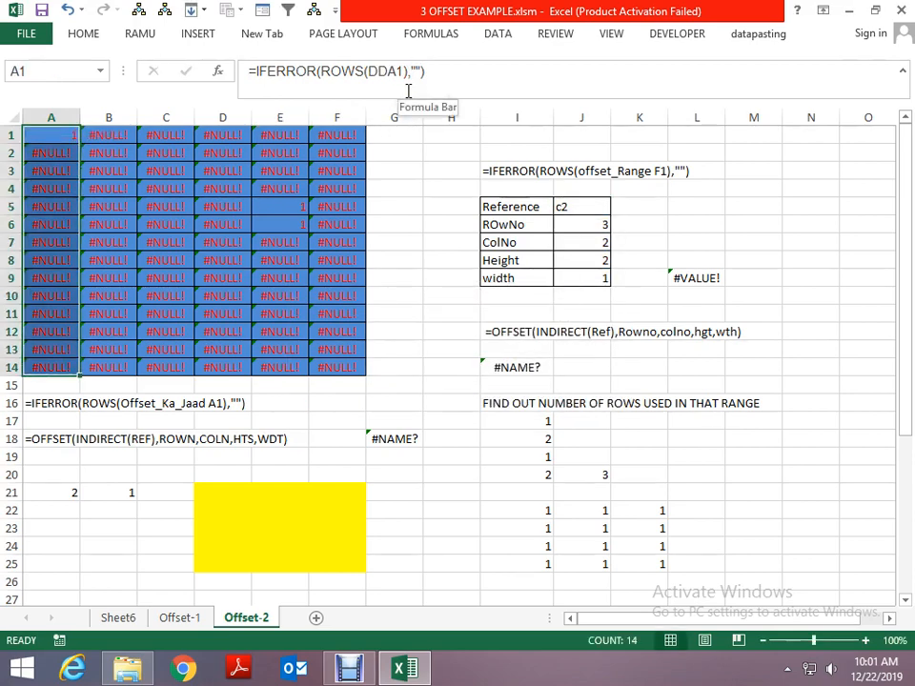
{"action": "key", "text": "ctrl+z"}
- Try once more to change cell A1 to IFERROR(ROWS(dd A1),"") and compare its formula with the one in A2
{"action": "left_click", "coordinate": [408, 91]}
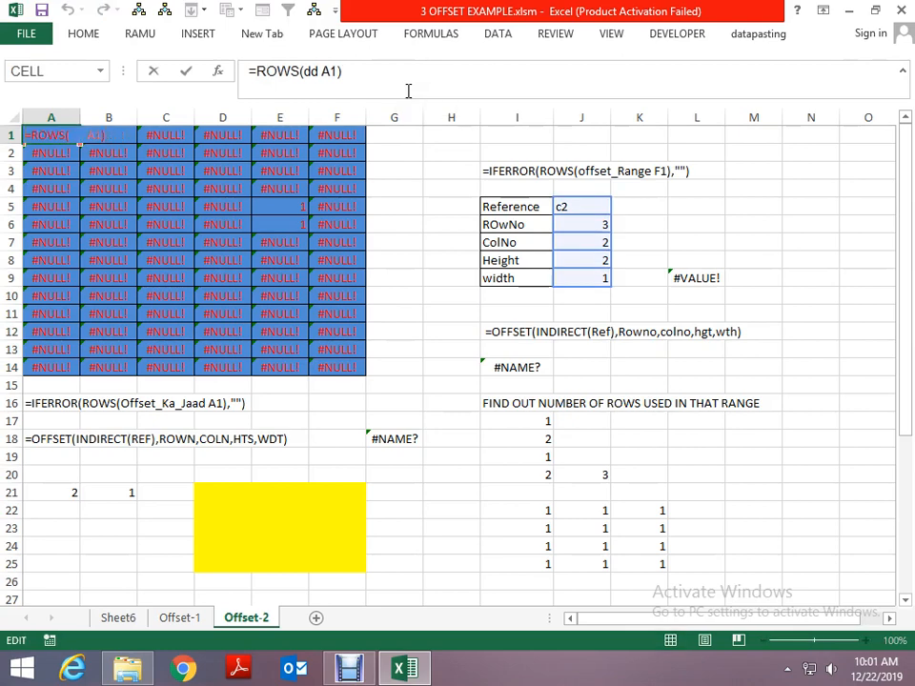
{"action": "type", "text": "I"}
{"action": "key", "text": "Down"}
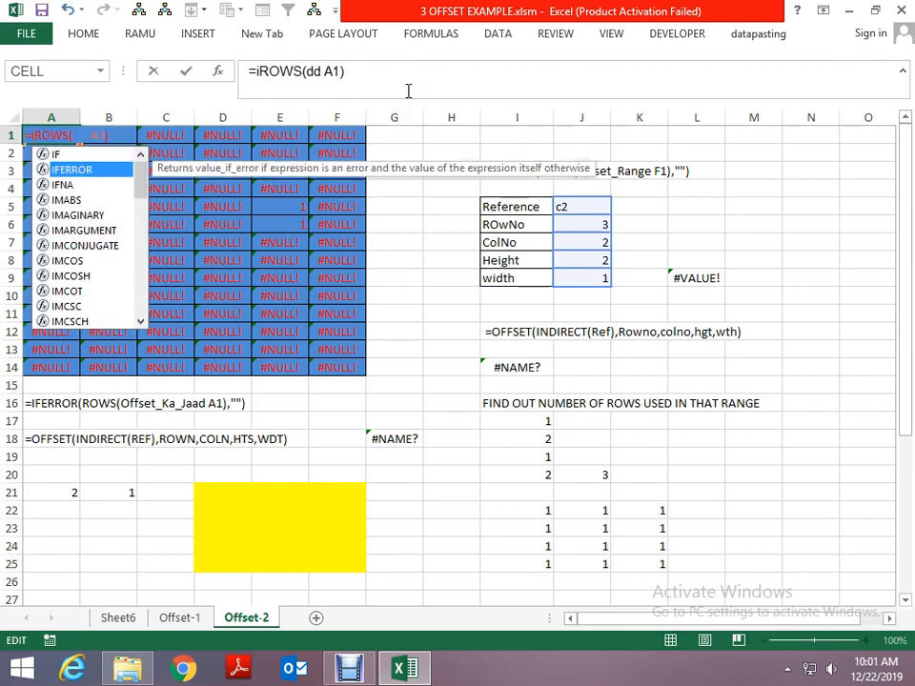
{"action": "key", "text": "Tab"}
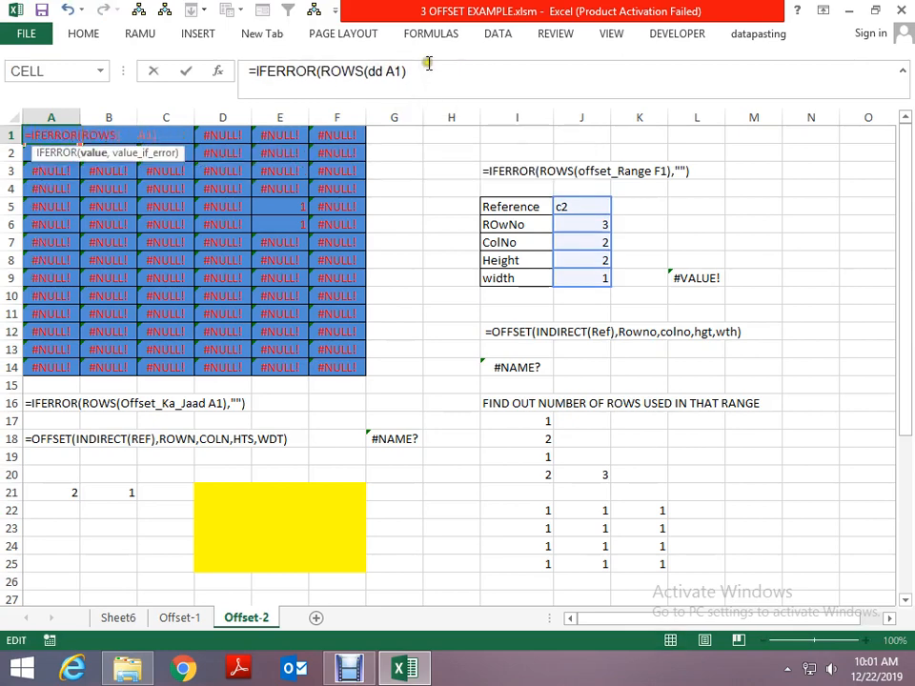
{"action": "left_click", "coordinate": [425, 72]}
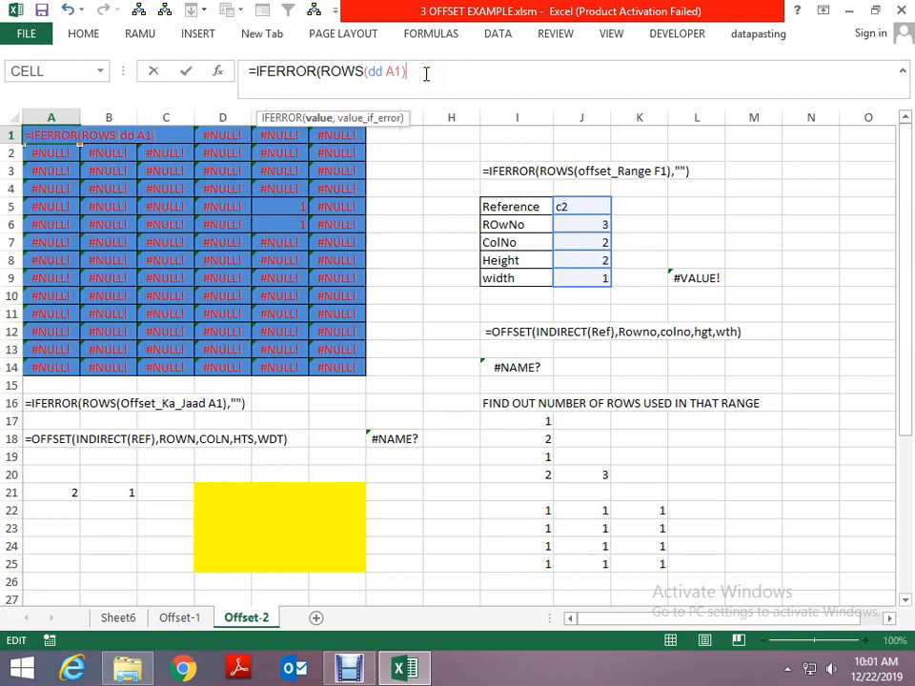
{"action": "type", "text": ","}
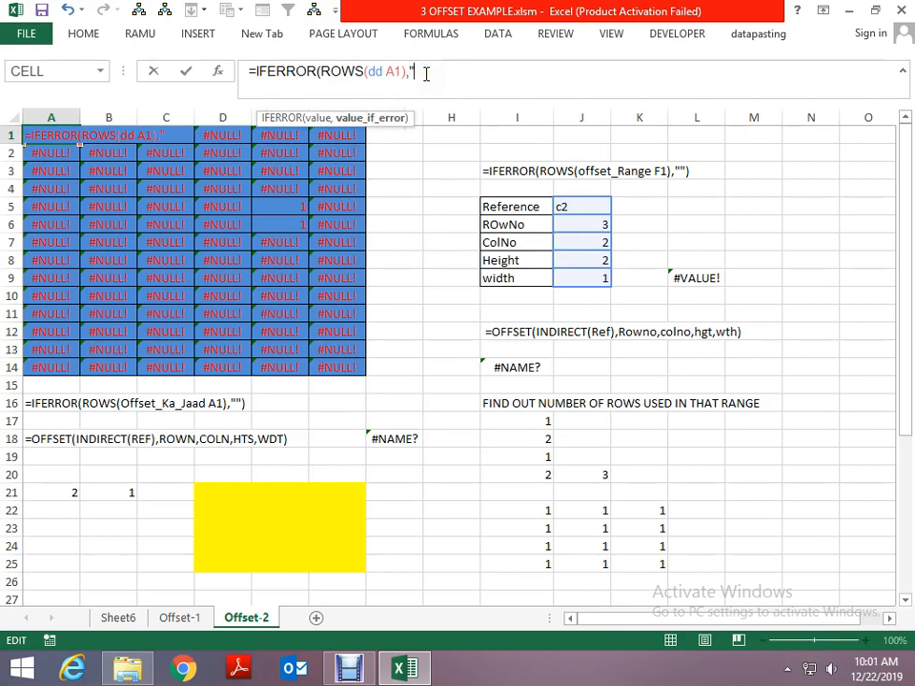
{"action": "type", "text": "\"\""}
{"action": "key", "text": "Return"}
{"action": "key", "text": "Return"}
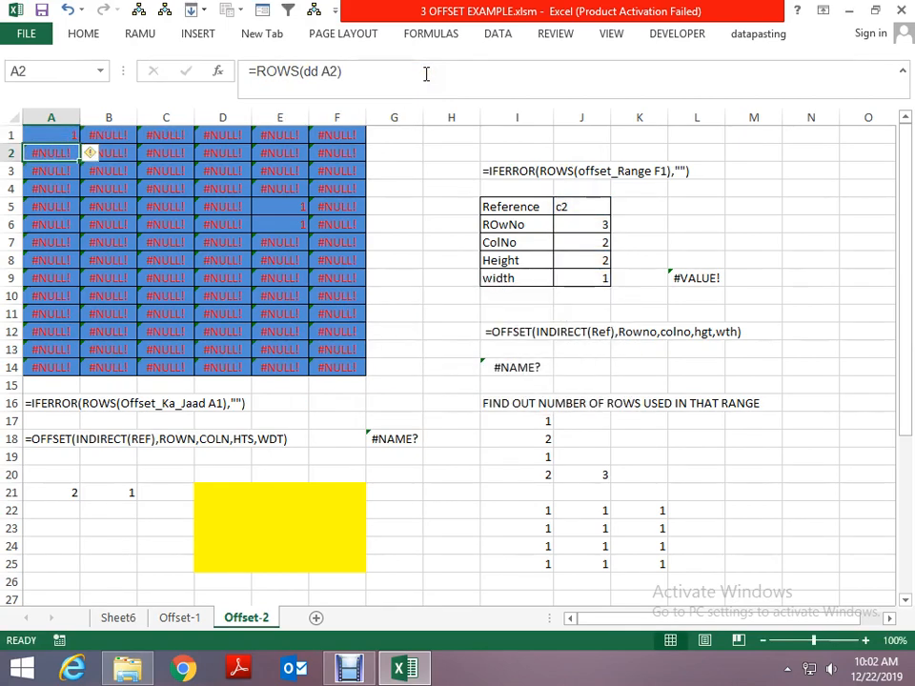
{"action": "key", "text": "Up"}
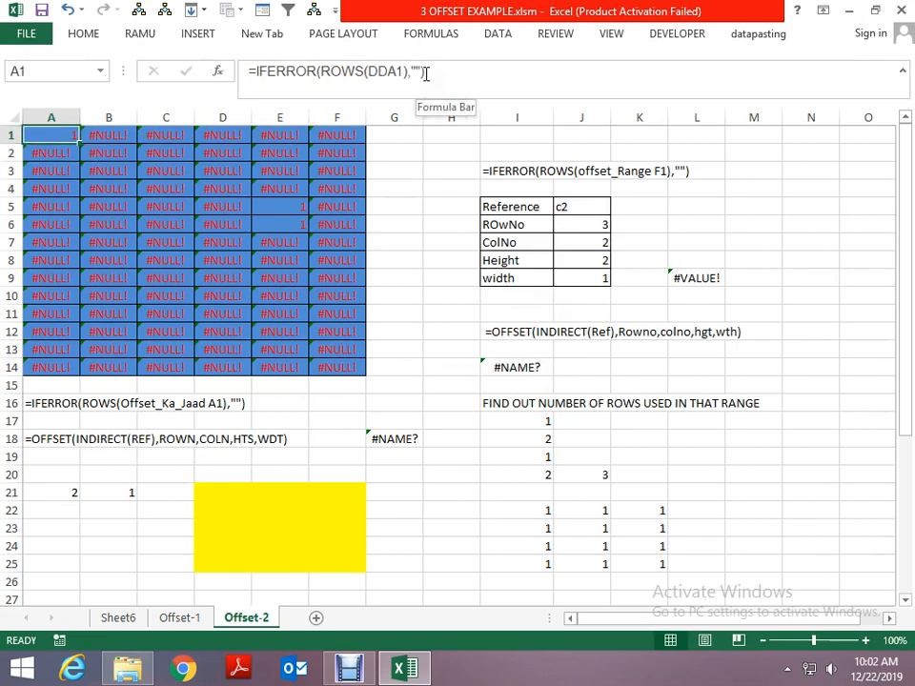
{"action": "key", "text": "Down"}
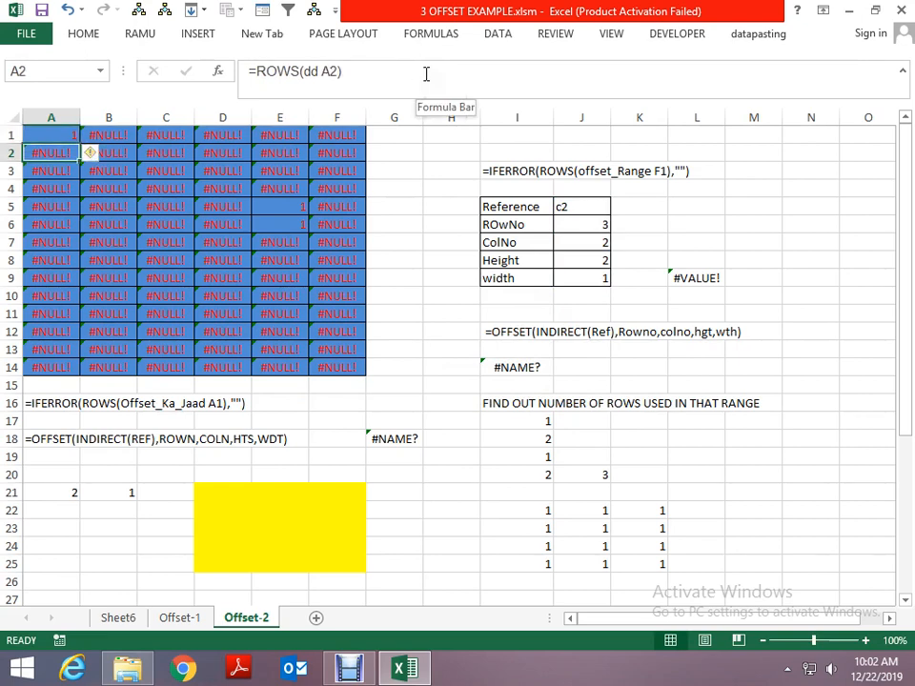
- Restore the plain ROWS formula in cell A1 by copying the formula from A2
{"action": "key", "text": "ctrl+c"}
{"action": "key", "text": "Up"}
{"action": "key", "text": "ctrl+v"}
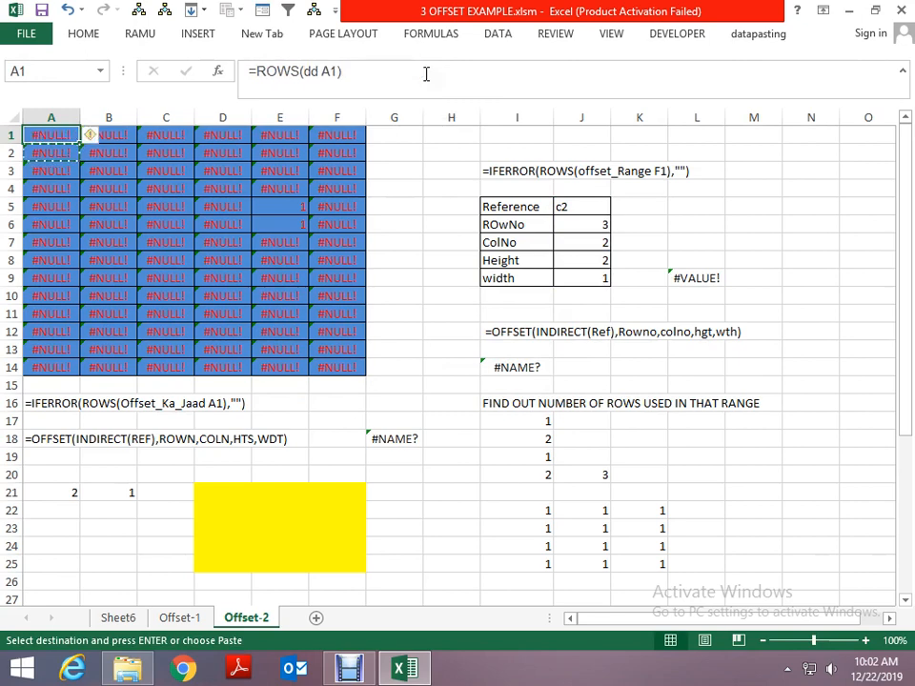
{"action": "key", "text": "Escape"}
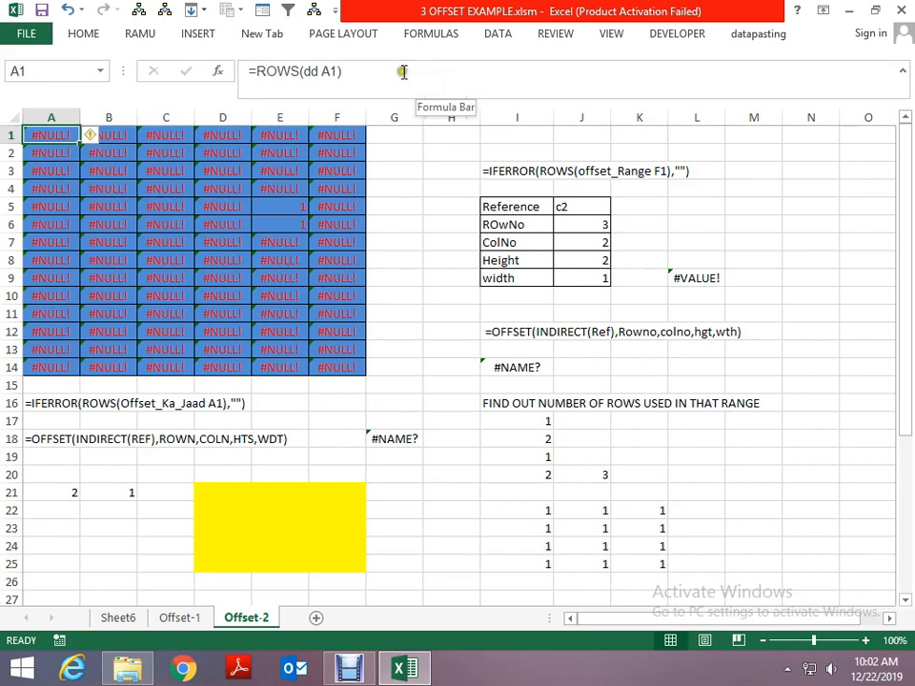
- Try again to wrap cell A1's ROWS(dd A1) formula in IFERROR with "" as the fallback, and undo the entry
{"action": "left_click", "coordinate": [403, 71]}
{"action": "key", "text": "Left"}
{"action": "key", "text": "Left"}
{"action": "key", "text": "Left"}
{"action": "key", "text": "Left"}
{"action": "key", "text": "Left"}
{"action": "key", "text": "Left"}
{"action": "key", "text": "Left"}
{"action": "key", "text": "Left"}
{"action": "key", "text": "Left"}
{"action": "key", "text": "Left"}
{"action": "key", "text": "Left"}
{"action": "key", "text": "Left"}
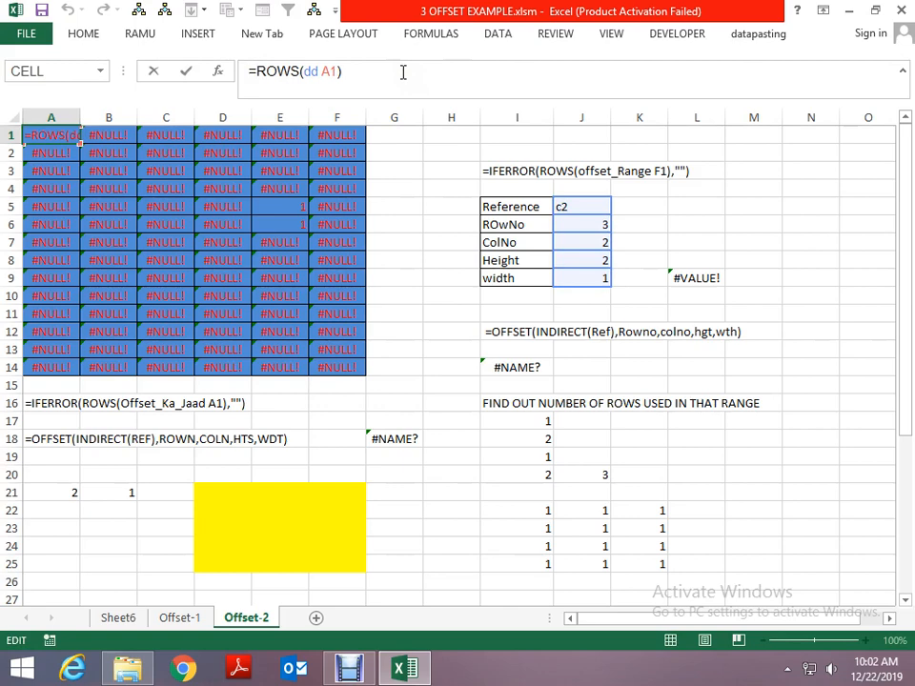
{"action": "type", "text": "I"}
{"action": "key", "text": "Down"}
{"action": "key", "text": "Tab"}
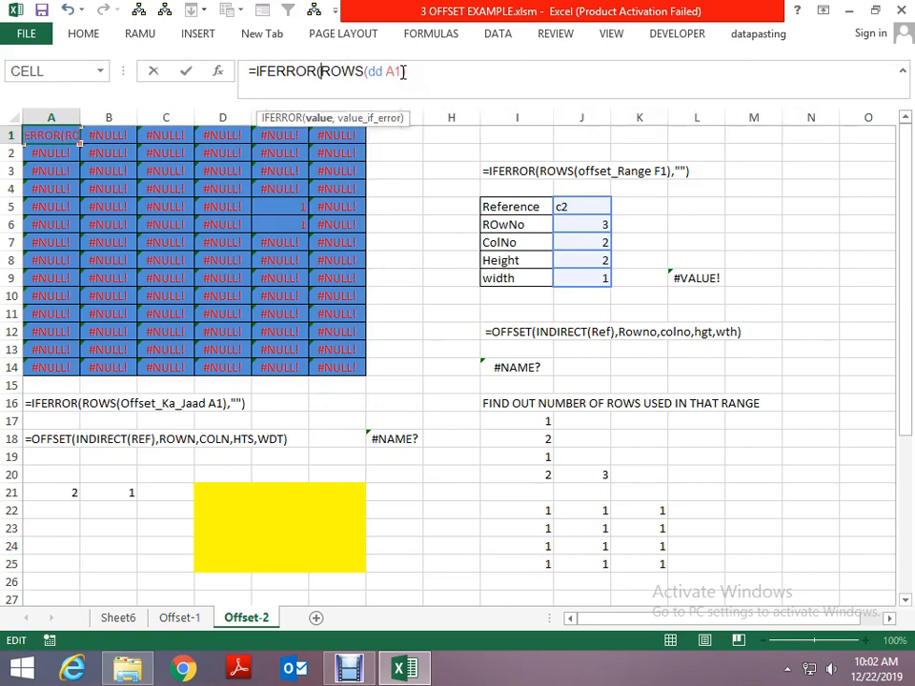
{"action": "key", "text": "Return"}
{"action": "key", "text": "Return"}
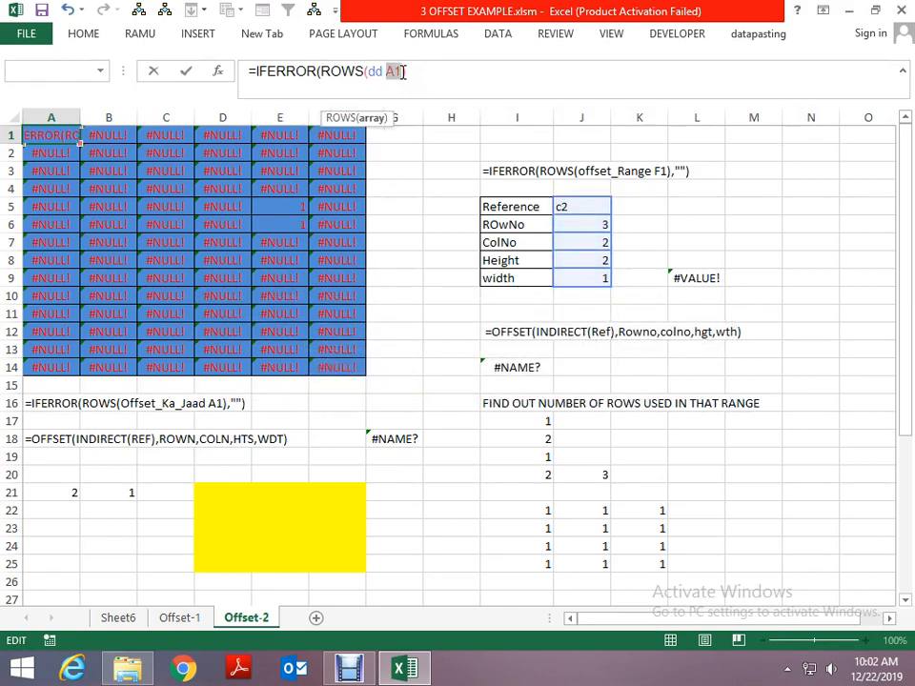
{"action": "left_click", "coordinate": [404, 72]}
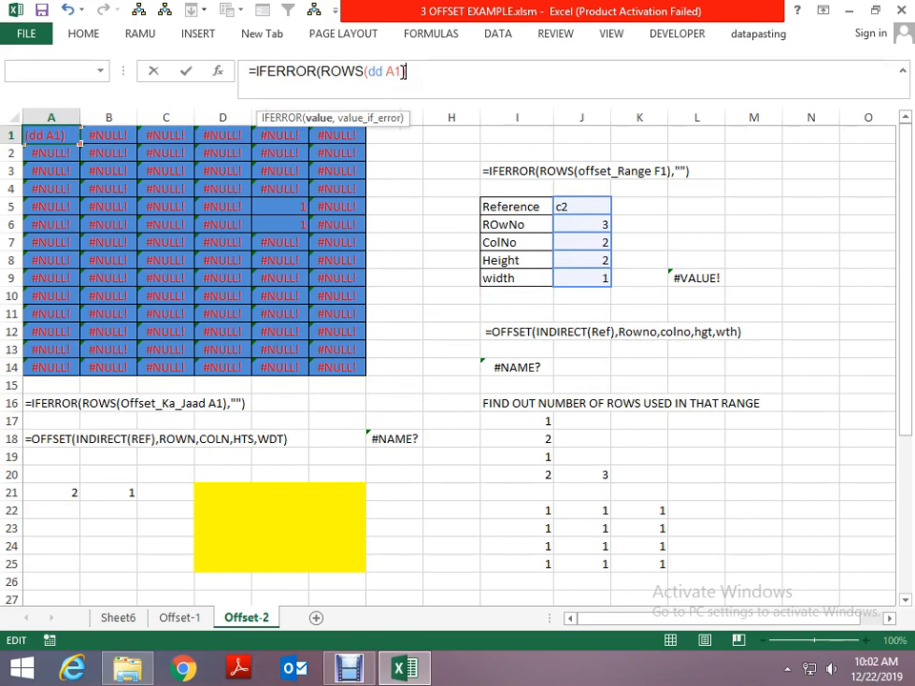
{"action": "type", "text": ","}
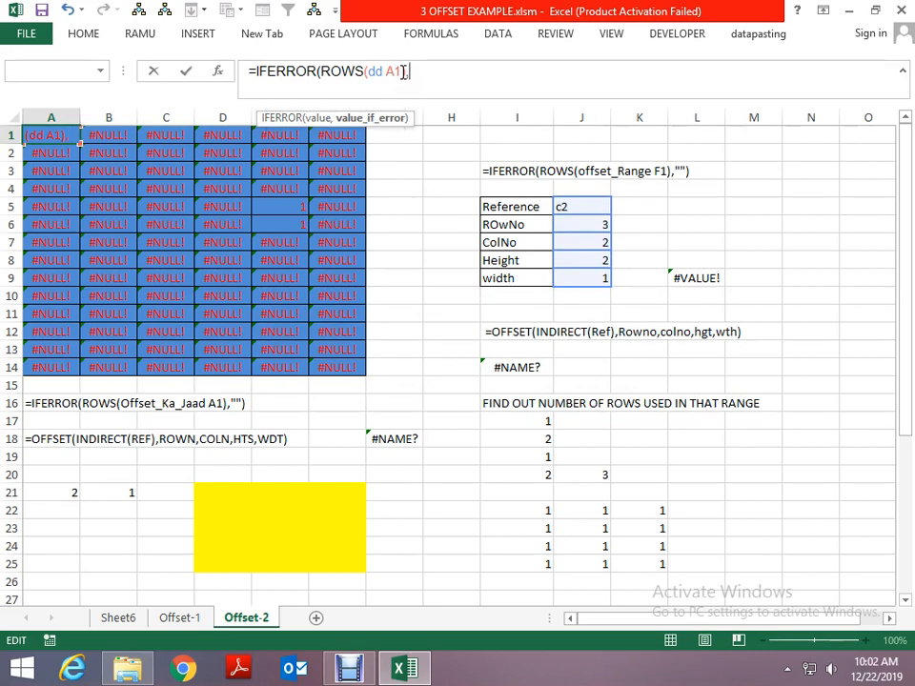
{"action": "type", "text": "\"\""}
{"action": "key", "text": "Return"}
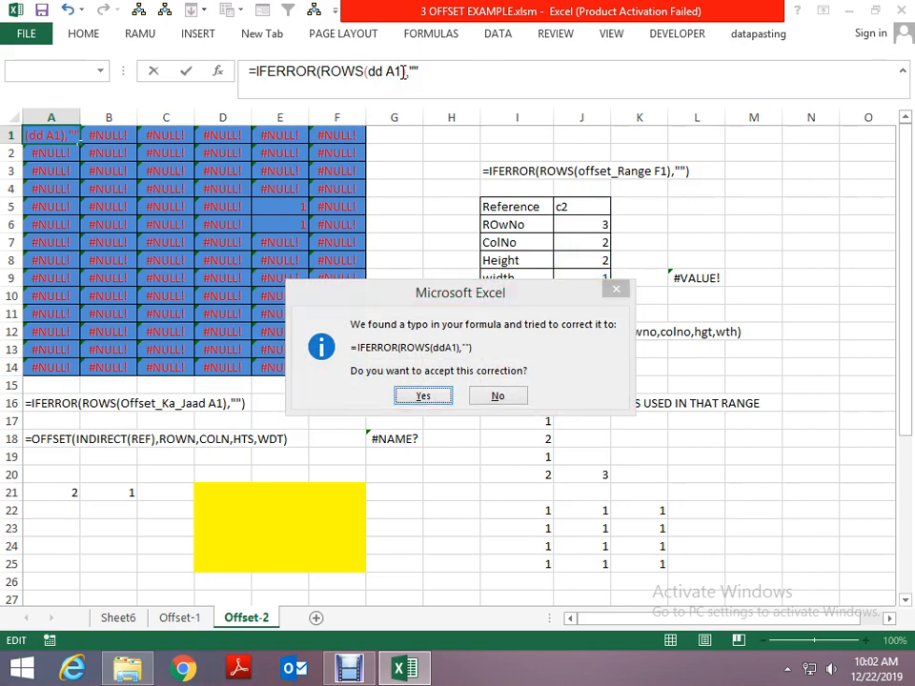
{"action": "key", "text": "Return"}
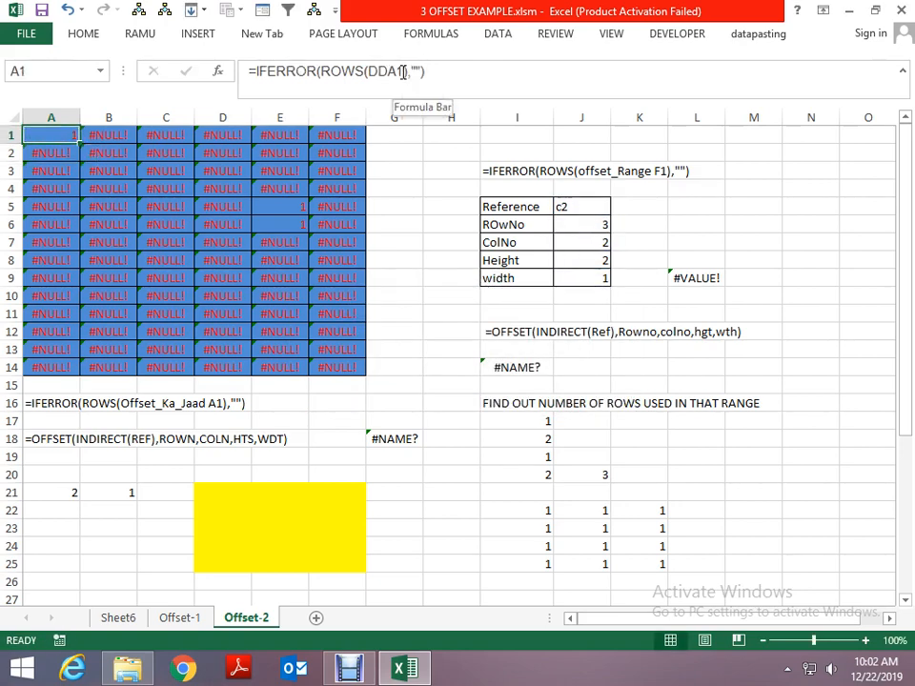
{"action": "key", "text": "ctrl+z"}
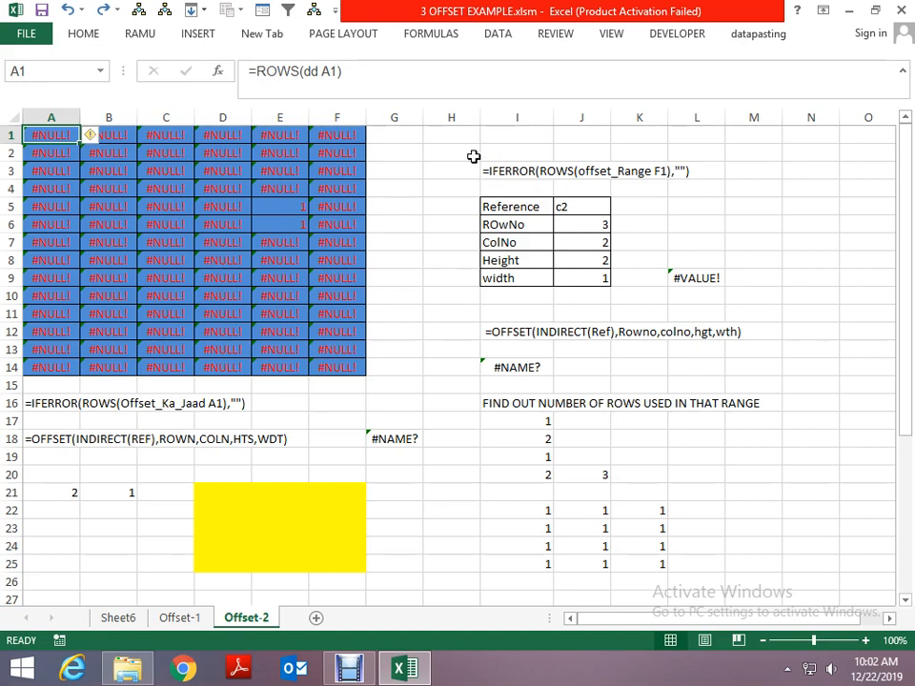
- Try to rename the defined name dd as "dd range"
{"action": "key", "text": "ctrl+F3"}
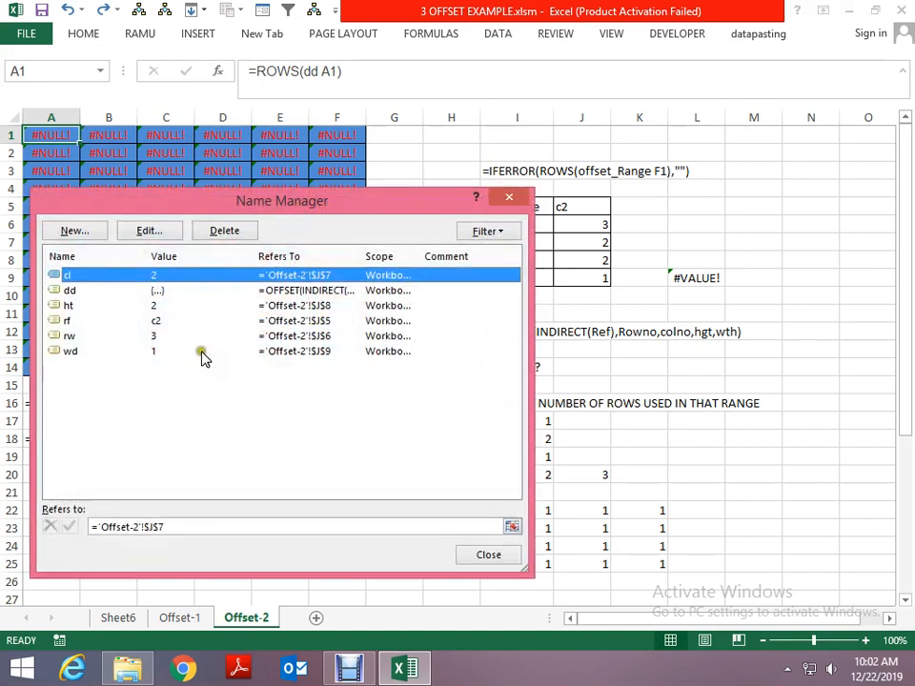
{"action": "left_click", "coordinate": [84, 290]}
{"action": "left_click", "coordinate": [88, 232]}
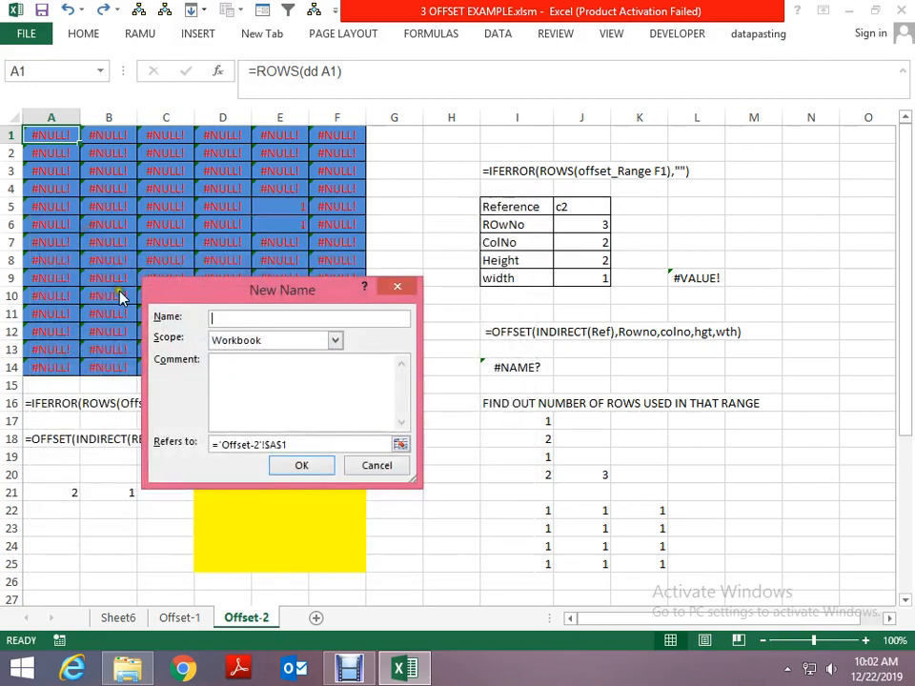
{"action": "key", "text": "Escape"}
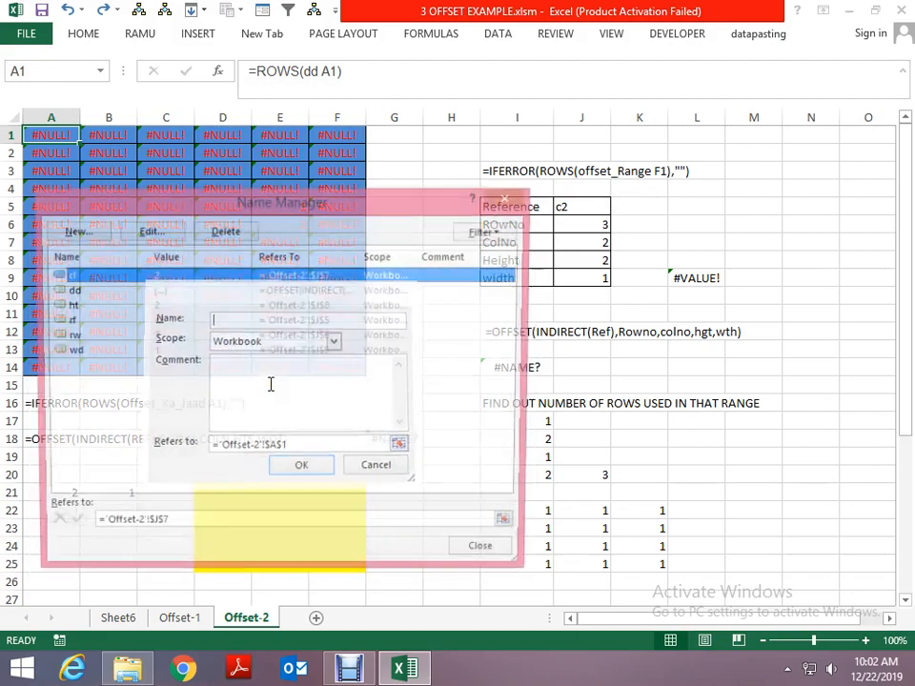
{"action": "left_click", "coordinate": [93, 291]}
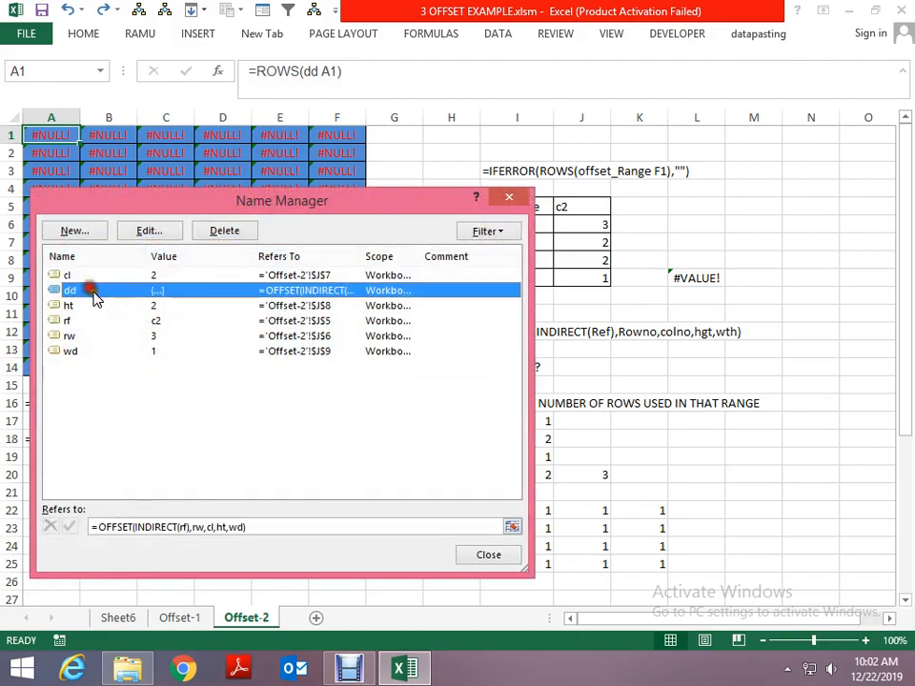
{"action": "left_click", "coordinate": [149, 231]}
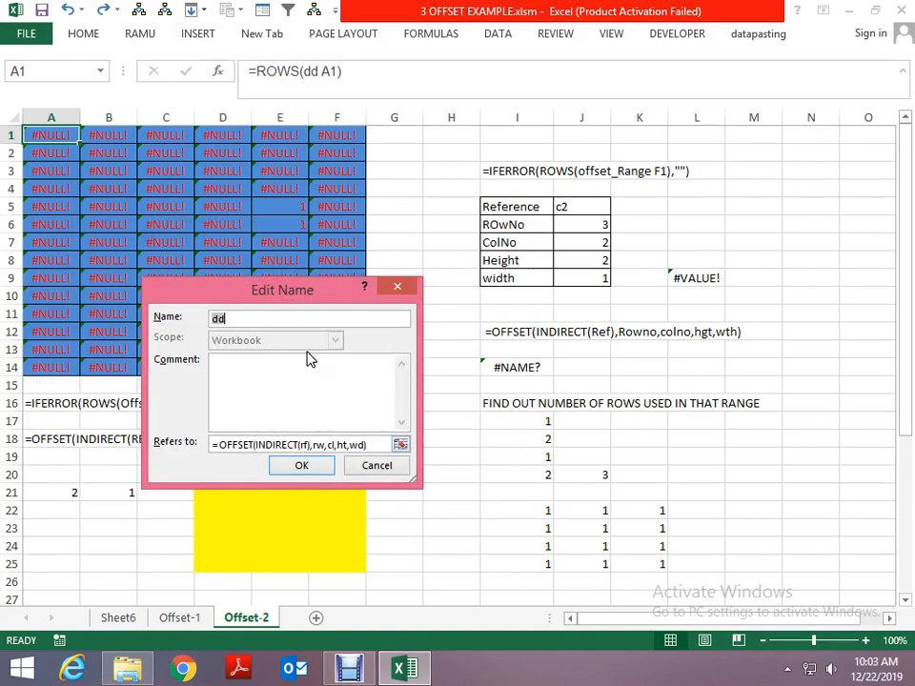
{"action": "key", "text": "BackSpace"}
{"action": "type", "text": "ange"}
{"action": "left_click", "coordinate": [299, 467]}
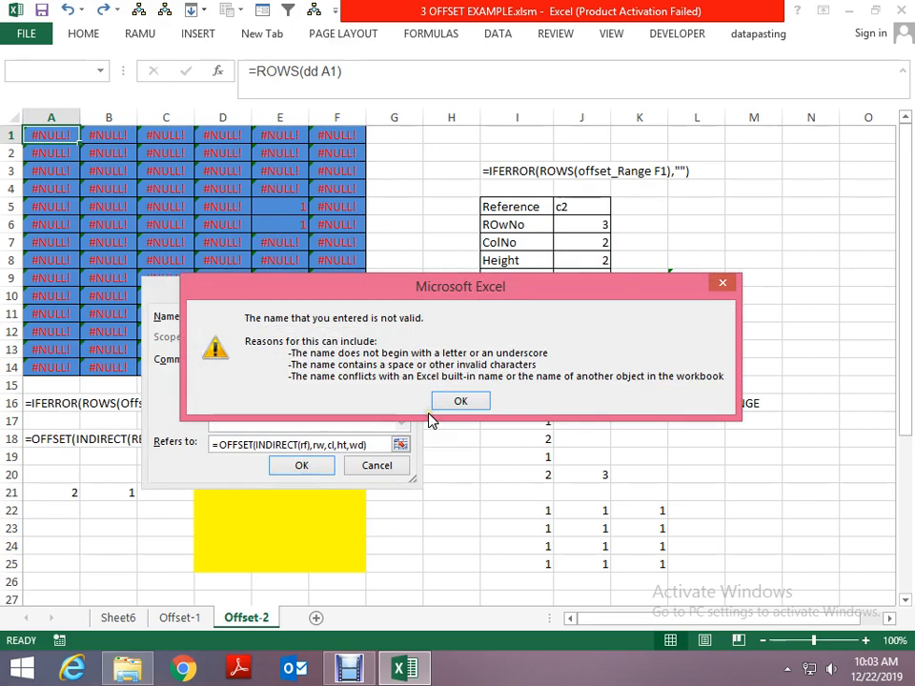
{"action": "key", "text": "Return"}
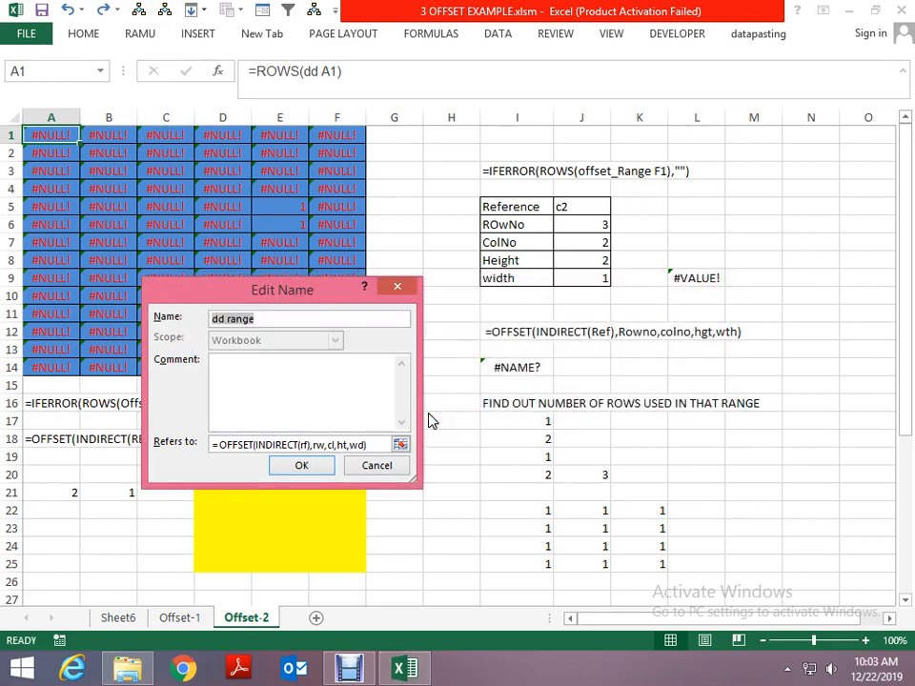
- Copy the OFFSET formula that the name dd refers to and leave its definition
{"action": "left_click", "coordinate": [377, 446]}
{"action": "left_click_drag", "start_coordinate": [377, 447], "coordinate": [202, 442]}
{"action": "key", "text": "ctrl+c"}
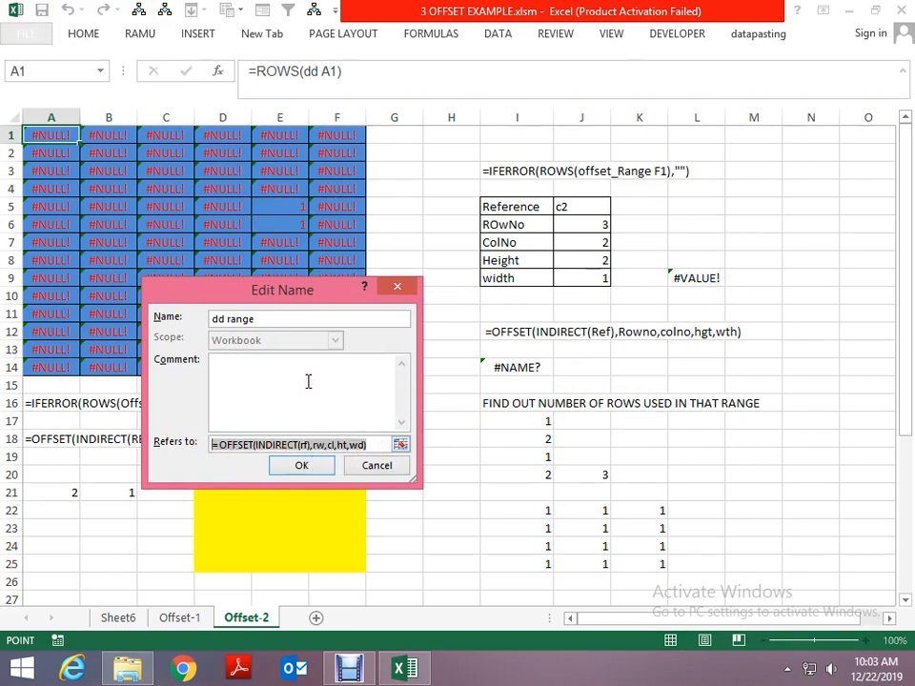
{"action": "key", "text": "Return"}
- Define a workbook-scope name dd_range that refers to =OFFSET(INDIRECT(rf),rw,cl,ht,wd)
{"action": "left_click", "coordinate": [76, 236]}
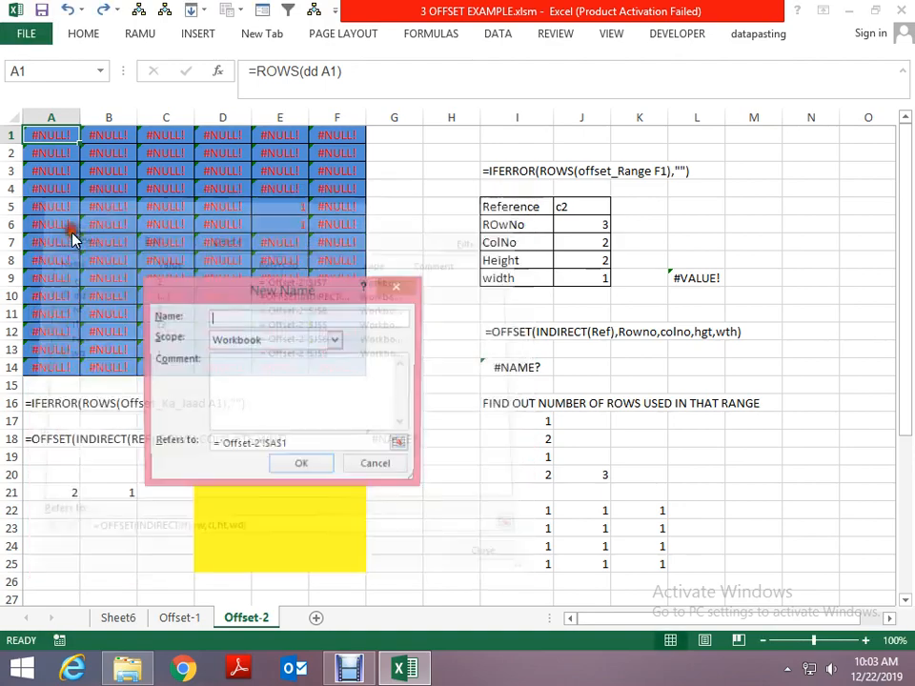
{"action": "left_click", "coordinate": [313, 443]}
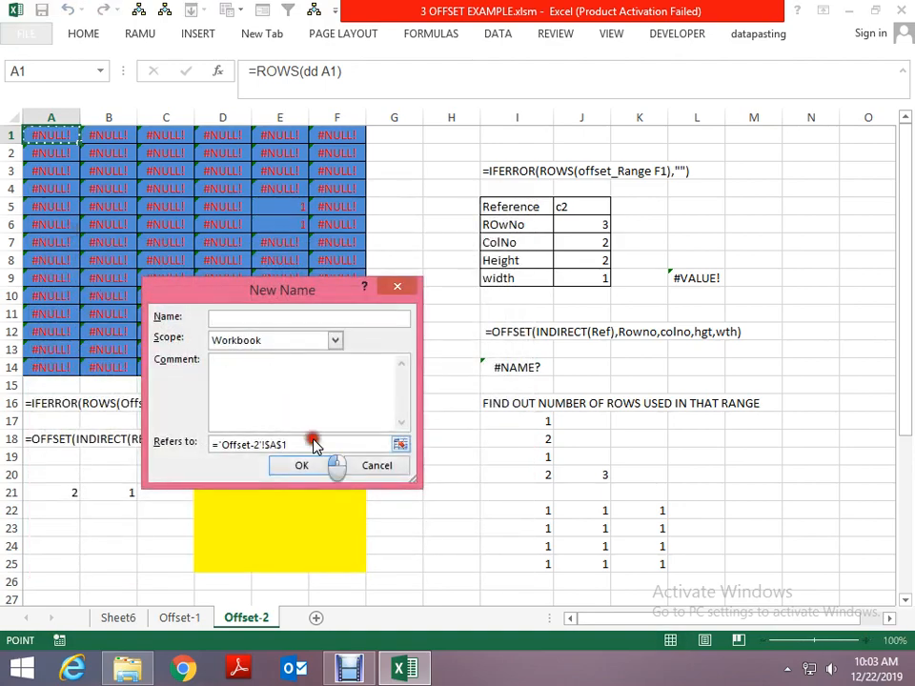
{"action": "left_click_drag", "start_coordinate": [302, 442], "coordinate": [210, 445]}
{"action": "key", "text": "ctrl+v"}
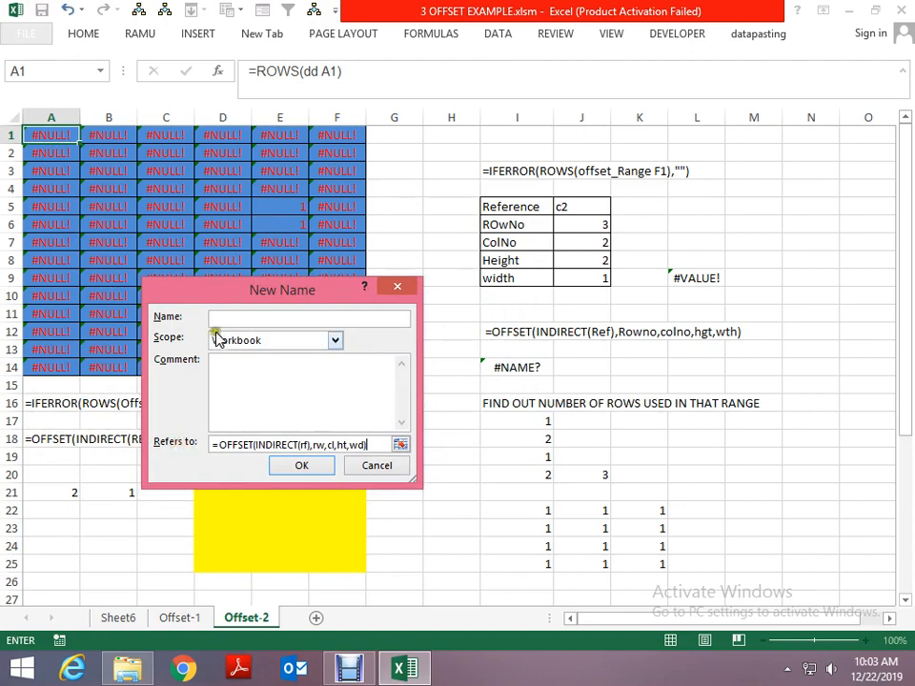
{"action": "left_click", "coordinate": [225, 318]}
{"action": "type", "text": "dd_r"}
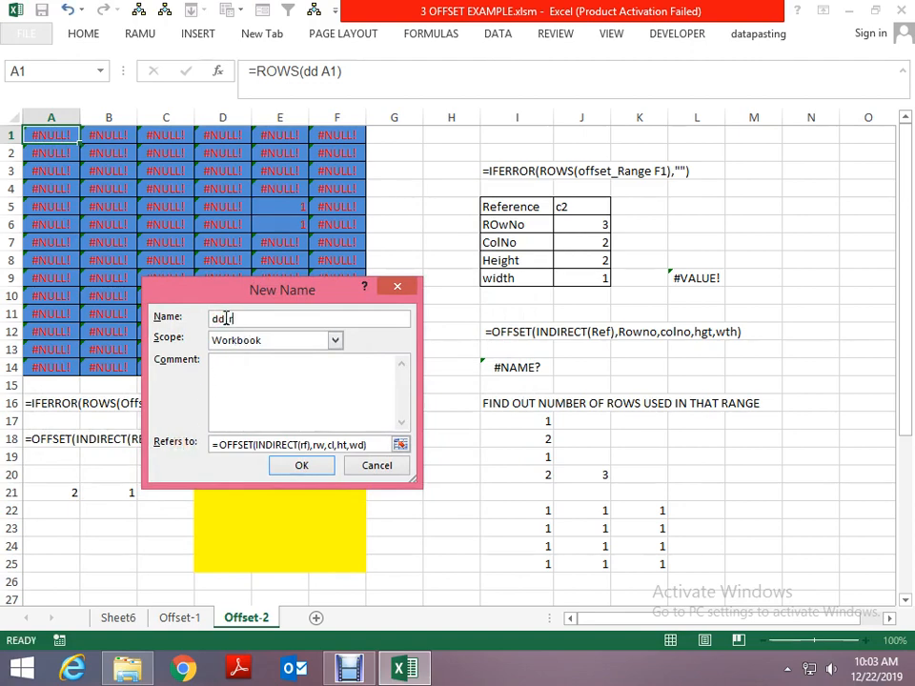
{"action": "type", "text": "ange"}
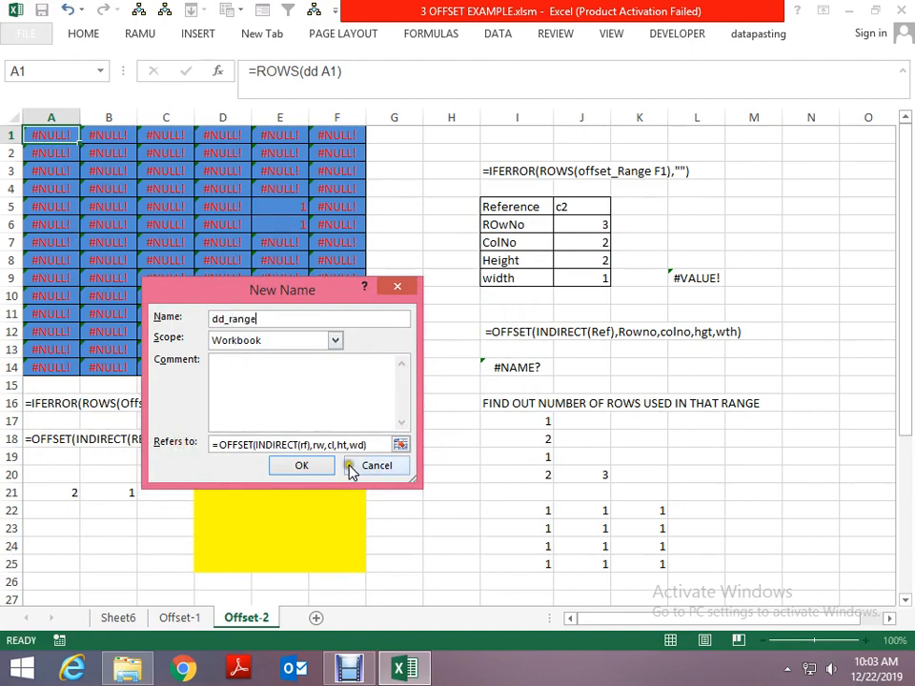
{"action": "left_click", "coordinate": [301, 465]}
{"action": "left_click", "coordinate": [489, 554]}
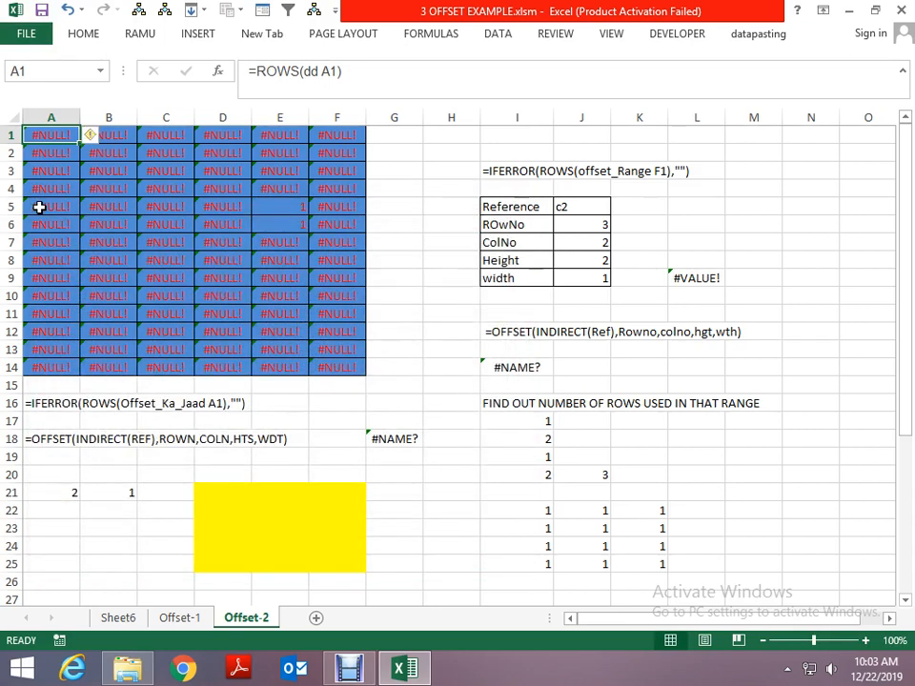
- Change cell A1's formula to =ROWS(dd range A1)
{"action": "key", "text": "F2"}
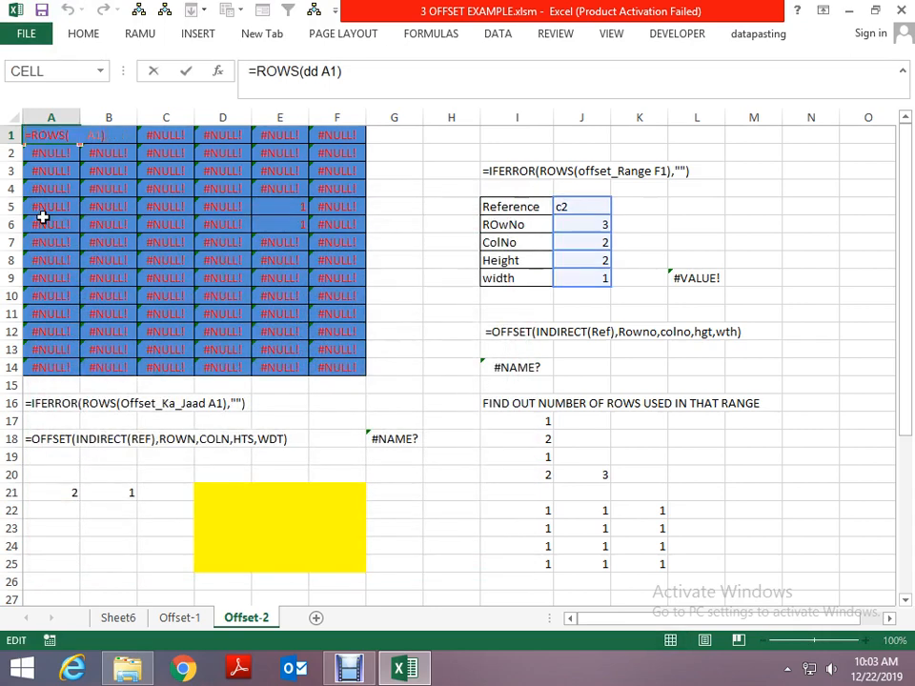
{"action": "key", "text": "Escape"}
{"action": "left_click", "coordinate": [343, 71]}
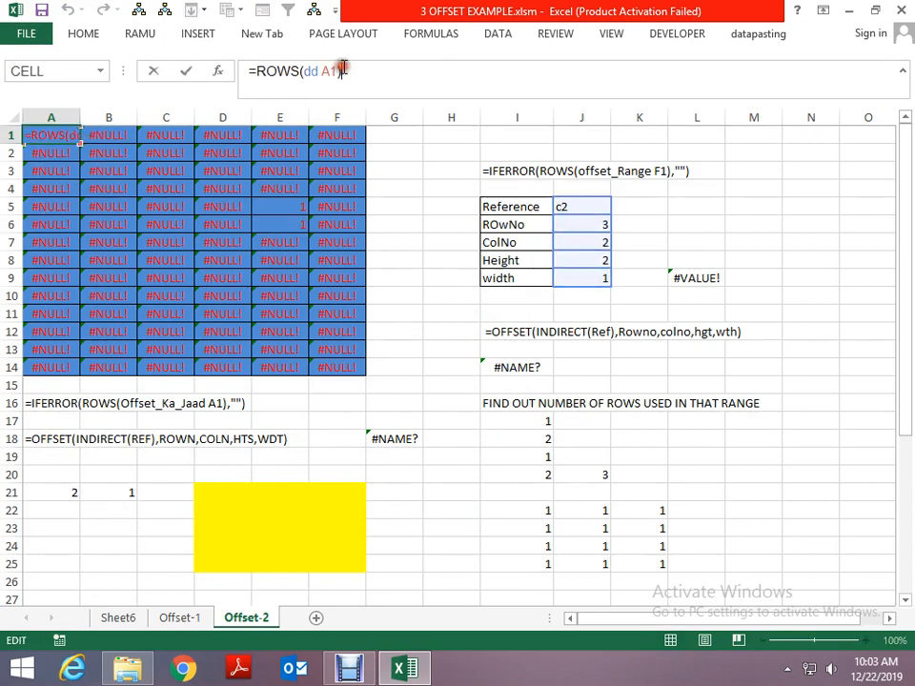
{"action": "key", "text": "Left"}
{"action": "key", "text": "Left"}
{"action": "type", "text": "range"}
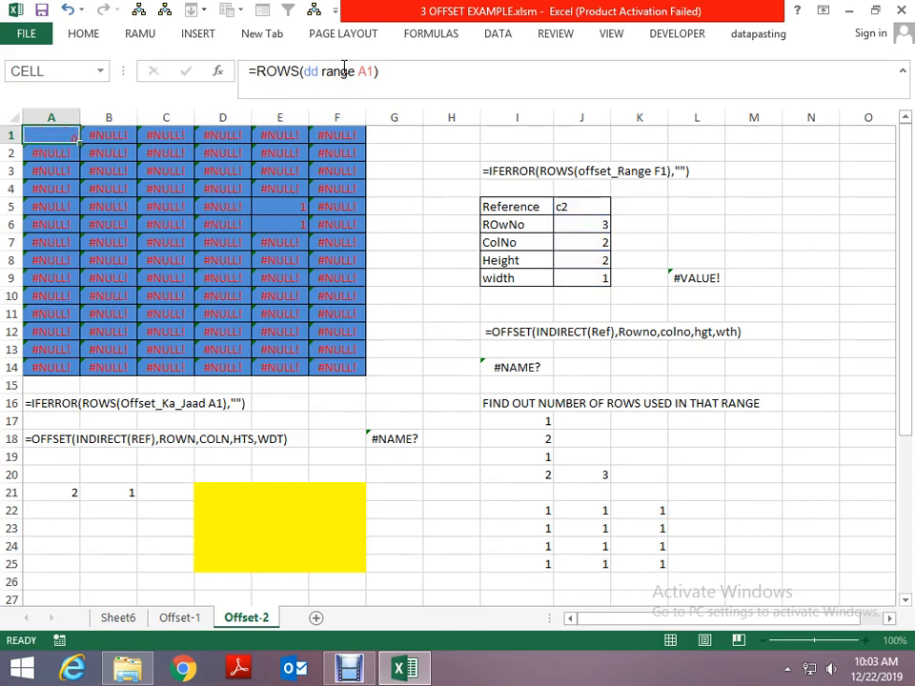
{"action": "key", "text": "Return"}
- Fill the =ROWS(dd range A1) formula across the whole blue grid A1:F14
{"action": "key", "text": "Up"}
{"action": "key", "text": "ctrl+shift+Down"}
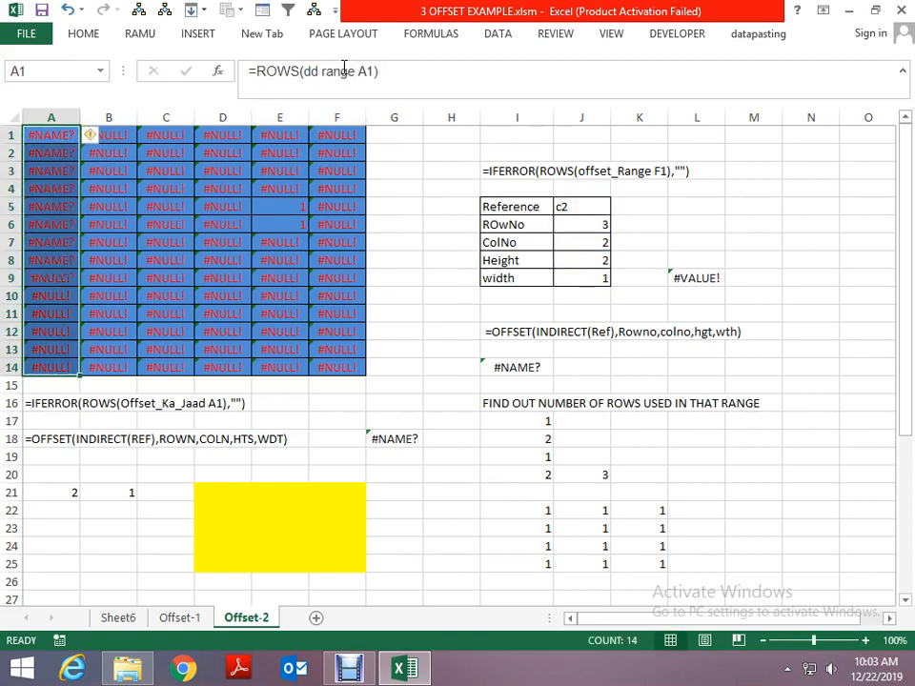
{"action": "key", "text": "ctrl+shift+Right"}
{"action": "key", "text": "F2"}
{"action": "key", "text": "ctrl+Return"}
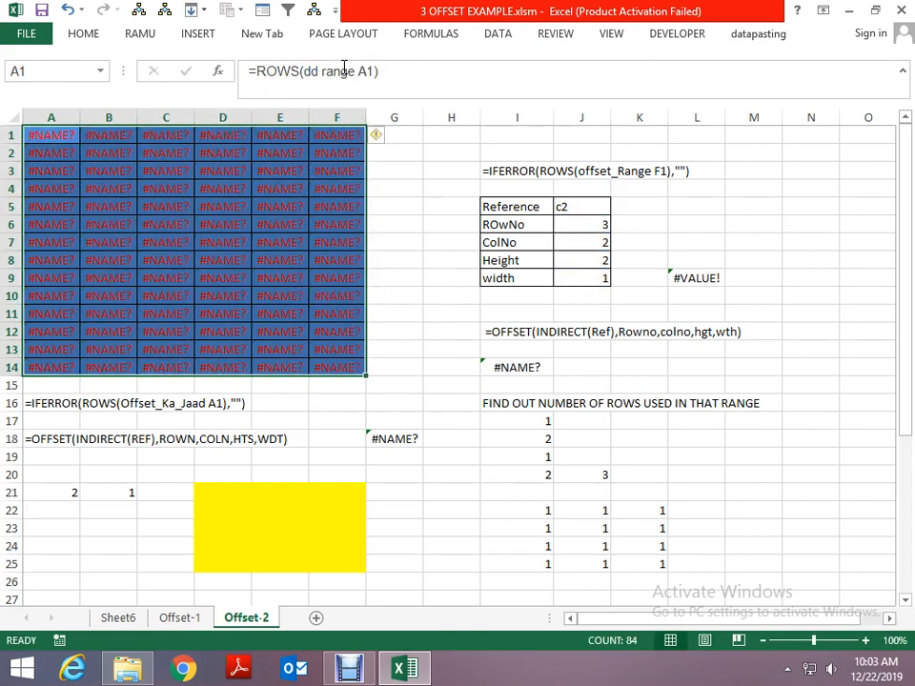
- Examine how the cell reference in the ROWS formula changes across row 2 of the grid
{"action": "key", "text": "Down"}
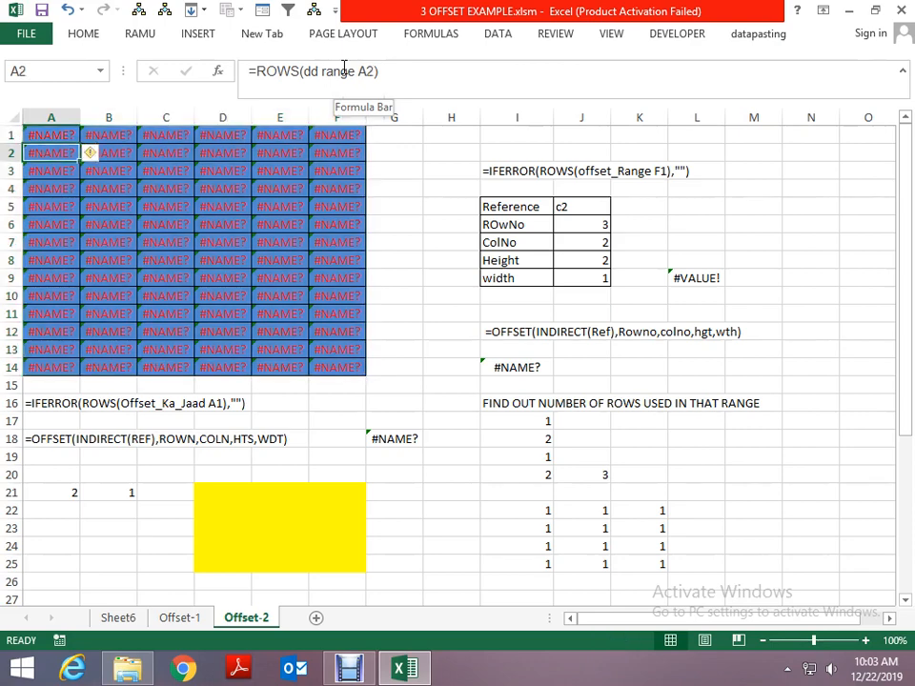
{"action": "key", "text": "Right"}
{"action": "key", "text": "Right"}
{"action": "key", "text": "Right"}
{"action": "key", "text": "Right"}
{"action": "left_click", "coordinate": [345, 67]}
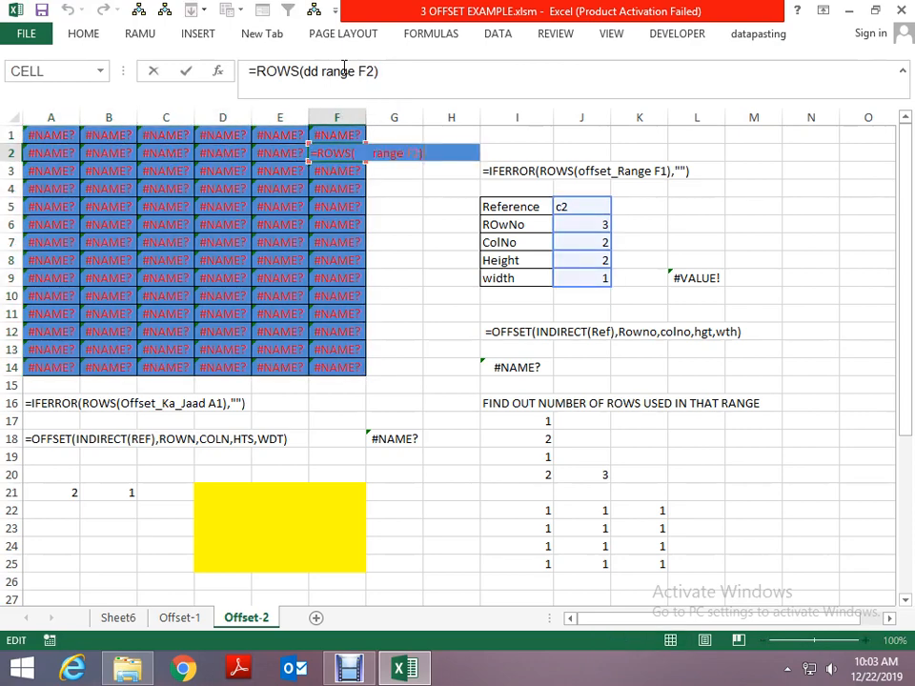
{"action": "key", "text": "Escape"}
{"action": "key", "text": "Home"}
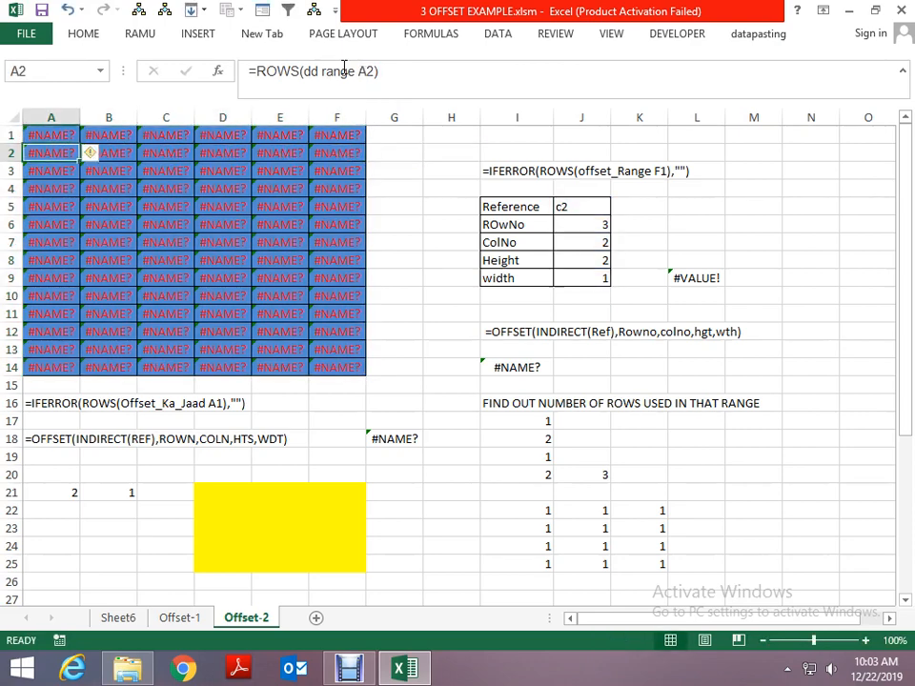
{"action": "key", "text": "Up"}
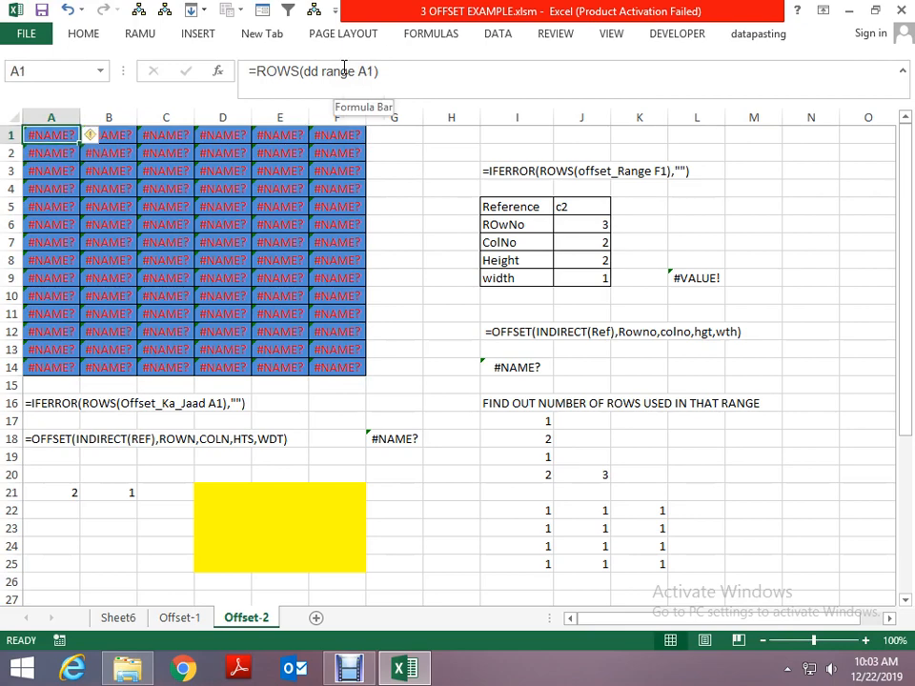
- Undo the fill of the ROWS(dd range A1) formula across the grid
{"action": "key", "text": "ctrl+a"}
{"action": "key", "text": "ctrl+z"}
{"action": "key", "text": "ctrl+z"}
{"action": "key", "text": "ctrl+z"}
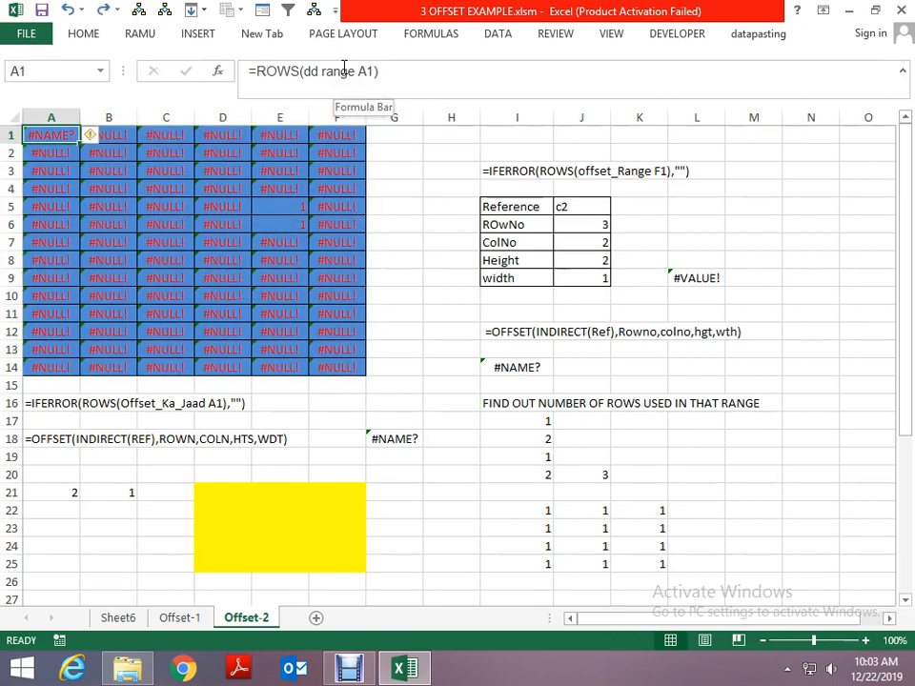
{"action": "type", "text": "r"}
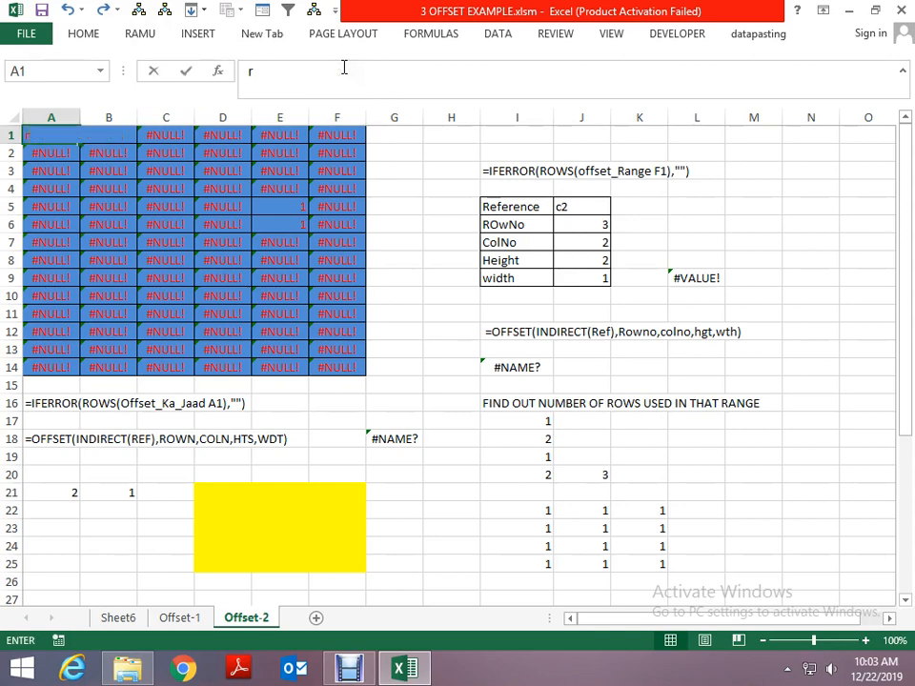
{"action": "type", "text": "=wos"}
{"action": "key", "text": "Escape"}
- Enter =ROWS(dd_range A1) in cell A1, using the defined name dd_range
{"action": "type", "text": "="}
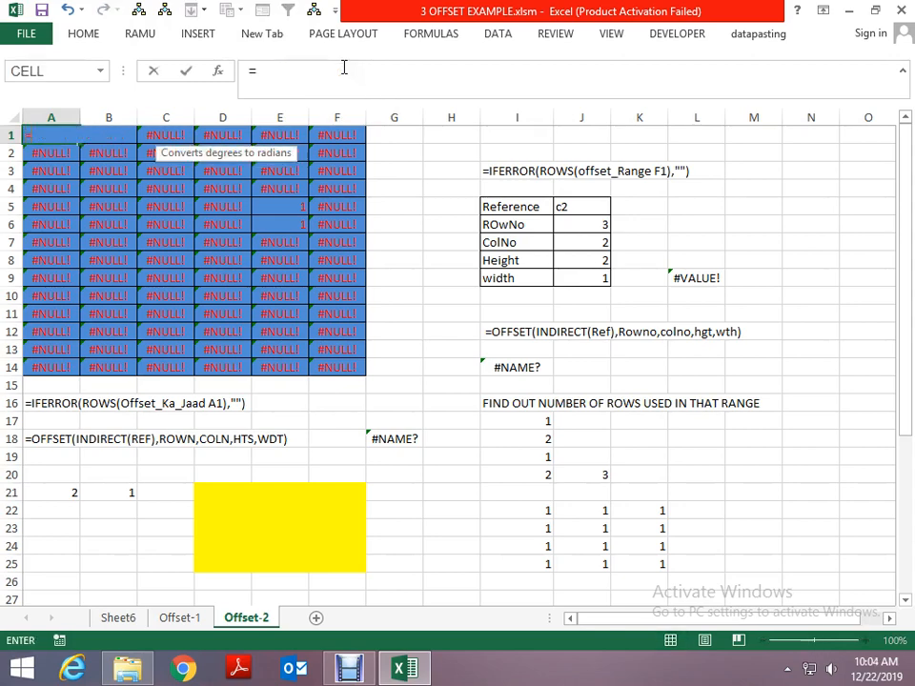
{"action": "type", "text": "rows"}
{"action": "key", "text": "Tab"}
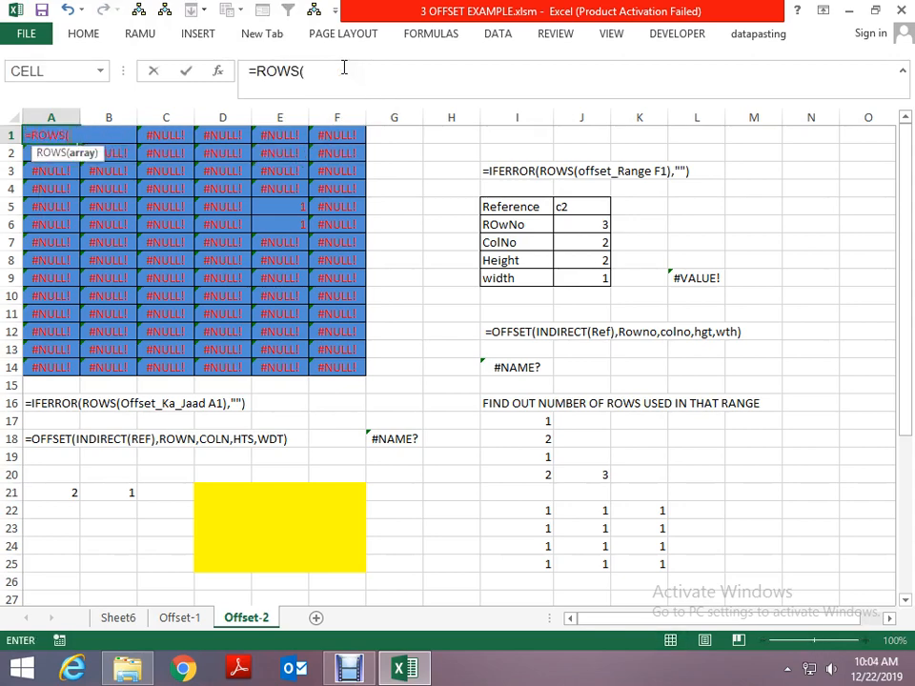
{"action": "type", "text": "dd"}
{"action": "key", "text": "Down"}
{"action": "key", "text": "Tab"}
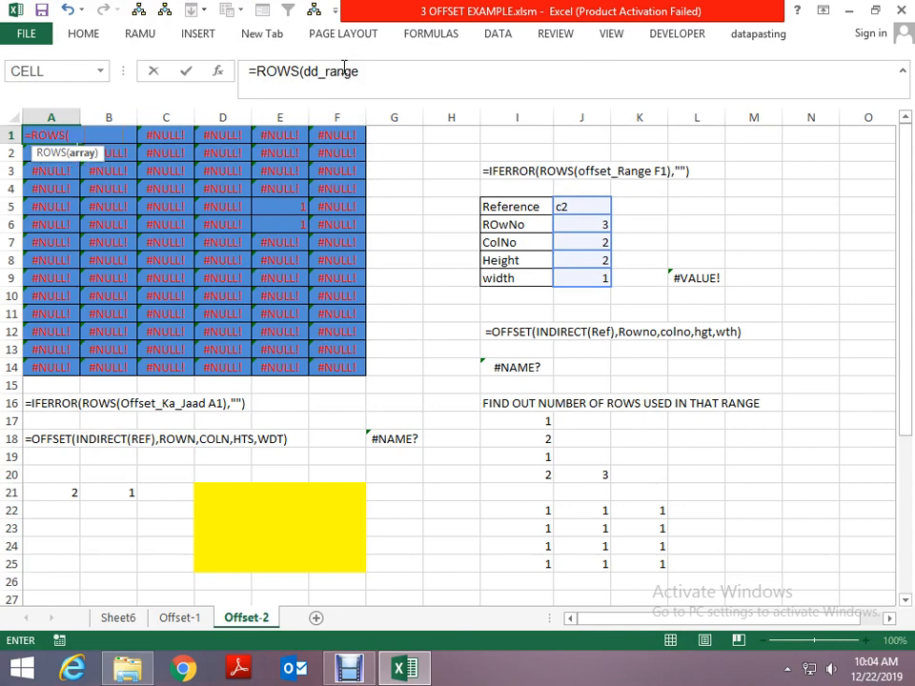
{"action": "type", "text": "a1"}
{"action": "key", "text": "Return"}
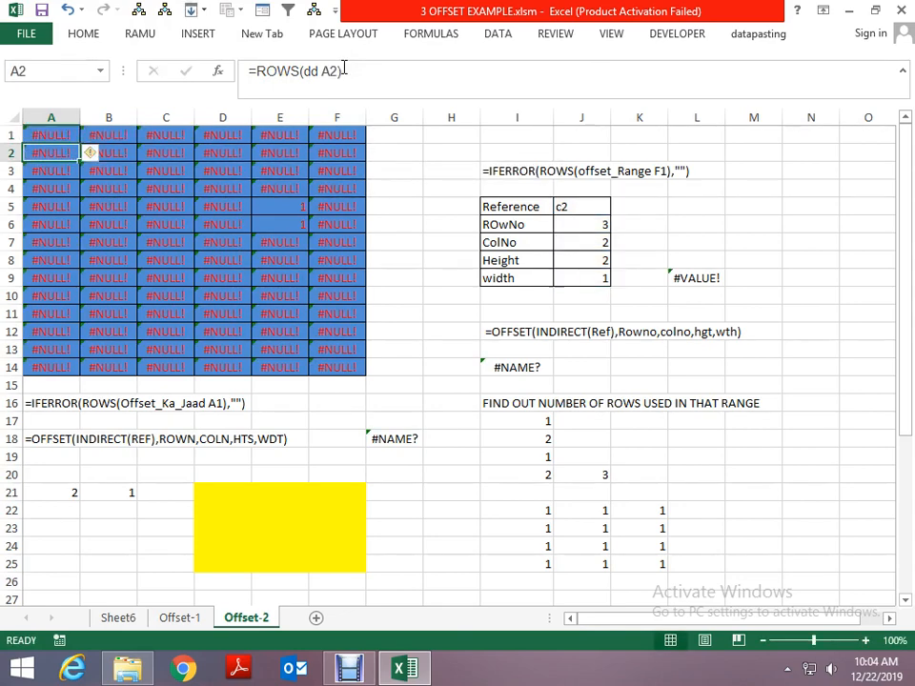
{"action": "key", "text": "Up"}
{"action": "key", "text": "ctrl+shift+Down"}
{"action": "key", "text": "ctrl+shift+Right"}
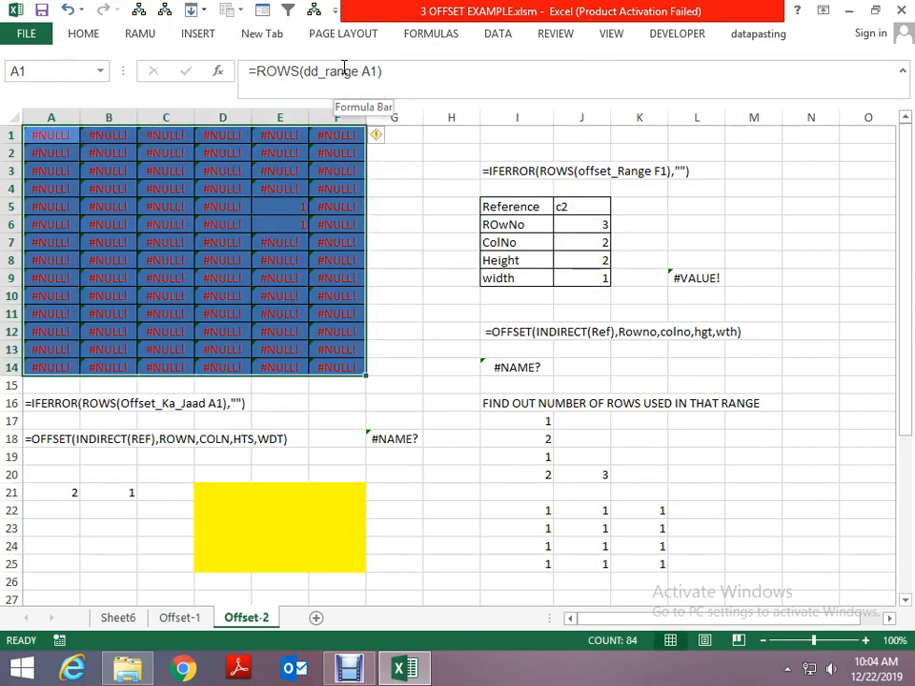
{"action": "key", "text": "Up"}
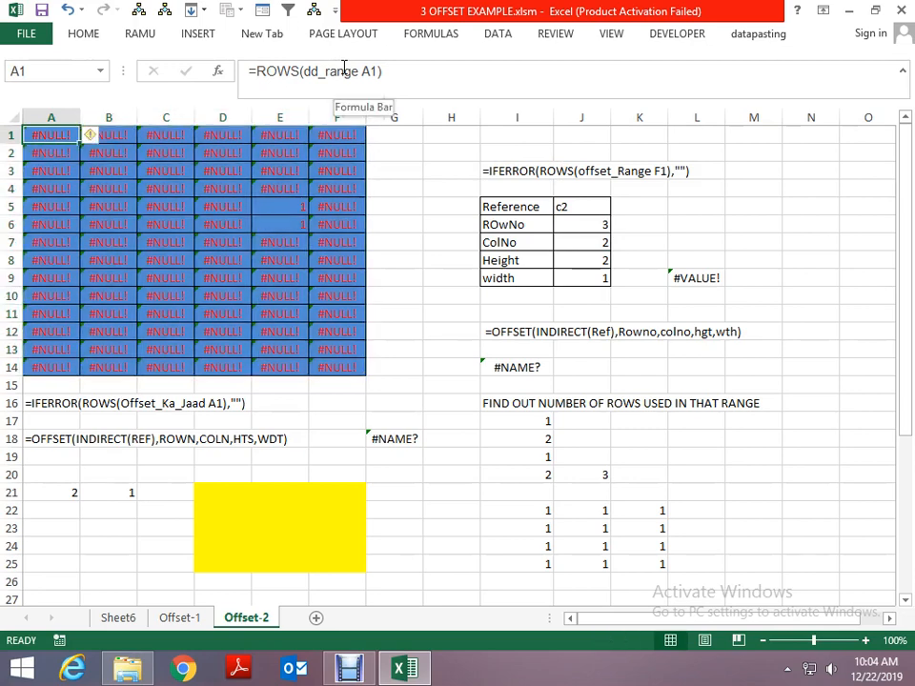
- Enter =IFERROR(A1,"") in cell A24
{"action": "key", "text": "ctrl+Down"}
{"action": "key", "text": "Down"}
{"action": "key", "text": "Down"}
{"action": "key", "text": "Down"}
{"action": "key", "text": "Down"}
{"action": "key", "text": "Down"}
{"action": "key", "text": "Down"}
{"action": "key", "text": "Down"}
{"action": "key", "text": "Down"}
{"action": "key", "text": "Down"}
{"action": "key", "text": "Down"}
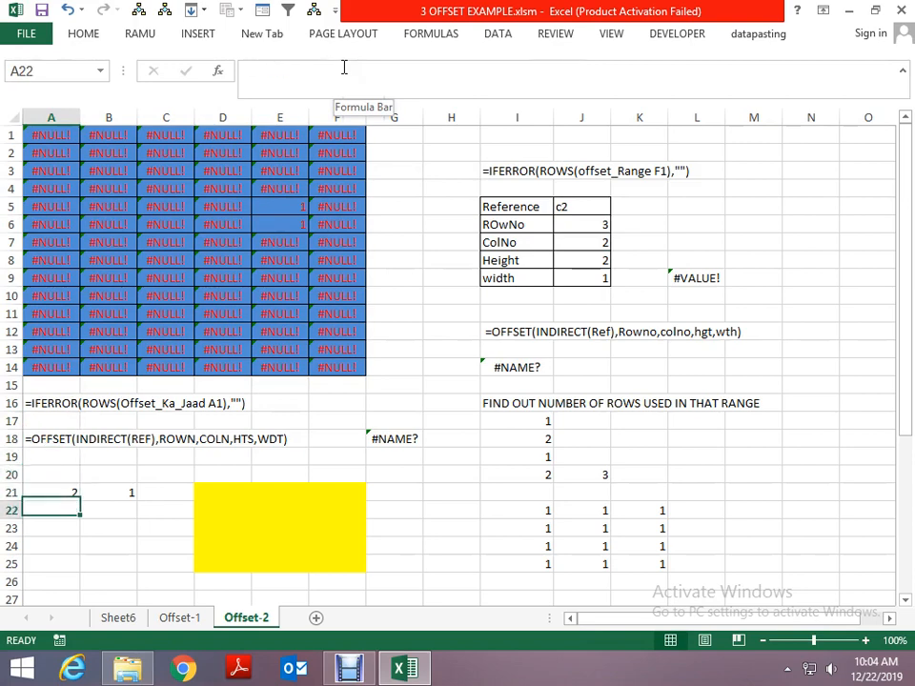
{"action": "type", "text": "=if("}
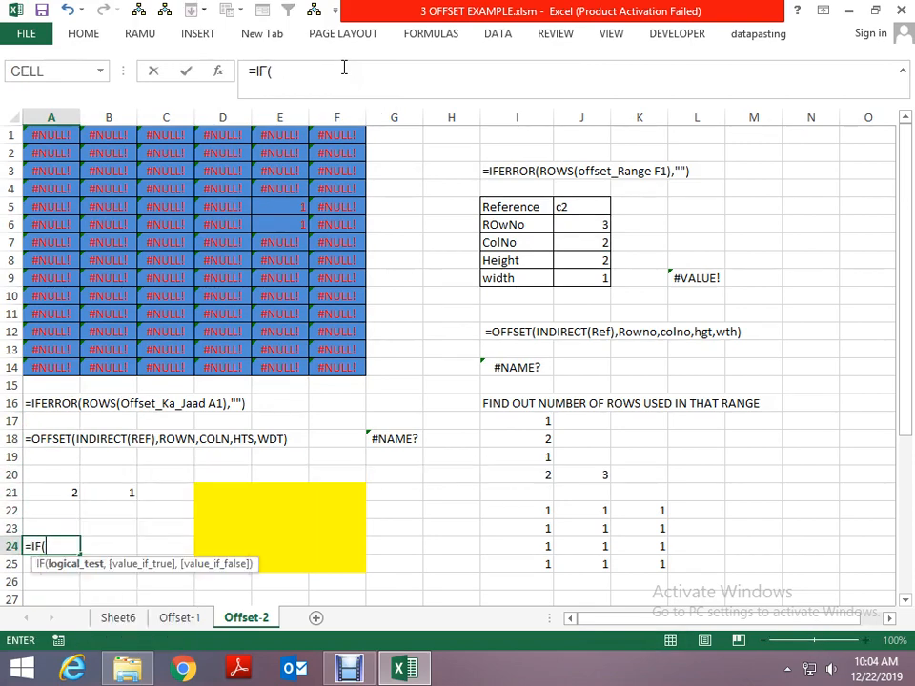
{"action": "key", "text": "BackSpace"}
{"action": "key", "text": "BackSpace"}
{"action": "key", "text": "BackSpace"}
{"action": "key", "text": "BackSpace"}
{"action": "type", "text": "=if"}
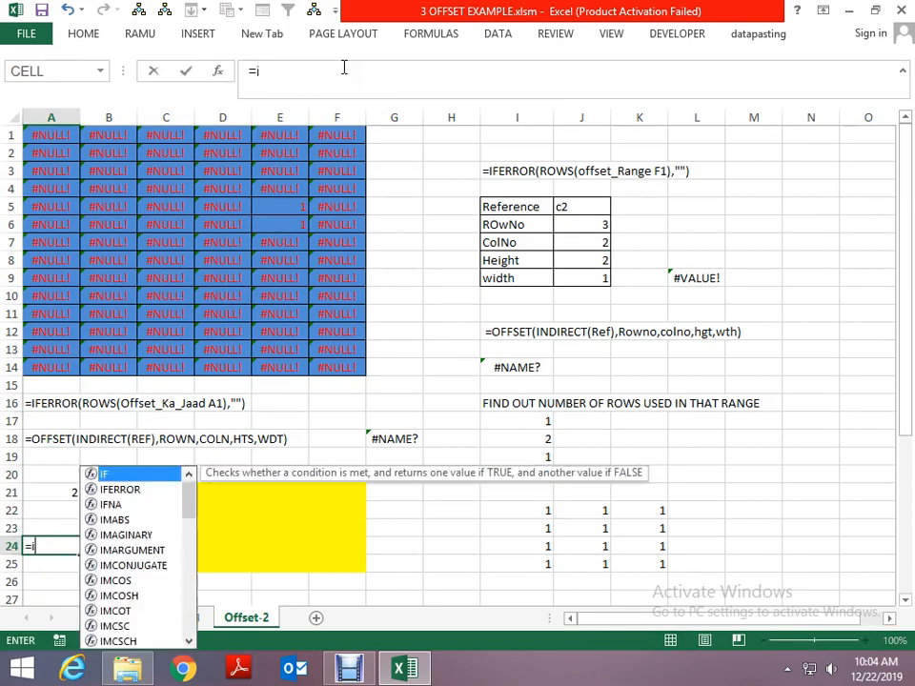
{"action": "key", "text": "Down"}
{"action": "key", "text": "Tab"}
{"action": "key", "text": "Up"}
{"action": "key", "text": "Up"}
{"action": "key", "text": "Up"}
{"action": "key", "text": "ctrl+Up"}
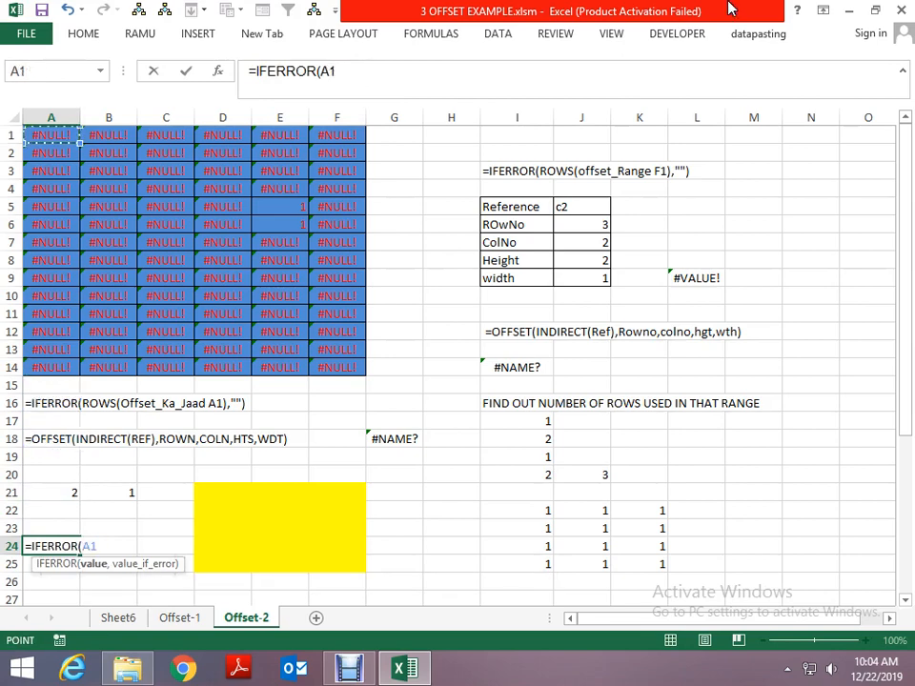
{"action": "type", "text": ","}
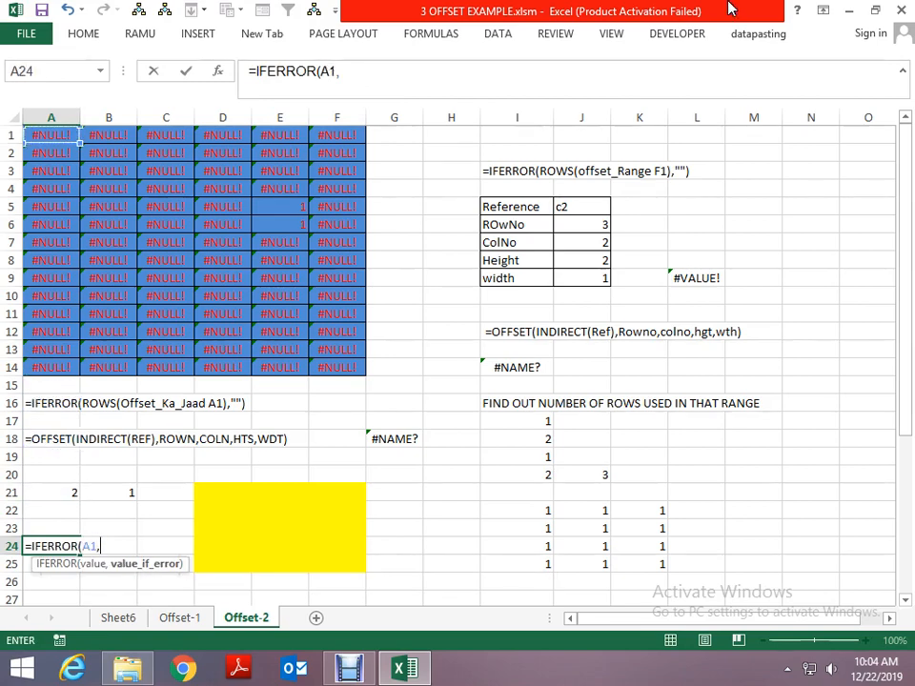
{"action": "type", "text": "\"\""}
{"action": "key", "text": "Return"}
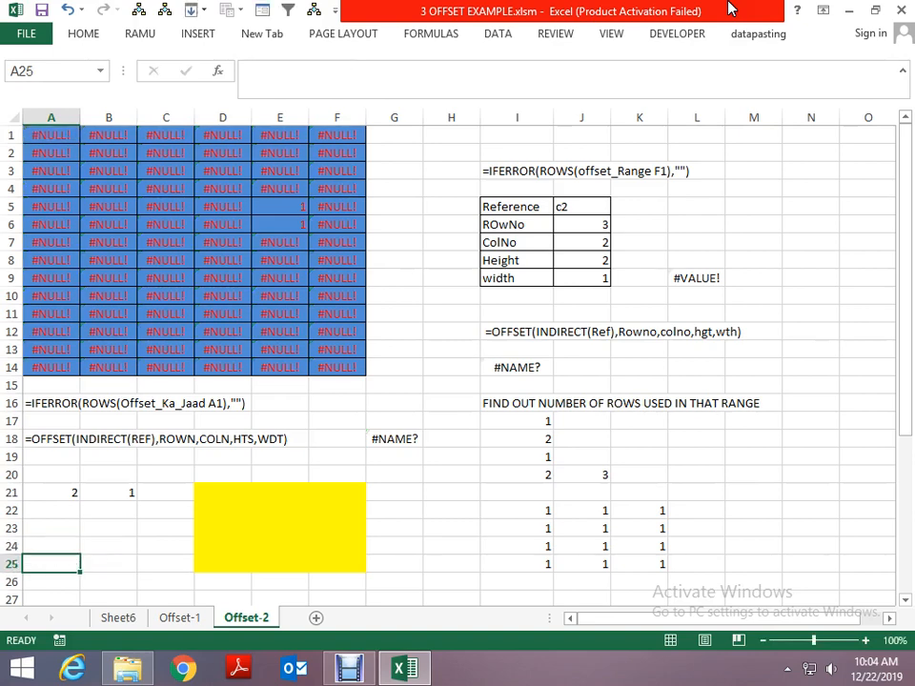
- Copy the IFERROR formula from cell A24 into cell B24
{"action": "key", "text": "Up"}
{"action": "key", "text": "ctrl+c"}
{"action": "key", "text": "Right"}
{"action": "key", "text": "ctrl+v"}
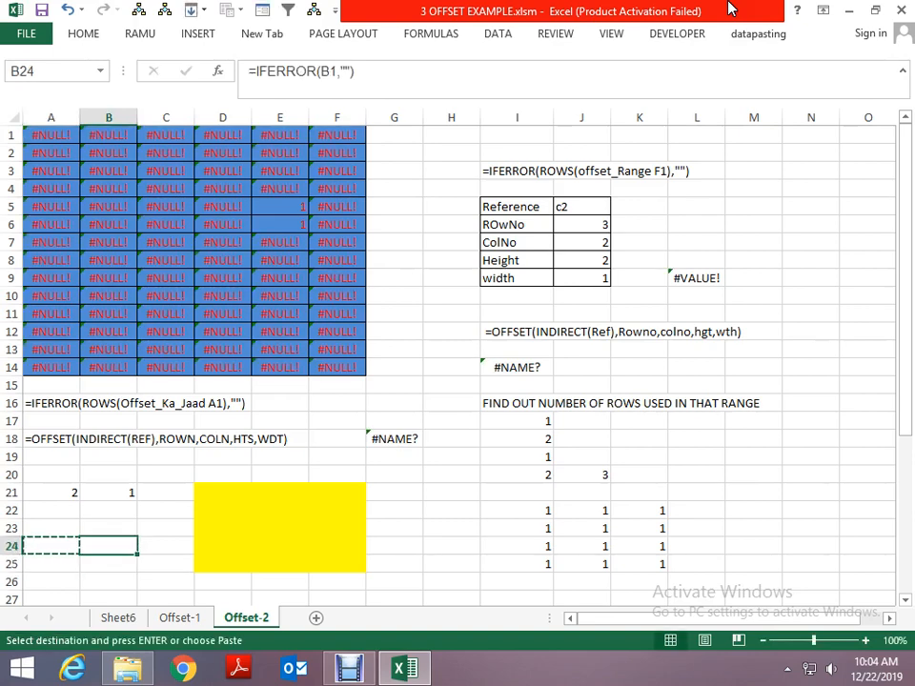
{"action": "key", "text": "Right"}
{"action": "key", "text": "Escape"}
- Copy the ROWS(dd_range A1) expression from cell A1's formula without changing the cell
{"action": "key", "text": "Left"}
{"action": "key", "text": "Left"}
{"action": "key", "text": "Up"}
{"action": "key", "text": "Up"}
{"action": "key", "text": "Up"}
{"action": "key", "text": "Up"}
{"action": "key", "text": "Up"}
{"action": "key", "text": "Up"}
{"action": "key", "text": "Up"}
{"action": "key", "text": "Up"}
{"action": "key", "text": "Up"}
{"action": "key", "text": "Up"}
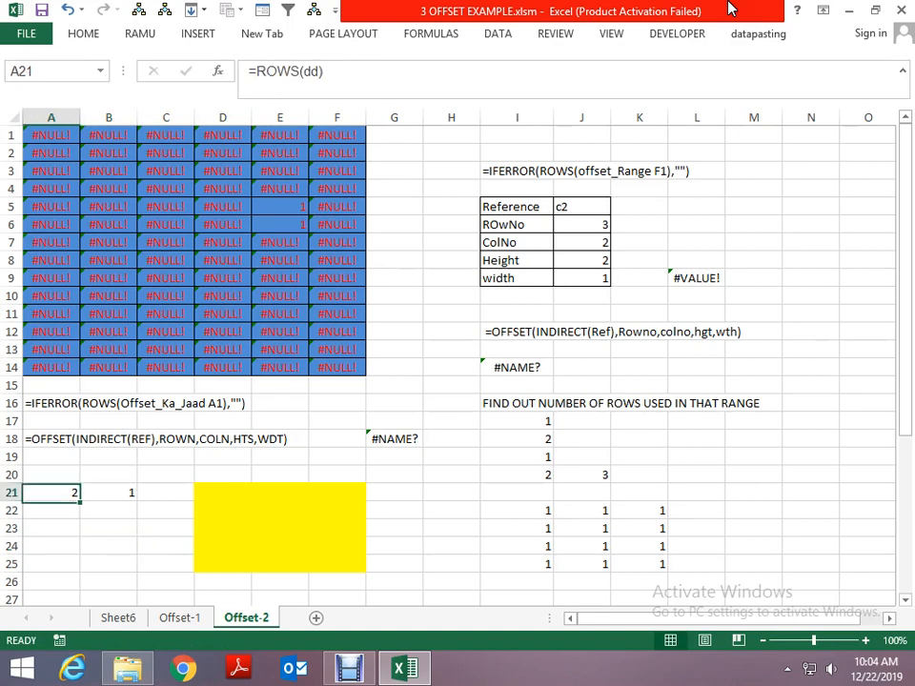
{"action": "key", "text": "Up"}
{"action": "key", "text": "Up"}
{"action": "key", "text": "Up"}
{"action": "key", "text": "Up"}
{"action": "key", "text": "Up"}
{"action": "key", "text": "Up"}
{"action": "key", "text": "Up"}
{"action": "key", "text": "Up"}
{"action": "key", "text": "Up"}
{"action": "key", "text": "Up"}
{"action": "key", "text": "Up"}
{"action": "key", "text": "Up"}
{"action": "key", "text": "Up"}
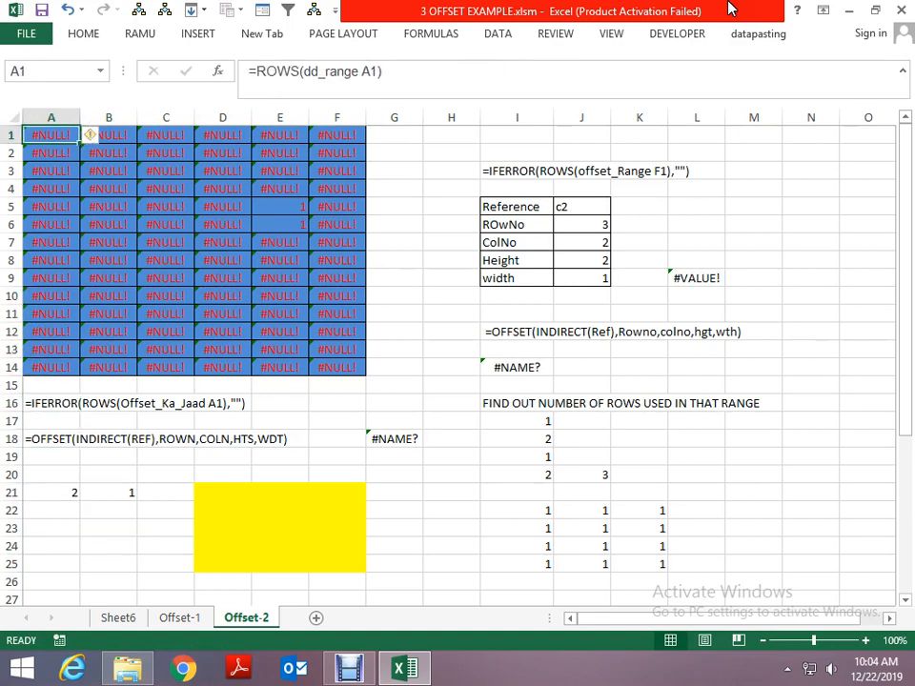
{"action": "key", "text": "F2"}
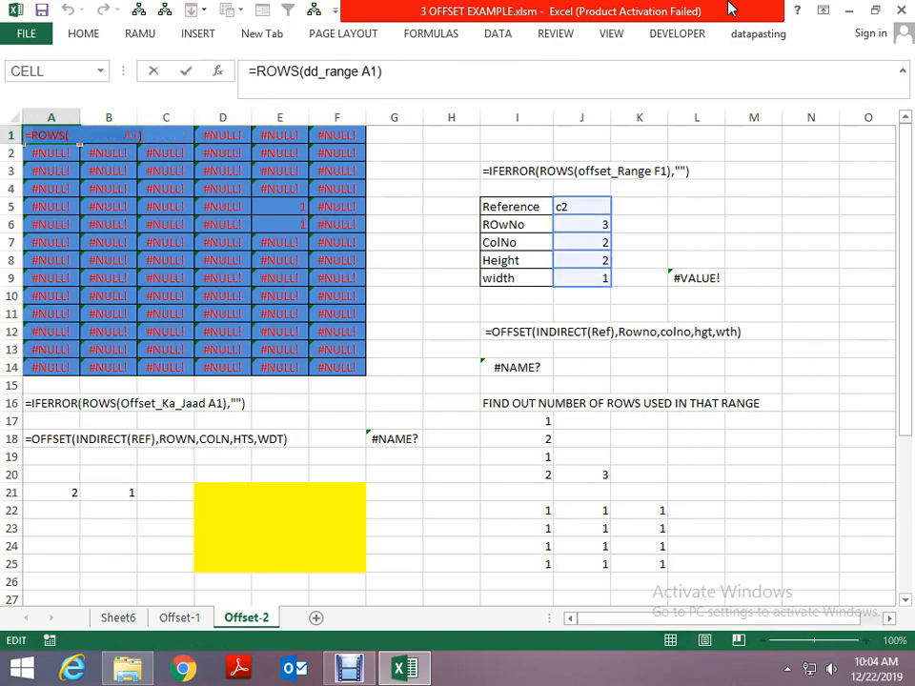
{"action": "key", "text": "Escape"}
- Replace the A1 argument in cell A24's IFERROR formula with ROWS(dd_range A1)
{"action": "key", "text": "Page_Down"}
{"action": "key", "text": "Up"}
{"action": "key", "text": "Up"}
{"action": "key", "text": "Up"}
{"action": "key", "text": "Up"}
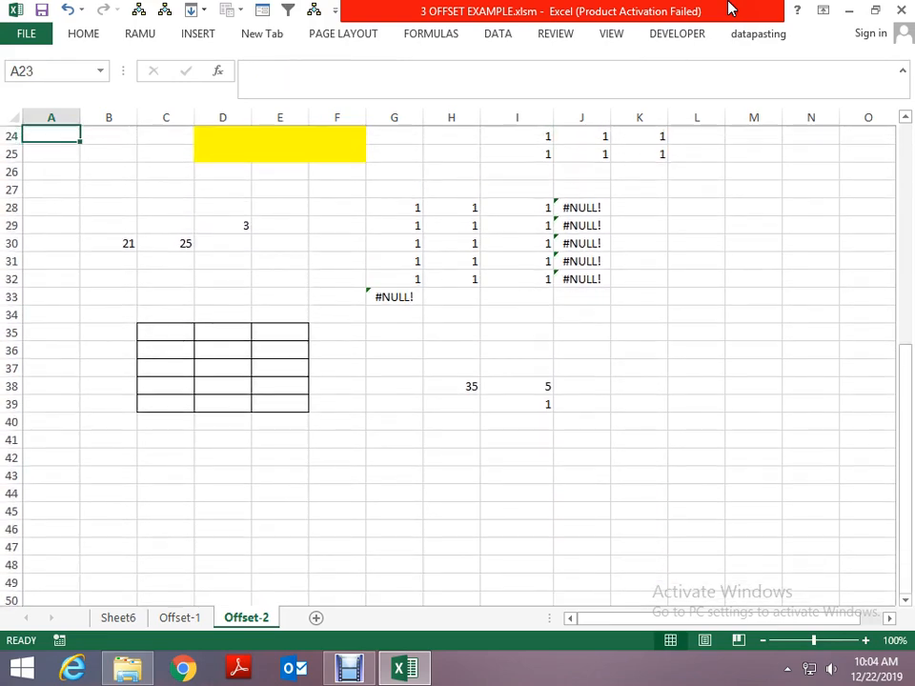
{"action": "key", "text": "Up"}
{"action": "key", "text": "Up"}
{"action": "key", "text": "Down"}
{"action": "key", "text": "Down"}
{"action": "key", "text": "Down"}
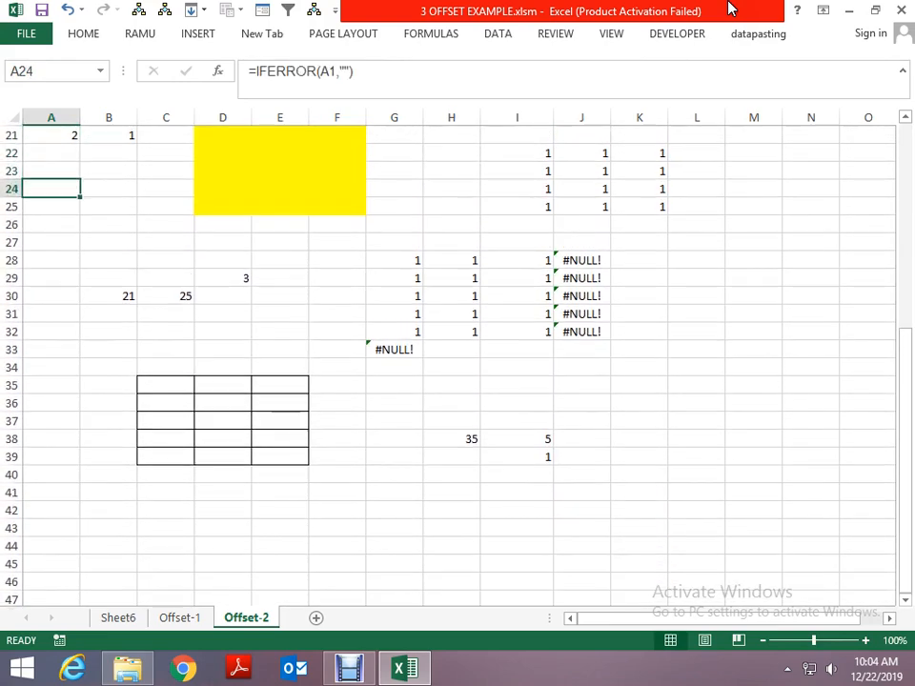
{"action": "key", "text": "Up"}
{"action": "key", "text": "Up"}
{"action": "key", "text": "Up"}
{"action": "key", "text": "Up"}
{"action": "key", "text": "Up"}
{"action": "key", "text": "Up"}
{"action": "key", "text": "Down"}
{"action": "key", "text": "Down"}
{"action": "key", "text": "Down"}
{"action": "key", "text": "Down"}
{"action": "key", "text": "Down"}
{"action": "key", "text": "Down"}
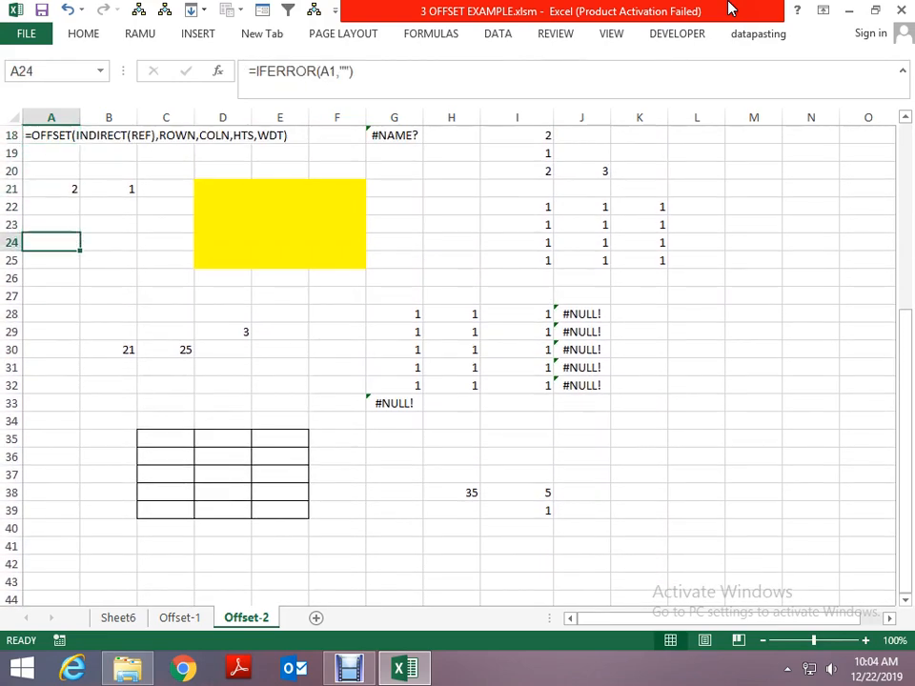
{"action": "key", "text": "F2"}
{"action": "key", "text": "Left"}
{"action": "key", "text": "Left"}
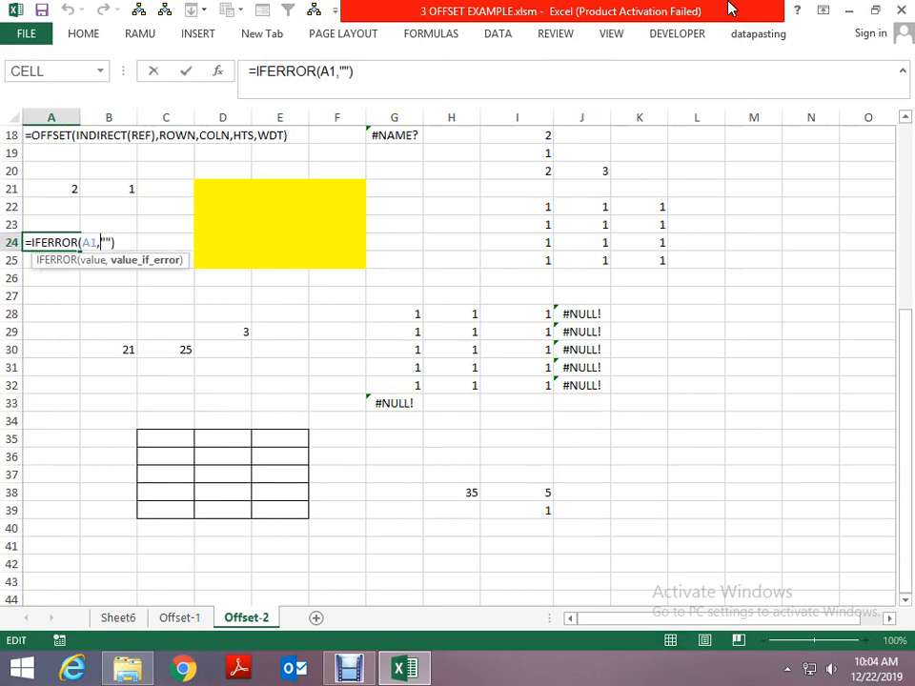
{"action": "key", "text": "BackSpace"}
{"action": "key", "text": "BackSpace"}
{"action": "key", "text": "BackSpace"}
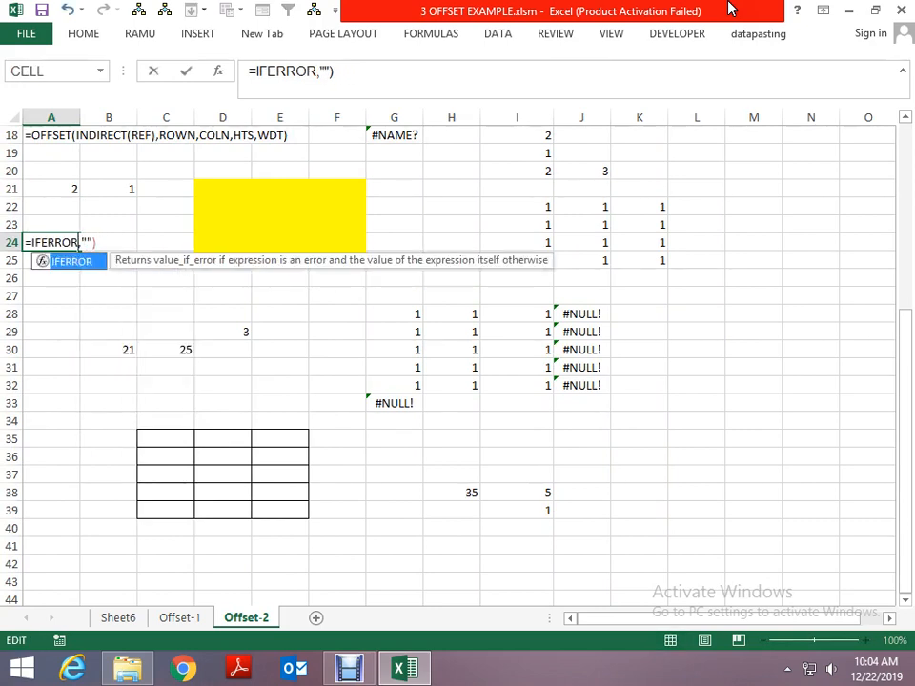
{"action": "type", "text": "(ROWS(dd_range A1)"}
{"action": "key", "text": "ctrl+Return"}
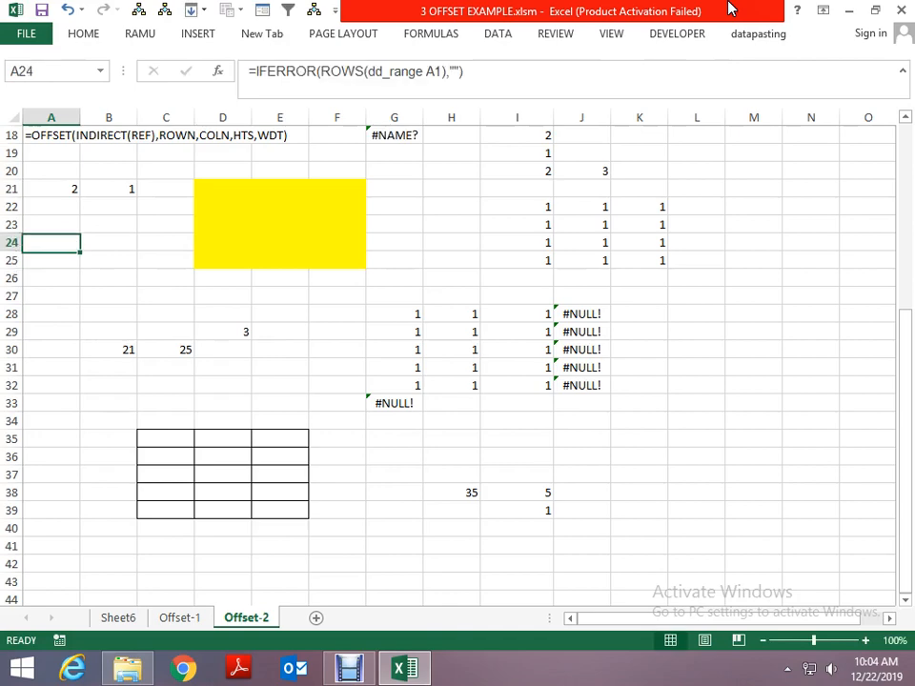
- Copy the formula text =IFERROR(ROWS(dd_range A1),"") from cell A24 into cell A1
{"action": "key", "text": "F2"}
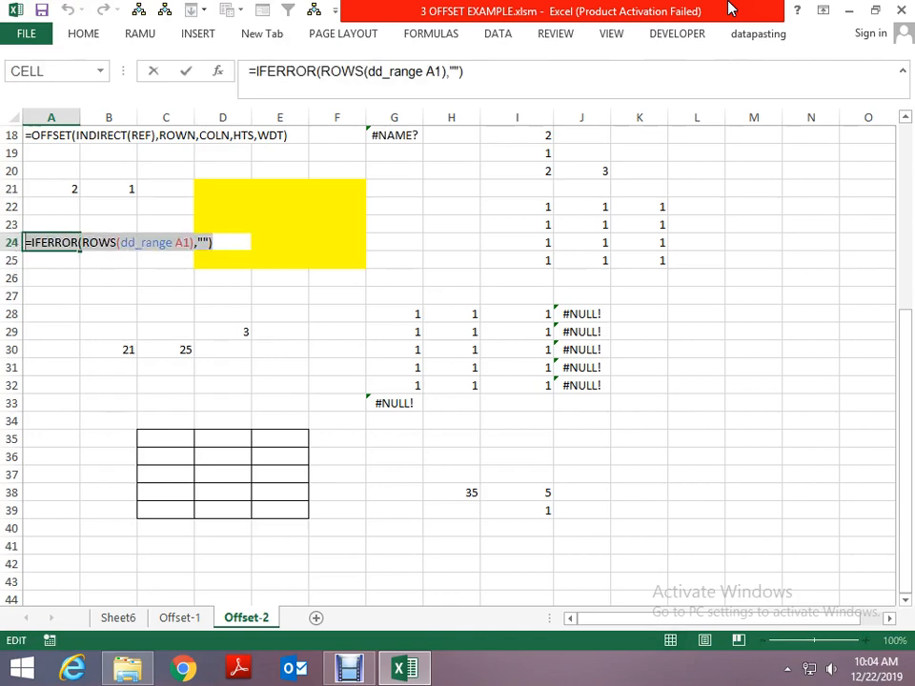
{"action": "key", "text": "Escape"}
{"action": "key", "text": "Up"}
{"action": "key", "text": "Up"}
{"action": "key", "text": "Up"}
{"action": "key", "text": "ctrl+Home"}
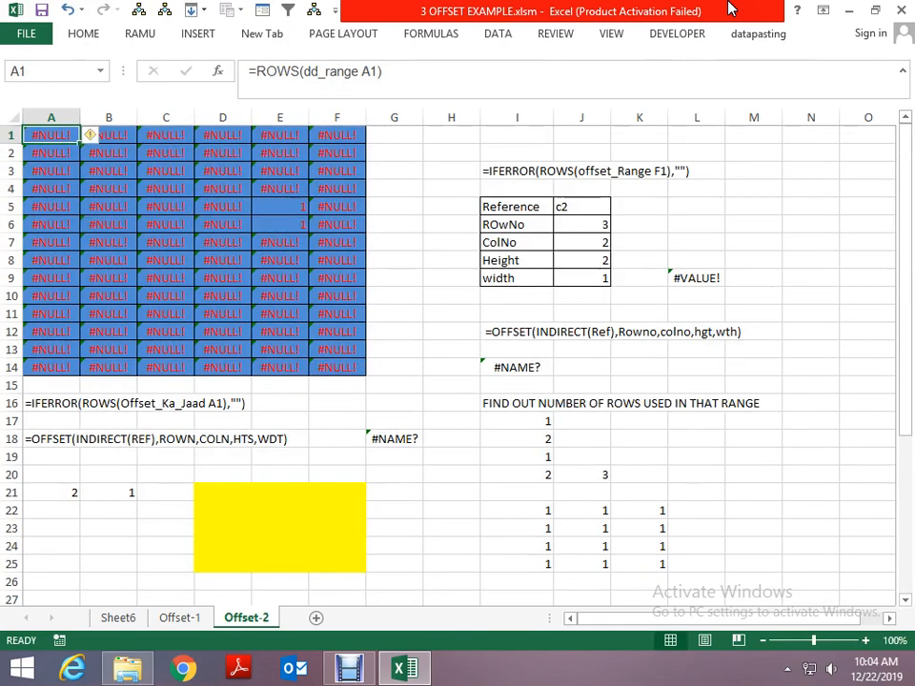
- Fill cell A1's IFERROR formula down and across the whole blue grid A1:F14
{"action": "key", "text": "ctrl+shift+Down"}
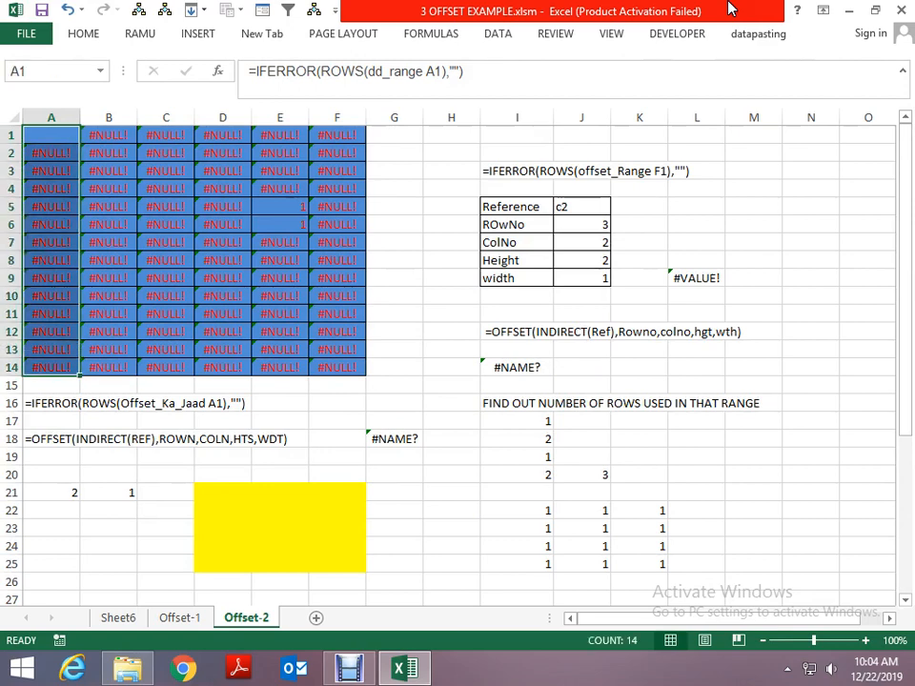
{"action": "key", "text": "shift+Right"}
{"action": "key", "text": "shift+Right"}
{"action": "key", "text": "shift+Right"}
{"action": "key", "text": "shift+Right"}
{"action": "key", "text": "shift+Right"}
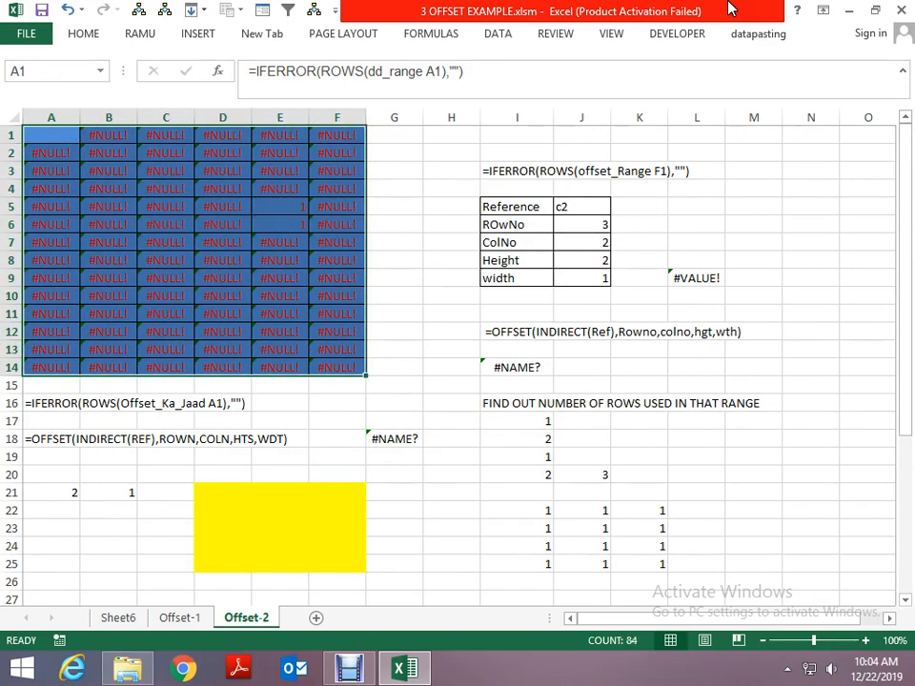
{"action": "key", "text": "ctrl+d"}
{"action": "key", "text": "ctrl+r"}
{"action": "key", "text": "ctrl+Home"}
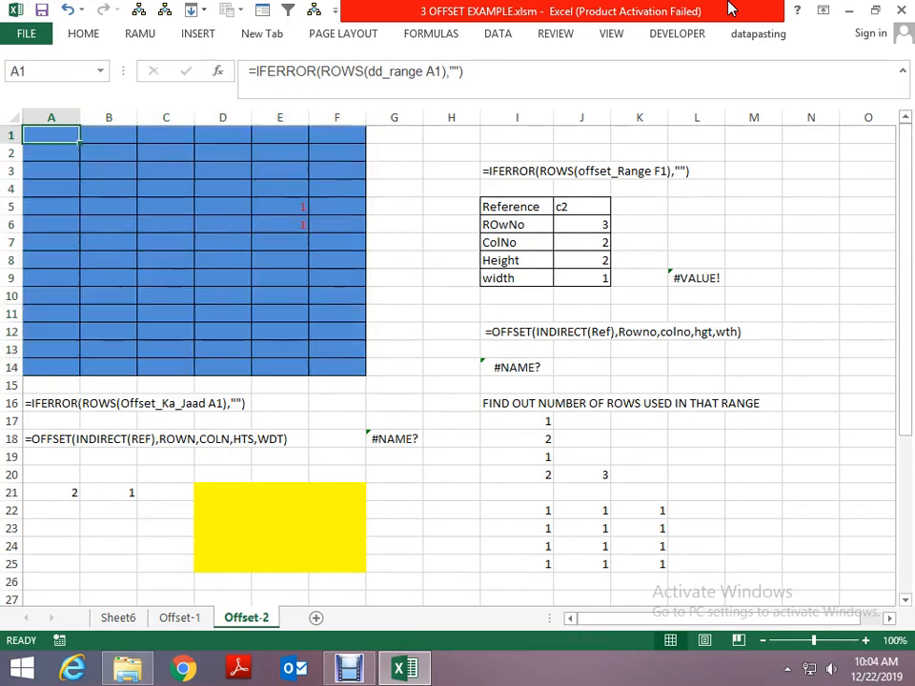
- Examine how the cell reference in the IFERROR formula changes across row 2 of the grid
{"action": "key", "text": "Down"}
{"action": "key", "text": "Right"}
{"action": "key", "text": "Right"}
{"action": "key", "text": "Right"}
{"action": "key", "text": "Right"}
{"action": "key", "text": "Left"}
{"action": "key", "text": "Left"}
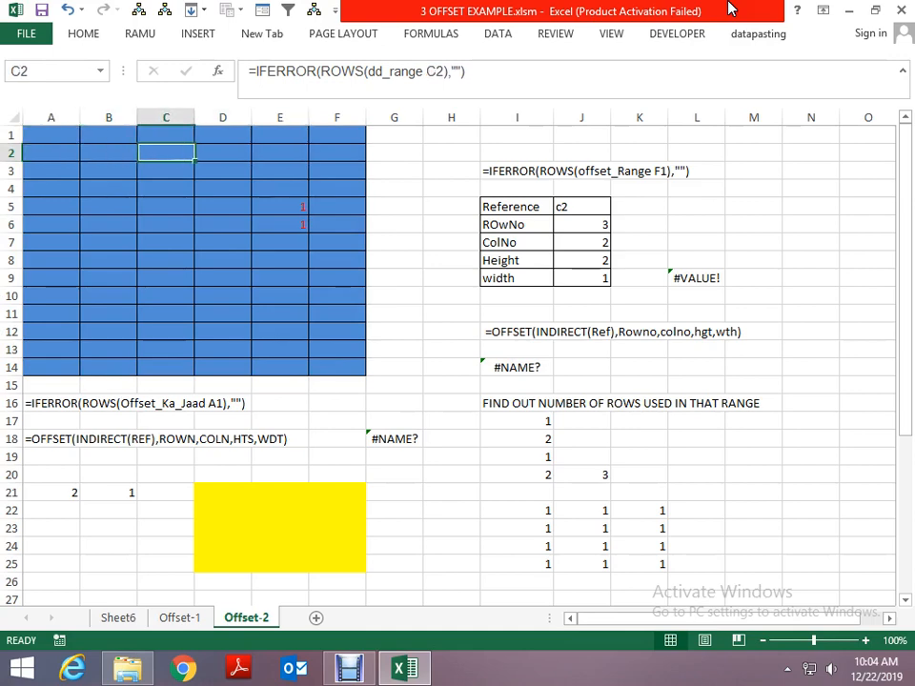
{"action": "key", "text": "Left"}
{"action": "key", "text": "Left"}
{"action": "key", "text": "Up"}
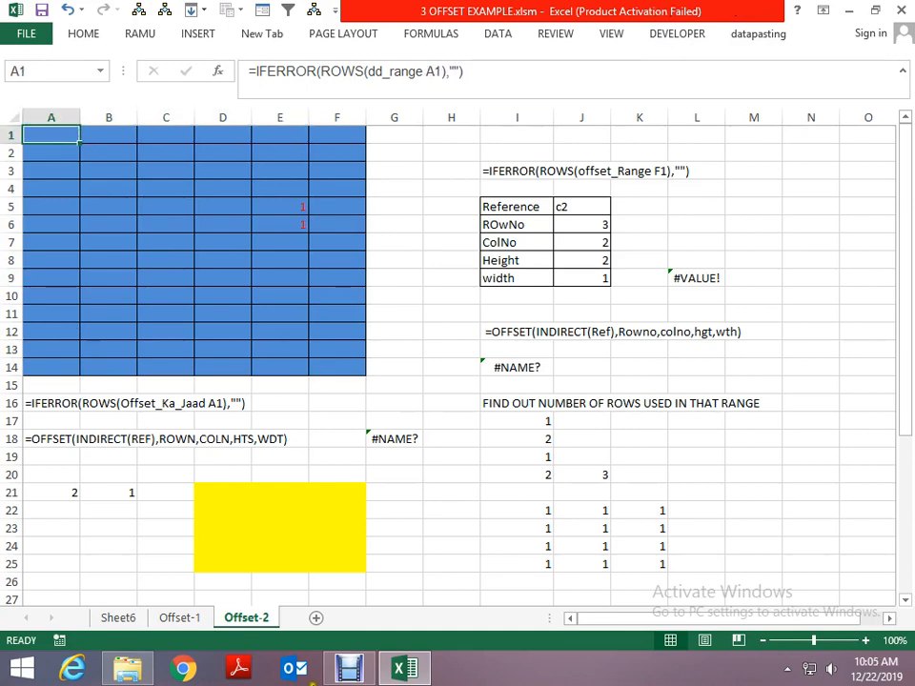
- Start a new conditional formatting rule for cell A1 that uses a formula to determine which cells to format
{"action": "left_click", "coordinate": [87, 32]}
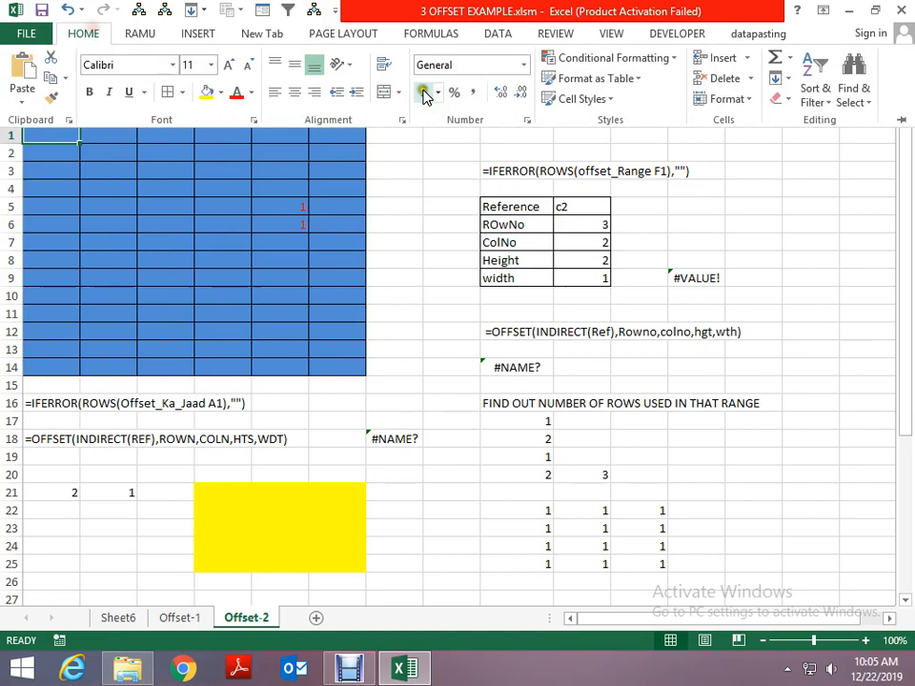
{"action": "left_click", "coordinate": [585, 59]}
{"action": "left_click", "coordinate": [606, 321]}
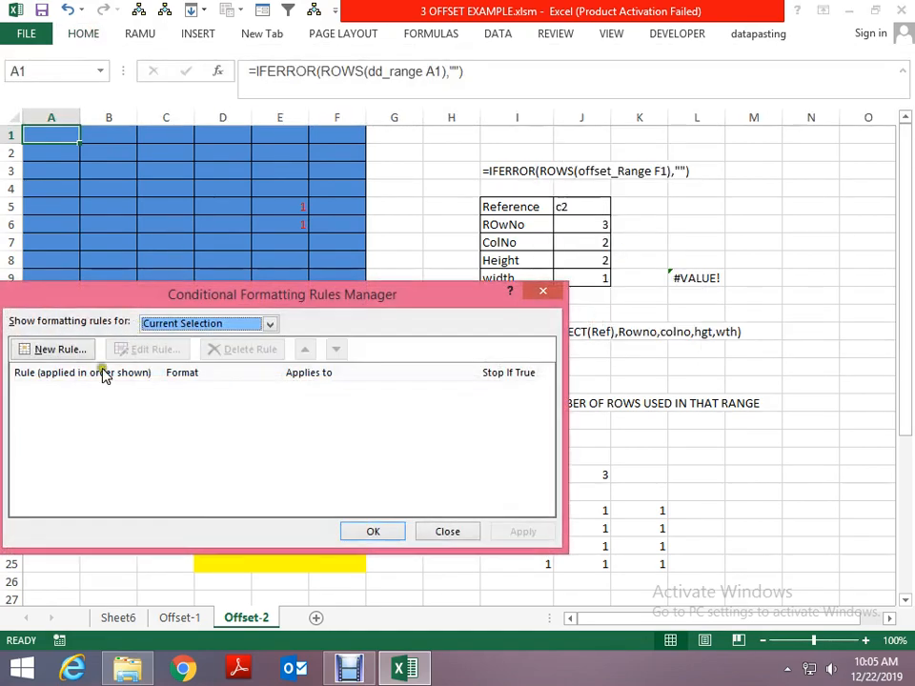
{"action": "left_click", "coordinate": [38, 349]}
{"action": "left_click", "coordinate": [133, 375]}
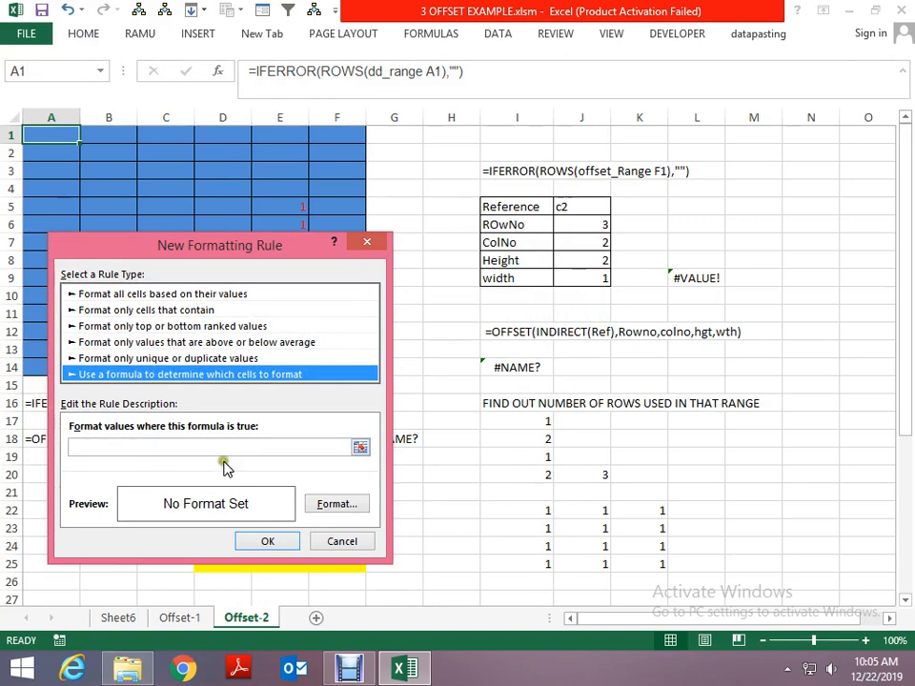
- Set the formatting rule's condition to =A1=1 with a relative reference to cell A1
{"action": "left_click", "coordinate": [360, 447]}
{"action": "left_click", "coordinate": [49, 134]}
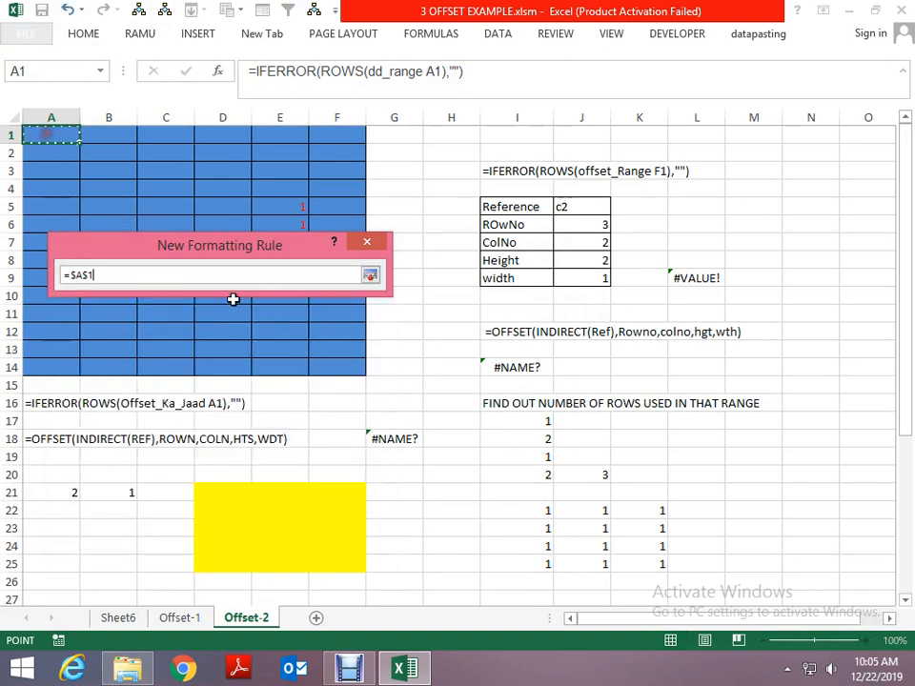
{"action": "key", "text": "F4"}
{"action": "key", "text": "F4"}
{"action": "key", "text": "F4"}
{"action": "type", "text": "=1"}
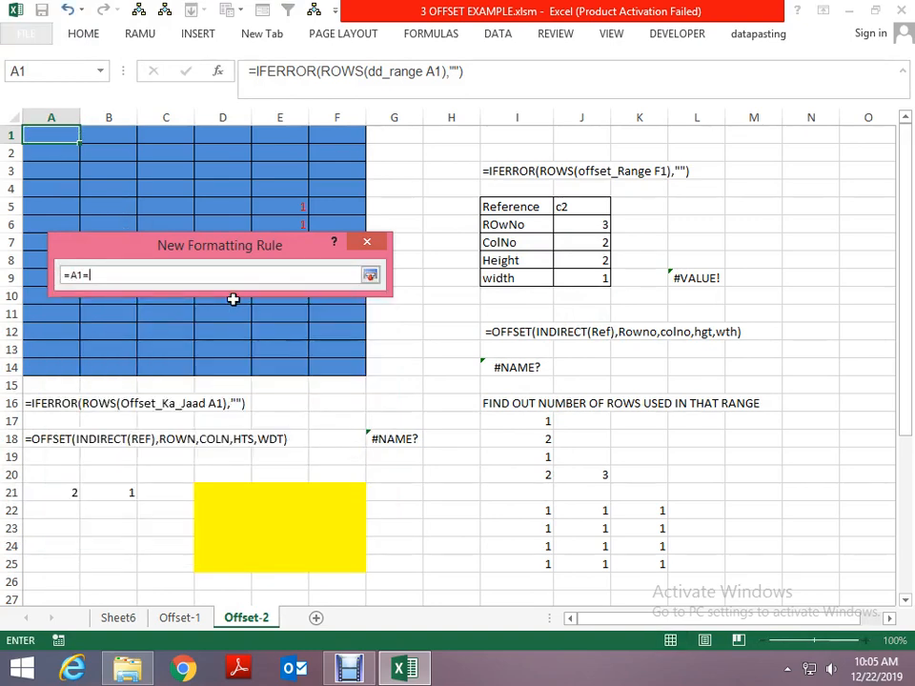
{"action": "left_click", "coordinate": [370, 275]}
- Give the =A1=1 rule a bright red fill and confirm it for cell A1
{"action": "left_click", "coordinate": [333, 506]}
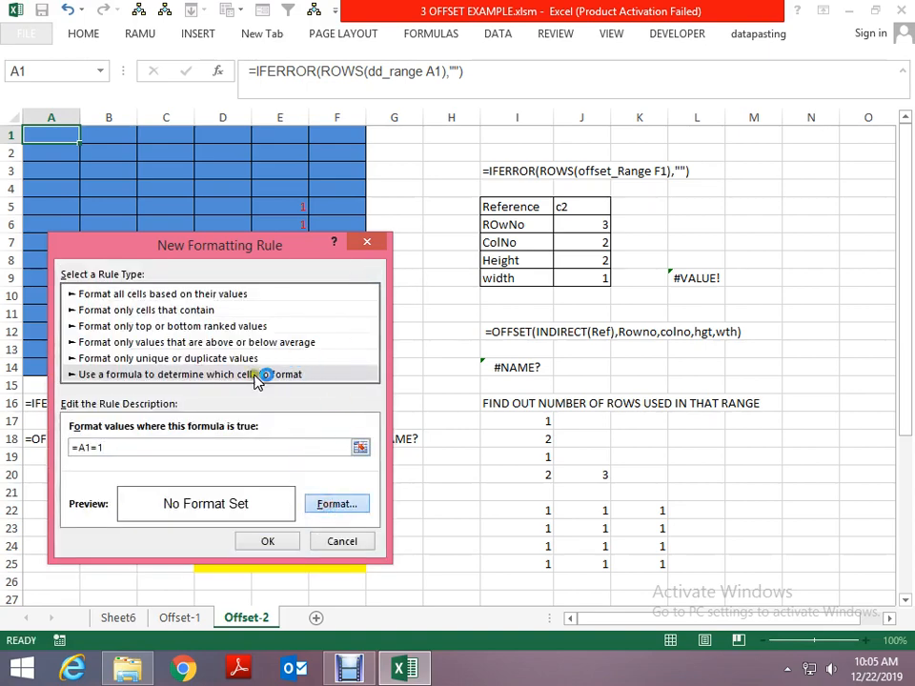
{"action": "left_click", "coordinate": [227, 202]}
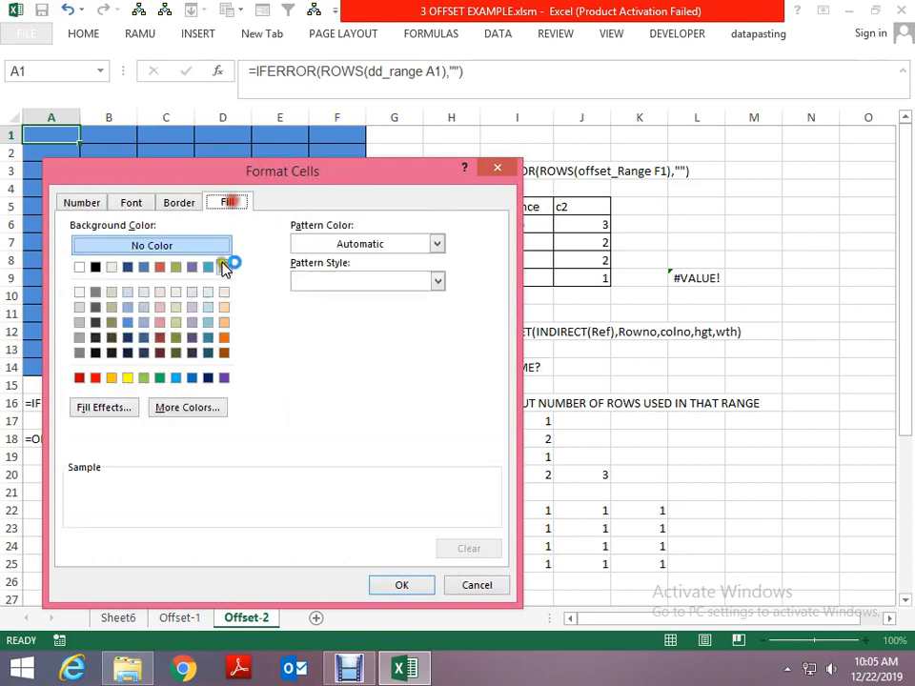
{"action": "left_click", "coordinate": [176, 379]}
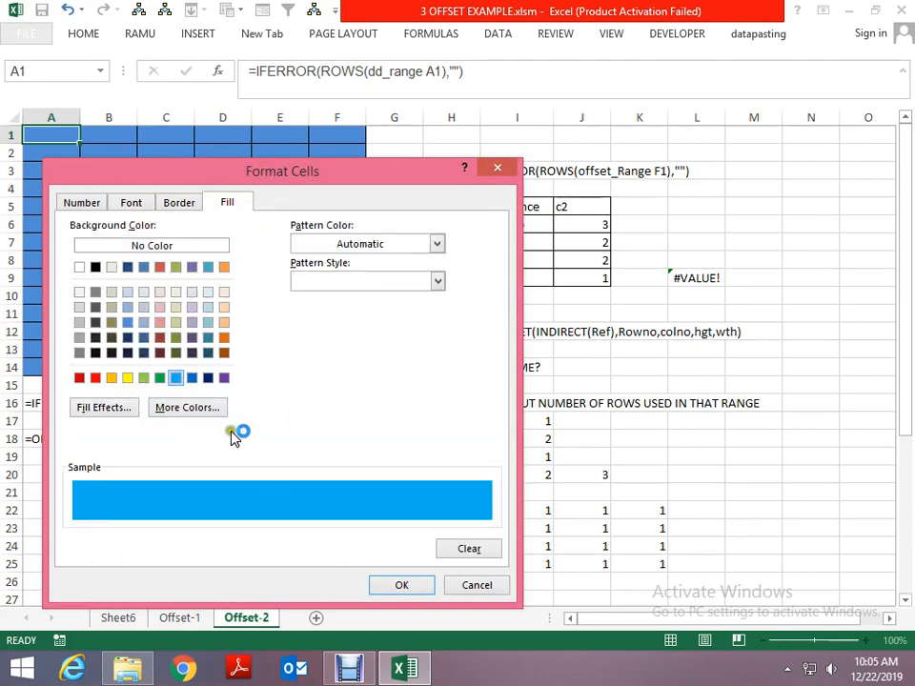
{"action": "left_click", "coordinate": [225, 379]}
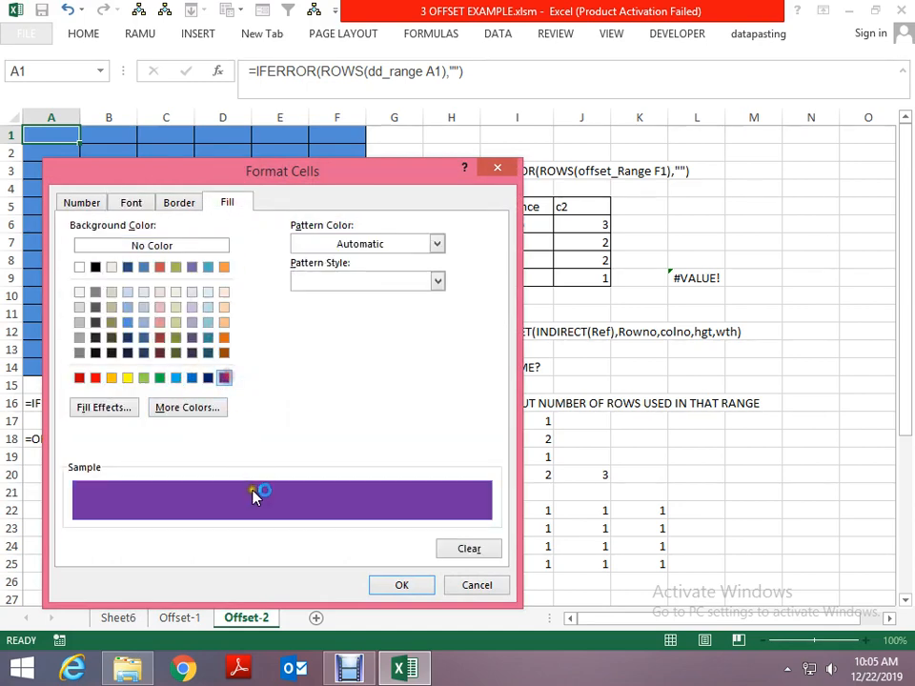
{"action": "left_click", "coordinate": [95, 378]}
{"action": "left_click", "coordinate": [385, 585]}
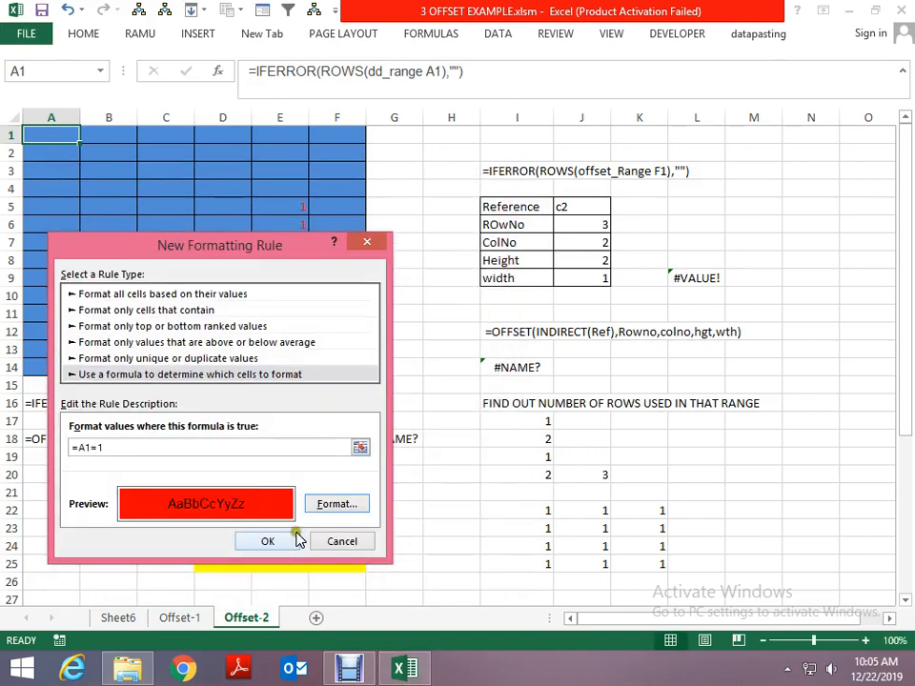
{"action": "left_click", "coordinate": [291, 536]}
{"action": "left_click", "coordinate": [515, 534]}
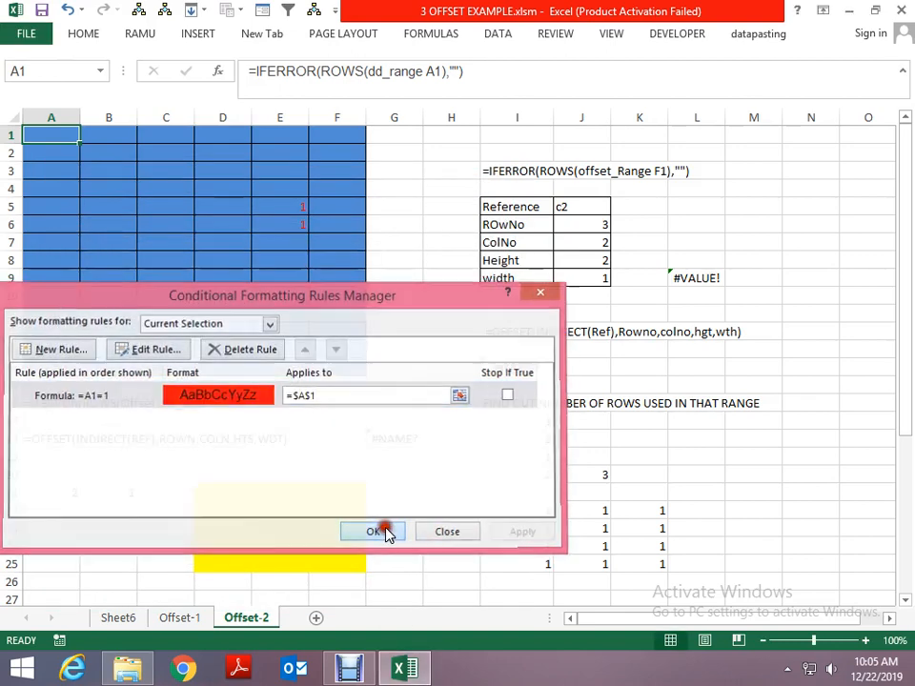
{"action": "left_click", "coordinate": [374, 532]}
- Extend cell A1's conditional formatting to the whole blue grid A1:F14
{"action": "key", "text": "ctrl+shift+Down"}
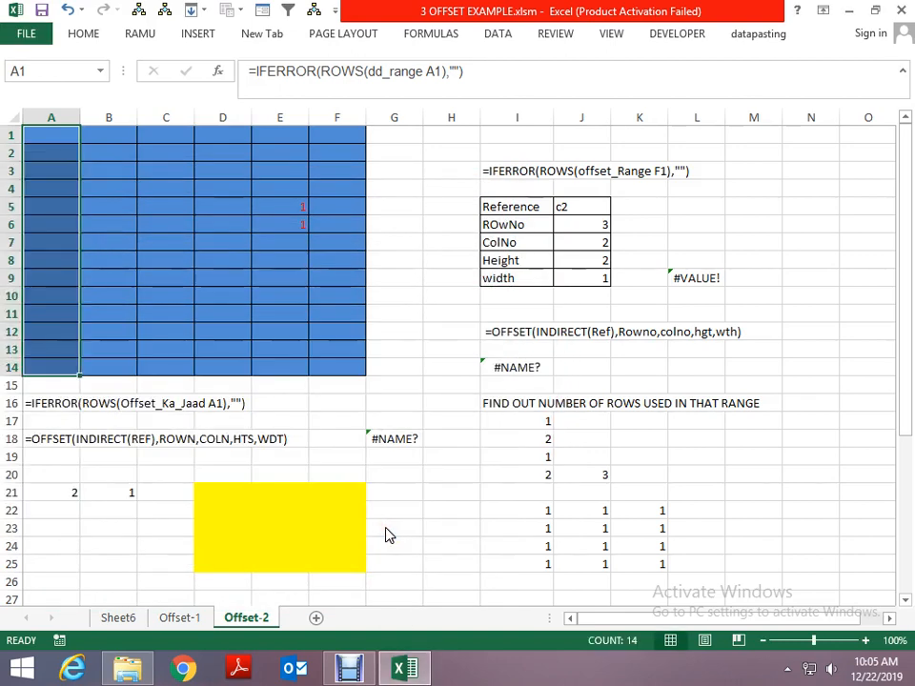
{"action": "key", "text": "shift+Right"}
{"action": "key", "text": "shift+Right"}
{"action": "key", "text": "shift+Right"}
{"action": "key", "text": "shift+Right"}
{"action": "key", "text": "shift+Right"}
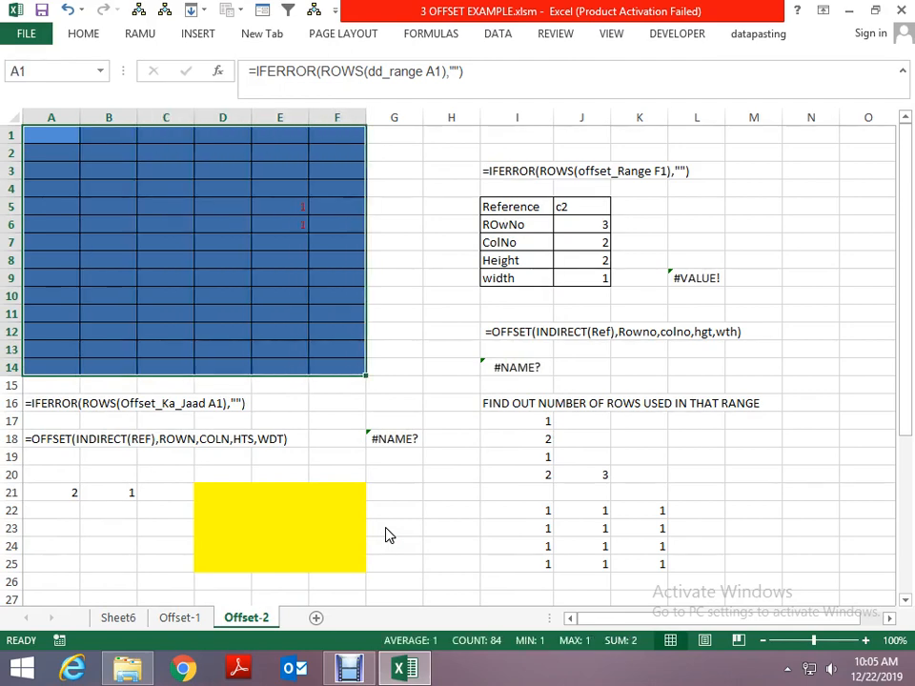
{"action": "key", "text": "ctrl+Home"}
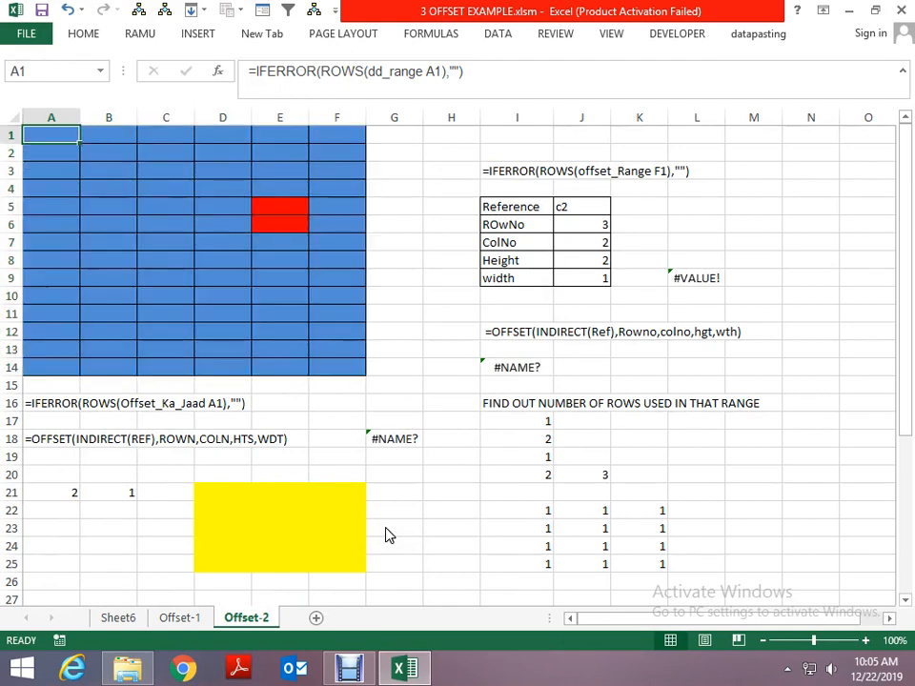
- Enter a1 in cell K5 as a trial reference beside the parameter table
{"action": "key", "text": "Right"}
{"action": "key", "text": "Right"}
{"action": "key", "text": "Right"}
{"action": "key", "text": "Right"}
{"action": "key", "text": "Right"}
{"action": "key", "text": "Right"}
{"action": "key", "text": "Down"}
{"action": "key", "text": "Right"}
{"action": "key", "text": "Right"}
{"action": "key", "text": "Down"}
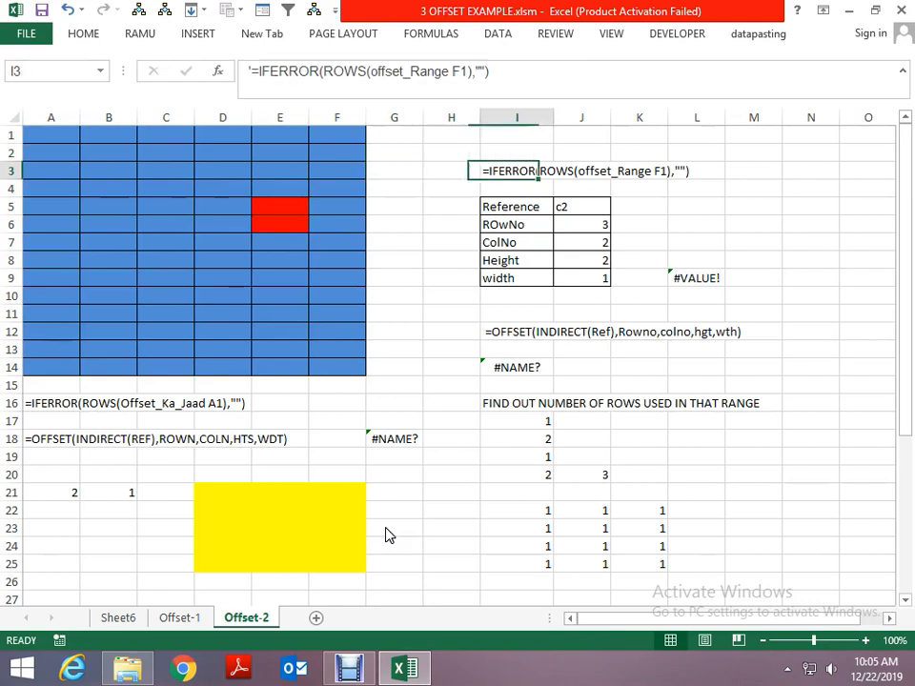
{"action": "key", "text": "Down"}
{"action": "key", "text": "Down"}
{"action": "key", "text": "Right"}
{"action": "key", "text": "Right"}
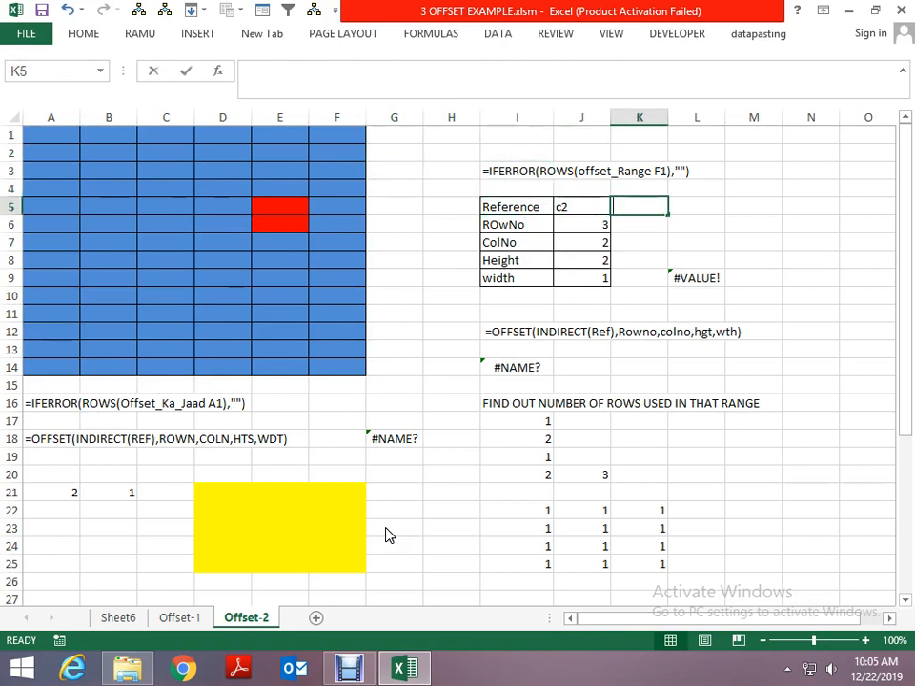
{"action": "type", "text": "a2"}
{"action": "key", "text": "Return"}
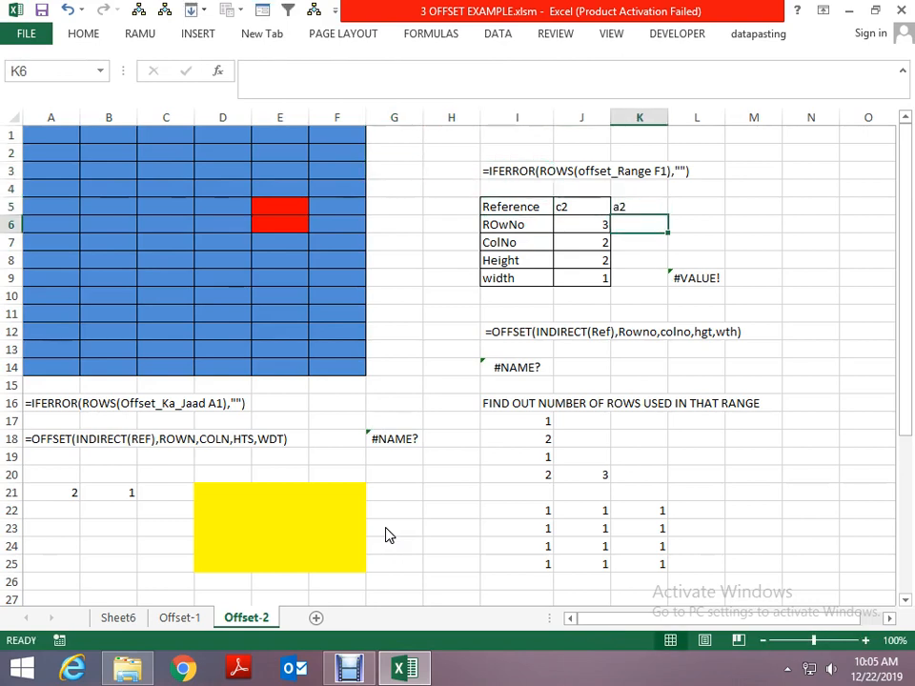
{"action": "key", "text": "Up"}
{"action": "type", "text": "a1"}
{"action": "key", "text": "Return"}
- Enter the trial values 2, 3, 2 and 2 in cells K6:K9 beside ROwNo, ColNo, Height and width
{"action": "type", "text": "2"}
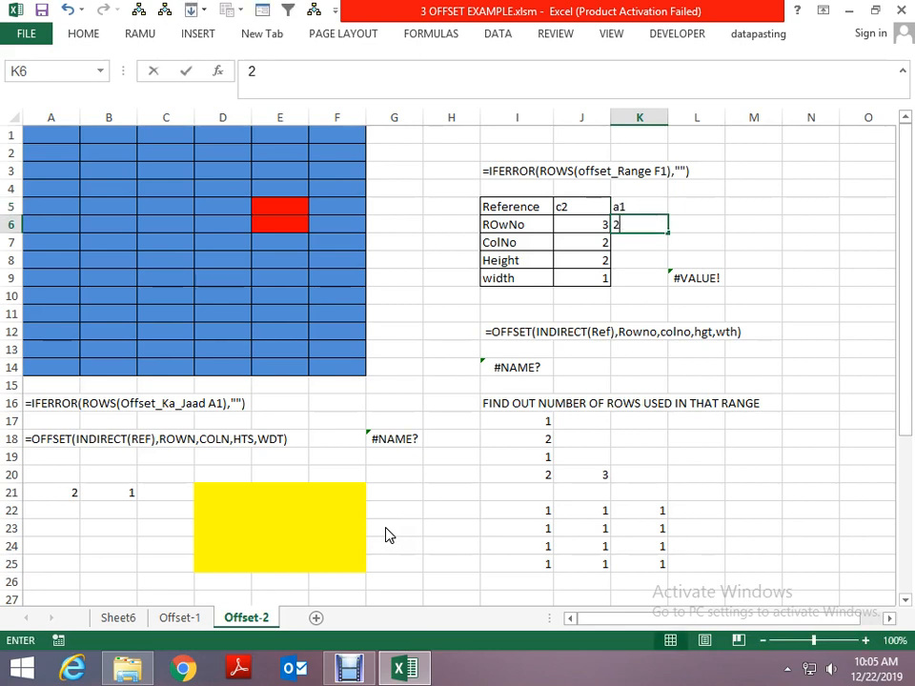
{"action": "key", "text": "ctrl+Return"}
{"action": "key", "text": "Return"}
{"action": "type", "text": "3"}
{"action": "key", "text": "ctrl+Return"}
{"action": "key", "text": "Return"}
{"action": "type", "text": "1"}
{"action": "key", "text": "ctrl+Return"}
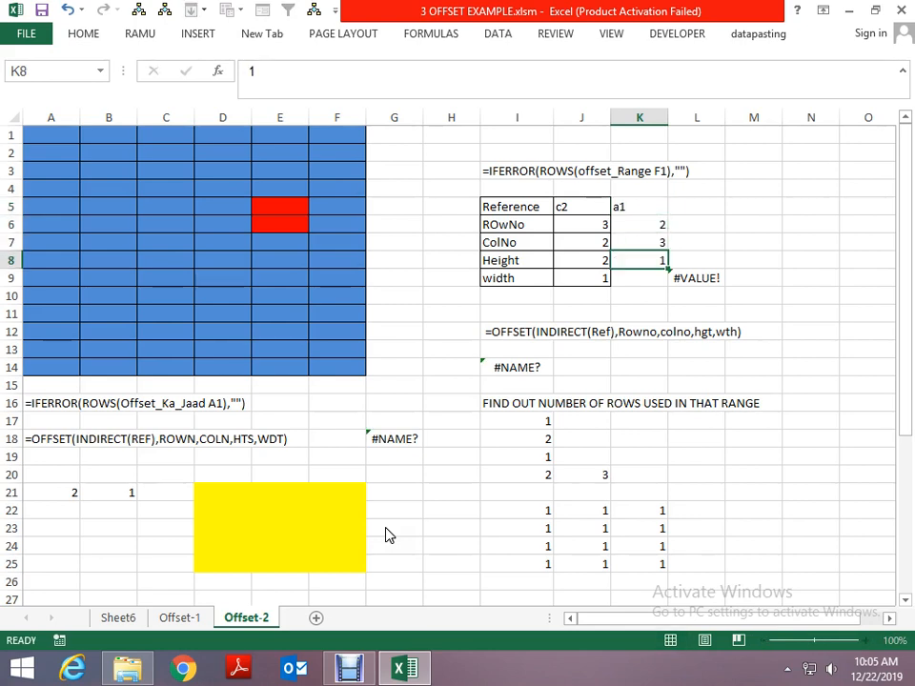
{"action": "key", "text": "Return"}
{"action": "key", "text": "Up"}
{"action": "type", "text": "2"}
{"action": "key", "text": "ctrl+Return"}
{"action": "key", "text": "Return"}
{"action": "type", "text": "2"}
{"action": "key", "text": "ctrl+Return"}
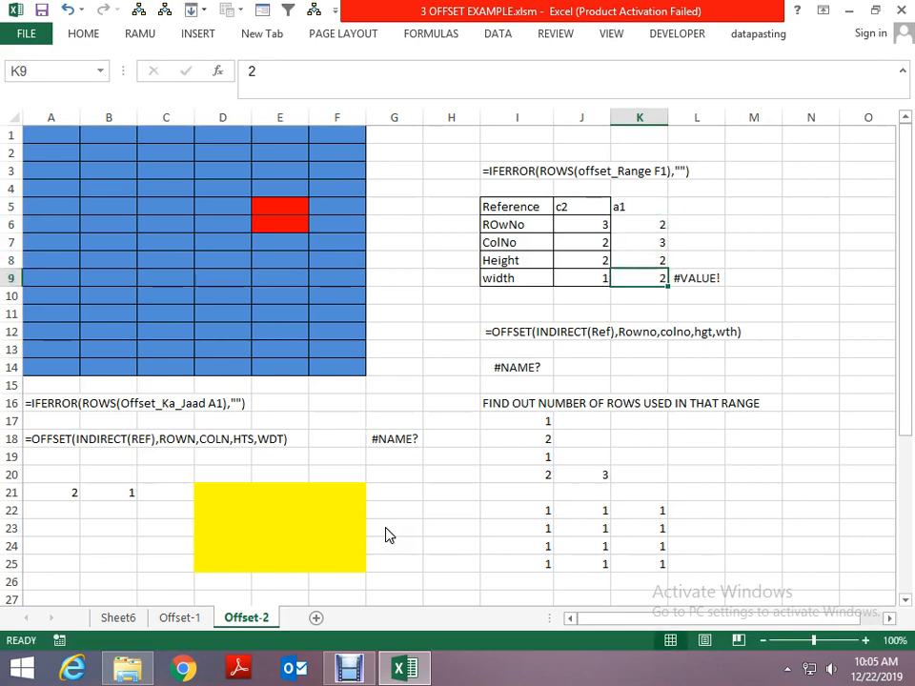
- Count out an offset from A1 in the blue grid and mark the two-by-two block D4:E5
{"action": "key", "text": "Up"}
{"action": "key", "text": "Left"}
{"action": "key", "text": "Left"}
{"action": "key", "text": "Left"}
{"action": "key", "text": "Left"}
{"action": "key", "text": "Left"}
{"action": "key", "text": "ctrl+Home"}
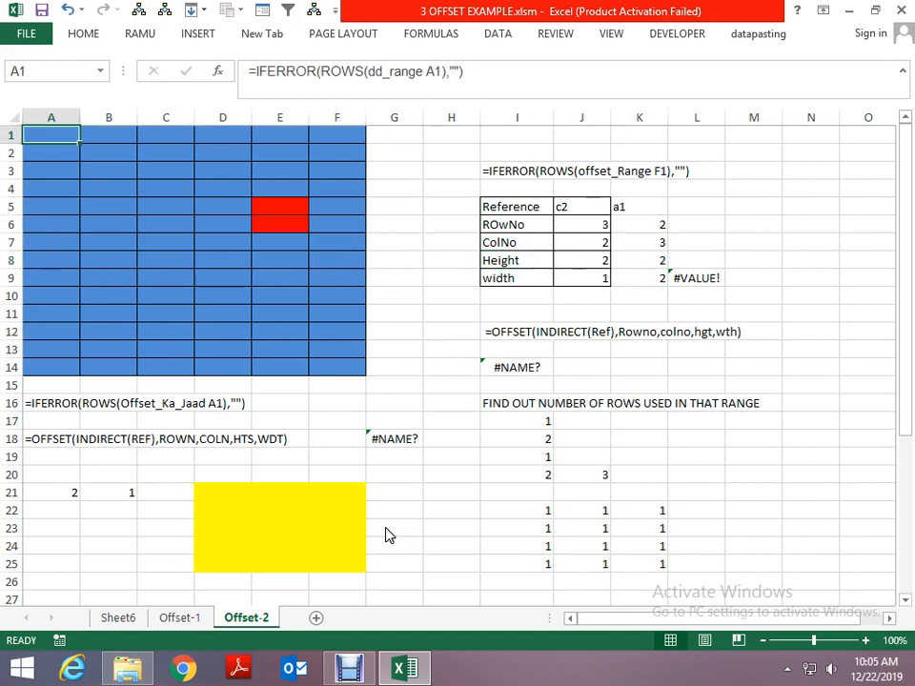
{"action": "key", "text": "Down"}
{"action": "key", "text": "Down"}
{"action": "key", "text": "Down"}
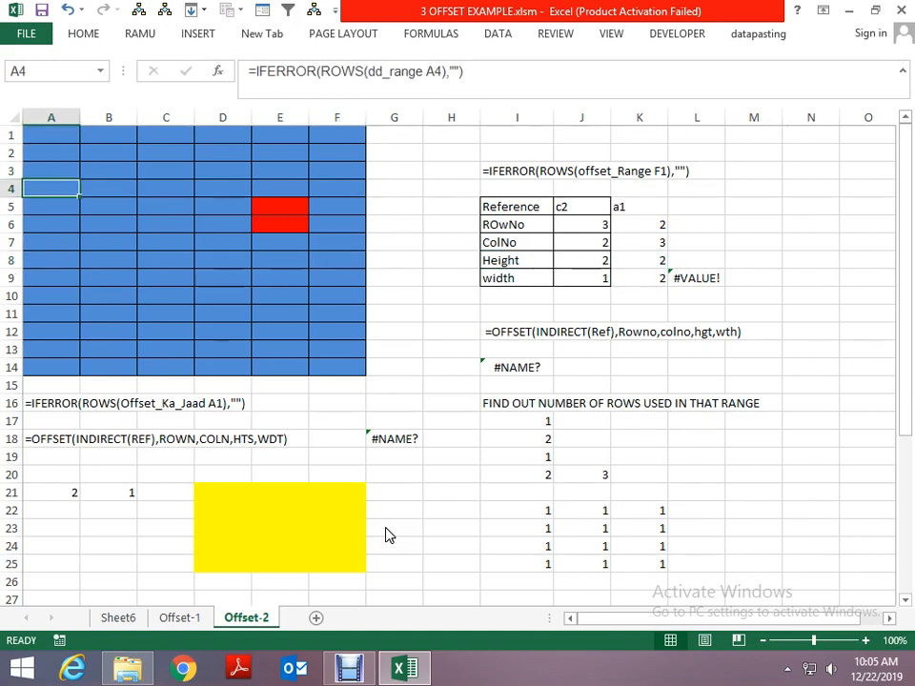
{"action": "key", "text": "Right"}
{"action": "key", "text": "Right"}
{"action": "key", "text": "Right"}
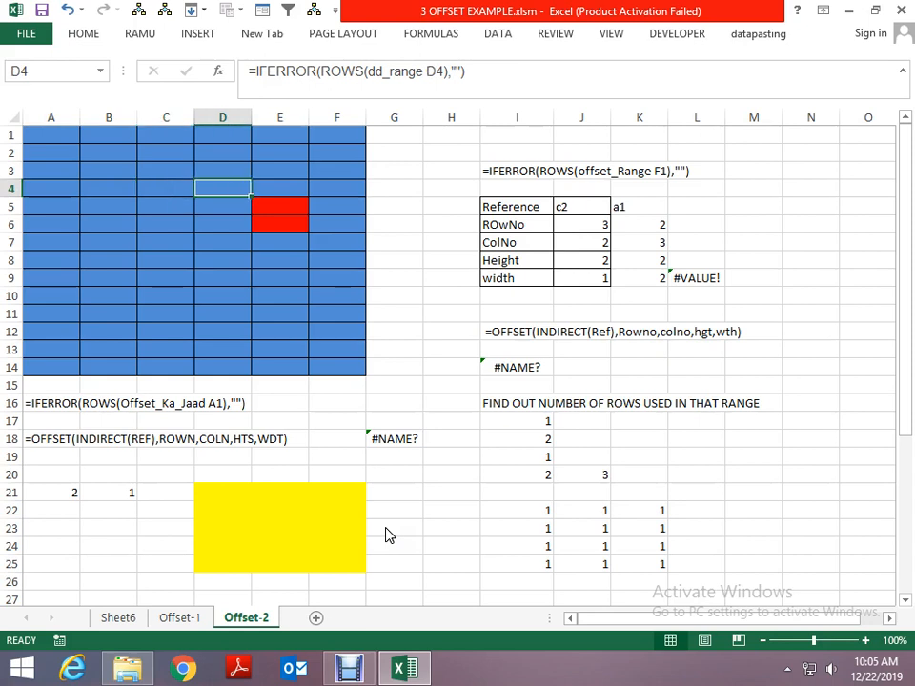
{"action": "key", "text": "shift+Down"}
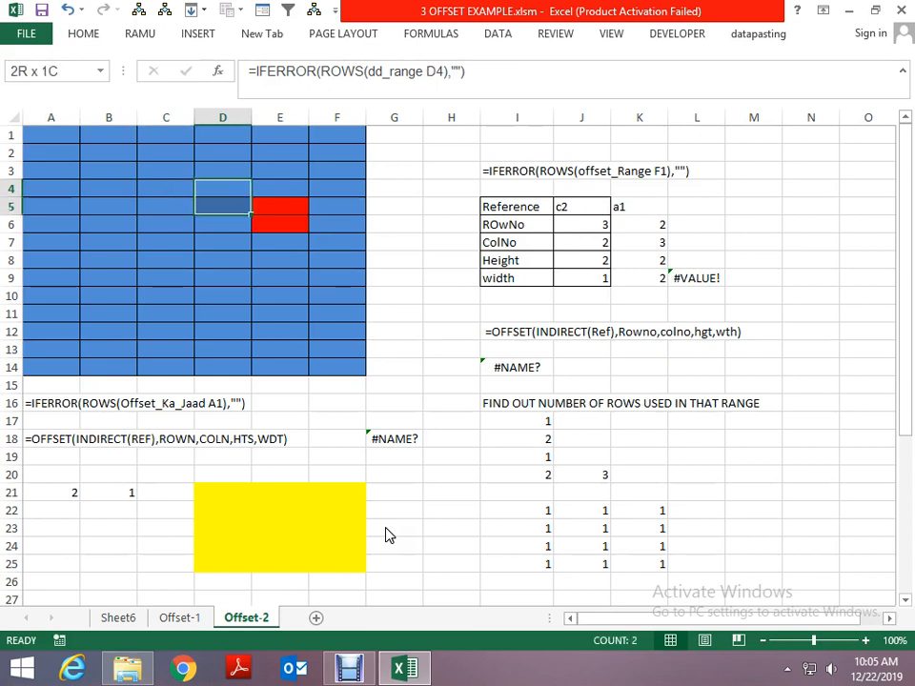
{"action": "key", "text": "shift+Right"}
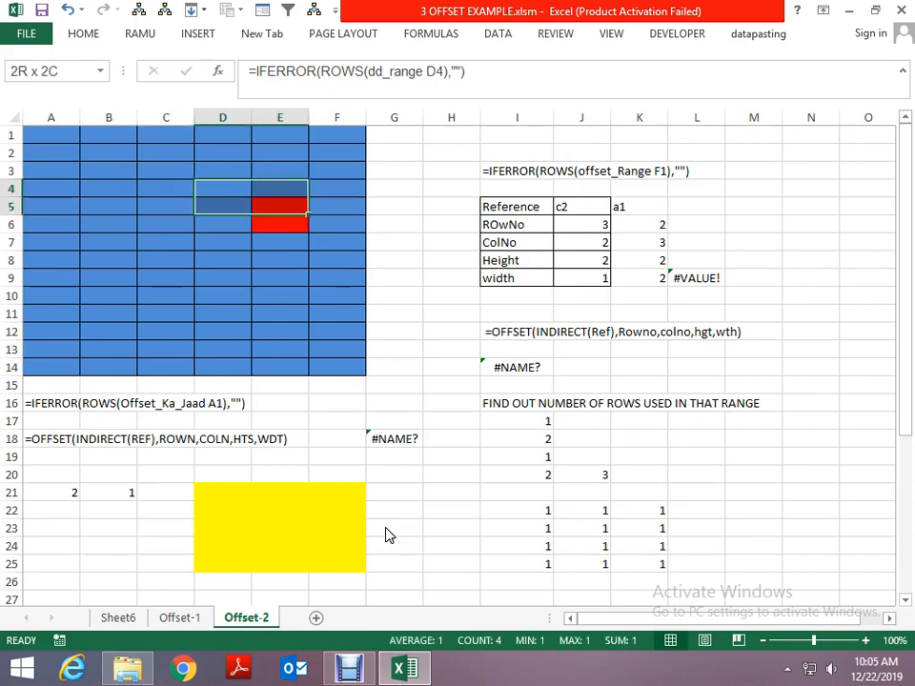
- Set the table's Reference in J5 to a1 and its ROwNo in J6 to 2
{"action": "key", "text": "Right"}
{"action": "key", "text": "Right"}
{"action": "key", "text": "Right"}
{"action": "key", "text": "Right"}
{"action": "key", "text": "Right"}
{"action": "key", "text": "Right"}
{"action": "key", "text": "Right"}
{"action": "key", "text": "Down"}
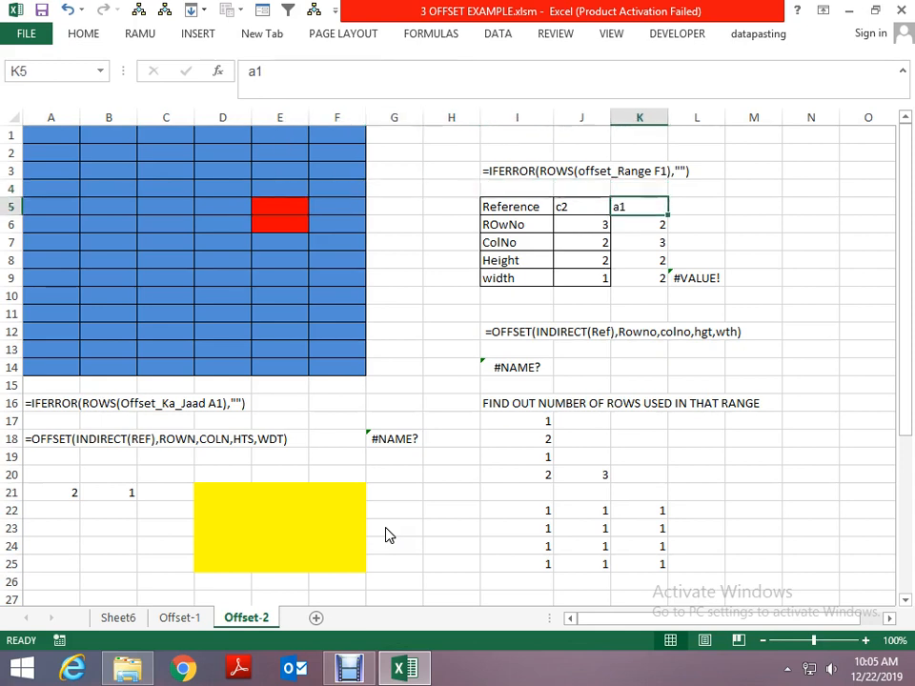
{"action": "key", "text": "Left"}
{"action": "type", "text": "a1"}
{"action": "key", "text": "Return"}
{"action": "type", "text": "2"}
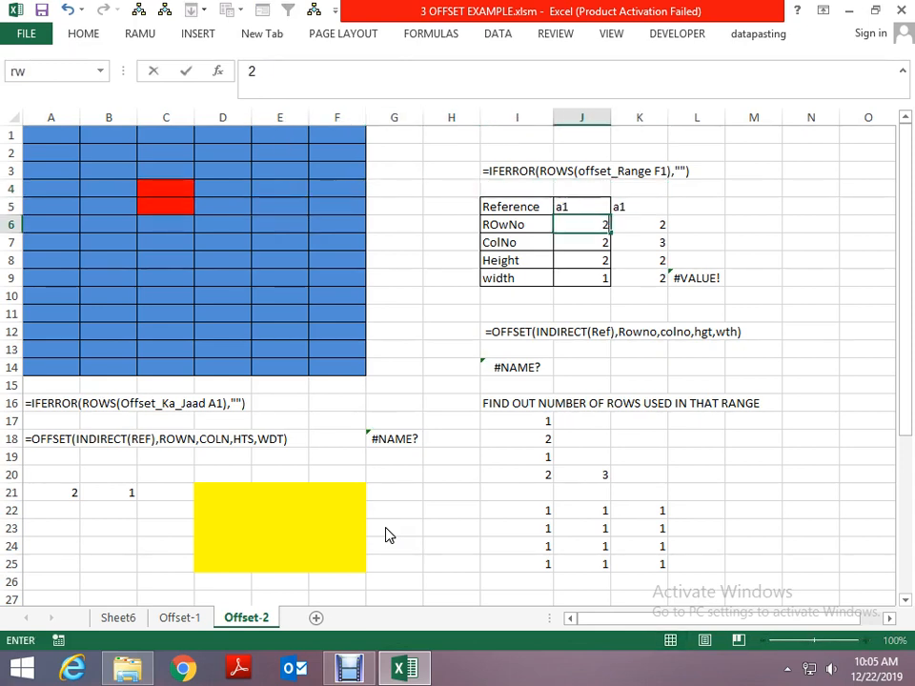
{"action": "key", "text": "Return"}
- Set the table's ColNo in J7 to 3 and its width in J9 to 2
{"action": "type", "text": "3"}
{"action": "key", "text": "Return"}
{"action": "key", "text": "Return"}
{"action": "type", "text": "2"}
{"action": "key", "text": "ctrl+Return"}
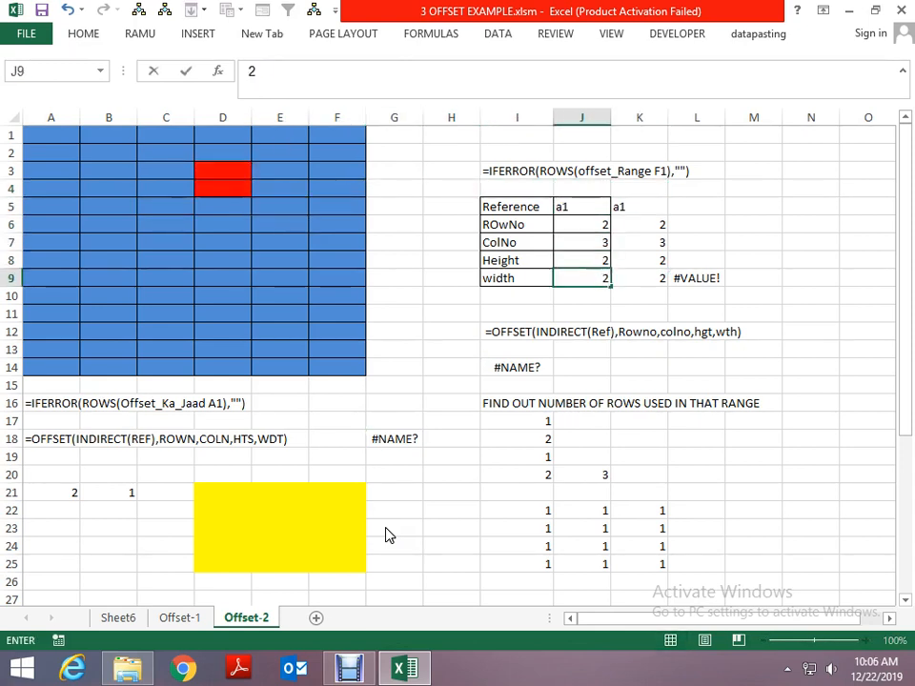
{"action": "key", "text": "Return"}
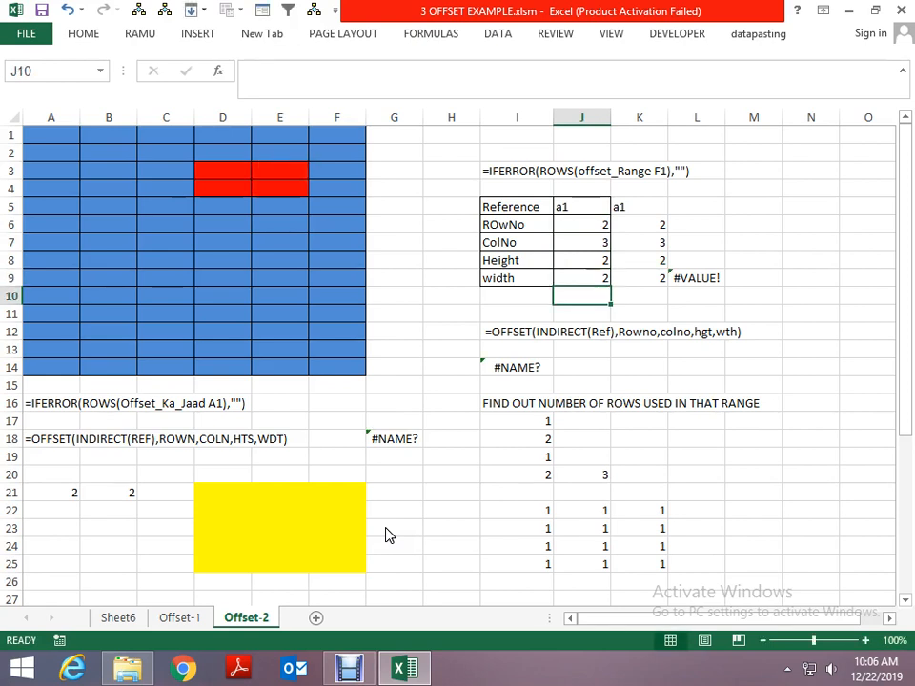
- Examine where the highlighted block starts in the blue grid by going to cell D3
{"action": "key", "text": "Up"}
{"action": "key", "text": "Up"}
{"action": "key", "text": "Up"}
{"action": "key", "text": "Up"}
{"action": "key", "text": "Up"}
{"action": "key", "text": "Up"}
{"action": "key", "text": "Up"}
{"action": "key", "text": "Up"}
{"action": "key", "text": "Up"}
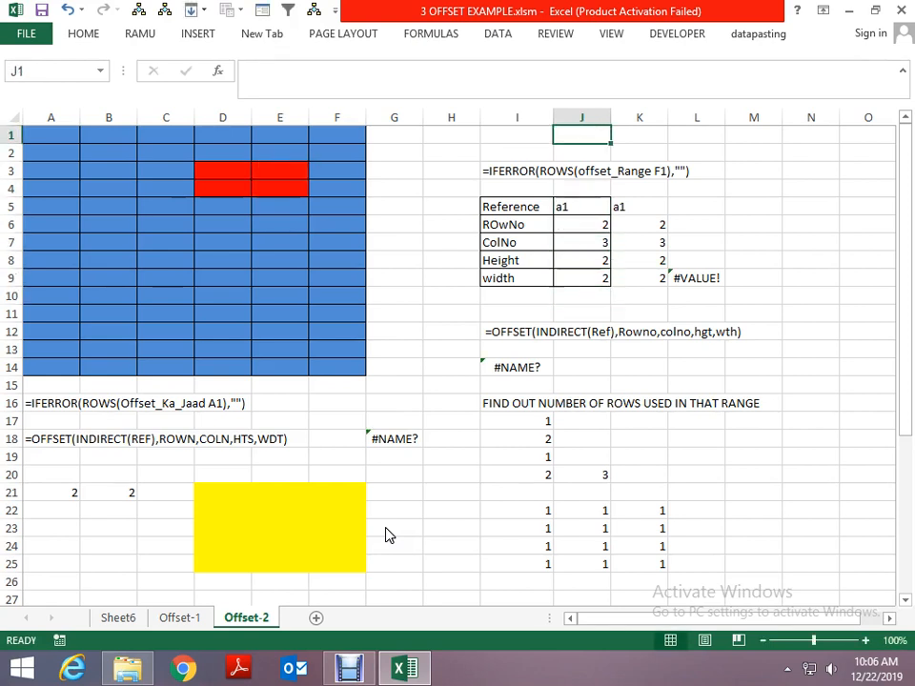
{"action": "key", "text": "Left"}
{"action": "key", "text": "Left"}
{"action": "key", "text": "Left"}
{"action": "key", "text": "Left"}
{"action": "key", "text": "Left"}
{"action": "key", "text": "Left"}
{"action": "key", "text": "Down"}
{"action": "key", "text": "Down"}
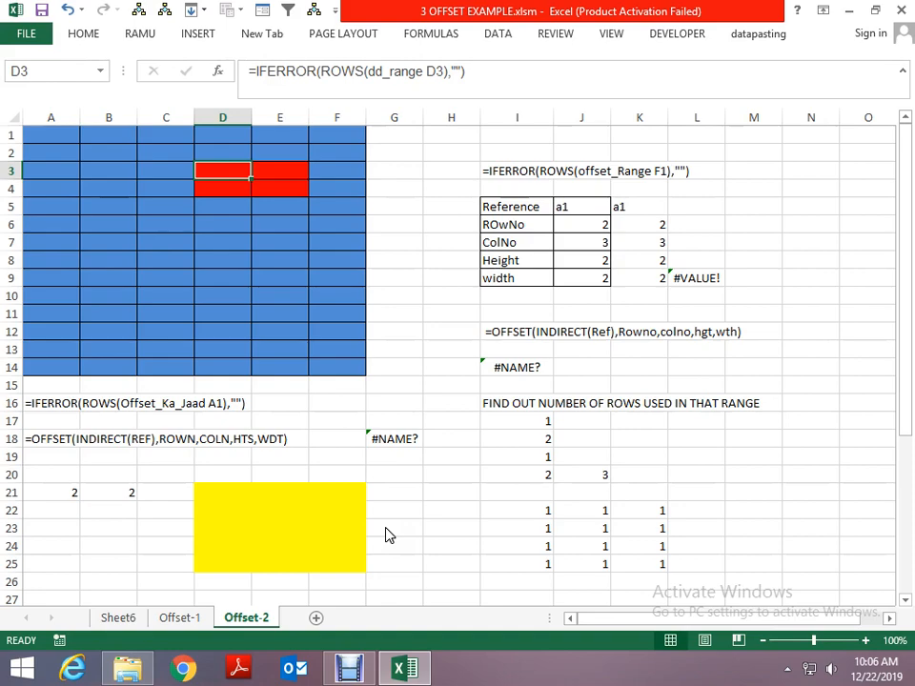
- View the Offset-1 sheet and return to the Offset-2 sheet
{"action": "key", "text": "ctrl+Page_Up"}
{"action": "key", "text": "ctrl+Page_Up"}
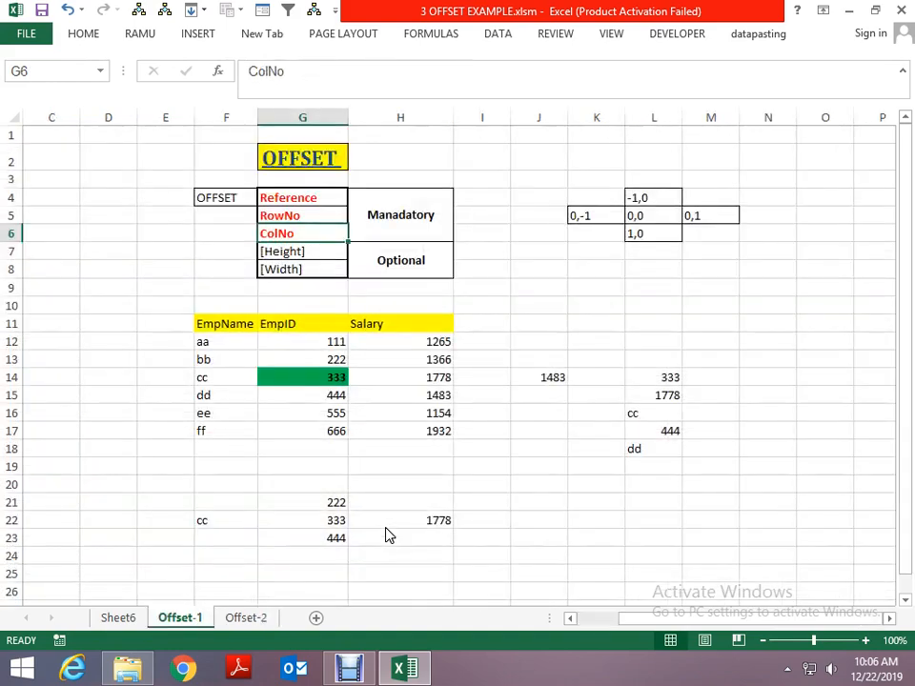
{"action": "key", "text": "ctrl+Page_Down"}
{"action": "key", "text": "ctrl+Page_Down"}
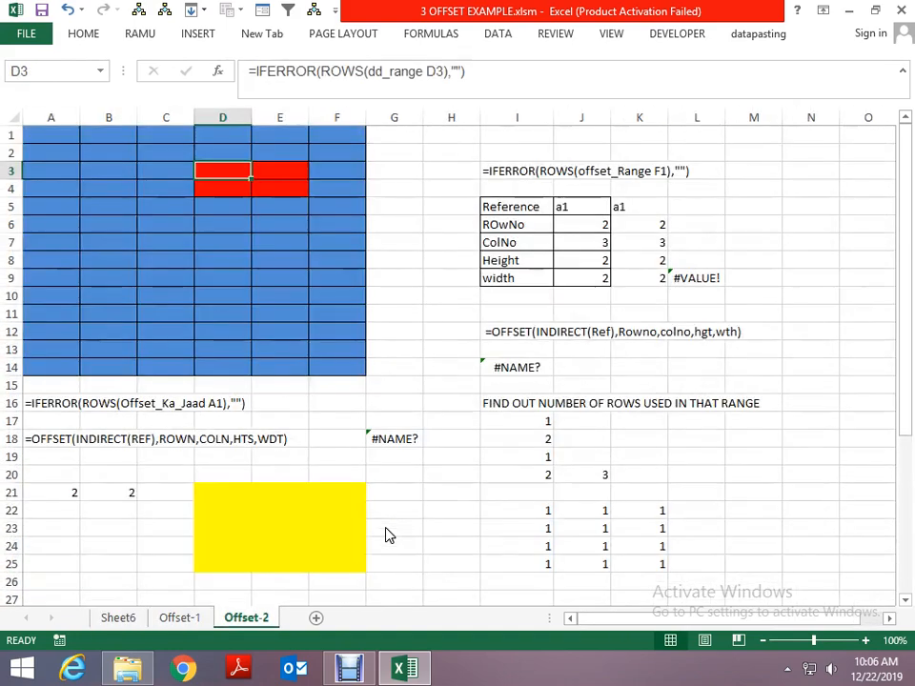
{"action": "key", "text": "Up"}
{"action": "key", "text": "Up"}
{"action": "key", "text": "Left"}
{"action": "key", "text": "Left"}
{"action": "key", "text": "Left"}
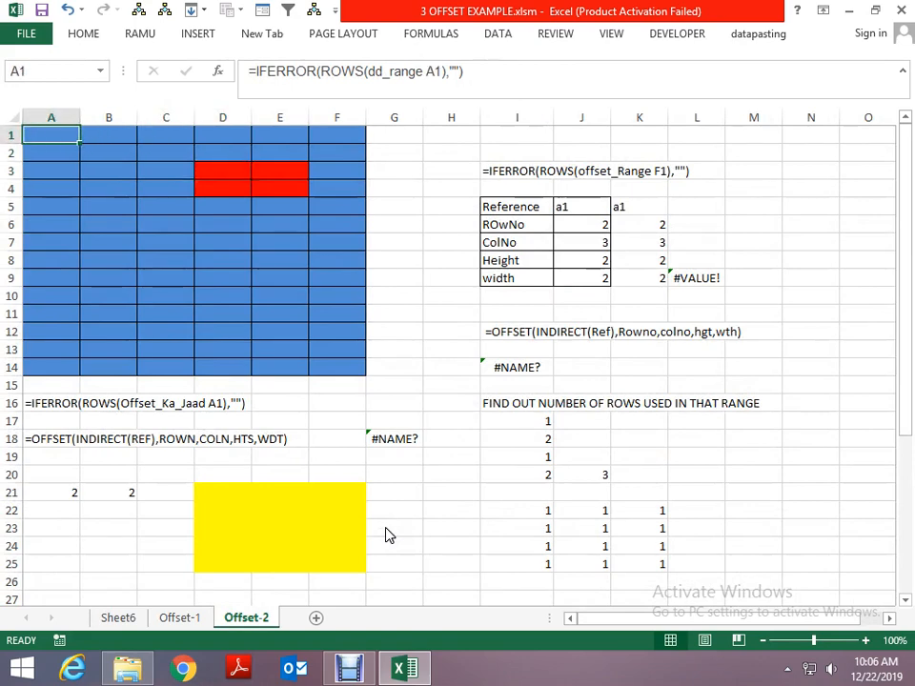
{"action": "key", "text": "Right"}
{"action": "key", "text": "Right"}
{"action": "key", "text": "Right"}
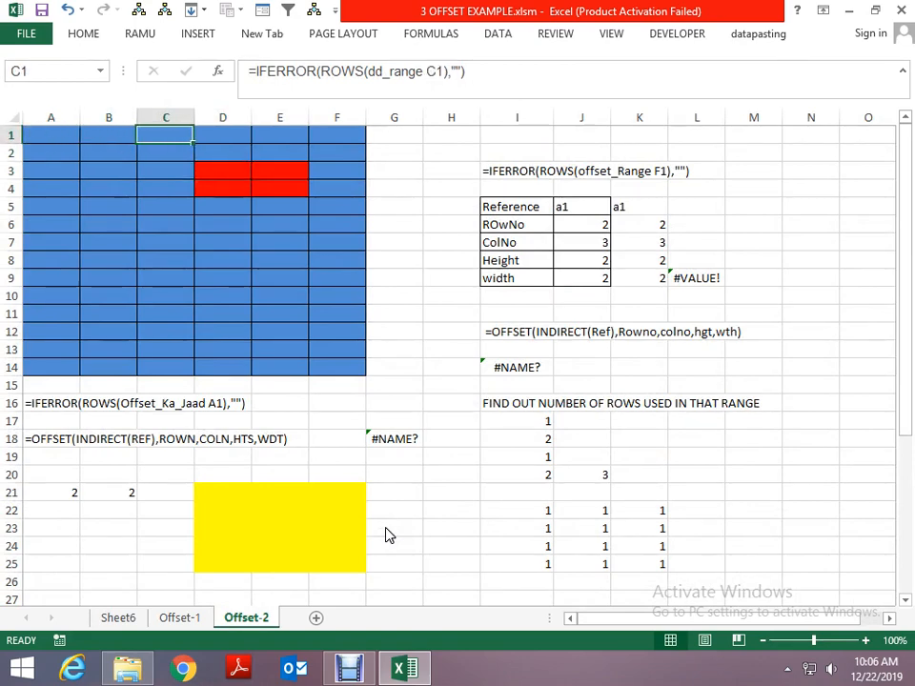
- Save and close the 3 OFFSET EXAMPLE.xlsm workbook, returning to its folder in File Explorer
{"action": "key", "text": "alt+space"}
{"action": "key", "text": "c"}
{"action": "key", "text": "n"}
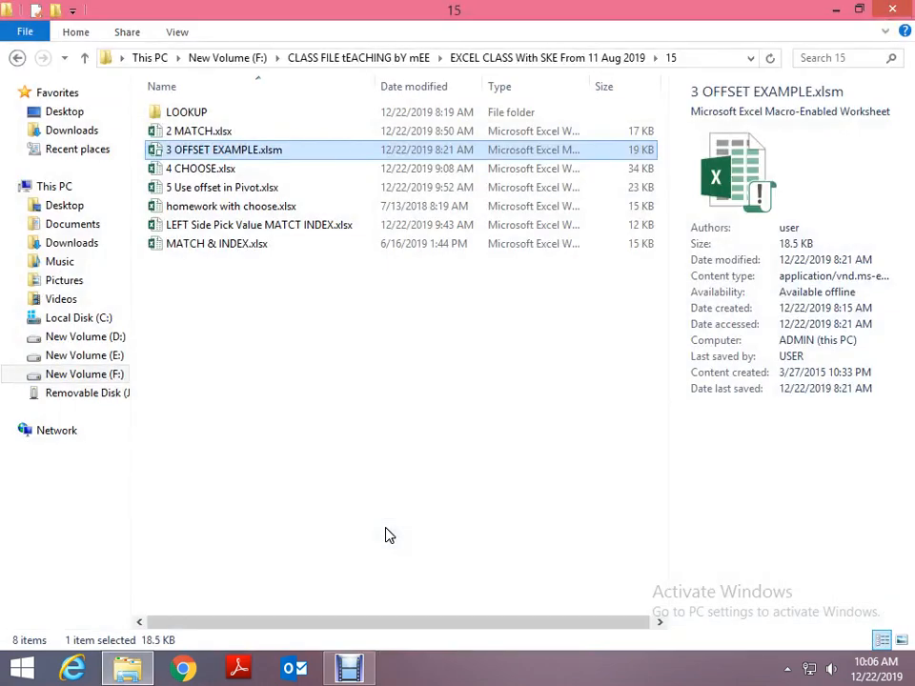
- Select the homework with choose.xlsx file in folder 15
{"action": "key", "text": "Up"}
{"action": "key", "text": "Down"}
{"action": "key", "text": "Down"}
{"action": "key", "text": "Down"}
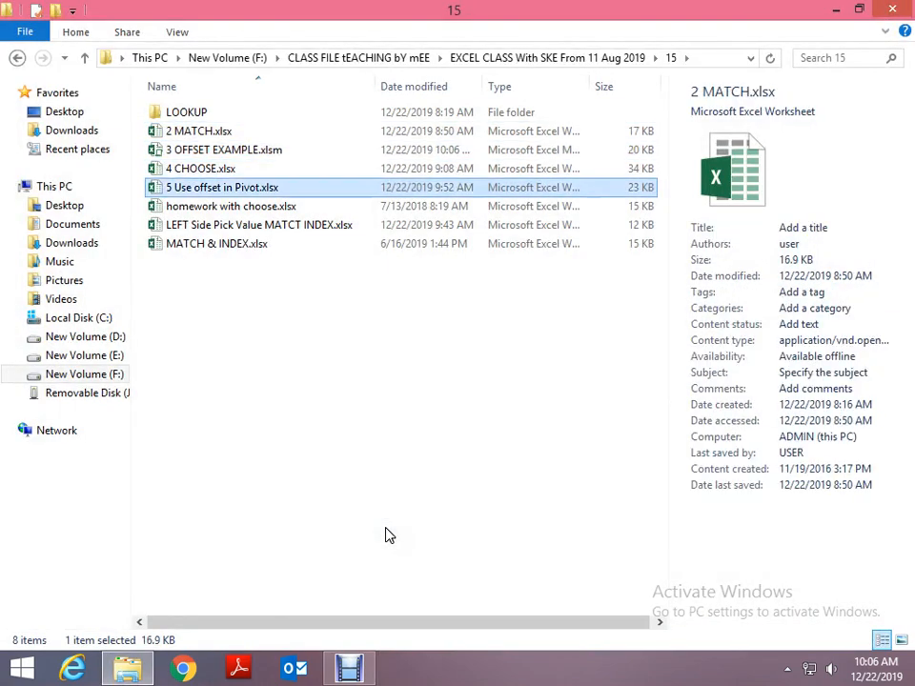
{"action": "key", "text": "Down"}
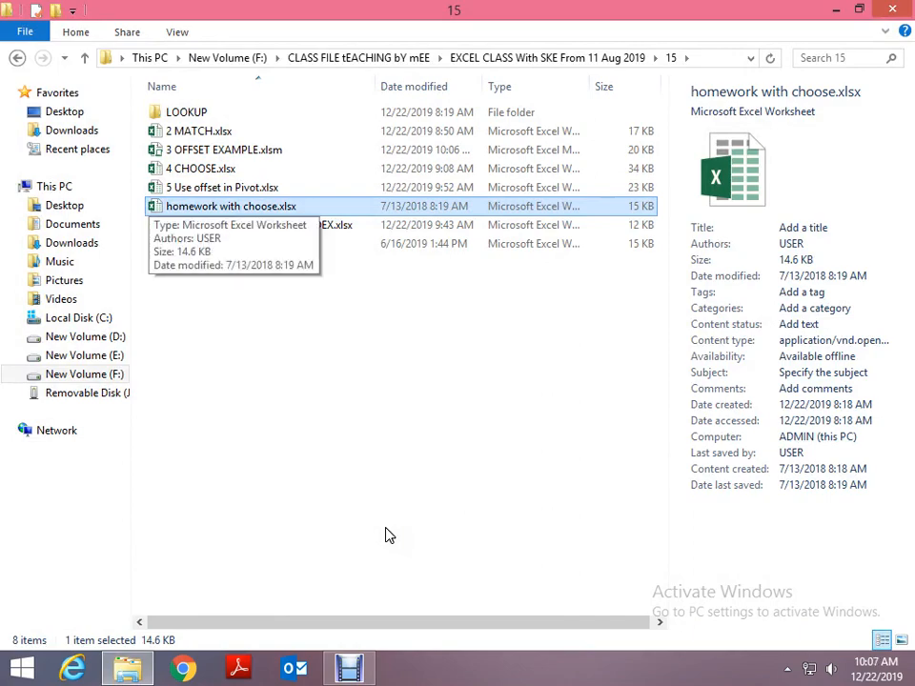
- Open homework with choose.xlsx to view its weekly SUMIFS summary, dismissing the activation notice, and close the workbook again
{"action": "key", "text": "Return"}
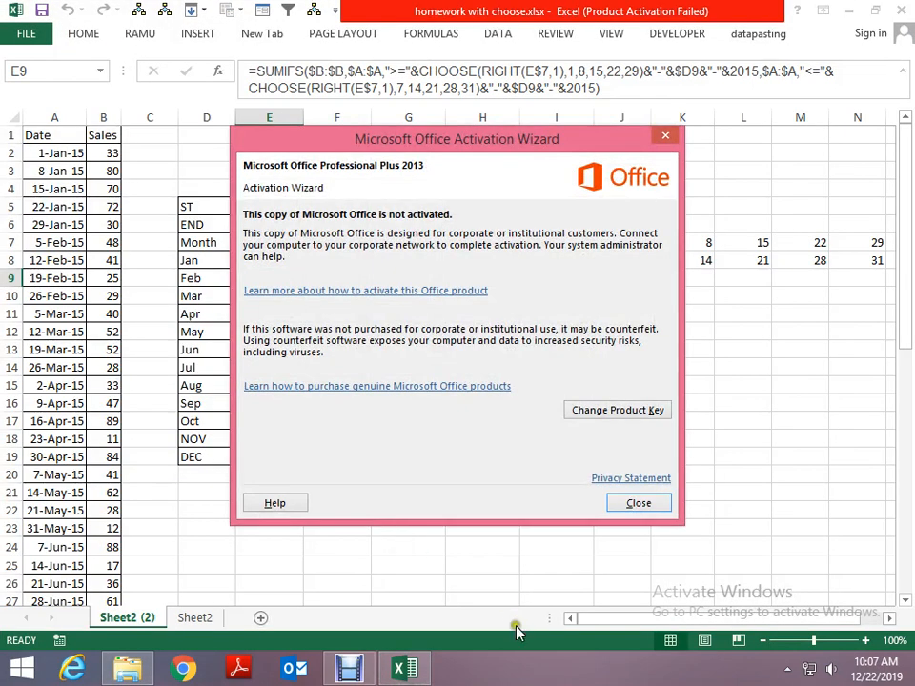
{"action": "left_click", "coordinate": [638, 505]}
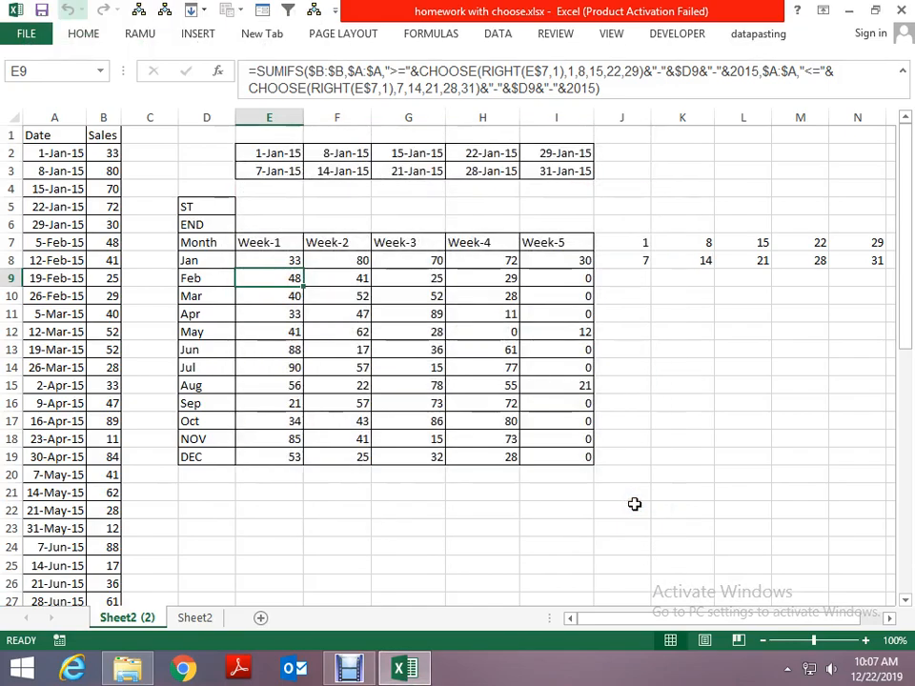
{"action": "key", "text": "alt+space"}
{"action": "key", "text": "c"}
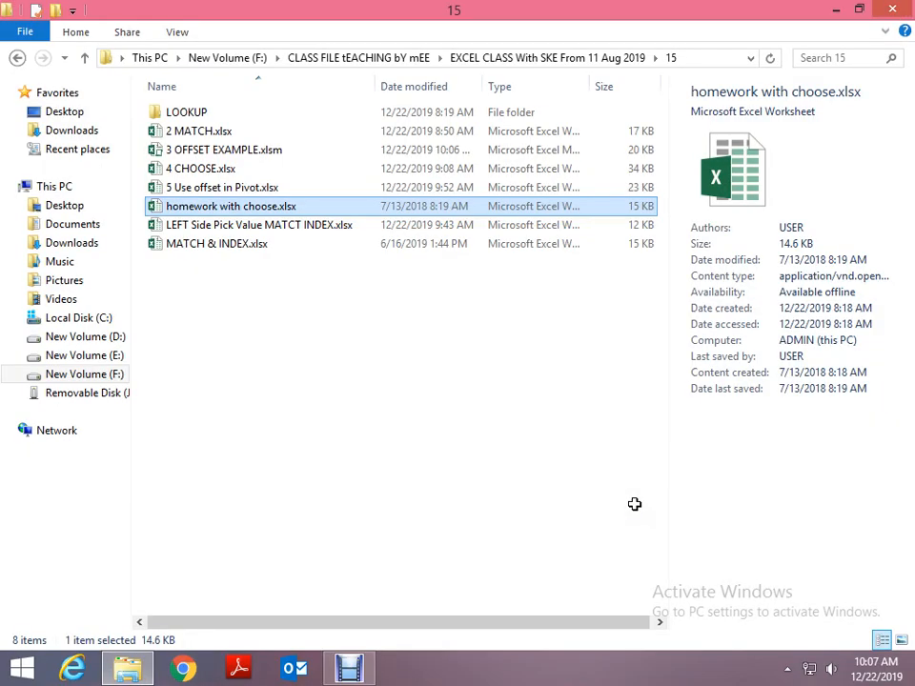
- Open LEFT Side Pick Value MATCT INDEX.xlsx from folder 15 and dismiss the activation notice
{"action": "key", "text": "Down"}
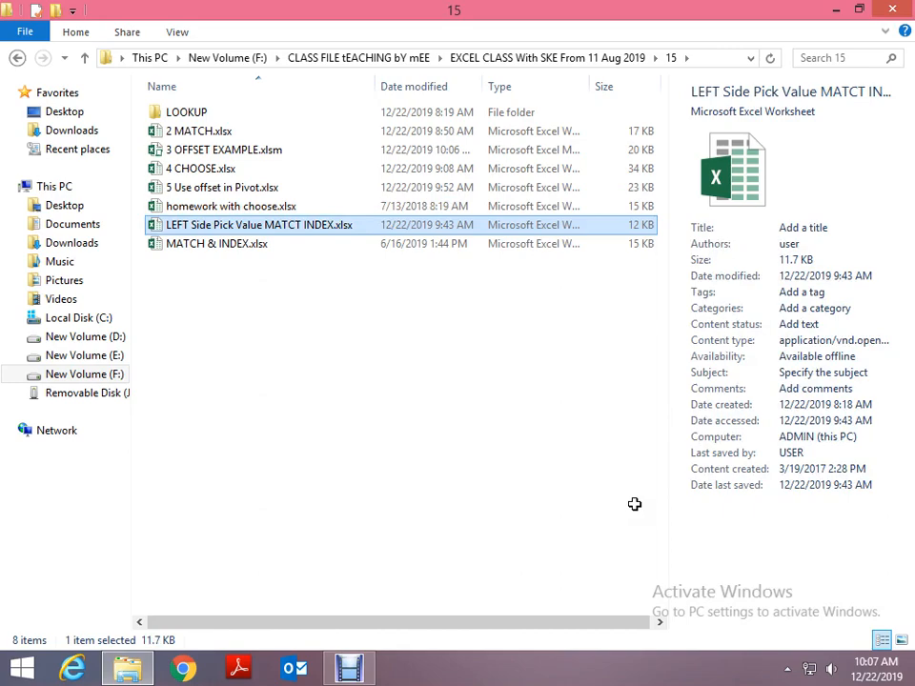
{"action": "key", "text": "Return"}
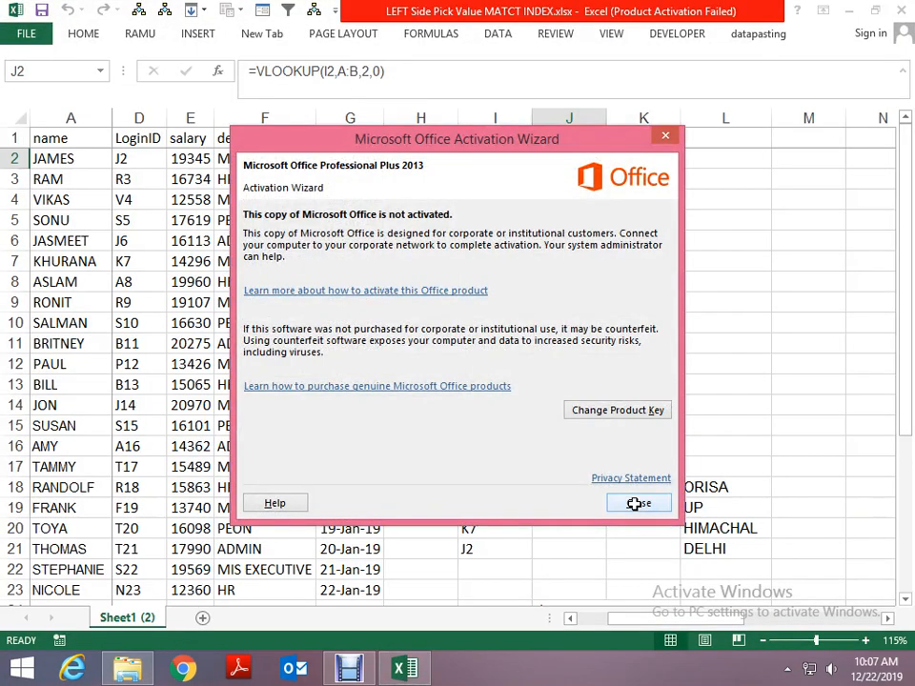
{"action": "left_click", "coordinate": [637, 504]}
- Examine the Pick Value from Left Side table in columns S to U and the state formula in U5
{"action": "key", "text": "Right"}
{"action": "key", "text": "Right"}
{"action": "key", "text": "Right"}
{"action": "key", "text": "Right"}
{"action": "key", "text": "Right"}
{"action": "key", "text": "Right"}
{"action": "key", "text": "Right"}
{"action": "key", "text": "Right"}
{"action": "key", "text": "Right"}
{"action": "key", "text": "Right"}
{"action": "key", "text": "Right"}
{"action": "key", "text": "Right"}
{"action": "key", "text": "Right"}
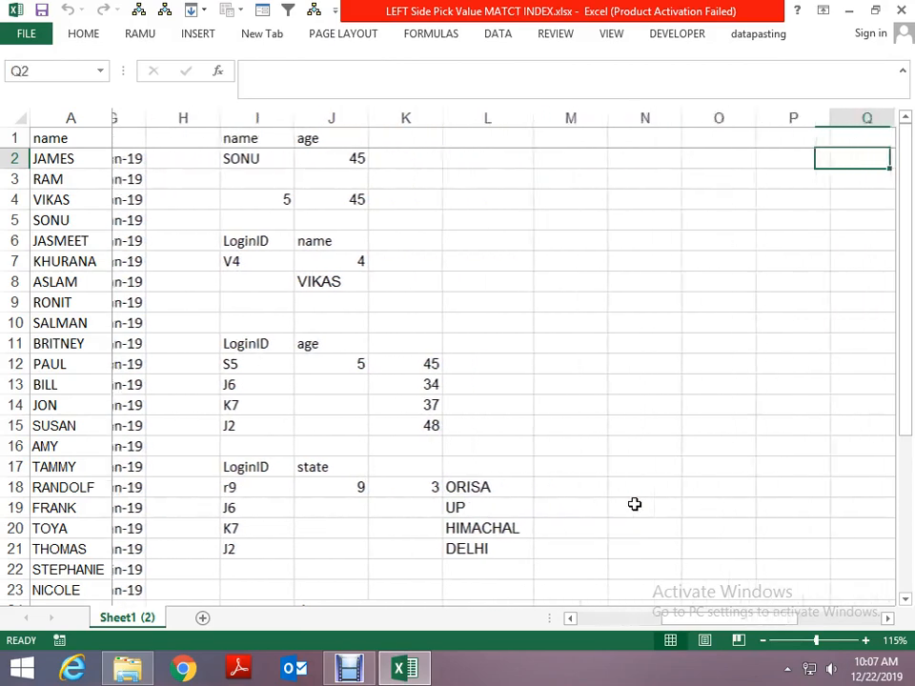
{"action": "key", "text": "Down"}
- Review the LoginID and designation example around cells S10 to T15, ending at cell T11
{"action": "key", "text": "Down"}
{"action": "key", "text": "Down"}
{"action": "key", "text": "Left"}
{"action": "key", "text": "Left"}
{"action": "key", "text": "Left"}
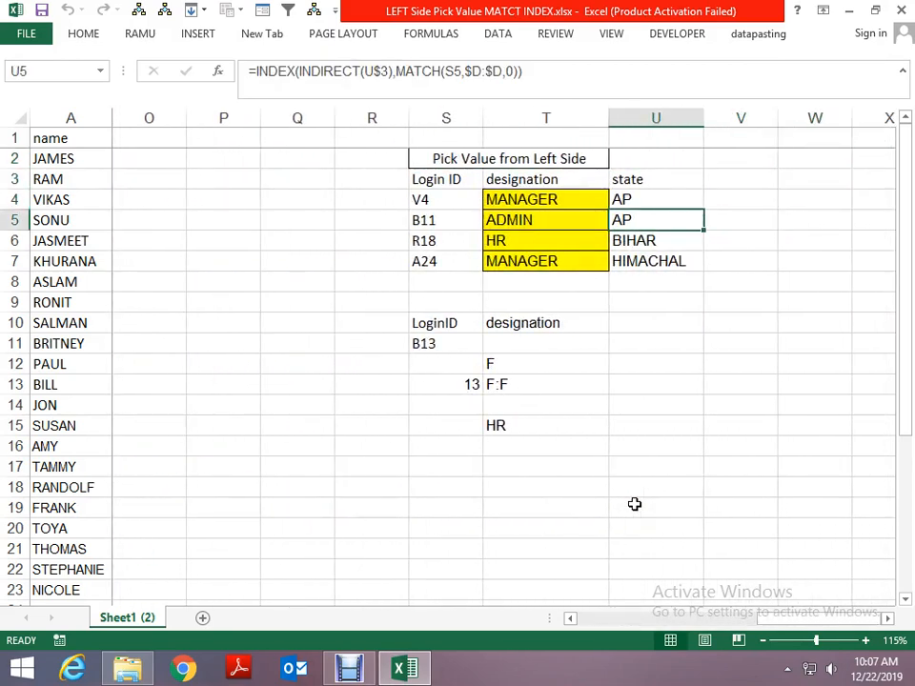
{"action": "key", "text": "Right"}
{"action": "key", "text": "Down"}
{"action": "key", "text": "Down"}
{"action": "key", "text": "Down"}
{"action": "key", "text": "Down"}
{"action": "key", "text": "Down"}
{"action": "key", "text": "Left"}
{"action": "key", "text": "Left"}
{"action": "key", "text": "Left"}
{"action": "key", "text": "Down"}
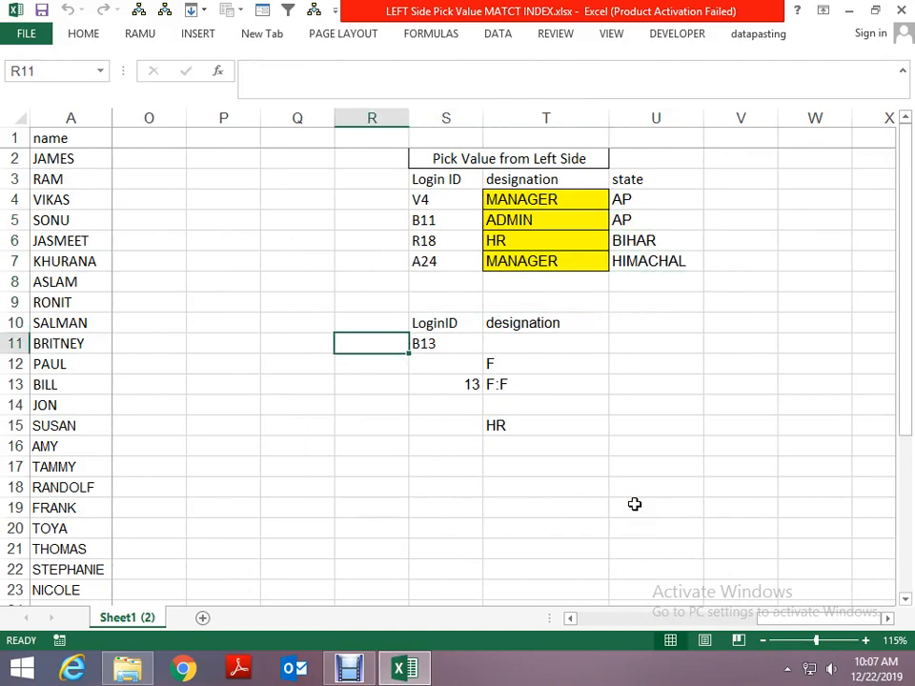
{"action": "key", "text": "Right"}
{"action": "key", "text": "Right"}
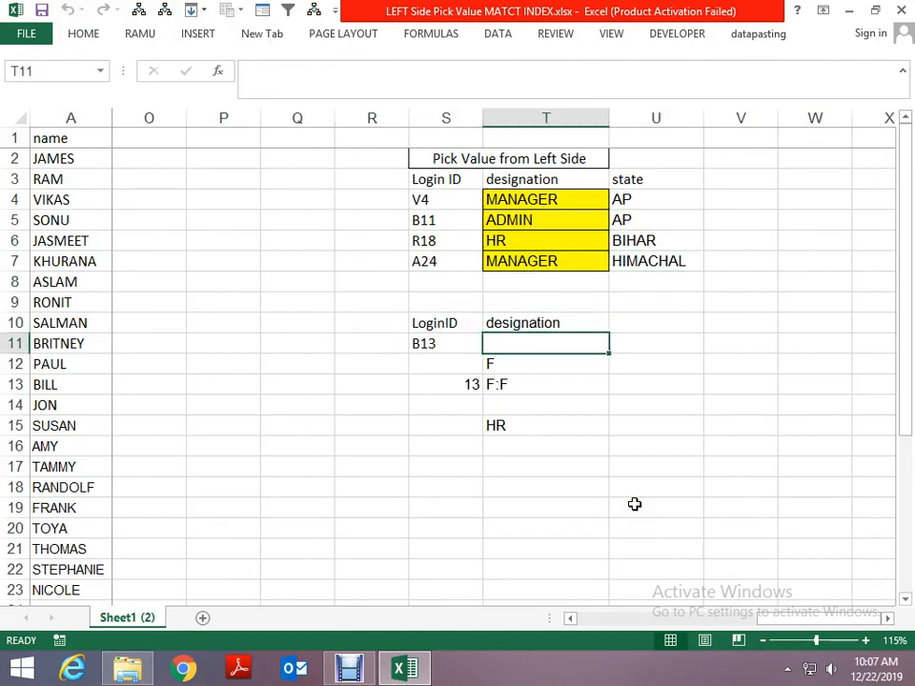
{"action": "key", "text": "Up"}
{"action": "key", "text": "Down"}
- Close LEFT Side Pick Value MATCT INDEX.xlsx without saving the changes
{"action": "key", "text": "alt+space"}
{"action": "key", "text": "c"}
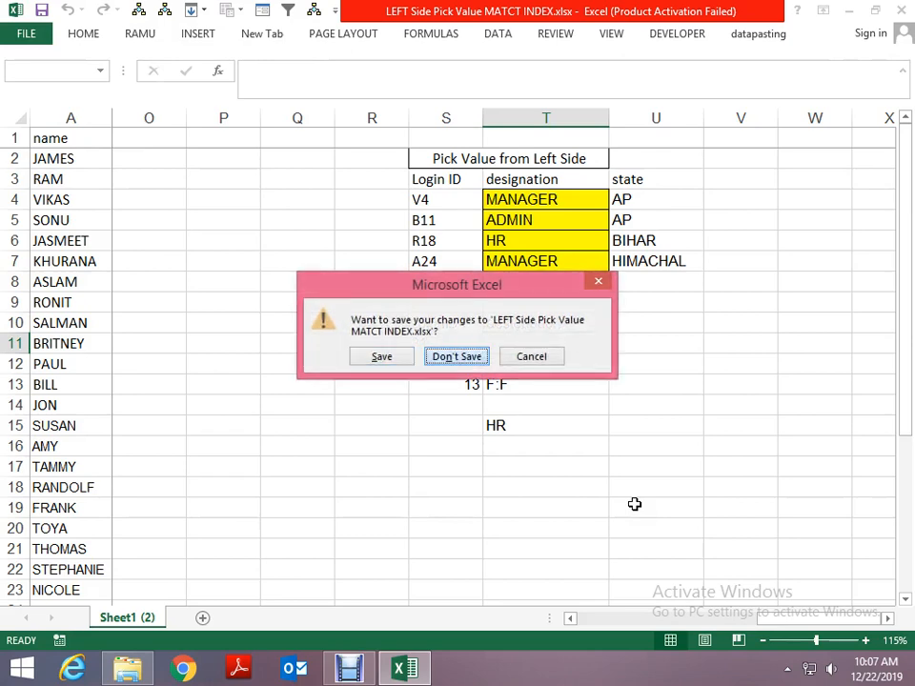
{"action": "key", "text": "Return"}
- Open MATCH & INDEX.xlsx from folder 15 and dismiss the activation notice
{"action": "key", "text": "Down"}
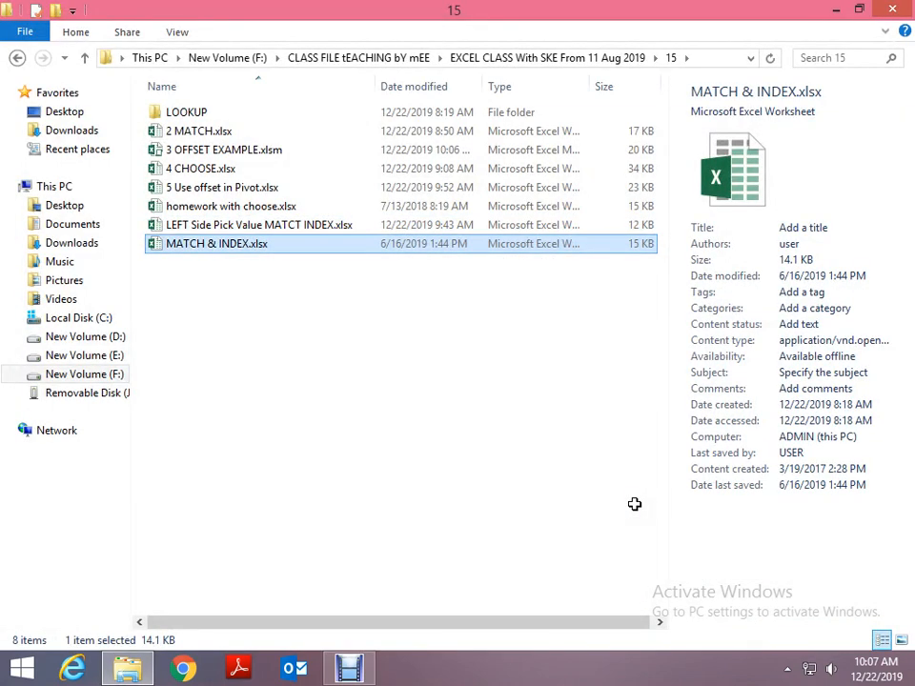
{"action": "key", "text": "Return"}
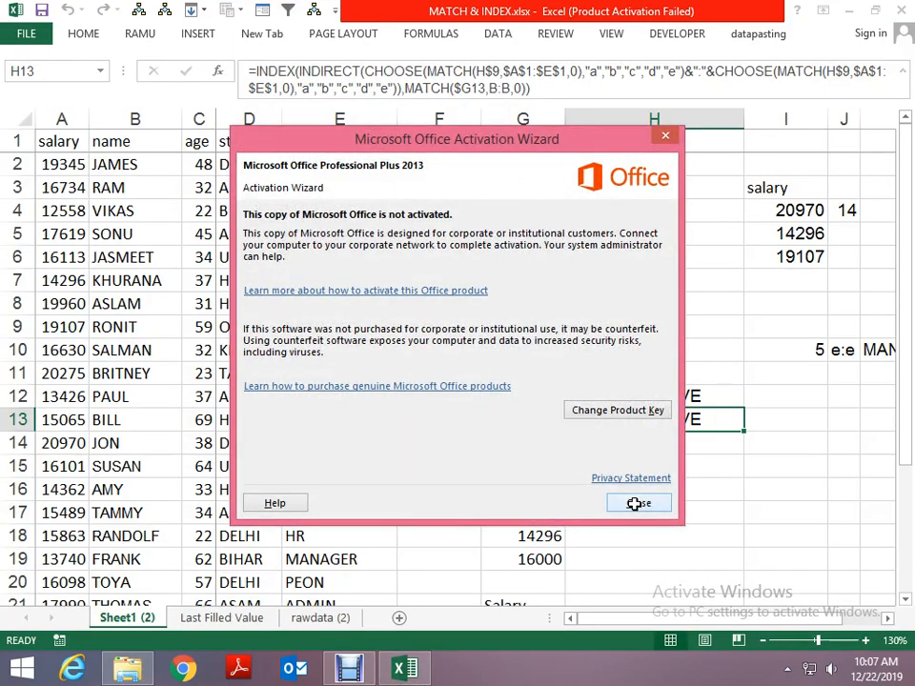
{"action": "left_click", "coordinate": [656, 504]}
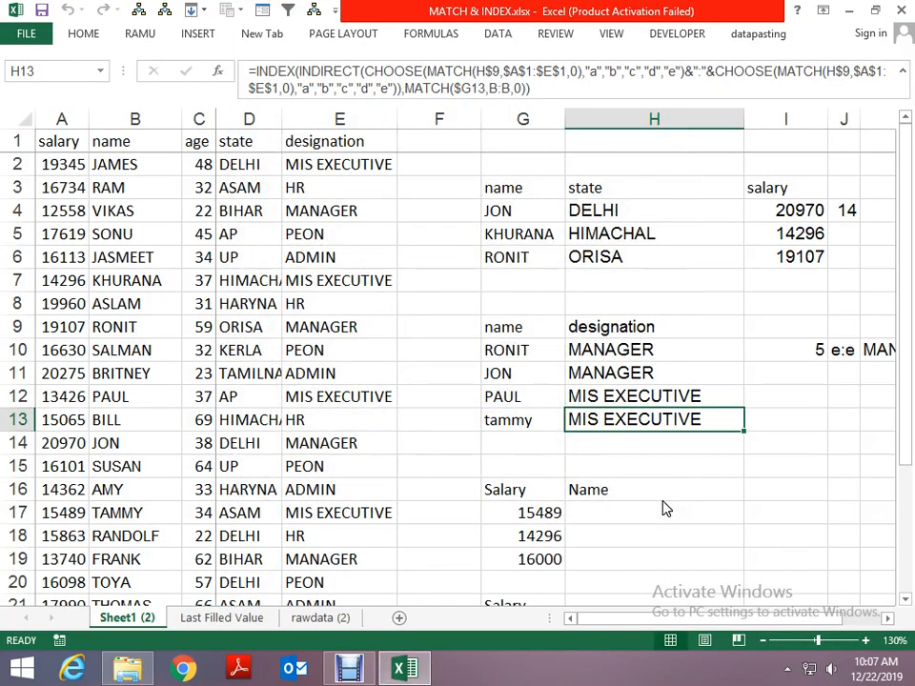
- Look through the employee data and the name, designation and salary lookup tables on Sheet1 (2)
{"action": "key", "text": "ctrl+Home"}
{"action": "key", "text": "Down"}
{"action": "key", "text": "Right"}
{"action": "key", "text": "Right"}
{"action": "key", "text": "Right"}
{"action": "key", "text": "Right"}
{"action": "key", "text": "Right"}
{"action": "key", "text": "Right"}
{"action": "key", "text": "Right"}
{"action": "key", "text": "Right"}
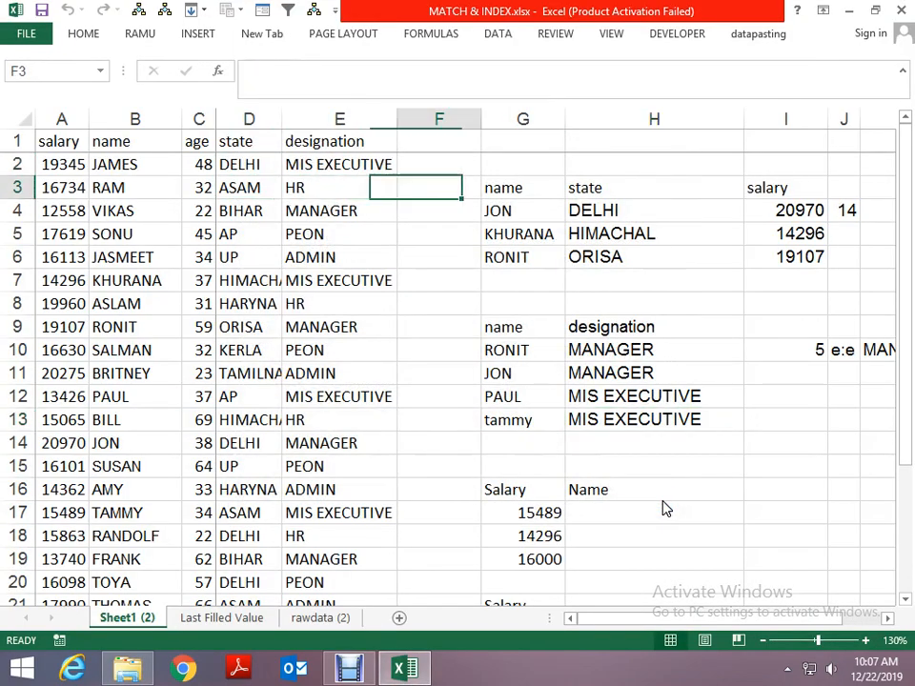
{"action": "key", "text": "Page_Down"}
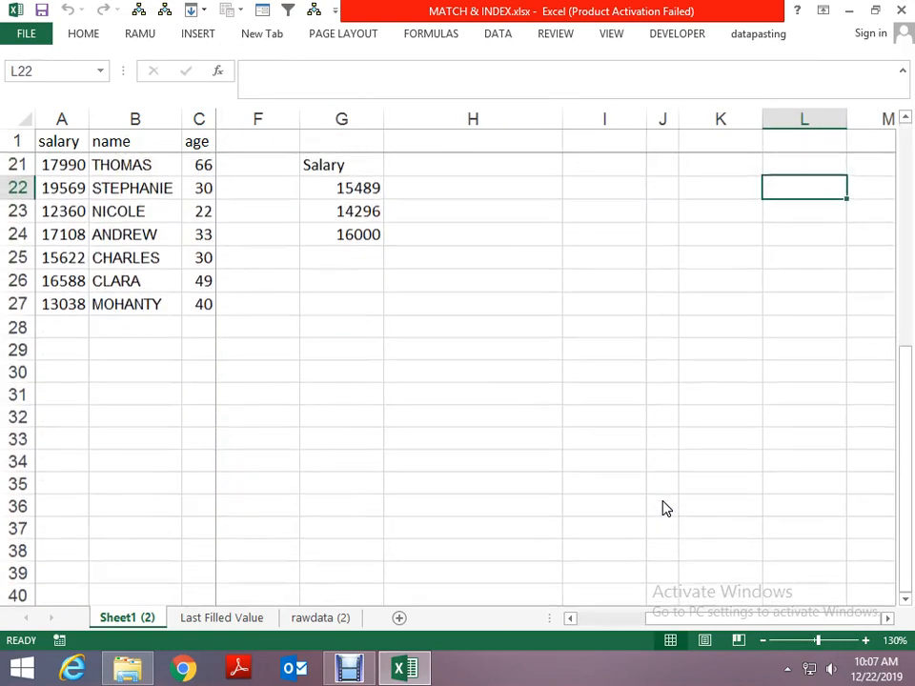
{"action": "key", "text": "Page_Up"}
{"action": "key", "text": "Left"}
{"action": "key", "text": "Left"}
{"action": "key", "text": "Left"}
{"action": "key", "text": "Left"}
{"action": "key", "text": "Left"}
{"action": "key", "text": "Home"}
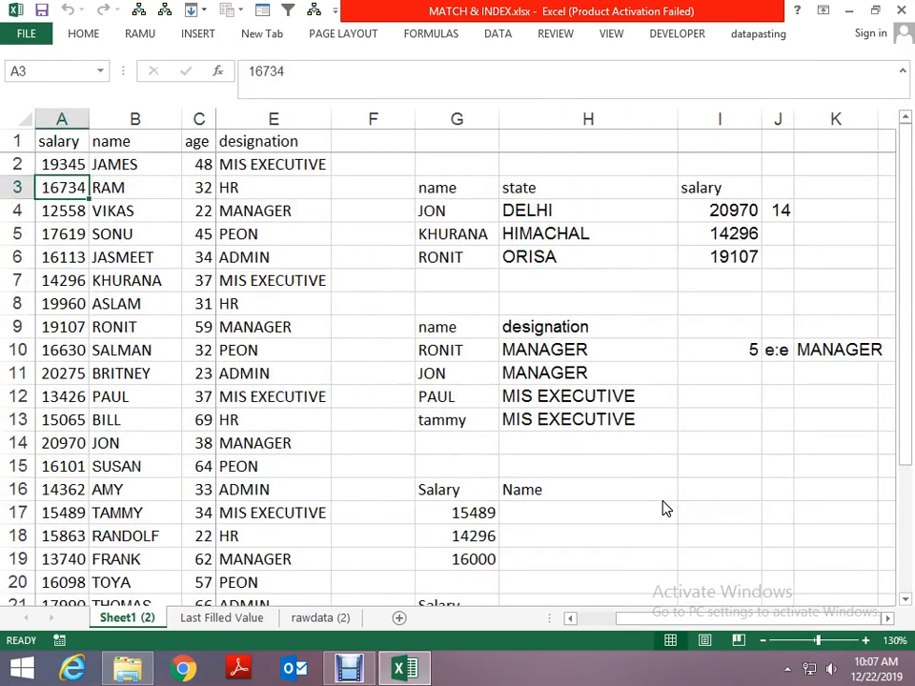
{"action": "key", "text": "ctrl+Home"}
- View the first filled value example on the Last Filled Value sheet
{"action": "key", "text": "ctrl+Page_Down"}
{"action": "key", "text": "Up"}
{"action": "key", "text": "Up"}
{"action": "key", "text": "Up"}
{"action": "key", "text": "Up"}
{"action": "key", "text": "Up"}
{"action": "key", "text": "Up"}
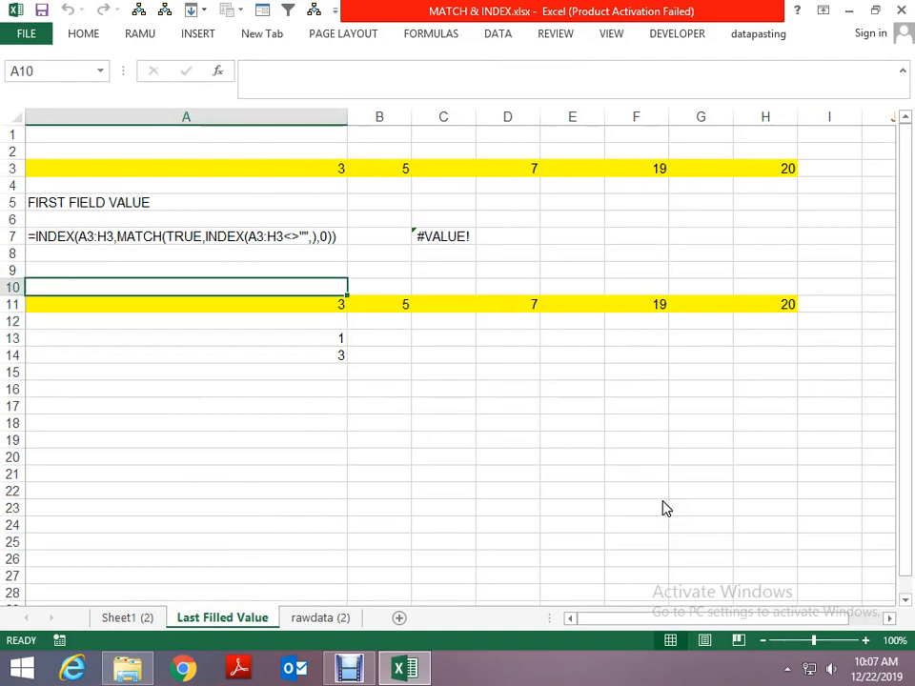
- Display the rawdata (2) sheet and examine its dated blocks and the solved Date, County, Tier and Status tables
{"action": "key", "text": "ctrl+Page_Down"}
{"action": "key", "text": "ctrl+Home"}
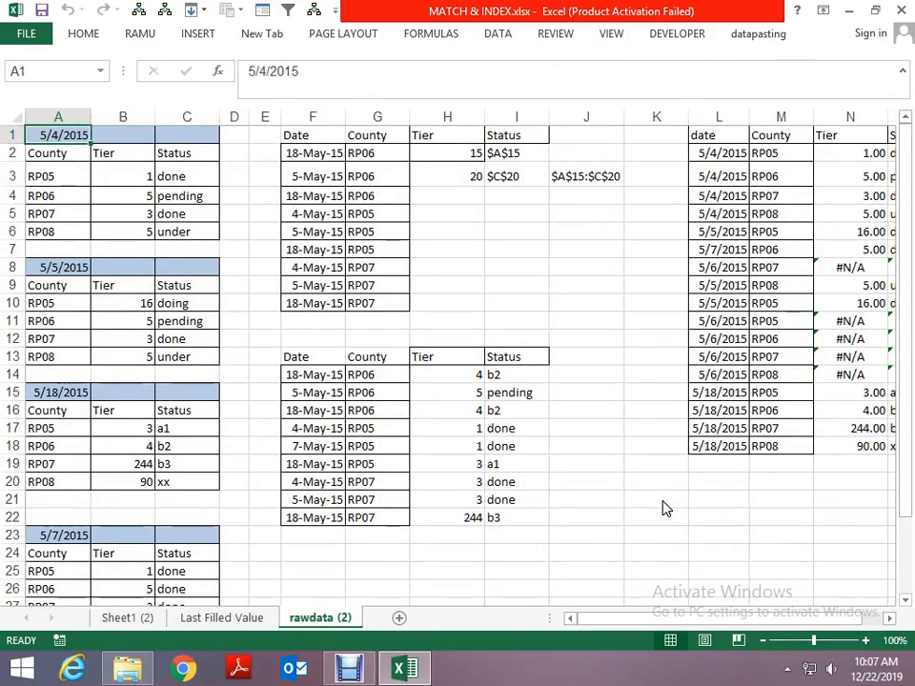
{"action": "key", "text": "Right"}
{"action": "key", "text": "Right"}
{"action": "key", "text": "Right"}
{"action": "key", "text": "Right"}
{"action": "key", "text": "Right"}
{"action": "key", "text": "Right"}
{"action": "key", "text": "Right"}
{"action": "key", "text": "Right"}
{"action": "key", "text": "Down"}
{"action": "key", "text": "Right"}
{"action": "key", "text": "Right"}
{"action": "key", "text": "Right"}
{"action": "key", "text": "Right"}
{"action": "key", "text": "Right"}
{"action": "key", "text": "Right"}
{"action": "key", "text": "Right"}
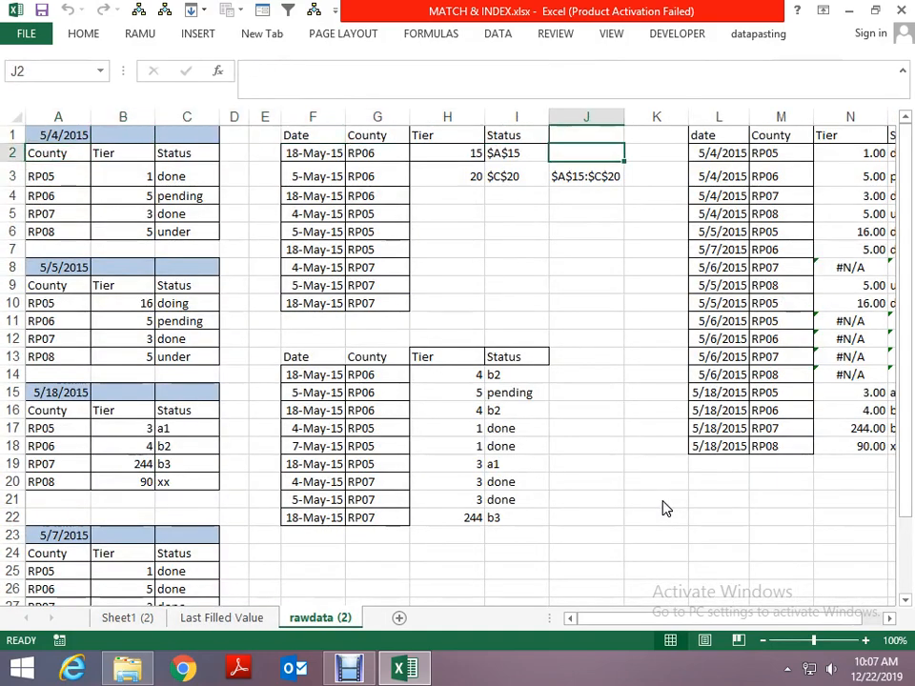
{"action": "key", "text": "Left"}
{"action": "key", "text": "Left"}
{"action": "key", "text": "Left"}
{"action": "key", "text": "Left"}
{"action": "key", "text": "Left"}
{"action": "key", "text": "Left"}
{"action": "key", "text": "Left"}
{"action": "key", "text": "Left"}
{"action": "key", "text": "Left"}
{"action": "key", "text": "Left"}
{"action": "key", "text": "Left"}
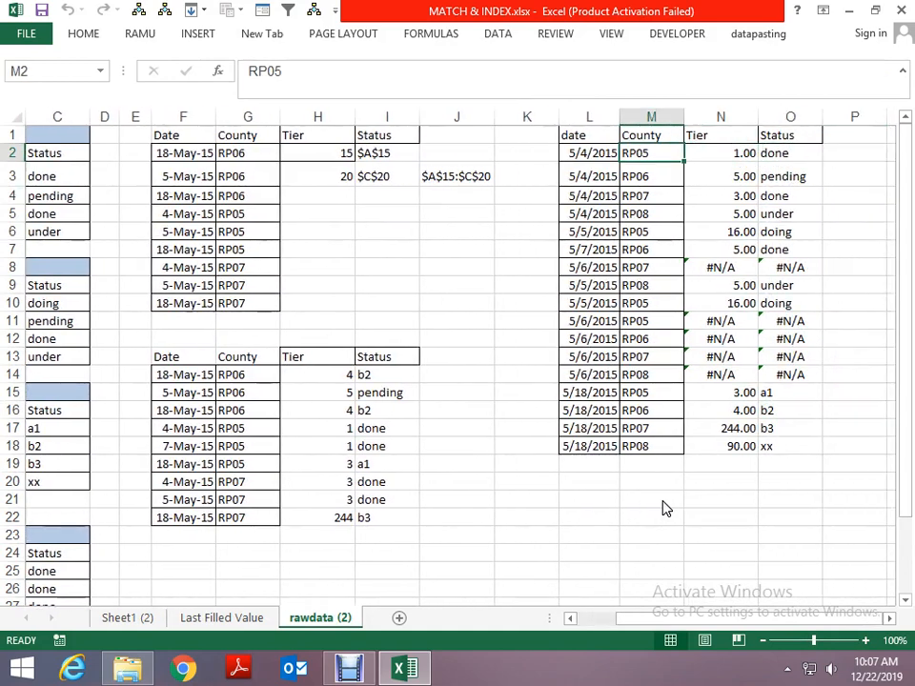
- Insert several blank columns before the Tier column H to move the existing solutions away from the Date and County lists
{"action": "key", "text": "Up"}
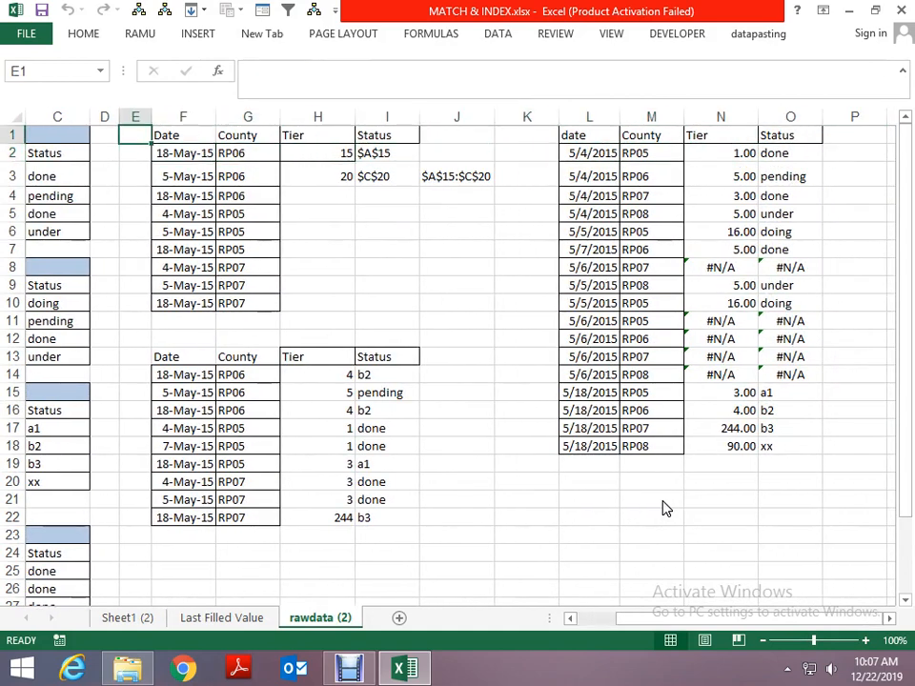
{"action": "key", "text": "Down"}
{"action": "key", "text": "Right"}
{"action": "key", "text": "Right"}
{"action": "key", "text": "Right"}
{"action": "key", "text": "Up"}
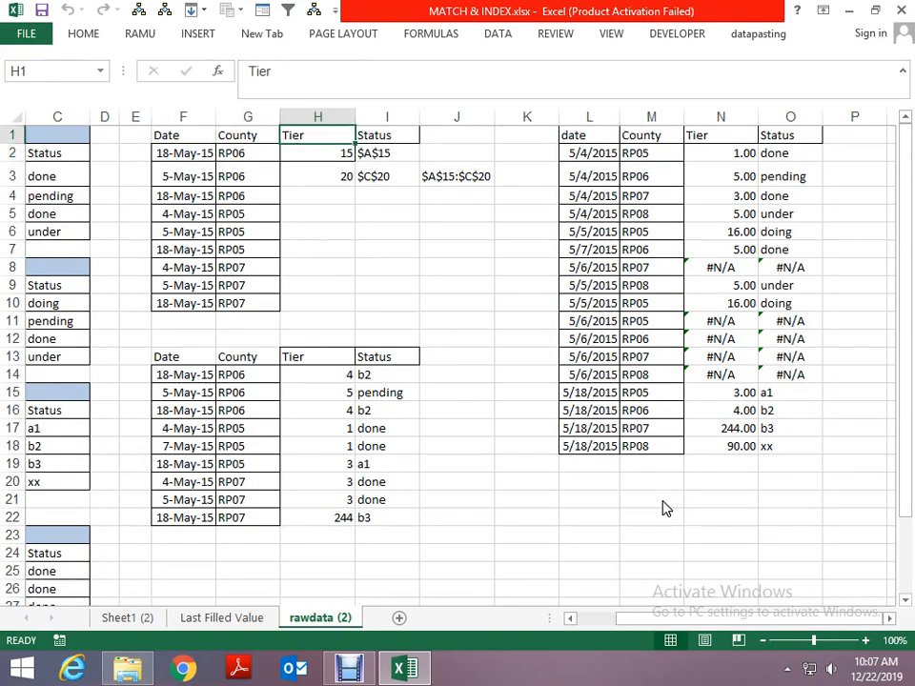
{"action": "key", "text": "ctrl+space"}
{"action": "key", "text": "ctrl+plus"}
{"action": "key", "text": "ctrl+plus"}
{"action": "key", "text": "ctrl+plus"}
{"action": "key", "text": "ctrl+plus"}
{"action": "key", "text": "ctrl+plus"}
{"action": "key", "text": "ctrl+plus"}
{"action": "key", "text": "ctrl+plus"}
{"action": "key", "text": "ctrl+plus"}
{"action": "key", "text": "ctrl+plus"}
{"action": "key", "text": "ctrl+plus"}
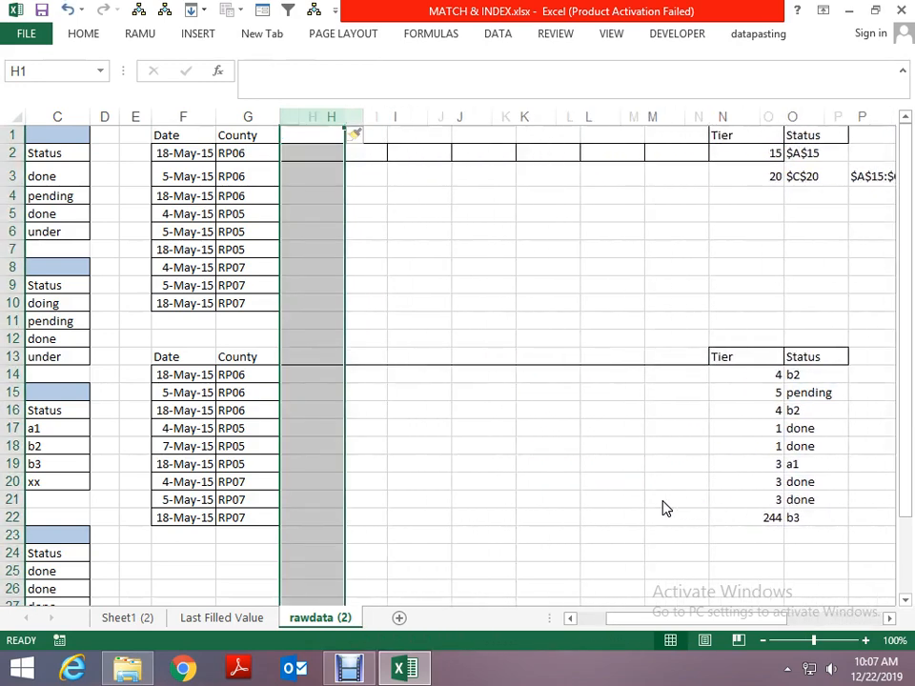
- Review the date headings of the source blocks in column A, starting from cell A1
{"action": "key", "text": "Left"}
{"action": "key", "text": "Left"}
{"action": "key", "text": "Left"}
{"action": "key", "text": "Left"}
{"action": "key", "text": "Left"}
{"action": "key", "text": "Left"}
{"action": "key", "text": "Left"}
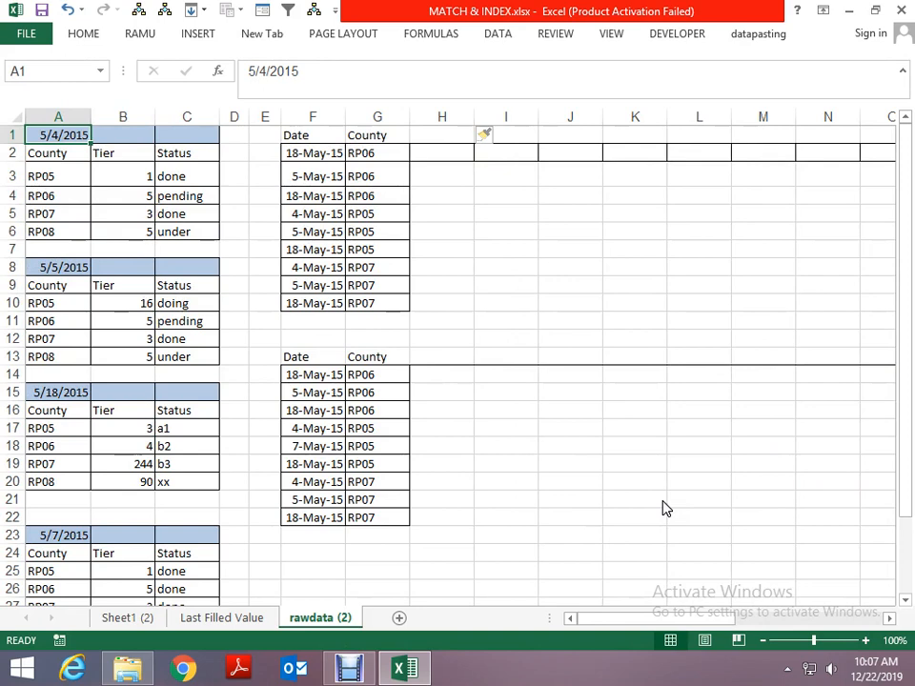
{"action": "key", "text": "Down"}
{"action": "key", "text": "Down"}
{"action": "key", "text": "Down"}
{"action": "key", "text": "Down"}
{"action": "key", "text": "Down"}
{"action": "key", "text": "Down"}
{"action": "key", "text": "Down"}
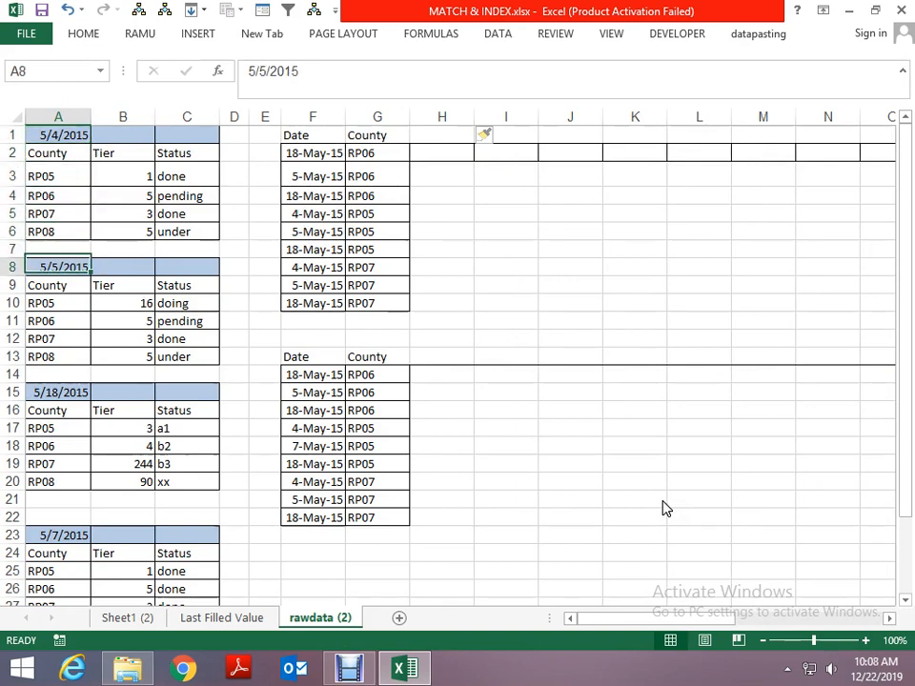
{"action": "key", "text": "Up"}
{"action": "key", "text": "Up"}
{"action": "key", "text": "Up"}
{"action": "key", "text": "Up"}
{"action": "key", "text": "Up"}
{"action": "key", "text": "Up"}
- Examine the County, Tier and Status entries in the 5/4/2015 and 5/5/2015 source blocks
{"action": "key", "text": "Right"}
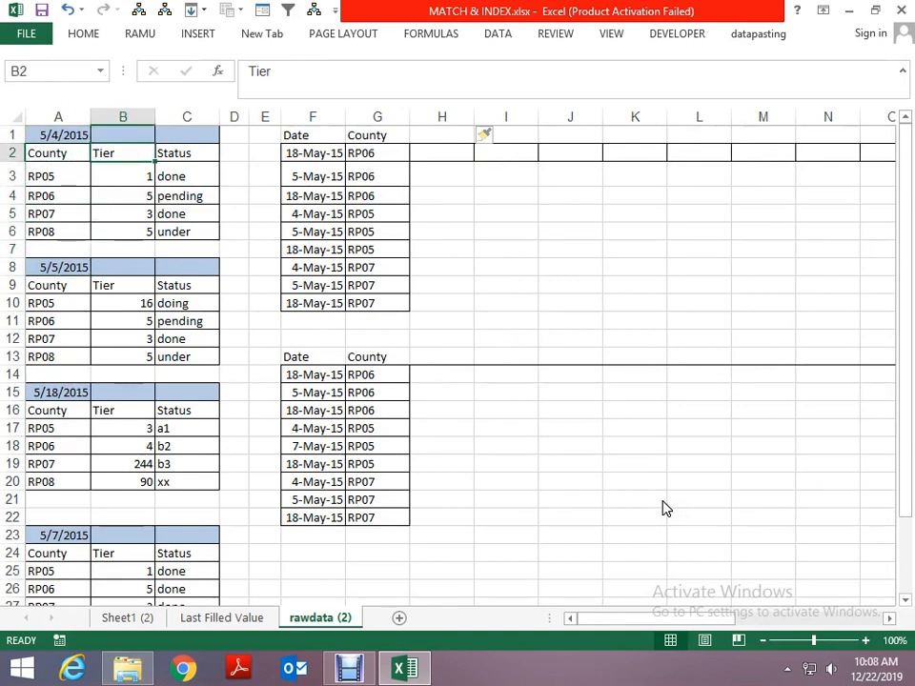
{"action": "key", "text": "Right"}
{"action": "key", "text": "Down"}
{"action": "key", "text": "Left"}
{"action": "key", "text": "Left"}
{"action": "key", "text": "Right"}
{"action": "key", "text": "Right"}
{"action": "key", "text": "Down"}
{"action": "key", "text": "Down"}
{"action": "key", "text": "Down"}
{"action": "key", "text": "Down"}
{"action": "key", "text": "Down"}
{"action": "key", "text": "Down"}
{"action": "key", "text": "Down"}
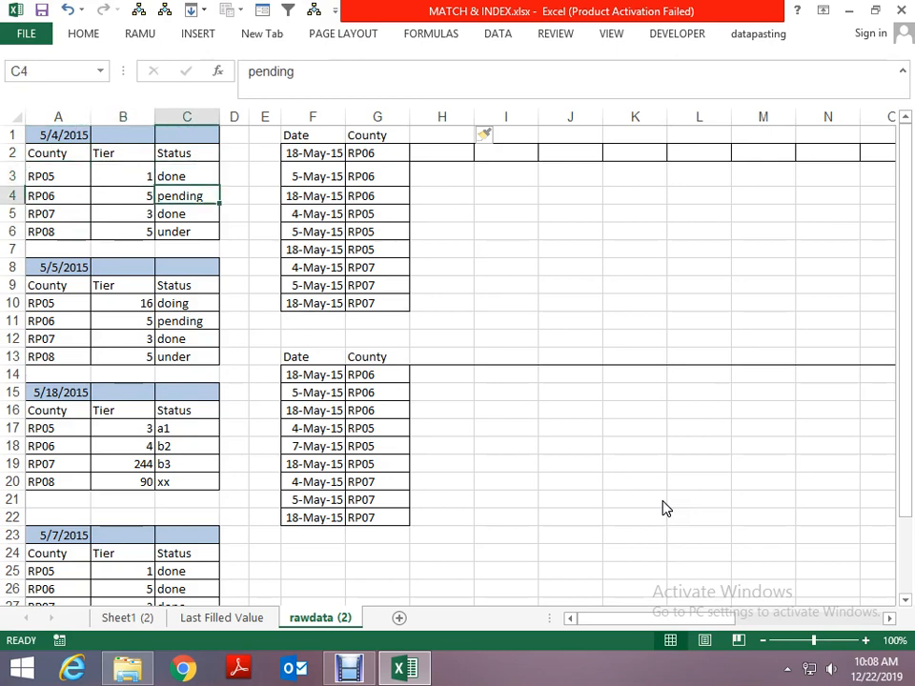
{"action": "key", "text": "Left"}
{"action": "key", "text": "Left"}
{"action": "key", "text": "Right"}
{"action": "key", "text": "Right"}
{"action": "key", "text": "Right"}
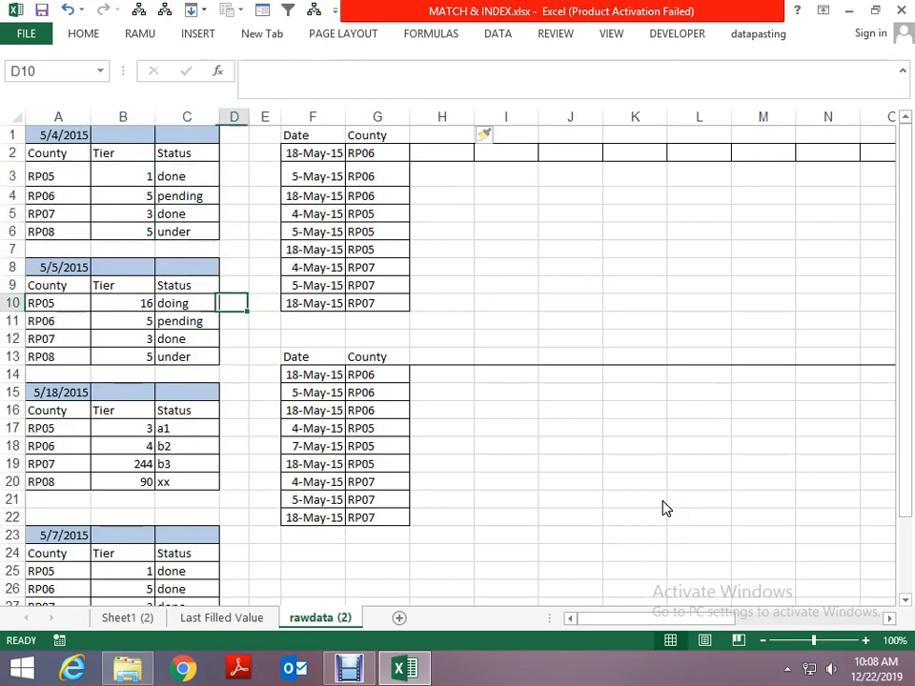
- Examine the Date list in column F and check how far the data extends below it, returning to cell F2
{"action": "key", "text": "Right"}
{"action": "key", "text": "Right"}
{"action": "key", "text": "Up"}
{"action": "key", "text": "Up"}
{"action": "key", "text": "Up"}
{"action": "key", "text": "Up"}
{"action": "key", "text": "Up"}
{"action": "key", "text": "Up"}
{"action": "key", "text": "Up"}
{"action": "key", "text": "Up"}
{"action": "key", "text": "Up"}
{"action": "key", "text": "Down"}
{"action": "key", "text": "Down"}
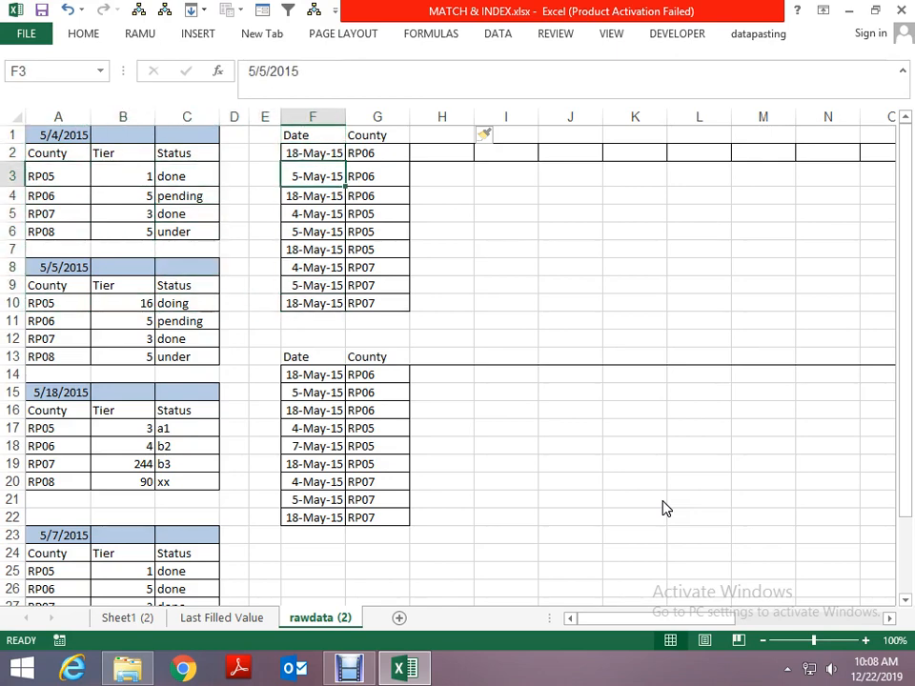
{"action": "key", "text": "Up"}
{"action": "key", "text": "Page_Down"}
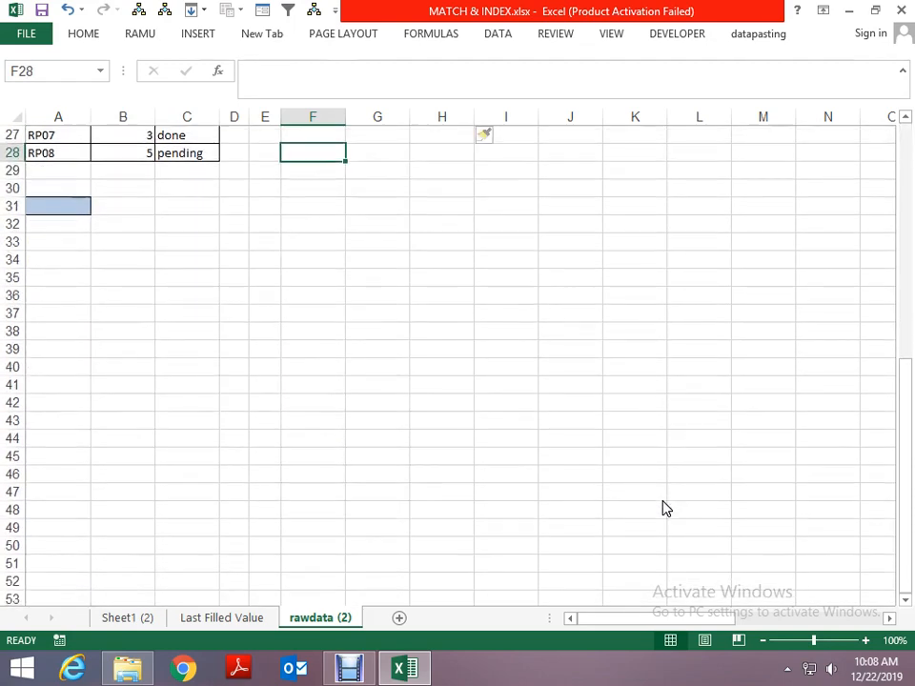
{"action": "key", "text": "Page_Up"}
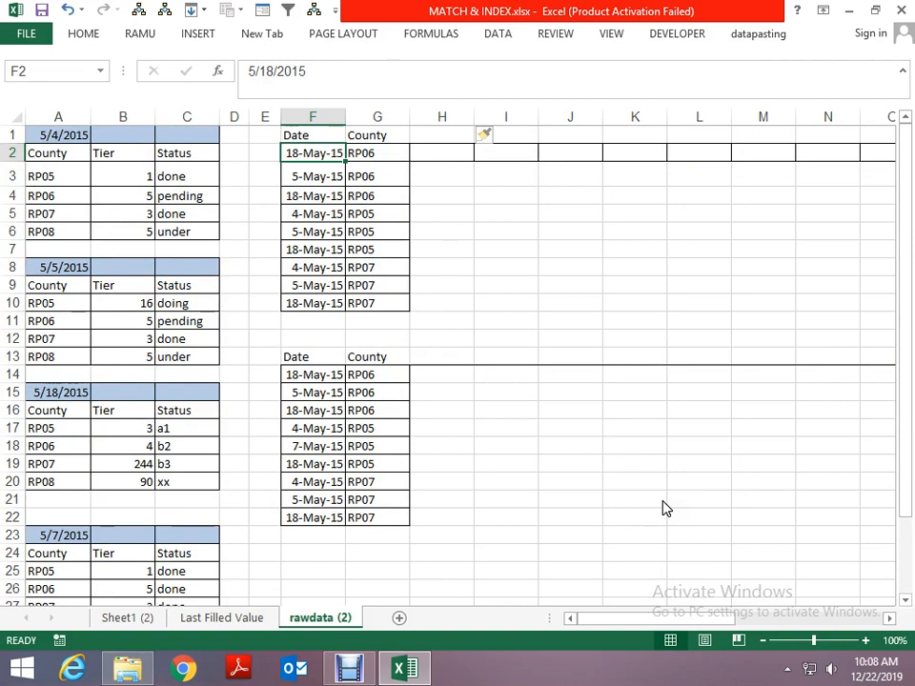
- Compare the County entry in G2 with the Status entries of the first source block in column C
{"action": "key", "text": "Right"}
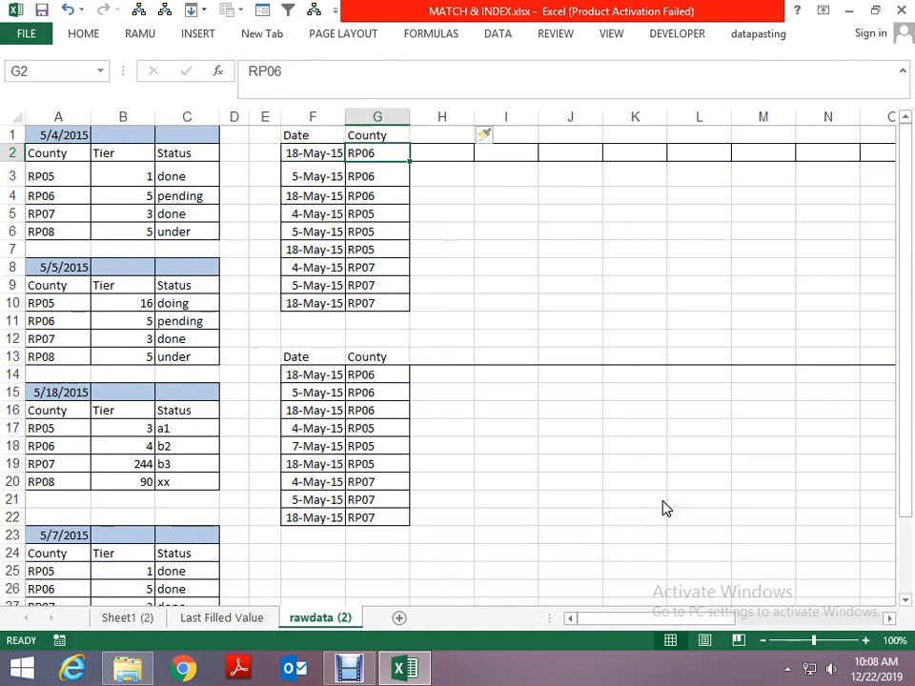
{"action": "key", "text": "Left"}
{"action": "key", "text": "Left"}
{"action": "key", "text": "Left"}
{"action": "key", "text": "Left"}
{"action": "key", "text": "Down"}
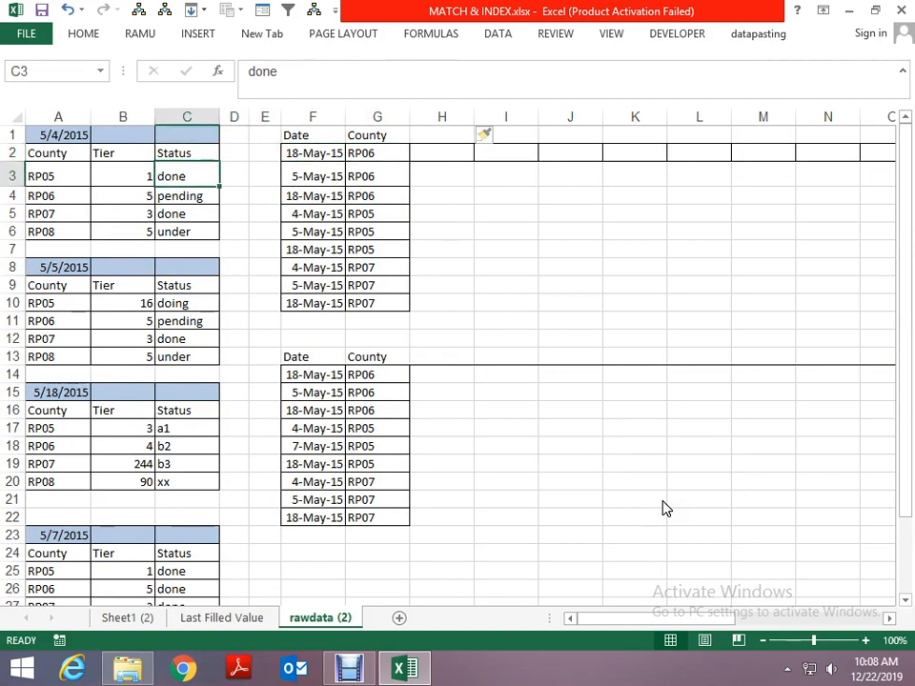
{"action": "key", "text": "Down"}
{"action": "key", "text": "Down"}
{"action": "key", "text": "Down"}
{"action": "key", "text": "Down"}
{"action": "key", "text": "Up"}
{"action": "key", "text": "Up"}
- Select the blank cell H2 beside the first Date and County pair
{"action": "key", "text": "Right"}
{"action": "key", "text": "Right"}
{"action": "key", "text": "Up"}
{"action": "key", "text": "Up"}
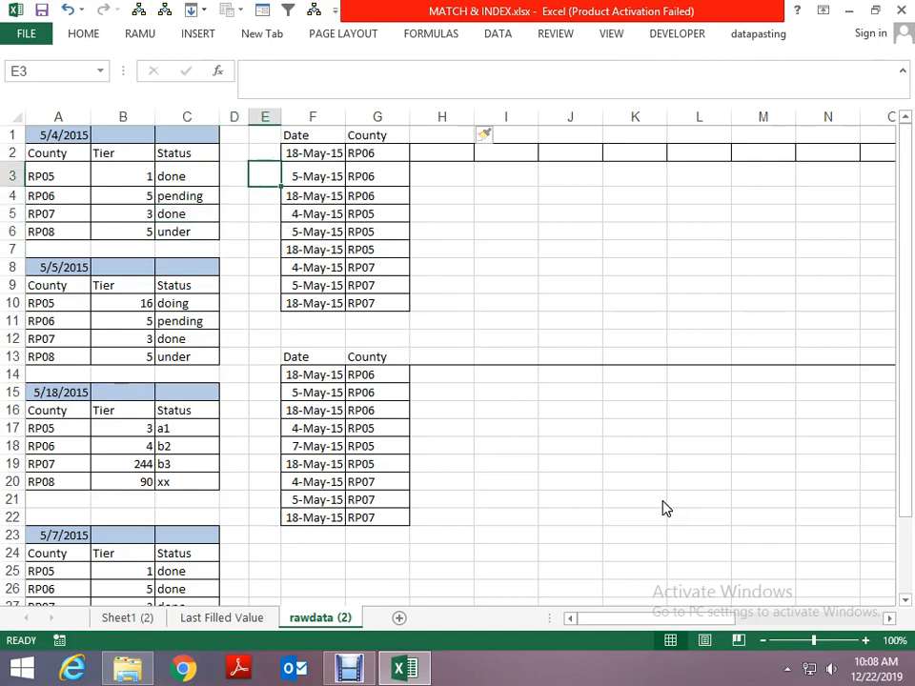
{"action": "key", "text": "Up"}
{"action": "key", "text": "Right"}
{"action": "key", "text": "Right"}
{"action": "key", "text": "Right"}
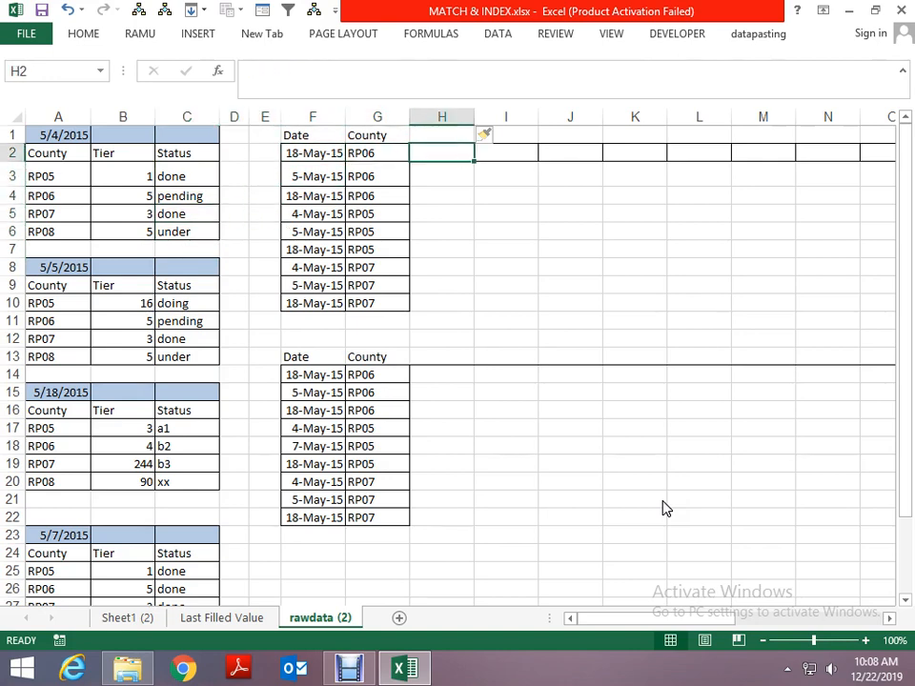
- Add the header "status" in H1 beside the County column
{"action": "key", "text": "Up"}
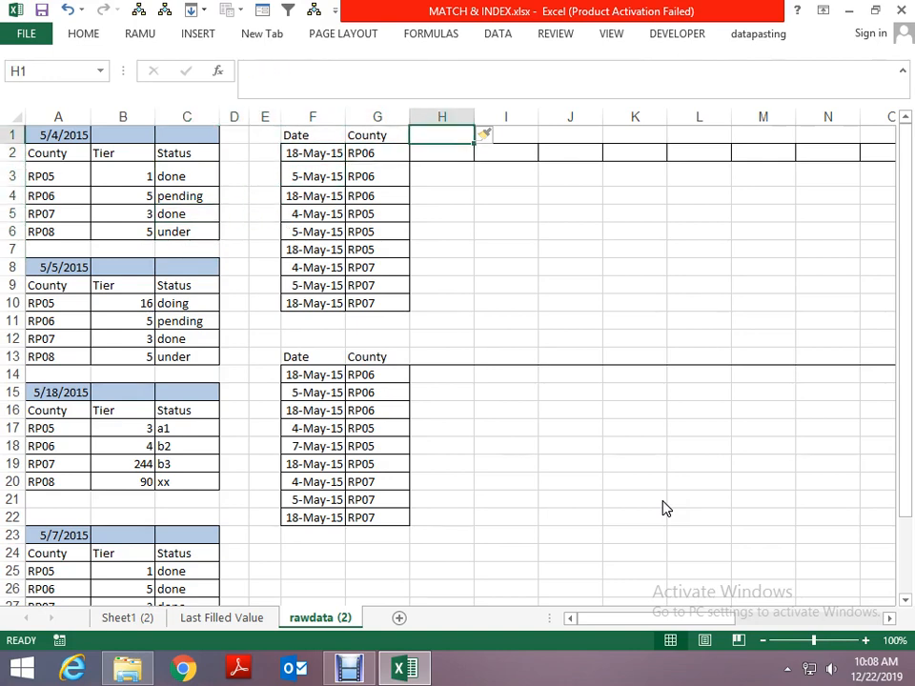
{"action": "type", "text": "status"}
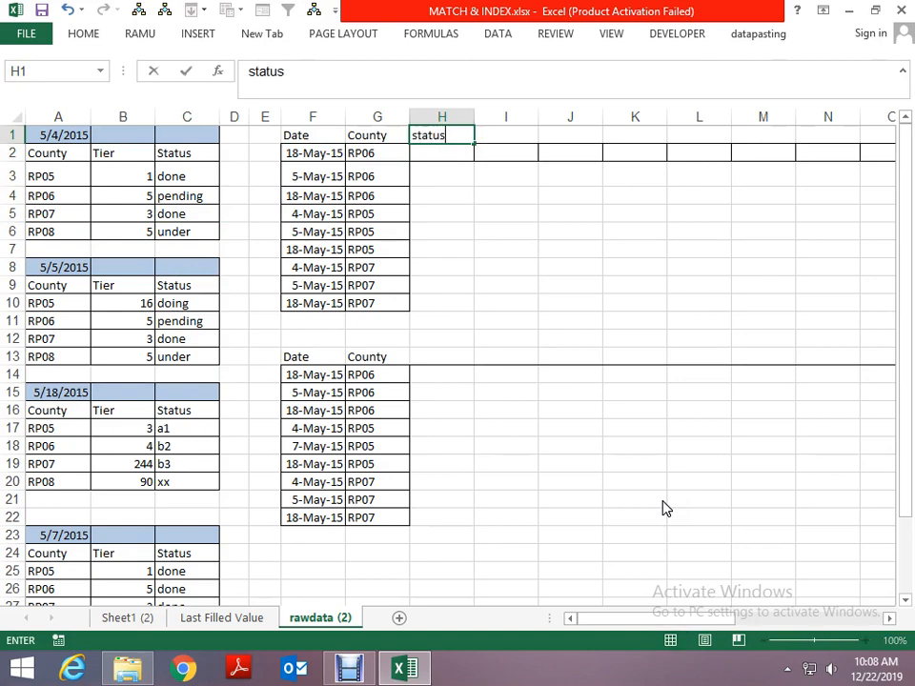
{"action": "key", "text": "Return"}
{"action": "key", "text": "Up"}
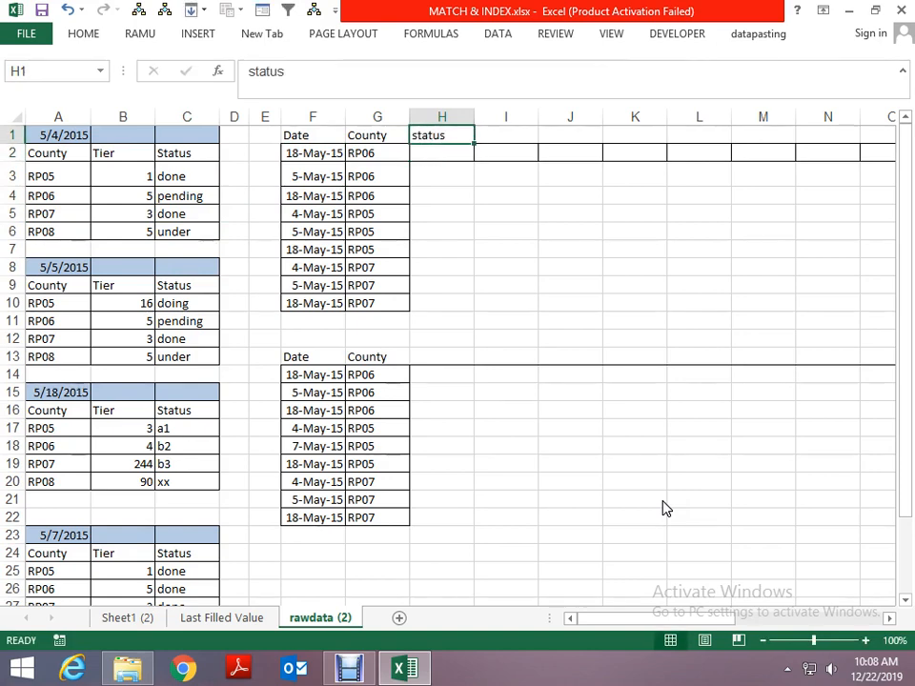
- Trace the first Date and County pair to the RP06 row of the 5/18/2015 source block
{"action": "key", "text": "Down"}
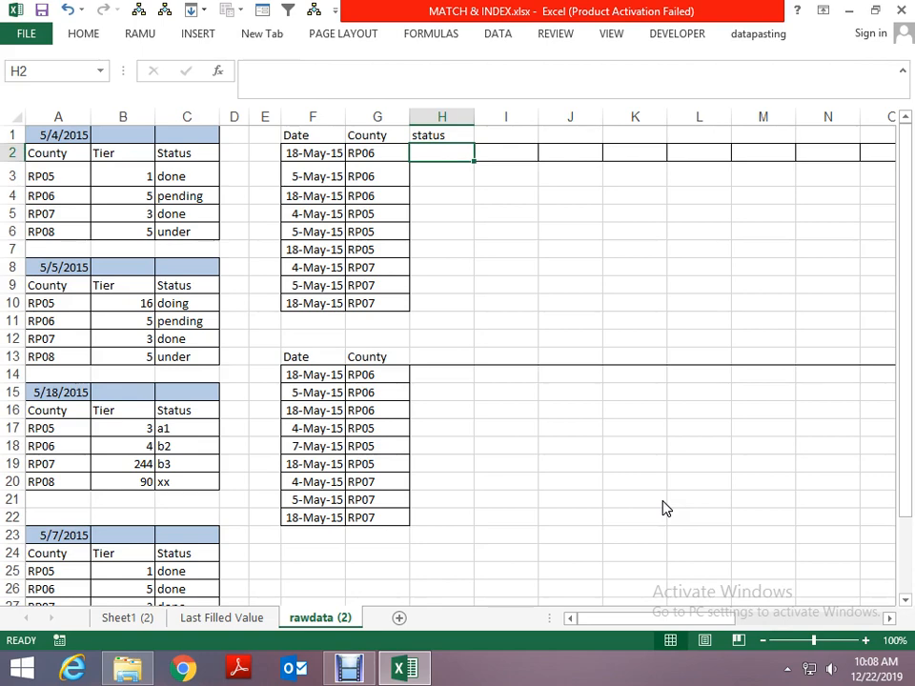
{"action": "key", "text": "Left"}
{"action": "key", "text": "Left"}
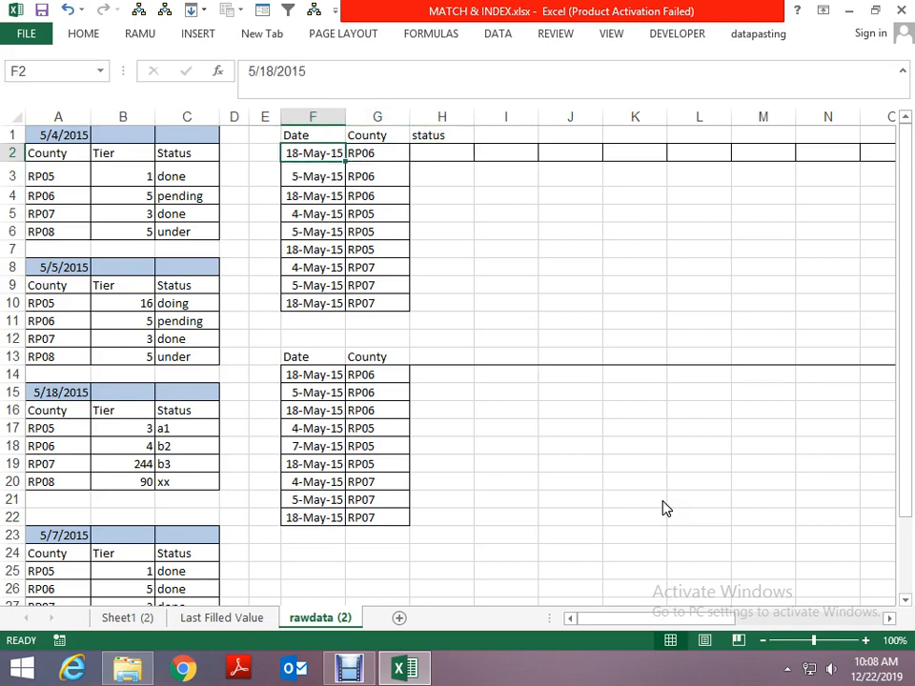
{"action": "key", "text": "Left"}
{"action": "key", "text": "Left"}
{"action": "key", "text": "Left"}
{"action": "key", "text": "Left"}
{"action": "key", "text": "Left"}
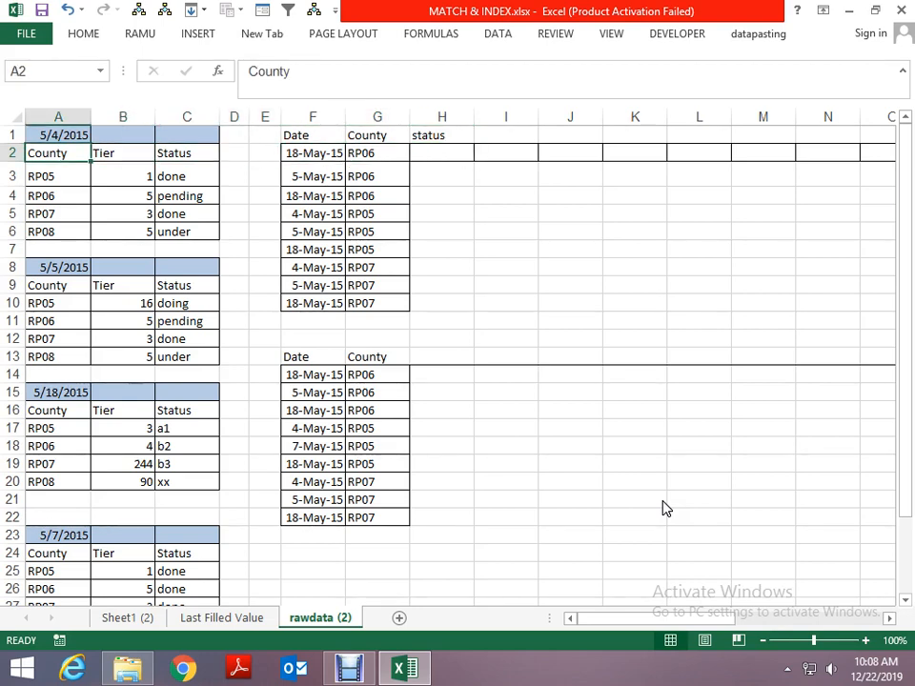
{"action": "key", "text": "Down"}
{"action": "key", "text": "Down"}
{"action": "key", "text": "Down"}
{"action": "key", "text": "Down"}
{"action": "key", "text": "Down"}
{"action": "key", "text": "Down"}
{"action": "key", "text": "Down"}
{"action": "key", "text": "Down"}
{"action": "key", "text": "Down"}
{"action": "key", "text": "Down"}
{"action": "key", "text": "Down"}
{"action": "key", "text": "Down"}
{"action": "key", "text": "Down"}
{"action": "key", "text": "Down"}
{"action": "key", "text": "Down"}
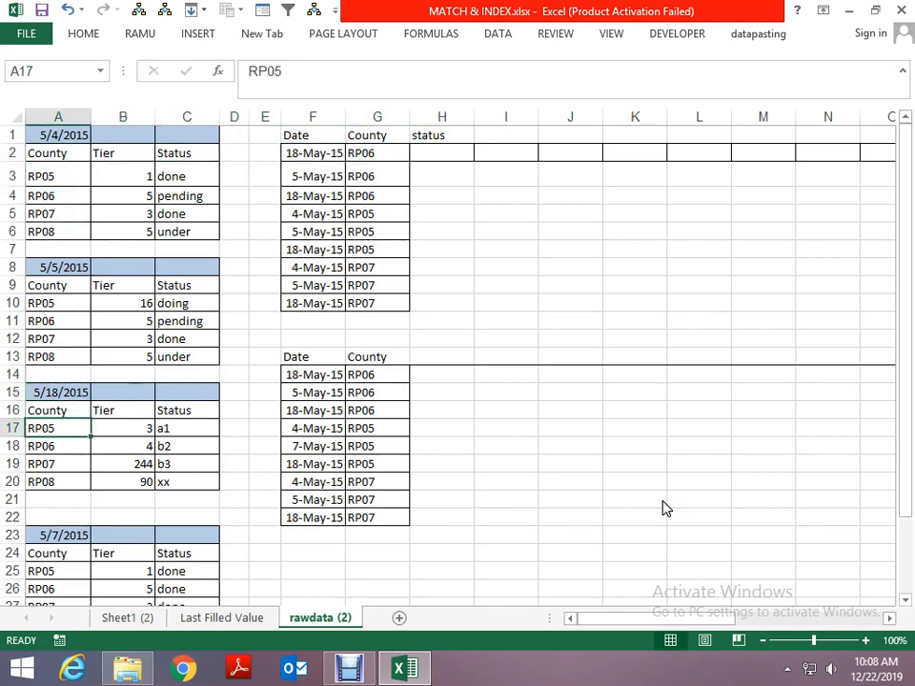
{"action": "key", "text": "Down"}
{"action": "key", "text": "Right"}
{"action": "key", "text": "Right"}
- Set the first Date in F2 to 5 May 2019 and return to the blank status cell H2
{"action": "key", "text": "Right"}
{"action": "key", "text": "Right"}
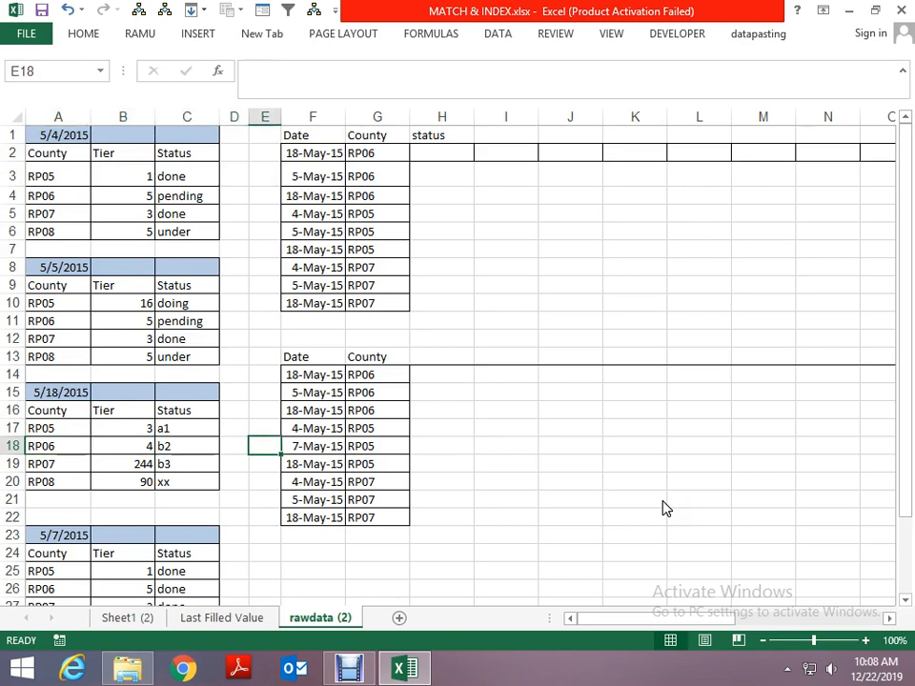
{"action": "key", "text": "Up"}
{"action": "key", "text": "Up"}
{"action": "key", "text": "Up"}
{"action": "key", "text": "Up"}
{"action": "key", "text": "Up"}
{"action": "key", "text": "Up"}
{"action": "key", "text": "Up"}
{"action": "key", "text": "Up"}
{"action": "key", "text": "Up"}
{"action": "key", "text": "Up"}
{"action": "key", "text": "Up"}
{"action": "key", "text": "Up"}
{"action": "key", "text": "Up"}
{"action": "key", "text": "Up"}
{"action": "key", "text": "Up"}
{"action": "key", "text": "Right"}
{"action": "key", "text": "Up"}
{"action": "key", "text": "Up"}
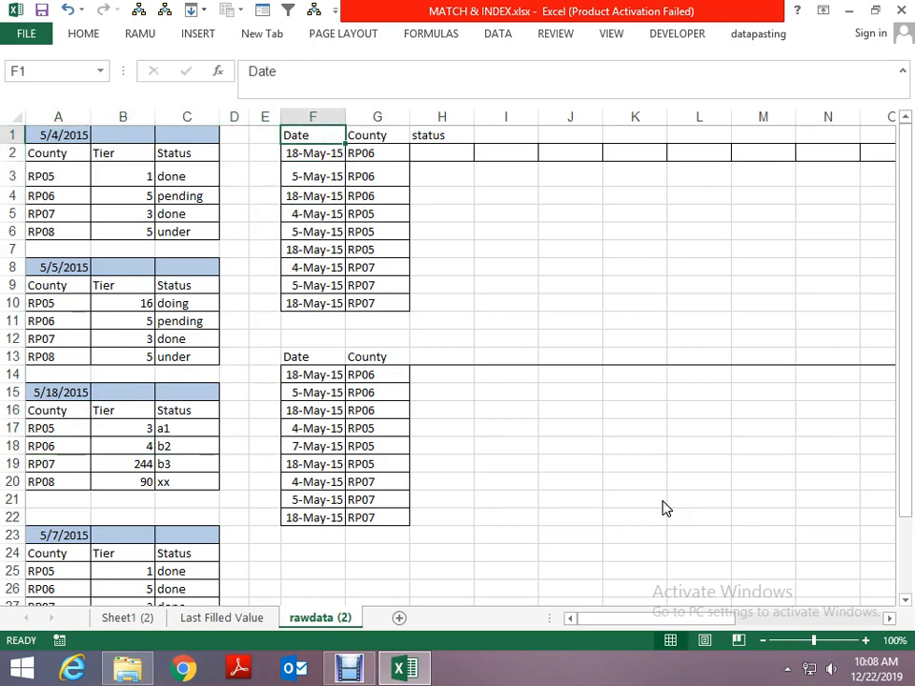
{"action": "key", "text": "Down"}
{"action": "type", "text": "5"}
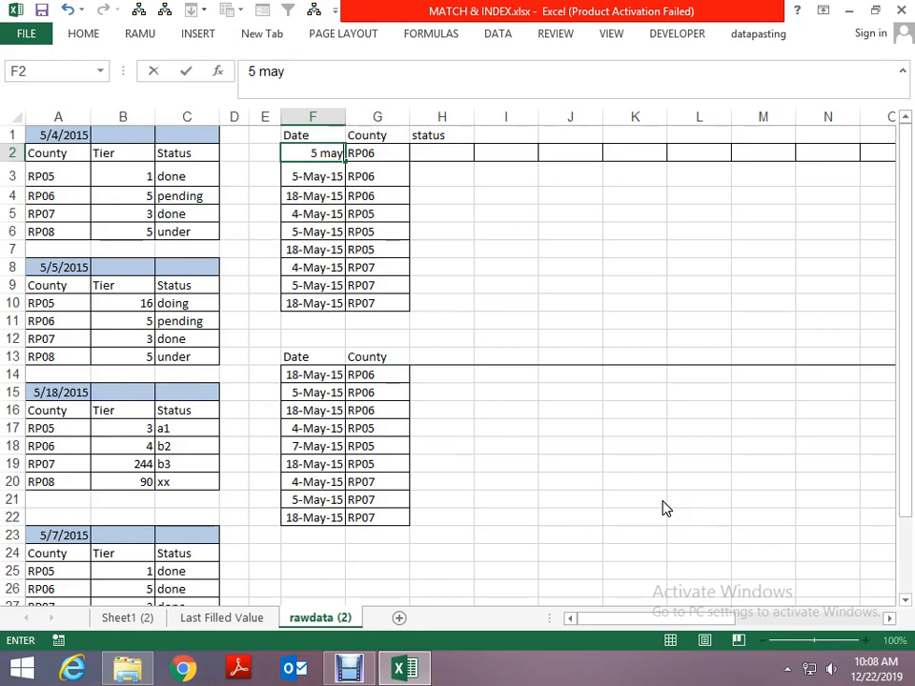
{"action": "type", "text": " may 2019"}
{"action": "key", "text": "Return"}
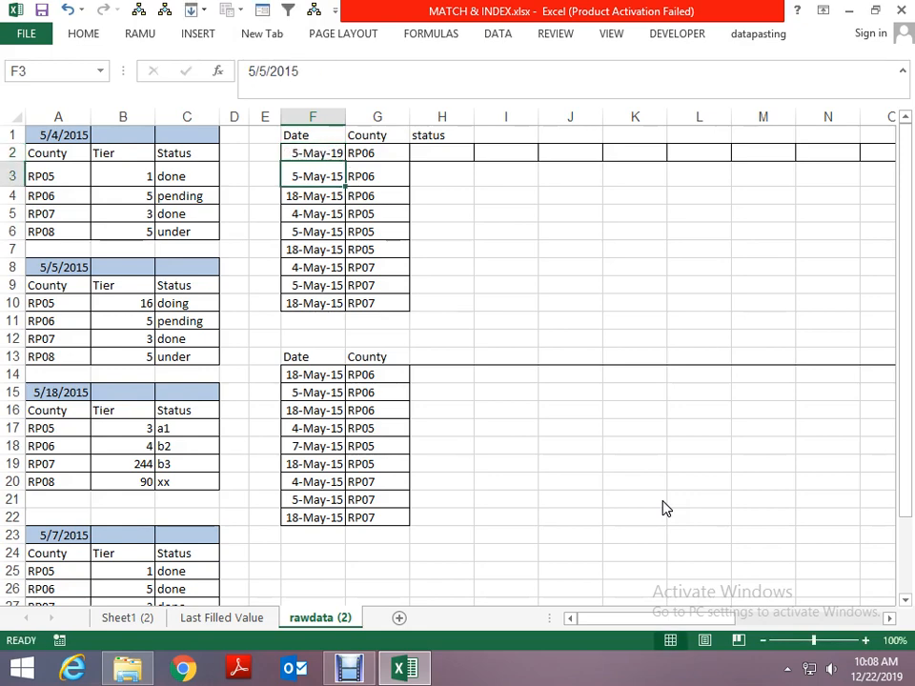
{"action": "key", "text": "Up"}
{"action": "key", "text": "Right"}
{"action": "key", "text": "Right"}
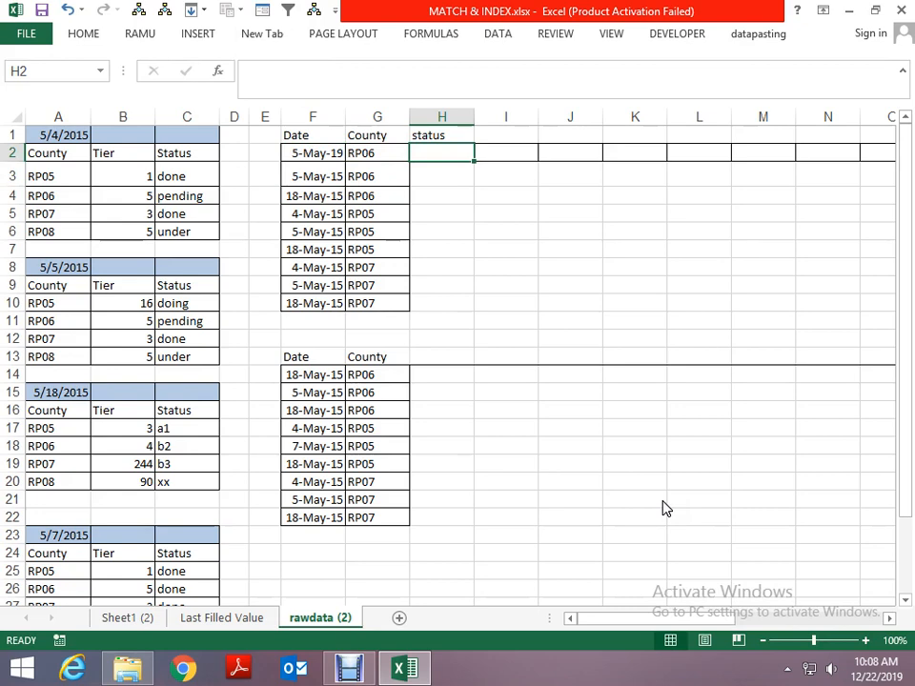
- Replace the four Status entries of the 5/5/2015 block, C10:C13, with xx, yy, zz and qq
{"action": "key", "text": "Left"}
{"action": "key", "text": "Left"}
{"action": "key", "text": "Left"}
{"action": "key", "text": "Left"}
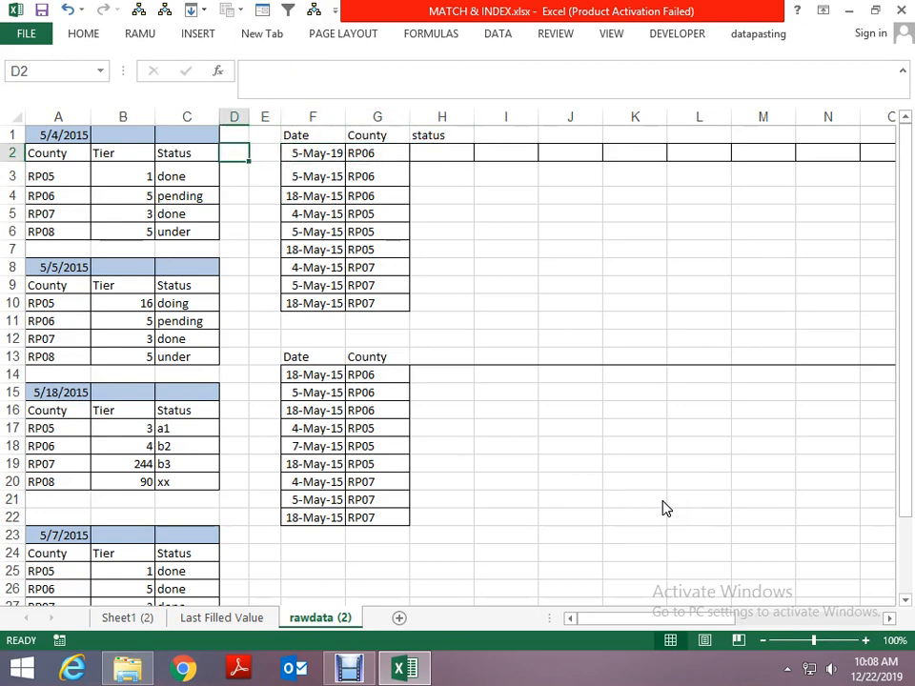
{"action": "key", "text": "Down"}
{"action": "key", "text": "Down"}
{"action": "key", "text": "Down"}
{"action": "key", "text": "Down"}
{"action": "key", "text": "Down"}
{"action": "key", "text": "Down"}
{"action": "key", "text": "Down"}
{"action": "key", "text": "Left"}
{"action": "key", "text": "Down"}
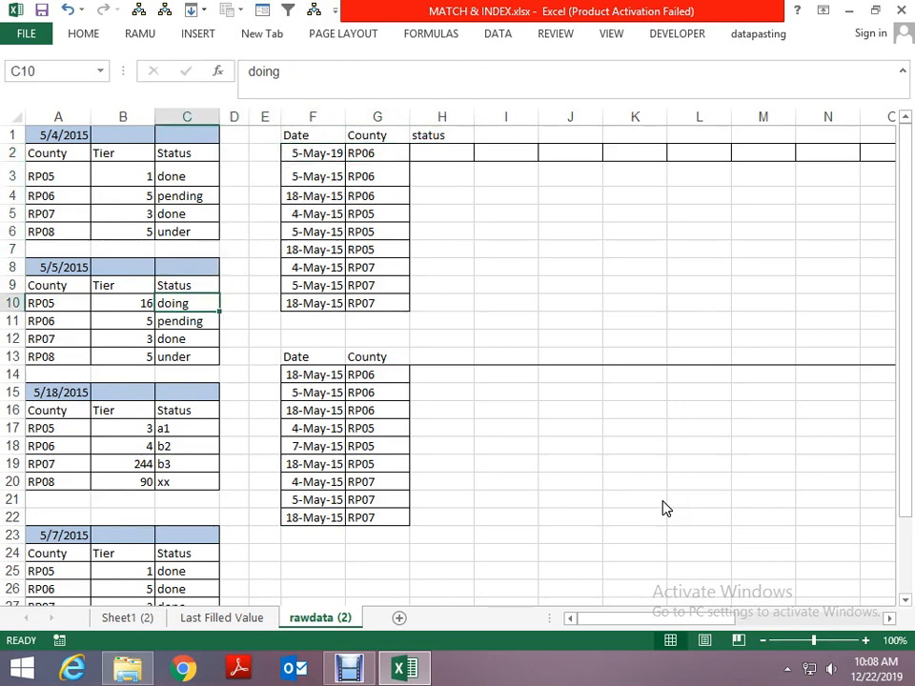
{"action": "type", "text": "xx"}
{"action": "key", "text": "Return"}
{"action": "type", "text": "yy"}
{"action": "key", "text": "Return"}
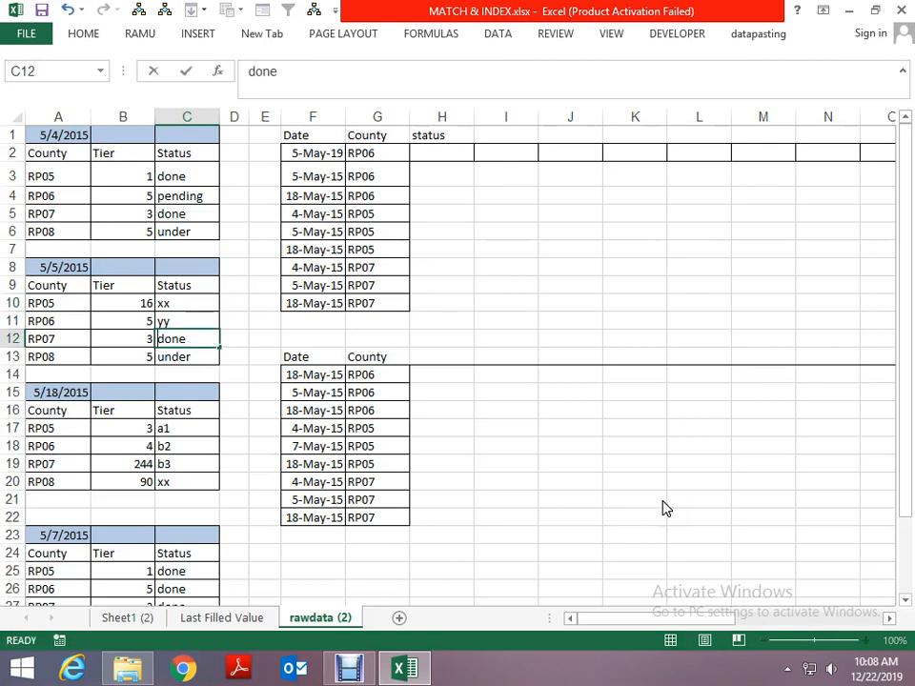
{"action": "type", "text": "zz"}
{"action": "key", "text": "Return"}
{"action": "type", "text": "qq"}
{"action": "key", "text": "Return"}
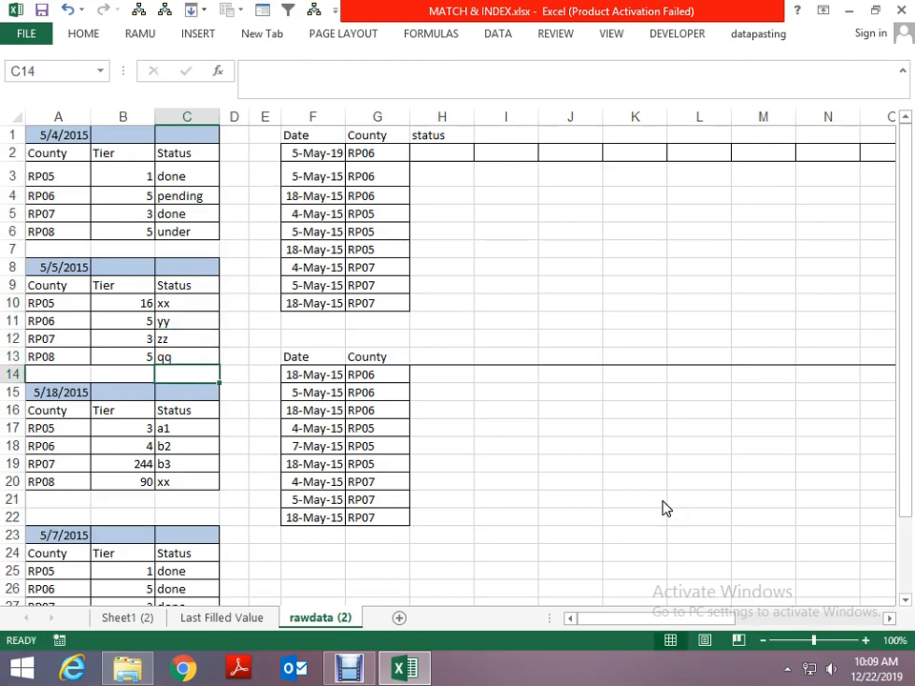
- Replace the four Status entries of the 5/7/2015 block, C25:C28, with 111, 222, 333 and 444
{"action": "key", "text": "Down"}
{"action": "key", "text": "Down"}
{"action": "key", "text": "Down"}
{"action": "key", "text": "Down"}
{"action": "key", "text": "Down"}
{"action": "key", "text": "Down"}
{"action": "key", "text": "Down"}
{"action": "key", "text": "Down"}
{"action": "key", "text": "Down"}
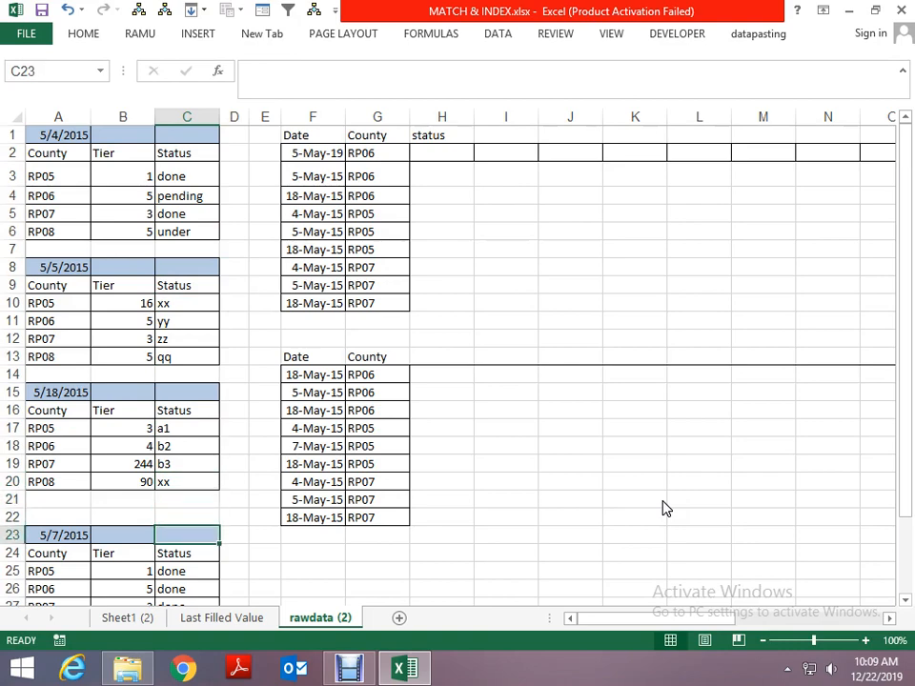
{"action": "key", "text": "Down"}
{"action": "key", "text": "Down"}
{"action": "key", "text": "Down"}
{"action": "key", "text": "Down"}
{"action": "key", "text": "Down"}
{"action": "scroll", "coordinate": [665, 509], "scroll_direction": "down", "scroll_amount": 1}
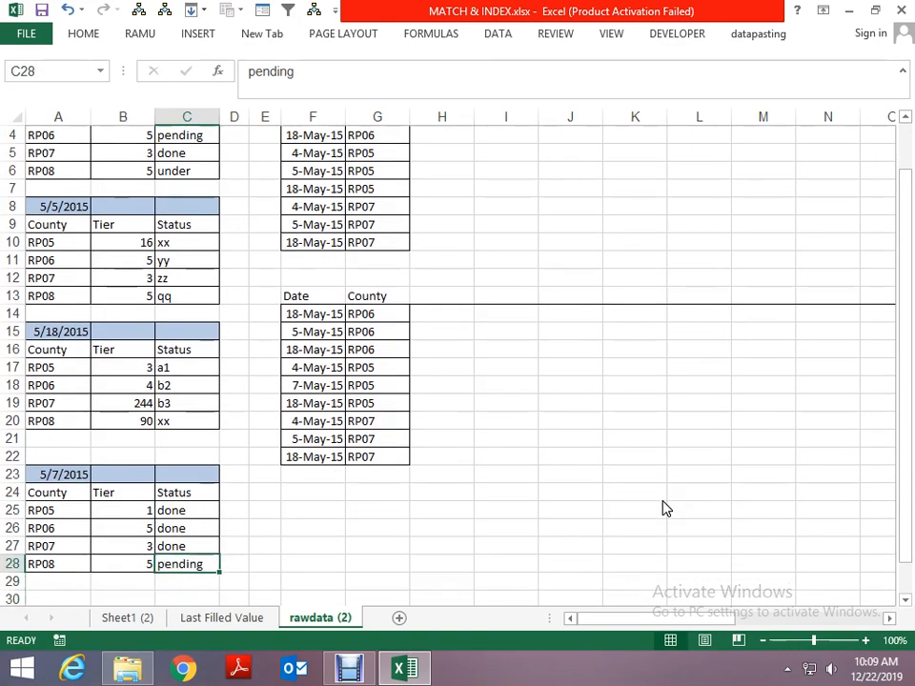
{"action": "key", "text": "Up"}
{"action": "key", "text": "Up"}
{"action": "key", "text": "Up"}
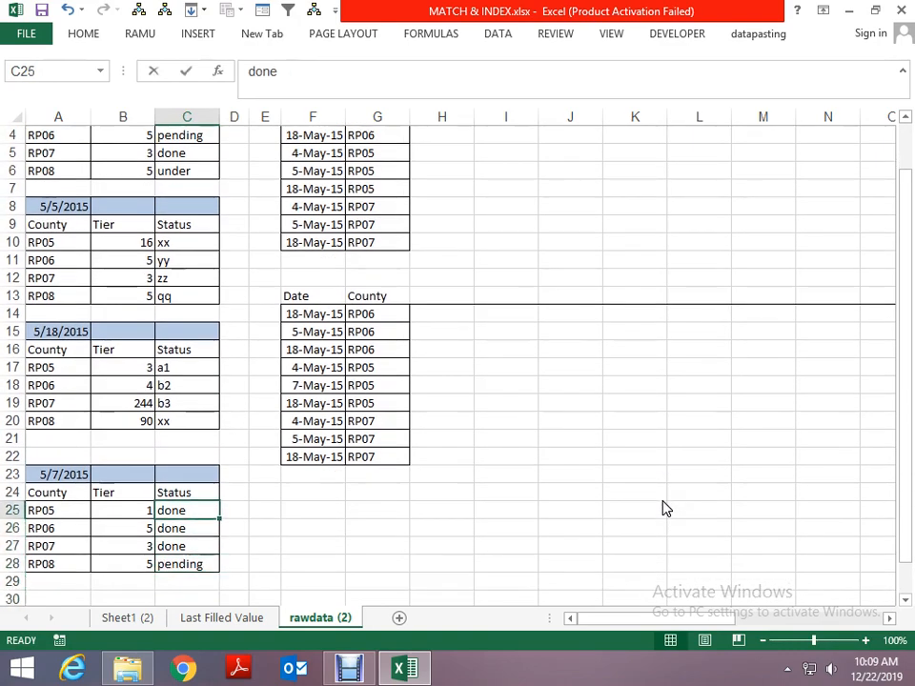
{"action": "type", "text": "111"}
{"action": "key", "text": "Return"}
{"action": "type", "text": "222"}
{"action": "key", "text": "Return"}
{"action": "type", "text": "333"}
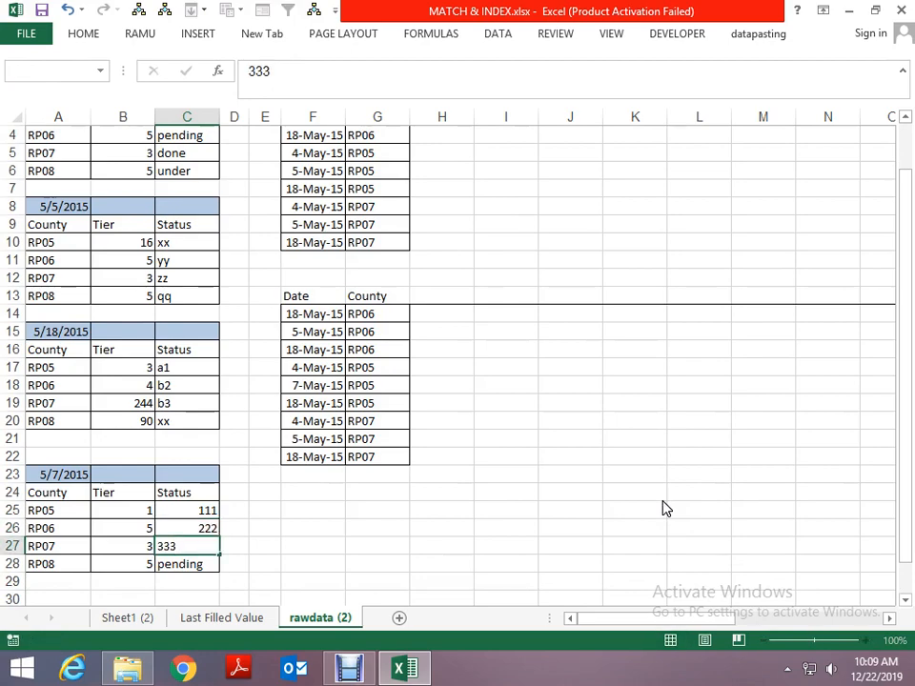
{"action": "key", "text": "Return"}
{"action": "type", "text": "444"}
{"action": "key", "text": "Return"}
{"action": "key", "text": "Page_Down"}
{"action": "key", "text": "Page_Up"}
{"action": "key", "text": "Page_Up"}
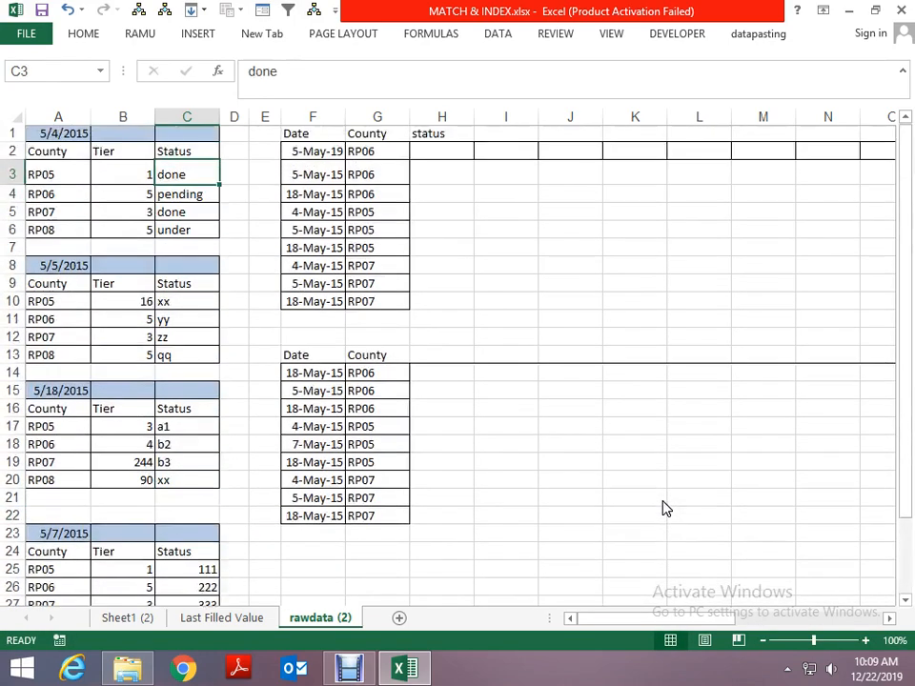
- Examine the existing Tier and Status lookup tables in columns R to Y of the sheet
{"action": "key", "text": "Up"}
{"action": "key", "text": "Up"}
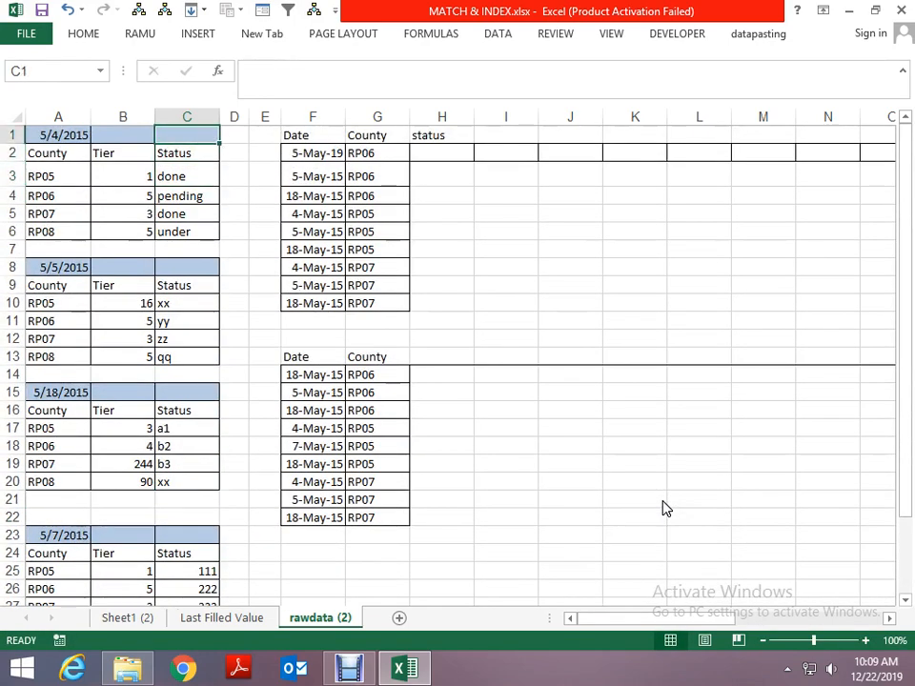
{"action": "key", "text": "Right"}
{"action": "key", "text": "Right"}
{"action": "key", "text": "Right"}
{"action": "key", "text": "Right"}
{"action": "key", "text": "Right"}
{"action": "key", "text": "Down"}
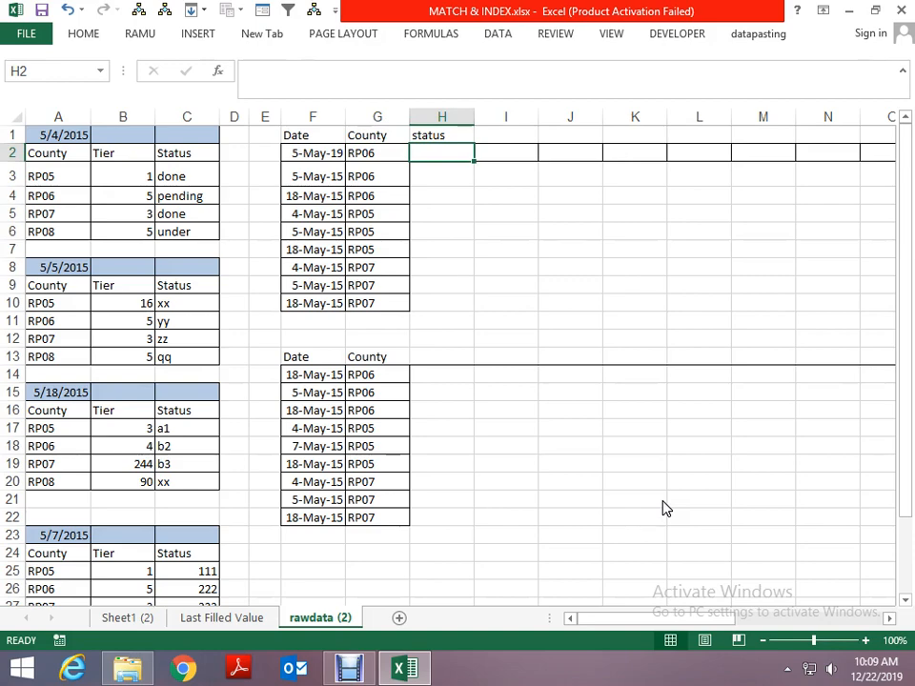
{"action": "key", "text": "Down"}
{"action": "key", "text": "Down"}
{"action": "key", "text": "ctrl+Right"}
{"action": "key", "text": "Right"}
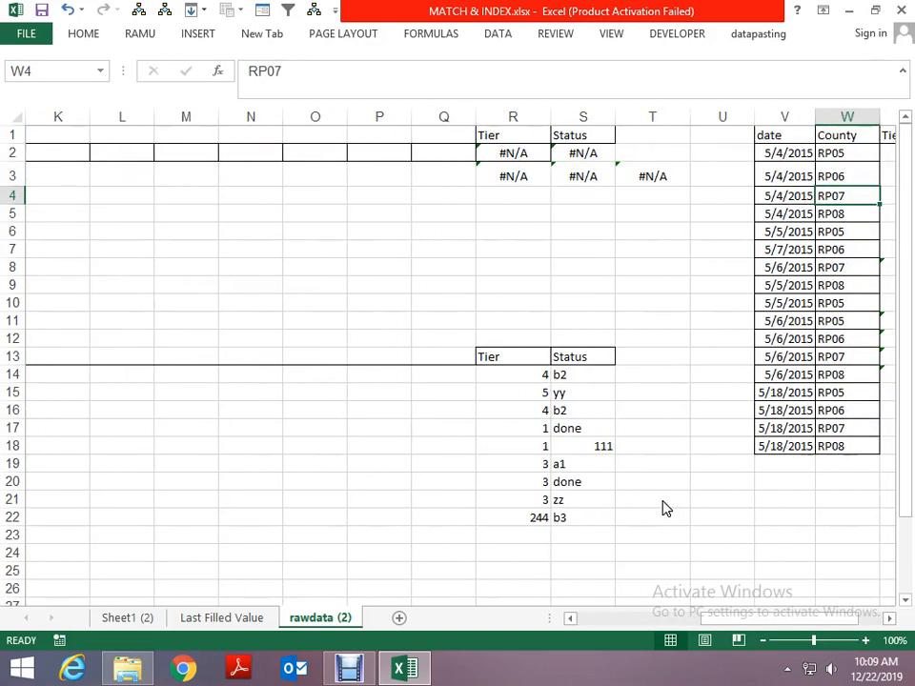
{"action": "key", "text": "Right"}
{"action": "key", "text": "Right"}
{"action": "key", "text": "Right"}
{"action": "key", "text": "Right"}
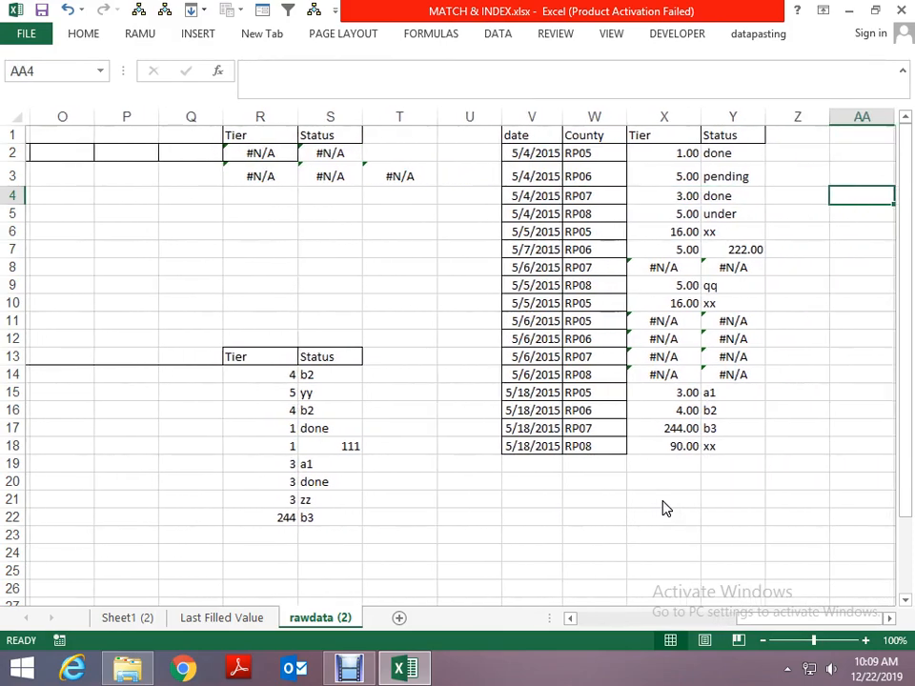
{"action": "key", "text": "Left"}
{"action": "key", "text": "Left"}
{"action": "key", "text": "Left"}
{"action": "key", "text": "Left"}
{"action": "key", "text": "Left"}
{"action": "key", "text": "Left"}
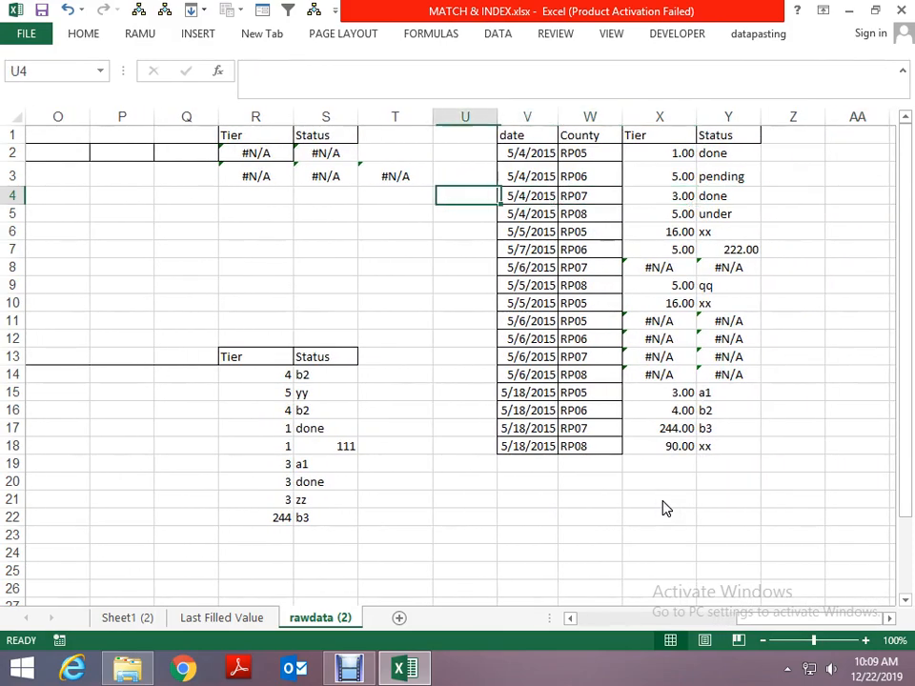
{"action": "key", "text": "ctrl+Left"}
{"action": "key", "text": "ctrl+Left"}
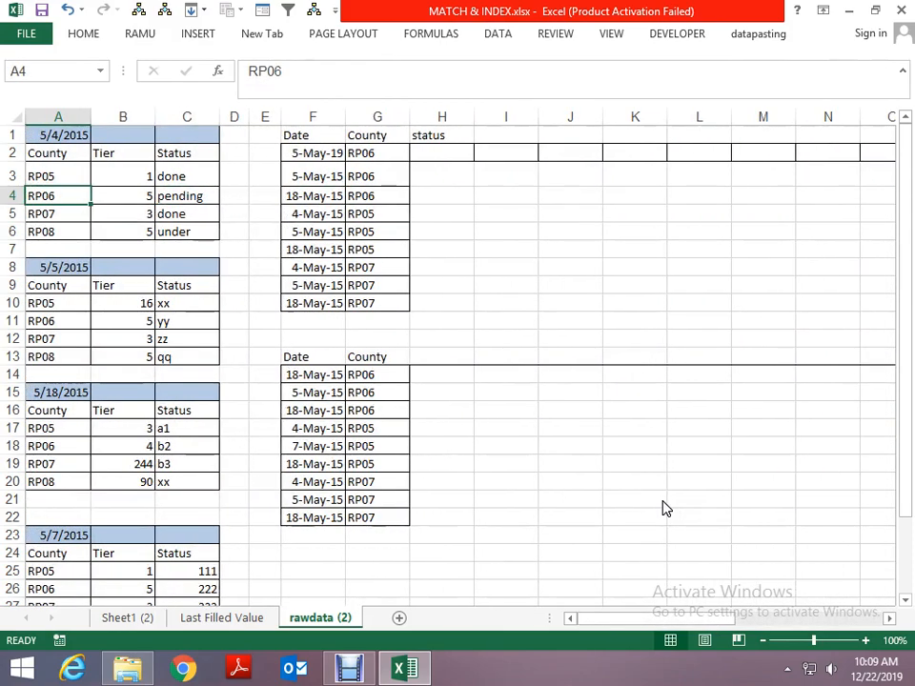
{"action": "key", "text": "ctrl+Up"}
{"action": "key", "text": "Down"}
{"action": "key", "text": "Down"}
{"action": "key", "text": "Right"}
{"action": "key", "text": "Right"}
{"action": "key", "text": "Right"}
{"action": "key", "text": "Right"}
{"action": "key", "text": "Right"}
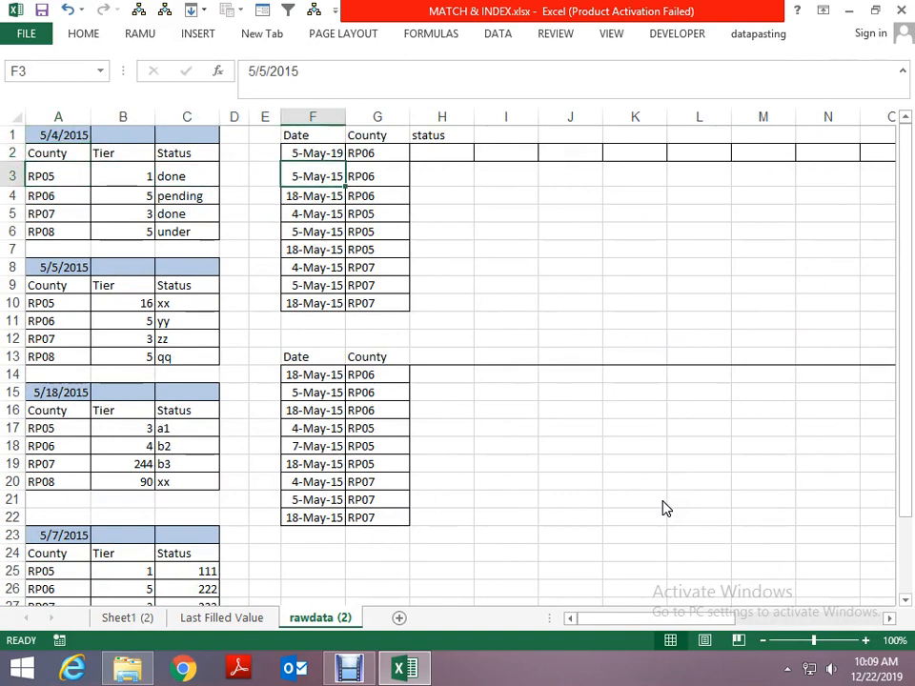
{"action": "key", "text": "Up"}
{"action": "key", "text": "ctrl+shift+Down"}
{"action": "key", "text": "shift+Right"}
{"action": "key", "text": "ctrl+c"}
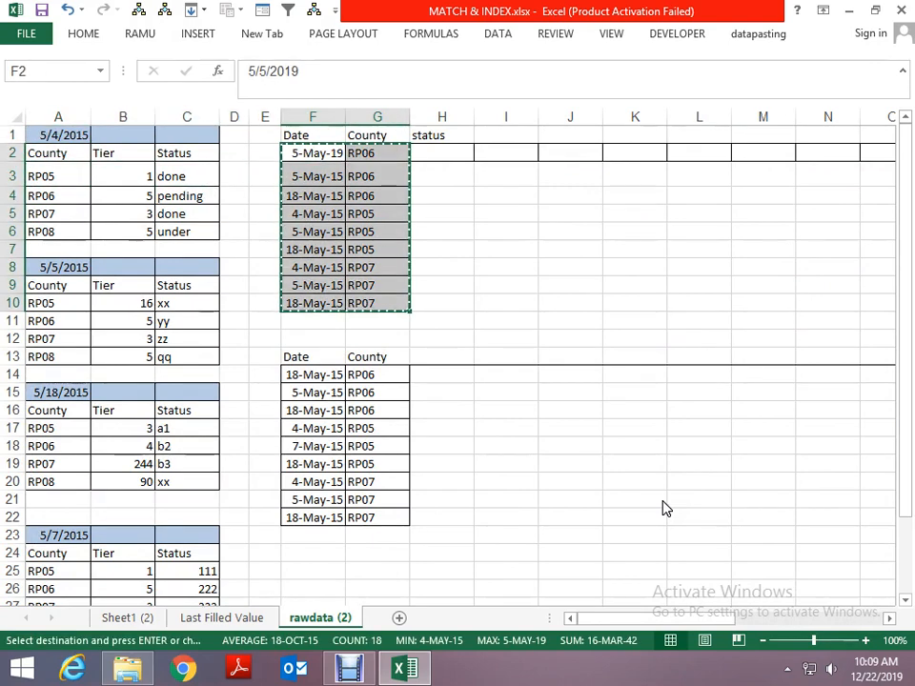
{"action": "key", "text": "Escape"}
- Copy the two dates in F3:F4 to the blank cells K5:K6
{"action": "key", "text": "Right"}
{"action": "key", "text": "Left"}
{"action": "key", "text": "shift+Down"}
{"action": "key", "text": "Down"}
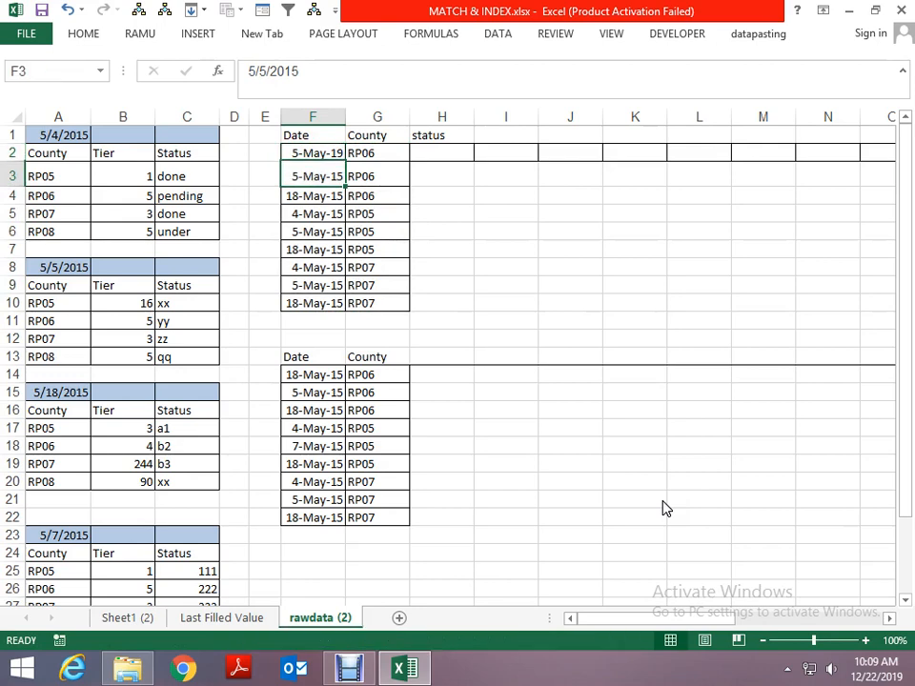
{"action": "key", "text": "shift+Down"}
{"action": "key", "text": "ctrl+c"}
{"action": "key", "text": "Right"}
{"action": "key", "text": "Right"}
{"action": "key", "text": "Right"}
{"action": "key", "text": "Right"}
{"action": "key", "text": "Down"}
{"action": "key", "text": "Down"}
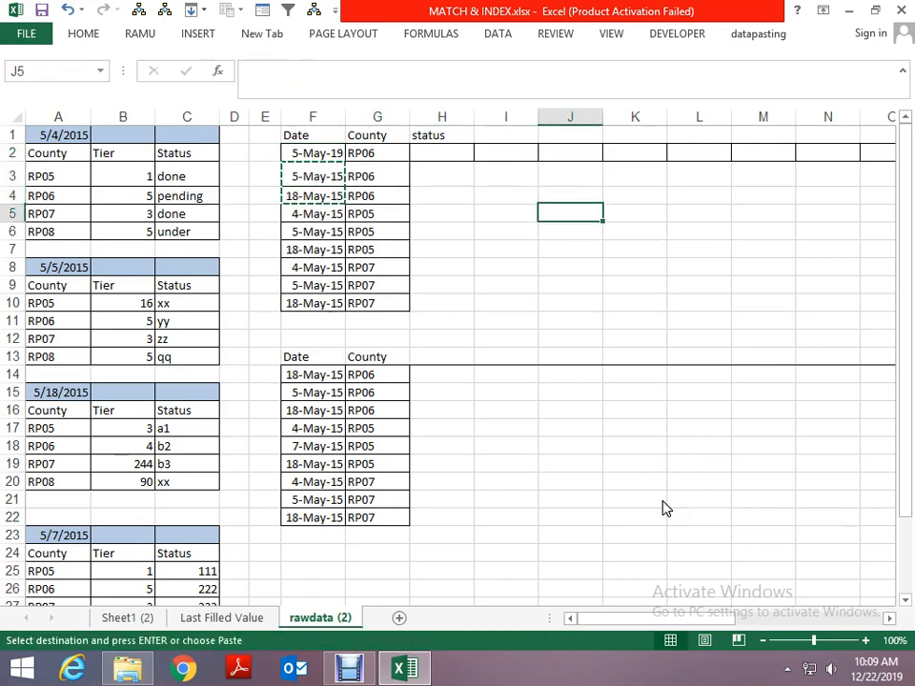
{"action": "key", "text": "Right"}
{"action": "key", "text": "ctrl+v"}
{"action": "key", "text": "Escape"}
{"action": "key", "text": "Down"}
{"action": "key", "text": "Down"}
{"action": "key", "text": "Down"}
{"action": "type", "text": "="}
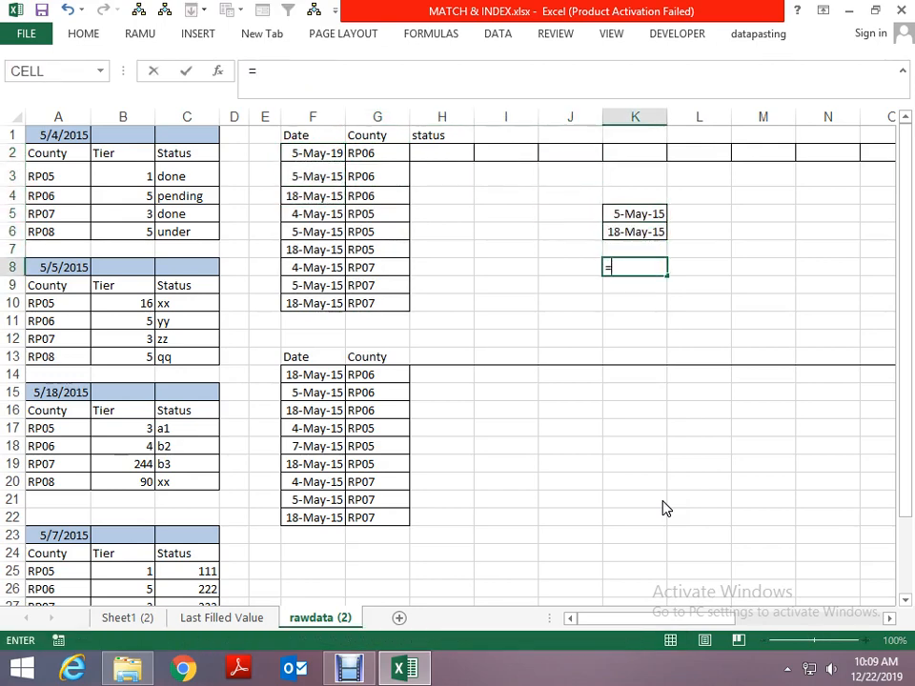
{"action": "key", "text": "Escape"}
- Enter an exact-match VLOOKUP in L5 that finds the K5 date in F3:G4 and returns column 2
{"action": "key", "text": "Up"}
{"action": "key", "text": "Up"}
{"action": "key", "text": "Up"}
{"action": "key", "text": "Right"}
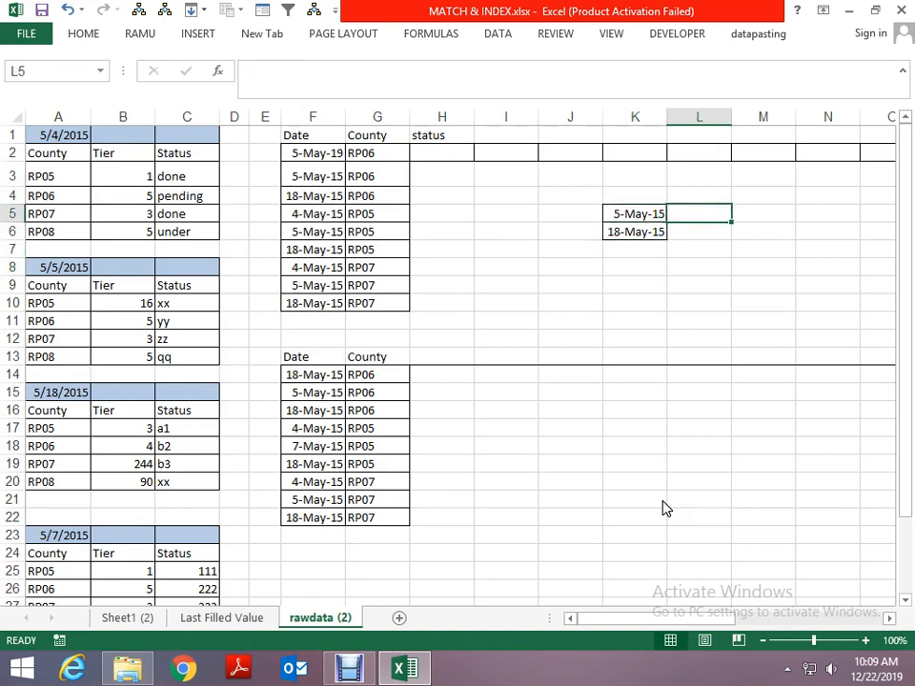
{"action": "type", "text": "=vp"}
{"action": "key", "text": "BackSpace"}
{"action": "type", "text": "l"}
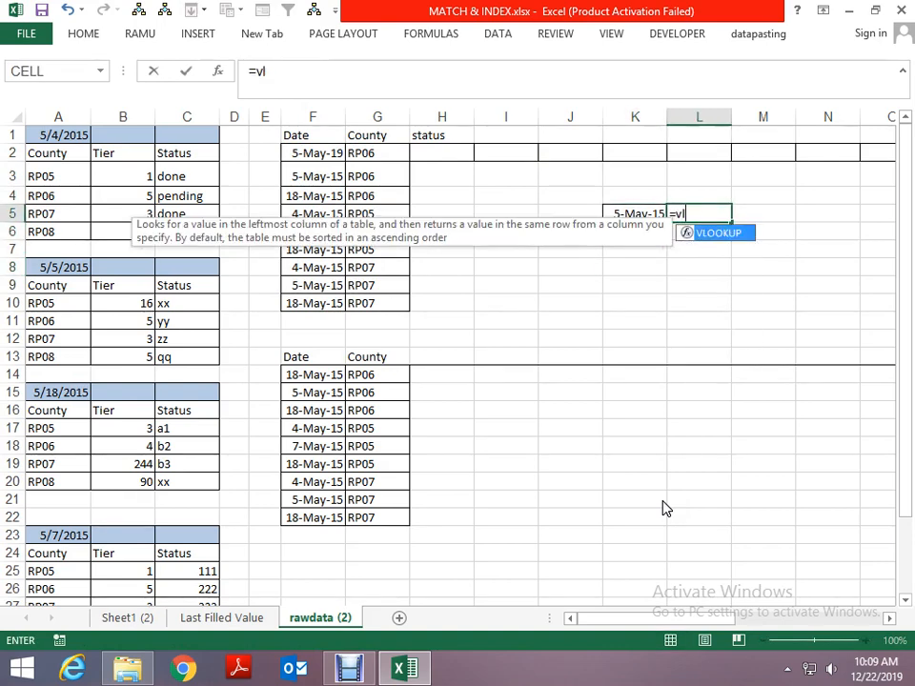
{"action": "key", "text": "Tab"}
{"action": "key", "text": "Left"}
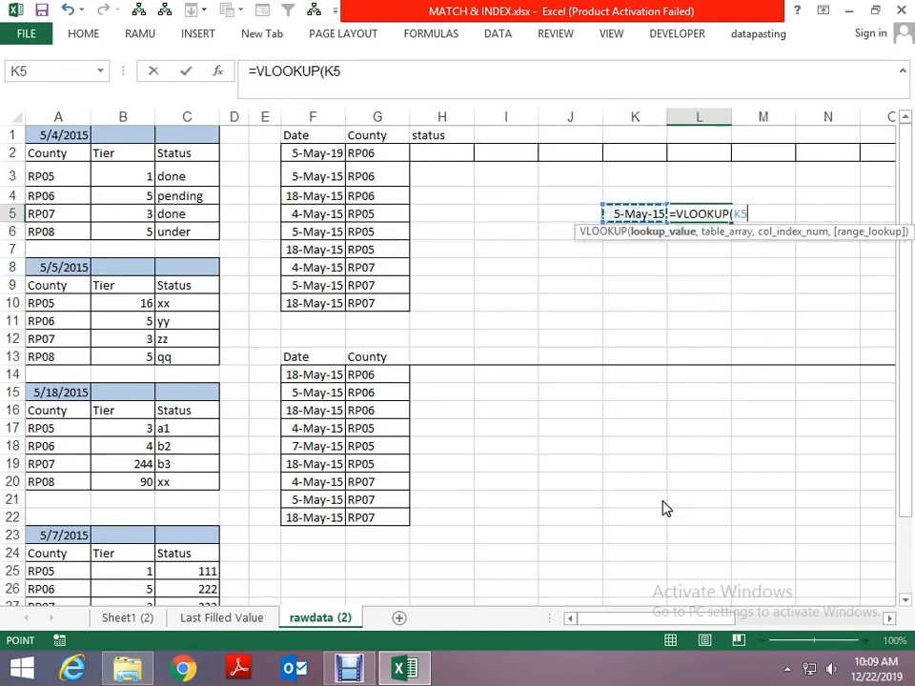
{"action": "type", "text": ","}
{"action": "key", "text": "Left"}
{"action": "key", "text": "Left"}
{"action": "key", "text": "Left"}
{"action": "key", "text": "Left"}
{"action": "key", "text": "Left"}
{"action": "key", "text": "Up"}
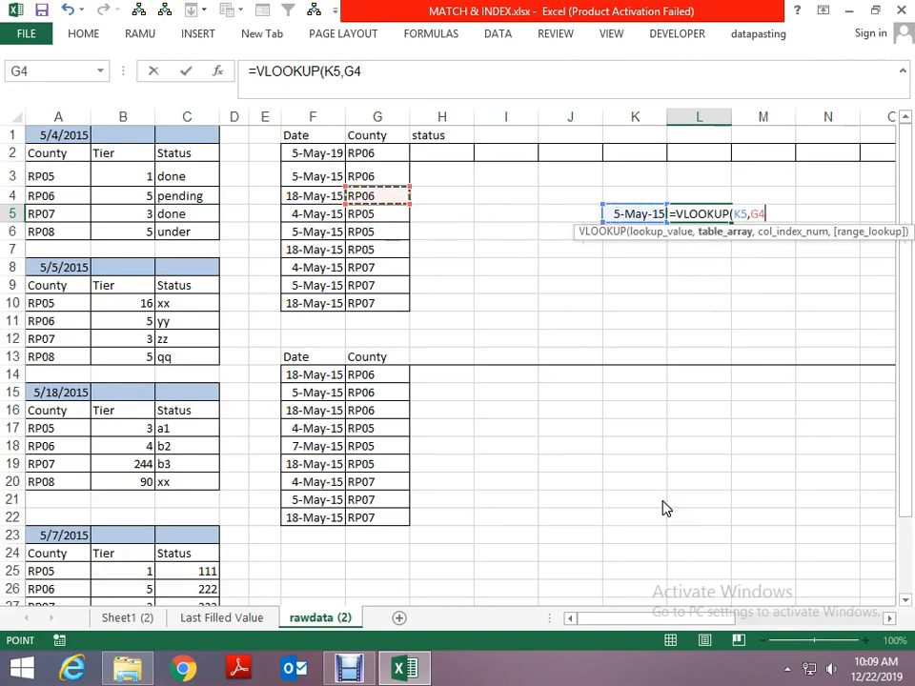
{"action": "key", "text": "Left"}
{"action": "key", "text": "Up"}
{"action": "key", "text": "shift+Right"}
{"action": "key", "text": "shift+Down"}
{"action": "type", "text": ",2"}
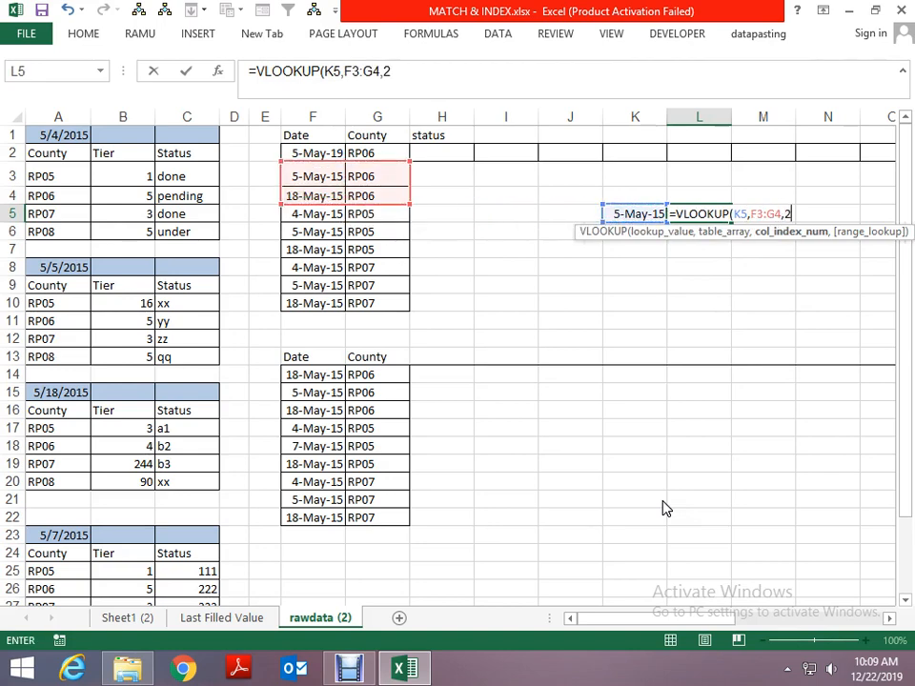
{"action": "type", "text": ",0"}
{"action": "key", "text": "Return"}
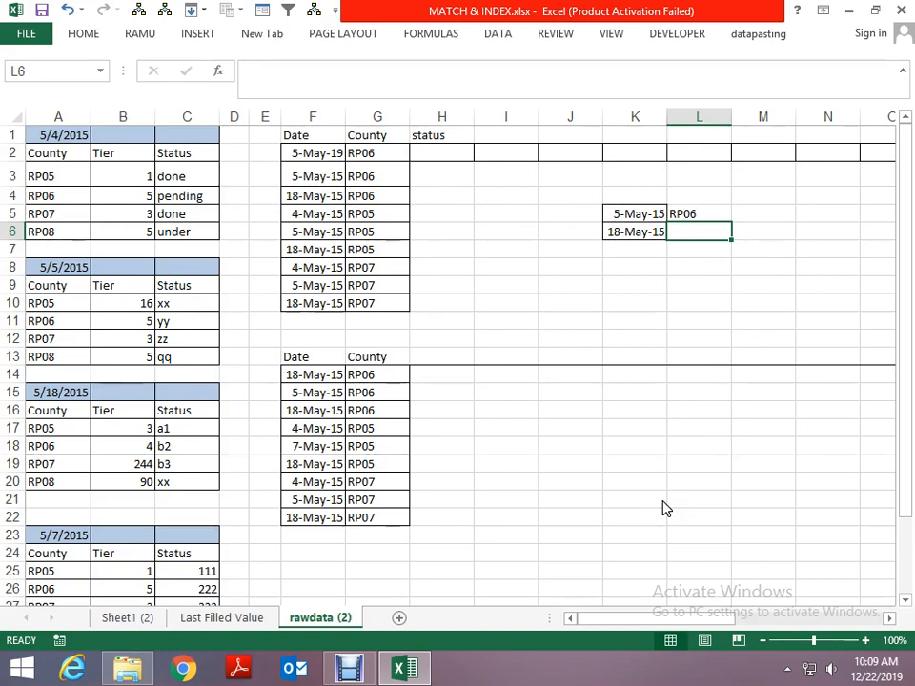
- Clear the two trial dates in K5:K6 and the trial lookup formula in L5
{"action": "key", "text": "Up"}
{"action": "key", "text": "Left"}
{"action": "key", "text": "Delete"}
{"action": "key", "text": "Down"}
{"action": "key", "text": "Delete"}
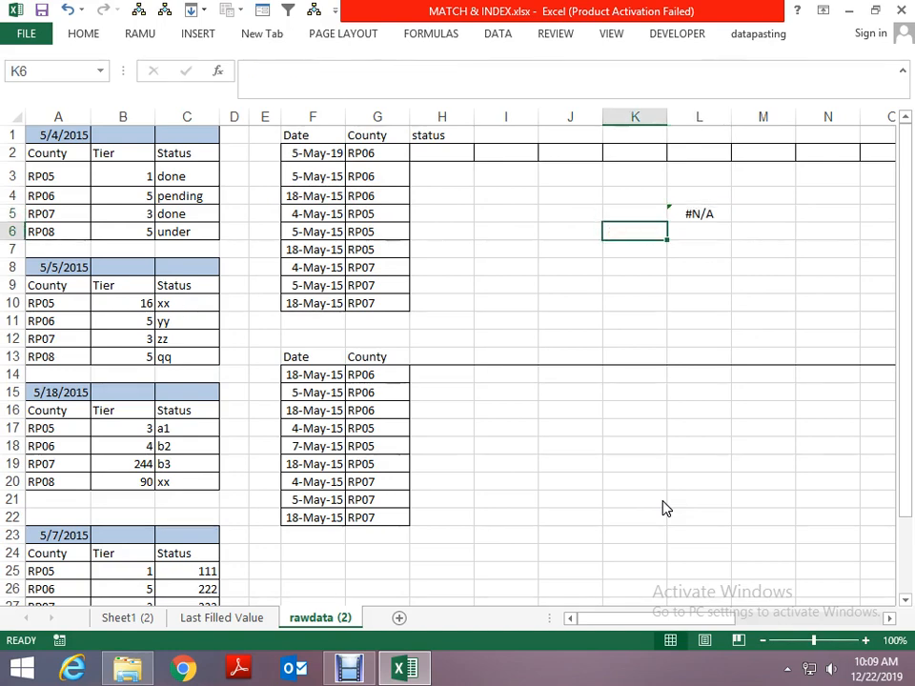
{"action": "key", "text": "Up"}
{"action": "key", "text": "Right"}
{"action": "key", "text": "Delete"}
- Examine the 5/4/2015 county block and the adjacent Date and County list to compare their layouts
{"action": "key", "text": "Left"}
{"action": "key", "text": "Left"}
{"action": "key", "text": "Left"}
{"action": "key", "text": "Left"}
{"action": "key", "text": "Left"}
{"action": "key", "text": "Left"}
{"action": "key", "text": "Left"}
{"action": "key", "text": "Left"}
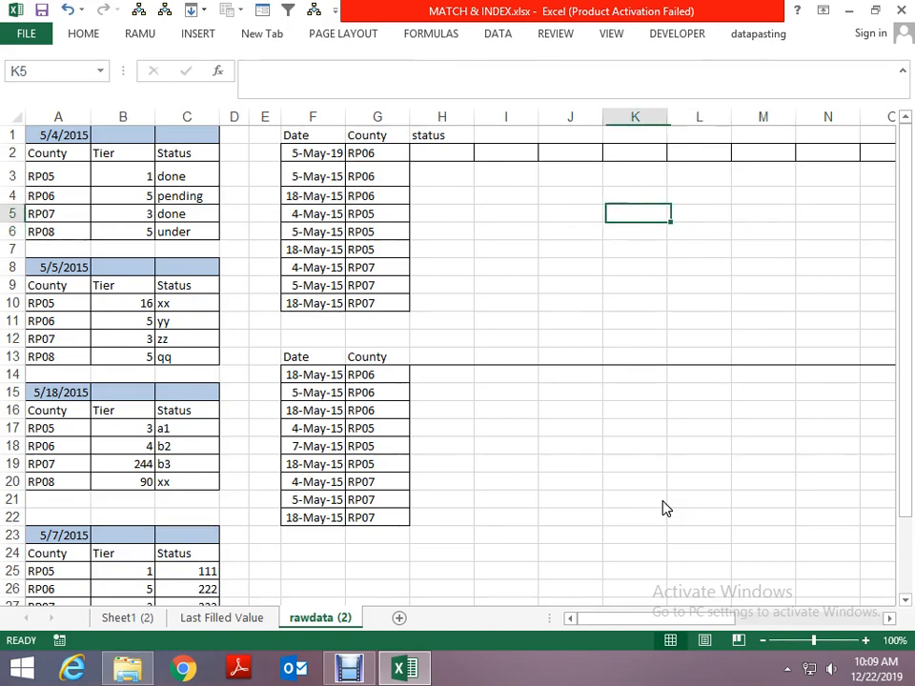
{"action": "key", "text": "Left"}
{"action": "key", "text": "Left"}
{"action": "key", "text": "Left"}
{"action": "key", "text": "Up"}
{"action": "key", "text": "Up"}
{"action": "key", "text": "Up"}
{"action": "key", "text": "Up"}
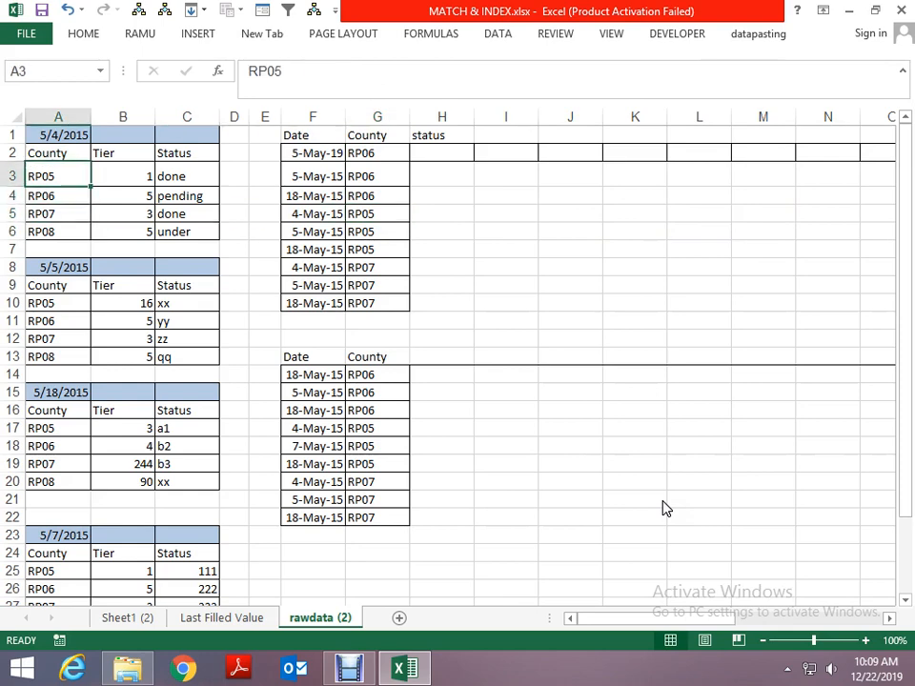
{"action": "key", "text": "Down"}
{"action": "key", "text": "Down"}
{"action": "key", "text": "Right"}
{"action": "key", "text": "Right"}
{"action": "key", "text": "Right"}
{"action": "key", "text": "Right"}
{"action": "key", "text": "Right"}
{"action": "key", "text": "Right"}
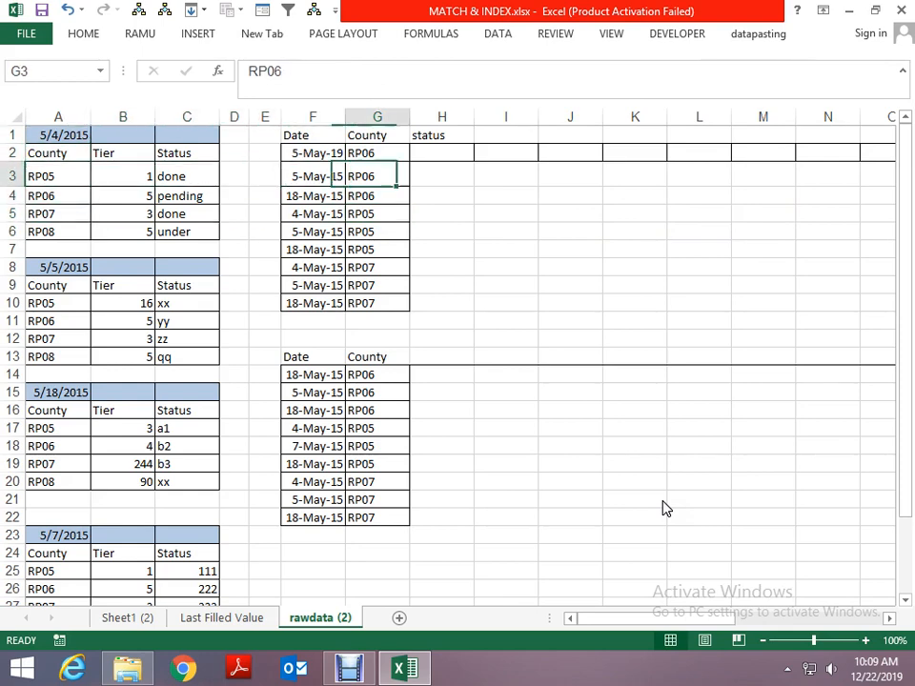
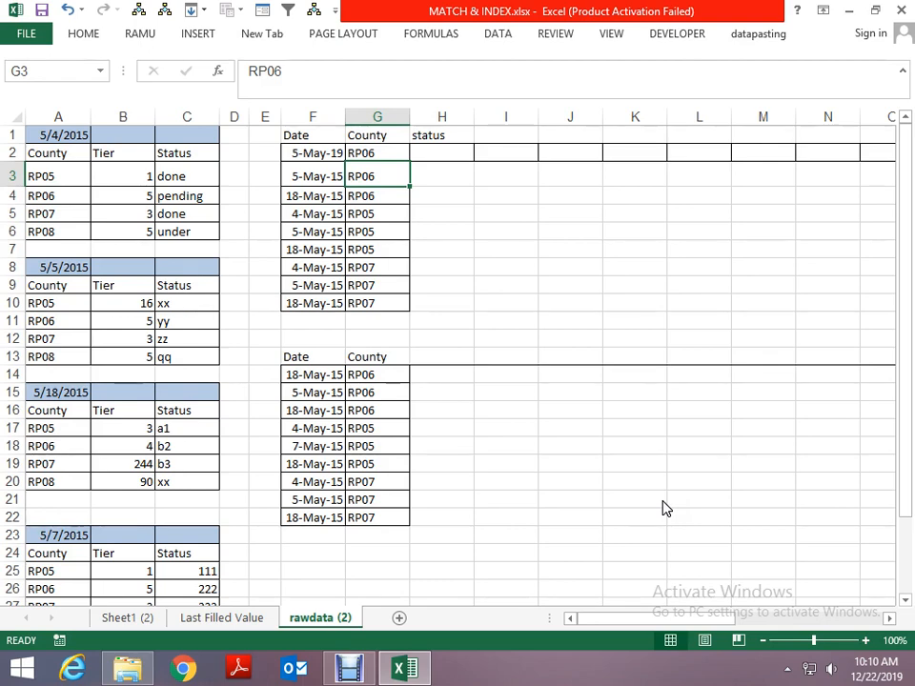
{"action": "key", "text": "Up"}
{"action": "key", "text": "Right"}
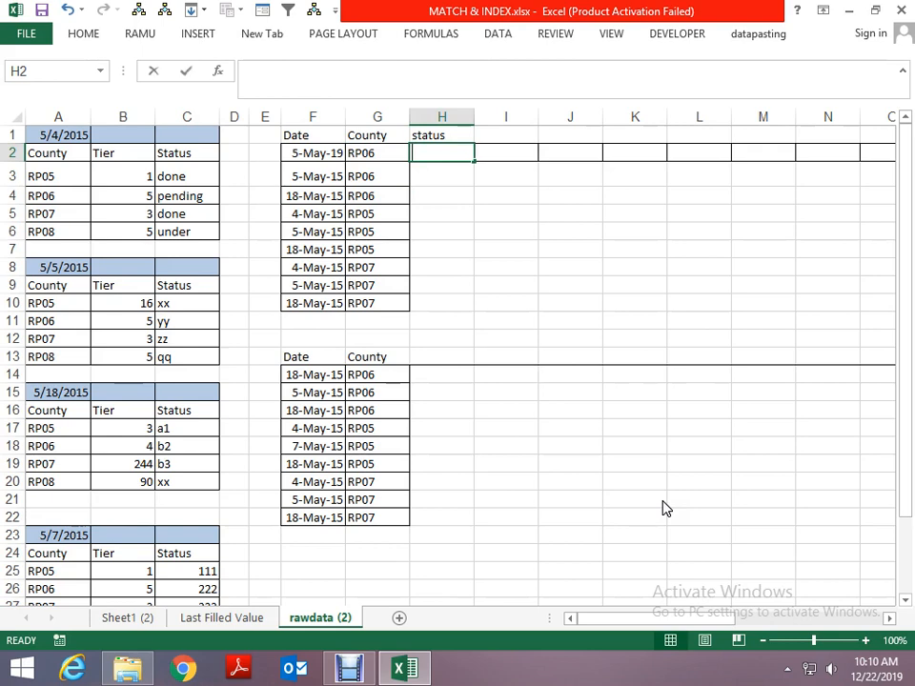
{"action": "type", "text": "=vl"}
{"action": "key", "text": "Tab"}
{"action": "key", "text": "Left"}
{"action": "key", "text": "Left"}
{"action": "key", "text": "Left"}
{"action": "key", "text": "Left"}
{"action": "key", "text": "Left"}
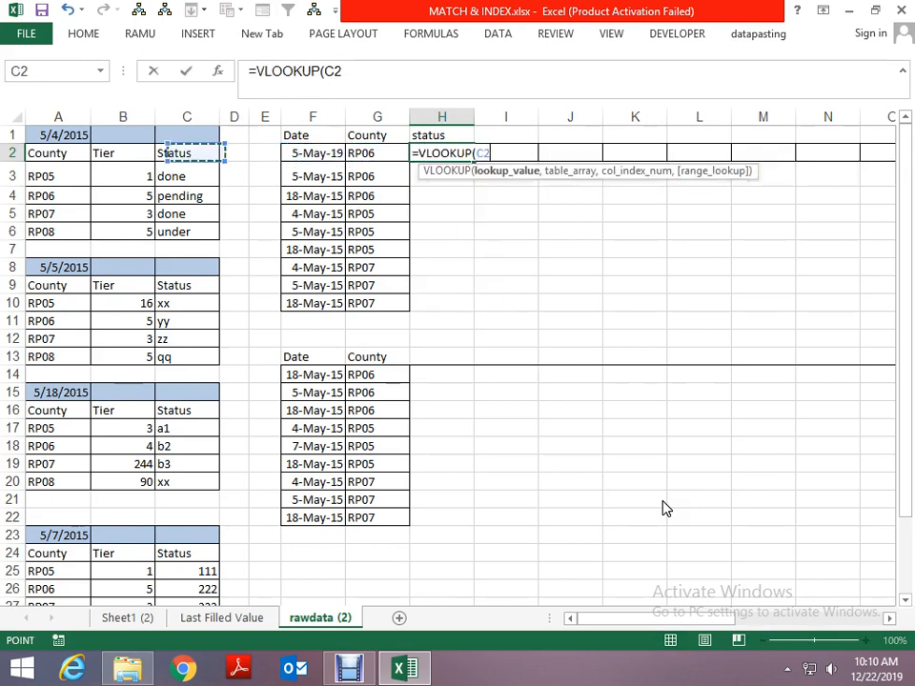
{"action": "key", "text": "Left"}
{"action": "key", "text": "Left"}
{"action": "key", "text": "ctrl+space"}
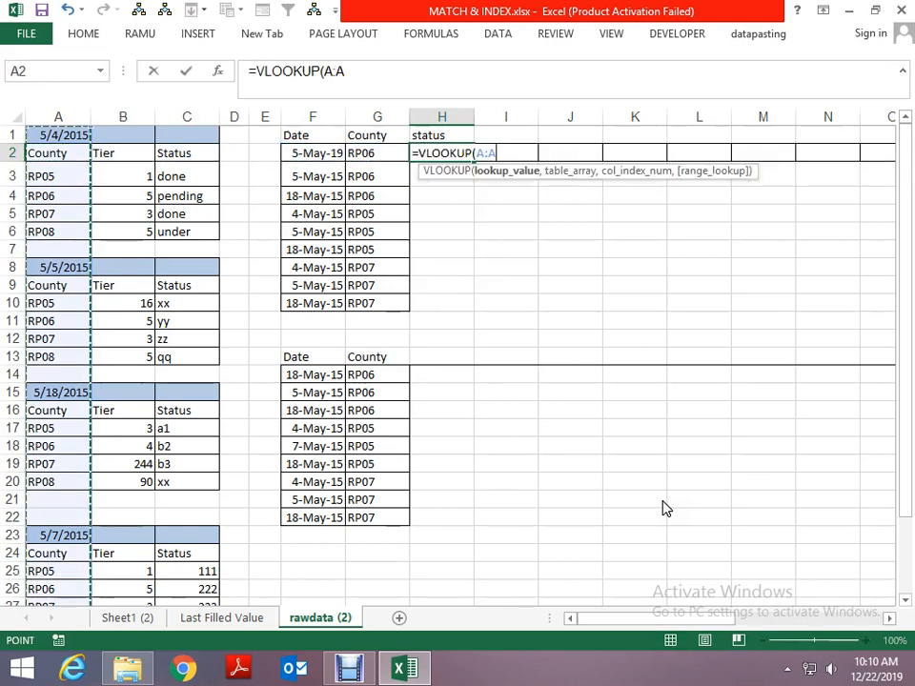
{"action": "type", "text": "m"}
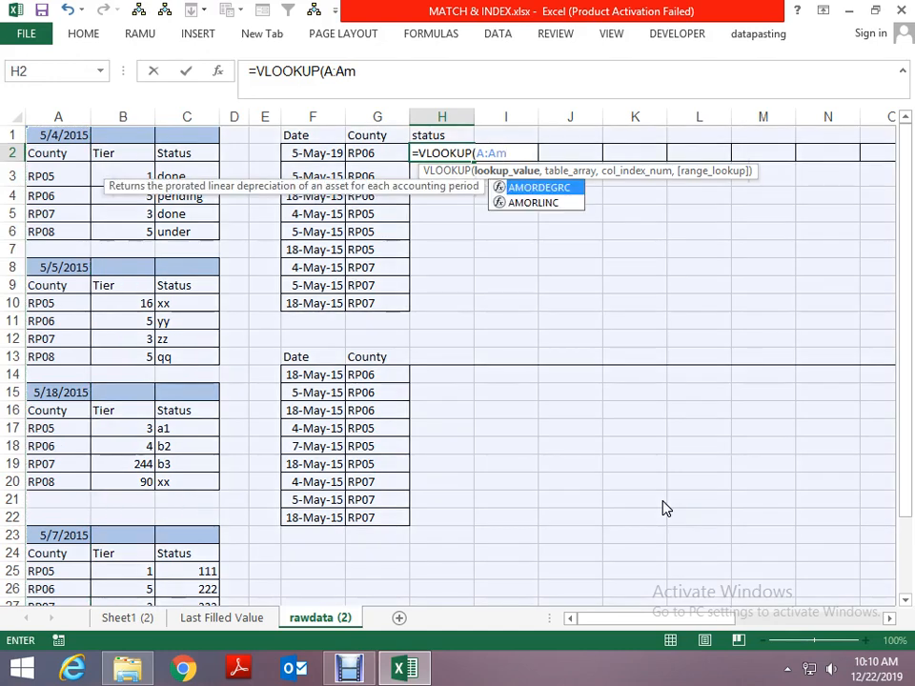
{"action": "type", "text": "3"}
{"action": "key", "text": "BackSpace"}
{"action": "key", "text": "BackSpace"}
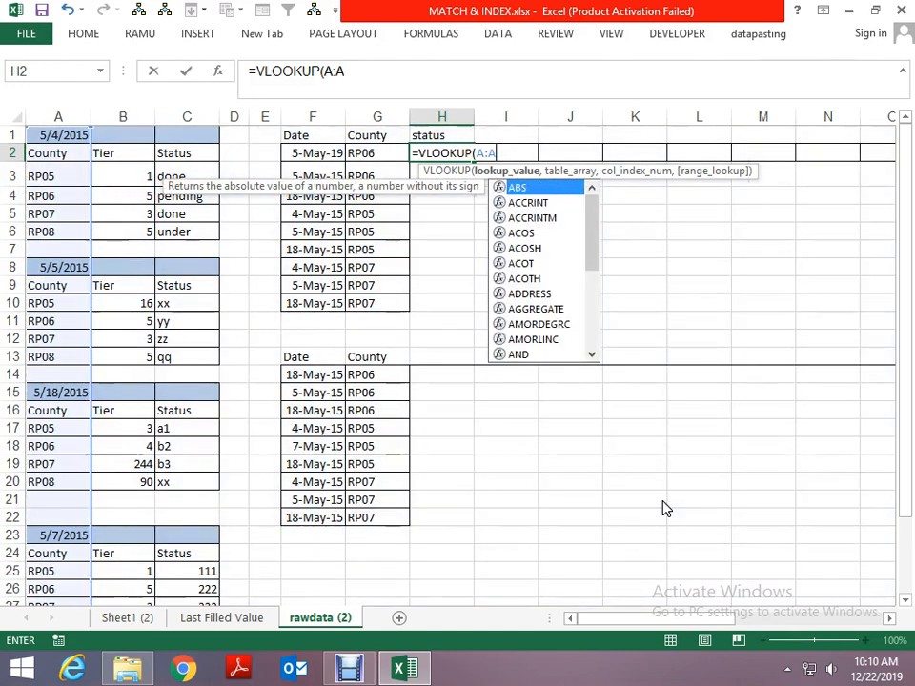
{"action": "key", "text": "BackSpace"}
{"action": "key", "text": "BackSpace"}
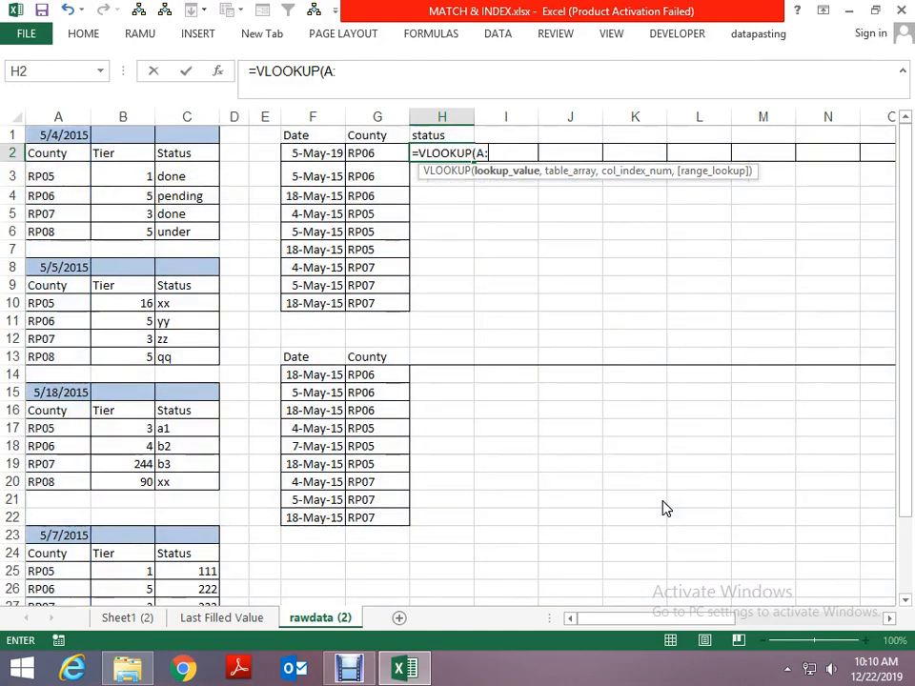
{"action": "key", "text": "Escape"}
- Enter =VLOOKUP(G2,A:C,3,0) in cell H2 to look up the status by county
{"action": "type", "text": "=vo"}
{"action": "key", "text": "BackSpace"}
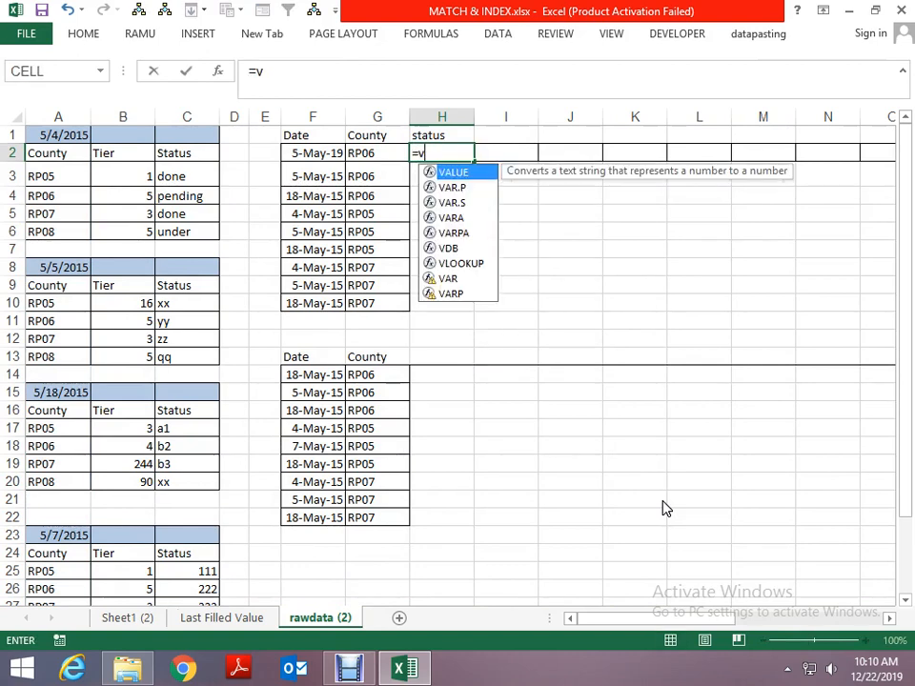
{"action": "type", "text": "l"}
{"action": "key", "text": "Tab"}
{"action": "key", "text": "Left"}
{"action": "key", "text": "Left"}
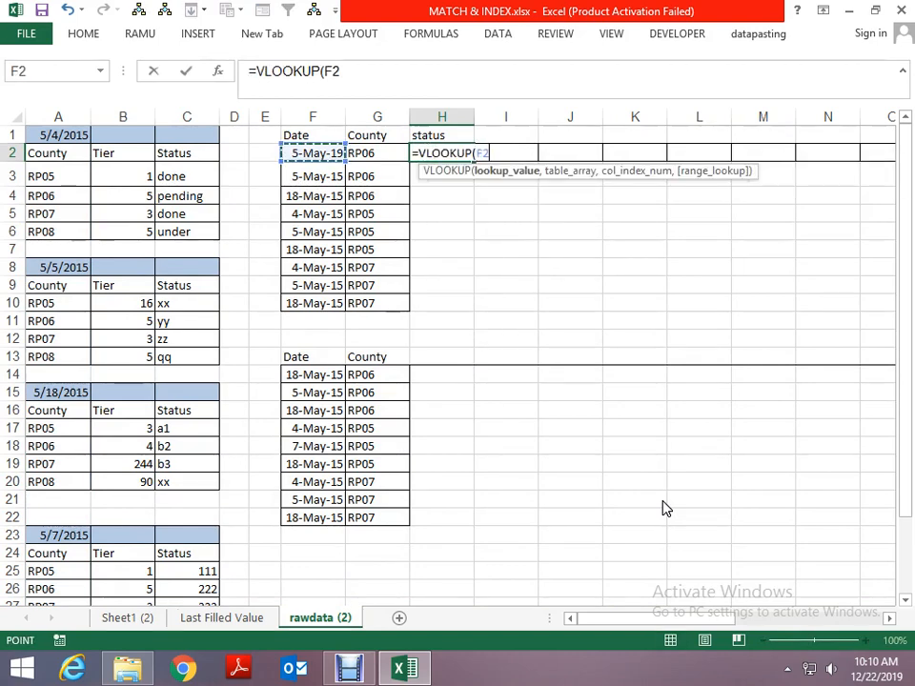
{"action": "key", "text": "Right"}
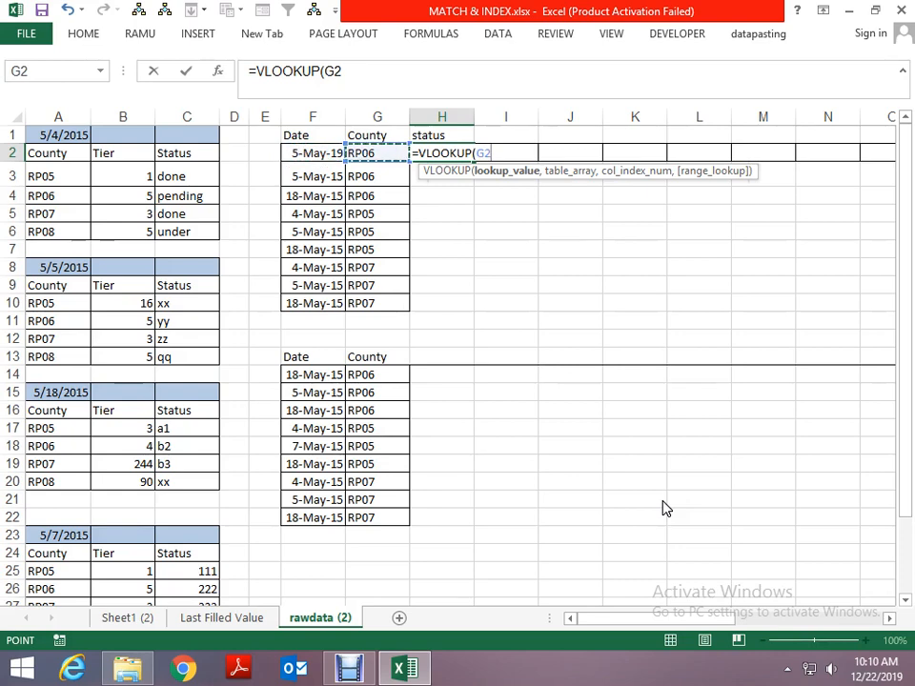
{"action": "type", "text": ","}
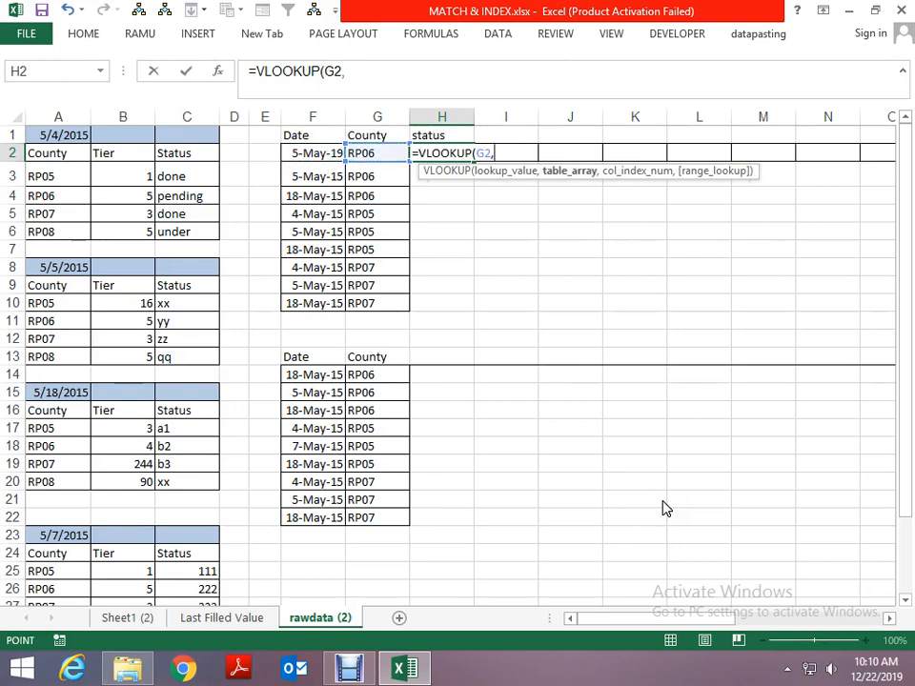
{"action": "key", "text": "Left"}
{"action": "key", "text": "Left"}
{"action": "key", "text": "Left"}
{"action": "key", "text": "Left"}
{"action": "key", "text": "Left"}
{"action": "key", "text": "Left"}
{"action": "key", "text": "Left"}
{"action": "key", "text": "ctrl+space"}
{"action": "key", "text": "shift+Right"}
{"action": "key", "text": "shift+Right"}
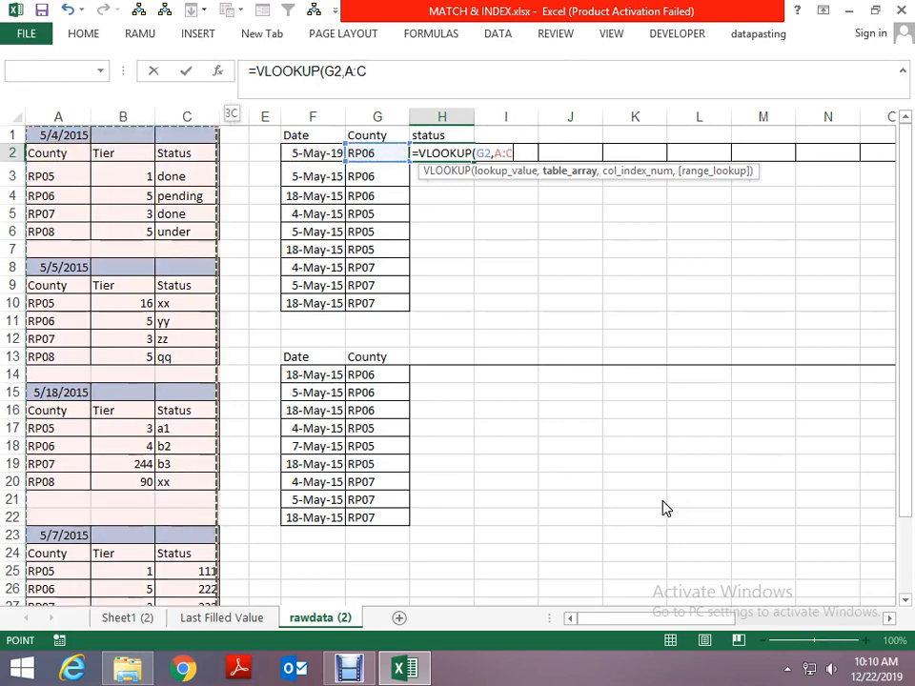
{"action": "type", "text": ",3,0"}
{"action": "key", "text": "Return"}
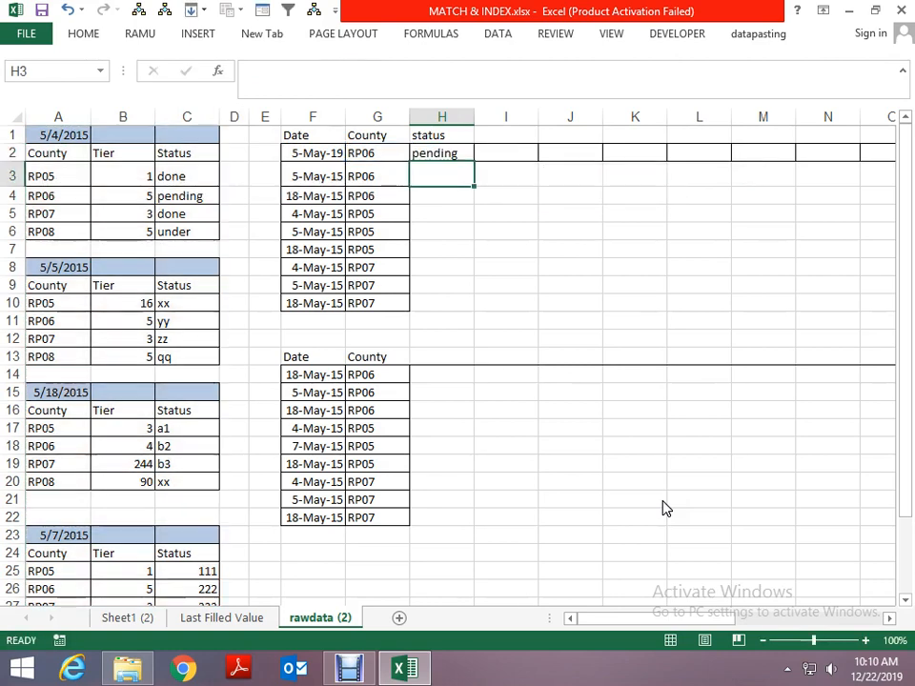
- Compare the VLOOKUP result in H2 with the RP06 row of the first county table
{"action": "key", "text": "Up"}
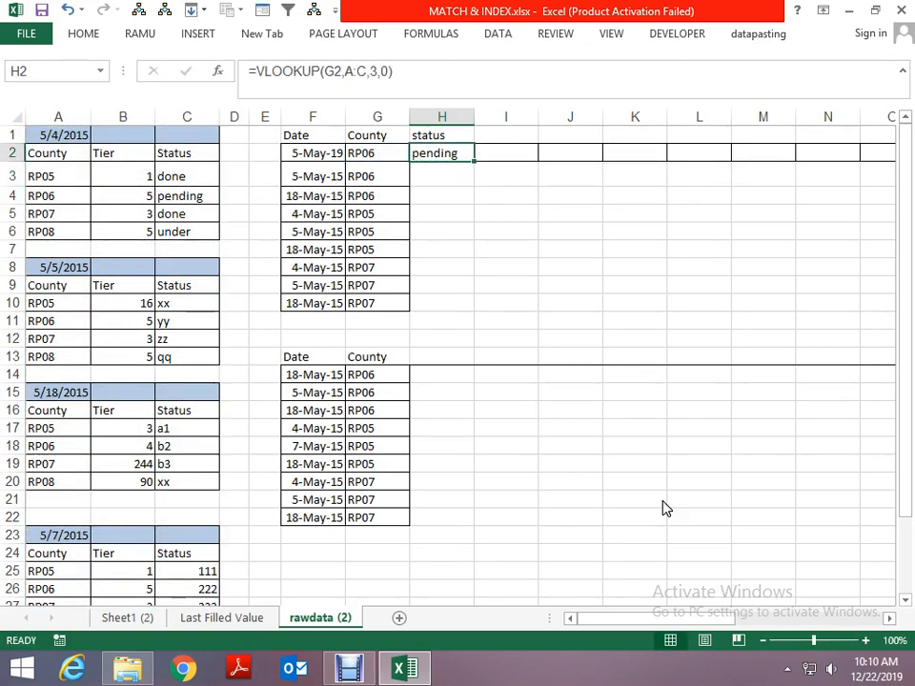
{"action": "key", "text": "Left"}
{"action": "key", "text": "Left"}
{"action": "key", "text": "Left"}
{"action": "key", "text": "Left"}
{"action": "key", "text": "Down"}
{"action": "key", "text": "Left"}
{"action": "key", "text": "Down"}
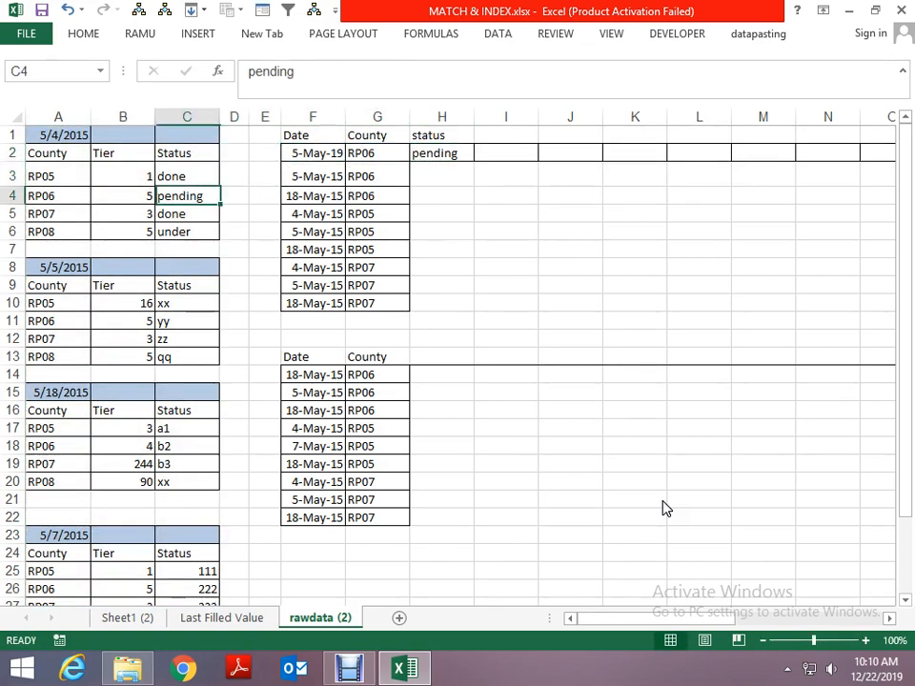
{"action": "key", "text": "Left"}
{"action": "key", "text": "Left"}
{"action": "key", "text": "Right"}
{"action": "key", "text": "Right"}
- Format the date in cell A1 above the first table in day-month-year style
{"action": "key", "text": "Left"}
{"action": "key", "text": "Up"}
{"action": "key", "text": "Up"}
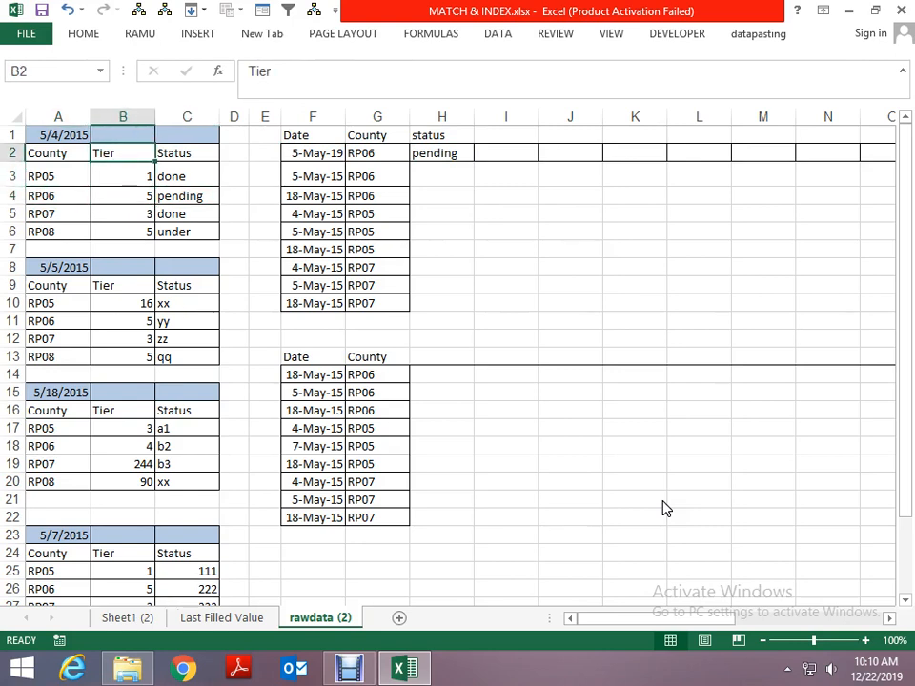
{"action": "key", "text": "Left"}
{"action": "key", "text": "Up"}
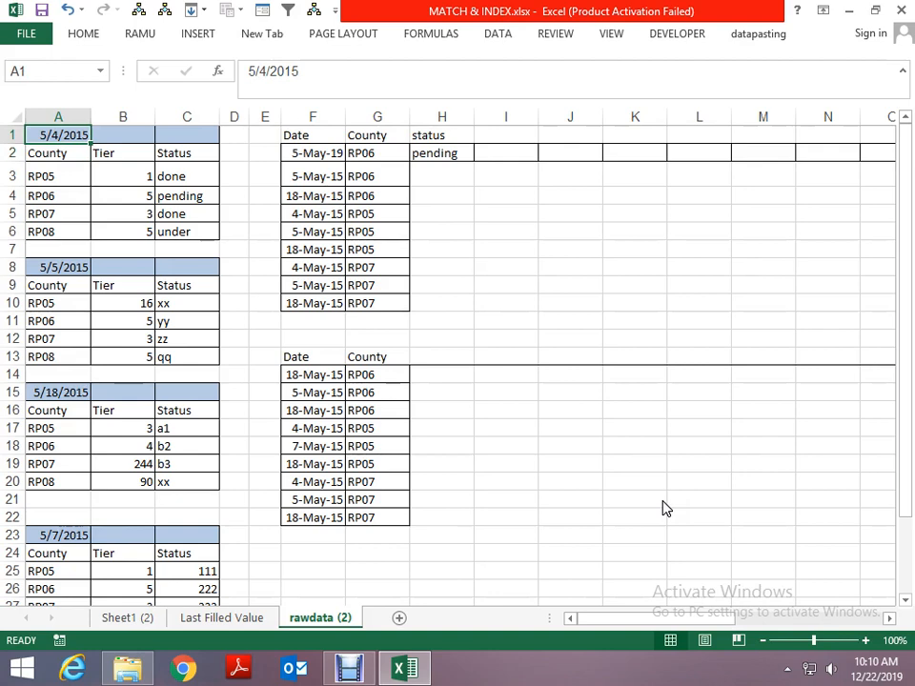
{"action": "key", "text": "ctrl+shift+3"}
- Compare the date in F2 and the VLOOKUP formula in H2 with the heading date in A1
{"action": "key", "text": "Right"}
{"action": "key", "text": "Right"}
{"action": "key", "text": "Right"}
{"action": "key", "text": "Right"}
{"action": "key", "text": "Right"}
{"action": "key", "text": "Down"}
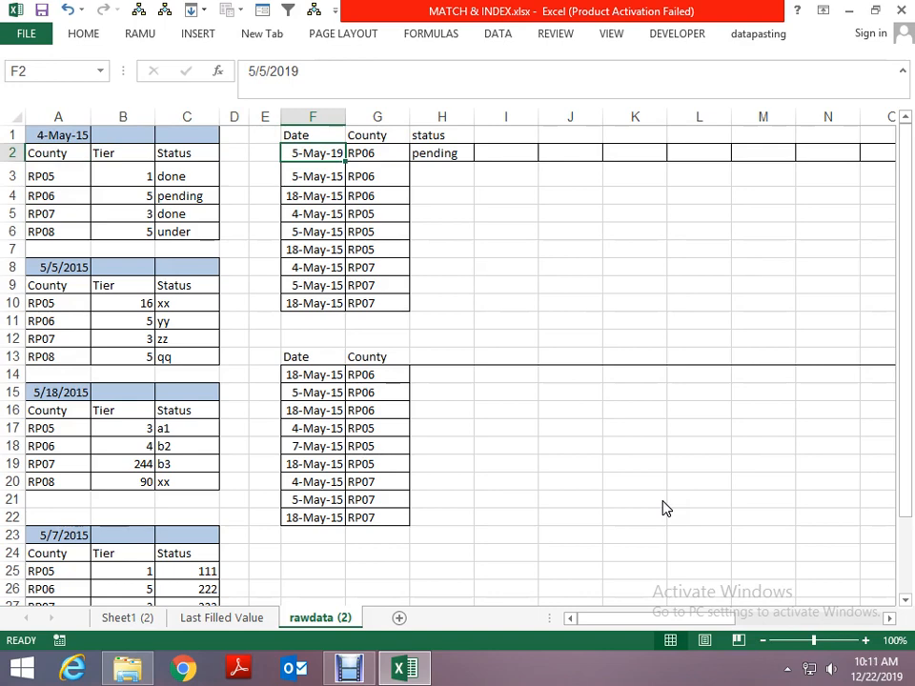
{"action": "key", "text": "Right"}
{"action": "key", "text": "Right"}
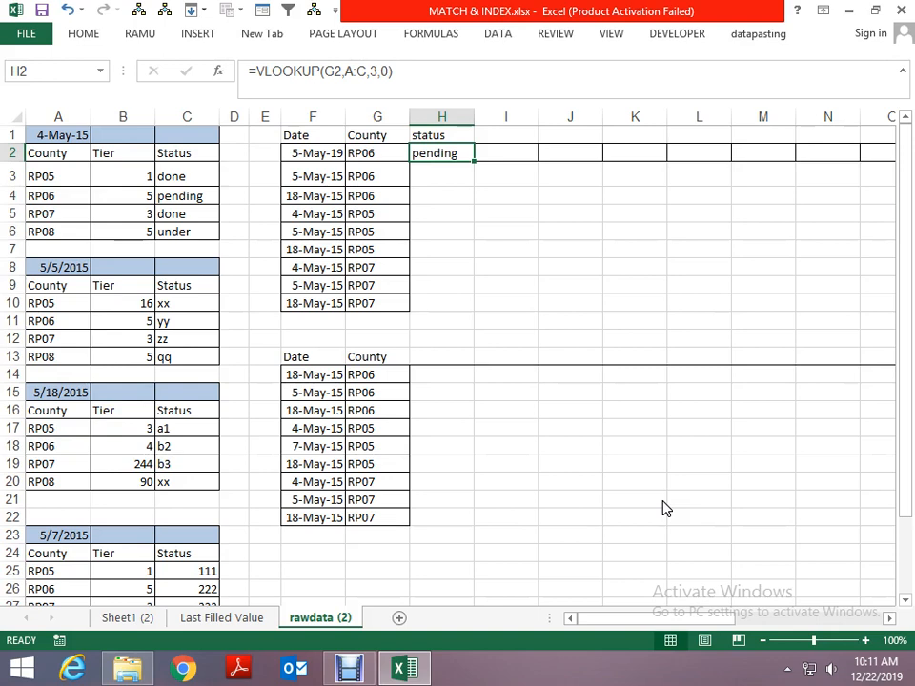
{"action": "key", "text": "Left"}
{"action": "key", "text": "Left"}
{"action": "key", "text": "Left"}
{"action": "key", "text": "Left"}
{"action": "key", "text": "Left"}
{"action": "key", "text": "Left"}
{"action": "key", "text": "Left"}
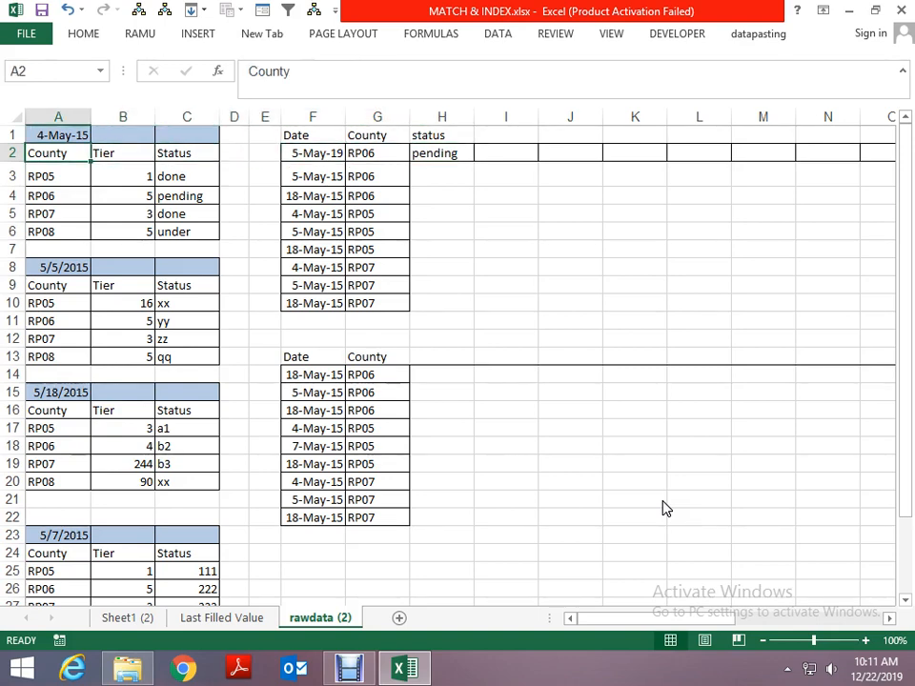
{"action": "key", "text": "Up"}
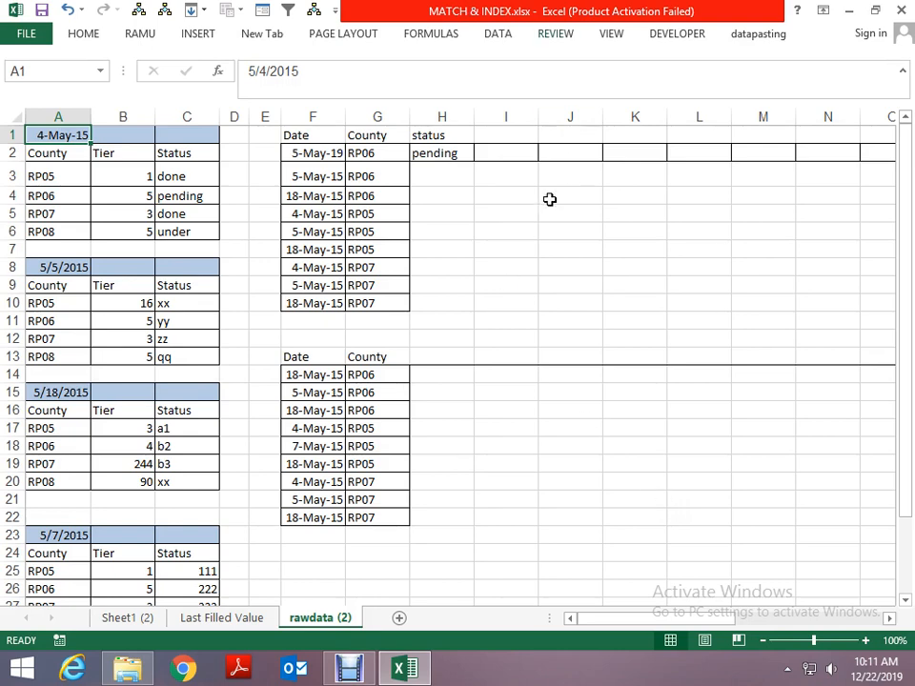
- Trace the county in G2 and the dates in F2 and F8 to their source tables in columns A to C
{"action": "left_click", "coordinate": [369, 154]}
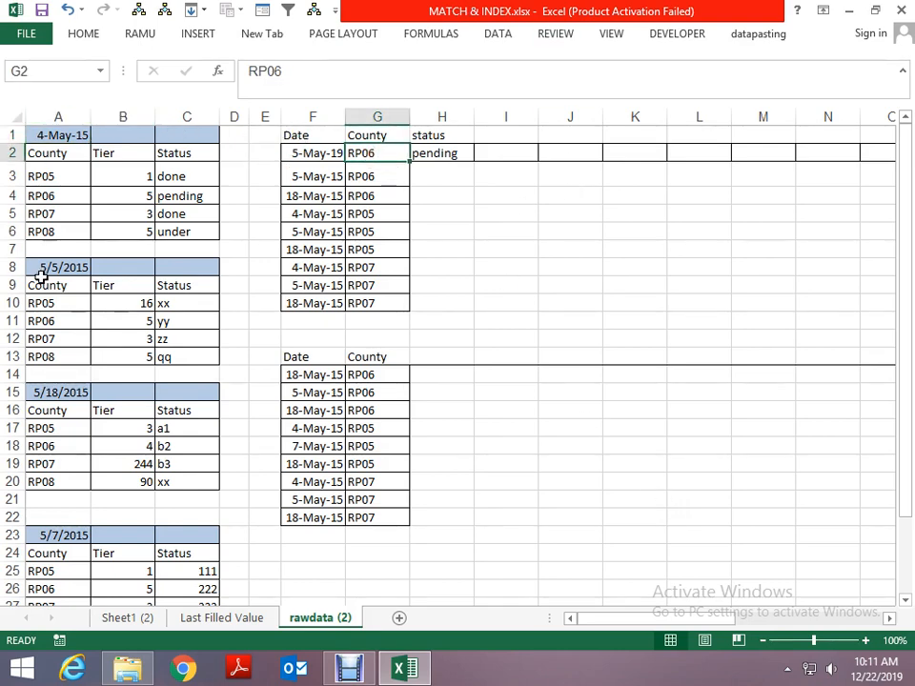
{"action": "left_click", "coordinate": [63, 197]}
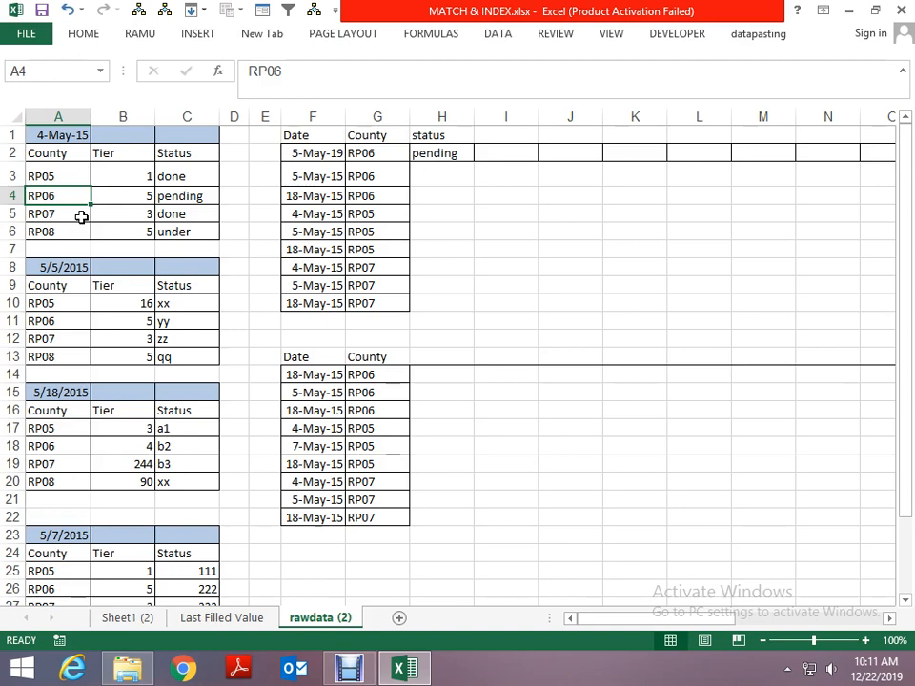
{"action": "left_click", "coordinate": [311, 153]}
{"action": "left_click_drag", "start_coordinate": [41, 284], "coordinate": [176, 363]}
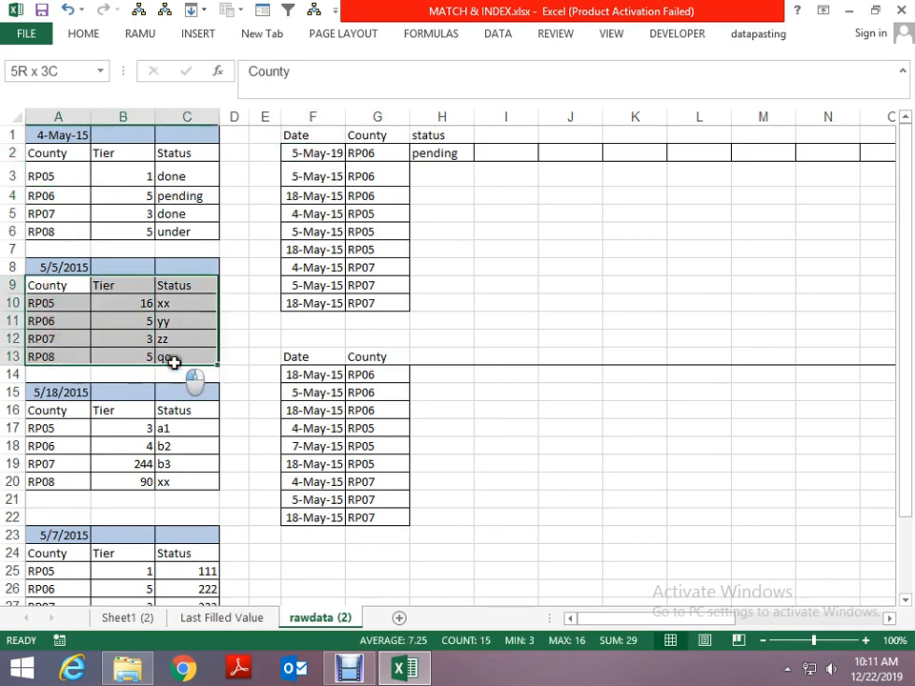
{"action": "left_click", "coordinate": [317, 268]}
{"action": "left_click_drag", "start_coordinate": [45, 153], "coordinate": [183, 229]}
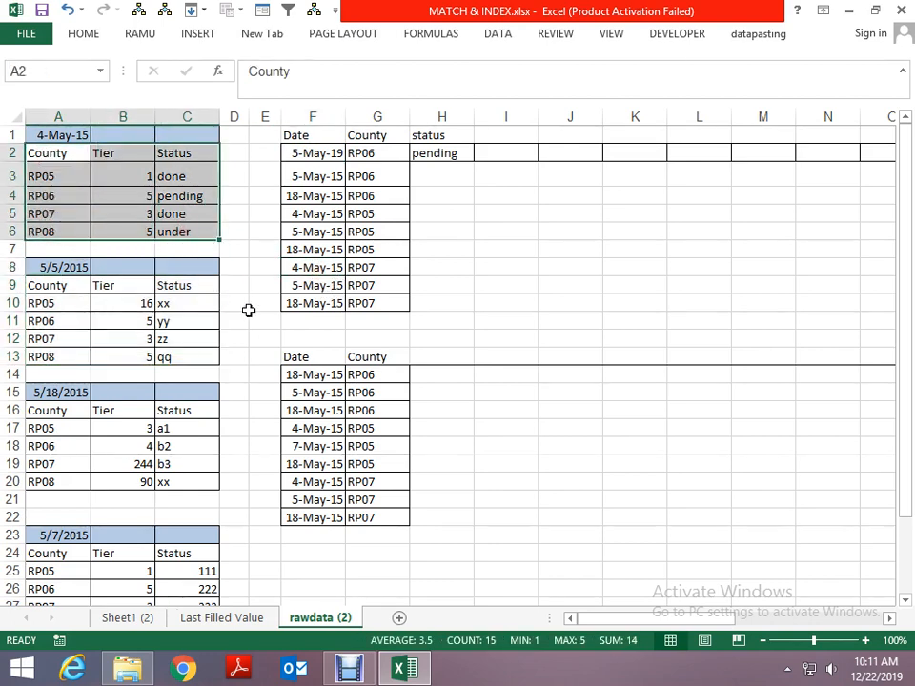
- Delete the VLOOKUP formula from cell H2 under the status heading
{"action": "left_click", "coordinate": [427, 247]}
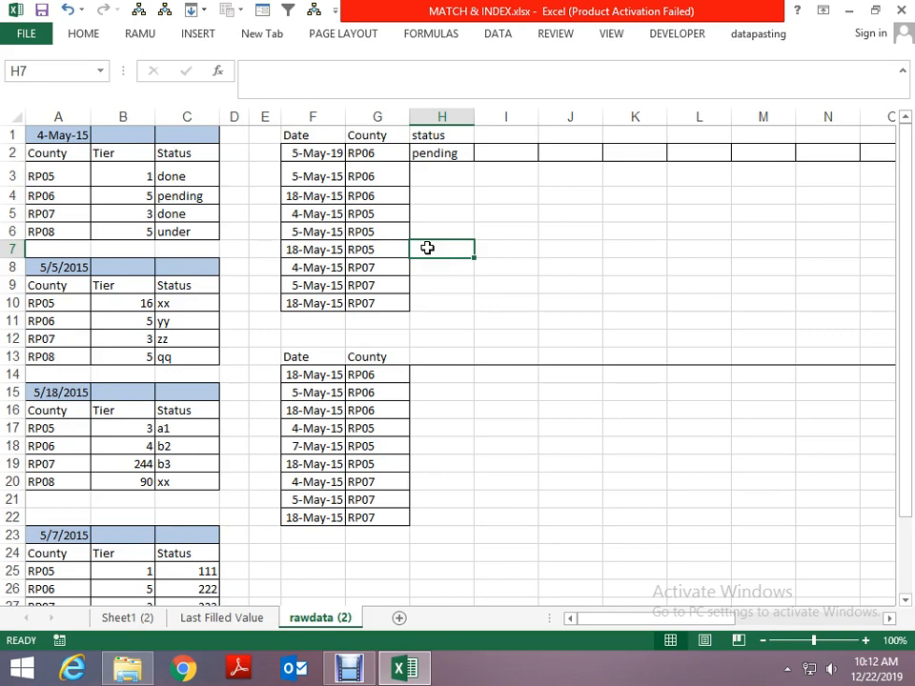
{"action": "key", "text": "Up"}
{"action": "key", "text": "Up"}
{"action": "key", "text": "Up"}
{"action": "key", "text": "Up"}
{"action": "key", "text": "Up"}
{"action": "key", "text": "Up"}
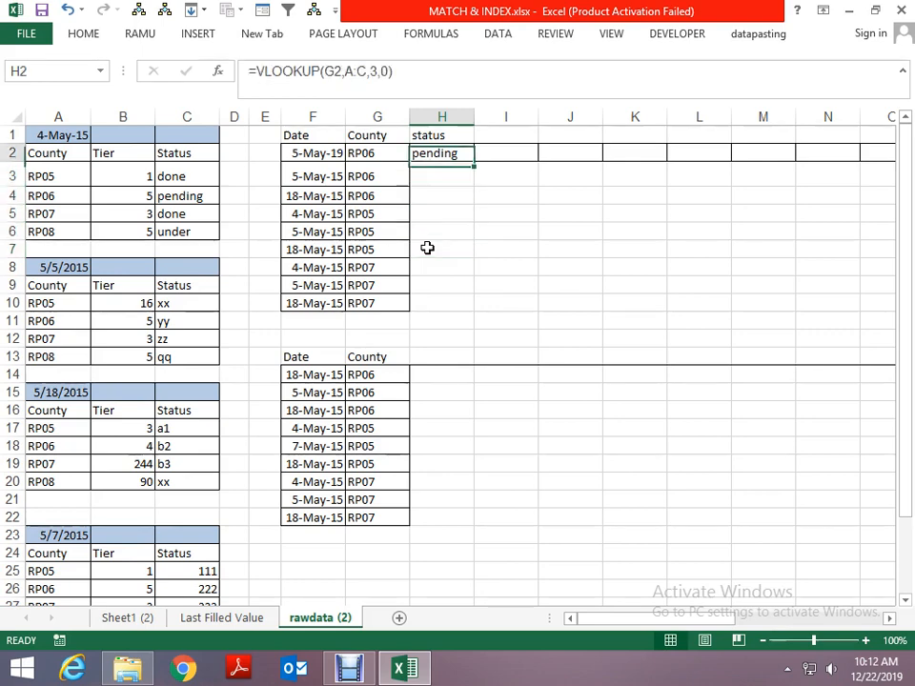
{"action": "type", "text": "status"}
{"action": "key", "text": "Return"}
{"action": "key", "text": "Delete"}
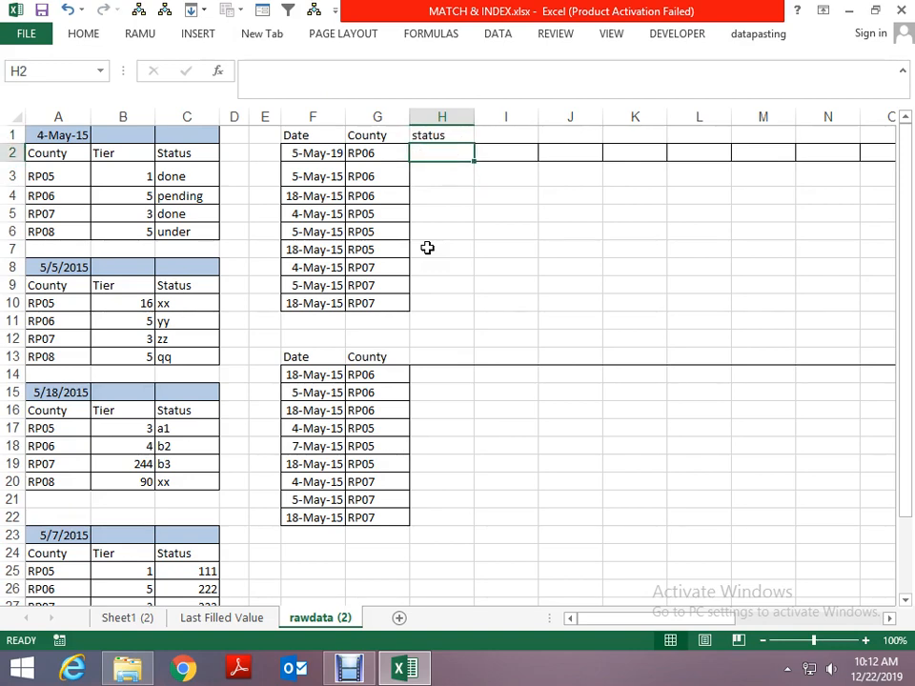
- Enter =MATCH(F2,A:A,0) in cell I2 to find the date's row in column A
{"action": "key", "text": "Right"}
{"action": "type", "text": "=ma"}
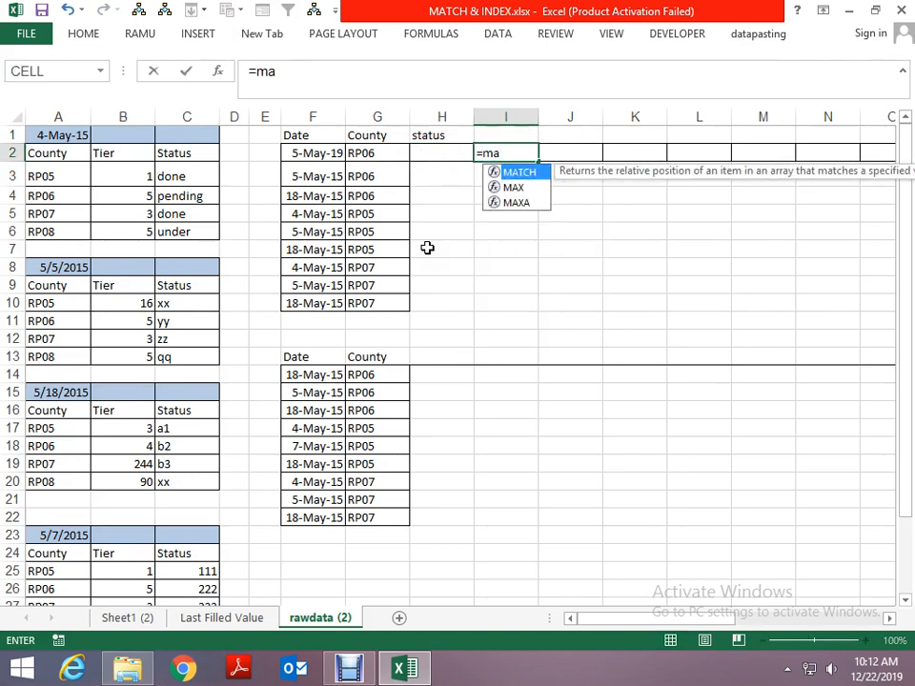
{"action": "type", "text": "tch"}
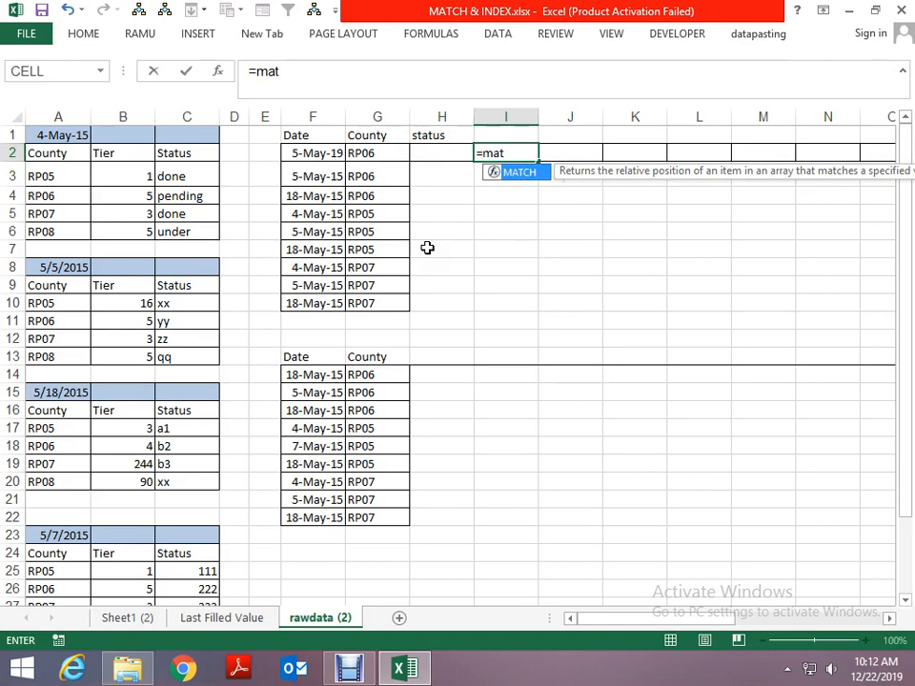
{"action": "key", "text": "Tab"}
{"action": "key", "text": "Left"}
{"action": "key", "text": "Left"}
{"action": "key", "text": "Left"}
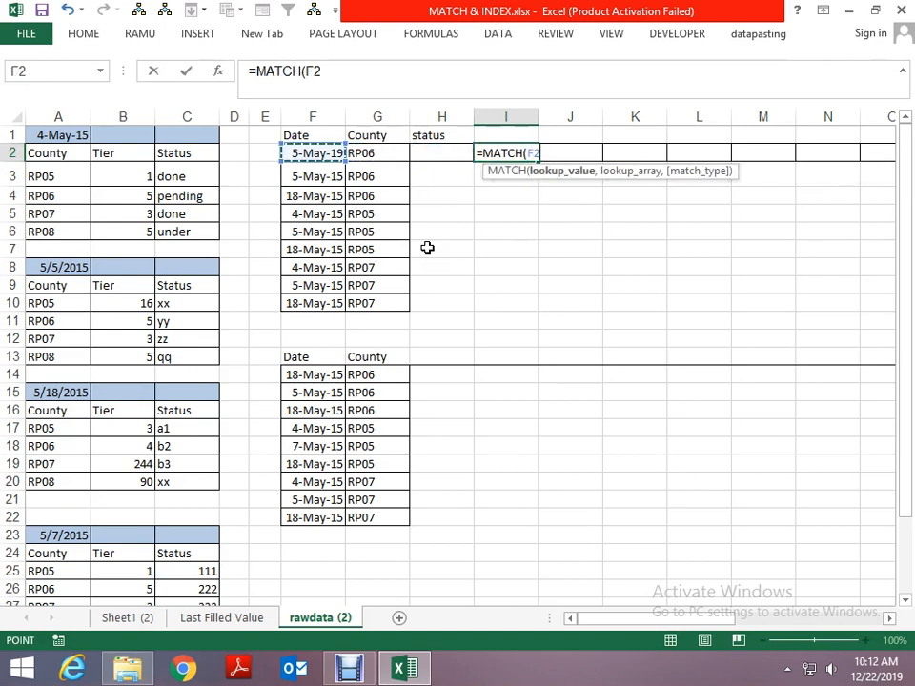
{"action": "type", "text": ","}
{"action": "key", "text": "Left"}
{"action": "key", "text": "Left"}
{"action": "key", "text": "Left"}
{"action": "key", "text": "Left"}
{"action": "key", "text": "Left"}
{"action": "key", "text": "Left"}
{"action": "key", "text": "Left"}
{"action": "key", "text": "Left"}
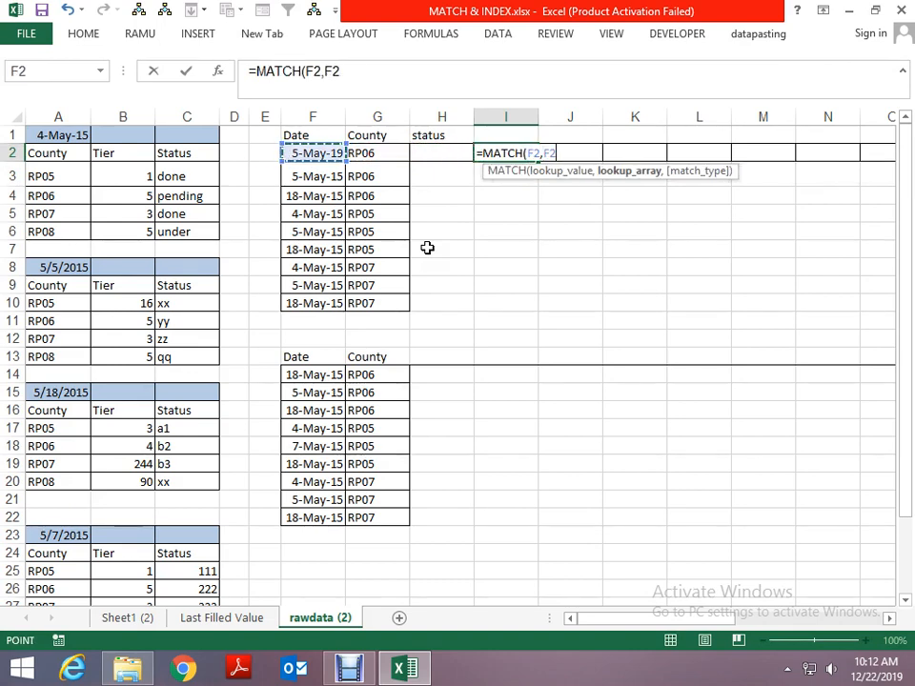
{"action": "key", "text": "ctrl+space"}
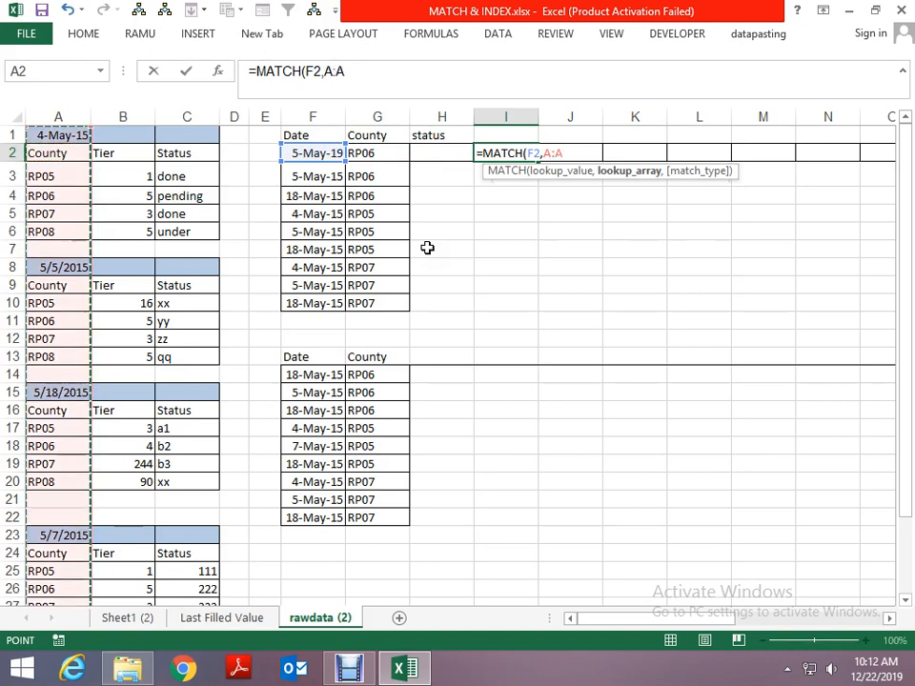
{"action": "type", "text": ",0"}
{"action": "key", "text": "Return"}
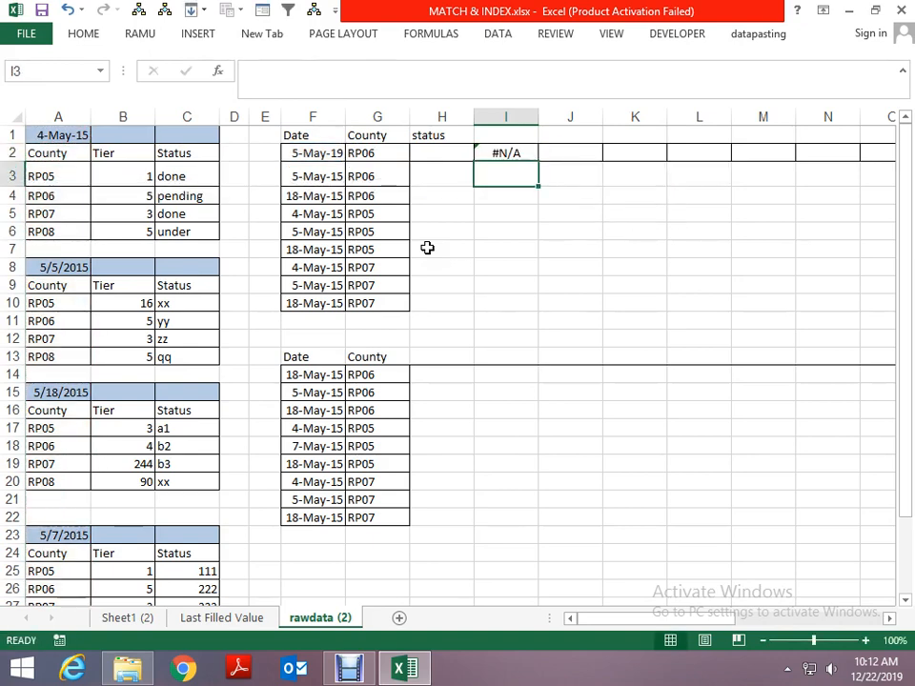
- Check the cell references used by the MATCH formula in I2
{"action": "key", "text": "Up"}
{"action": "key", "text": "F2"}
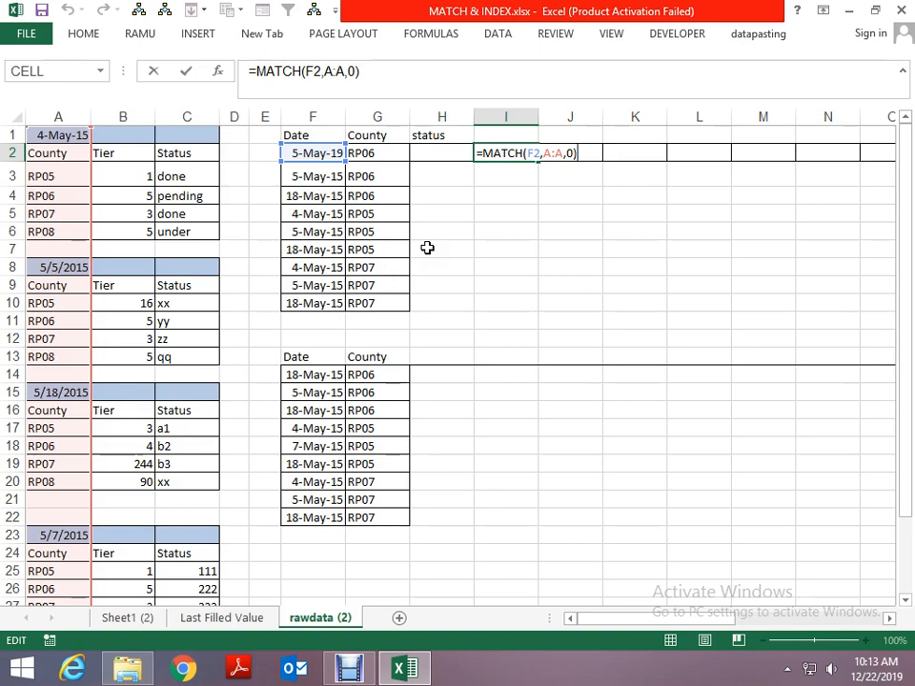
{"action": "key", "text": "Escape"}
- Compare the date in cell A8 of the source tables with the dates in column F of the lookup list
{"action": "key", "text": "Down"}
{"action": "key", "text": "Left"}
{"action": "key", "text": "Left"}
{"action": "key", "text": "Left"}
{"action": "key", "text": "Left"}
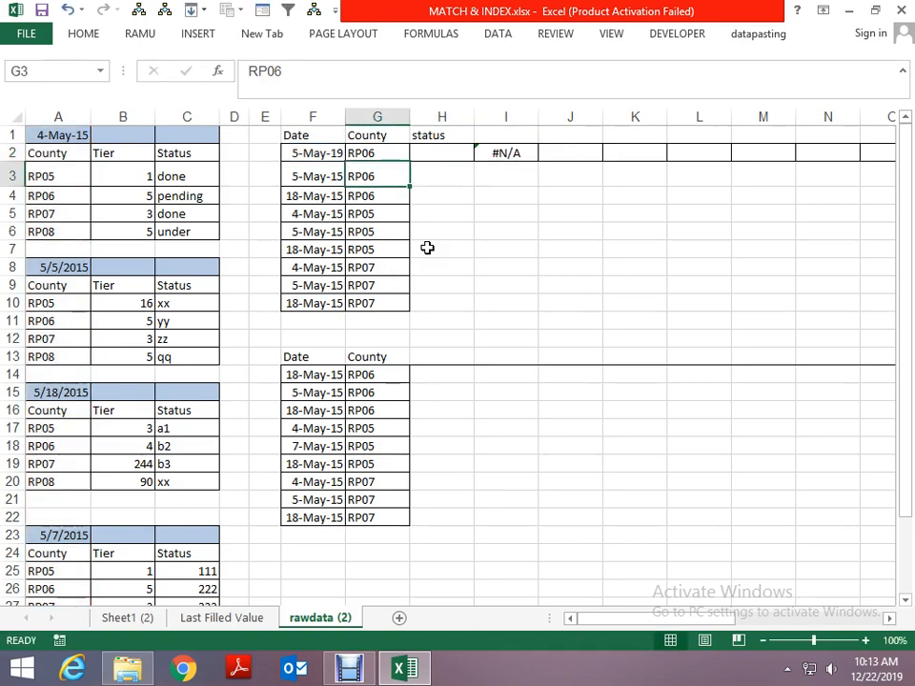
{"action": "key", "text": "Down"}
{"action": "key", "text": "Down"}
{"action": "key", "text": "Down"}
{"action": "key", "text": "Down"}
{"action": "key", "text": "Down"}
{"action": "key", "text": "Left"}
{"action": "key", "text": "Left"}
{"action": "key", "text": "Left"}
{"action": "key", "text": "Left"}
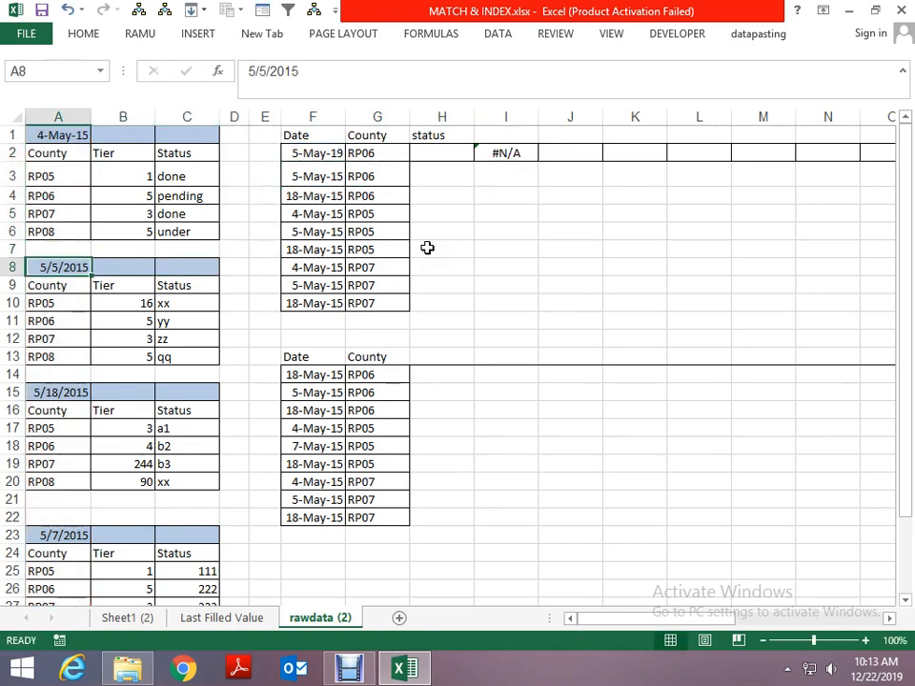
{"action": "key", "text": "Right"}
{"action": "key", "text": "Right"}
{"action": "key", "text": "Right"}
- Delete the MATCH formula from cell I2
{"action": "key", "text": "Right"}
{"action": "key", "text": "Right"}
{"action": "key", "text": "Right"}
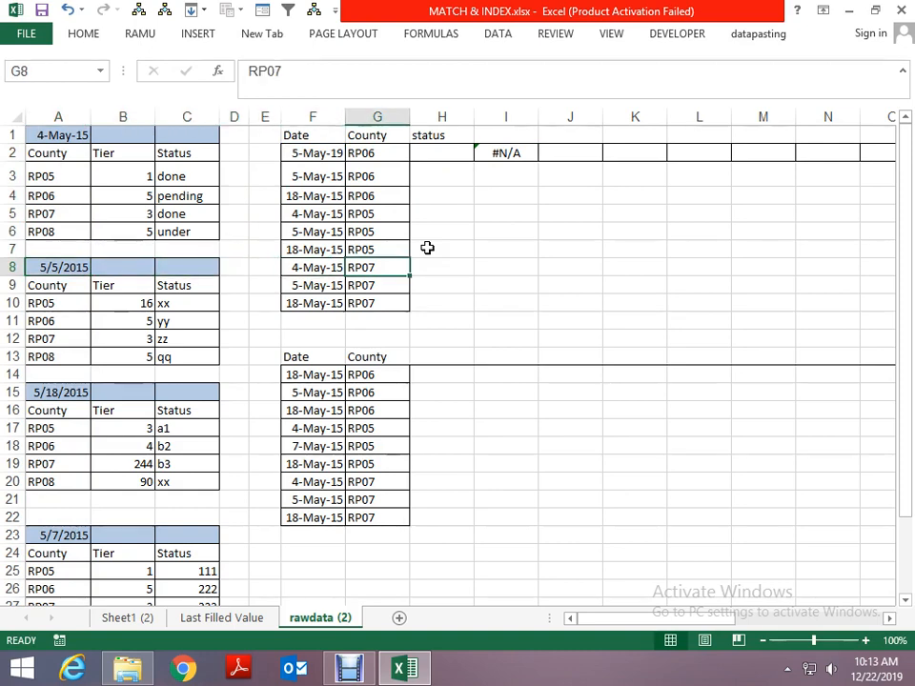
{"action": "key", "text": "Right"}
{"action": "key", "text": "Right"}
{"action": "key", "text": "Right"}
{"action": "key", "text": "Up"}
{"action": "key", "text": "Up"}
{"action": "key", "text": "Up"}
{"action": "key", "text": "Up"}
{"action": "key", "text": "Up"}
{"action": "key", "text": "Up"}
{"action": "key", "text": "Up"}
{"action": "key", "text": "Left"}
{"action": "key", "text": "Down"}
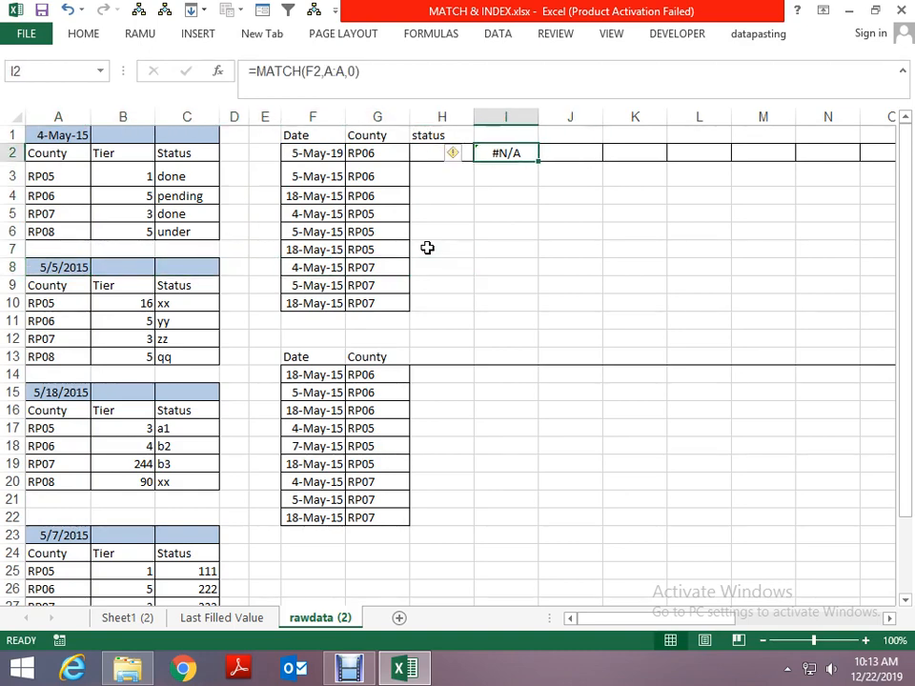
{"action": "key", "text": "Delete"}
{"action": "type", "text": "=match"}
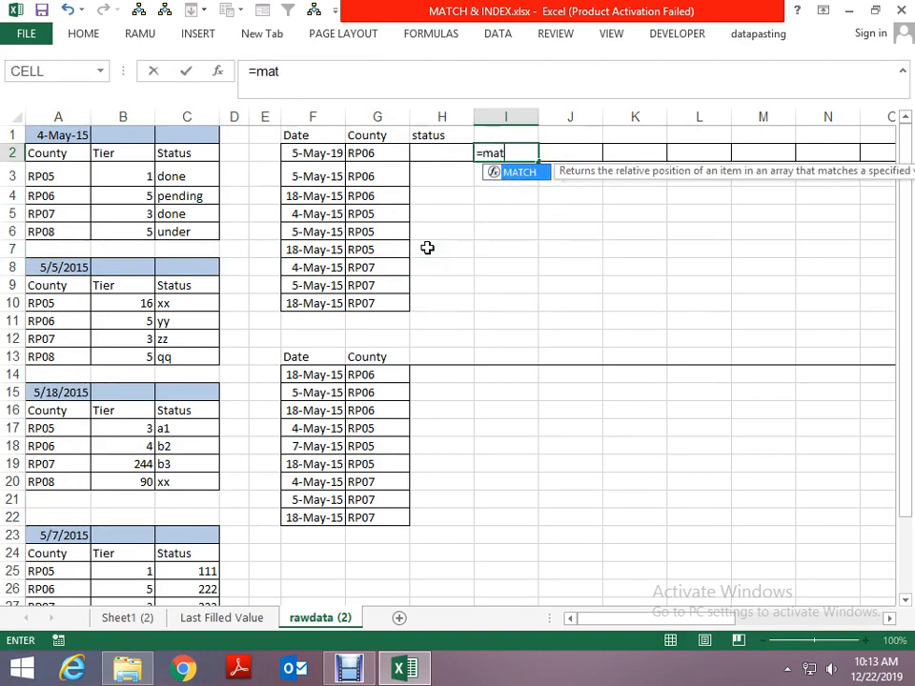
{"action": "key", "text": "Tab"}
{"action": "key", "text": "Left"}
{"action": "key", "text": "Left"}
{"action": "key", "text": "Left"}
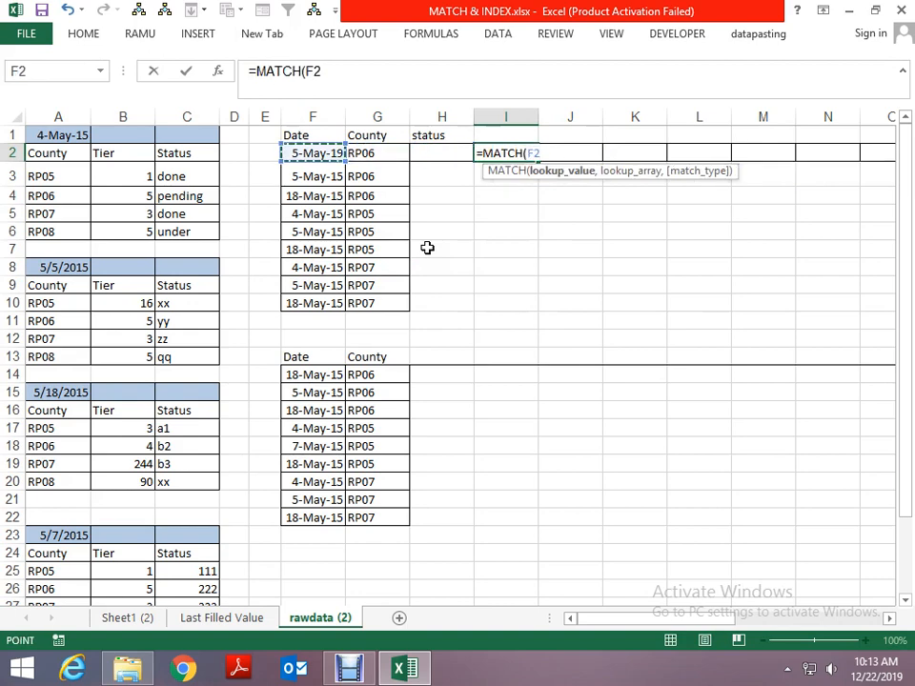
{"action": "key", "text": "Escape"}
- Change the date in cell F2 to 5/5/2015
{"action": "key", "text": "Left"}
{"action": "key", "text": "Left"}
{"action": "key", "text": "Left"}
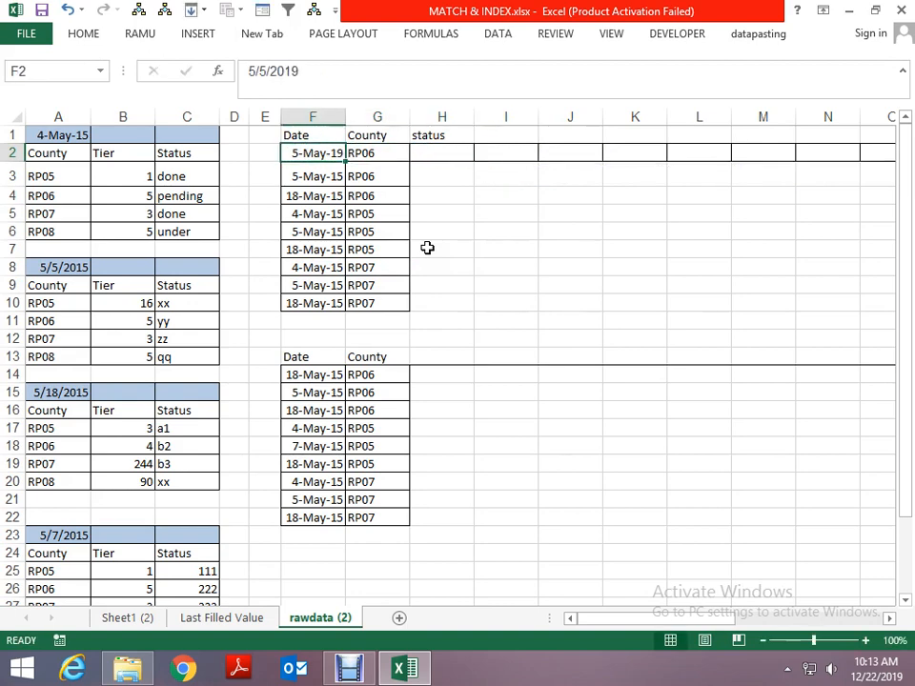
{"action": "key", "text": "F2"}
{"action": "key", "text": "BackSpace"}
{"action": "type", "text": "5"}
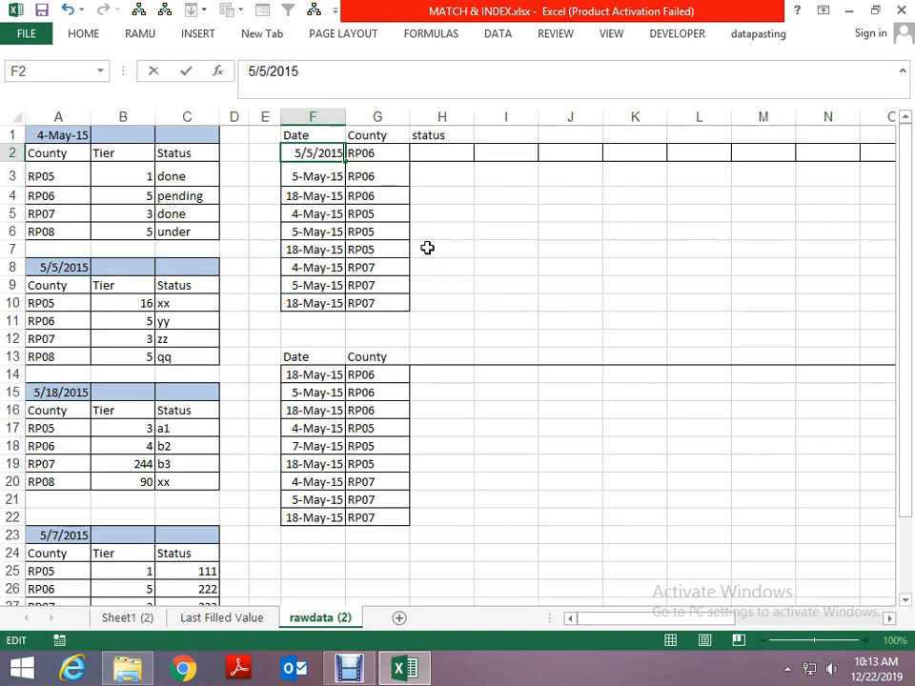
{"action": "key", "text": "ctrl+Return"}
- Enter =MATCH(F2,A:A,0) in cell I2 to get the row of the F2 date in column A
{"action": "key", "text": "Right"}
{"action": "key", "text": "Right"}
{"action": "key", "text": "Right"}
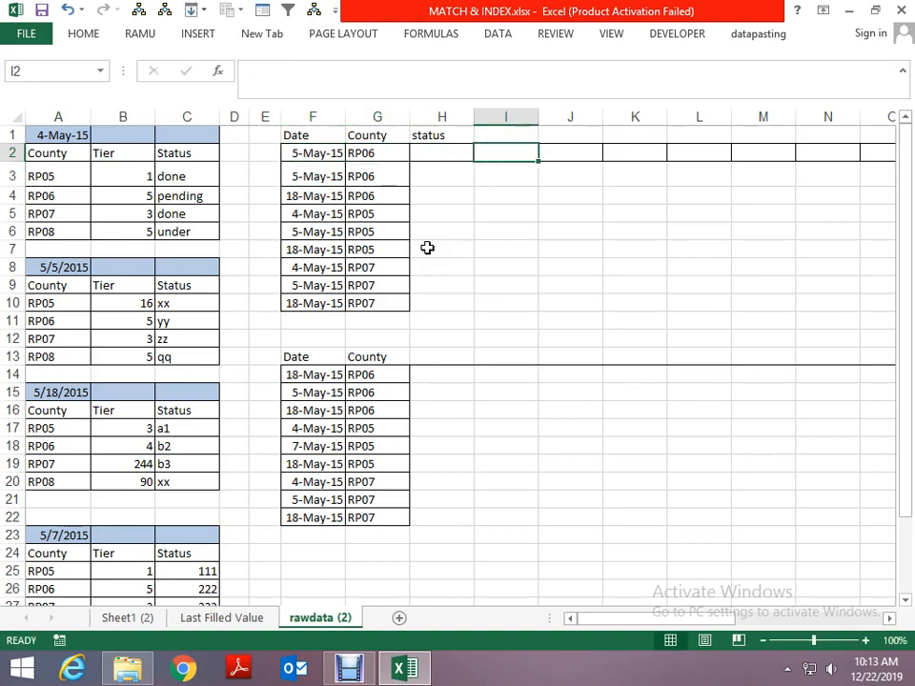
{"action": "type", "text": "=match"}
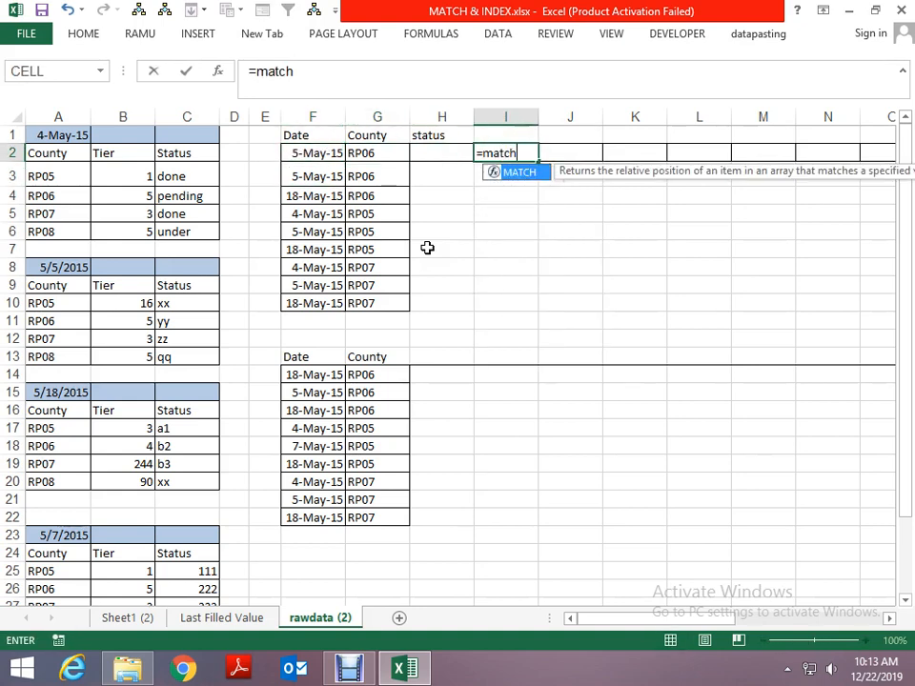
{"action": "key", "text": "Tab"}
{"action": "key", "text": "Left"}
{"action": "key", "text": "Left"}
{"action": "key", "text": "Left"}
{"action": "type", "text": ","}
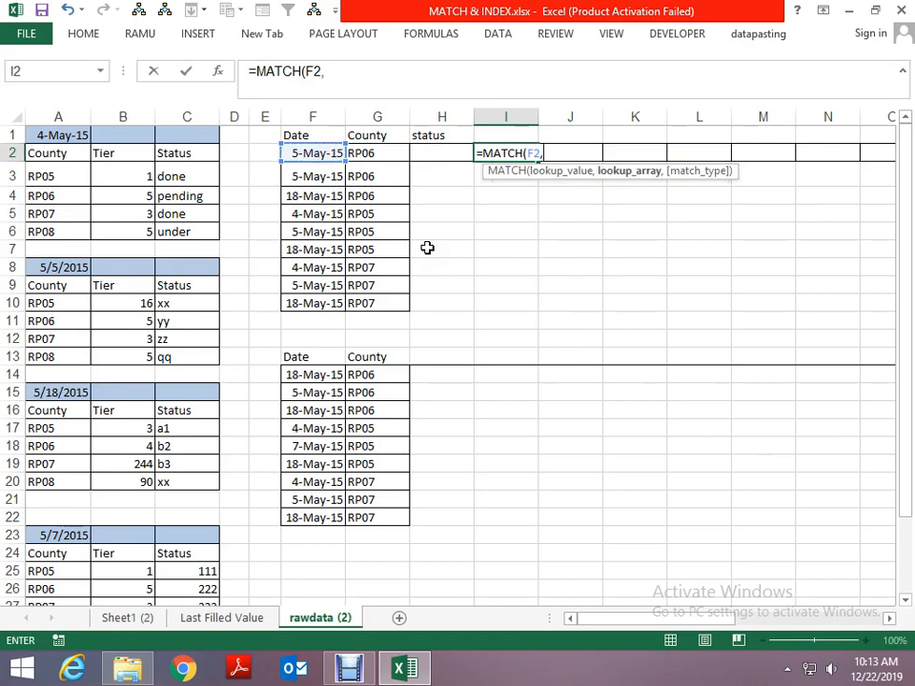
{"action": "key", "text": "Left"}
{"action": "key", "text": "Left"}
{"action": "key", "text": "Left"}
{"action": "key", "text": "Left"}
{"action": "key", "text": "Left"}
{"action": "key", "text": "Left"}
{"action": "key", "text": "Left"}
{"action": "key", "text": "Left"}
{"action": "key", "text": "ctrl+space"}
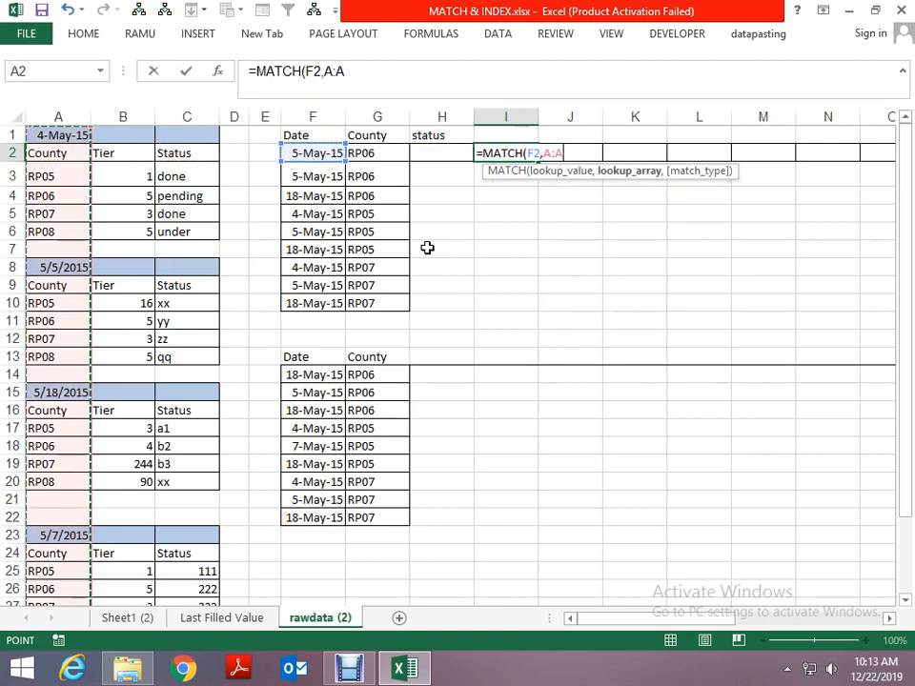
{"action": "type", "text": ",0"}
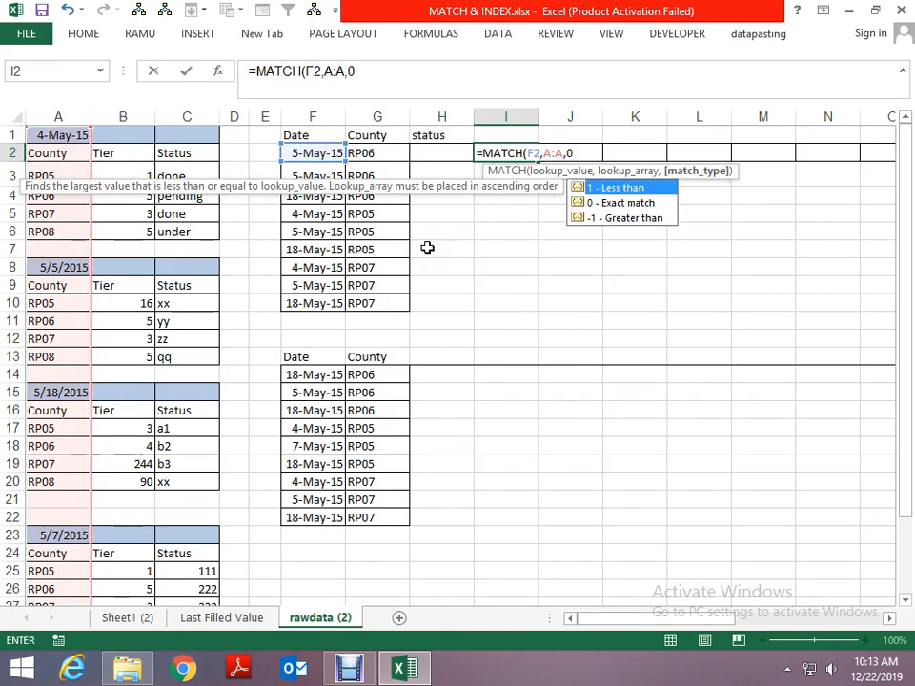
{"action": "key", "text": "ctrl+Return"}
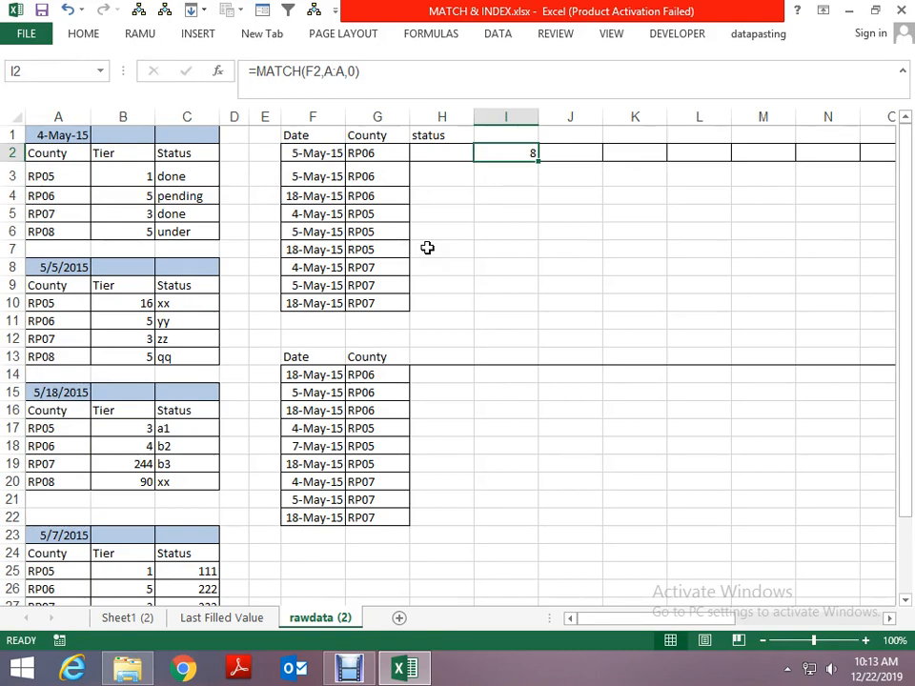
- Enter =ADDRESS(I2+1,3) in cell I3, building a reference in the third column one row below the matched date
{"action": "key", "text": "Down"}
{"action": "key", "text": "Down"}
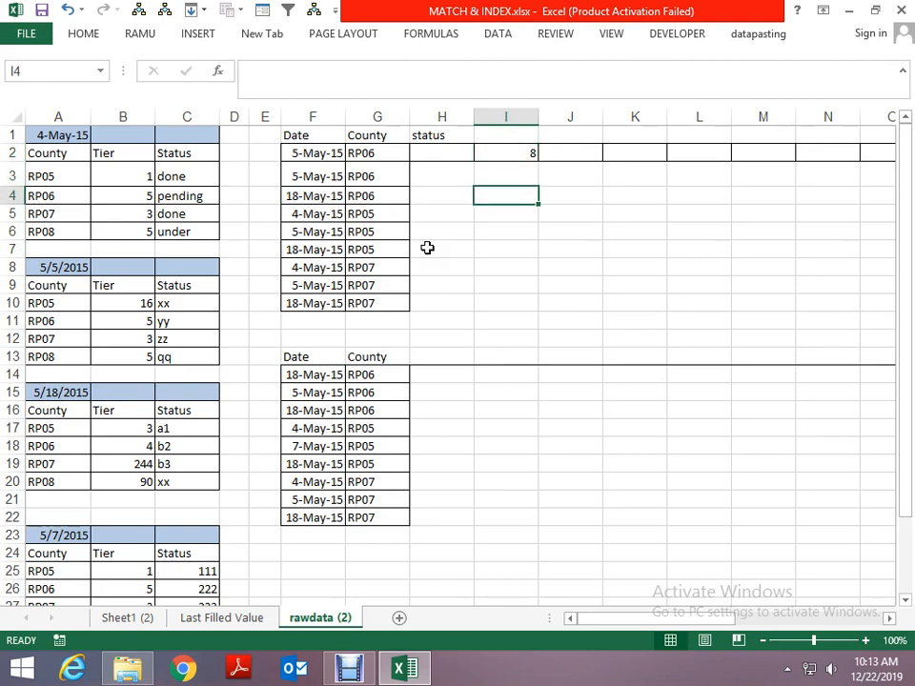
{"action": "key", "text": "Up"}
{"action": "type", "text": "=add"}
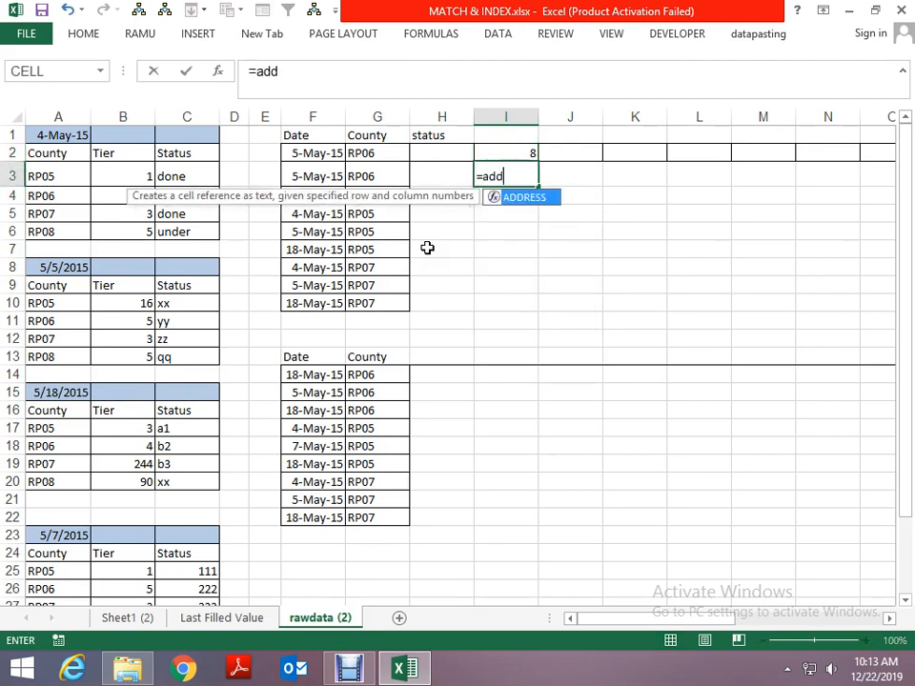
{"action": "key", "text": "Tab"}
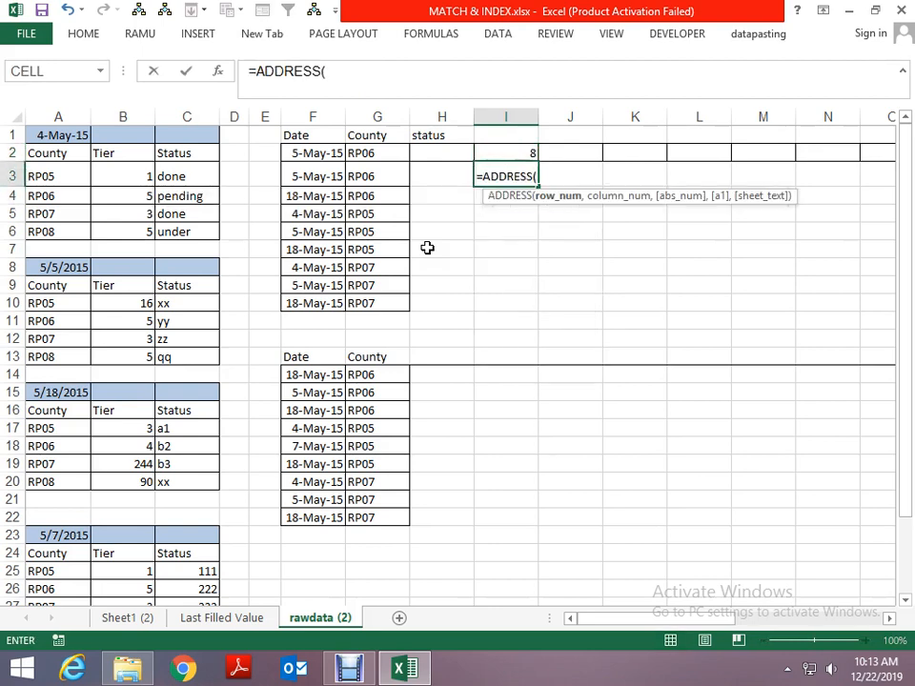
{"action": "key", "text": "Up"}
{"action": "type", "text": "+"}
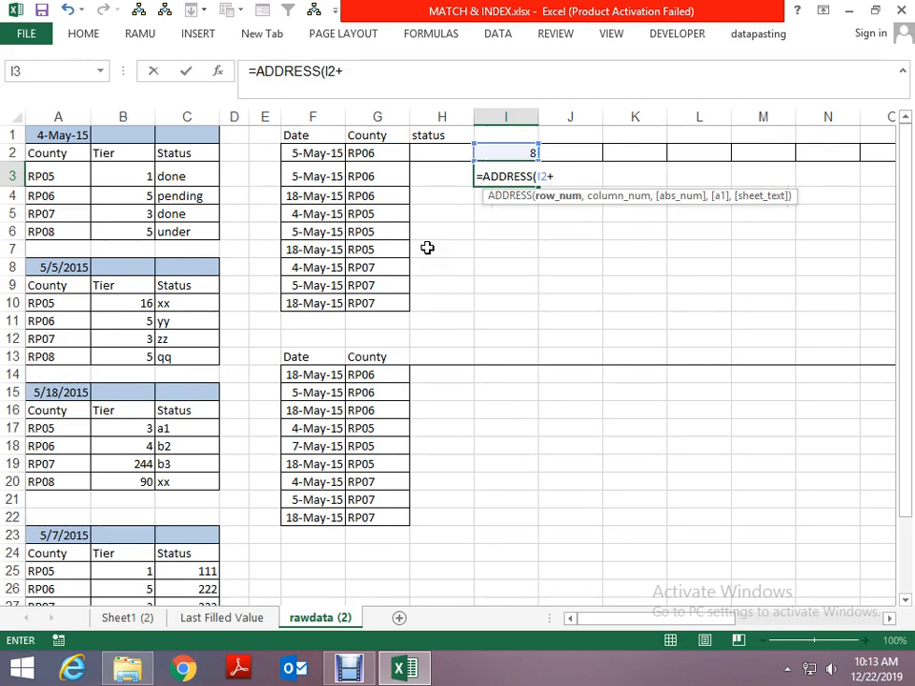
{"action": "type", "text": "1,"}
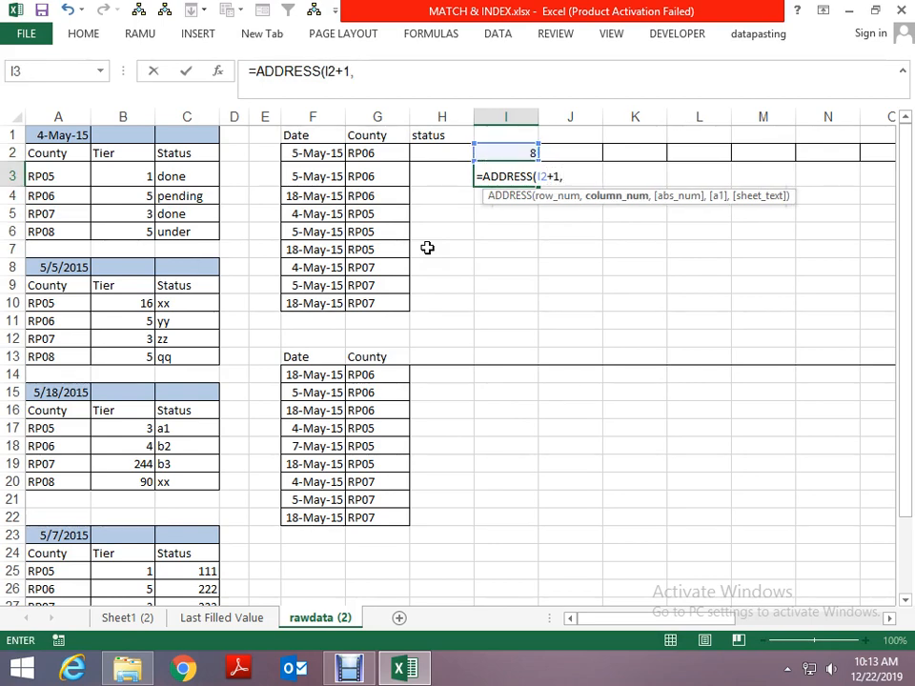
{"action": "type", "text": "3"}
{"action": "key", "text": "Return"}
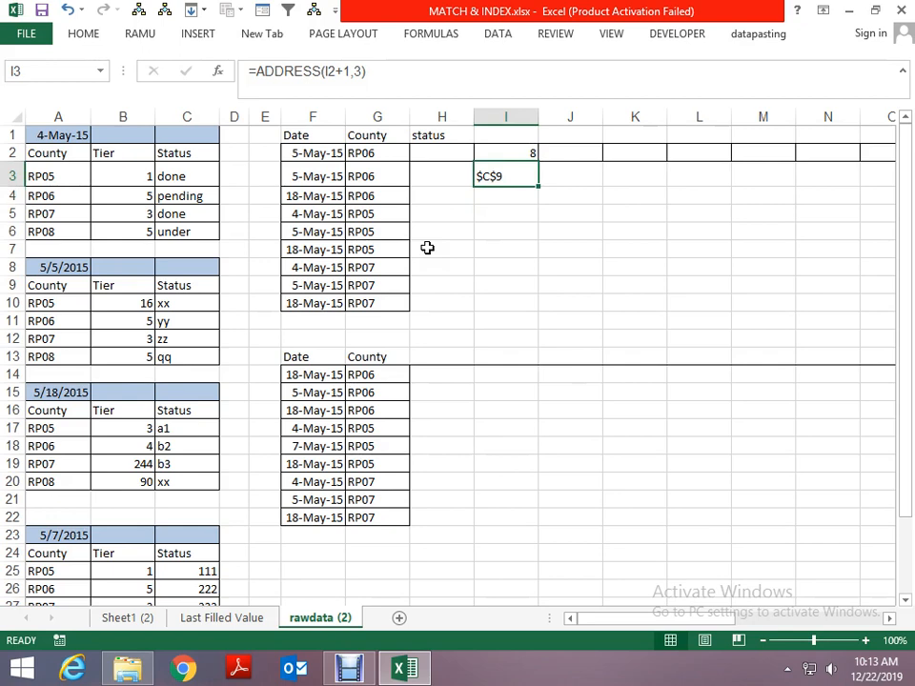
{"action": "key", "text": "Left"}
{"action": "key", "text": "Left"}
{"action": "key", "text": "Left"}
{"action": "key", "text": "Left"}
{"action": "key", "text": "Down"}
{"action": "key", "text": "Right"}
{"action": "key", "text": "Down"}
{"action": "key", "text": "Down"}
{"action": "key", "text": "Right"}
{"action": "key", "text": "Right"}
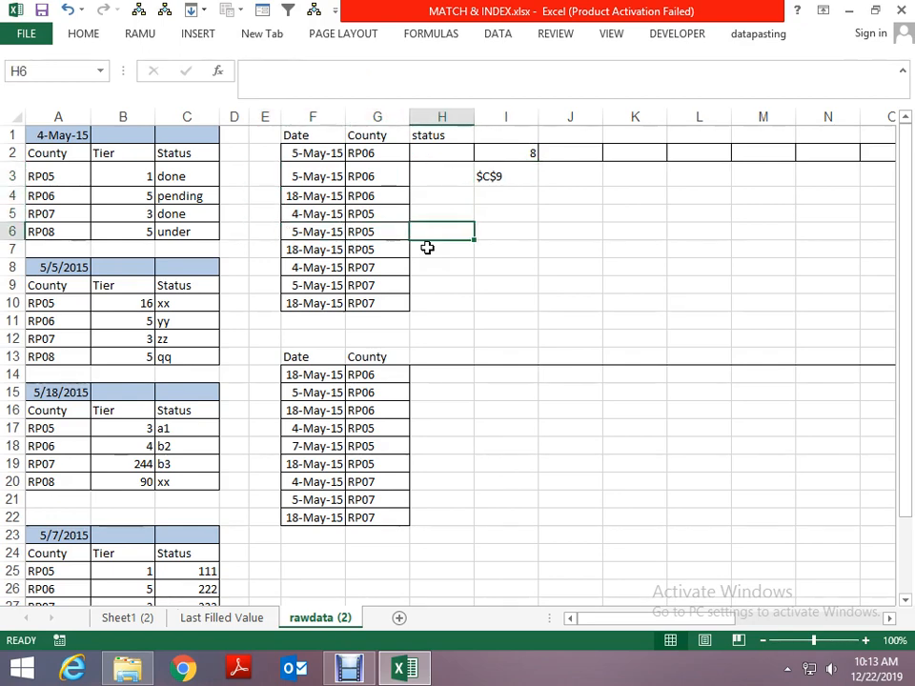
- Delete the ADDRESS formula from cell I3
{"action": "key", "text": "Up"}
{"action": "key", "text": "Up"}
{"action": "key", "text": "Right"}
{"action": "key", "text": "Up"}
{"action": "key", "text": "Delete"}
{"action": "key", "text": "End"}
- Enter =ADDRESS(I2+1,1) in cell I3 to build the reference to the matched table's first header cell
{"action": "type", "text": "=add"}
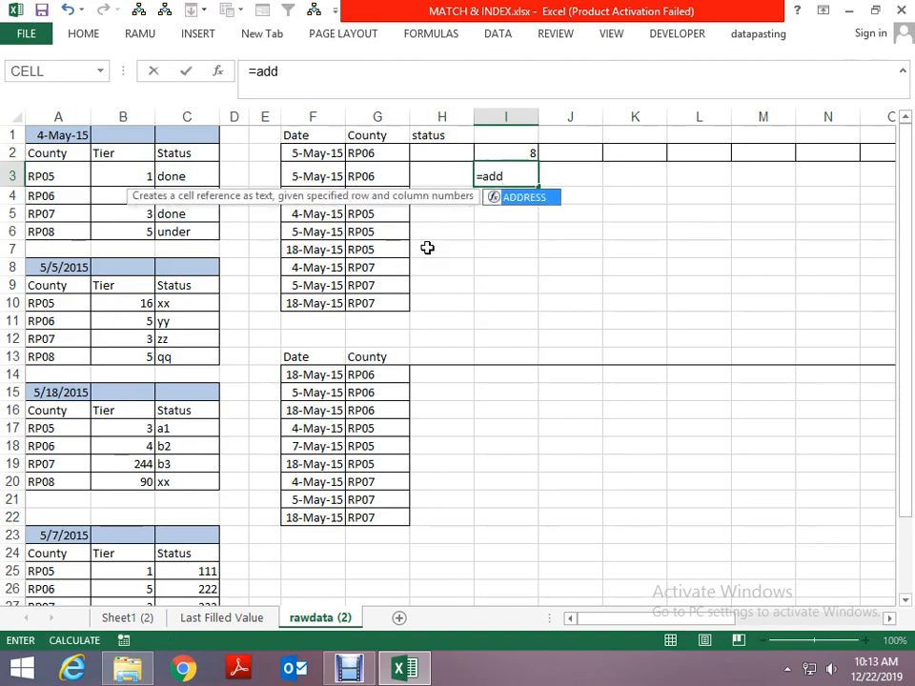
{"action": "key", "text": "Tab"}
{"action": "key", "text": "Up"}
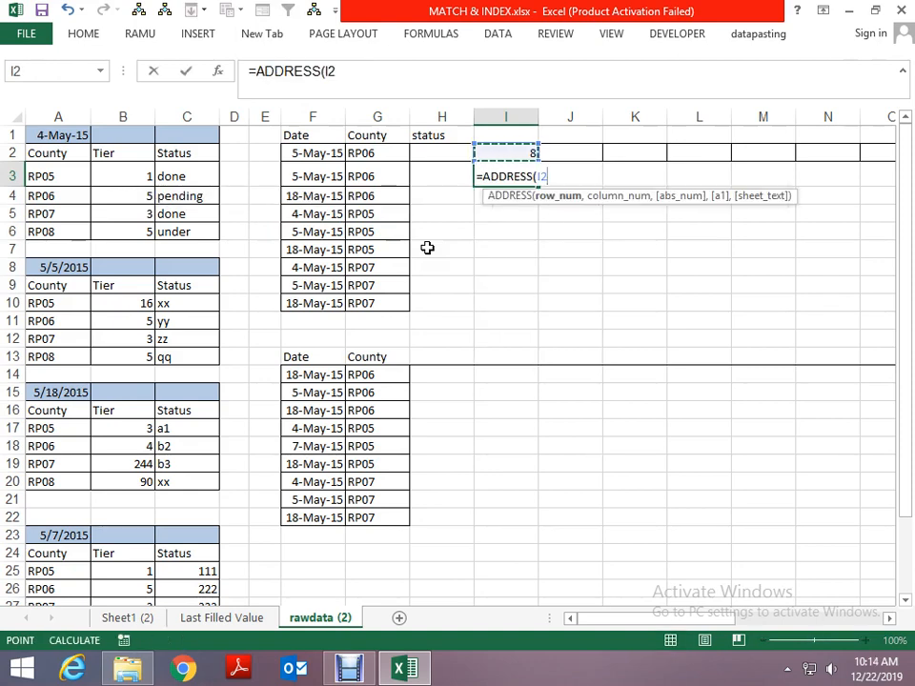
{"action": "type", "text": "+1"}
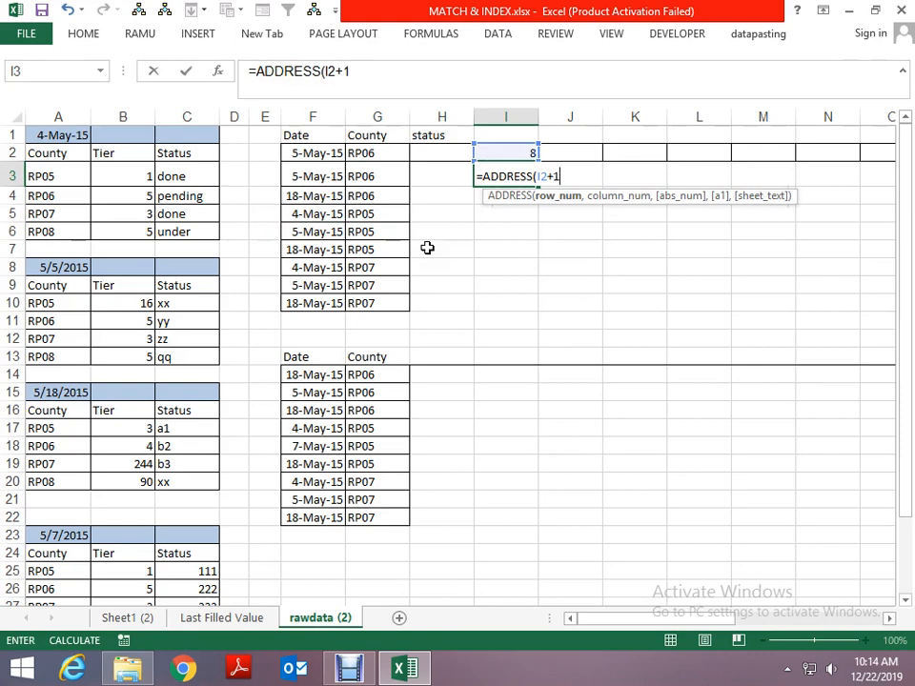
{"action": "type", "text": ",1"}
{"action": "key", "text": "Return"}
{"action": "key", "text": "Up"}
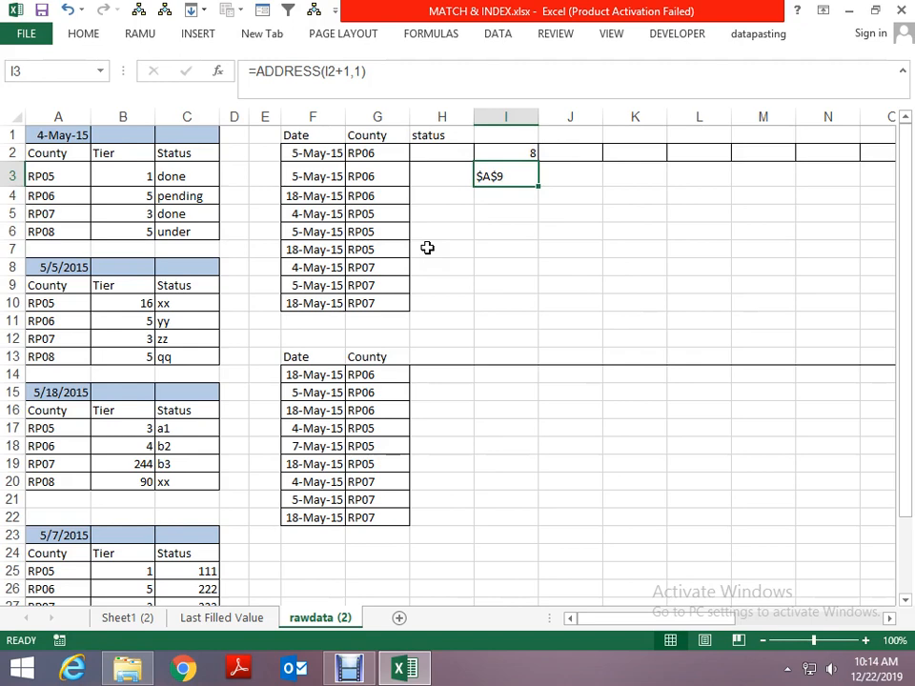
- Trace the address in I3 to its cell in column A and examine the header row of the 5/5/2015 table
{"action": "key", "text": "Left"}
{"action": "key", "text": "Left"}
{"action": "key", "text": "Left"}
{"action": "key", "text": "Left"}
{"action": "key", "text": "Left"}
{"action": "key", "text": "Left"}
{"action": "key", "text": "Left"}
{"action": "key", "text": "Left"}
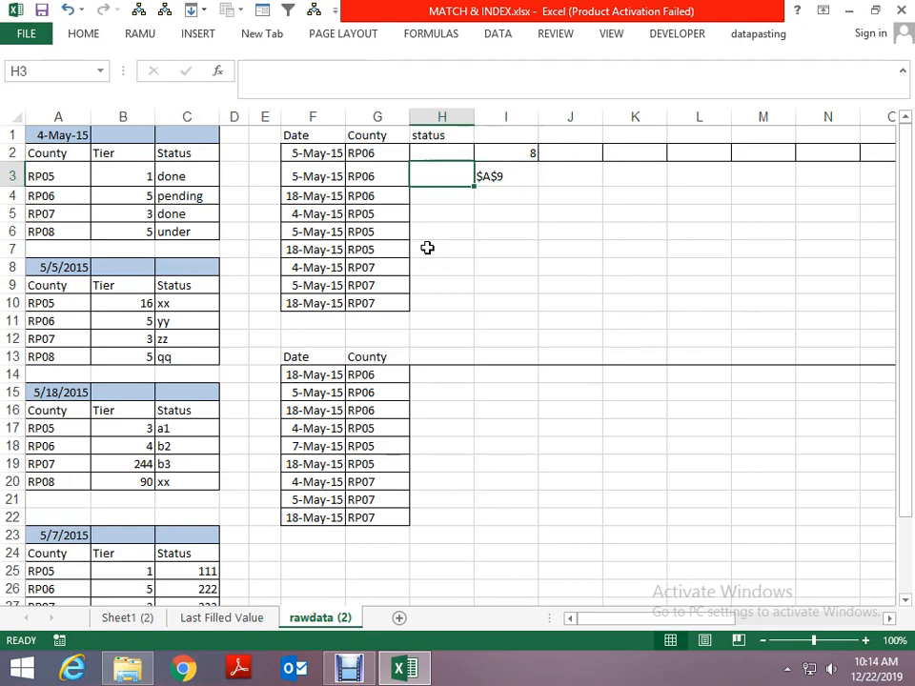
{"action": "key", "text": "Down"}
{"action": "key", "text": "Down"}
{"action": "key", "text": "Down"}
{"action": "key", "text": "Down"}
{"action": "key", "text": "Down"}
{"action": "key", "text": "Down"}
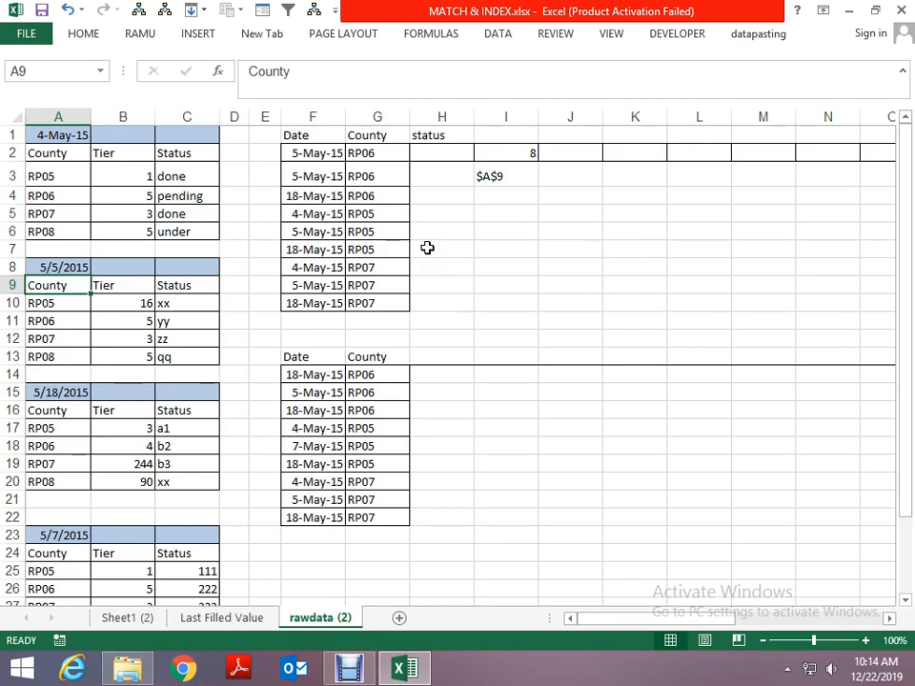
{"action": "key", "text": "Right"}
{"action": "key", "text": "Right"}
{"action": "key", "text": "Right"}
{"action": "key", "text": "Right"}
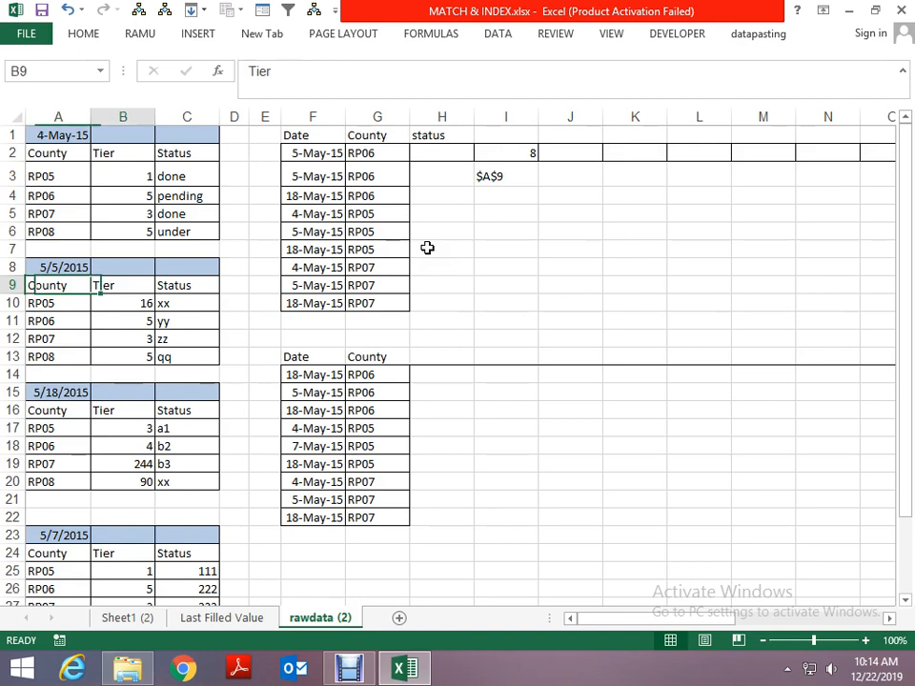
{"action": "key", "text": "Right"}
{"action": "key", "text": "Right"}
{"action": "key", "text": "Right"}
{"action": "key", "text": "Right"}
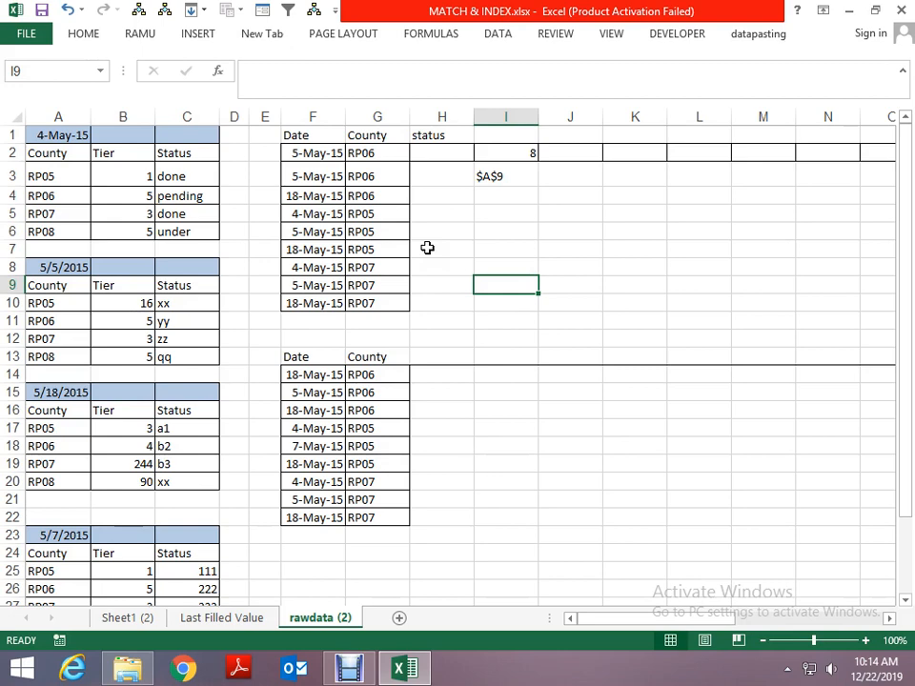
{"action": "key", "text": "Up"}
{"action": "key", "text": "Up"}
{"action": "key", "text": "Up"}
{"action": "key", "text": "Up"}
{"action": "key", "text": "Up"}
{"action": "key", "text": "Up"}
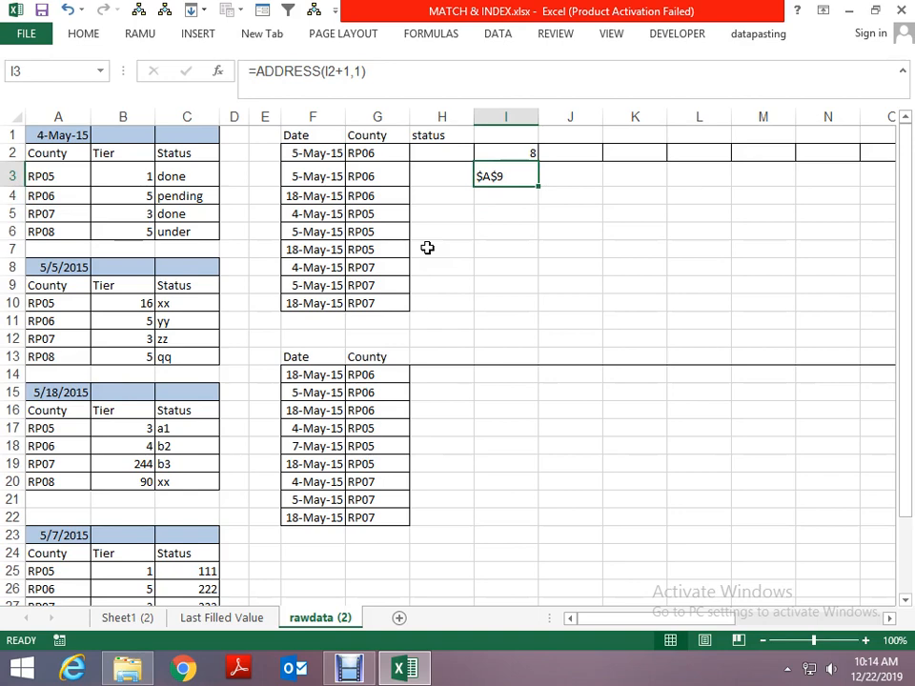
- Enter =ADDRESS(I2+1,4,3) in cell I4, using column number 4 and reference type 3 for the row below the matched date
{"action": "key", "text": "Right"}
{"action": "key", "text": "Left"}
{"action": "key", "text": "Down"}
{"action": "type", "text": "="}
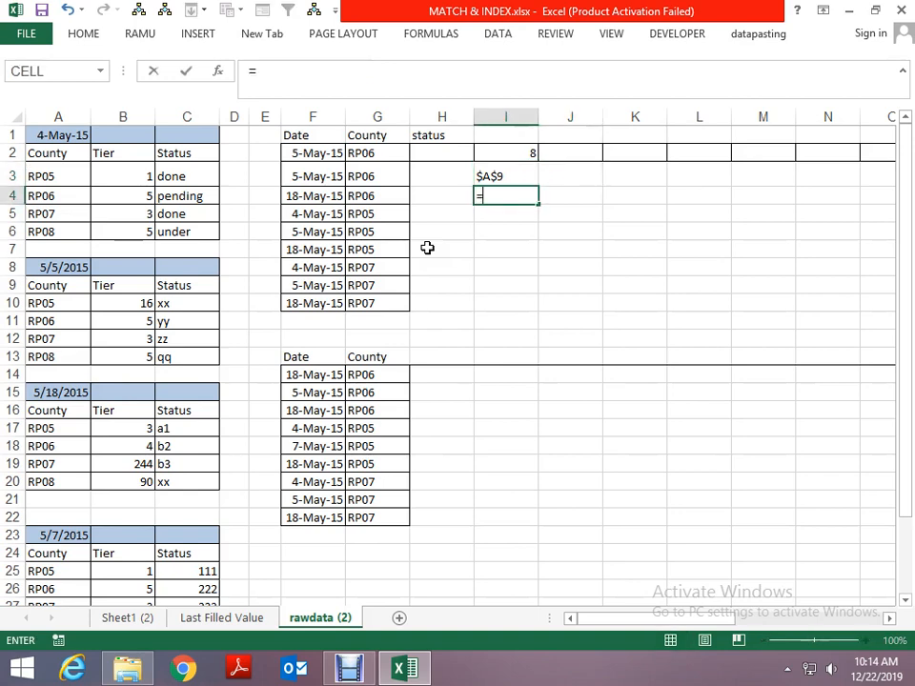
{"action": "type", "text": "add"}
{"action": "key", "text": "Tab"}
{"action": "key", "text": "Up"}
{"action": "key", "text": "Up"}
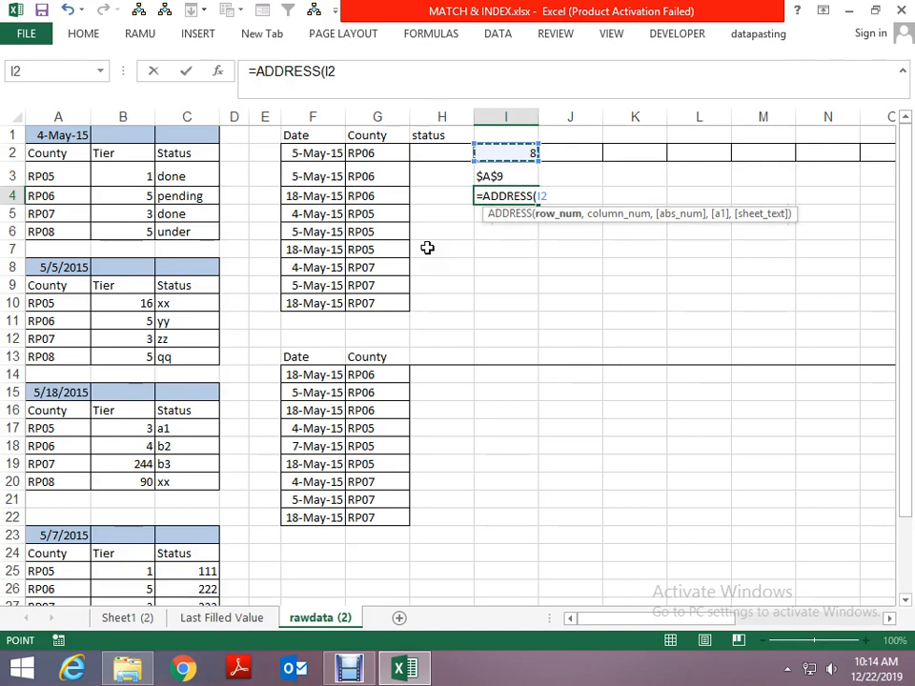
{"action": "type", "text": "+1"}
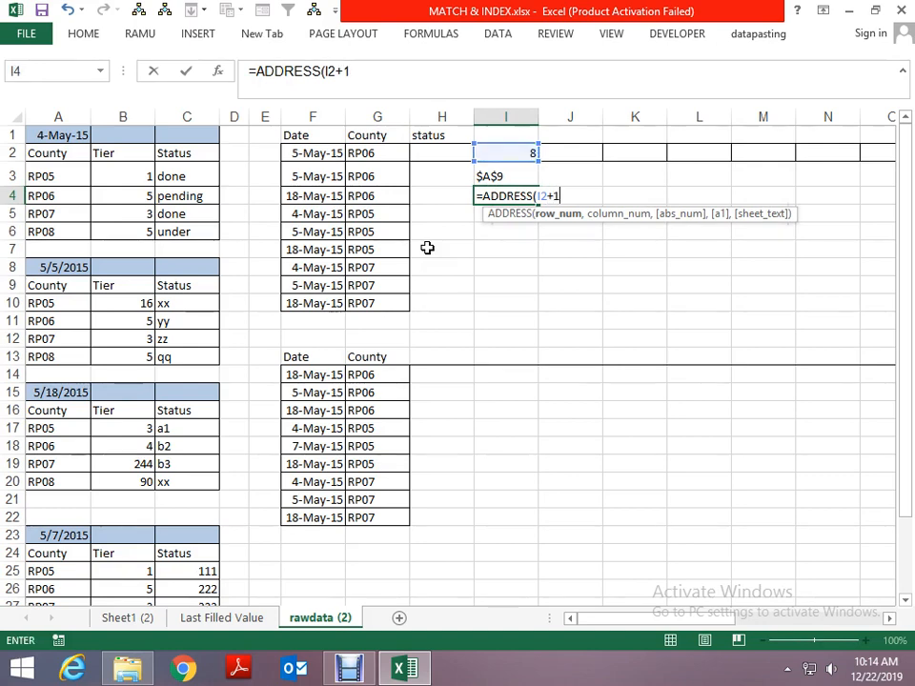
{"action": "type", "text": ","}
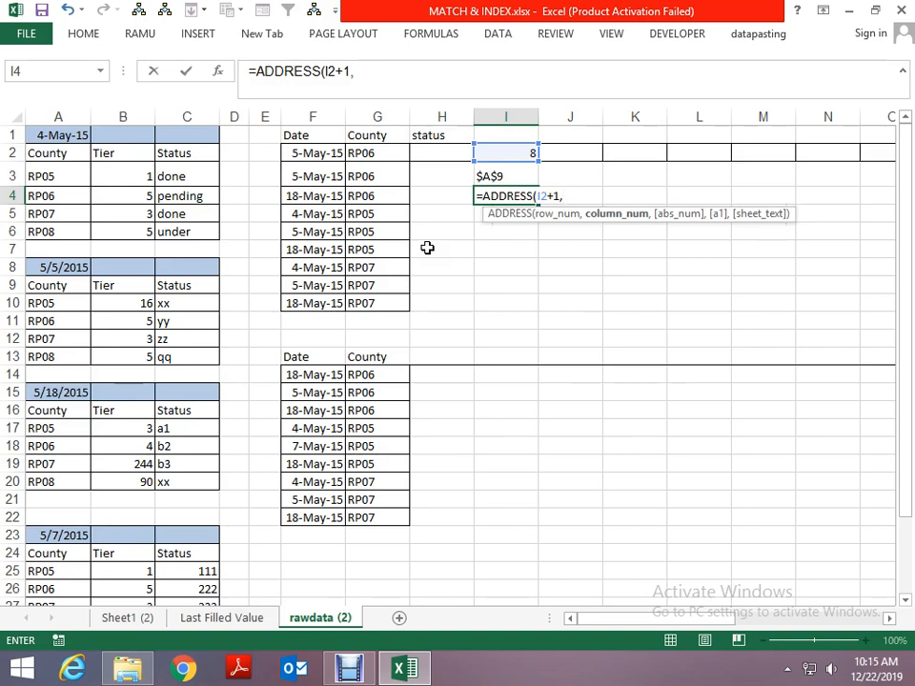
{"action": "type", "text": "4,3"}
{"action": "key", "text": "Return"}
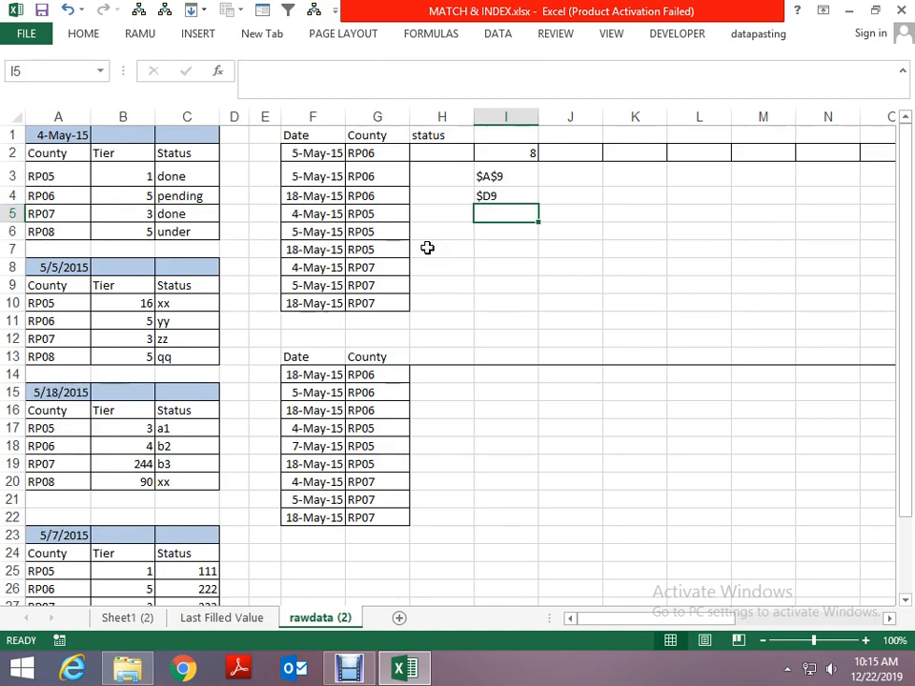
- Review the ADDRESS formula in cell I4, and delete the formulas from cells I4 and I3
{"action": "key", "text": "Up"}
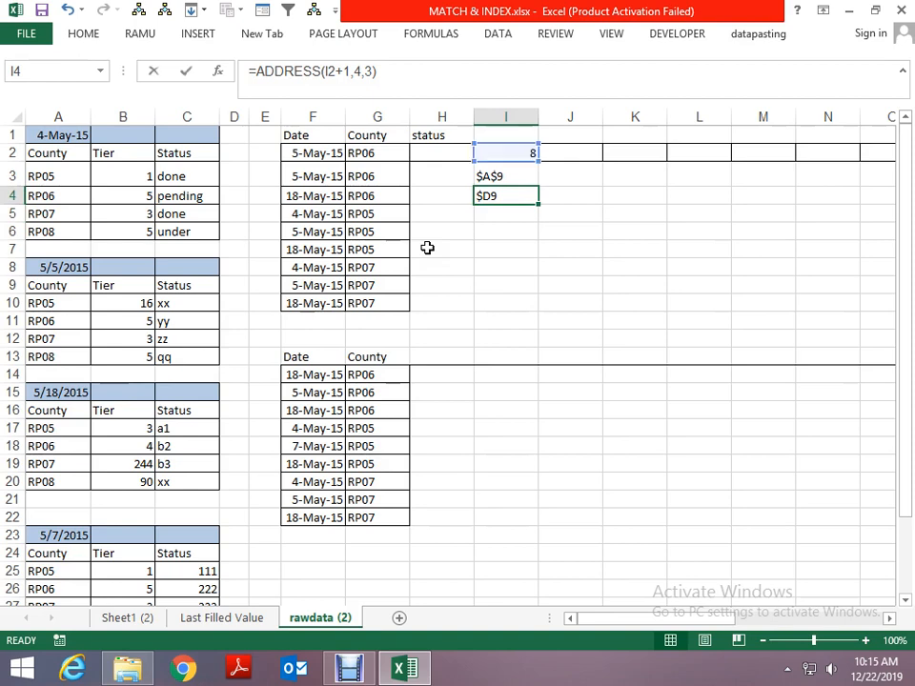
{"action": "key", "text": "F2"}
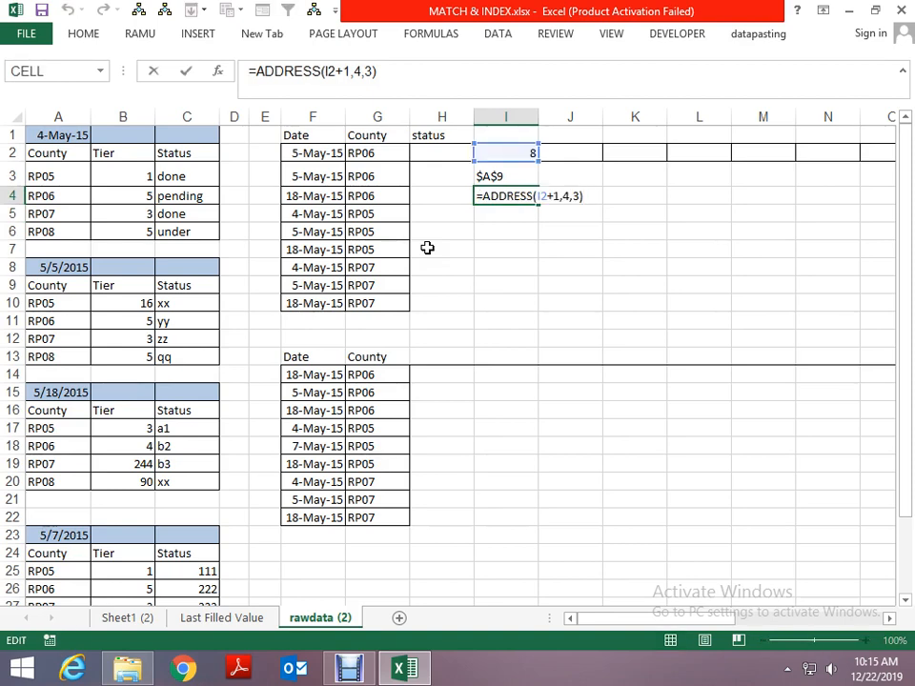
{"action": "key", "text": "ctrl+Return"}
{"action": "key", "text": "Delete"}
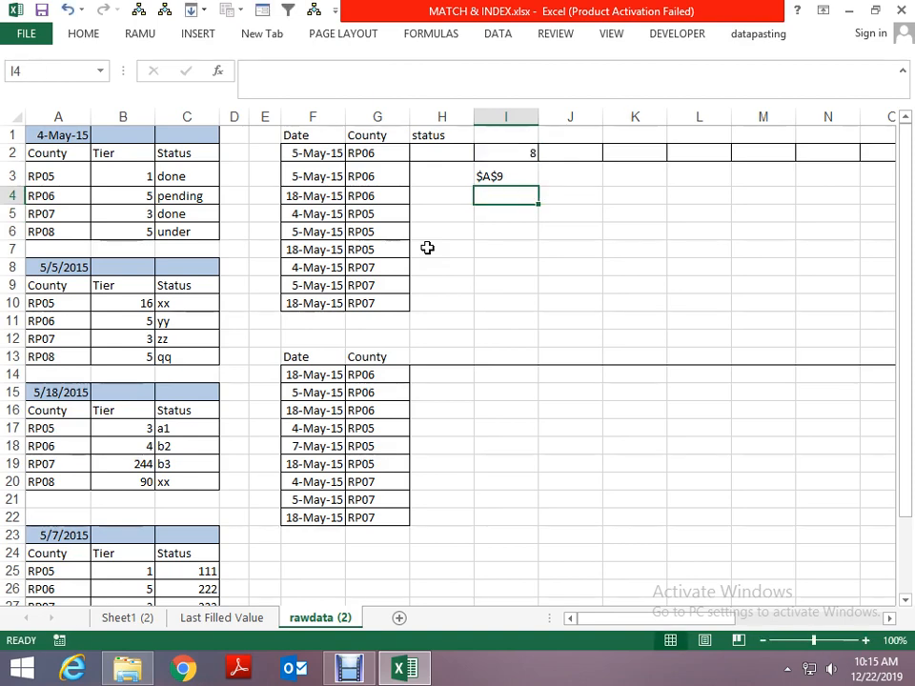
{"action": "key", "text": "Up"}
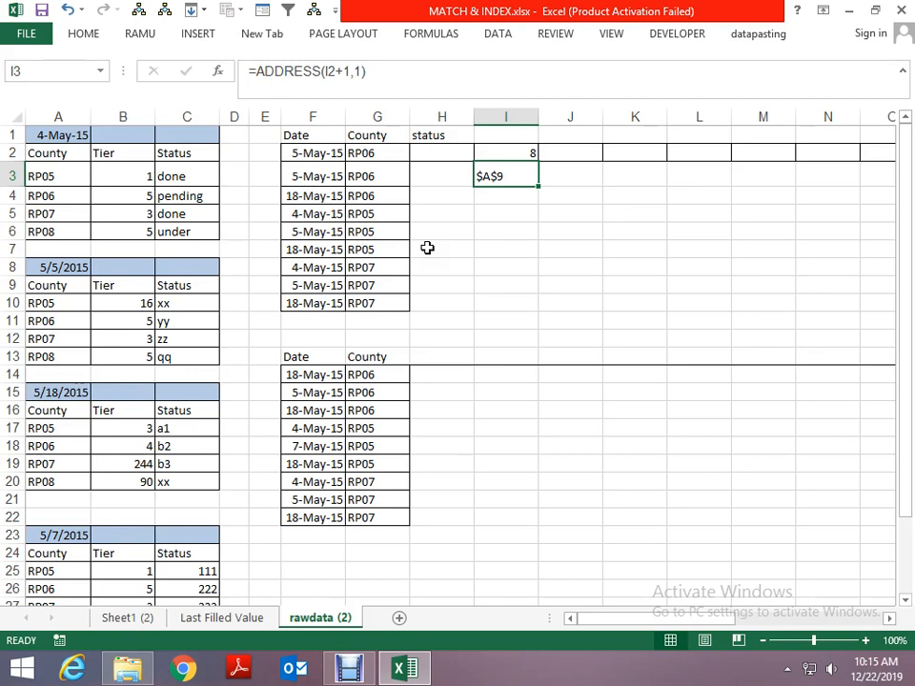
{"action": "key", "text": "Delete"}
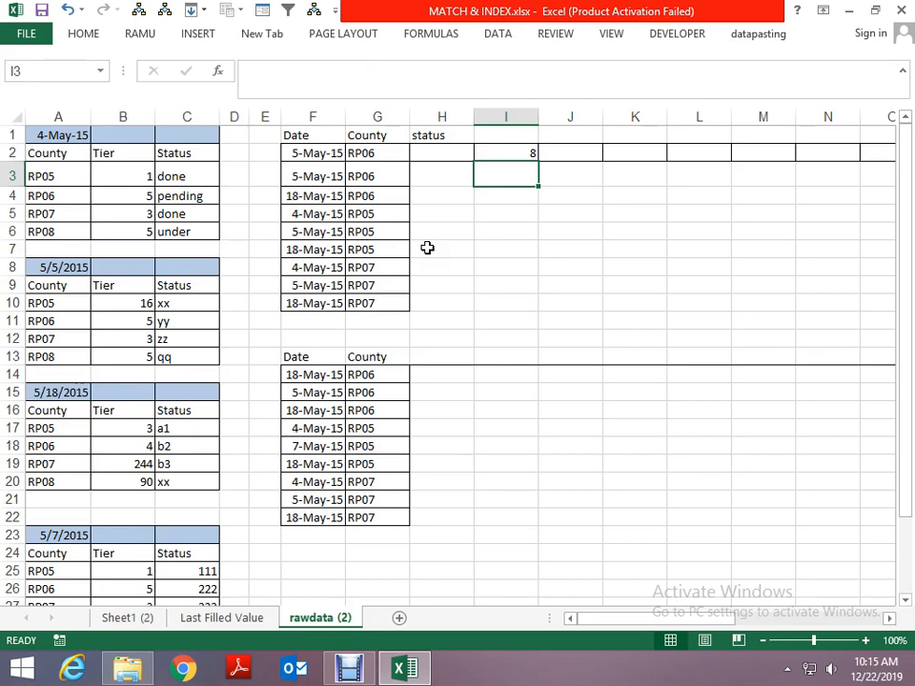
- Select the full 5/5/2015 table in A9:C13, including its header row, to examine the lookup range
{"action": "key", "text": "Left"}
{"action": "key", "text": "Left"}
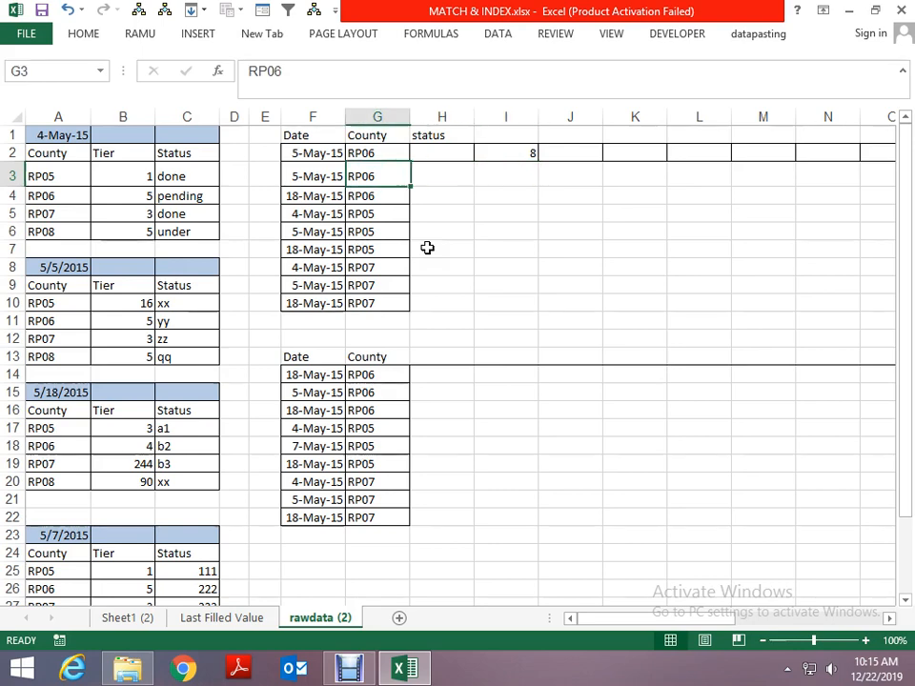
{"action": "key", "text": "Left"}
{"action": "key", "text": "Left"}
{"action": "key", "text": "Left"}
{"action": "key", "text": "Up"}
{"action": "key", "text": "Right"}
{"action": "key", "text": "Left"}
{"action": "key", "text": "Left"}
{"action": "key", "text": "Left"}
{"action": "key", "text": "Left"}
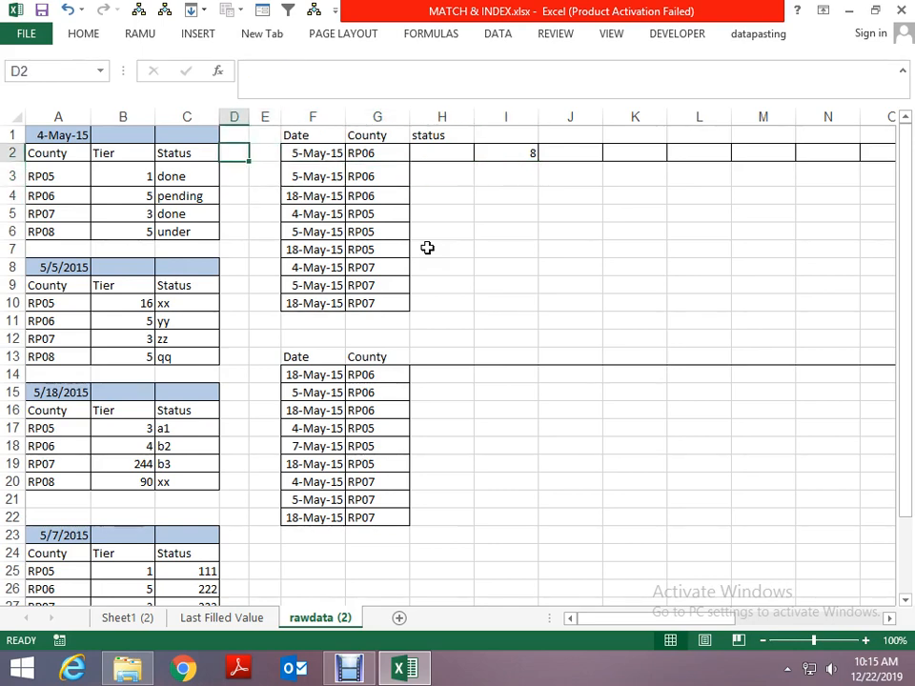
{"action": "key", "text": "Down"}
{"action": "key", "text": "Down"}
{"action": "key", "text": "Down"}
{"action": "key", "text": "Down"}
{"action": "key", "text": "Down"}
{"action": "key", "text": "Down"}
{"action": "key", "text": "Down"}
{"action": "key", "text": "shift+Down"}
{"action": "key", "text": "shift+Down"}
{"action": "key", "text": "shift+Down"}
{"action": "key", "text": "shift+Down"}
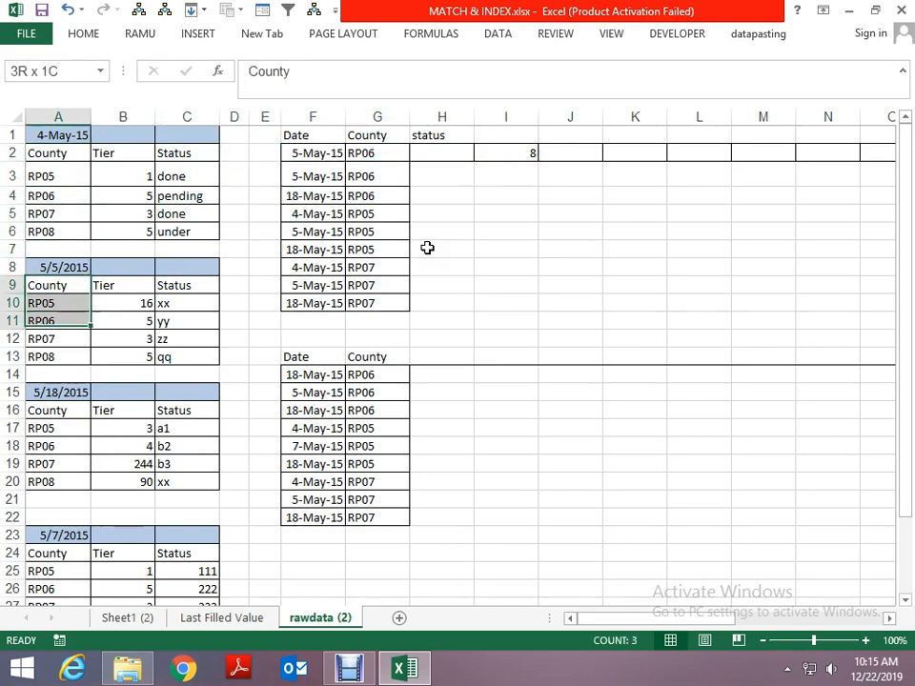
{"action": "key", "text": "shift+Right"}
{"action": "key", "text": "shift+Right"}
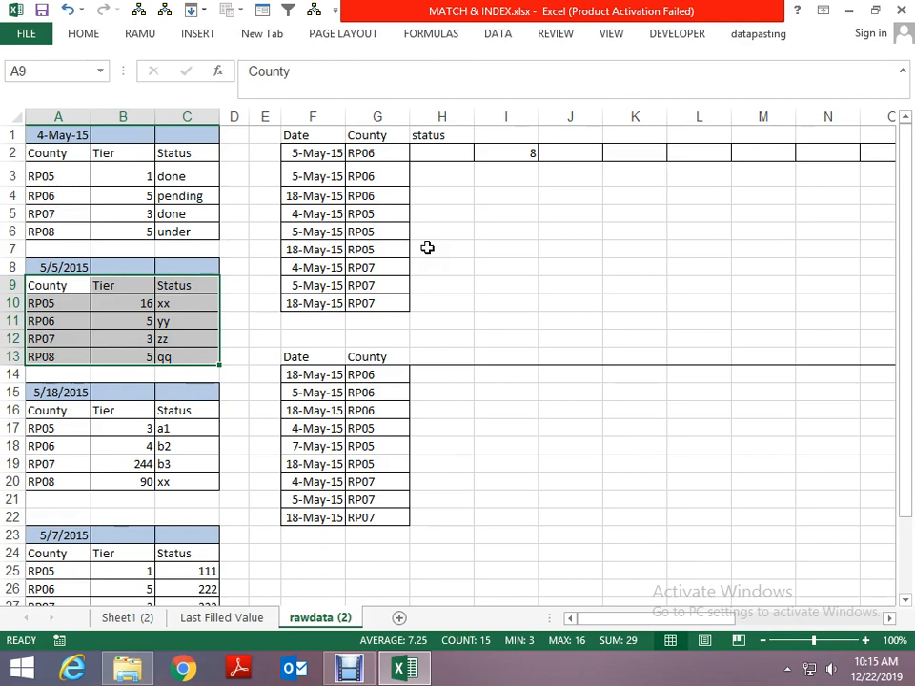
- Trace the 5/5/2015 table from its date in A8 down to its last row in A13
{"action": "key", "text": "Up"}
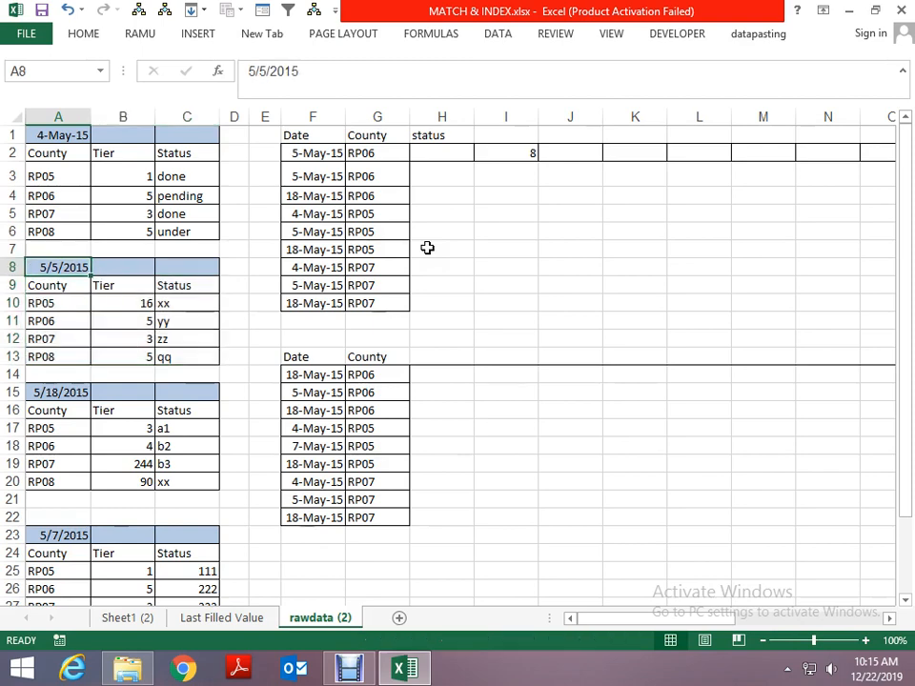
{"action": "key", "text": "Down"}
{"action": "key", "text": "Down"}
{"action": "key", "text": "Down"}
{"action": "key", "text": "Down"}
{"action": "key", "text": "Down"}
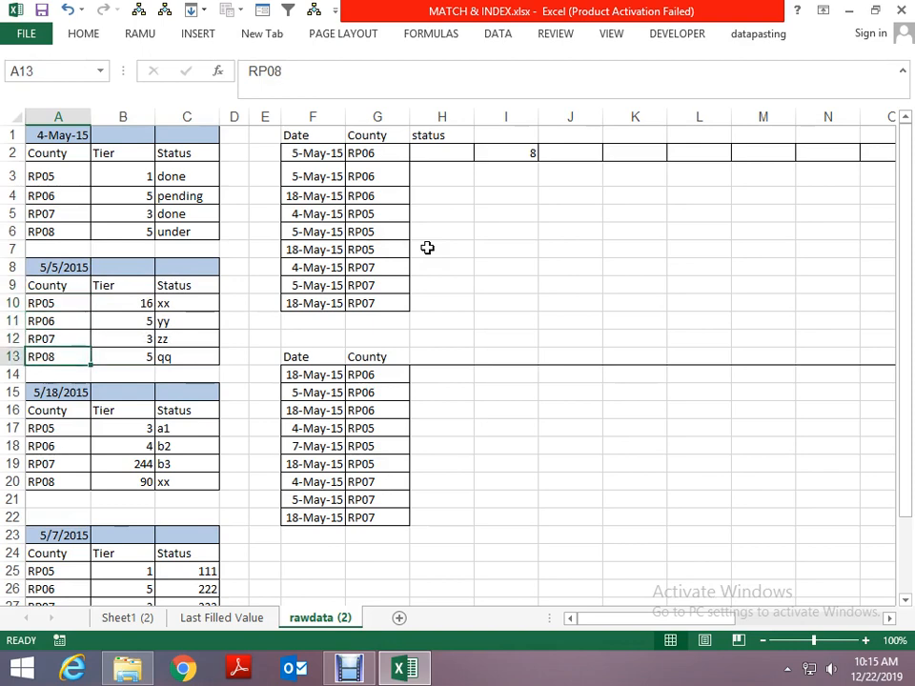
- Enter =ADDRESS(I2+1,1) in cell I3 to return the starting cell of the matched date's table
{"action": "key", "text": "Up"}
{"action": "key", "text": "Up"}
{"action": "key", "text": "Right"}
{"action": "key", "text": "Right"}
{"action": "key", "text": "Right"}
{"action": "key", "text": "Right"}
{"action": "key", "text": "Right"}
{"action": "key", "text": "Right"}
{"action": "key", "text": "Right"}
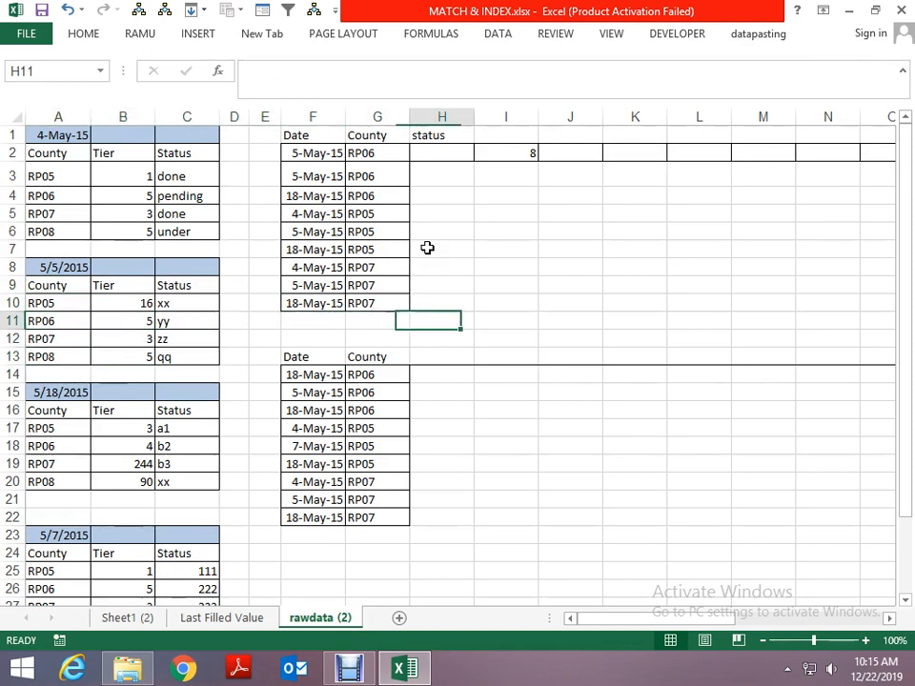
{"action": "key", "text": "Up"}
{"action": "key", "text": "Up"}
{"action": "key", "text": "Up"}
{"action": "key", "text": "Up"}
{"action": "key", "text": "Up"}
{"action": "key", "text": "Up"}
{"action": "key", "text": "Up"}
{"action": "key", "text": "Up"}
{"action": "key", "text": "Right"}
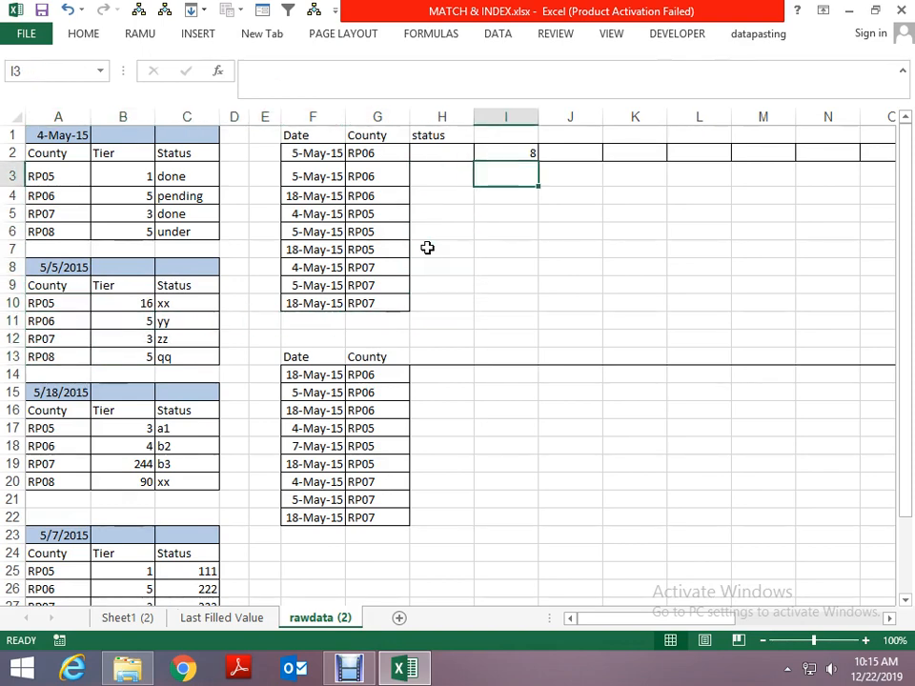
{"action": "type", "text": "=add"}
{"action": "key", "text": "Tab"}
{"action": "key", "text": "Up"}
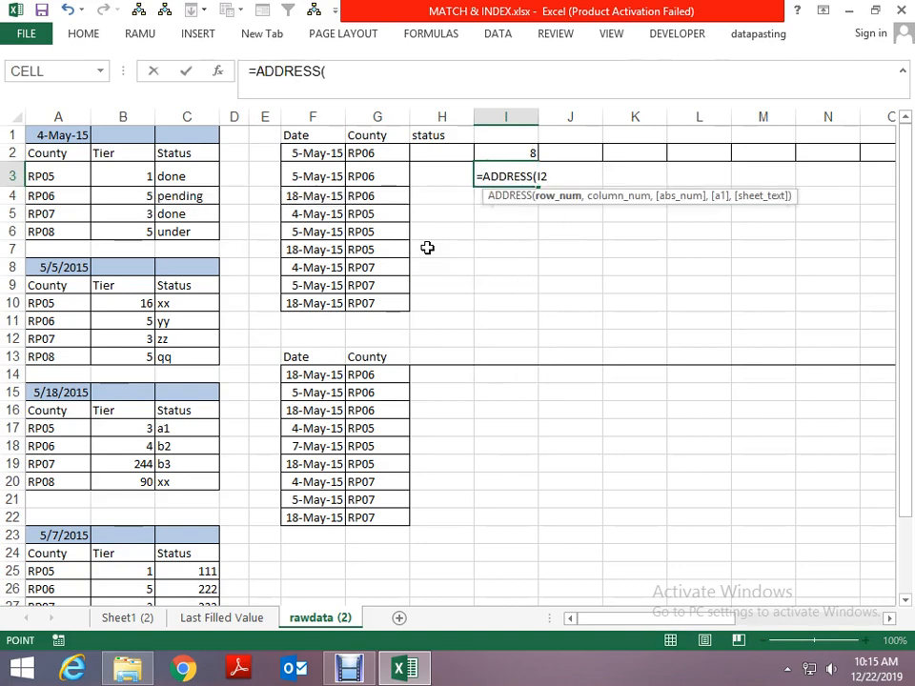
{"action": "key", "text": "Up"}
{"action": "key", "text": "Down"}
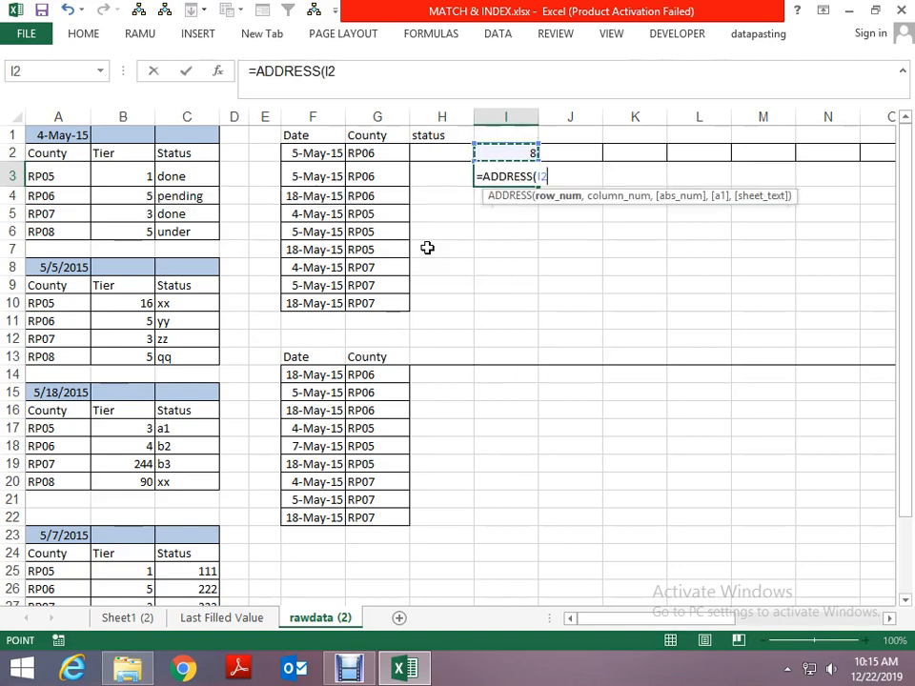
{"action": "type", "text": "+1"}
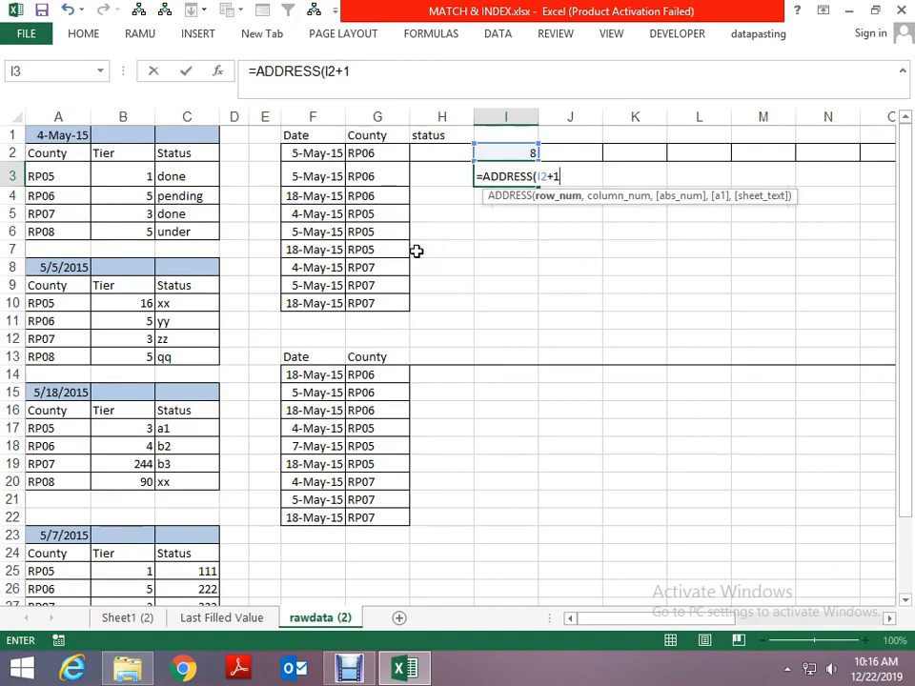
{"action": "type", "text": ","}
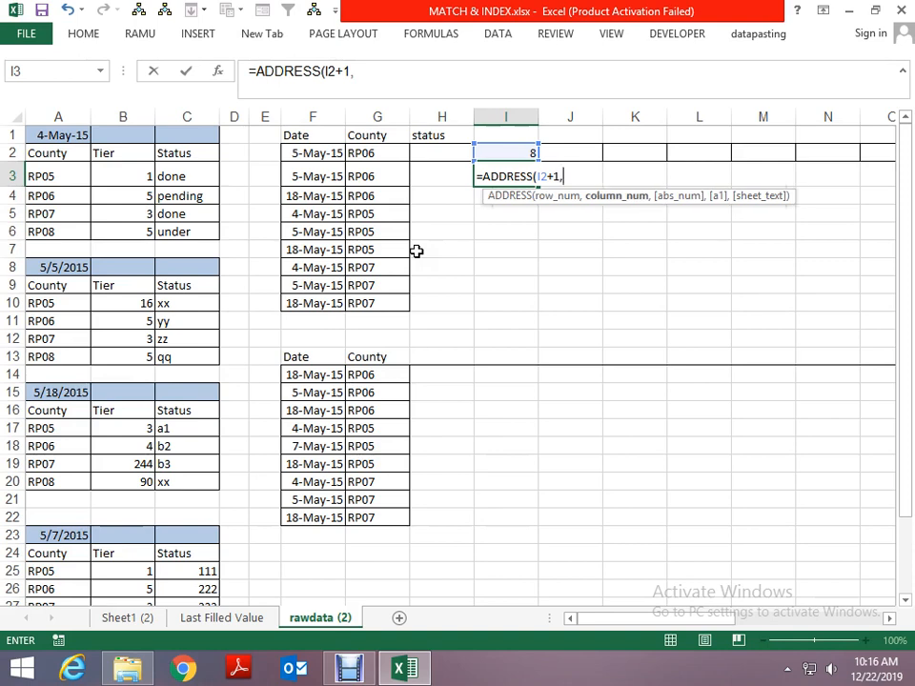
{"action": "type", "text": "1"}
{"action": "key", "text": "Return"}
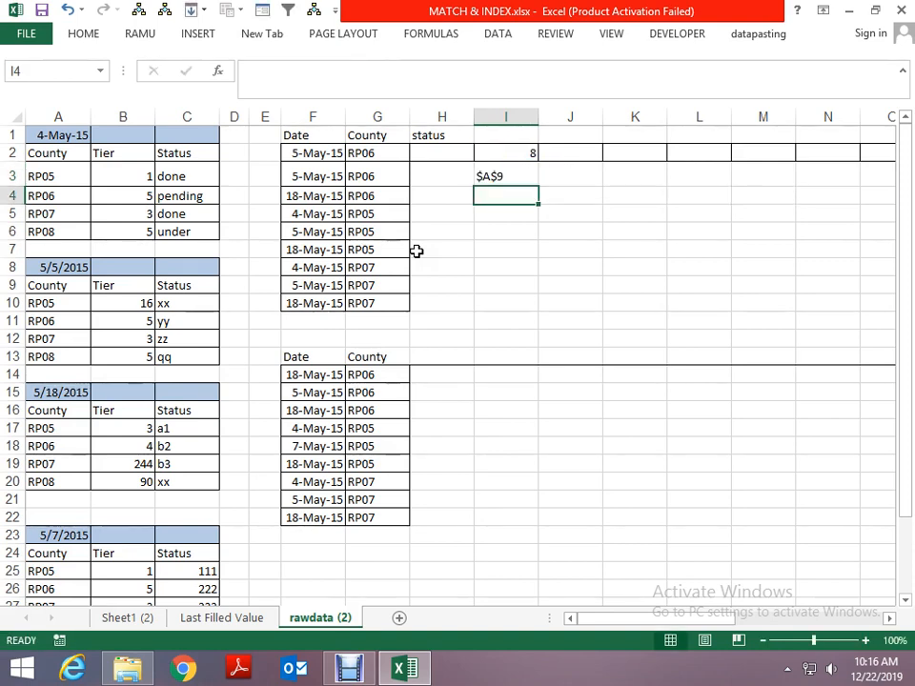
- Trace from the start address in I3 to the 5/5/2015 table's last cell, C13, to identify where the range ends
{"action": "key", "text": "Up"}
{"action": "key", "text": "Left"}
{"action": "key", "text": "Left"}
{"action": "key", "text": "Left"}
{"action": "key", "text": "Left"}
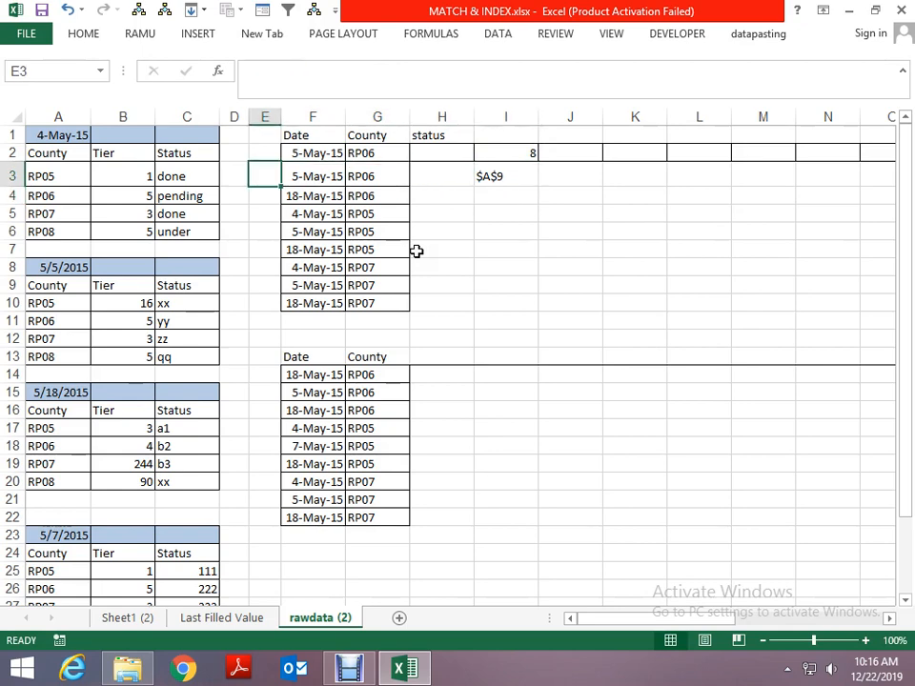
{"action": "key", "text": "Down"}
{"action": "key", "text": "Down"}
{"action": "key", "text": "Down"}
{"action": "key", "text": "Down"}
{"action": "key", "text": "Down"}
{"action": "key", "text": "Down"}
{"action": "key", "text": "Left"}
{"action": "key", "text": "Down"}
{"action": "key", "text": "Down"}
{"action": "key", "text": "Down"}
{"action": "key", "text": "Left"}
{"action": "key", "text": "Left"}
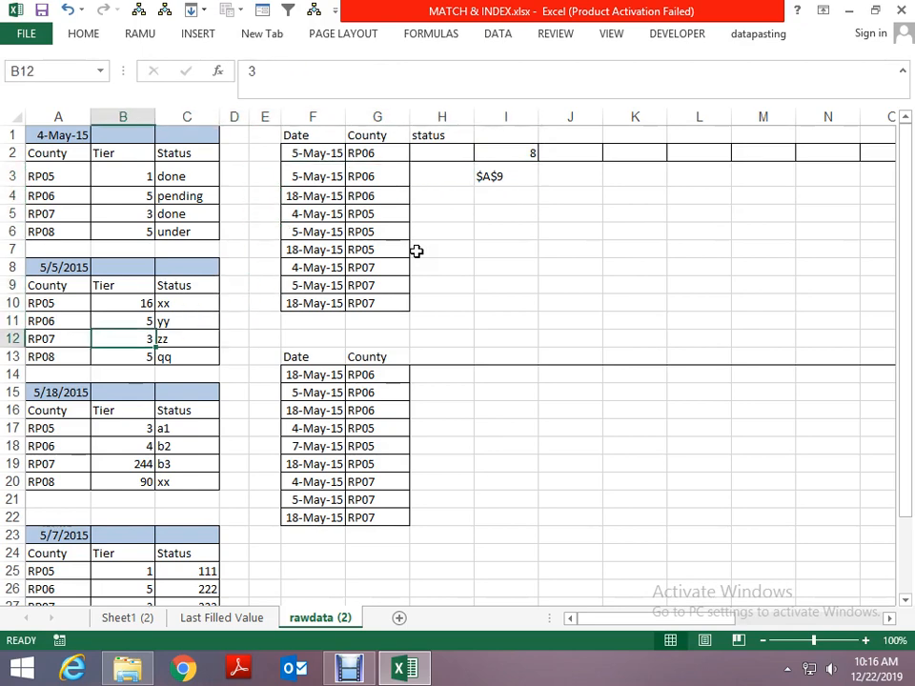
{"action": "key", "text": "Down"}
{"action": "key", "text": "Right"}
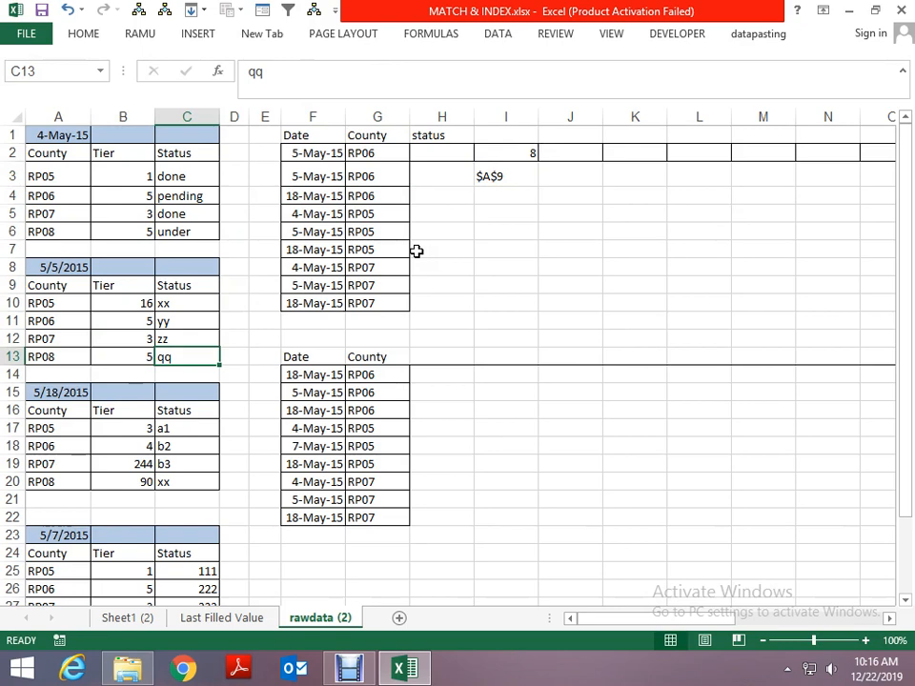
- Begin an ADDRESS formula in cell I4 with I2+1 as row number, 4 as column number and 3 as reference type
{"action": "key", "text": "Right"}
{"action": "key", "text": "Right"}
{"action": "key", "text": "Right"}
{"action": "key", "text": "Right"}
{"action": "key", "text": "Up"}
{"action": "key", "text": "Up"}
{"action": "key", "text": "Up"}
{"action": "key", "text": "Up"}
{"action": "key", "text": "Up"}
{"action": "key", "text": "Right"}
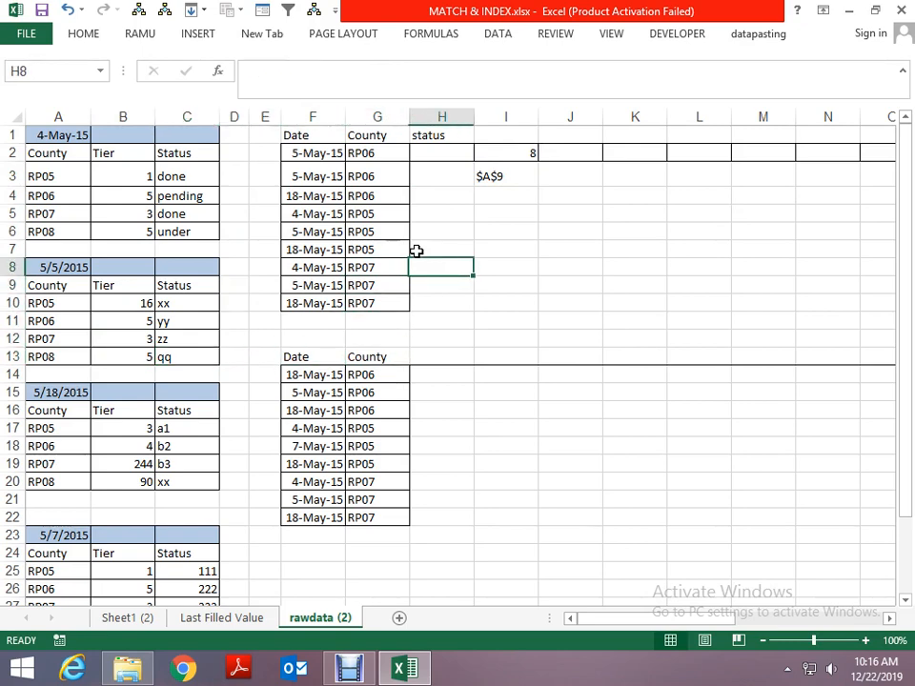
{"action": "key", "text": "Right"}
{"action": "key", "text": "Up"}
{"action": "key", "text": "Up"}
{"action": "key", "text": "Up"}
{"action": "key", "text": "Up"}
{"action": "type", "text": "=add"}
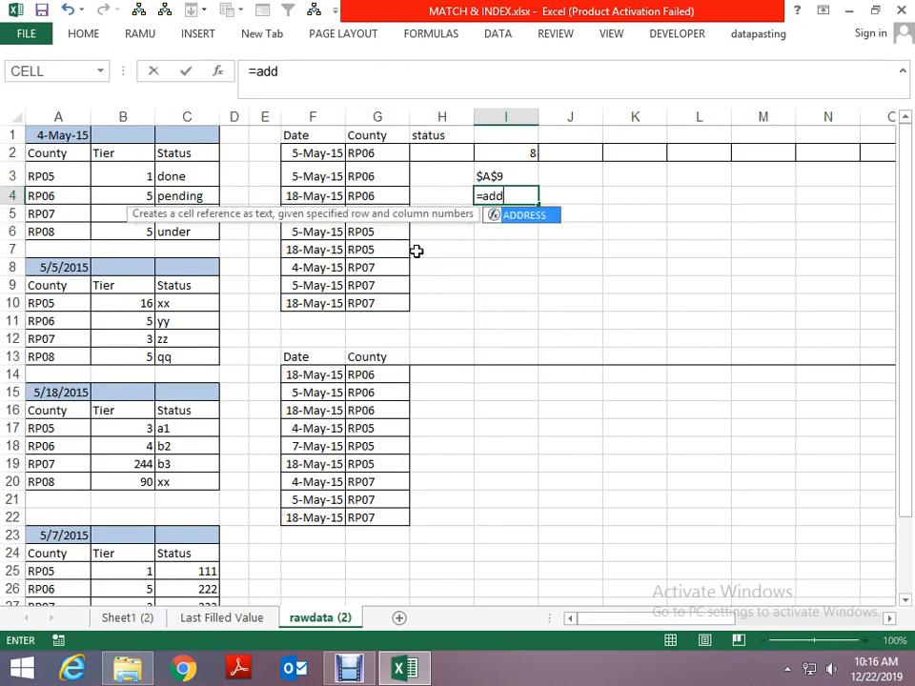
{"action": "key", "text": "Tab"}
{"action": "key", "text": "Up"}
{"action": "key", "text": "Up"}
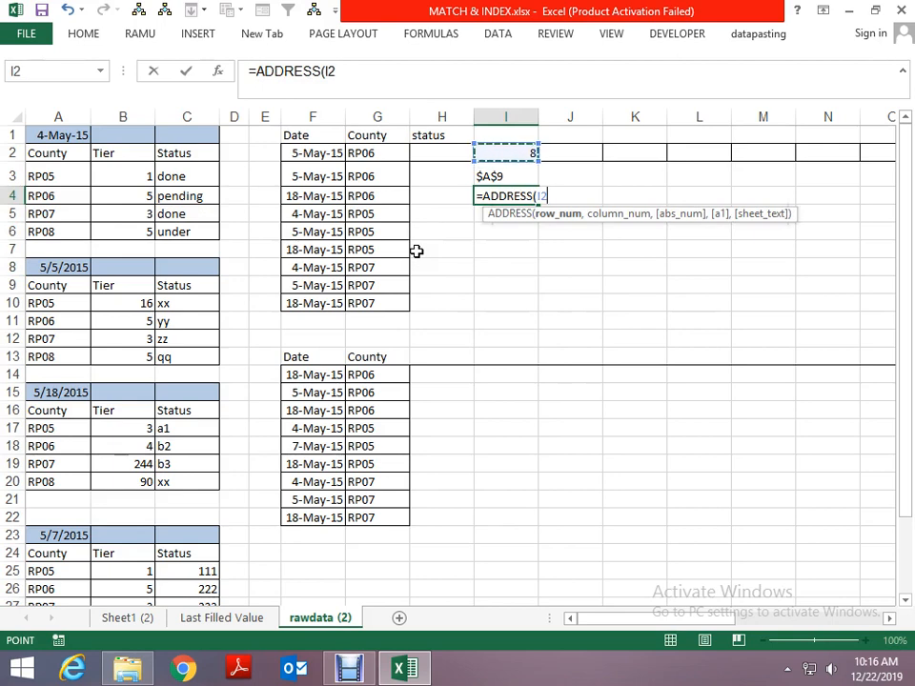
{"action": "type", "text": "+1"}
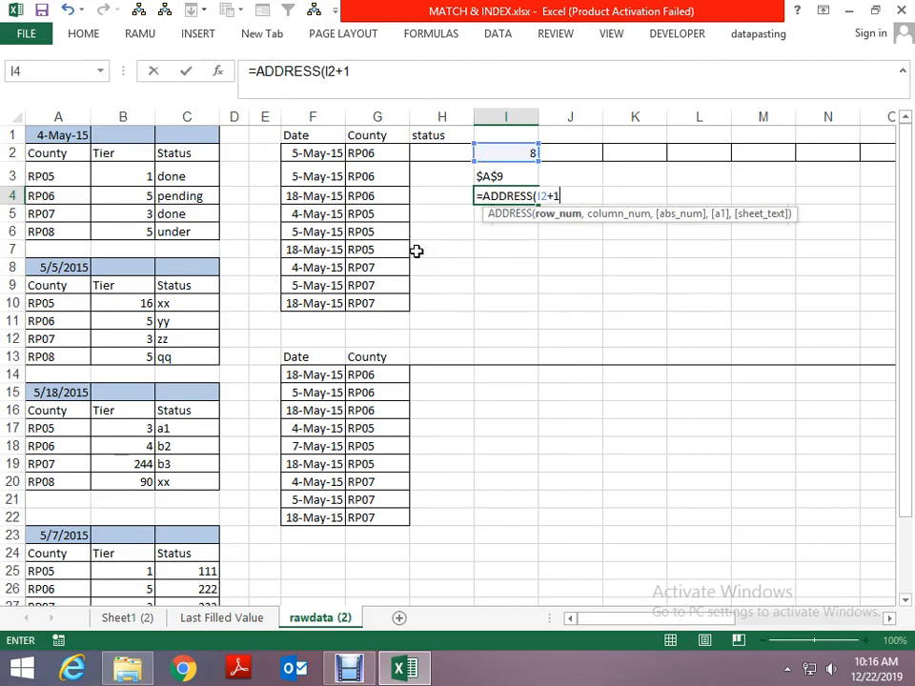
{"action": "type", "text": ",4"}
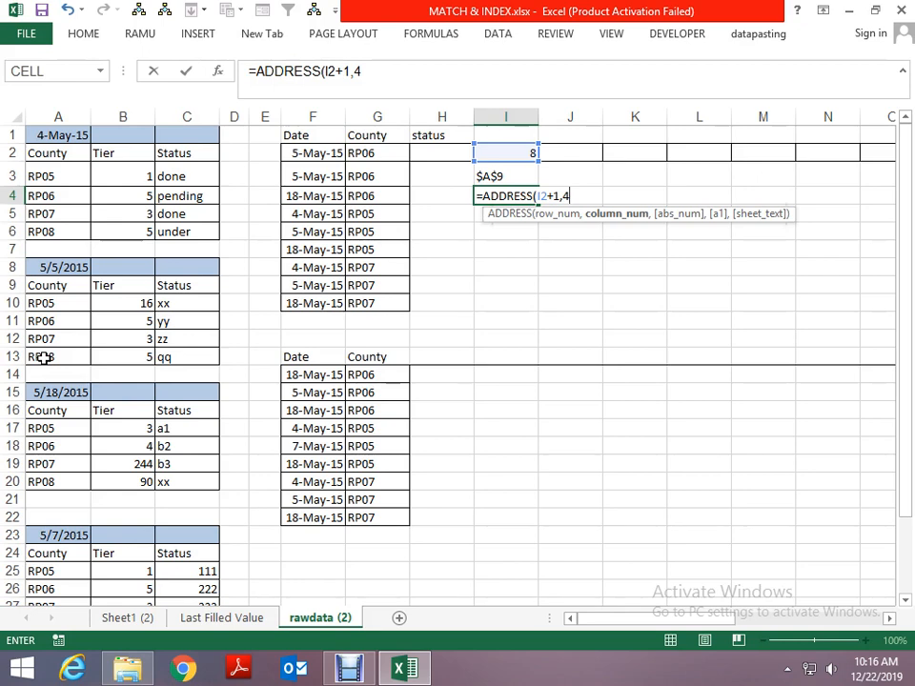
{"action": "type", "text": ",3"}
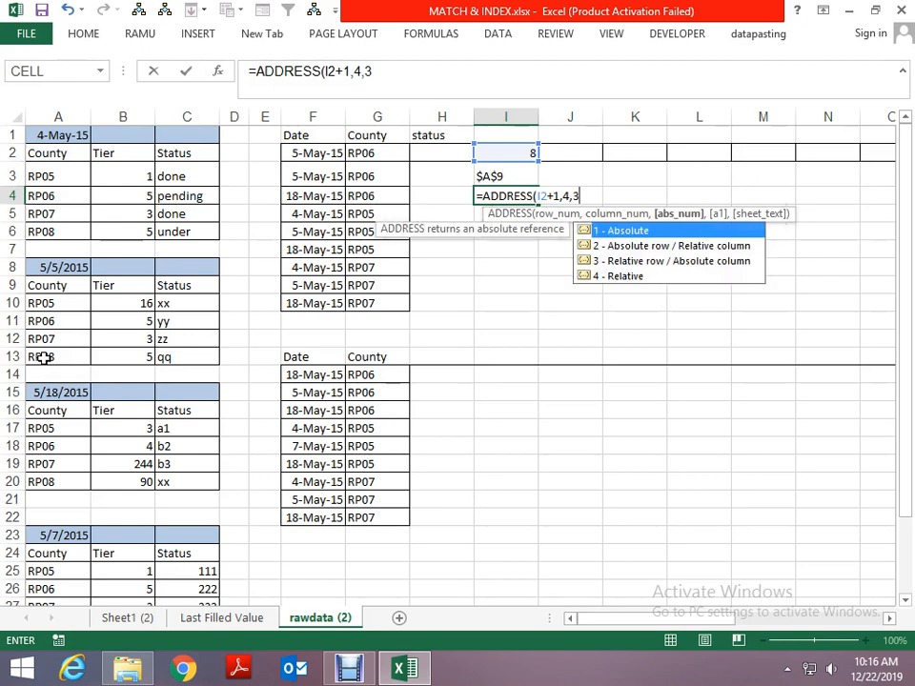
- Correct the formula in I4 to =ADDRESS(I2+1+4,3) to return the matched table's last cell
{"action": "key", "text": "BackSpace"}
{"action": "key", "text": "BackSpace"}
{"action": "key", "text": "BackSpace"}
{"action": "key", "text": "BackSpace"}
{"action": "type", "text": "+4"}
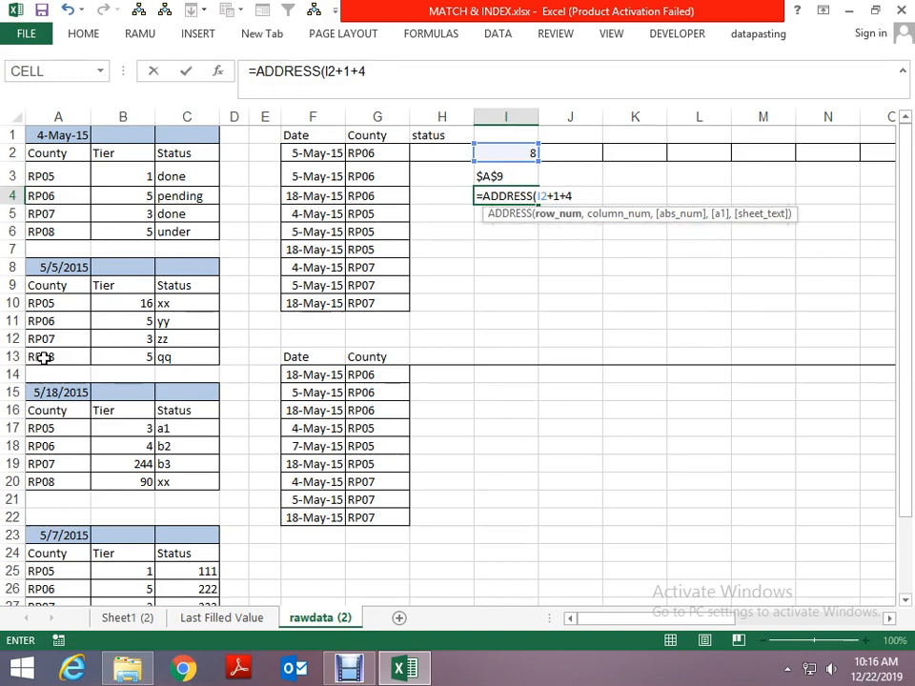
{"action": "type", "text": ",3"}
{"action": "key", "text": "Return"}
{"action": "key", "text": "Up"}
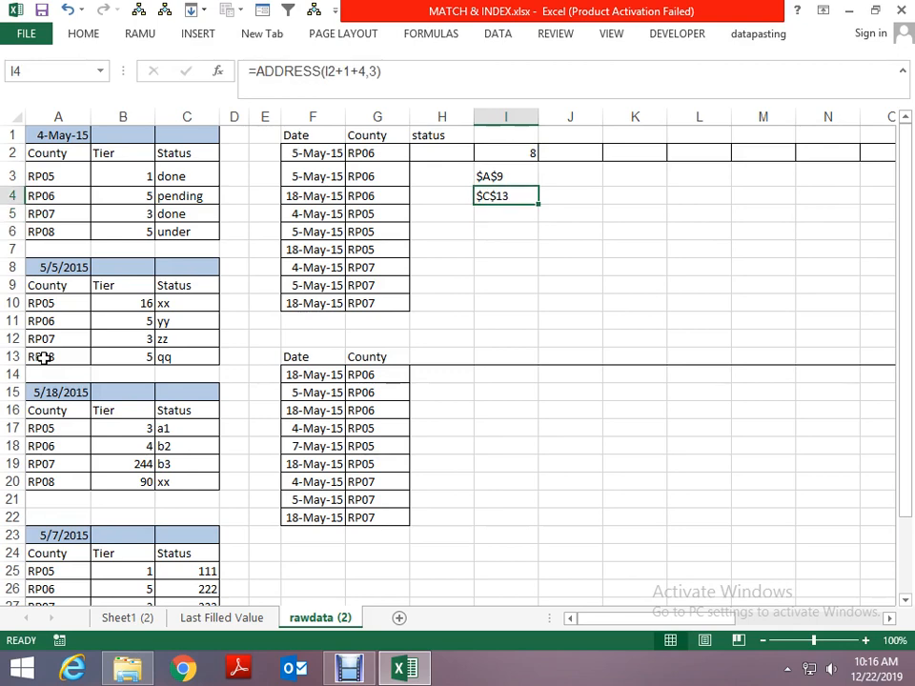
- Set the lookup date in cell F2 to 4 May 15 to test both address formulas
{"action": "key", "text": "Up"}
{"action": "key", "text": "Up"}
{"action": "key", "text": "Up"}
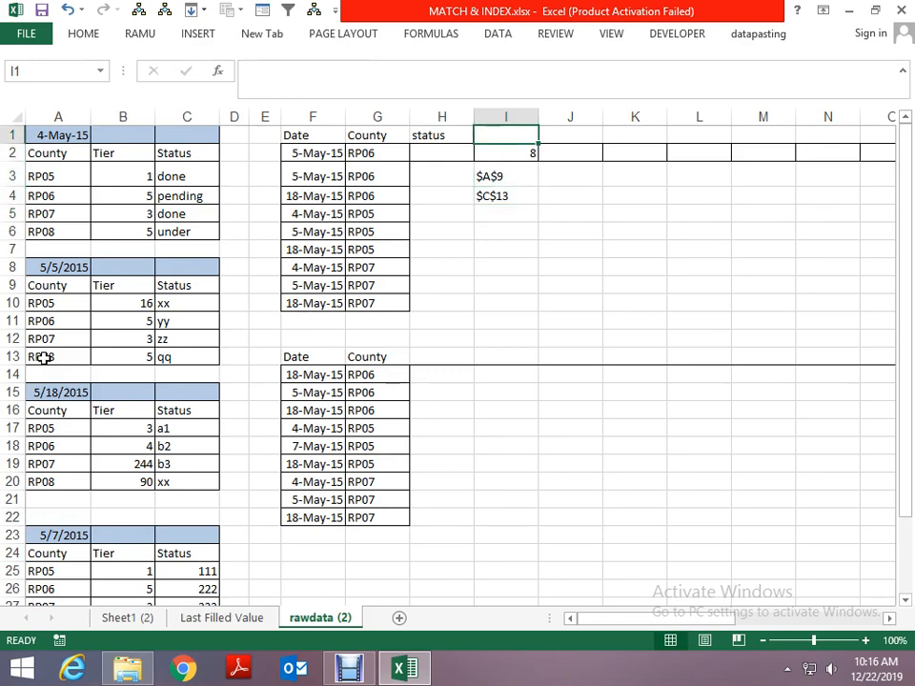
{"action": "key", "text": "Down"}
{"action": "key", "text": "Left"}
{"action": "key", "text": "Left"}
{"action": "key", "text": "Left"}
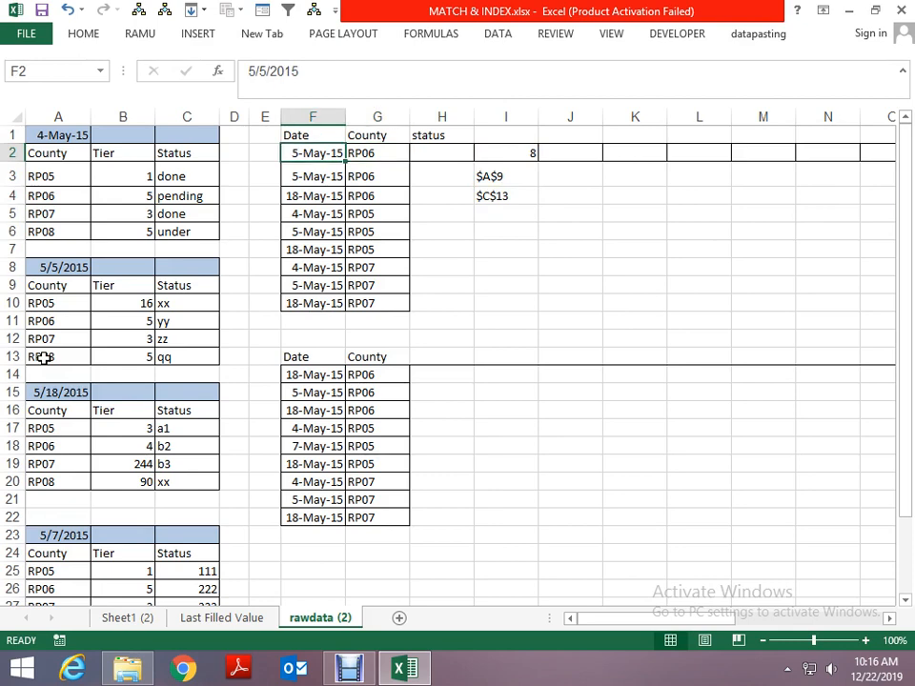
{"action": "type", "text": "4 may"}
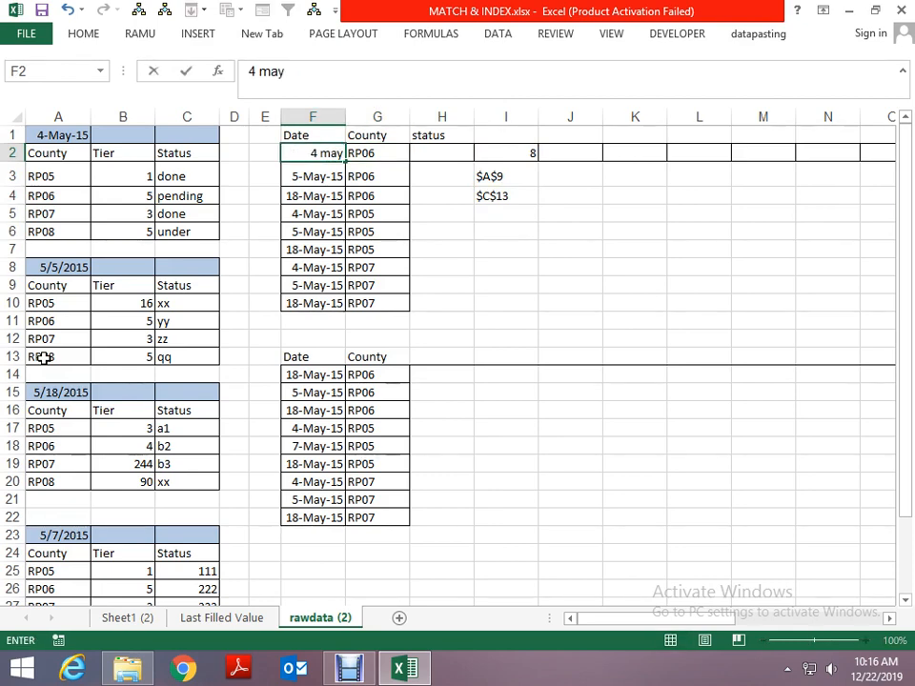
{"action": "type", "text": " 19"}
{"action": "key", "text": "BackSpace"}
{"action": "type", "text": "5"}
{"action": "key", "text": "Return"}
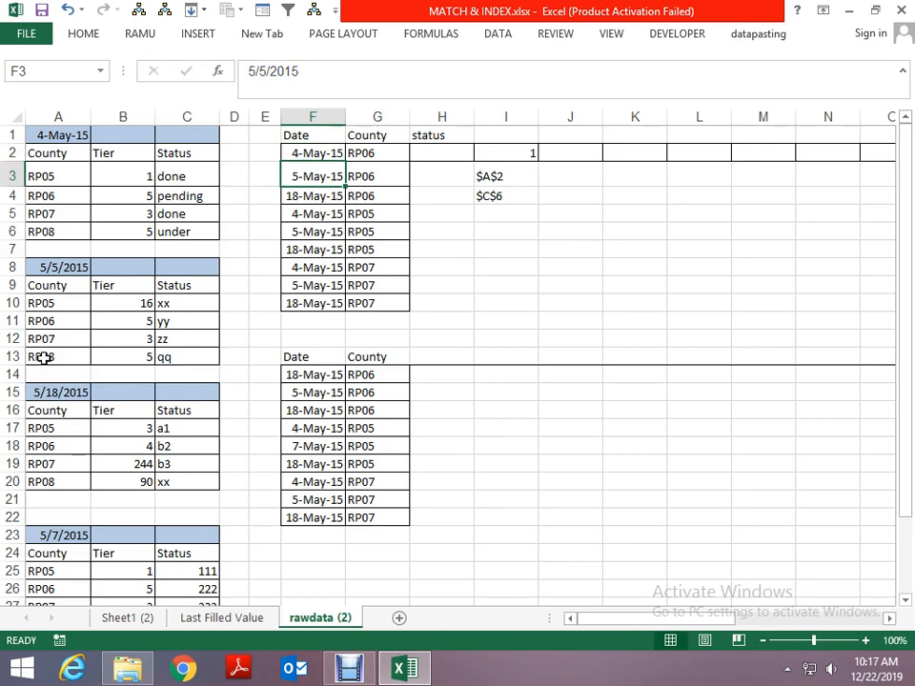
- Join the start and end addresses into a range text in cell J3 with =I3&":"&I4
{"action": "key", "text": "Right"}
{"action": "key", "text": "Right"}
{"action": "key", "text": "Right"}
{"action": "key", "text": "Right"}
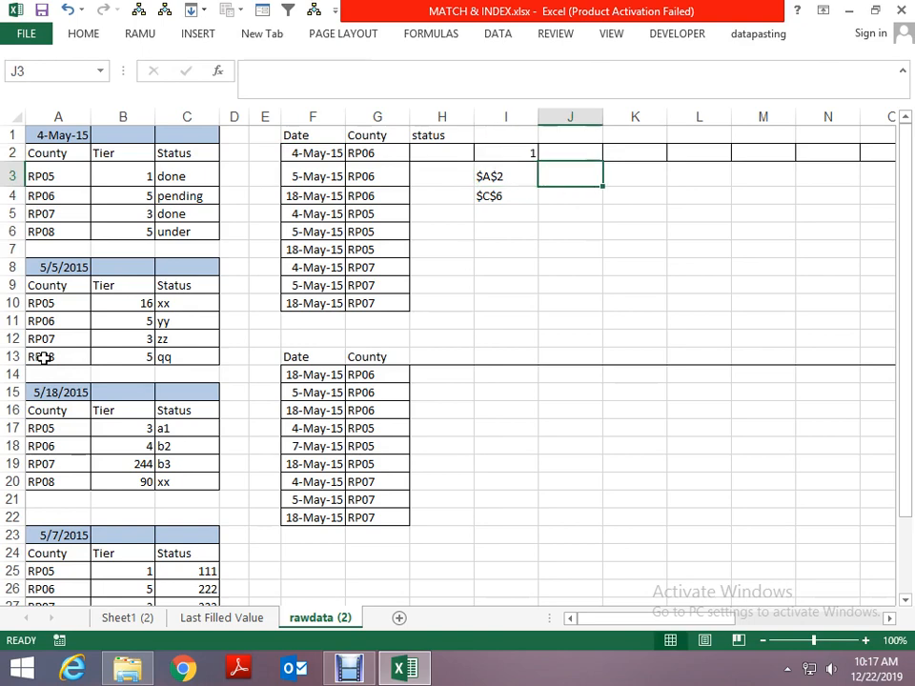
{"action": "type", "text": "="}
{"action": "key", "text": "Left"}
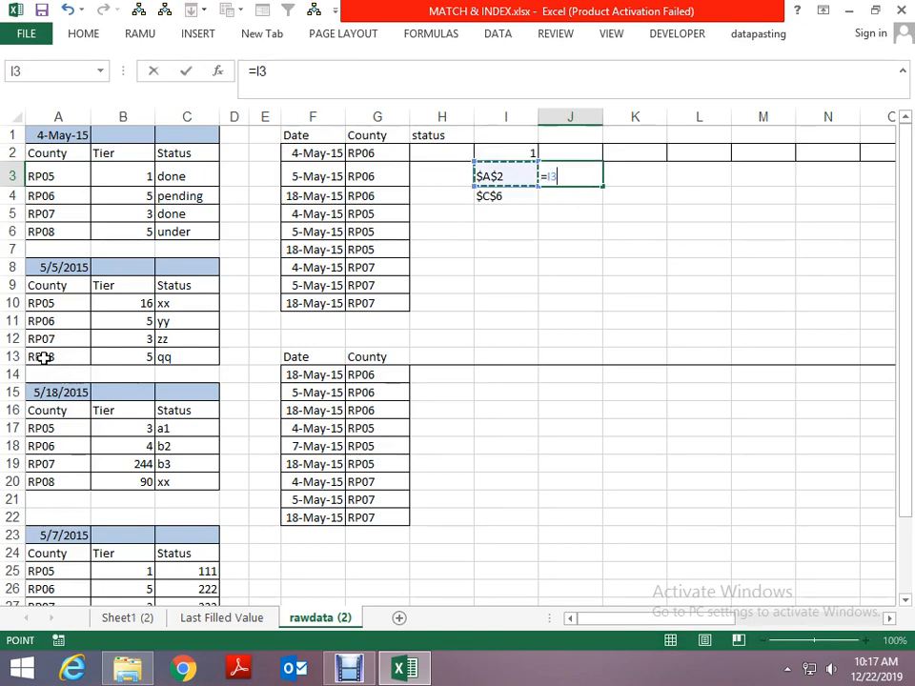
{"action": "type", "text": "&\":\"&"}
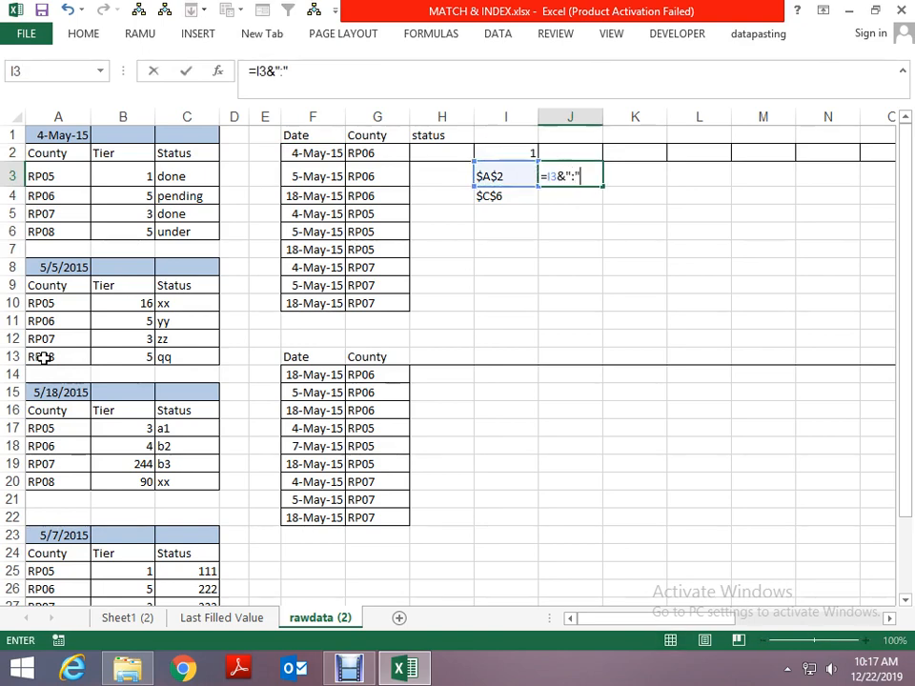
{"action": "key", "text": "Left"}
{"action": "key", "text": "Down"}
{"action": "key", "text": "ctrl+Return"}
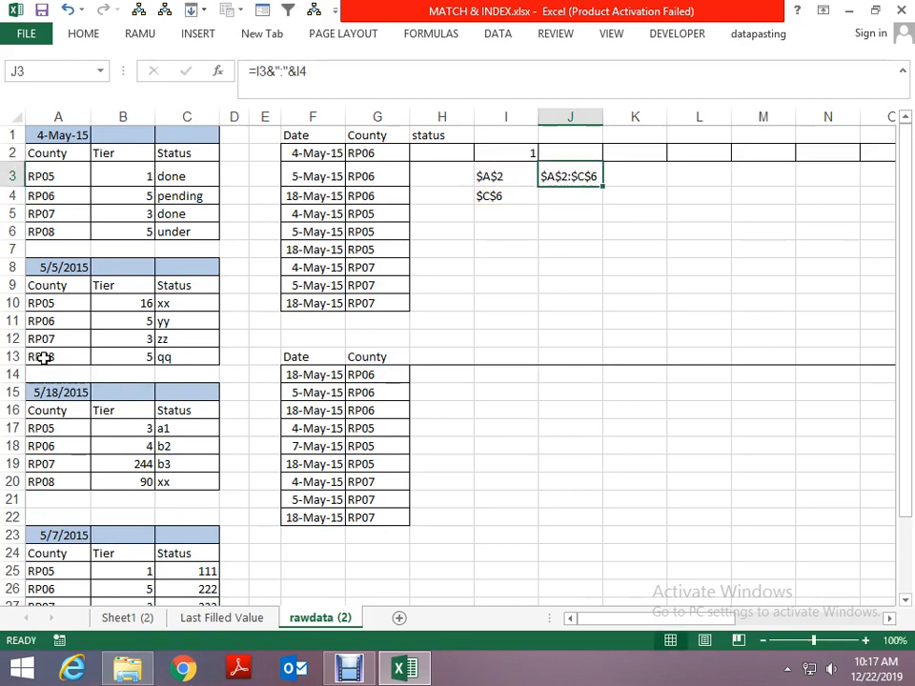
- Enter =VLOOKUP(G2,J3,3,0) in cell J4 to look up the county's status
{"action": "key", "text": "Down"}
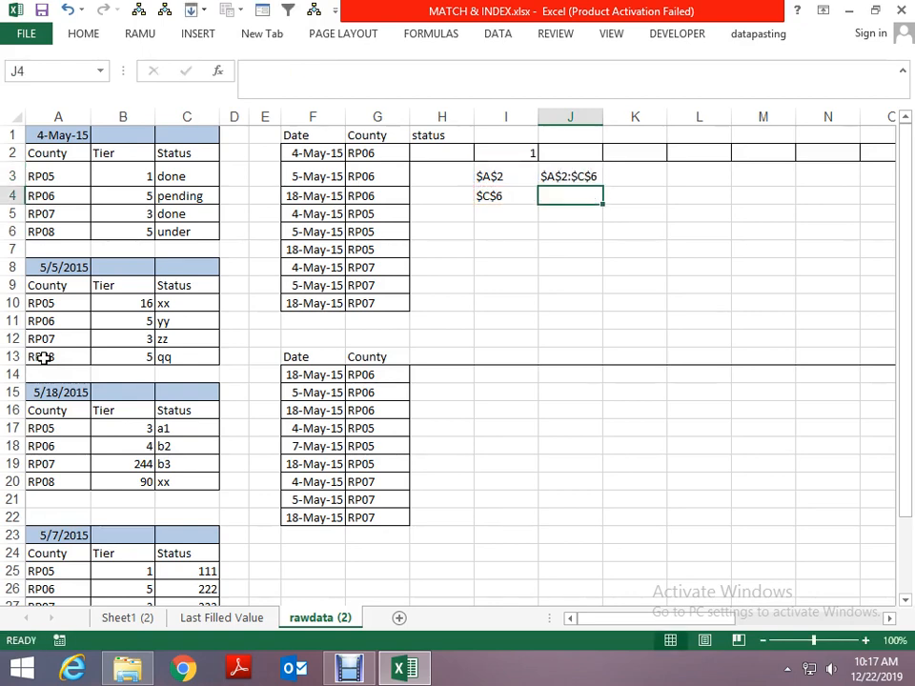
{"action": "type", "text": "=vl"}
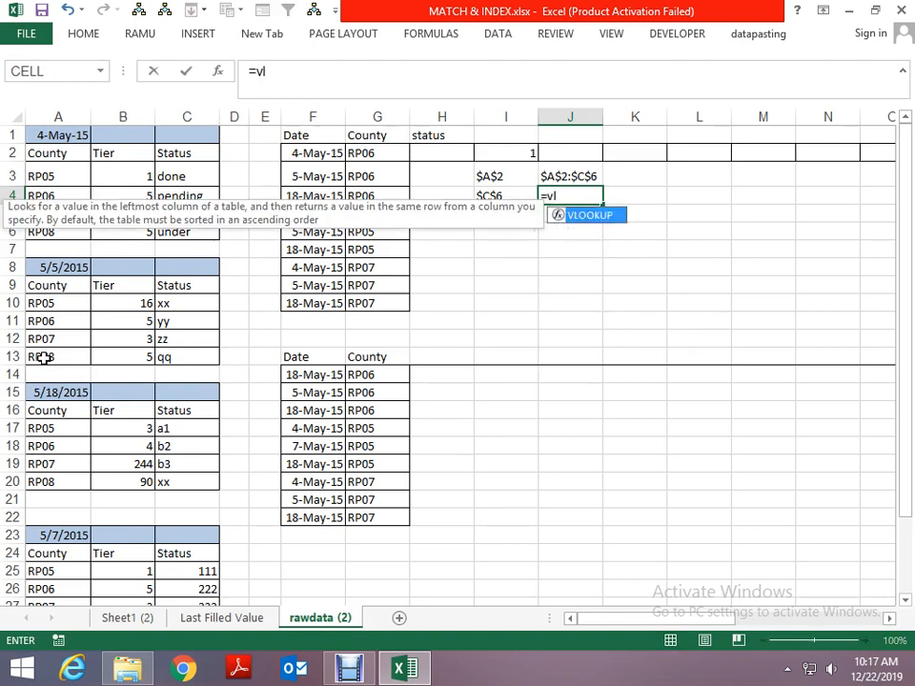
{"action": "key", "text": "Tab"}
{"action": "key", "text": "Left"}
{"action": "key", "text": "Left"}
{"action": "key", "text": "Left"}
{"action": "key", "text": "Up"}
{"action": "key", "text": "Up"}
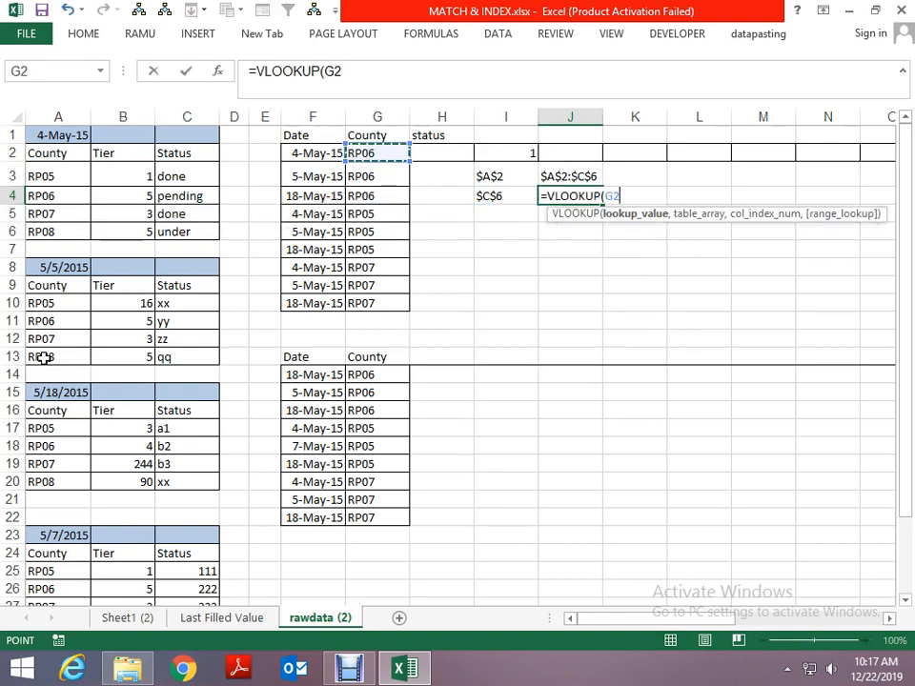
{"action": "type", "text": ","}
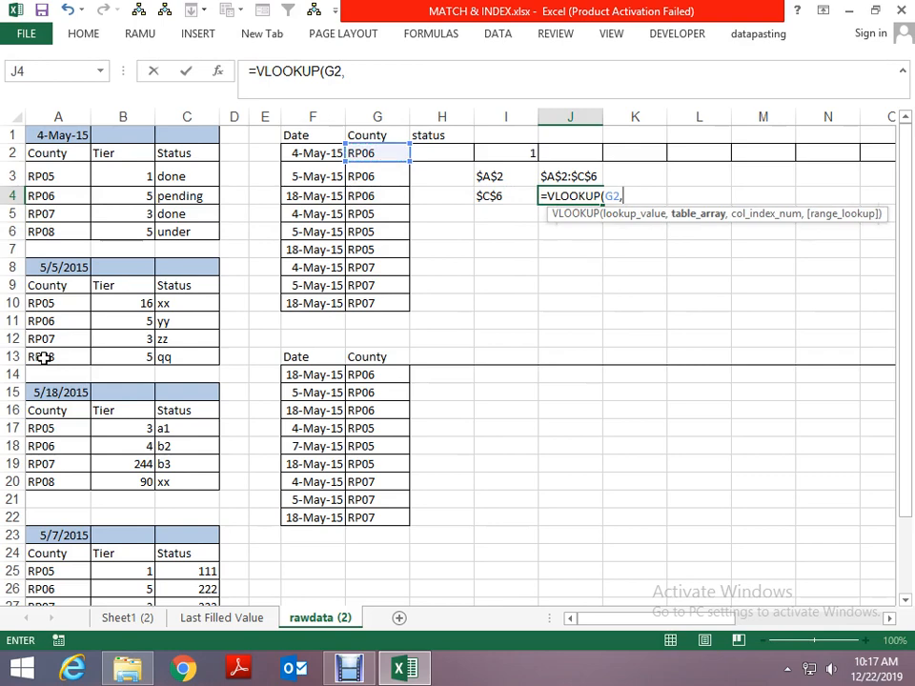
{"action": "key", "text": "Up"}
{"action": "type", "text": ","}
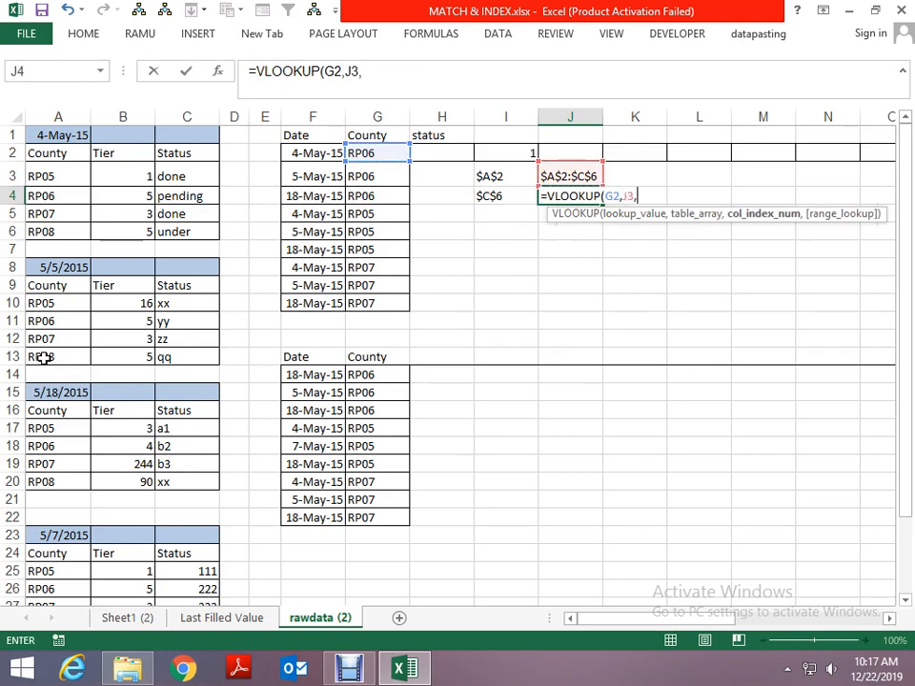
{"action": "type", "text": "3,0"}
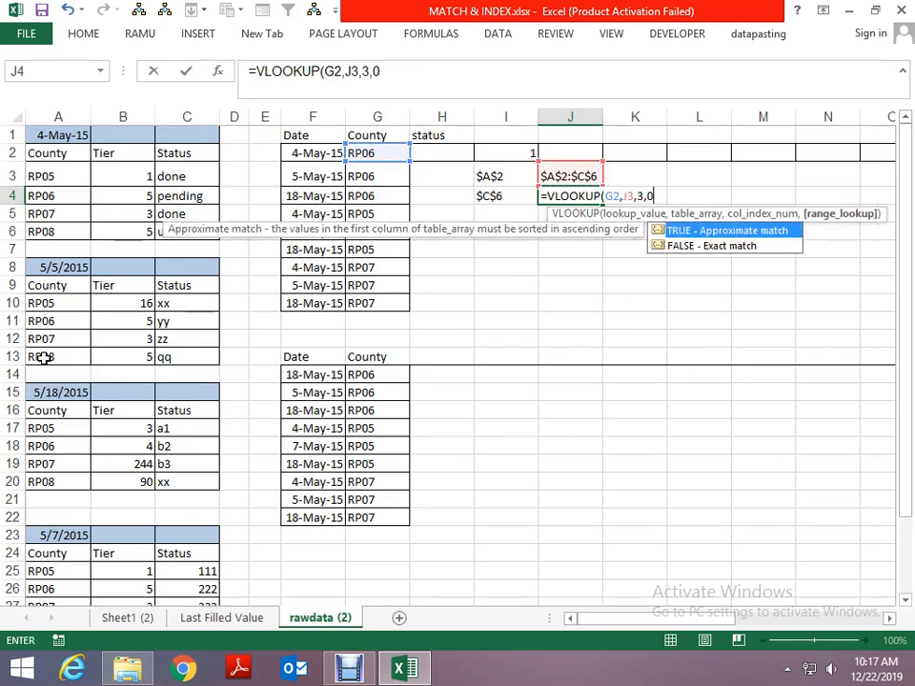
{"action": "key", "text": "Return"}
{"action": "key", "text": "Up"}
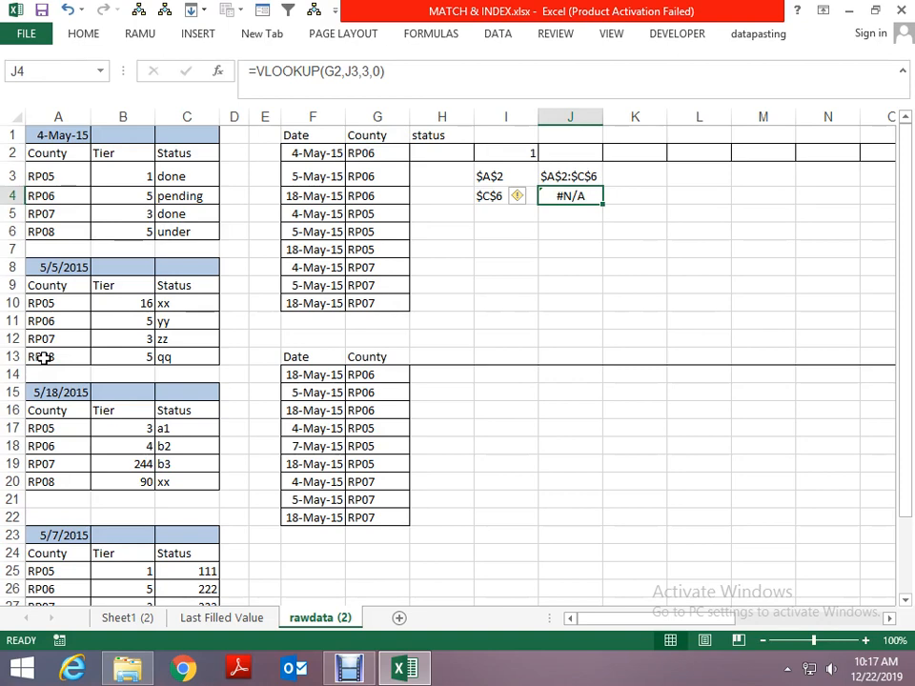
- Wrap the J3 table reference in INDIRECT so the J4 formula reads =VLOOKUP(G2,INDIRECT(J3),3,0)
{"action": "key", "text": "F2"}
{"action": "key", "text": "Left"}
{"action": "key", "text": "Left"}
{"action": "key", "text": "Left"}
{"action": "key", "text": "Left"}
{"action": "key", "text": "Left"}
{"action": "key", "text": "Left"}
{"action": "key", "text": "Left"}
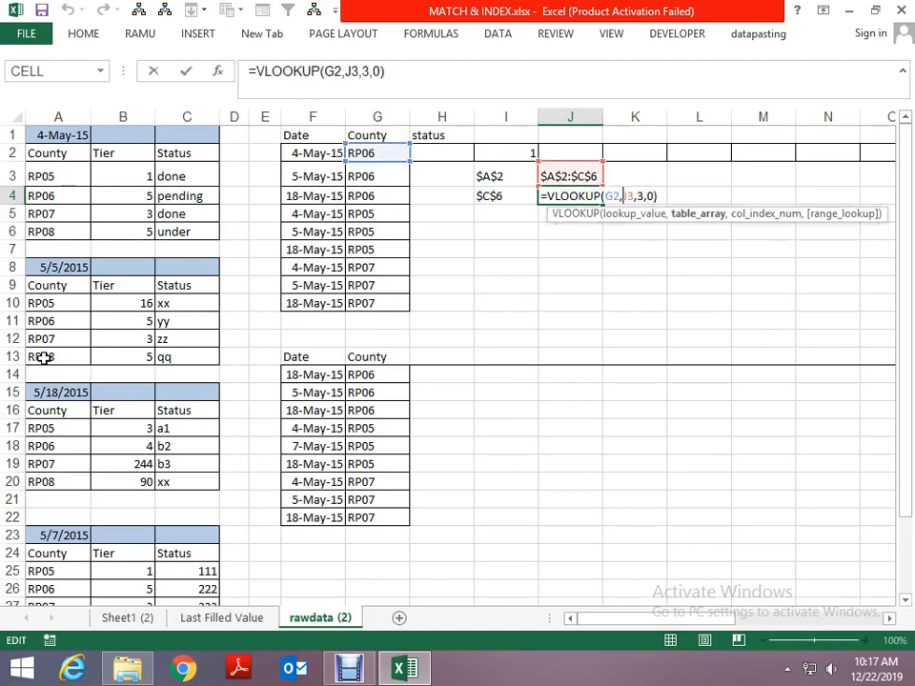
{"action": "type", "text": "in"}
{"action": "key", "text": "Down"}
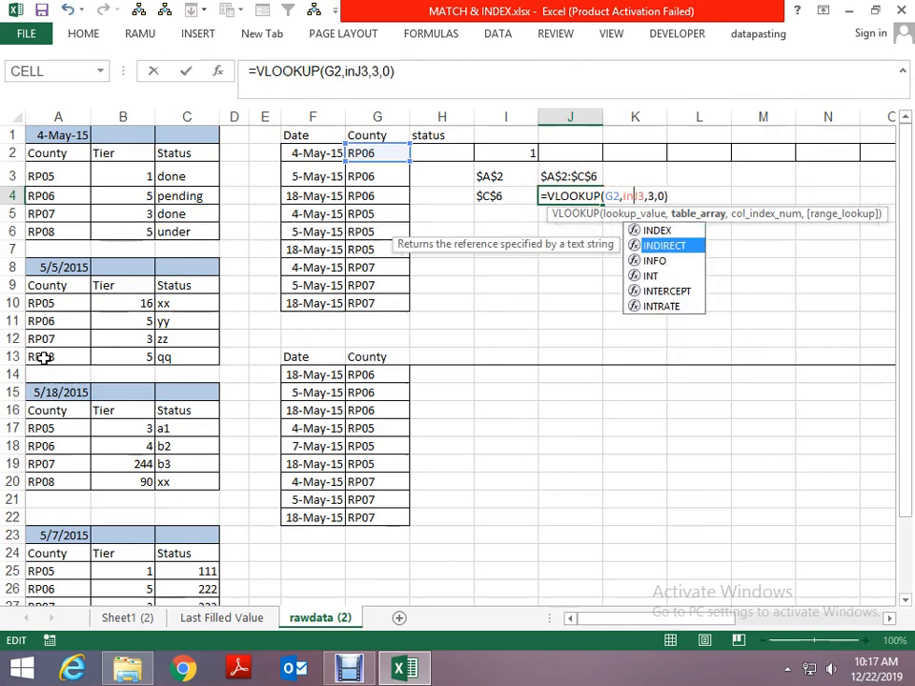
{"action": "key", "text": "Tab"}
{"action": "key", "text": "Right"}
{"action": "key", "text": "Right"}
{"action": "type", "text": ")"}
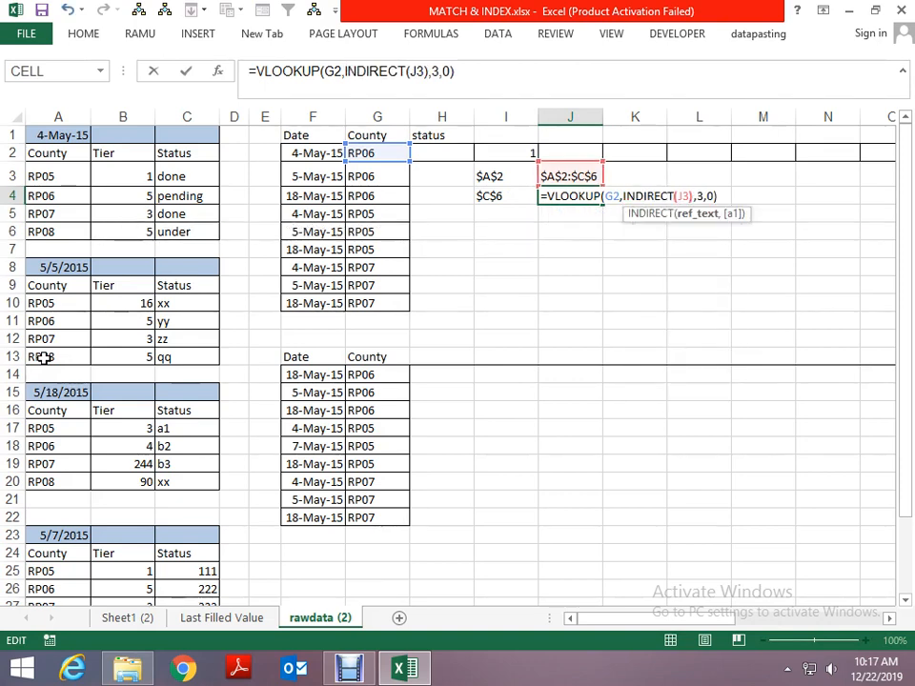
{"action": "key", "text": "ctrl+Return"}
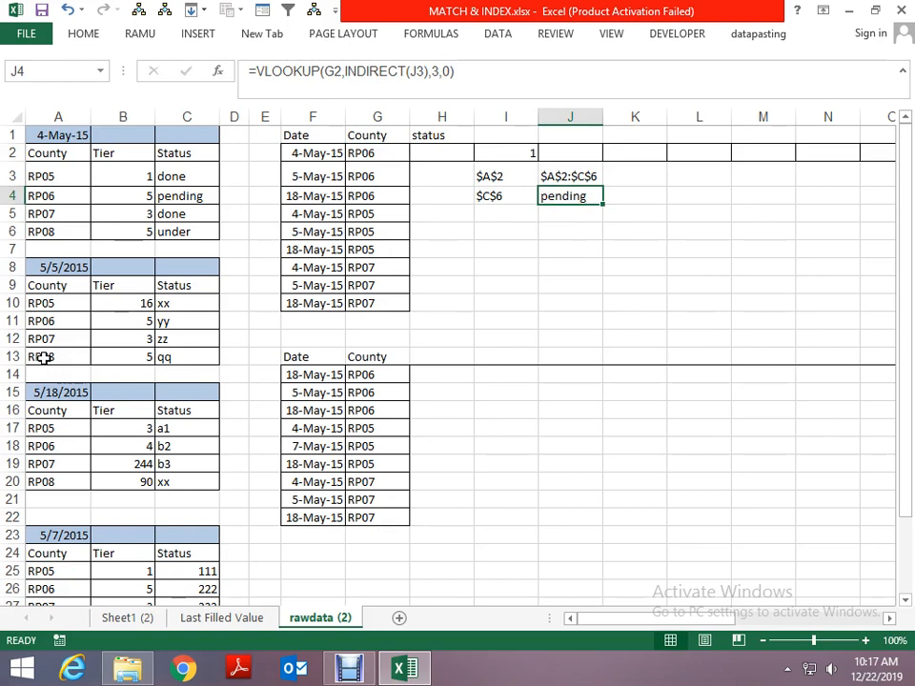
- Set the lookup date in cell F2 to 18 May 15 to test the lookup formula
{"action": "key", "text": "Up"}
{"action": "key", "text": "Up"}
{"action": "key", "text": "Left"}
{"action": "key", "text": "Left"}
{"action": "key", "text": "Left"}
{"action": "key", "text": "Left"}
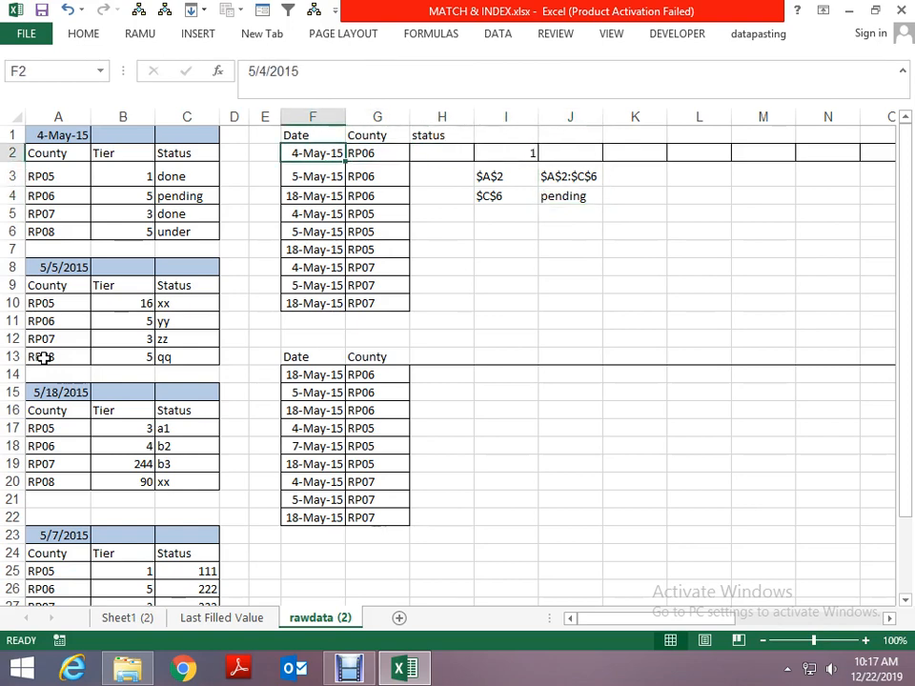
{"action": "type", "text": "18"}
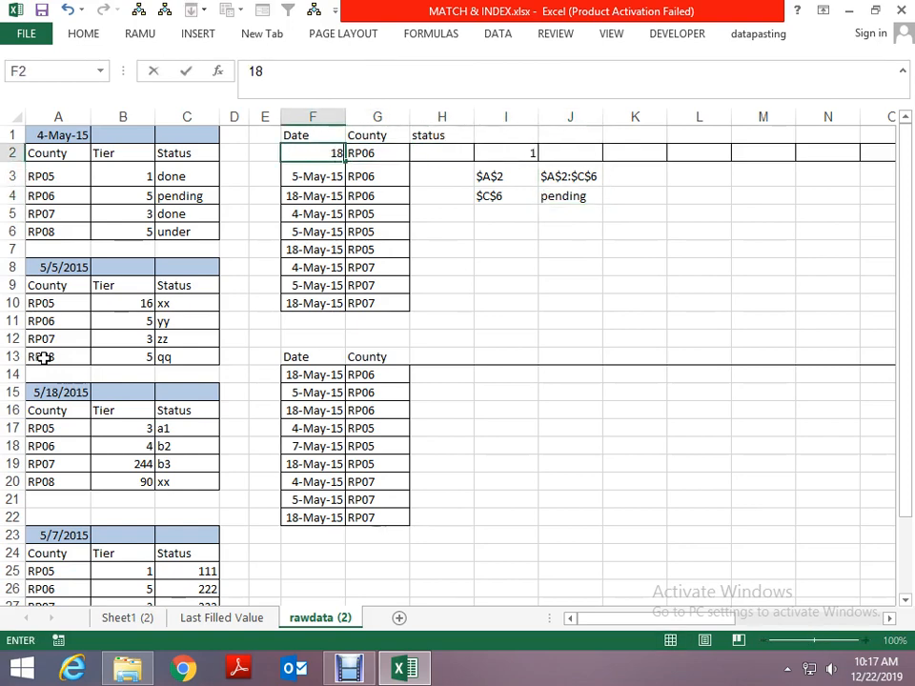
{"action": "type", "text": " may 15"}
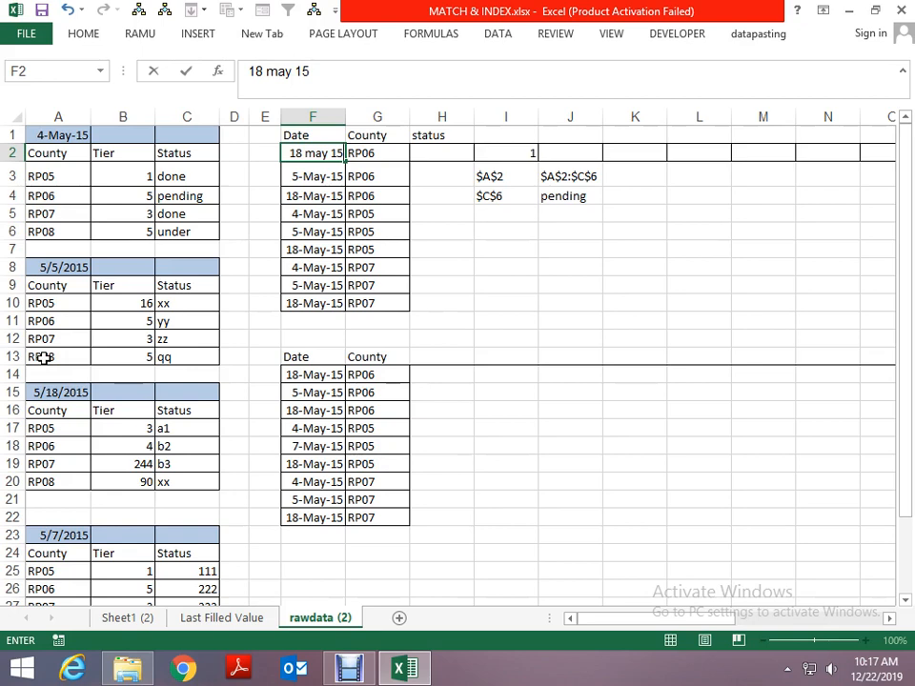
{"action": "key", "text": "Return"}
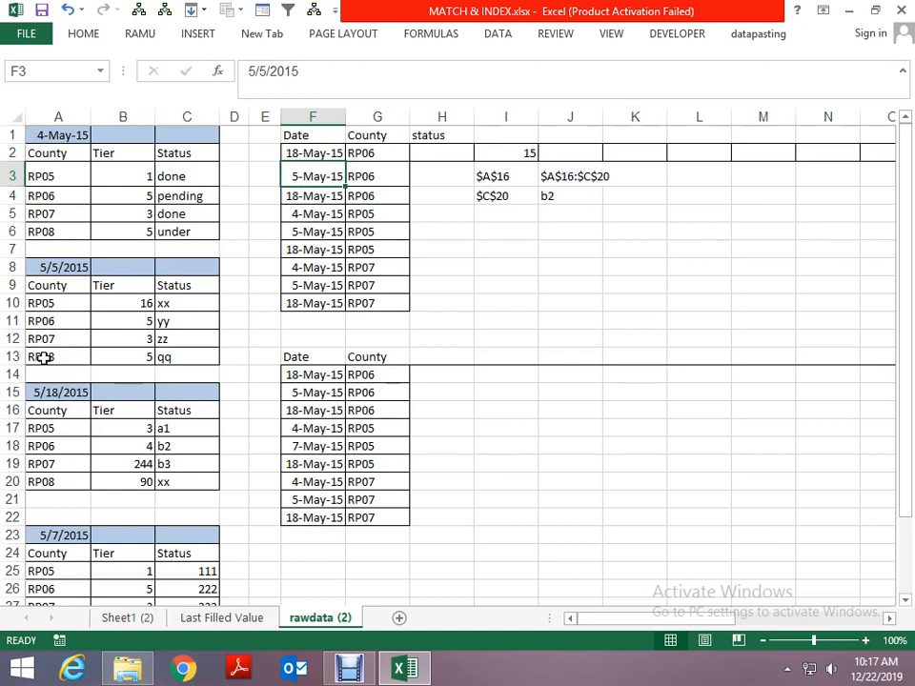
- Copy the expression I3&":"&I4, without its equals sign, from the formula in J3
{"action": "key", "text": "Right"}
{"action": "key", "text": "Right"}
{"action": "key", "text": "Right"}
{"action": "key", "text": "Right"}
{"action": "key", "text": "Down"}
{"action": "key", "text": "Up"}
{"action": "key", "text": "F2"}
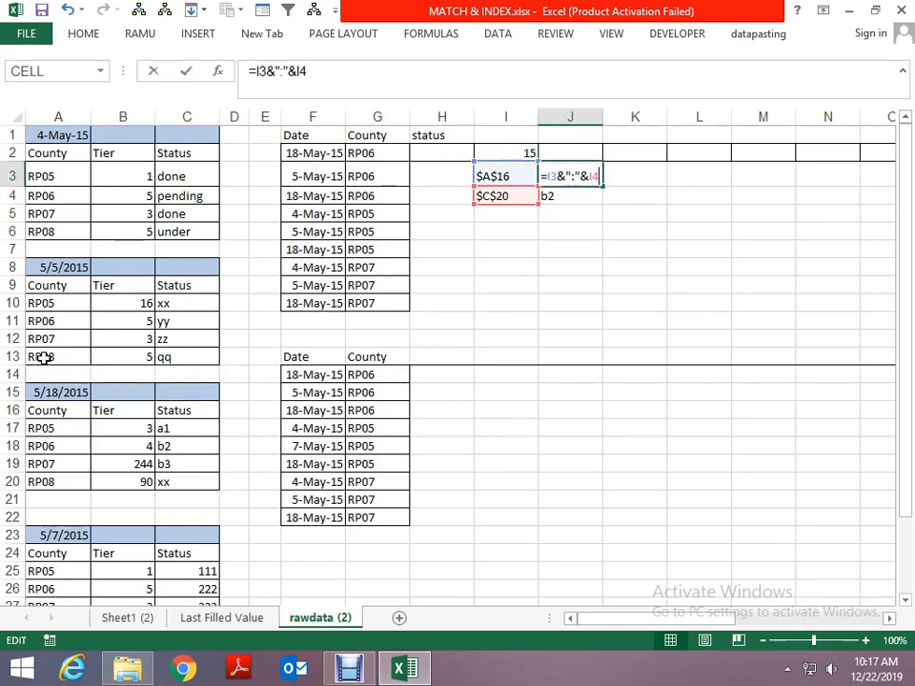
{"action": "key", "text": "shift+Home"}
{"action": "key", "text": "shift+Right"}
{"action": "key", "text": "ctrl+c"}
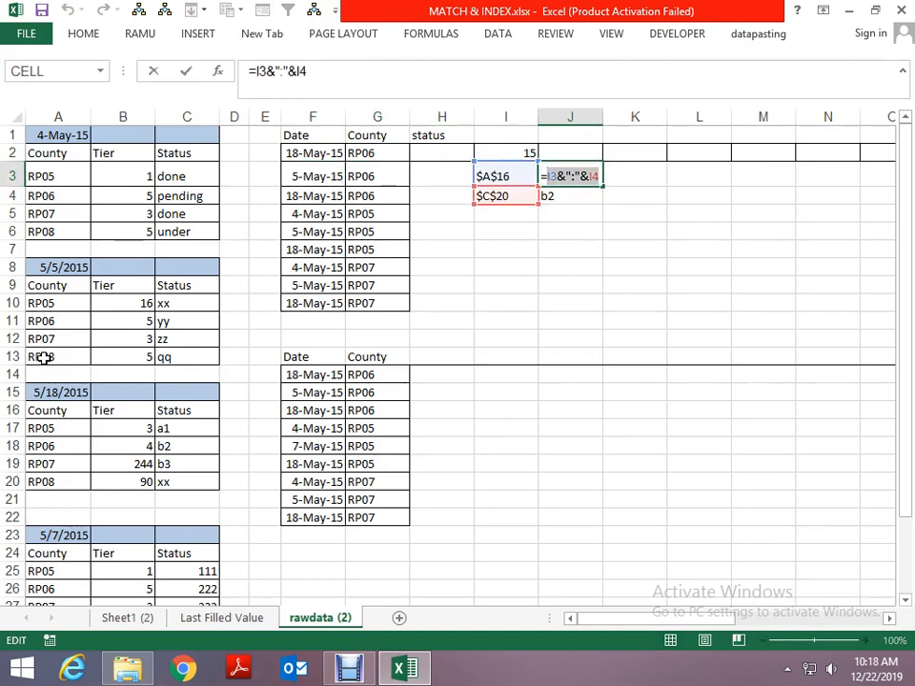
{"action": "key", "text": "Return"}
- Replace the J3 reference inside INDIRECT in cell J4 with the copied I3&":"&I4 expression
{"action": "key", "text": "F2"}
{"action": "key", "text": "Left"}
{"action": "key", "text": "Left"}
{"action": "key", "text": "Left"}
{"action": "key", "text": "Left"}
{"action": "key", "text": "Left"}
{"action": "key", "text": "Left"}
{"action": "key", "text": "Left"}
{"action": "key", "text": "Left"}
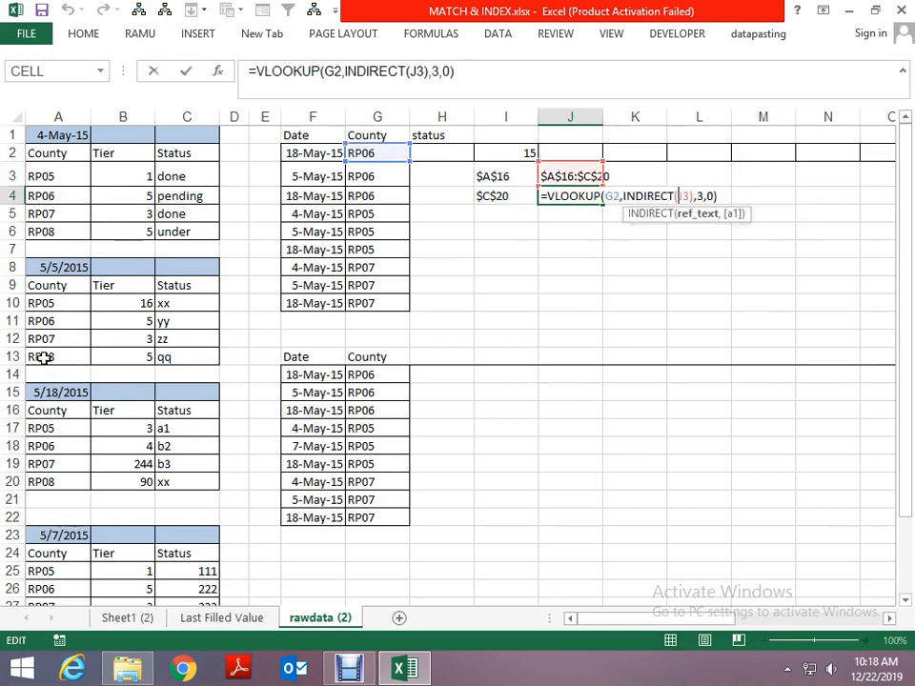
{"action": "key", "text": "Delete"}
{"action": "key", "text": "Delete"}
{"action": "key", "text": "ctrl+v"}
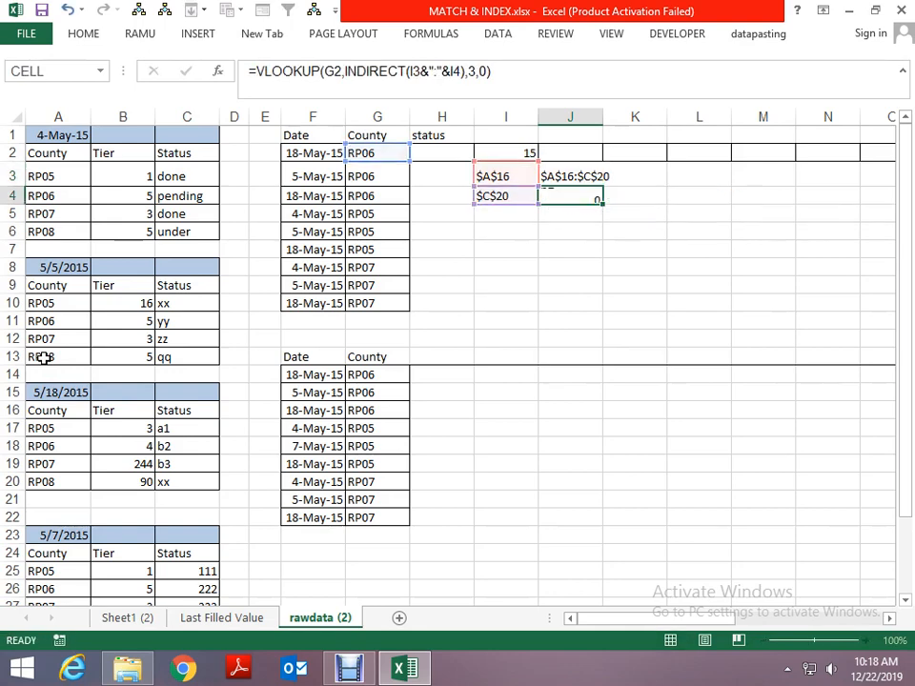
{"action": "key", "text": "ctrl+Return"}
{"action": "key", "text": "F2"}
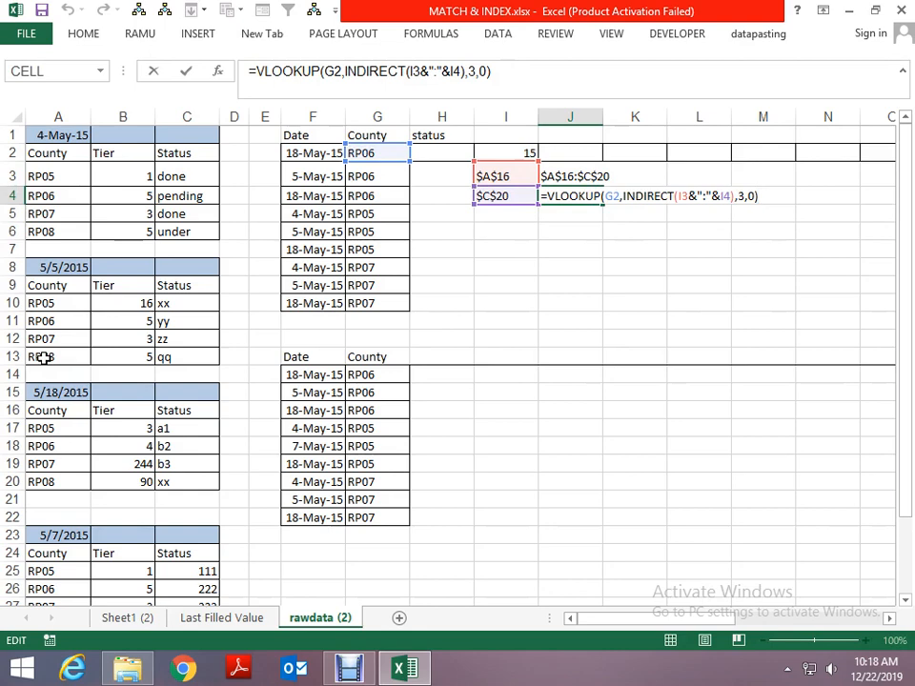
{"action": "key", "text": "Escape"}
- Copy the expression ADDRESS(I2+1+4,3), without its equals sign, from the formula in I4
{"action": "key", "text": "Left"}
{"action": "key", "text": "F2"}
{"action": "key", "text": "shift+Home"}
{"action": "key", "text": "shift+Right"}
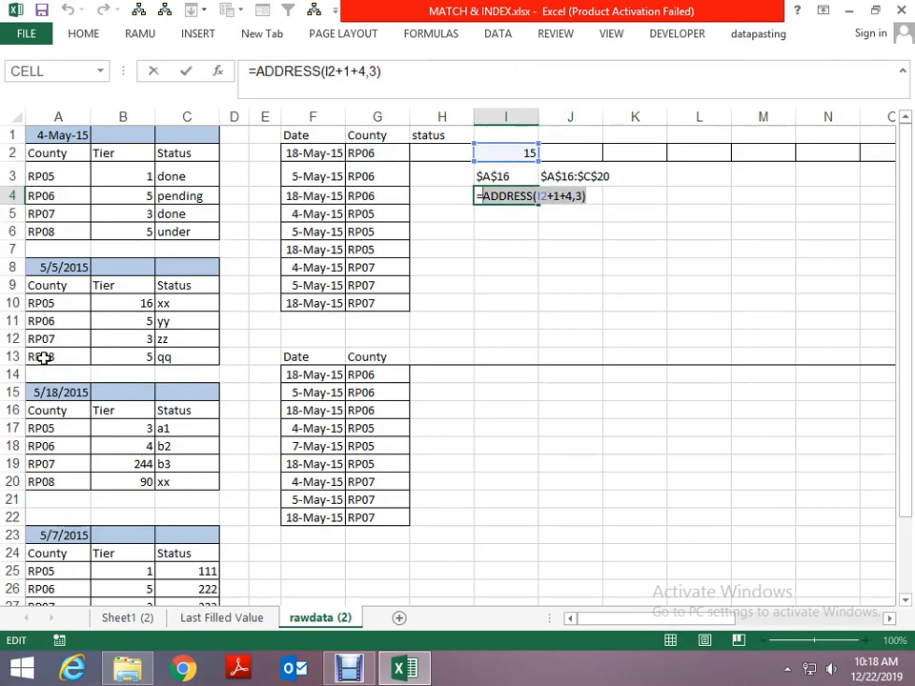
{"action": "key", "text": "Escape"}
- Replace the I4 reference in the J4 lookup formula with ADDRESS(I2+1+4,3)
{"action": "key", "text": "Right"}
{"action": "key", "text": "F2"}
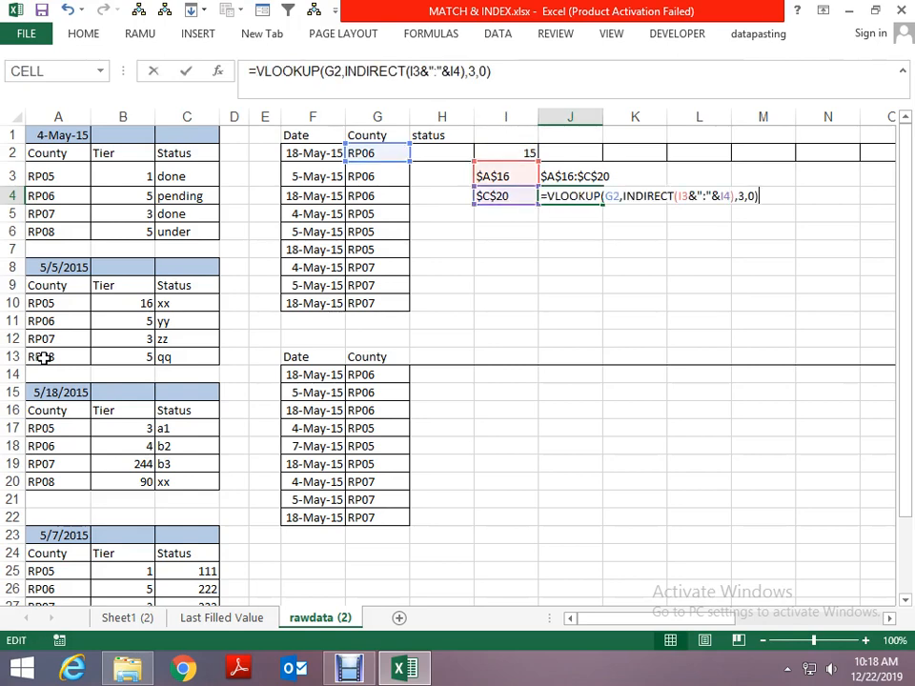
{"action": "key", "text": "Left"}
{"action": "key", "text": "Left"}
{"action": "key", "text": "Left"}
{"action": "key", "text": "Left"}
{"action": "key", "text": "Left"}
{"action": "key", "text": "Left"}
{"action": "key", "text": "Left"}
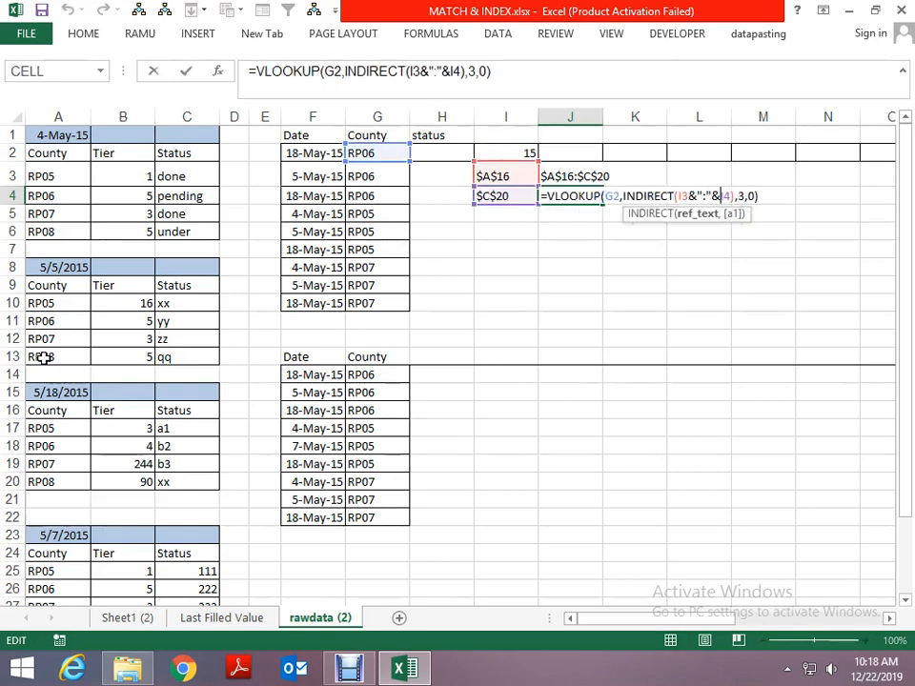
{"action": "key", "text": "Right"}
{"action": "key", "text": "Right"}
{"action": "key", "text": "Delete"}
{"action": "key", "text": "Delete"}
{"action": "type", "text": "ADDRESS(I2+1+4,3)"}
{"action": "key", "text": "Return"}
- Copy the expression ADDRESS(I2+1,1), without its equals sign, from the formula in I3
{"action": "key", "text": "Up"}
{"action": "key", "text": "Left"}
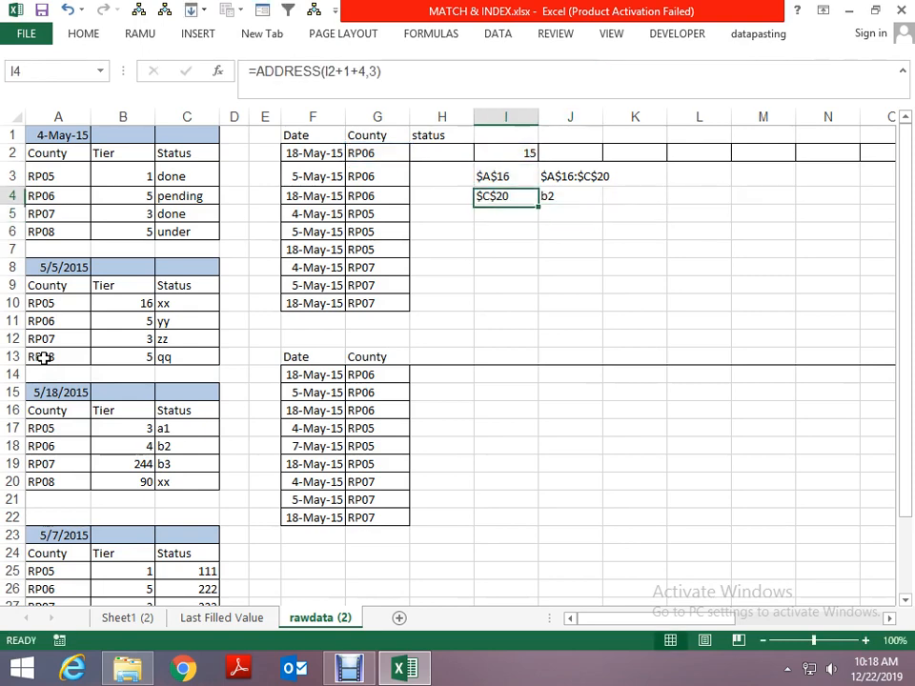
{"action": "key", "text": "Up"}
{"action": "key", "text": "F2"}
{"action": "key", "text": "shift+Home"}
{"action": "key", "text": "shift+Right"}
{"action": "key", "text": "ctrl+c"}
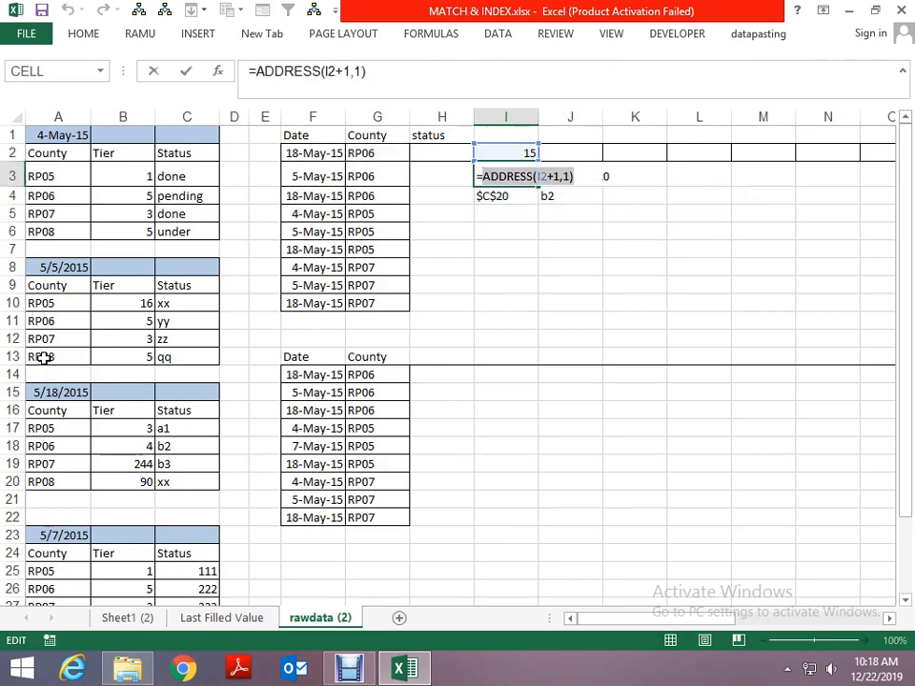
{"action": "key", "text": "Escape"}
- Replace the I3 reference in the J4 lookup formula with the copied ADDRESS(I2+1,1)
{"action": "key", "text": "Right"}
{"action": "key", "text": "Down"}
{"action": "key", "text": "F2"}
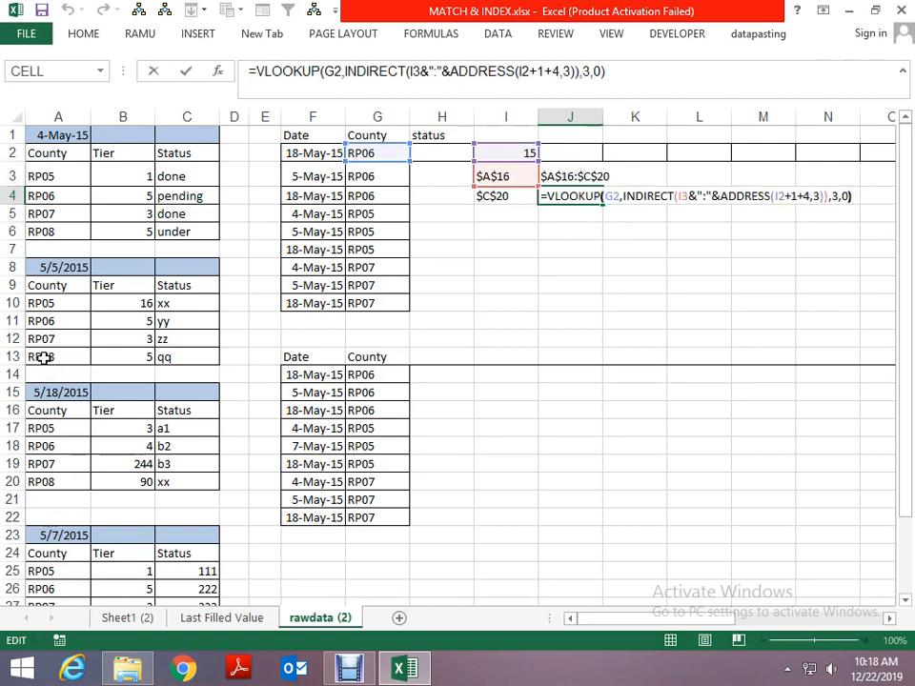
{"action": "key", "text": "Left"}
{"action": "key", "text": "Left"}
{"action": "key", "text": "Left"}
{"action": "key", "text": "Left"}
{"action": "key", "text": "Left"}
{"action": "key", "text": "Left"}
{"action": "key", "text": "Left"}
{"action": "key", "text": "Left"}
{"action": "key", "text": "Left"}
{"action": "key", "text": "Left"}
{"action": "key", "text": "Left"}
{"action": "key", "text": "Left"}
{"action": "key", "text": "Left"}
{"action": "key", "text": "Left"}
{"action": "key", "text": "Left"}
{"action": "key", "text": "Left"}
{"action": "key", "text": "Left"}
{"action": "key", "text": "Left"}
{"action": "key", "text": "Left"}
{"action": "key", "text": "Left"}
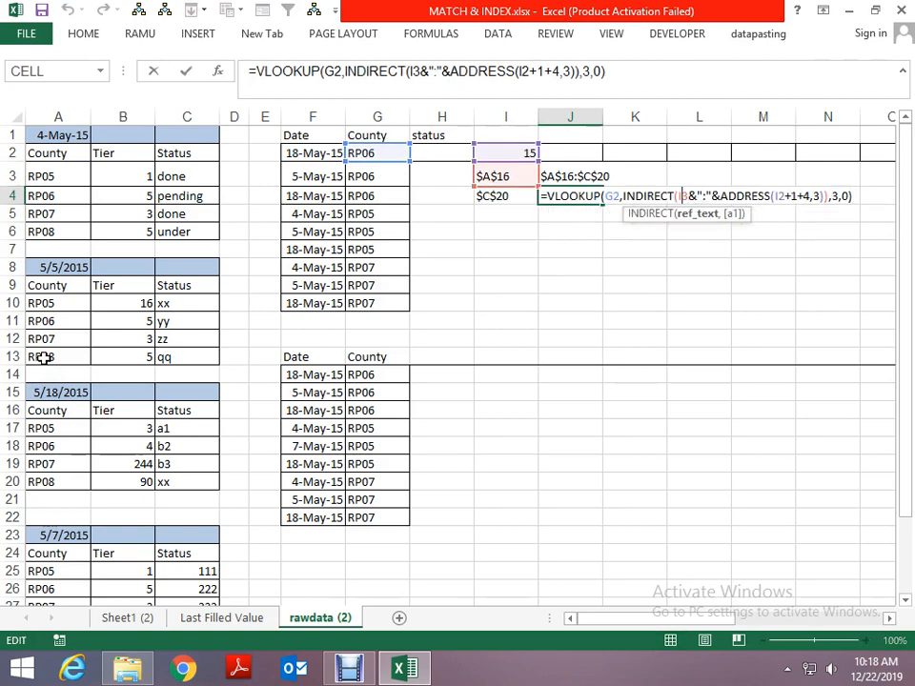
{"action": "key", "text": "BackSpace"}
{"action": "key", "text": "Delete"}
{"action": "key", "text": "ctrl+v"}
{"action": "key", "text": "ctrl+Return"}
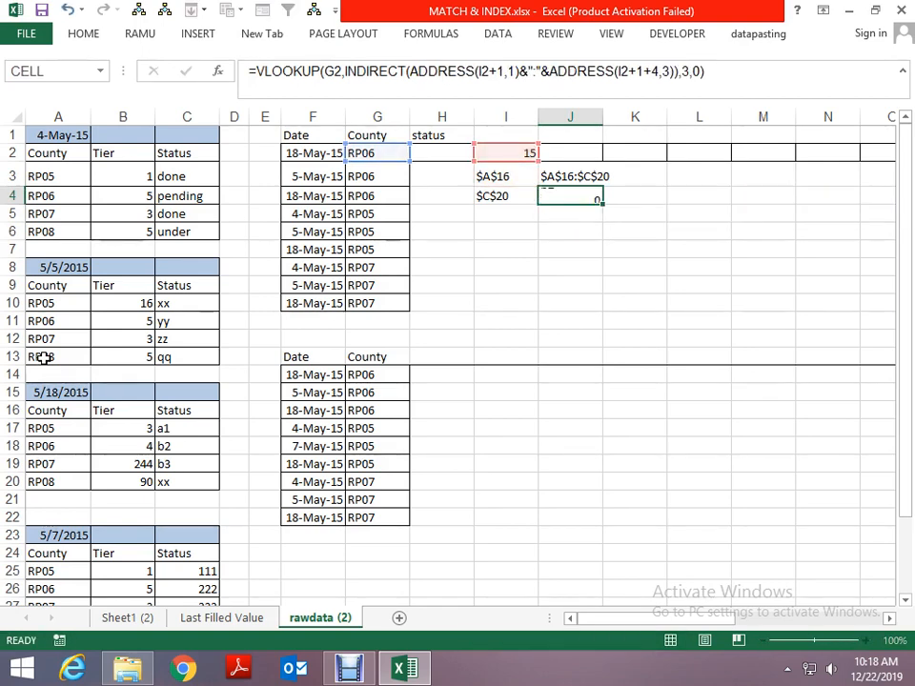
{"action": "key", "text": "F2"}
{"action": "key", "text": "Escape"}
- Copy the expression MATCH(F2,A:A,0) from the formula in I2 and return to the lookup formula in J4
{"action": "key", "text": "Left"}
{"action": "key", "text": "Up"}
{"action": "key", "text": "Up"}
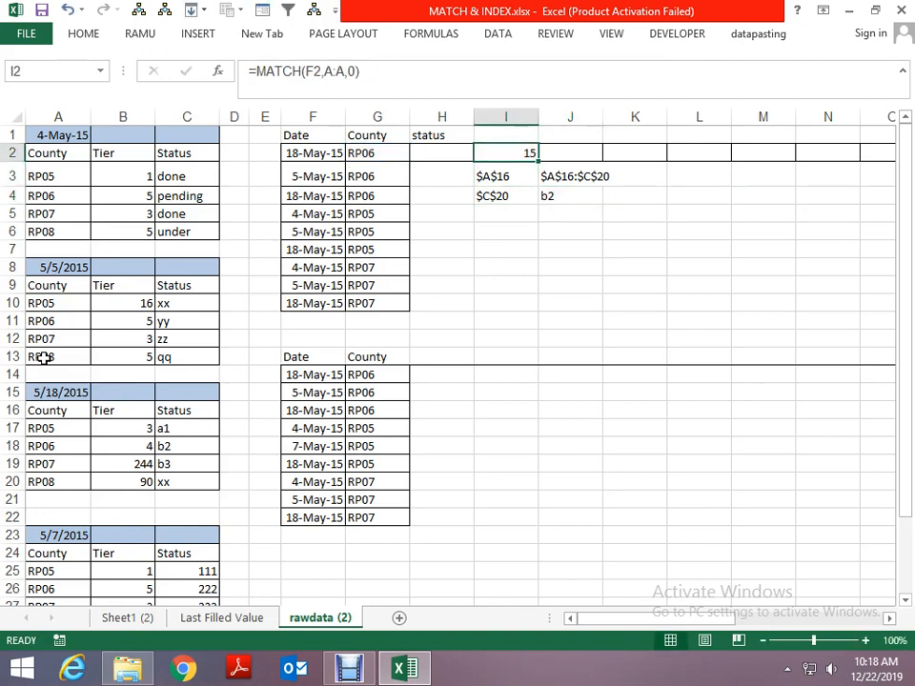
{"action": "key", "text": "F2"}
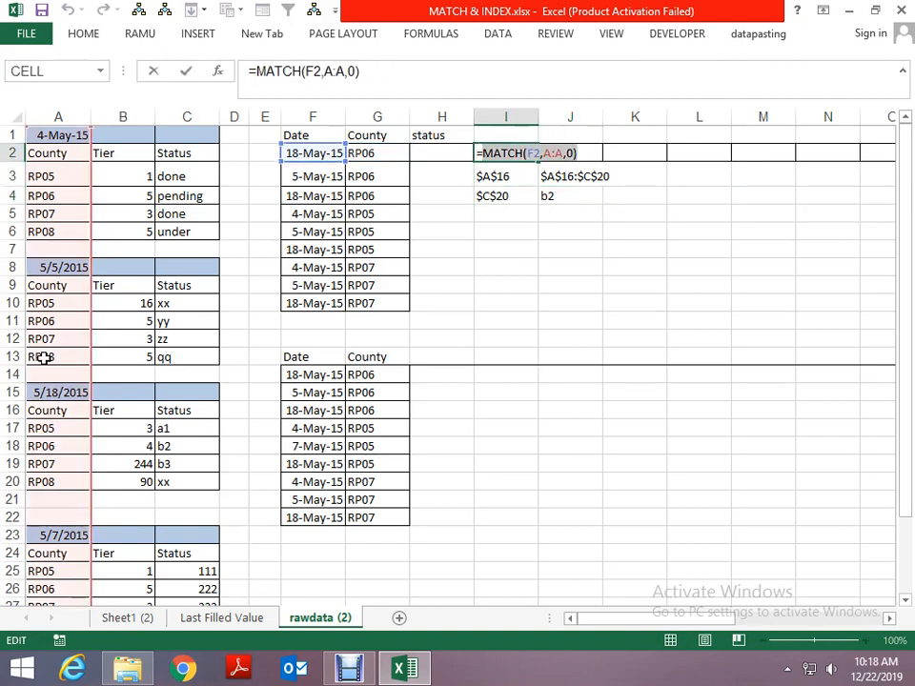
{"action": "key", "text": "Escape"}
{"action": "key", "text": "Right"}
{"action": "key", "text": "Down"}
{"action": "key", "text": "Down"}
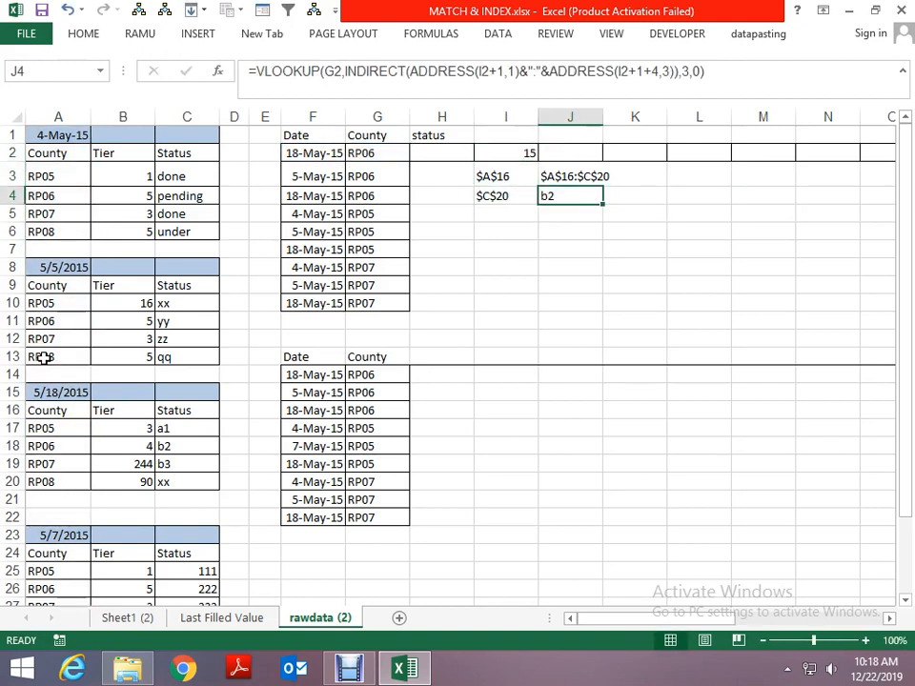
- Replace the I2 reference in the first ADDRESS of the J4 lookup formula with the copied MATCH(F2,A:A,0)
{"action": "key", "text": "F2"}
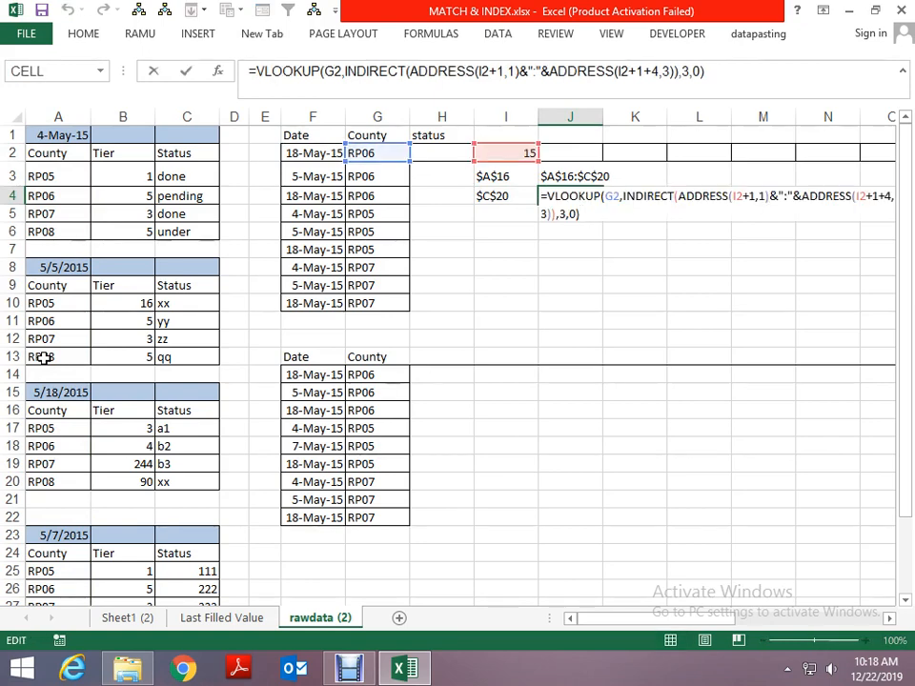
{"action": "key", "text": "Escape"}
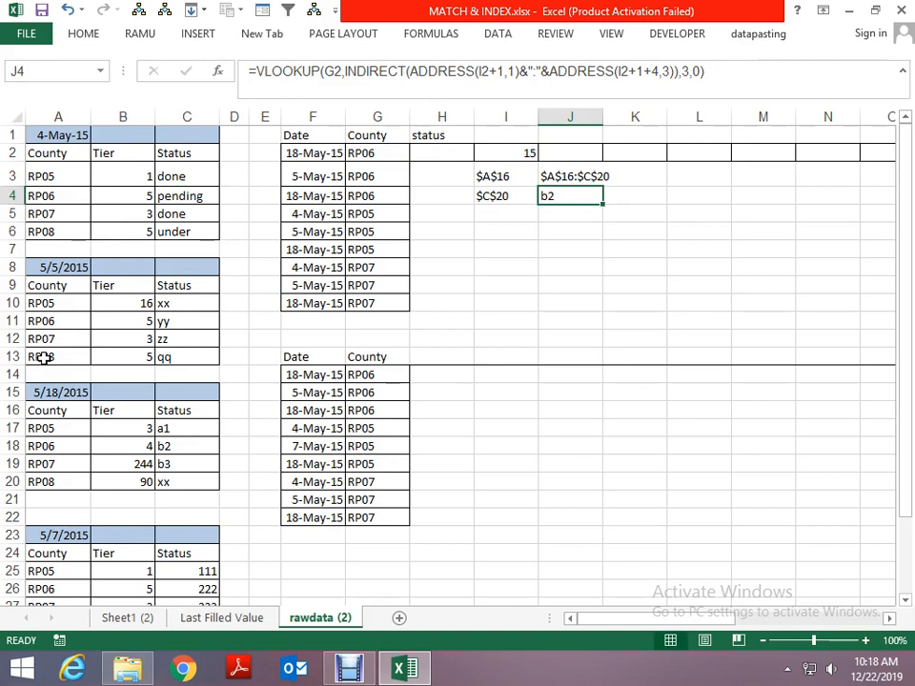
{"action": "key", "text": "F2"}
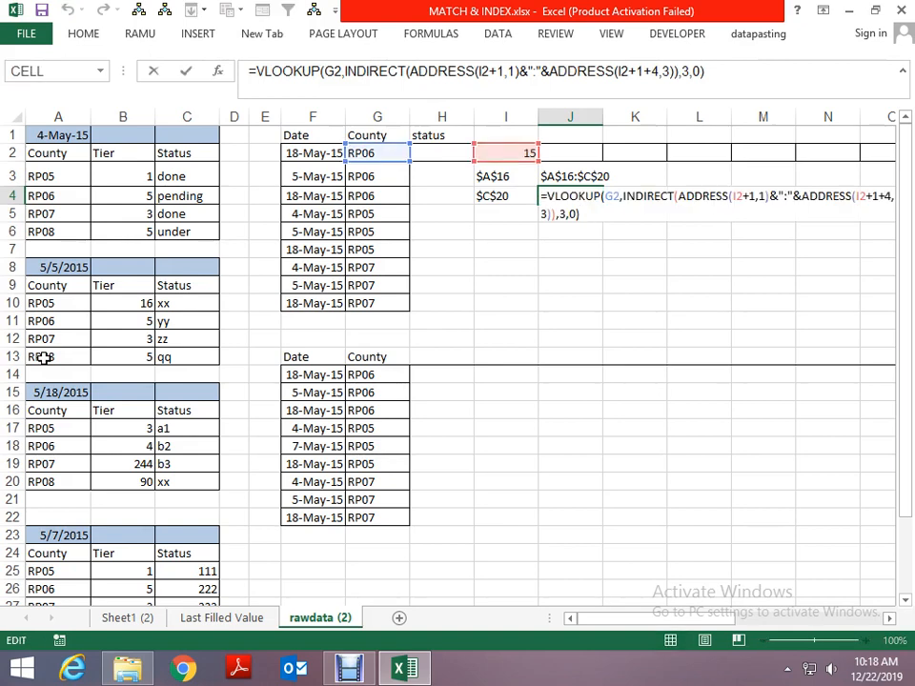
{"action": "key", "text": "Up"}
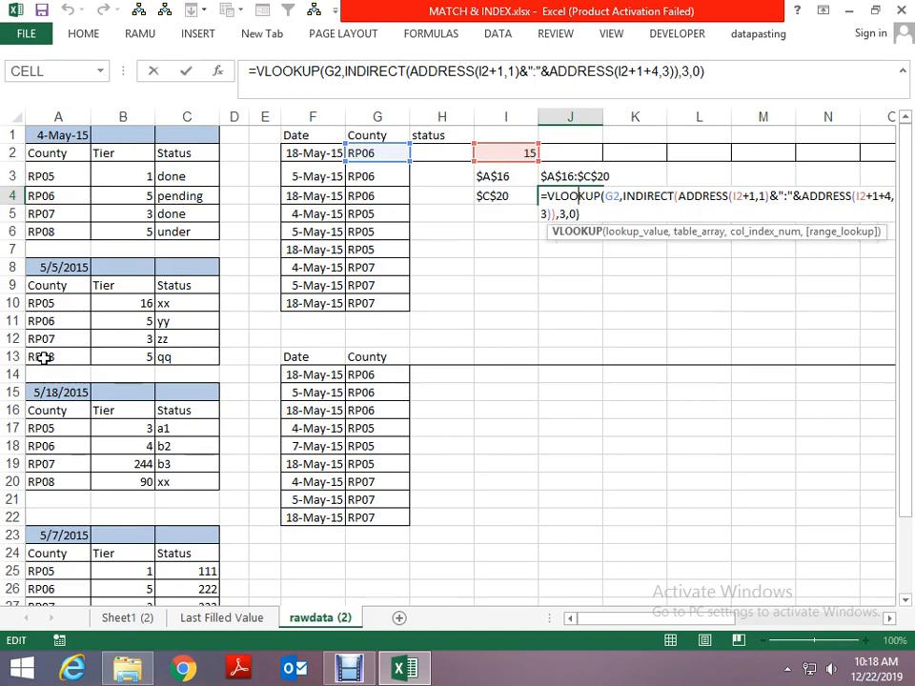
{"action": "key", "text": "Right"}
{"action": "key", "text": "Right"}
{"action": "key", "text": "Right"}
{"action": "key", "text": "Right"}
{"action": "key", "text": "Right"}
{"action": "key", "text": "Right"}
{"action": "key", "text": "Right"}
{"action": "key", "text": "Right"}
{"action": "key", "text": "Right"}
{"action": "key", "text": "Right"}
{"action": "key", "text": "Right"}
{"action": "key", "text": "Right"}
{"action": "key", "text": "Right"}
{"action": "key", "text": "Right"}
{"action": "key", "text": "Right"}
{"action": "key", "text": "Right"}
{"action": "key", "text": "Right"}
{"action": "key", "text": "Right"}
{"action": "key", "text": "Right"}
{"action": "key", "text": "Right"}
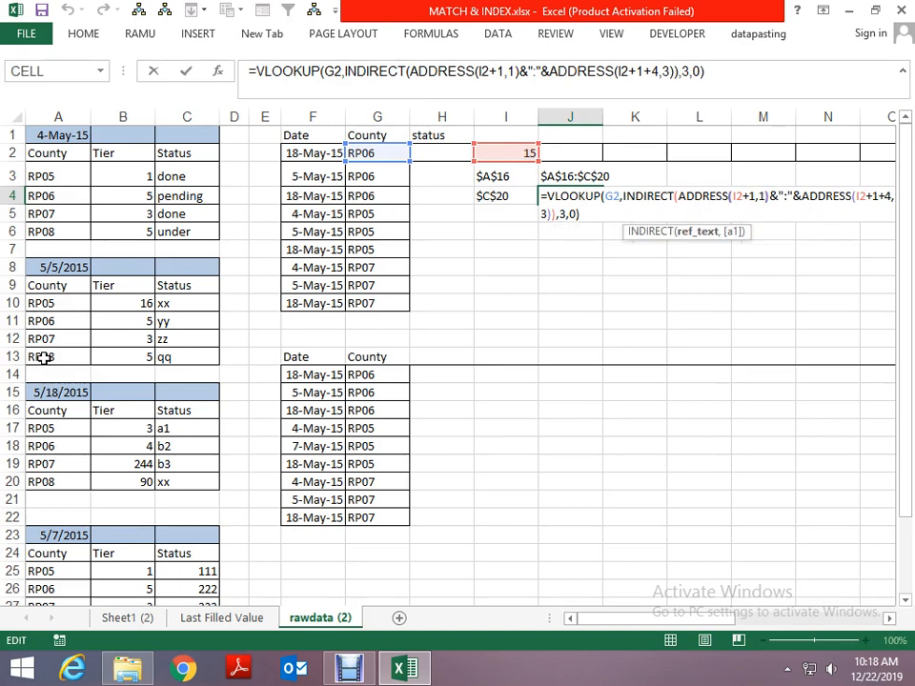
{"action": "key", "text": "Right"}
{"action": "key", "text": "Right"}
{"action": "key", "text": "Right"}
{"action": "key", "text": "Right"}
{"action": "key", "text": "Delete"}
{"action": "key", "text": "Delete"}
{"action": "type", "text": "MATCH(F2,A:A,0)"}
- Replace the I2 reference in the second ADDRESS of the J4 lookup formula with MATCH(F2,A:A,0) and commit the formula
{"action": "key", "text": "Right"}
{"action": "key", "text": "Right"}
{"action": "key", "text": "Right"}
{"action": "key", "text": "Right"}
{"action": "key", "text": "Right"}
{"action": "key", "text": "Right"}
{"action": "key", "text": "Right"}
{"action": "key", "text": "Right"}
{"action": "key", "text": "Right"}
{"action": "key", "text": "Right"}
{"action": "key", "text": "Right"}
{"action": "key", "text": "Right"}
{"action": "key", "text": "Right"}
{"action": "key", "text": "Right"}
{"action": "key", "text": "Right"}
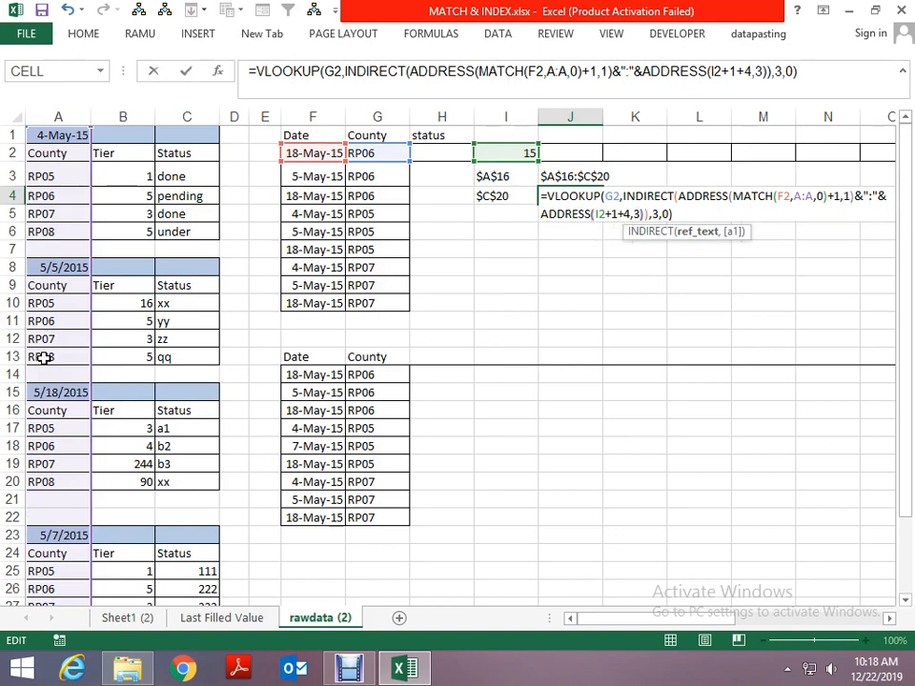
{"action": "key", "text": "Right"}
{"action": "key", "text": "Right"}
{"action": "key", "text": "Right"}
{"action": "key", "text": "Delete"}
{"action": "key", "text": "Delete"}
{"action": "type", "text": "MATCH(F2,A:A,0)"}
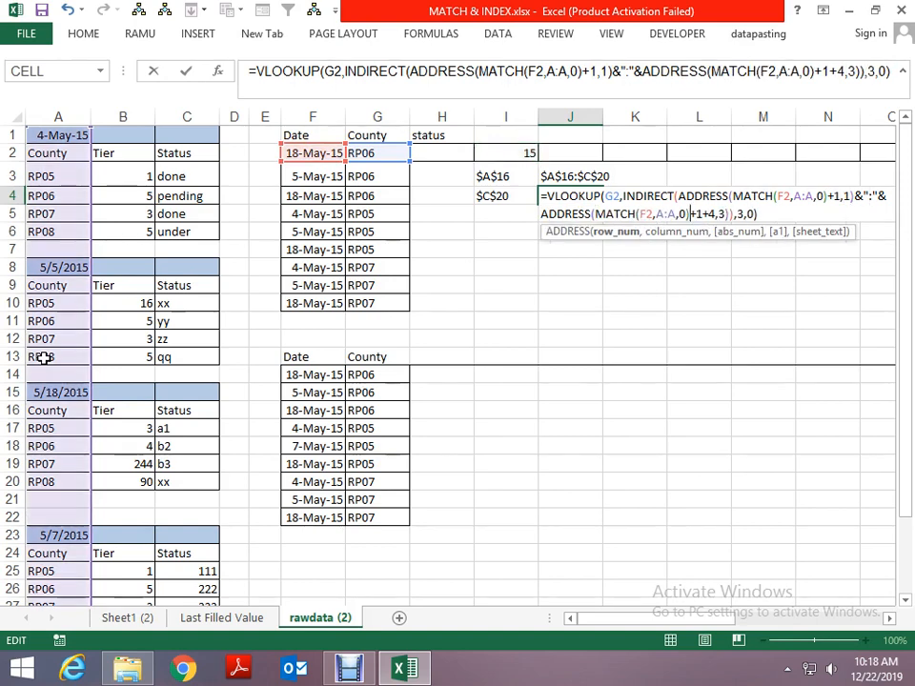
{"action": "key", "text": "Return"}
- Examine the nested VLOOKUP, INDIRECT, ADDRESS and MATCH parts of the J4 formula without altering it
{"action": "key", "text": "F2"}
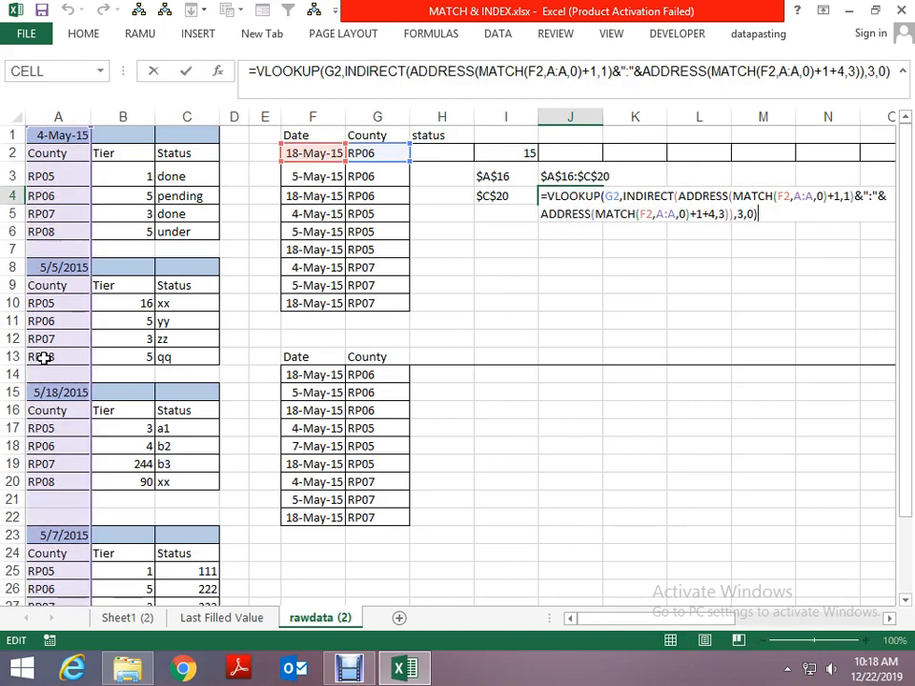
{"action": "key", "text": "Escape"}
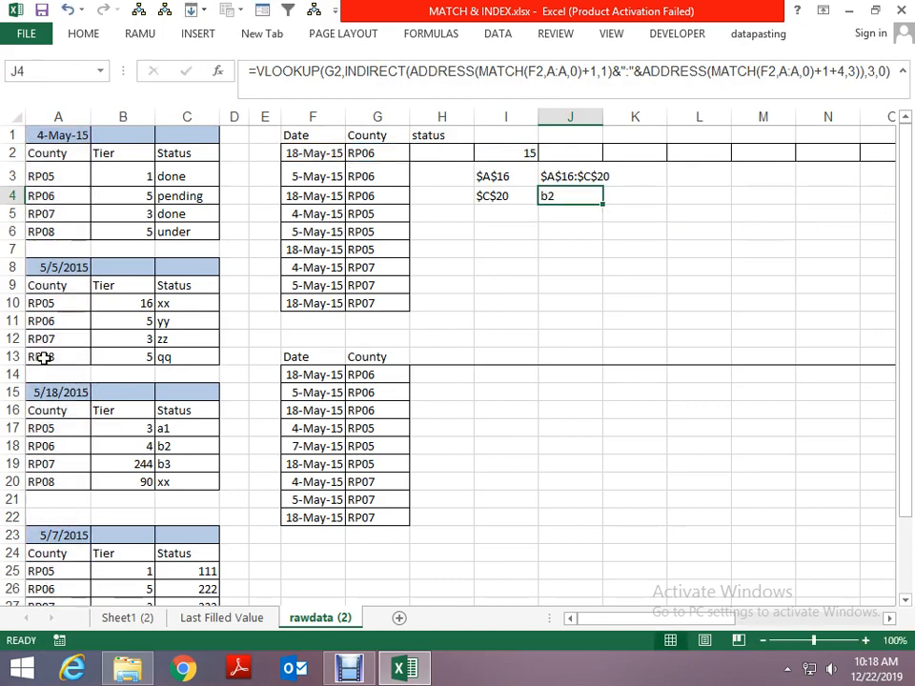
{"action": "key", "text": "F2"}
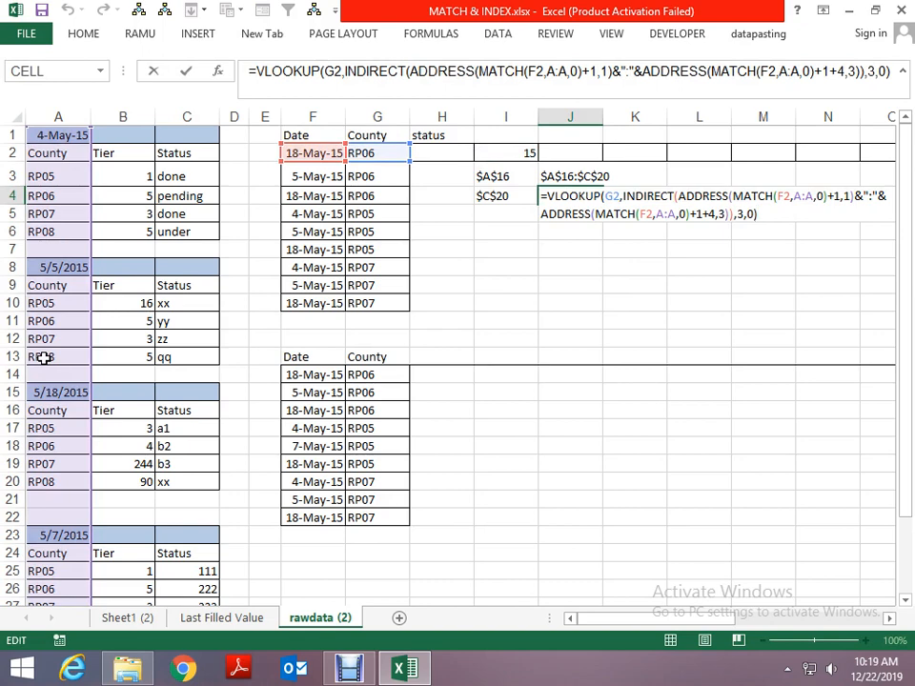
{"action": "key", "text": "Escape"}
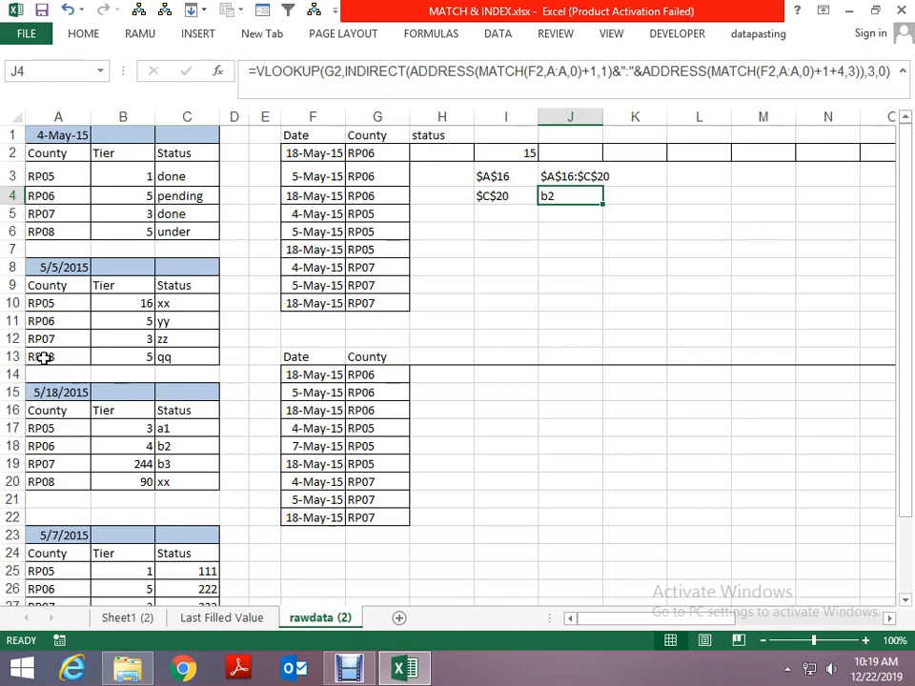
{"action": "left_click", "coordinate": [389, 86]}
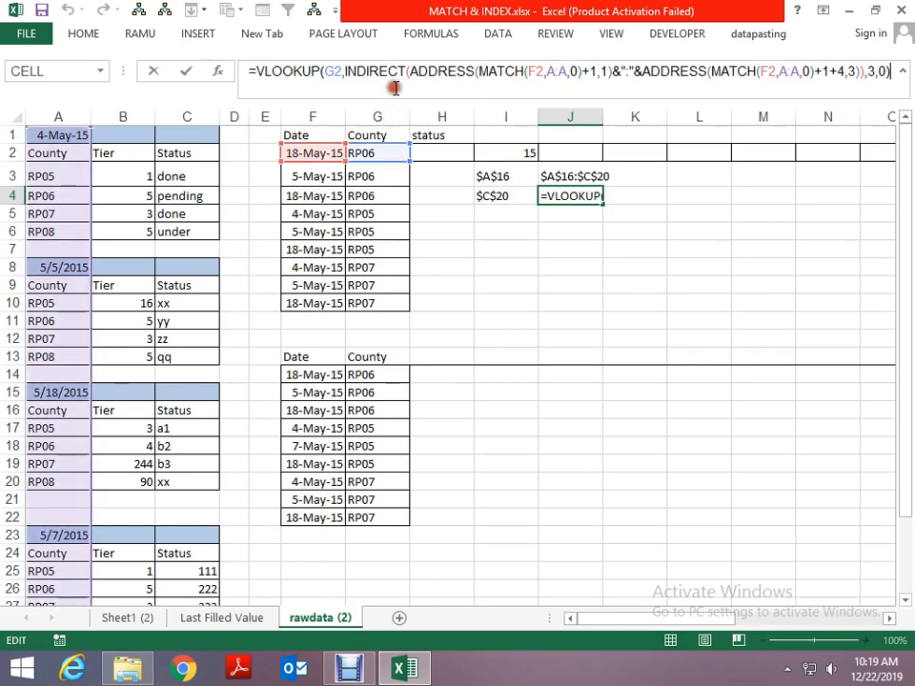
{"action": "left_click", "coordinate": [462, 73]}
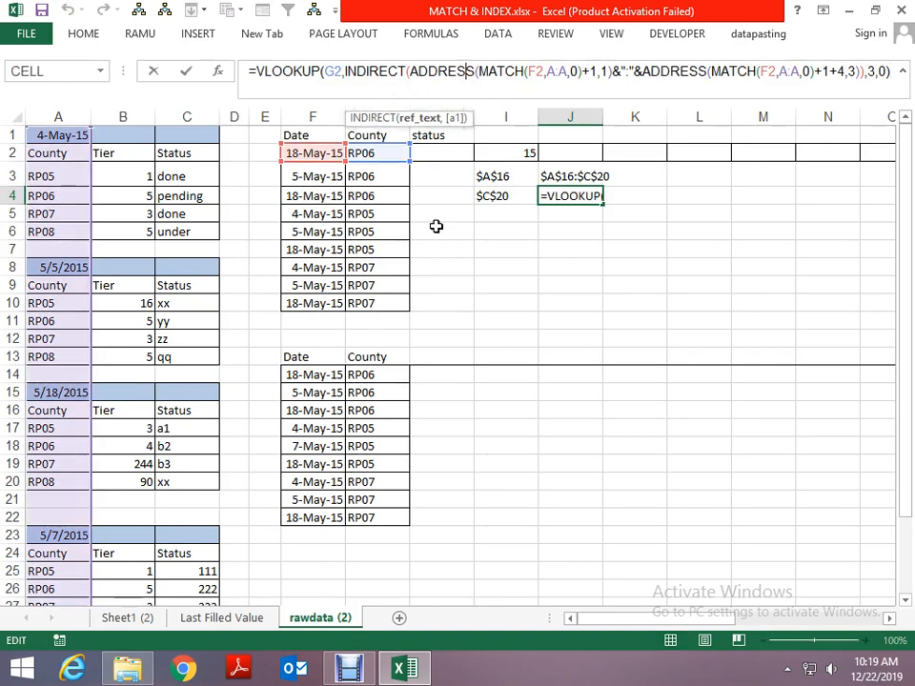
{"action": "key", "text": "Escape"}
{"action": "key", "text": "F2"}
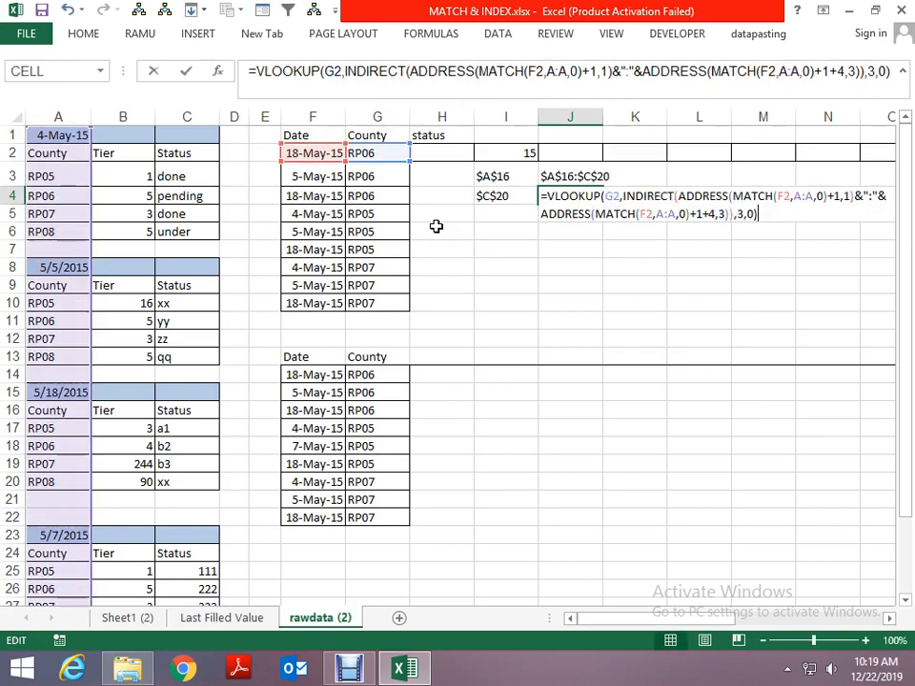
{"action": "key", "text": "Escape"}
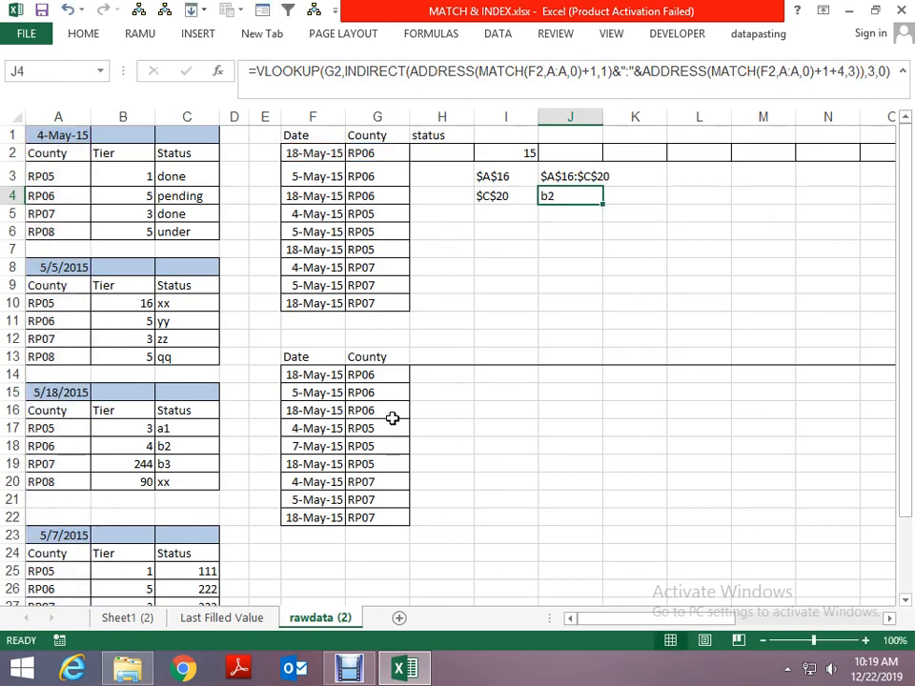
- Go back to the Sheet1 (2) worksheet and close the MATCH & INDEX workbook without saving
{"action": "key", "text": "ctrl+Page_Up"}
{"action": "key", "text": "ctrl+Page_Up"}
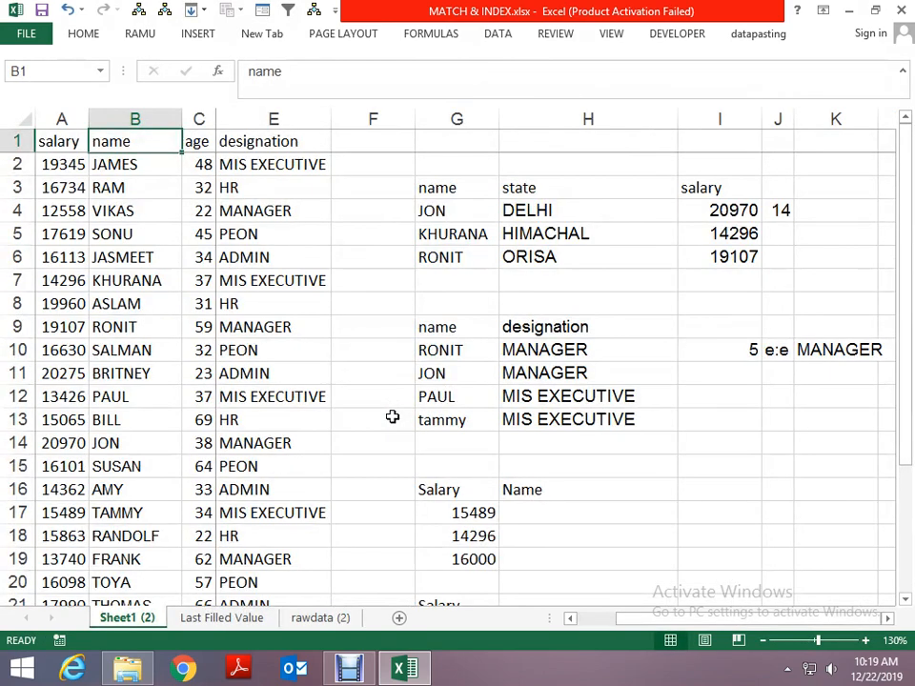
{"action": "key", "text": "alt+F4"}
{"action": "key", "text": "n"}
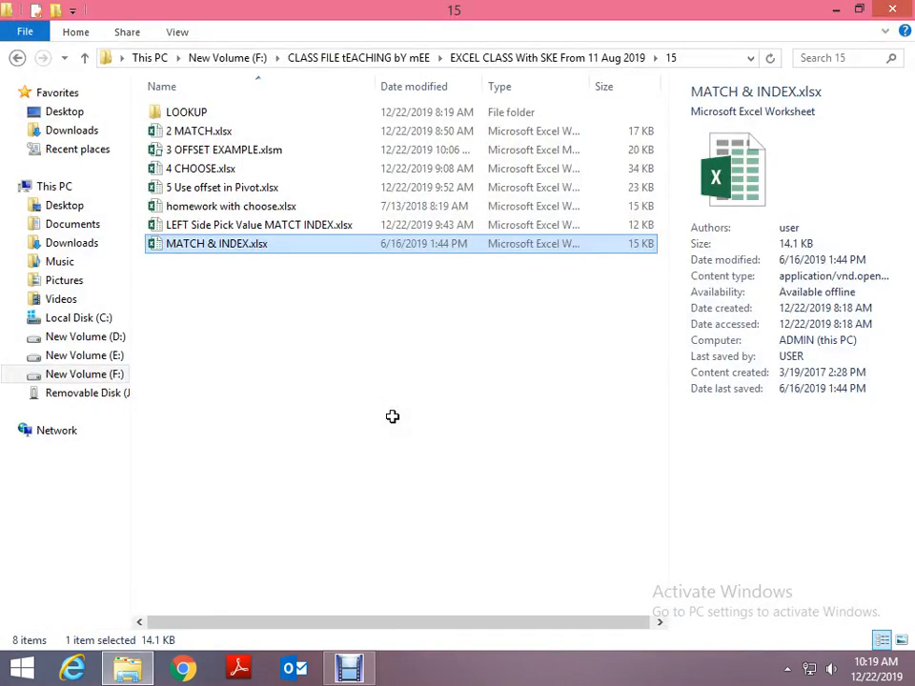